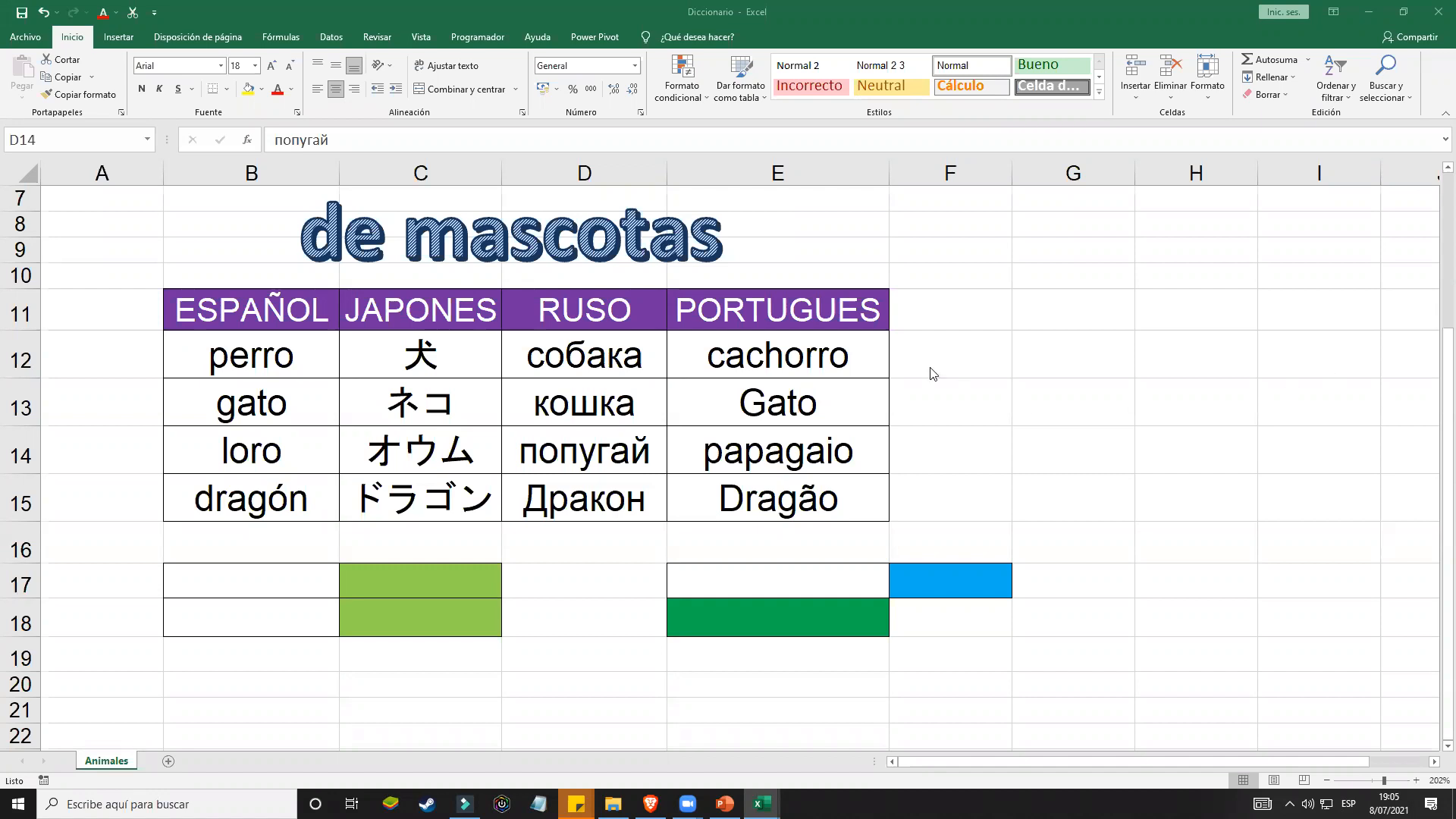
Step: Enter the word 'indirecto' in cell G12
left_click(961, 384)
left_click(1084, 368)
type("inds")
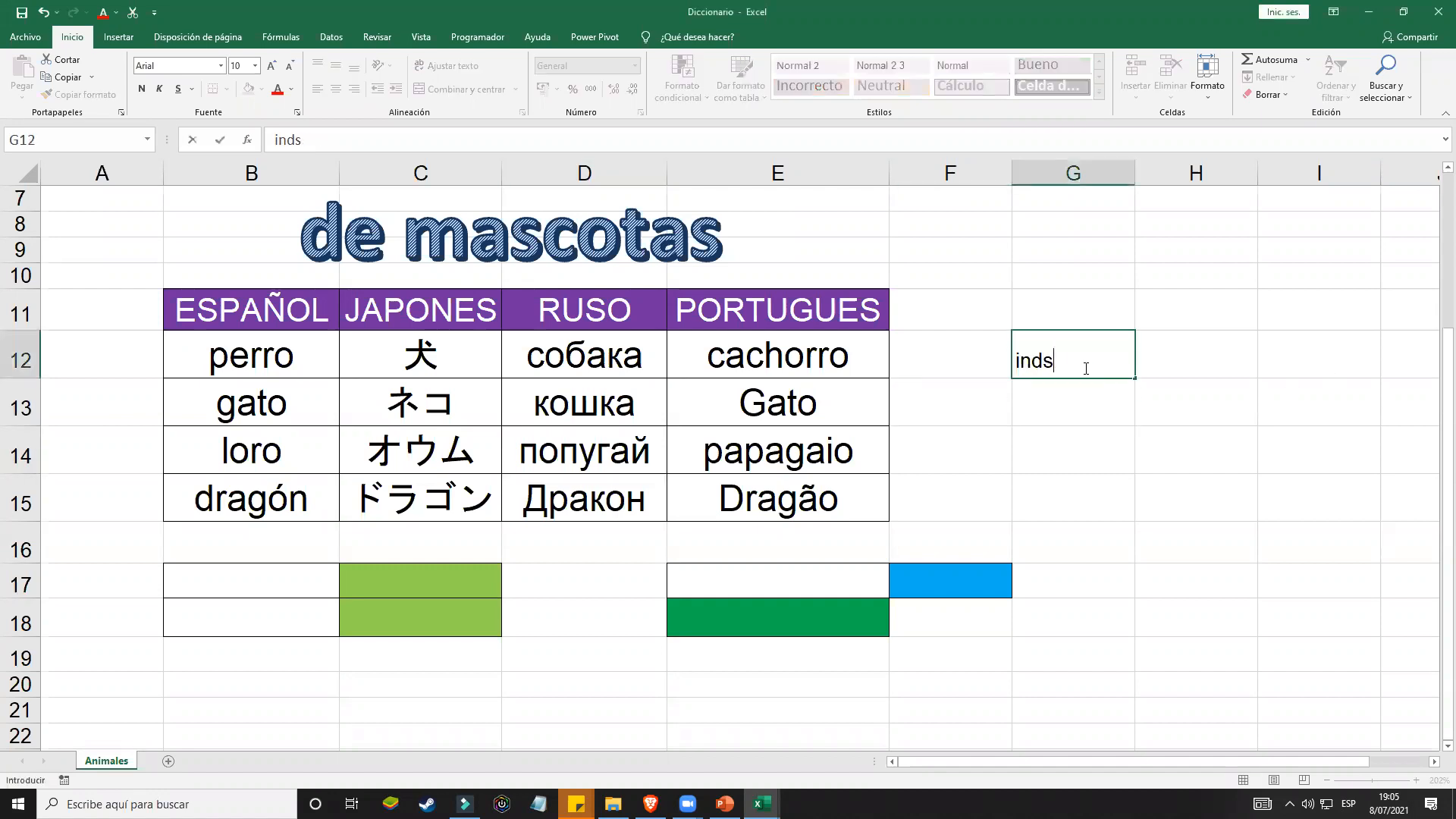
key("BackSpace")
type("irecto")
left_click(1035, 419)
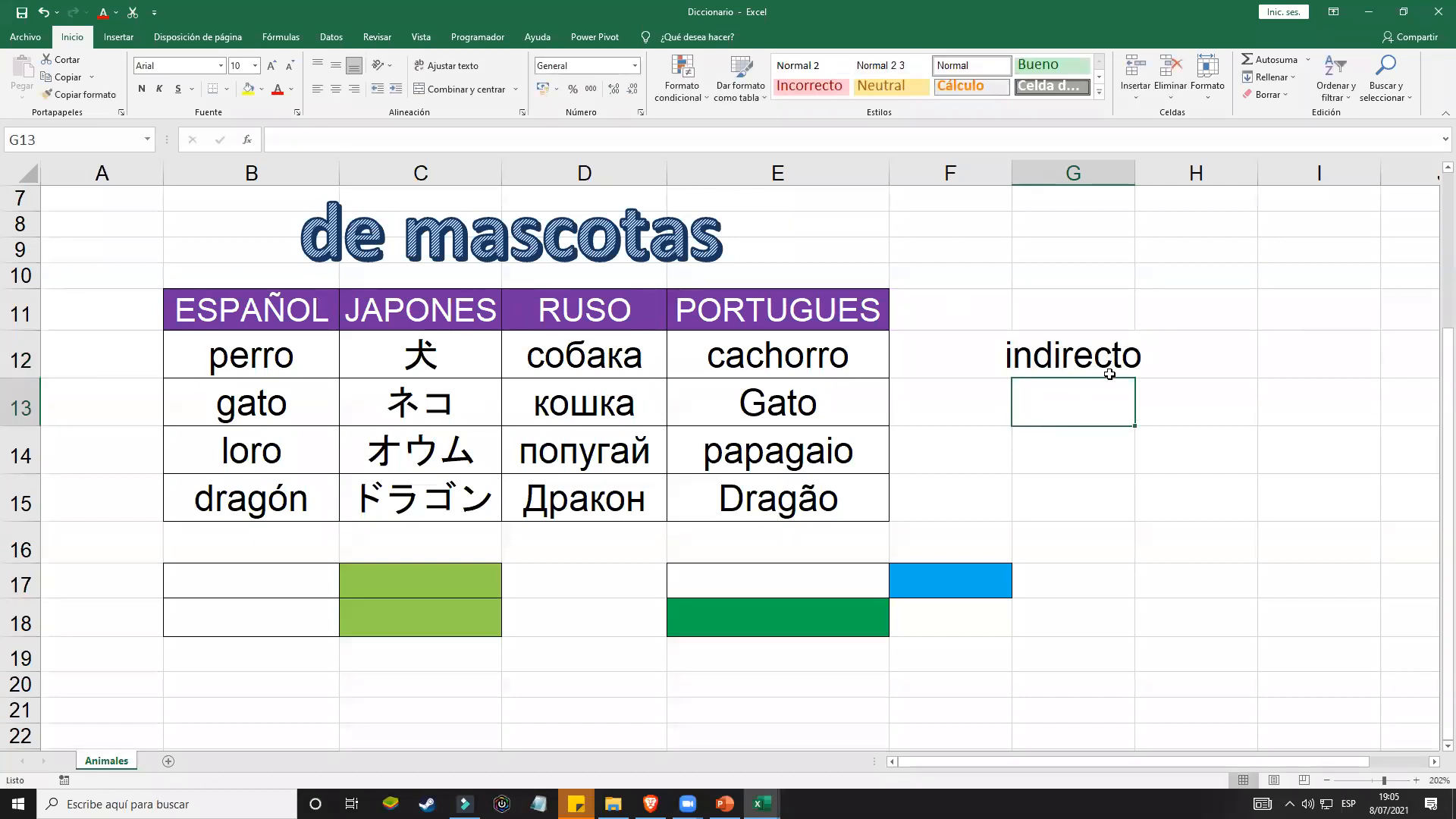
Step: Widen column G so 'indirecto' fits, then select the ESPAÑOL column B11:B15
left_click(1100, 365)
left_click_drag(1135, 172, 1159, 174)
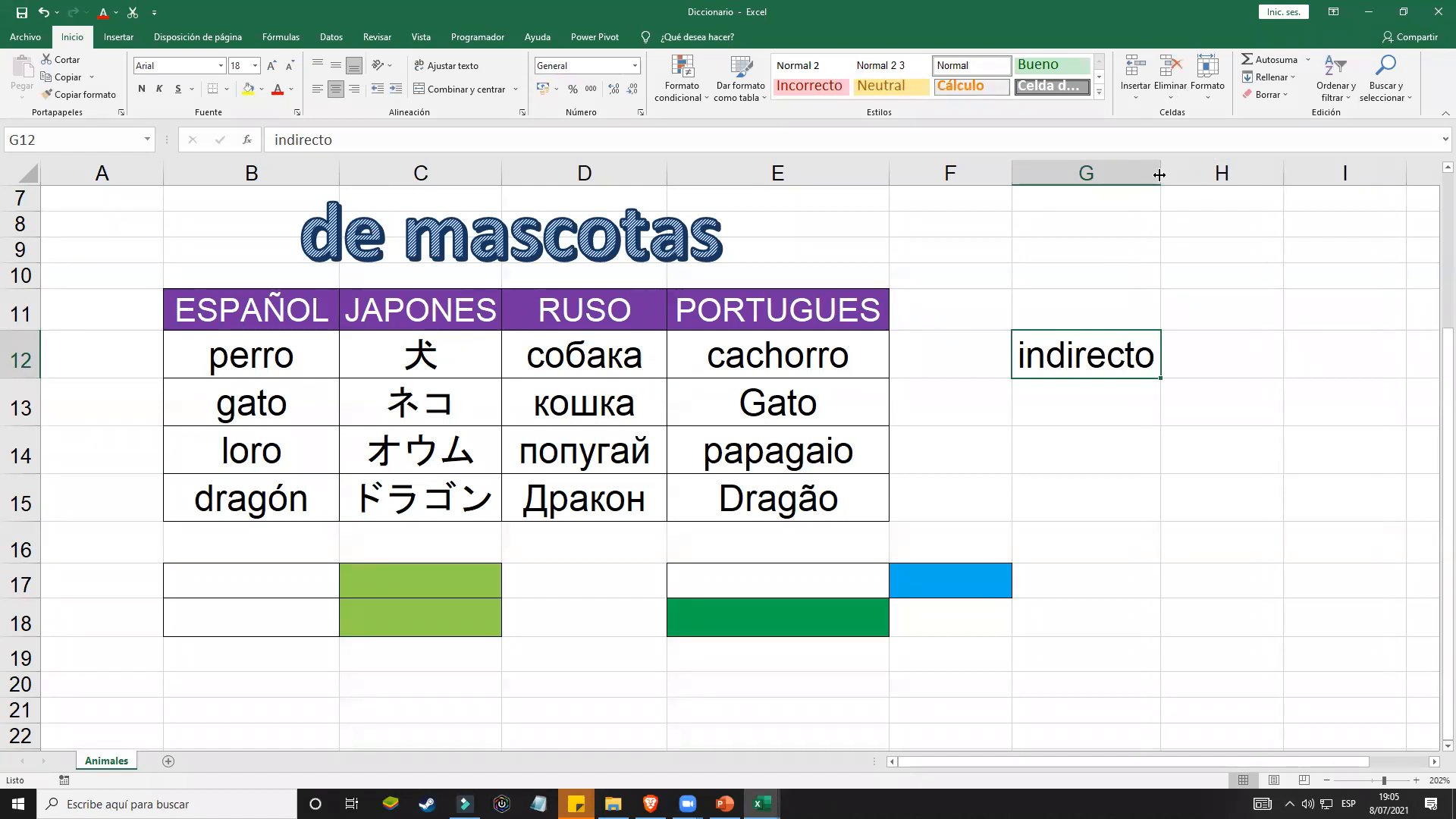
left_click(1100, 421)
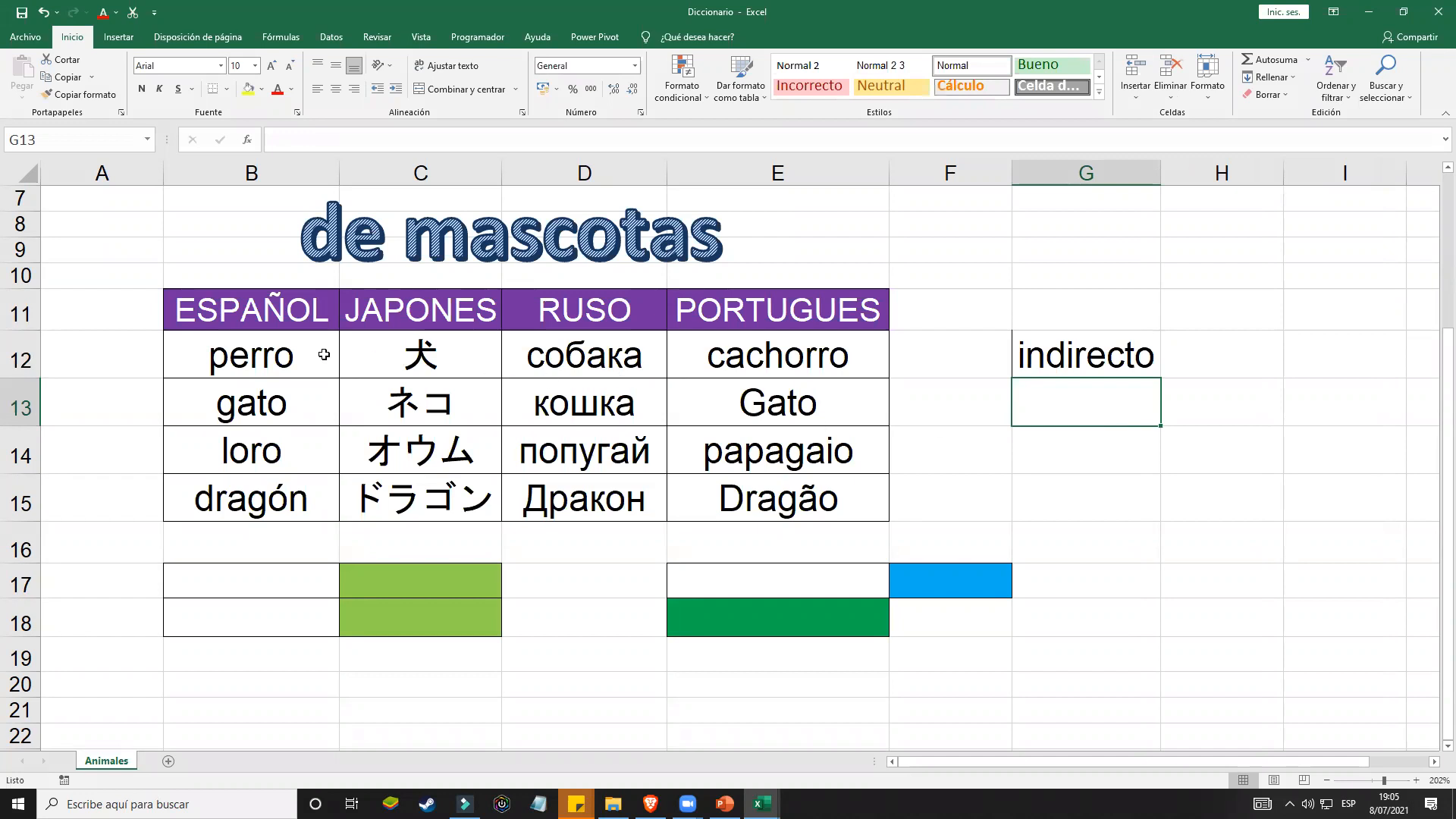
left_click_drag(282, 322, 292, 503)
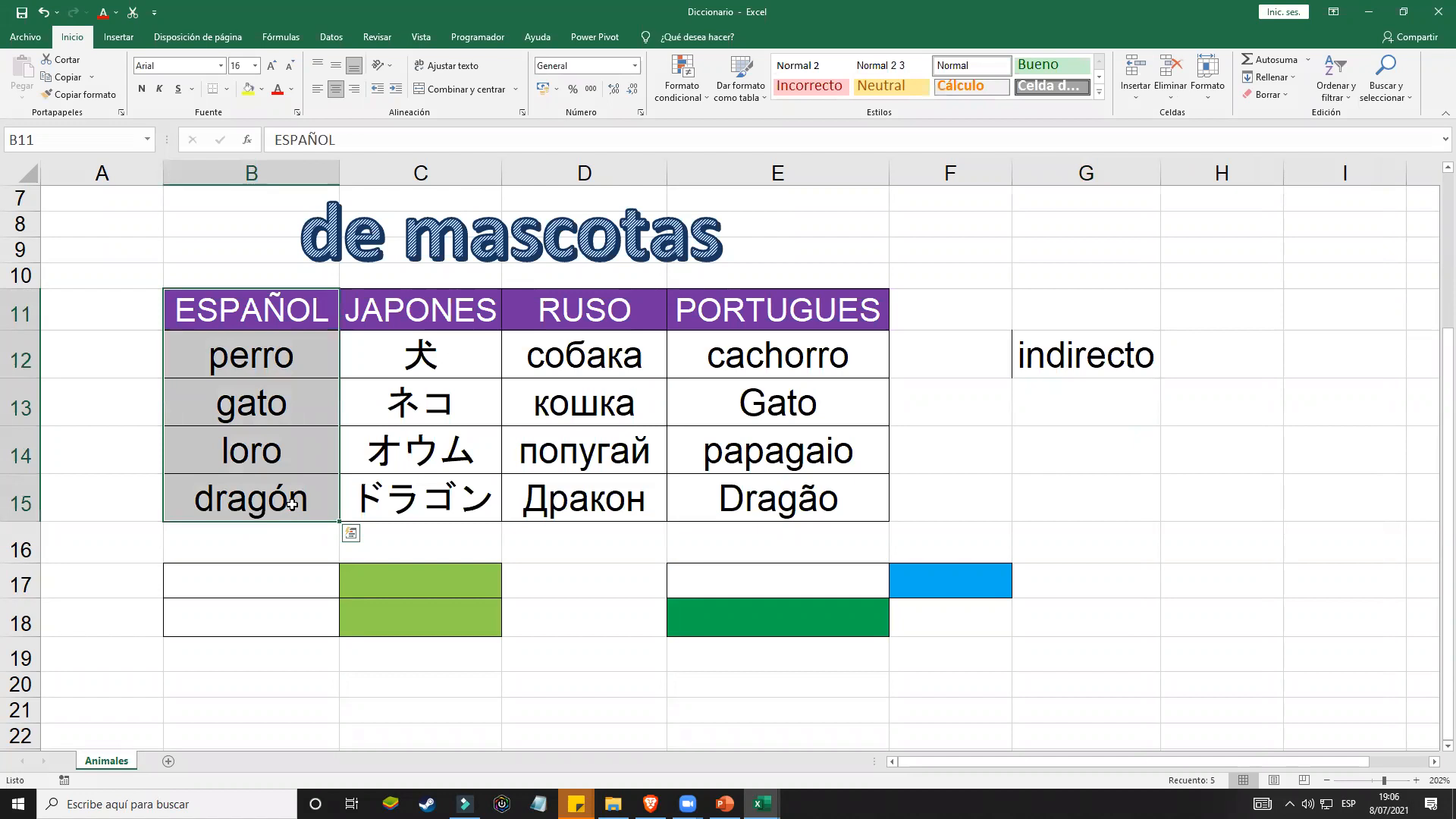
Step: Turn the Spanish column B11:B15 into a table named español
key("ctrl+t")
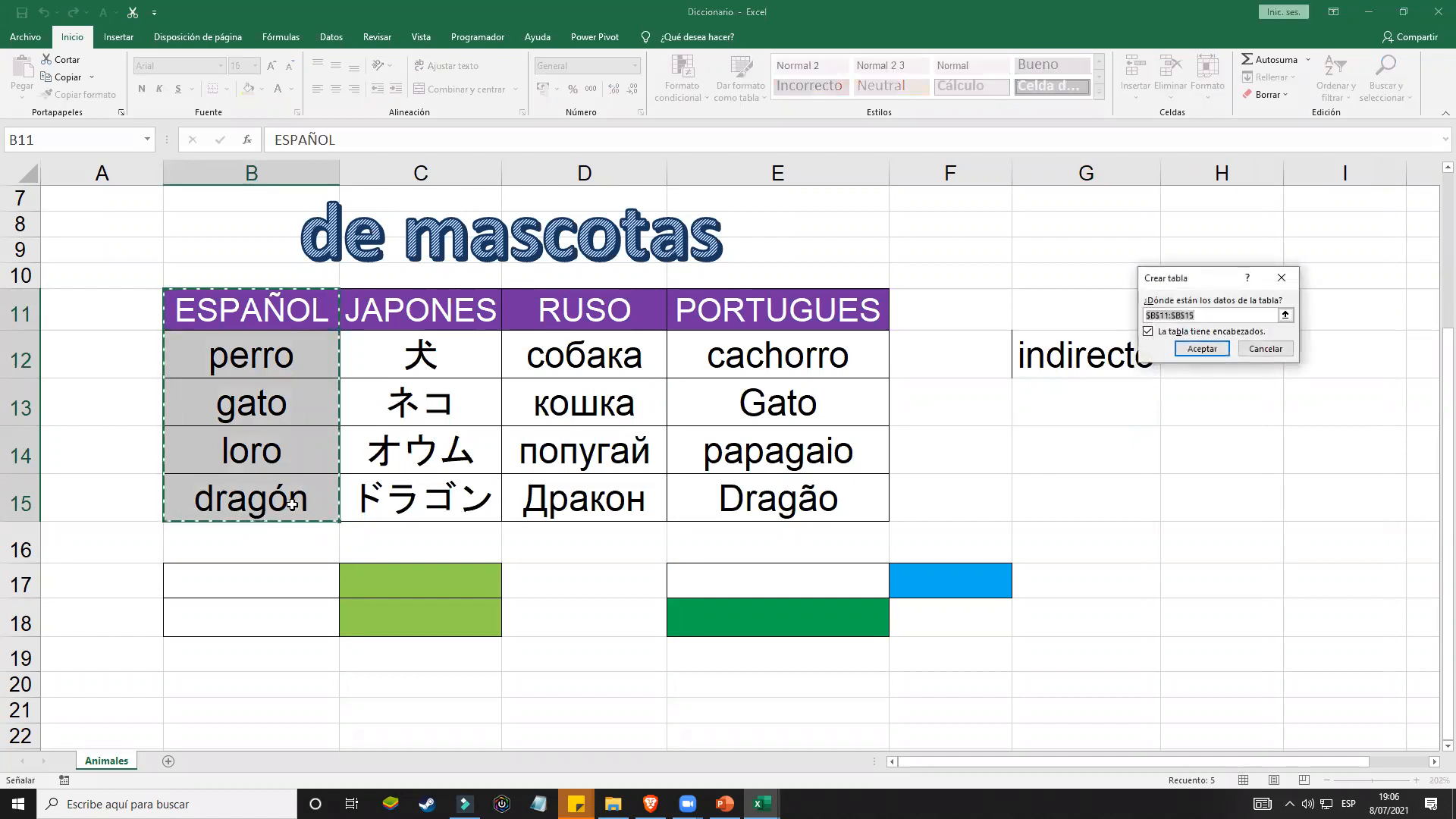
left_click_drag(1210, 281, 1051, 414)
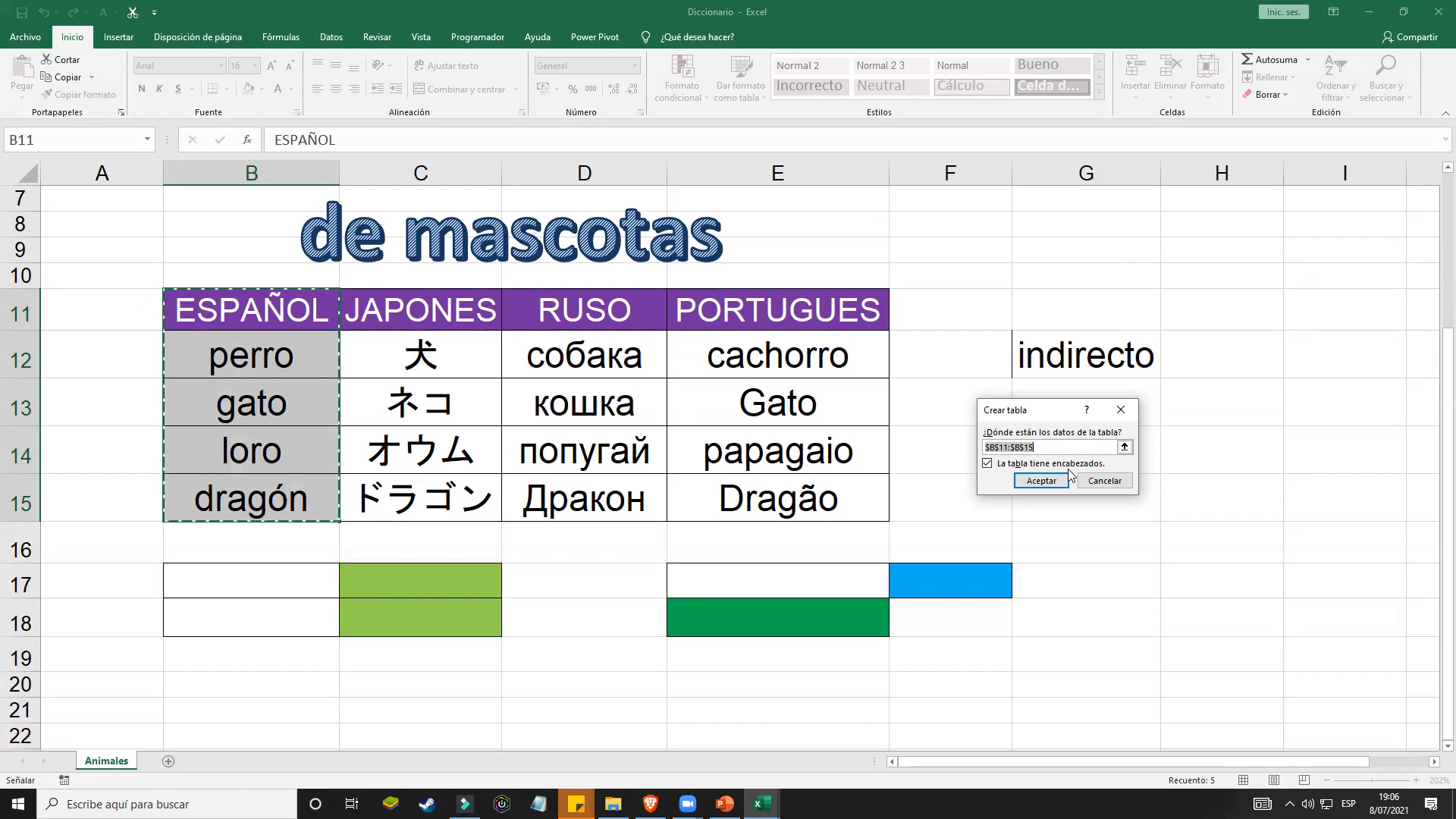
left_click(1050, 482)
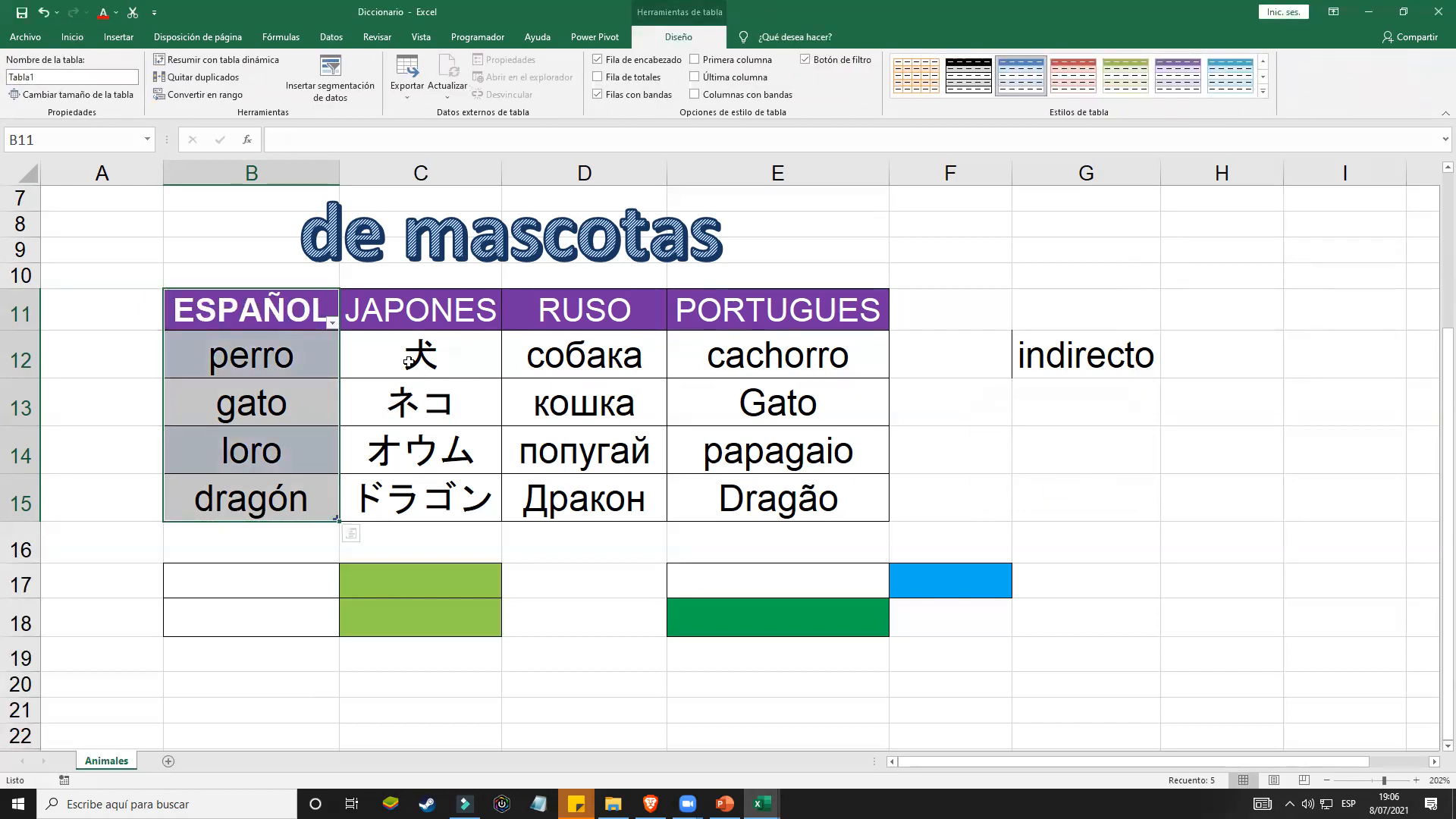
left_click(36, 77)
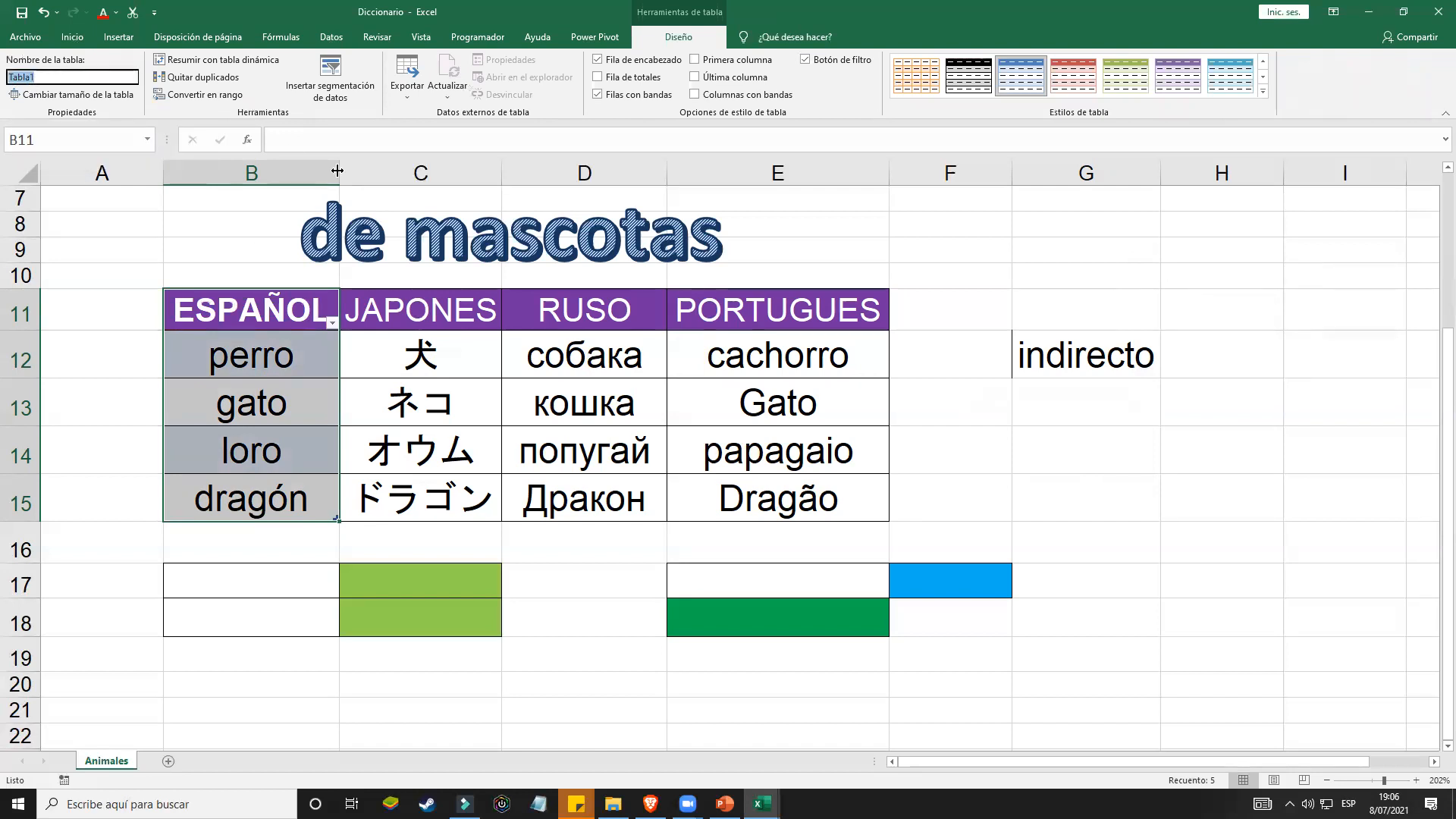
type("ep")
key("BackSpace")
type("spañol")
left_click(753, 434)
Step: Turn the Japanese column C11:C15 into a table named japones
left_click(430, 326)
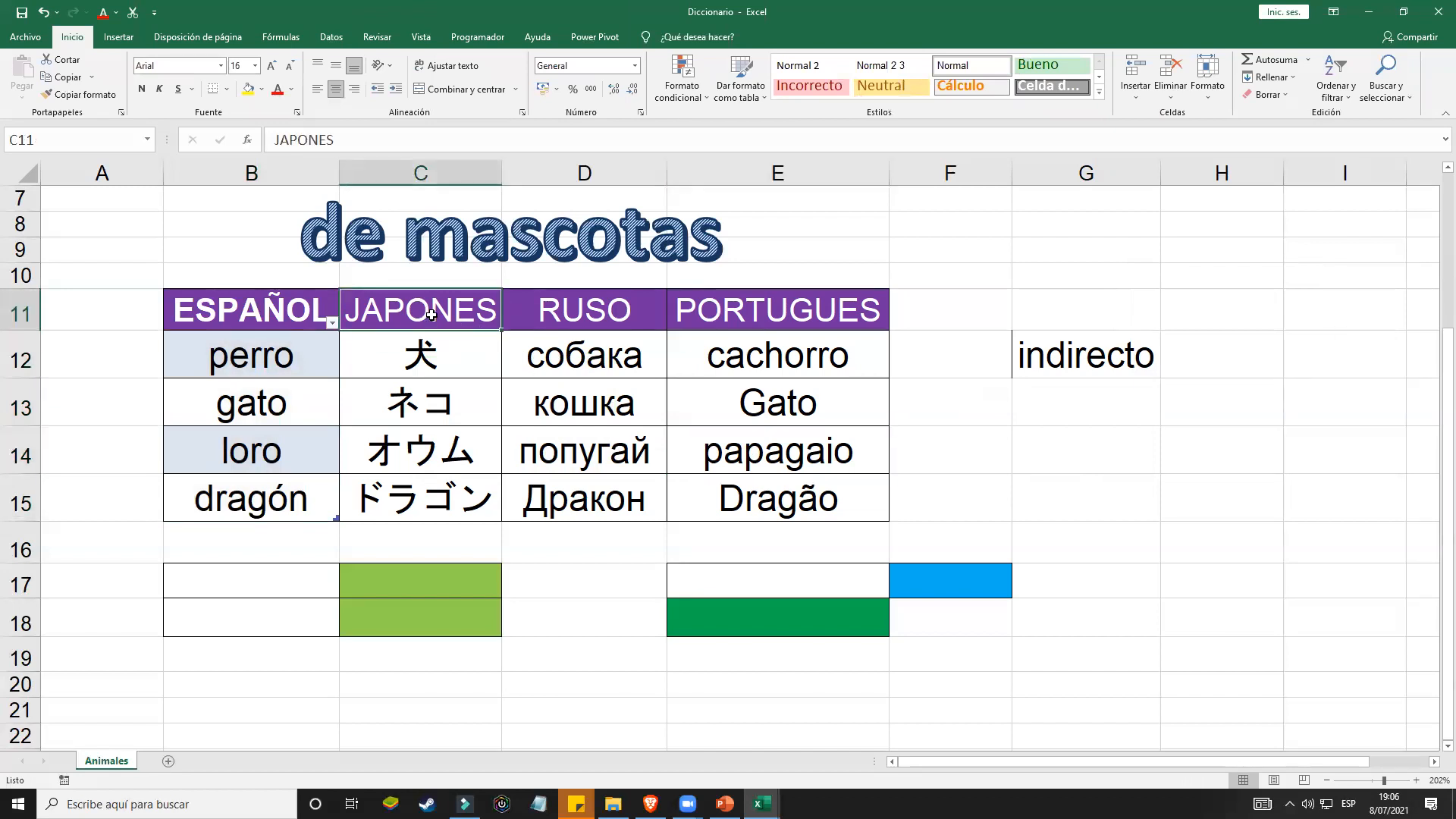
left_click_drag(434, 334, 468, 506)
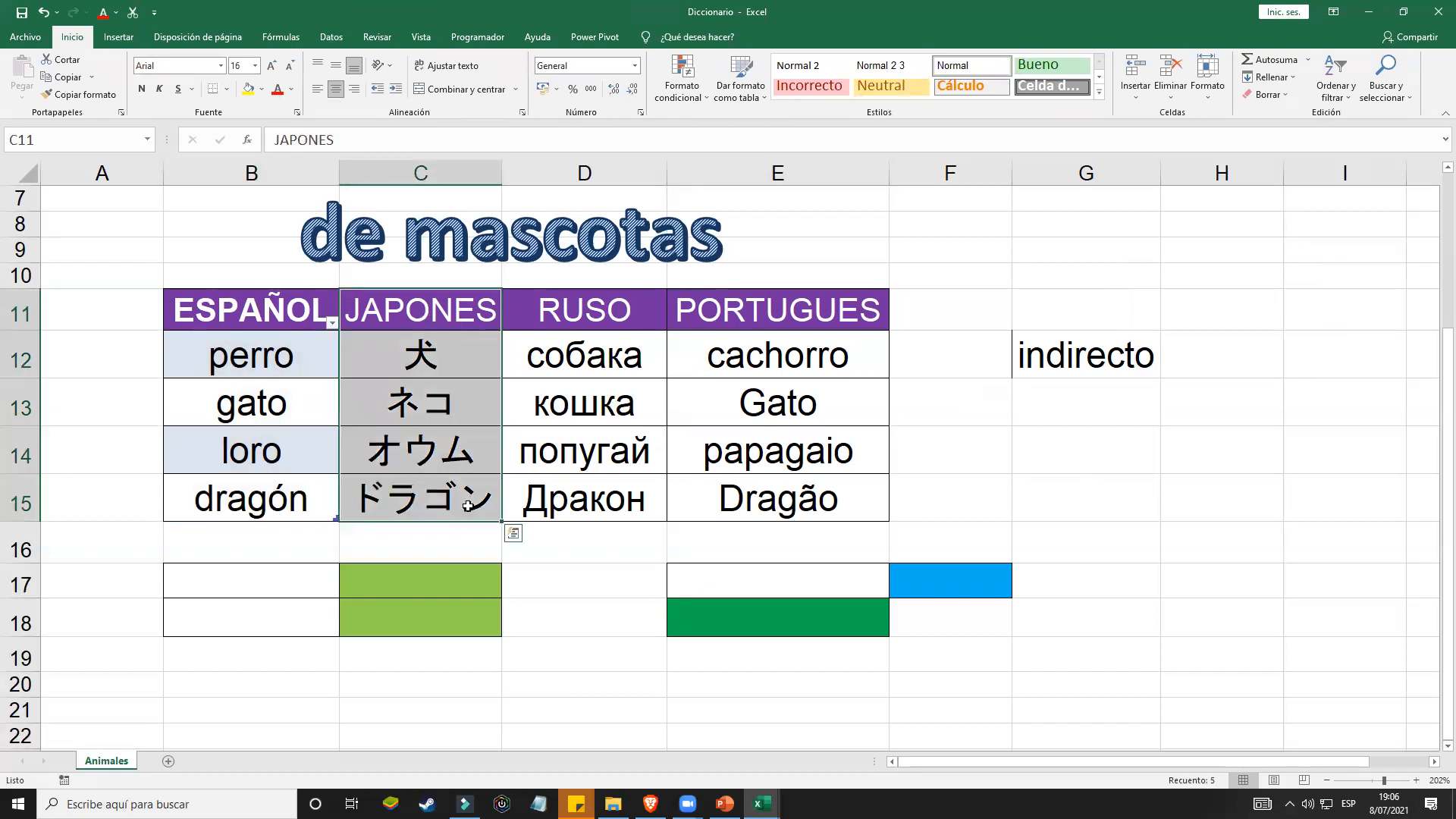
key("ctrl+t")
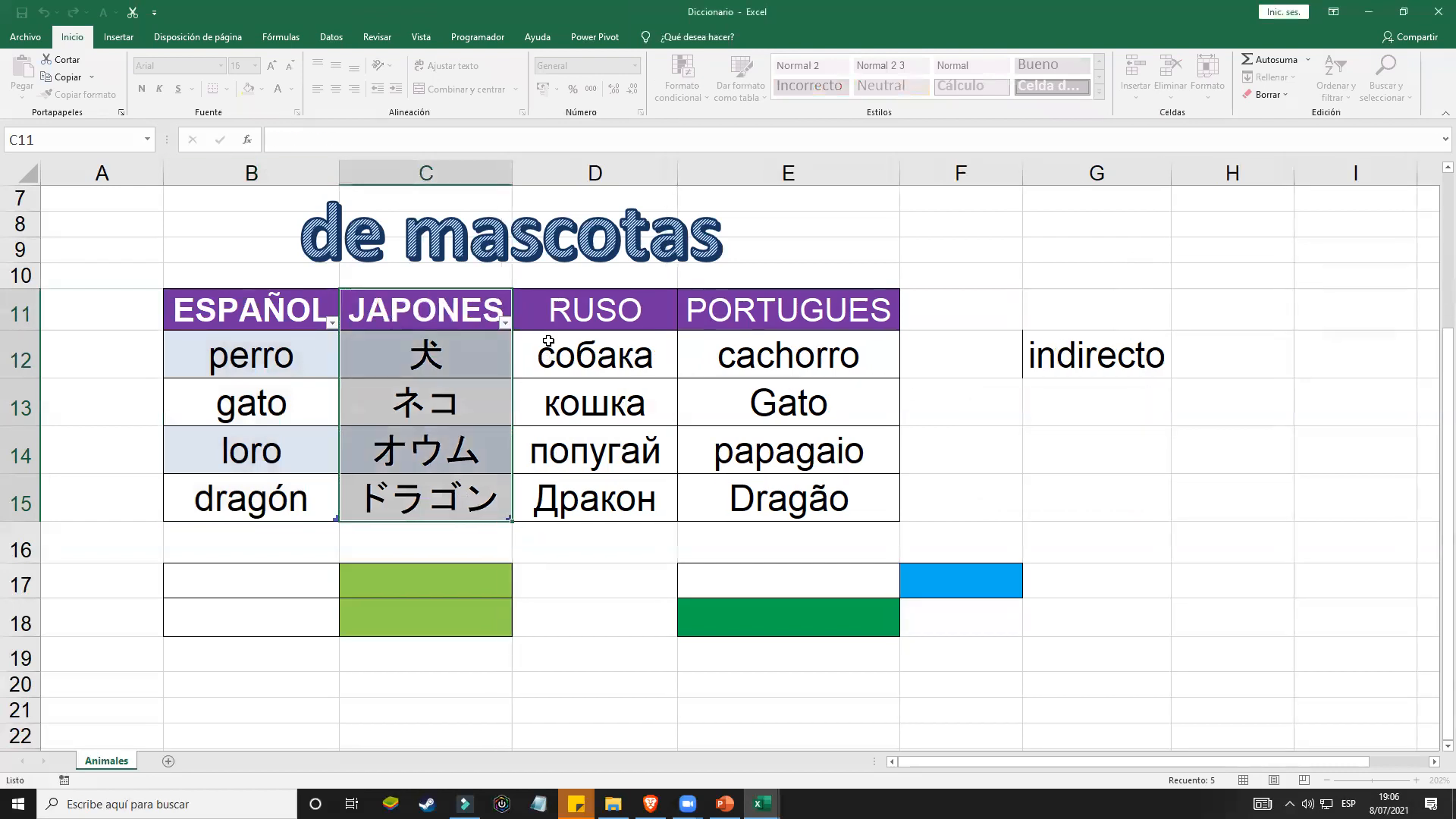
left_click(1041, 481)
left_click(79, 77)
type("japones")
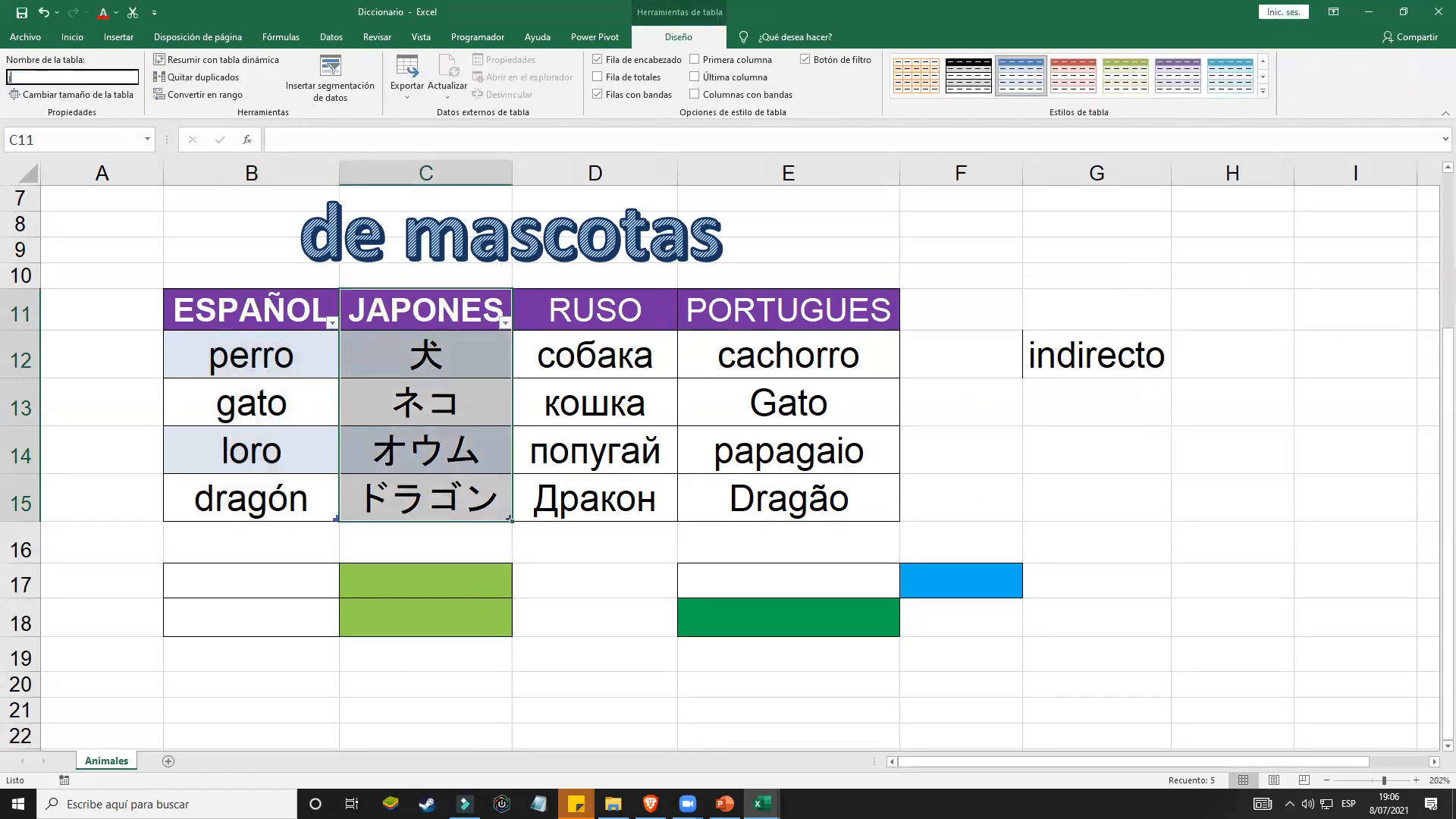
Step: Turn the Russian column D11:D15 into a table named ruso
left_click_drag(590, 307, 591, 496)
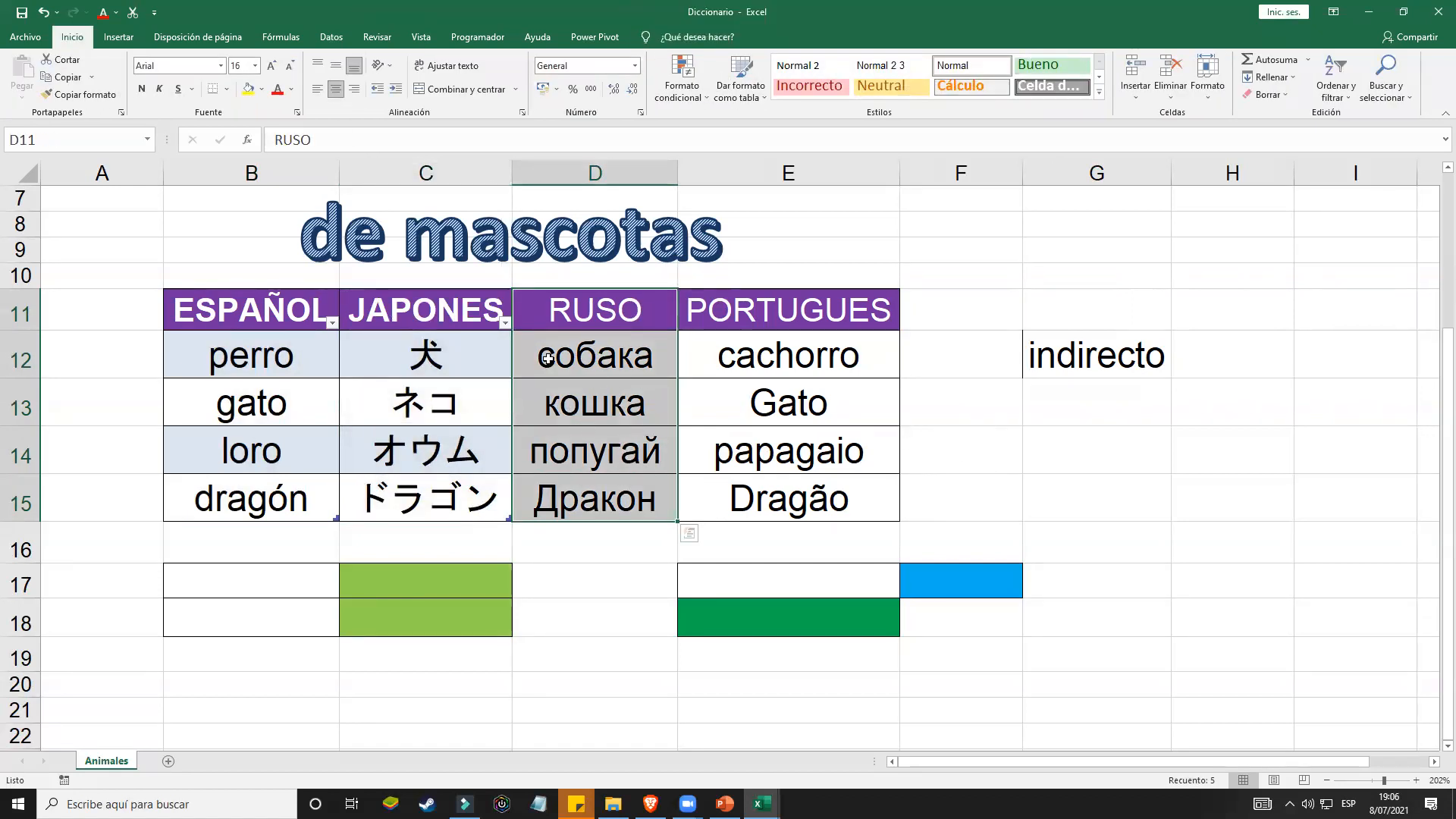
key("ctrl+t")
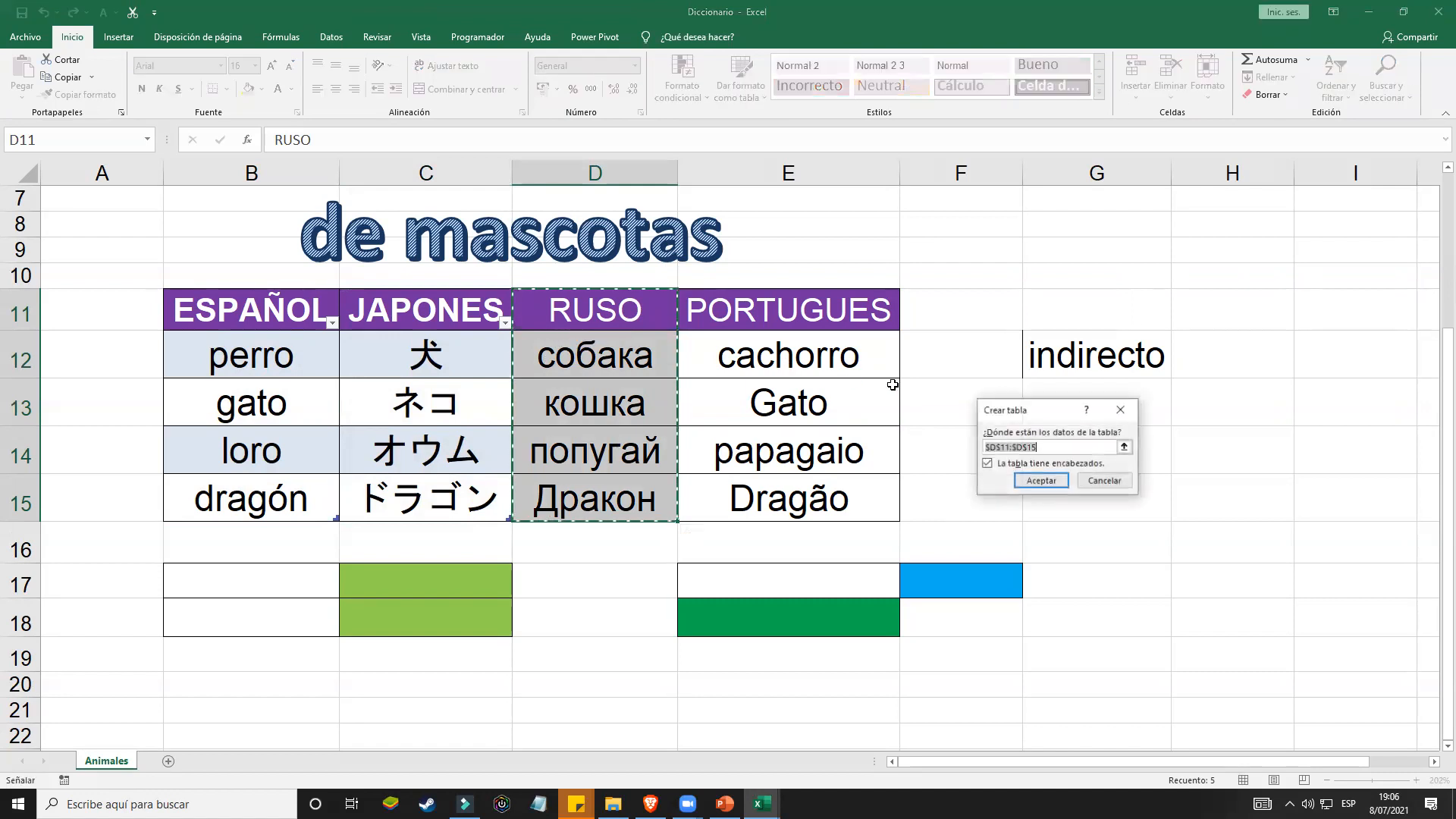
left_click(1053, 483)
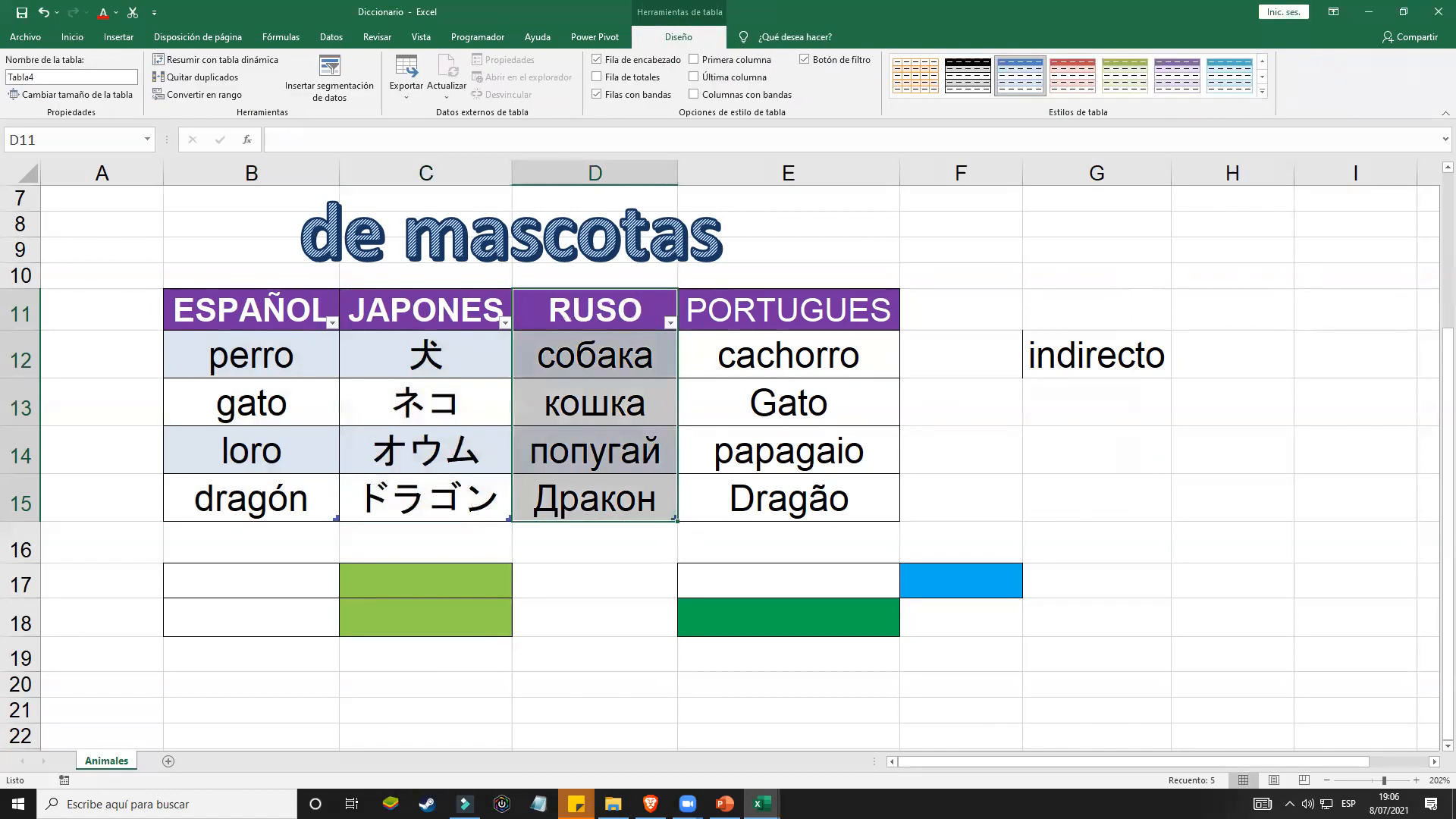
left_click(90, 77)
type("ruso")
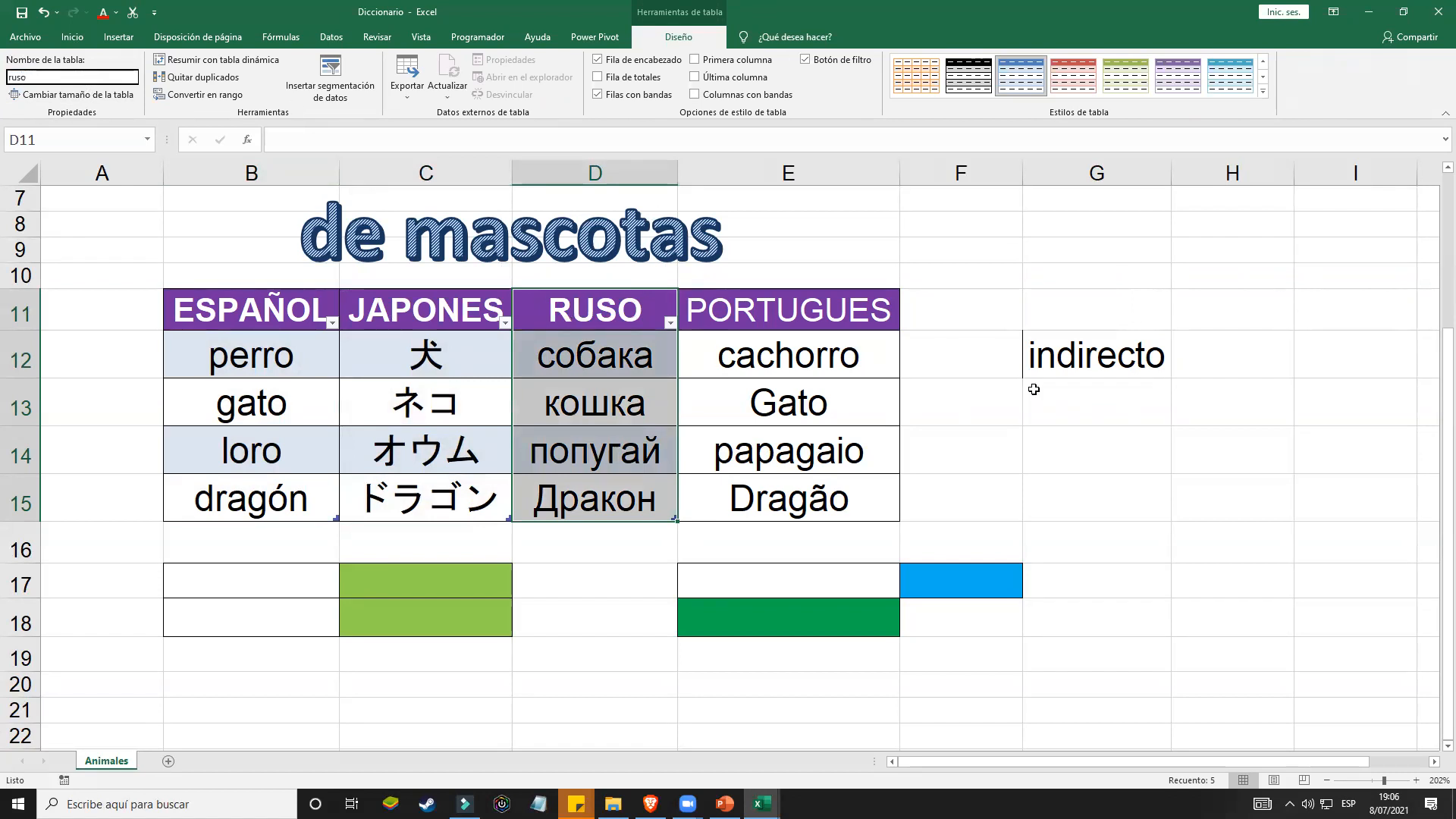
left_click(877, 408)
Step: Turn the Portuguese column E11:E15 into a table named portugues
left_click_drag(789, 311, 817, 503)
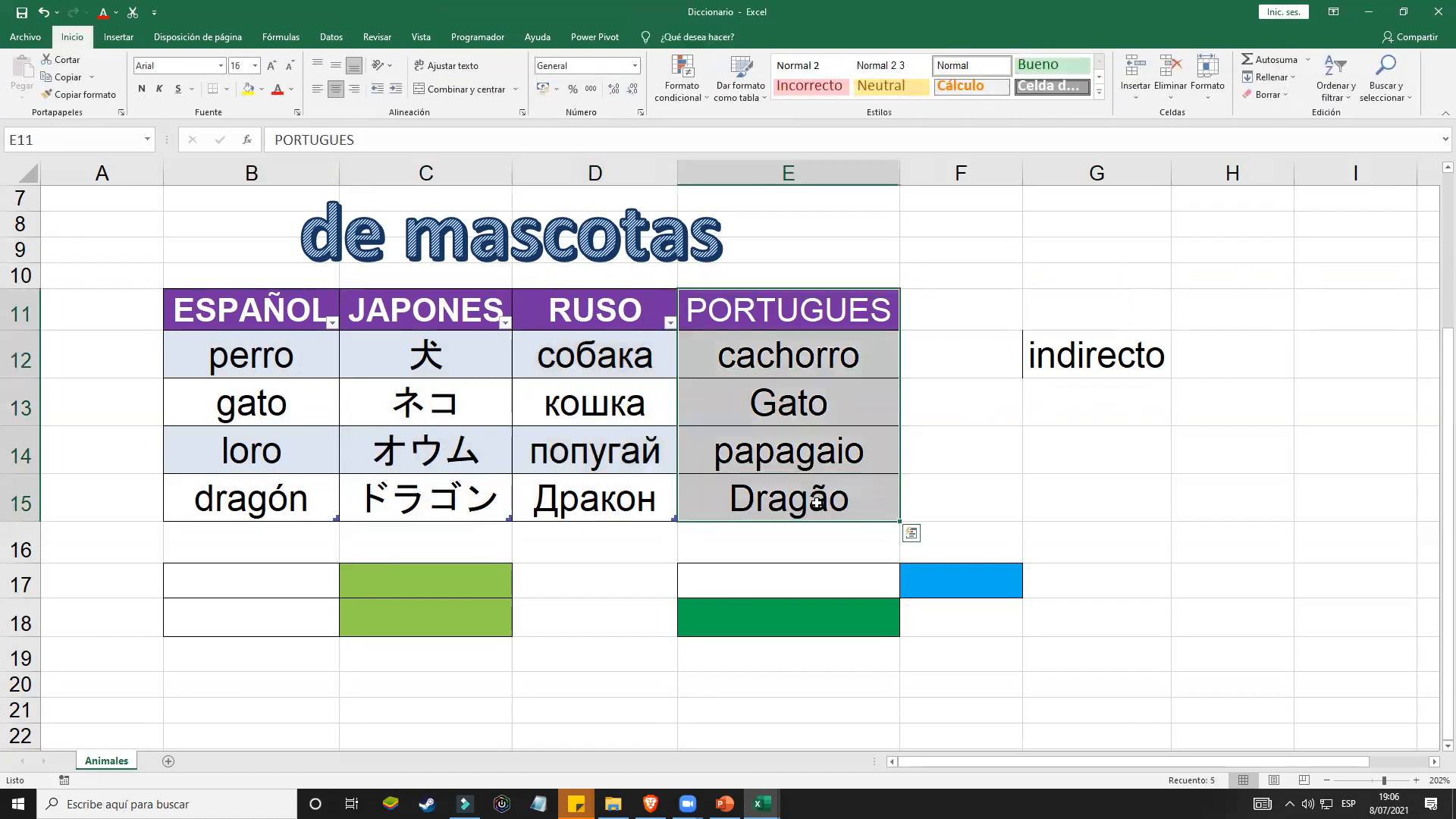
key("ctrl+t")
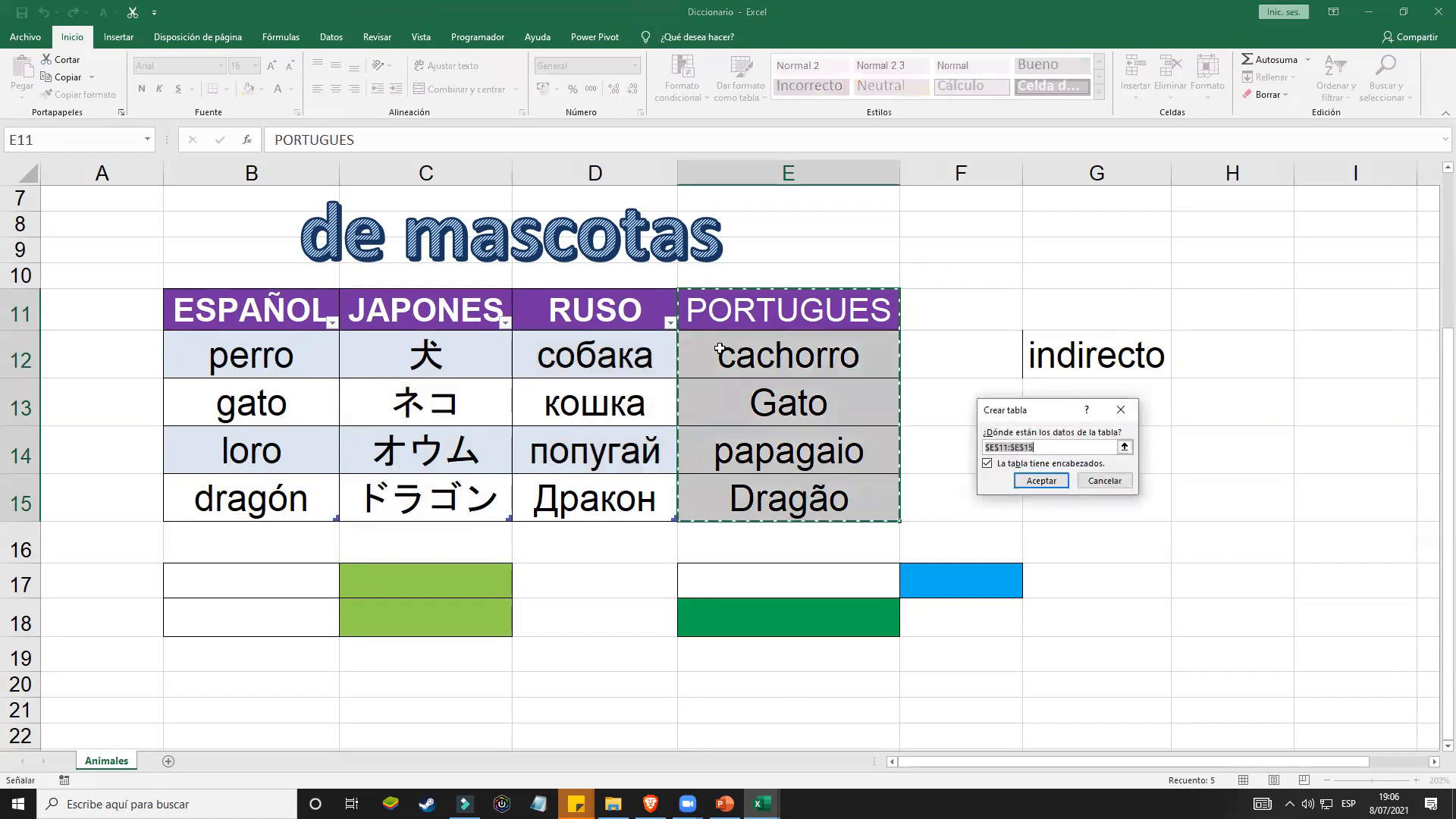
left_click(1057, 487)
left_click(98, 77)
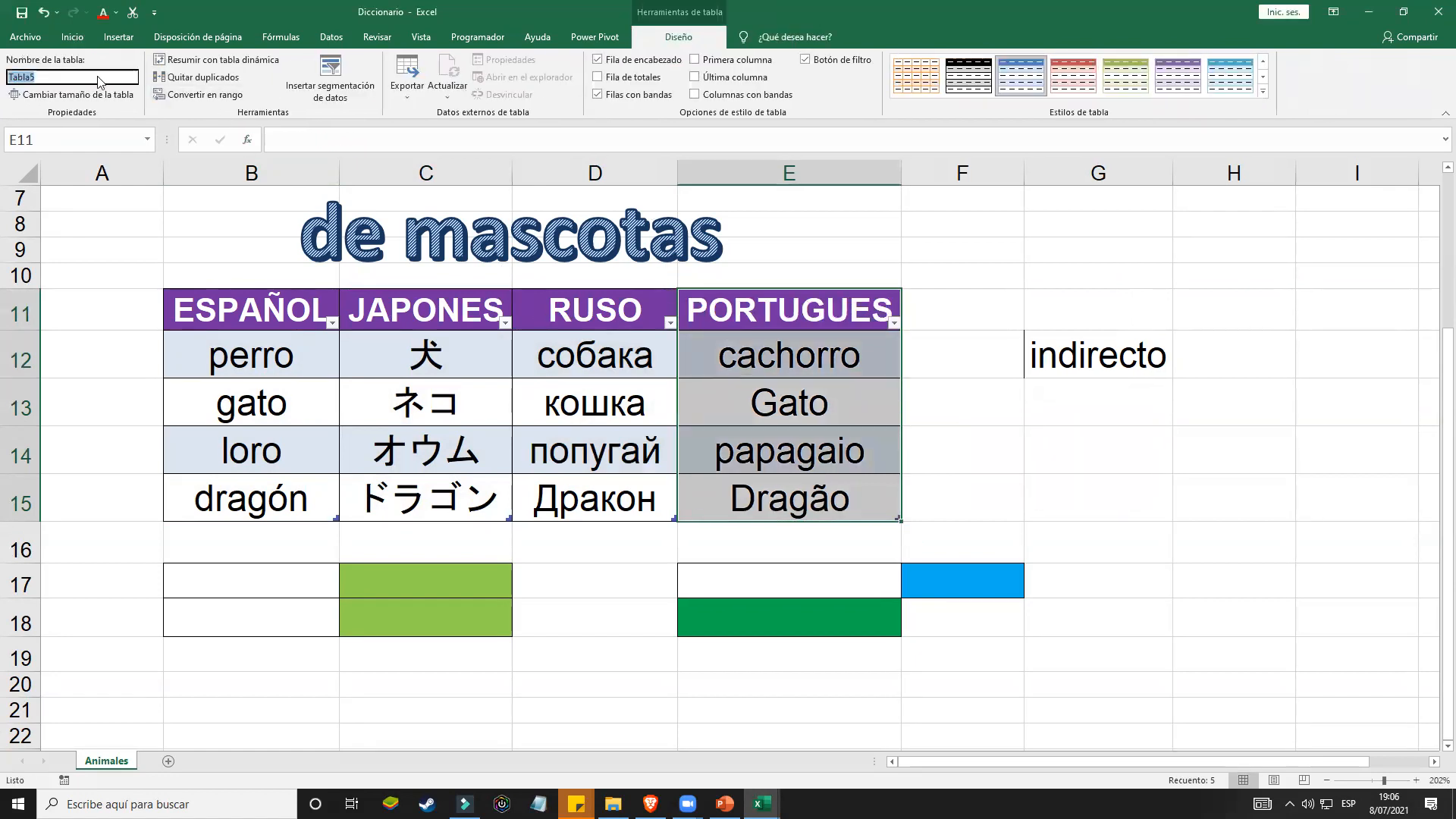
type("portugue")
left_click(732, 378)
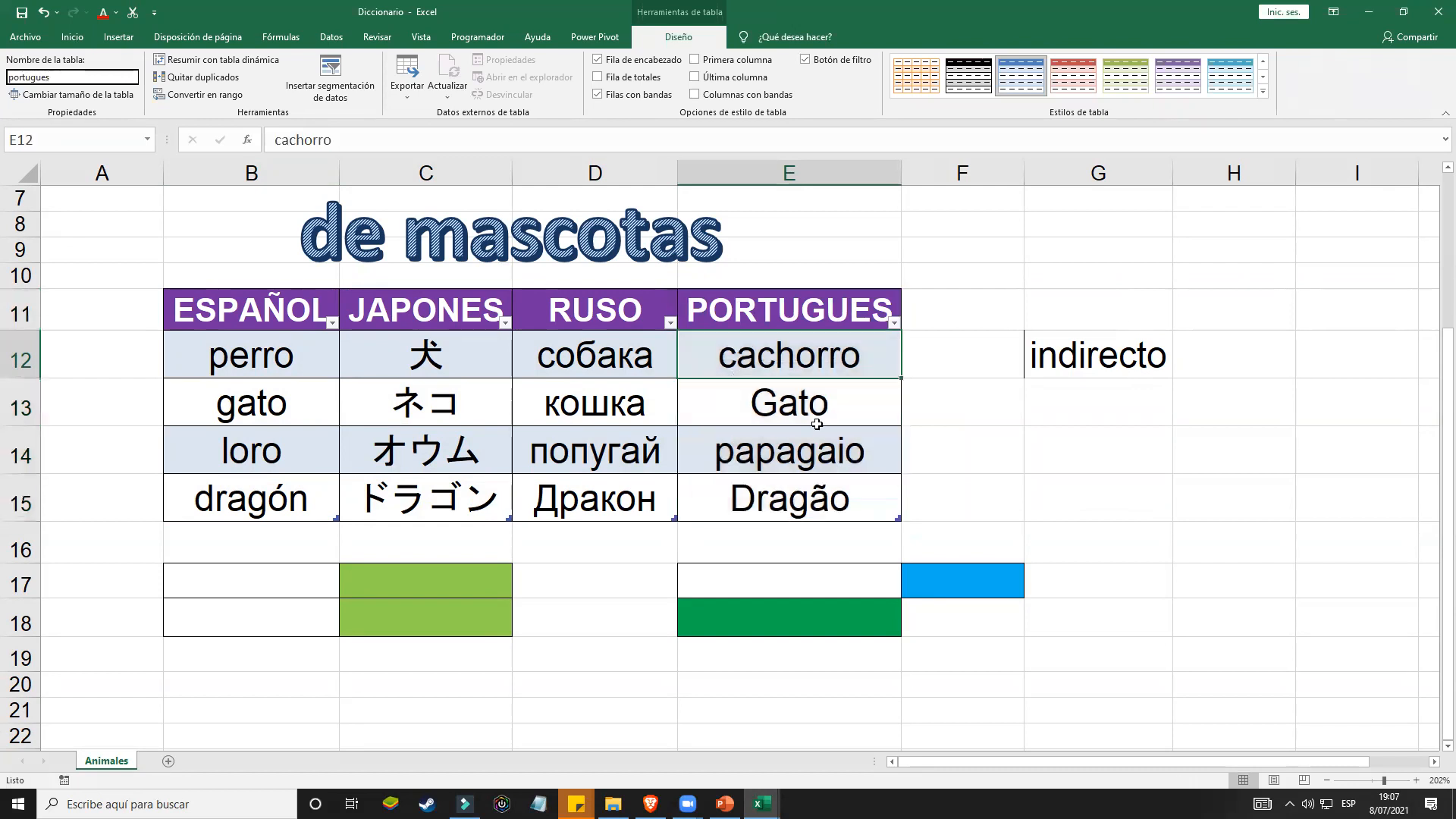
left_click(938, 490)
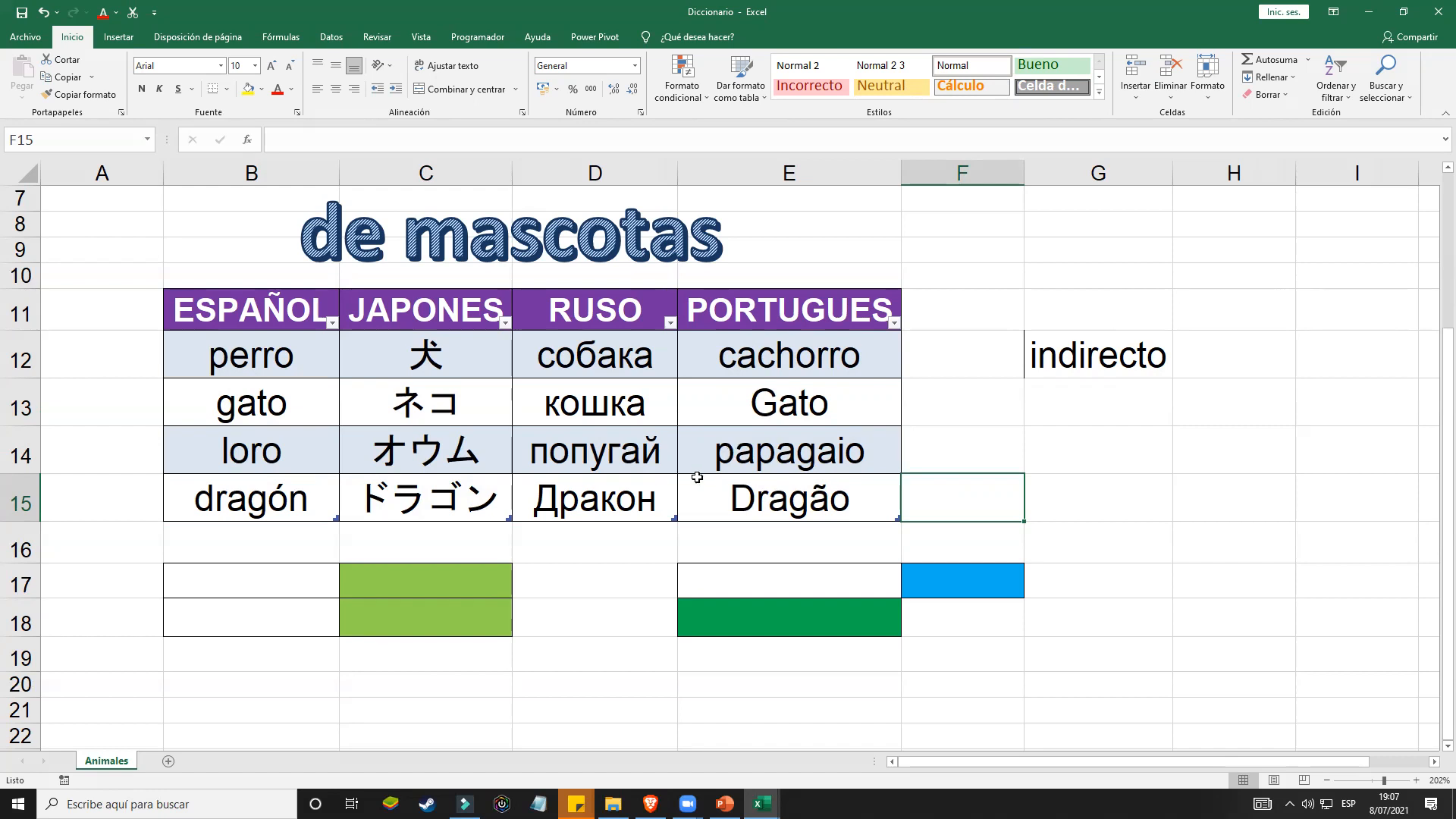
scroll(693, 470, "down", 1)
left_click_drag(298, 501, 1024, 627)
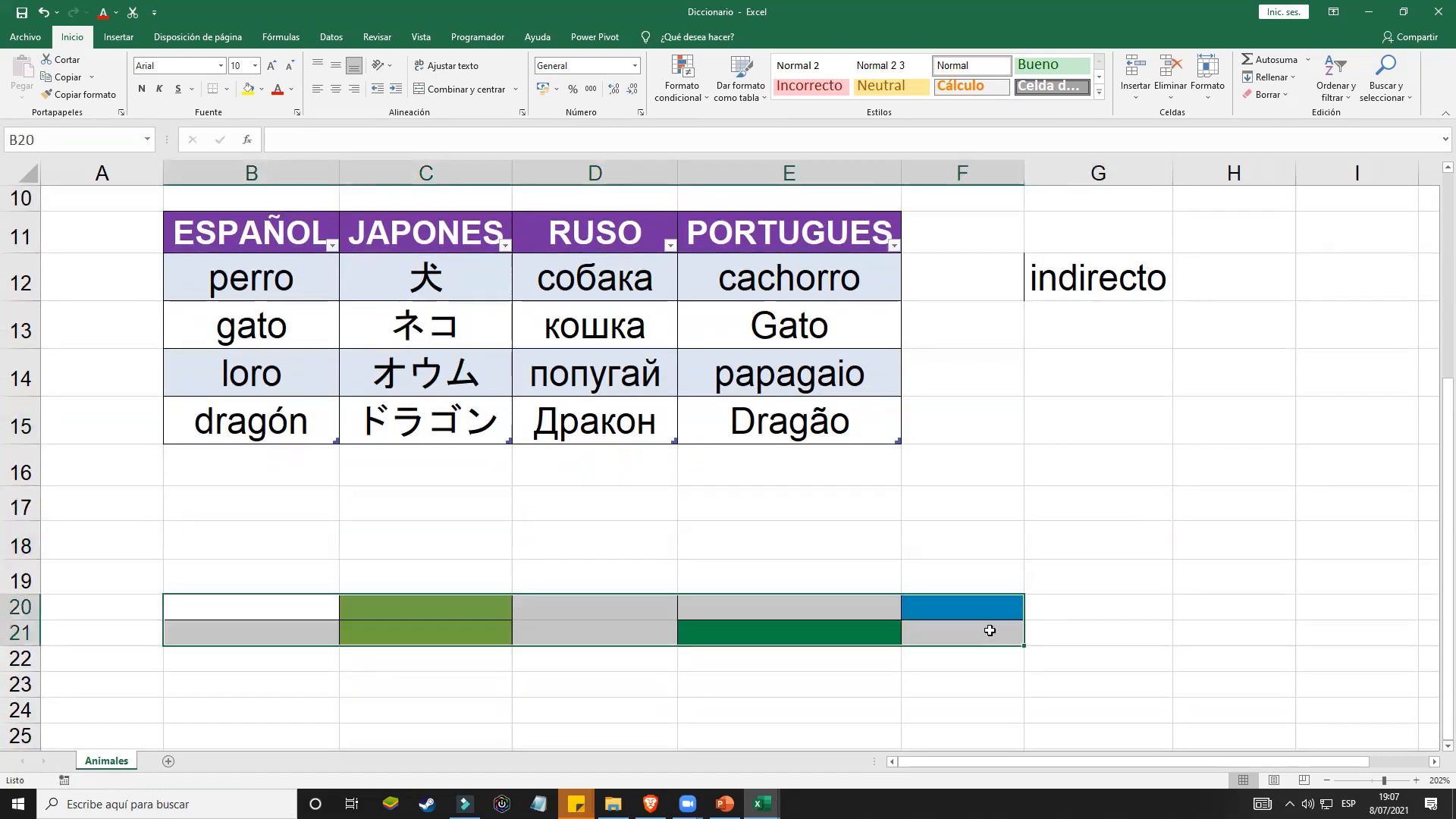
left_click(283, 457)
left_click(788, 478)
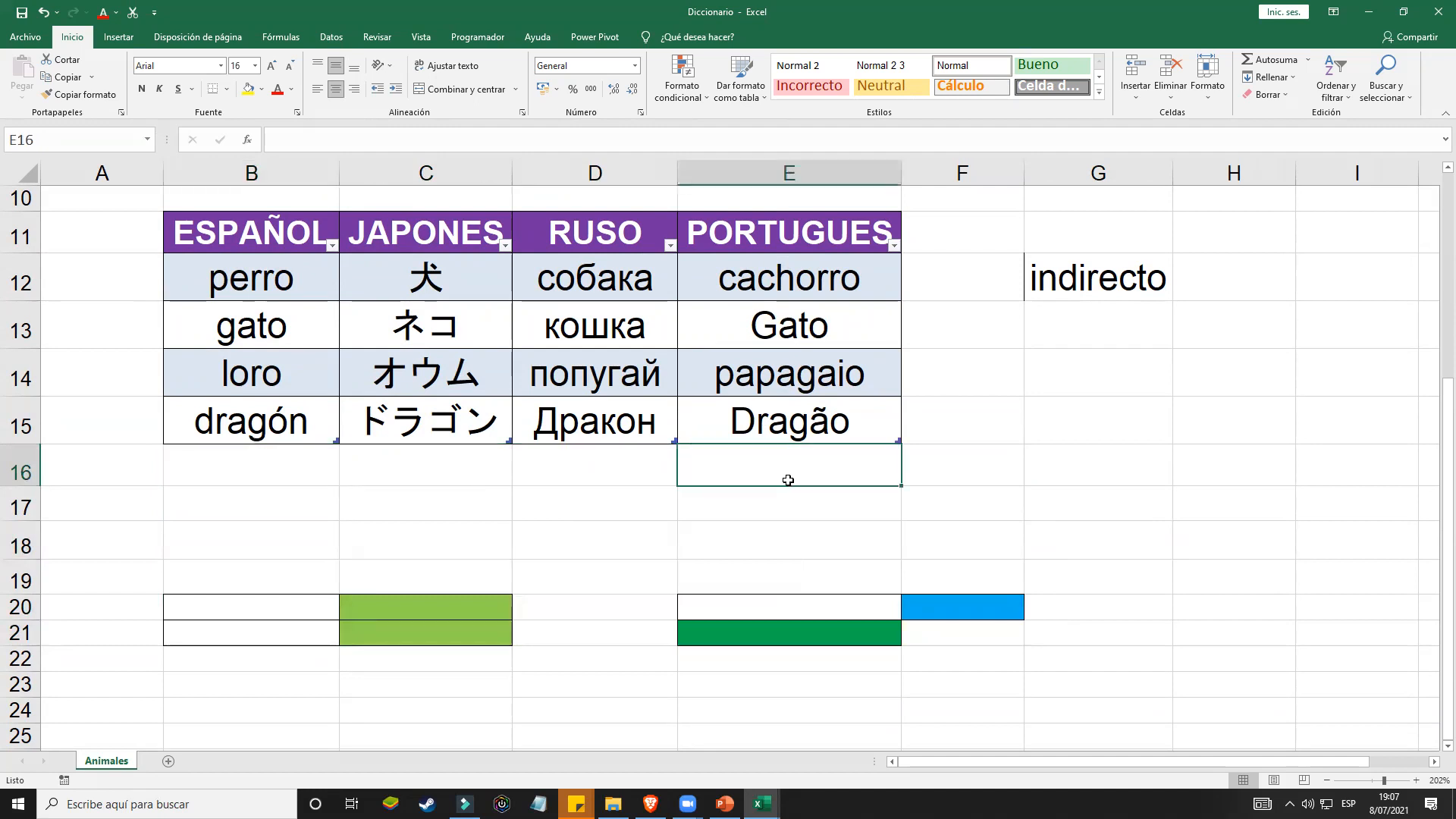
left_click(473, 486)
left_click(293, 466)
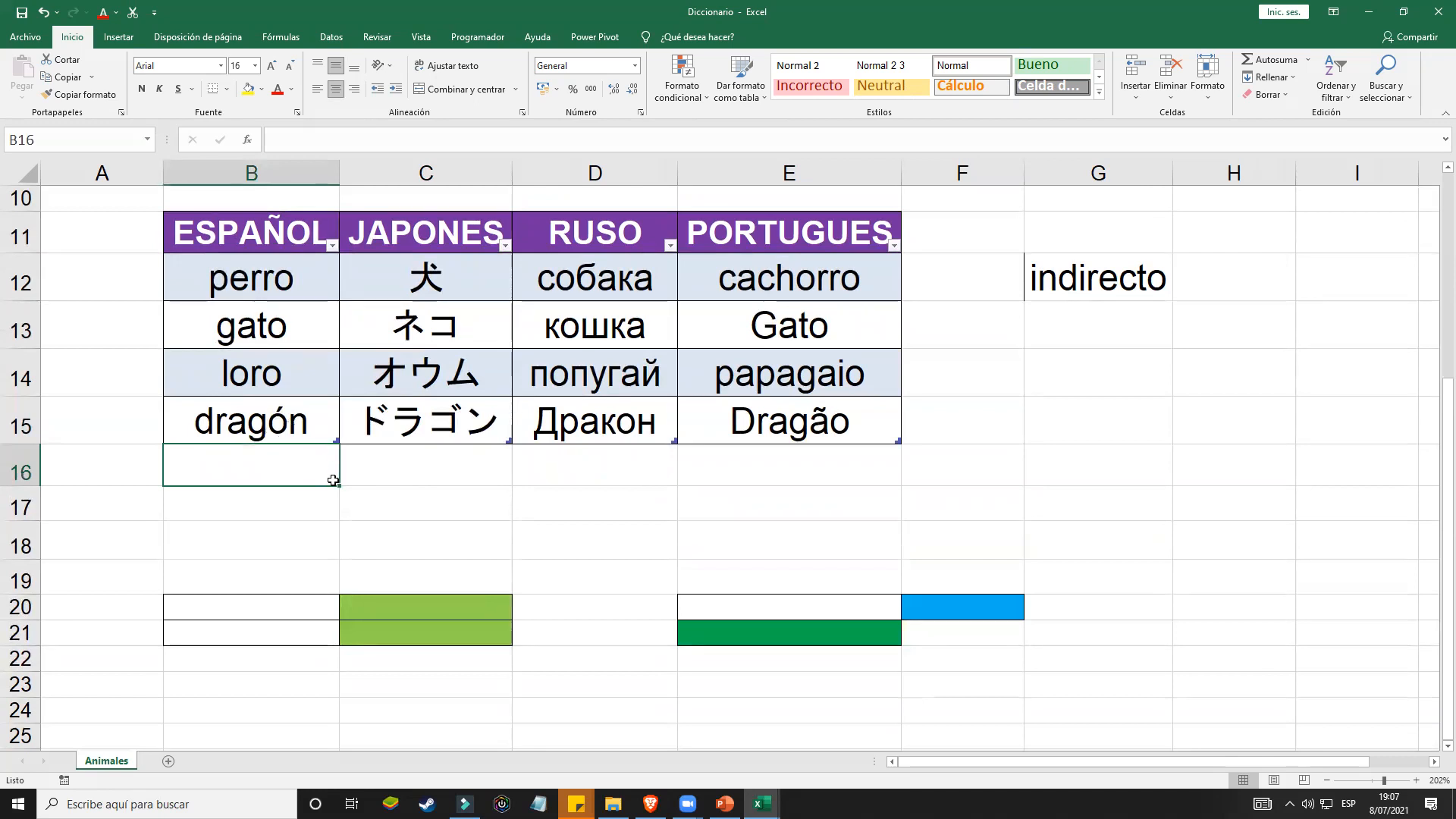
left_click_drag(395, 478, 788, 472)
left_click(260, 476)
left_click_drag(292, 474, 758, 474)
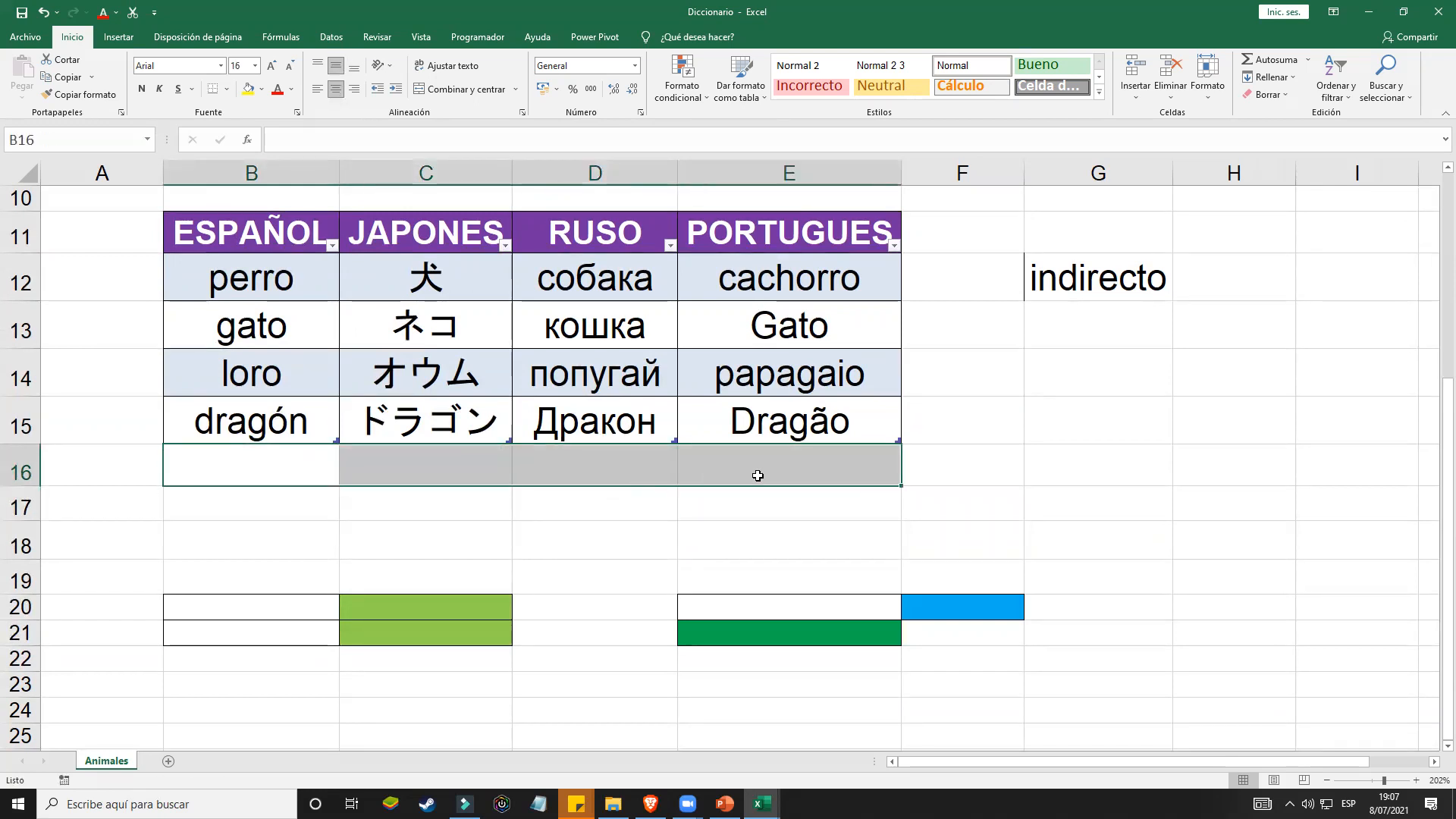
left_click(769, 602)
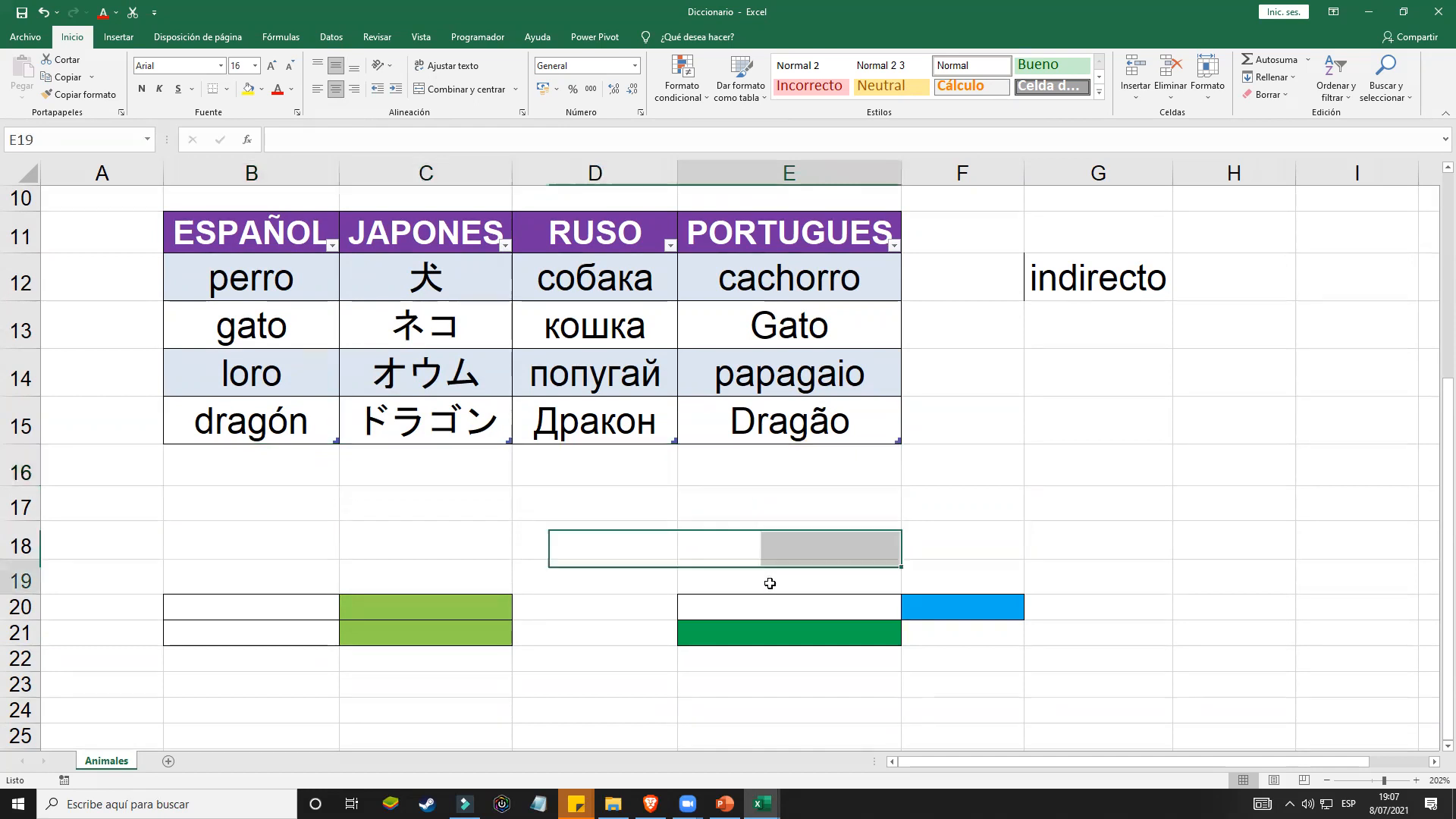
left_click_drag(243, 608, 866, 542)
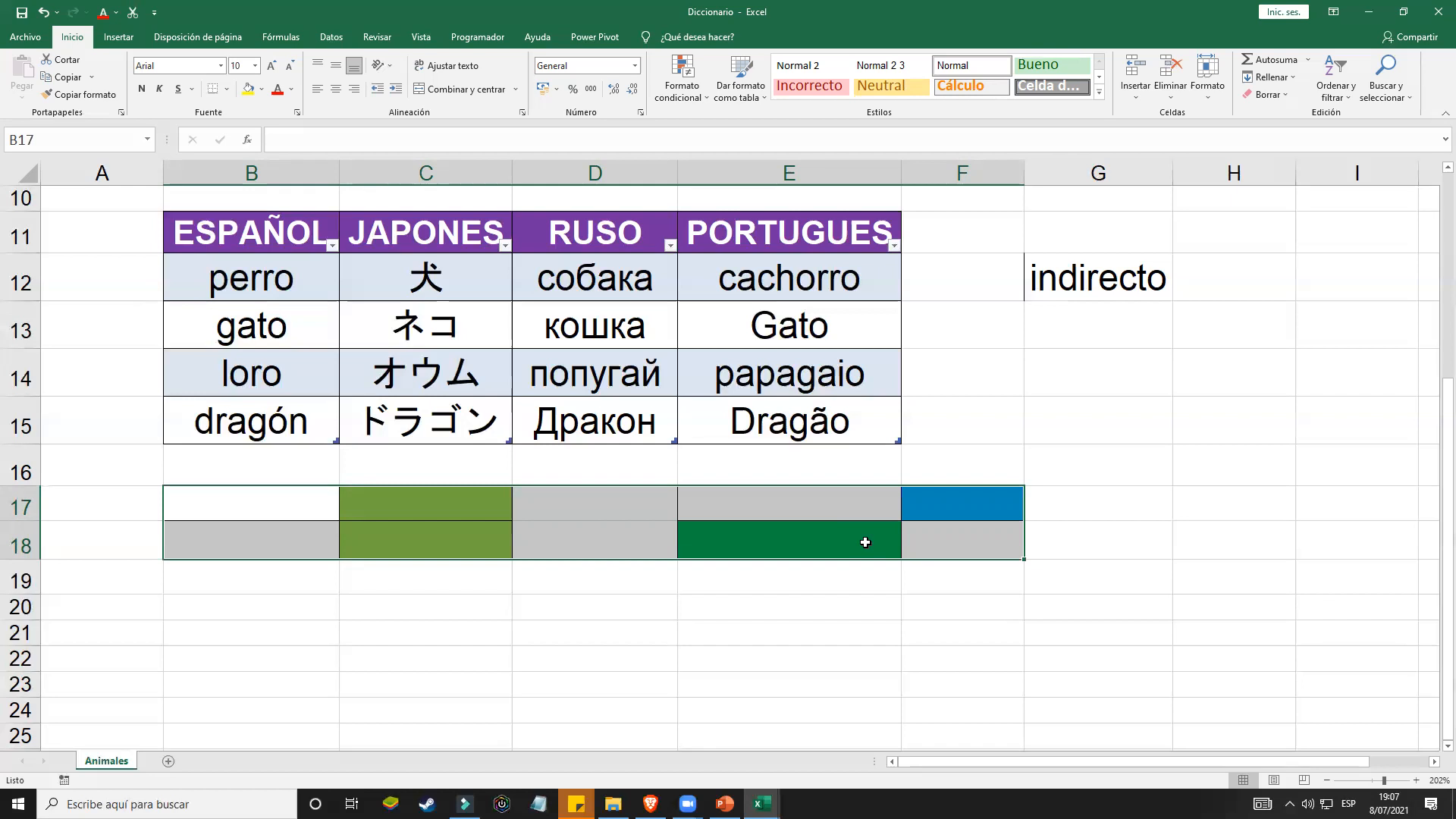
Step: Give B17 a list validation sourced from the language headers B11:E11
left_click(313, 506)
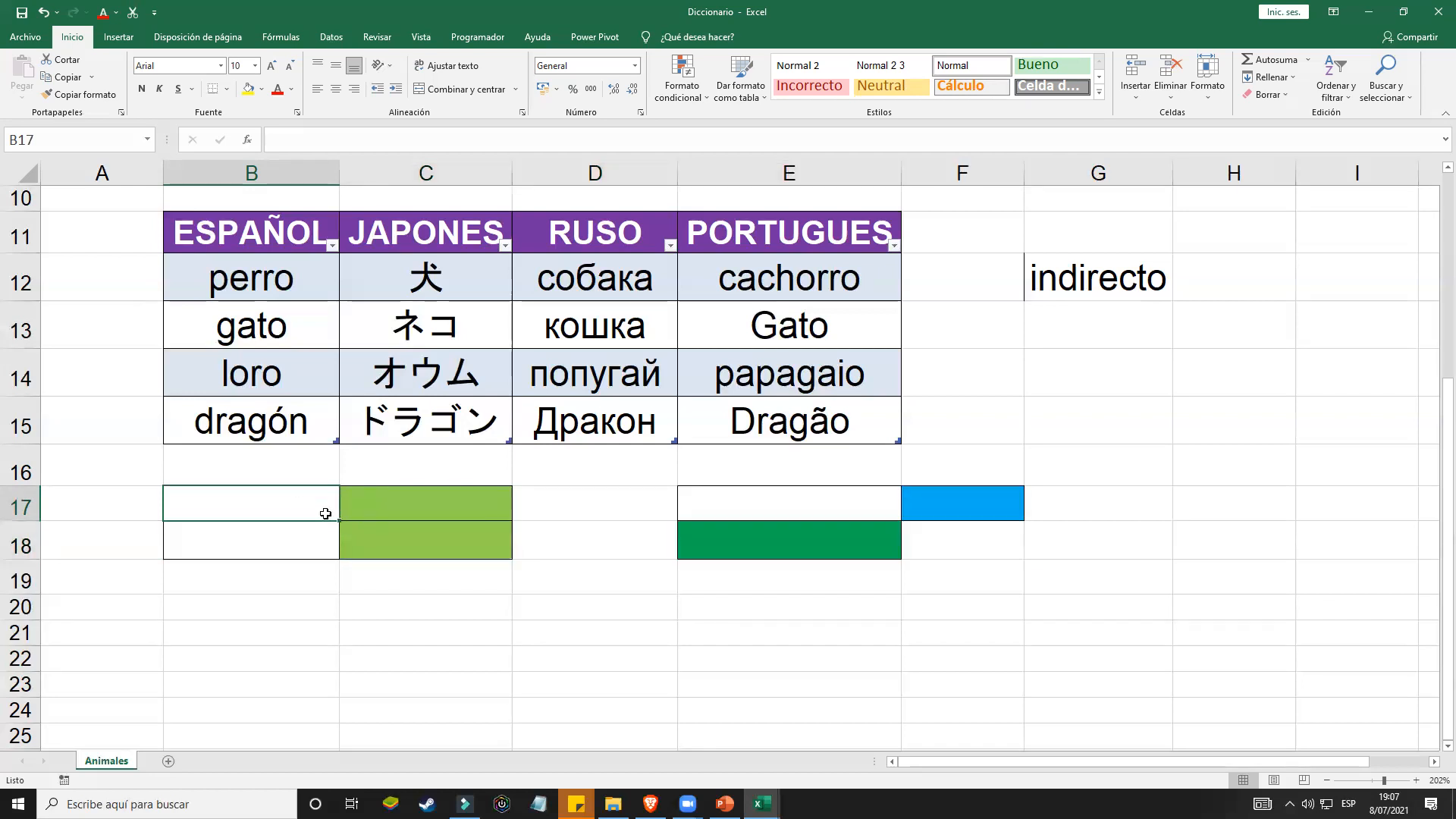
left_click(331, 37)
left_click(796, 97)
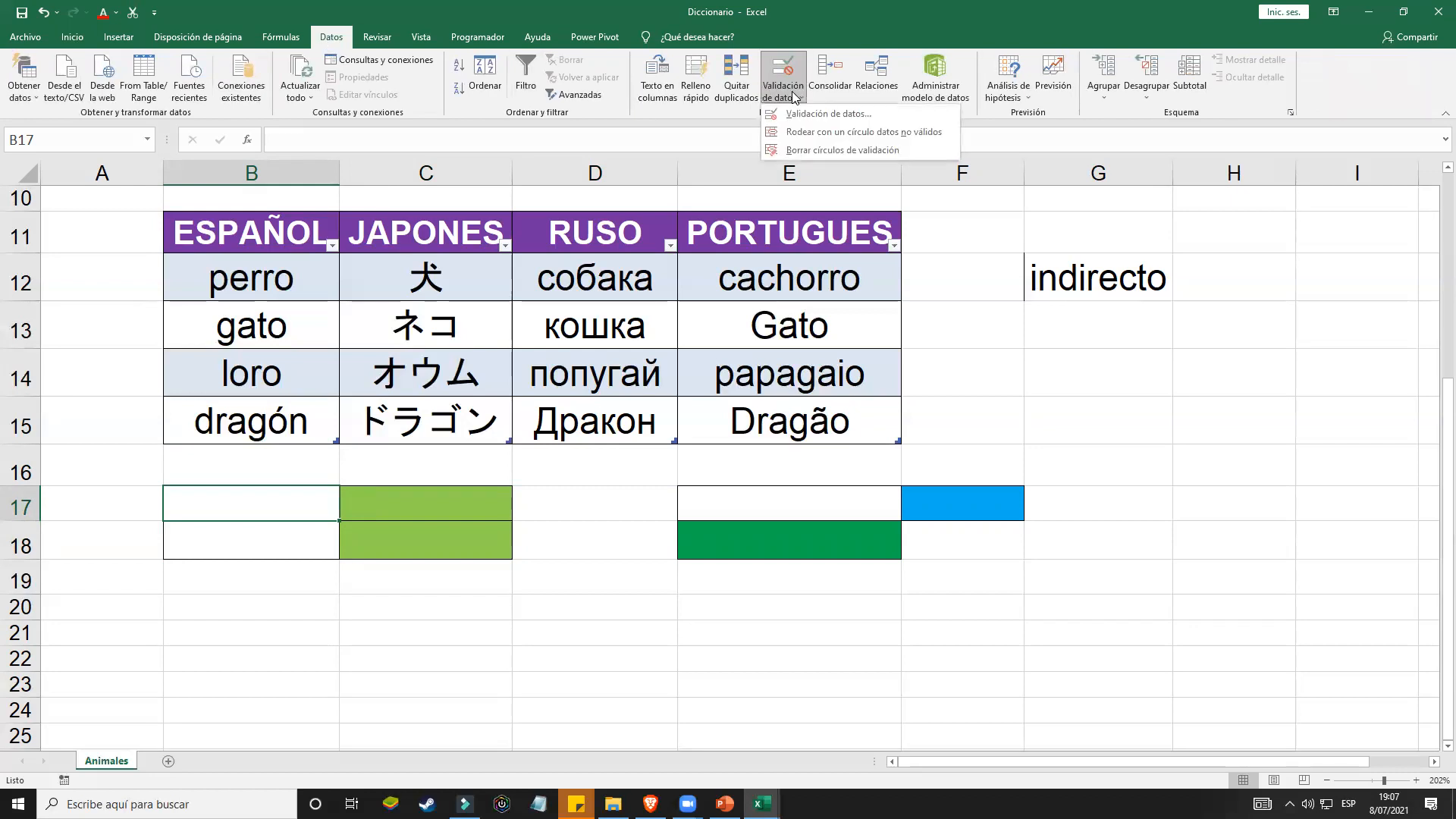
left_click(818, 114)
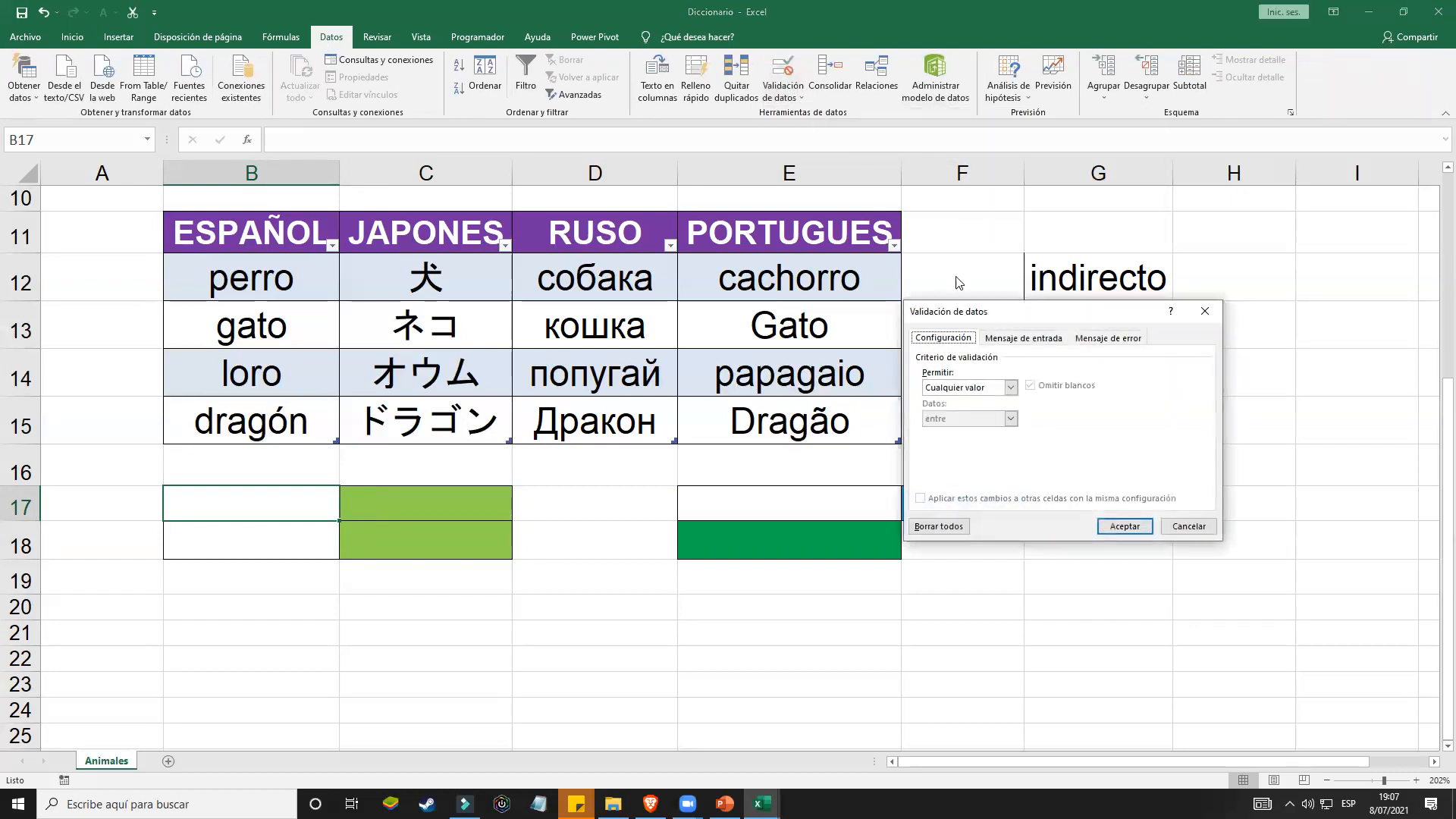
left_click(1011, 387)
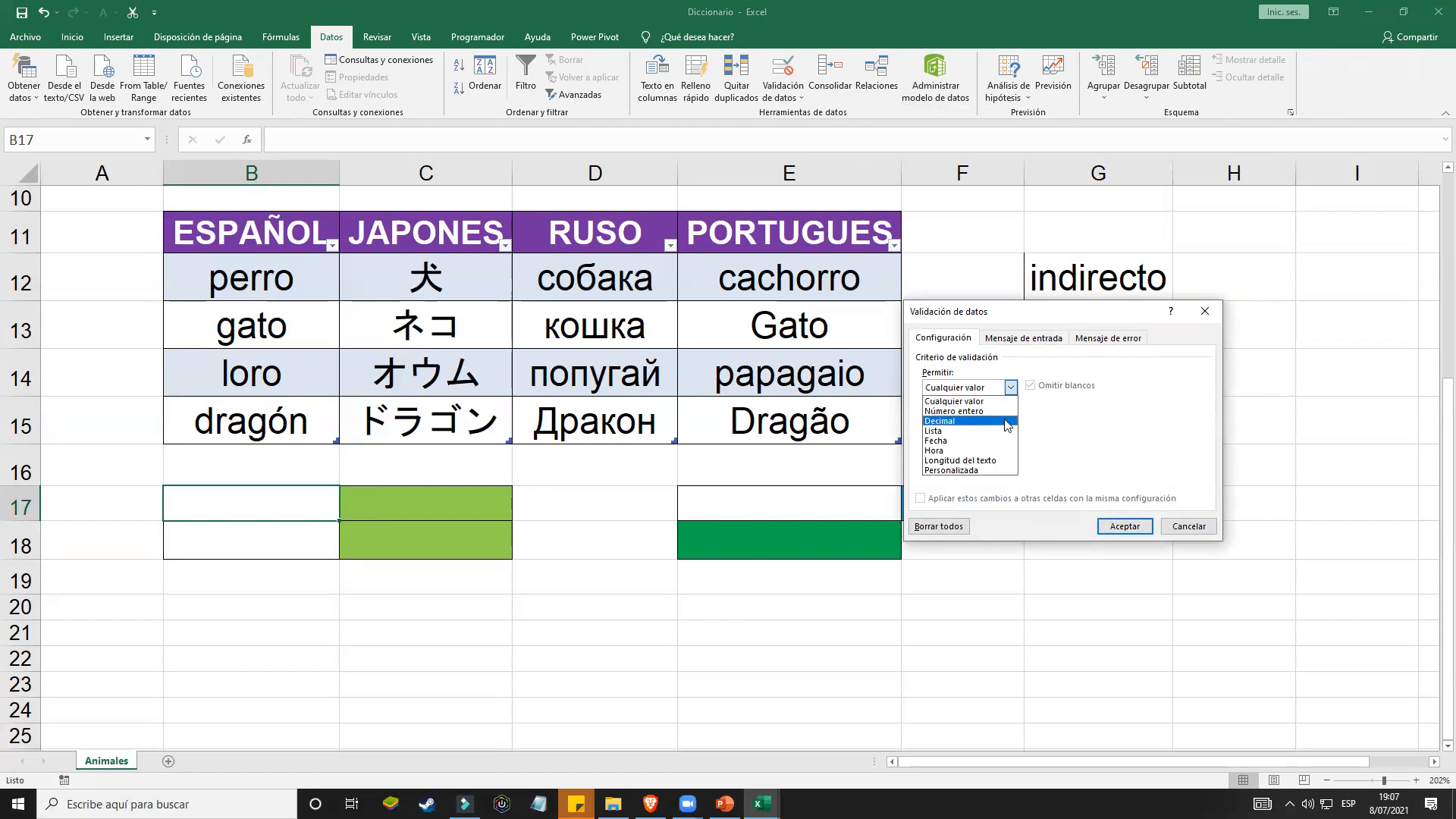
left_click(990, 433)
left_click(1132, 448)
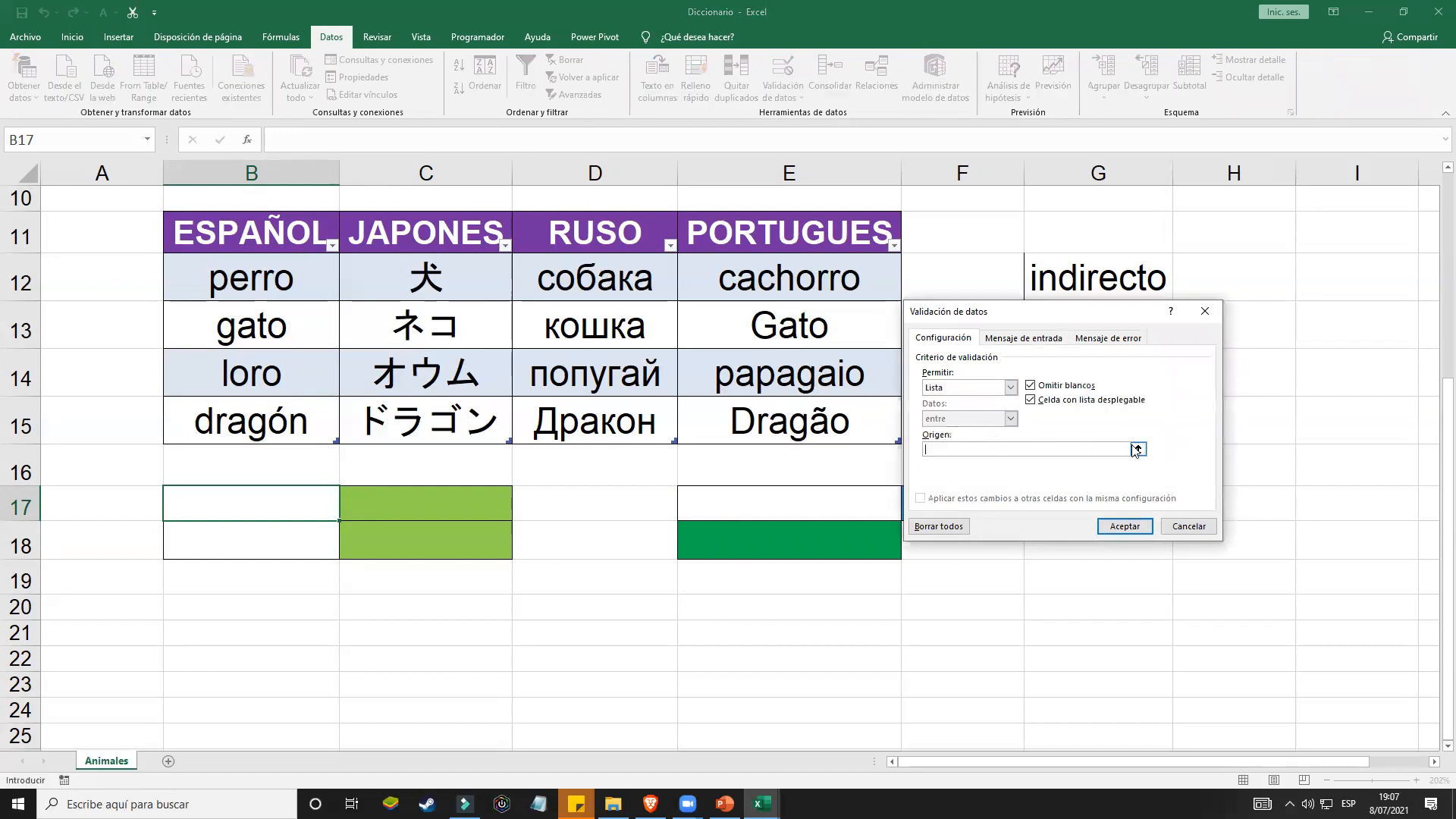
left_click(1139, 448)
left_click_drag(307, 227, 823, 251)
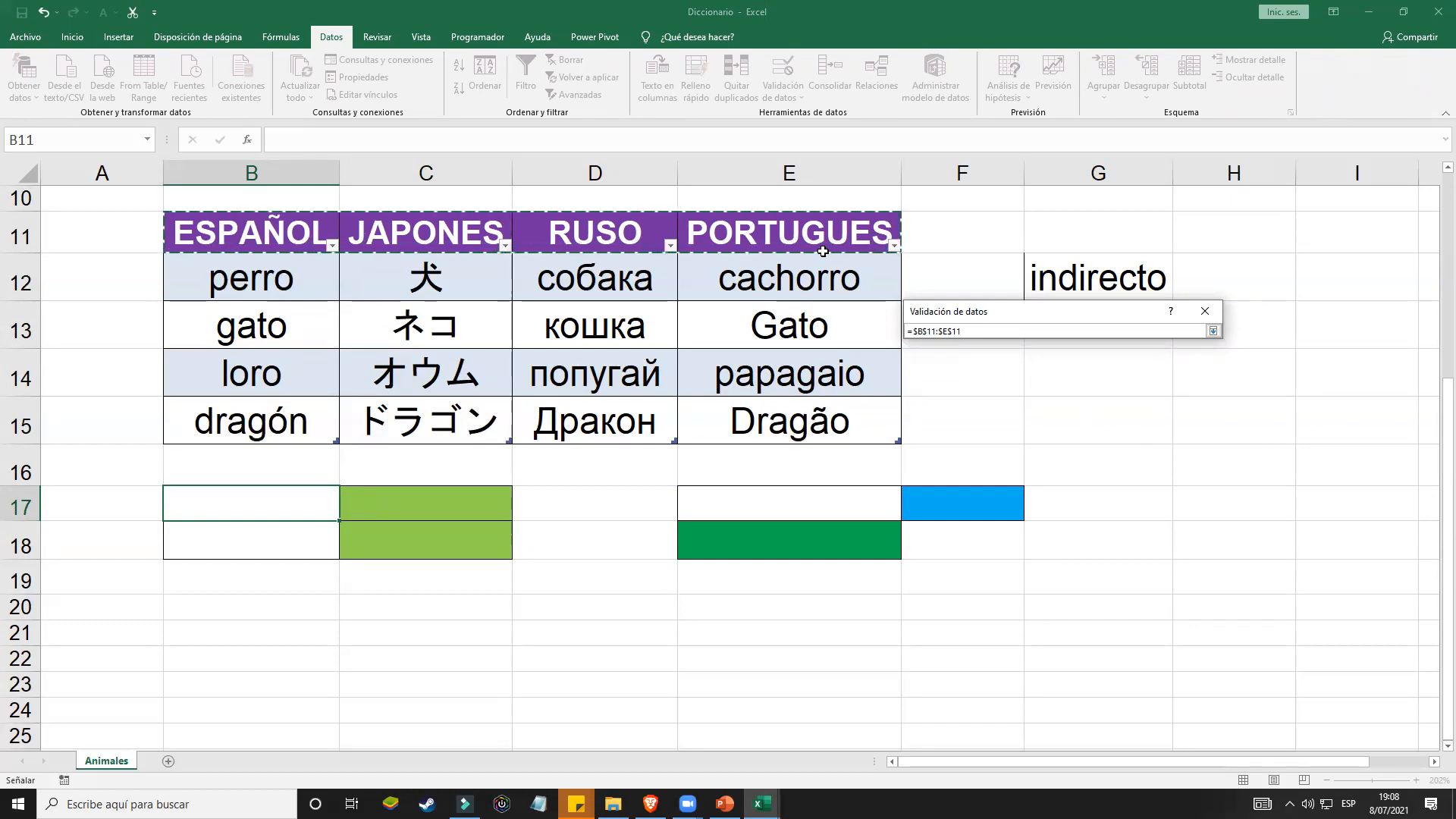
key("Return")
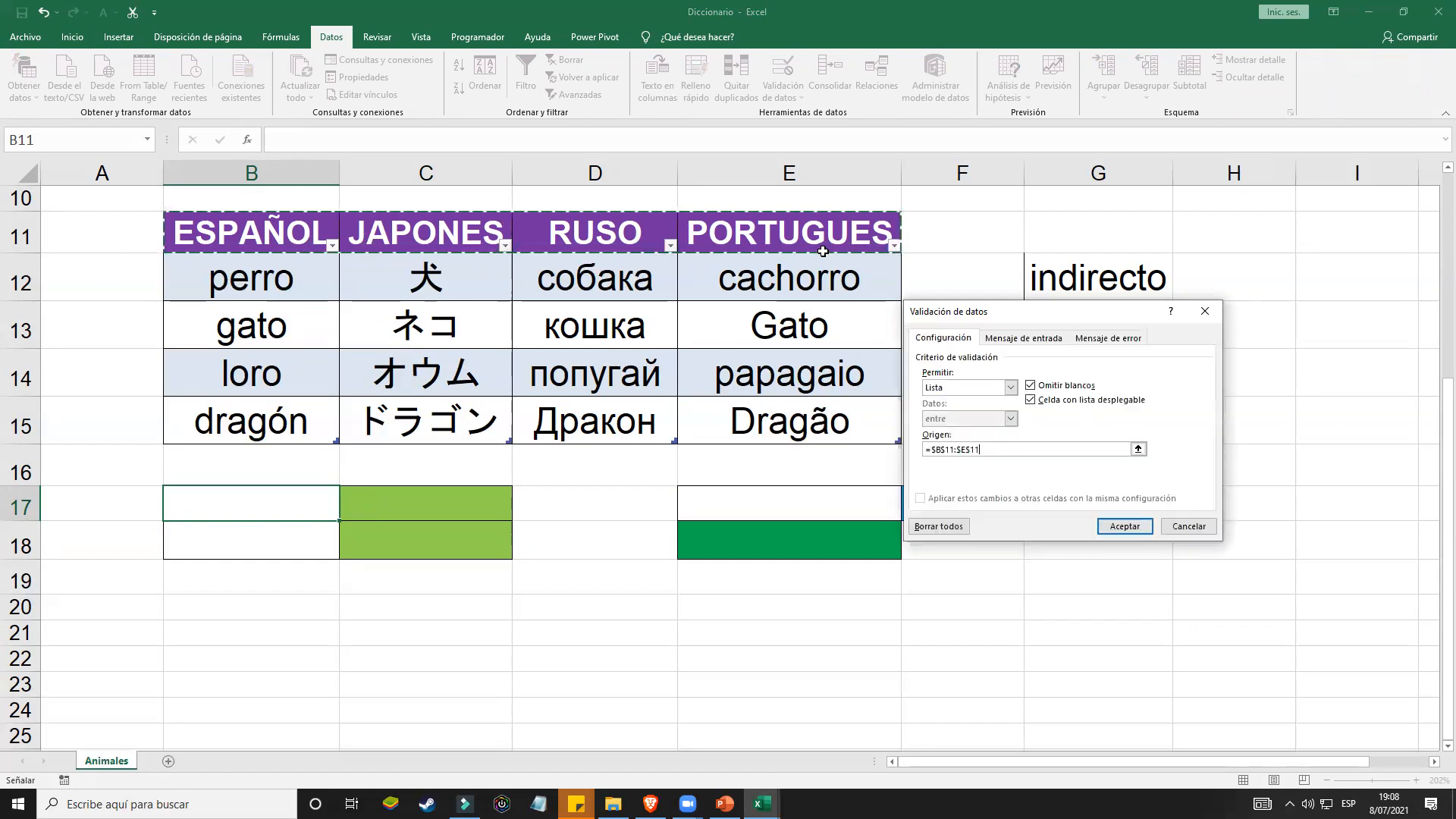
key("Return")
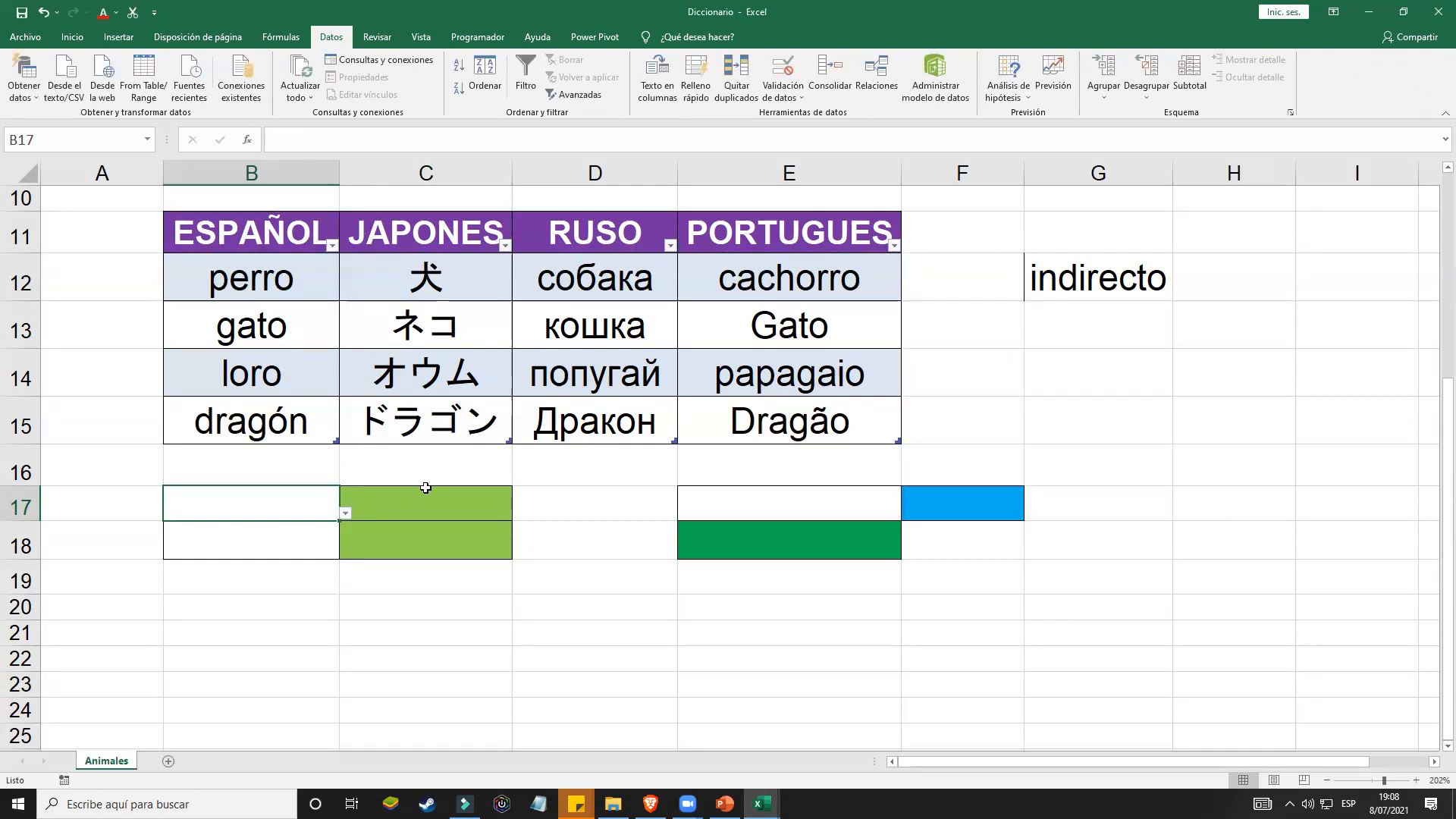
left_click(344, 515)
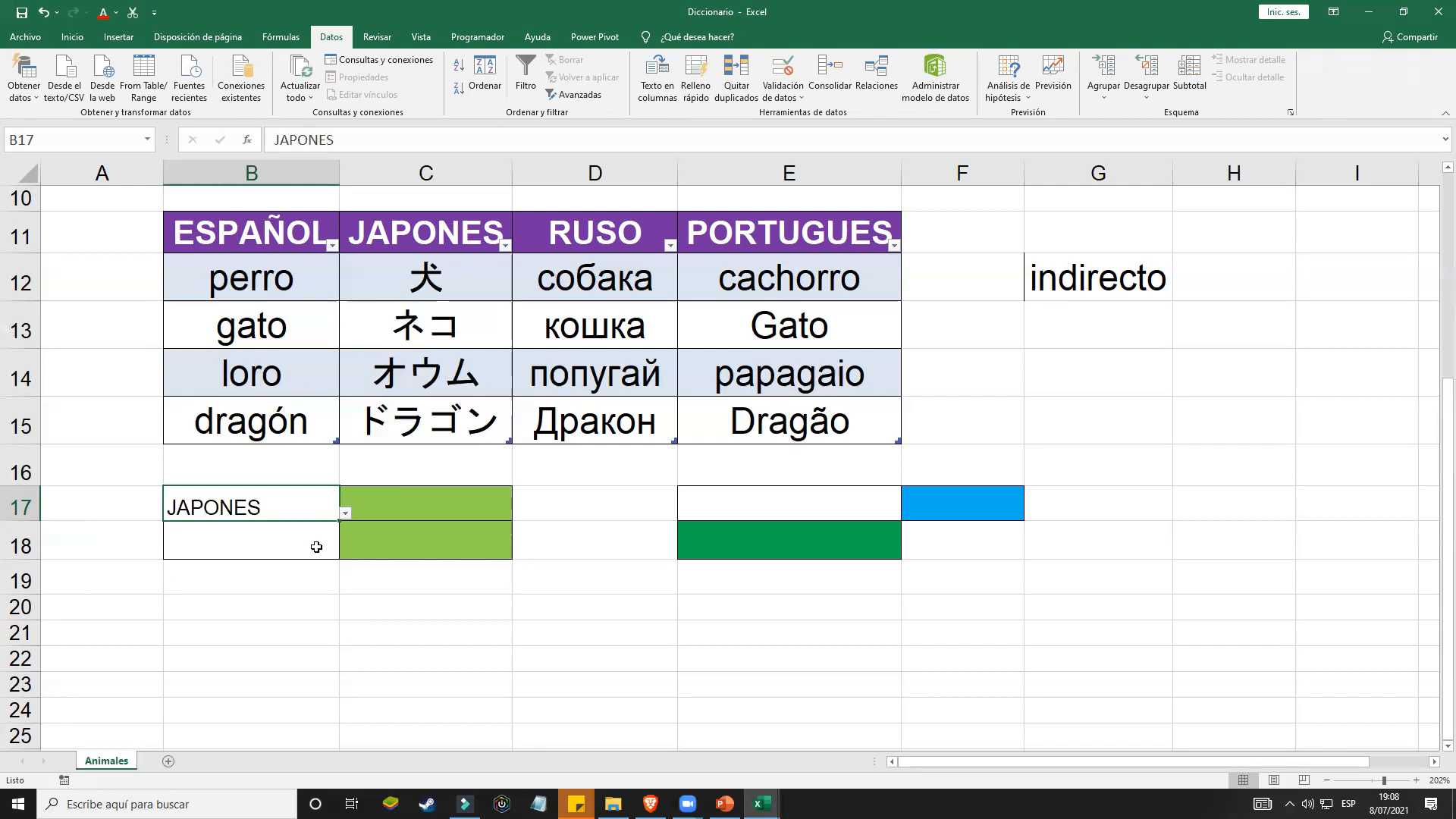
Step: Choose JAPONES in B17 and fill its list and value down into B18
left_click(316, 546)
left_click(316, 507)
left_click_drag(339, 520, 333, 549)
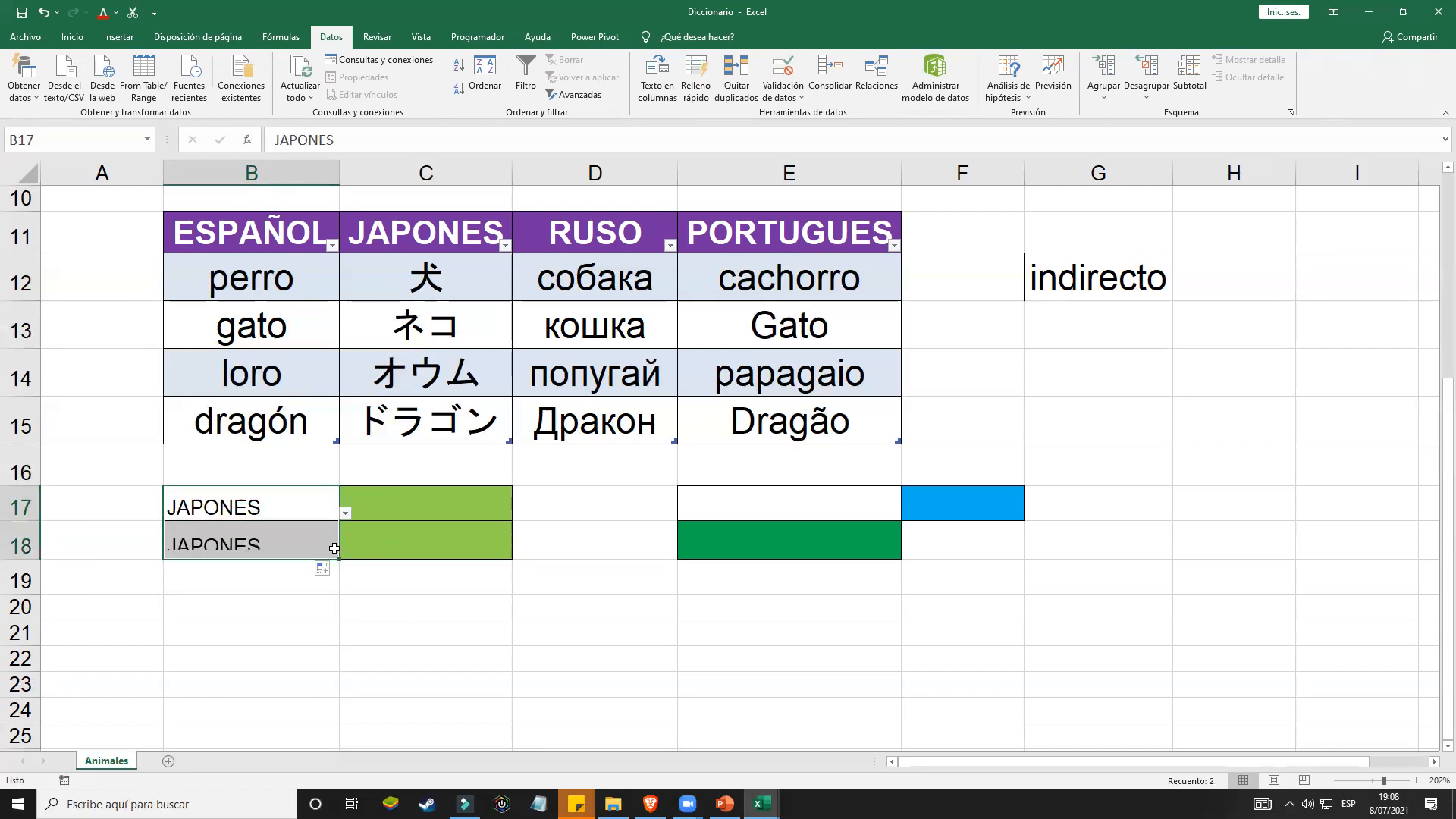
Step: Try B18's language options and leave it set to PORTUGUES
left_click(326, 542)
left_click(345, 552)
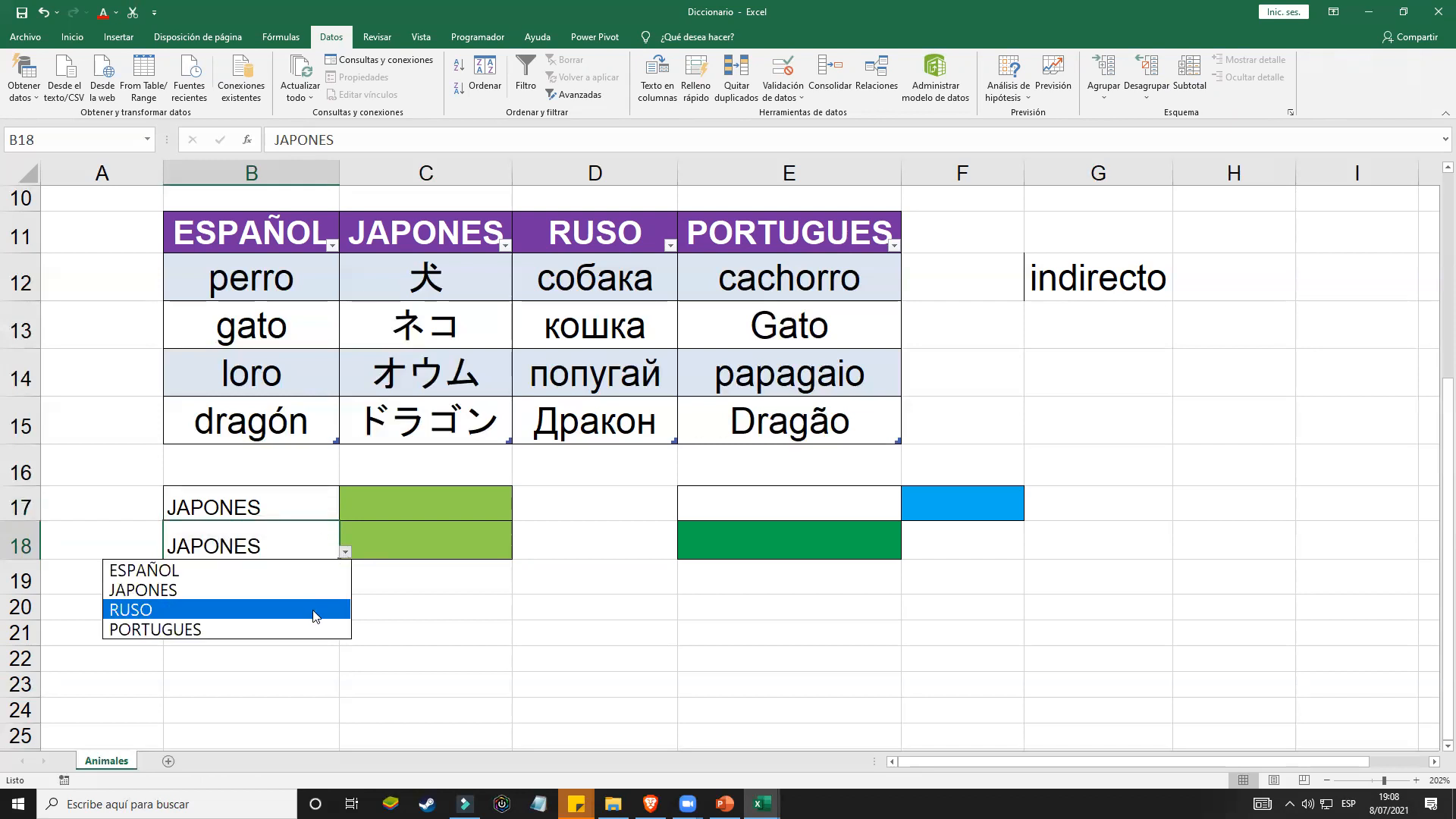
left_click(315, 608)
left_click(345, 552)
left_click(327, 589)
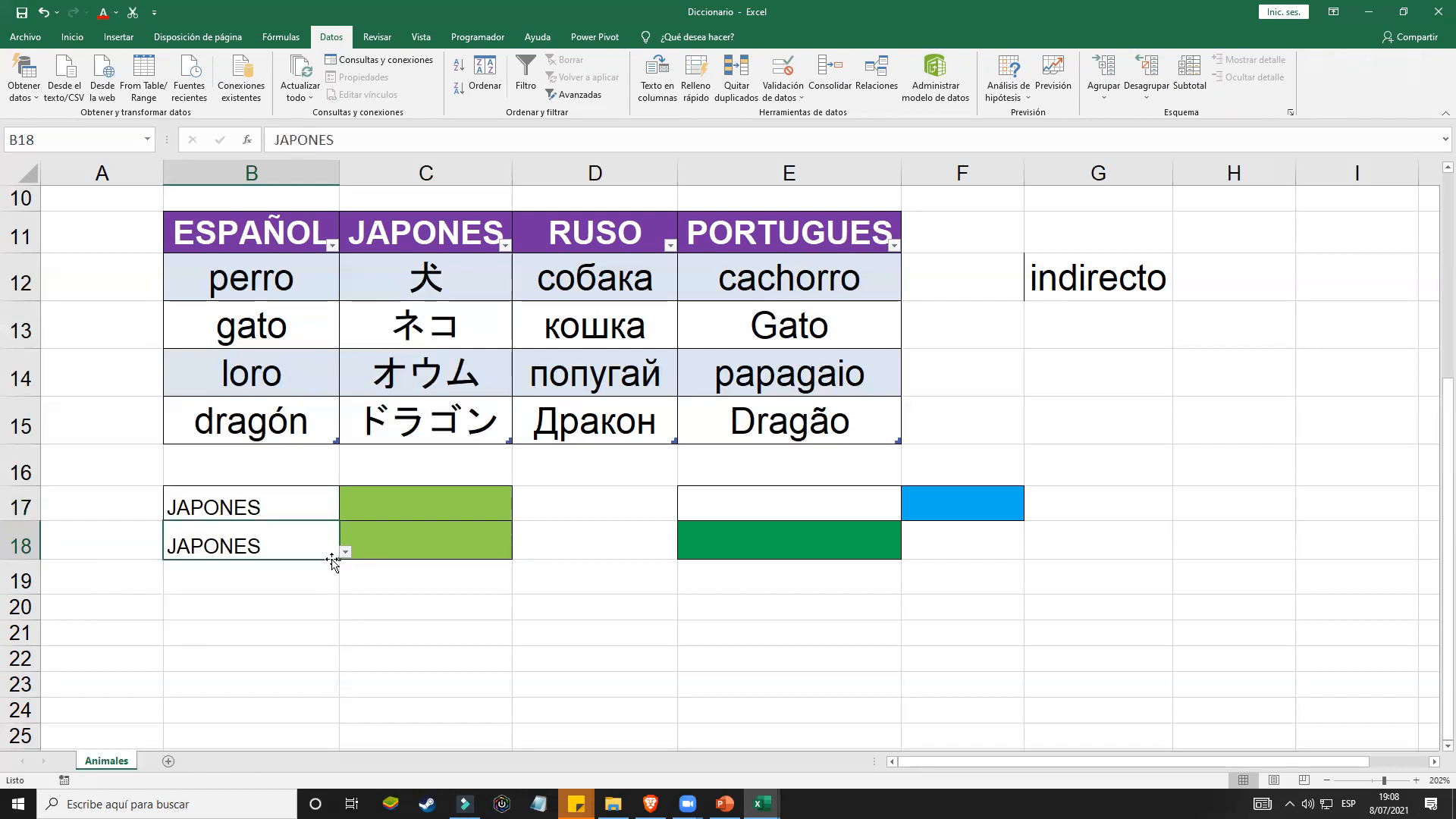
left_click(345, 552)
left_click(324, 570)
left_click(345, 552)
left_click(305, 628)
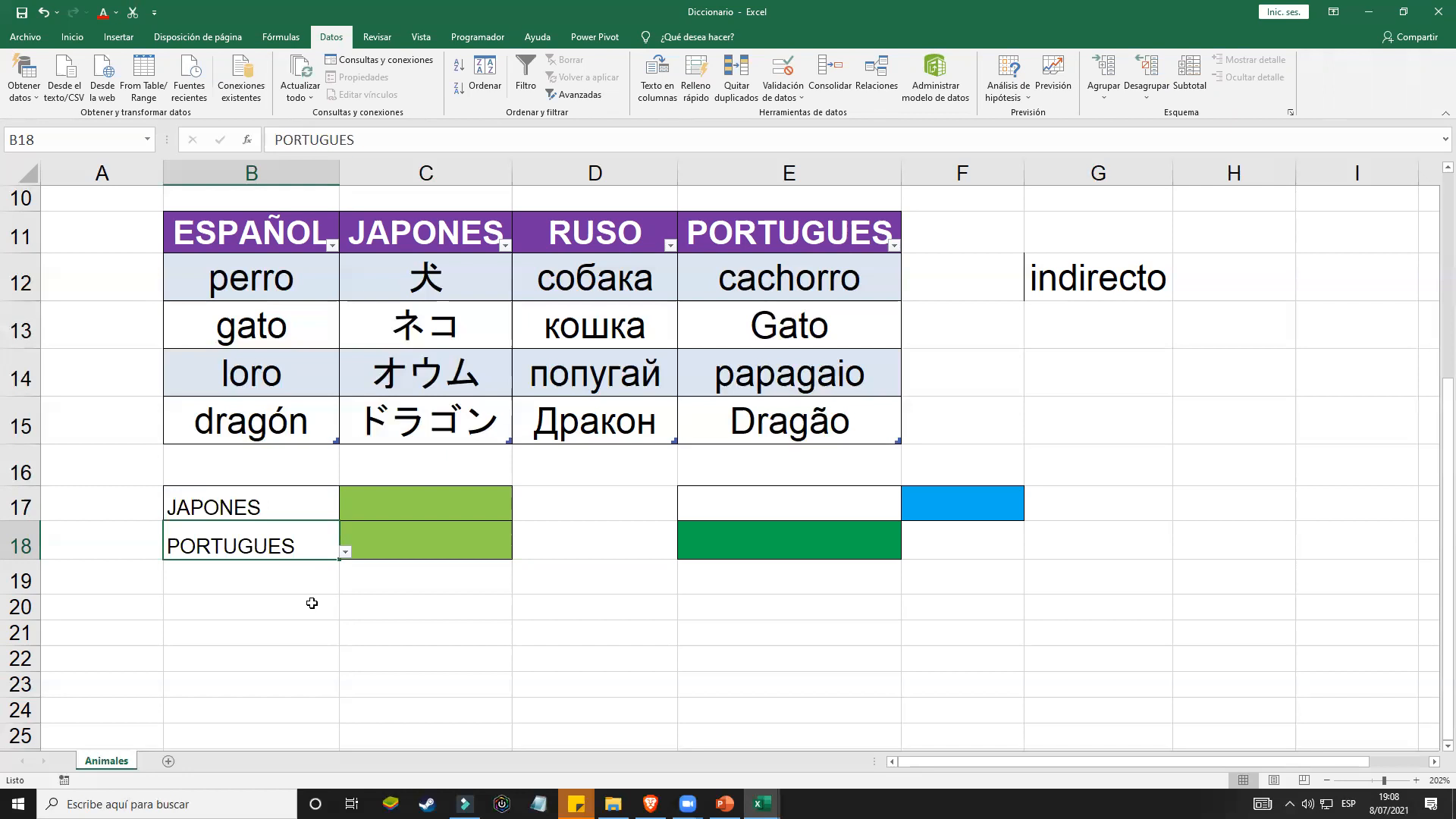
Step: Select the translation cell E17 after glancing at the indirecto note in G12
left_click(798, 489)
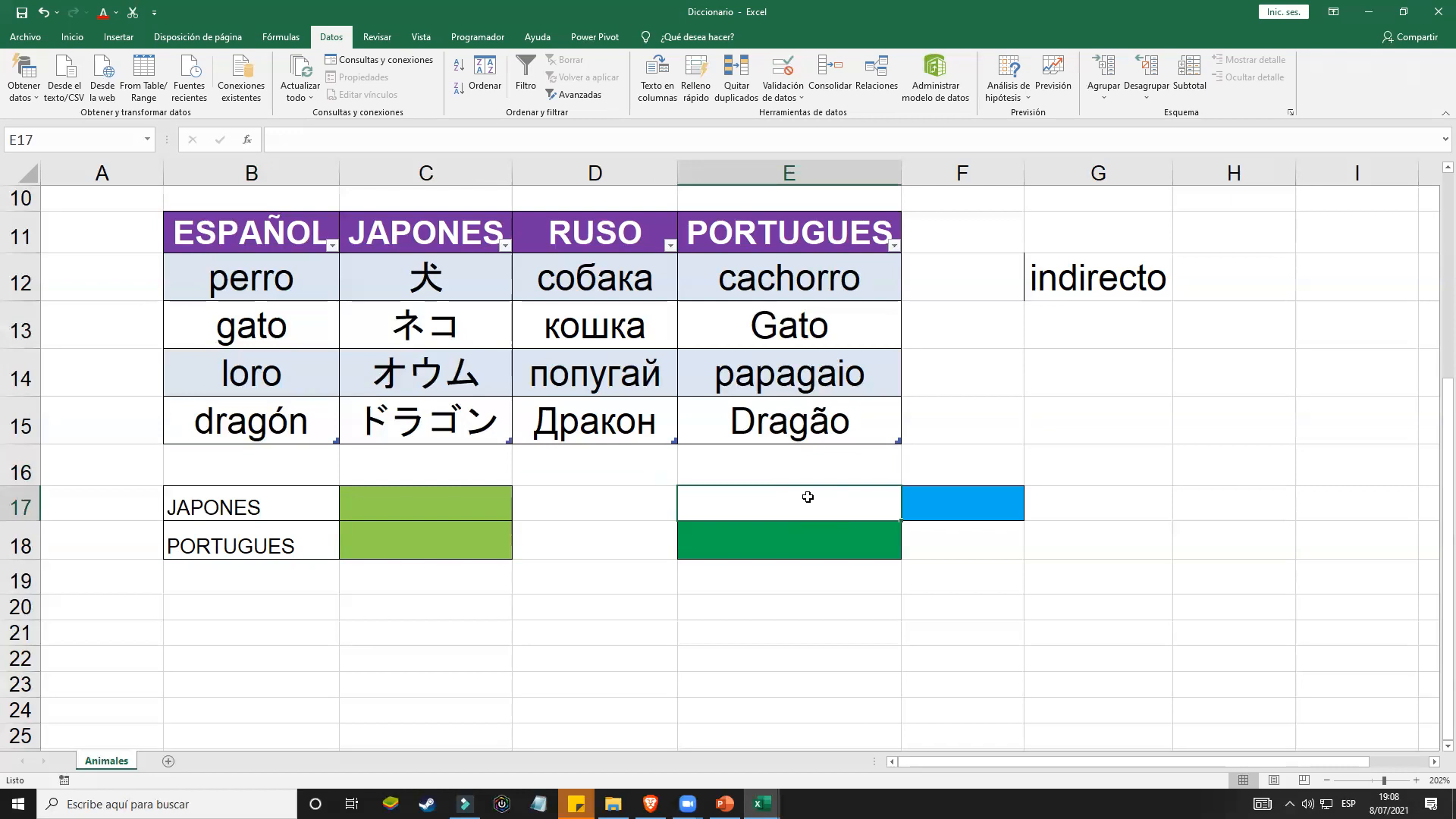
left_click(1100, 284)
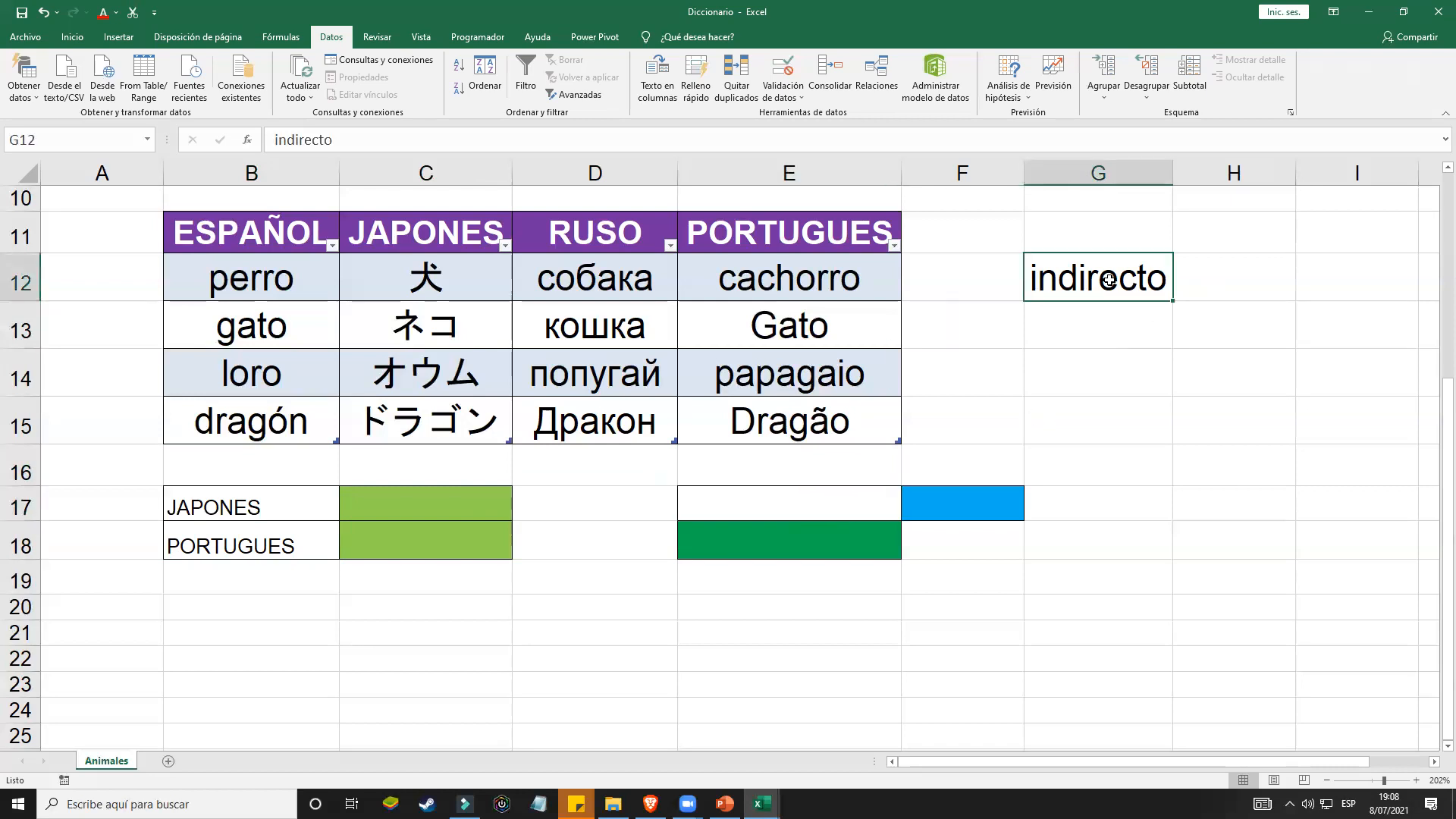
left_click(844, 511)
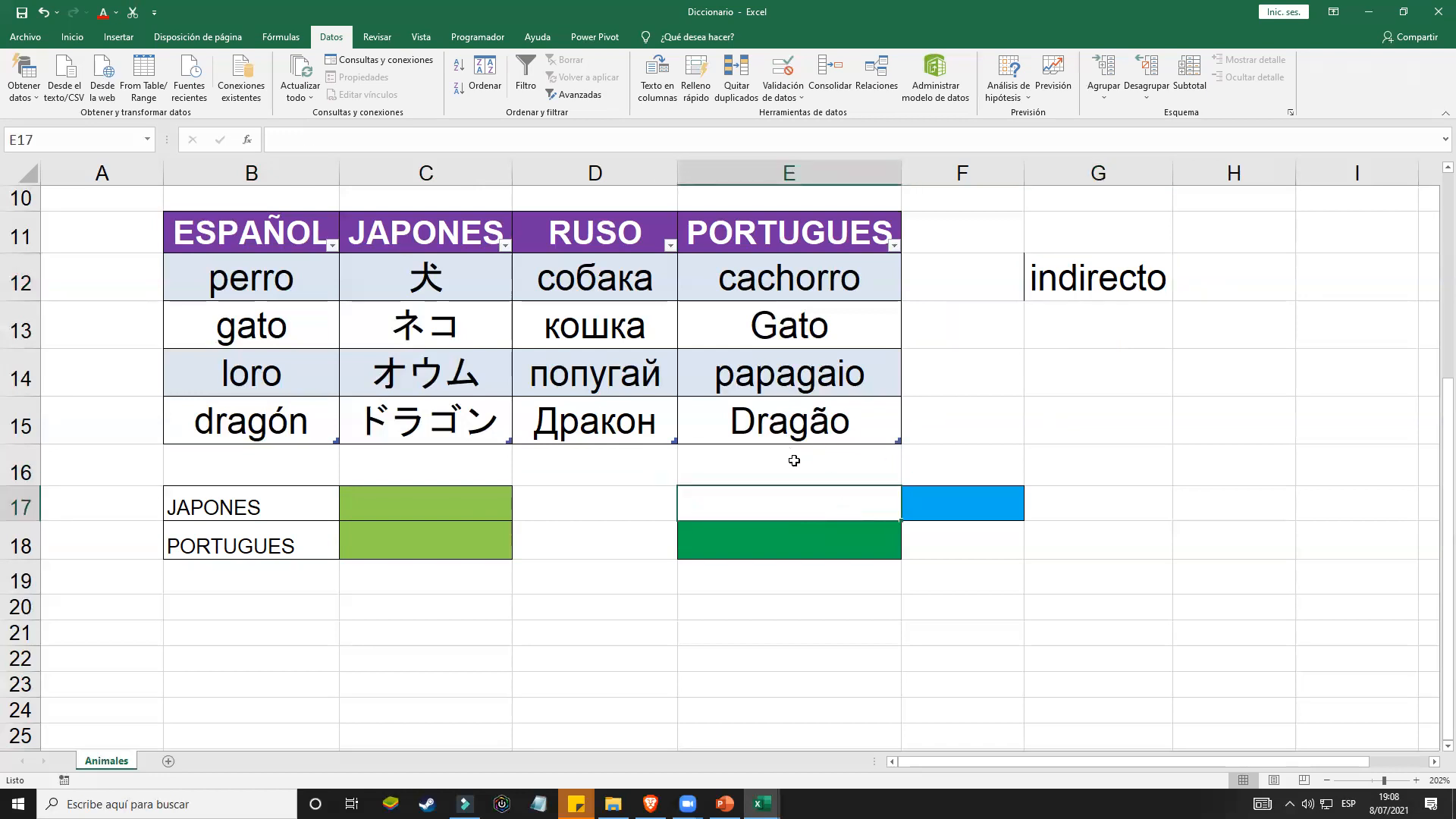
Step: Give E17 a list validation with source =indirecto($B$17), accepting the error warning
left_click(781, 96)
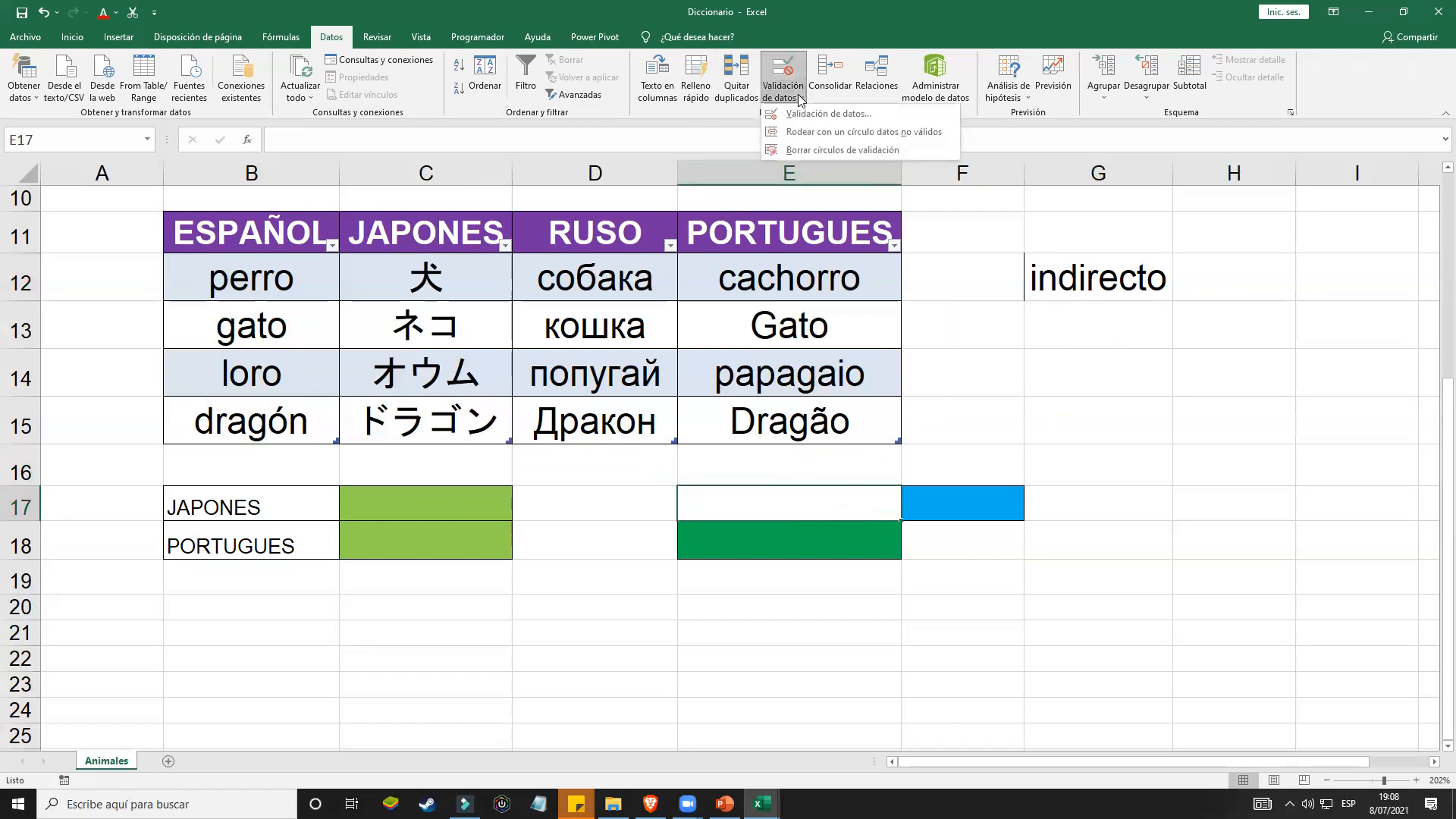
left_click(828, 113)
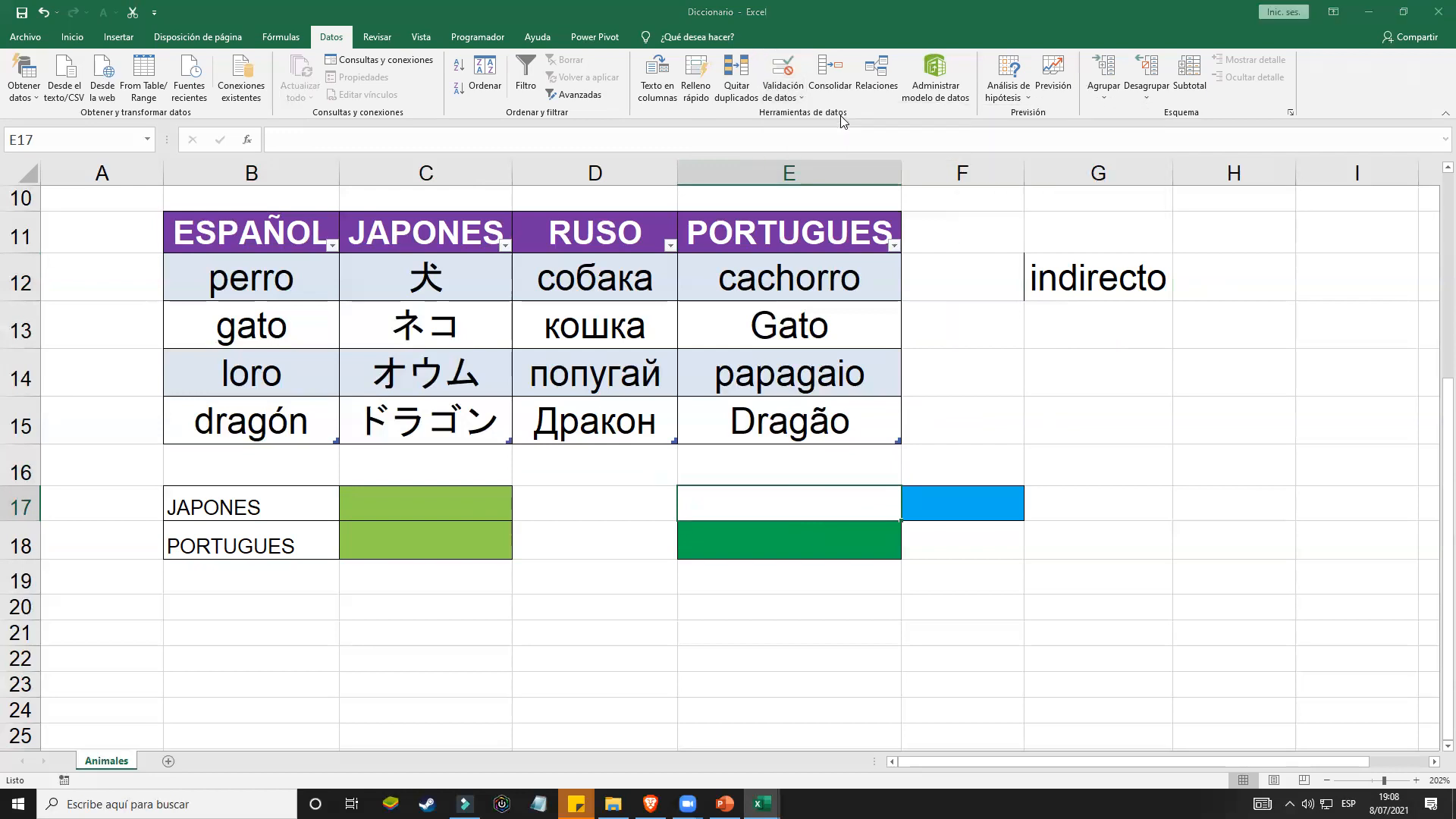
left_click(1011, 388)
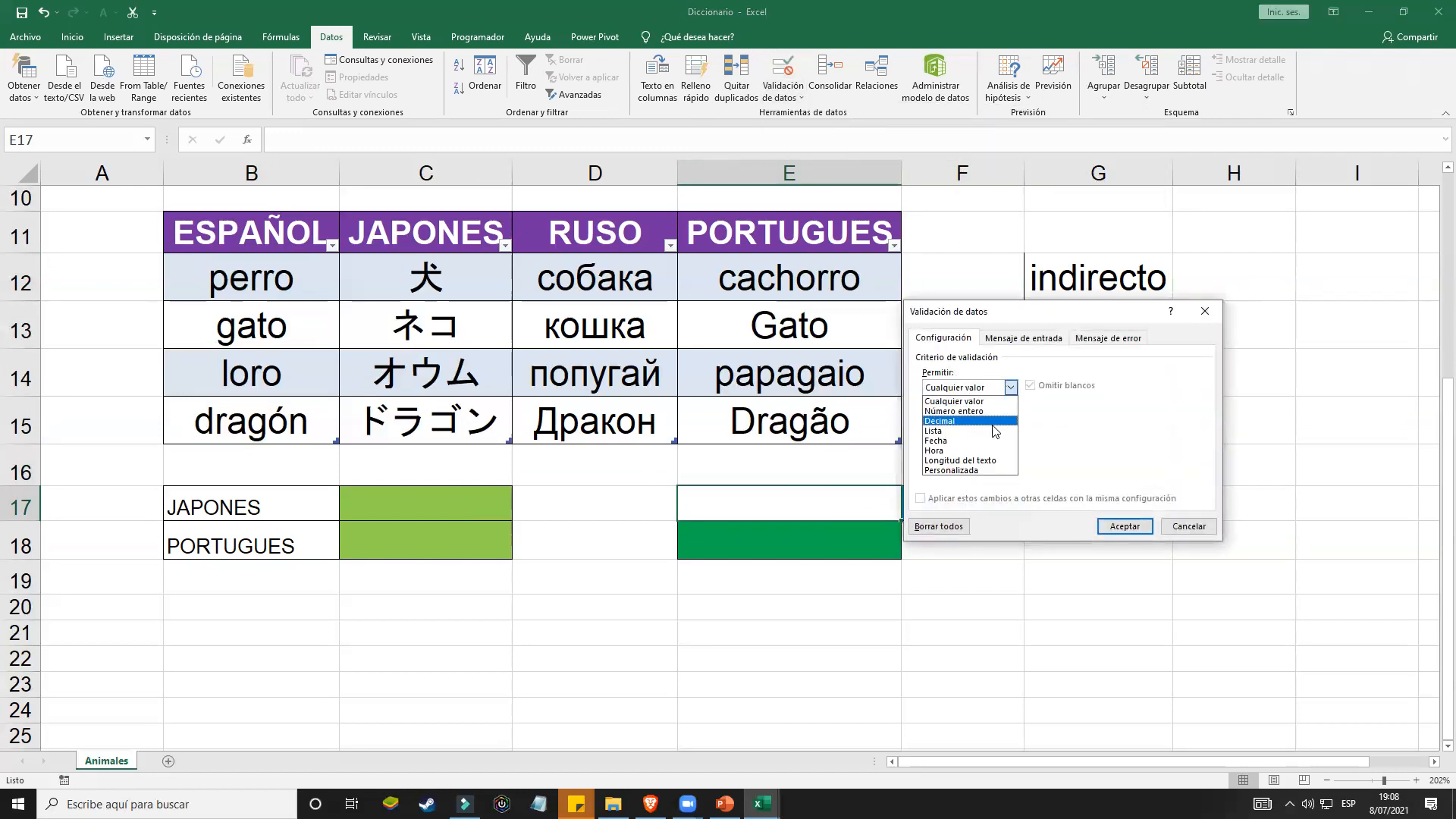
left_click(990, 436)
left_click(991, 448)
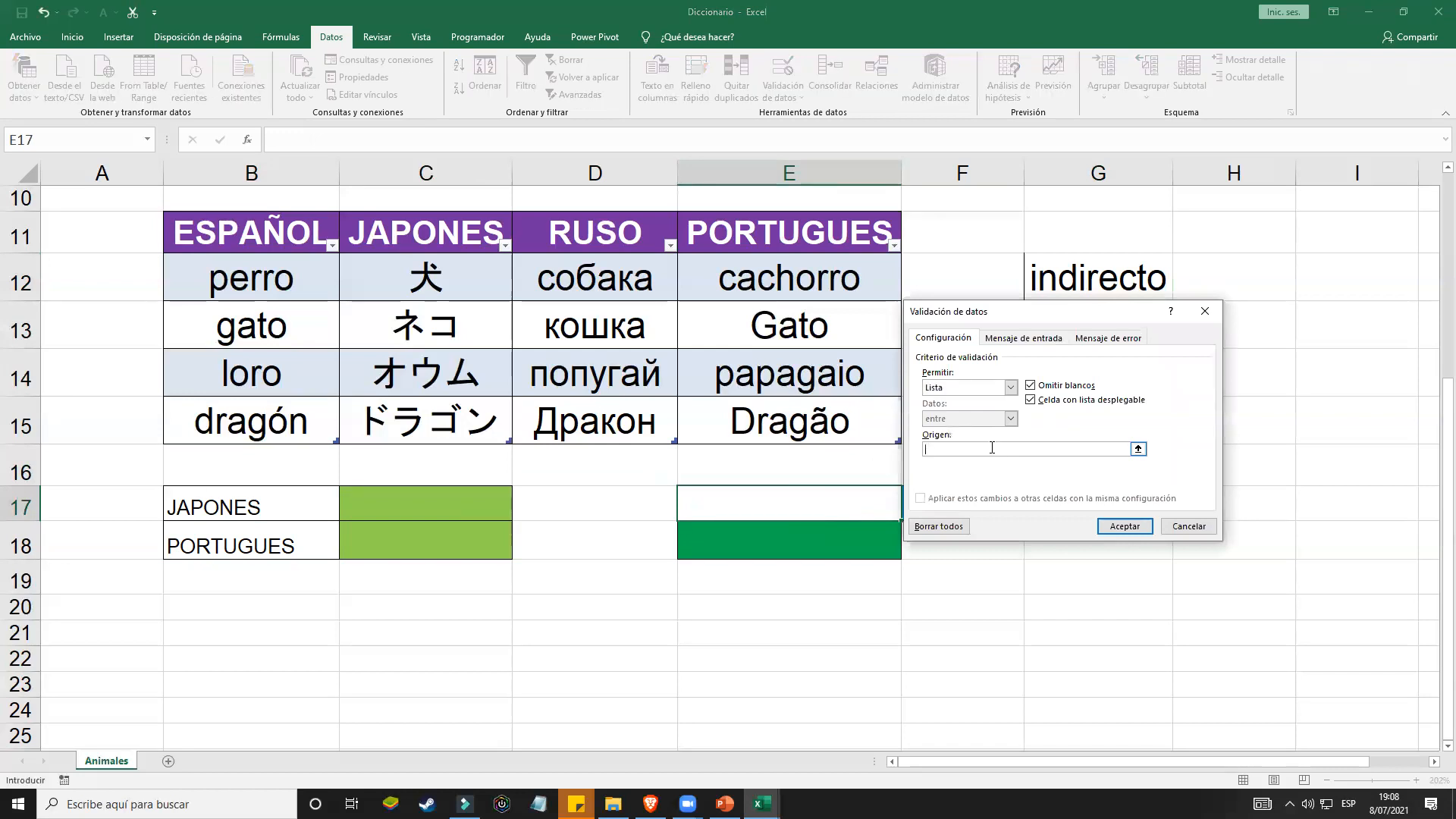
left_click(1349, 804)
left_click(1295, 713)
left_click(263, 506)
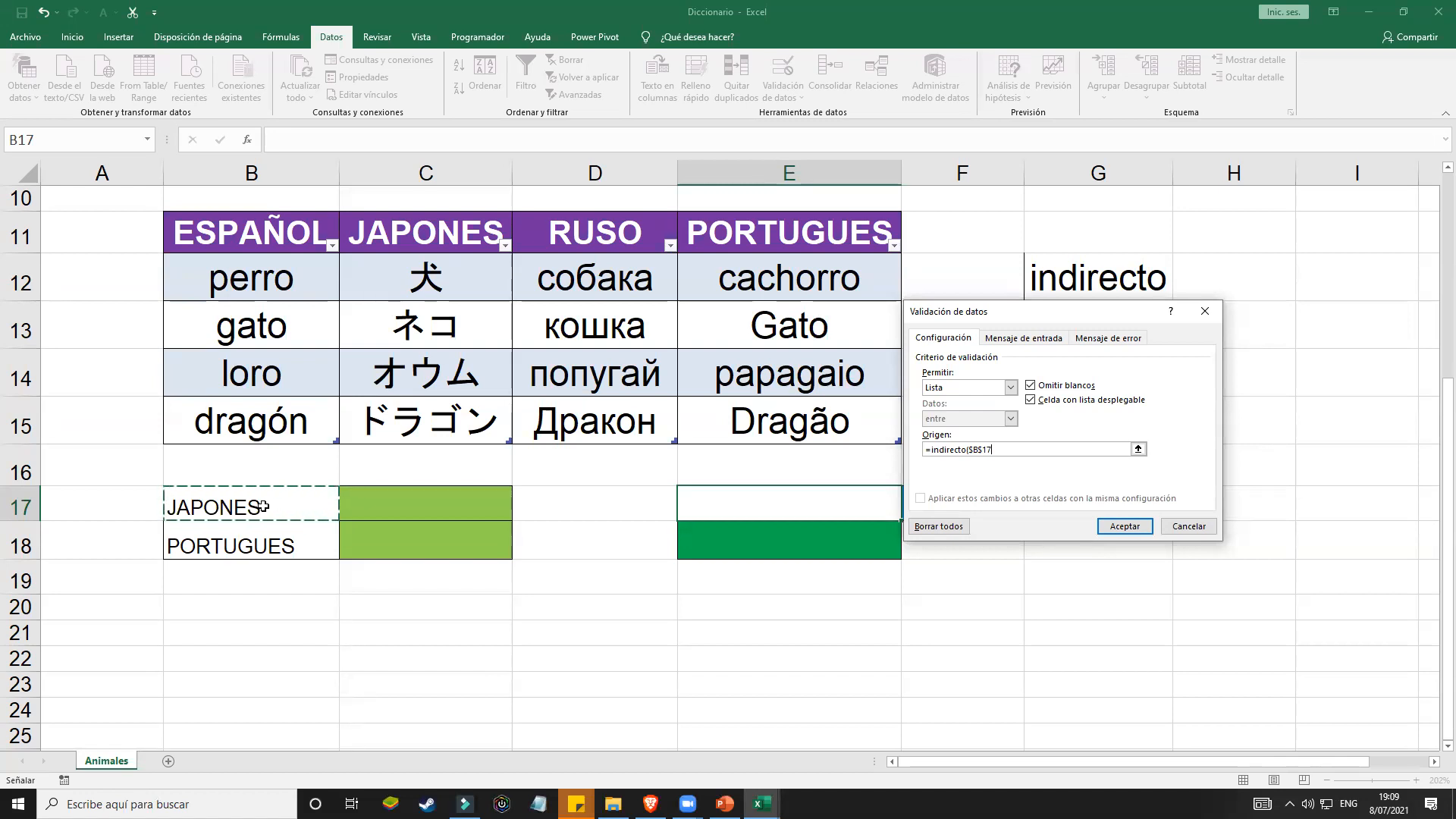
type(")")
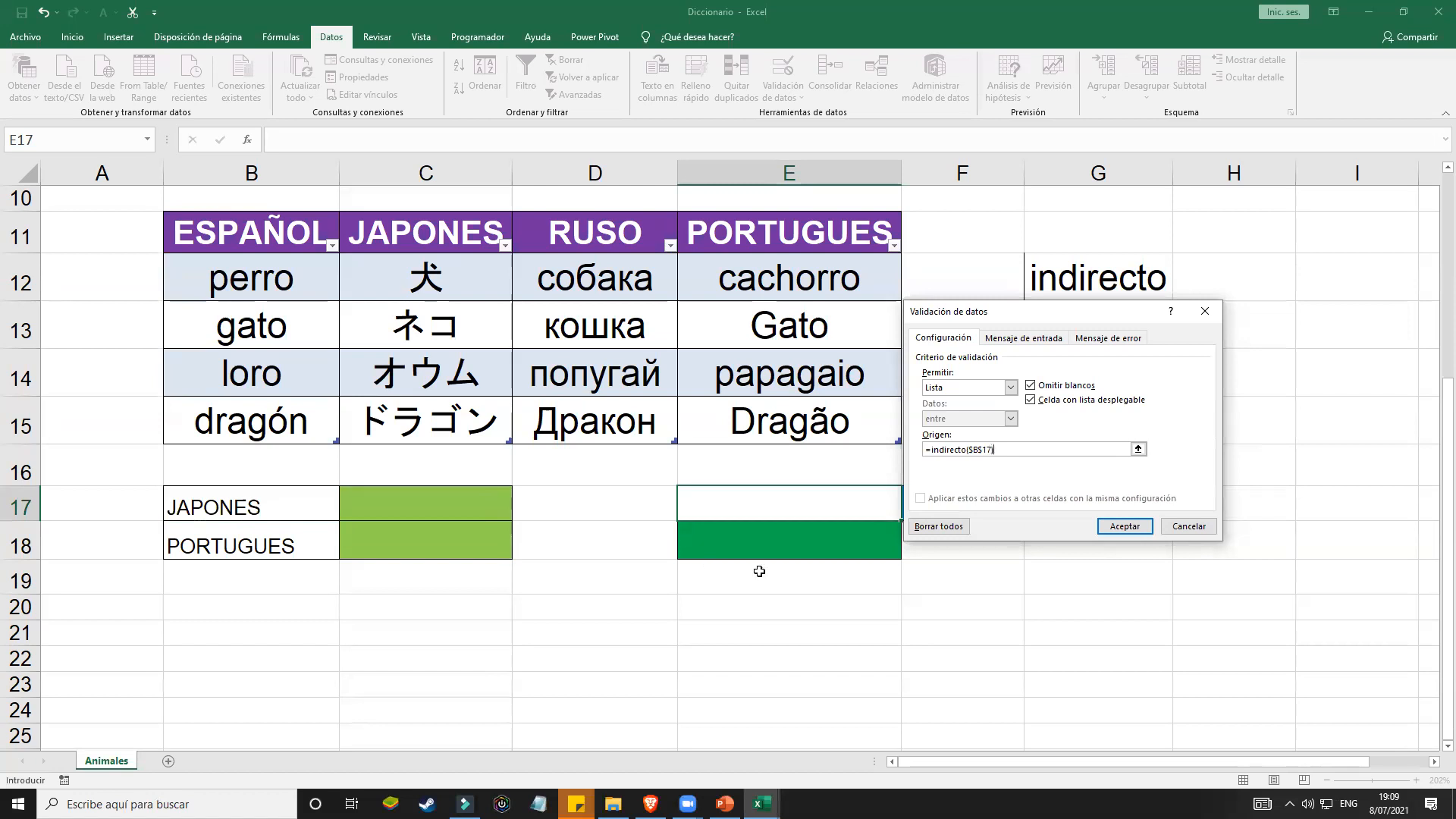
left_click(1124, 526)
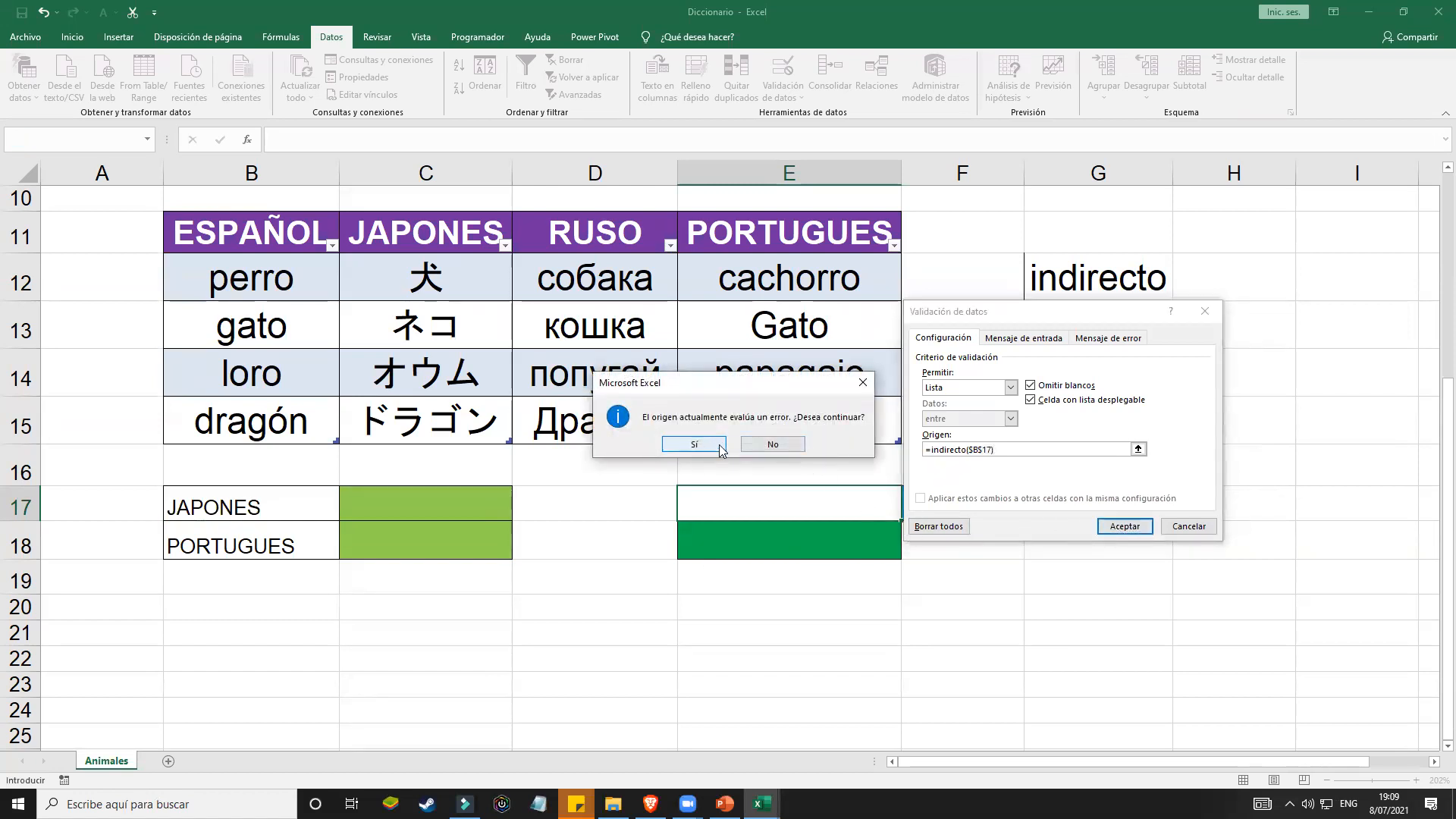
left_click(693, 444)
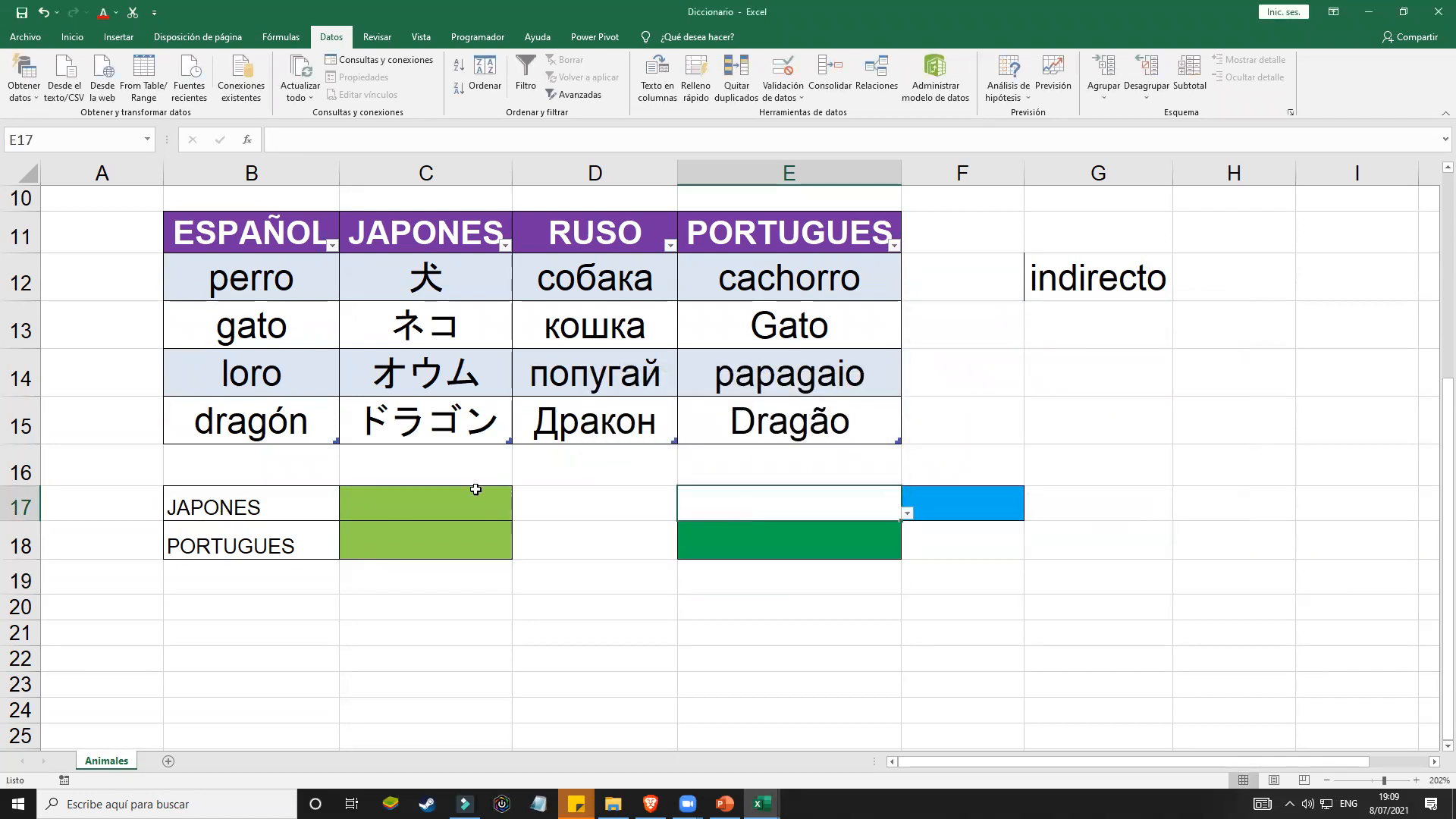
Step: Set B17's language to RUSO and select E17 to test its list
left_click(282, 504)
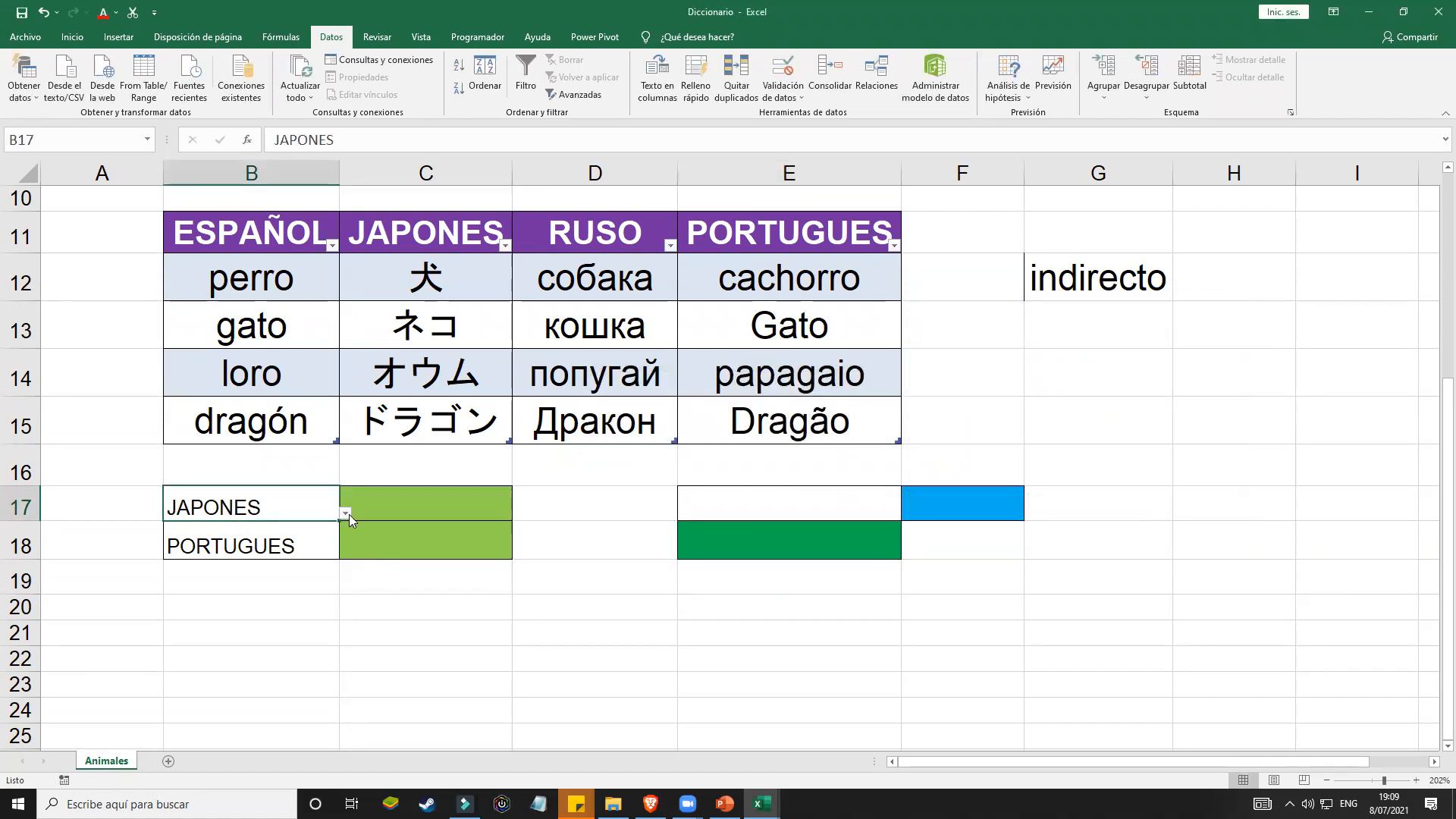
left_click(668, 503)
left_click(736, 505)
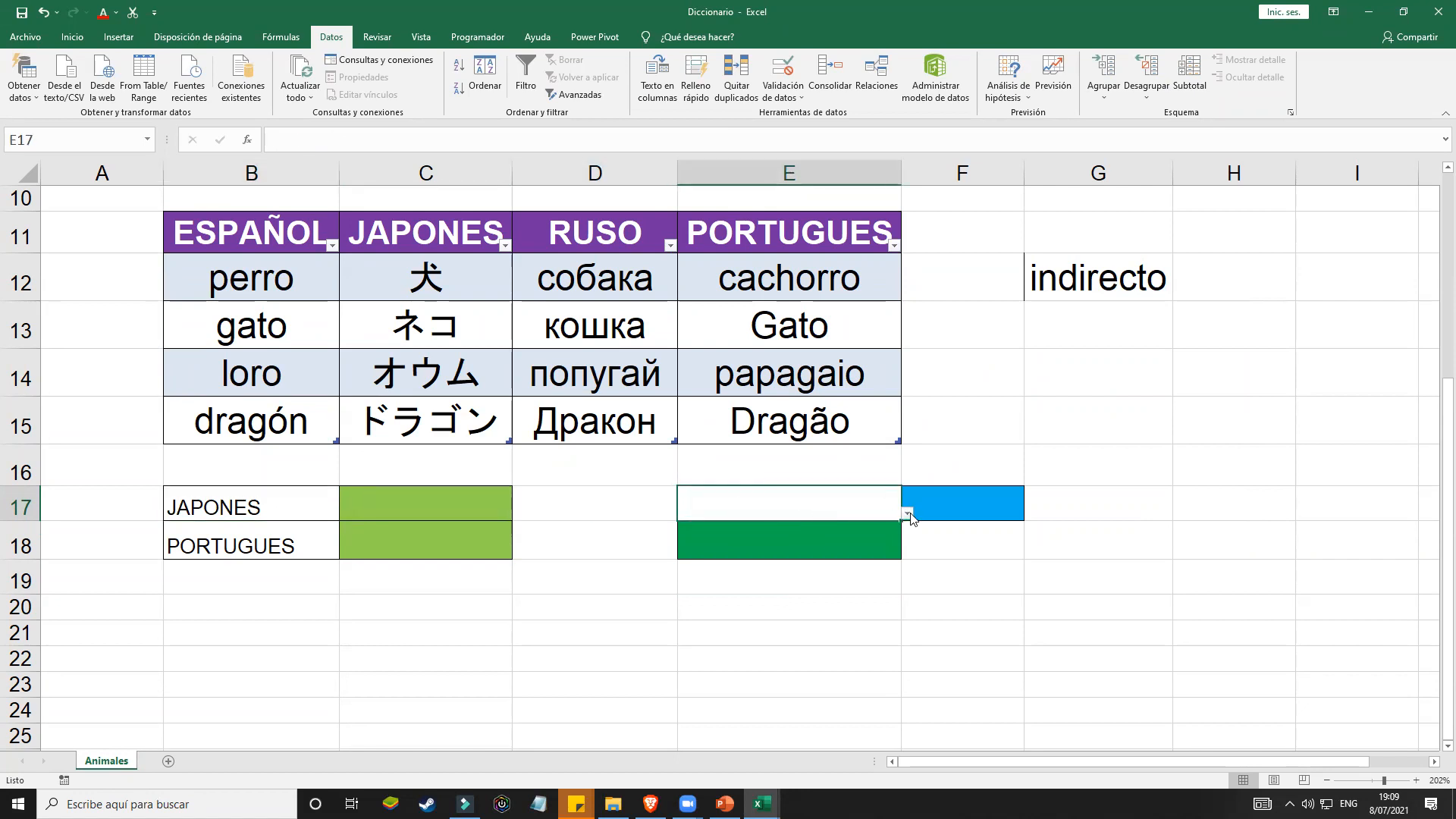
left_click(261, 502)
left_click(345, 513)
left_click(319, 569)
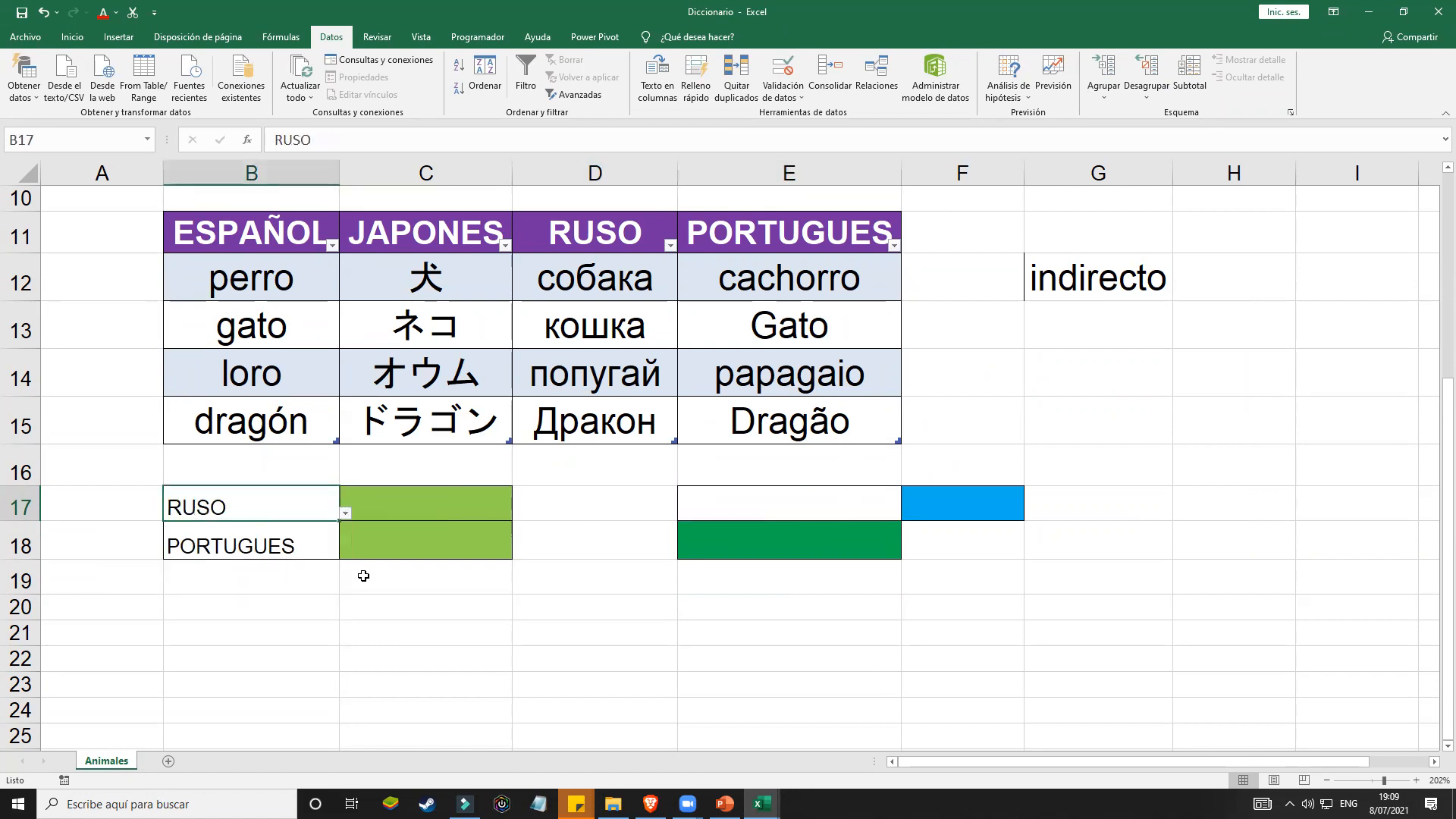
left_click(812, 497)
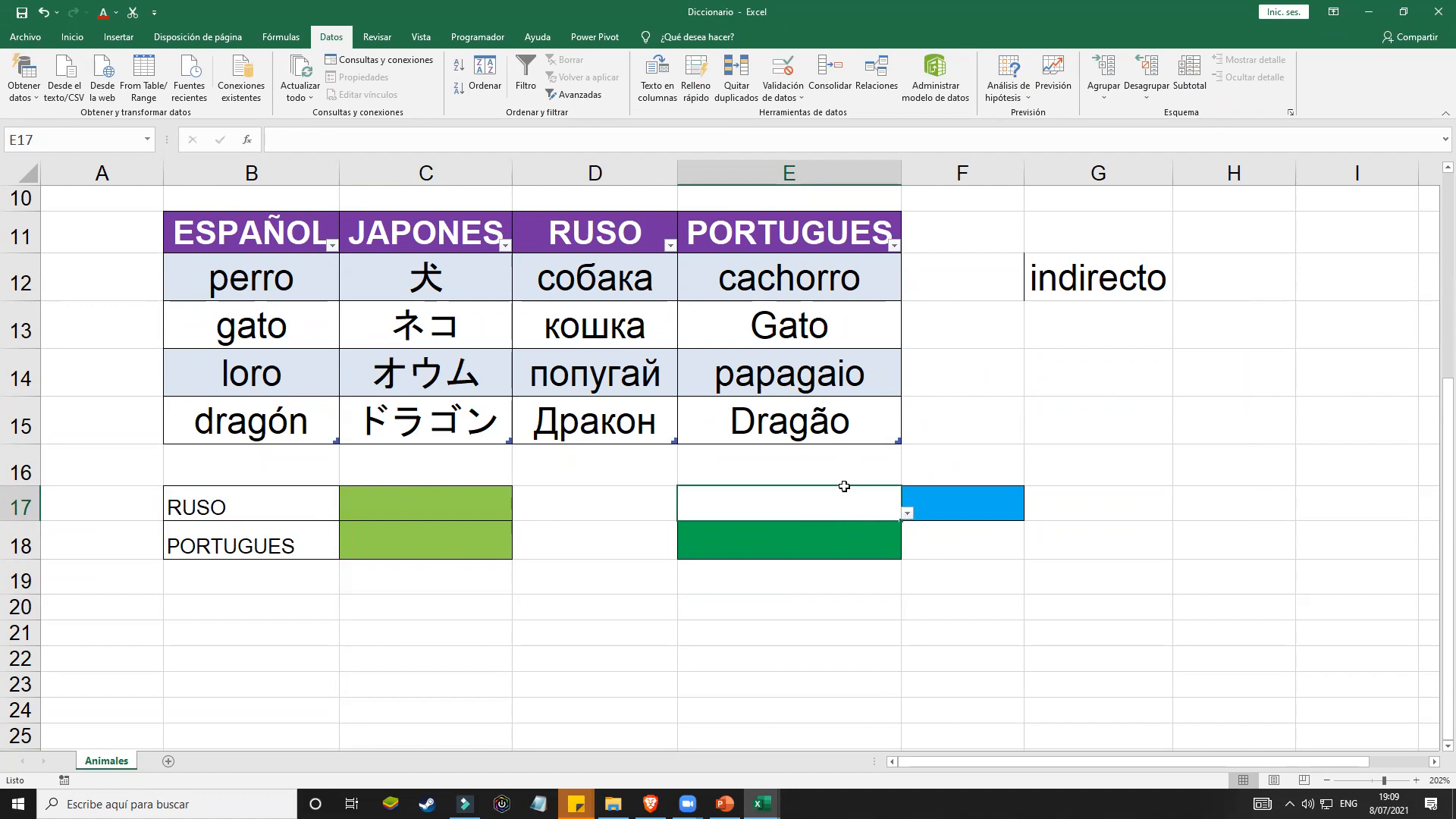
Step: Re-enter E17's list validation source as =indirecto($B$17) and keep it despite the warning
left_click(782, 97)
left_click(819, 121)
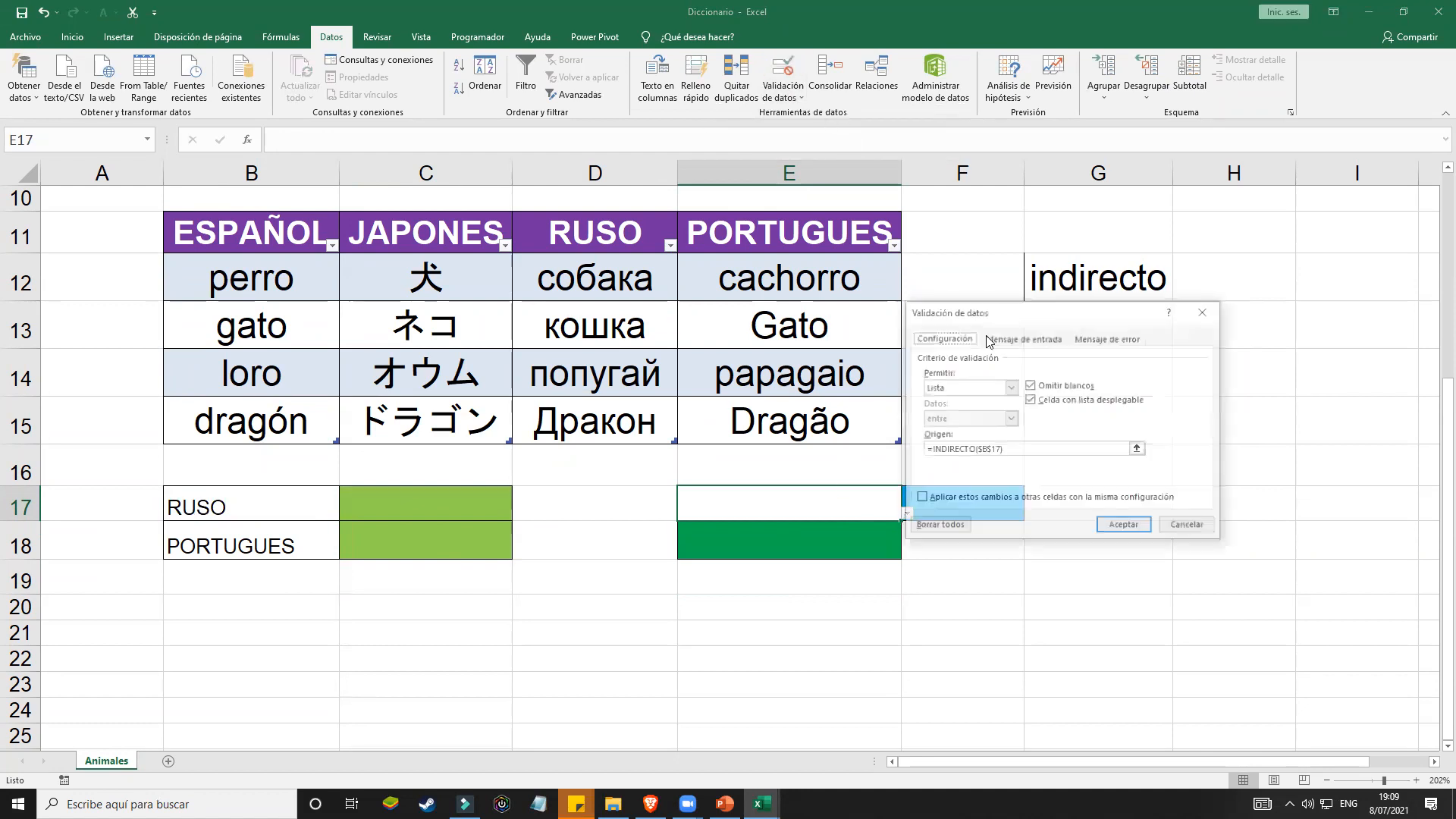
left_click(1018, 448)
left_click_drag(991, 450, 1011, 461)
key("BackSpace")
key("BackSpace")
key("BackSpace")
key("BackSpace")
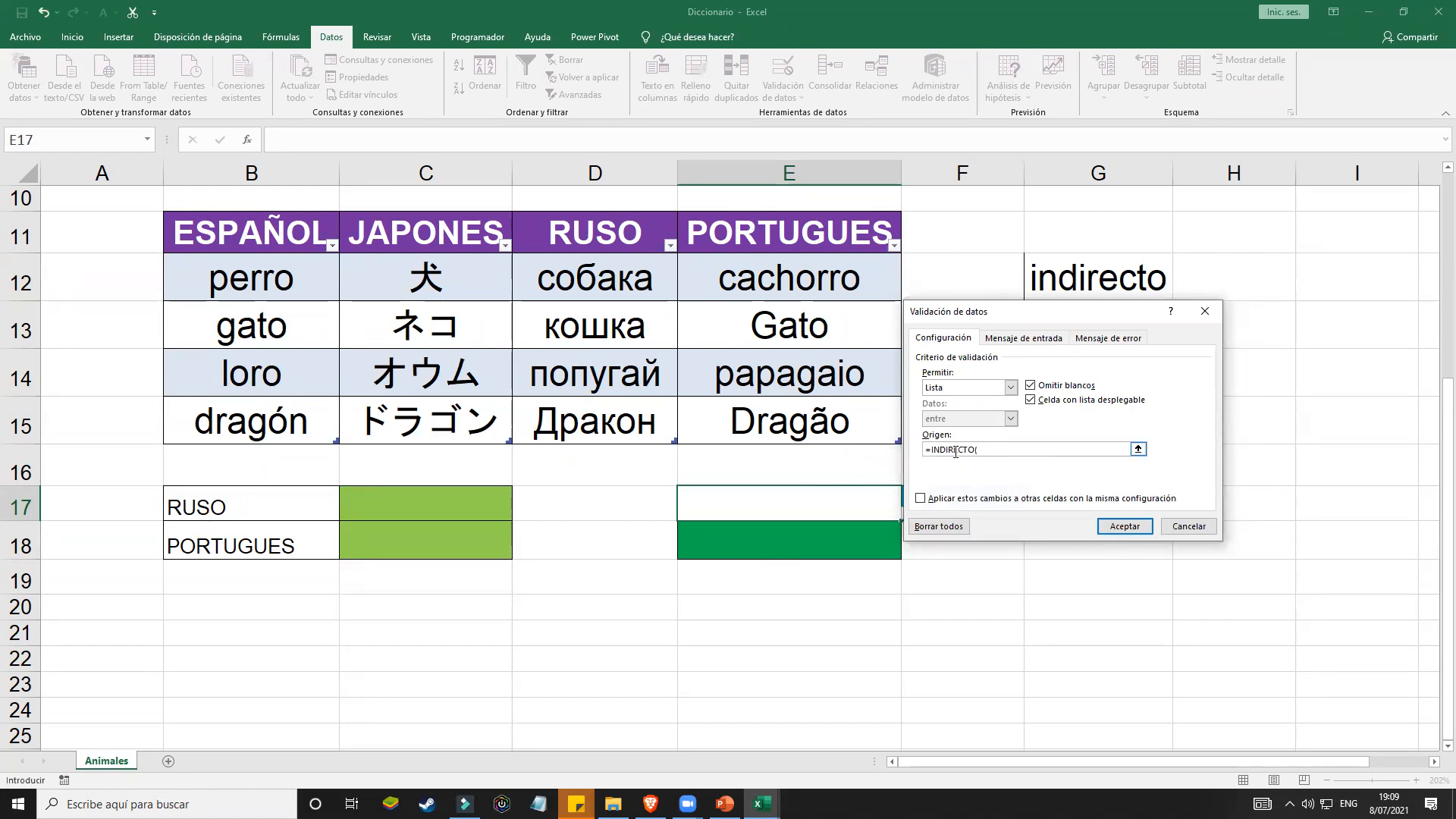
left_click(261, 514)
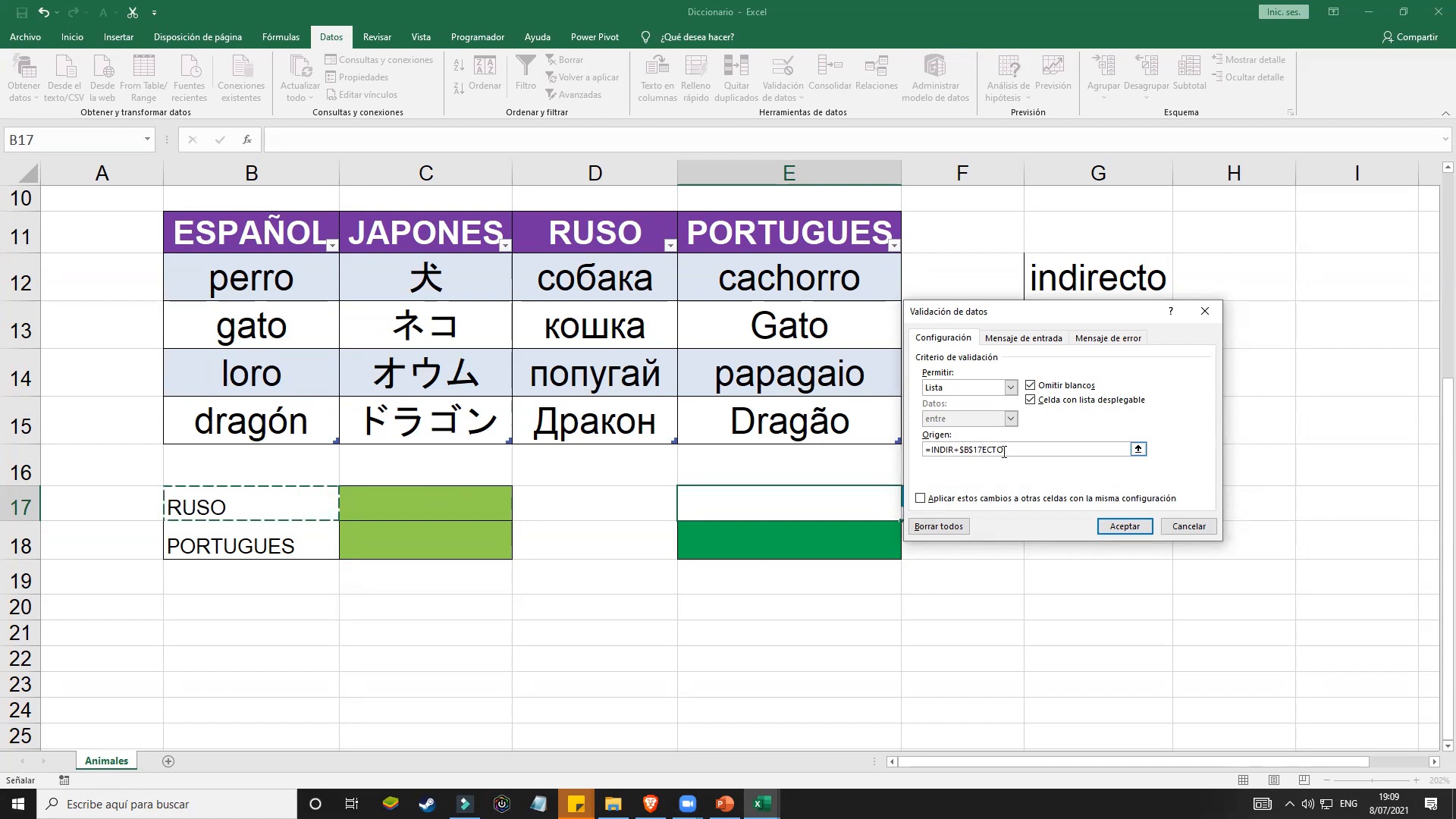
key("BackSpace")
key("BackSpace")
key("BackSpace")
key("BackSpace")
key("BackSpace")
key("BackSpace")
key("BackSpace")
key("BackSpace")
key("BackSpace")
key("BackSpace")
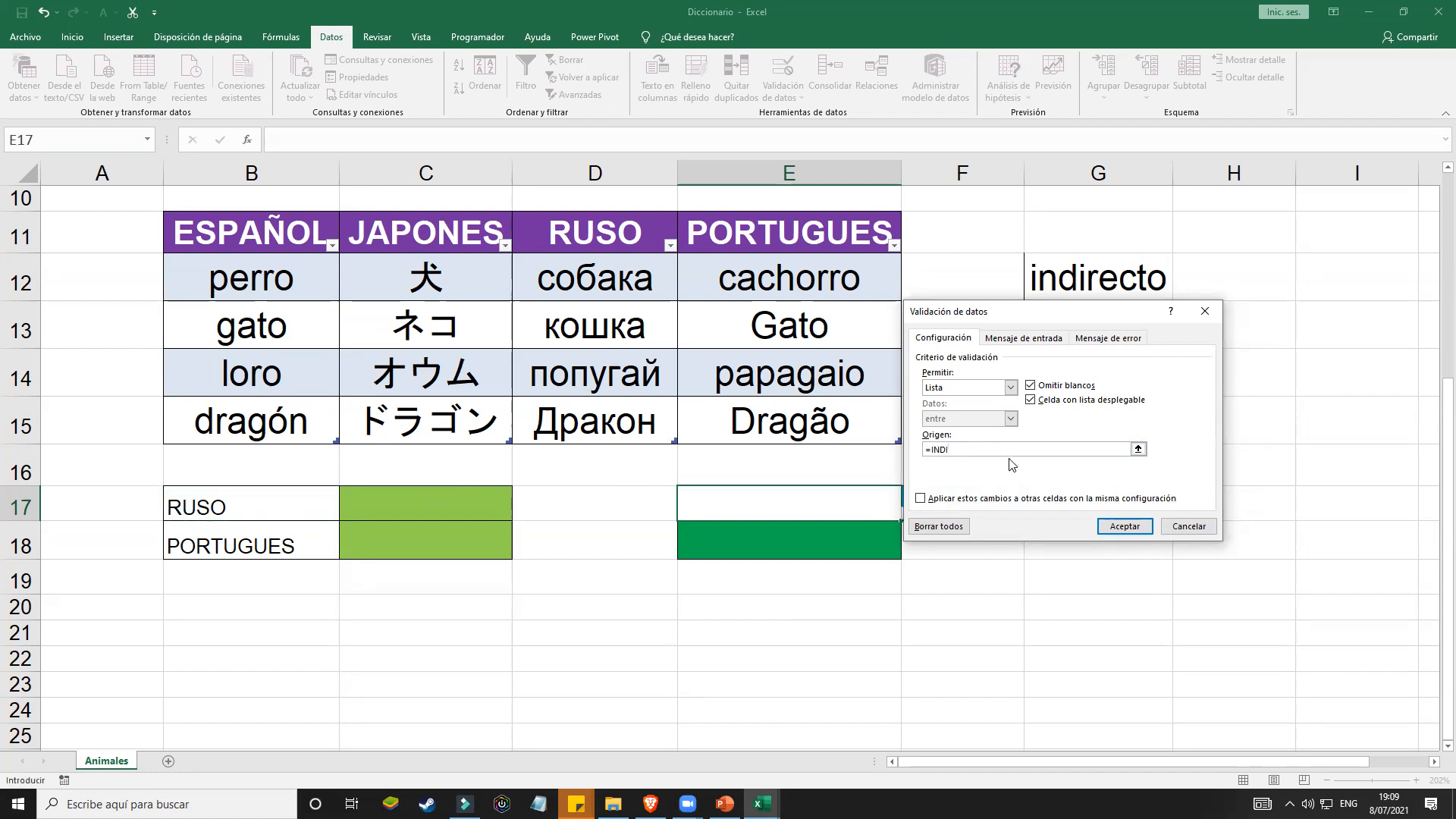
type("rec")
key("BackSpace")
key("BackSpace")
key("BackSpace")
key("BackSpace")
left_click(303, 510)
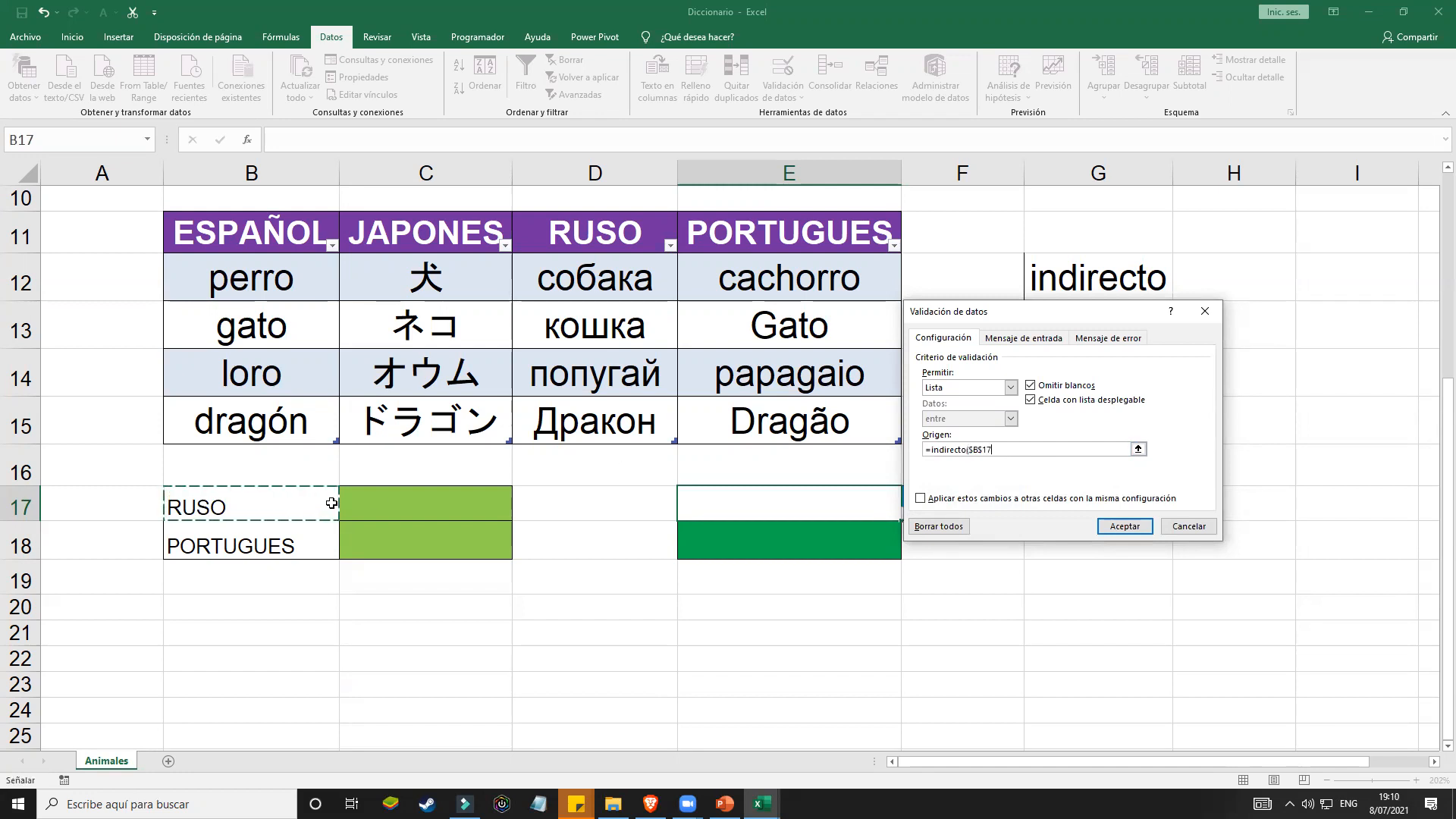
type(")")
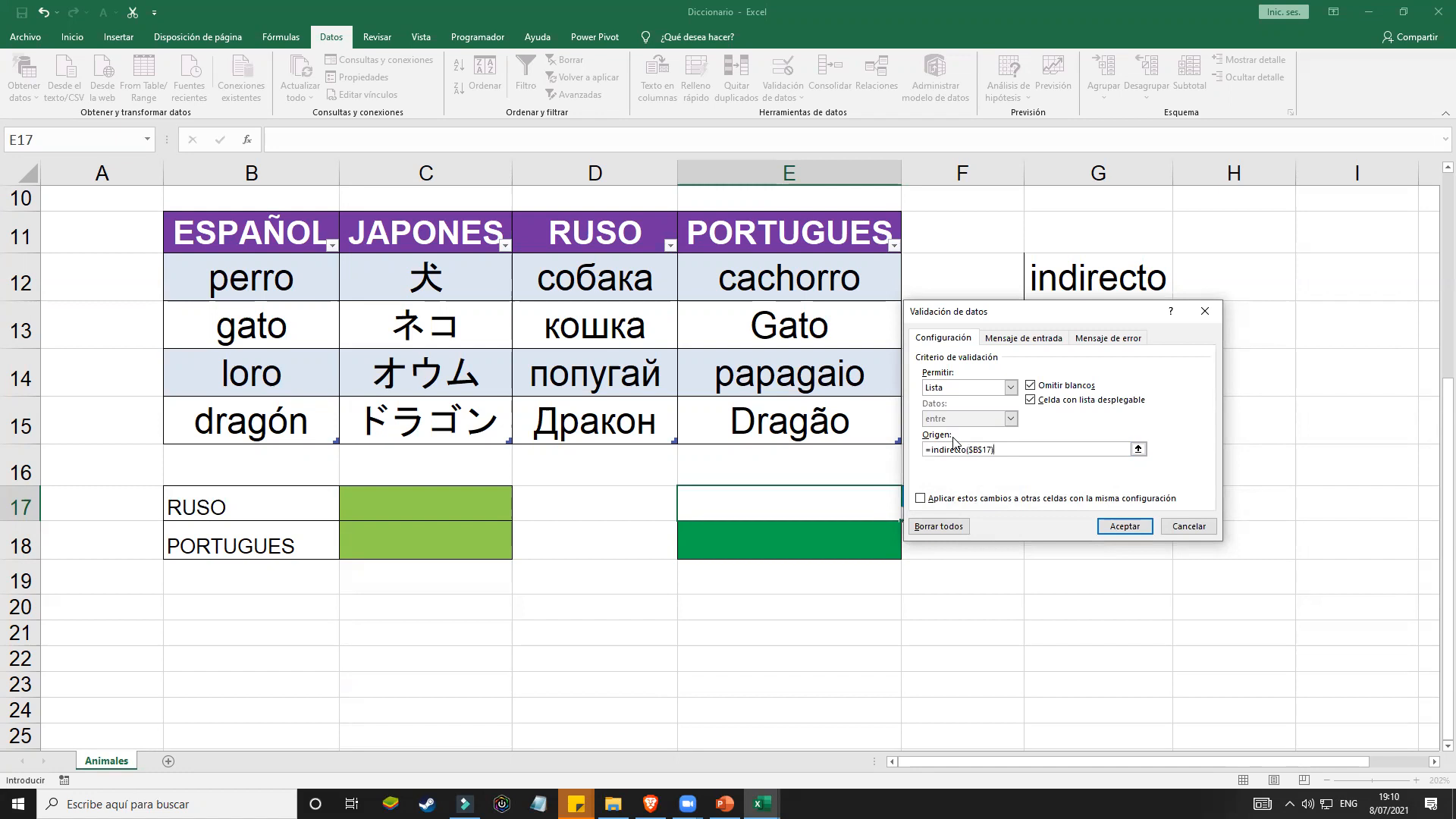
left_click(1125, 525)
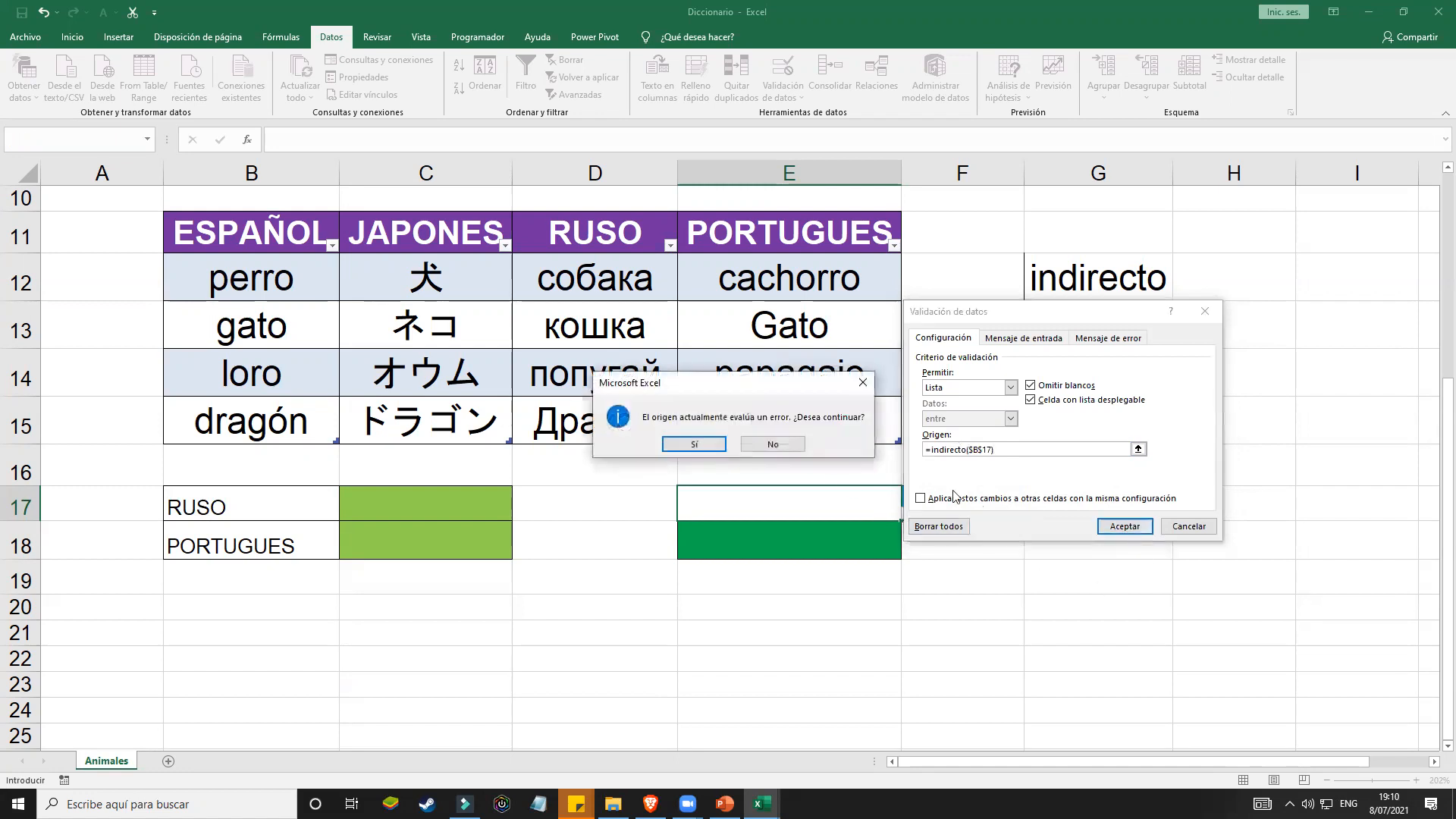
left_click(696, 450)
Step: Check the language choices in B17's drop-down
left_click(771, 628)
left_click(243, 497)
left_click(345, 514)
left_click(255, 573)
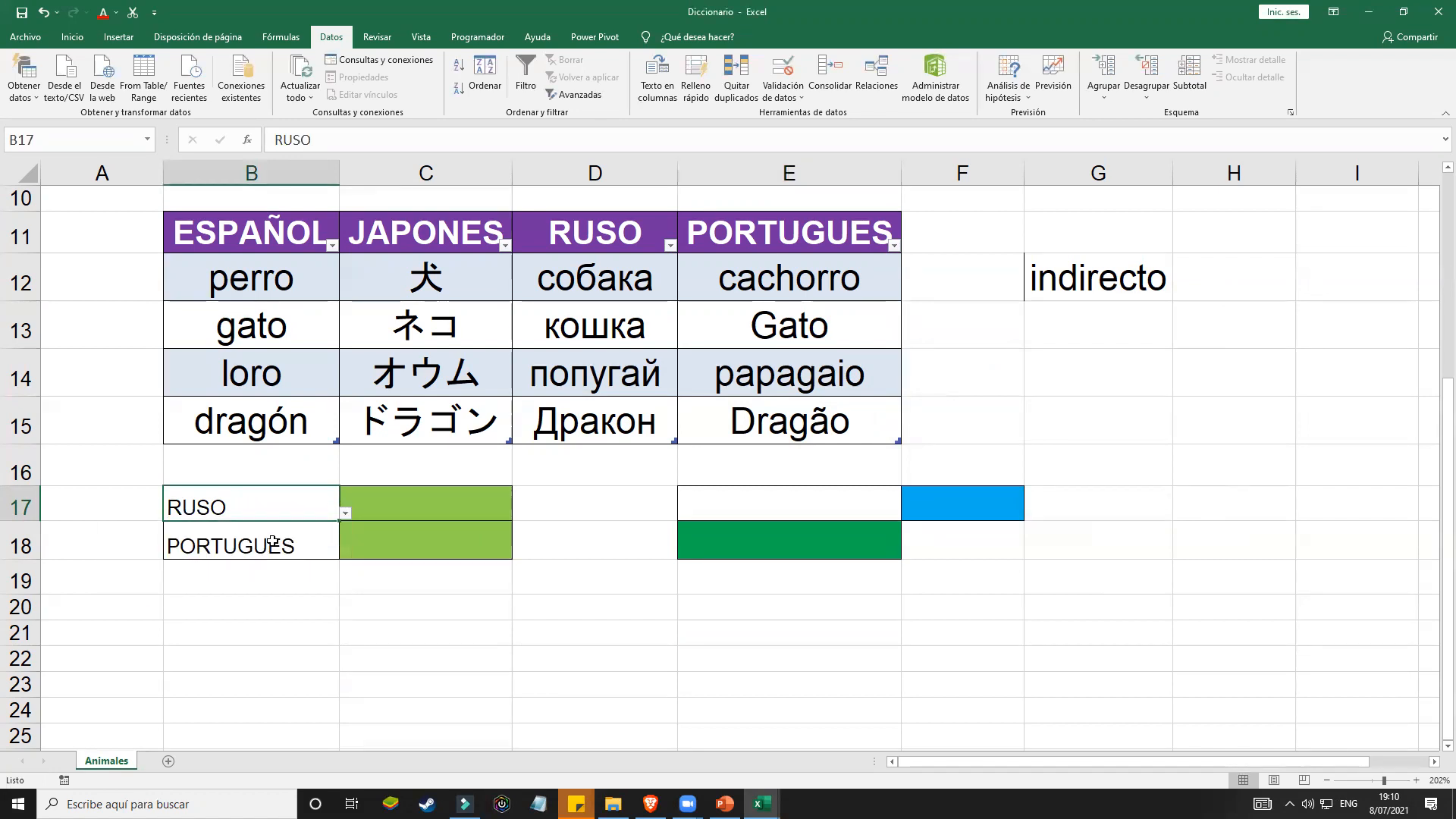
Step: Set B17 to ESPAÑOL and select the word cell E17
left_click(345, 514)
left_click(305, 530)
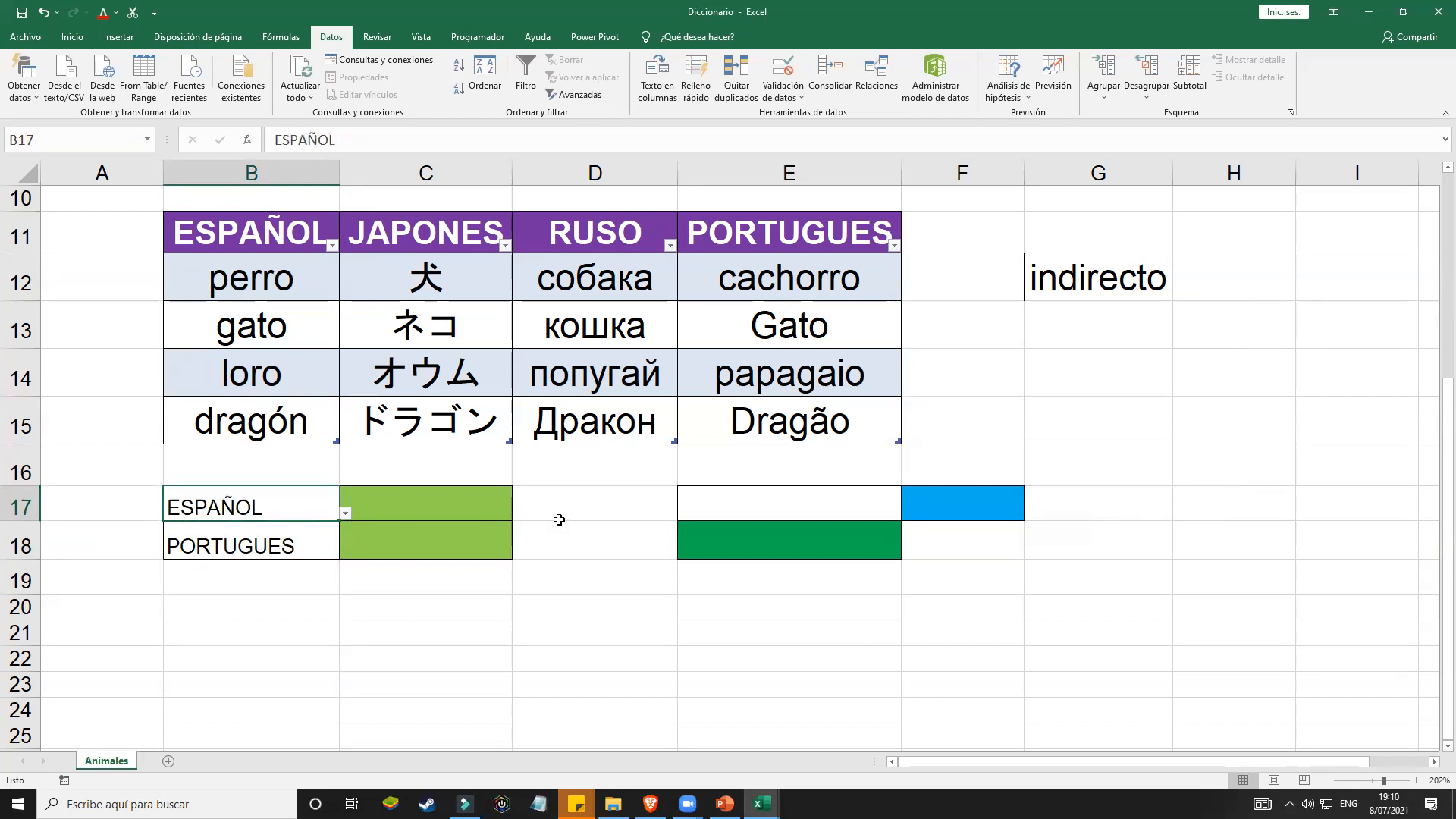
left_click(796, 504)
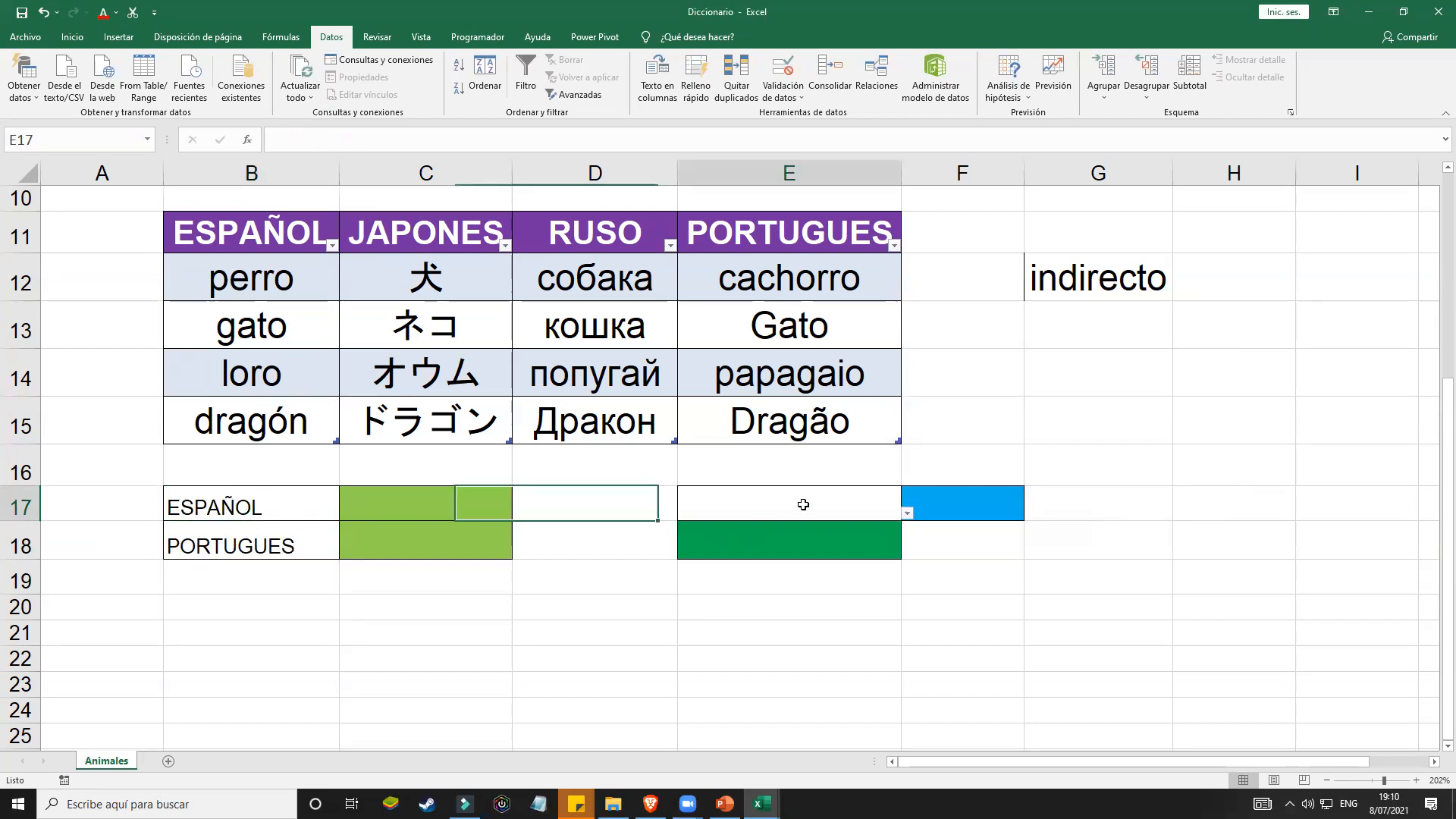
Step: Check the table name of each language column, ESPAÑOL, JAPONES, RUSO and PORTUGUES
left_click(611, 255)
left_click_drag(602, 236, 579, 425)
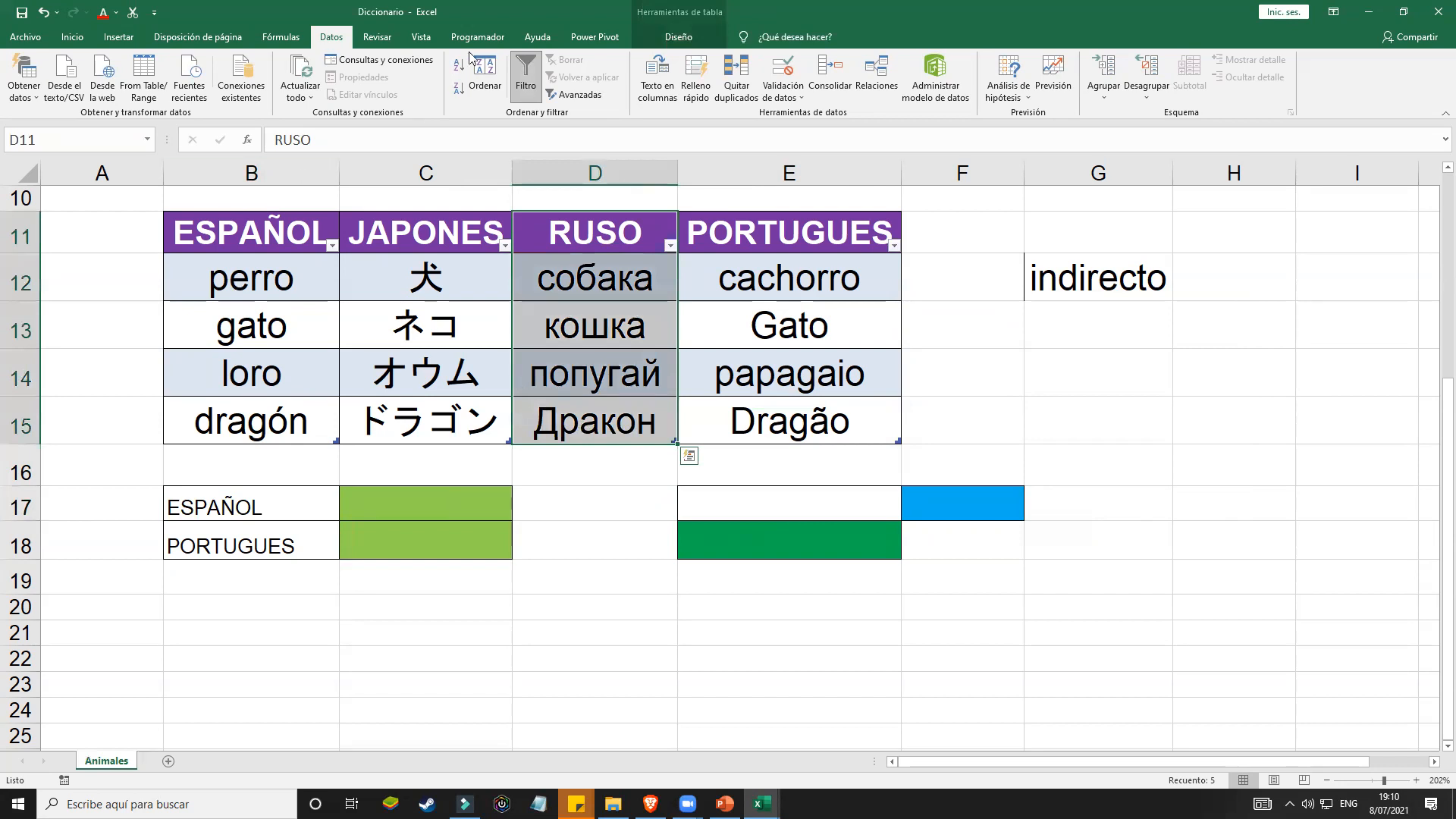
left_click(678, 36)
left_click_drag(309, 248, 275, 419)
scroll(421, 255, "up", 1)
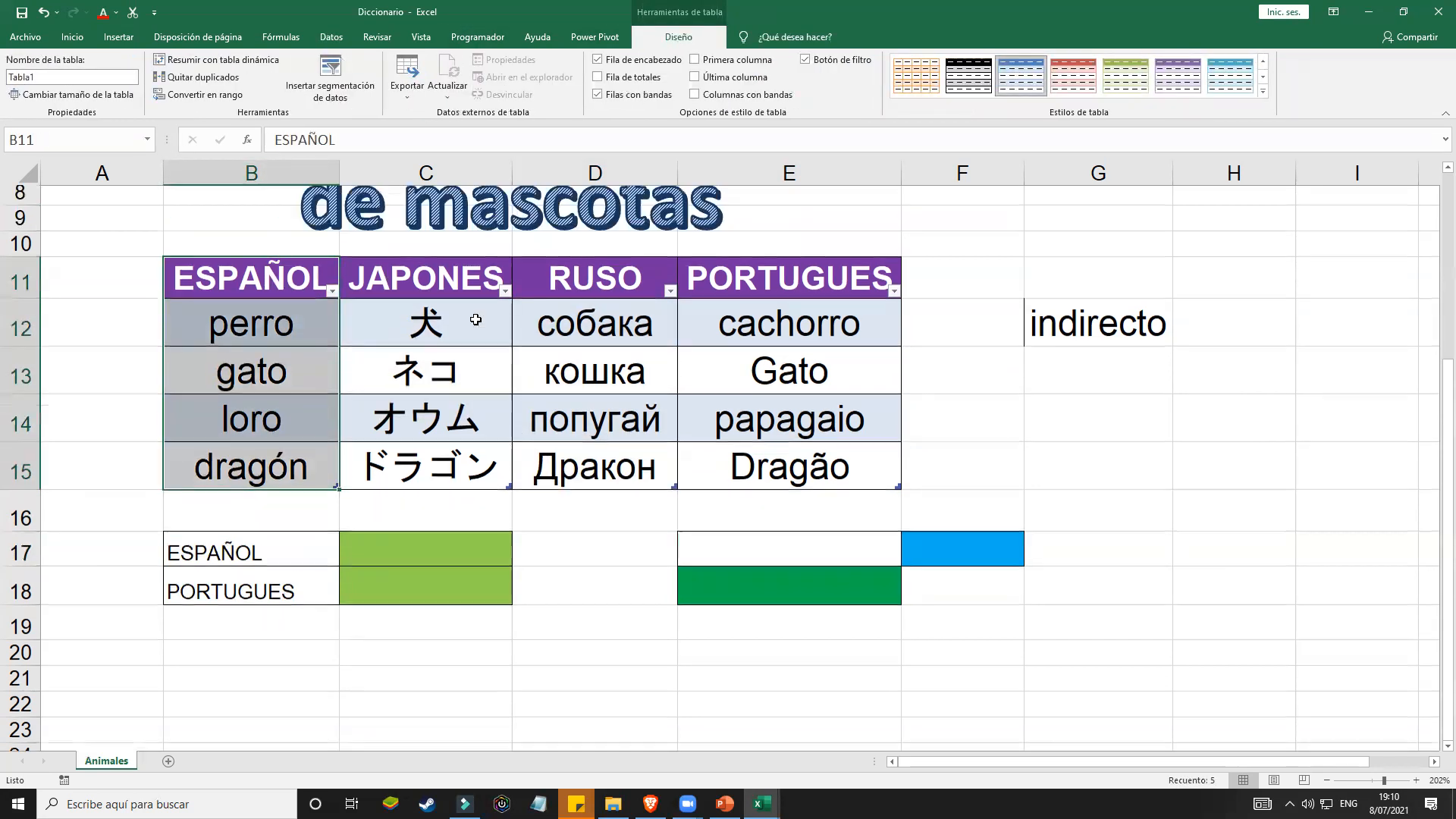
left_click_drag(423, 323, 434, 506)
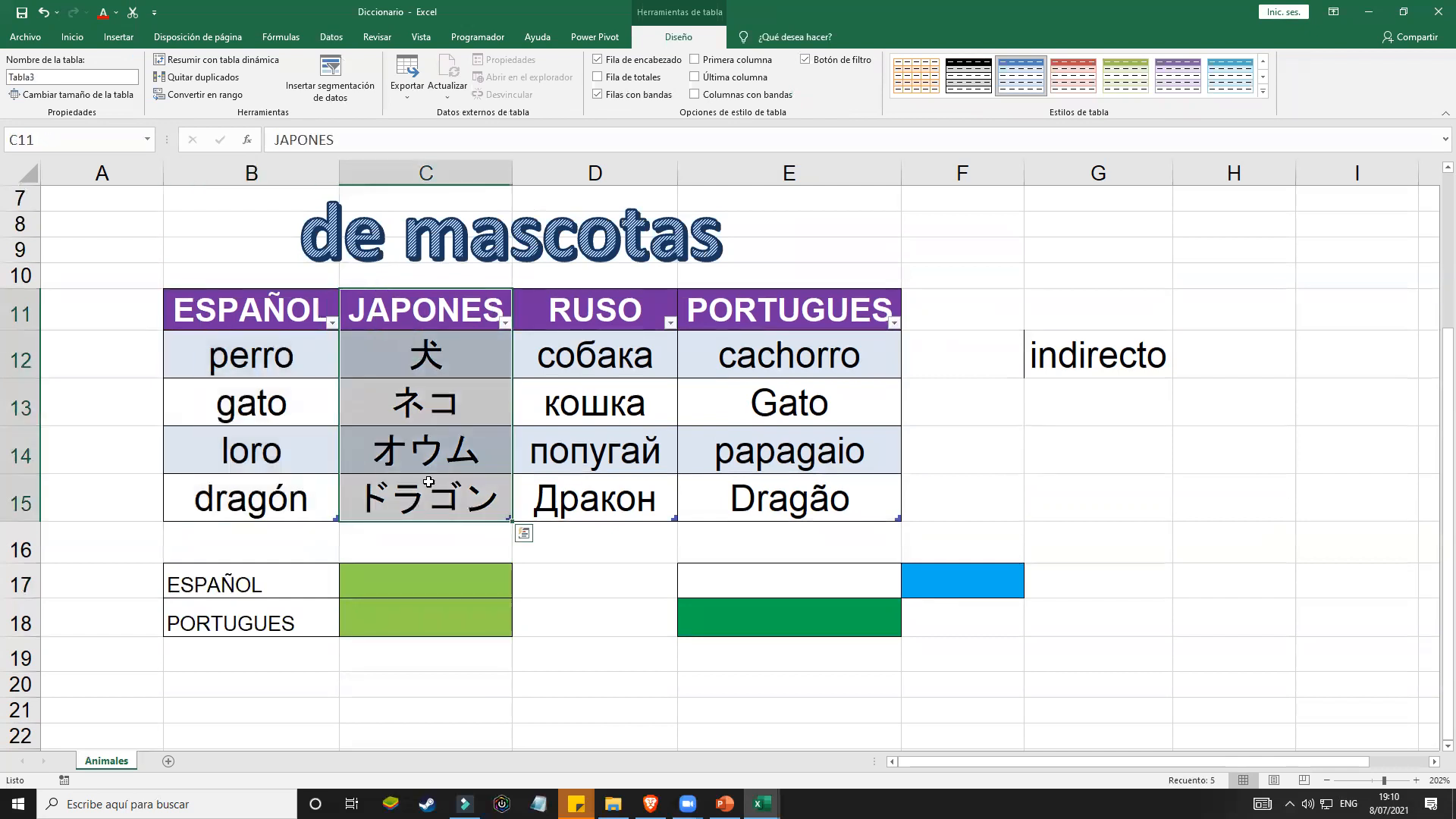
left_click_drag(274, 312, 277, 502)
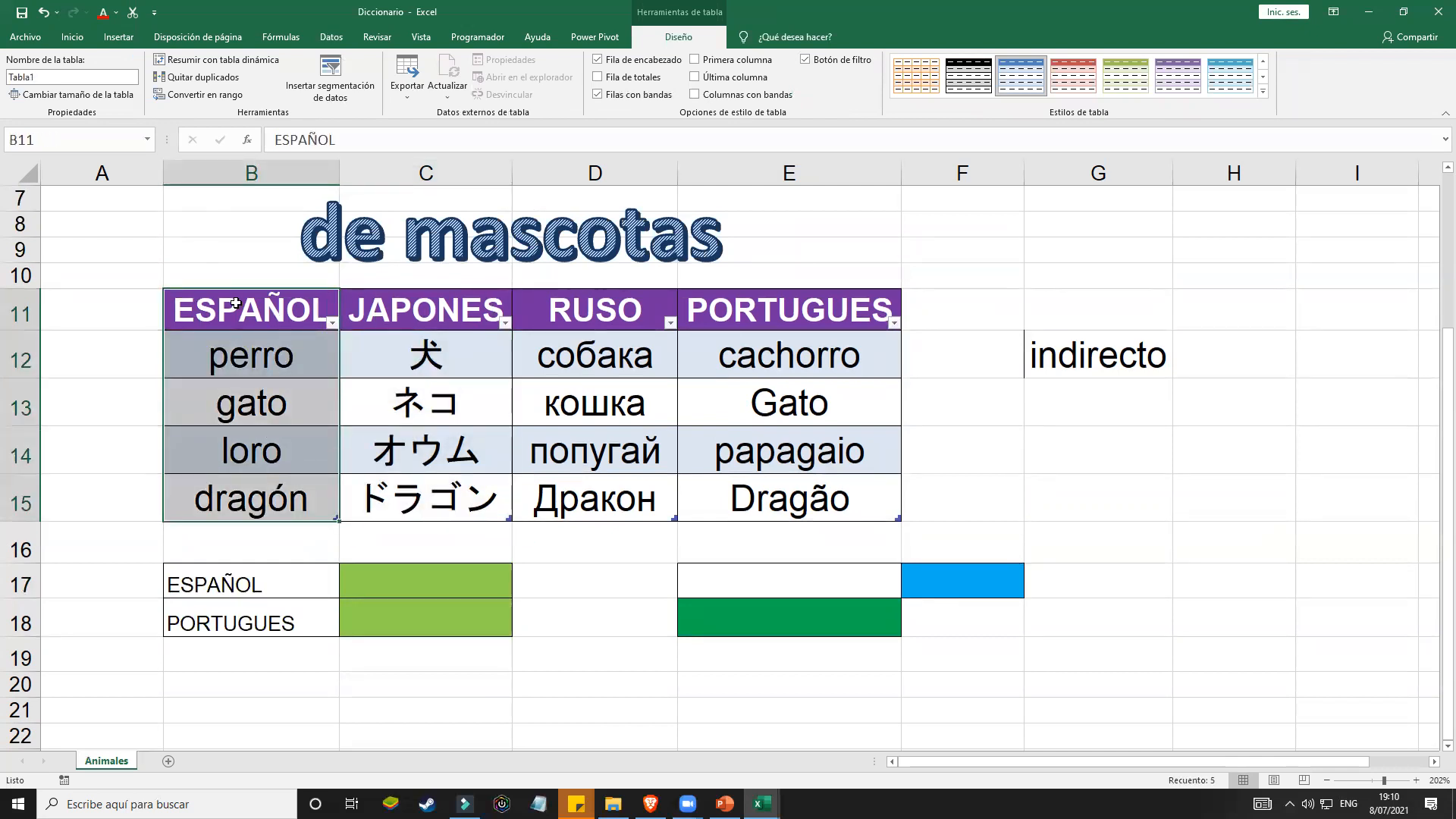
left_click_drag(348, 323, 436, 500)
left_click_drag(623, 311, 625, 505)
left_click_drag(796, 327, 806, 489)
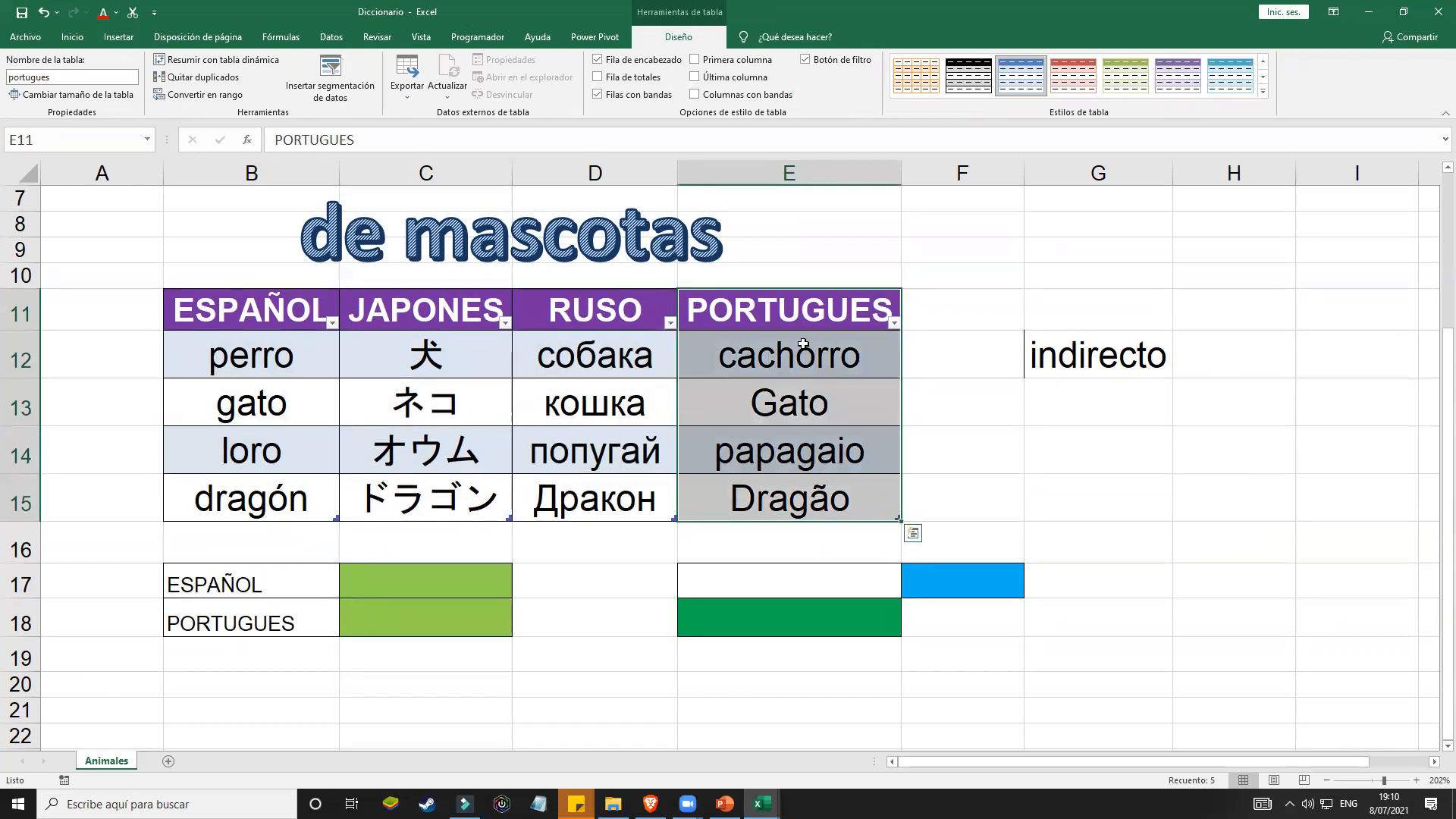
Step: Set B17 to PORTUGUES and pick Dragão from E17's word list
left_click(334, 580)
left_click(345, 590)
left_click(303, 667)
left_click(809, 584)
left_click(907, 590)
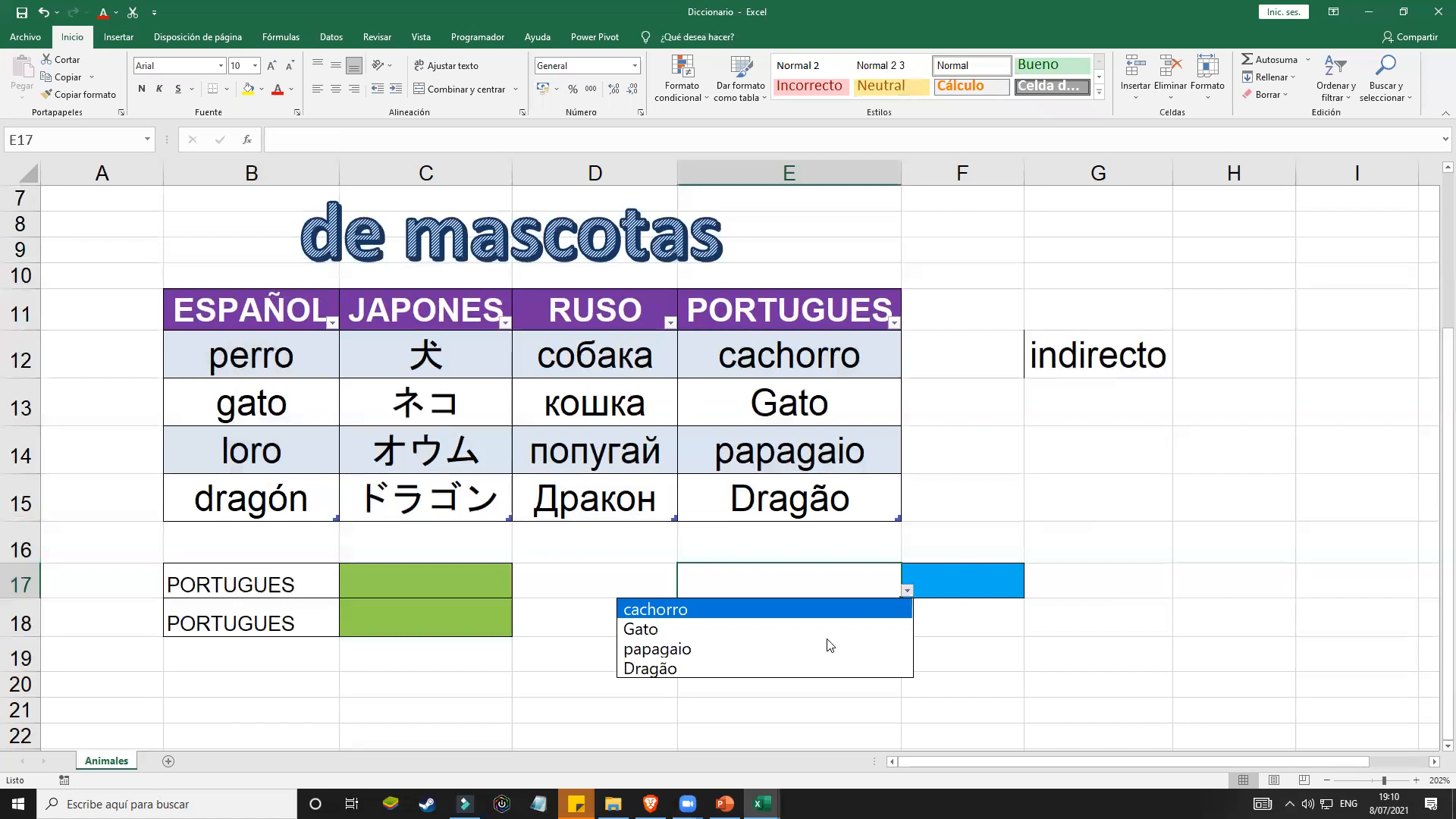
left_click(744, 666)
Step: Reselect the Russian words, the first three language columns, then the ESPAÑOL column
left_click_drag(607, 354, 592, 499)
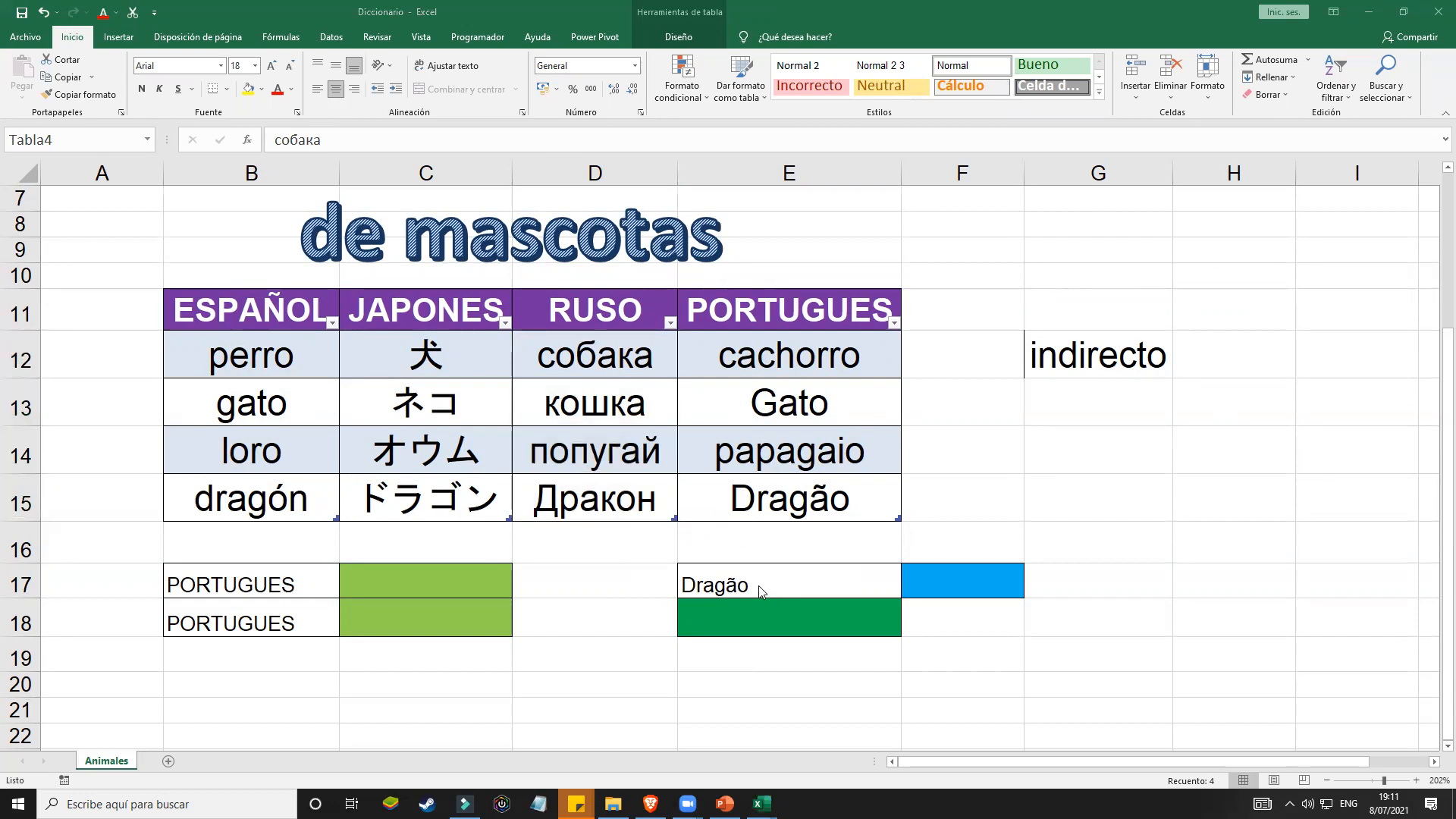
left_click_drag(250, 311, 602, 496)
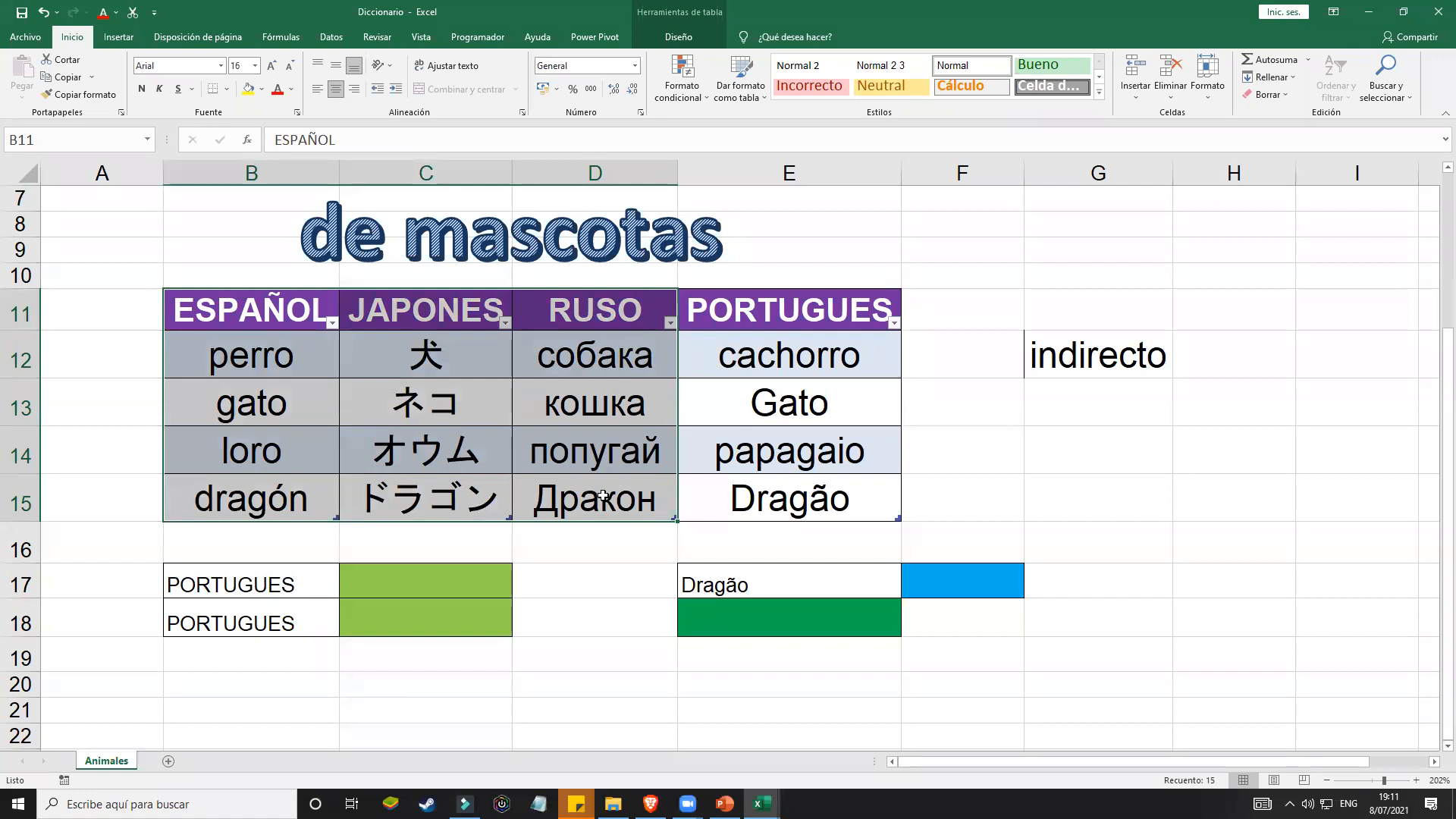
left_click_drag(261, 315, 272, 501)
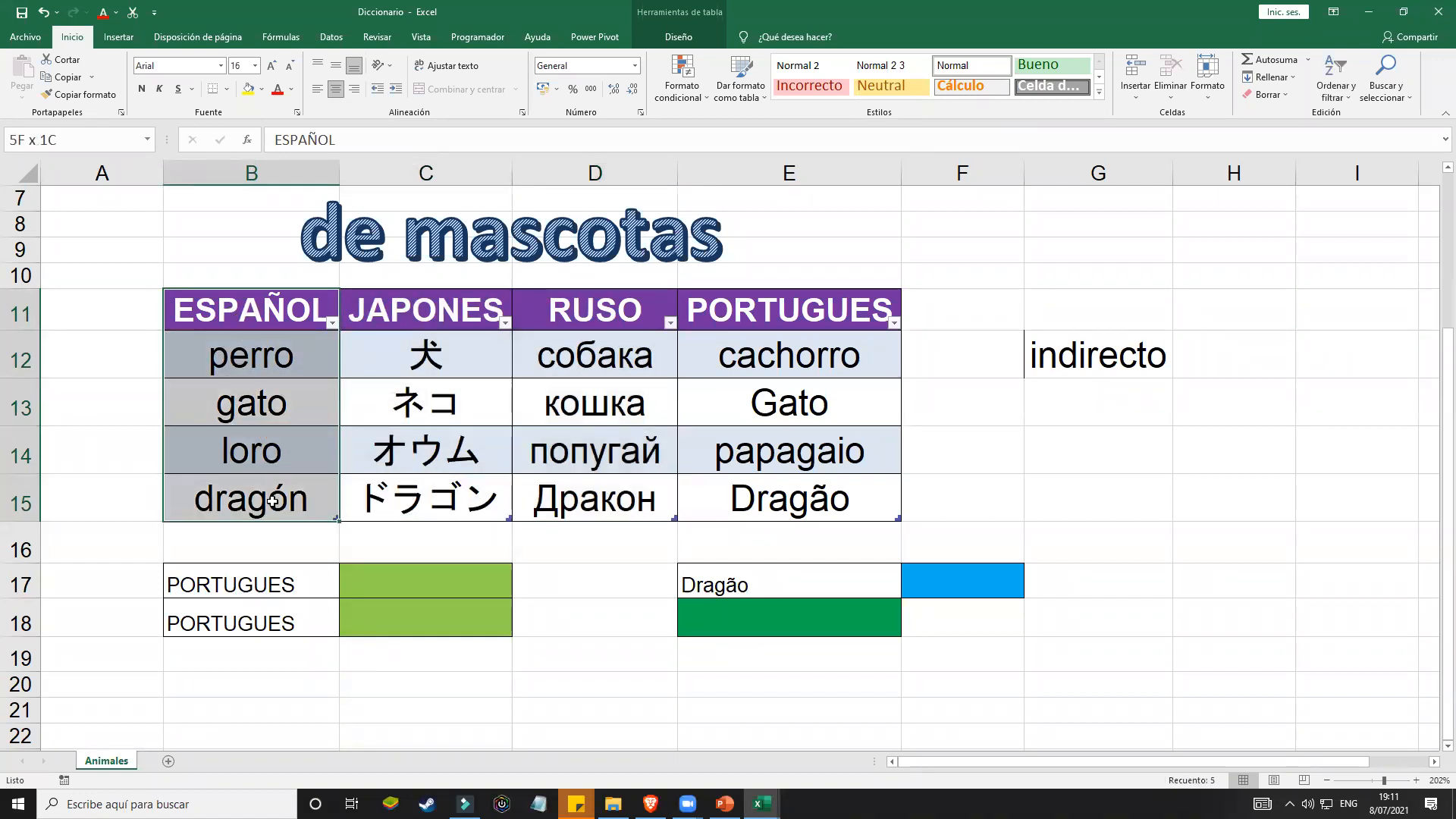
Step: Rename the ESPAÑOL column's table to español with a Spanish keyboard
left_click(679, 36)
left_click(38, 77)
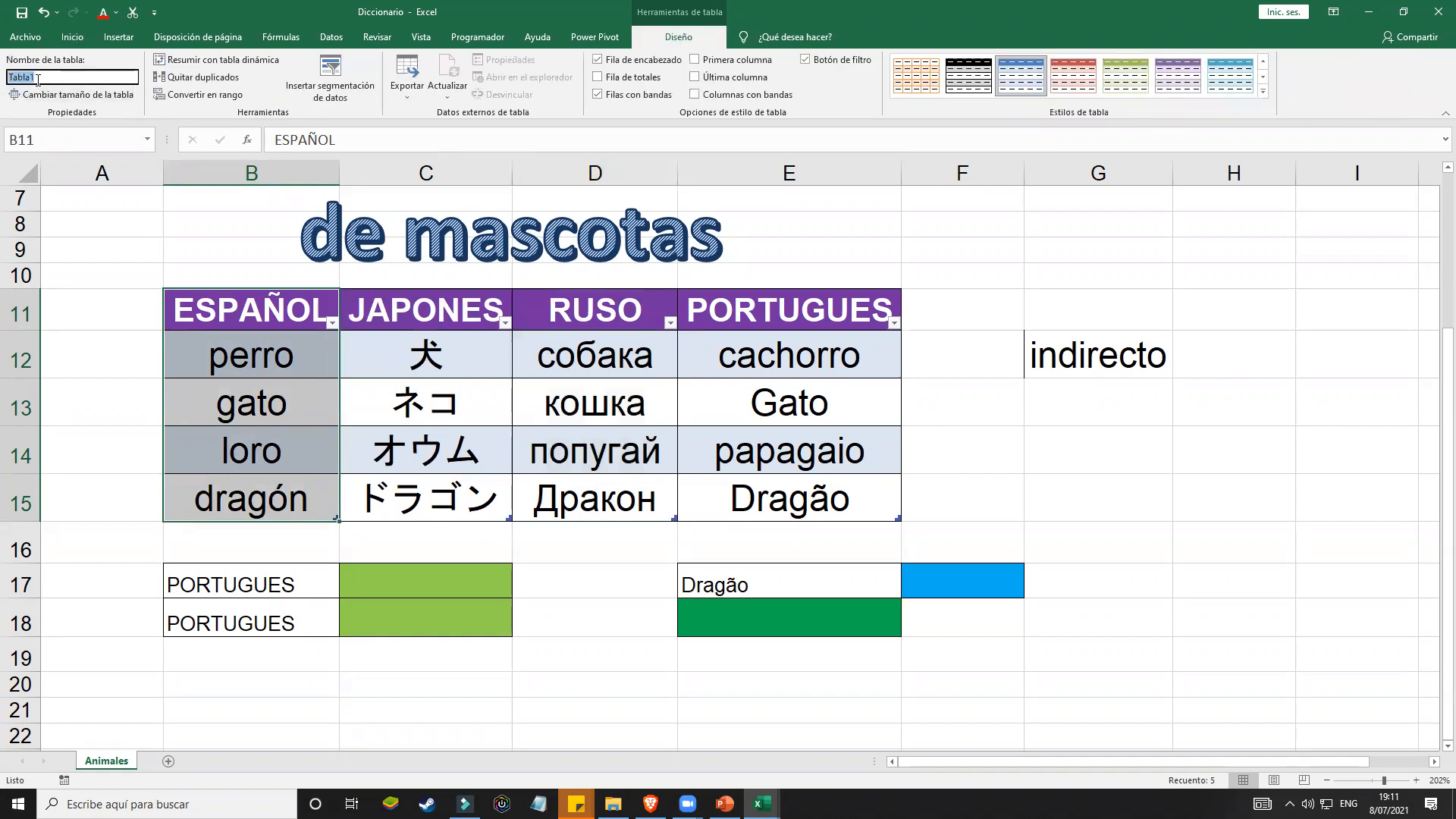
left_click(1348, 804)
left_click(1329, 702)
type("español")
key("Escape")
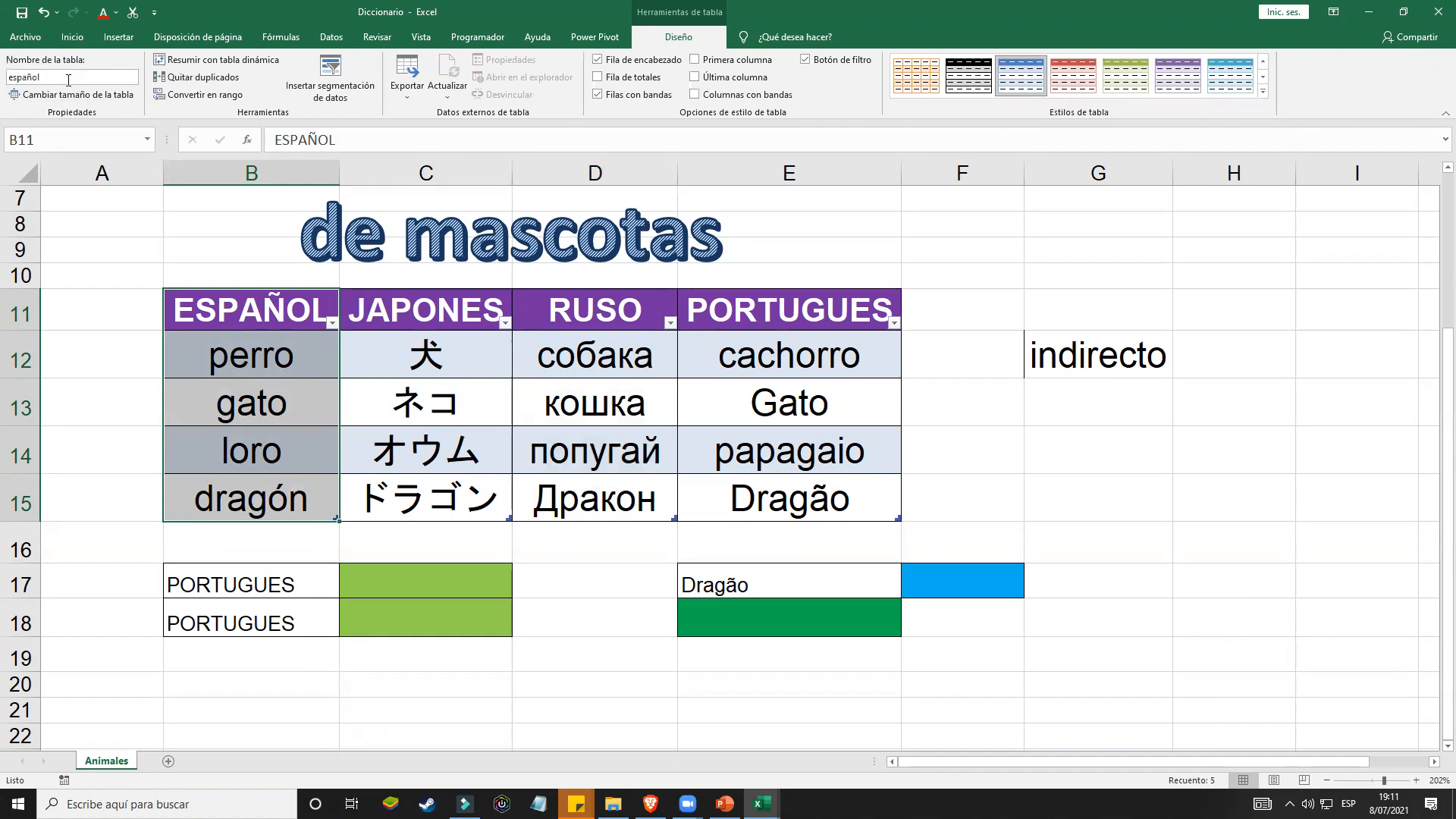
Step: Rename the JAPONES column's table to japones
left_click(350, 516)
left_click(426, 284)
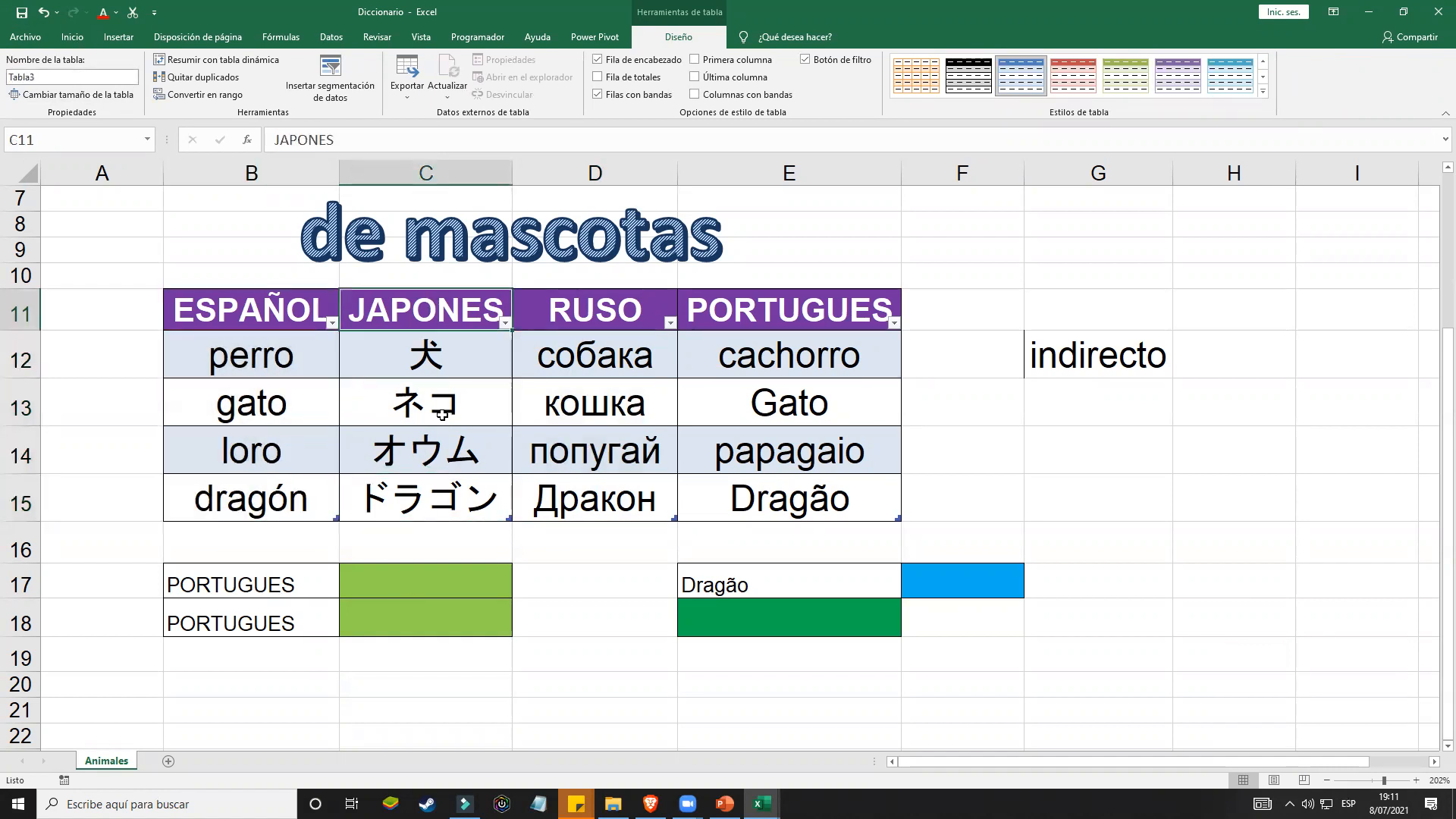
left_click(427, 284)
left_click(50, 75)
key("BackSpace")
type("japones")
key("Return")
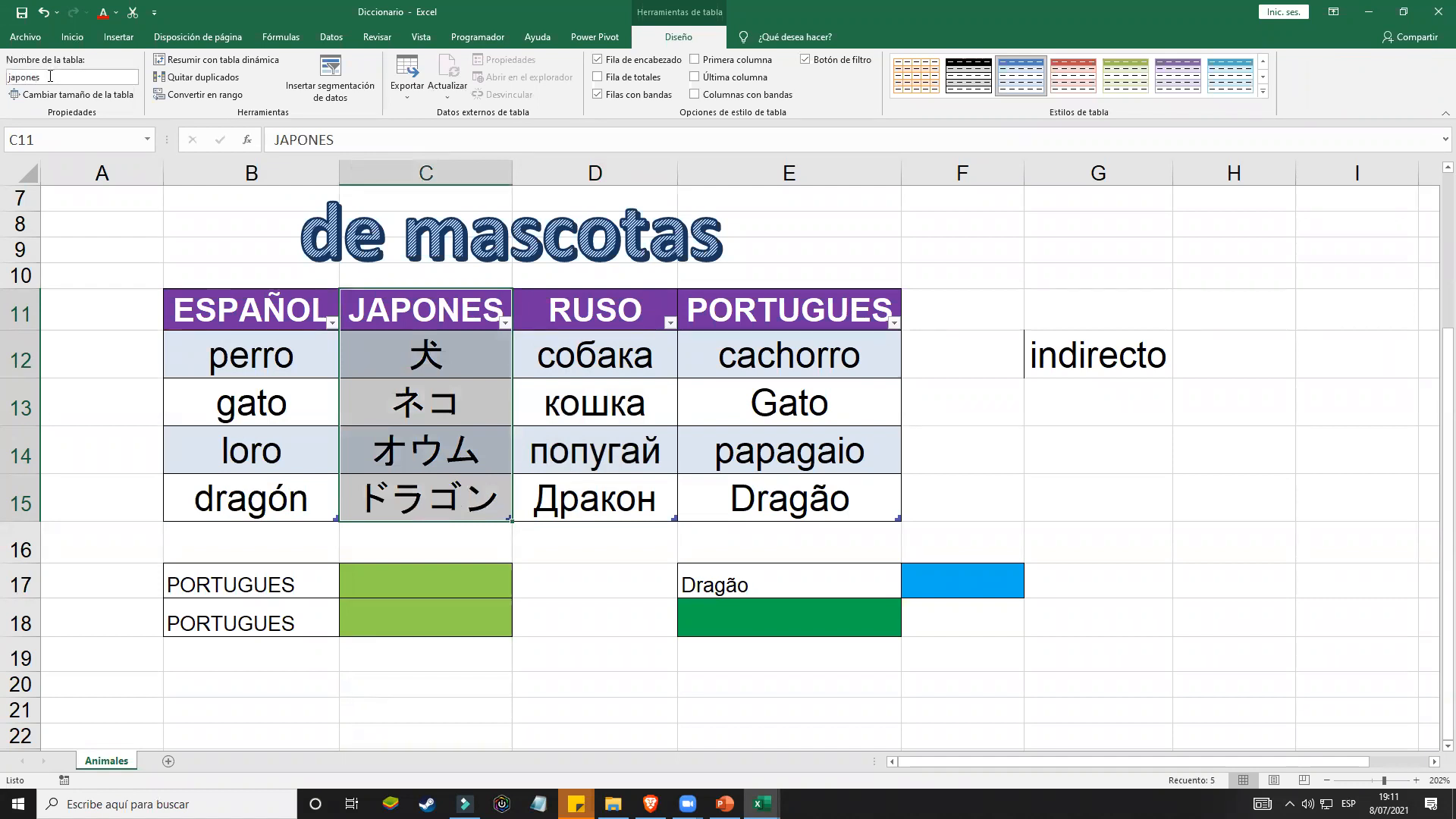
Step: Rename the RUSO column's table to ruso
left_click_drag(637, 309, 651, 510)
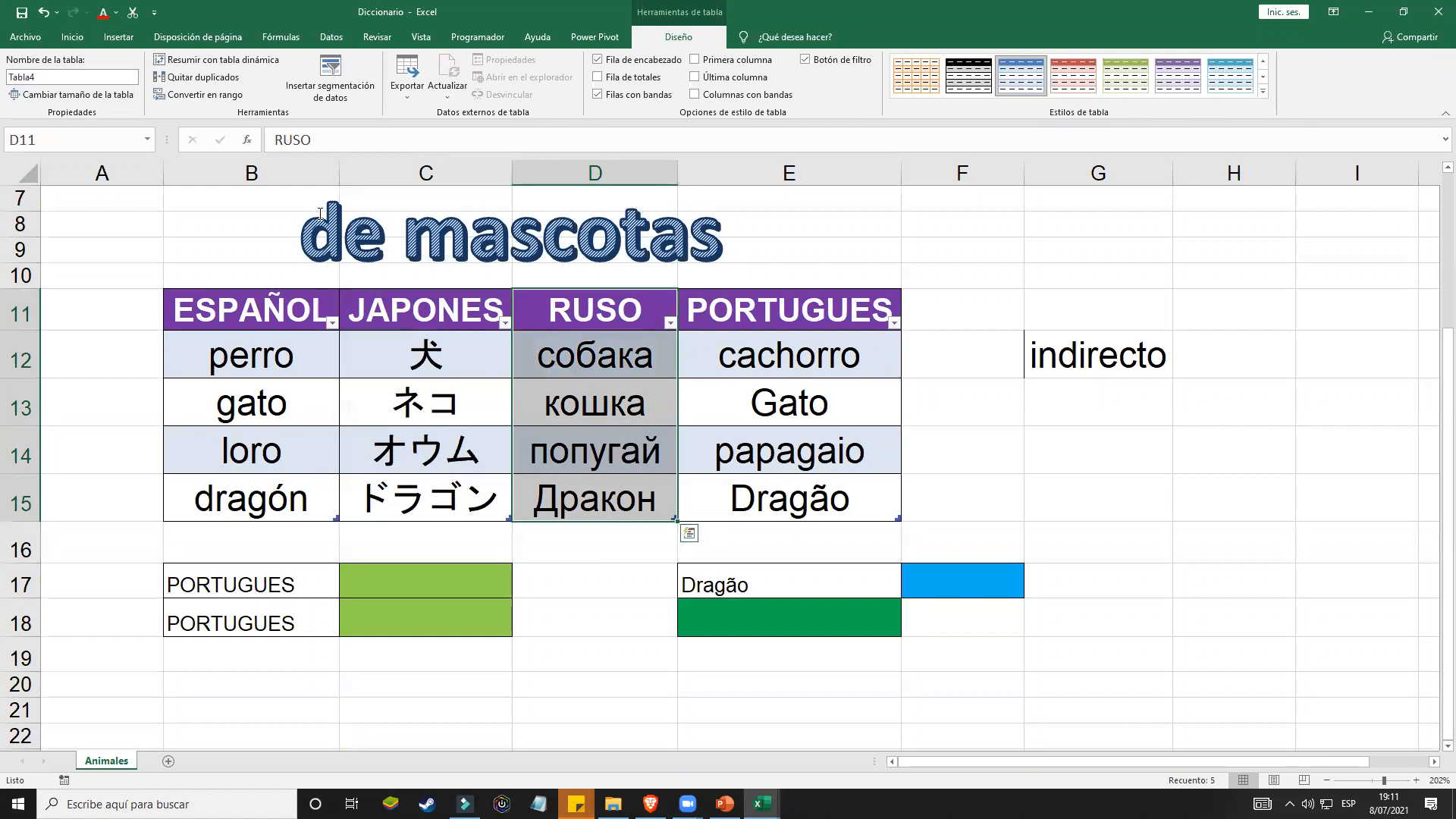
left_click(50, 75)
type("ruso")
key("Return")
left_click(637, 455)
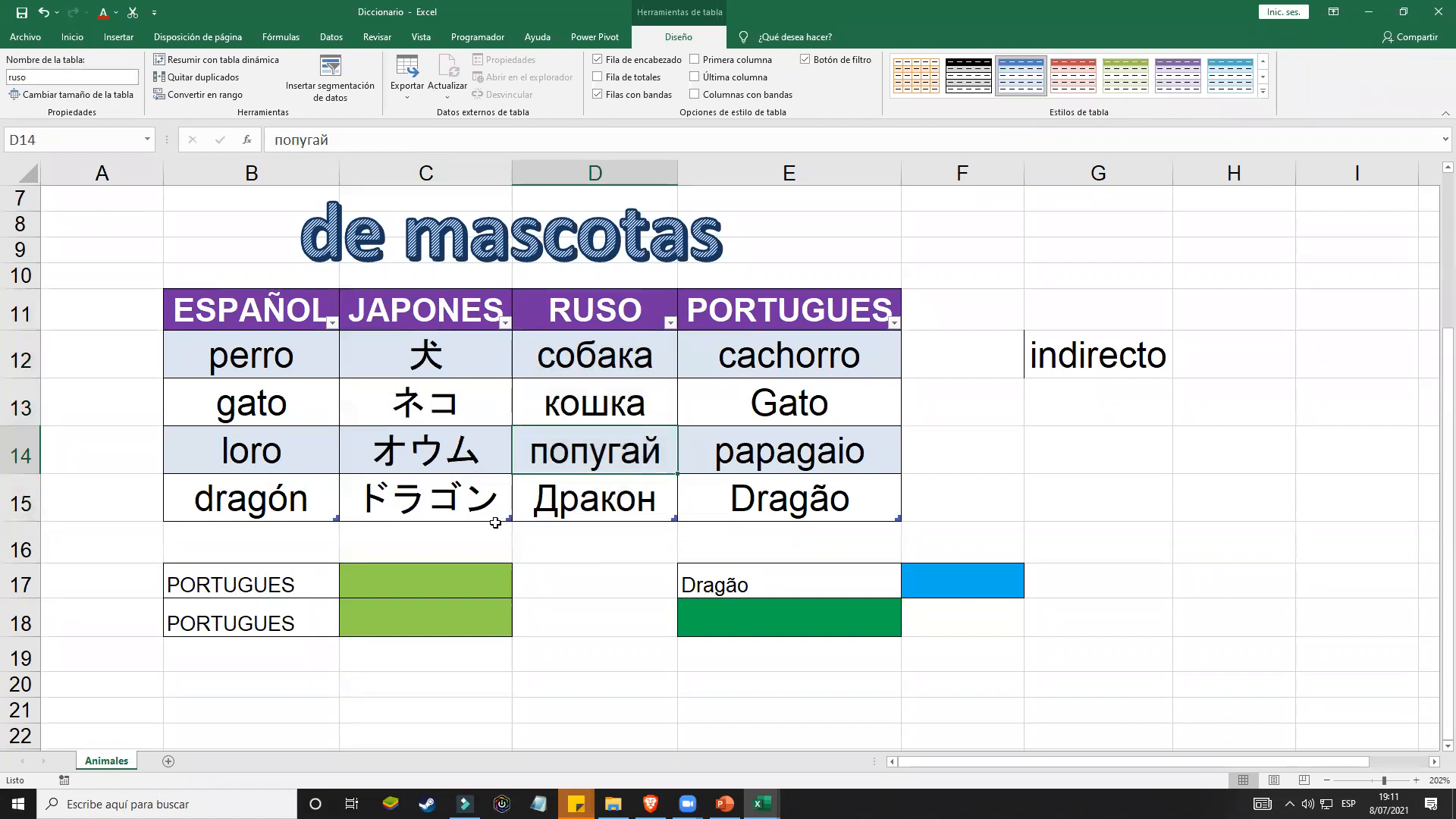
left_click(792, 578)
Step: Set B17 to ESPAÑOL and pick loro as the word in E17
left_click(287, 586)
left_click(345, 590)
left_click(137, 608)
left_click(728, 583)
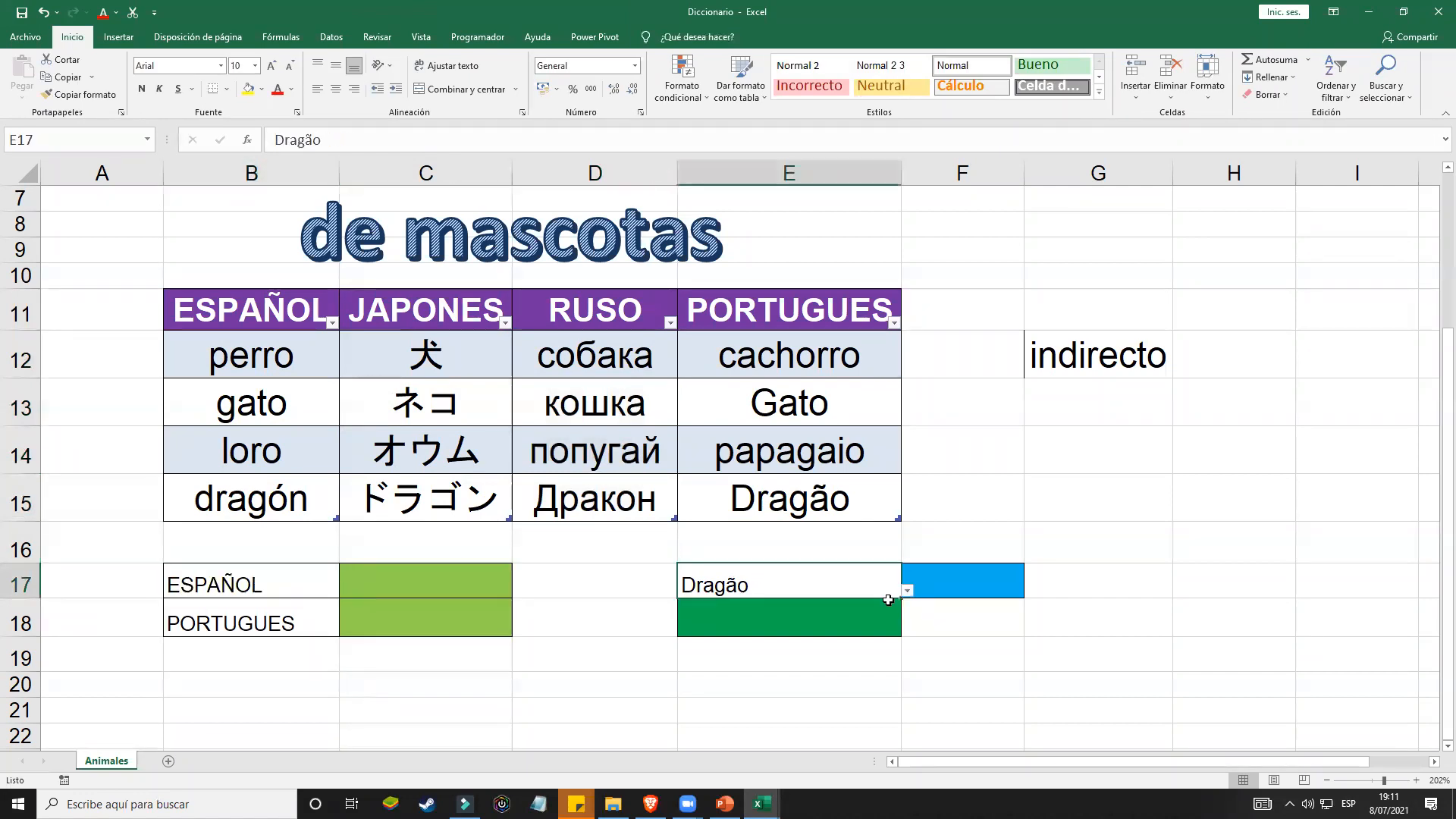
left_click(907, 590)
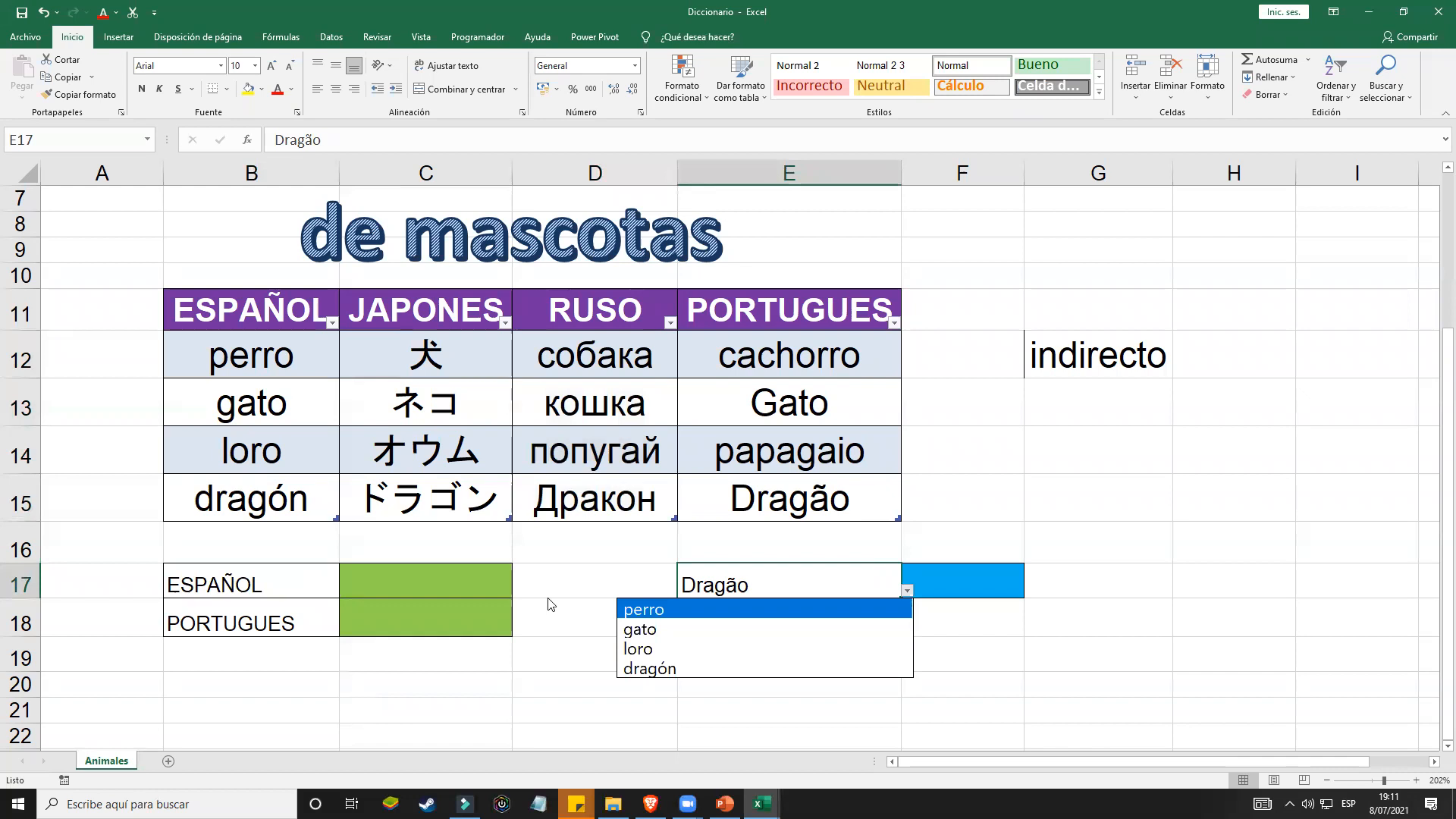
left_click(633, 648)
Step: Switch B17 to JAPONES and pick オウム as the word in E17
left_click(313, 591)
left_click(345, 590)
left_click(319, 629)
left_click(872, 590)
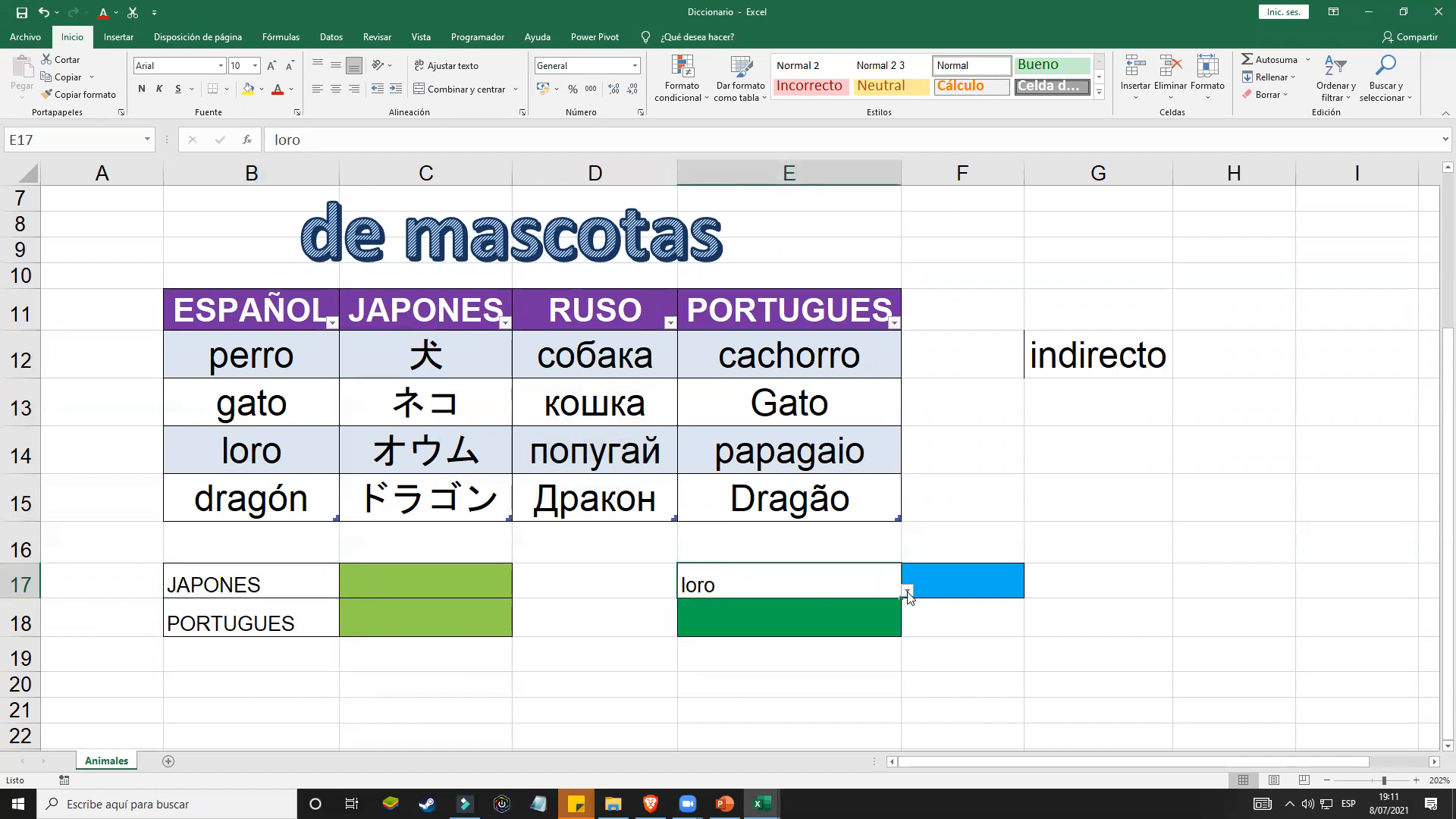
left_click(907, 590)
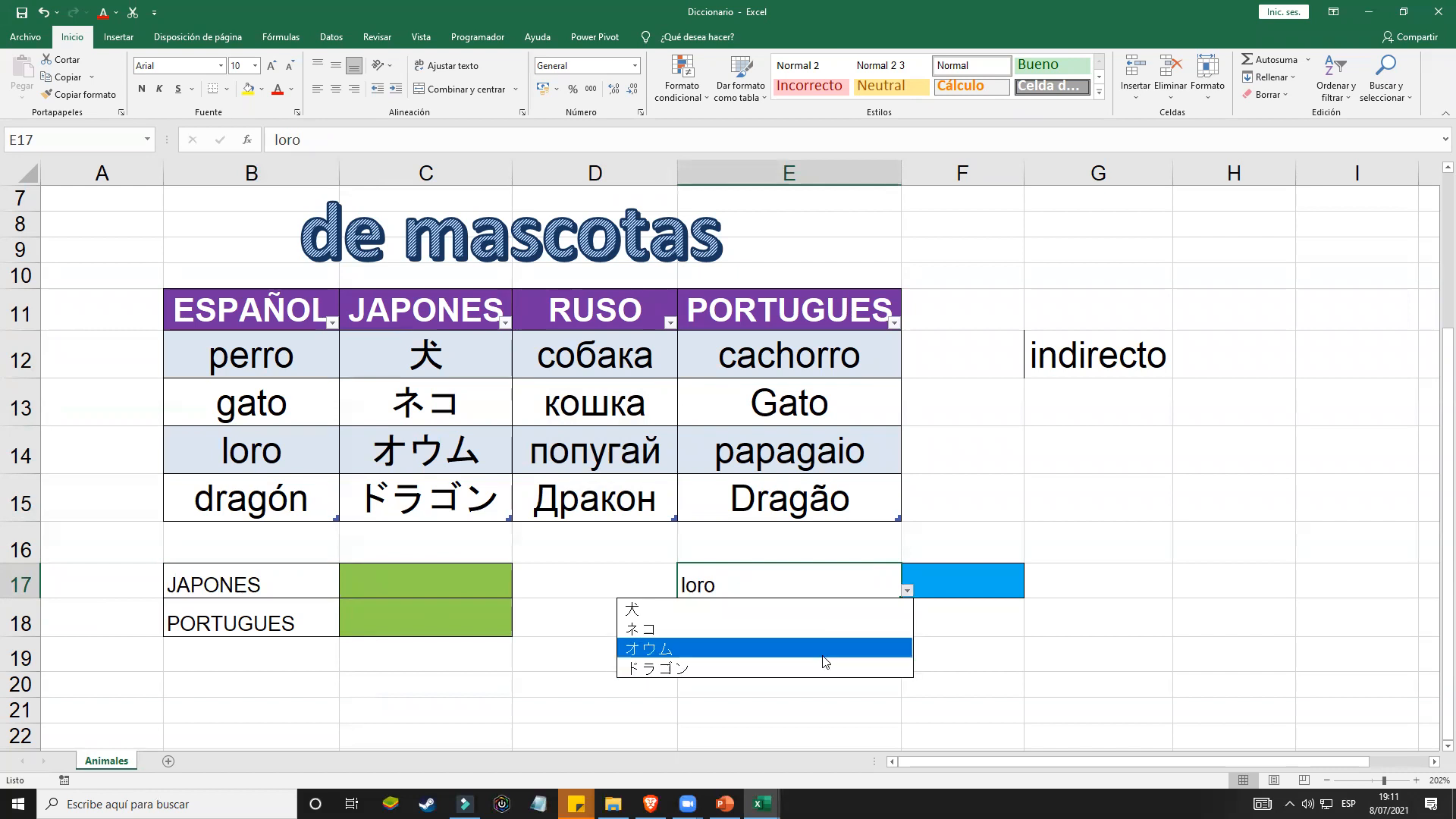
left_click(819, 648)
Step: Switch B17 to RUSO and pick попугай from E17's Russian word list
left_click(345, 589)
left_click(345, 590)
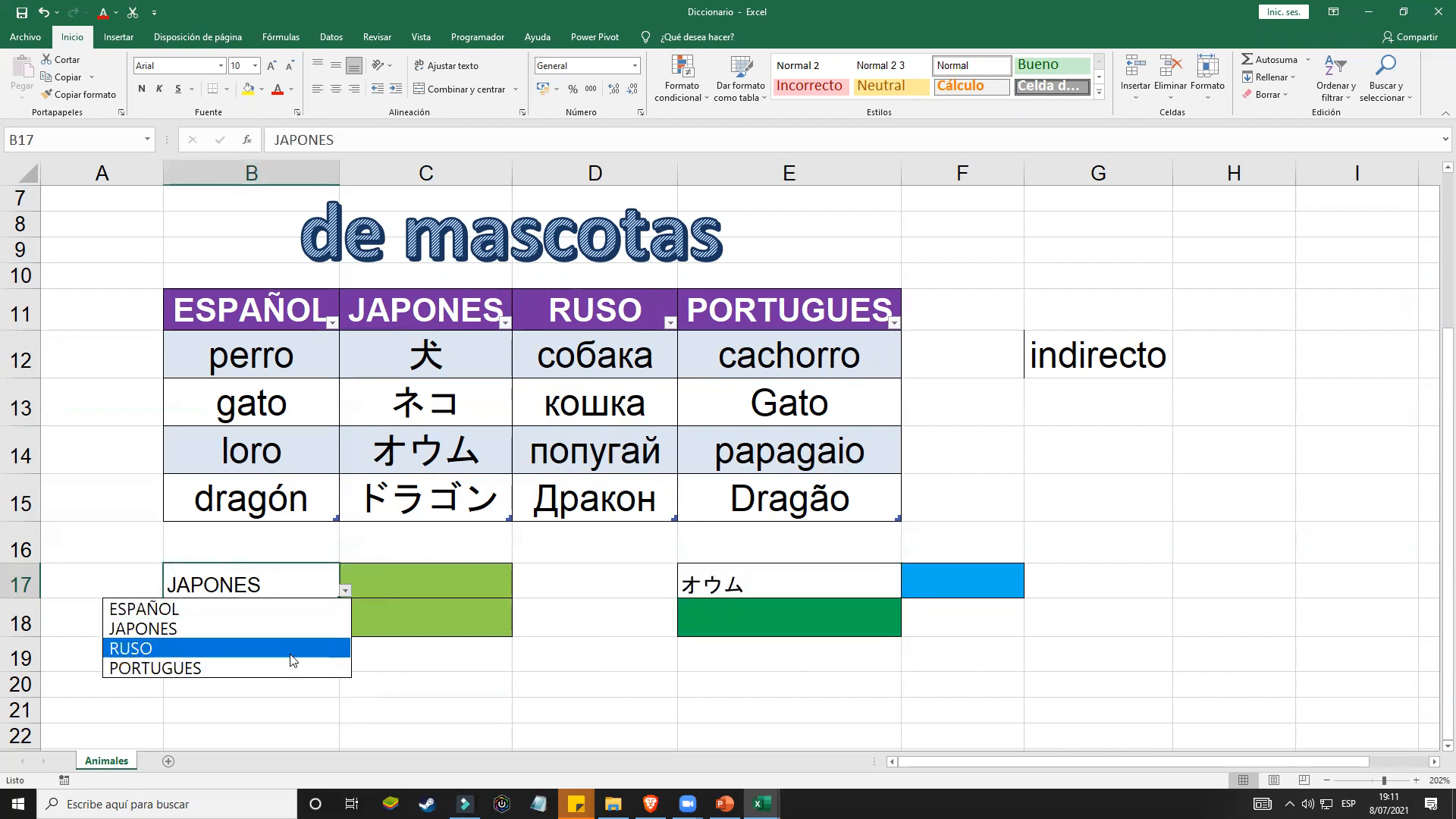
left_click(152, 648)
left_click(861, 584)
left_click(908, 591)
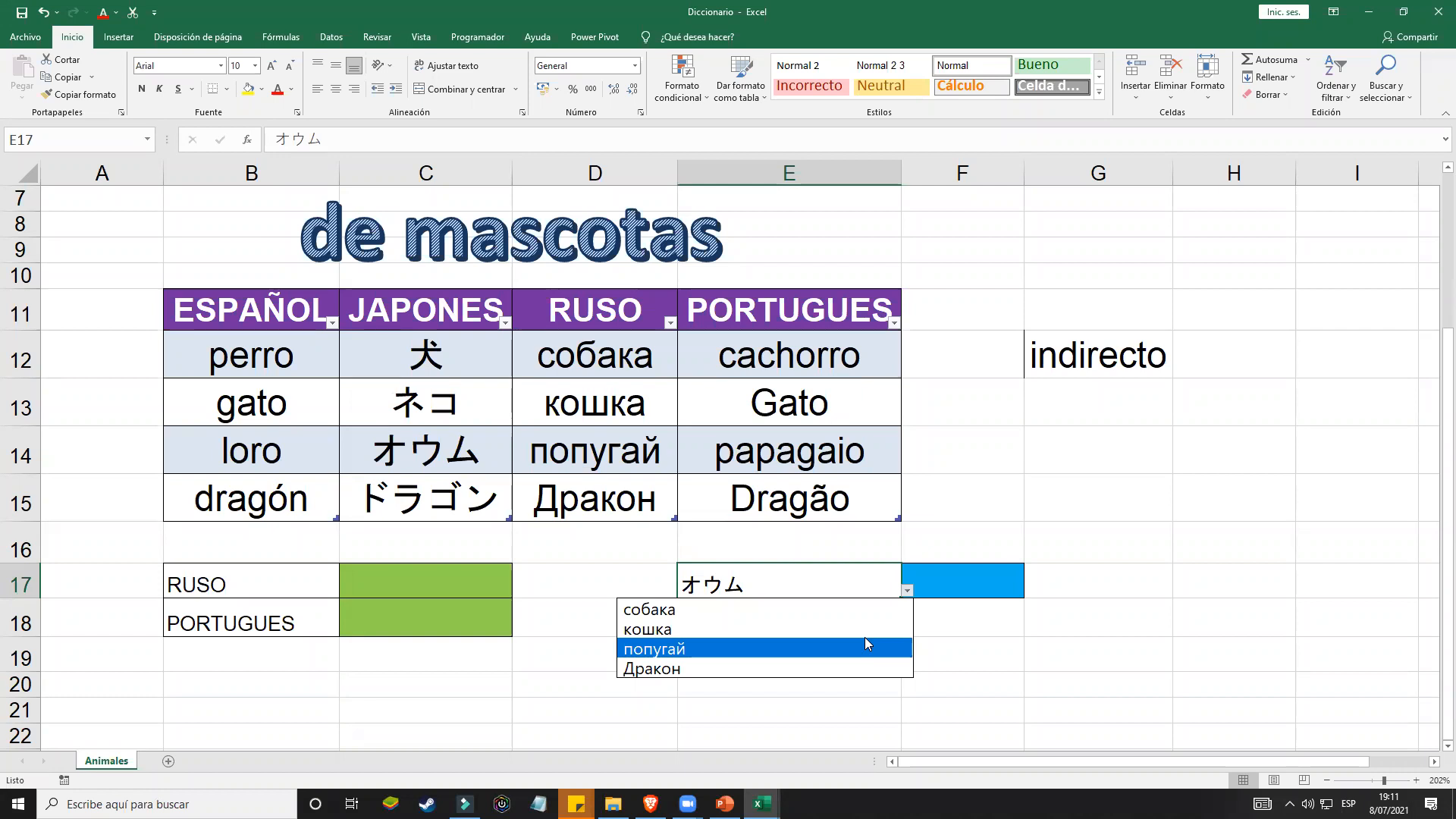
left_click(857, 646)
Step: Type the notes Creacion de tabla, Lista desplegable and Lista desplegable más indirecto in G14:G16
left_click(1102, 442)
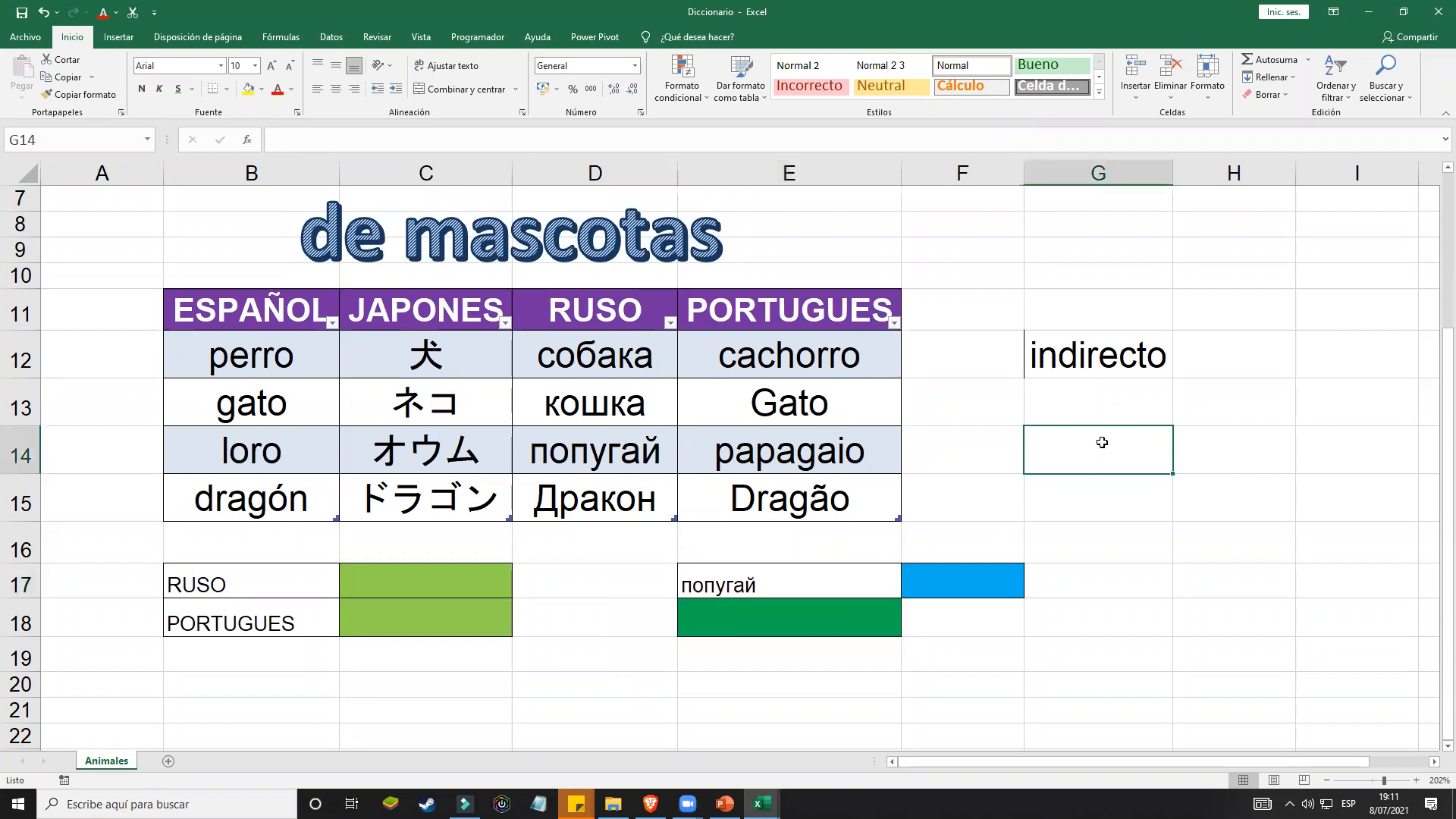
type("Creacio")
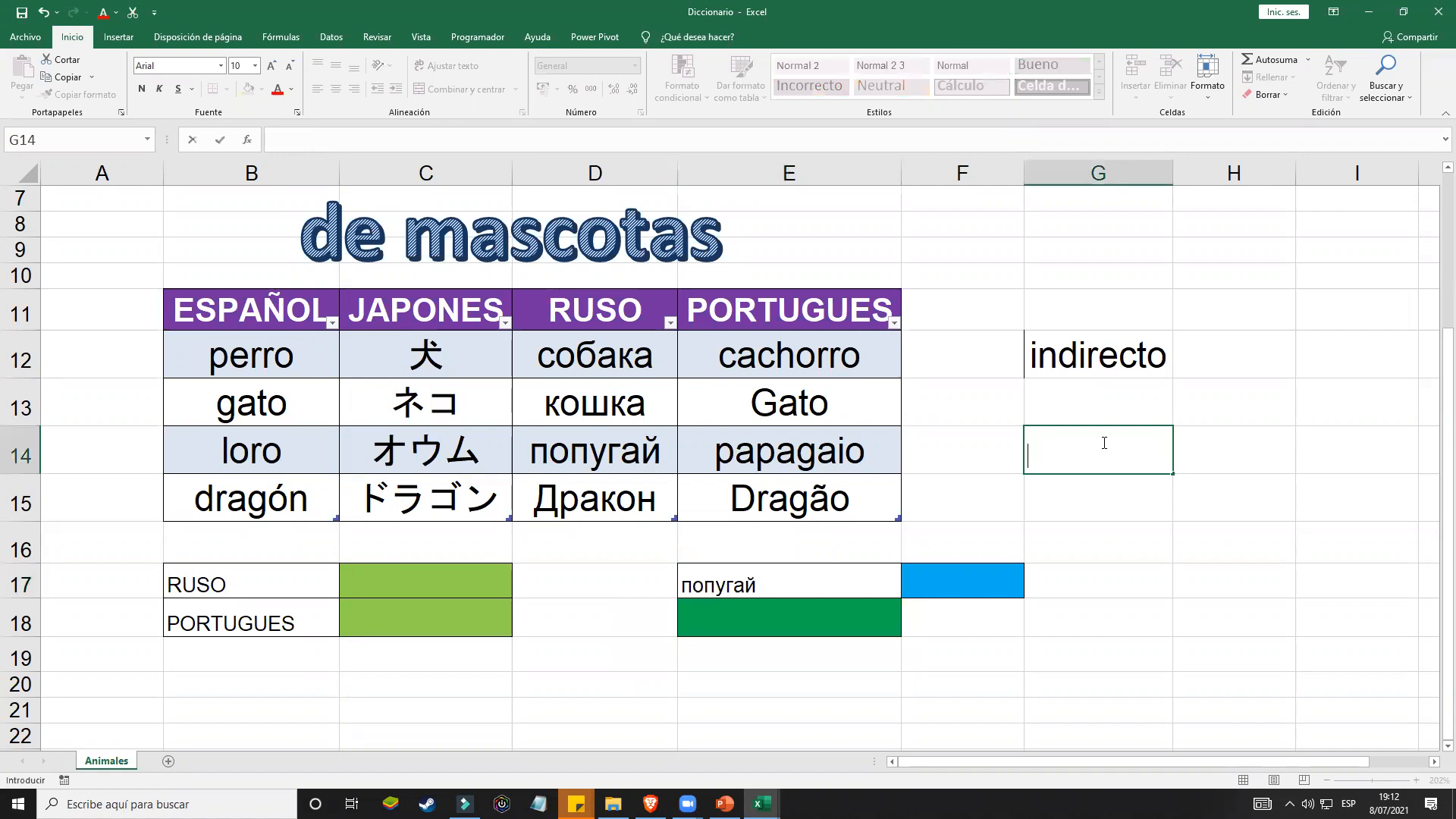
key("BackSpace")
type("on de tabla")
key("ctrl+Return")
key("Return")
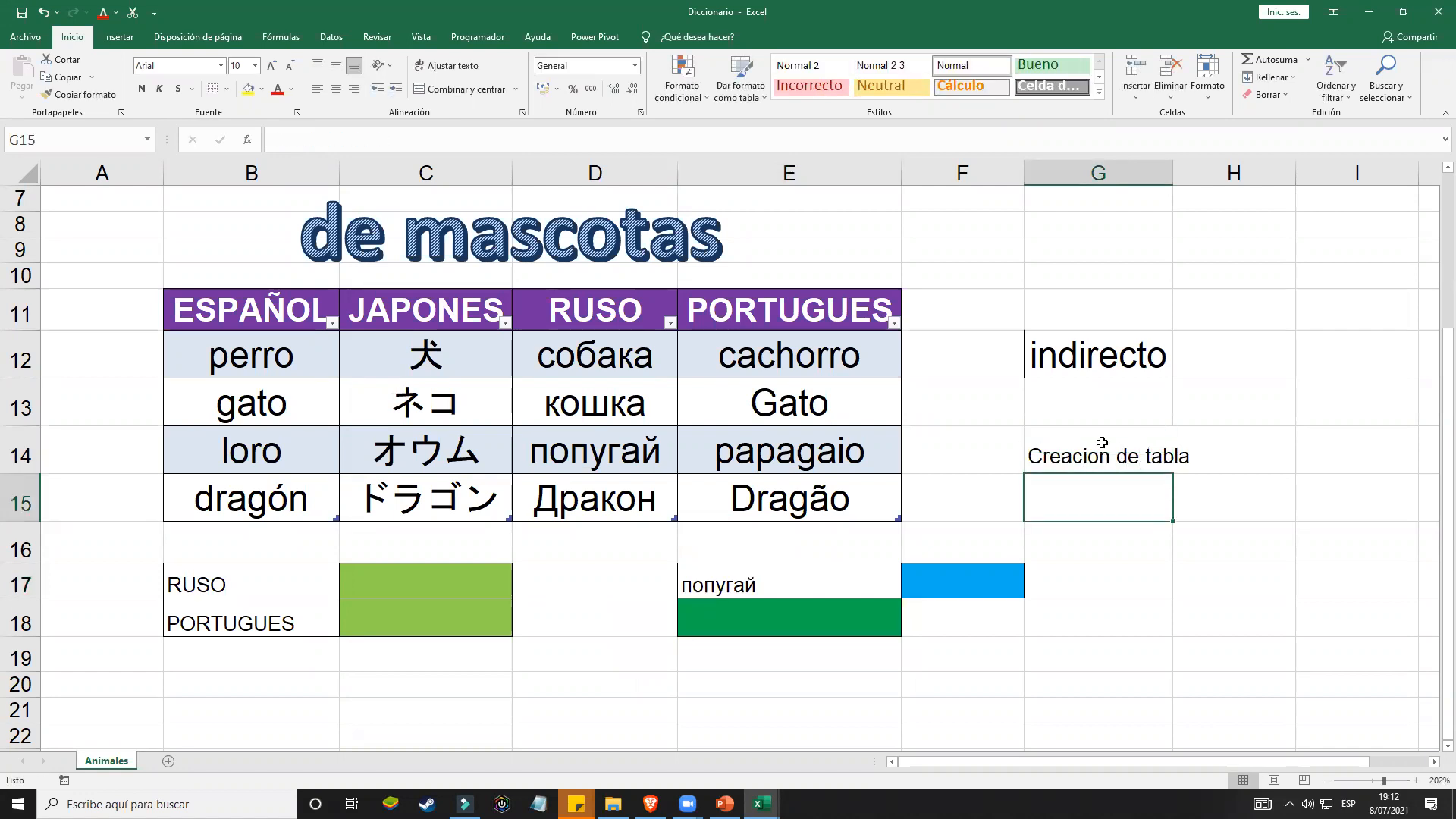
type("Lista de")
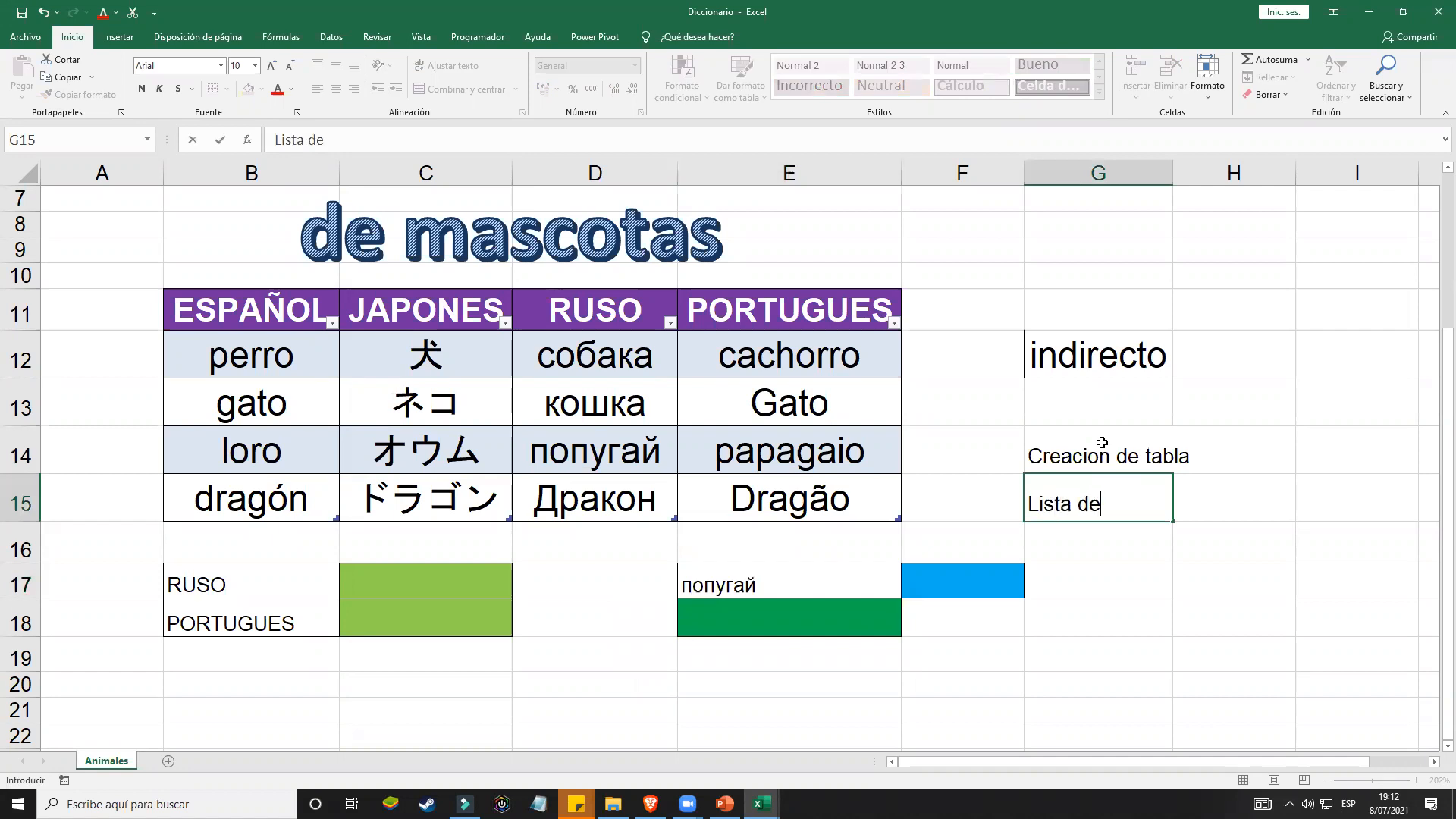
type("splegable")
key("Return")
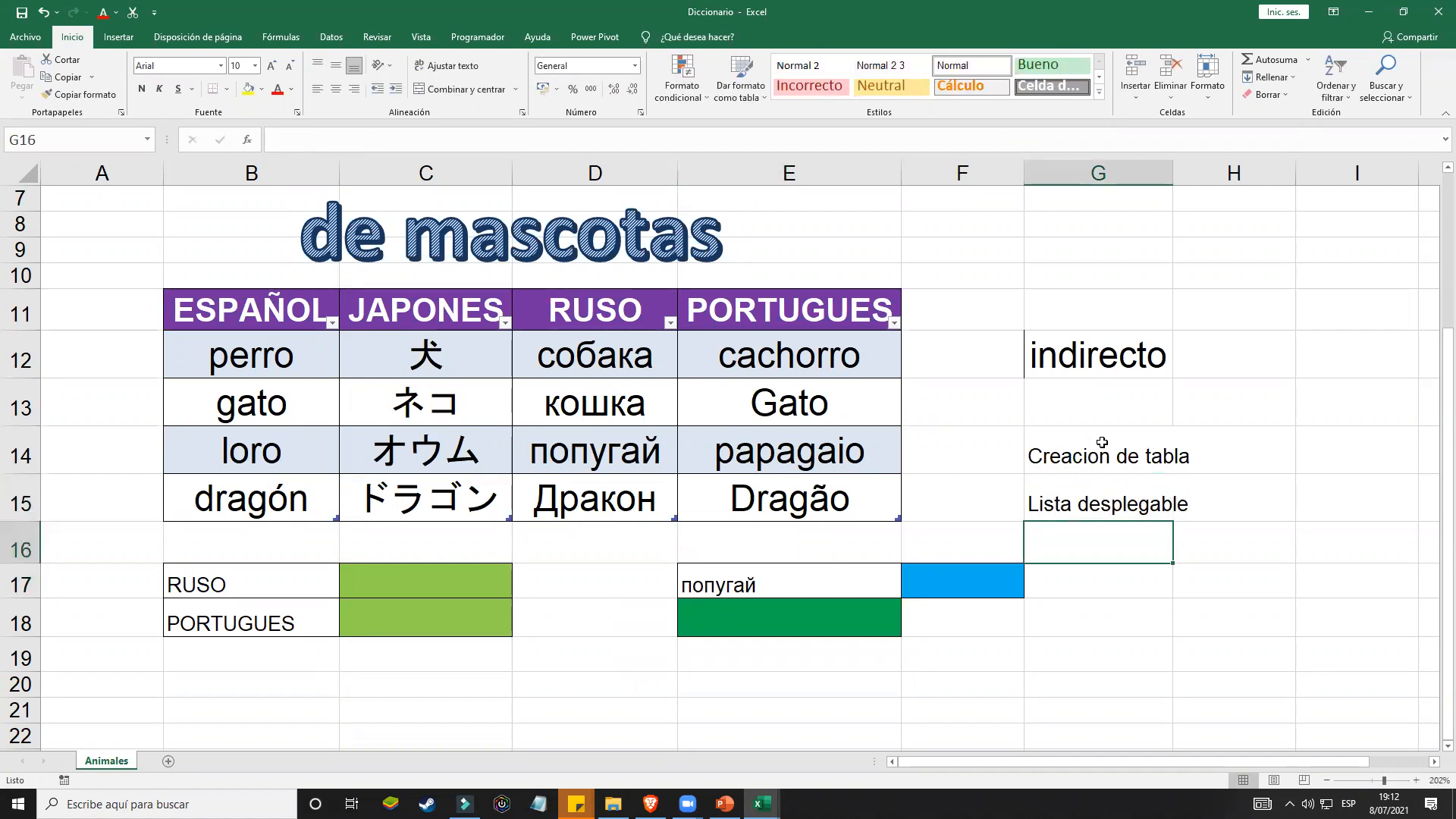
type("Lista desplegable")
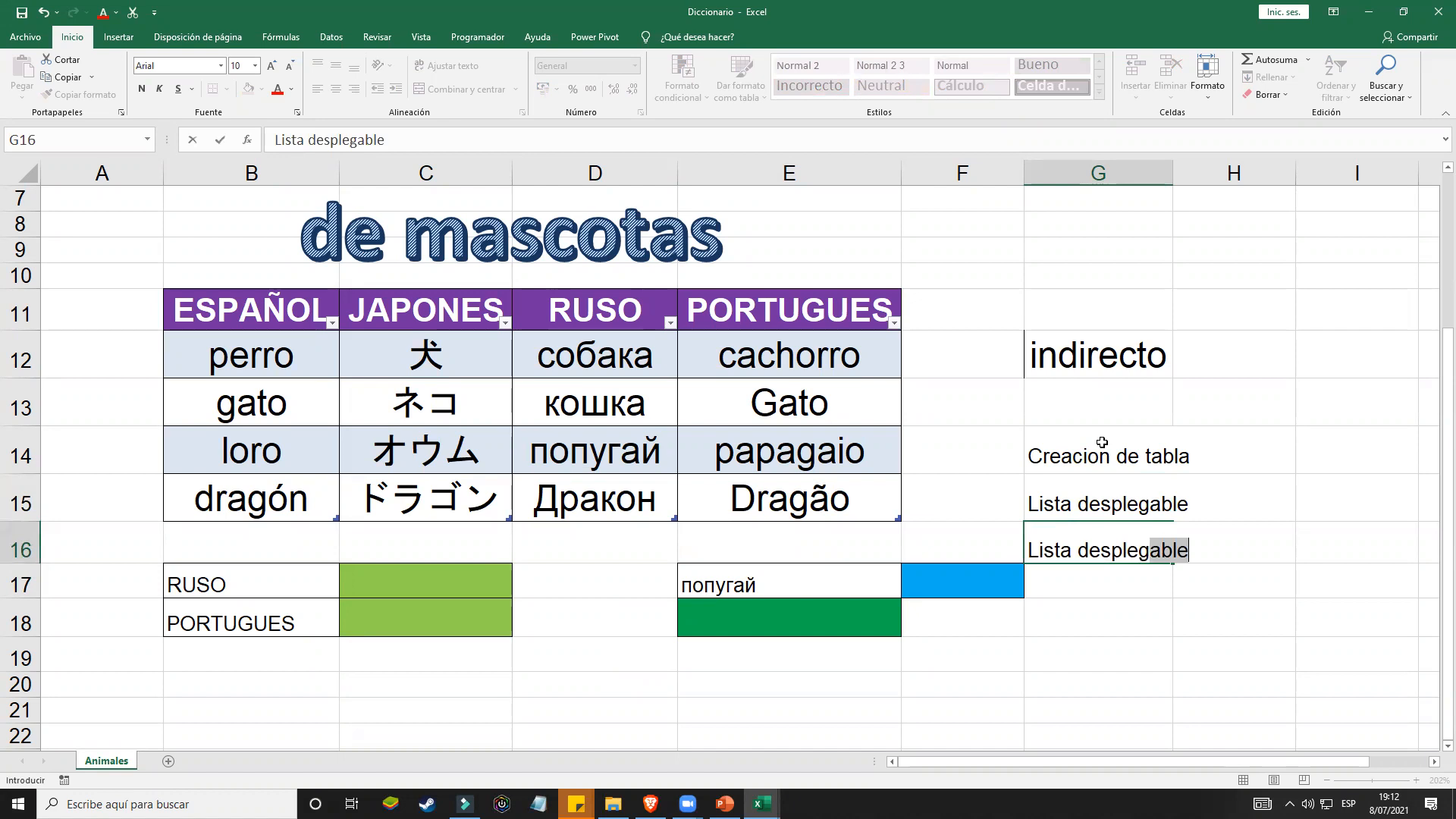
type(" más ind")
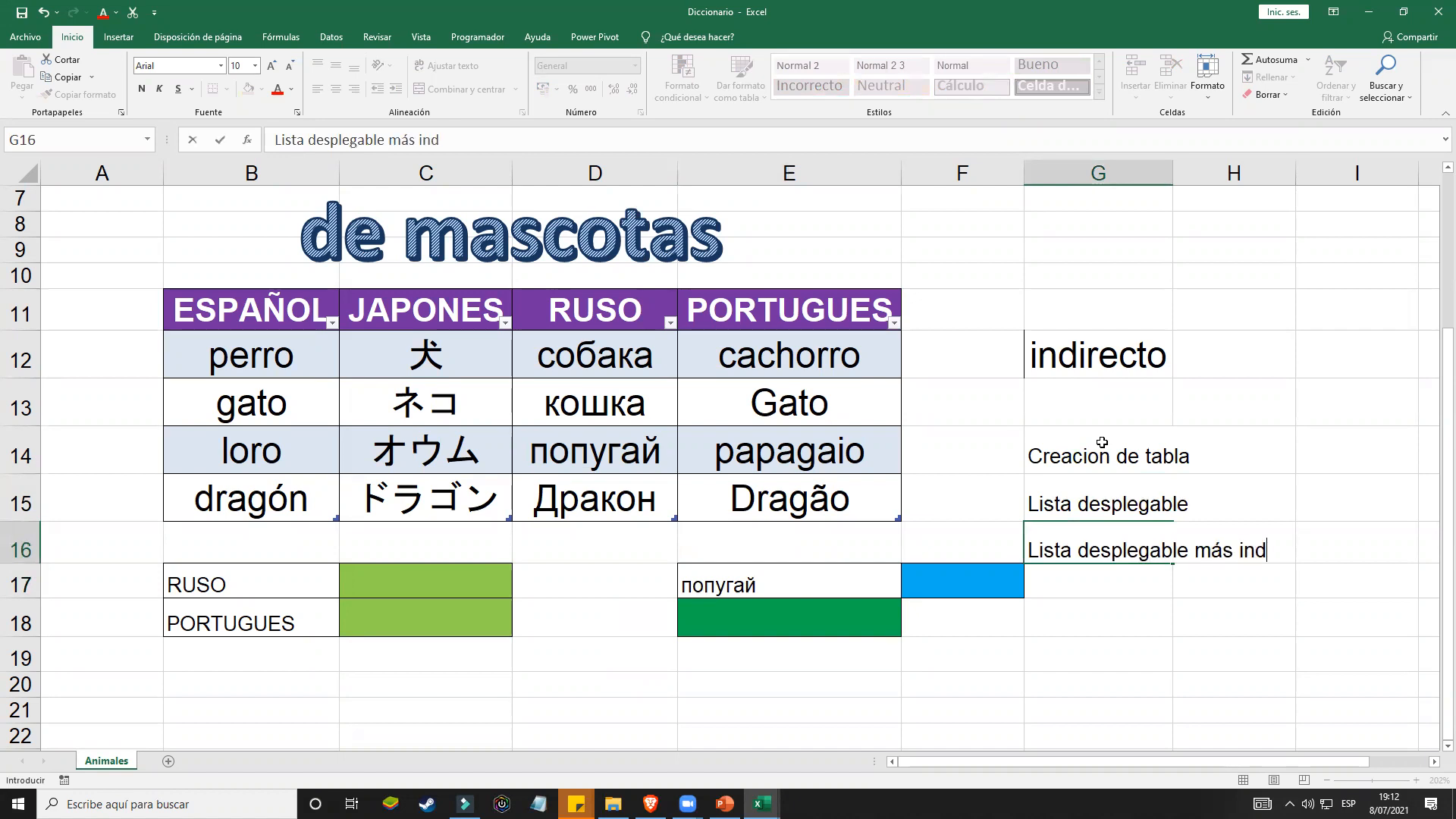
type("irecto")
left_click_drag(1258, 685, 1258, 710)
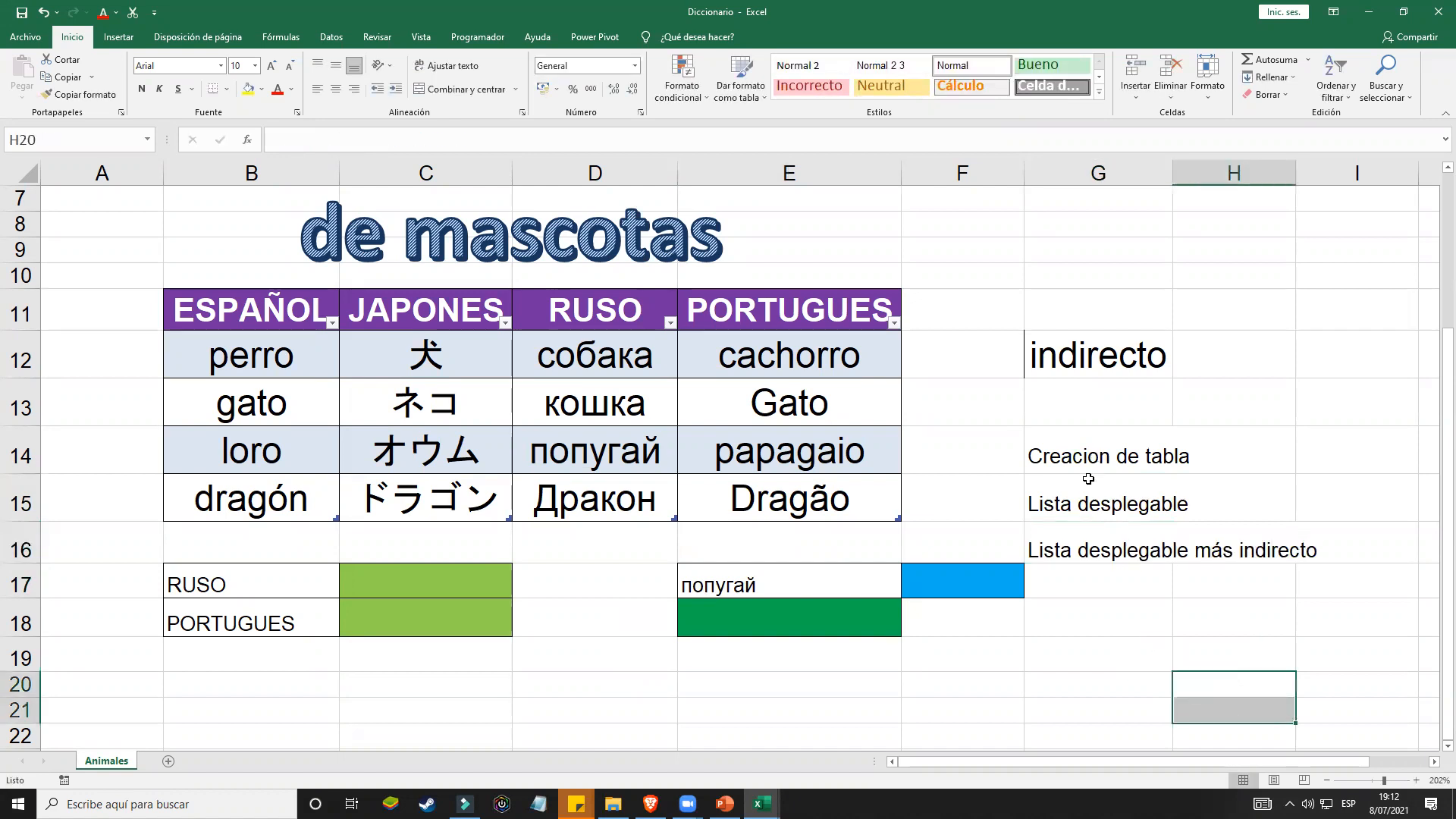
Step: Delete the old note in G12 and move the three new notes up to G12:G14
left_click_drag(1102, 448, 1132, 548)
left_click(1095, 363)
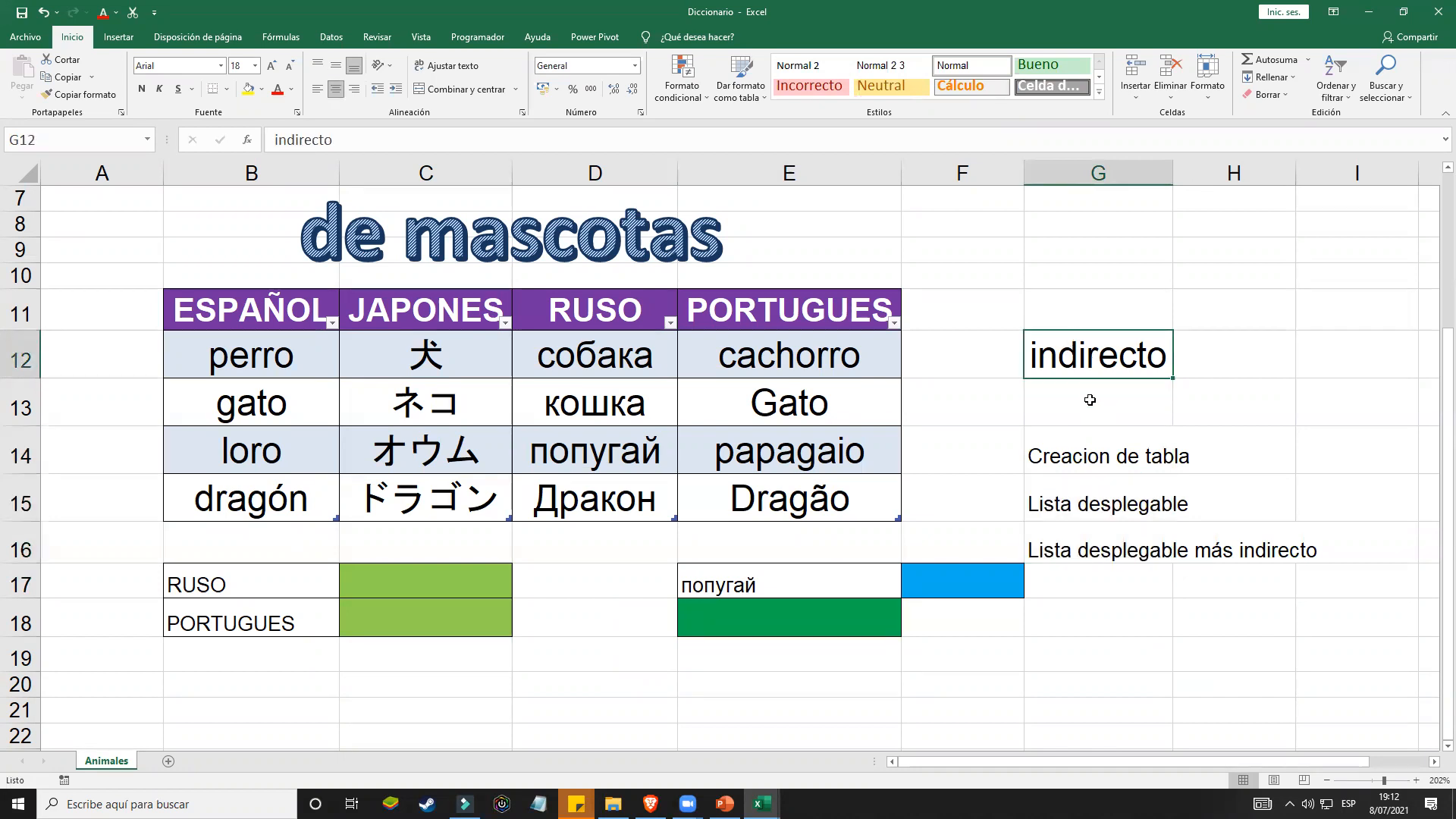
key("Delete")
left_click(1149, 610)
mouse_move(1130, 449)
left_mouse_down()
mouse_move(1141, 538)
mouse_move(1136, 470)
left_mouse_up()
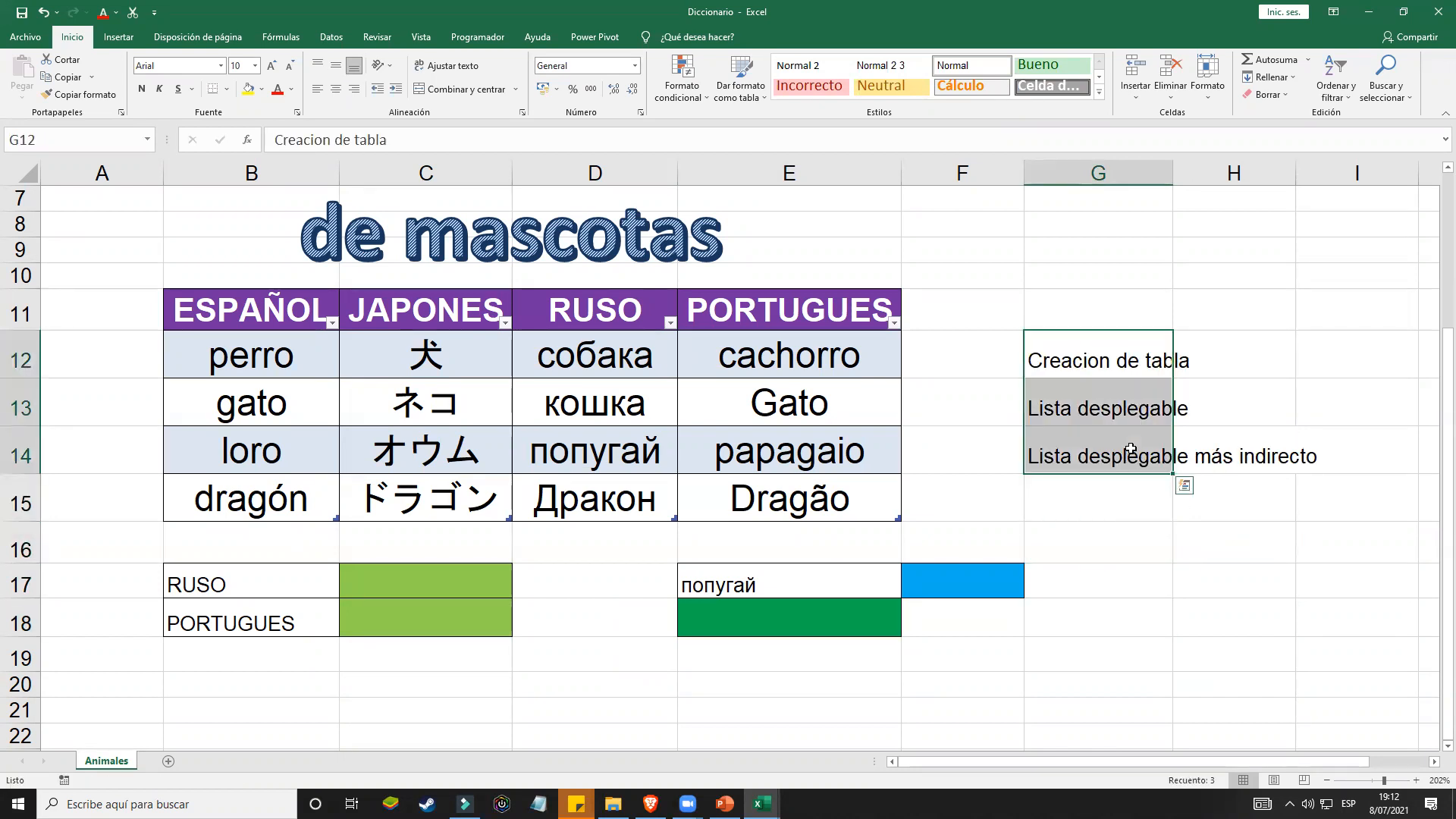
left_click(1139, 410)
Step: Append ' x2' to the Lista desplegable note in G13
double_click(1150, 410)
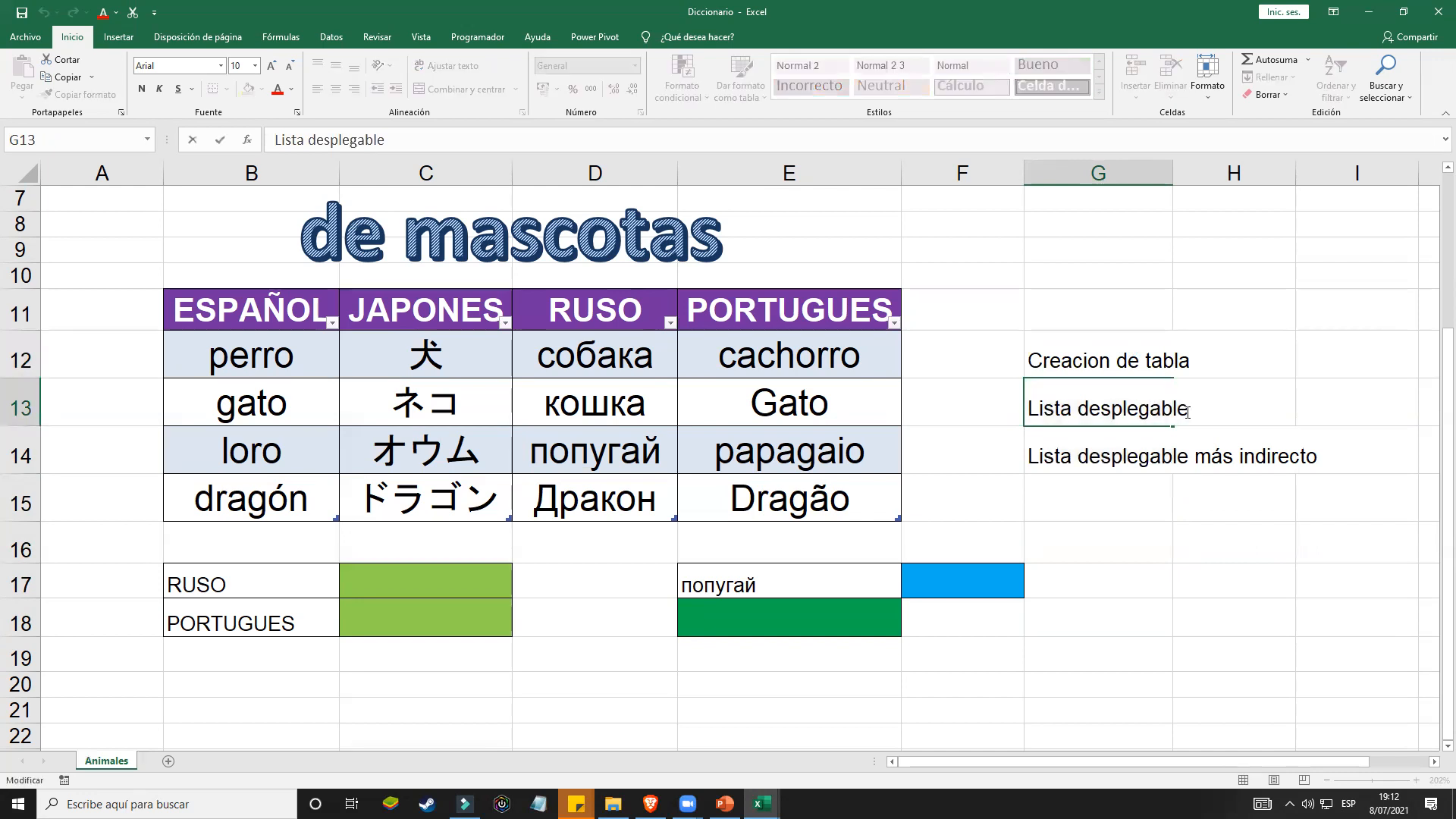
type("x2")
left_click(1254, 484)
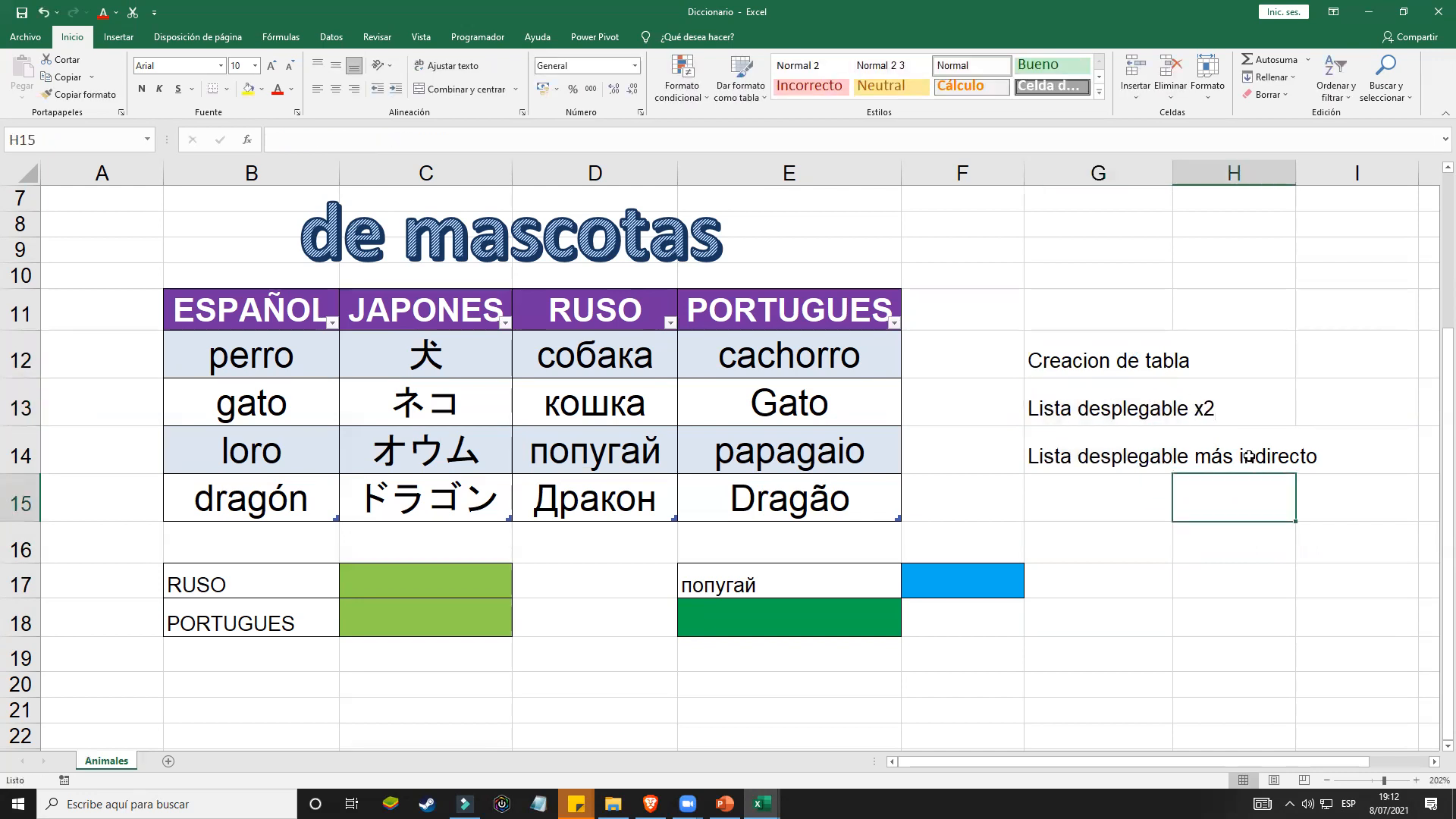
left_click(1237, 456)
left_click(1160, 457)
Step: Append ' x4' to the Creacion de tabla note in G12
left_click(800, 584)
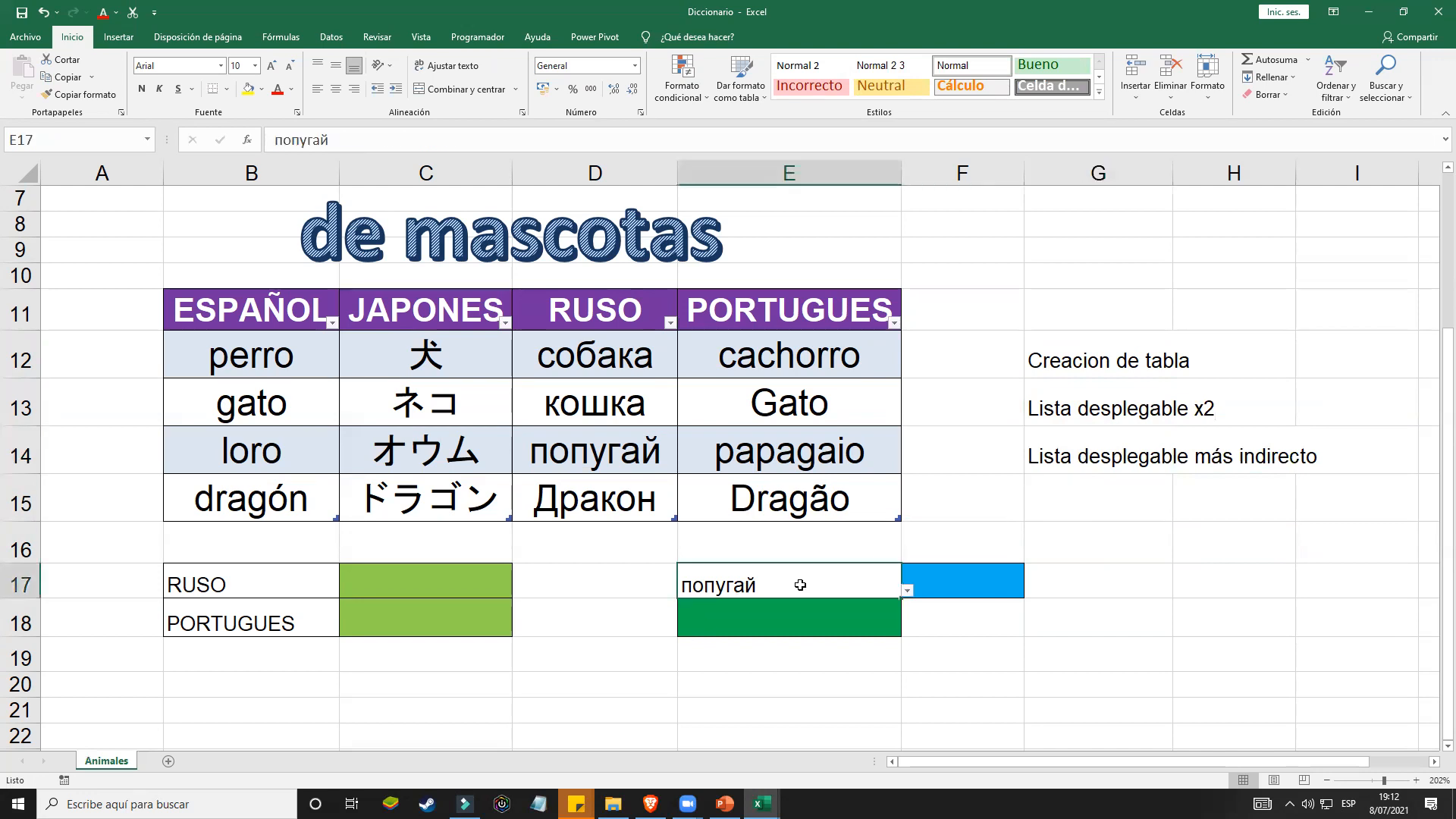
double_click(1137, 360)
type("x")
key("BackSpace")
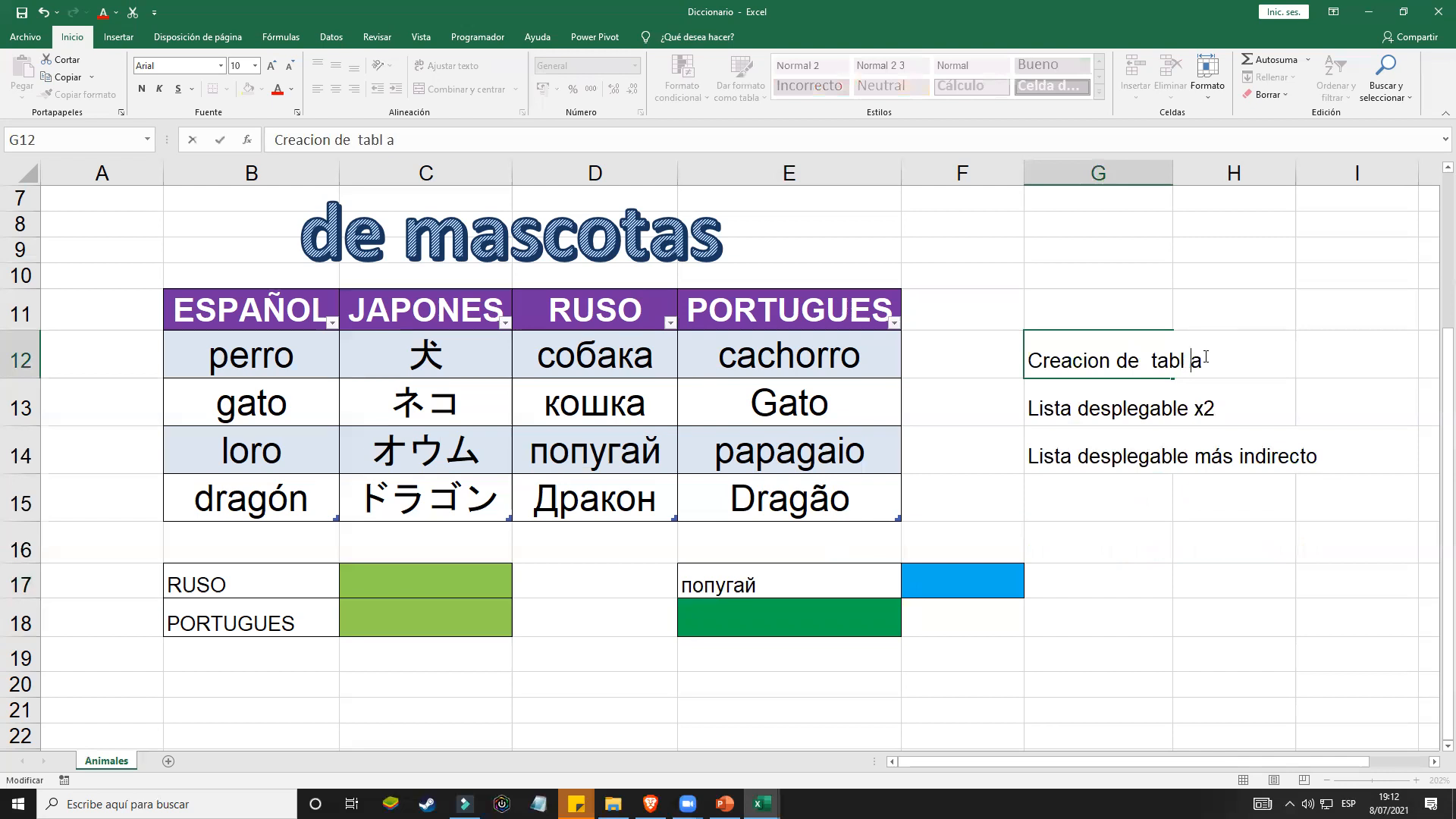
type("4")
left_click(1168, 604)
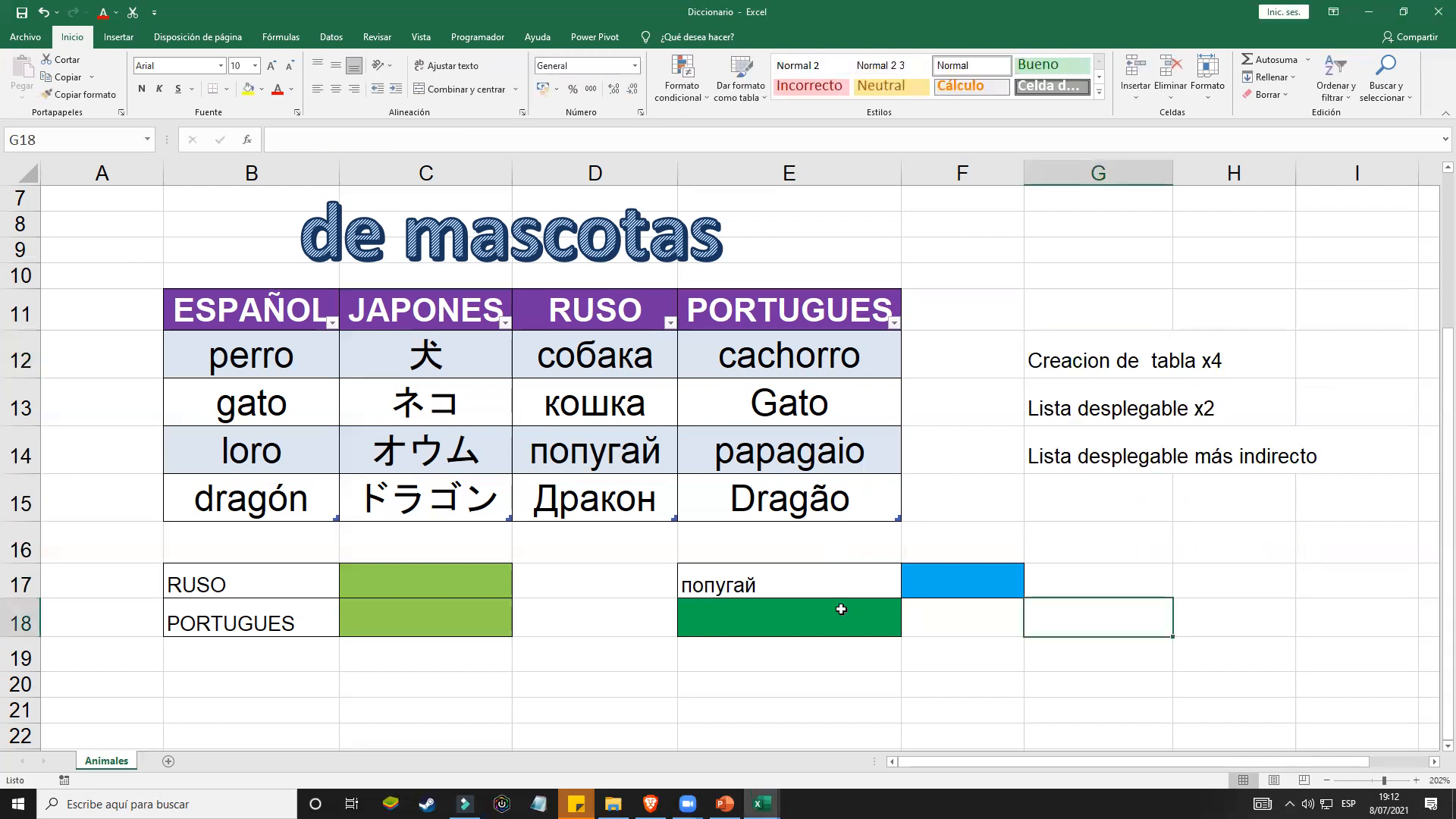
left_click(724, 602)
left_click(283, 587)
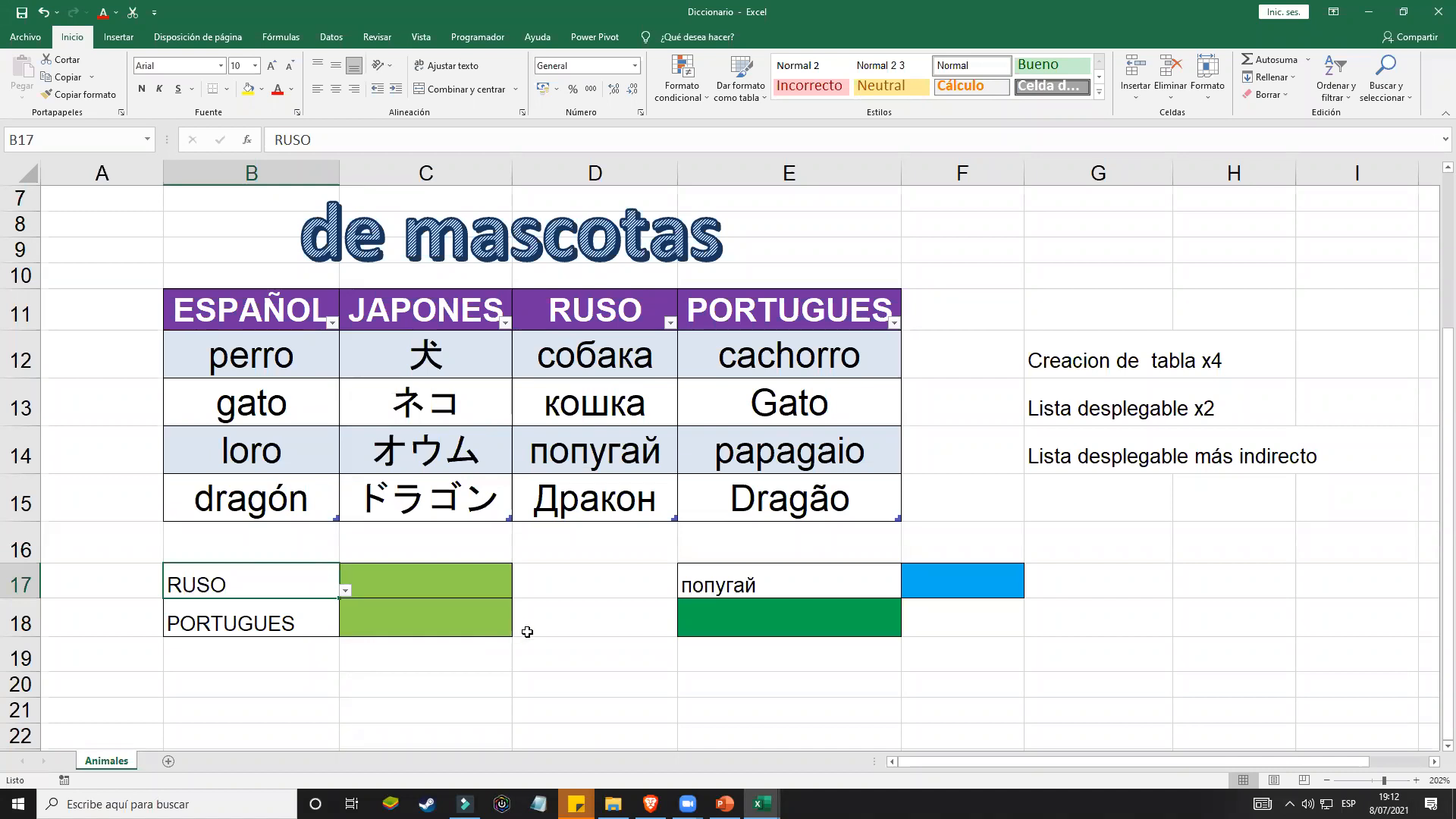
Step: Zoom the sheet to 274% using the zoom slider
left_click(448, 585)
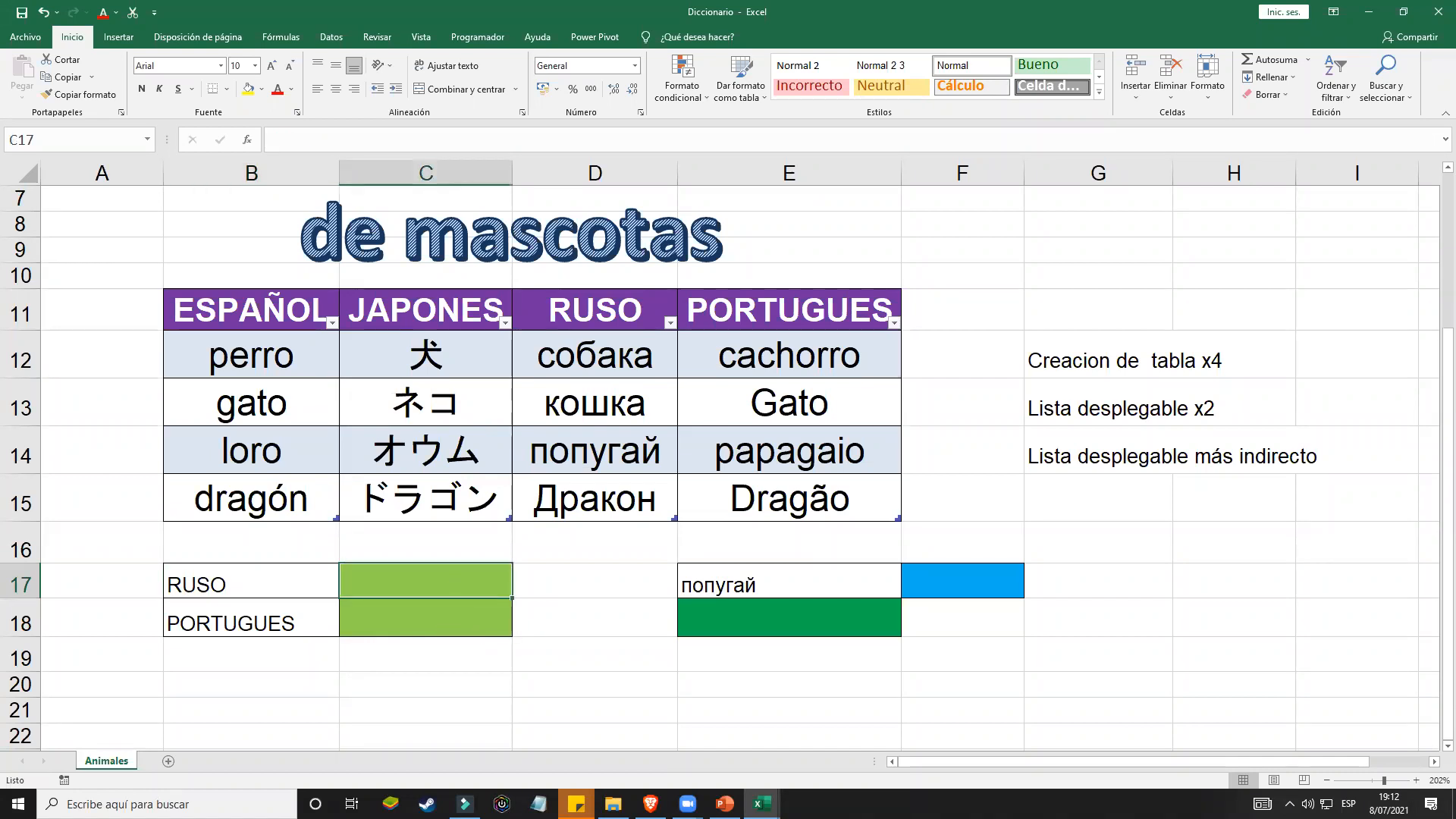
left_click_drag(1388, 785, 1393, 785)
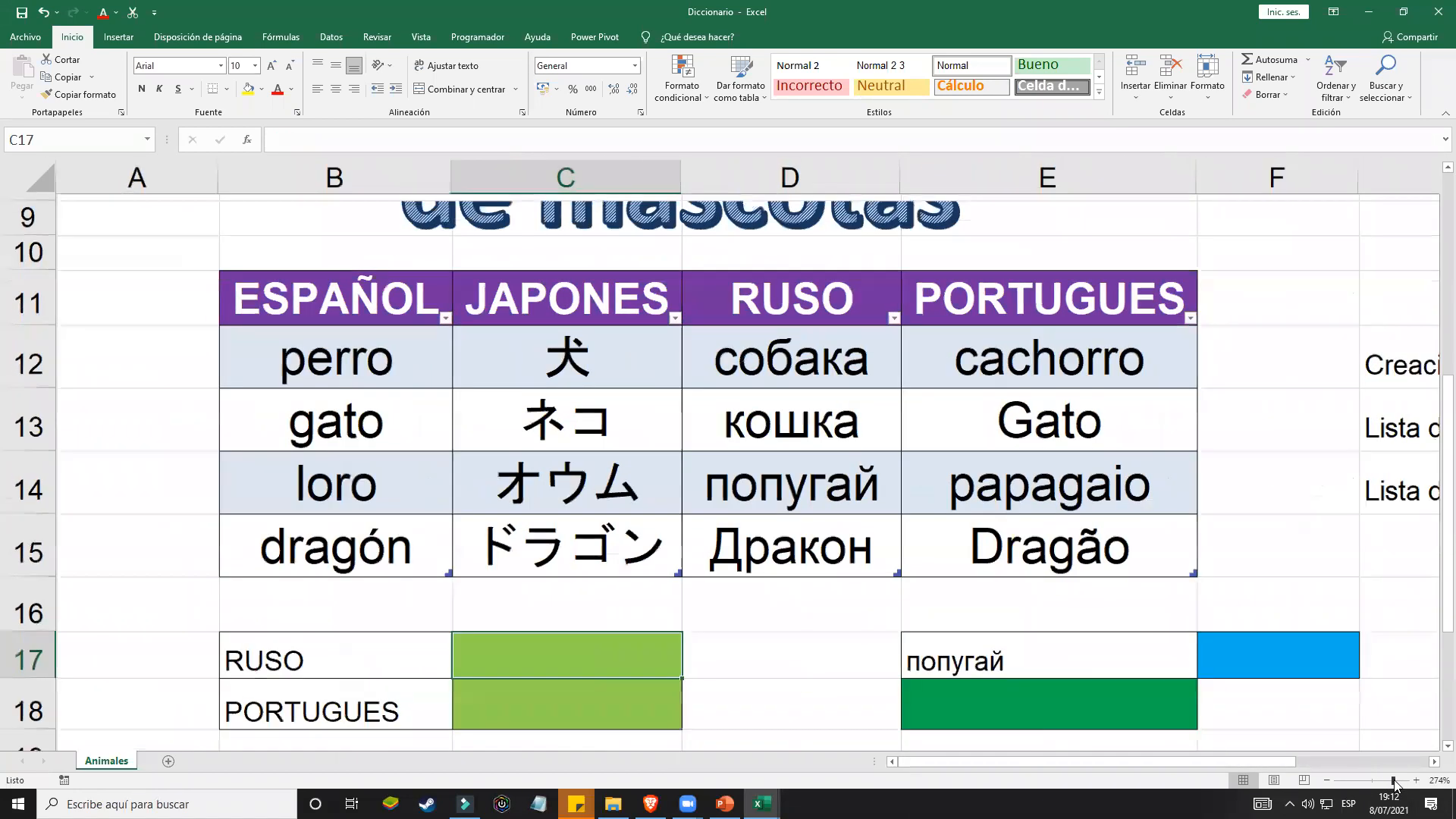
scroll(965, 507, "down", 2)
scroll(966, 508, "up", 2)
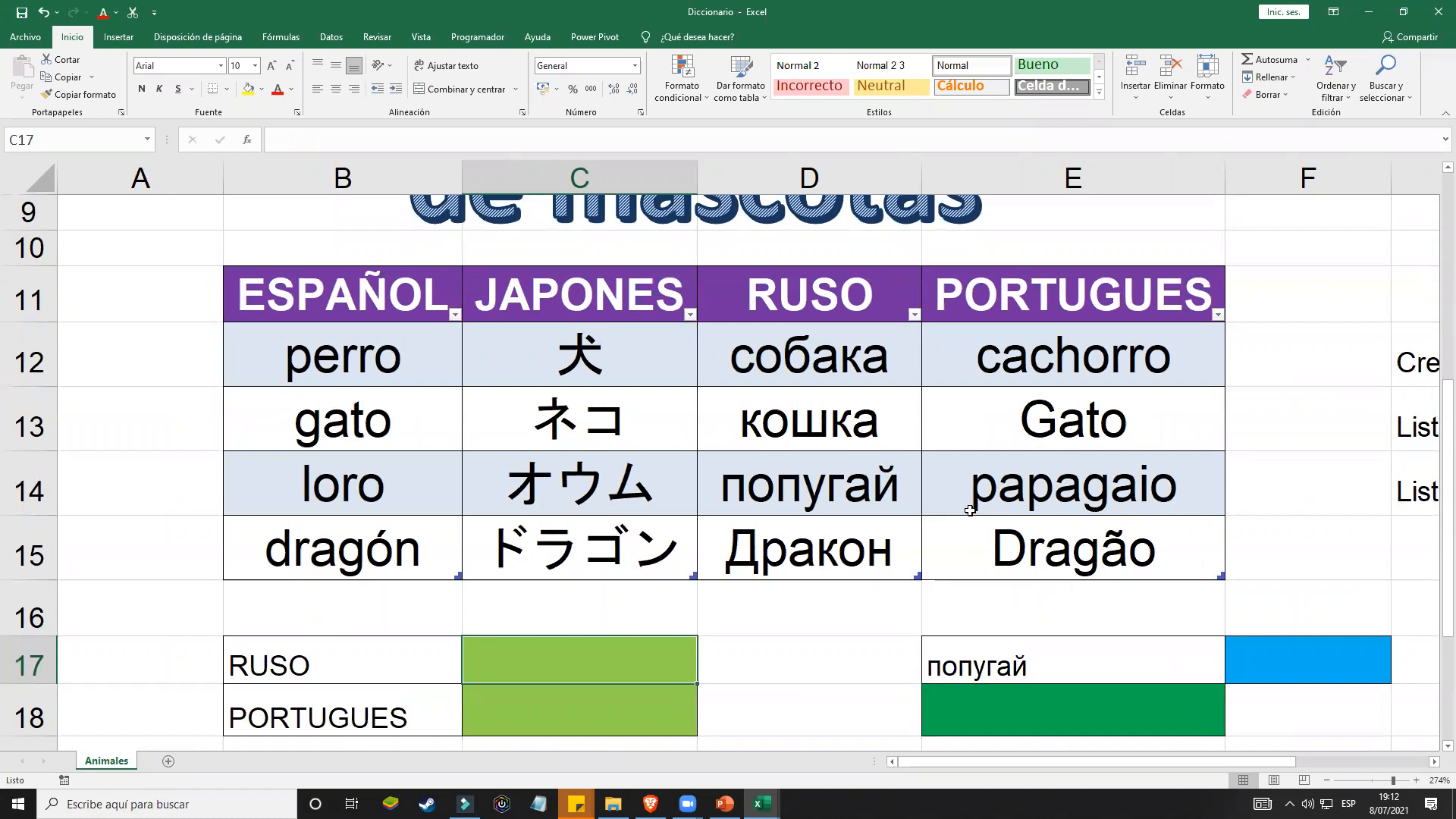
left_click(393, 260)
Step: Enter 1, 2, 3 and 4 in B10:E10 above the language headers
left_click(366, 258)
type("1")
key("Tab")
type("2")
key("Tab")
type("3")
key("Tab")
type("4")
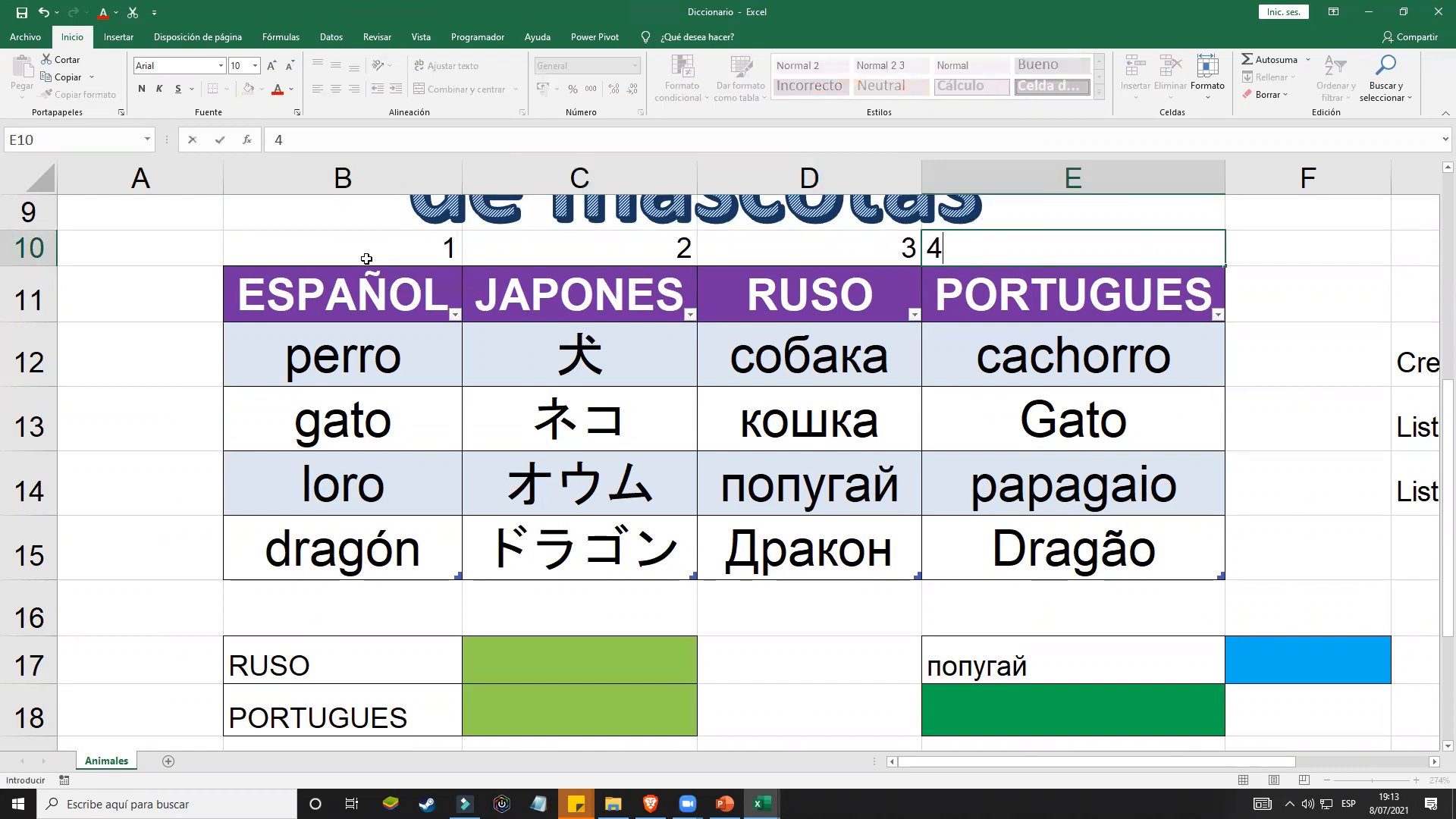
left_click(769, 662)
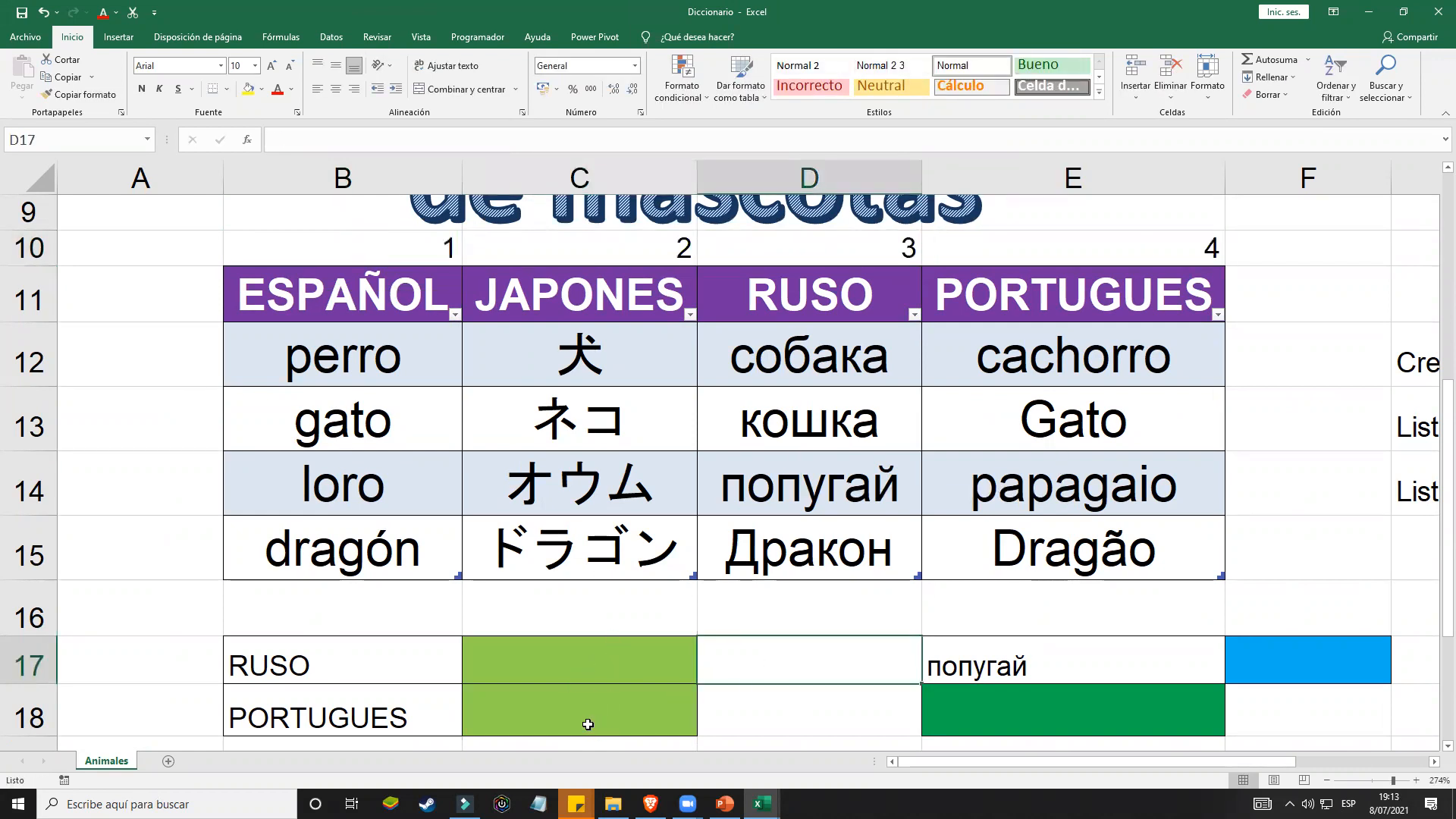
Step: Clear stray characters from C17 and switch the keyboard layout to English
left_click(545, 676)
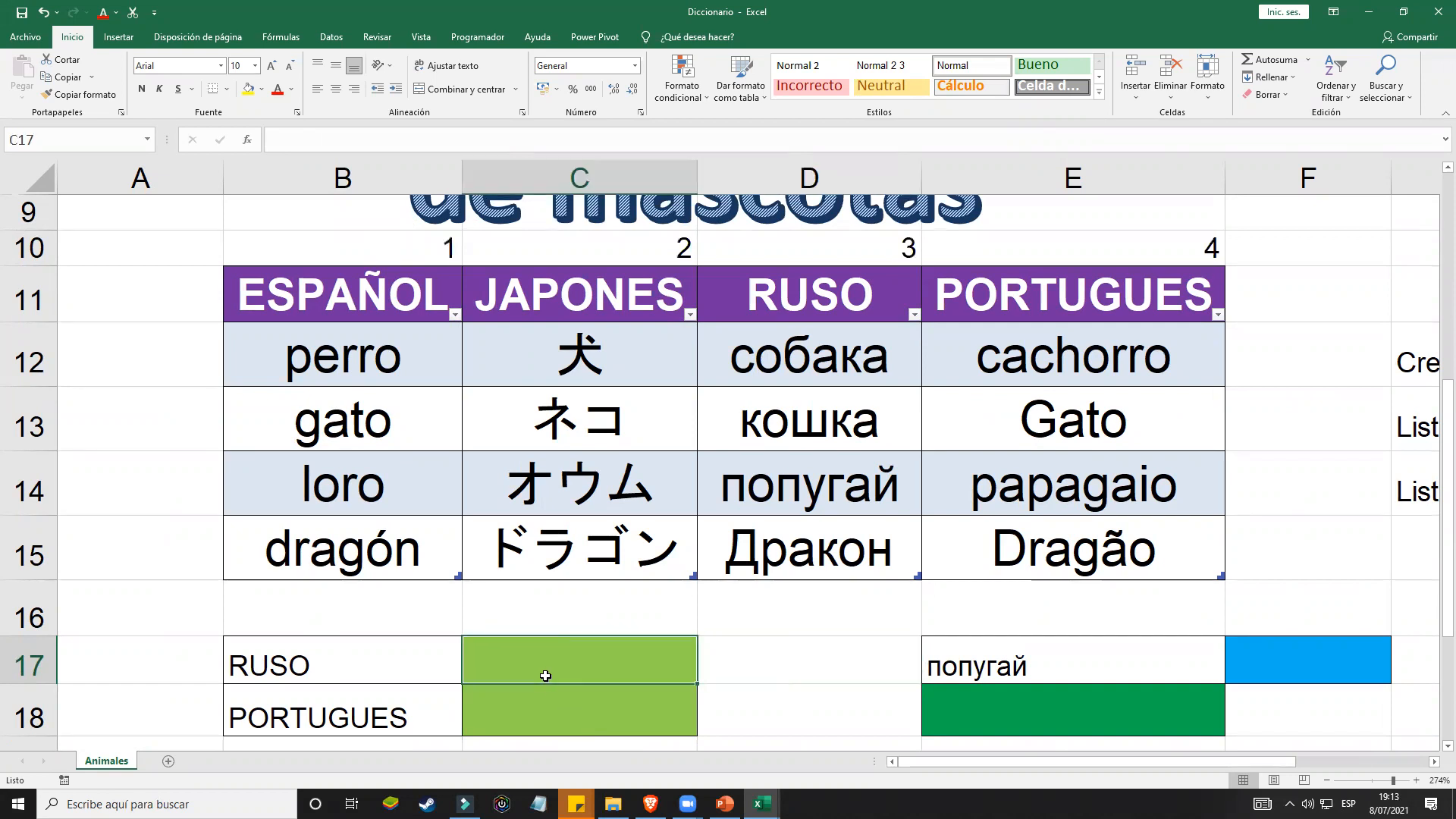
left_click_drag(559, 682, 561, 709)
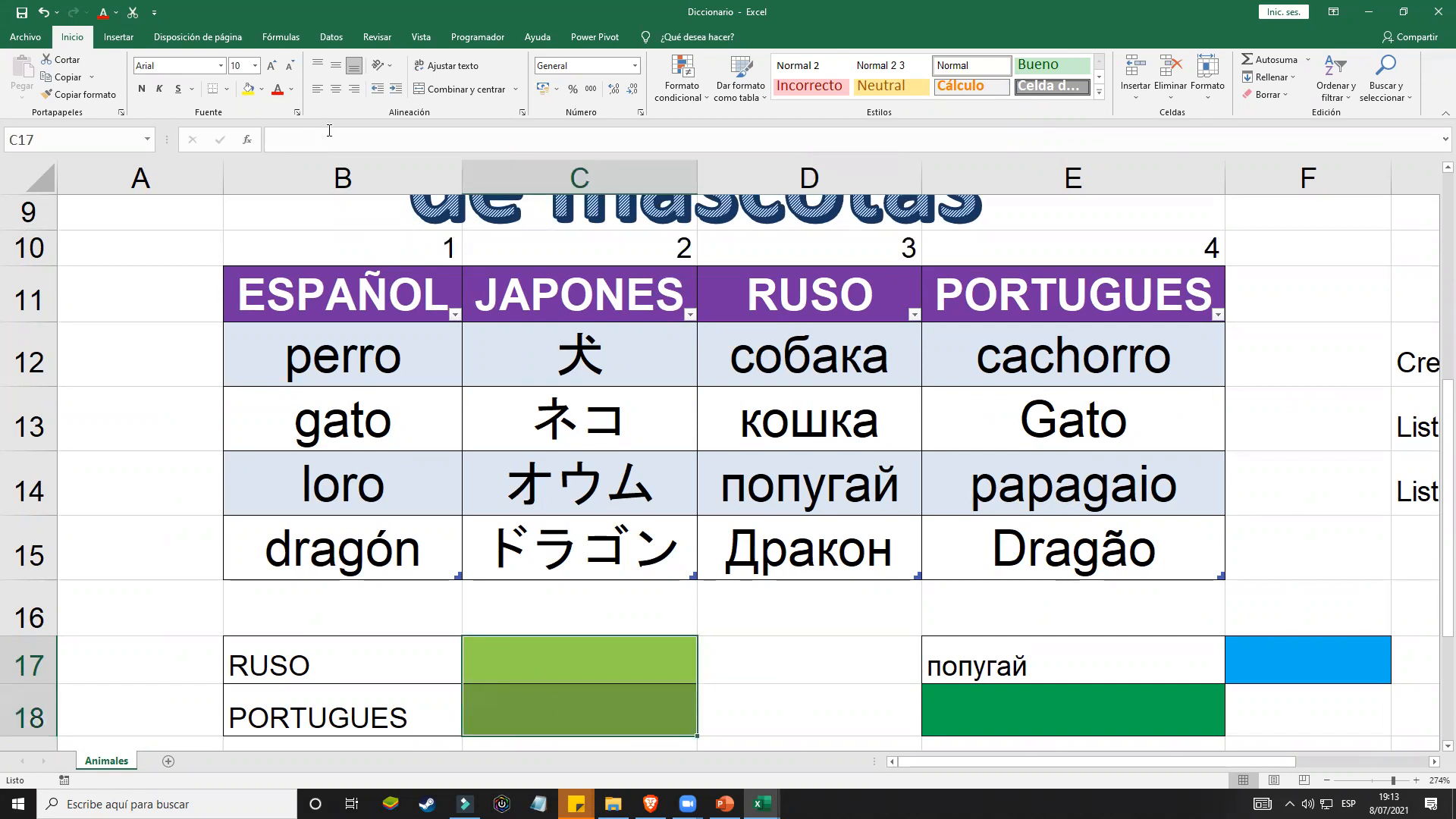
left_click(627, 663)
type("5")
key("BackSpace")
type("¿")
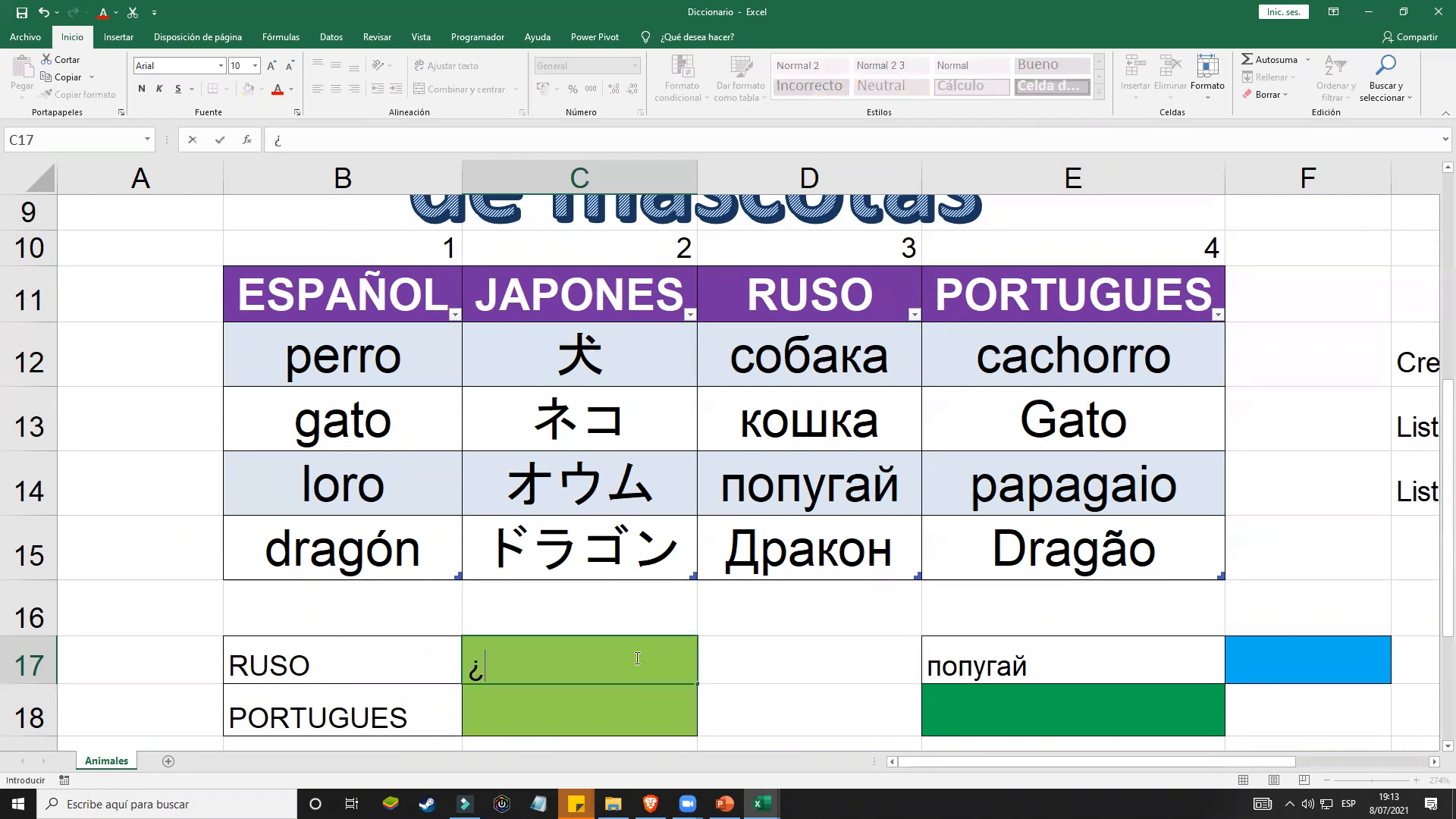
key("BackSpace")
key("super+space")
left_click(551, 653)
Step: Enter =coincidir(B17;B11:E11;0) in C17 to find the language's column position
type("=")
type("coinc")
type("i")
key("BackSpace")
type("ncidir(")
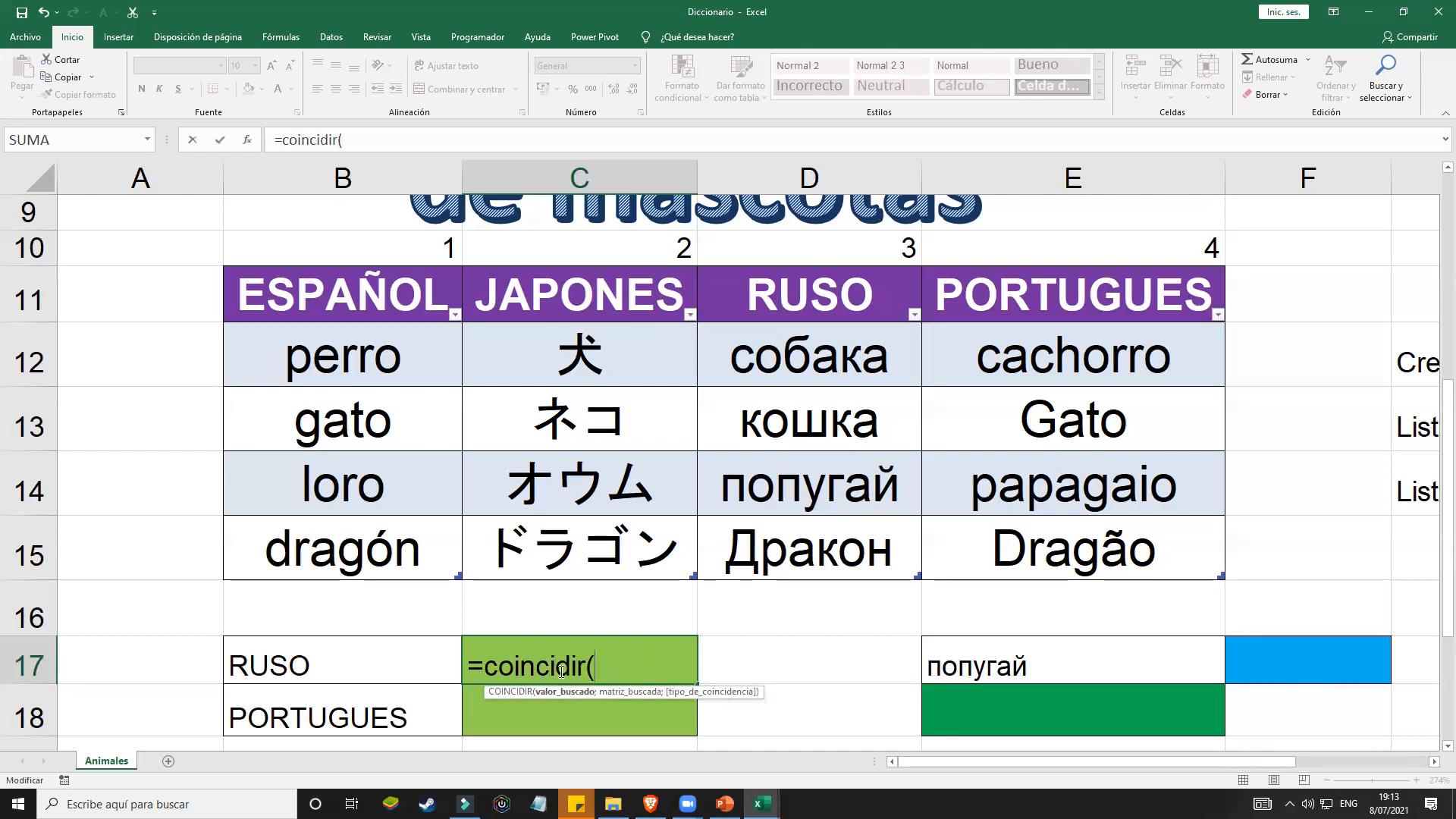
left_click(361, 661)
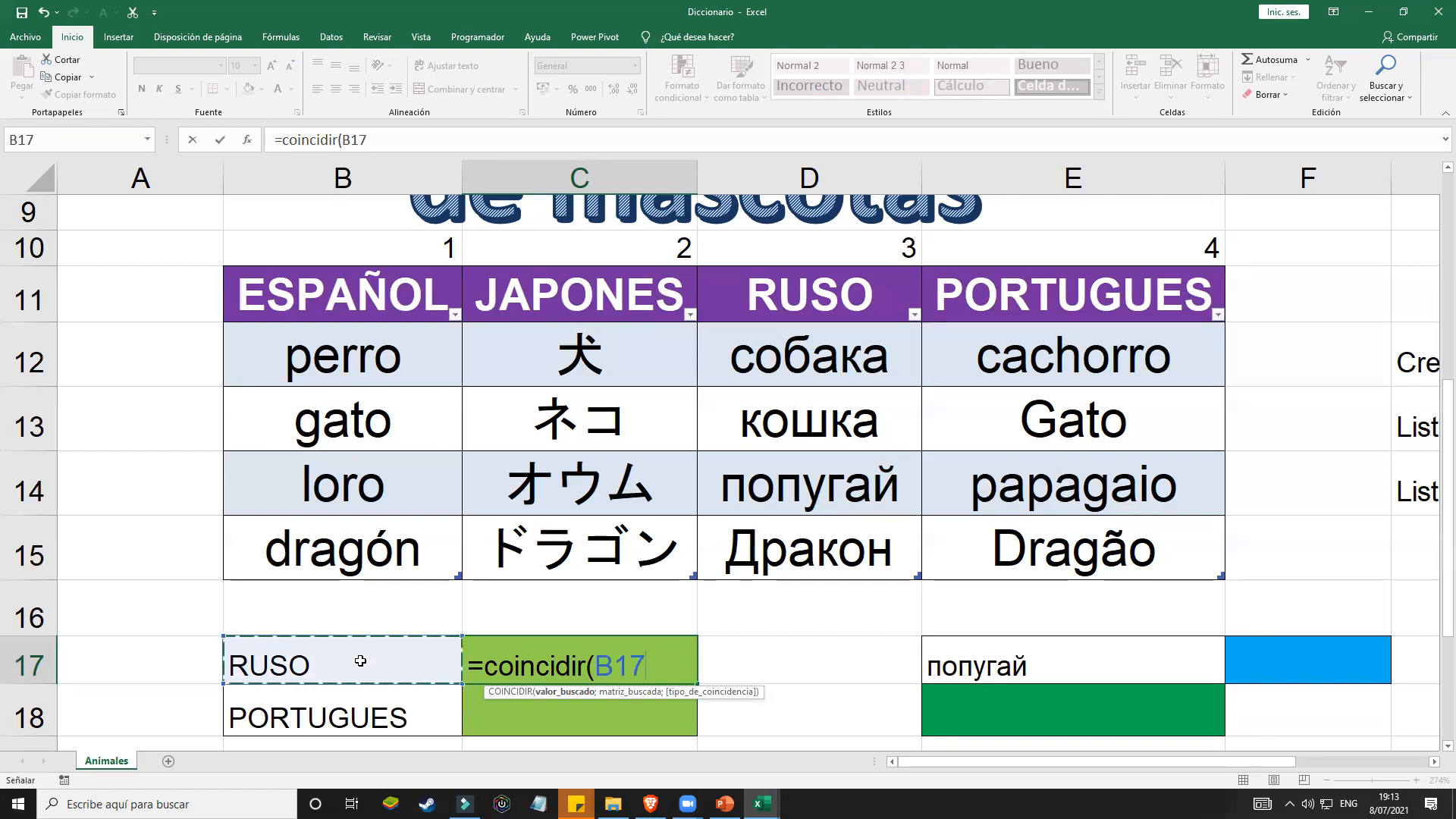
type(";")
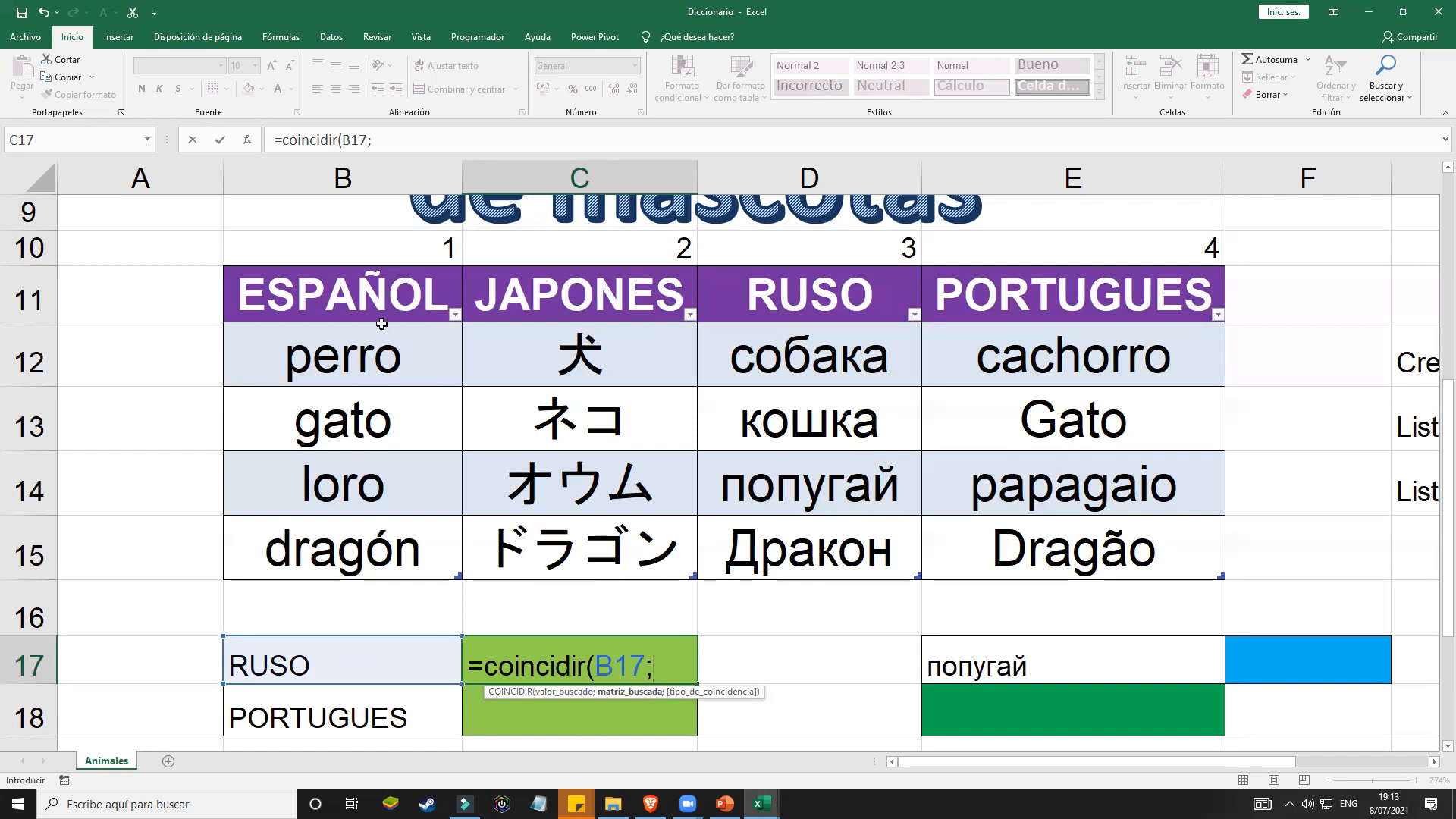
left_click_drag(384, 313, 1012, 293)
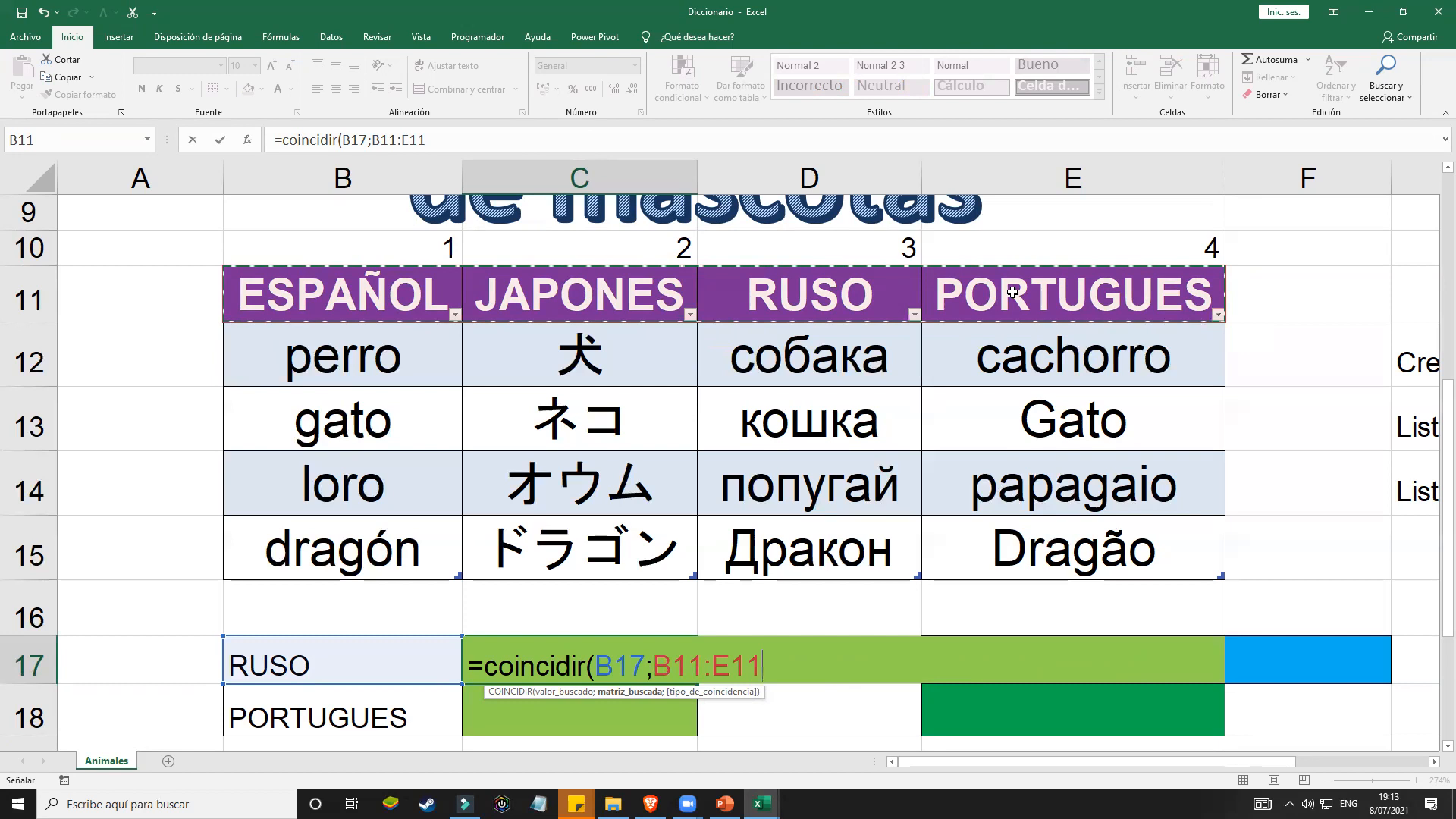
type(";")
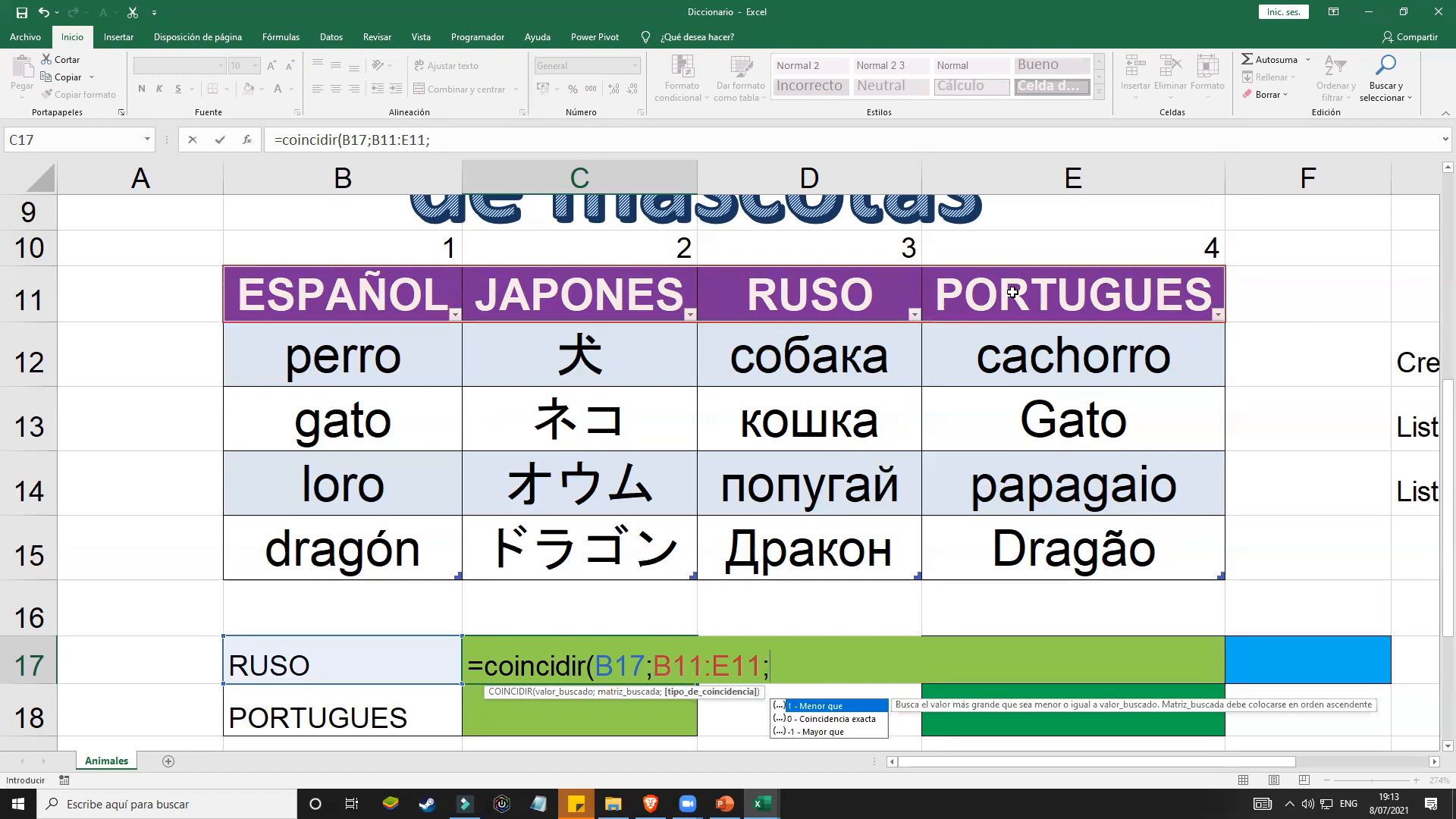
type("0)")
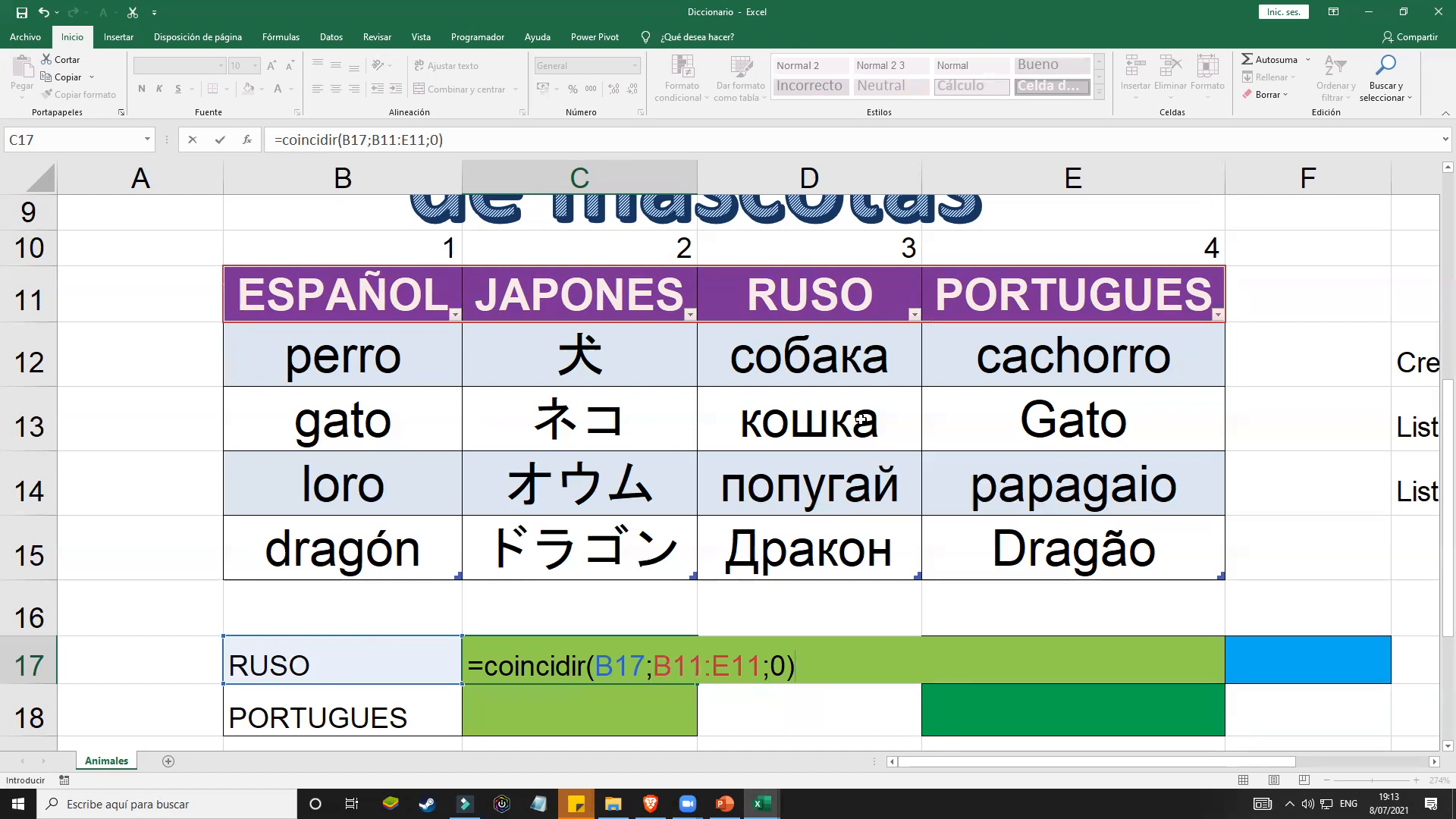
key("Return")
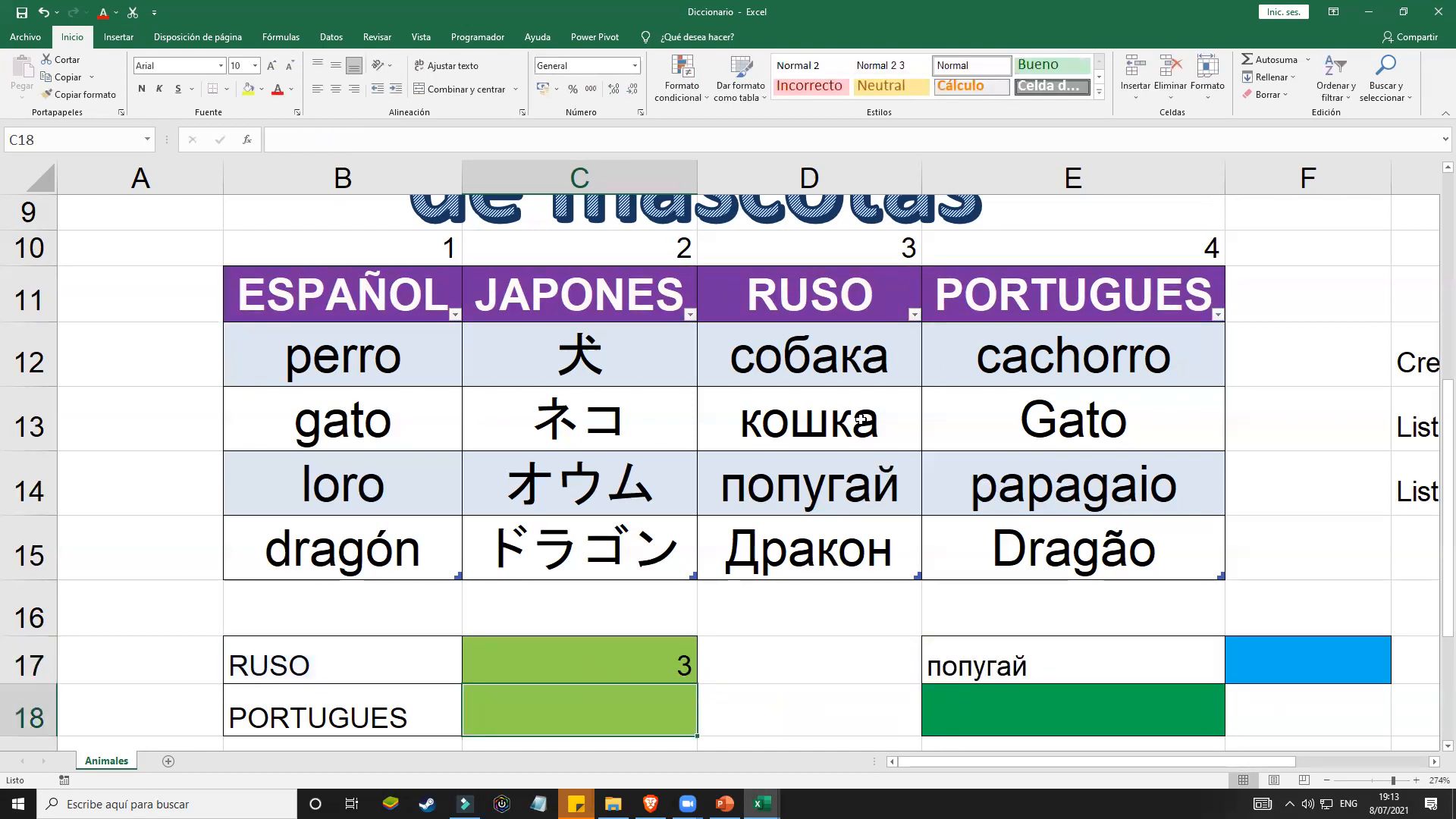
Step: Change B17 from JAPONES to ESPAÑOL so C17's COINCIDIR result becomes 1
left_click(421, 660)
left_click(468, 675)
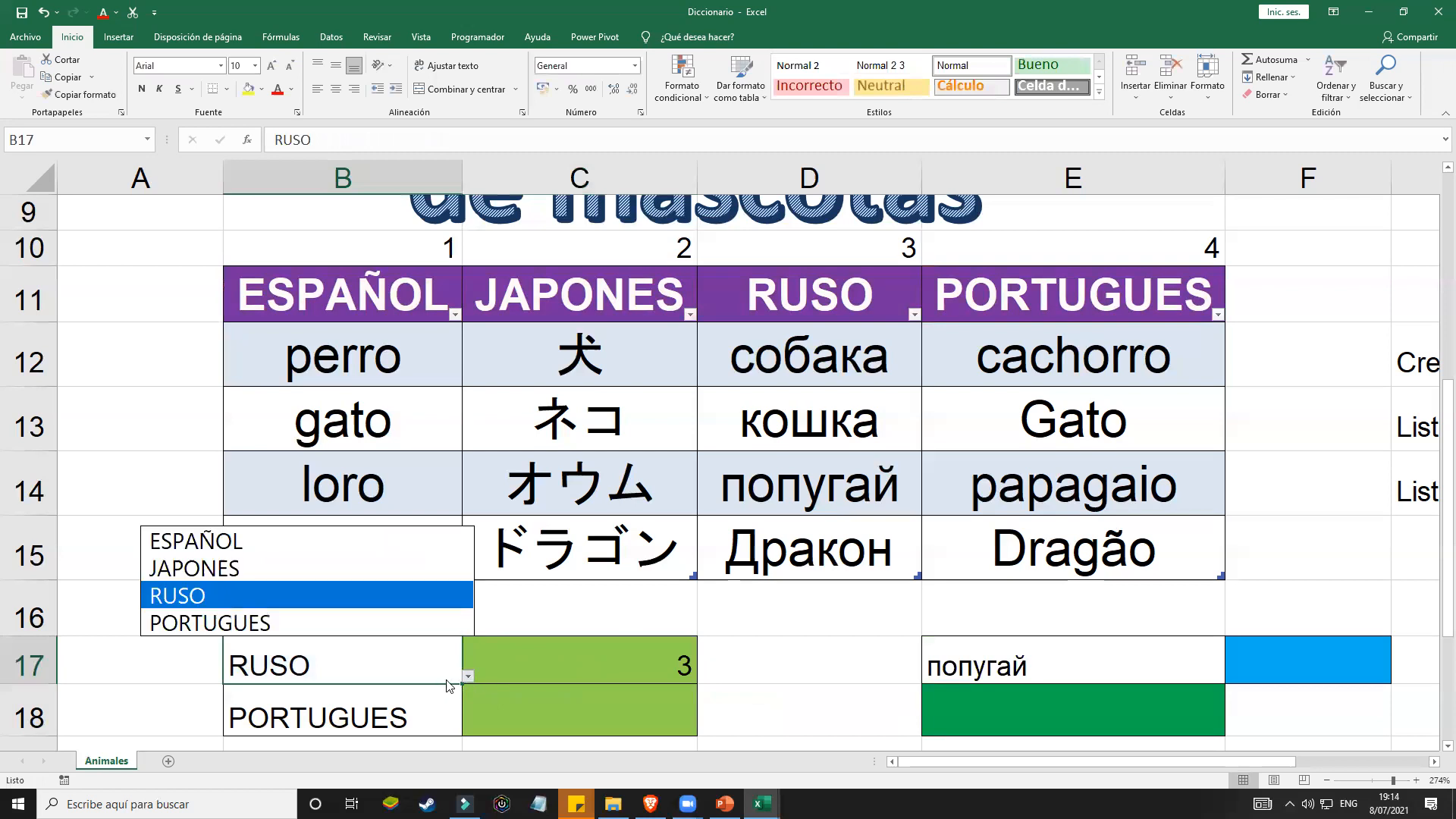
left_click(426, 569)
left_click(468, 676)
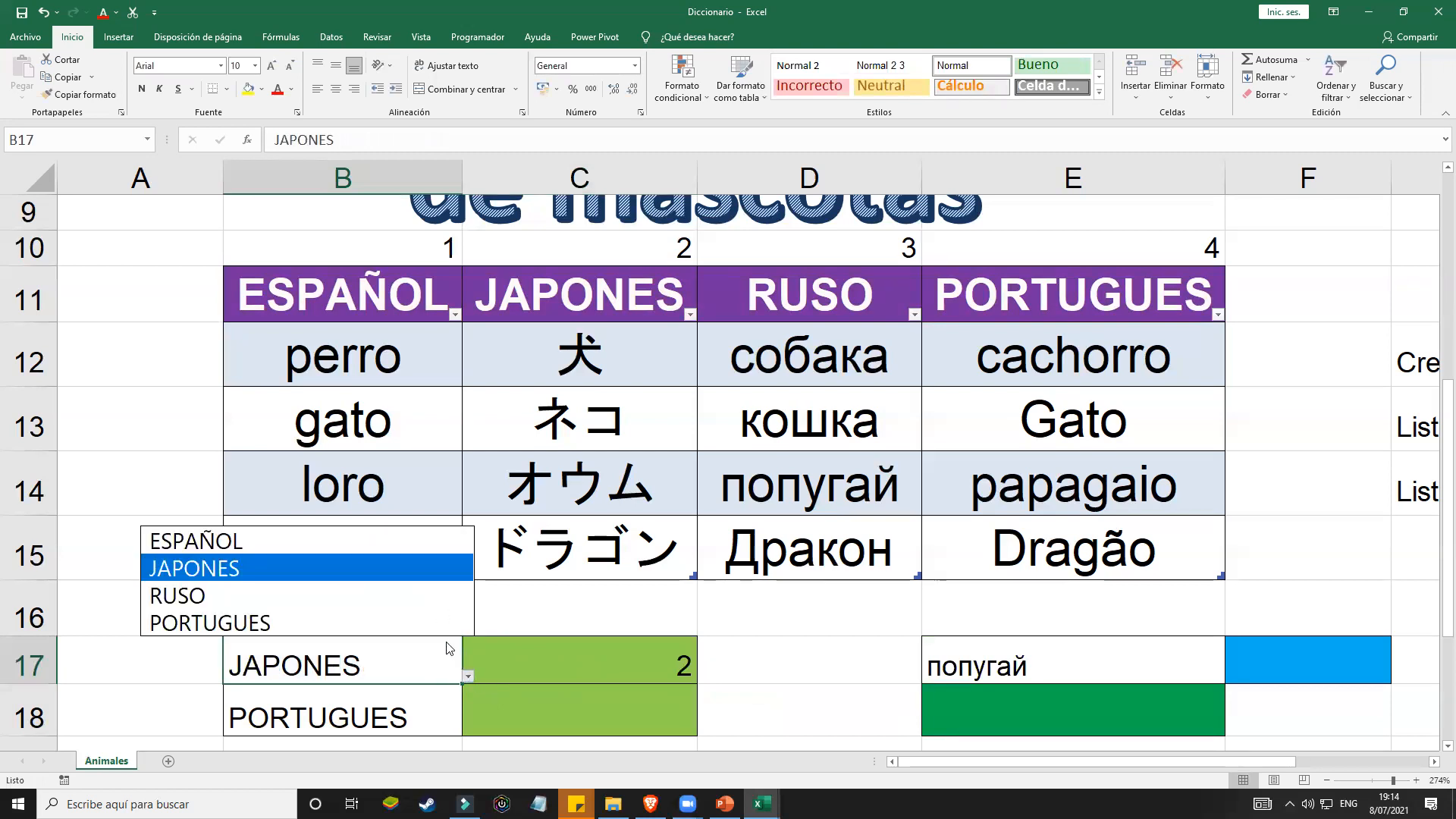
left_click(428, 542)
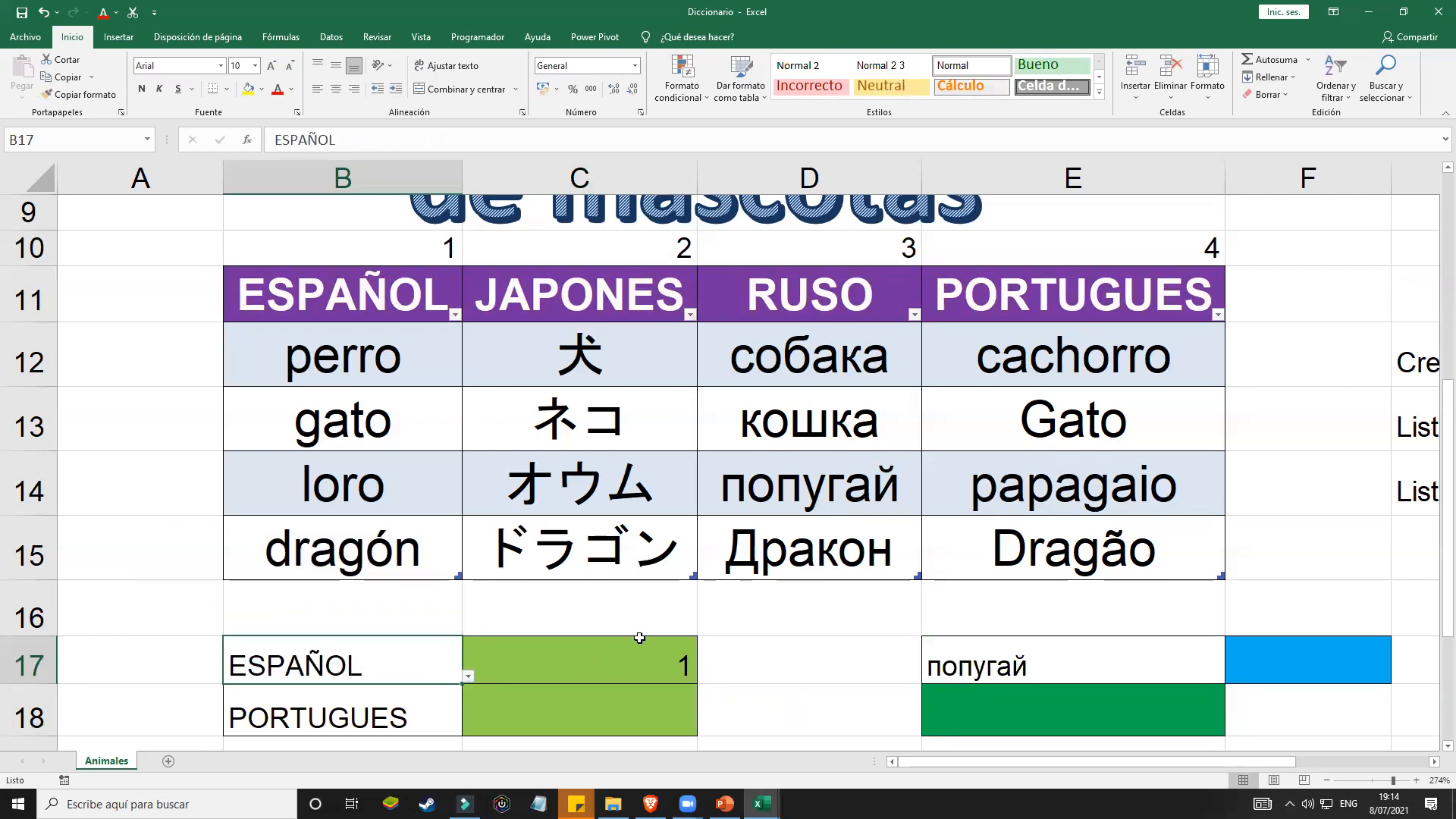
scroll(661, 628, "down", 1)
left_click(665, 595)
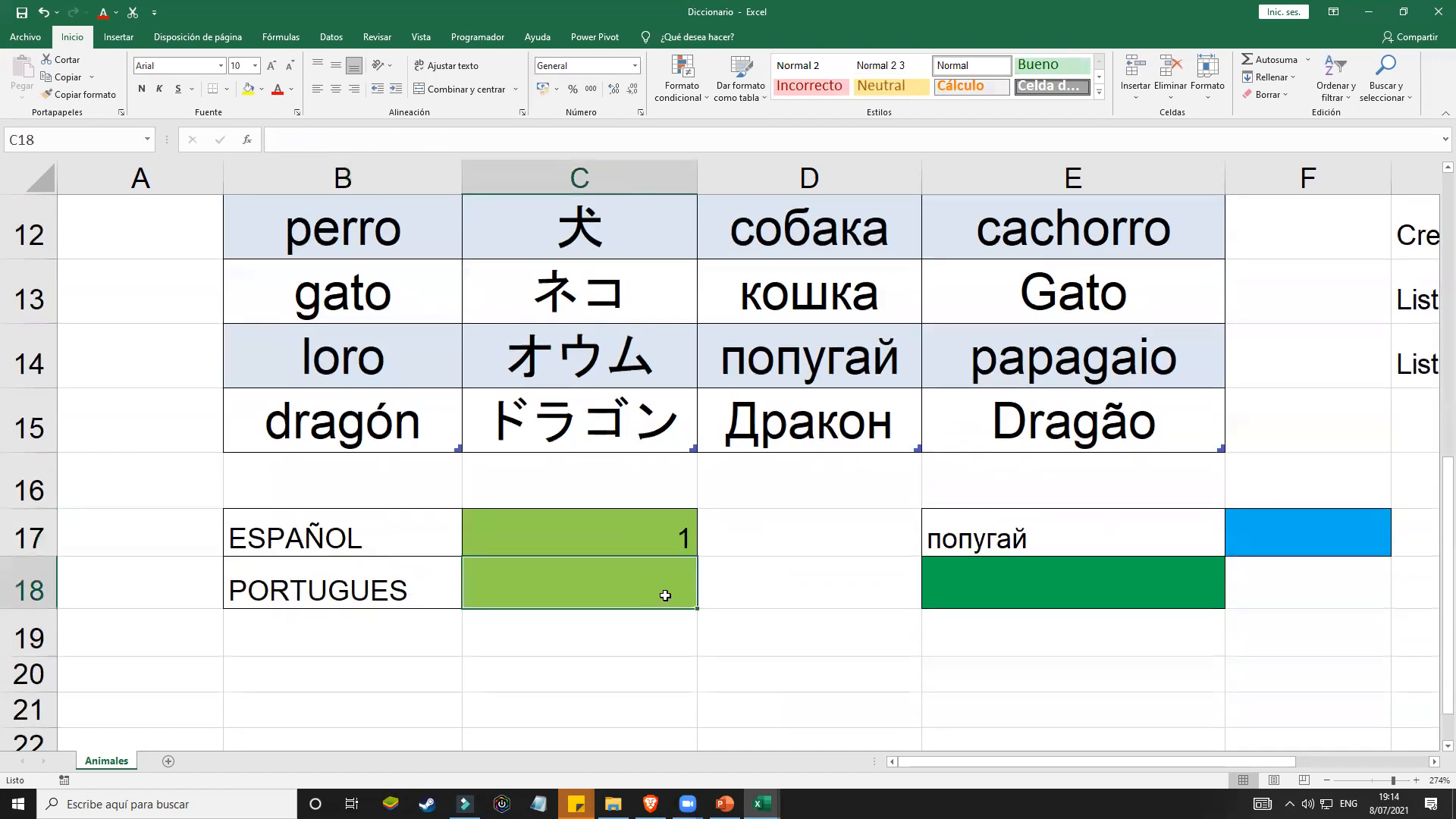
scroll(665, 595, "up", 1)
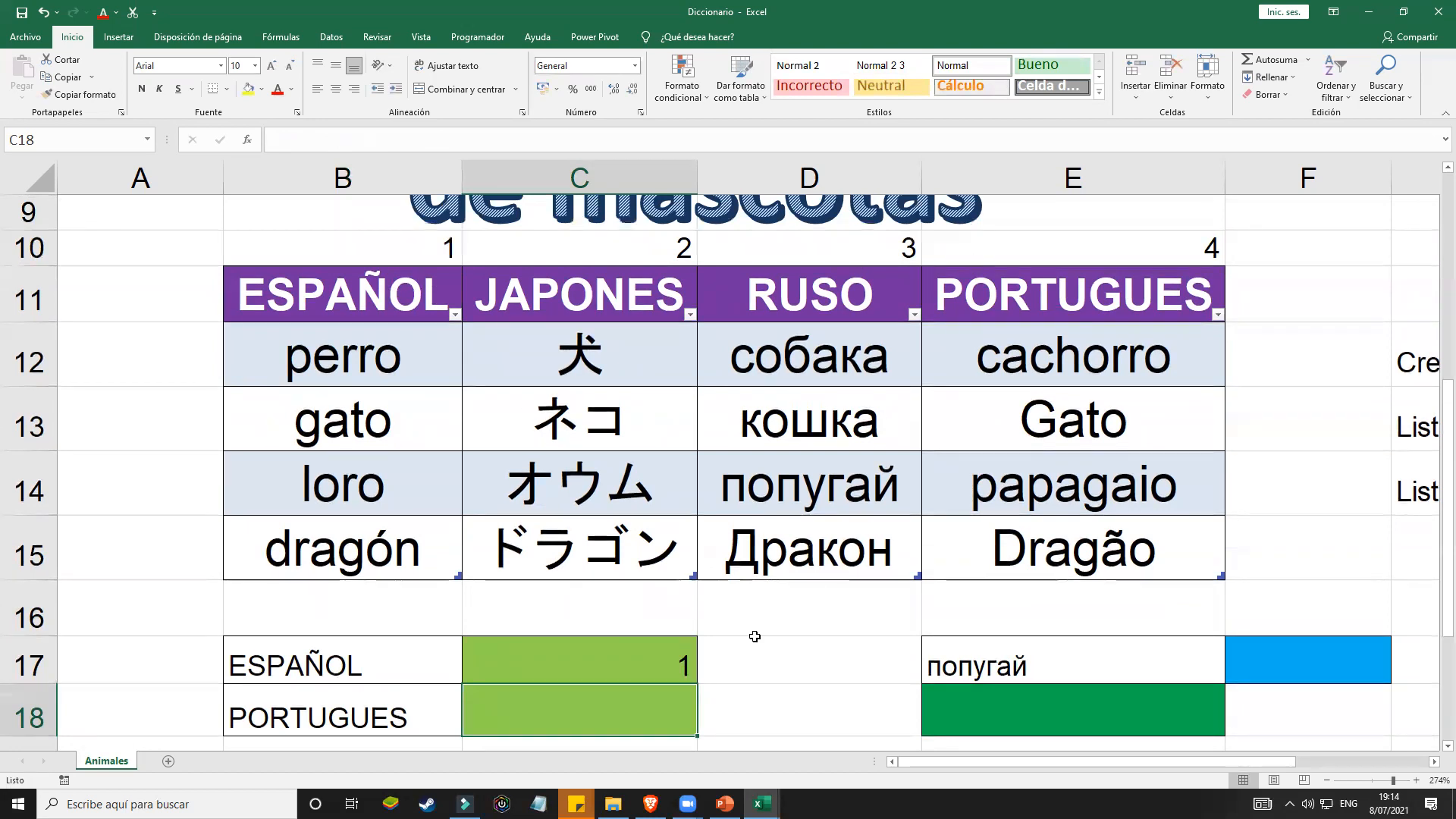
scroll(661, 652, "down", 1)
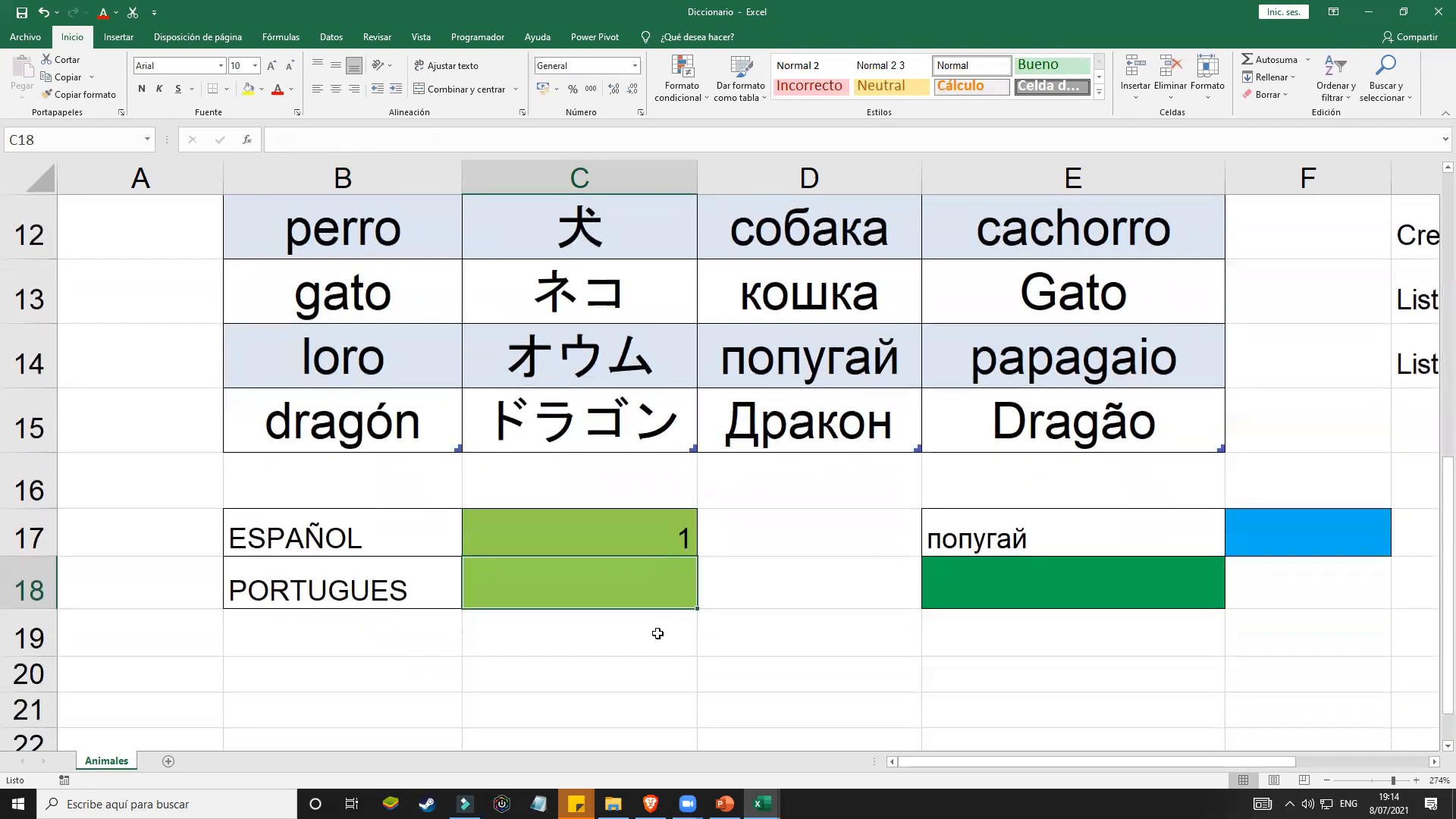
Step: Copy C17's formula into C18 and change its reference to B18, giving =COINCIDIR(B18;B11:E11;0)
double_click(594, 547)
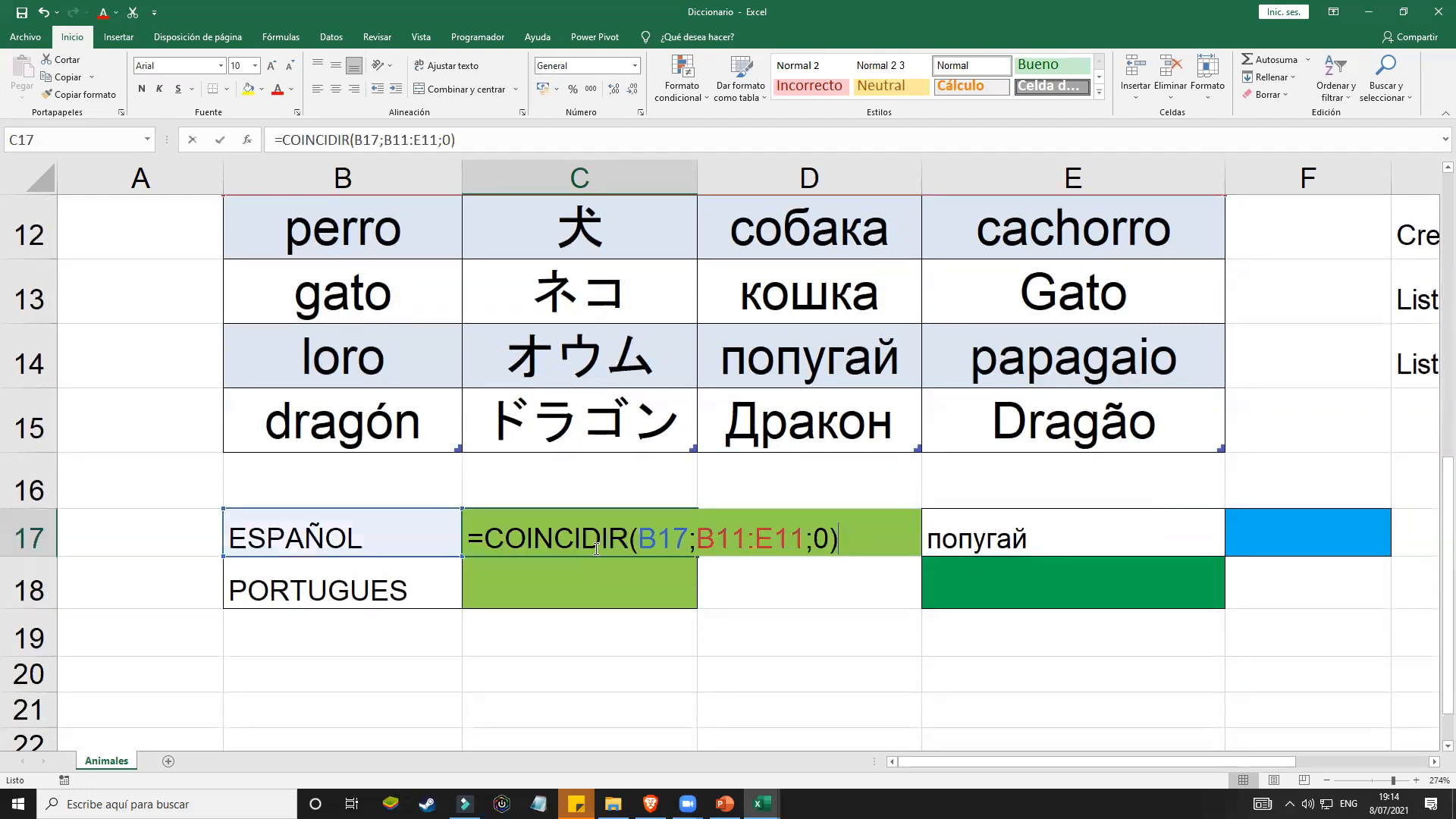
left_click_drag(833, 546, 394, 538)
key("ctrl+c")
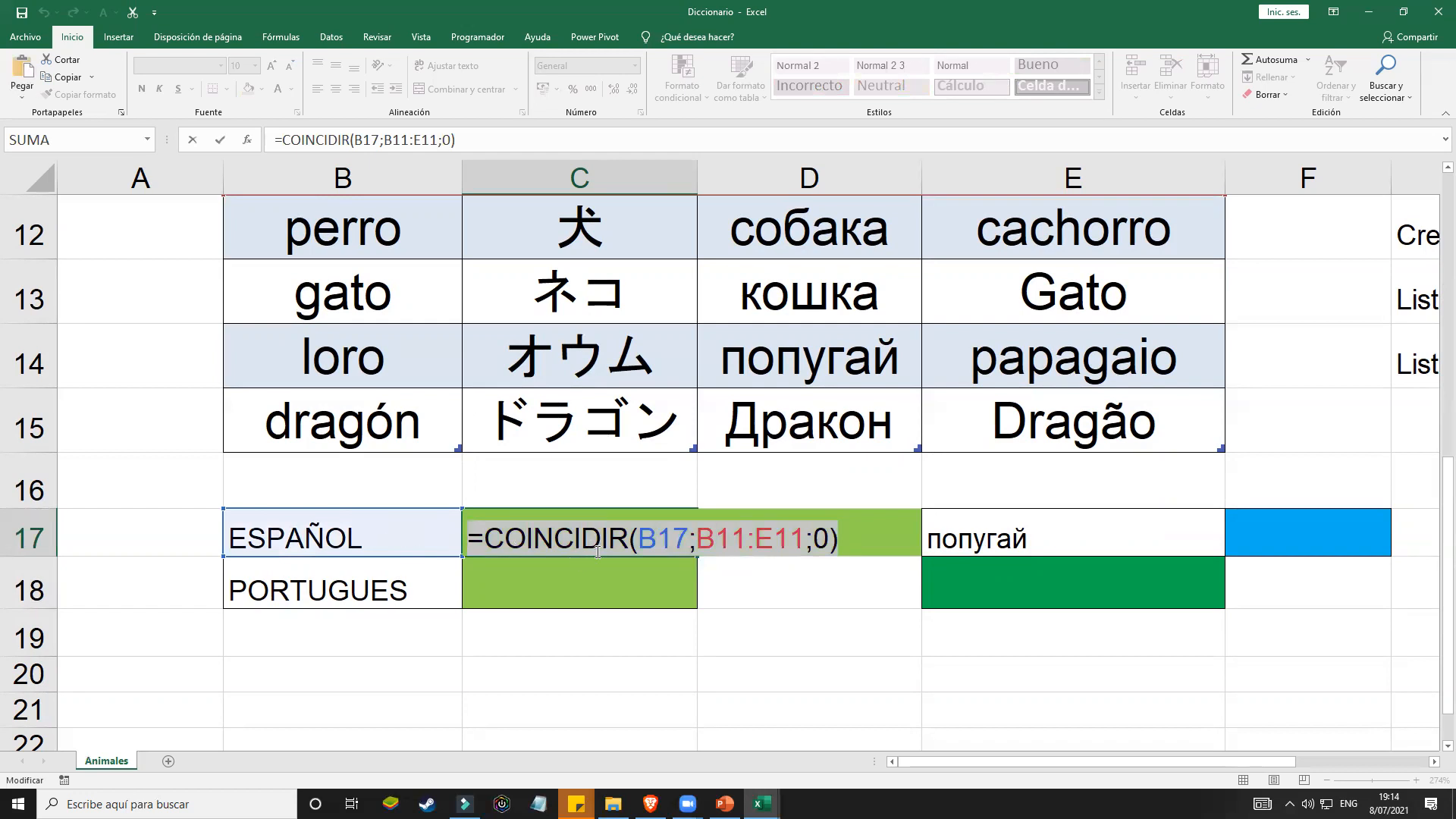
left_click(609, 572)
key("ctrl+v")
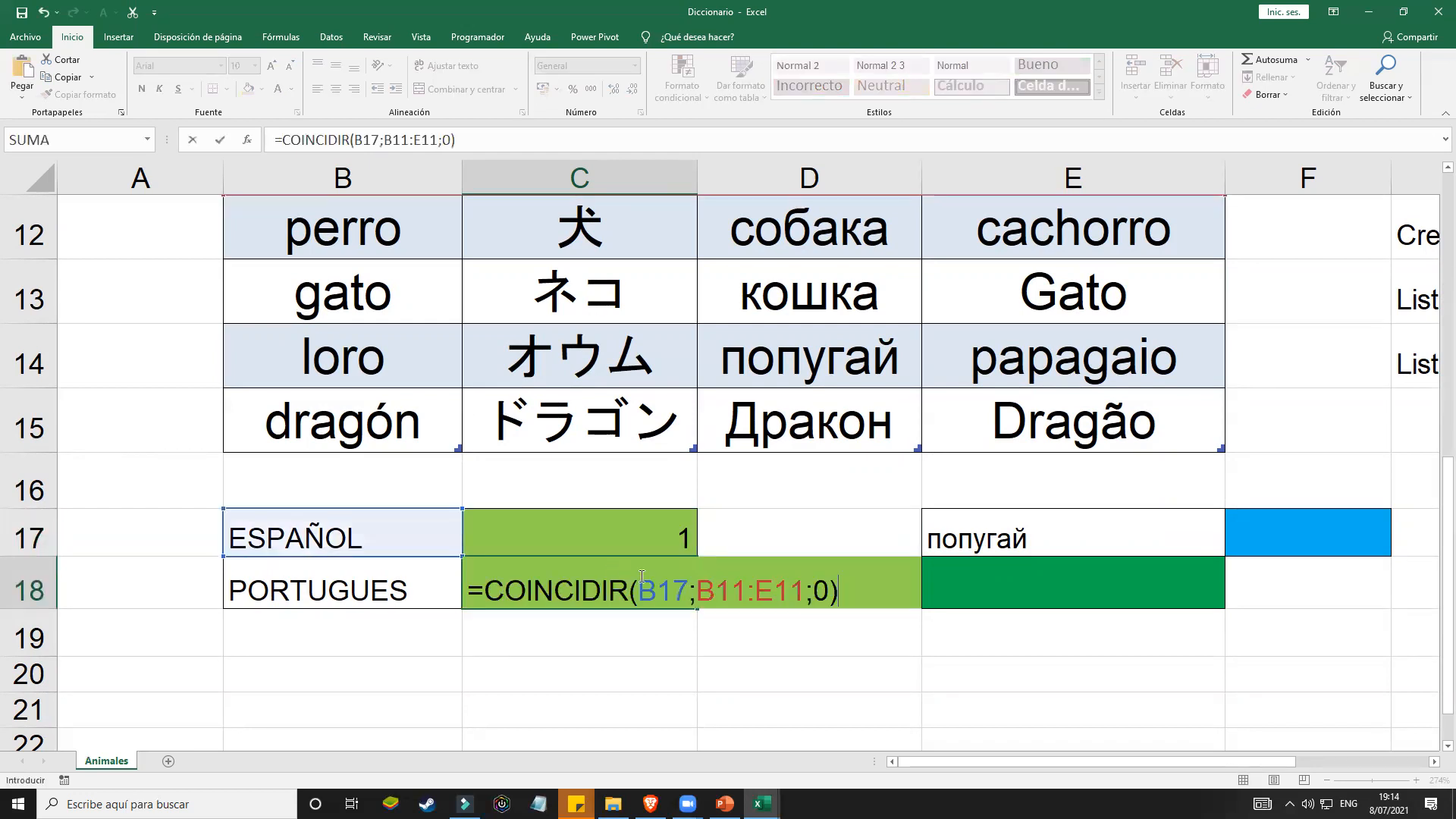
left_click(680, 587)
key("BackSpace")
type("8")
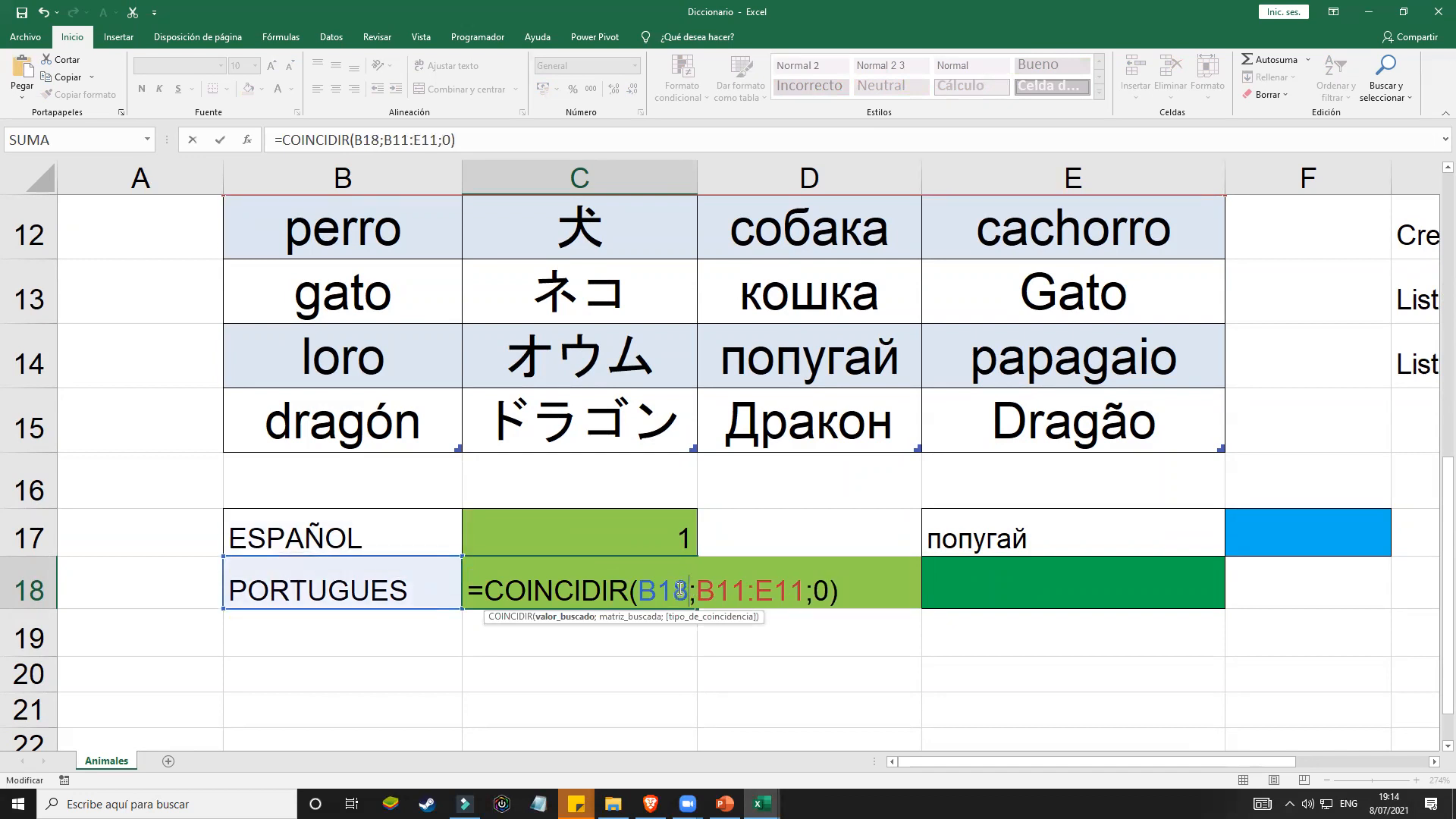
key("Return")
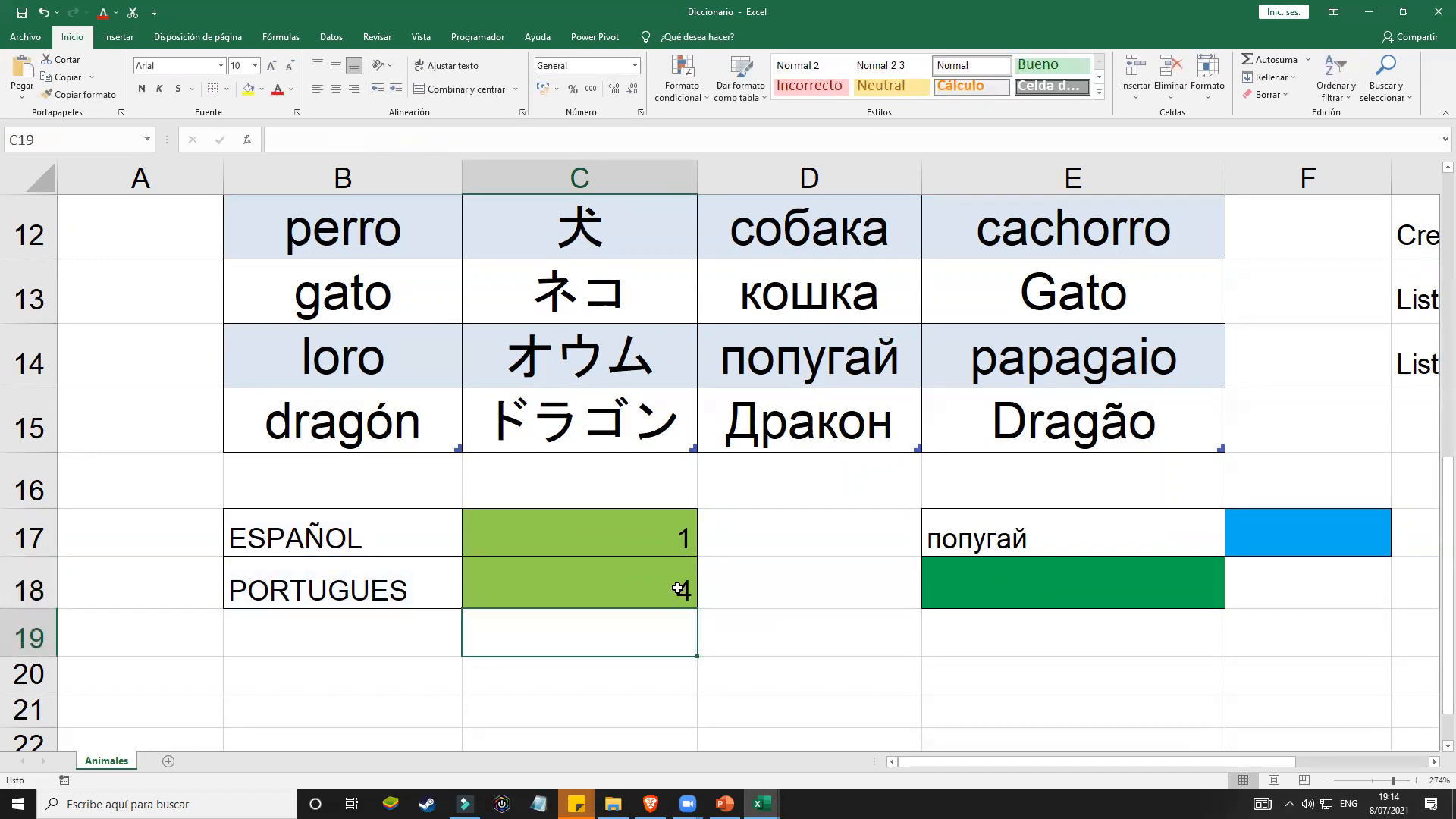
Step: Choose loro from E17's Spanish word list
left_click(400, 585)
scroll(687, 390, "up", 2)
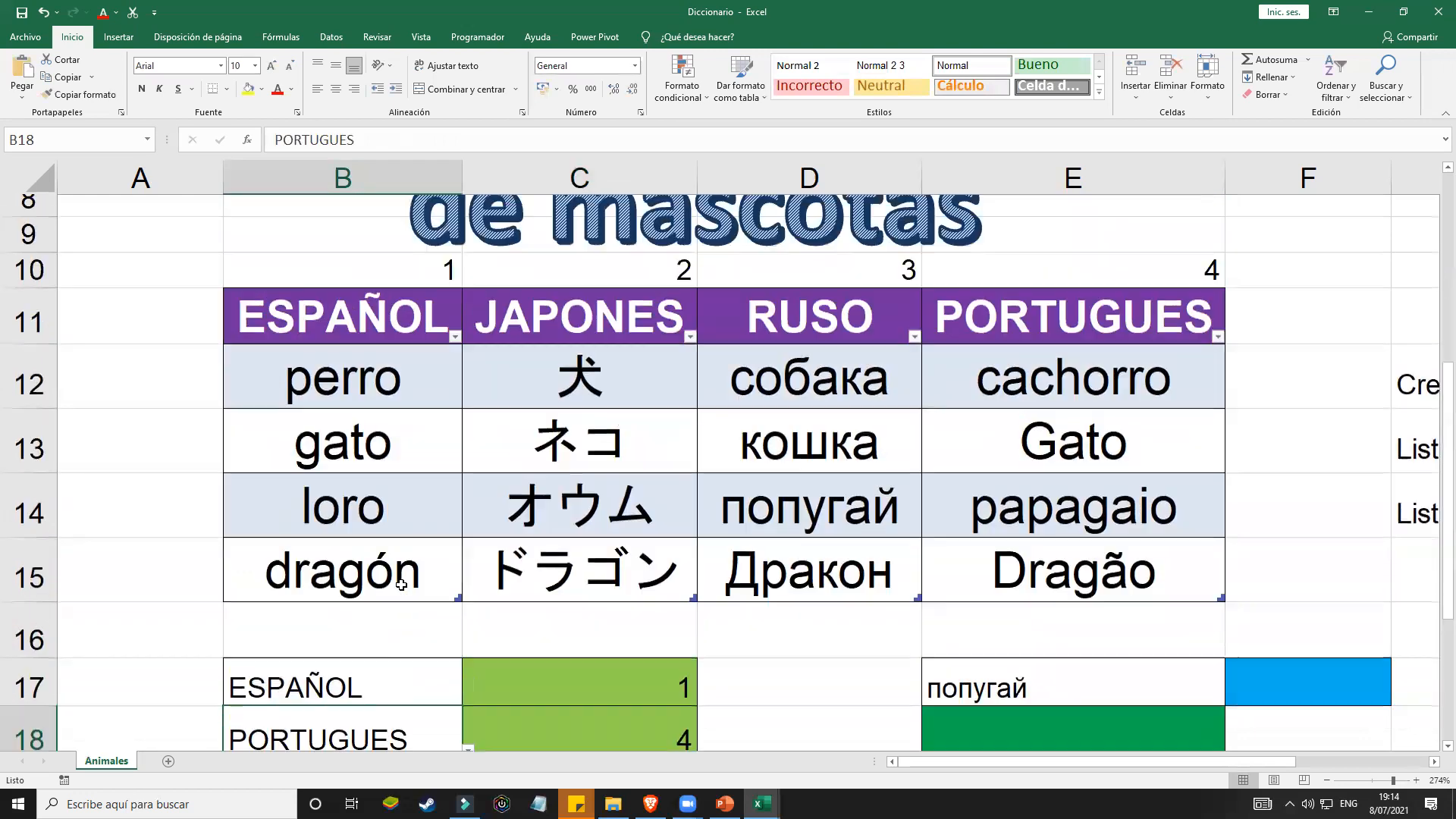
scroll(687, 390, "down", 1)
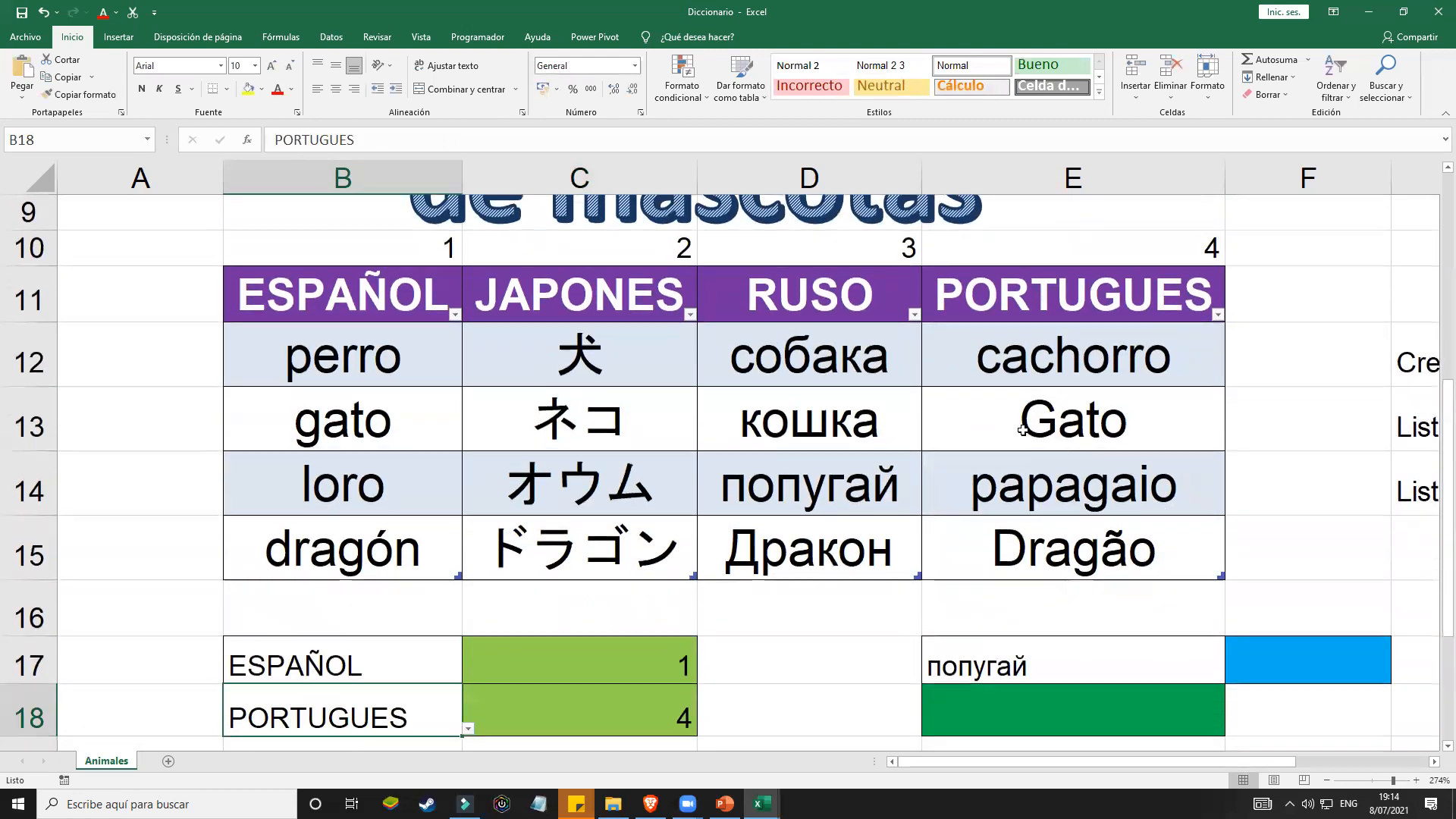
left_click(677, 668)
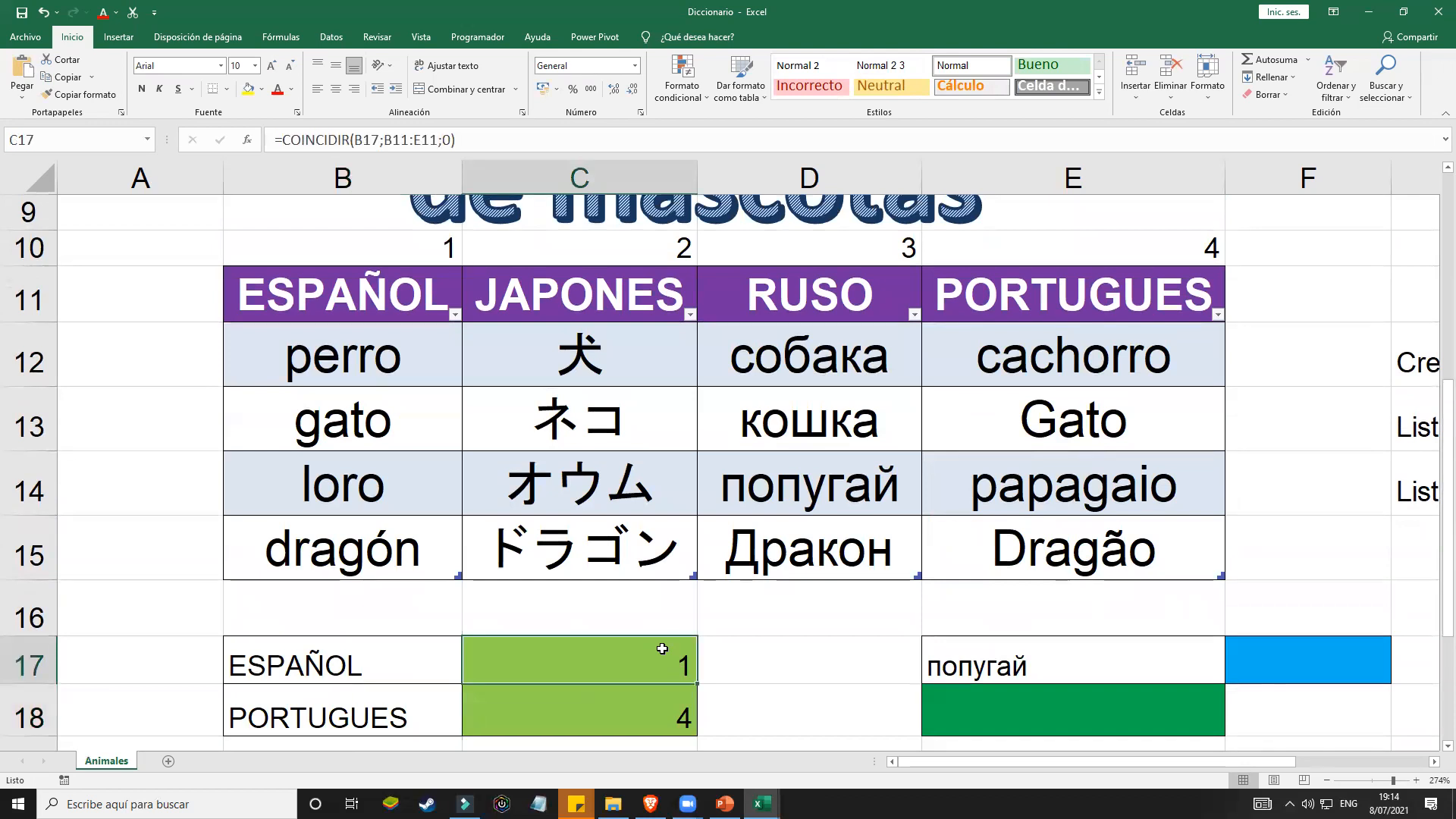
left_click(1059, 679)
left_click(1230, 676)
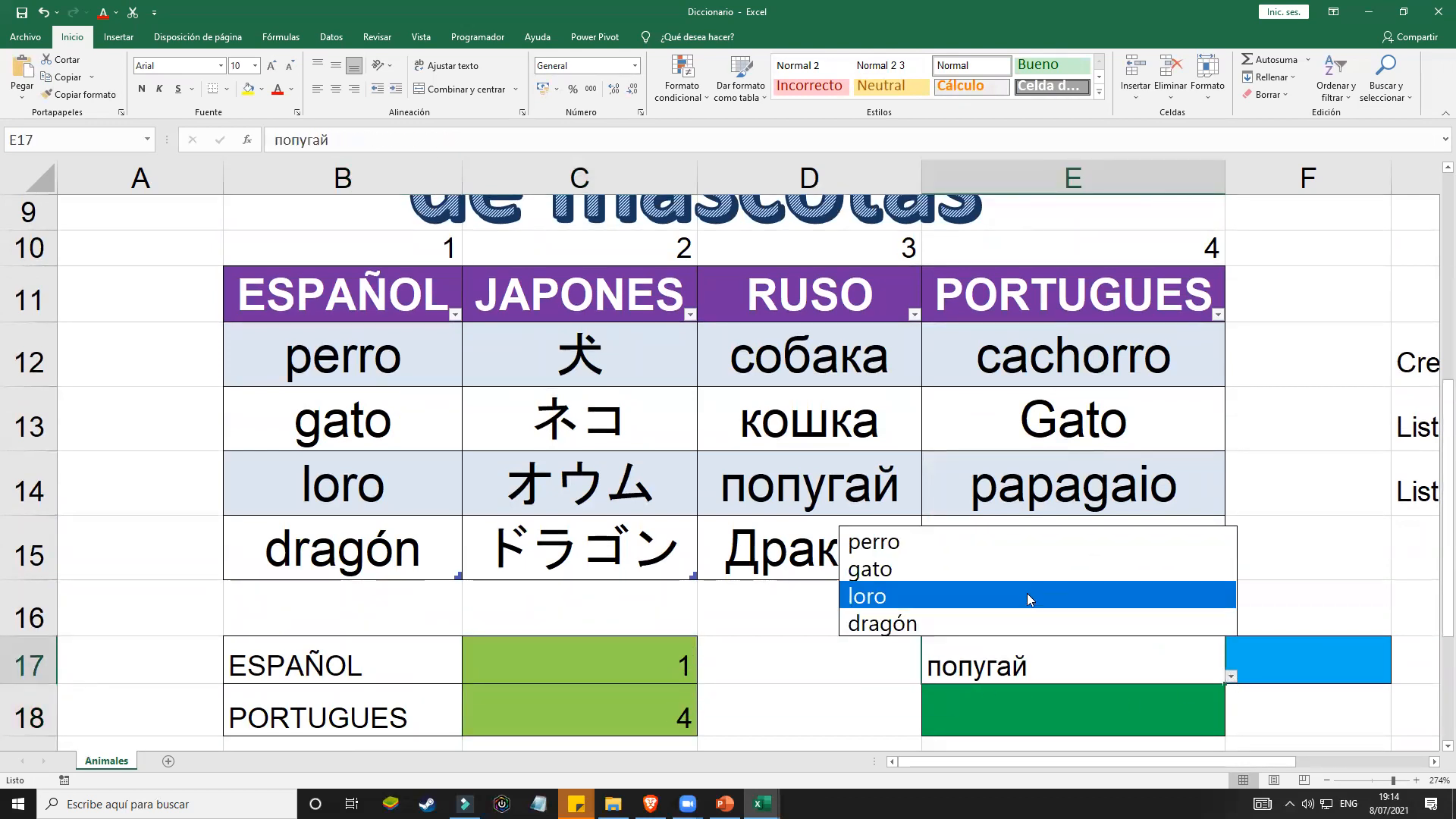
left_click(1027, 596)
scroll(1049, 627, "down", 1)
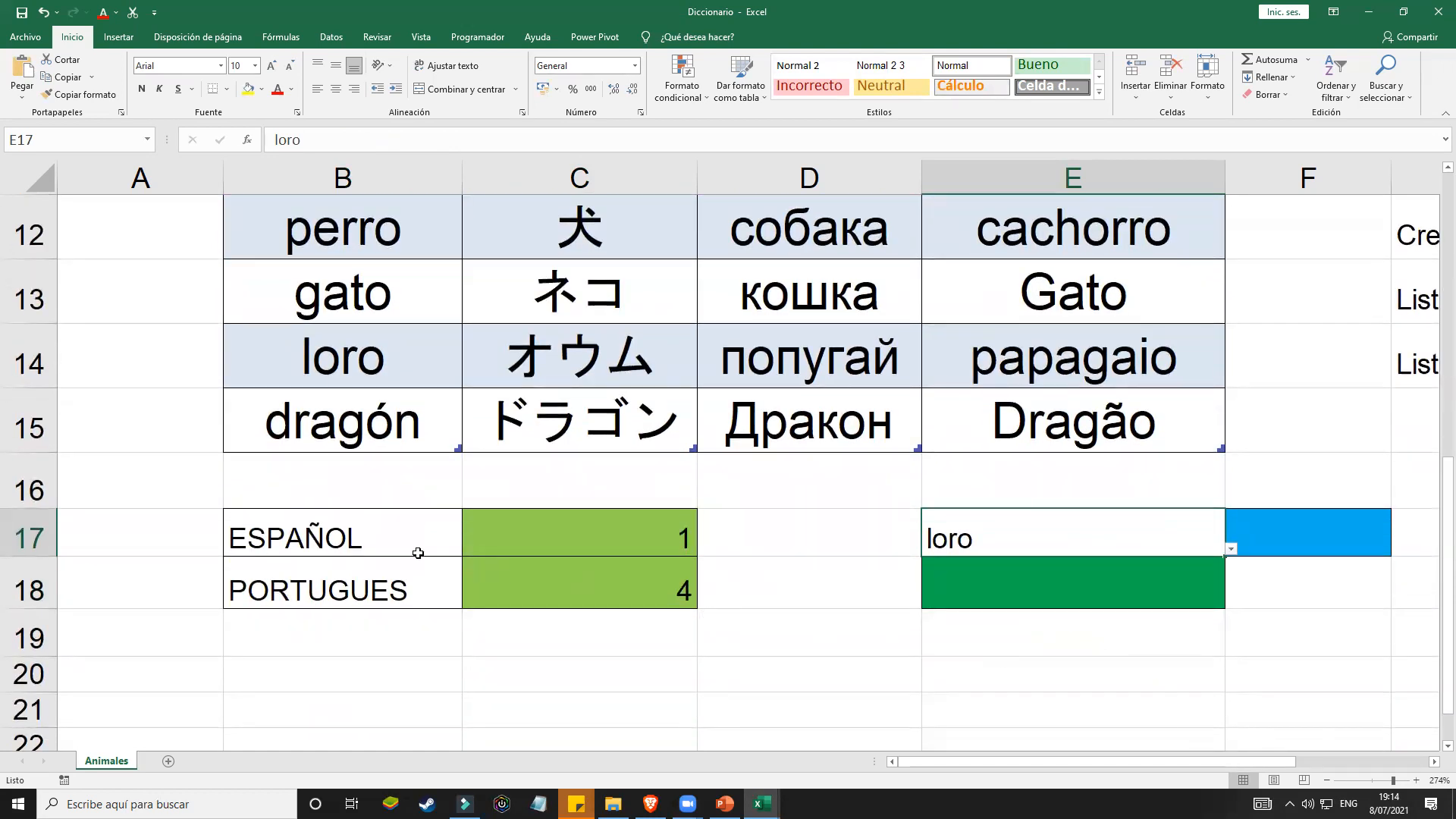
left_click(984, 580)
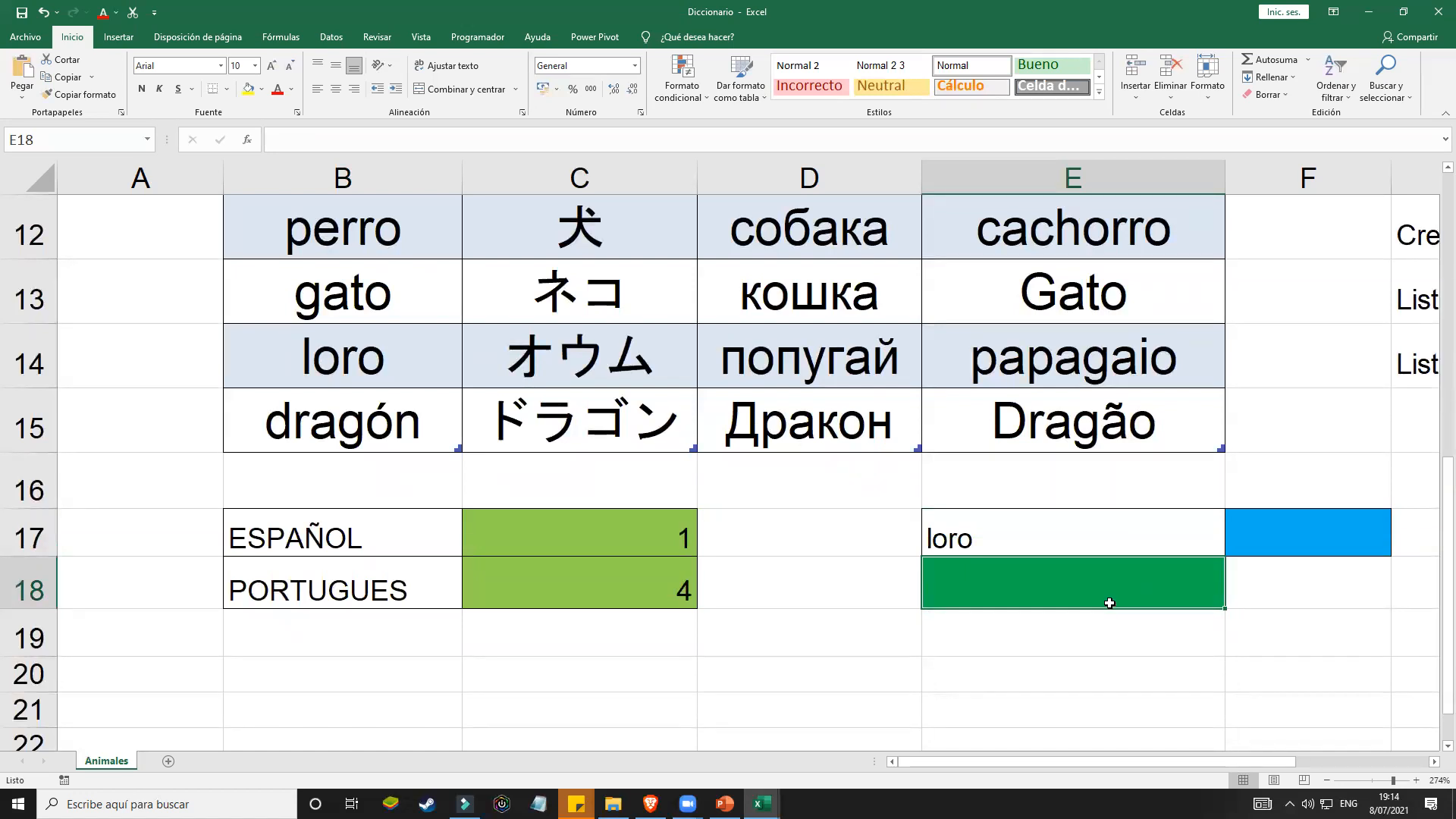
Step: Add the note 'Coincidir x2' in cell G15
scroll(1054, 587, "up", 1)
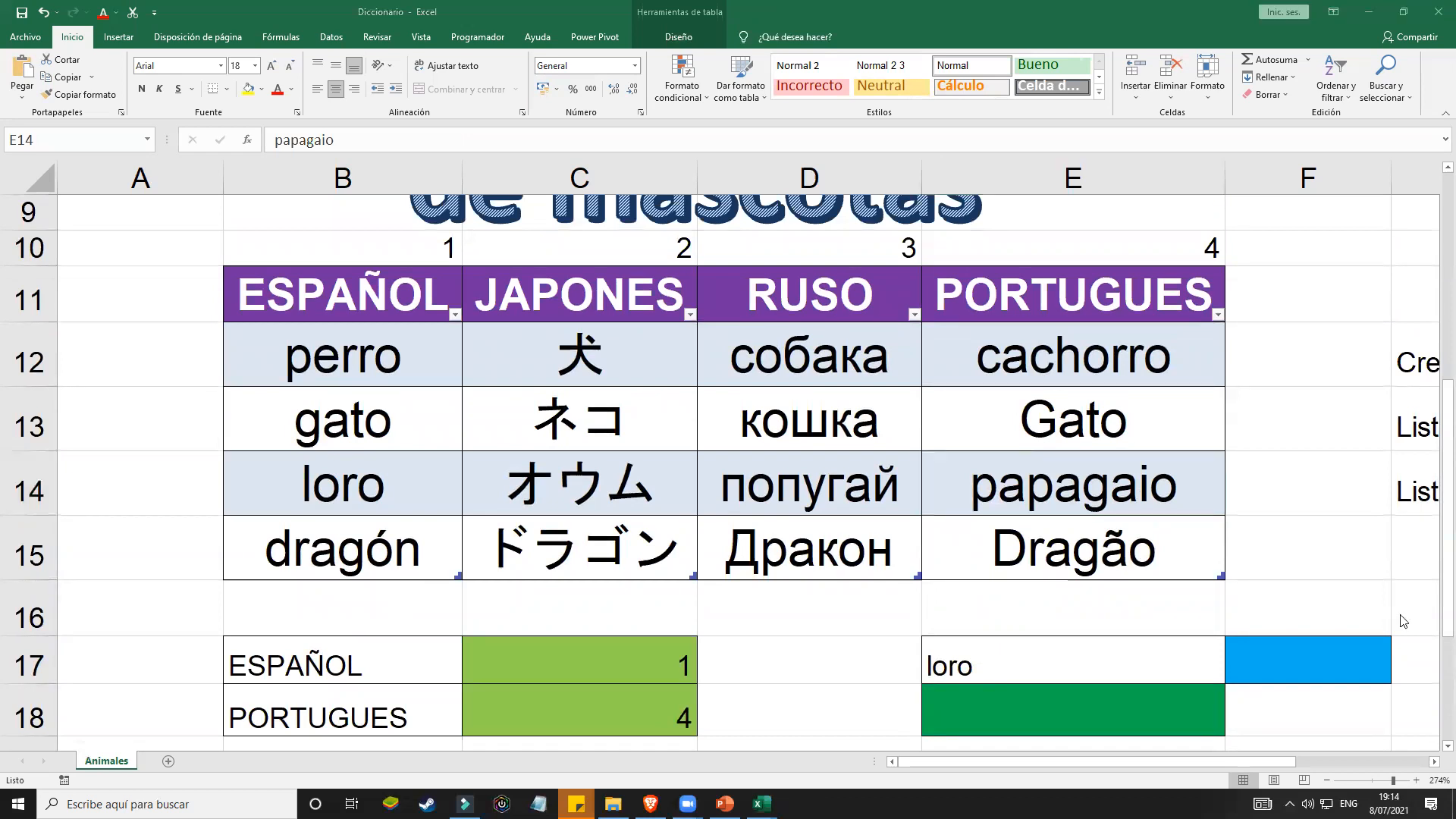
scroll(848, 605, "down", 1)
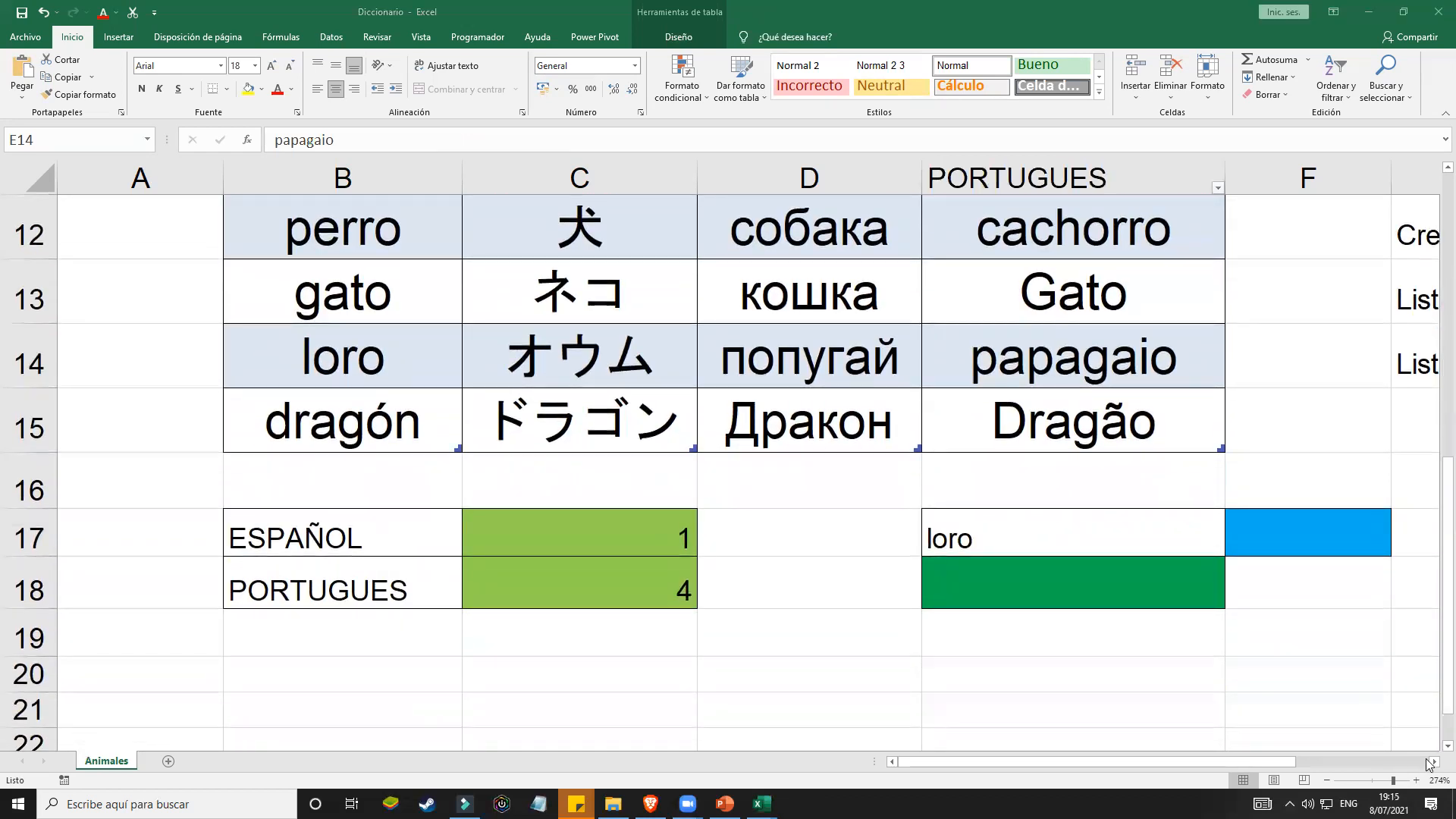
scroll(1433, 766, "right", 2)
left_click(1037, 425)
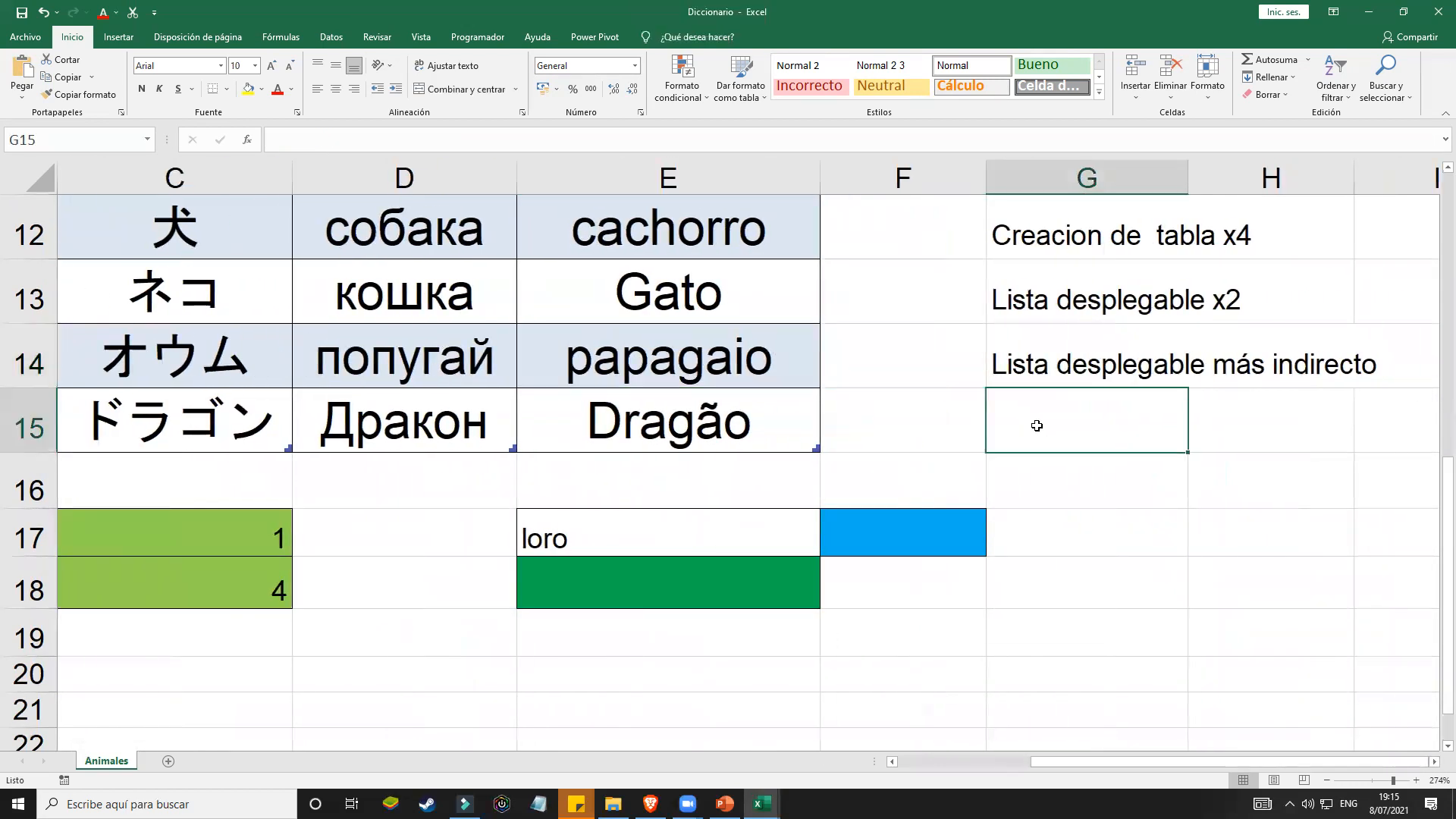
type("Coi")
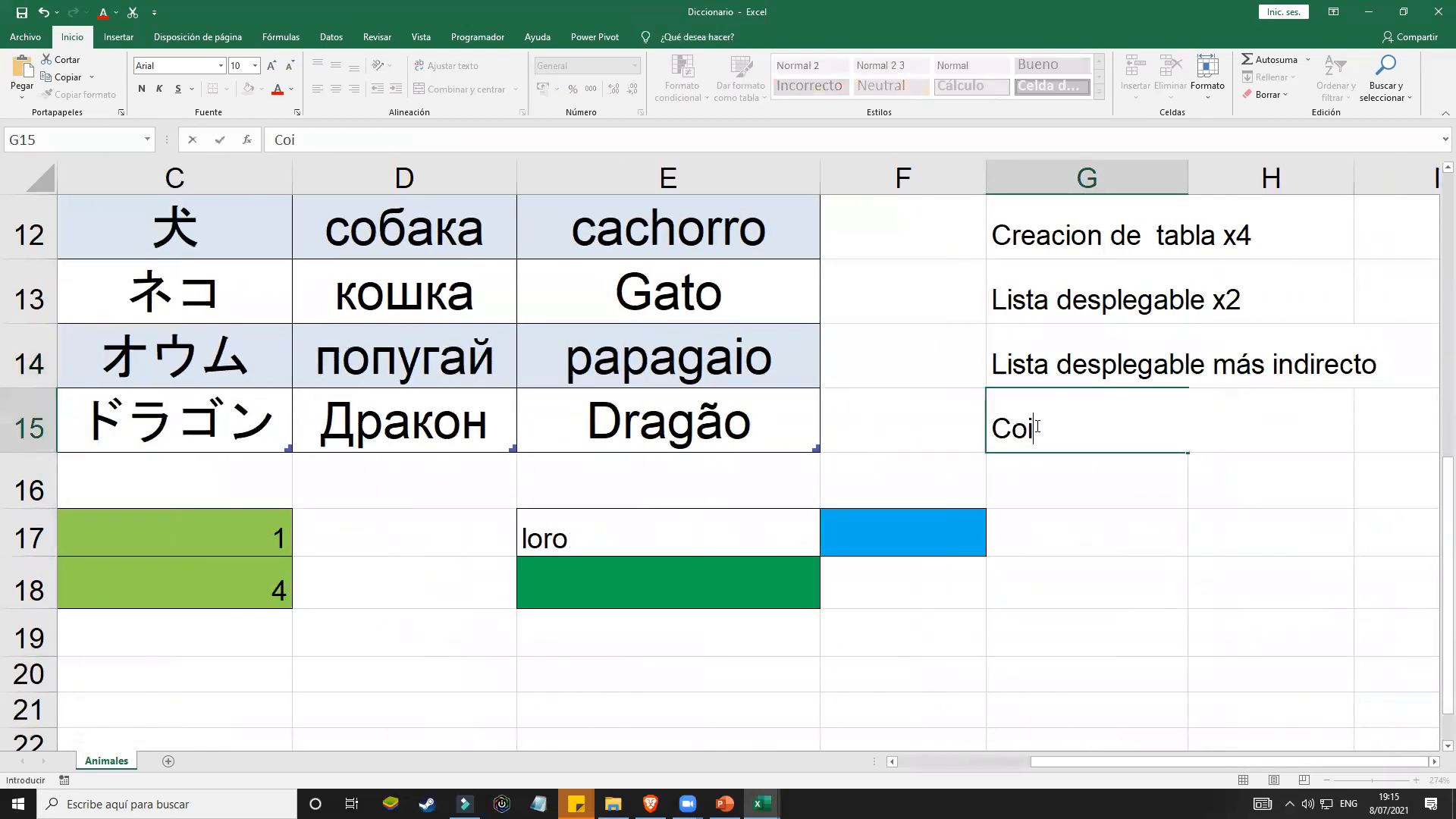
type("ncidir x3")
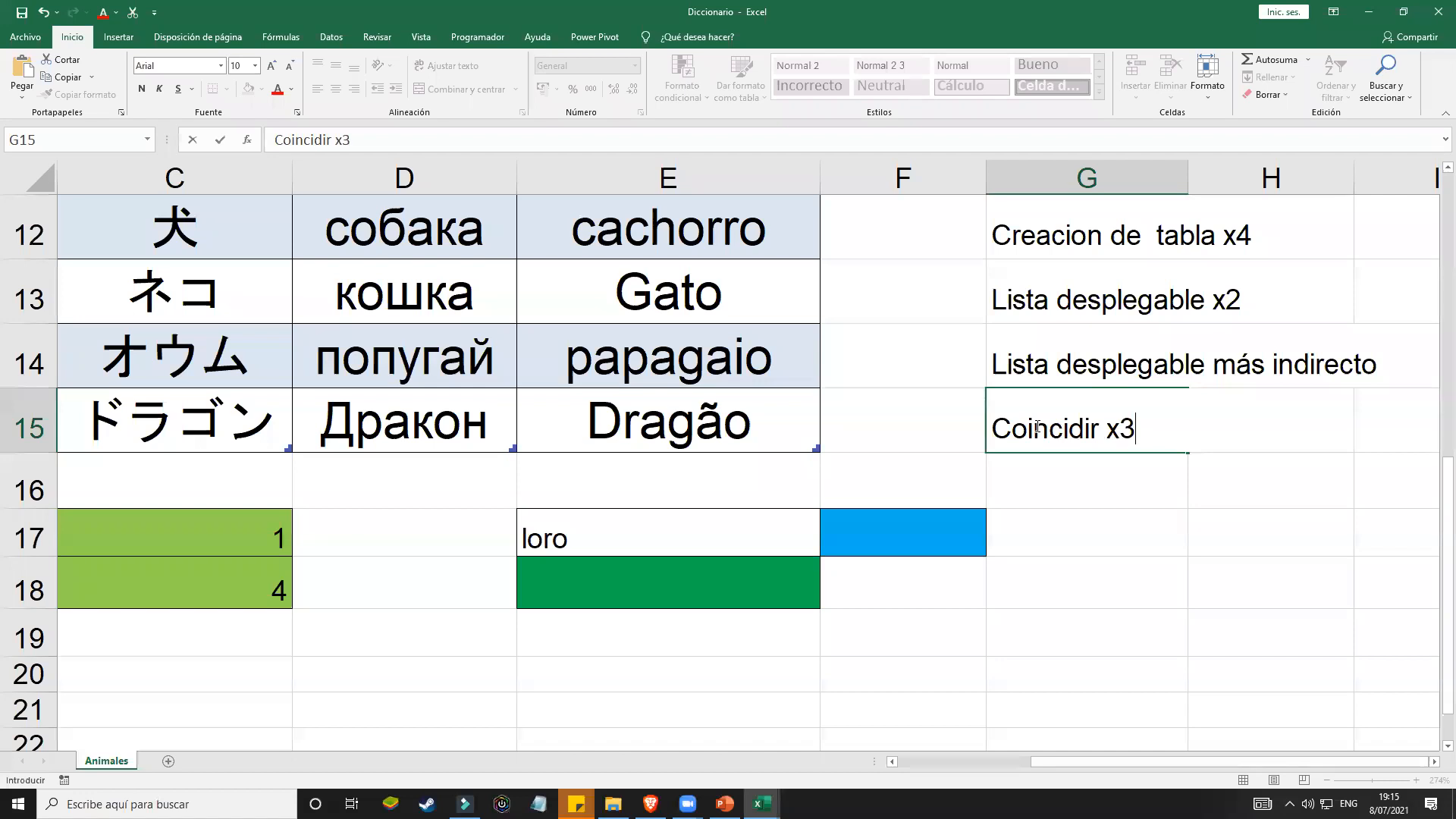
key("BackSpace")
type("2")
left_click(1076, 544)
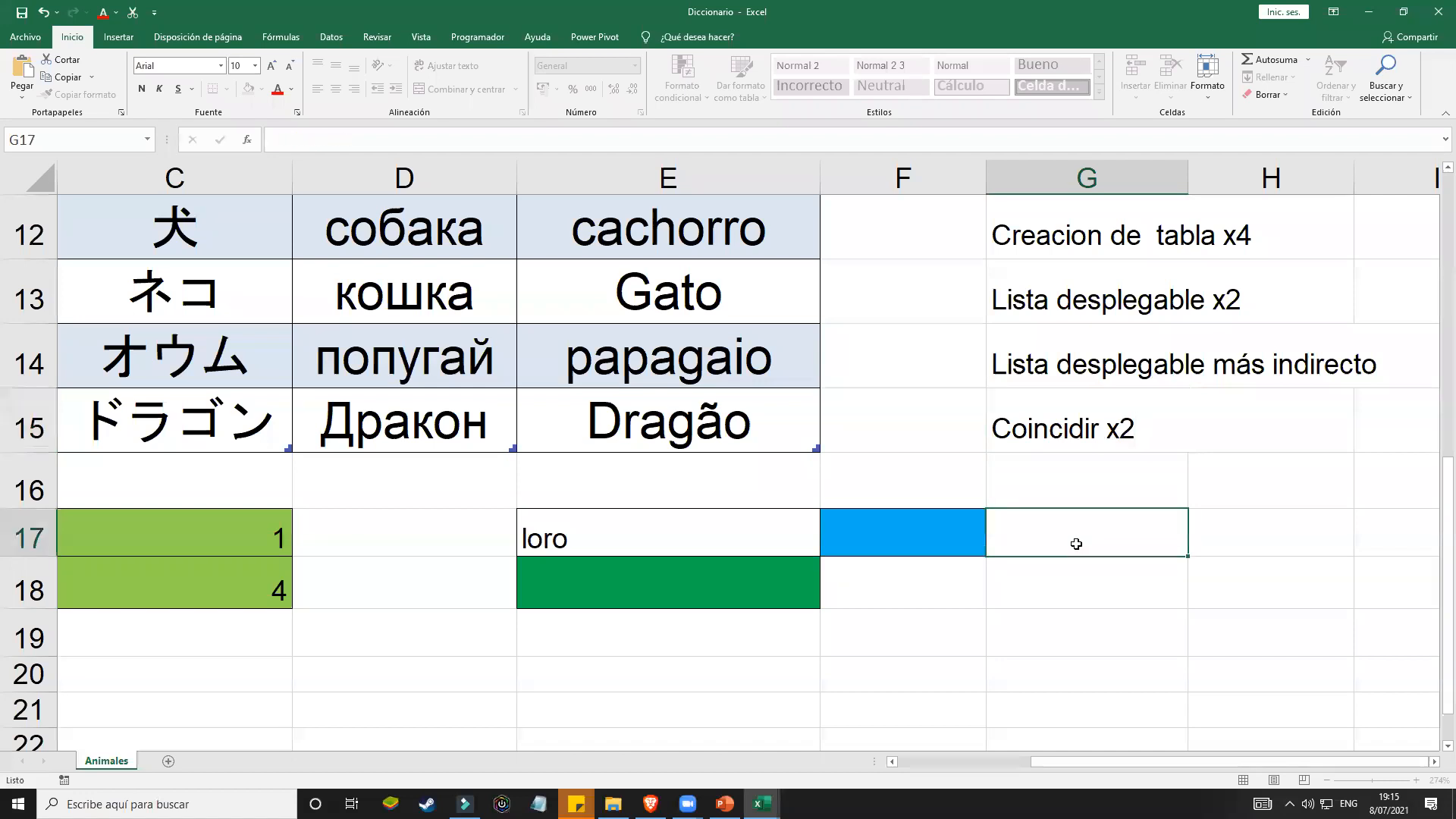
left_click(721, 544)
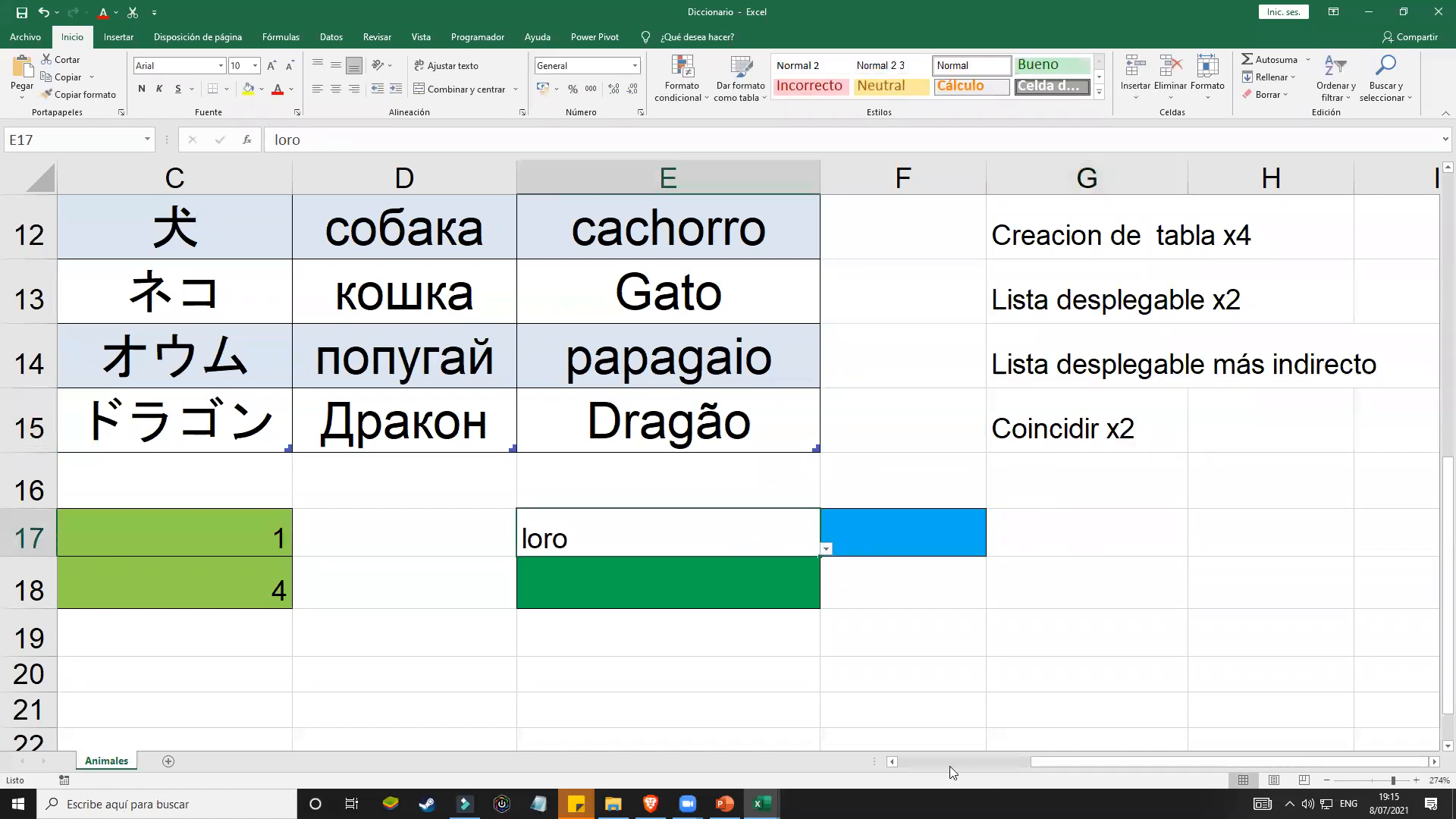
left_click(892, 764)
left_click(891, 764)
left_click(891, 764)
left_click_drag(1436, 715, 1434, 649)
left_click_drag(1385, 780, 1389, 781)
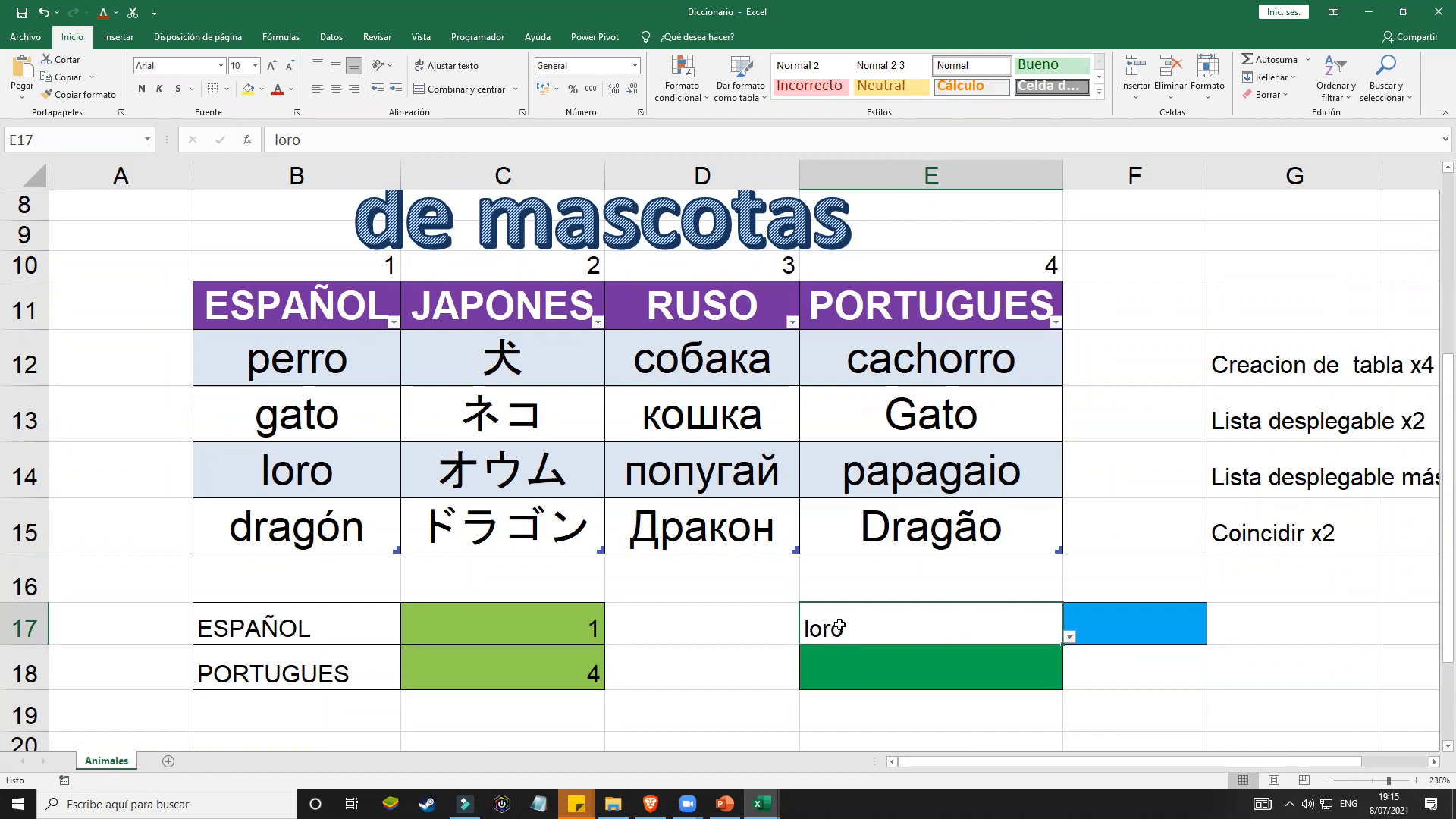
left_click(287, 322)
left_click_drag(292, 383, 302, 533)
left_click_drag(319, 372, 318, 525)
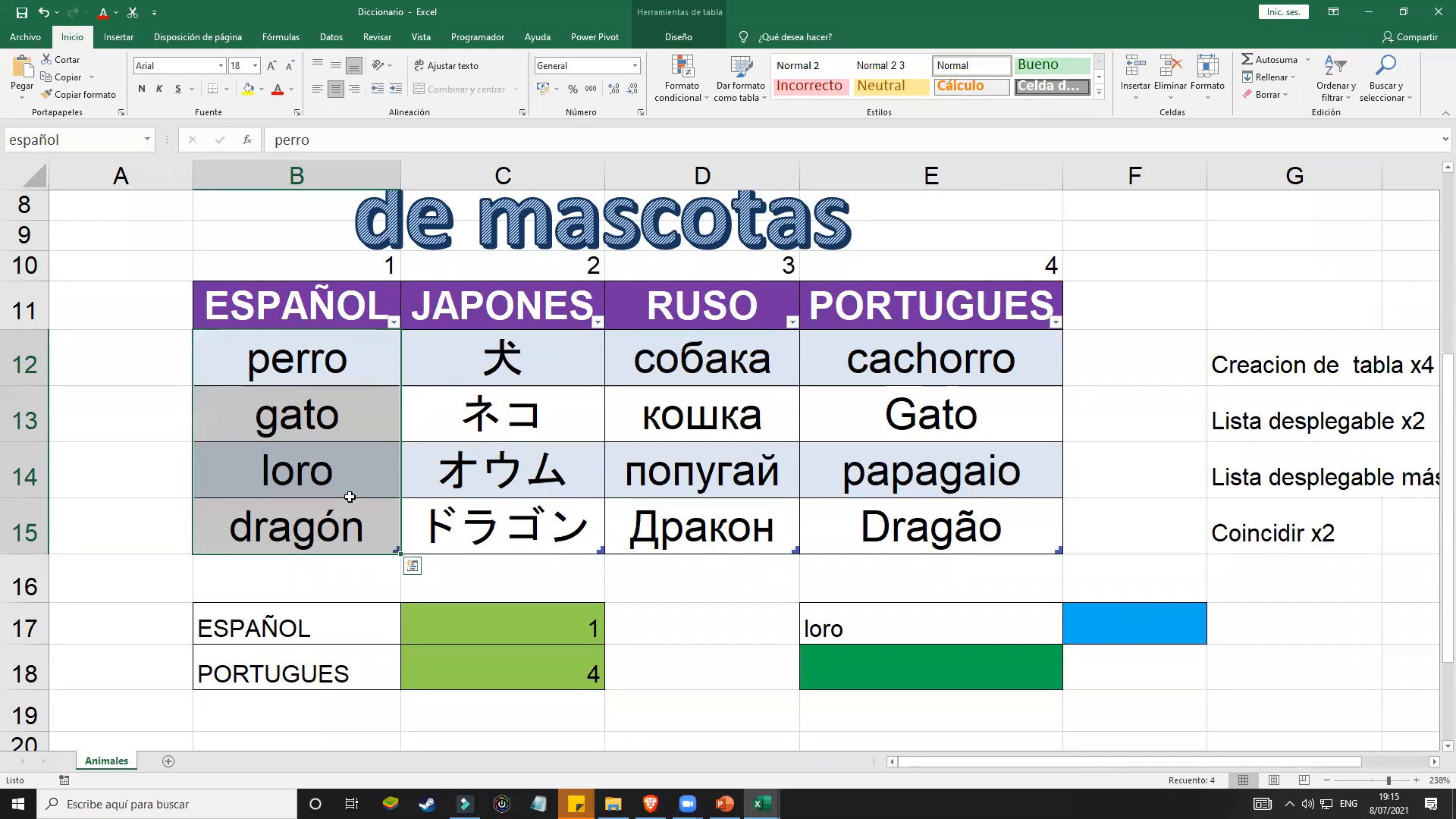
Step: Drag column F's header border wider so blue cell F17 has room beside loro
left_click(350, 486)
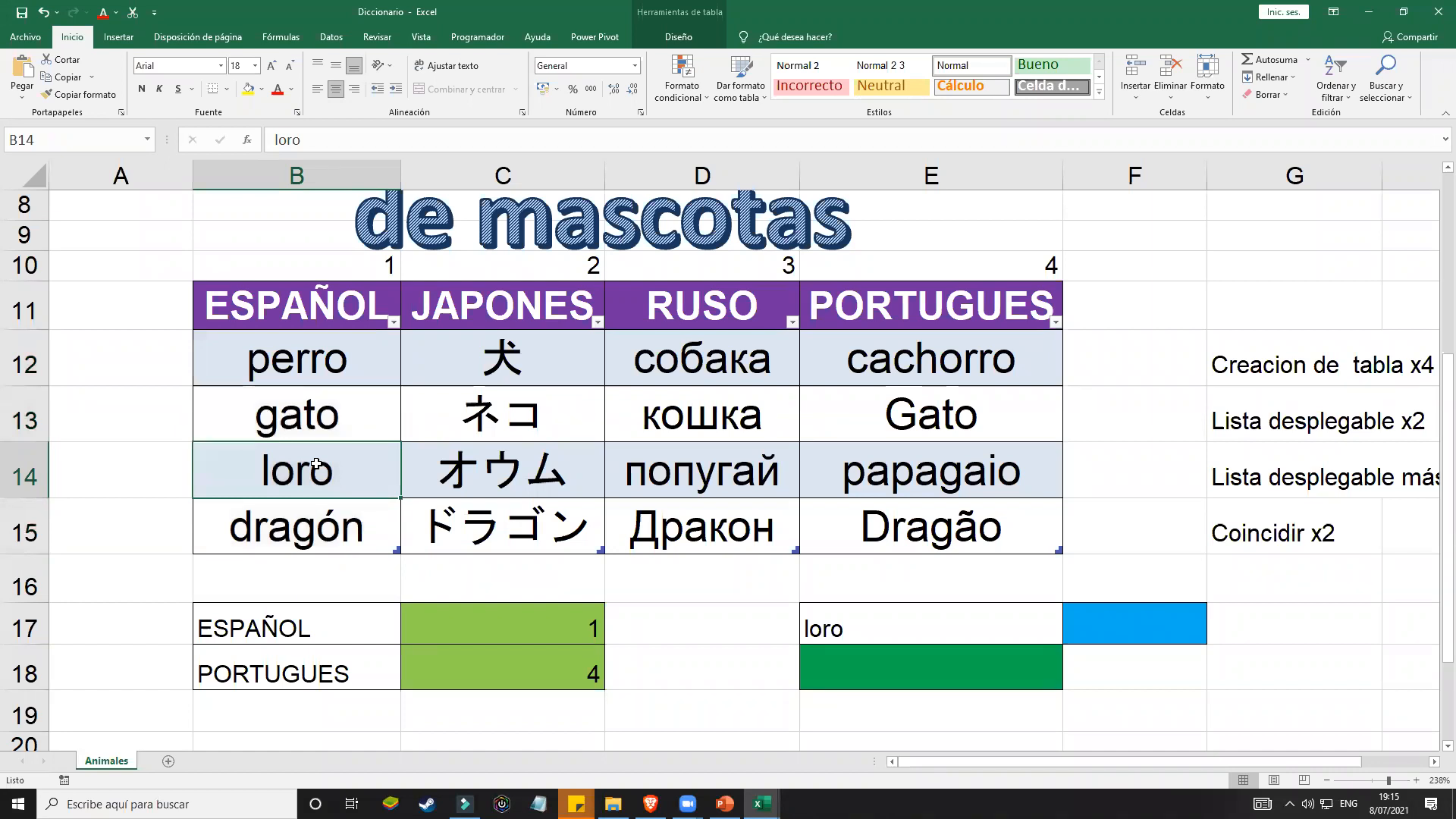
left_click_drag(947, 362, 969, 519)
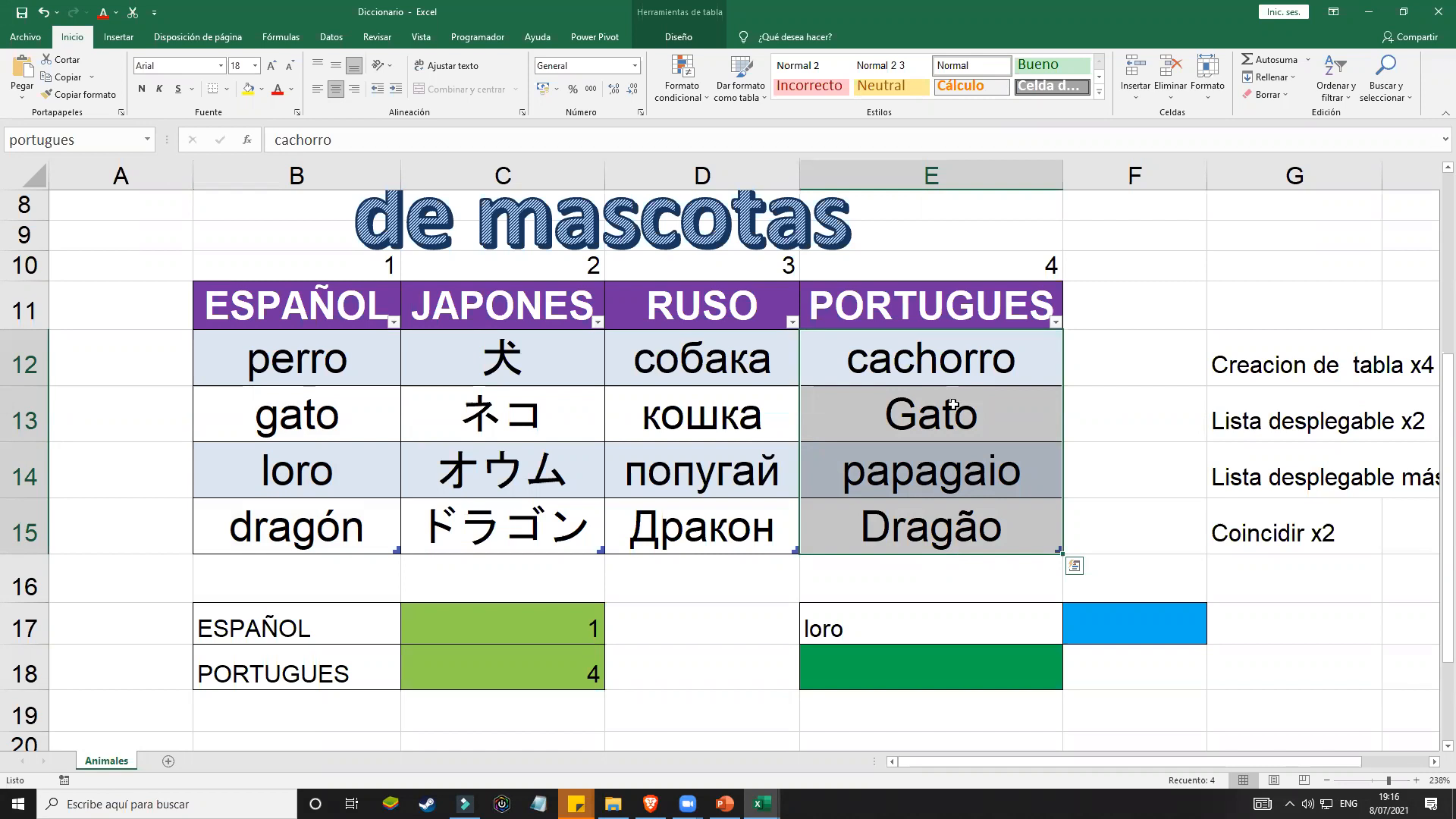
left_click(871, 403)
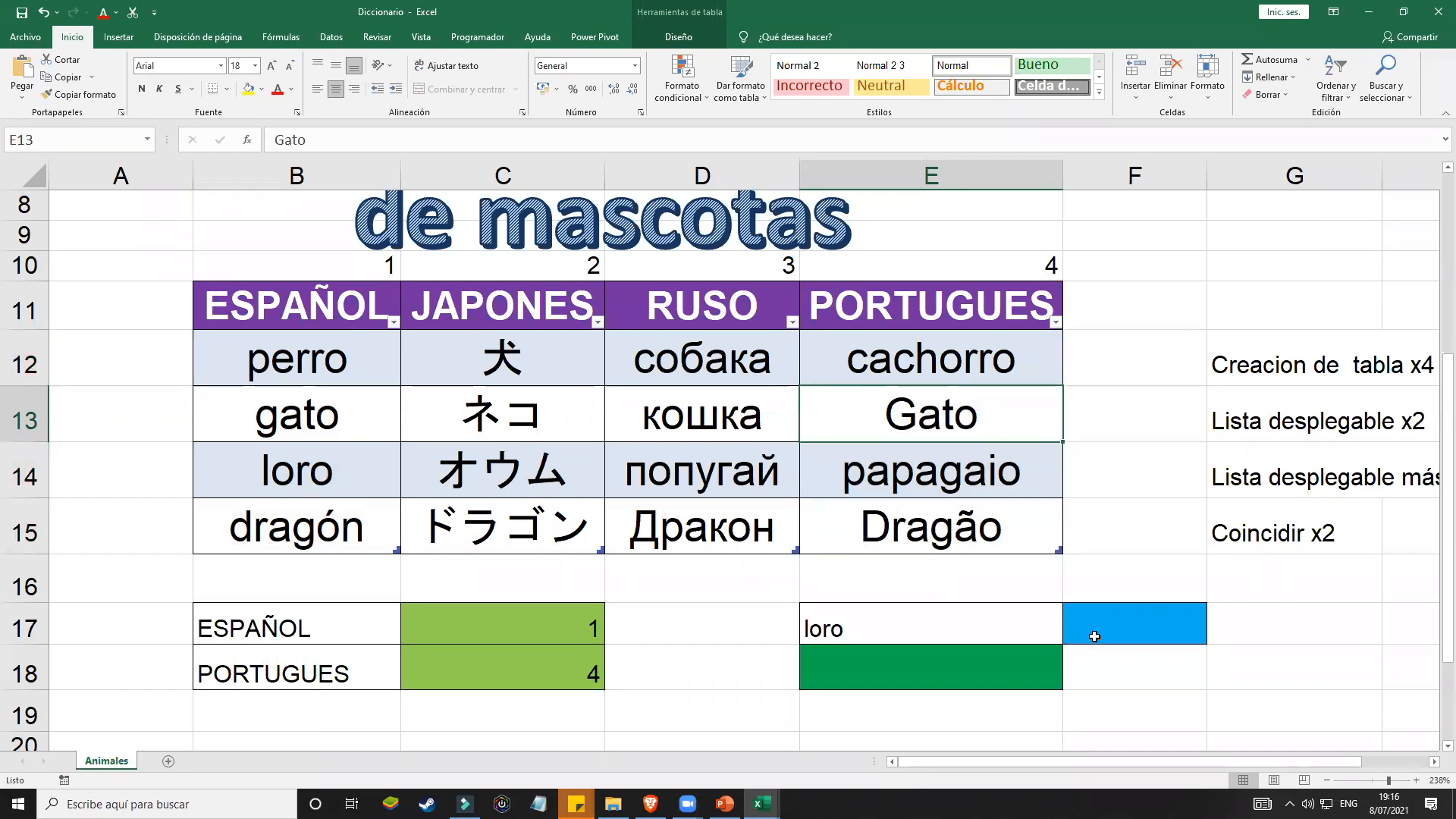
left_click(1119, 624)
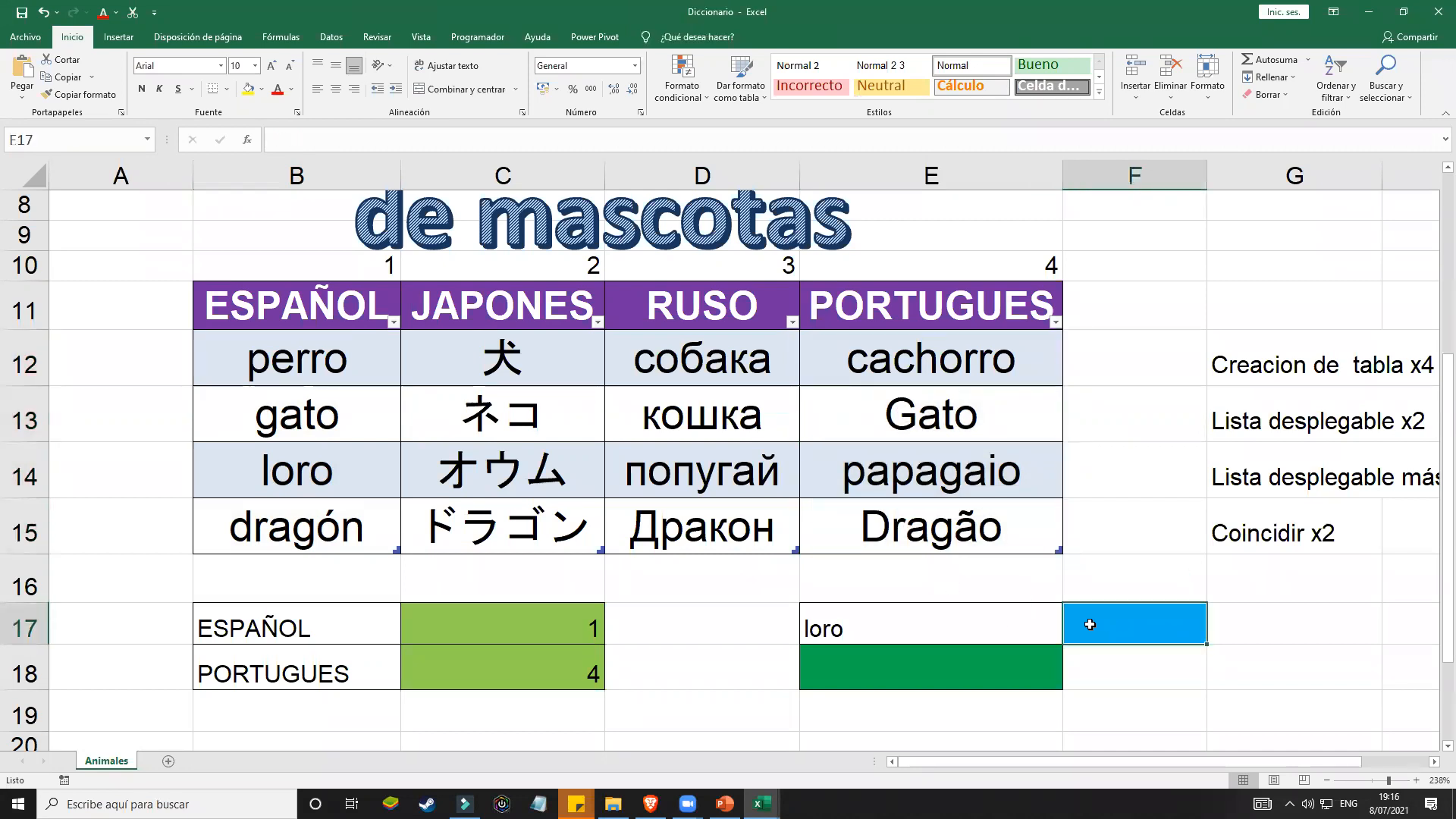
left_click(969, 624)
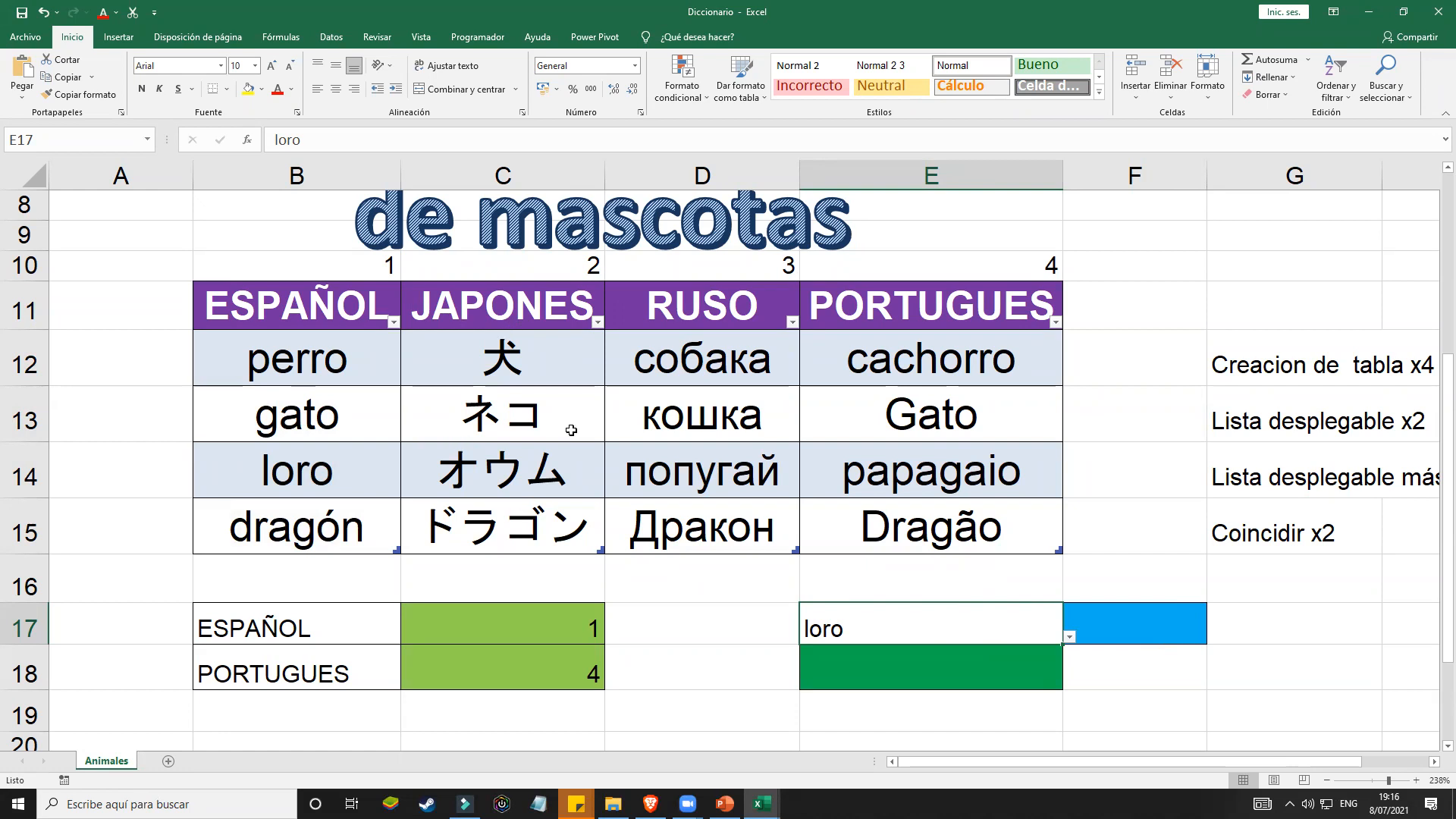
left_click(1156, 634)
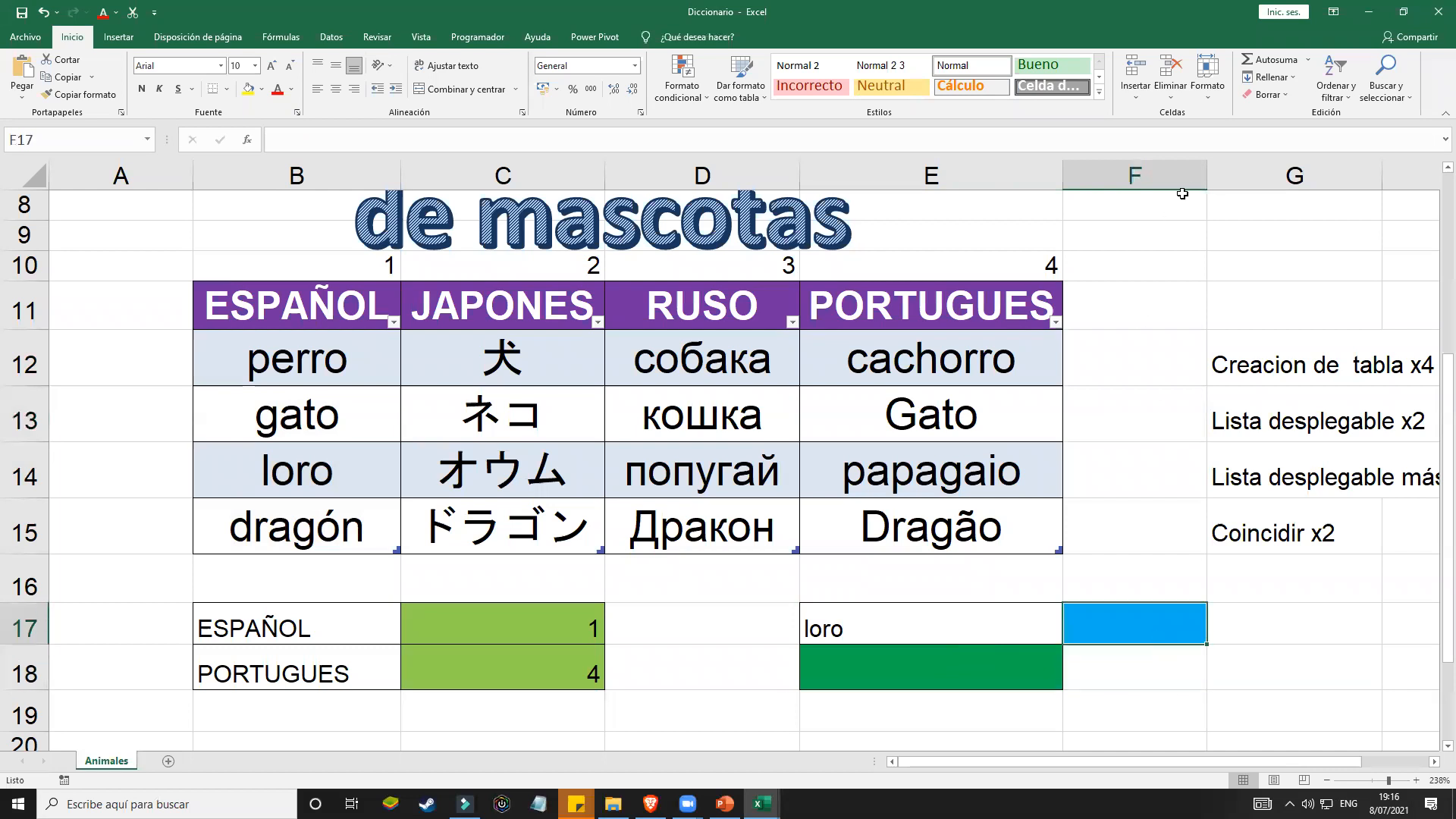
left_click_drag(1206, 176, 1327, 176)
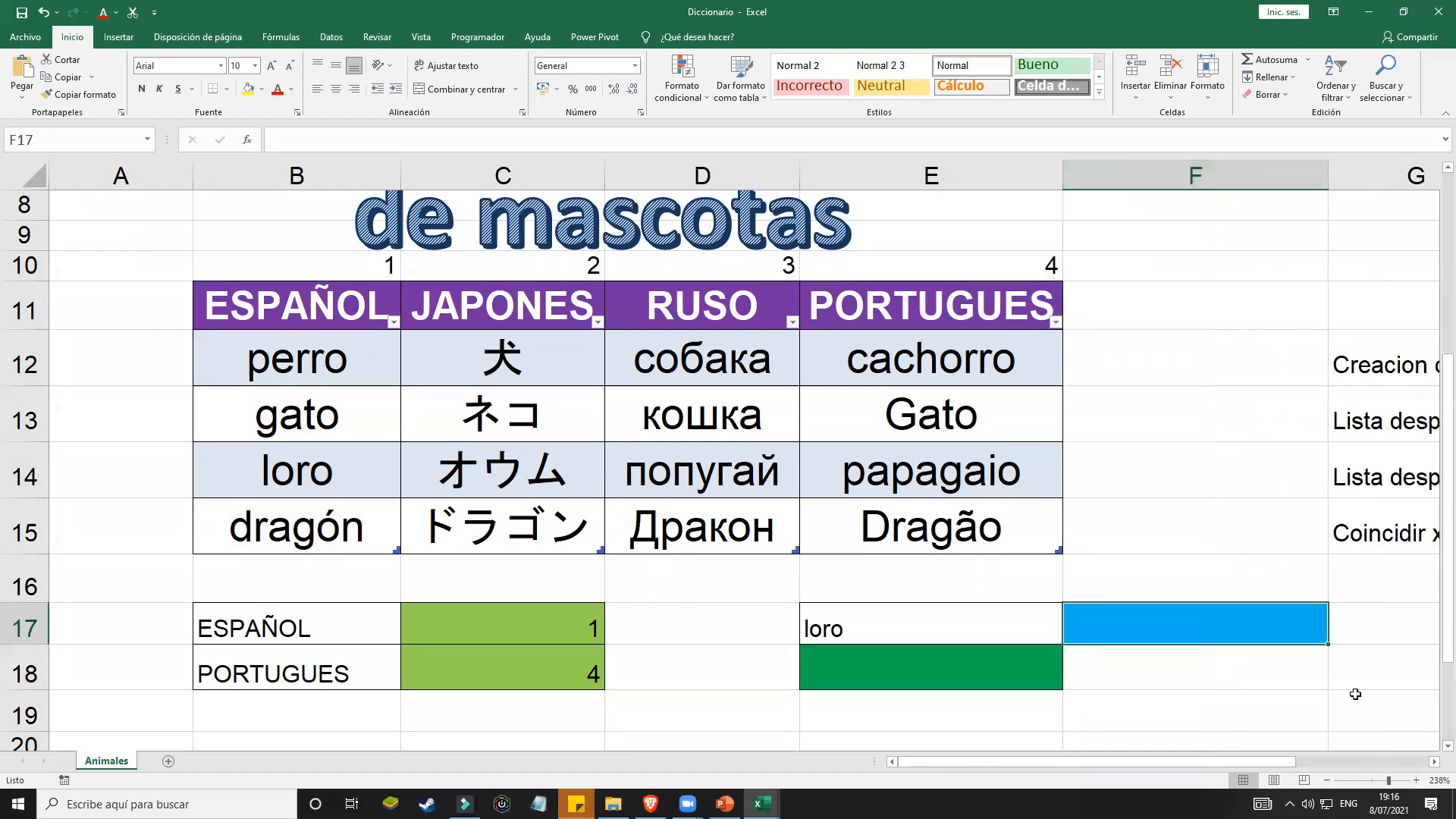
left_click(1433, 761)
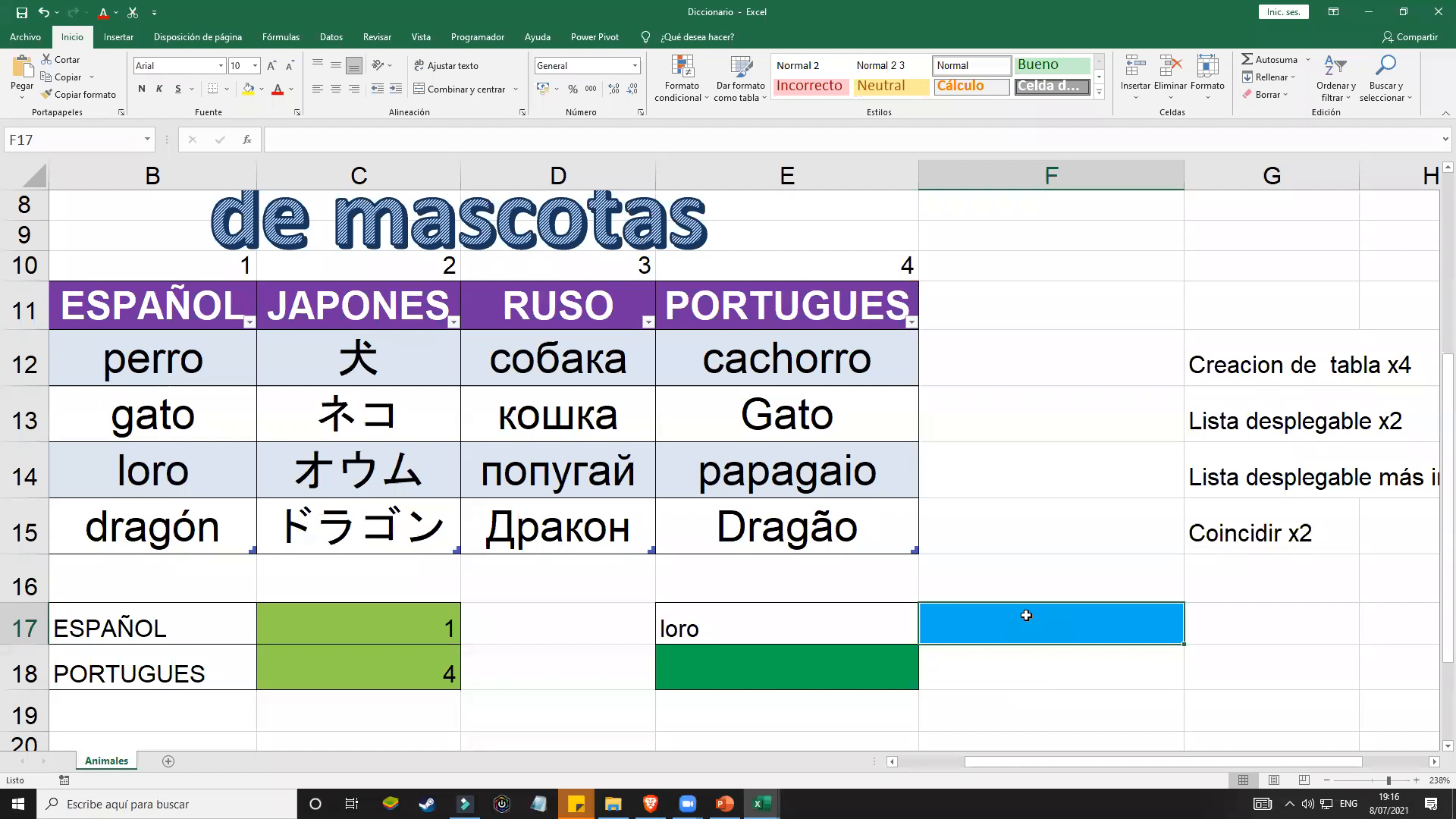
Step: Start =coincidir(E17;B12:E15 in F17, then select the B12:E15 reference text
type("=coincidir")
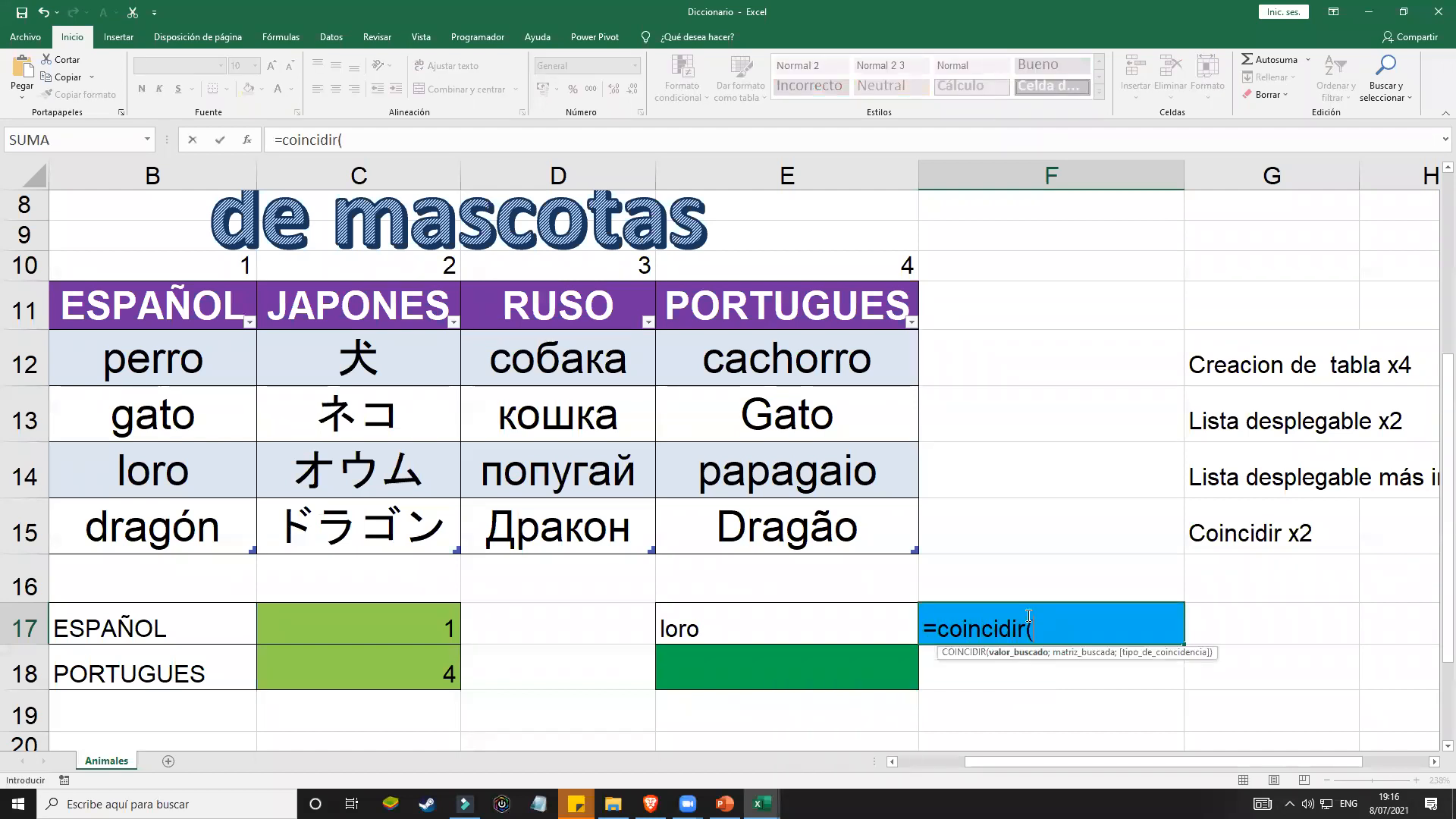
type("(")
left_click(844, 626)
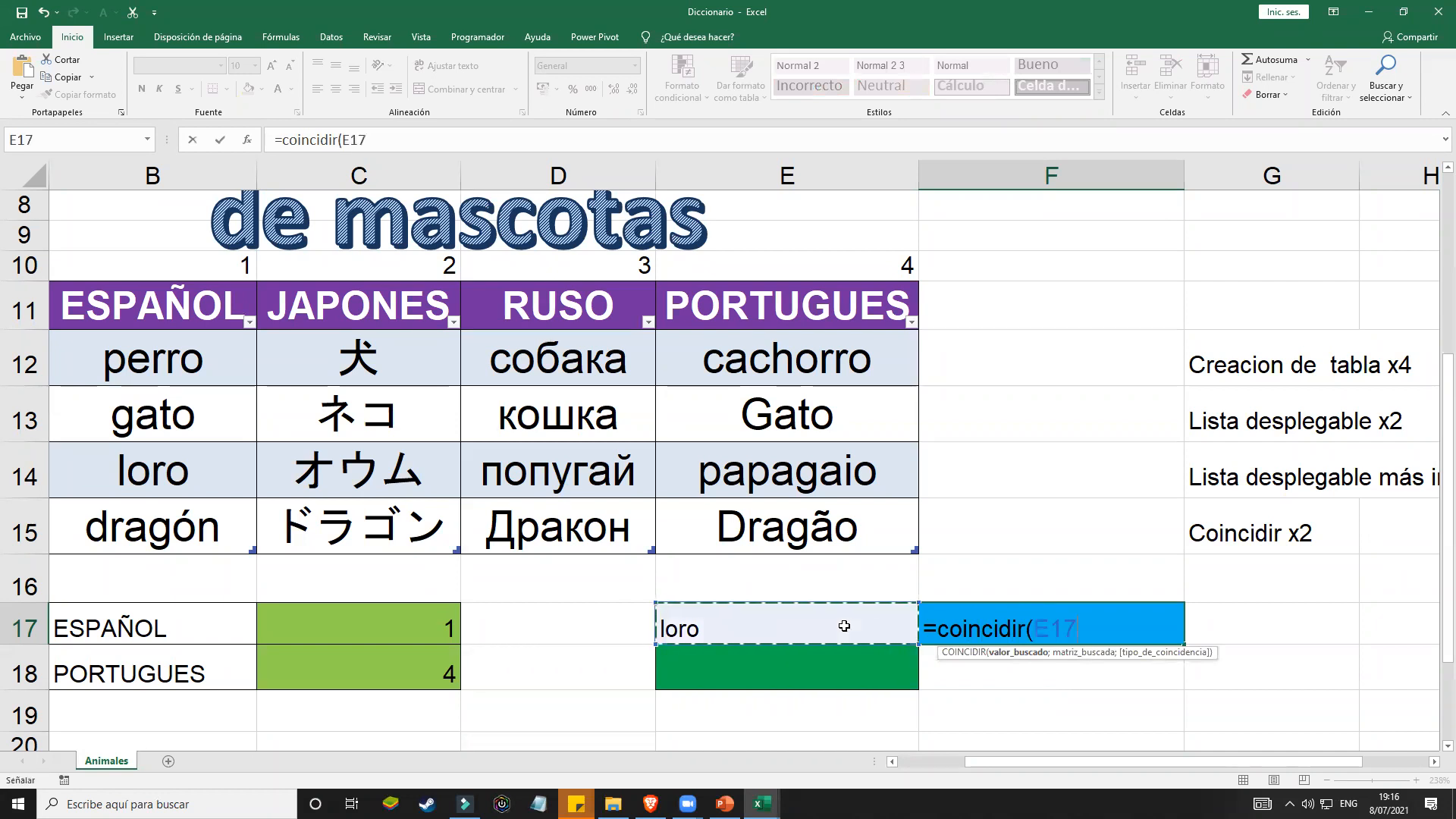
type(";")
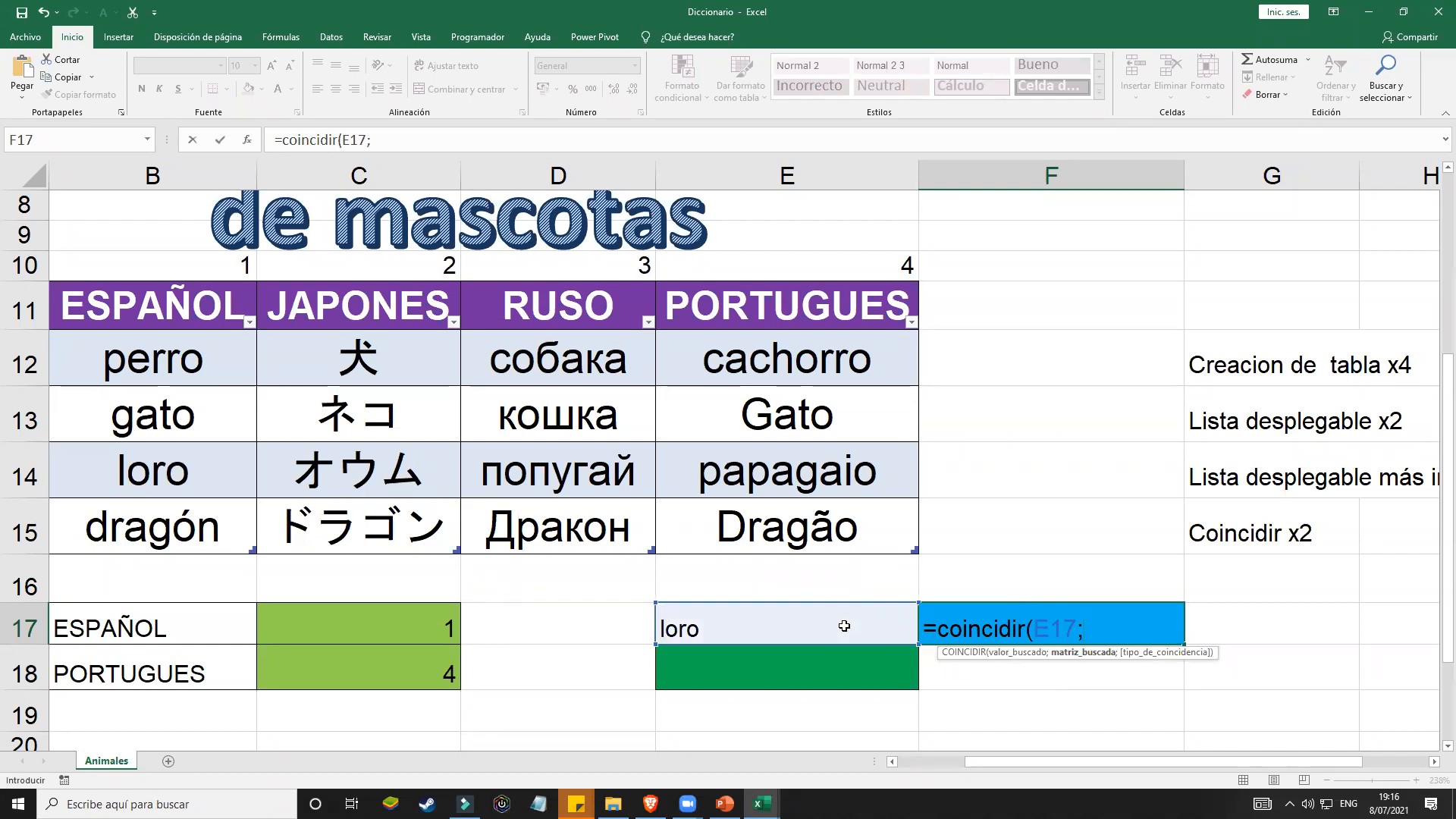
left_click(199, 360)
left_click_drag(207, 501, 198, 522)
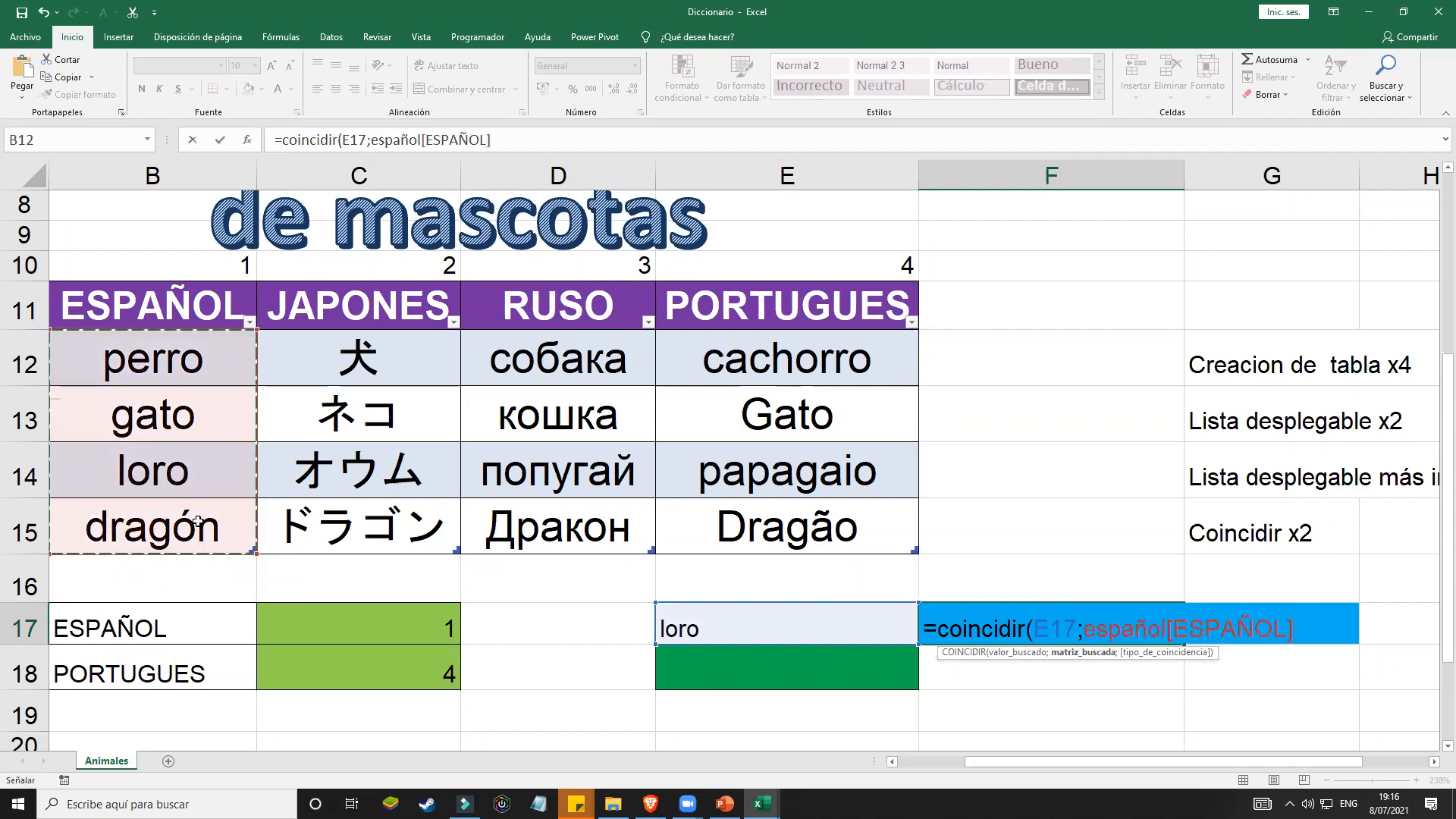
left_click_drag(157, 364, 731, 526)
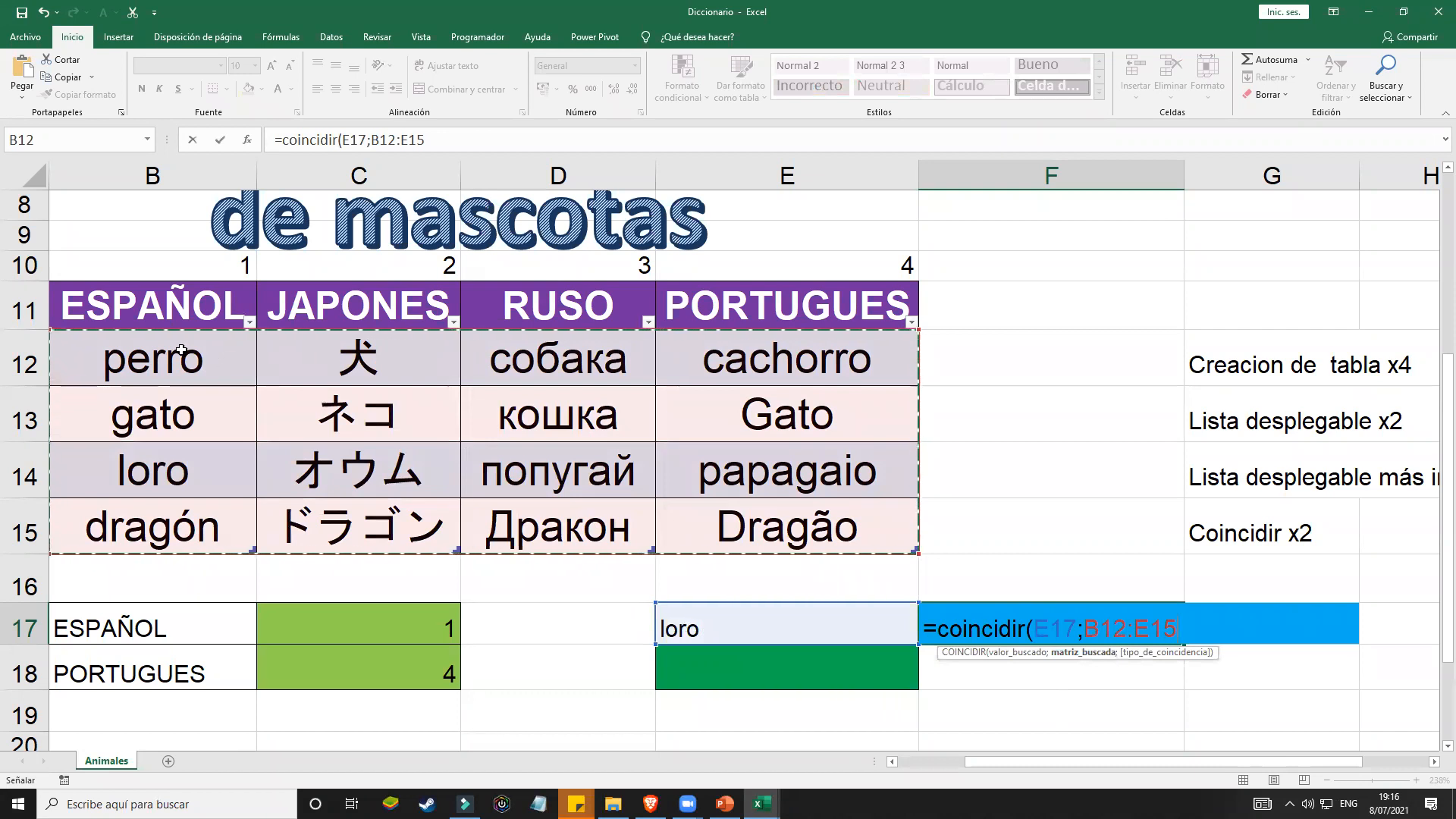
left_click_drag(1084, 629, 1179, 630)
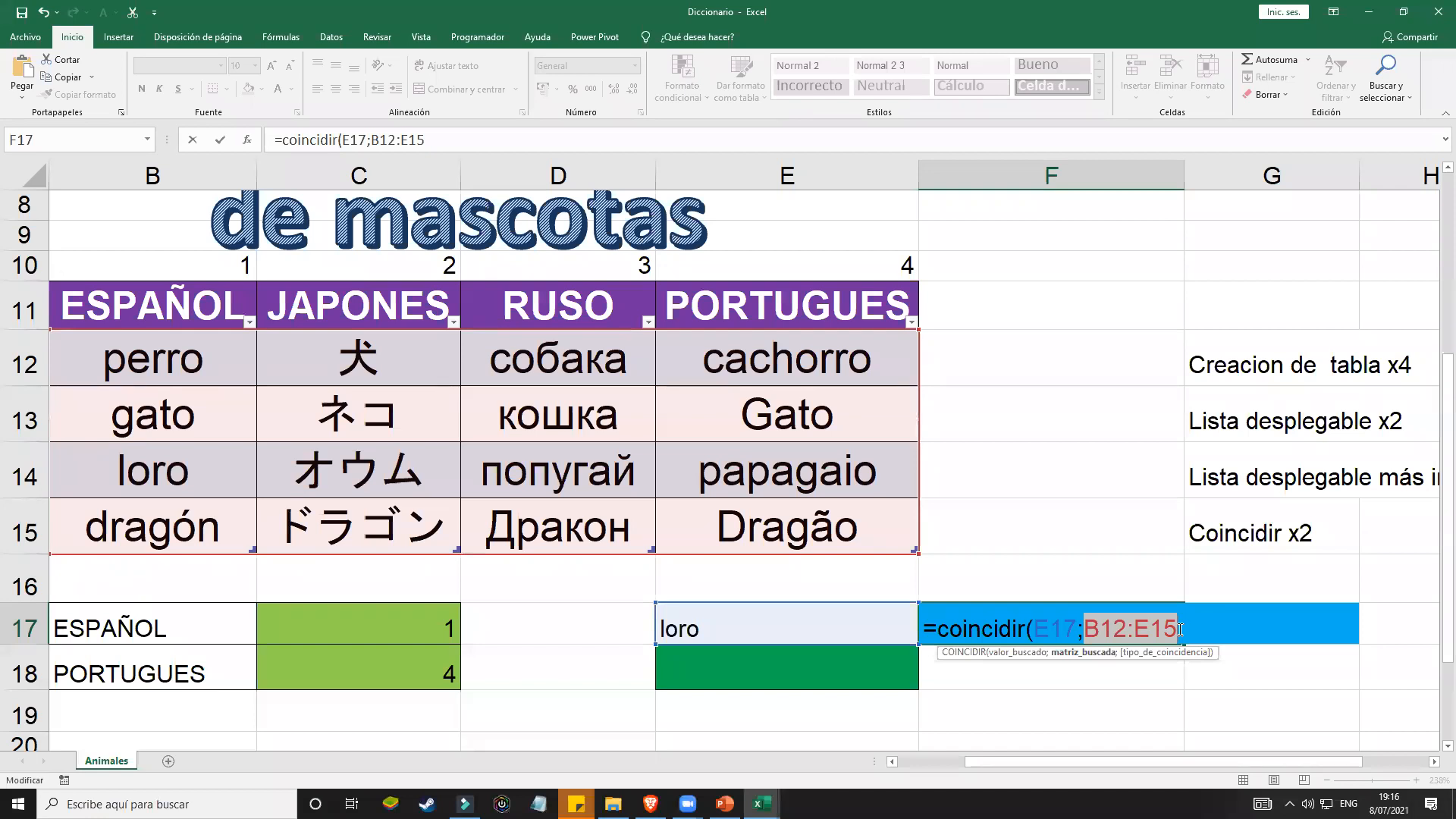
Step: Complete F17 as =coincidir(E17;indice(B12:E15;;C17);0), returning 3 for loro
type("indice")
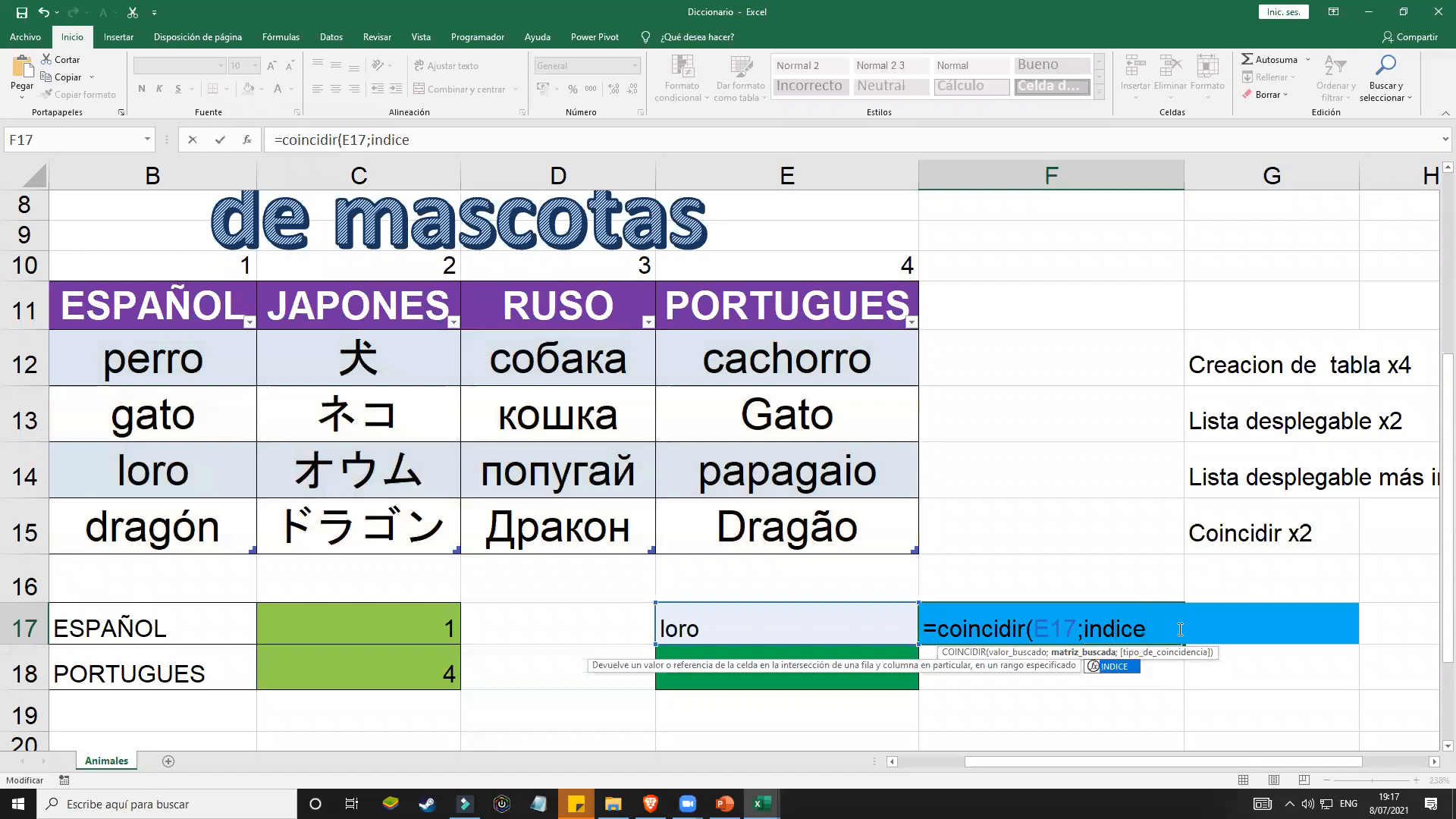
type("(")
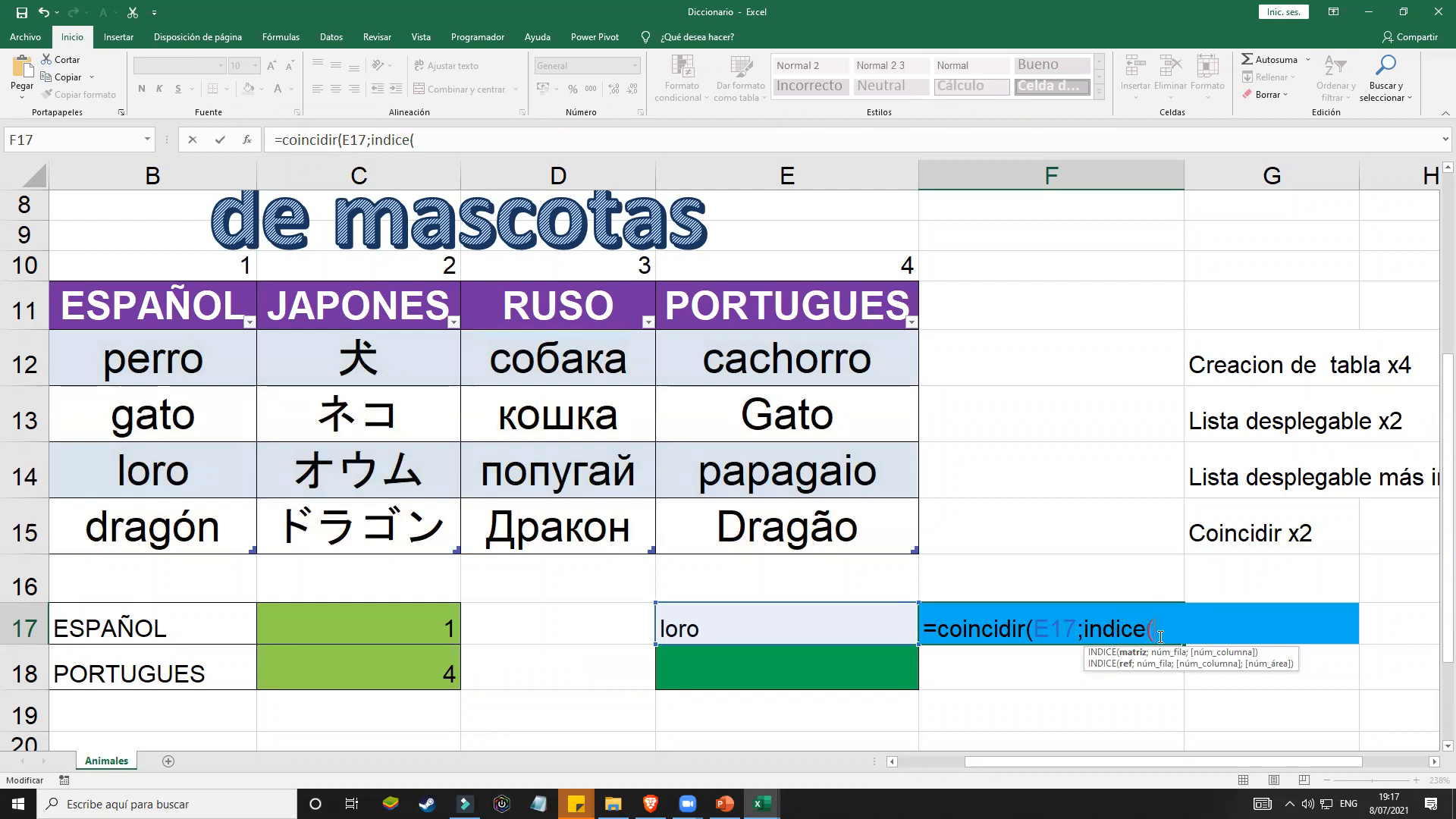
left_click_drag(205, 349, 748, 529)
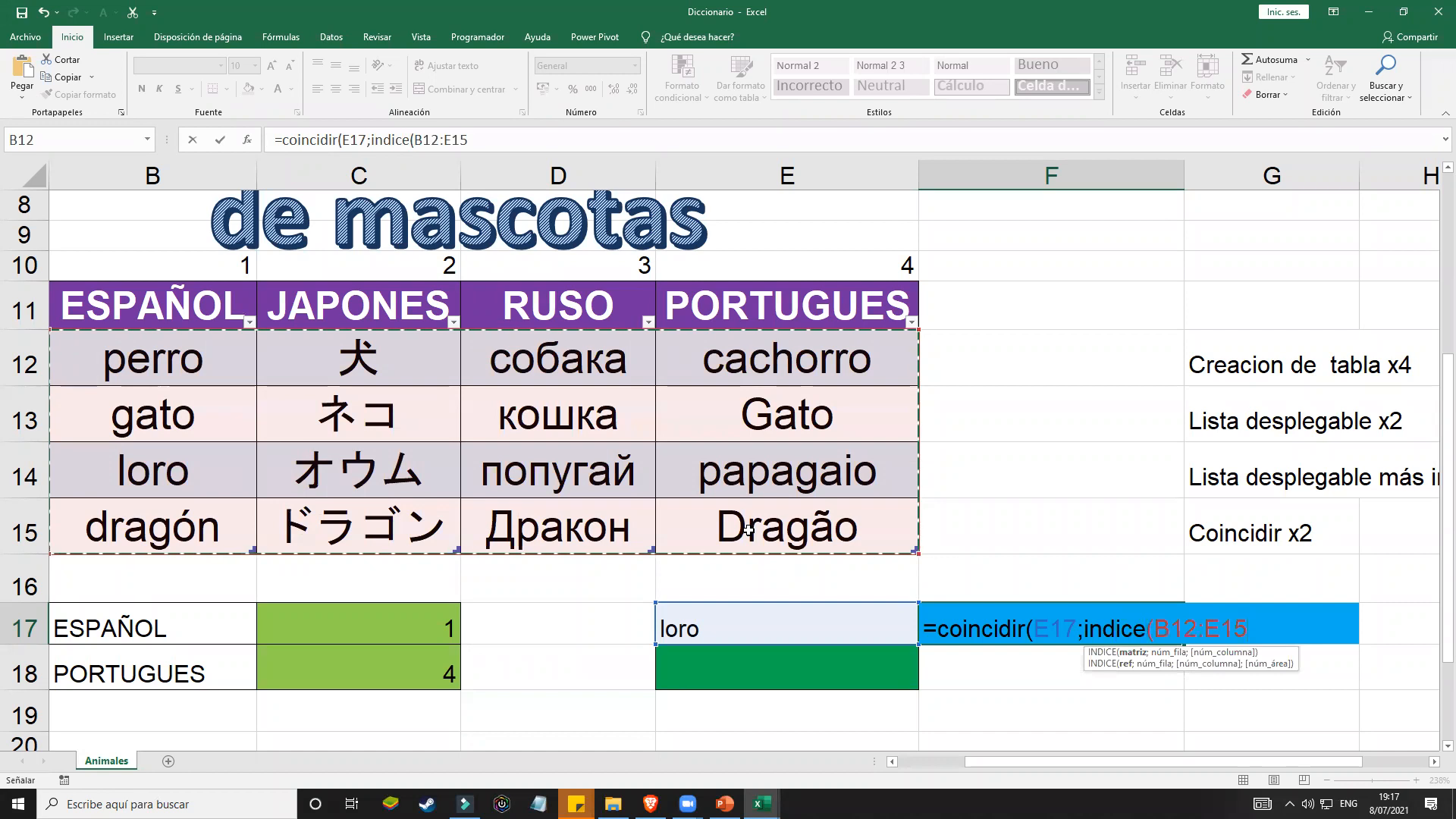
type(";")
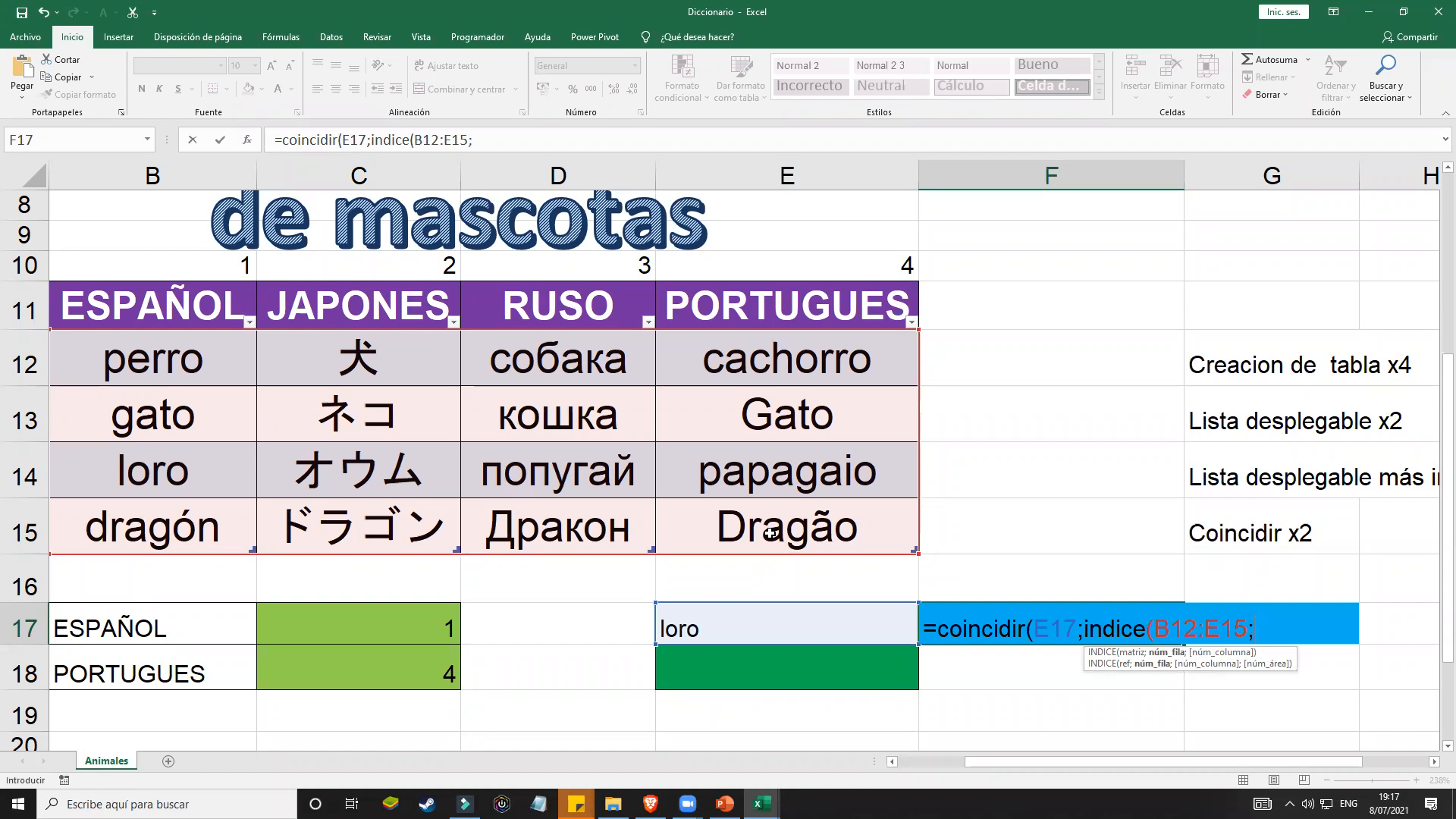
type(";")
left_click(389, 622)
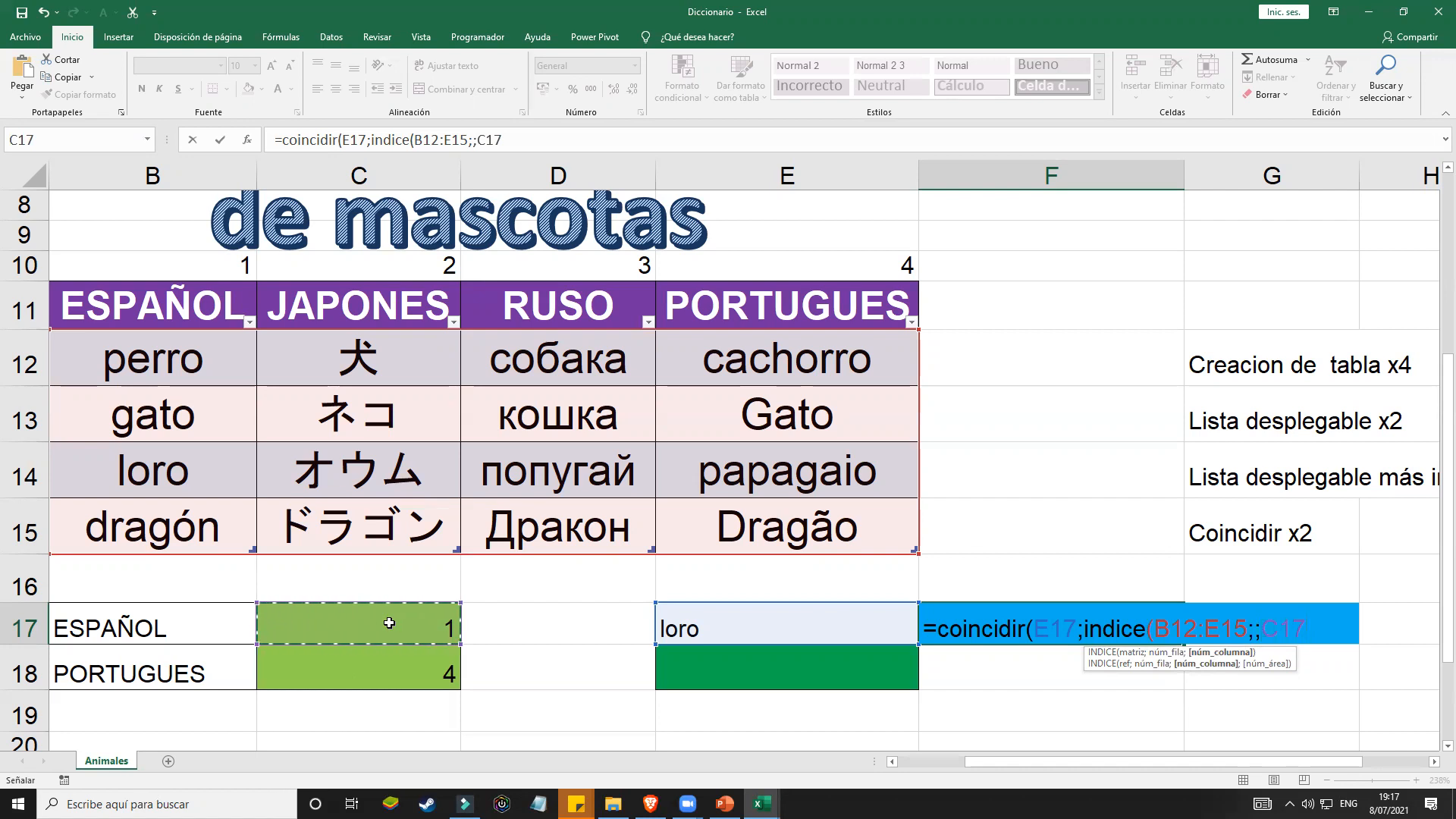
type(")")
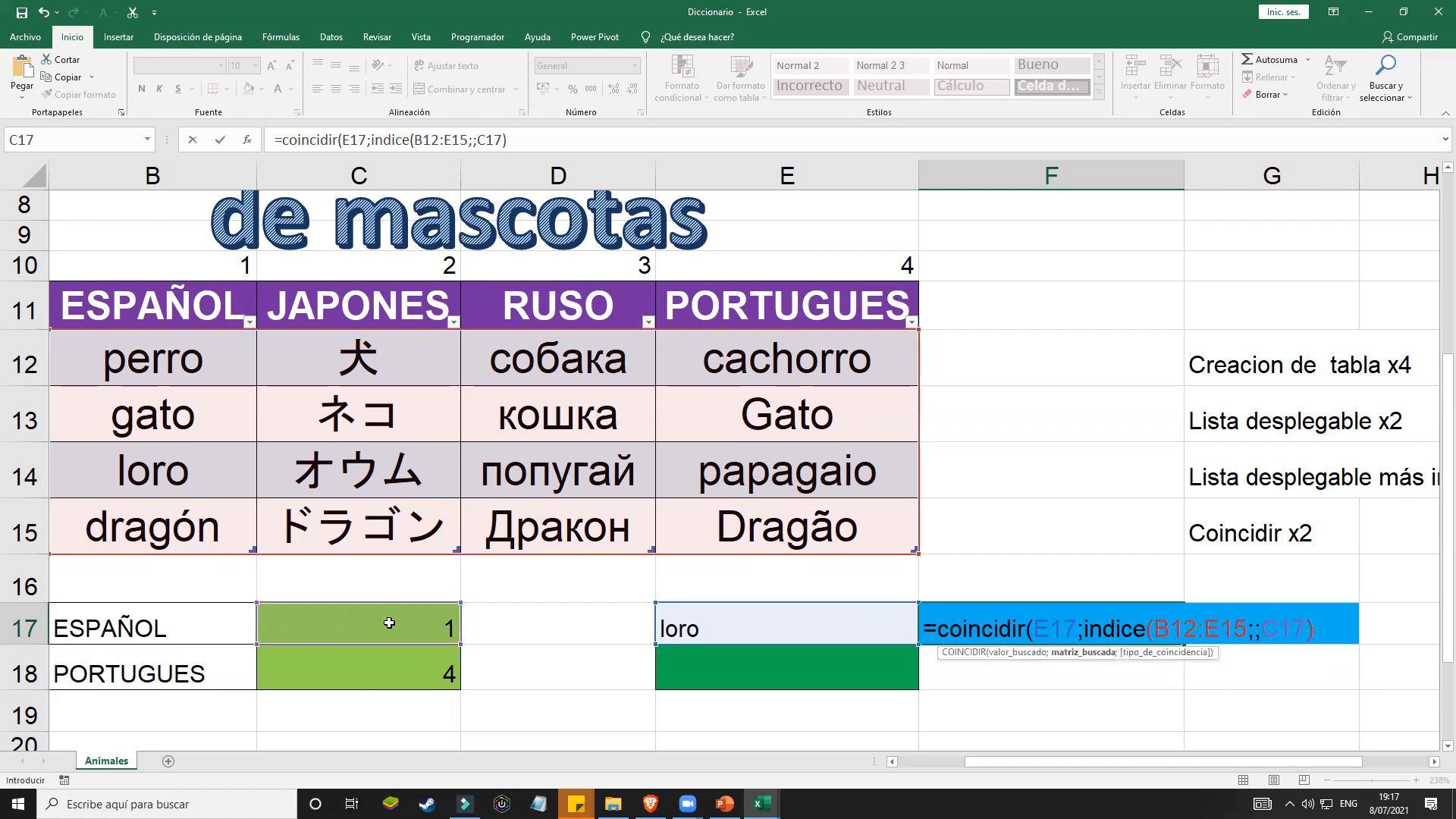
type(";")
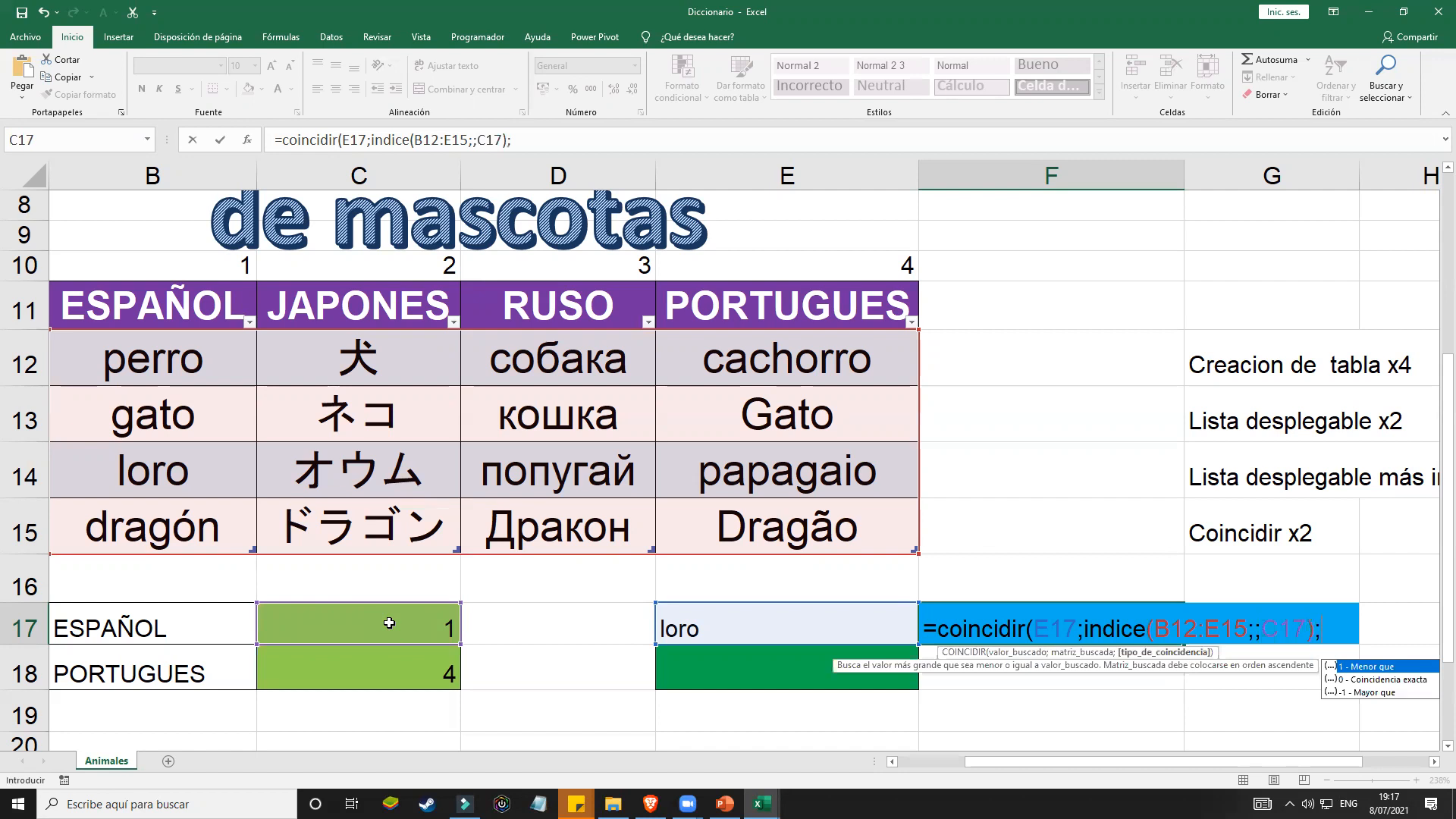
type("0)")
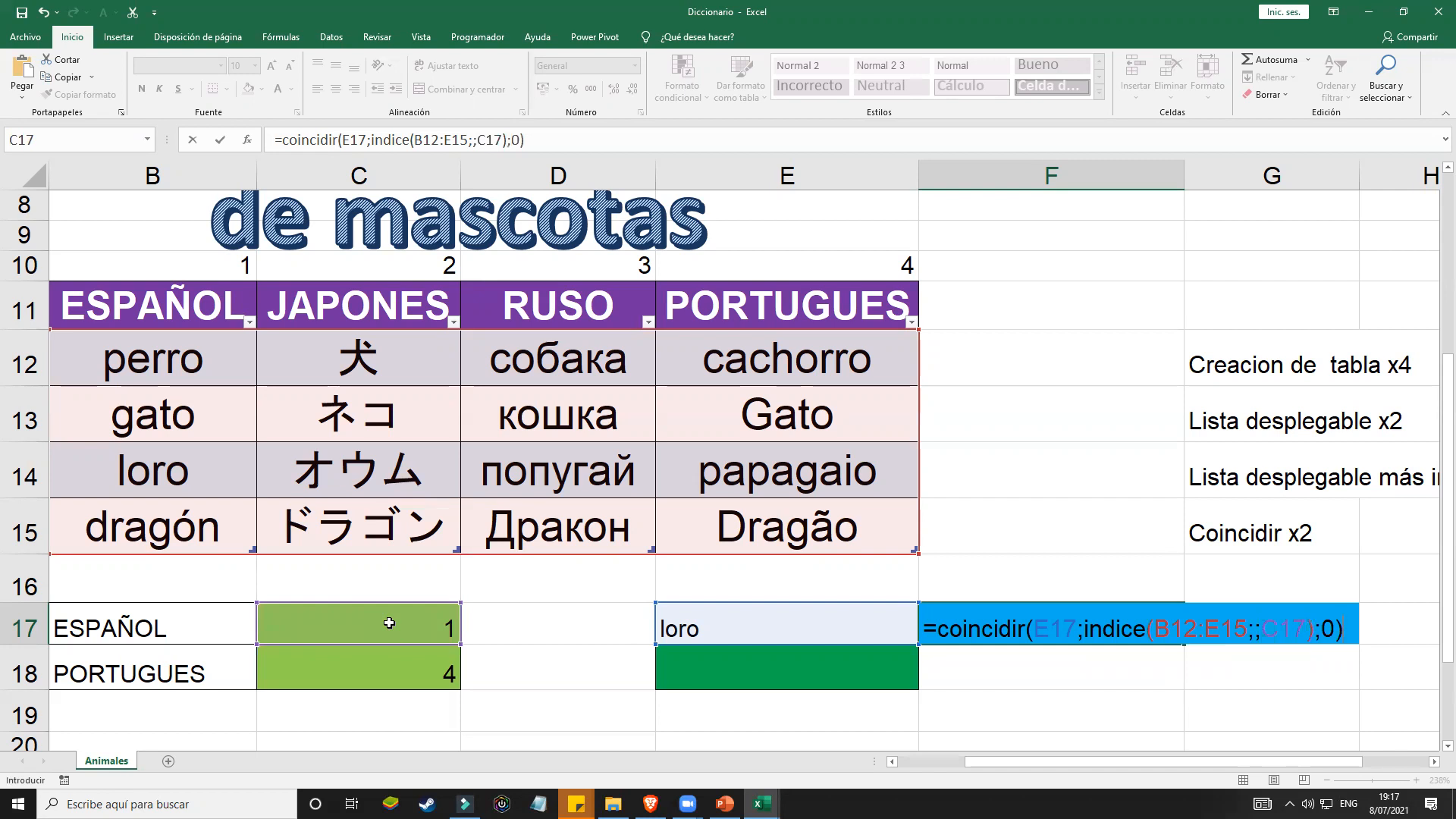
key("Return")
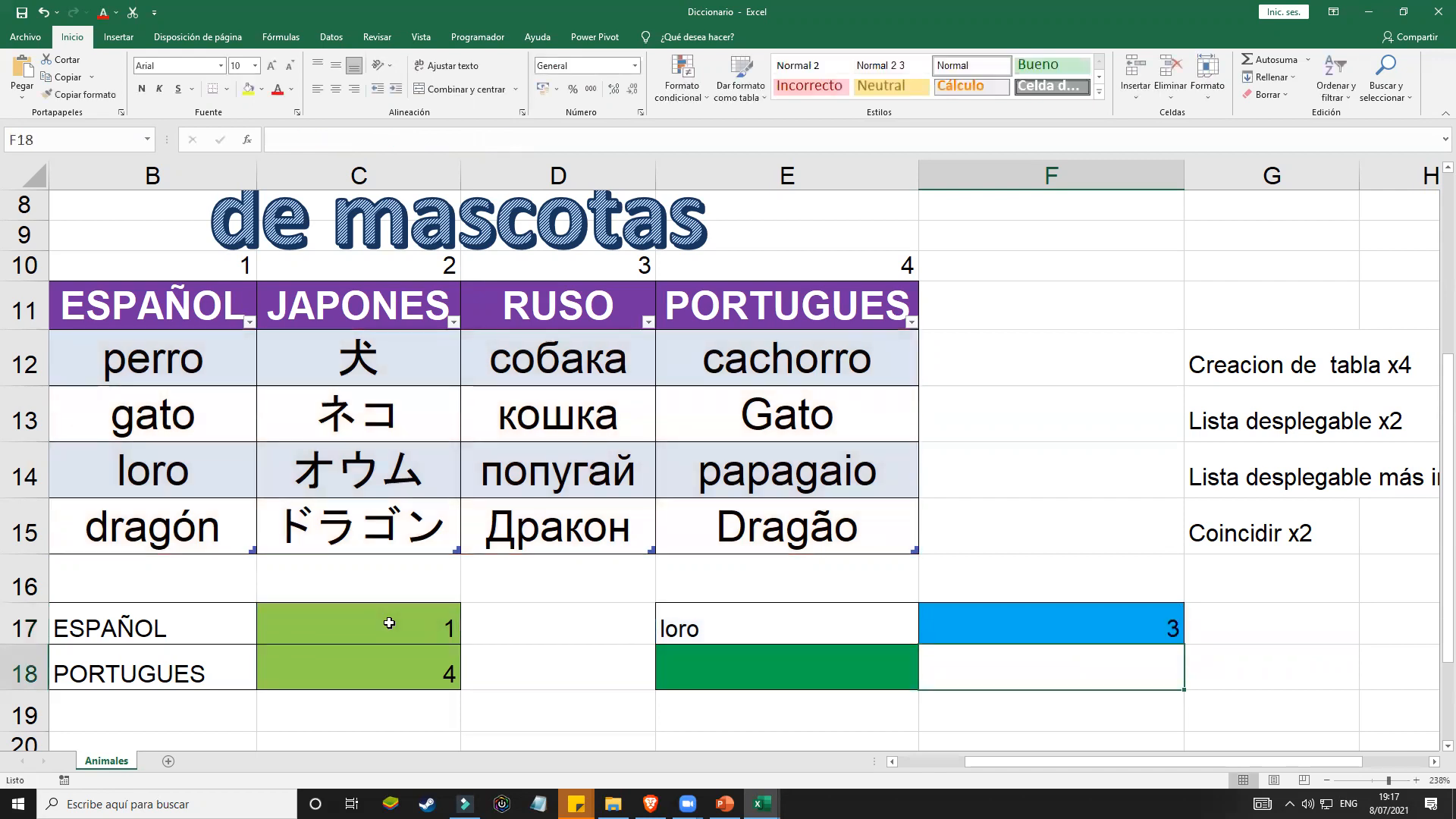
Step: Pick PORTUGUES in B17 and Dragão in E17, then confirm F17 returns 4
left_click(1065, 617)
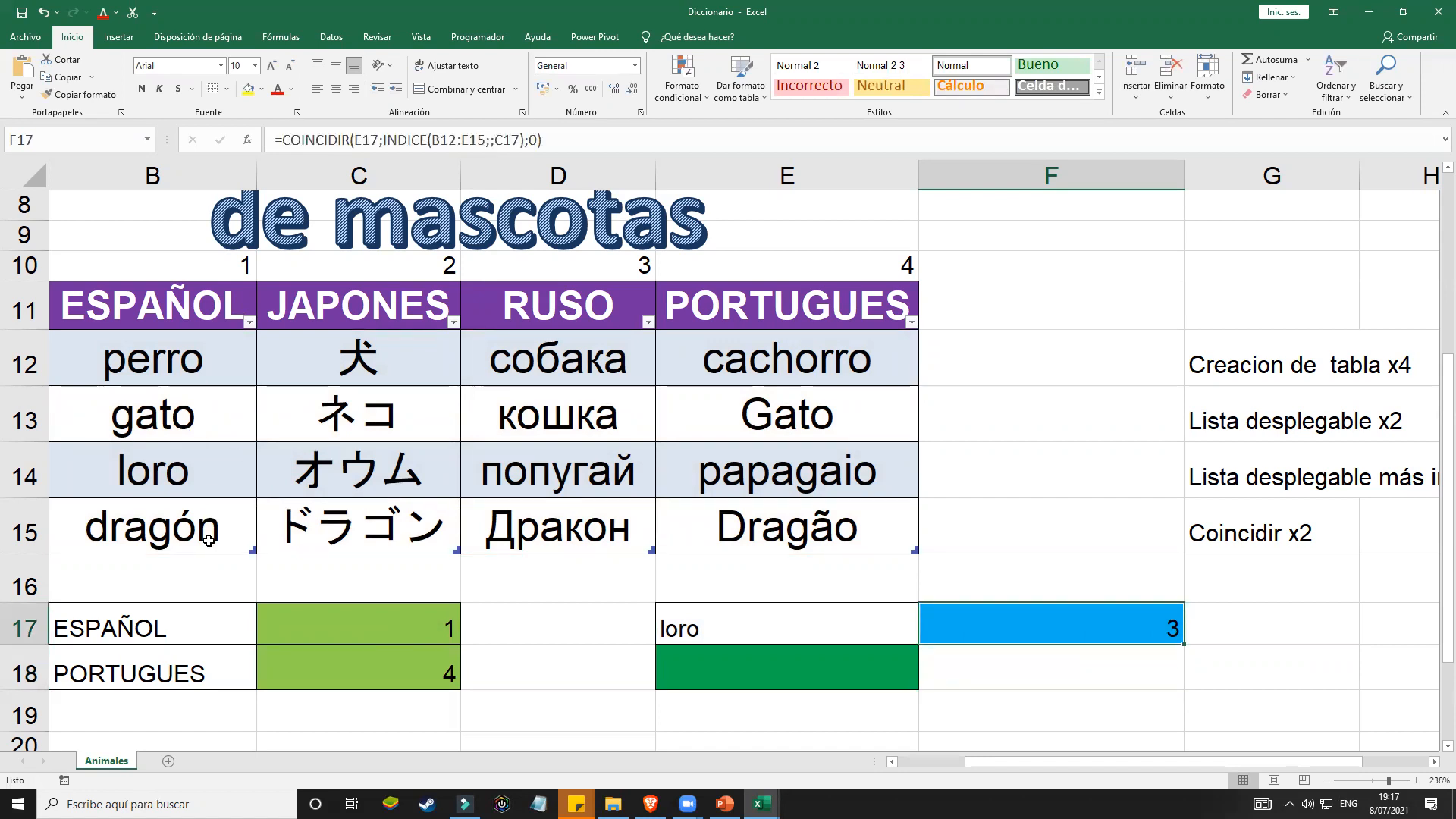
left_click(206, 470)
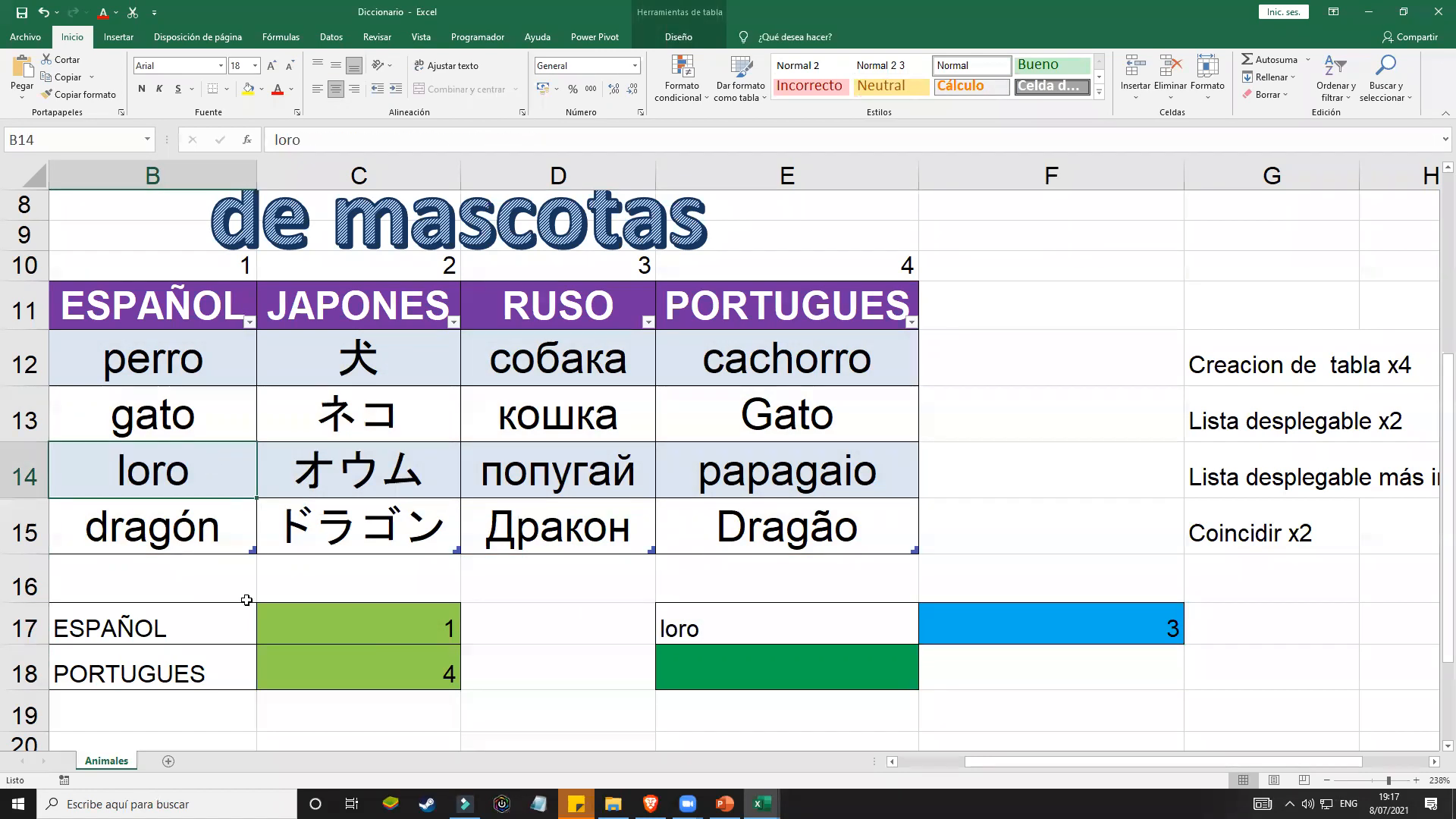
left_click(204, 637)
left_click(261, 638)
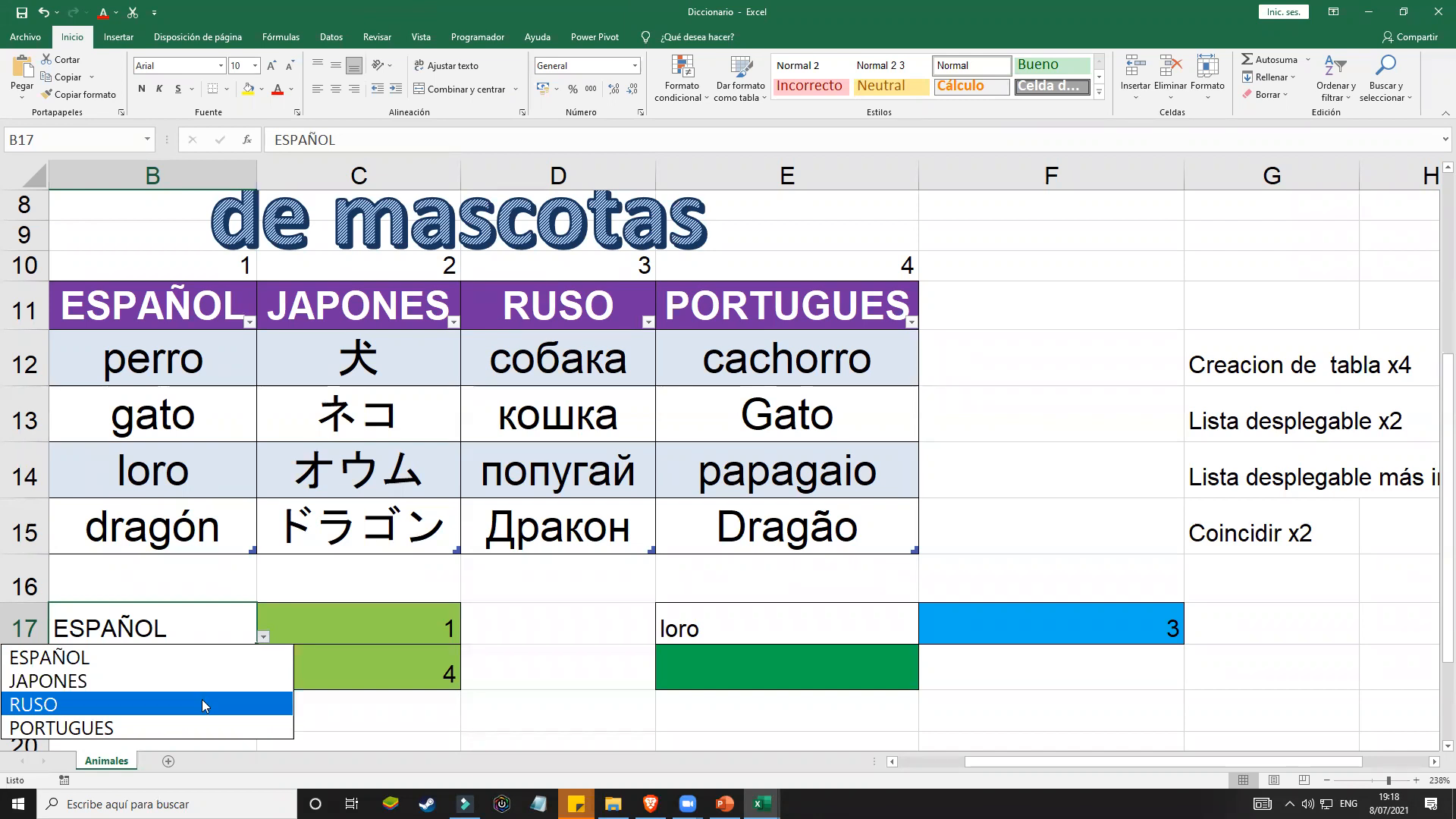
left_click(201, 728)
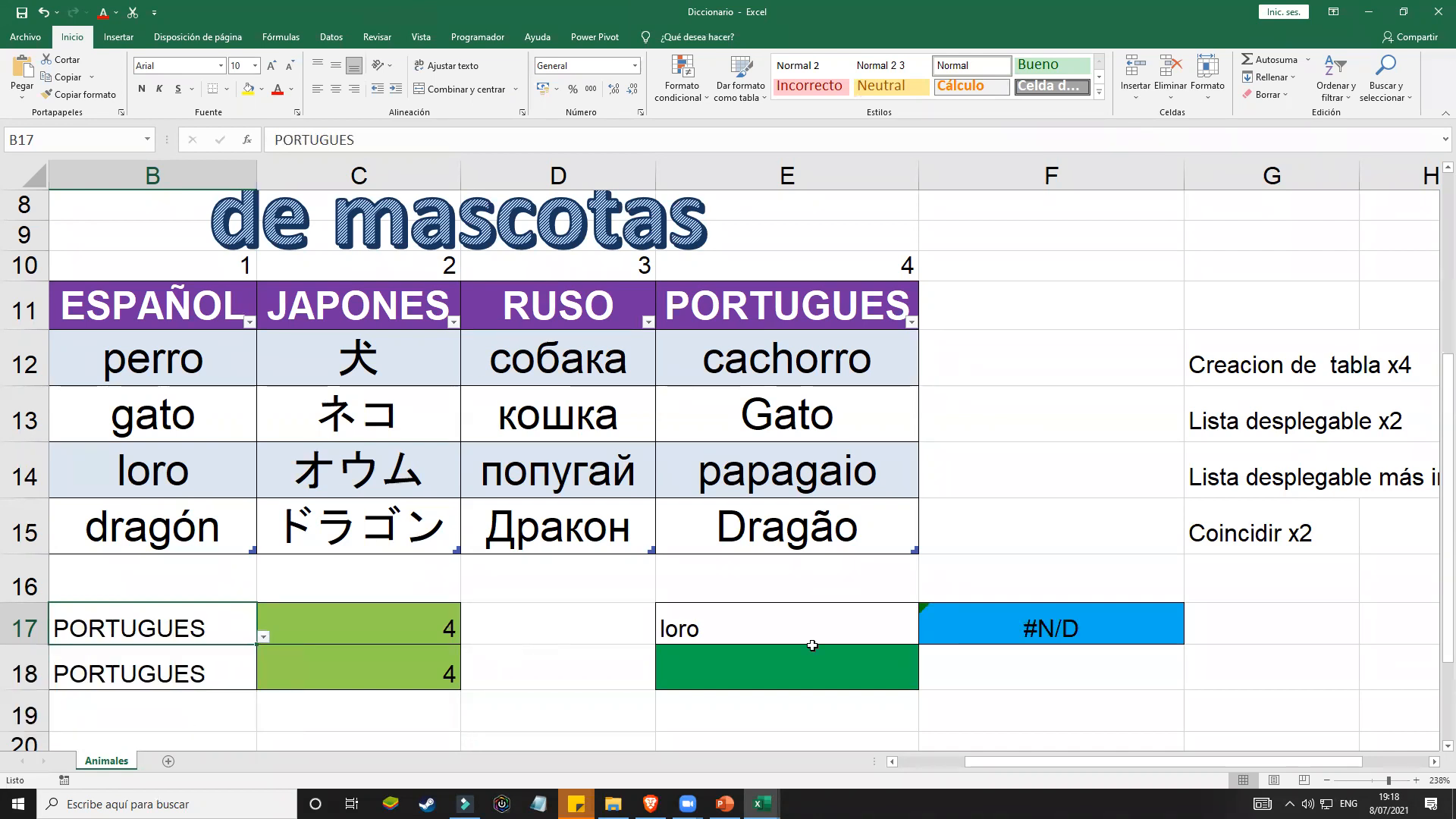
left_click(912, 632)
left_click(925, 639)
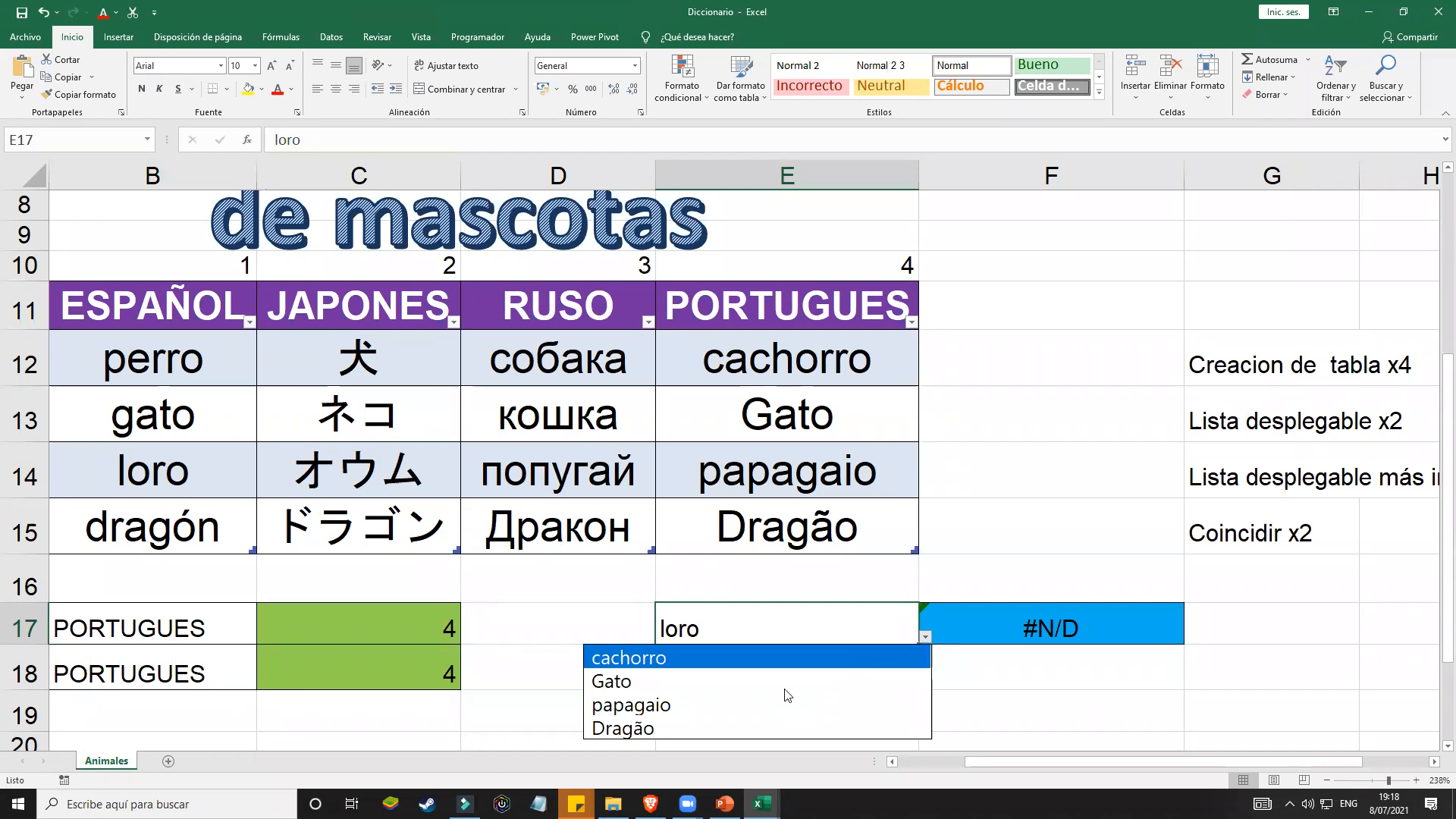
left_click(682, 728)
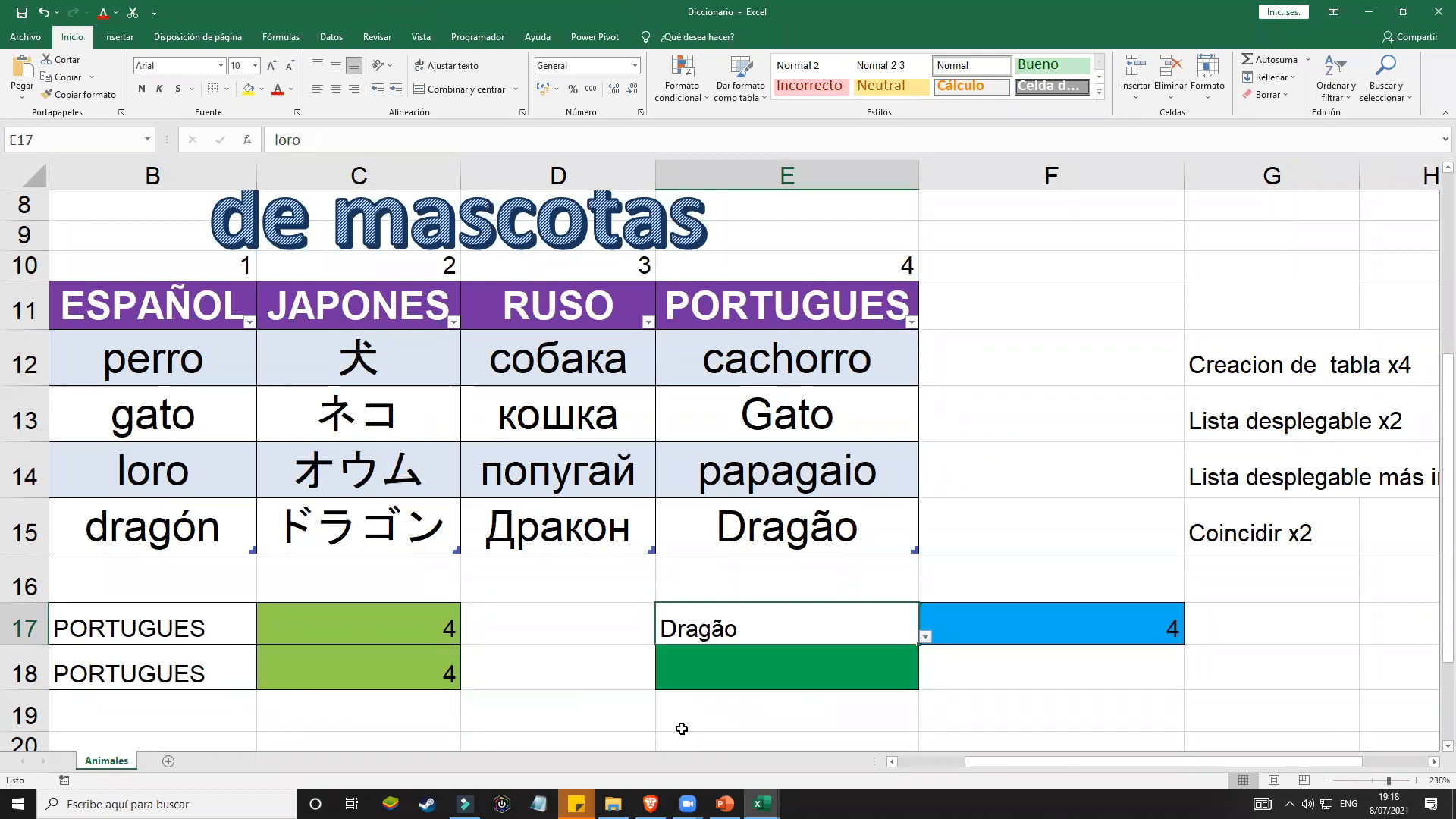
left_click(1100, 631)
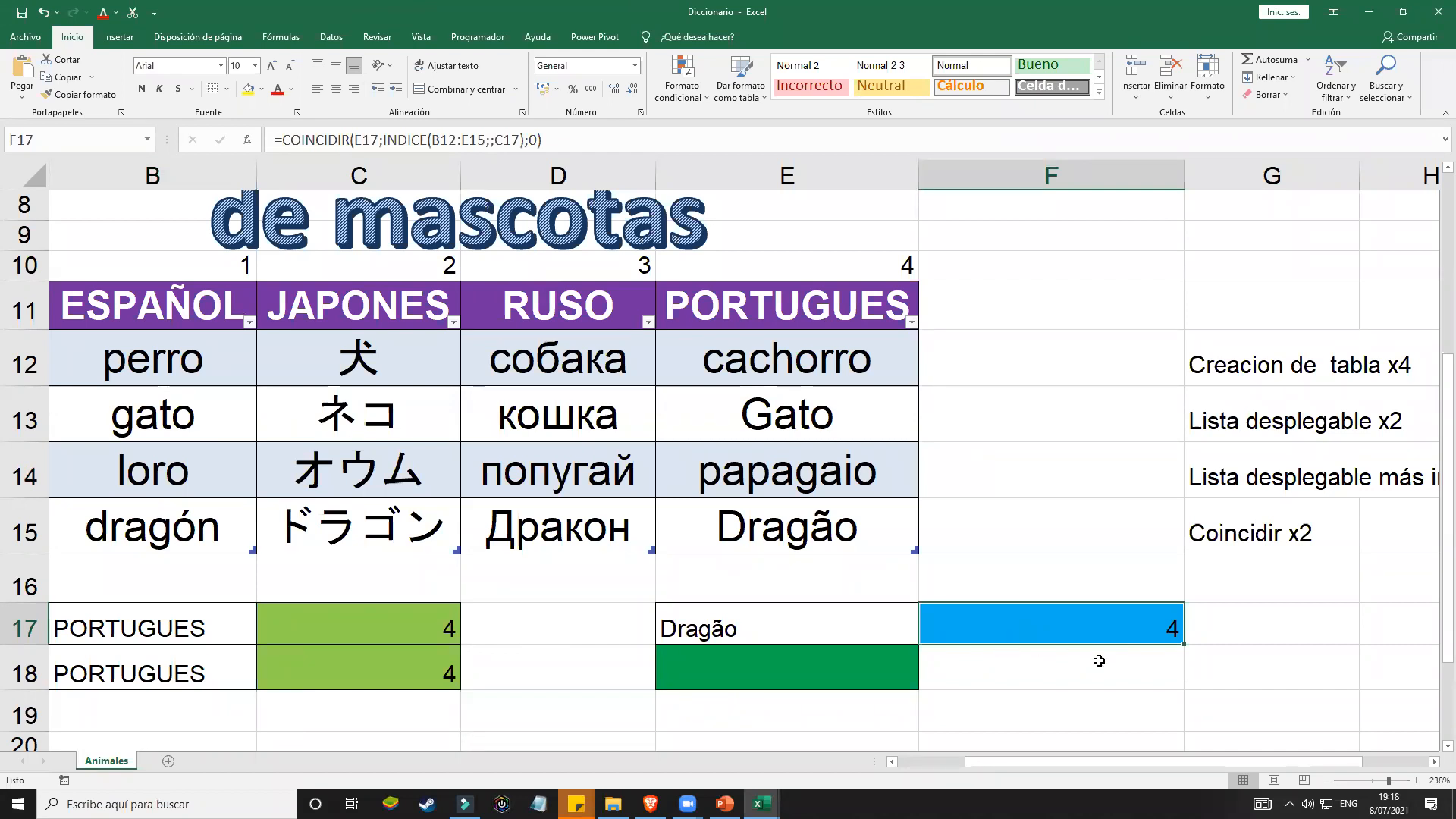
Step: Give F17 a white fill instead of blue
left_click(1435, 762)
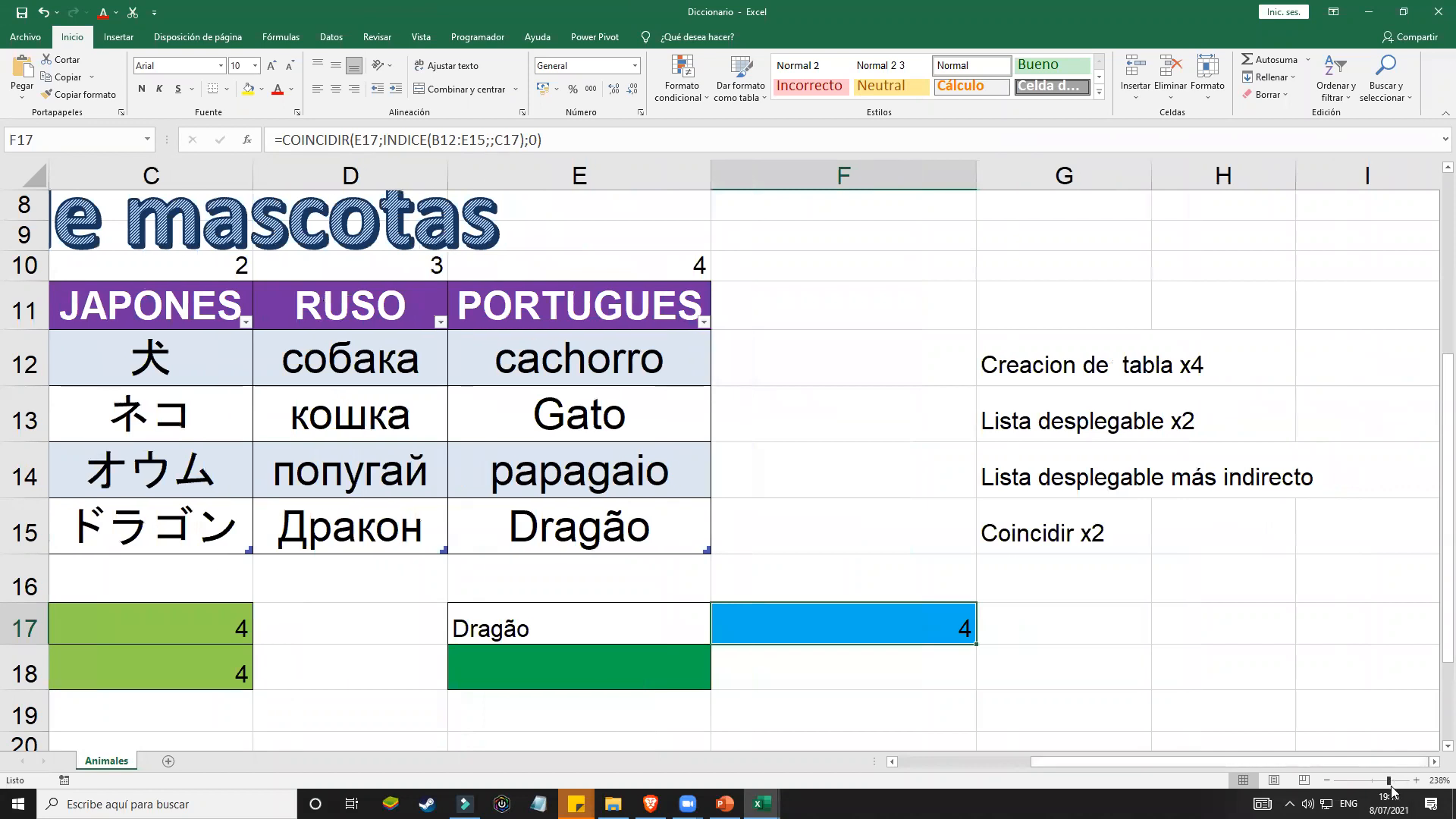
left_click_drag(1389, 780, 1400, 782)
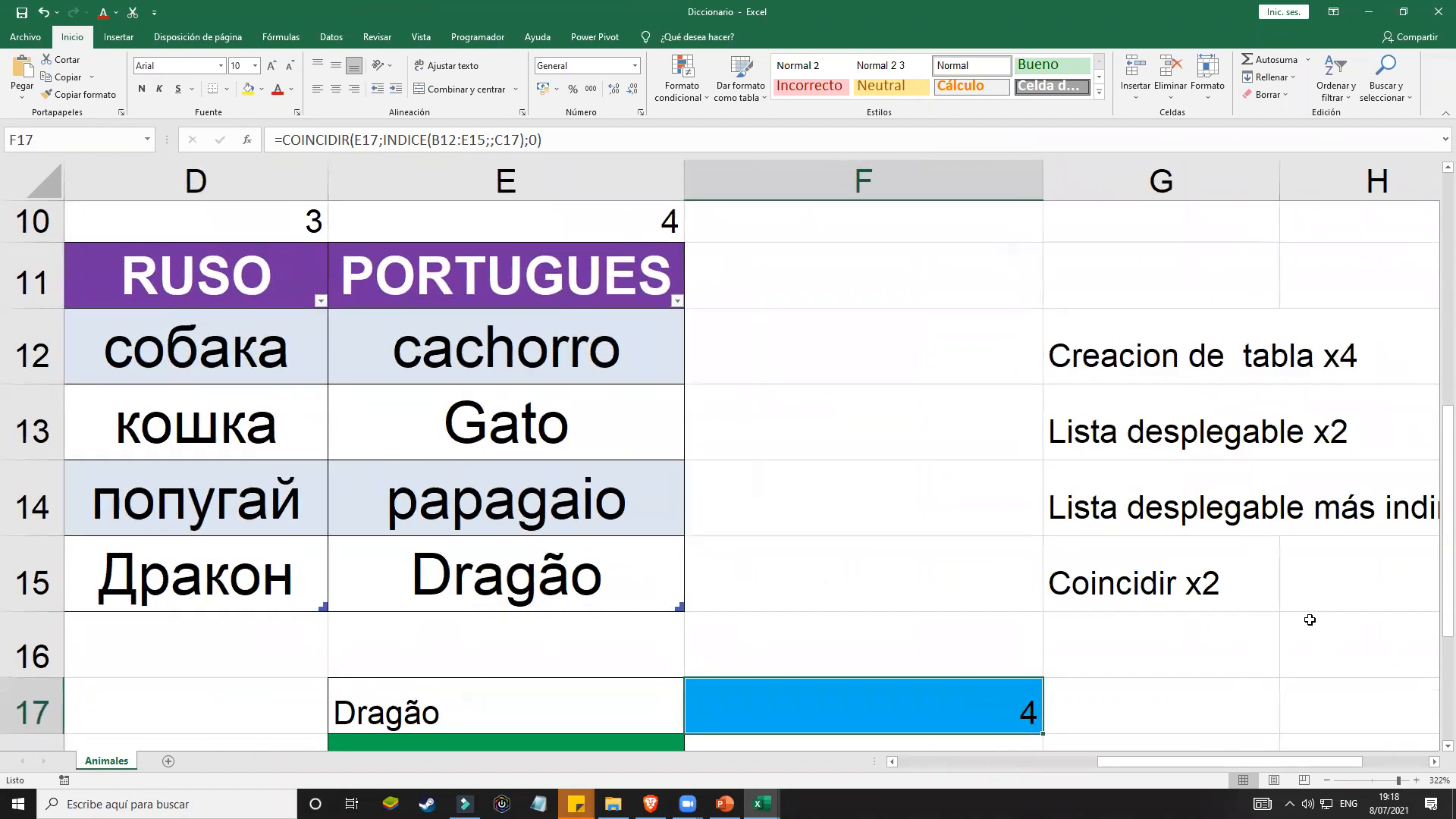
scroll(1213, 584, "down", 2)
double_click(911, 294)
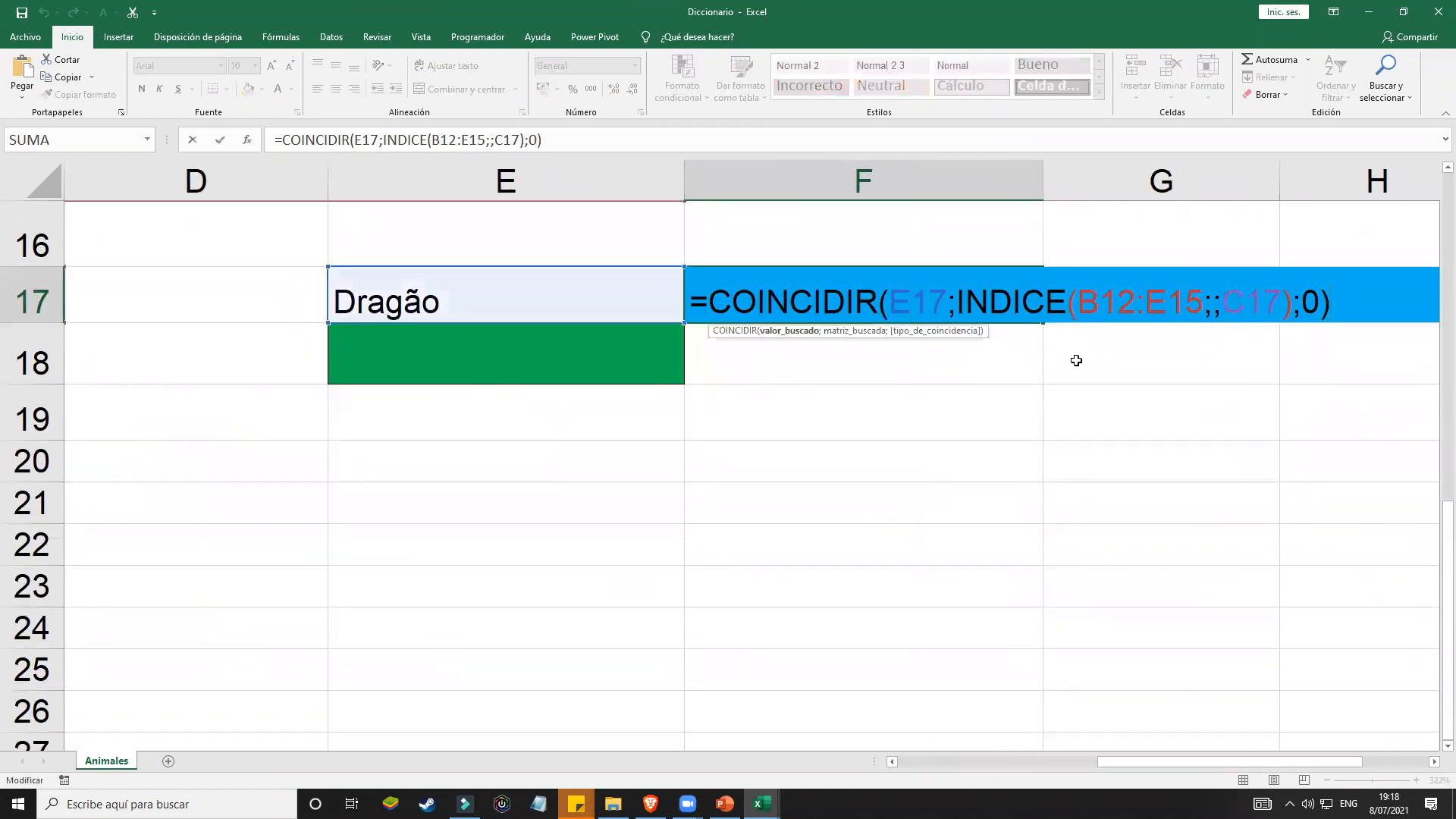
key("Return")
left_click(945, 311)
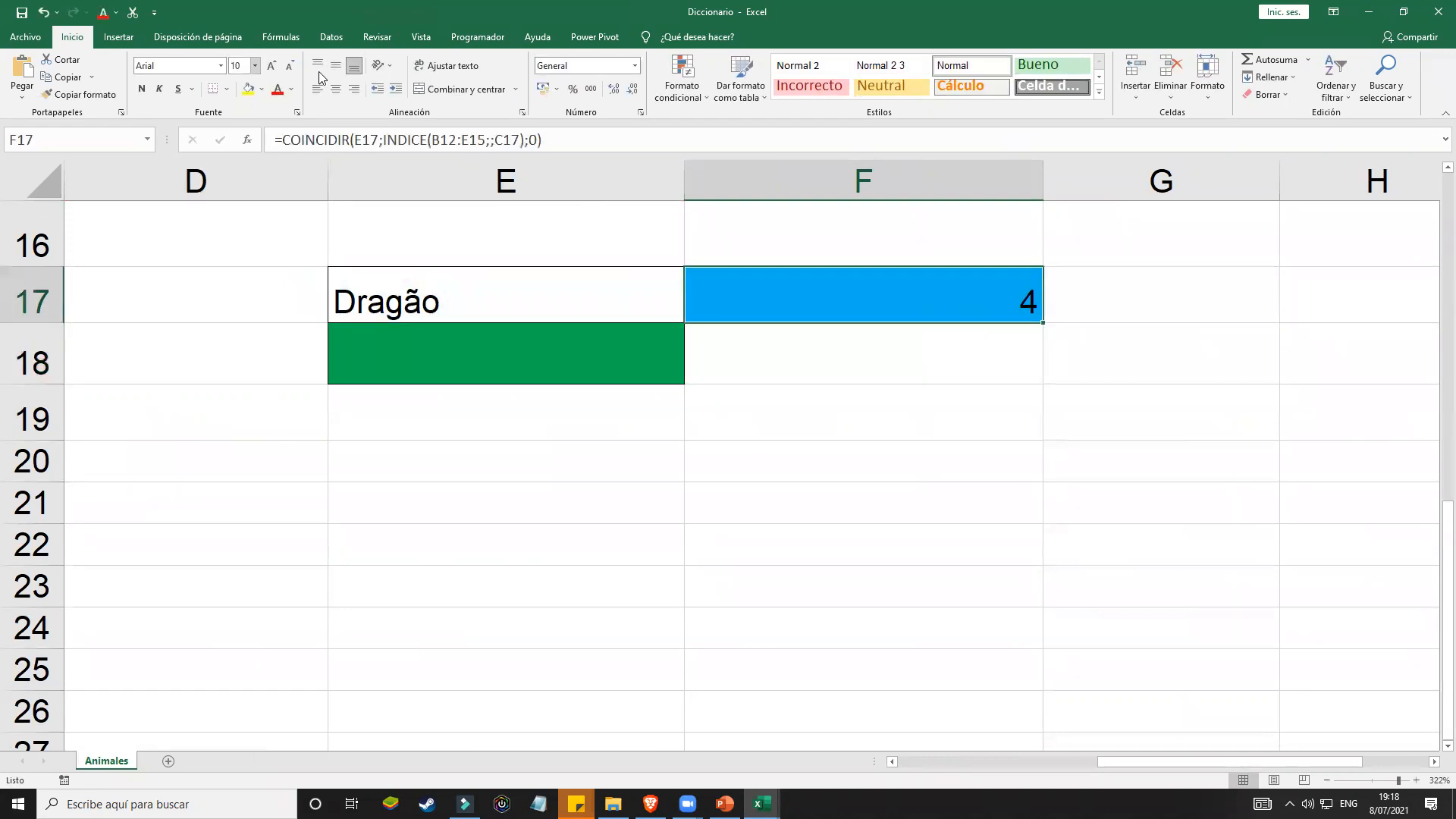
left_click(261, 89)
left_click(248, 124)
left_click(1061, 459)
Step: Review F17's nested INDICE(B12:E15;;C17) argument, marking the B12:E15 range and C17
double_click(997, 294)
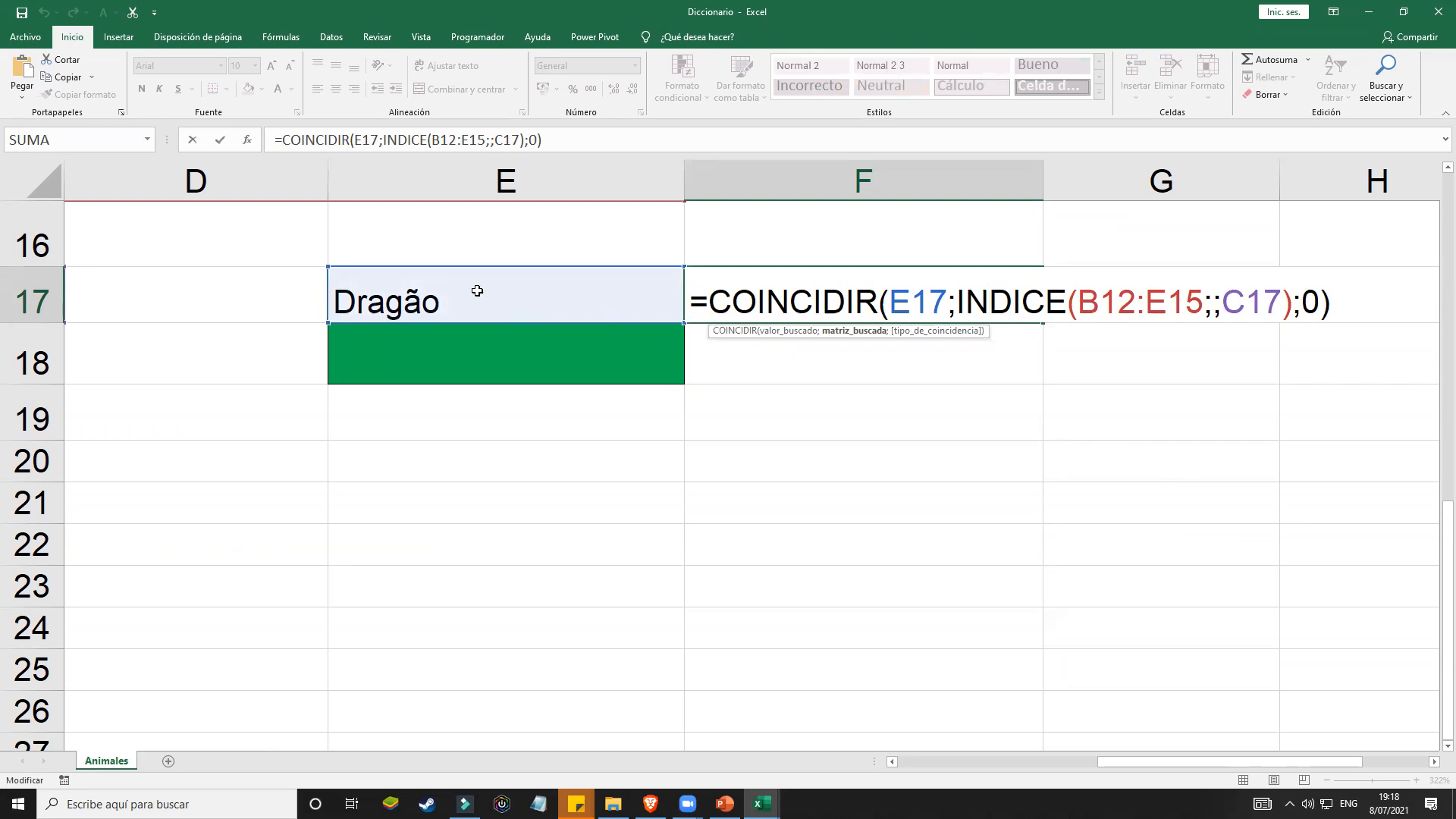
left_click(958, 303)
left_click_drag(1012, 297, 1295, 300)
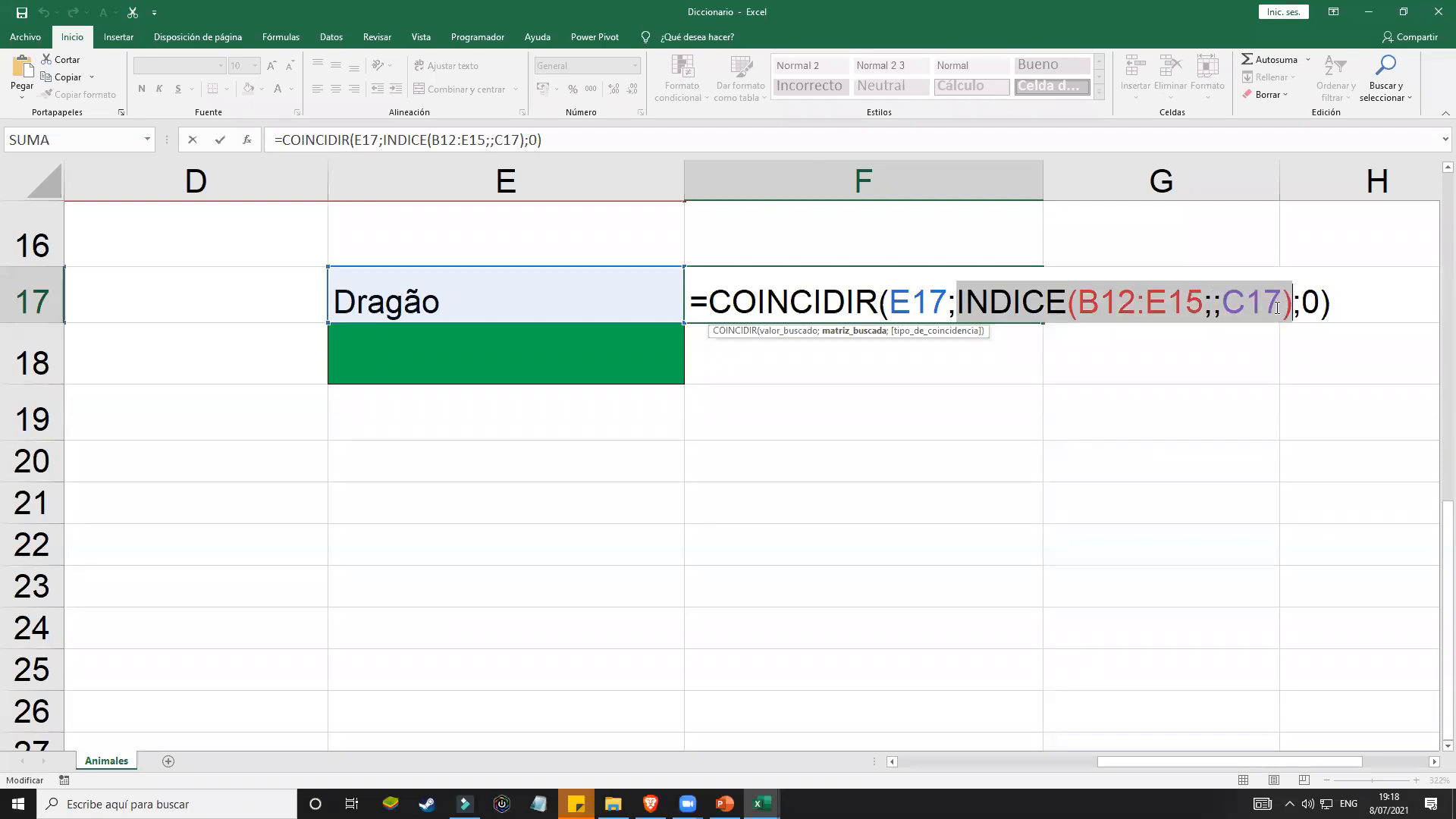
scroll(1210, 328, "up", 1)
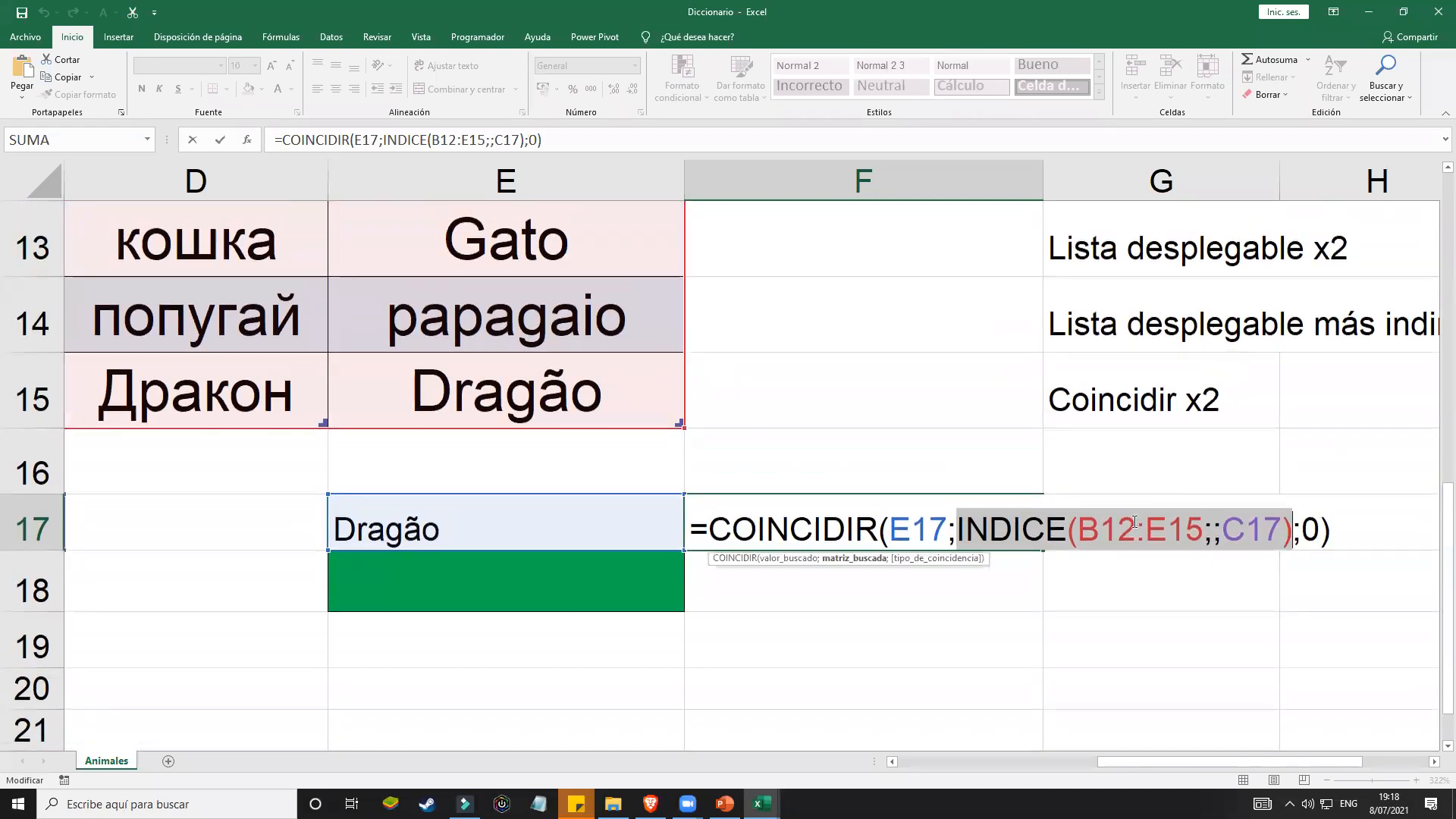
left_click(1101, 523)
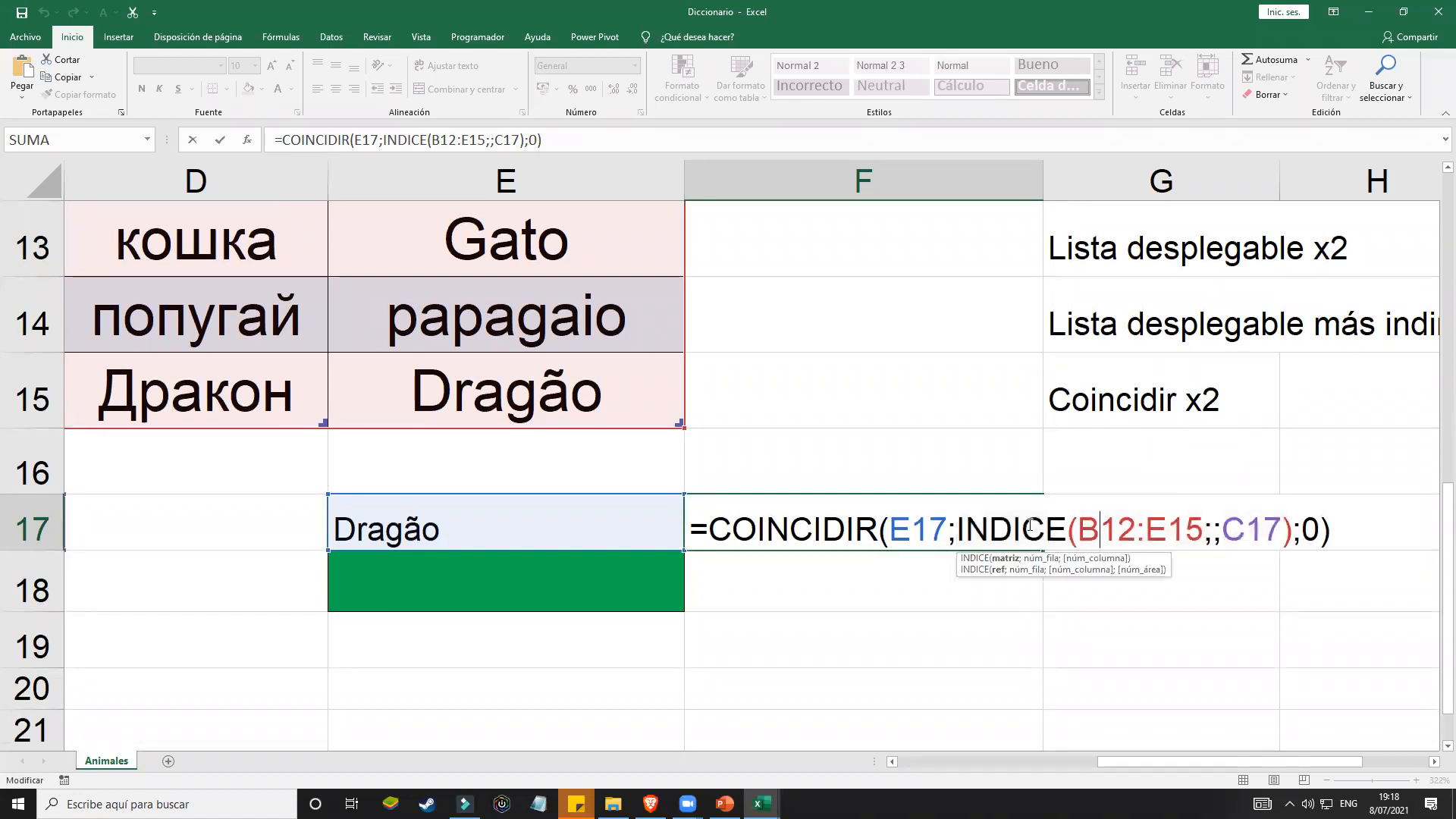
left_click_drag(957, 524, 1286, 523)
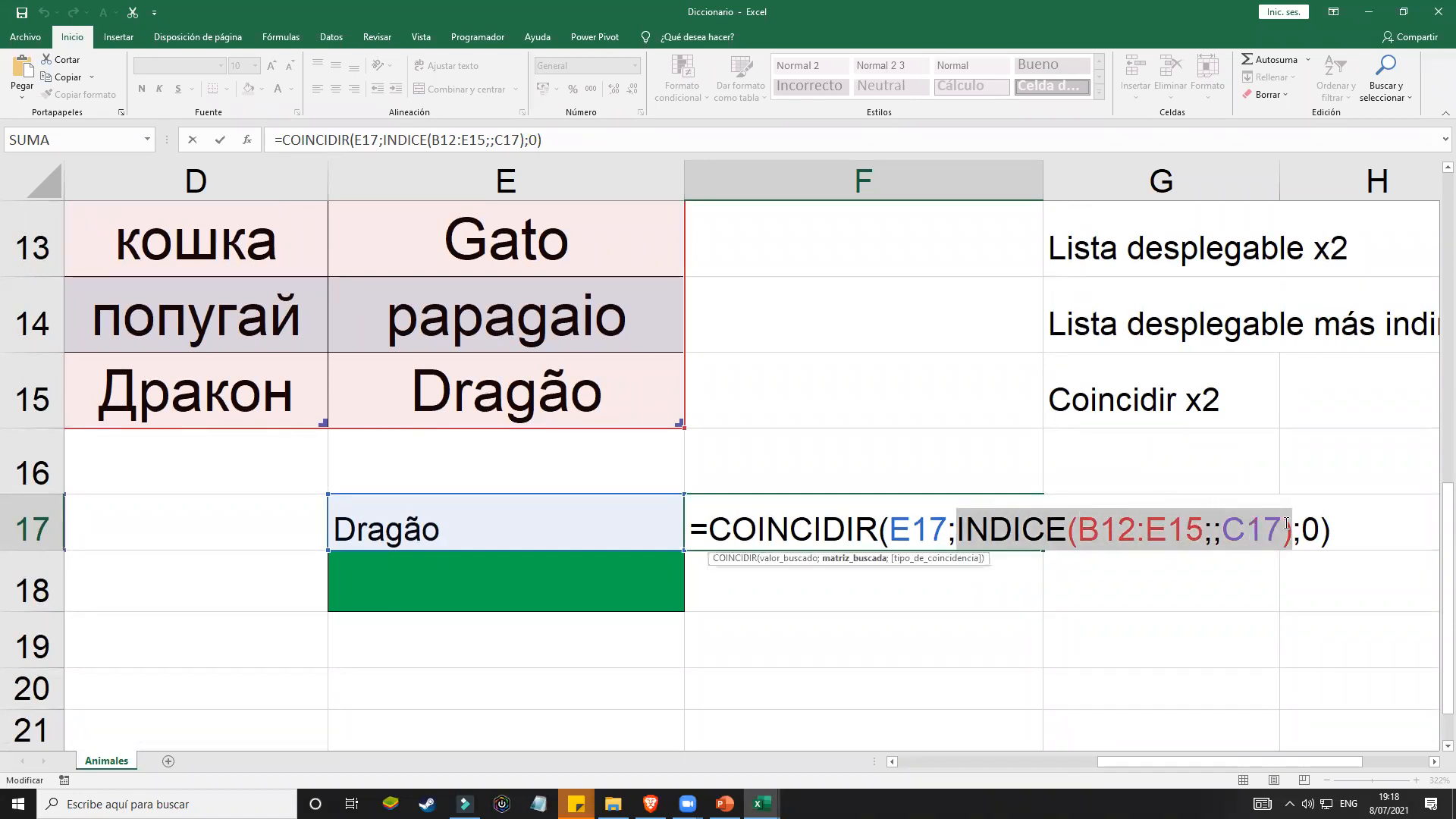
left_click(1187, 529)
left_click_drag(960, 529, 1287, 523)
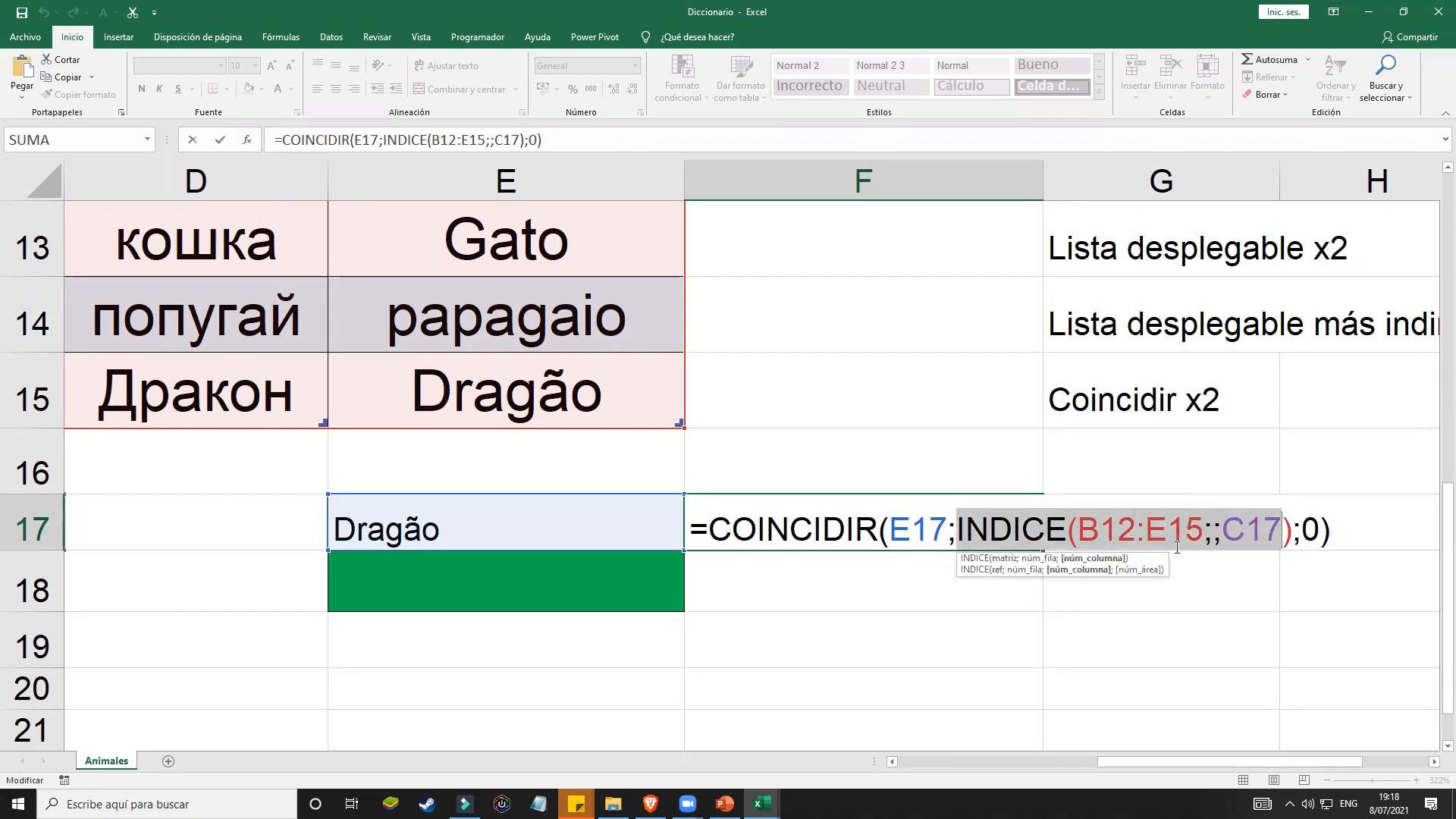
left_click(1152, 543)
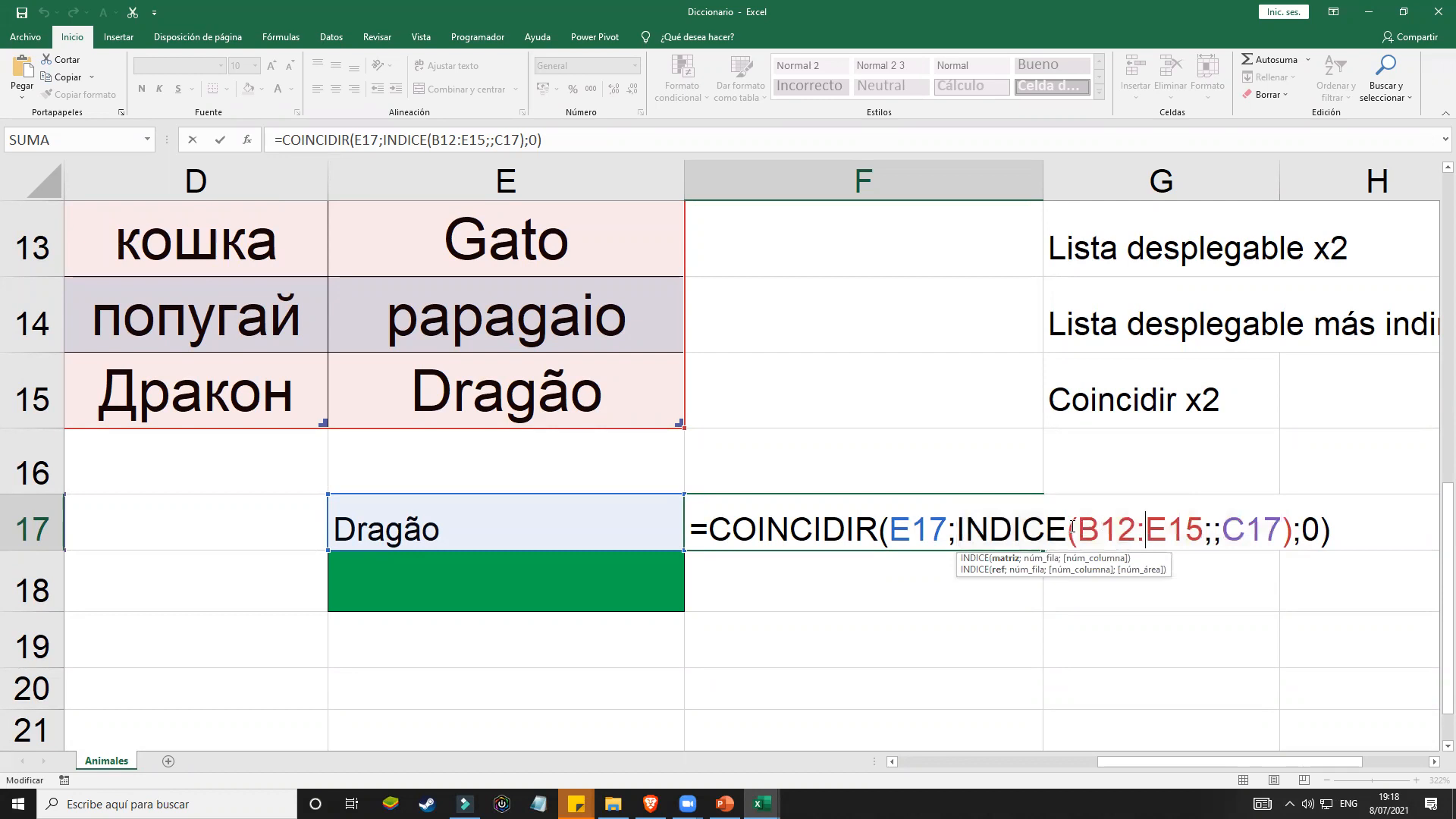
left_click_drag(1079, 524, 1203, 518)
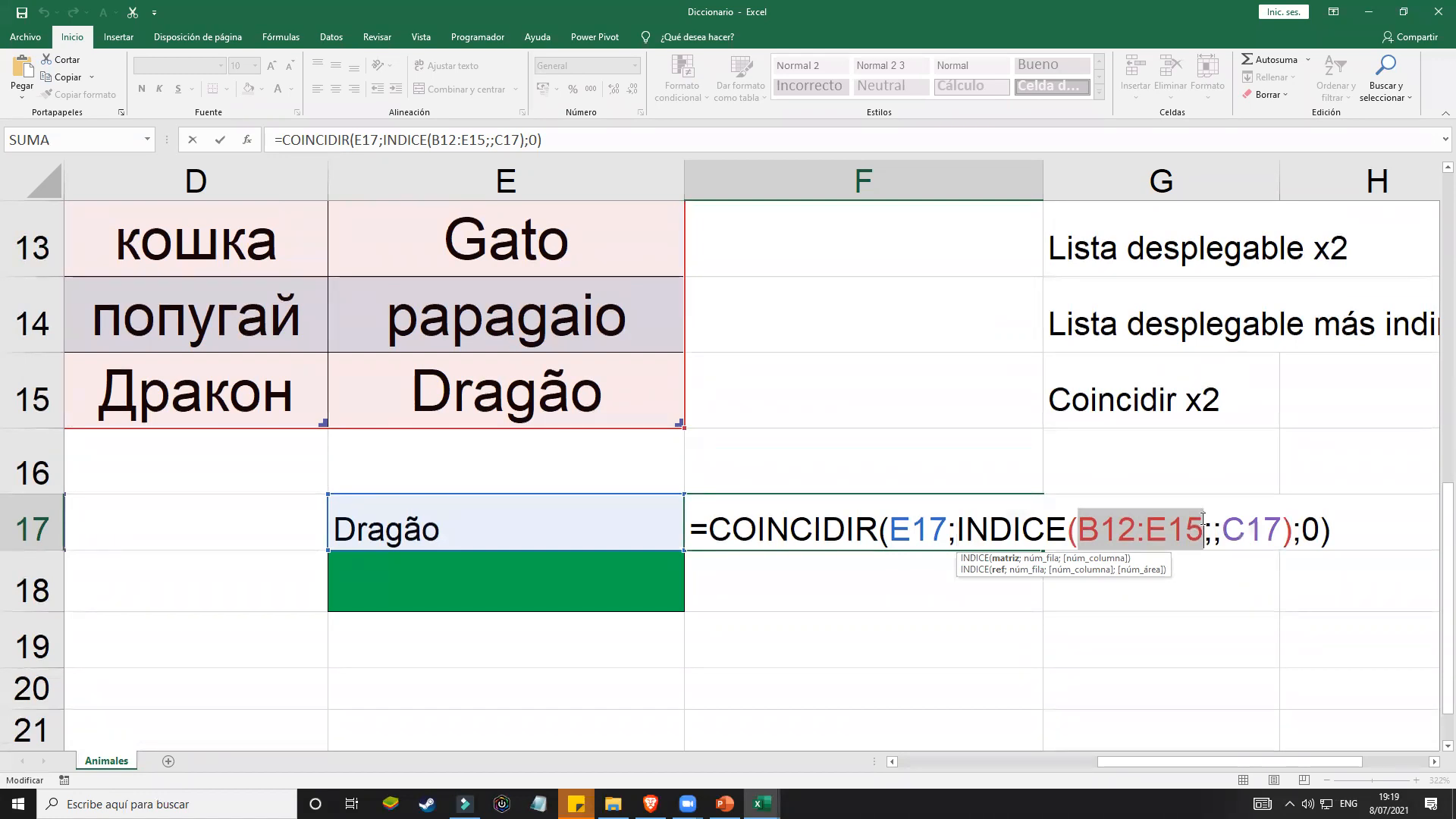
left_click_drag(1222, 531, 1281, 530)
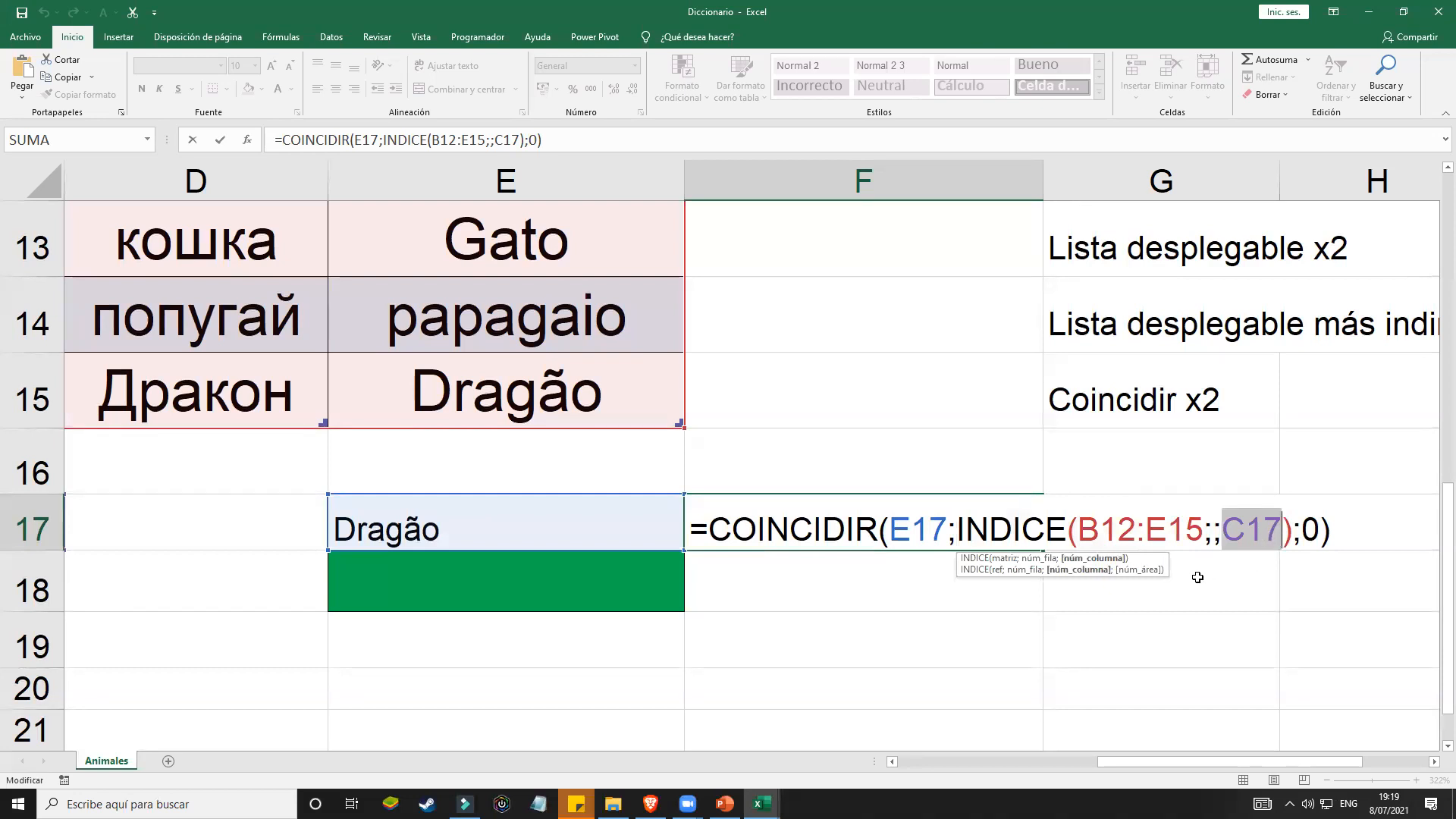
Step: Check the final 0 and commit =COINCIDIR(E17;INDICE(B12:E15;;C17);0) in F17
left_click(892, 762)
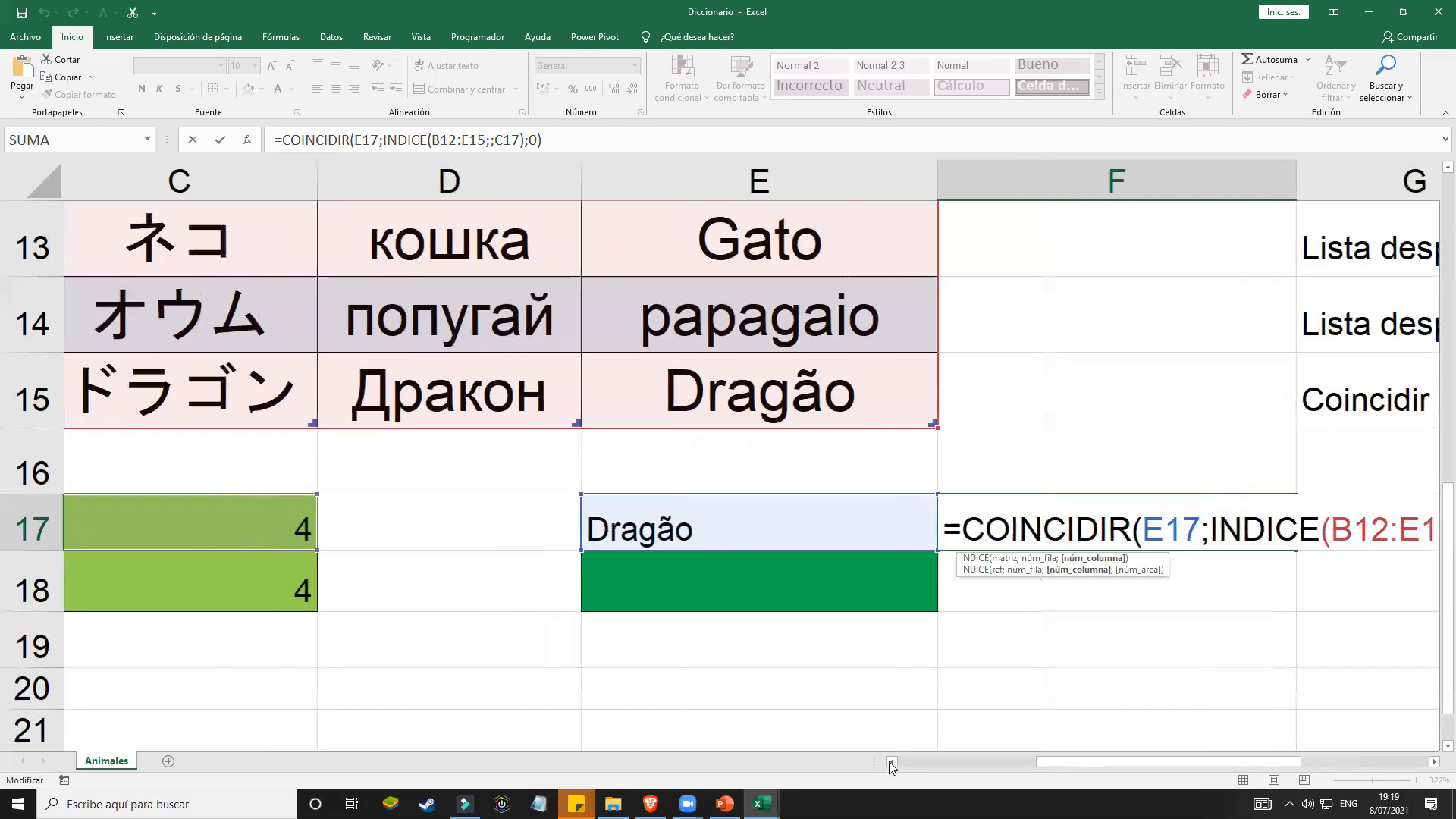
left_click(892, 762)
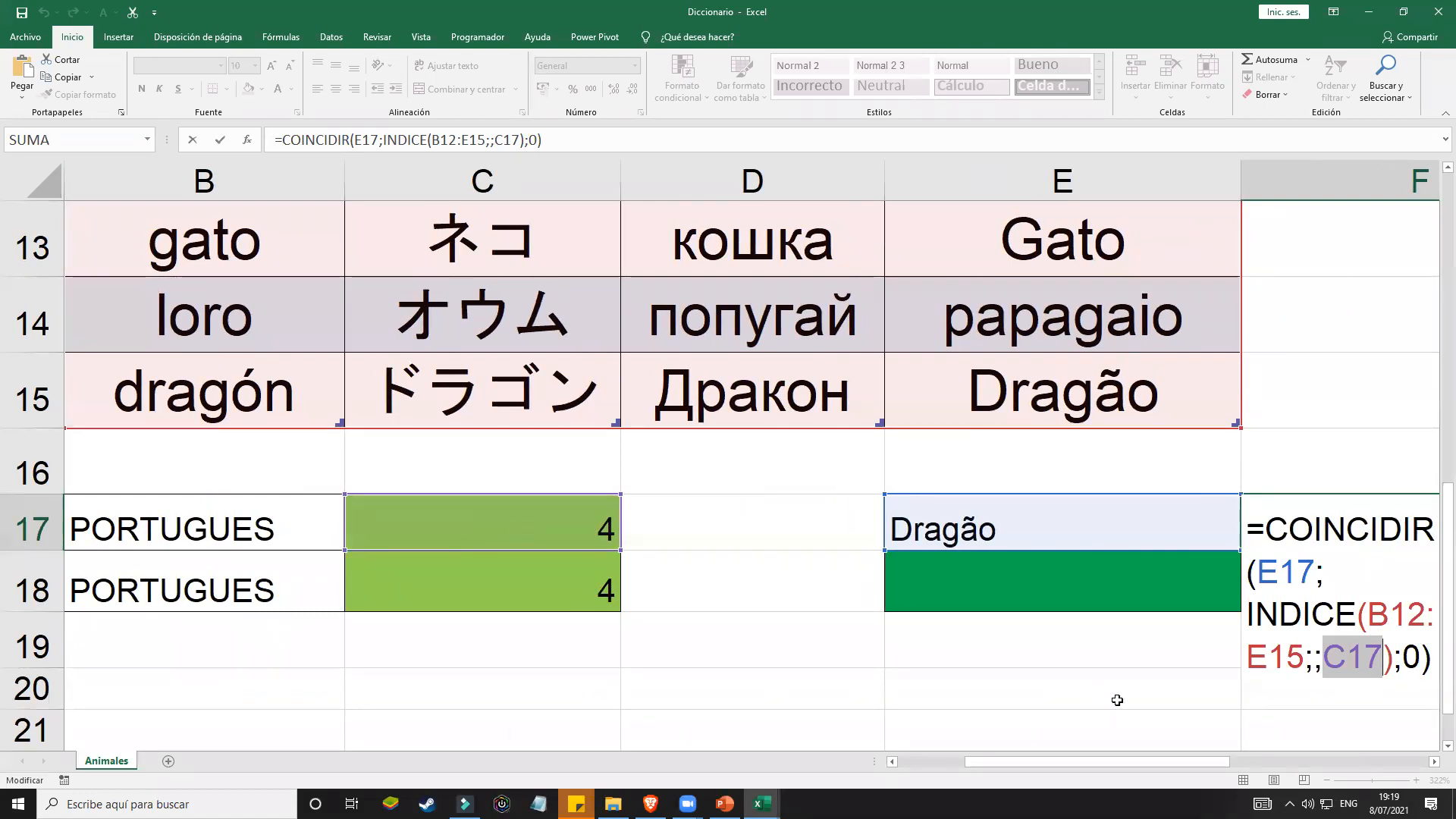
left_click(1433, 762)
left_click(1433, 762)
left_click(1433, 762)
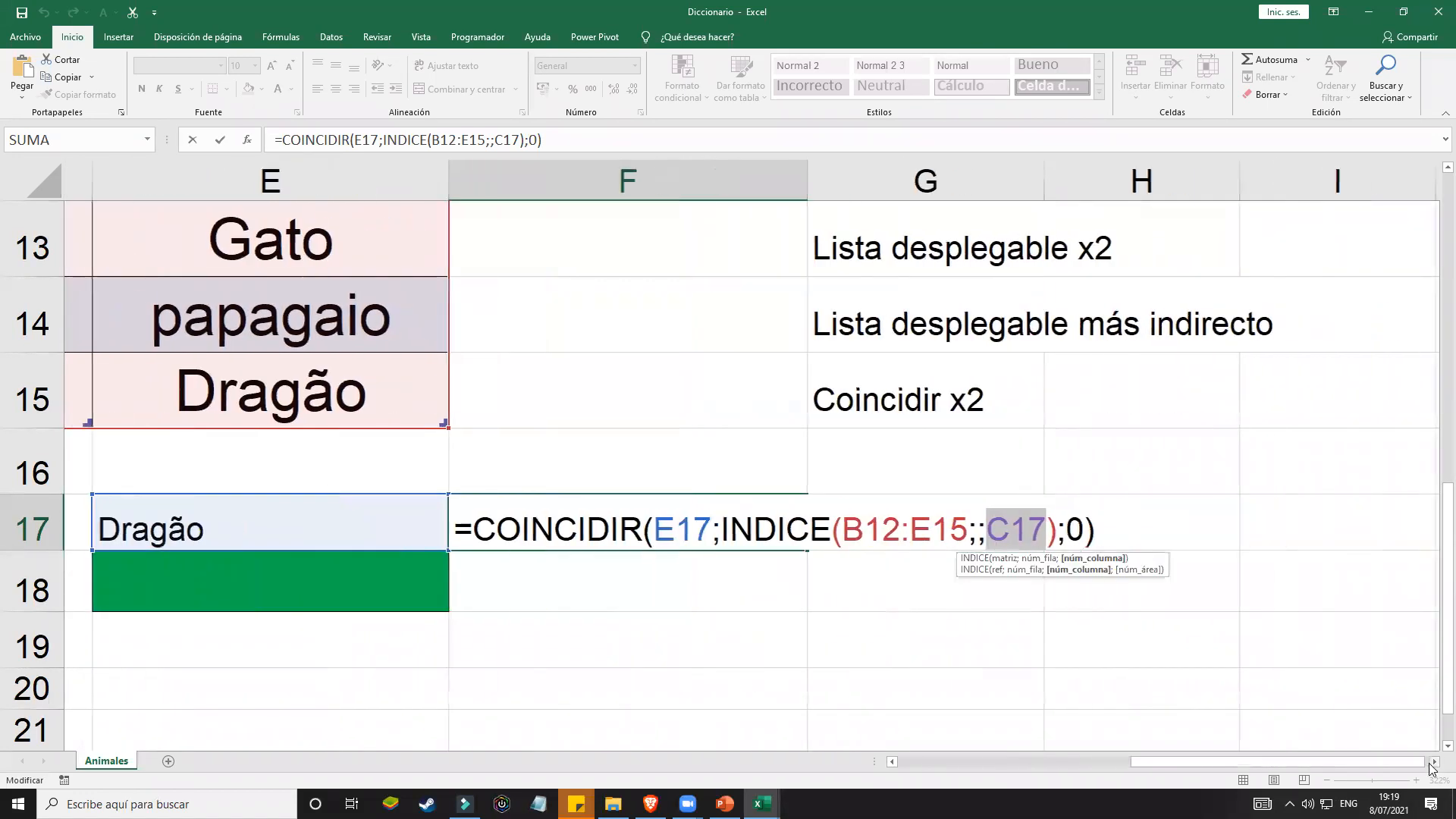
double_click(1046, 529)
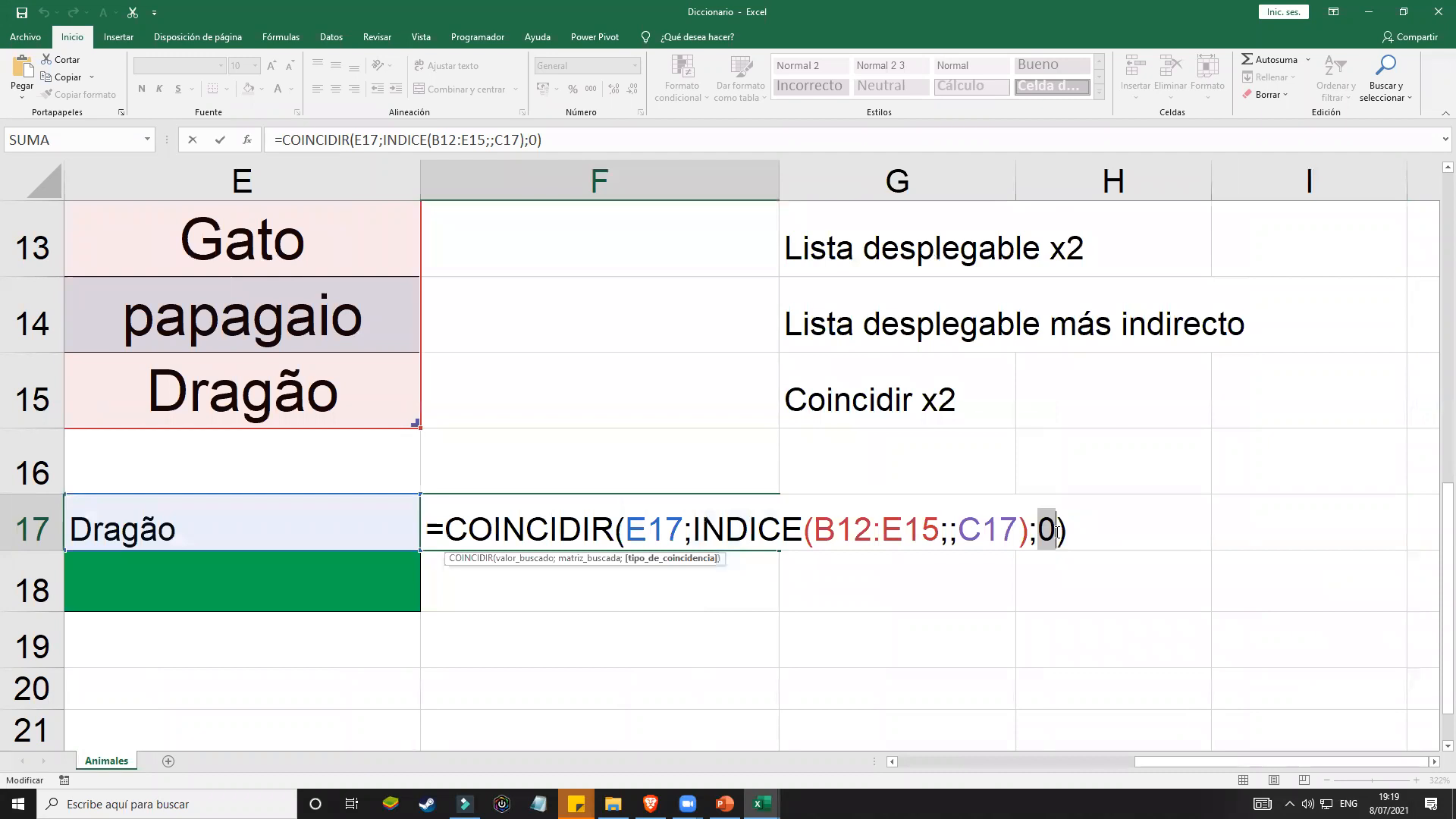
left_click(1057, 532)
key("Return")
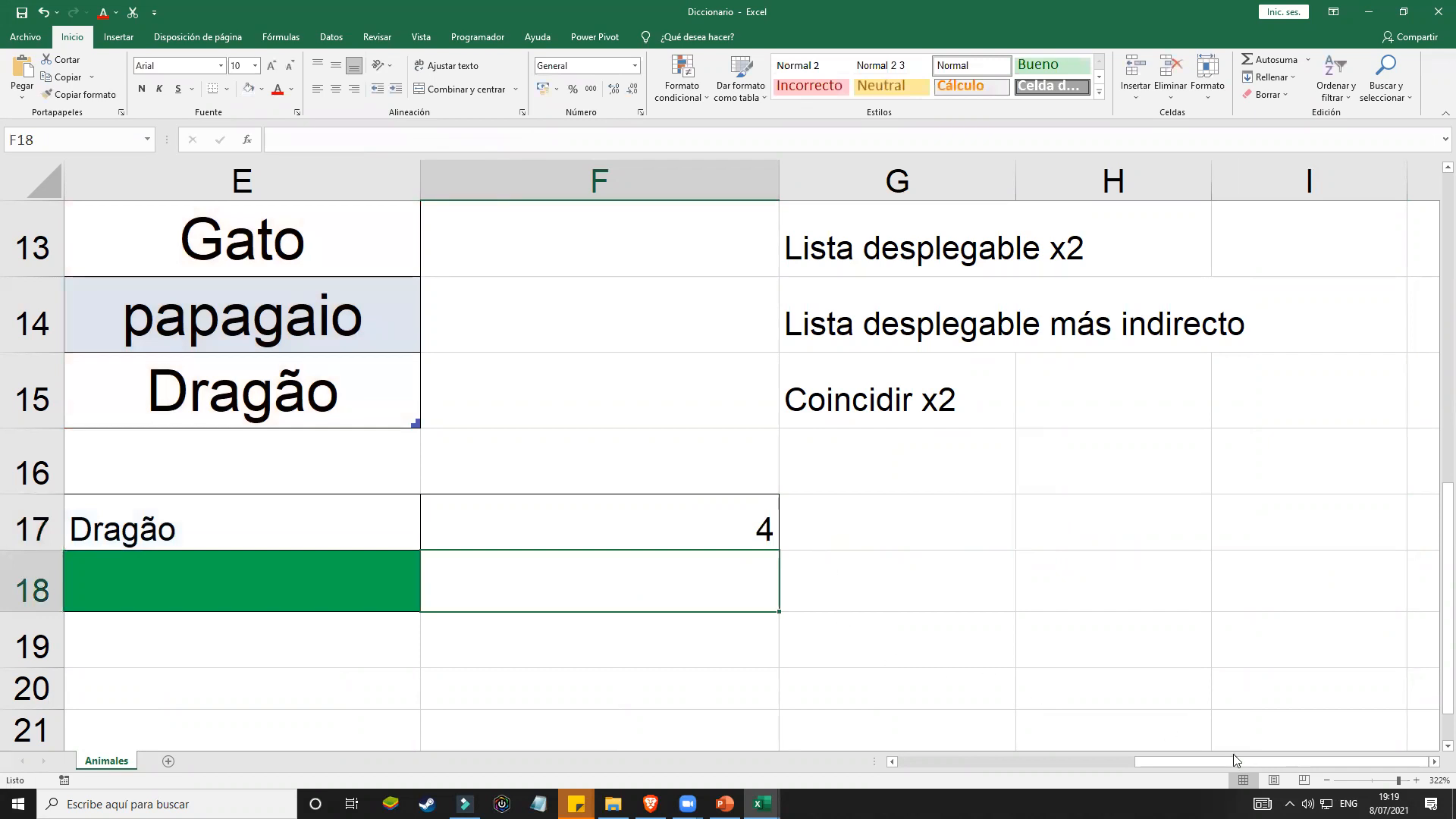
left_click_drag(1204, 763, 1100, 762)
left_click(1389, 781)
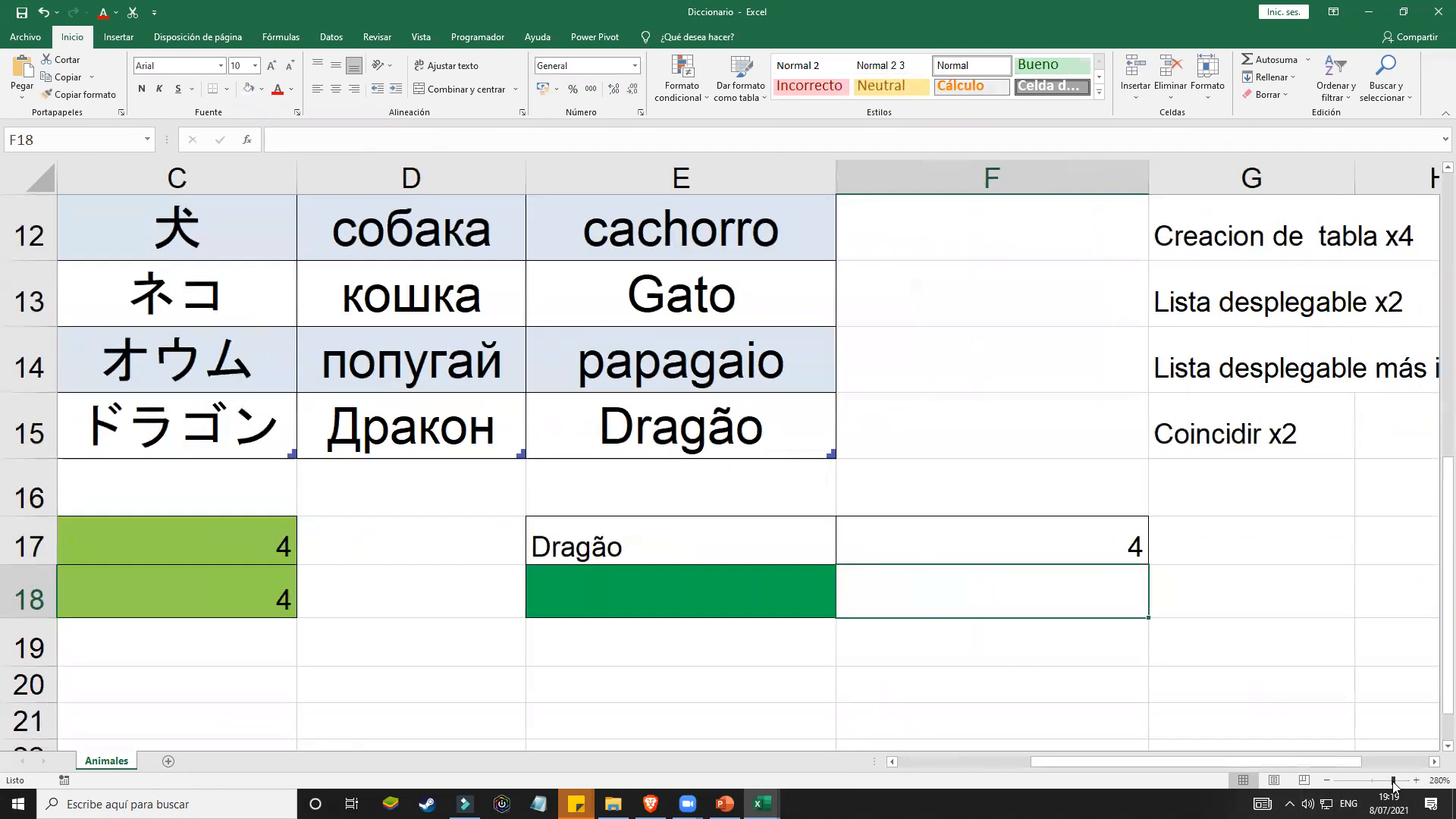
left_click_drag(1389, 781, 1384, 781)
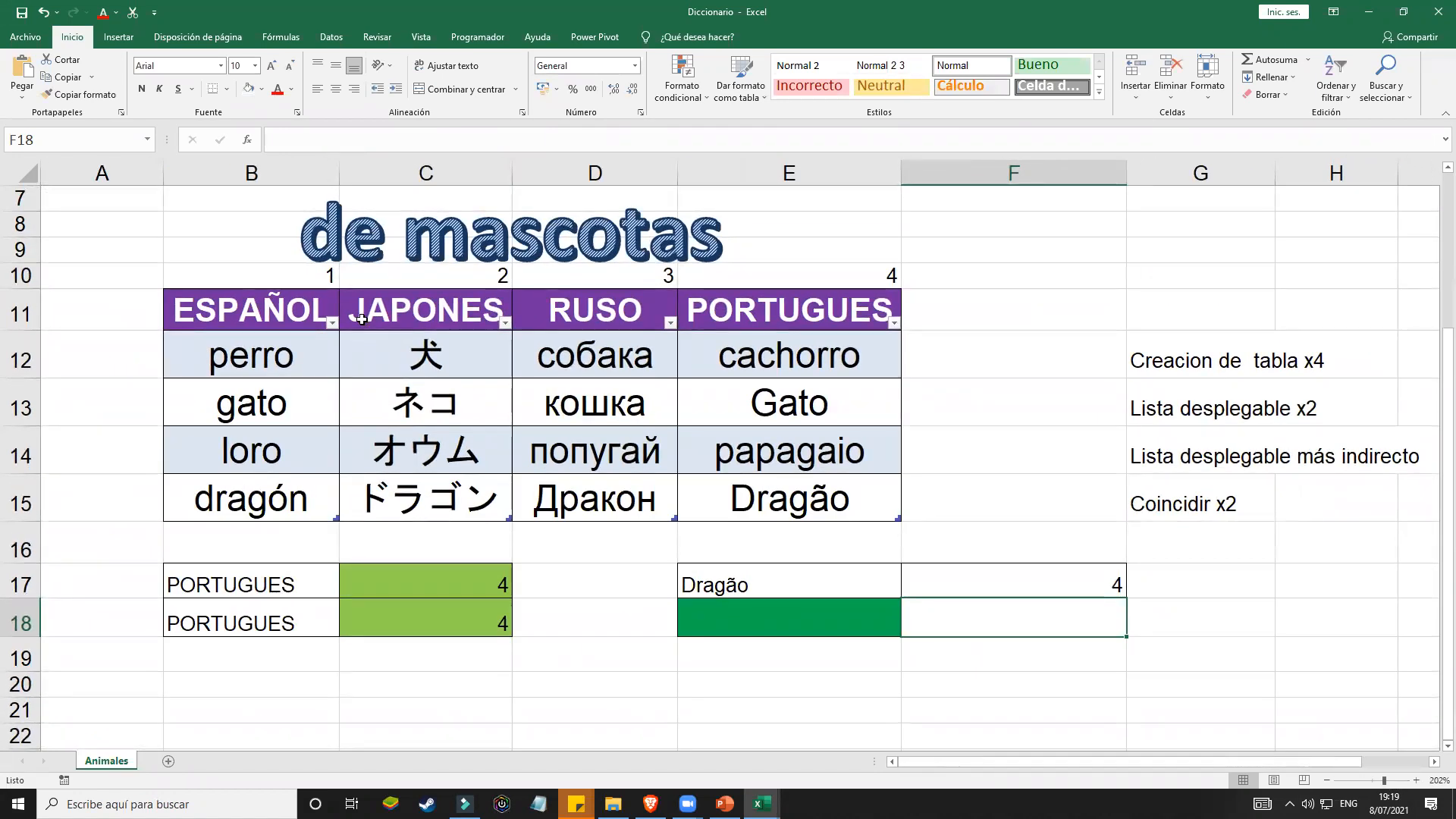
left_click_drag(273, 315, 757, 491)
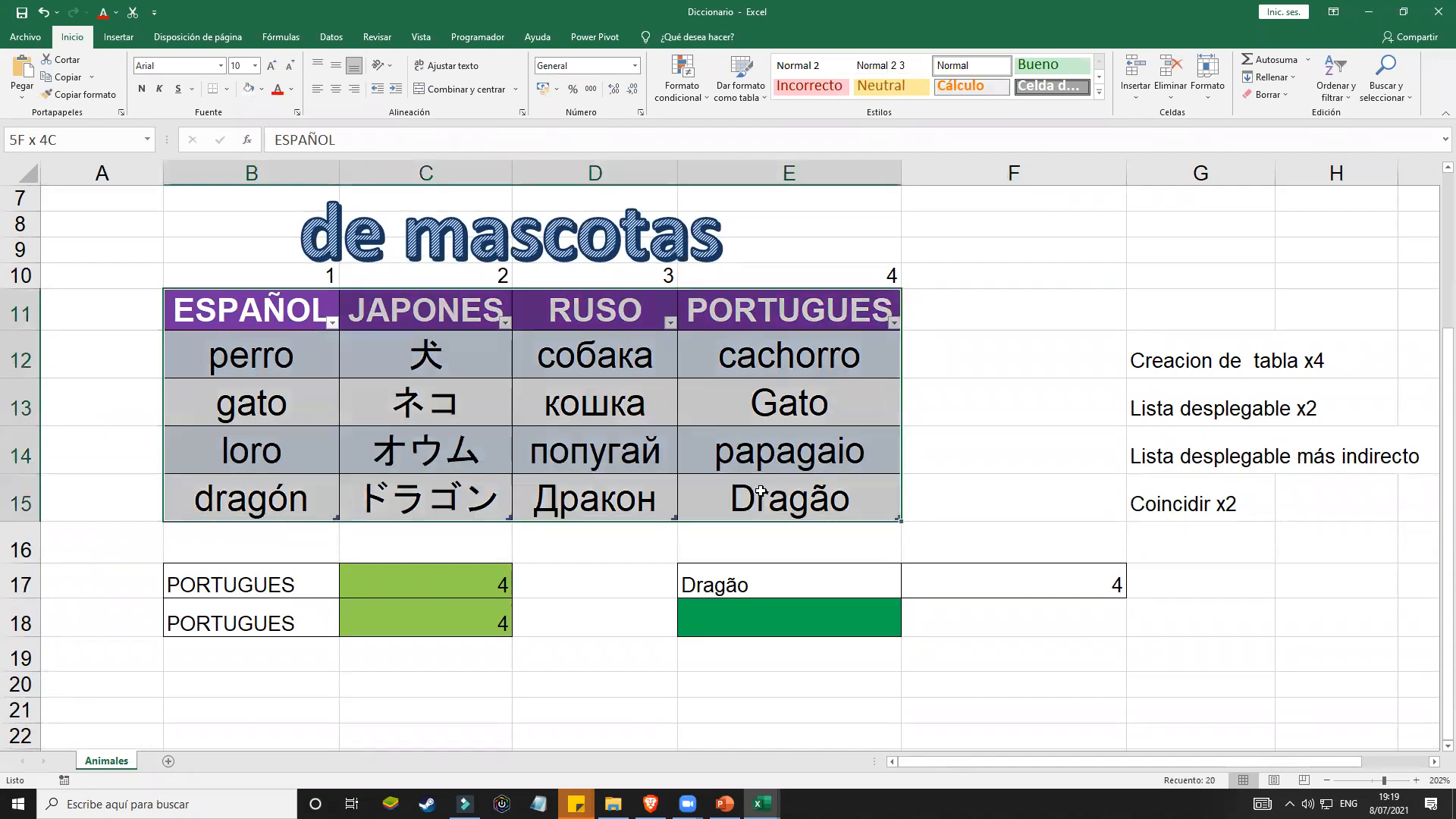
key("ctrl+c")
scroll(403, 445, "down", 4)
scroll(403, 445, "up", 2)
left_click(311, 521)
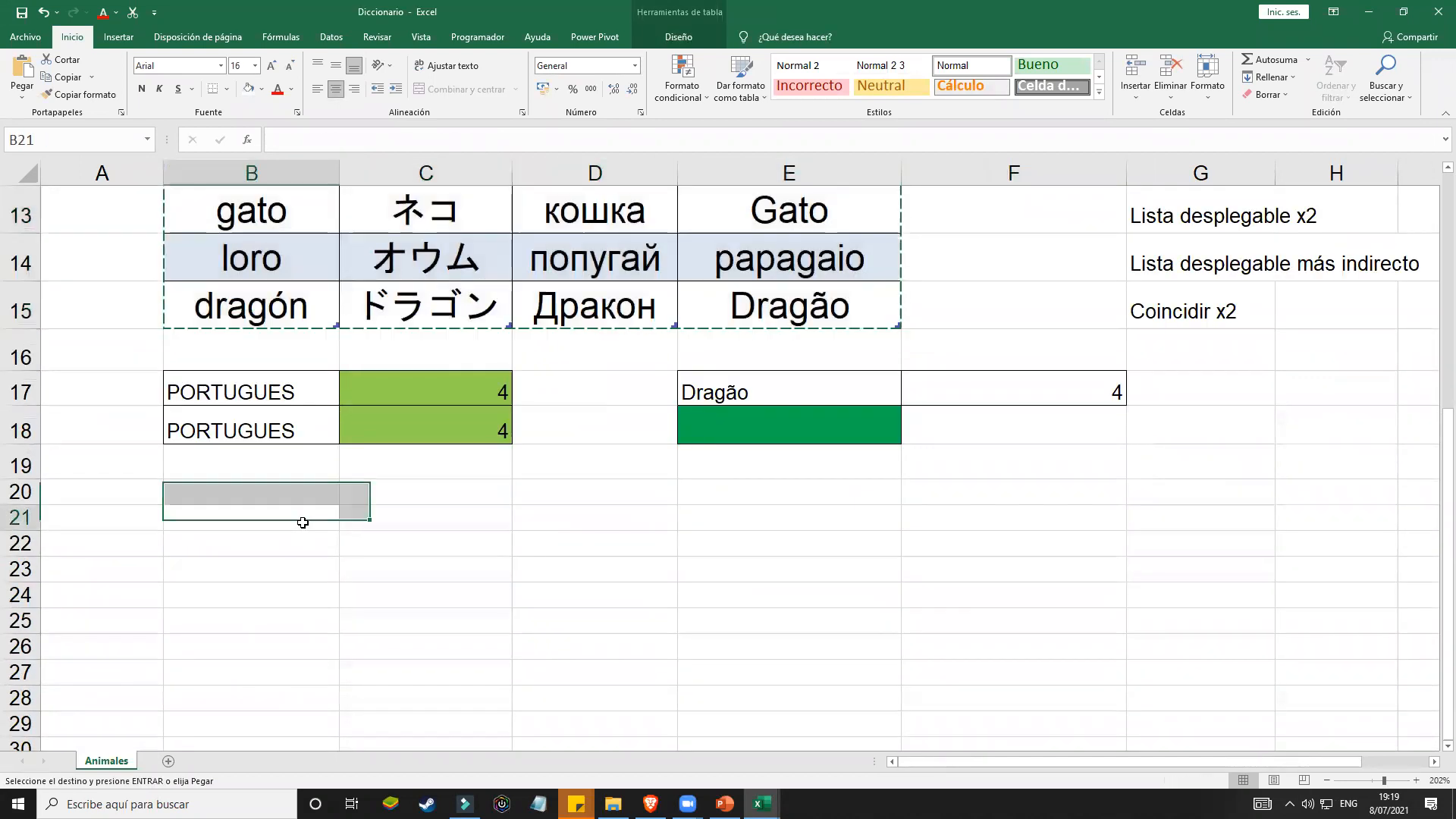
key("ctrl+v")
scroll(531, 629, "down", 1)
left_click(519, 635)
left_click(286, 449)
left_click_drag(487, 520, 931, 592)
left_click(725, 444)
left_click(721, 445)
left_click(716, 658)
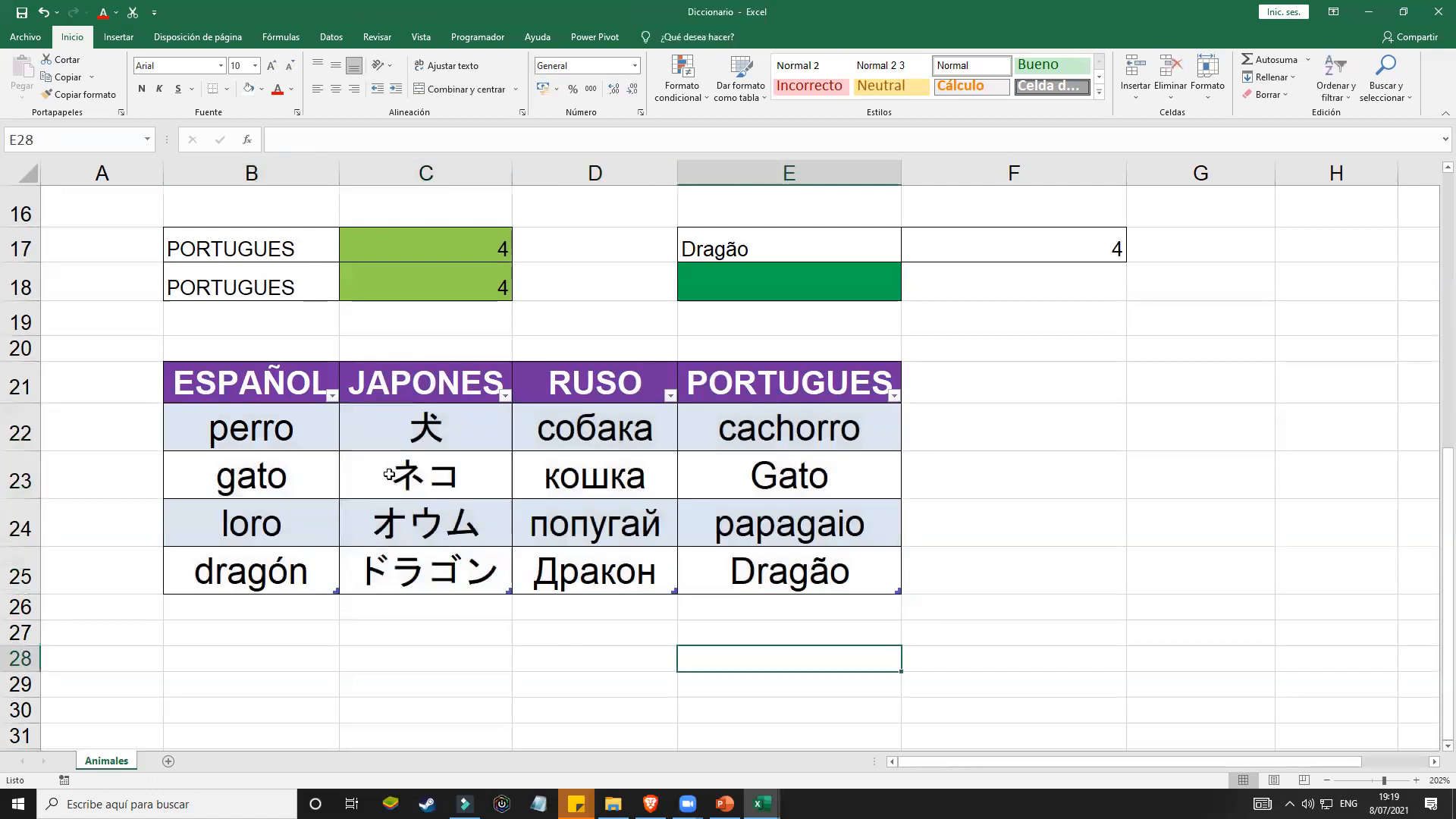
left_click(389, 475)
left_click(331, 393)
left_click_drag(326, 379, 861, 569)
left_click(811, 657)
scroll(642, 587, "down", 1)
Step: Undo the pasted table copy and enter the label ESPA in B21
key("ctrl+z")
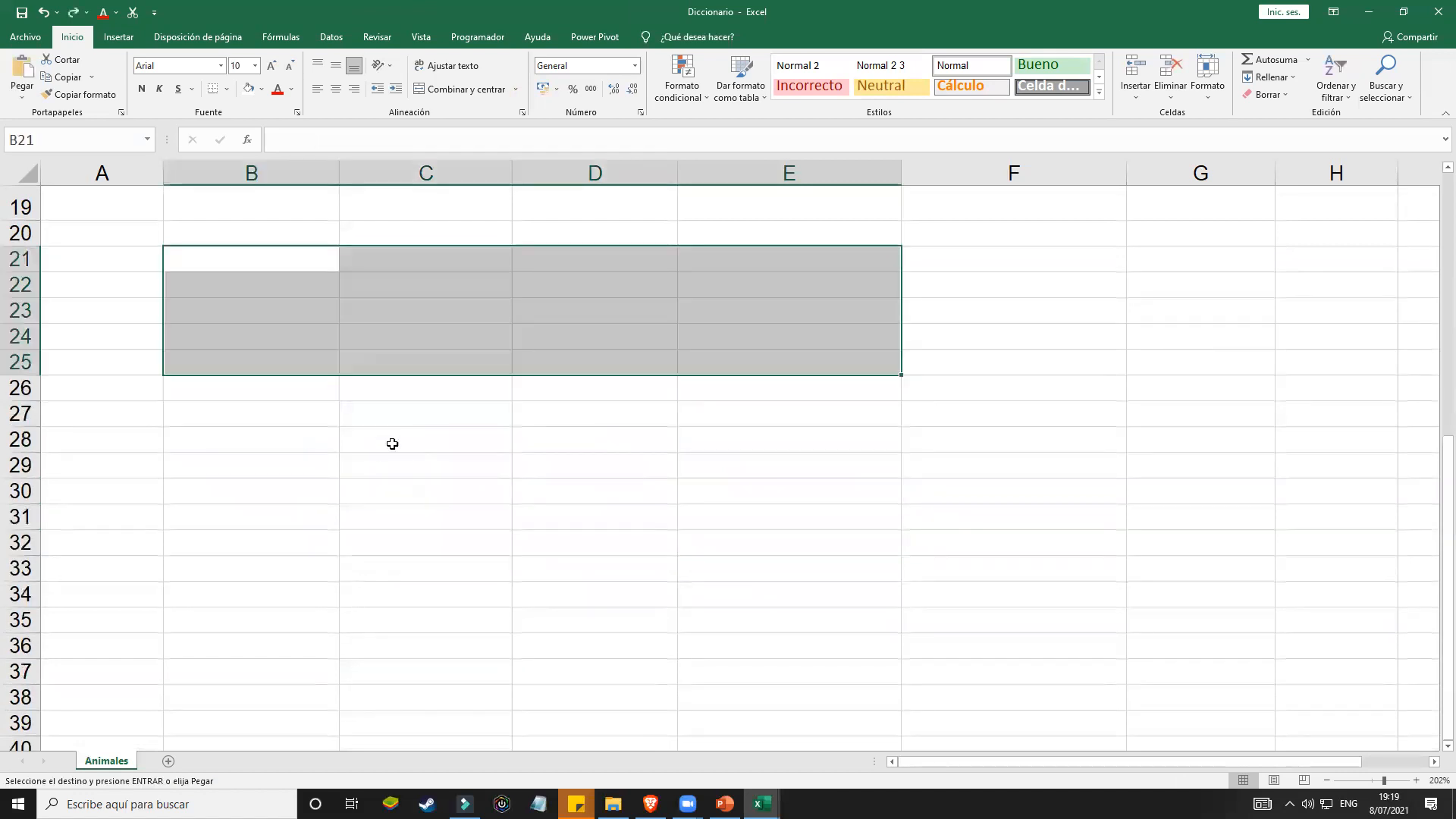
scroll(281, 303, "up", 1)
left_click(297, 374)
type("e")
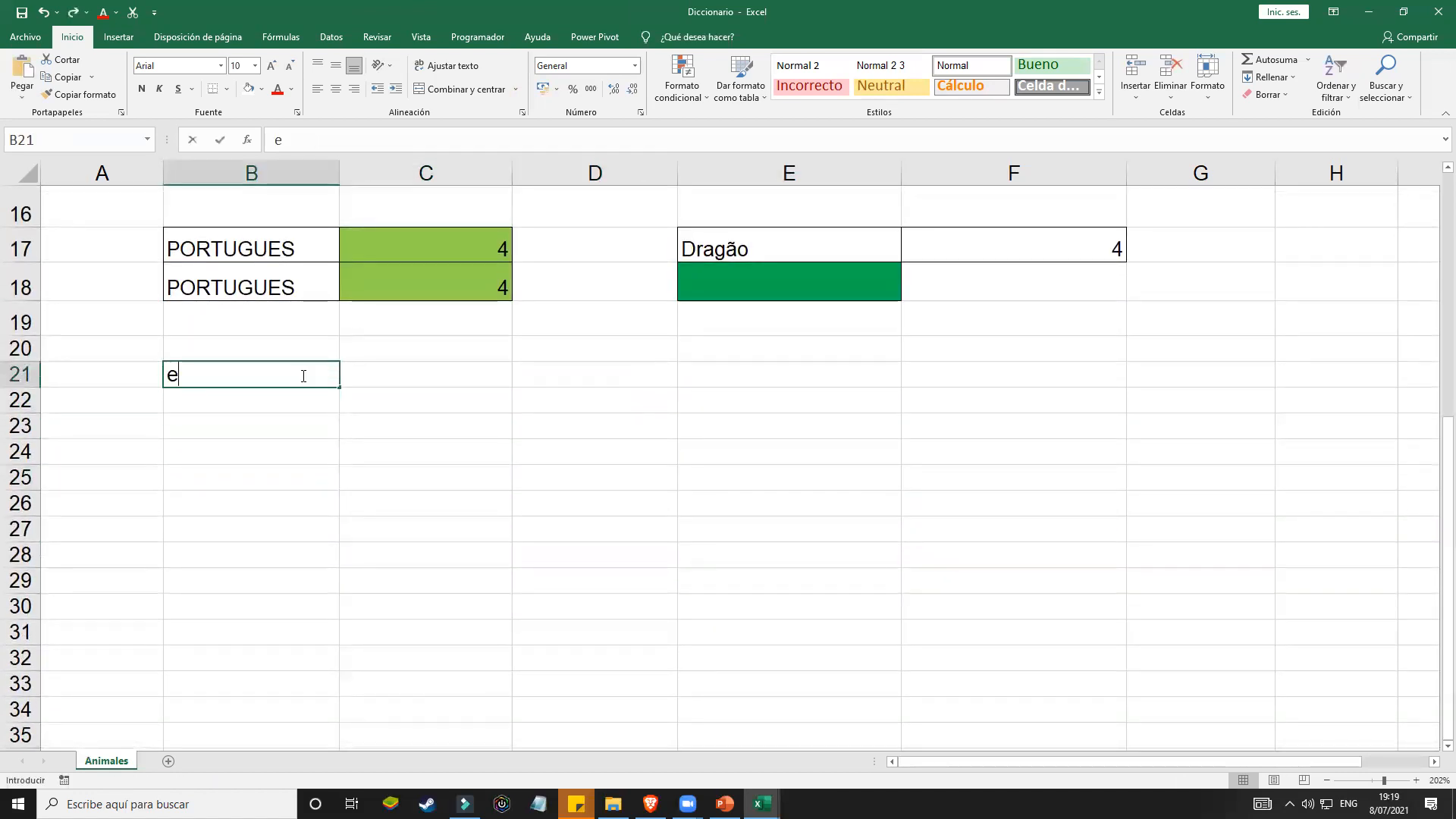
type("s;a")
key("BackSpace")
key("BackSpace")
key("BackSpace")
key("BackSpace")
type("eps")
key("BackSpace")
key("BackSpace")
key("BackSpace")
type("SPA")
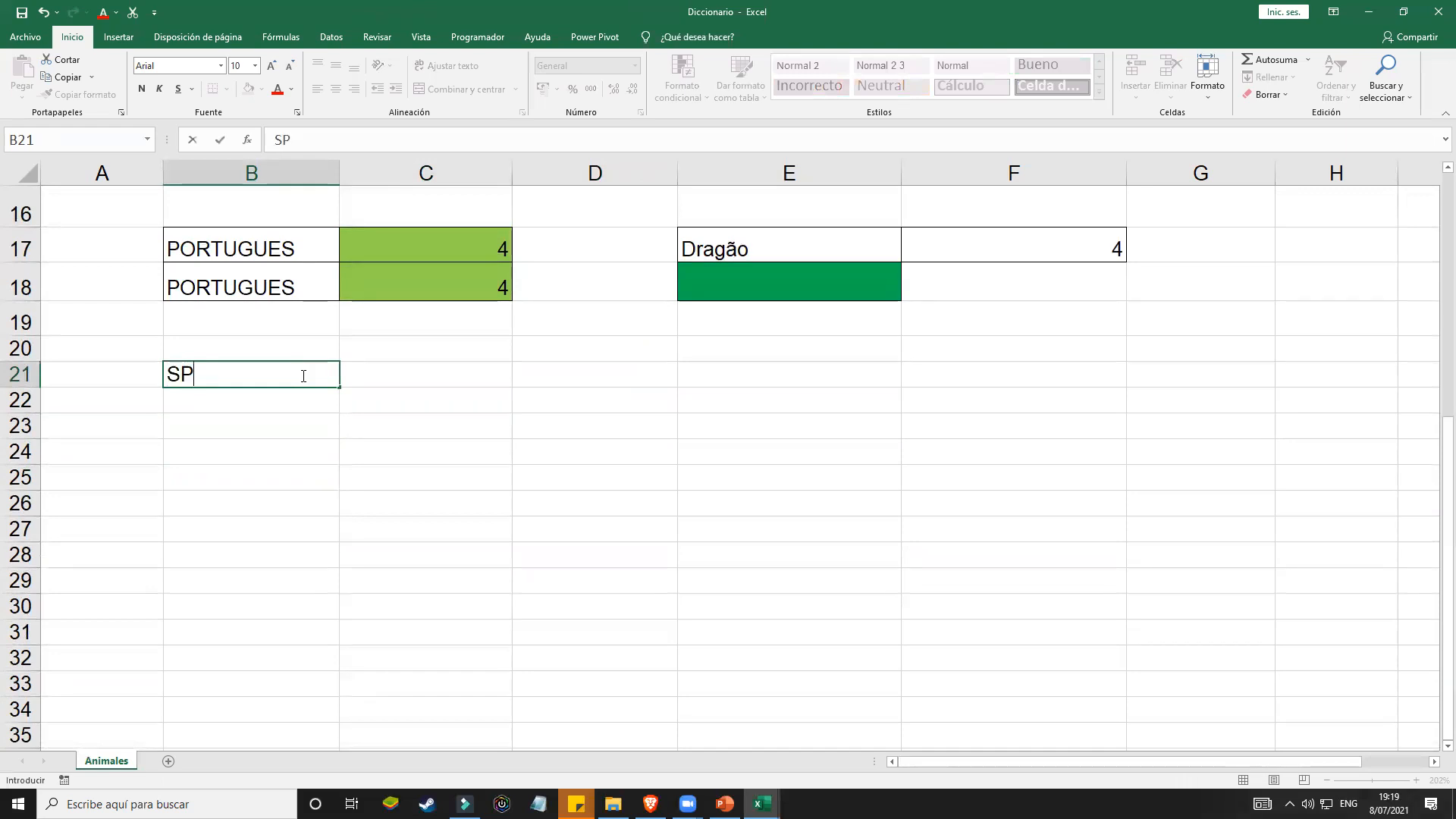
Step: Enter JAPONES in B22 and RUSO in B23, and start PORTU in B24
key("BackSpace")
key("BackSpace")
key("BackSpace")
type("ESPA")
key("Return")
type("R")
key("BackSpace")
type("RU")
key("BackSpace")
key("BackSpace")
type("JAPONES")
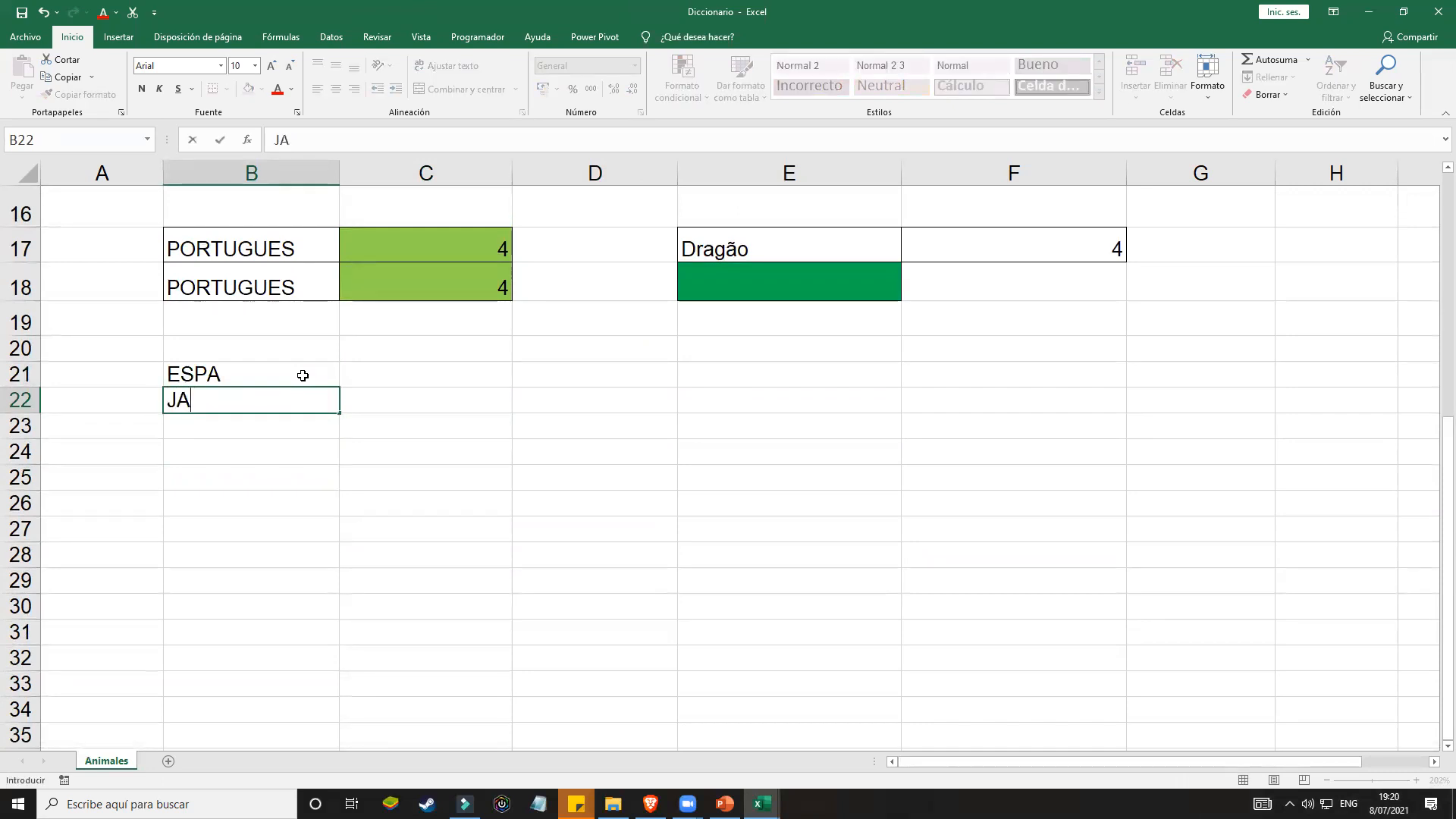
key("Return")
type("RUSP")
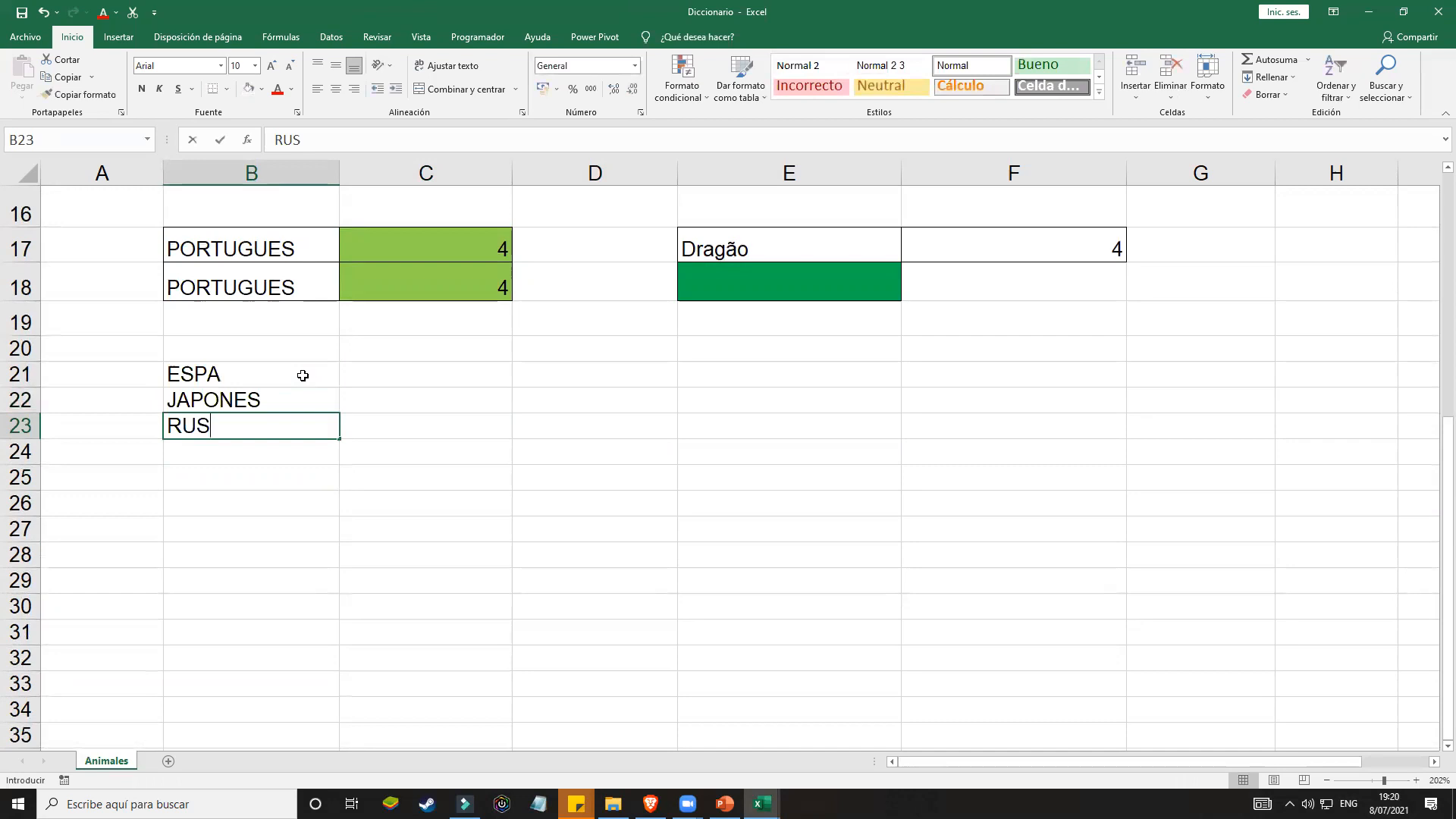
key("BackSpace")
type("O")
key("Return")
type("PORGU")
key("BackSpace")
key("BackSpace")
Step: Finish the PORTU label and fill the labels B21:B24 purple
type("T")
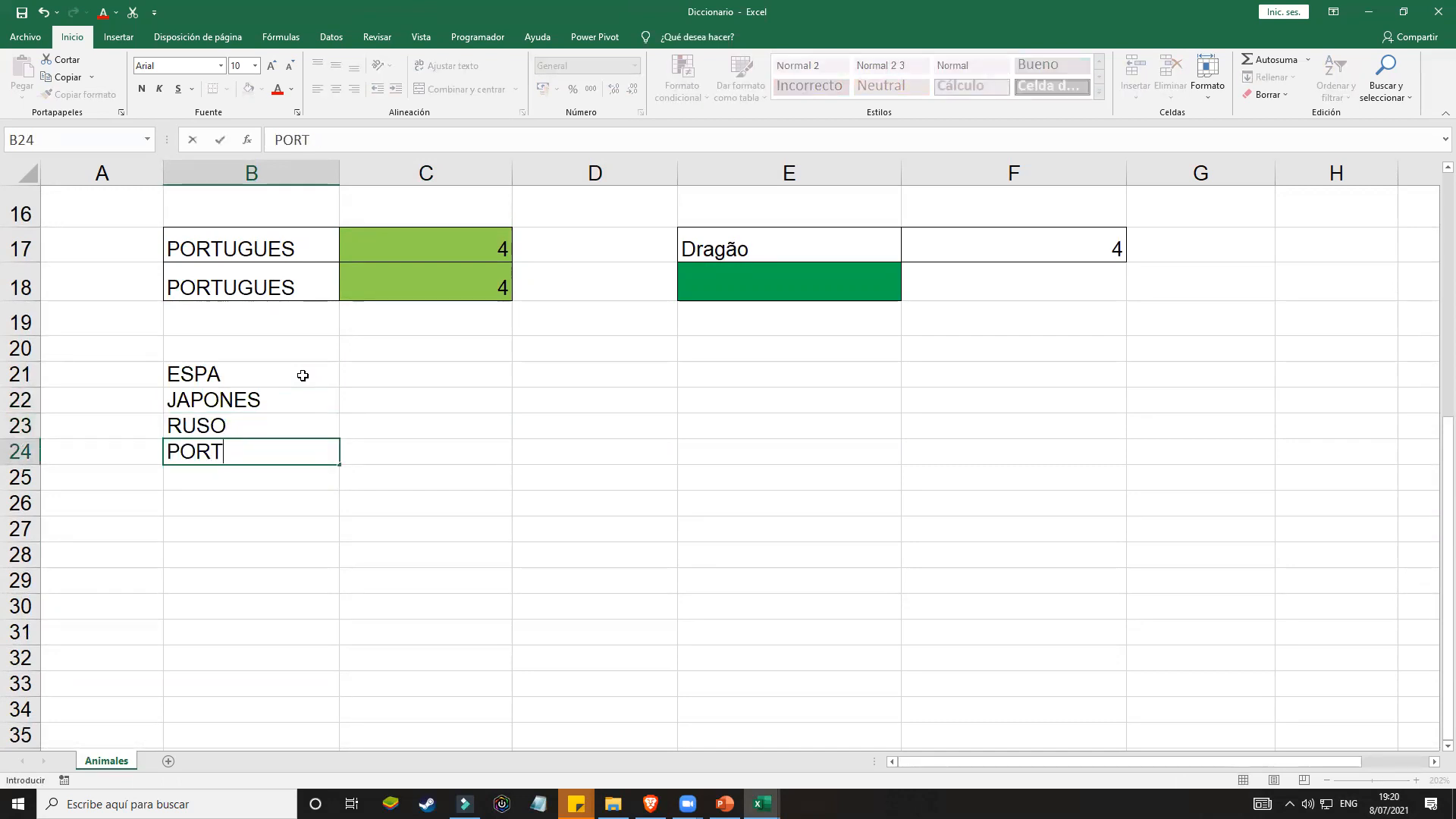
type("IU")
left_click(464, 448)
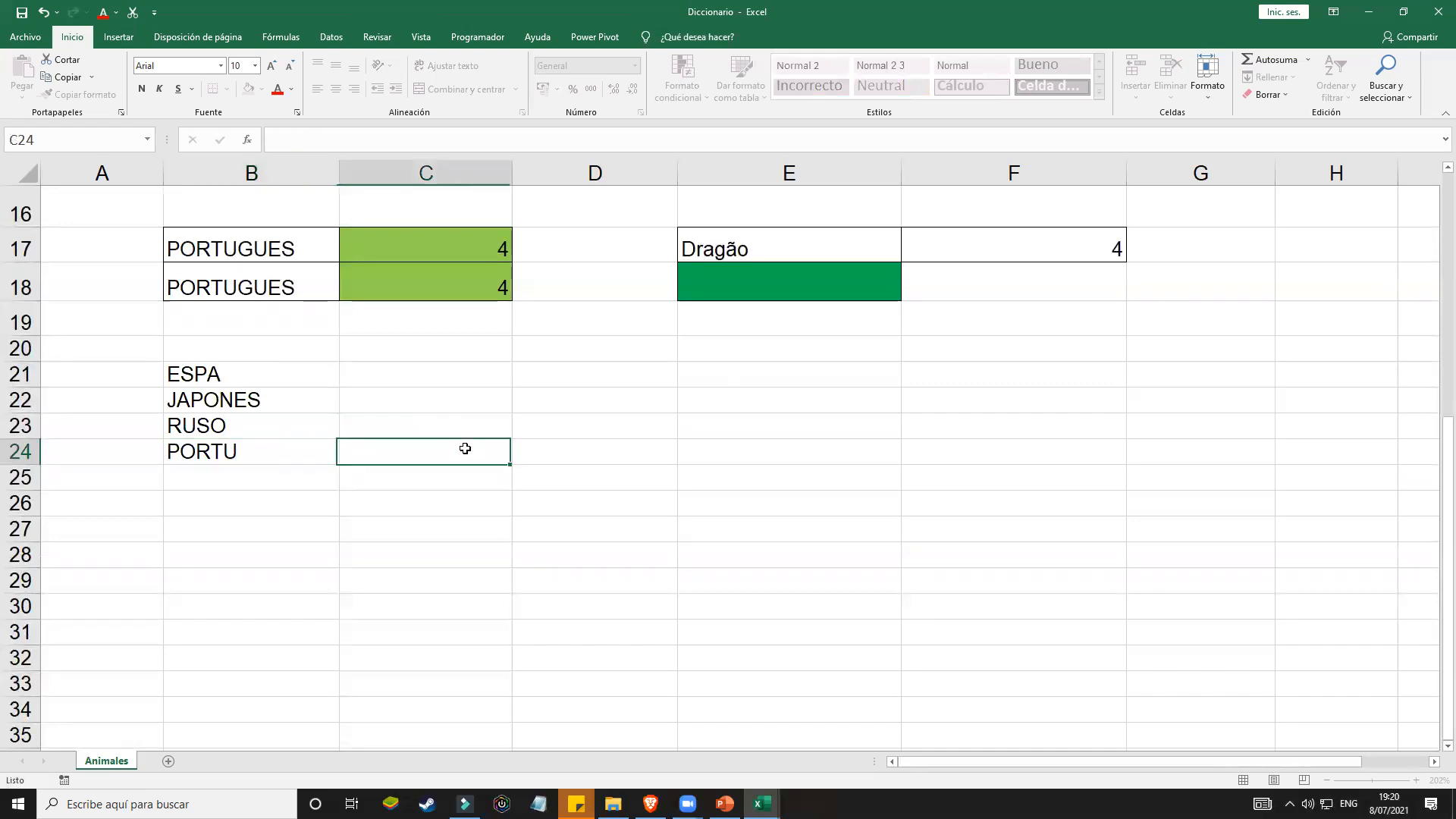
left_click_drag(293, 371, 743, 439)
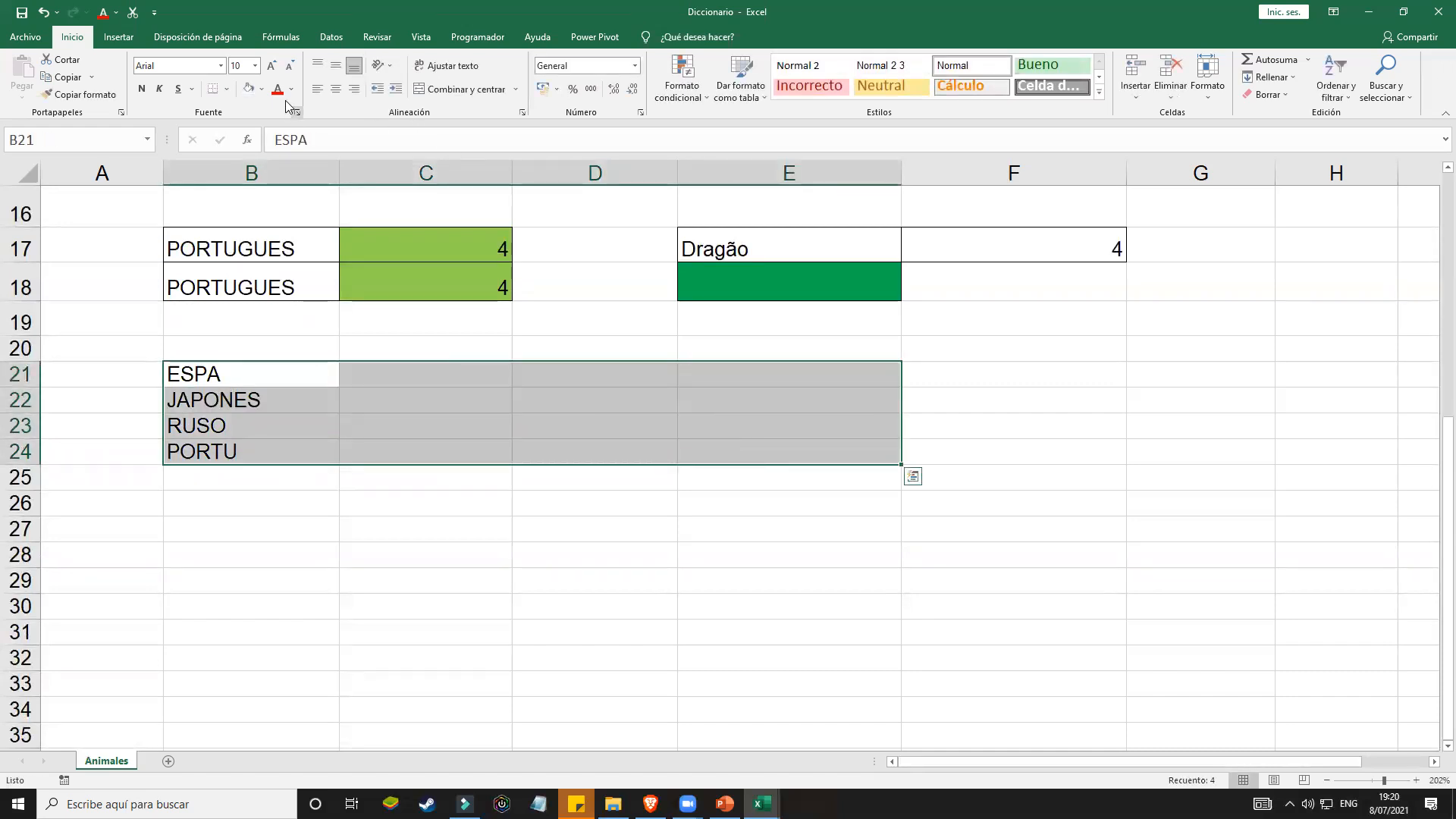
left_click(274, 498)
left_click_drag(257, 379, 272, 440)
left_click(262, 89)
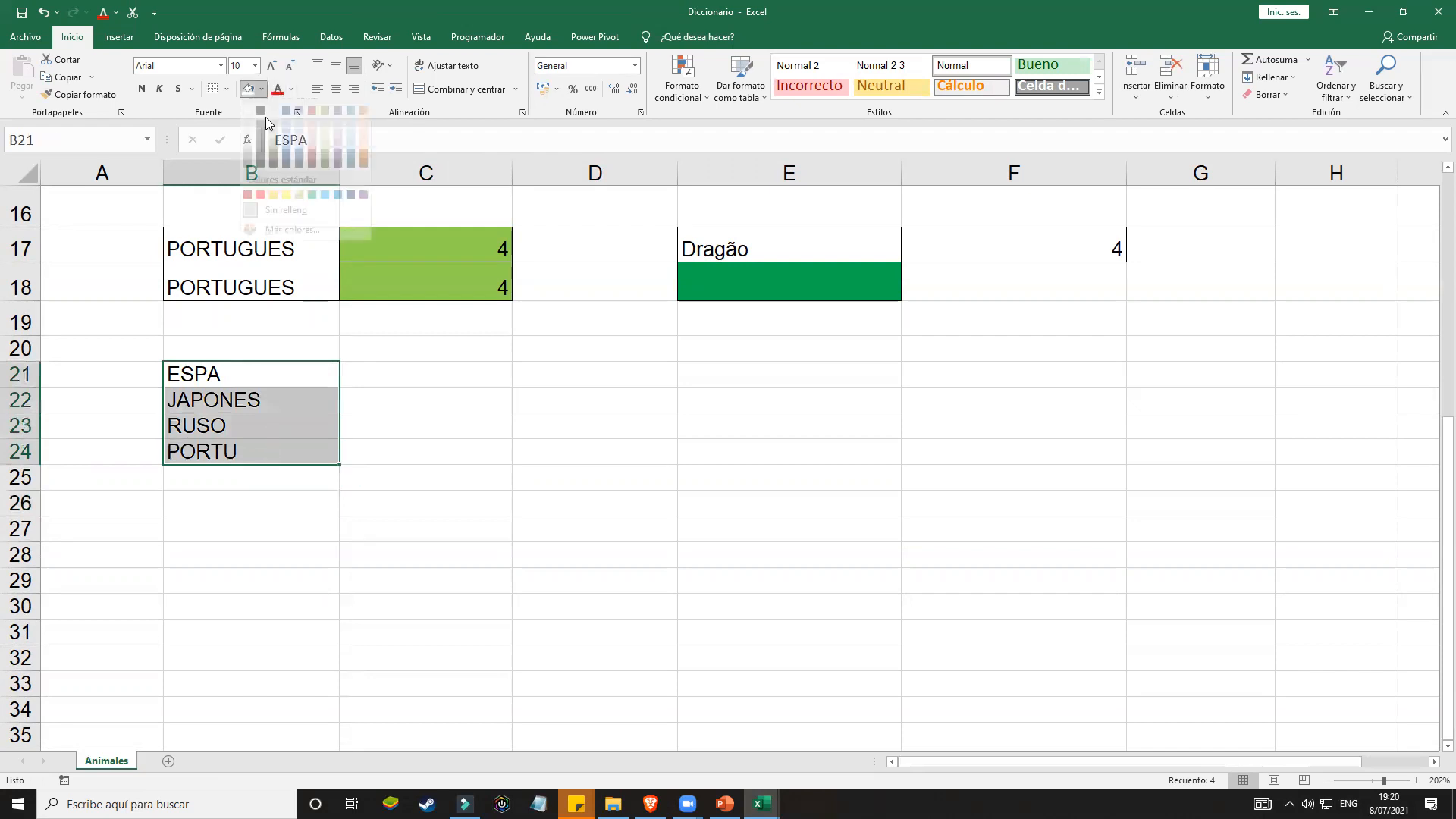
left_click(356, 207)
left_click(379, 502)
Step: Apply All Borders to the block B21:E24
left_click_drag(243, 373, 721, 419)
left_click(721, 419)
left_click_drag(241, 367, 708, 454)
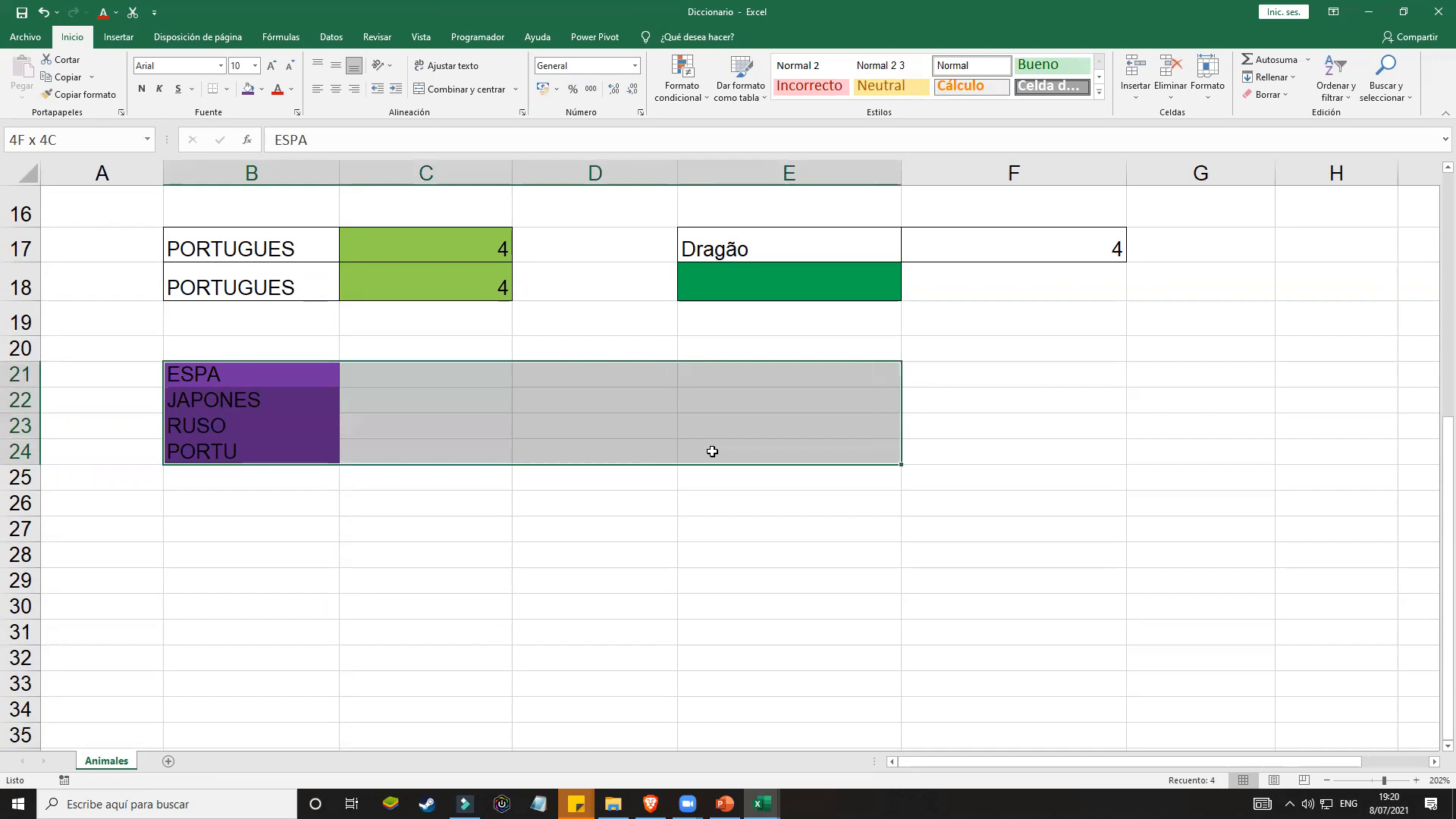
left_click(226, 89)
left_click(242, 220)
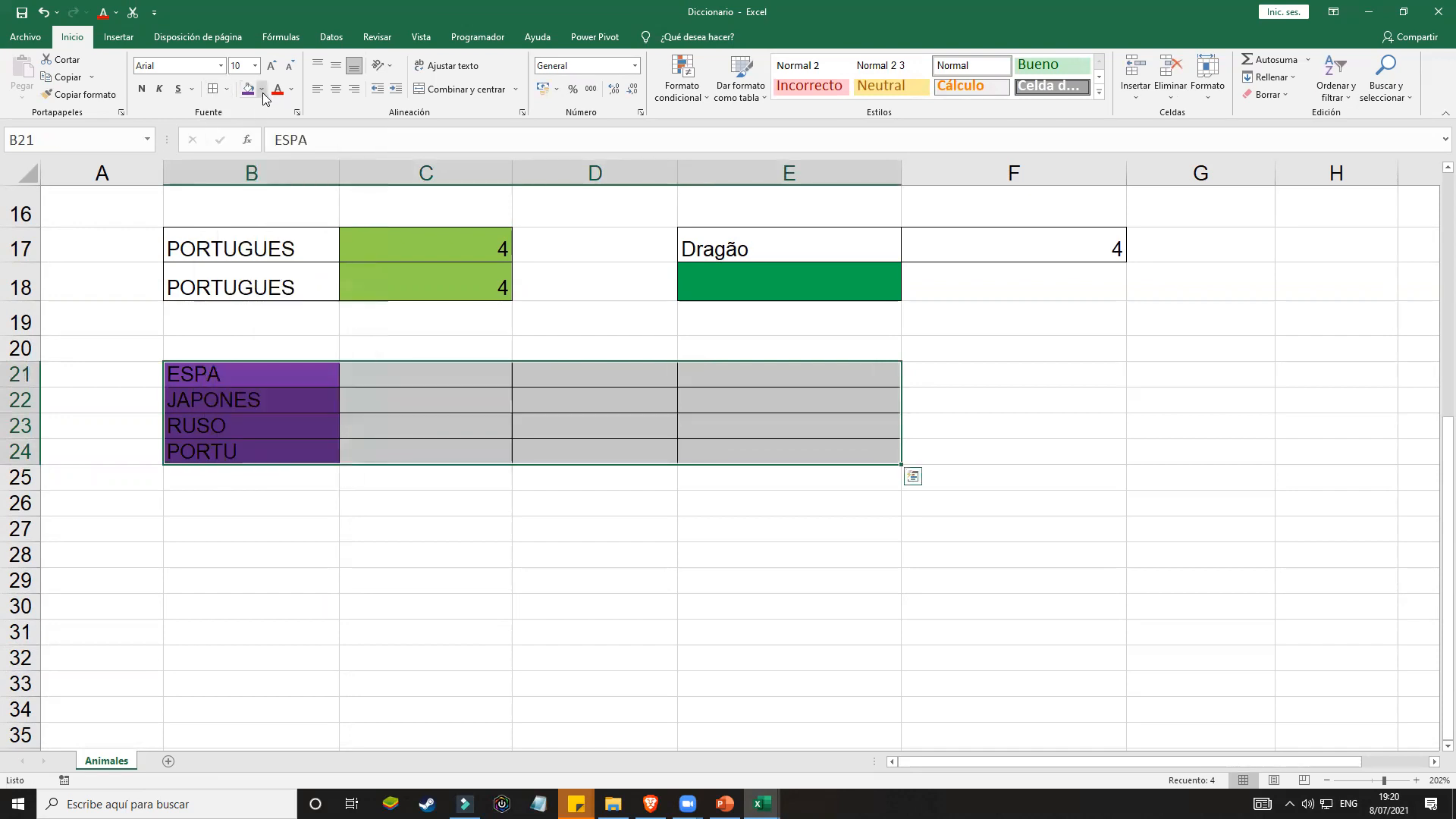
left_click(260, 339)
Step: Make the label text in B21:B24 white
left_click_drag(276, 374, 276, 452)
left_click(292, 89)
left_click(279, 148)
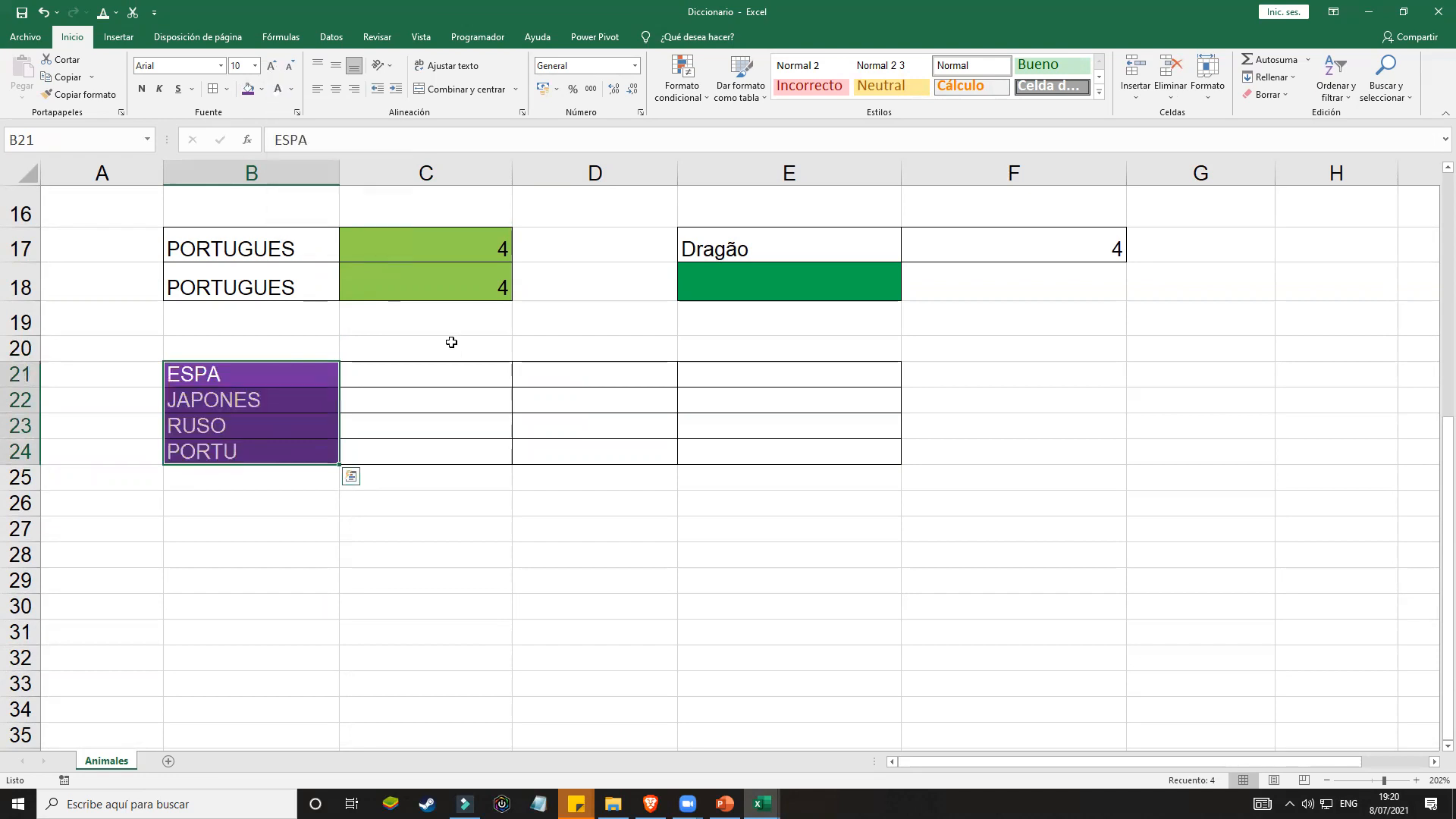
left_click(574, 452)
scroll(574, 455, "up", 2)
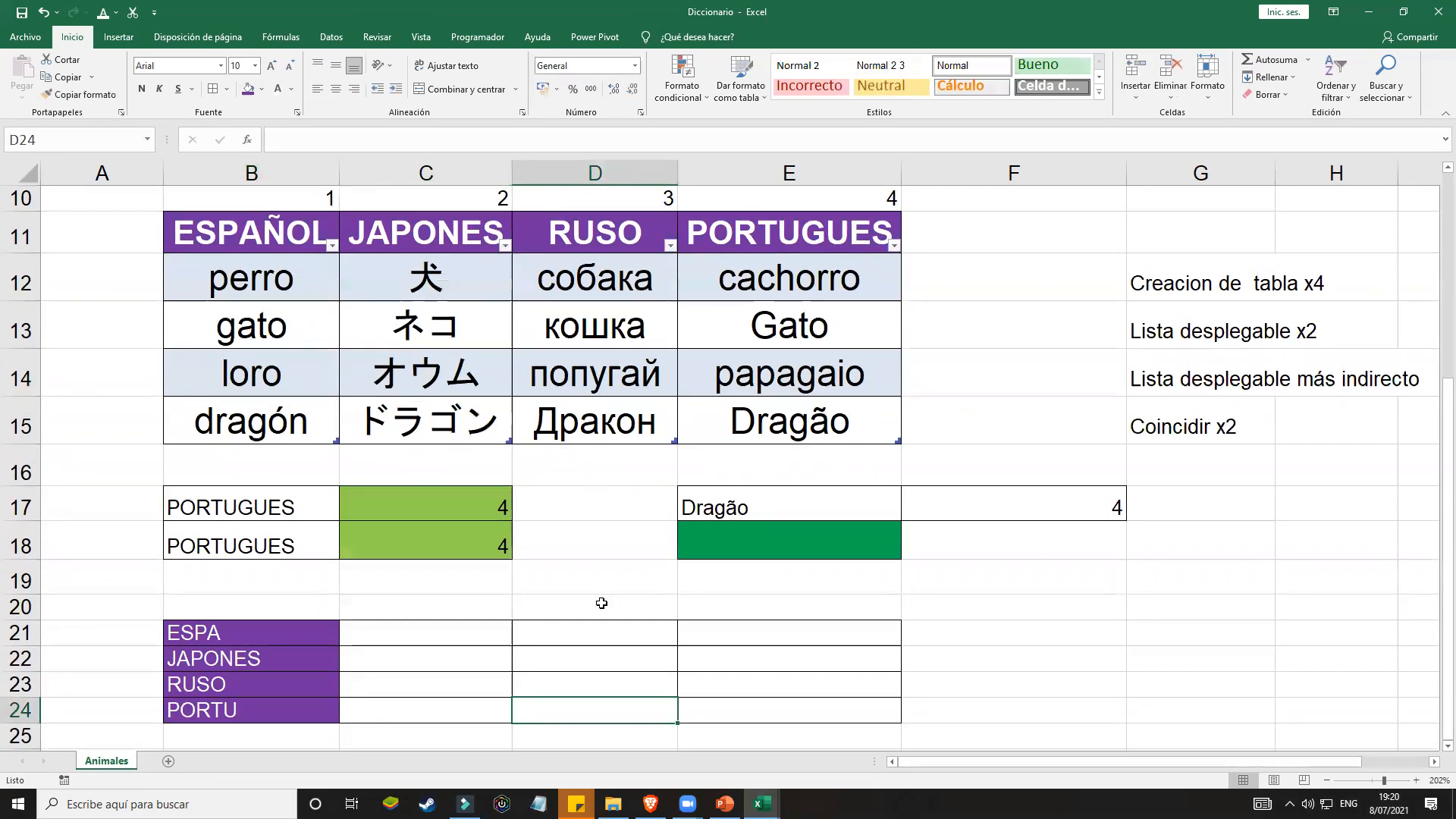
double_click(1054, 498)
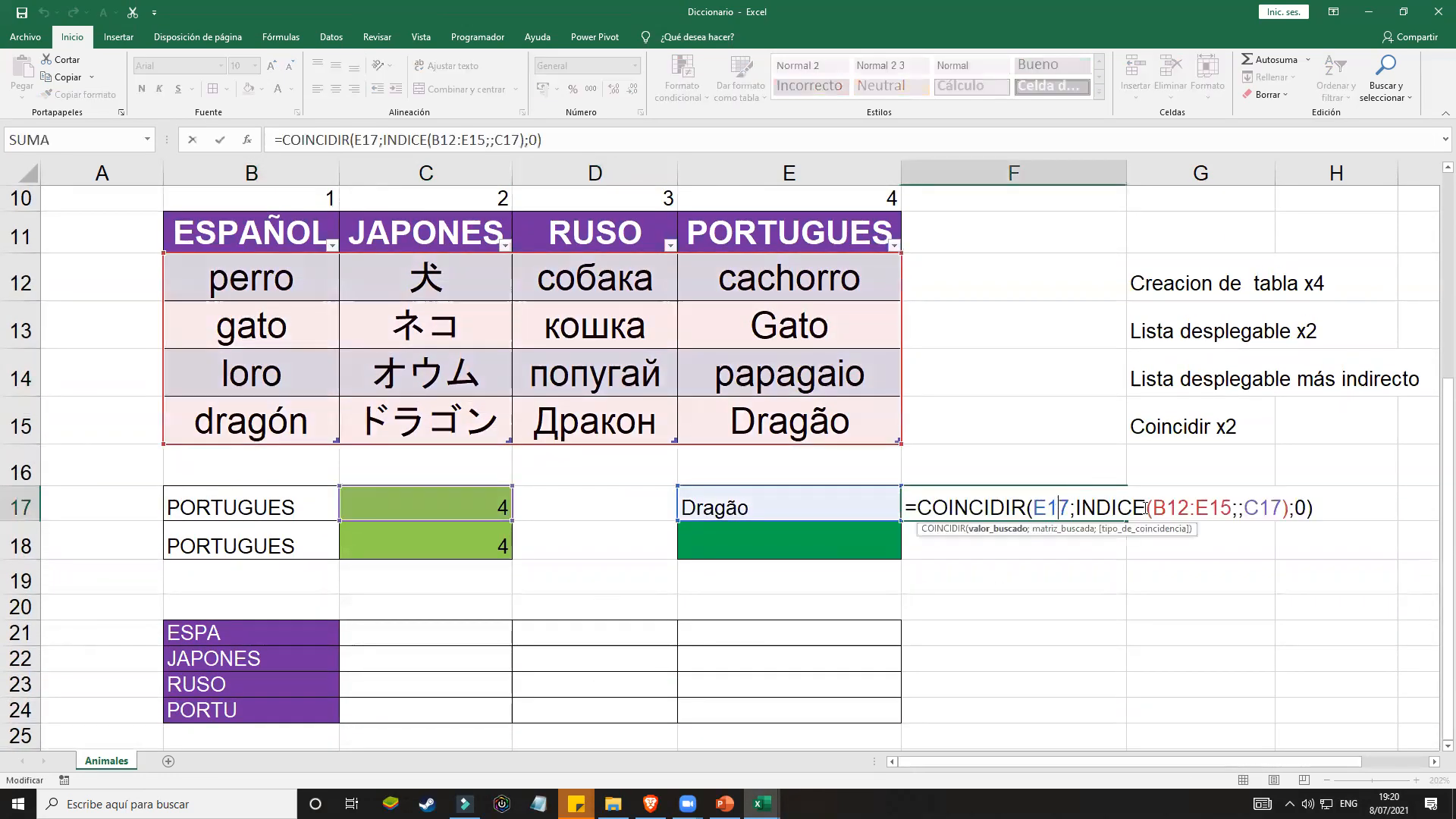
left_click(1239, 507)
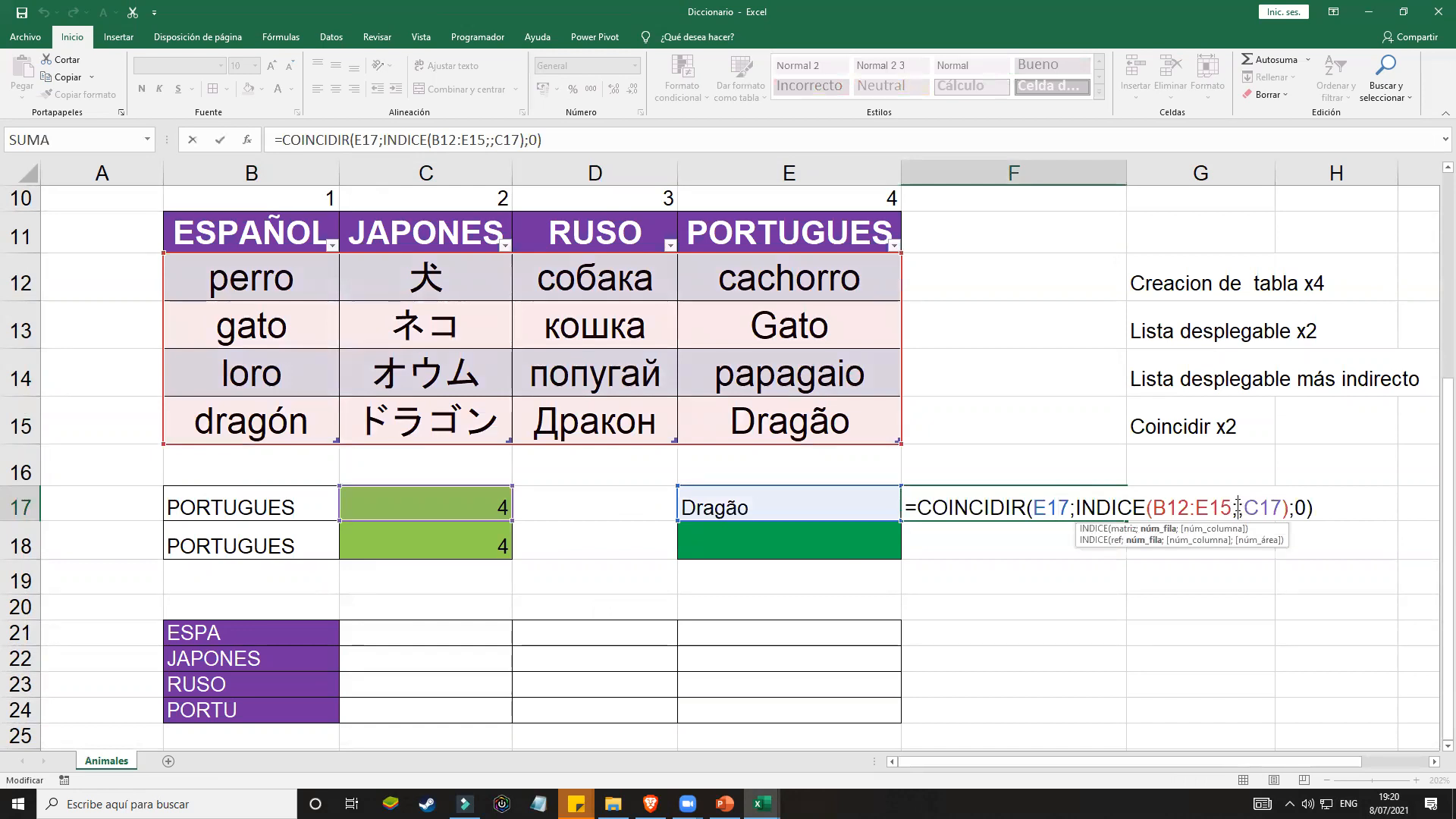
left_click_drag(1244, 507, 1281, 507)
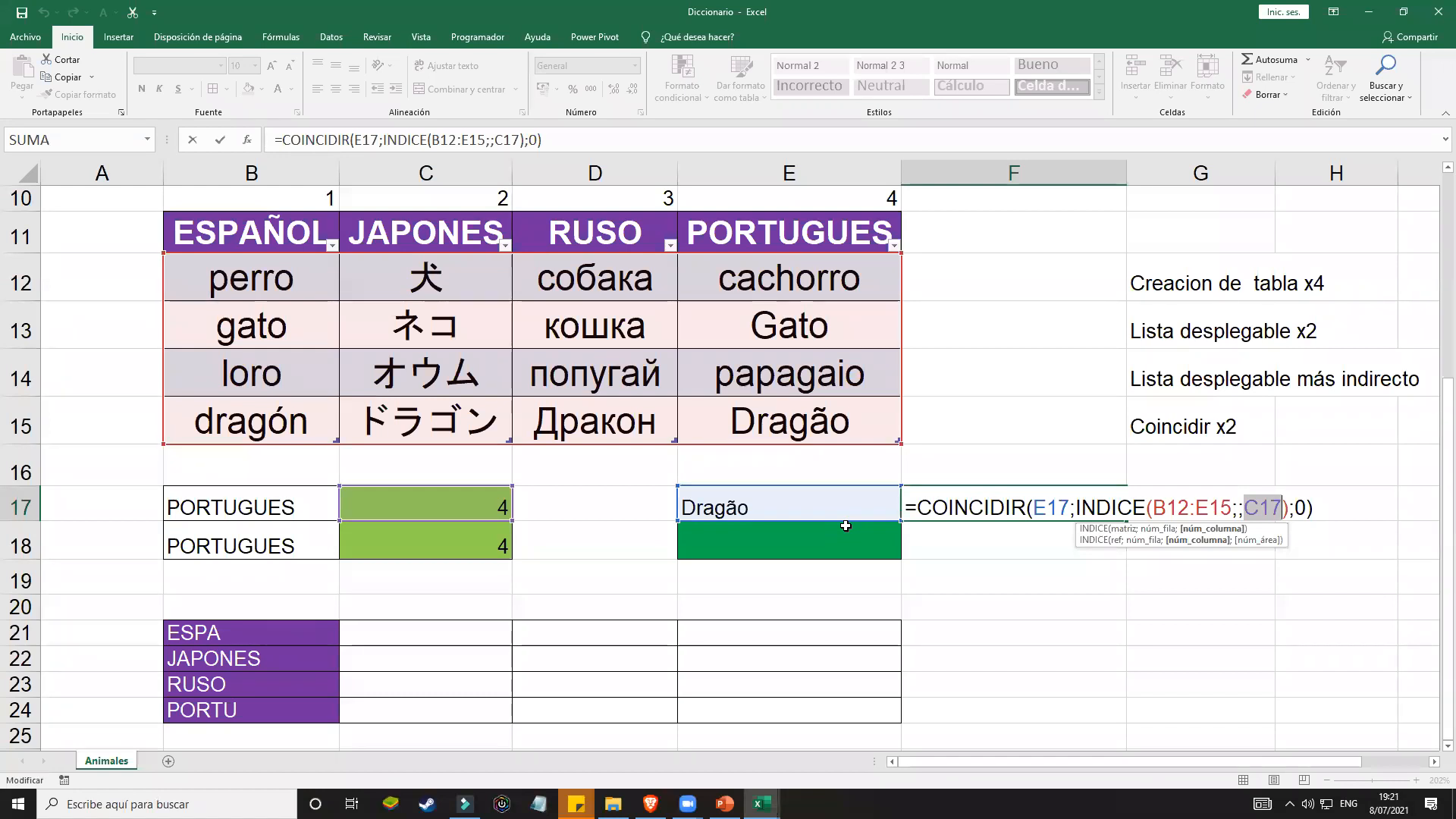
left_click(1258, 507)
left_click(1238, 508)
left_click_drag(1245, 508, 1279, 507)
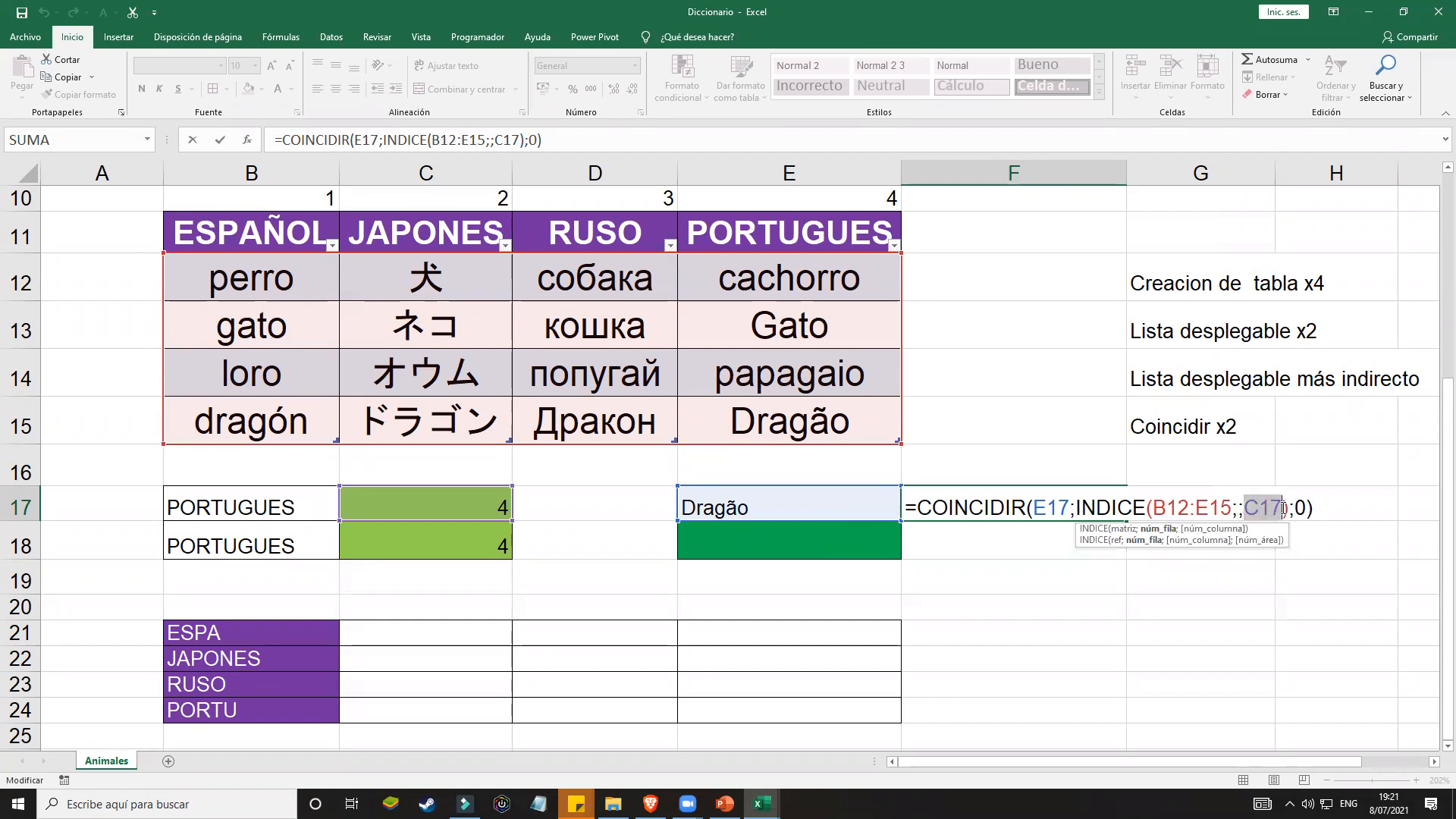
left_click(1283, 508)
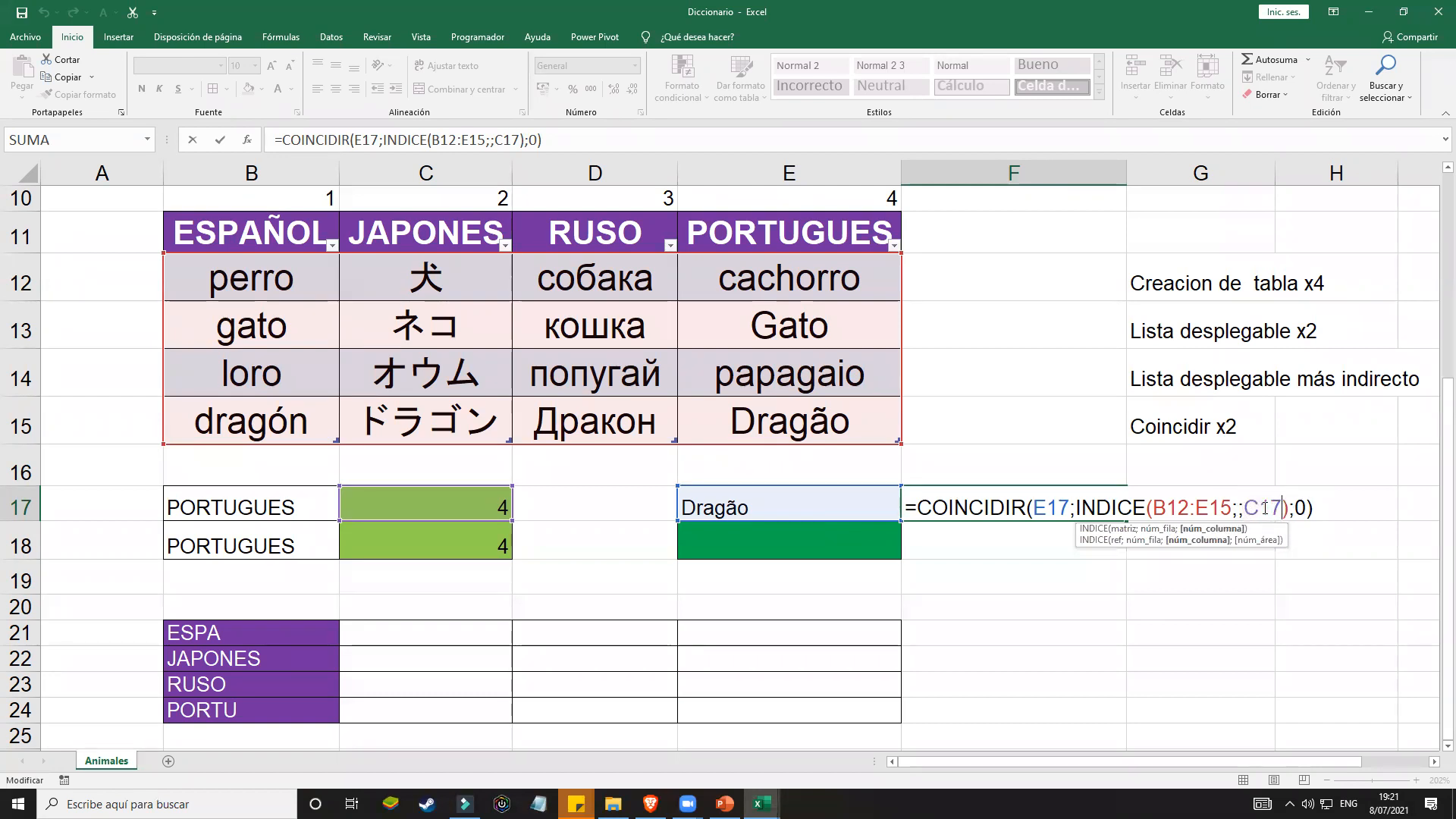
Step: Zoom in and add the checklist note 'Coincidir/Indice' in G16
key("Return")
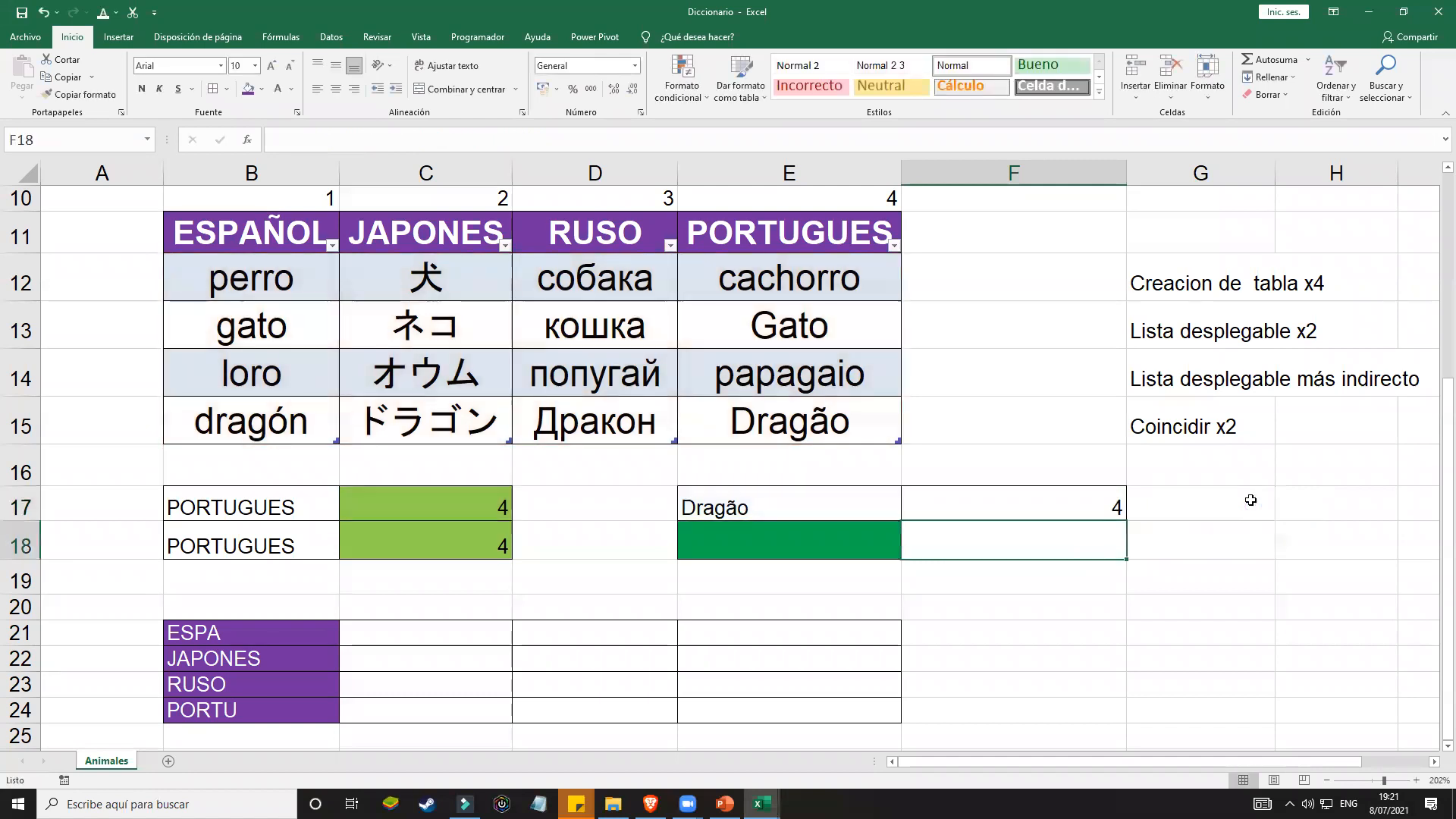
left_click(313, 624)
scroll(356, 606, "up", 2)
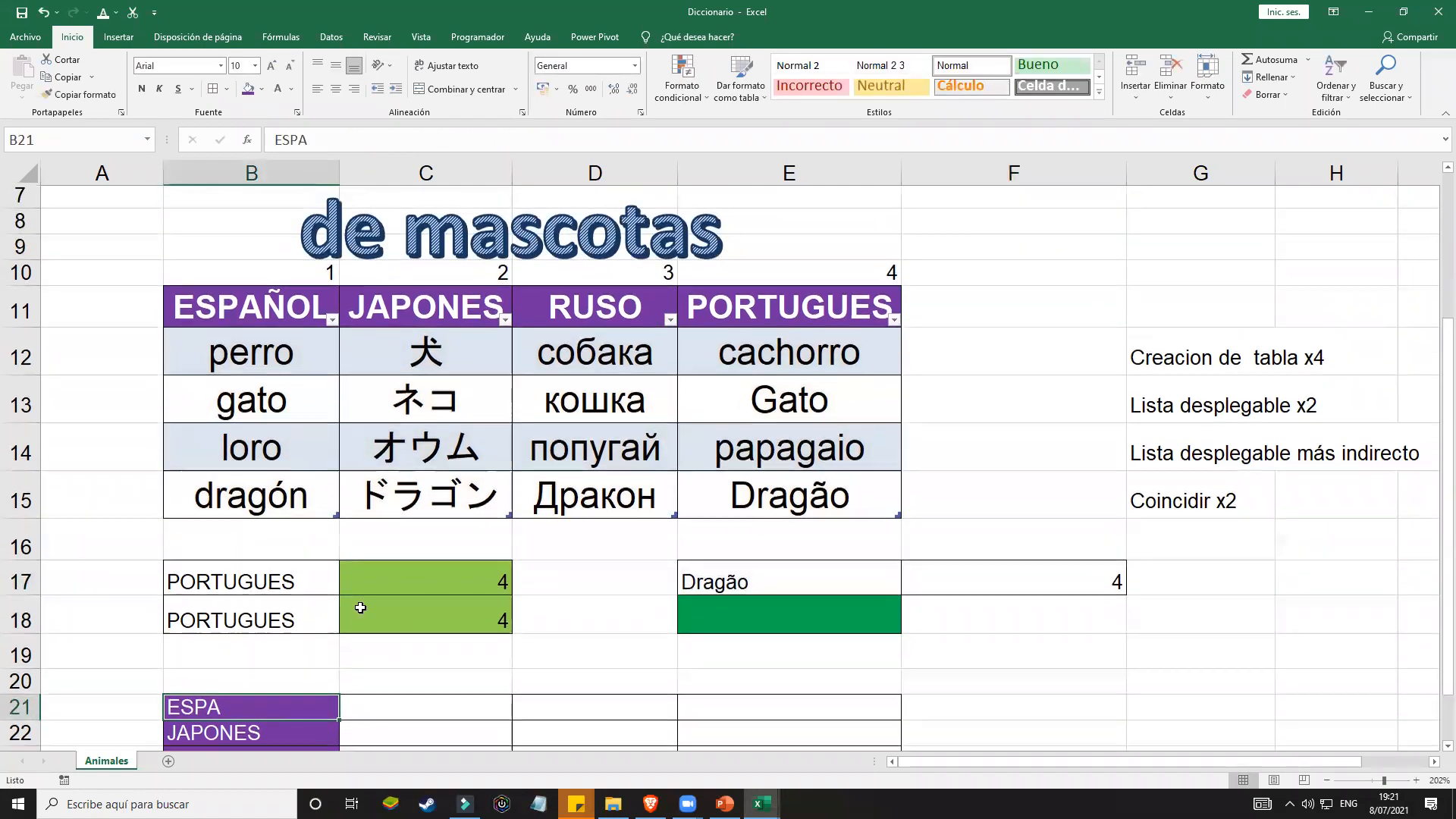
left_click(1384, 781)
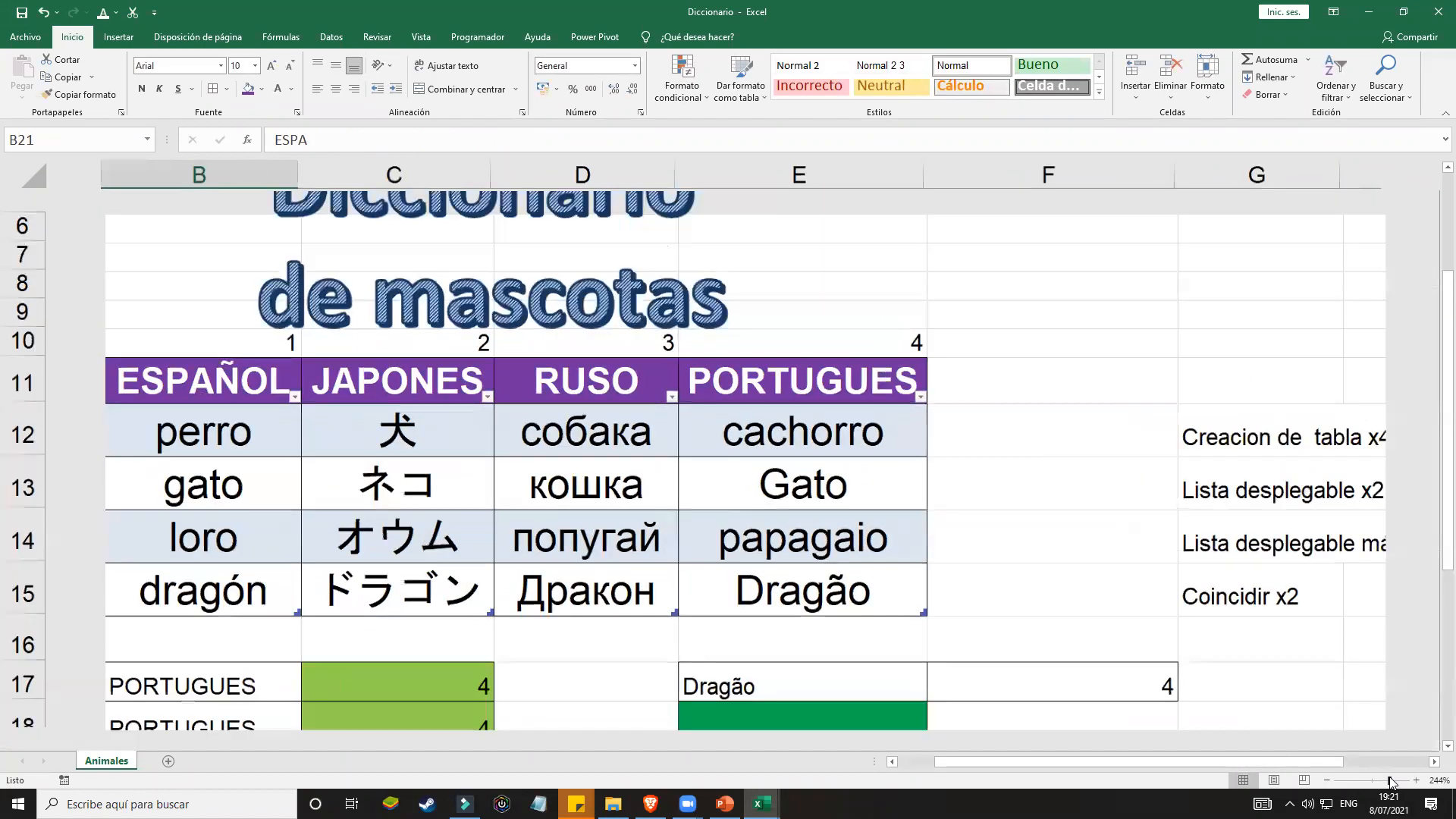
scroll(1320, 607, "up", 2)
left_click(1299, 557)
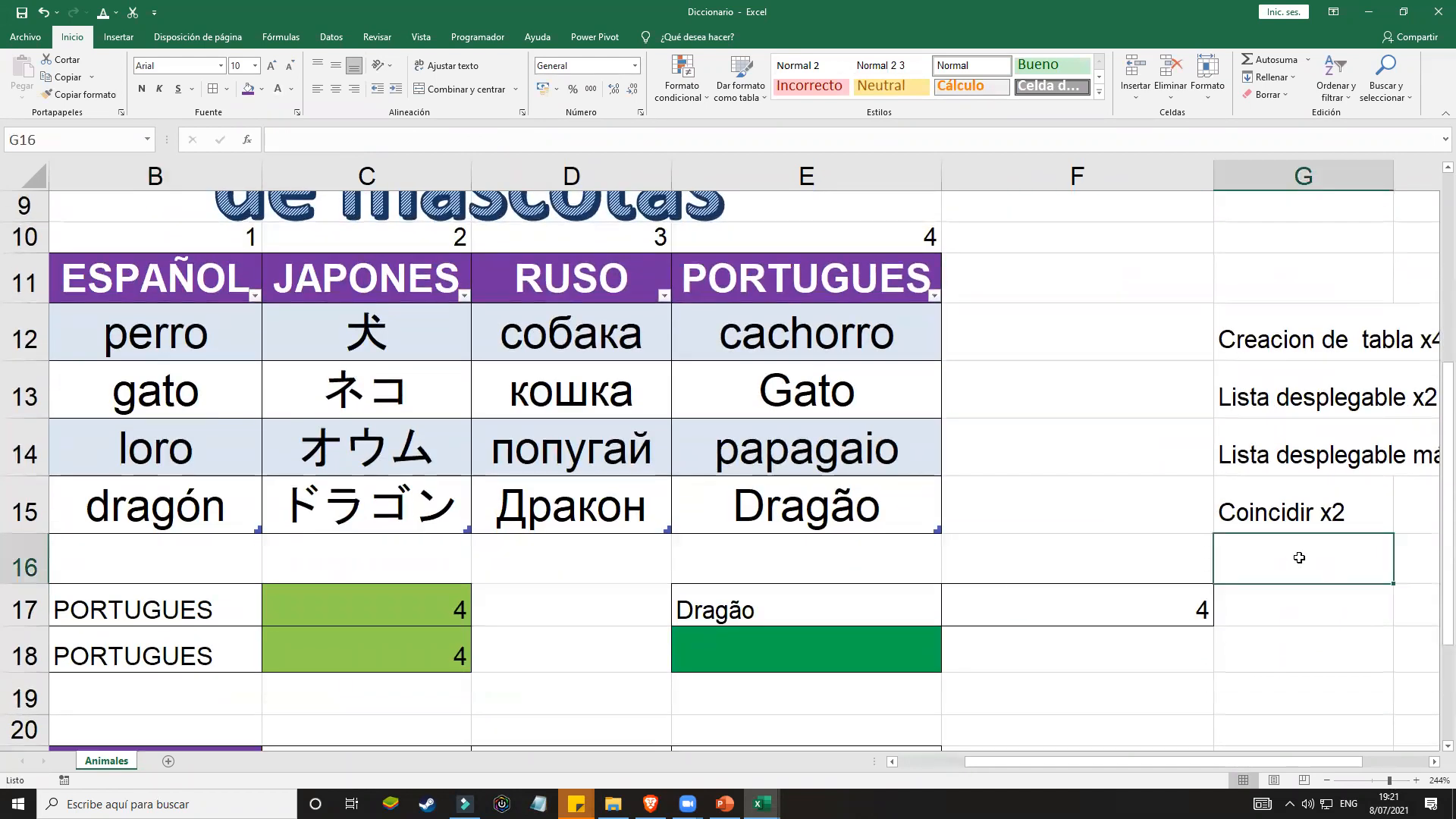
type("cO")
key("BackSpace")
key("BackSpace")
key("BackSpace")
type("Coincidir")
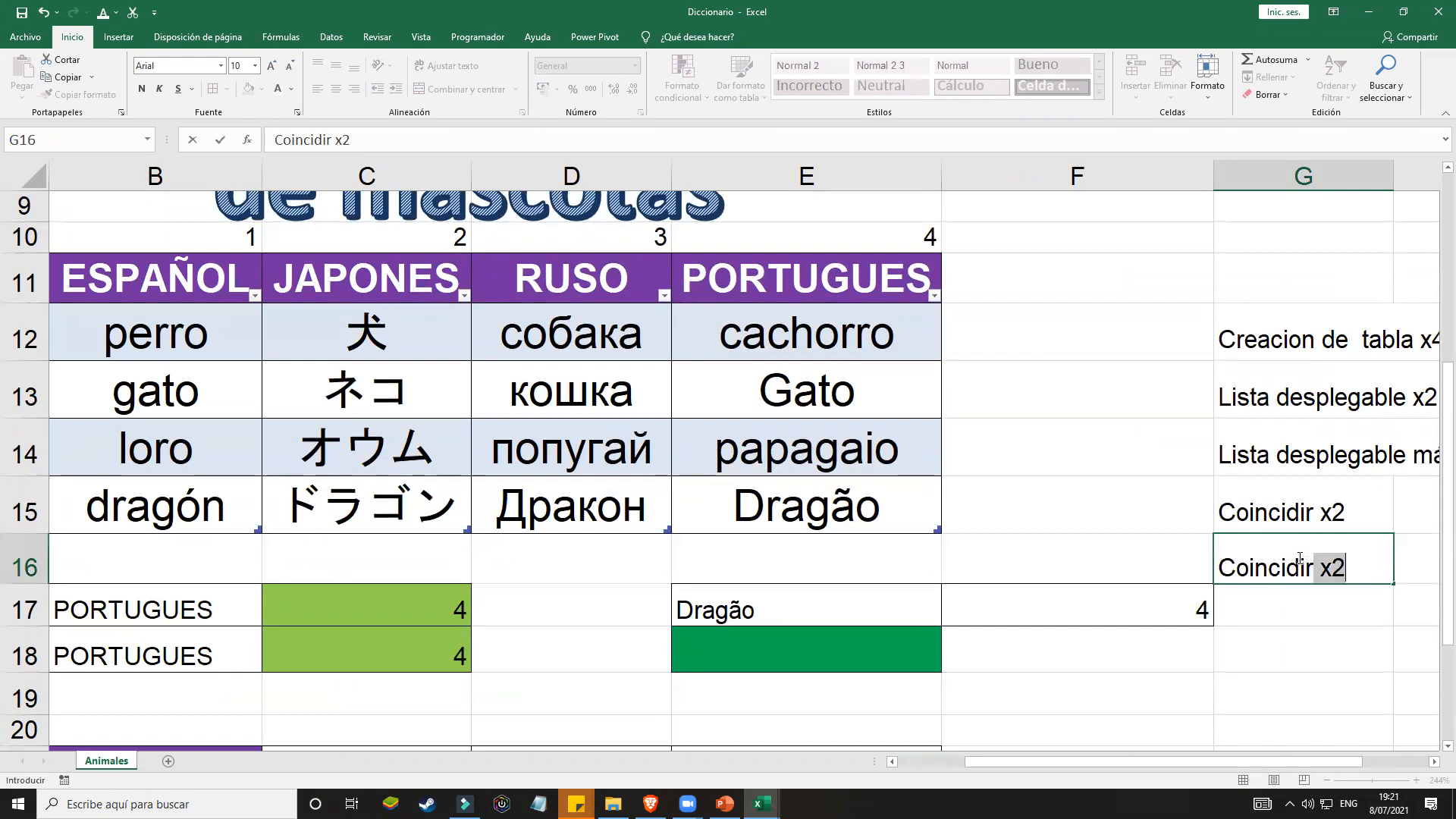
type("/'Indice")
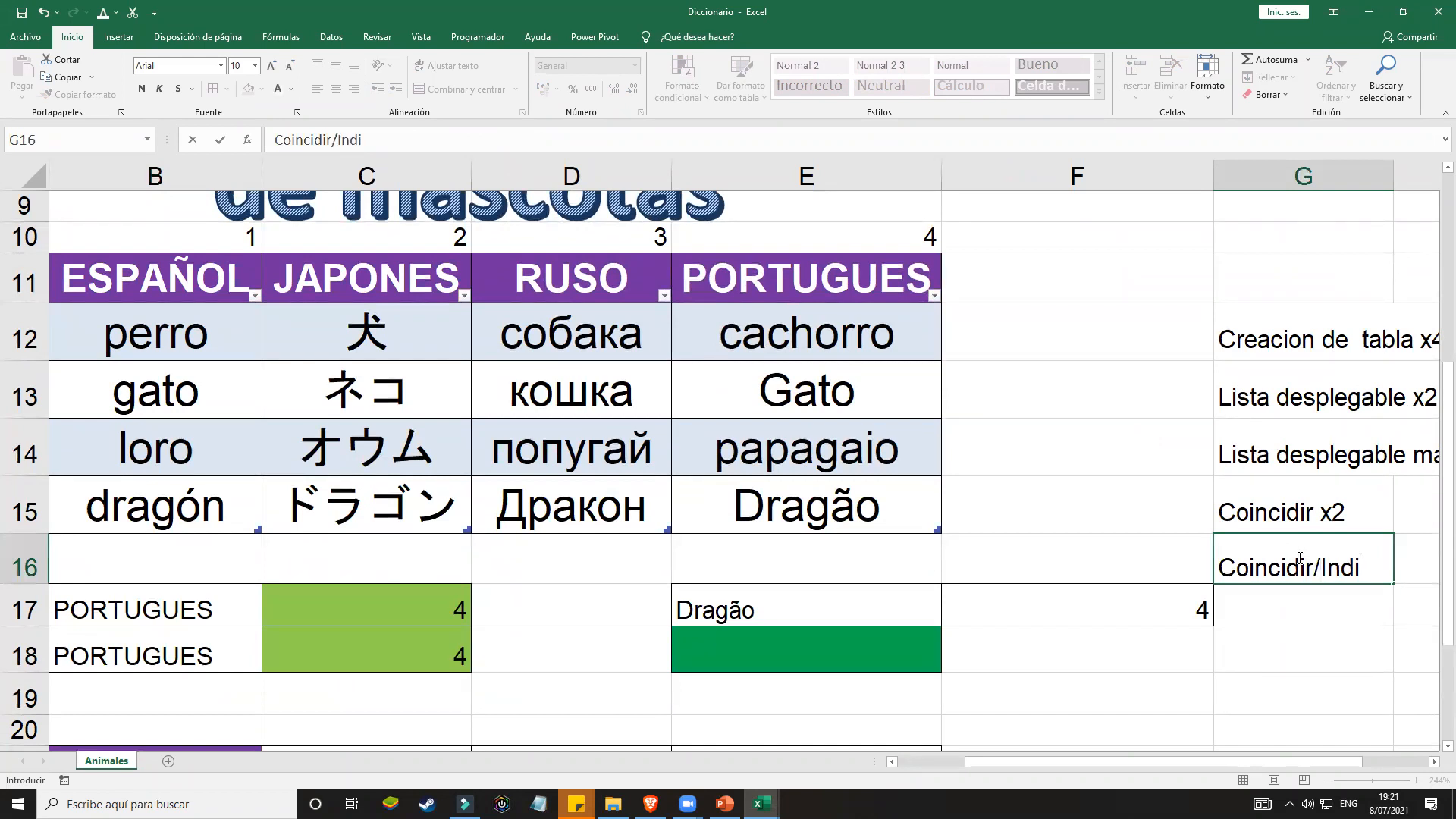
left_click(753, 662)
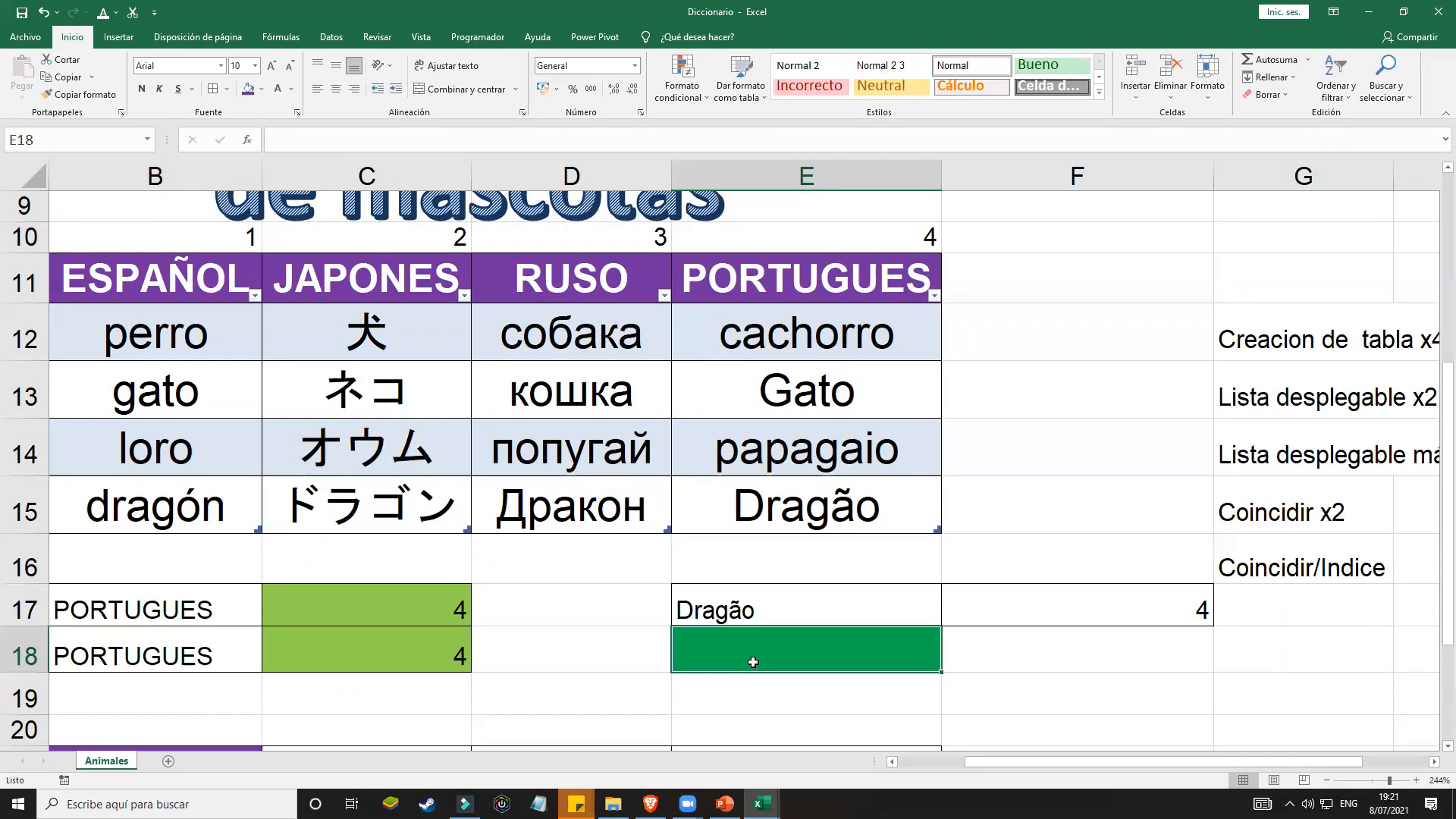
Step: Enter =INDICE(B12:E15;F17;C18) in E18 so it displays Dragão
type("=indice*")
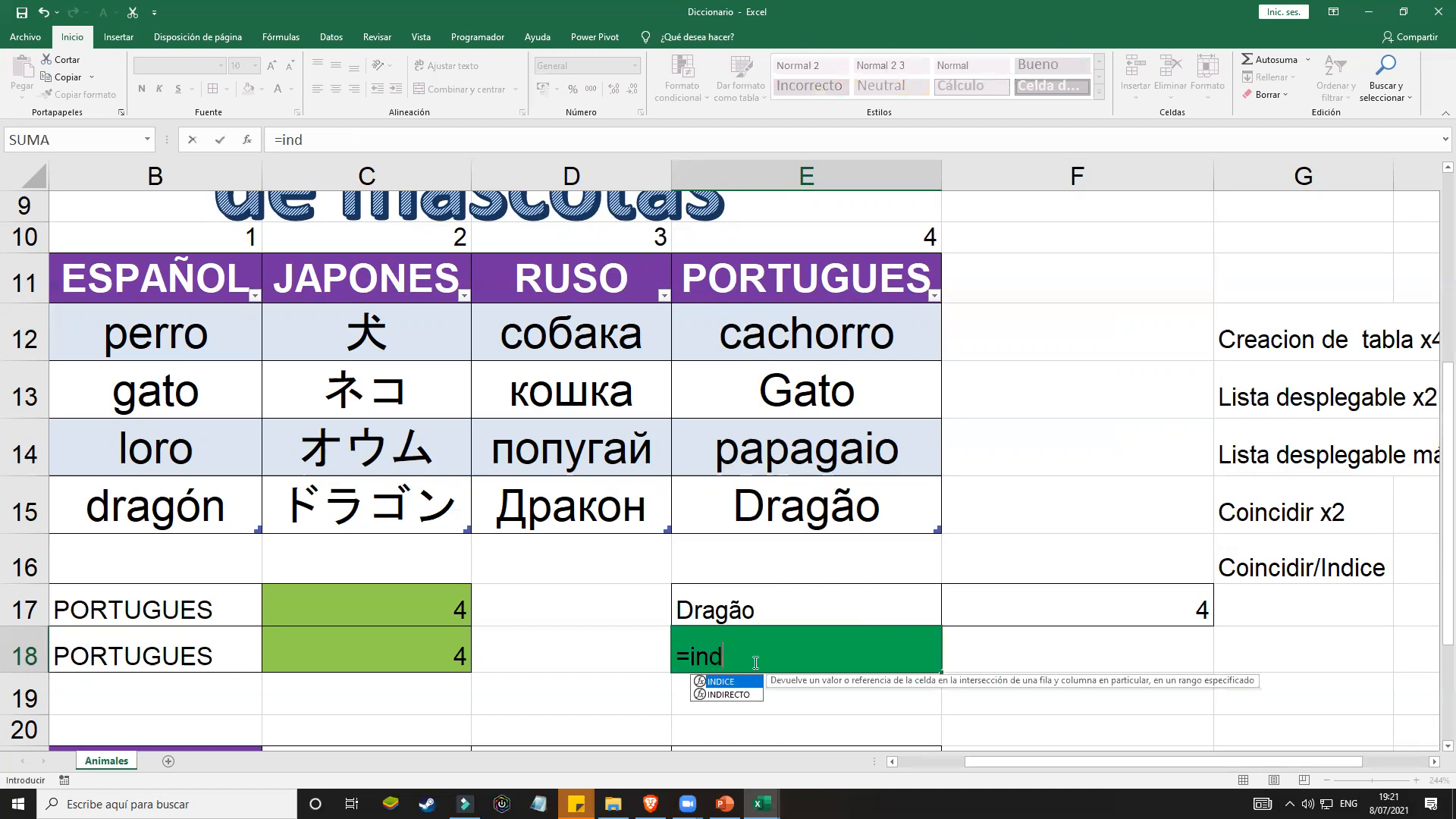
type("(")
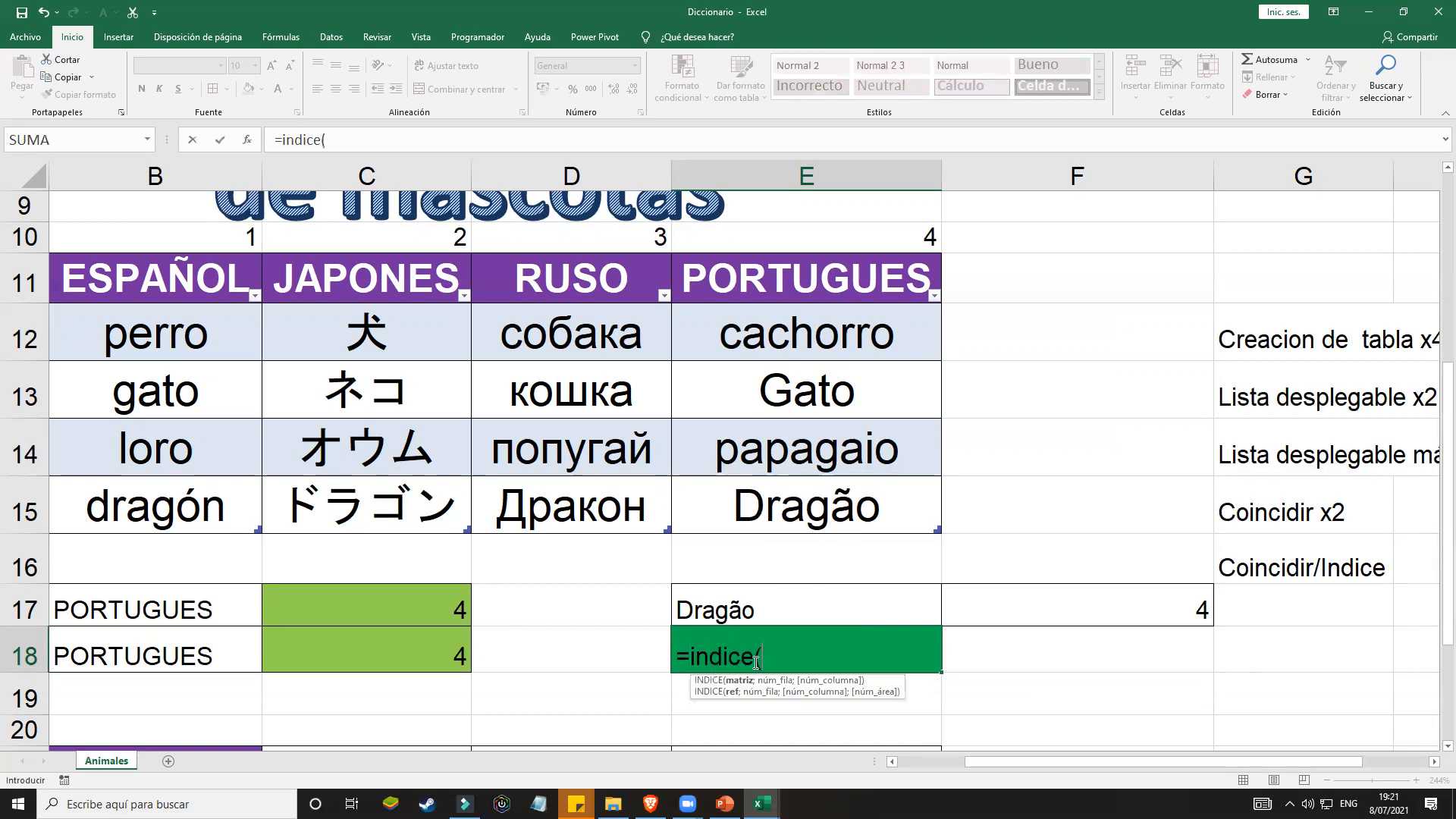
left_click_drag(197, 334, 799, 517)
type(";")
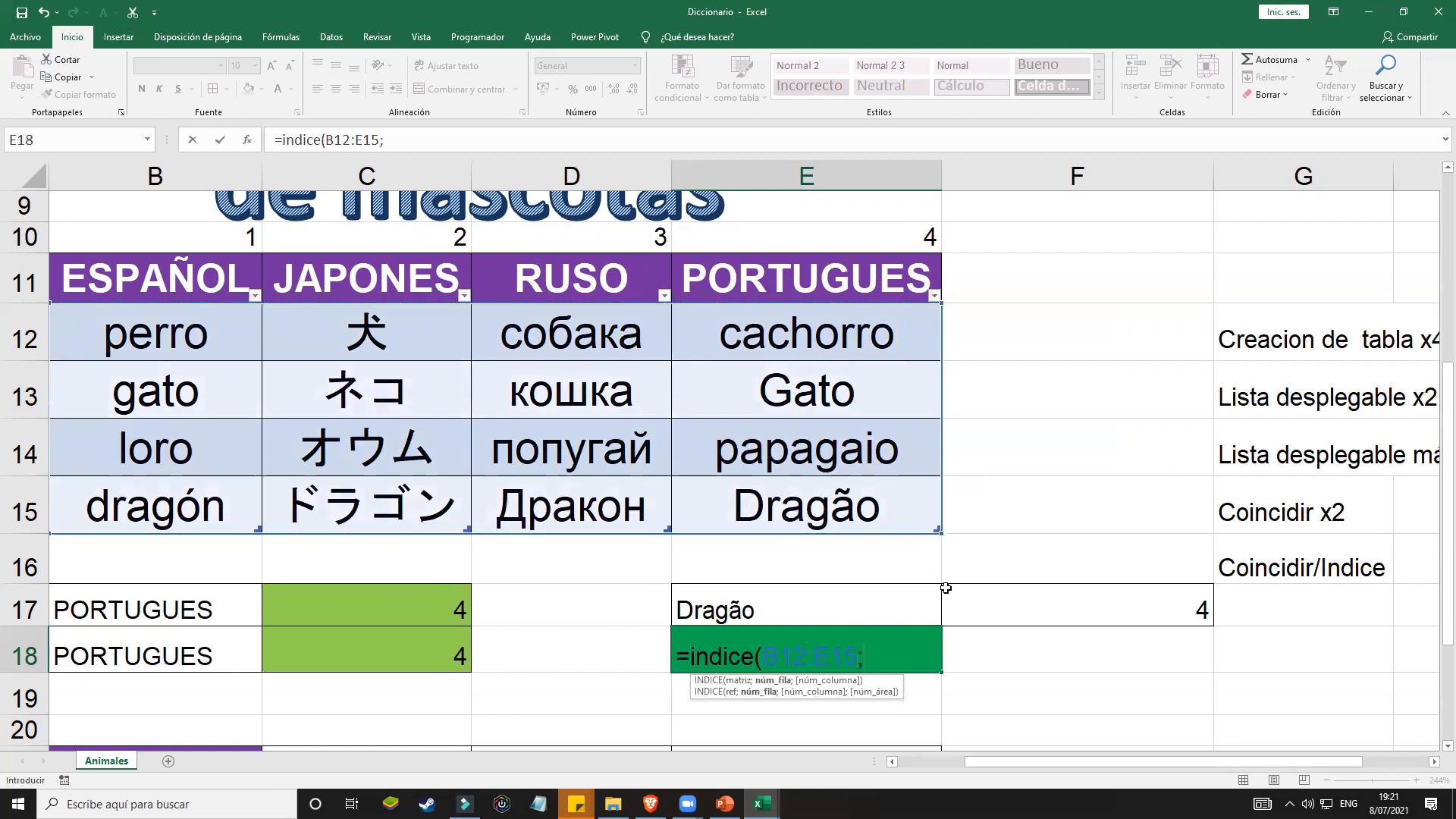
left_click(1024, 602)
type(";")
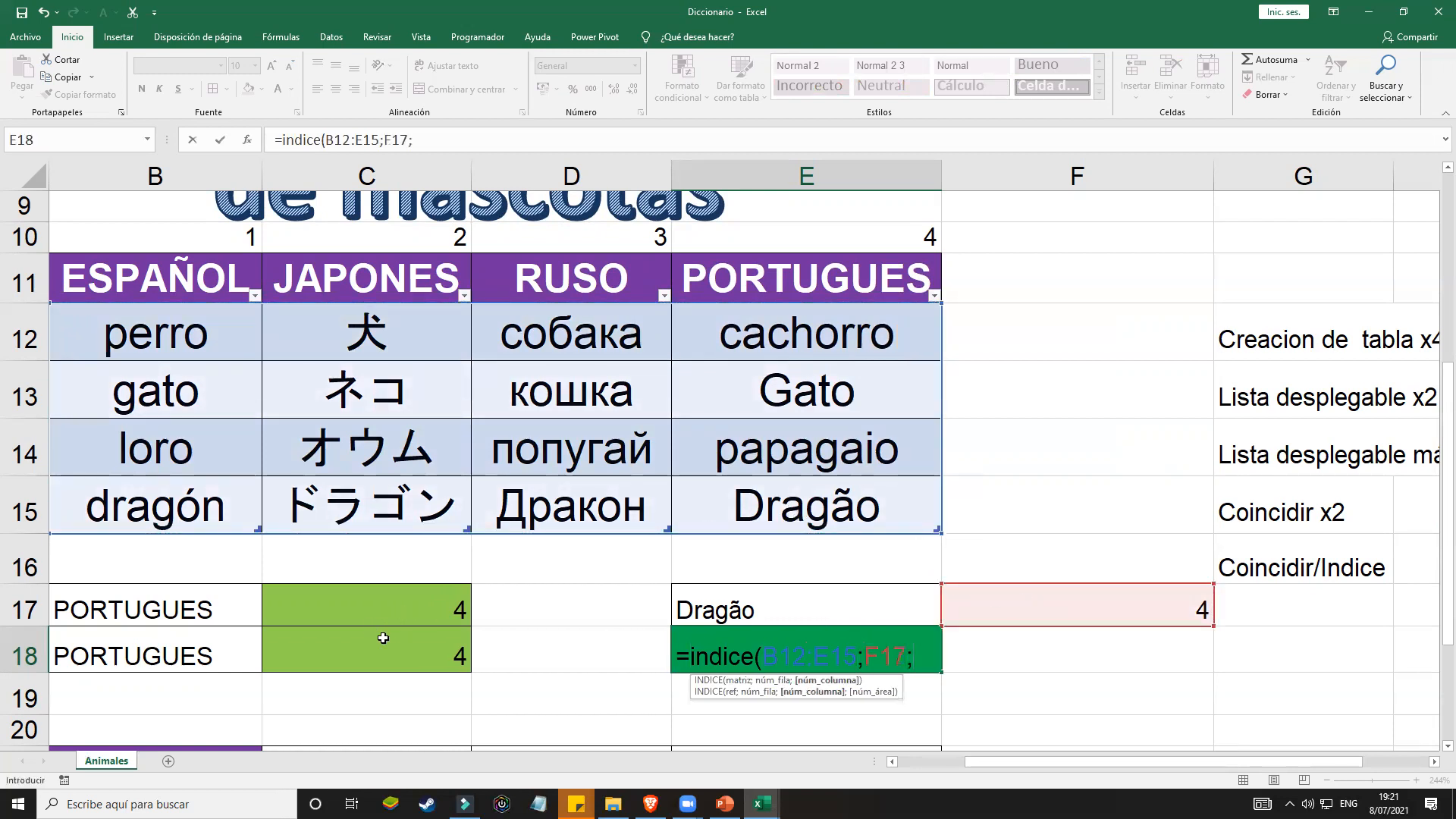
left_click(382, 638)
type(")")
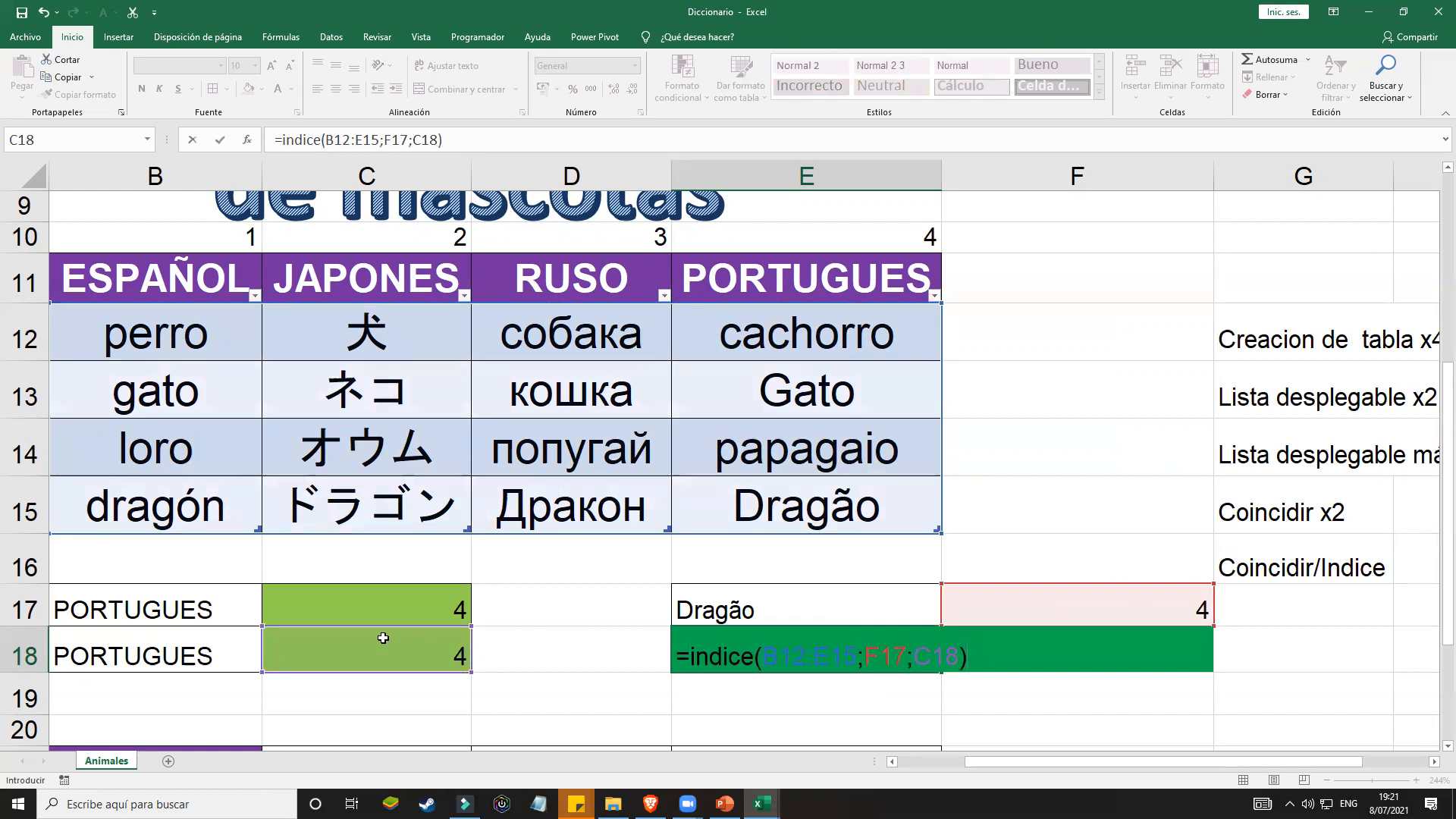
key("Return")
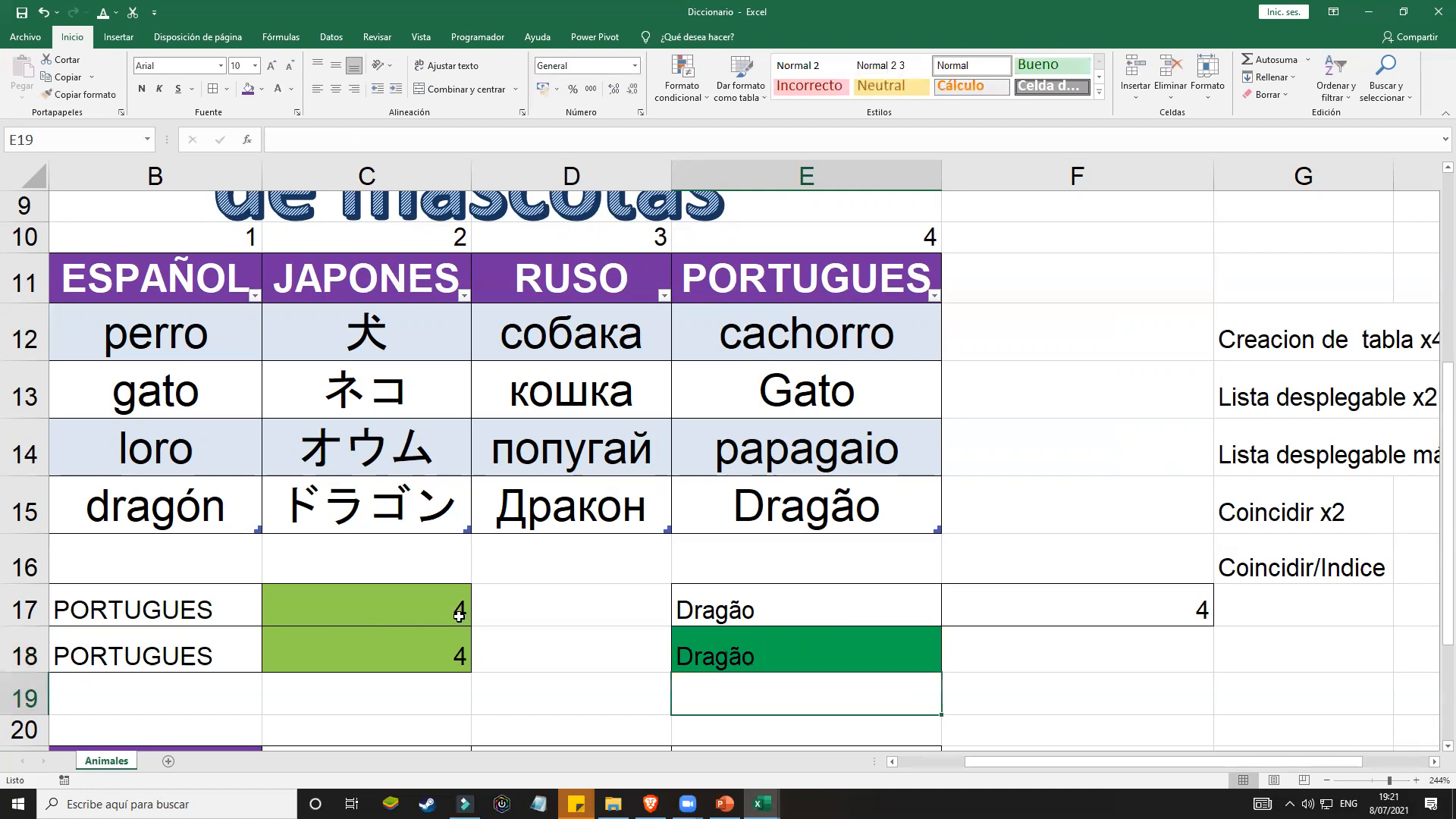
left_click(741, 655)
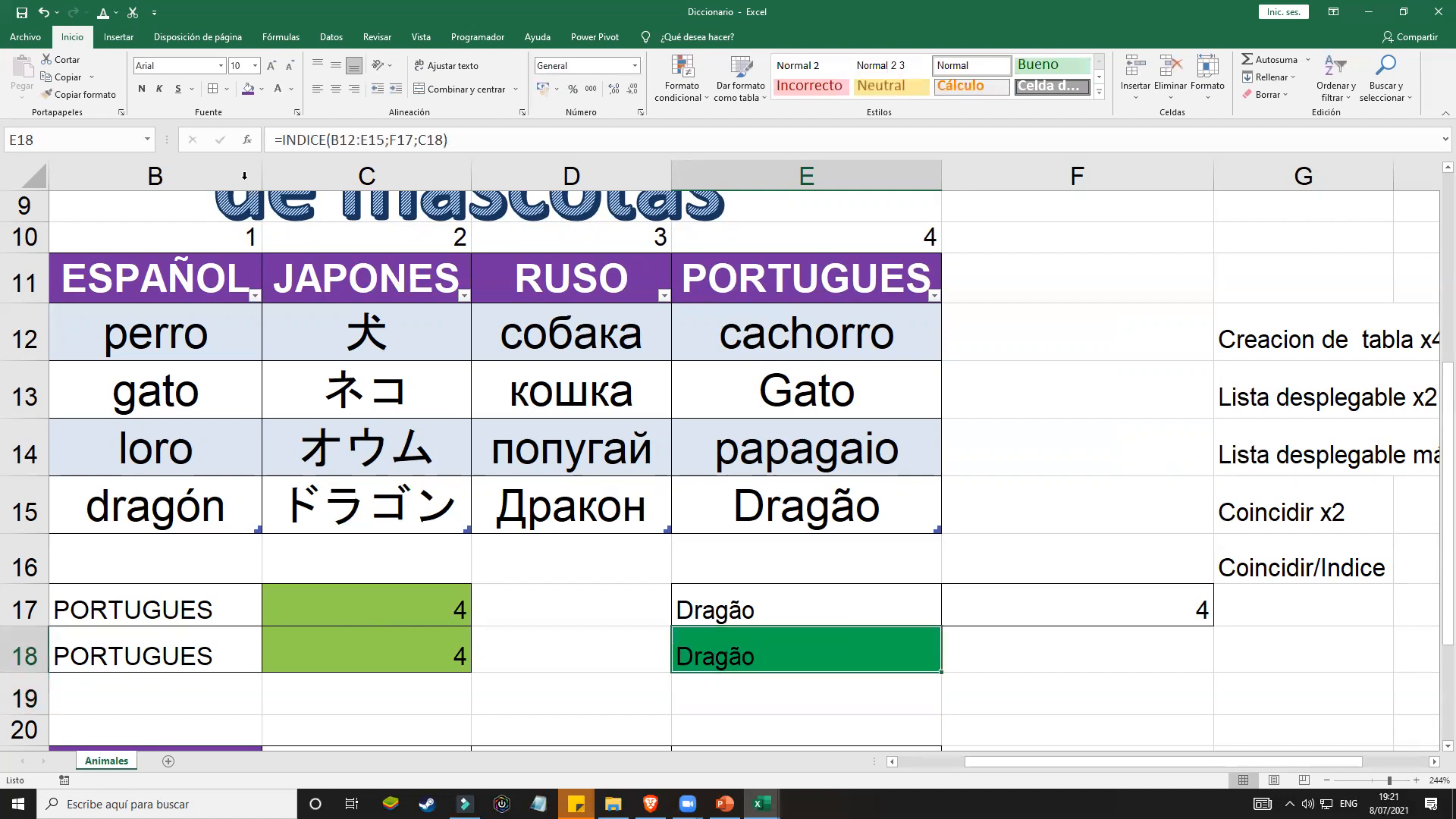
Step: Replace E18's green fill with white
left_click(262, 91)
left_click(261, 91)
left_click(262, 91)
left_click(248, 123)
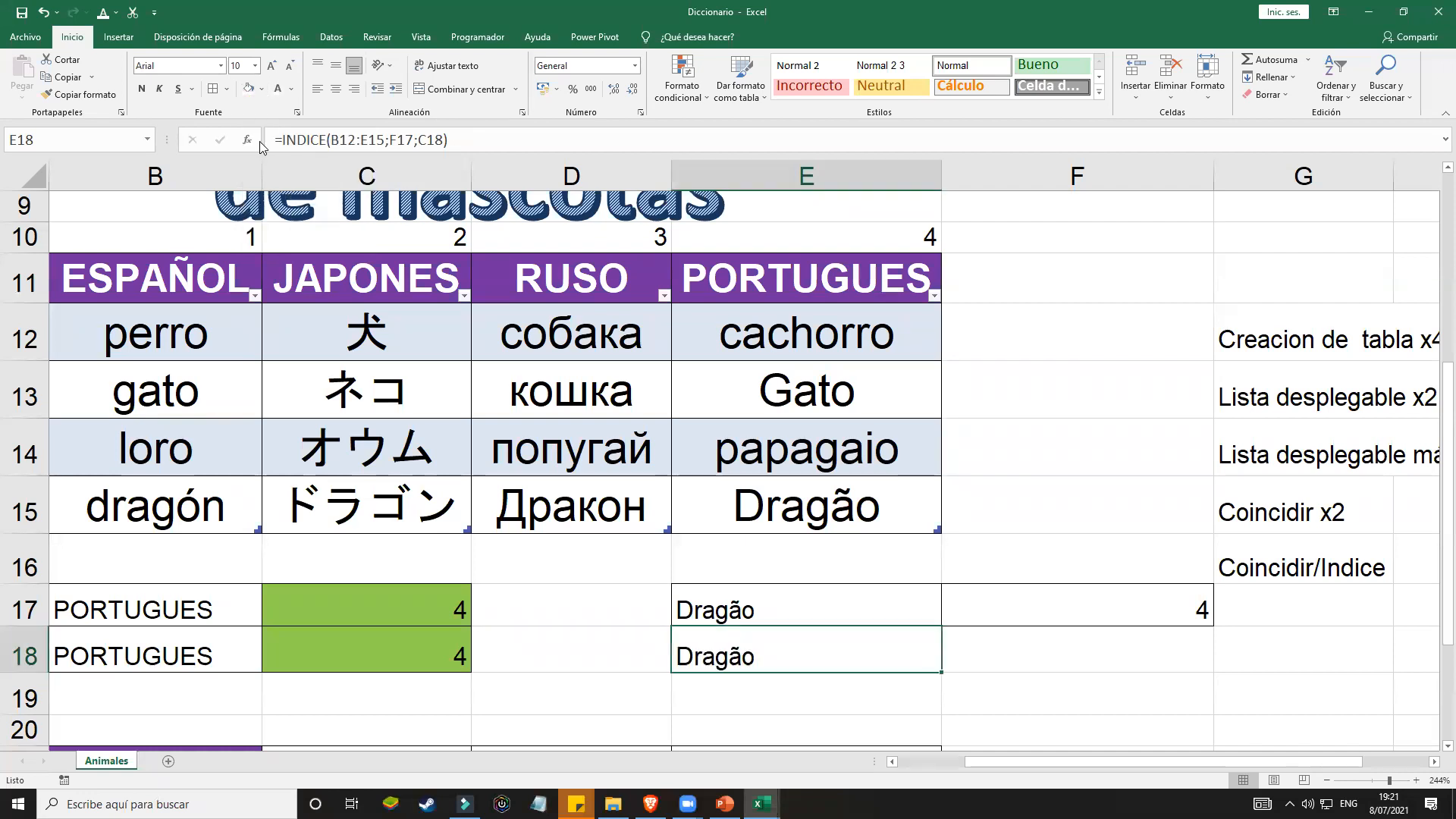
Step: Choose JAPONES in B17 and オウム in E17, then check E18's formula
left_click(228, 614)
left_click(269, 618)
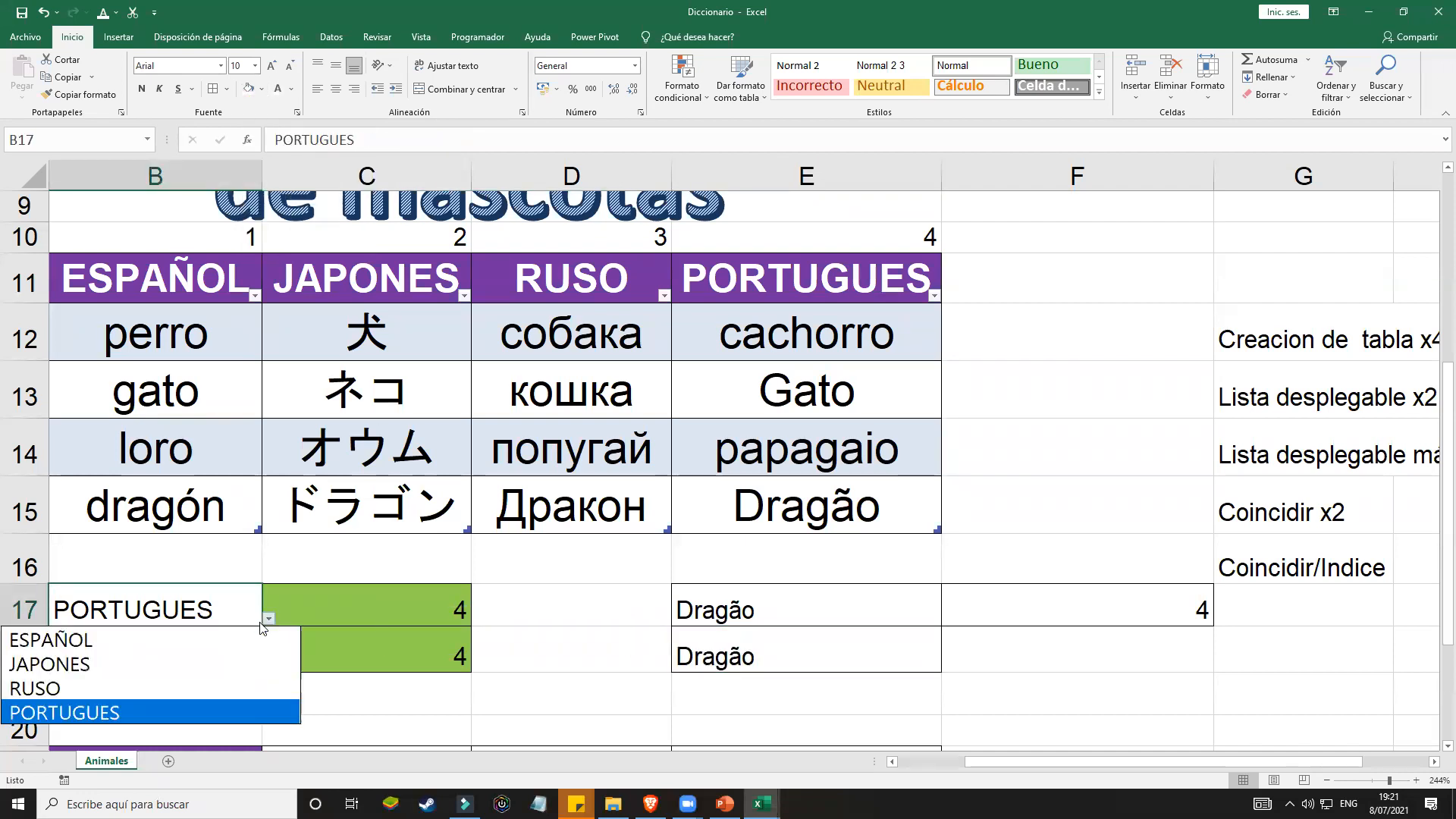
left_click(219, 658)
left_click(919, 615)
left_click(948, 618)
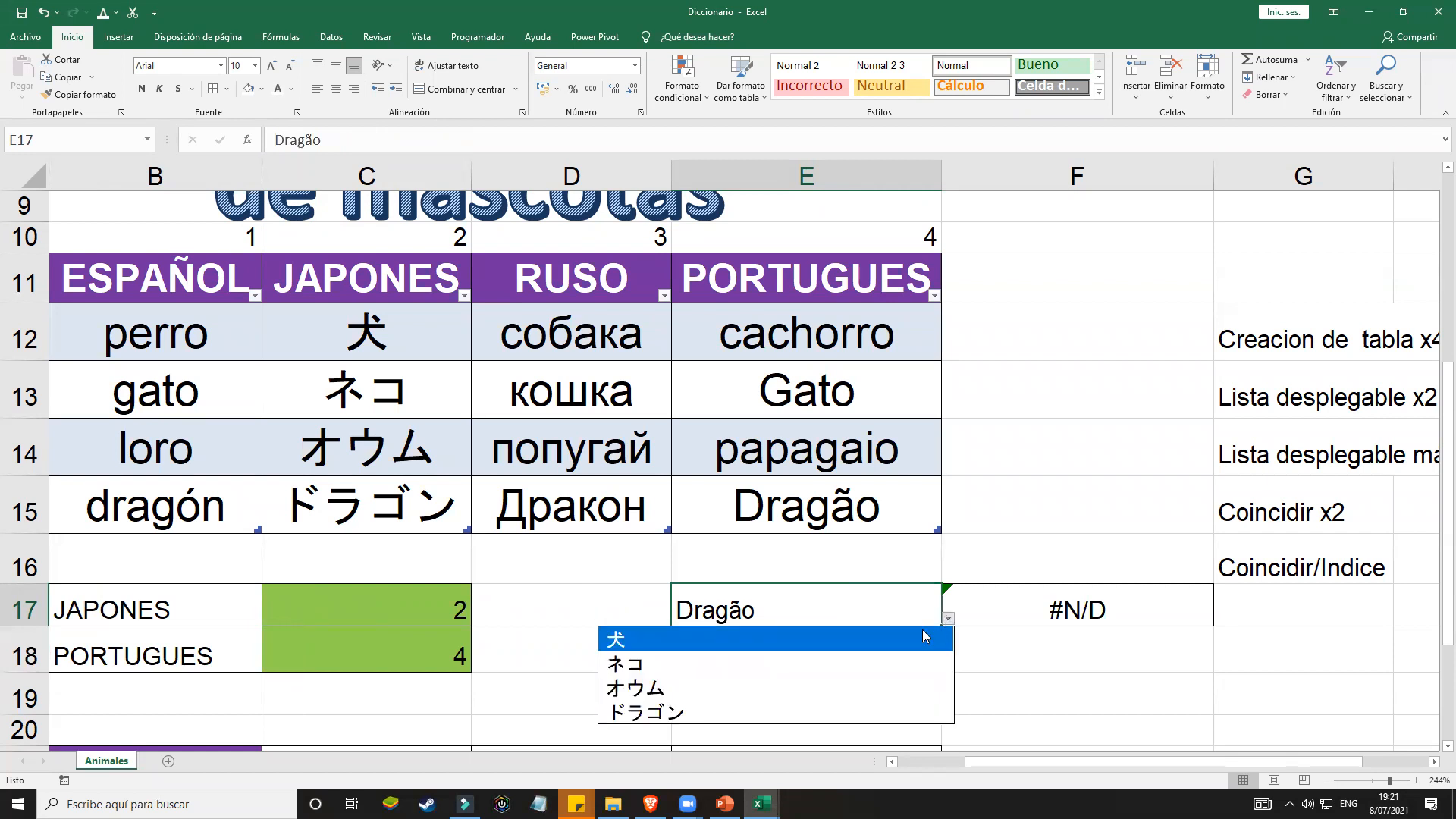
left_click(864, 682)
left_click(903, 654)
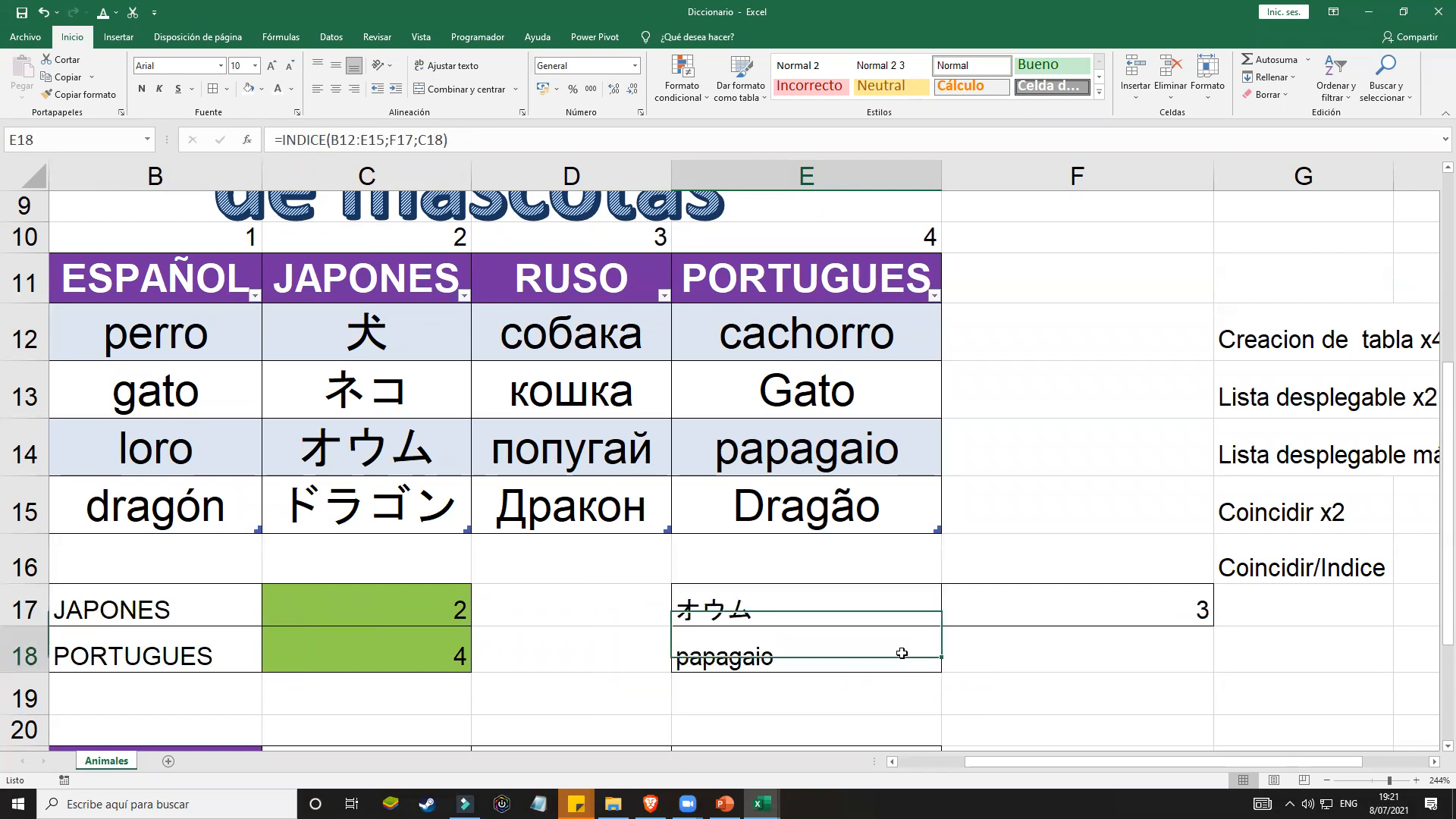
left_click(758, 608)
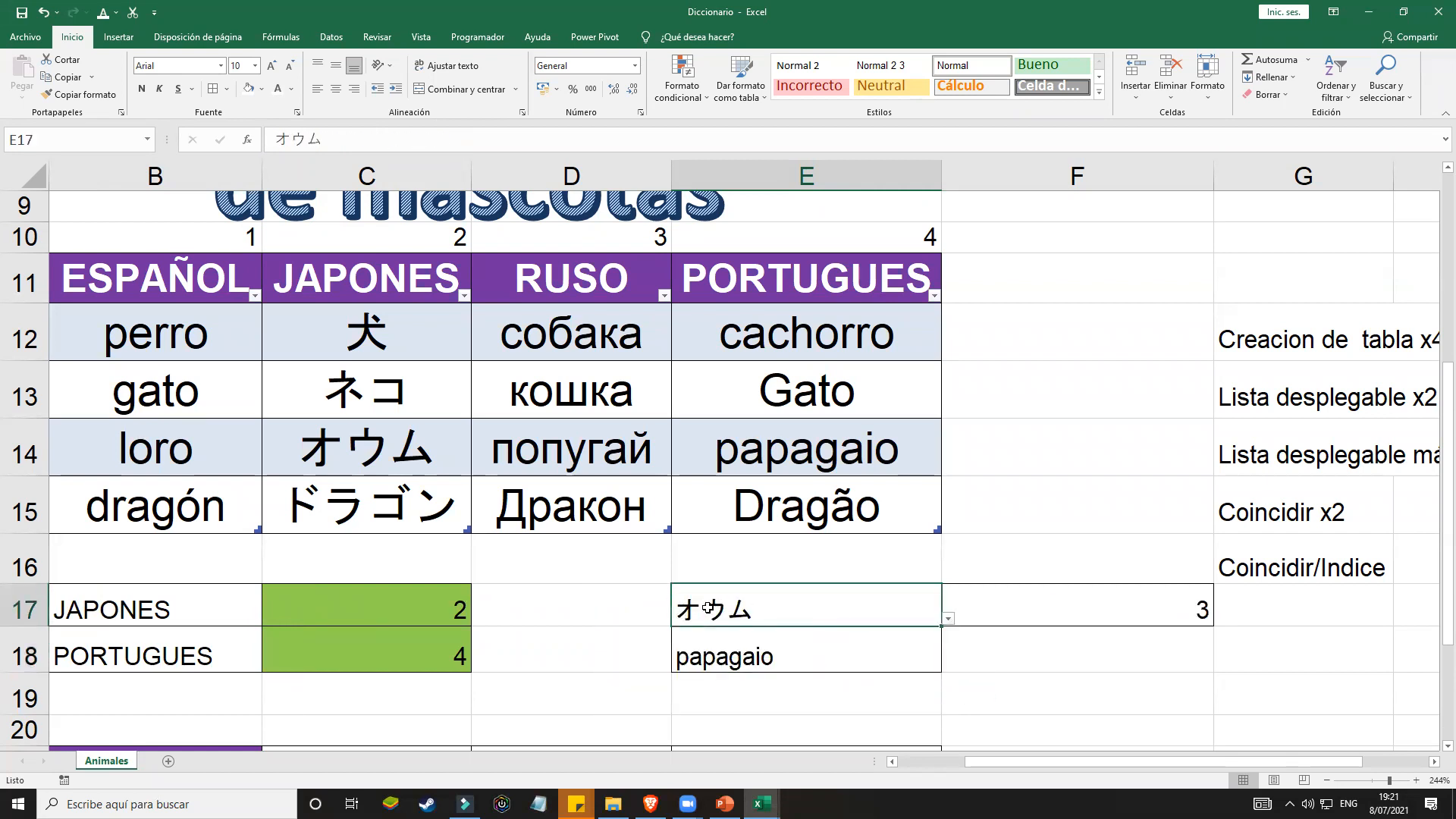
left_click(726, 675)
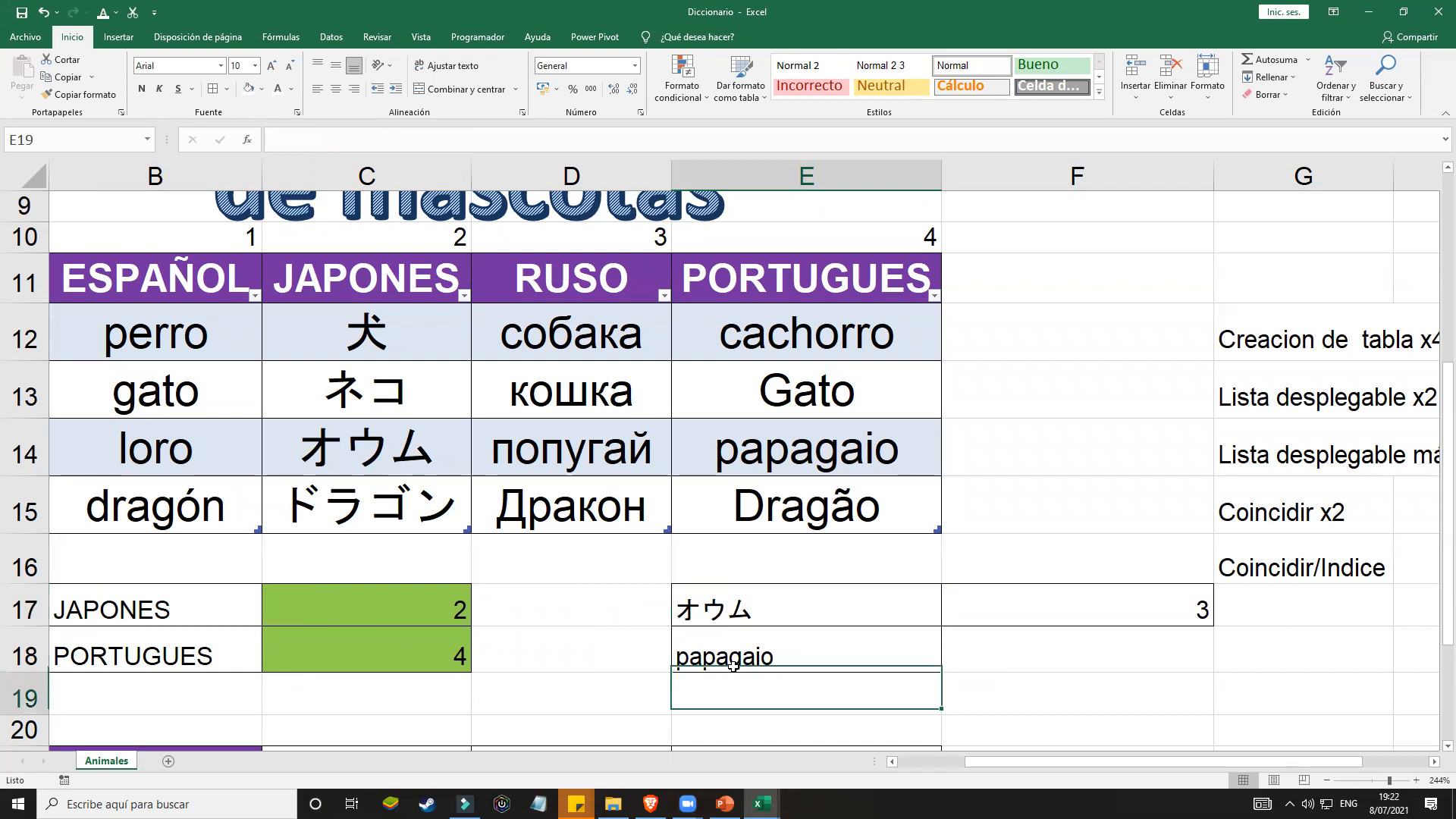
left_click(739, 661)
Step: Switch the target language in B18 to RUSO so E18 shows попугай
left_click(173, 653)
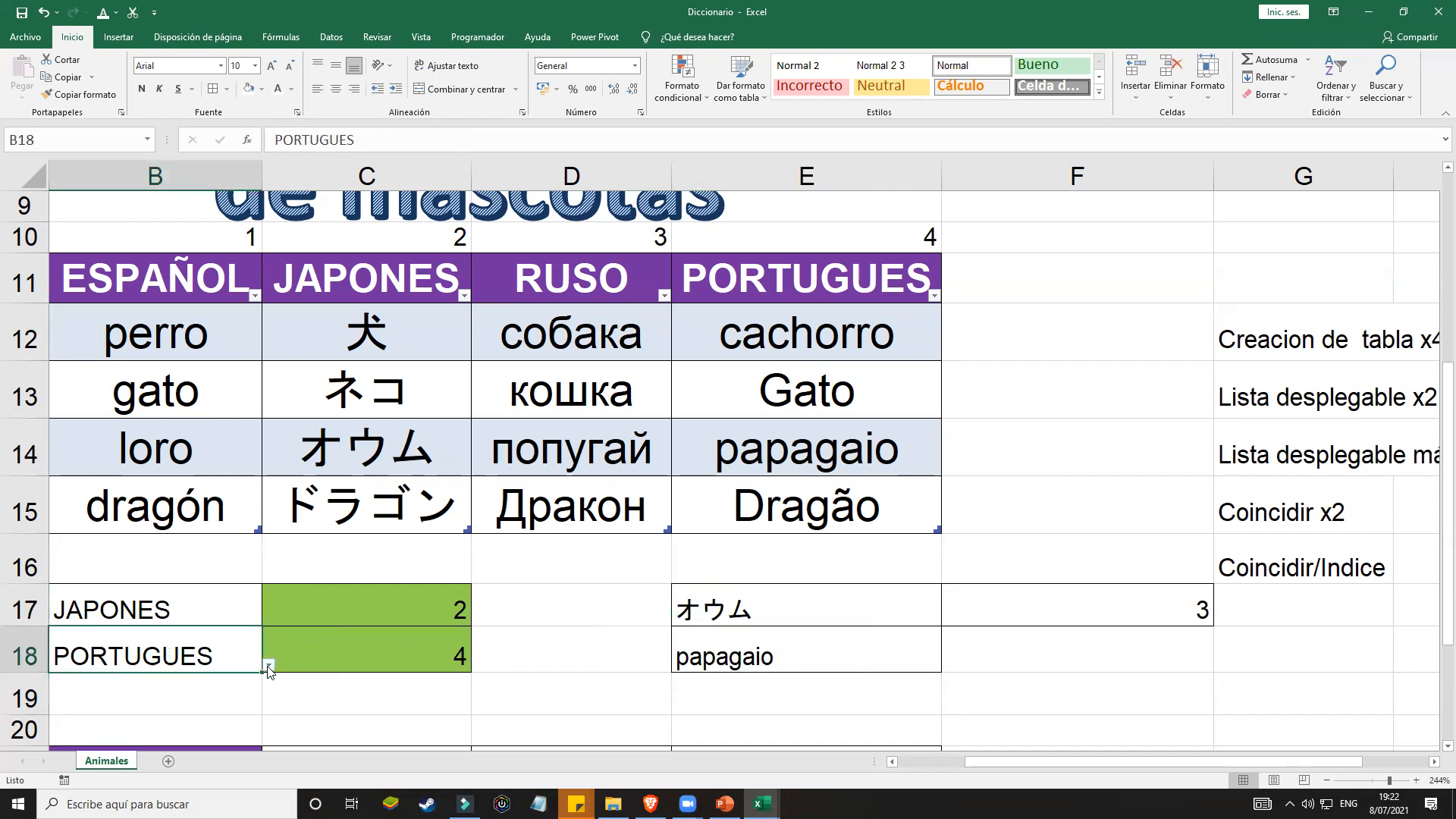
left_click(268, 664)
left_click(203, 685)
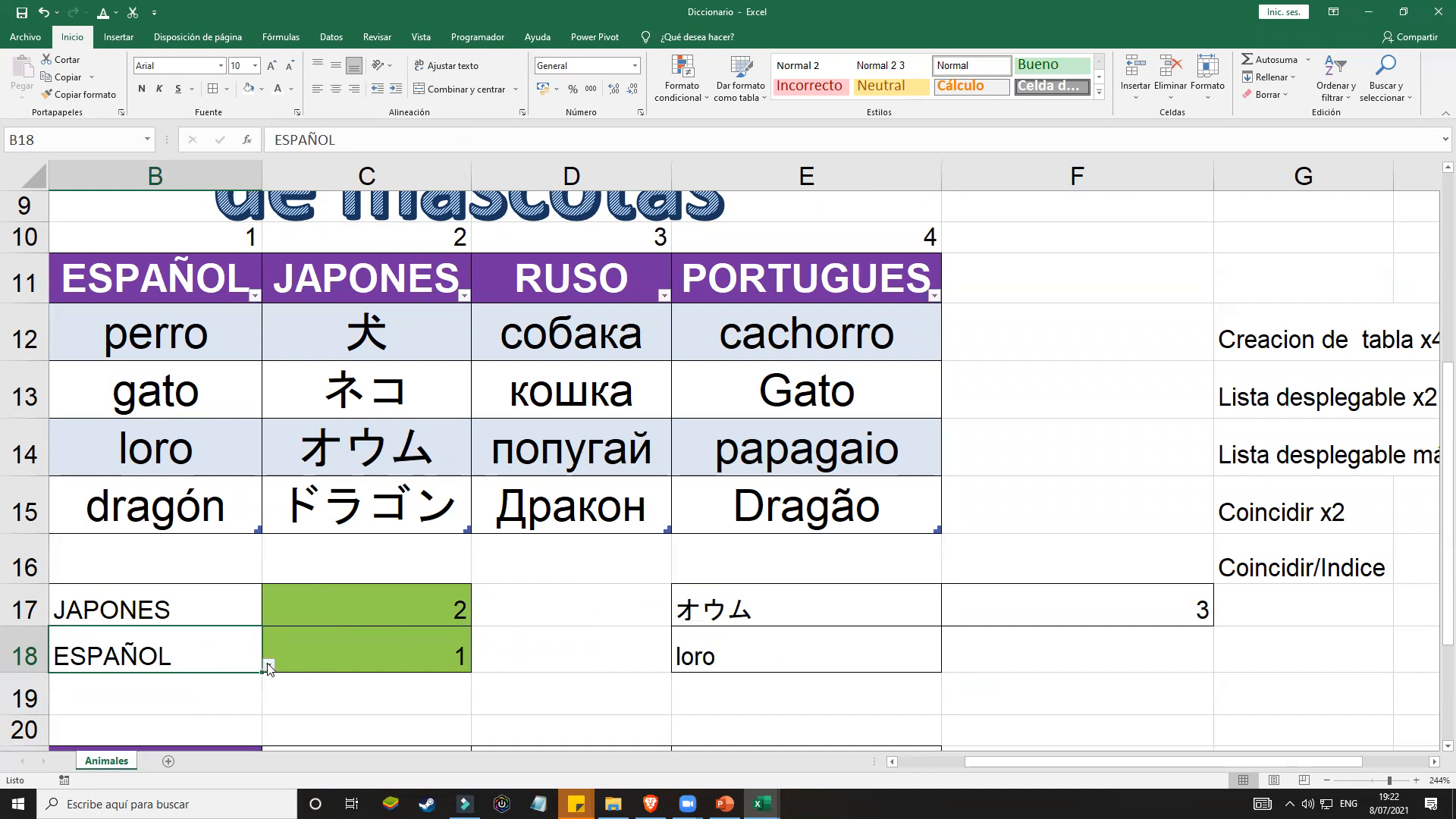
left_click(268, 664)
left_click(242, 730)
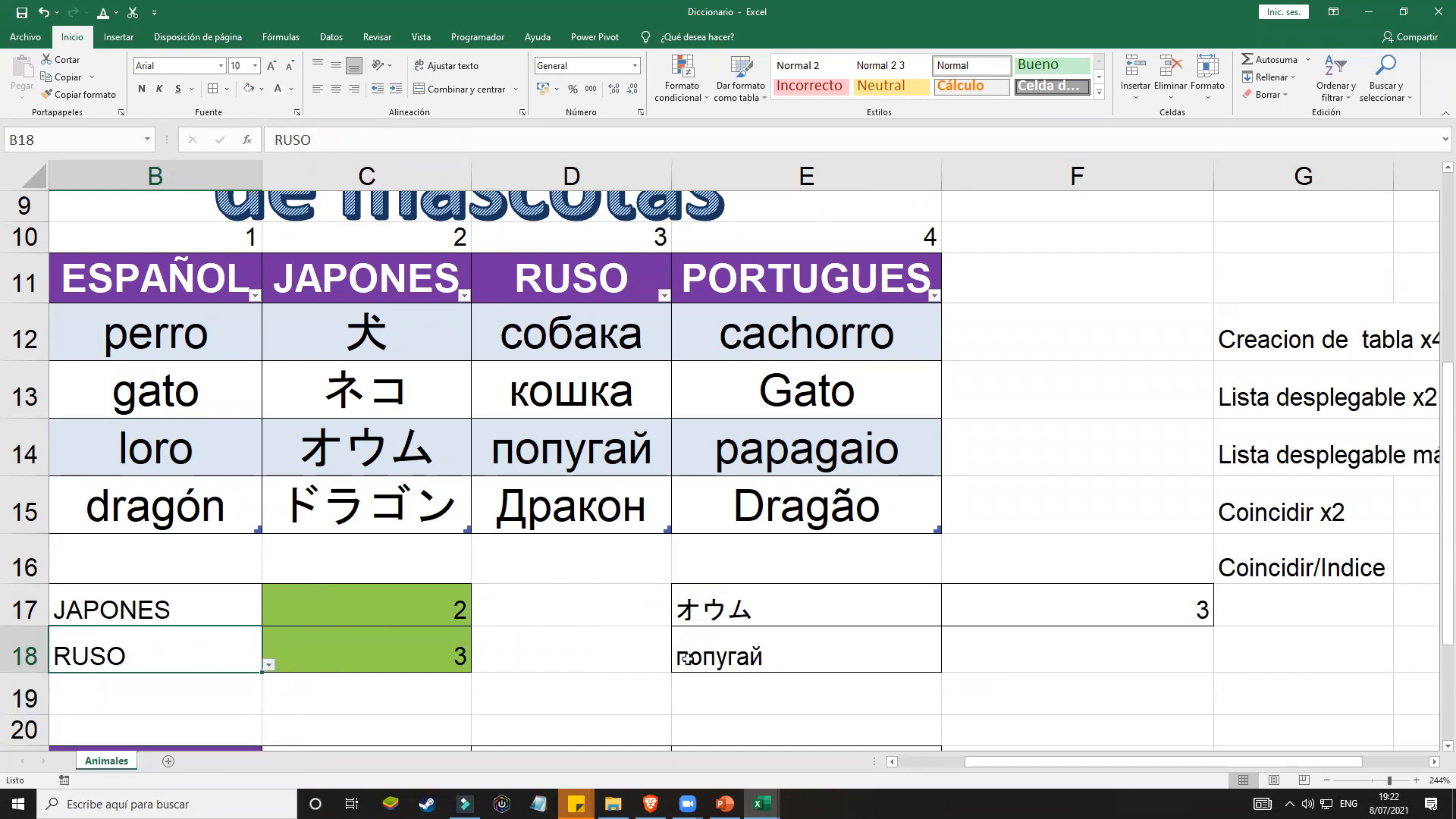
left_click(268, 664)
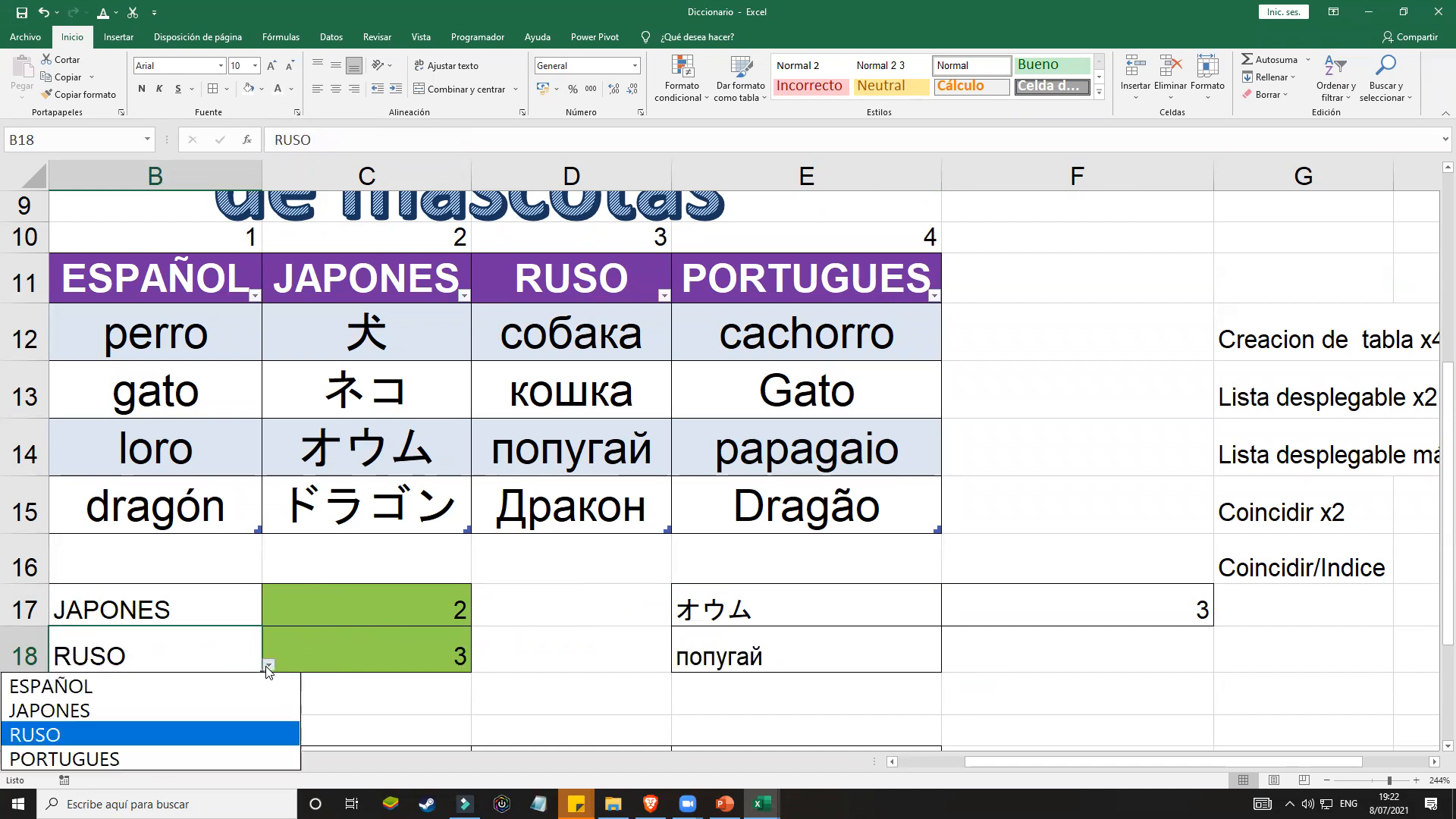
key("Escape")
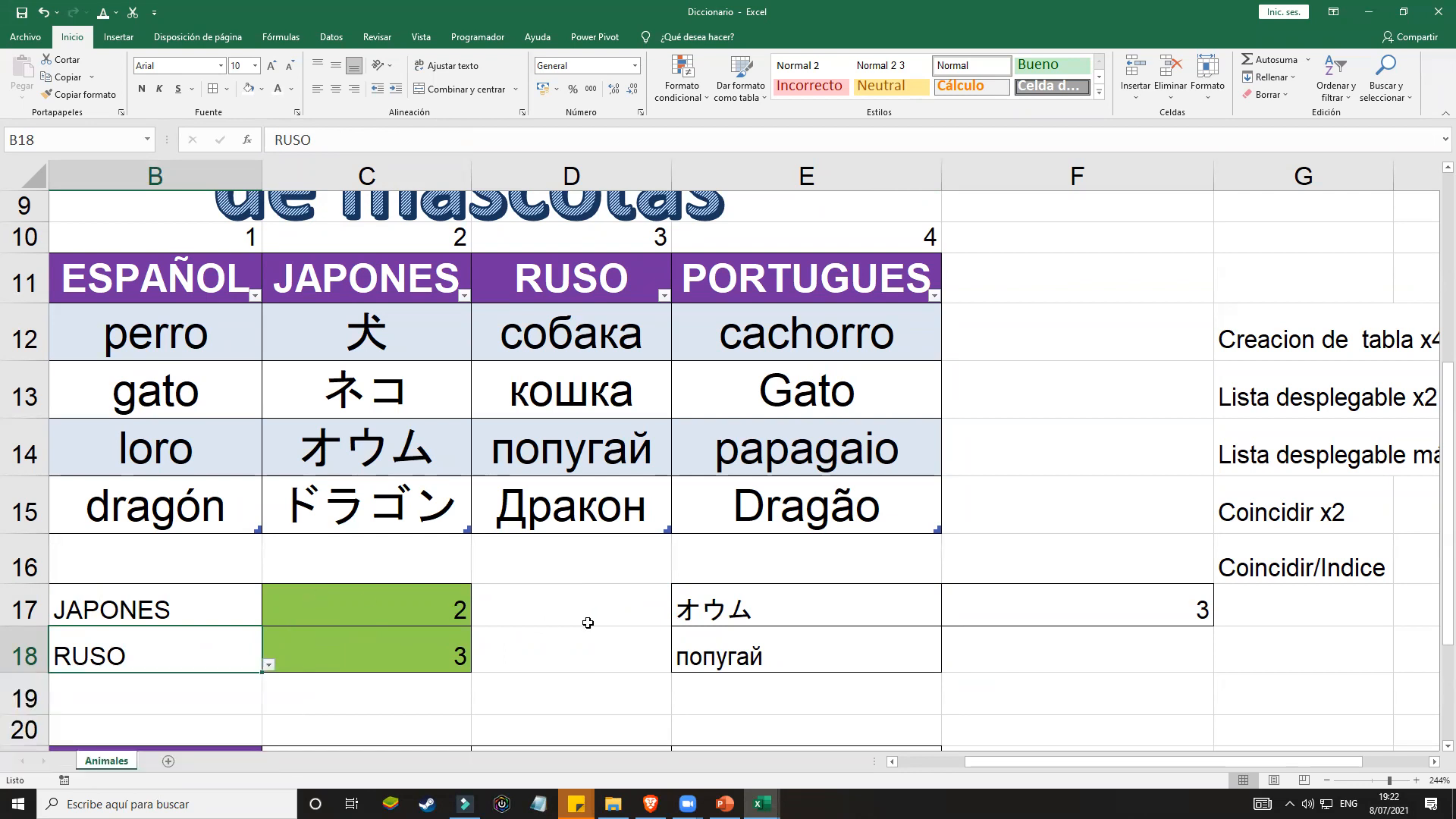
Step: Zoom out and open E18's =INDICE(B12:E15;F17;C18) formula for editing
left_click(892, 761)
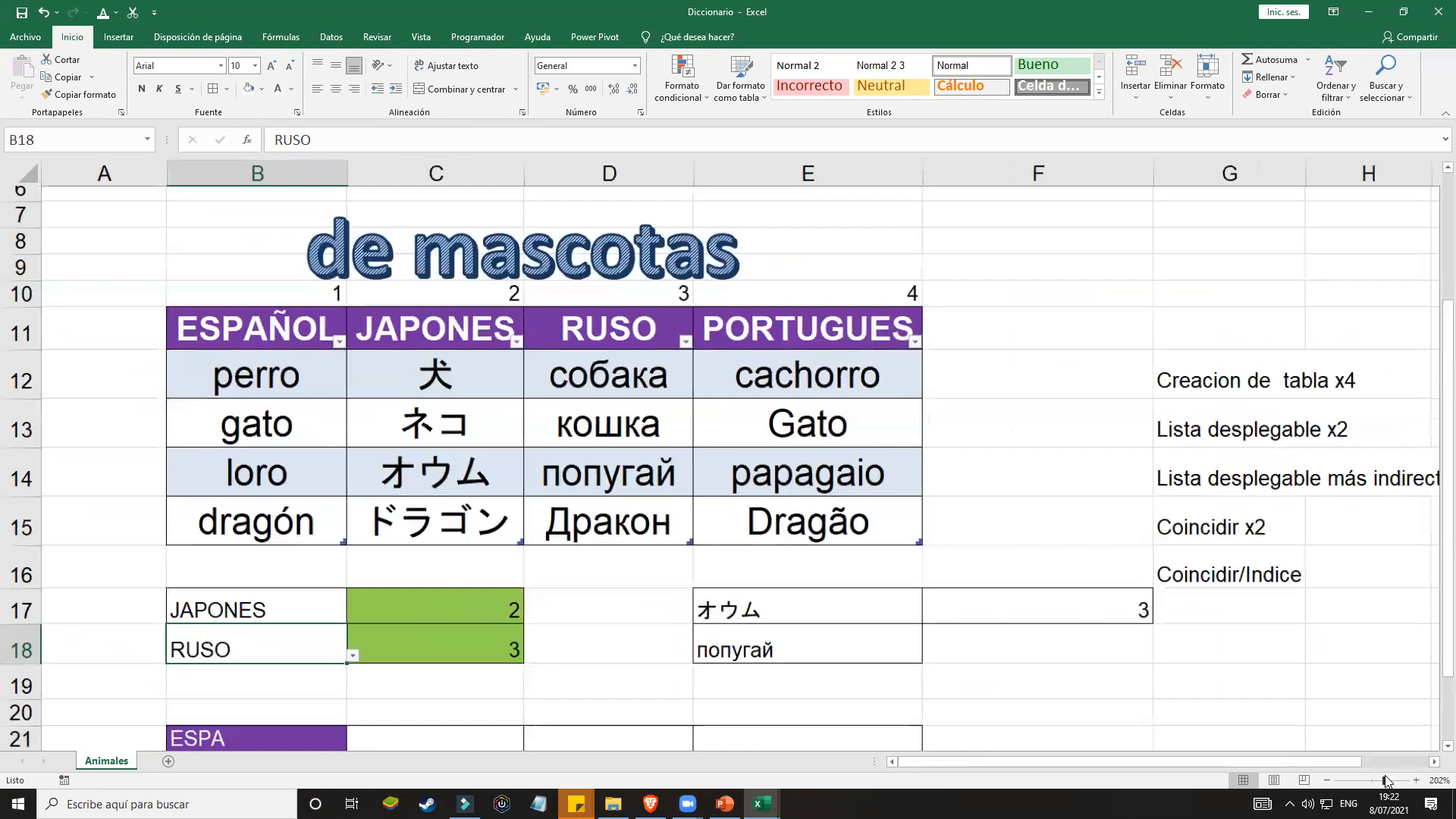
left_click_drag(1388, 779, 1384, 780)
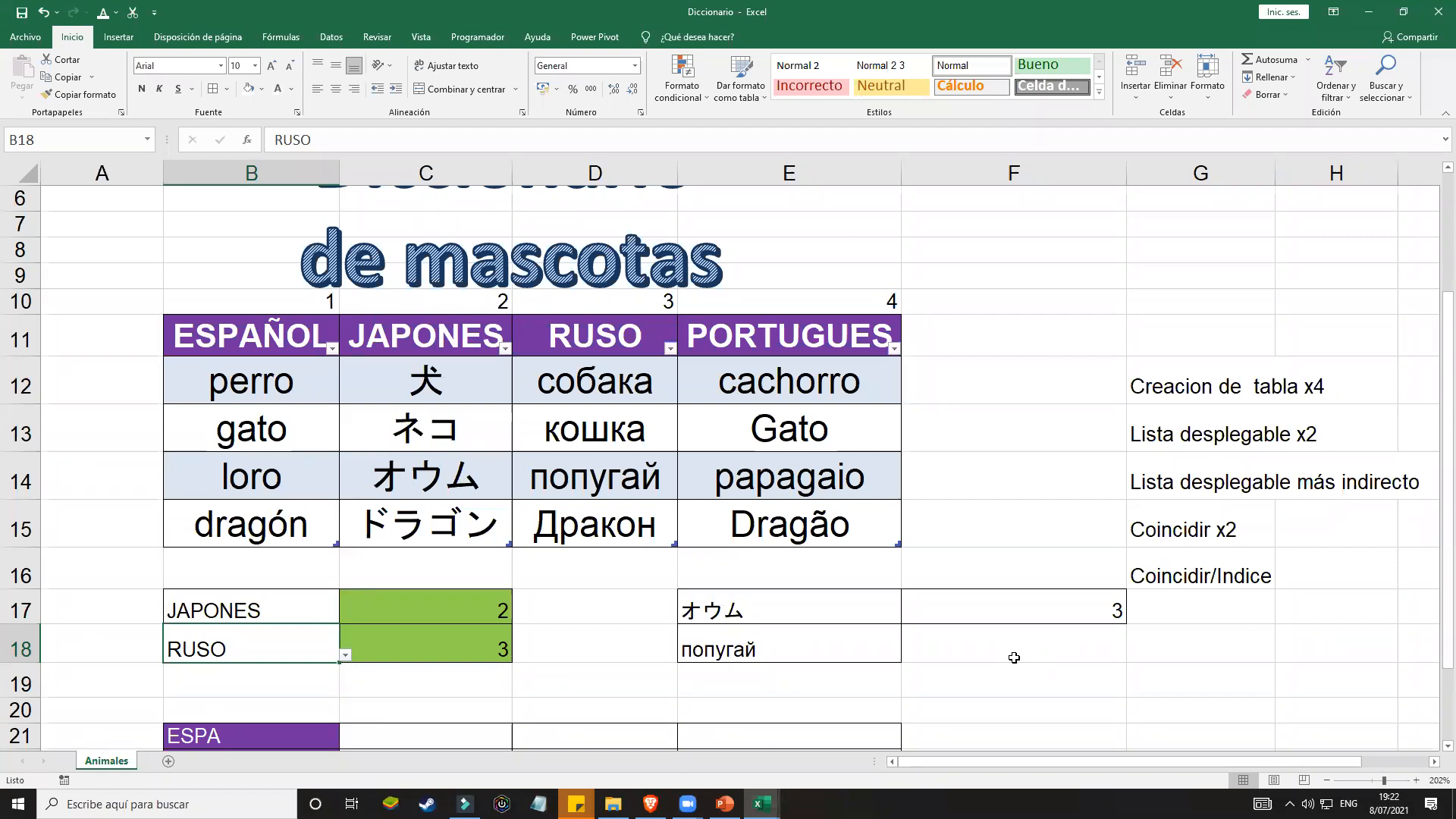
double_click(855, 647)
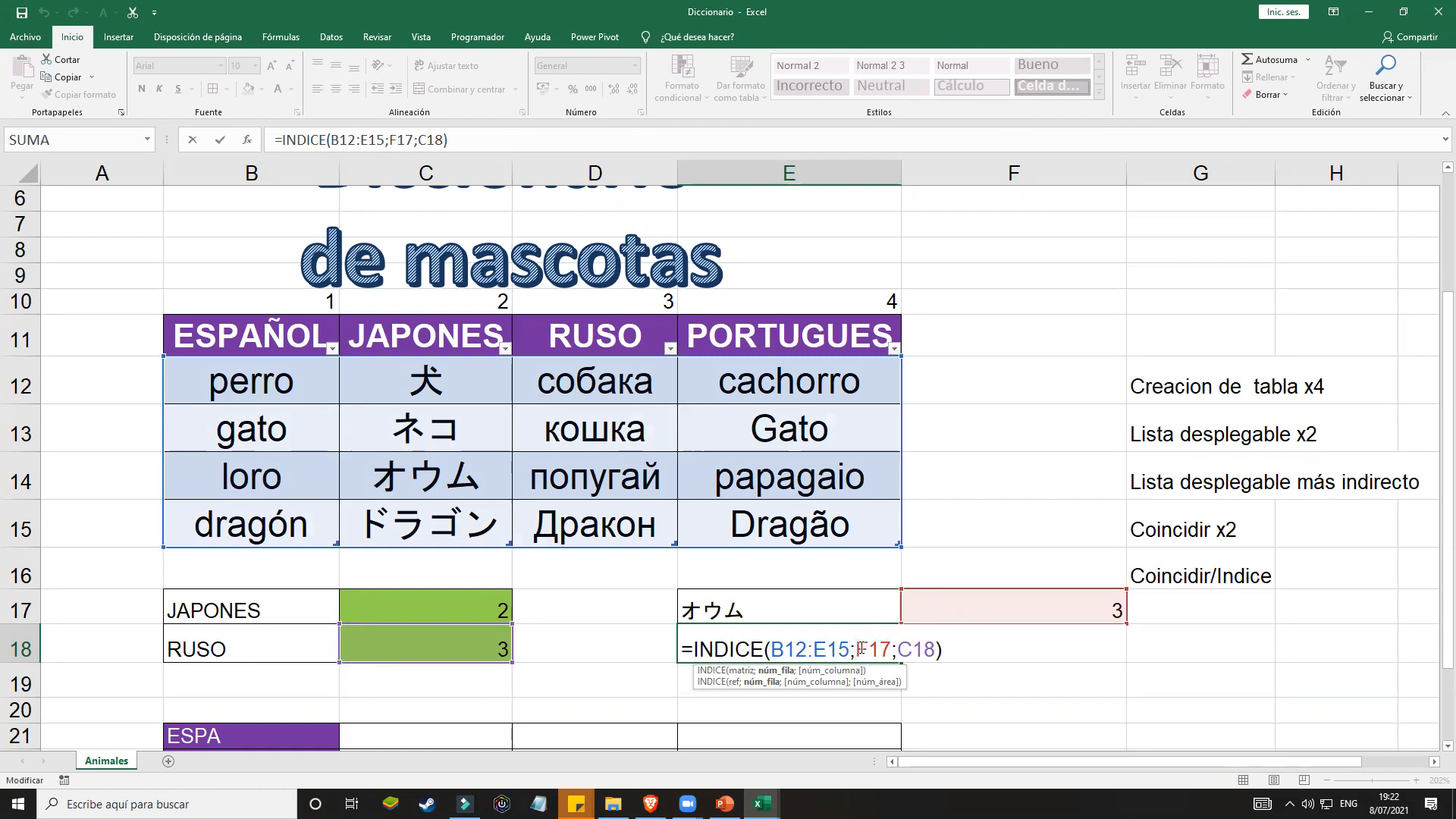
Step: In E18's formula, replace the F17 reference with F17's COINCIDIR(E17;INDICE(B12:E15;;C17);0) lookup
key("Return")
double_click(954, 611)
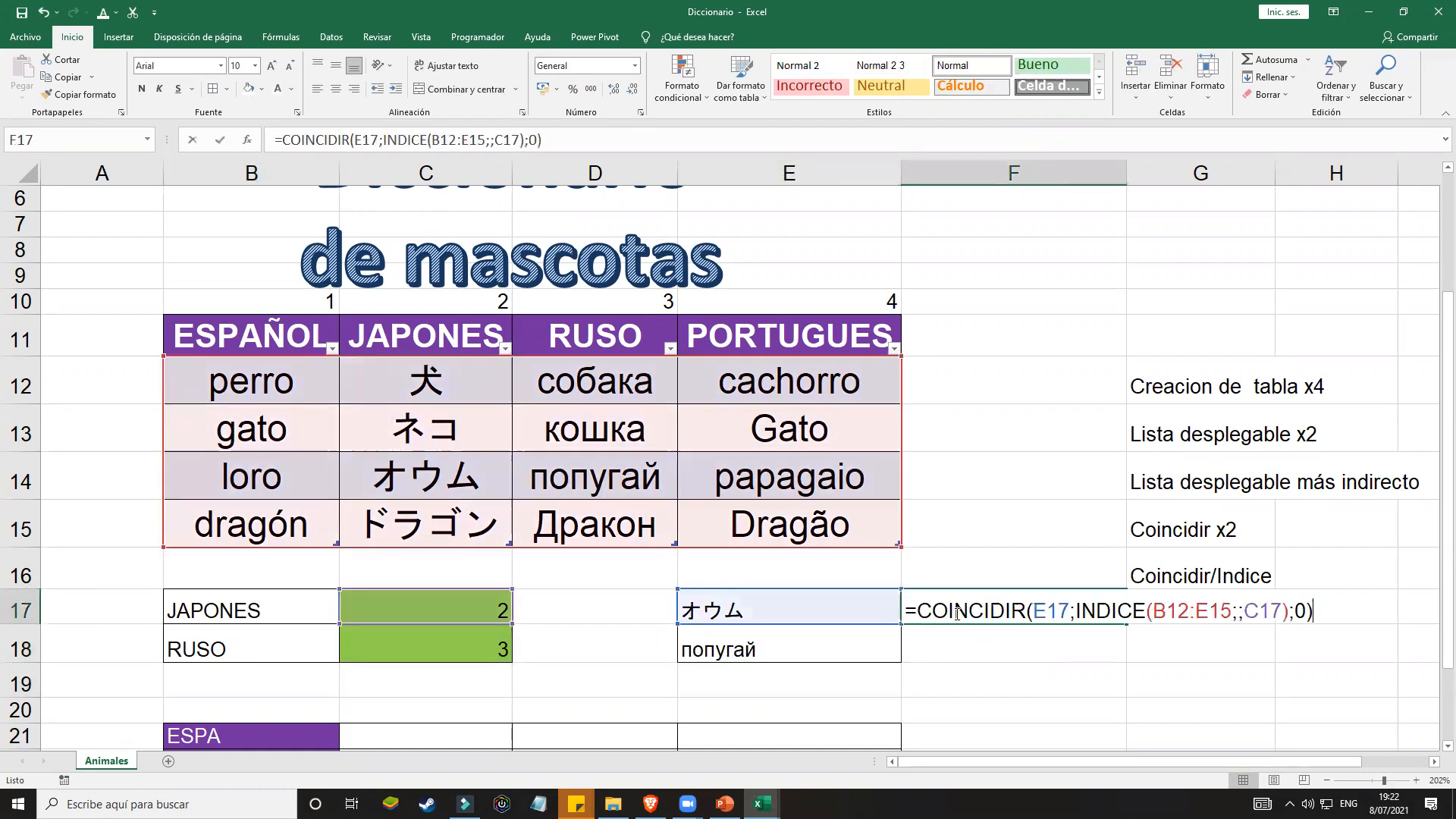
left_click_drag(1312, 610, 925, 611)
key("ctrl+c")
key("Return")
left_click(845, 640)
double_click(851, 645)
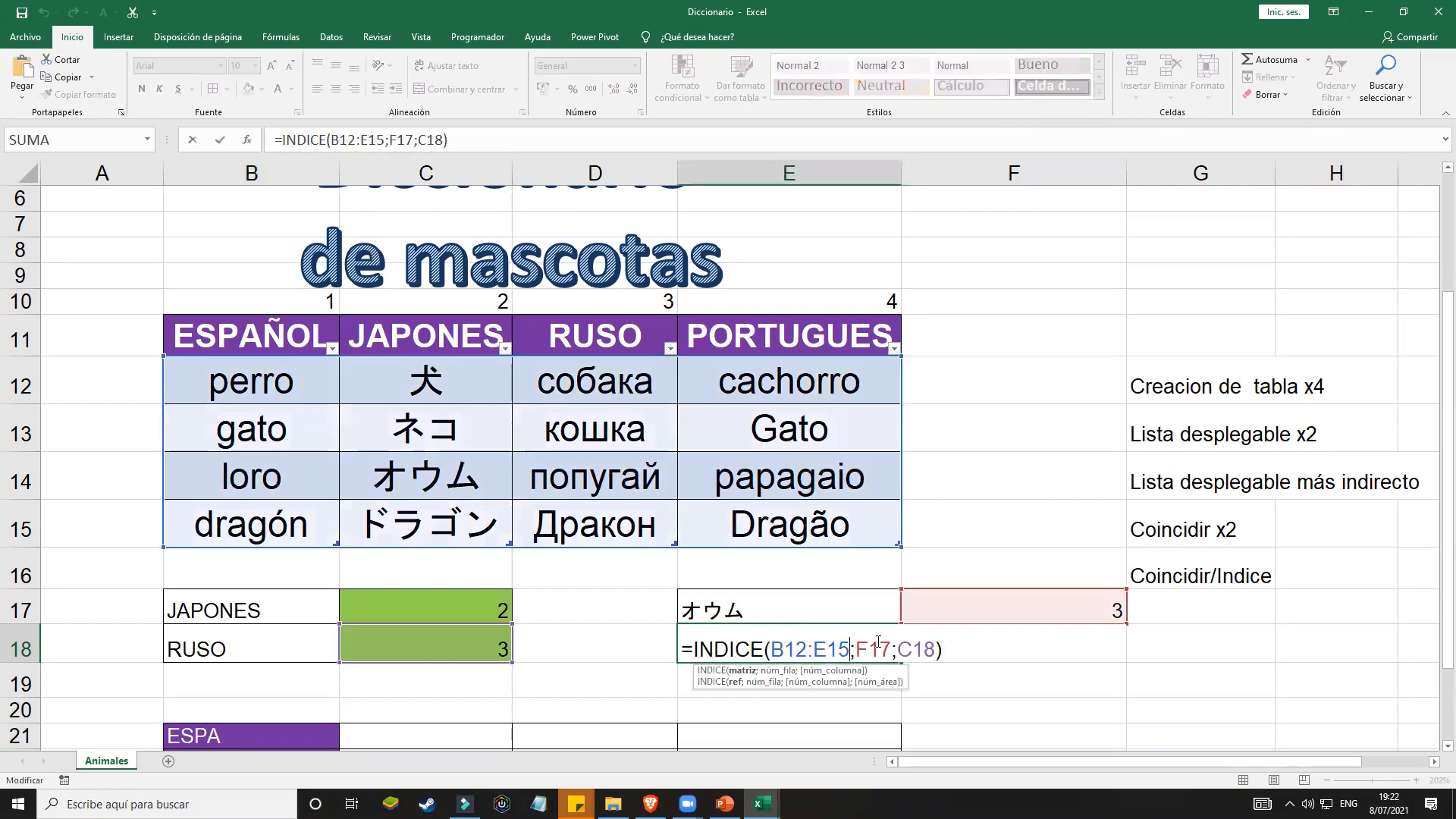
double_click(878, 643)
key("Delete")
key("ctrl+v")
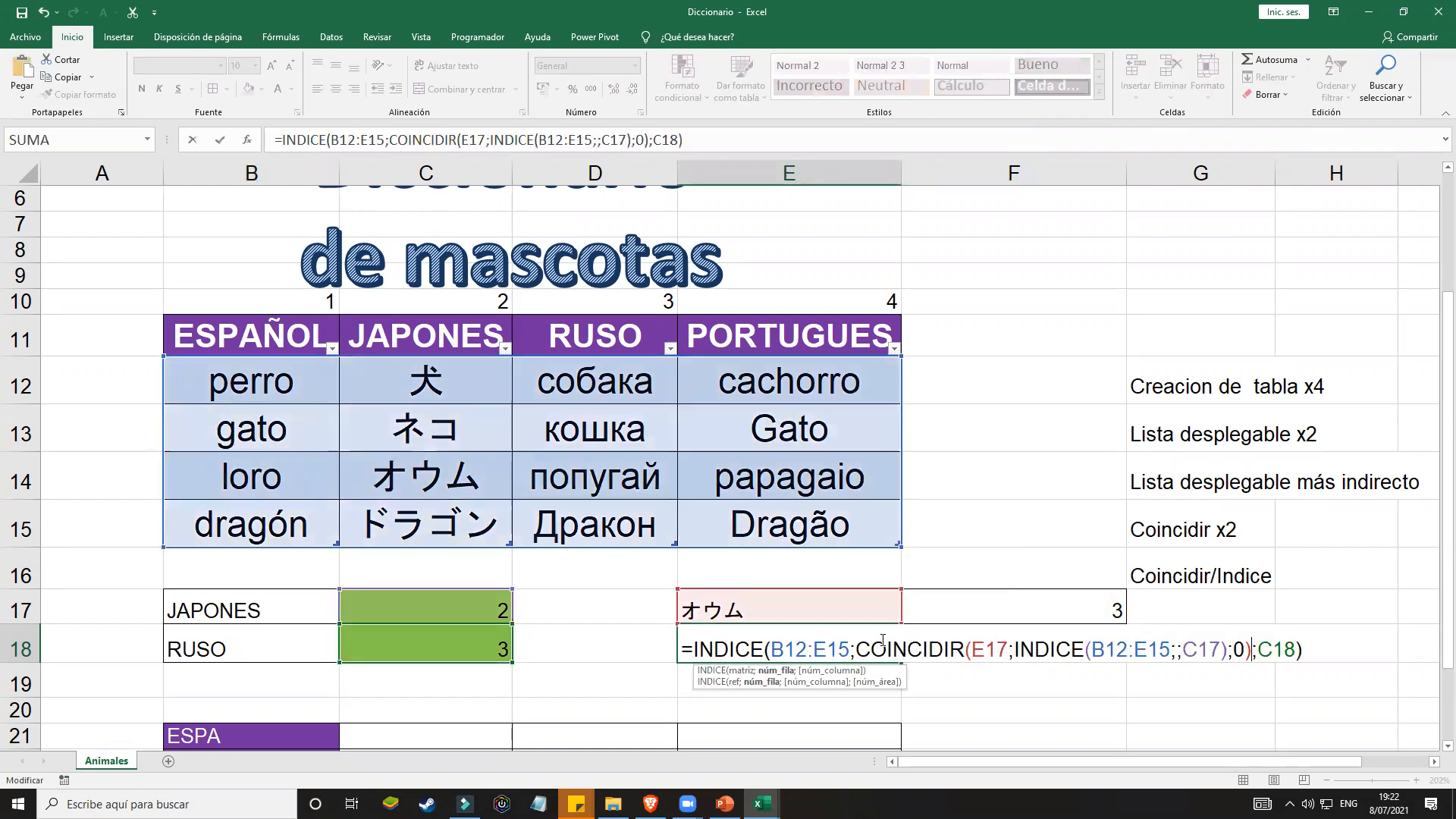
key("Return")
Step: Replace E18's C18 reference with C18's COINCIDIR(B18;B11:E11;0) lookup as the column argument
left_click(882, 641)
double_click(882, 641)
left_click(1295, 646)
key("BackSpace")
key("BackSpace")
key("BackSpace")
type("4")
key("Return")
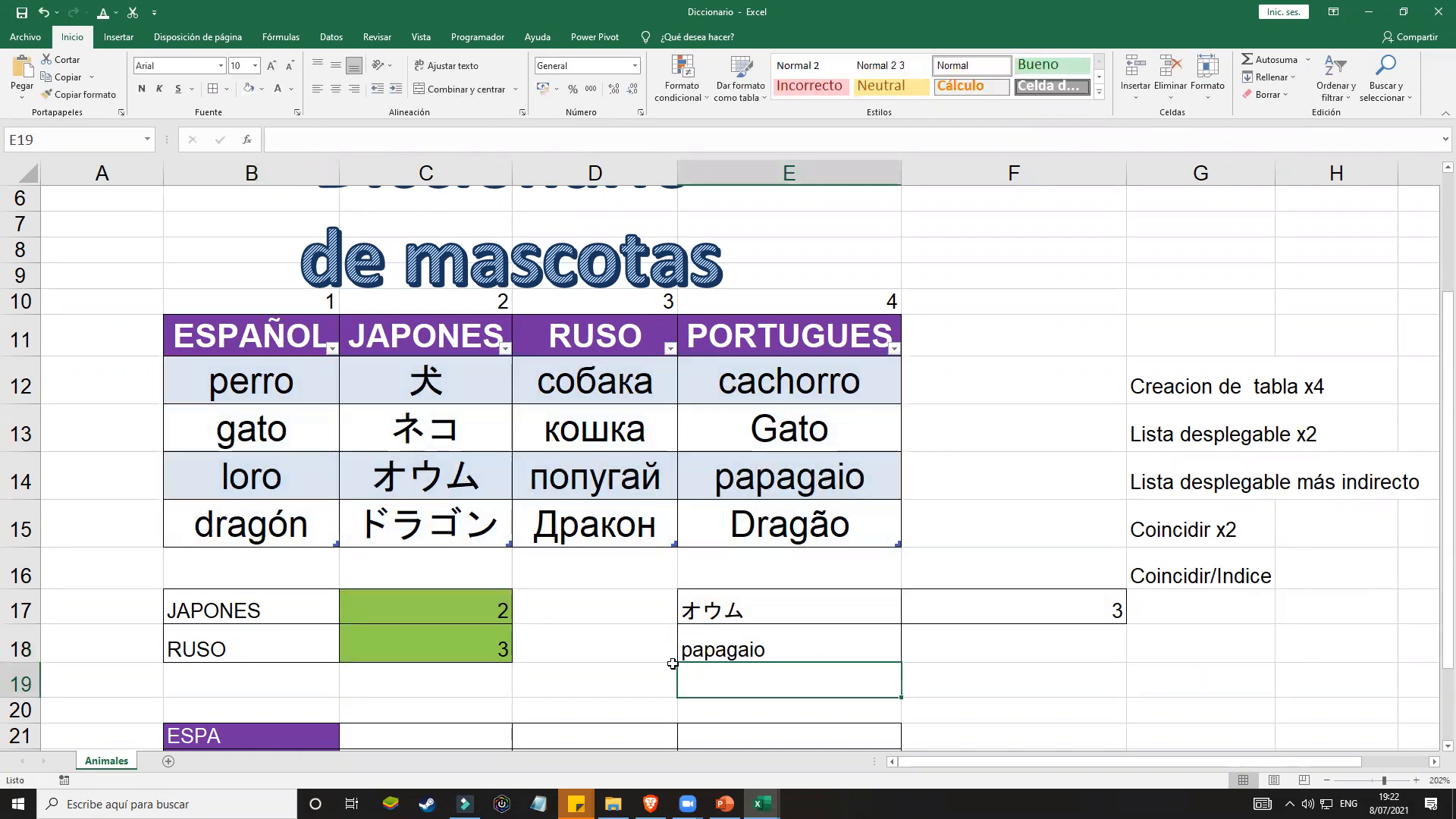
left_click(485, 648)
double_click(622, 648)
left_click_drag(621, 648, 370, 652)
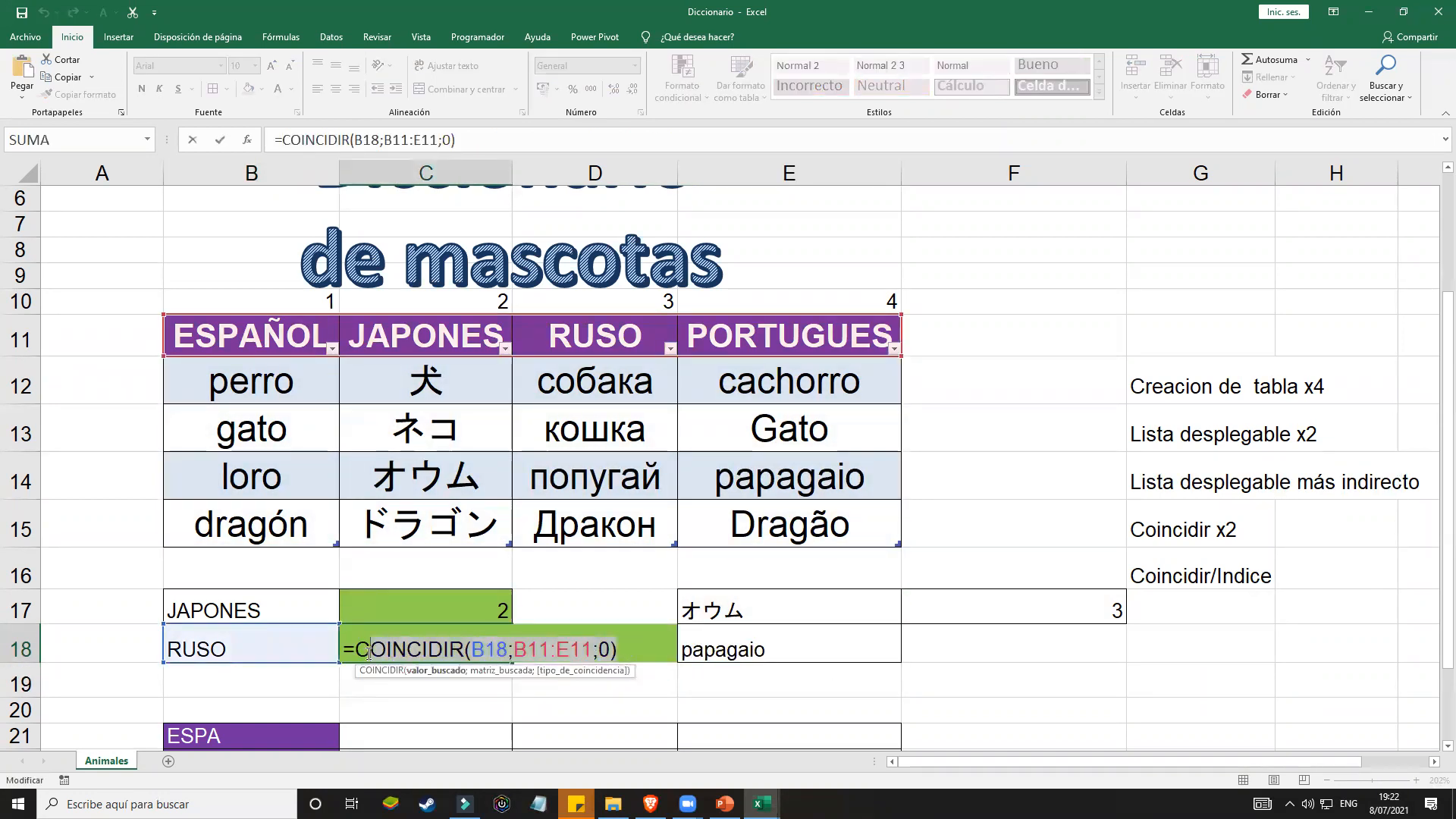
left_click(823, 644)
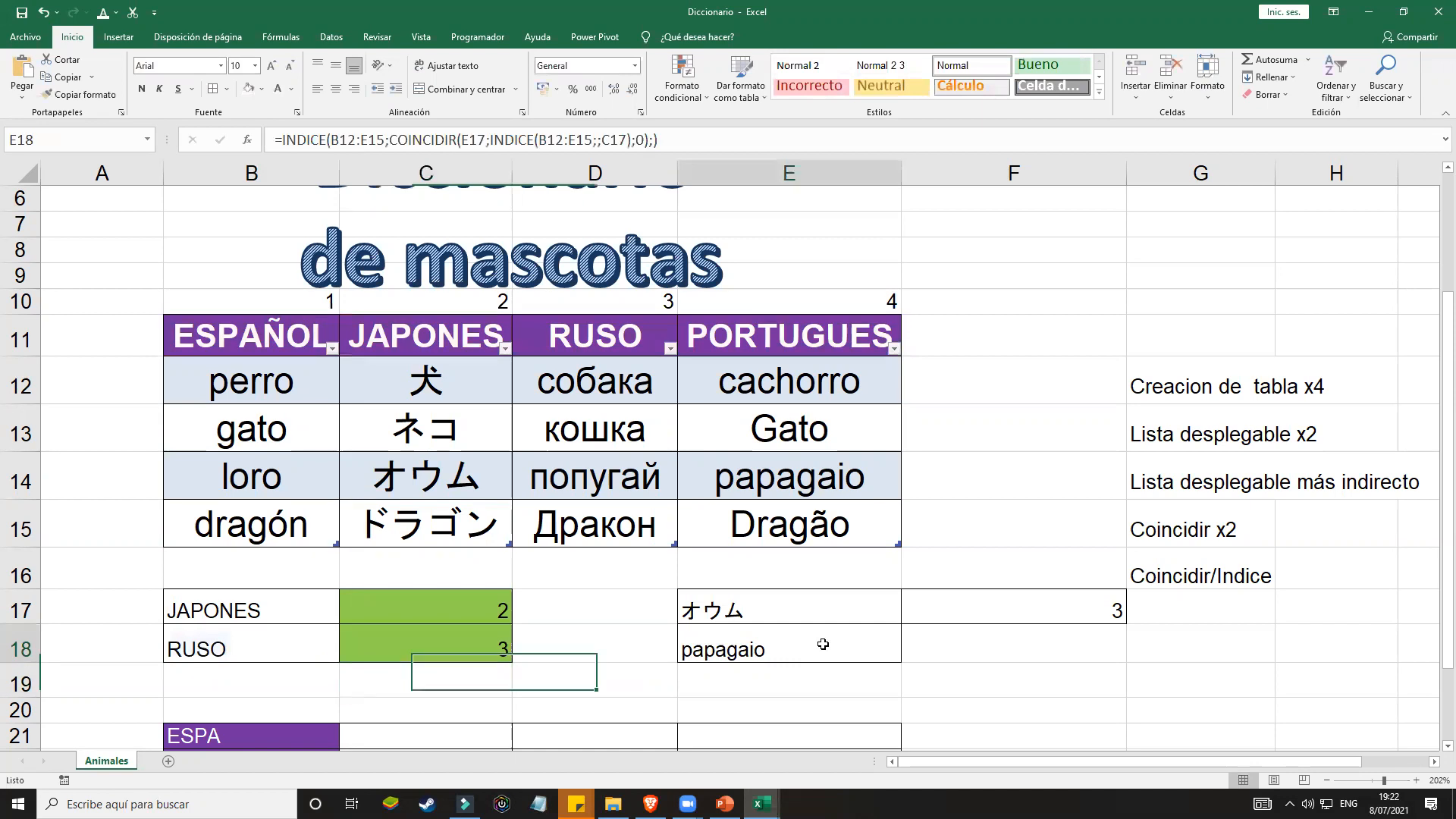
double_click(823, 644)
left_click(1256, 669)
key("ctrl+v")
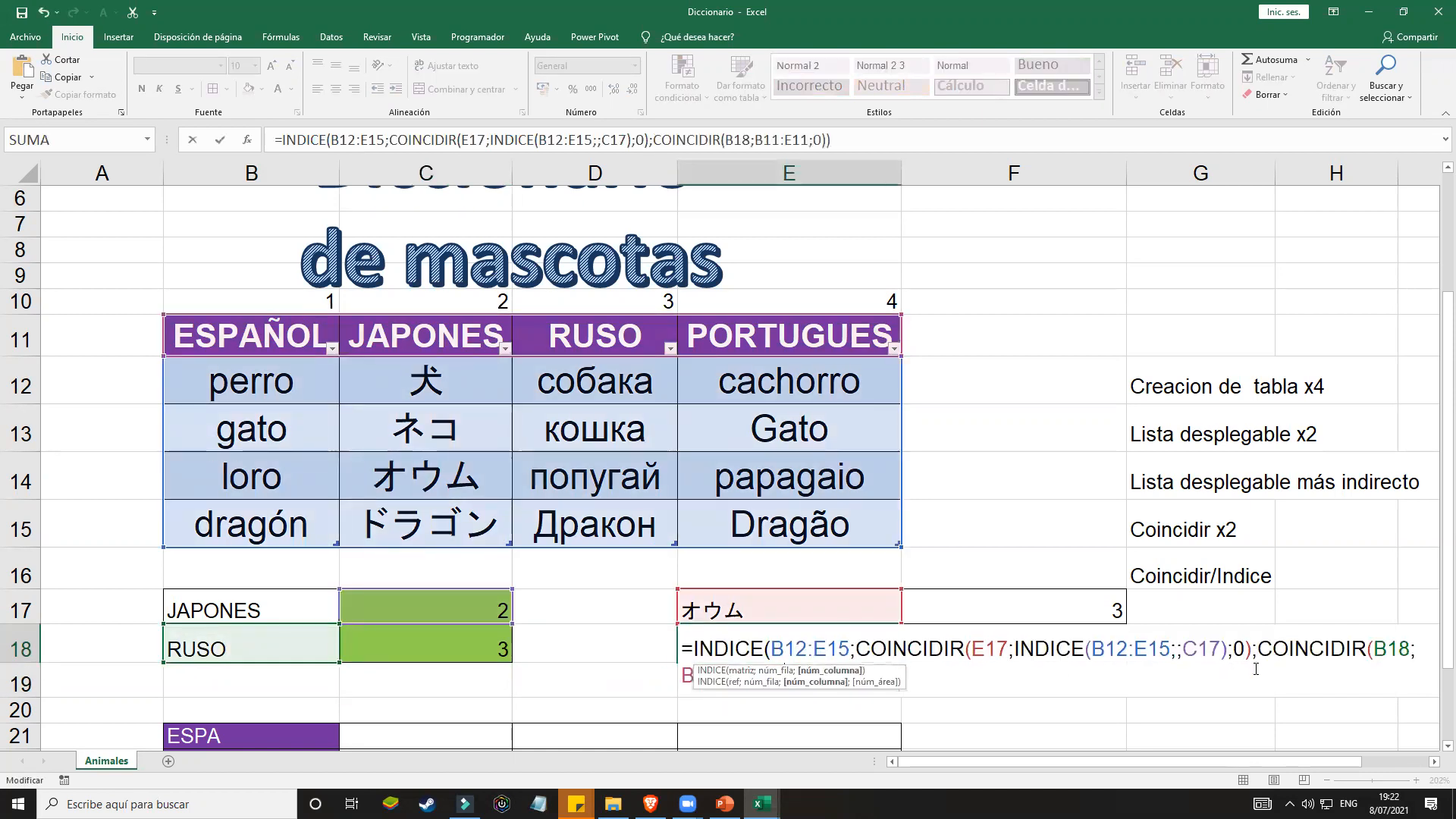
key("Return")
left_click(1433, 761)
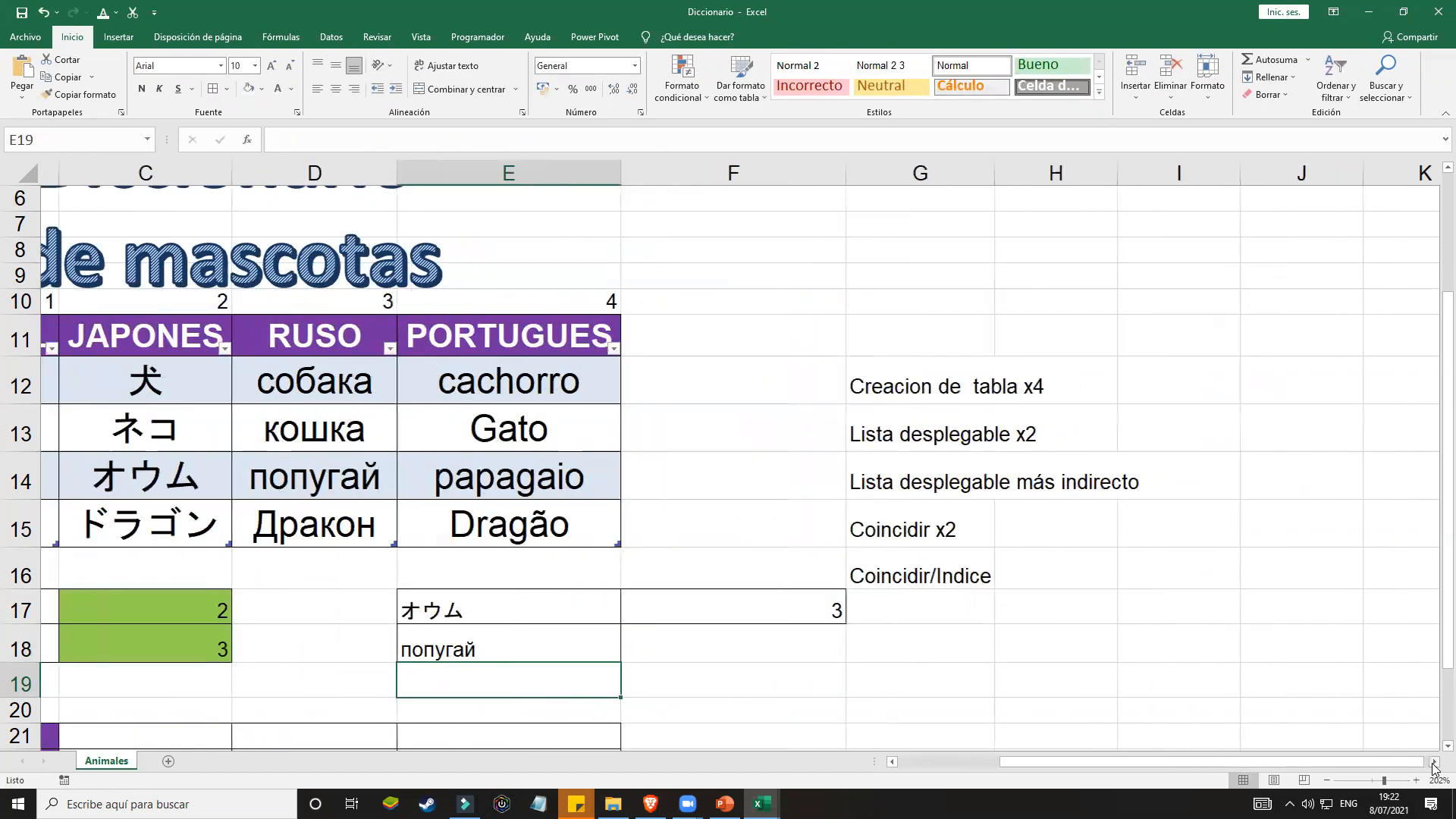
Step: Widen column E to read E18's full nested formula, zoom out to 142%, then narrow it again
left_click_drag(603, 171, 1193, 228)
double_click(897, 654)
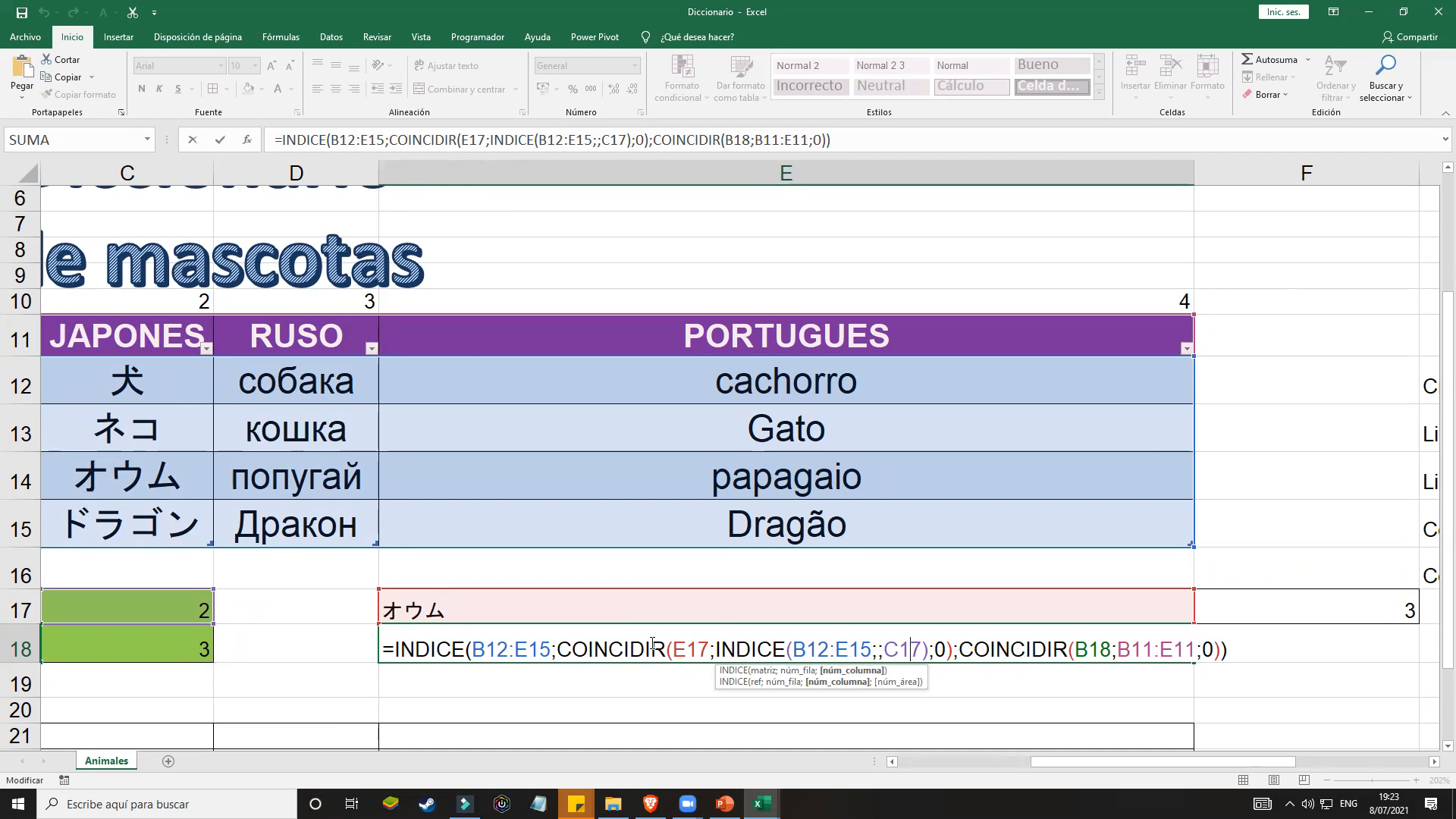
key("Return")
left_click_drag(1039, 760, 971, 760)
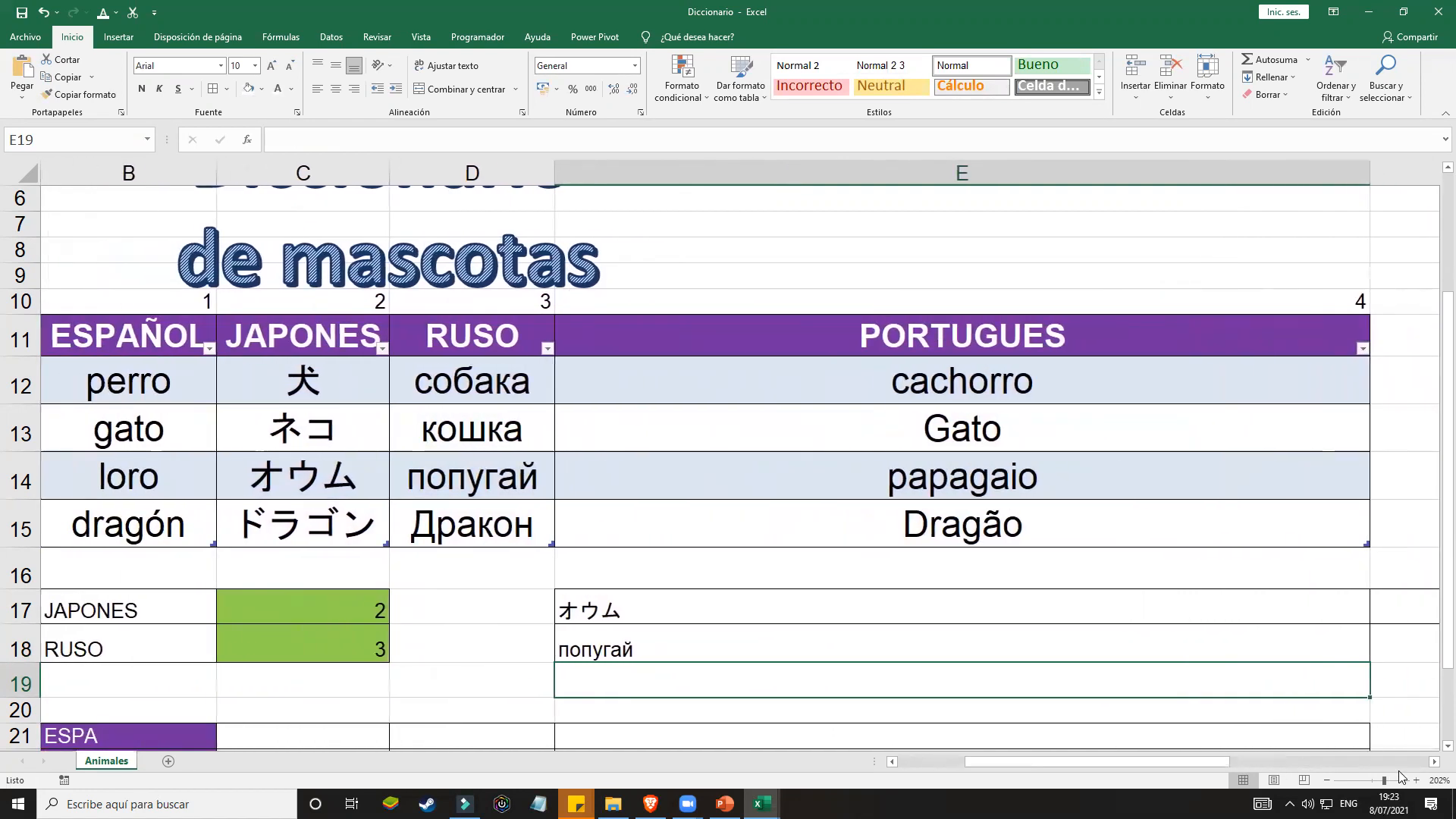
left_click_drag(1383, 780, 1377, 780)
left_click_drag(1048, 172, 658, 176)
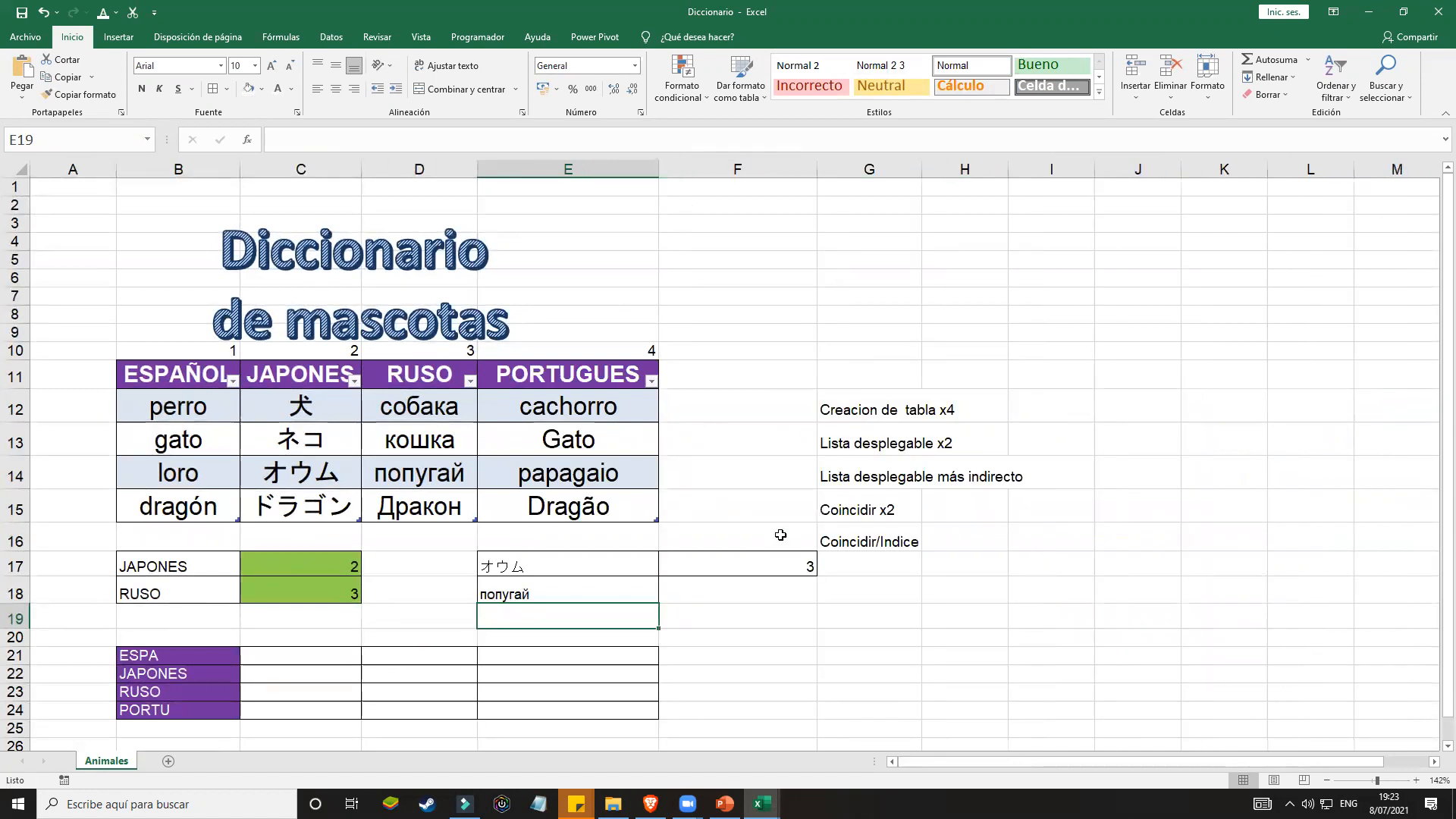
left_click(1385, 780)
scroll(1008, 591, "down", 1)
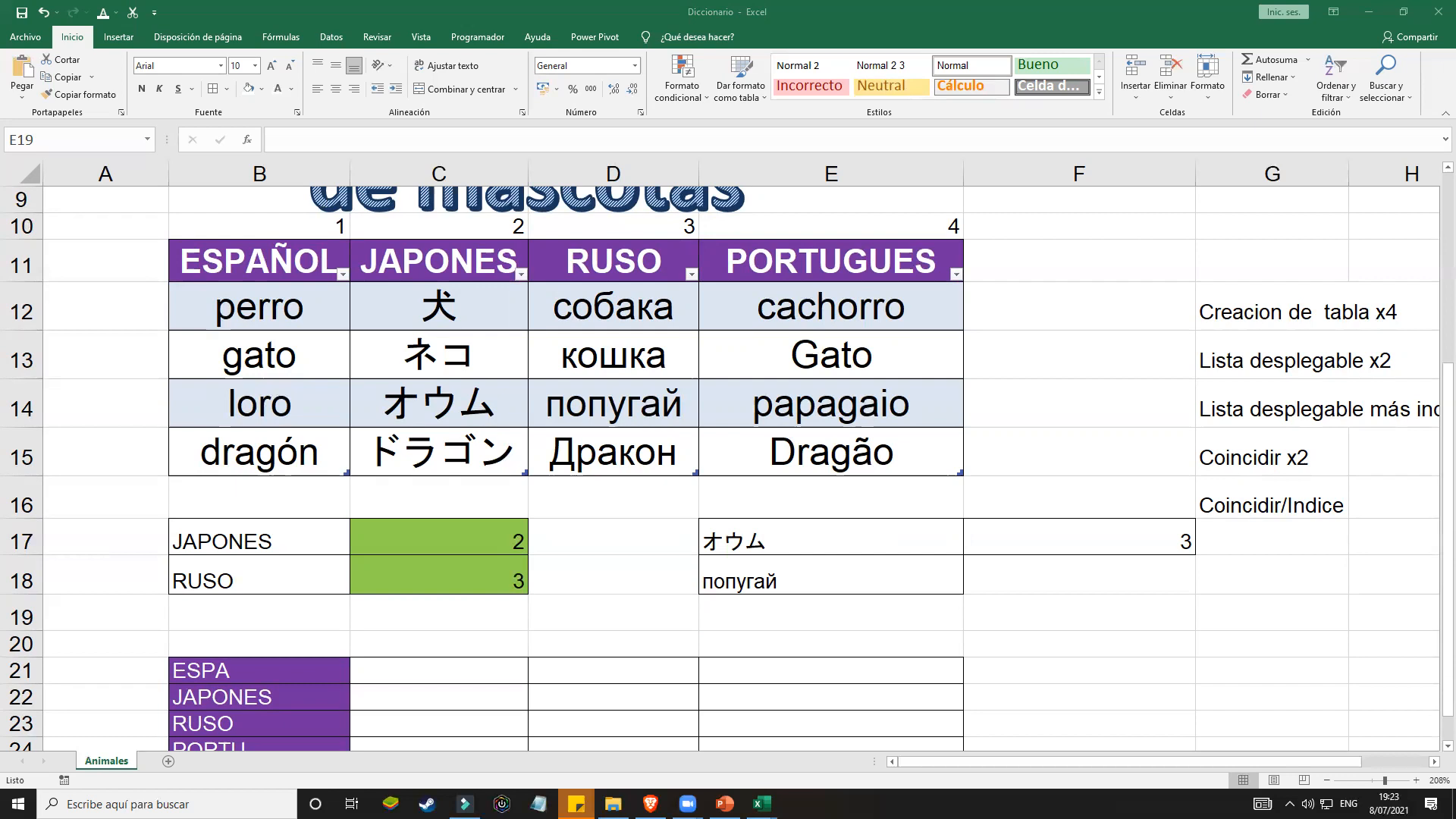
left_click(334, 544)
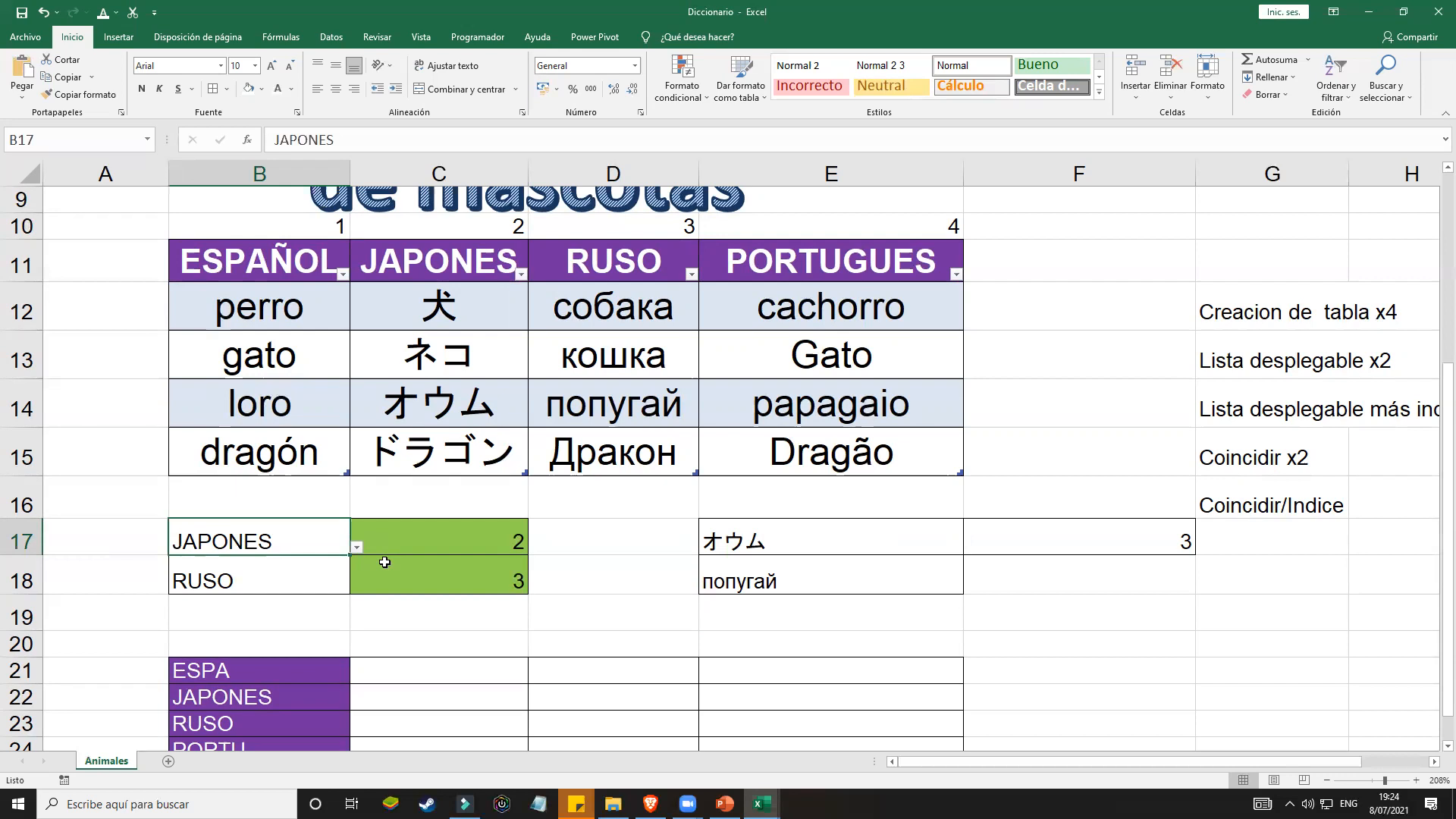
left_click(892, 559)
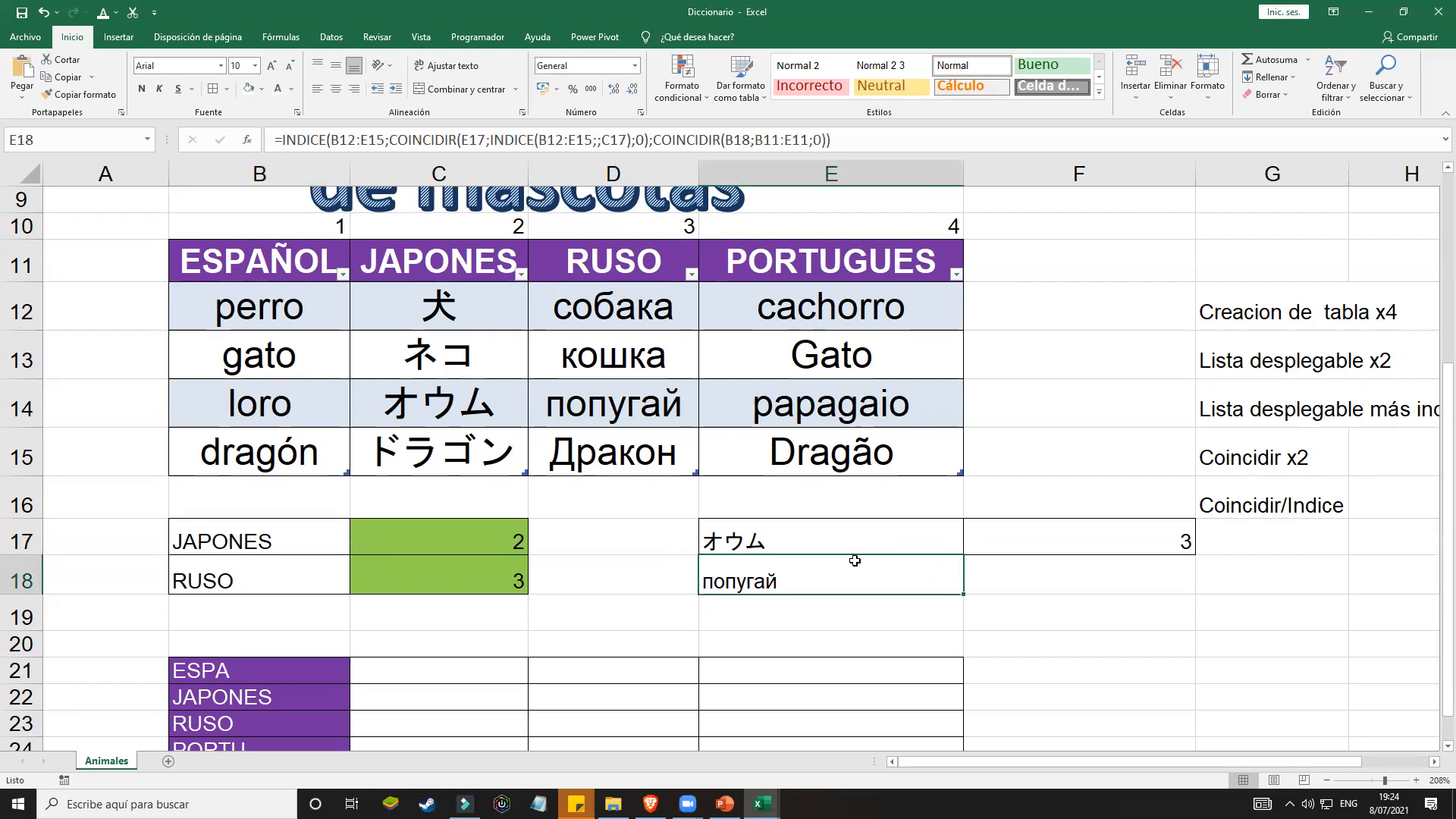
left_click(1103, 474)
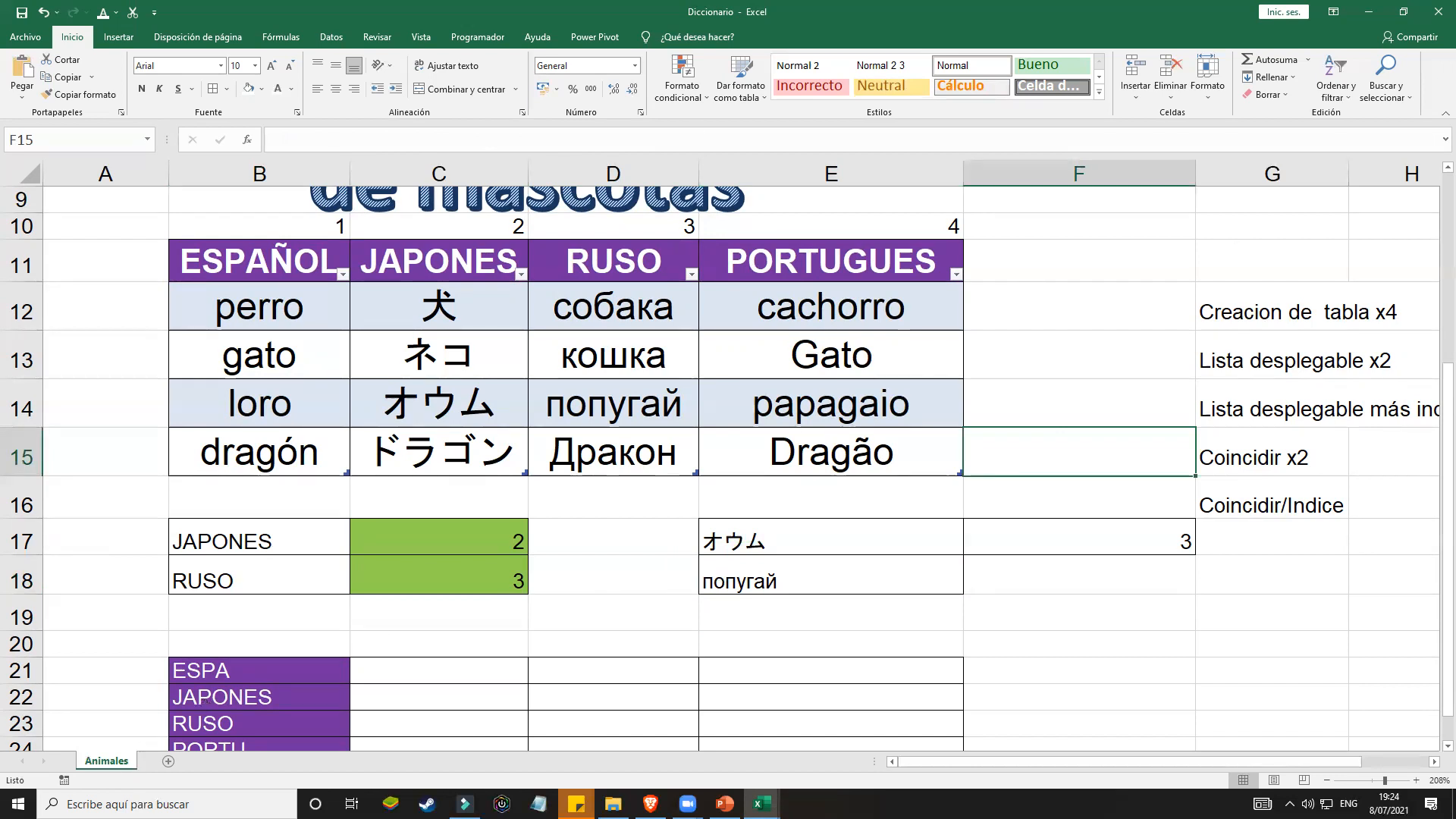
Step: Save the workbook to the Desktop as 'Diccionario,completo', then minimize Excel
left_click(25, 37)
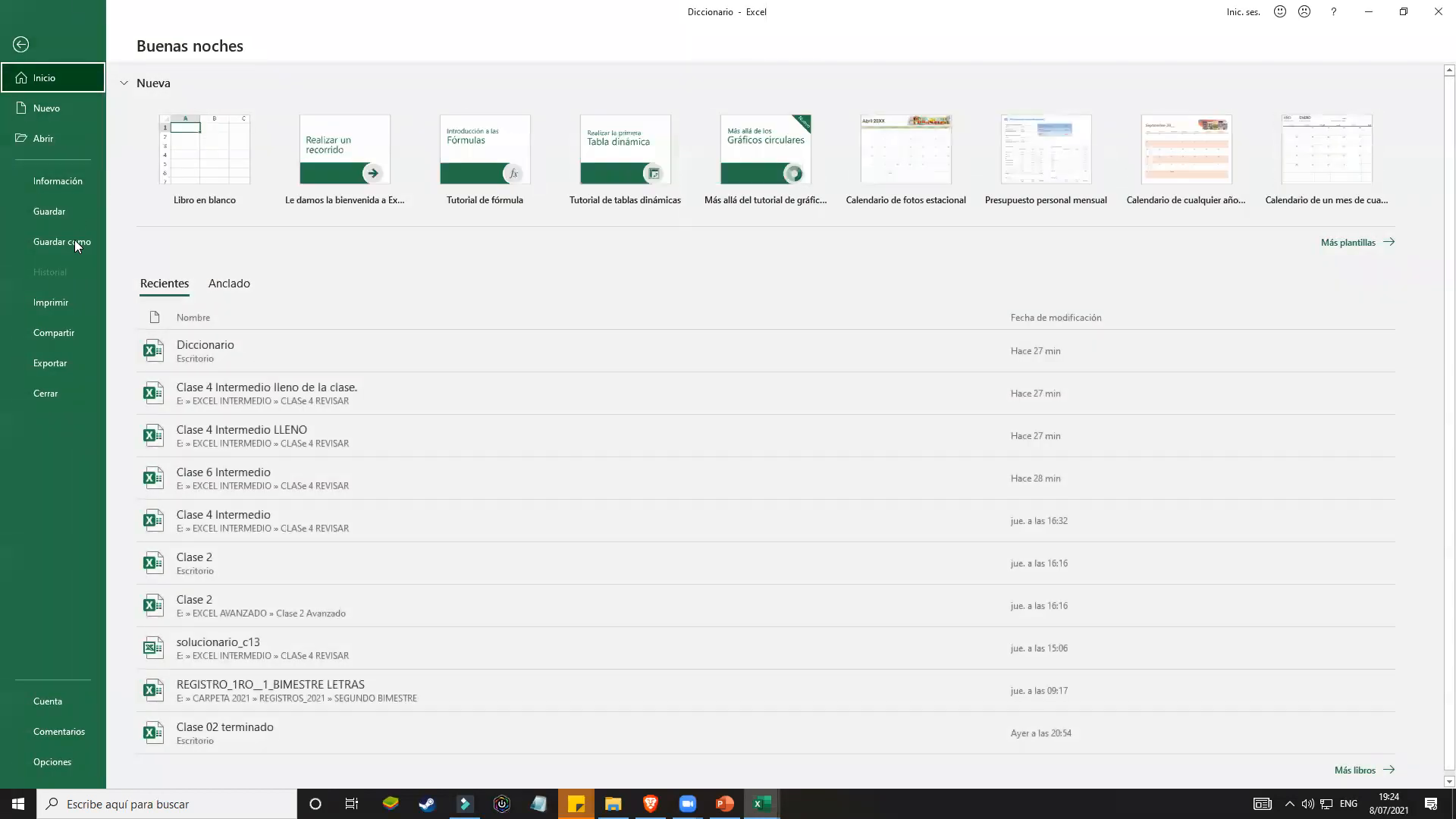
left_click(74, 241)
left_click(227, 261)
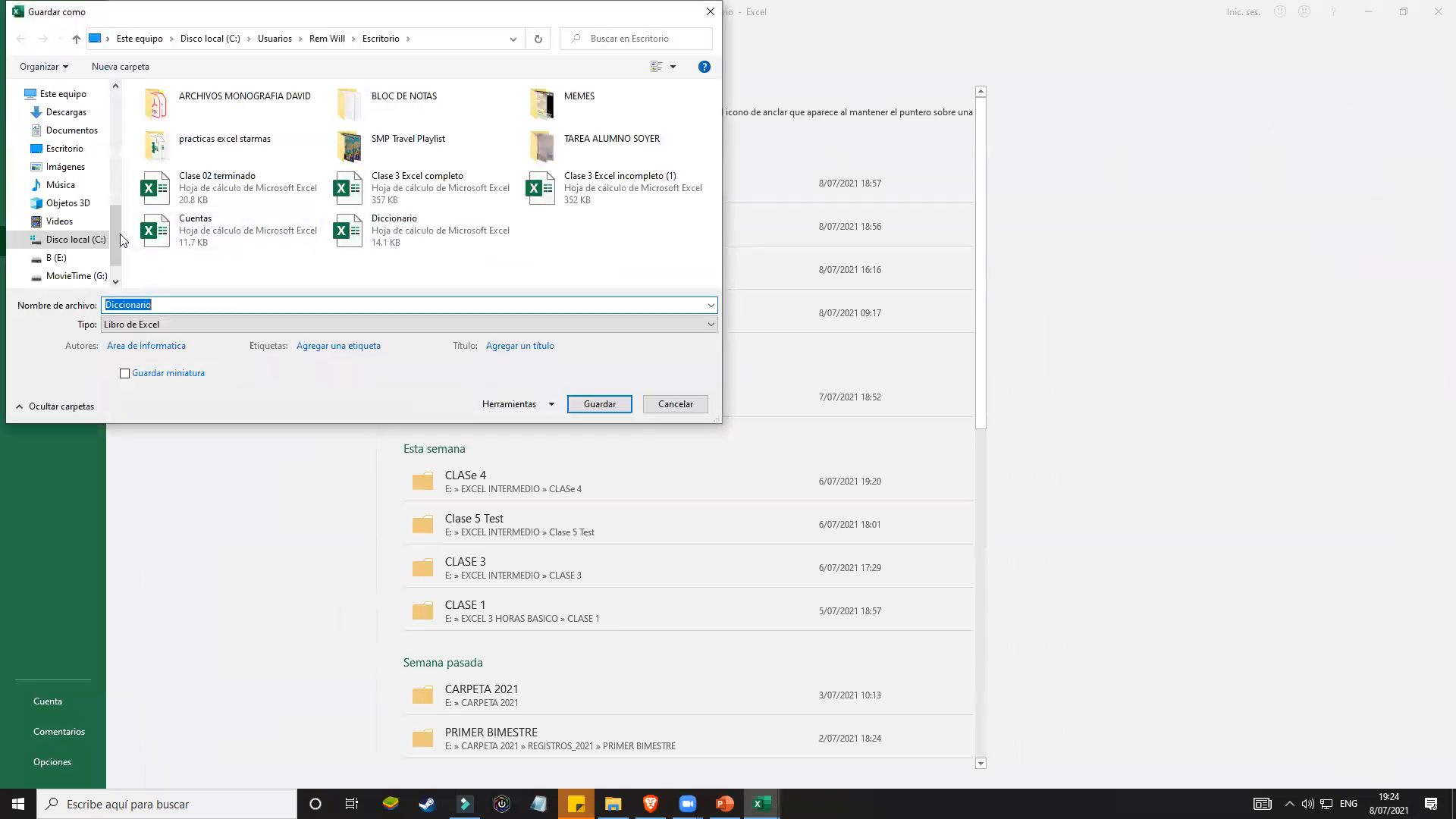
left_click(188, 306)
type(",completo")
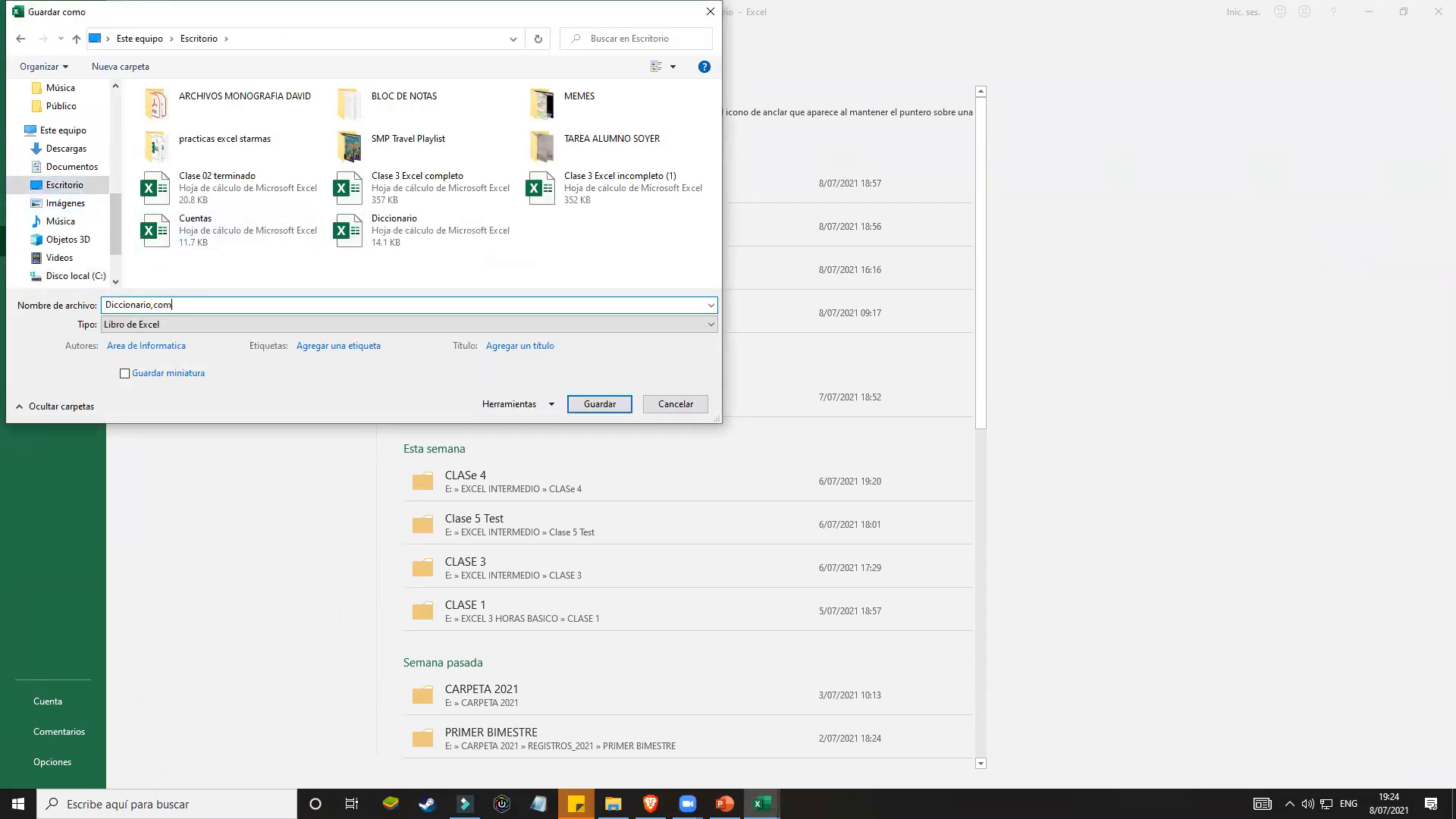
key("Return")
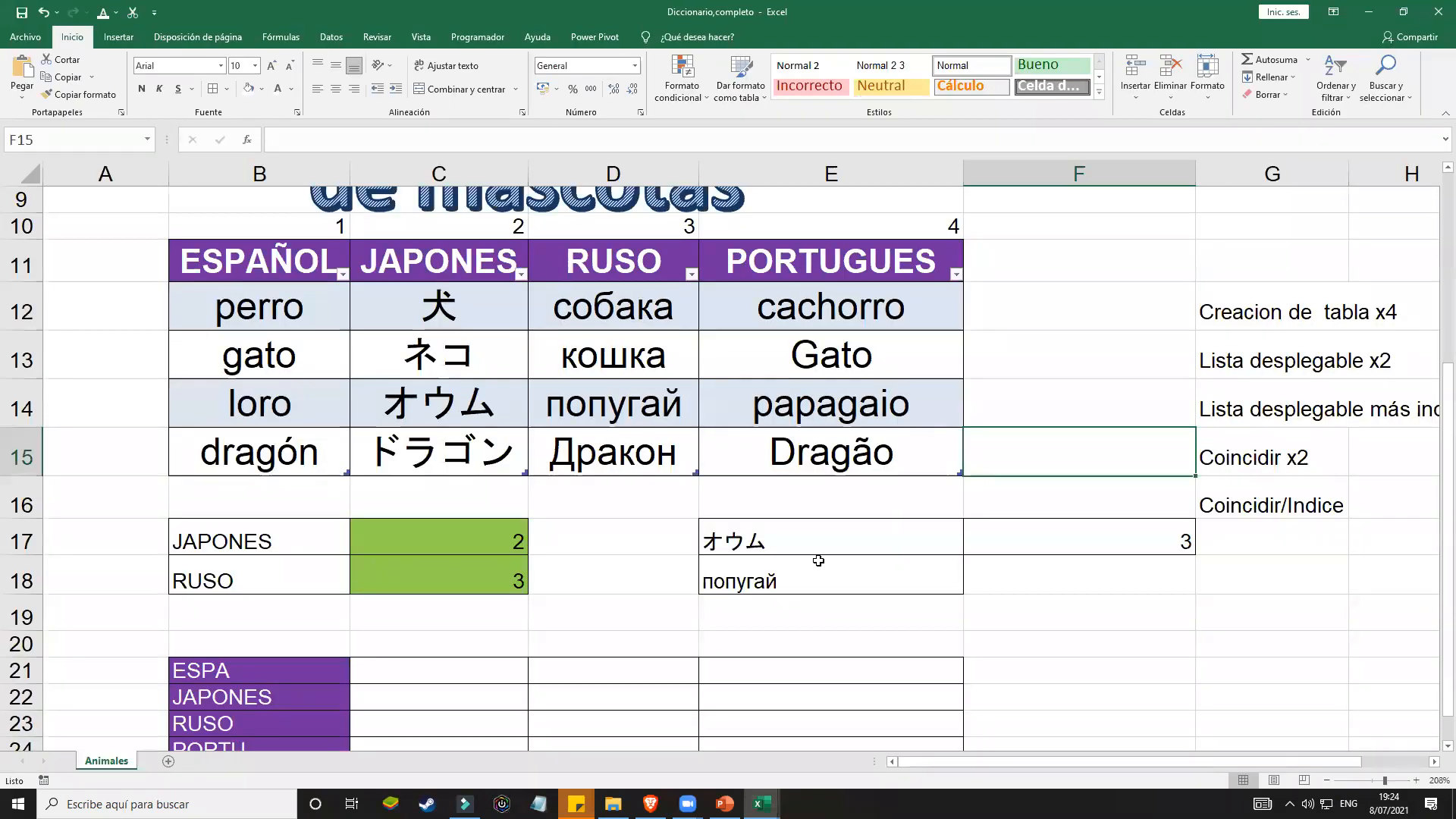
left_click(1369, 11)
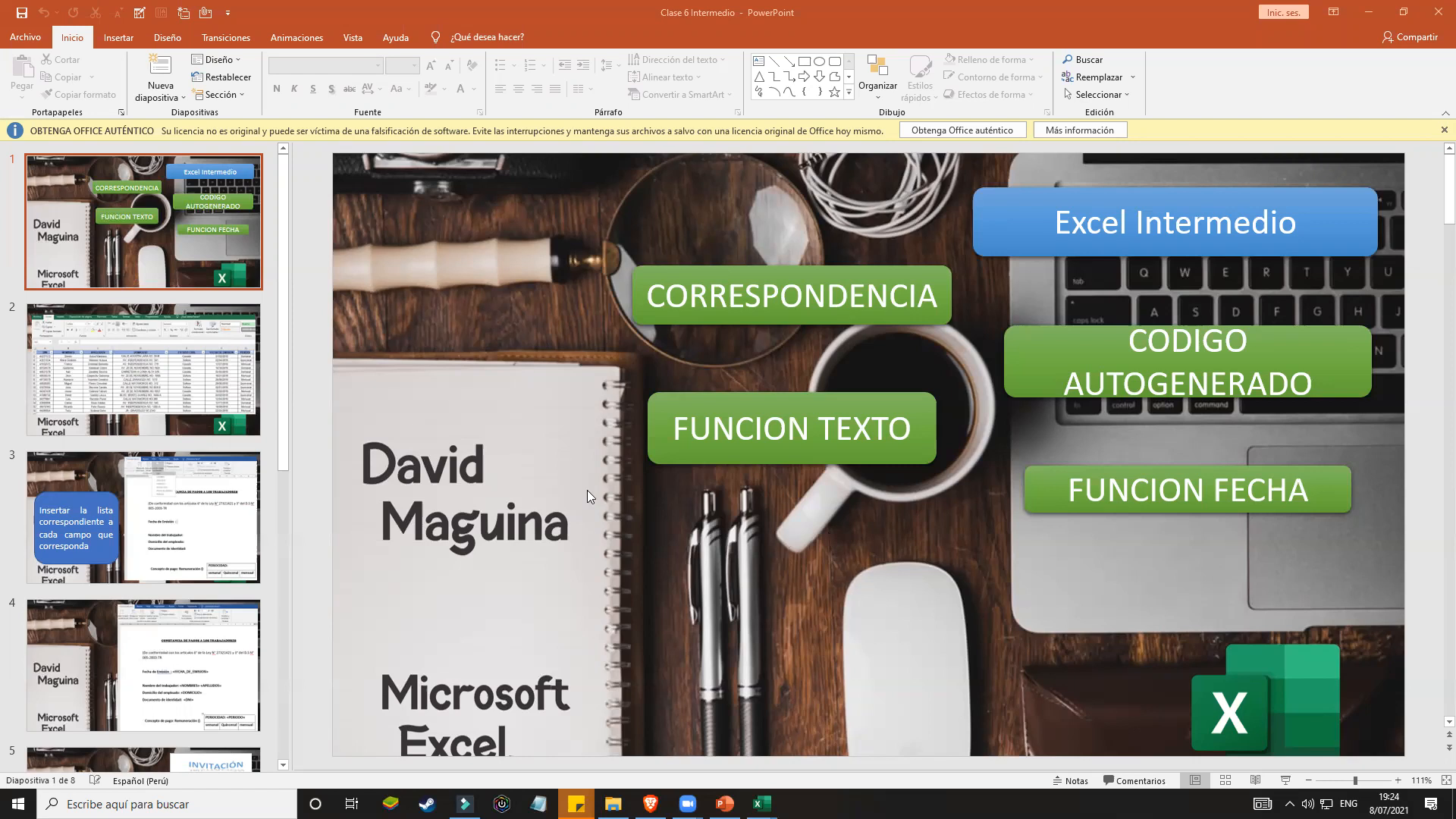
Step: View slide 2's employee data table, then slide 3's field-insertion instruction
left_click(161, 389)
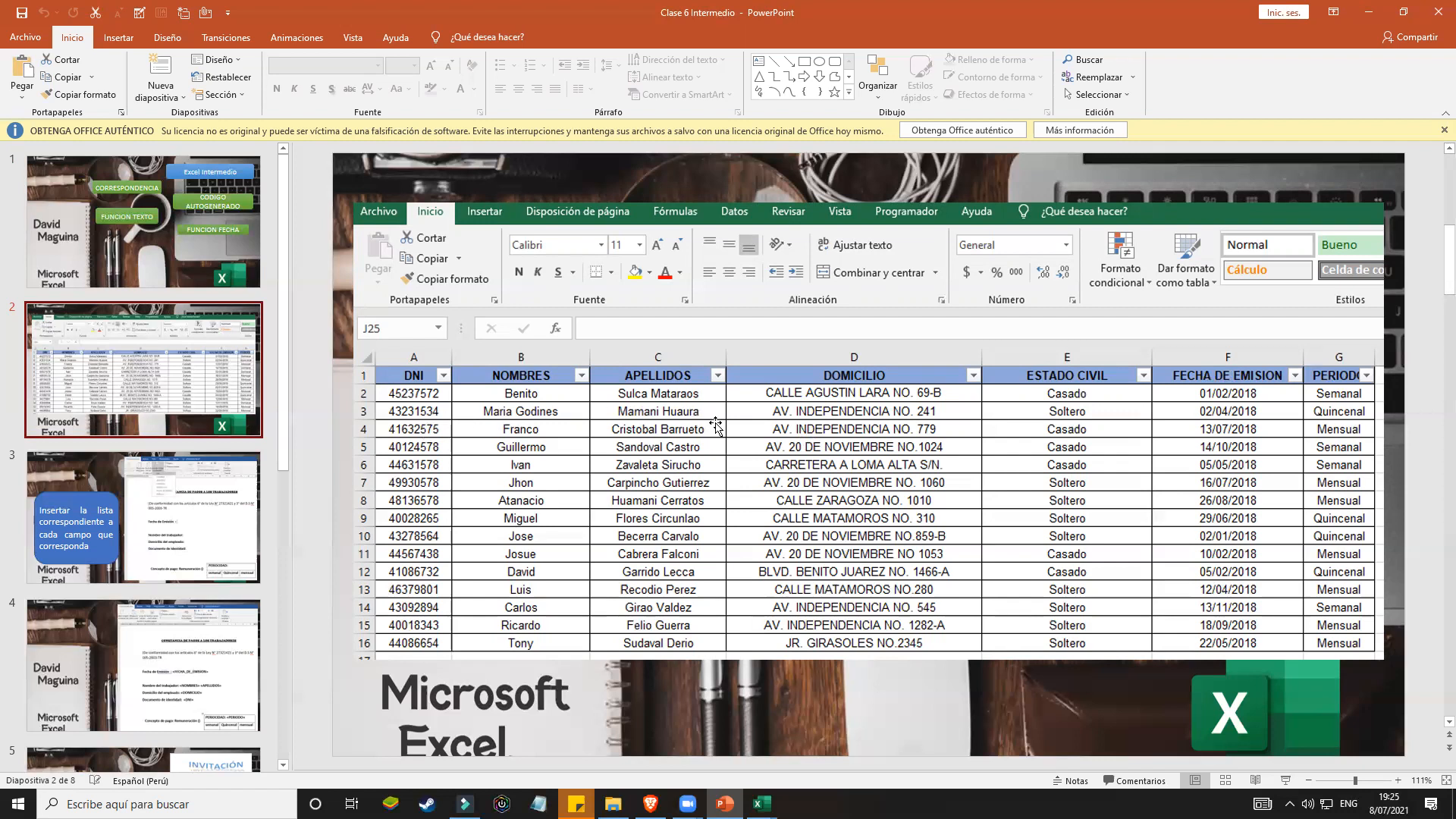
left_click(125, 536)
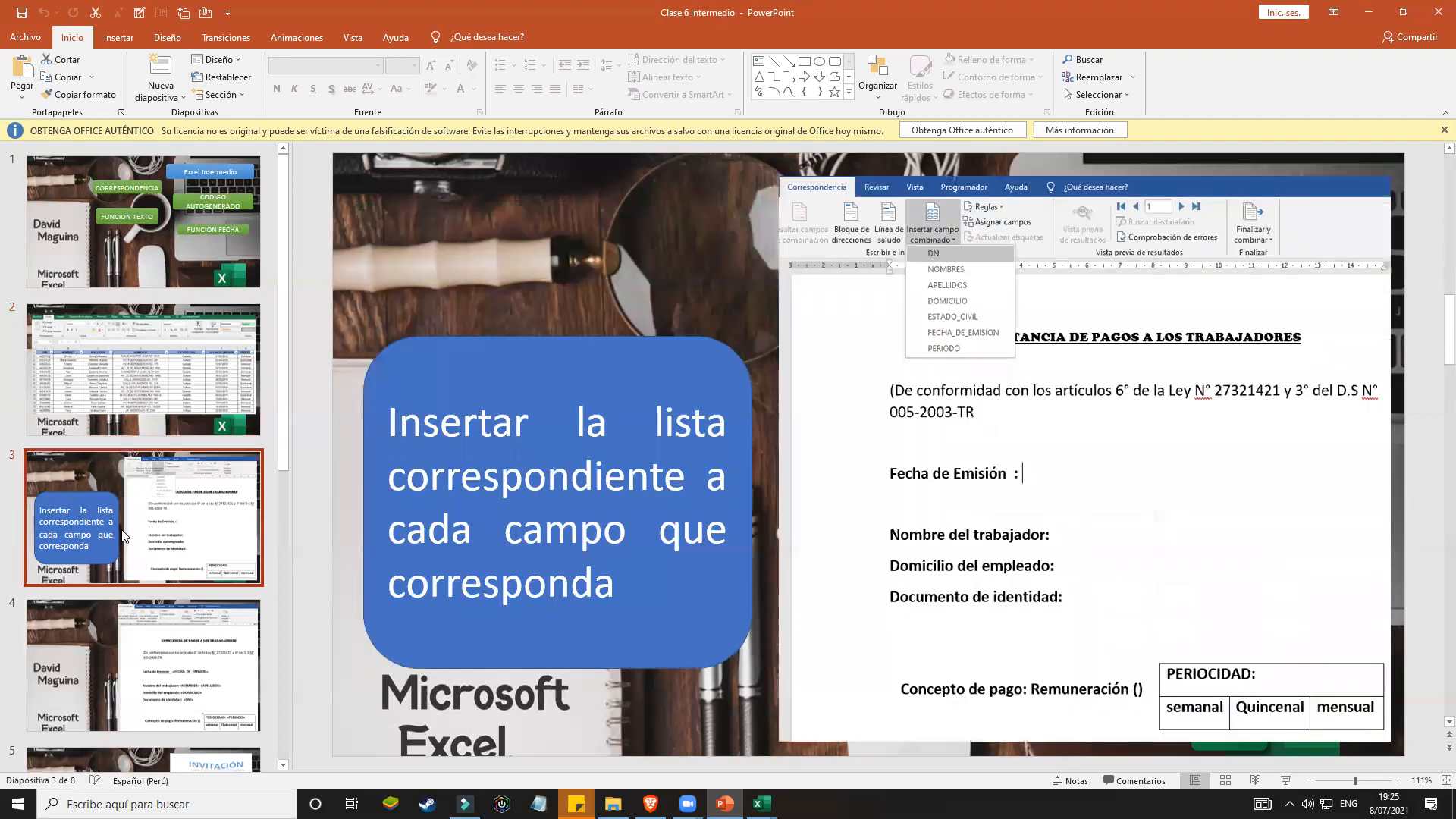
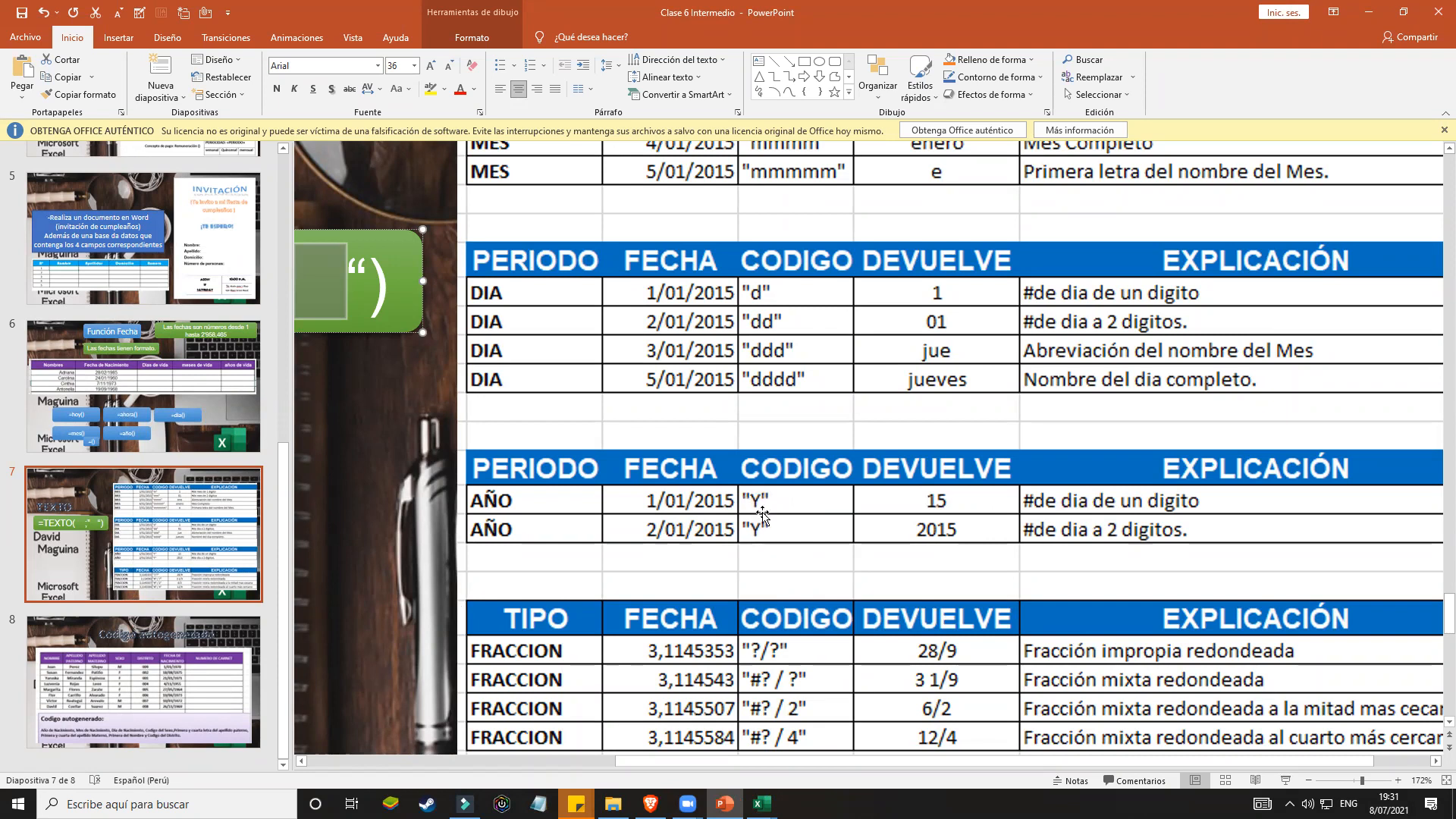
Step: Review the date-code tables on slide 7, then bring up the Diccionario,completo workbook
scroll(781, 486, "up", 2)
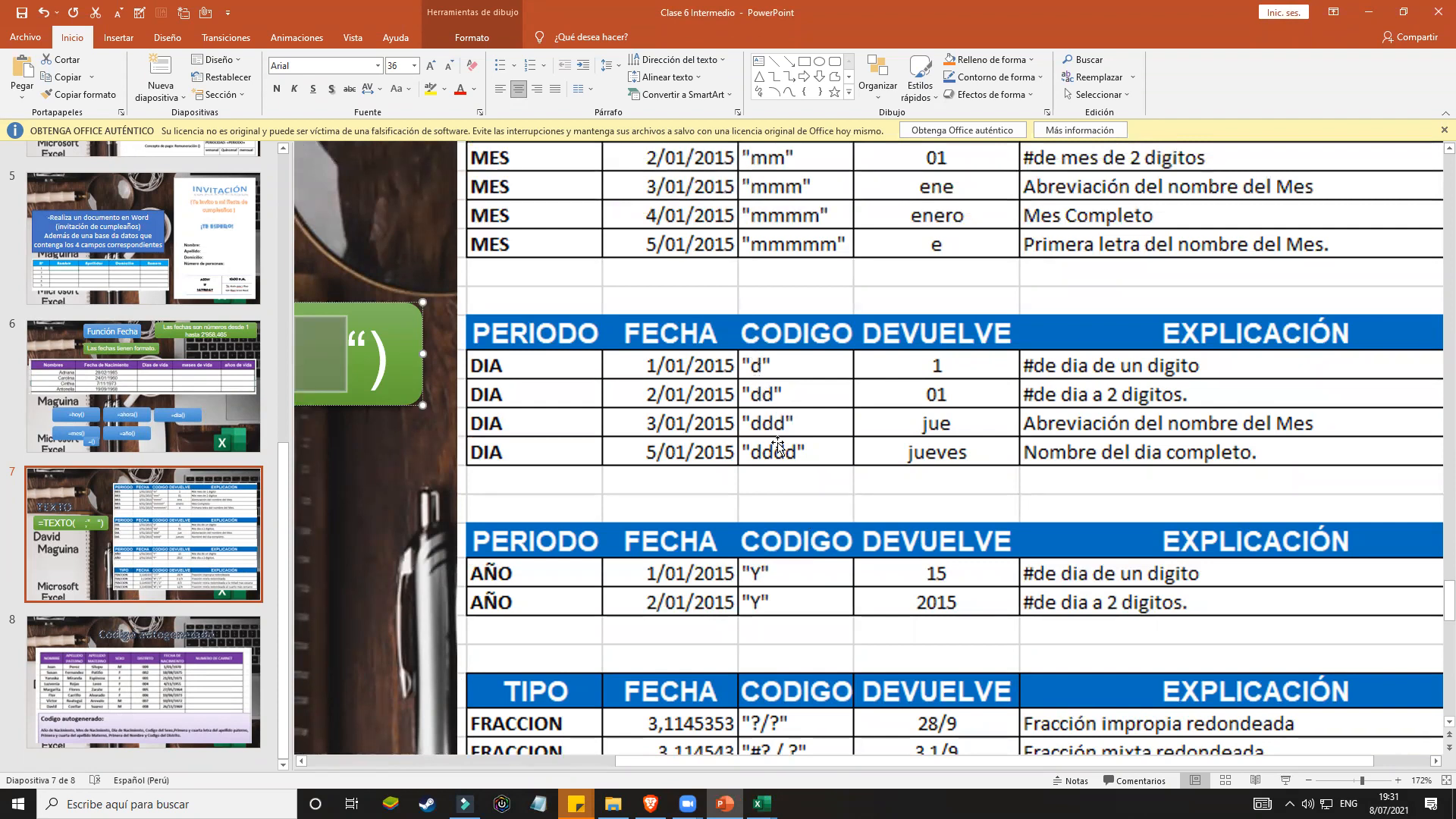
scroll(771, 455, "up", 1)
scroll(770, 455, "up", 1)
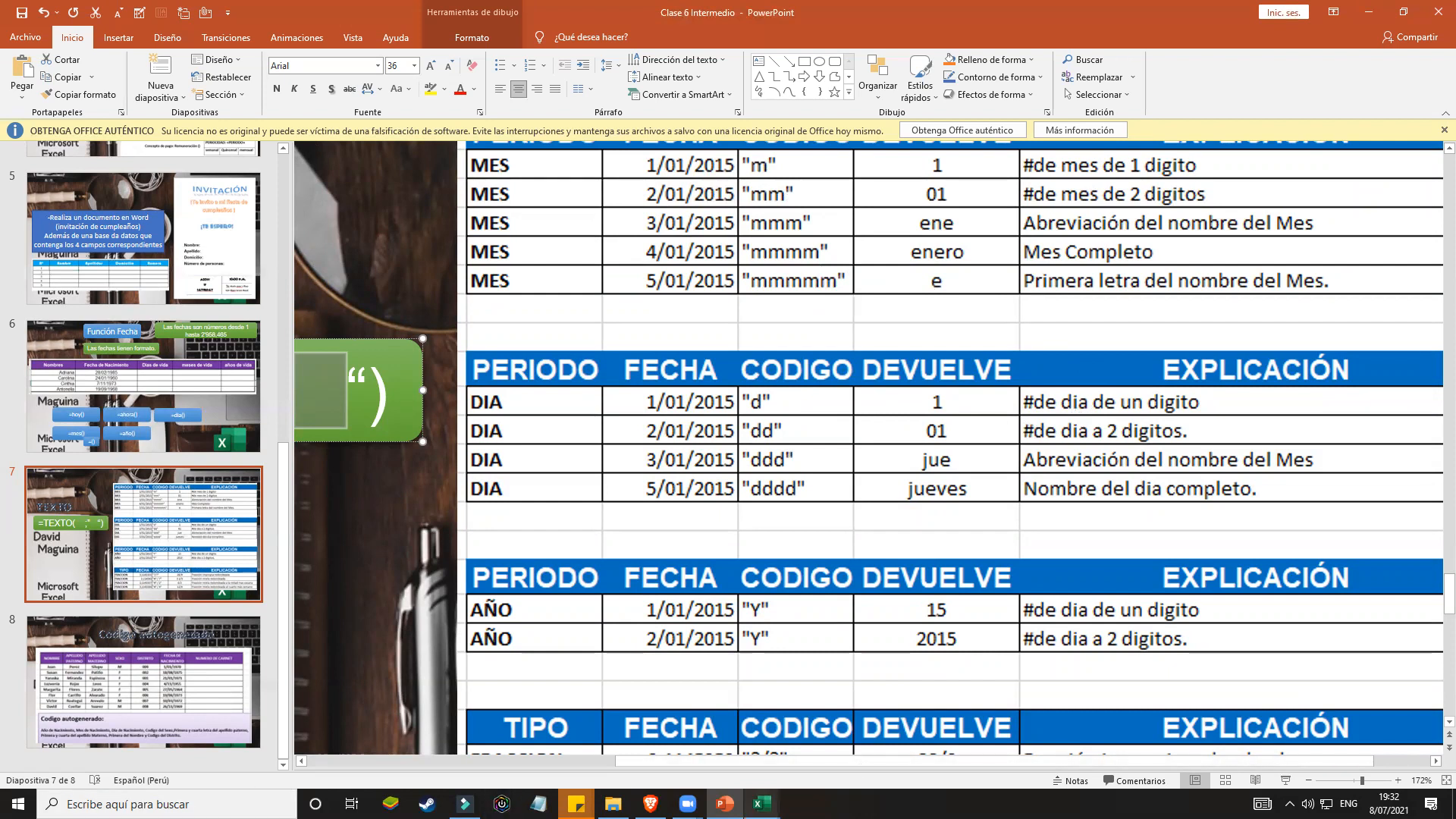
mouse_move(762, 804)
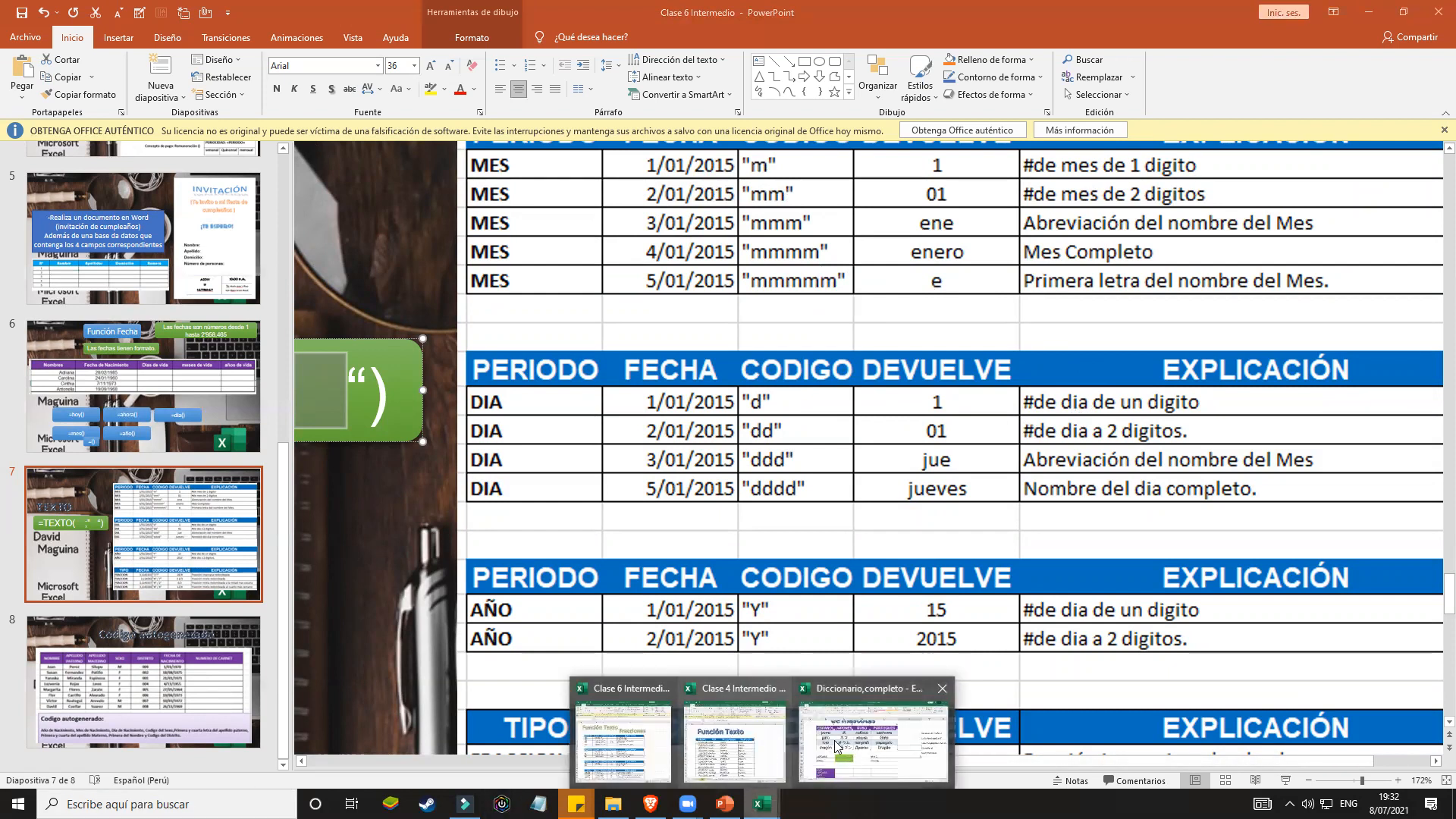
key("alt+Tab")
scroll(796, 429, "down", 5)
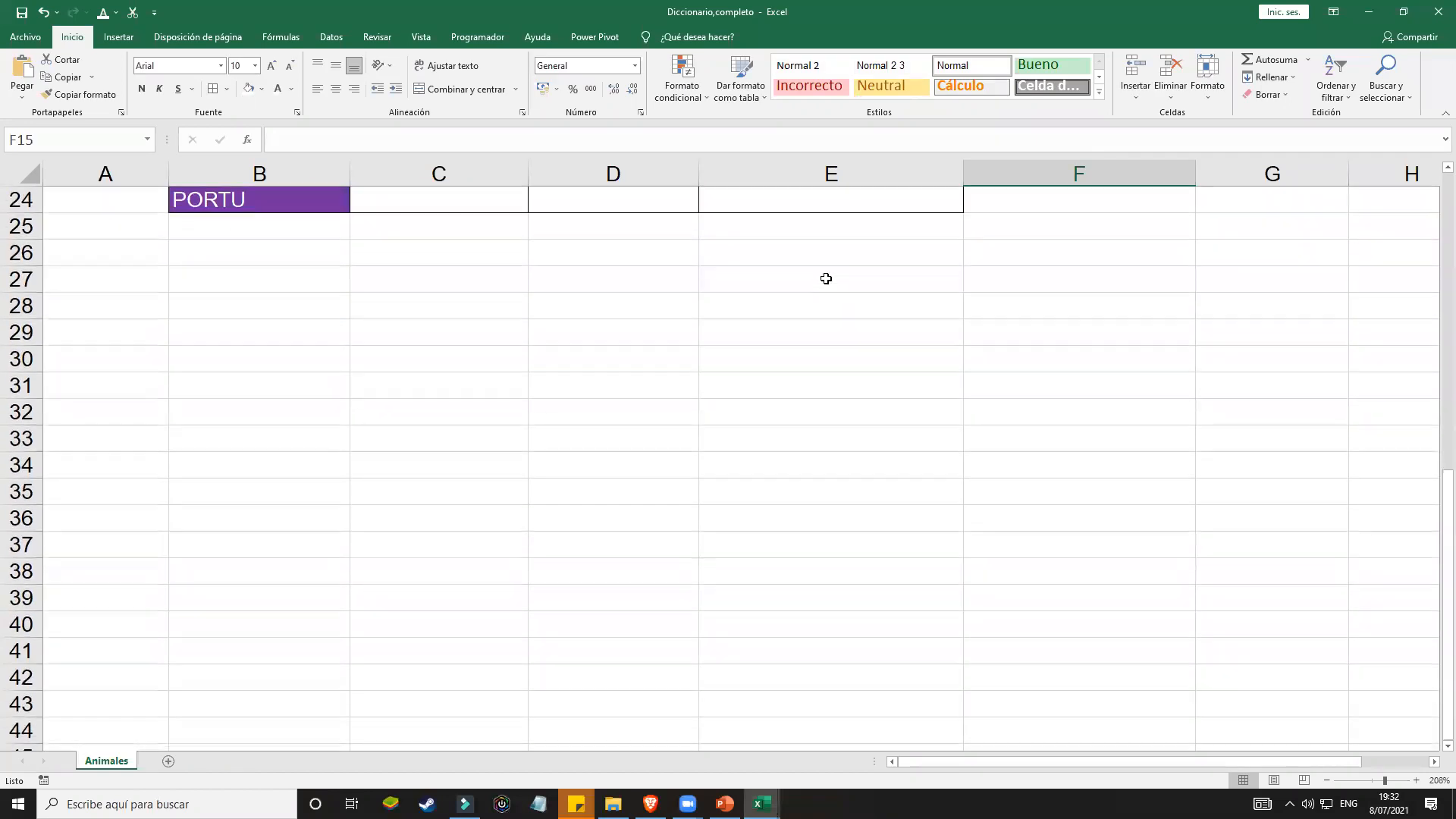
Step: Enter lunes in E27 and fill it down as a weekday series to E38
left_click(826, 279)
scroll(682, 364, "up", 5)
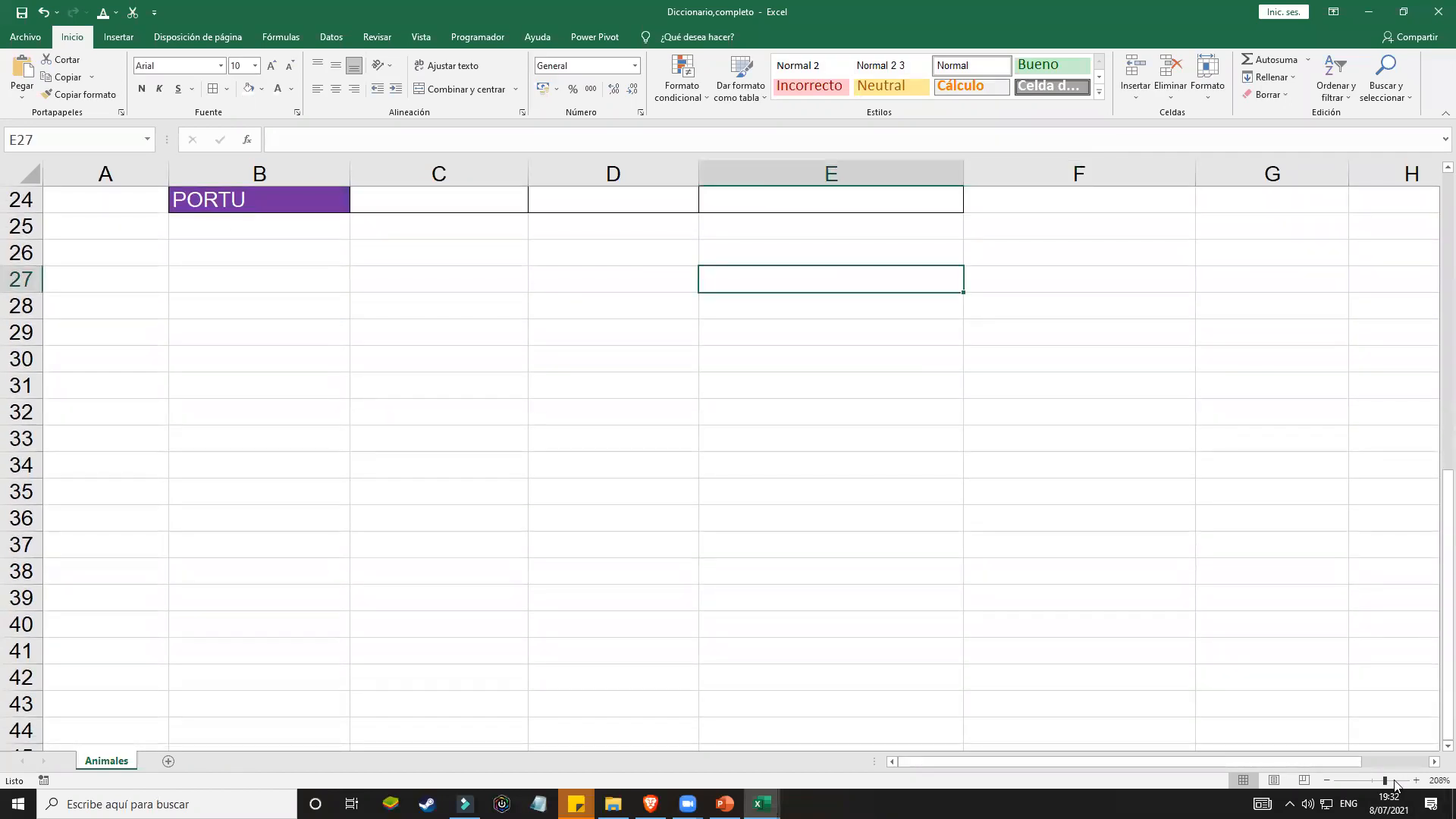
scroll(650, 453, "down", 2)
scroll(667, 379, "down", 2)
scroll(715, 288, "up", 1)
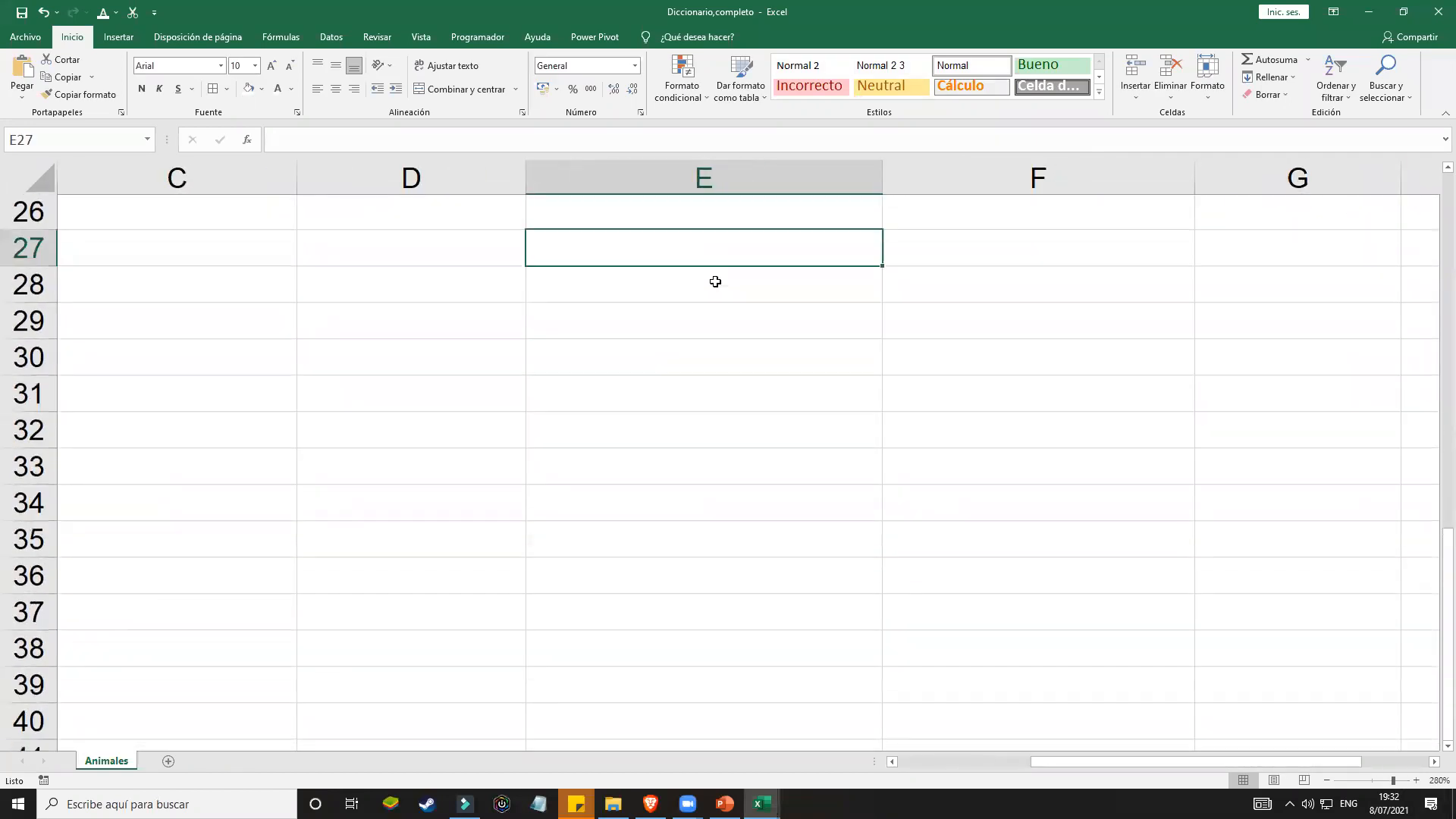
type("ener")
key("BackSpace")
key("BackSpace")
key("BackSpace")
key("BackSpace")
type("lunes")
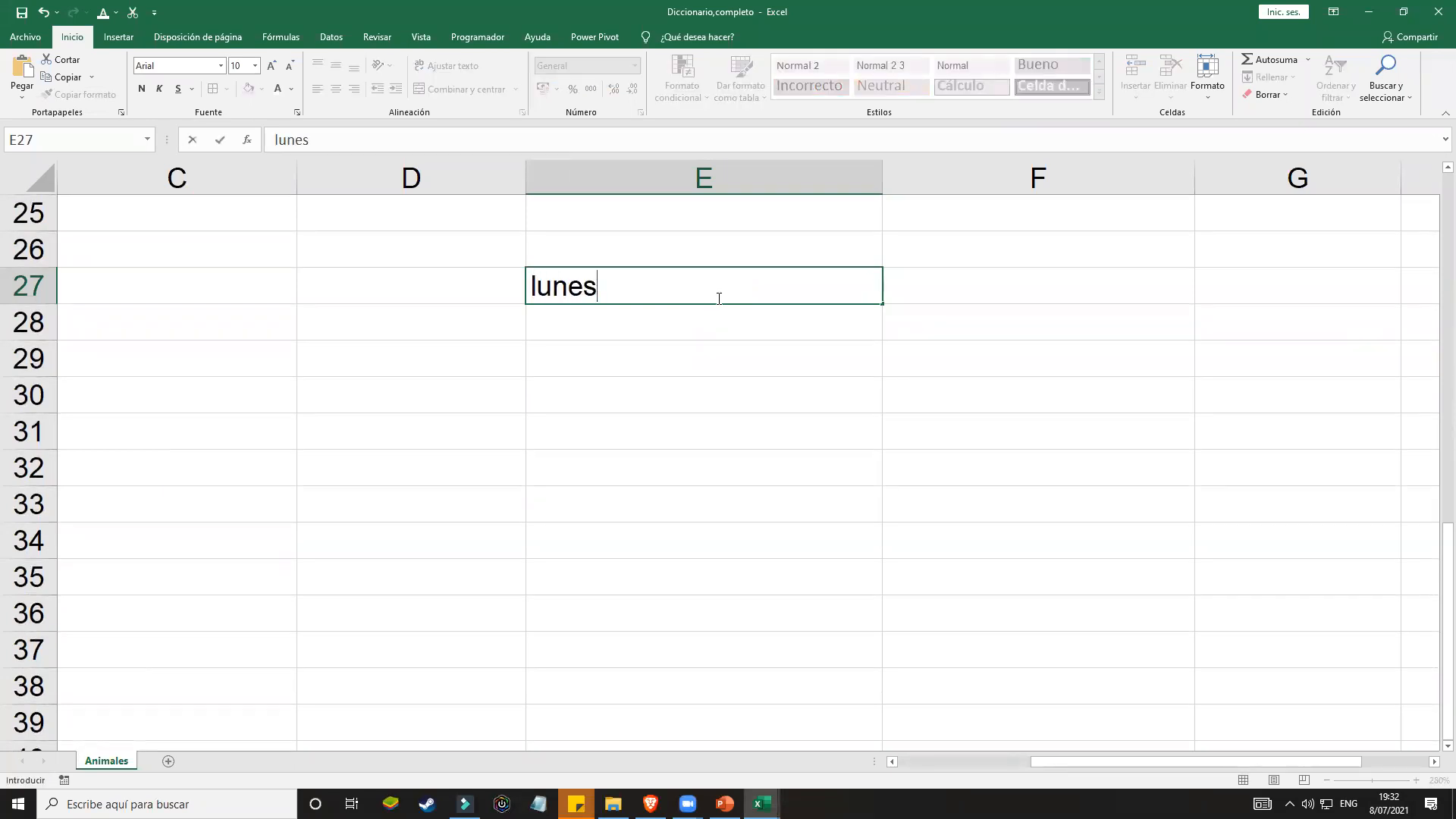
key("Return")
key("Up")
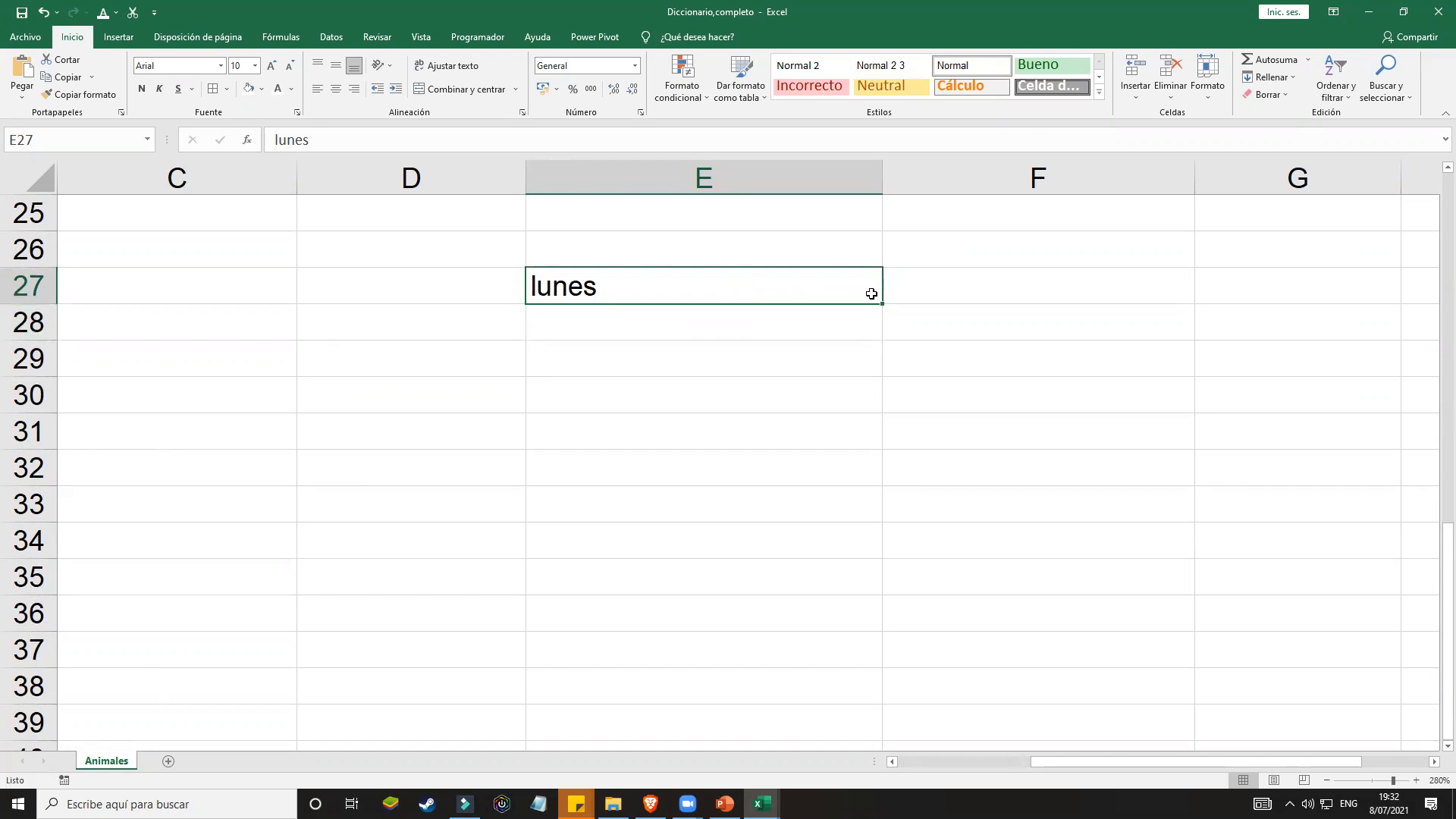
left_click_drag(881, 304, 885, 705)
Step: Enter the month codes m, mm, mmm, mmmm and mmmmm down F27:F31
left_click(974, 288)
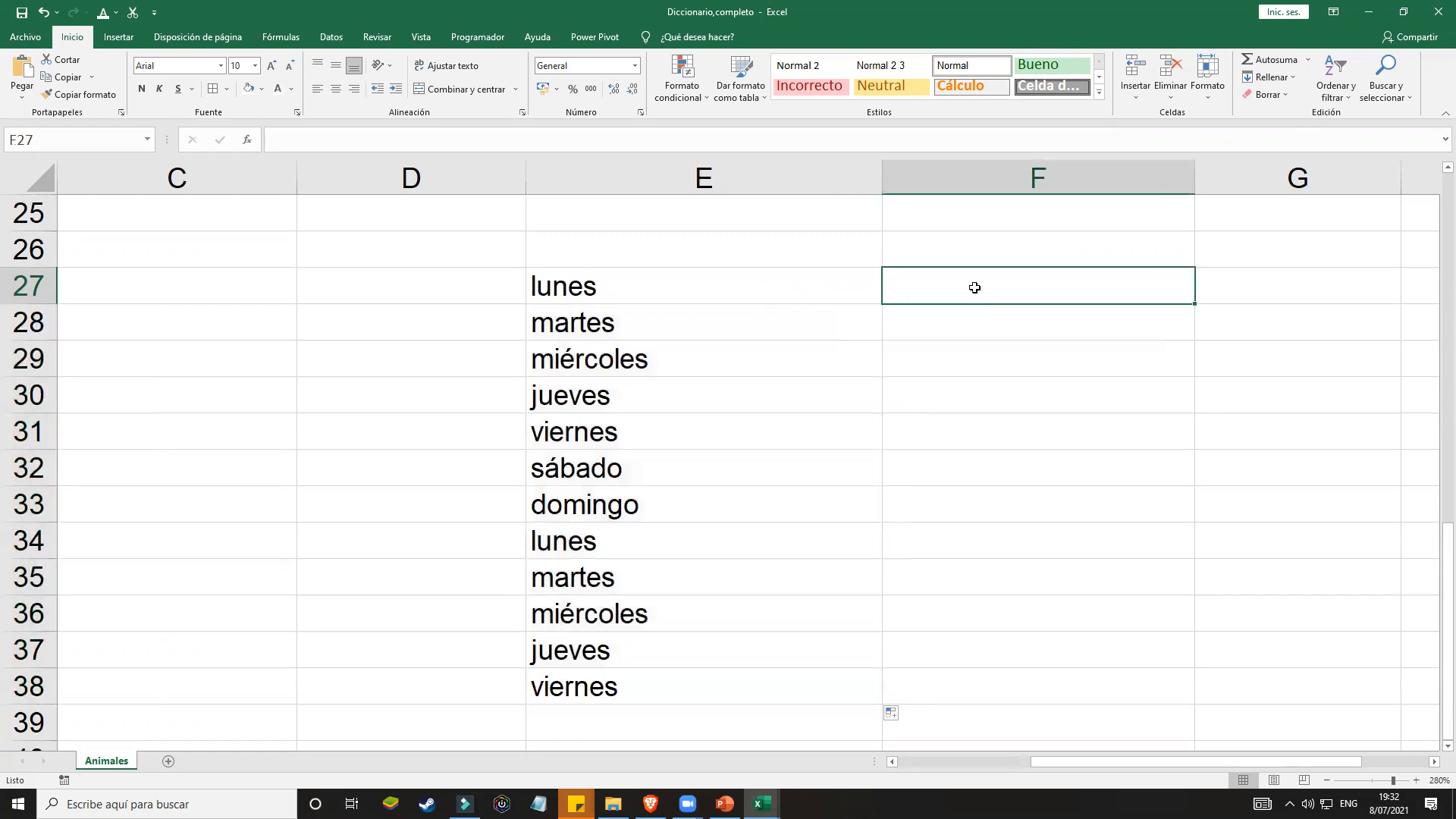
type("m")
key("Return")
type("mm")
key("Return")
type("mm")
key("Return")
key("Up")
key("F2")
type("m")
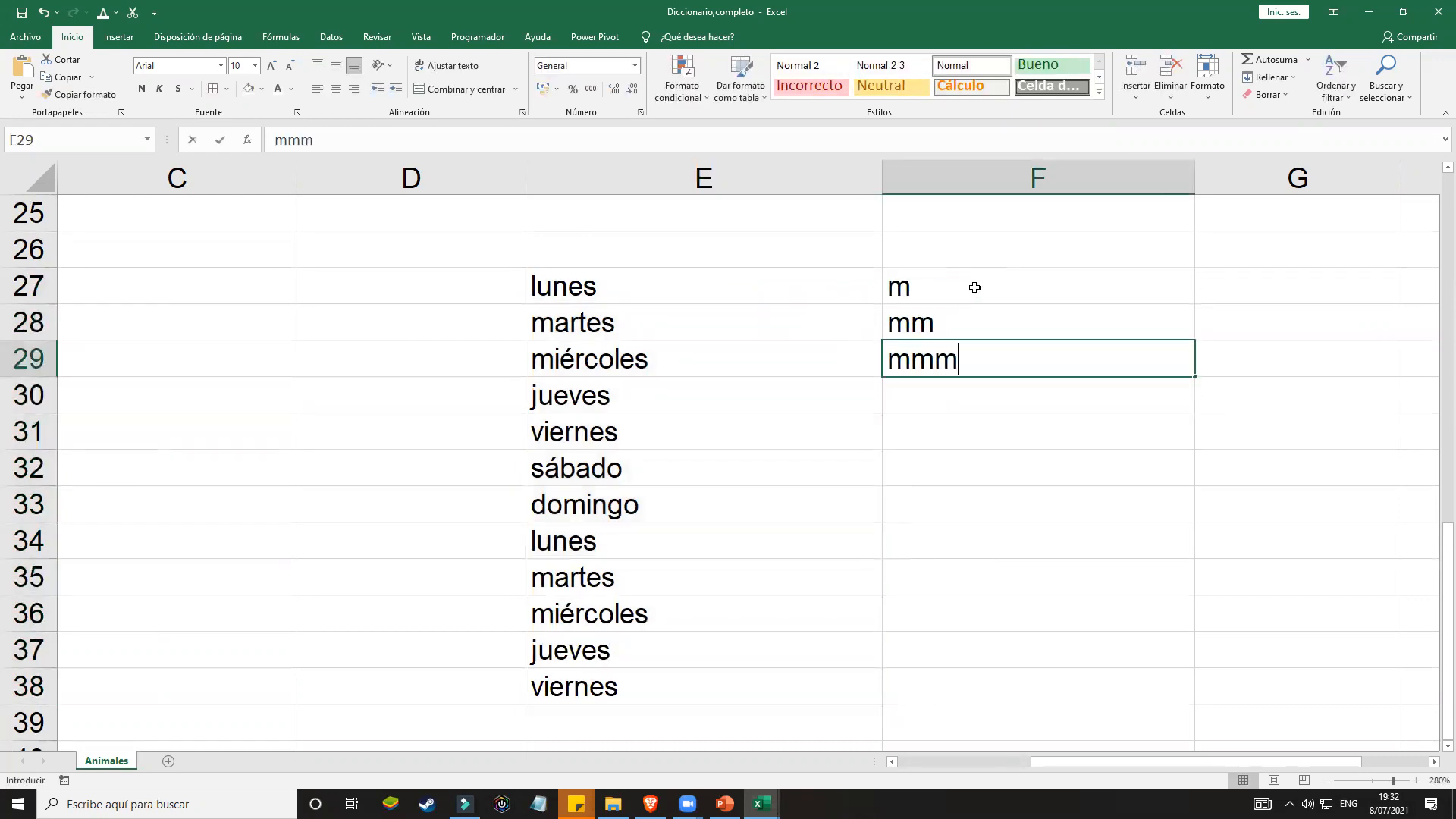
key("Return")
type("mmmm")
key("Return")
type("mmmmm")
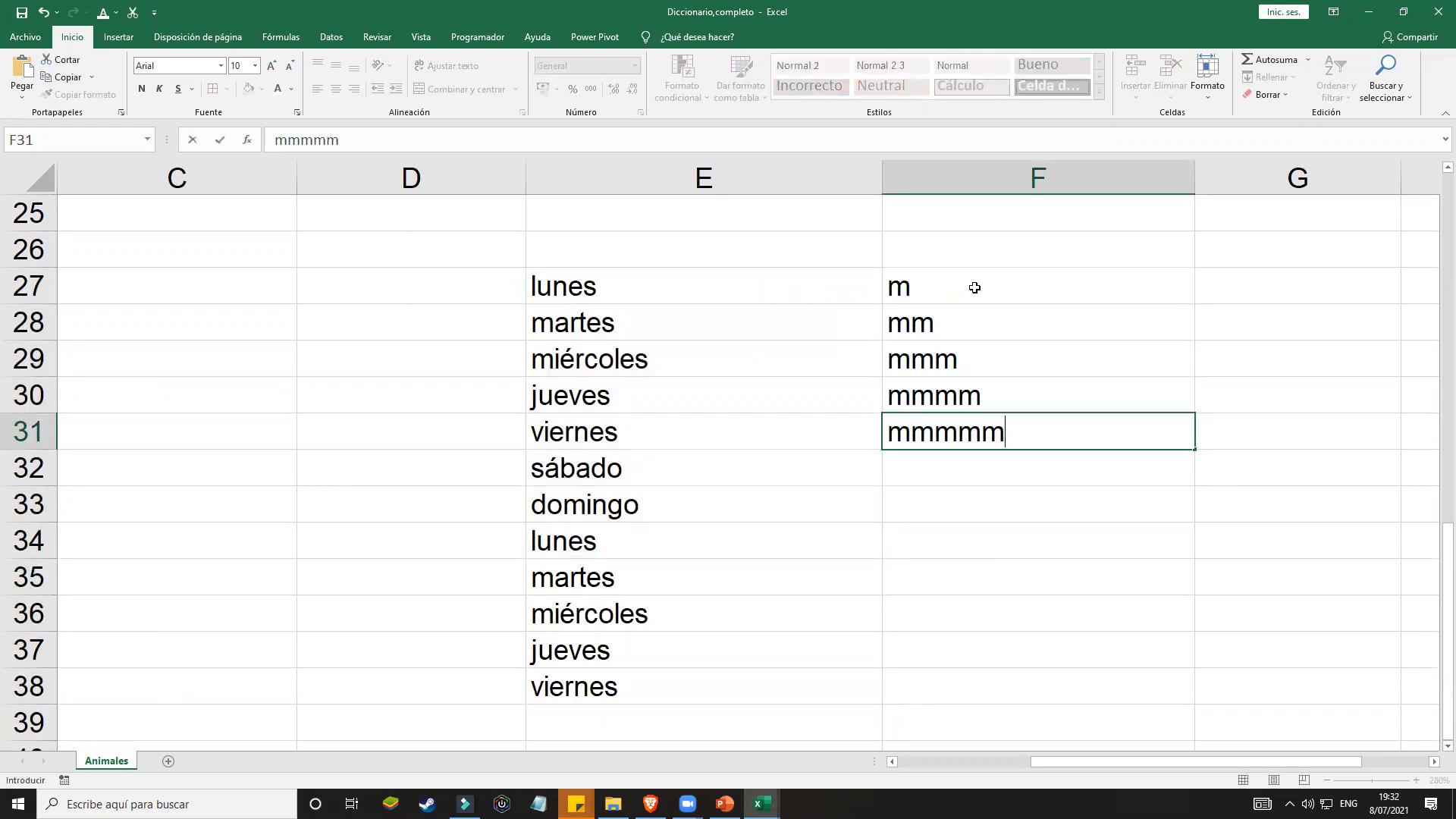
key("Return")
Step: After glancing at the presentation, enter m in F32 and minimize the workbook
left_click(688, 804)
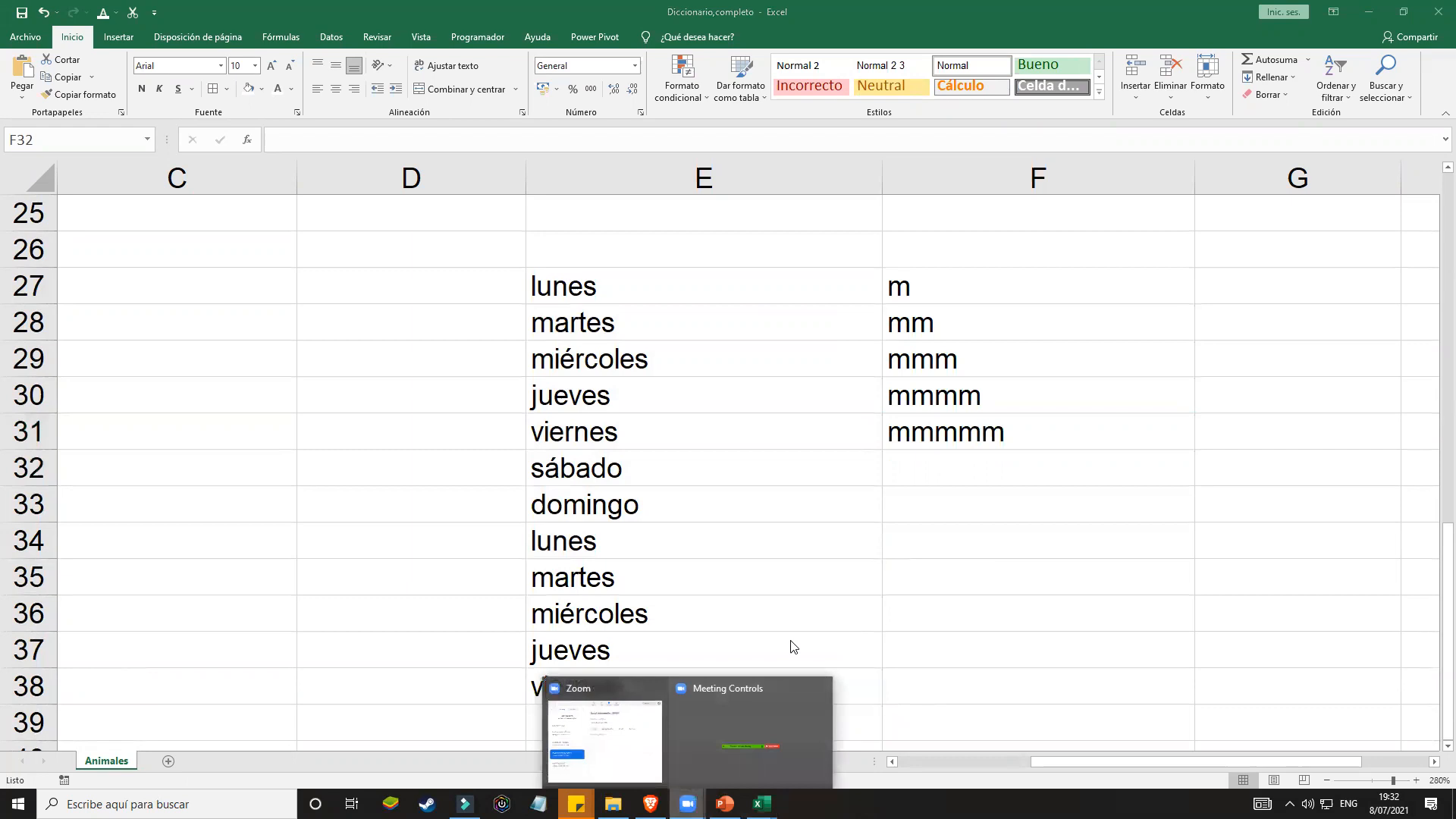
left_click(724, 803)
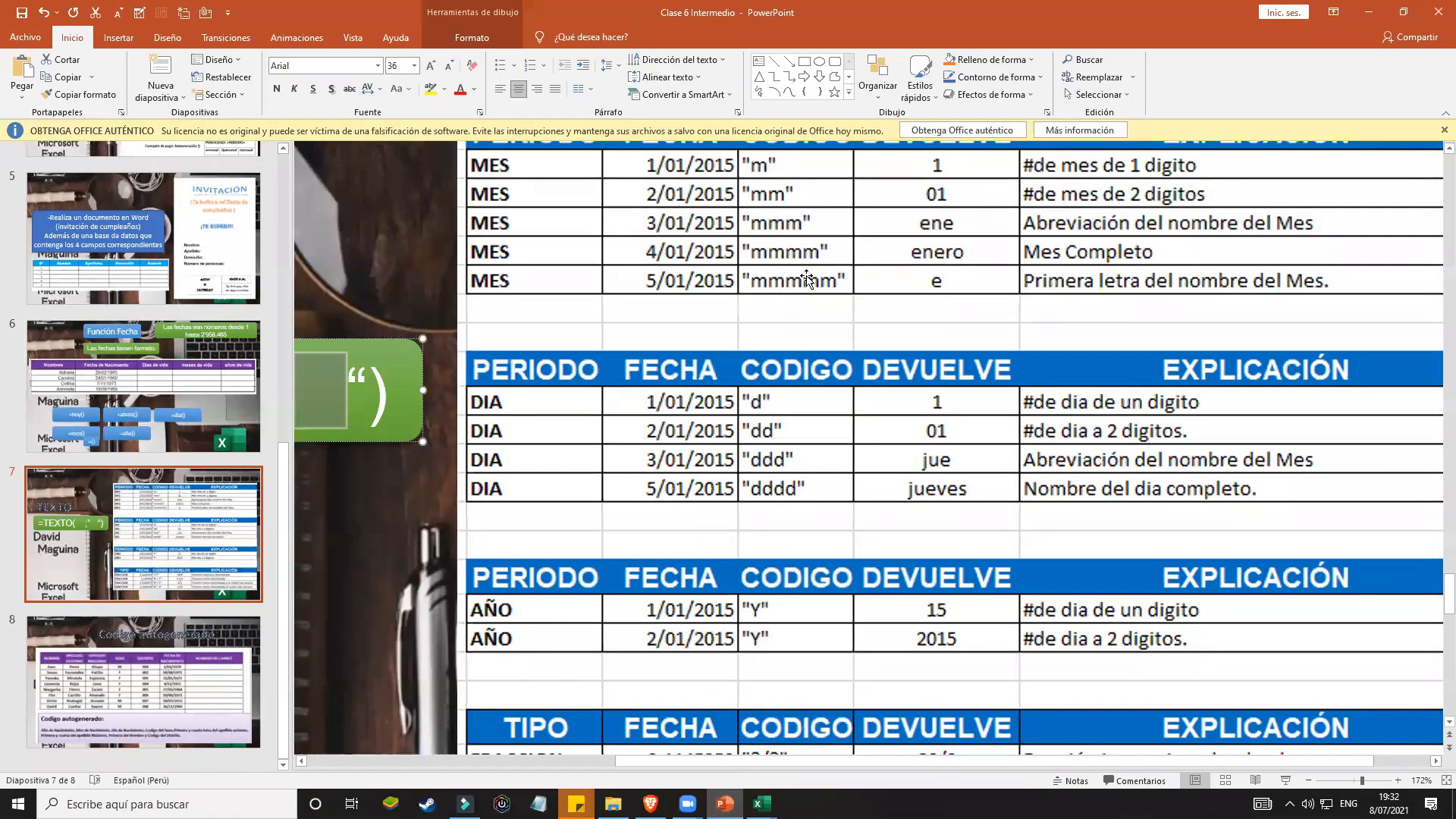
left_click(1368, 12)
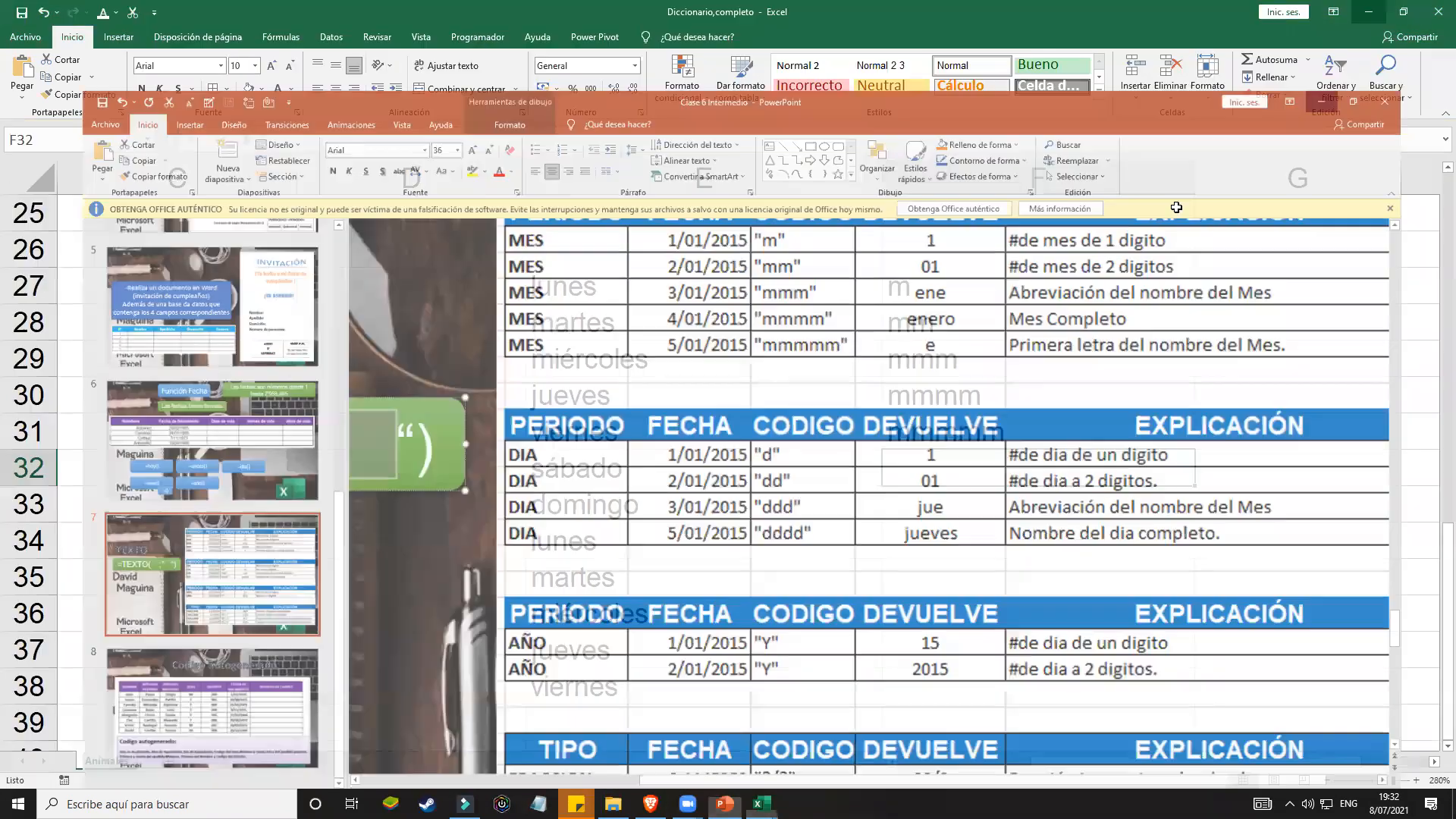
left_click(968, 438)
left_click(960, 472)
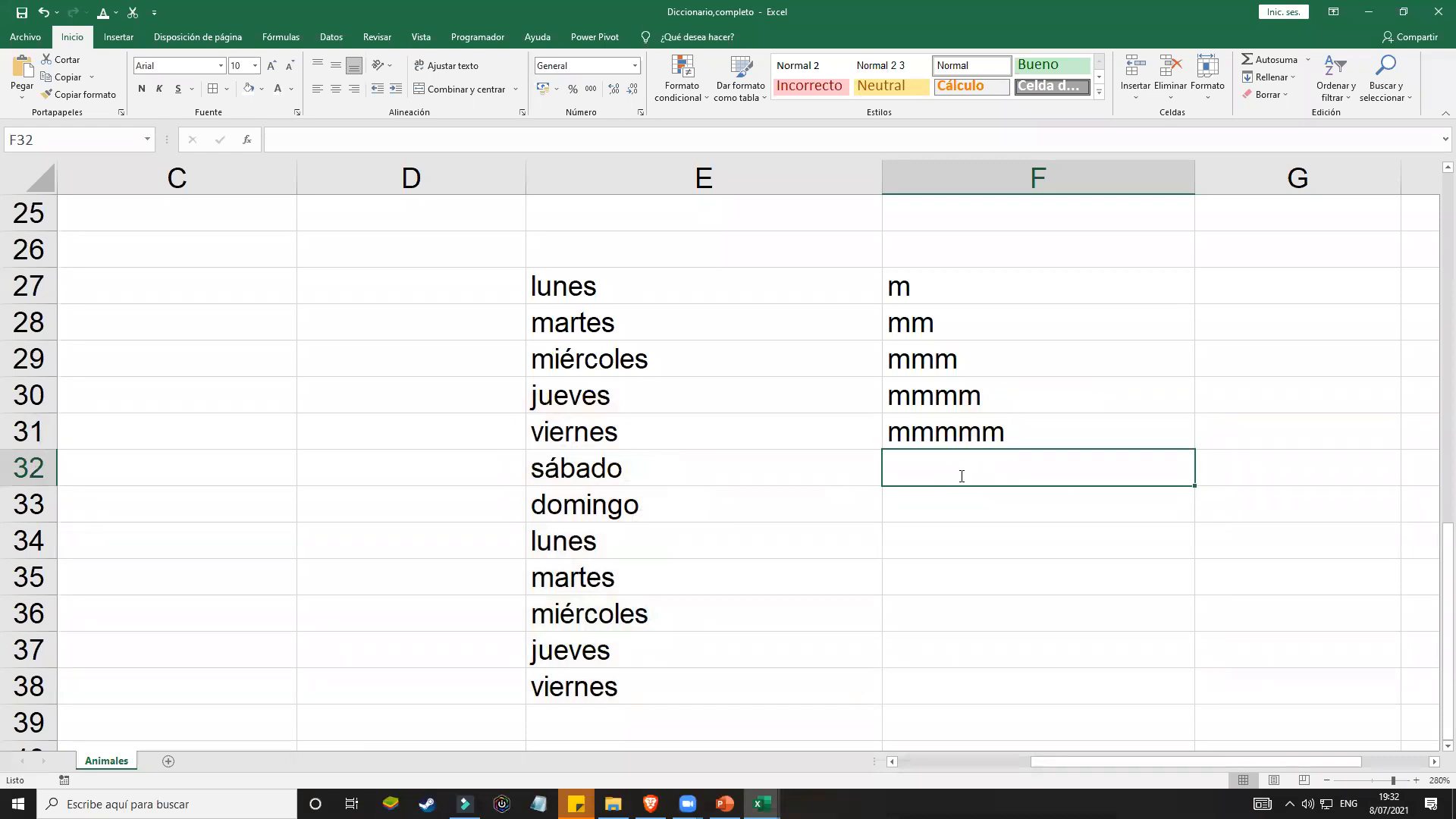
type("mmmmmmm")
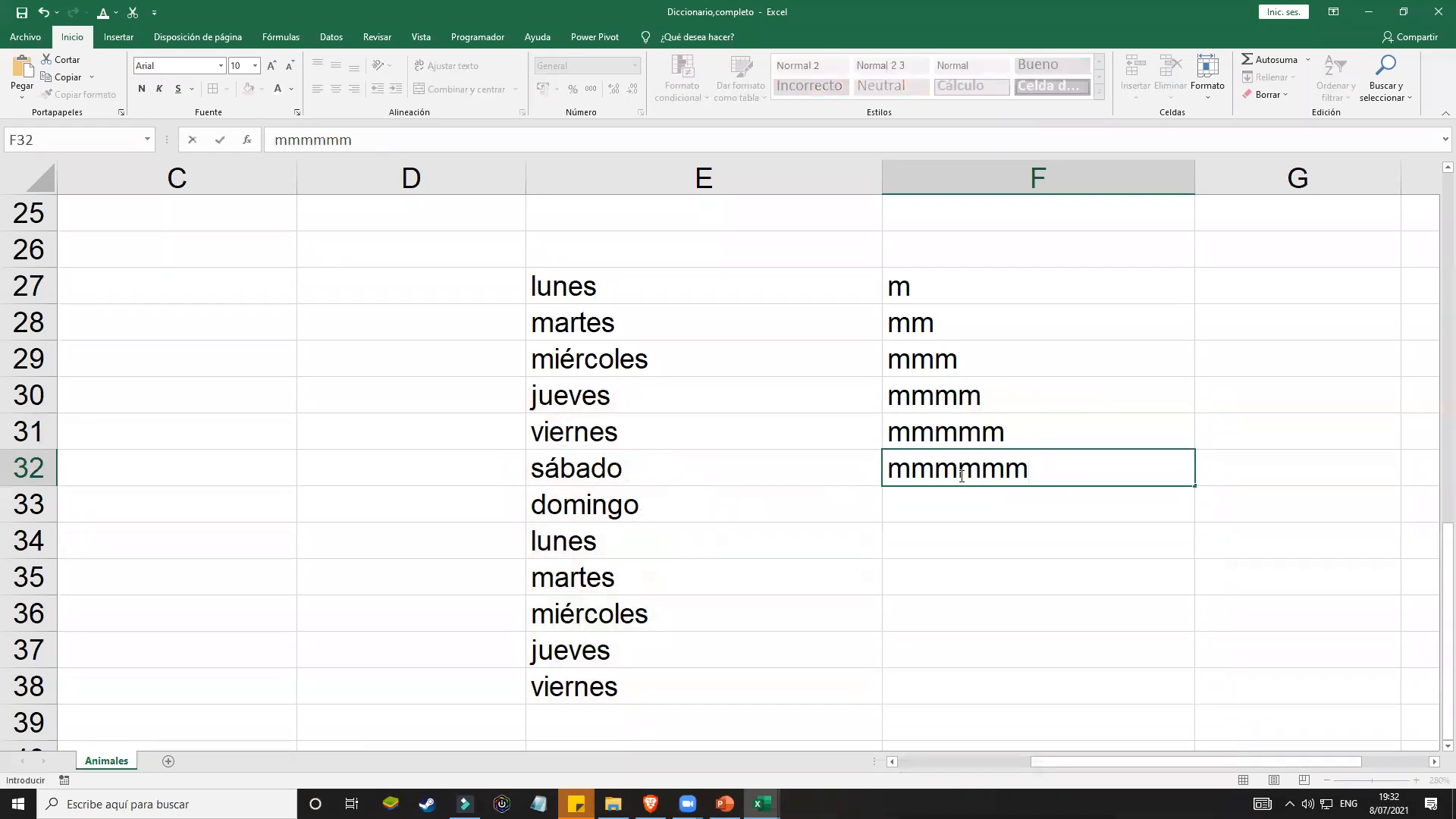
double_click(1002, 468)
type("m")
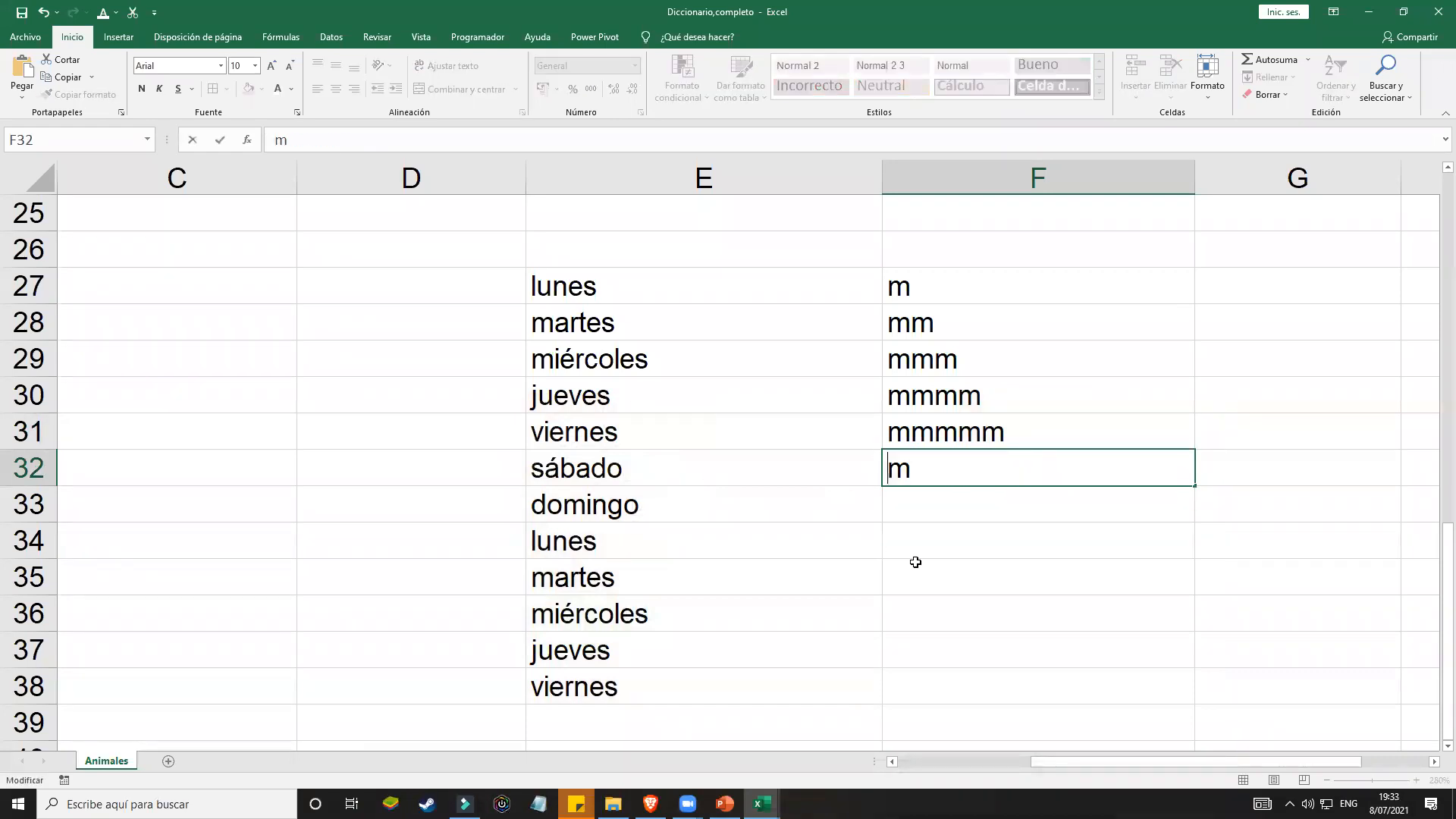
left_click(920, 561)
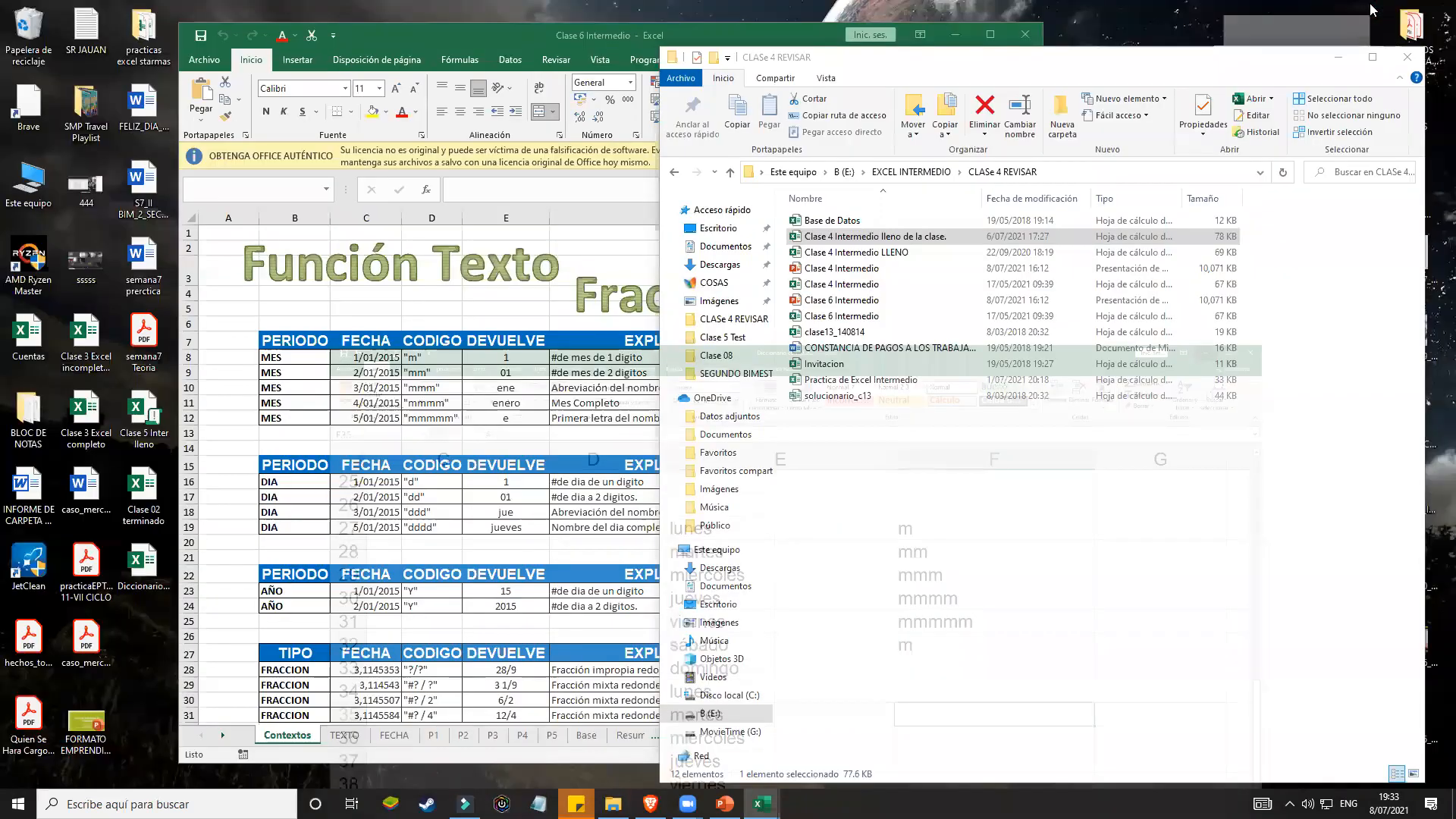
left_click(1368, 11)
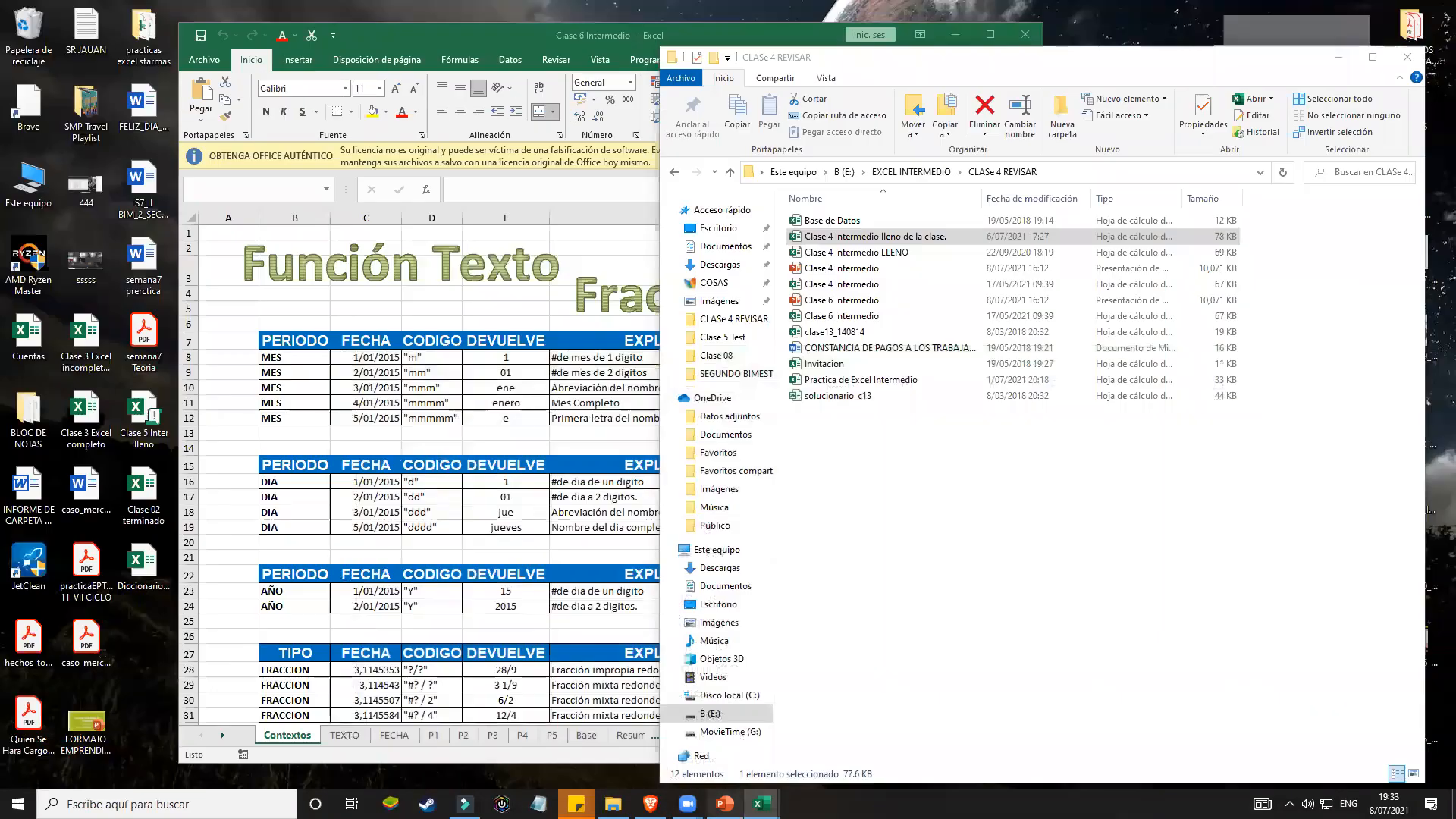
Step: In PowerPoint, view slide 8 zoomed out, then move to slide 3
left_click(724, 804)
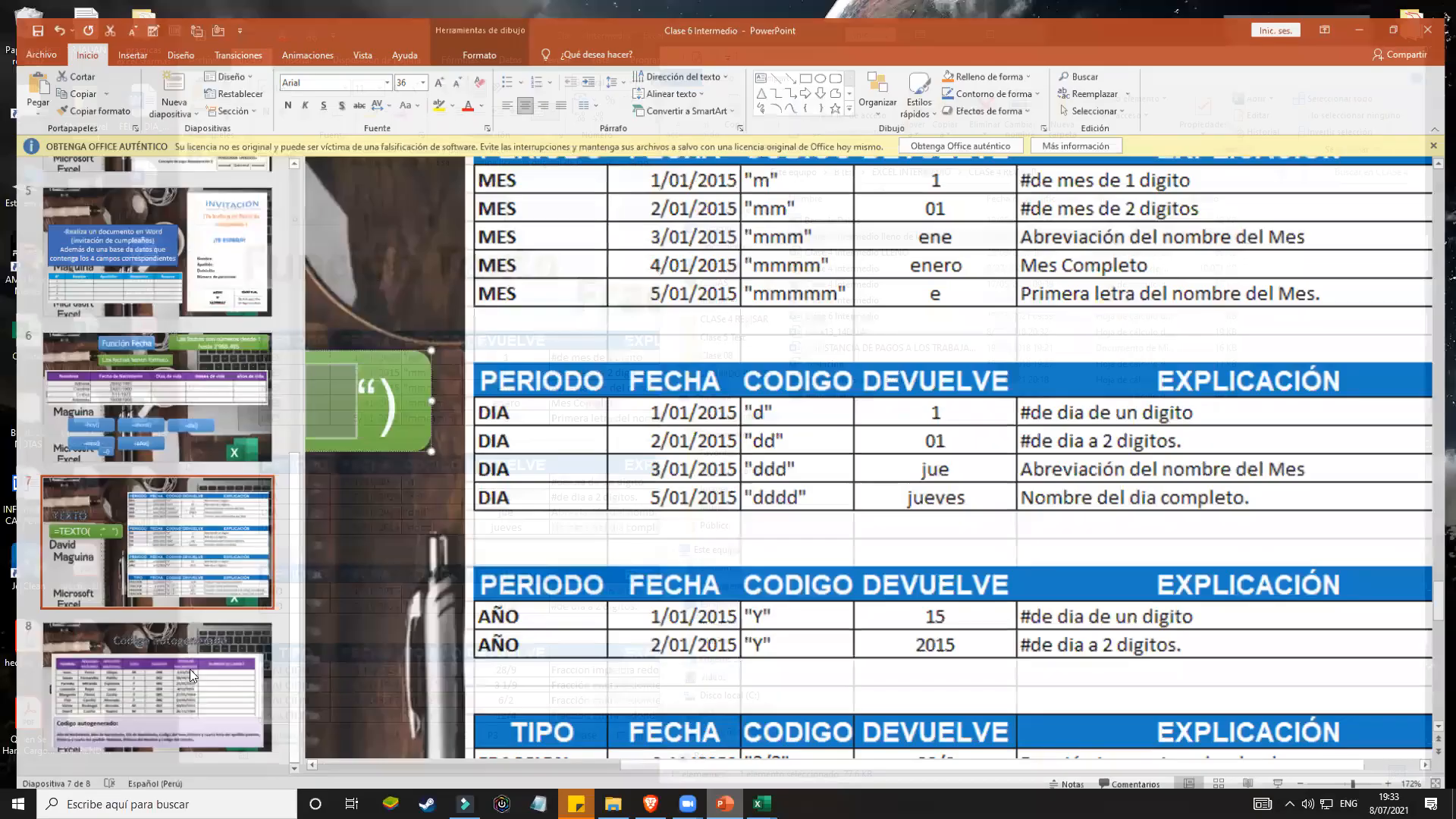
left_click(226, 635)
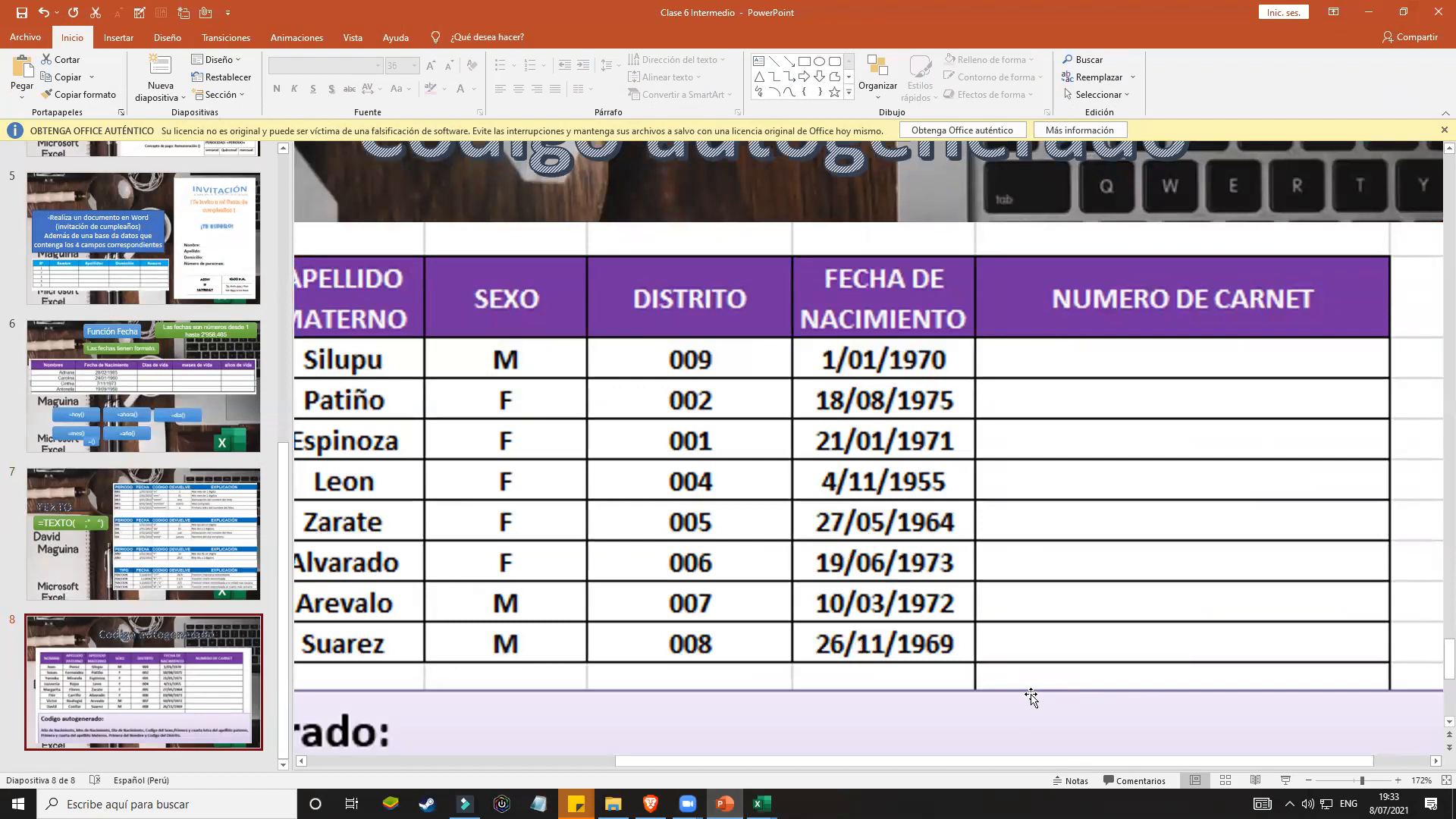
left_click_drag(1359, 786, 1353, 785)
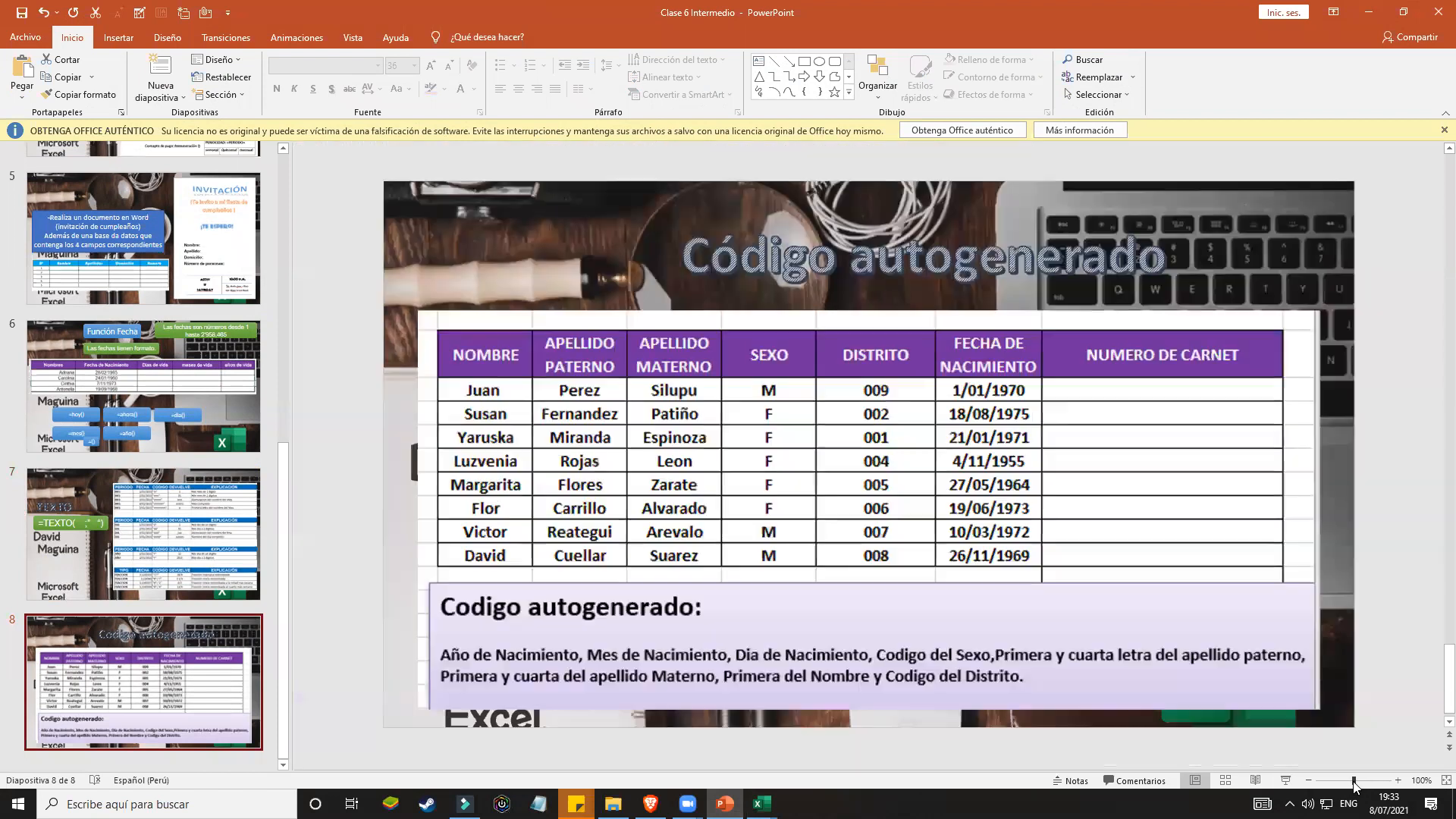
scroll(114, 444, "up", 3)
scroll(113, 439, "up", 8)
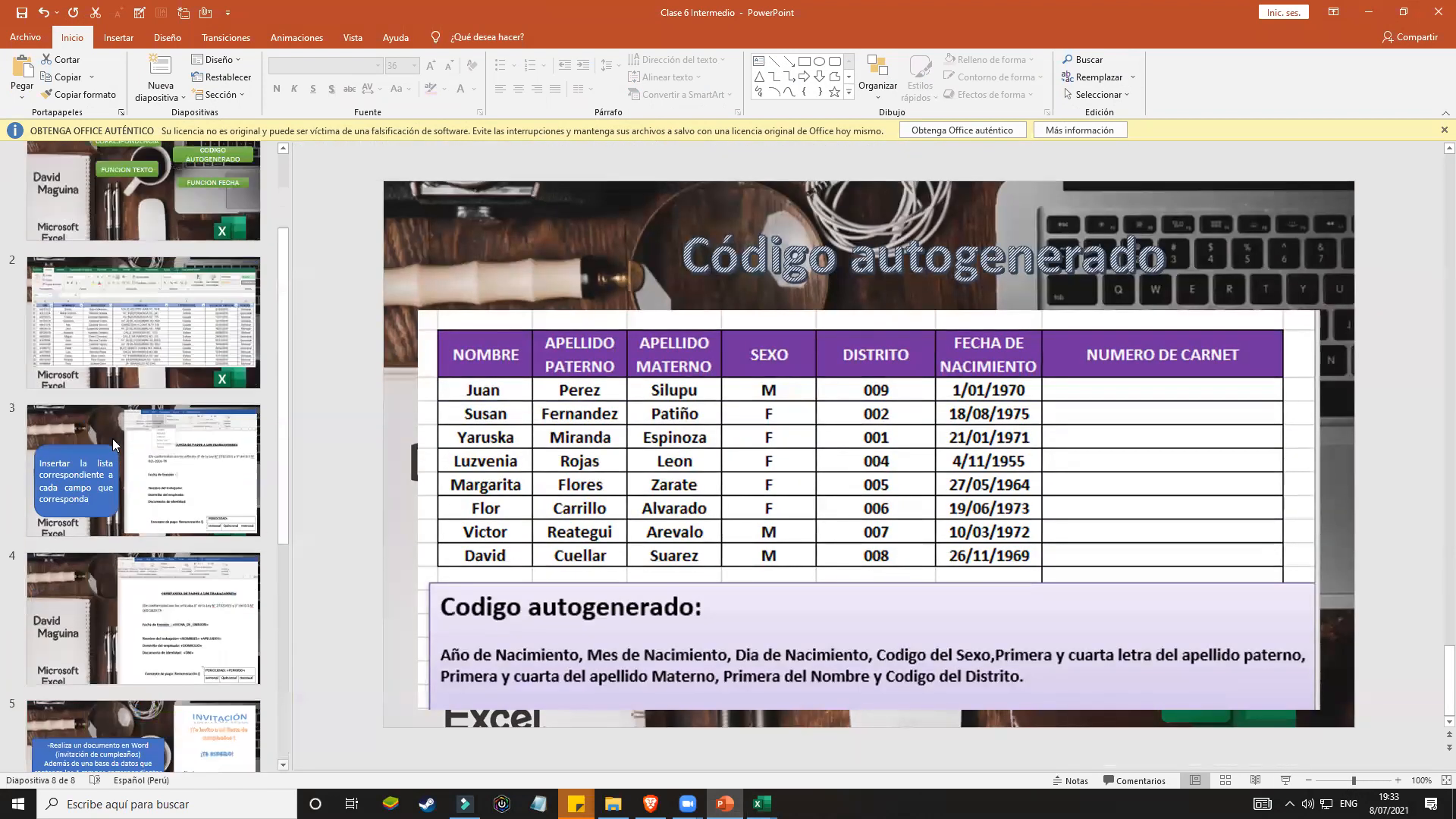
scroll(113, 440, "down", 12)
scroll(113, 439, "up", 6)
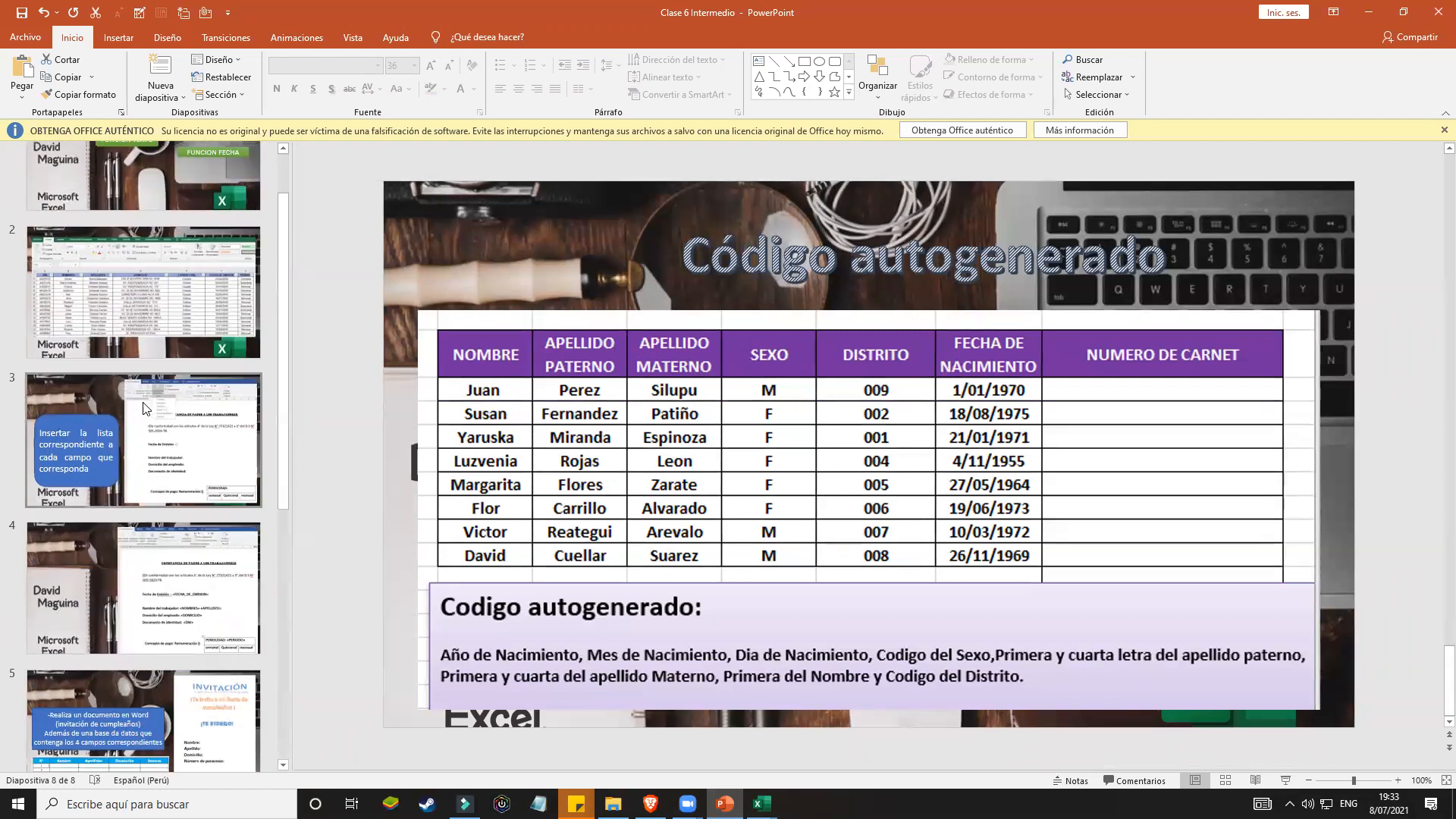
scroll(144, 383, "up", 1)
left_click(144, 384)
key("Down")
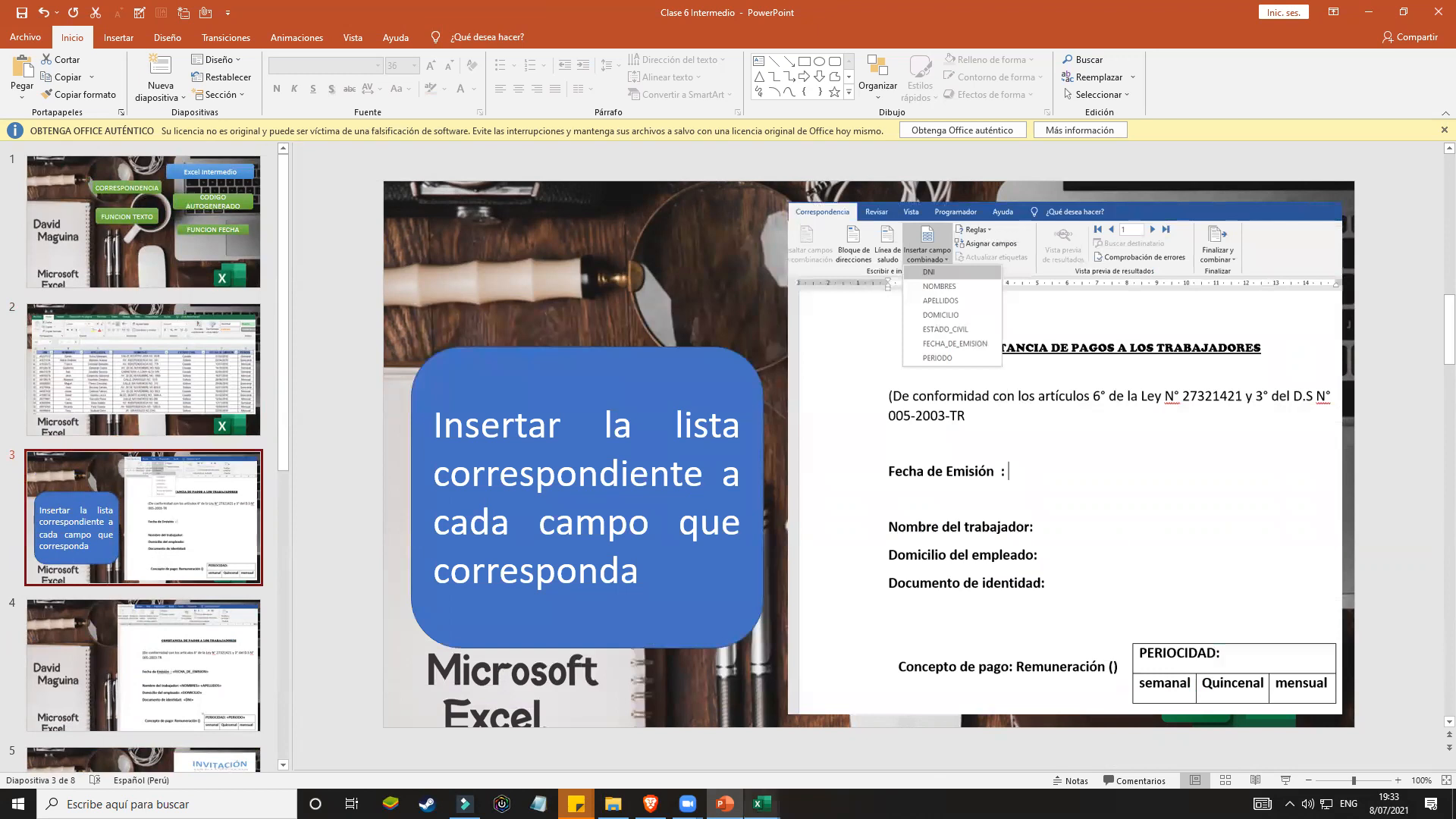
Step: Close Diccionario,completo without saving and bring up the Clase 6 Intermedio workbook
mouse_move(762, 804)
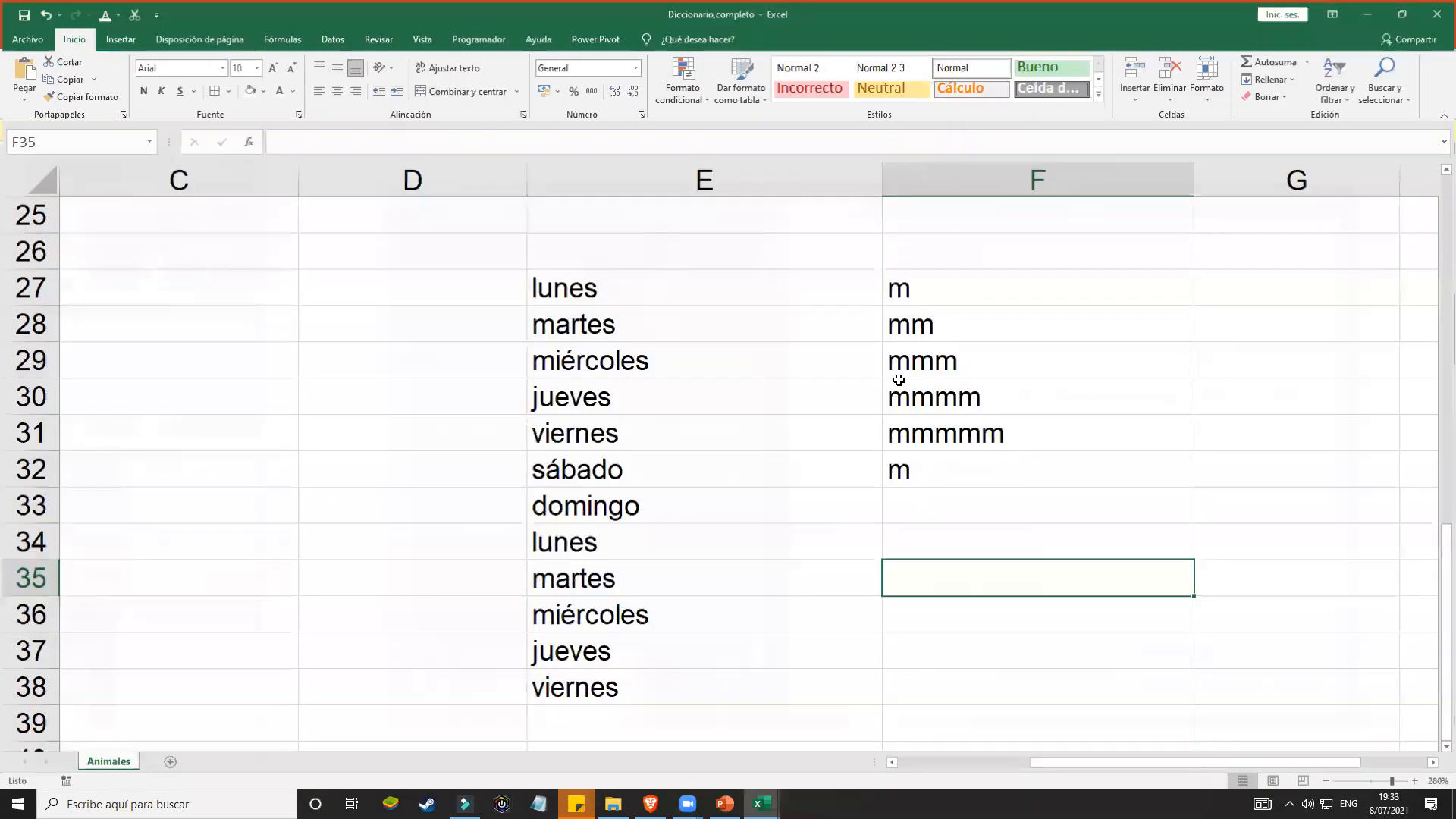
left_click(842, 743)
left_click(706, 278)
left_click(1437, 11)
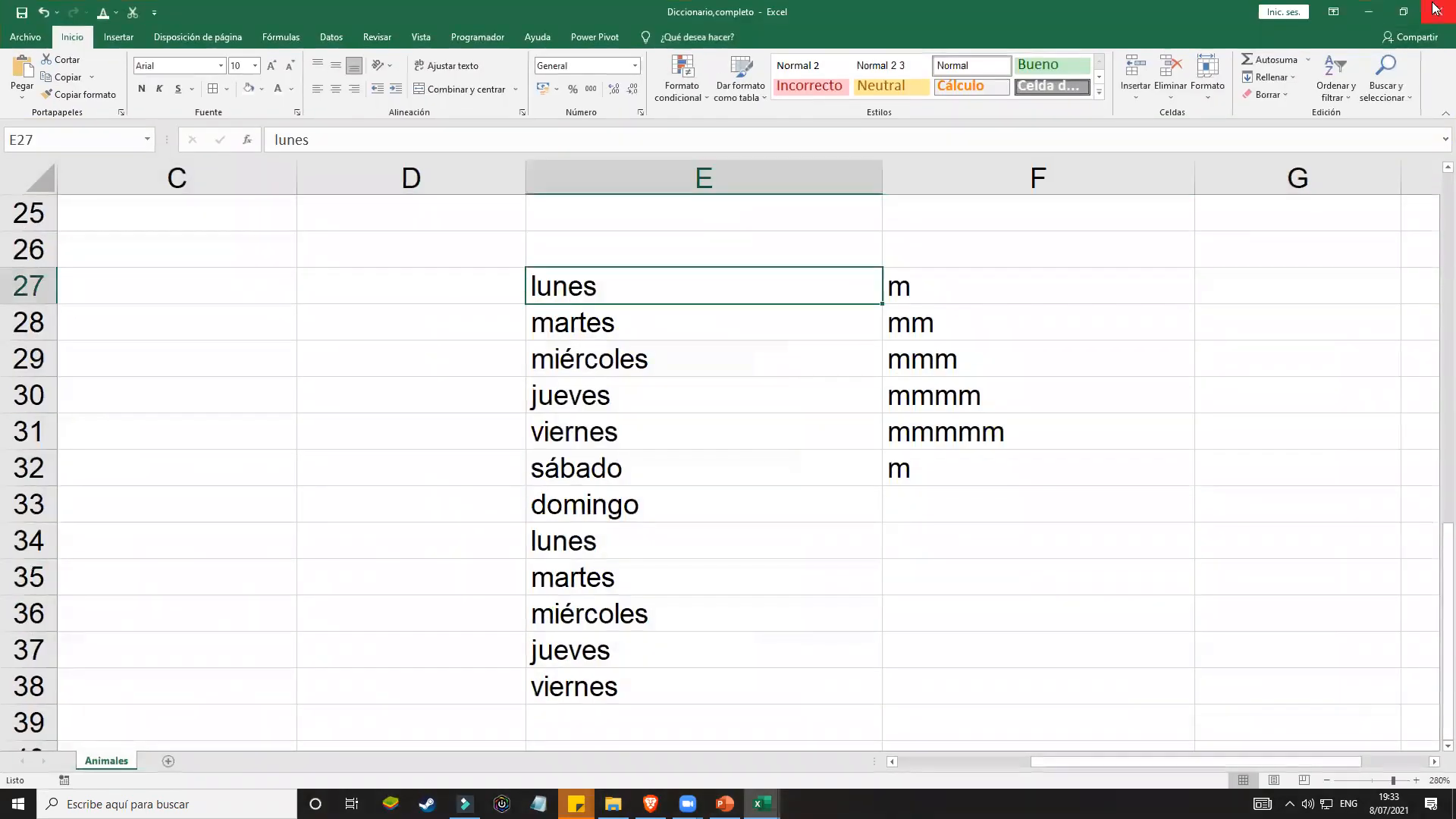
left_click(727, 420)
mouse_move(762, 804)
left_click(688, 699)
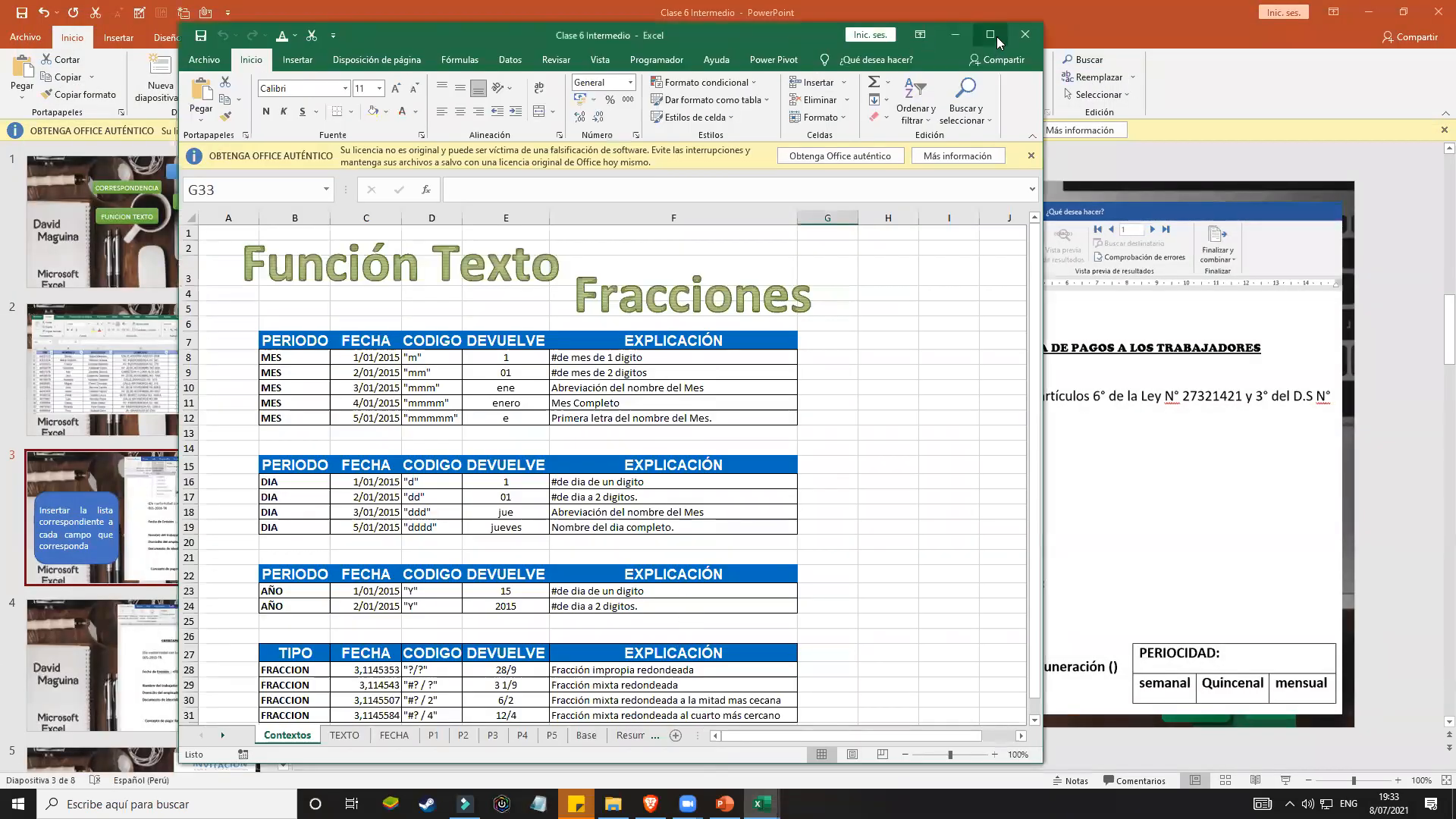
Step: Maximize the Clase 6 Intermedio window and confirm the Yy year code in D24
left_click(989, 34)
left_click(248, 559)
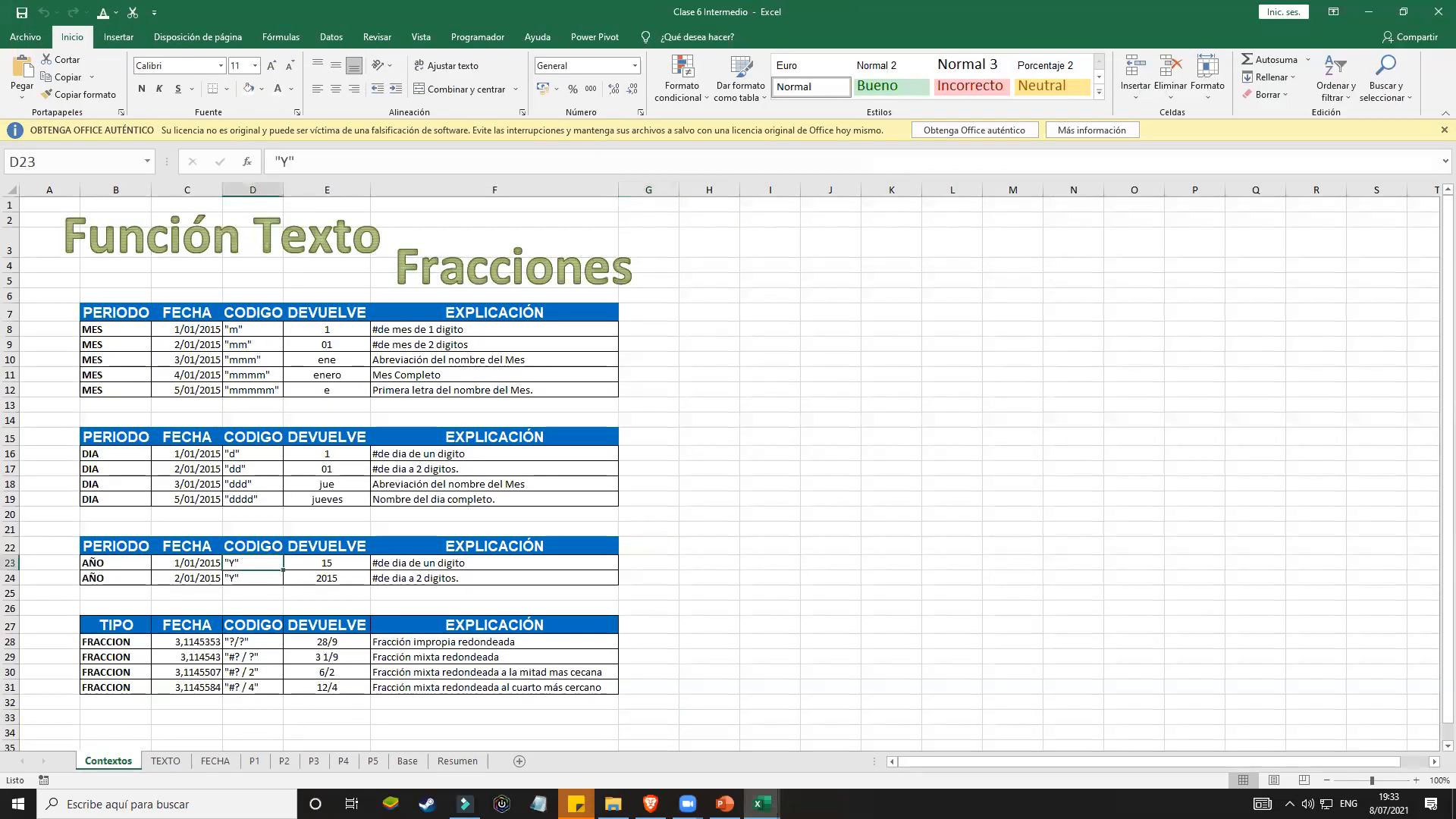
scroll(1107, 601, "down", 1)
scroll(237, 576, "up", 1)
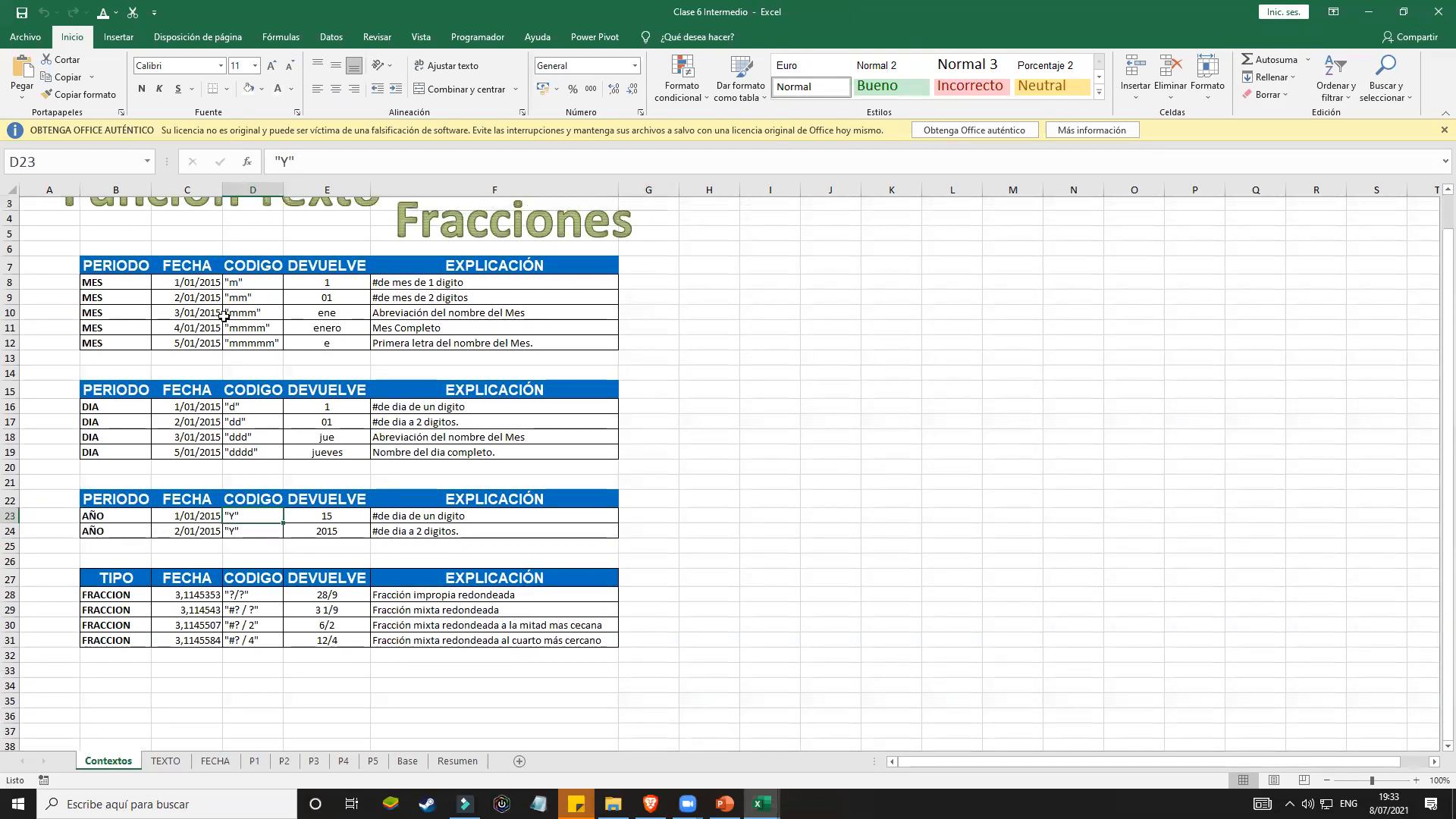
double_click(237, 577)
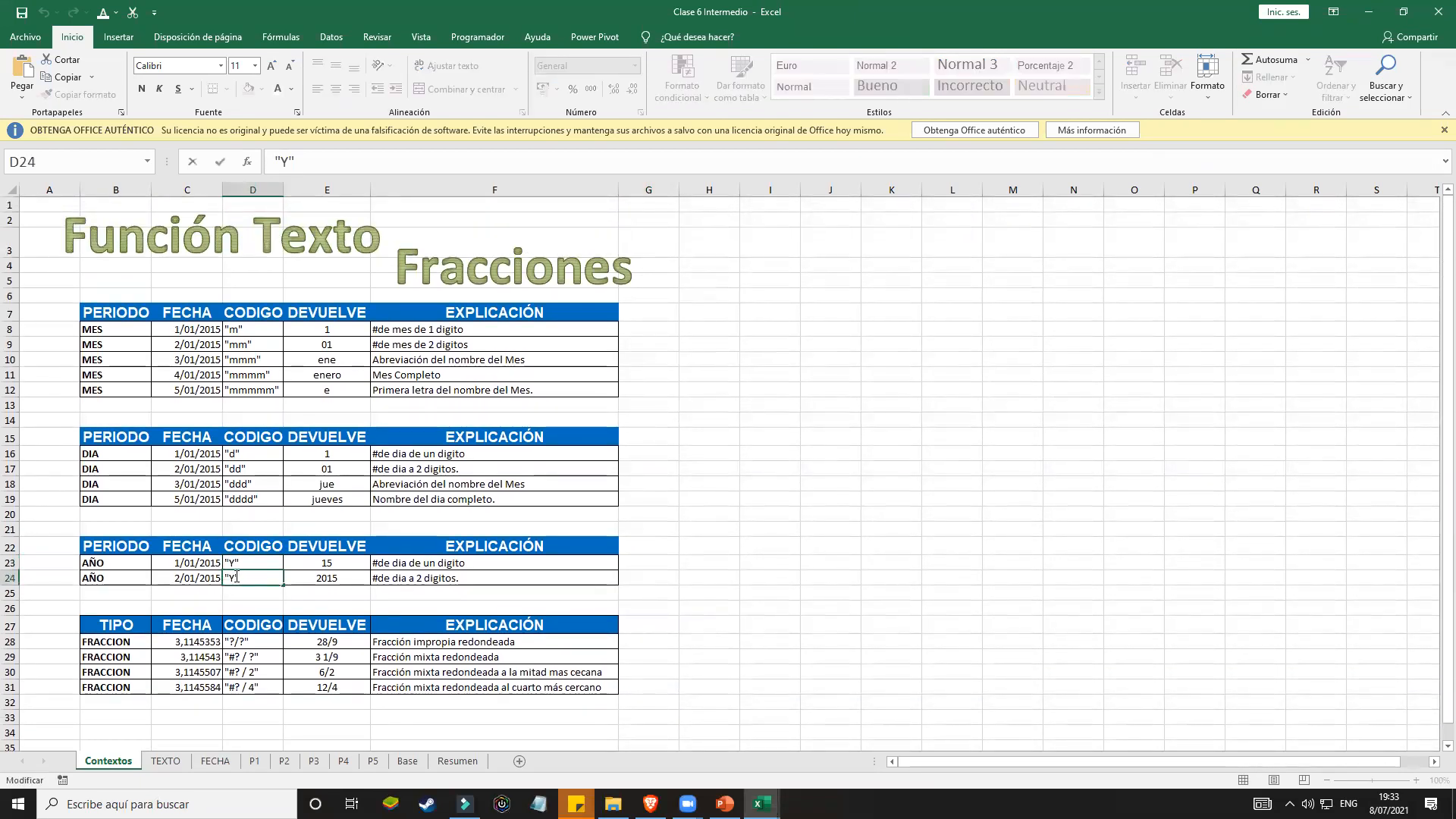
left_click(708, 527)
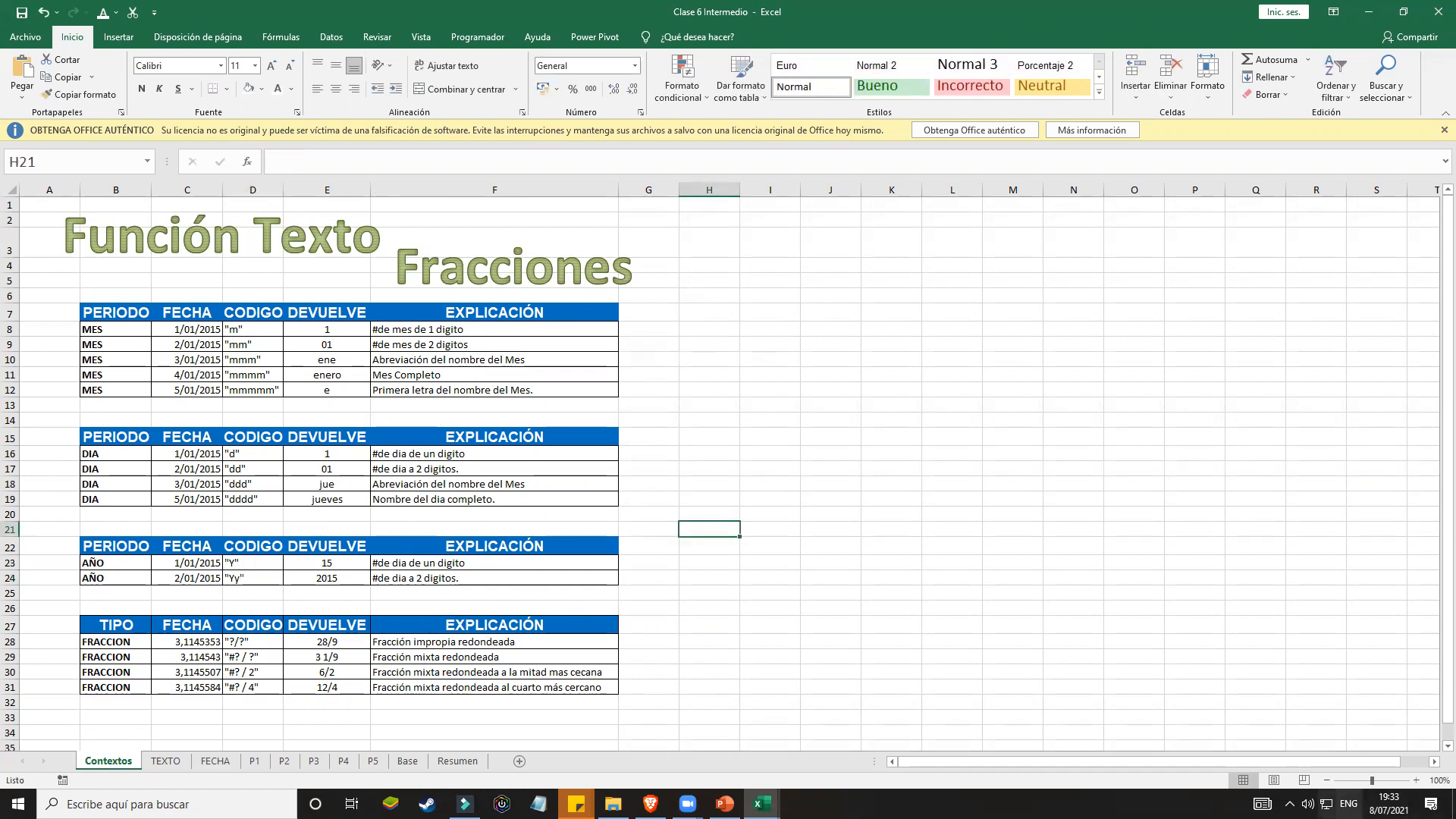
Step: Zoom in on the Contextos tables and select the fraction codes D28:D31
left_click_drag(1372, 780, 1388, 781)
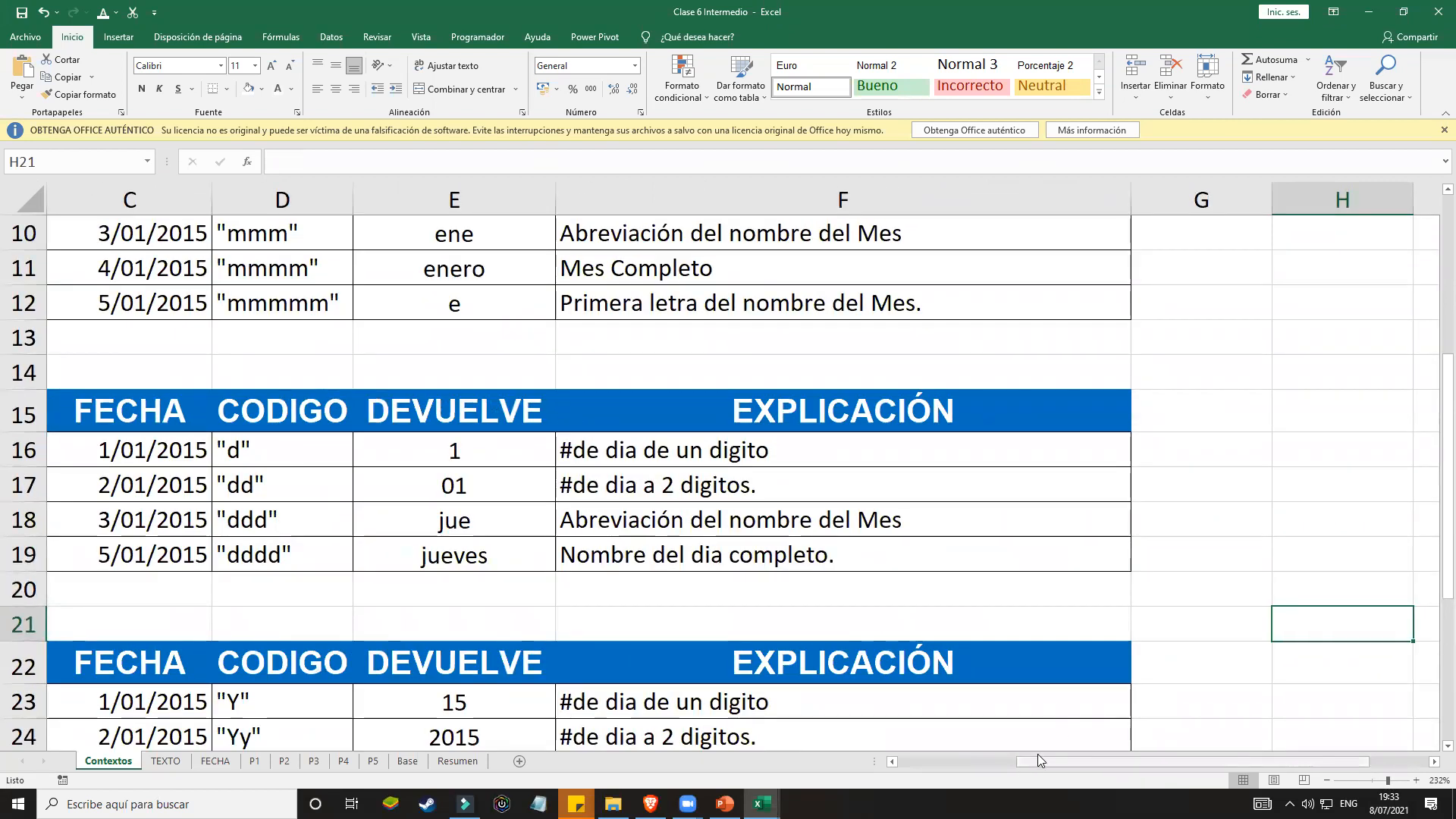
left_click_drag(1015, 759, 953, 744)
scroll(637, 477, "up", 1)
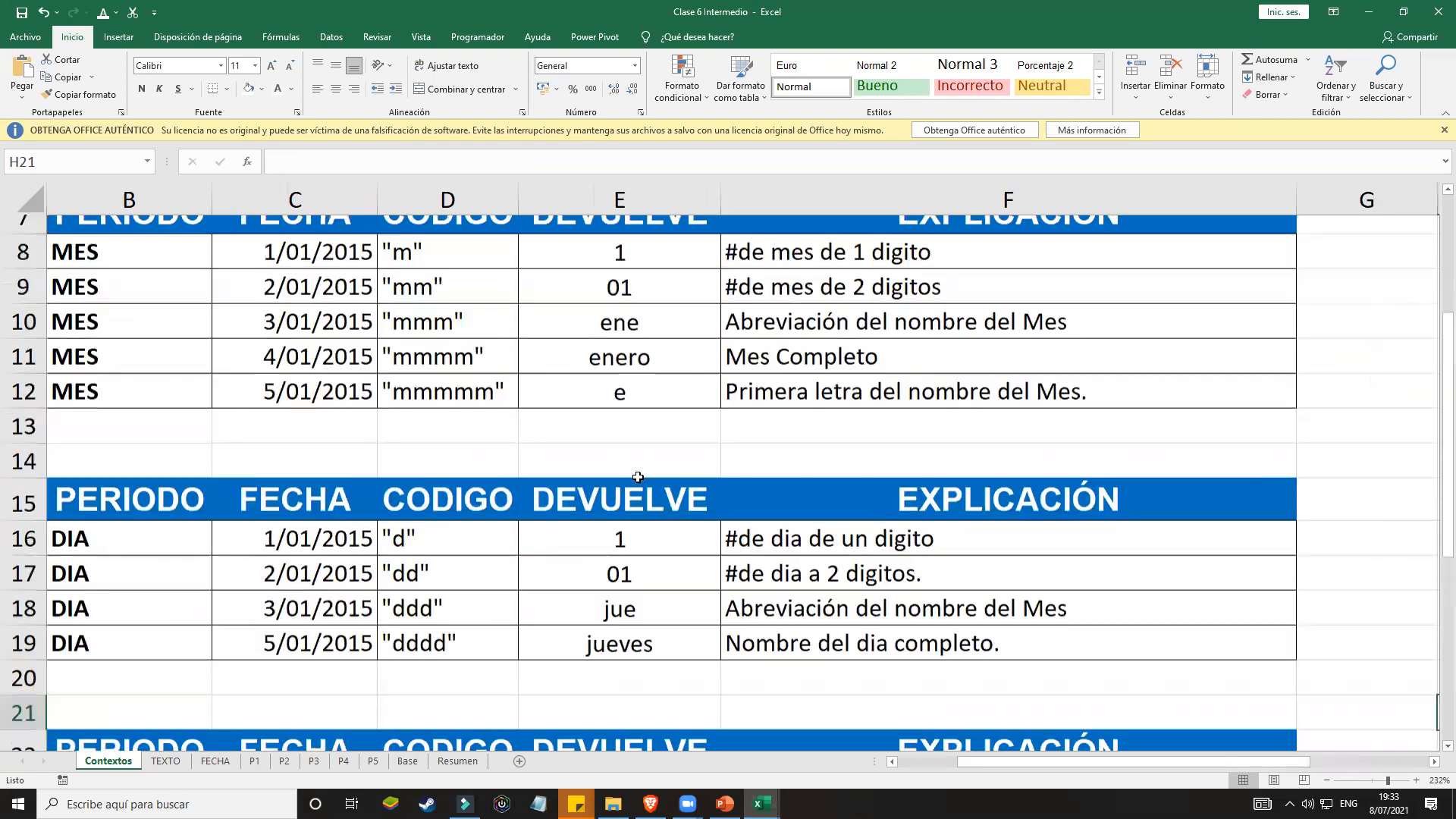
scroll(638, 477, "up", 1)
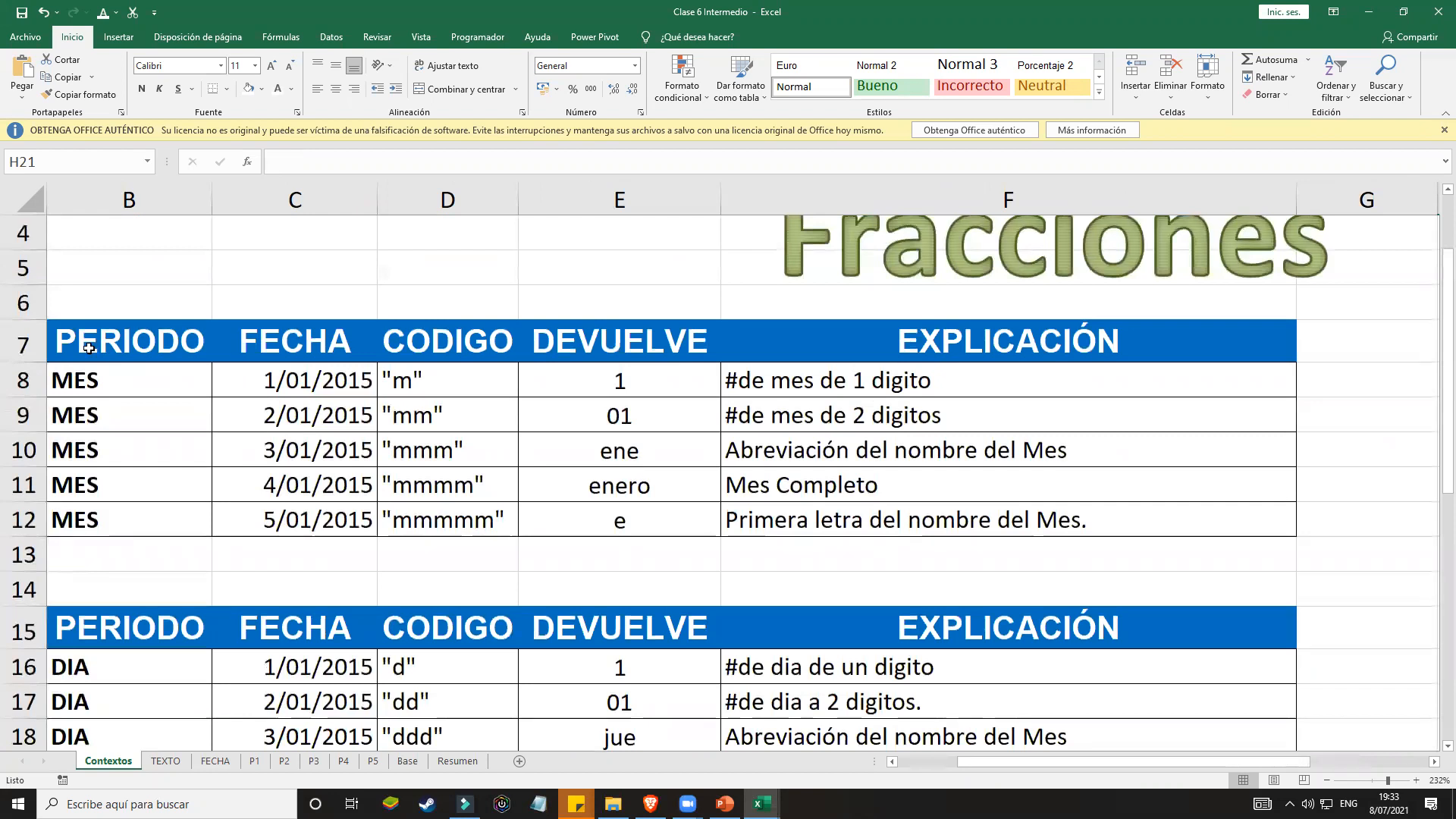
scroll(121, 380, "down", 2)
scroll(172, 477, "down", 3)
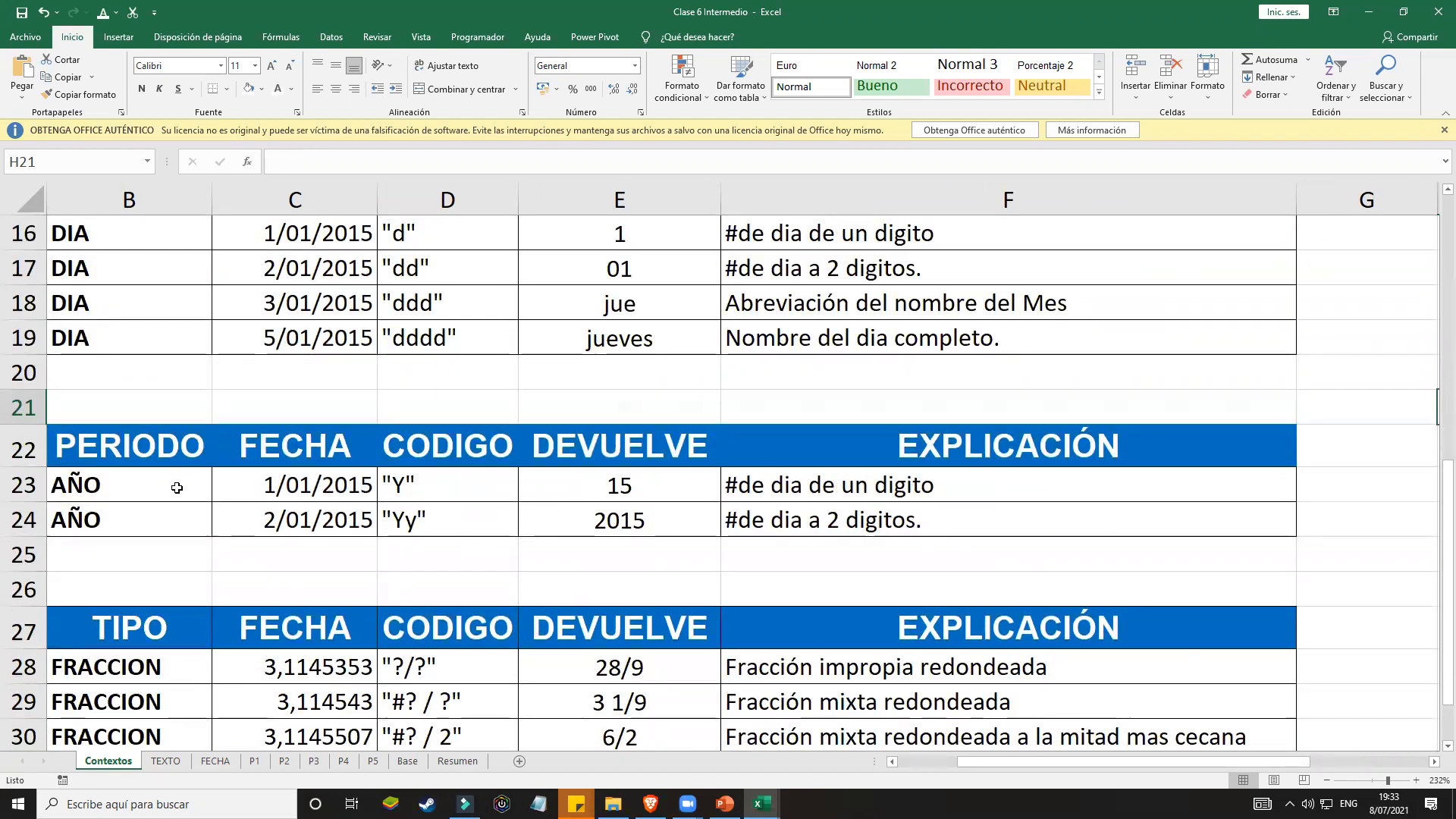
scroll(176, 488, "down", 1)
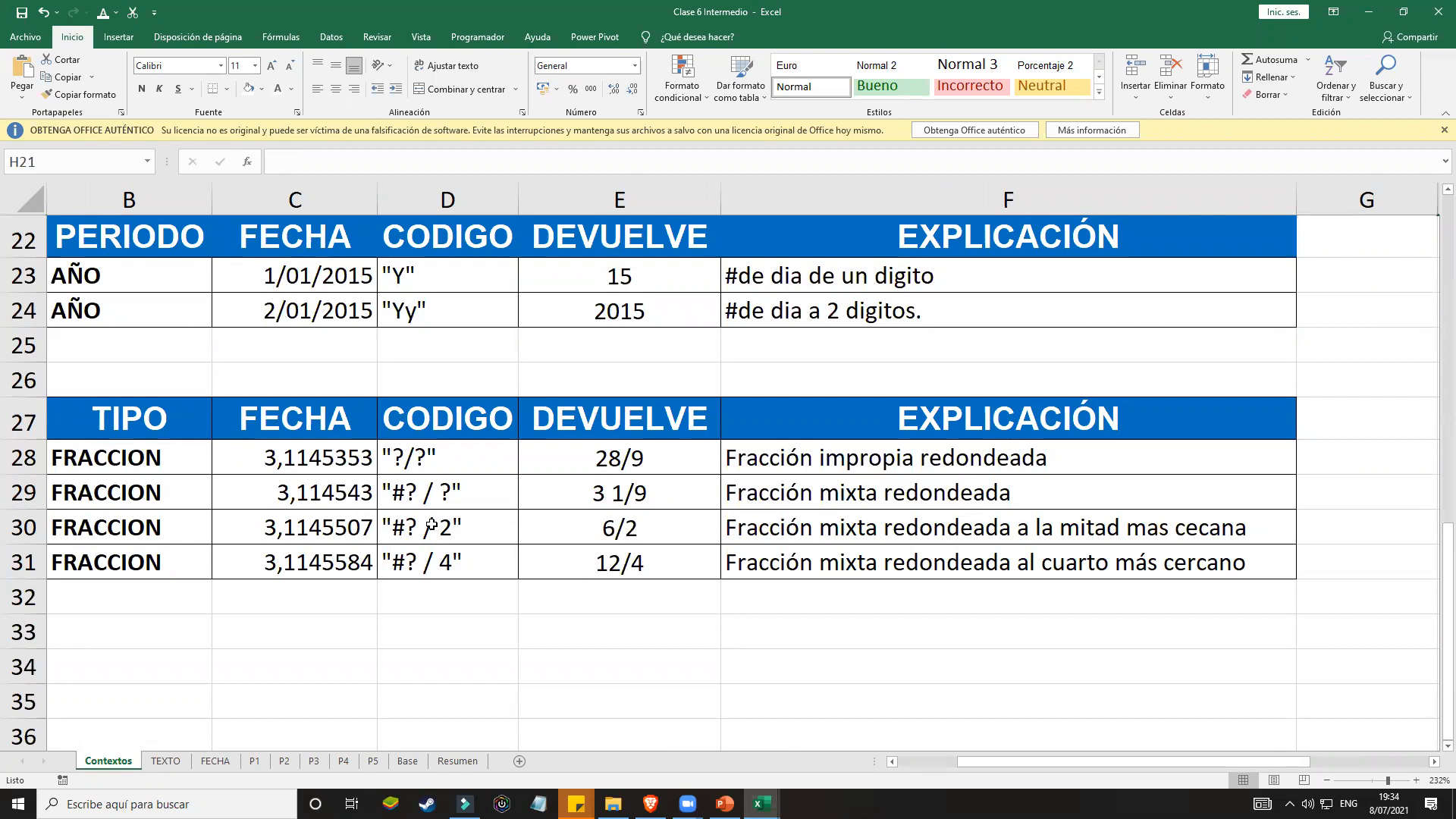
left_click_drag(406, 453, 438, 563)
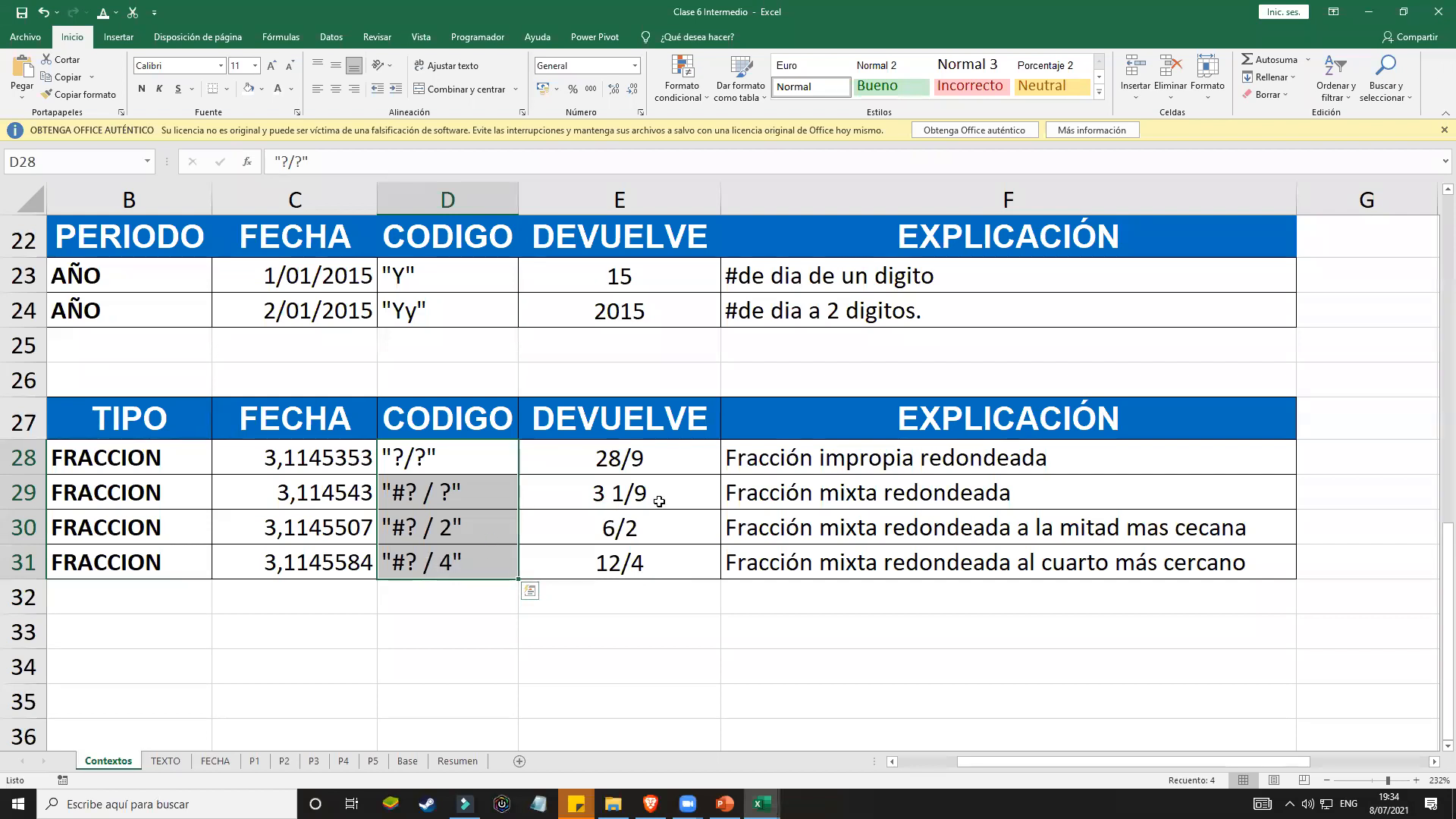
left_click_drag(465, 461, 474, 565)
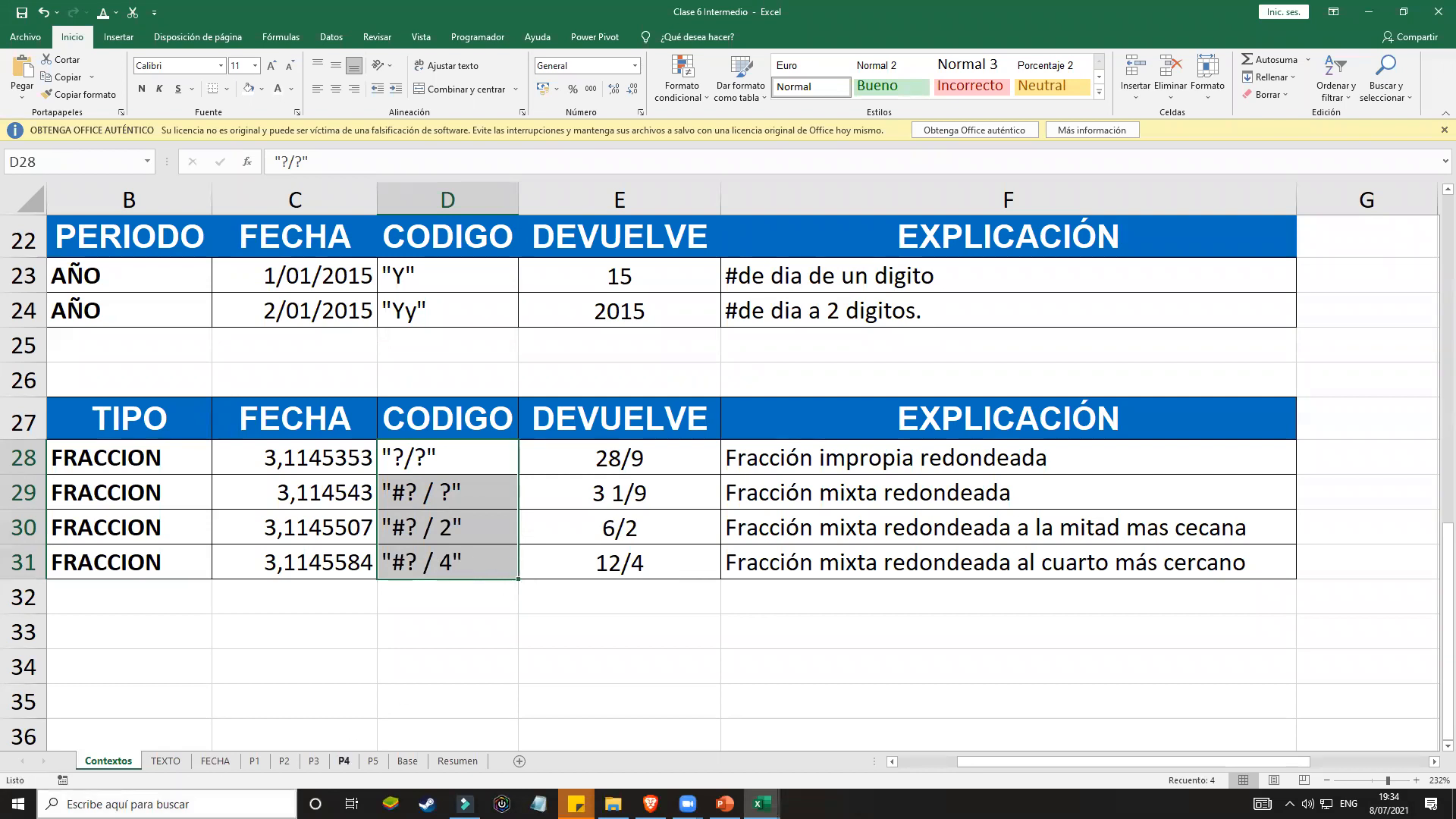
Step: Switch to the TEXTO sheet and its Función Texto date table
left_click(165, 761)
left_click(334, 293)
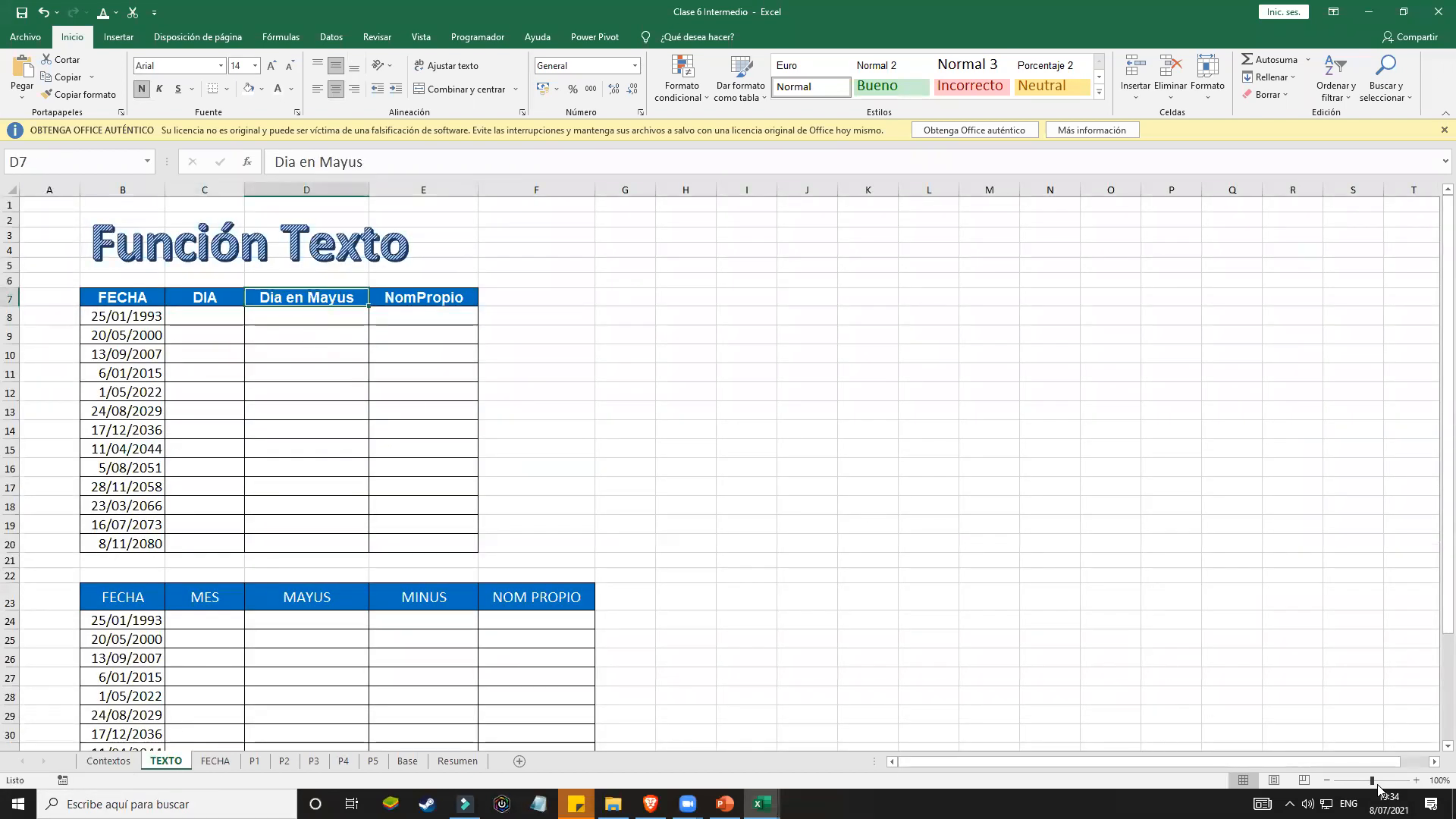
scroll(1023, 647, "up", 6)
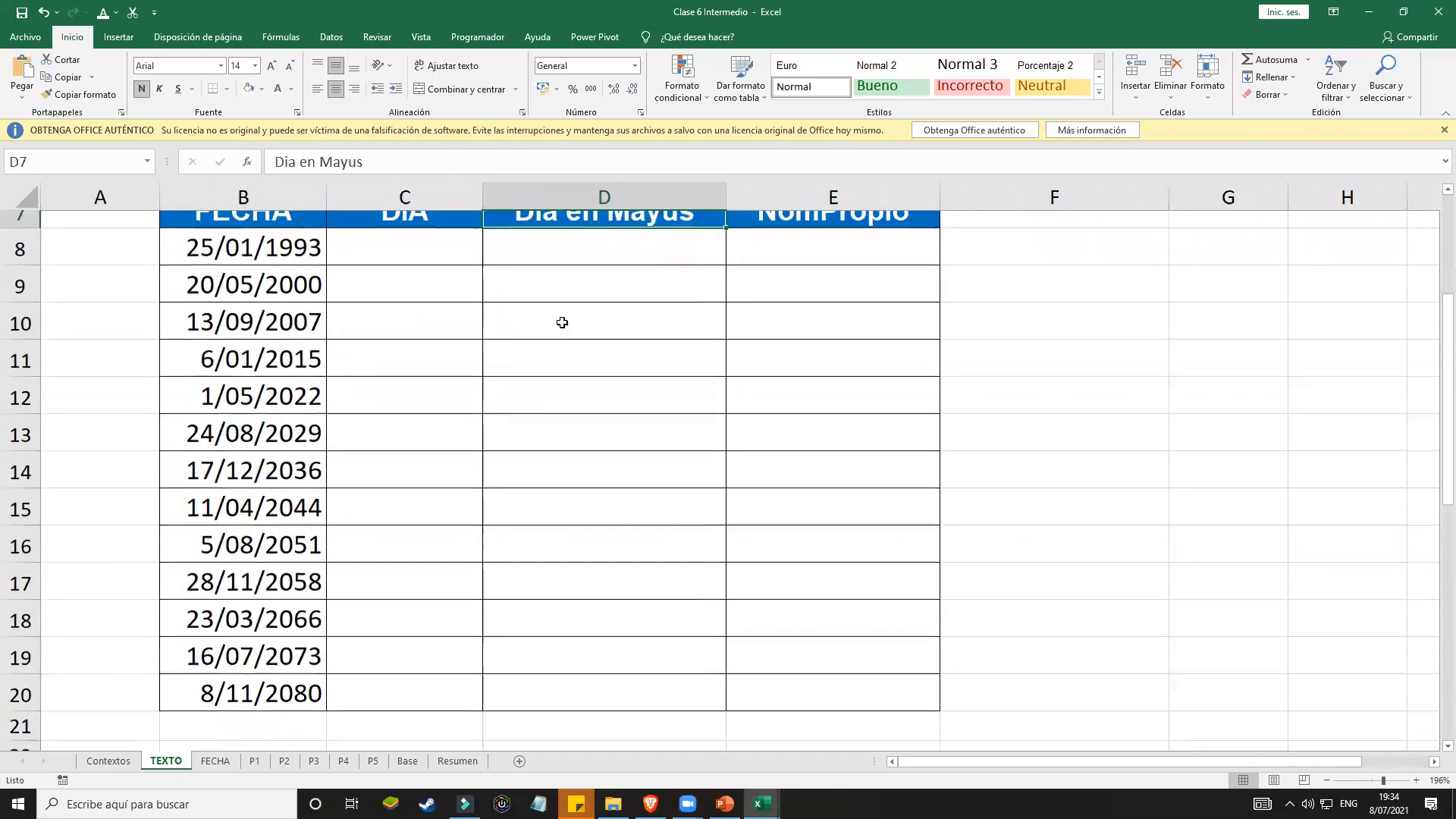
left_click_drag(278, 272, 282, 718)
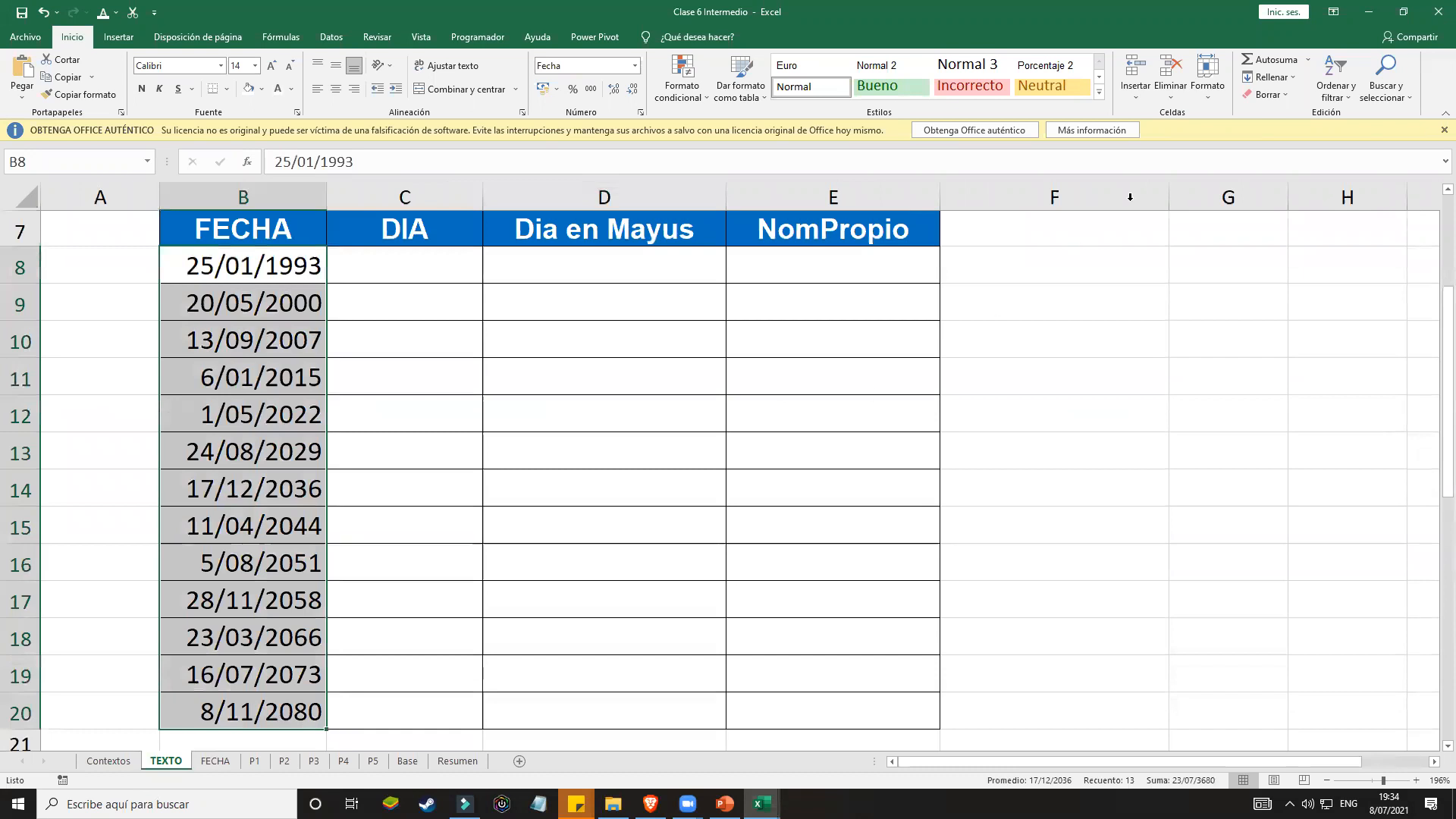
left_click(1066, 292)
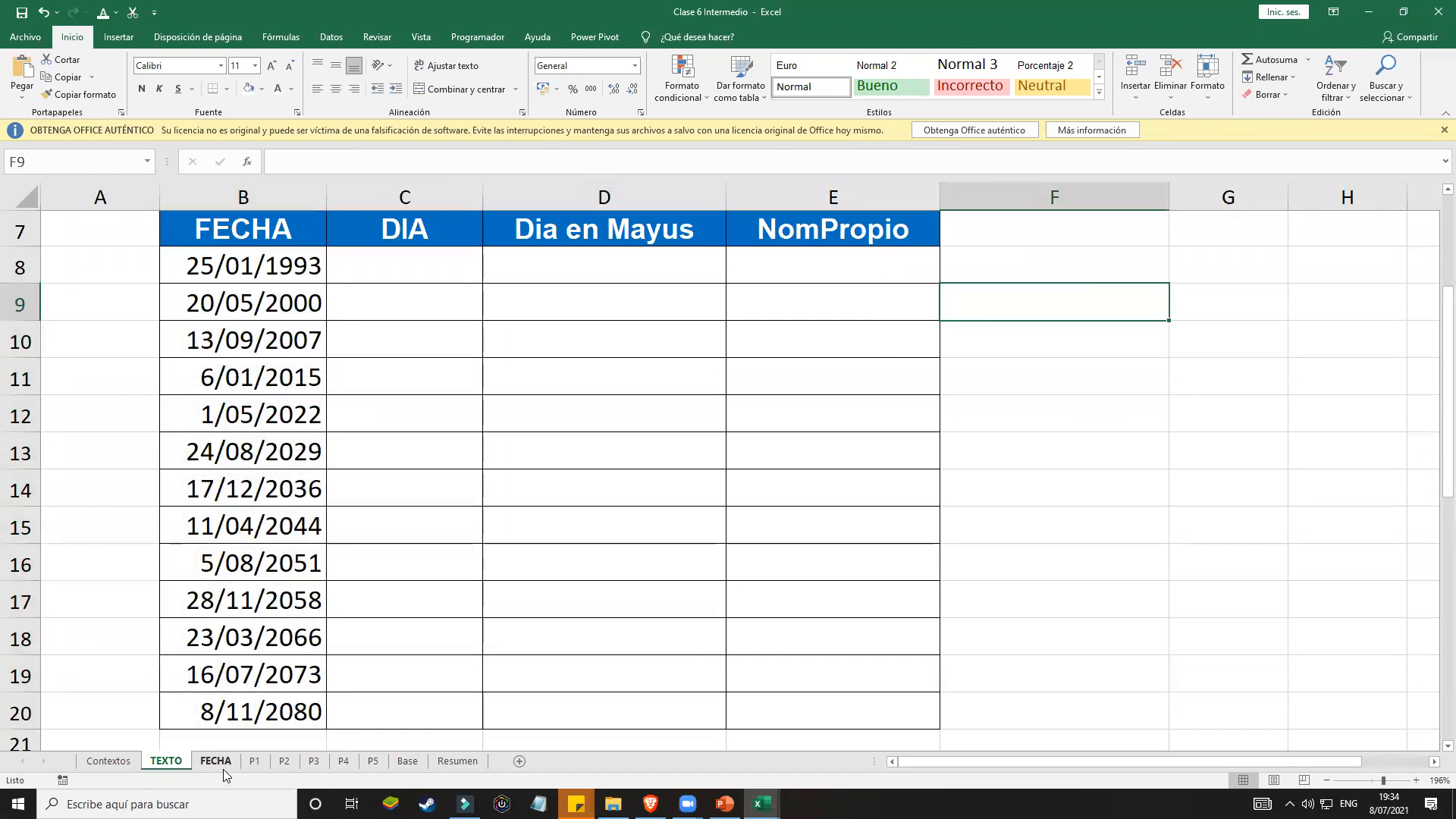
left_click(216, 761)
left_click(167, 761)
left_click(402, 274)
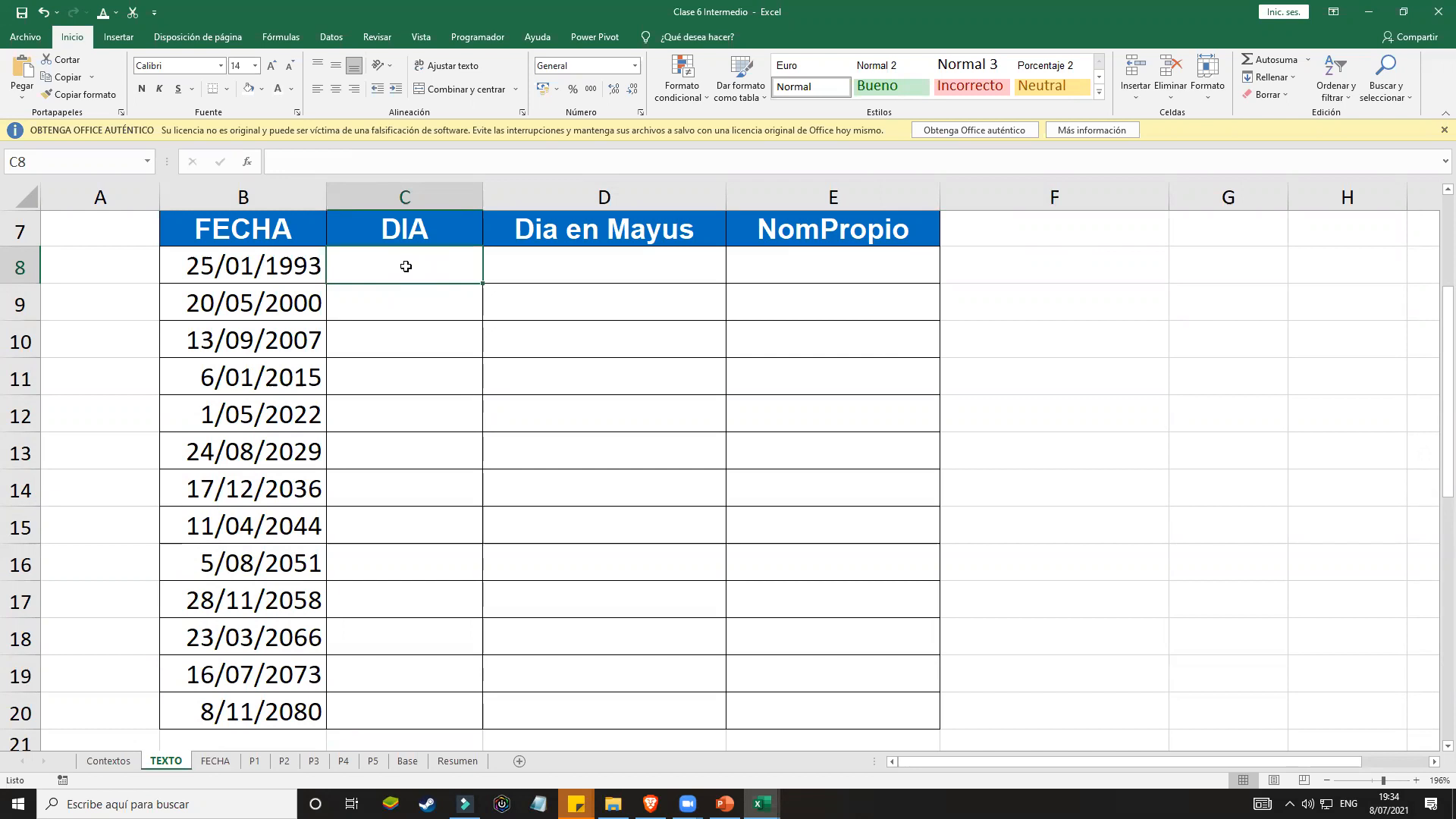
left_click(193, 270)
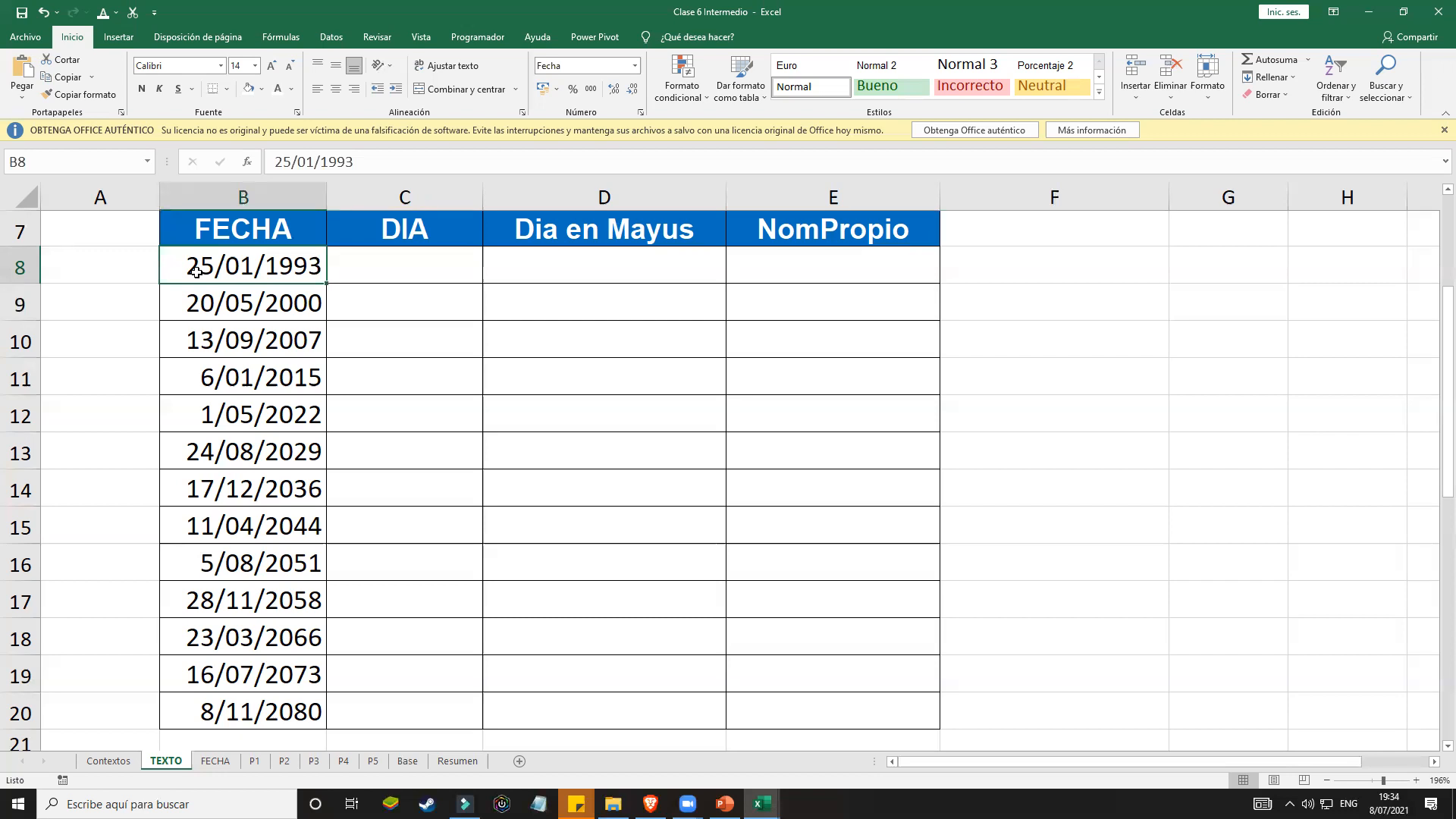
left_click(477, 270)
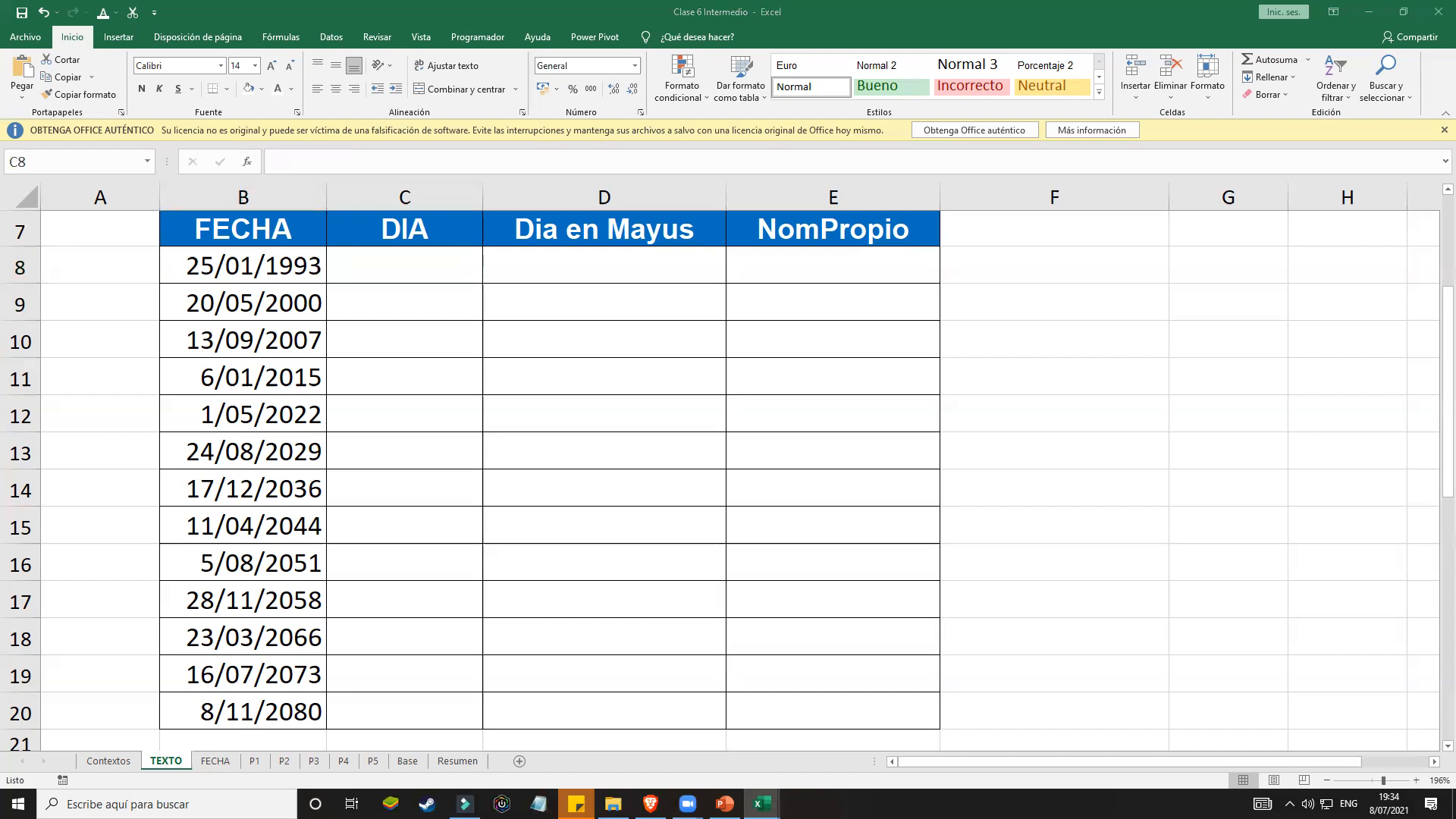
left_click(401, 269)
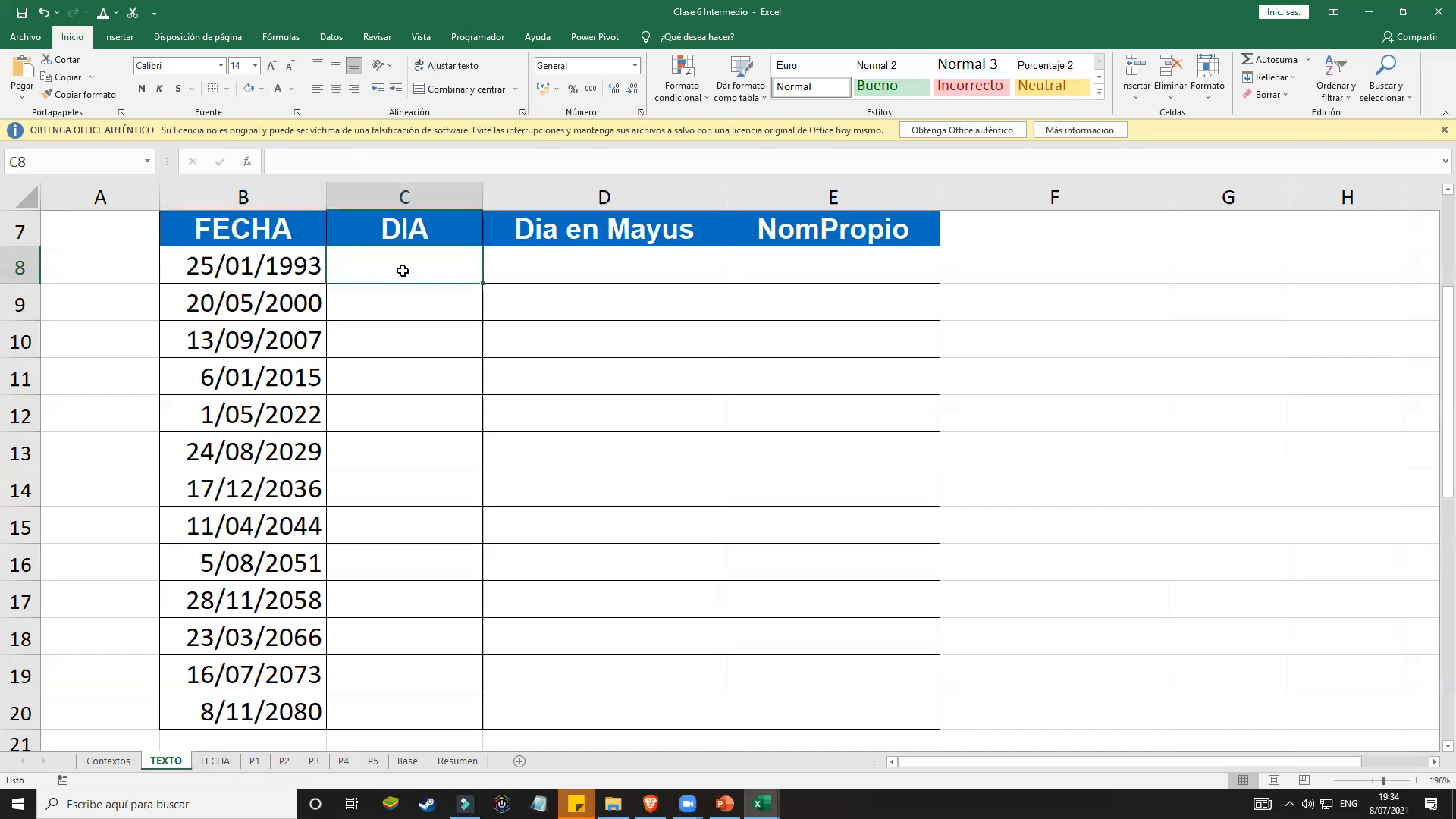
Step: Enter =TEXTO(B8;"d") in C8 to extract the day number
type("=textp")
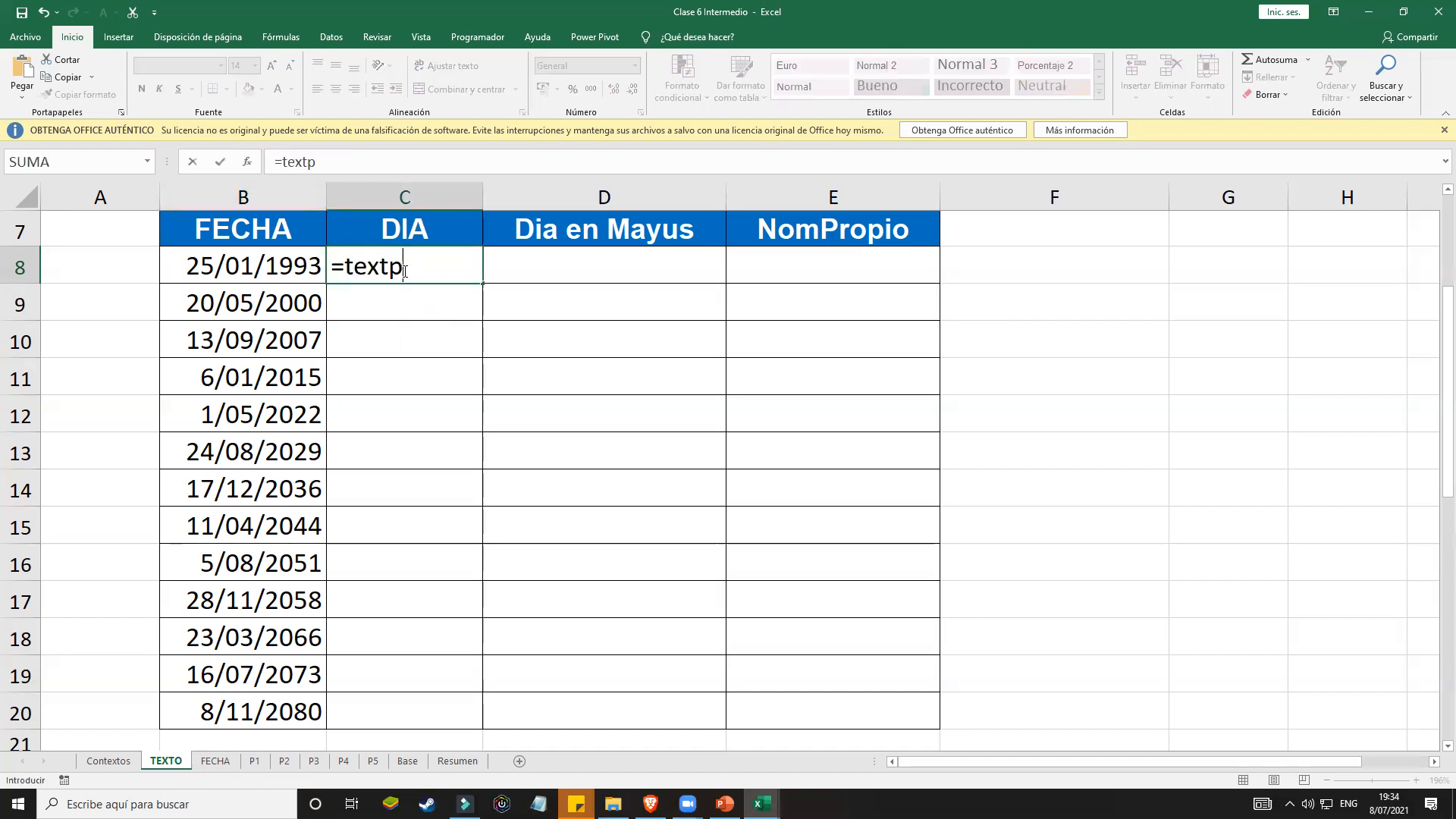
key("BackSpace")
type("o(")
key("BackSpace")
type("(")
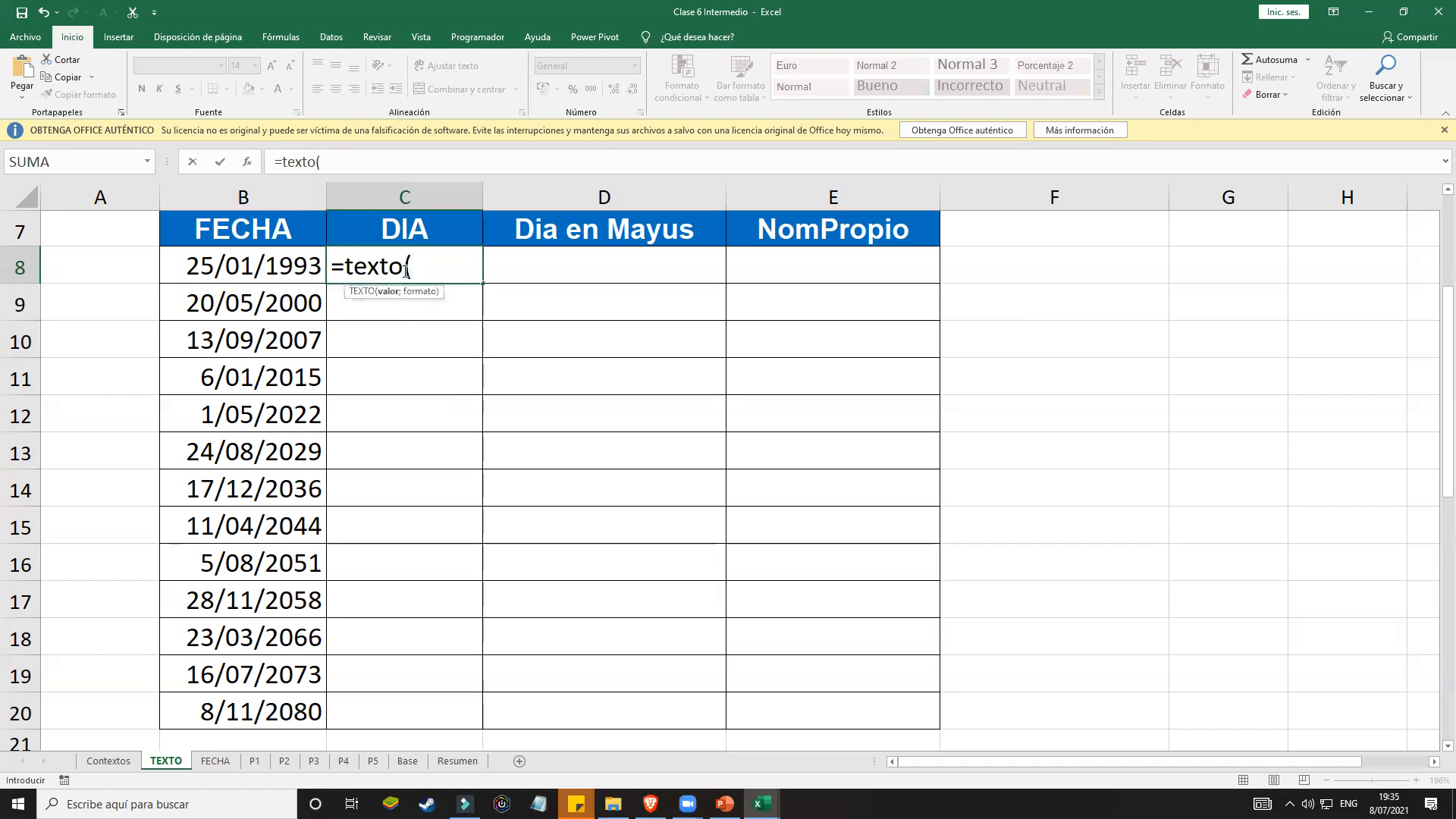
left_click(262, 270)
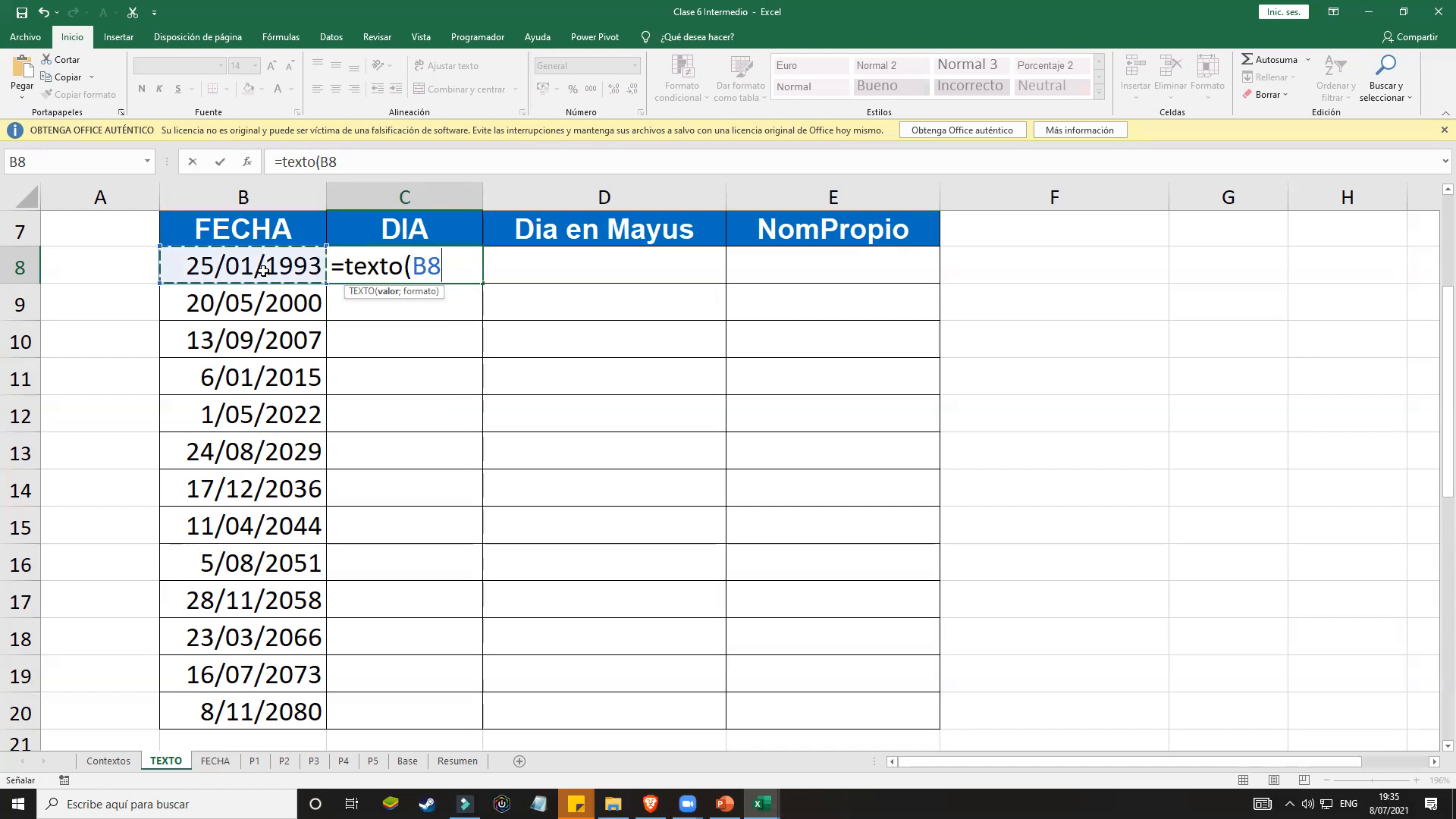
type(";\"\"")
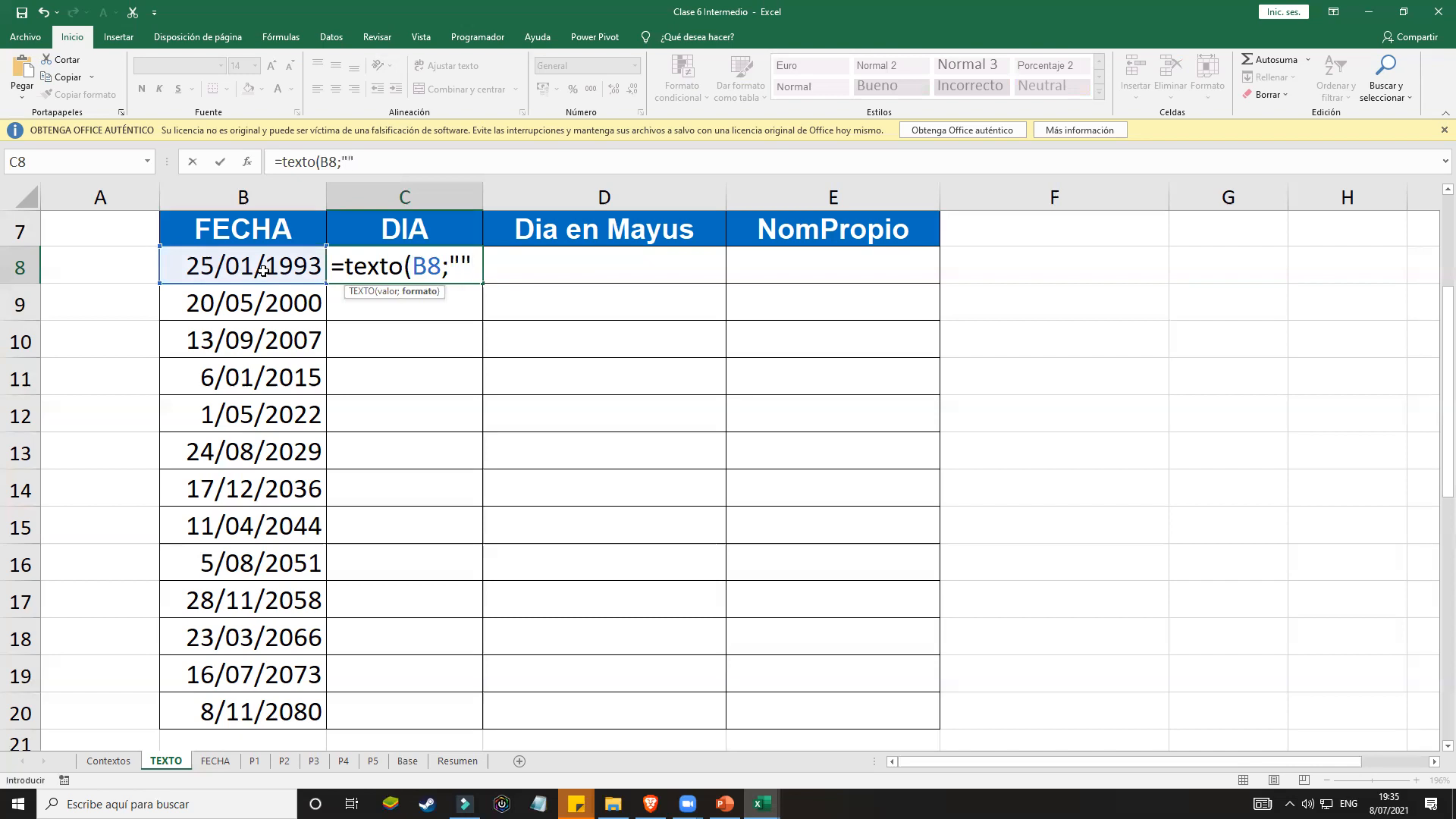
left_click(461, 262)
type("d")
type(")")
key("Return")
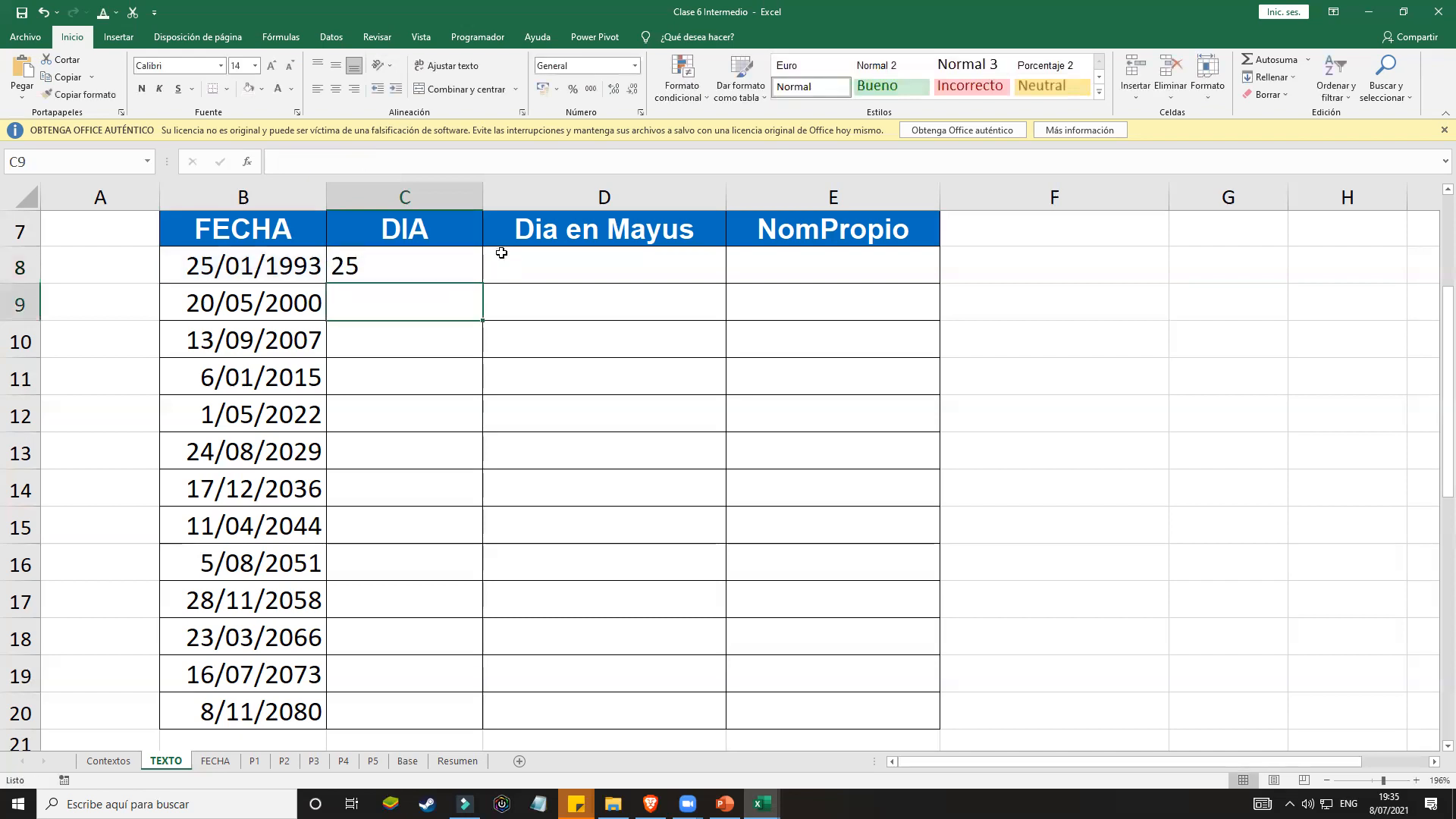
Step: Change C8's format code to "dd" for a two-digit day
left_click(418, 271)
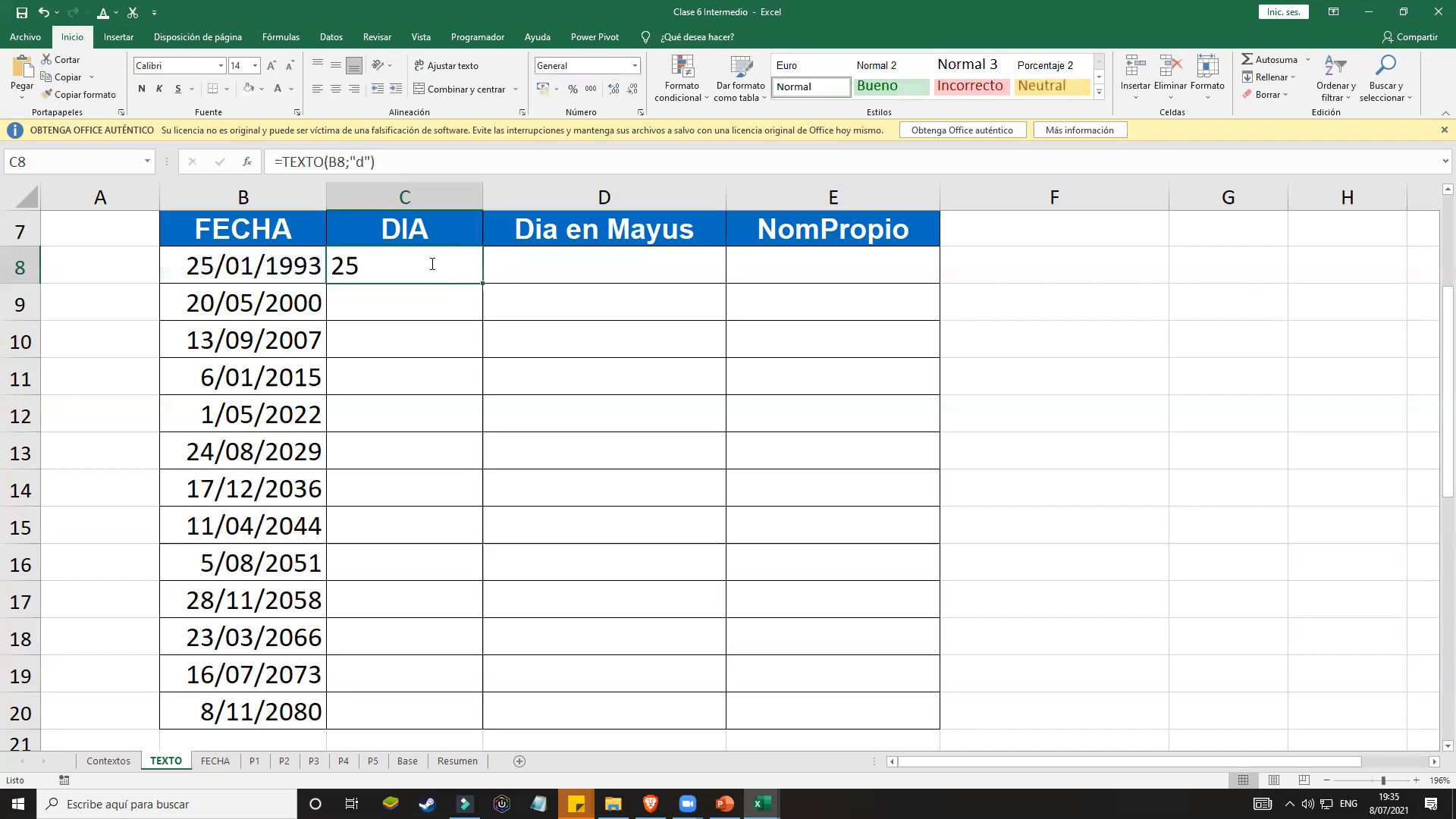
double_click(429, 264)
left_click(492, 265)
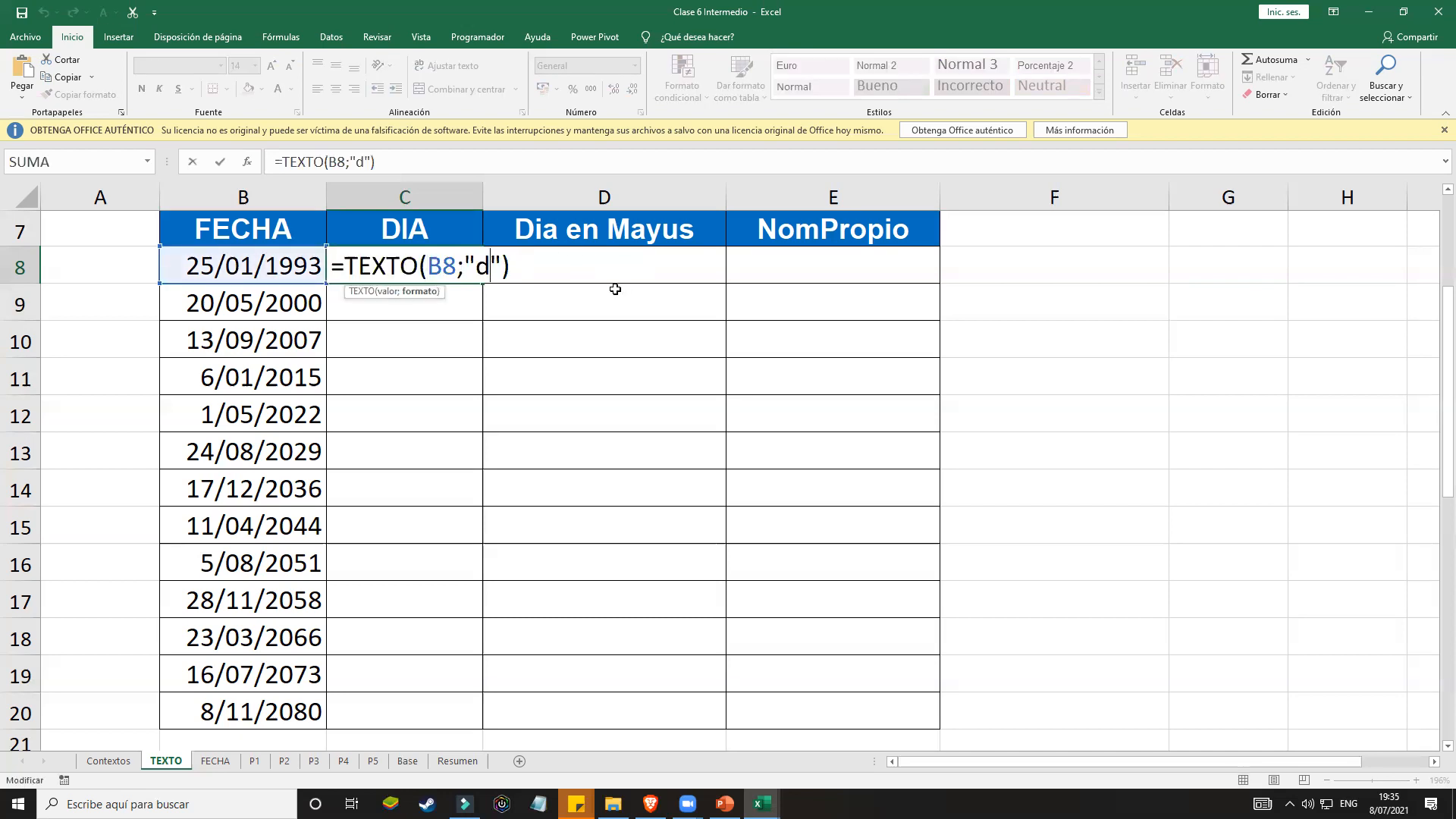
type("d")
key("Return")
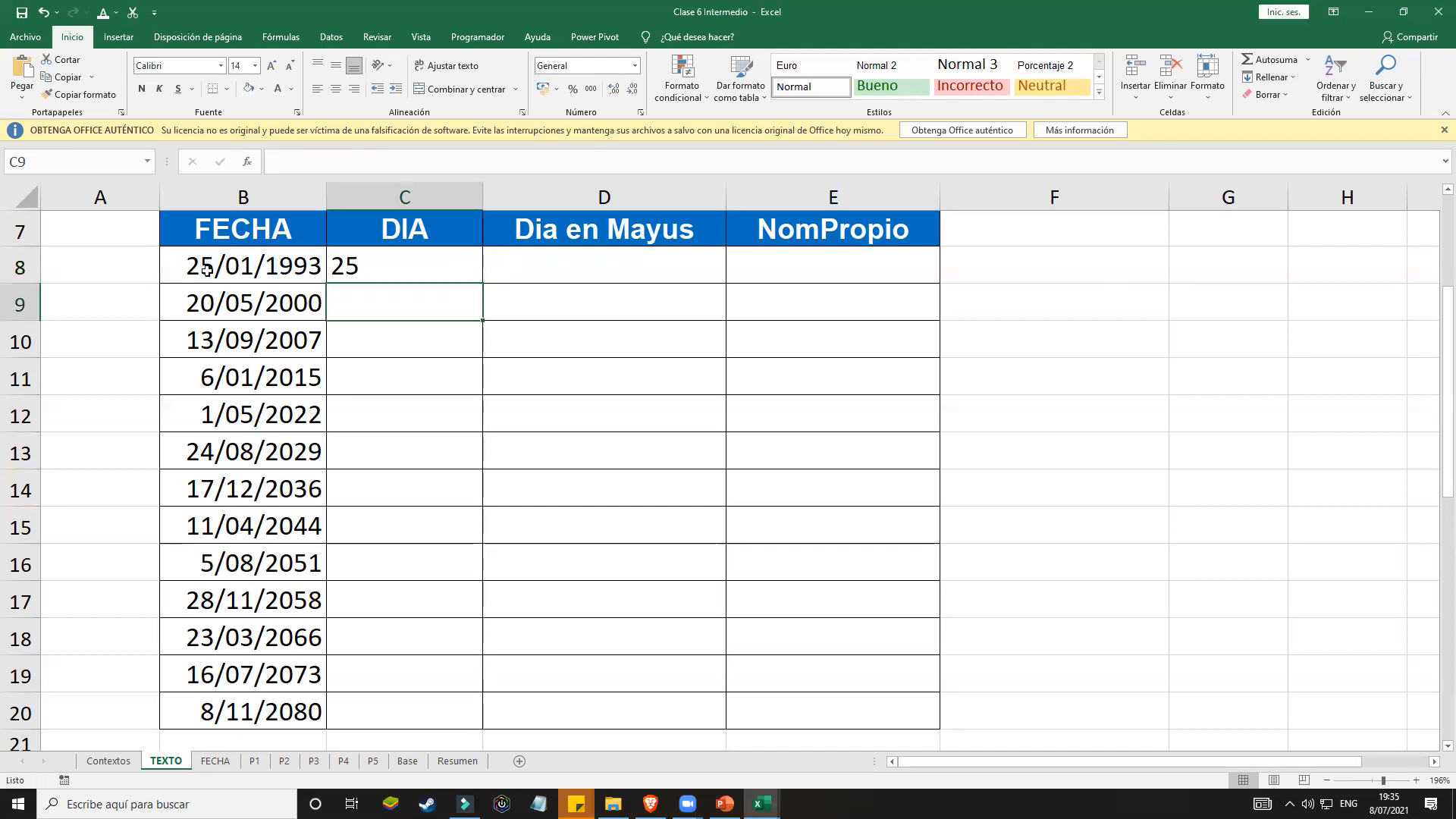
Step: Change the date in B8 to 5/01/1993
double_click(206, 269)
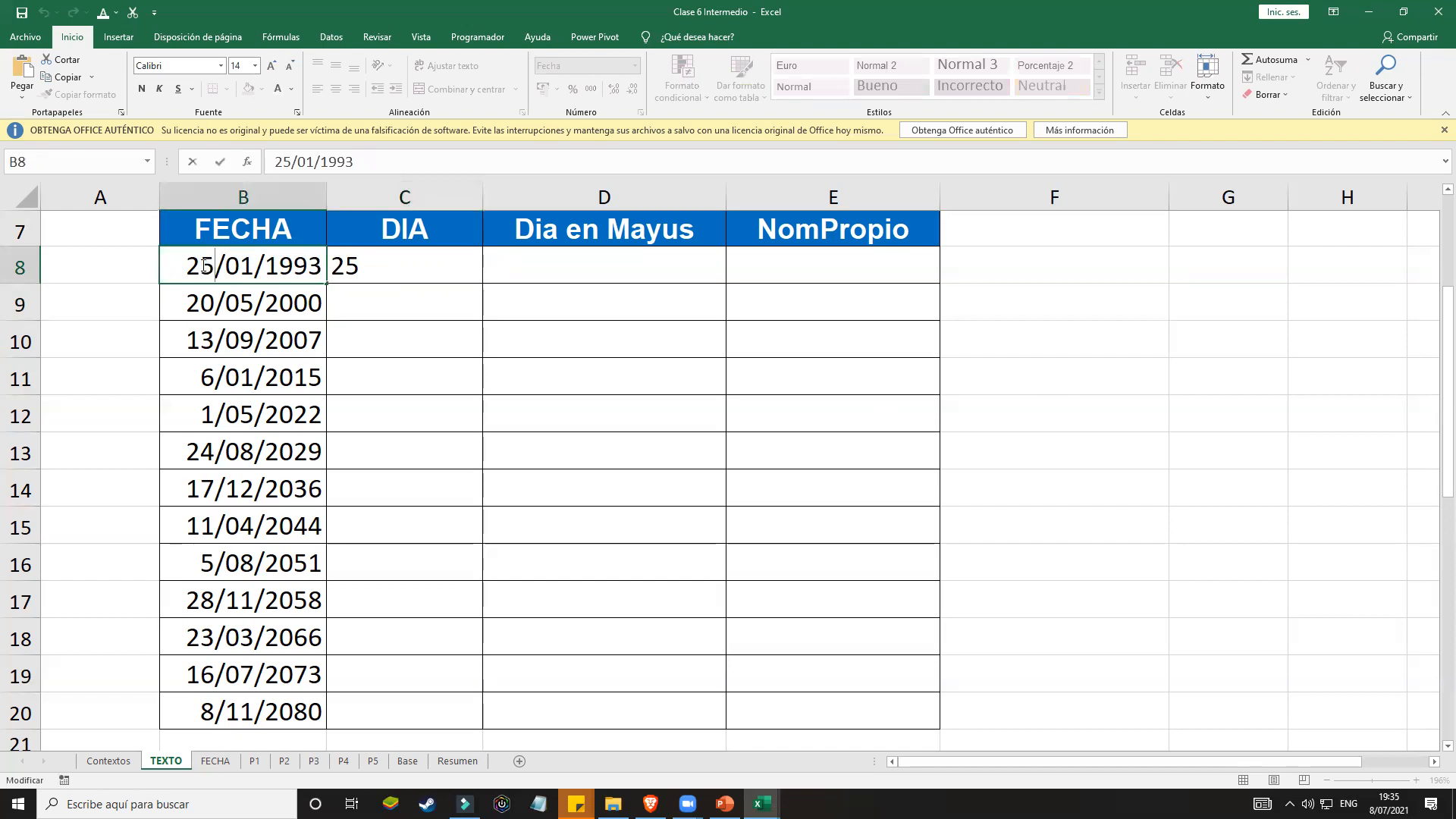
key("BackSpace")
left_click(405, 312)
Step: Set C8's format code back to "d" so it shows 5
left_click(438, 267)
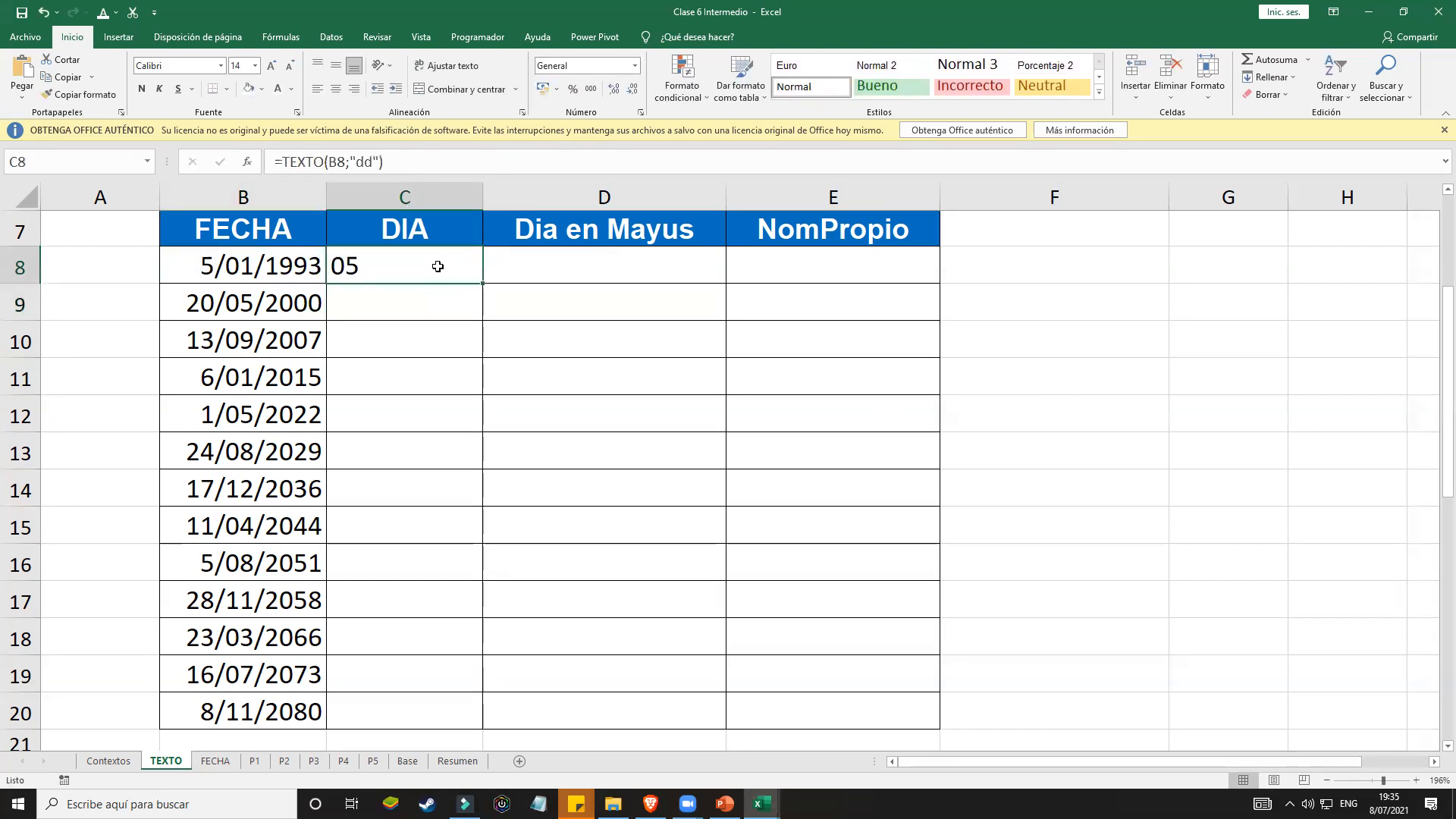
double_click(460, 266)
left_click(501, 267)
key("BackSpace")
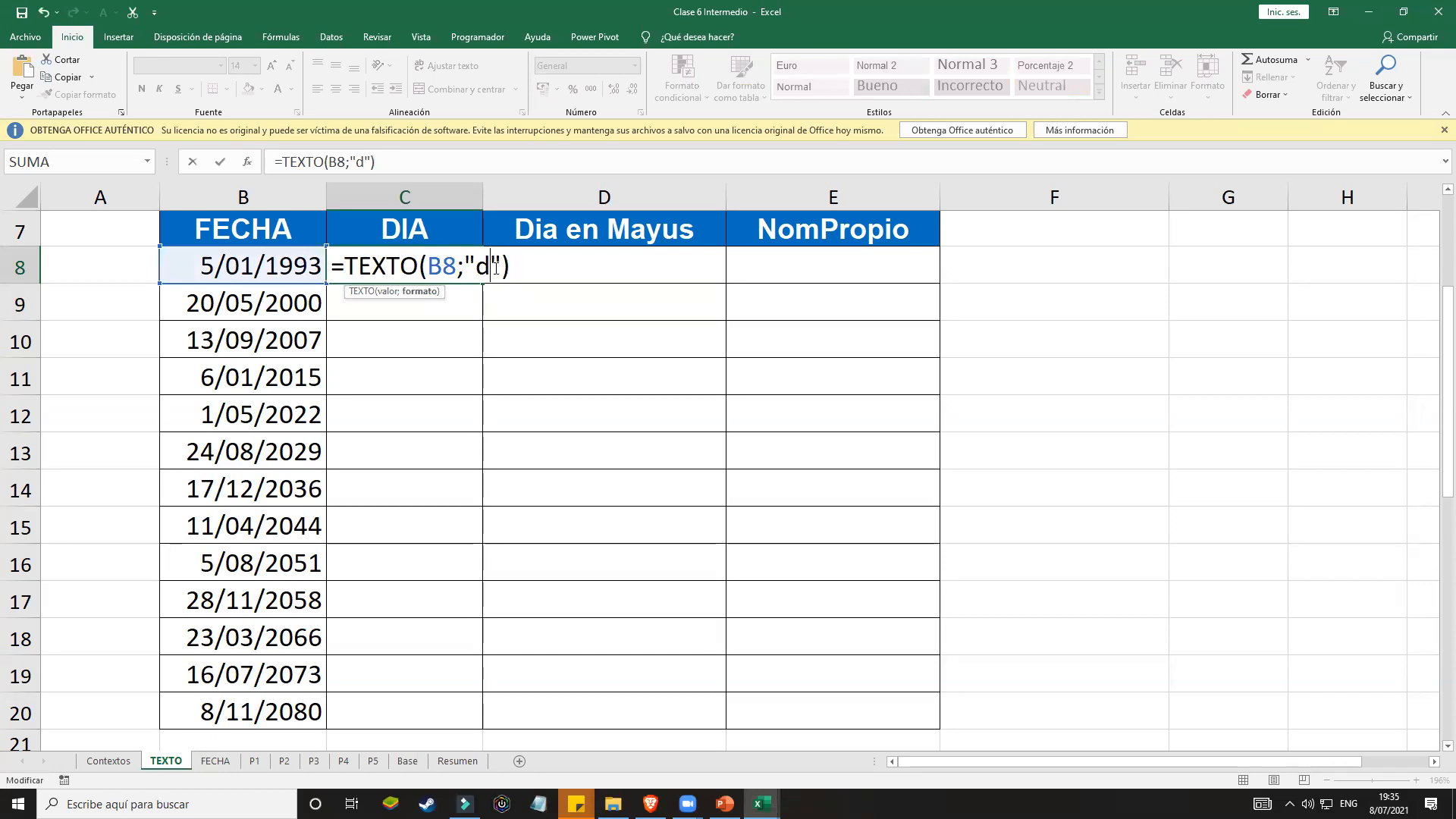
key("Return")
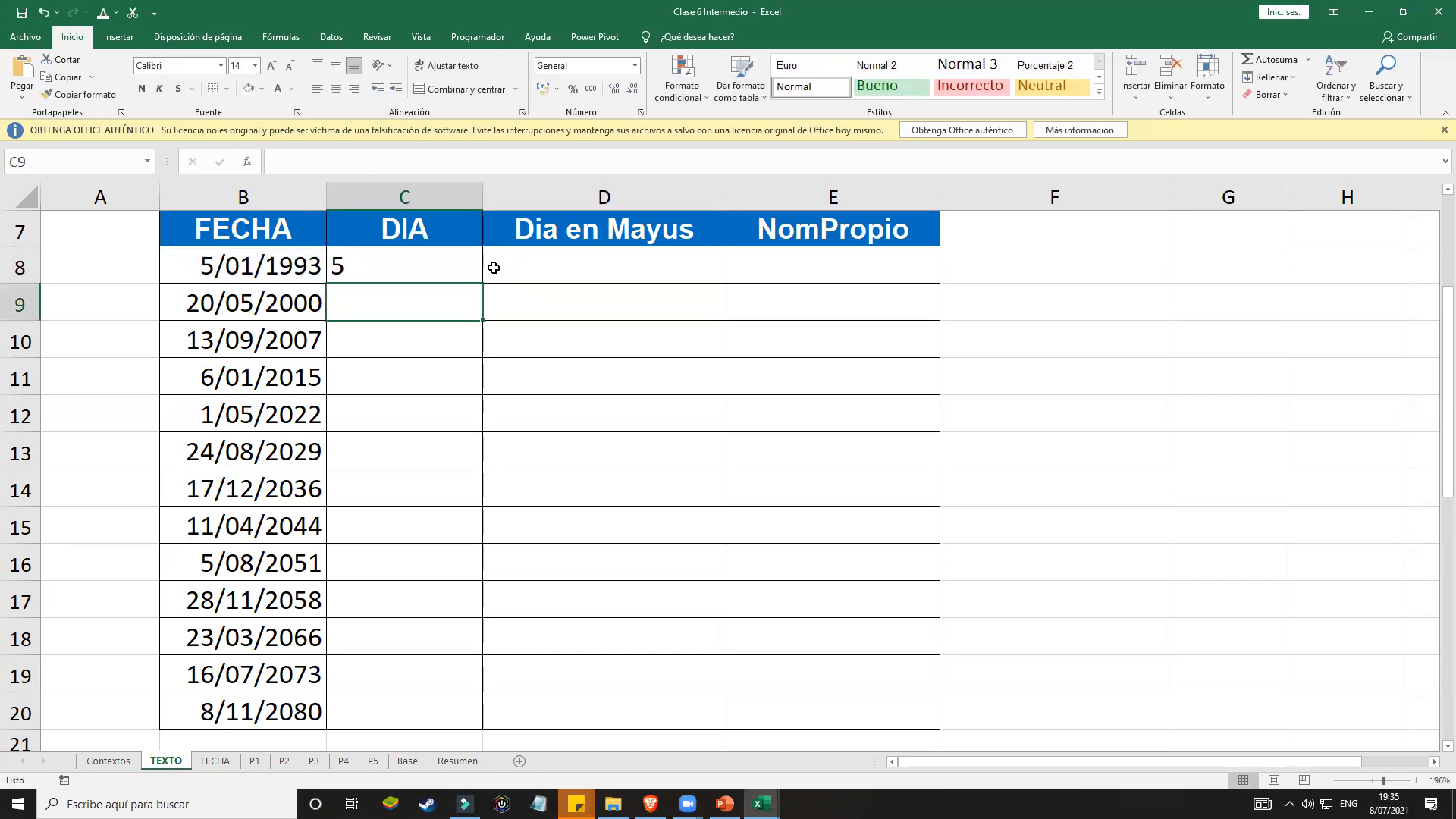
left_click(448, 257)
left_click_drag(1383, 782, 1392, 782)
left_click_drag(1297, 761, 1213, 755)
scroll(728, 455, "up", 1)
Step: Change C8's TEXTO format code to "dd"
double_click(495, 393)
left_click(511, 395)
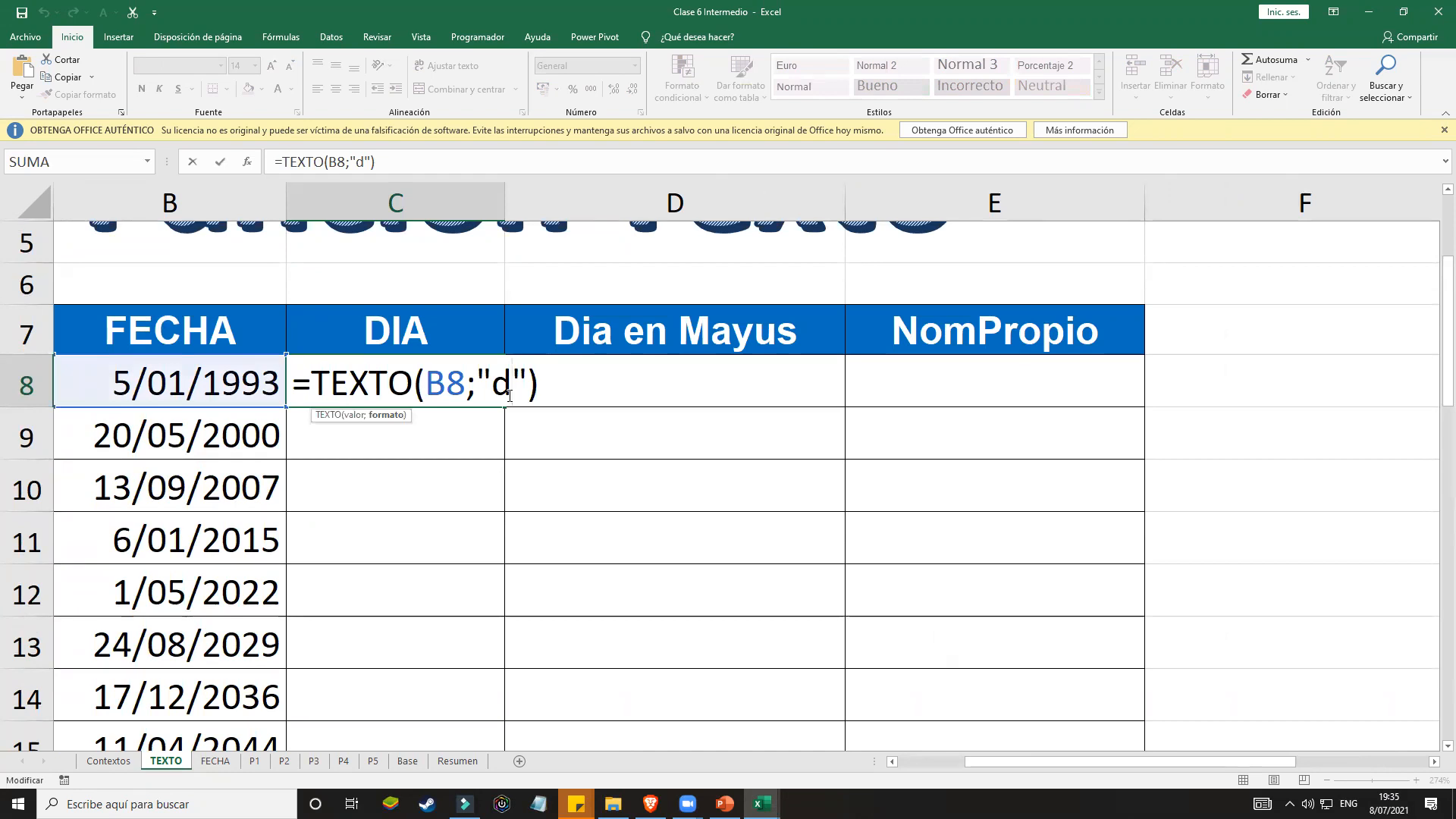
key("Return")
left_click(336, 383)
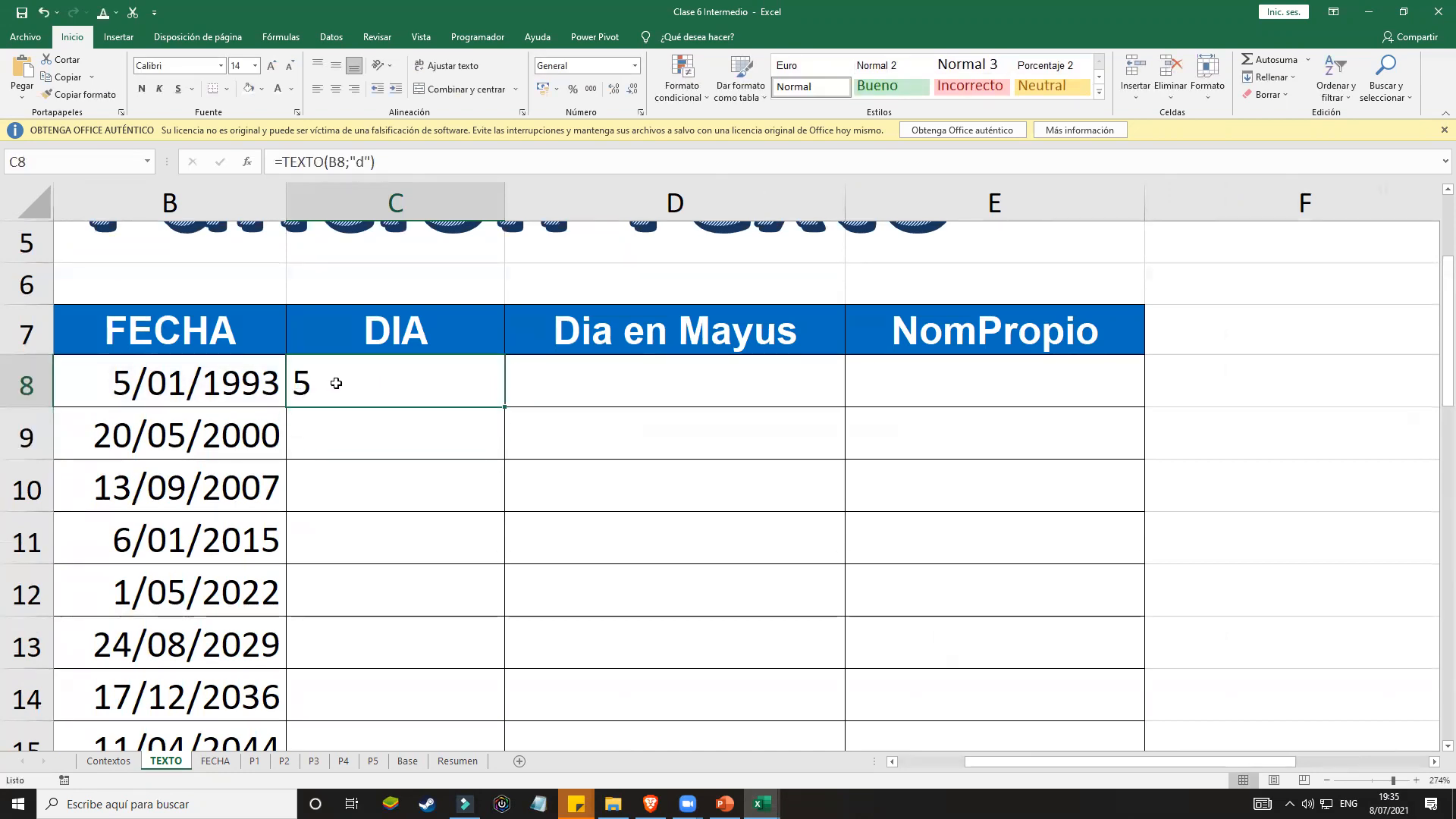
double_click(336, 383)
left_click(508, 384)
type("d")
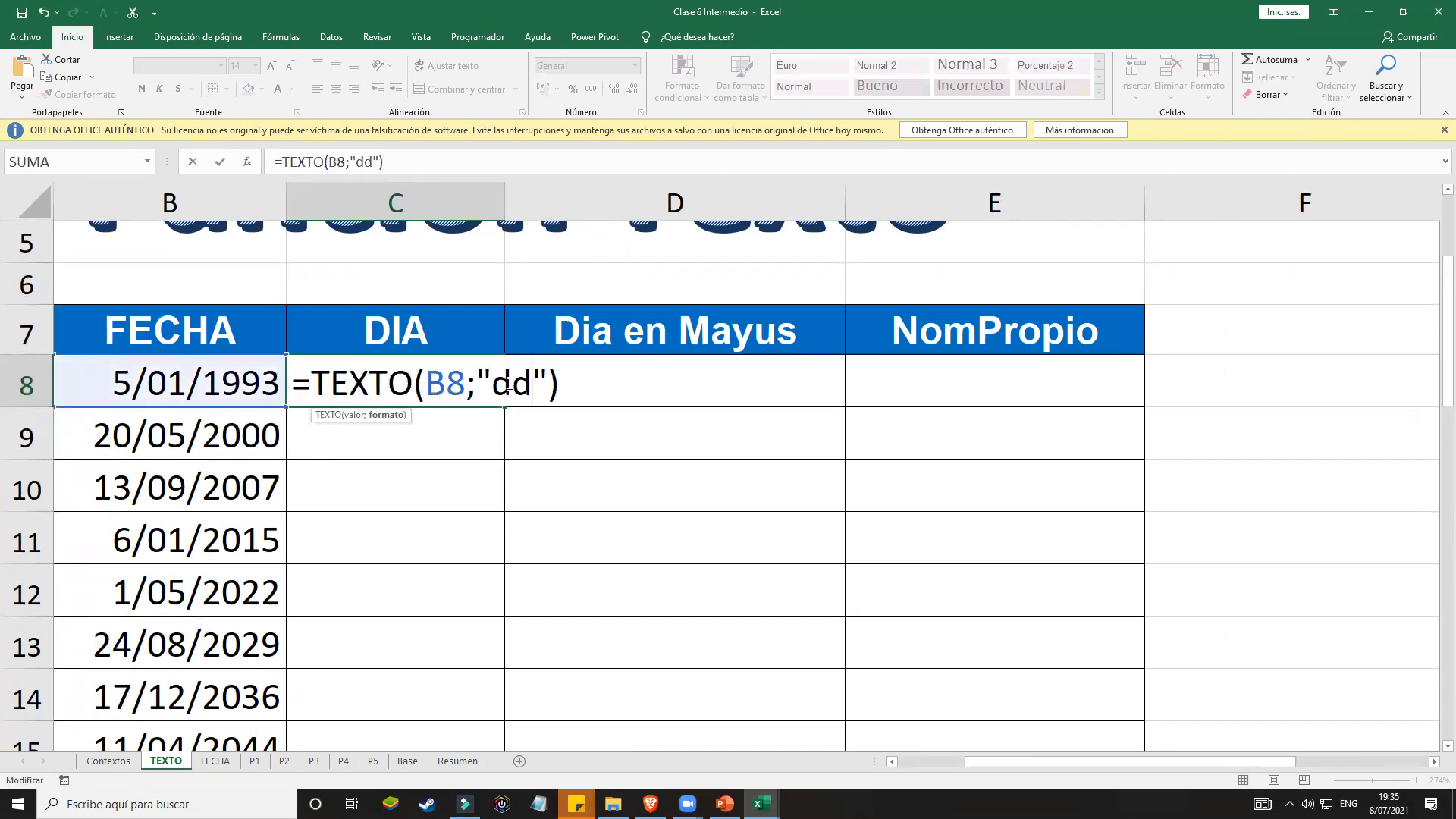
key("Return")
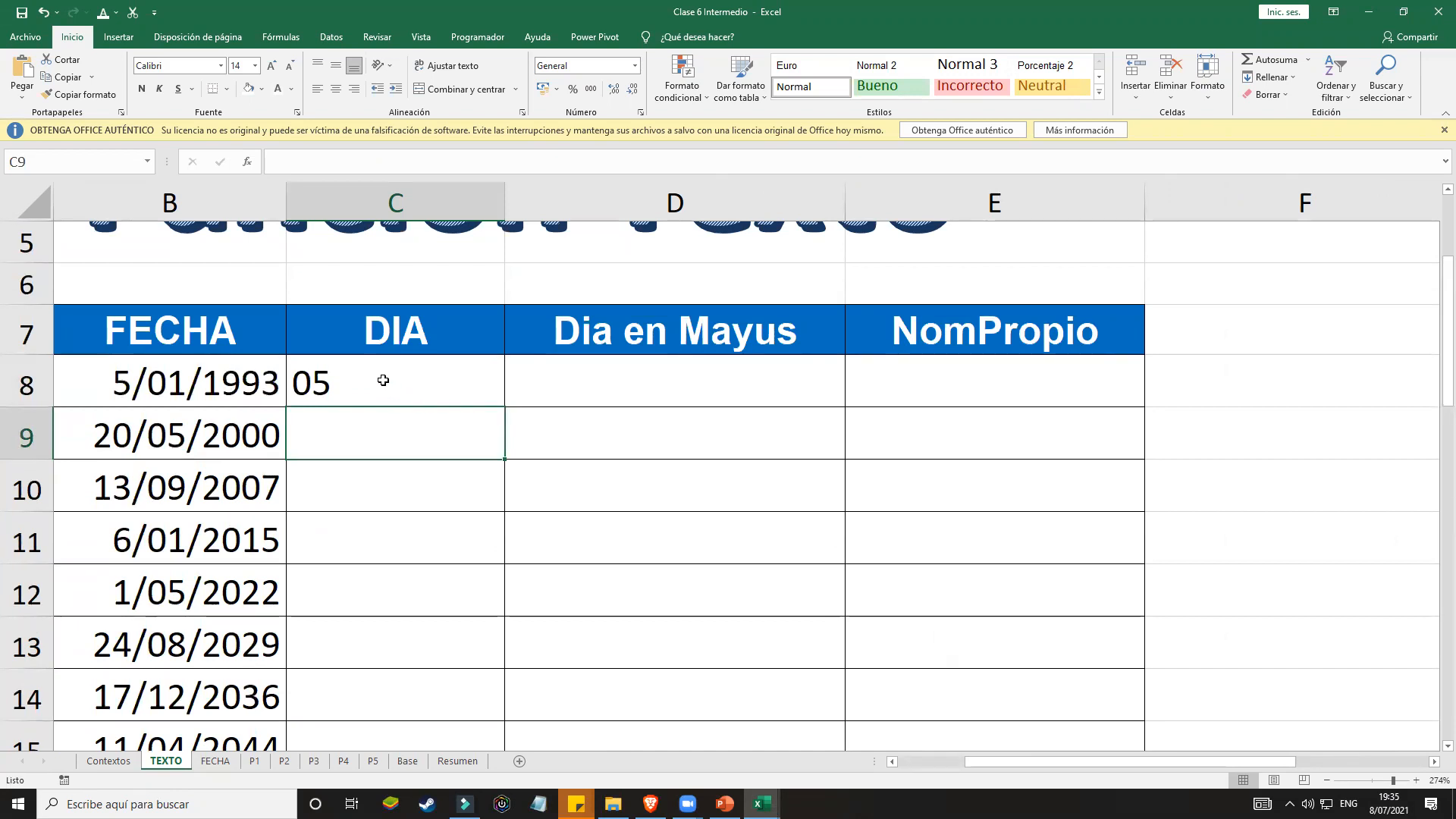
Step: Restore the B8 date to 25/01/1993
double_click(116, 384)
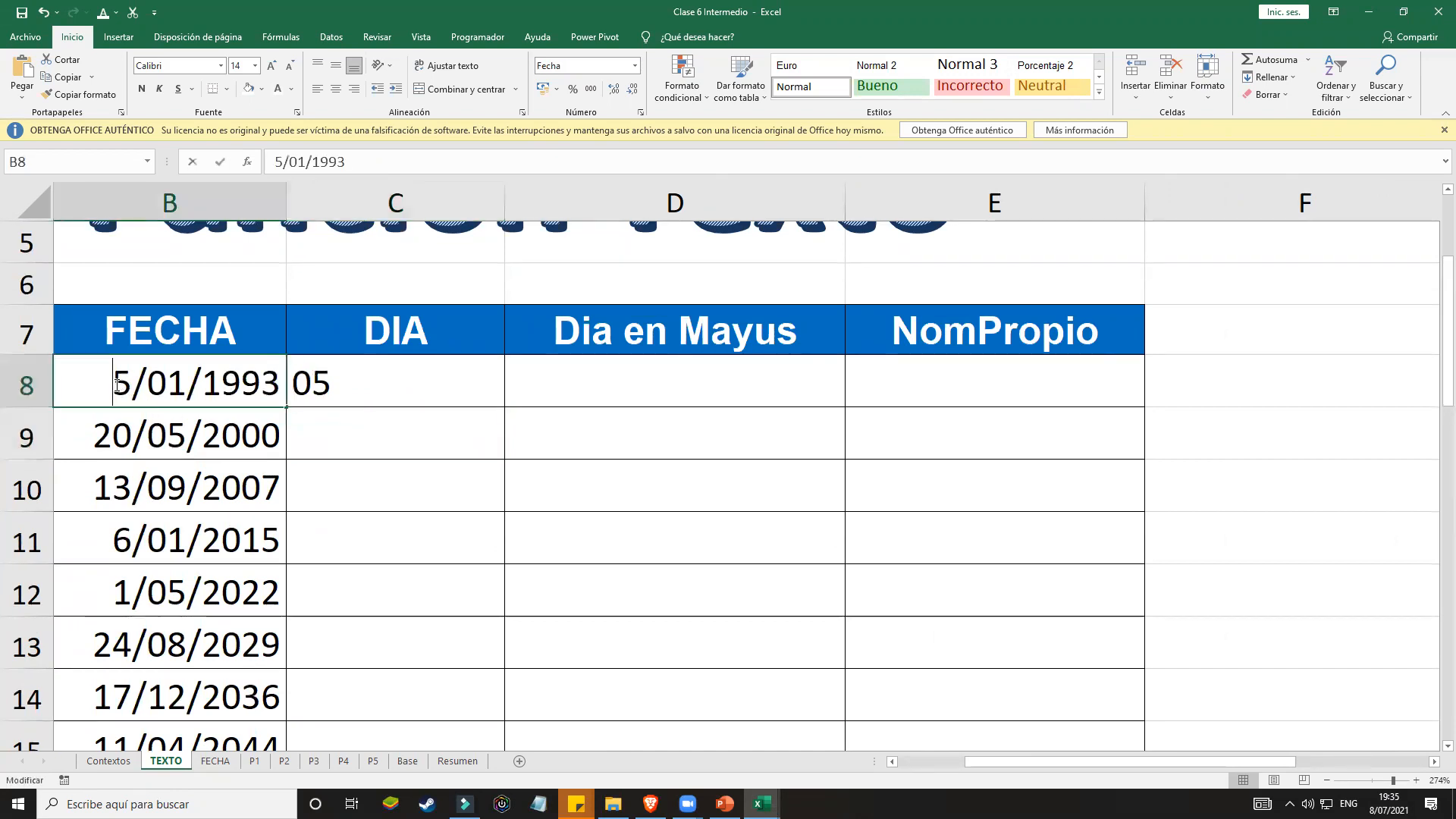
type("2")
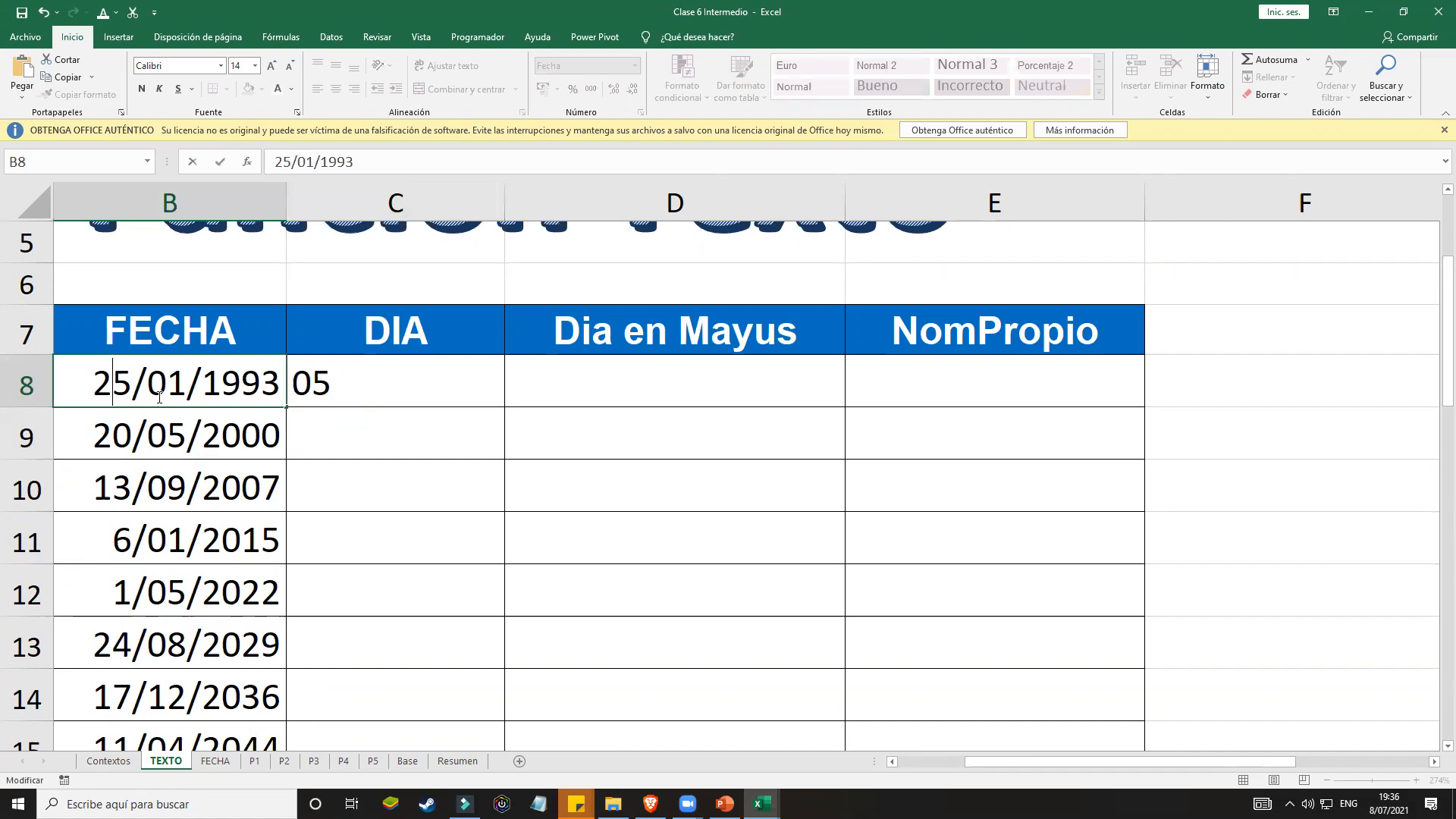
left_click(384, 422)
Step: Step C8's code through "dd" to "ddd" for the abbreviated weekday
left_click(419, 389)
double_click(418, 389)
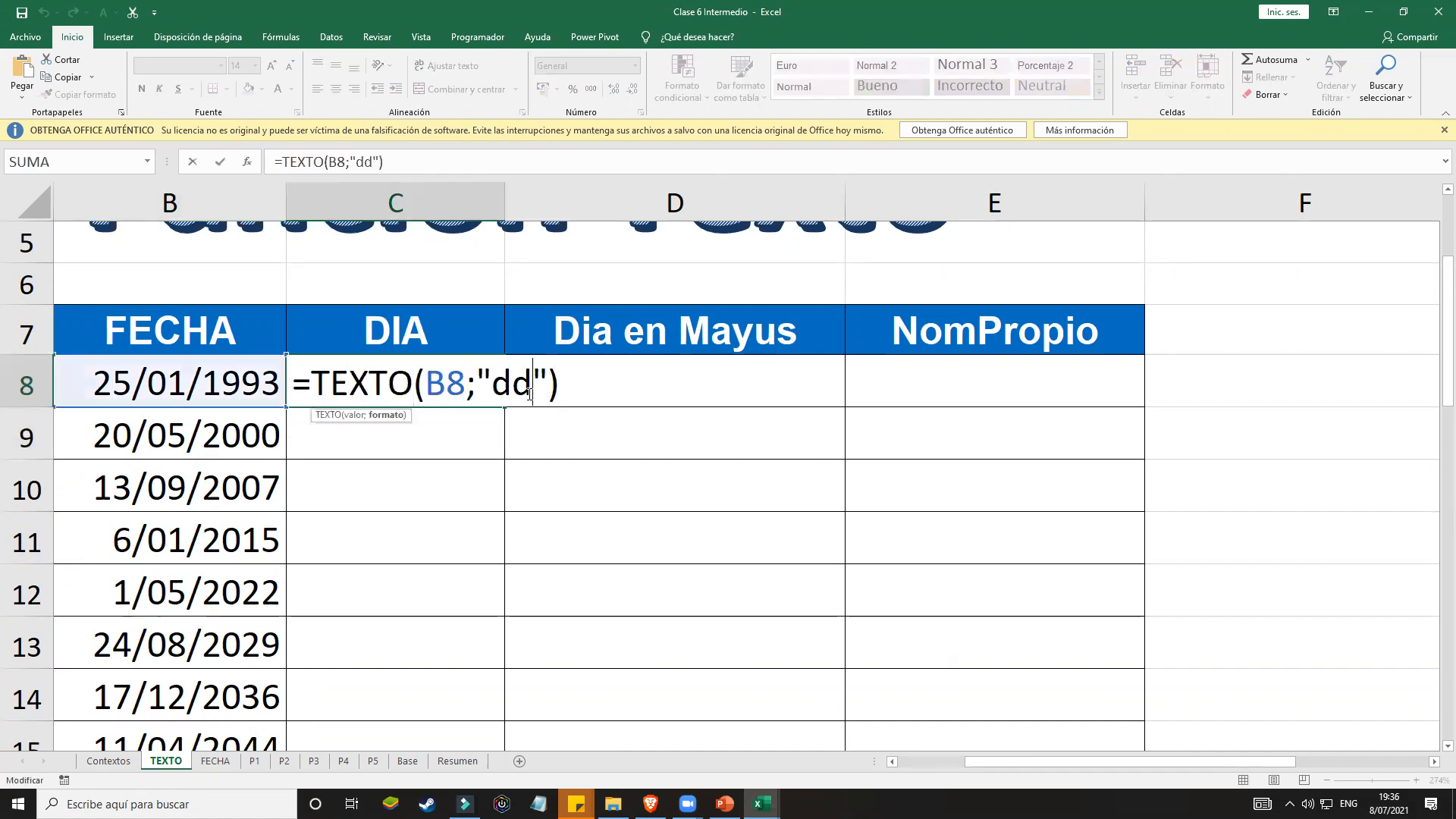
key("Return")
double_click(468, 387)
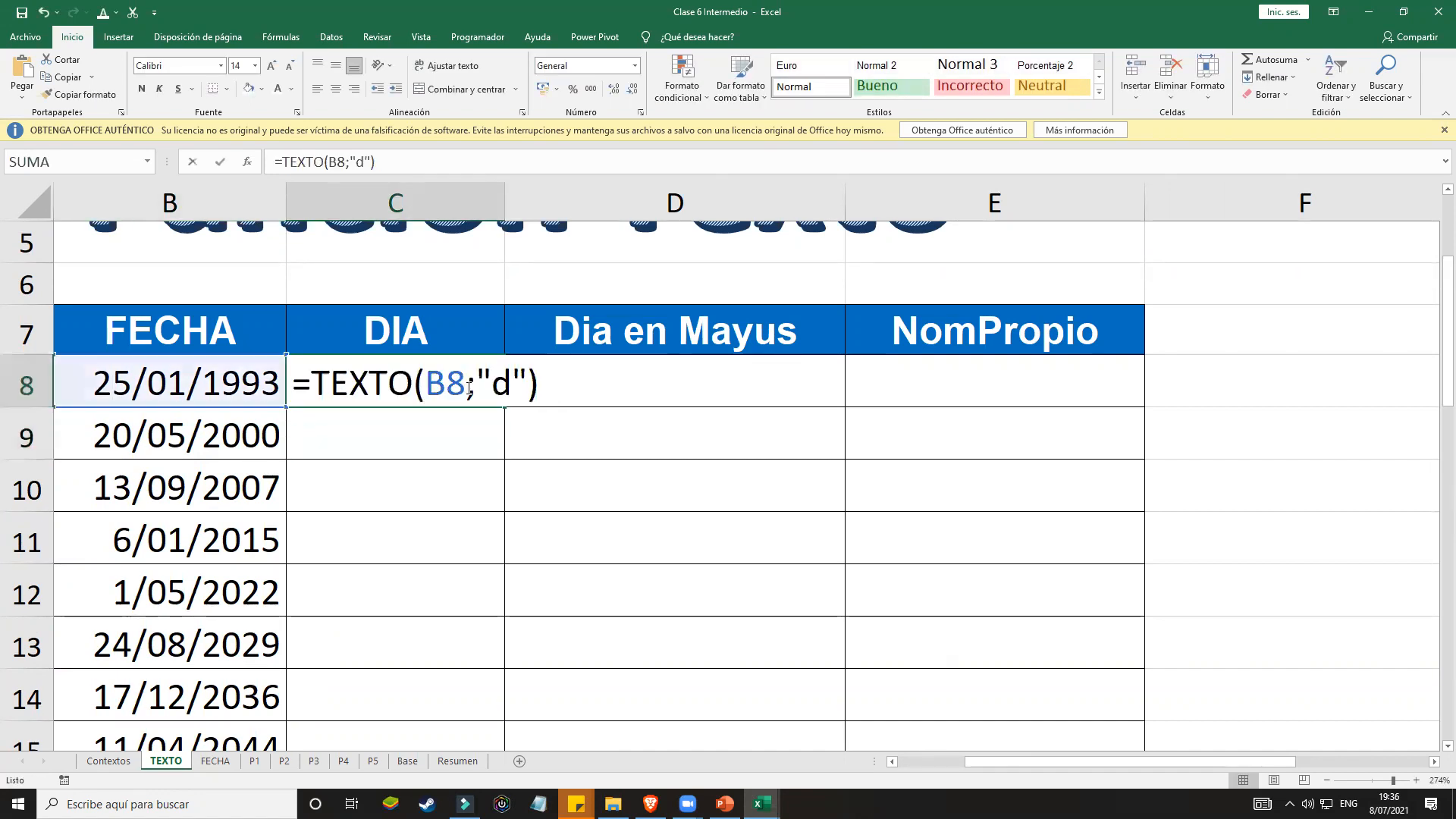
left_click(512, 385)
type("d")
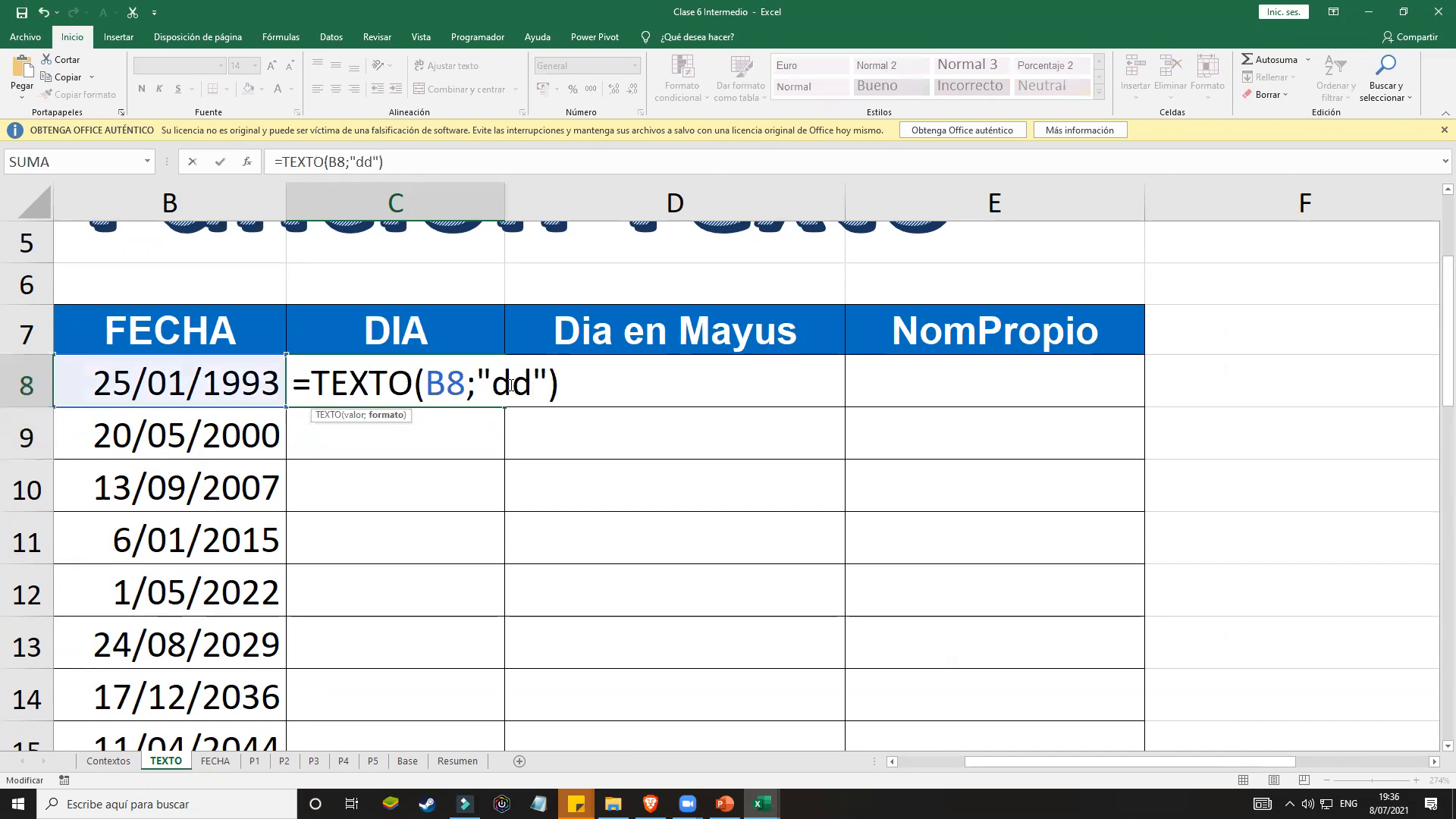
key("Return")
double_click(447, 387)
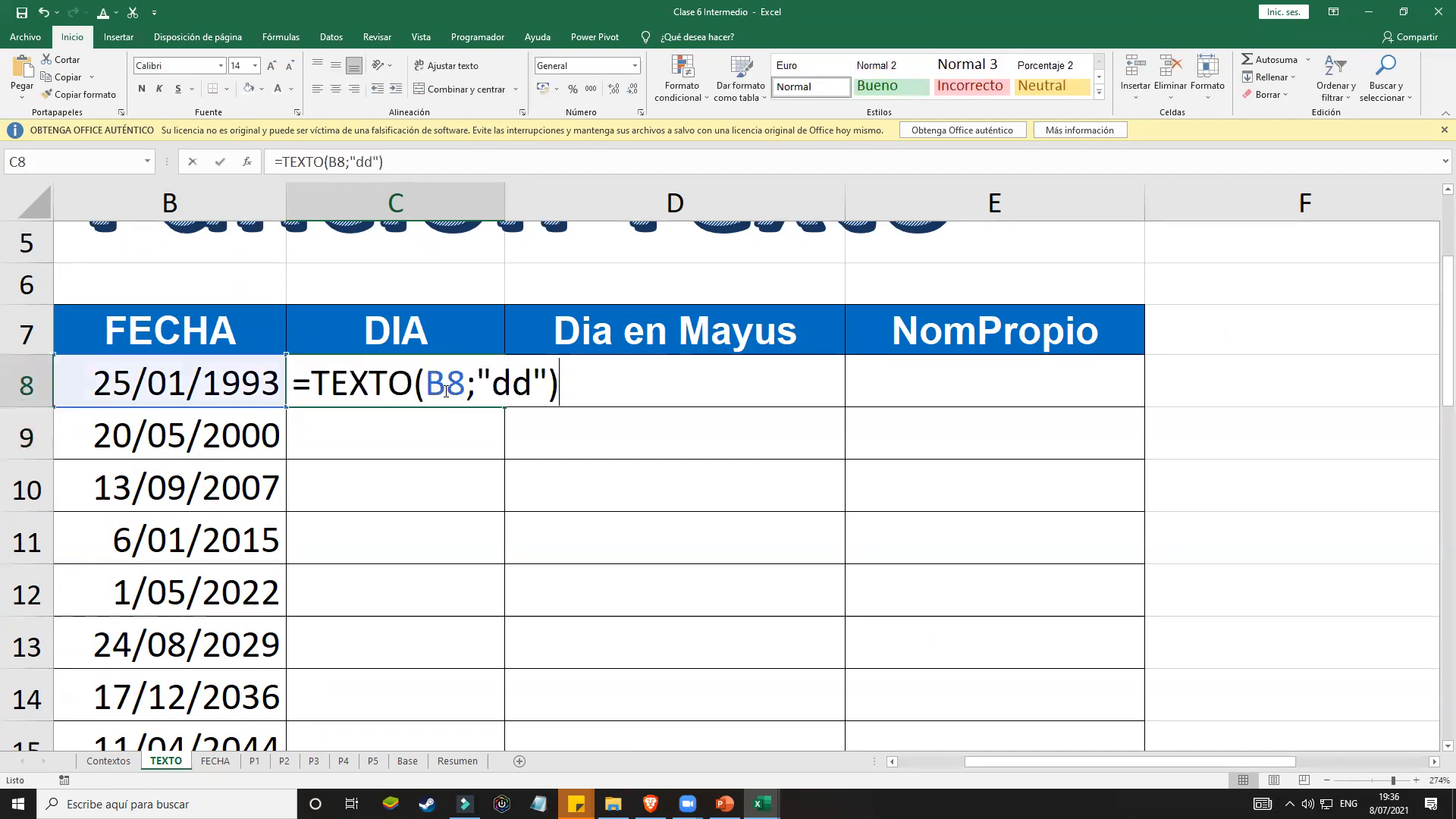
left_click(527, 382)
type("d")
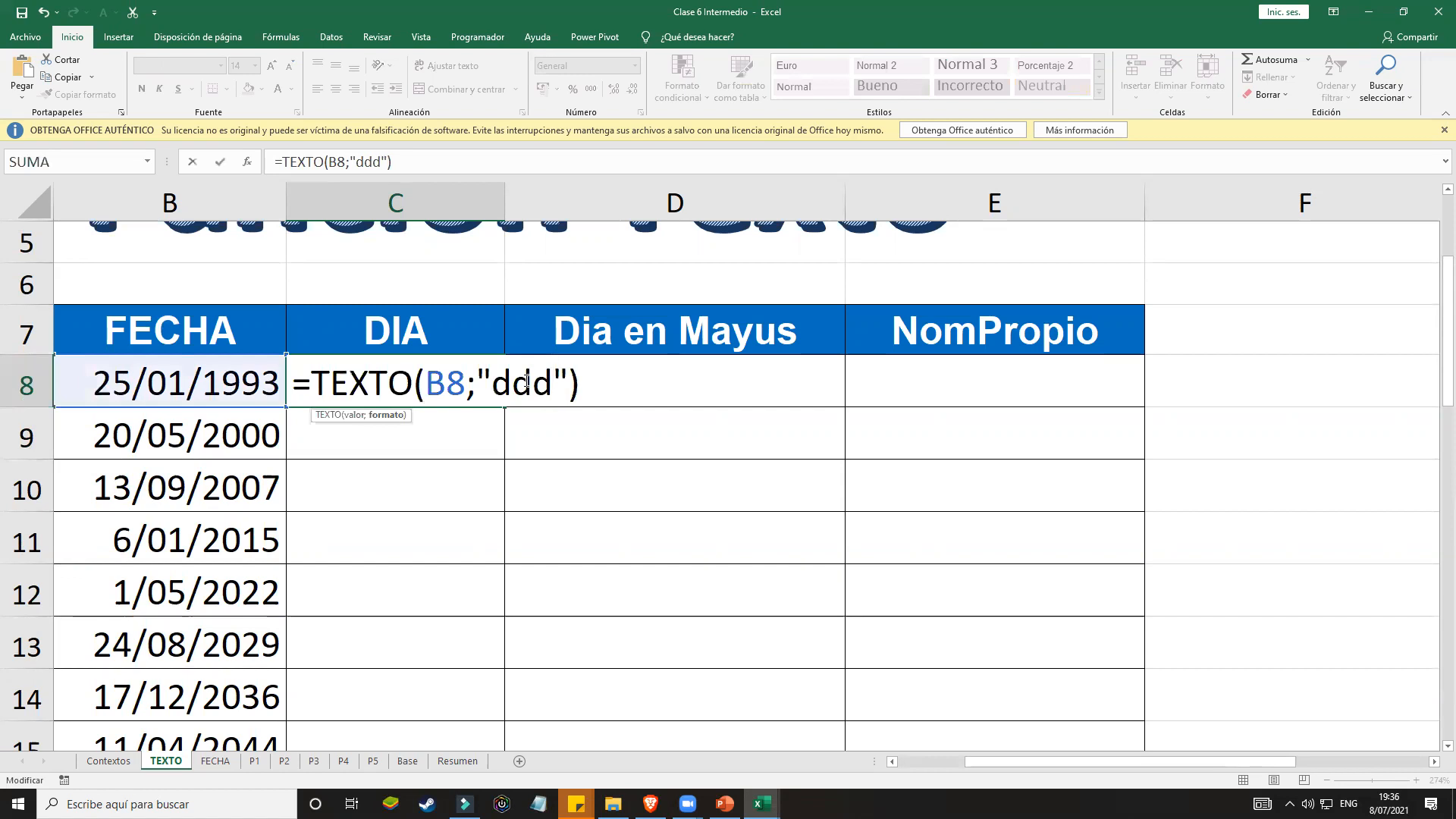
key("Return")
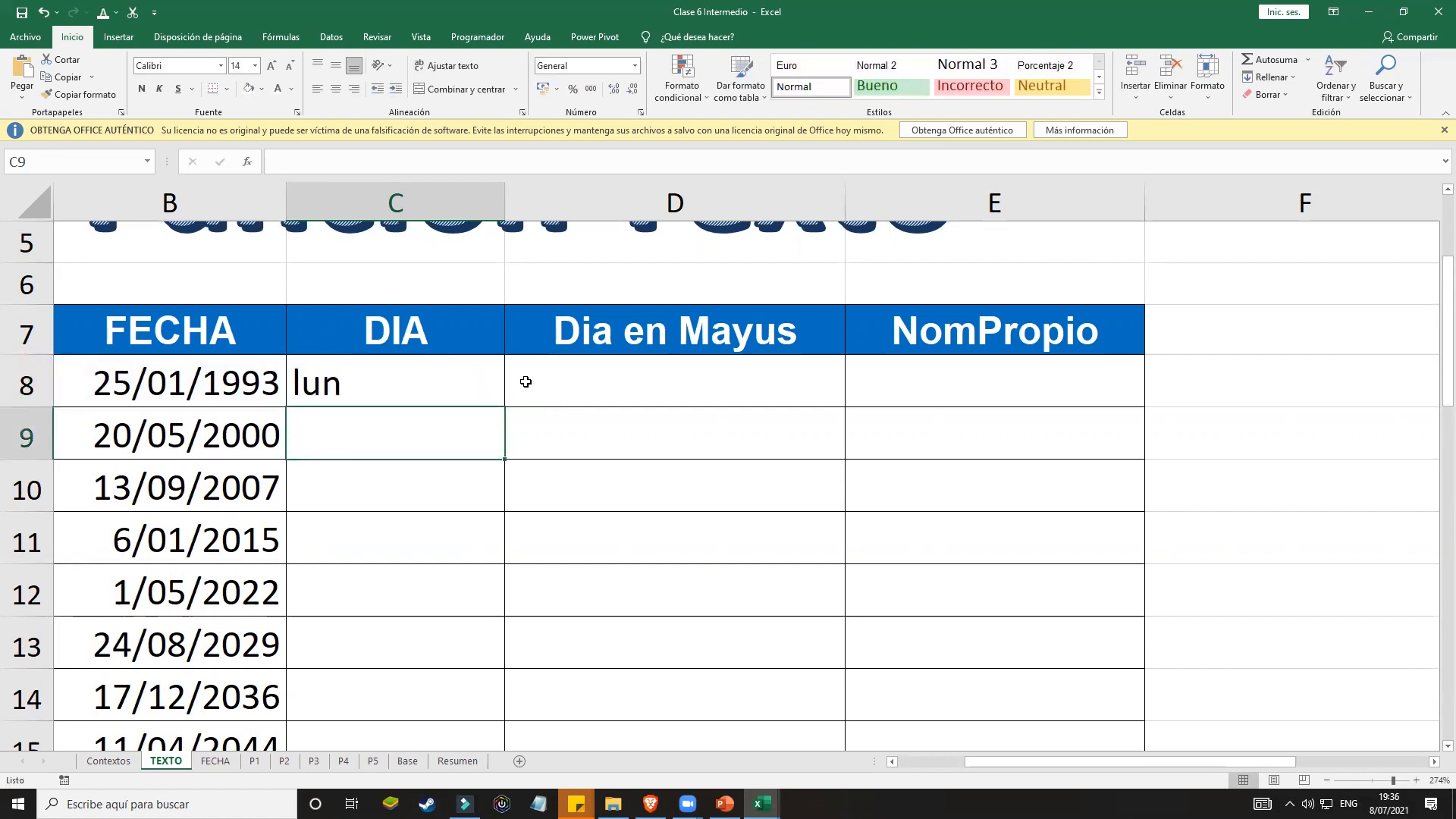
Step: Leave C8 as =TEXTO(B8;"dddd") showing the full weekday lunes
double_click(461, 403)
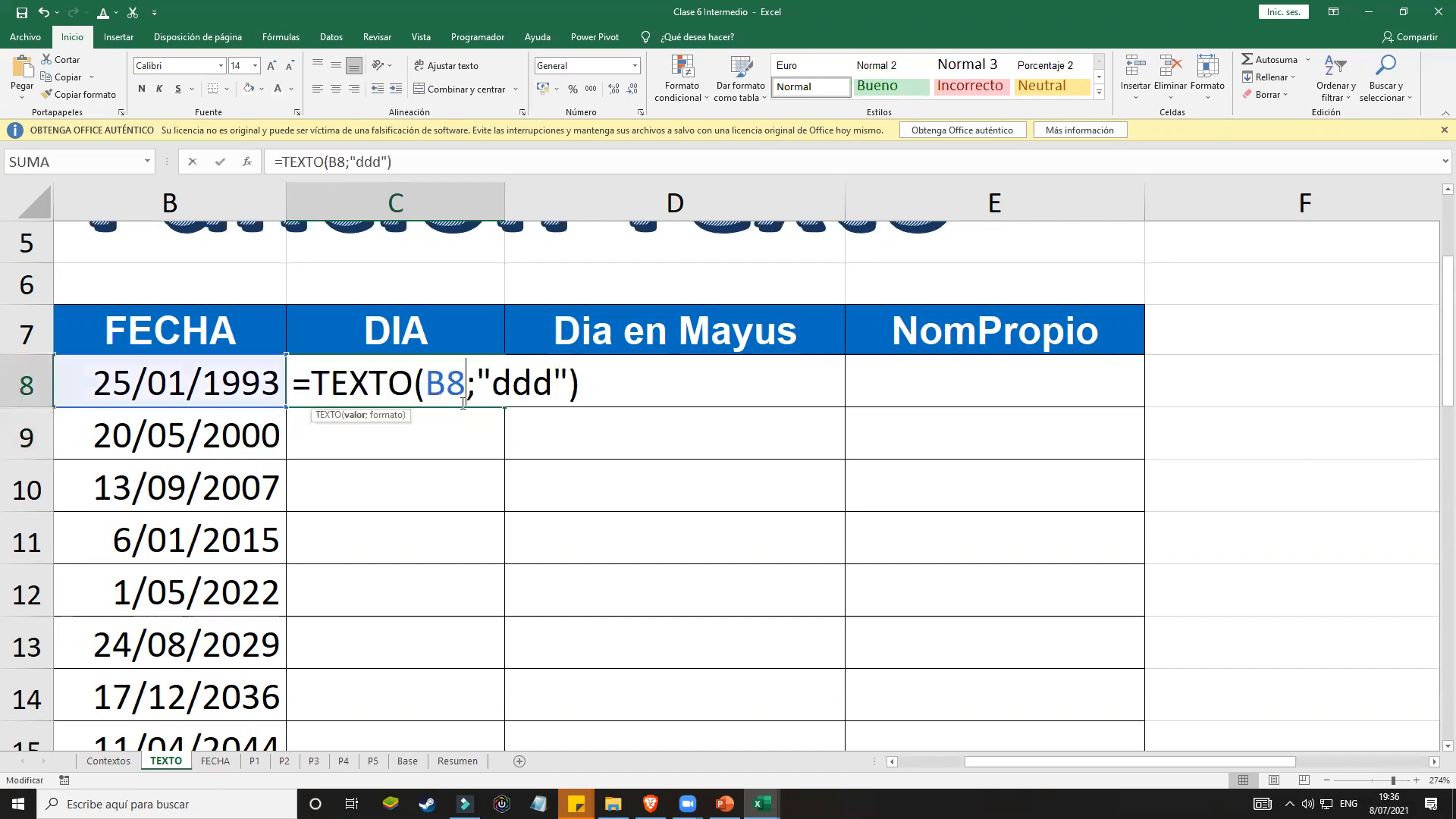
left_click(548, 388)
type("d")
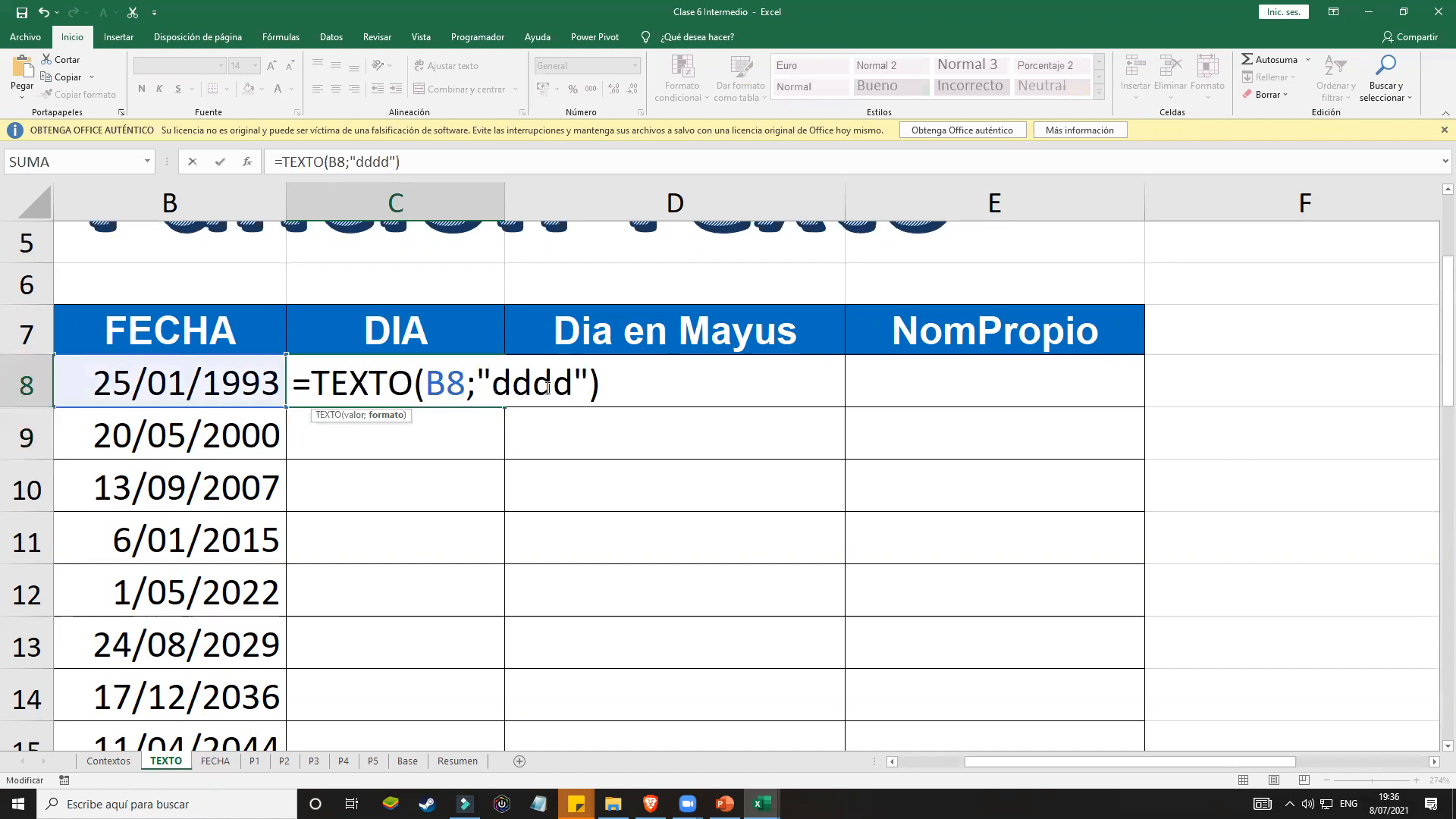
key("Return")
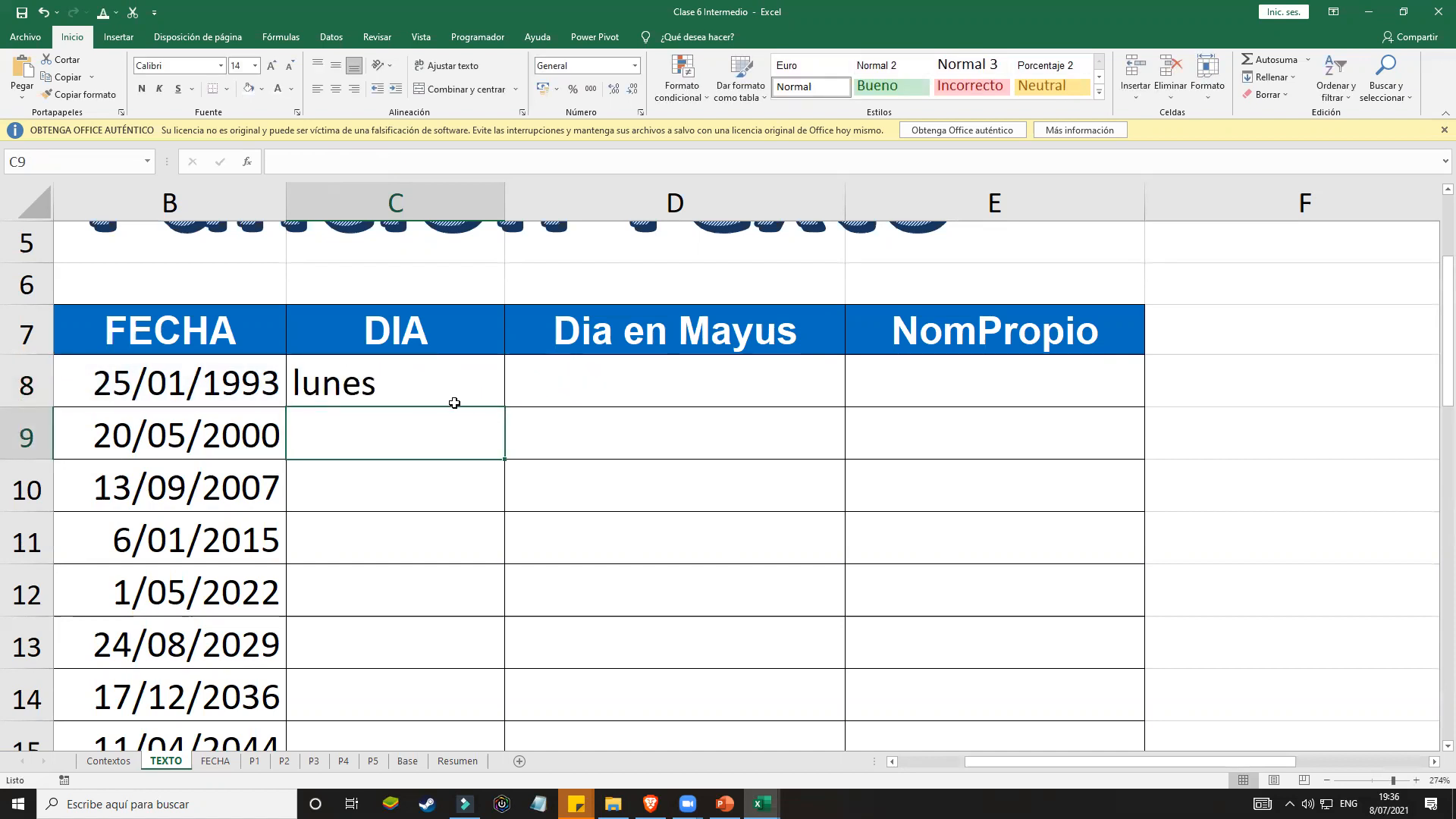
left_click(424, 396)
double_click(424, 396)
left_click(564, 393)
key("BackSpace")
key("BackSpace")
key("BackSpace")
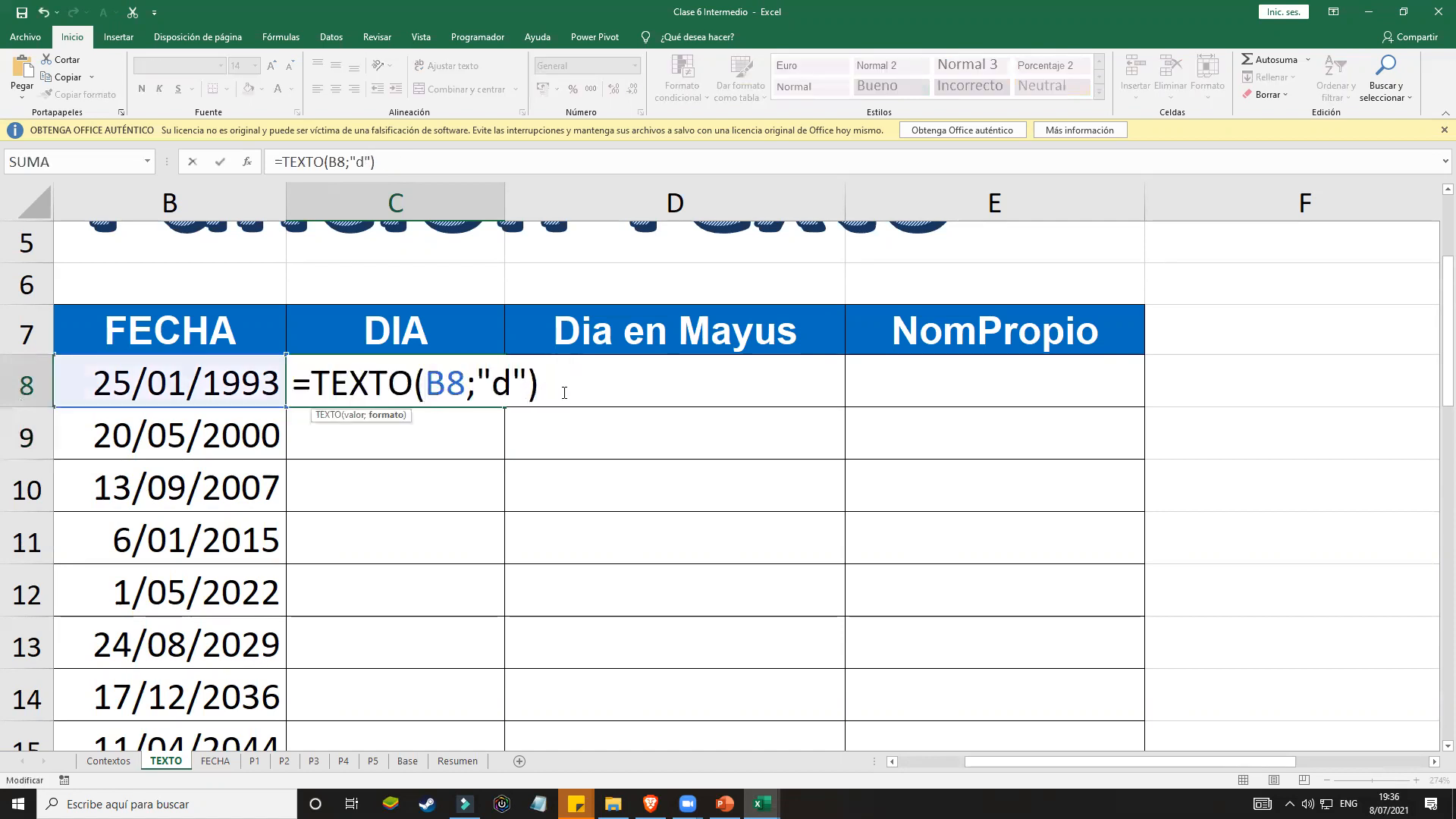
type("dddd")
key("Return")
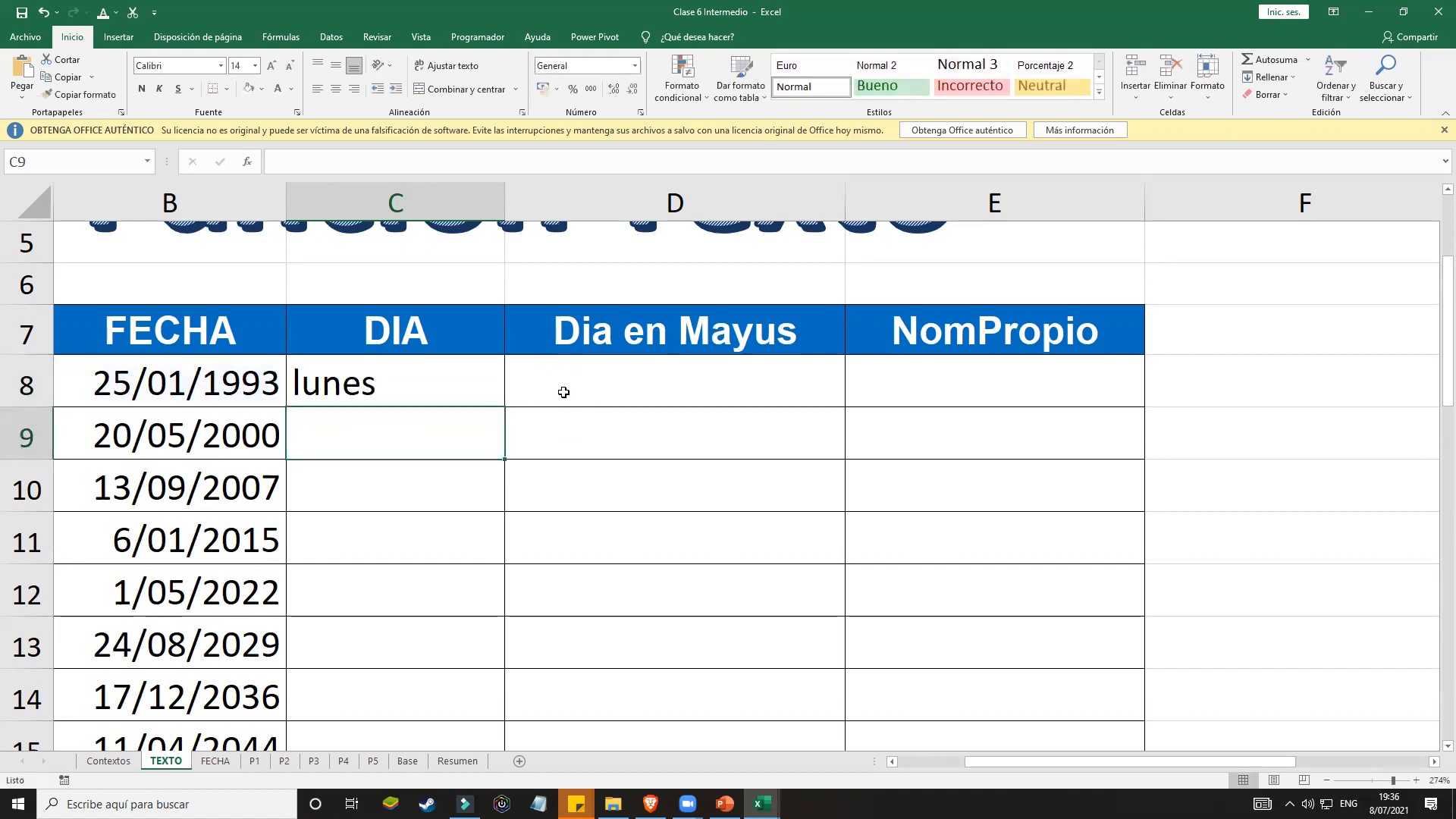
Step: Fill C8's full weekday formula down the DIA column to row 20
left_click(460, 391)
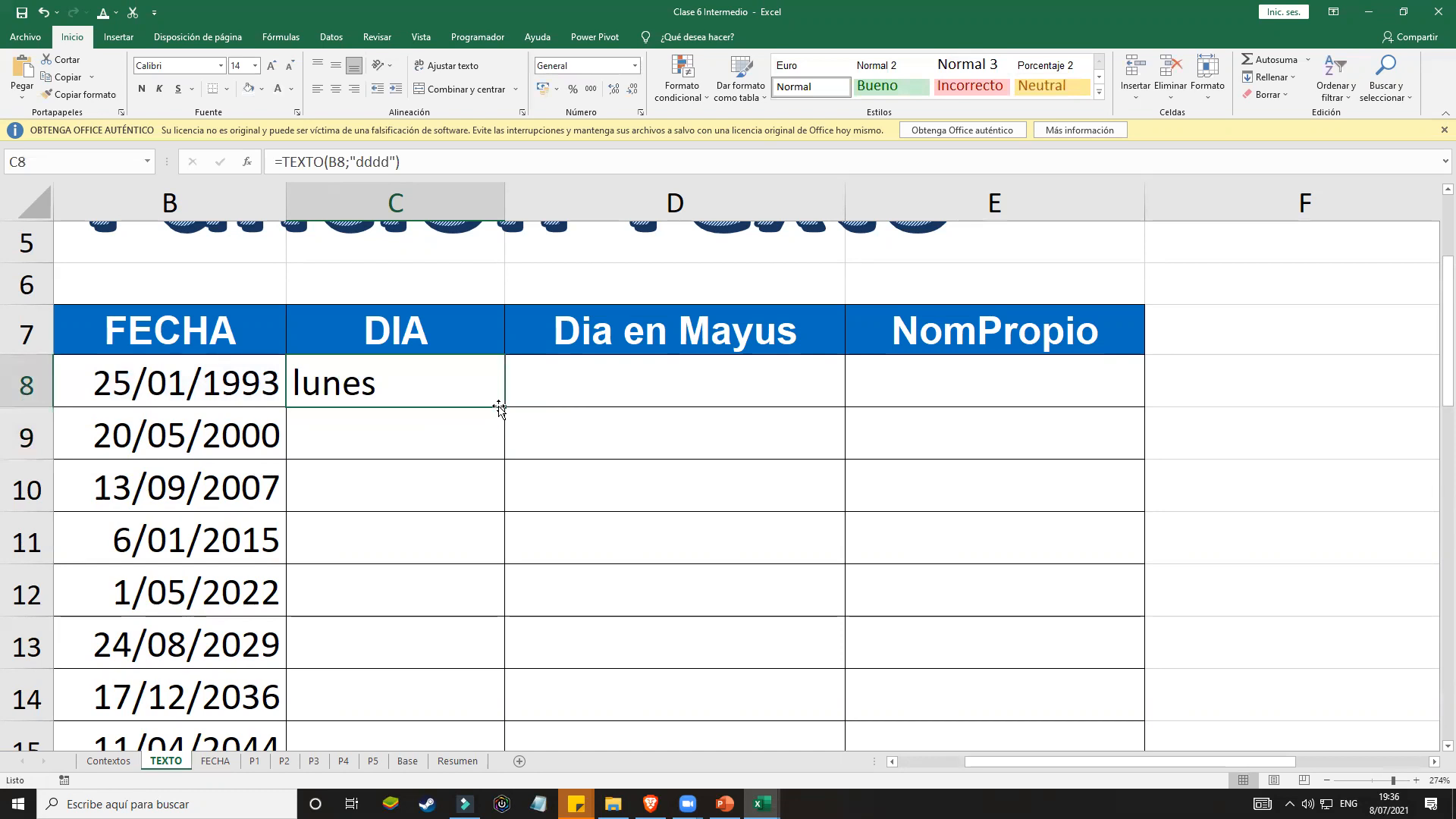
left_click_drag(499, 408, 488, 679)
scroll(442, 536, "up", 1)
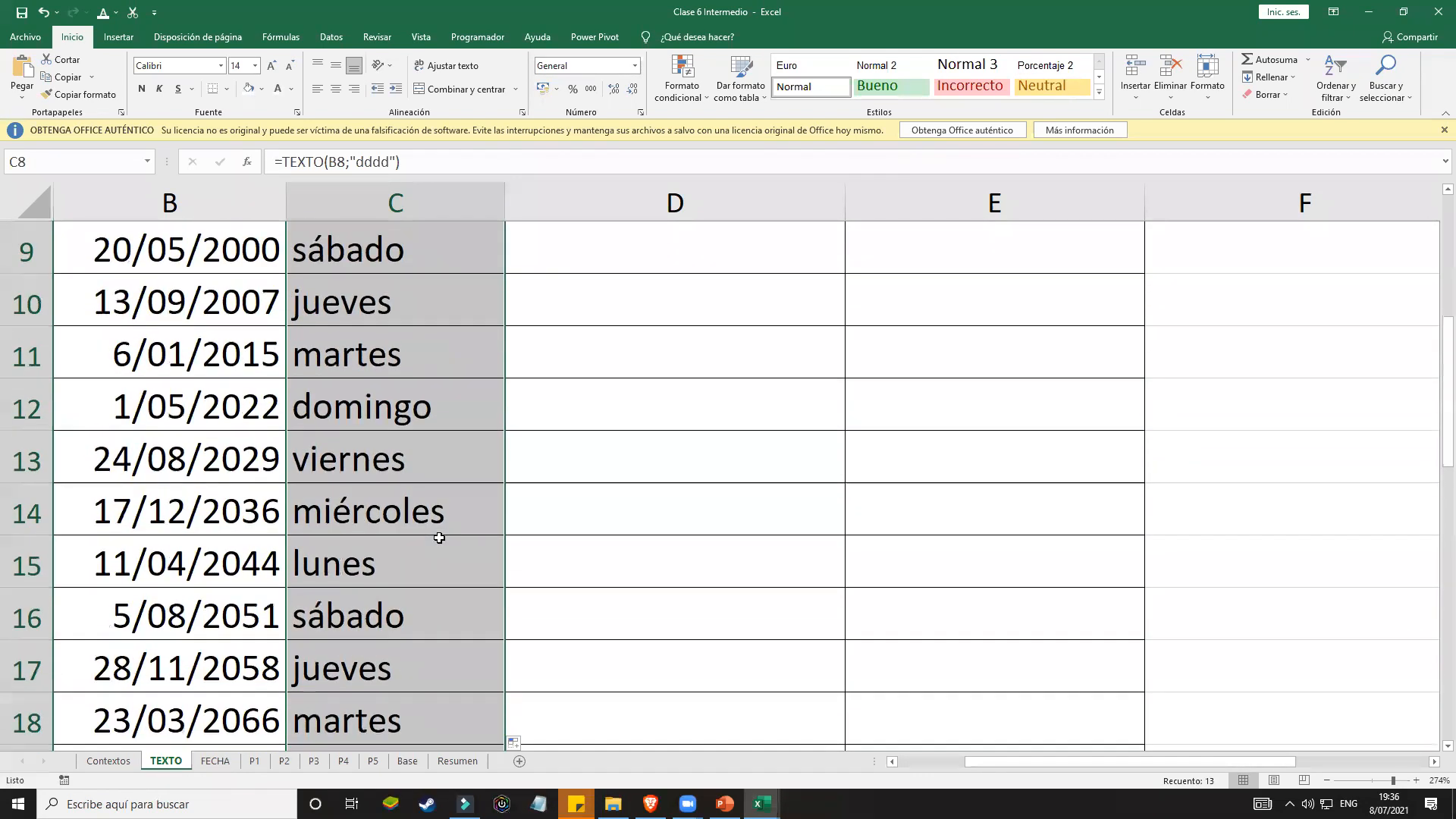
scroll(439, 538, "up", 1)
Step: Shorten C8 to =TEXTO(B8;"ddd") and fill it to C19 for abbreviated weekdays (lun, sáb, jue…)
double_click(452, 342)
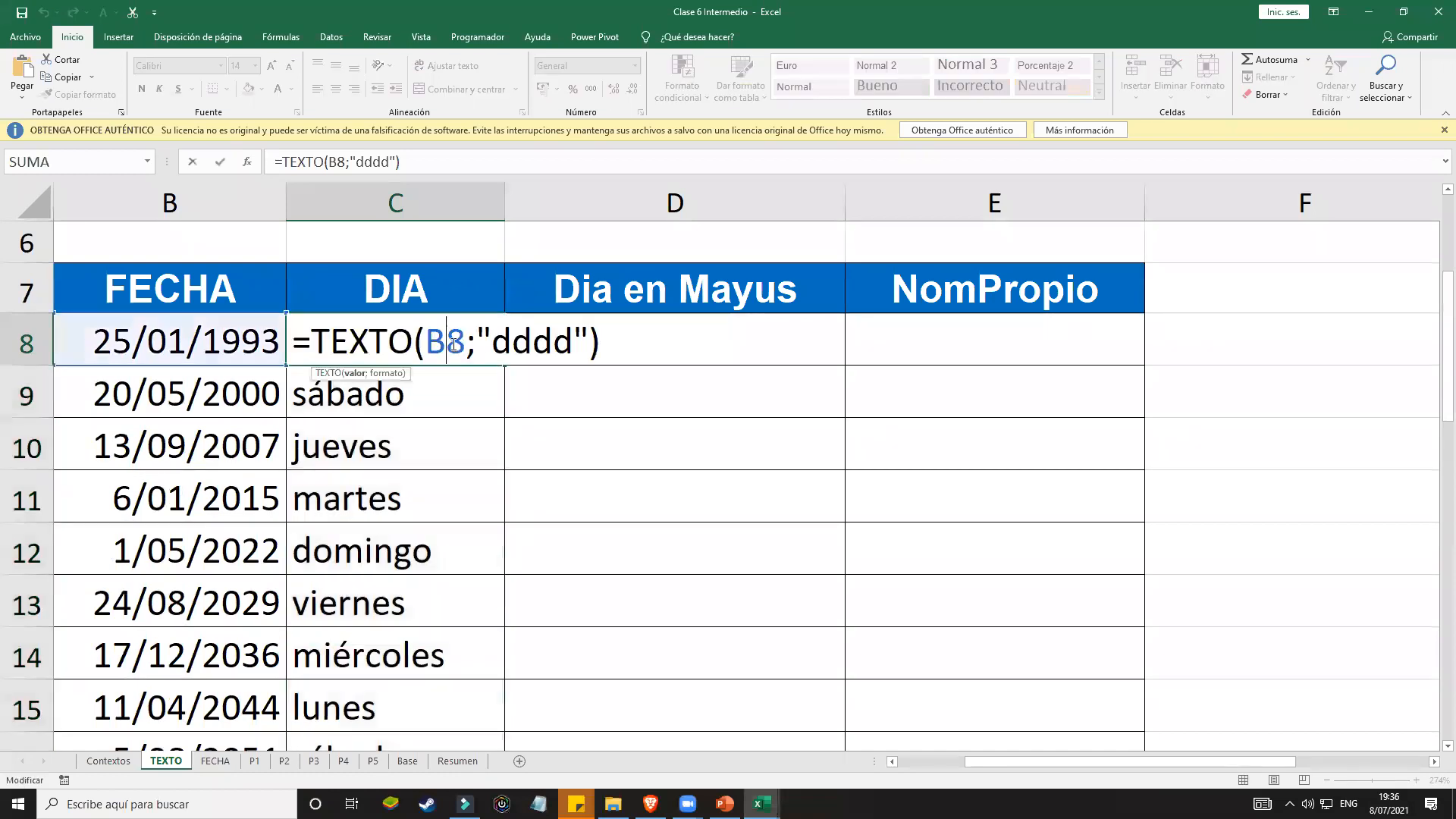
left_click(578, 339)
key("BackSpace")
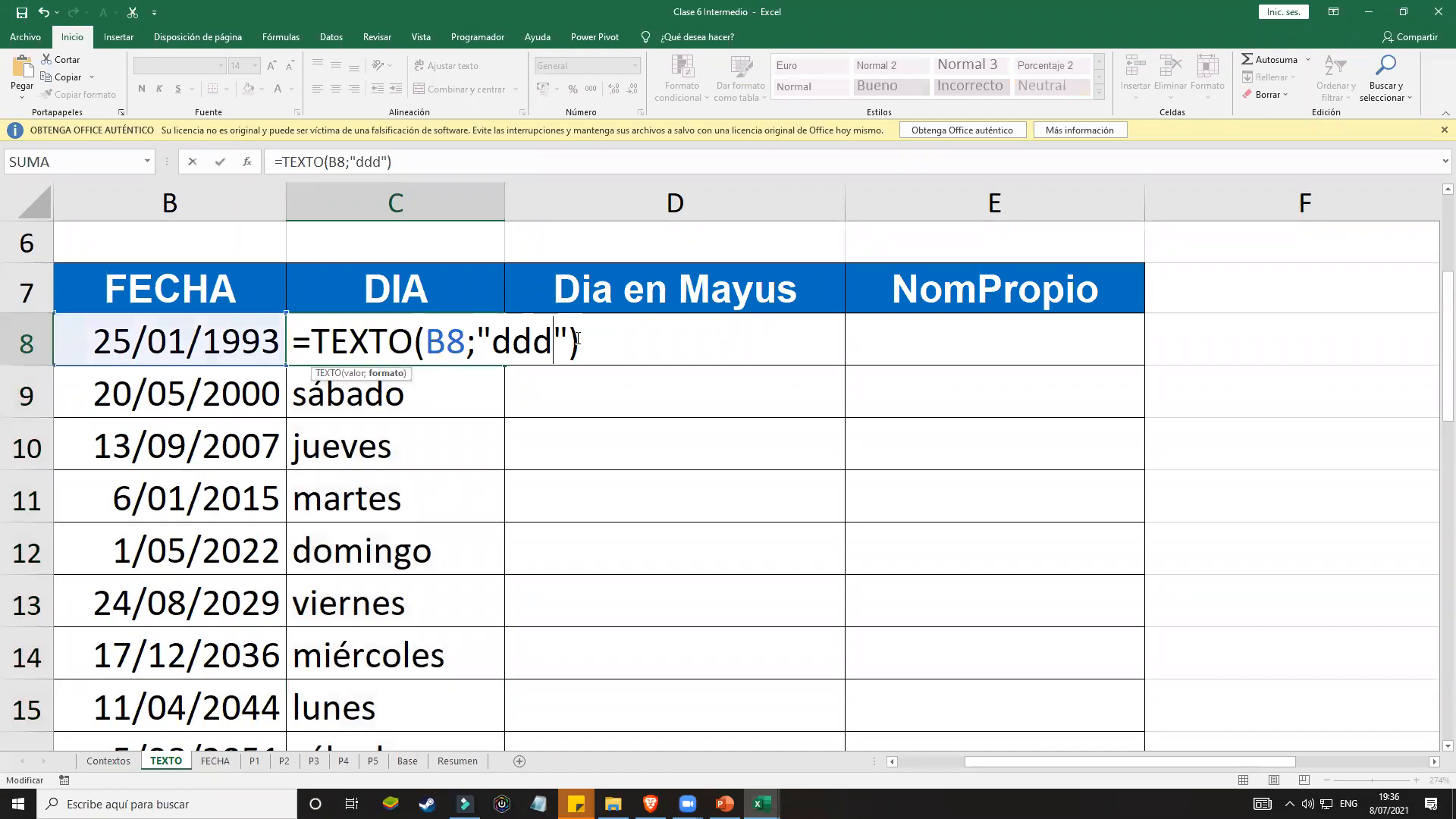
key("Return")
left_click(464, 341)
left_click_drag(502, 366, 493, 729)
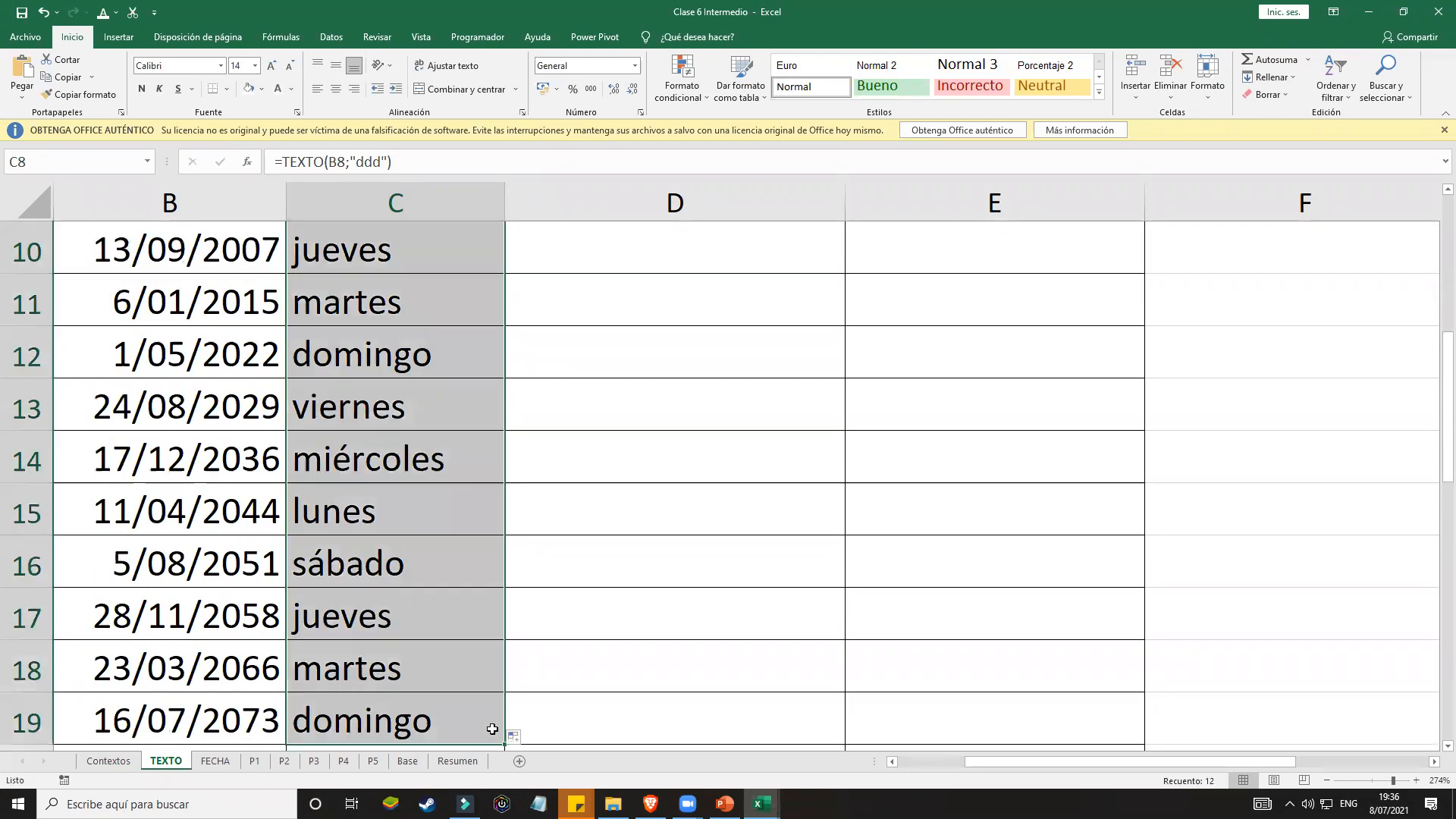
scroll(441, 528, "up", 2)
scroll(442, 527, "down", 1)
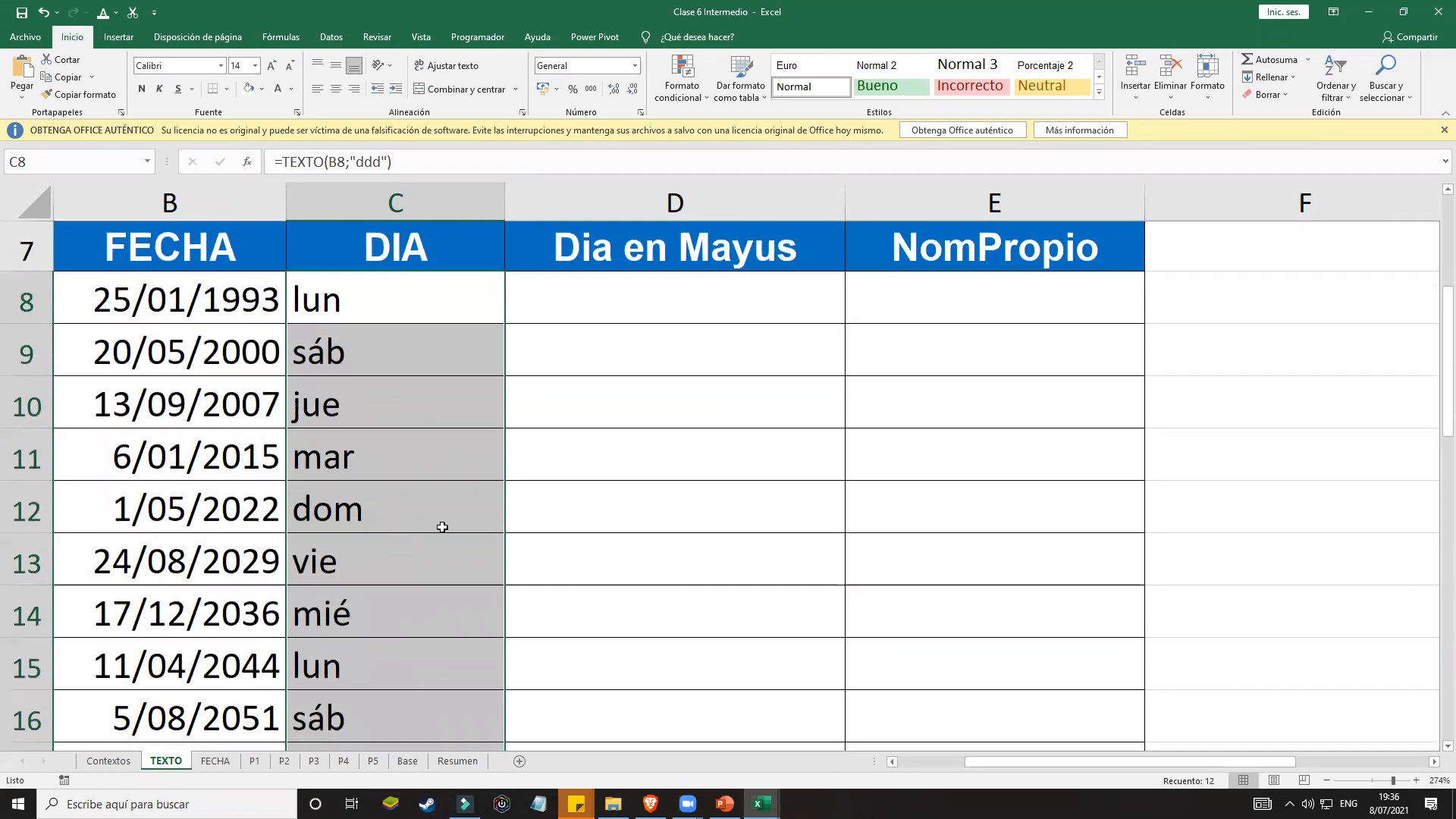
scroll(441, 527, "down", 1)
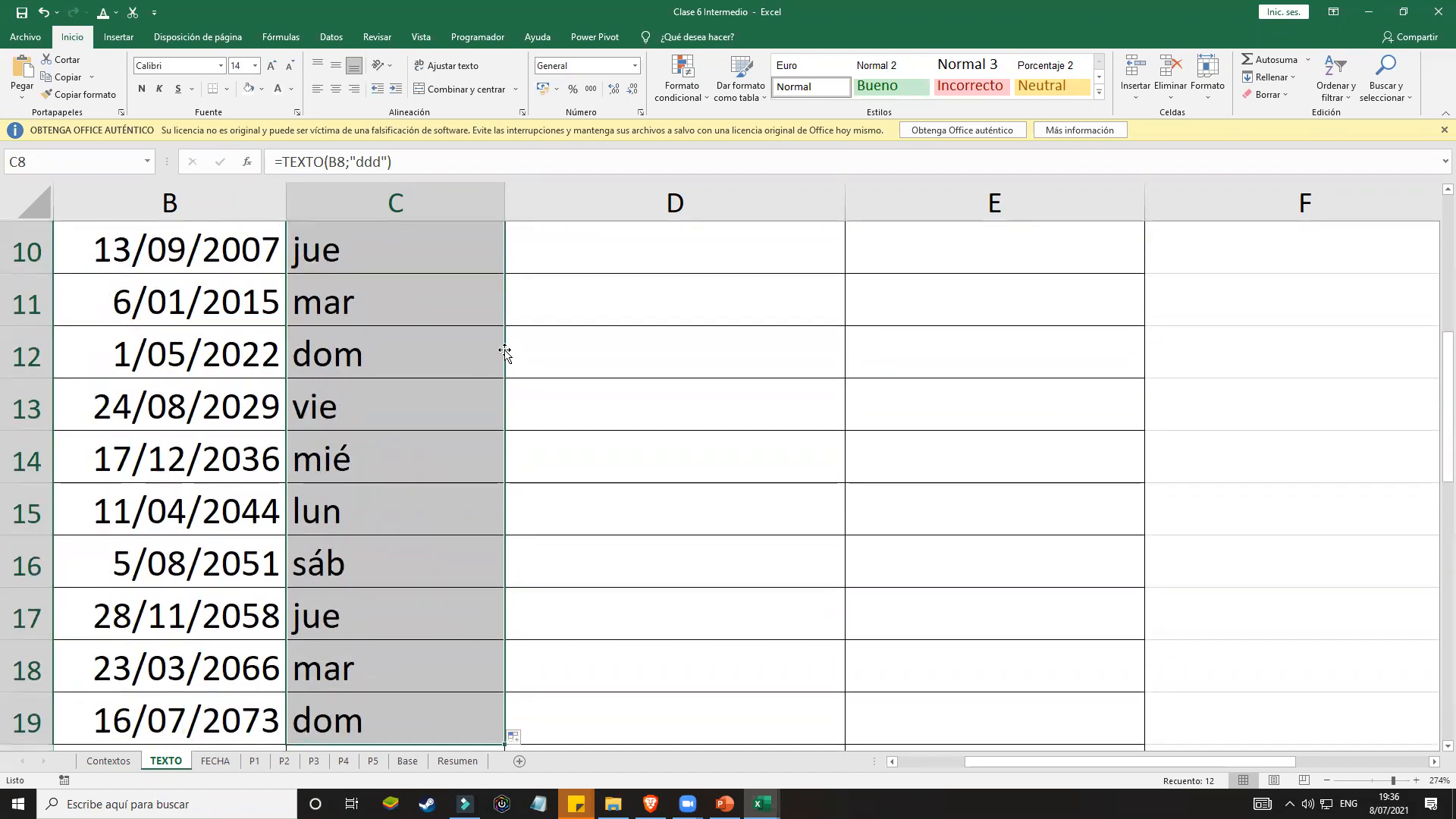
scroll(455, 250, "up", 1)
left_click(436, 300)
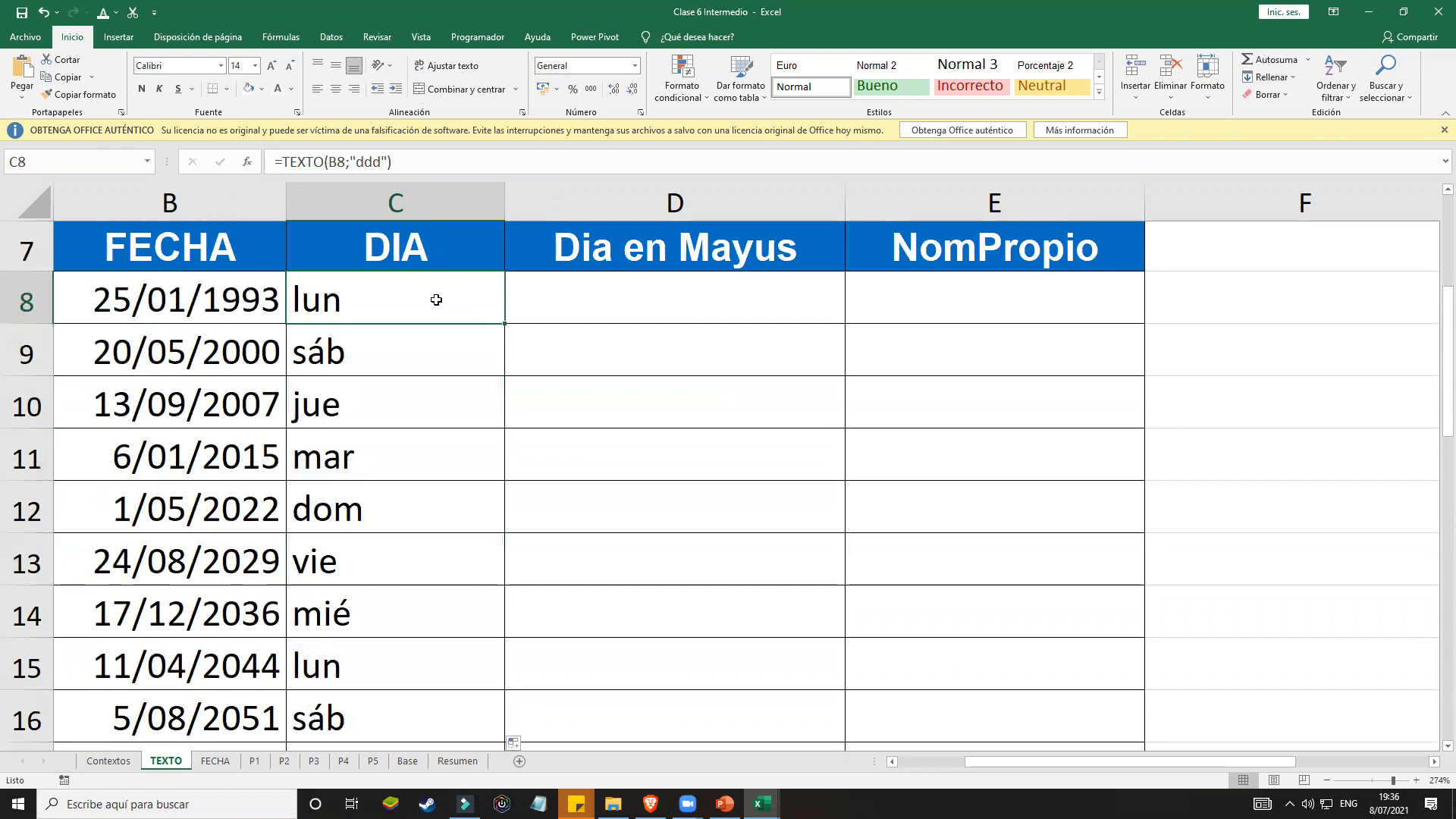
left_click(635, 66)
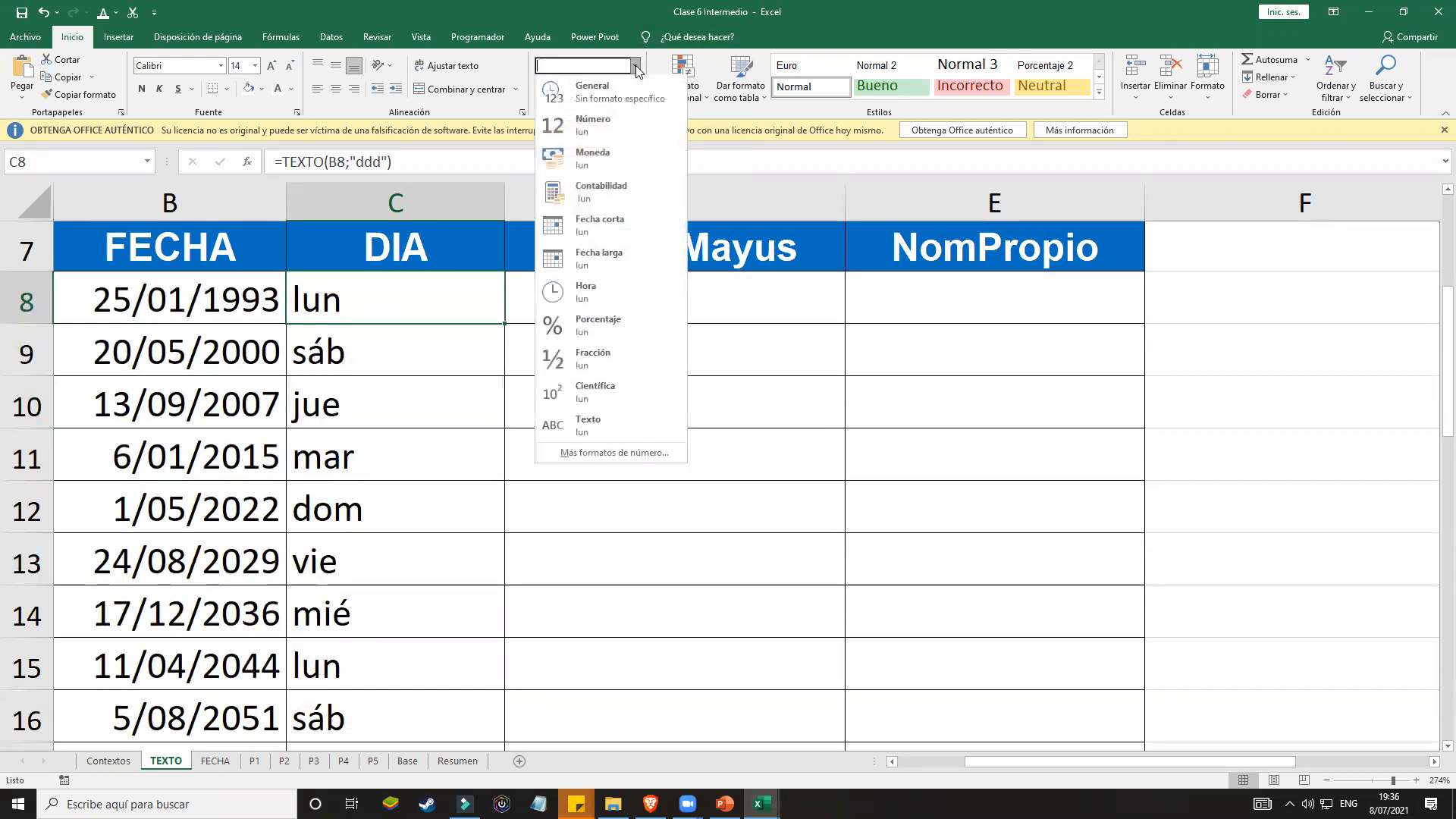
left_click(605, 453)
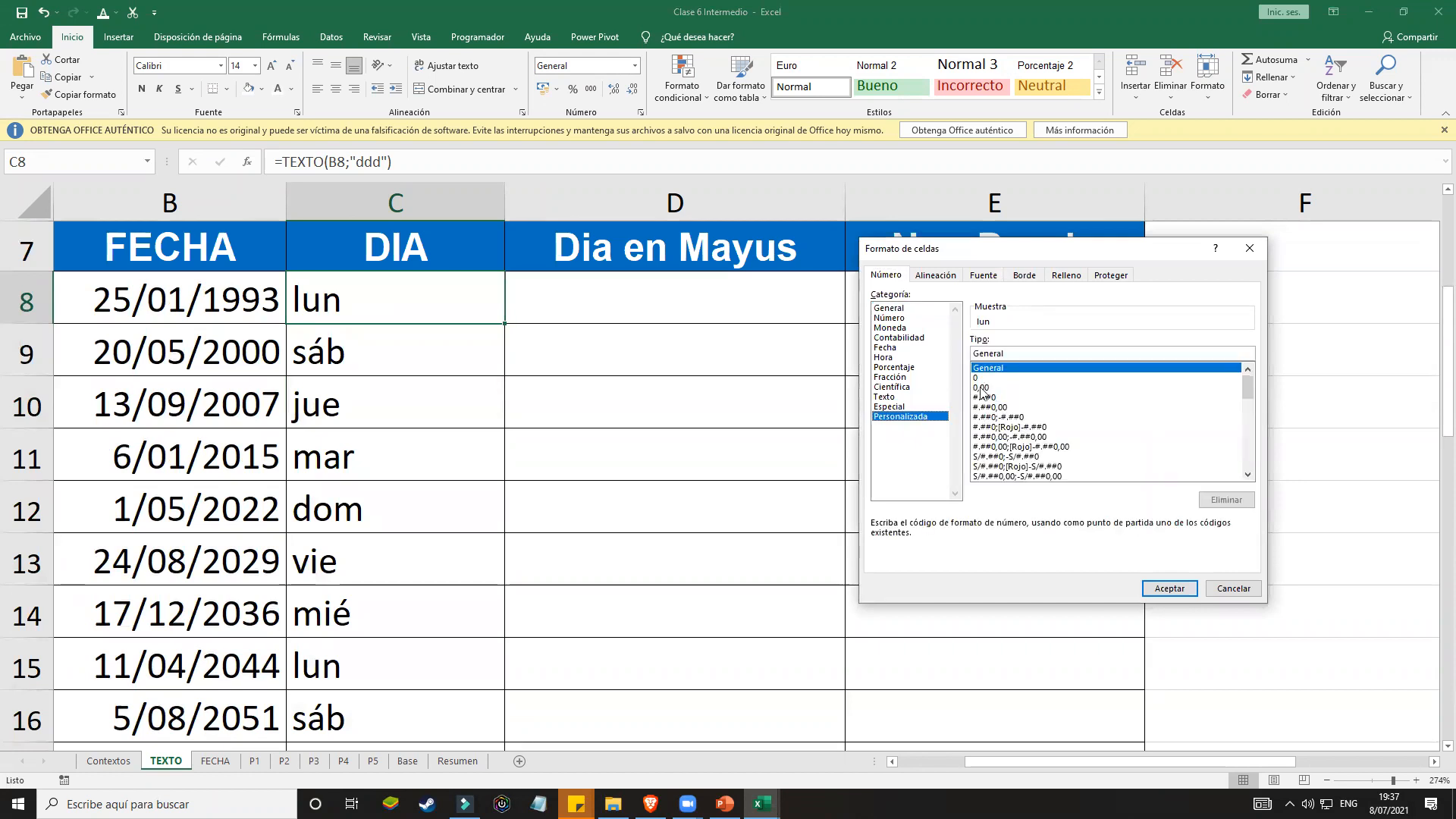
left_click(980, 387)
scroll(979, 391, "down", 10)
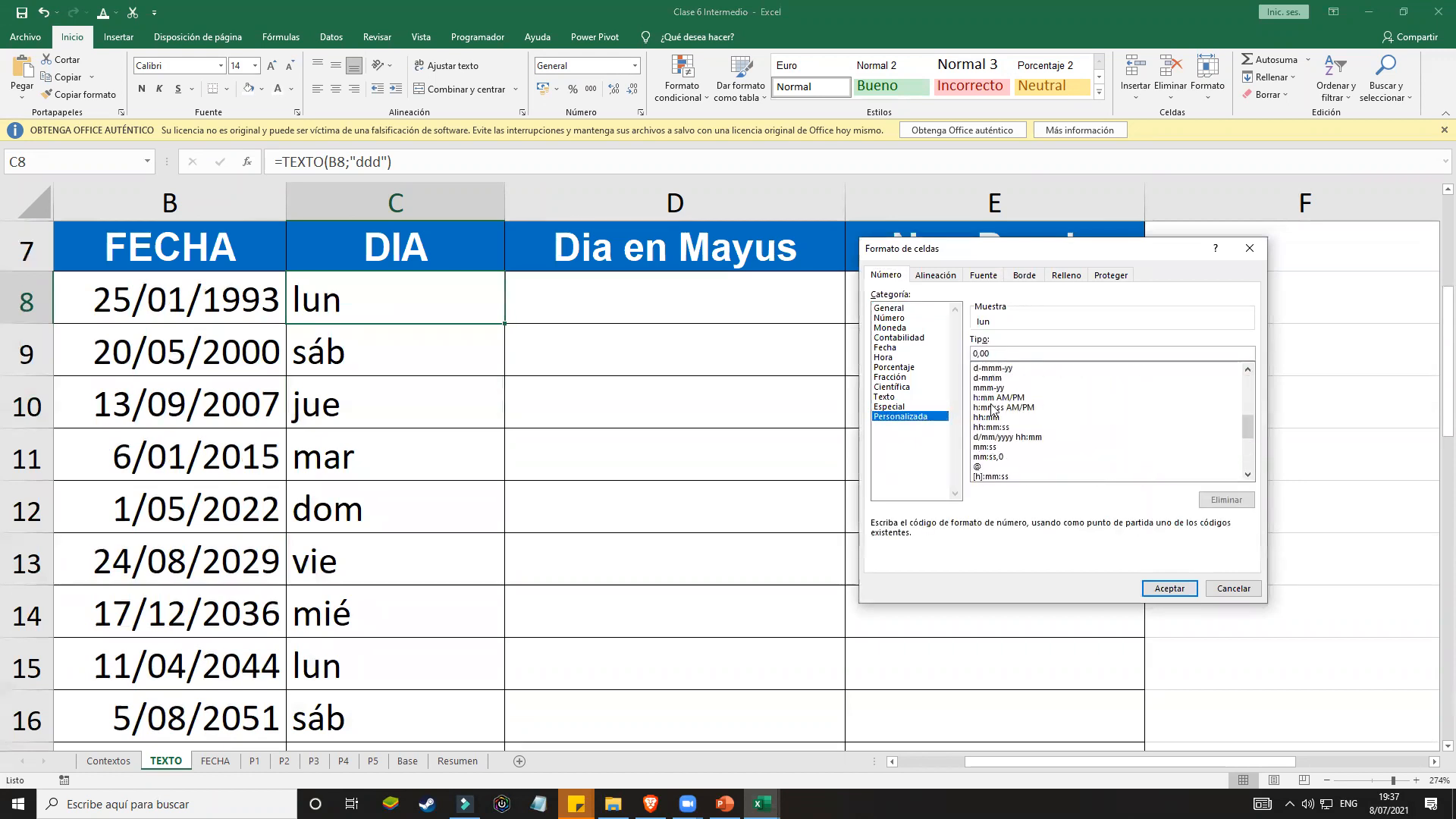
scroll(1000, 425, "down", 1)
scroll(1001, 433, "down", 1)
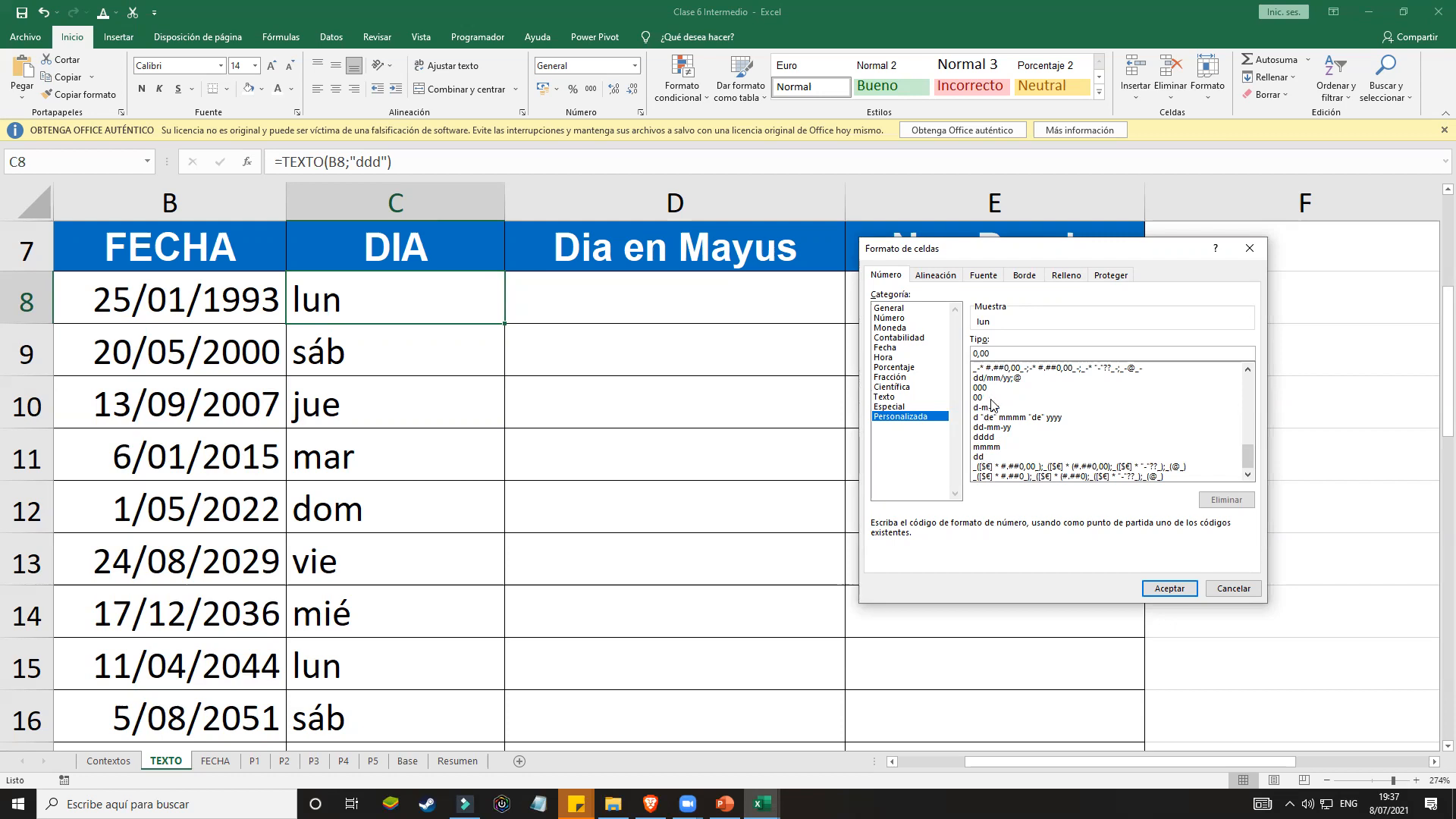
scroll(1000, 423, "up", 5)
scroll(1006, 421, "up", 4)
scroll(1006, 421, "down", 6)
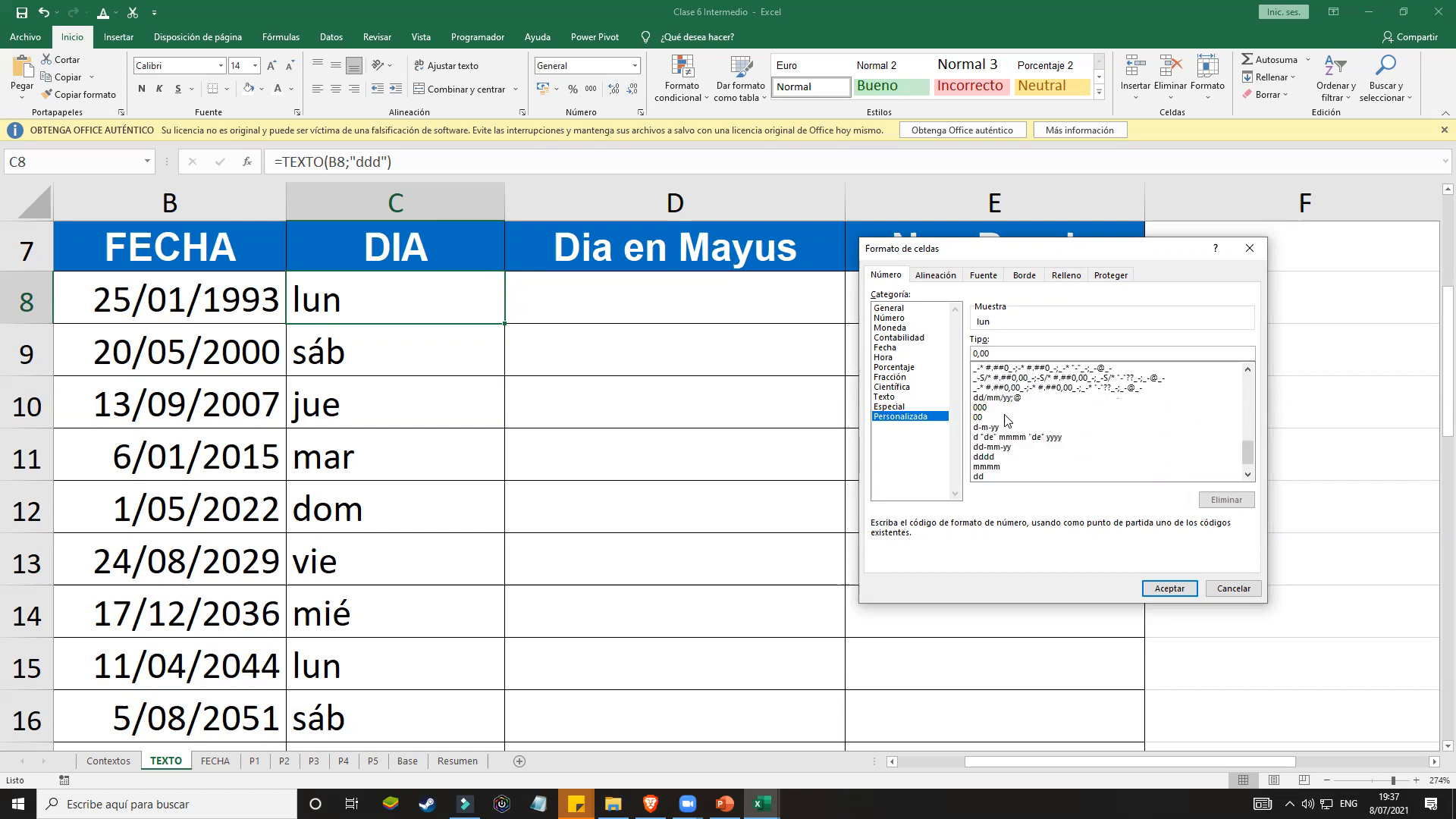
scroll(1006, 421, "down", 1)
scroll(1057, 467, "up", 4)
scroll(1056, 462, "up", 6)
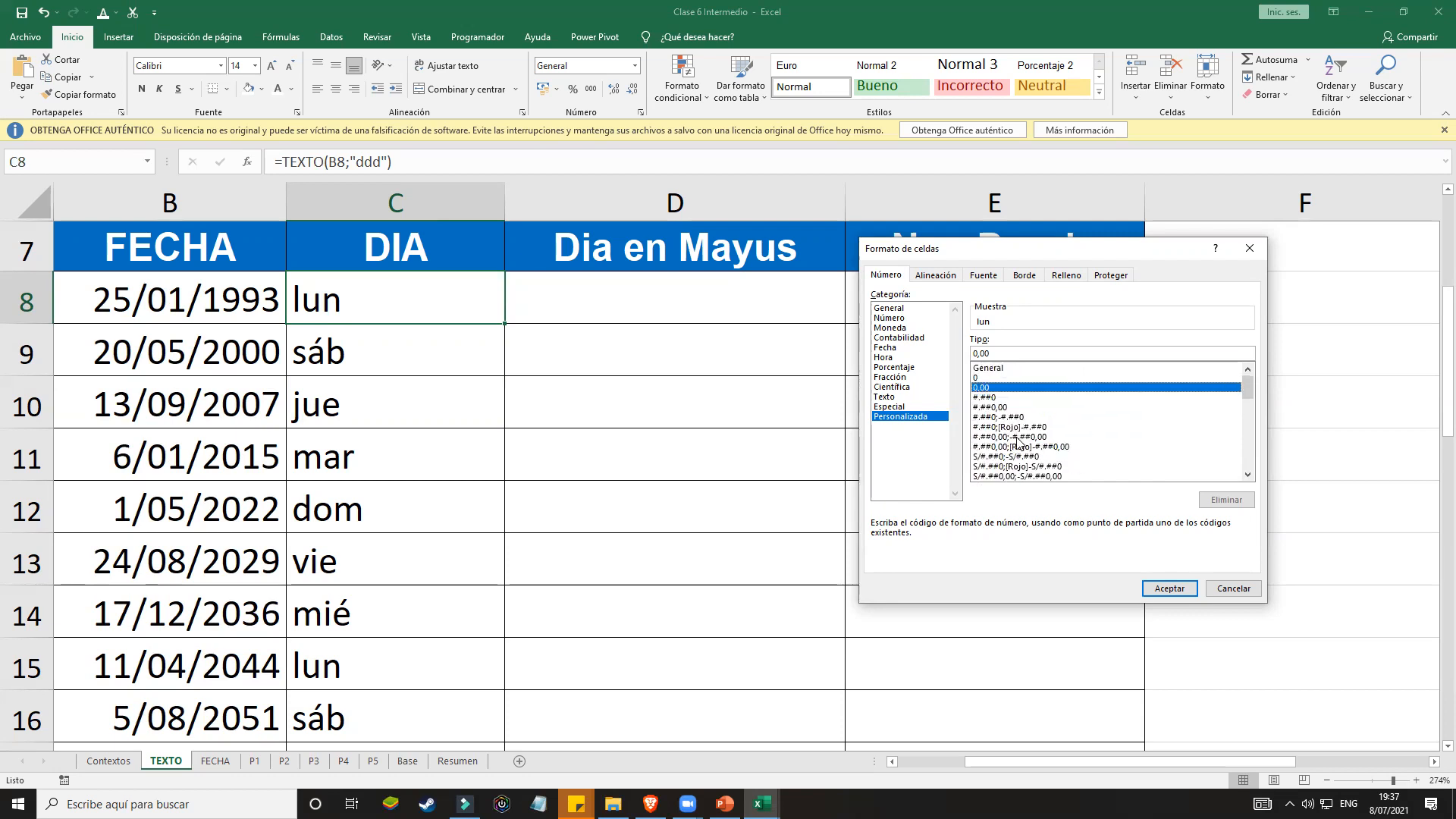
left_click(990, 377)
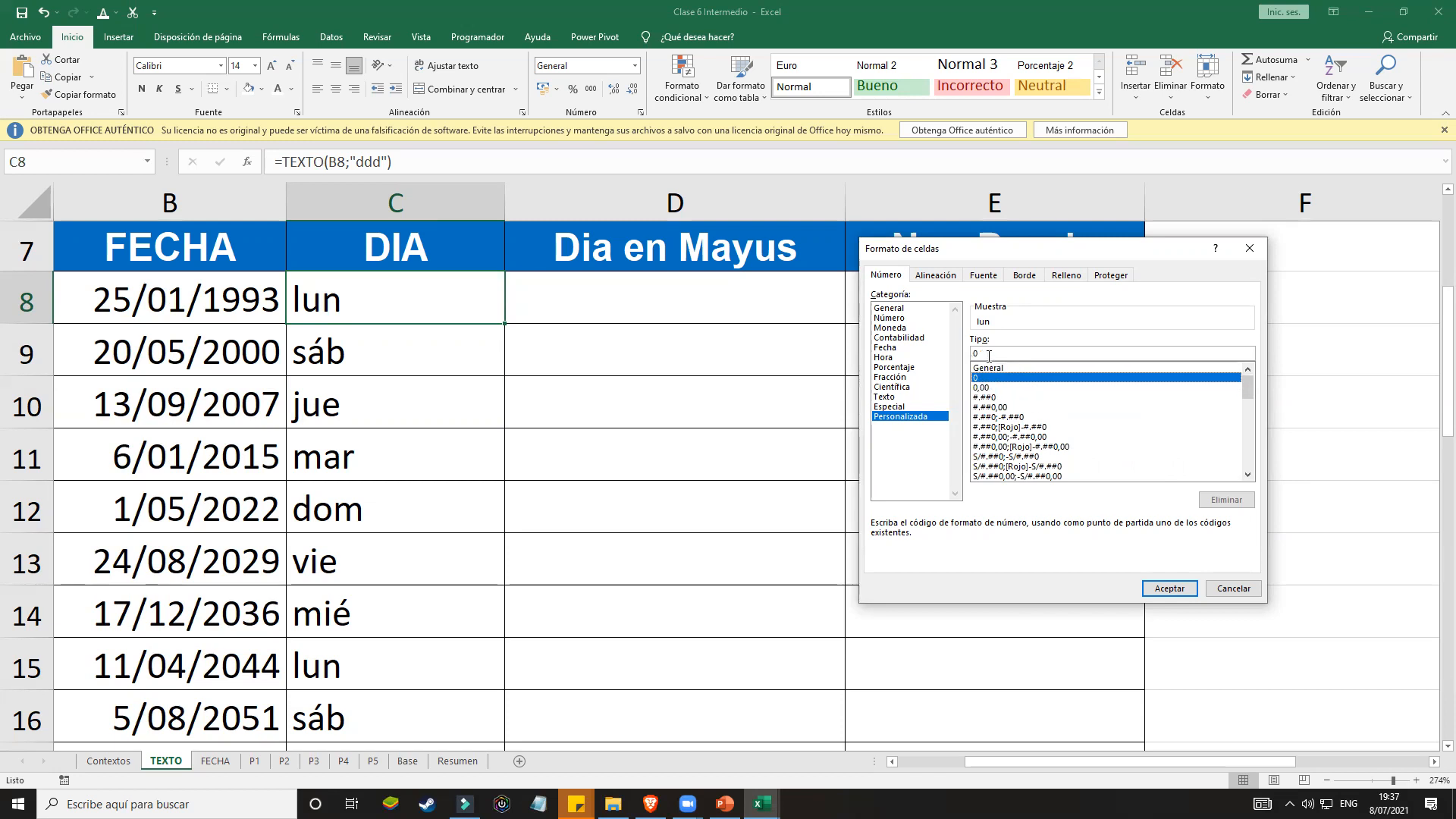
left_click(988, 355)
scroll(1004, 413, "down", 10)
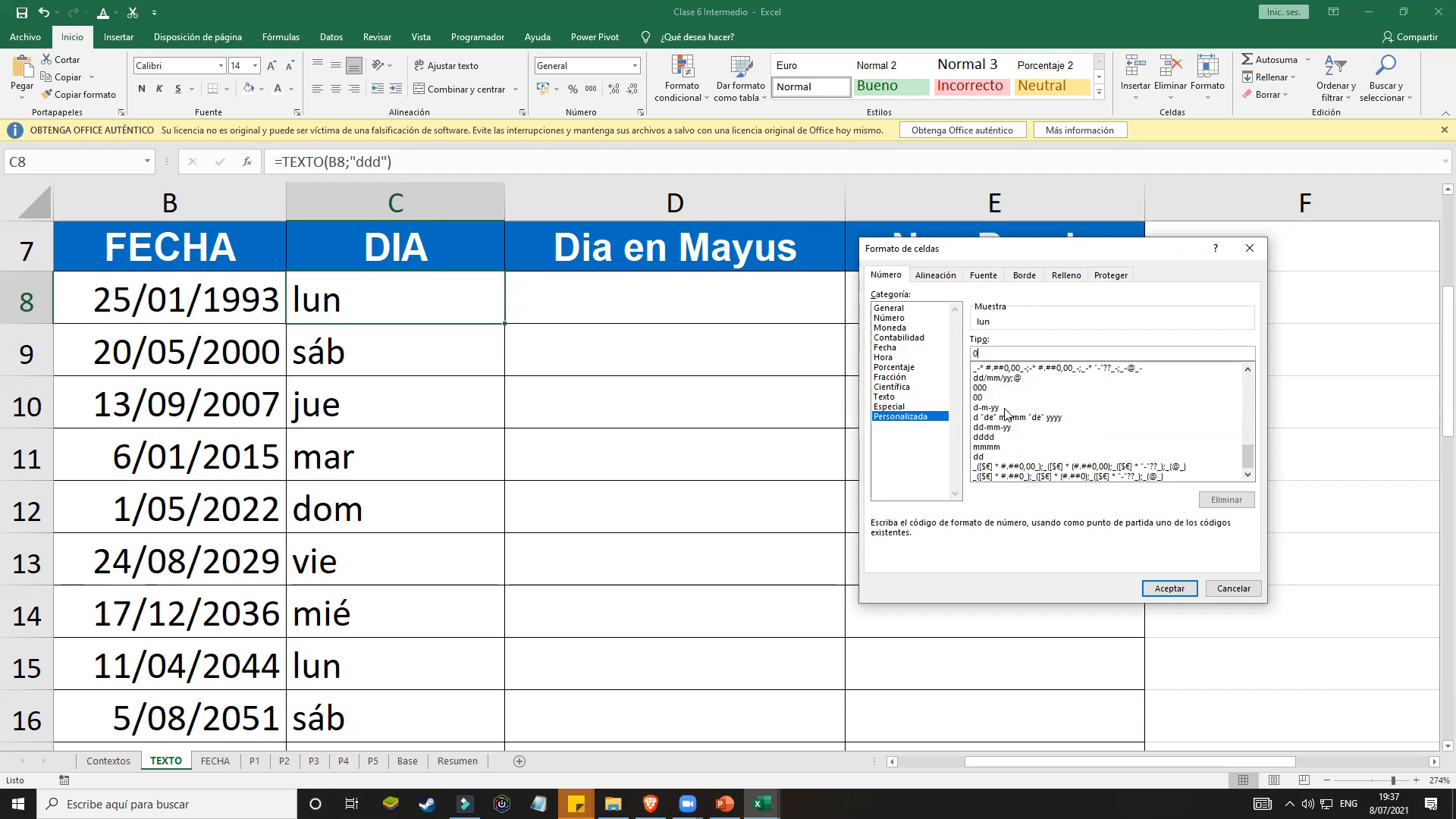
scroll(991, 464, "up", 6)
scroll(991, 464, "down", 5)
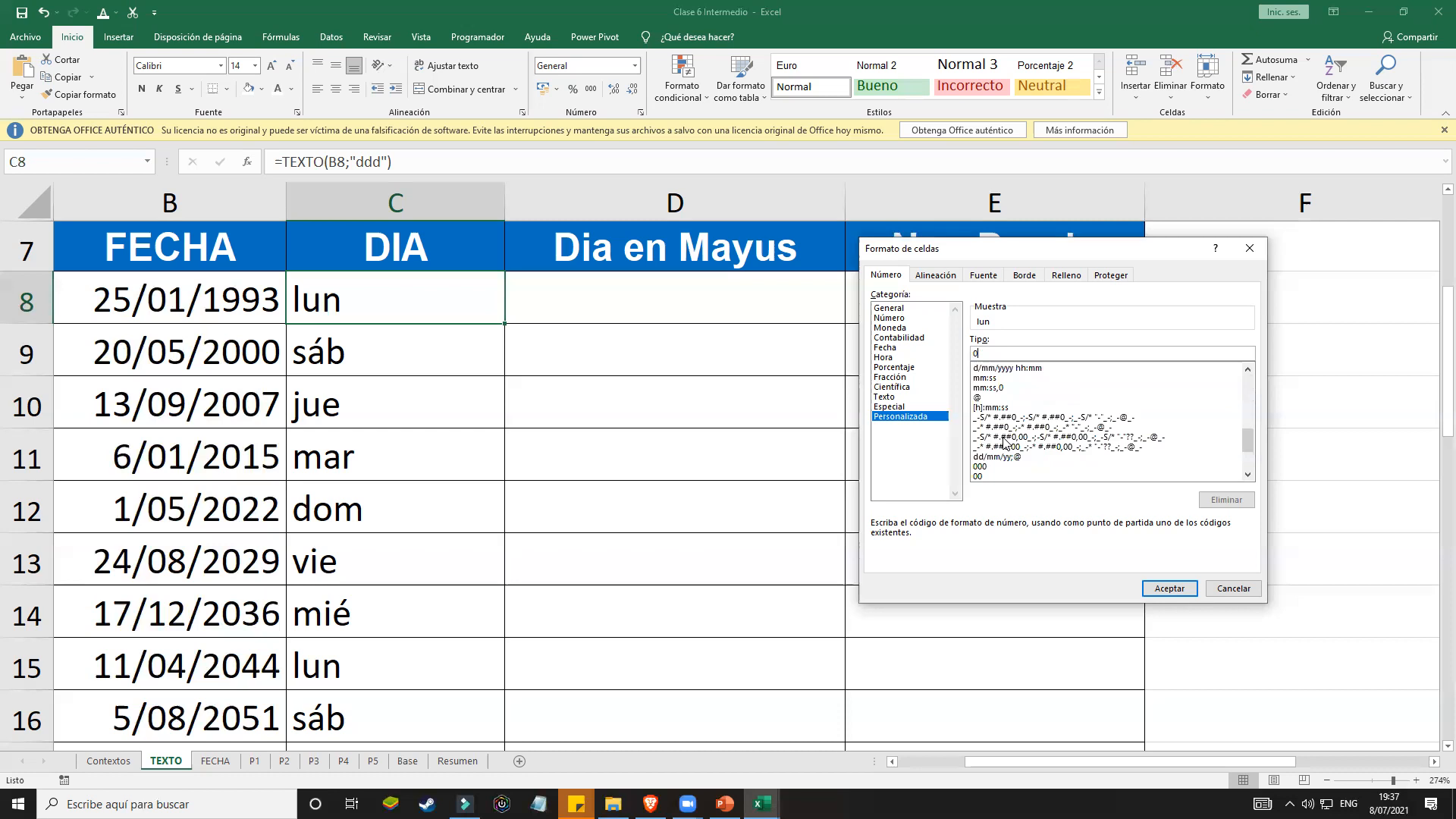
left_click(976, 477)
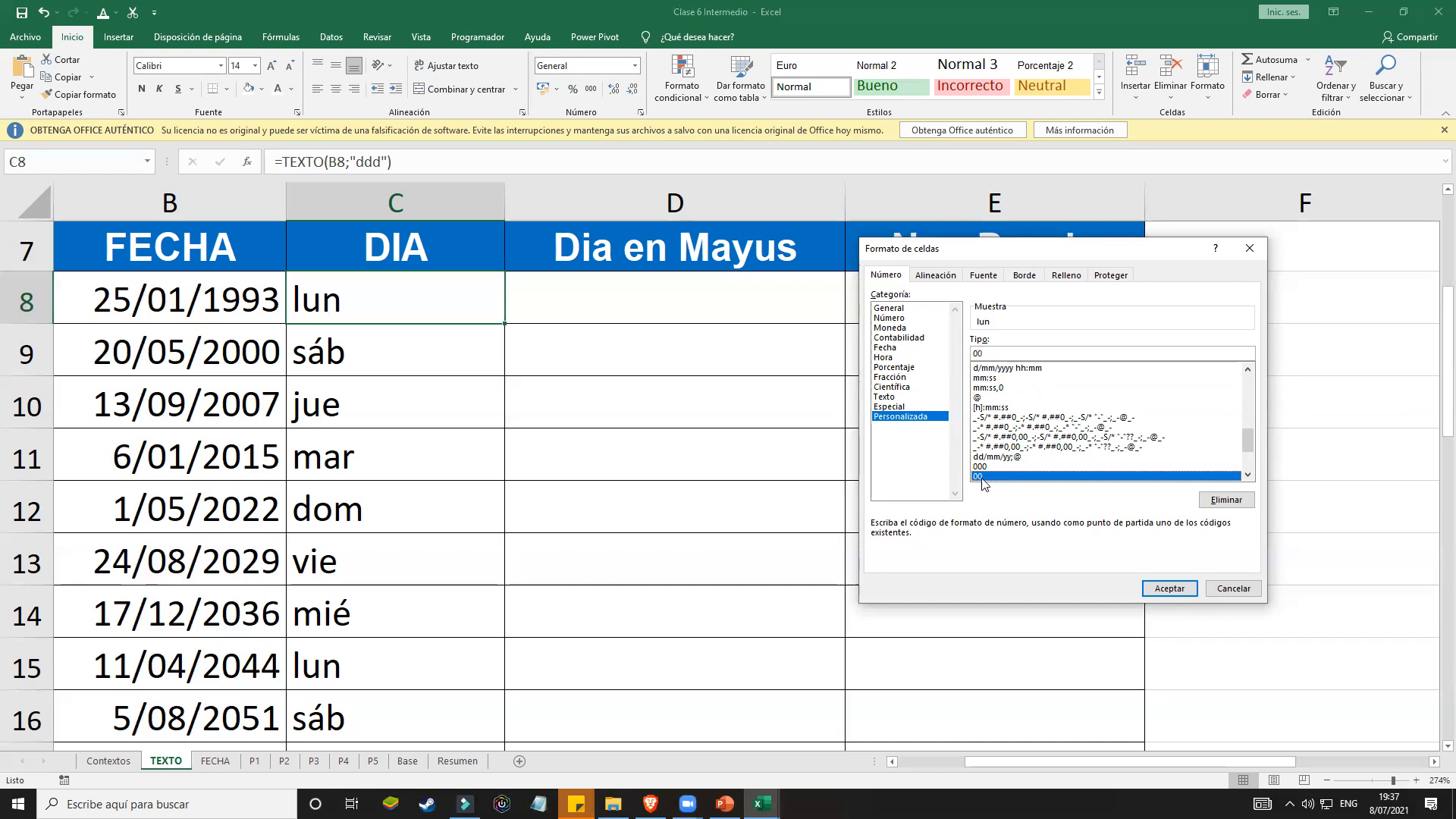
left_click(987, 467)
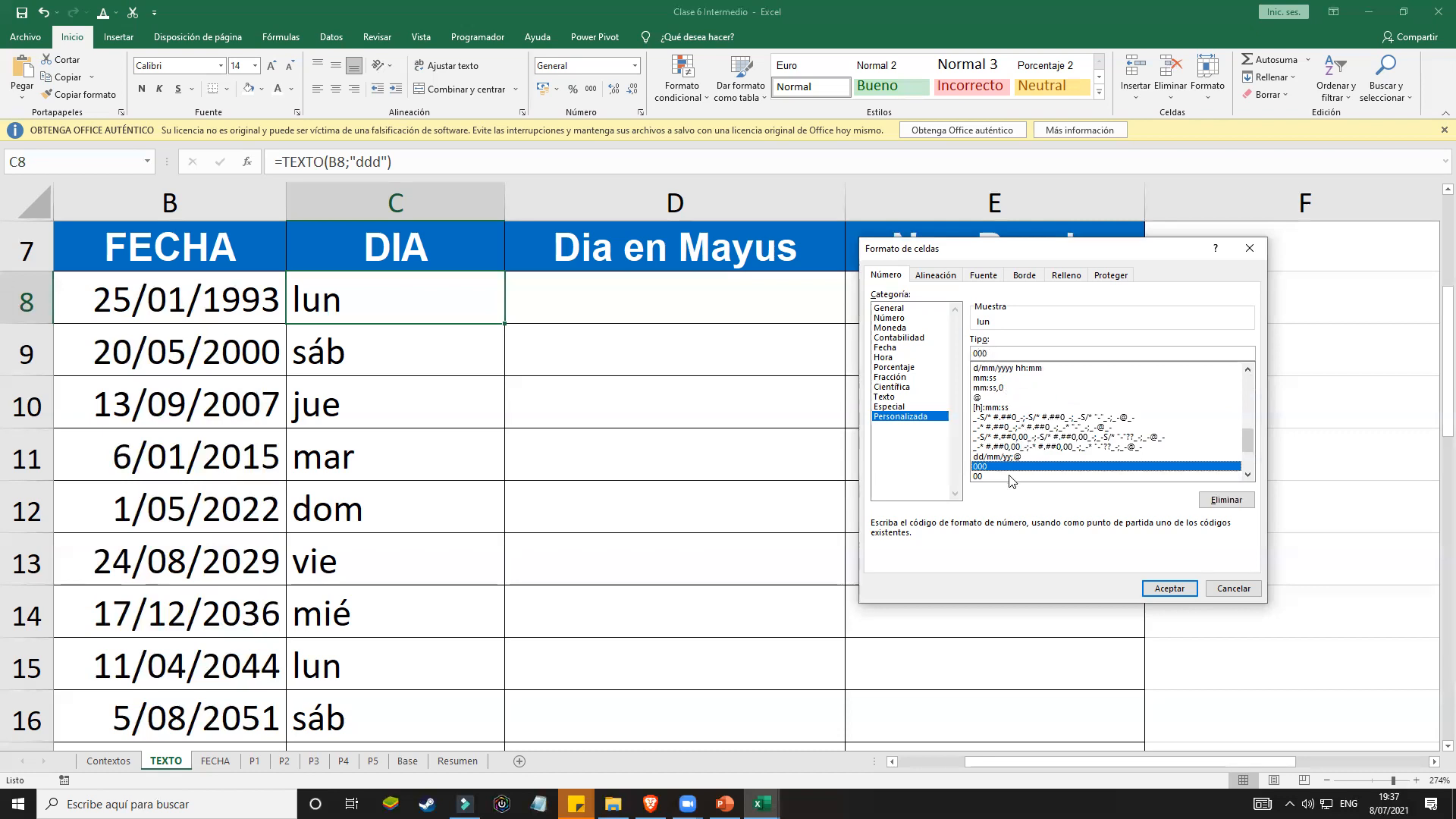
scroll(999, 471, "down", 3)
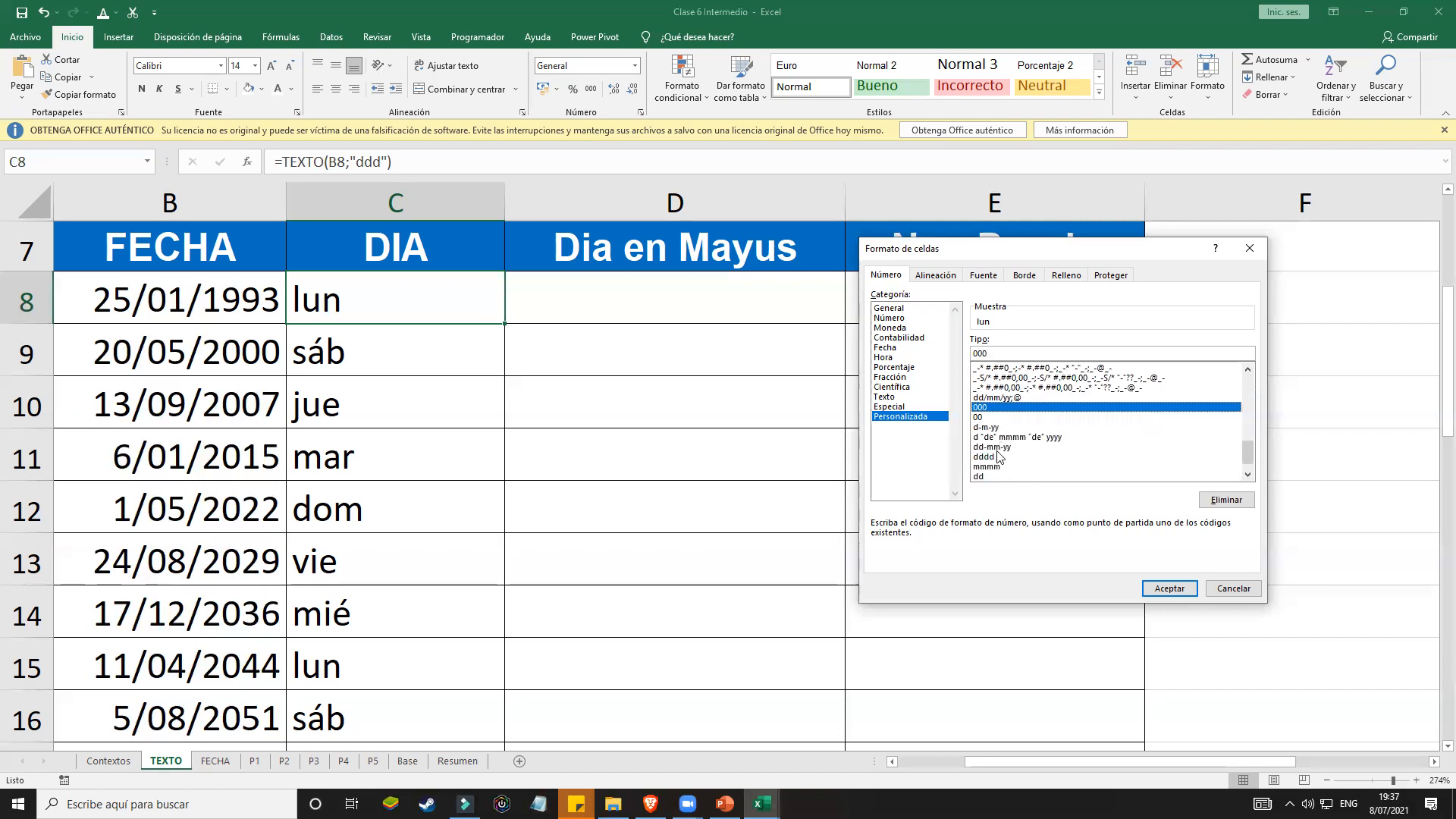
scroll(998, 446, "up", 1)
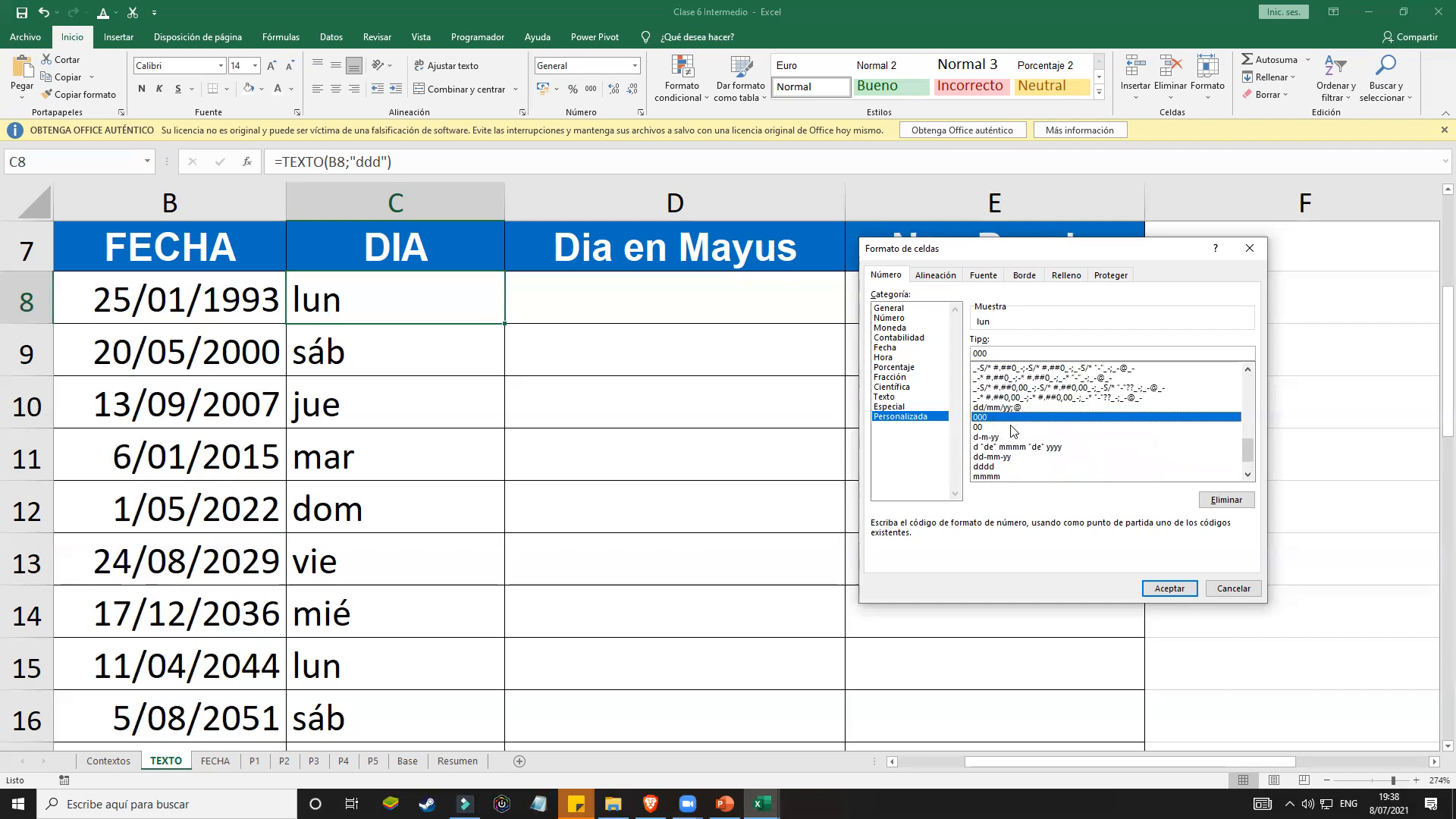
scroll(1097, 456, "up", 2)
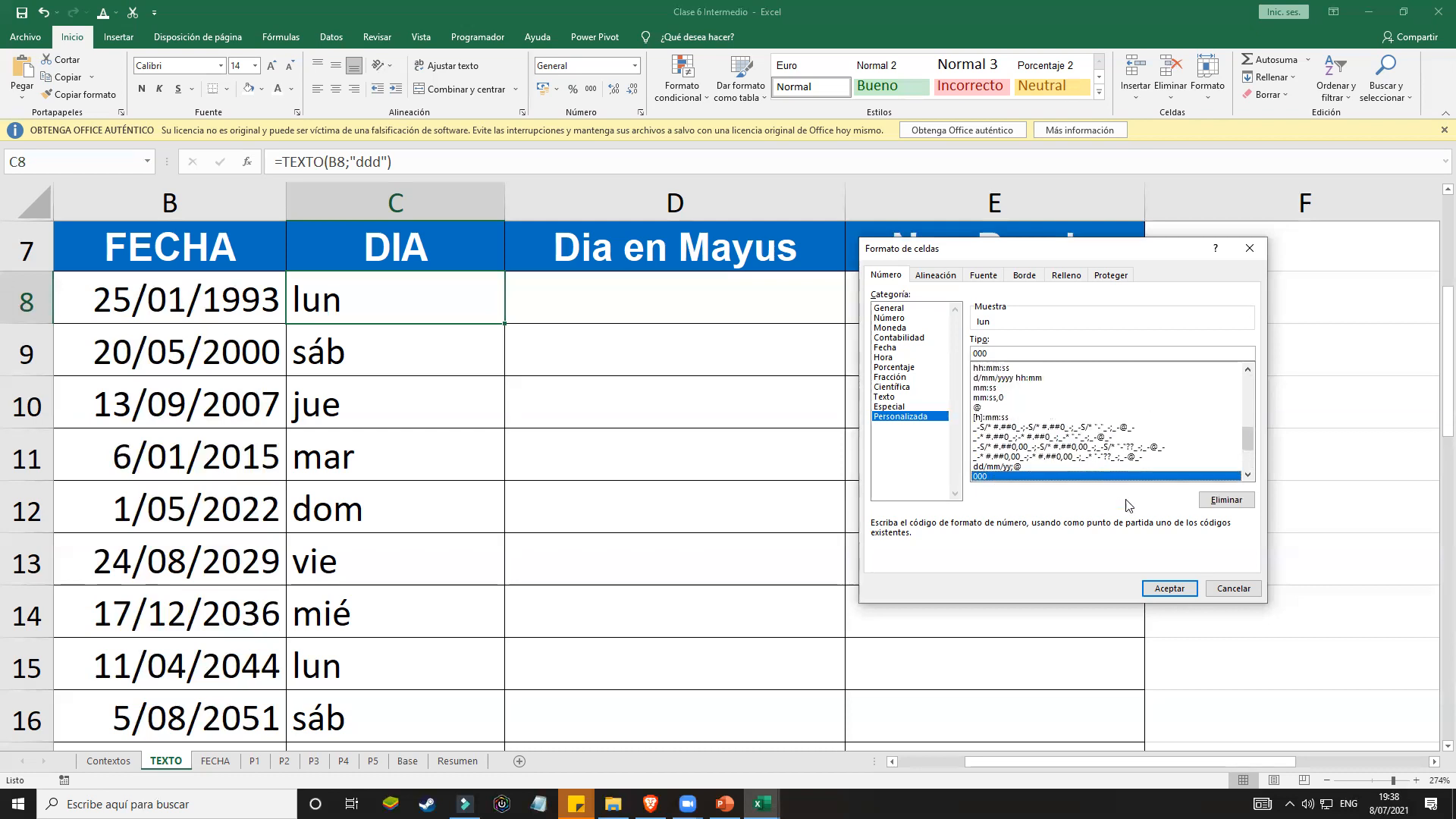
left_click(1234, 589)
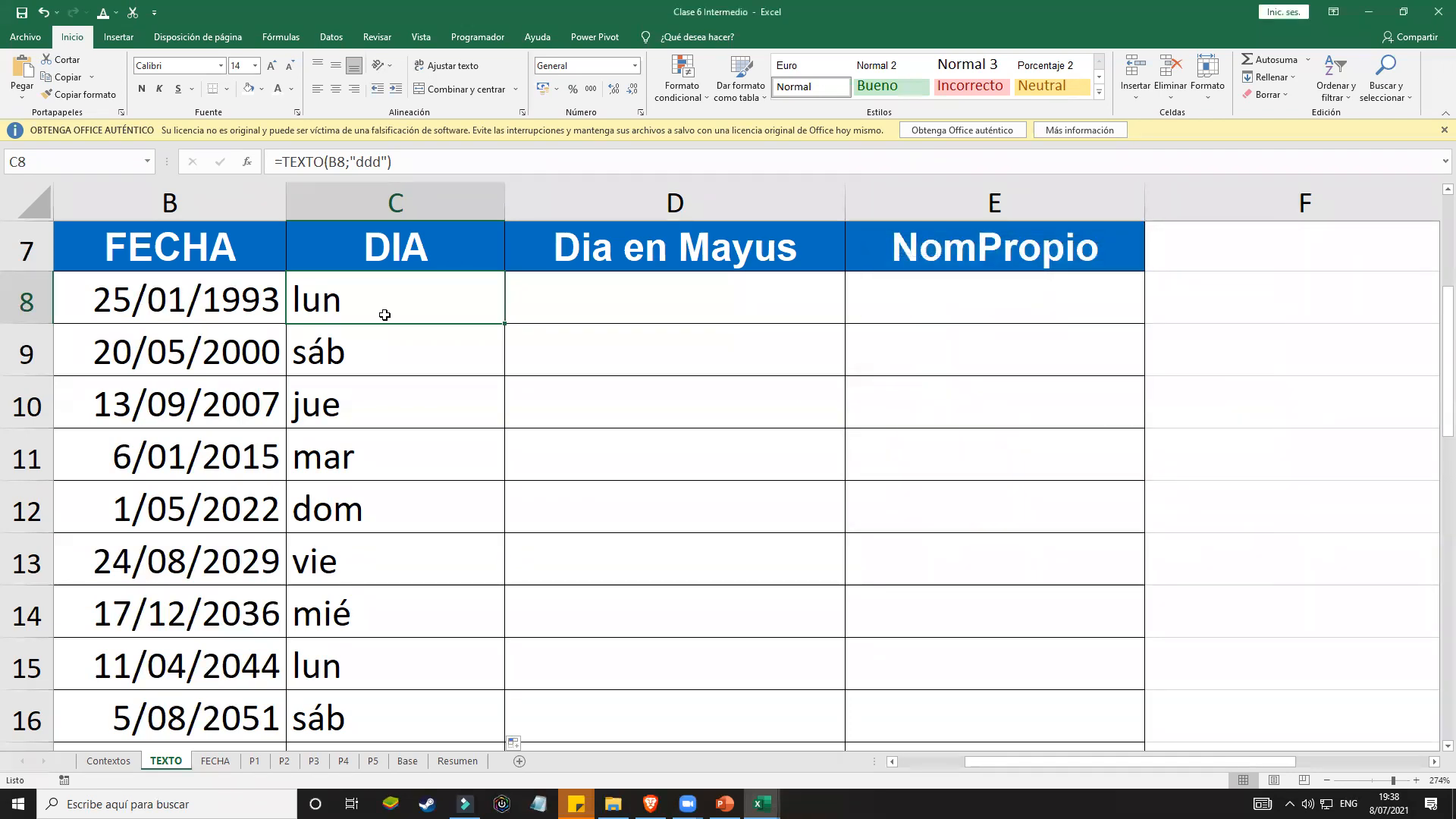
Step: Enter =MAYUSC(C8) in D8 so the Dia en Mayus column shows LUN
left_click(550, 307)
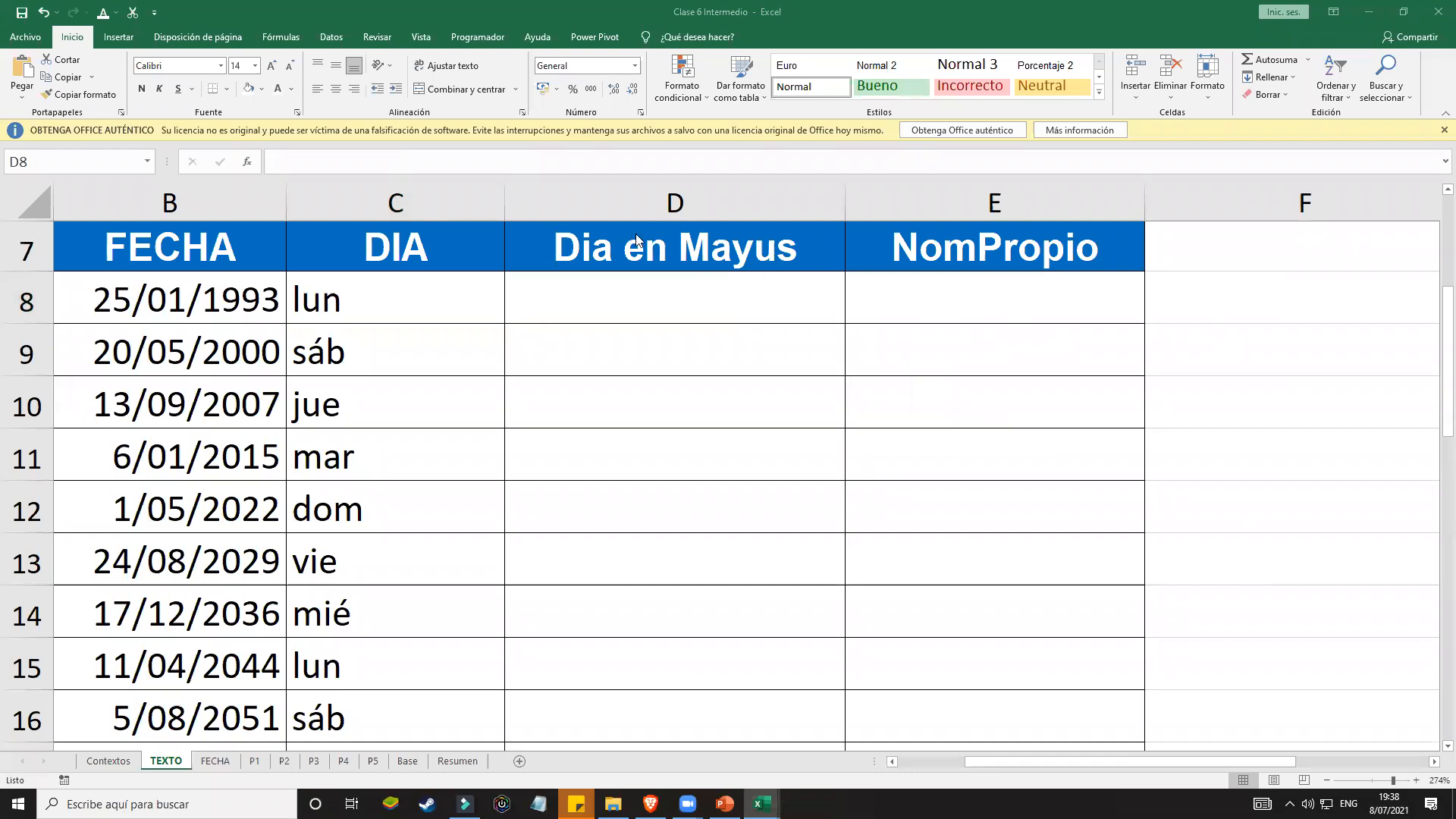
left_click(559, 312)
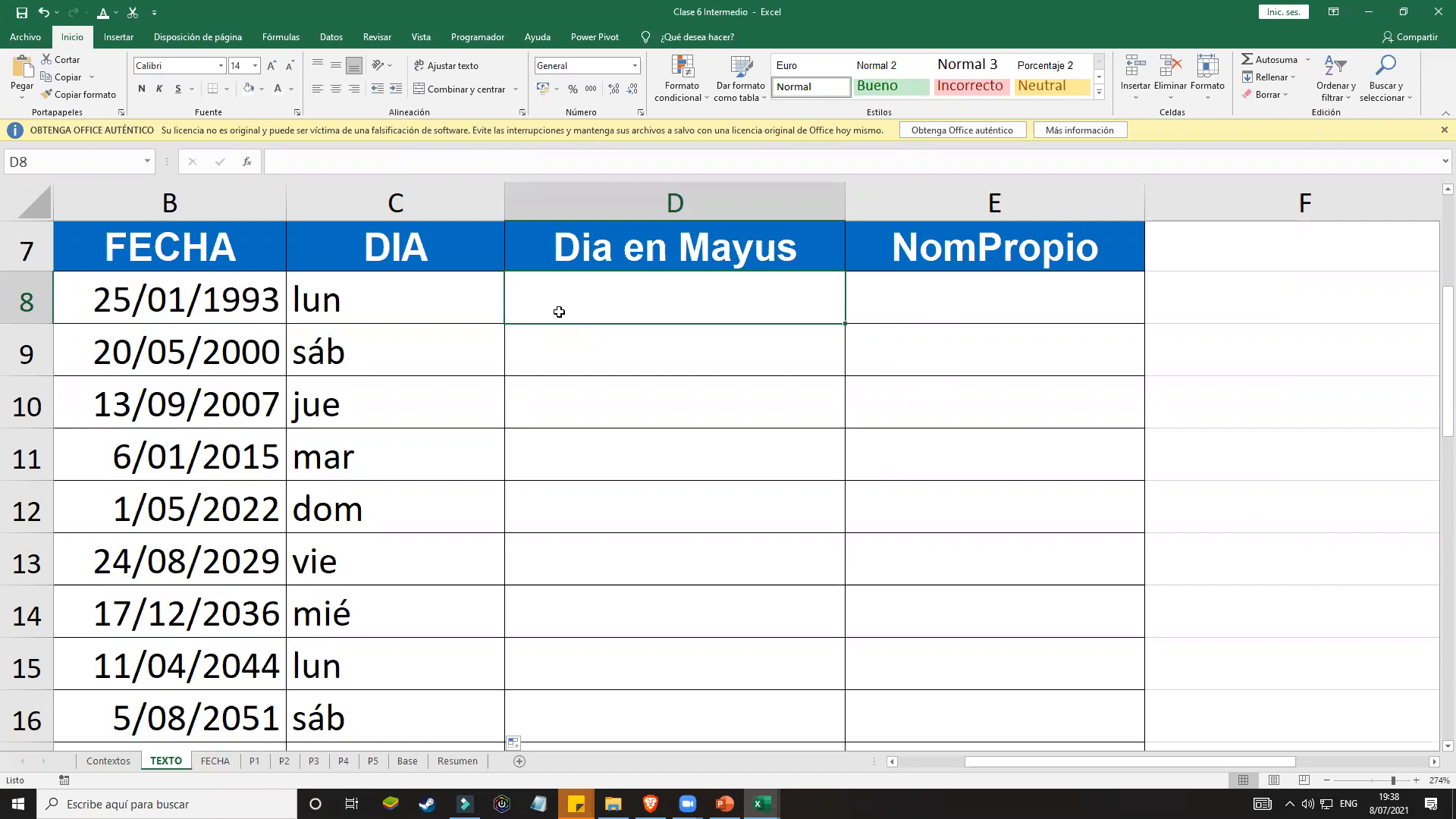
type("=")
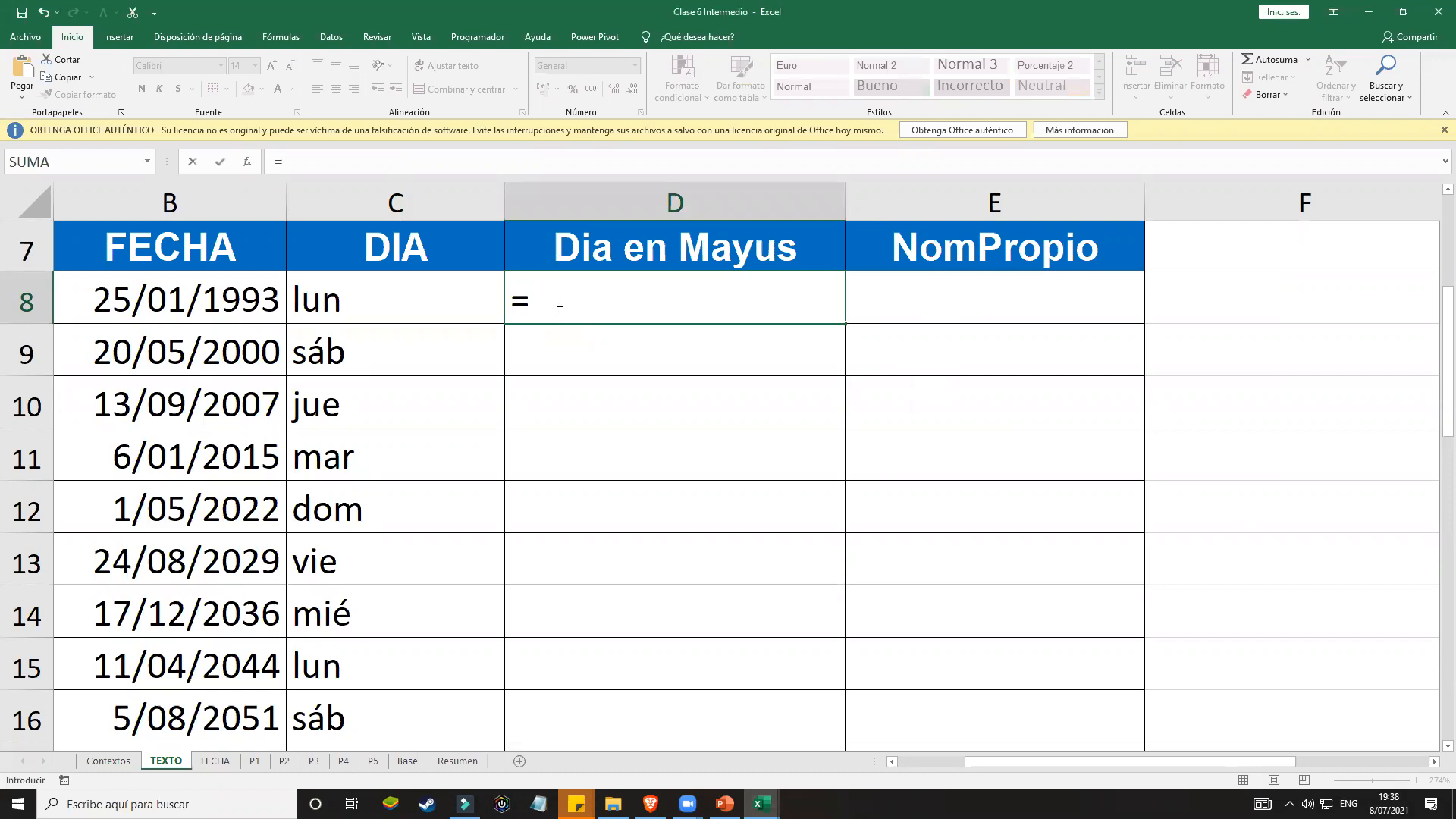
type("ma")
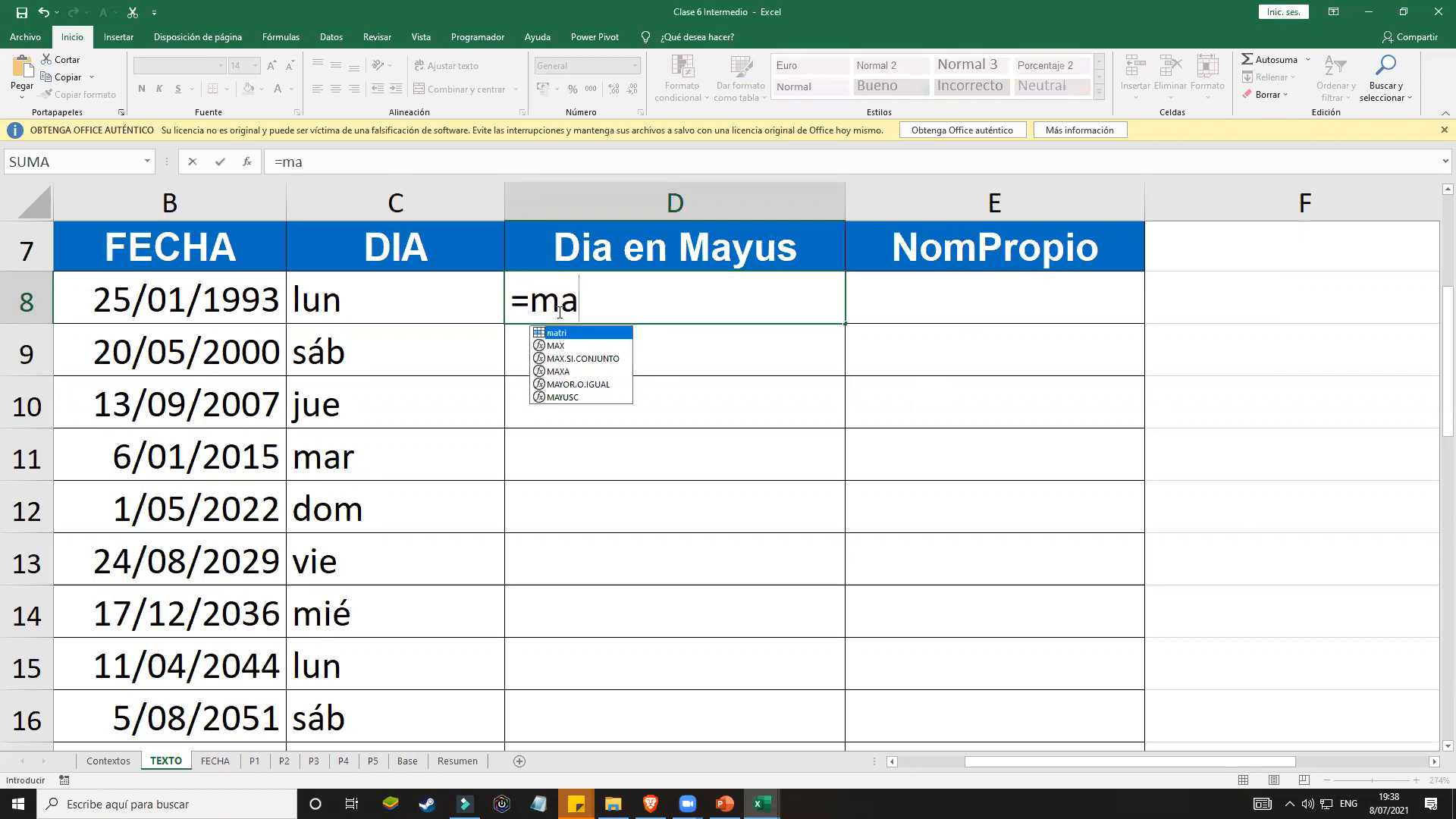
type("yusc")
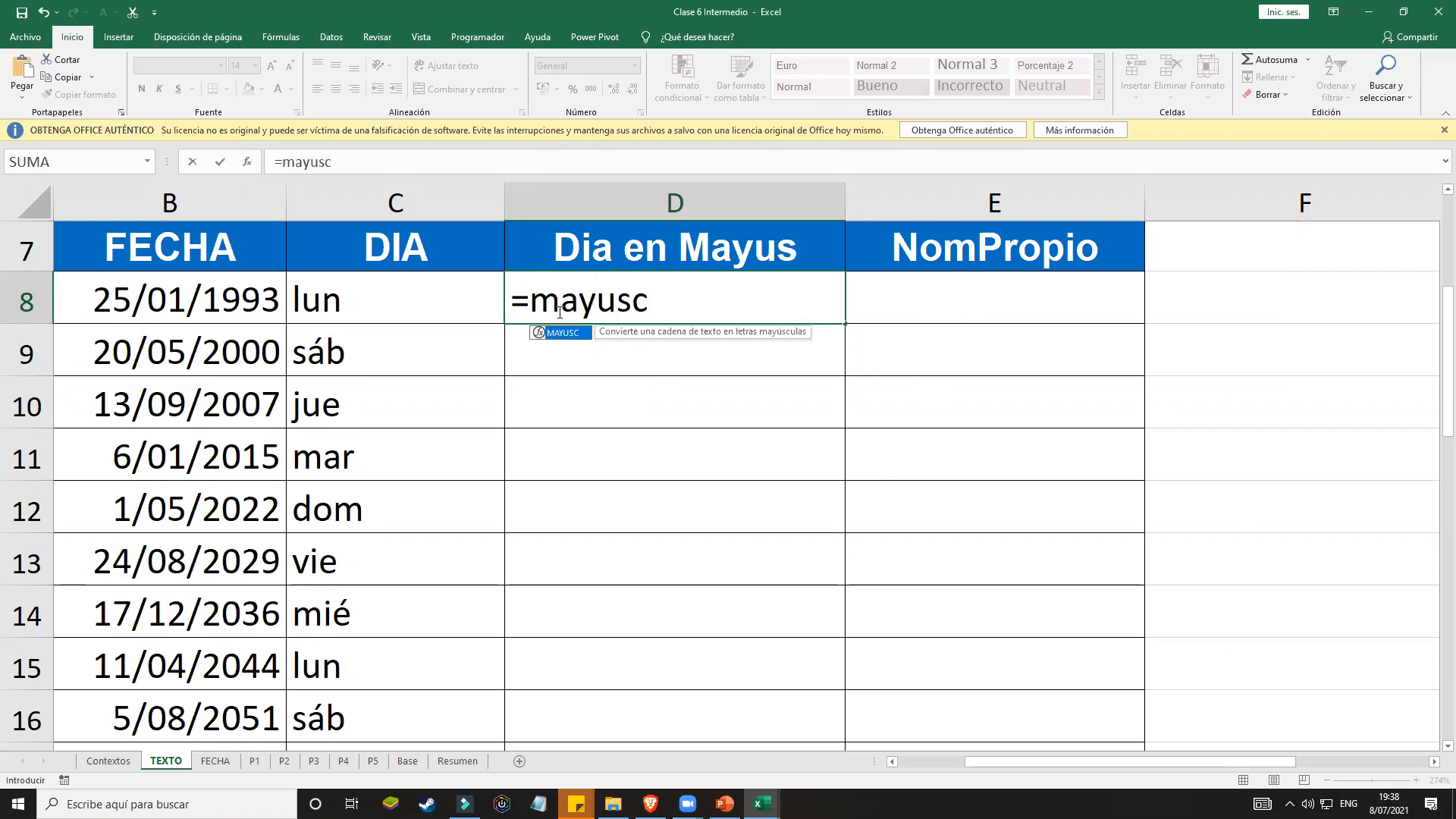
type("(")
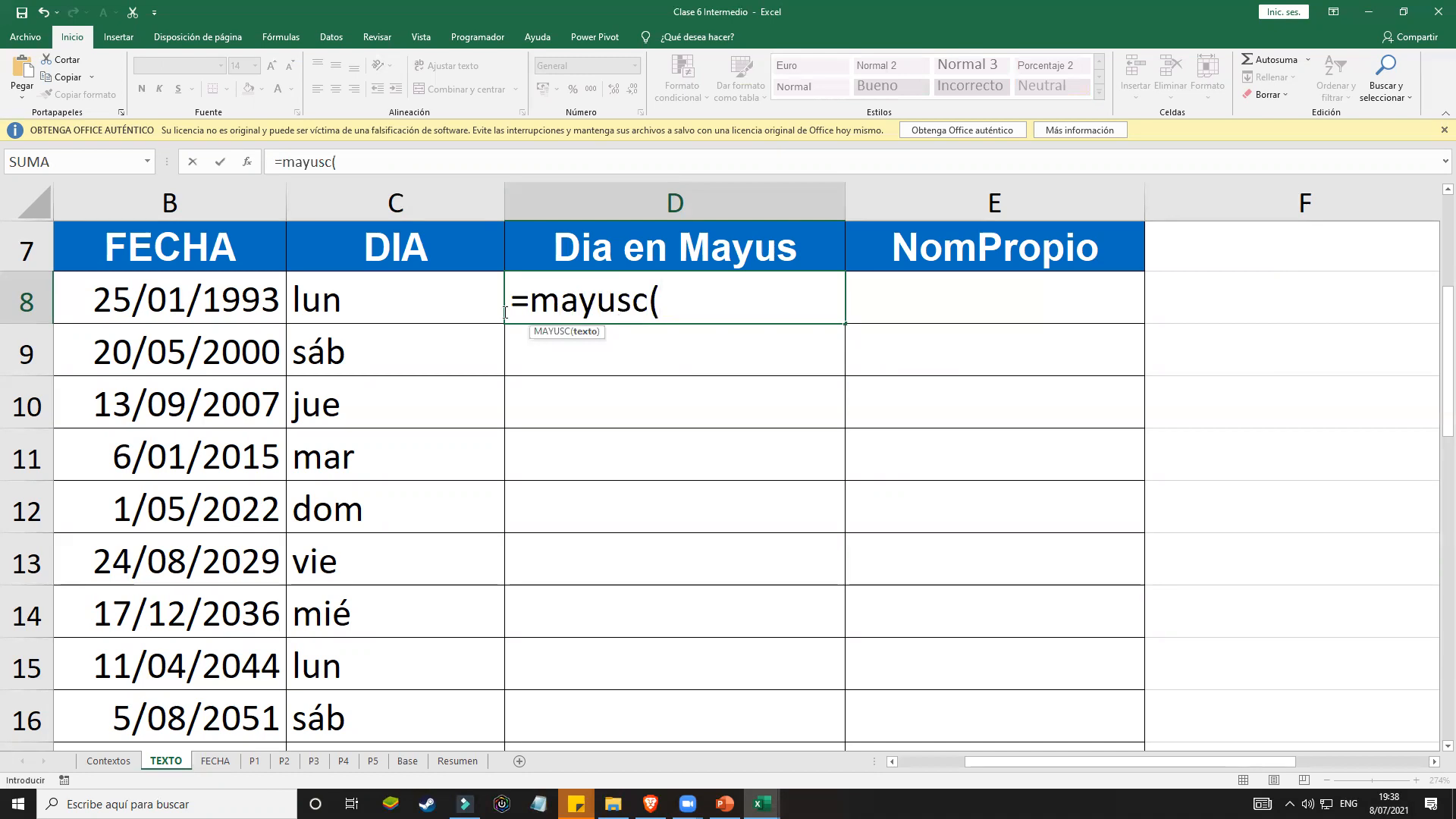
left_click(404, 301)
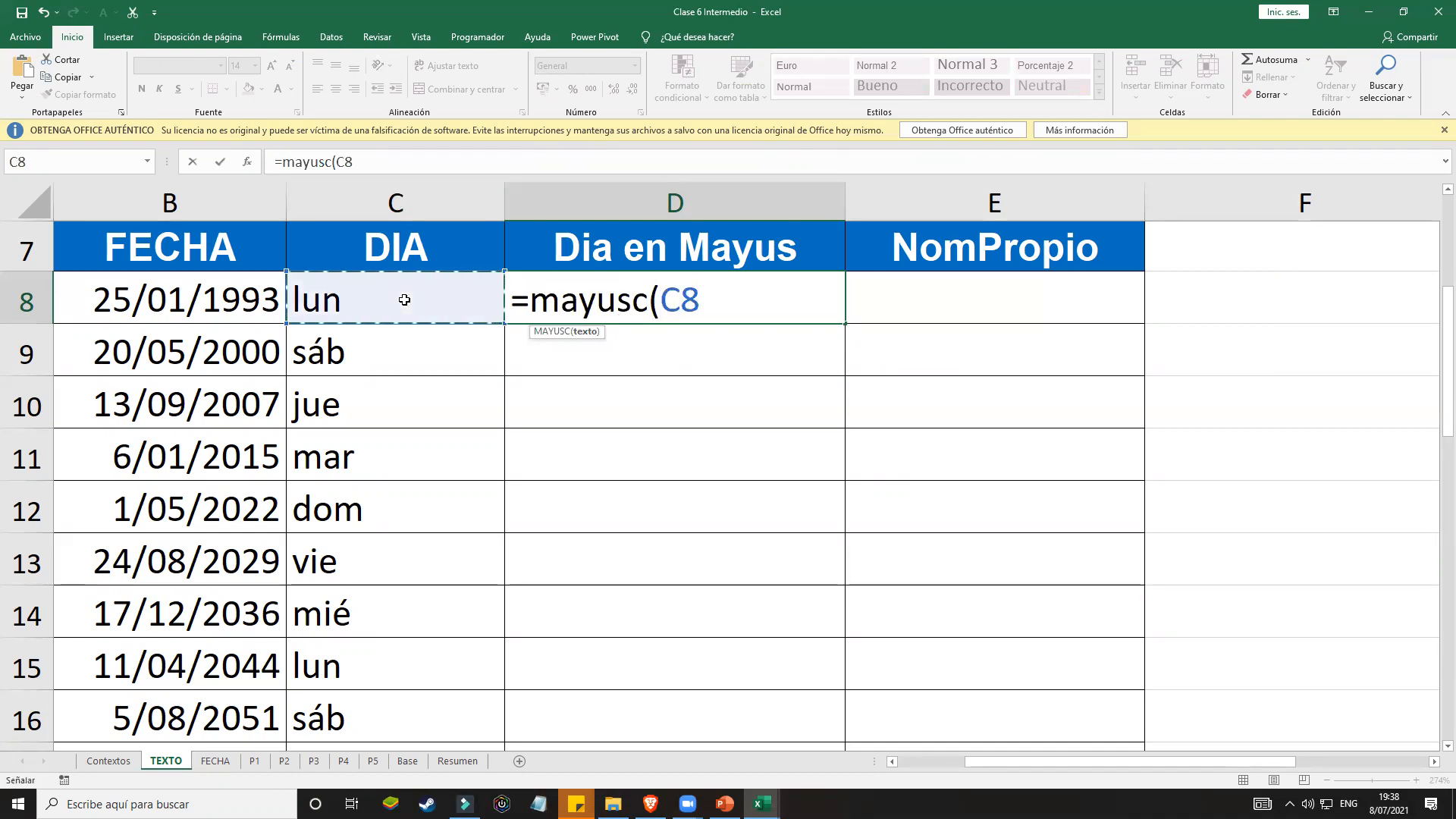
type(")")
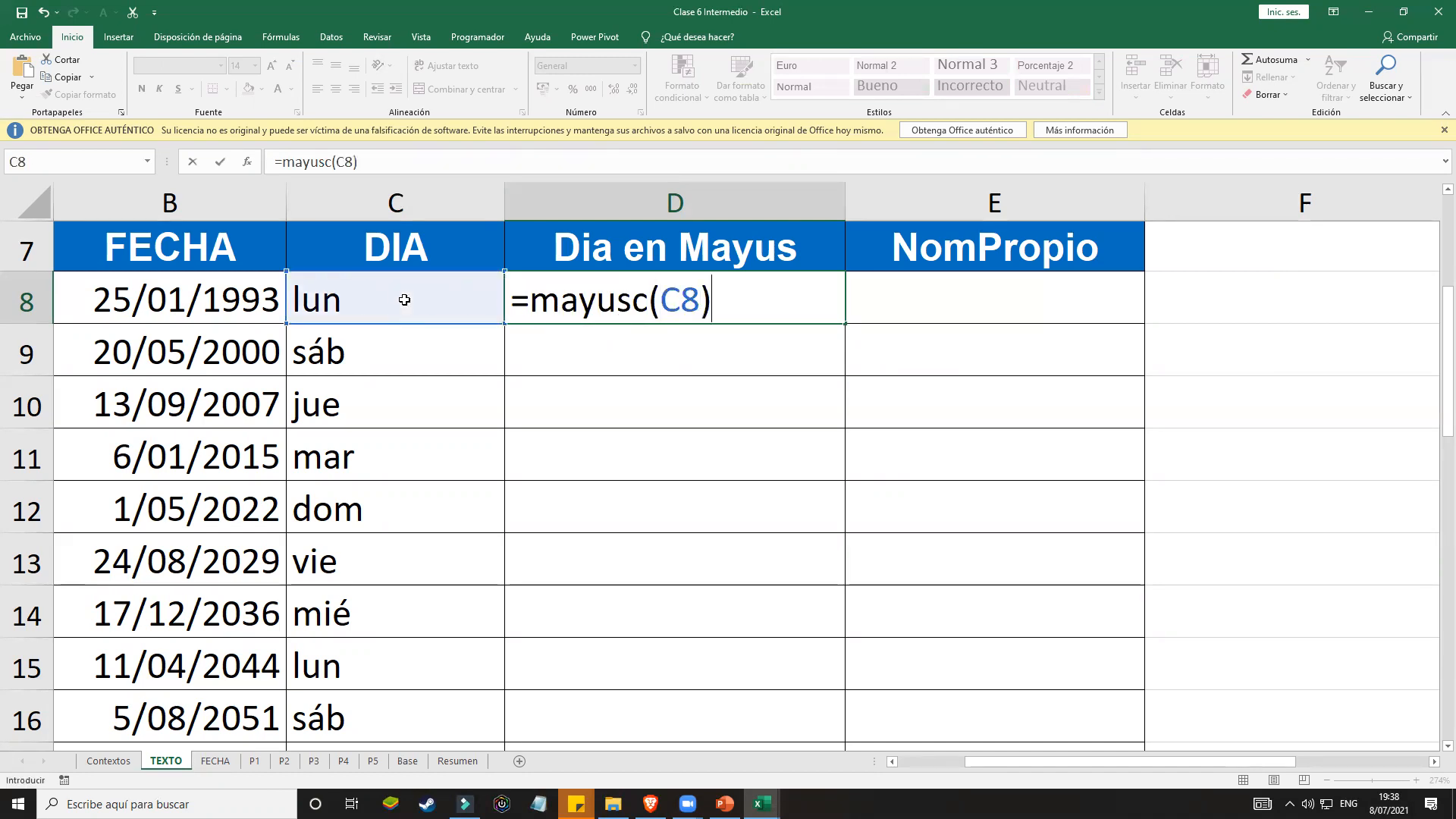
key("Return")
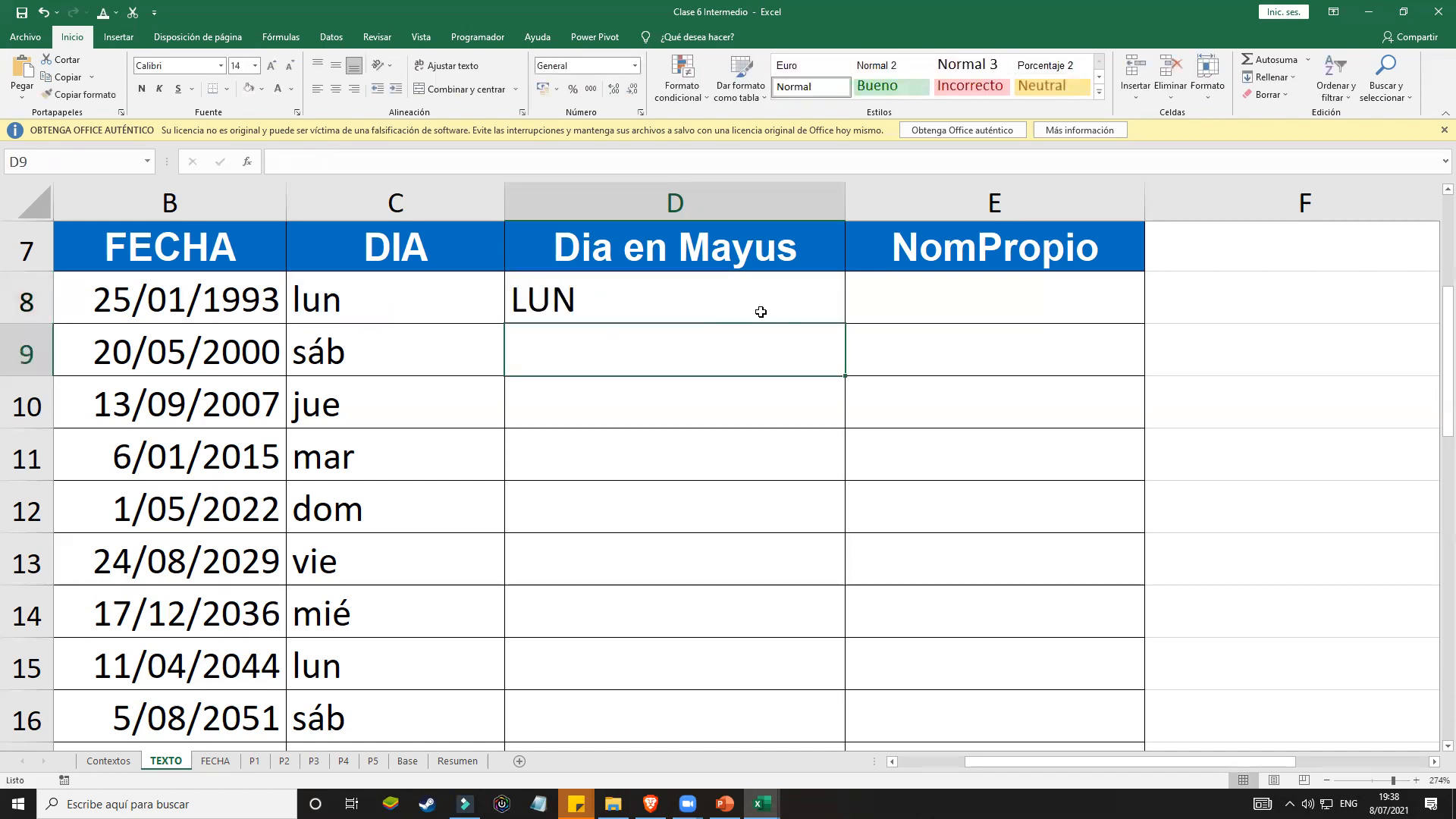
left_click(569, 293)
left_click(994, 280)
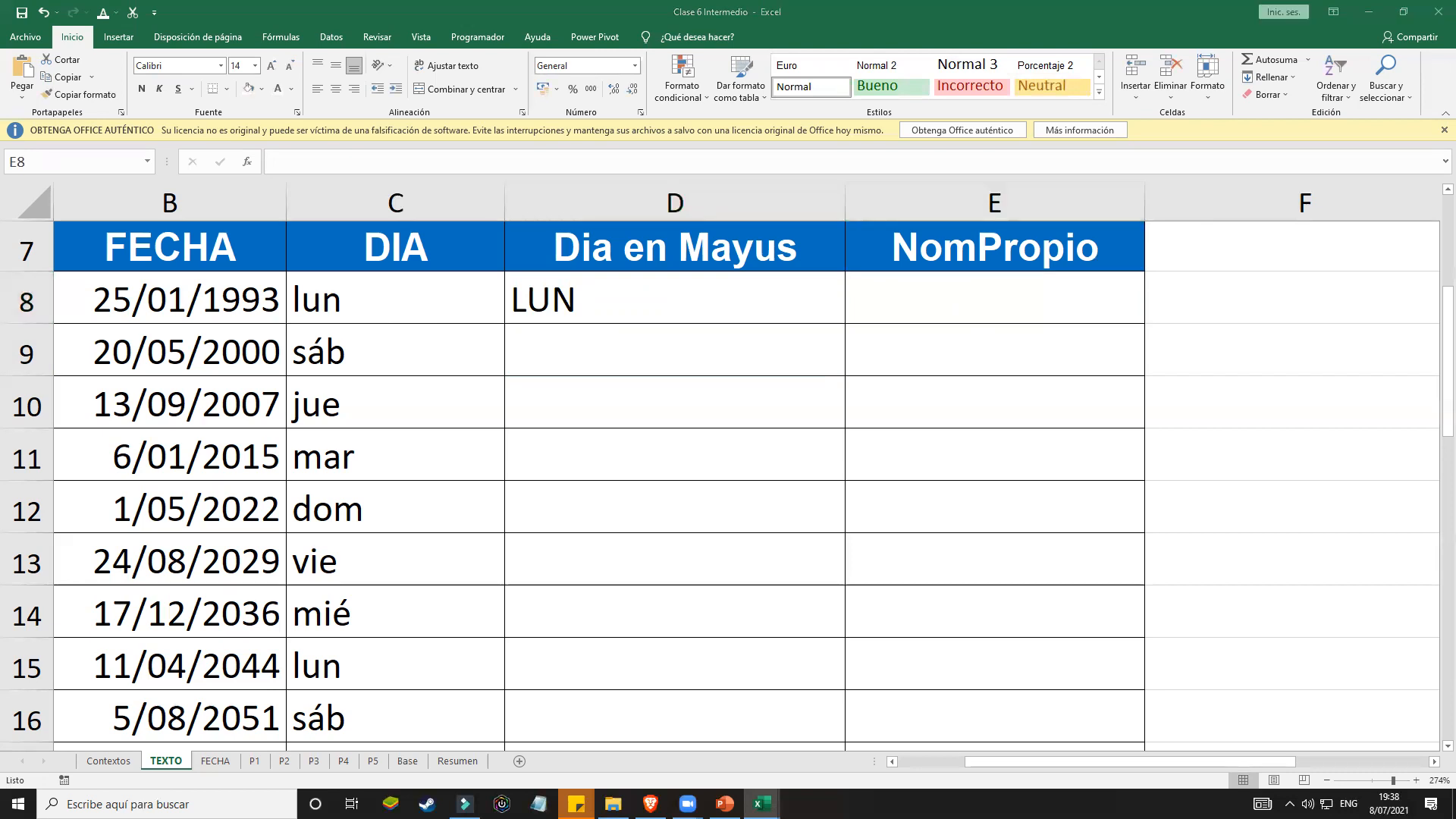
left_click(652, 303)
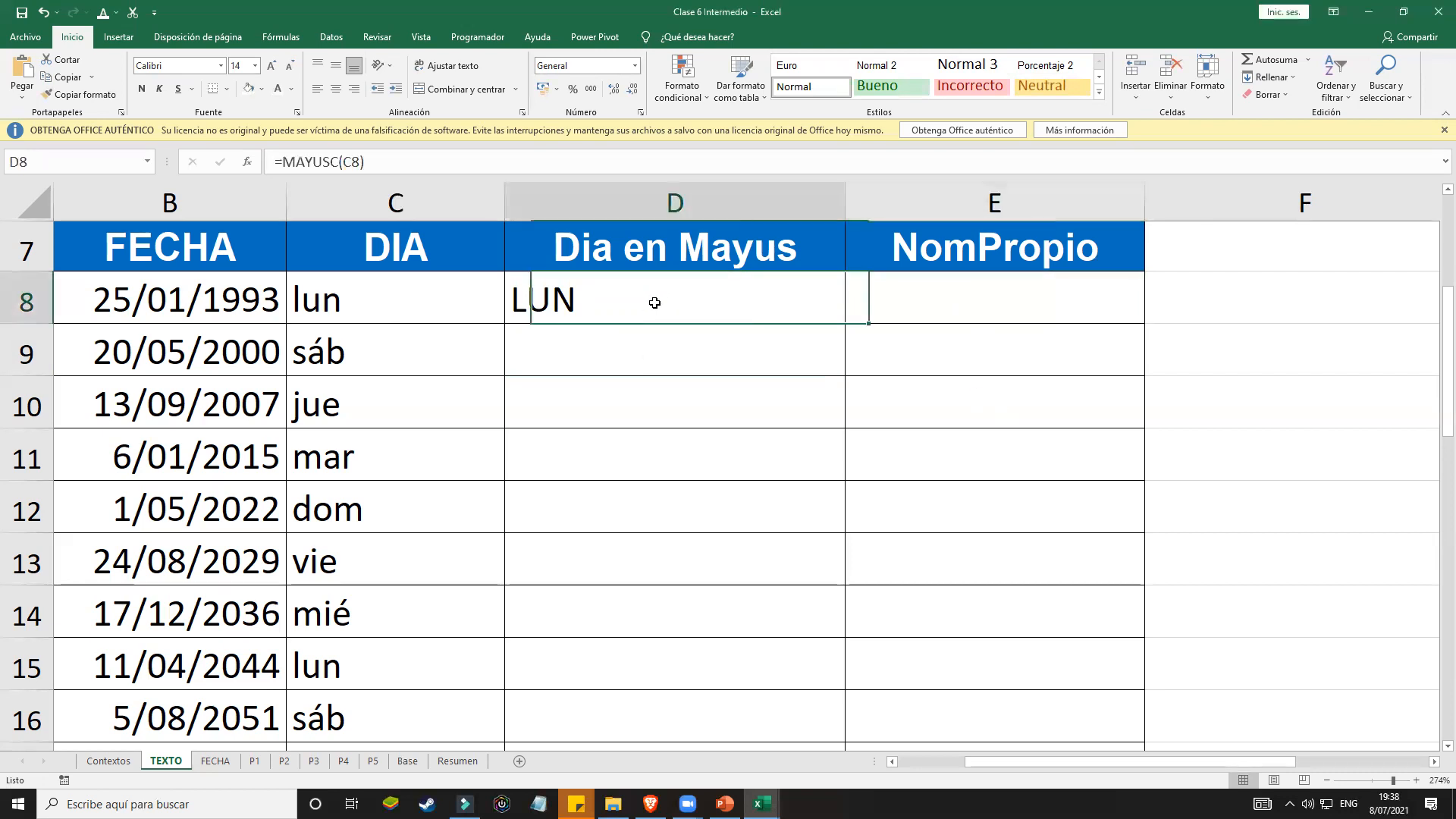
scroll(975, 409, "down", 4)
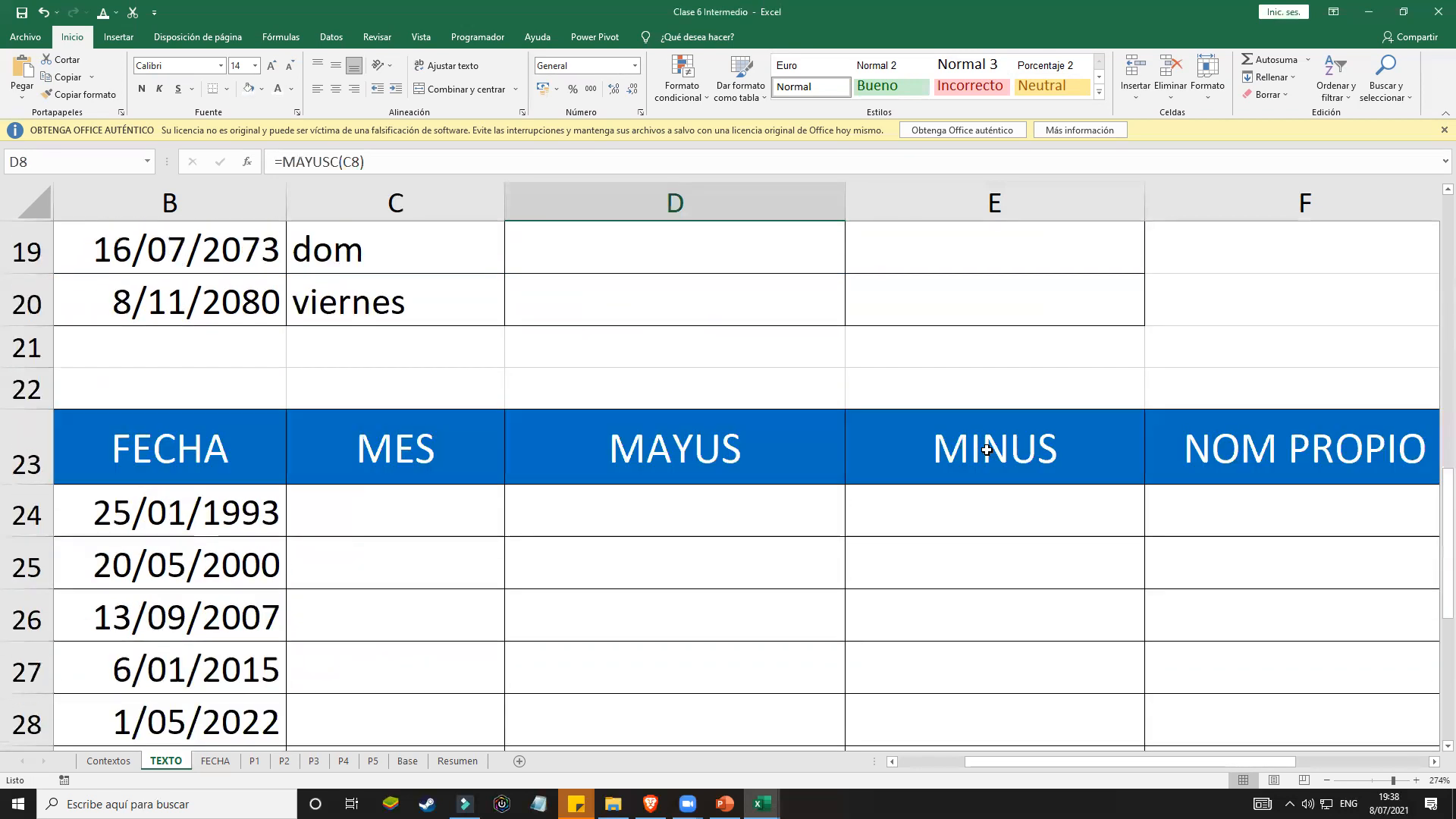
scroll(1024, 515, "up", 5)
Step: Enter =NOMPROPIO(D8) in E8 to turn LUN into Lun
left_click(978, 416)
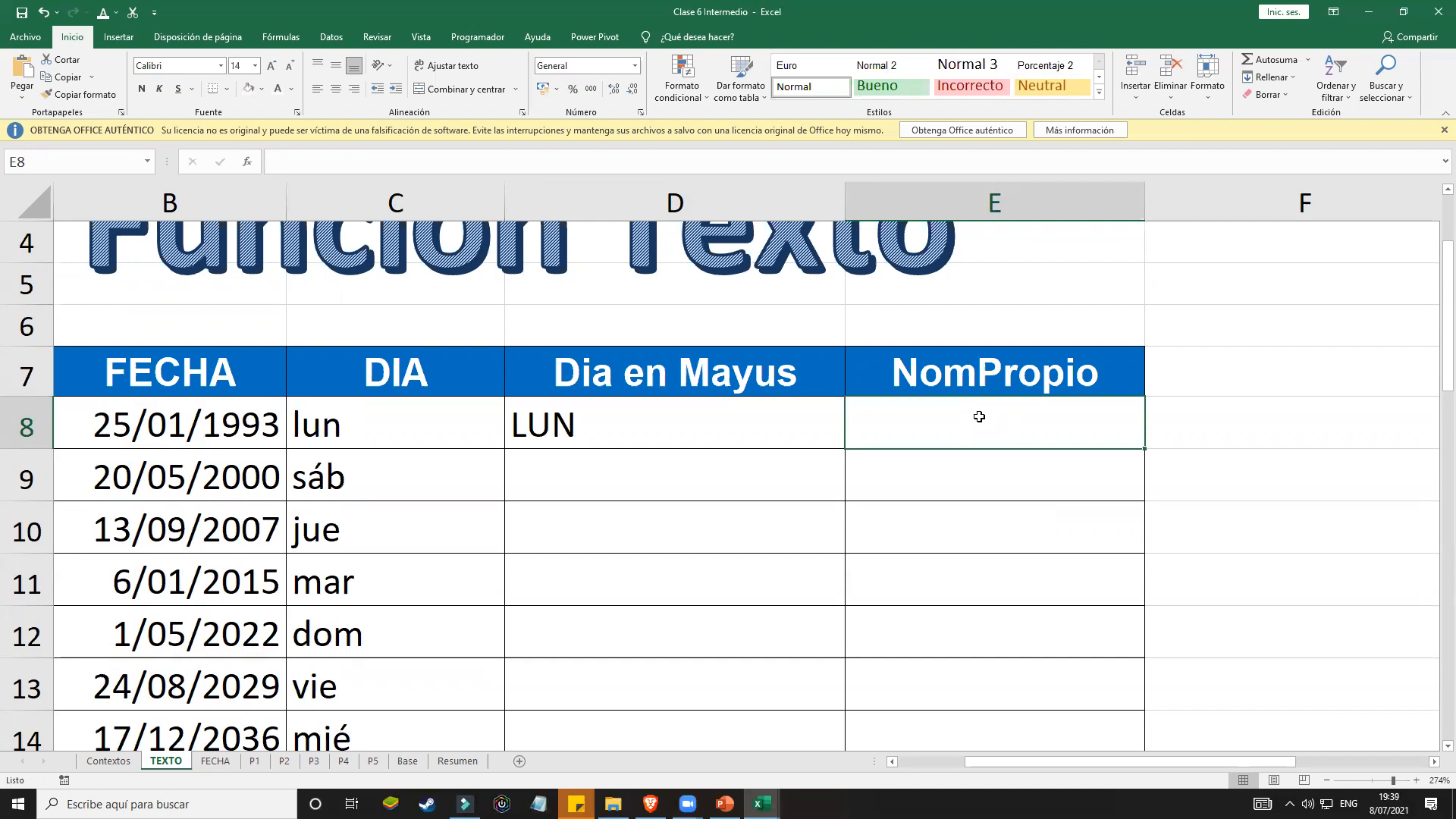
type("=")
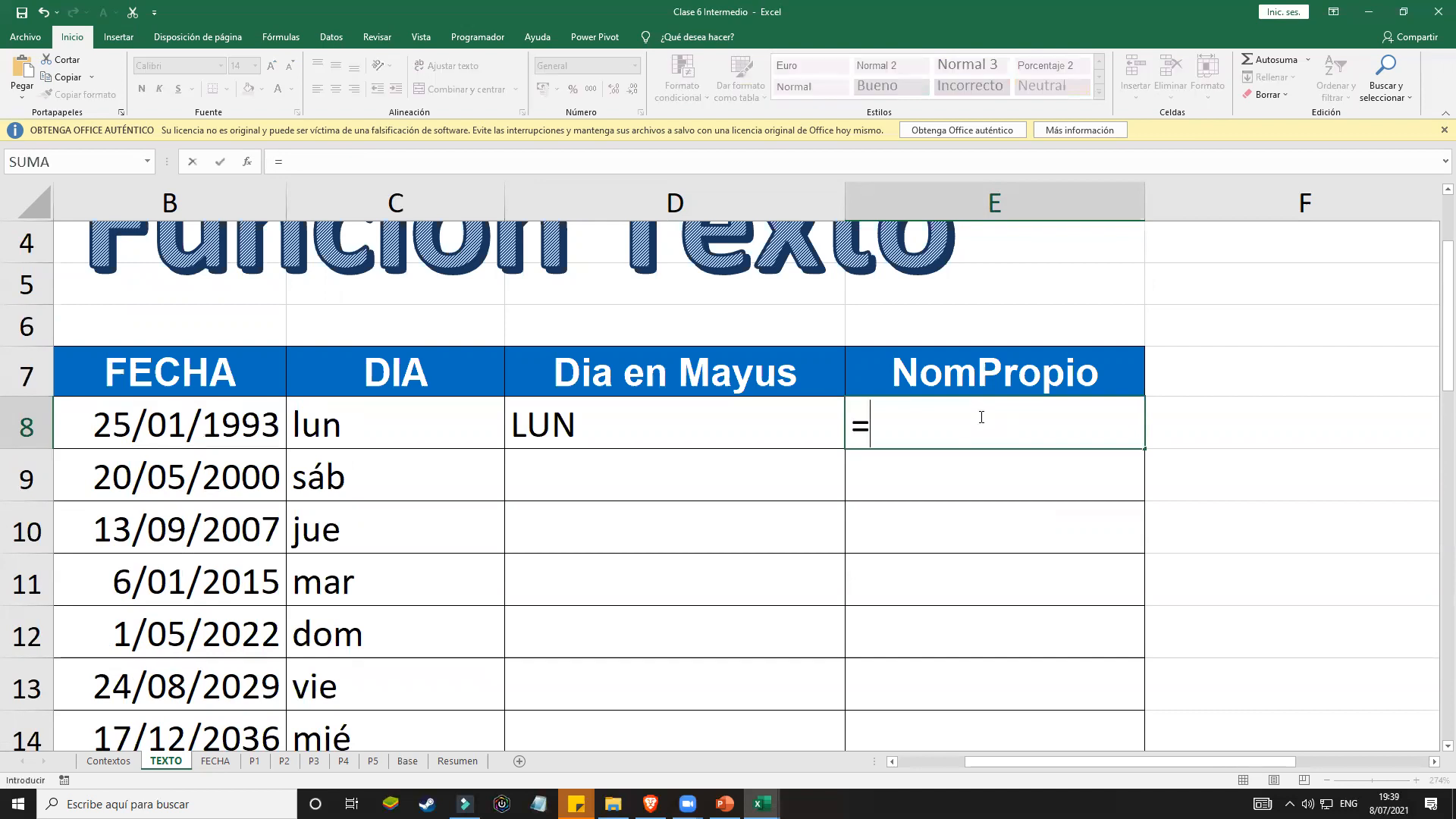
type("nom")
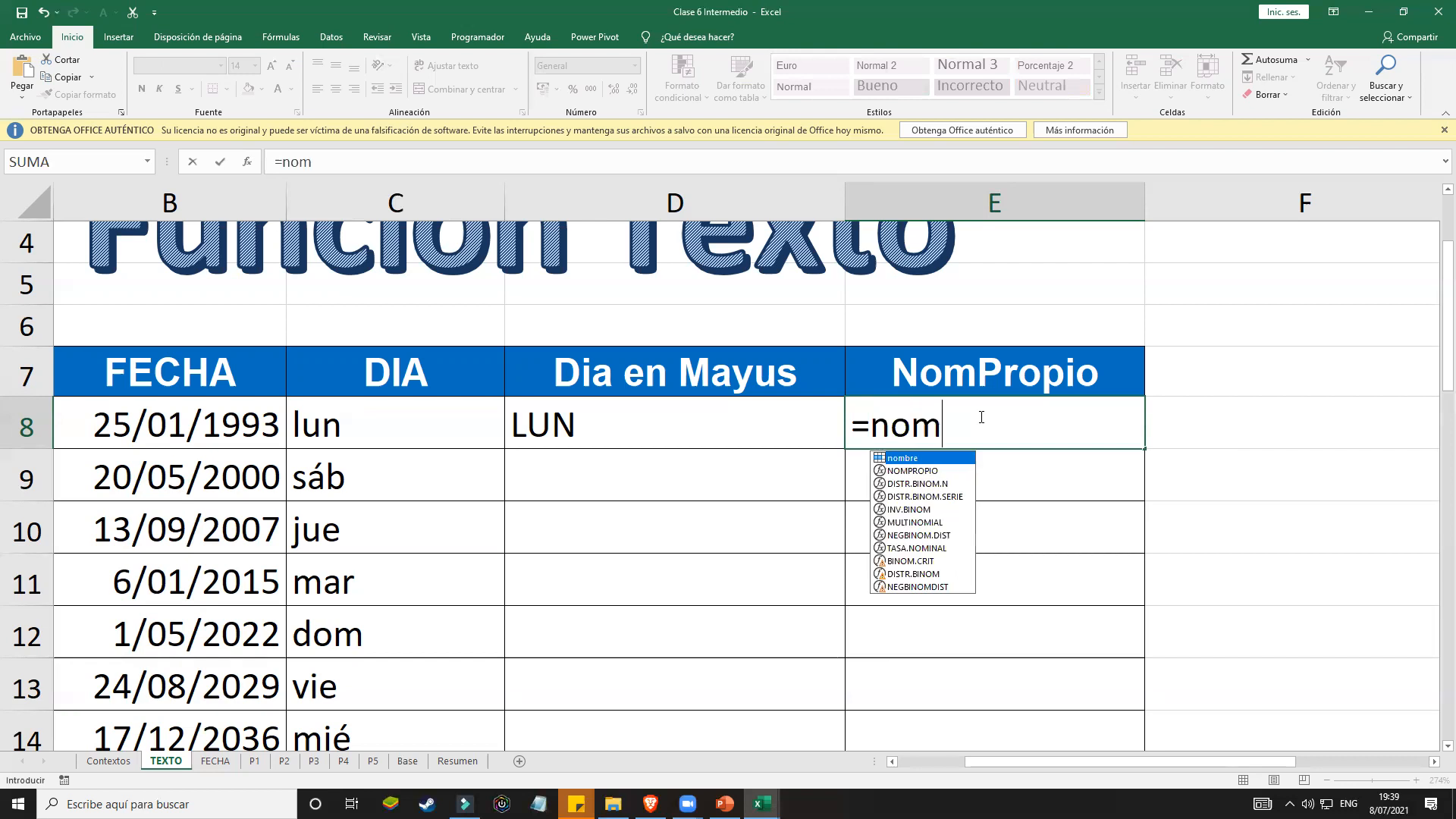
type("propio")
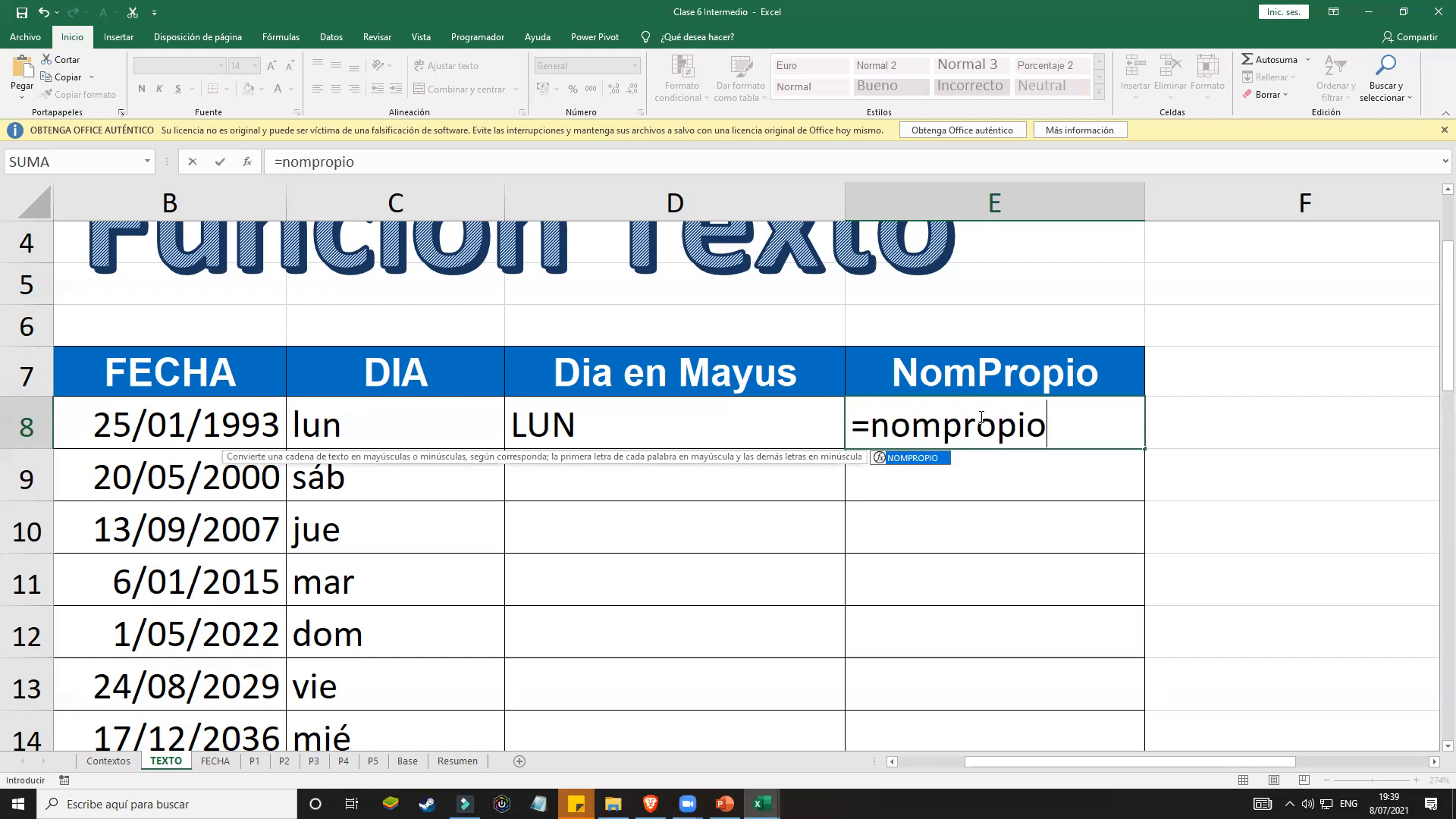
type("(")
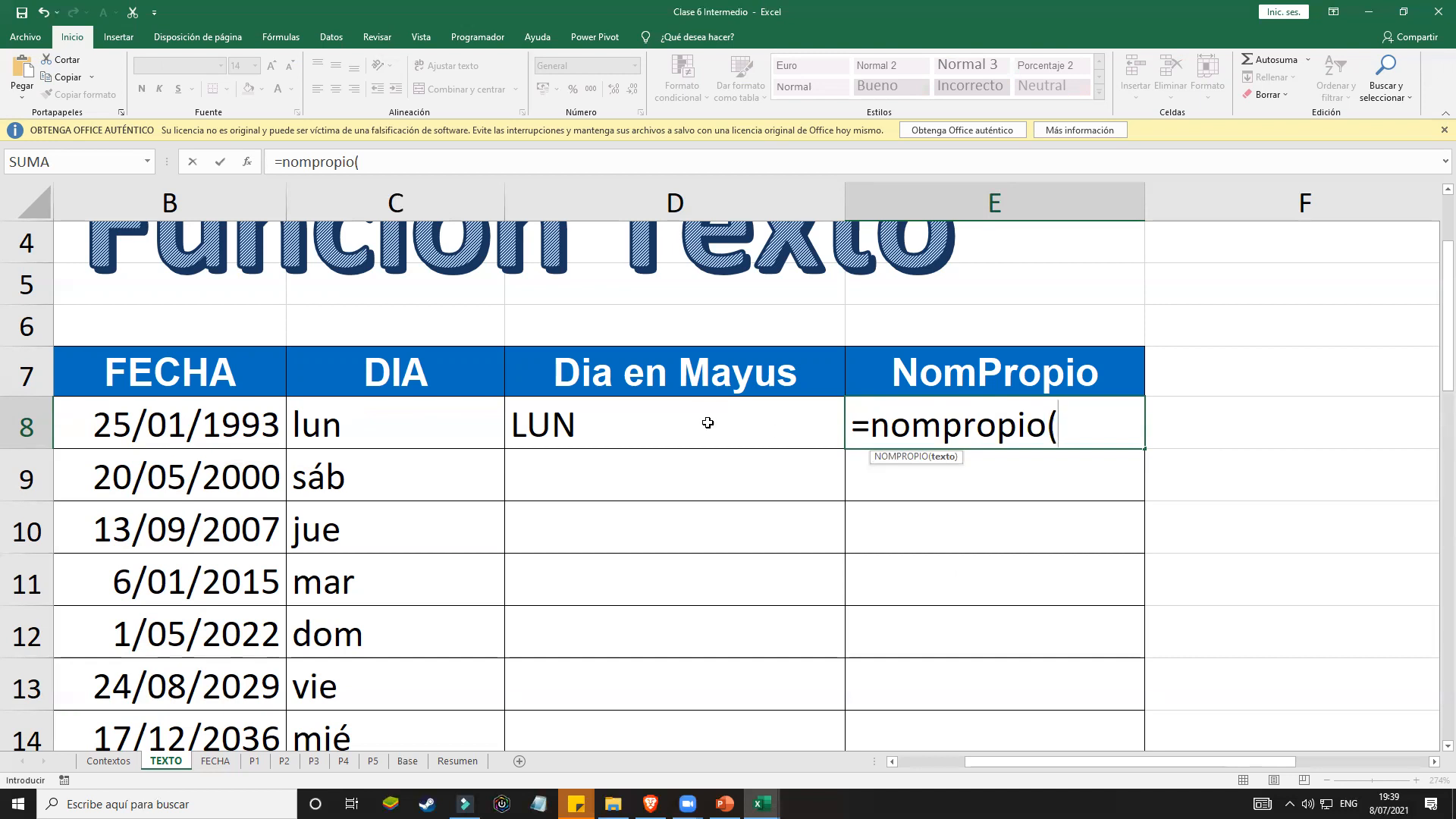
left_click(637, 437)
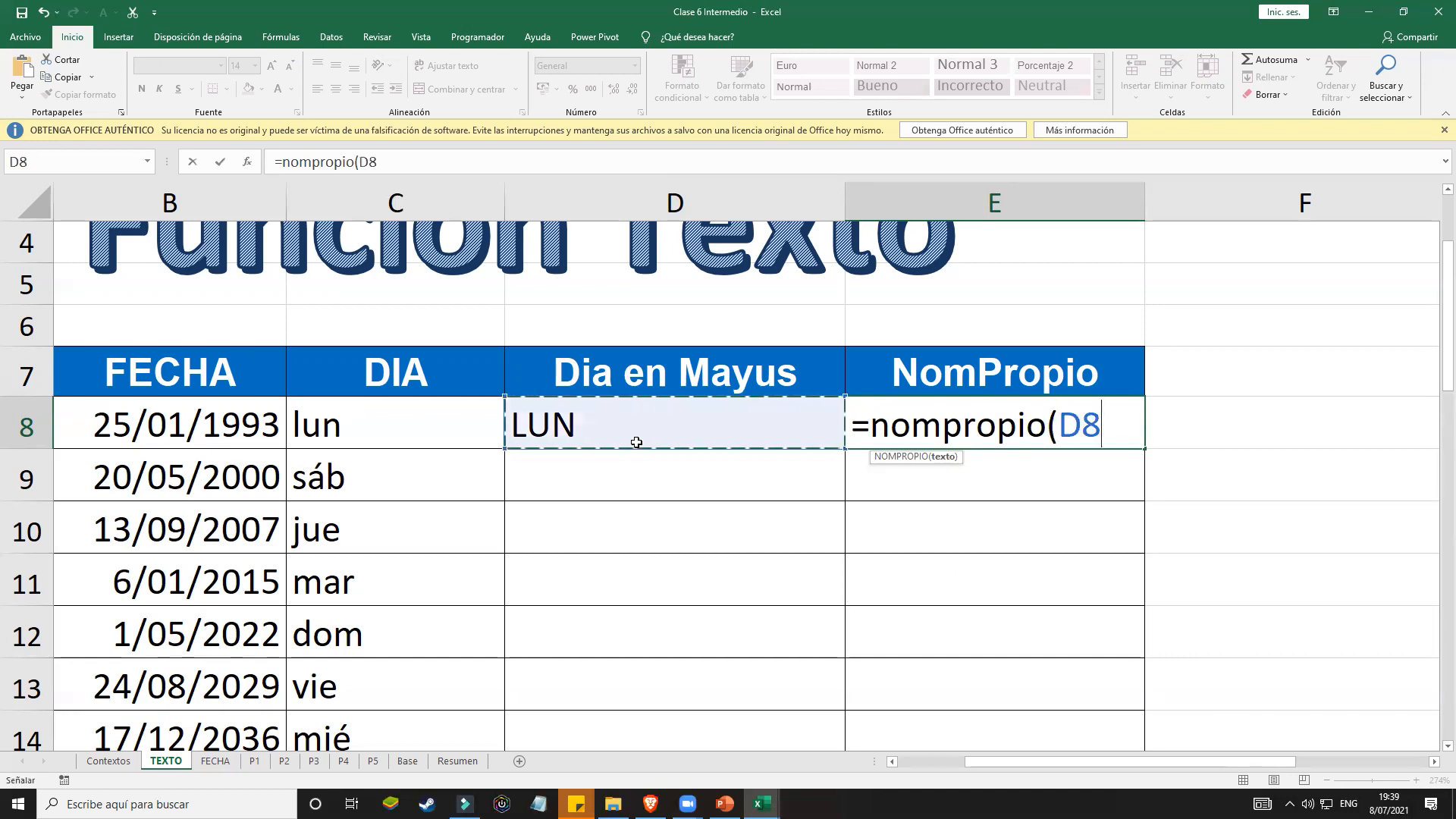
left_click(420, 429)
left_click(602, 422)
type(")")
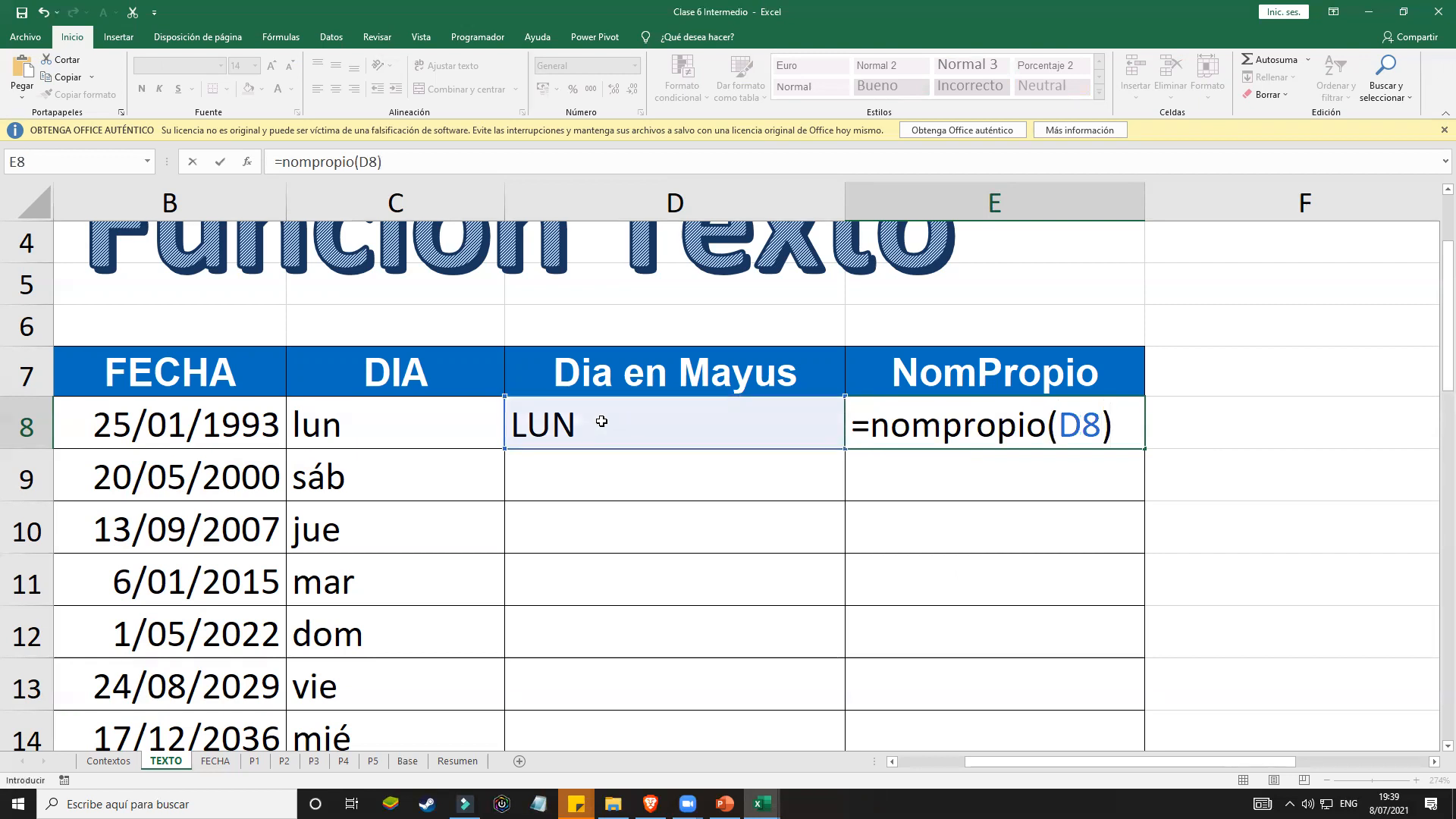
key("Return")
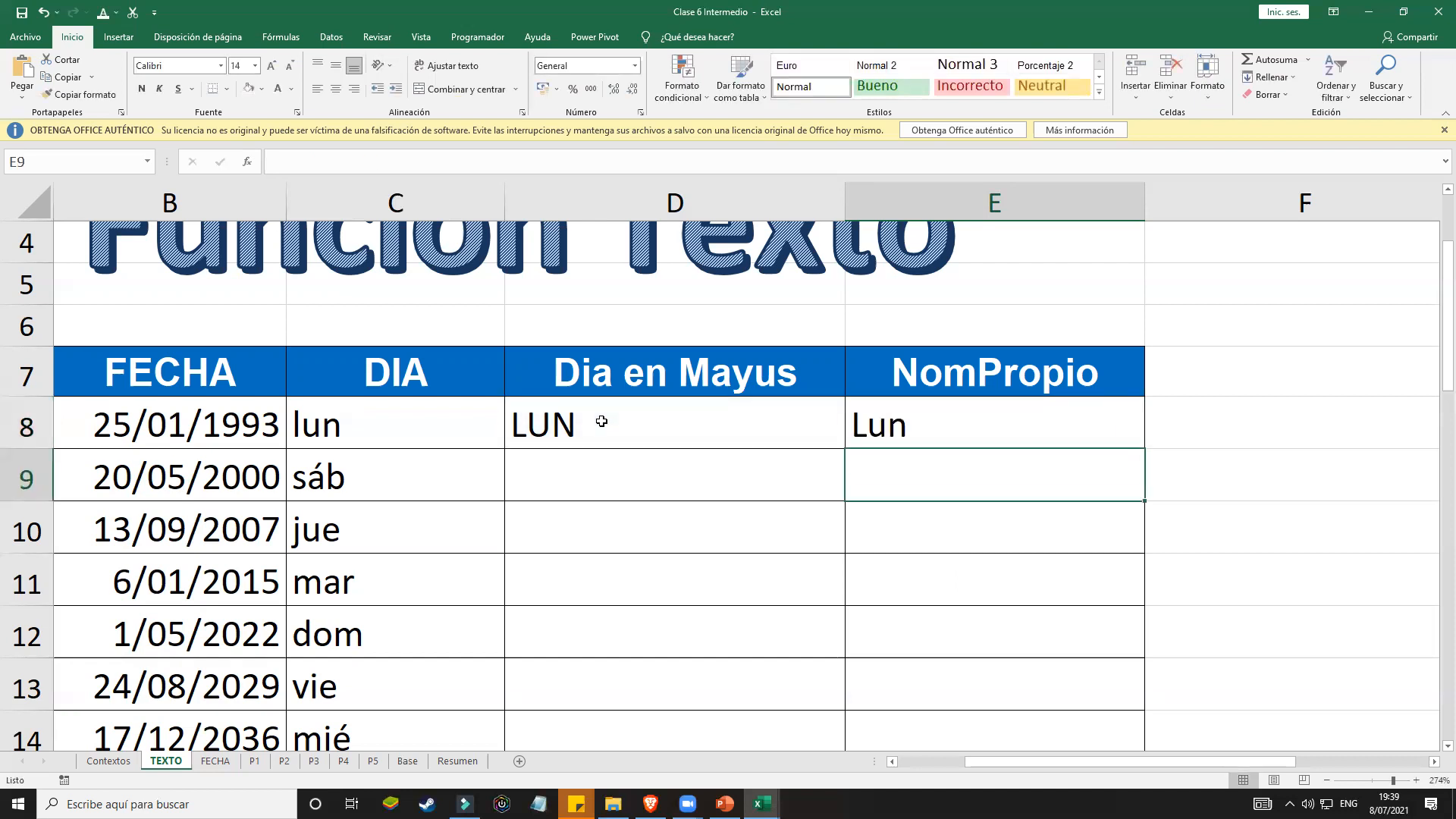
Step: Fill the D8 and E8 formulas down to row 20, ending in VIERNES and Viernes
left_click_drag(601, 421, 1023, 424)
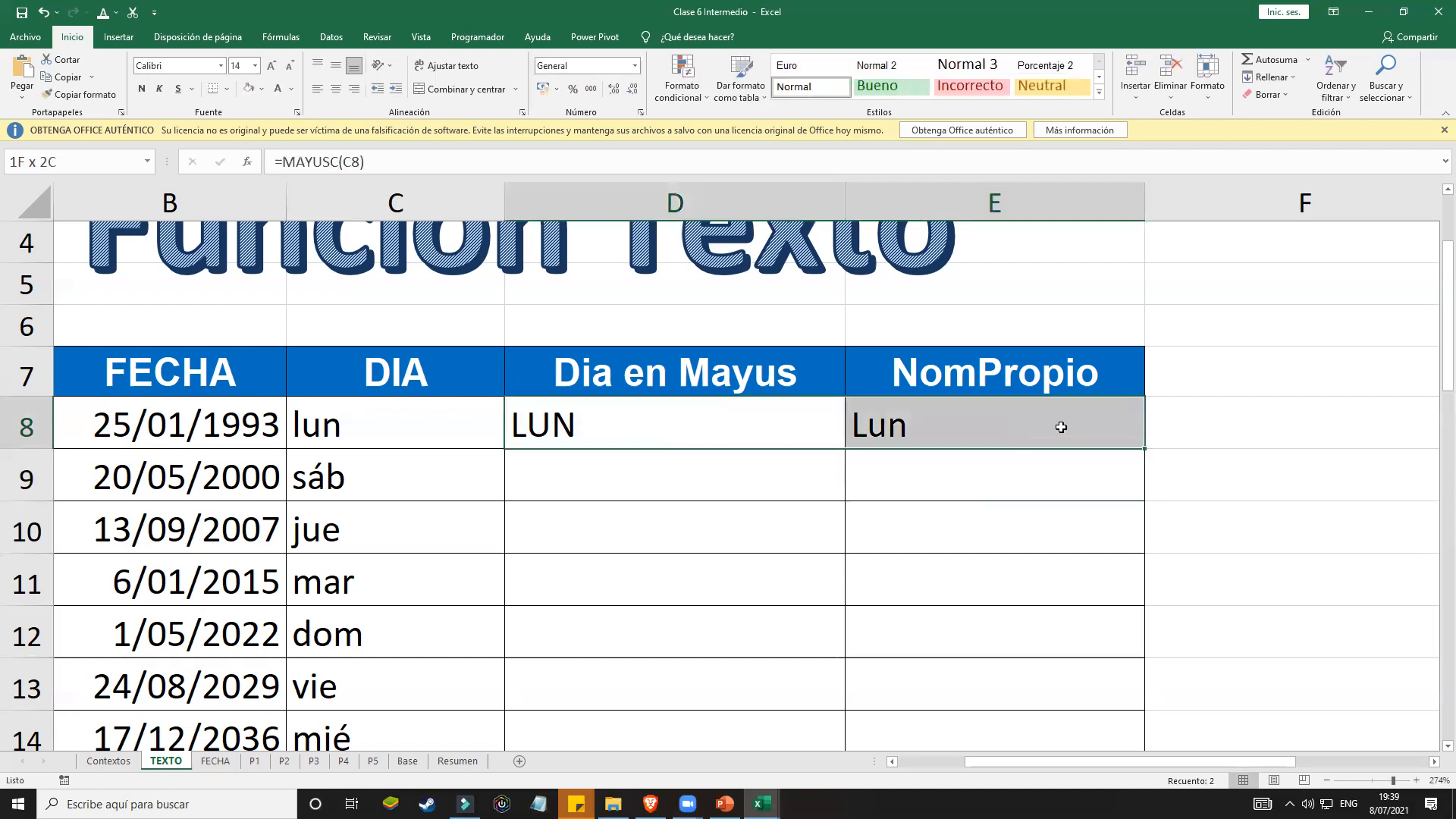
left_click_drag(1144, 448, 1113, 666)
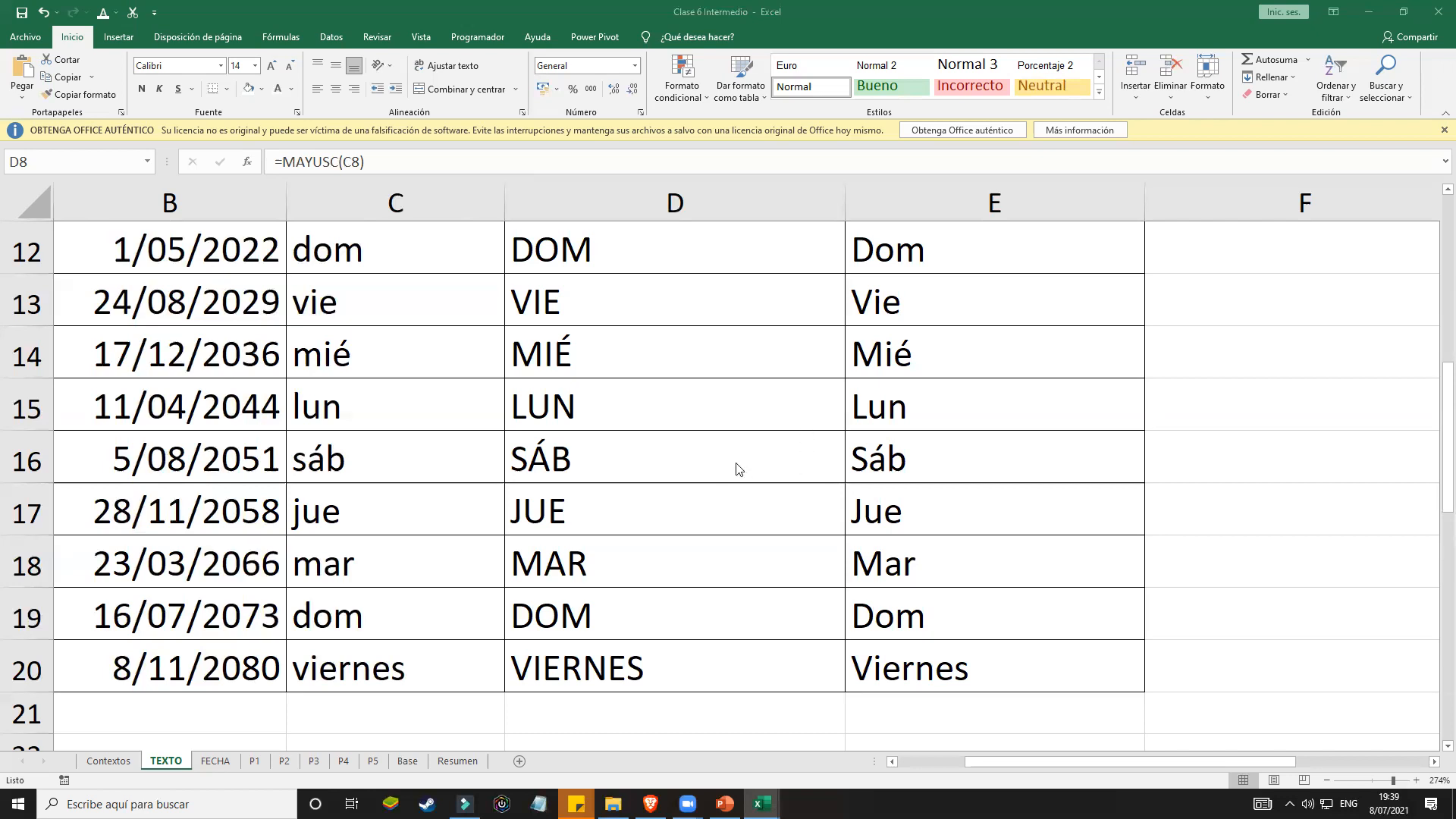
scroll(789, 484, "up", 2)
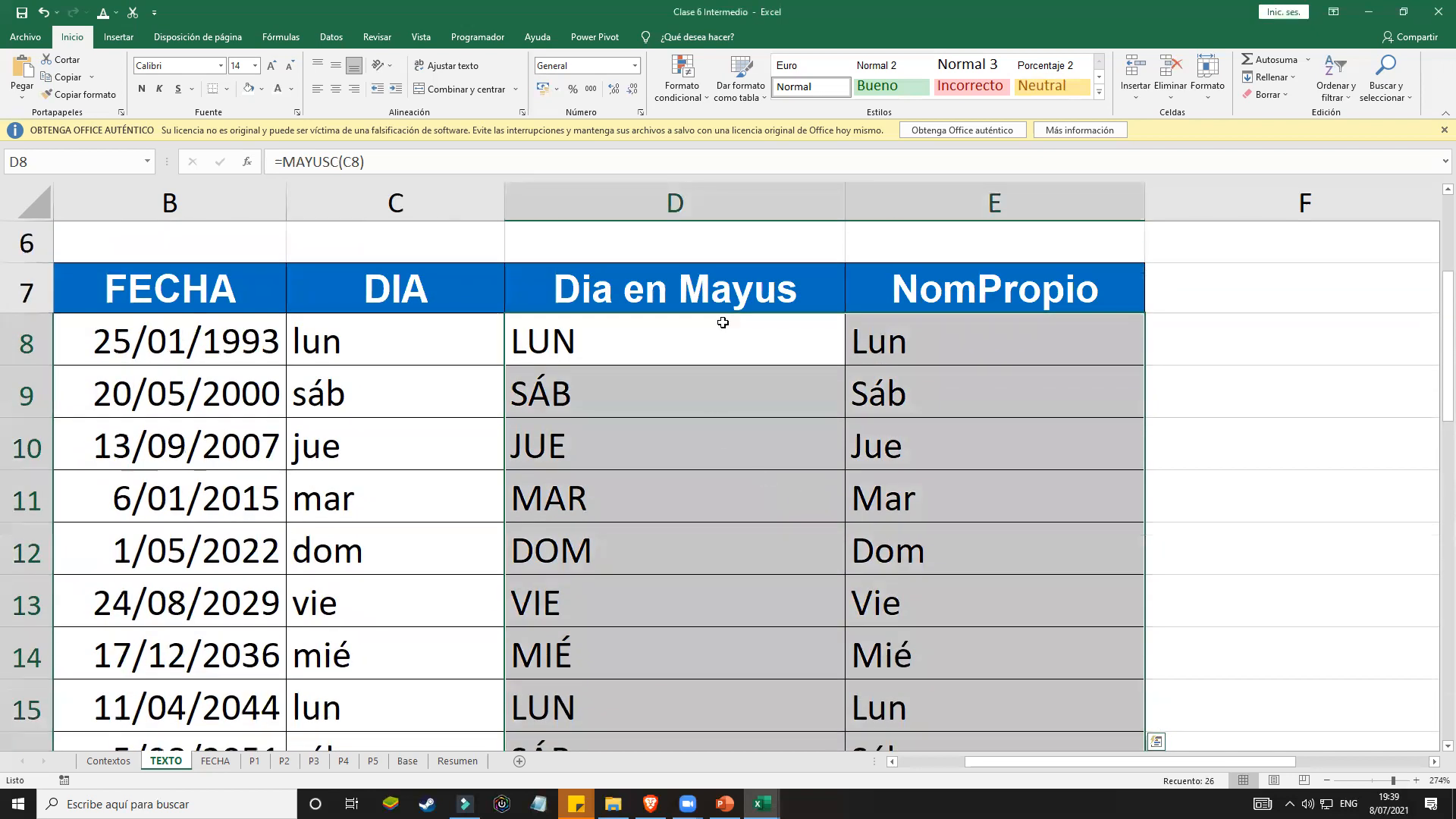
Step: Recheck D8's formula and reconfirm =NOMPROPIO(D8) in E8 showing Lun
left_click(695, 332)
double_click(695, 332)
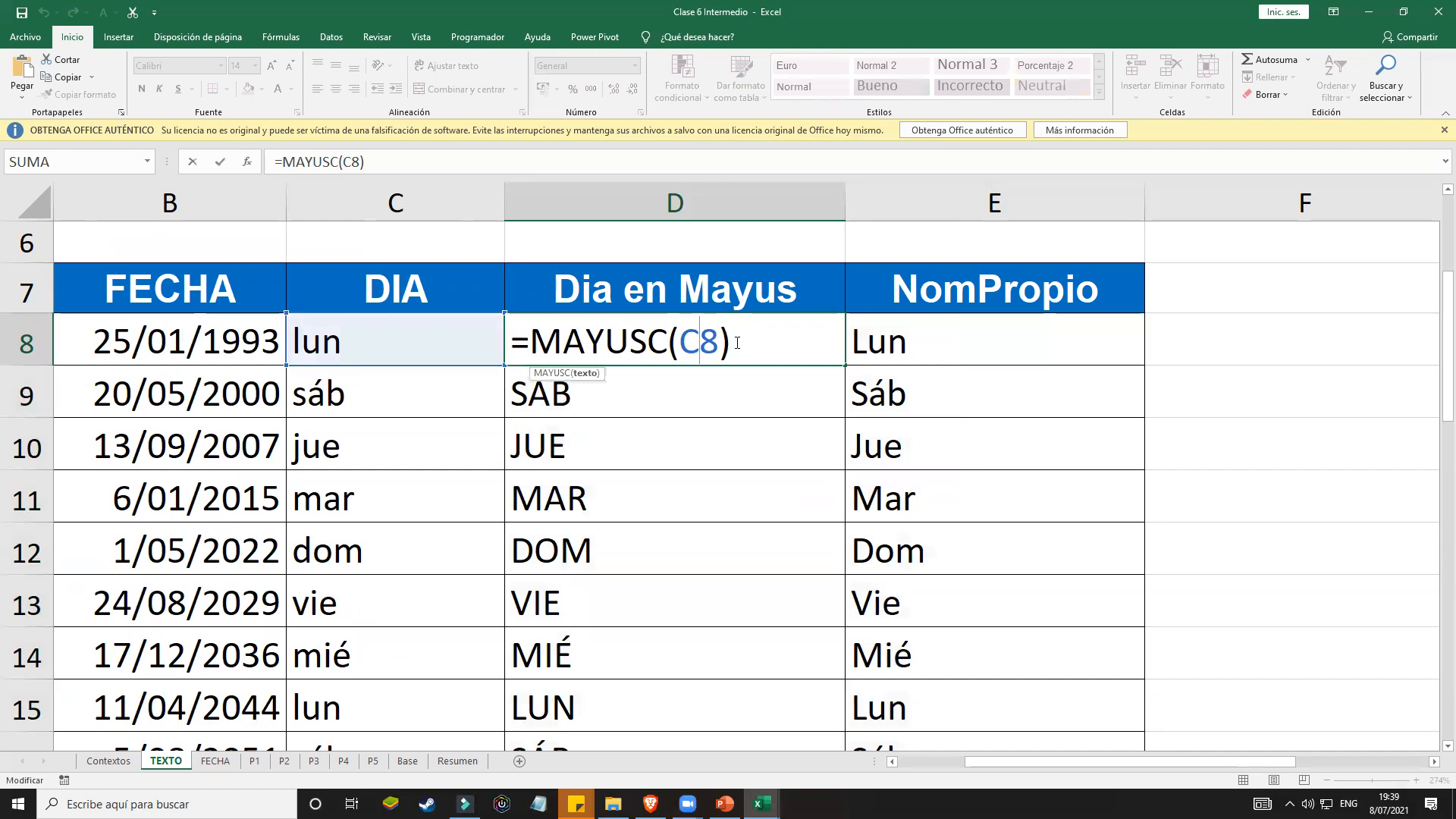
double_click(954, 340)
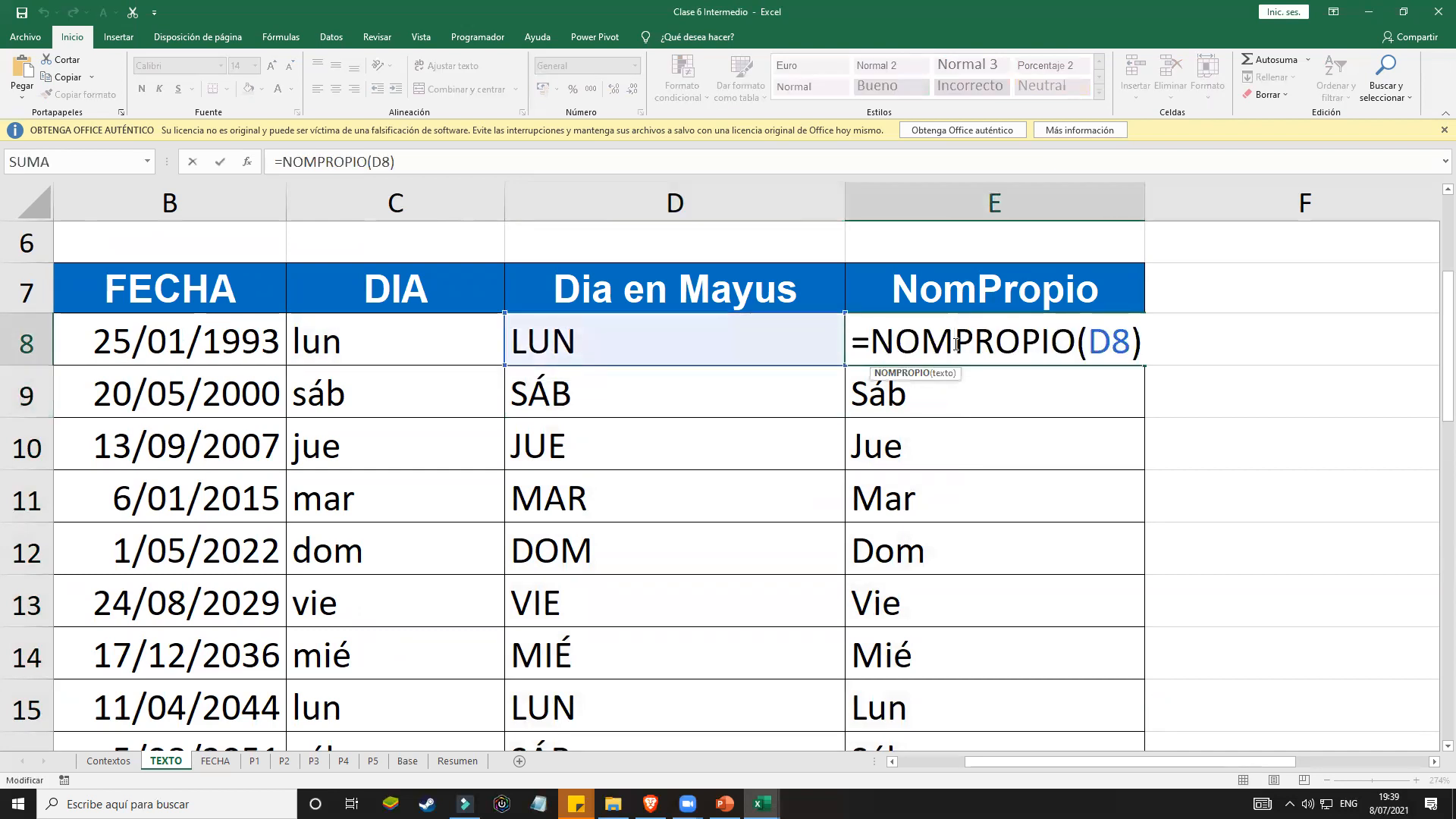
key("Return")
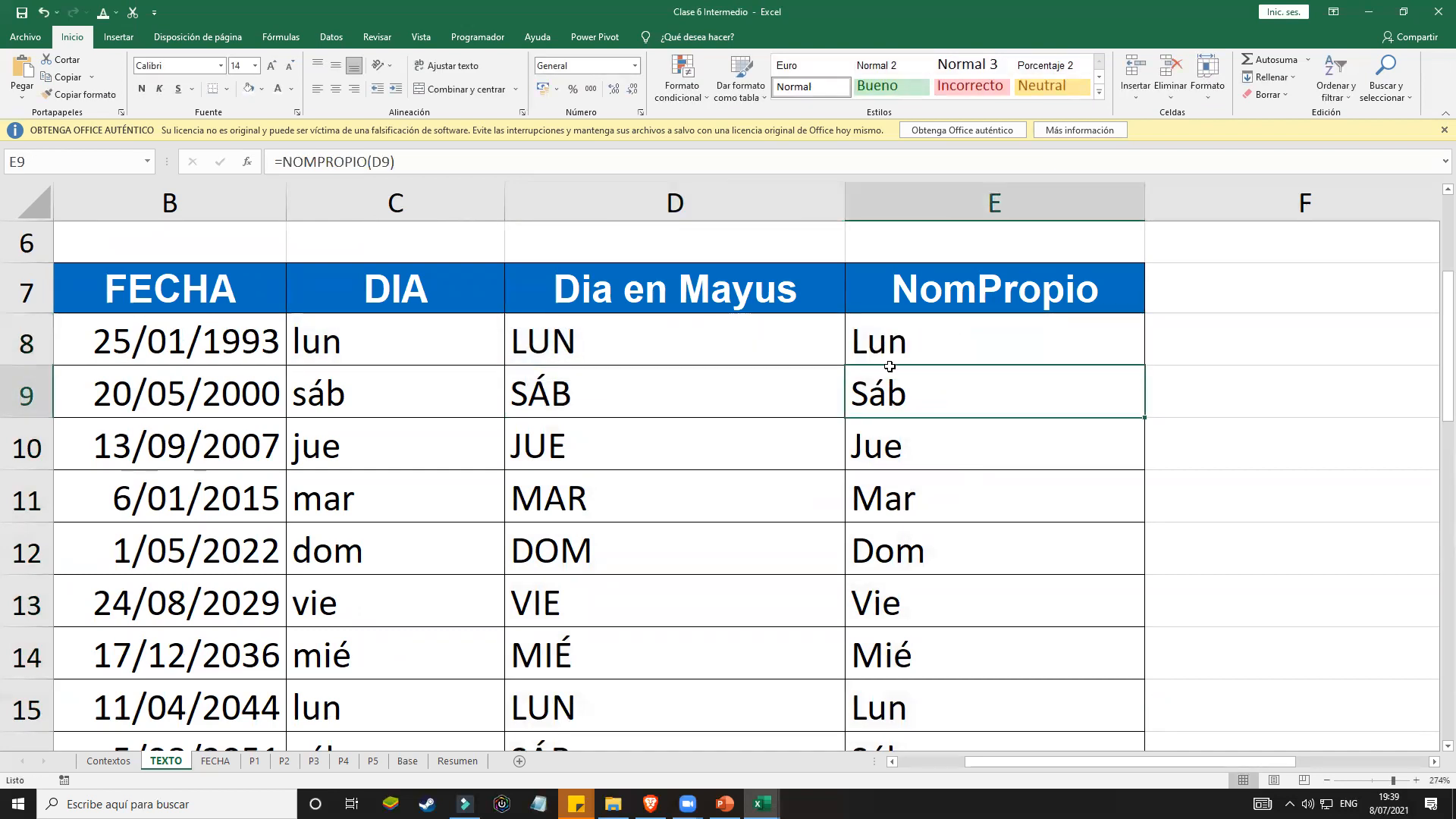
scroll(891, 368, "down", 4)
scroll(932, 410, "down", 1)
Step: Enter =TEXTO(B24;"m") in C24 to get the month of 25/01/1993
left_click(1006, 398)
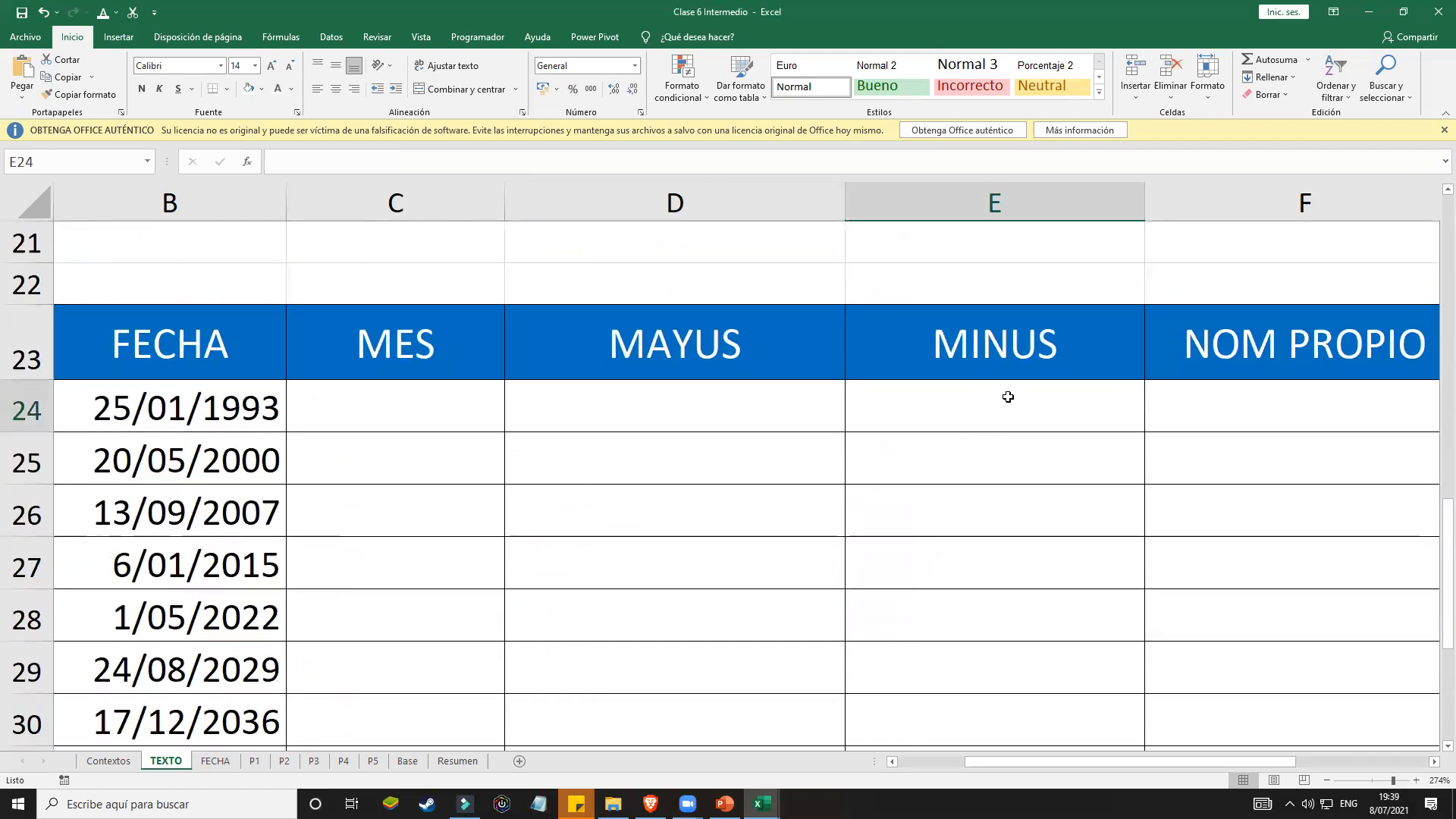
left_click(417, 413)
scroll(418, 413, "down", 1)
scroll(418, 413, "up", 1)
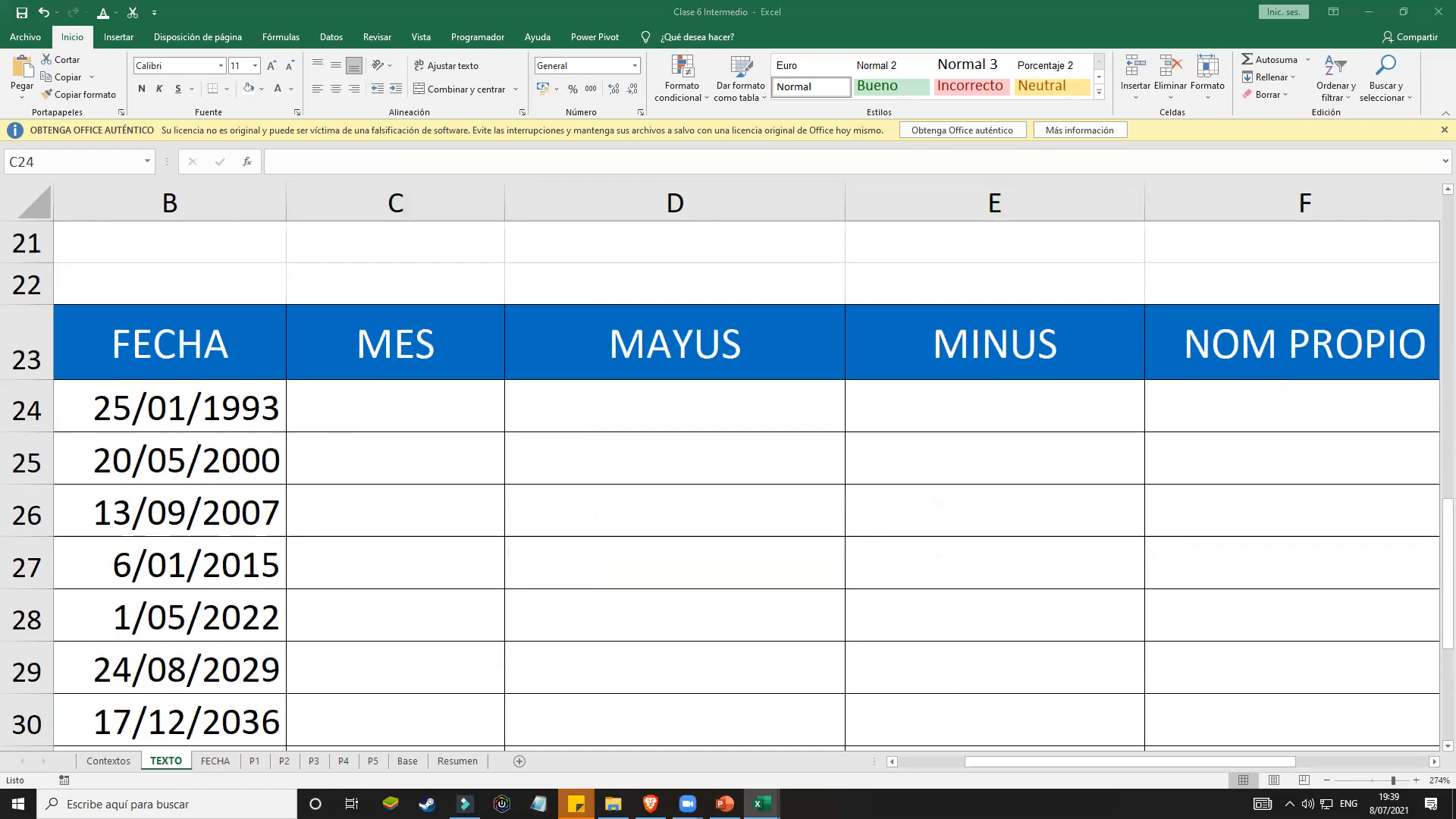
left_click(323, 403)
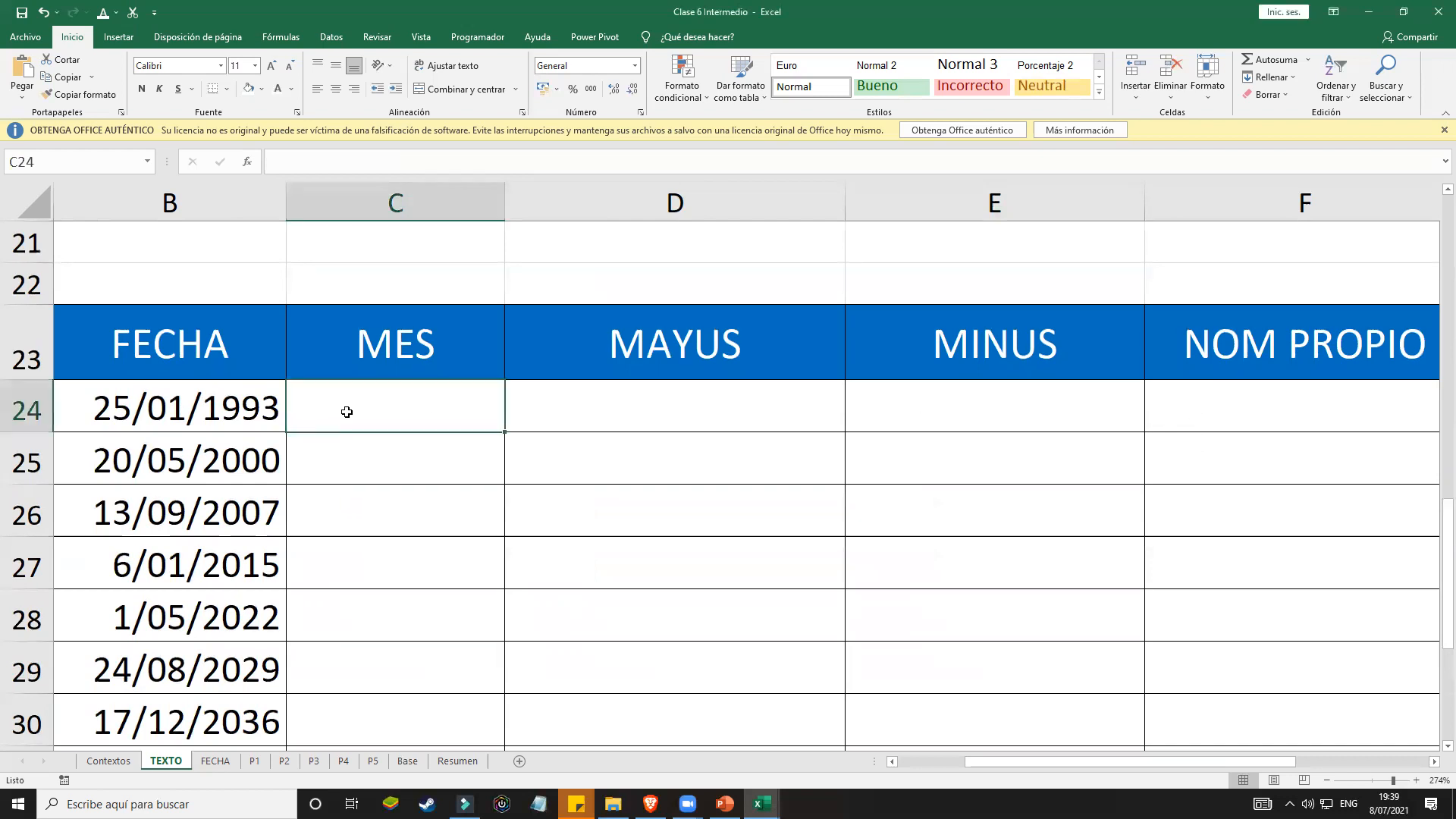
left_click(895, 766)
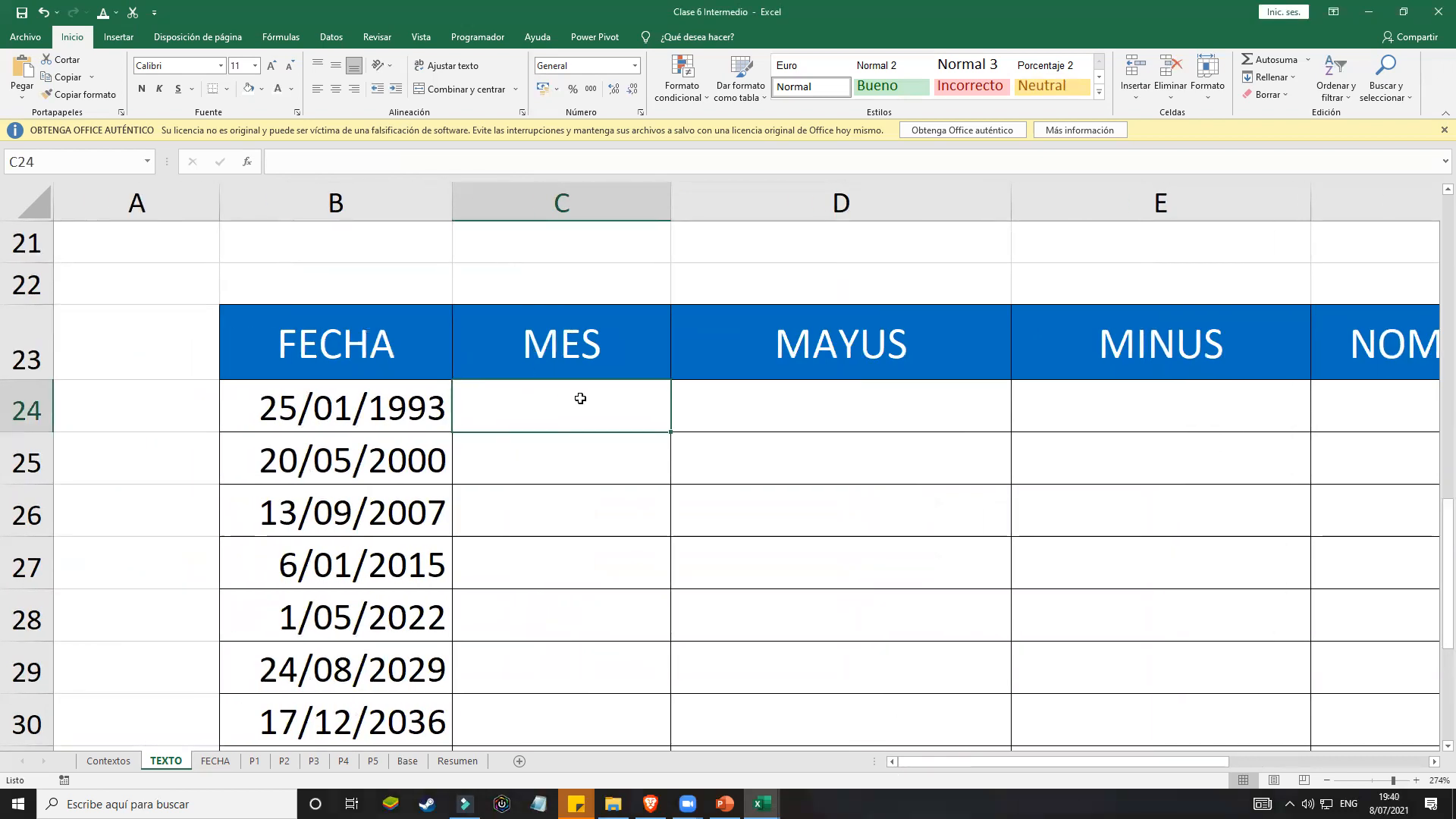
type("=tex")
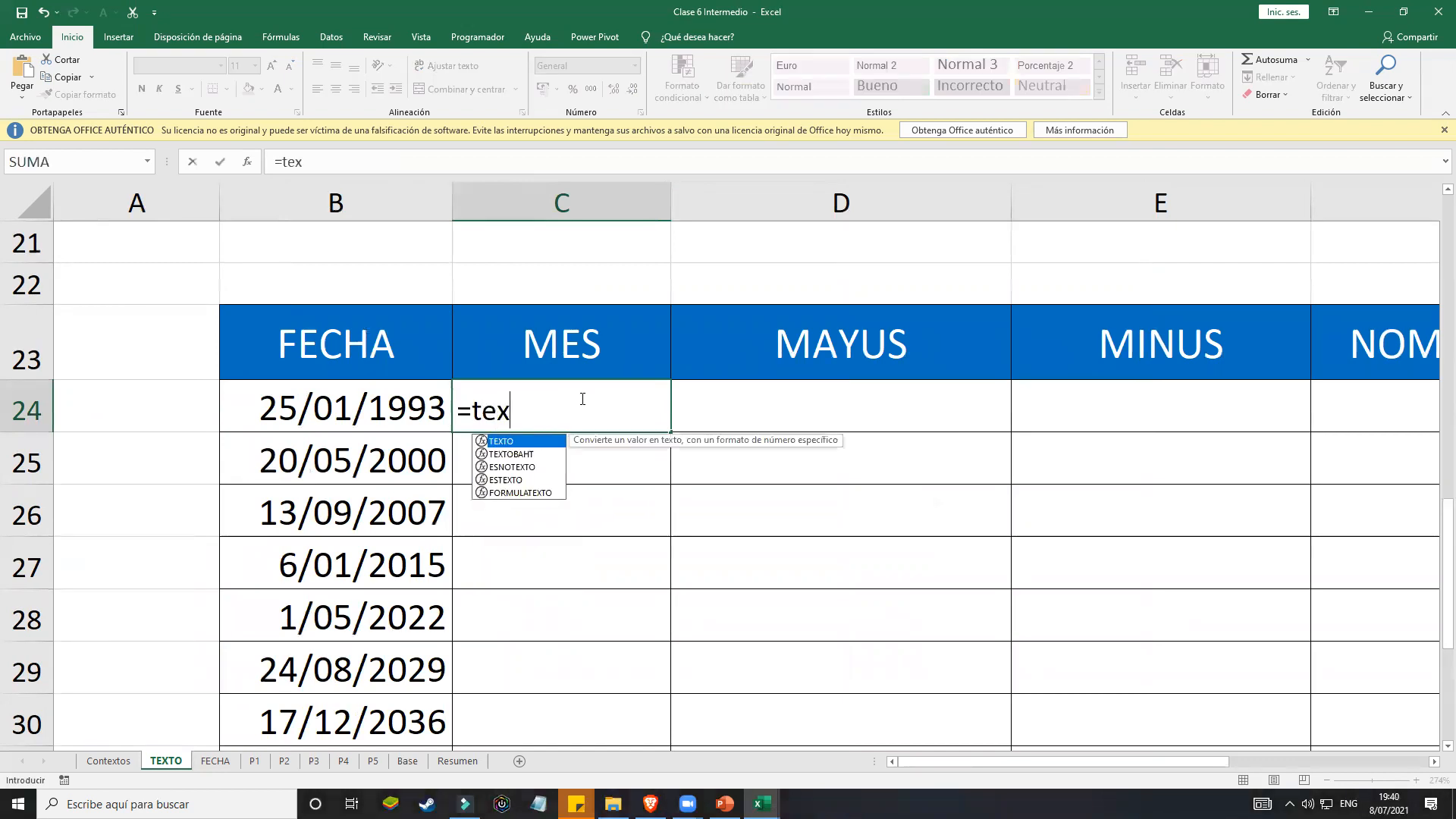
type("to(")
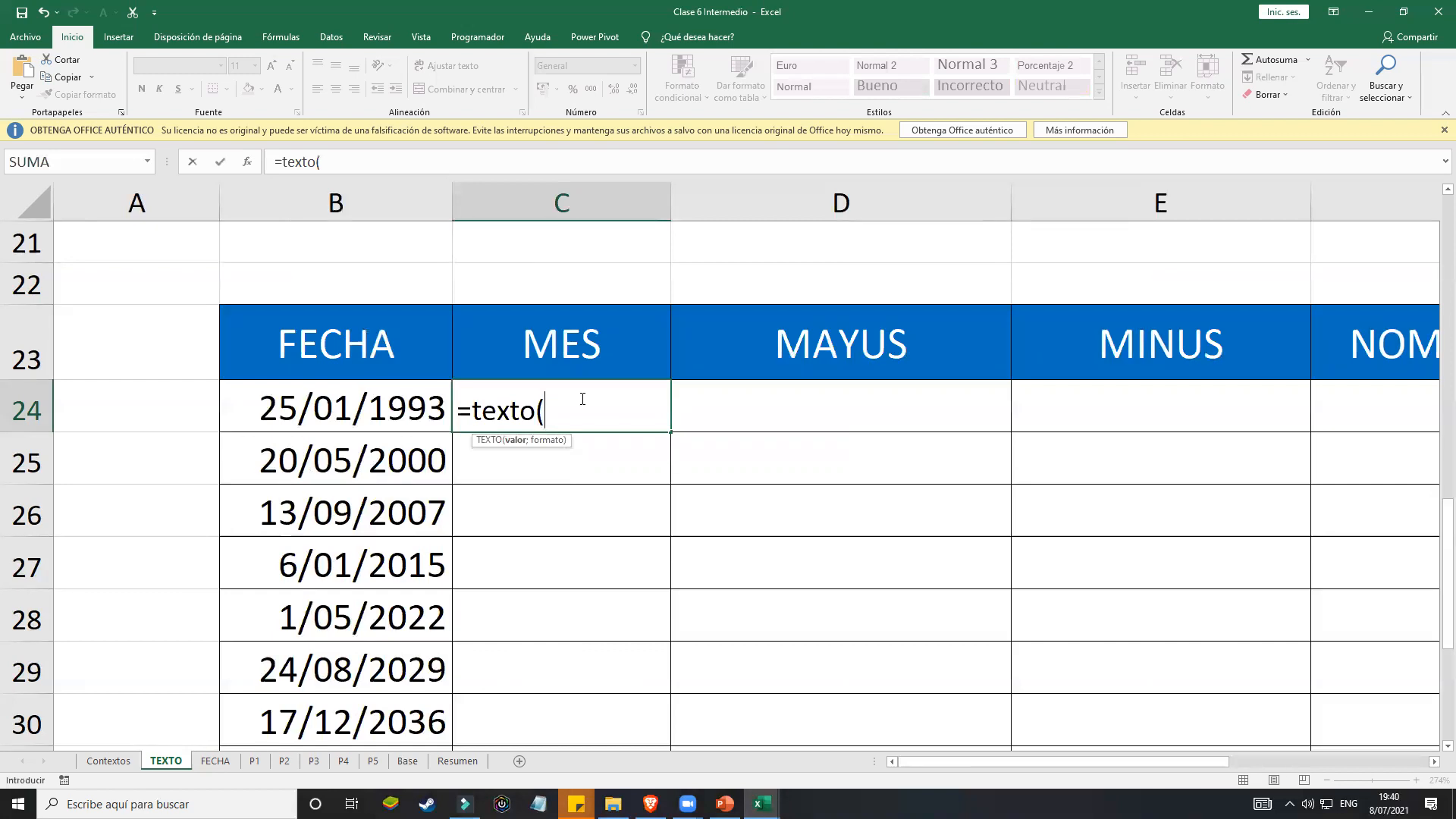
left_click(370, 411)
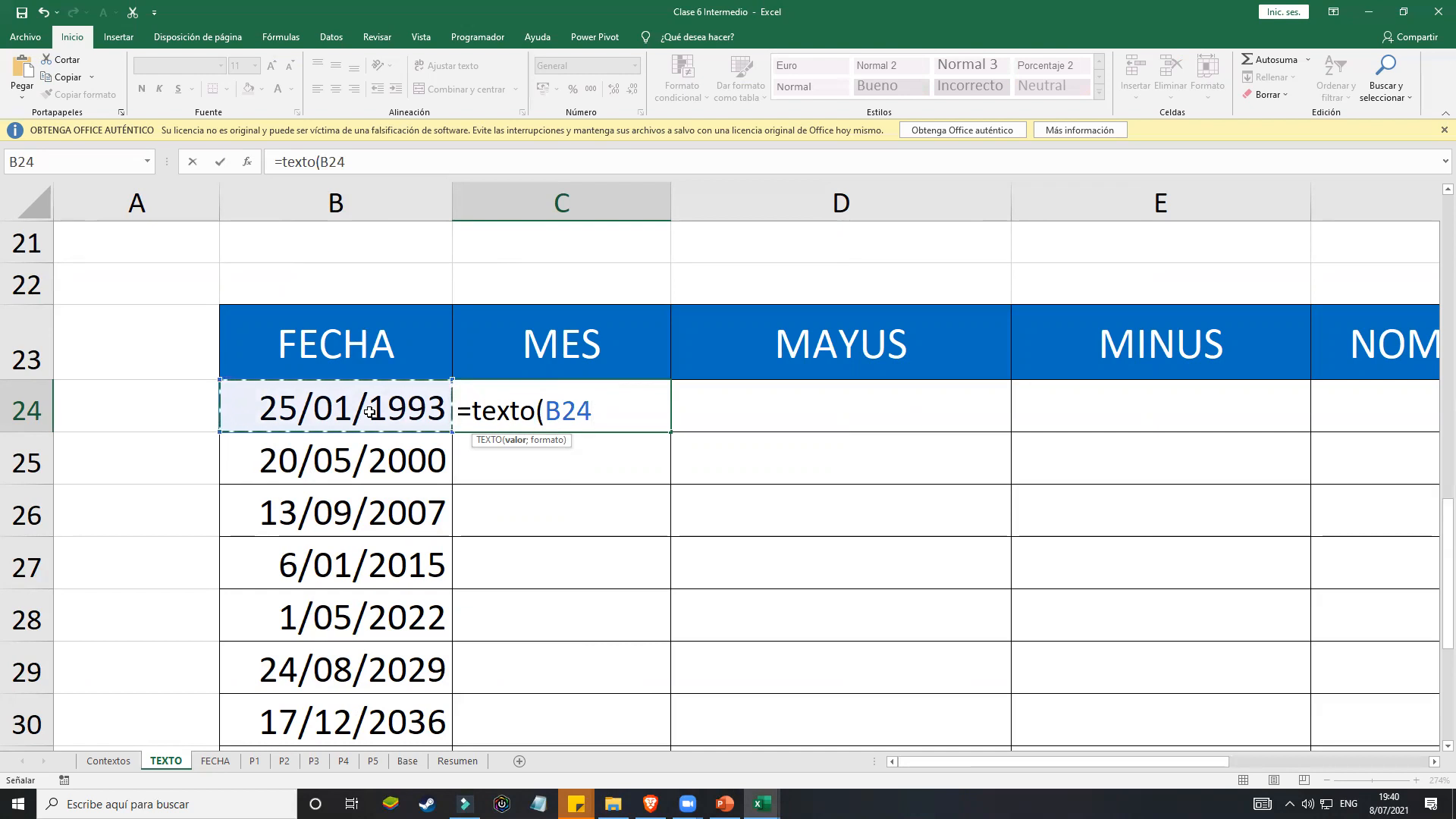
type(";\"")
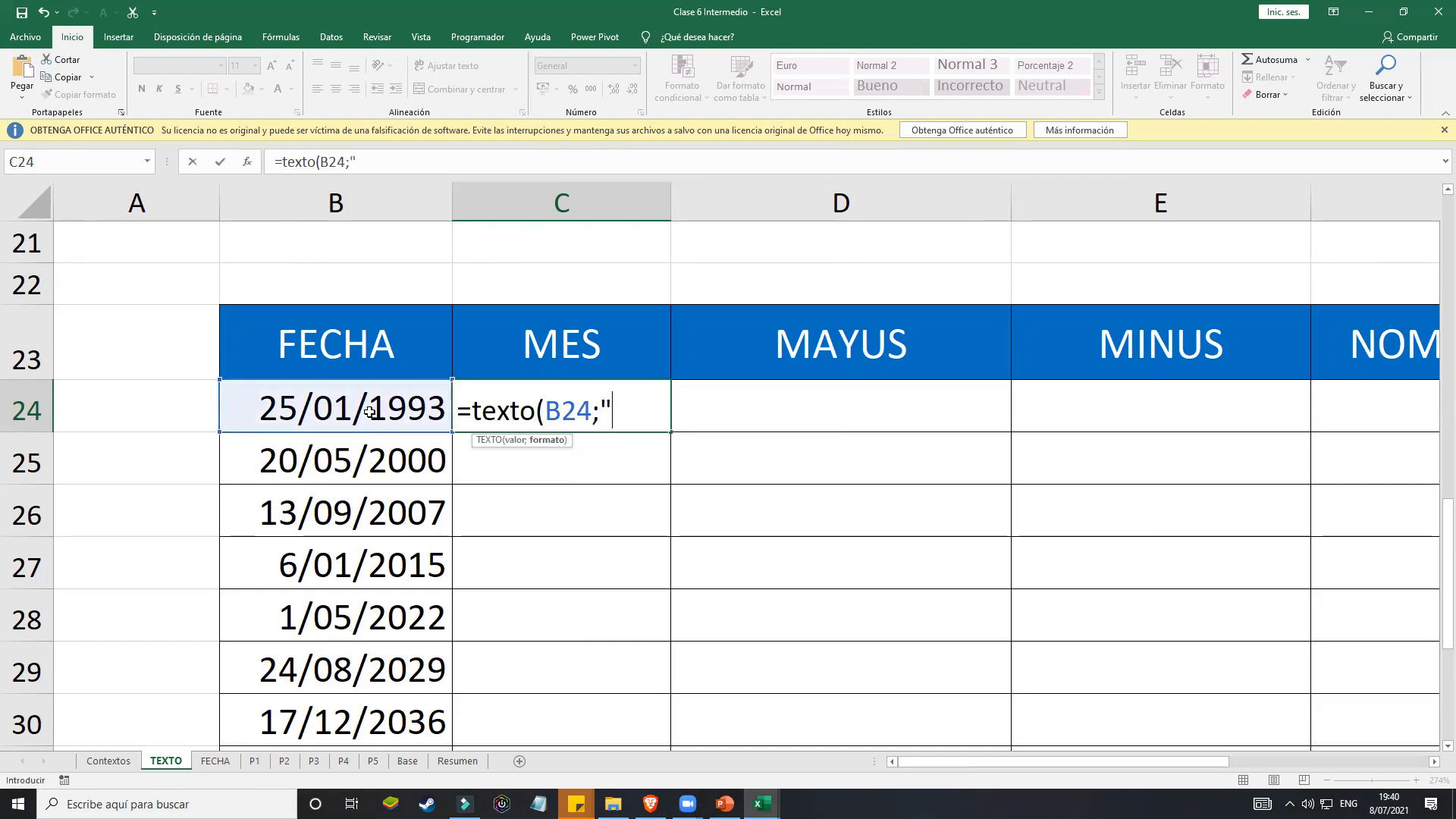
type("m\")")
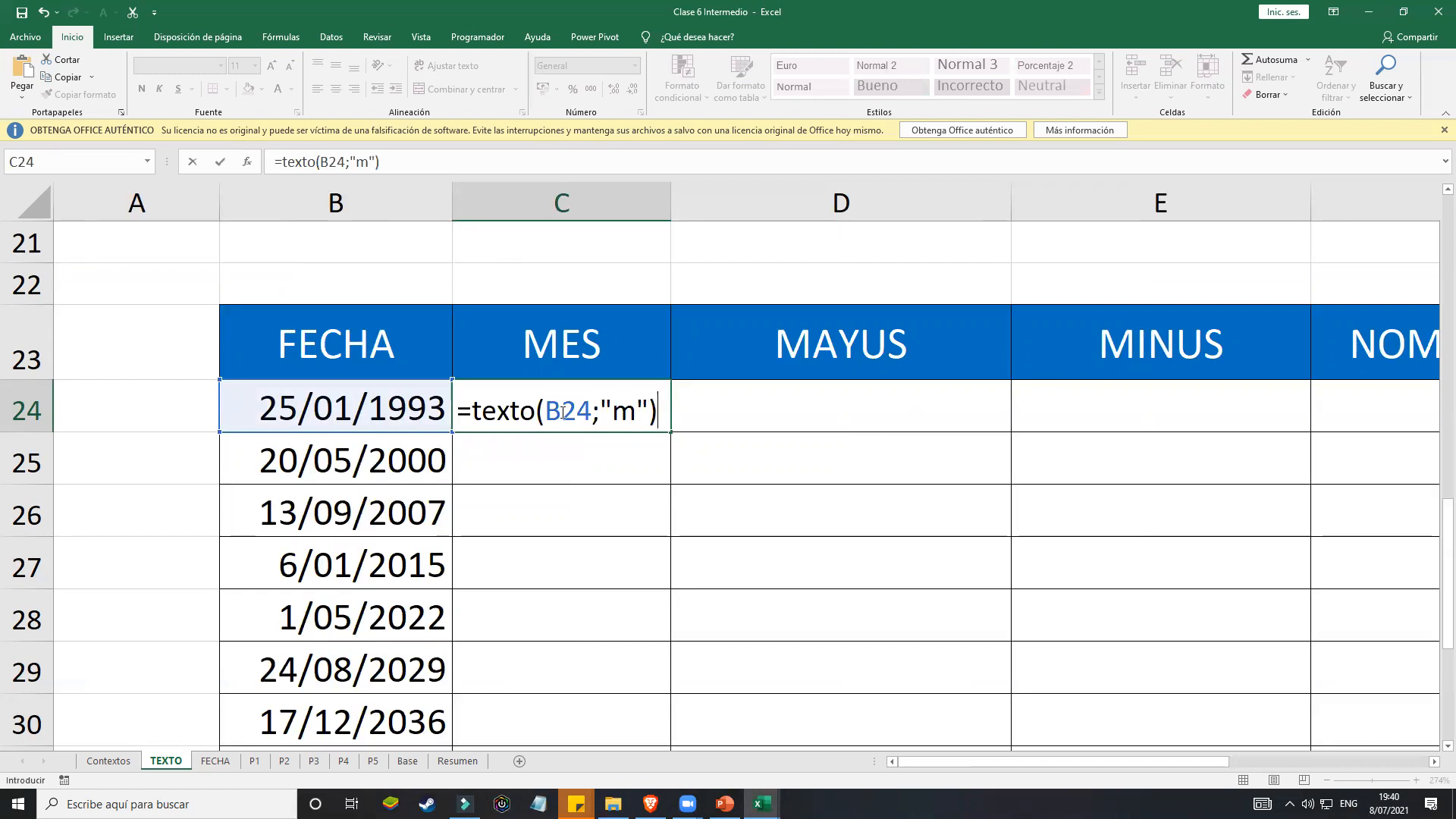
key("Return")
Step: Extend C24's format code to "mm" and then "mmm" to compare month formats
left_click(634, 411)
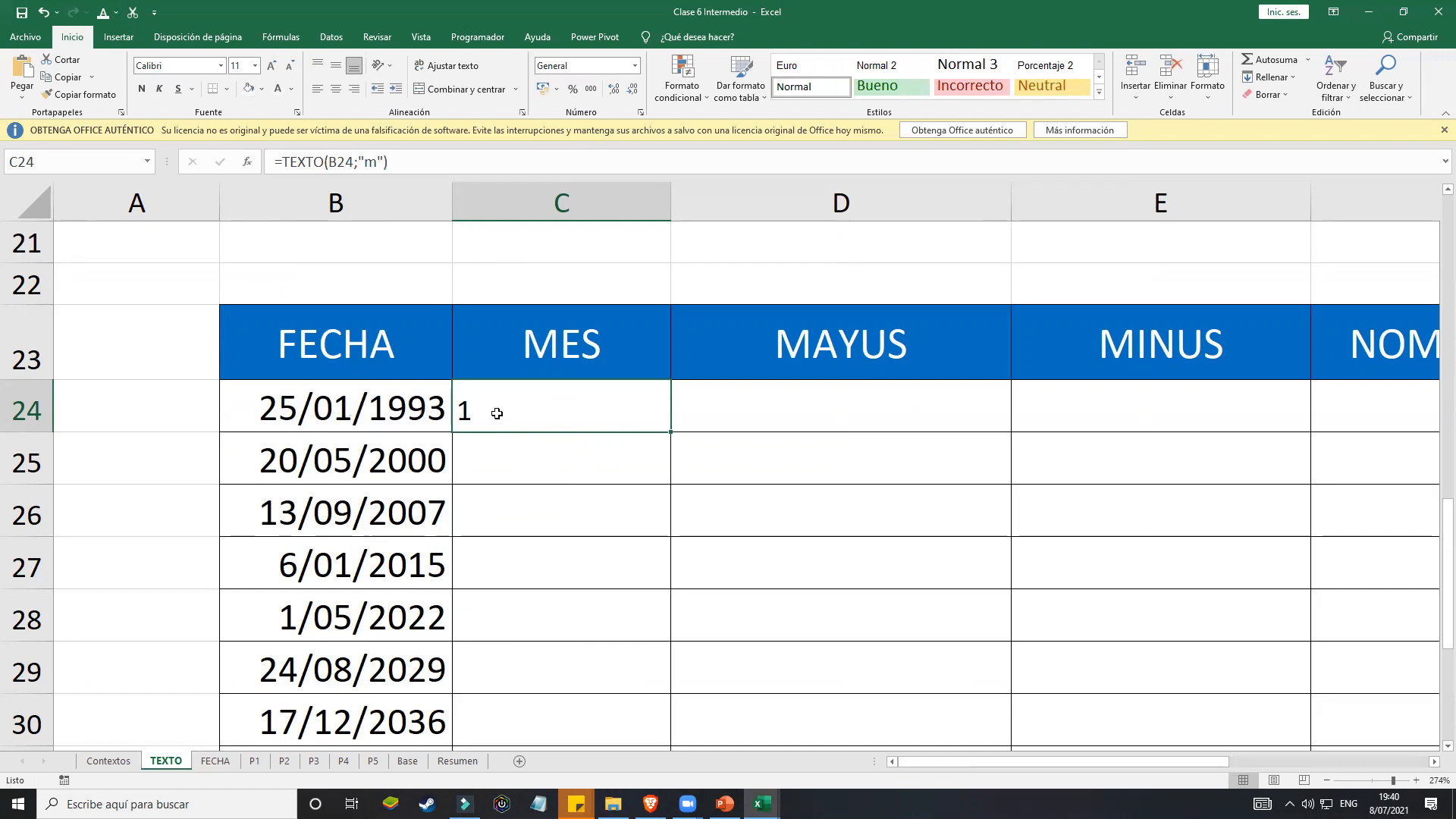
double_click(519, 411)
left_click(653, 410)
type("m")
key("Return")
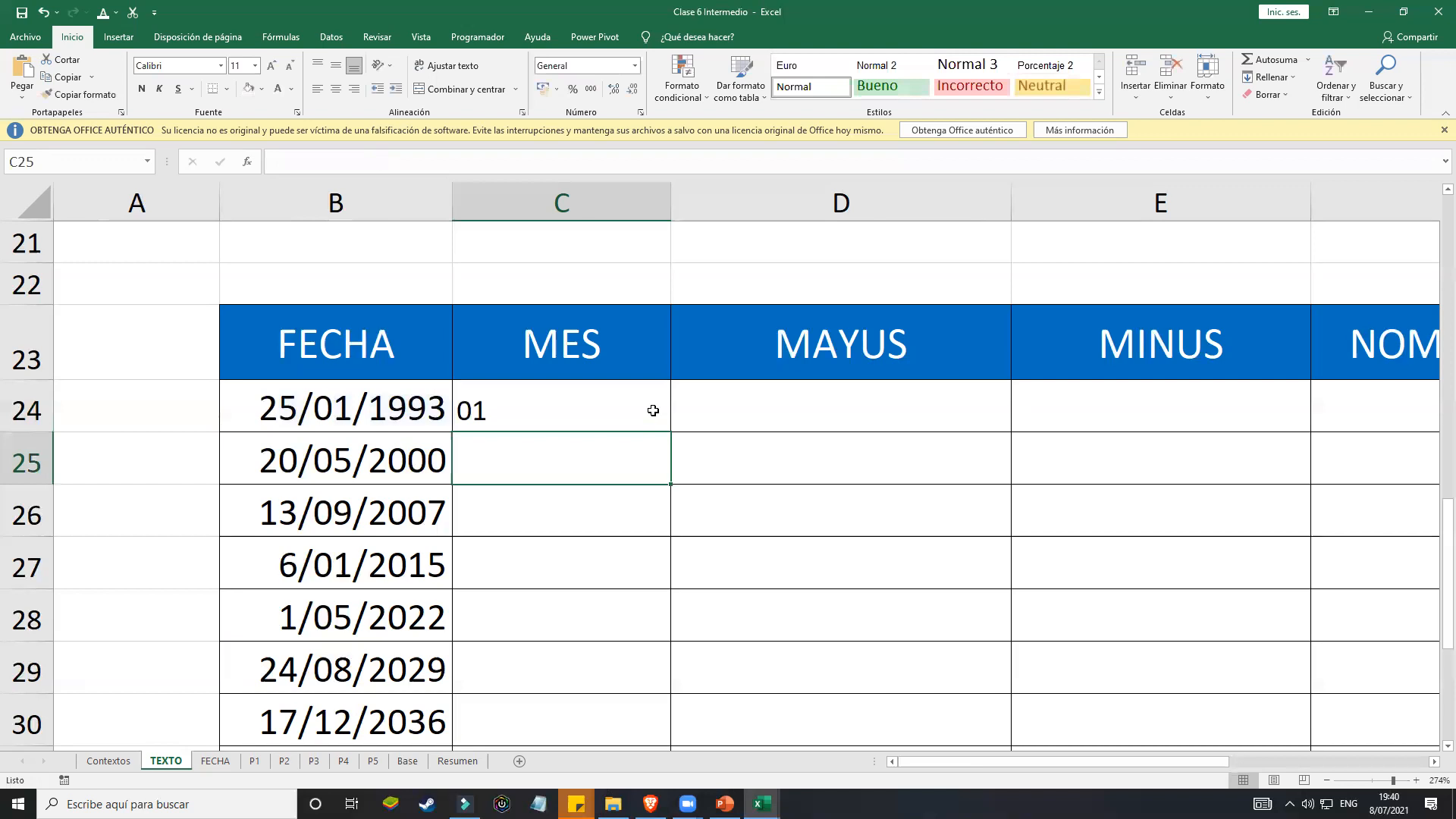
left_click(571, 409)
double_click(572, 410)
left_click(680, 406)
type("mmm\")")
key("Return")
Step: Change C24's format code to "mmmm" so it shows Enero
double_click(633, 410)
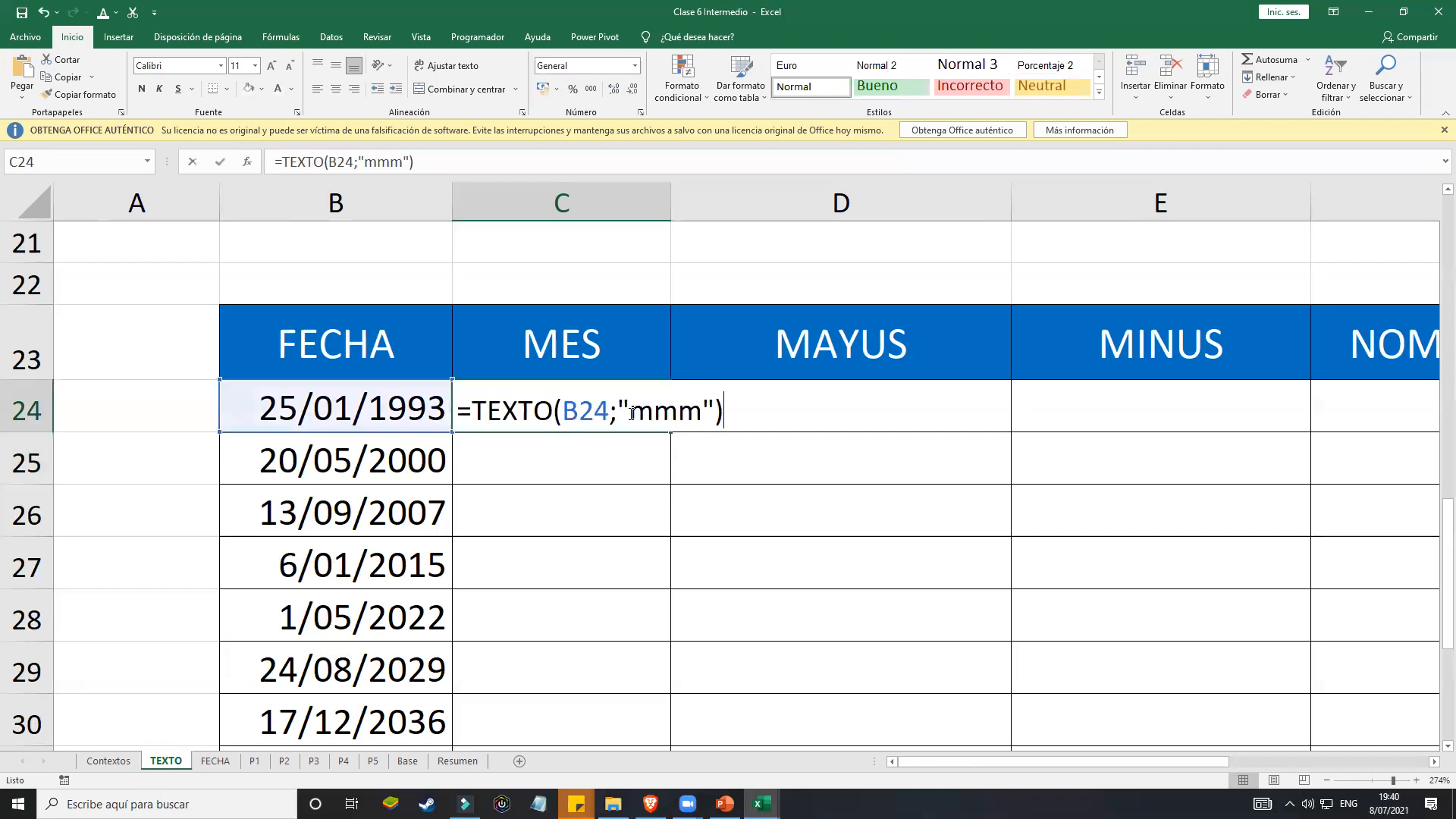
left_click(702, 409)
type("m")
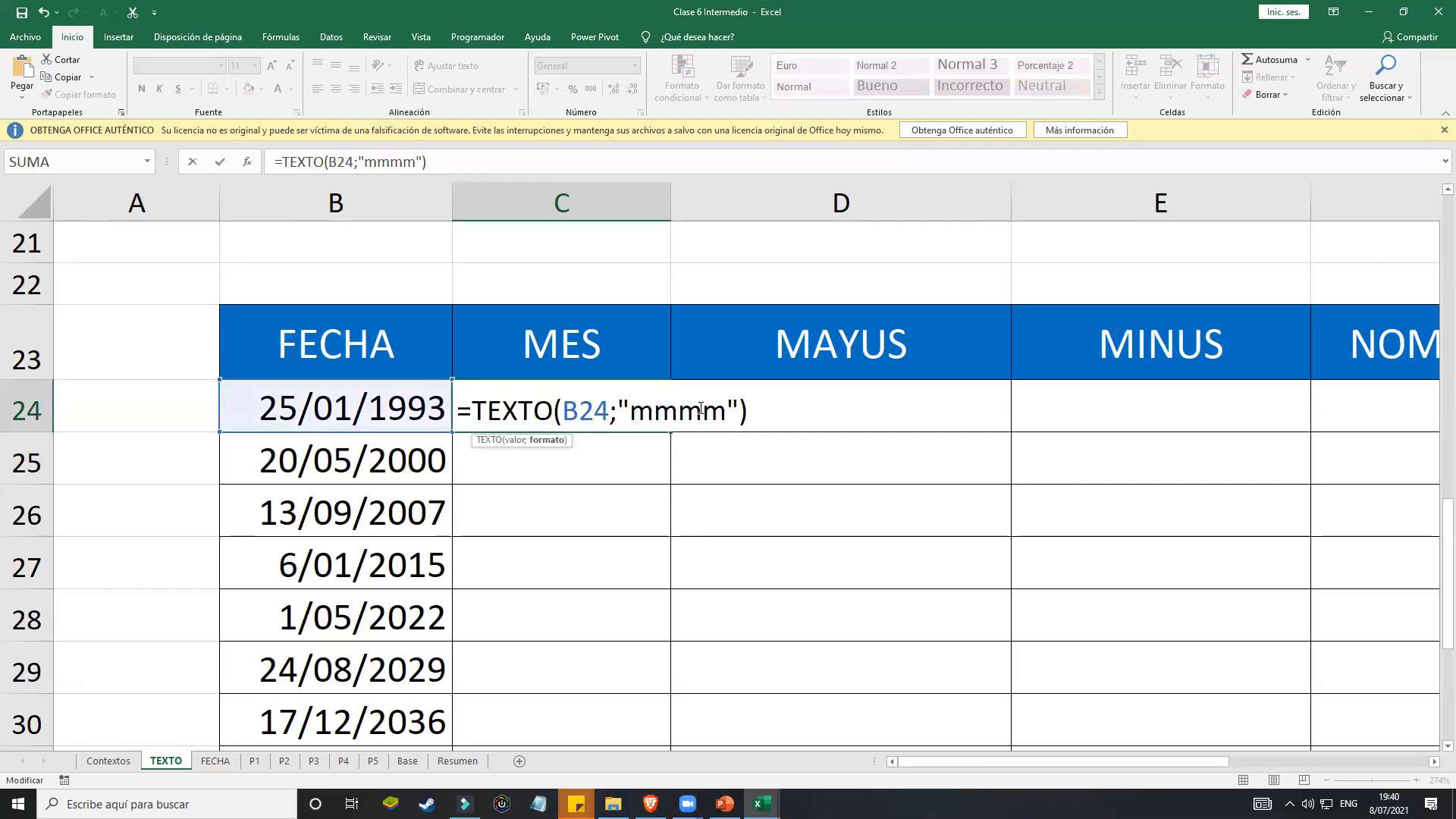
key("Return")
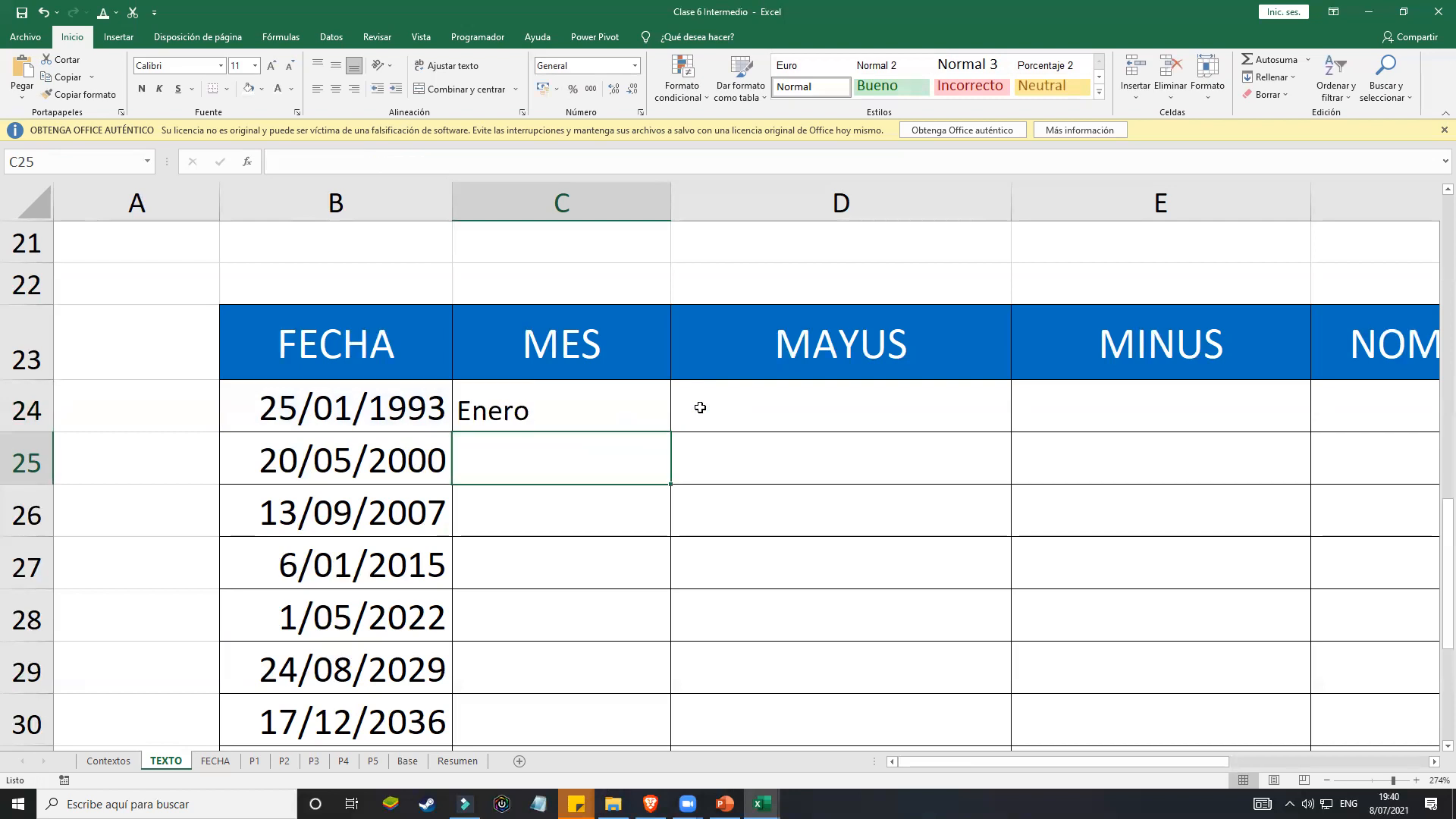
left_click(600, 408)
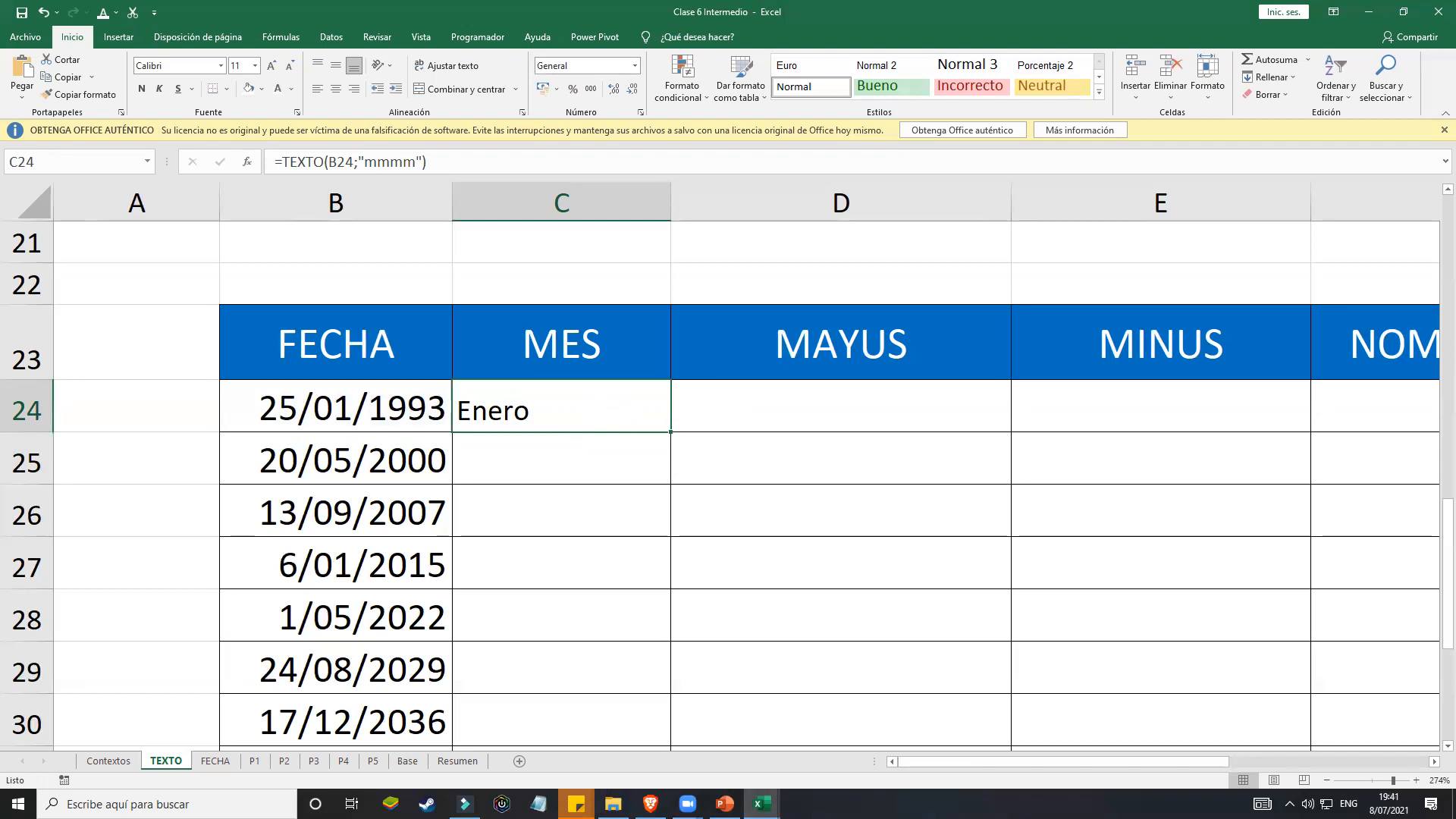
Step: Review the TEXTO format codes on PowerPoint slide 7, then return to Excel
left_click(724, 804)
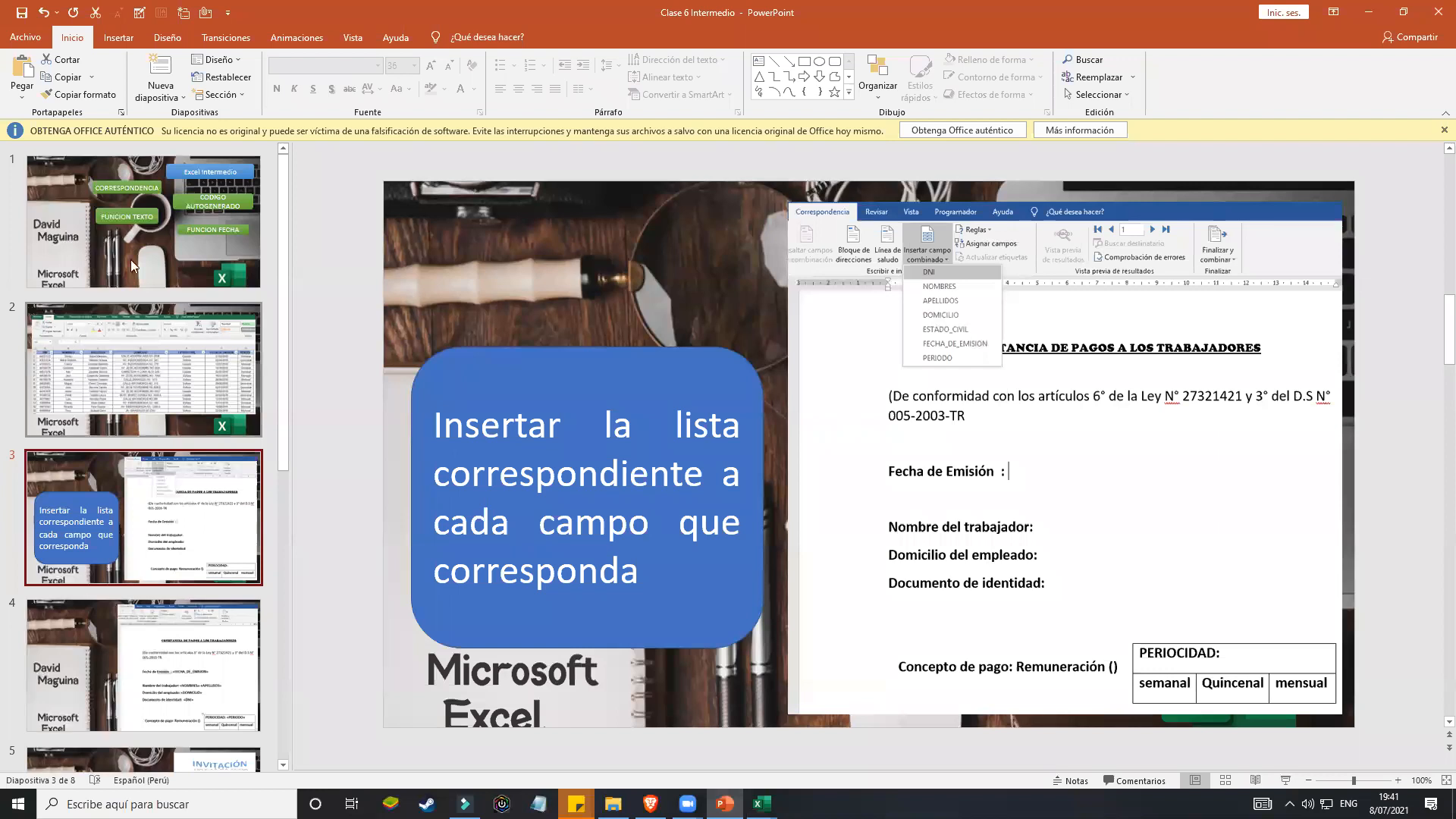
scroll(213, 469, "down", 1)
scroll(213, 485, "down", 7)
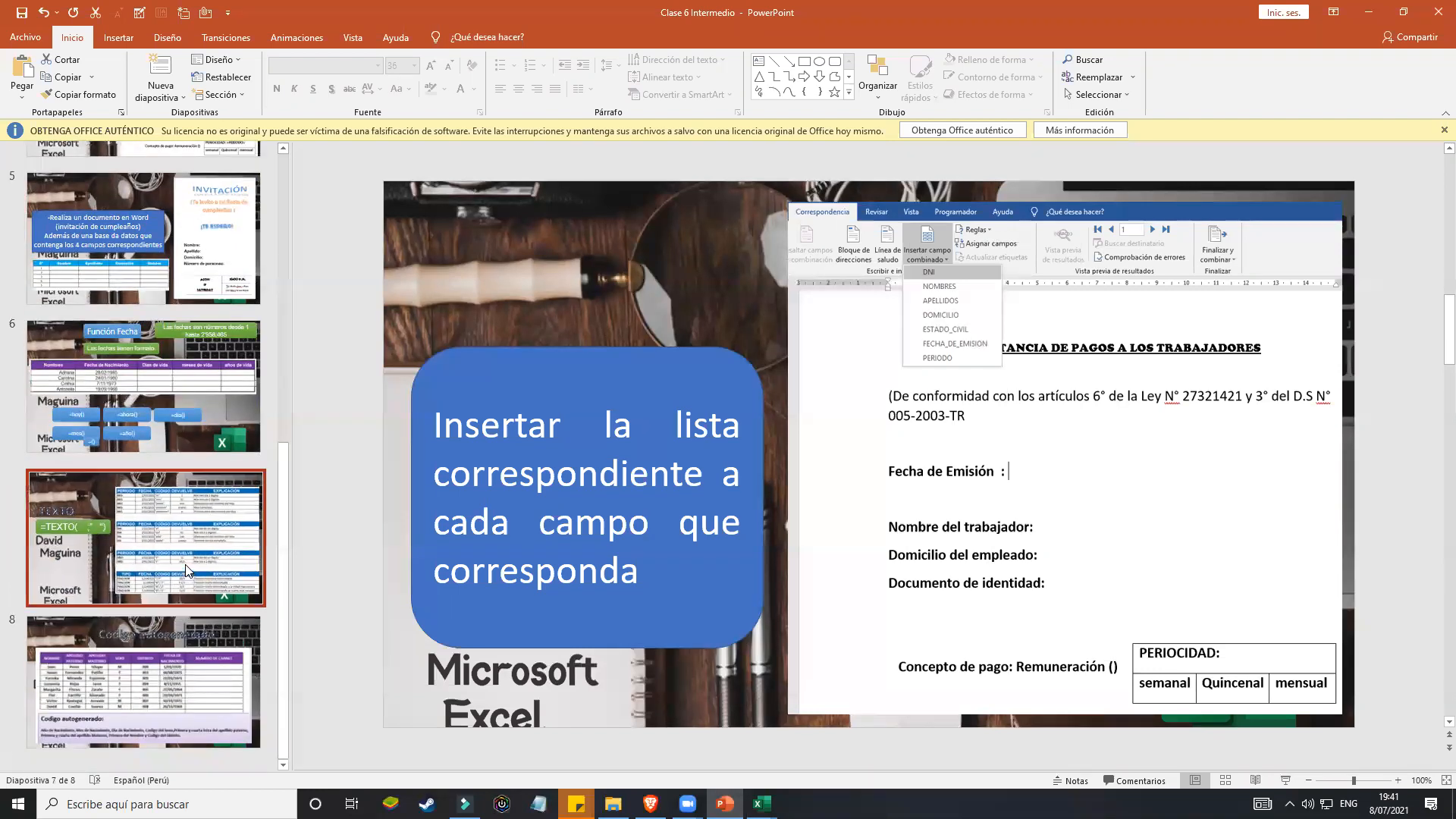
left_click(213, 506)
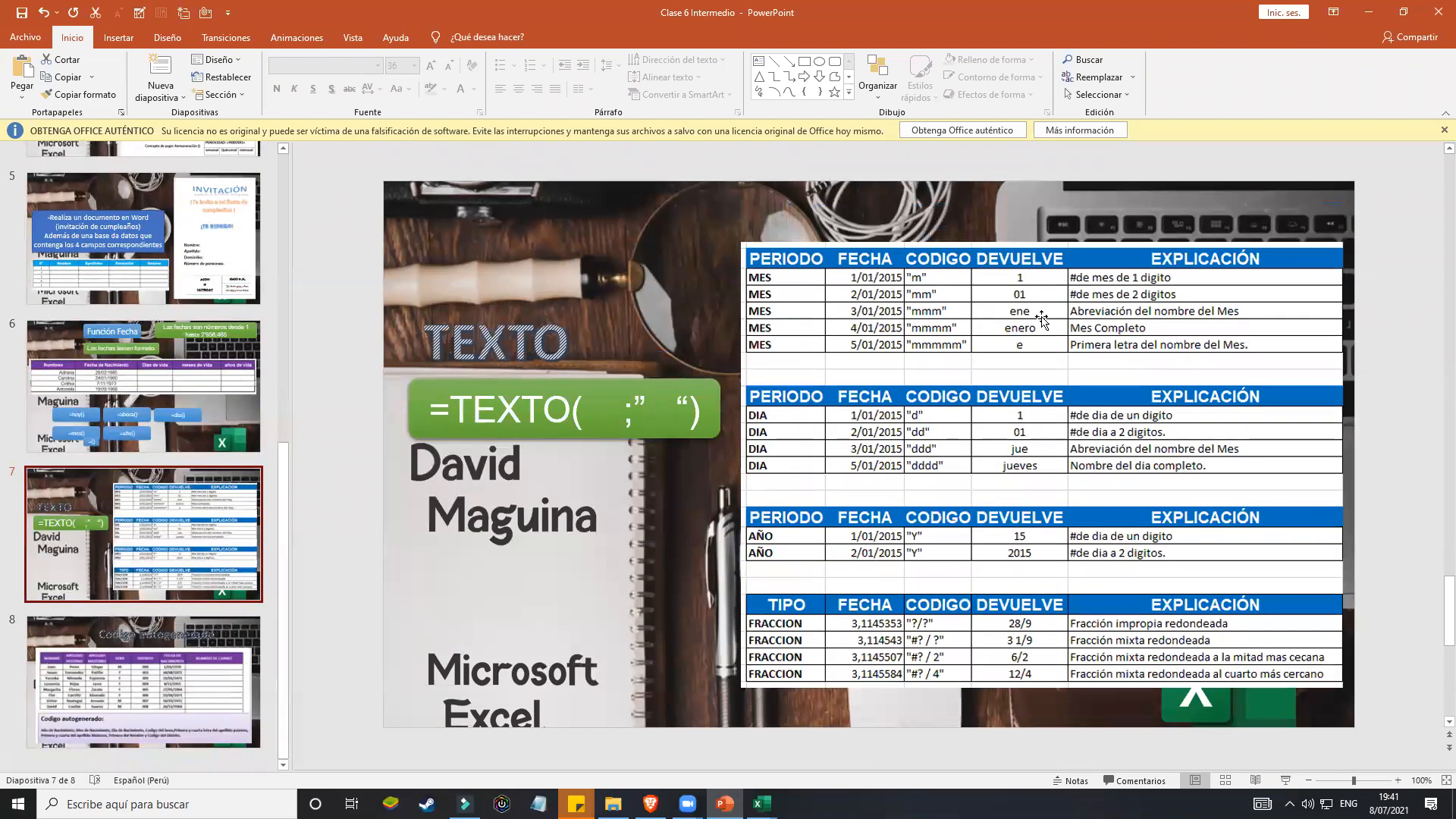
left_click(1374, 12)
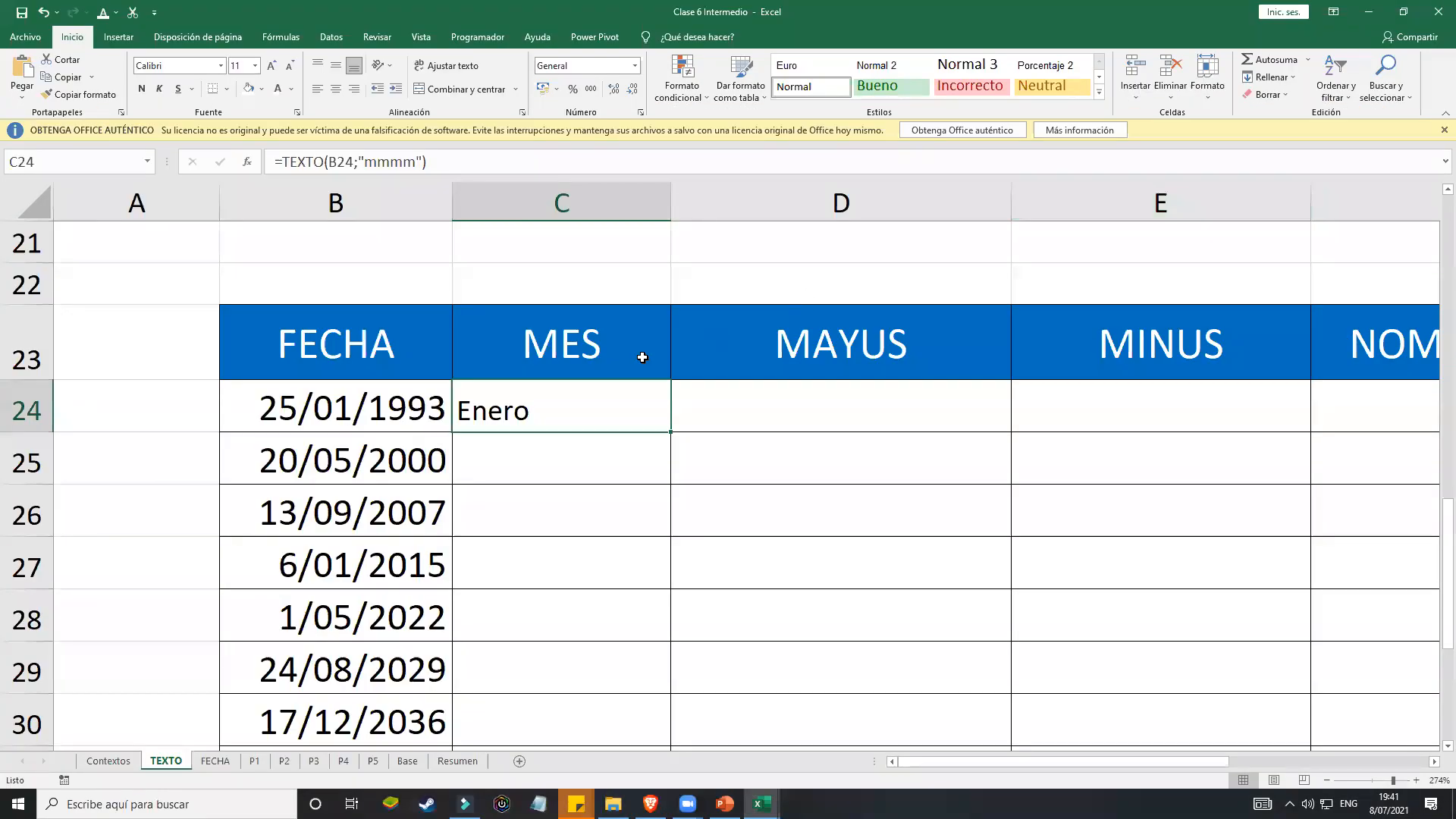
Step: Change C24 to =TEXTO(B24;"mmmmm") and fill it to C36 for month initials
double_click(588, 423)
type("m")
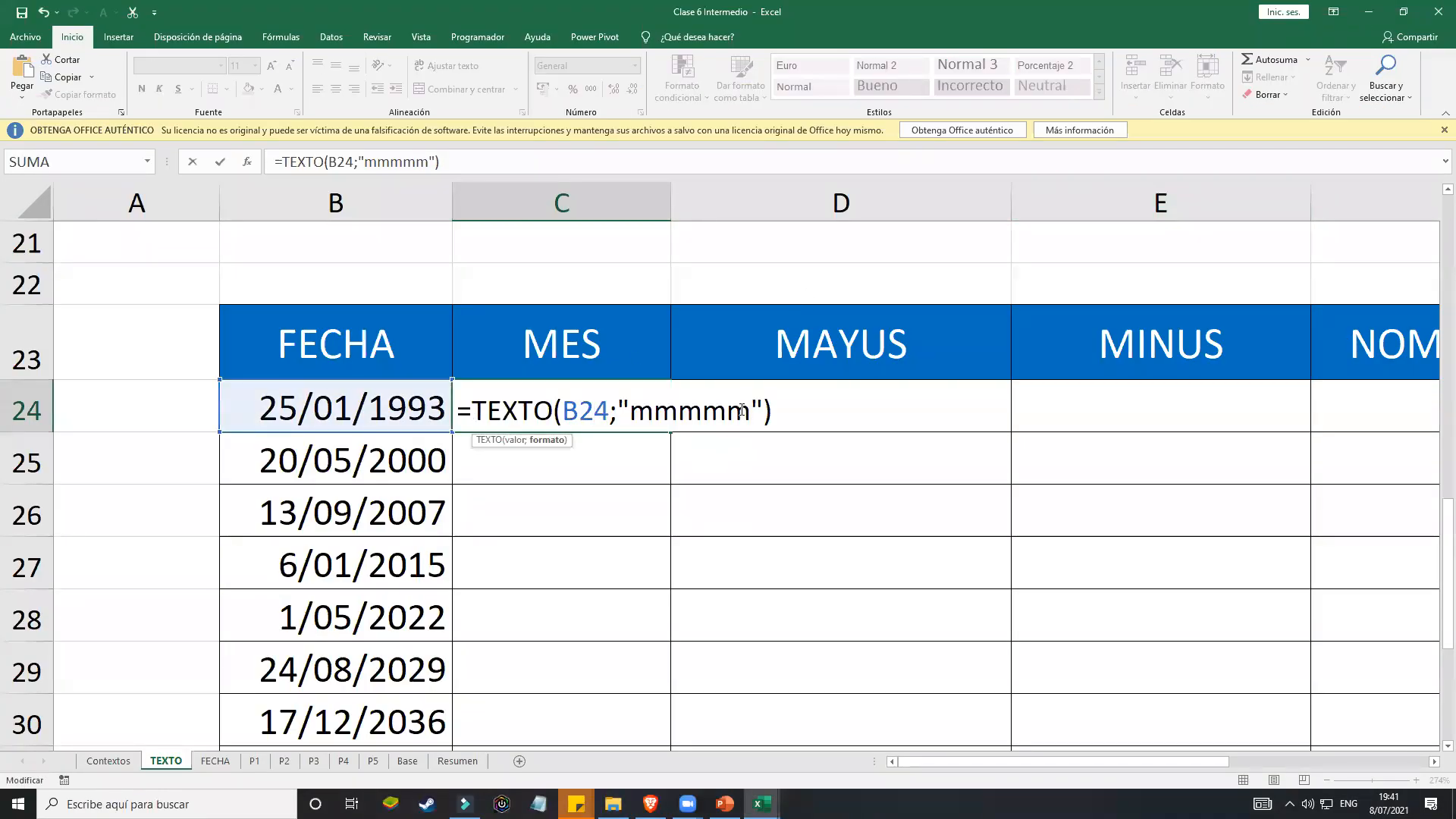
key("Return")
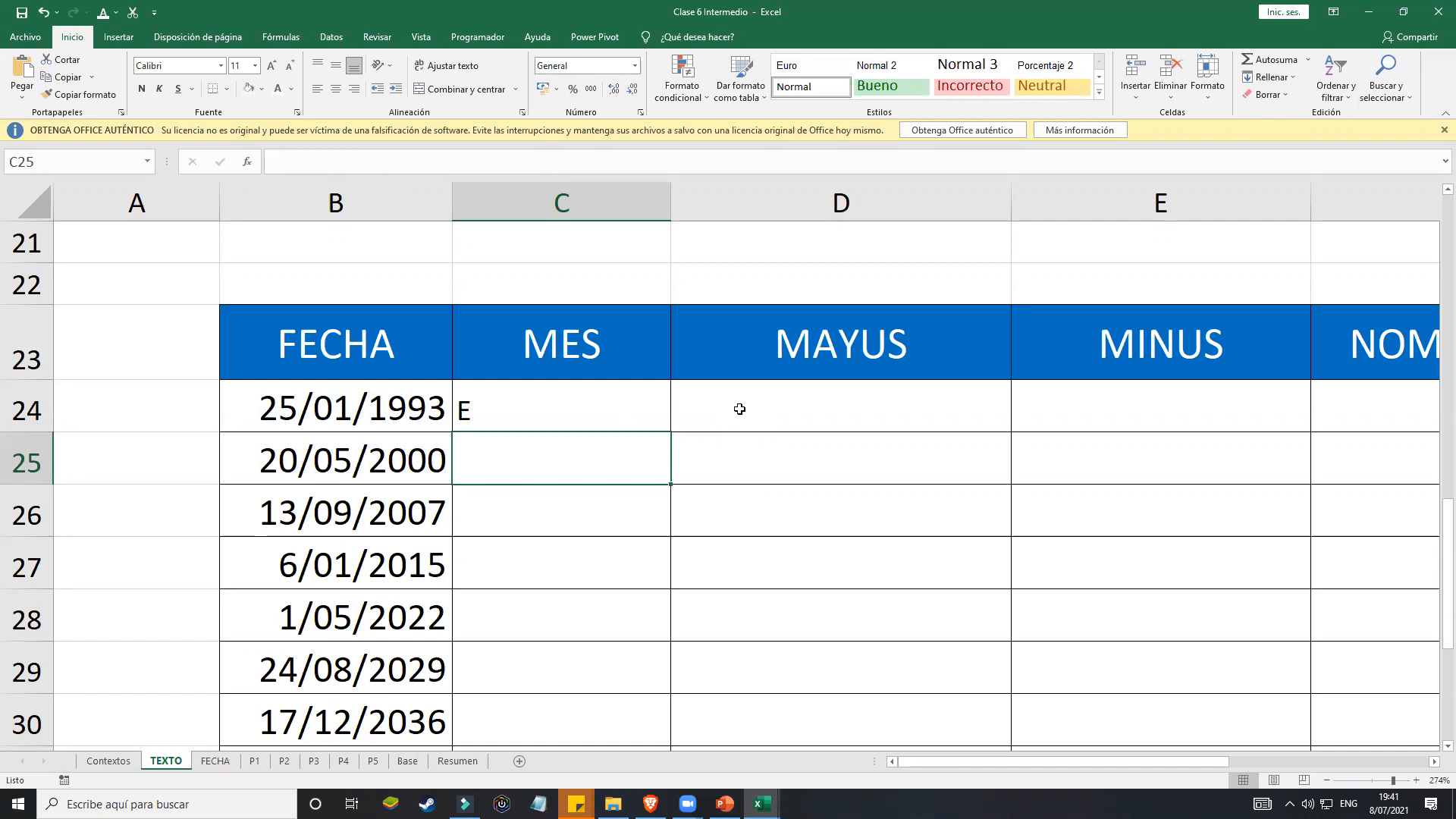
left_click(604, 416)
scroll(608, 412, "down", 1)
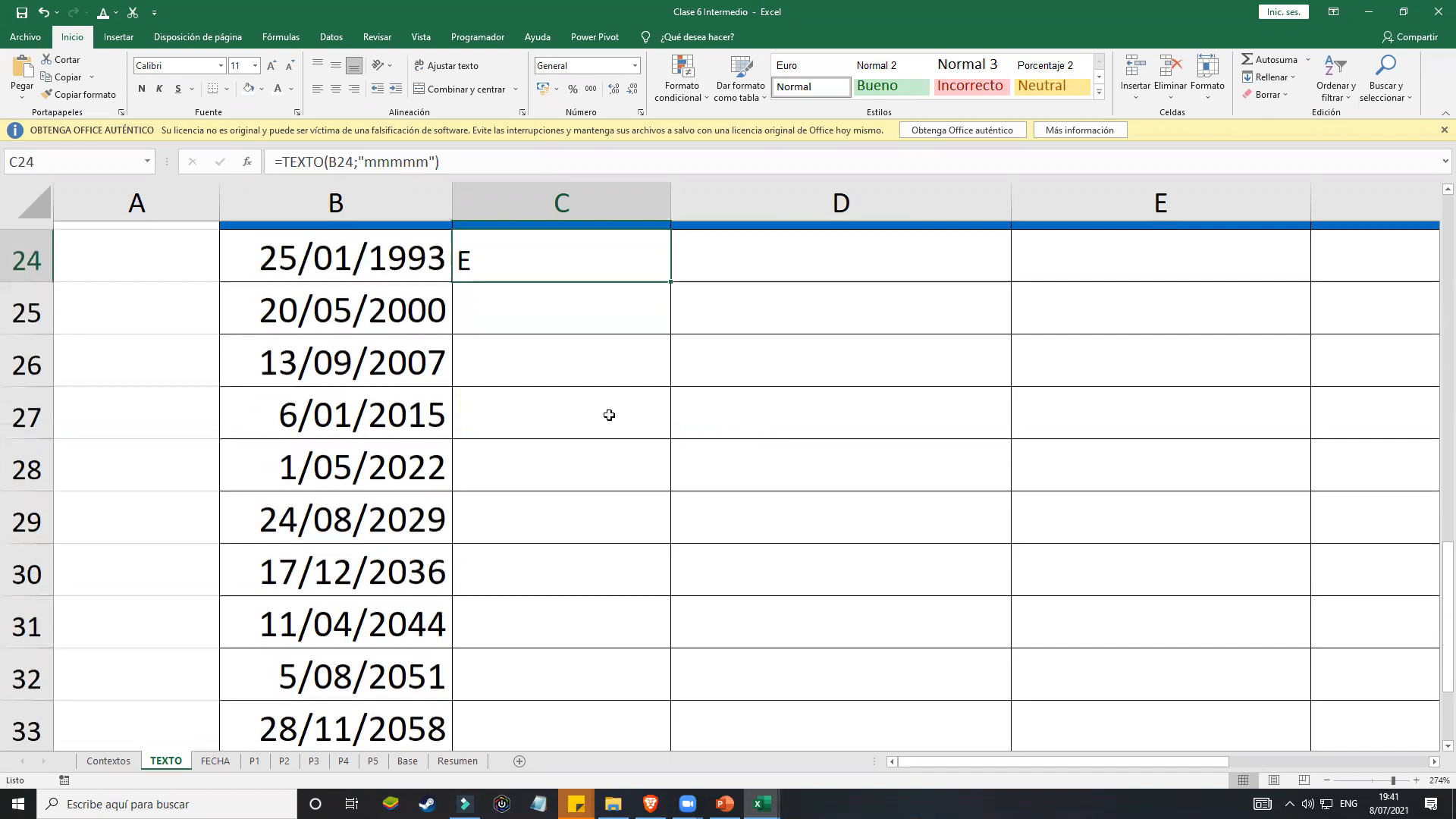
left_click_drag(670, 275, 666, 684)
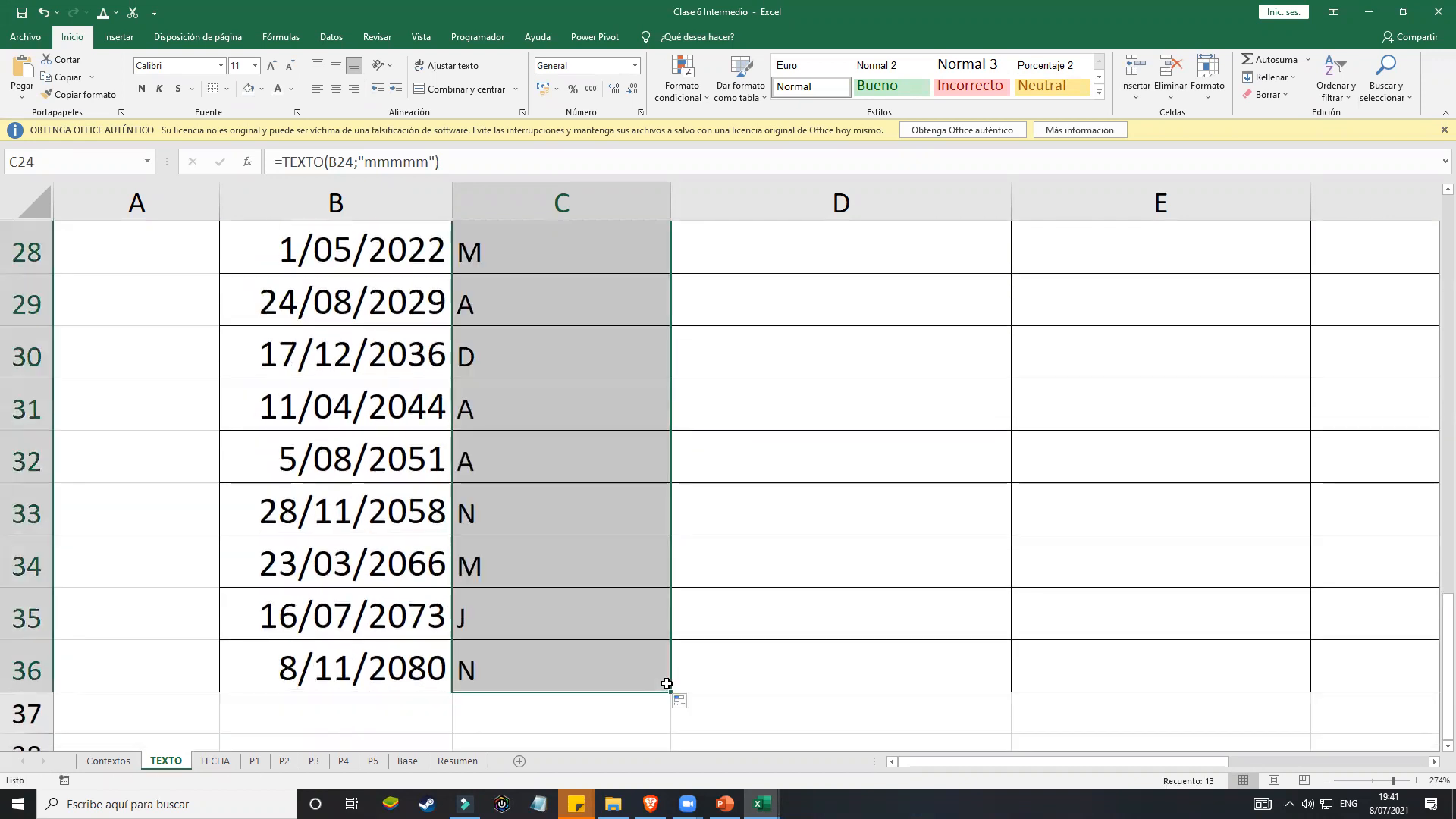
scroll(666, 684, "up", 2)
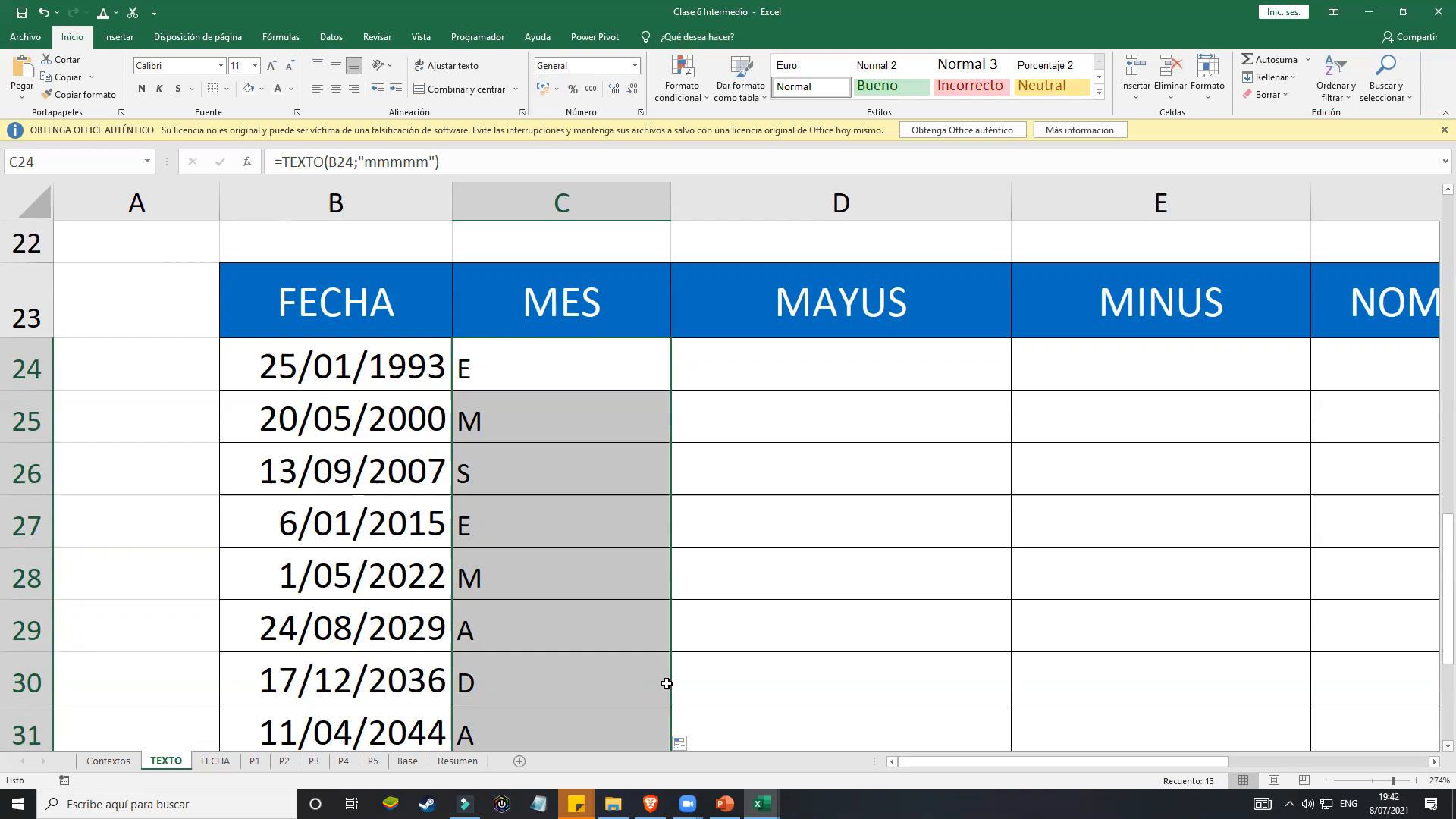
Step: Review the month formula in C24 and the date value in B24
left_click(738, 429)
left_click(795, 376)
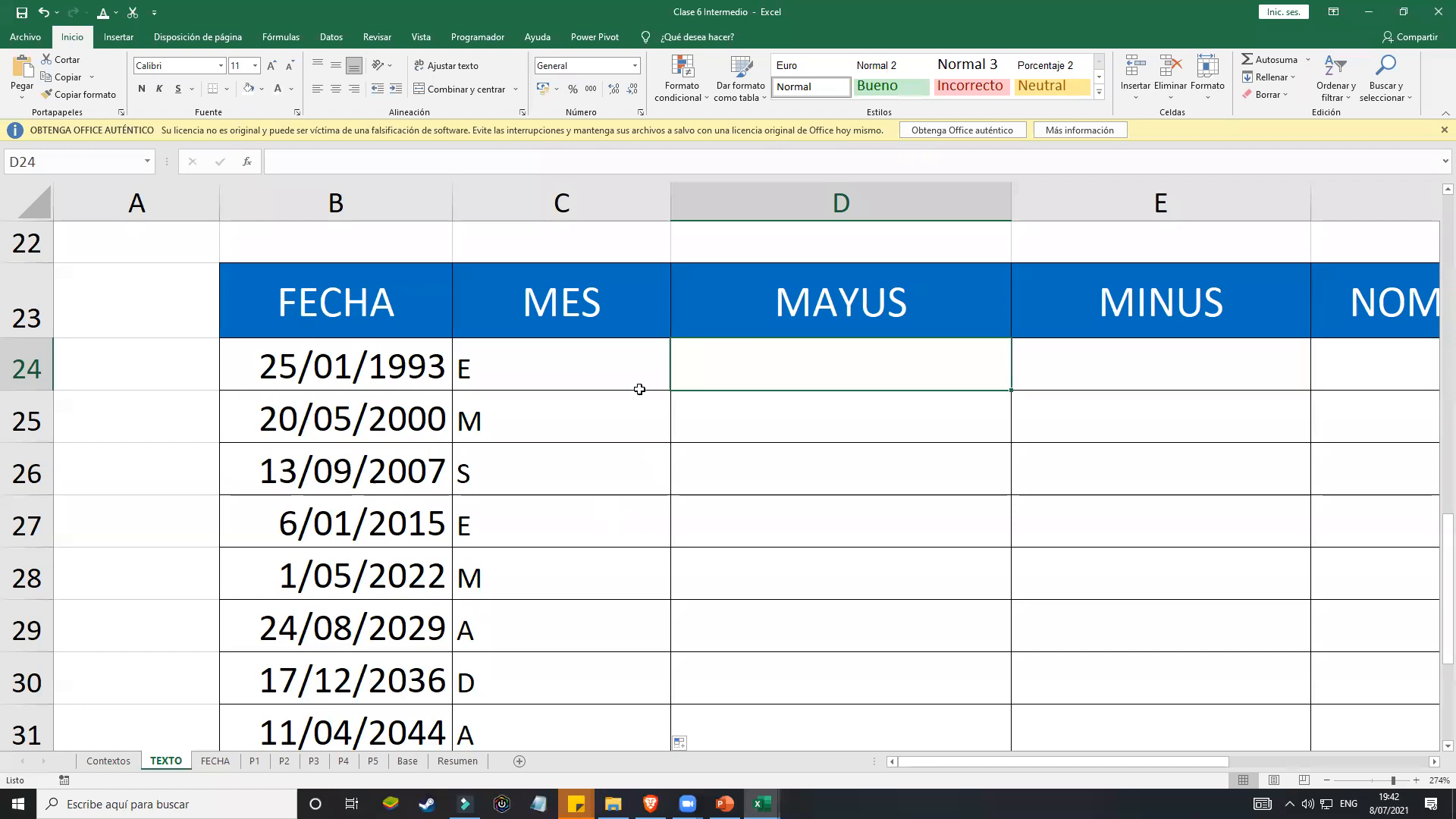
left_click(554, 385)
scroll(530, 417, "down", 2)
scroll(535, 418, "up", 1)
scroll(534, 418, "up", 1)
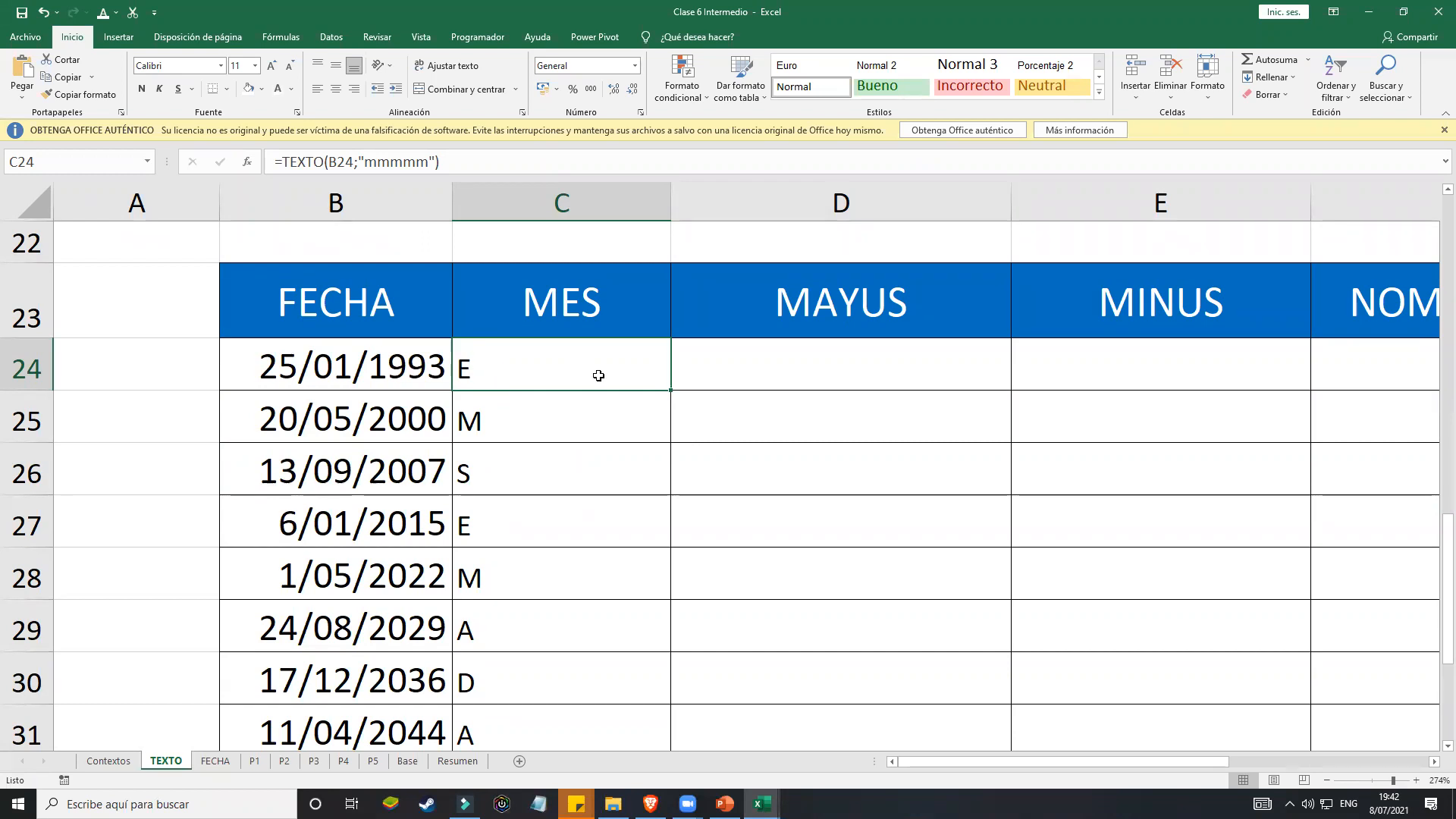
left_click(351, 378)
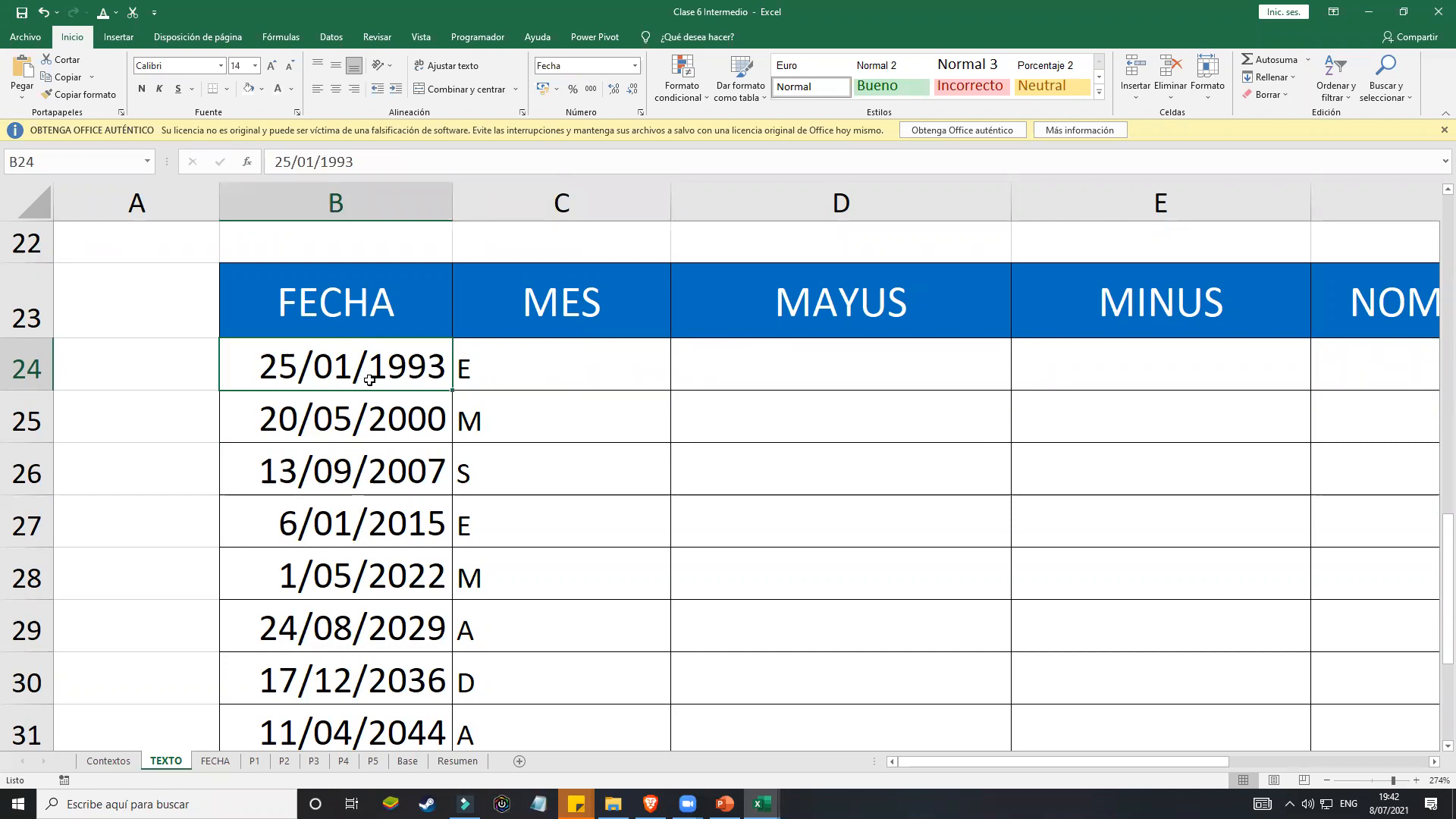
left_click(872, 377)
left_click(520, 366)
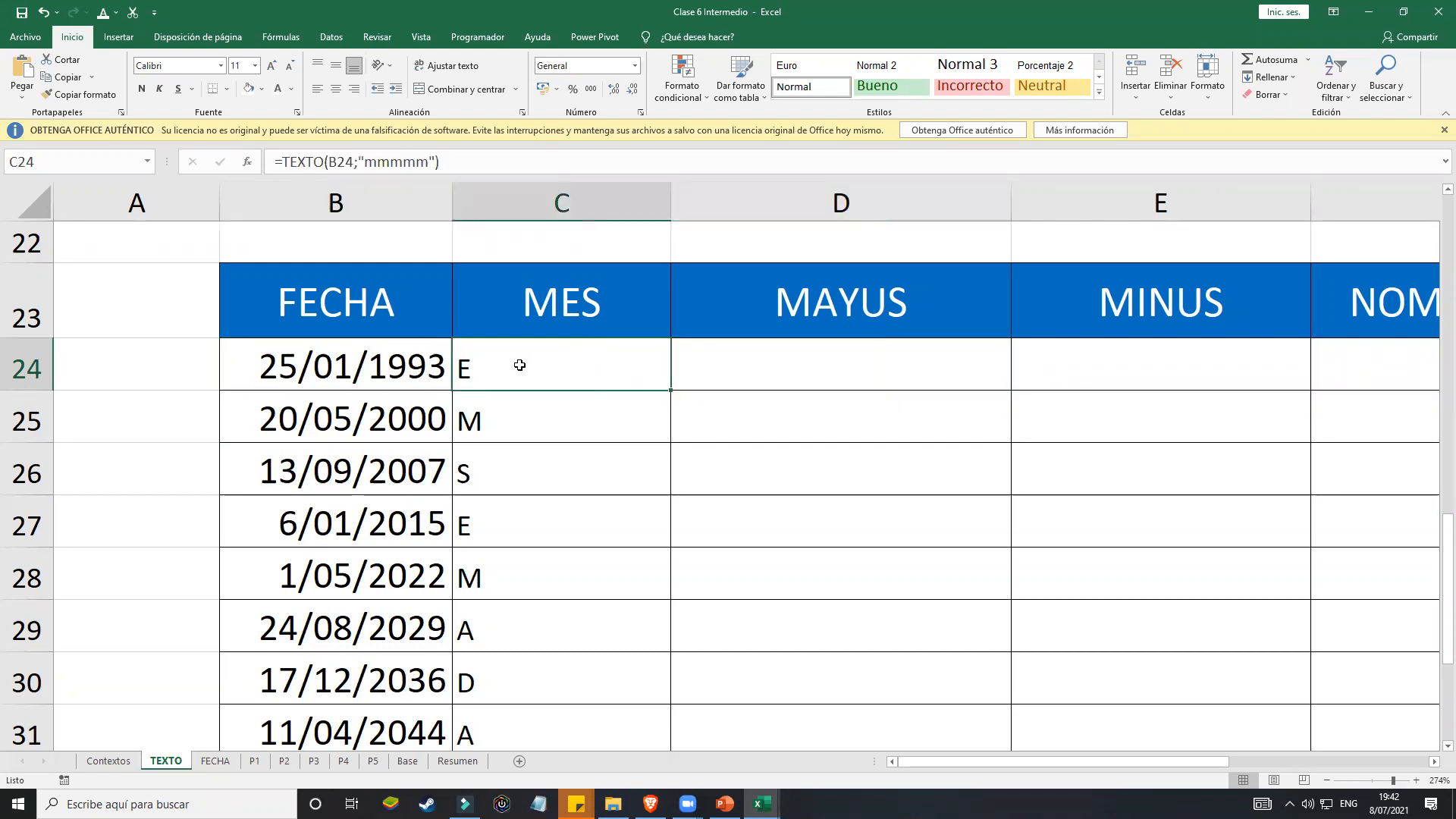
Step: Revert C24 to =TEXTO(B24;"mmmm") and fill it to row 36 for full month names
double_click(519, 365)
left_click(745, 370)
key("BackSpace")
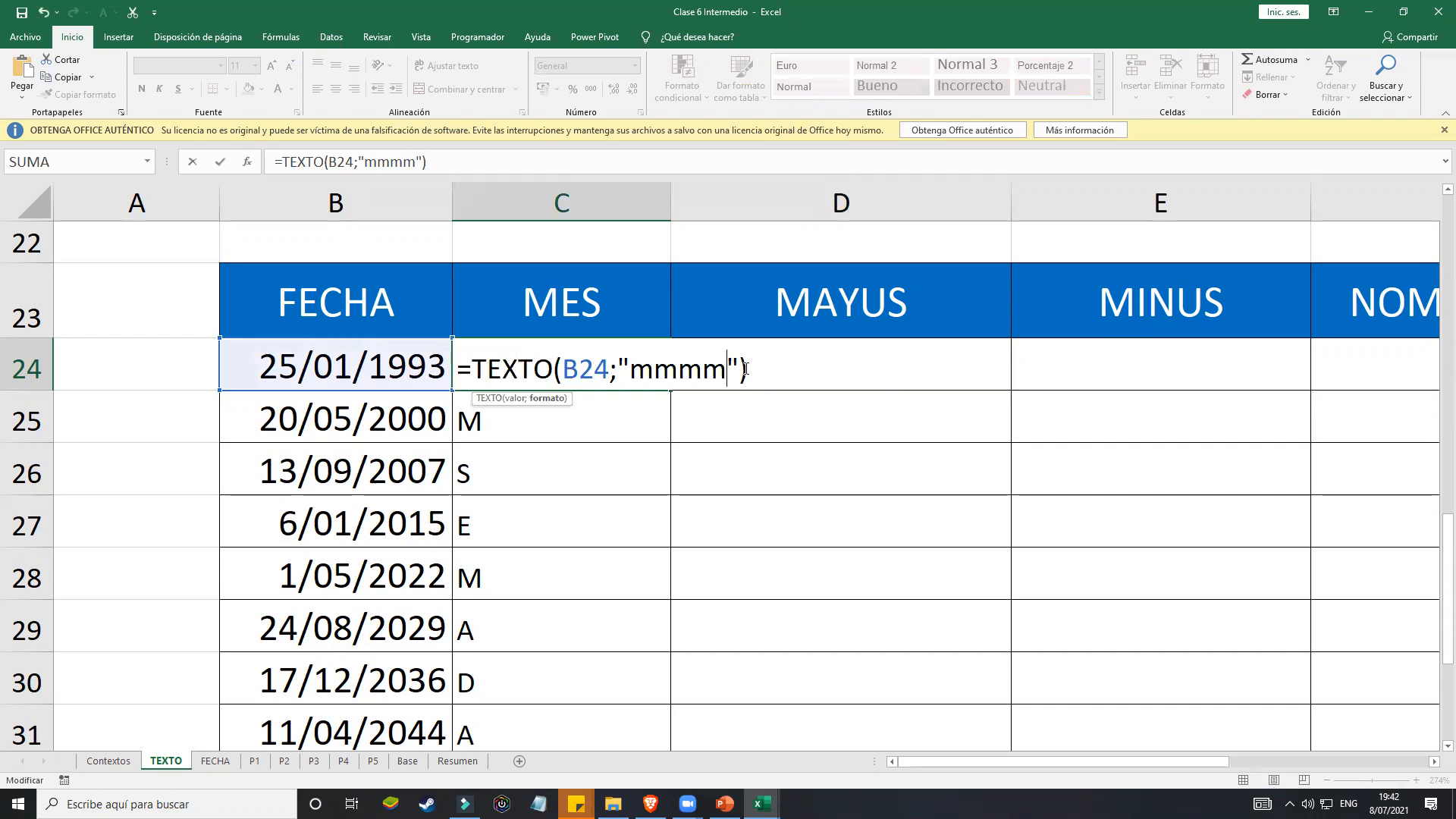
key("Return")
left_click(620, 377)
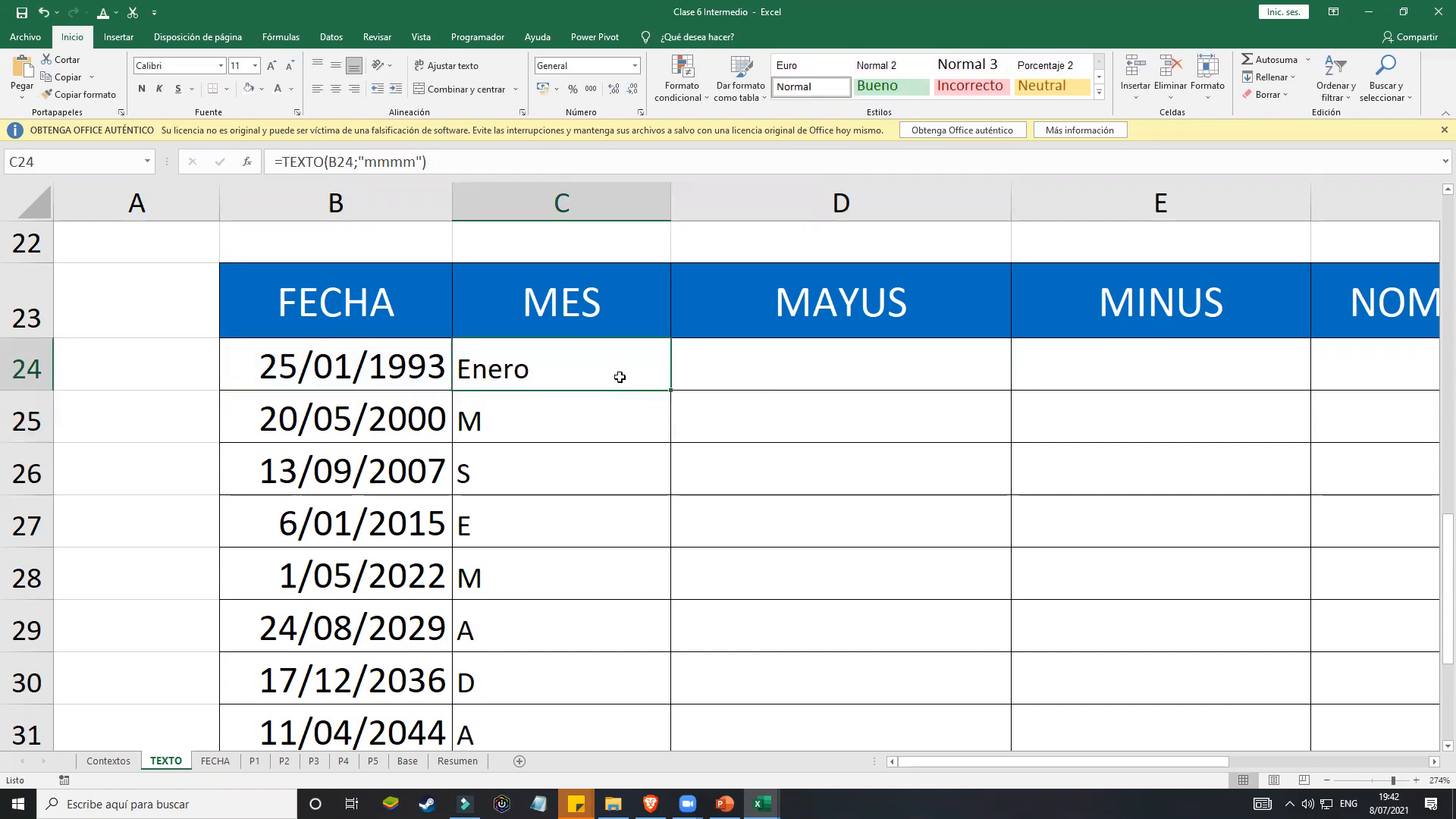
left_click_drag(670, 390, 676, 596)
scroll(825, 480, "up", 2)
scroll(825, 482, "up", 1)
scroll(826, 481, "down", 3)
scroll(826, 481, "up", 4)
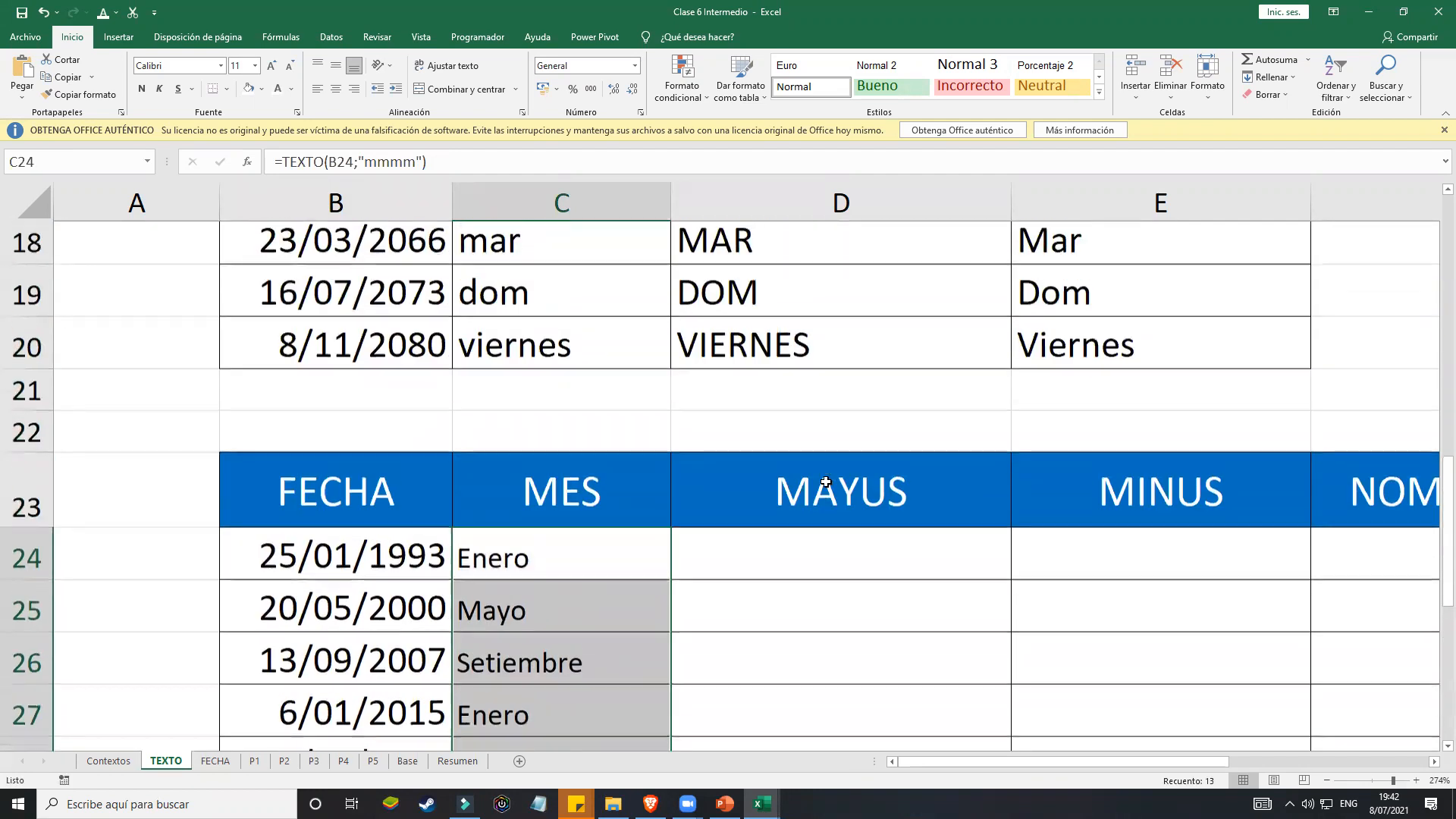
scroll(771, 501, "down", 1)
left_click(805, 402)
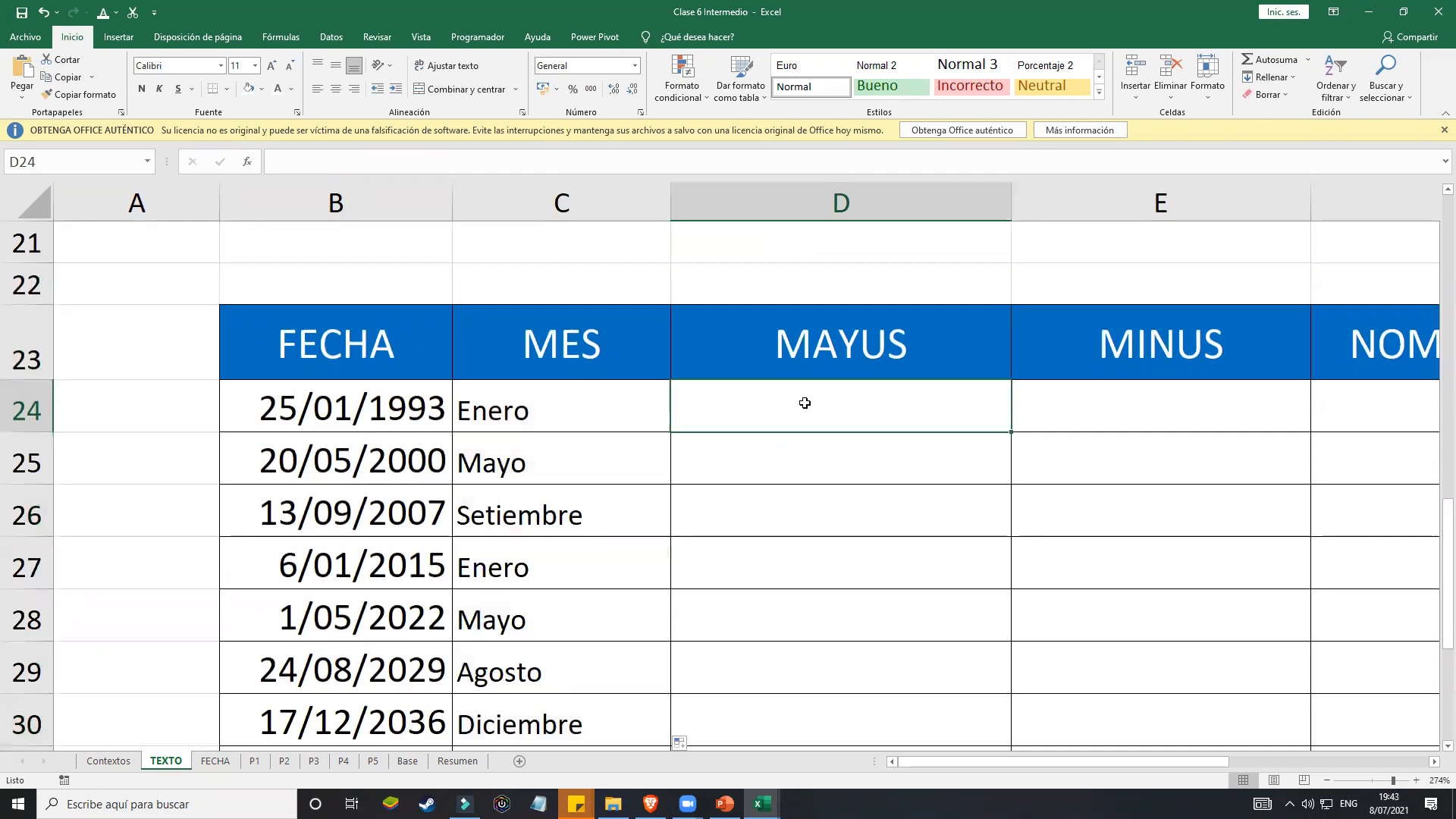
Step: Enter =MAYUSC(C24) in D24 so it shows ENERO
type("=mayusc(")
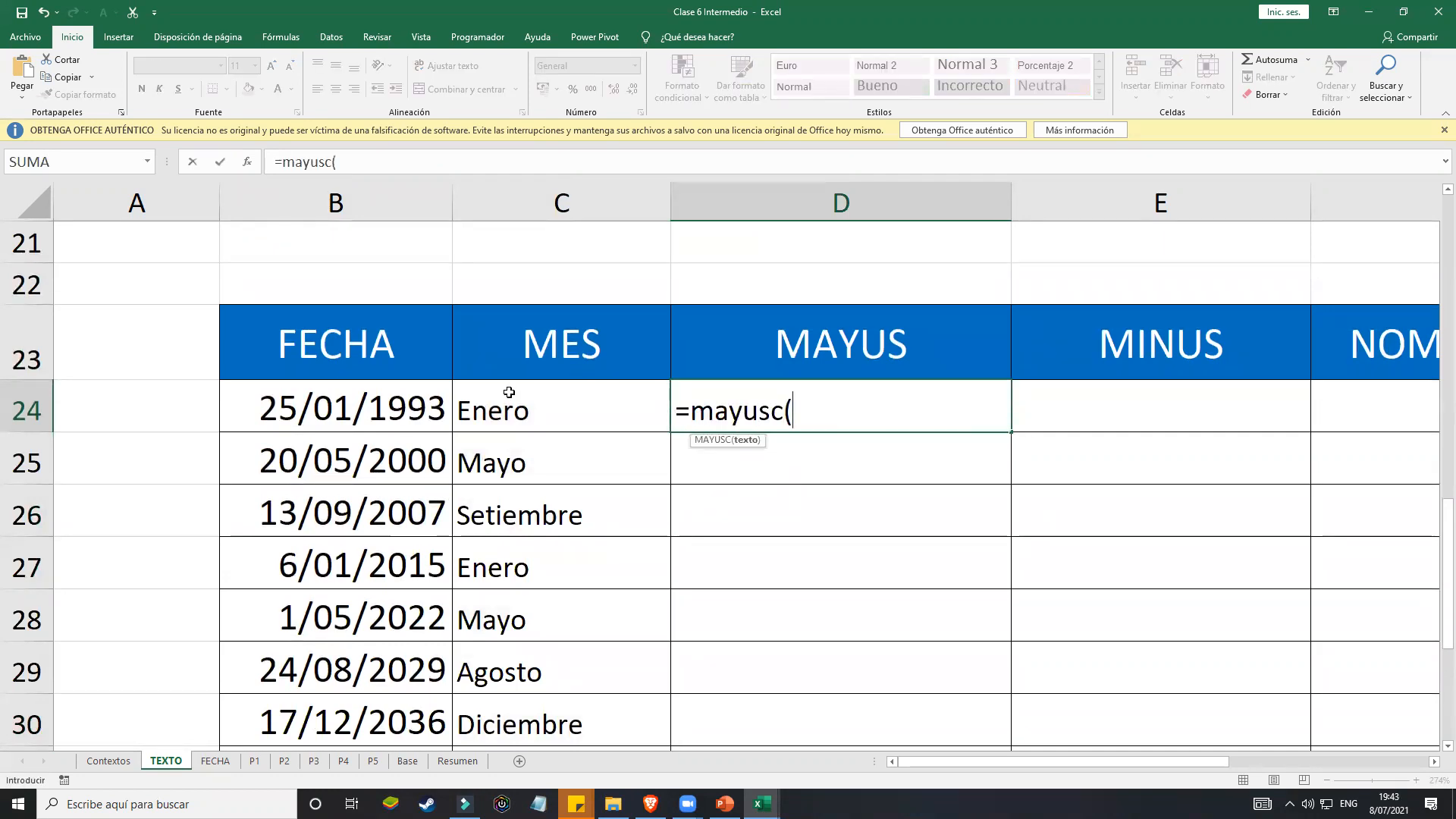
left_click(509, 402)
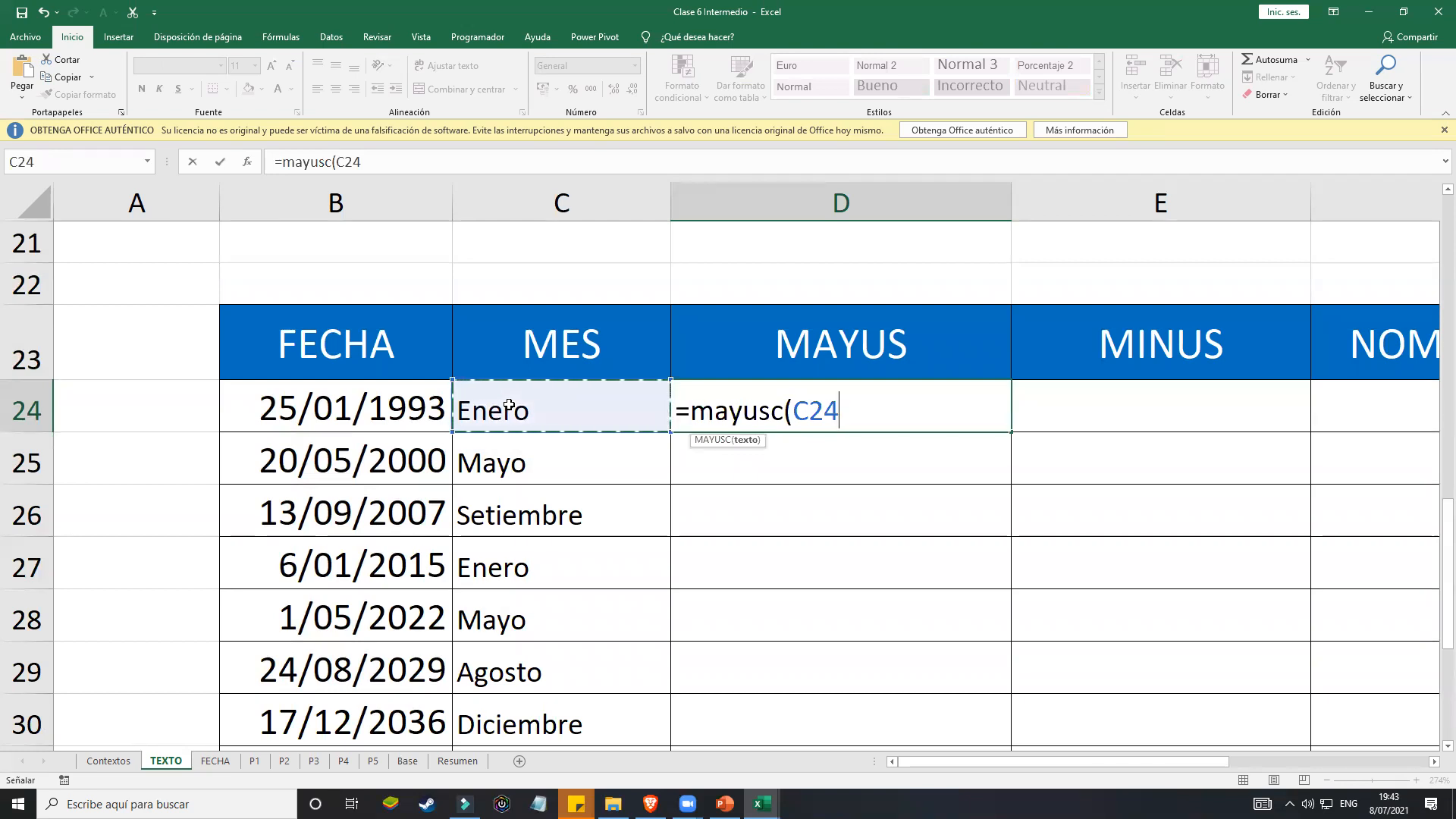
type(")")
key("Return")
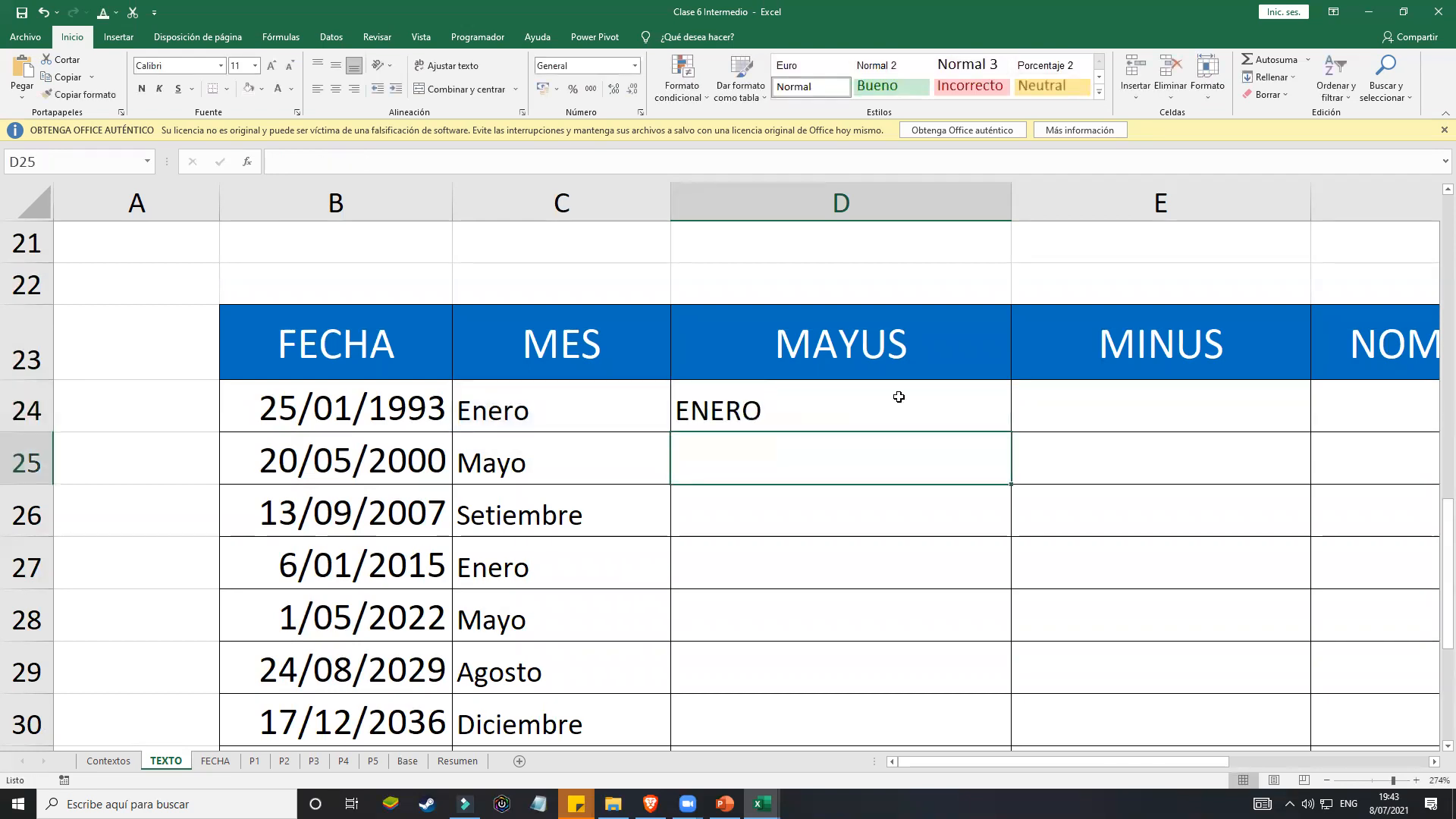
Step: Enter =MINUSC(D24) in E24 so it shows enero
left_click(1152, 415)
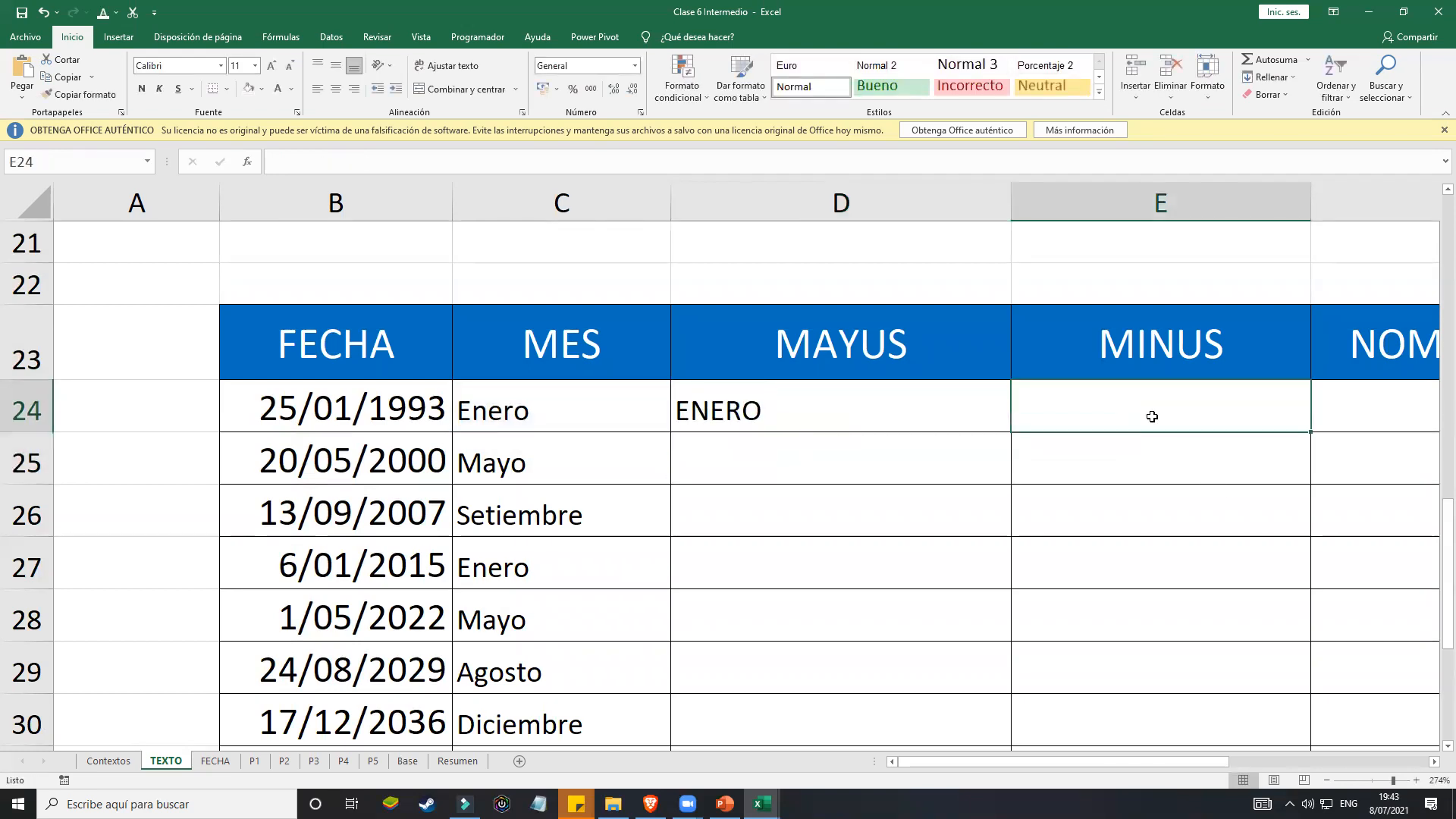
left_click(1434, 762)
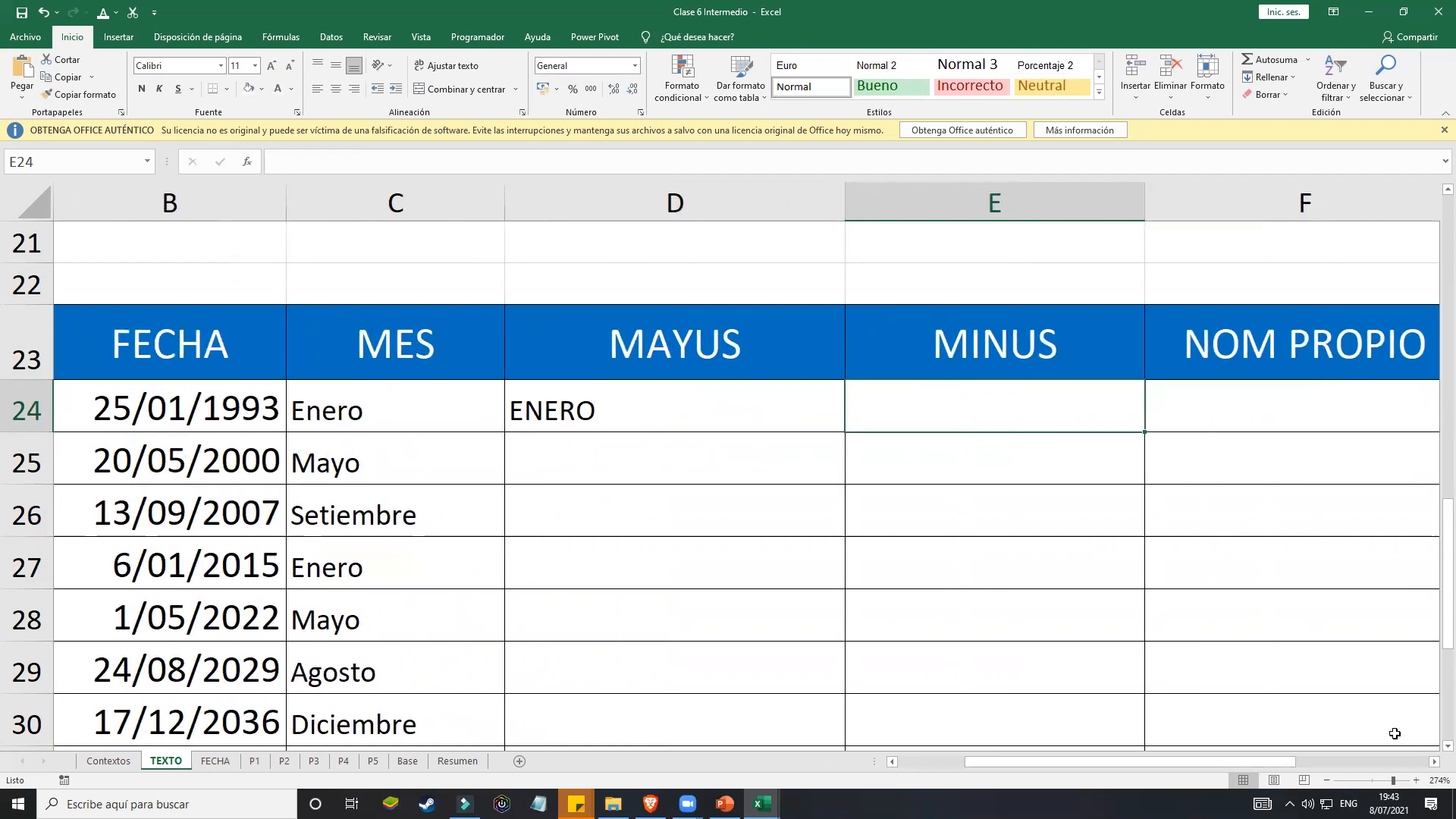
type("=minusc(")
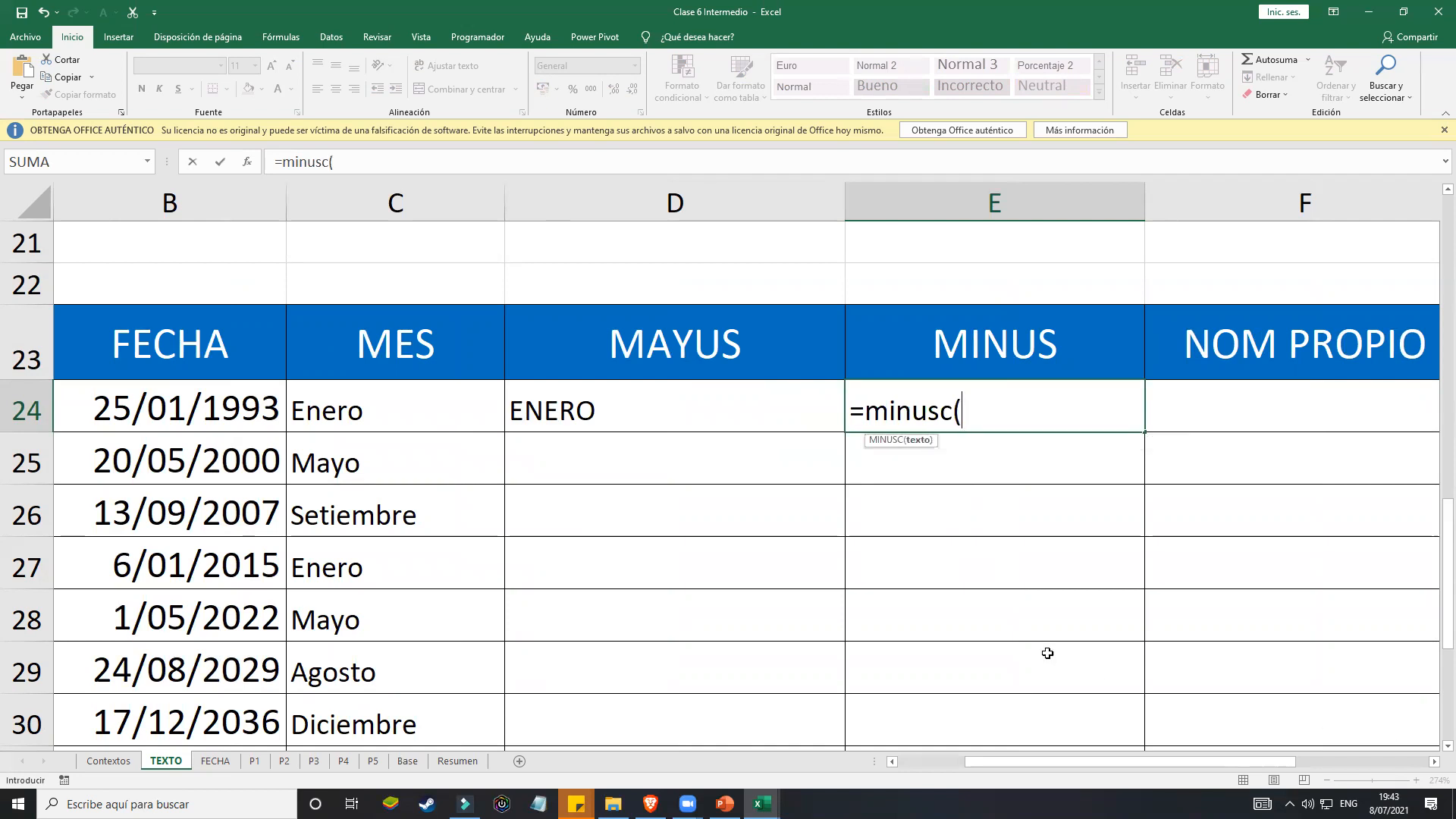
left_click(753, 398)
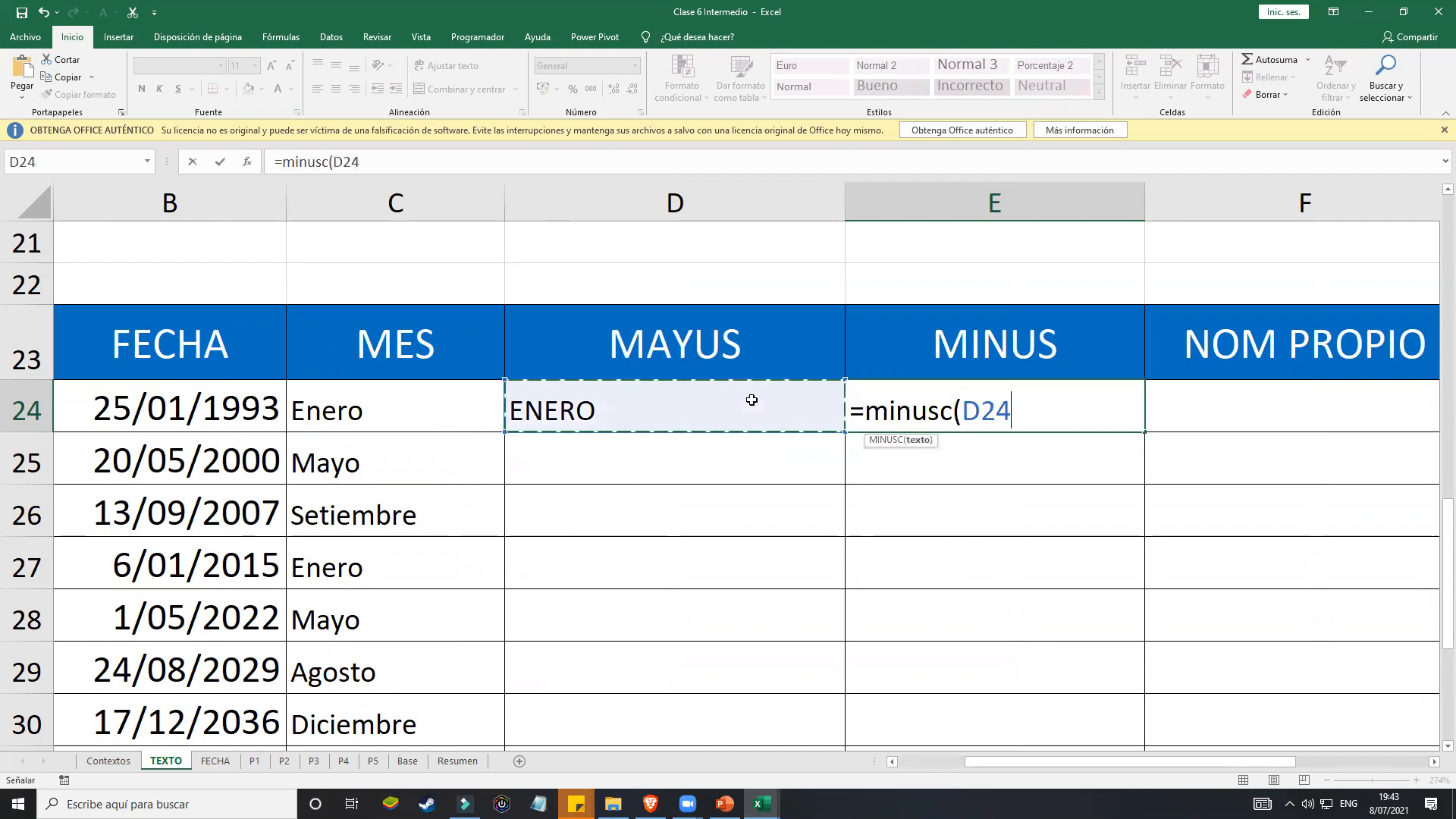
type(")")
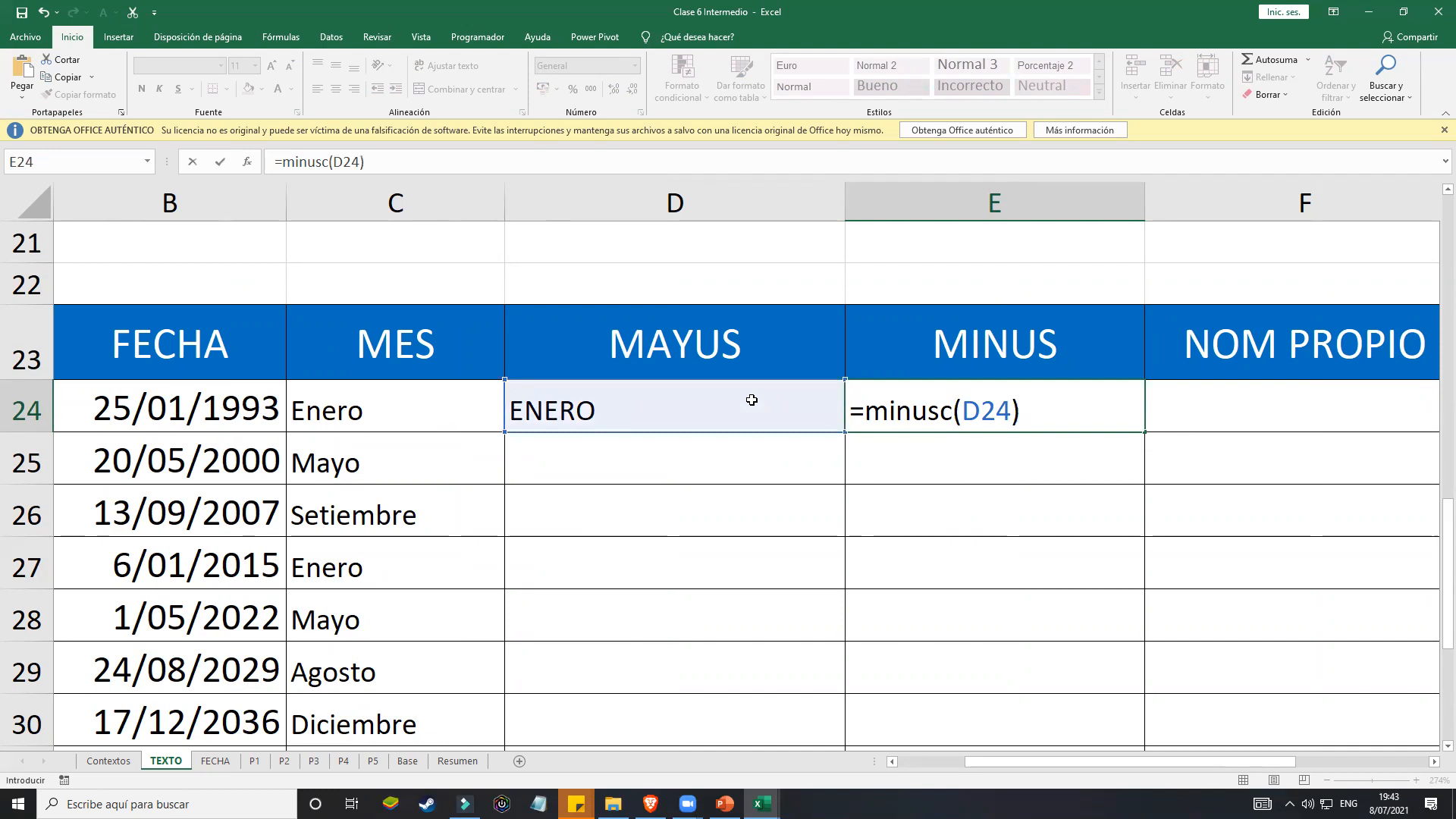
key("Return")
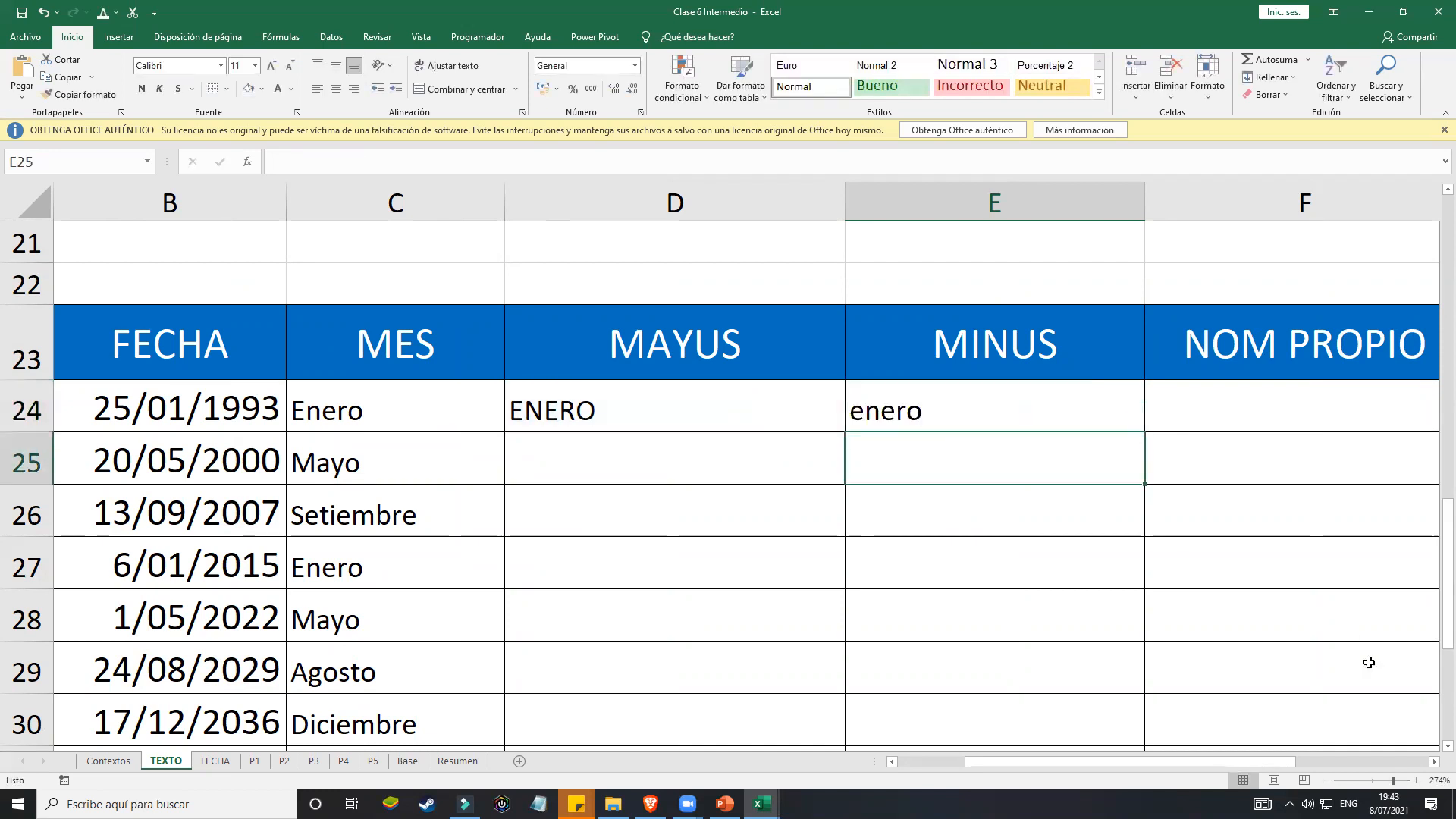
scroll(1368, 662, "right", 1)
Step: Enter =NOMPROPIO(E24) in F24 to show Enero
left_click(963, 408)
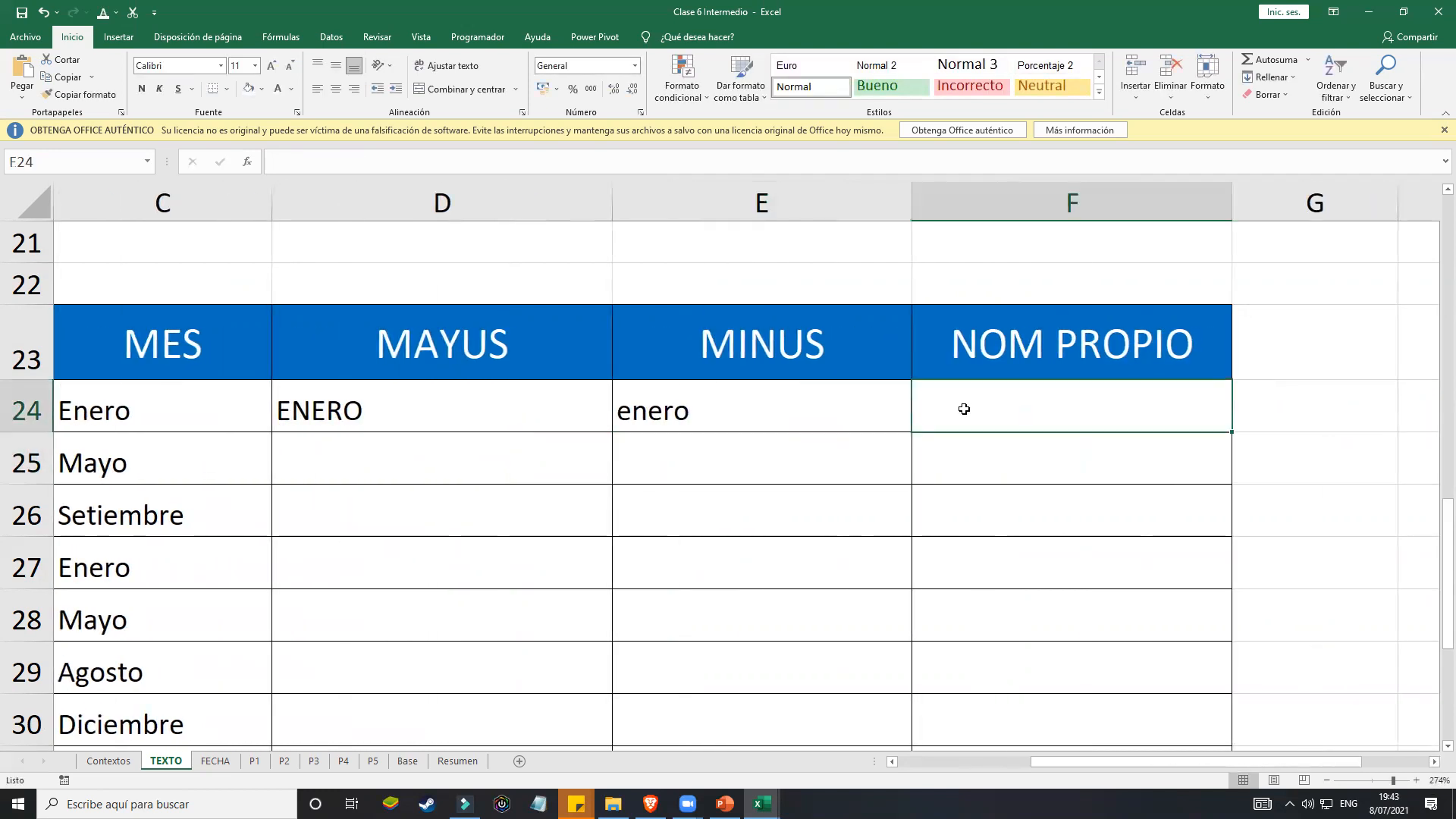
type("=")
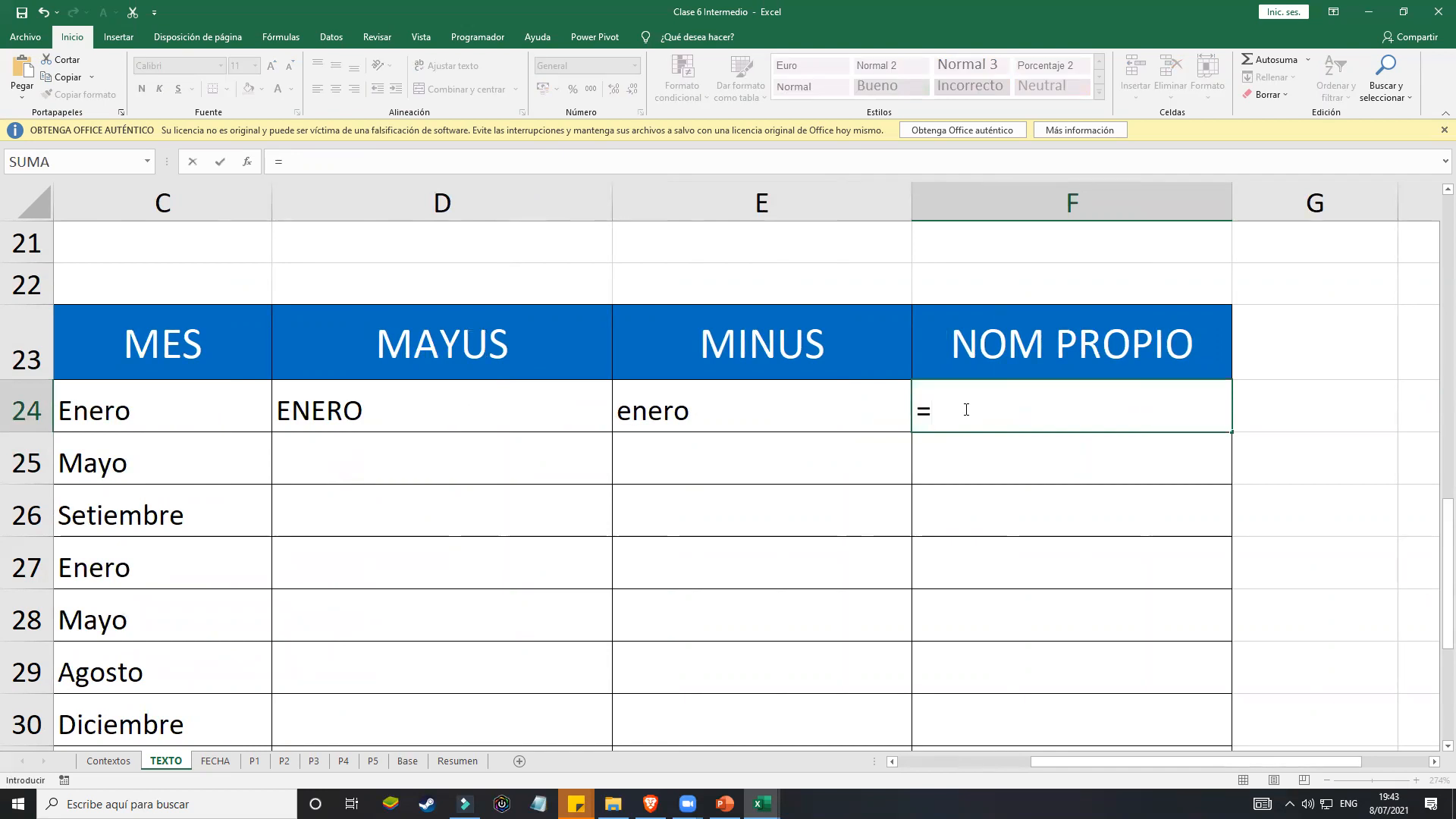
type("nompro")
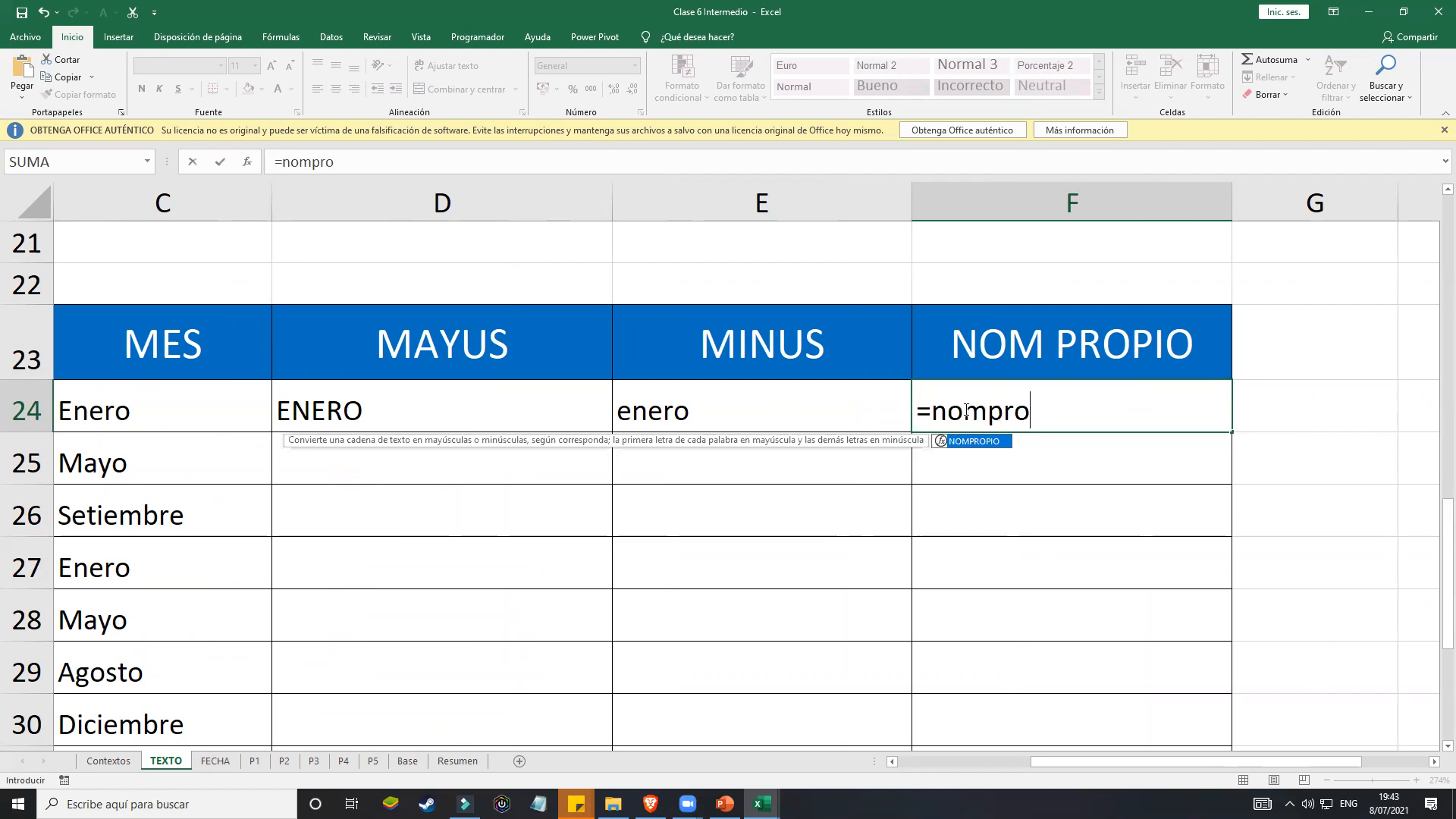
type("pio(")
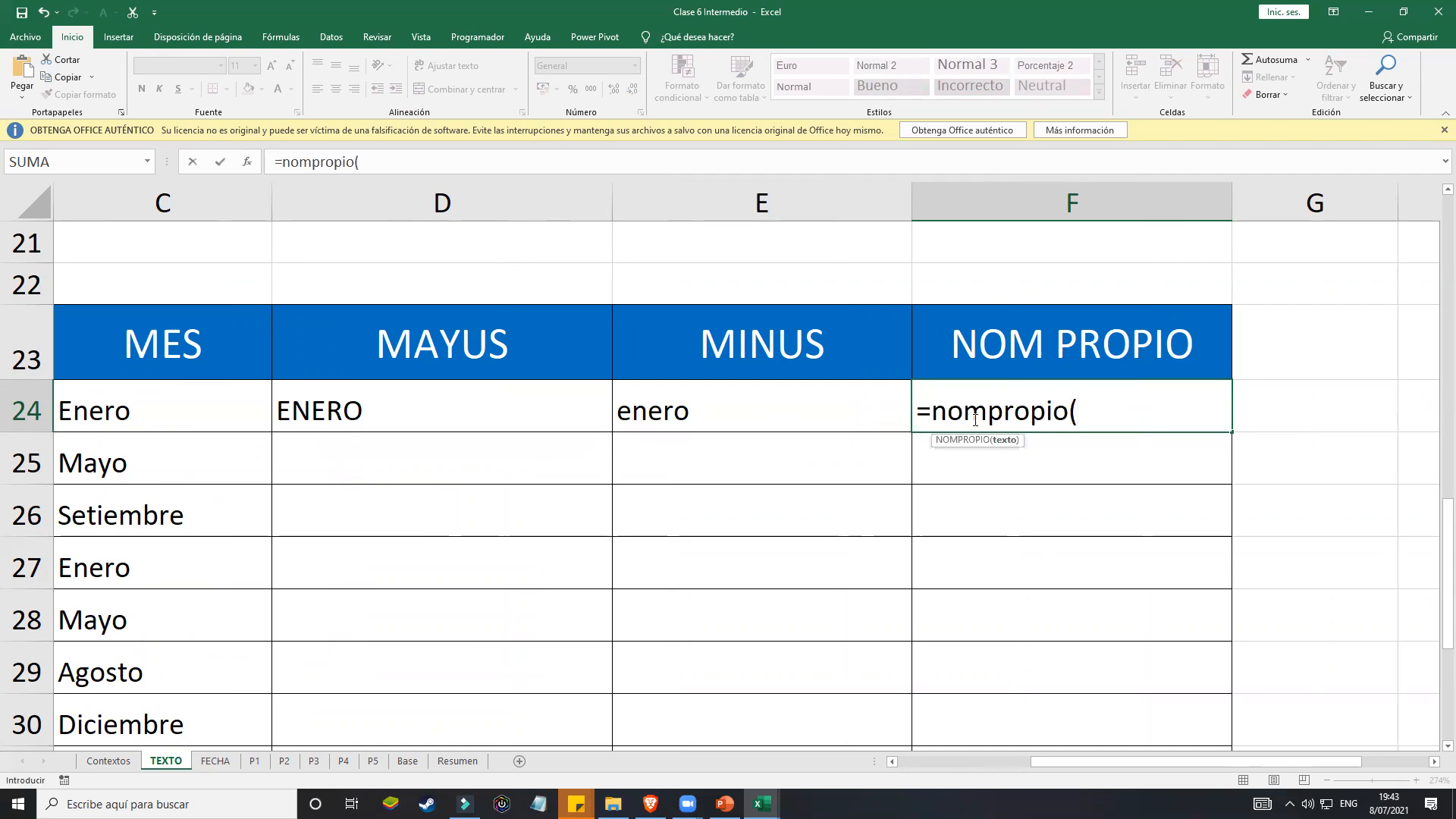
left_click(644, 403)
type(")")
key("Return")
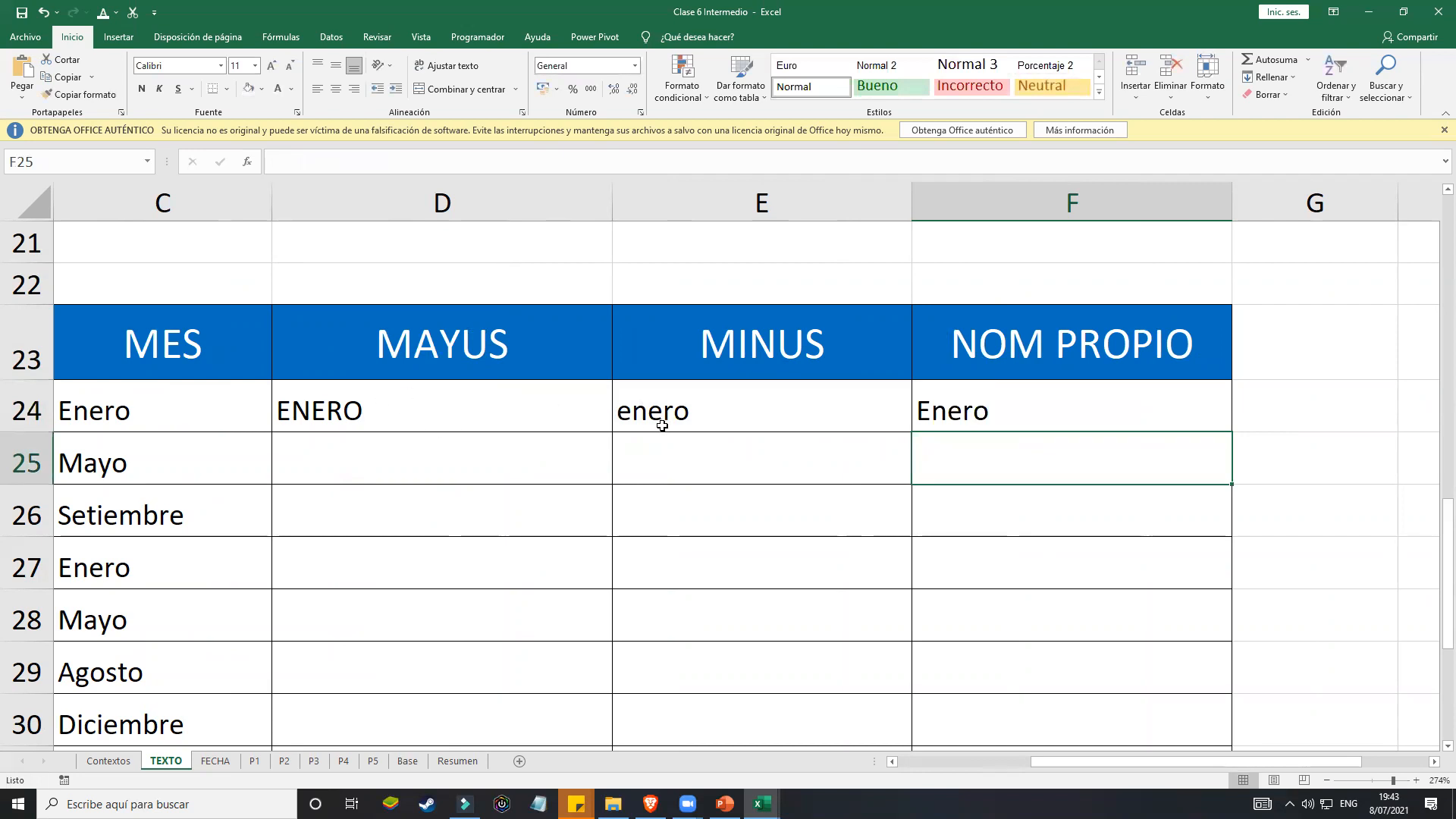
Step: Fill the D24:F24 formulas down to row 36, ending in NOVIEMBRE, noviembre and Noviembre
left_click_drag(400, 414, 1213, 415)
left_click_drag(1235, 432, 1192, 673)
left_click_drag(1165, 766, 970, 763)
scroll(653, 412, "up", 3)
scroll(832, 503, "down", 1)
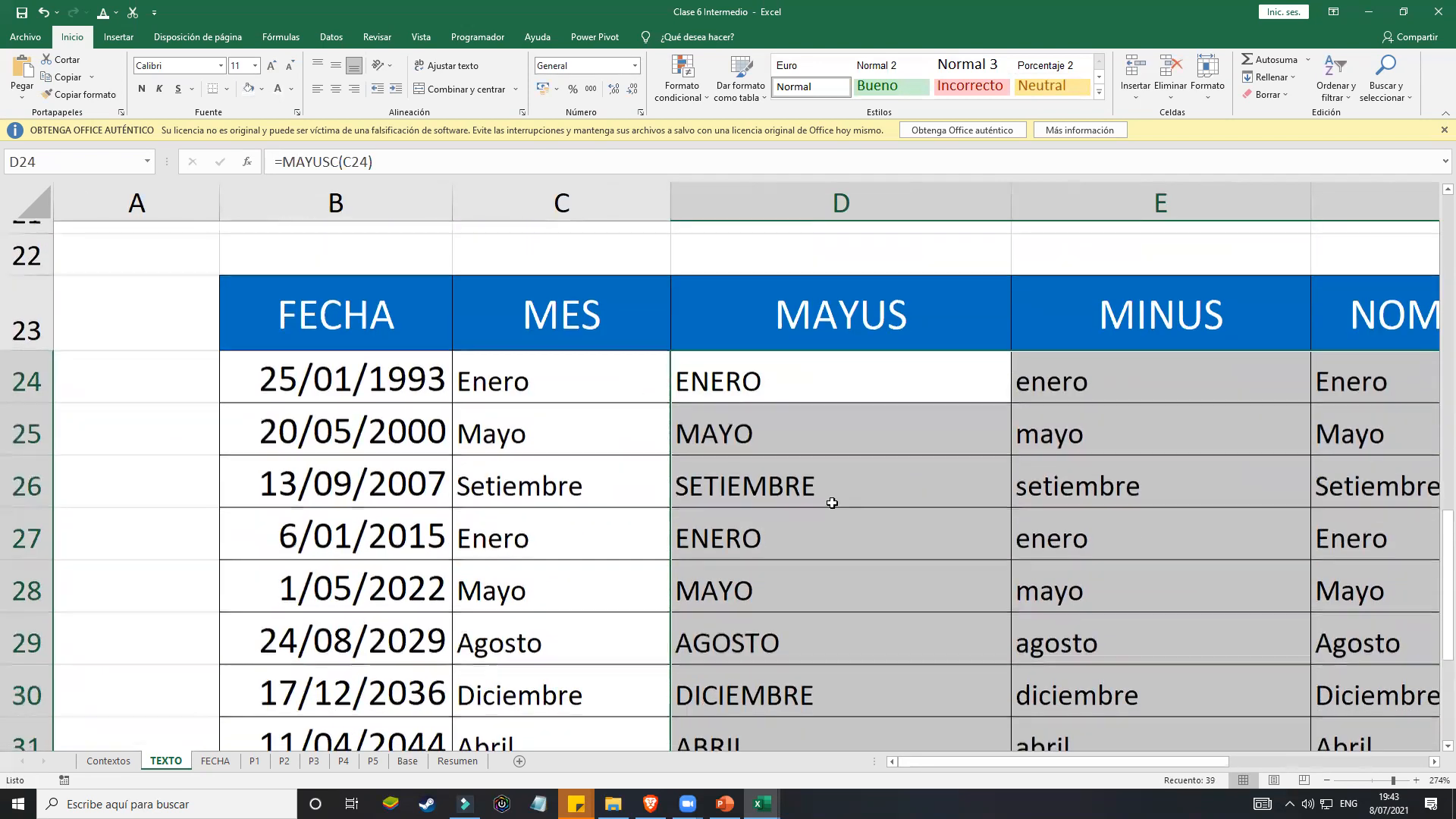
left_click(1401, 780)
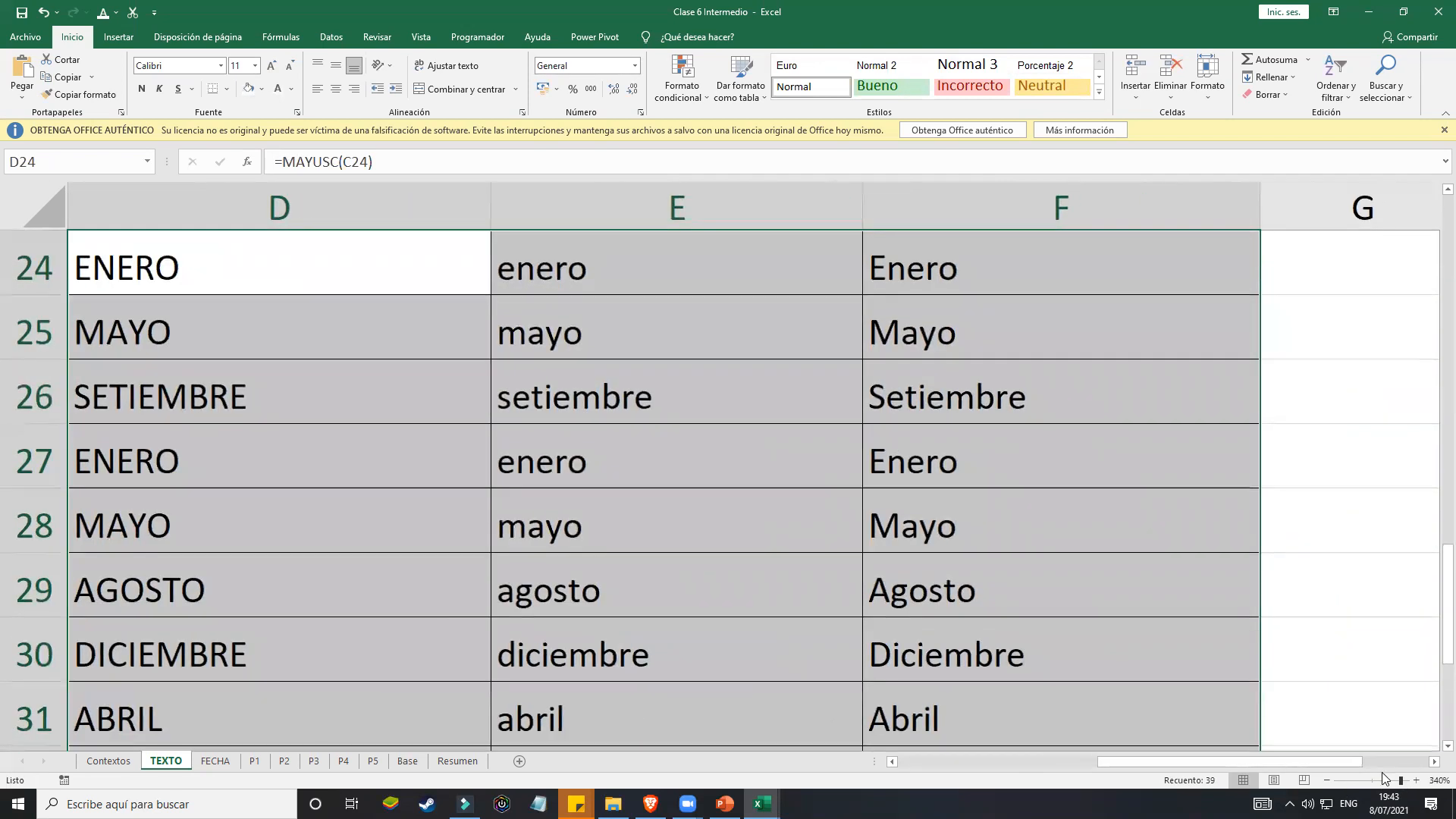
left_click_drag(1188, 758, 940, 758)
scroll(852, 555, "up", 1)
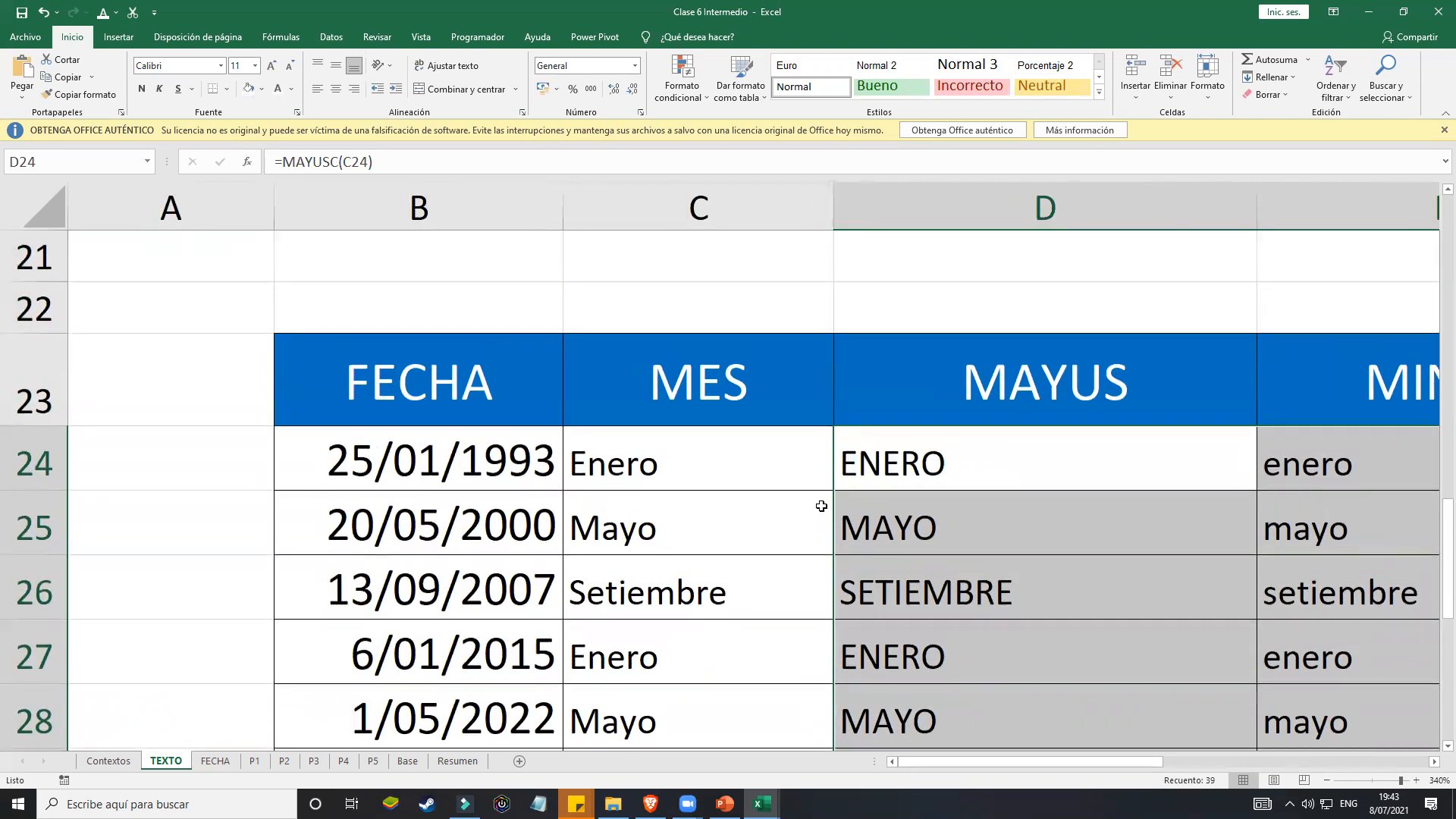
left_click(788, 469)
Step: Replace the mmmm code in C24's TEXTO formula with y so it returns the year
double_click(772, 467)
left_click(898, 464)
key("BackSpace")
key("BackSpace")
key("BackSpace")
key("BackSpace")
type("y")
key("Return")
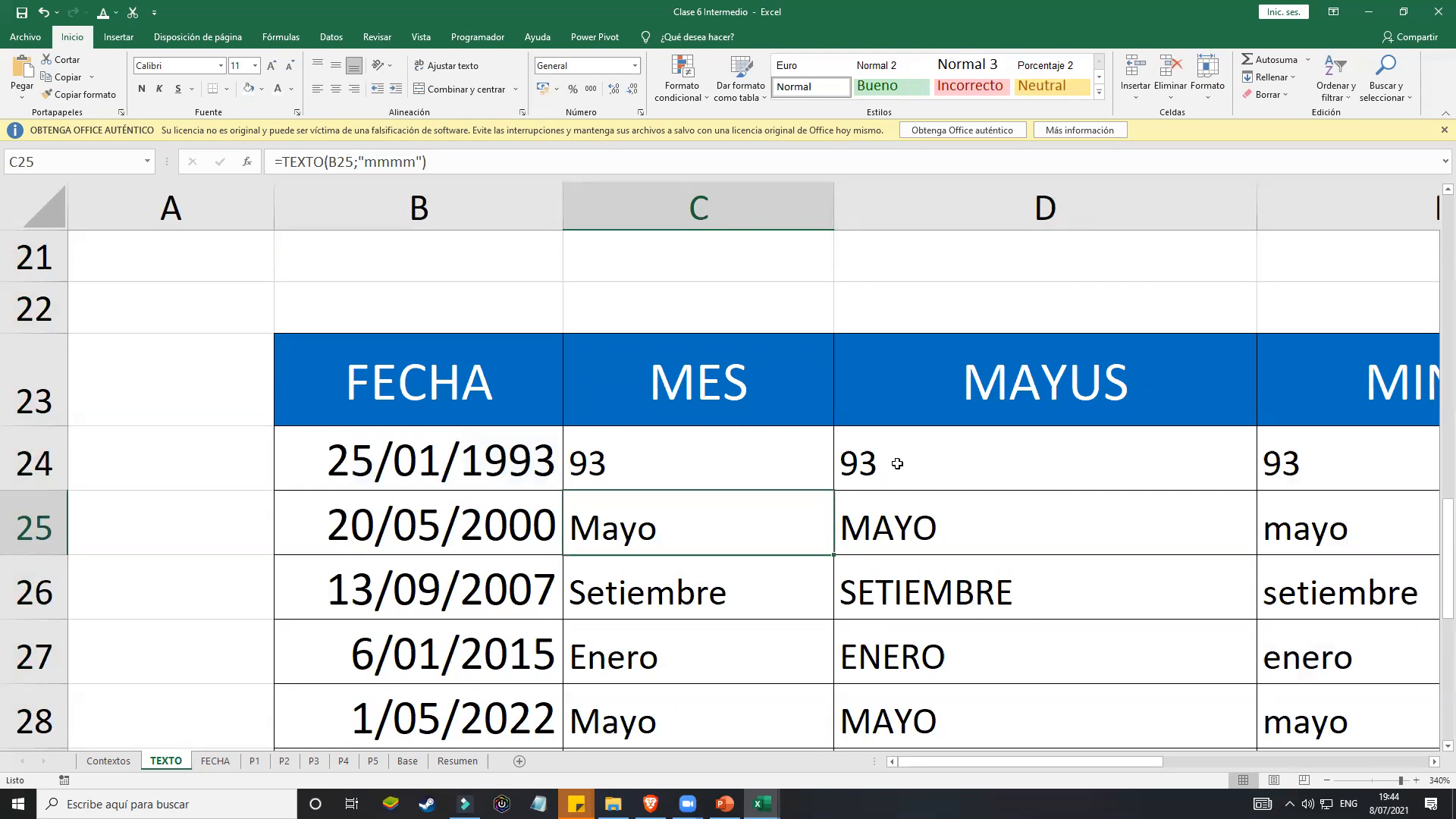
Step: Extend C24's year code to yy and then yyyy, confirming each version
double_click(695, 474)
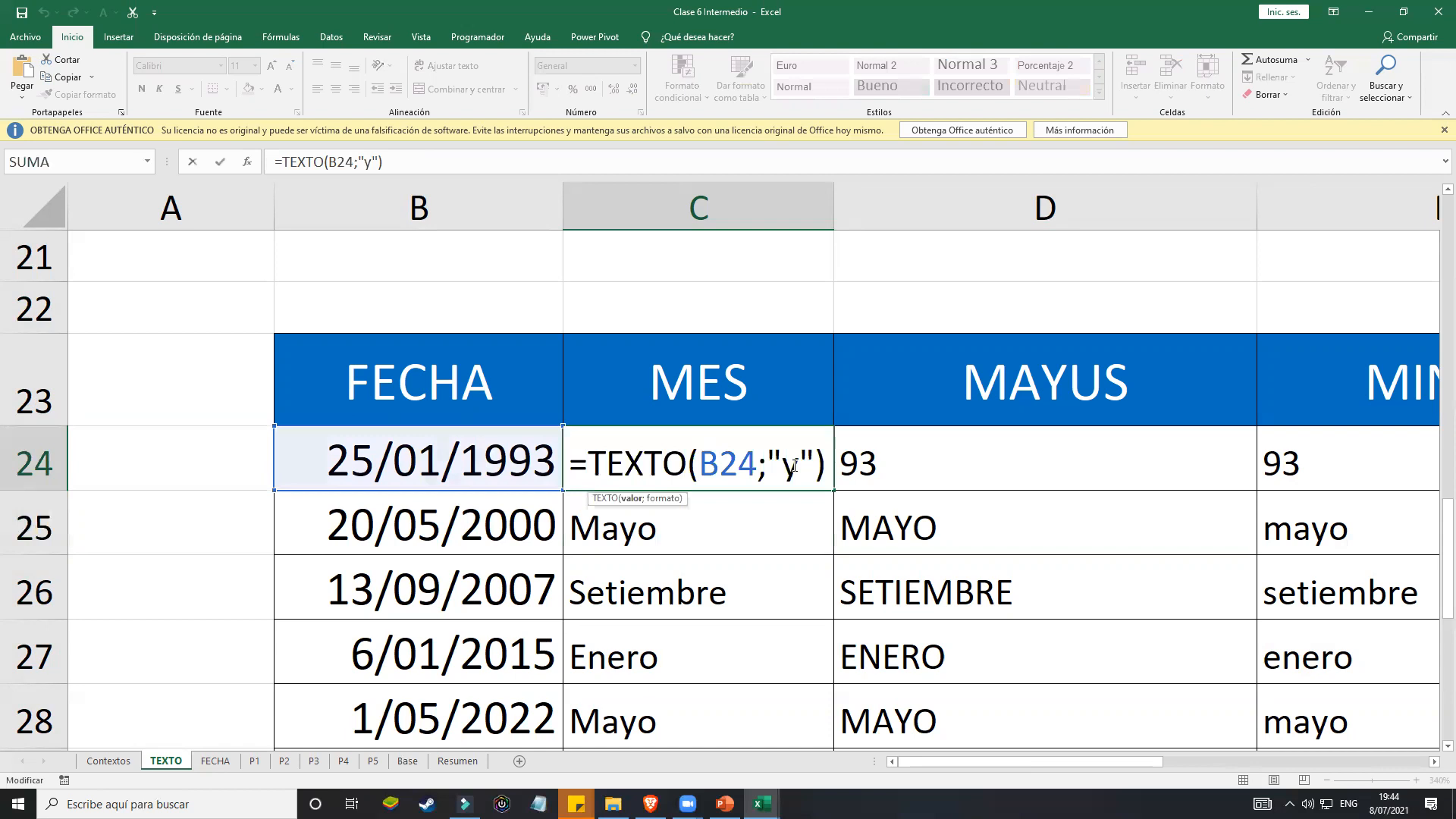
type("y")
key("Return")
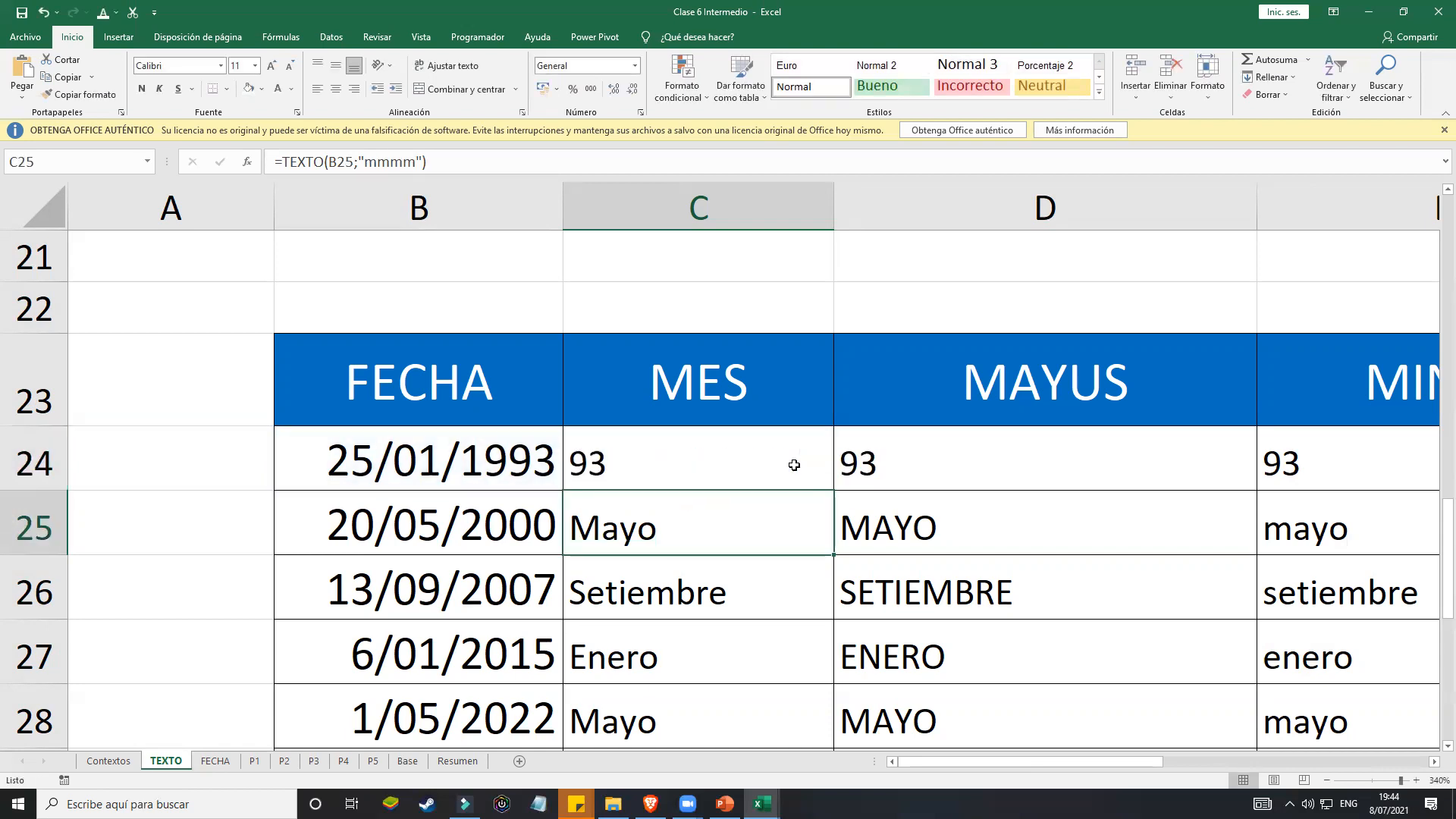
double_click(794, 465)
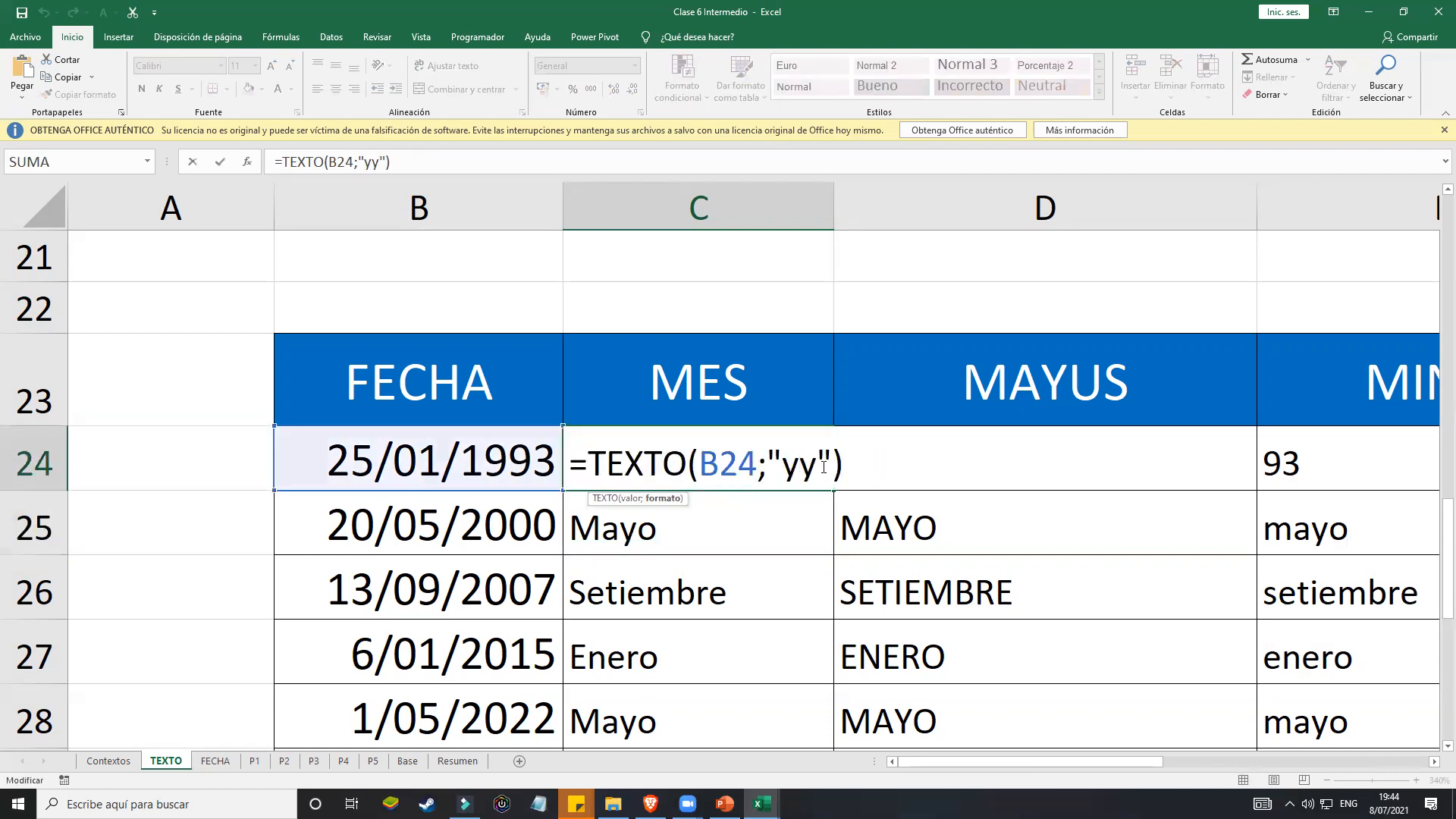
type("yy")
key("Return")
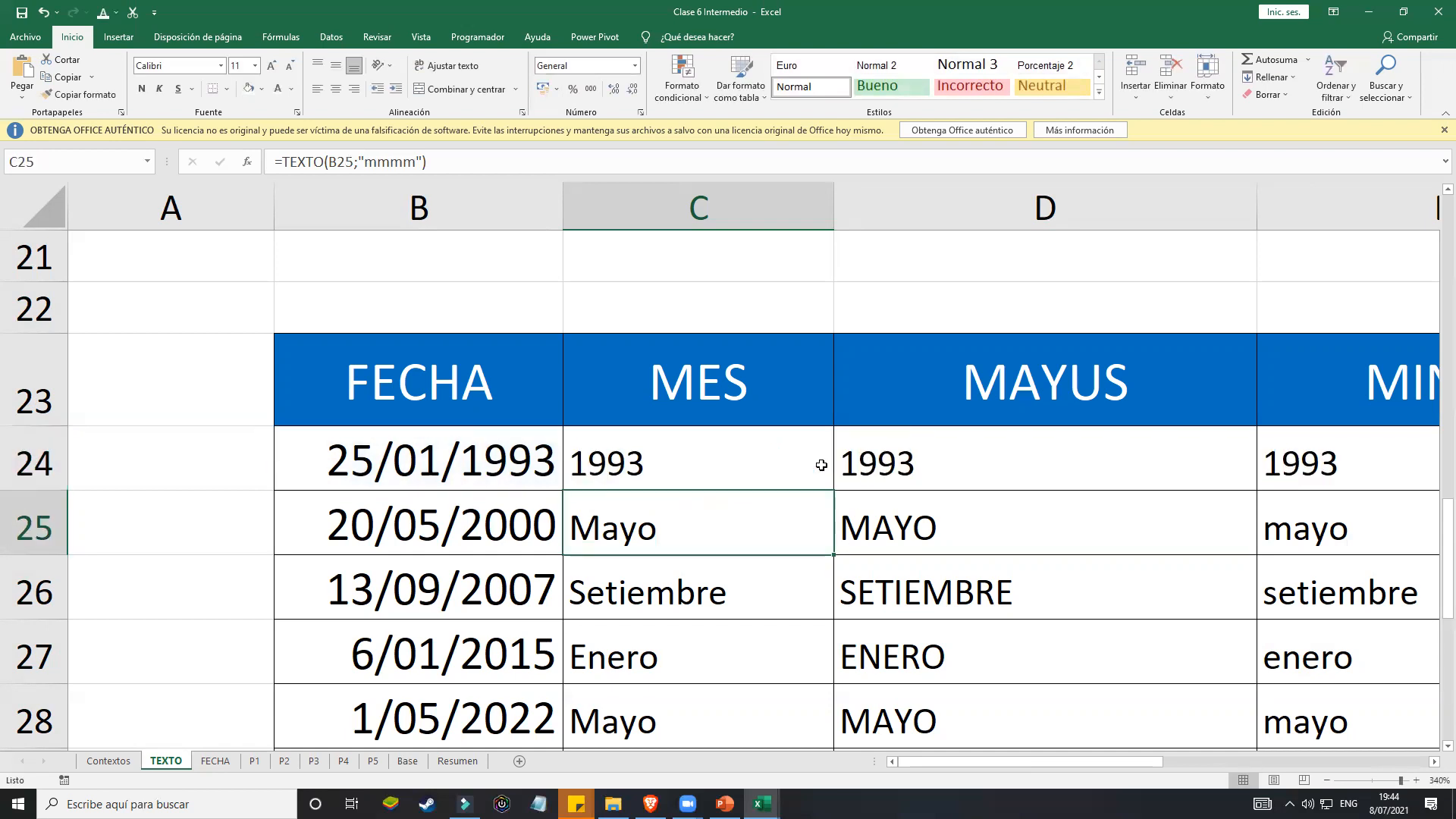
Step: On the Contextos sheet, change the second AÑO code in D24 from Yy to YYY
left_click(109, 760)
left_click(455, 504)
double_click(422, 309)
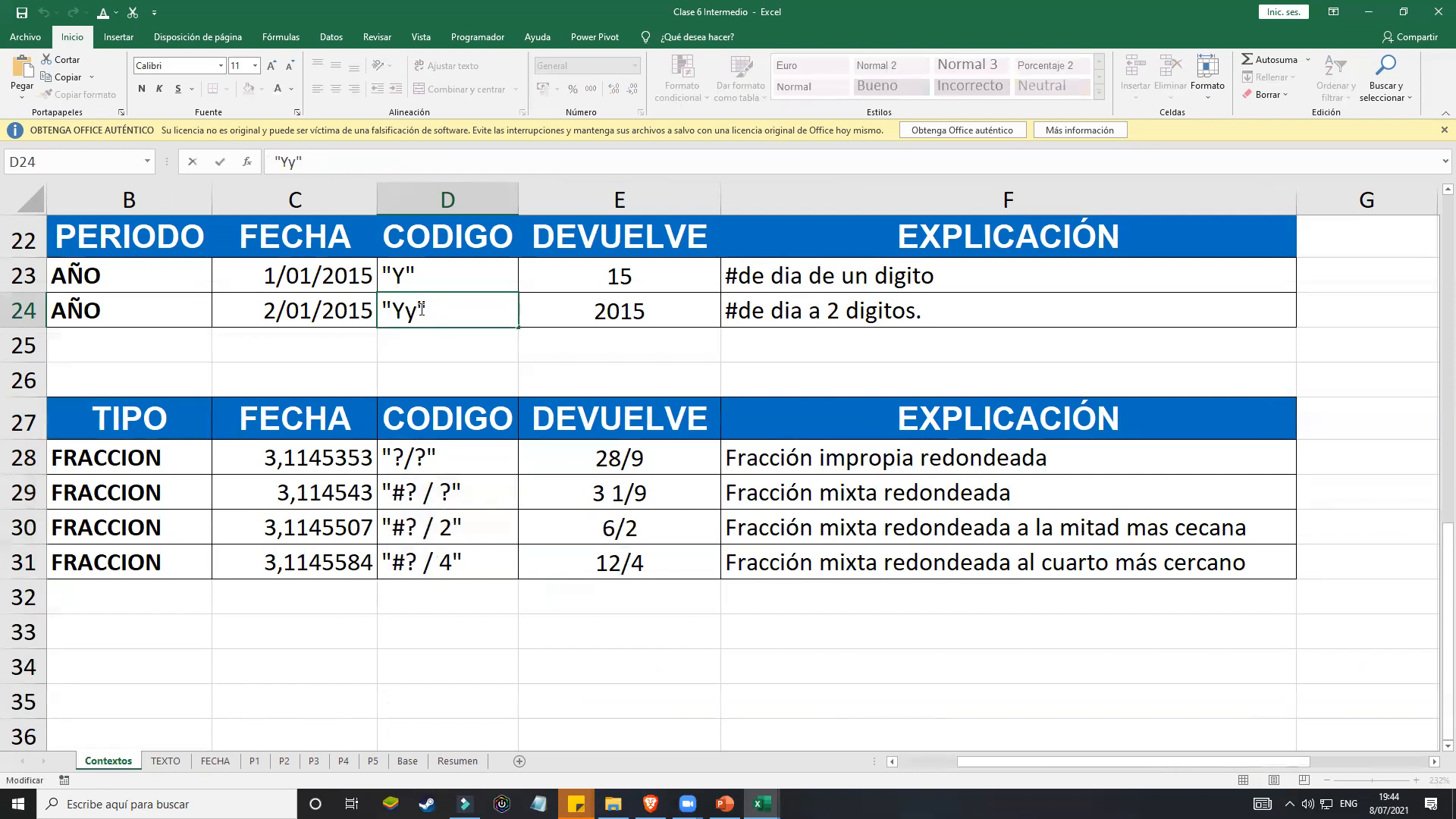
scroll(489, 473, "up", 1)
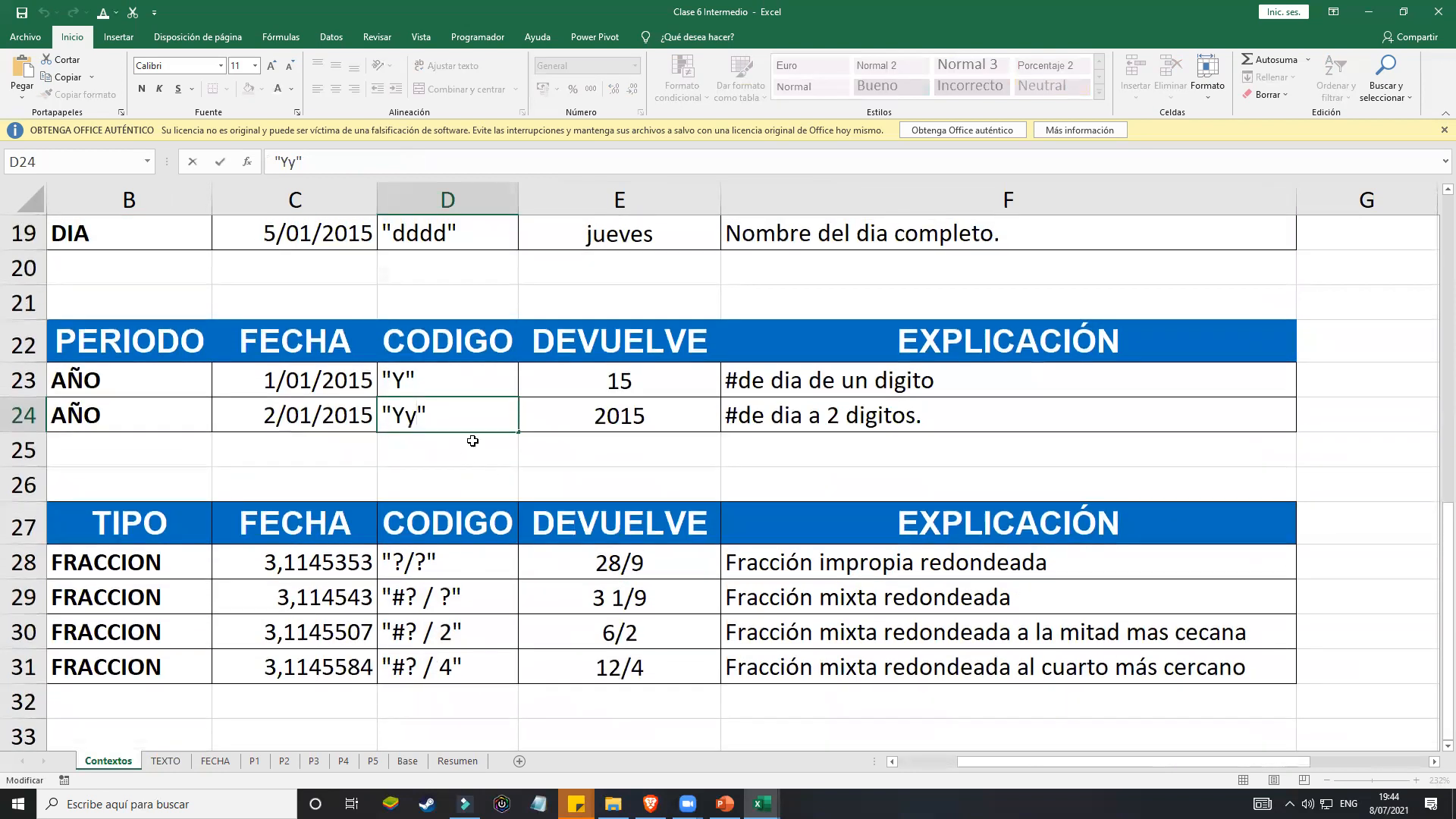
key("BackSpace")
type("YY")
key("Return")
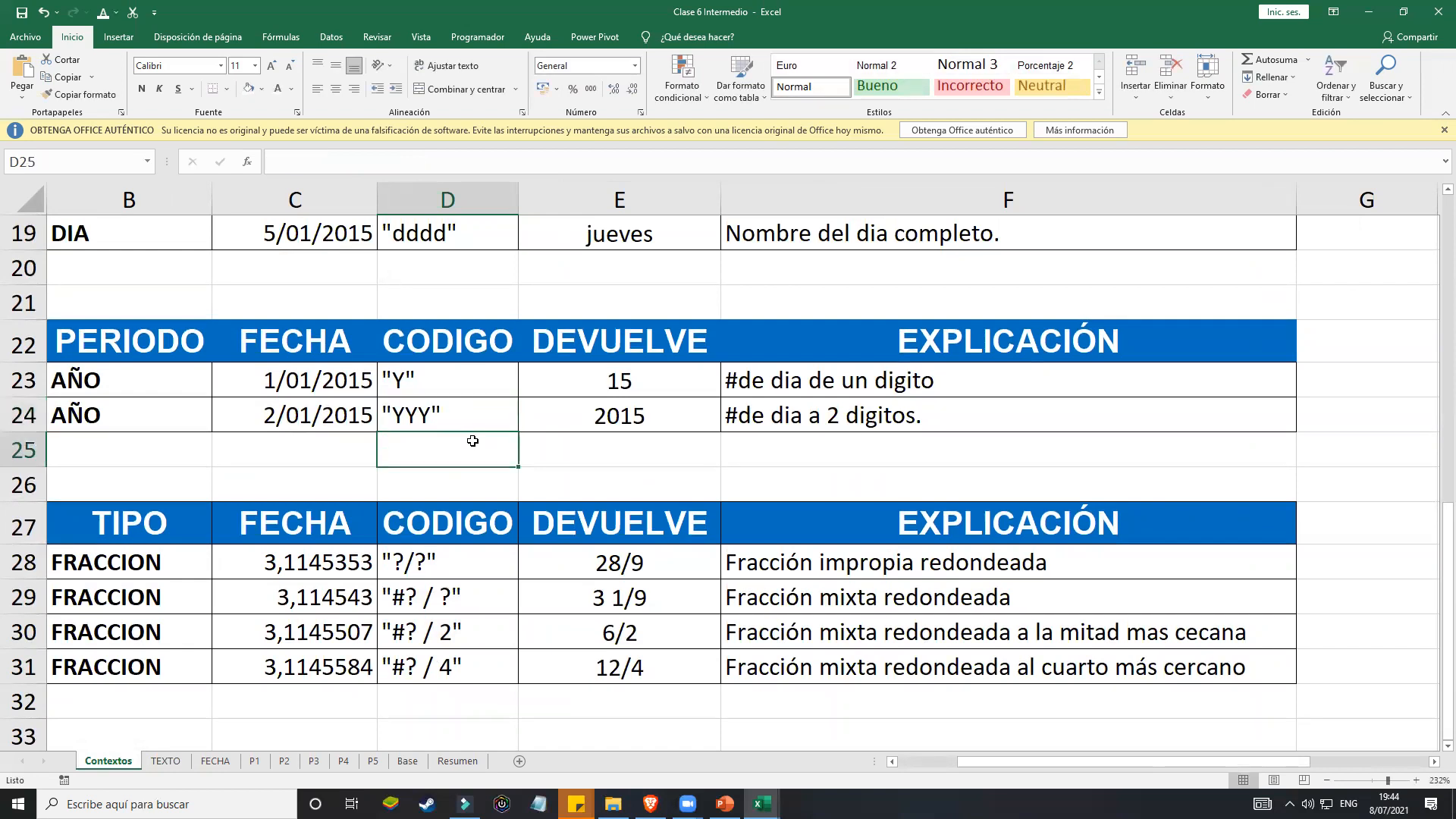
Step: Minimize and restore the Clase 6 Intermedio workbook, then return to TEXTO and select C24
left_click(1369, 15)
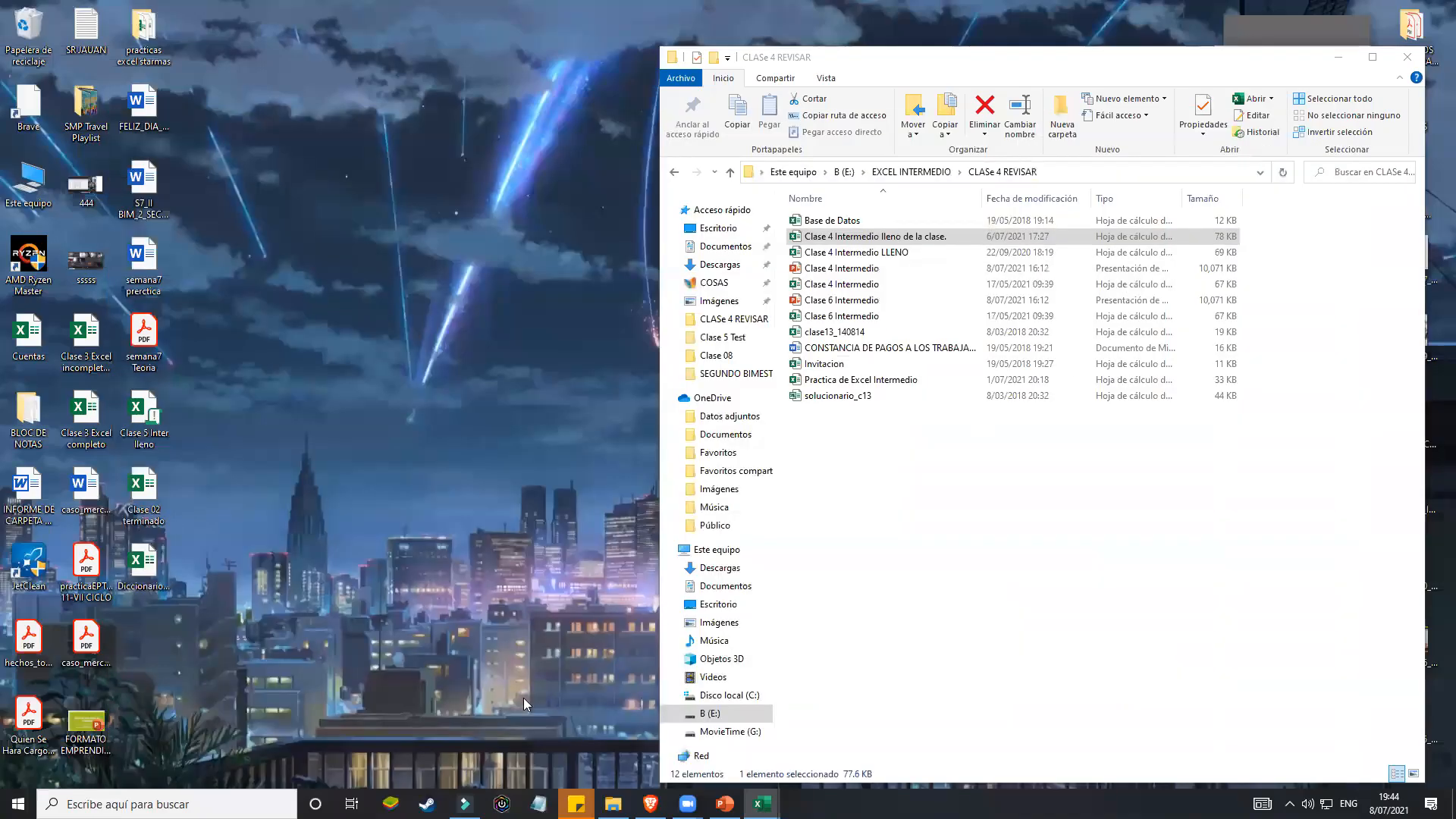
mouse_move(762, 804)
left_click(702, 732)
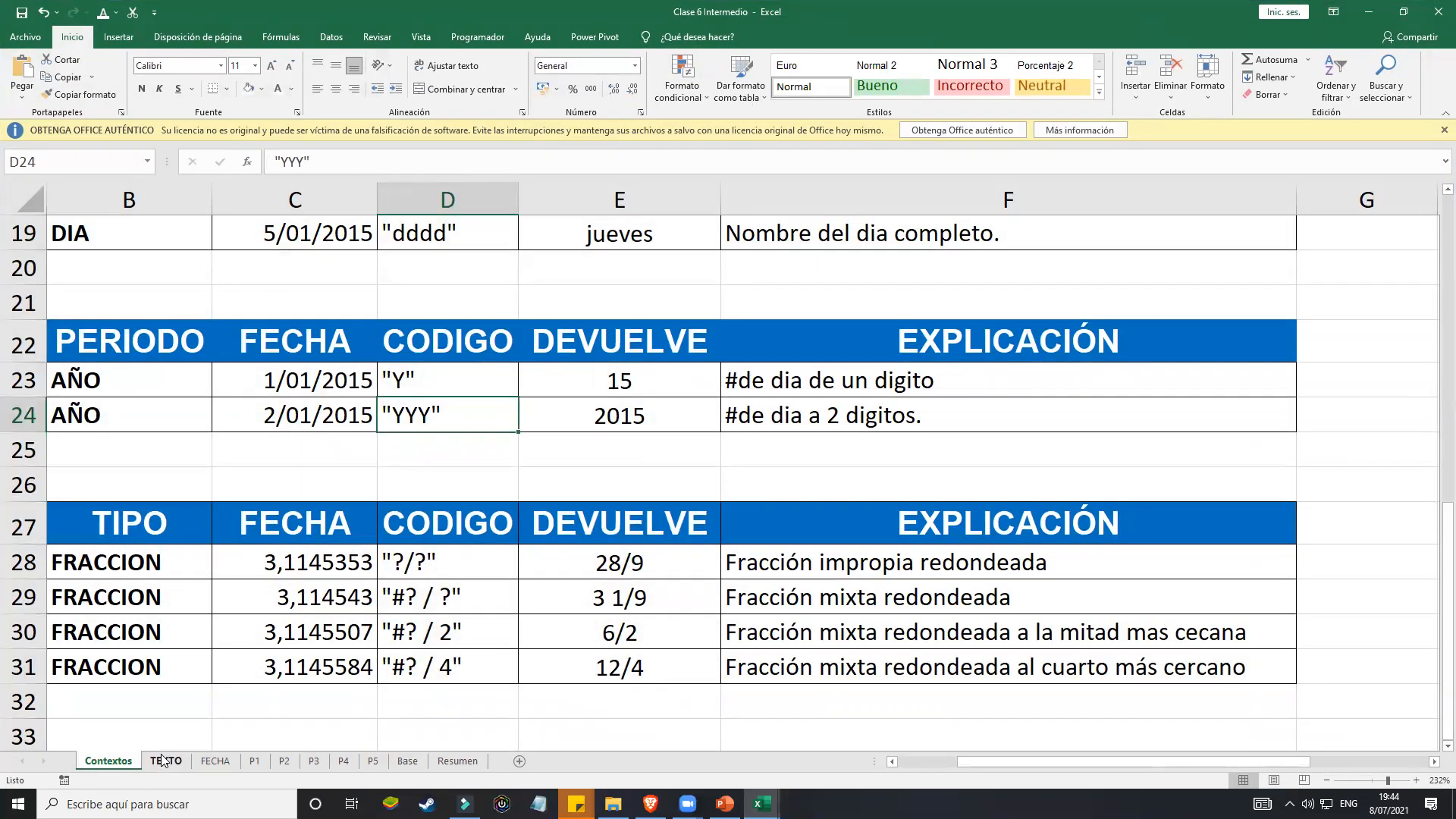
left_click(162, 759)
left_click(765, 468)
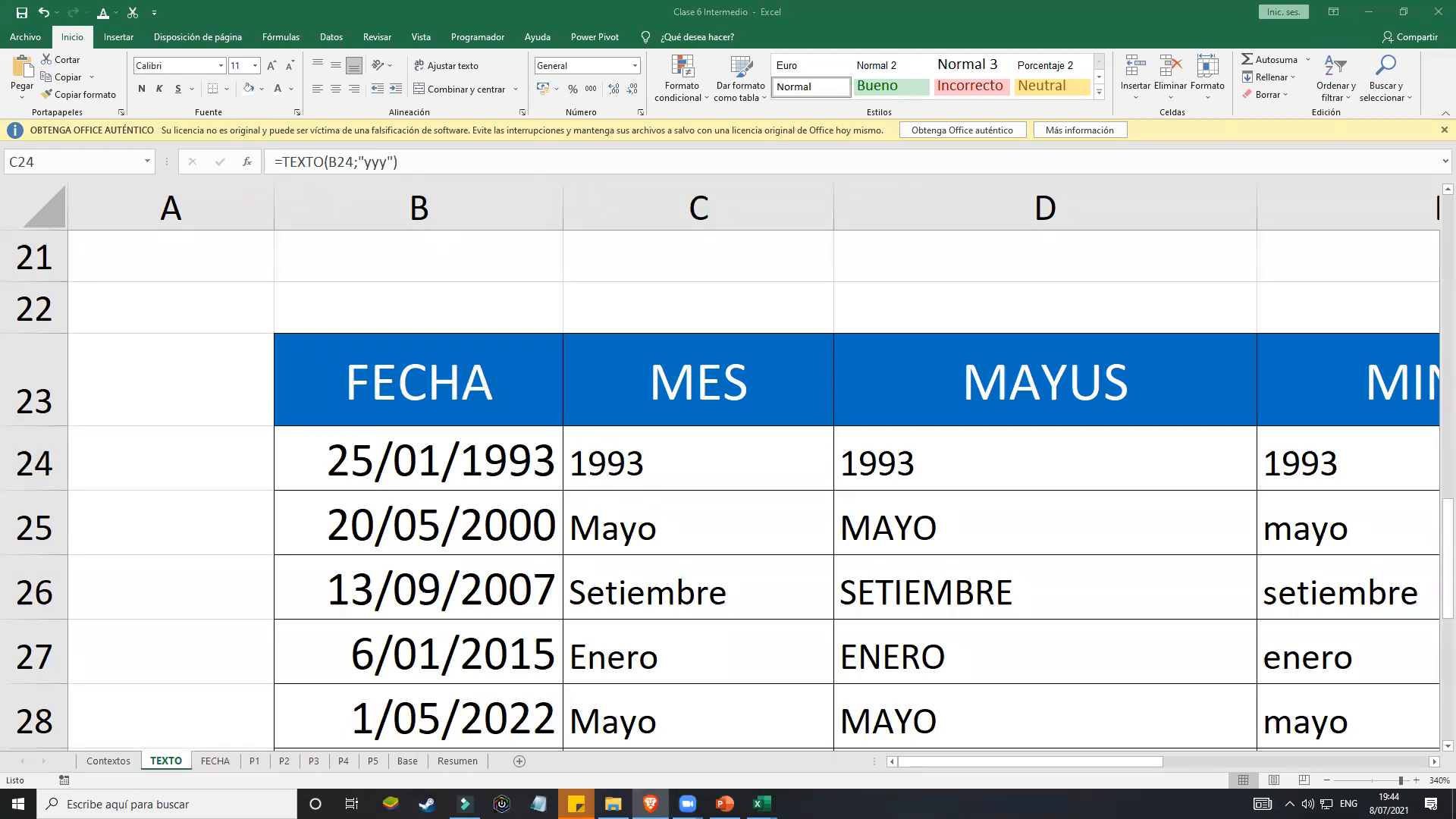
Step: Shorten C24's year format to a single y and fill the formula down to row 36
left_click(748, 523)
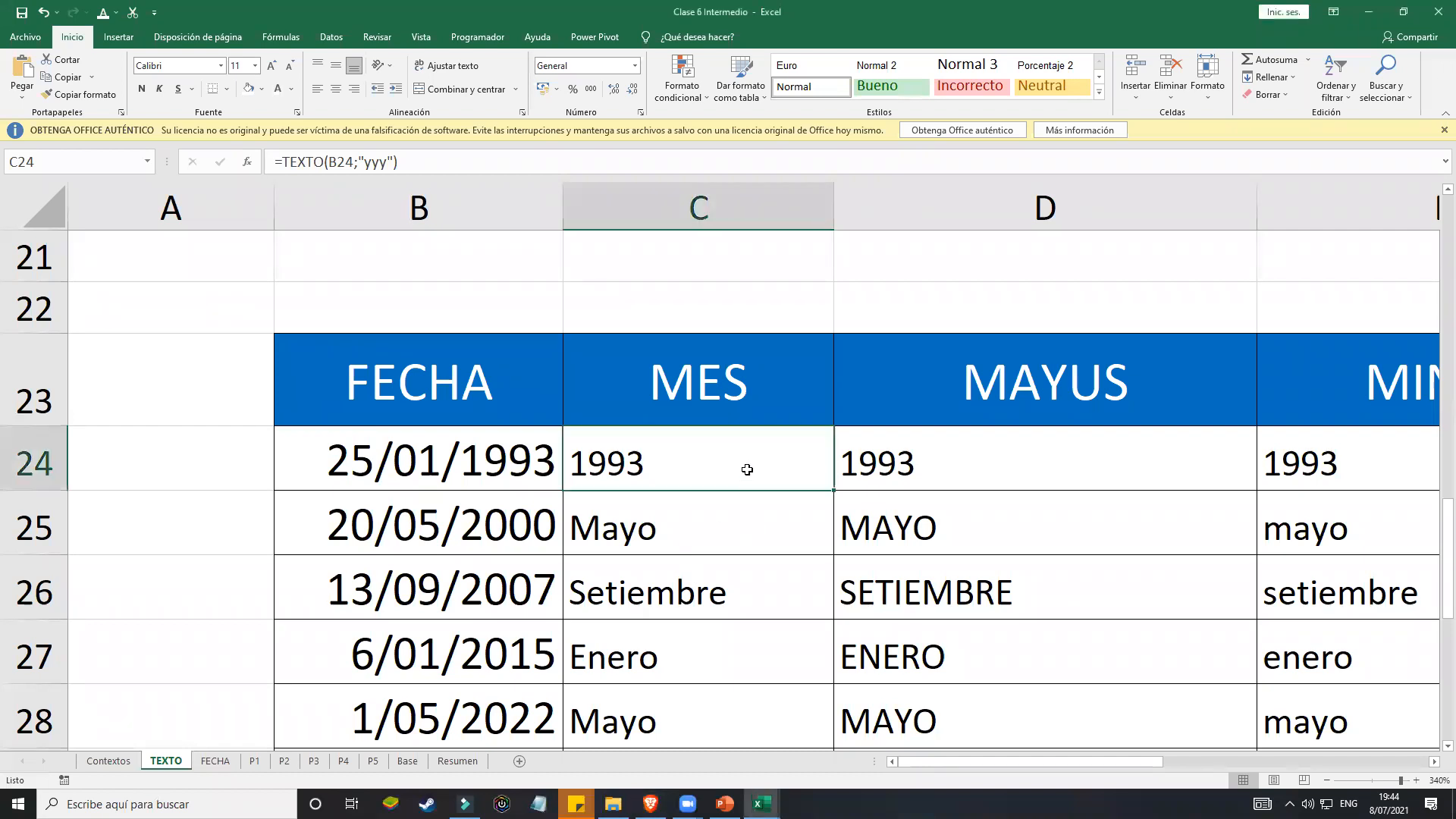
scroll(806, 366, "down", 1)
key("ctrl+Down")
scroll(702, 396, "up", 3)
double_click(692, 374)
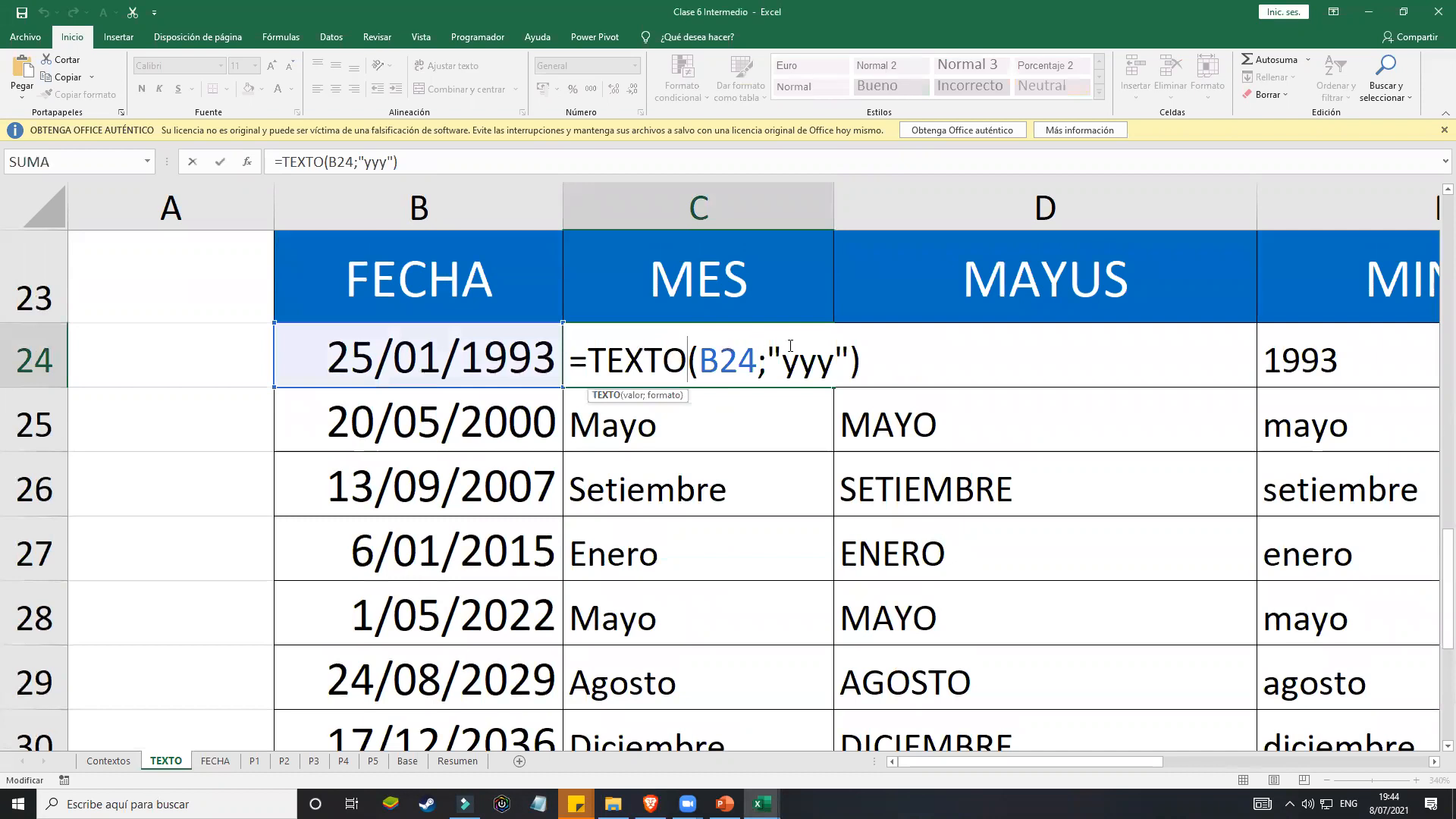
left_click(833, 371)
key("BackSpace")
key("BackSpace")
key("Return")
left_click(820, 385)
left_click_drag(829, 384, 829, 553)
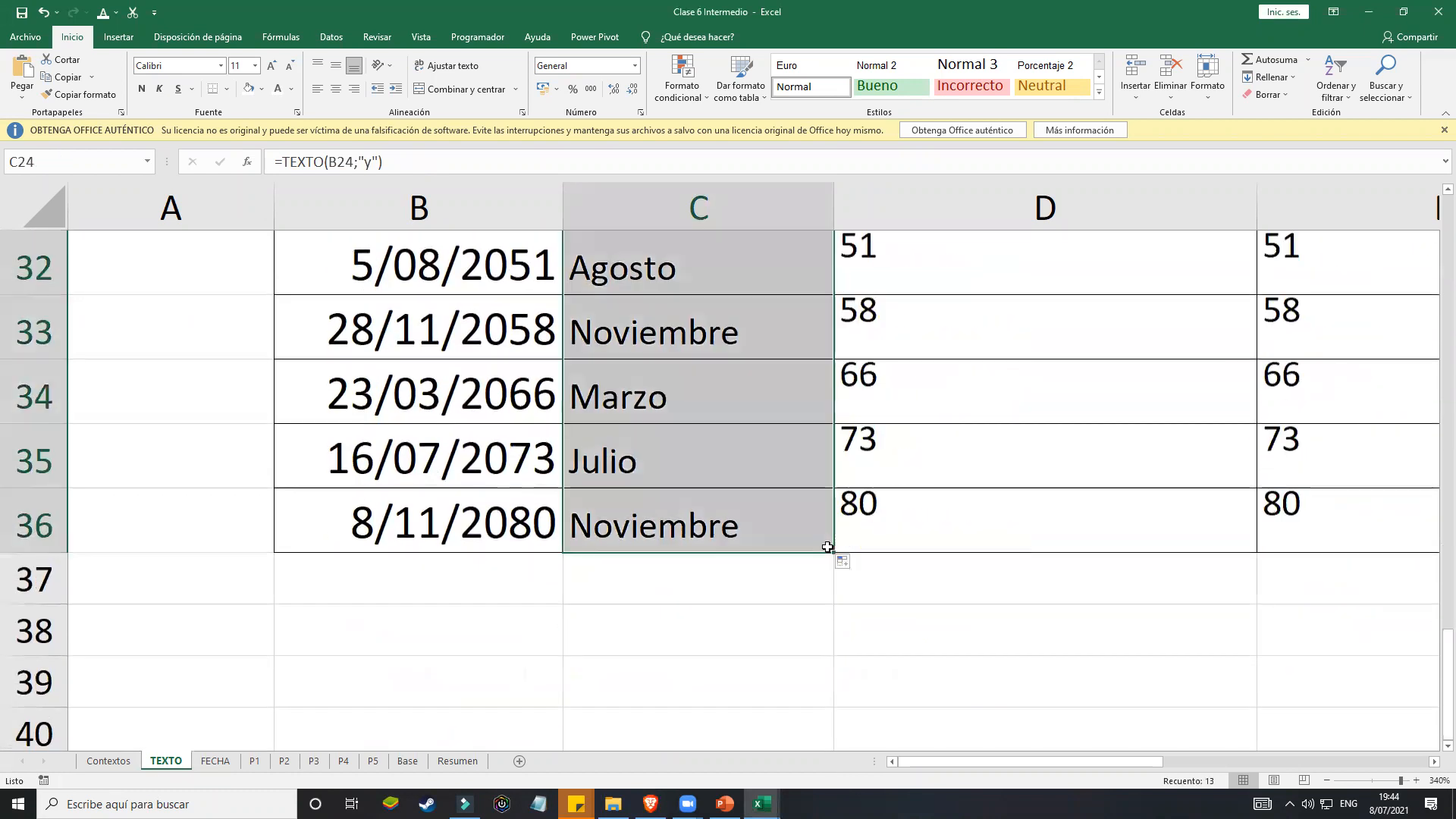
Step: Change C24's format to yYY and fill it down column C to show 1993, 2000, 2007
scroll(827, 546, "up", 4)
scroll(691, 357, "down", 1)
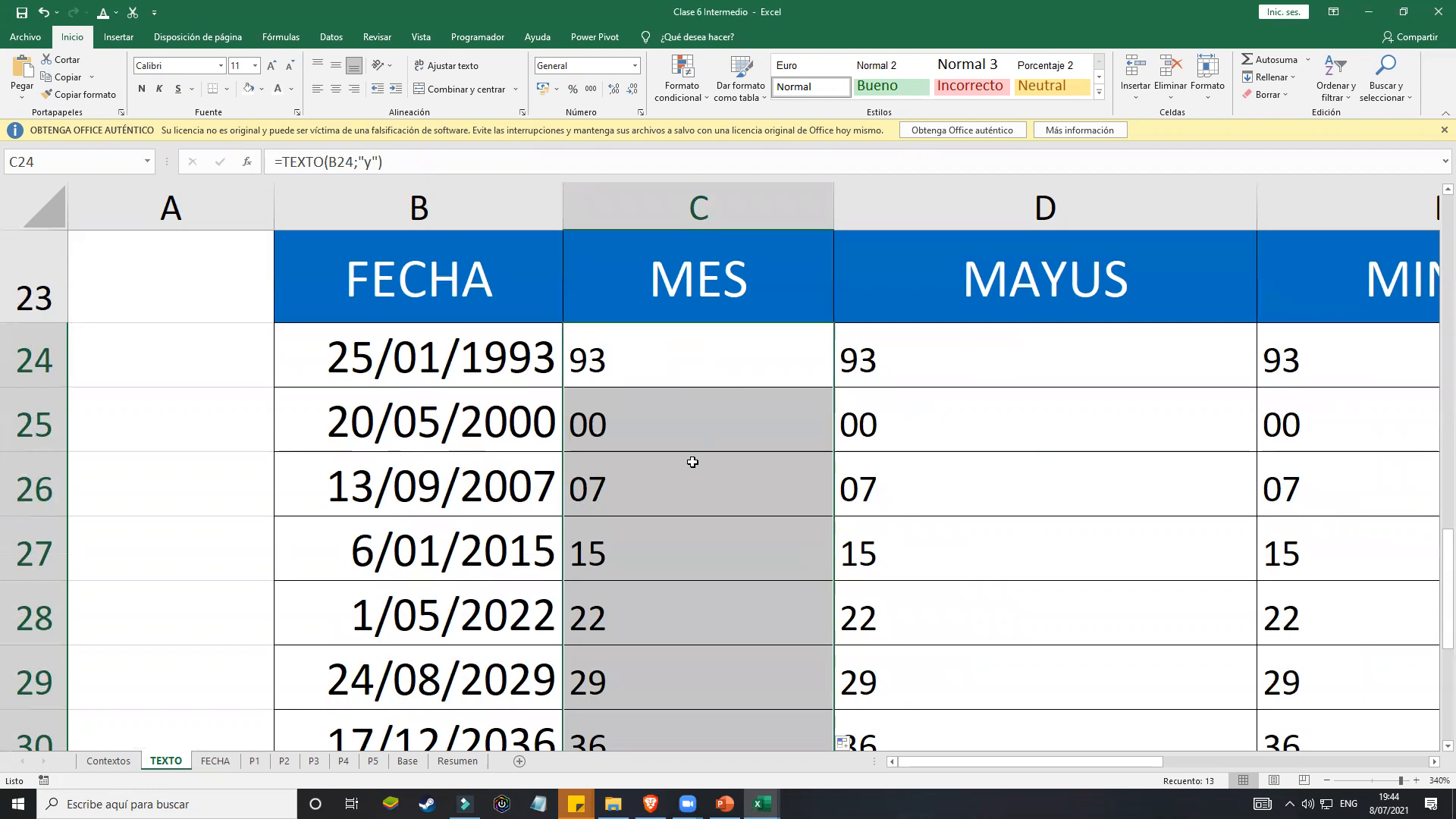
double_click(702, 351)
left_click(803, 358)
type("YY")
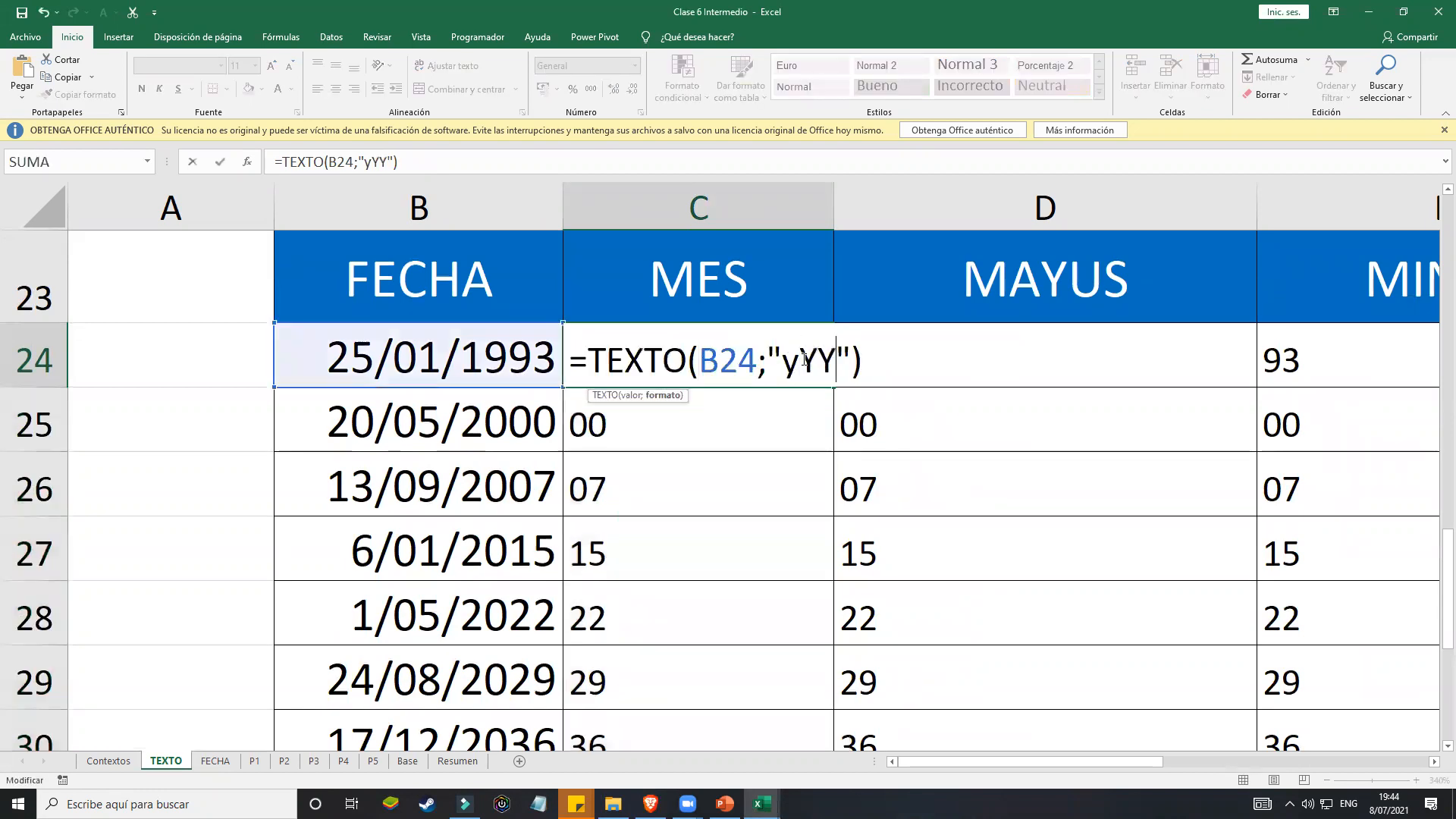
key("Return")
left_click(801, 358)
left_click_drag(834, 388, 828, 588)
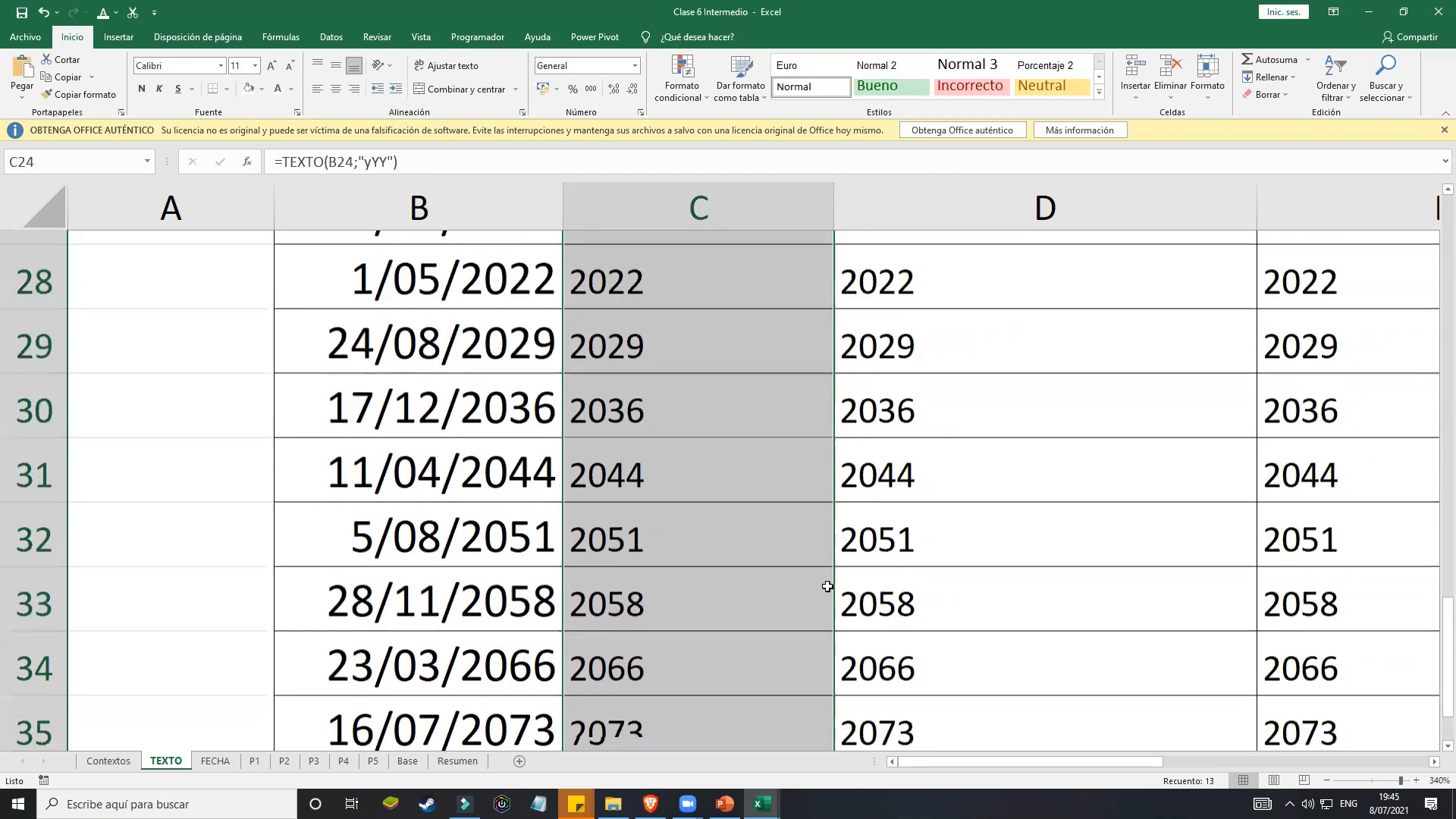
scroll(828, 584, "up", 3)
scroll(804, 561, "down", 1)
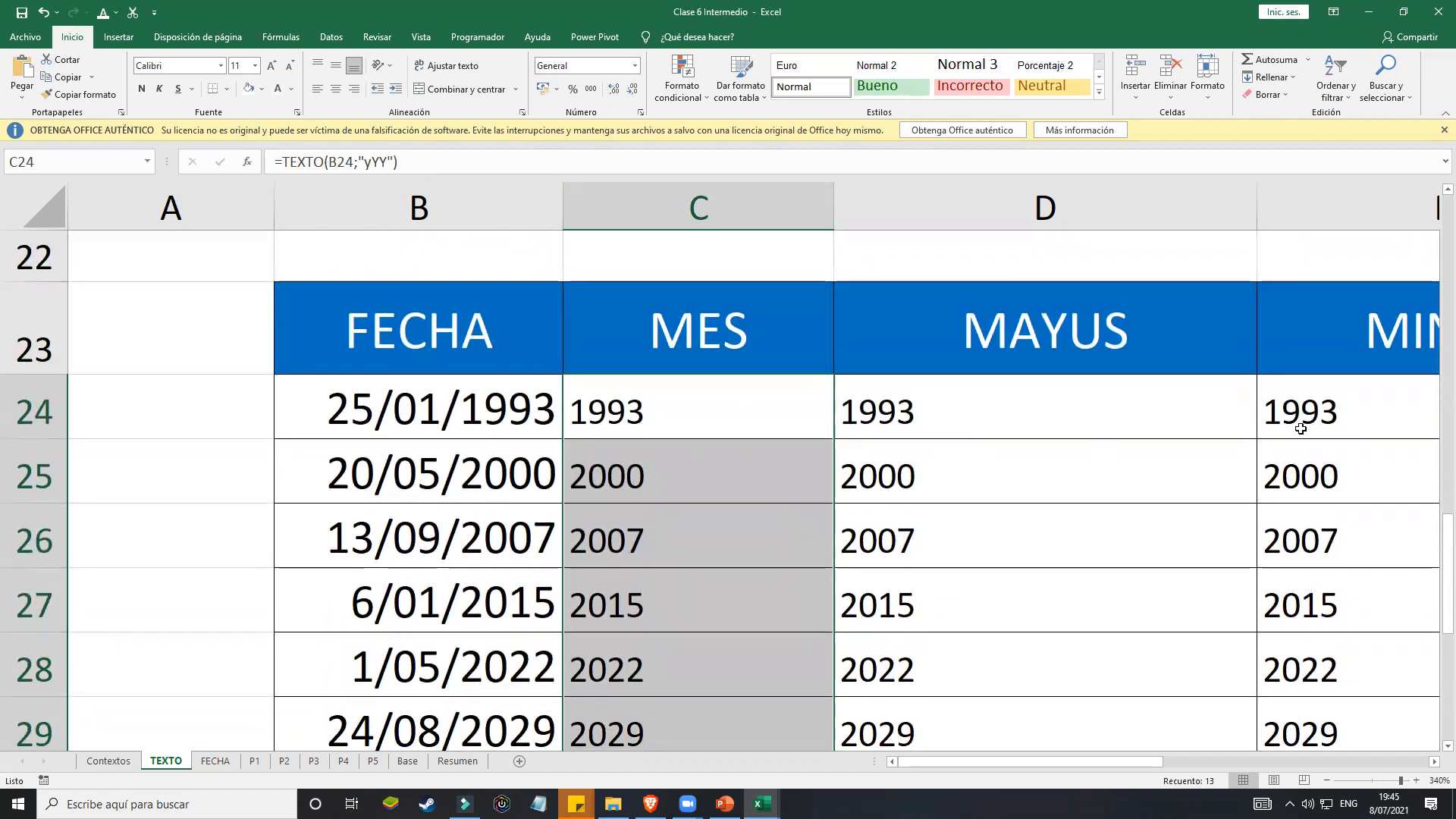
scroll(1059, 445, "down", 2)
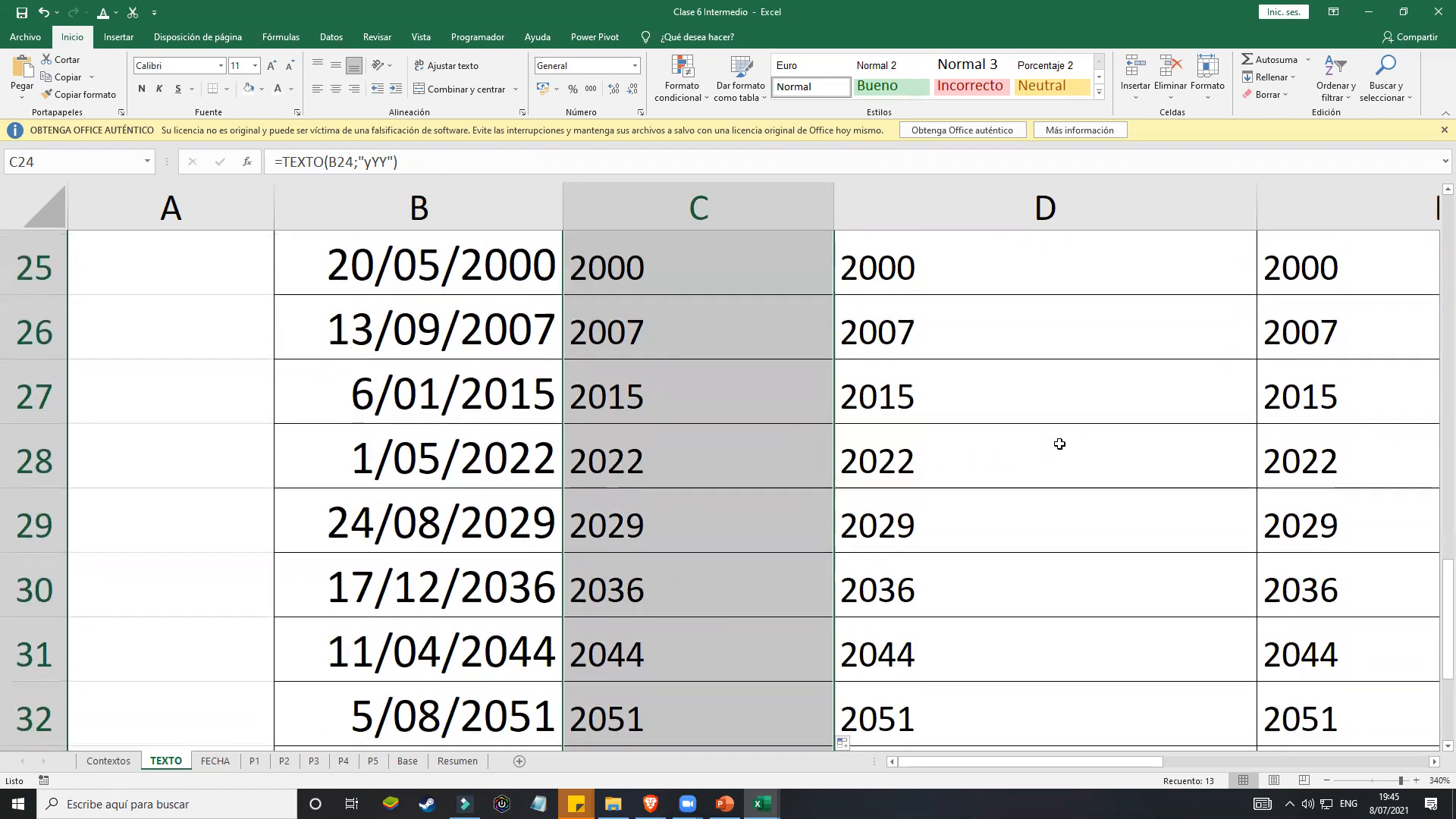
scroll(680, 492, "up", 3)
Step: Set C24's TEXTO format to MMMM so it shows Enero, then drag the formula down
scroll(680, 491, "down", 1)
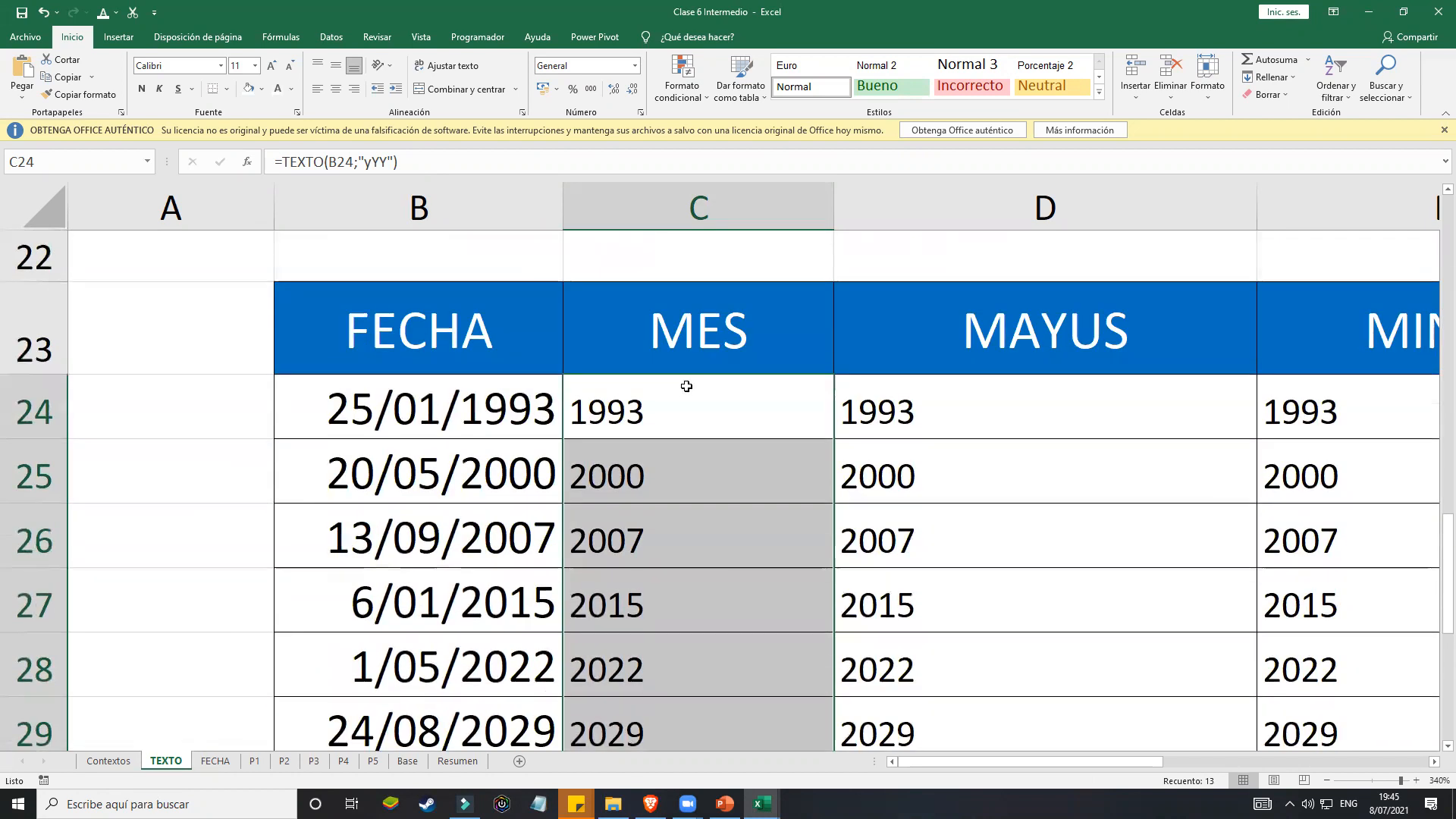
double_click(685, 384)
left_click(831, 408)
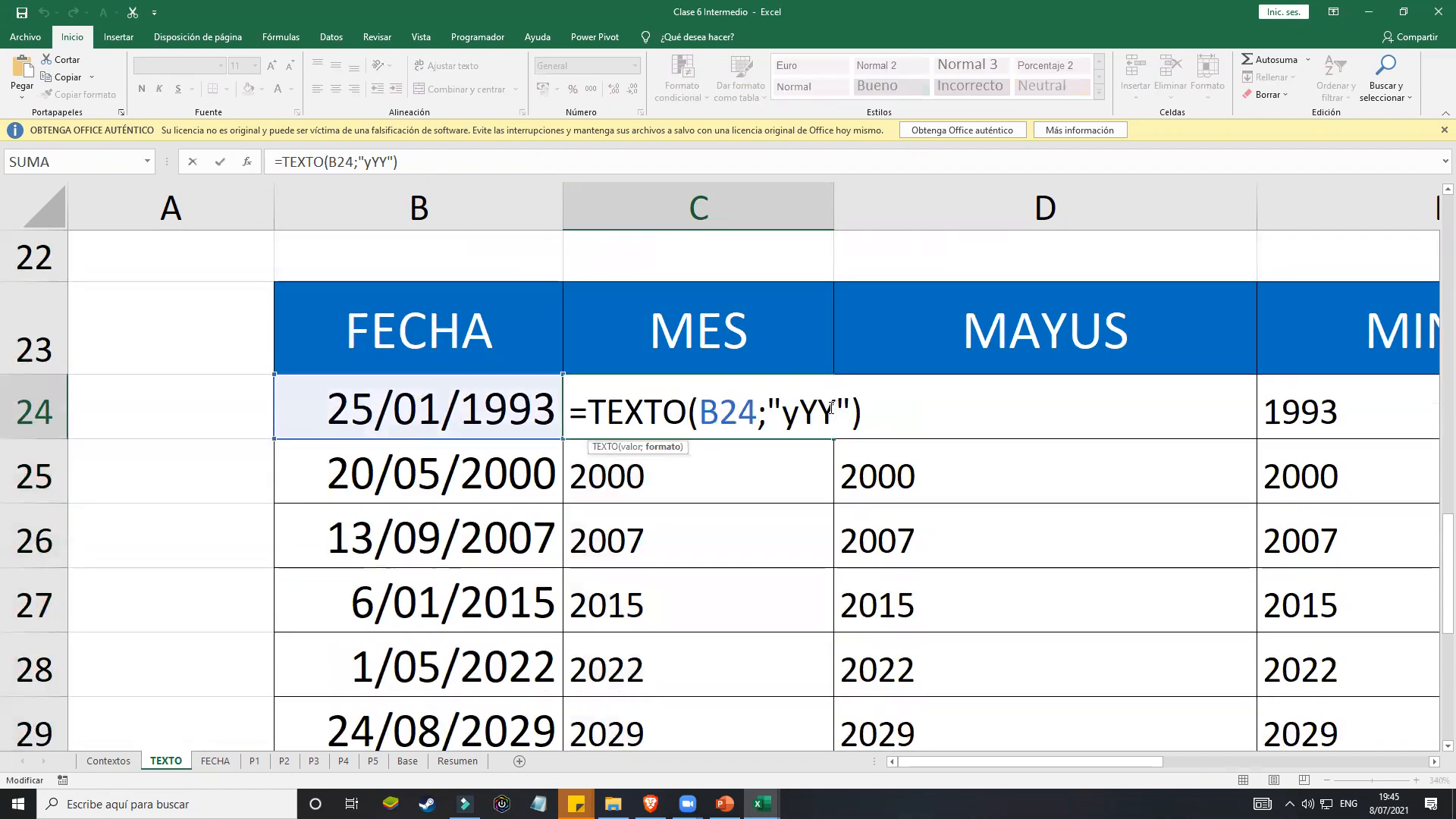
key("BackSpace")
key("BackSpace")
key("BackSpace")
type("MMM")
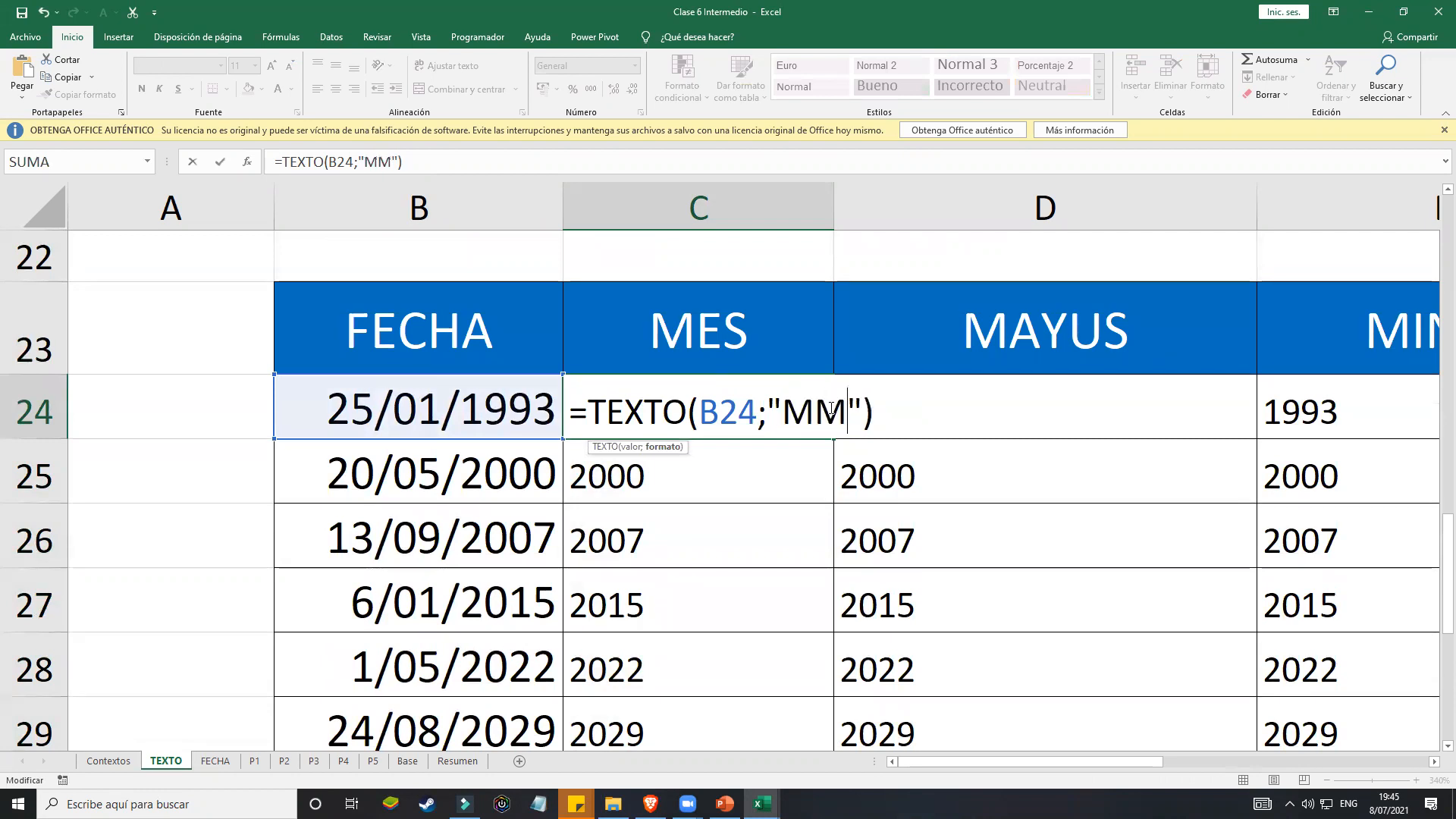
type("M")
key("Return")
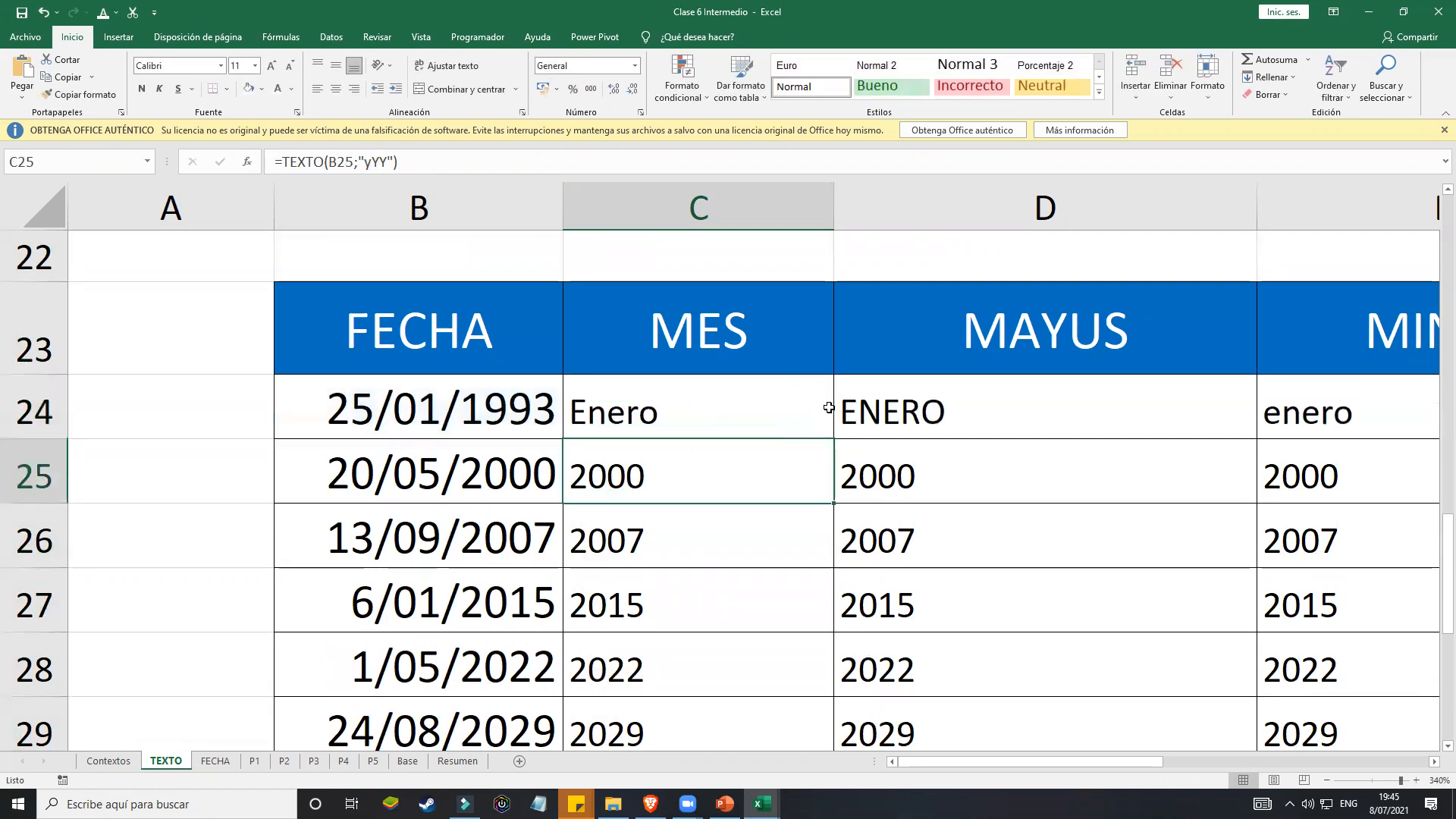
left_click(1124, 422)
left_click(738, 424)
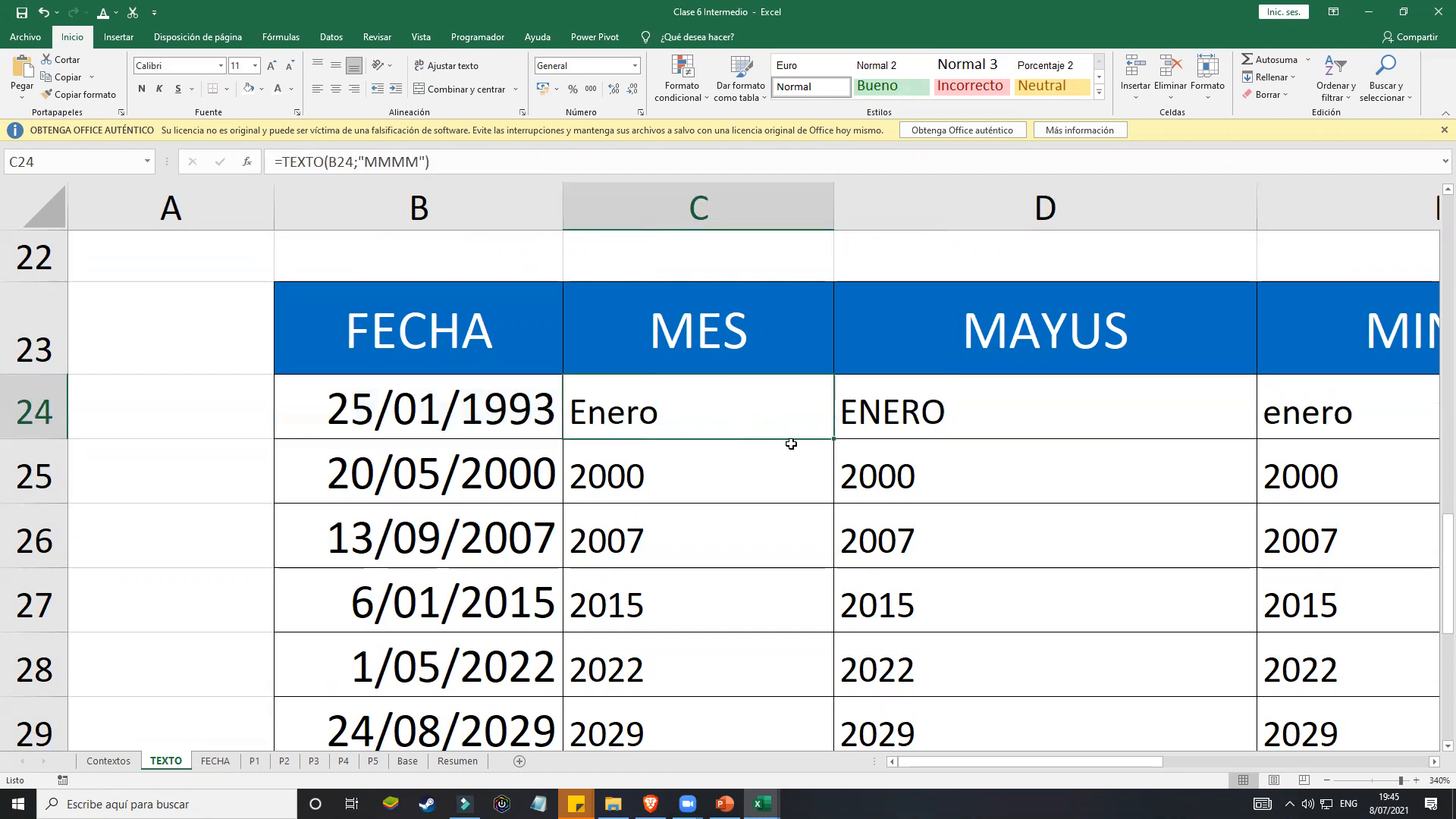
mouse_move(837, 435)
left_mouse_down()
mouse_move(806, 524)
mouse_move(838, 747)
mouse_move(838, 462)
left_mouse_up()
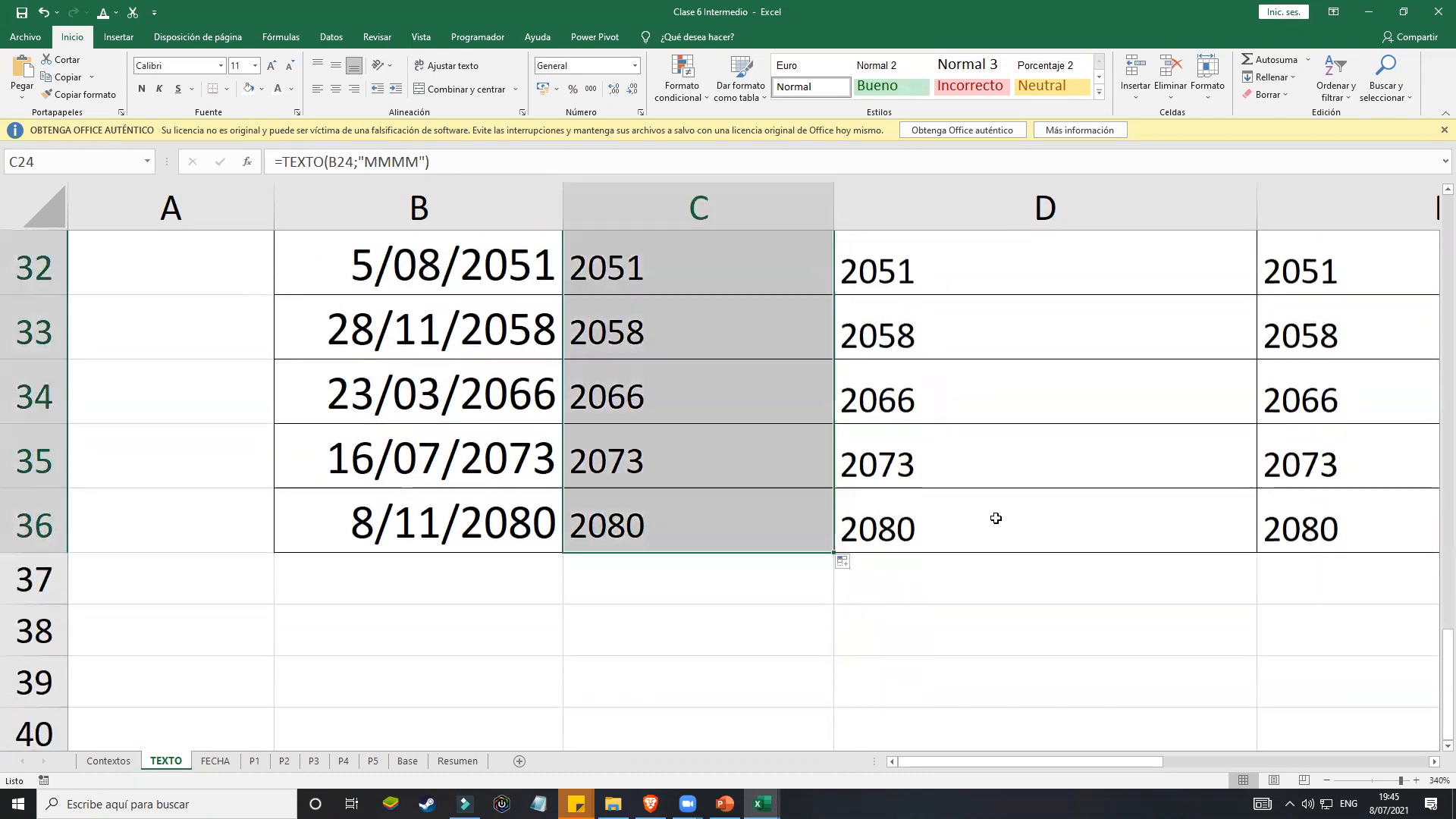
scroll(1095, 504, "up", 3)
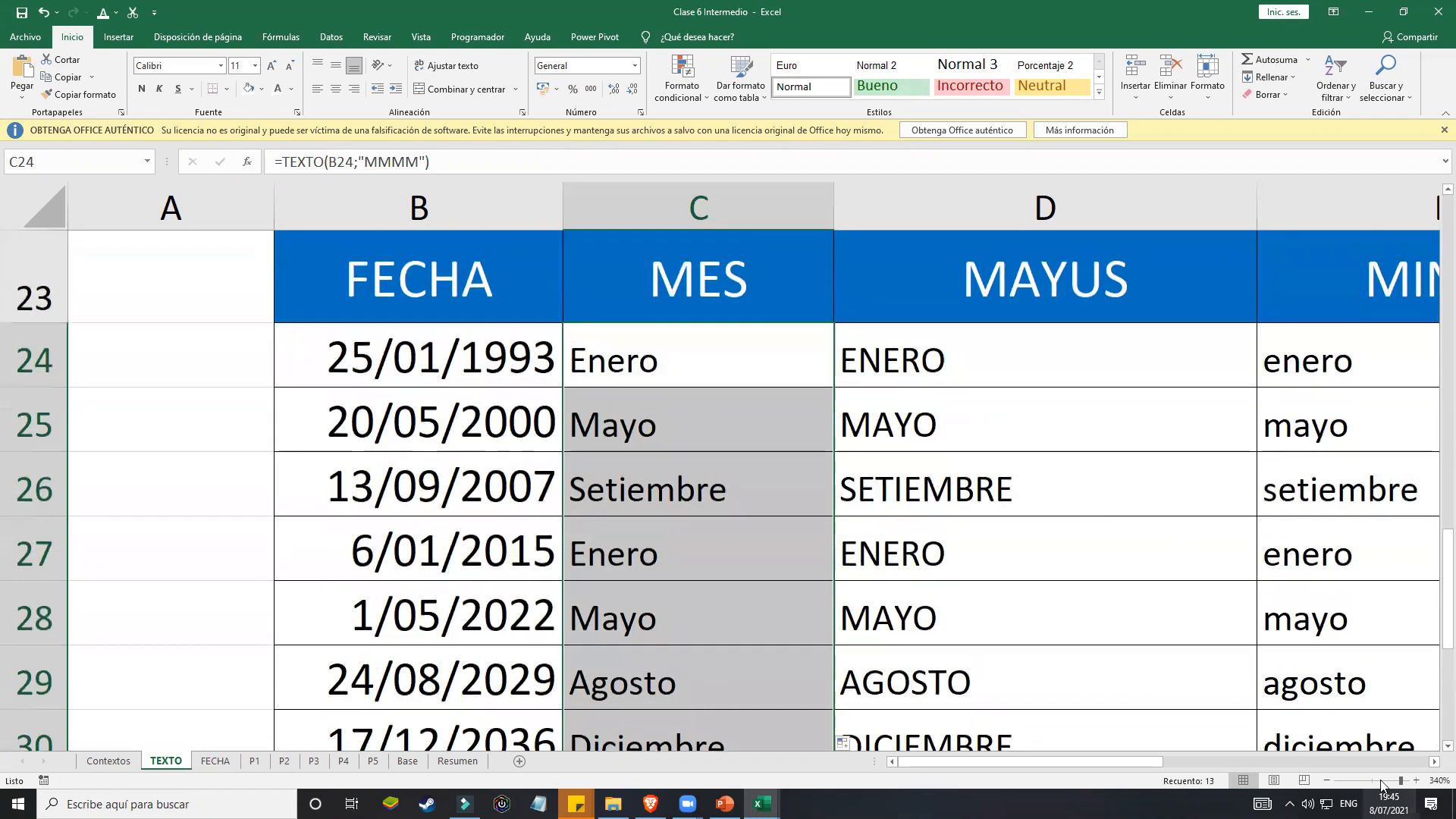
left_click(696, 379)
scroll(1017, 484, "up", 5)
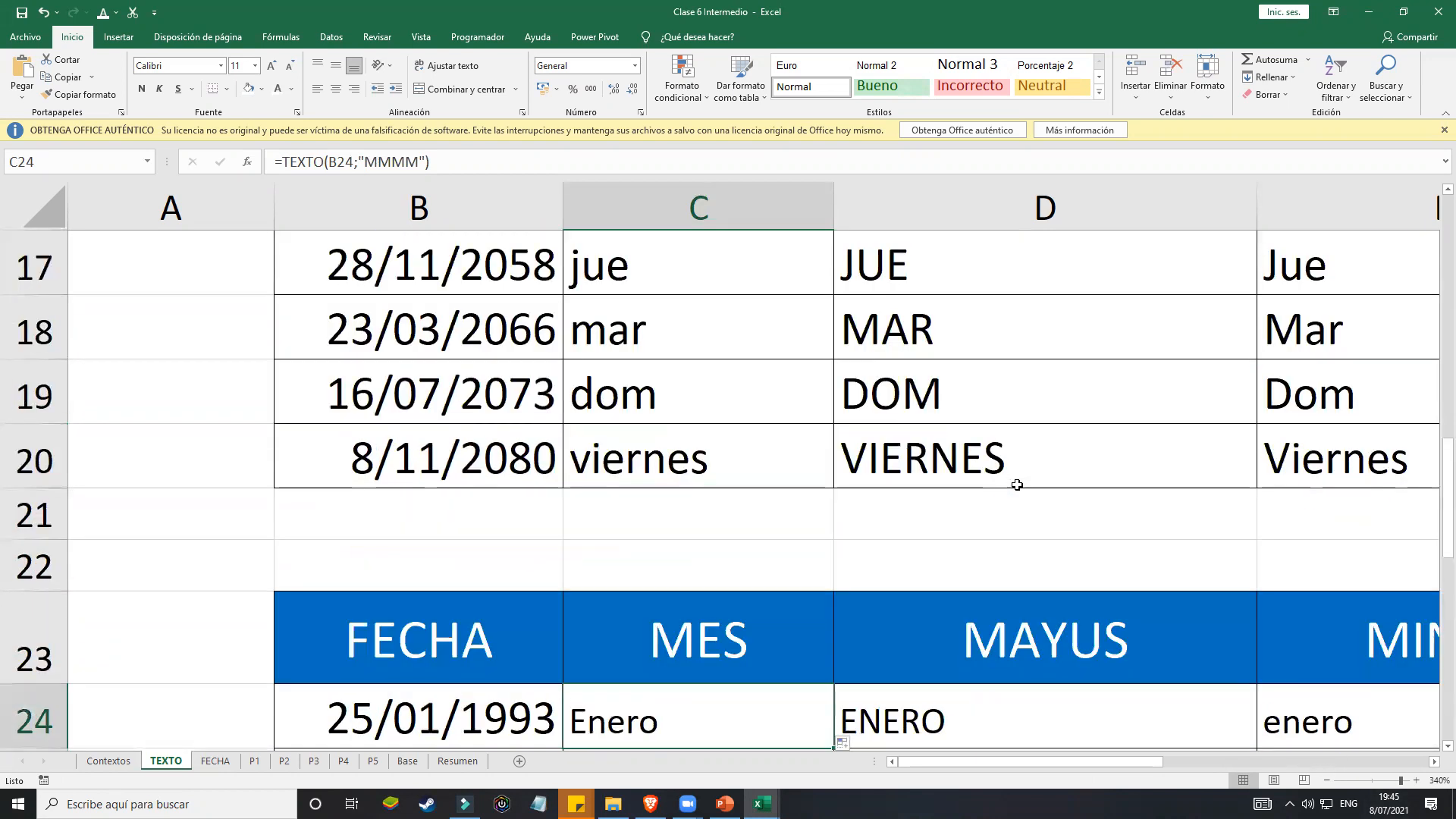
scroll(891, 442, "up", 2)
scroll(838, 462, "down", 1)
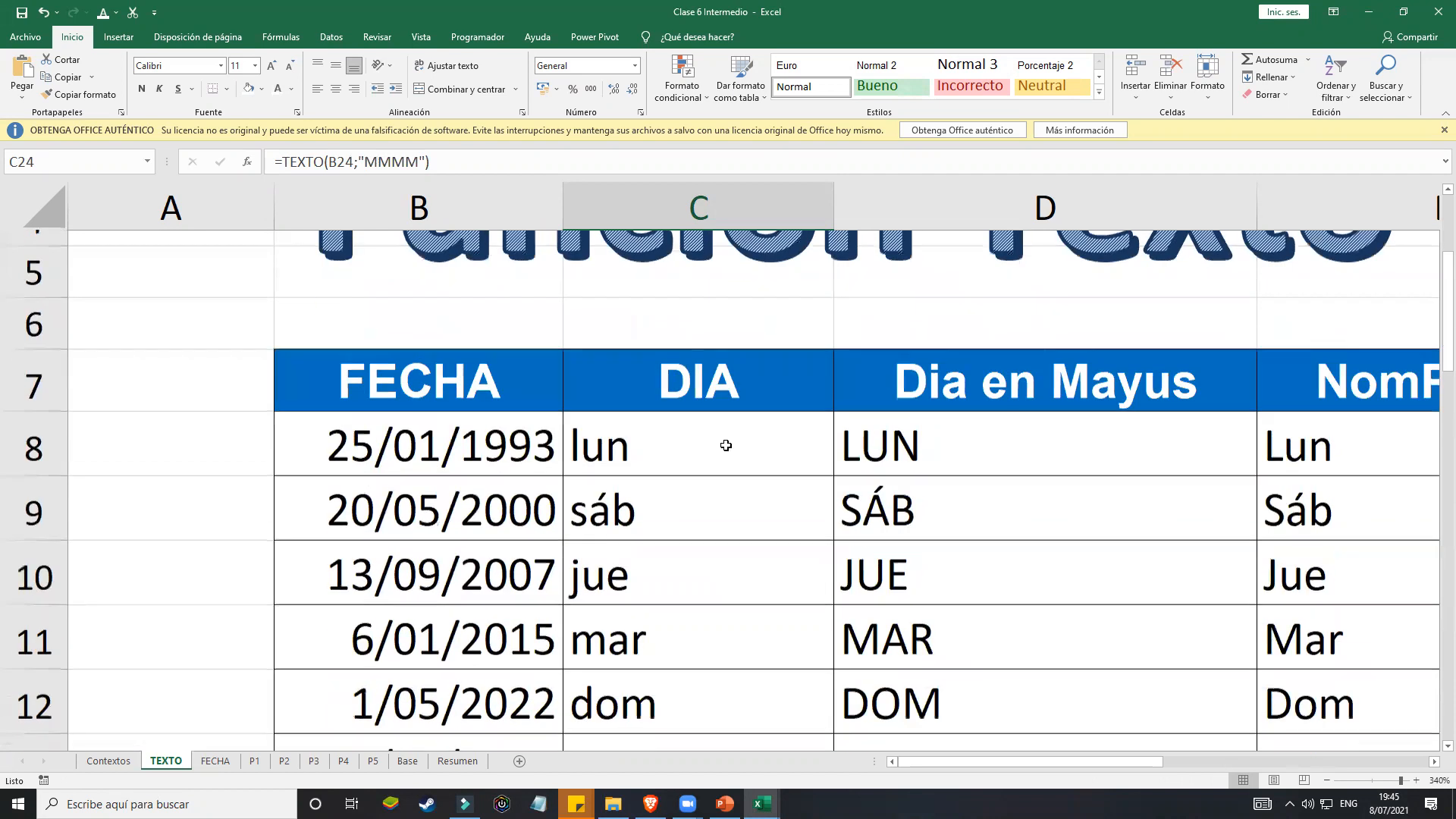
double_click(726, 449)
left_click_drag(817, 441, 886, 439)
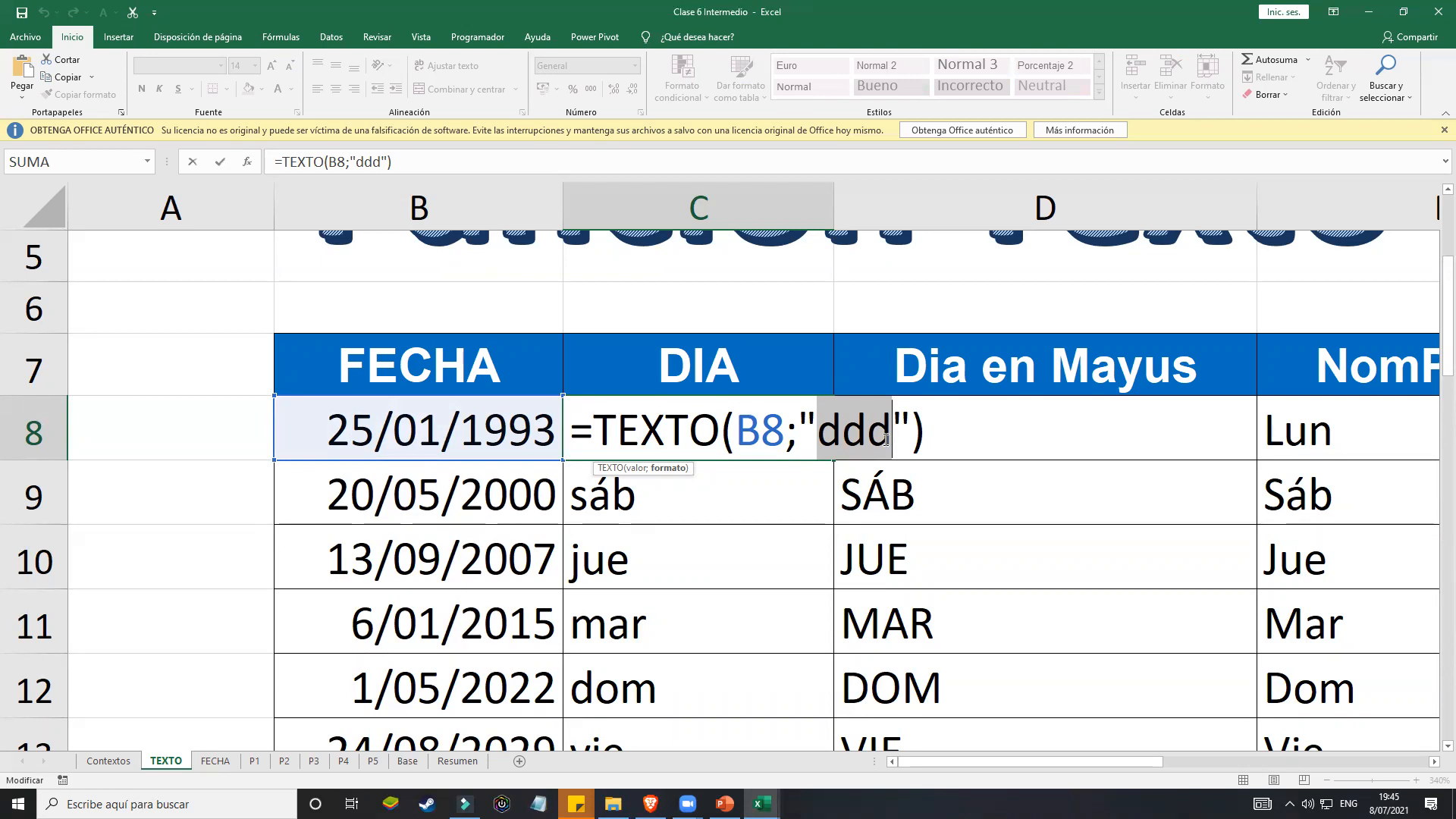
key("Return")
scroll(853, 440, "down", 11)
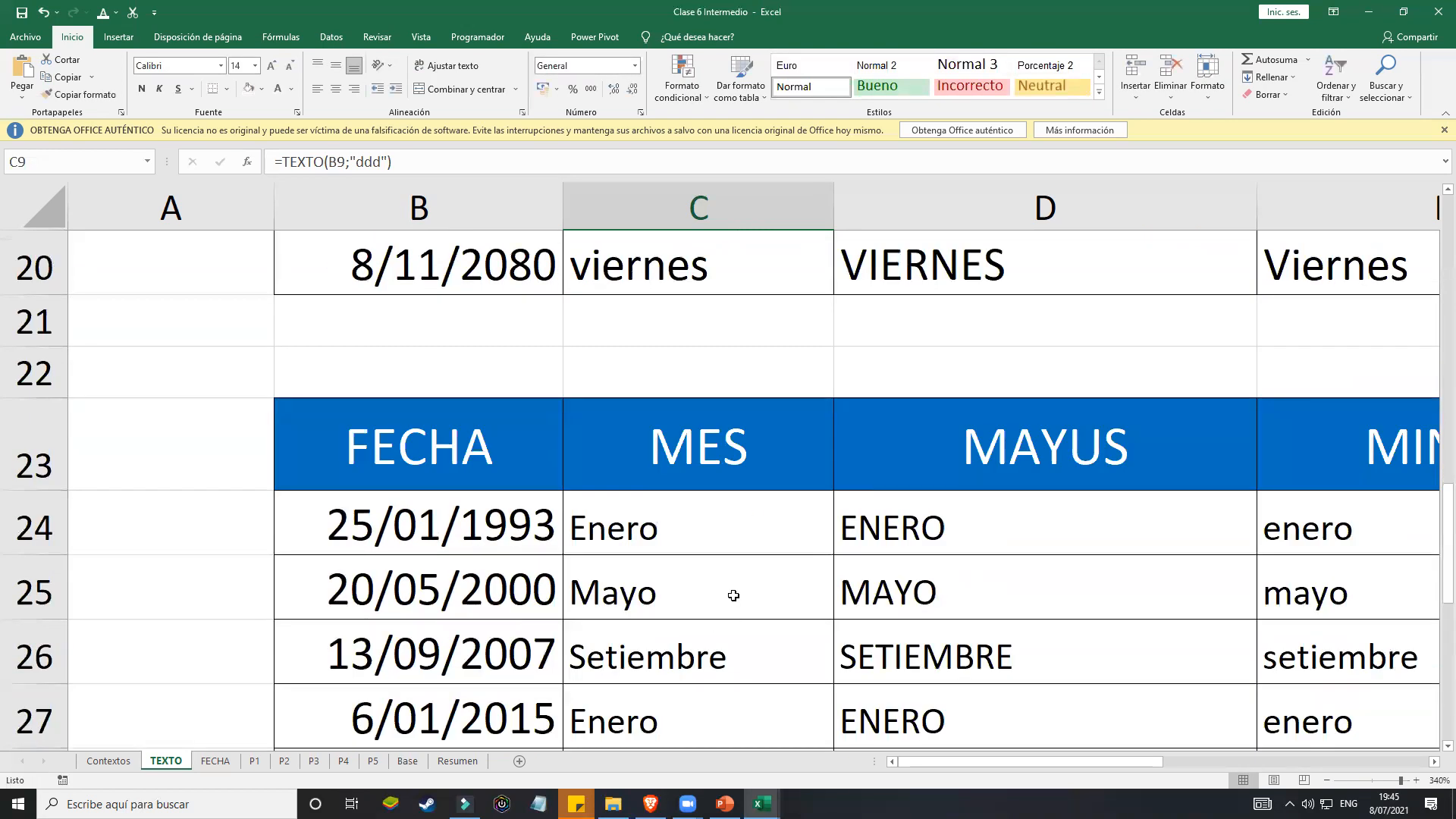
Step: Enter the headings DIA, MES and AÑO in C38:E38, switching to Spanish input for Ñ
left_click(707, 270)
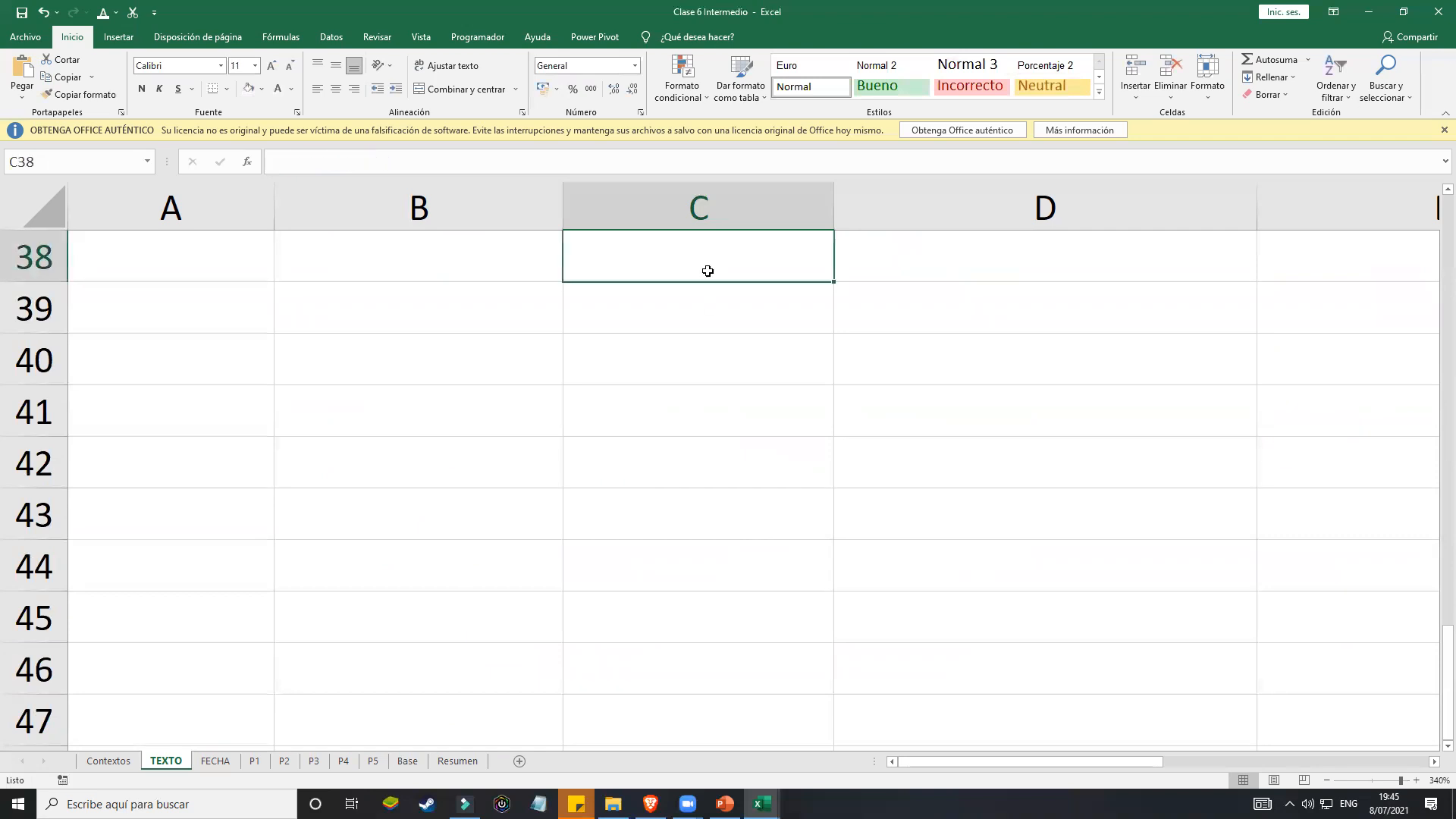
type("DIA")
key("Tab")
type("MES")
key("Tab")
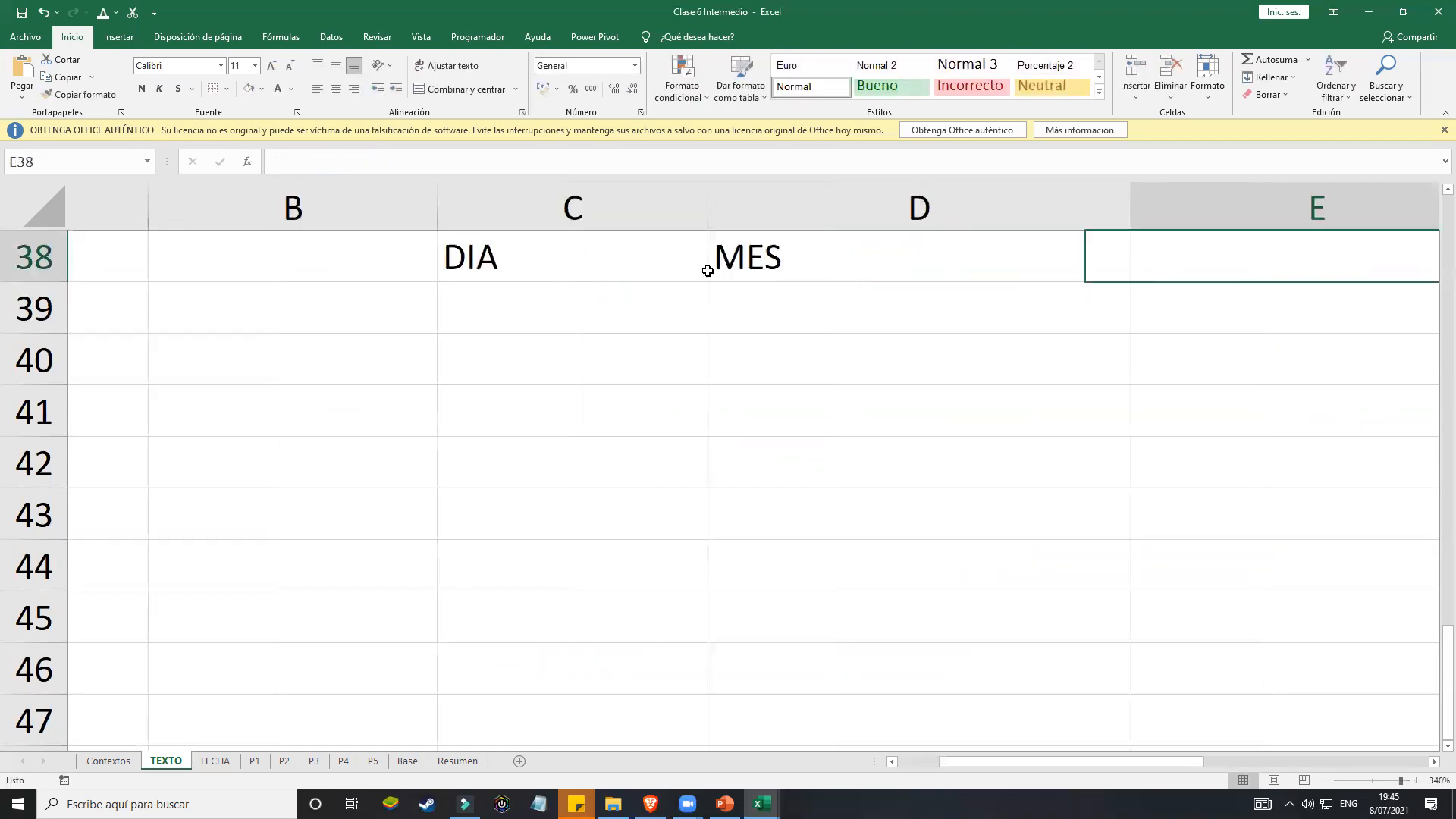
type("A;O")
key("BackSpace")
key("BackSpace")
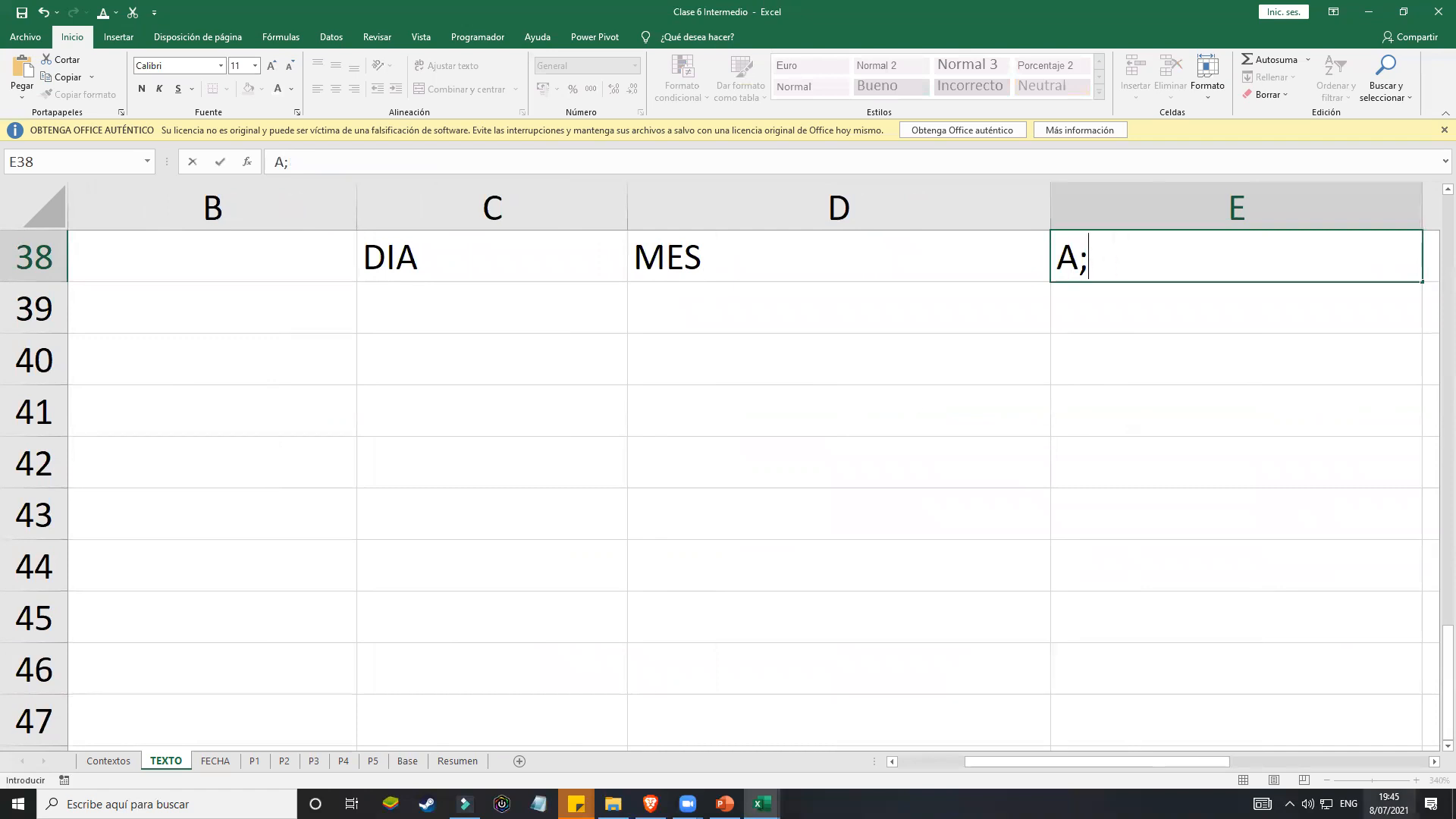
key("super+space")
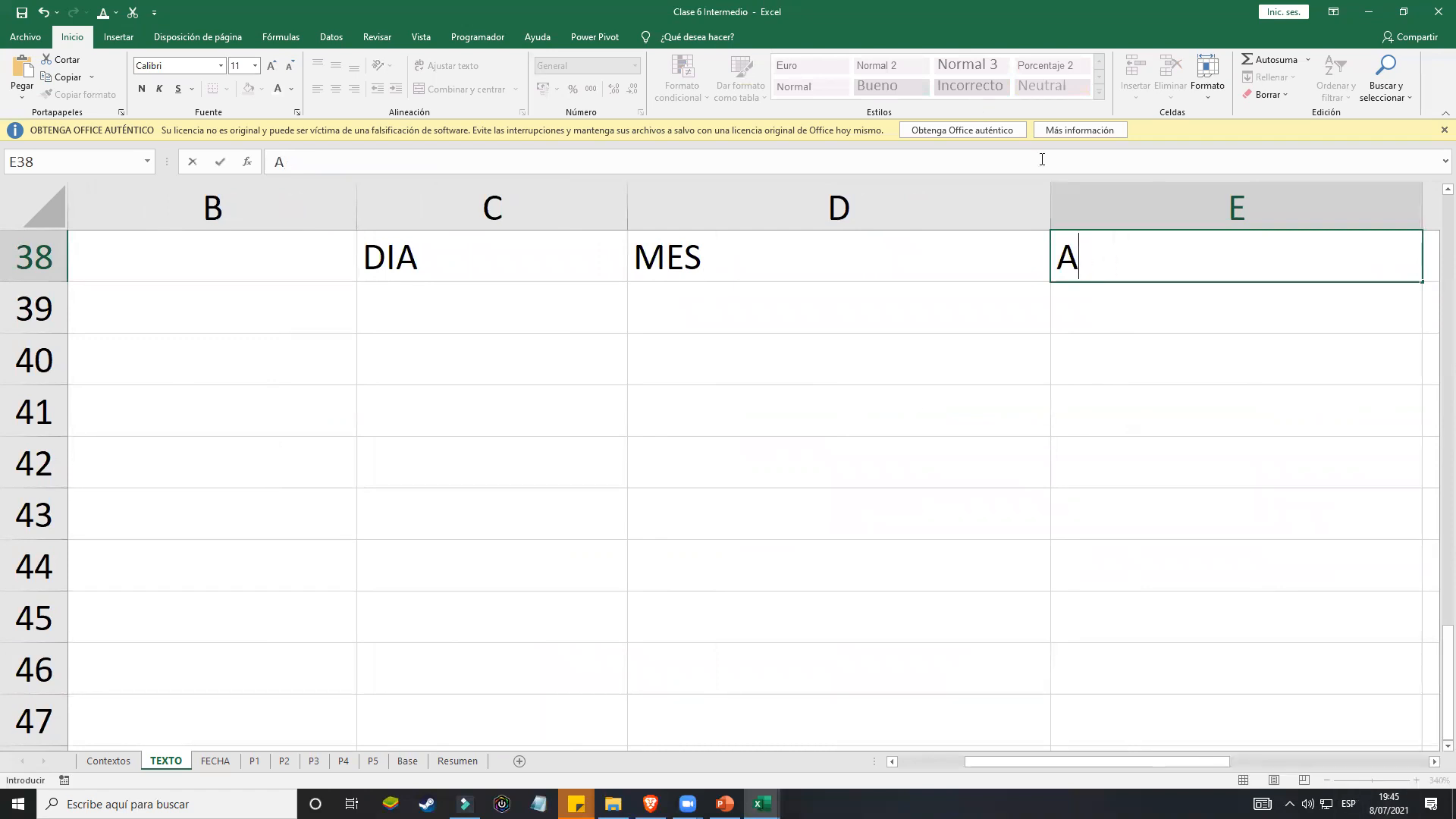
type("ÑO")
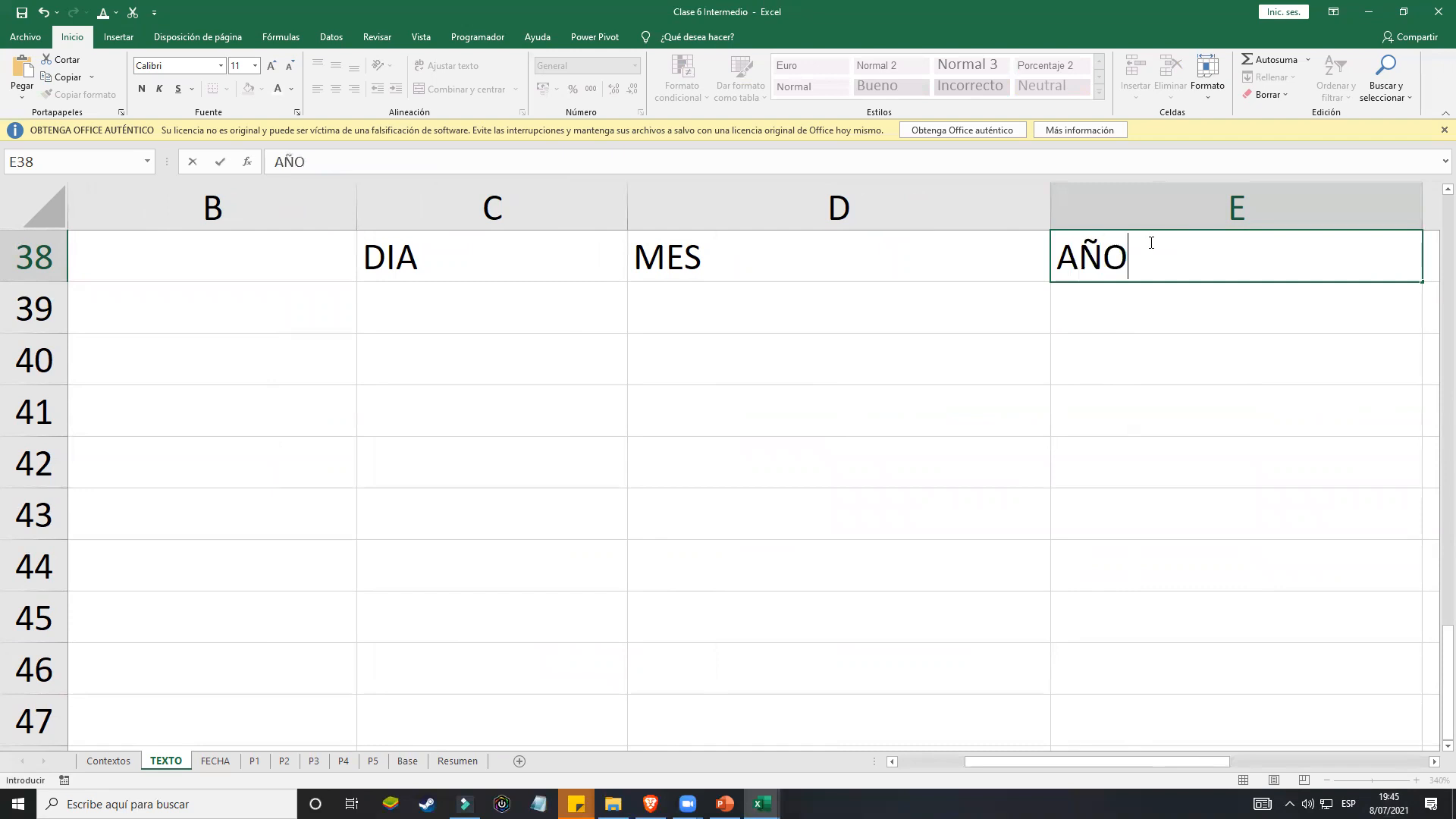
key("Return")
Step: Merge and centre C39:E39 and label it TEXTO
left_click_drag(423, 308, 1287, 309)
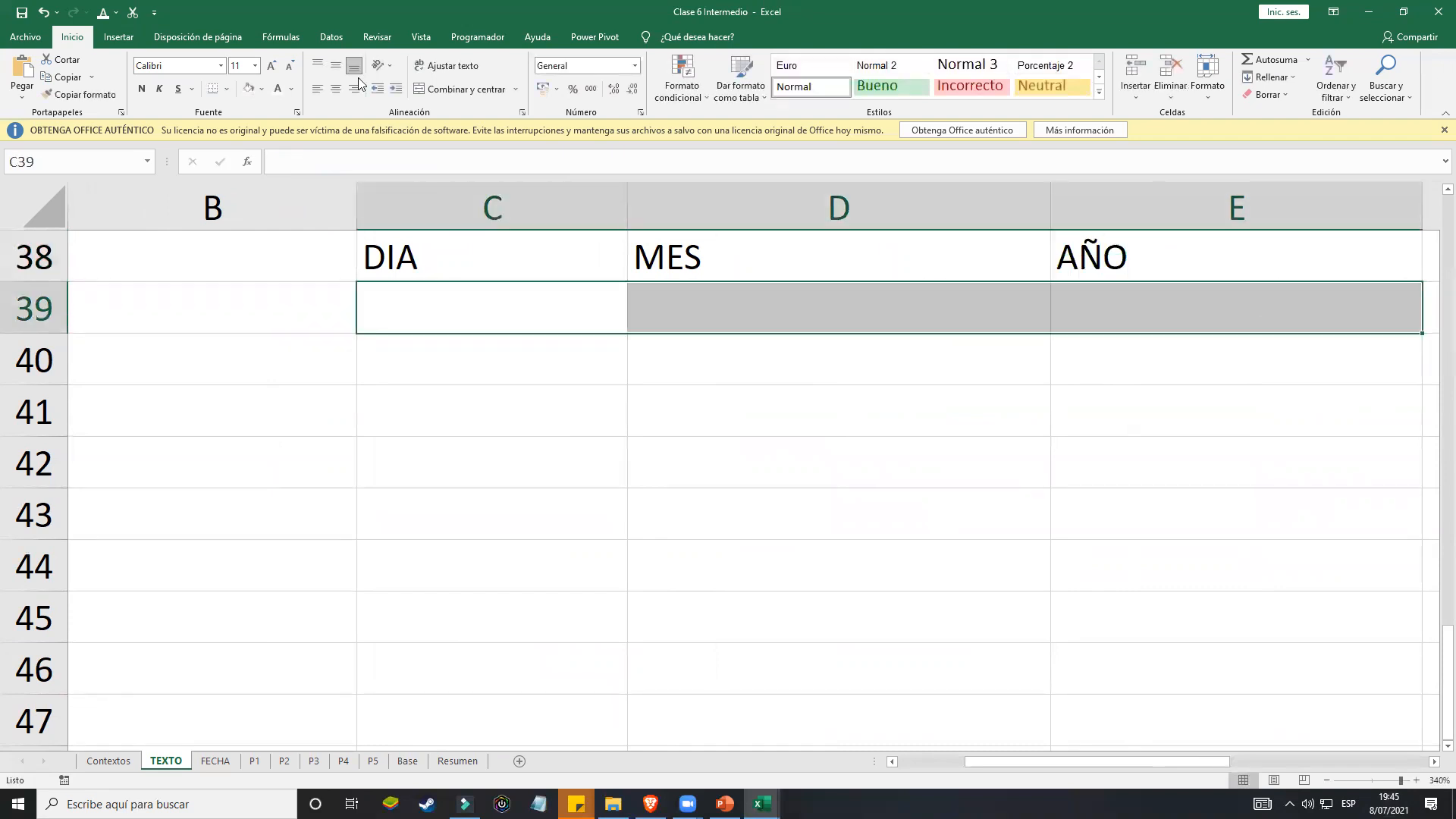
left_click(442, 89)
type("TEXTO")
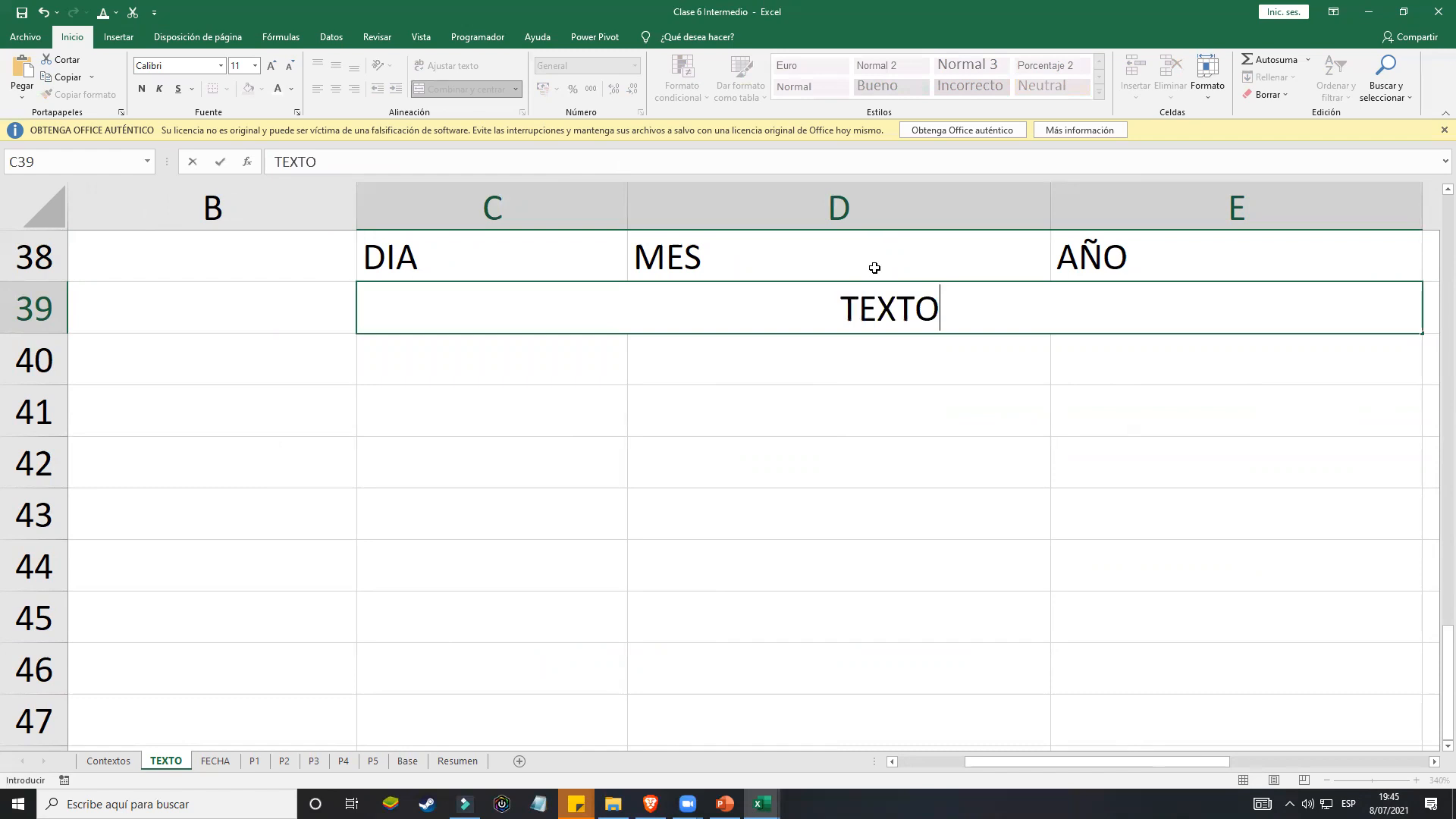
left_click(916, 534)
scroll(920, 526, "up", 1)
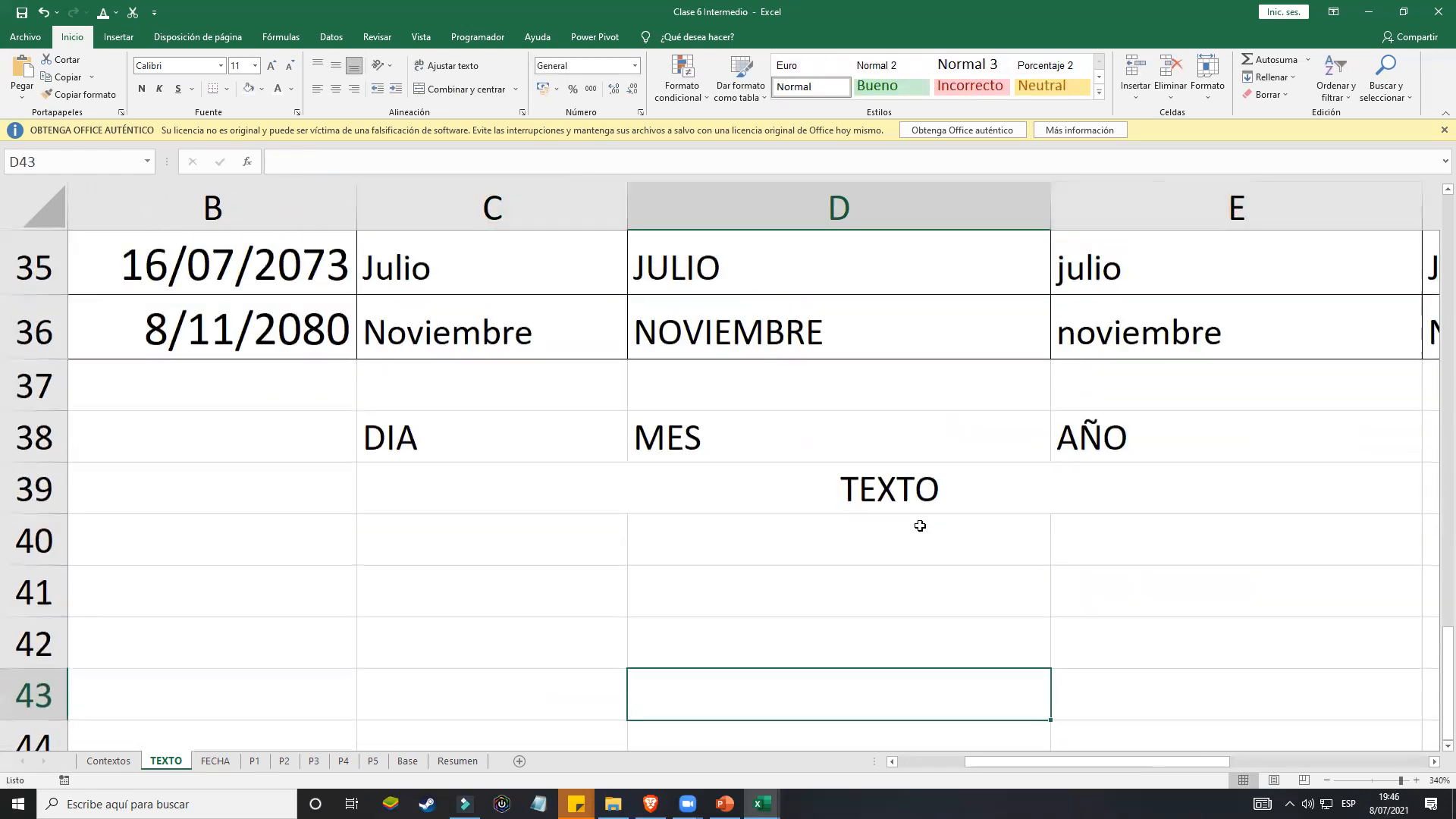
Step: Review the DIA, MES, AÑO headings and TEXTO label, then go to the Contextos sheet
left_click(523, 412)
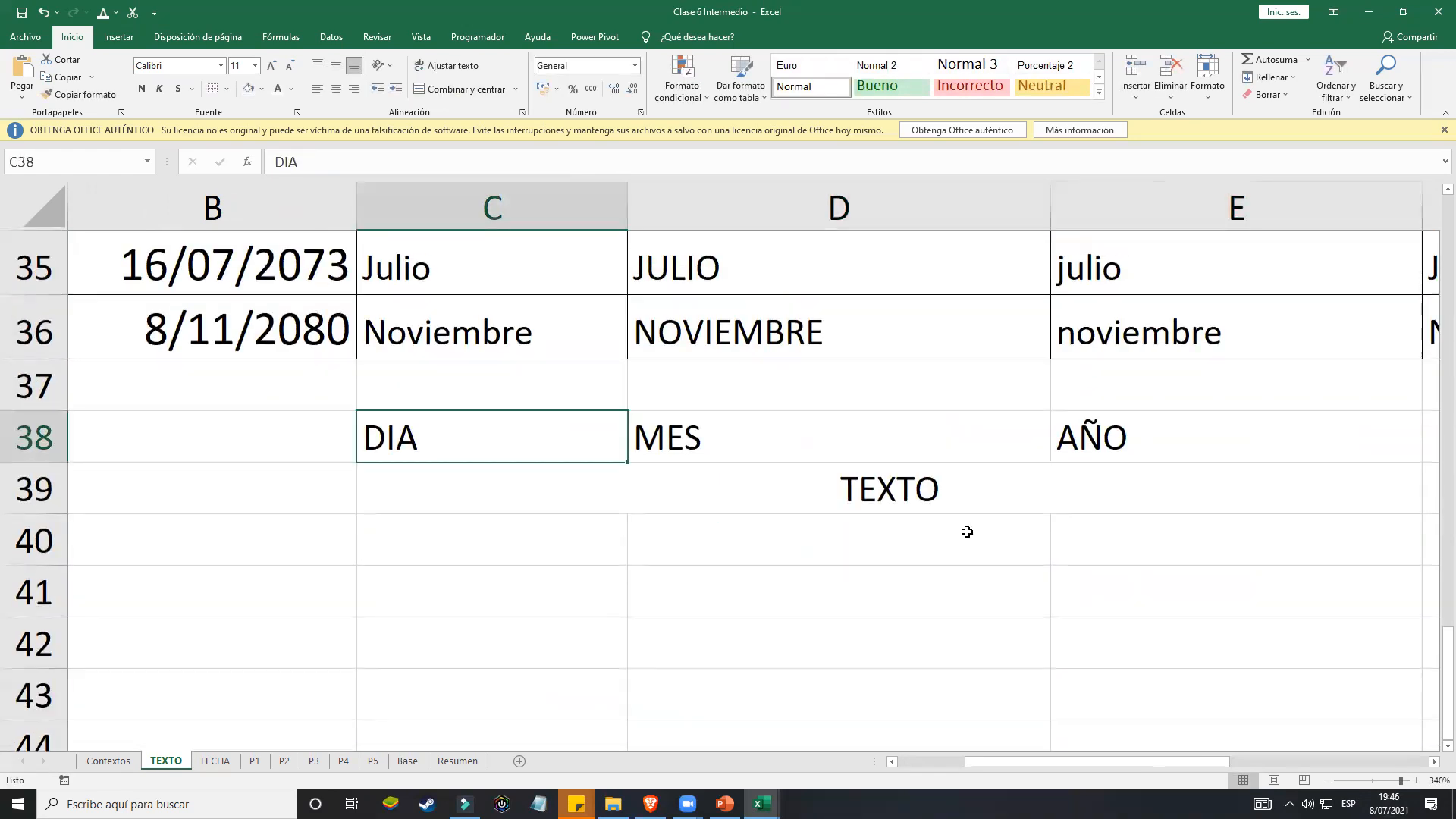
left_click(957, 494)
left_click_drag(497, 432, 1198, 417)
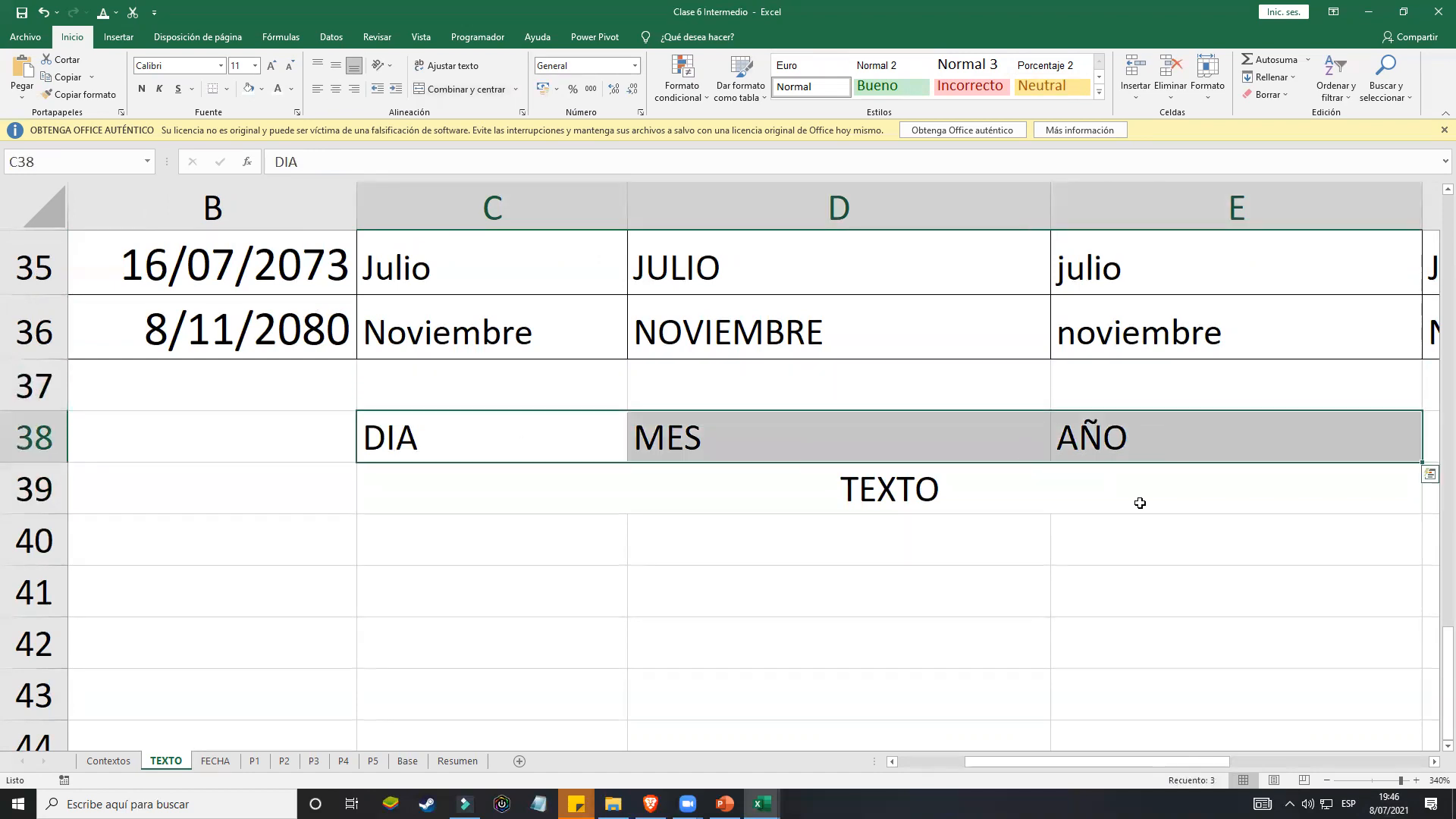
left_click(824, 496)
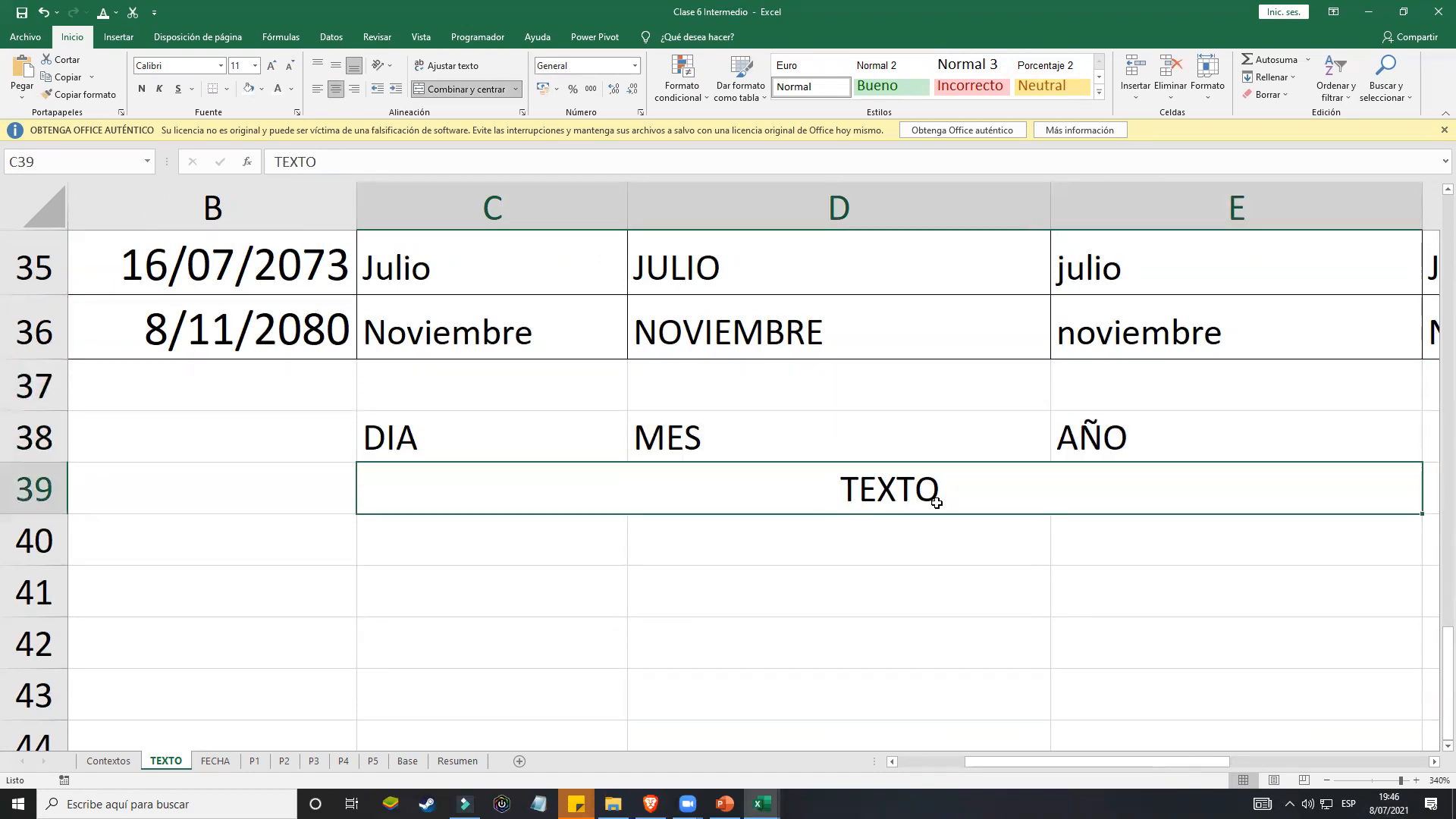
left_click(729, 568)
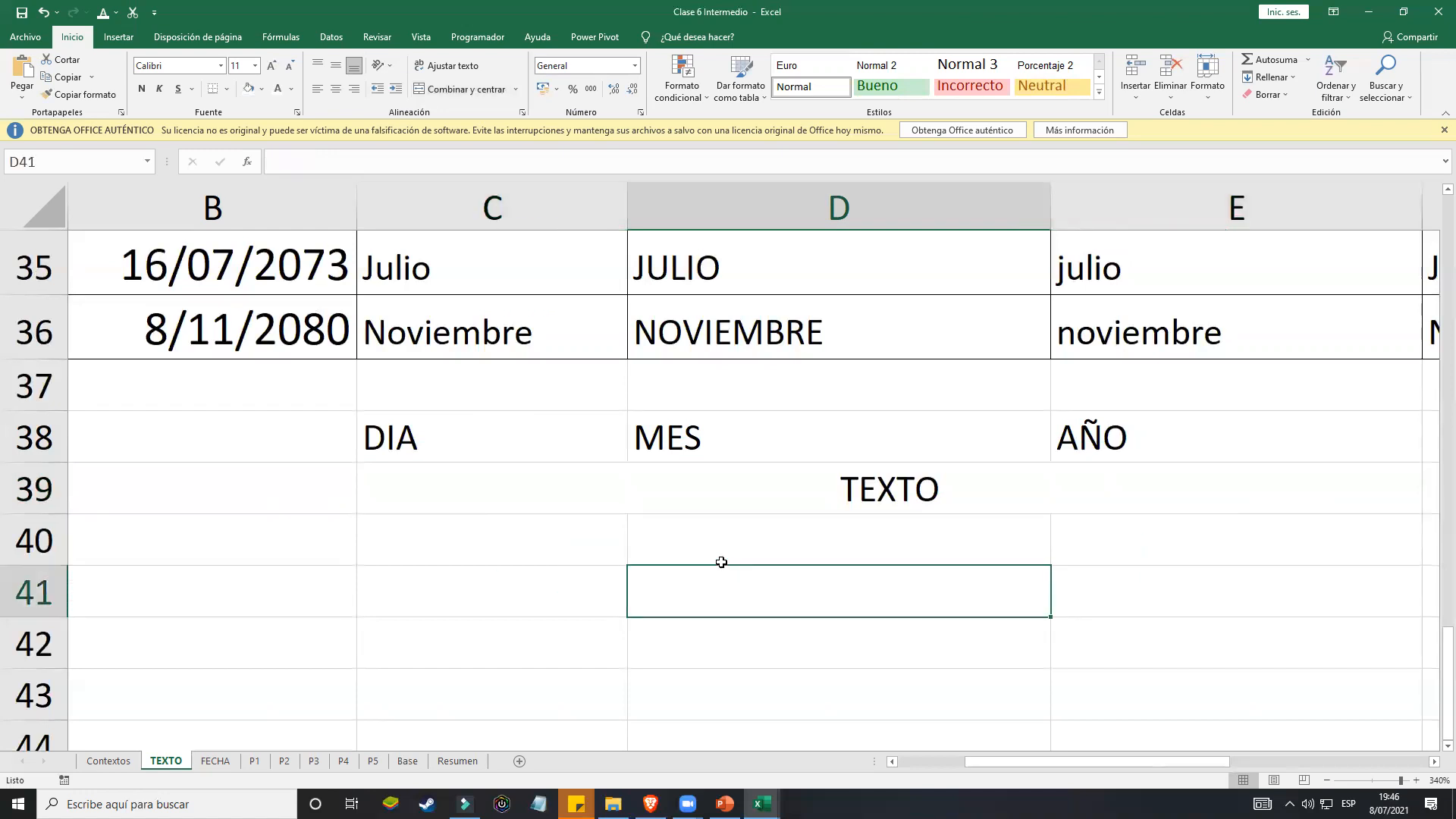
left_click(624, 518)
left_click(606, 446)
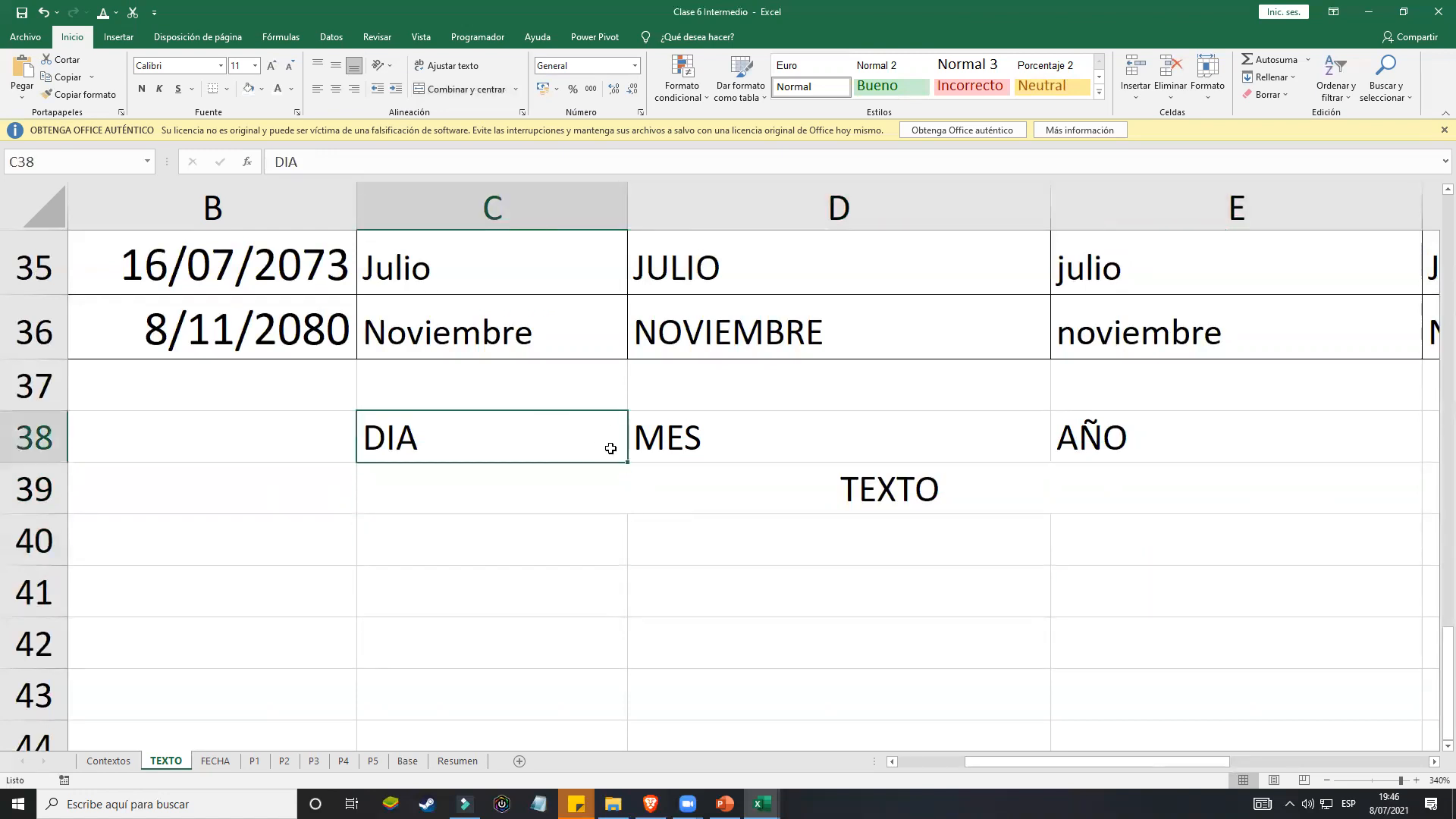
left_click(487, 665)
left_click(307, 596)
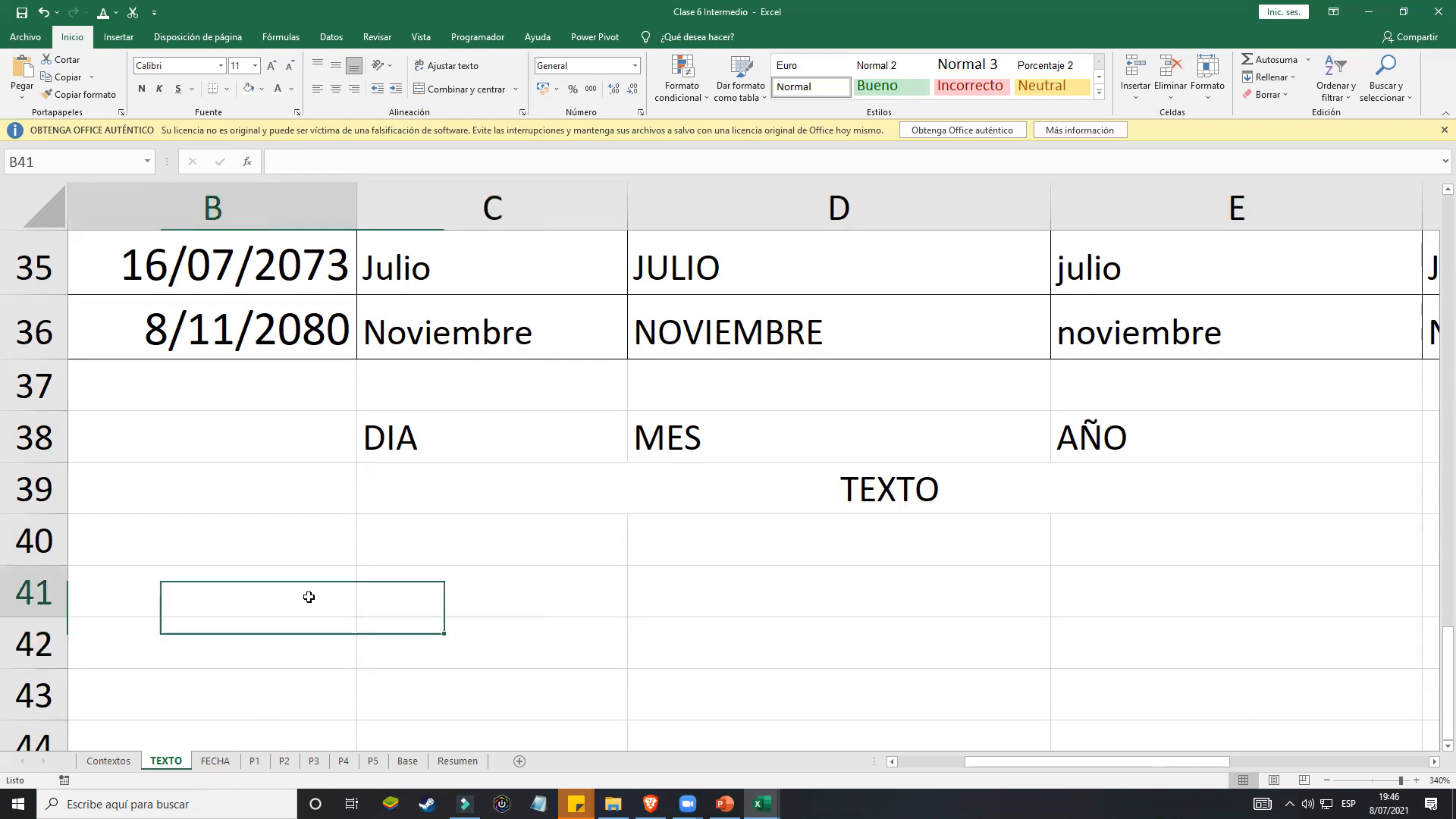
left_click(100, 762)
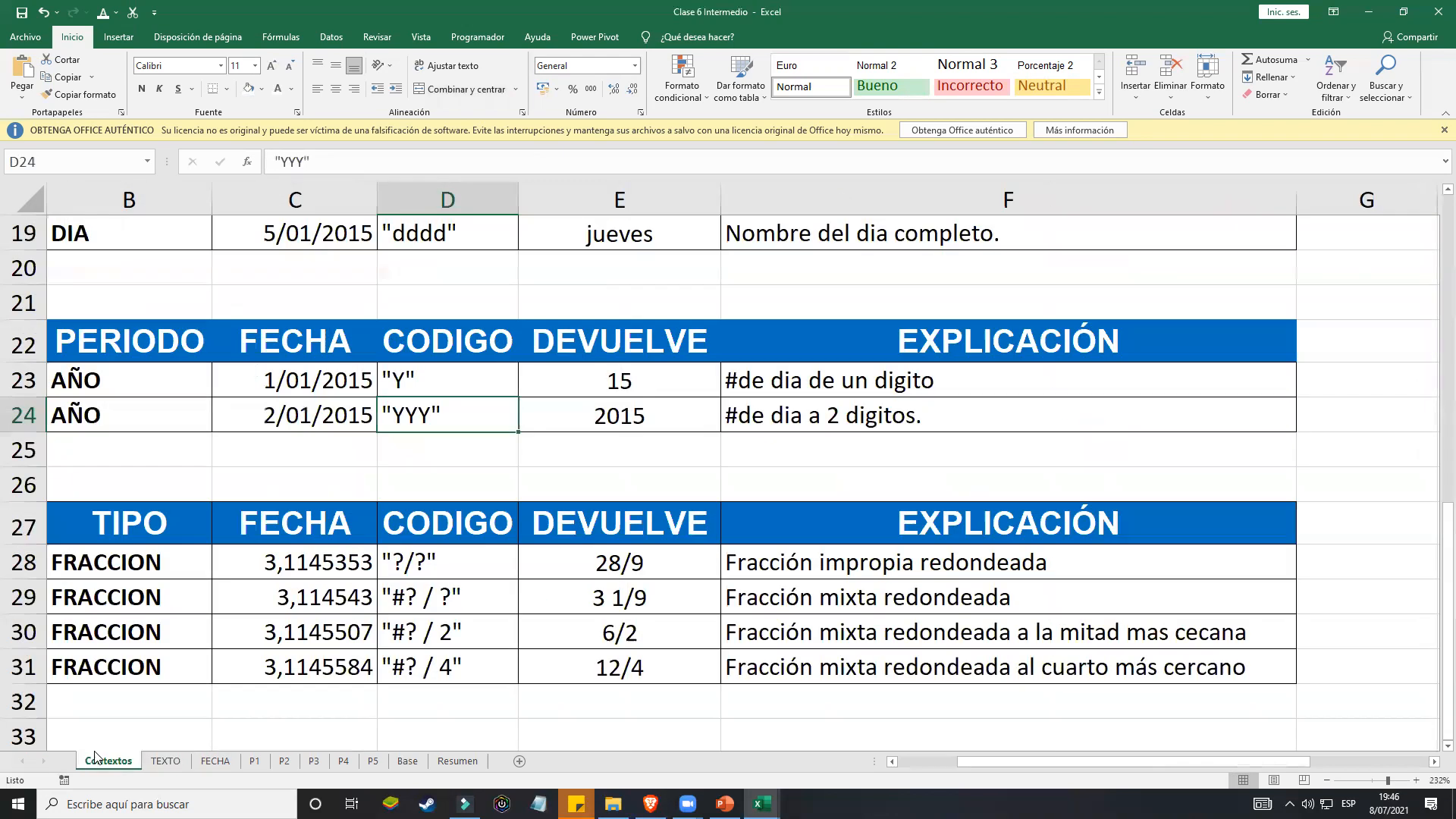
Step: Inspect the fraction codes, select C33 and zoom the sheet to 310%
left_click(414, 642)
left_click(427, 666)
double_click(427, 665)
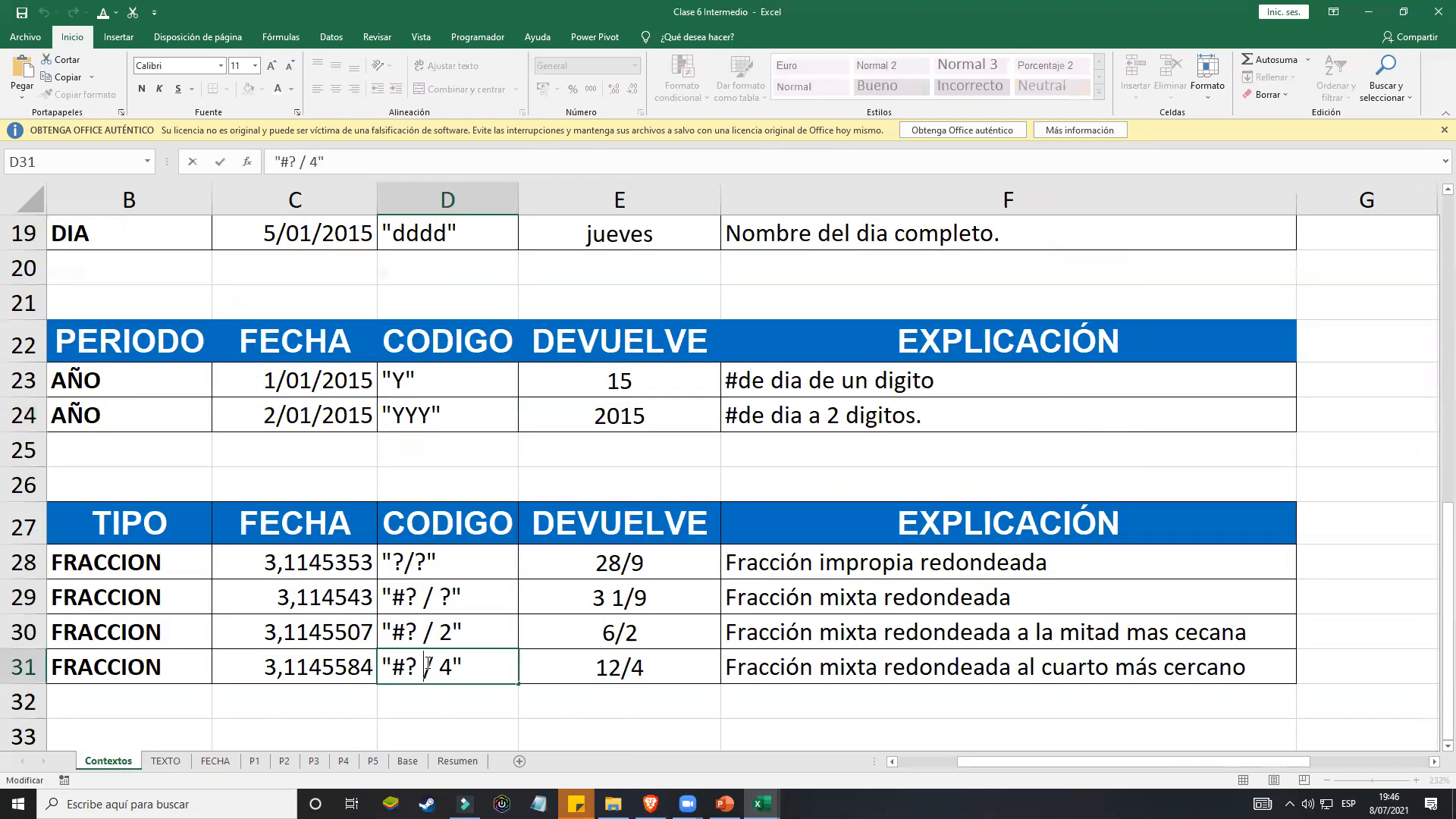
key("Return")
scroll(440, 667, "down", 1)
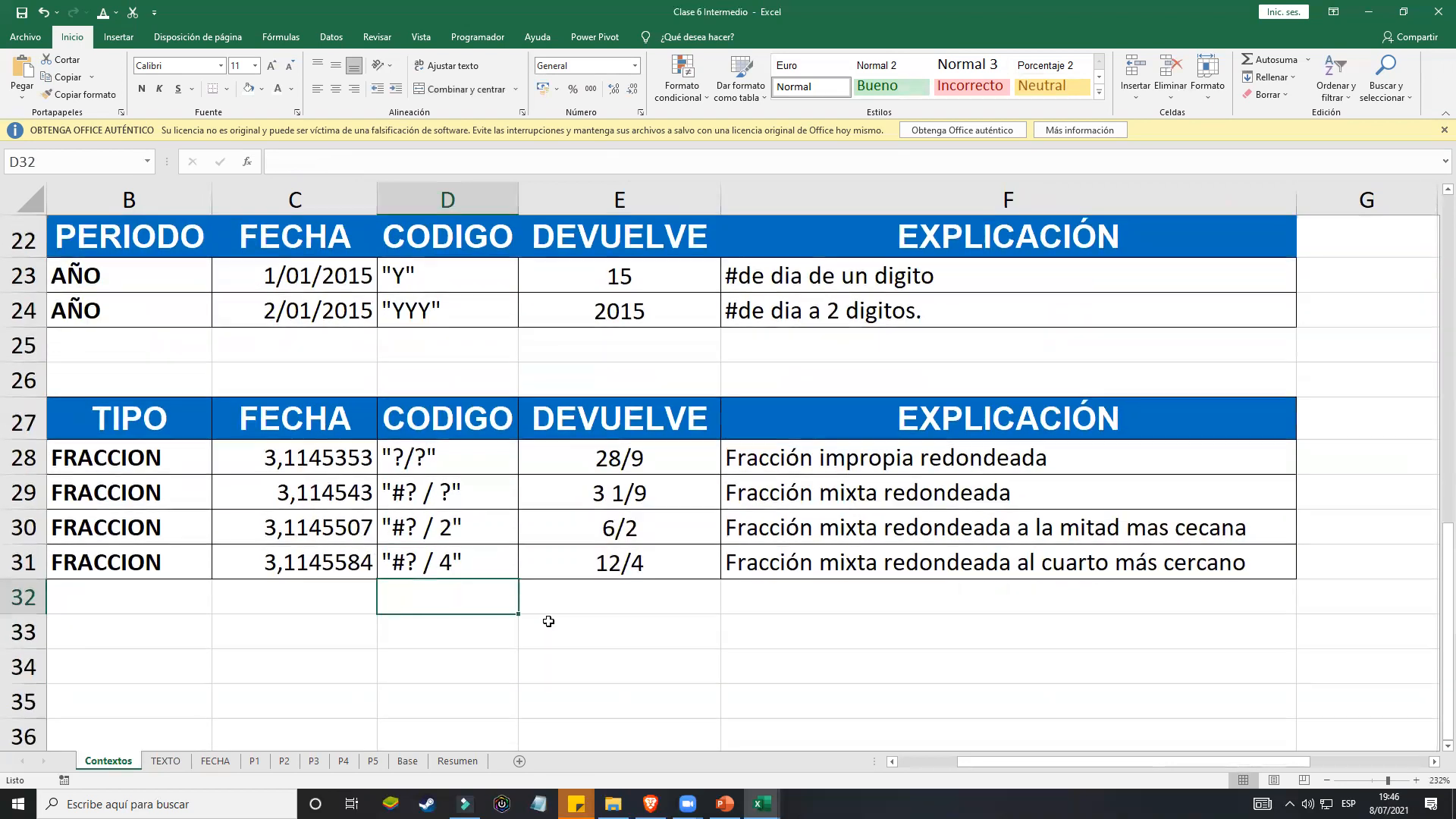
left_click(891, 761)
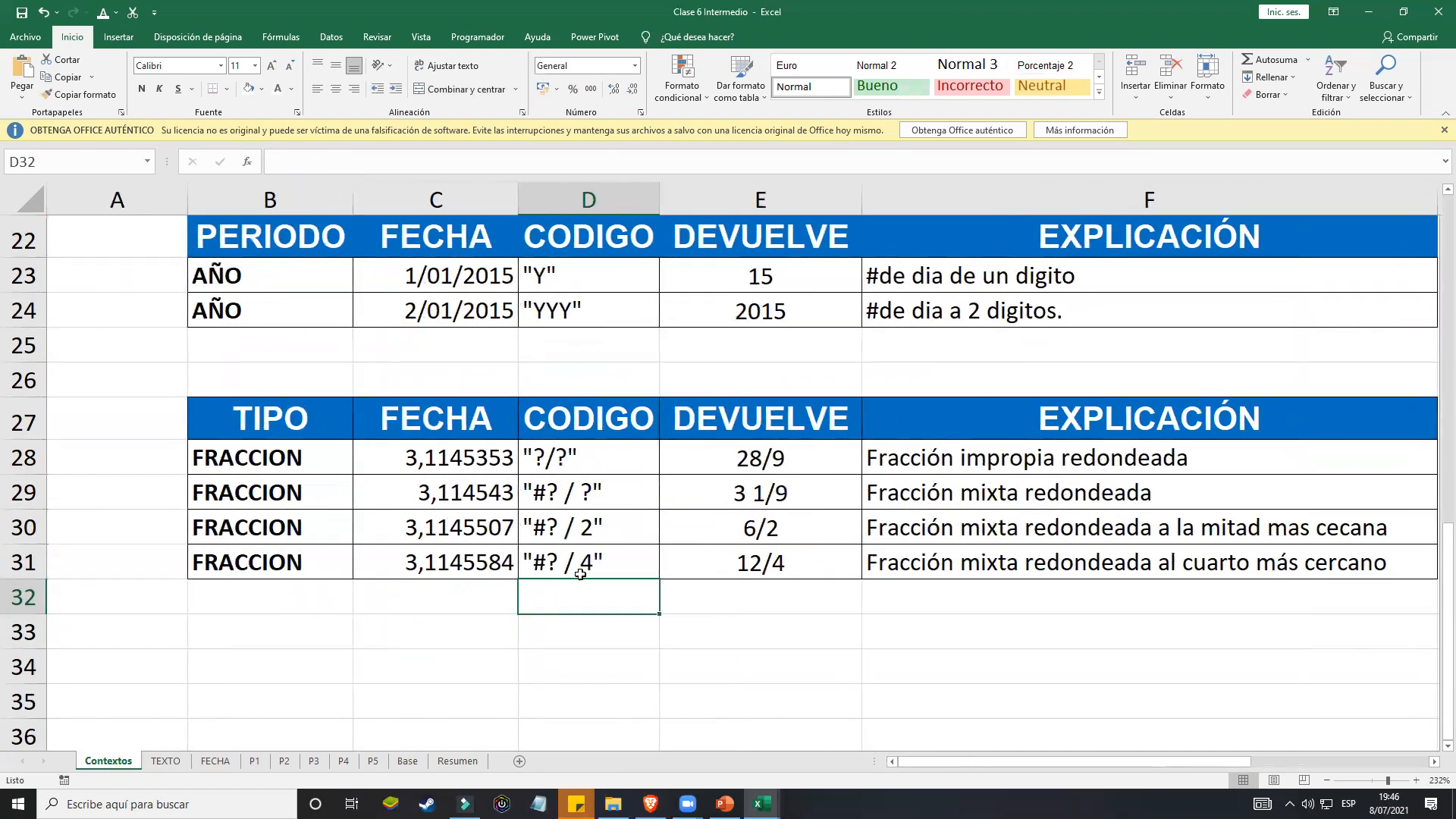
left_click(507, 610)
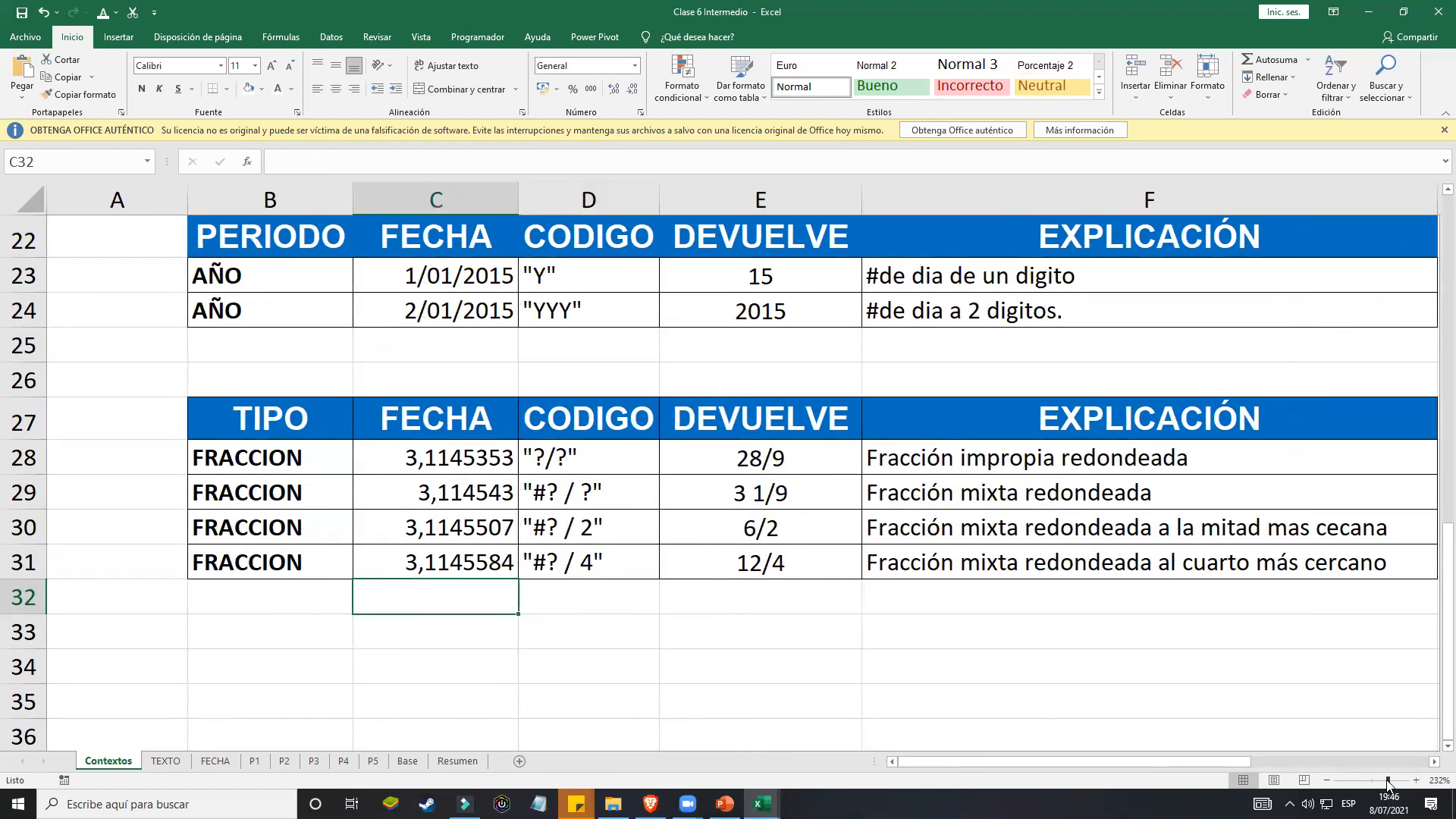
left_click_drag(1387, 785, 1392, 781)
scroll(1051, 466, "down", 2)
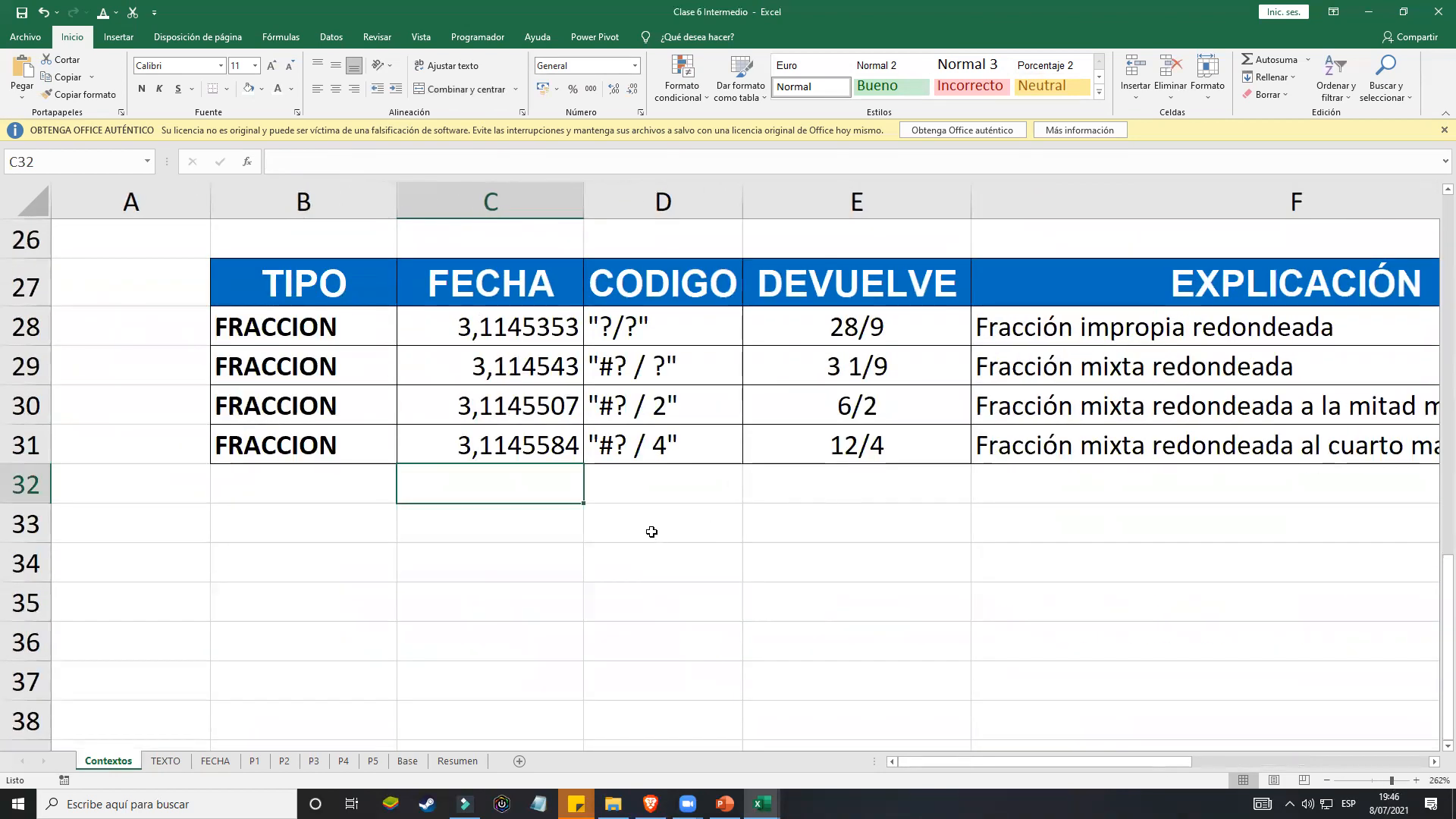
left_click(562, 547)
left_click(561, 490)
left_click(551, 518)
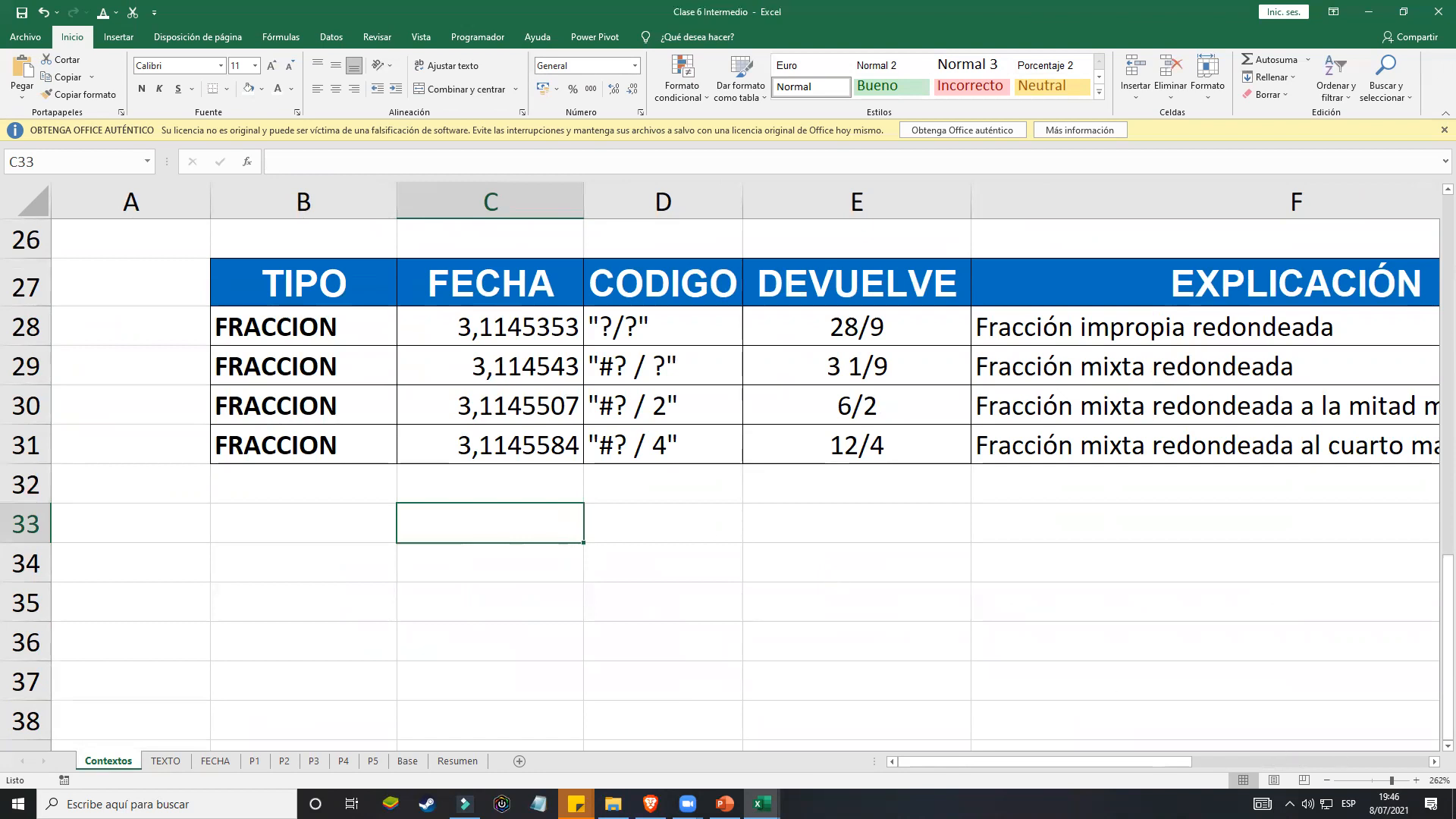
left_click_drag(1392, 781, 1398, 781)
scroll(374, 483, "down", 1)
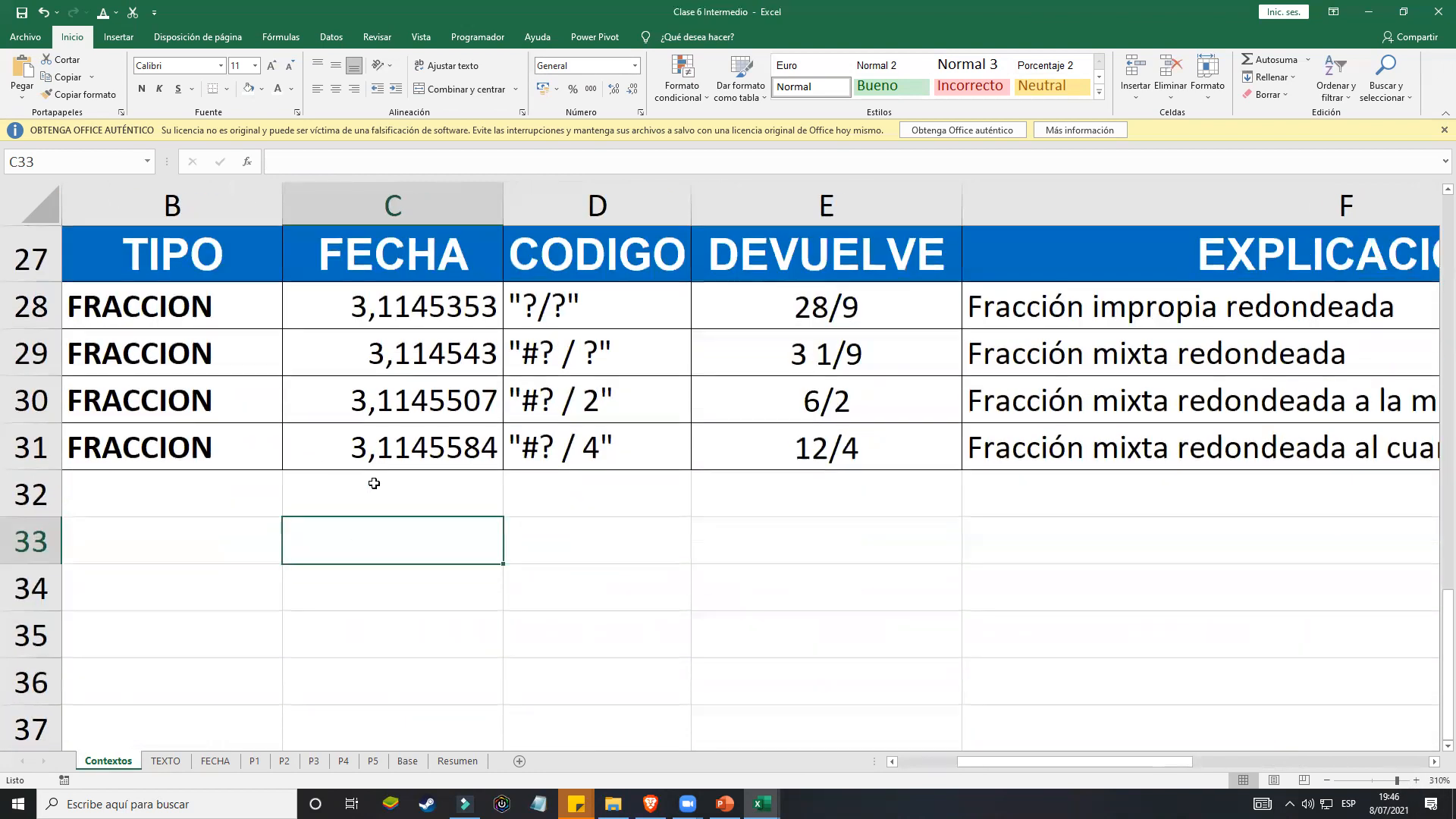
Step: Clear a stray character, switch input to English and start =TEXTO( with C31 as the value
type("¿")
key("BackSpace")
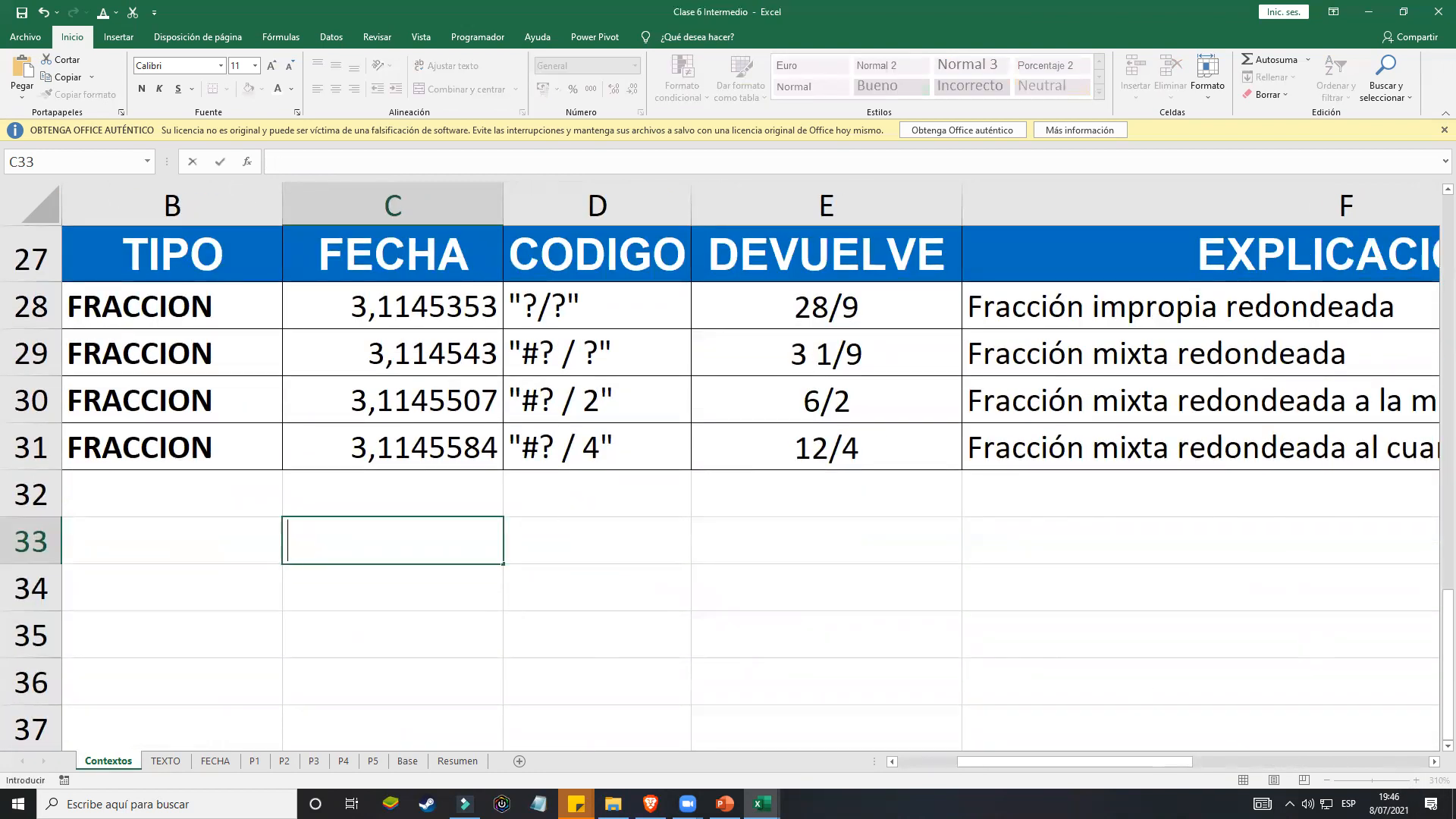
left_click(1348, 804)
left_click(1332, 725)
type("=")
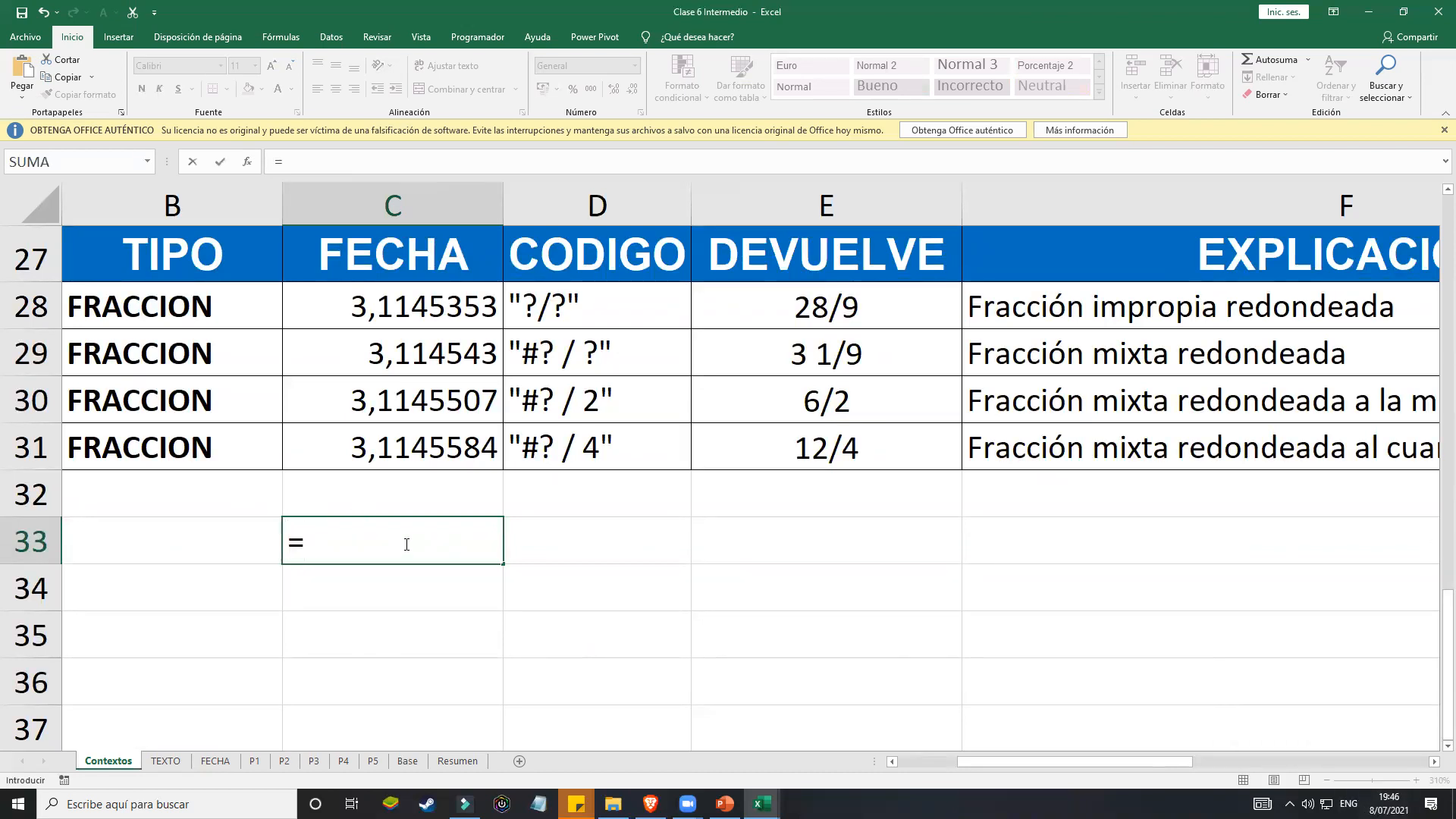
type("TEXTO(")
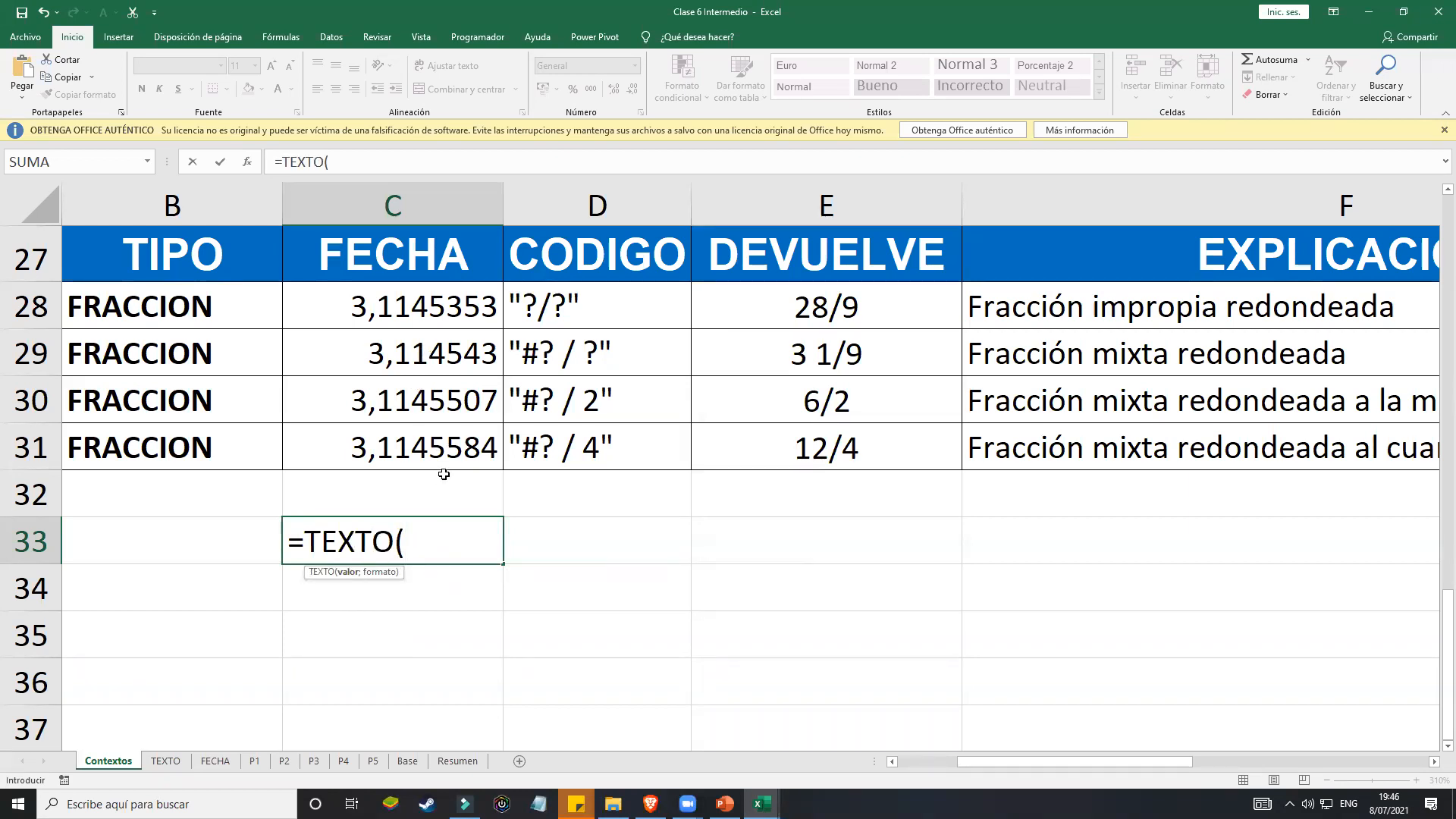
left_click(447, 448)
Step: Attempt the format argument, delete the mistyped symbols, and retype TEXTO( at the formula start
type(";")
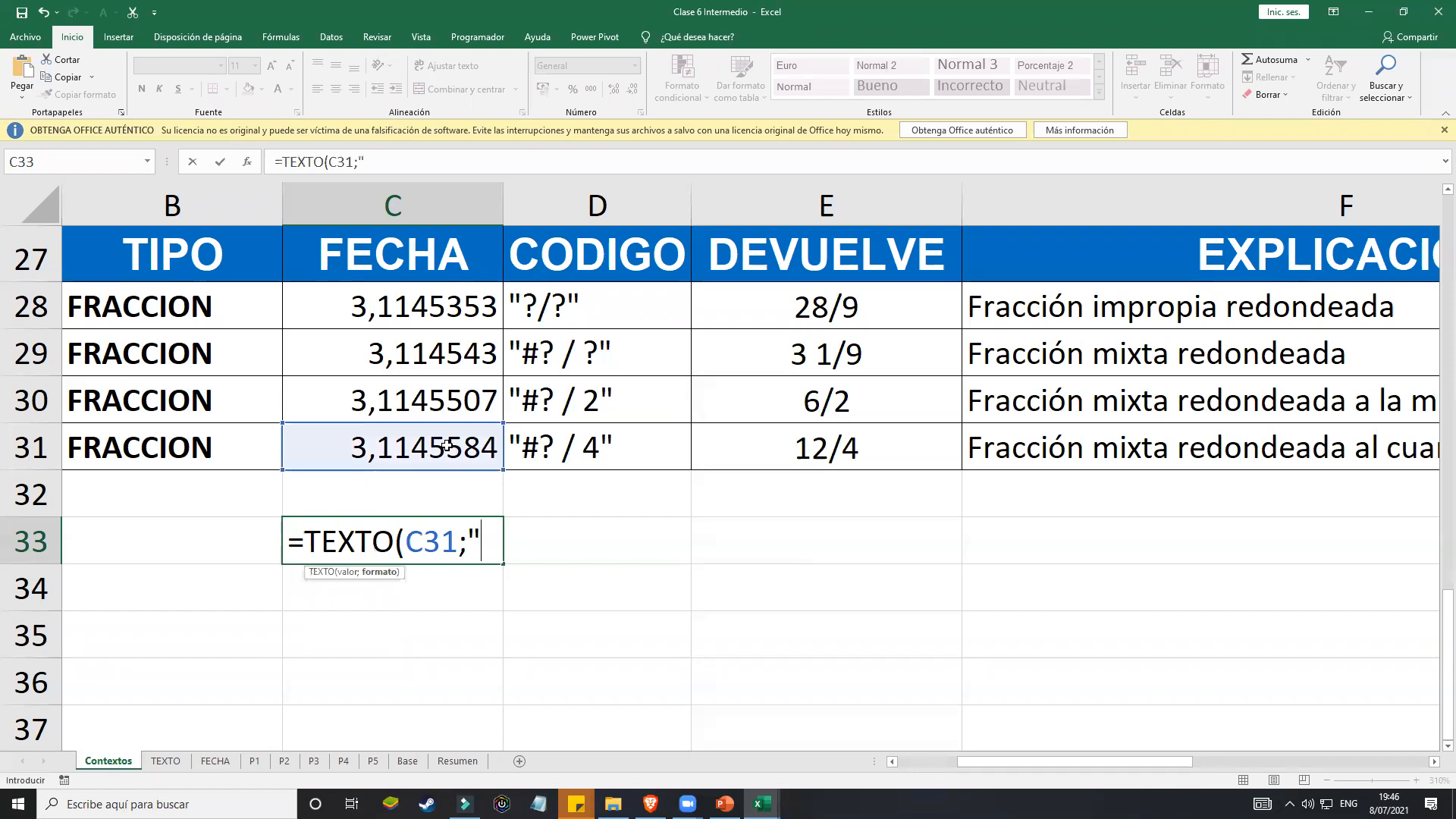
type("(")
key("BackSpace")
type("*")
key("BackSpace")
type("&")
key("BackSpace")
type("^")
key("BackSpace")
type(")")
key("BackSpace")
type("(")
key("BackSpace")
type("*")
key("BackSpace")
key("BackSpace")
left_click(312, 533)
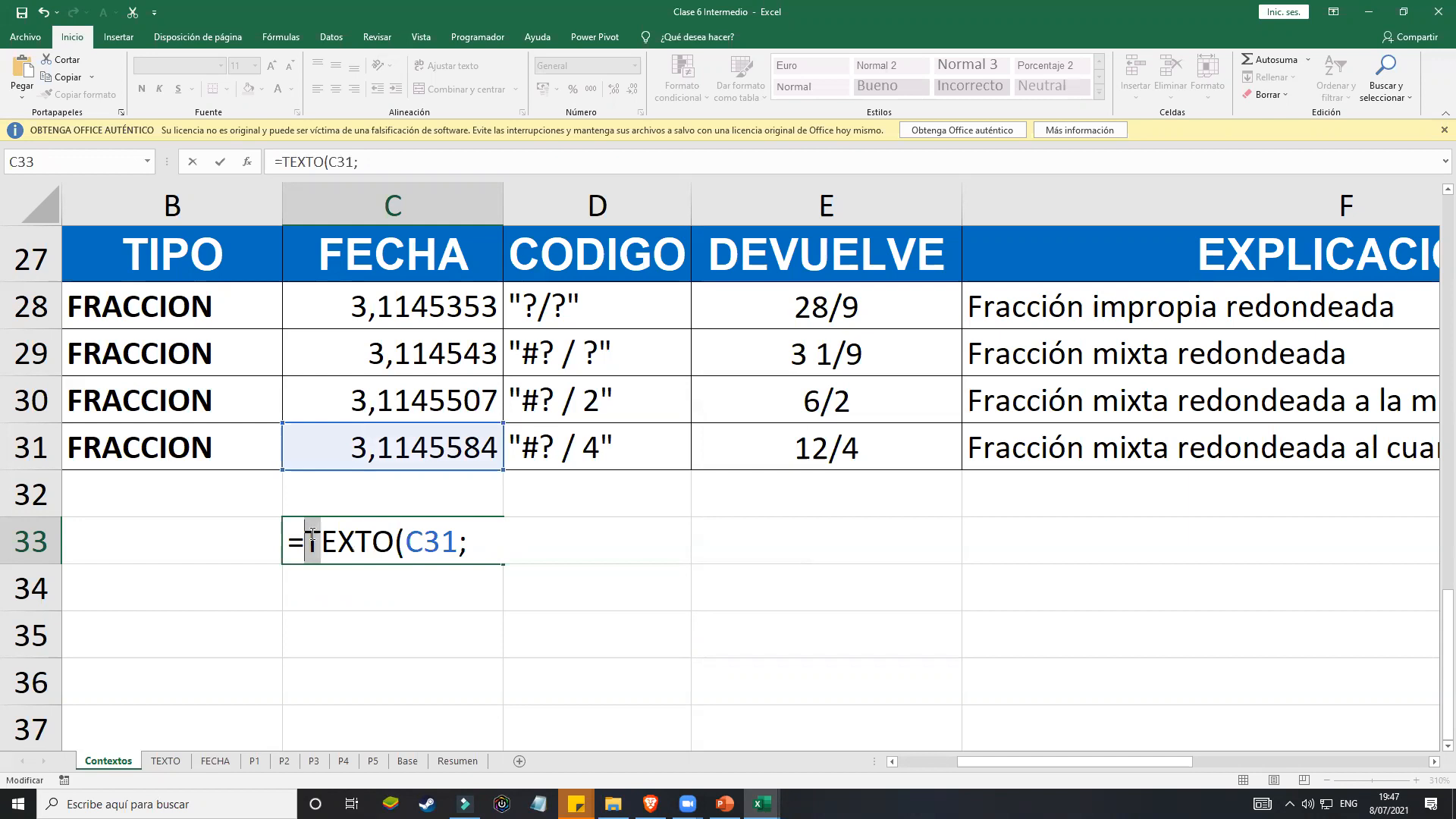
key("BackSpace")
left_click_drag(451, 541, 305, 549)
type("TEXTO(")
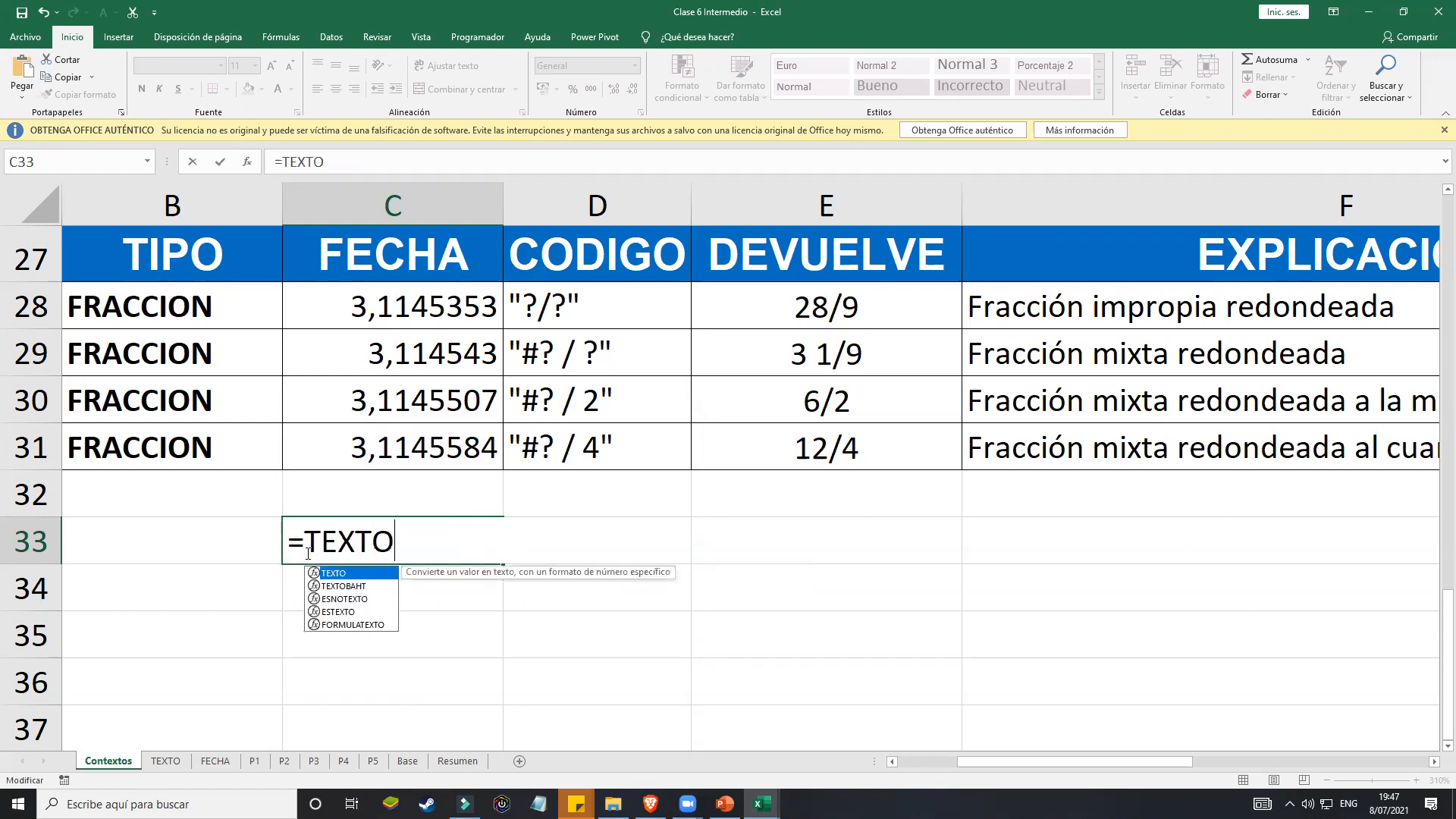
left_click_drag(308, 553, 311, 541)
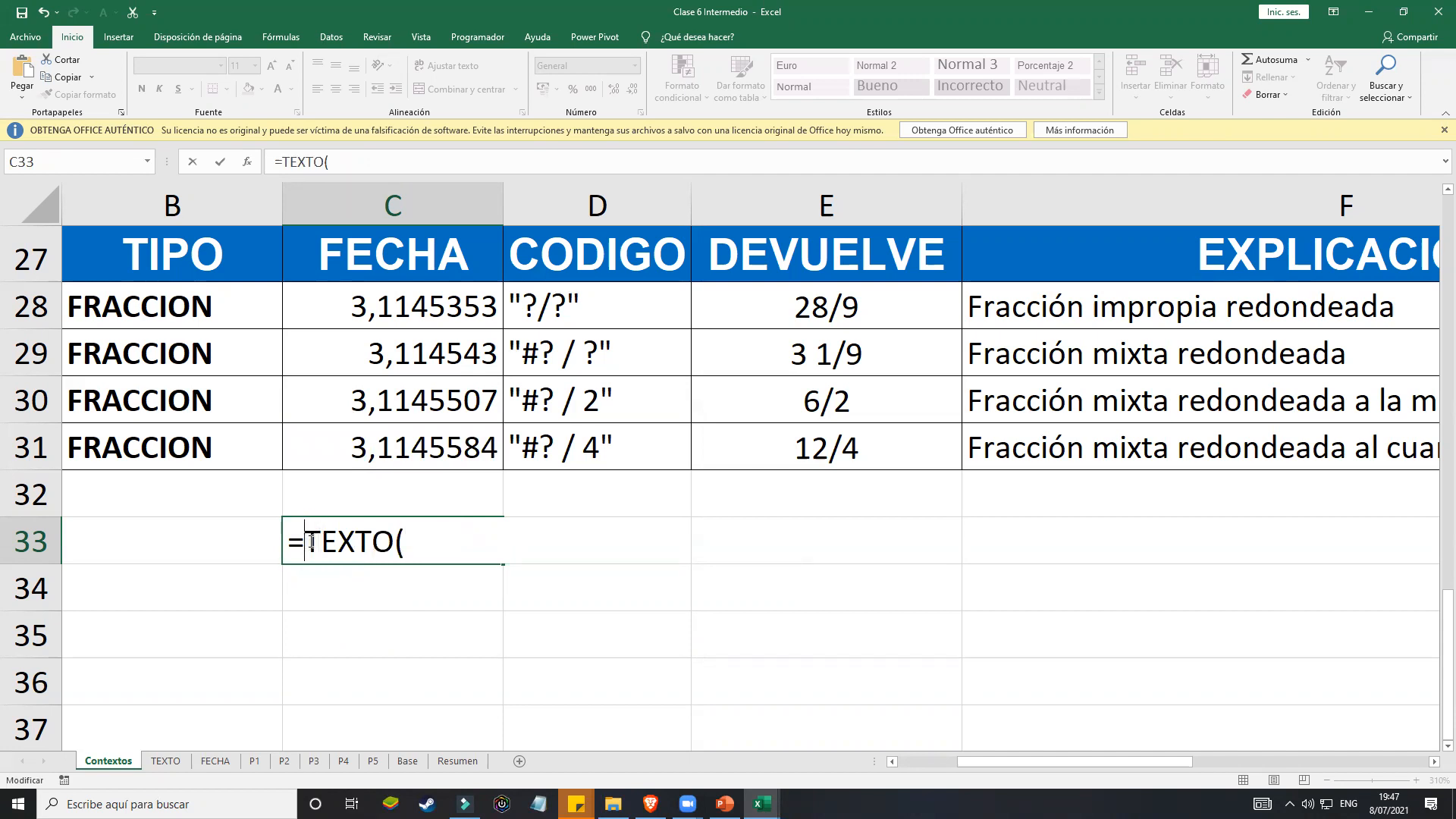
Step: Store C33 as plain text for now and copy the "?/?" code from D28
left_click(311, 542)
key("BackSpace")
key("Return")
left_click(599, 319)
double_click(599, 319)
left_click_drag(599, 318, 506, 313)
key("ctrl+c")
key("Return")
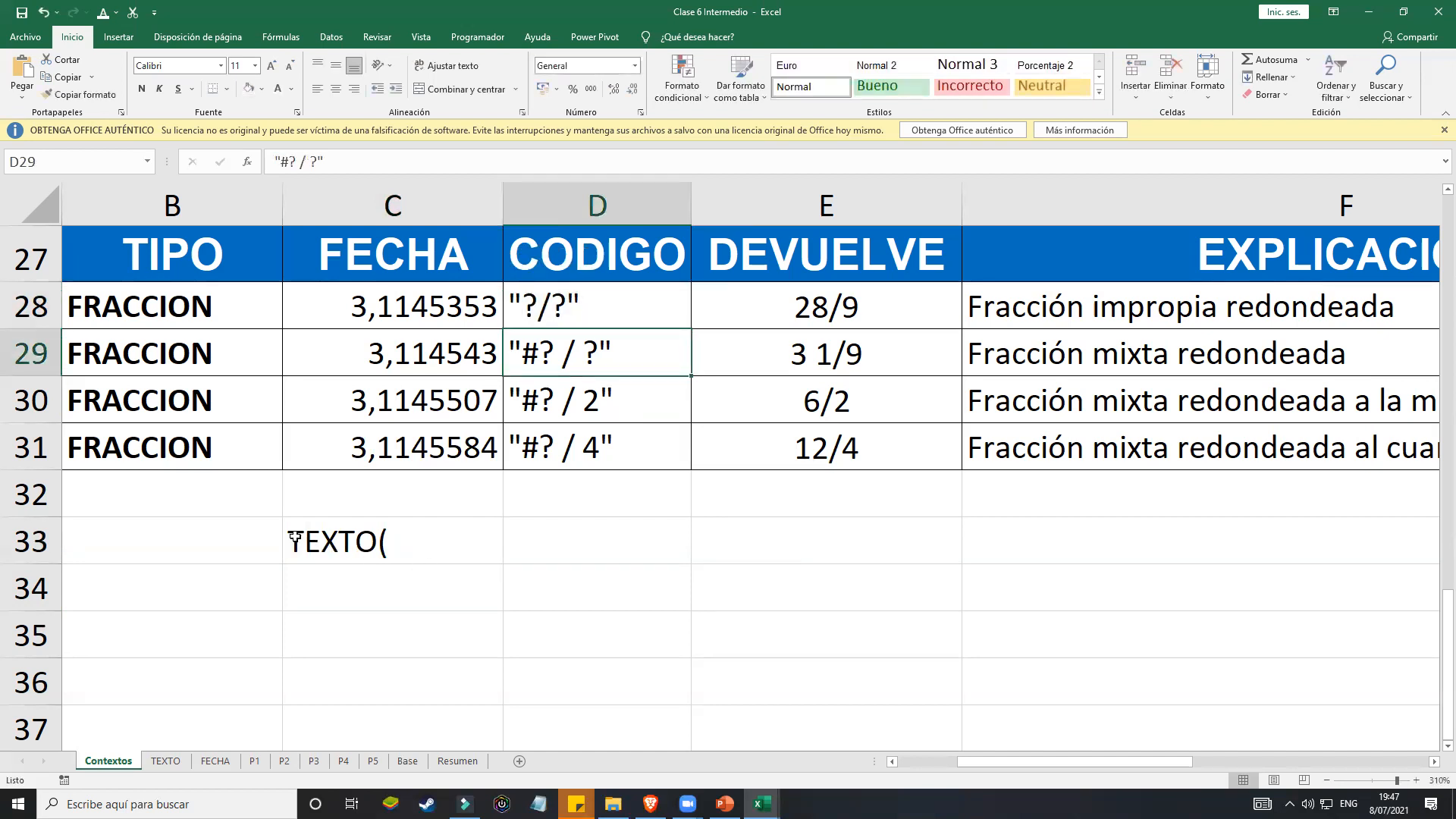
Step: Complete C33 as =TEXTO(C28;"?/?") so it returns 28/9
double_click(290, 539)
type("=")
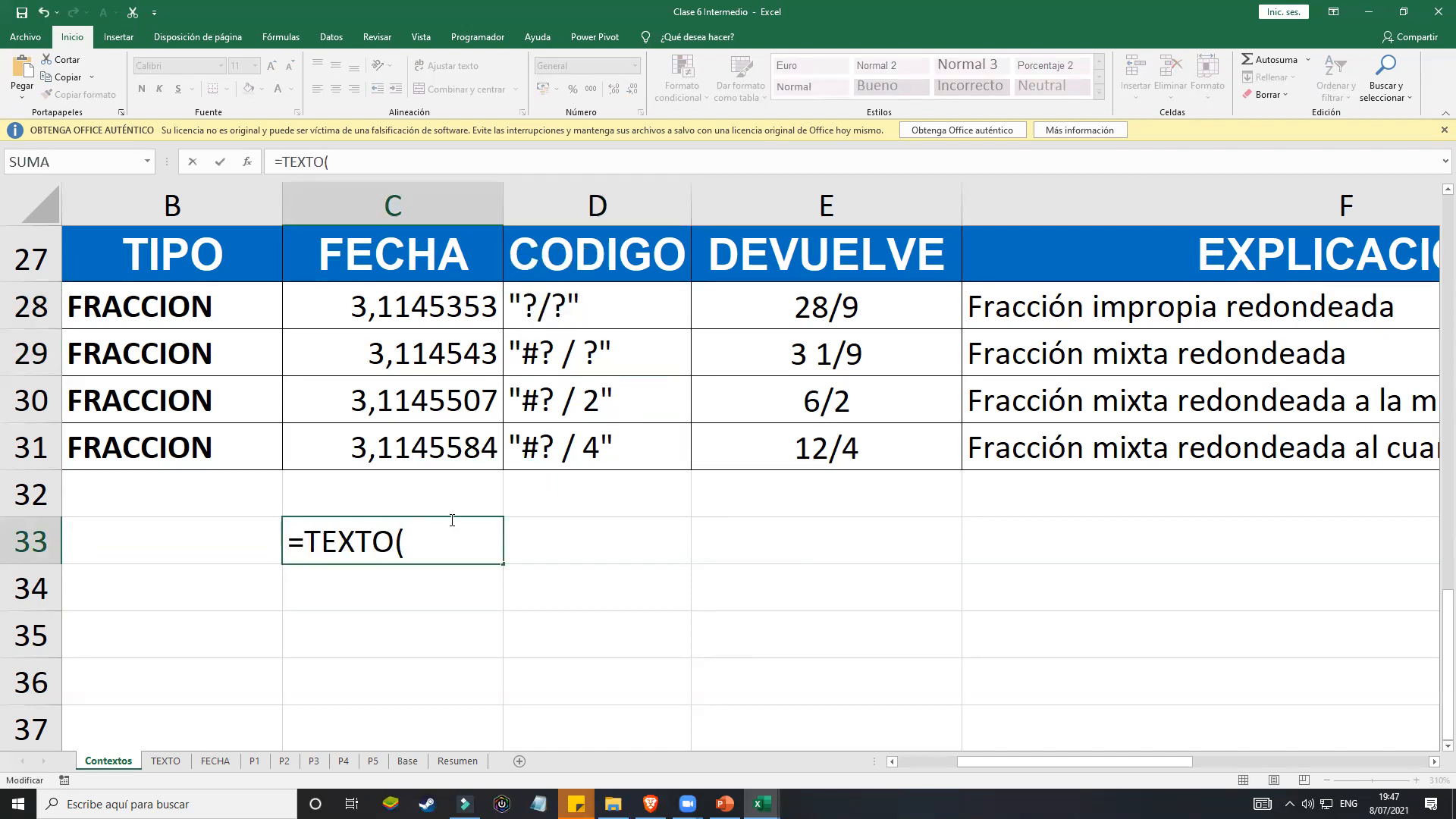
key("End")
key("ctrl+v")
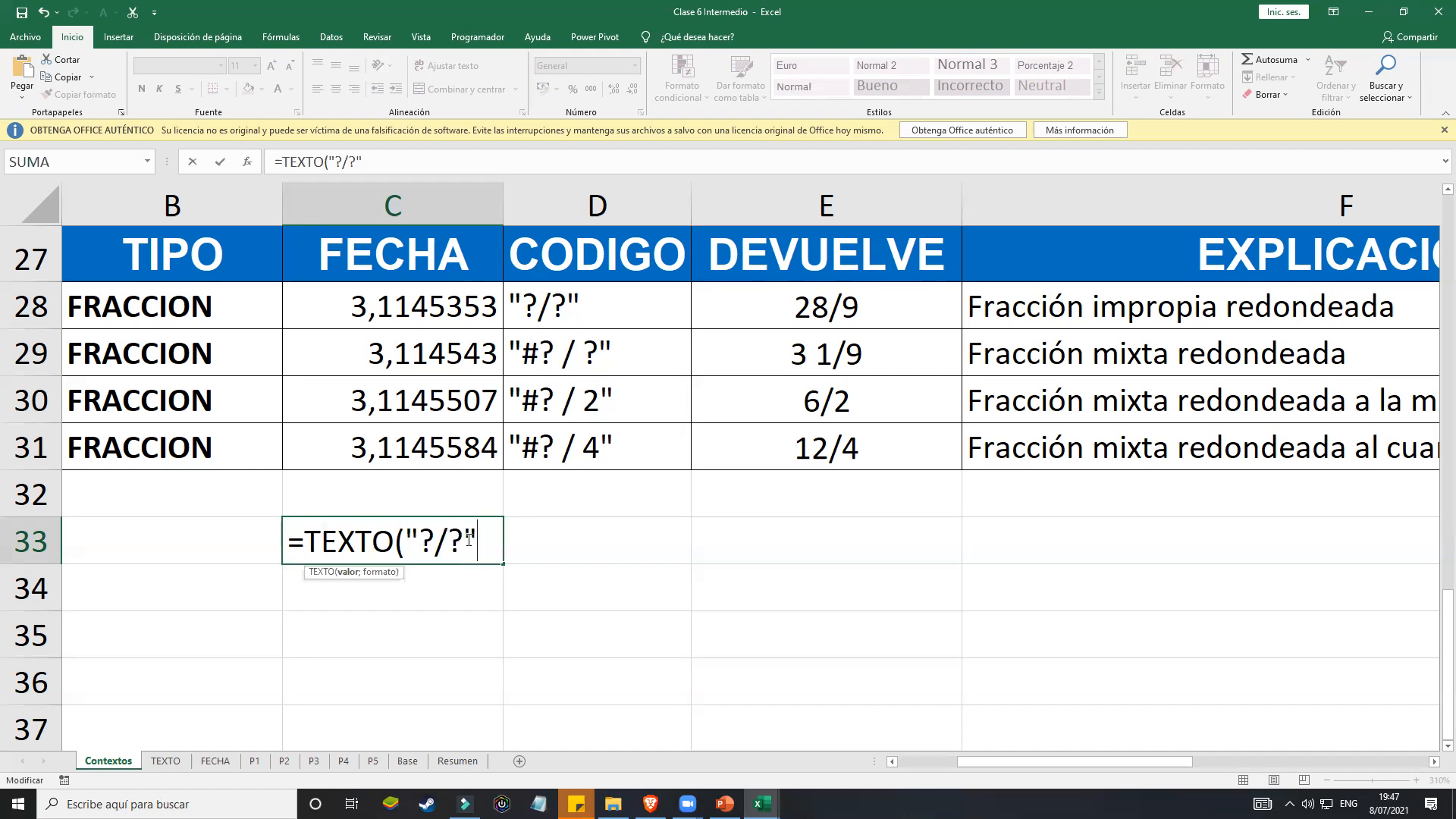
type(")")
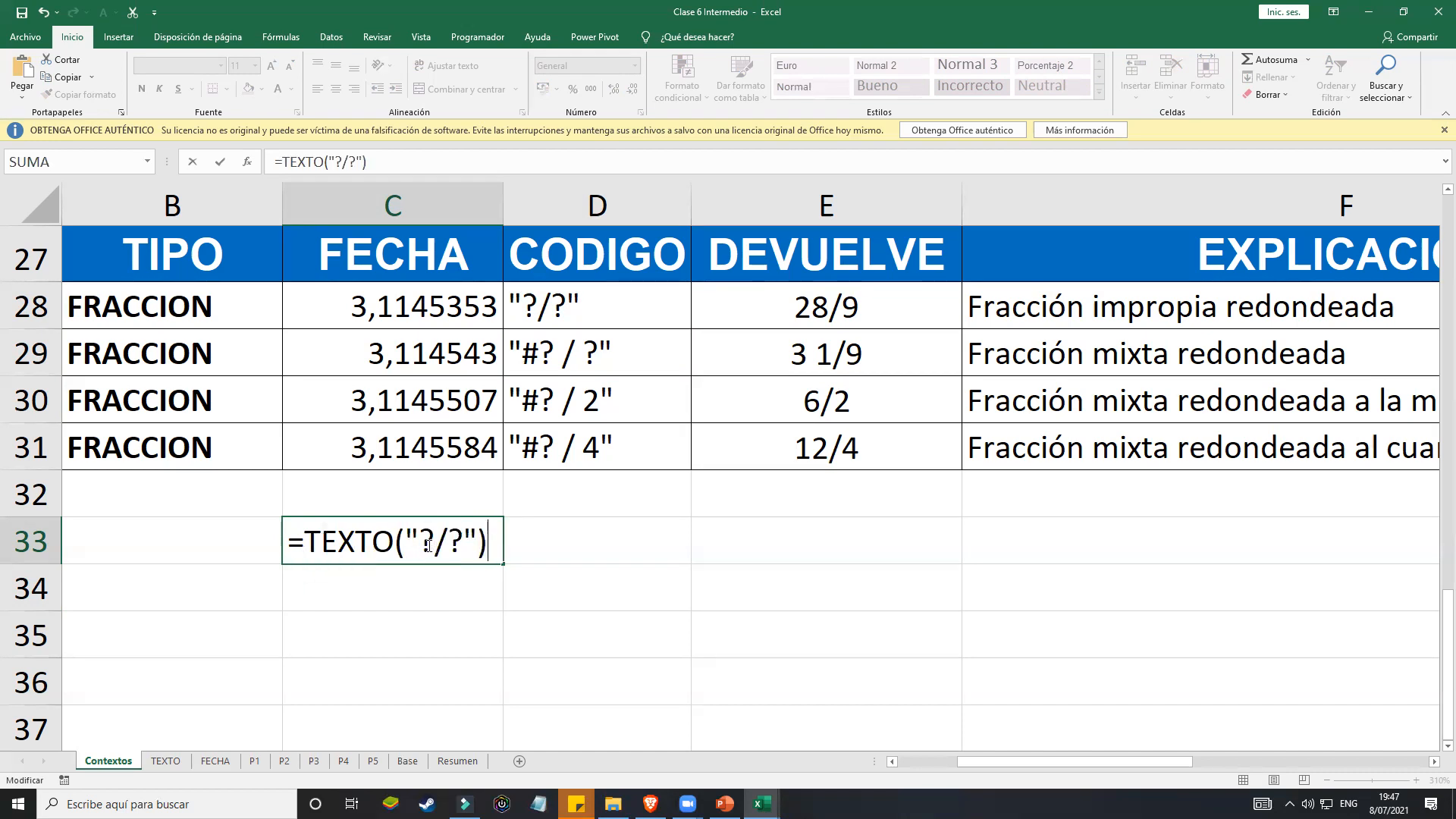
left_click(404, 543)
type("C28")
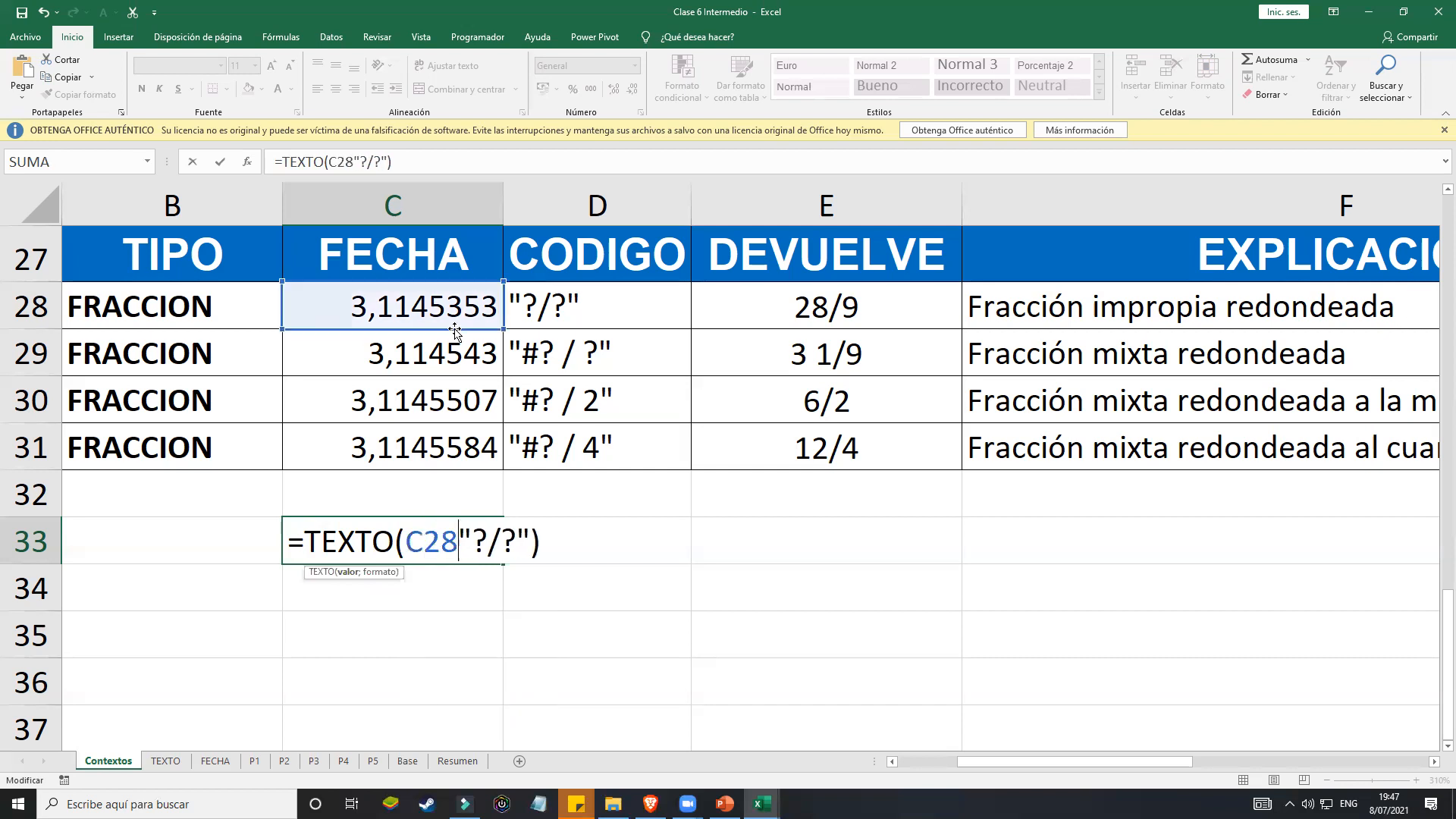
type(";")
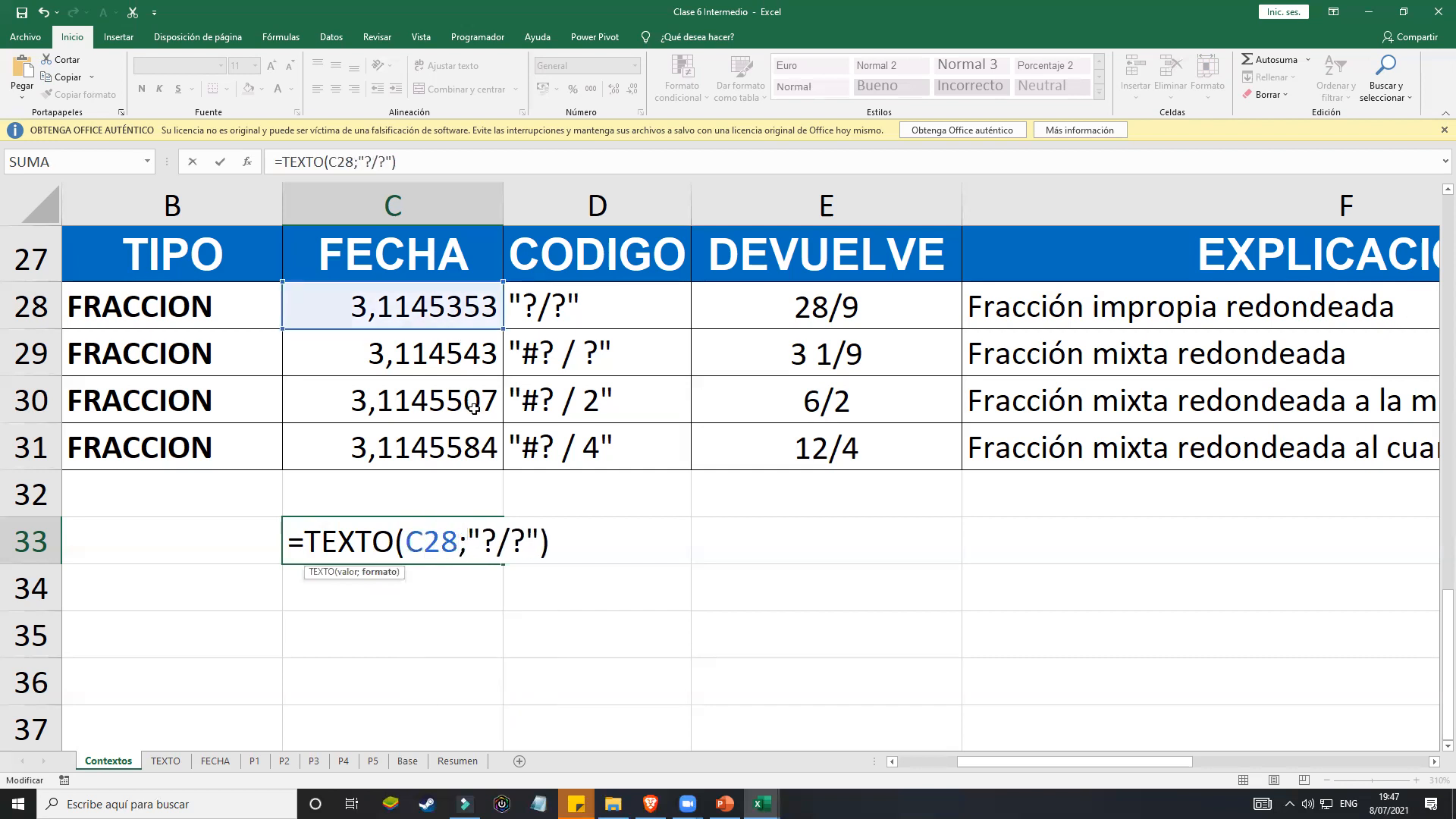
left_click(559, 538)
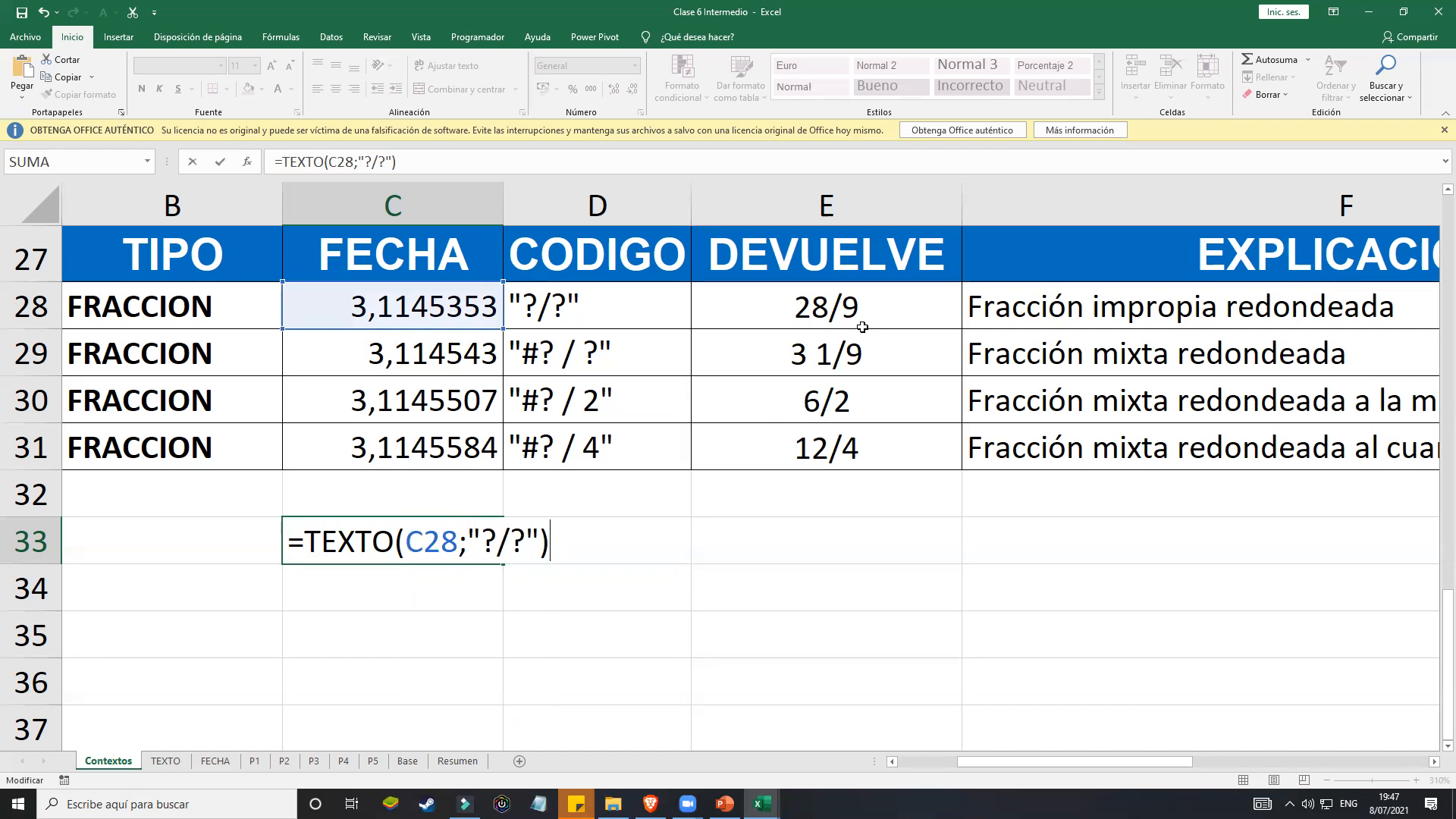
key("Return")
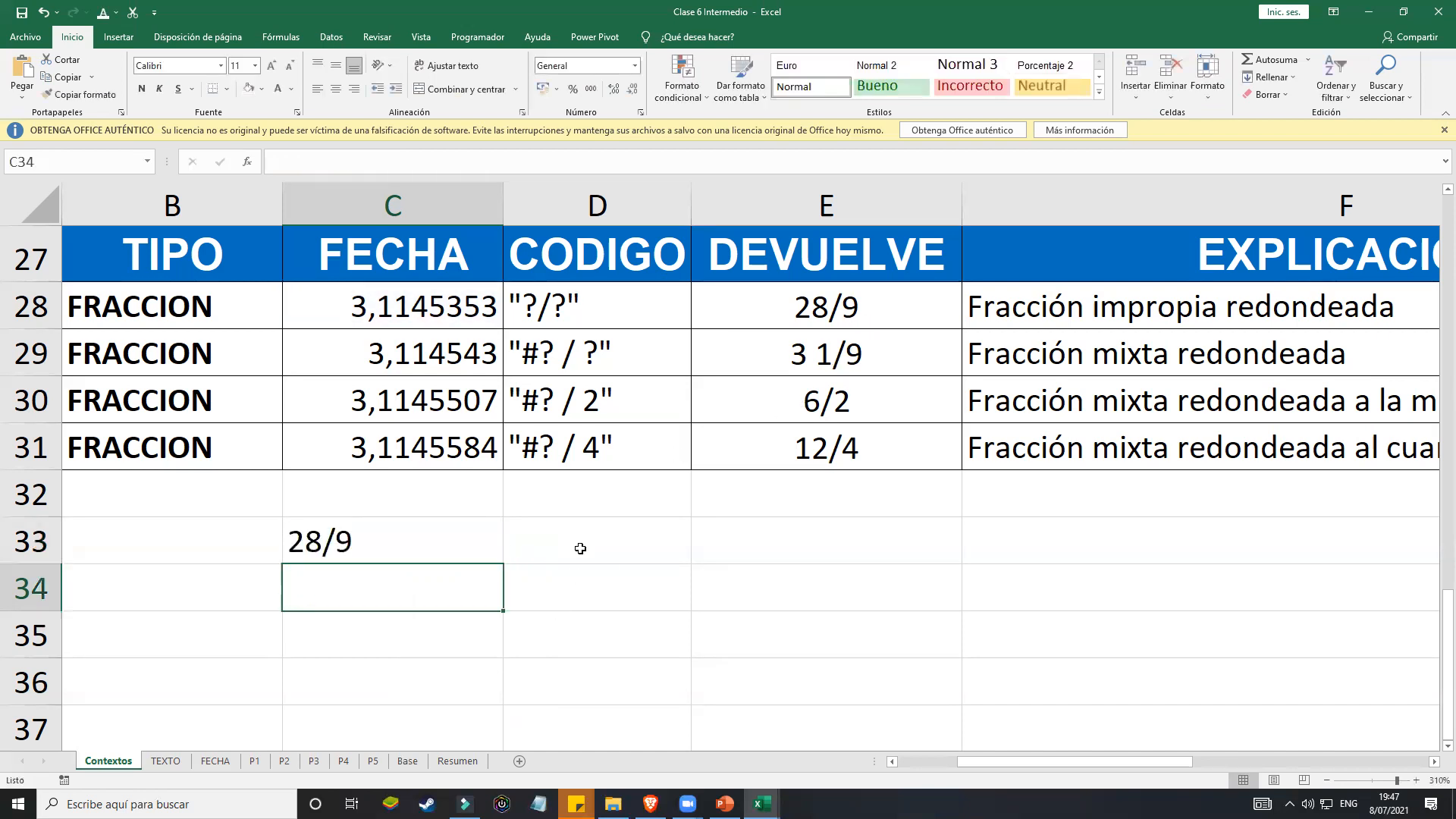
Step: Reopen C33 to review its "?/?" format argument
left_click(462, 547)
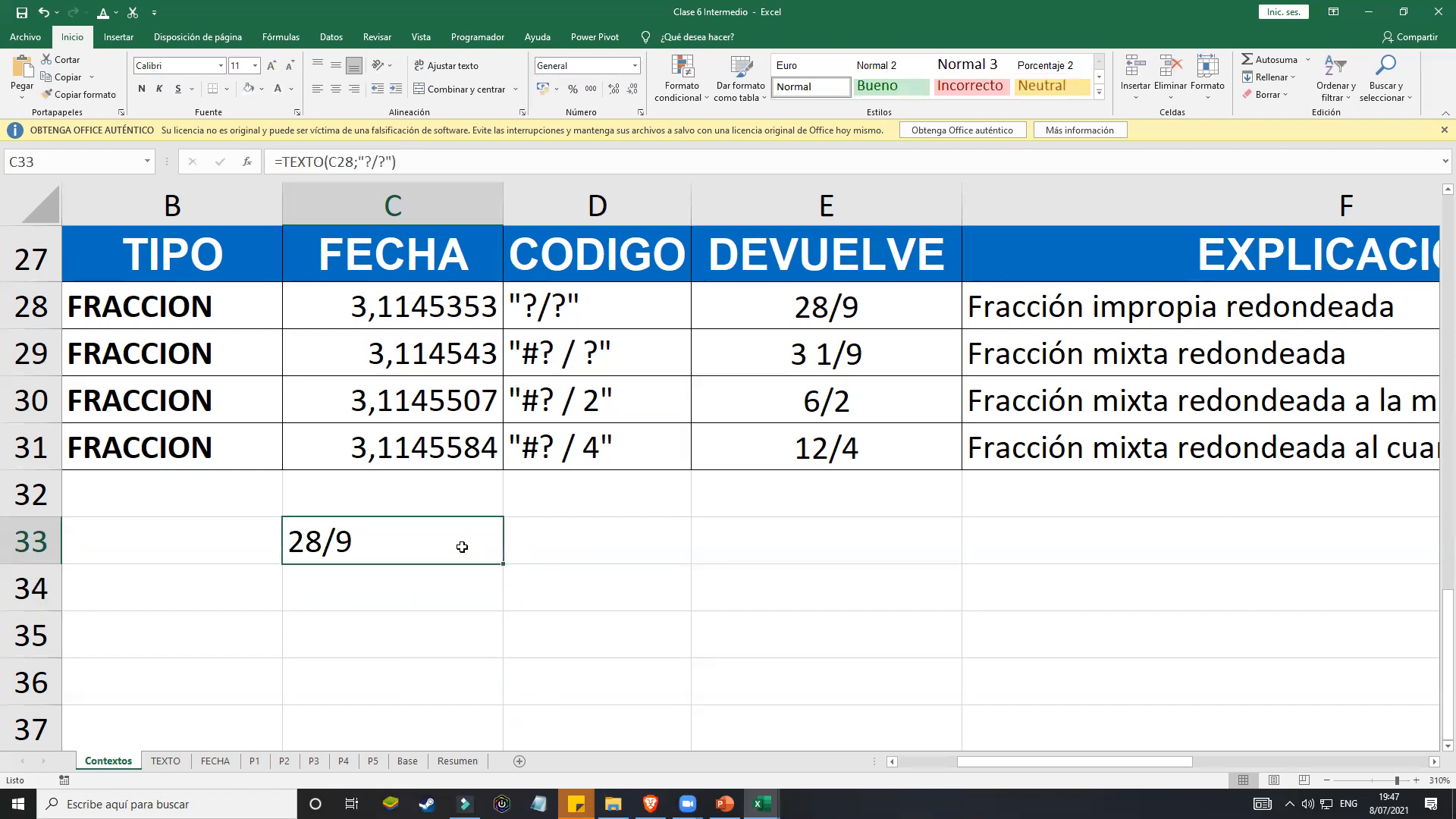
double_click(462, 546)
left_click_drag(486, 534, 539, 534)
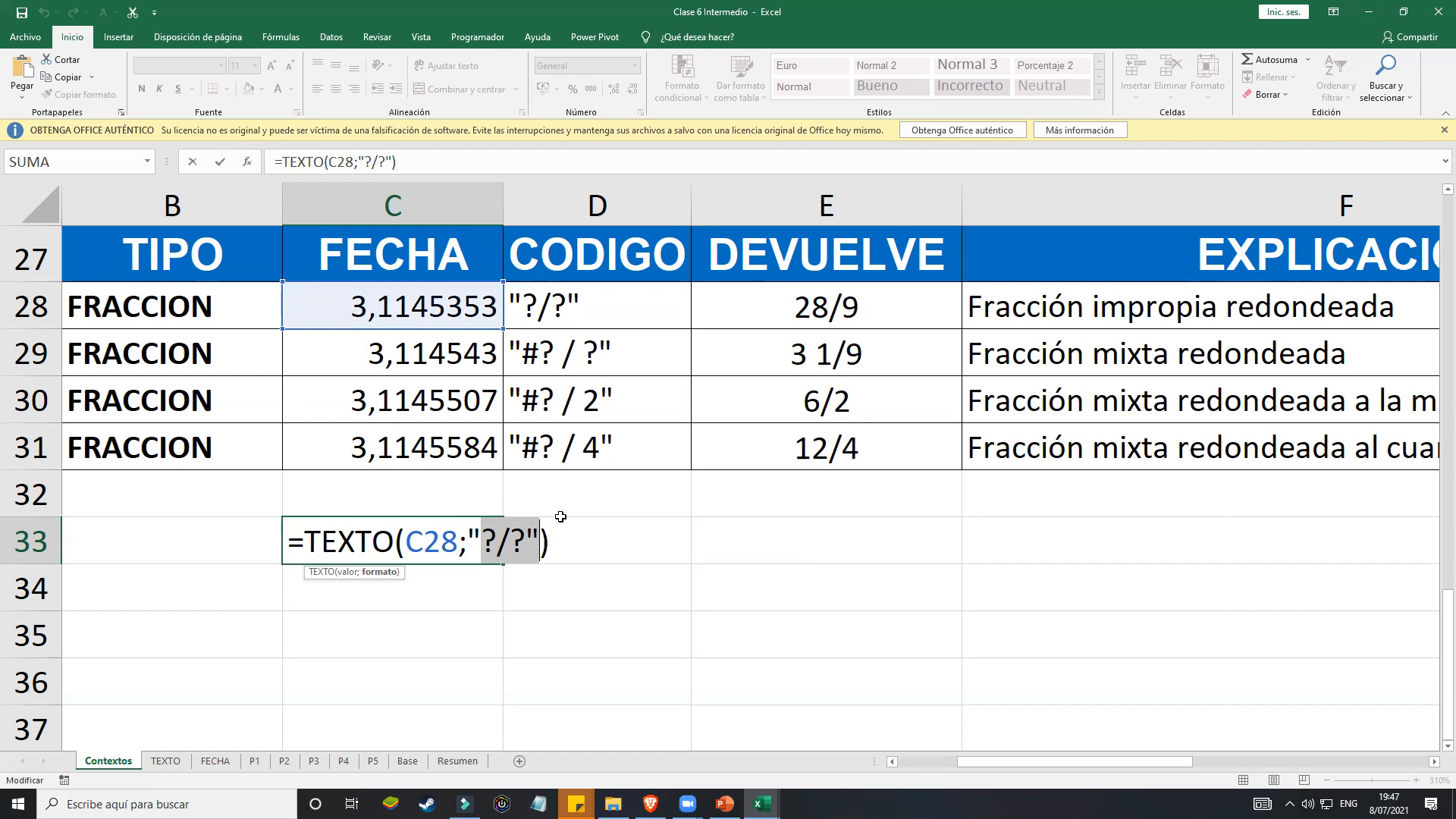
Step: Replace the "?/?" code in C33's TEXTO formula with D29's mixed-fraction code "#? / ?"
key("Return")
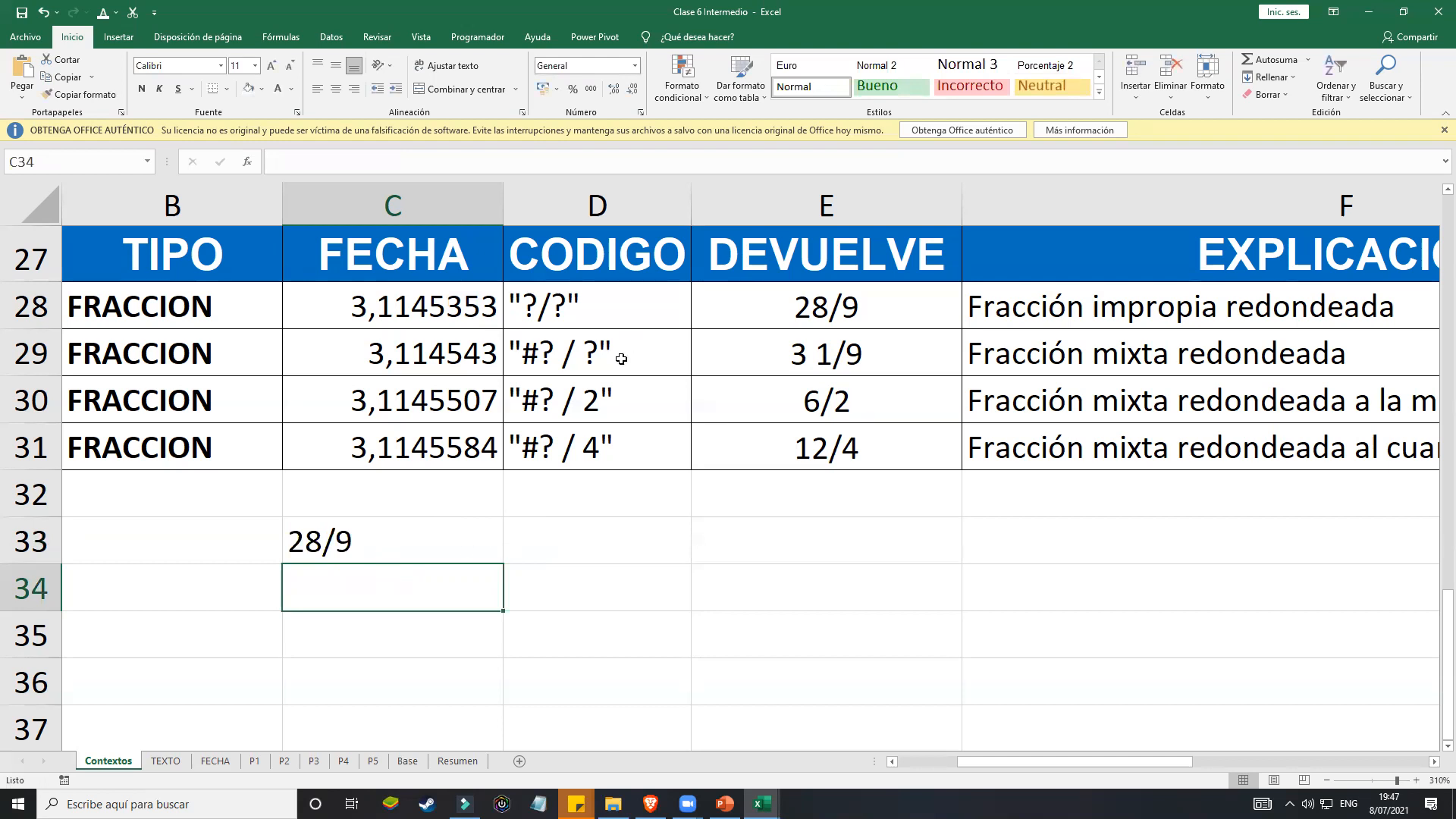
left_click(646, 346)
left_click_drag(646, 346, 444, 362)
key("ctrl+c")
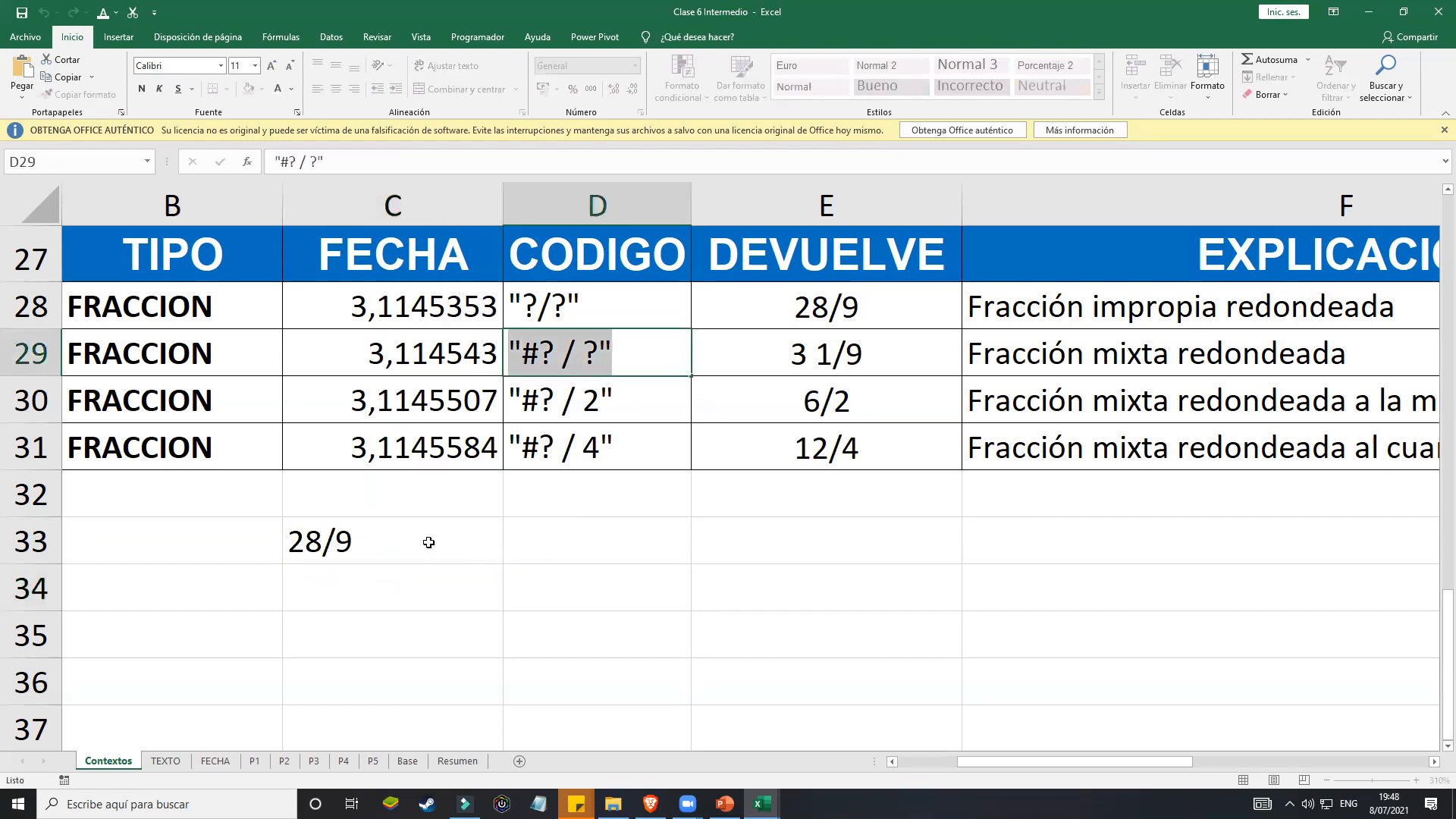
double_click(424, 542)
left_click_drag(547, 543, 467, 543)
key("ctrl+v")
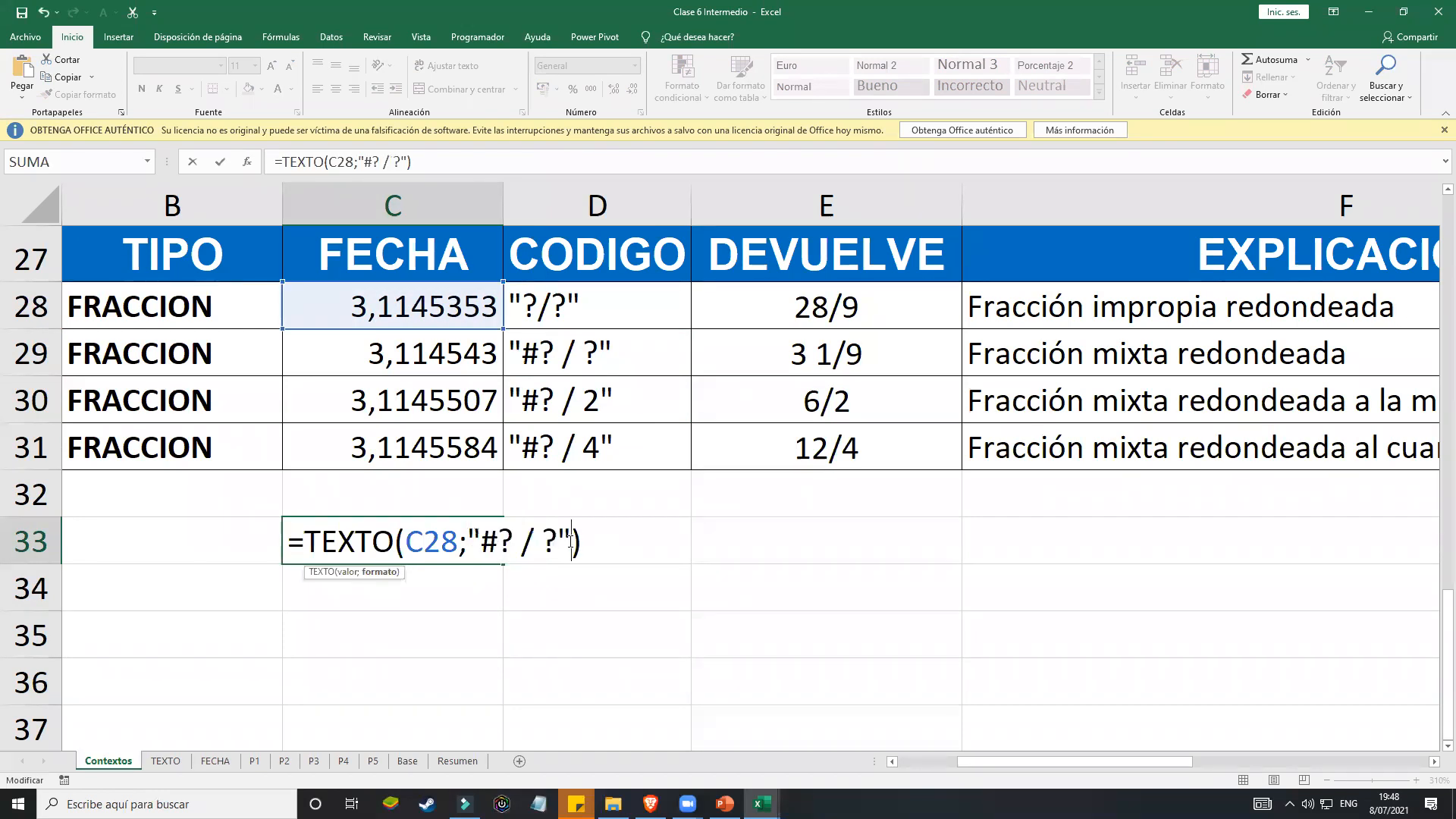
key("Return")
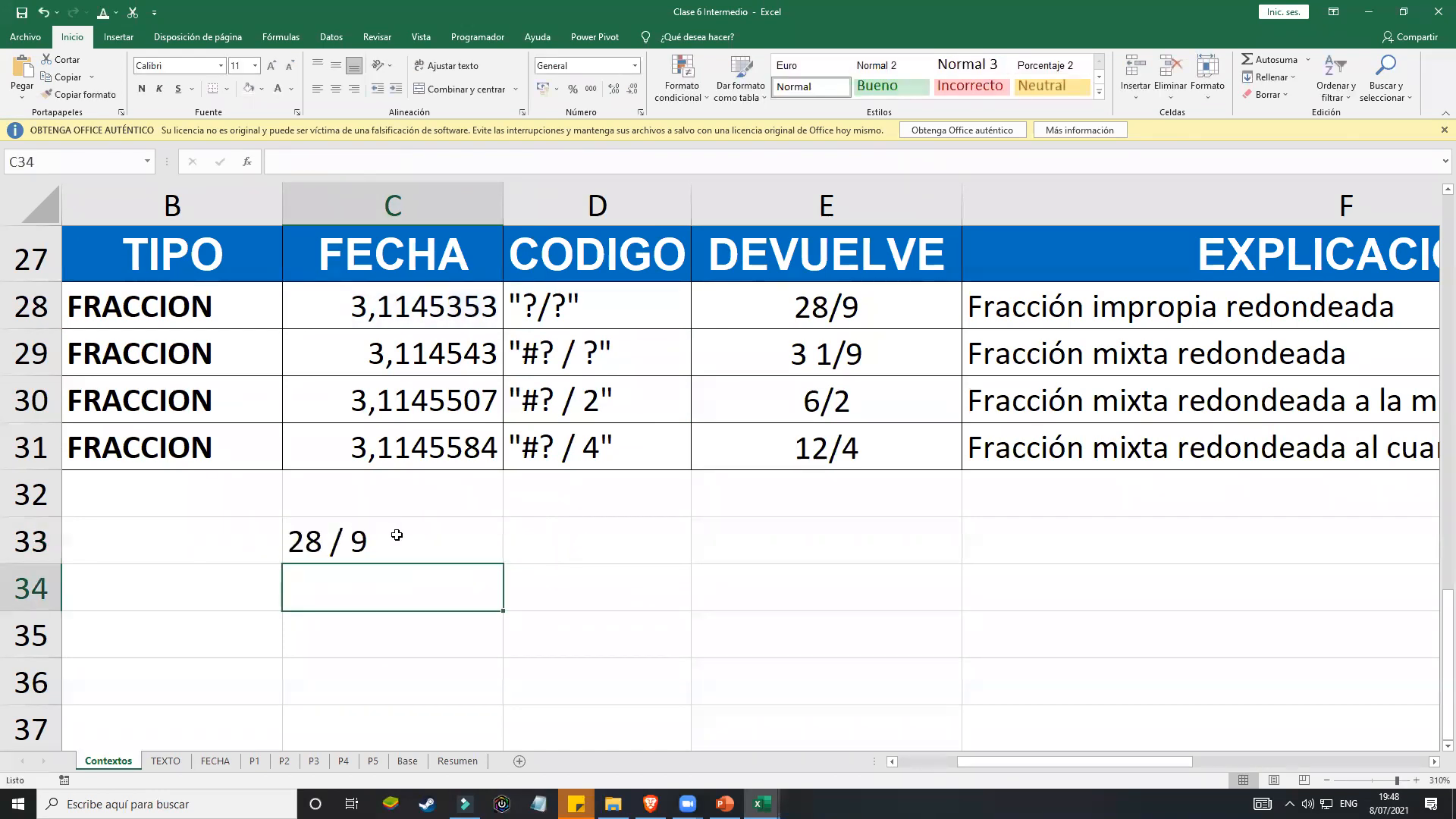
Step: Begin changing C33's formula reference from C28 to C29
double_click(395, 534)
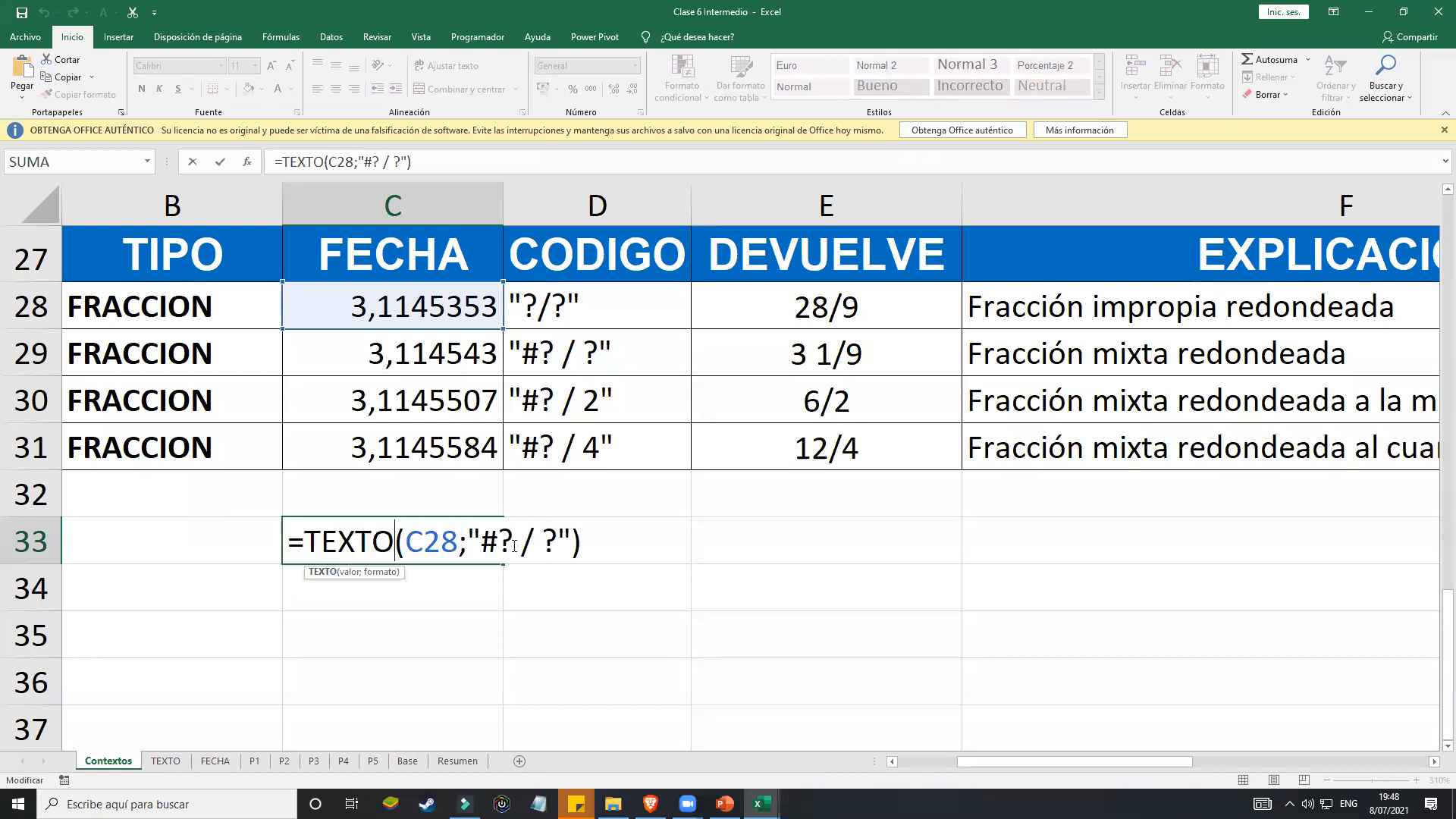
left_click(461, 542)
key("BackSpace")
Step: Point C33's formula at C29 and strip spaces from its format code, showing 28/9
type("9")
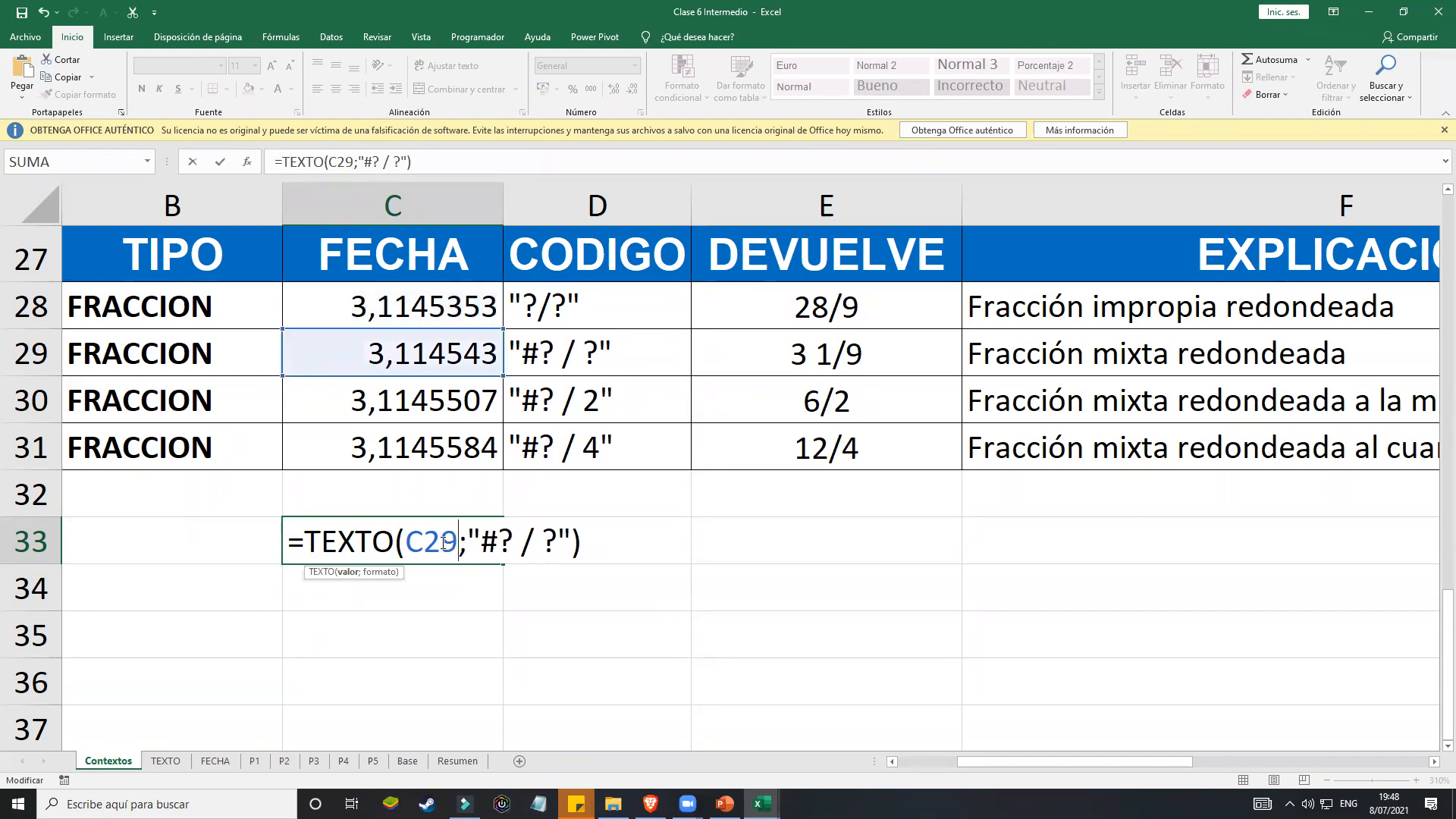
key("Return")
left_click(442, 543)
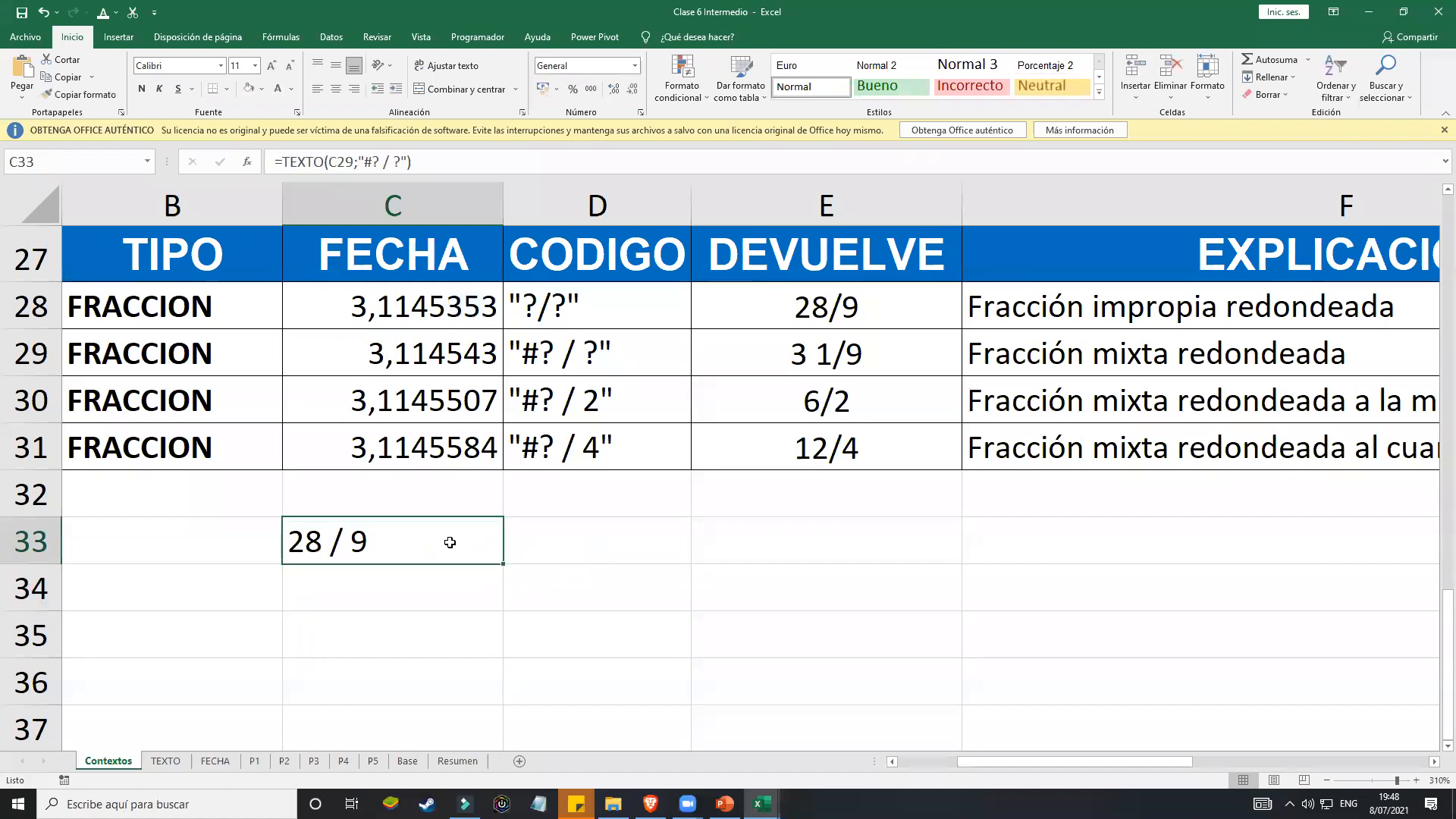
double_click(455, 542)
left_click(526, 543)
left_click(521, 542)
key("BackSpace")
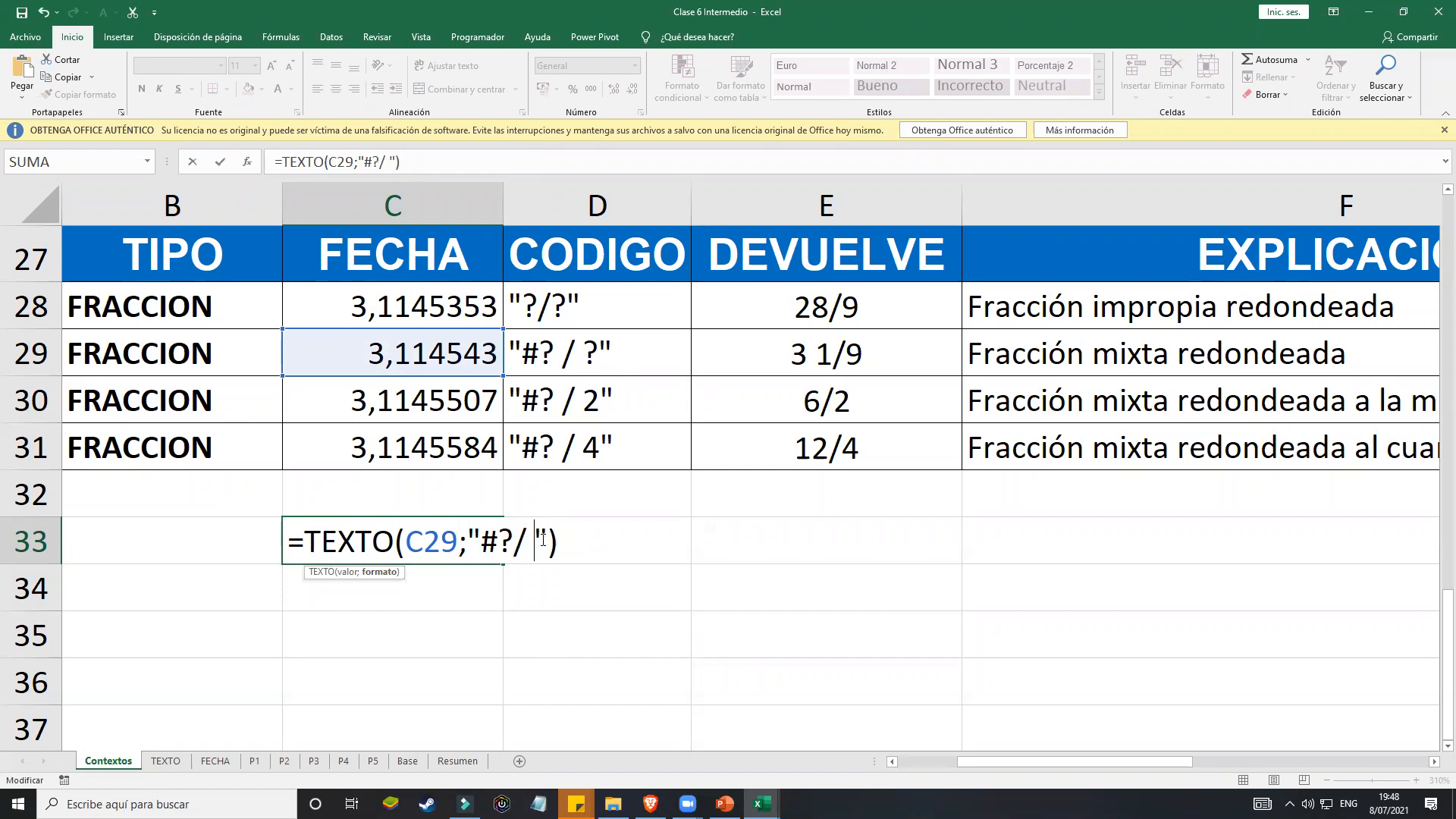
key("BackSpace")
key("Return")
Step: Apply the Fracción number format to C33 and restore spaces around the slash, showing 28 / 9
left_click(438, 543)
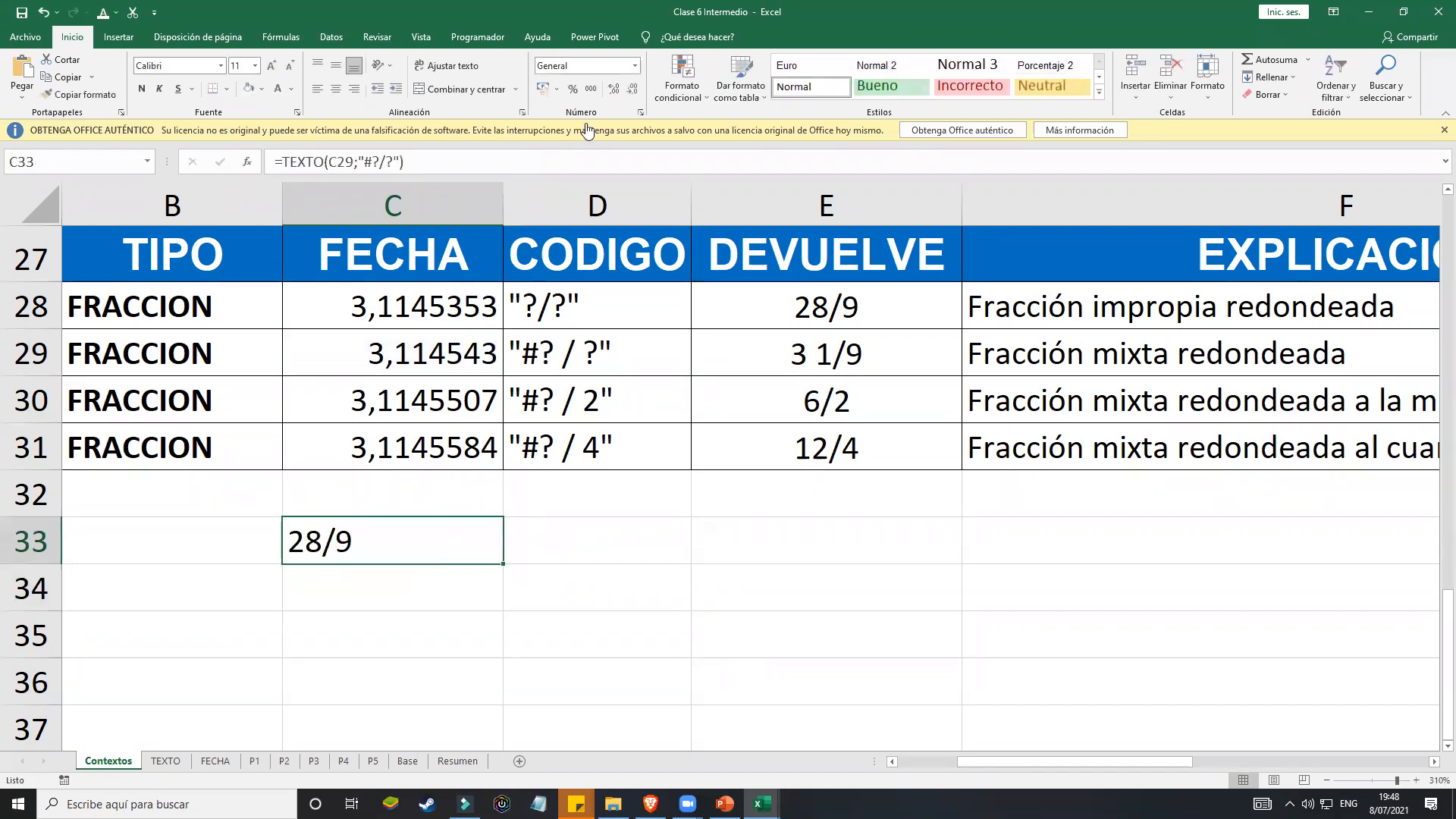
left_click(634, 66)
left_click(596, 363)
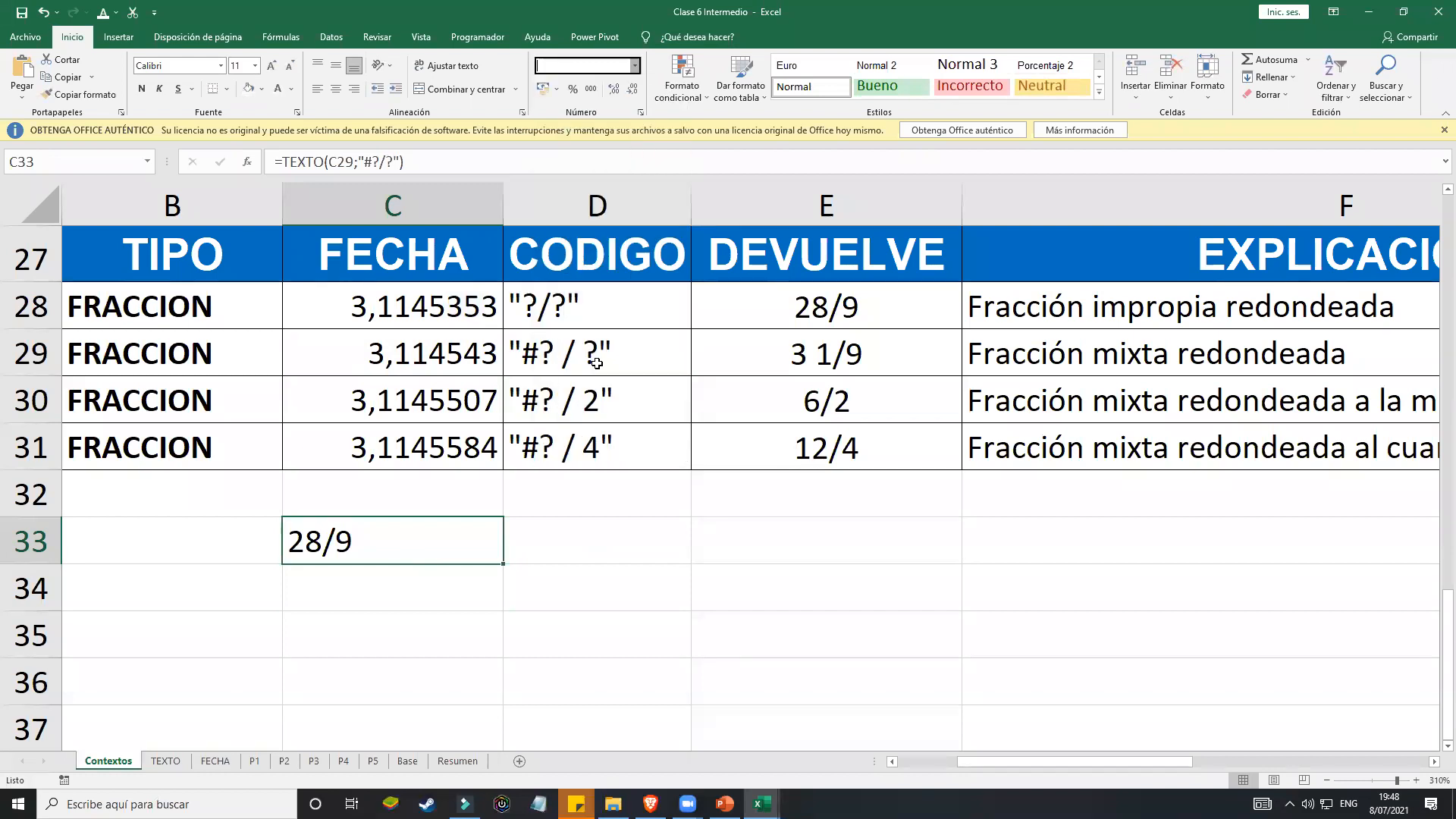
double_click(466, 552)
left_click(500, 540)
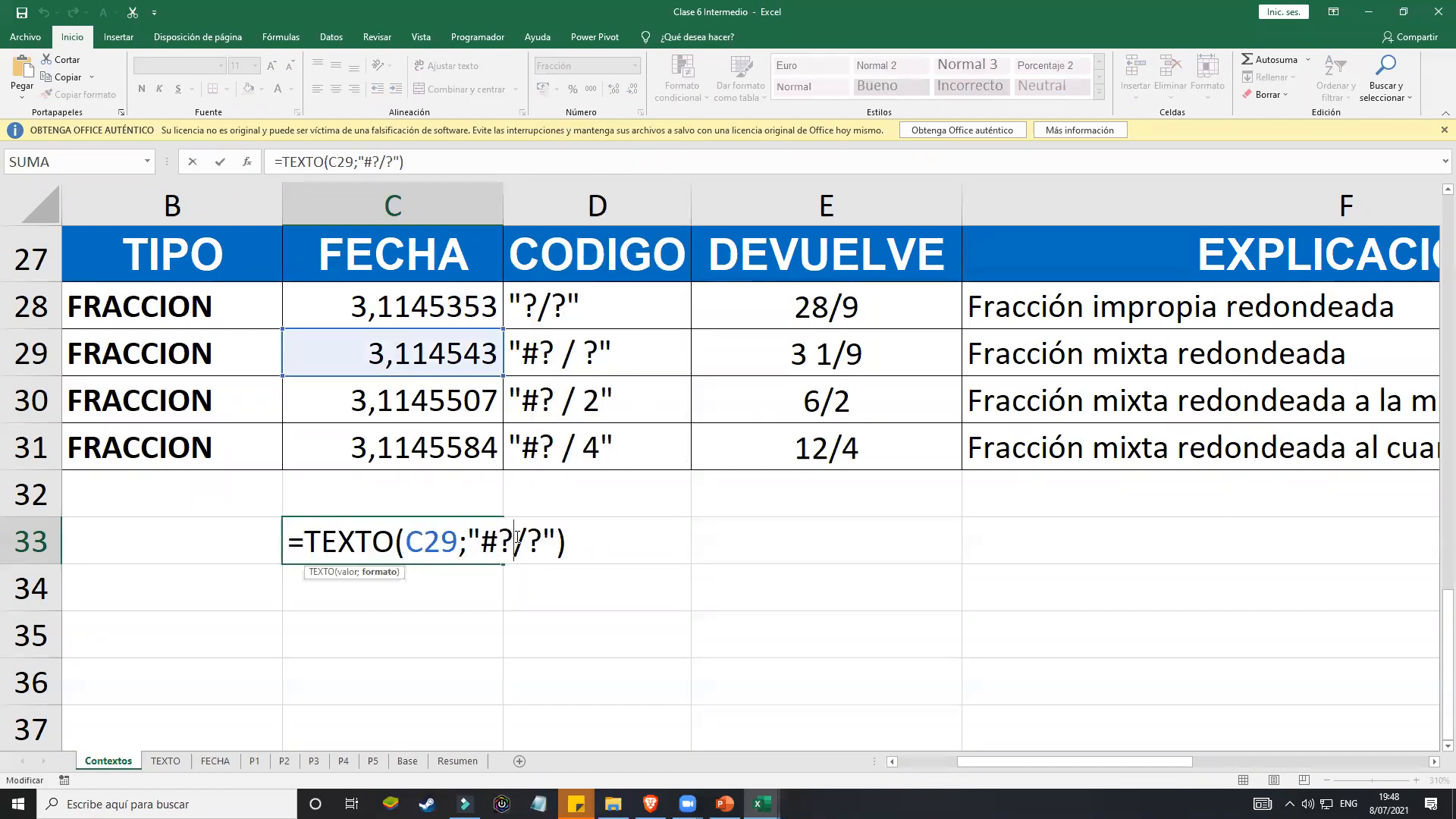
key("Right")
left_click(584, 543)
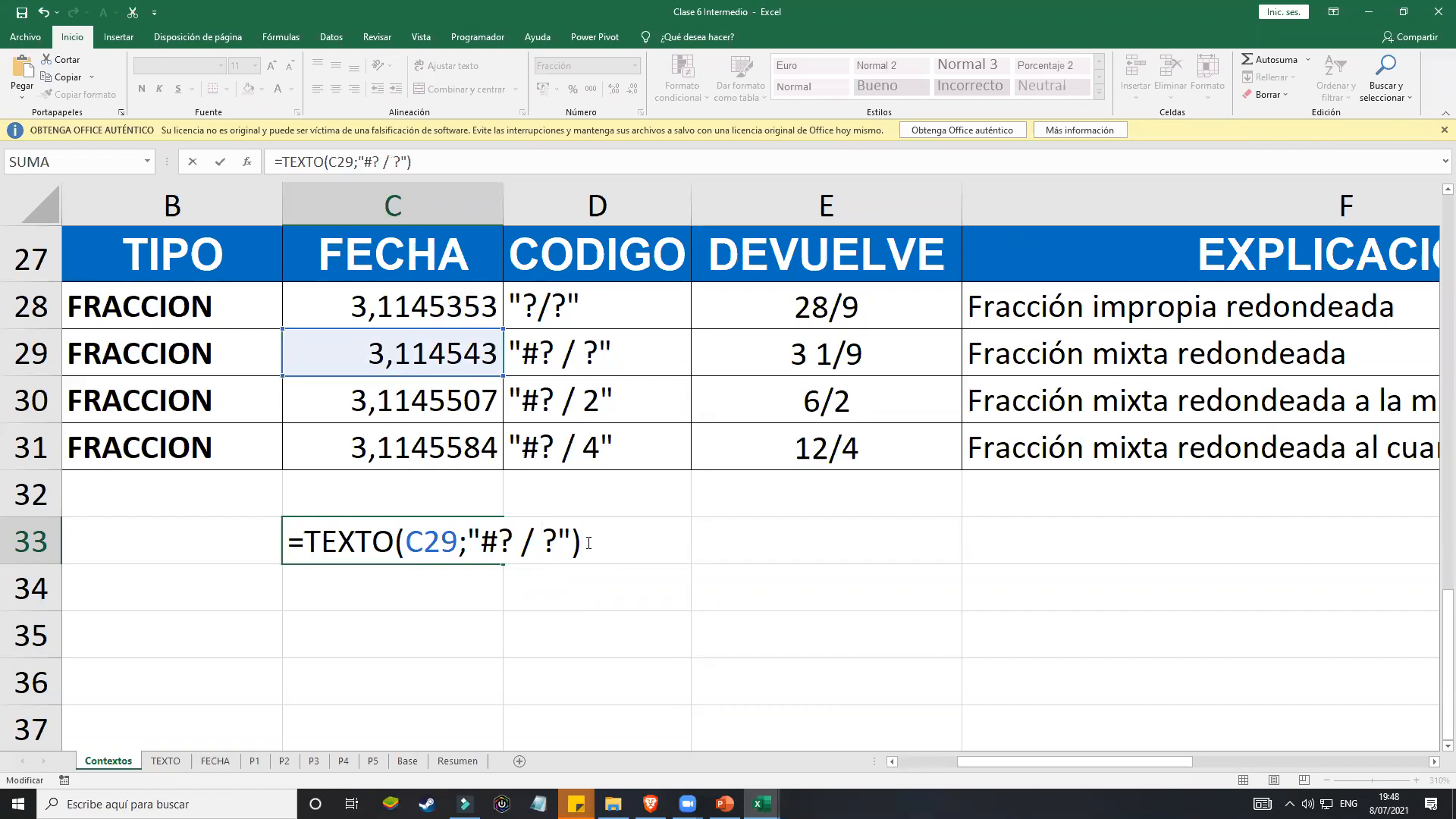
key("Return")
Step: Remove all spaces from C33's format code again so it reads "#?/?" and shows 28/9
left_click(469, 553)
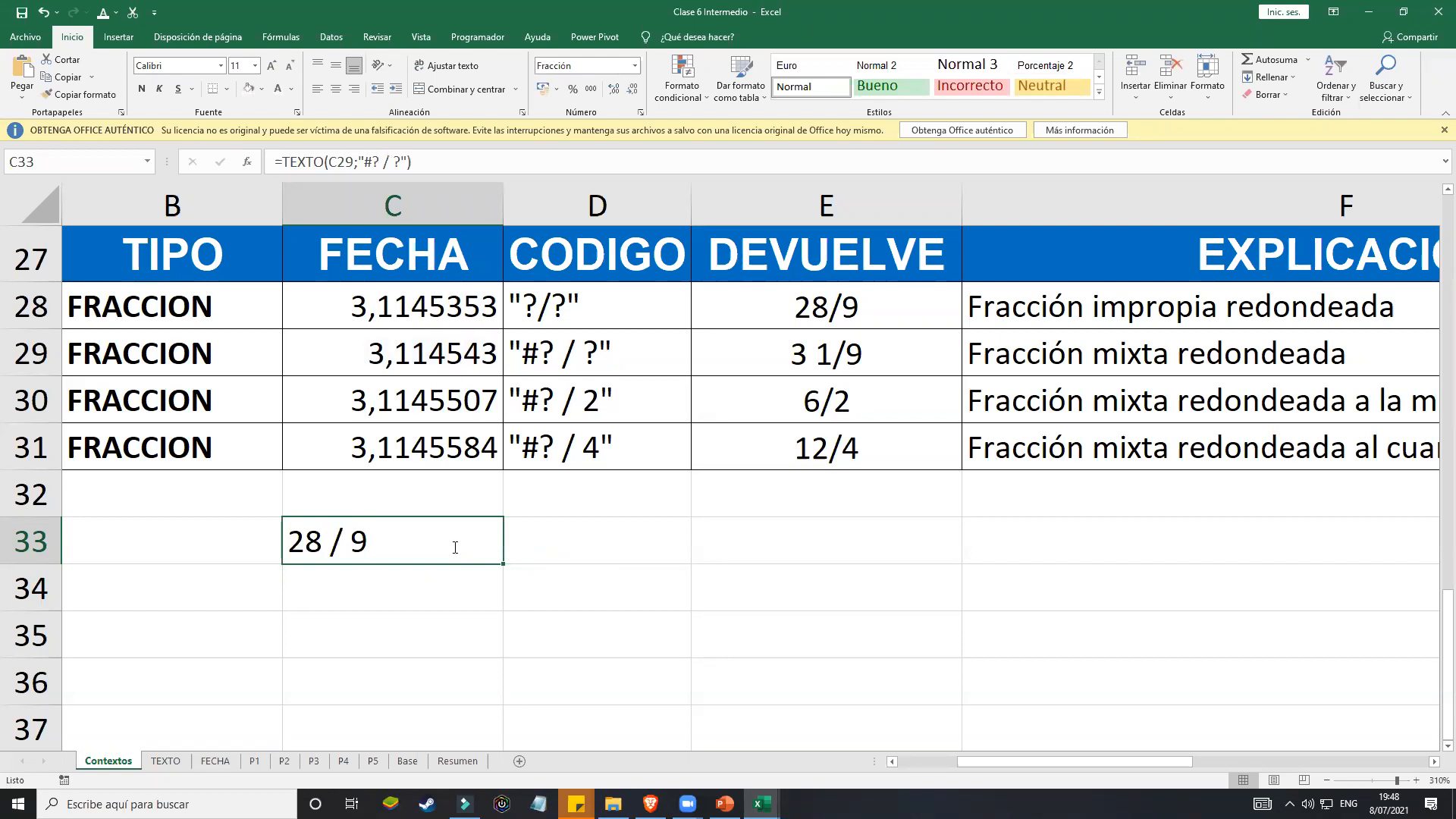
double_click(469, 553)
left_click(538, 540)
key("BackSpace")
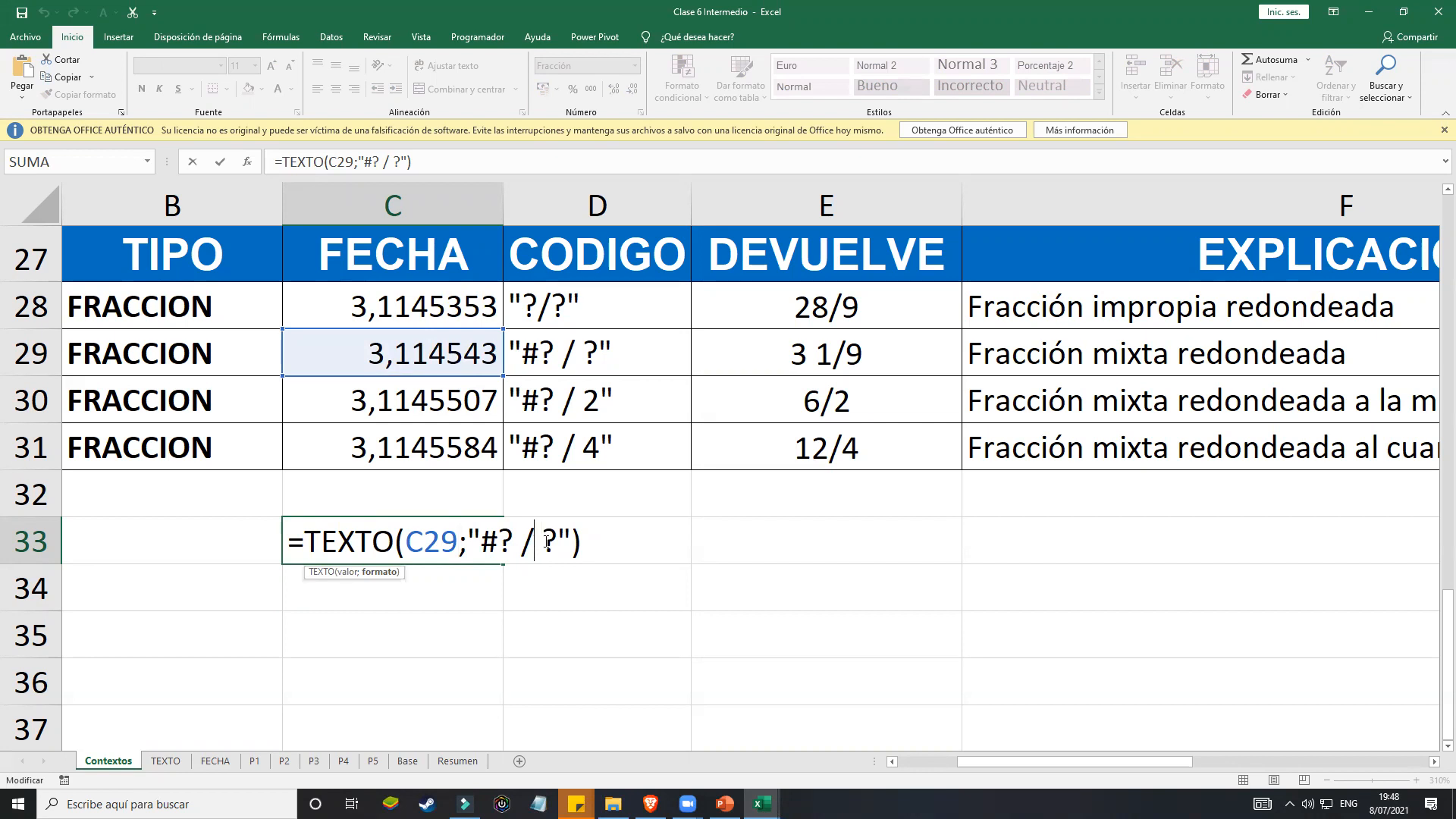
left_click(597, 560)
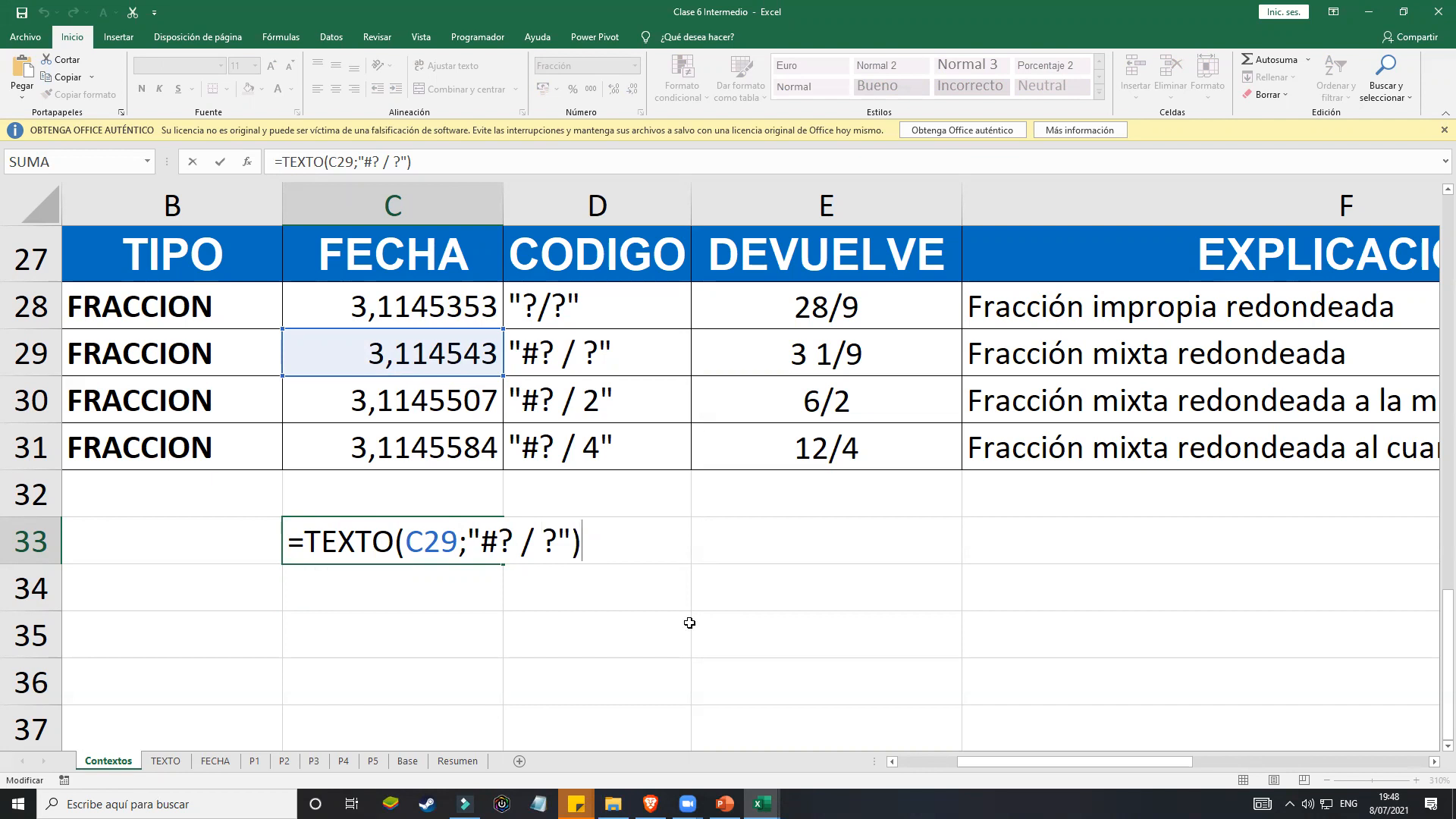
left_click(542, 540)
key("BackSpace")
key("Return")
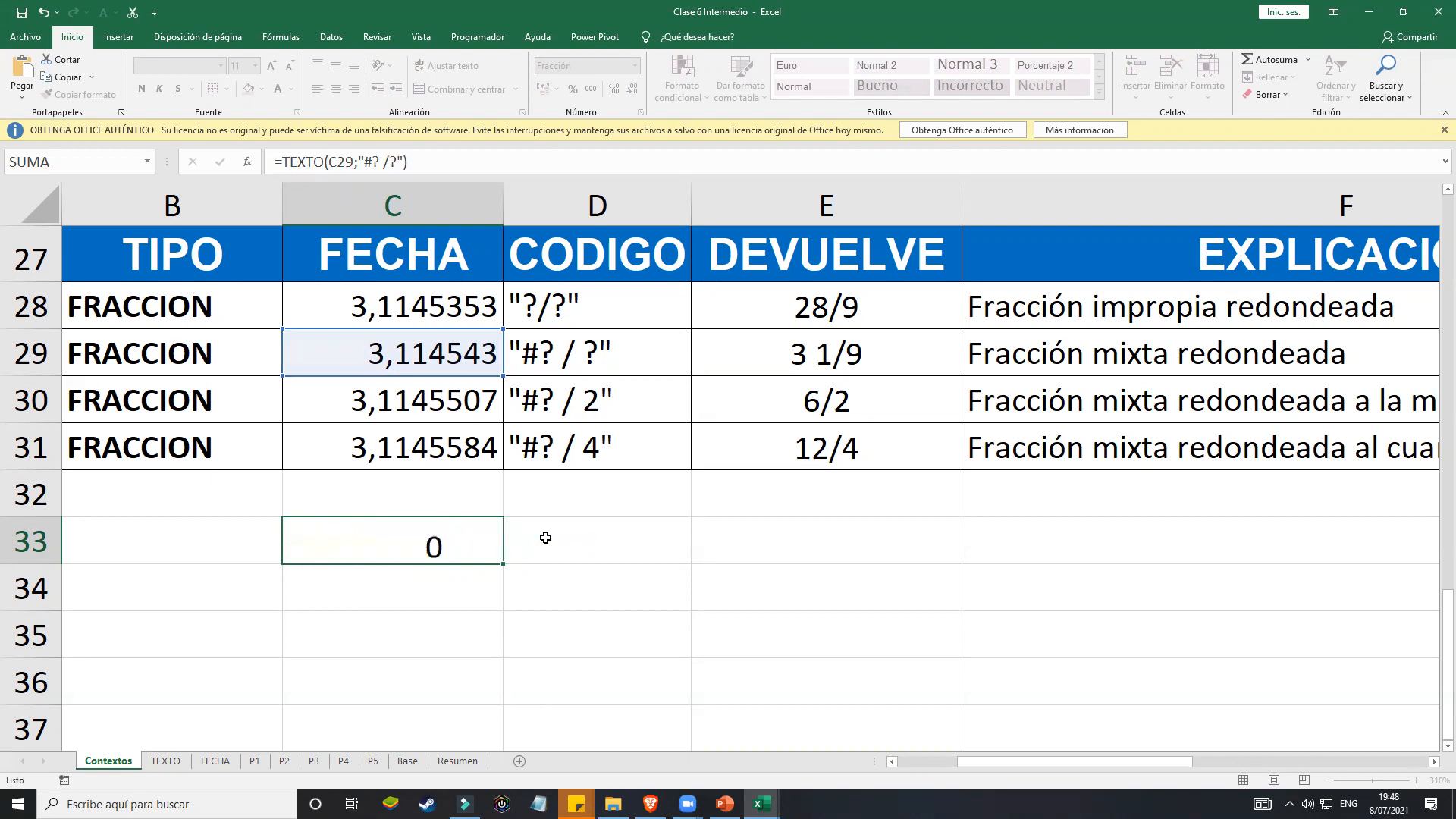
double_click(427, 542)
left_click(522, 539)
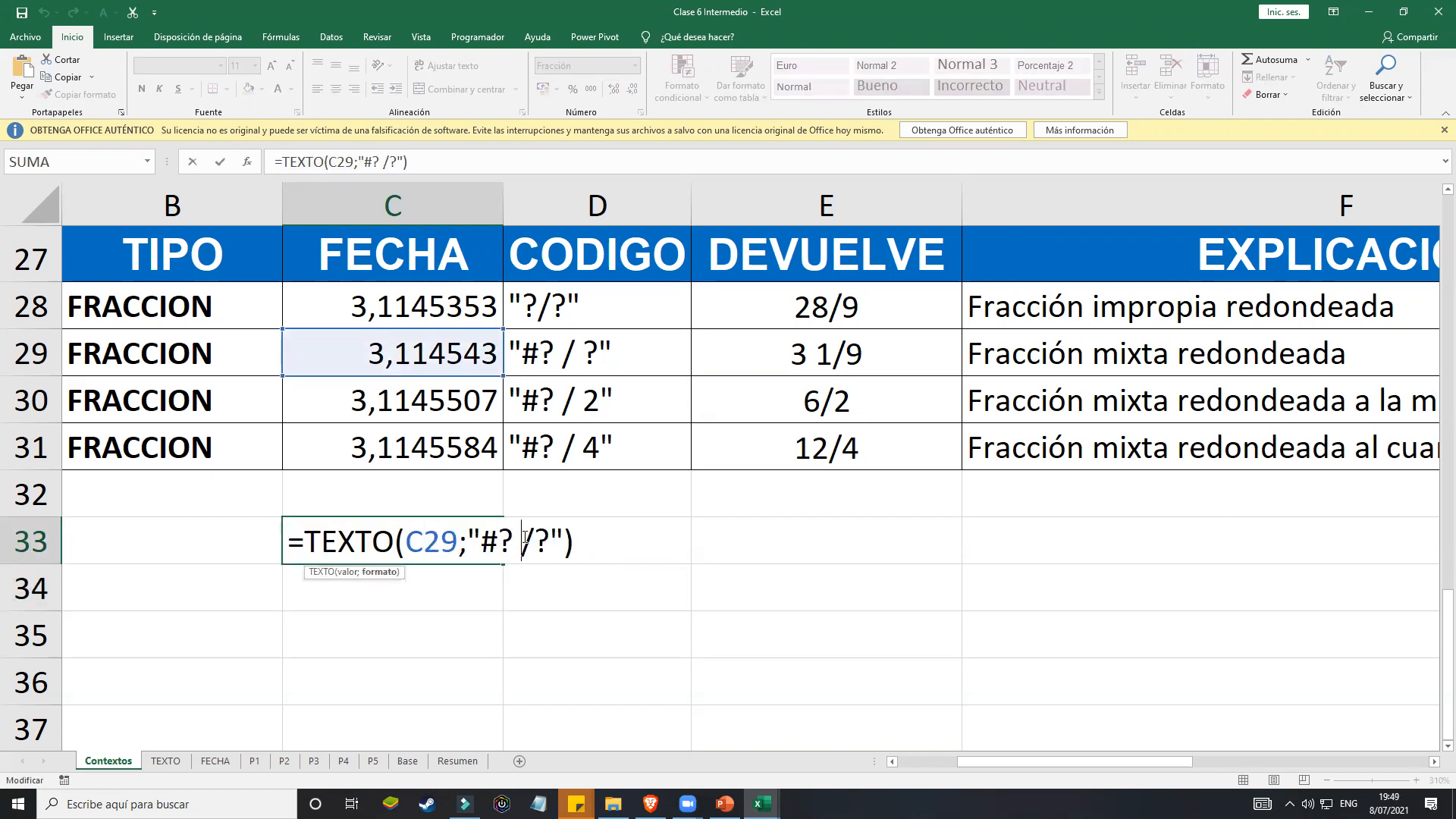
key("BackSpace")
key("Return")
Step: Replace the ? denominator with 2 so C33's format is "#?/2" and shows 6/2
double_click(472, 546)
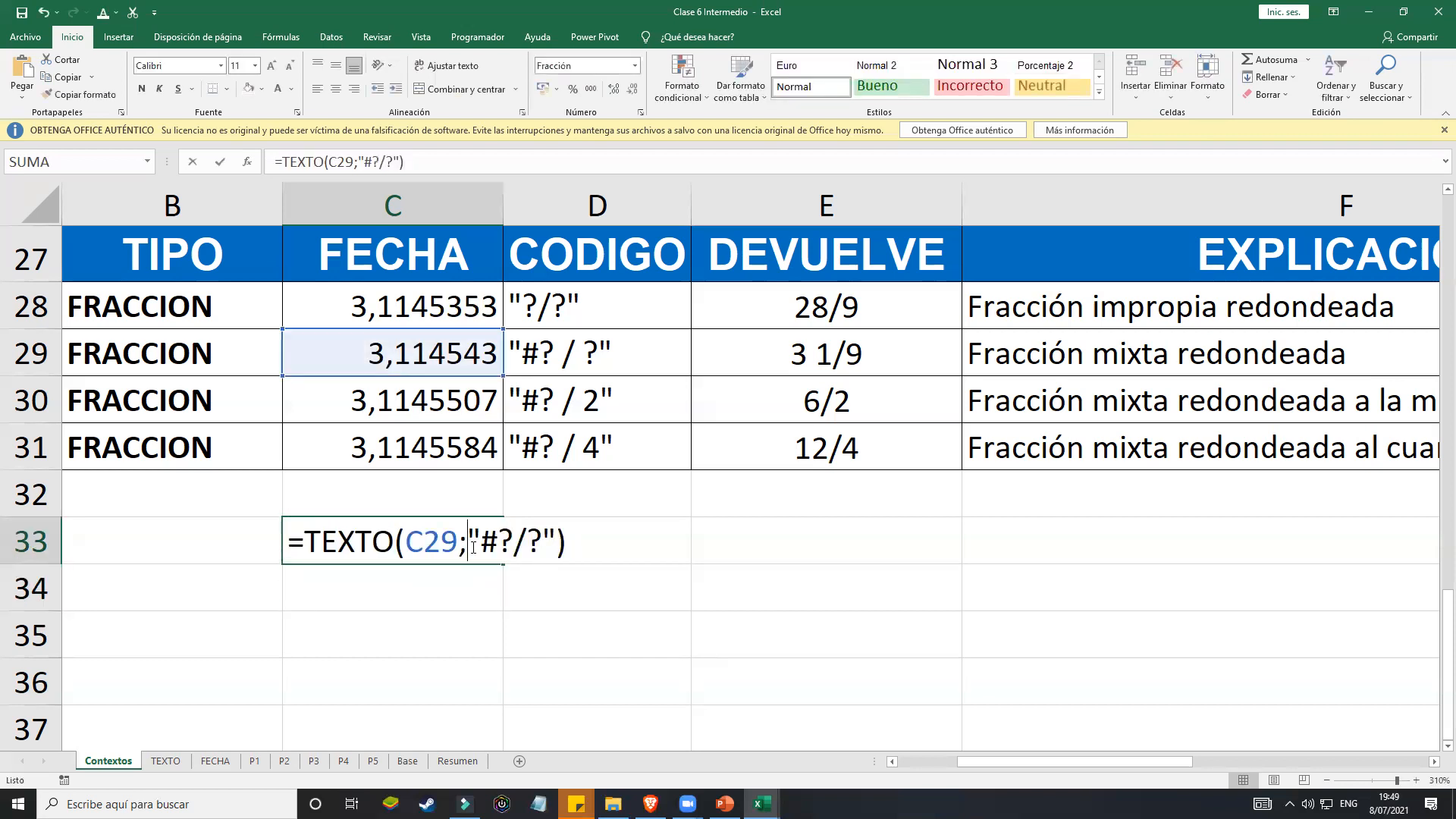
left_click(525, 543)
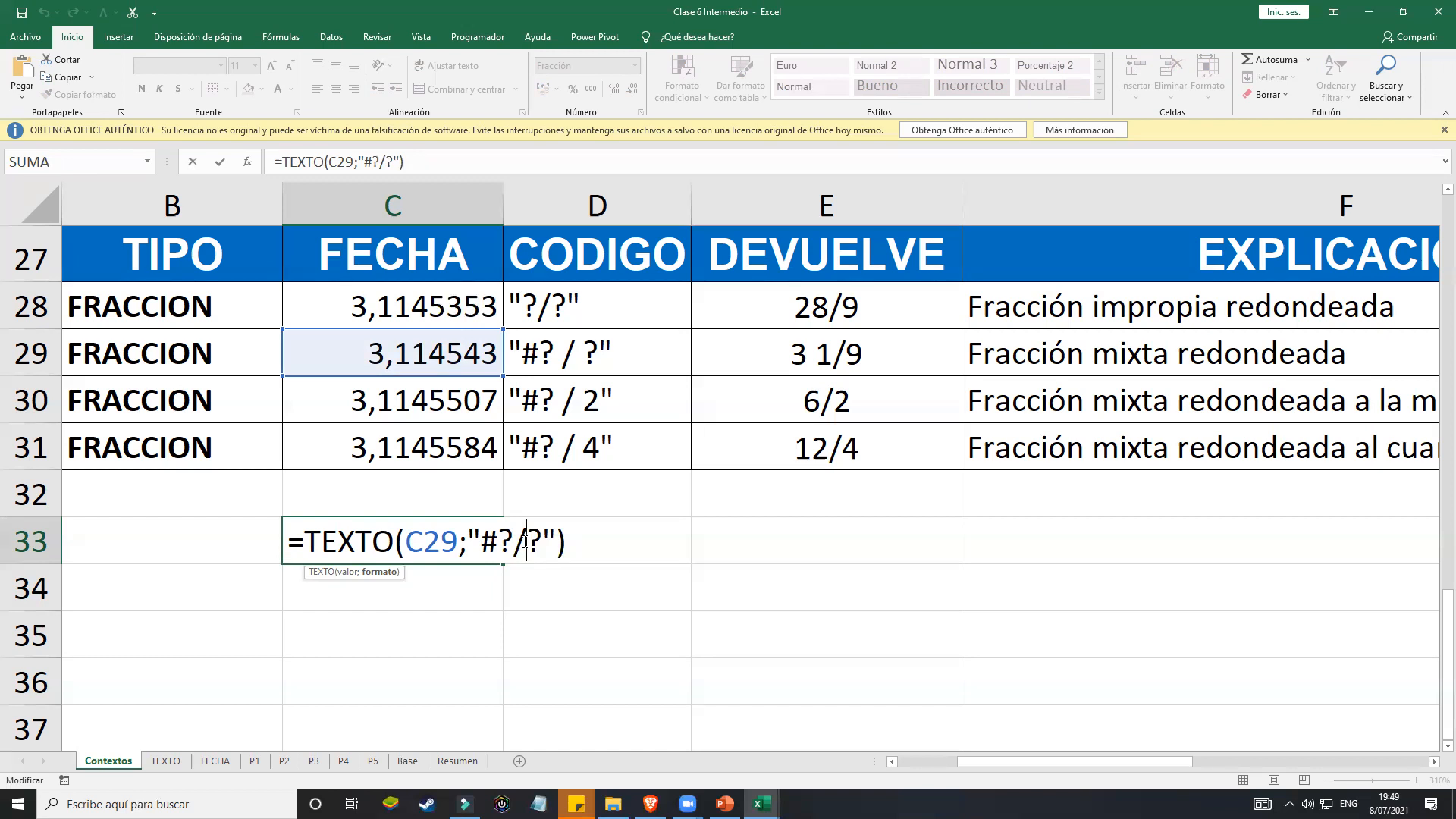
key("BackSpace")
type("2")
key("Return")
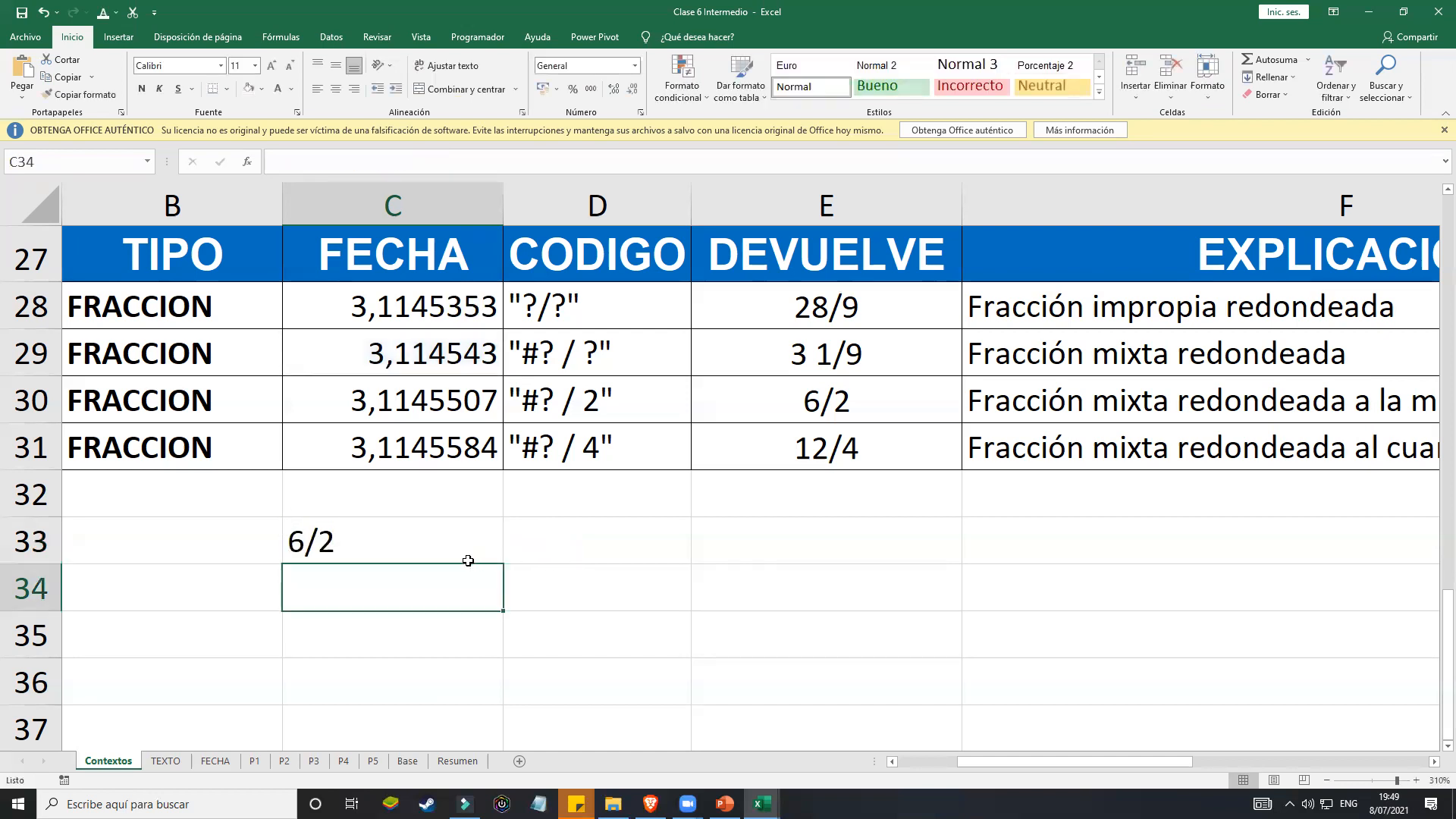
Step: Try denominators 4 and 5 in C33's format code, showing 12/4 and then 16/5
left_click(404, 539)
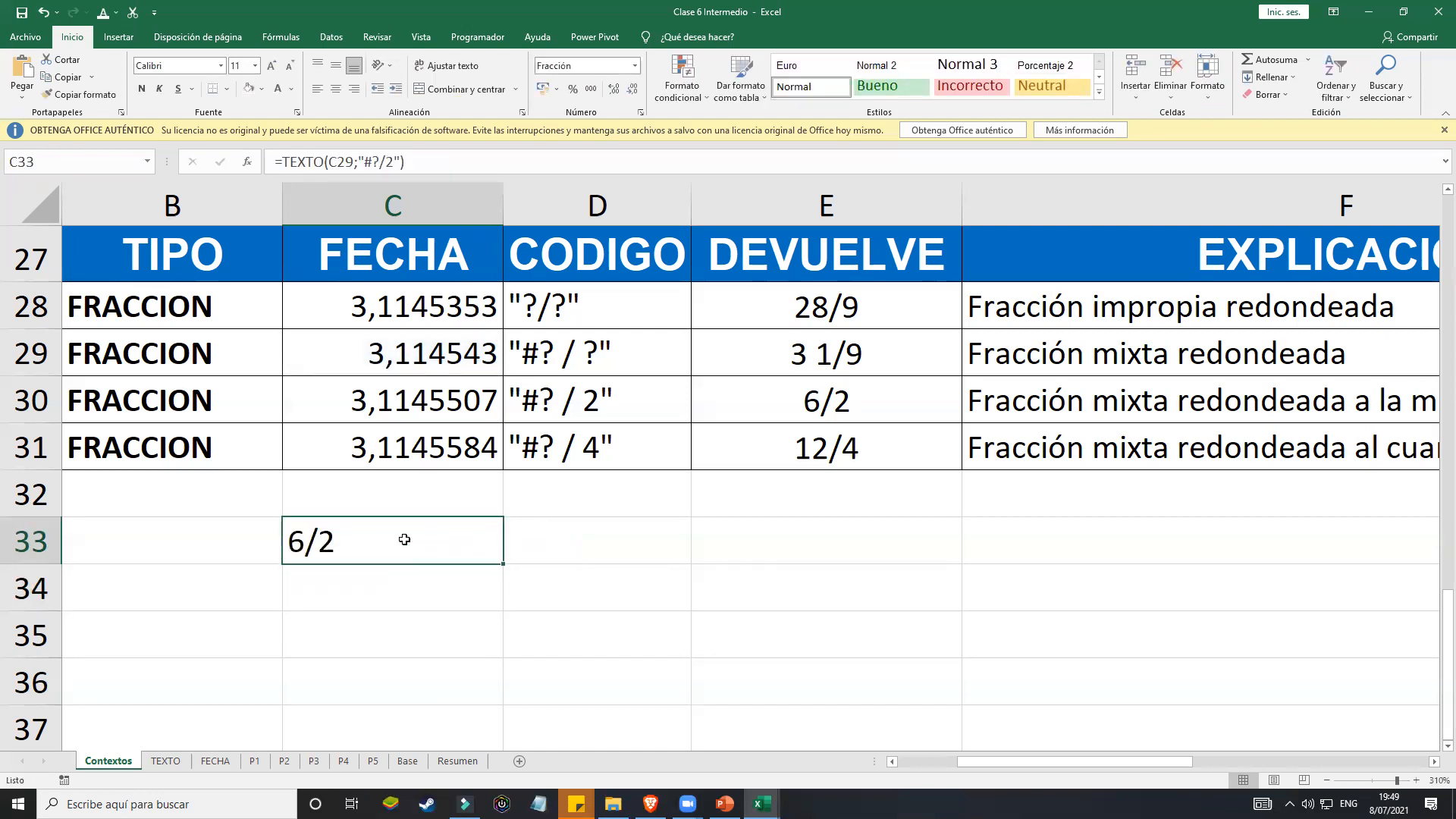
double_click(409, 546)
left_click(541, 544)
key("BackSpace")
type("4")
key("Return")
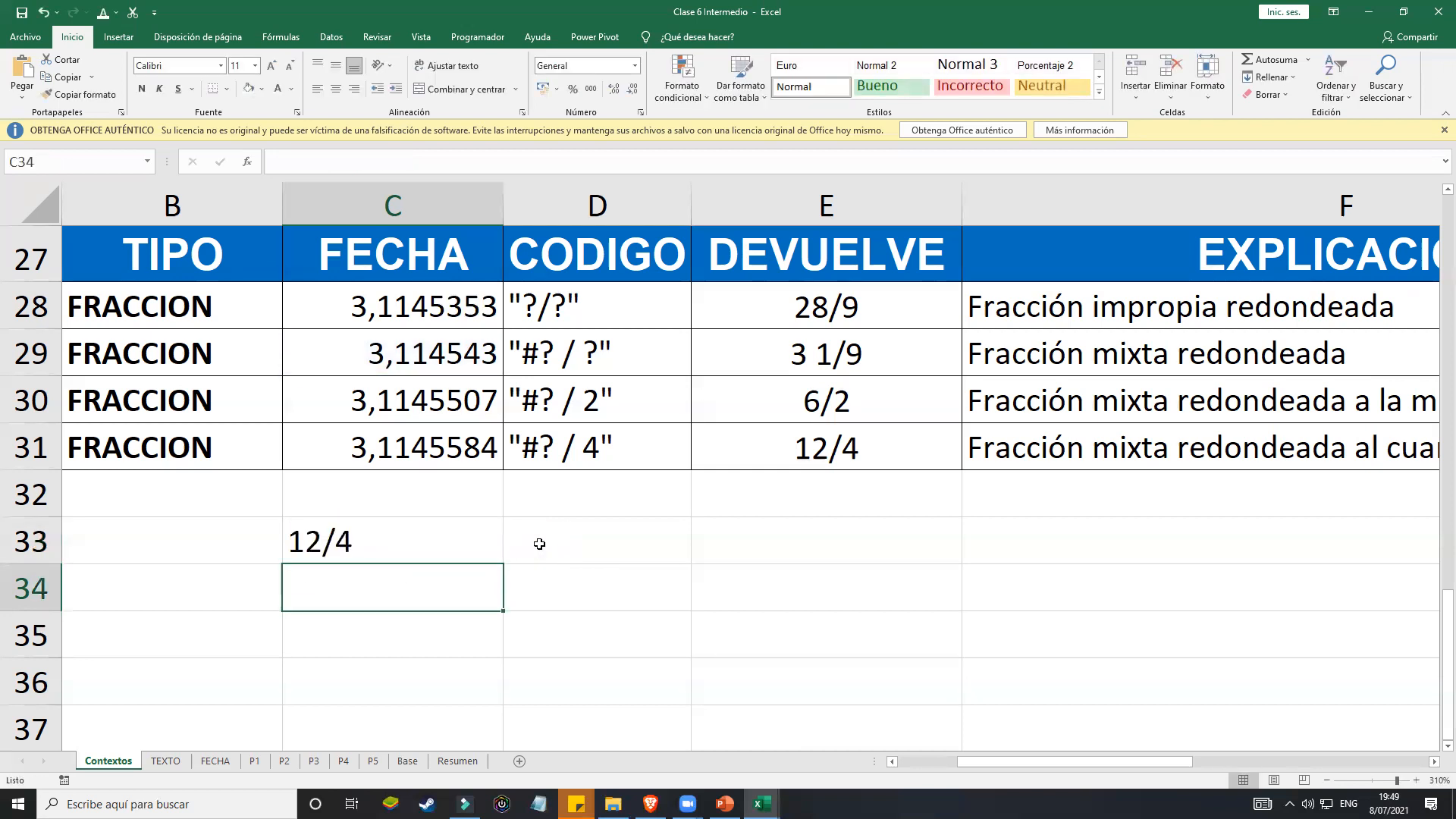
double_click(405, 545)
left_click(538, 542)
key("BackSpace")
type("5")
key("Return")
Step: Change C33's denominator to 6, then 20, showing 19/6 and then 62/20
double_click(419, 526)
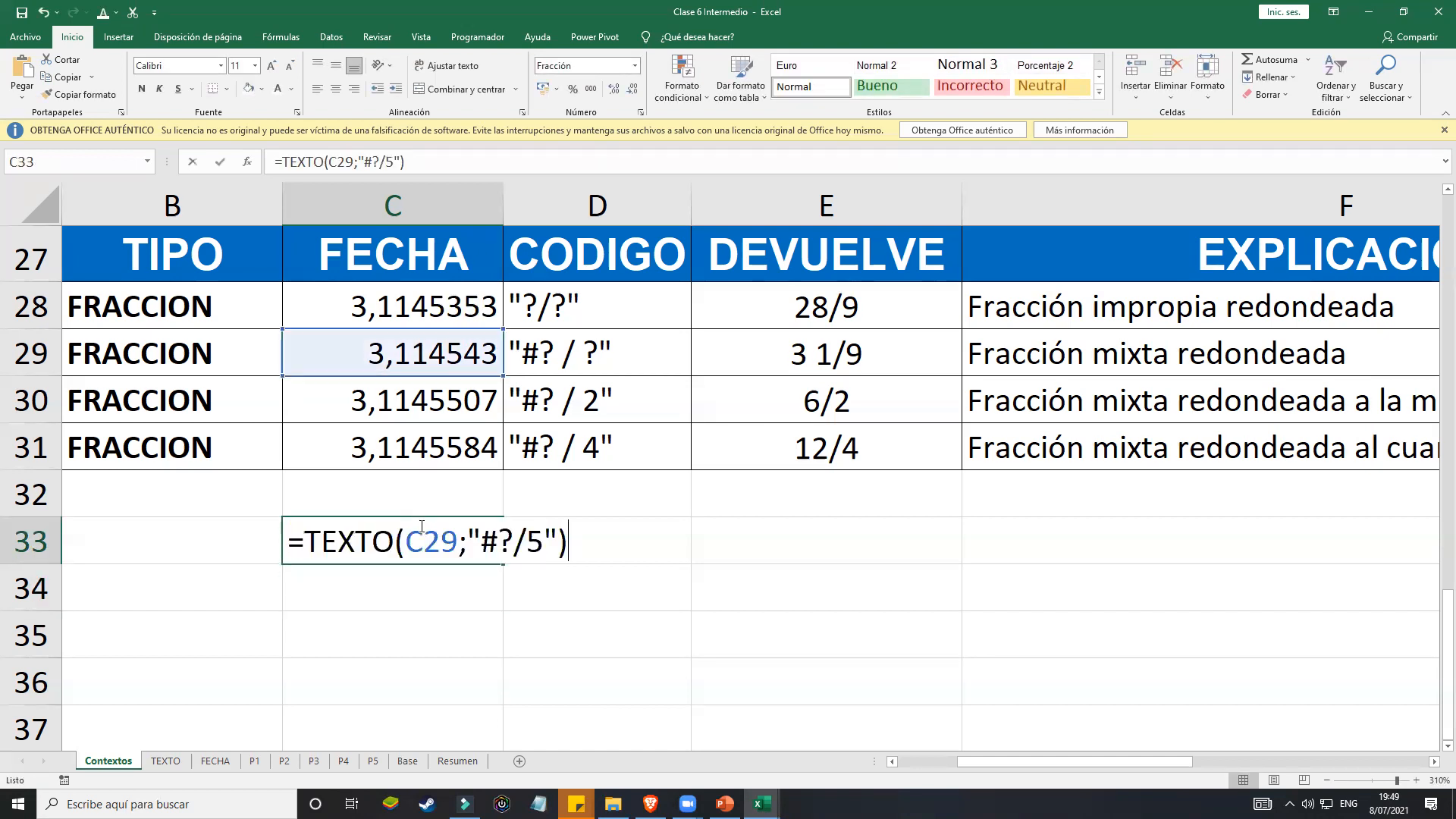
left_click(541, 542)
key("BackSpace")
type("6")
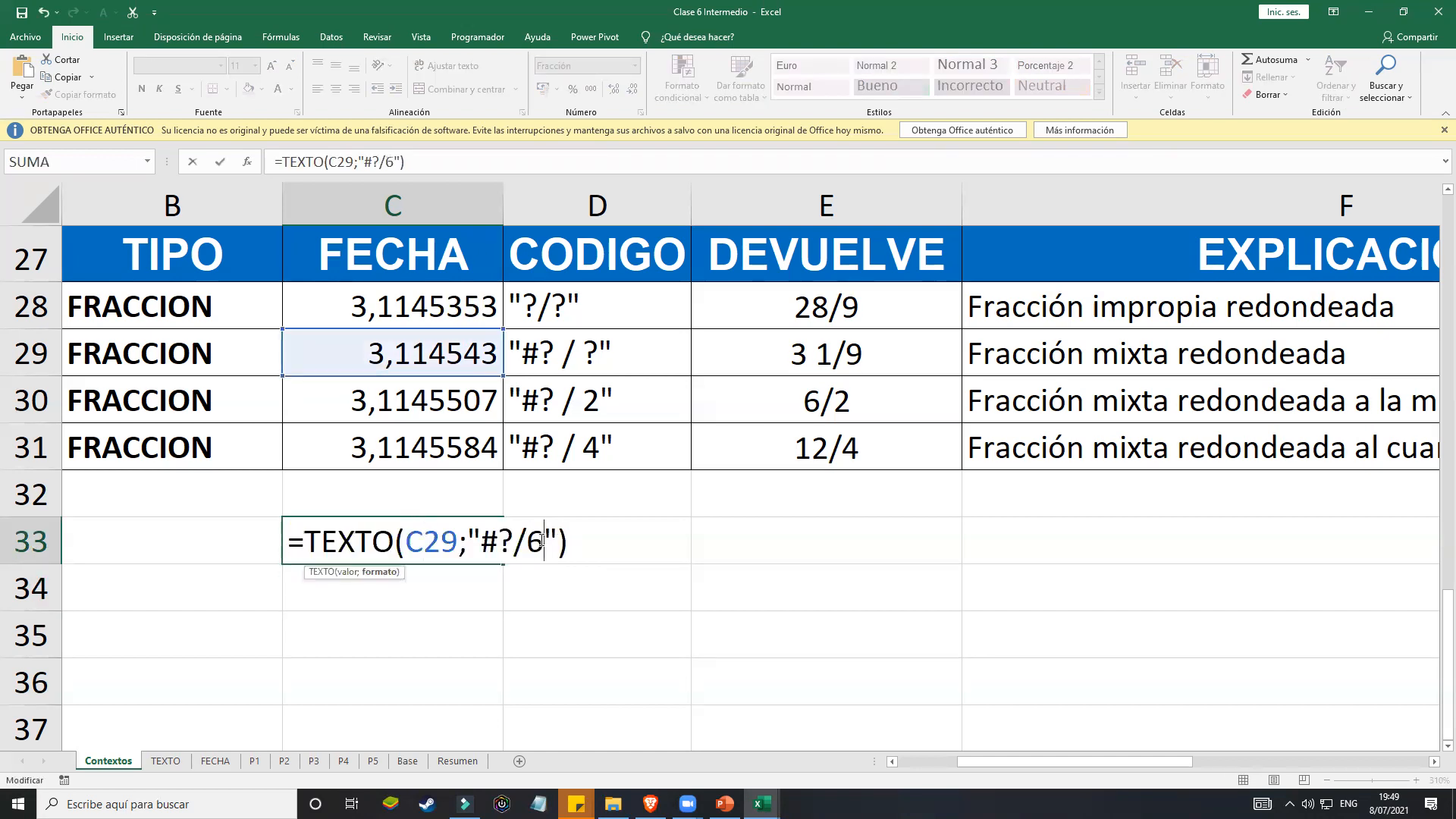
key("Return")
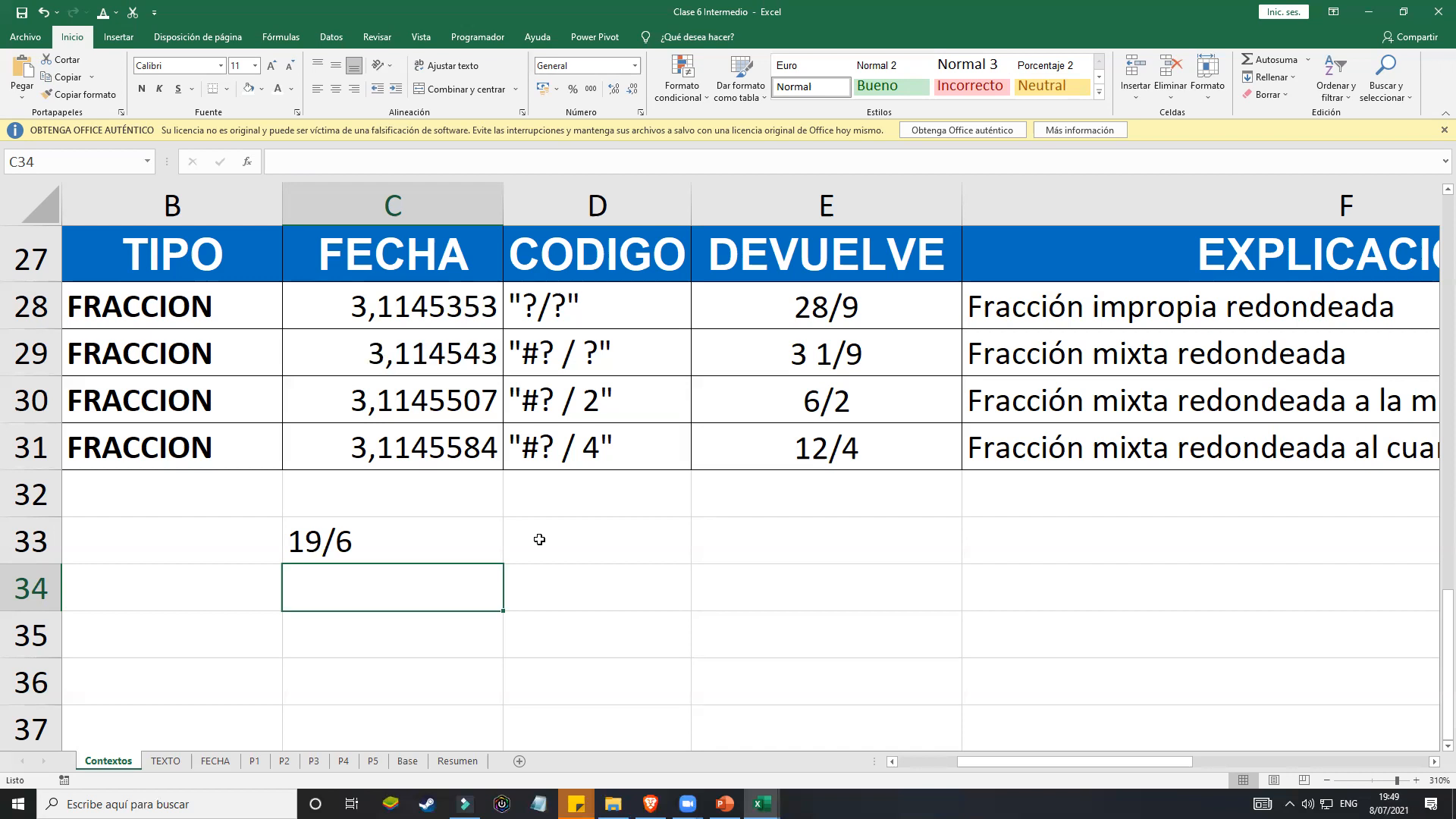
left_click(413, 542)
double_click(421, 541)
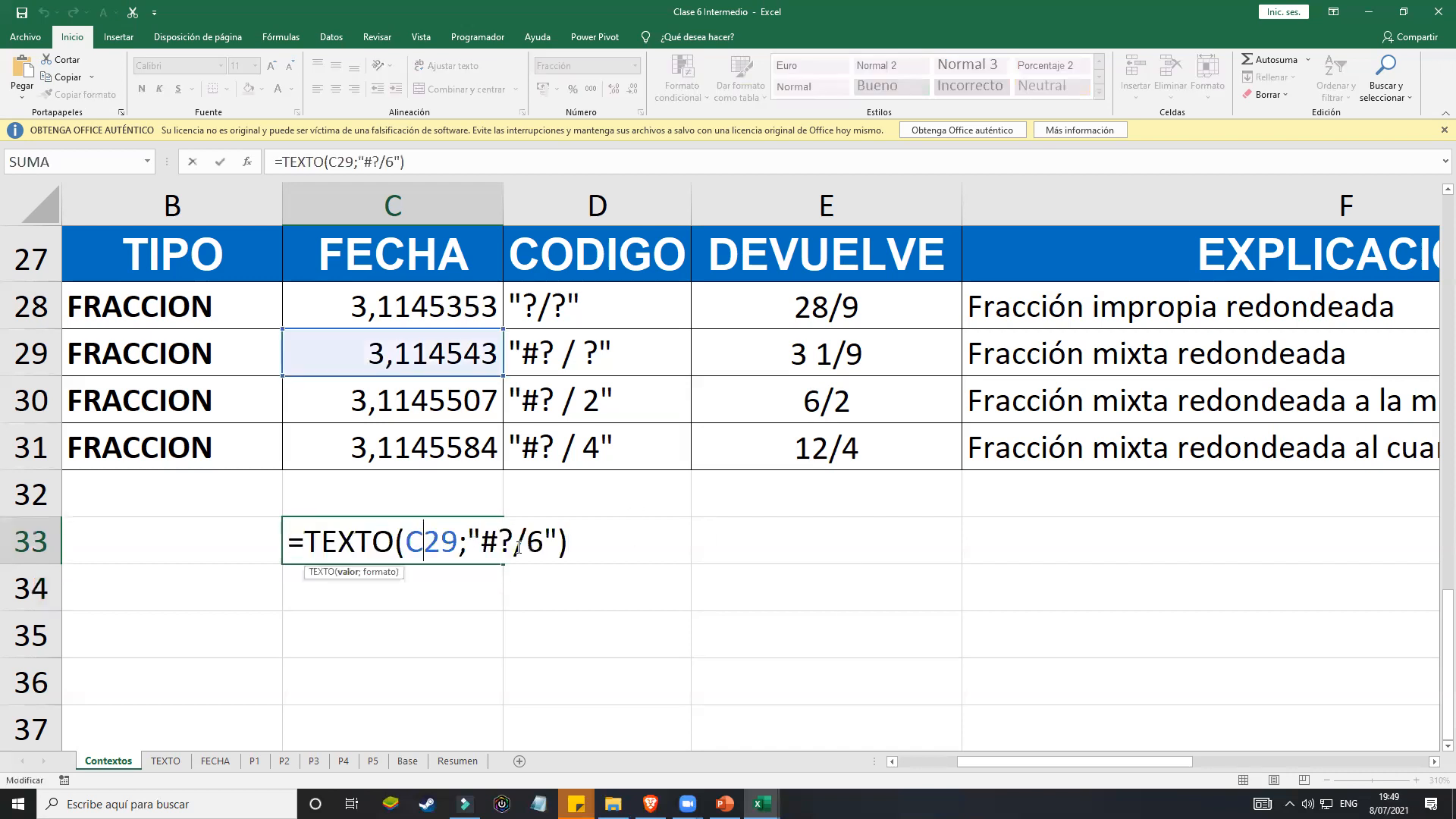
left_click(544, 543)
key("BackSpace")
type("20")
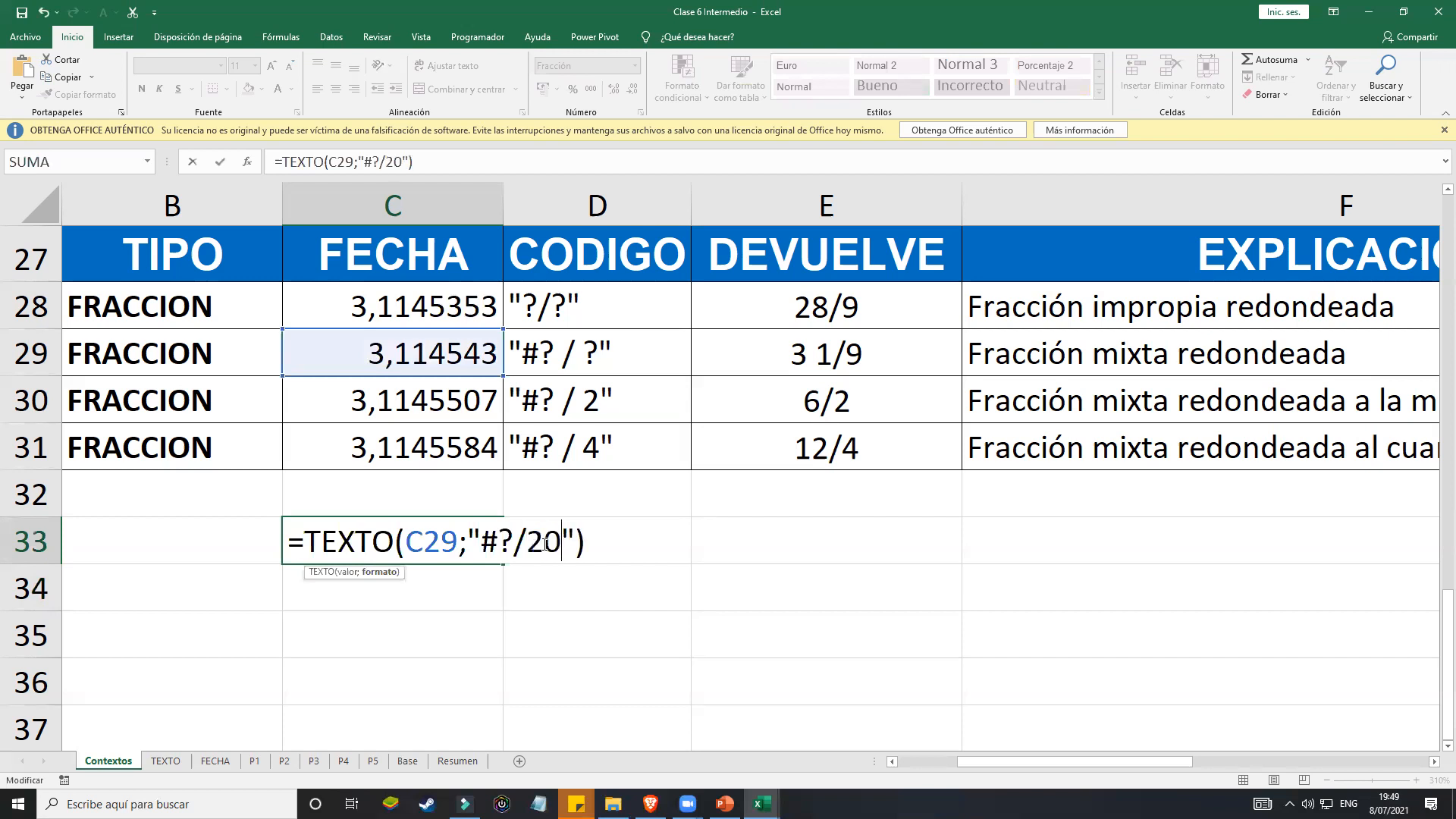
key("Return")
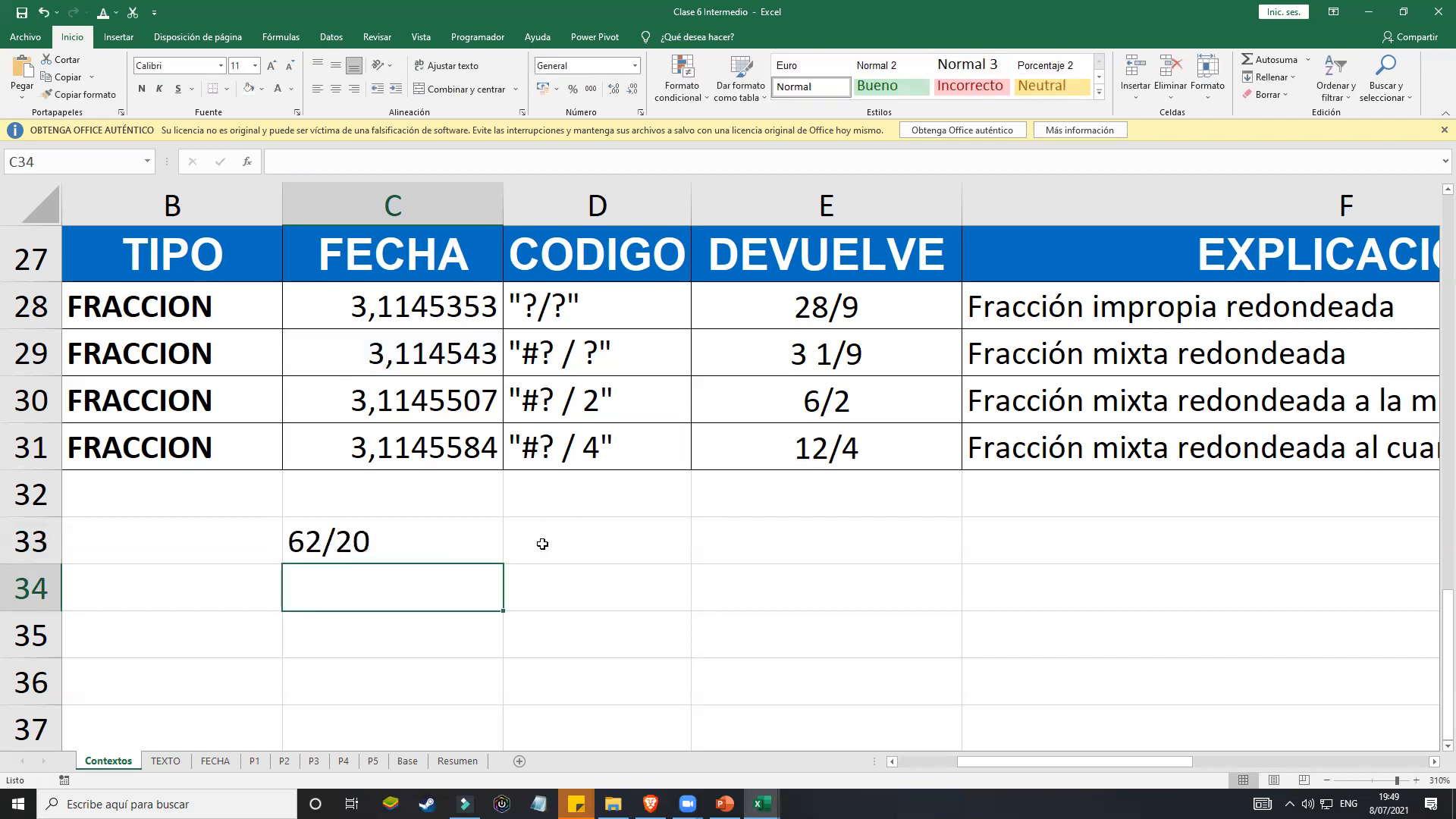
Step: Review and confirm C33's formula =TEXTO(C29;"#?/20")
double_click(408, 551)
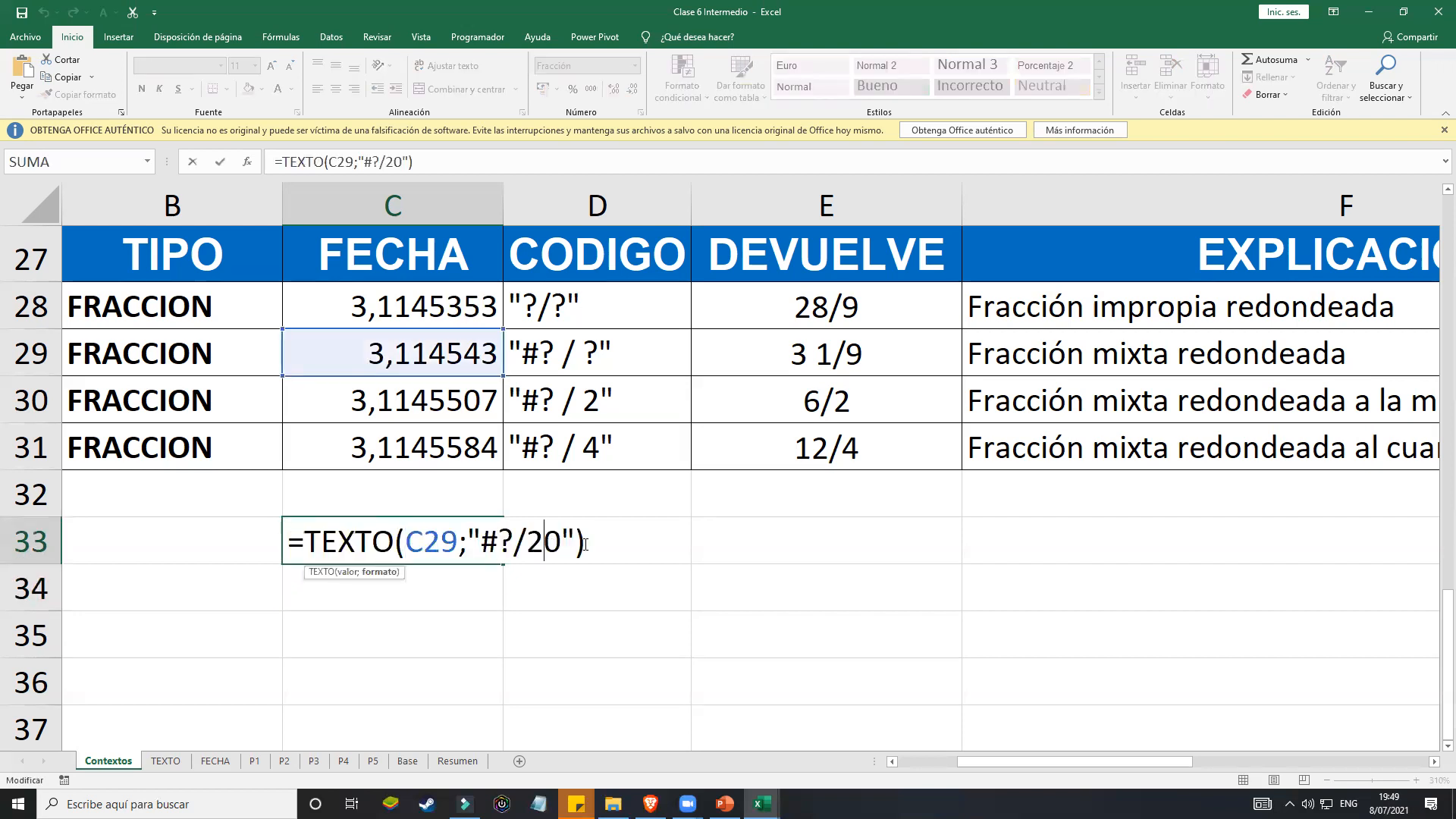
left_click_drag(351, 539, 277, 542)
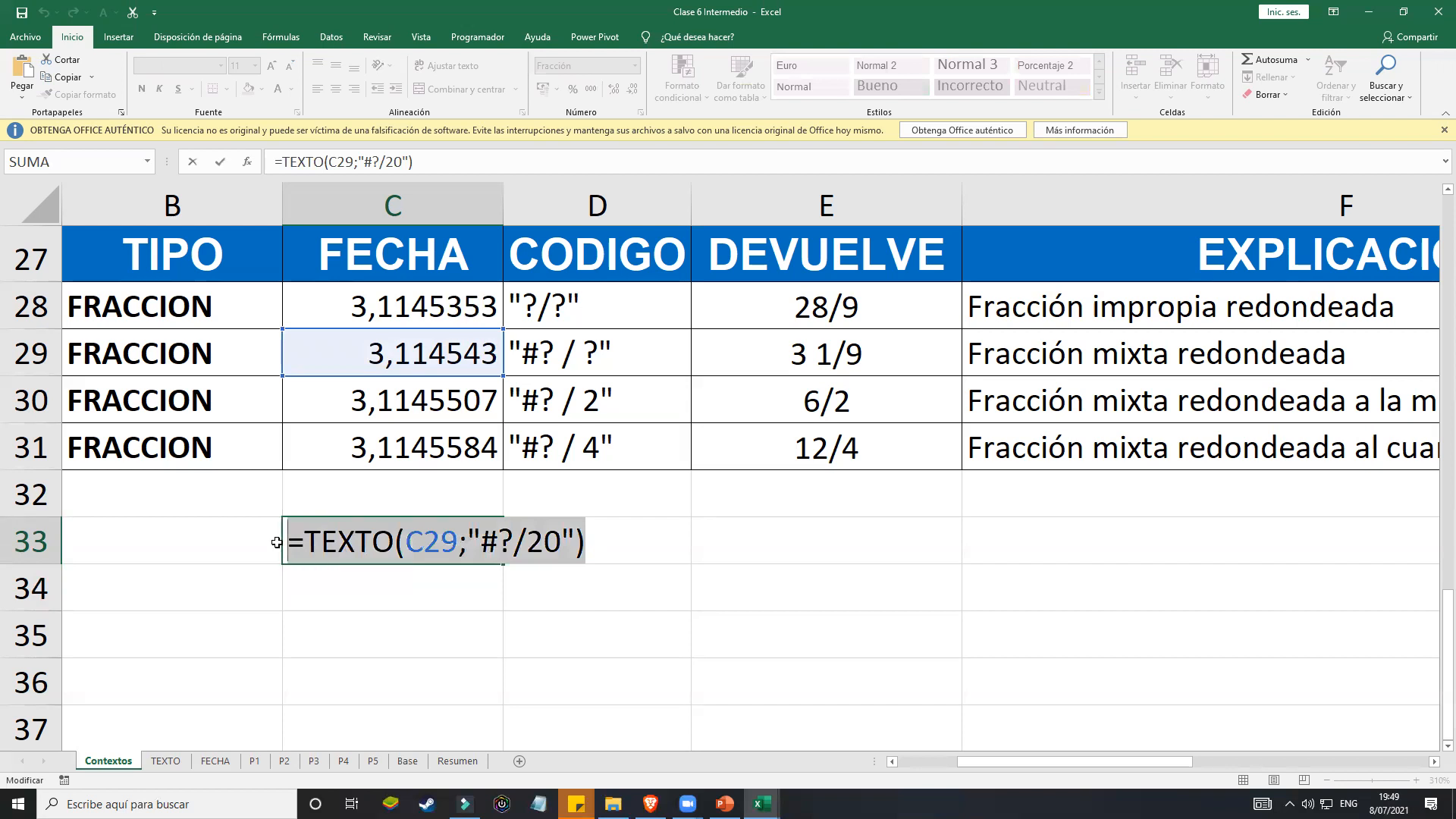
key("Return")
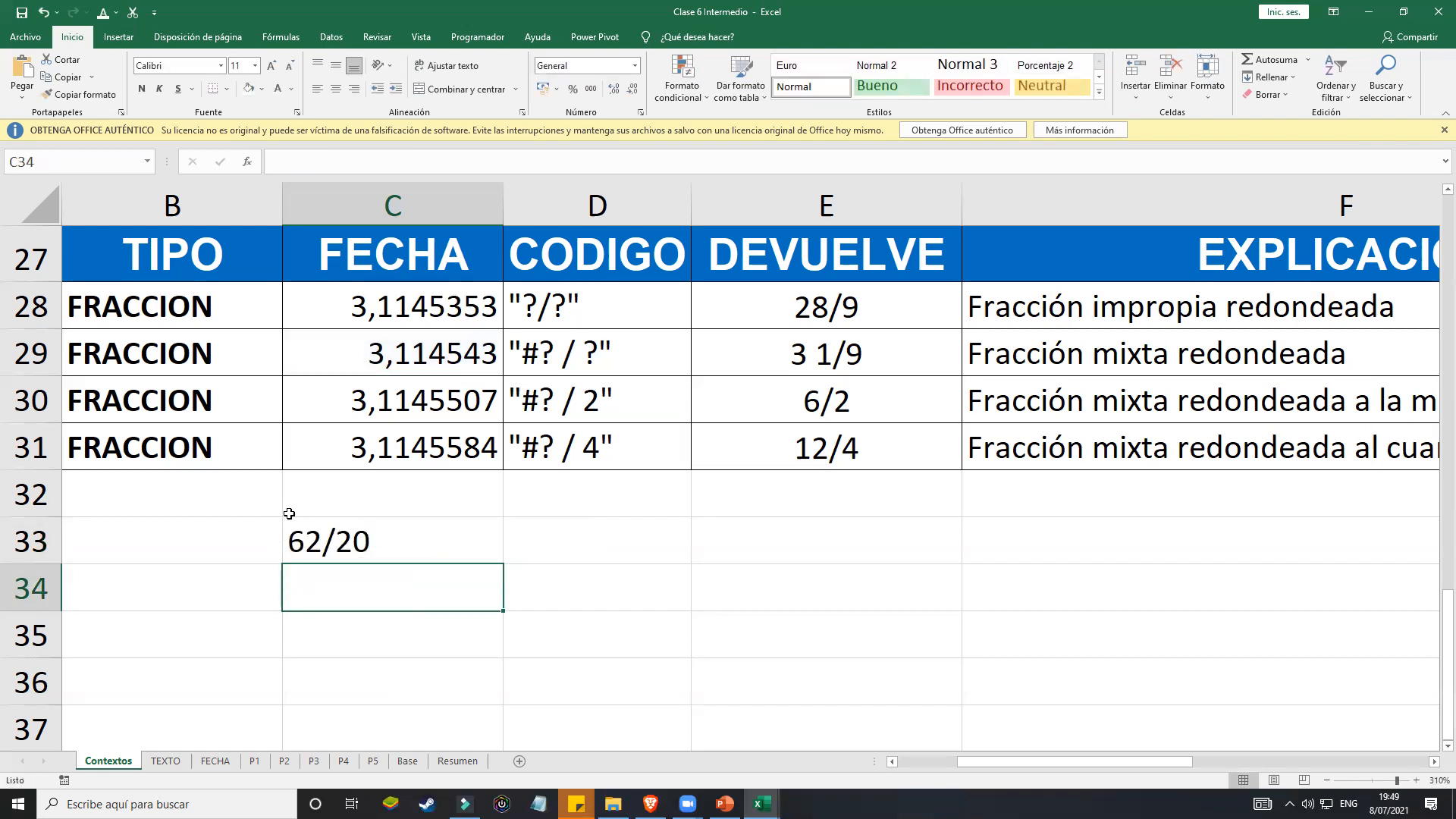
left_click(352, 537)
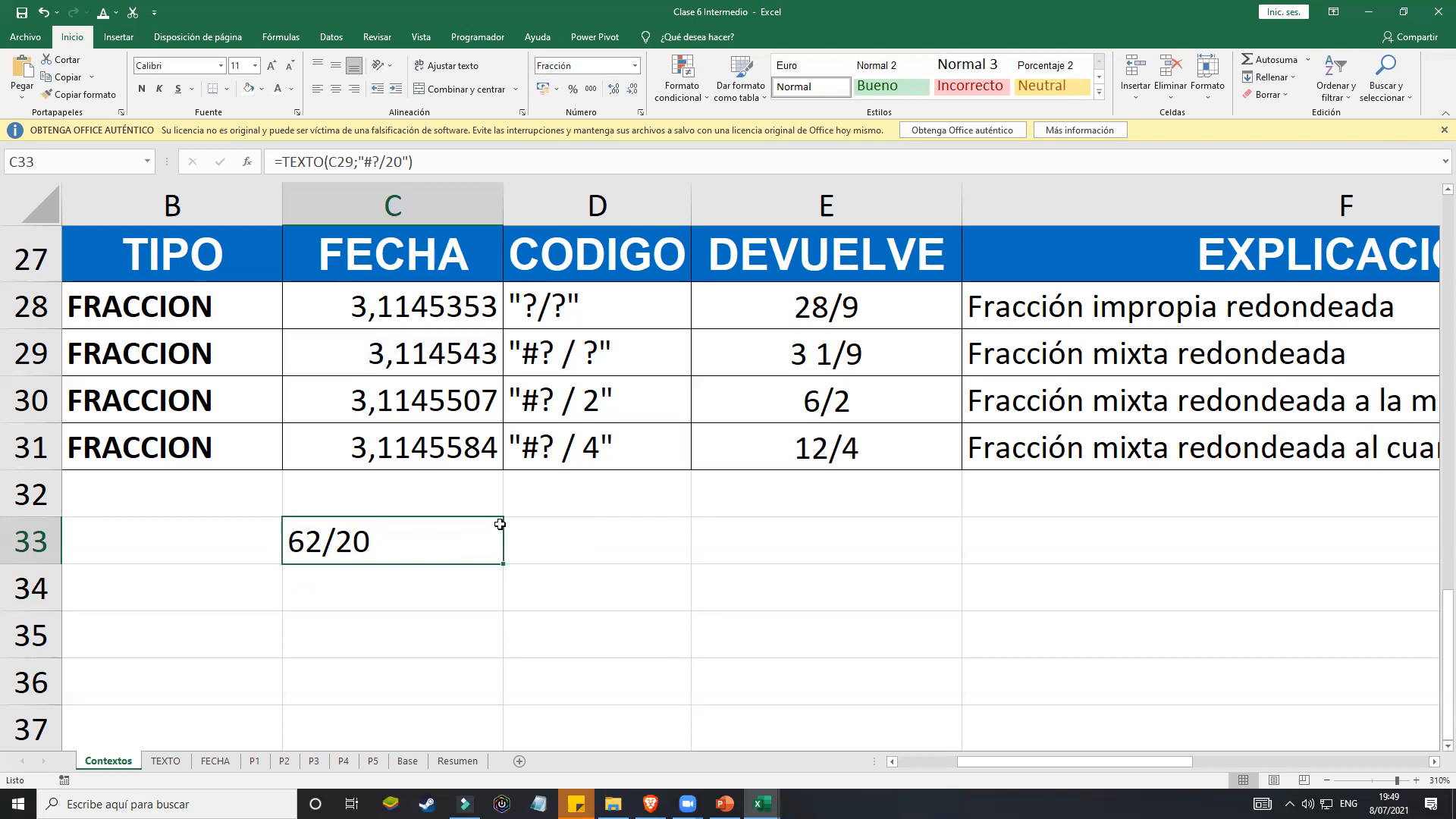
Step: Switch from Contextos to the FECHA sheet and select cell D5 beside its serial-number tables
scroll(500, 524, "up", 5)
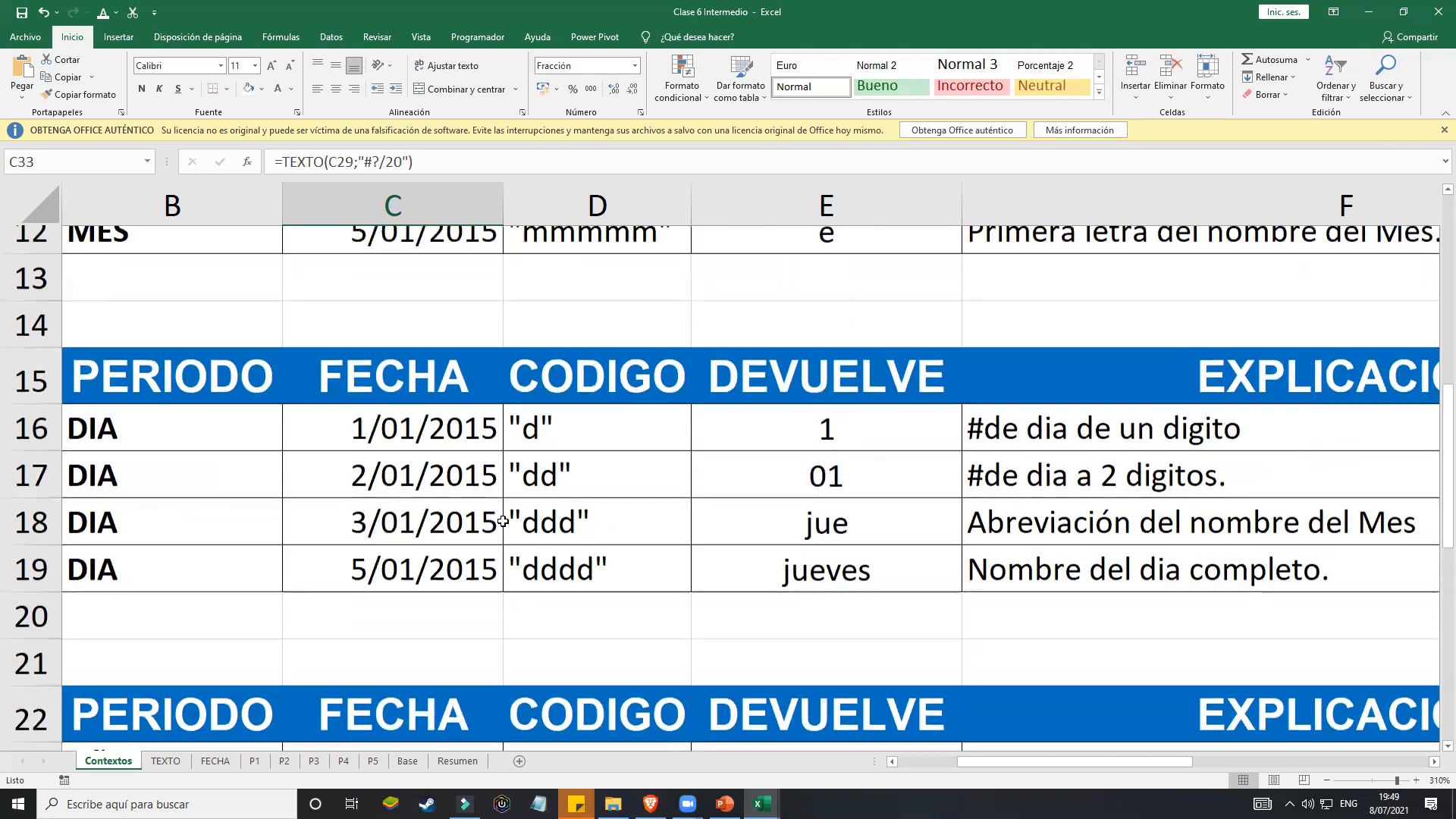
scroll(503, 521, "up", 1)
scroll(502, 521, "down", 1)
scroll(503, 520, "up", 1)
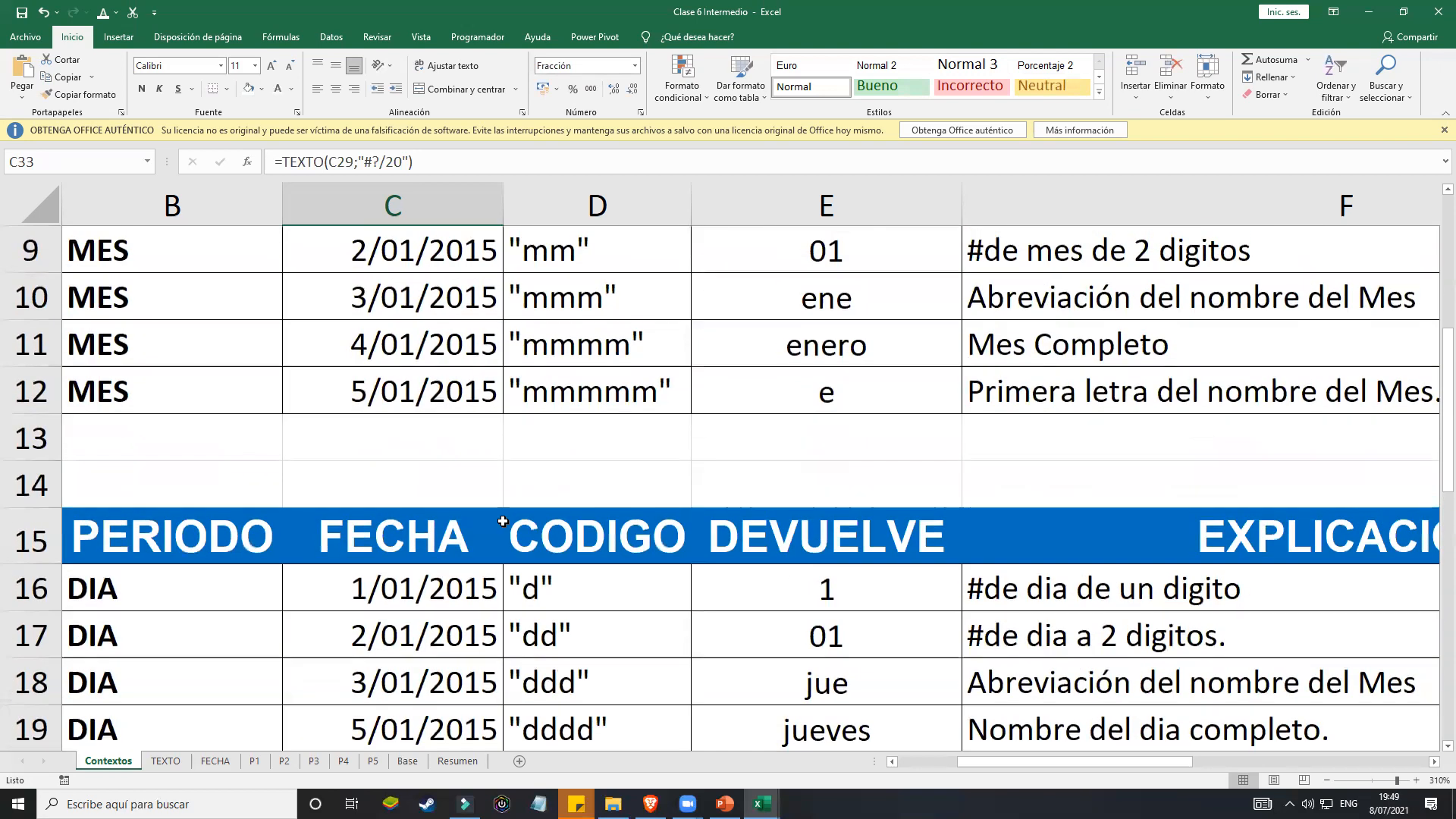
scroll(503, 521, "down", 3)
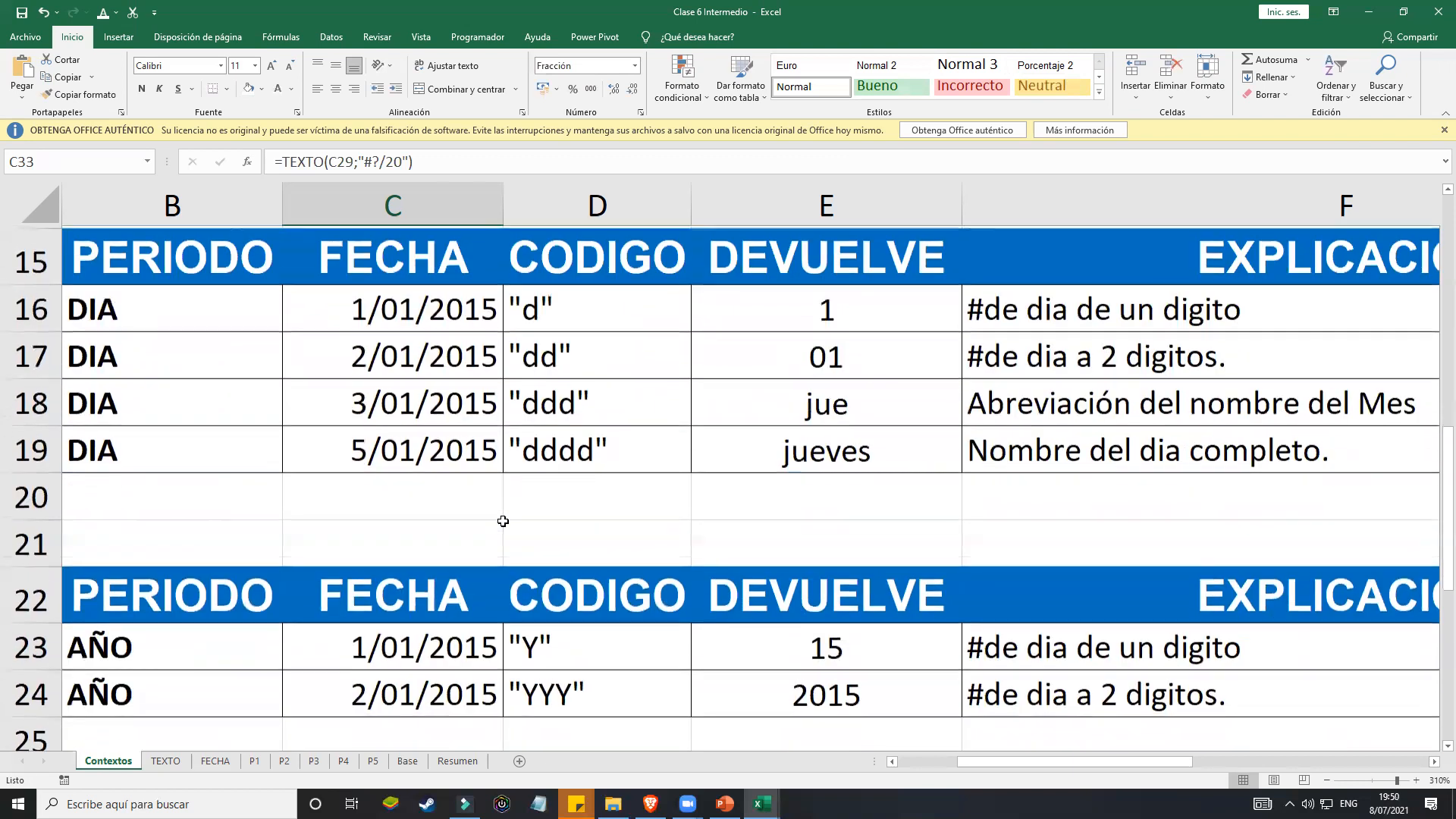
left_click(206, 760)
left_click(294, 341)
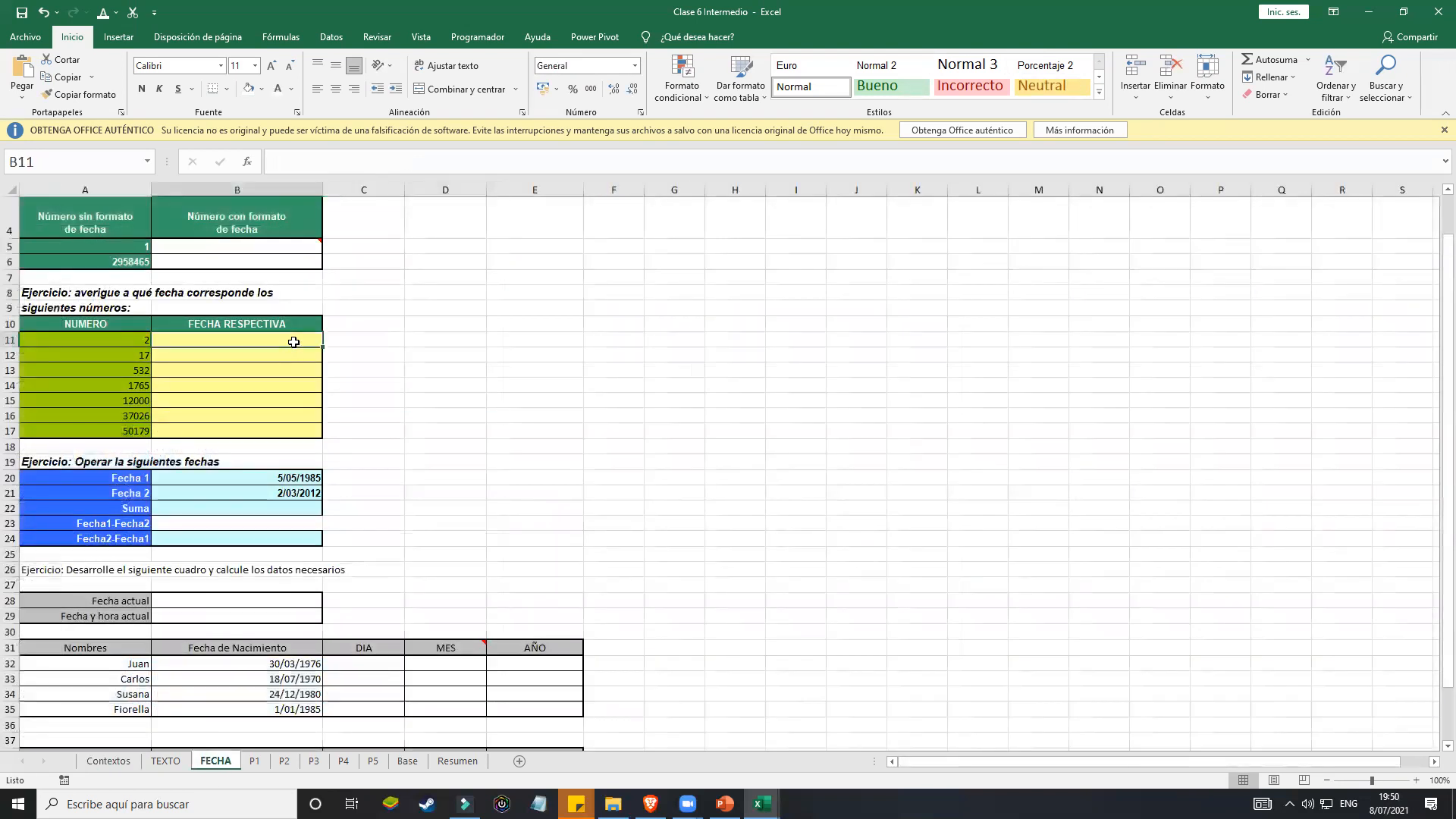
key("Up")
key("Up")
key("Up")
key("Up")
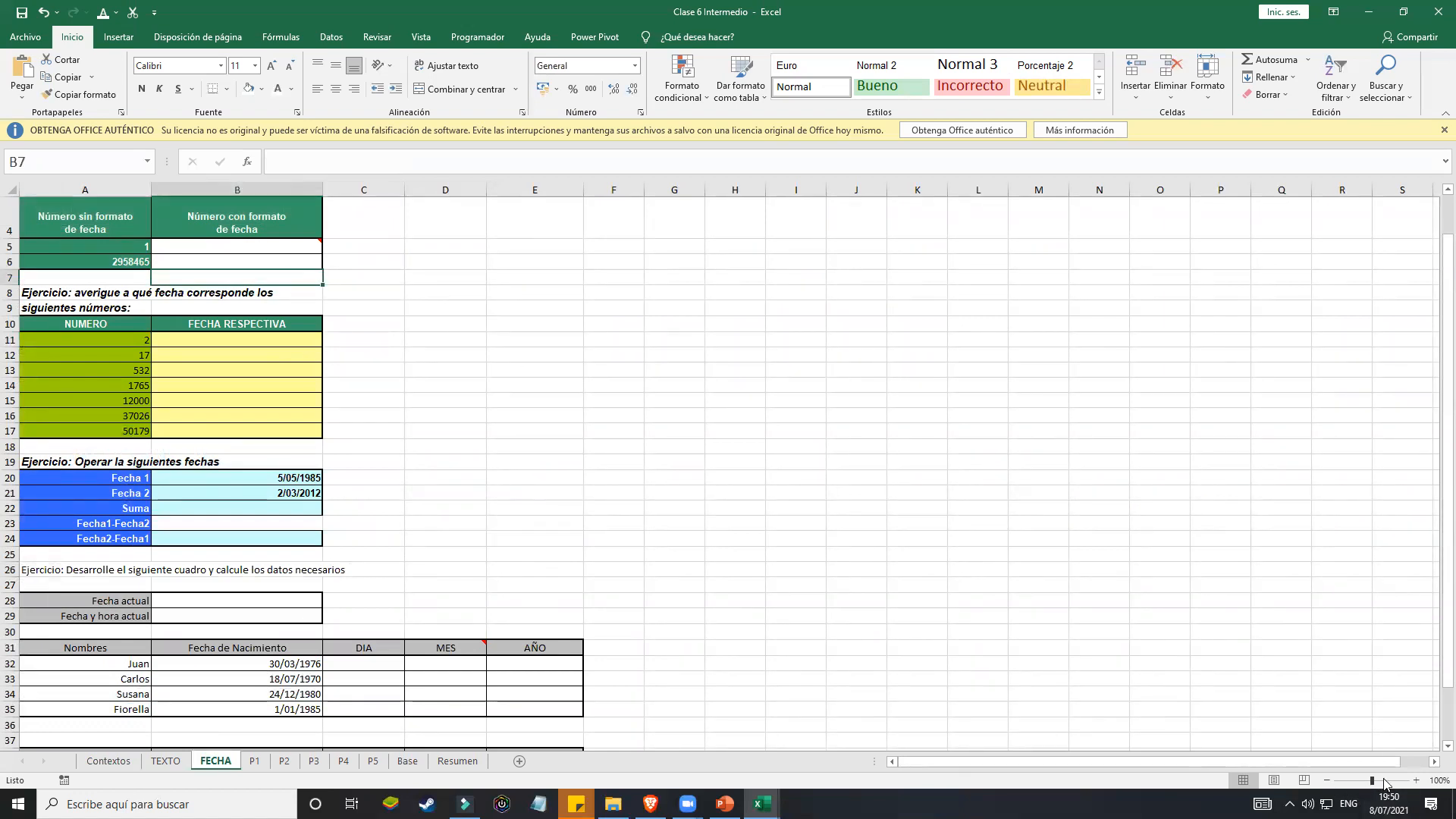
scroll(1102, 670, "up", 9)
scroll(1264, 644, "up", 2)
scroll(1289, 607, "down", 1)
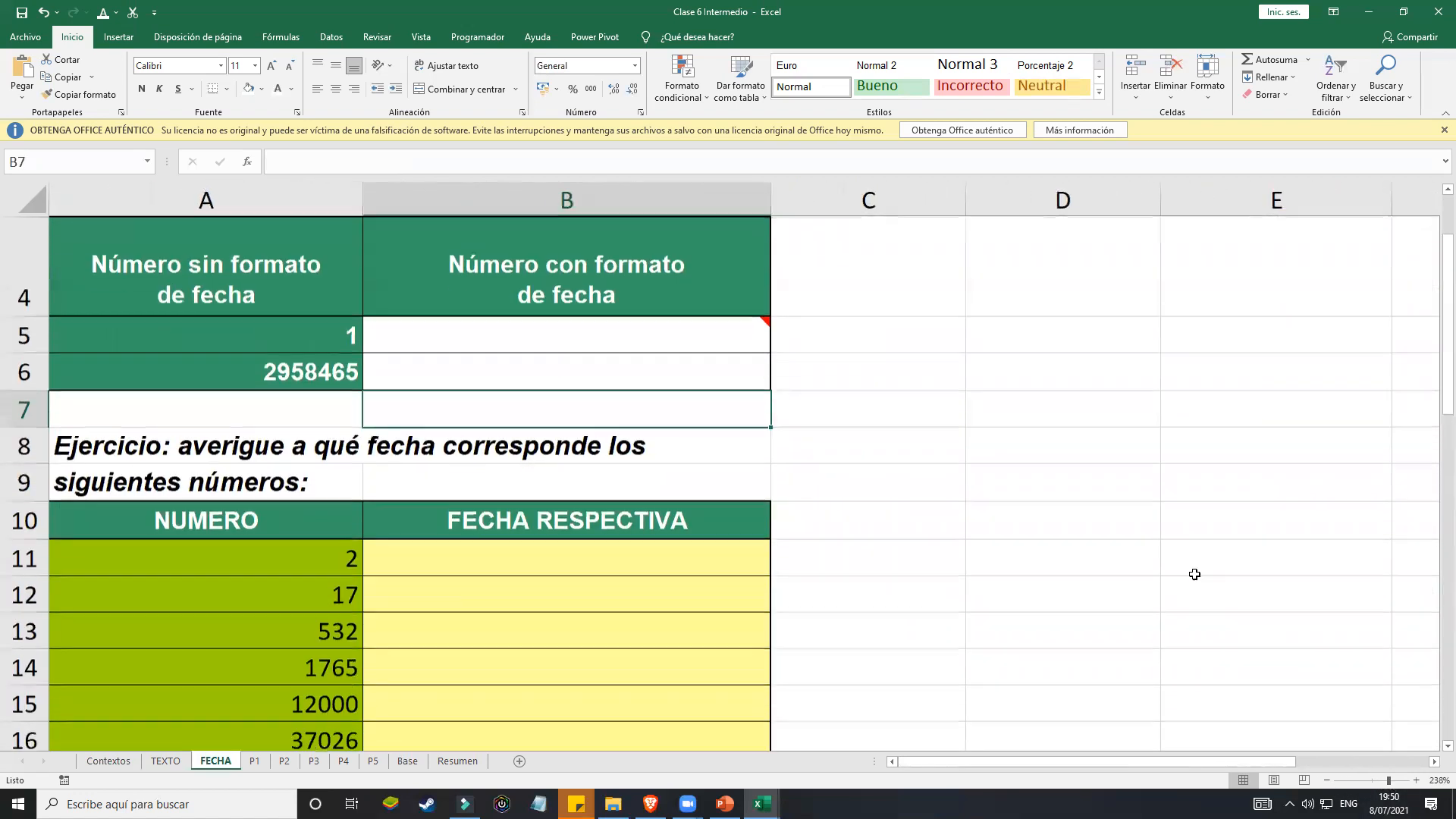
left_click(1009, 341)
Step: Enter the test values 1 in D4 and -1 in D5
left_click_drag(1009, 340, 1020, 378)
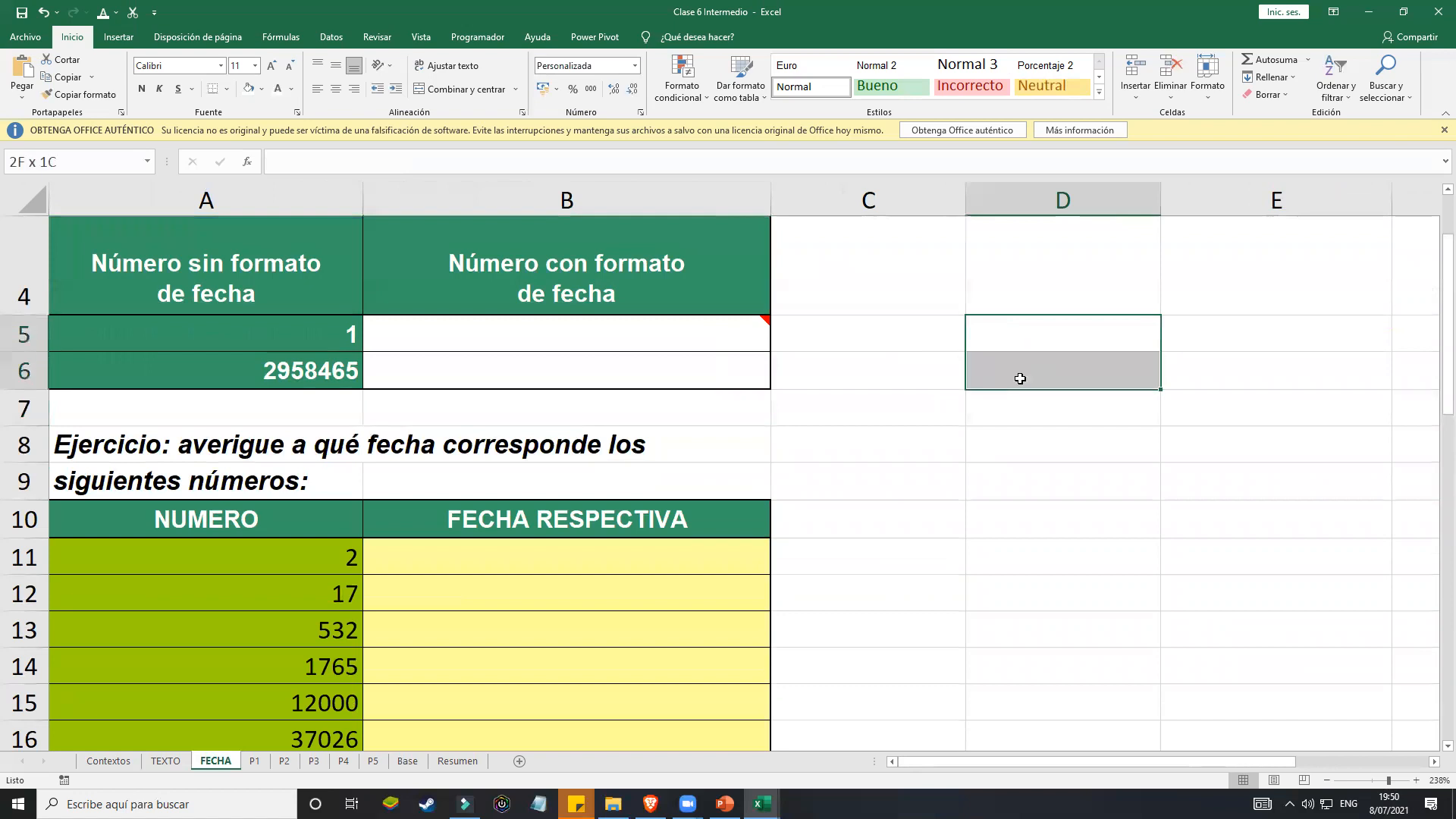
scroll(1020, 378, "up", 1)
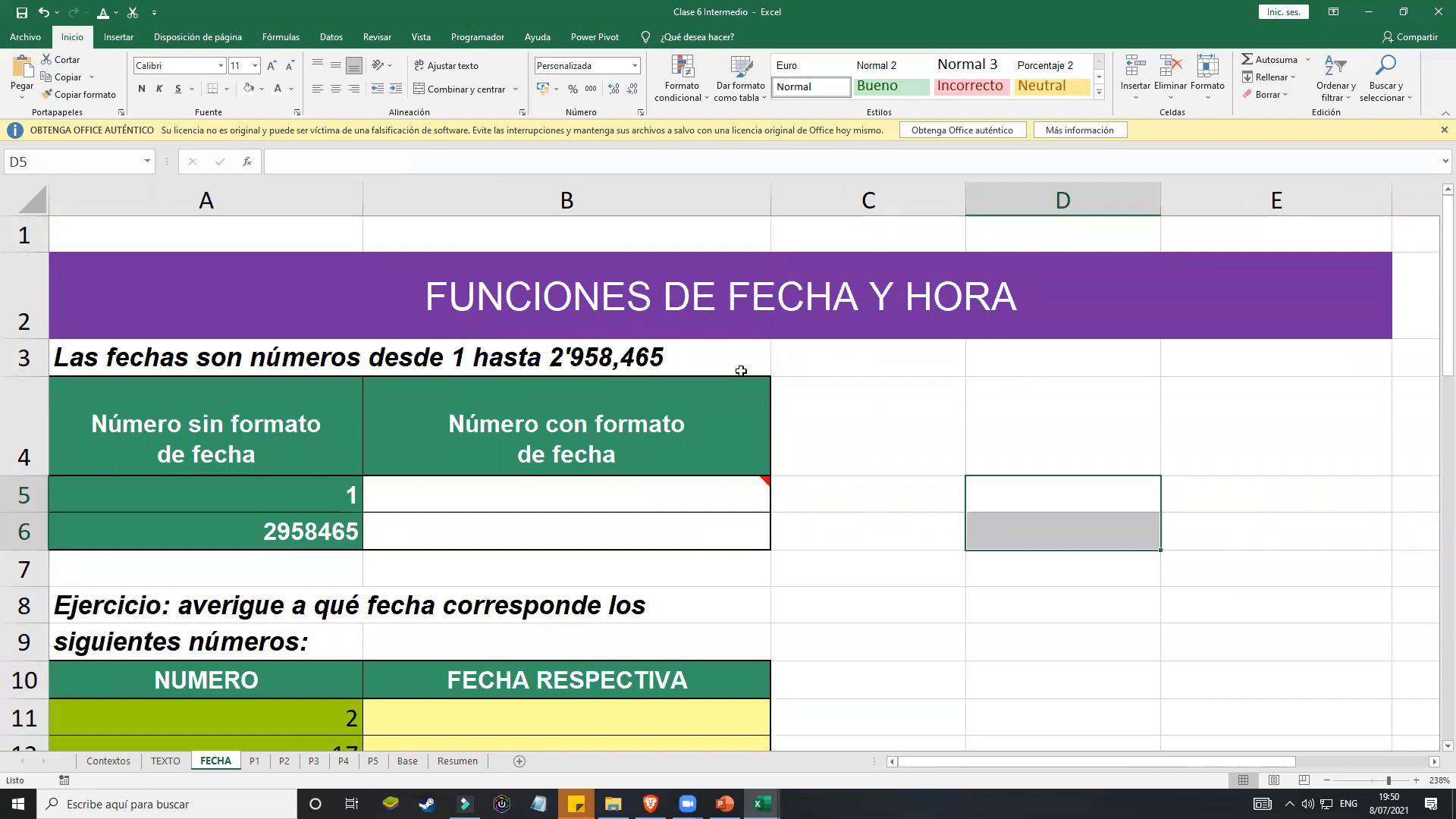
left_click(975, 444)
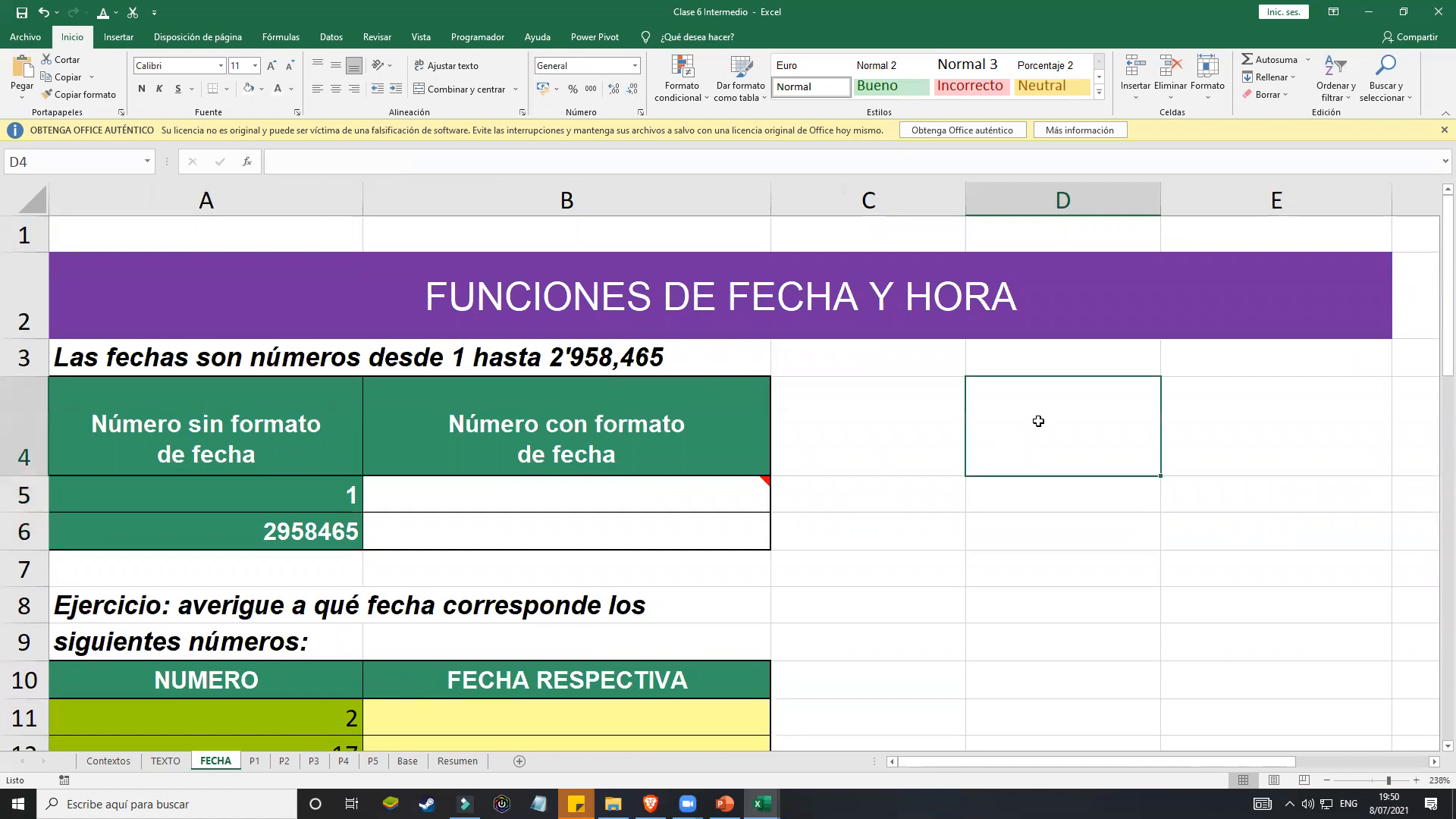
type("1")
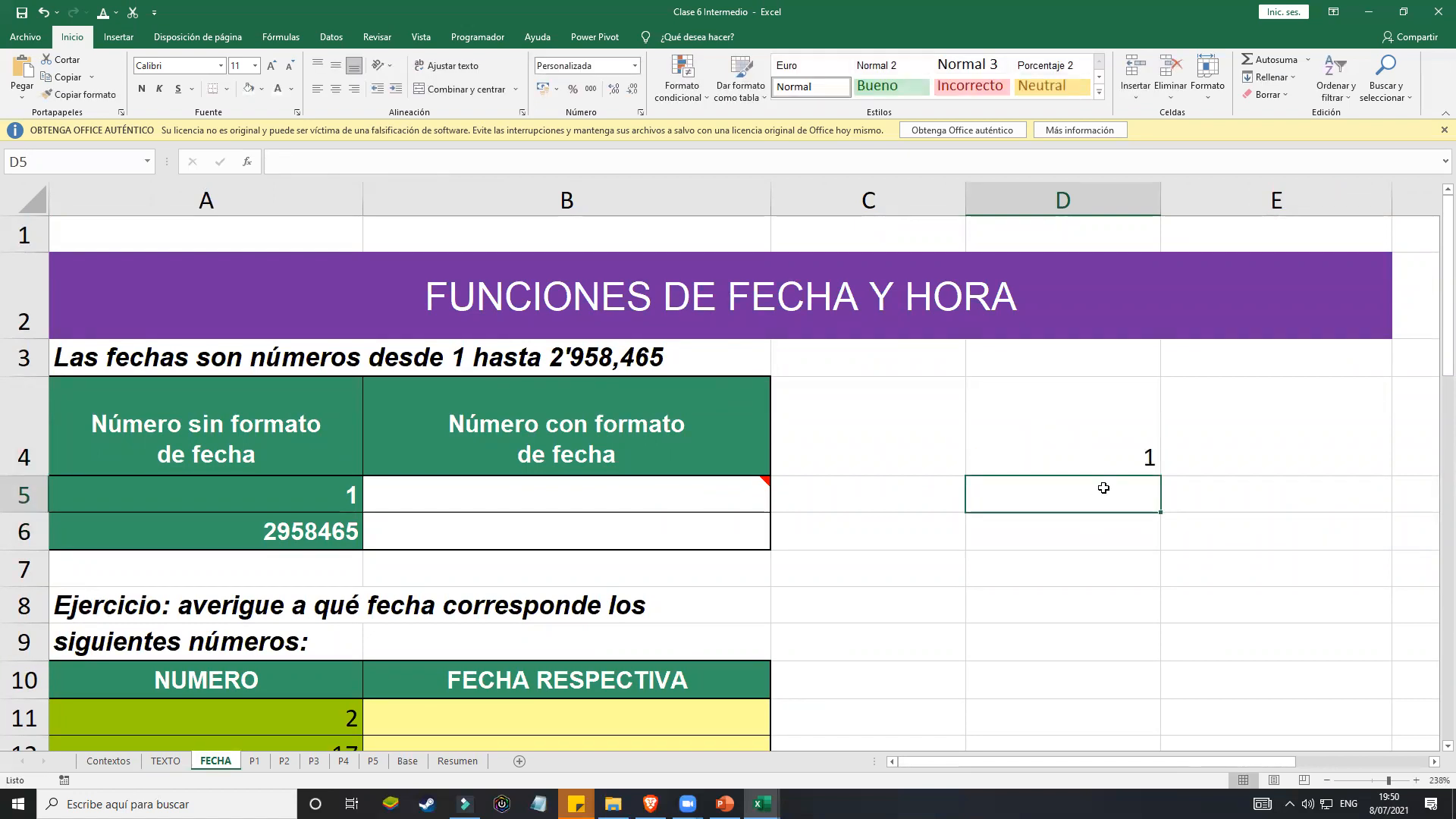
type("-1")
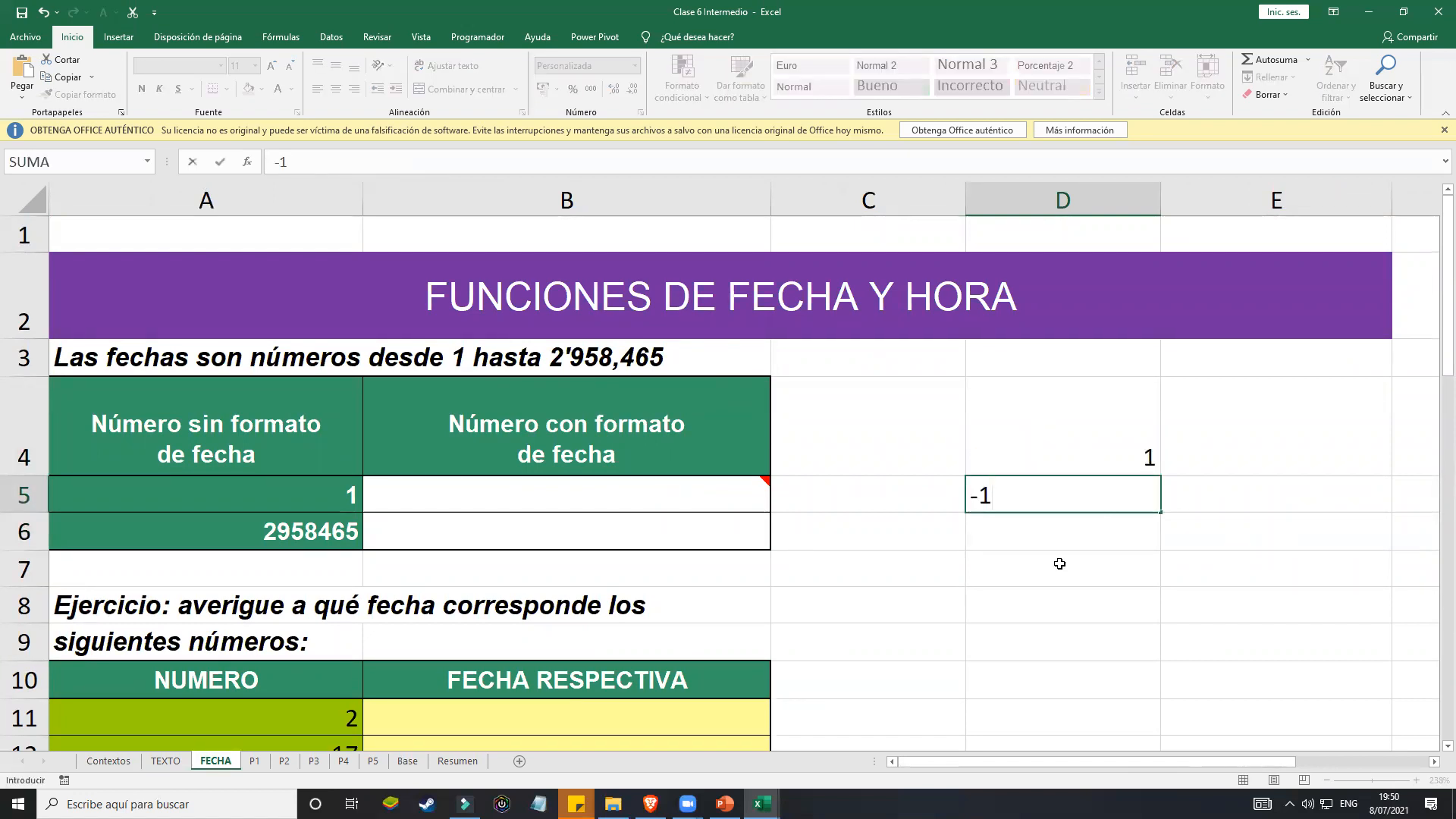
left_click(1059, 564)
Step: Try the Fecha corta format on D5's -1, then set it back to General
left_click(1050, 500)
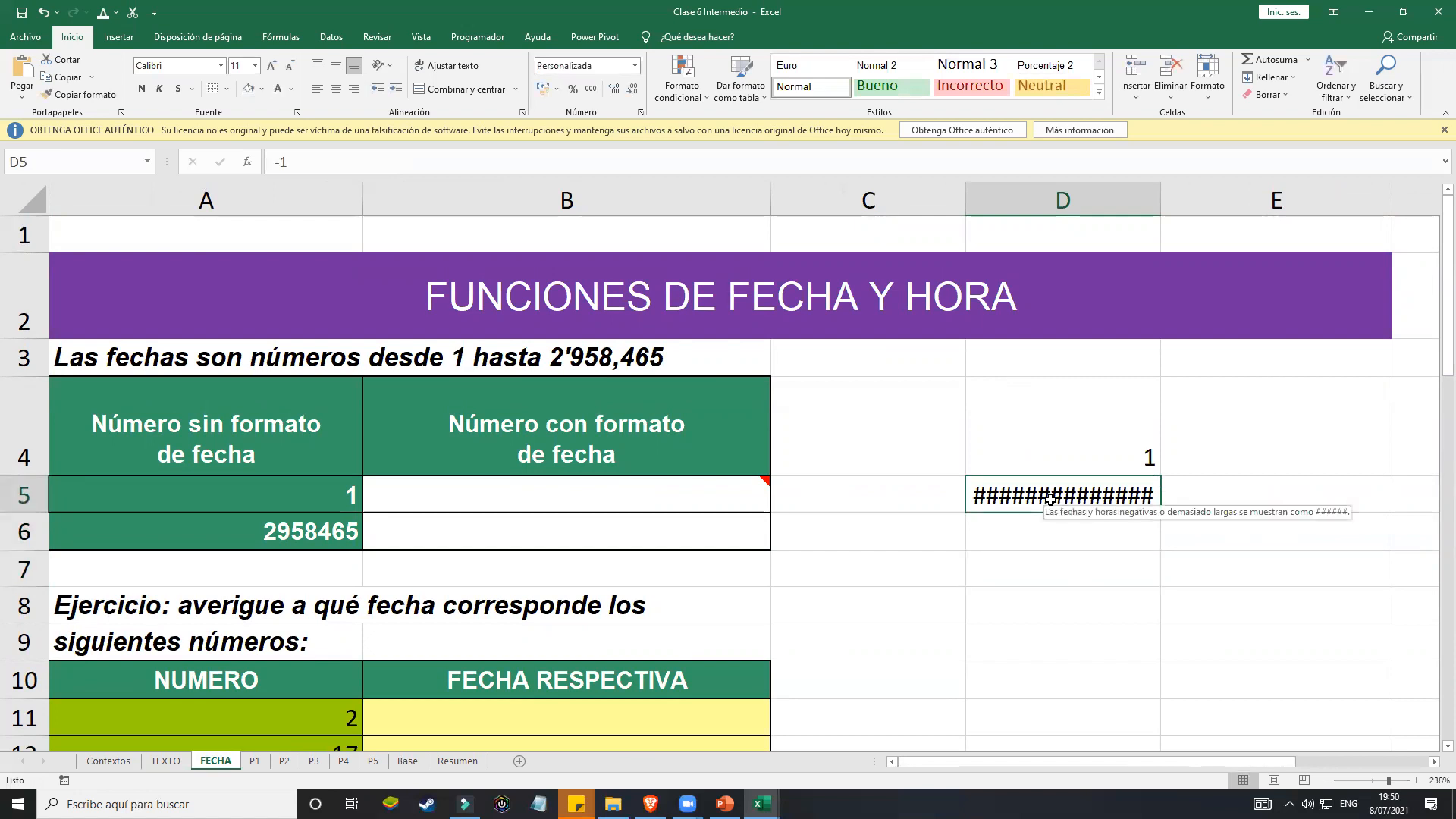
left_click(635, 66)
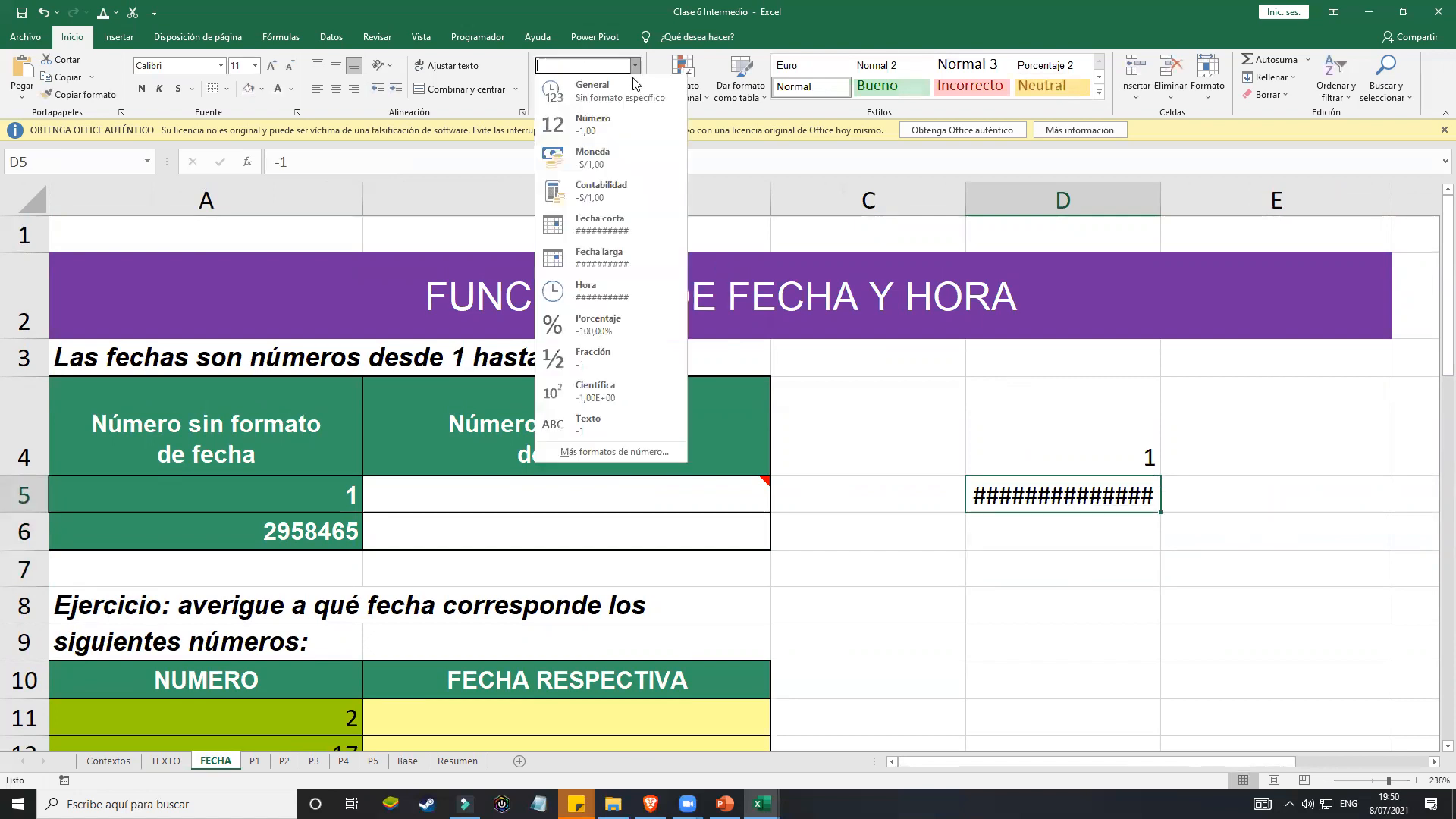
left_click(624, 228)
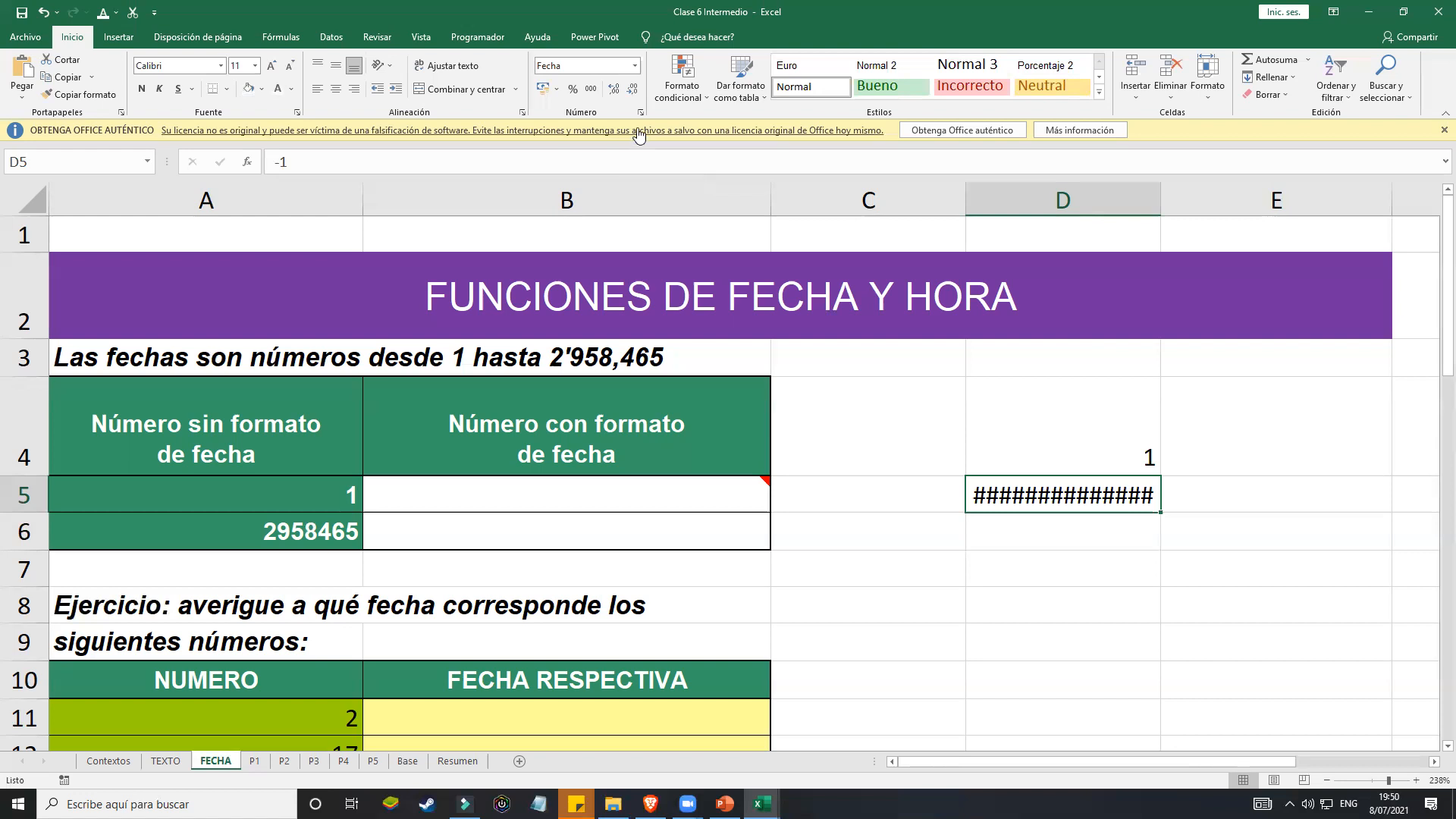
left_click(634, 67)
left_click(595, 88)
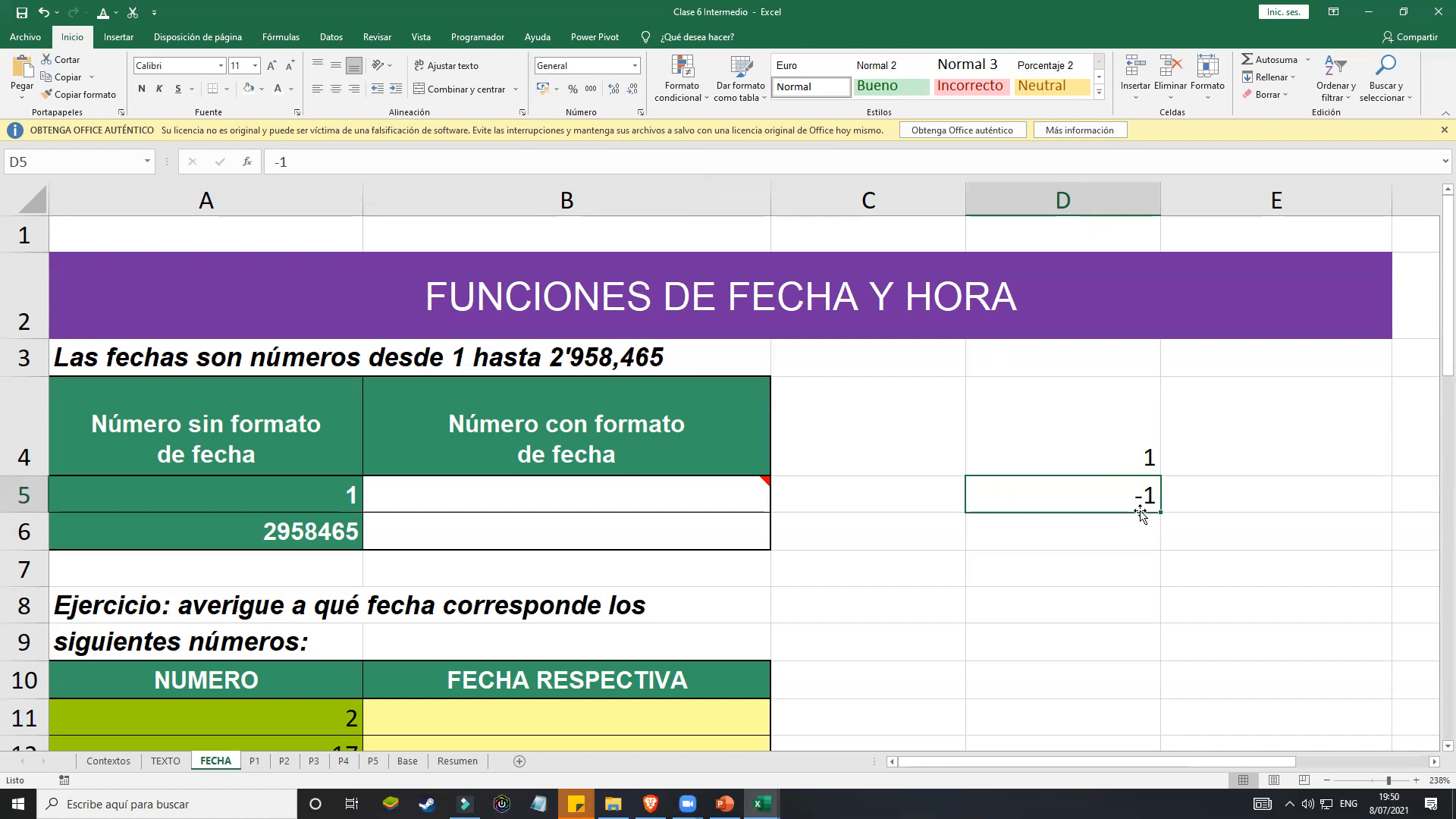
Step: Format D4 as Fecha corta so it shows 1/01/1900, then review the row 3 date-range note
left_click(1133, 454)
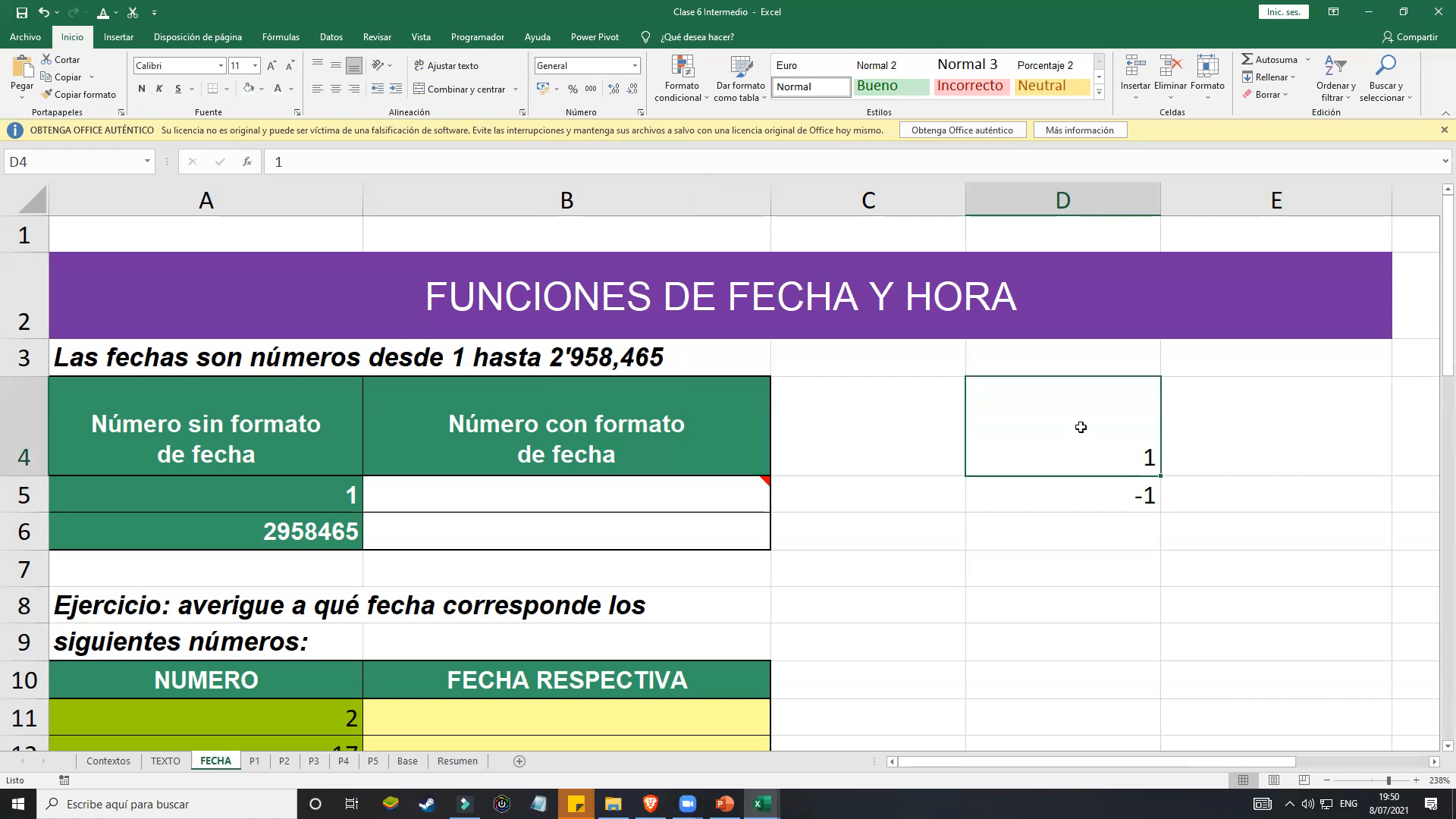
left_click(639, 67)
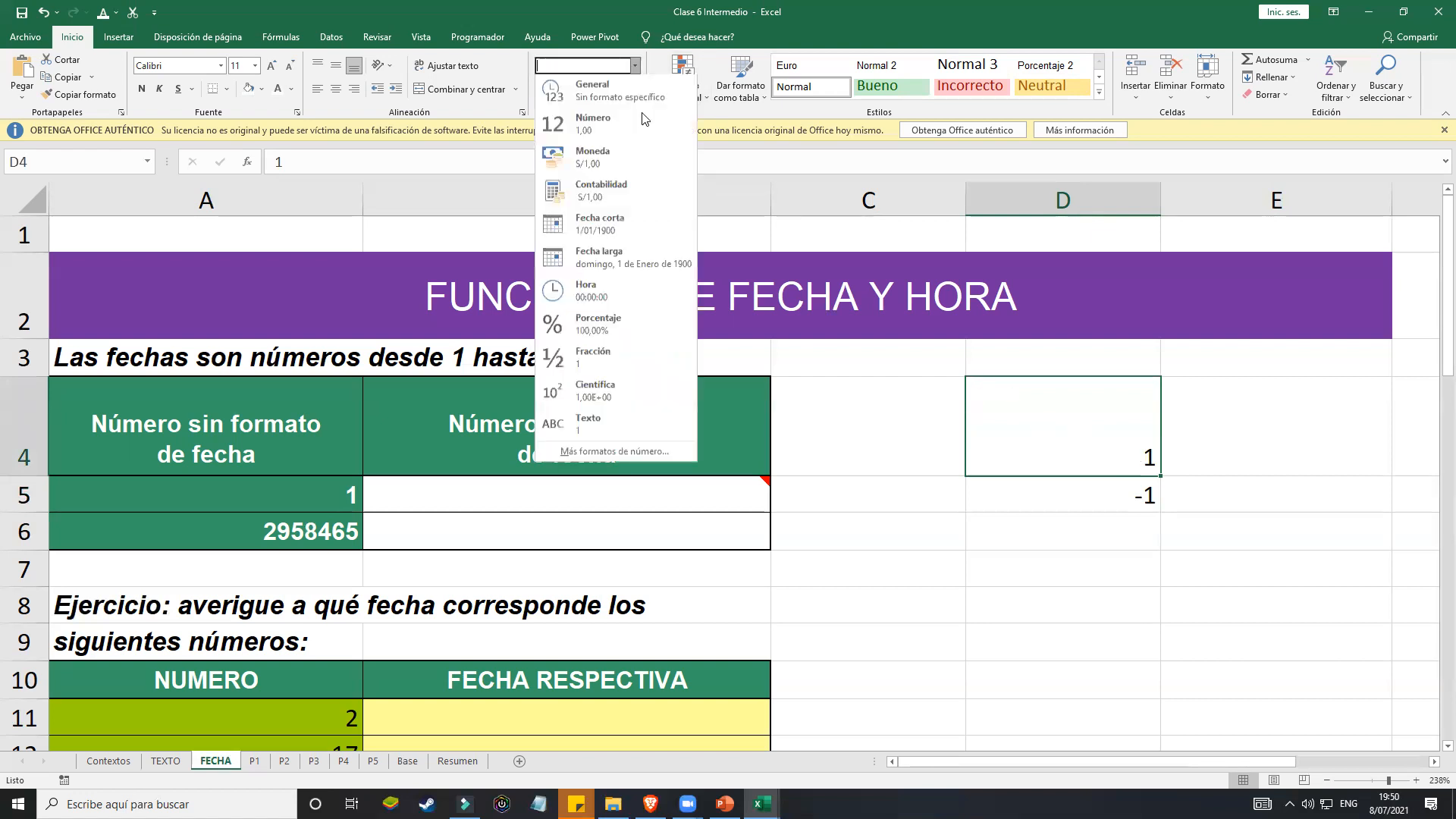
left_click(631, 227)
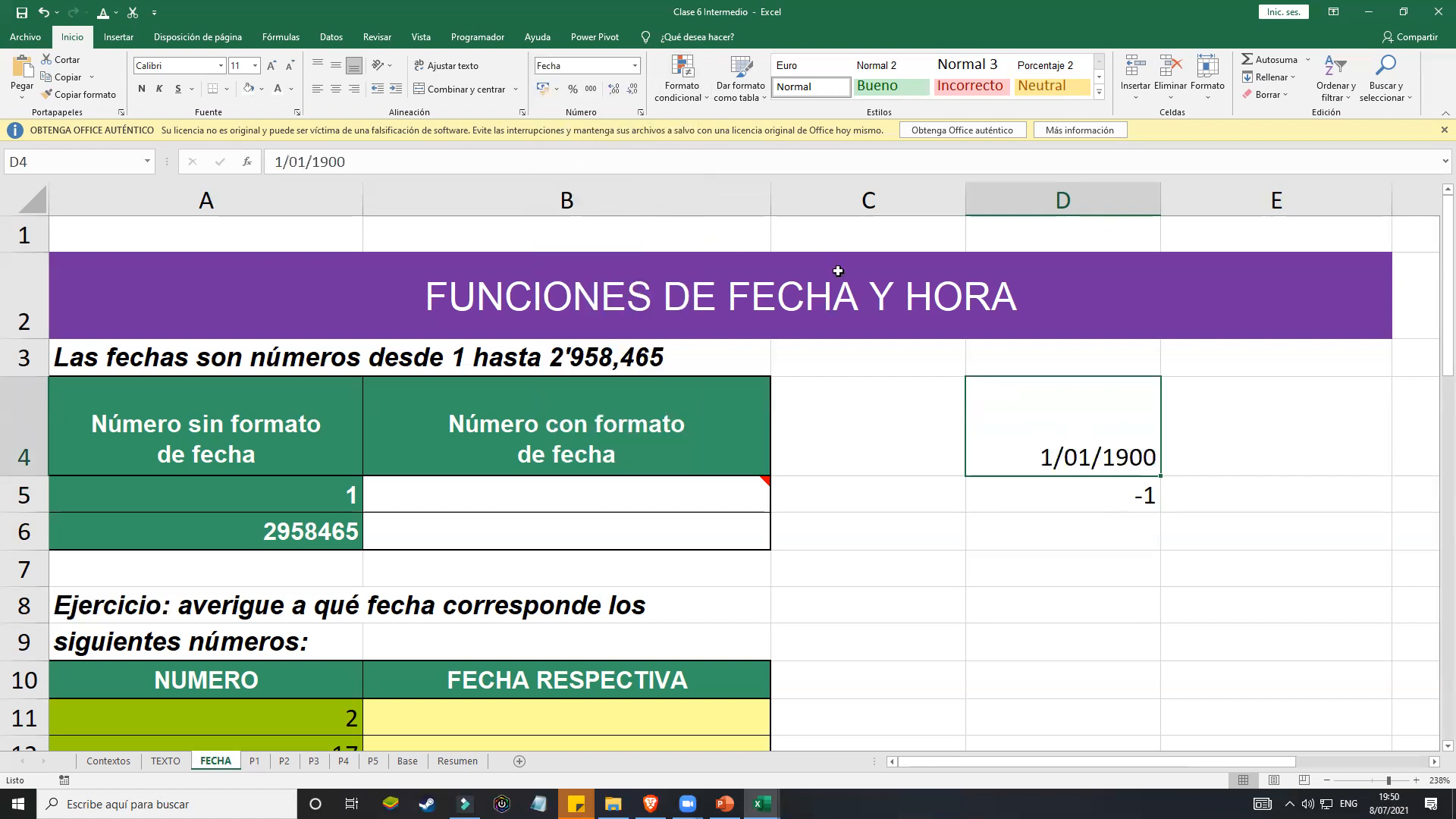
left_click(999, 492)
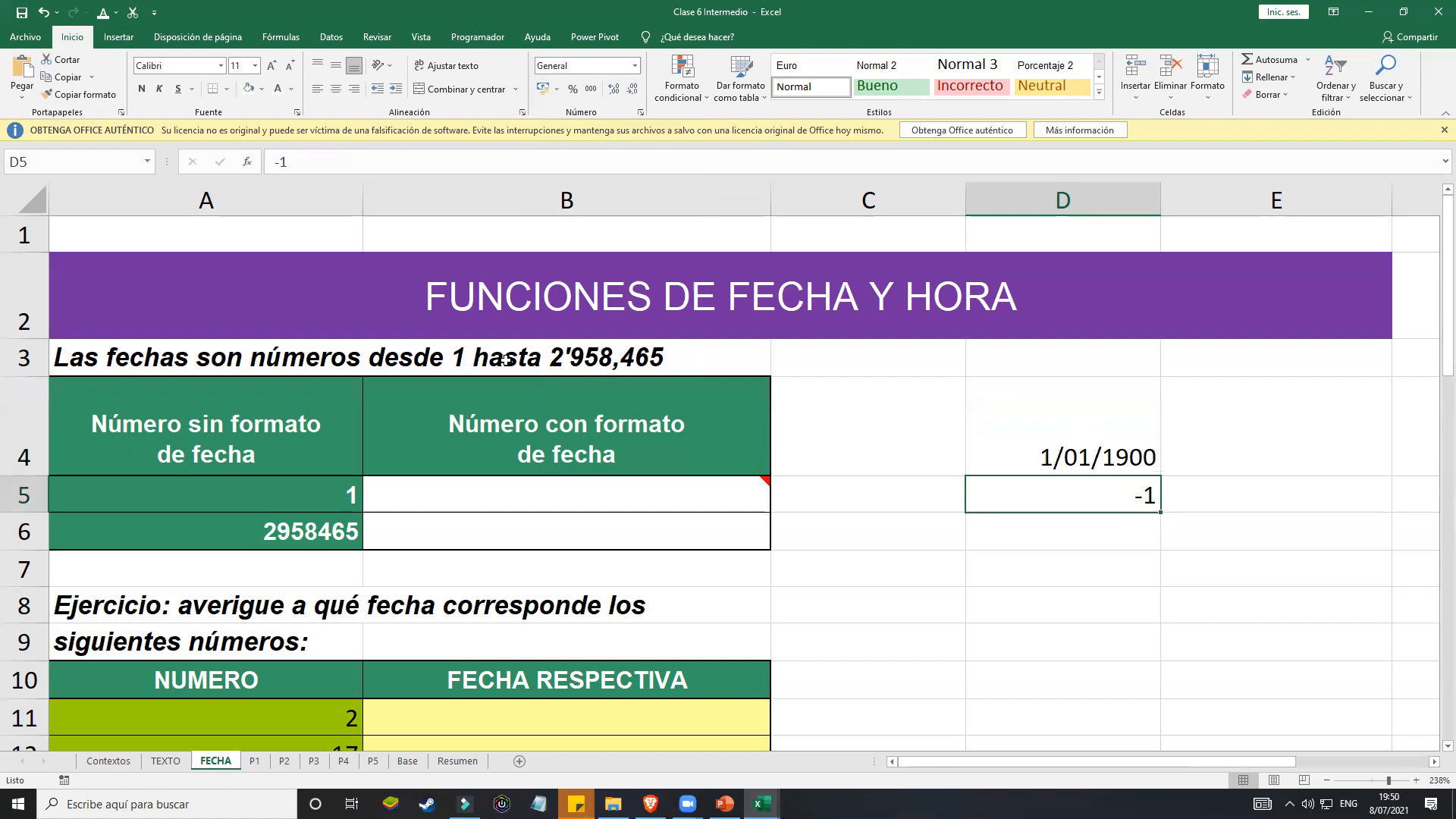
double_click(577, 354)
double_click(286, 357)
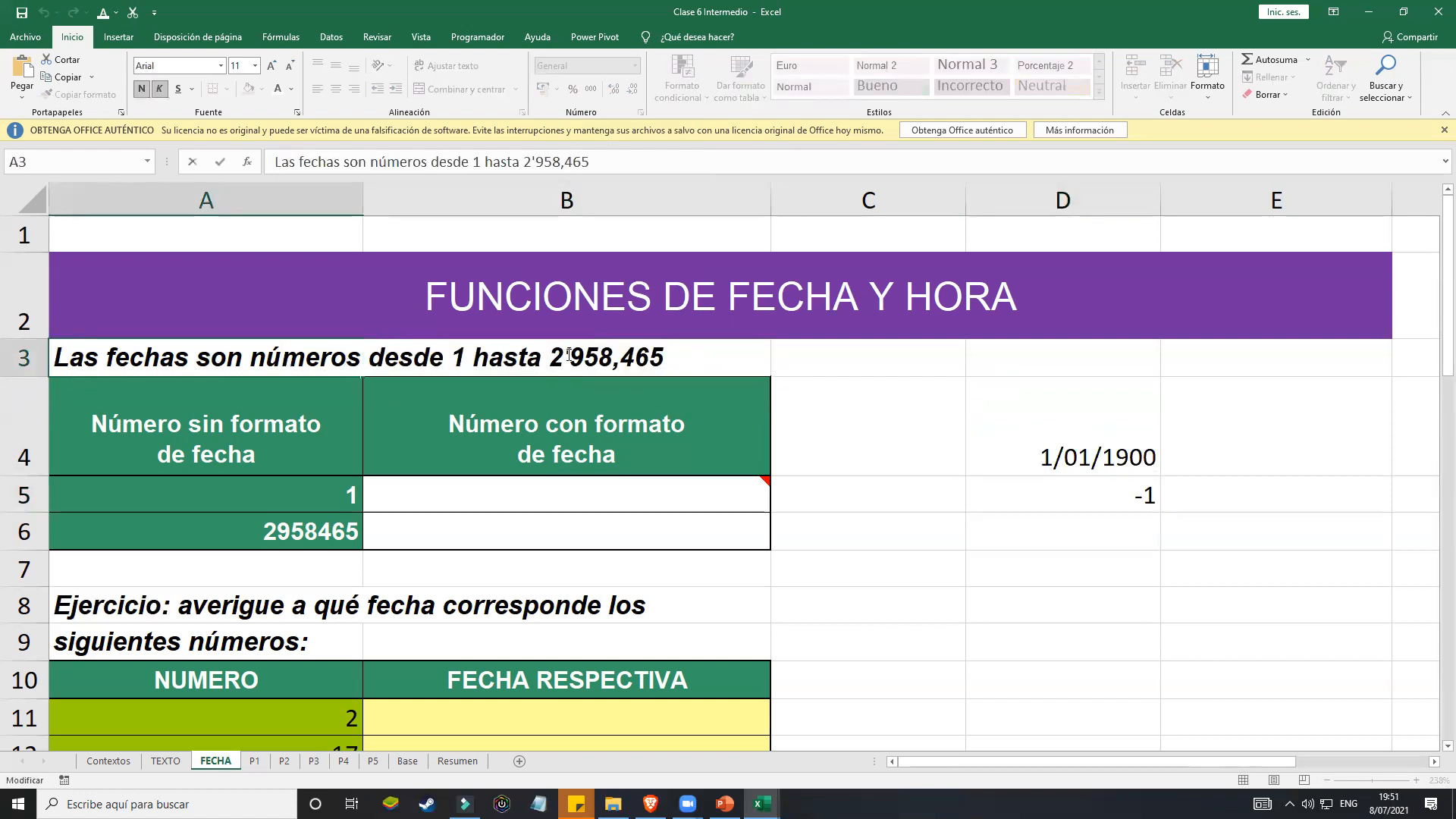
left_click(1106, 503)
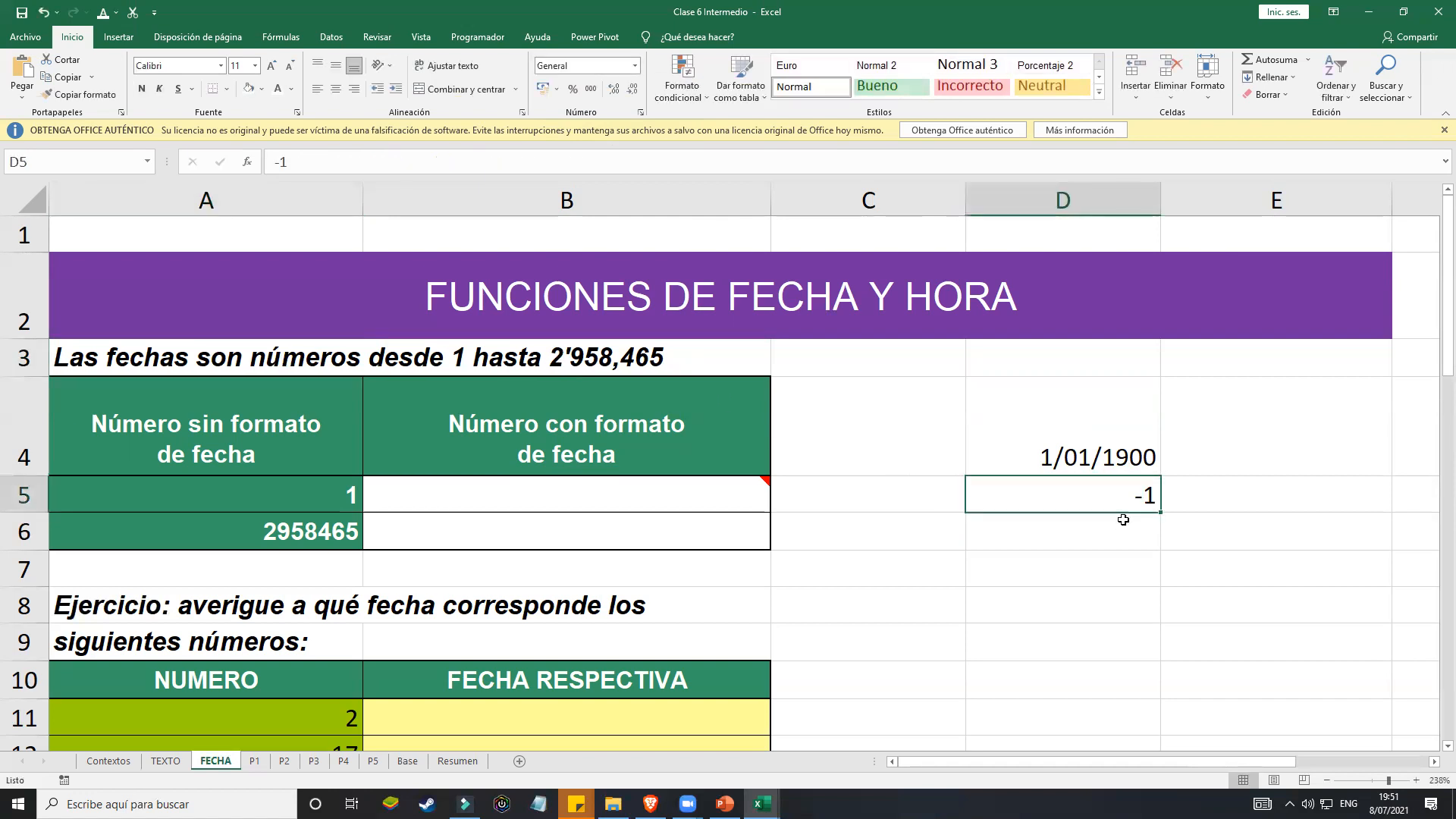
Step: Fill 1 and 2958465 into B5:B6 and format B6 as the short date 31/12/9999
left_click(324, 533)
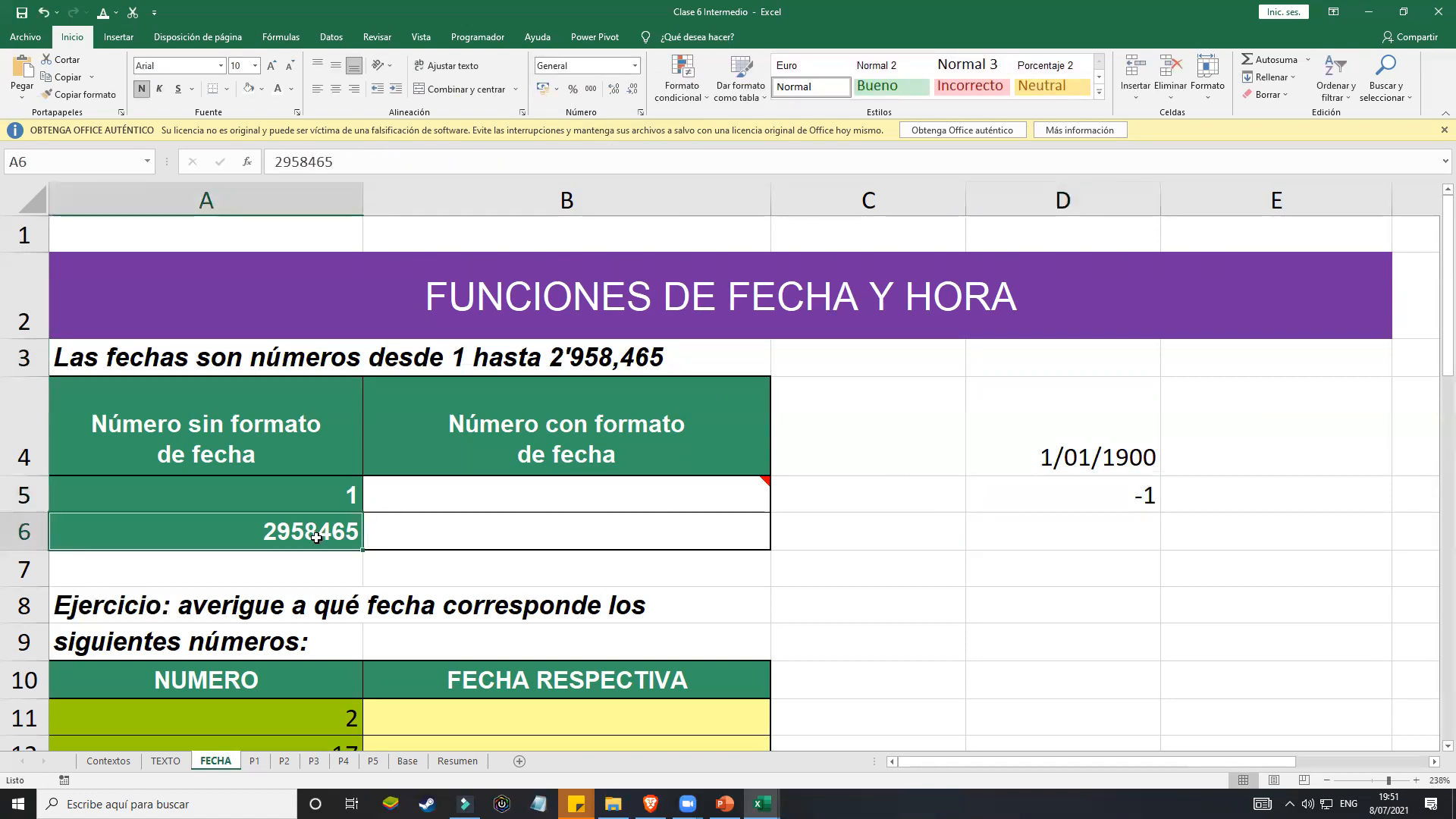
left_click_drag(329, 500, 762, 545)
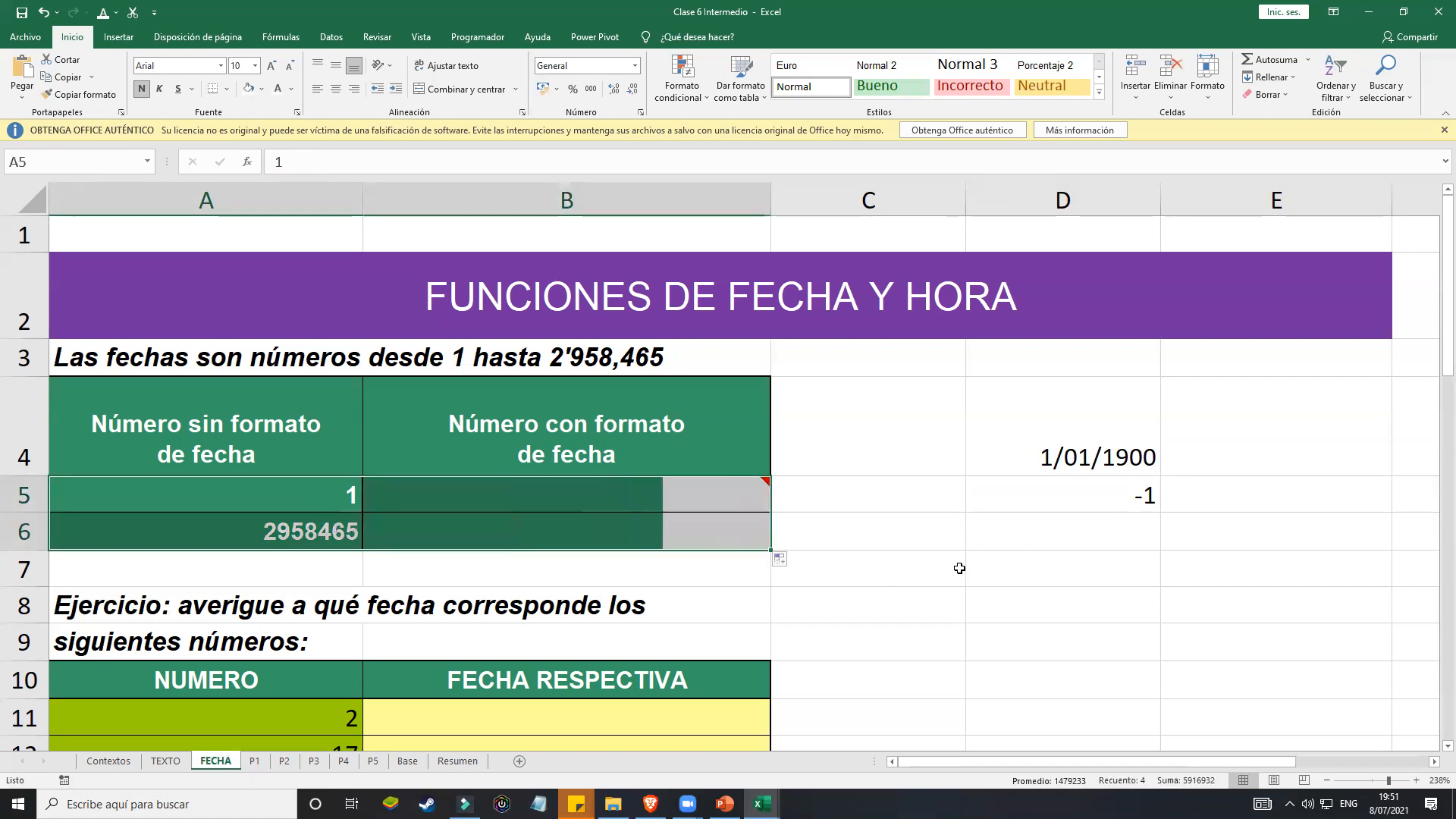
left_click(861, 562)
left_click(704, 523)
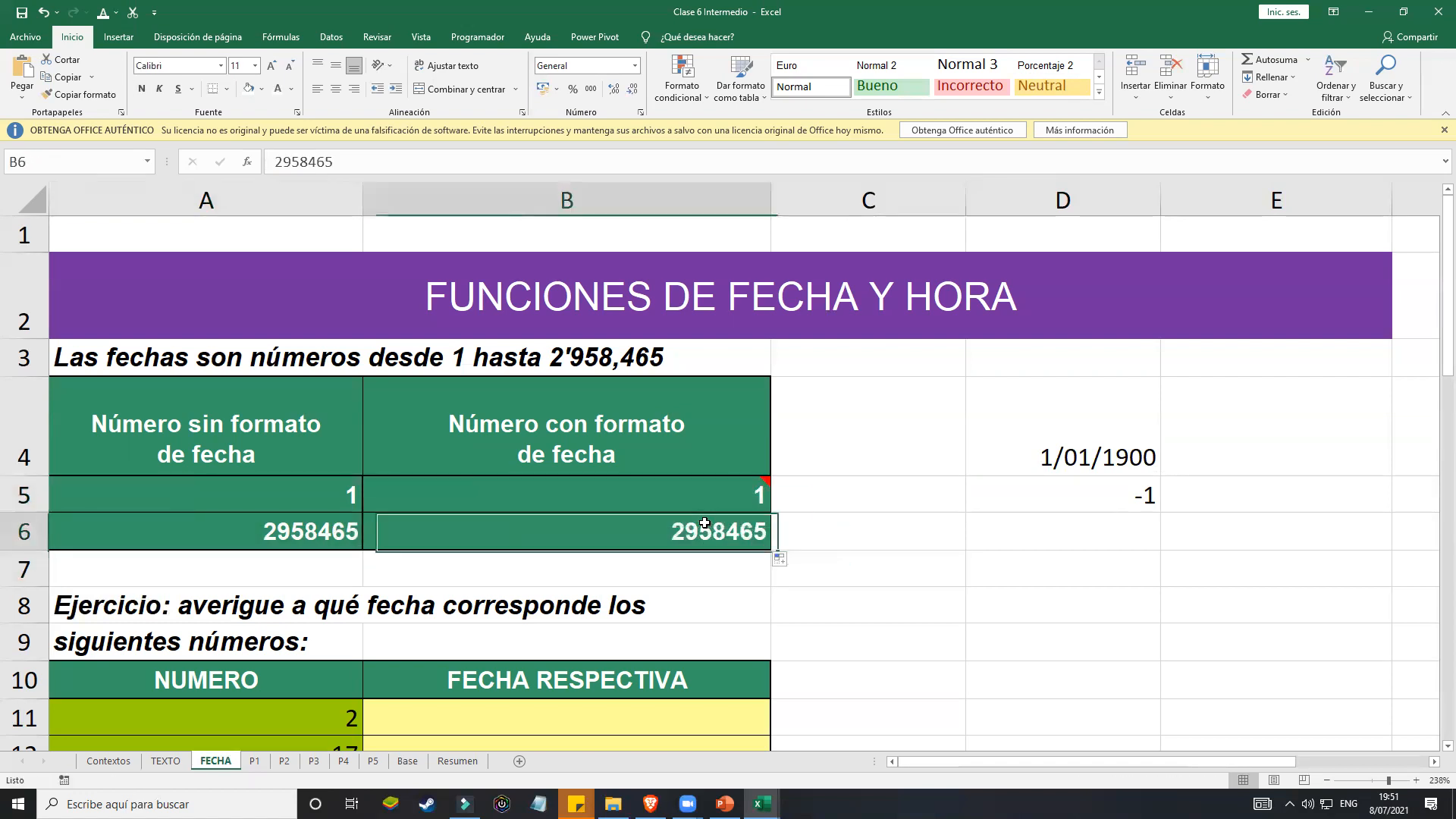
left_click(634, 66)
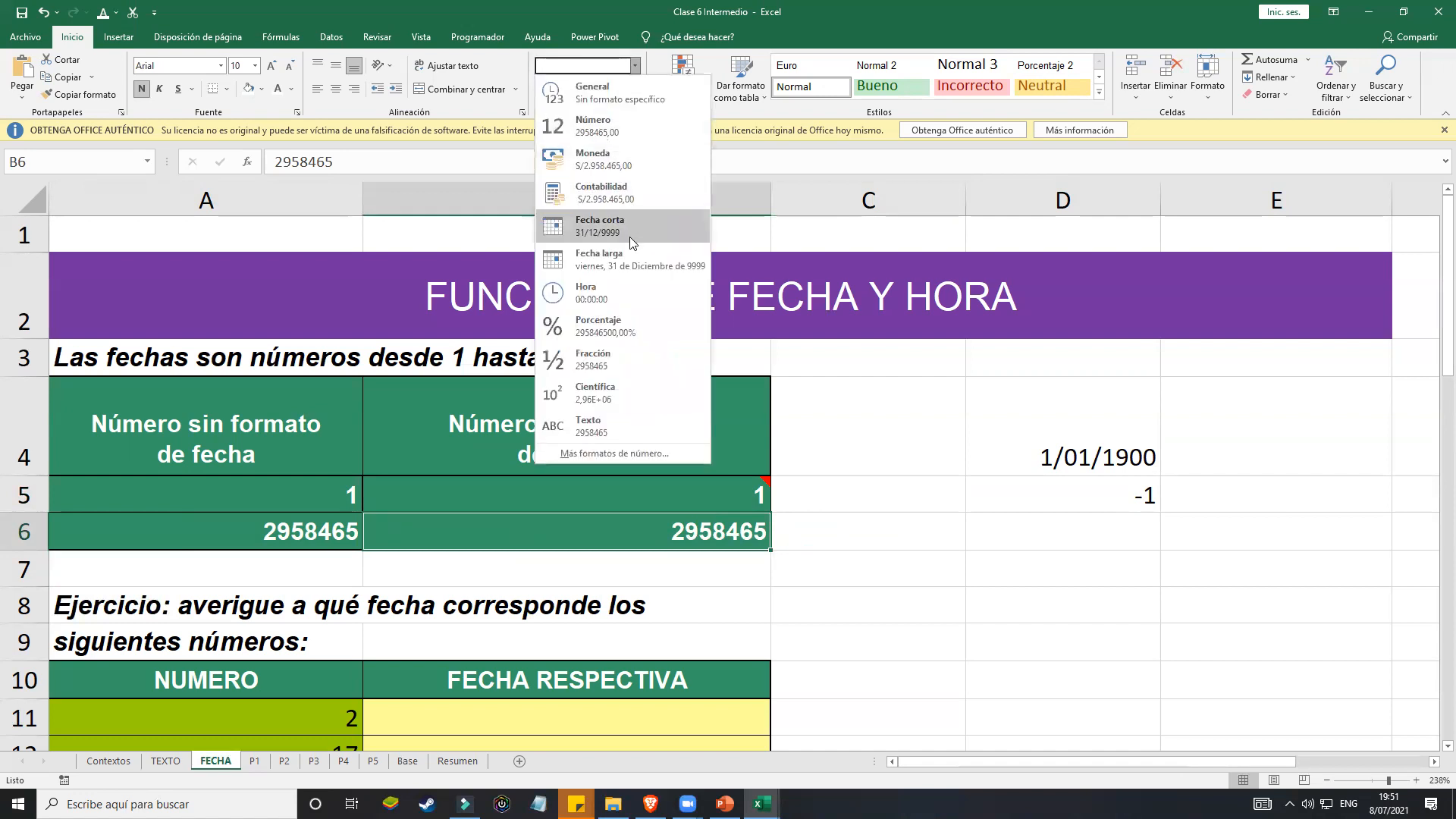
left_click(633, 227)
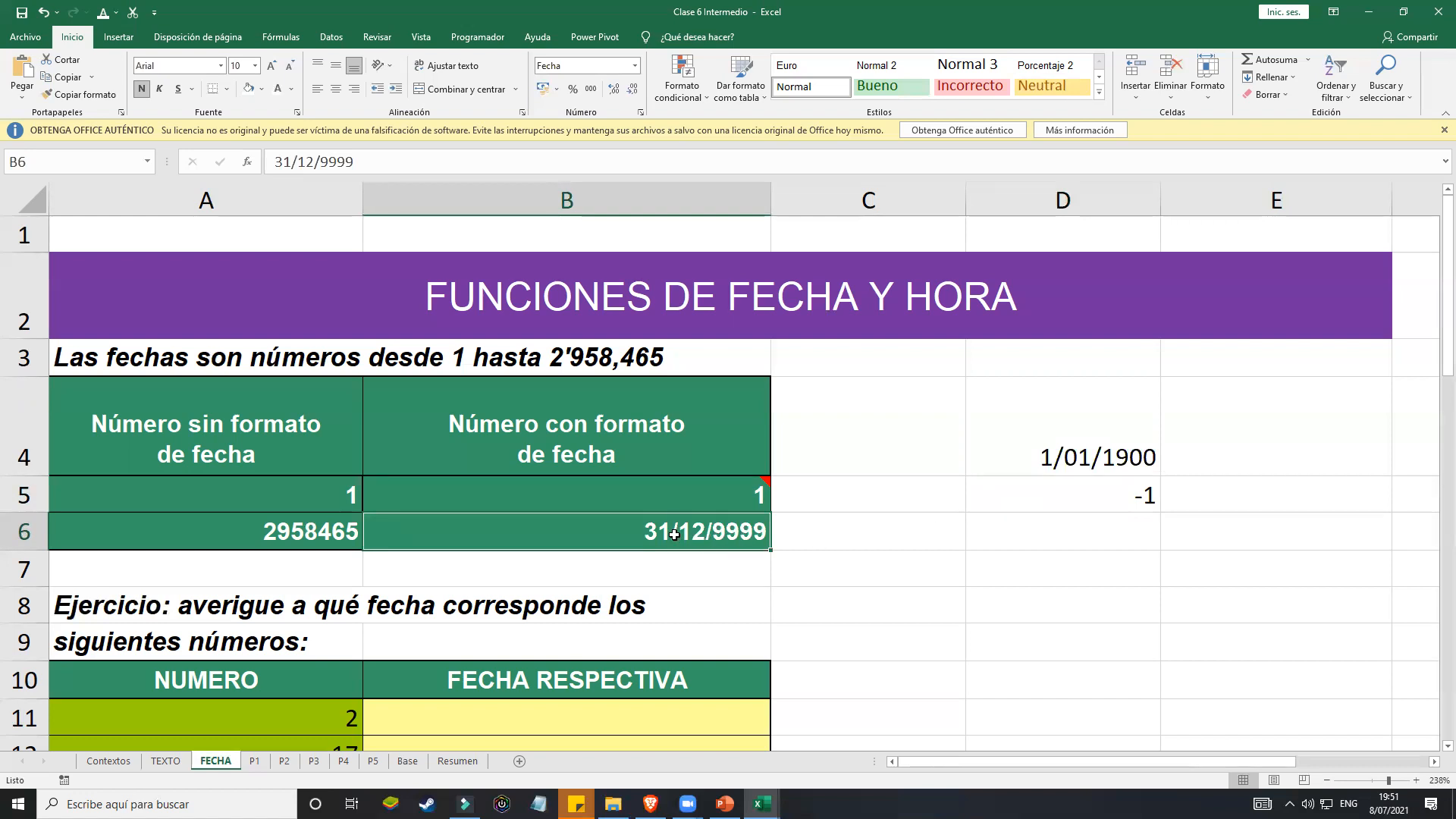
Step: Format B5 as Fecha corta so it shows 1/01/1900
scroll(656, 530, "down", 1)
scroll(656, 531, "up", 1)
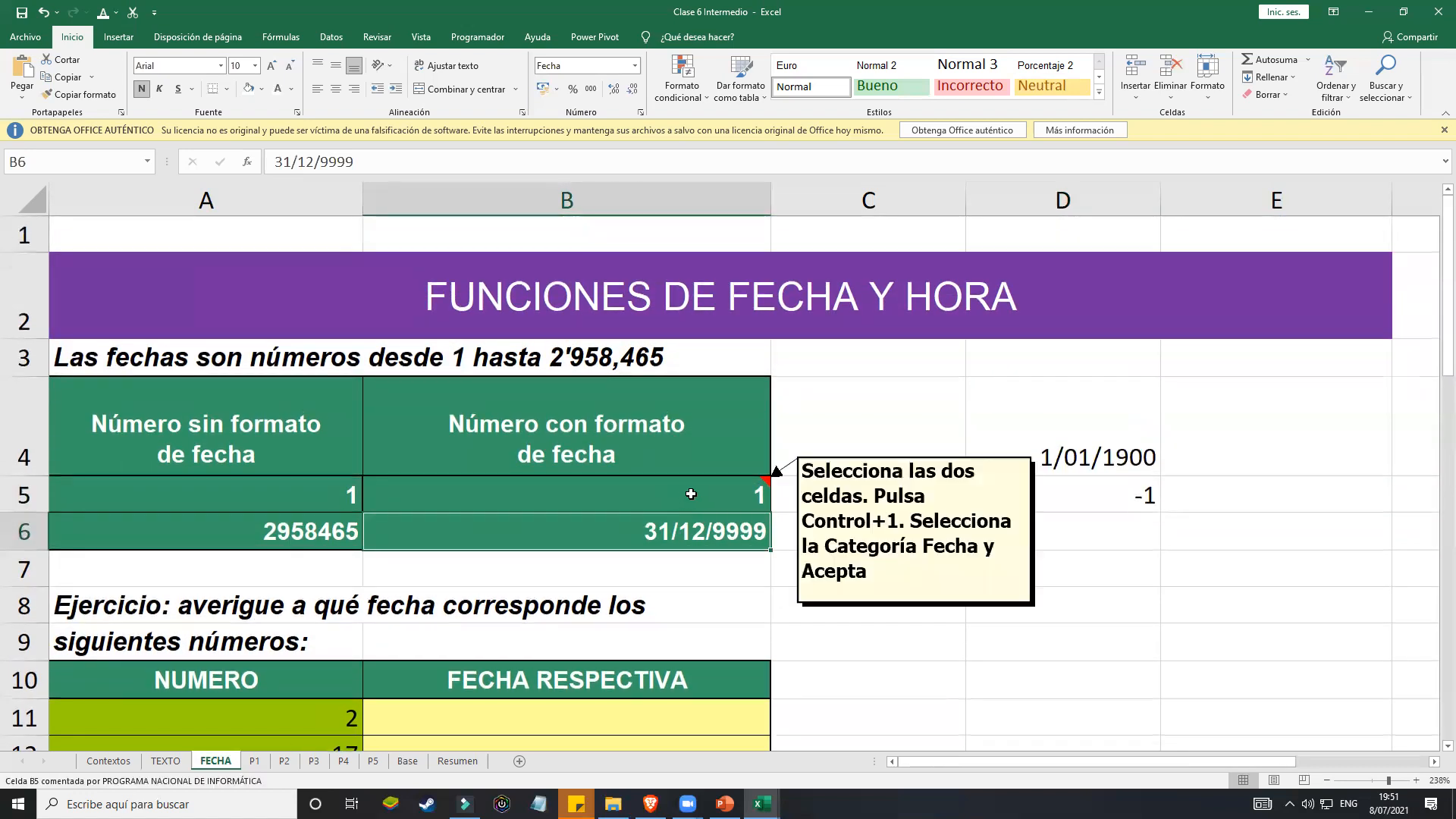
left_click(720, 494)
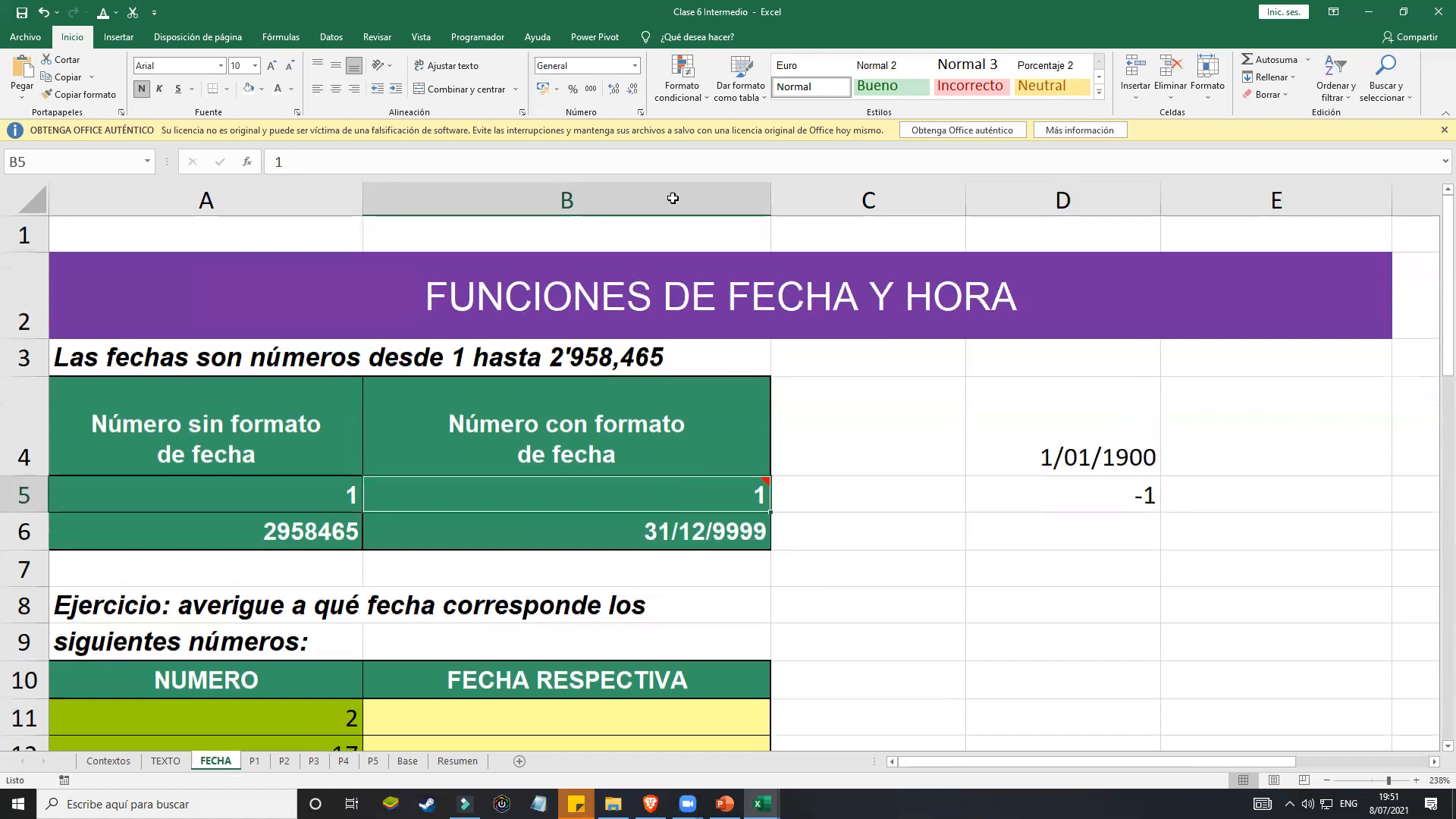
left_click(635, 66)
left_click(616, 219)
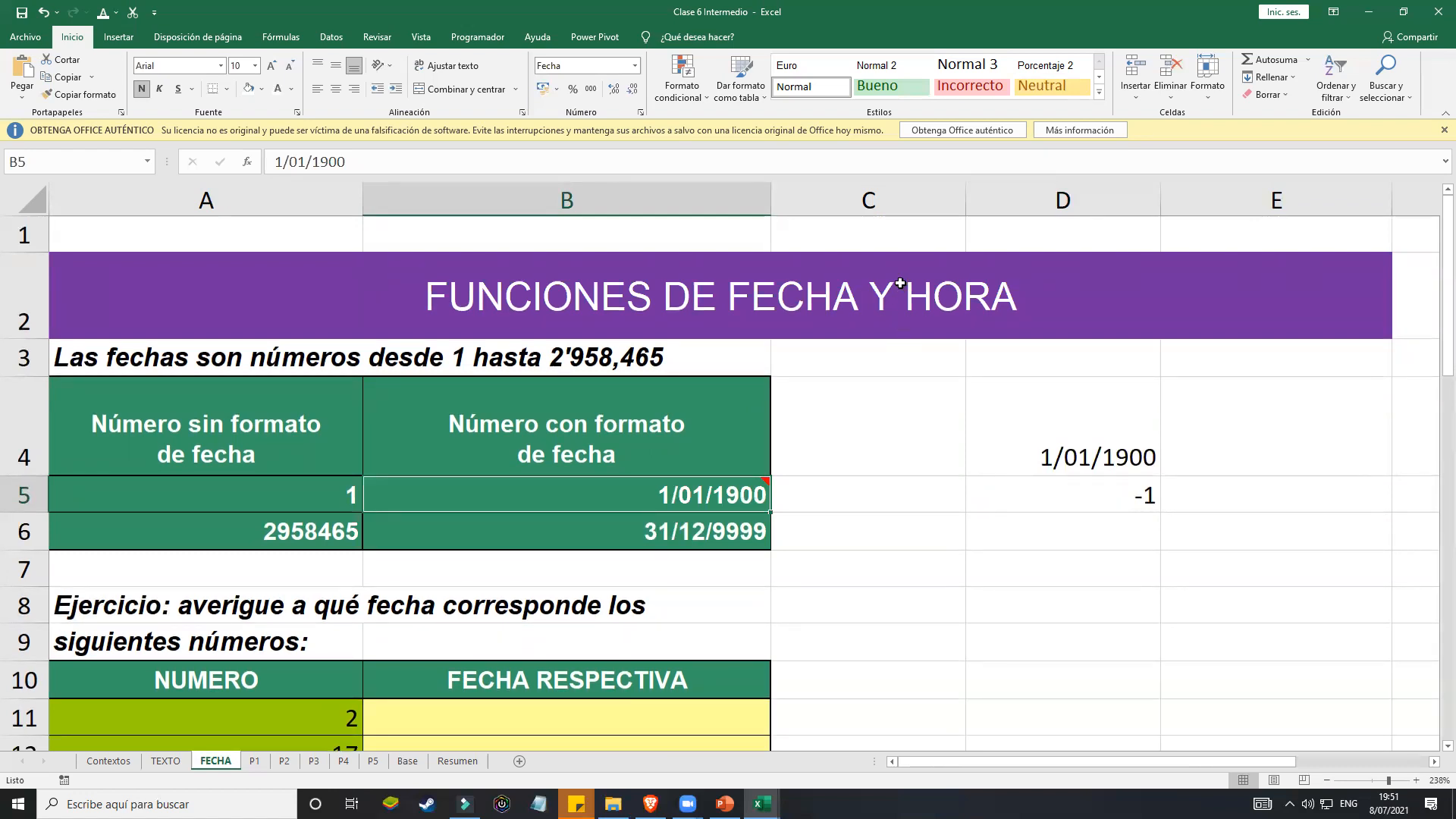
Step: Copy A11:A17 into B11:B17 and format them as short dates, 2/01/1900 to 19/05/2037
scroll(402, 580, "down", 2)
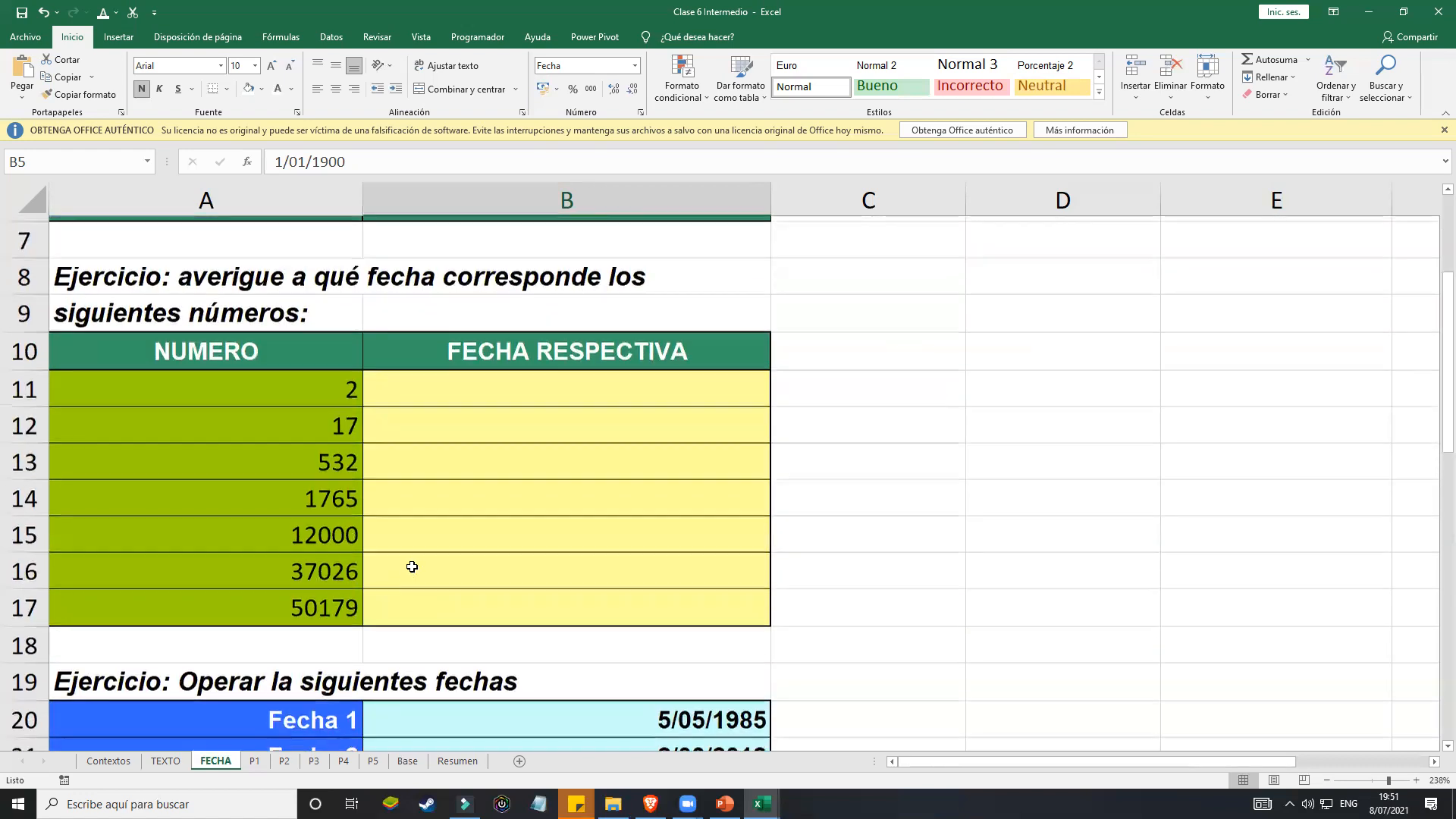
left_click(429, 391)
left_click_drag(320, 379, 667, 634)
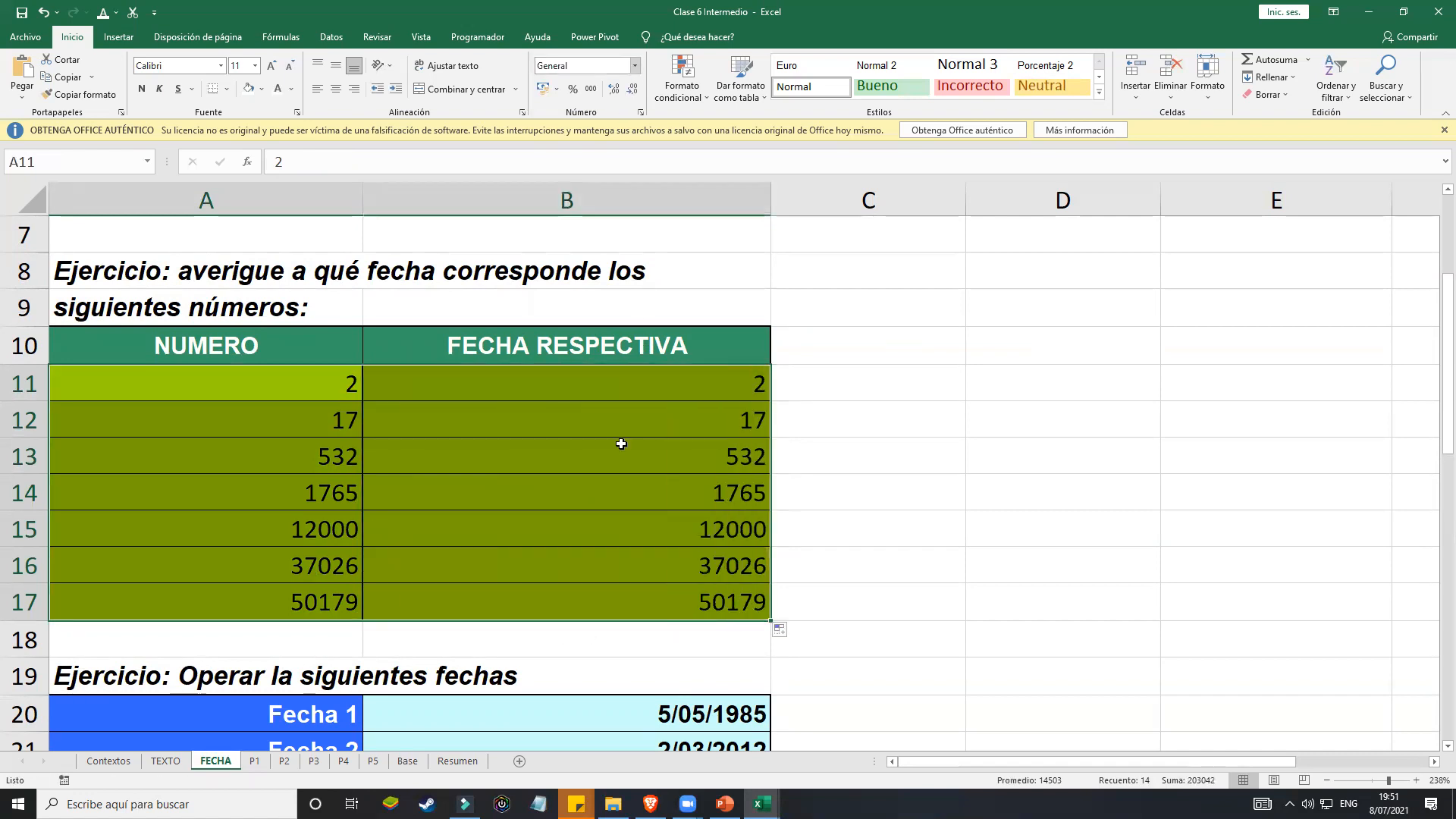
left_click(629, 489)
left_click_drag(671, 381, 667, 602)
left_click(635, 66)
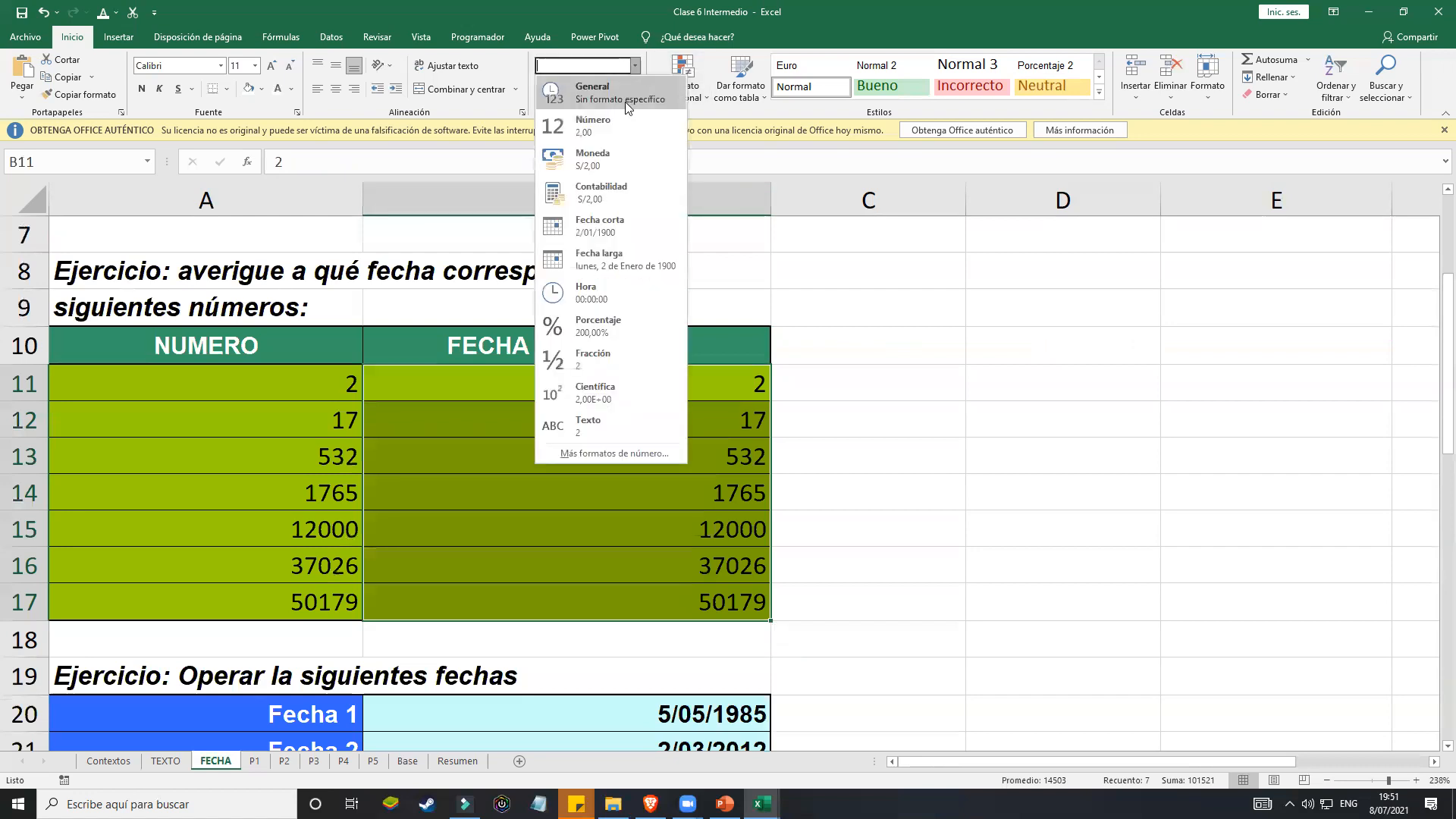
left_click(615, 227)
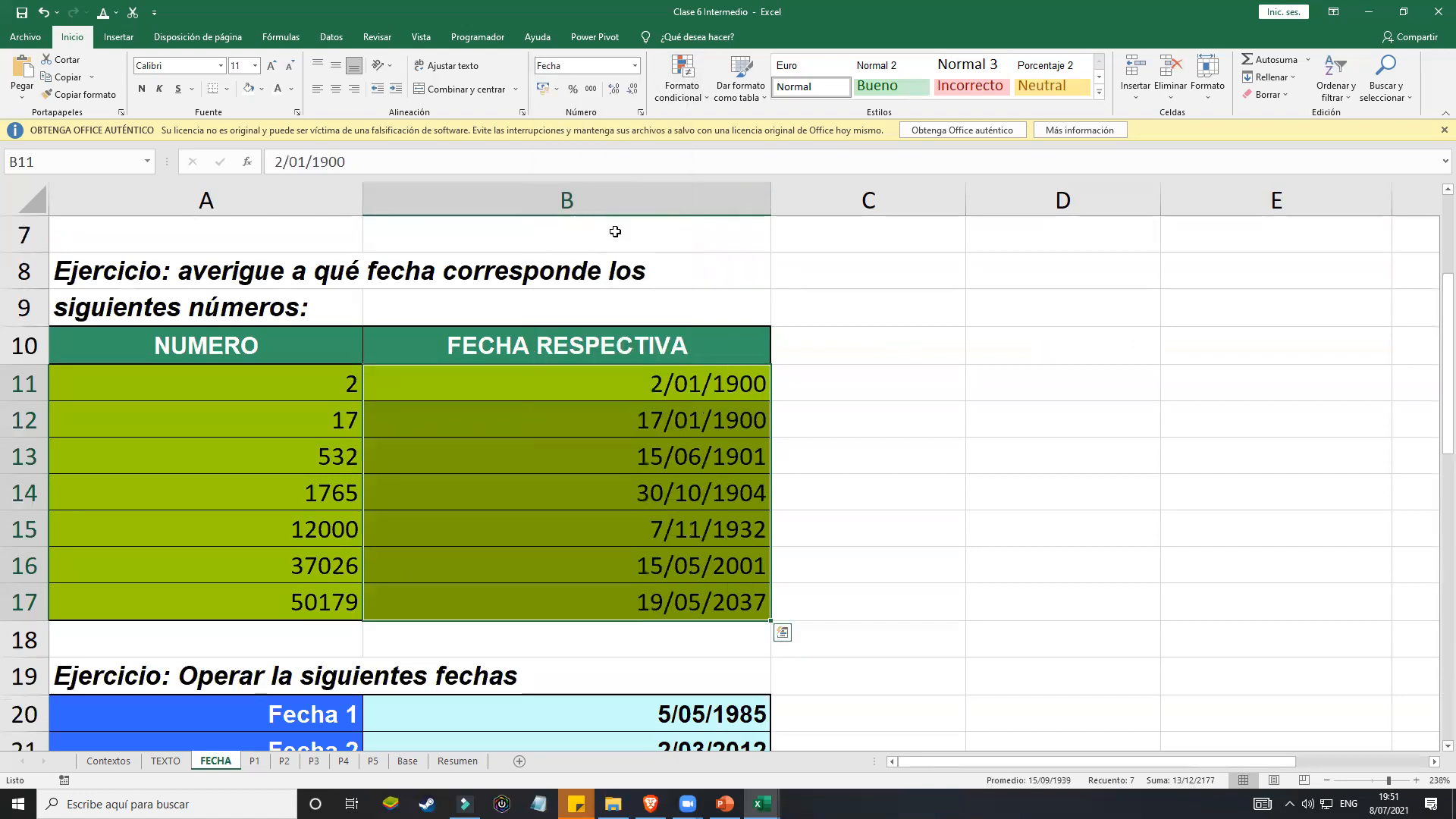
scroll(685, 425, "down", 2)
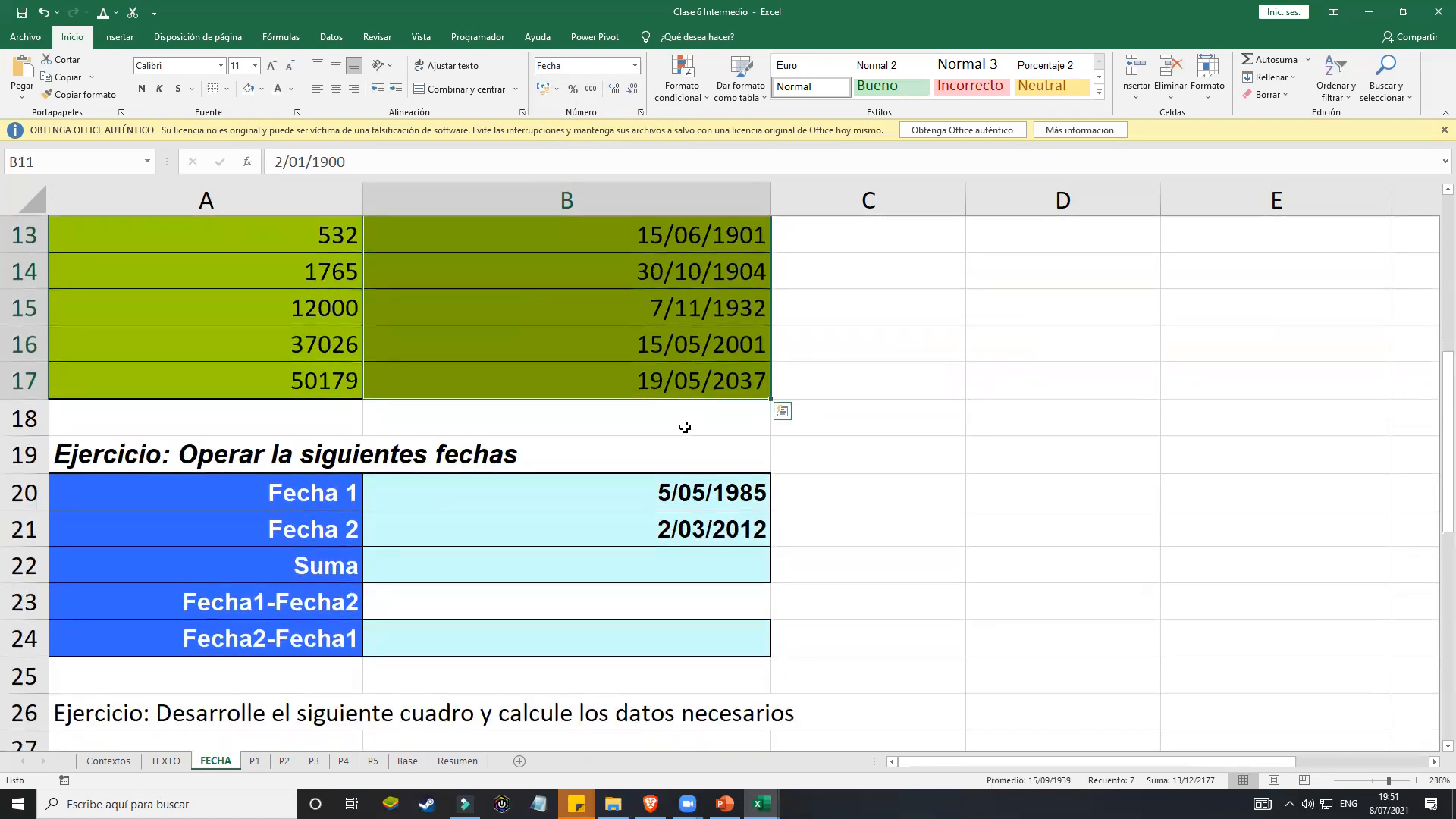
Step: Enter =B21+B20 in B22 so Suma shows 6/07/2097
left_click(615, 605)
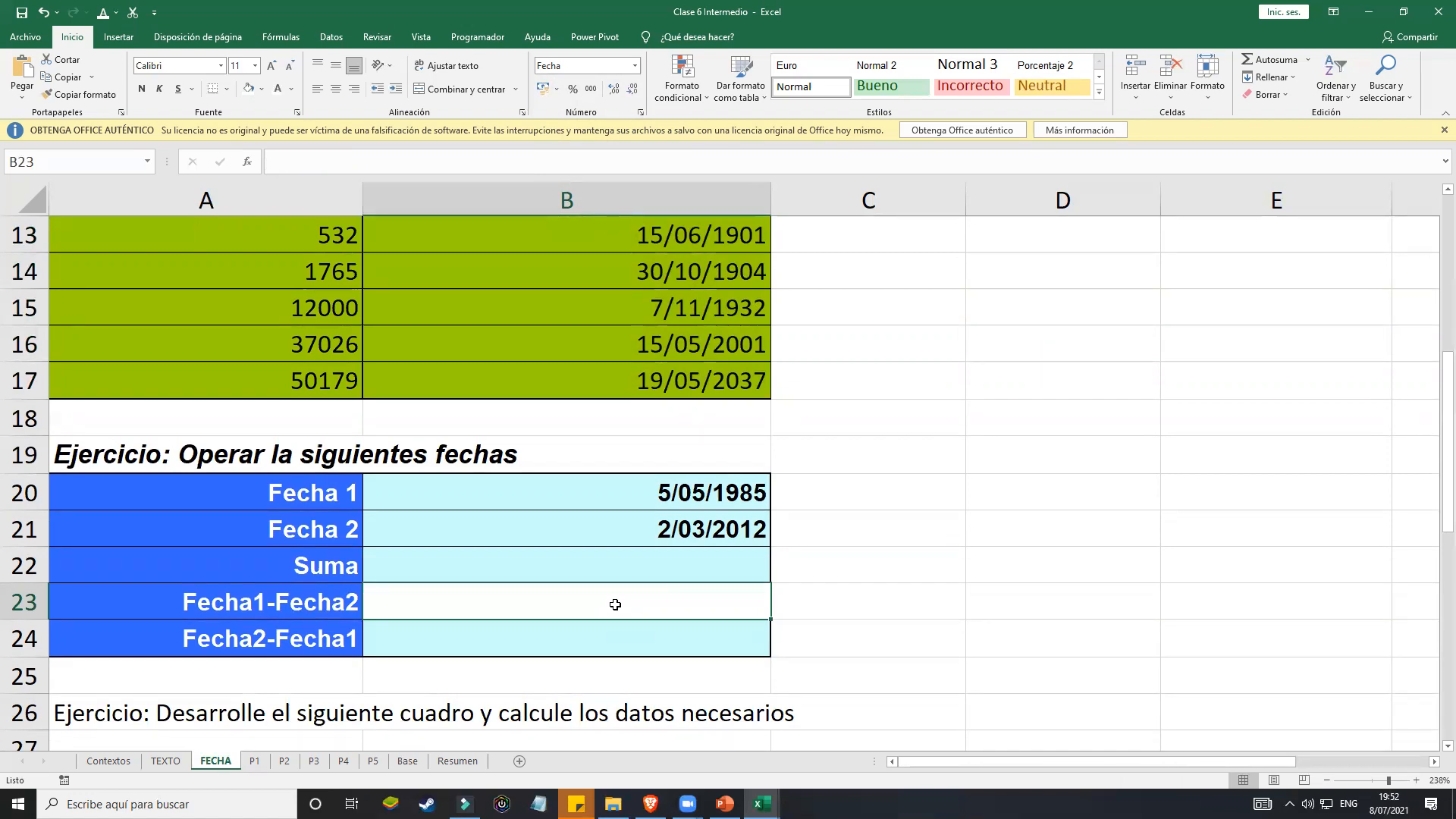
left_click(673, 568)
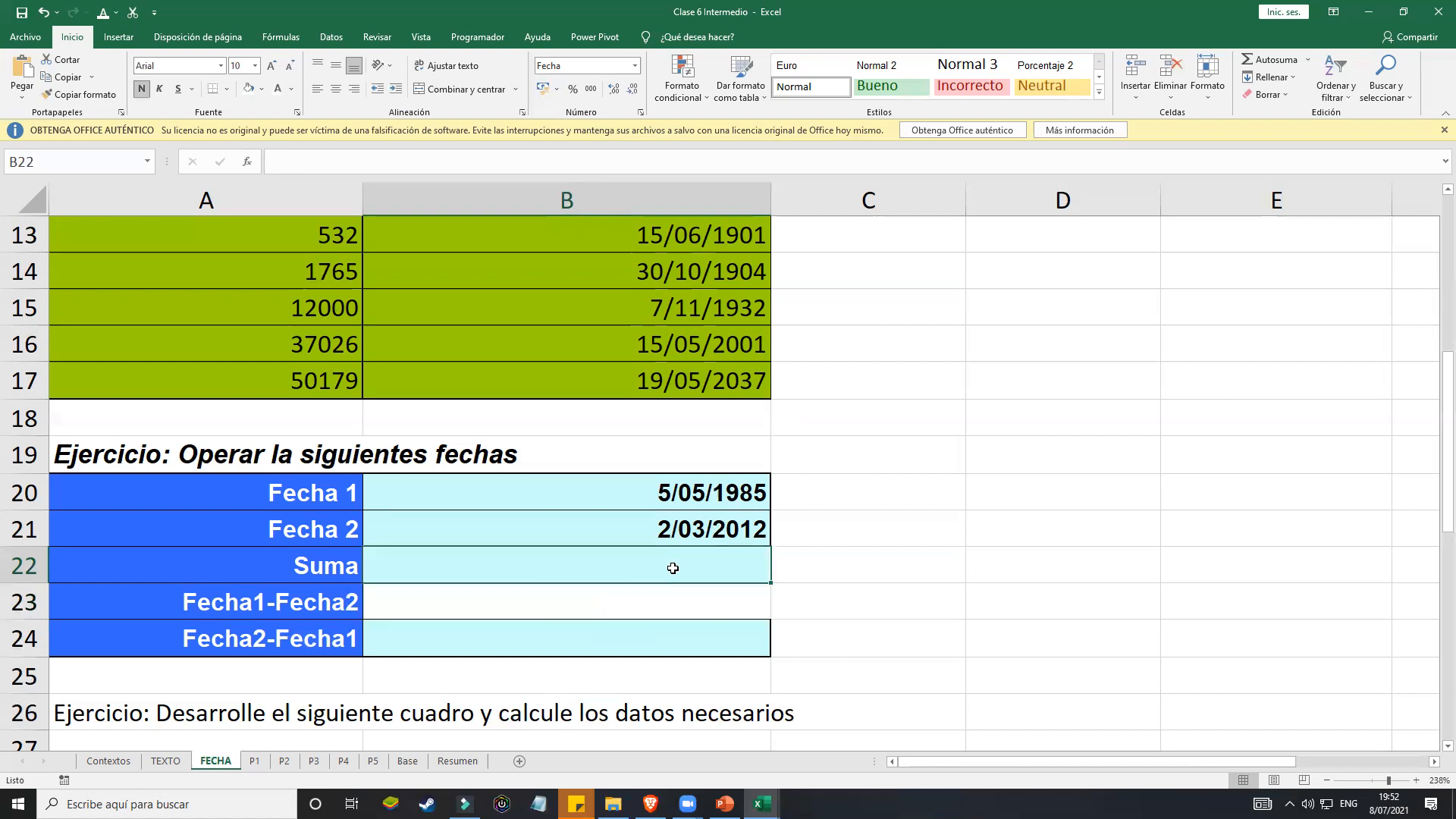
type("=")
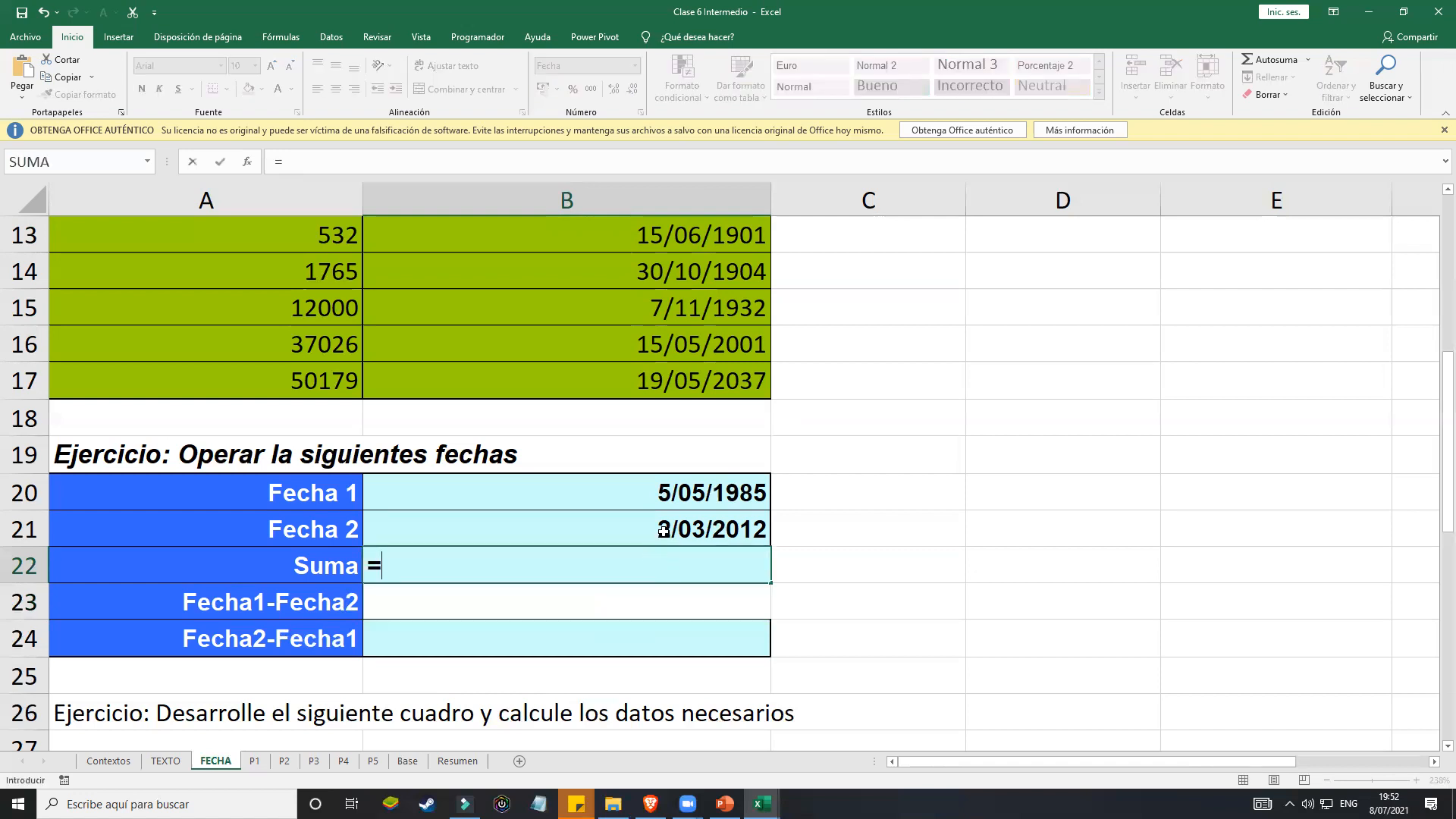
left_click(664, 530)
type("+")
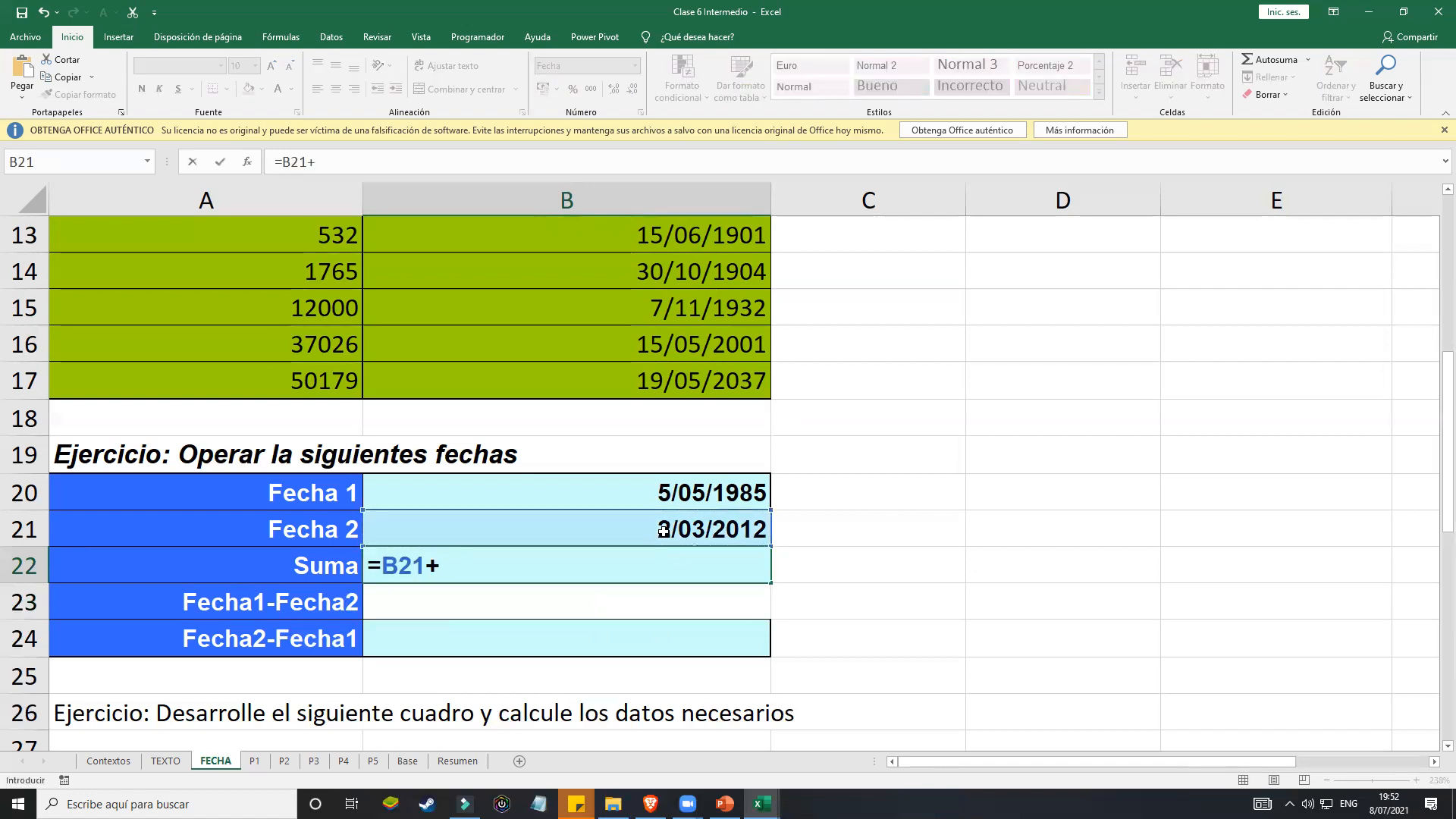
left_click(691, 489)
key("Return")
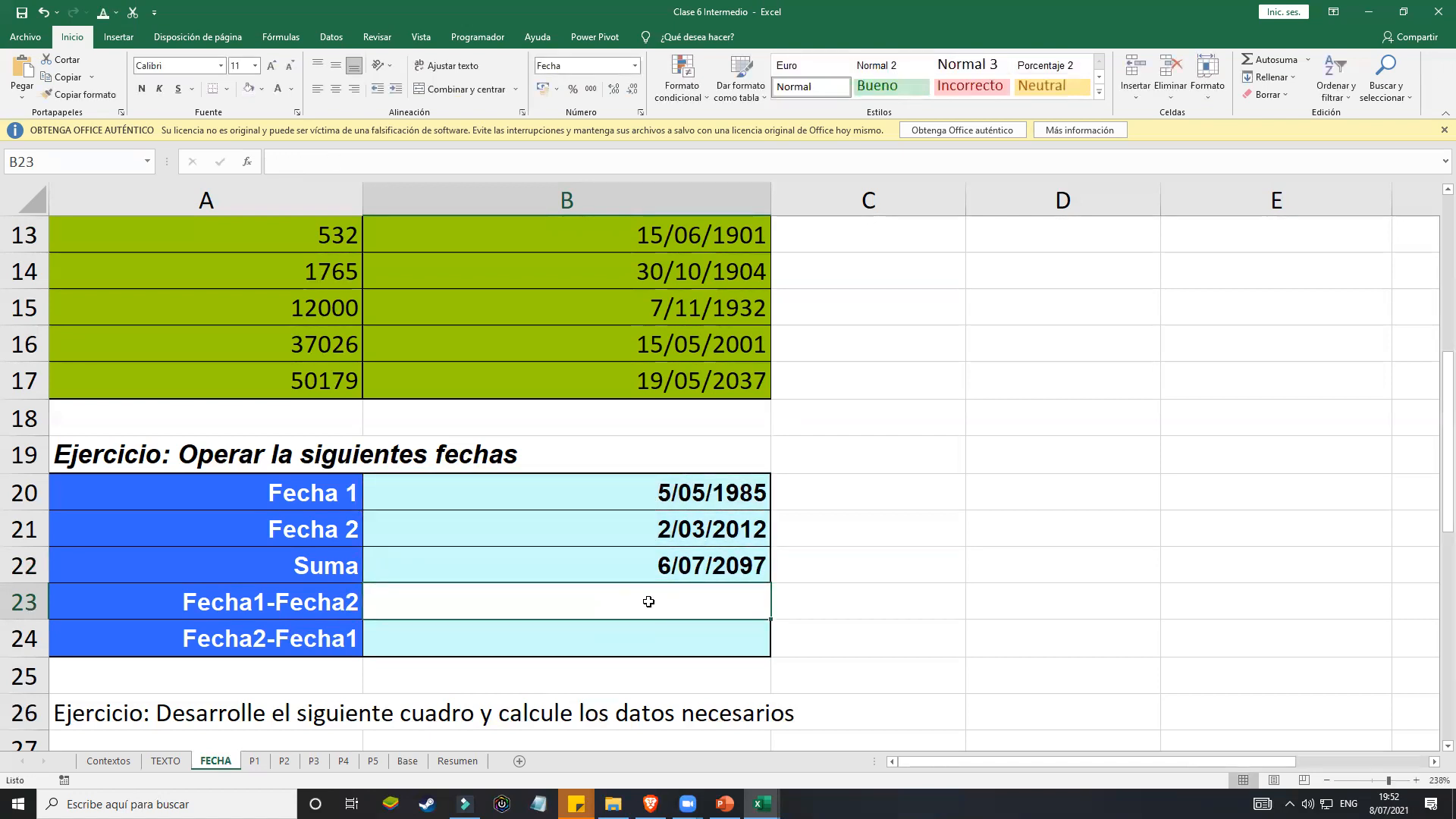
Step: Enter =B20-B21 in B23, which displays #### as a negative date
type("=")
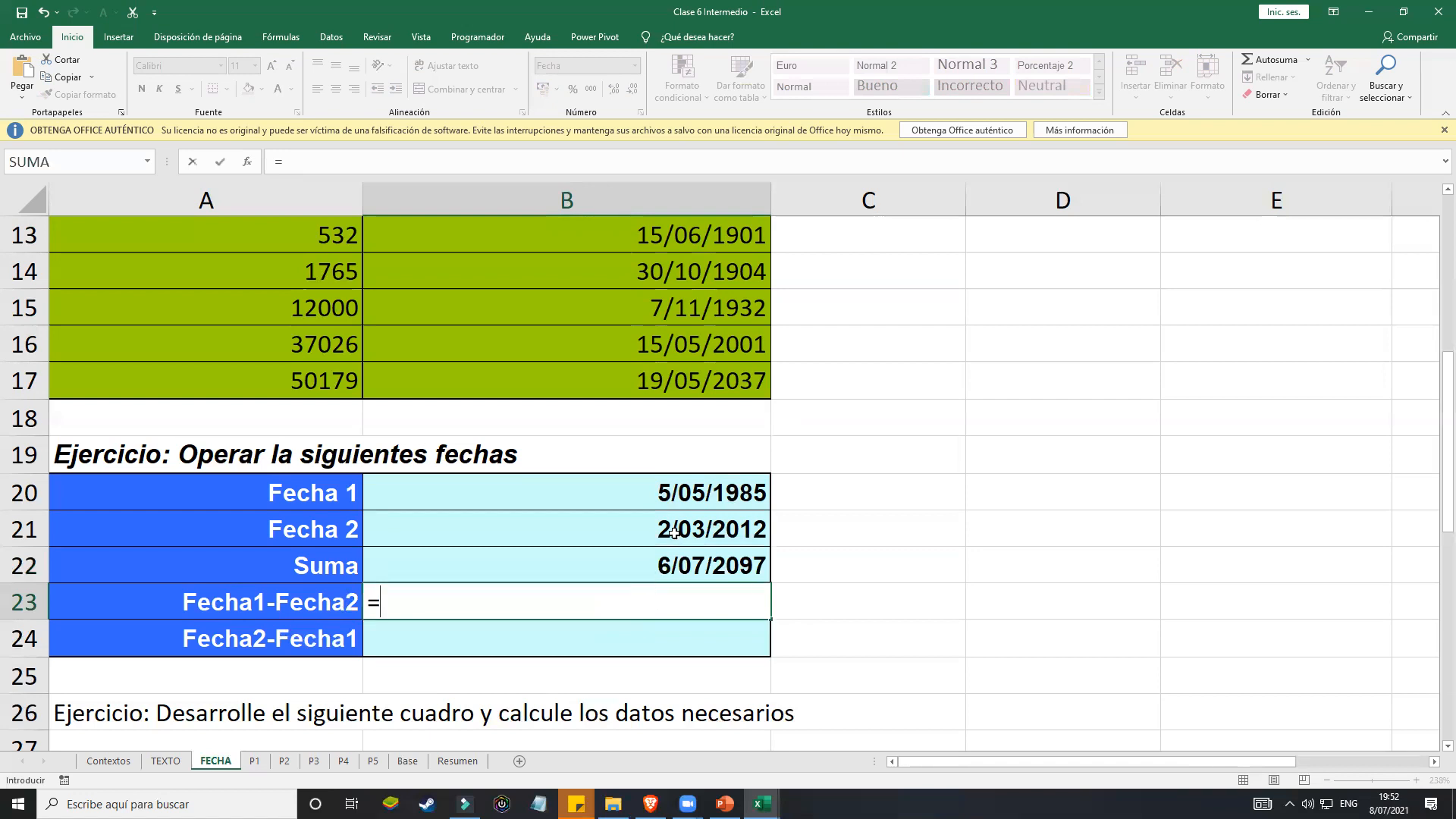
left_click(680, 494)
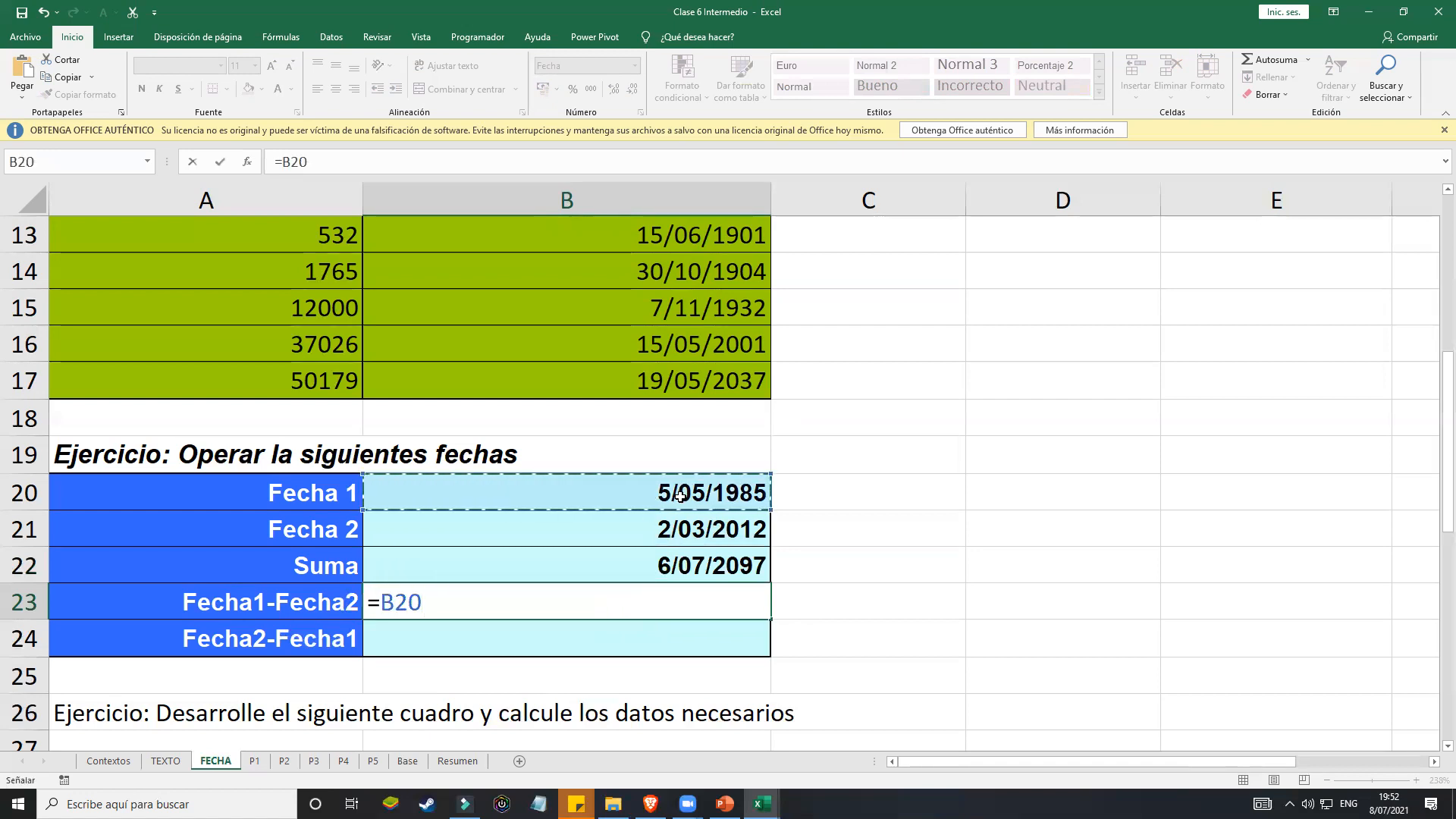
type("-")
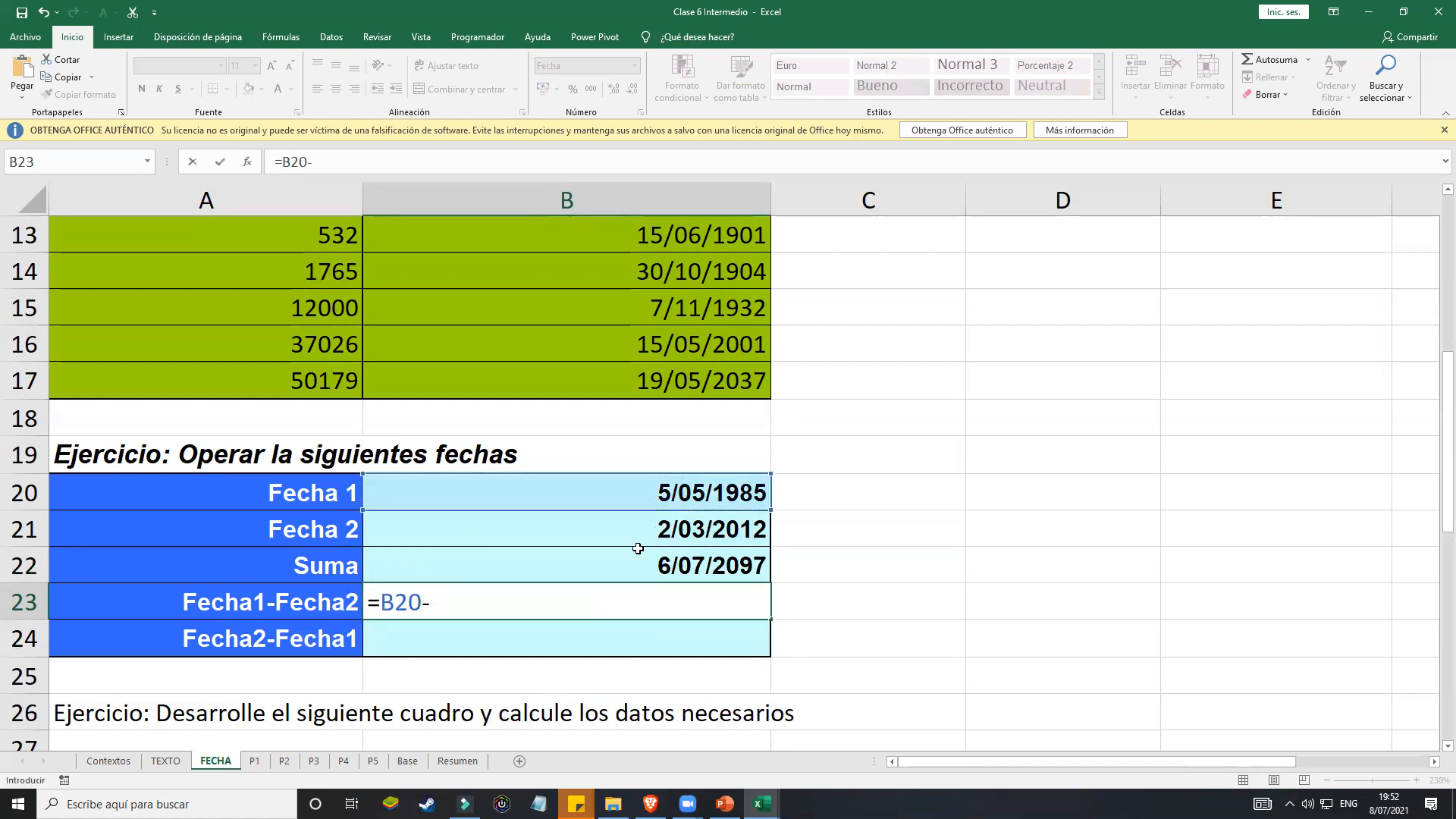
left_click(653, 540)
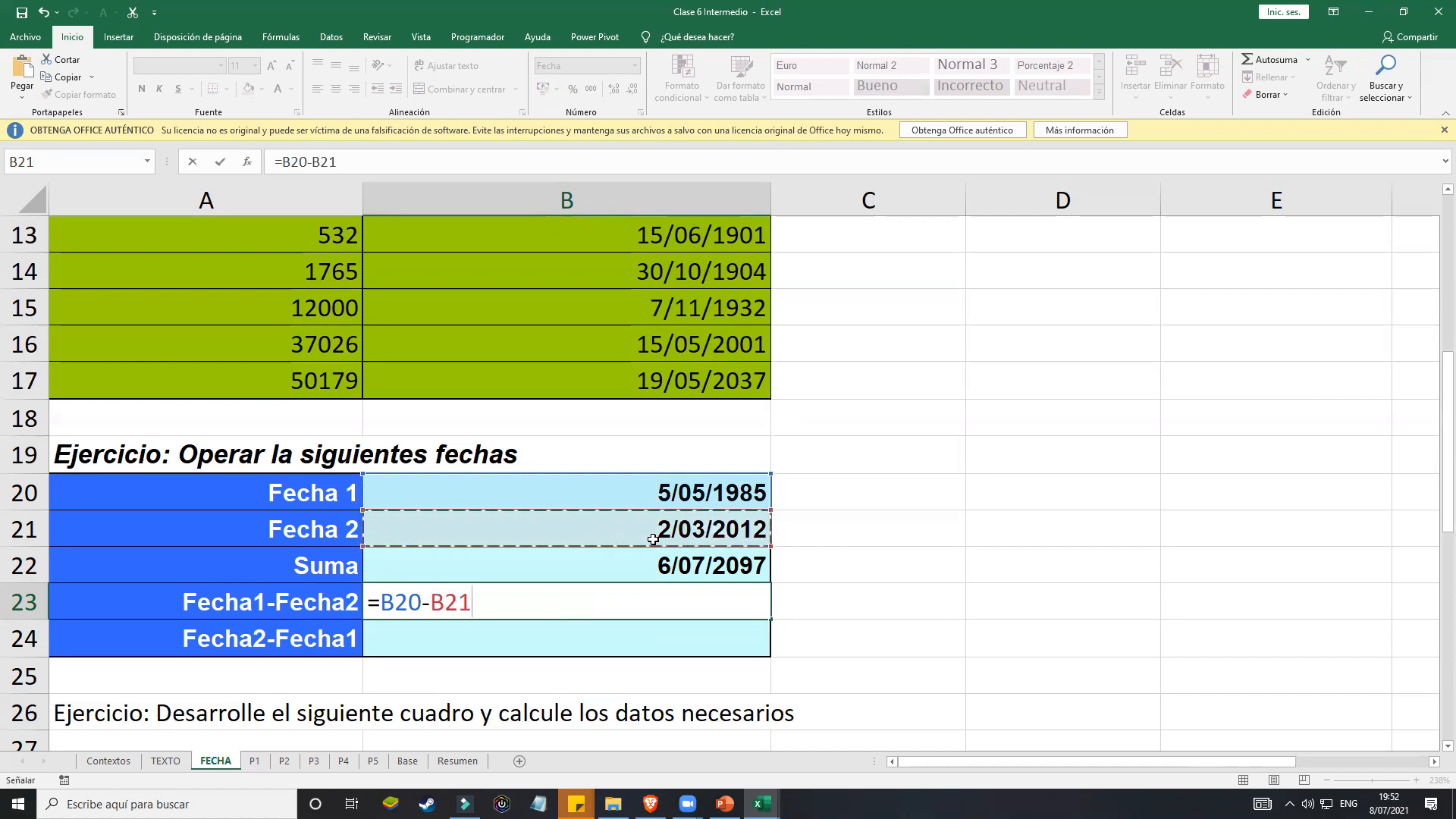
key("Return")
left_click(685, 604)
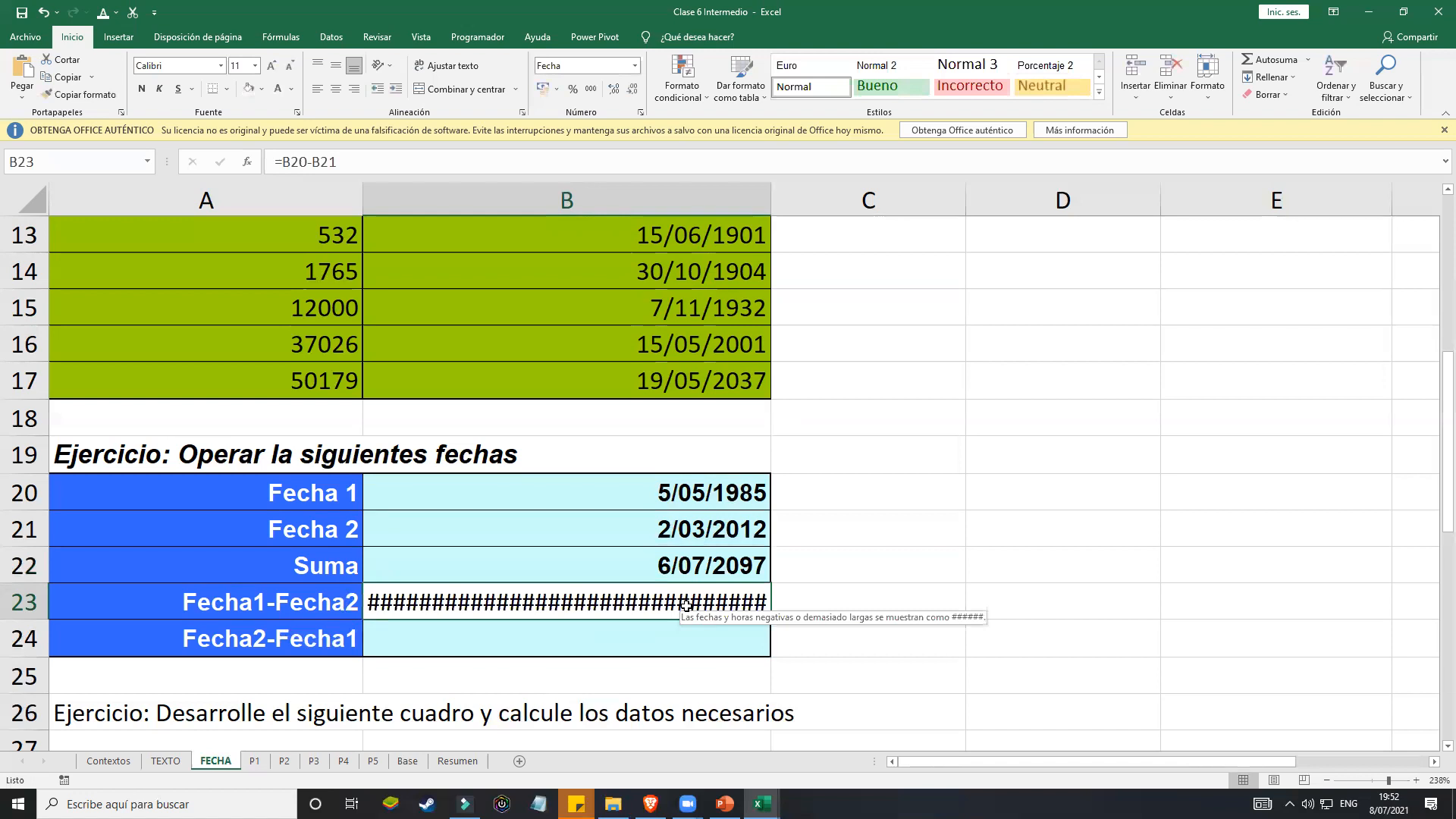
double_click(694, 609)
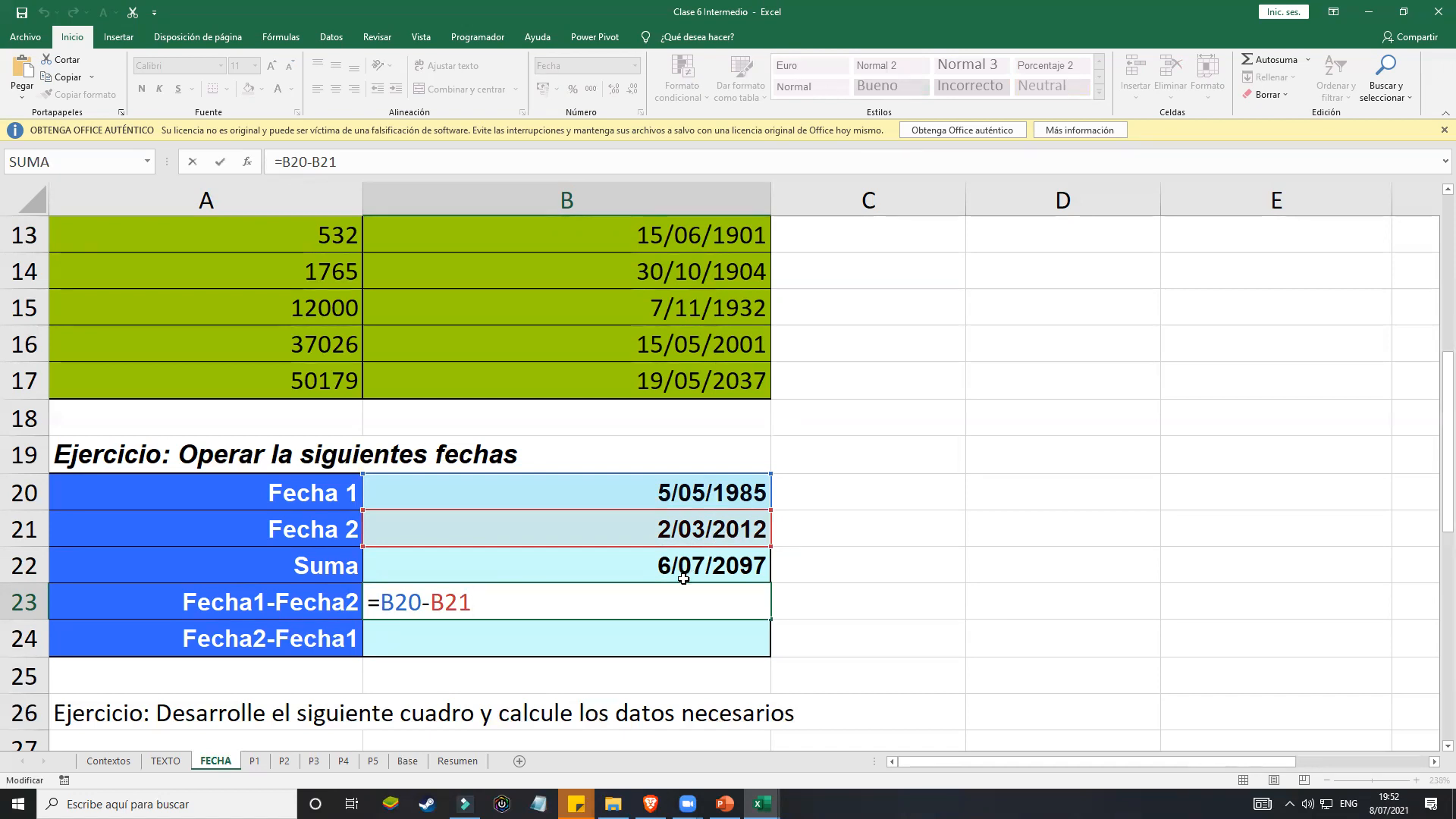
key("Return")
Step: Switch B23 to General format to show -9798, then back to Fecha corta
left_click(671, 605)
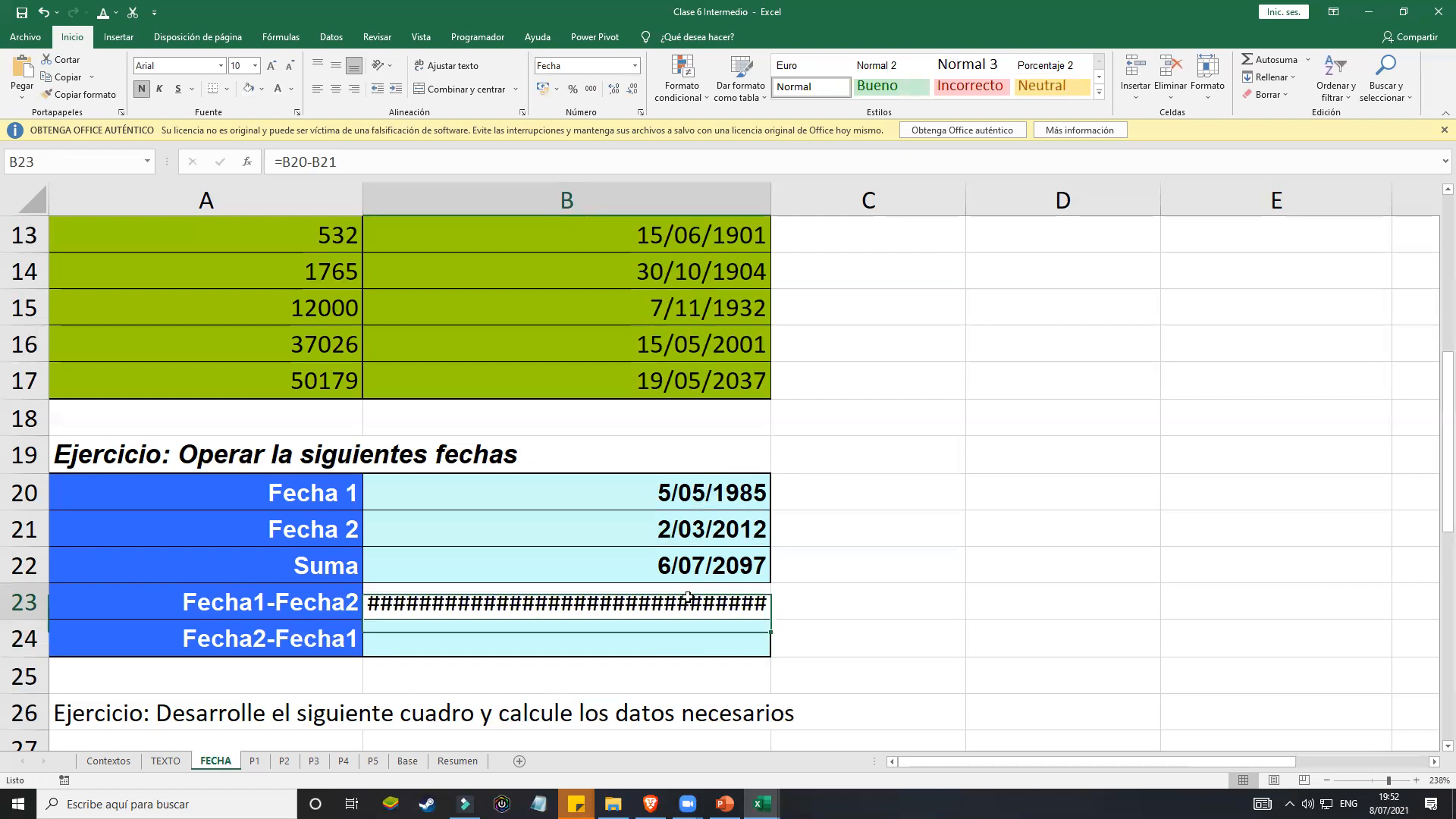
left_click(634, 66)
left_click(629, 92)
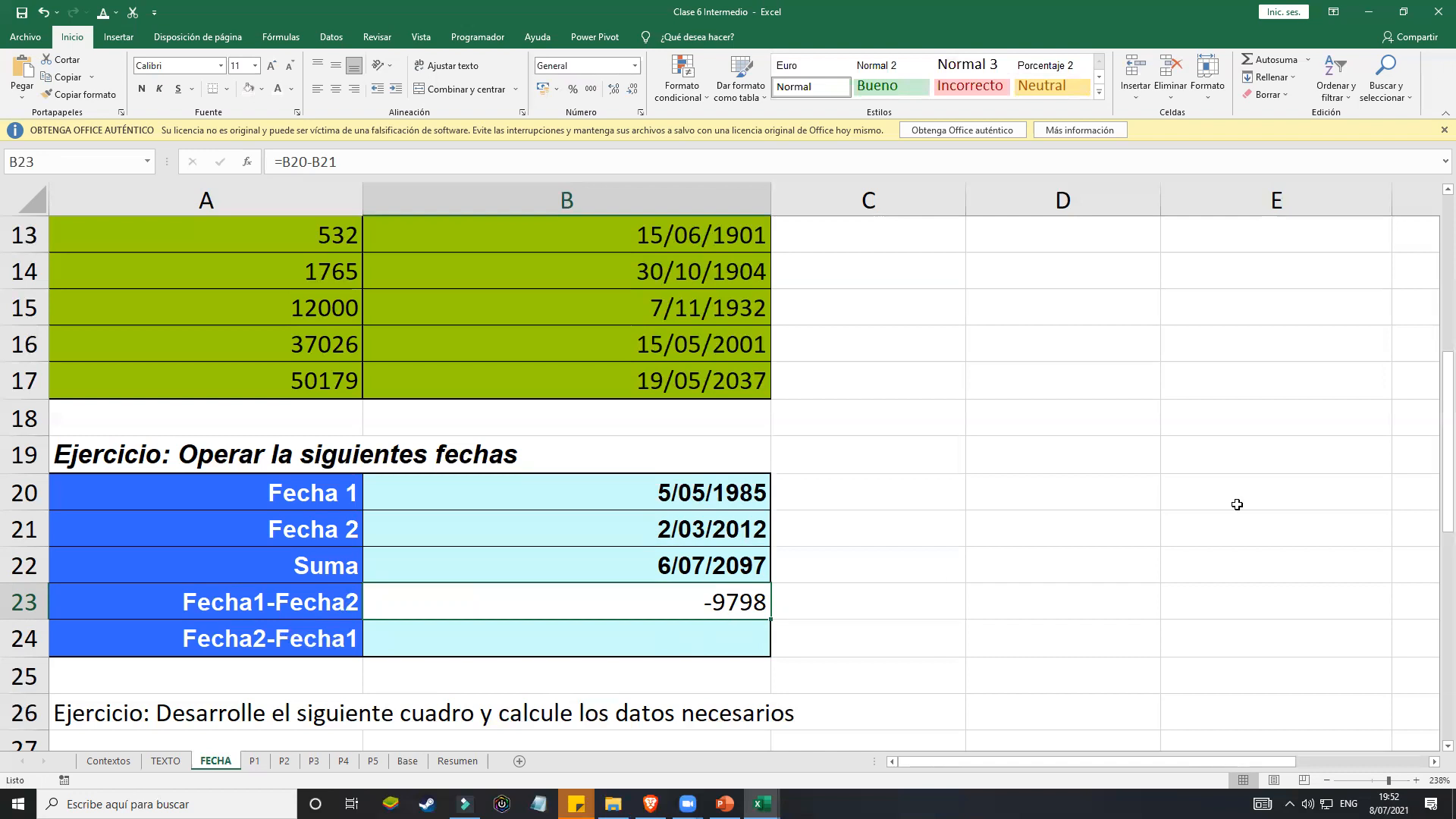
left_click(666, 637)
left_click(664, 601)
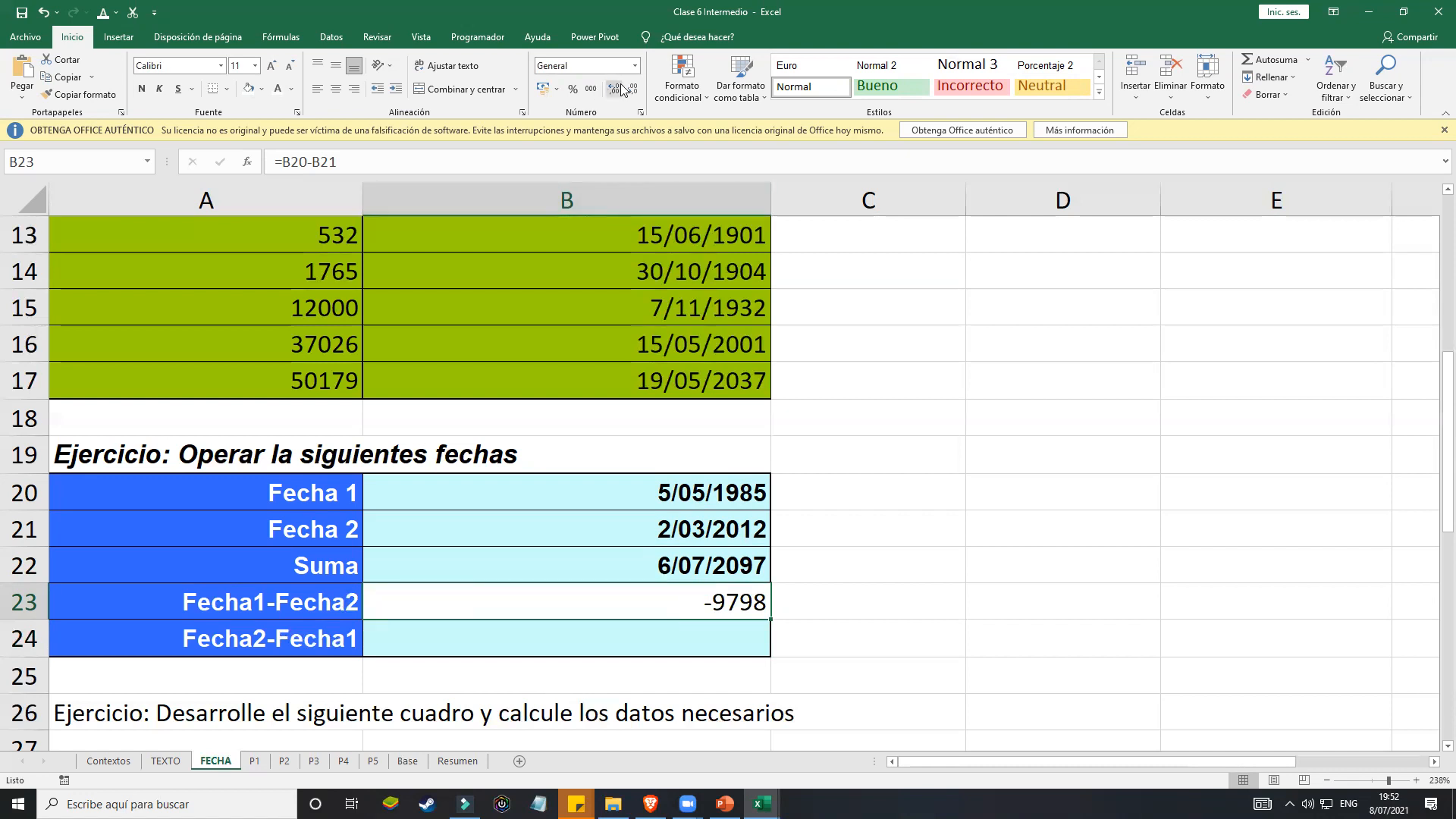
left_click(635, 65)
left_click(633, 213)
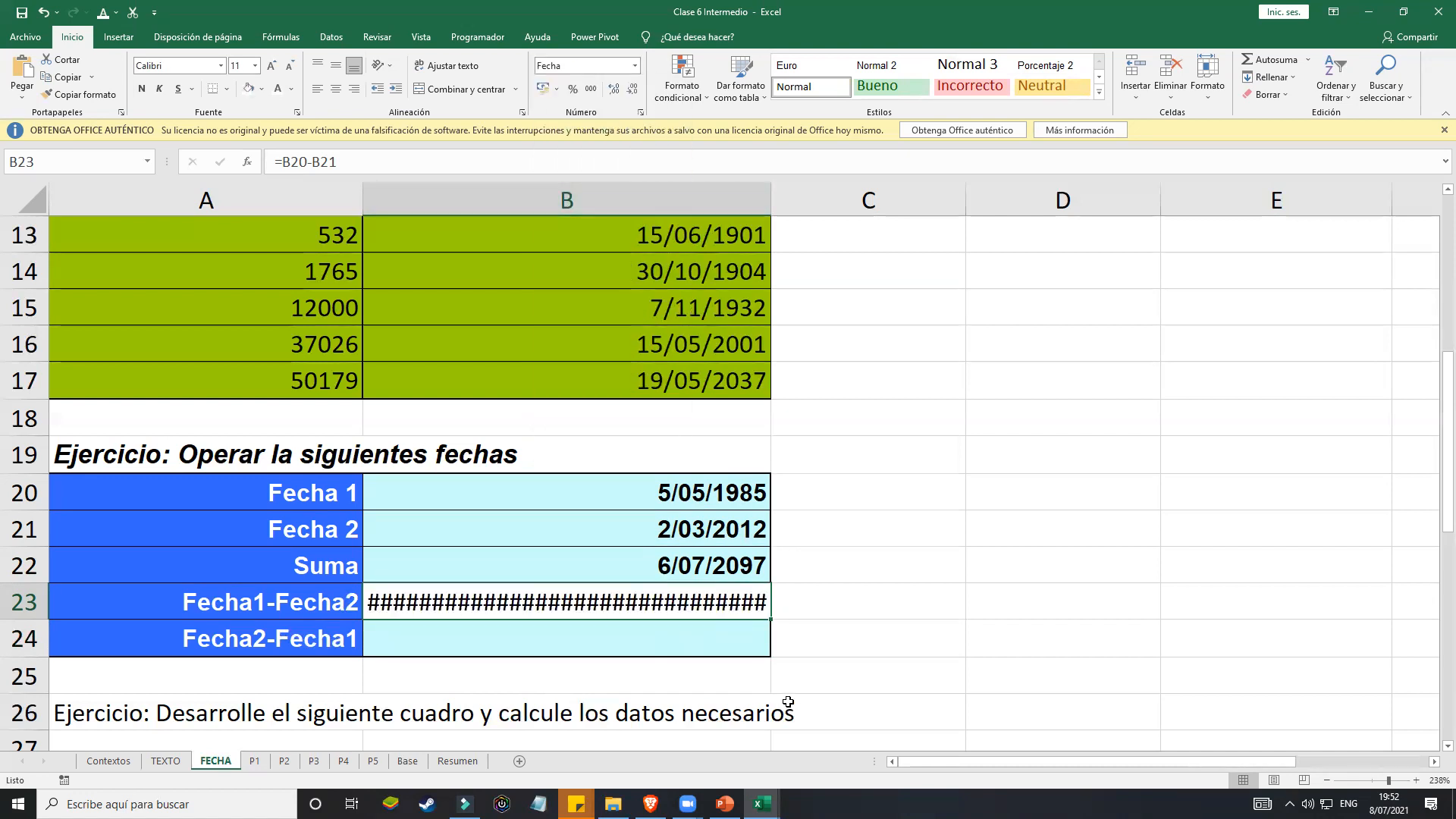
Step: Enter =B21-B20 in B24 for Fecha2-Fecha1
left_click(567, 637)
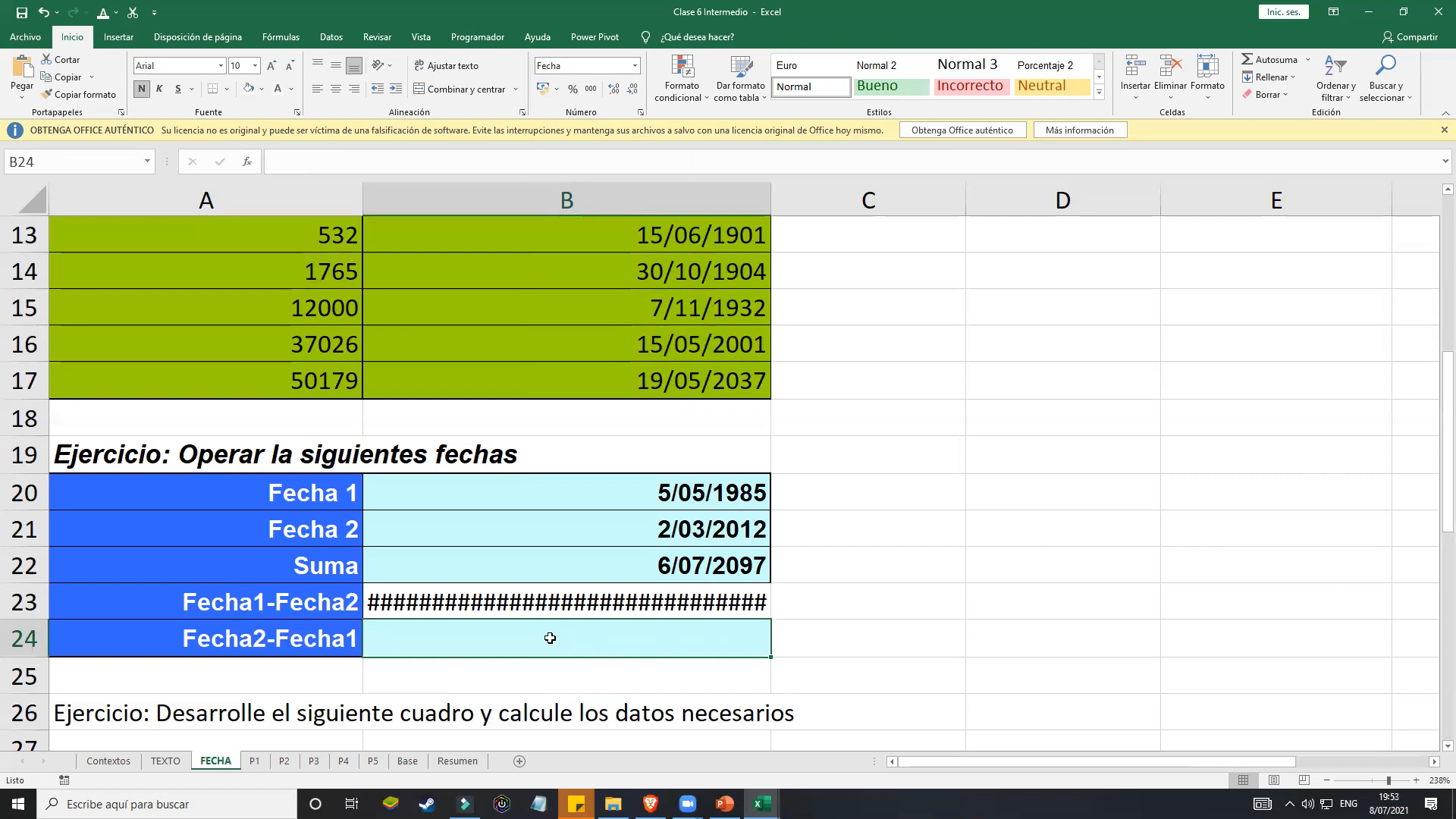
type("=")
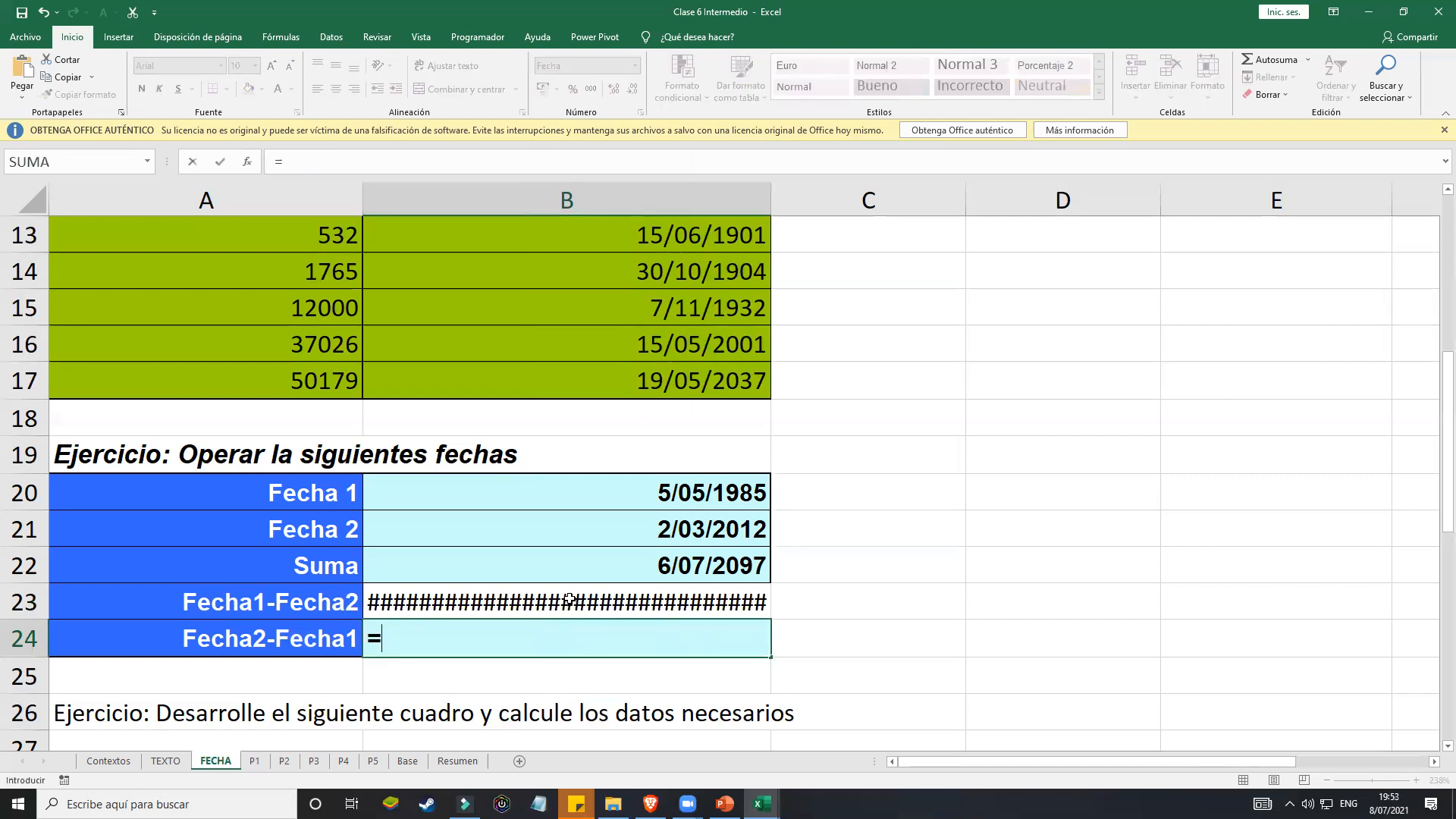
left_click(620, 536)
type("-")
left_click(644, 495)
key("Return")
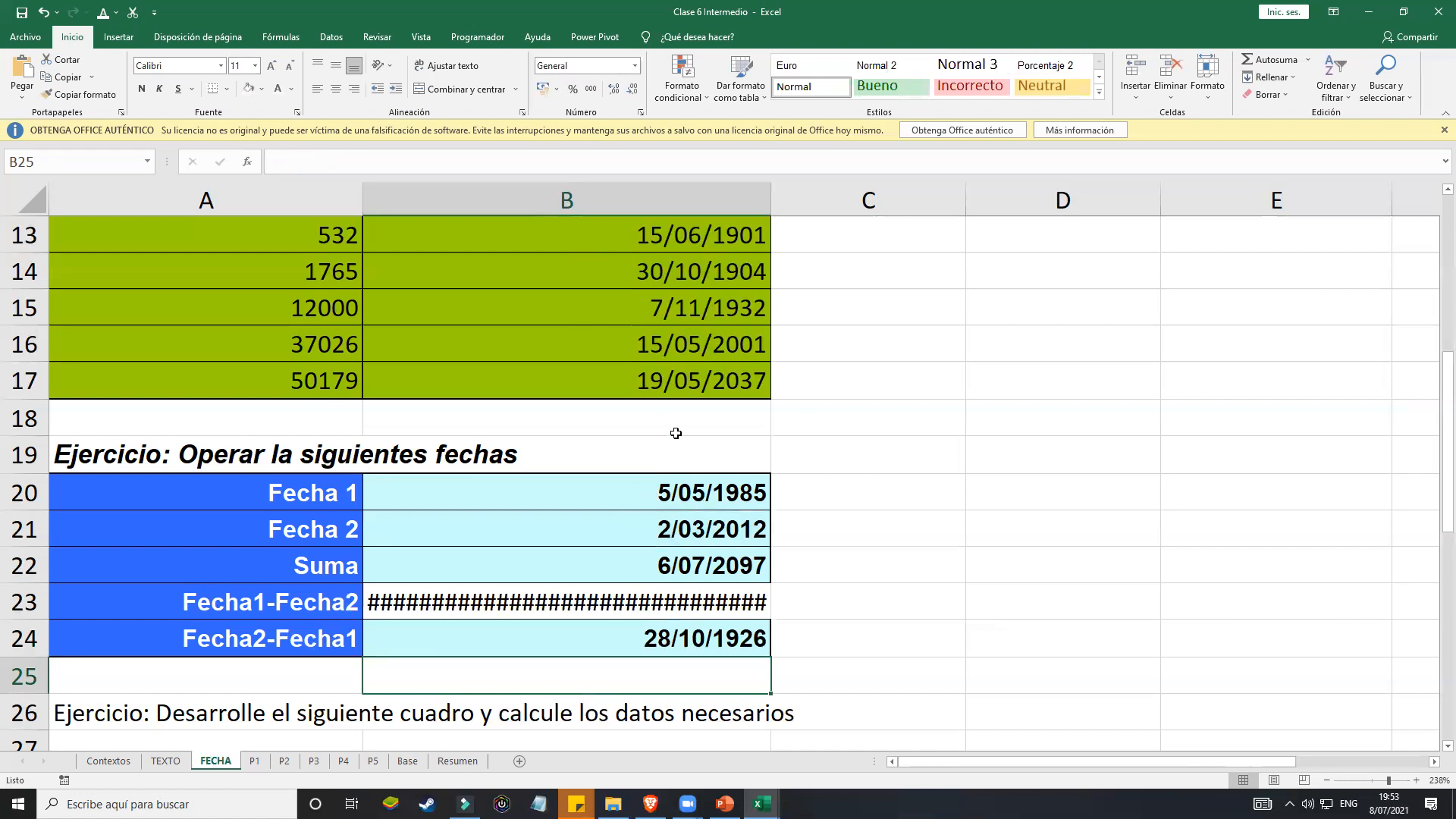
Step: Format B24 as General so it shows 9798
left_click(719, 637)
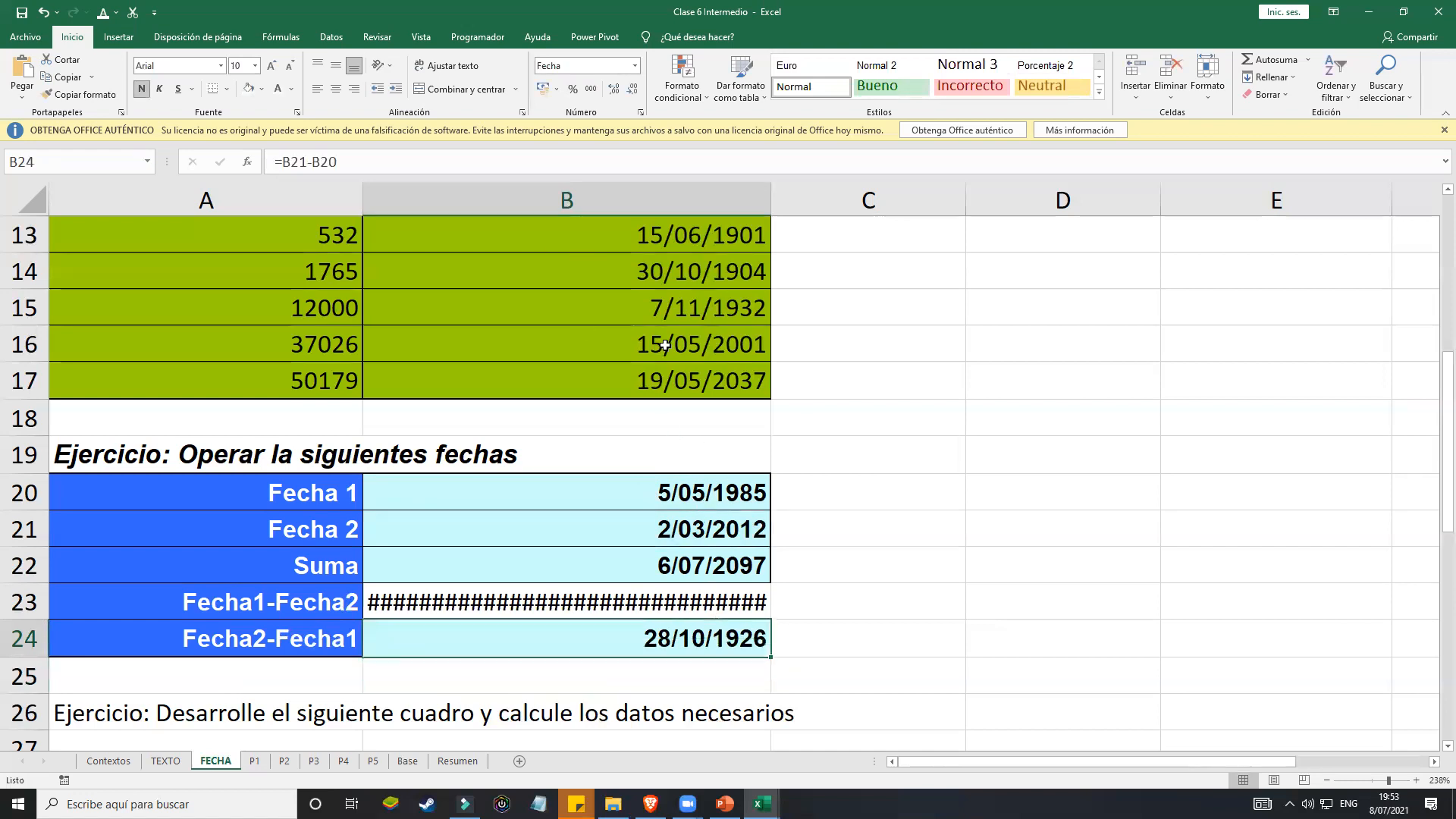
left_click(634, 65)
left_click(618, 100)
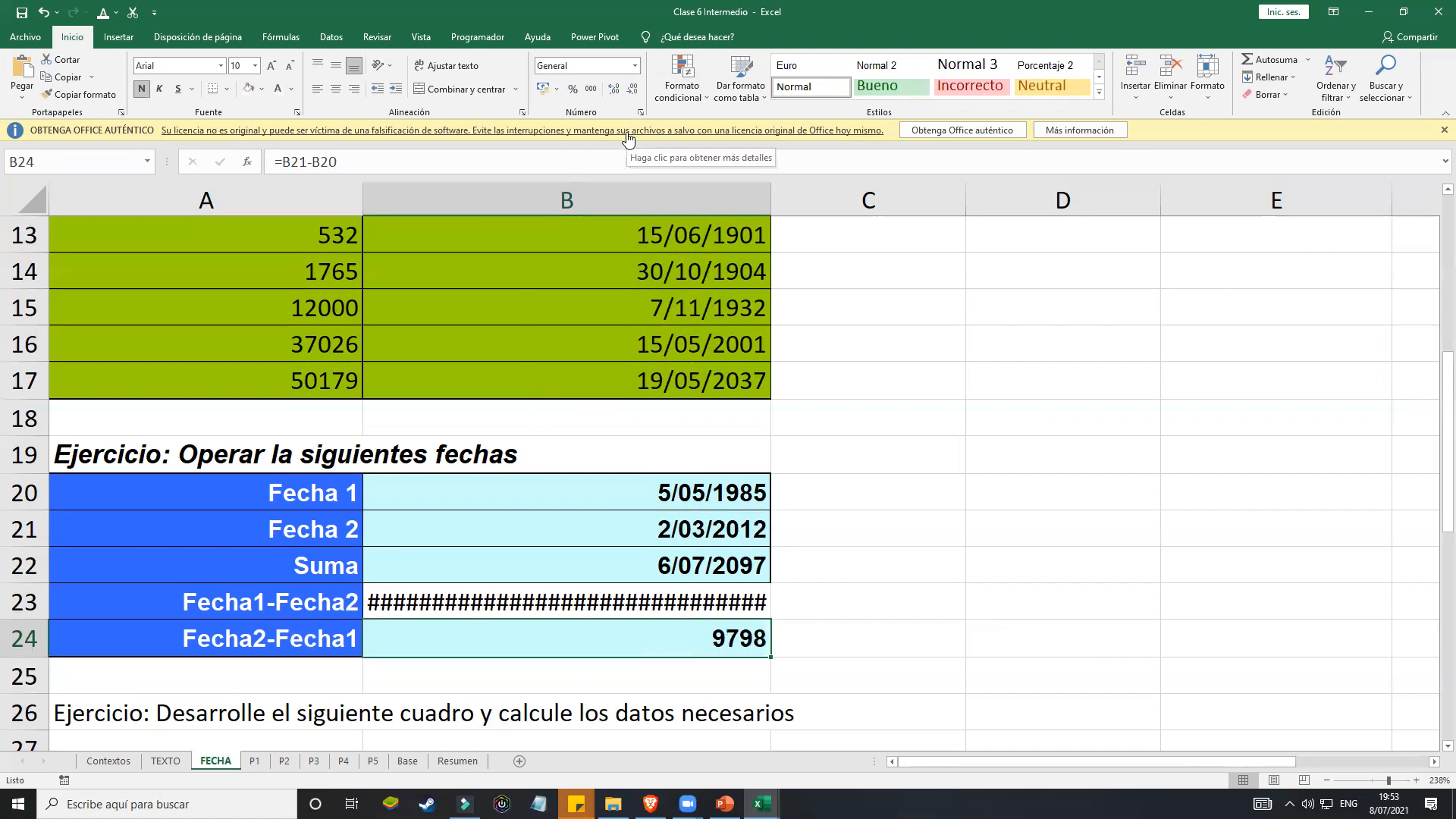
left_click(634, 66)
Step: Return B24 to short date, then enter =HOY() in B28 showing 8/07/2021
left_click(638, 223)
scroll(636, 272, "down", 3)
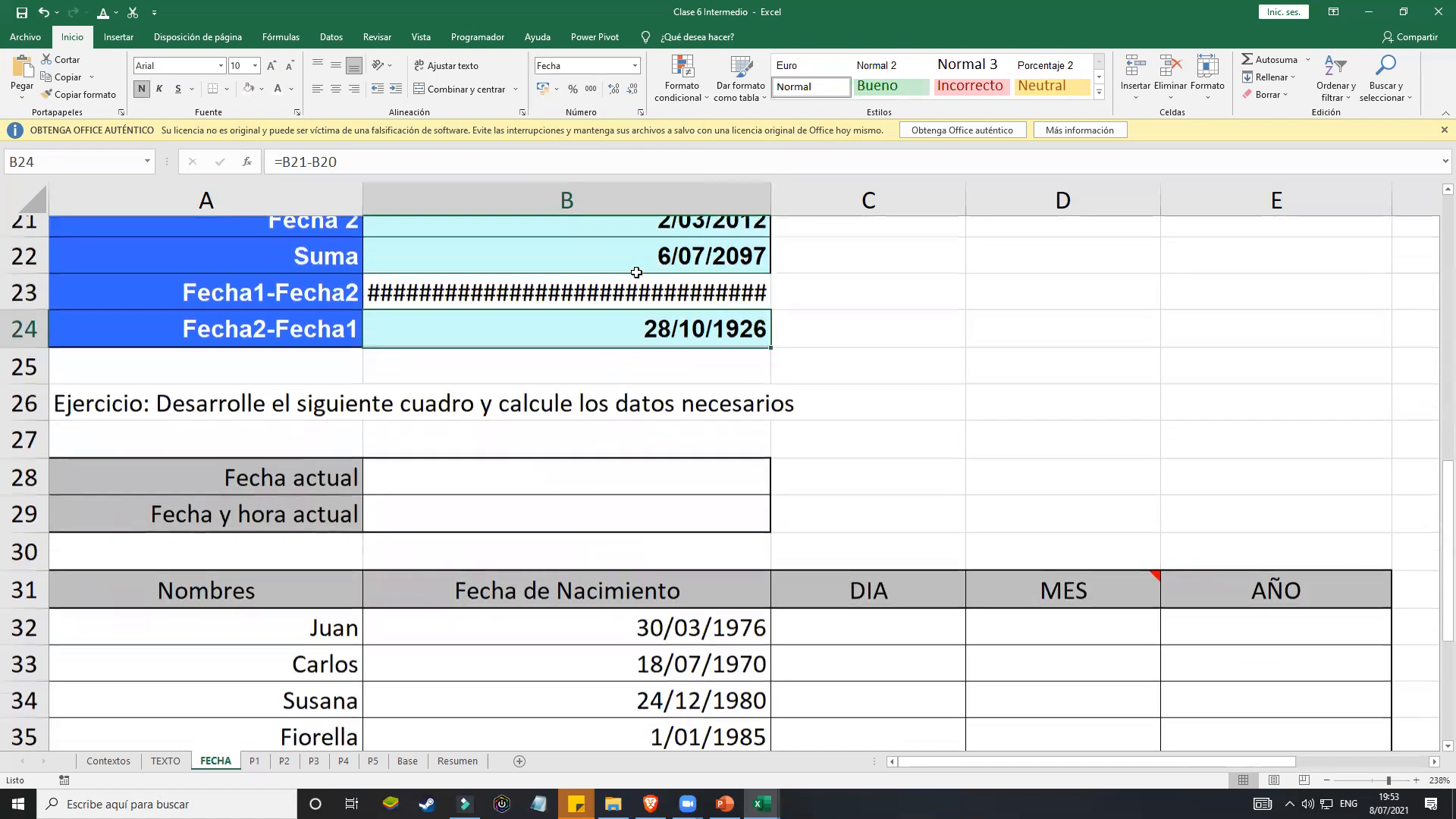
scroll(636, 273, "down", 2)
left_click(620, 345)
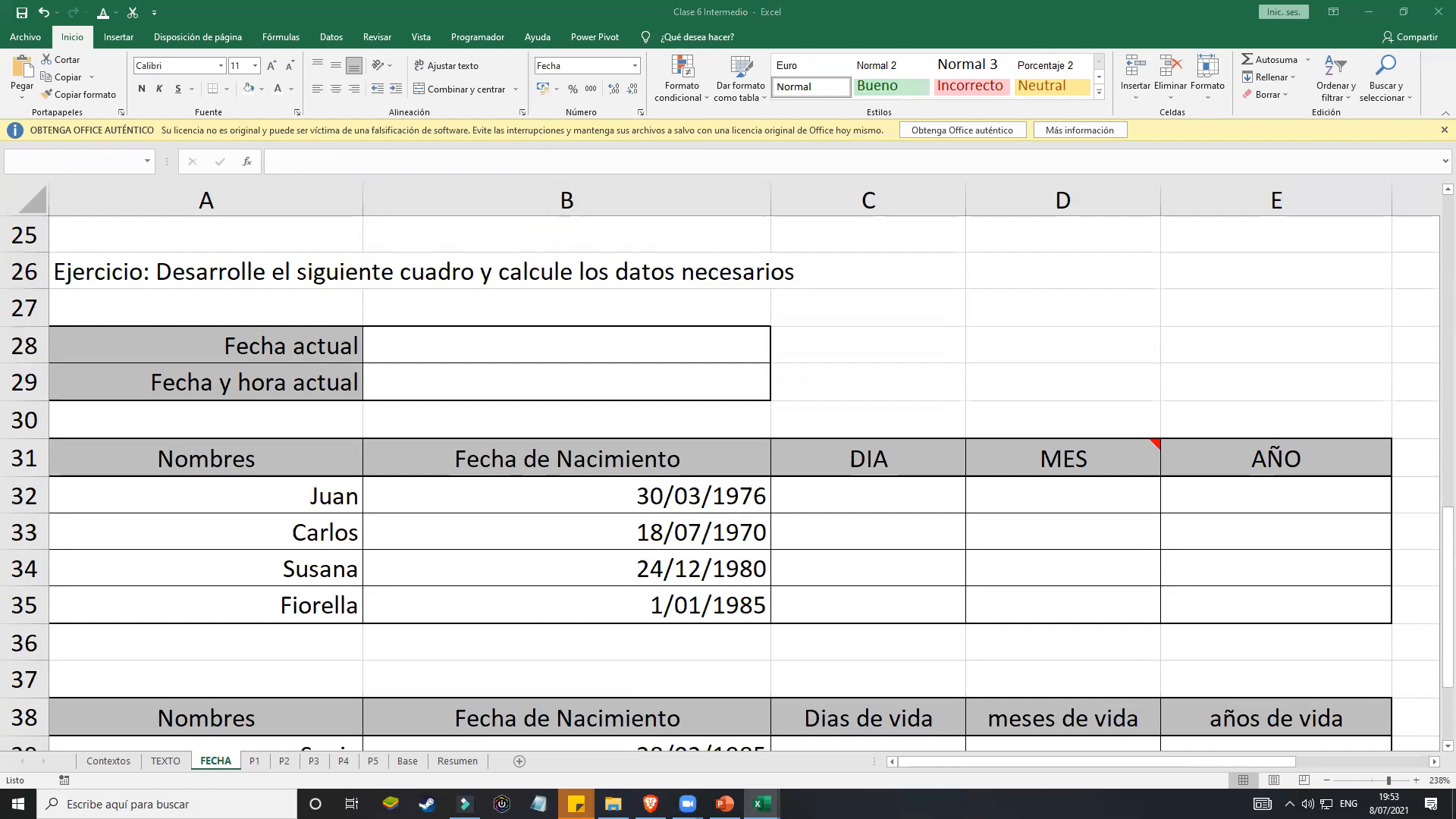
left_click(701, 345)
type("=HOU")
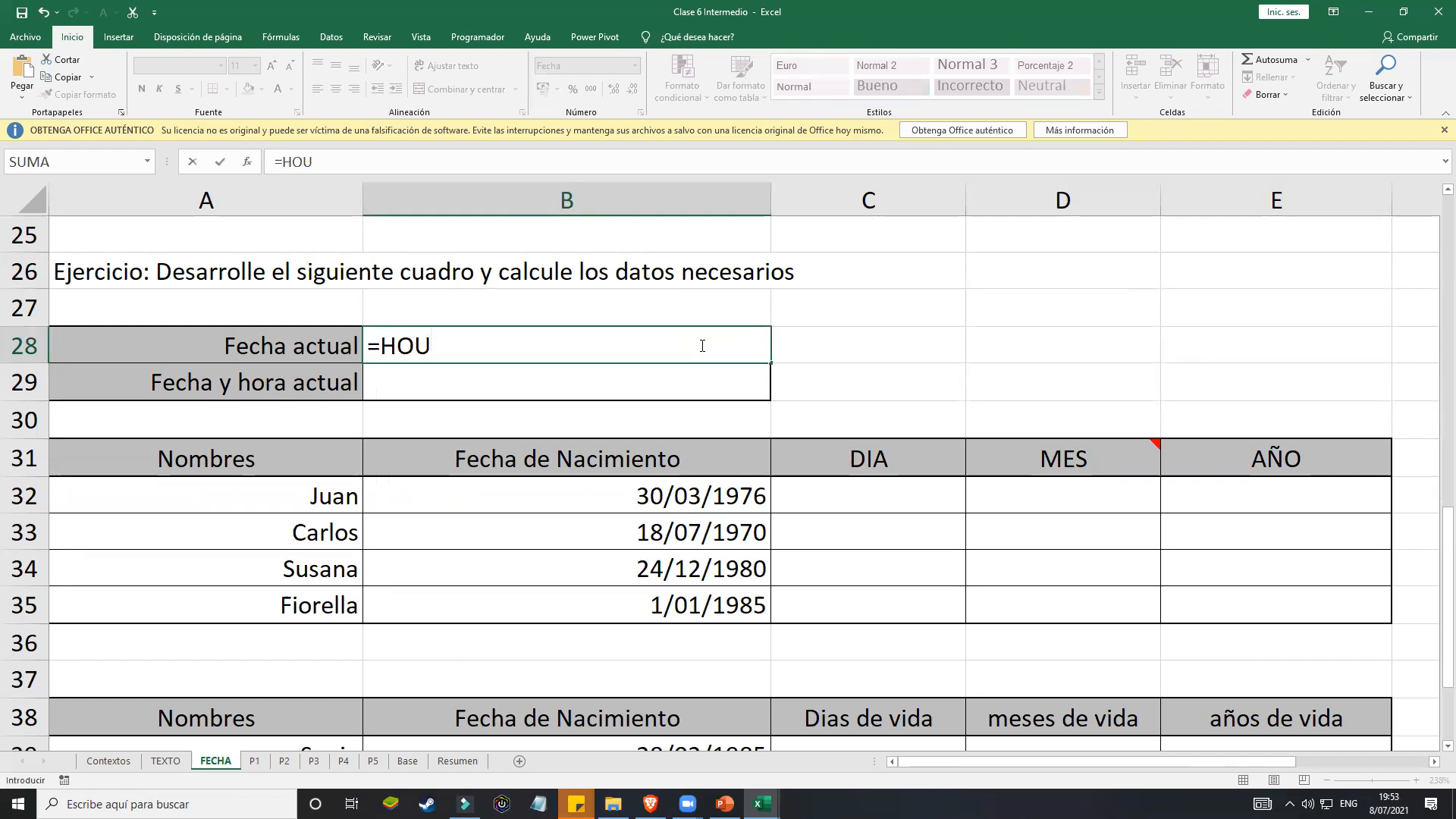
key("BackSpace")
type("Y(")
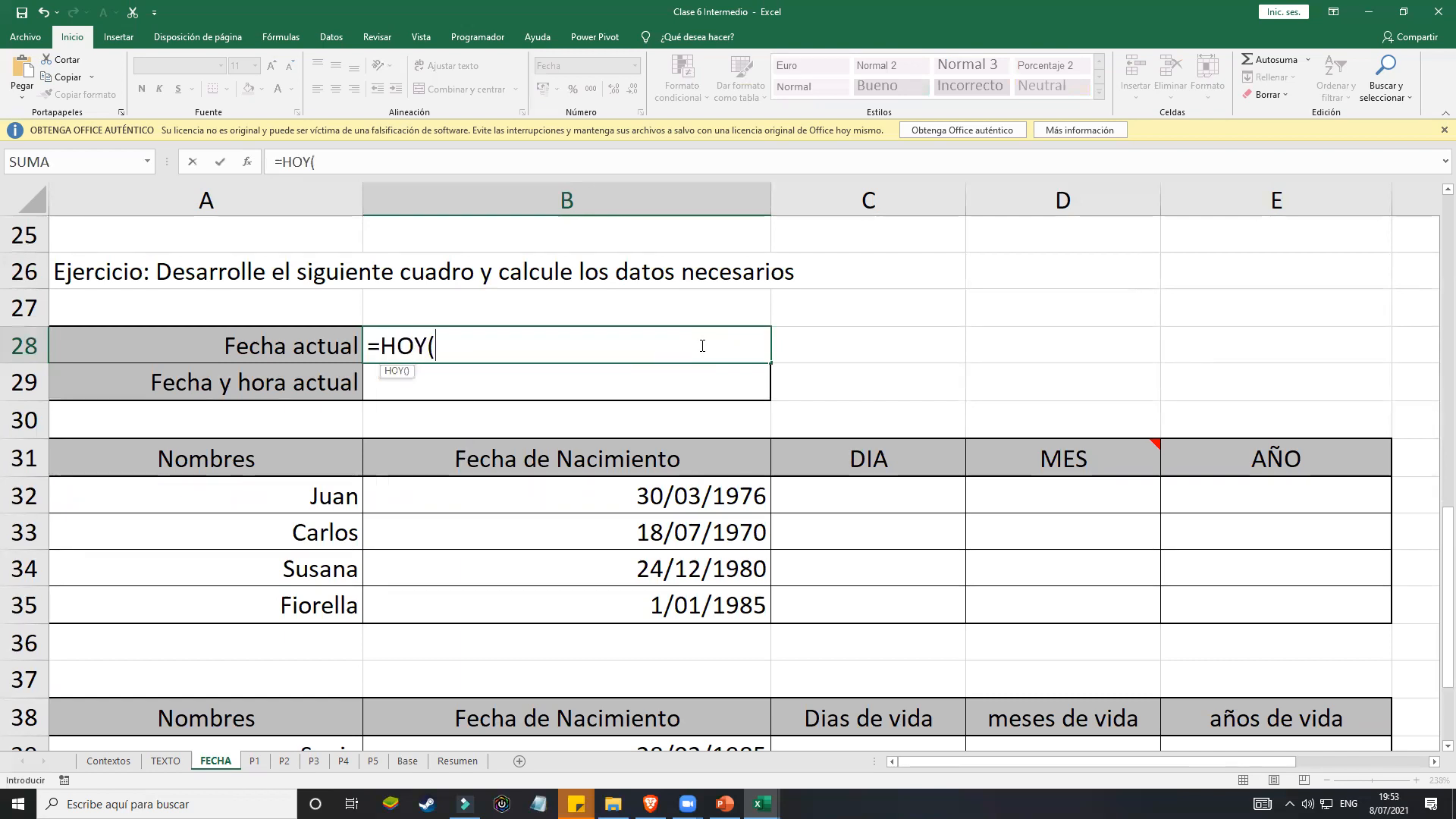
type(")")
key("Return")
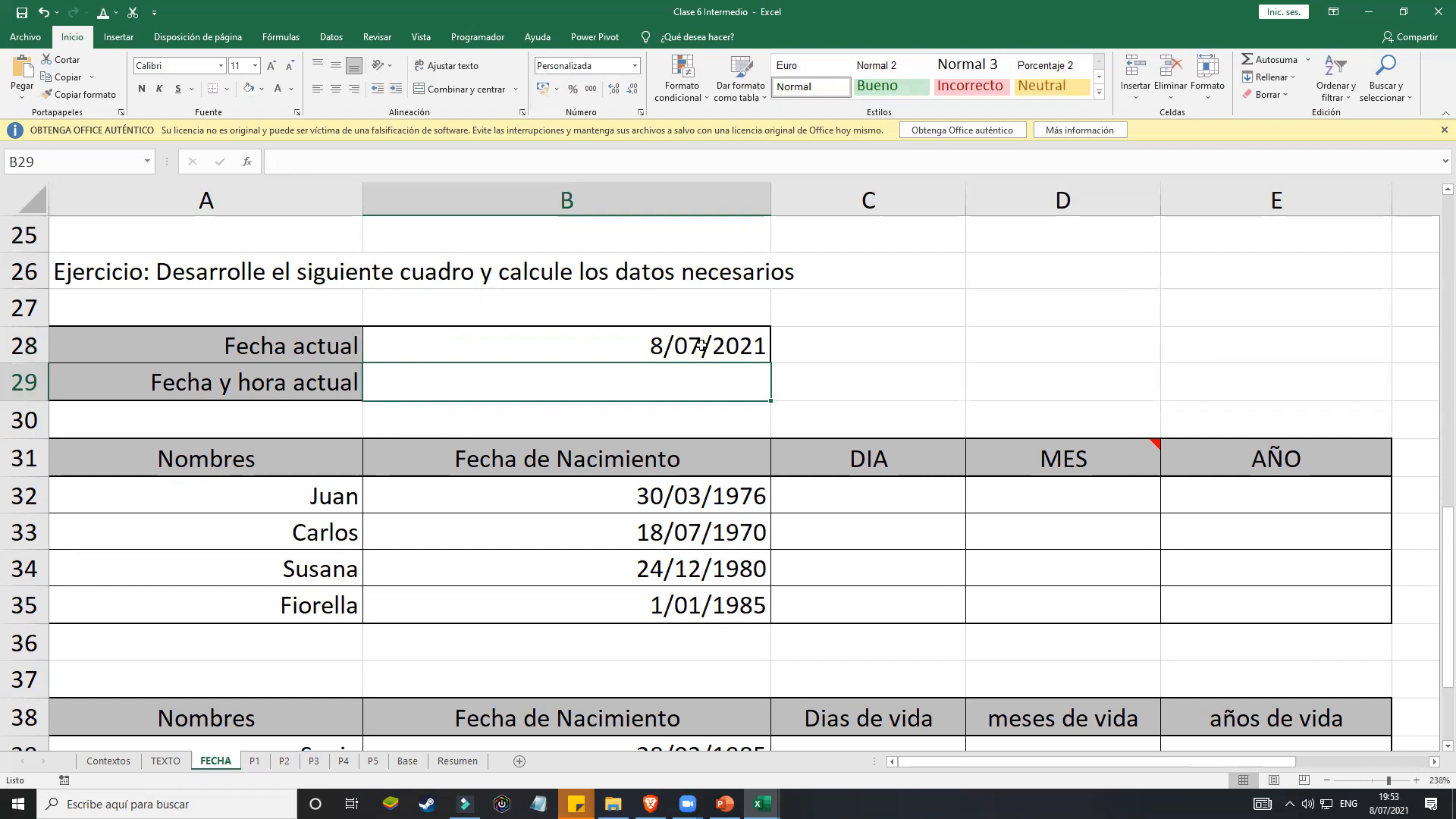
left_click(701, 346)
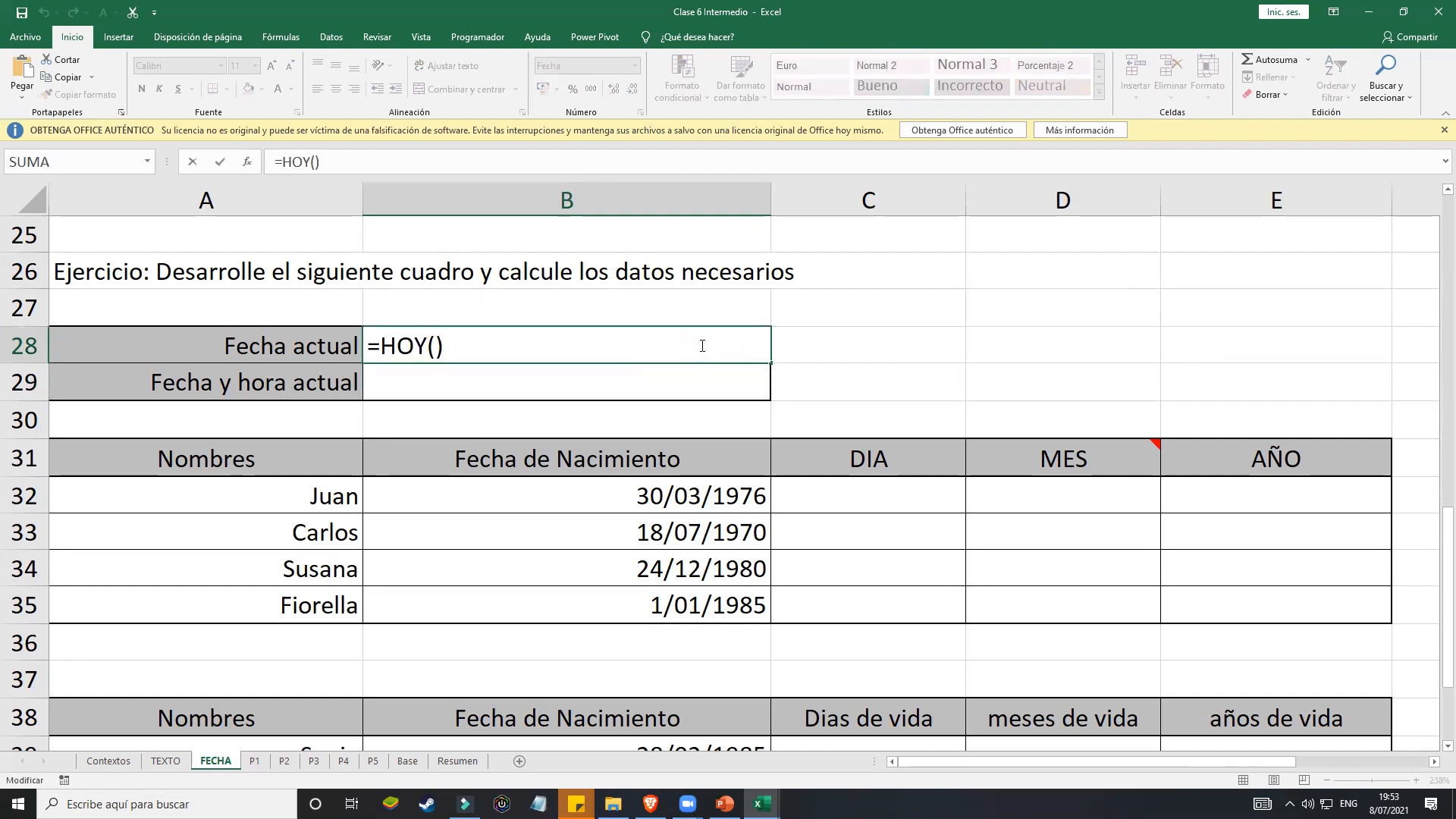
key("Return")
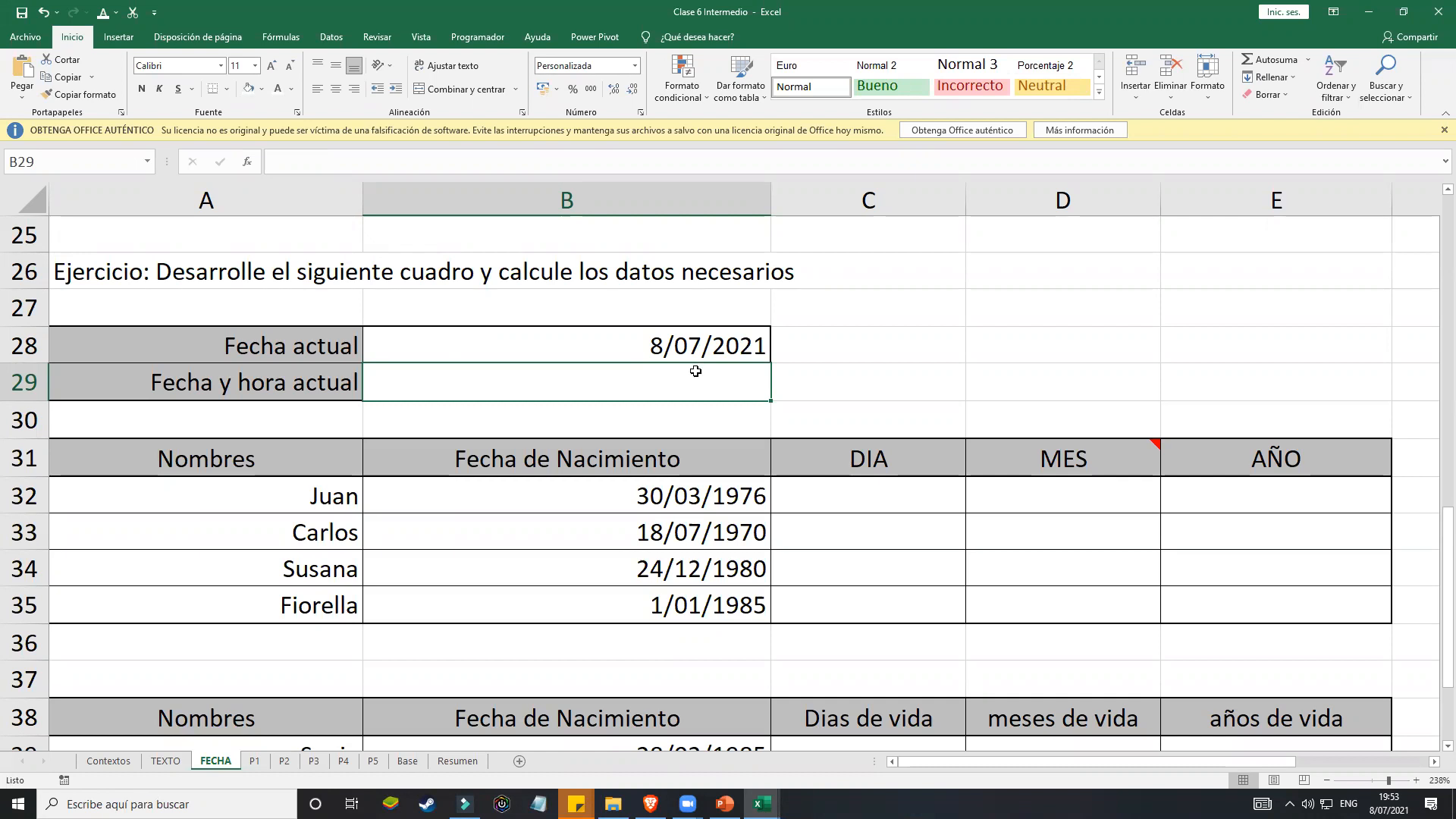
Step: Enter =AHORA() in B29 and refresh it to show 8/07/2021 19:54
type("=")
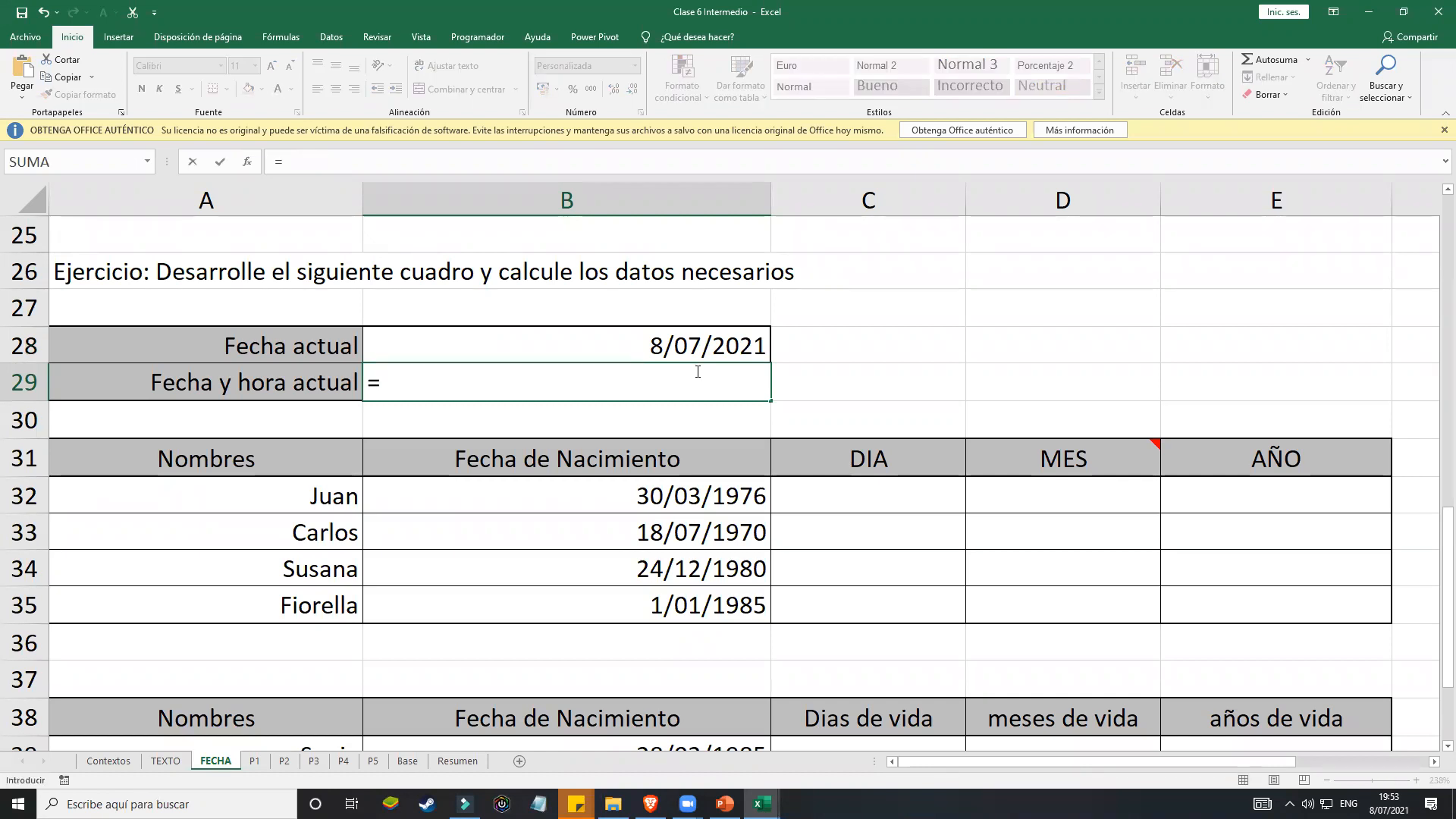
type("AHORA(")
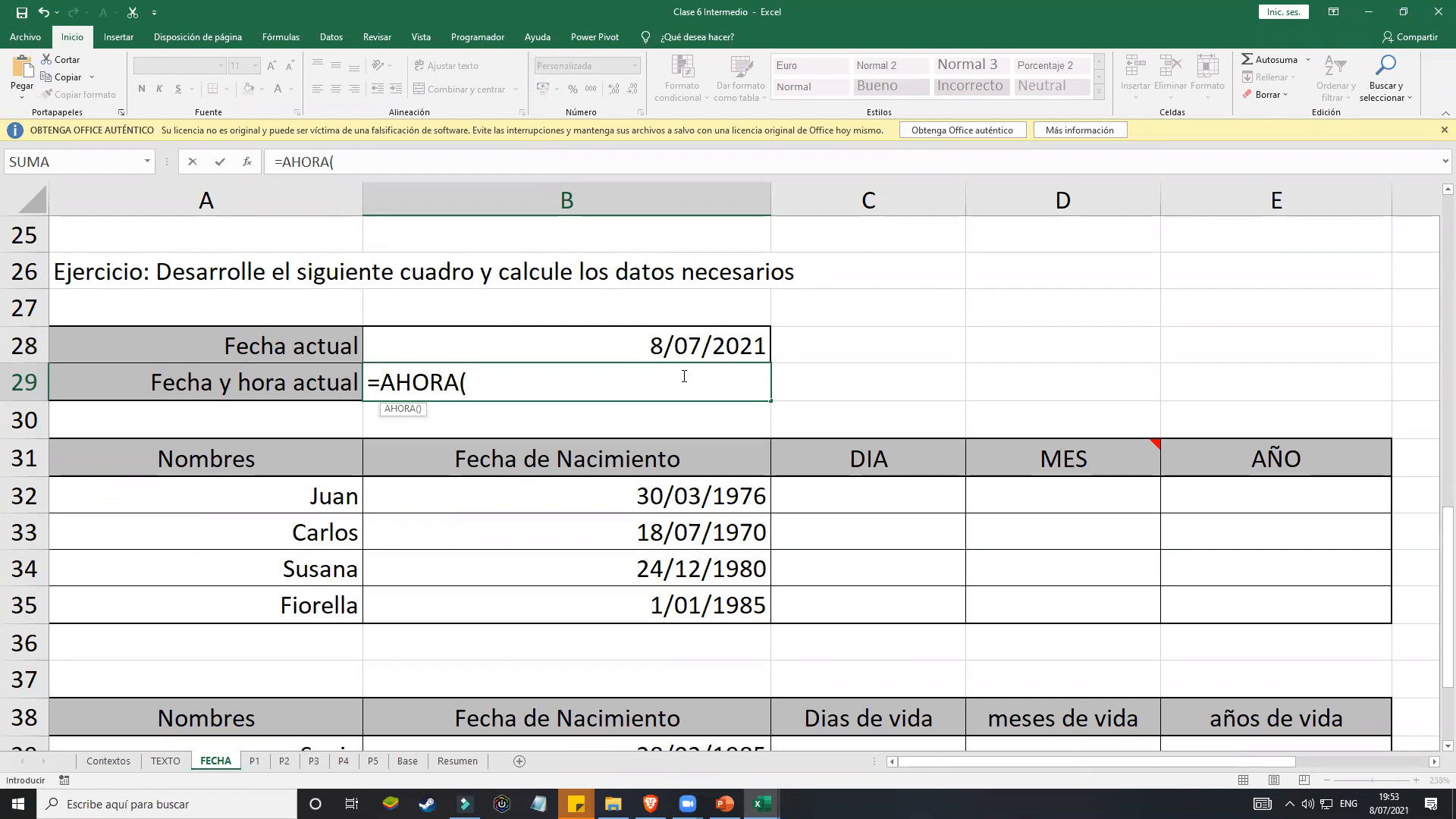
type(")")
key("Return")
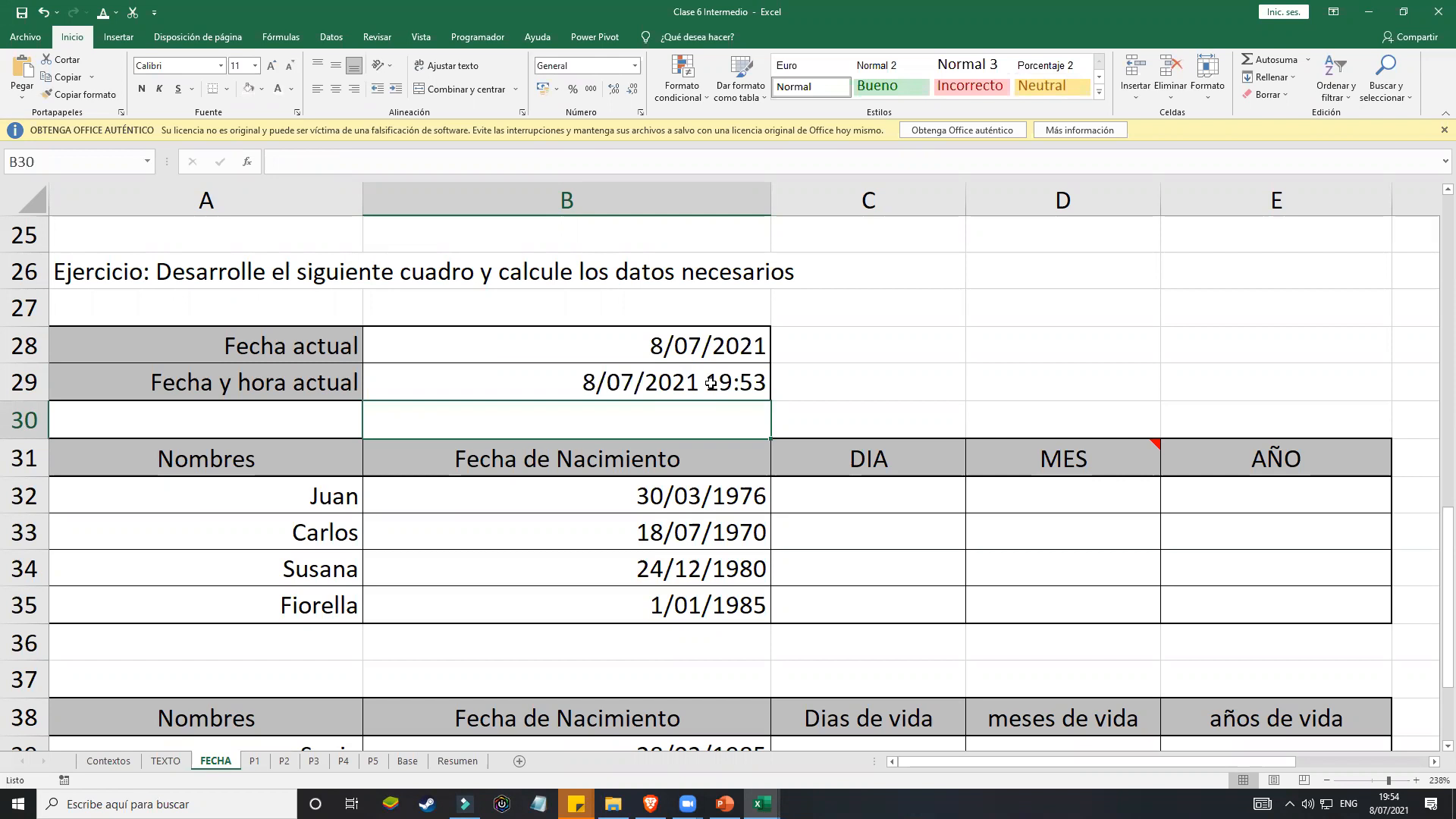
left_click(711, 383)
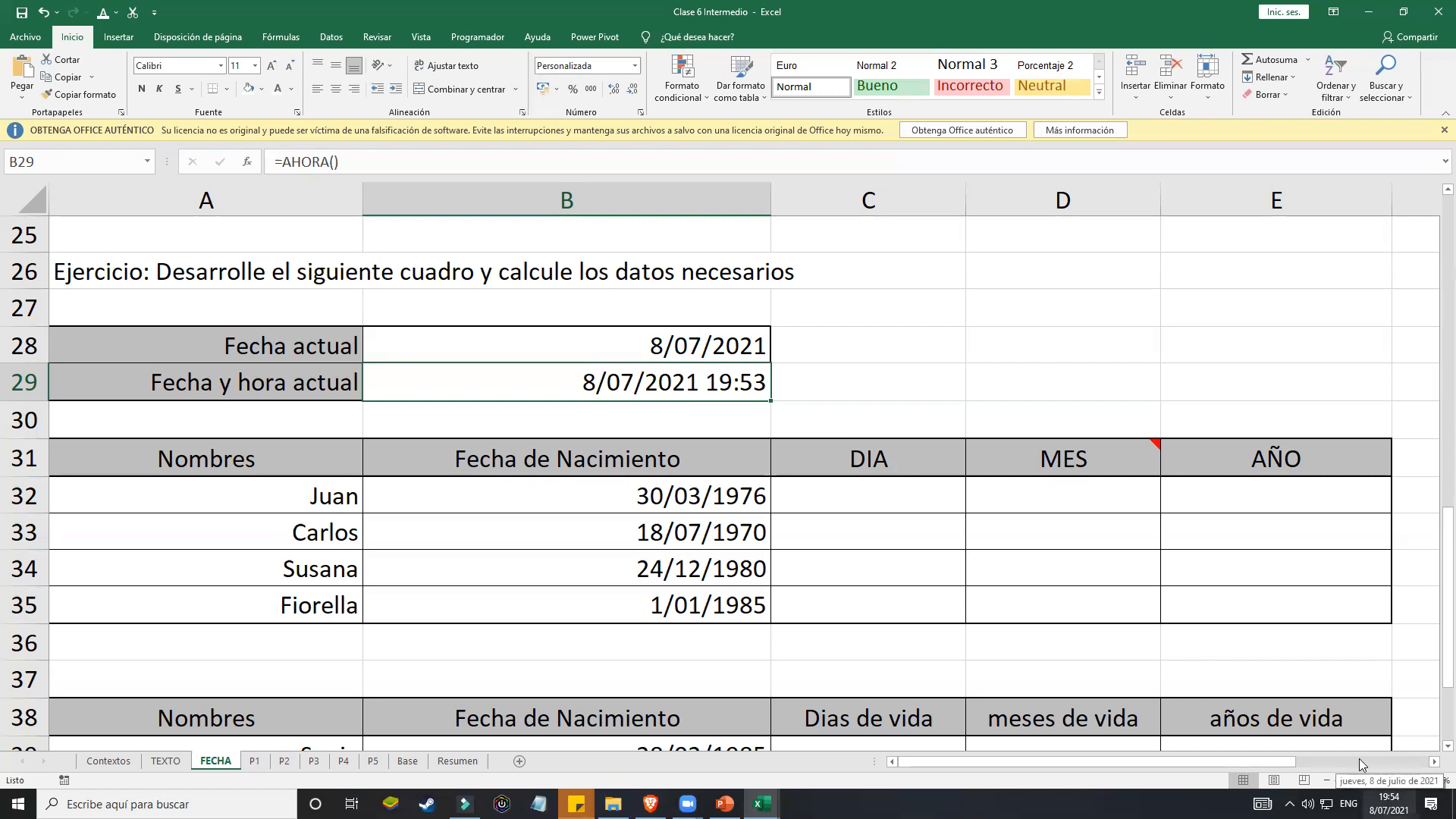
left_click(785, 395)
double_click(812, 371)
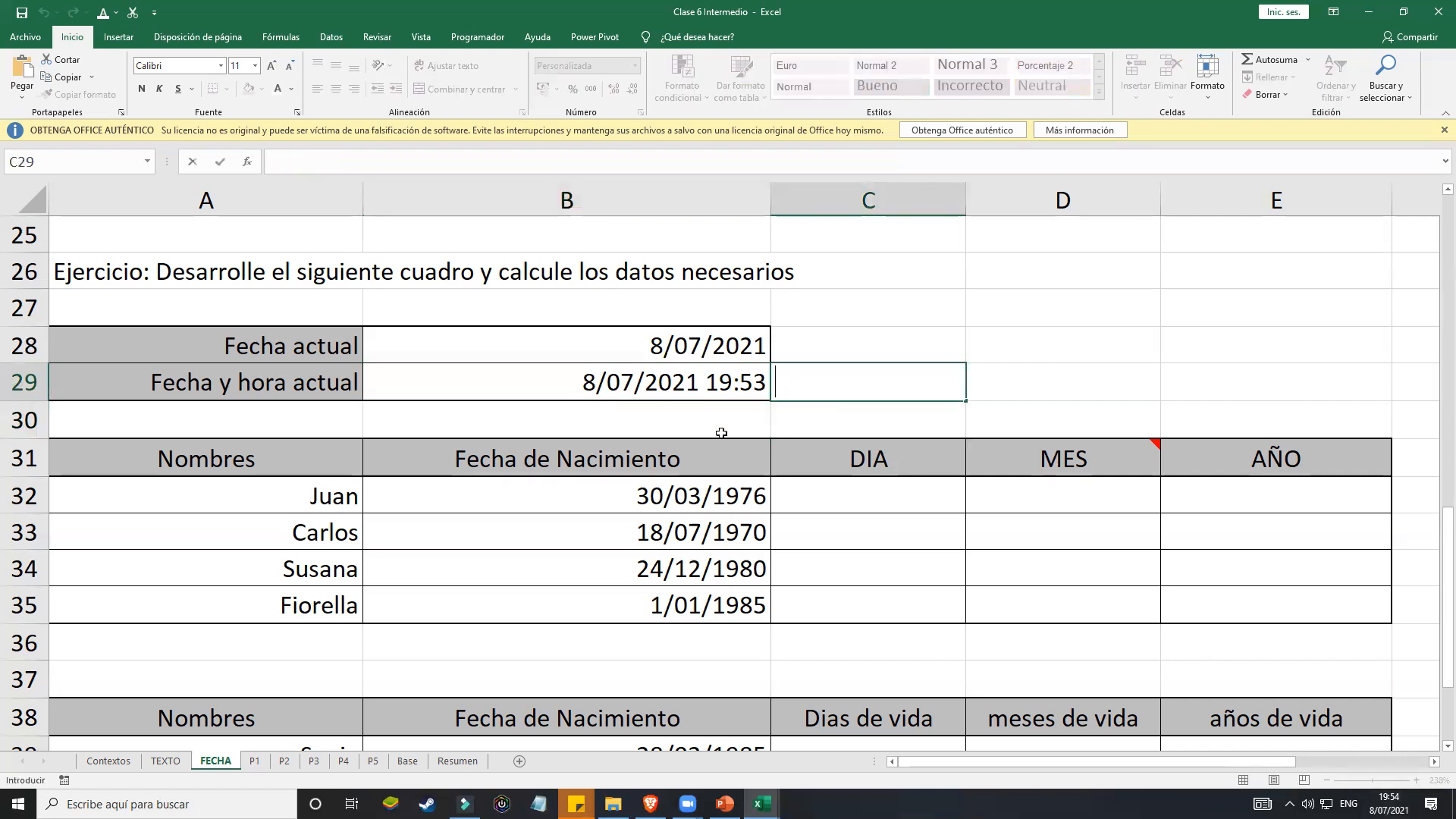
double_click(721, 431)
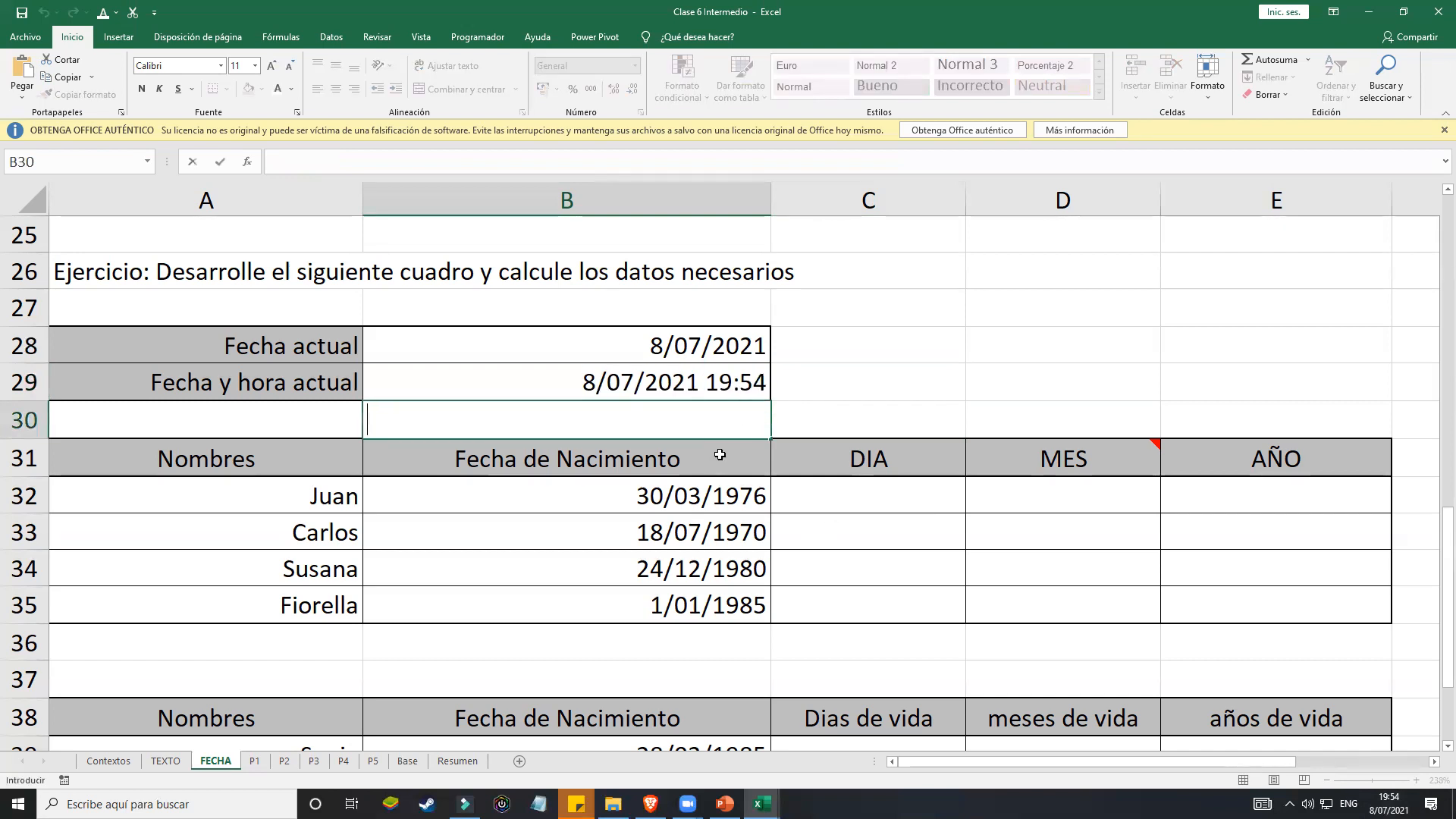
left_click(721, 395)
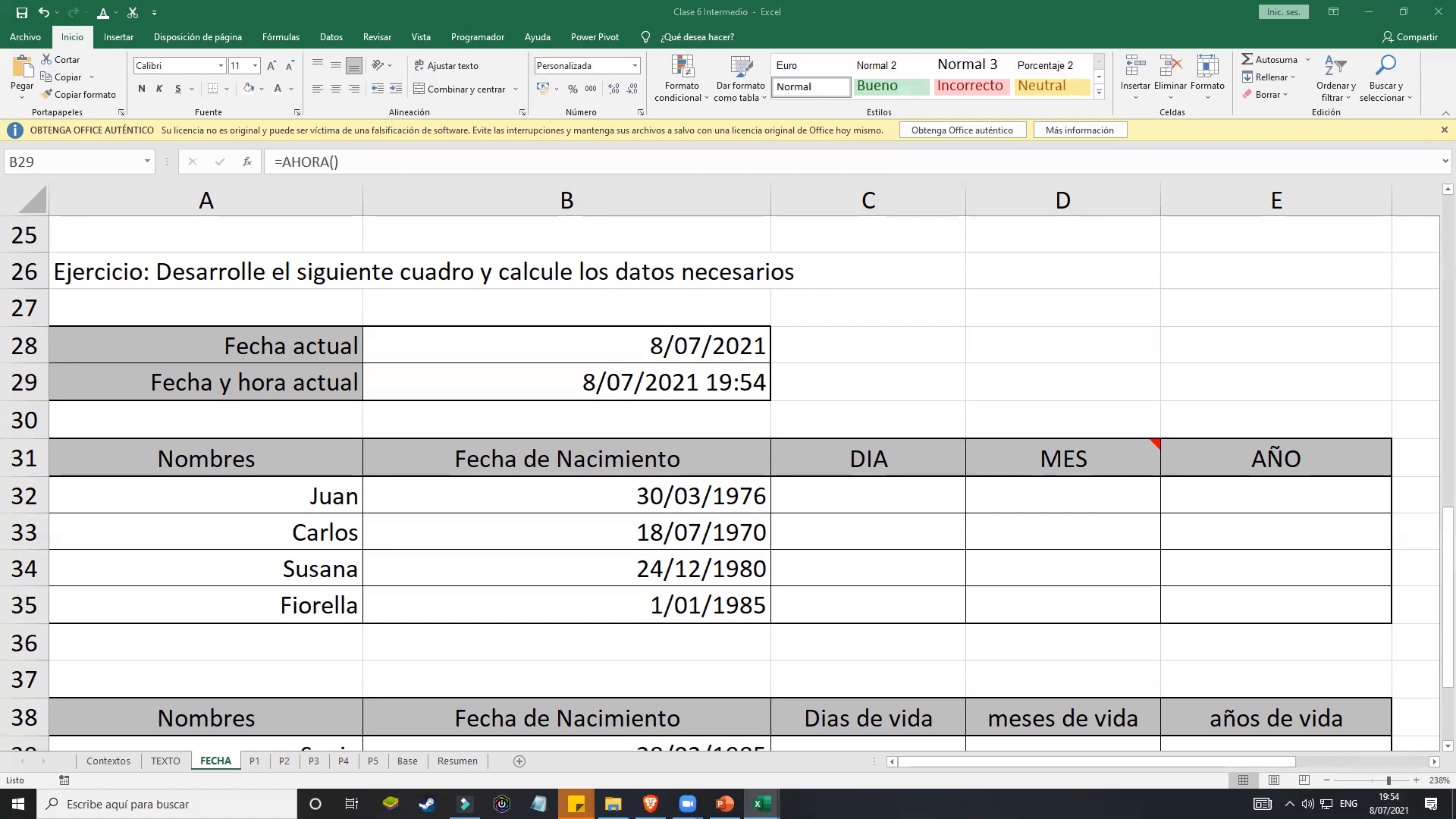
Step: Enter =DIA(B32) in C32 for Juan's birth date
left_click(841, 489)
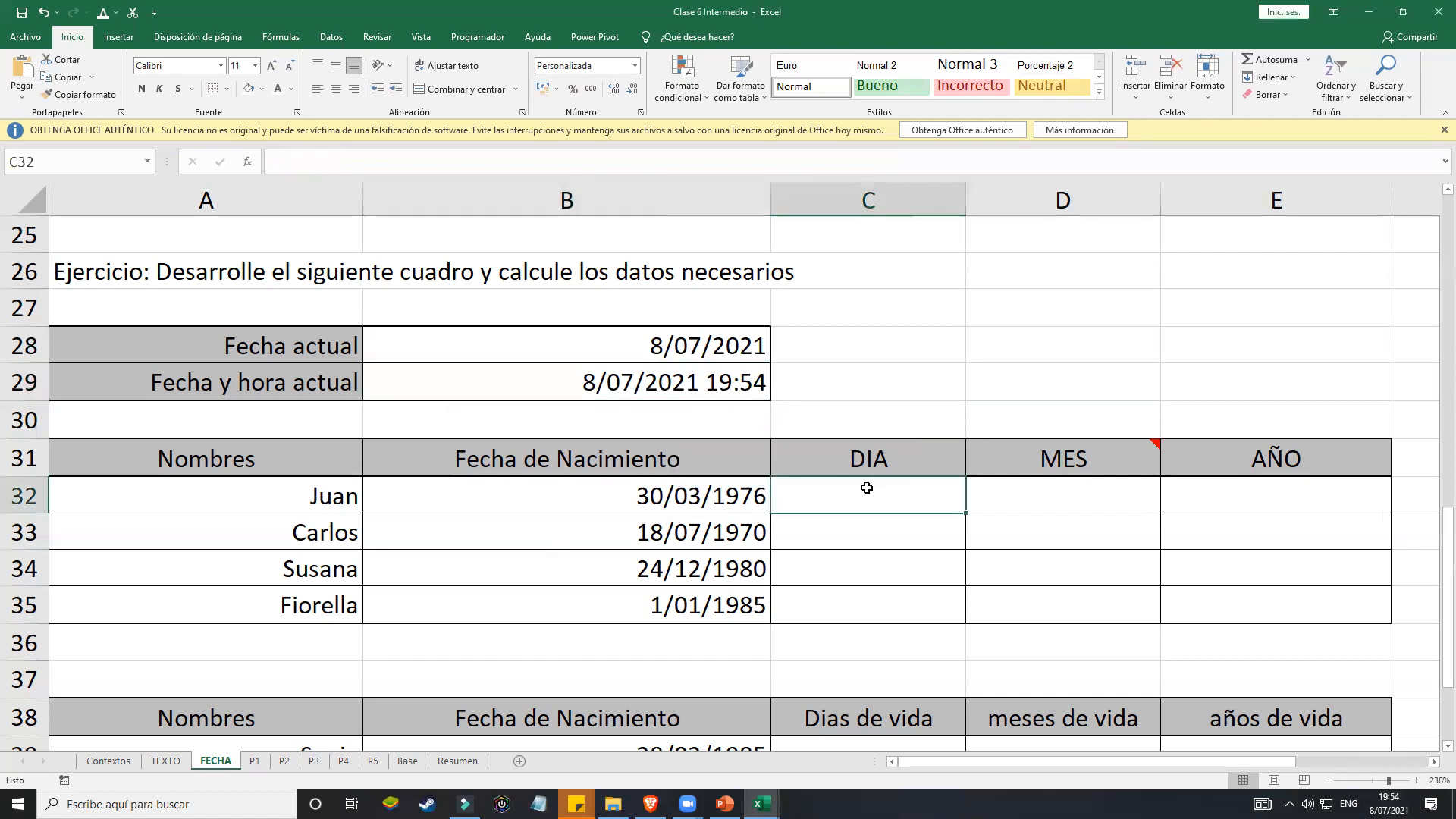
scroll(864, 485, "down", 1)
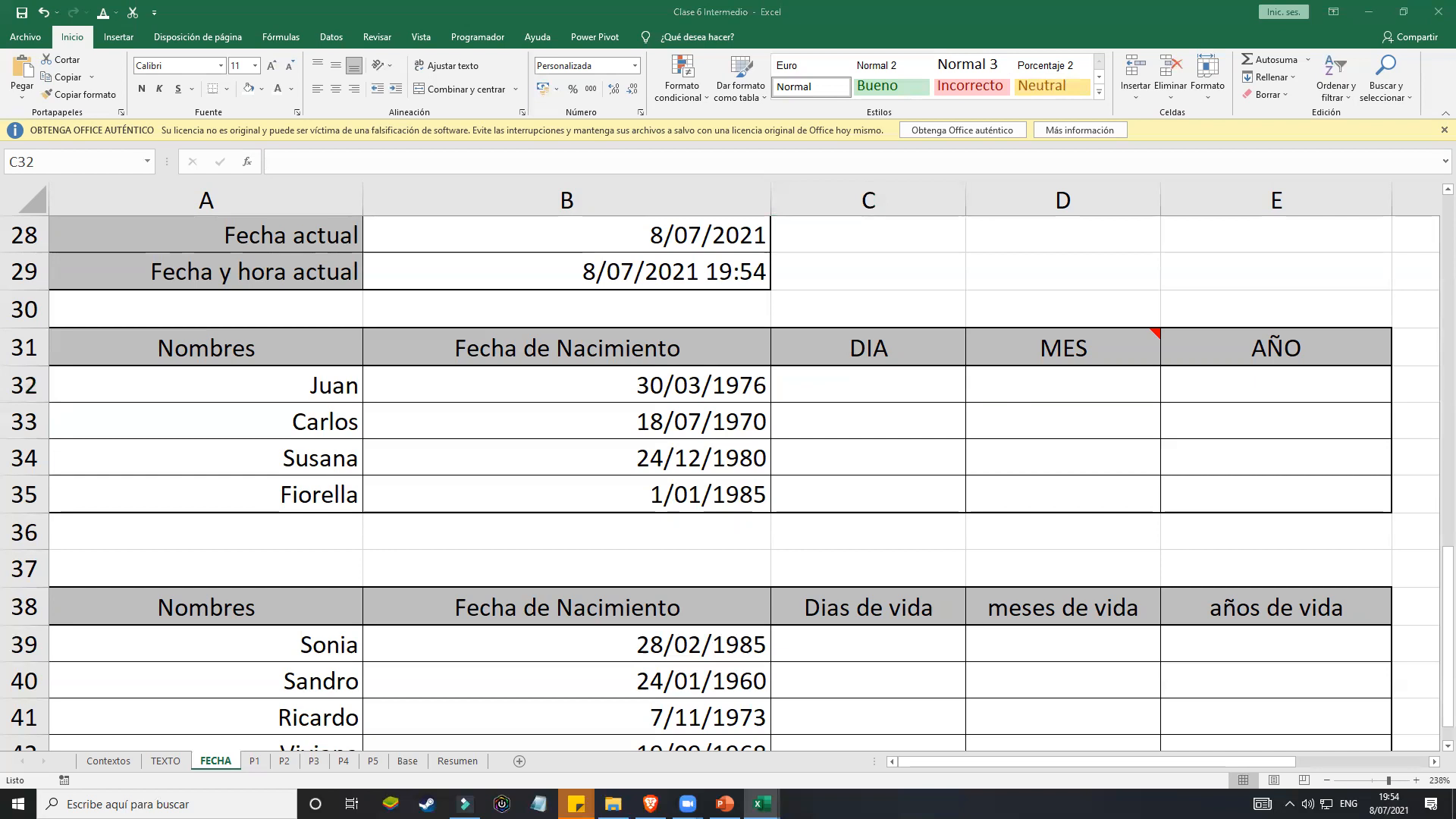
left_click(869, 394)
type("=")
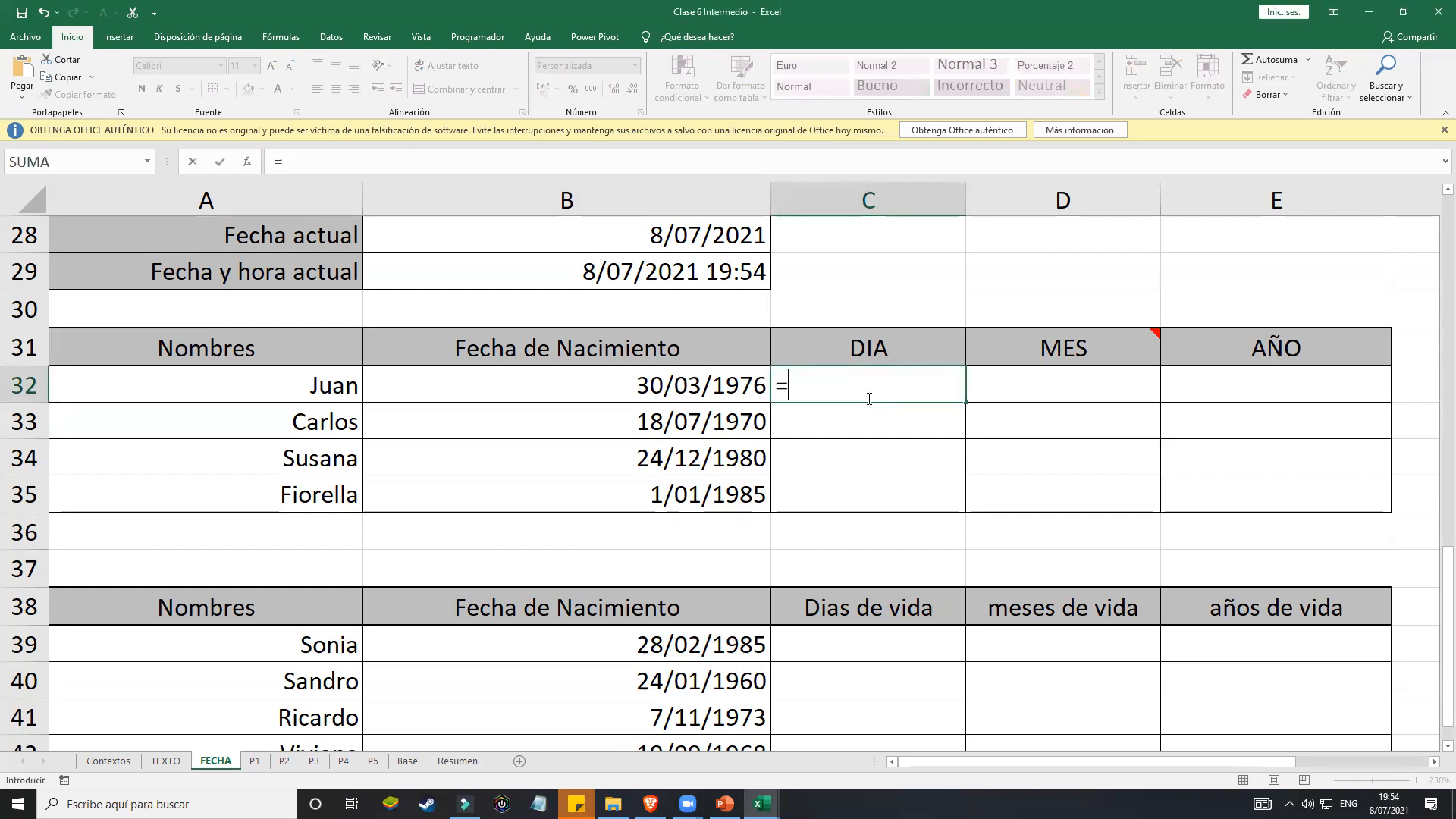
type("DIA(")
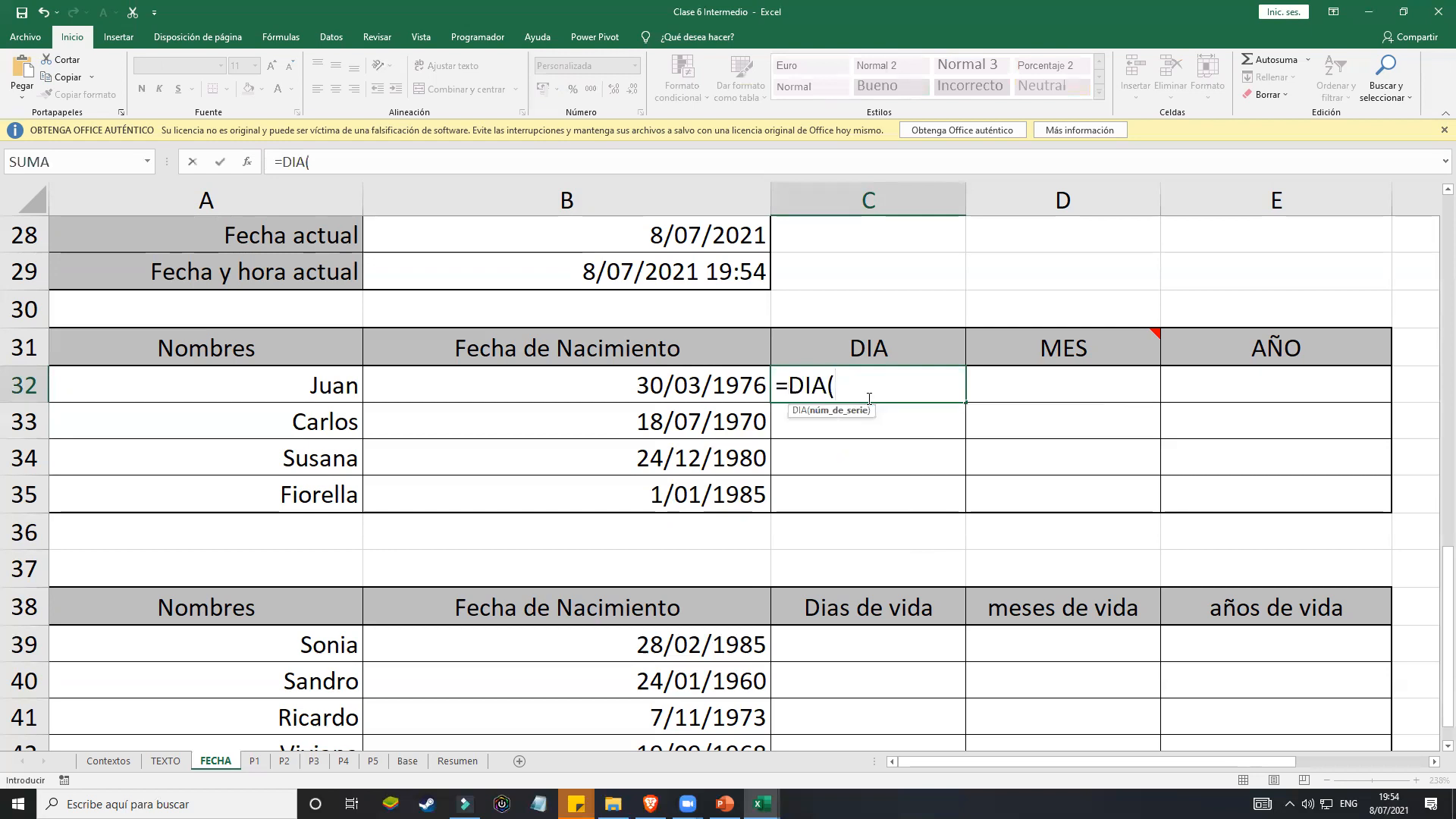
left_click(688, 398)
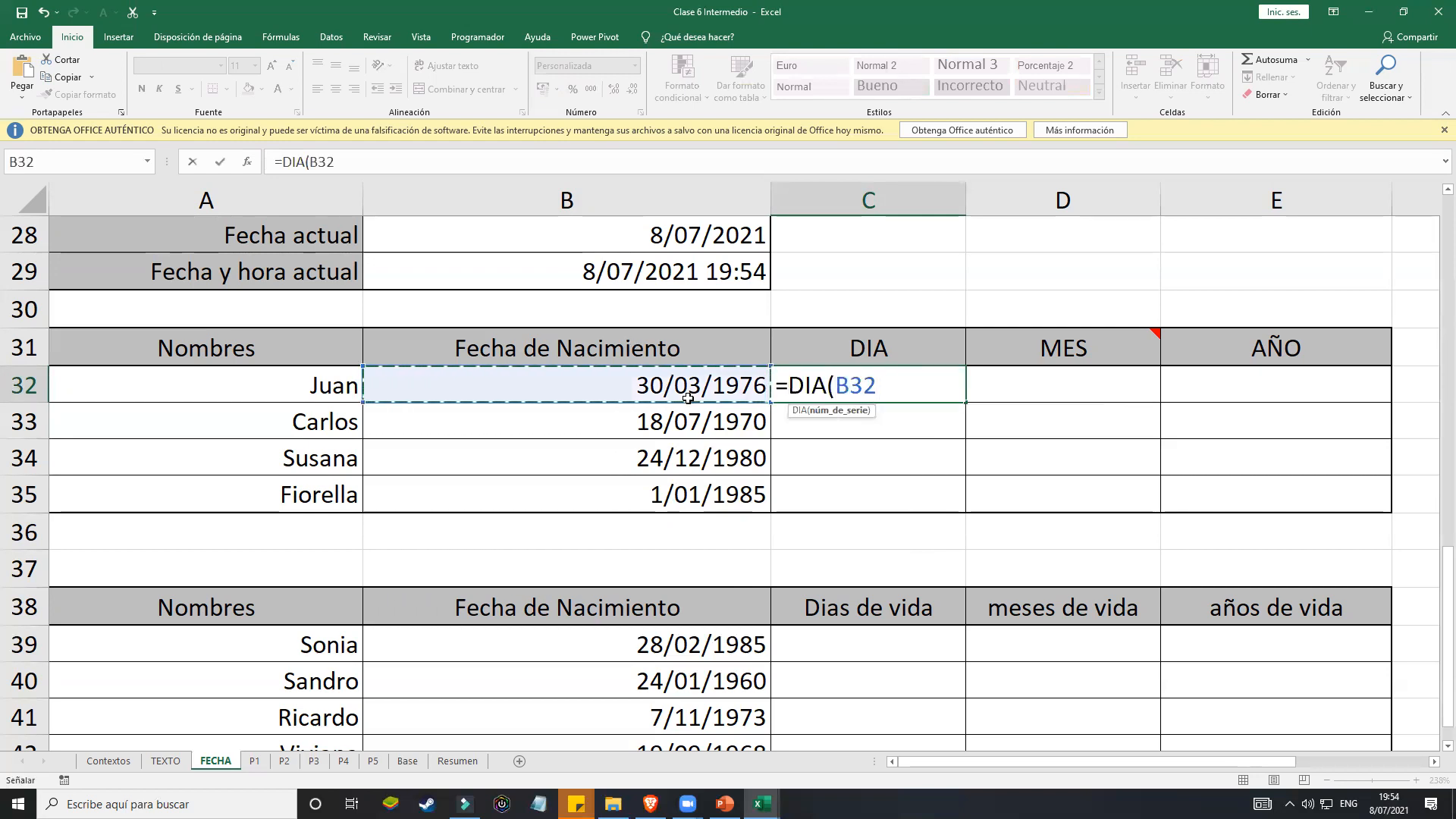
type(")")
key("Return")
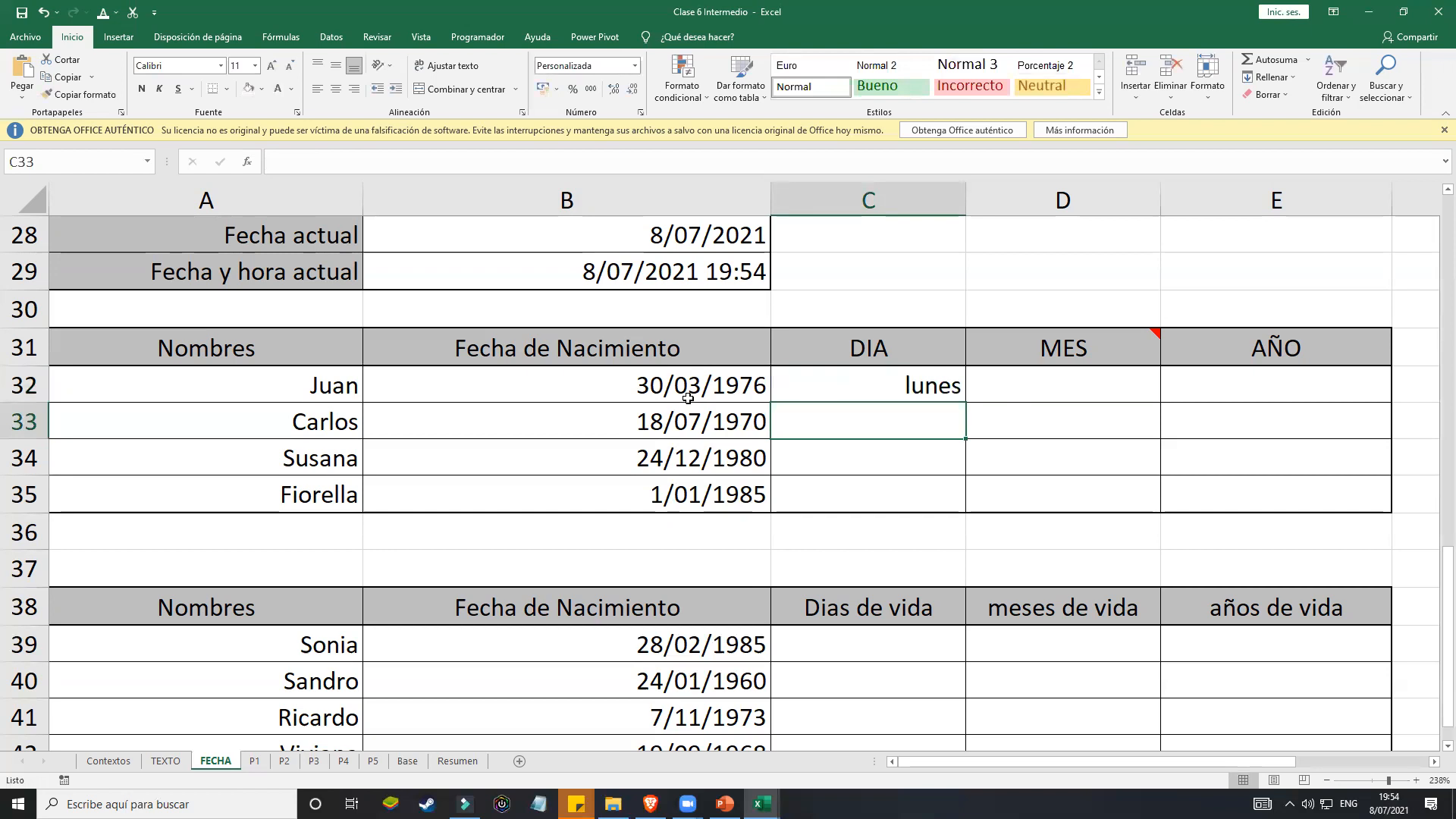
Step: Rewrite C32 as =TEXTO(B32;"ddd") to try a weekday text format
double_click(805, 392)
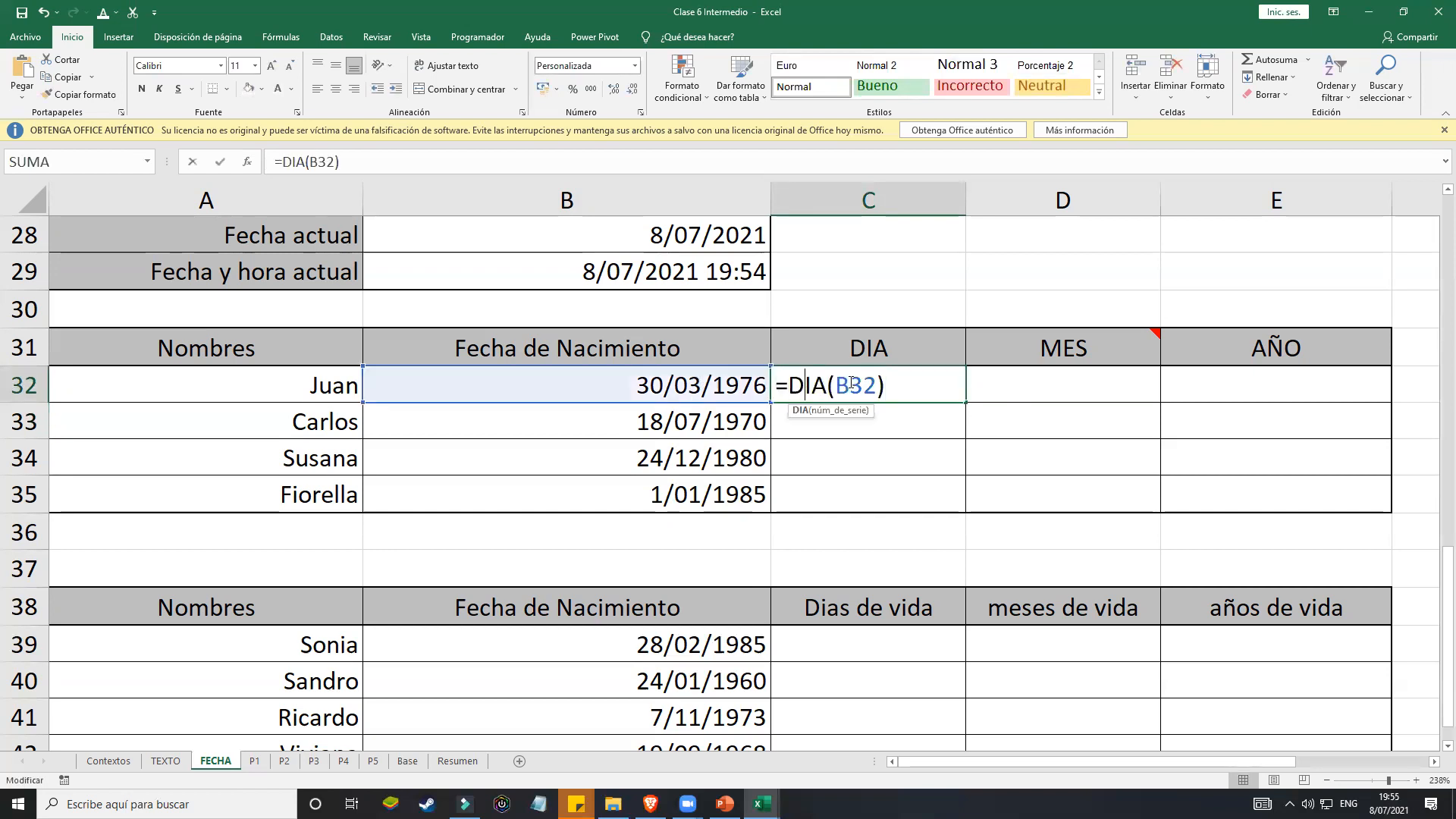
key("Delete")
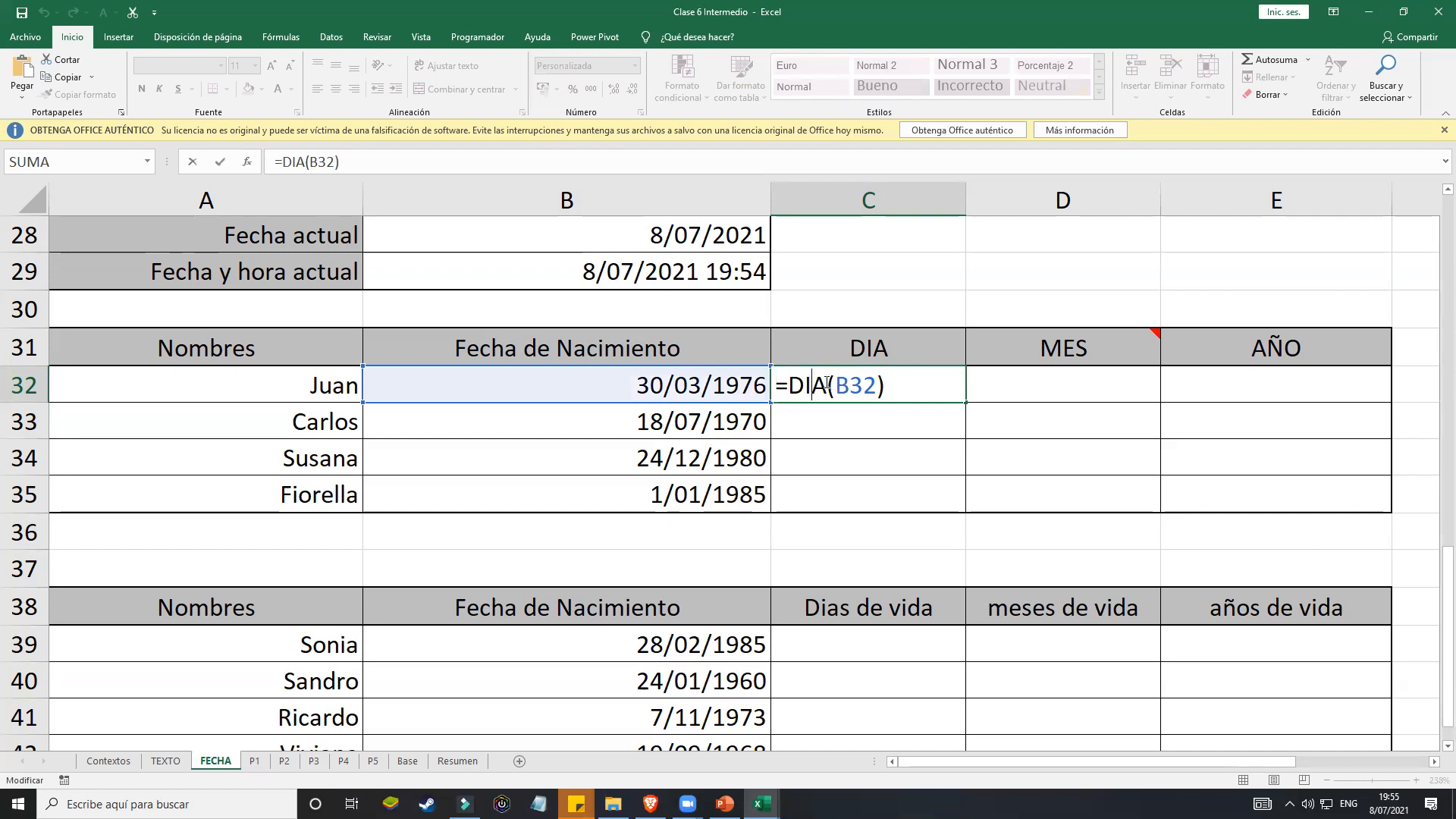
key("BackSpace")
key("BackSpace")
type("TEXTO")
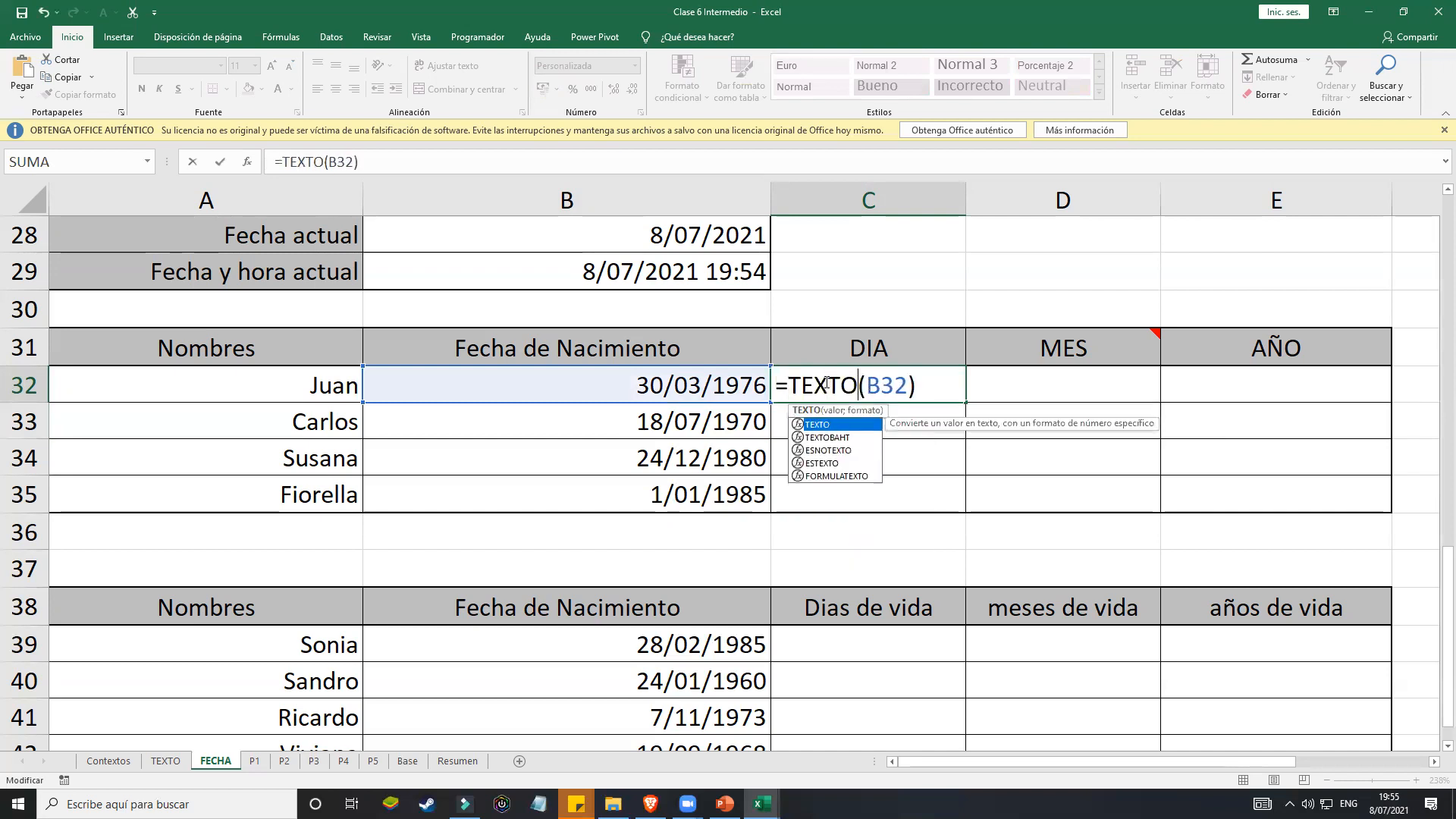
left_click(907, 386)
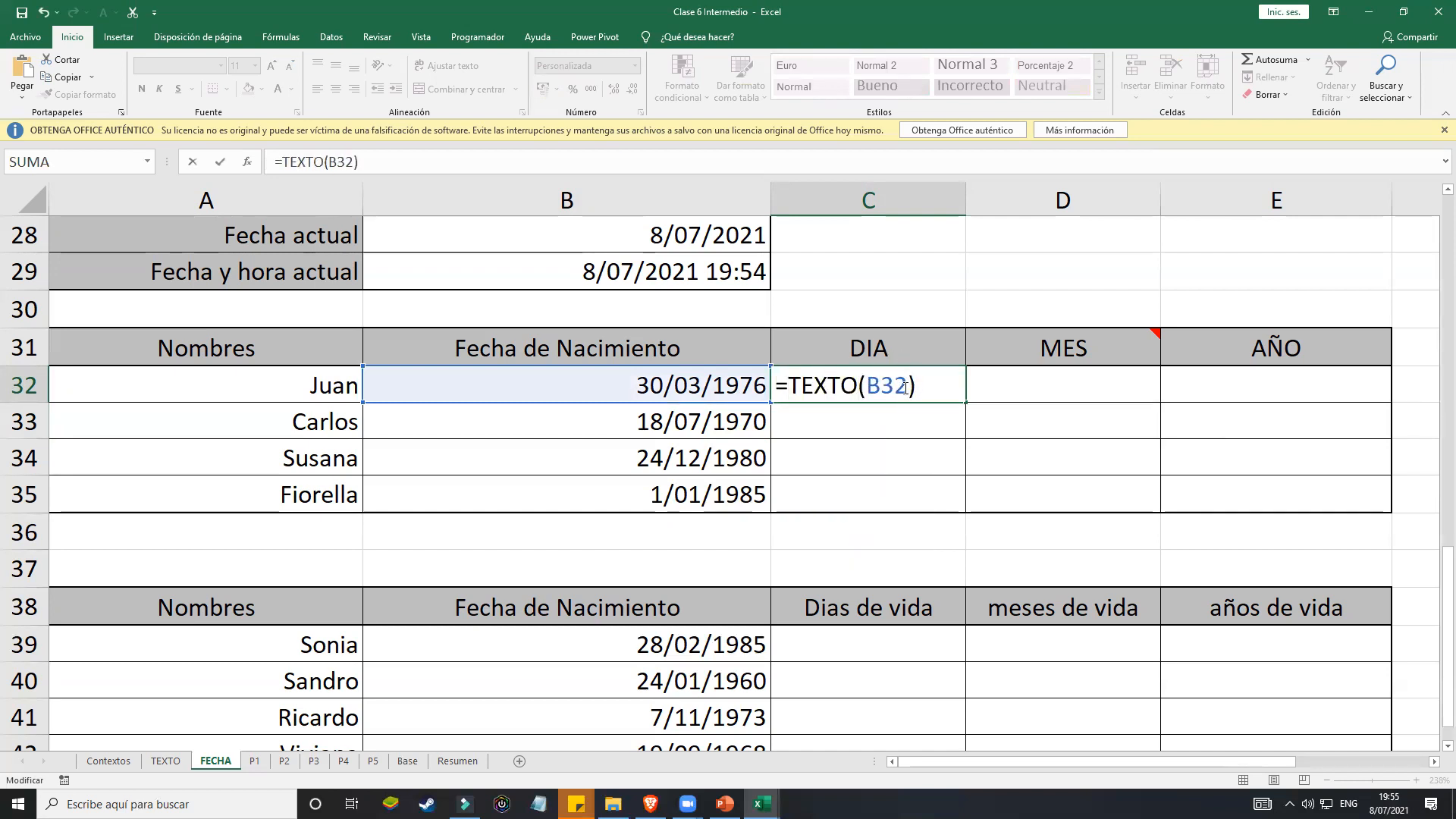
type(";\"D")
key("BackSpace")
type("ddd\"")
key("Return")
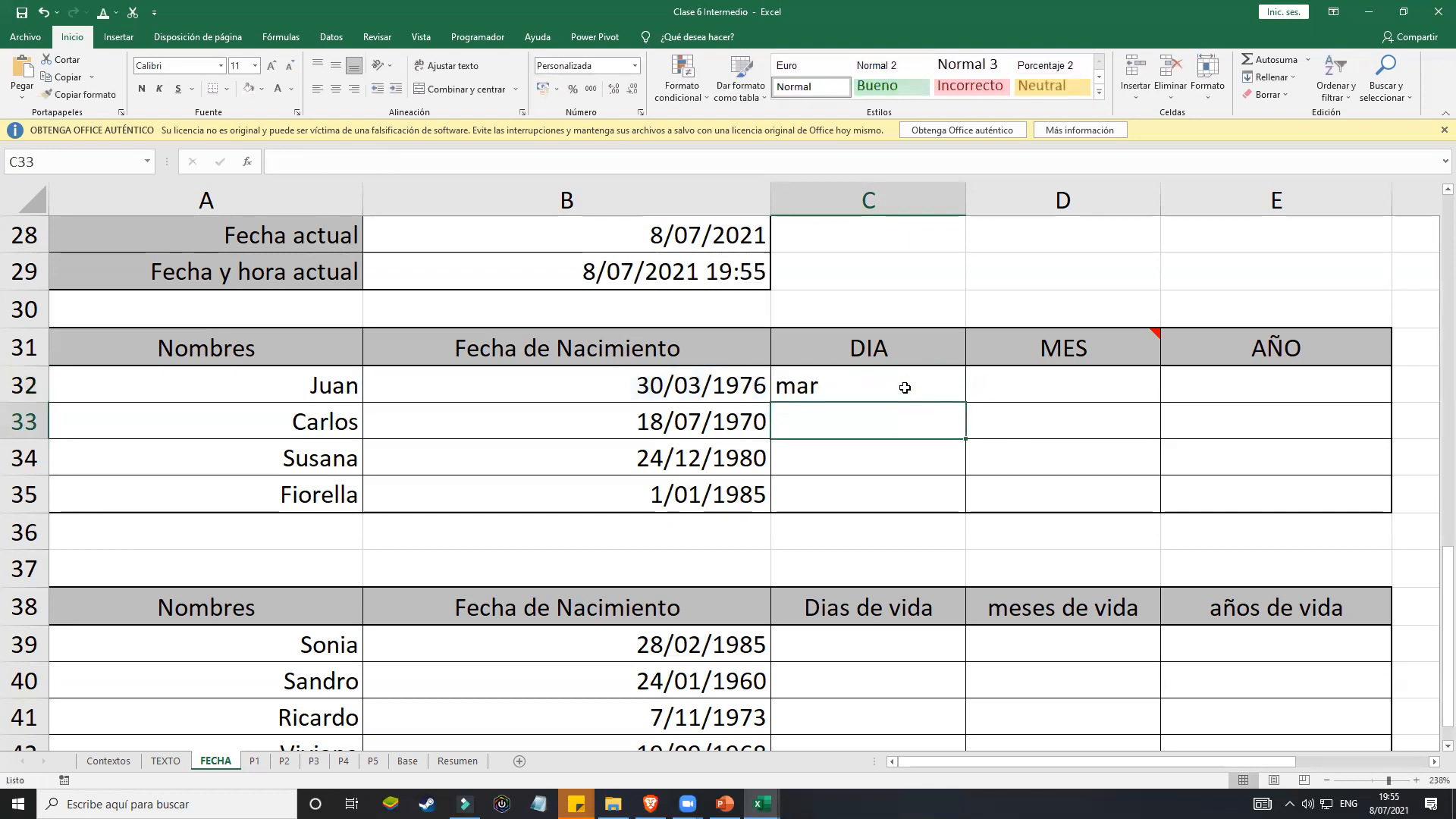
Step: Revert C32 to =DIA(B32) by removing the TEXTO function and ddd argument
left_click(888, 390)
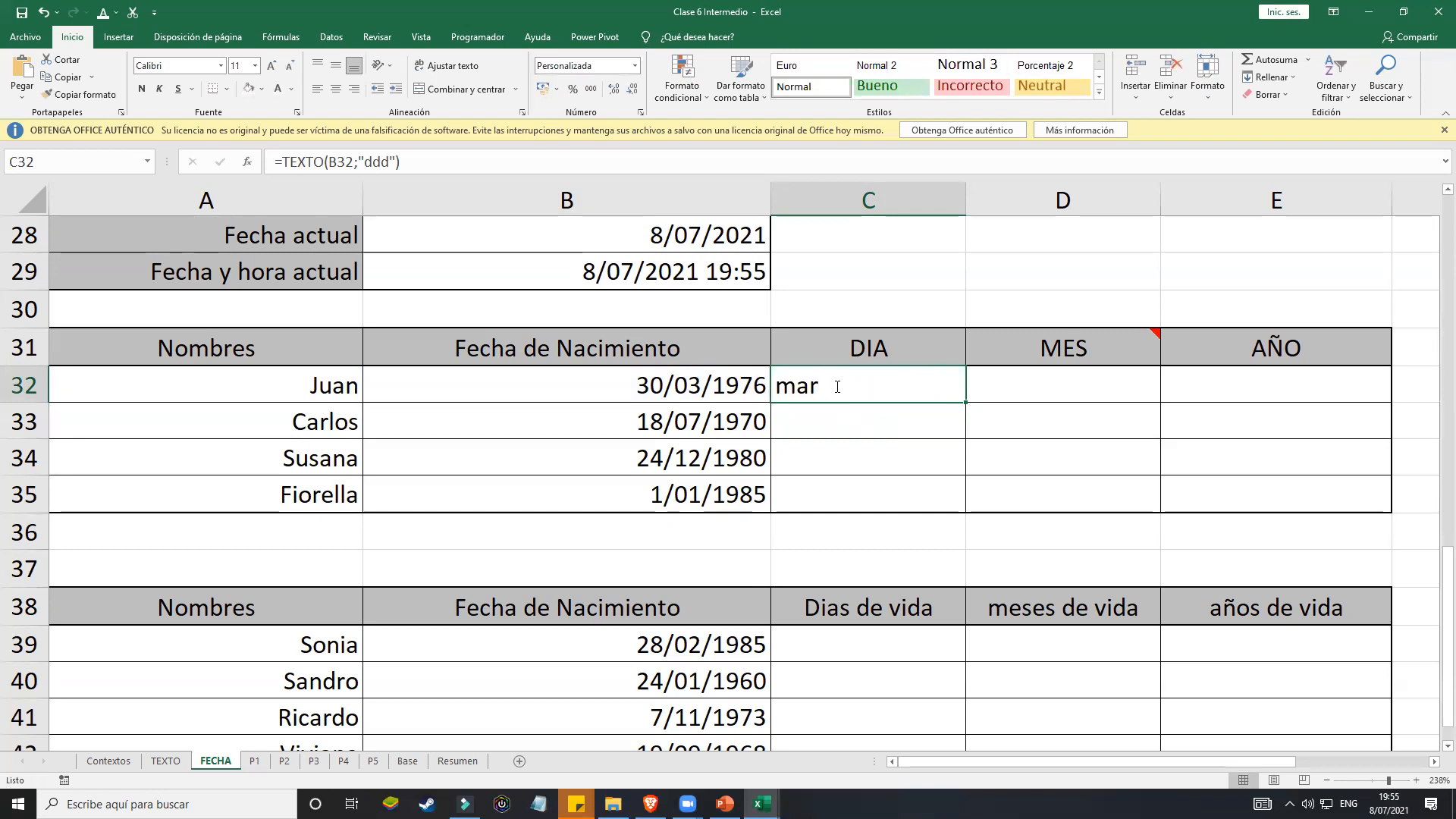
double_click(835, 386)
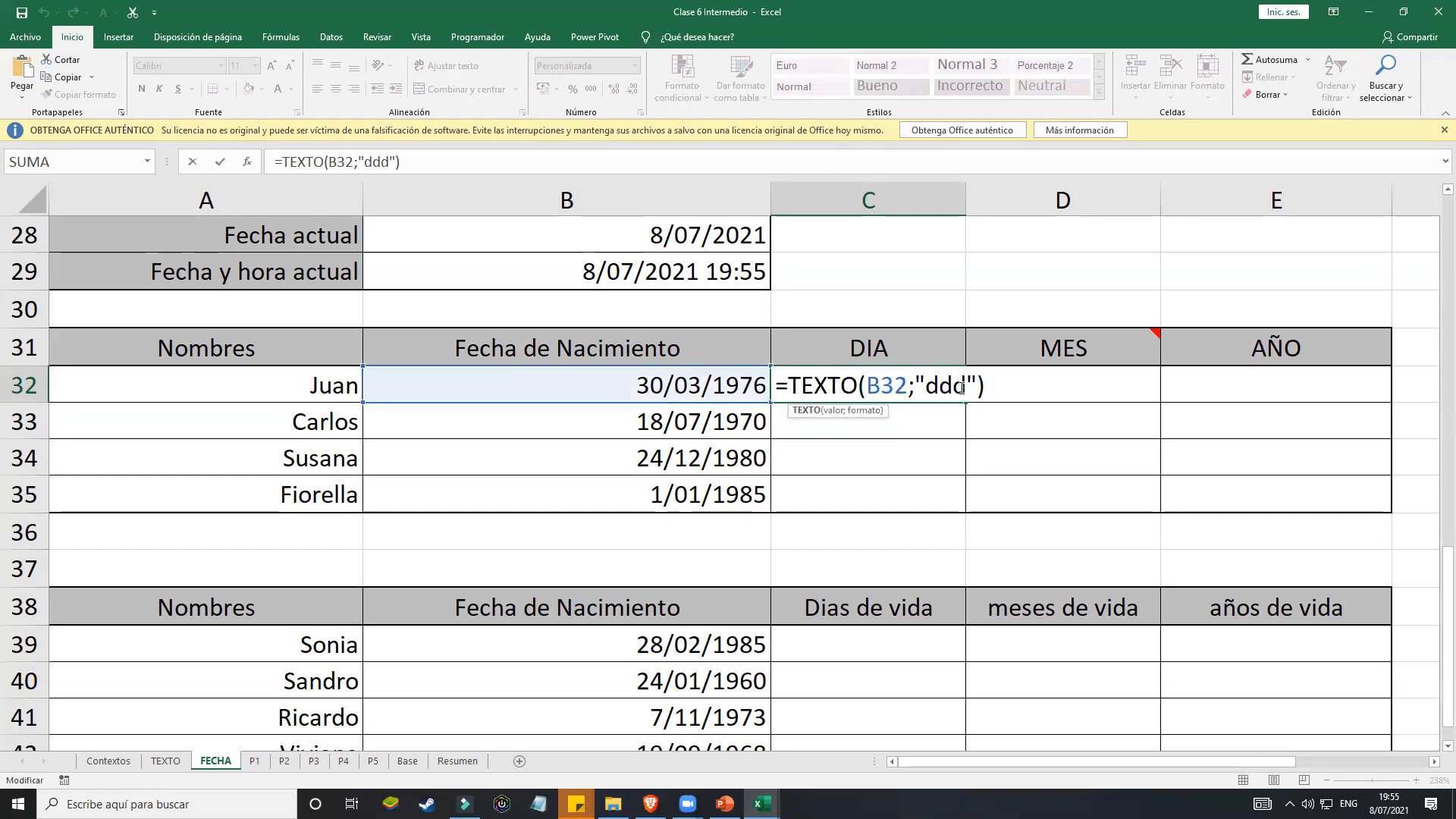
left_click_drag(979, 385, 913, 391)
key("Delete")
key("BackSpace")
left_click(854, 383)
key("BackSpace")
key("BackSpace")
key("BackSpace")
key("BackSpace")
key("BackSpace")
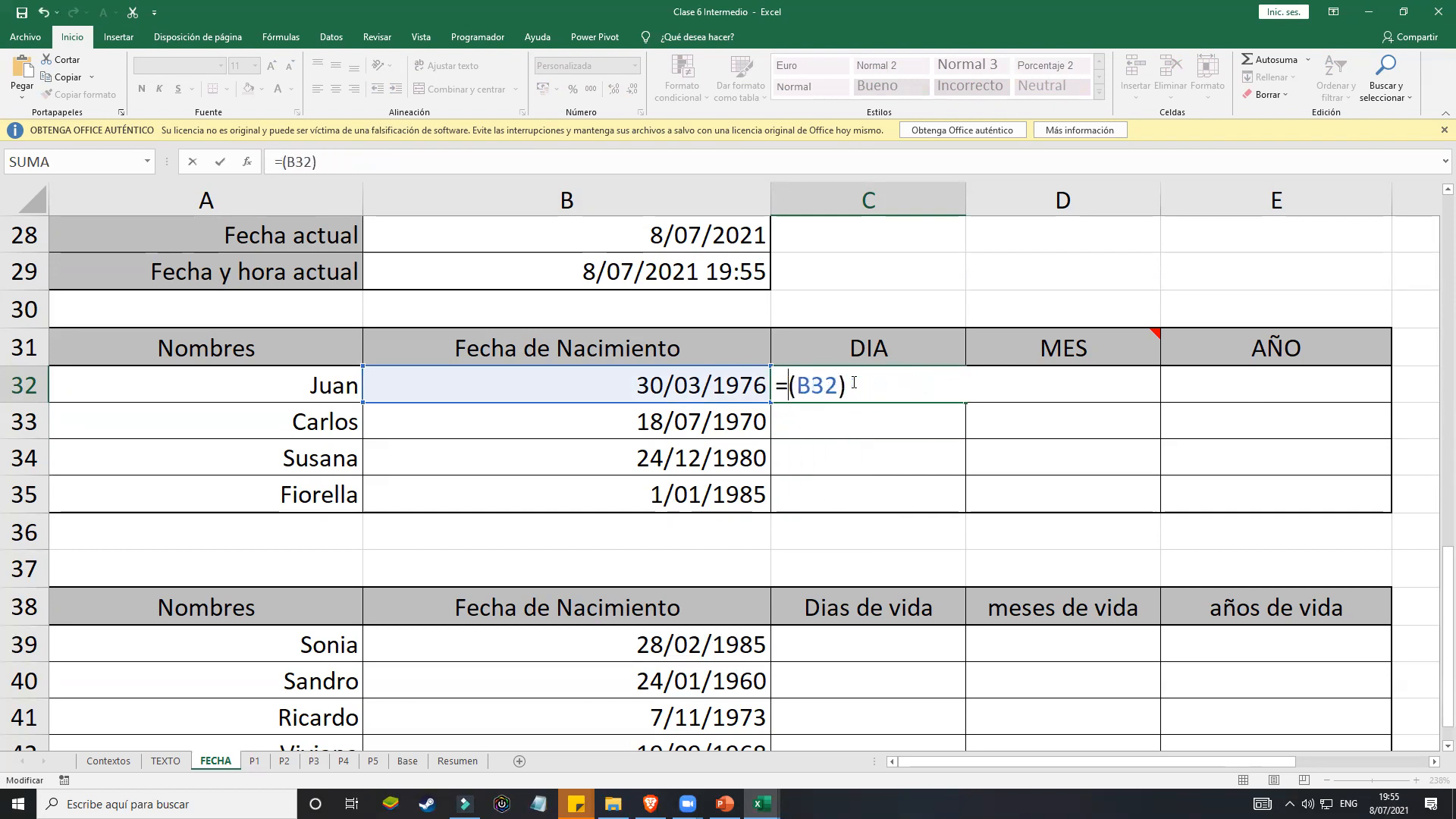
type("dia")
key("Return")
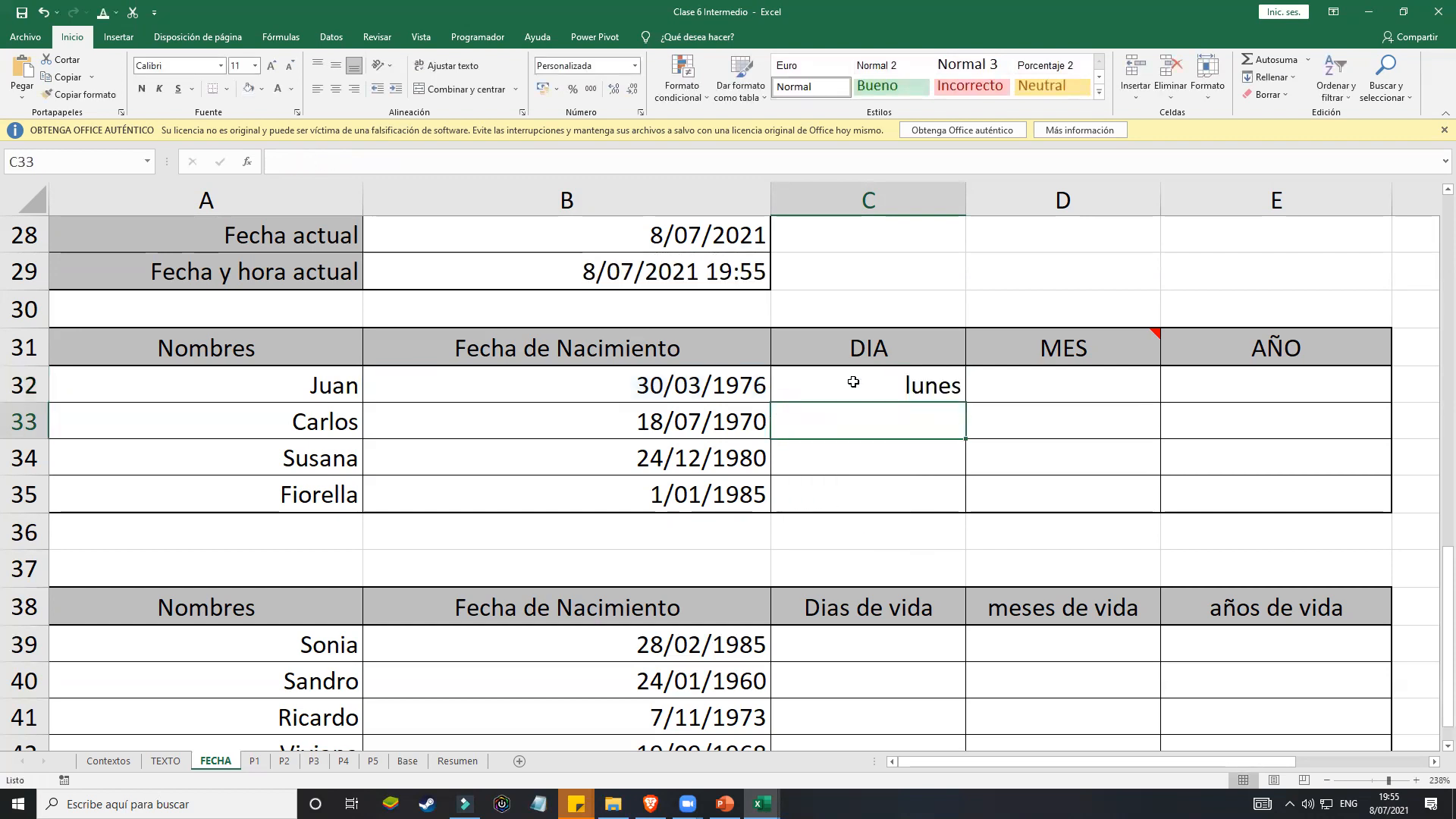
Step: Fill C32 down to row 35 (lunes, miércoles, martes, domingo) and start a formula in D32
left_click(853, 382)
left_click_drag(967, 405, 963, 508)
left_click(1016, 384)
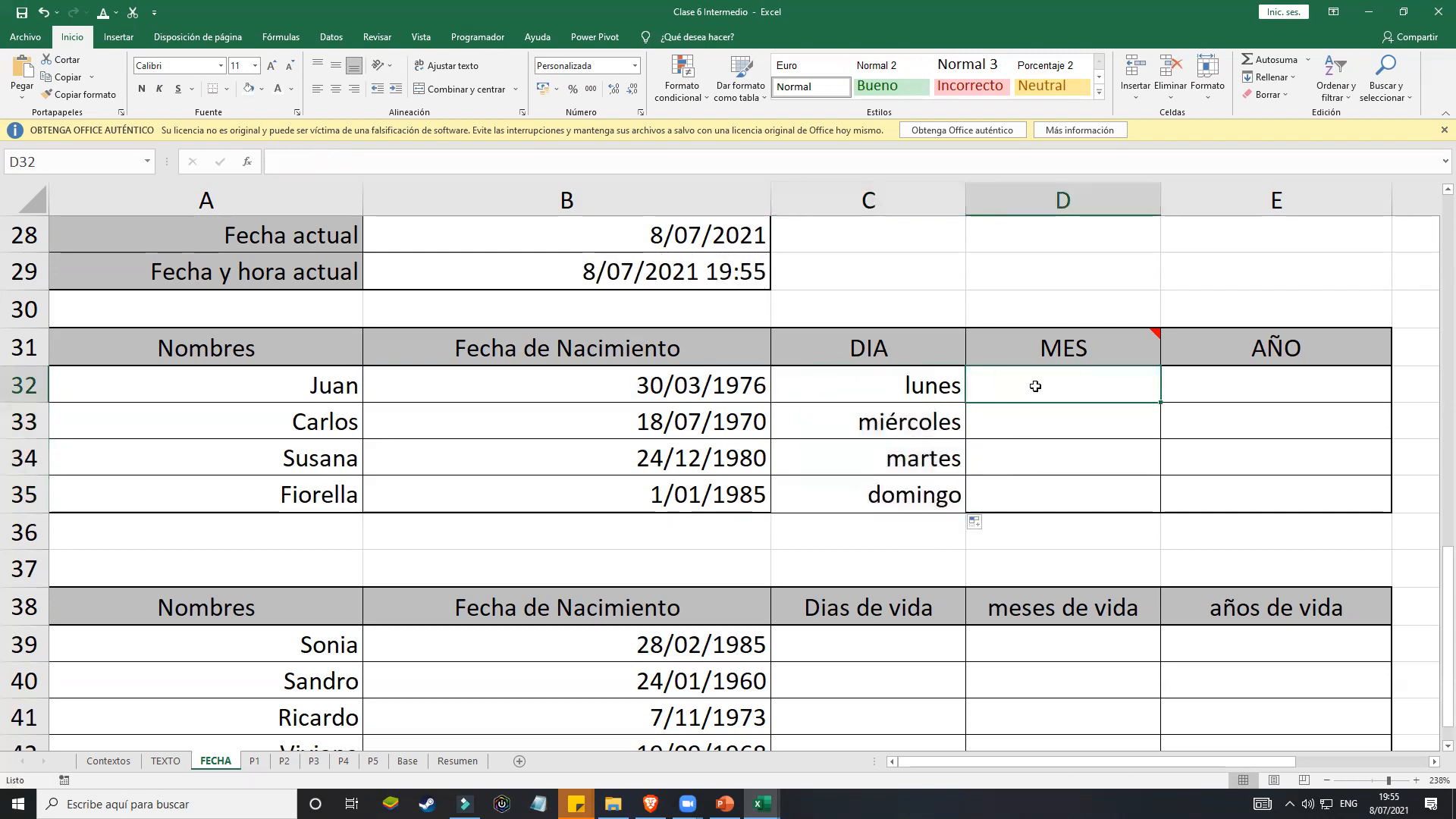
type("=")
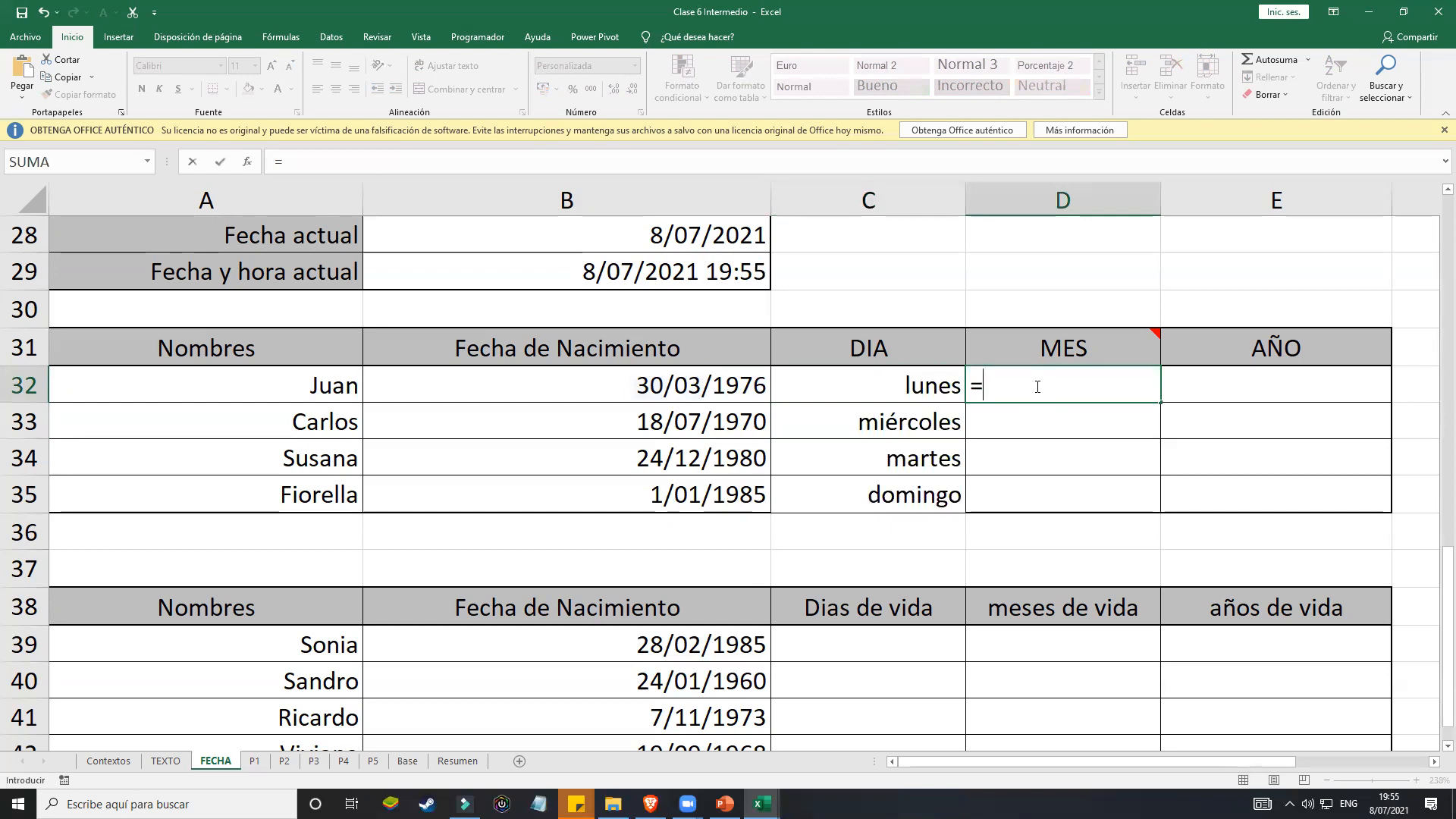
type("(")
Step: Complete =(B32) in D32, showing Marzo, and fill it down to D35
left_click(717, 387)
type("_")
key("BackSpace")
type(")")
key("Return")
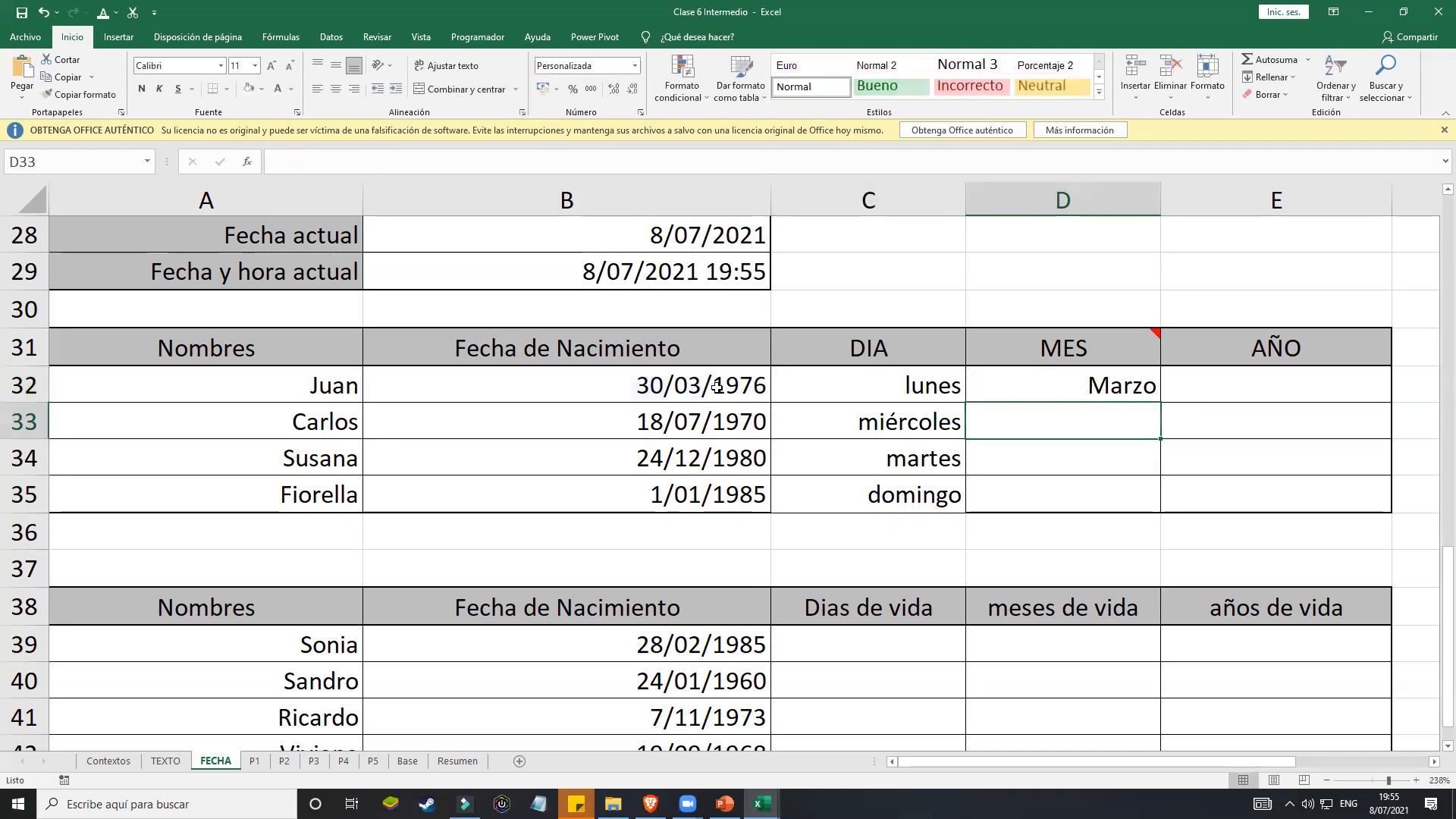
left_click(1130, 384)
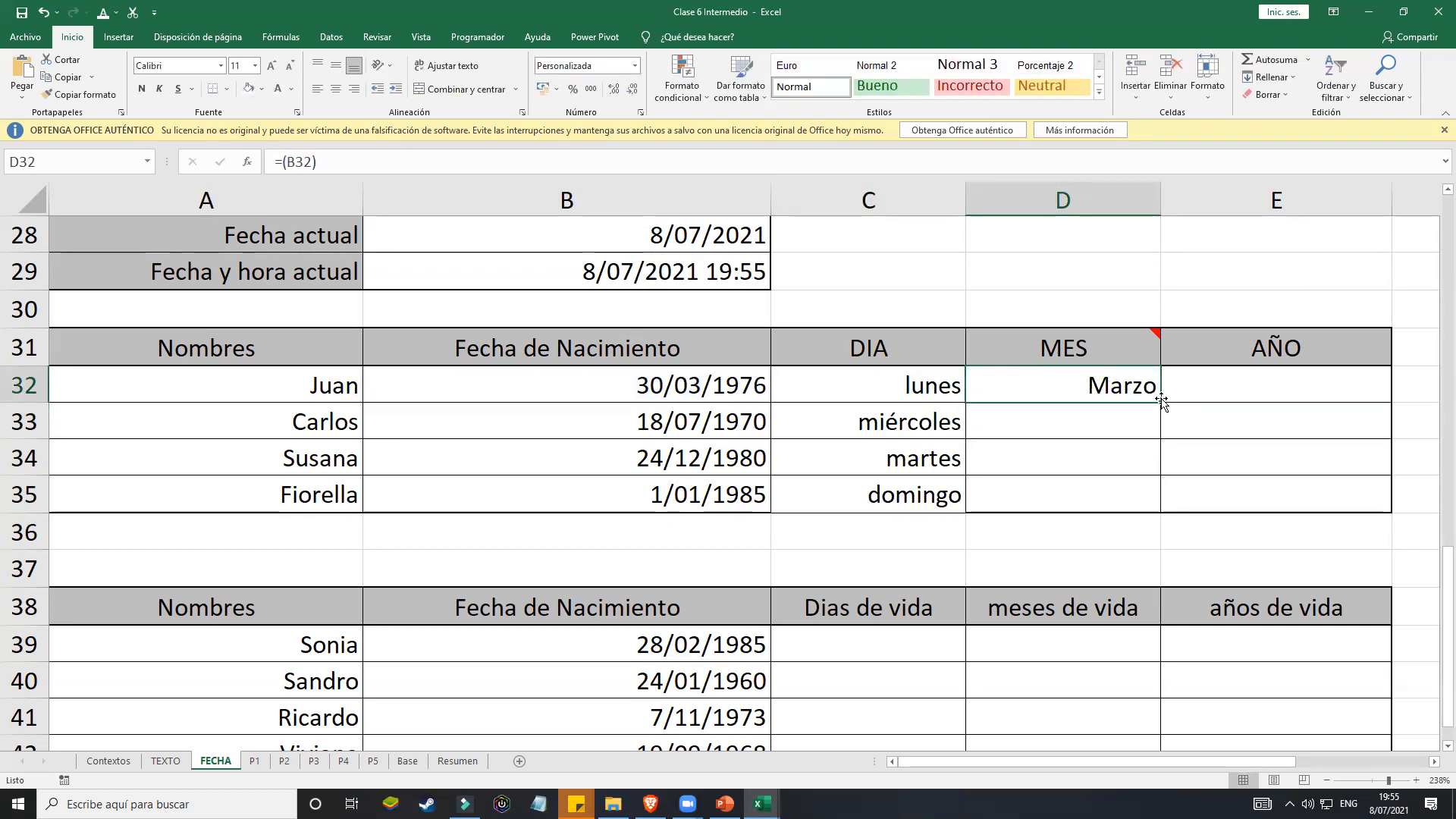
left_click_drag(1161, 402, 1161, 503)
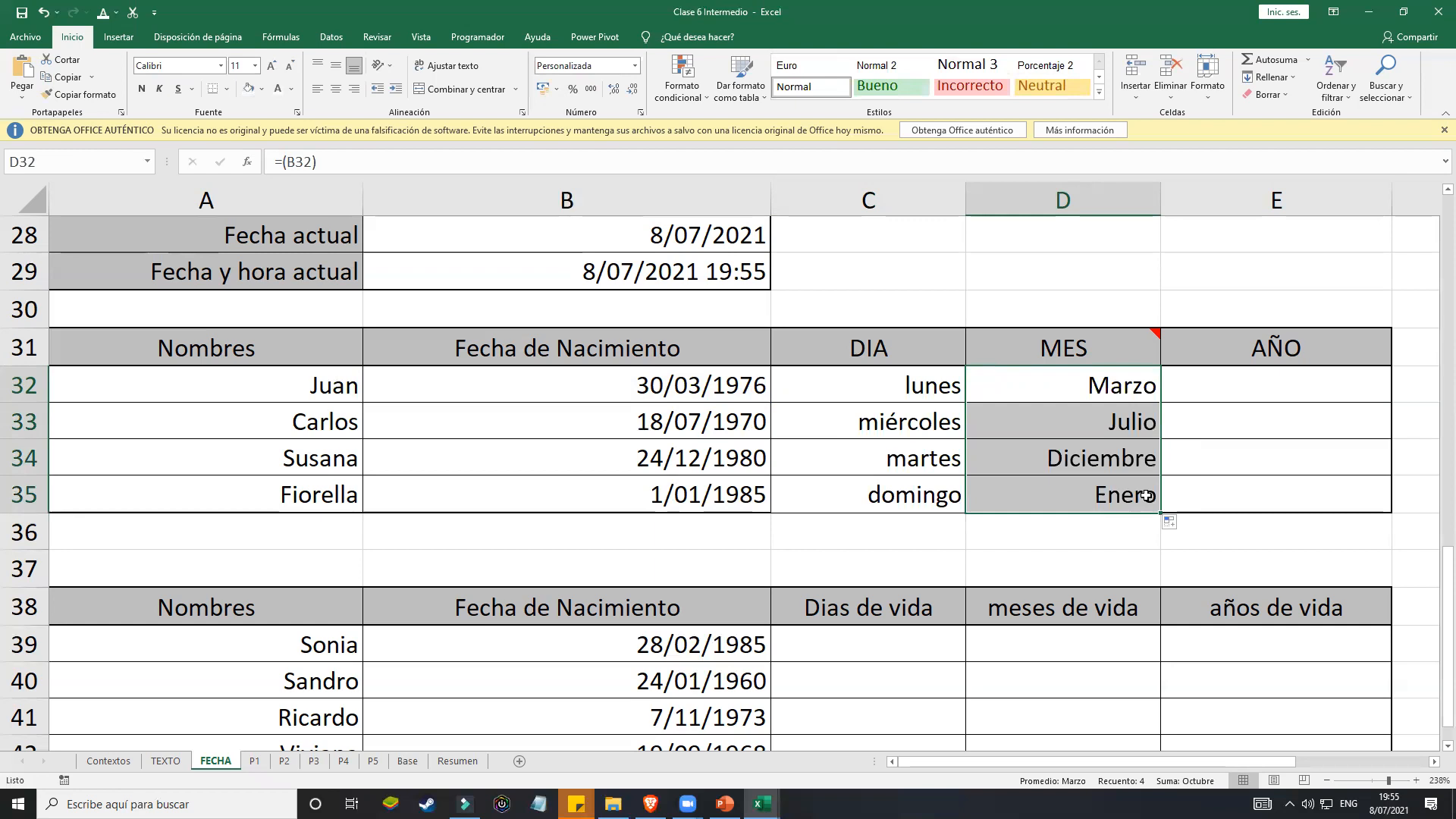
Step: Change D32 to =MES(B32) and fill down to D35, every row showing Enero
left_click(1018, 389)
double_click(1019, 389)
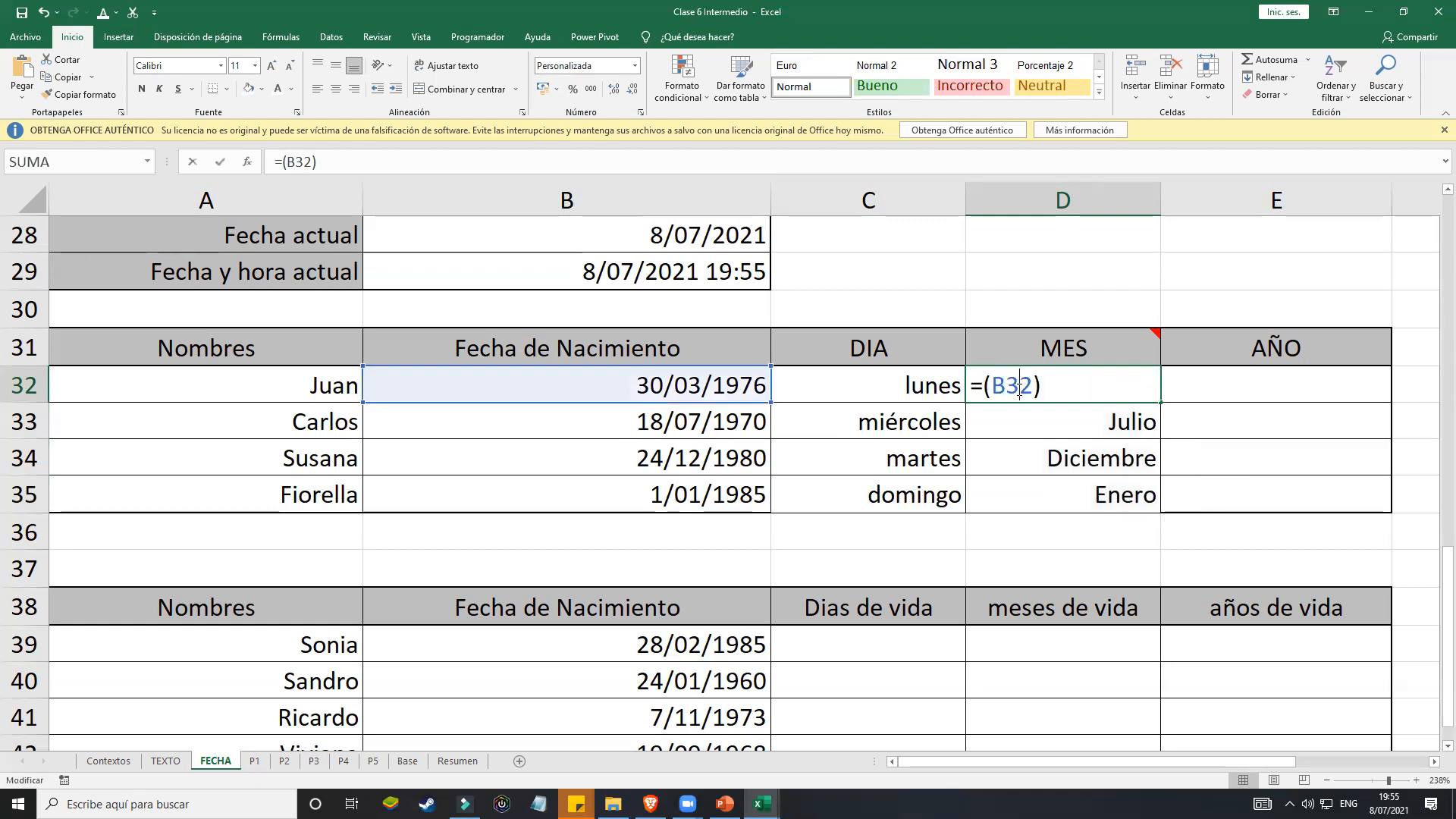
left_click(986, 389)
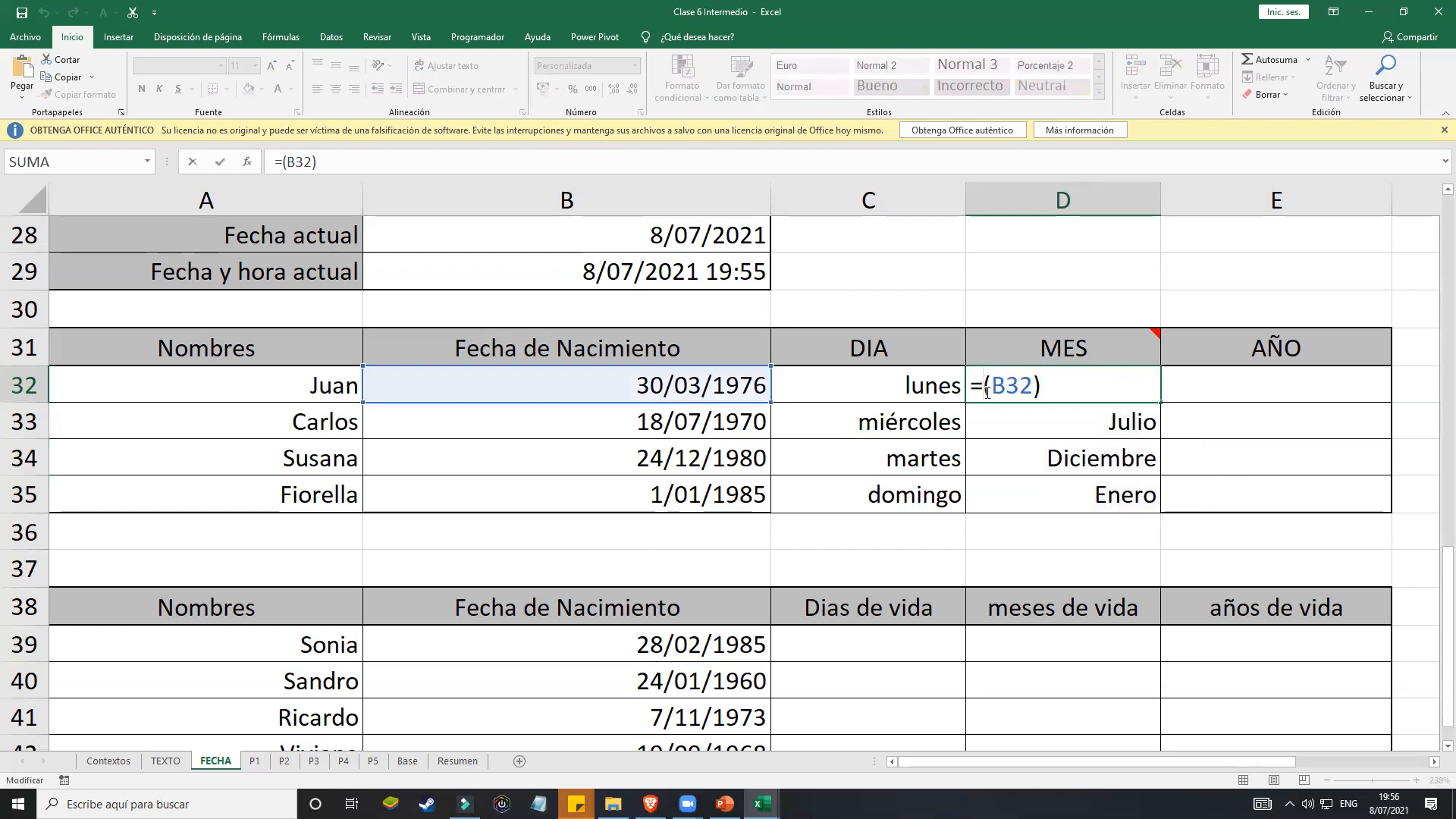
type("mes")
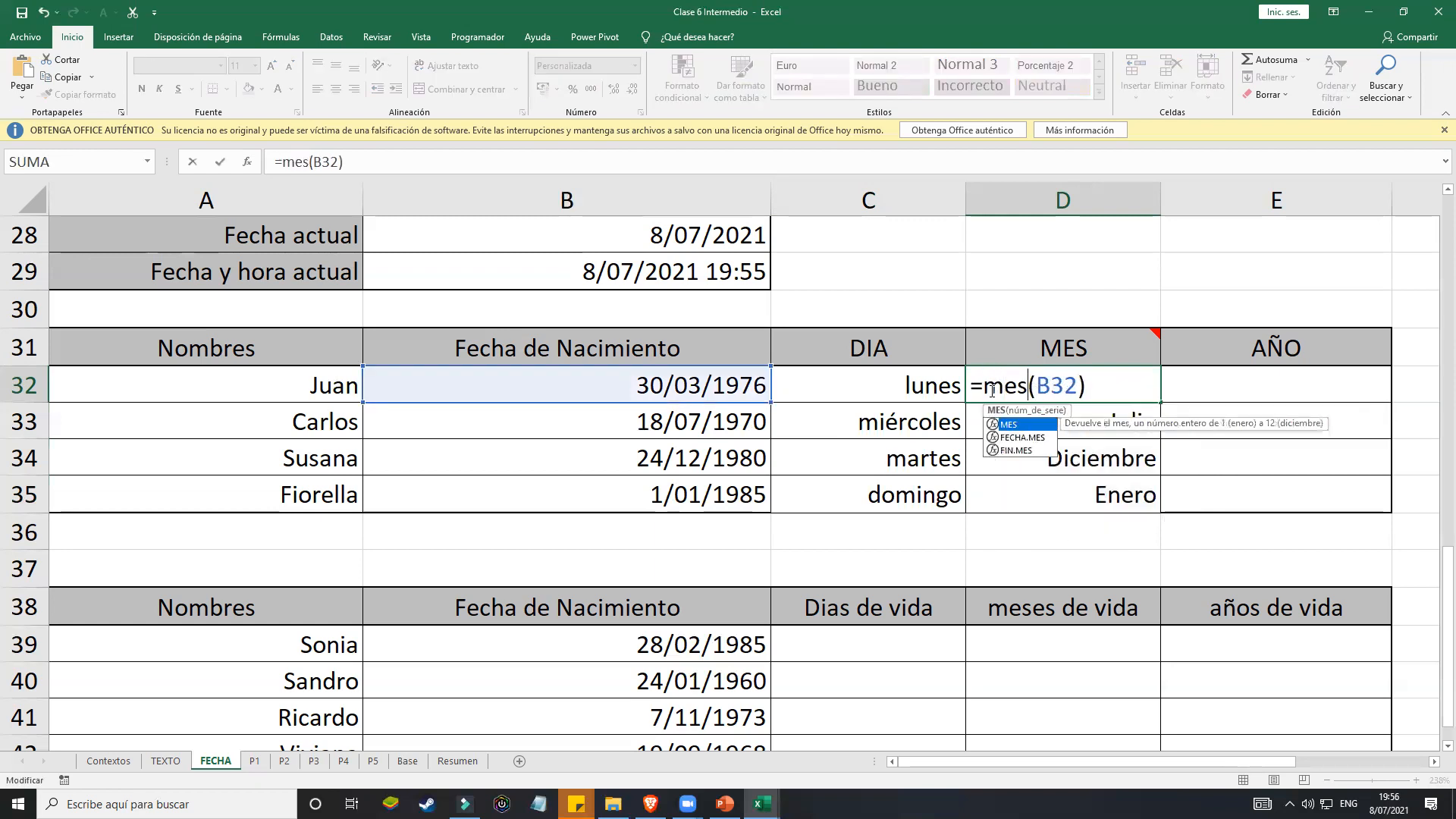
key("Return")
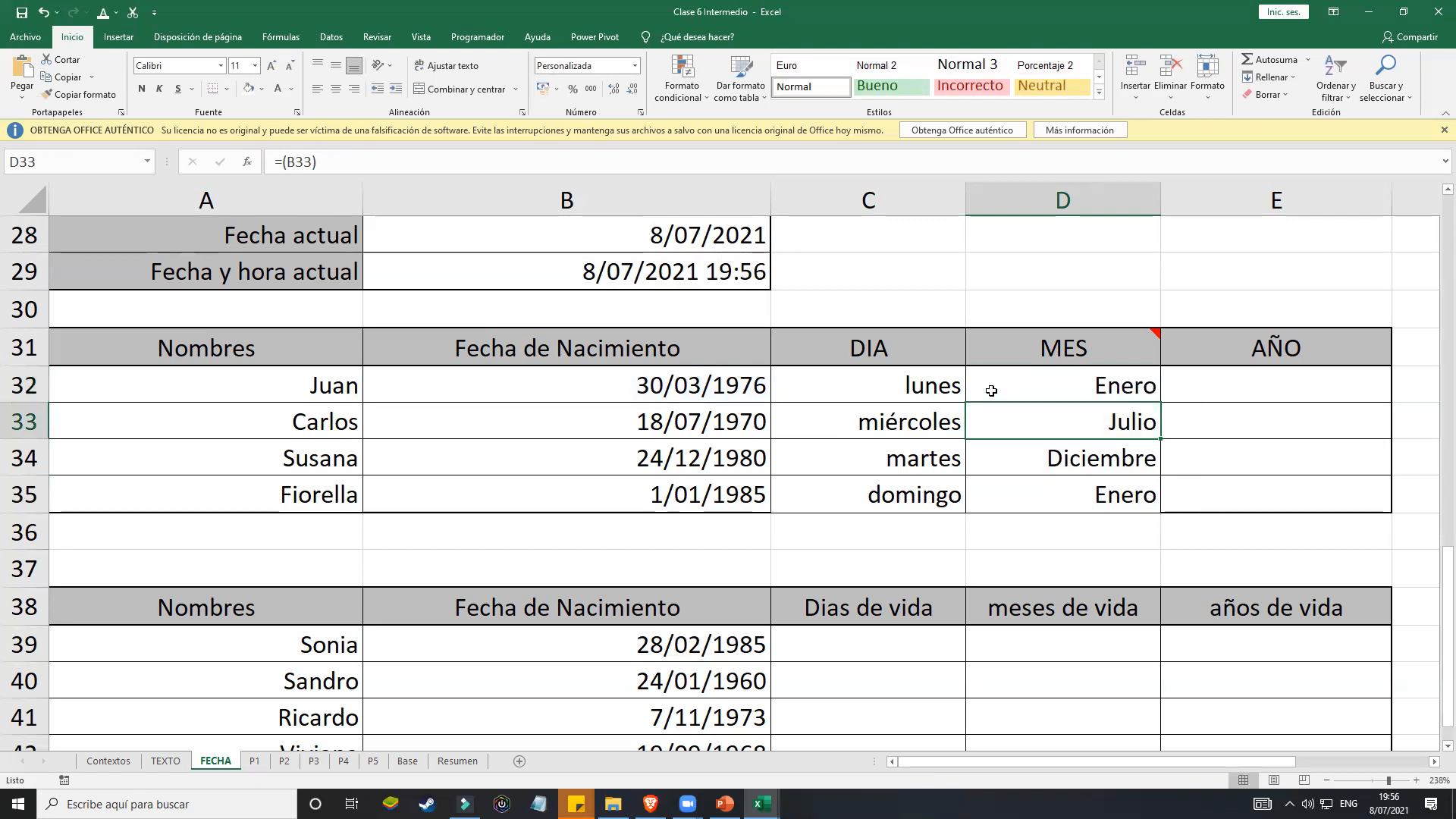
left_click(991, 391)
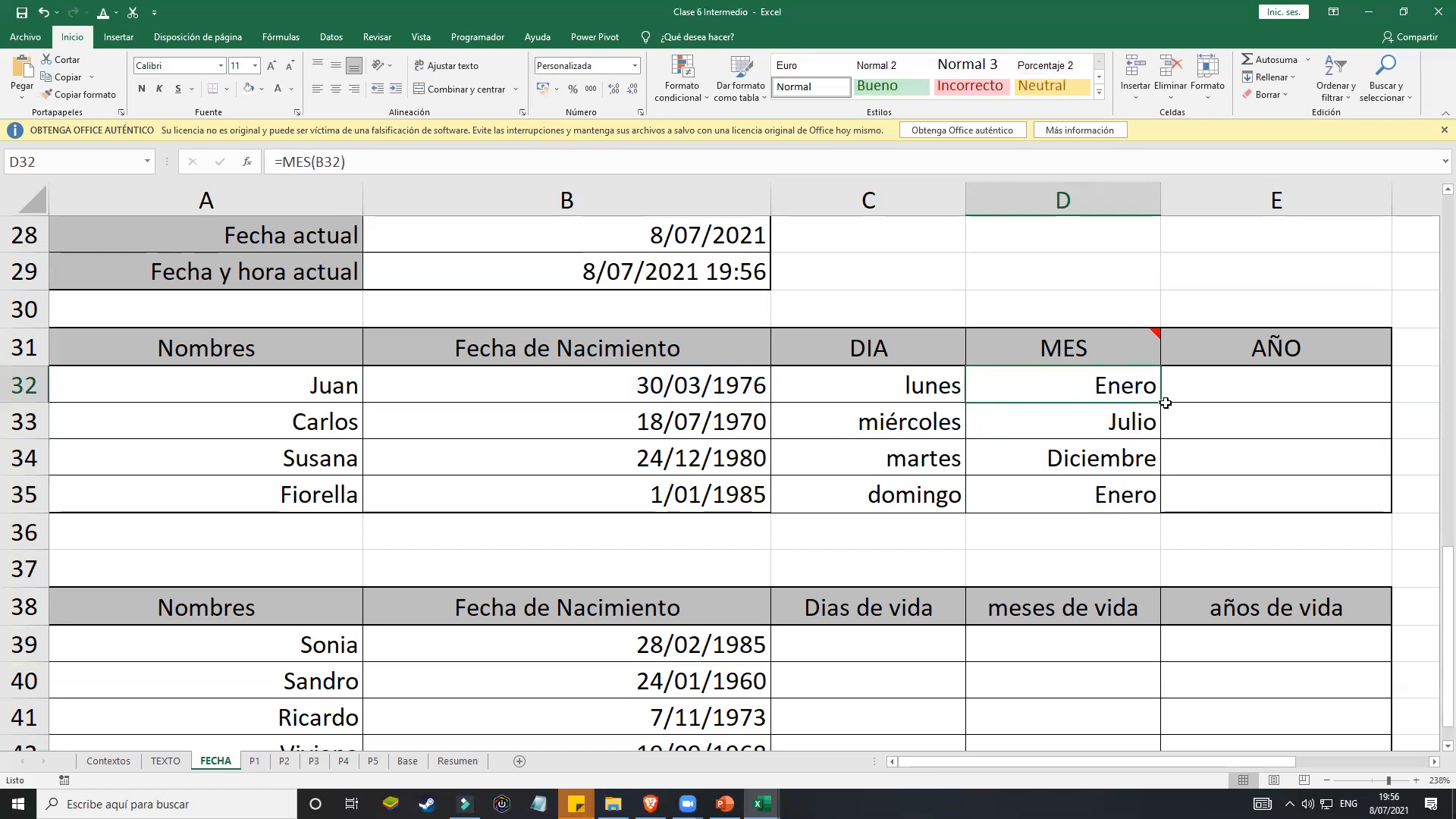
left_click_drag(1166, 403, 1165, 508)
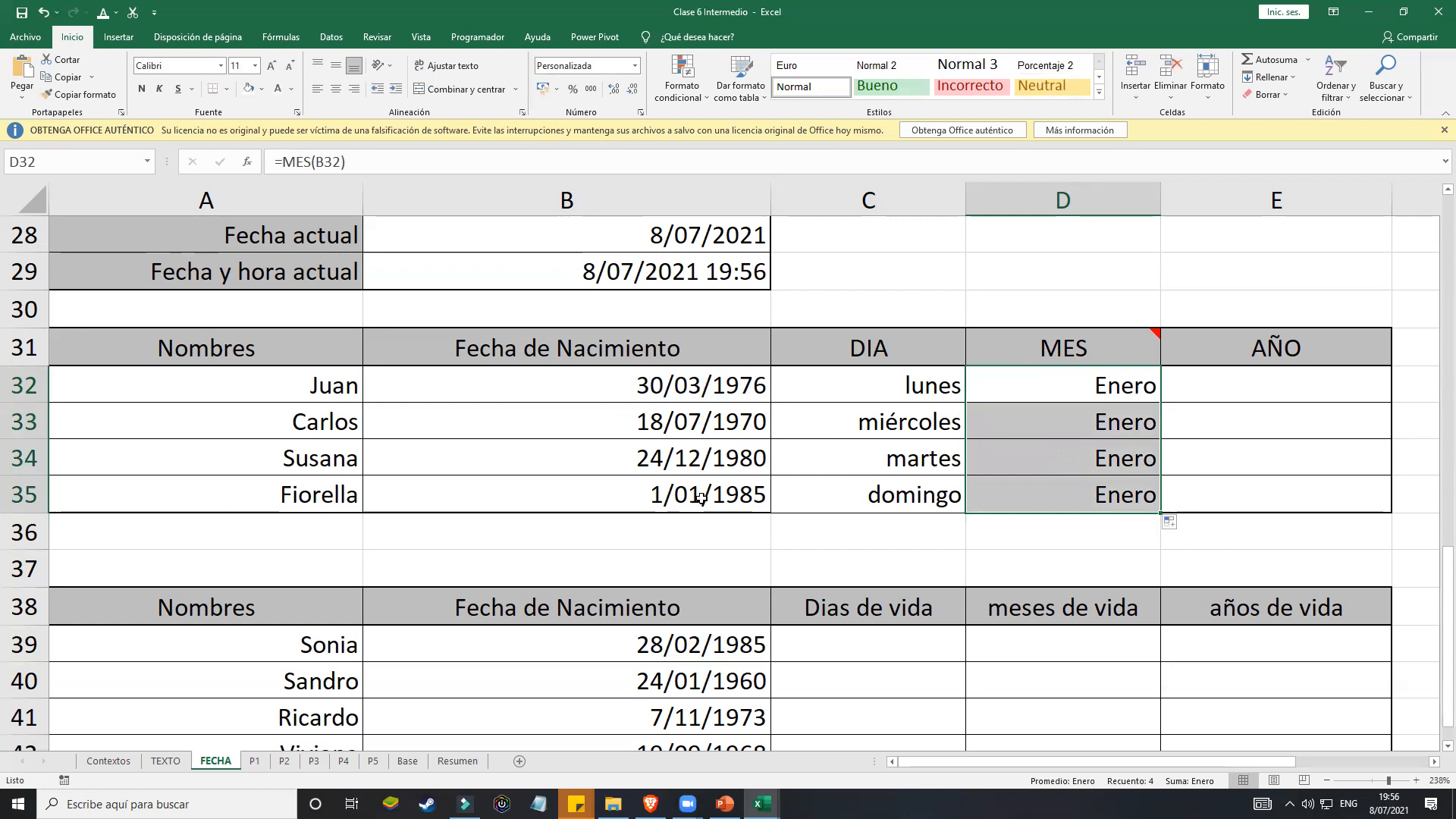
double_click(1133, 387)
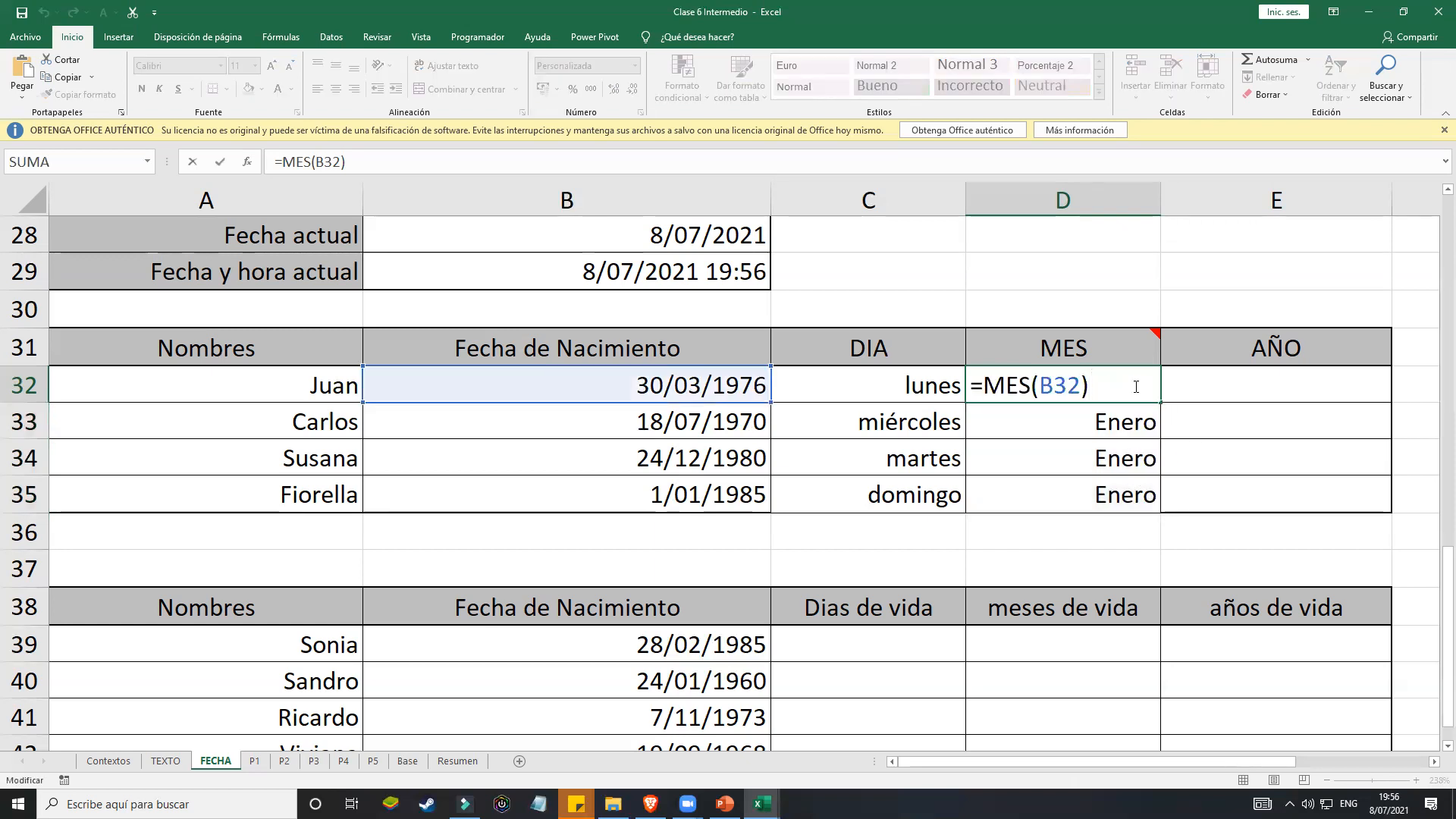
key("Escape")
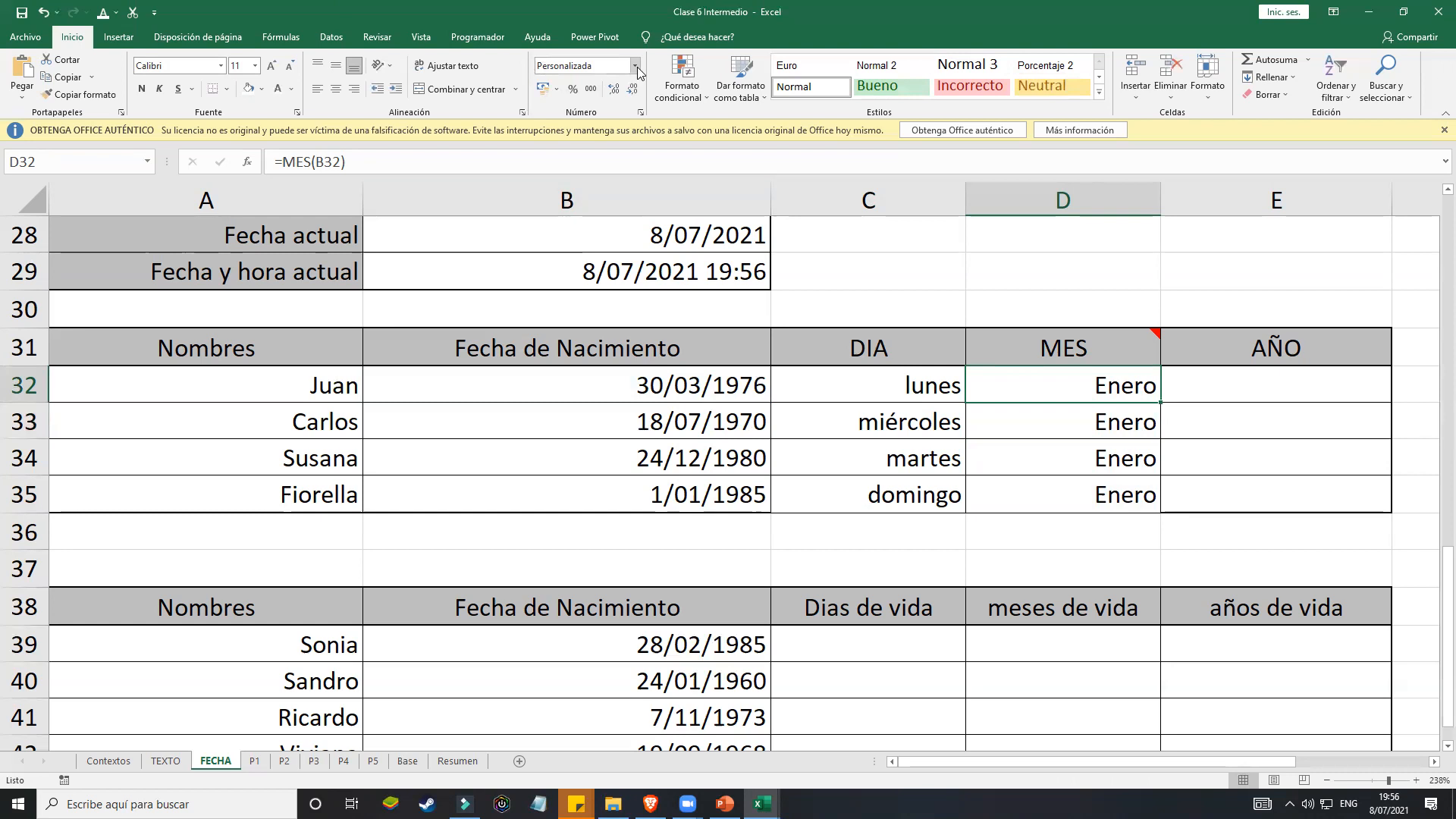
Step: Give D32 General format, fill down, then strip MES to leave =(B32)
left_click(635, 67)
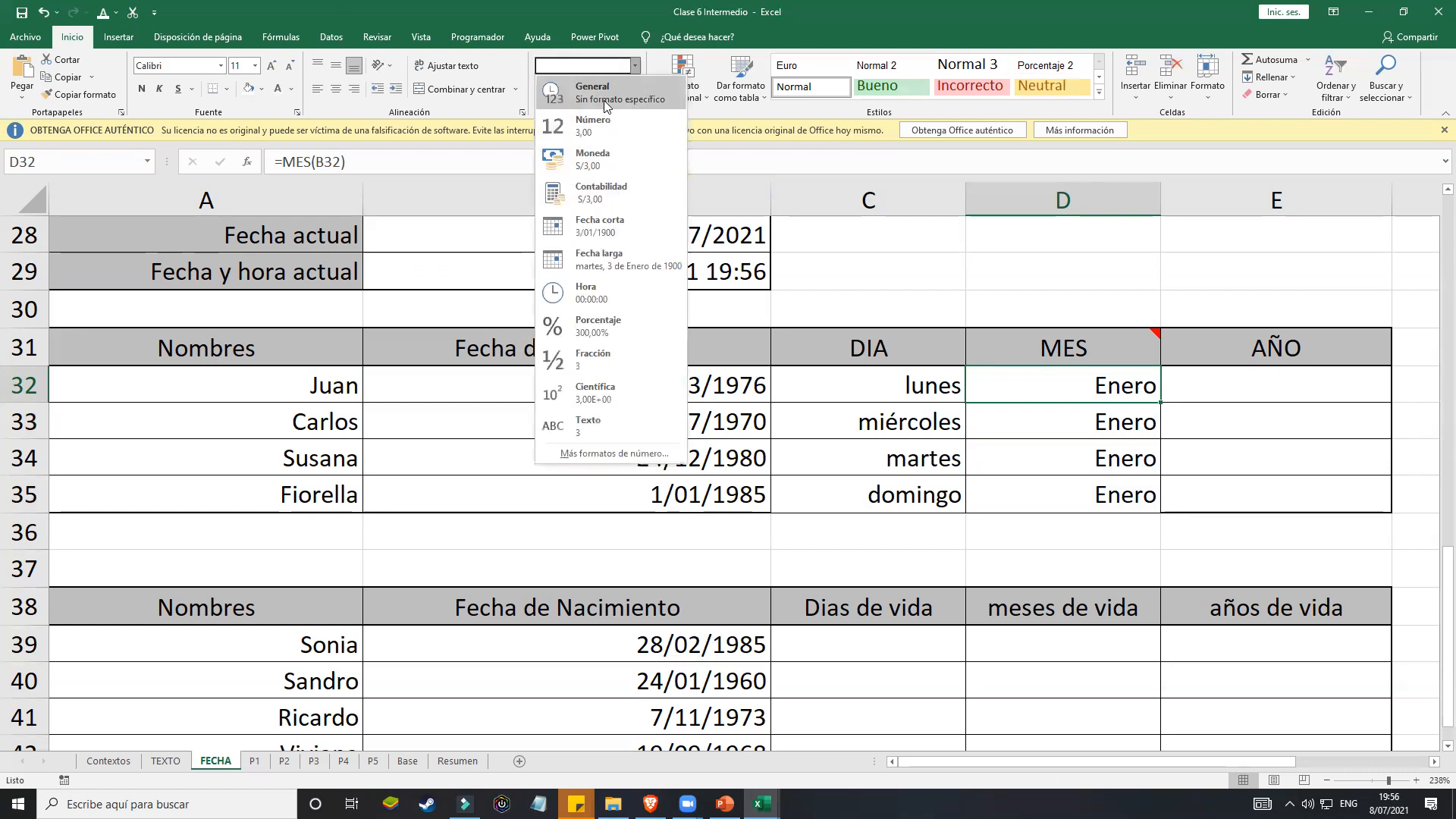
left_click(604, 93)
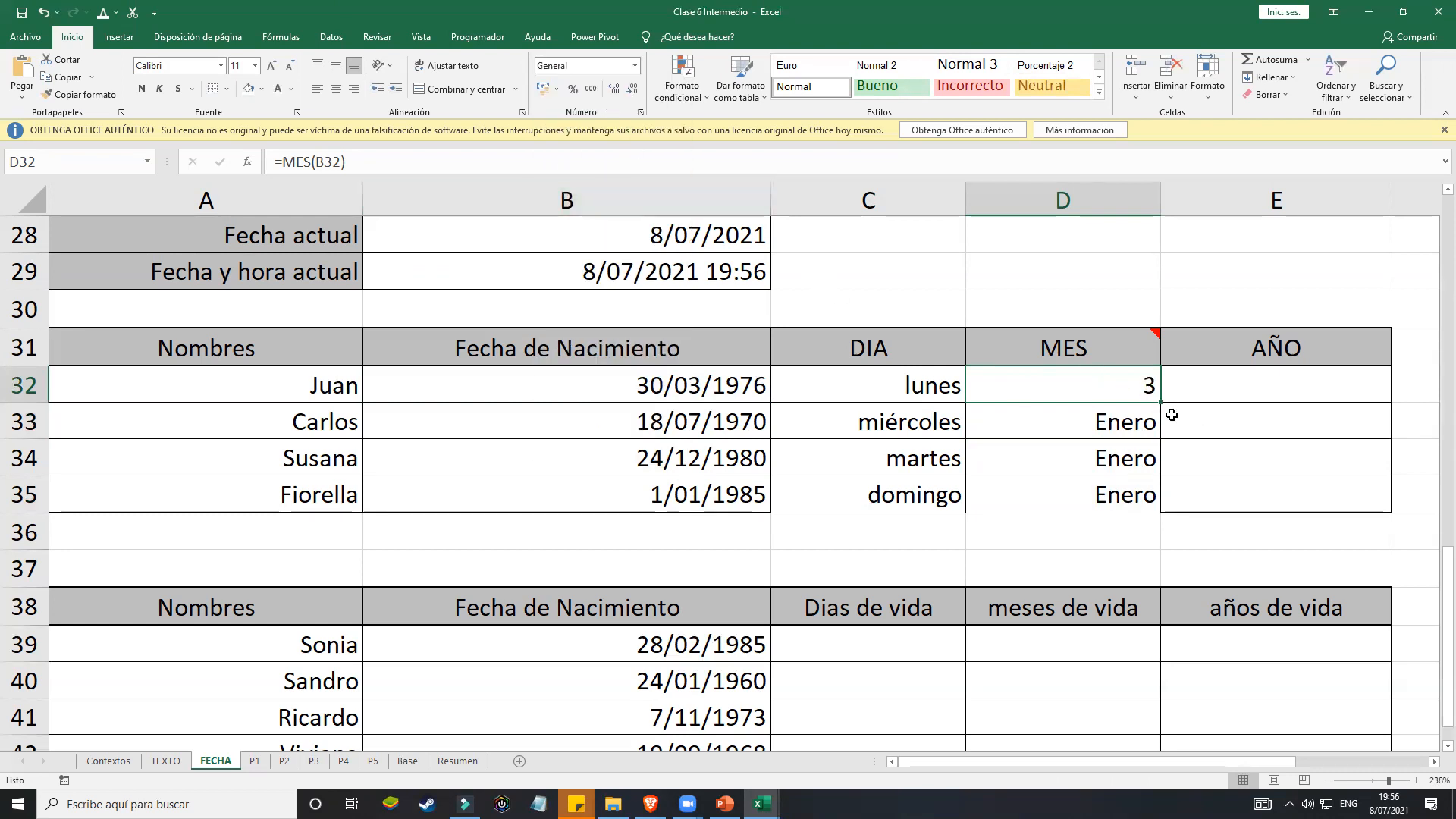
left_click_drag(1157, 405, 1162, 503)
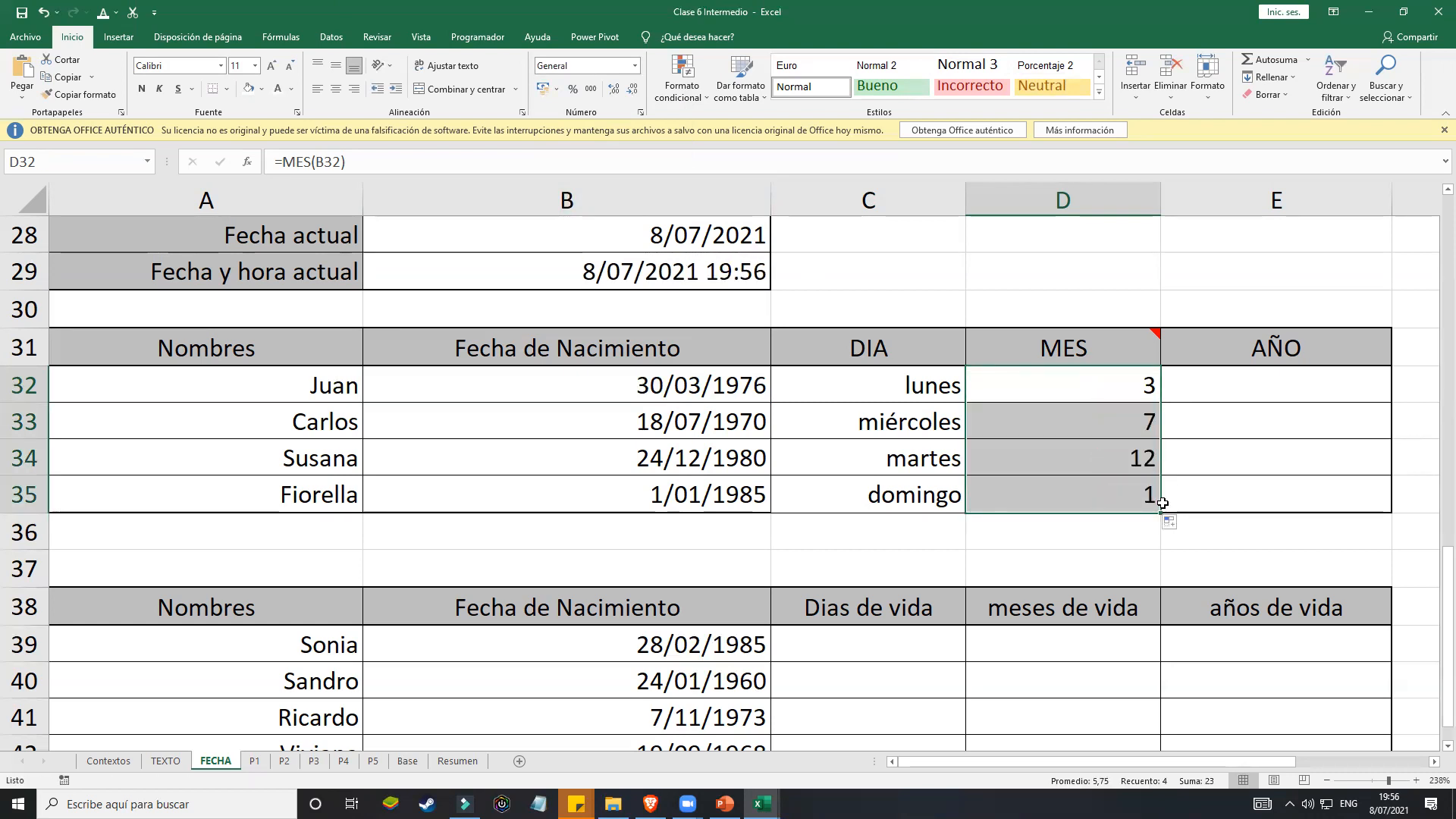
double_click(1129, 381)
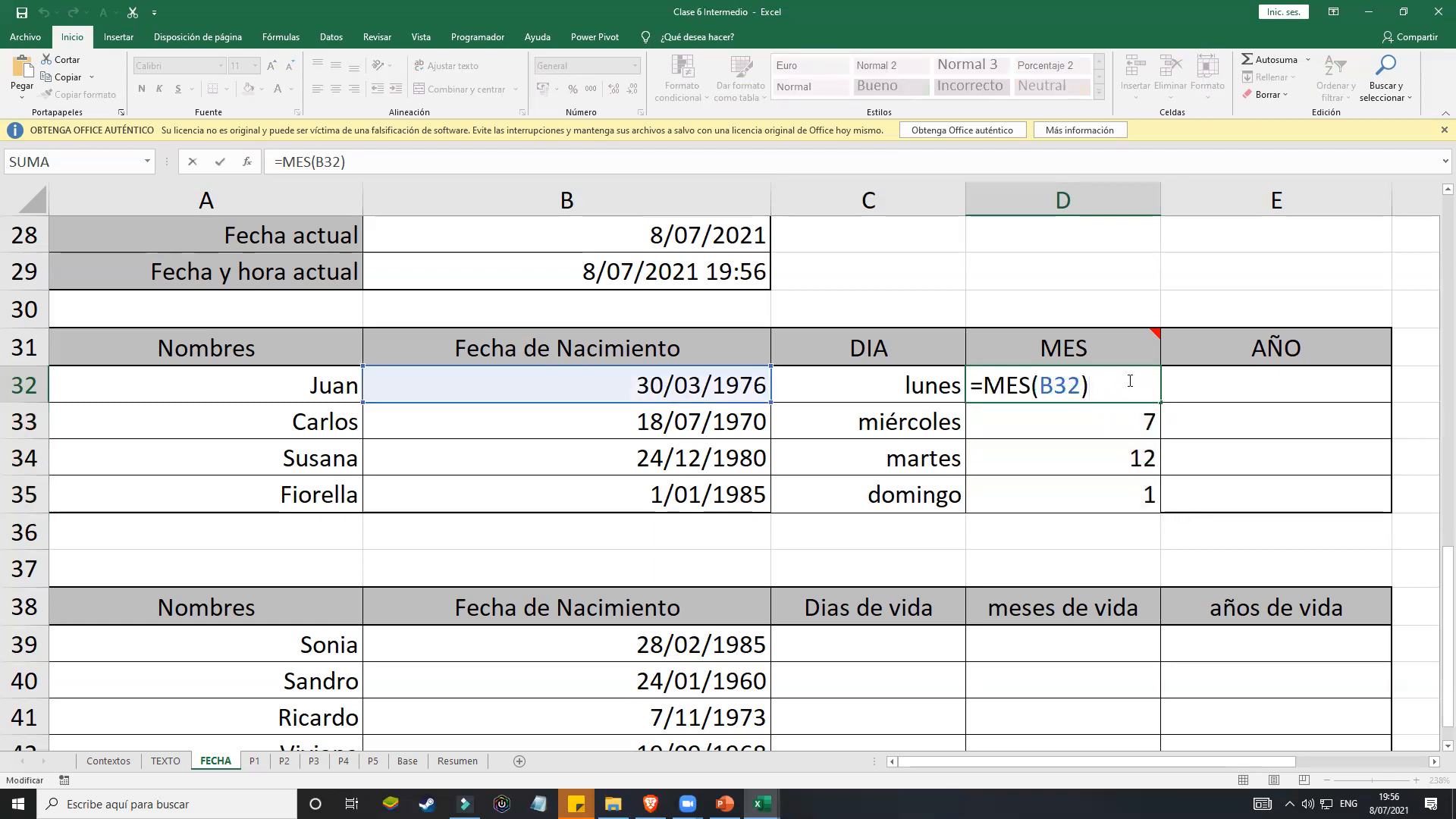
left_click(1033, 385)
key("BackSpace")
key("BackSpace")
key("BackSpace")
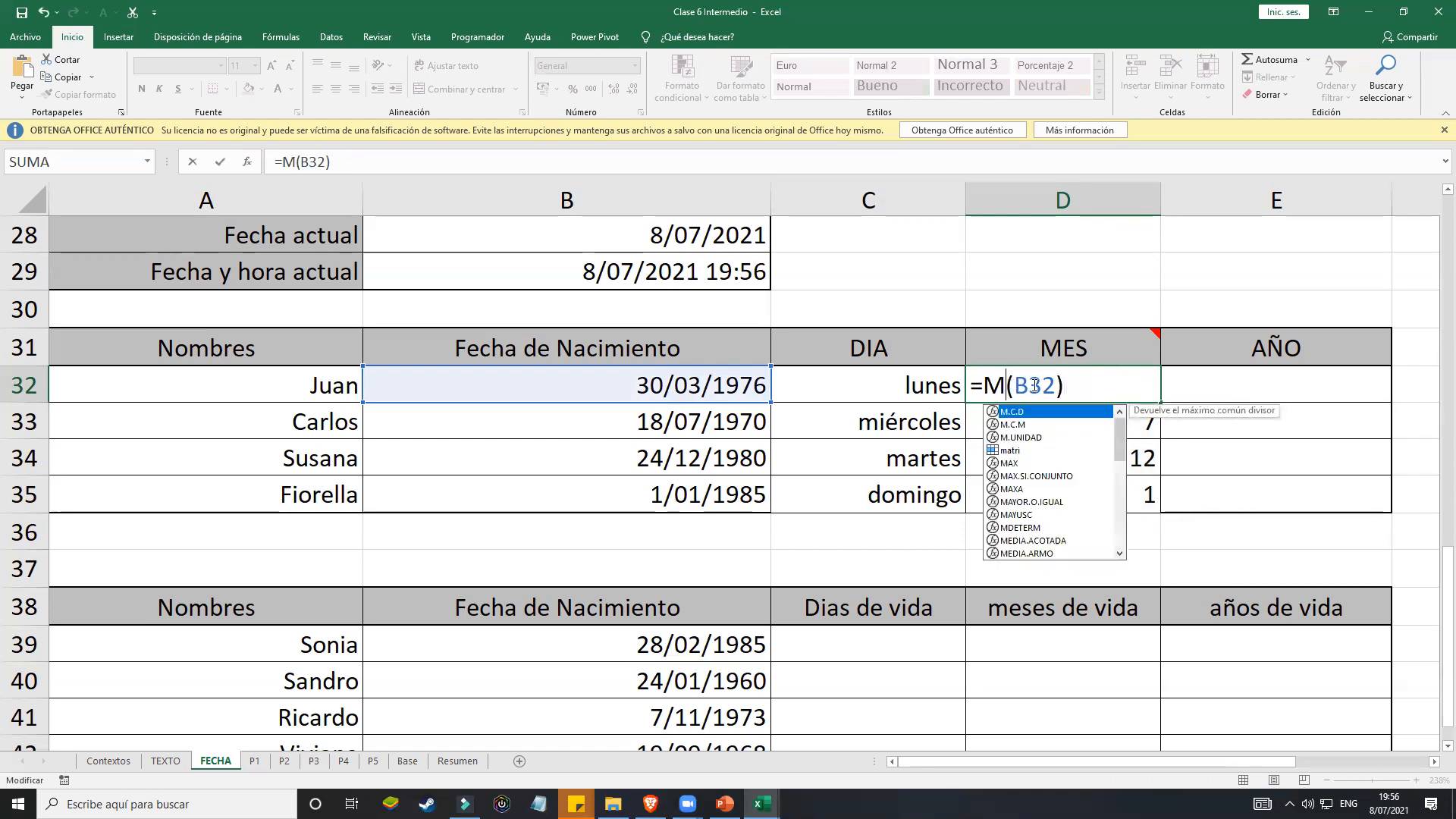
key("Return")
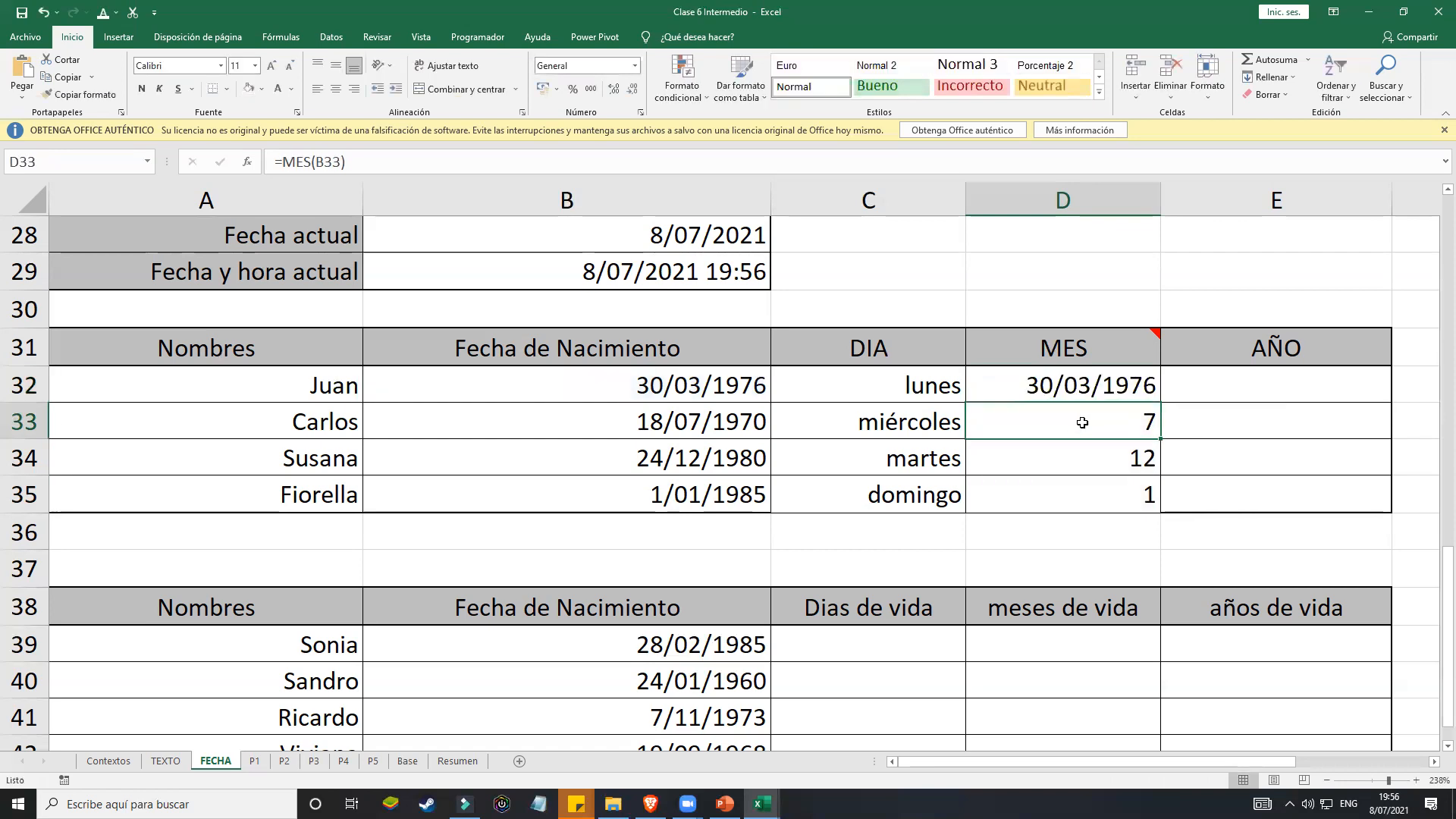
Step: Apply a date format to D32, then undo twice to restore Marzo, Julio, Diciembre, Enero
left_click(1139, 386)
left_click(635, 66)
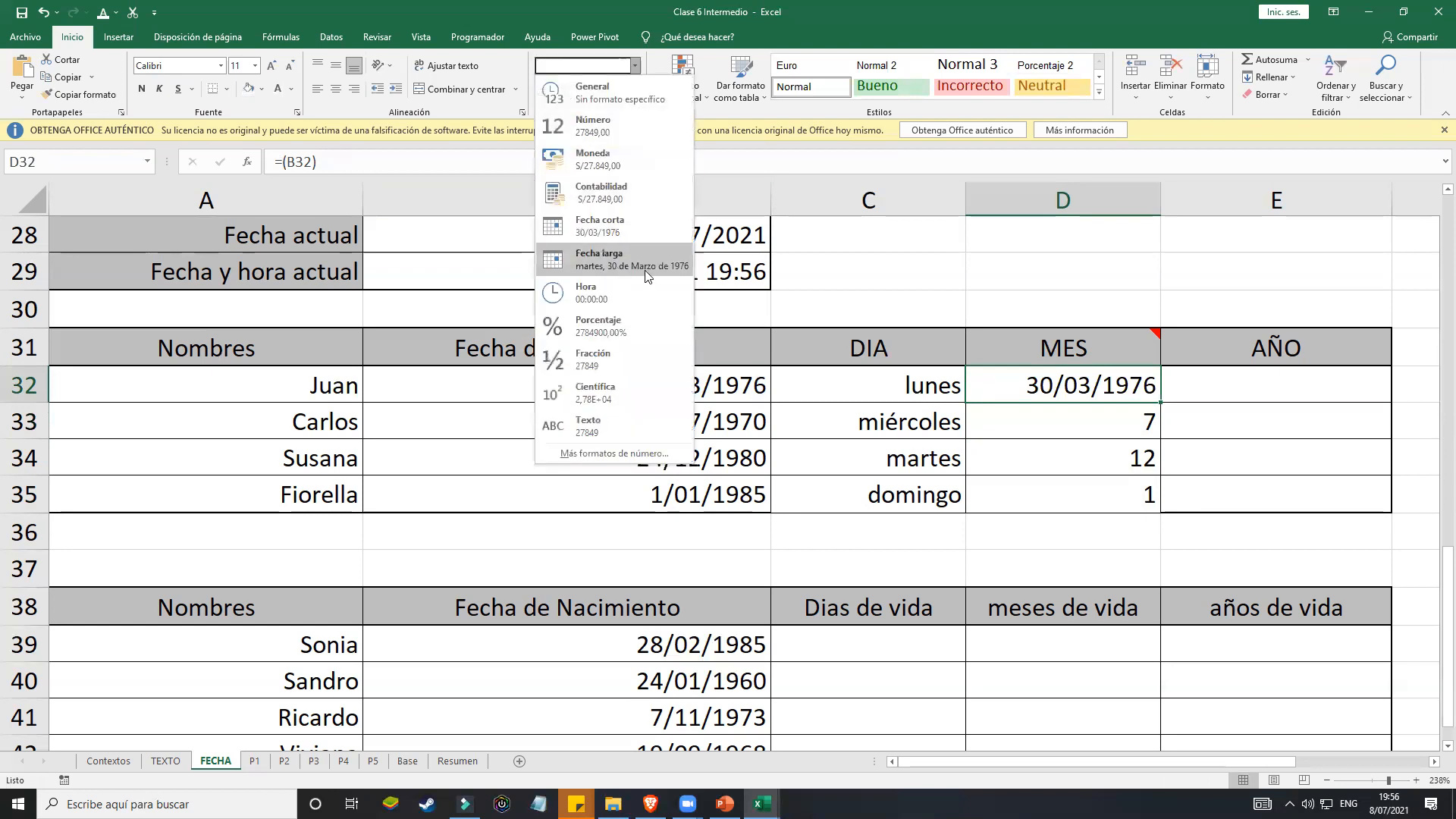
left_click(636, 227)
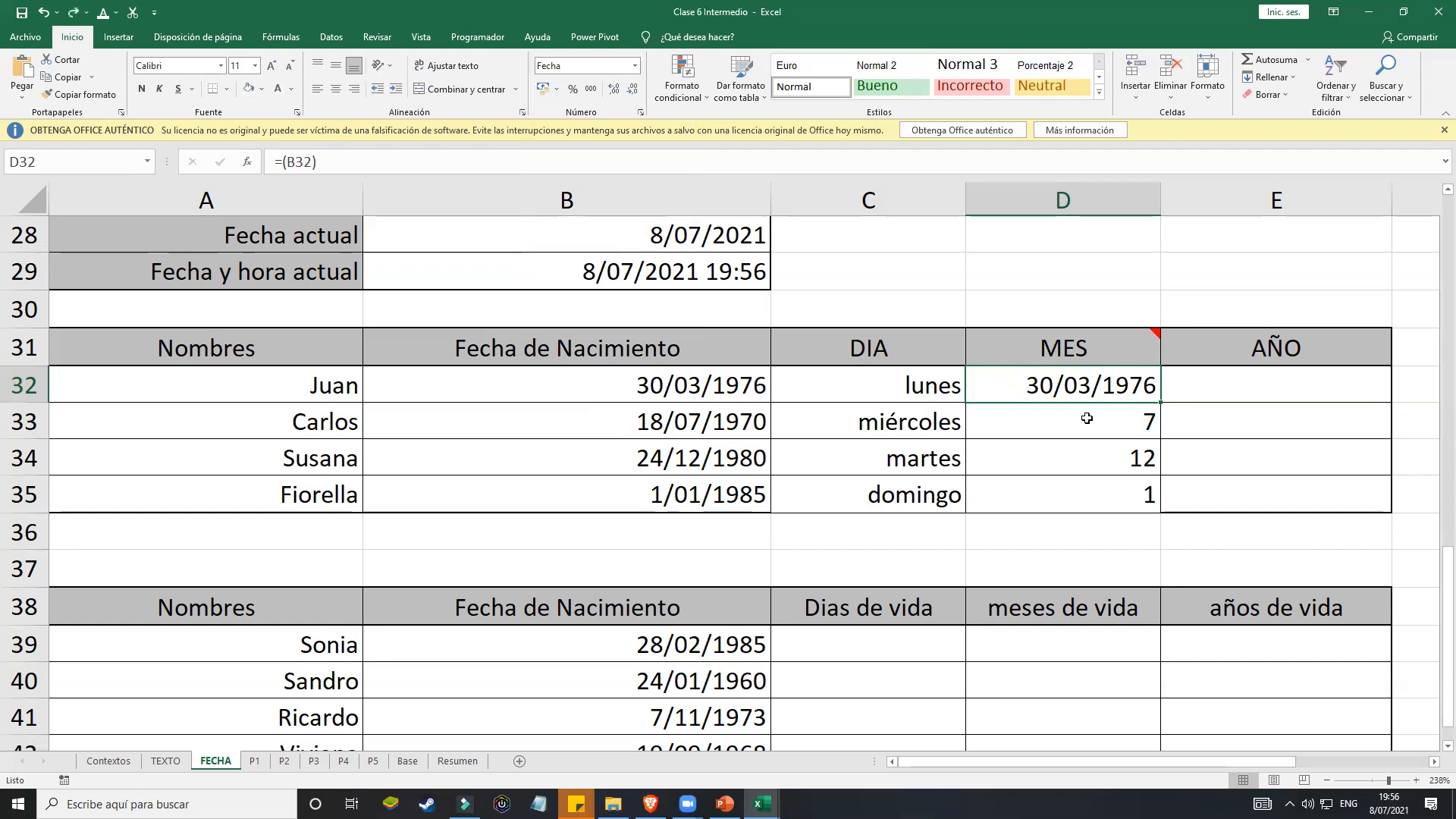
key("ctrl+z")
key("ctrl+z")
key("ctrl+z")
key("ctrl+z")
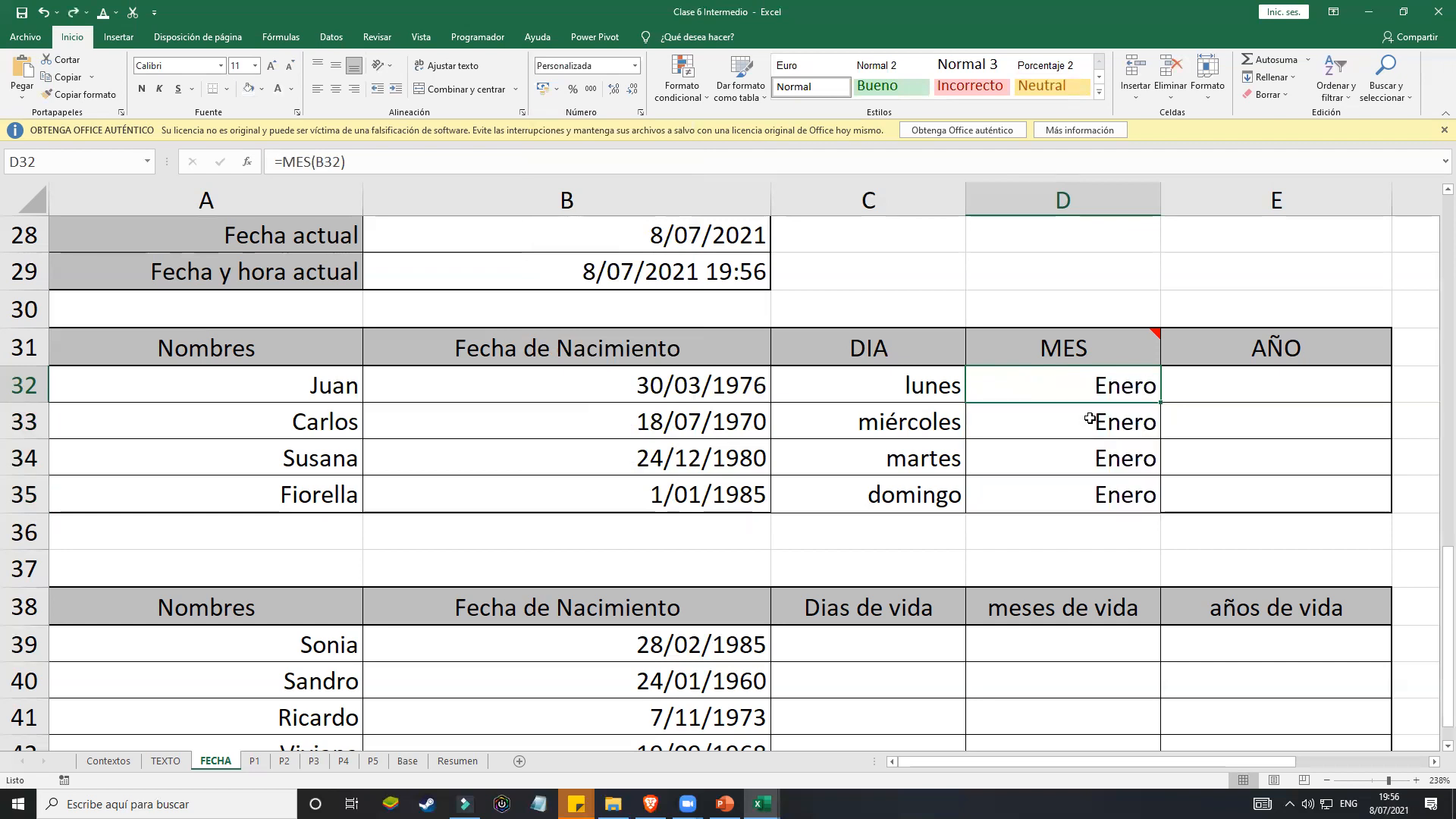
key("ctrl+z")
key("ctrl+z")
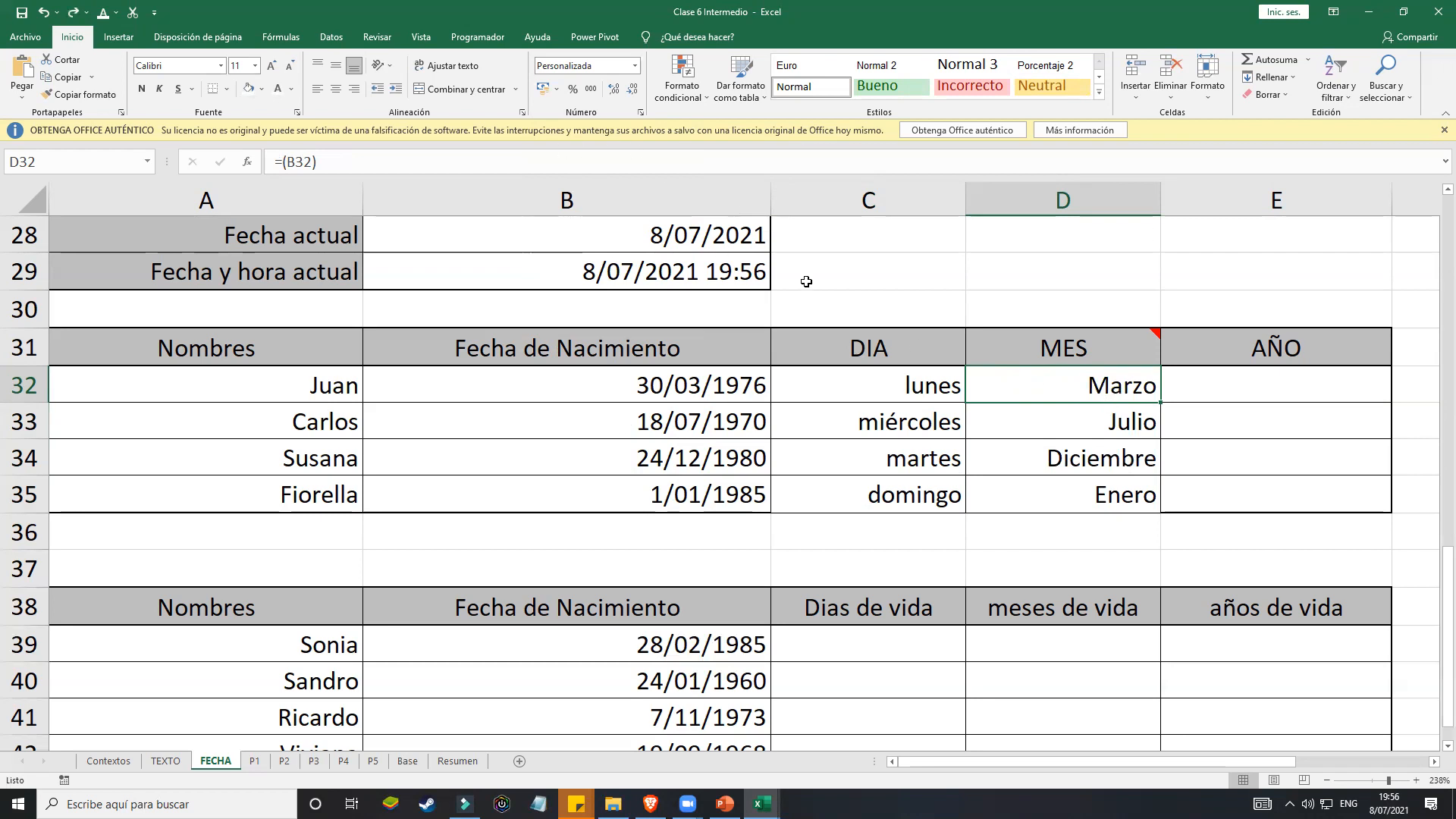
left_click(1275, 378)
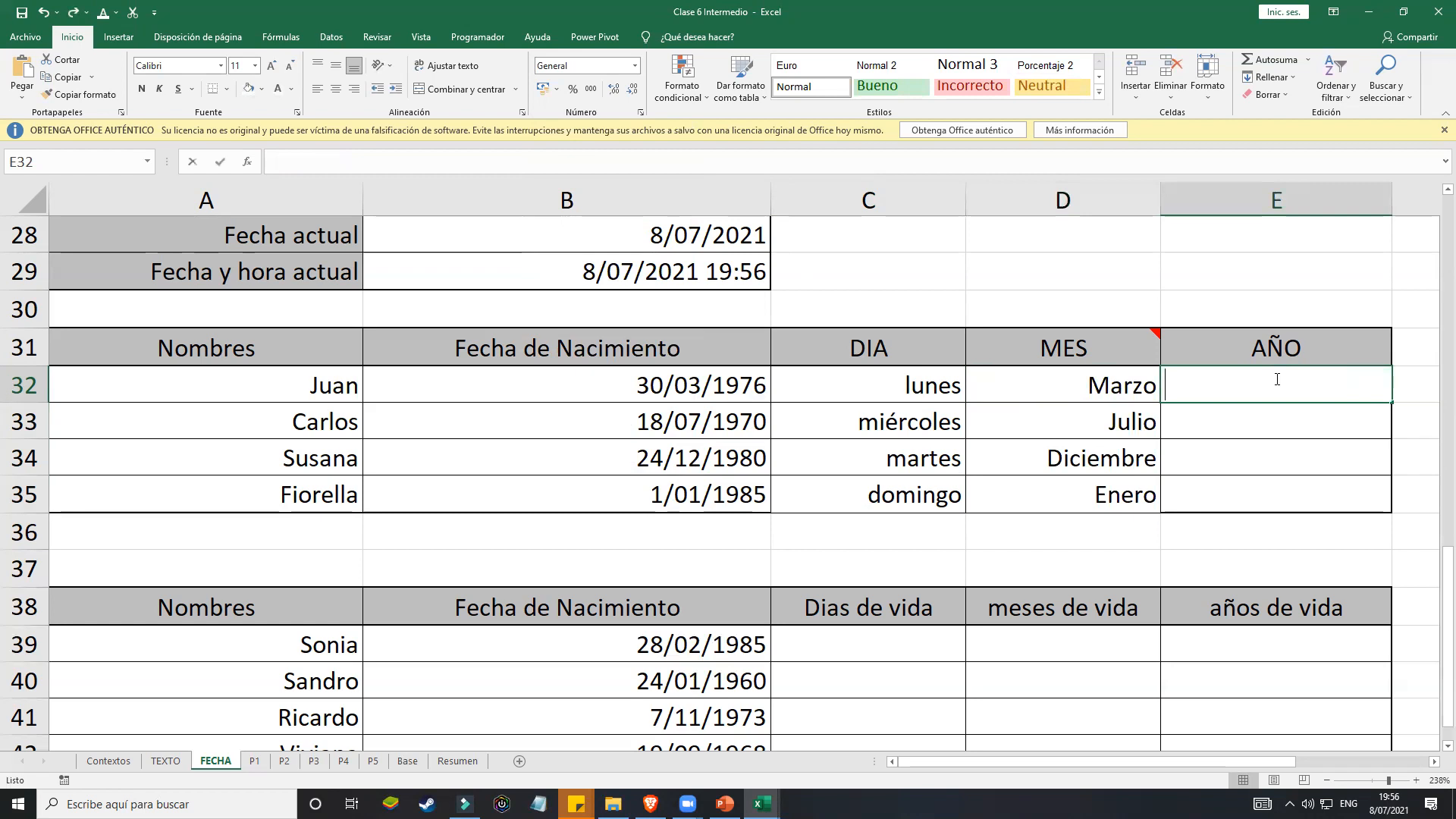
Step: Enter =AÑO(B32) in E32 using the Spanish keyboard layout, showing 1976
type("=")
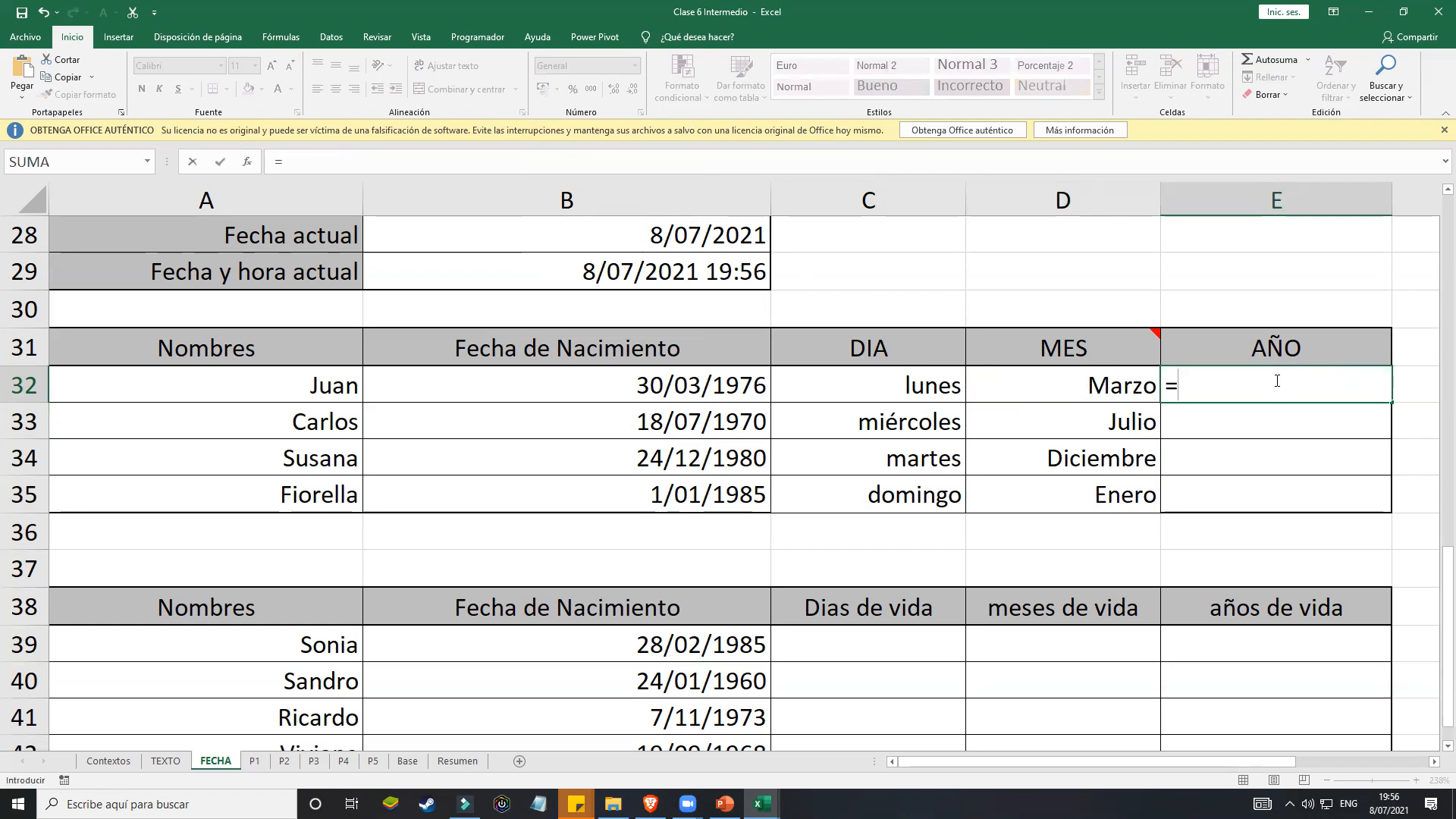
key("super+space")
type("a")
type("{o")
key("BackSpace")
key("BackSpace")
type("ño")
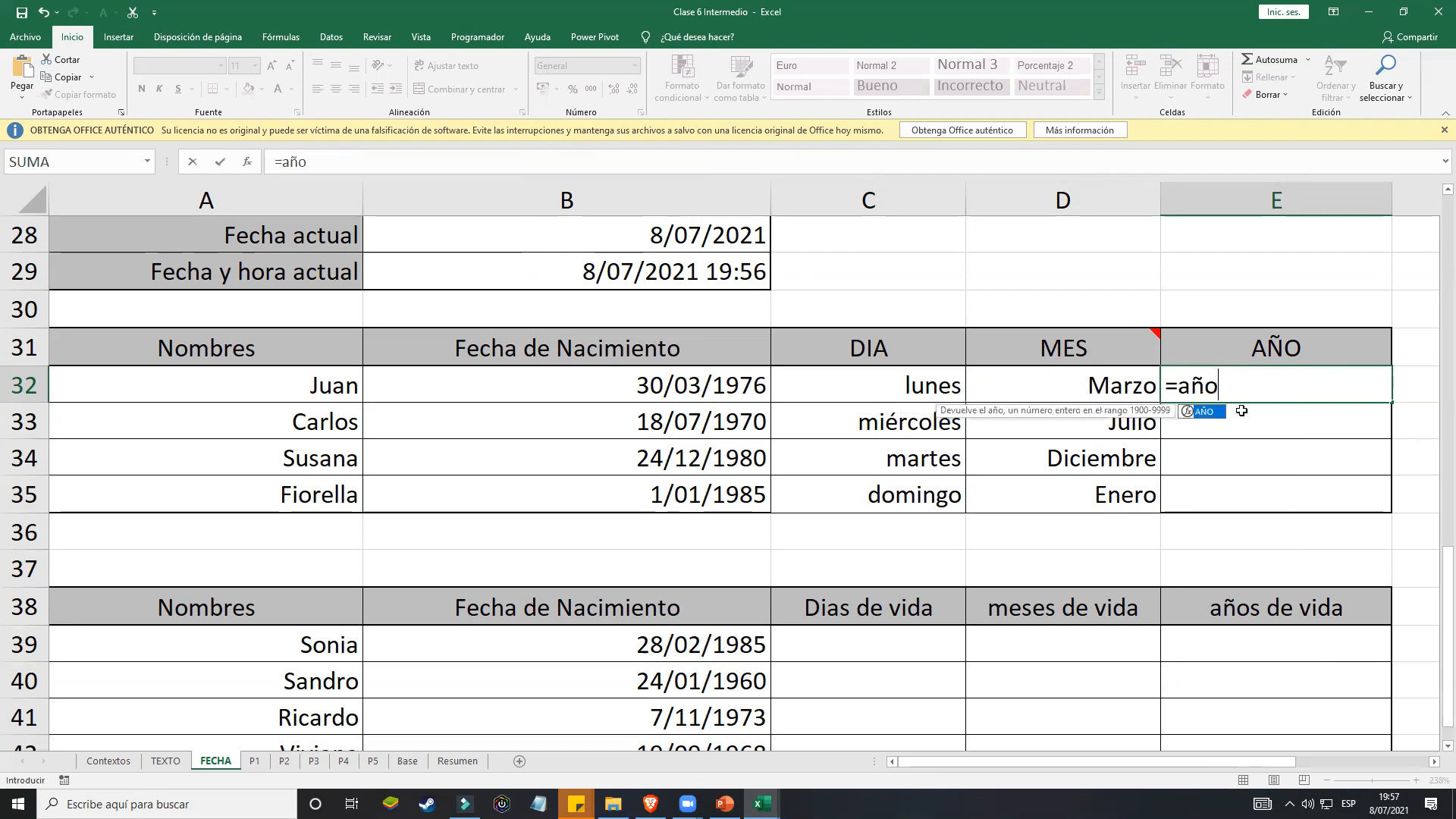
type(")")
key("BackSpace")
type(")")
key("BackSpace")
type("=")
key("BackSpace")
type(")")
key("BackSpace")
type("=")
key("BackSpace")
type(")")
key("BackSpace")
type("(")
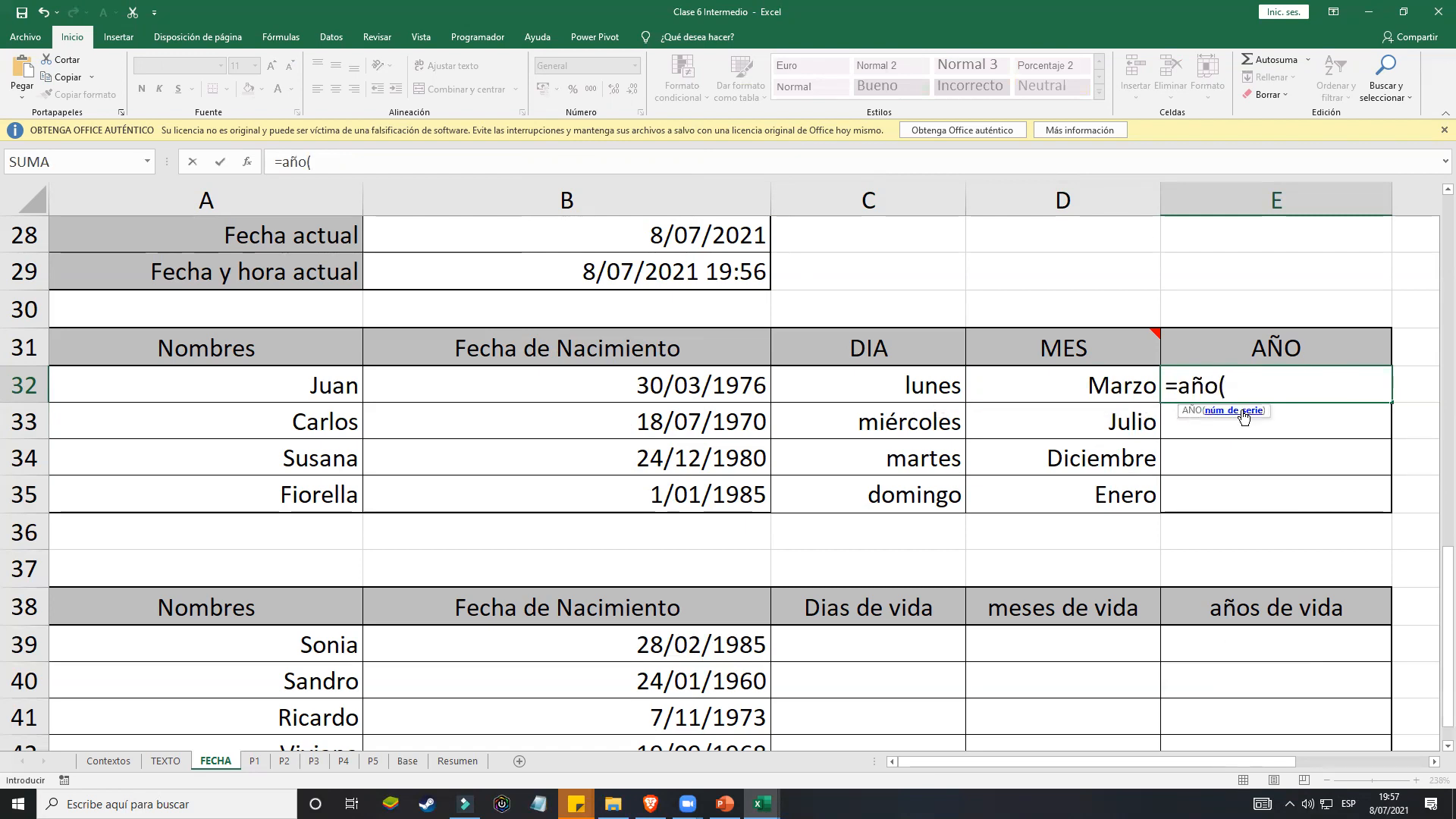
left_click(681, 394)
type("=")
key("BackSpace")
type(")")
key("Return")
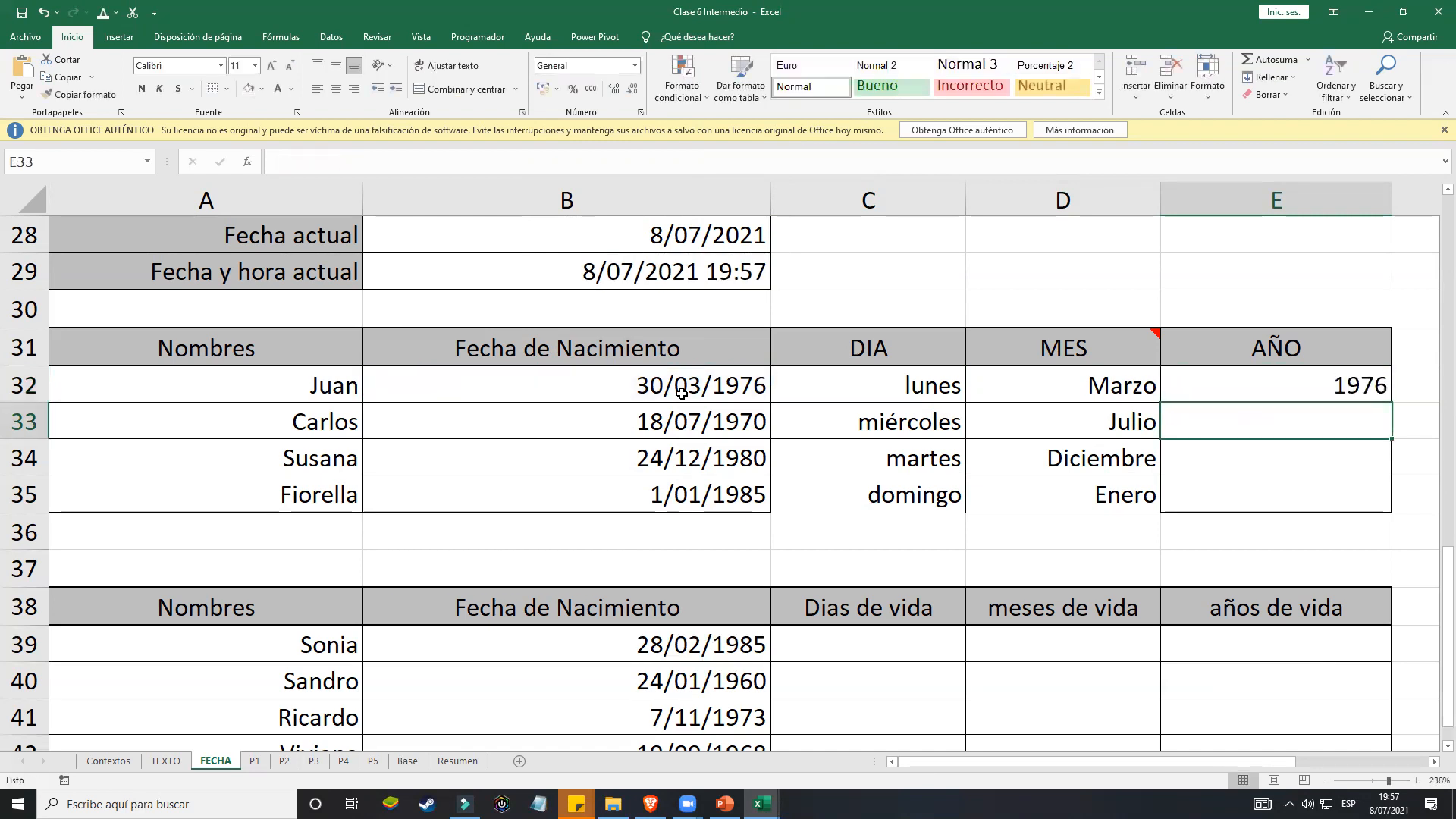
Step: Fill the year formula down to E35, giving 1970, 1980 and 1985
left_click(1351, 385)
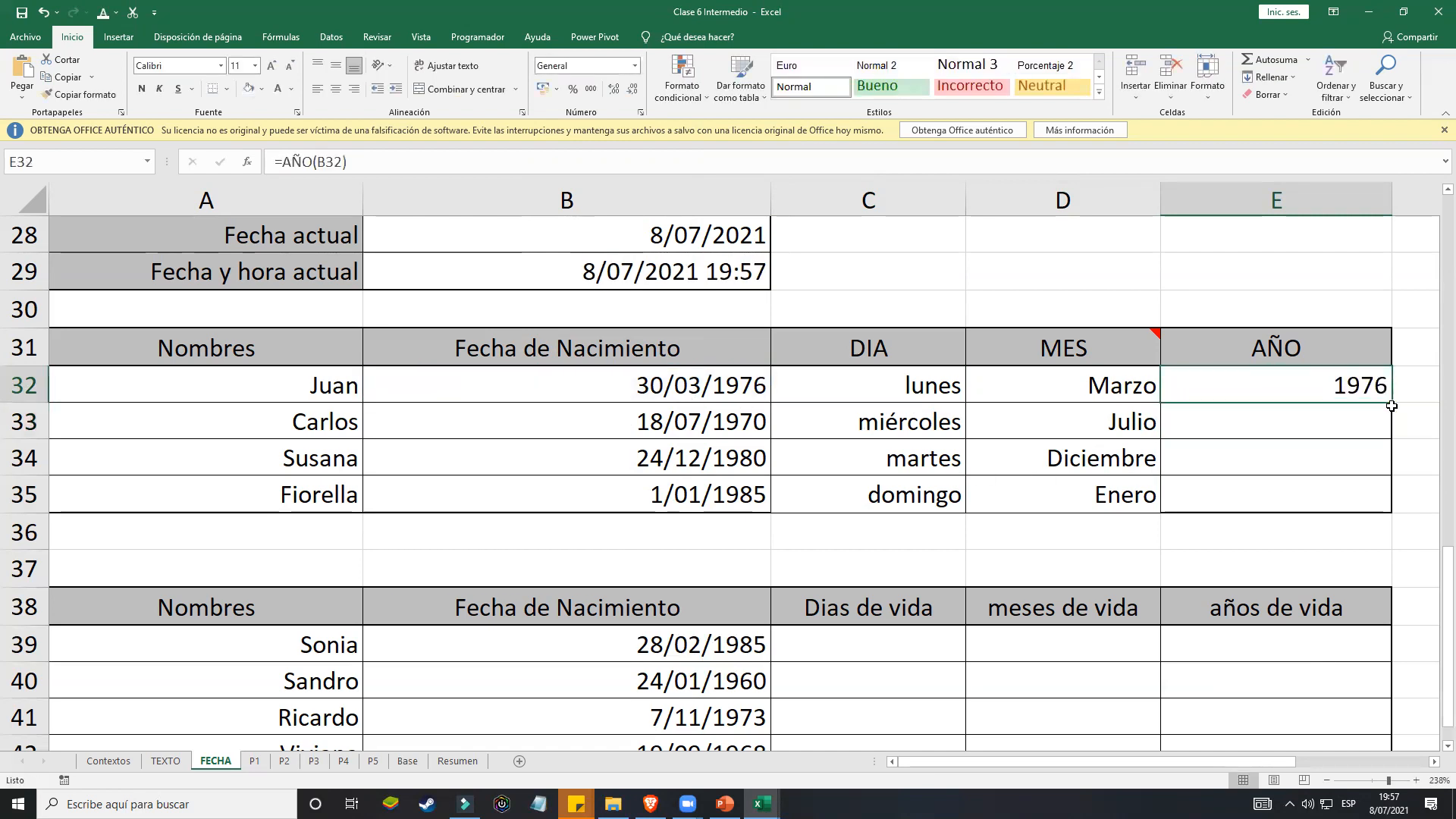
left_click_drag(1390, 403, 1387, 510)
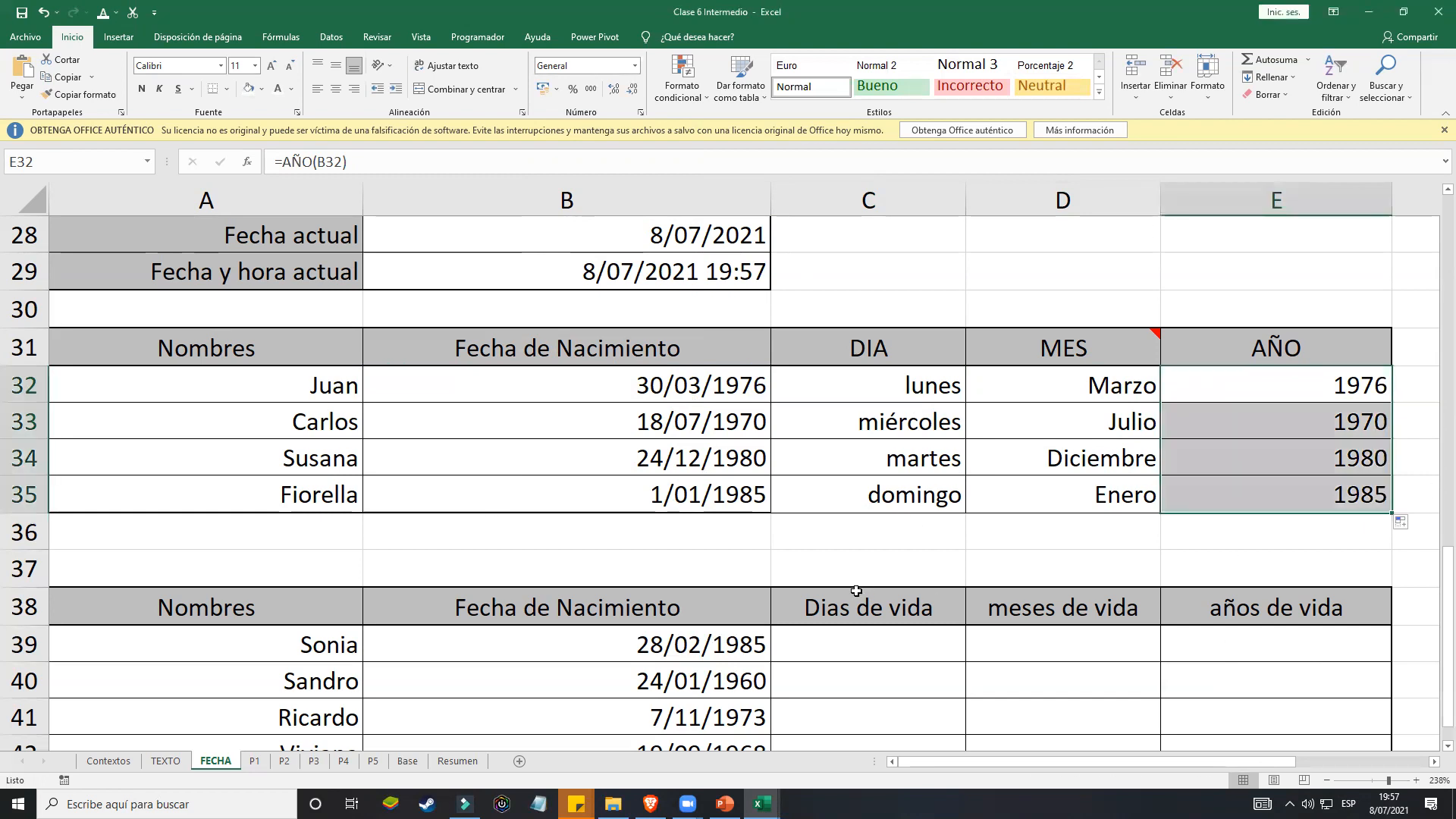
left_click(871, 607)
scroll(875, 579, "down", 1)
scroll(876, 579, "down", 1)
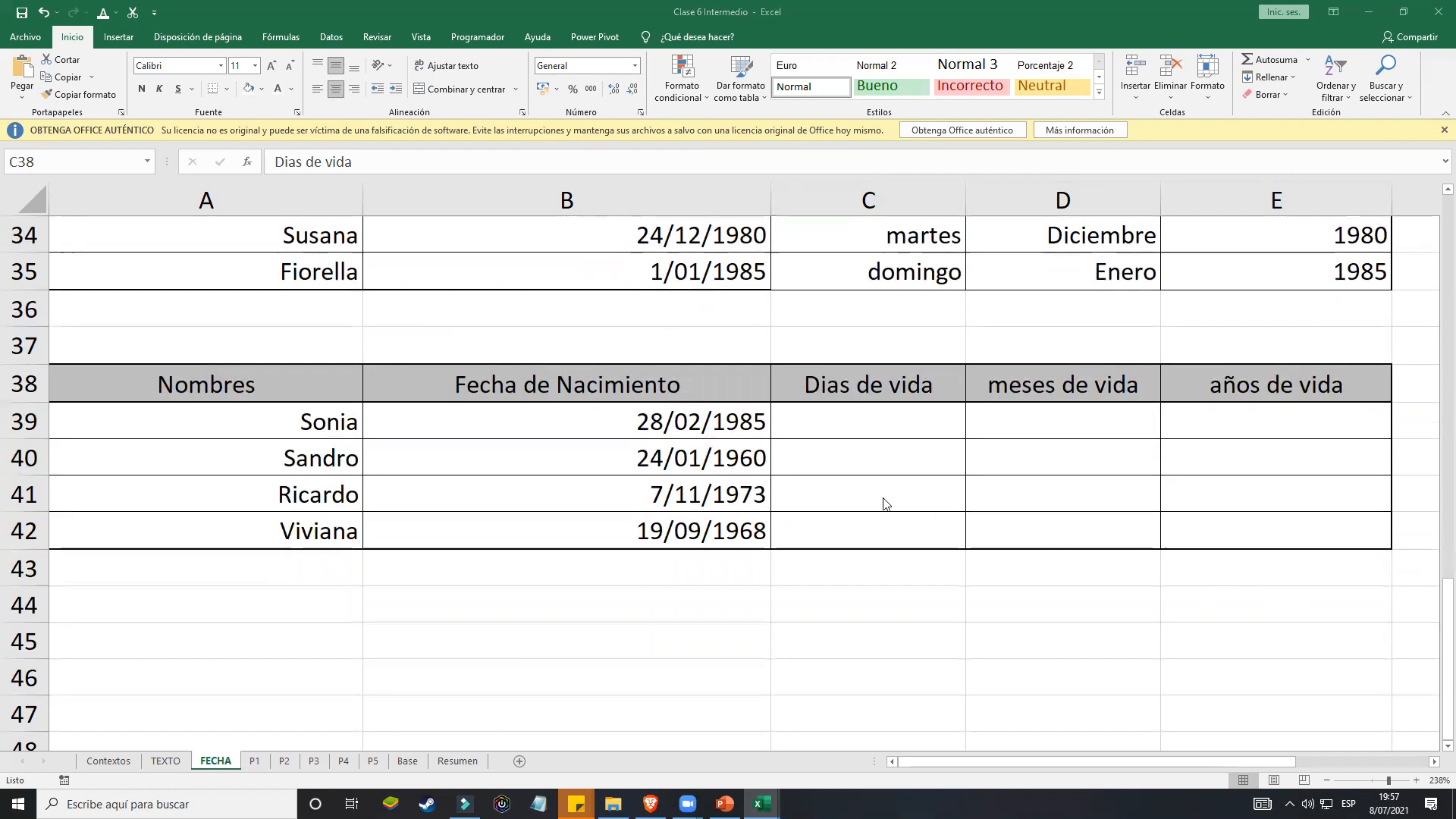
left_click(859, 435)
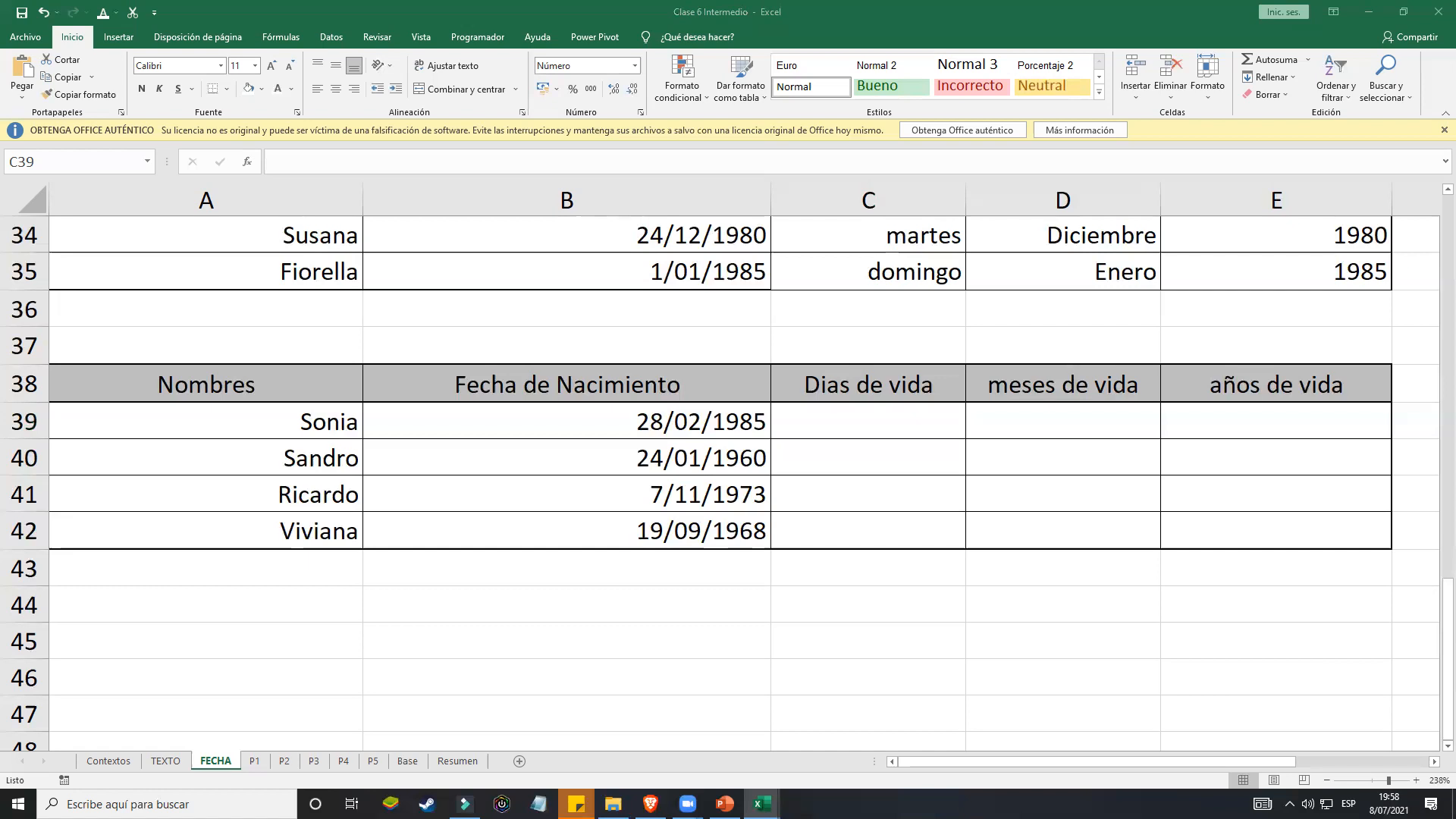
Step: Switch the keyboard input language to English and clear the stray character from C39
left_click(935, 416)
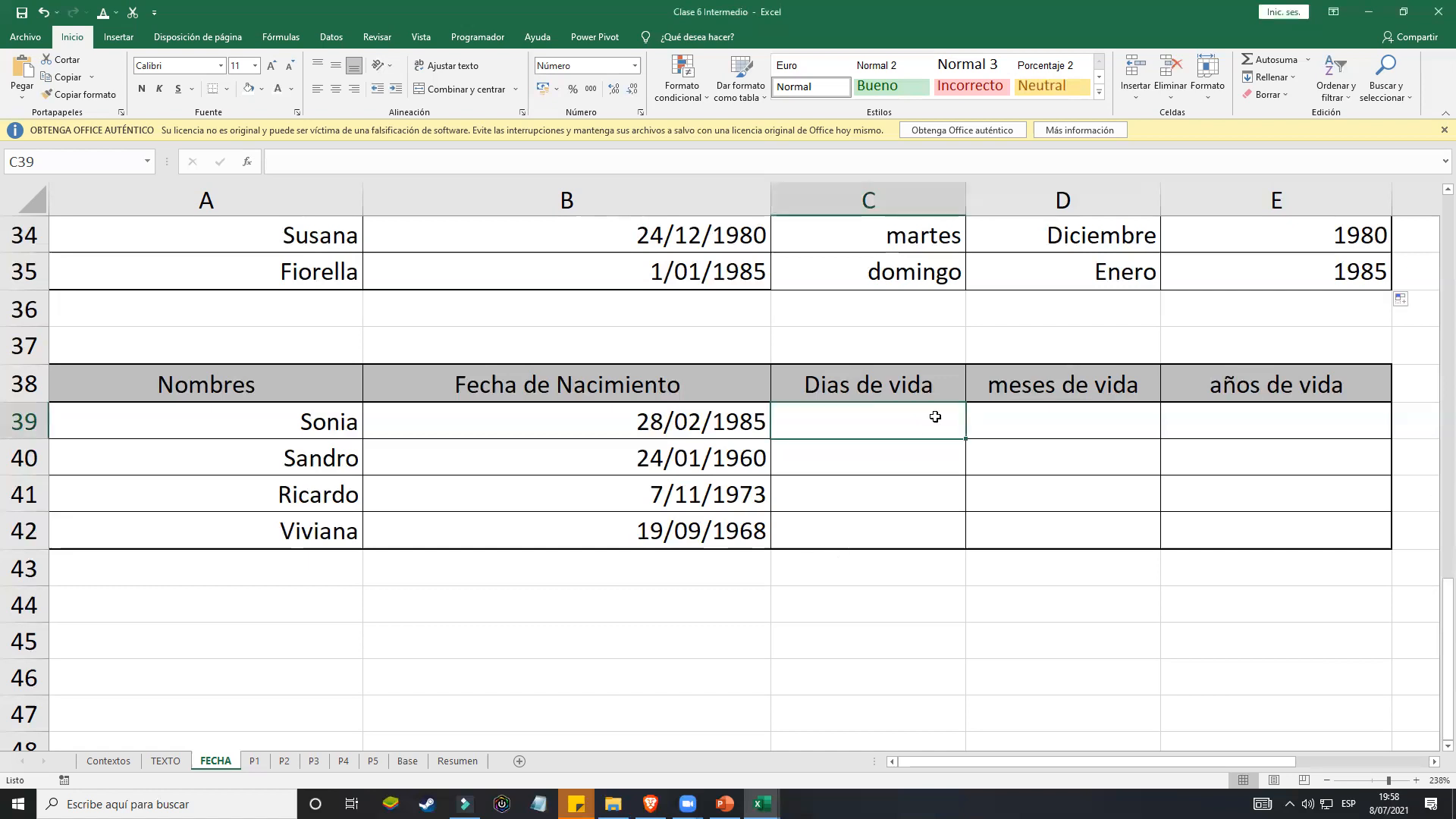
type("¿")
key("BackSpace")
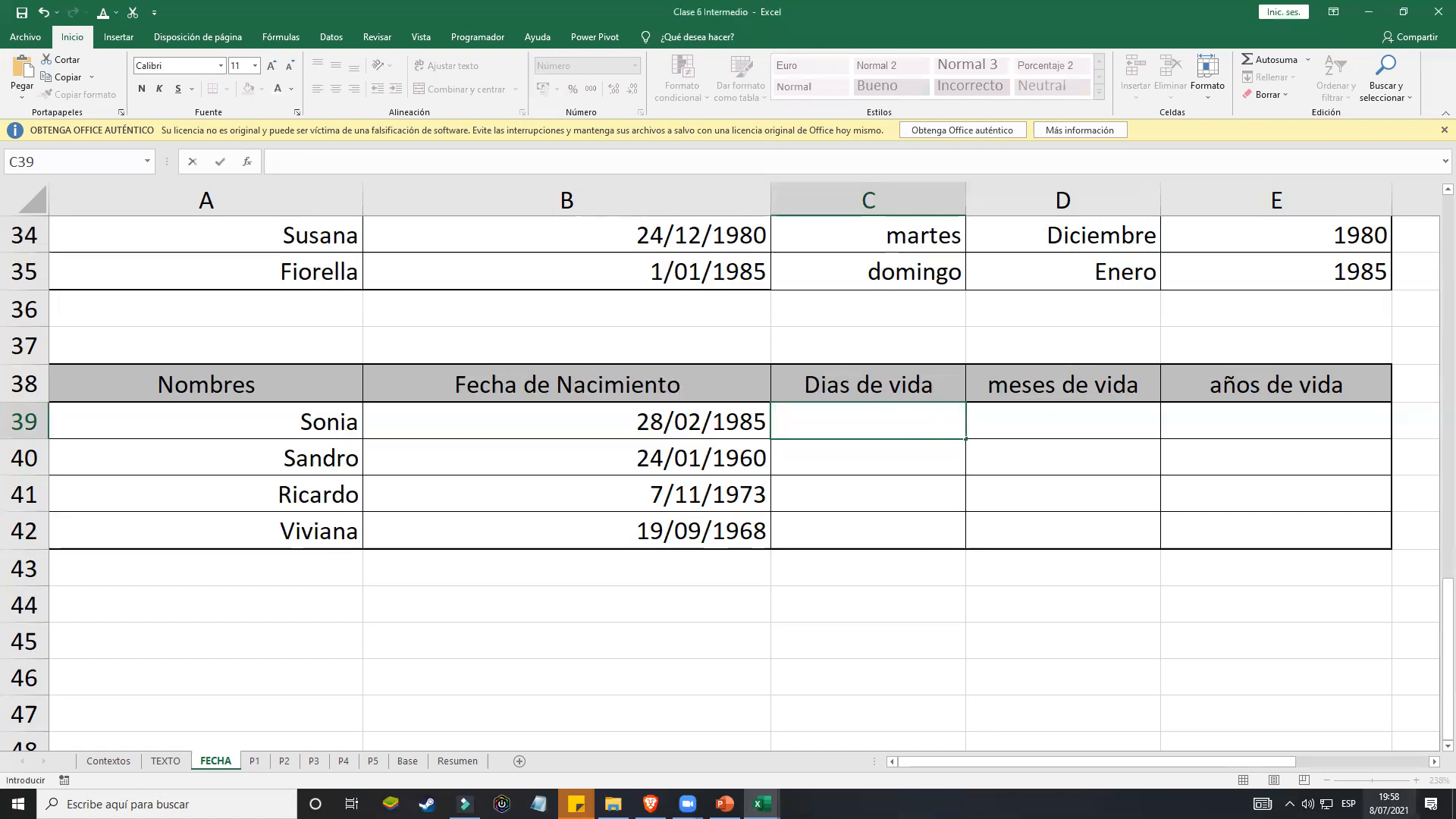
left_click(1378, 804)
left_click(1348, 804)
left_click(1340, 721)
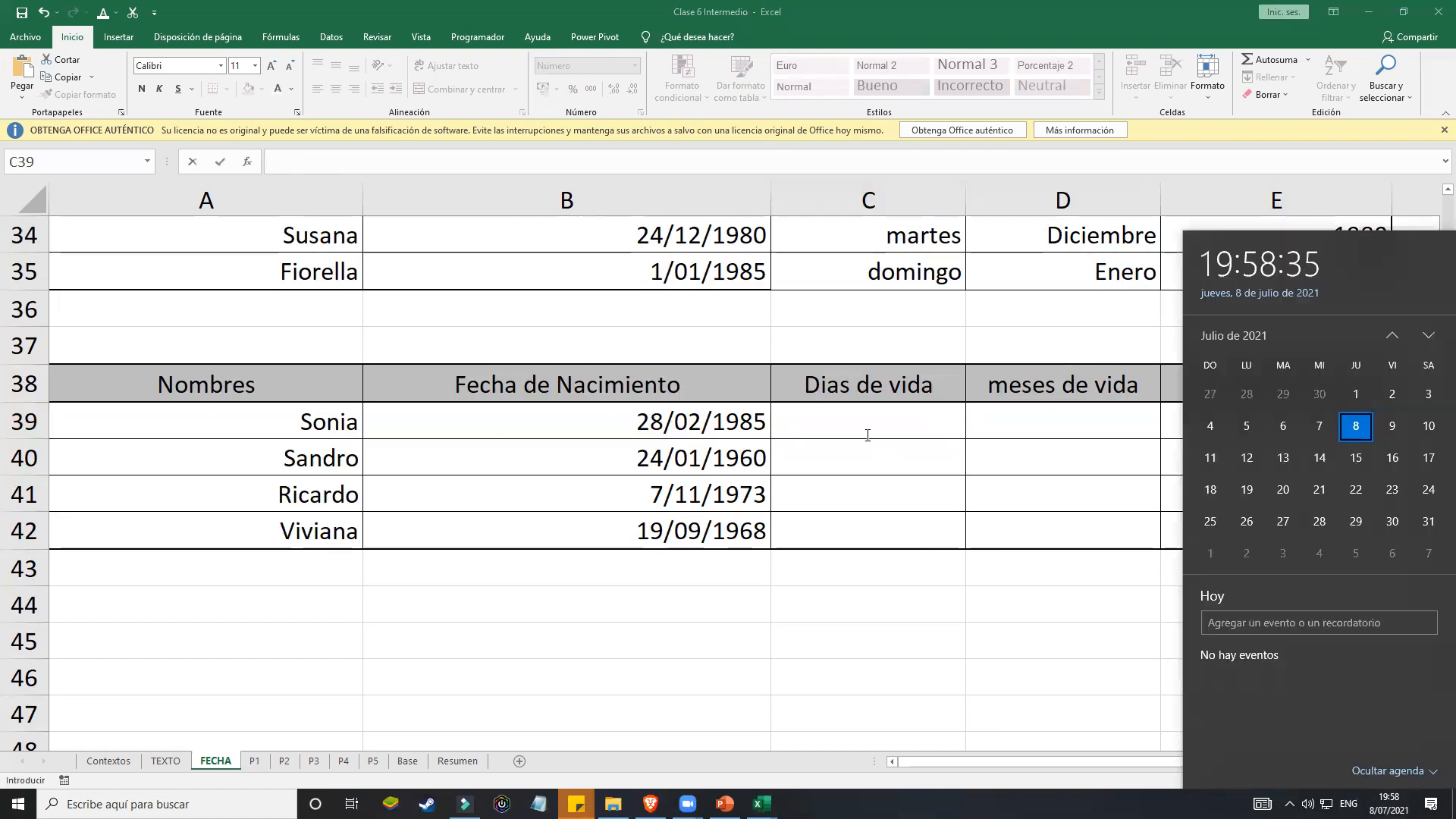
left_click(867, 432)
key("Escape")
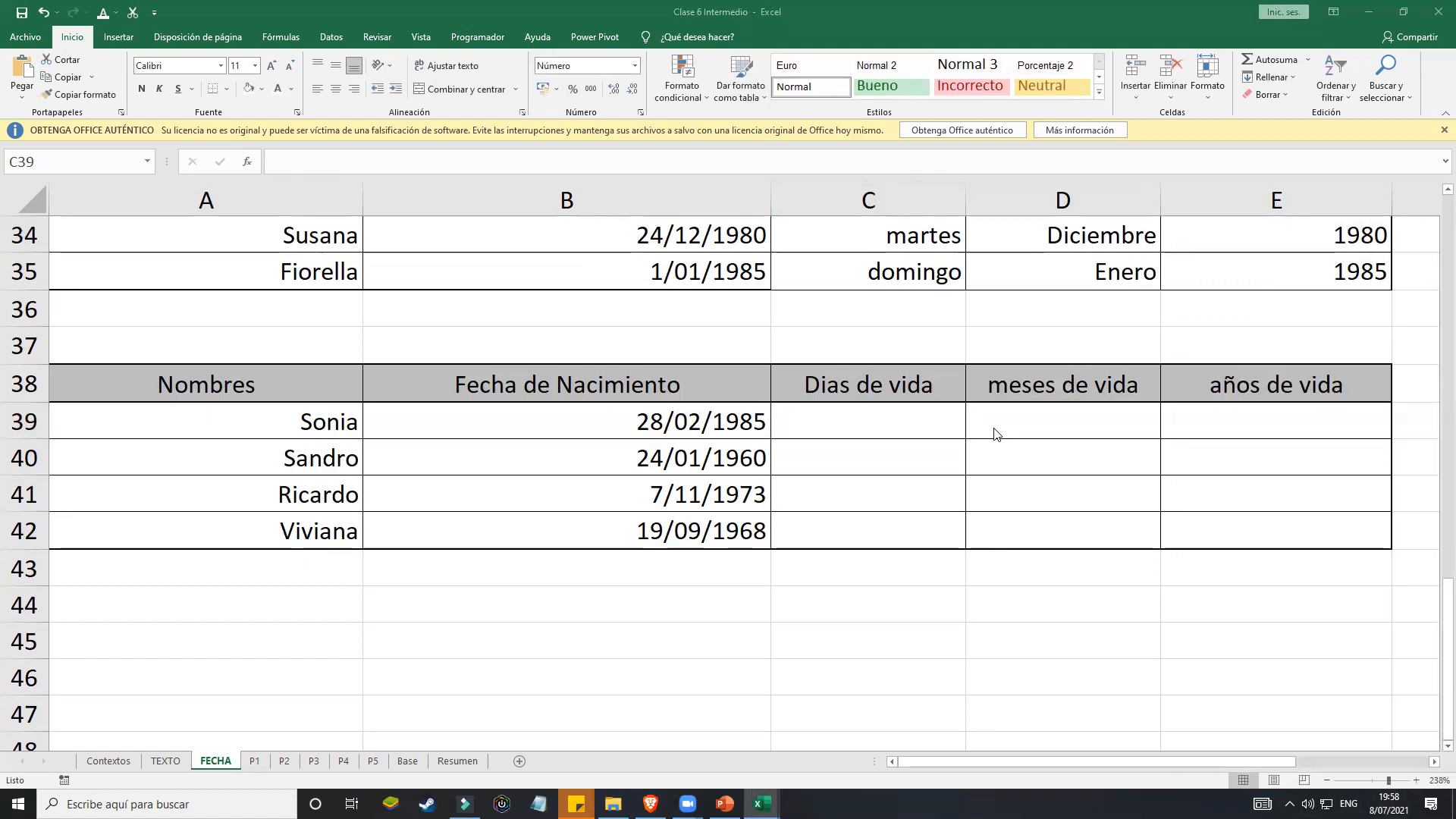
Step: Enter =HOY()-B39 in C39 and fill it down to C42: 13279, 22446, 17410, 19285 days
type("=")
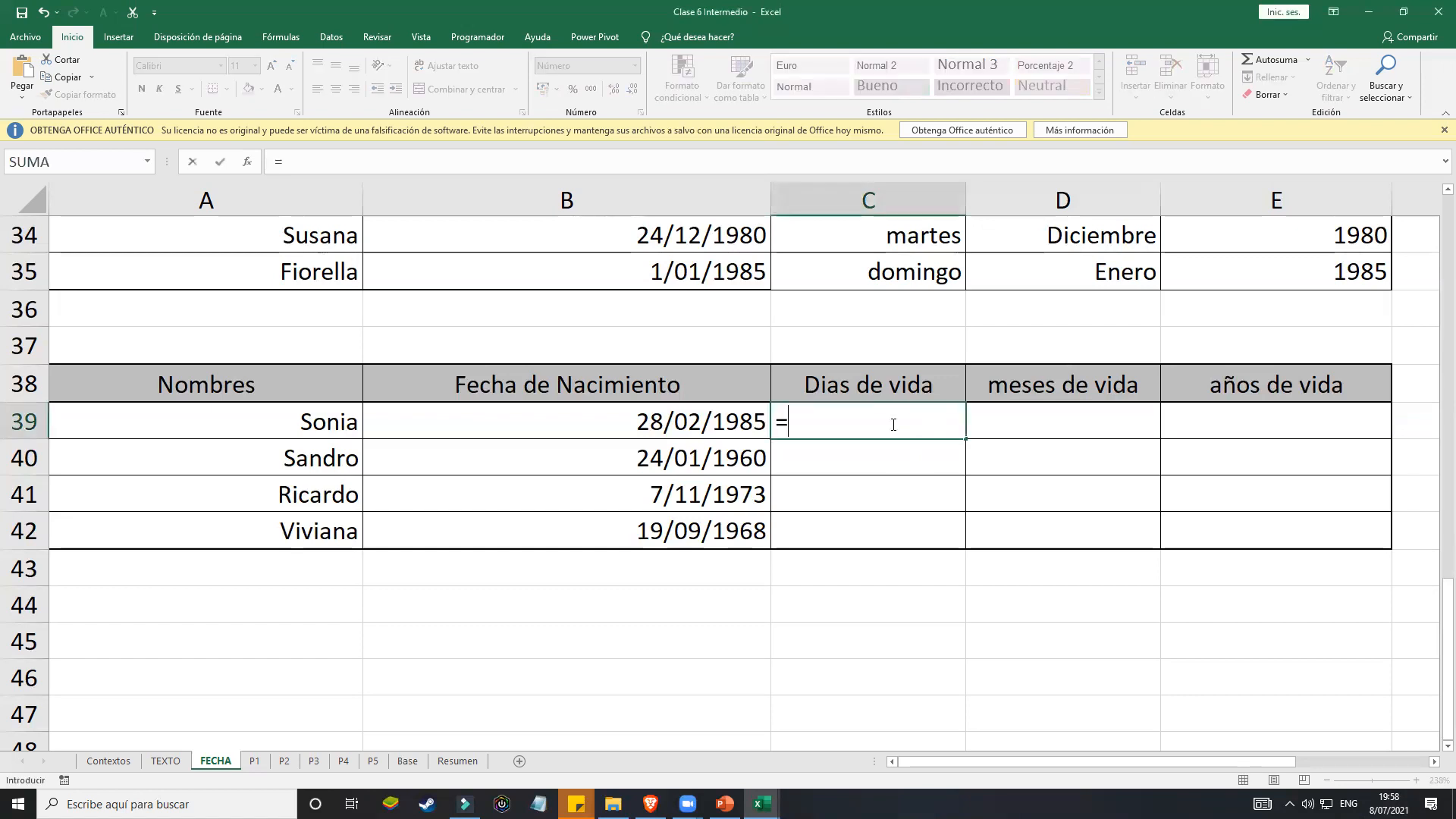
type("jp")
key("Escape")
type("ho")
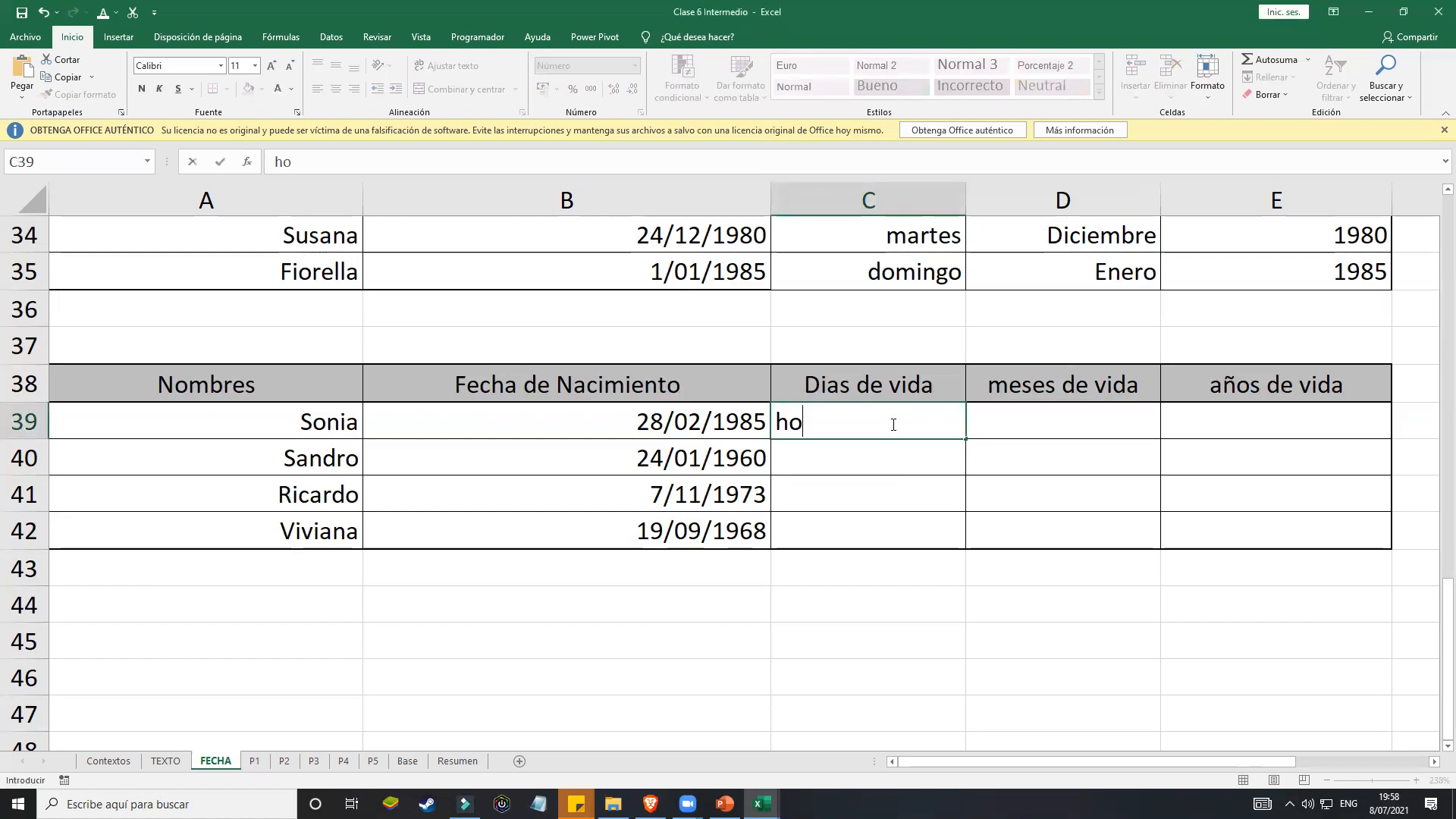
type("y()-")
left_click(747, 433)
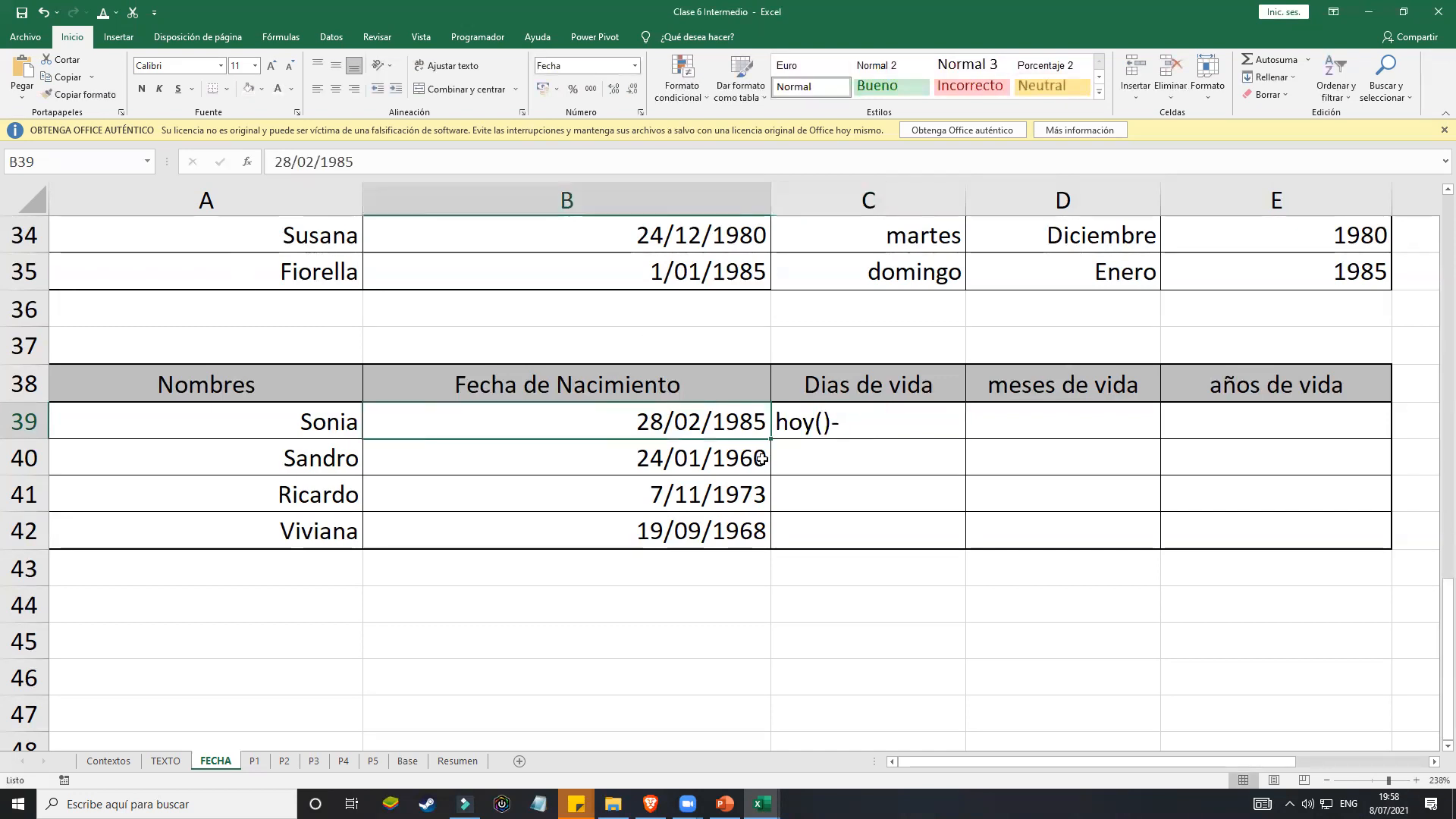
double_click(779, 425)
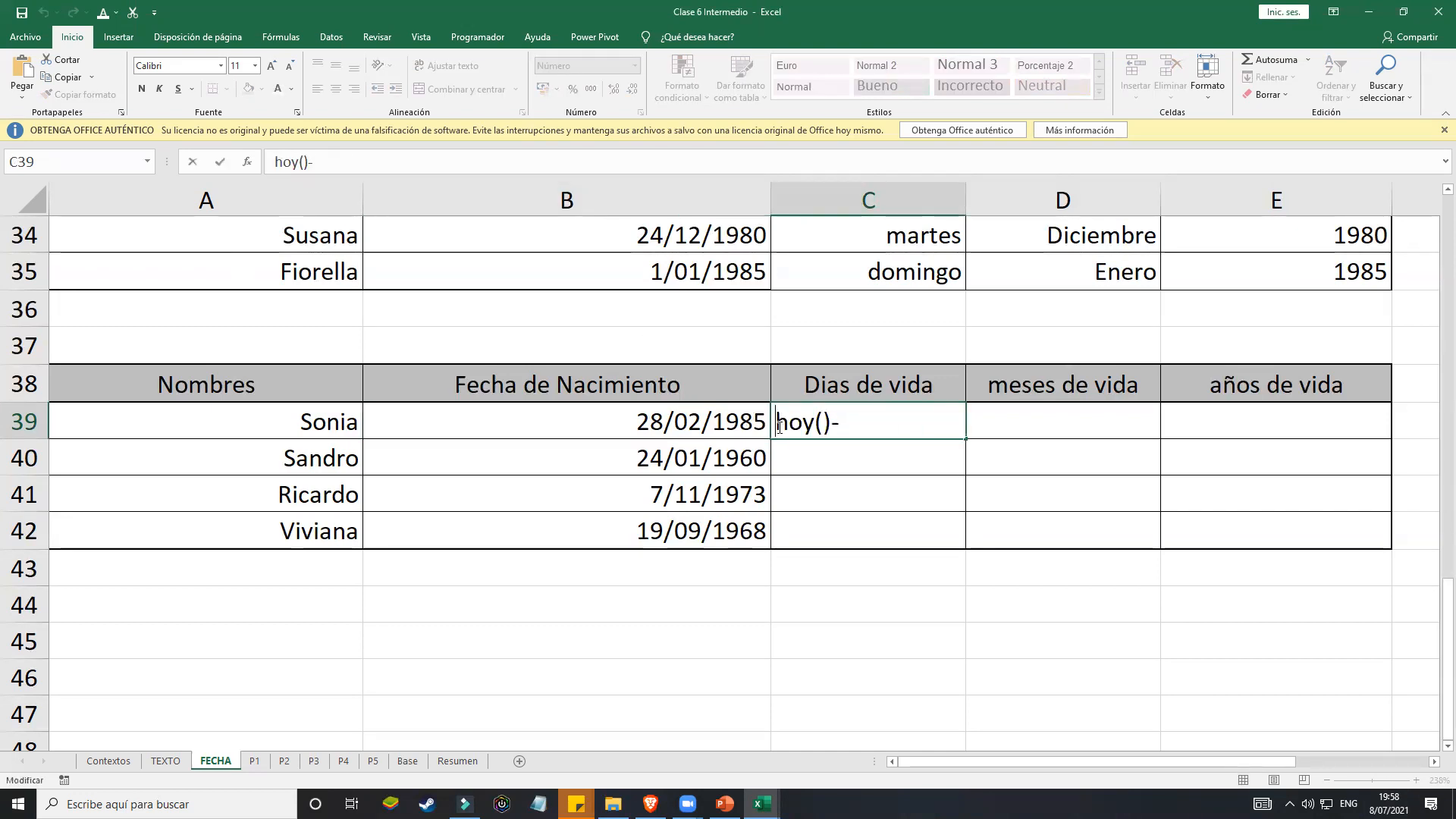
type("=")
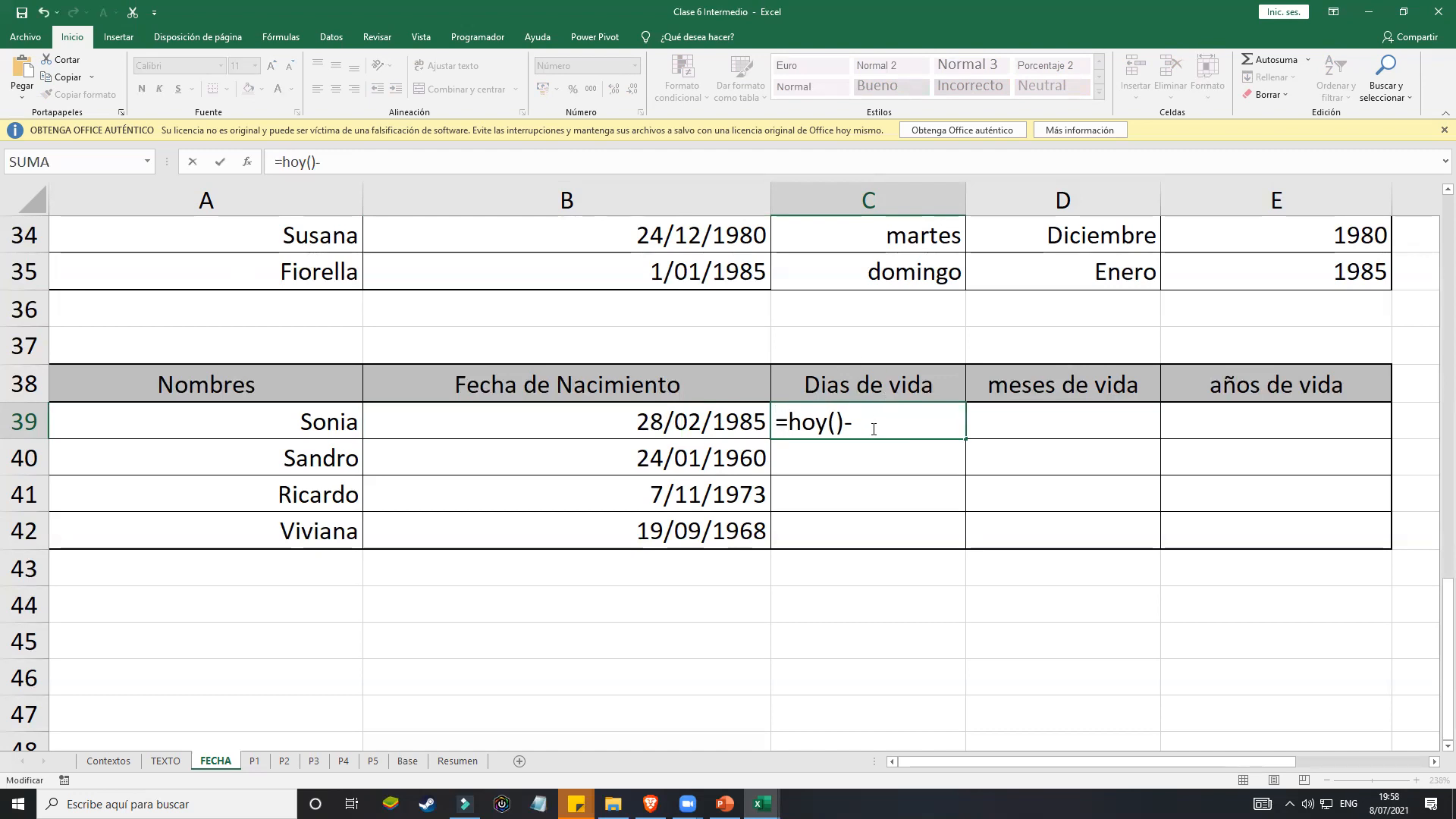
left_click(677, 432)
key("Return")
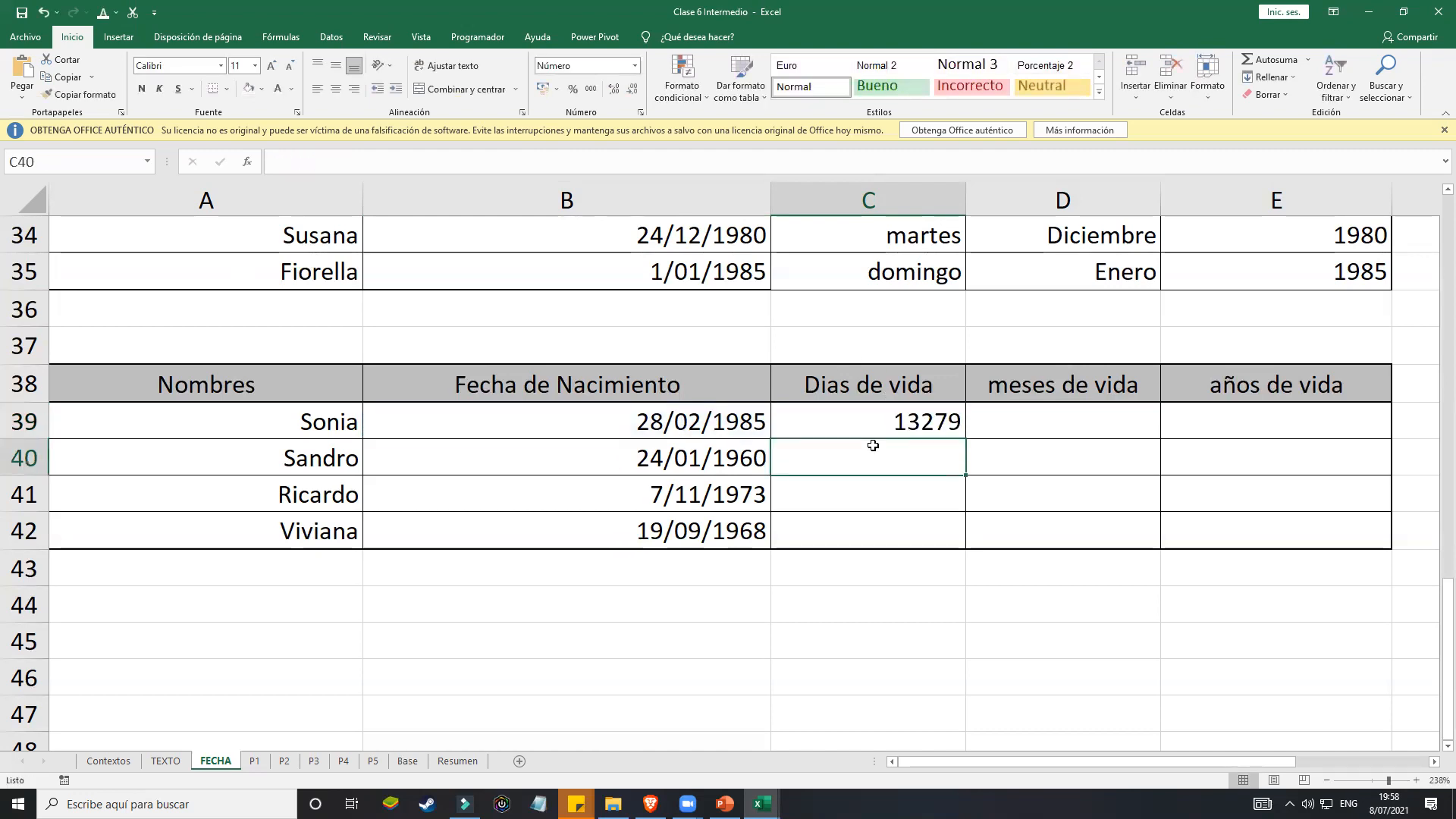
left_click(920, 430)
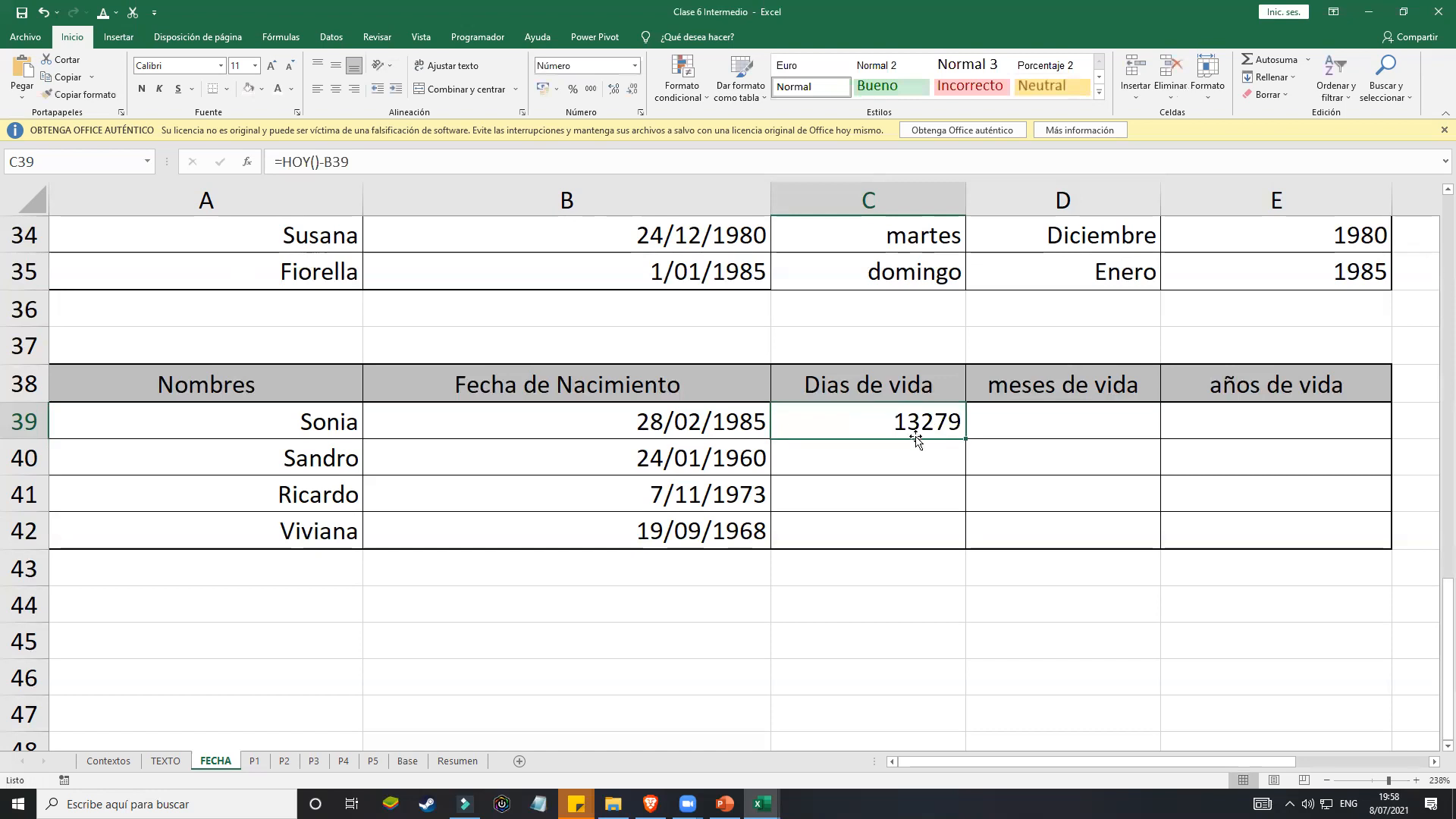
left_click_drag(966, 440, 974, 547)
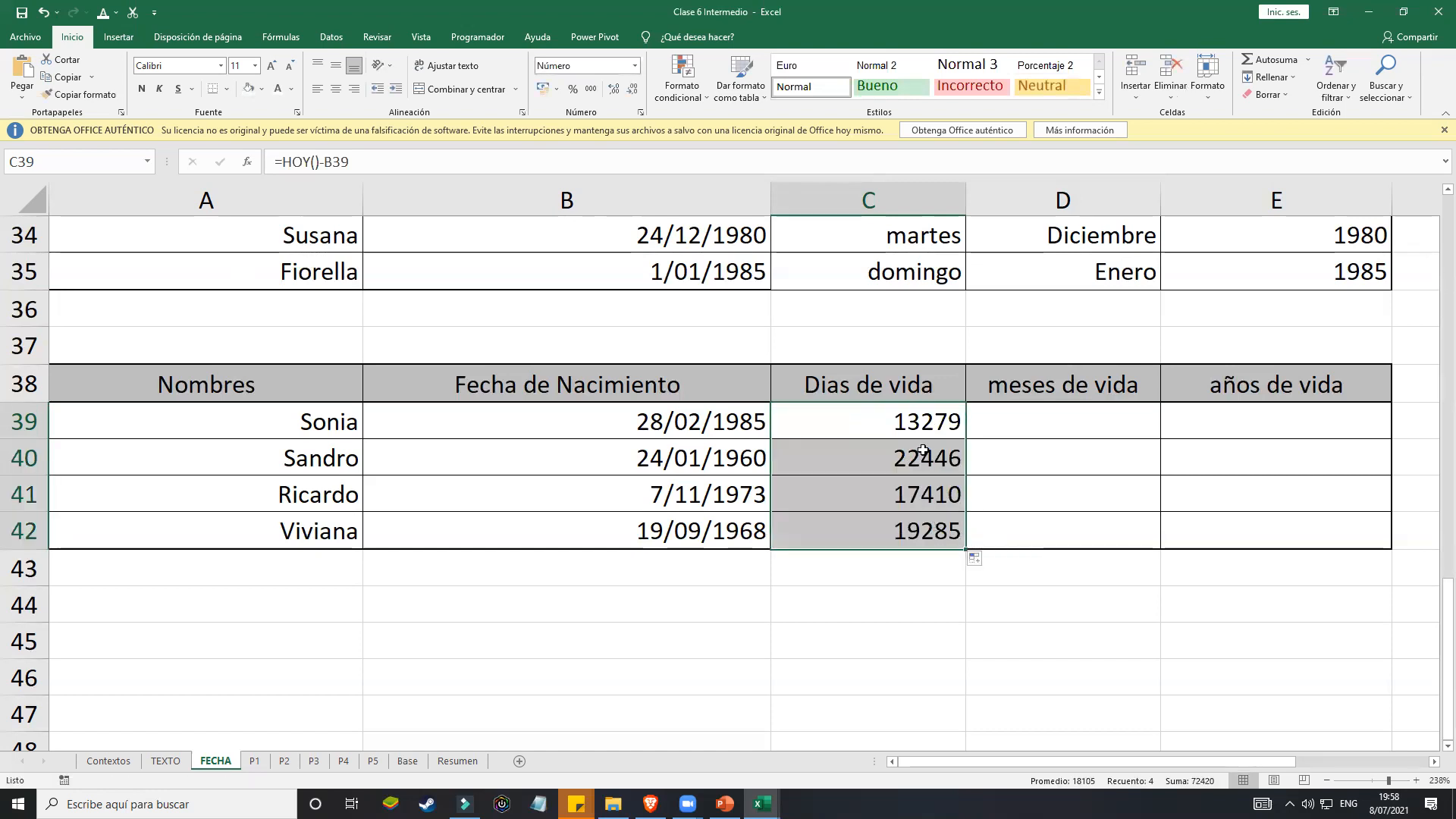
left_click(1061, 418)
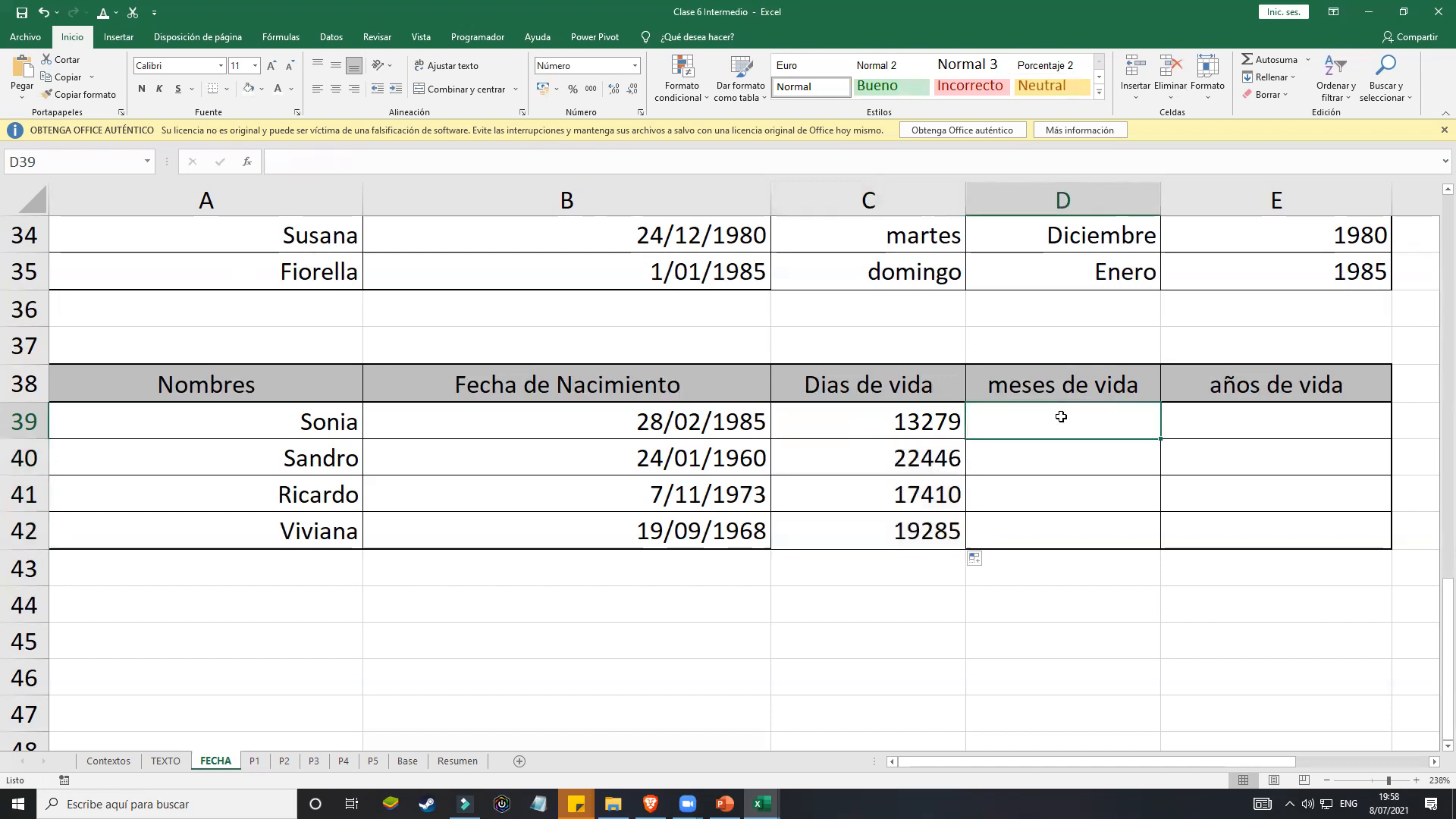
Step: Copy the days formula into D39 and append /365*12 to convert it to months
left_click(943, 430)
double_click(945, 429)
left_click_drag(944, 429, 696, 422)
key("ctrl+c")
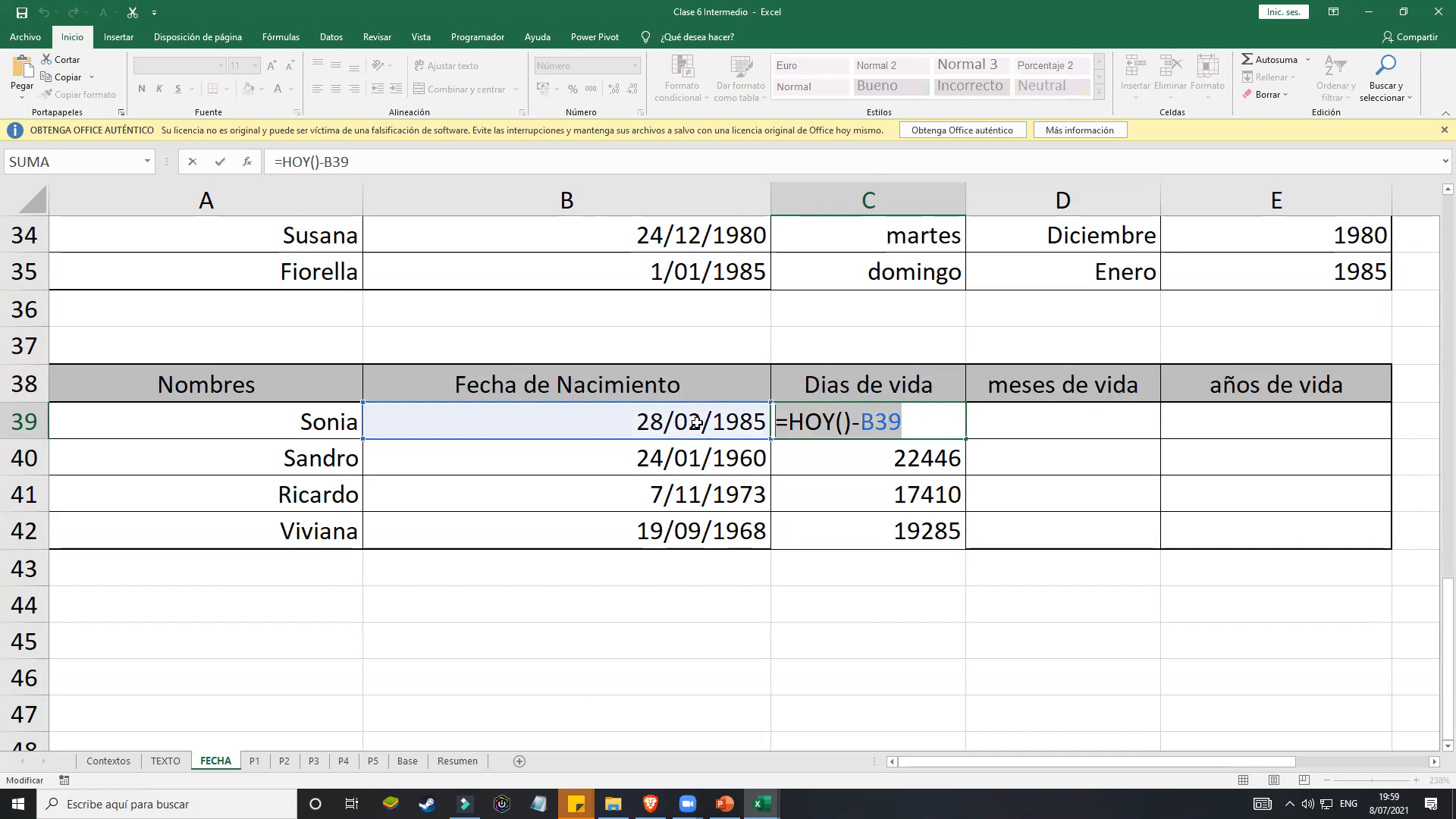
key("Return")
double_click(1052, 417)
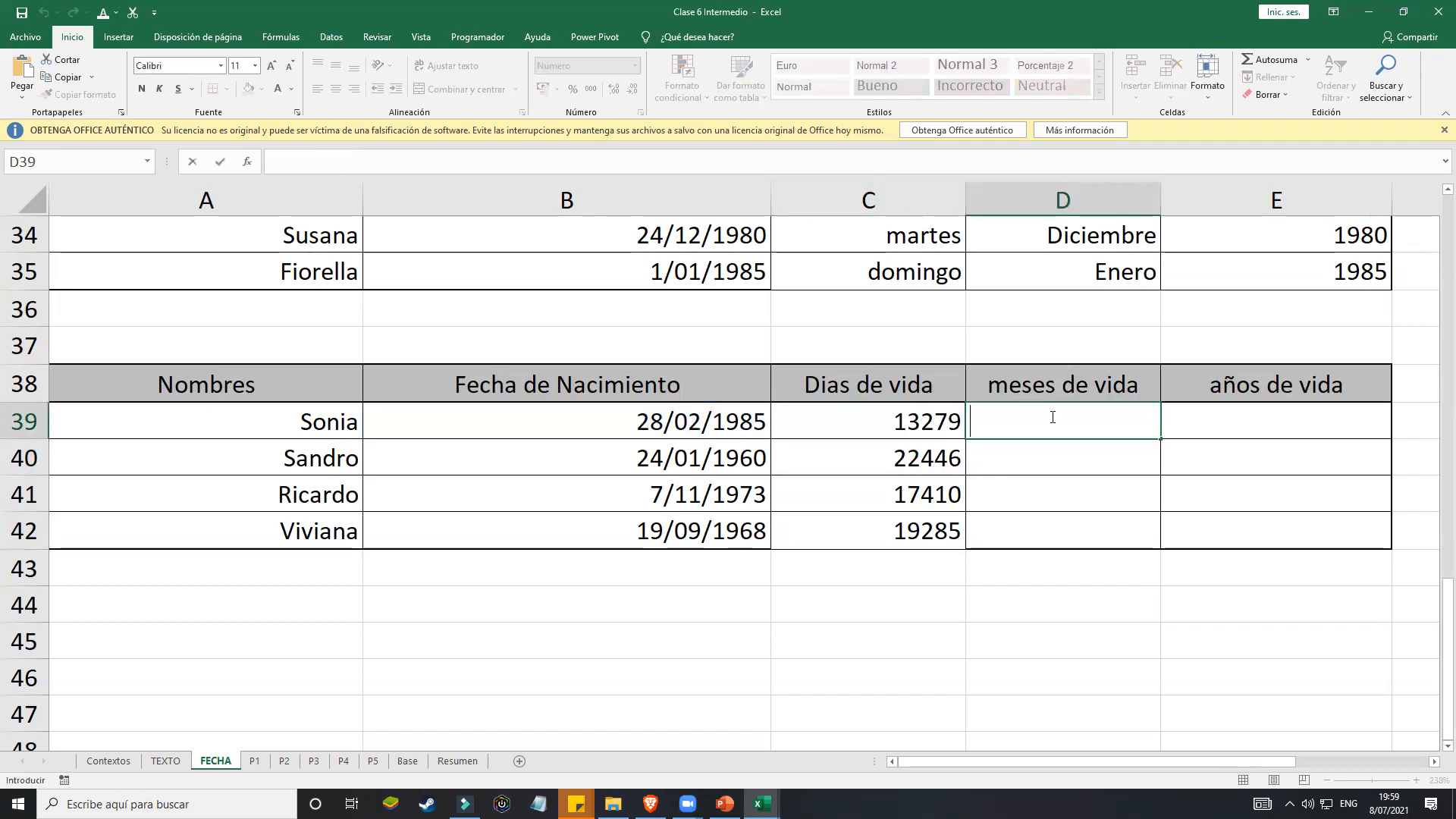
key("ctrl+v")
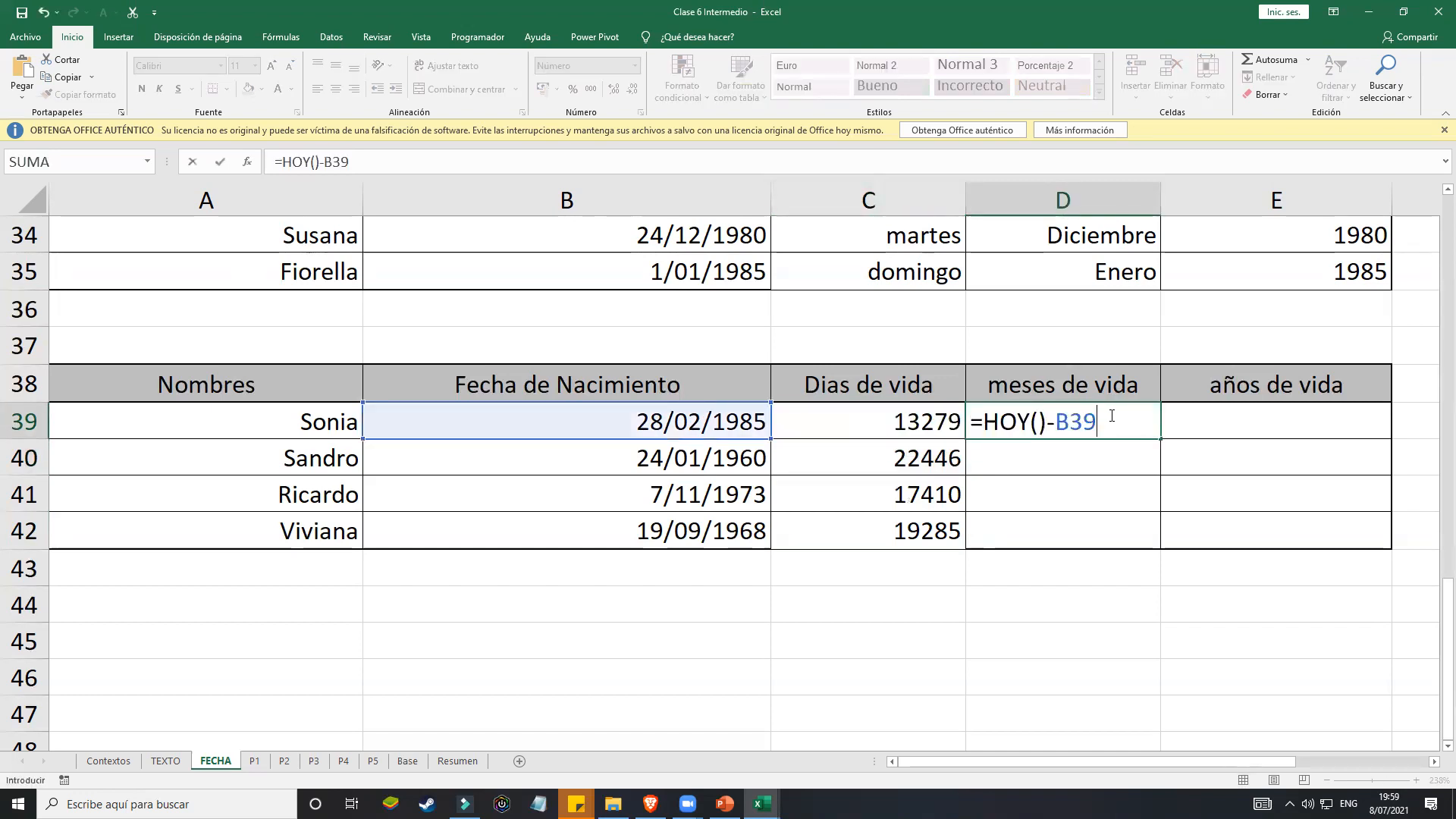
type("/365*12")
left_click_drag(1106, 419, 1192, 423)
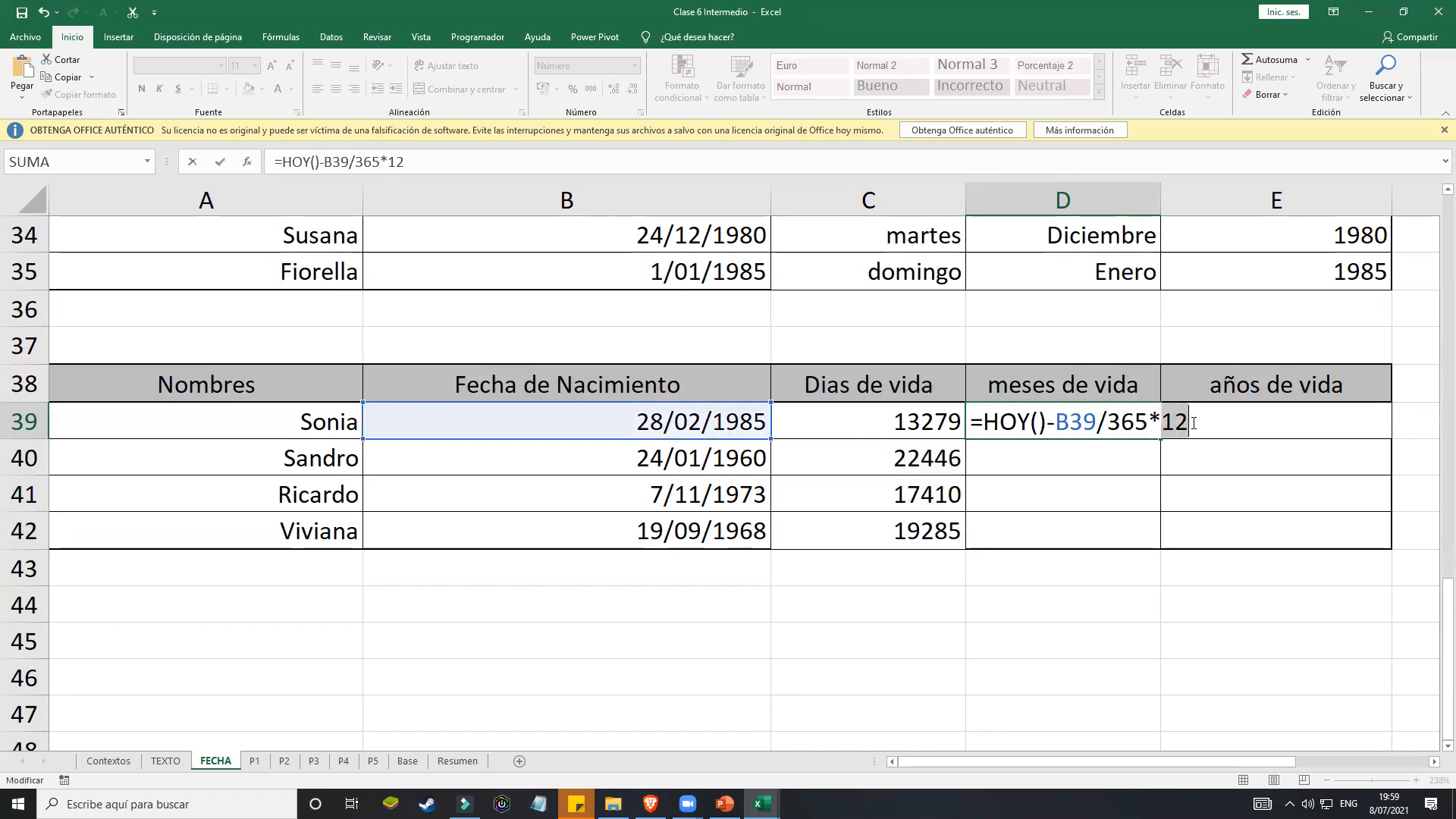
left_click(1193, 423)
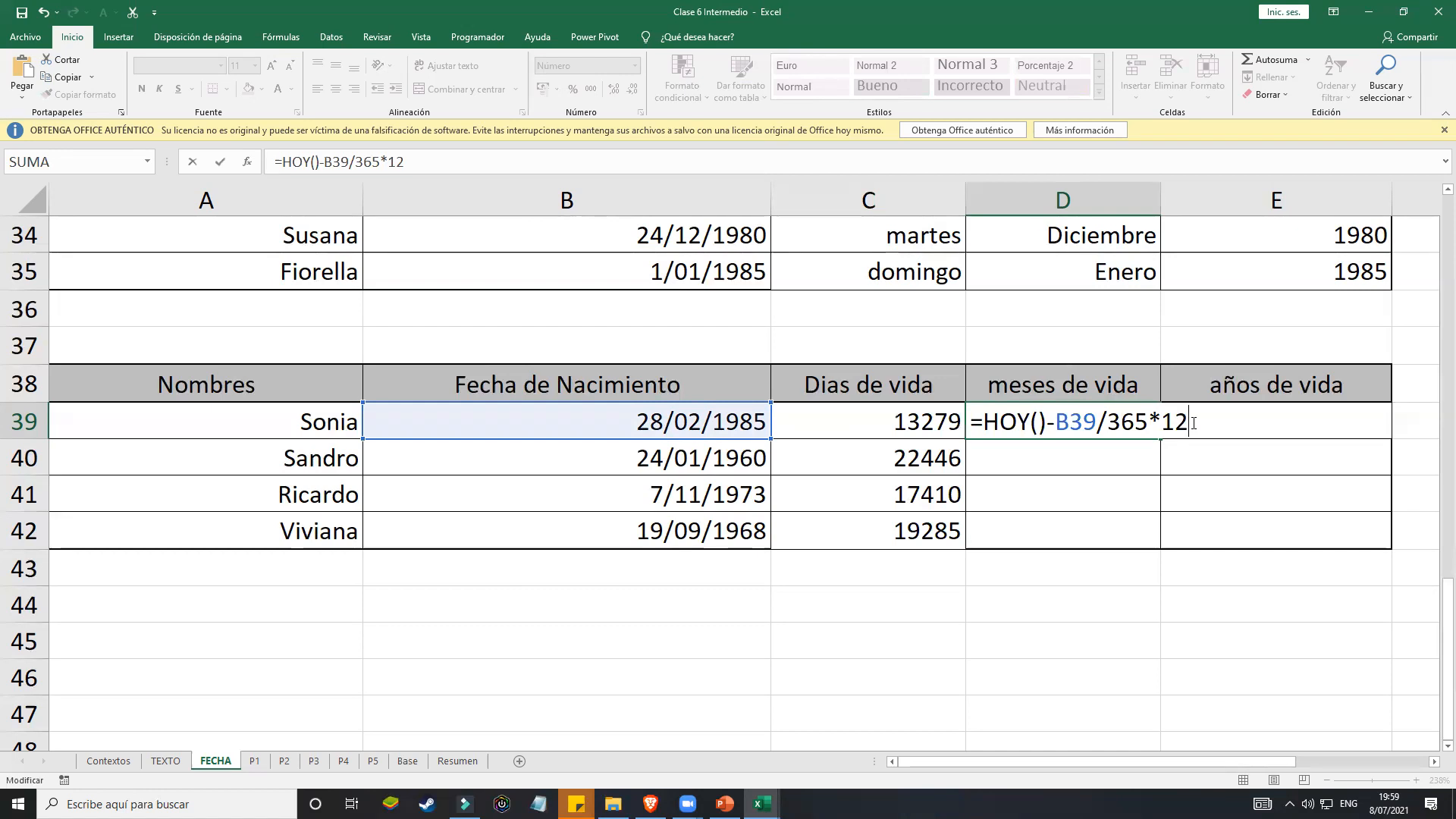
key("Return")
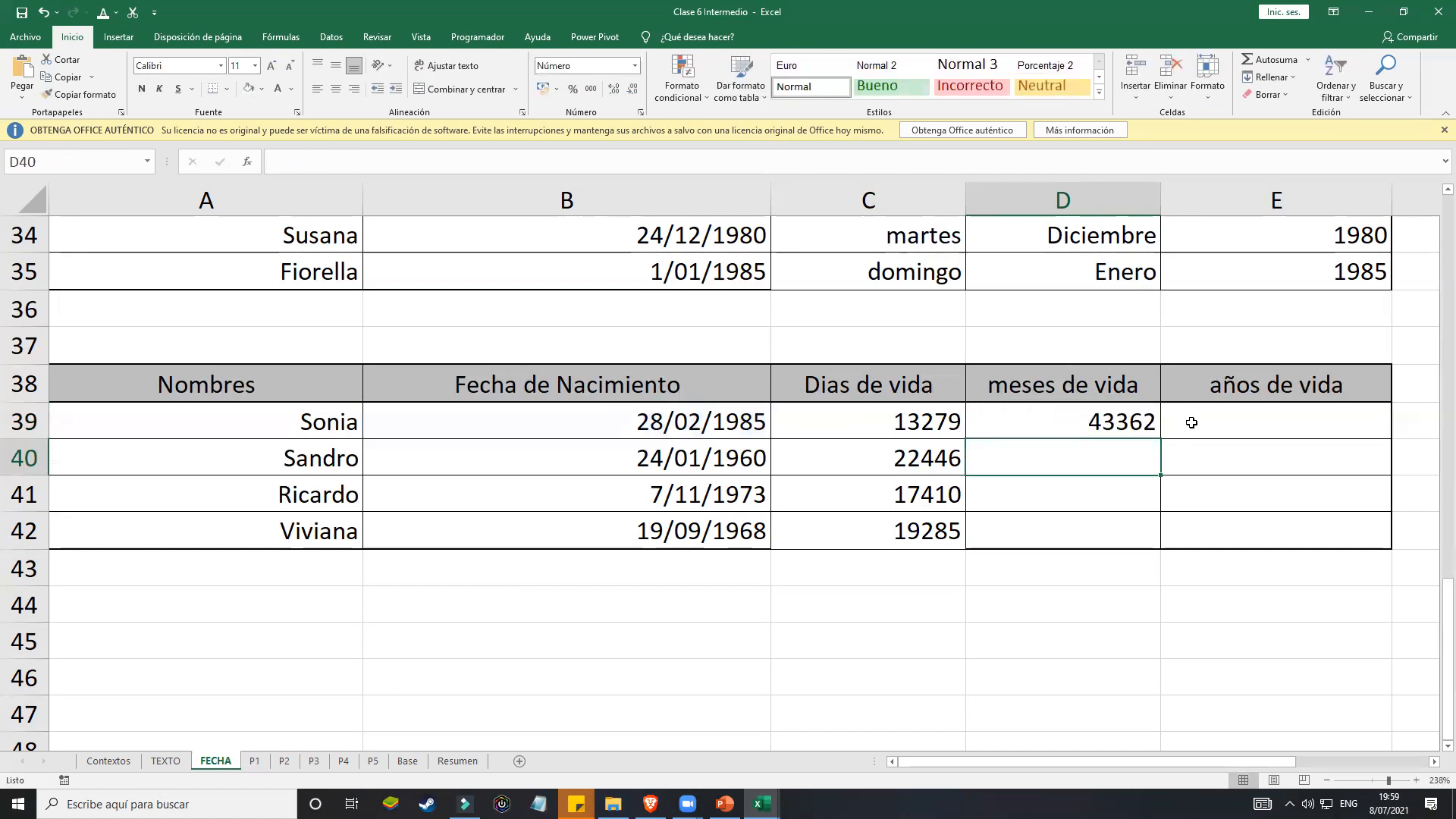
Step: Correct D39 to =(HOY()-B39)/365*12 and fill down to D42: 437, 738, 572, 634
left_click(1130, 424)
double_click(1121, 422)
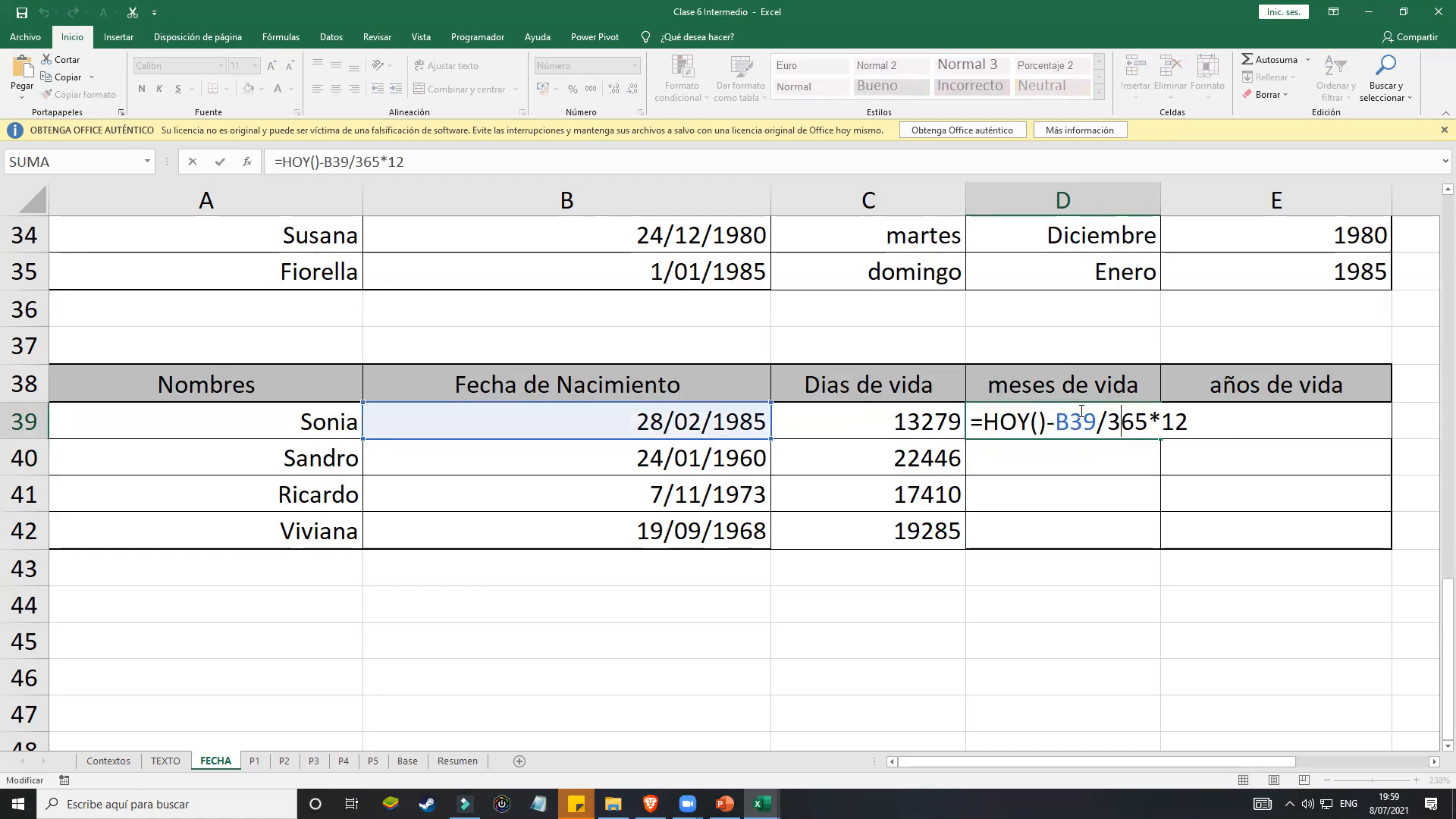
left_click(1100, 422)
type(")")
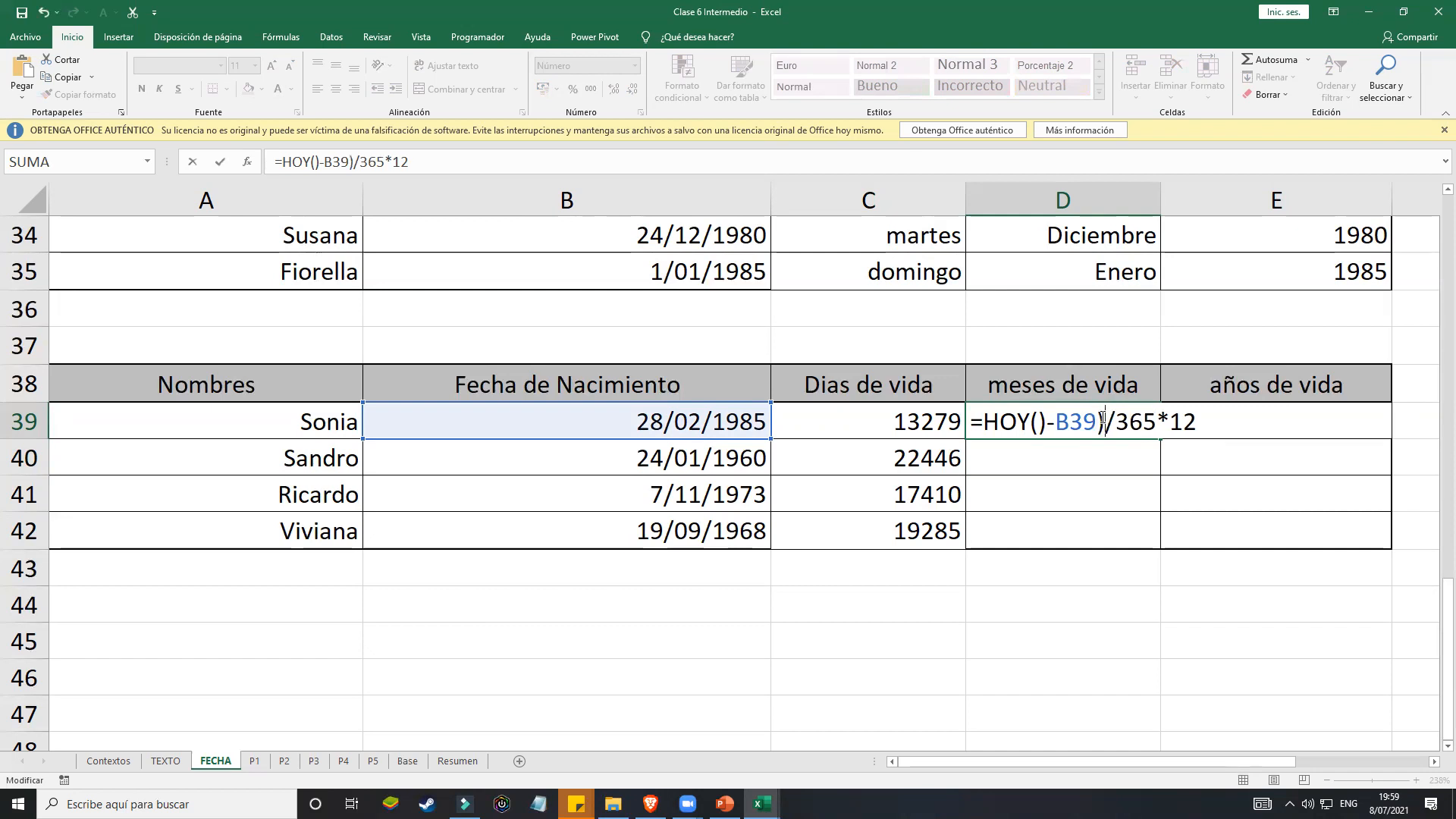
left_click(979, 422)
type("(")
key("Return")
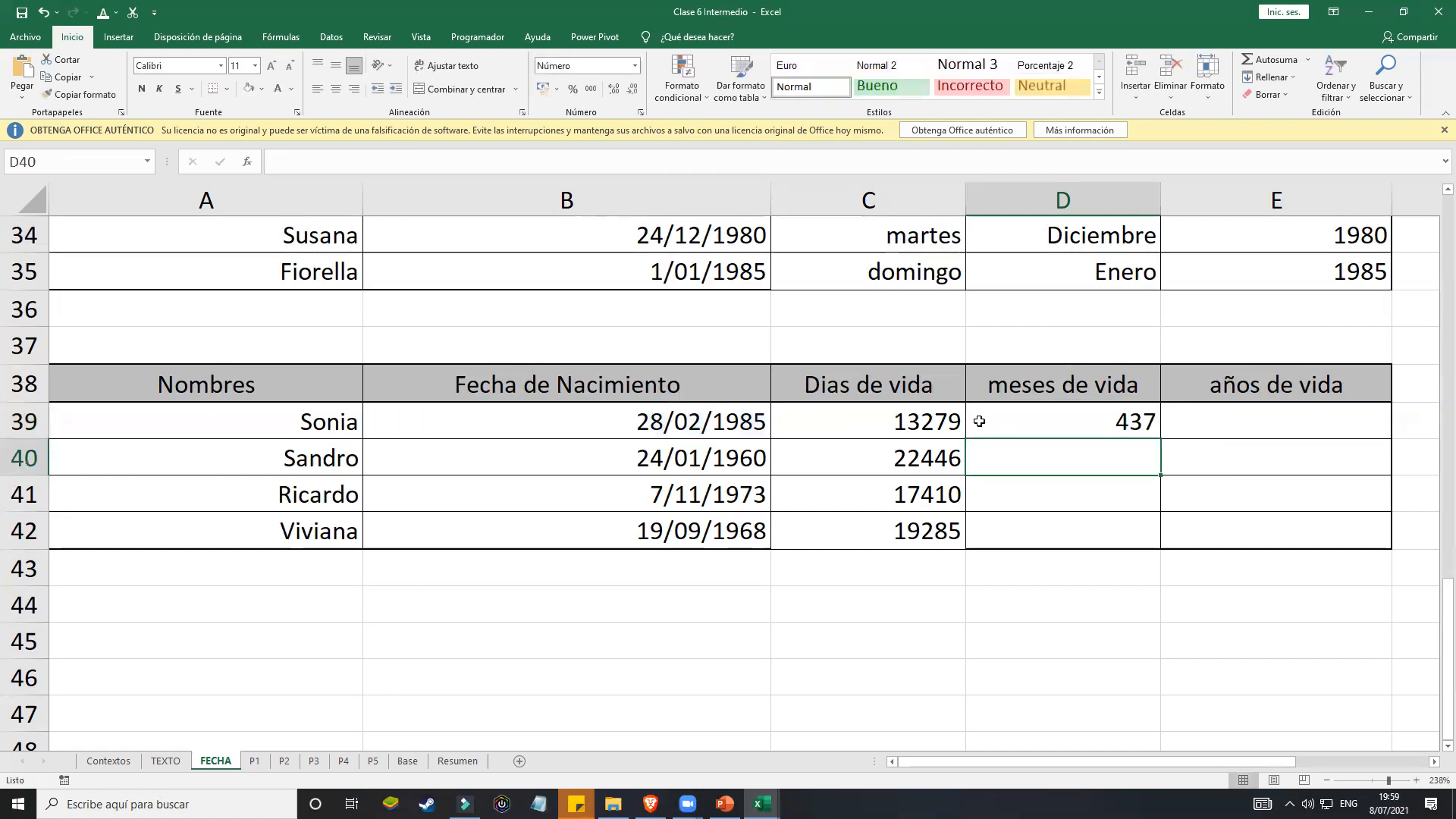
left_click(1038, 425)
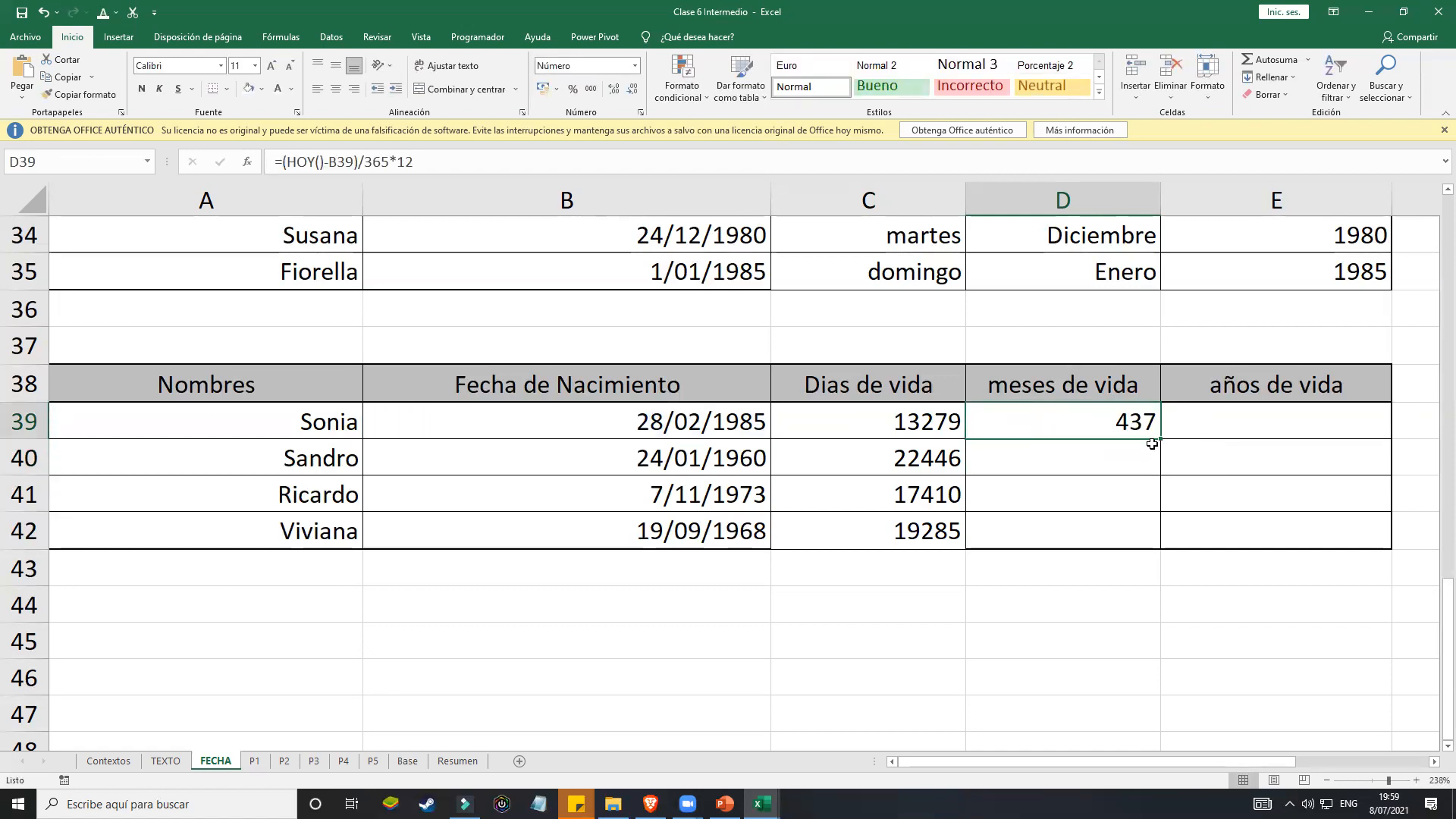
left_click_drag(1153, 441, 1163, 537)
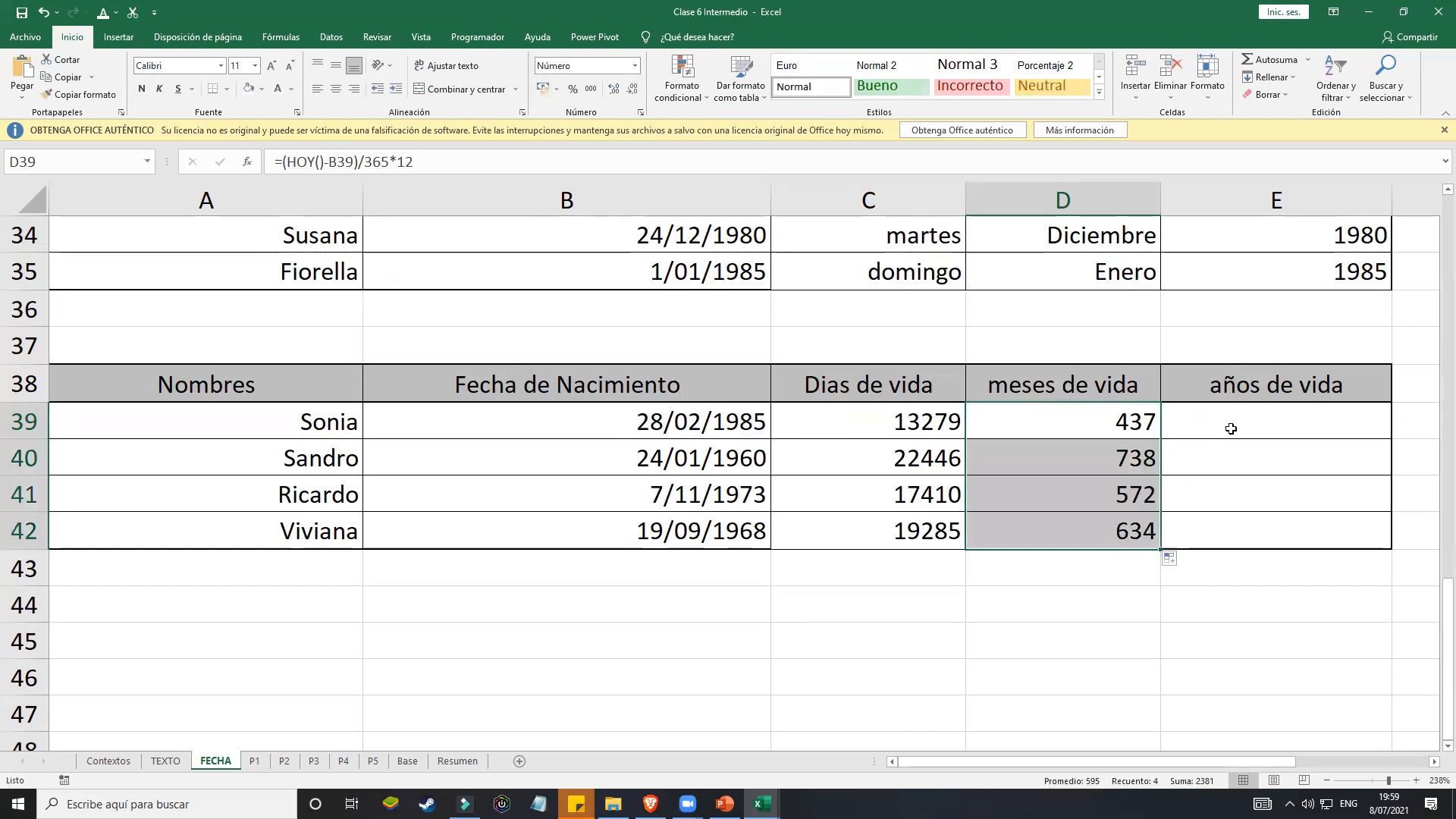
left_click(1249, 409)
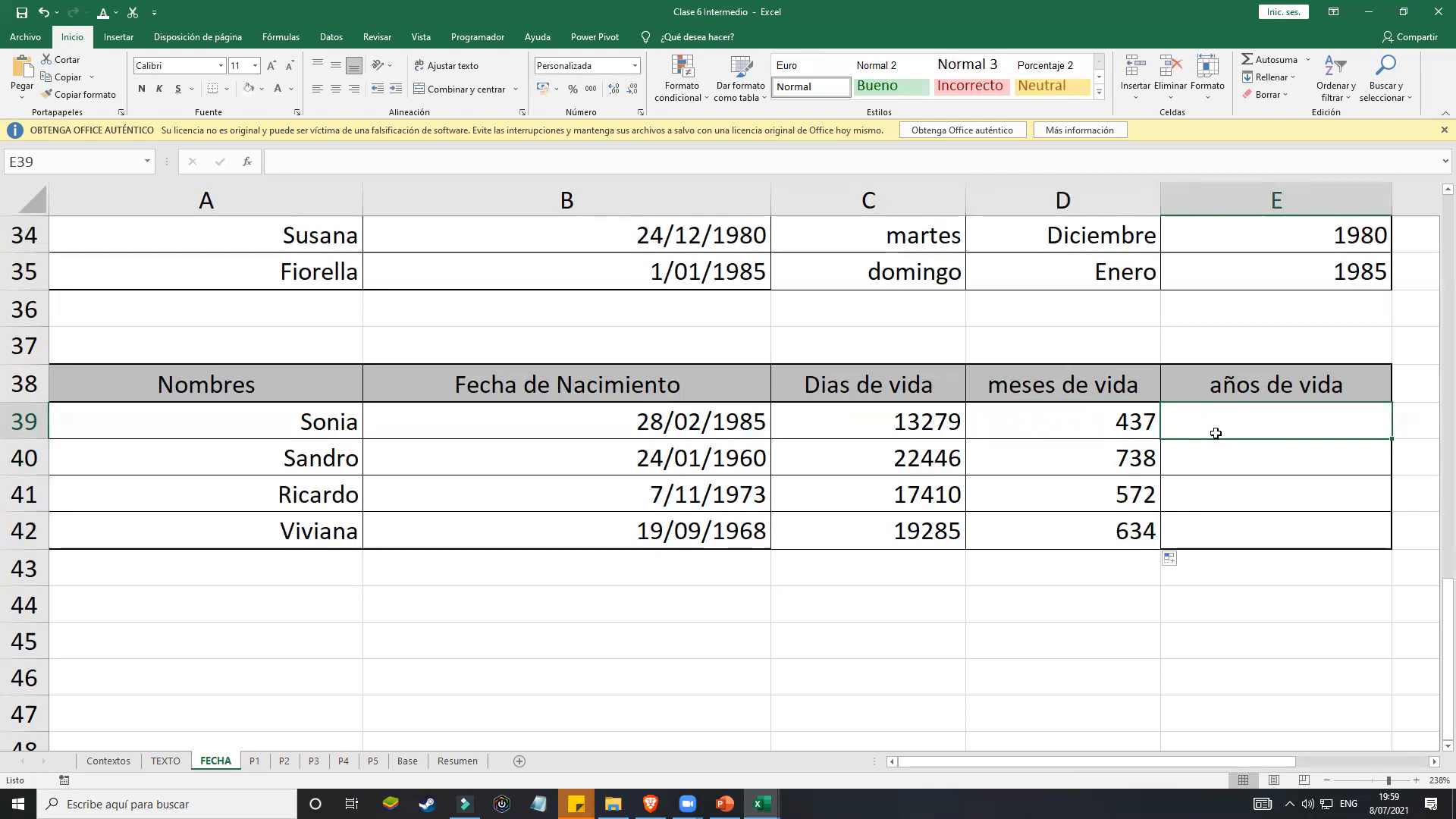
Step: Paste the months formula into E39 and drop the *12, leaving =(HOY()-B39)/365
left_click(1117, 414)
double_click(1117, 414)
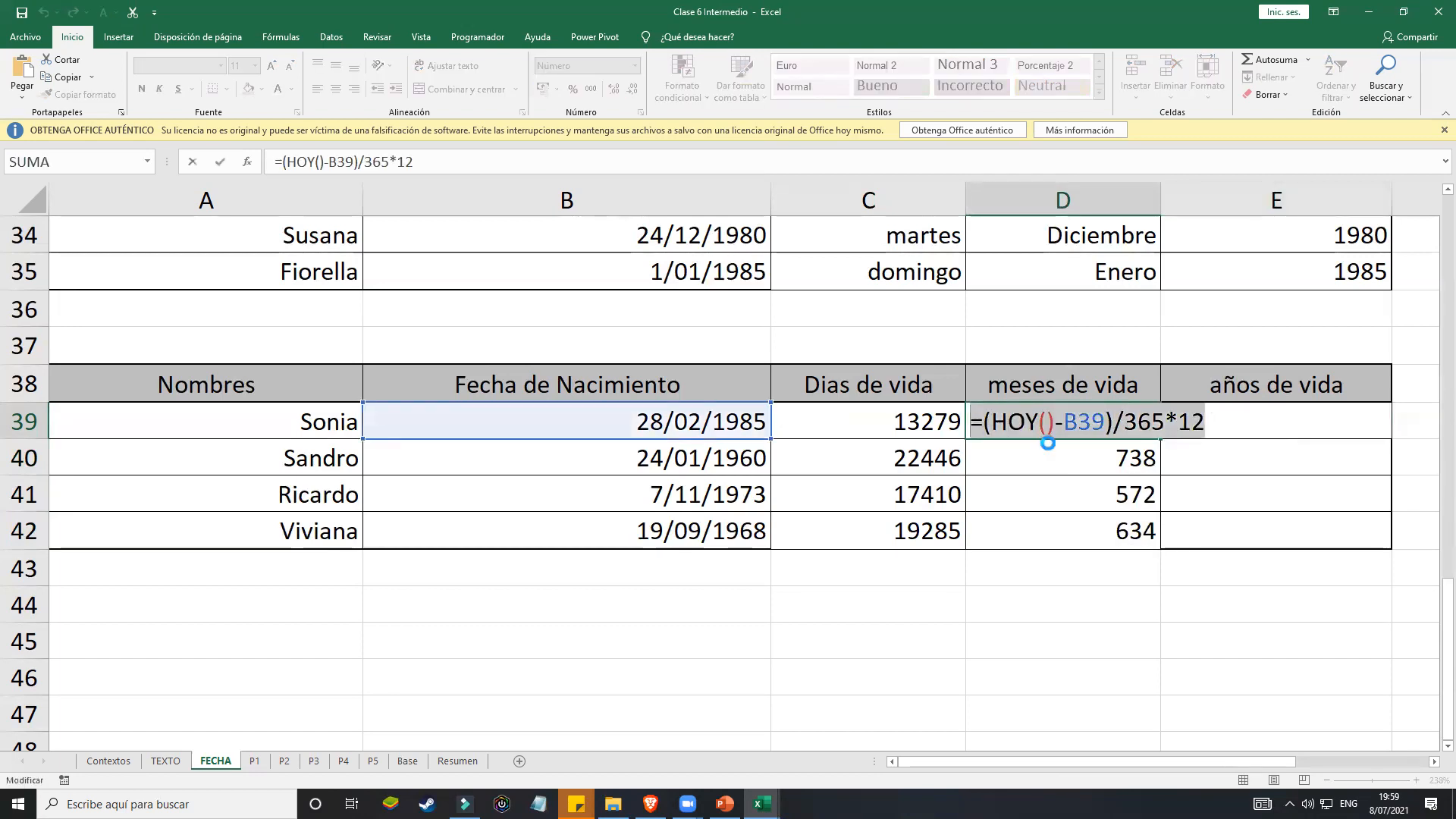
key("ctrl+c")
key("Return")
left_click(1346, 417)
key("ctrl+v")
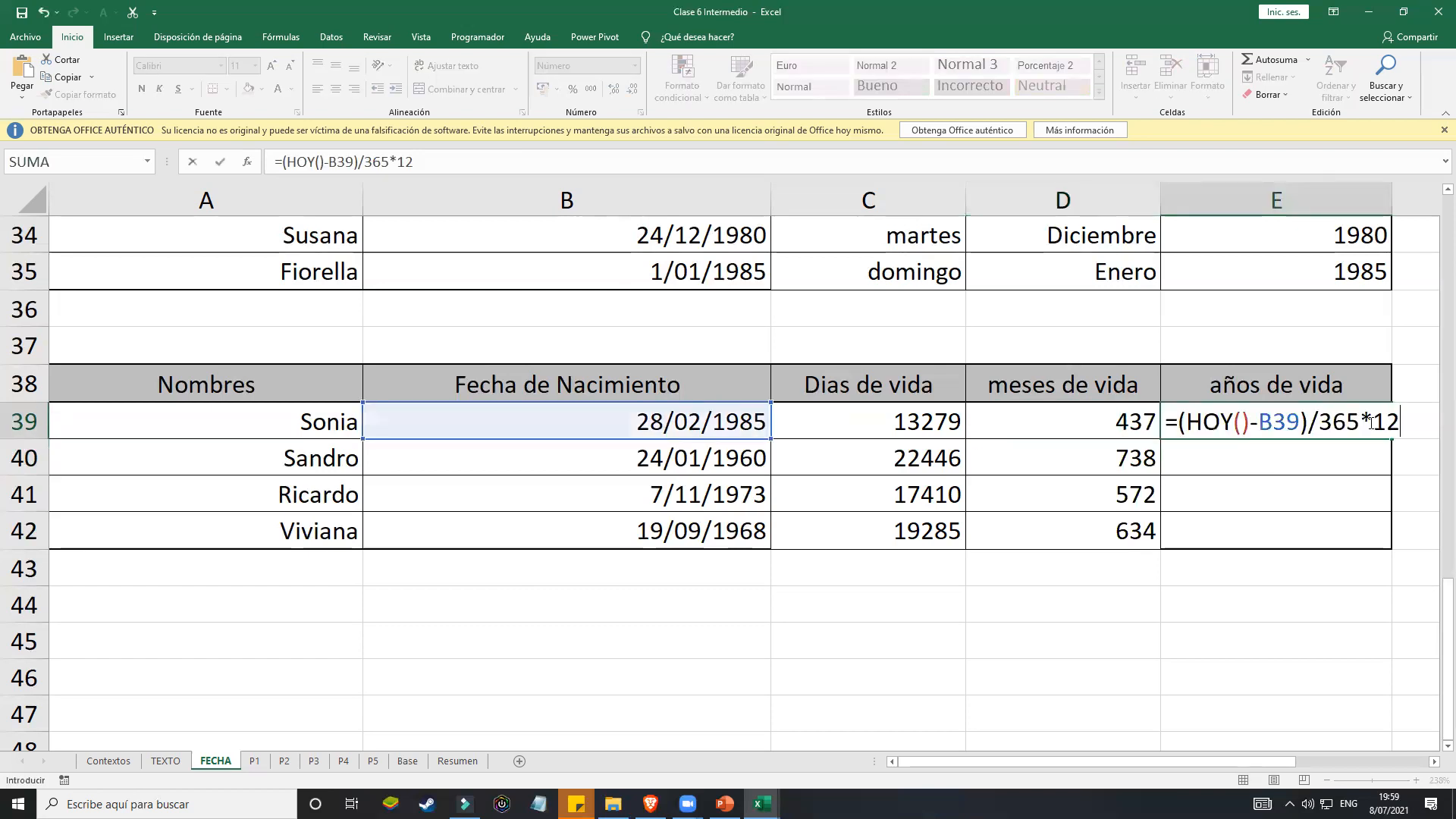
left_click(1397, 423)
key("BackSpace")
key("BackSpace")
key("BackSpace")
key("Return")
Step: Format E39 as a number and reduce it to one decimal place
left_click(1386, 426)
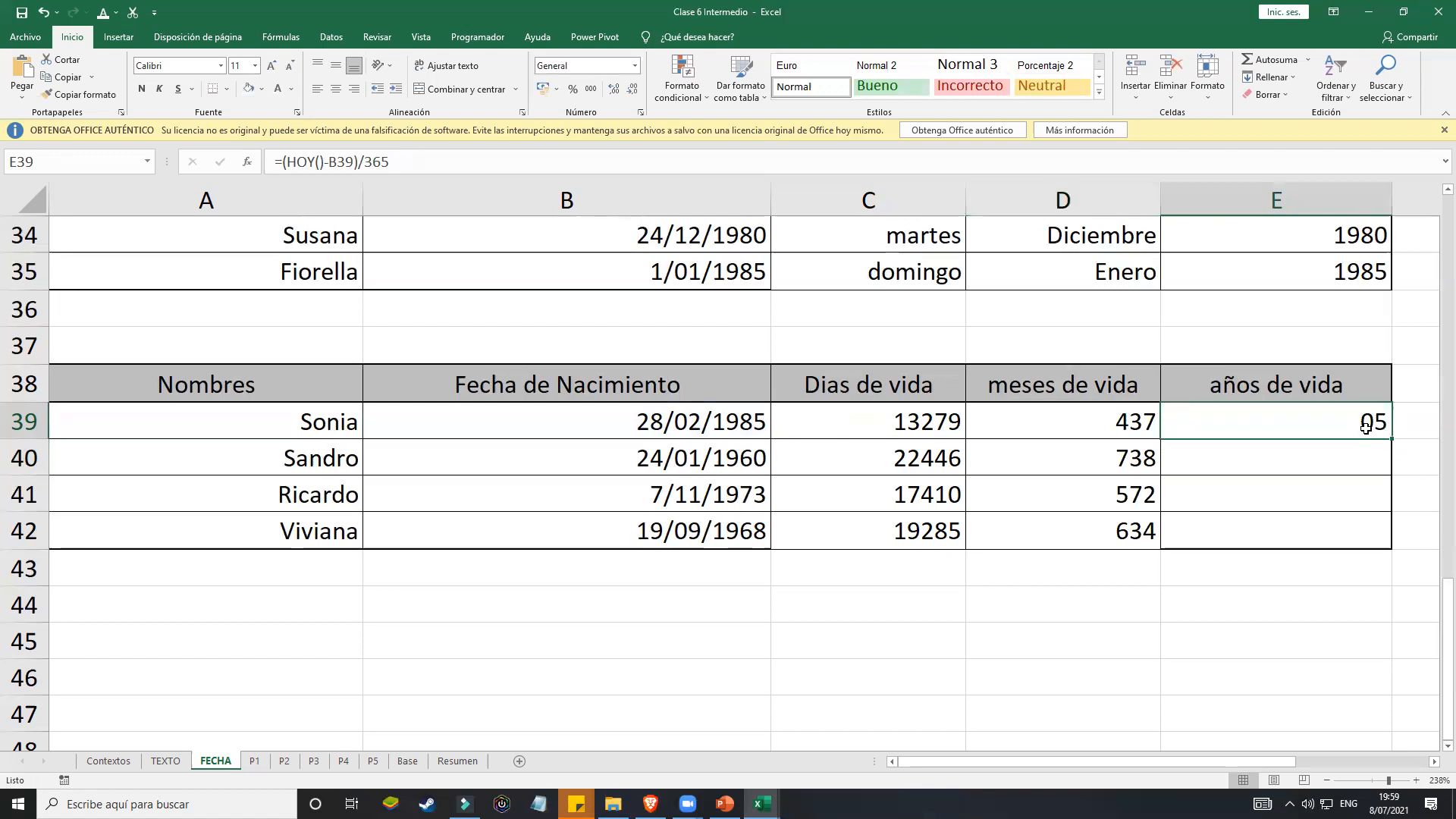
left_click(634, 66)
left_click(591, 95)
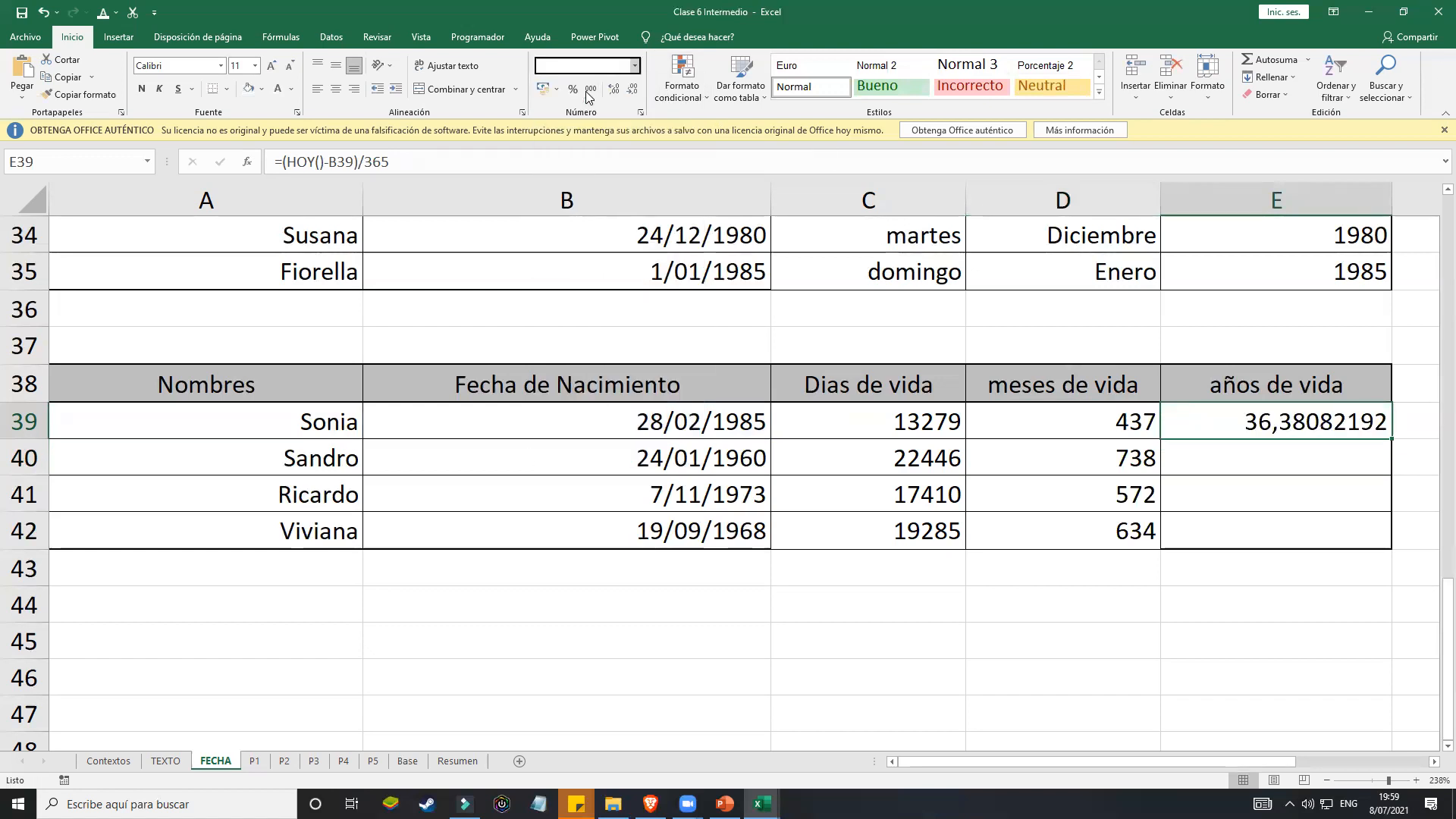
left_click(631, 91)
left_click(629, 91)
left_click(629, 91)
left_click(629, 91)
left_click(630, 91)
left_click(630, 91)
left_click(630, 91)
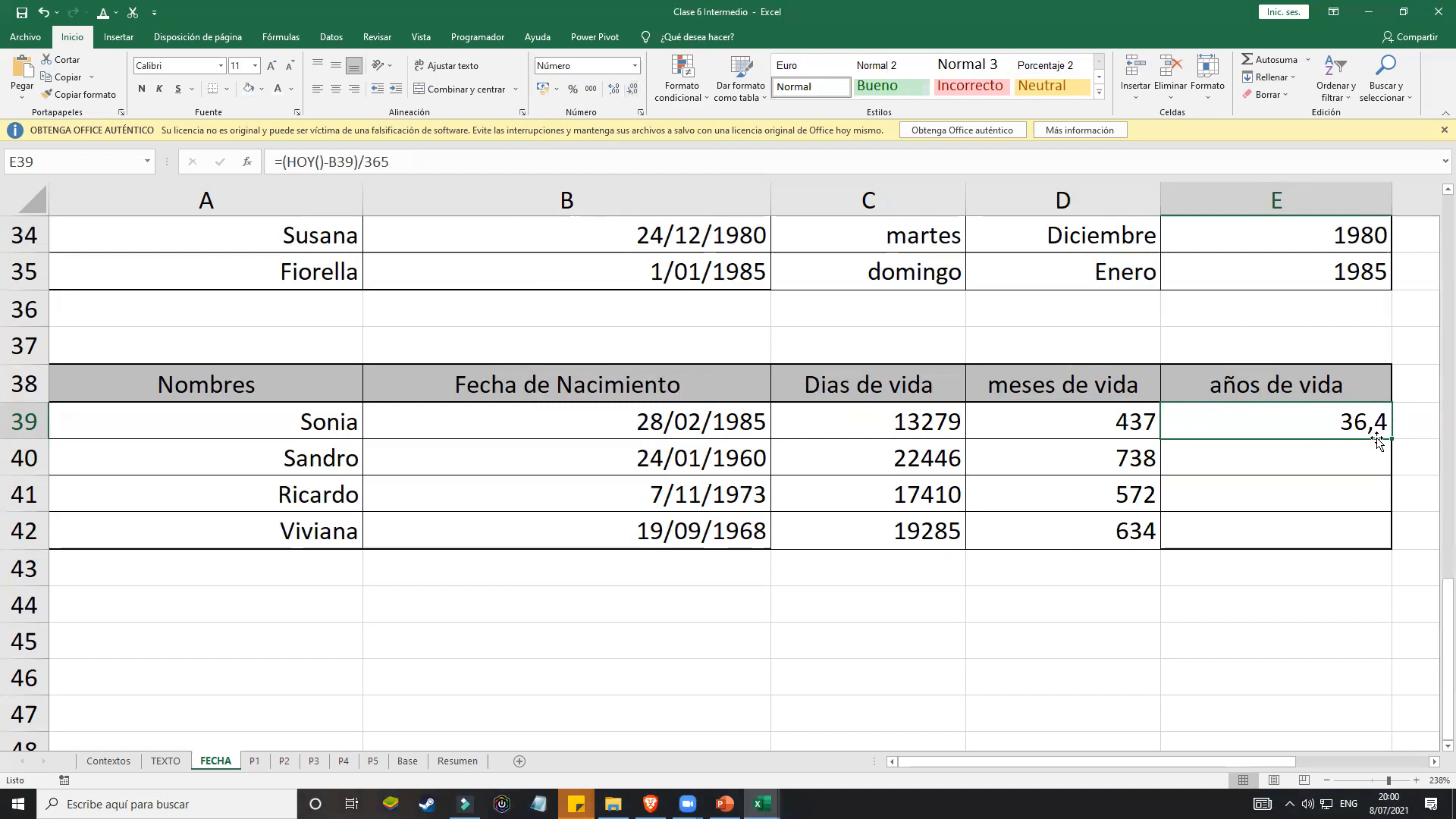
Step: Fill the years formula down to E42 and check each row: 36,4, 61,5, 47,7, 52,8
left_click_drag(1393, 442, 1387, 546)
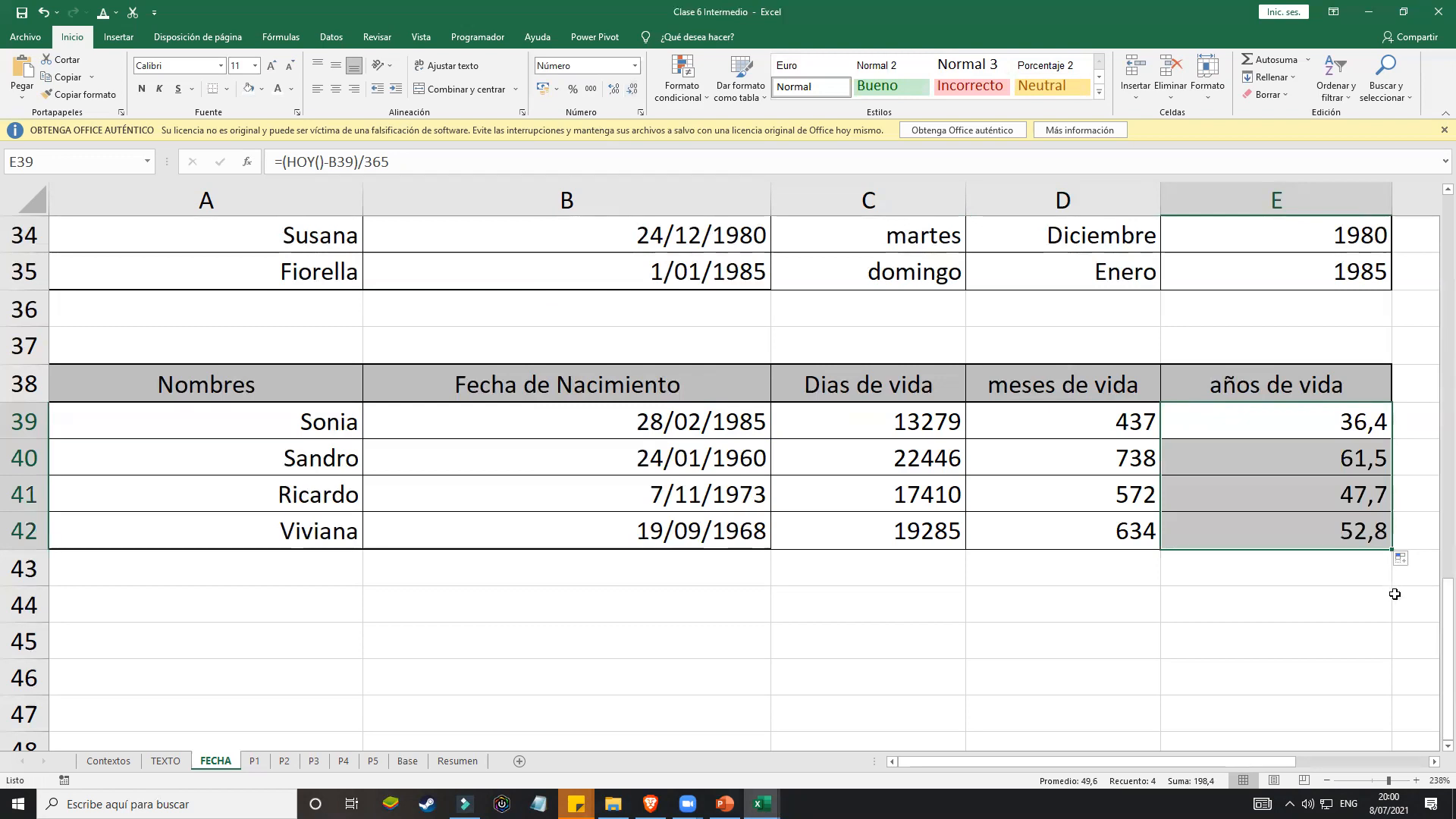
left_click(1345, 470)
left_click(1321, 532)
left_click(1334, 467)
left_click(1335, 502)
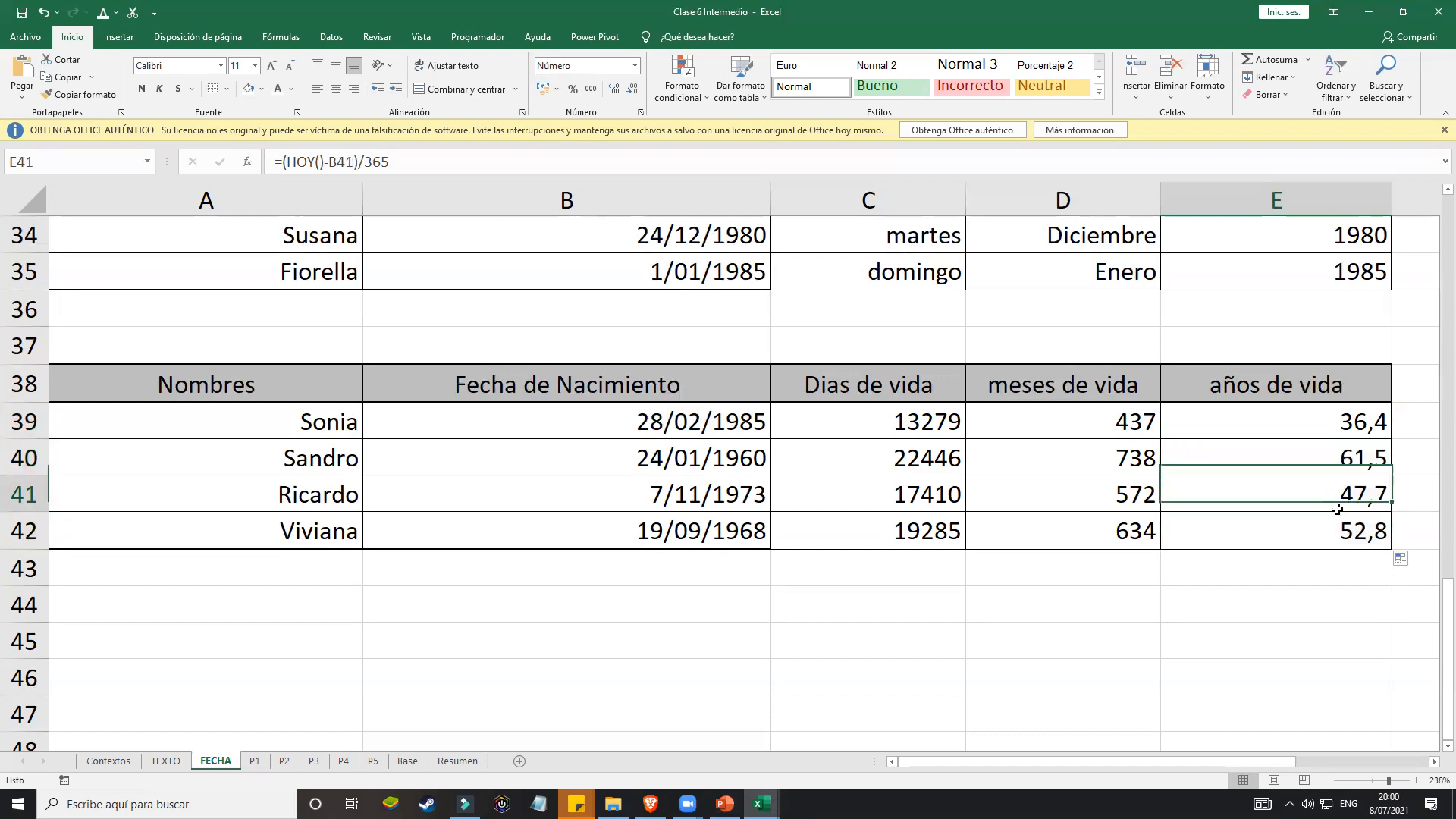
left_click(1344, 422)
left_click(1336, 493)
left_click(1326, 540)
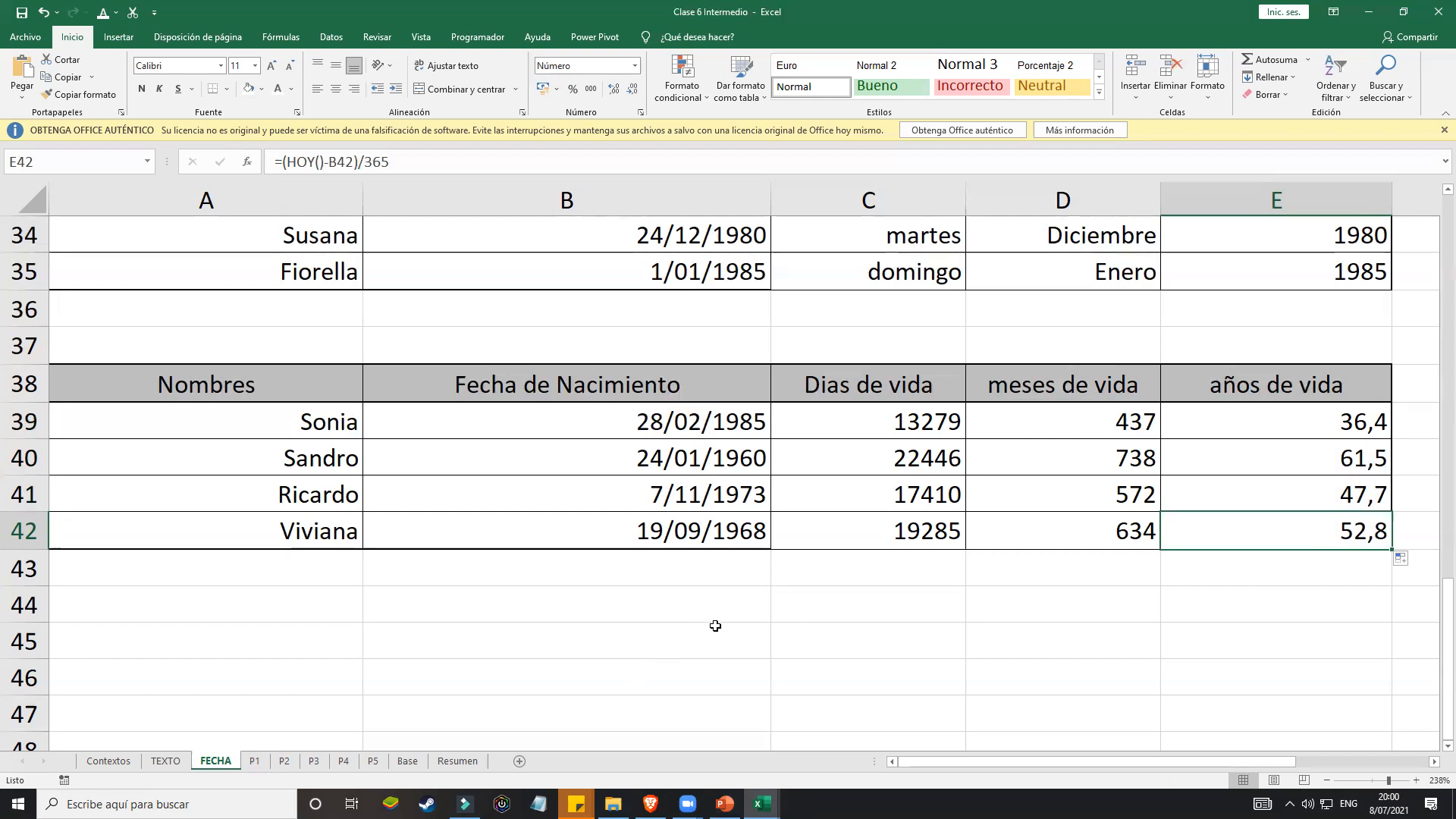
Step: Switch to the P1 sheet and zoom in on the Autogenerado ESSALUD table
left_click(255, 760)
left_click(383, 551)
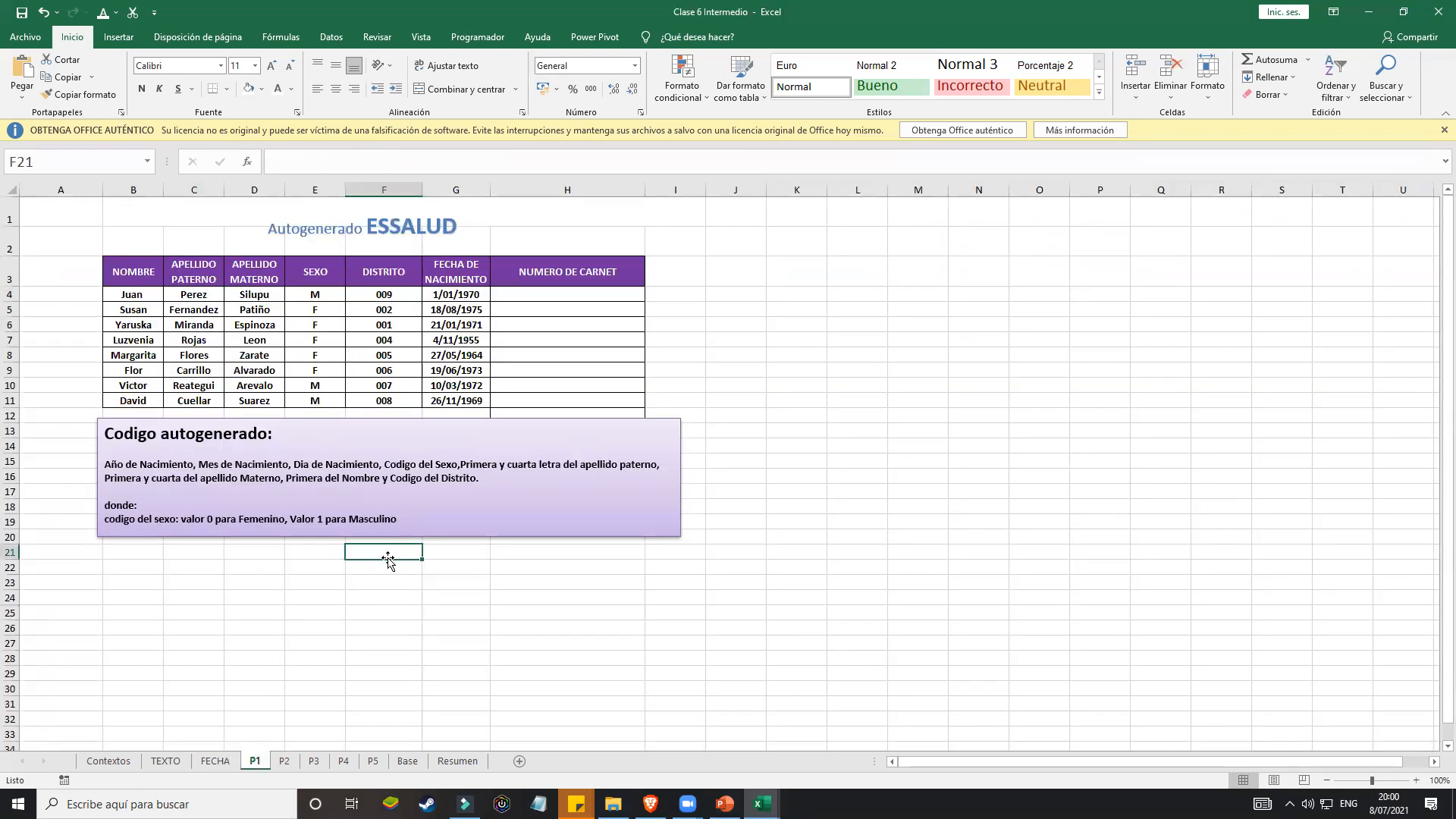
left_click(1379, 781)
scroll(1024, 652, "up", 1)
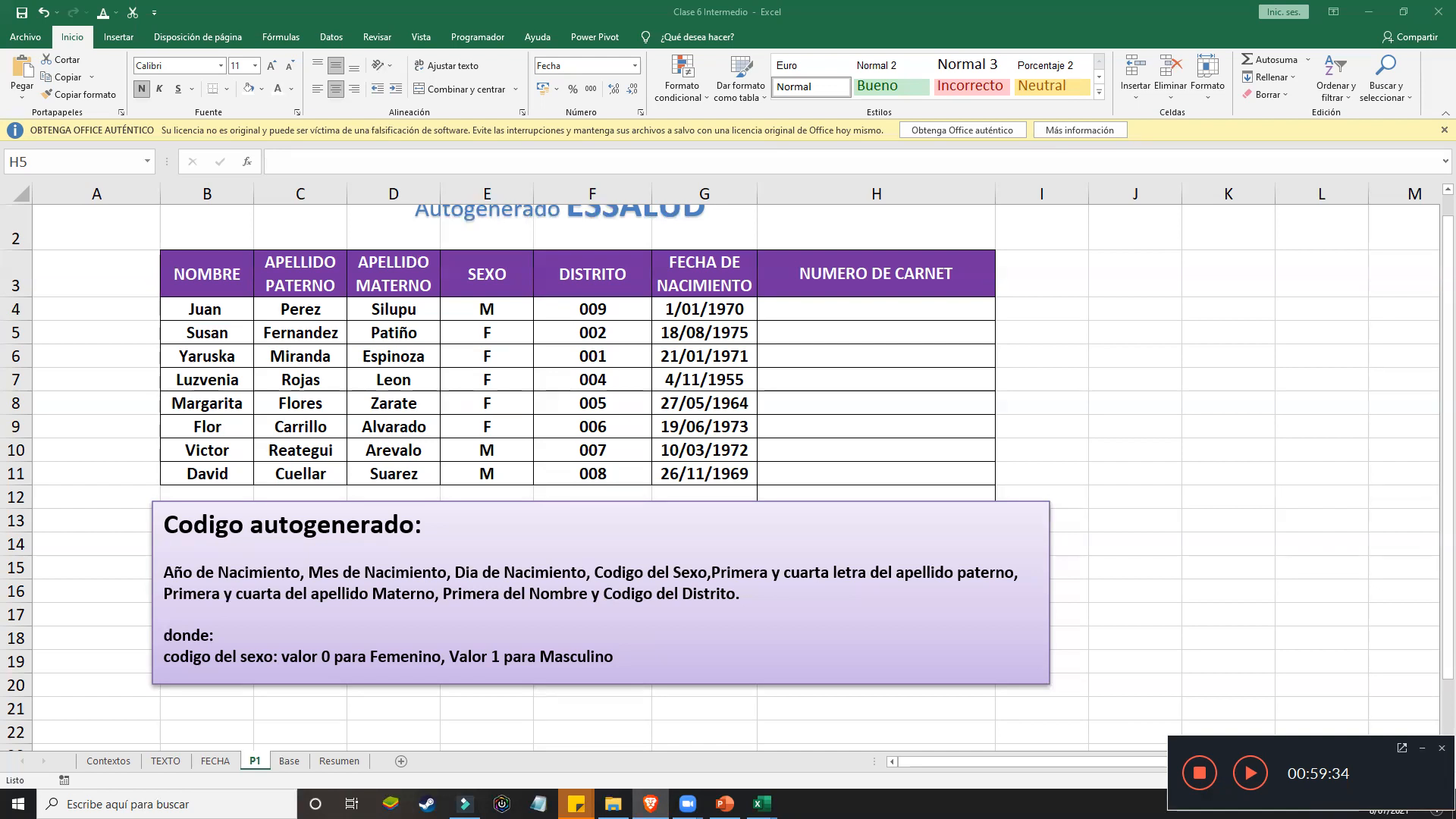
Step: Step away to another window and return, leaving the card number cell unchanged
key("alt+Tab")
key("BackSpace")
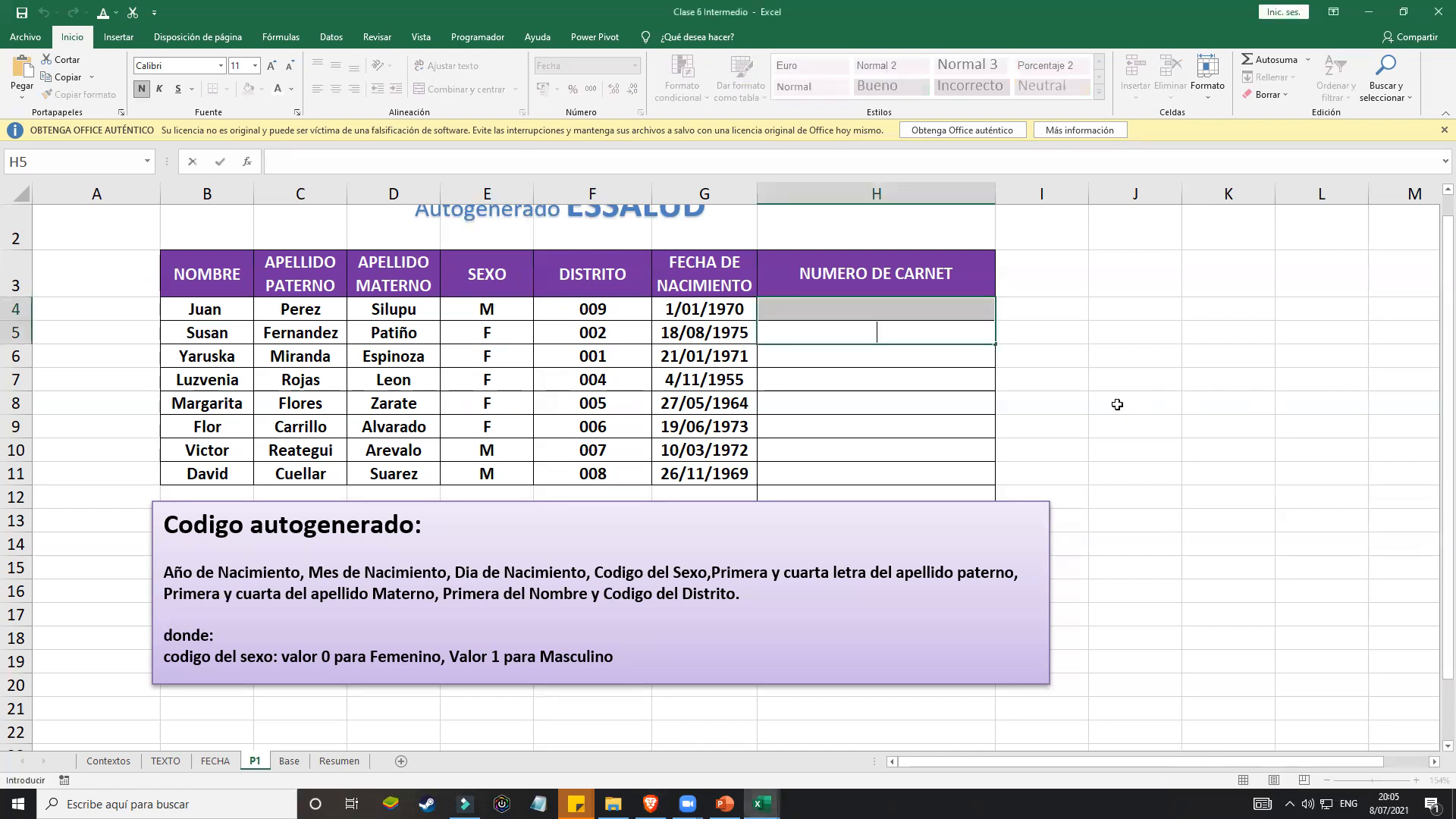
left_click(1117, 404)
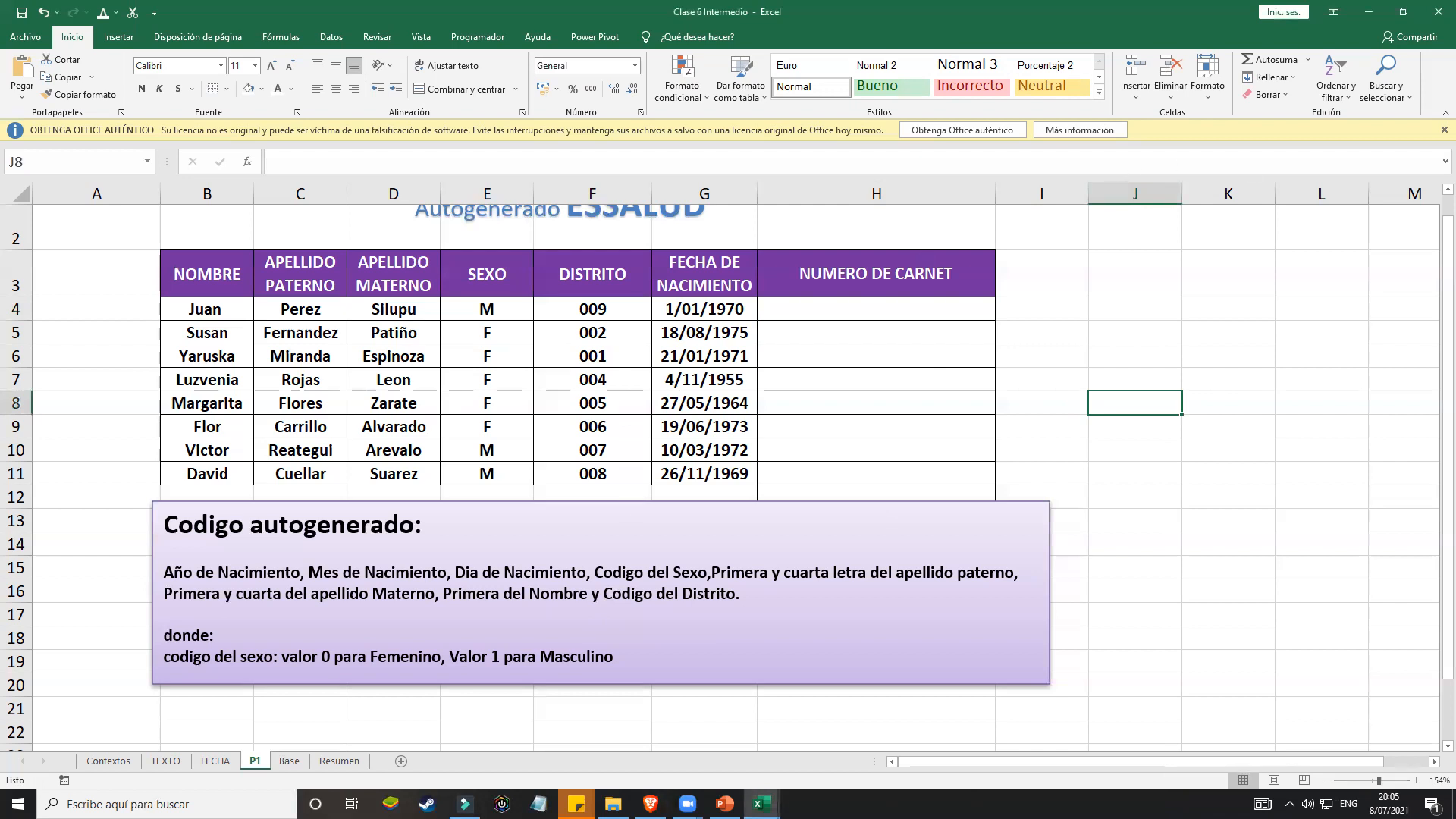
key("alt+Tab")
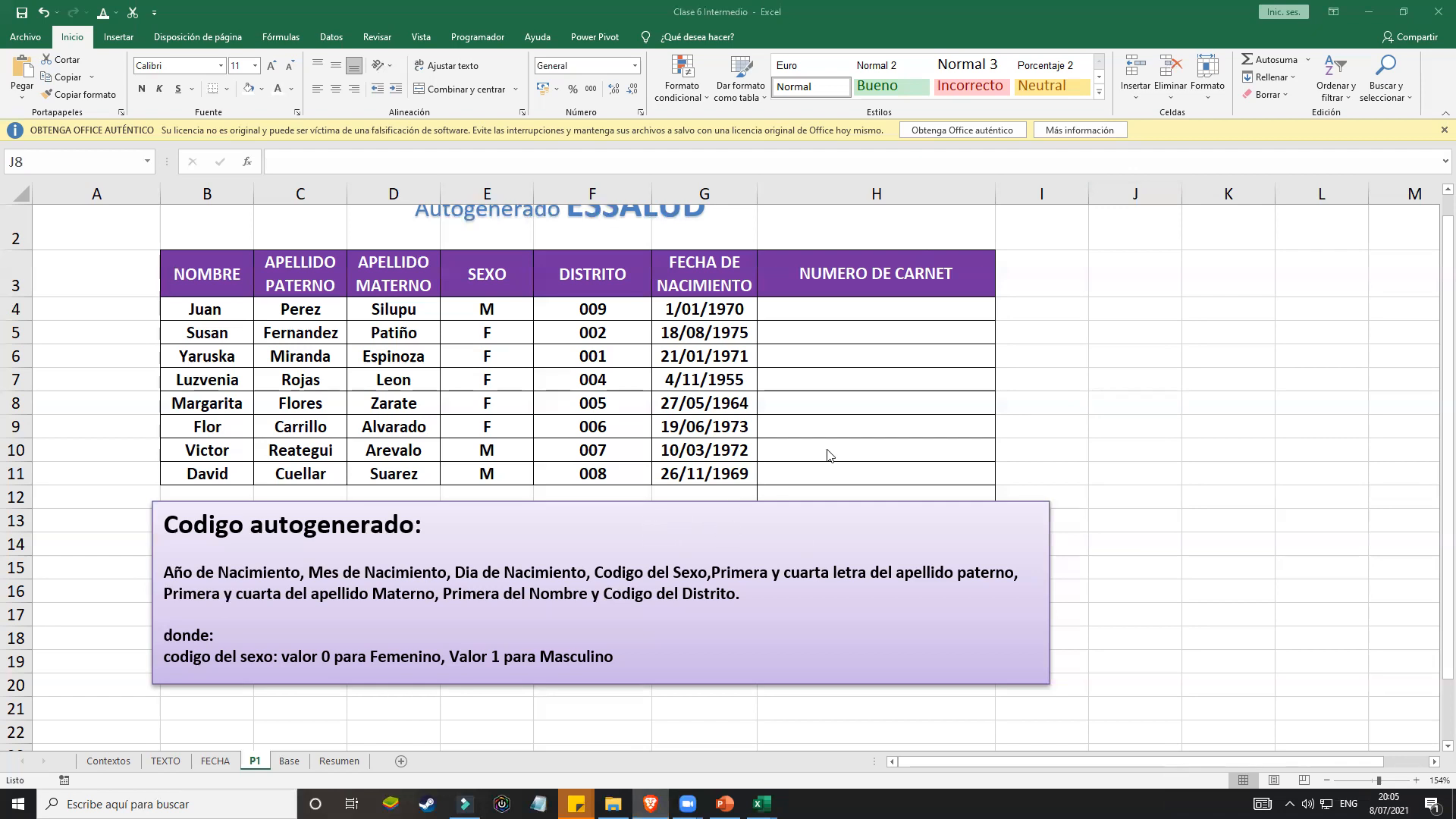
key("alt+Tab")
Step: Zoom in and widen column F to make room for a helper table at F22
scroll(524, 617, "down", 3)
left_click(559, 544)
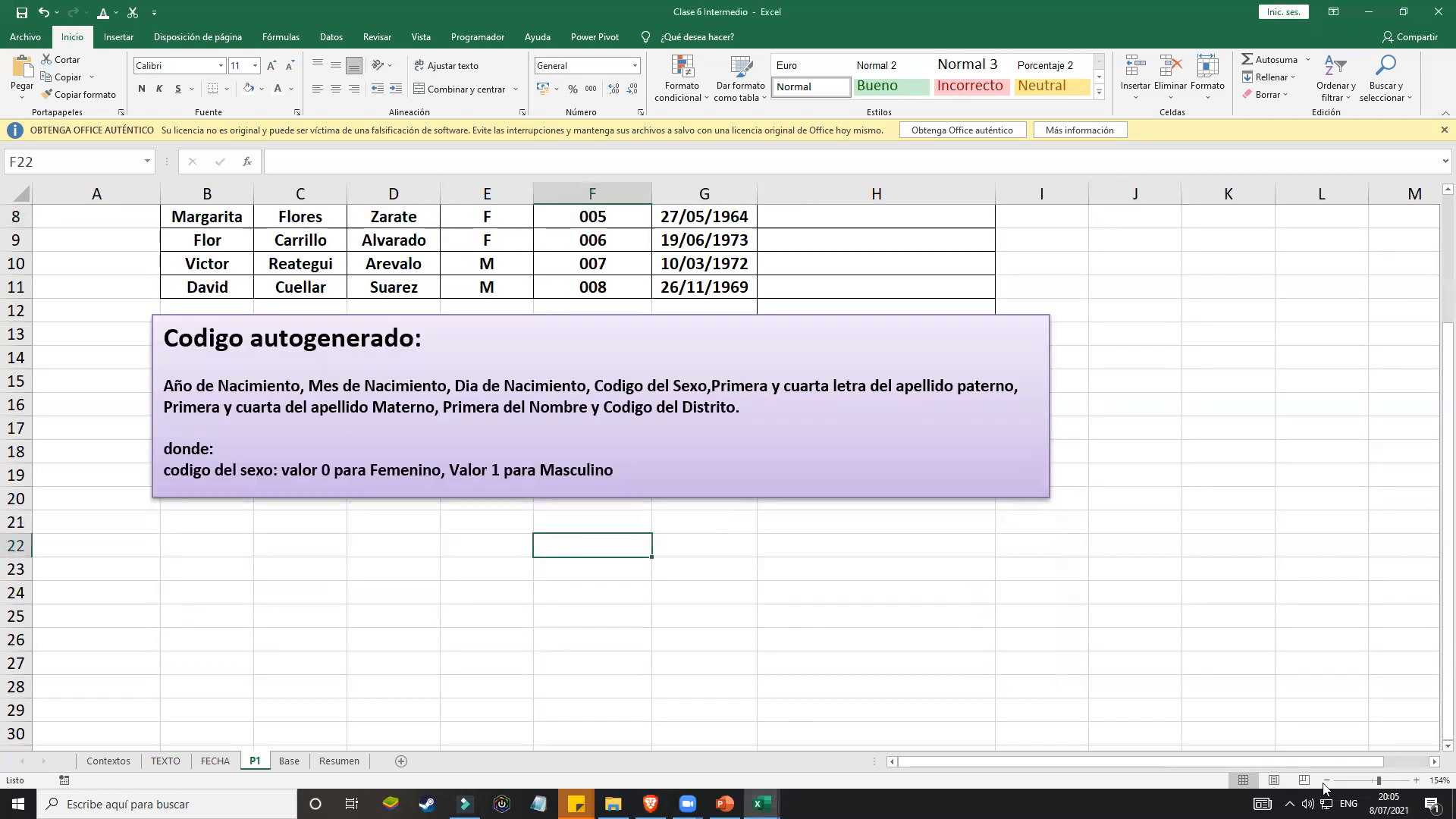
left_click_drag(1379, 781, 1404, 781)
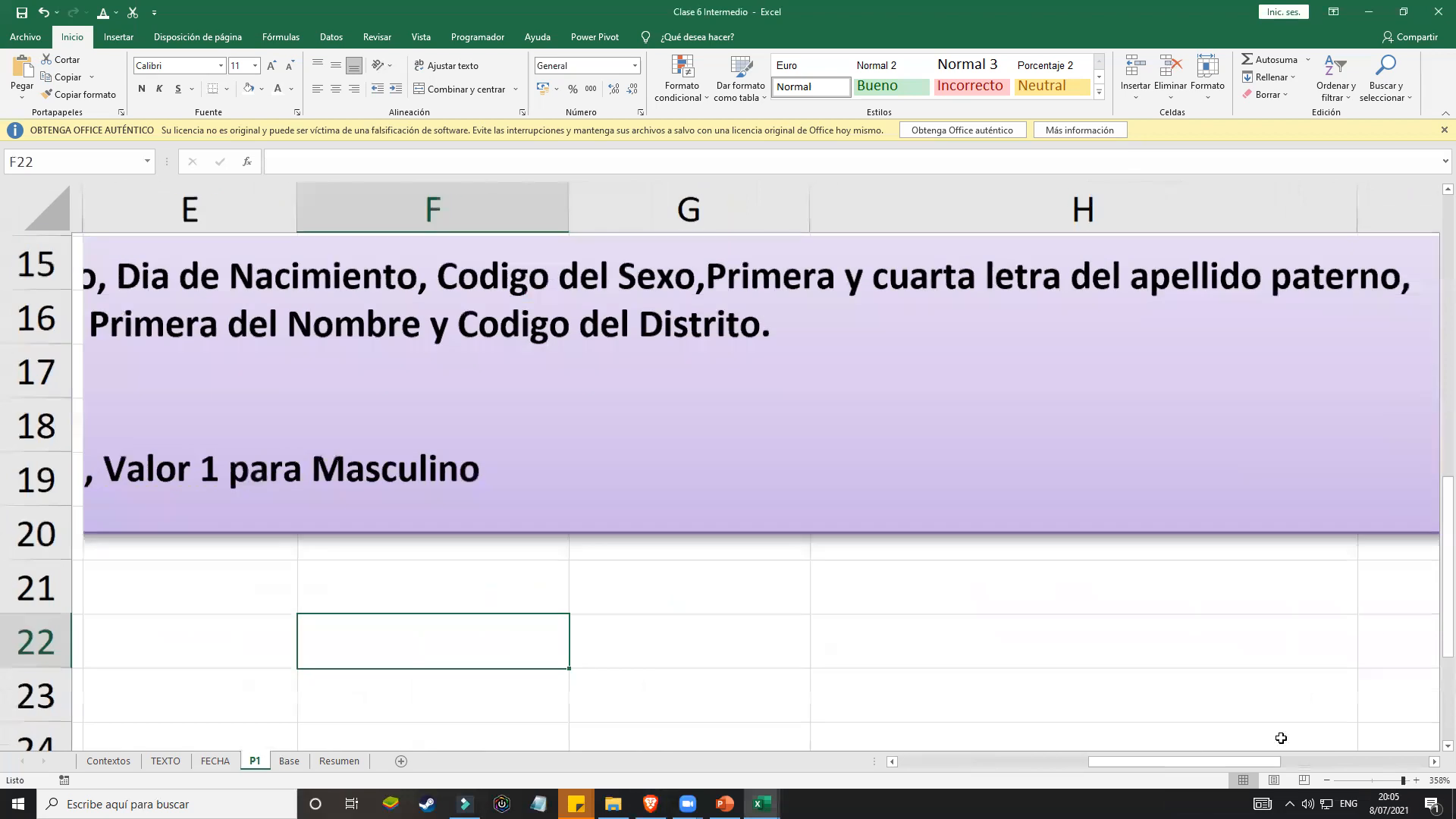
scroll(970, 564, "down", 2)
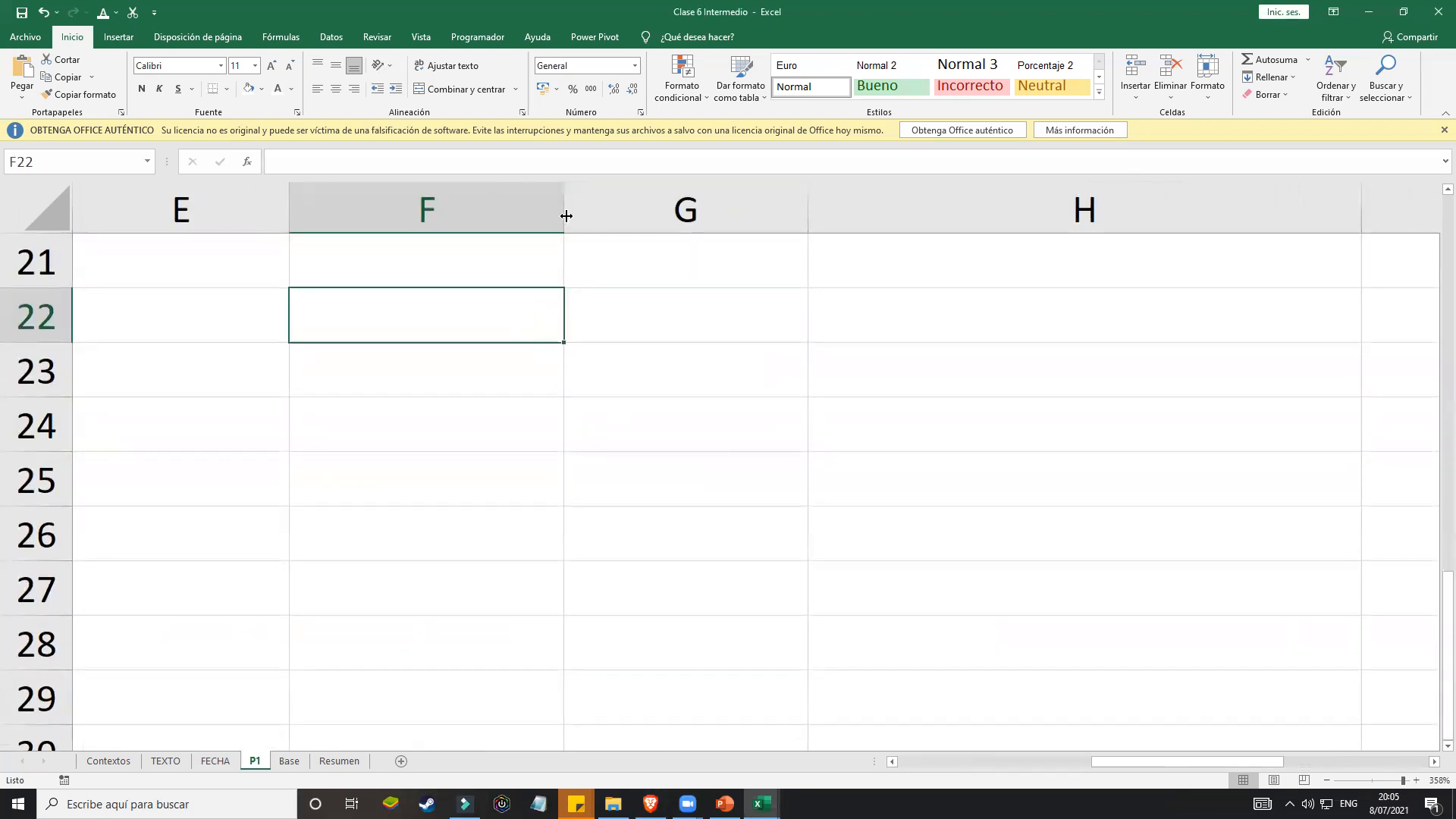
left_click_drag(564, 217, 609, 217)
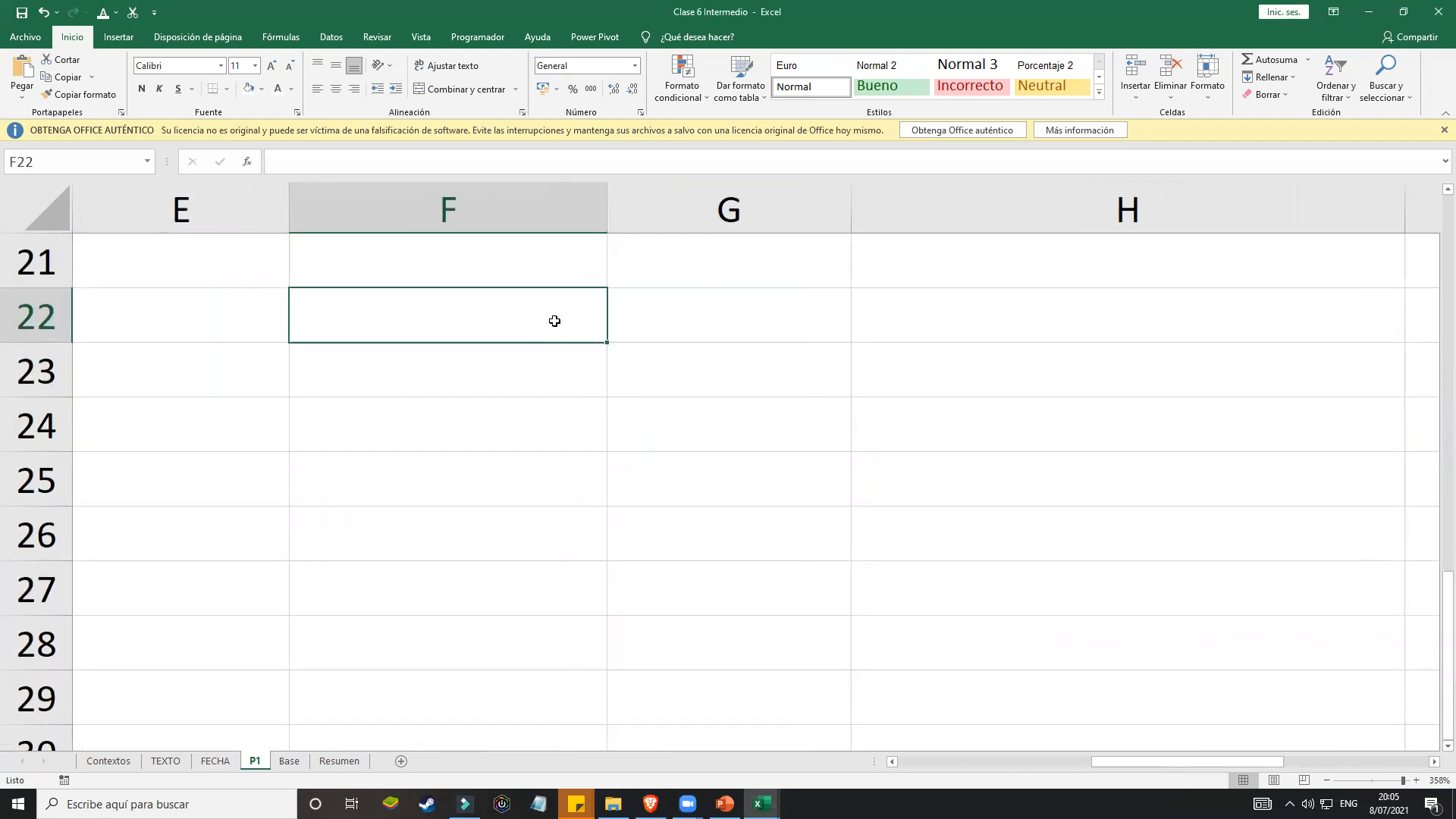
Step: Type the headings nombre, 3ra letra and 5ta letra into F22:H22
type("nombre")
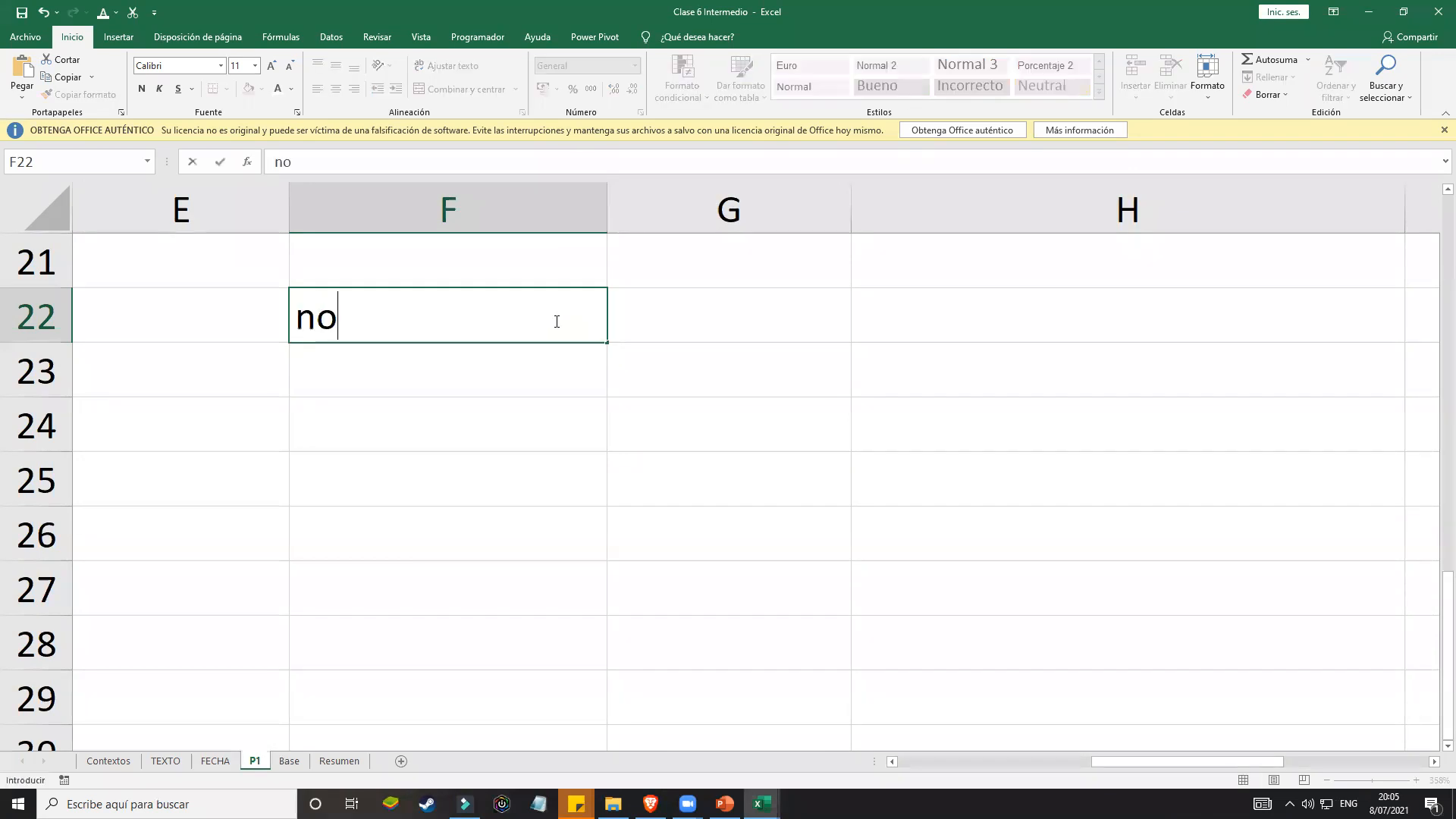
key("Tab")
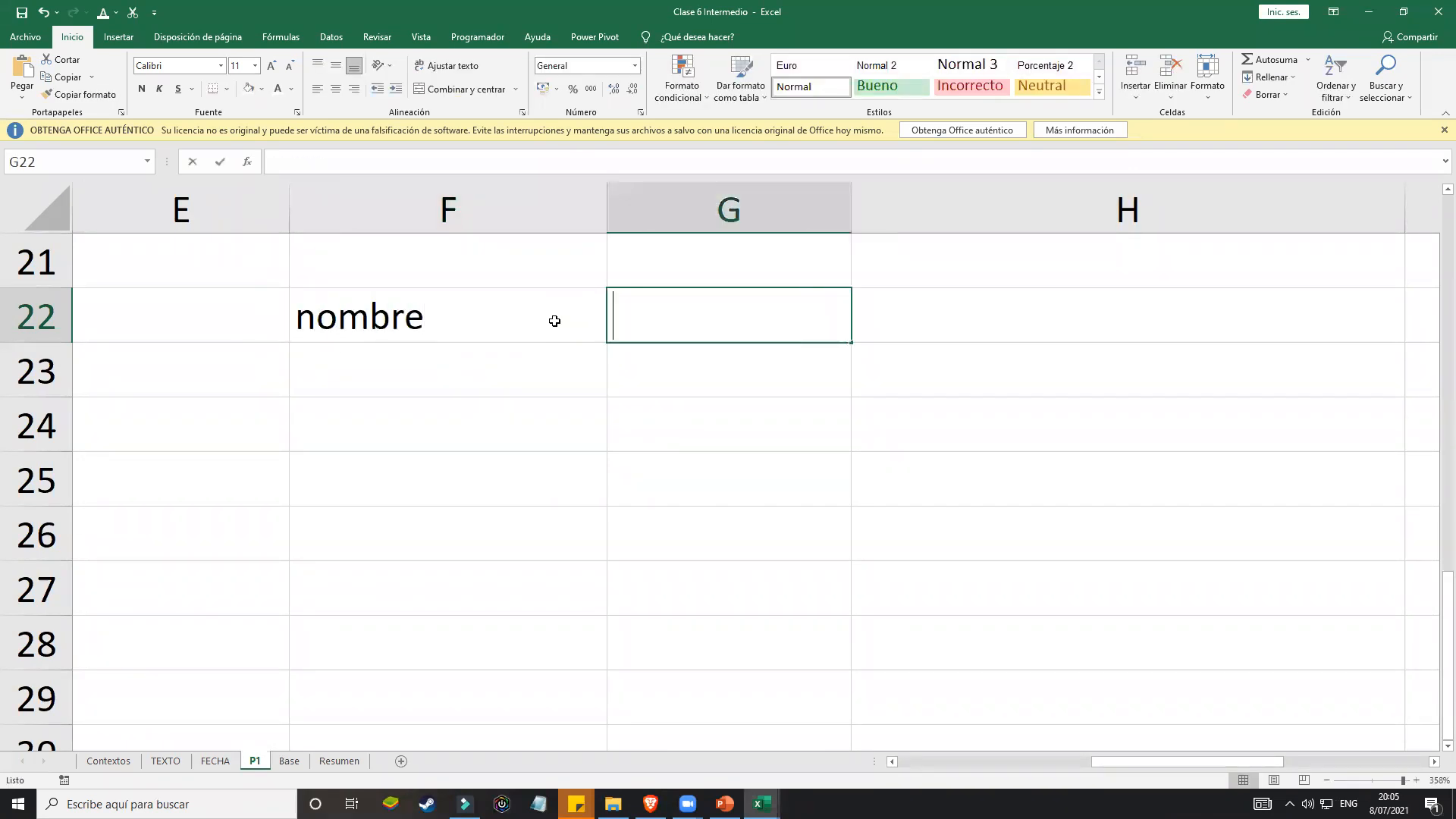
type("1")
key("BackSpace")
type("3ra letra")
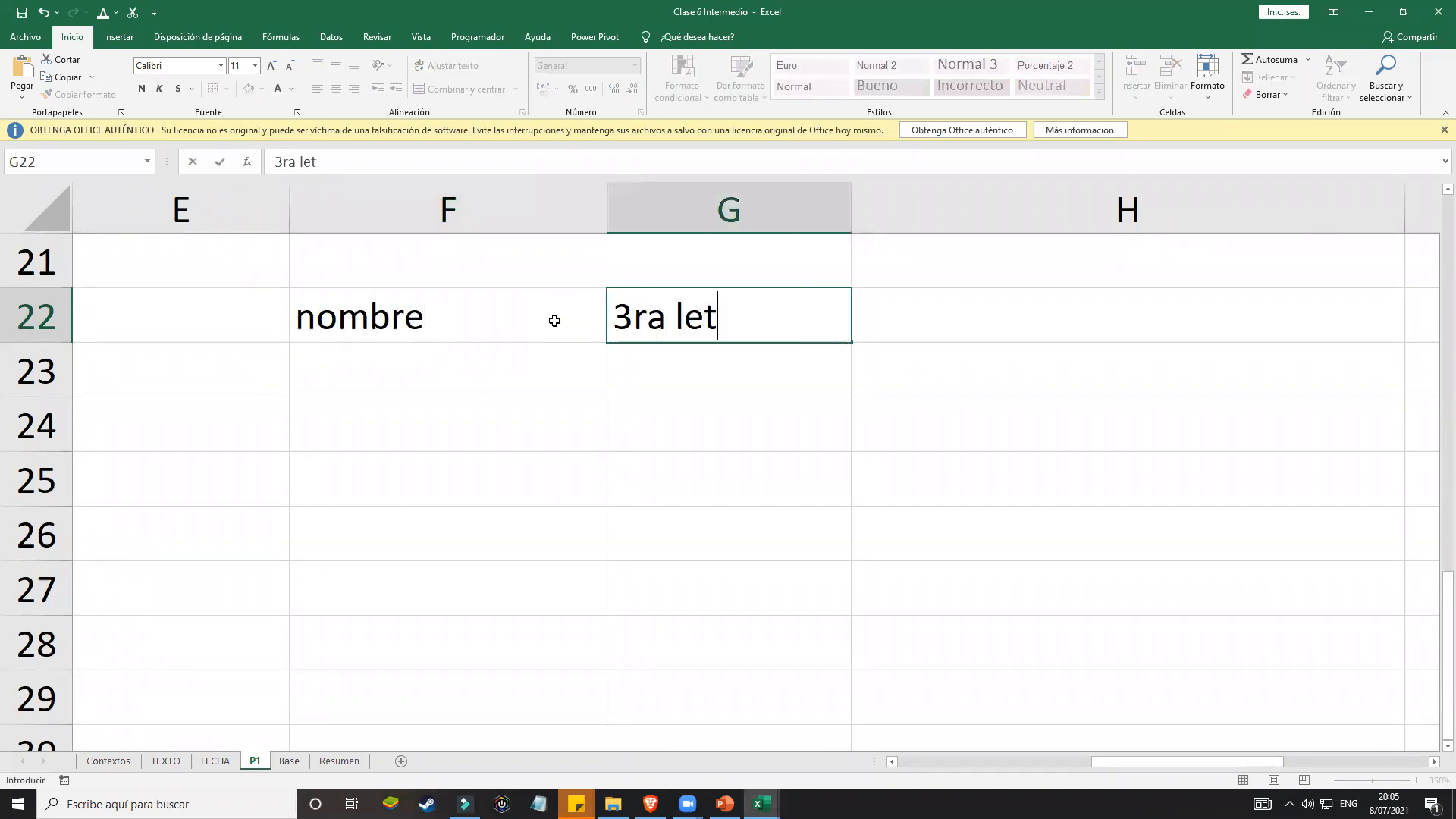
key("Tab")
type("5ta letra")
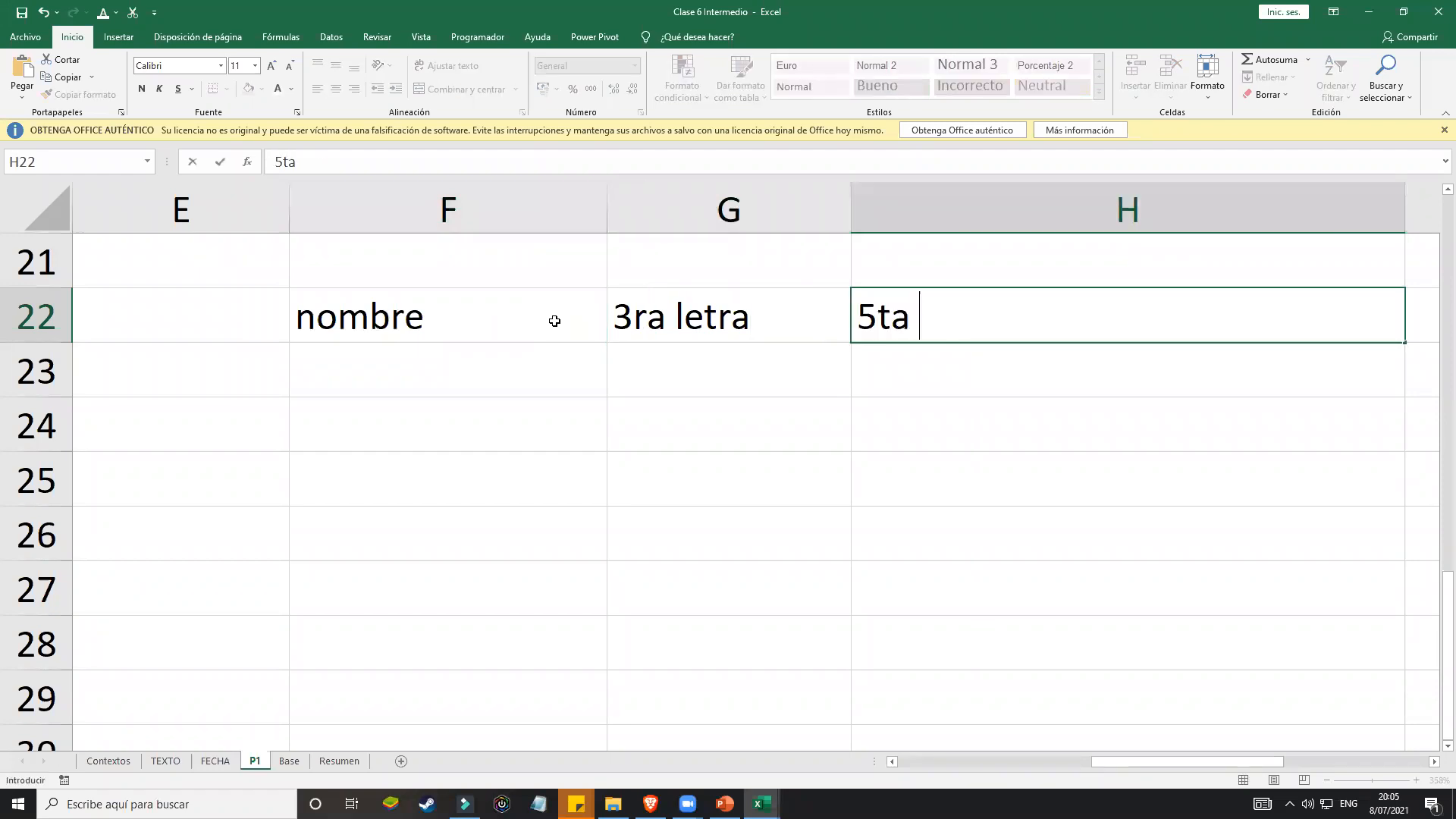
key("Return")
left_click(456, 383)
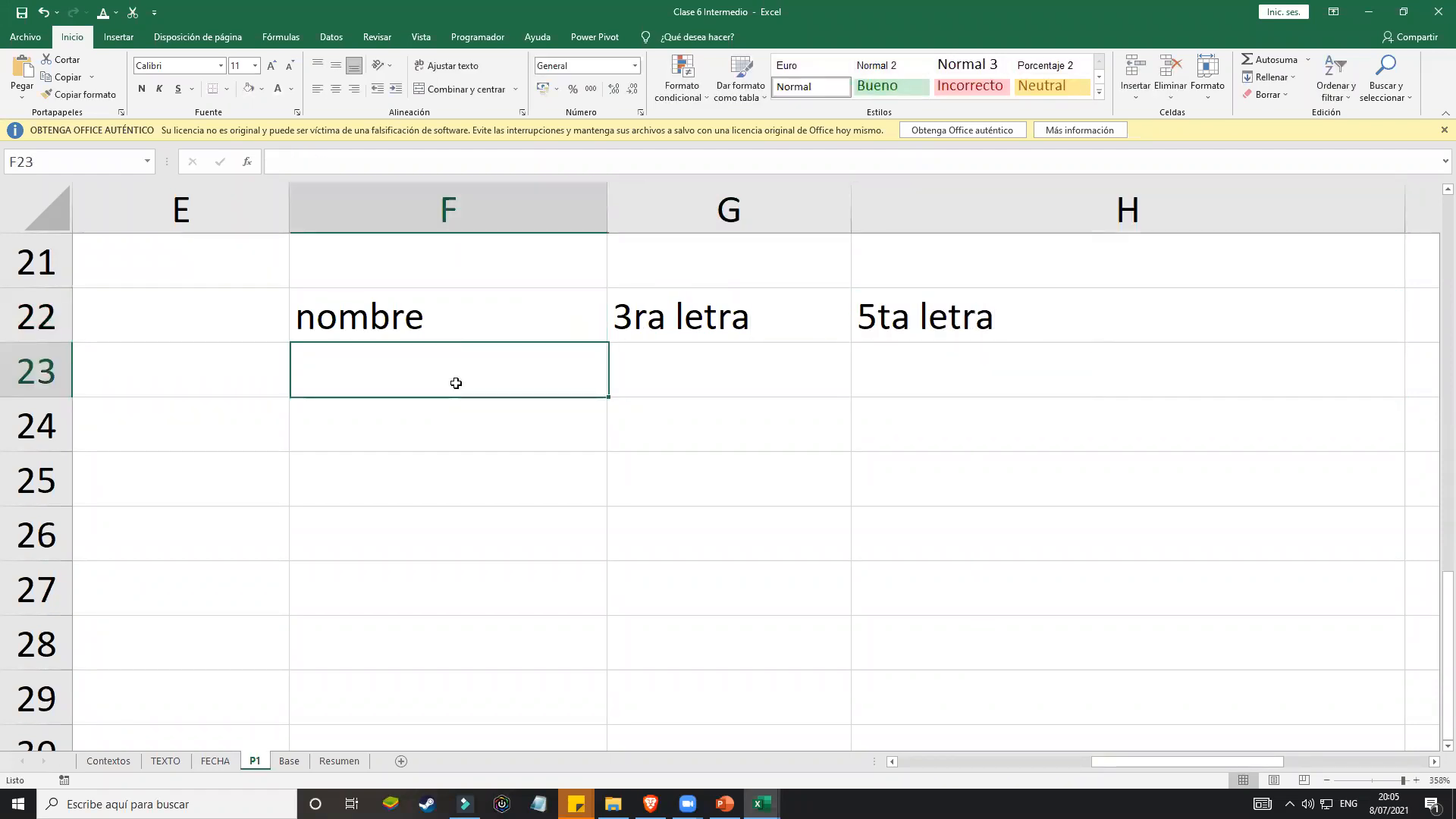
Step: Enter MARIA in F23 and centre the F22:H23 texts horizontally and vertically
type("MARIA")
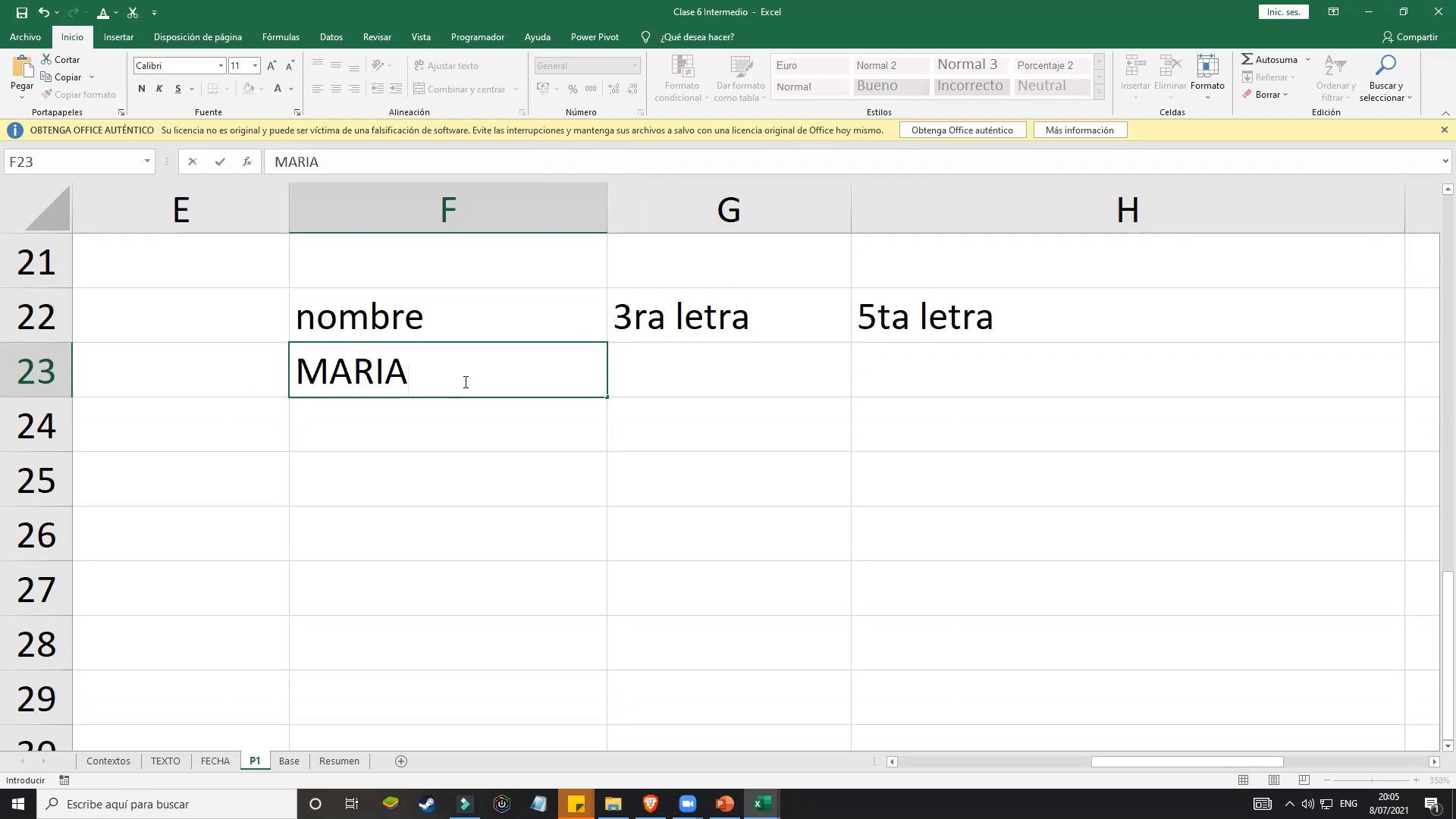
key("Return")
left_click(495, 320)
left_click(1019, 372, "shift")
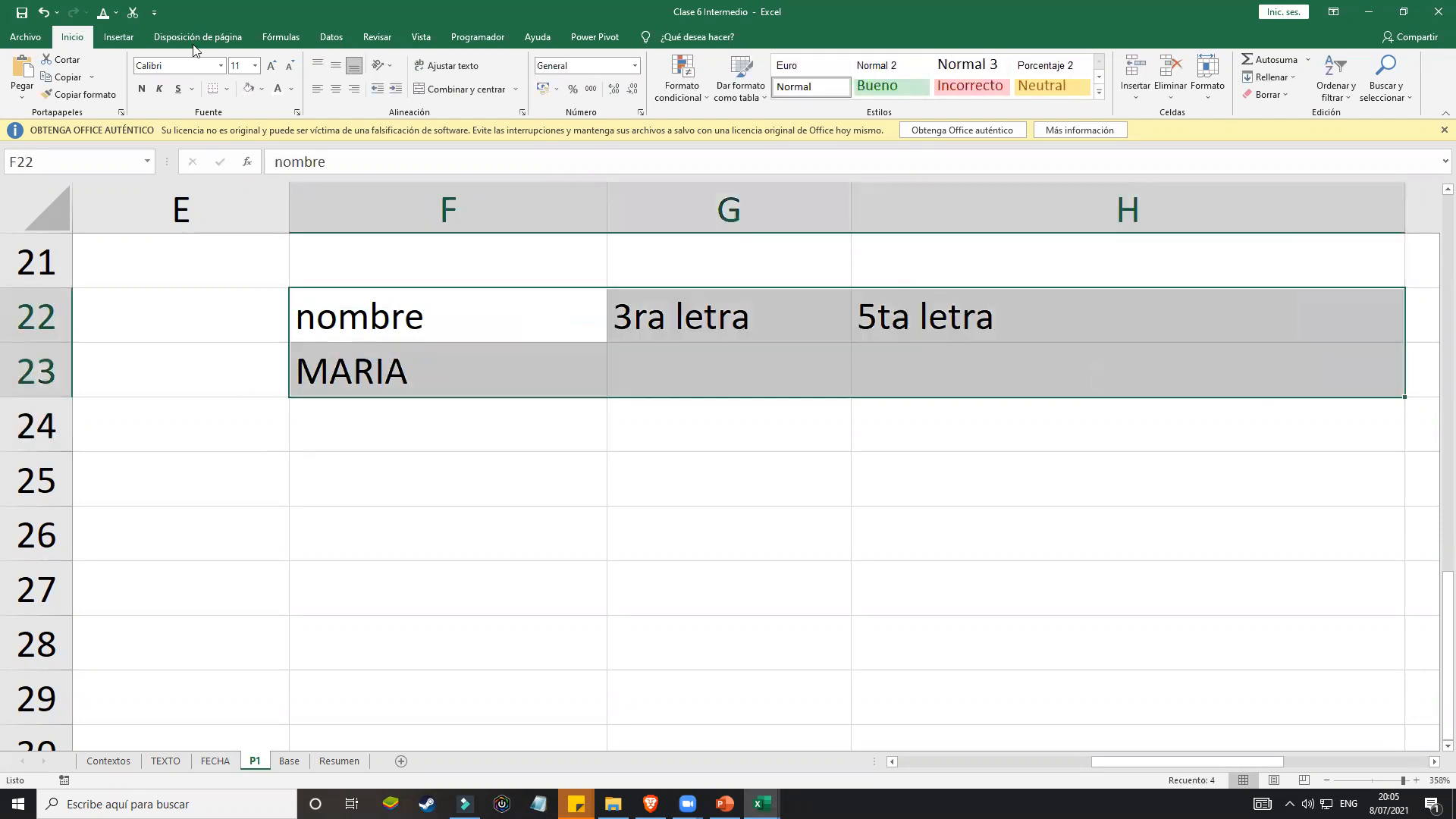
left_click(335, 88)
left_click(335, 65)
Step: Apply Todos los bordes to F22:H23 and narrow column H
left_click(227, 90)
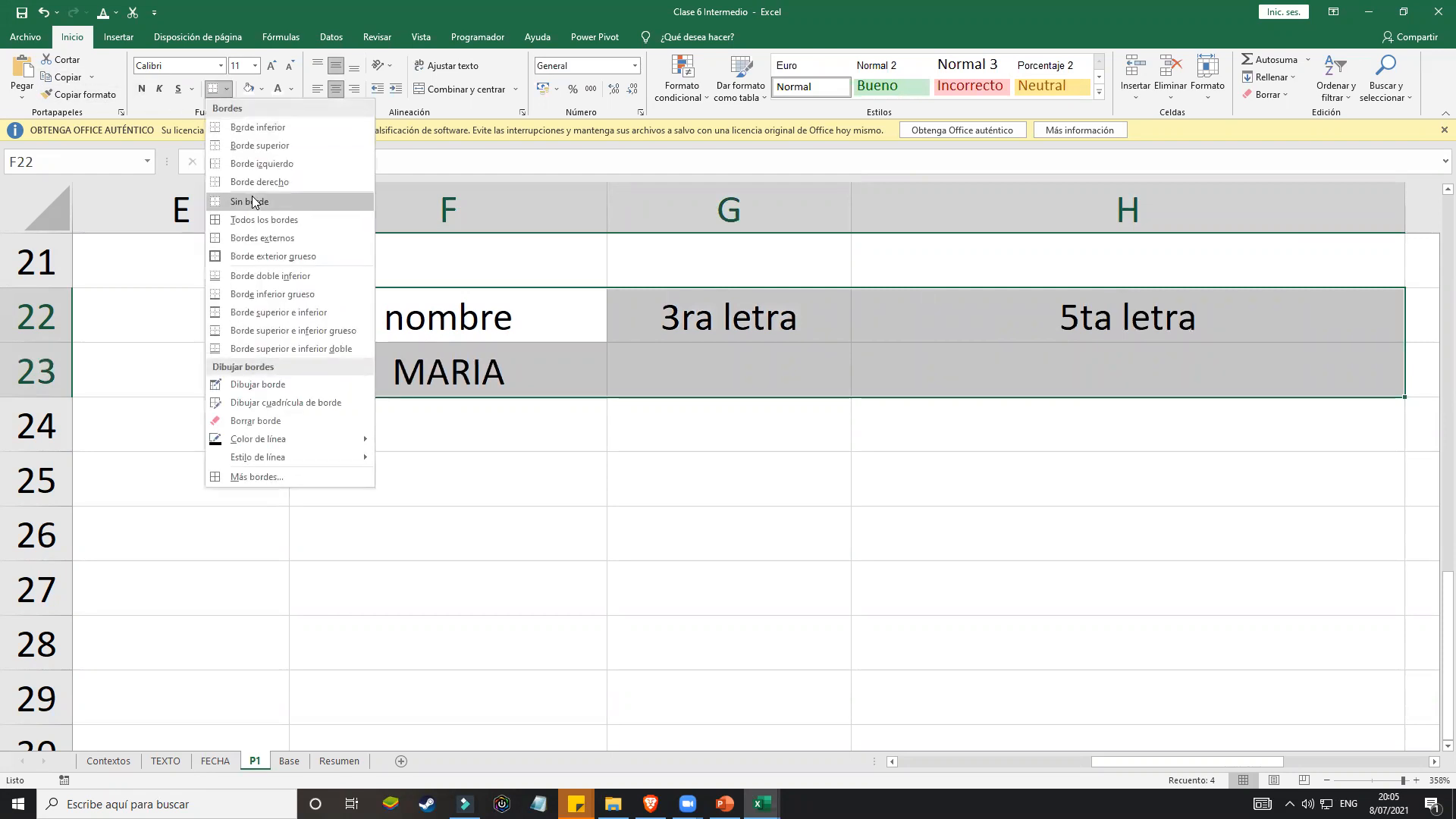
left_click(258, 218)
left_click(855, 414)
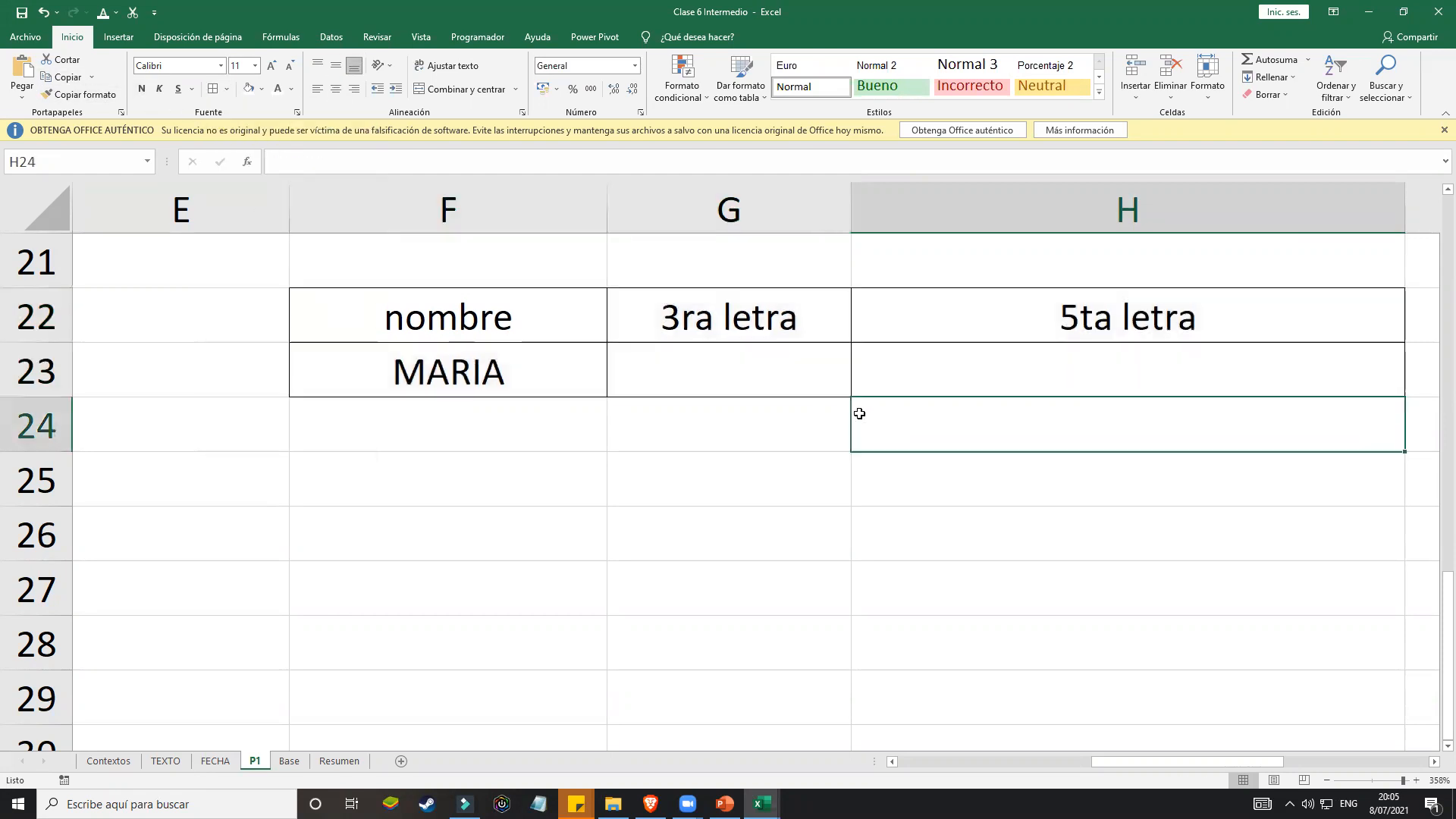
left_click(774, 380)
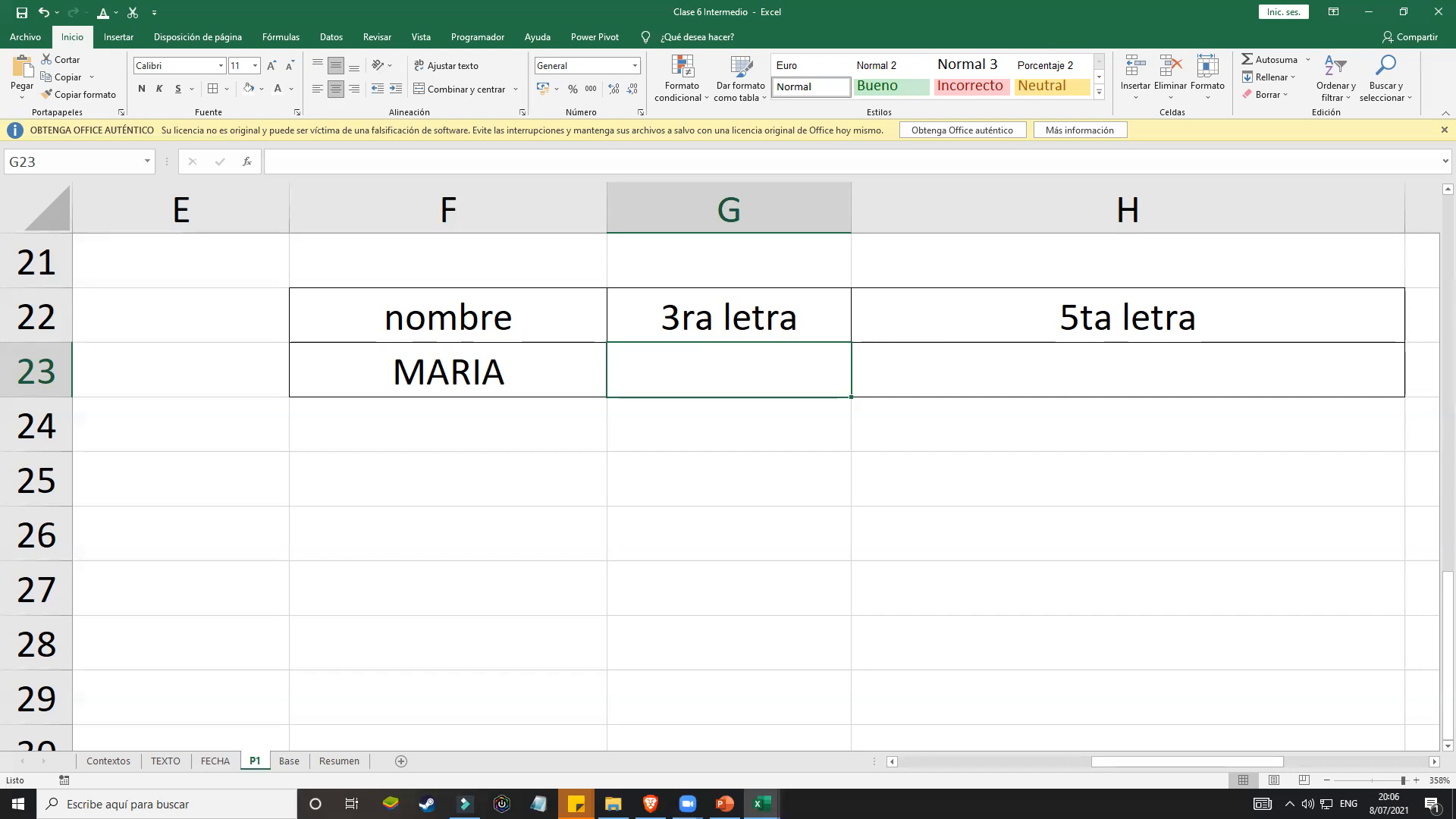
left_click_drag(1401, 201, 1318, 208)
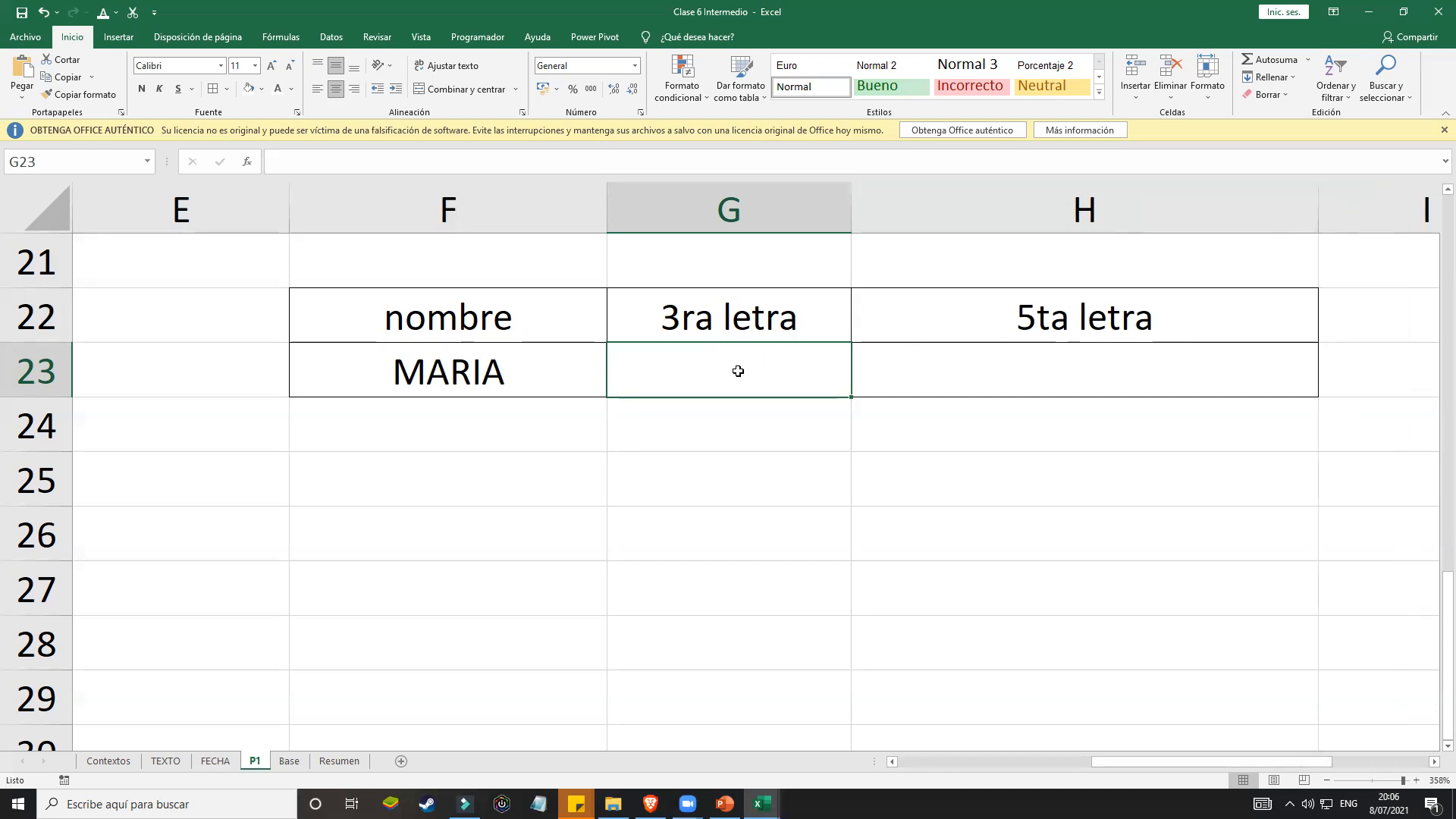
Step: Enter =EXTRAE(F23;3;1) in G23 to return R, then review the formula
type("=")
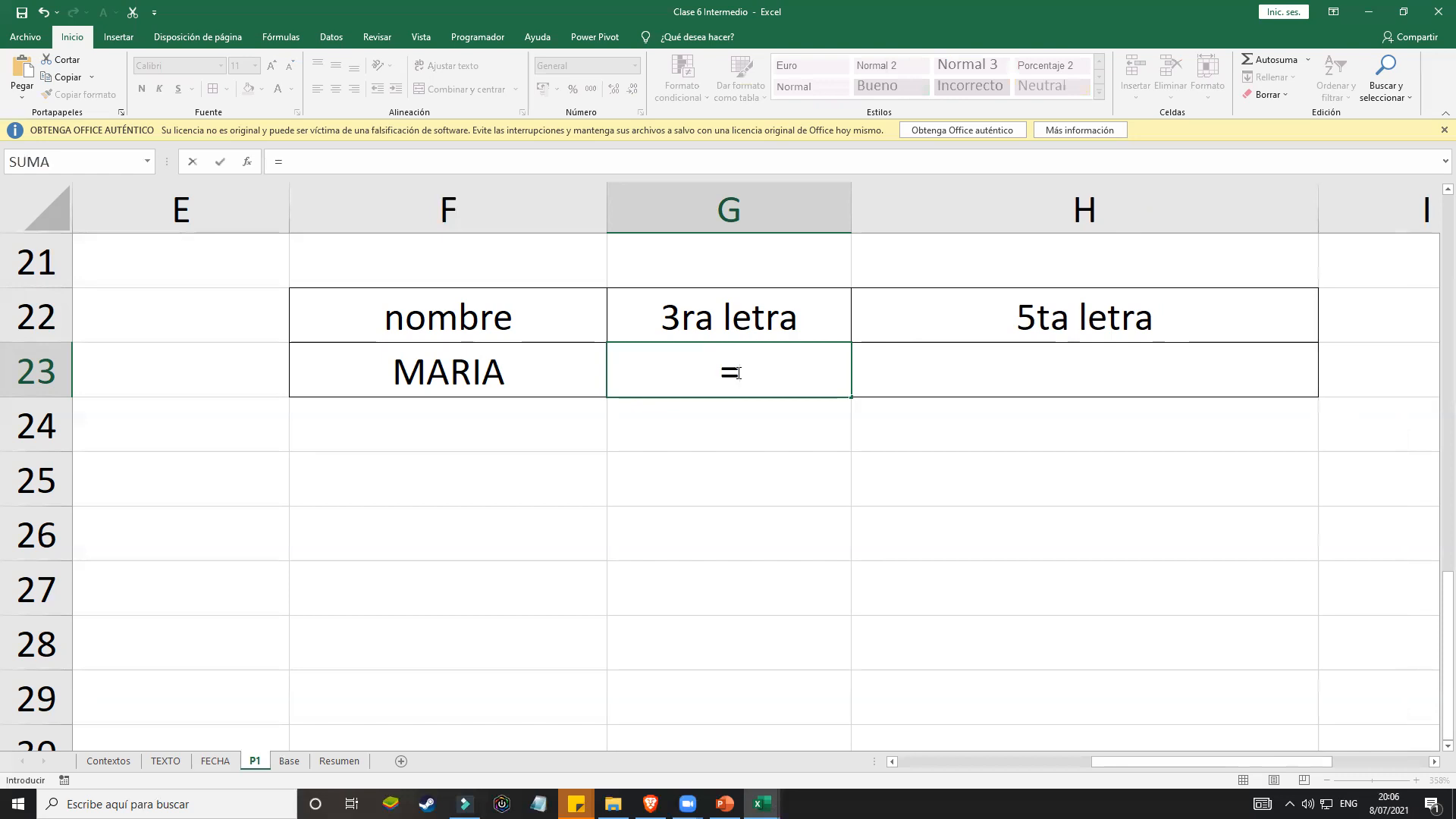
type("EXTRAE")
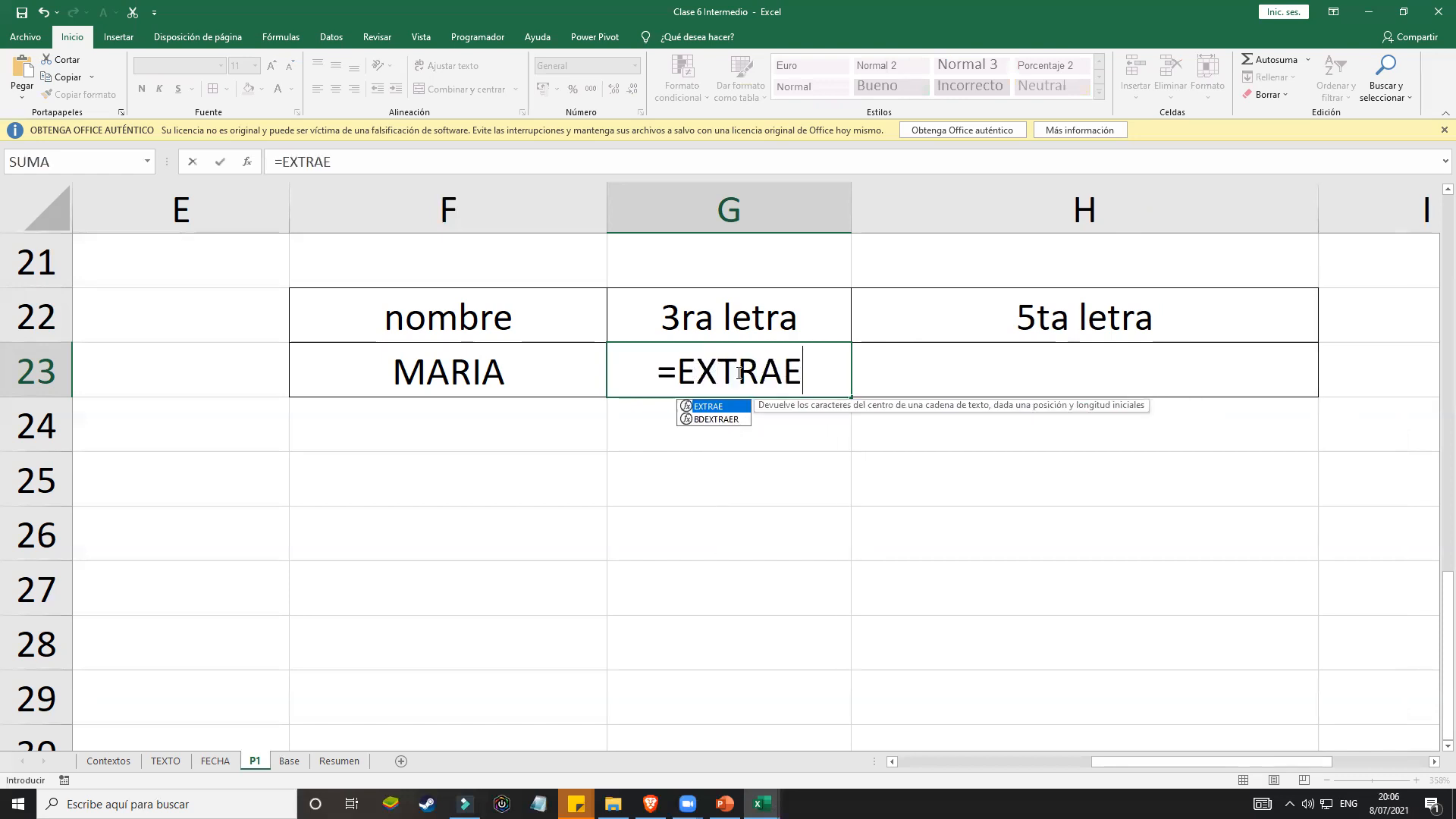
type("(")
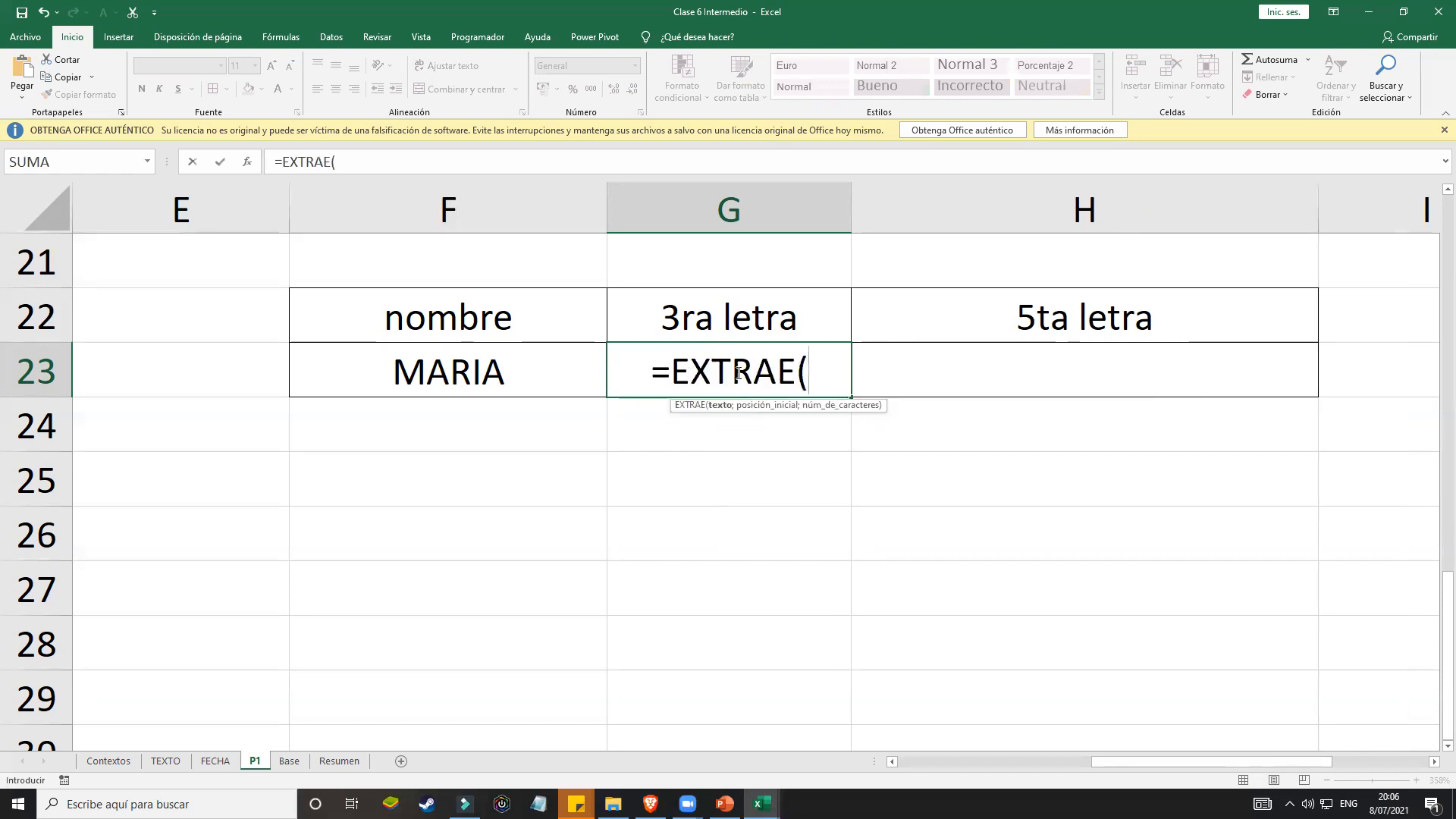
left_click(536, 381)
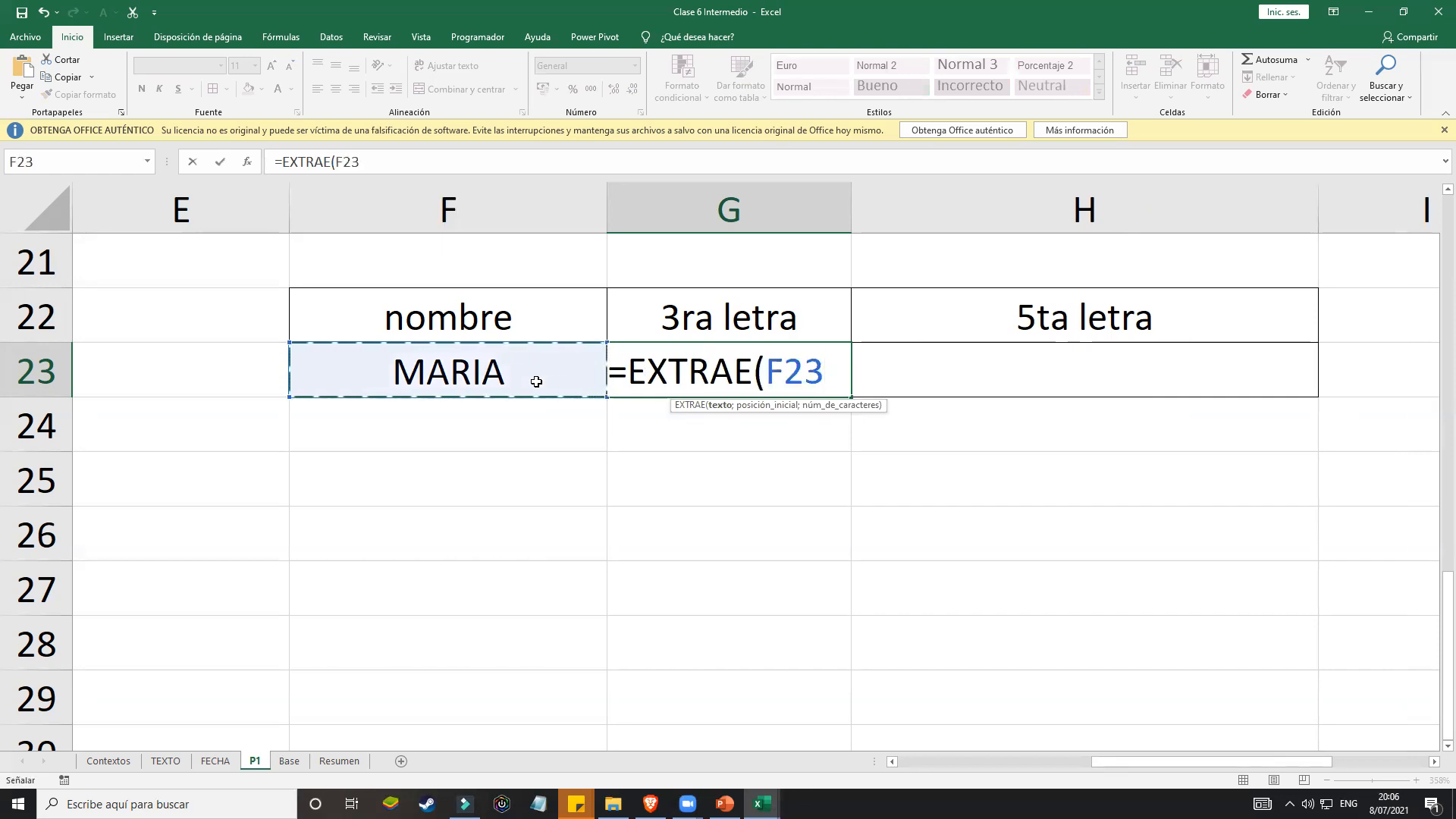
type(";")
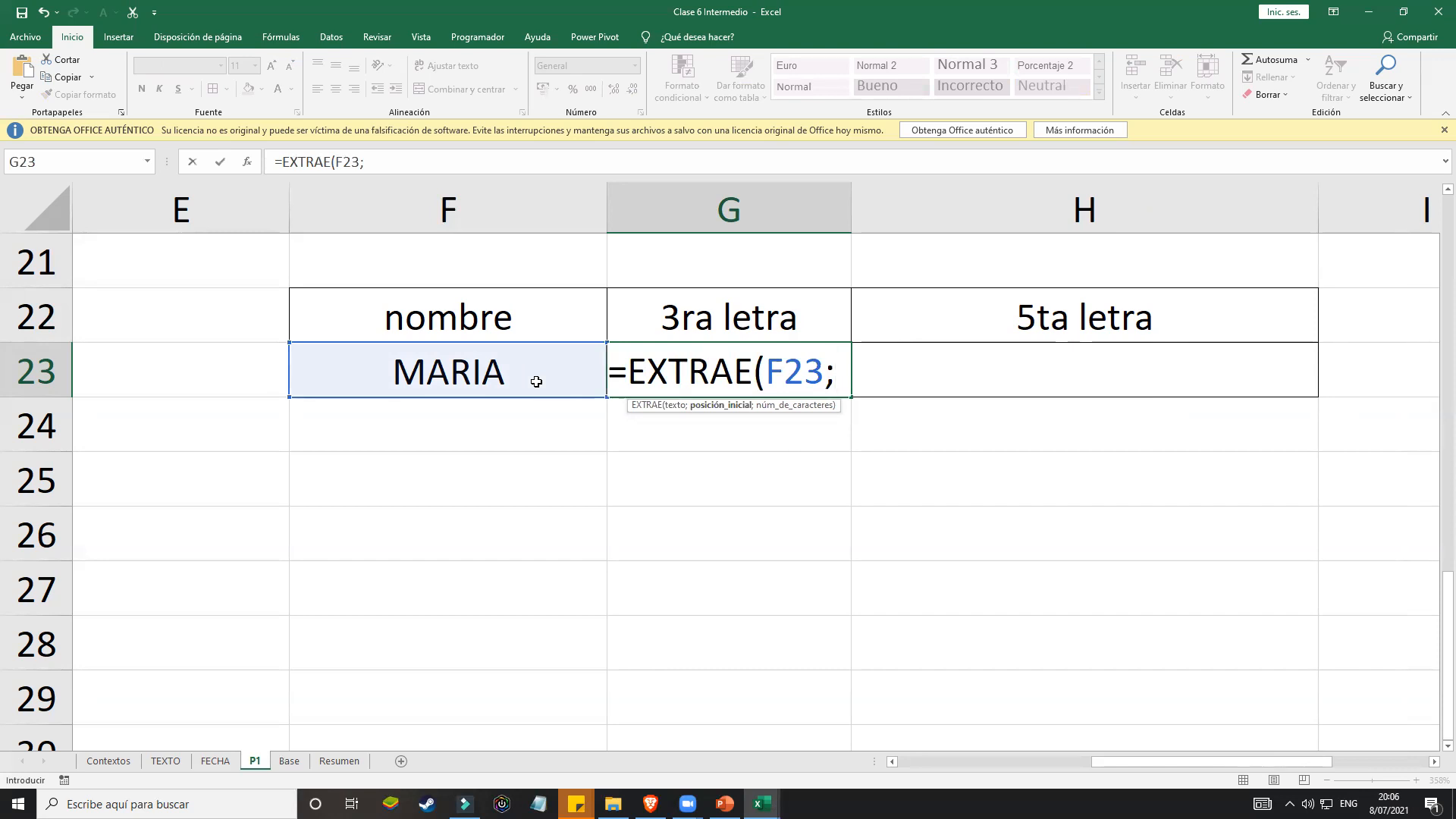
type("3")
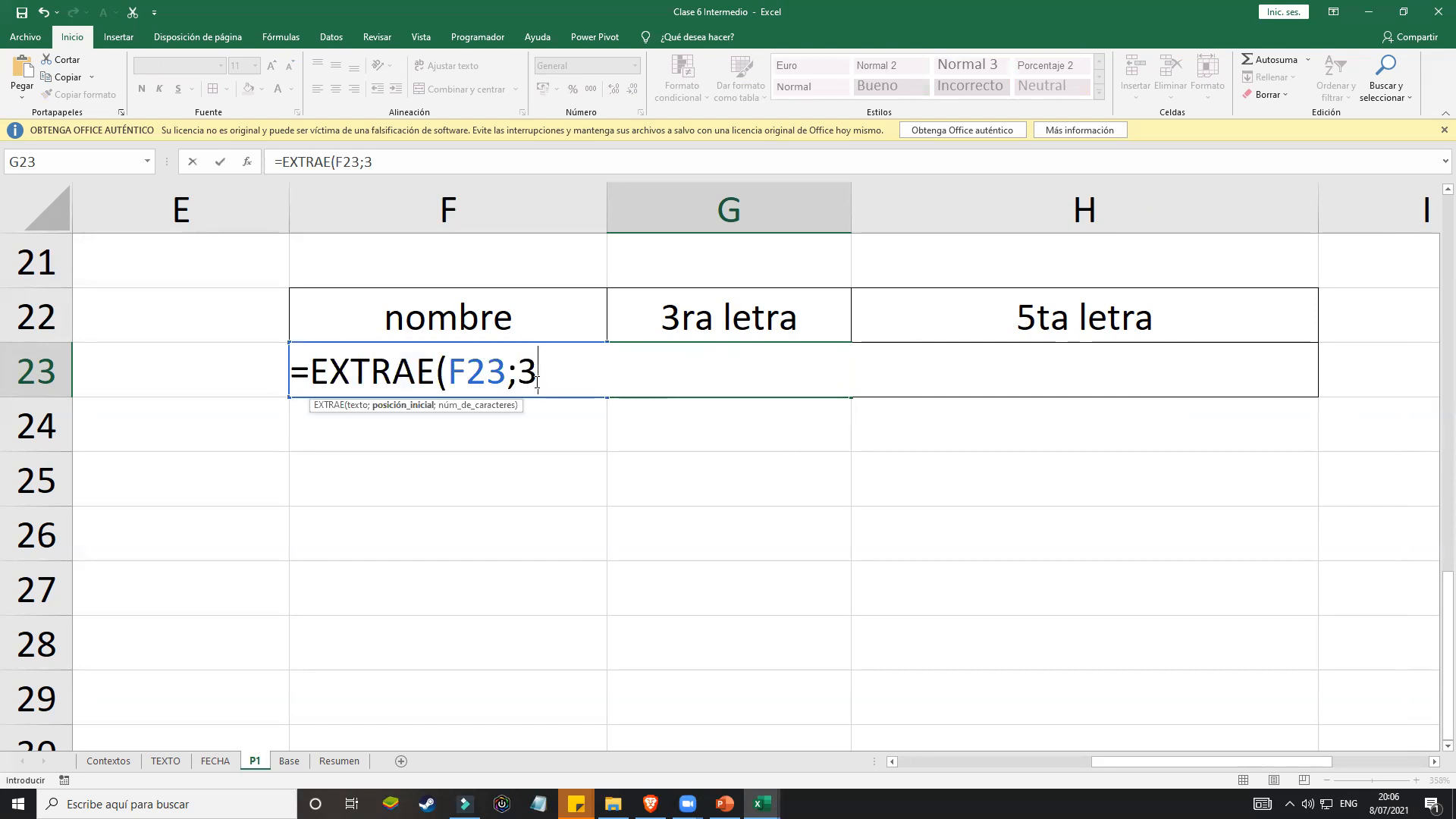
type(";")
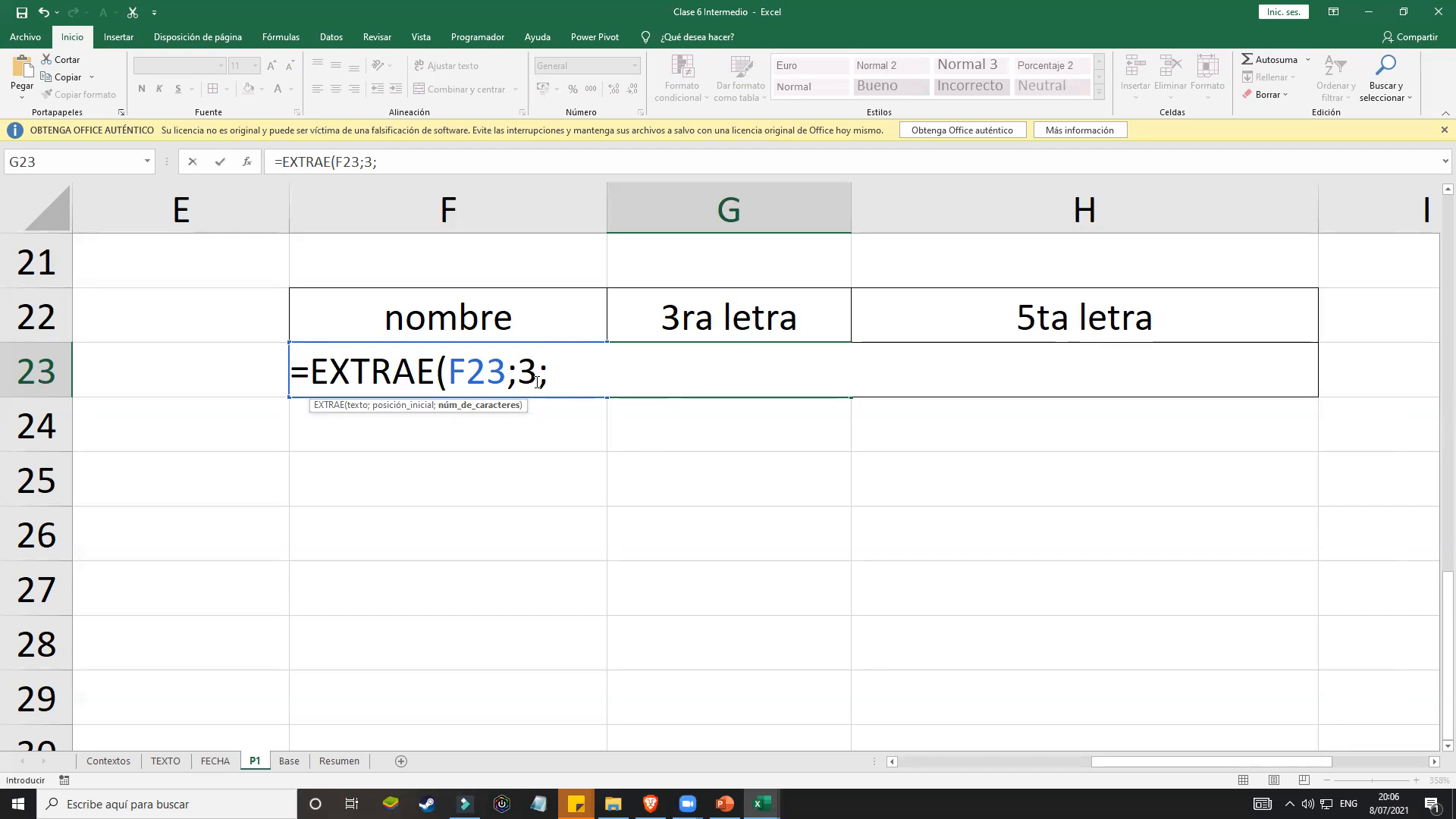
type("1)")
key("Return")
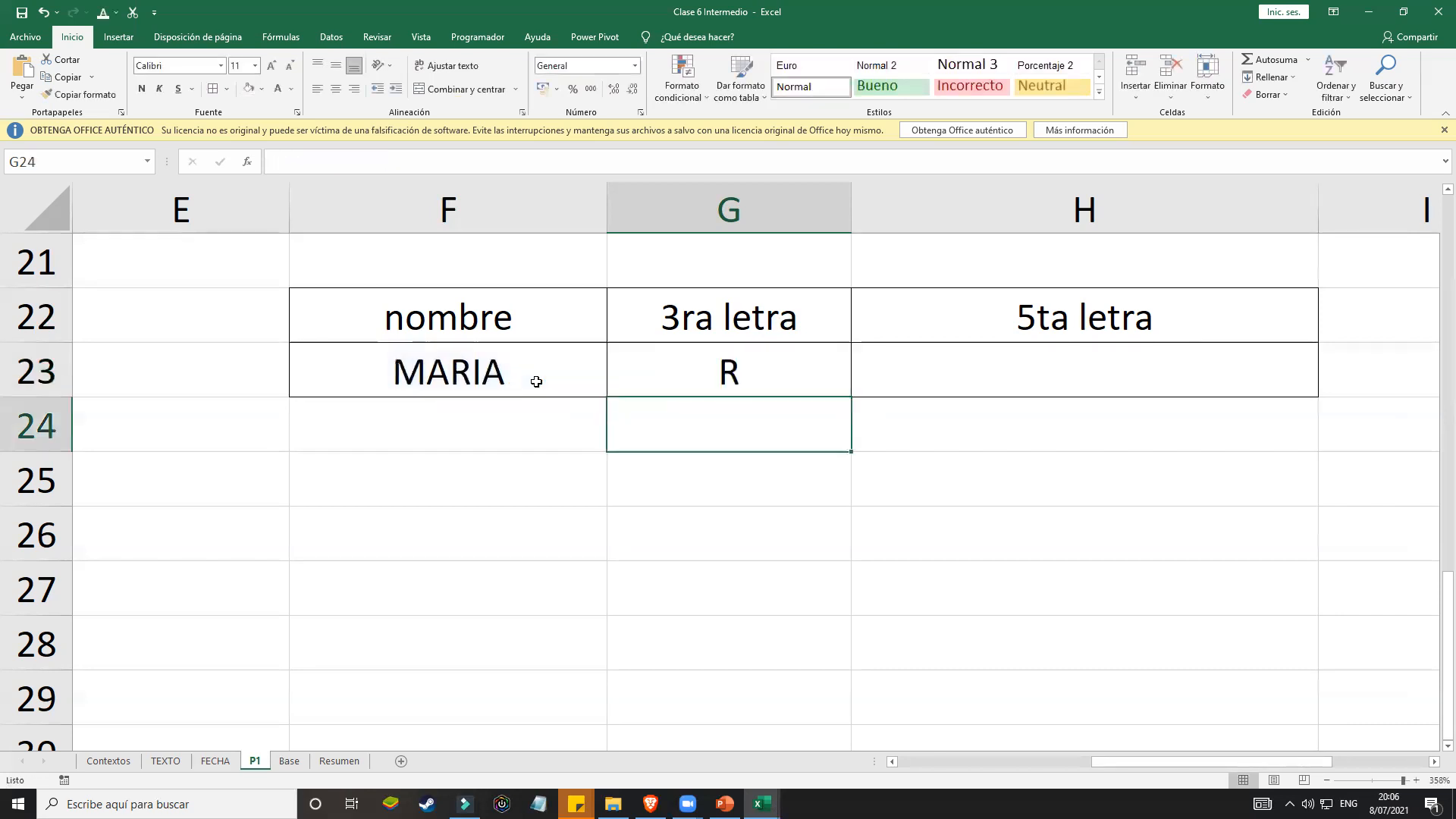
double_click(710, 372)
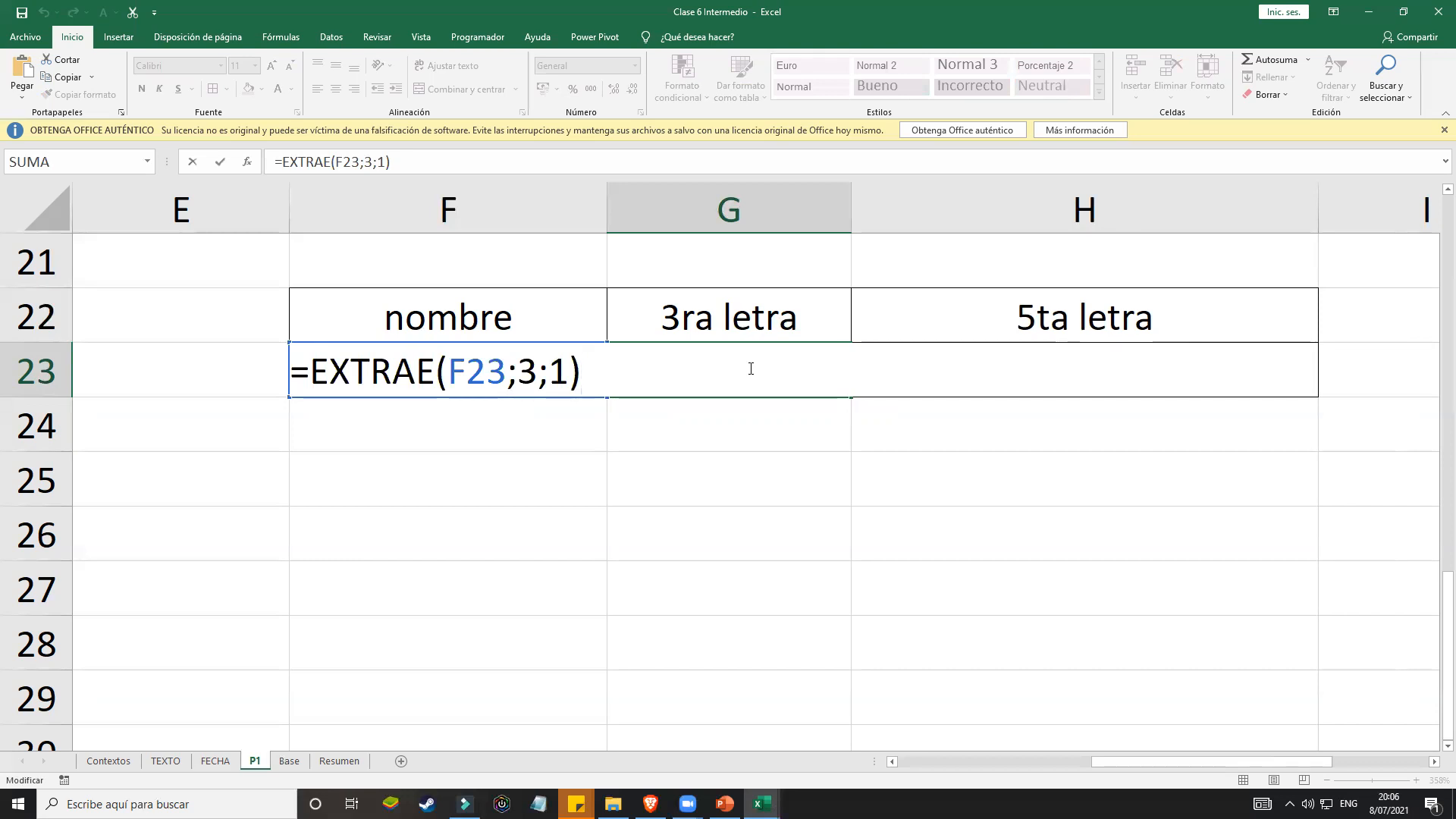
key("Return")
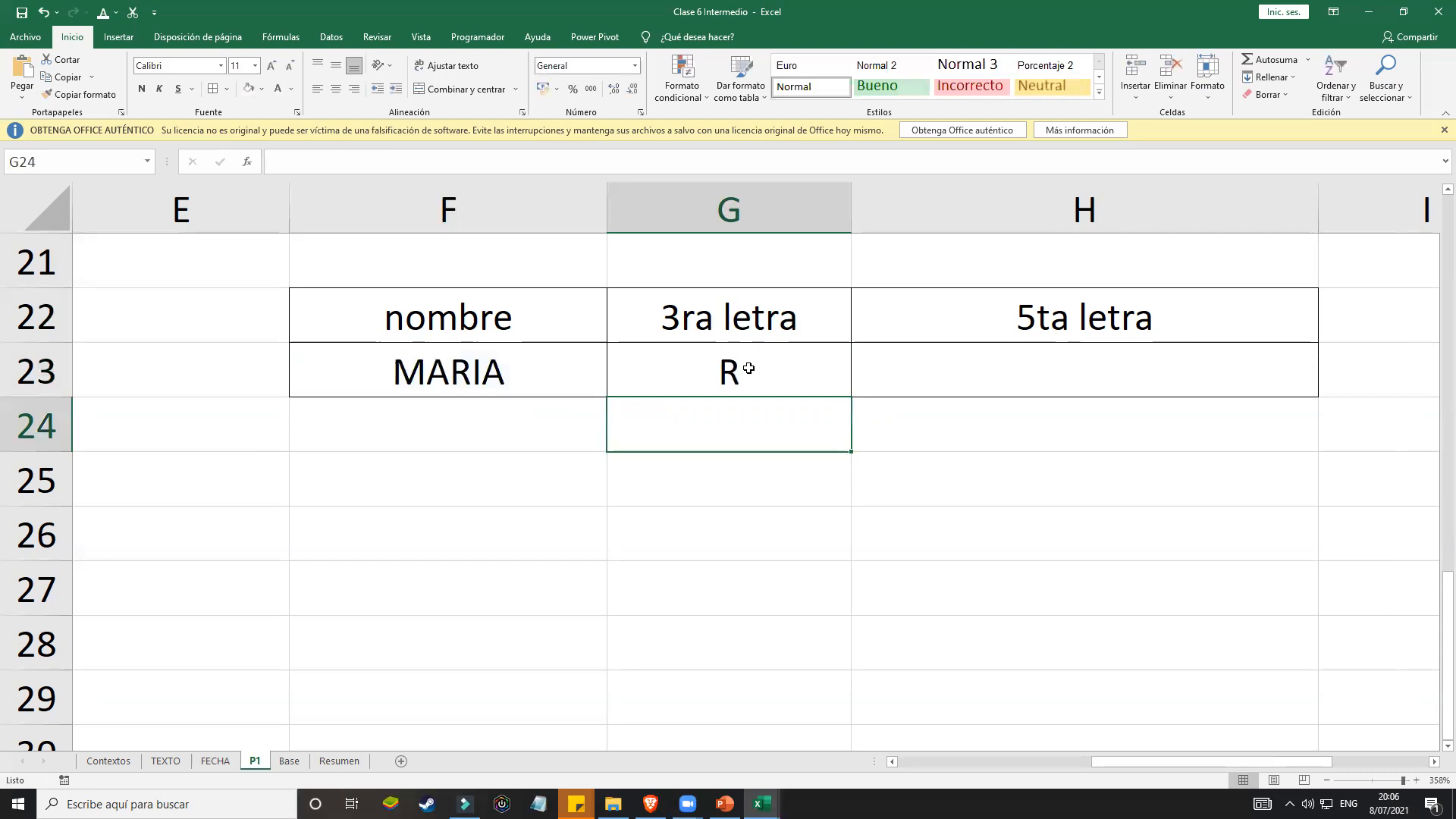
Step: Enter =EXTRAE(F23;5;1) in H23 so it shows A, MARIA's fifth letter
left_click(1115, 357)
type("=")
type("E")
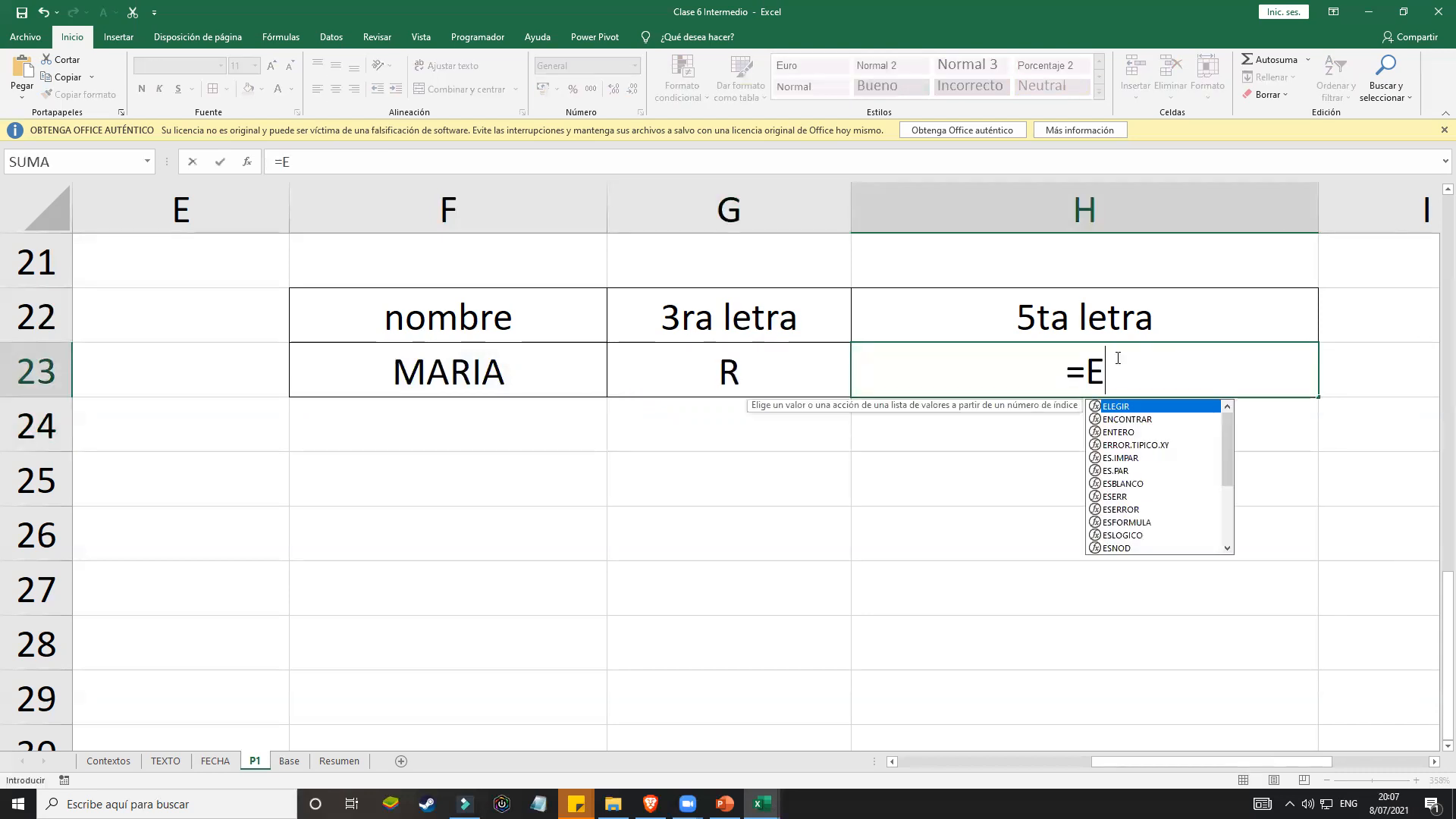
type("XTRAE(")
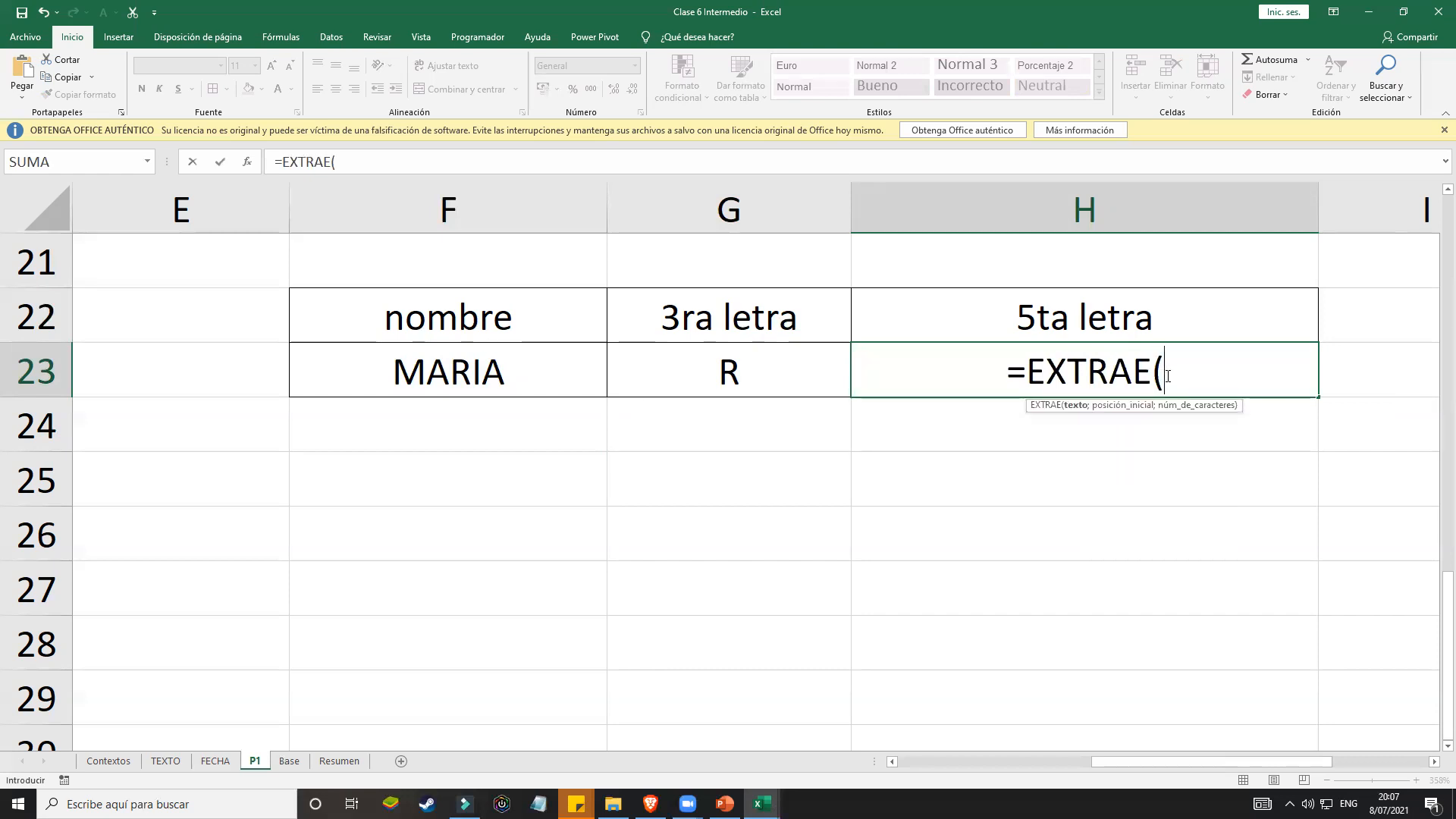
left_click(476, 376)
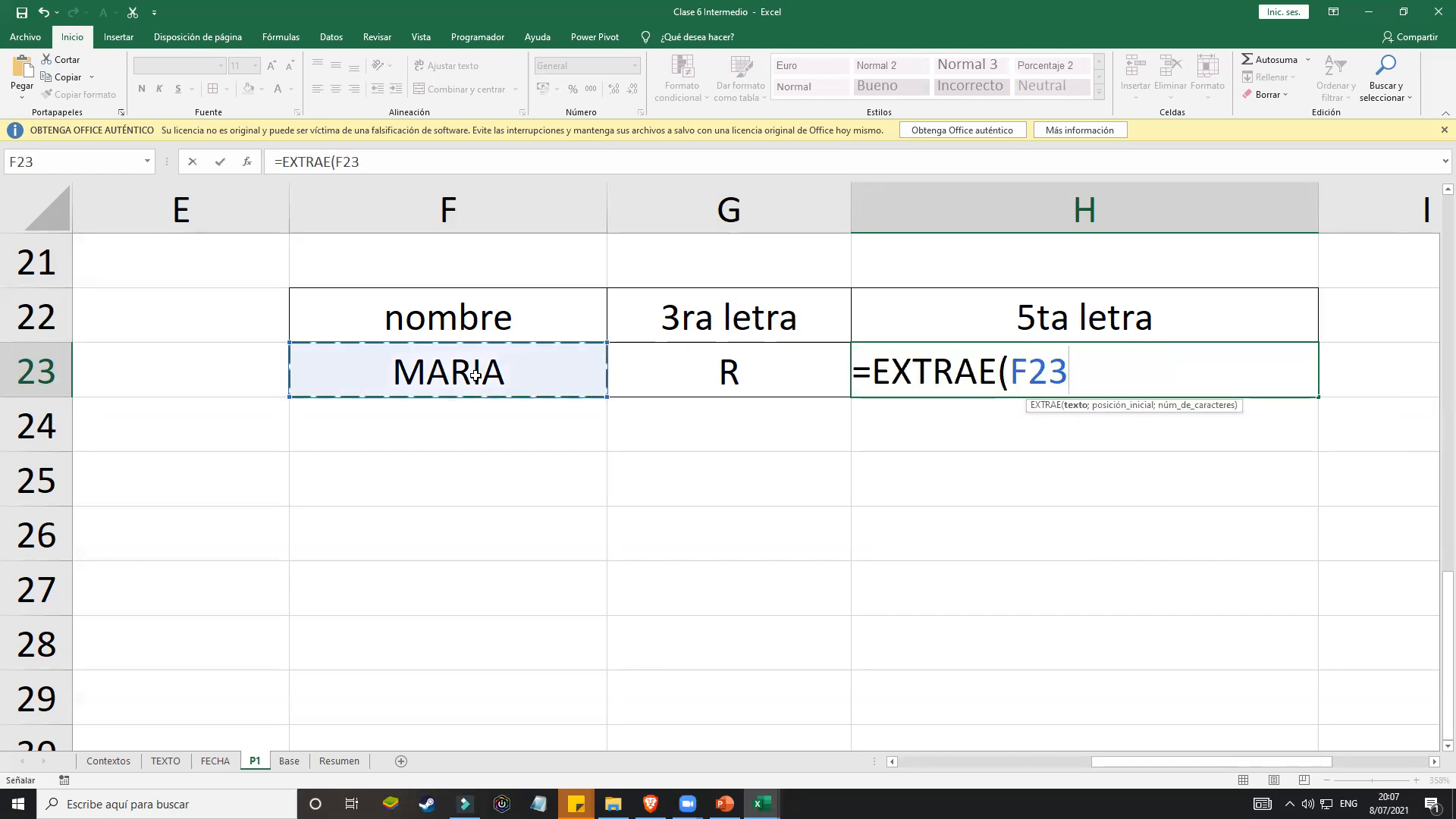
type(";")
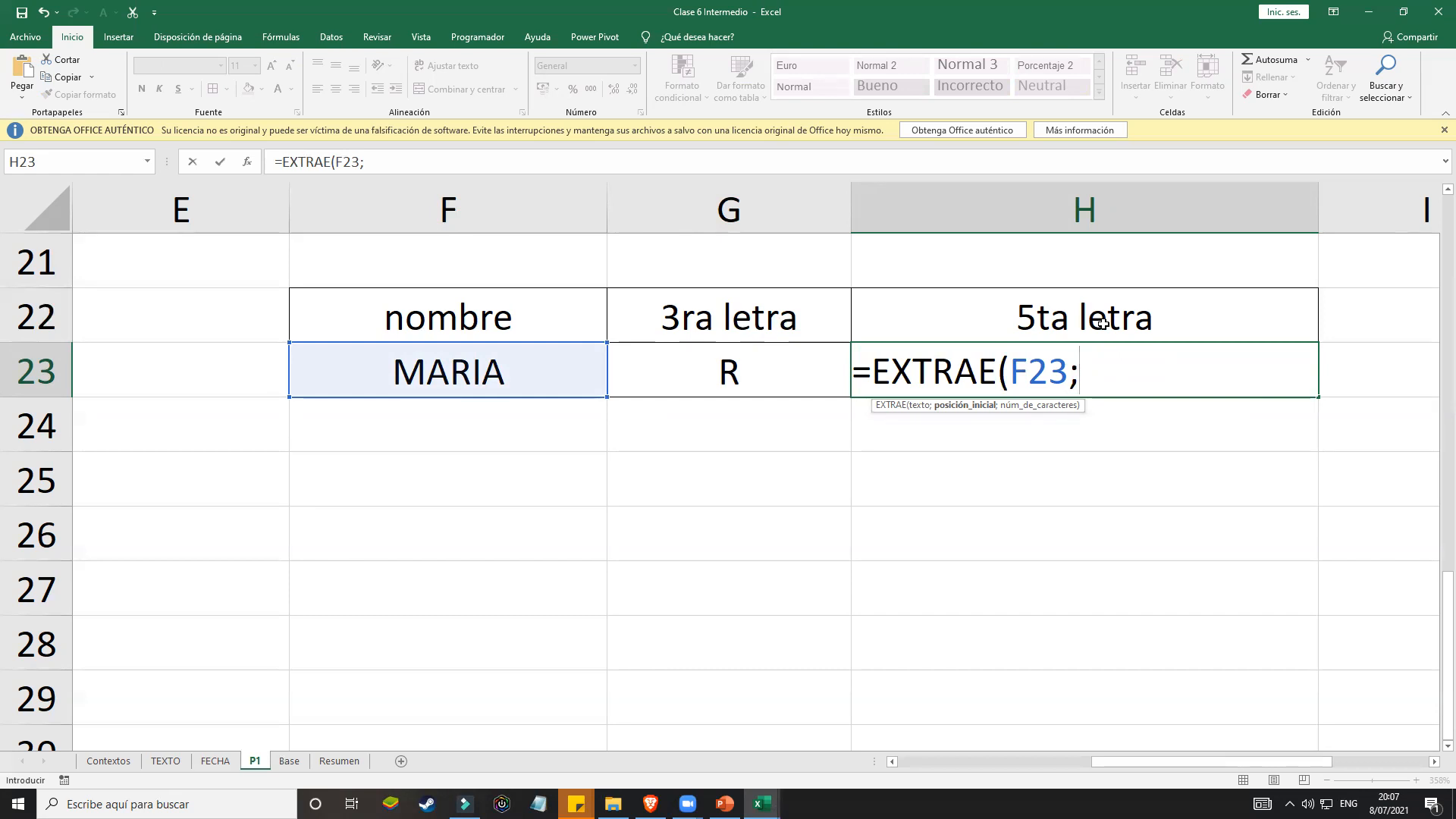
type("5;")
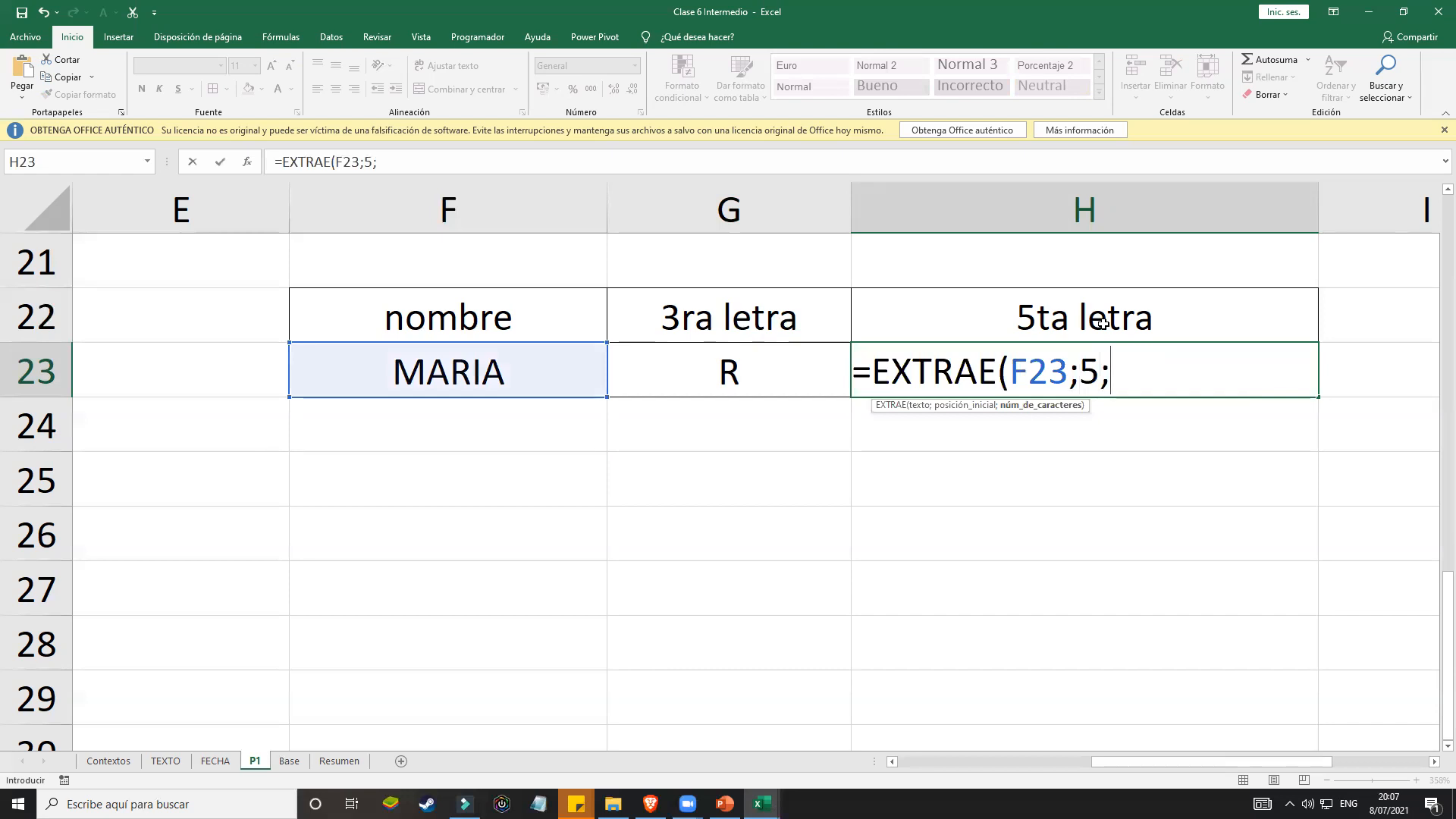
type("1)")
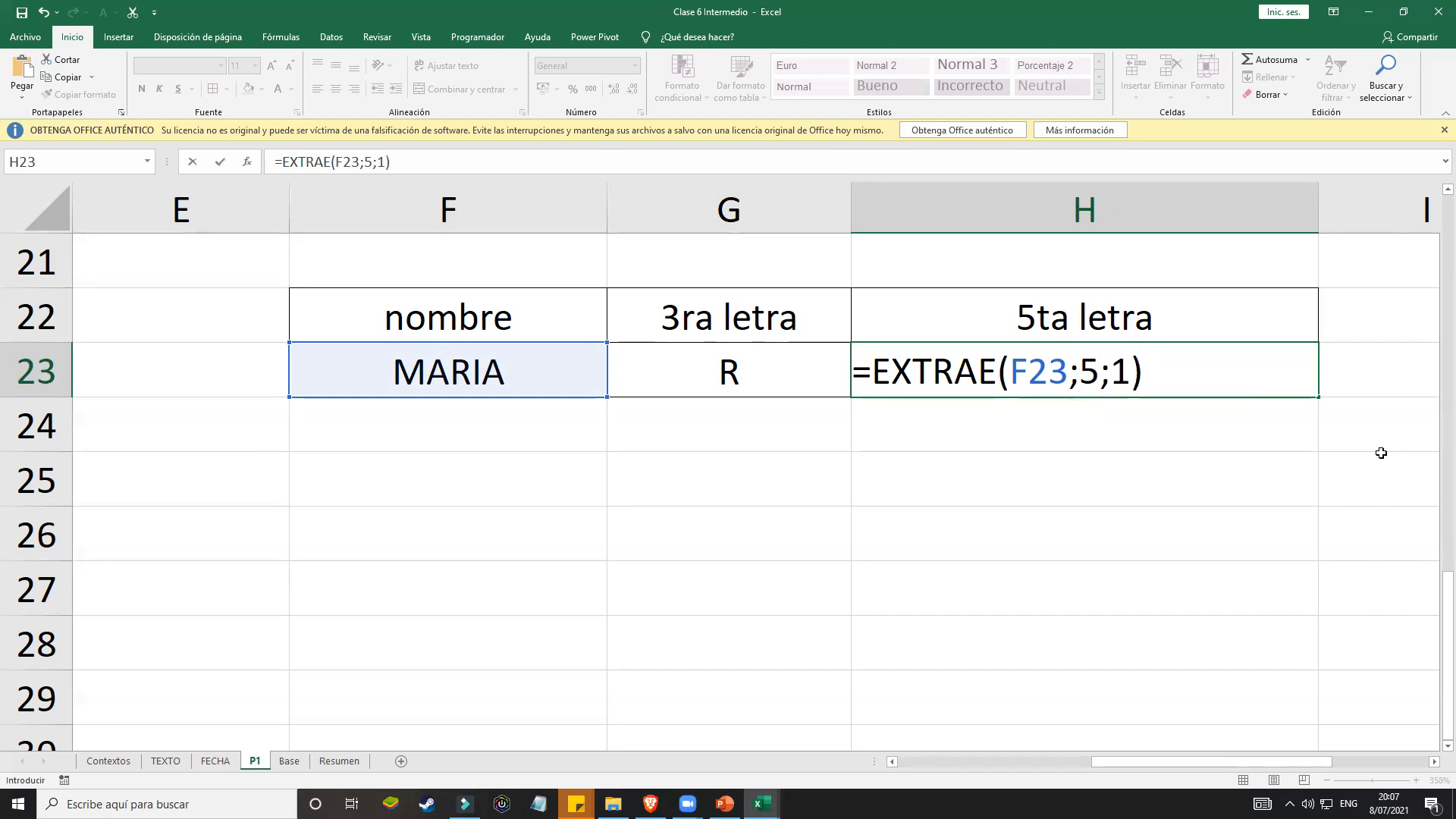
key("Return")
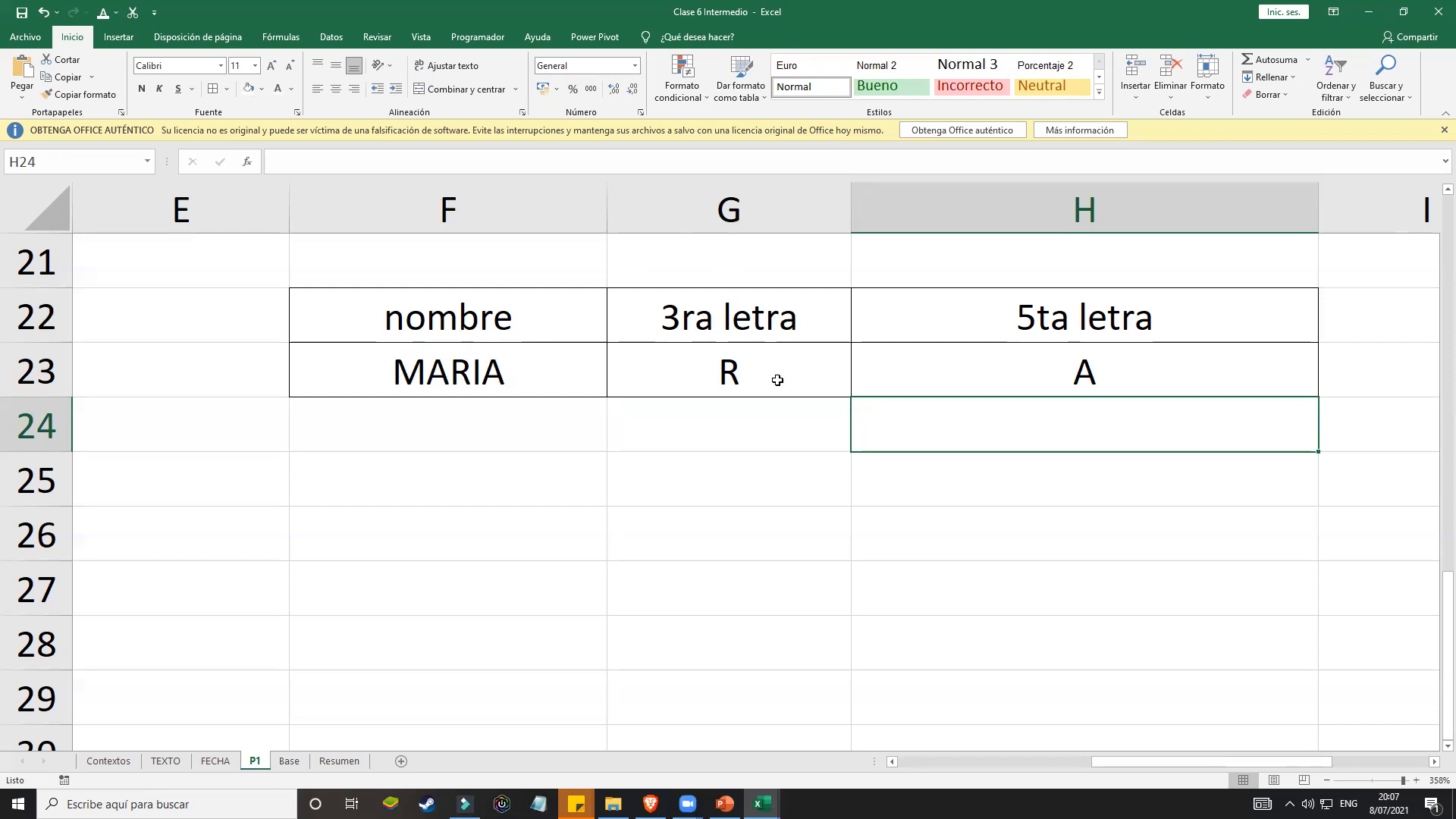
double_click(773, 369)
Step: Change the EXTRAE start position in G23 to 4, then to 2
left_click(538, 373)
key("BackSpace")
type("5")
key("BackSpace")
type("4")
key("Return")
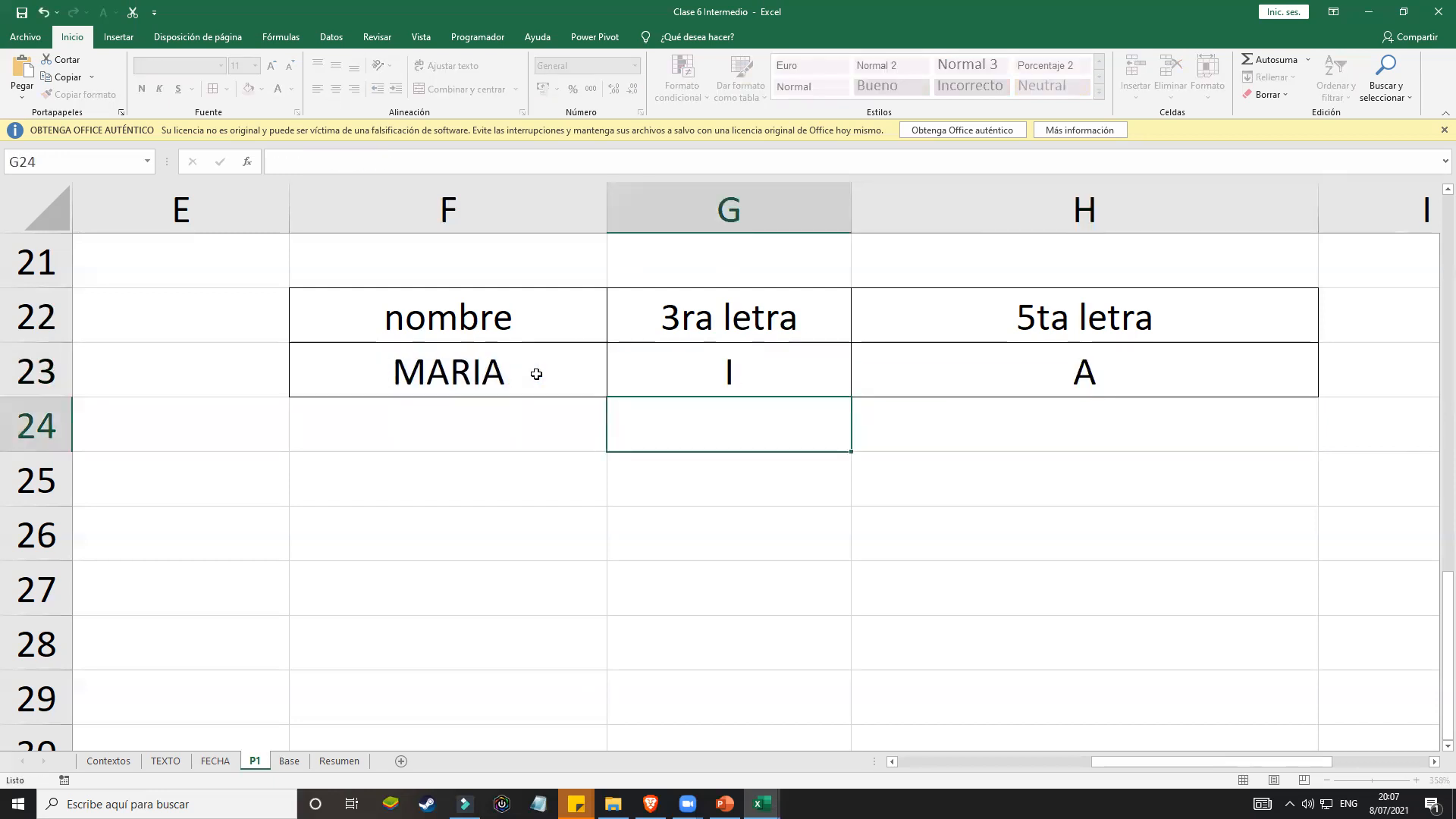
double_click(653, 356)
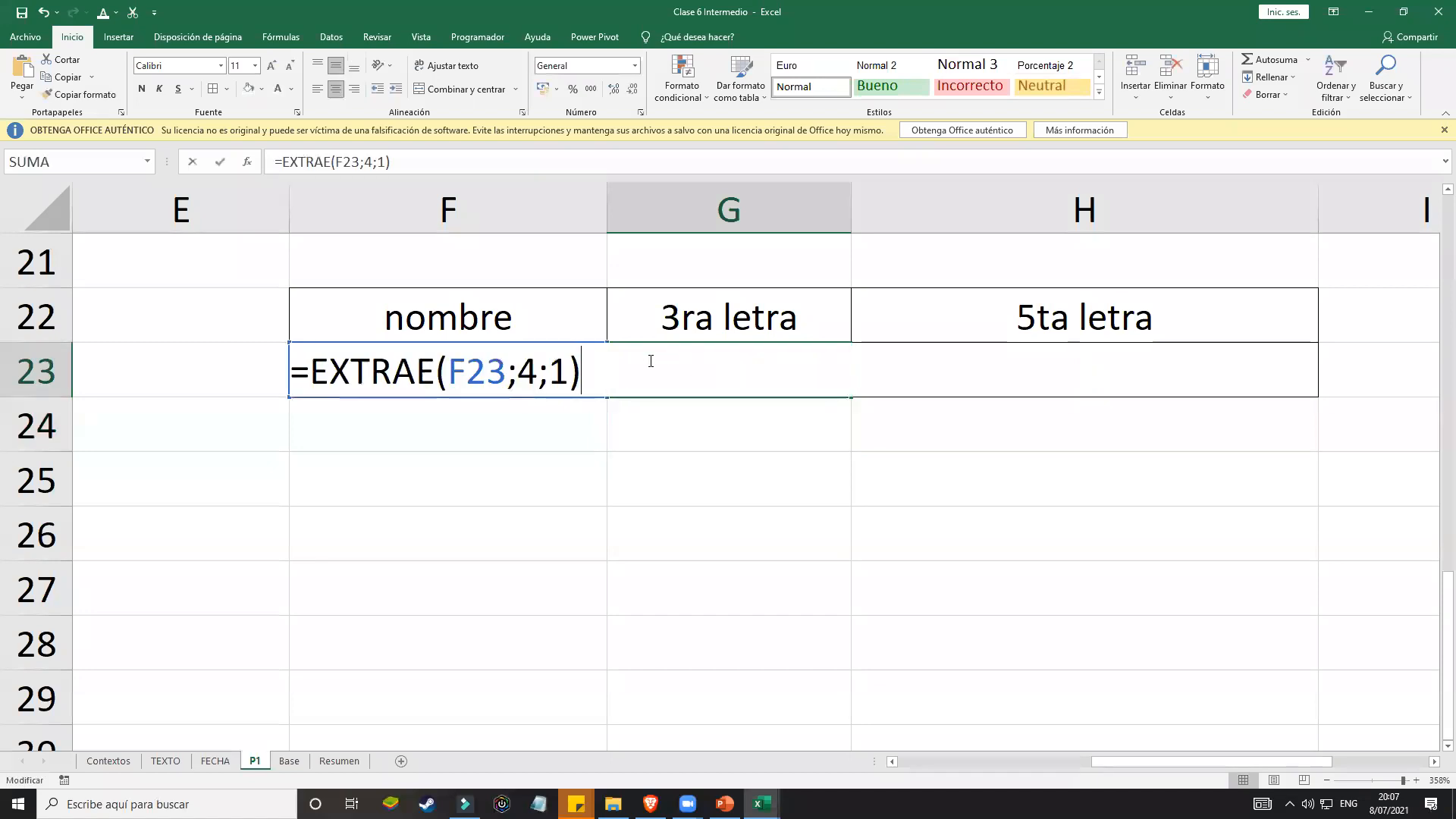
left_click(538, 375)
key("BackSpace")
type("2")
key("Return")
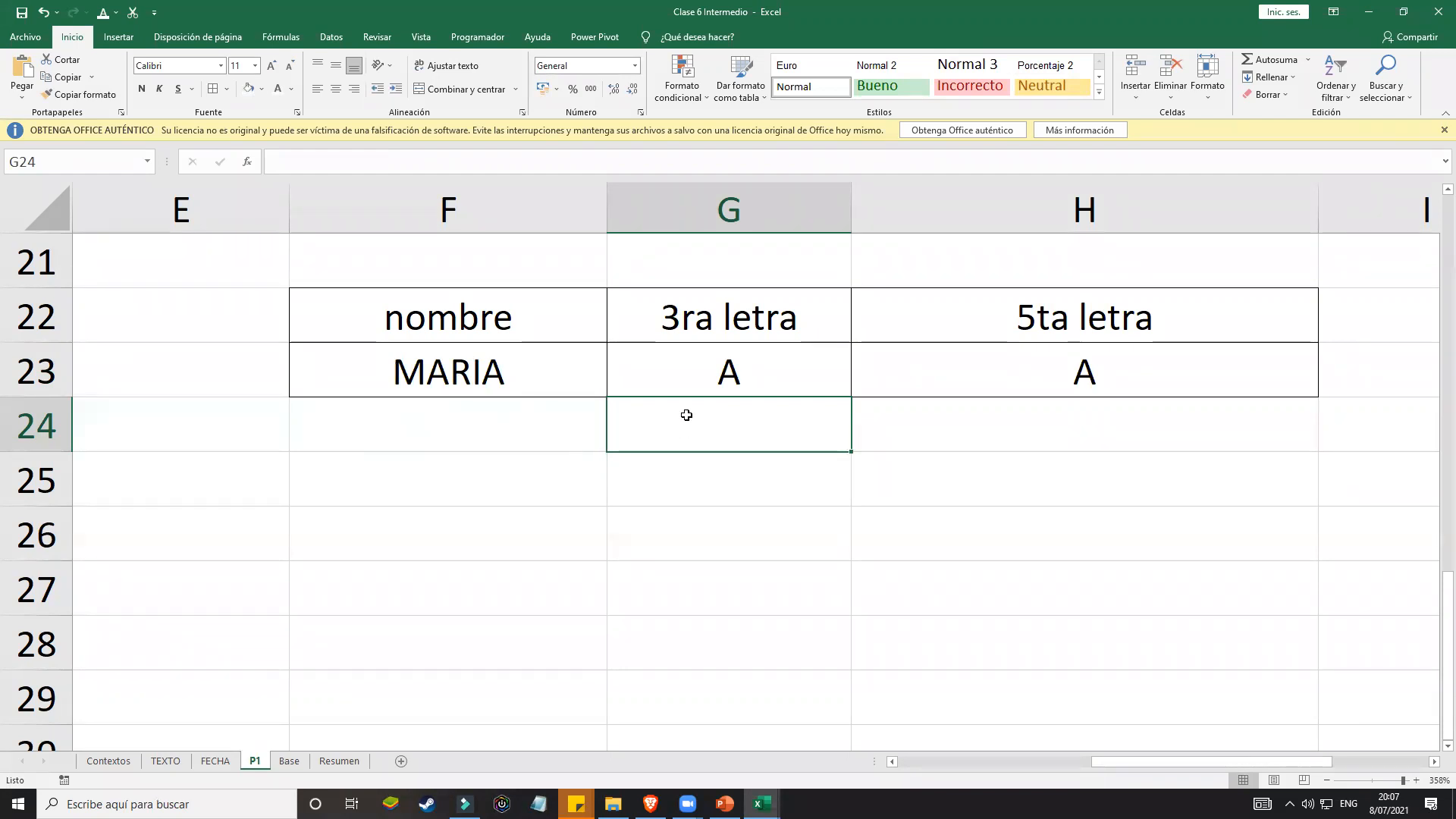
Step: Change G23's EXTRAE length to 2 (AR), then to 3 (ARI)
double_click(731, 382)
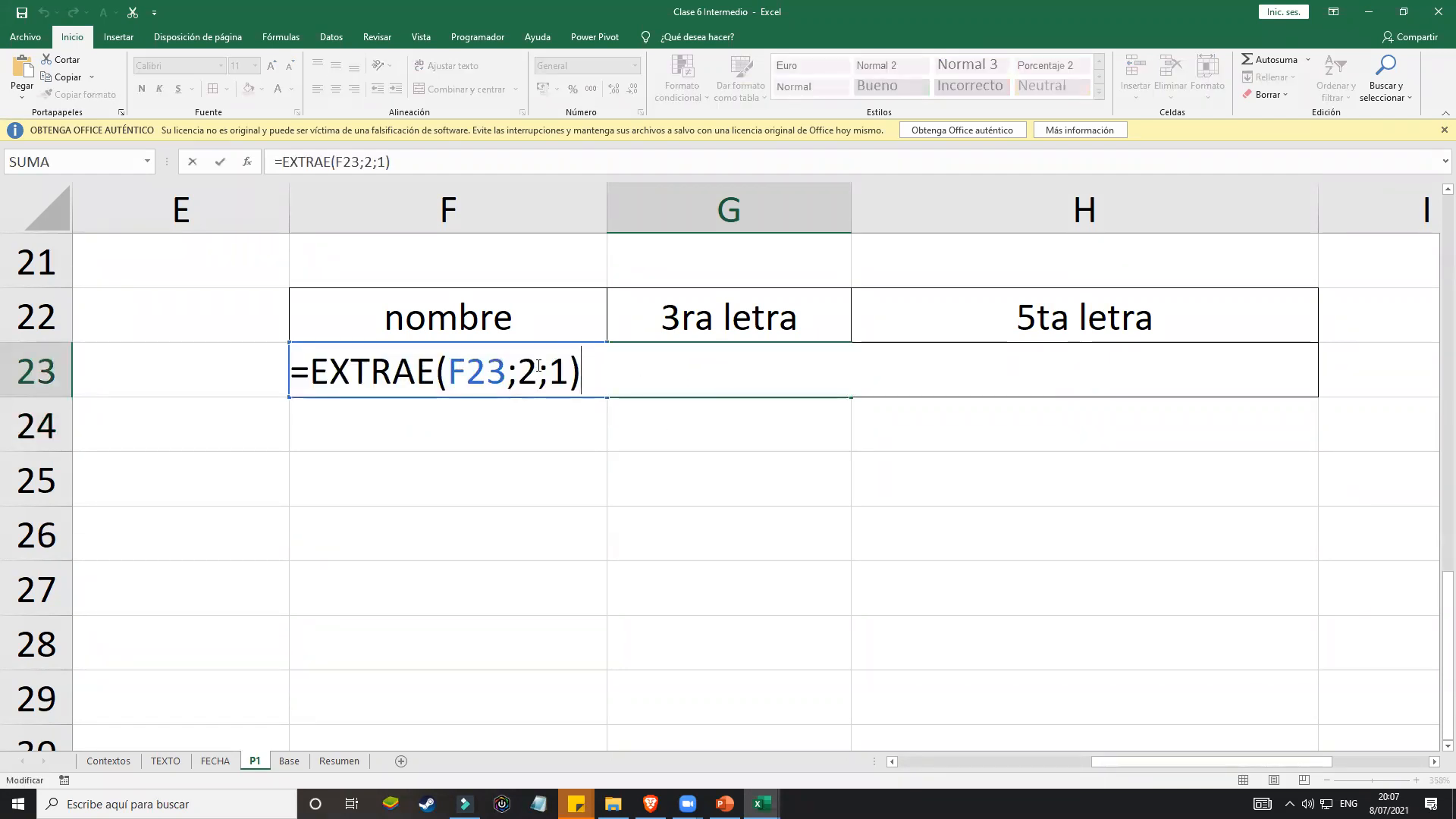
left_click(572, 365)
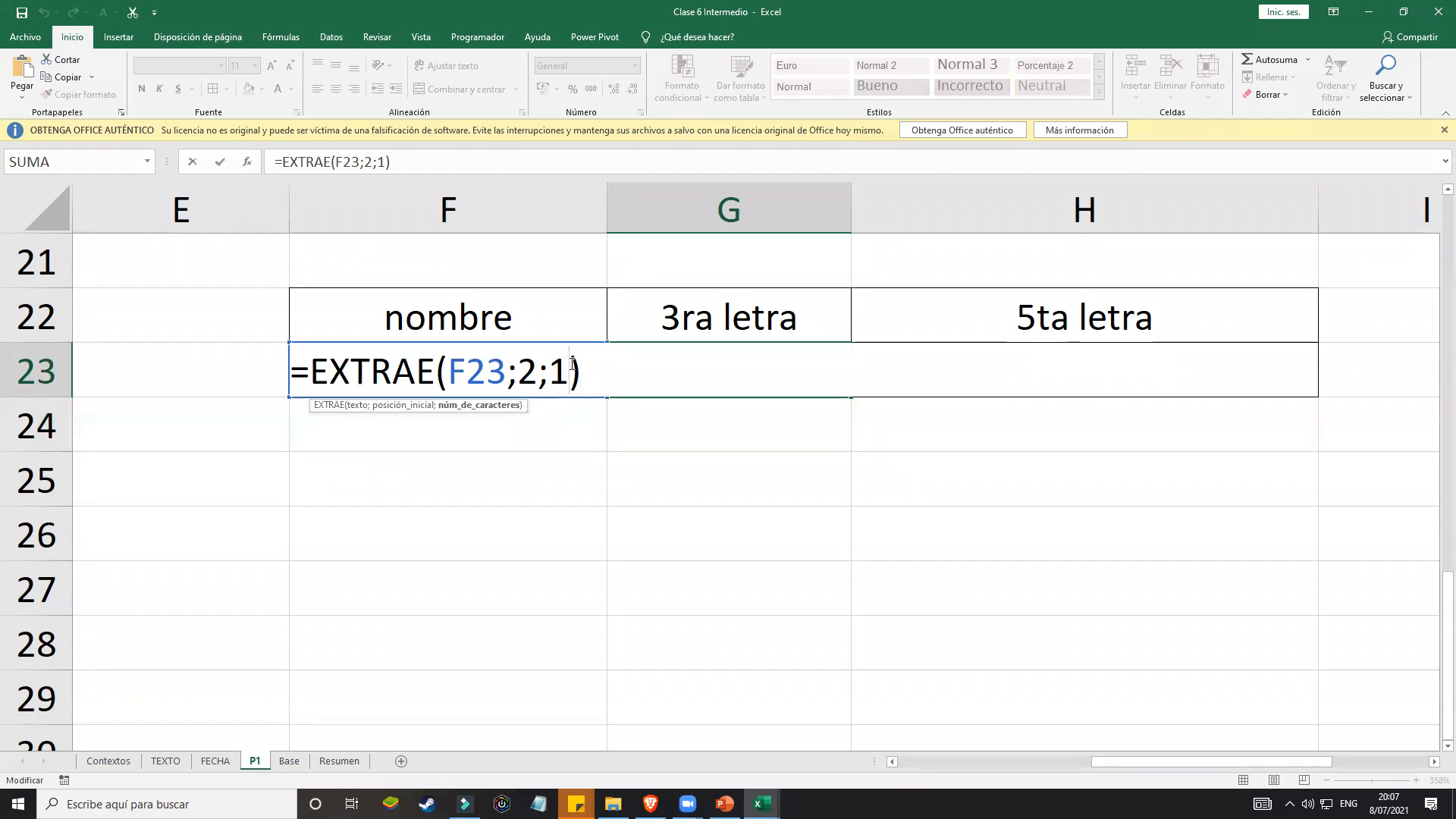
key("BackSpace")
type("2")
key("Return")
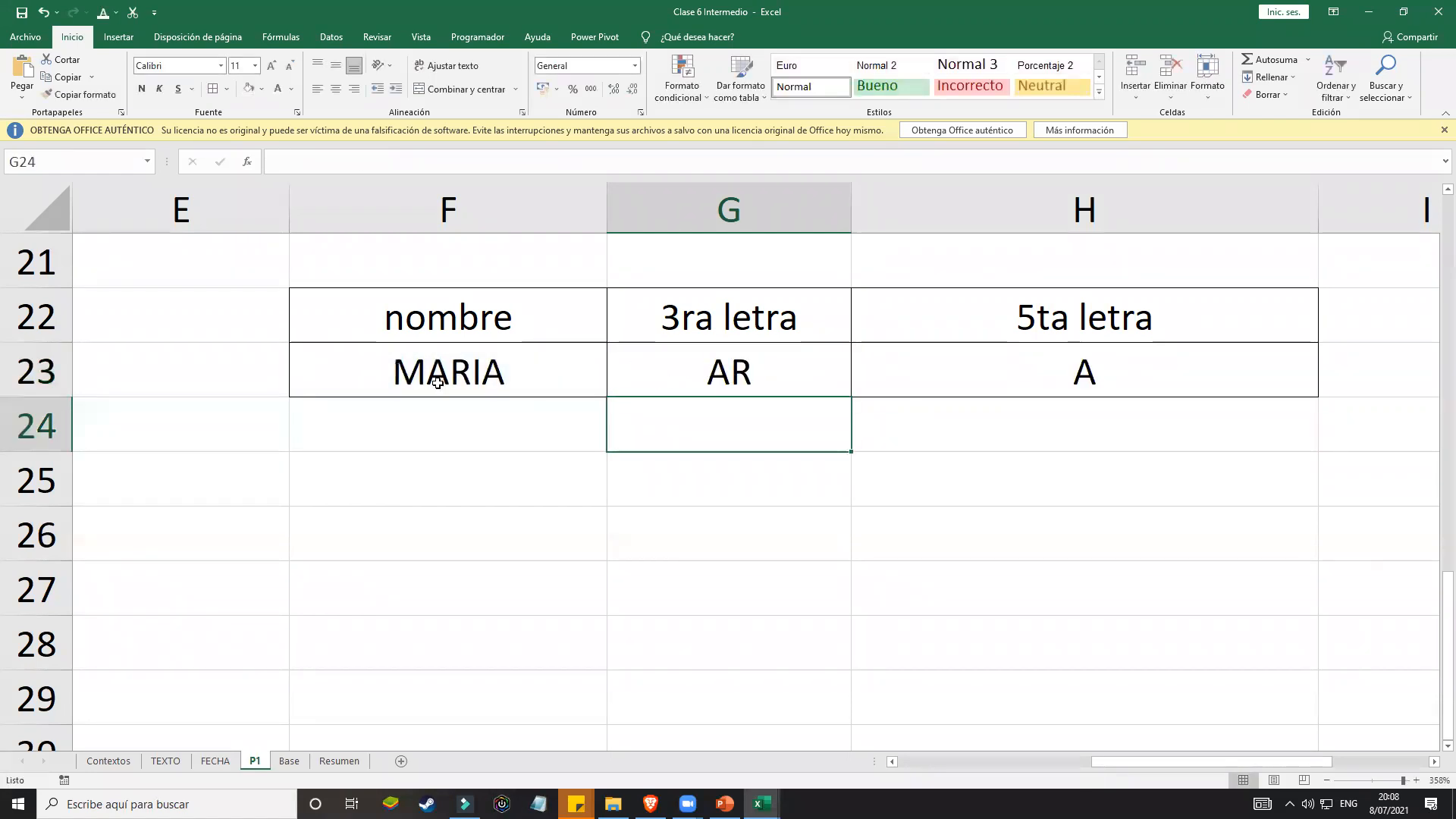
left_click(708, 371)
double_click(708, 371)
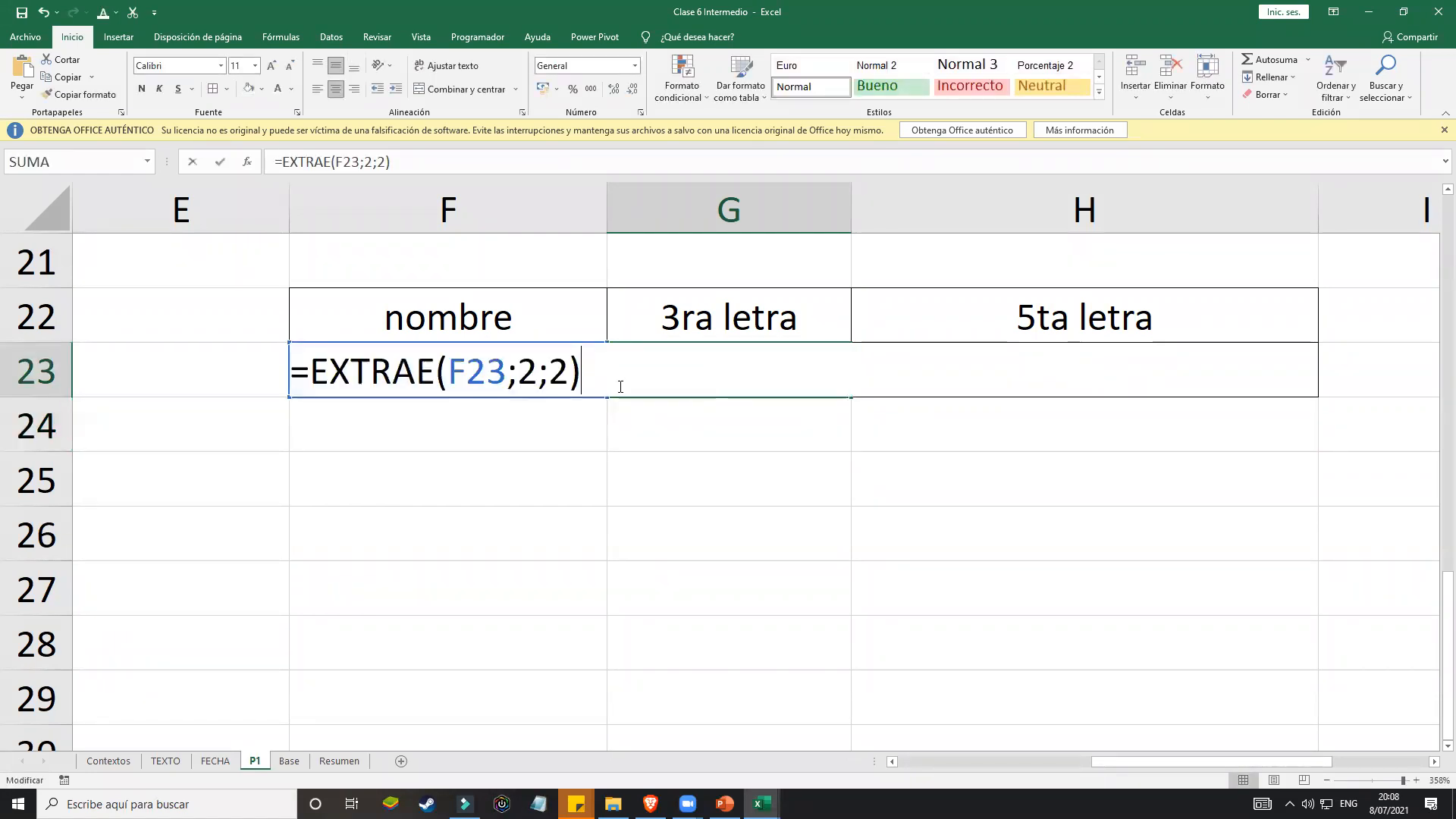
key("BackSpace")
type("3")
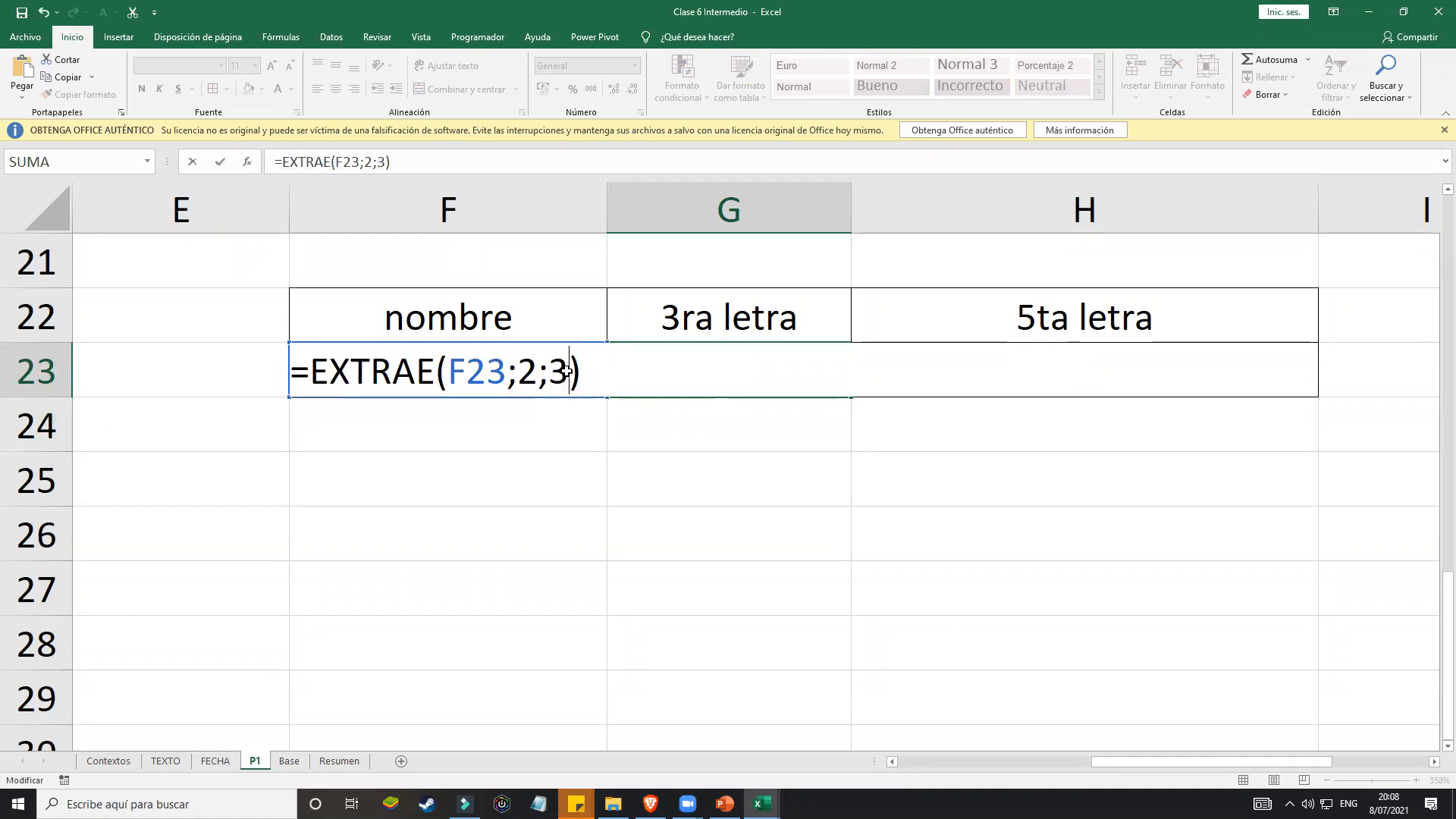
key("Return")
Step: Set G23's EXTRAE length to 4 so it returns ARIA
double_click(717, 352)
left_click(570, 370)
key("BackSpace")
type("4")
key("Return")
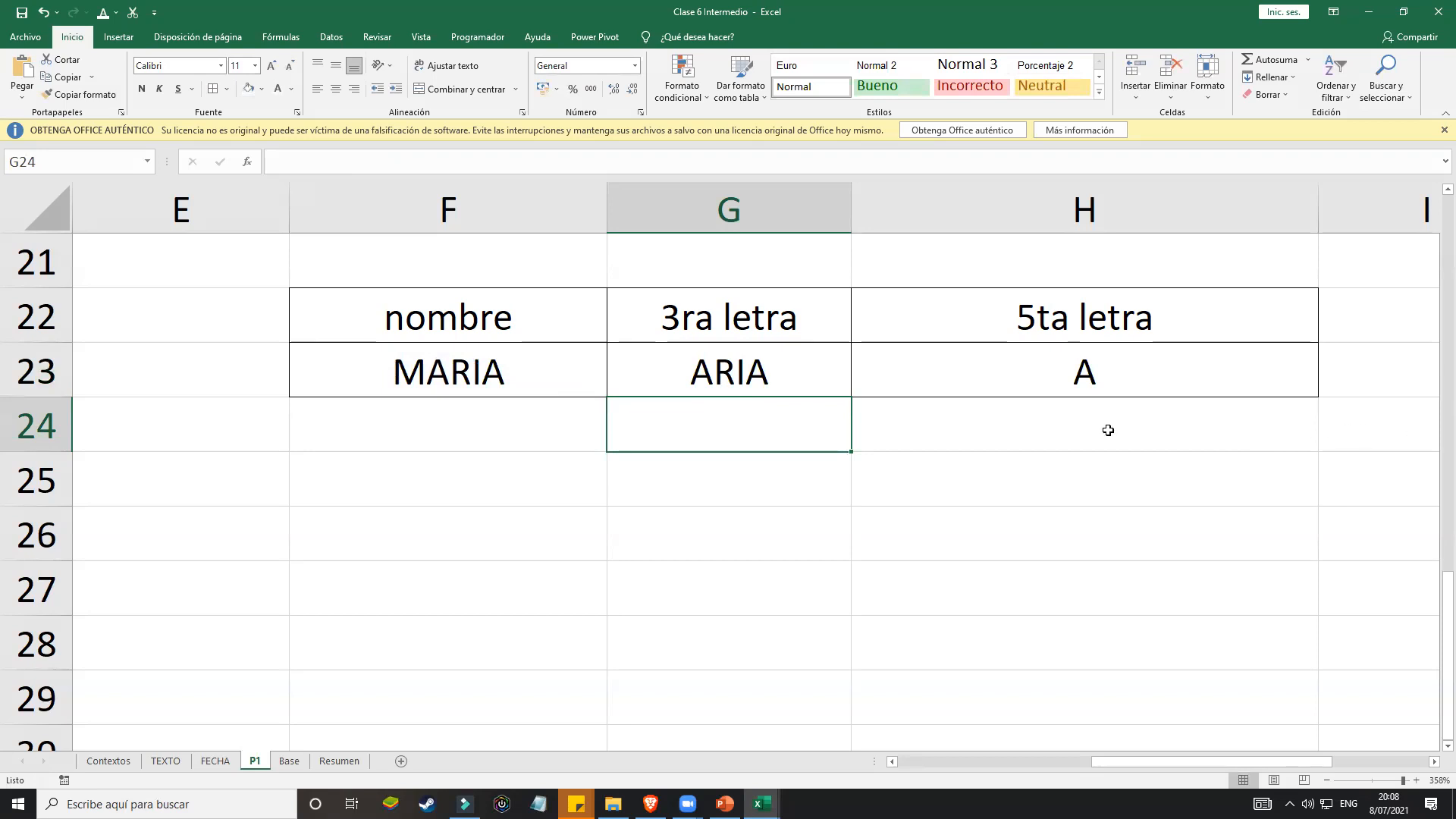
Step: Zoom out to 184% and select H6 in the empty NUMERO DE CARNET column
left_click(835, 380)
scroll(765, 355, "up", 5)
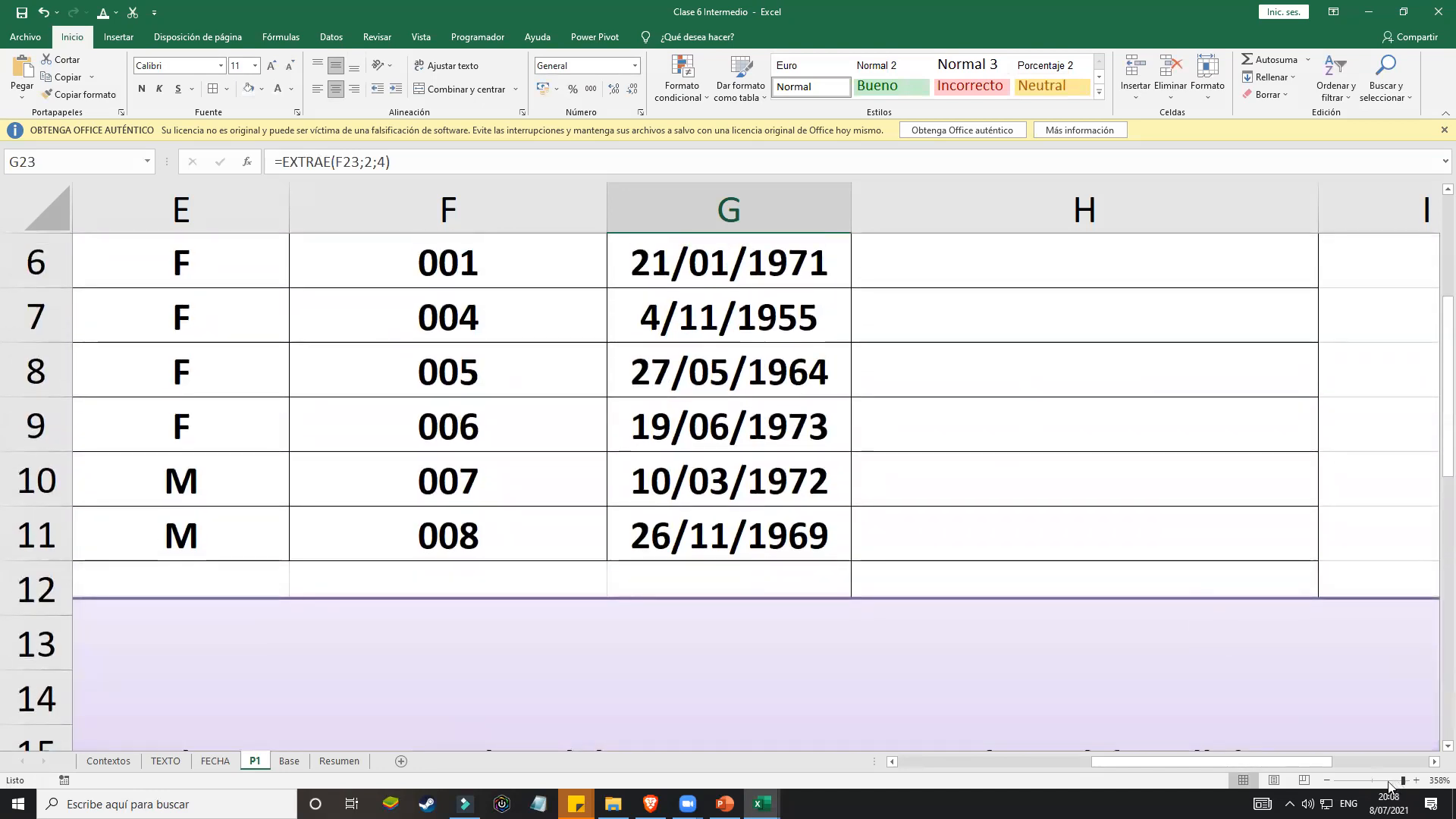
left_click(1387, 781)
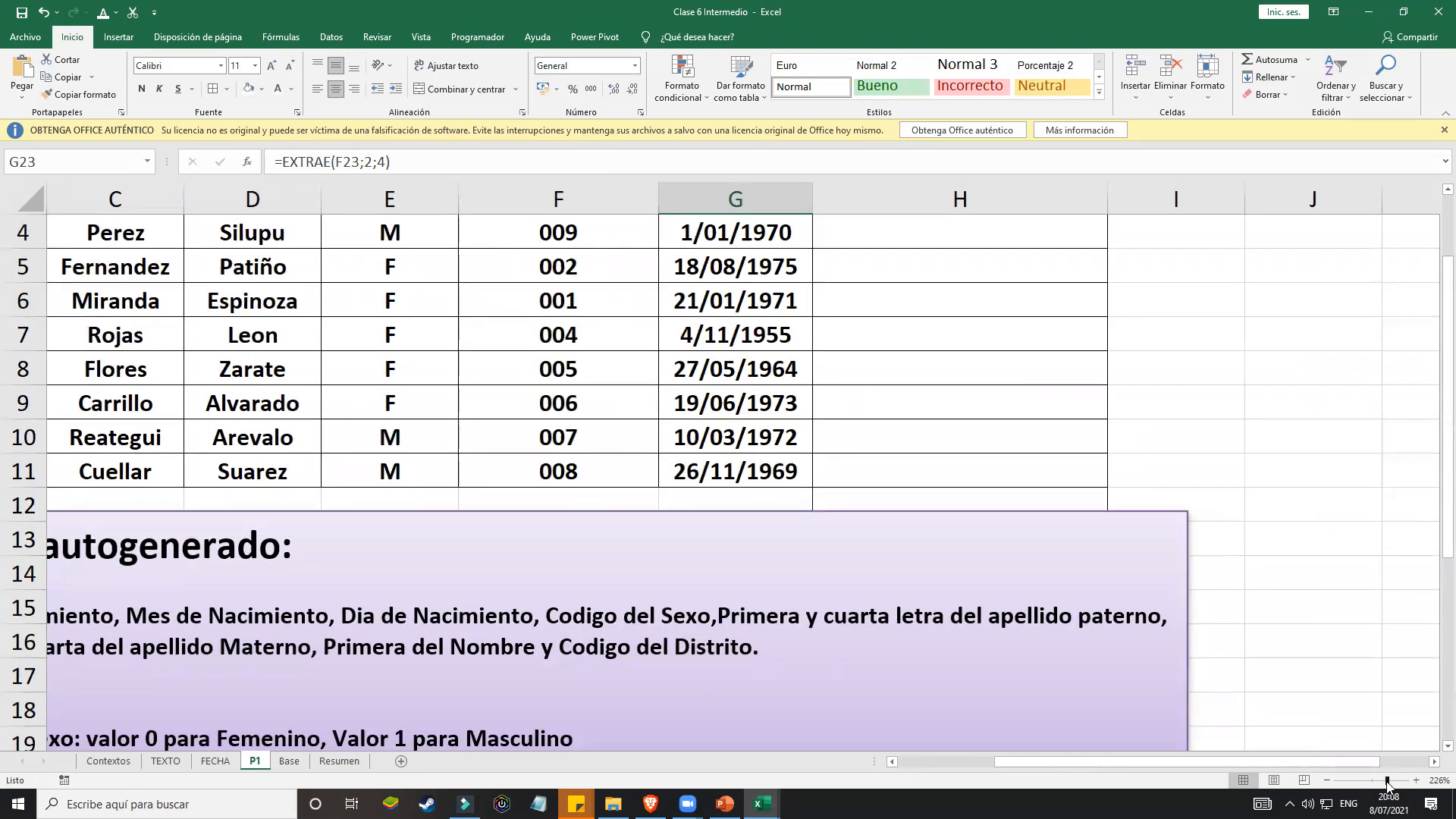
left_click(1381, 781)
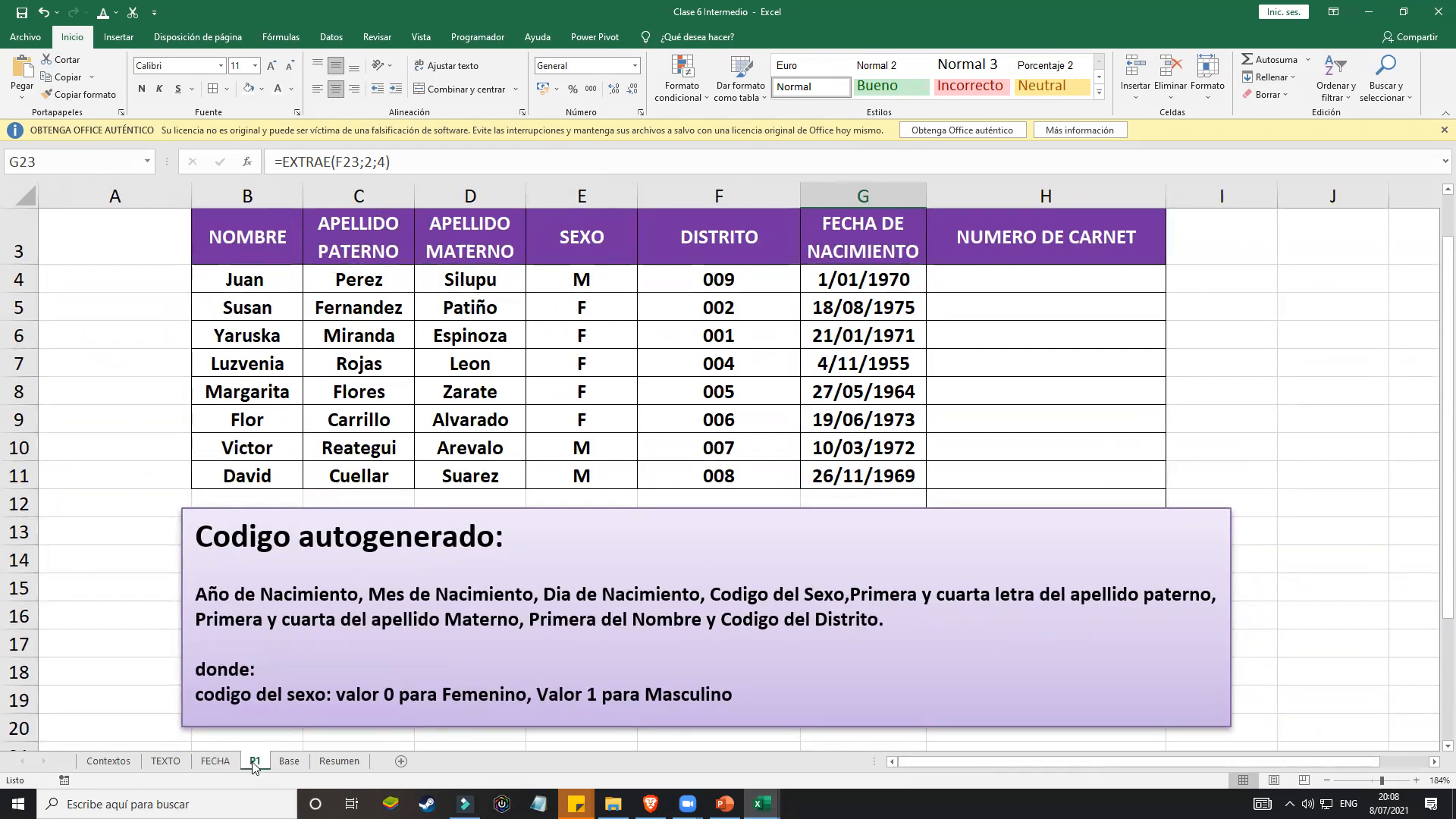
left_click(1072, 323)
scroll(1072, 320, "up", 1)
scroll(1072, 320, "down", 1)
scroll(1073, 320, "up", 1)
scroll(1073, 318, "down", 1)
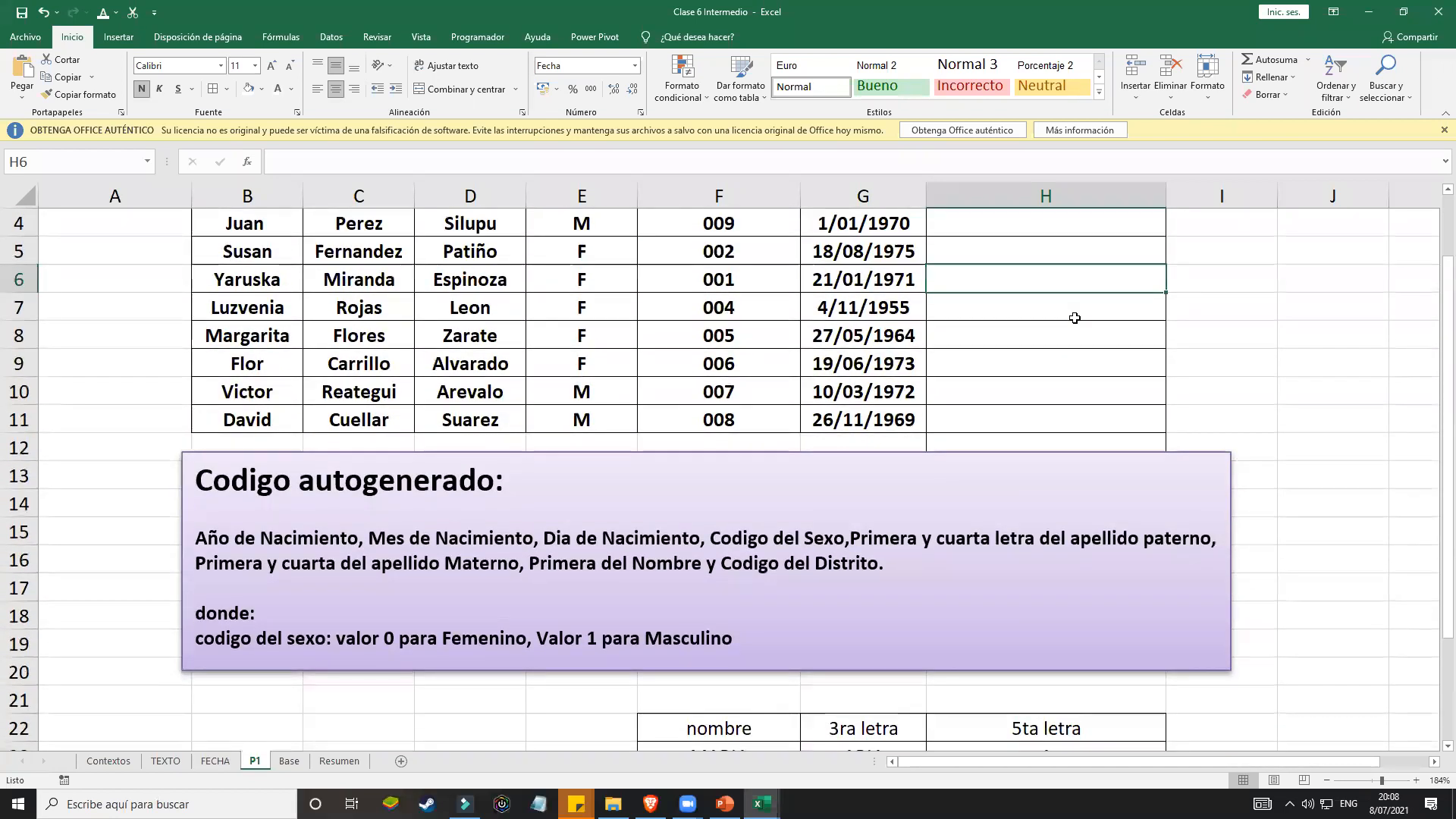
scroll(1435, 197, "up", 1)
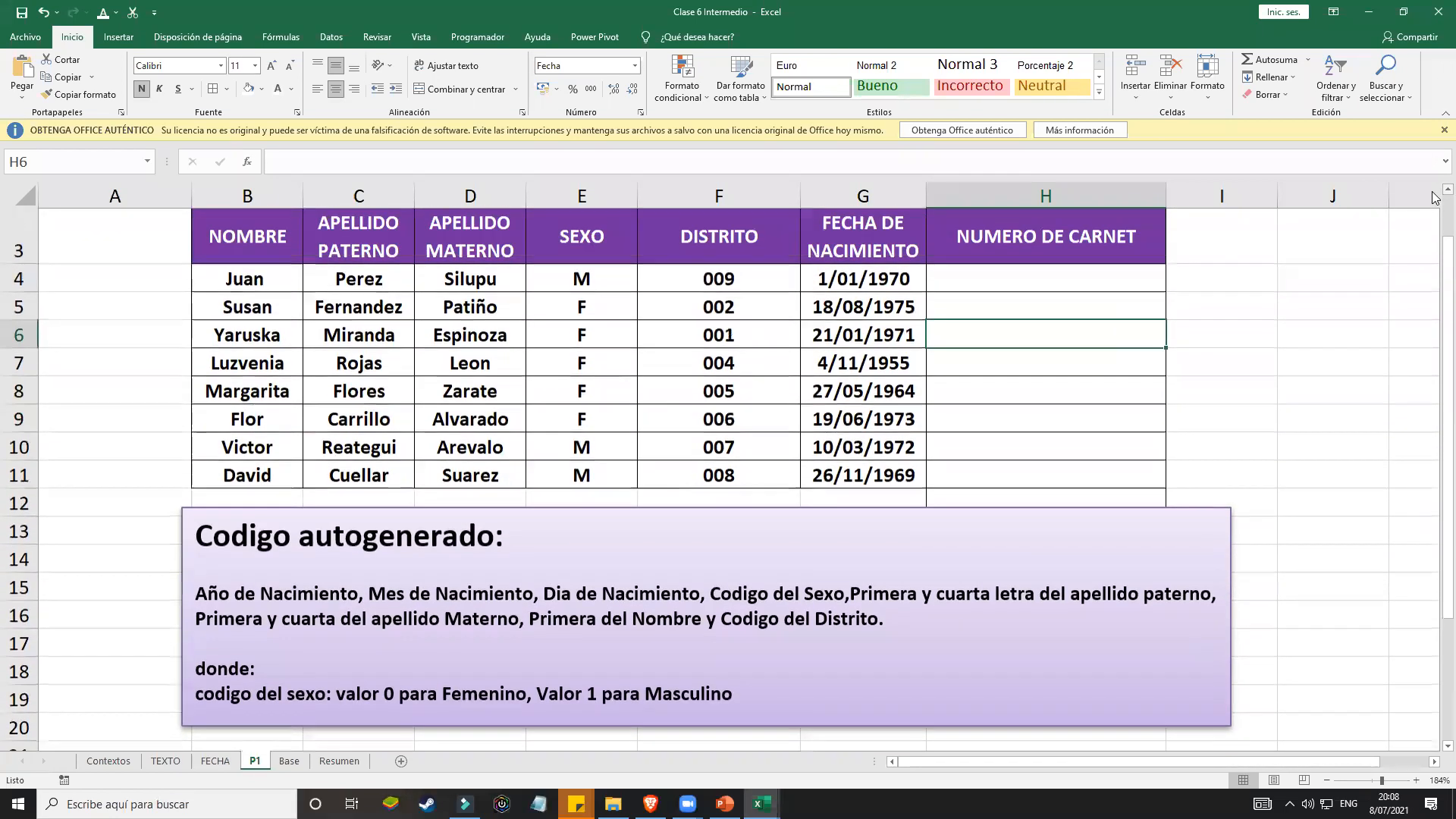
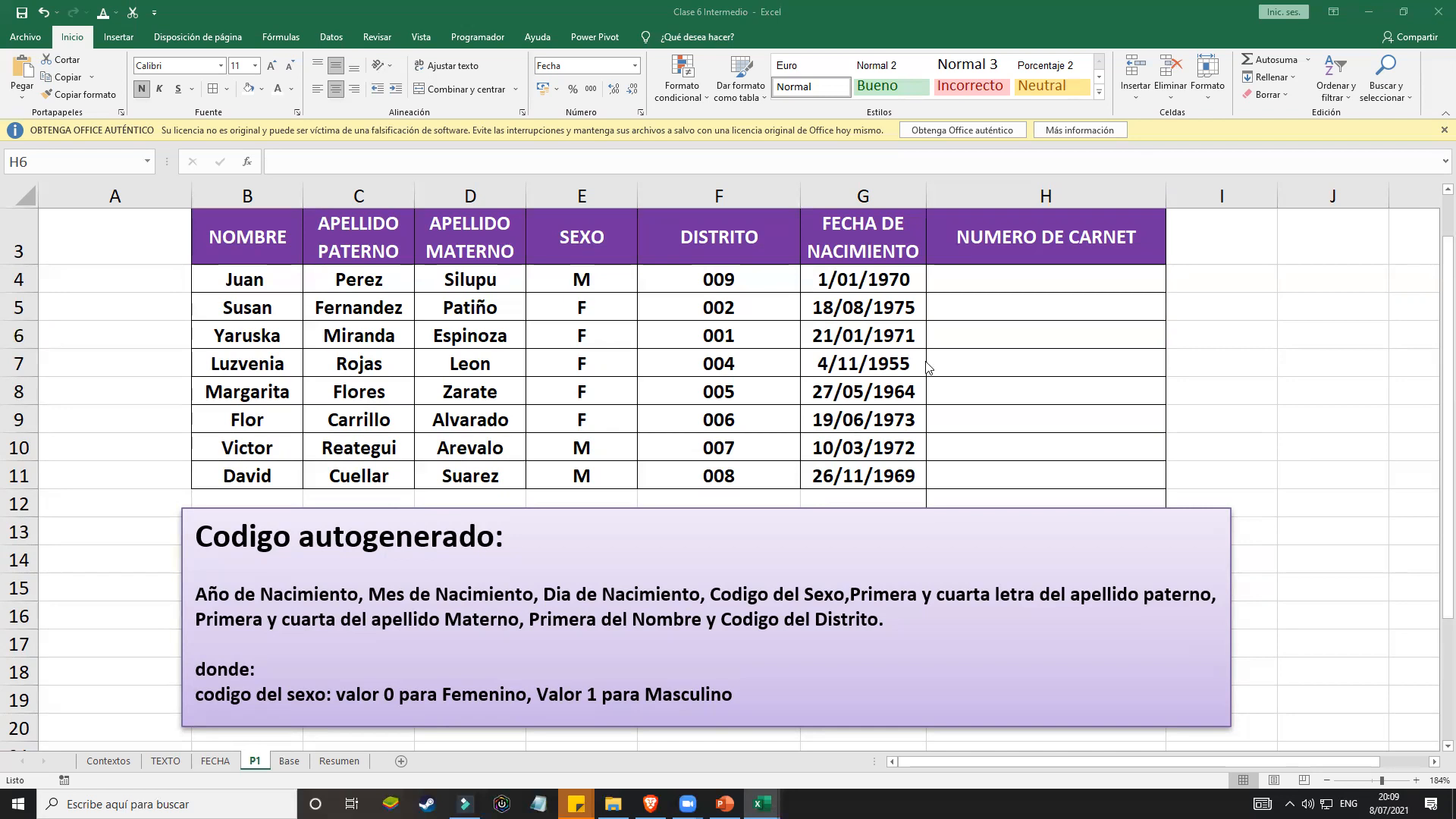
Step: Enter the sample code 20111167 in H25, fixing the mistyped digits
left_click(901, 440)
scroll(927, 456, "down", 2)
scroll(926, 456, "down", 1)
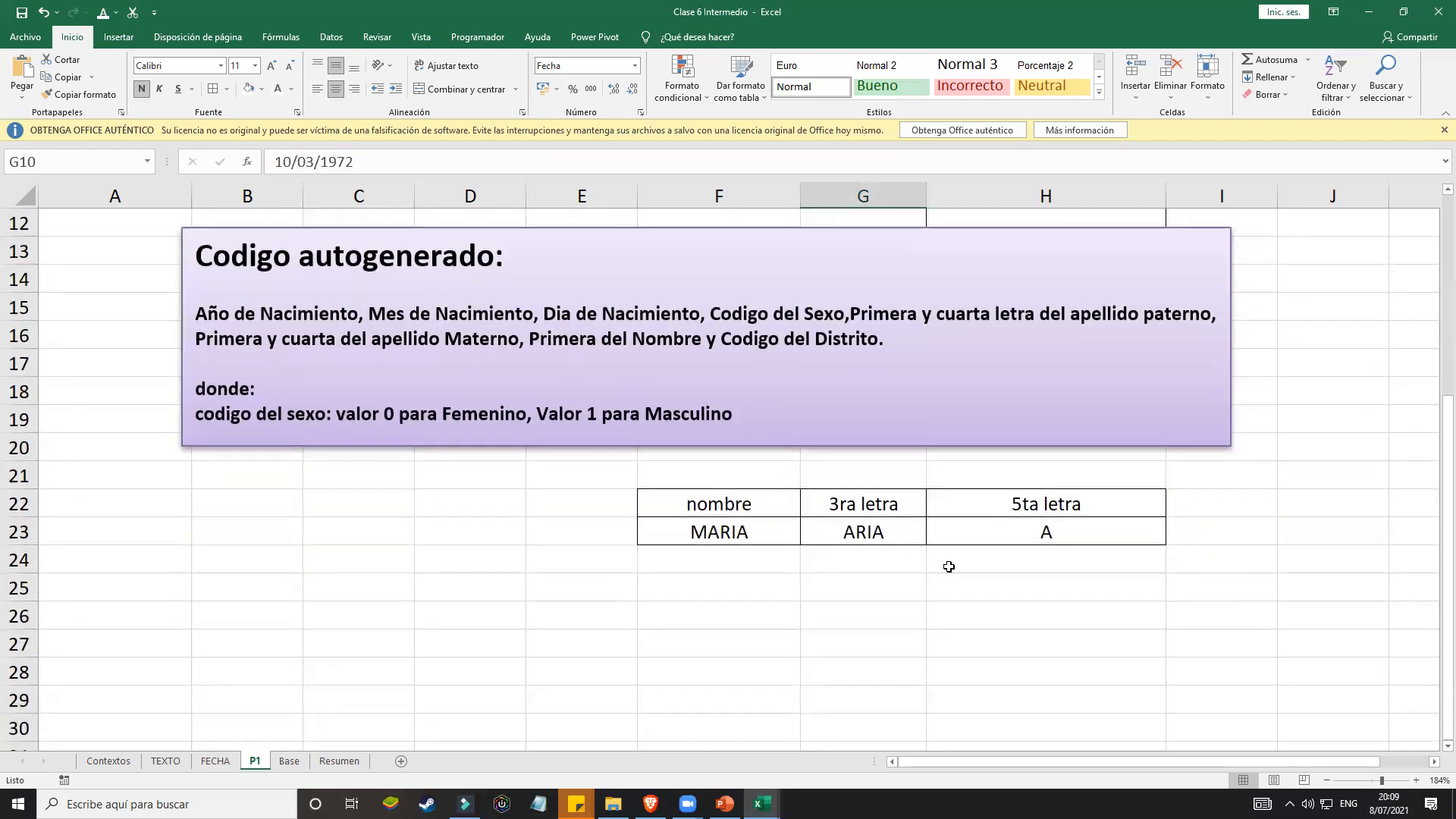
left_click(975, 592)
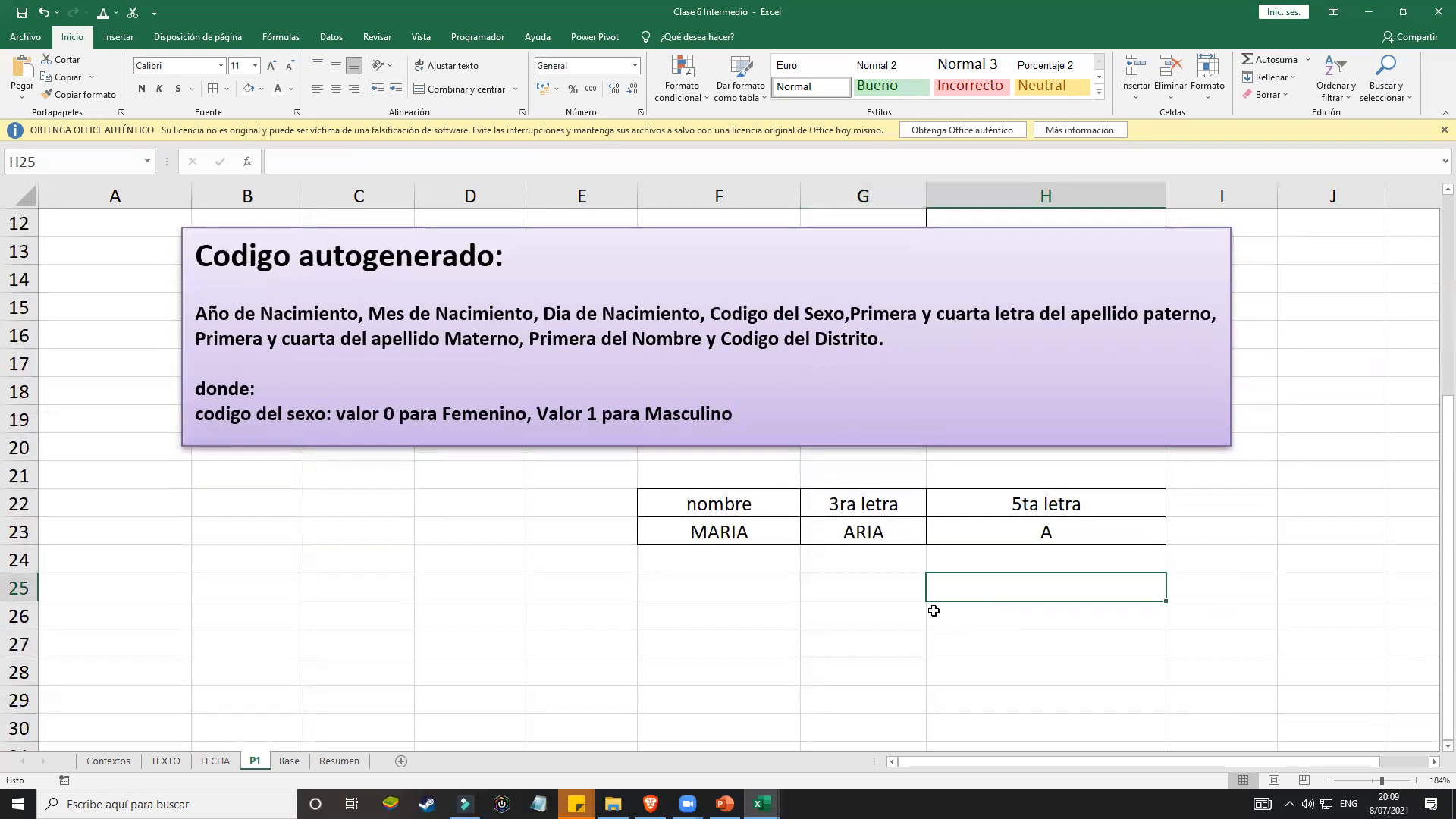
type("200")
key("BackSpace")
type("11115")
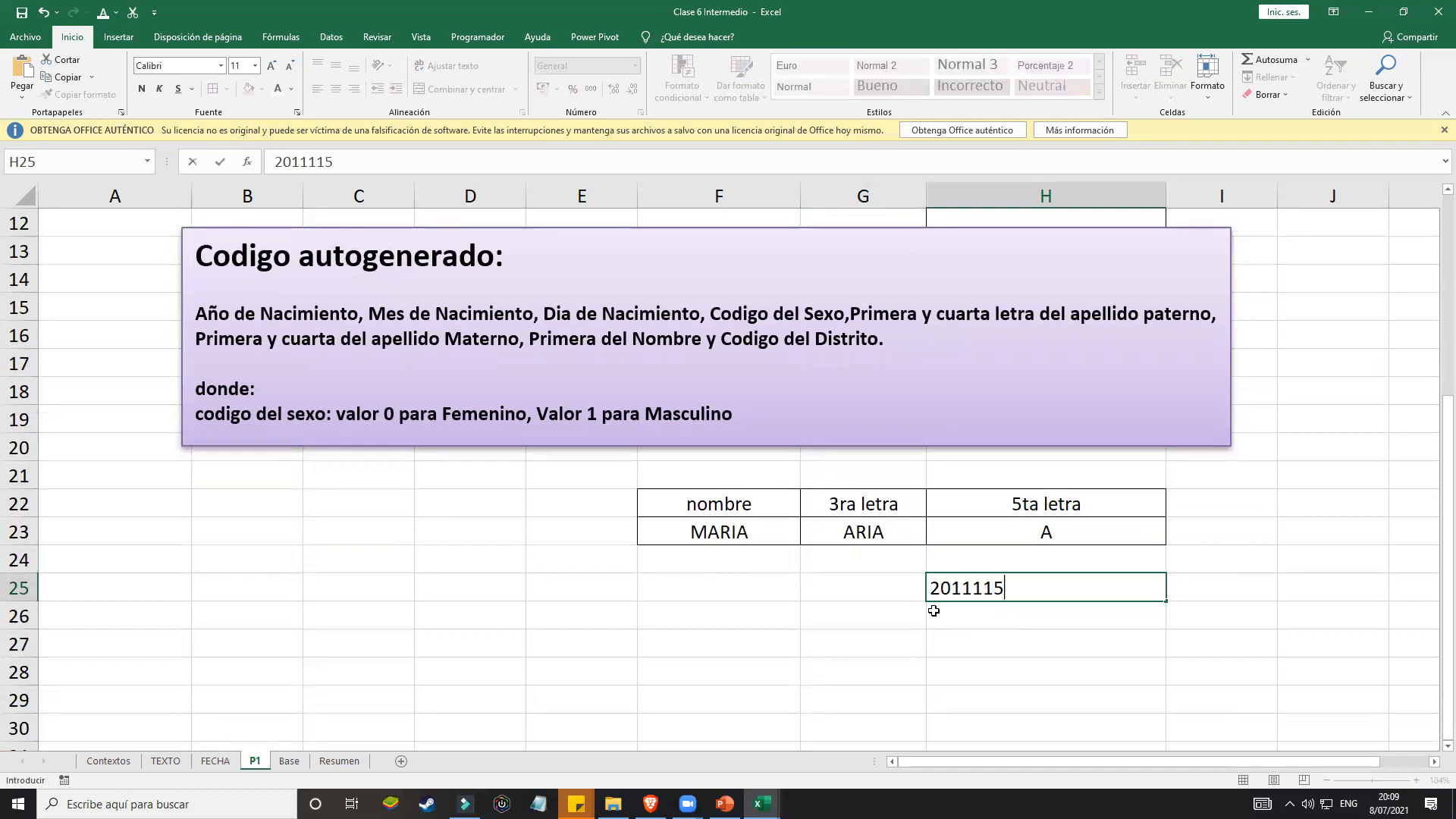
type("67")
key("Return")
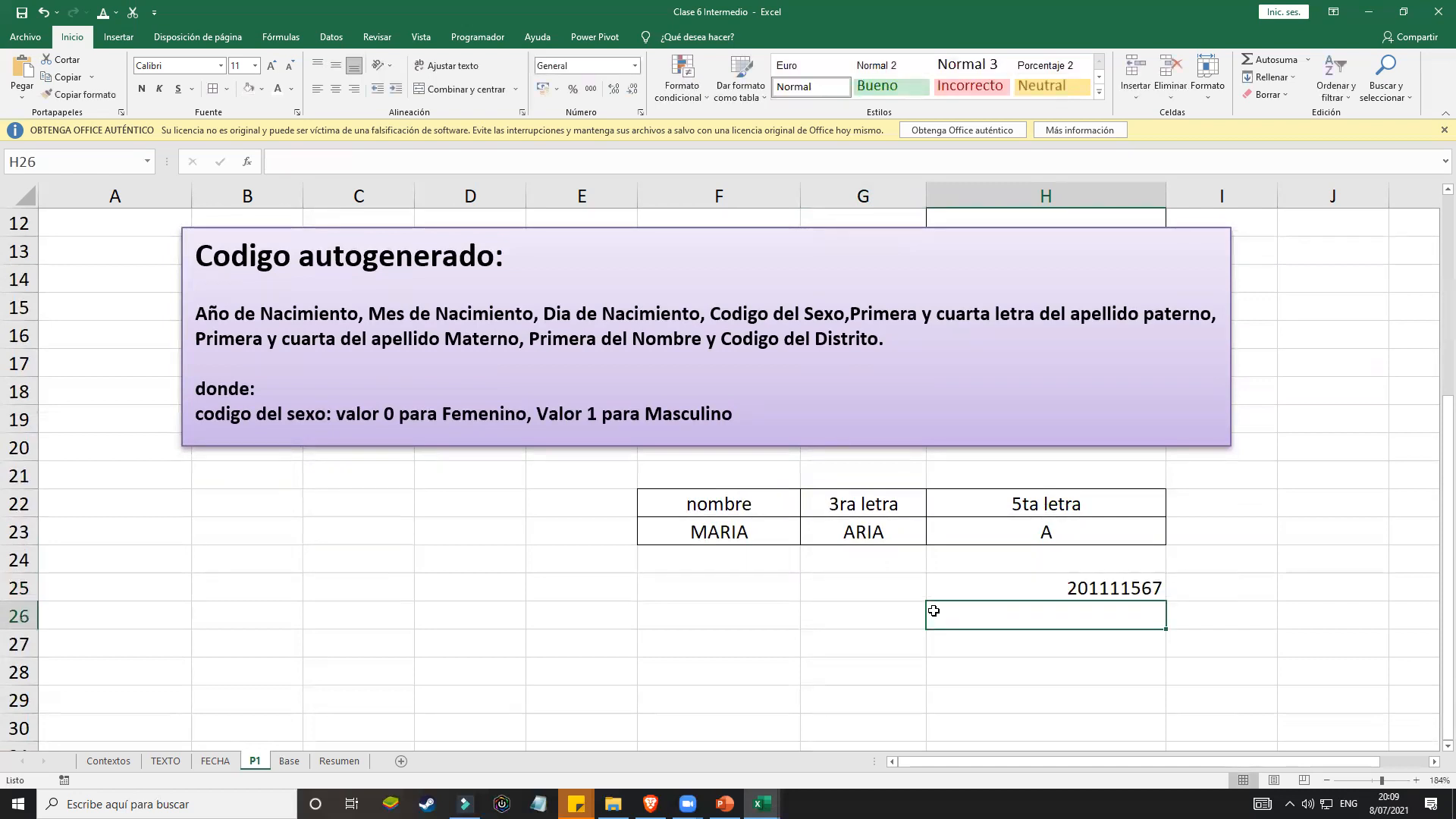
double_click(1141, 586)
key("BackSpace")
key("Return")
Step: Enter 2011 in H26, 11 in H27 and 67 in H28 below the sample code
type("2011")
key("Return")
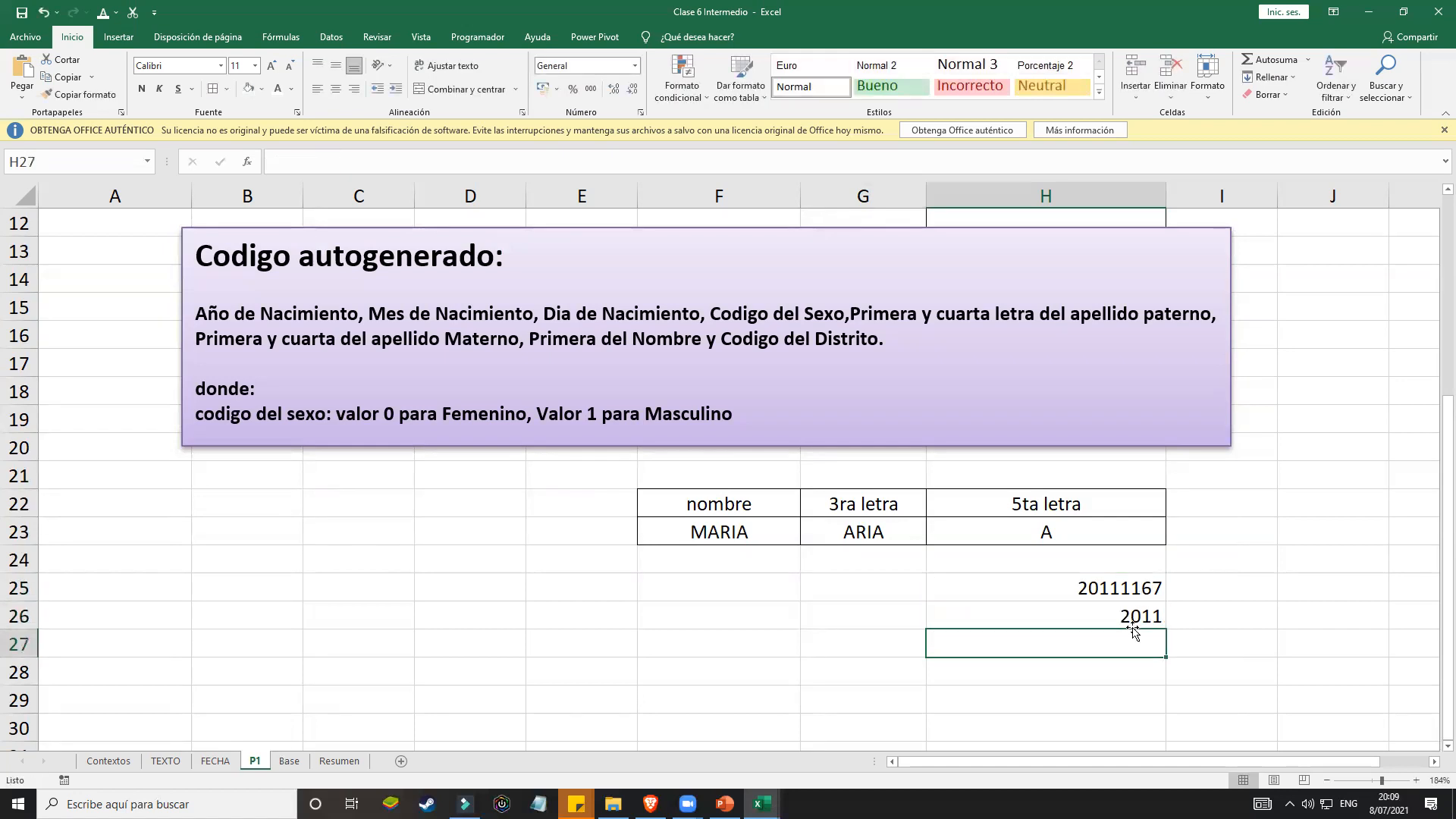
type("11")
key("Return")
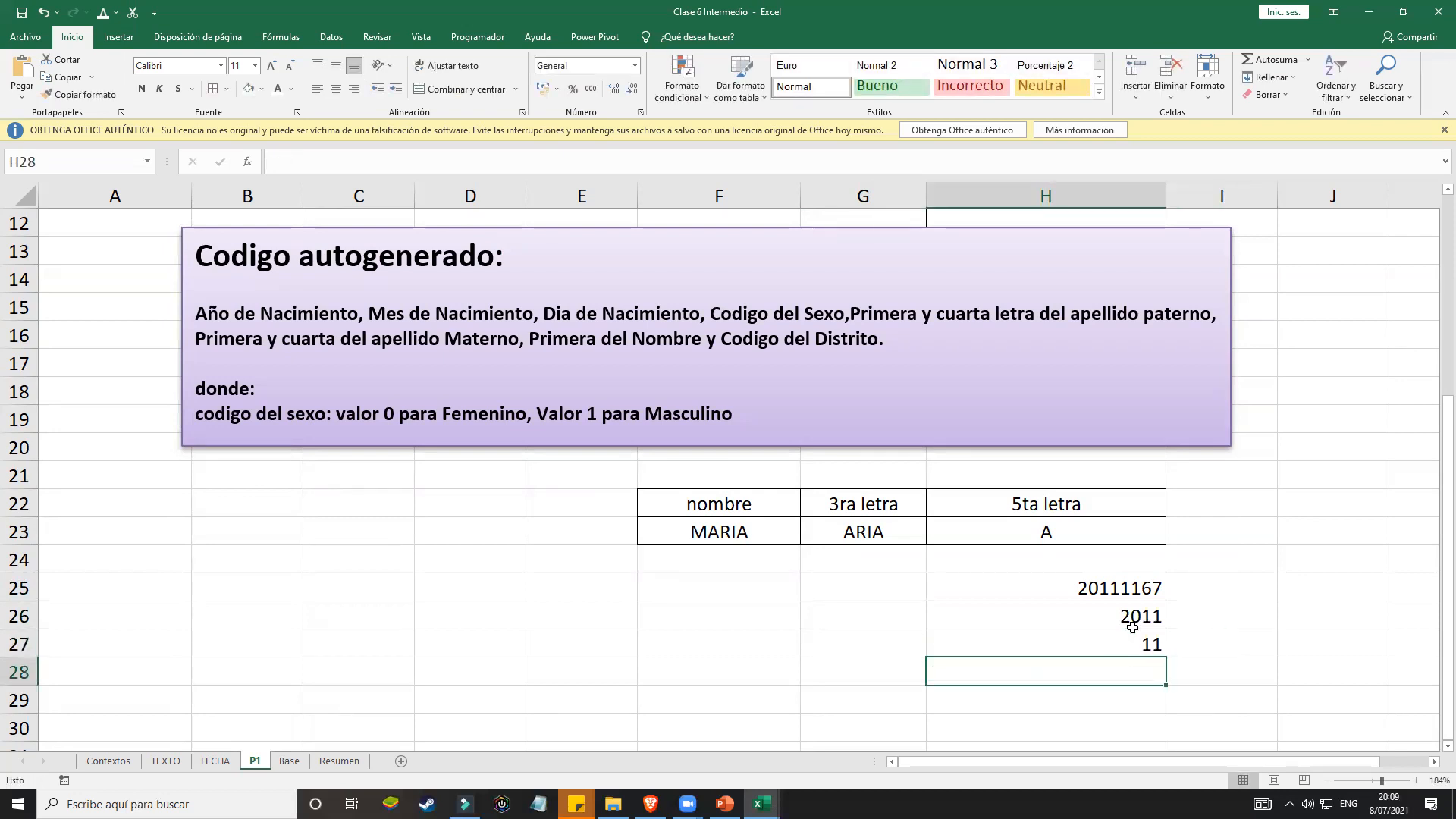
key("Up")
key("Down")
type("Y6")
key("BackSpace")
key("BackSpace")
type("67")
key("Return")
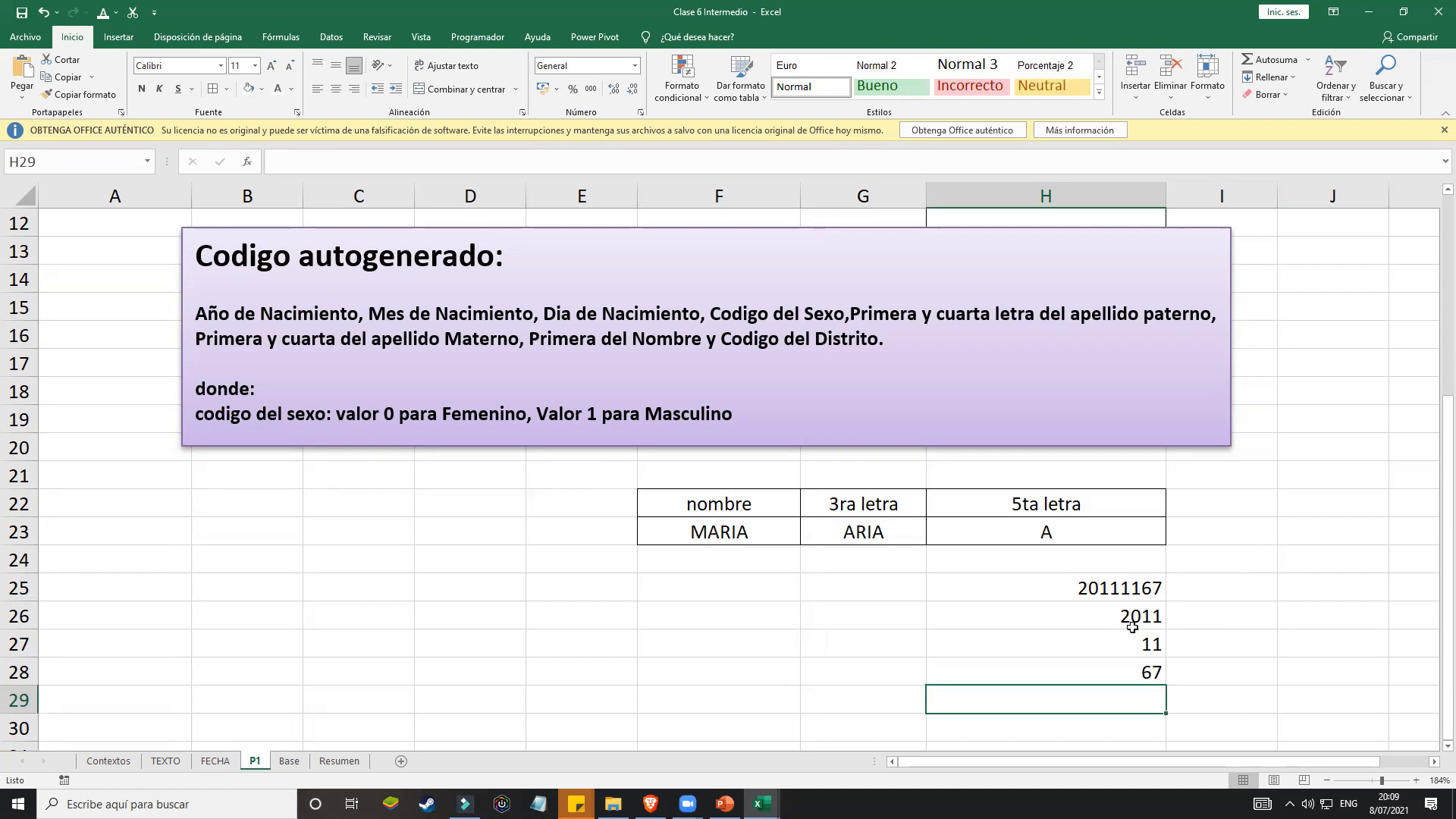
Step: Change H27's month value to 09 and review the values in H25:H28
double_click(1152, 644)
double_click(1152, 644)
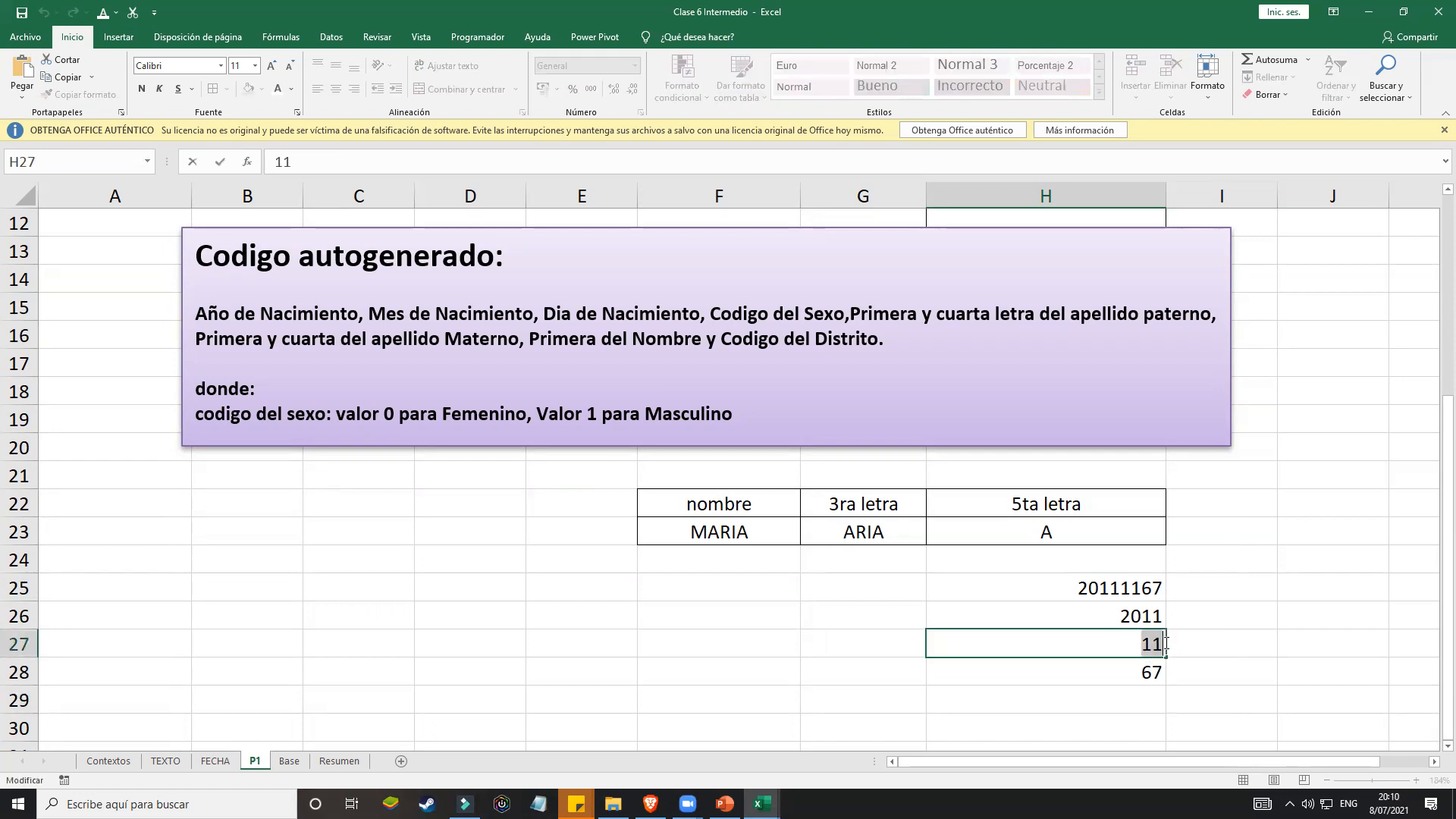
type("09")
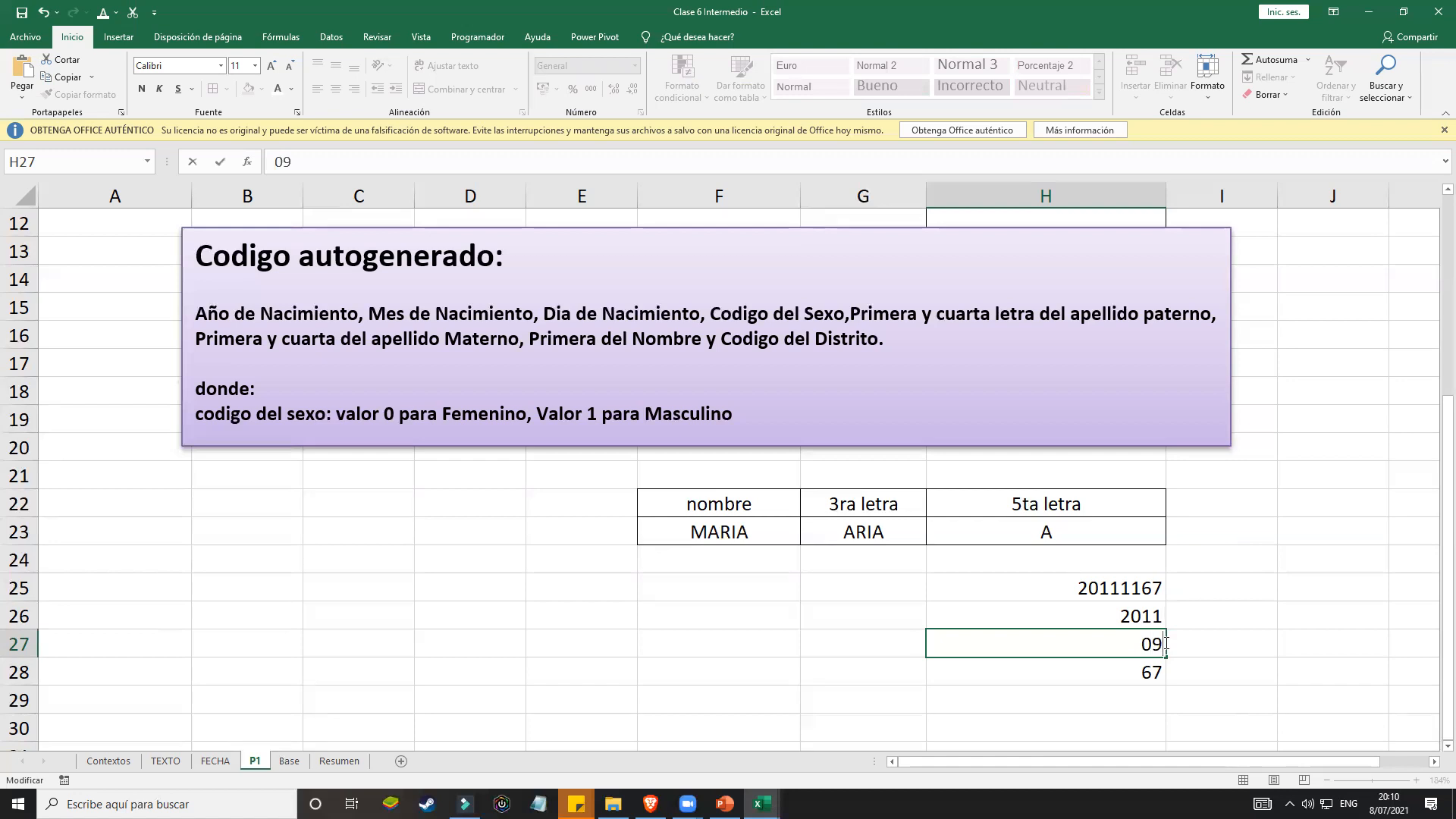
key("Return")
left_click(1163, 643)
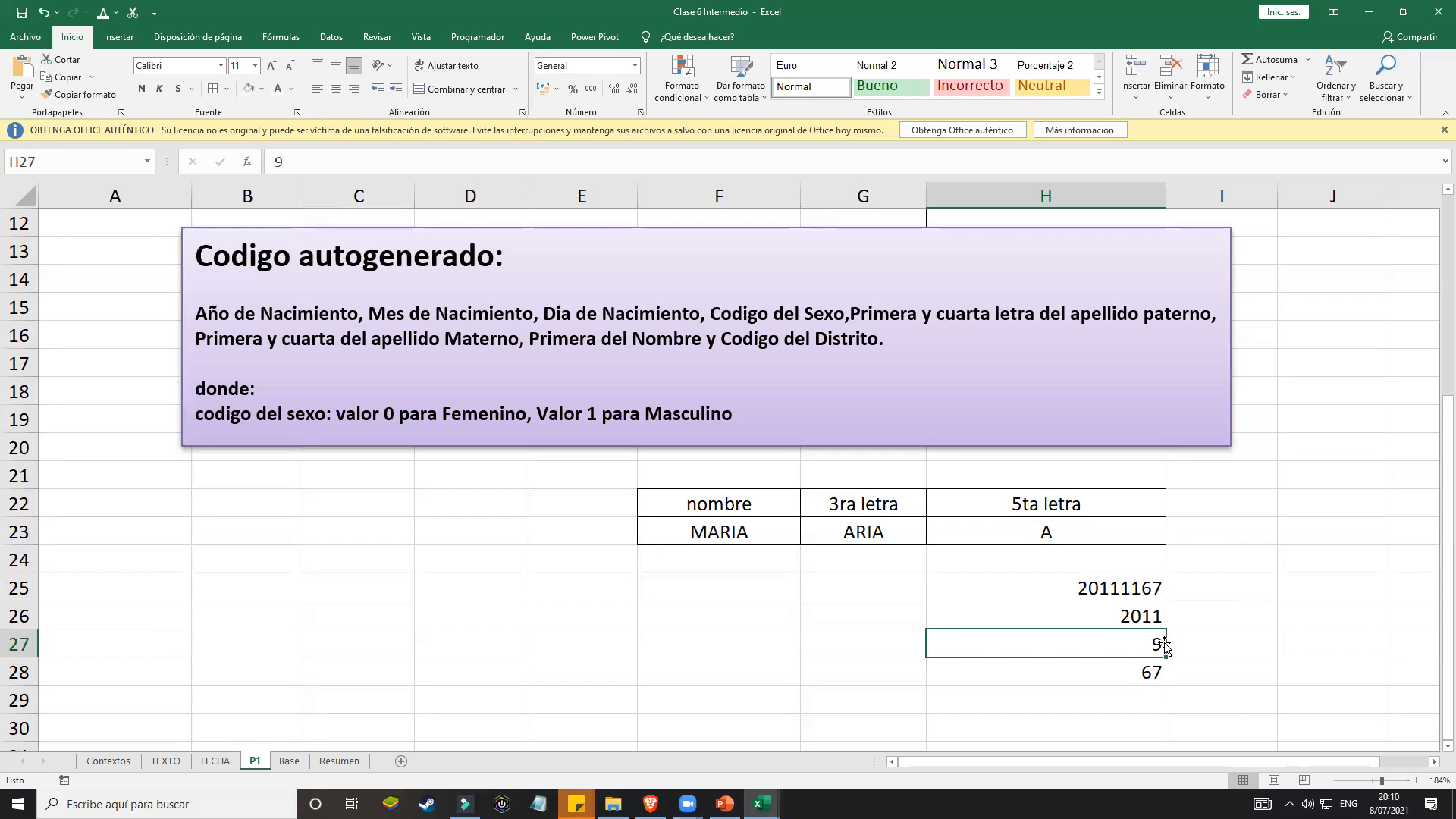
left_click(1138, 598)
left_click(1141, 617)
left_click(1146, 638)
left_click(1152, 617)
left_click(1150, 642)
left_click_drag(1153, 620, 1149, 683)
left_click(1141, 642)
left_click_drag(1140, 616, 1145, 675)
scroll(1142, 638, "up", 4)
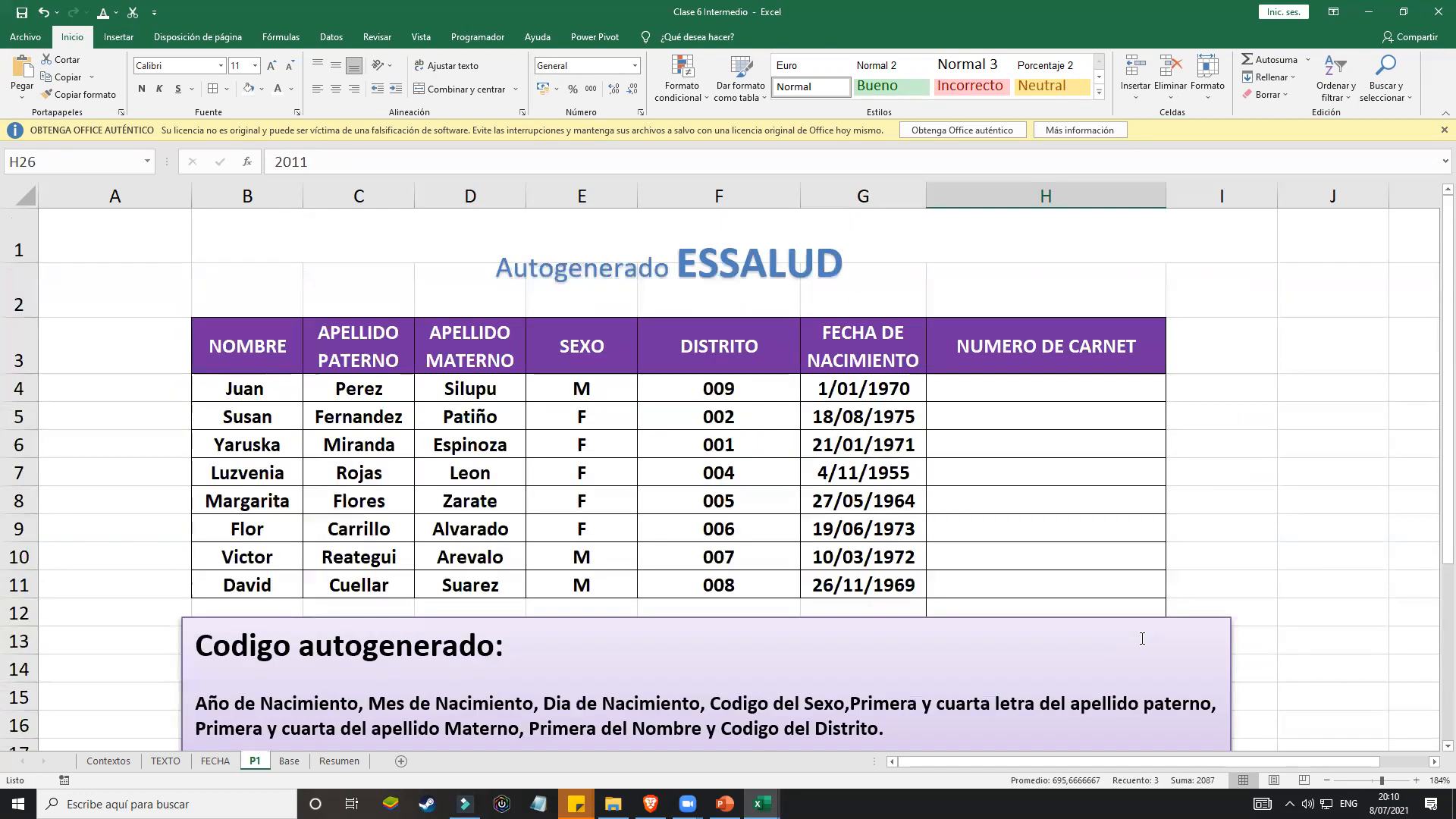
Step: Widen column H and enter =AÑO(G4) in H4 using the Spanish keyboard layout
left_click(1050, 388)
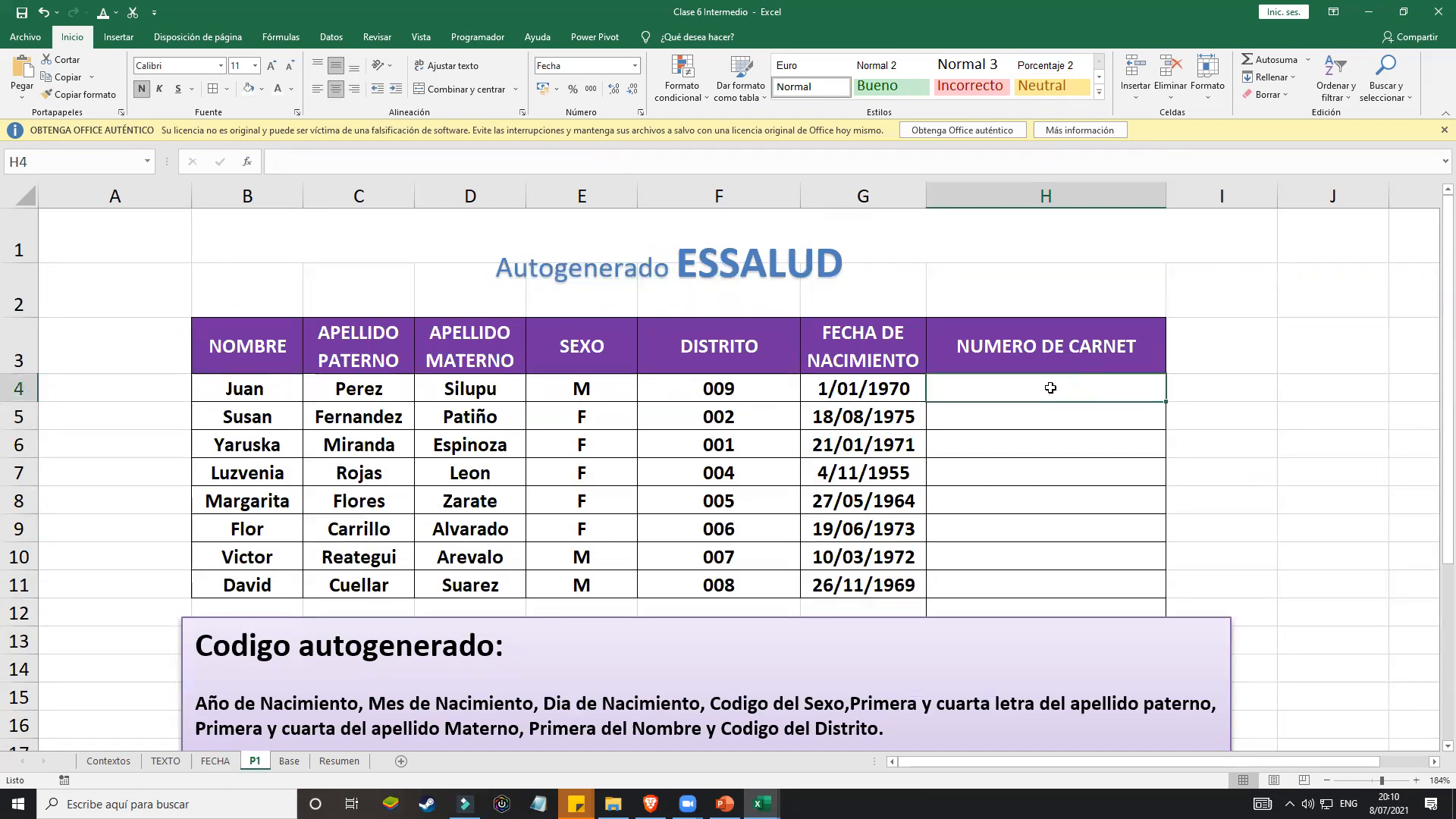
left_click_drag(1167, 194, 1368, 194)
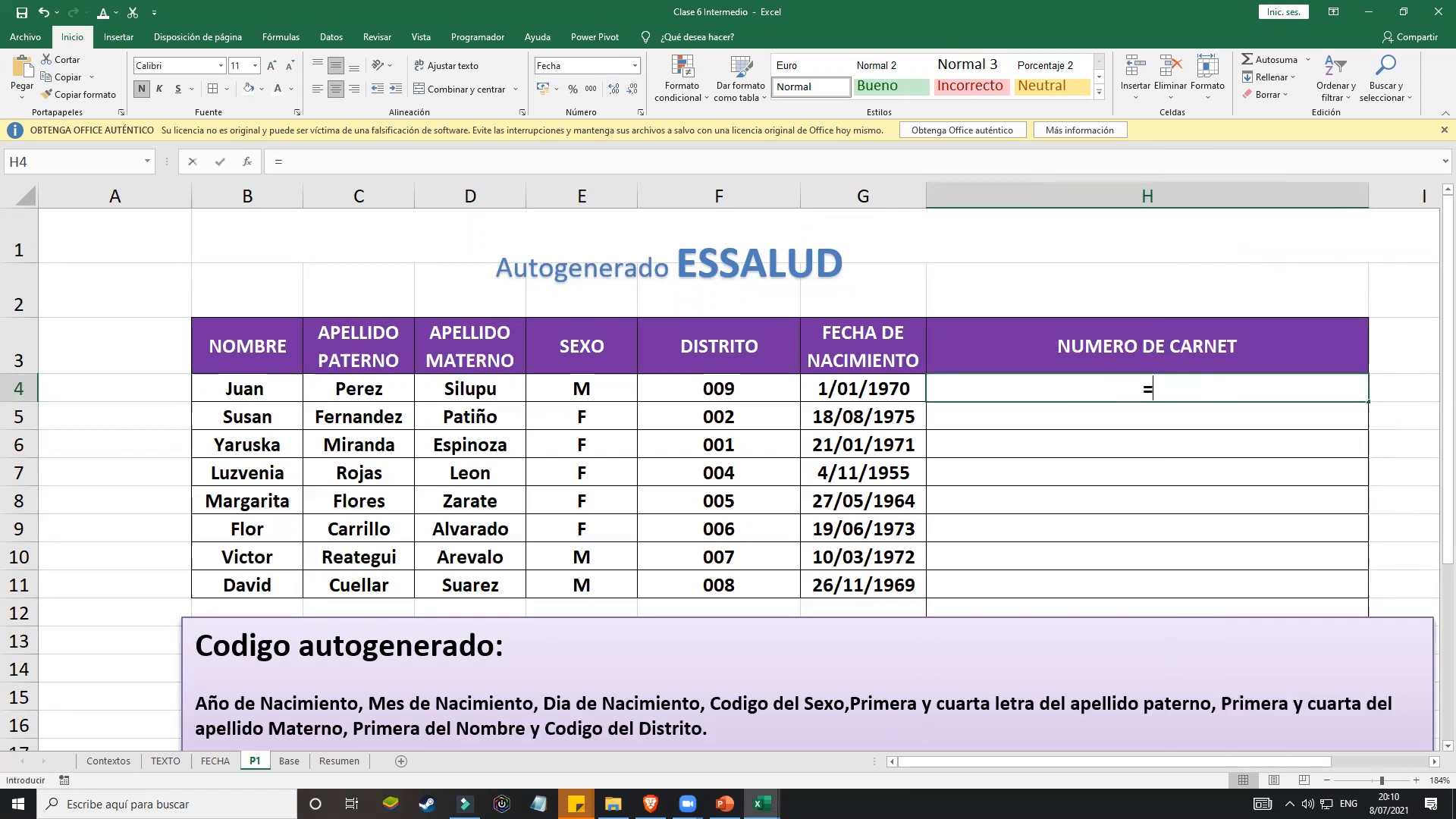
type("=")
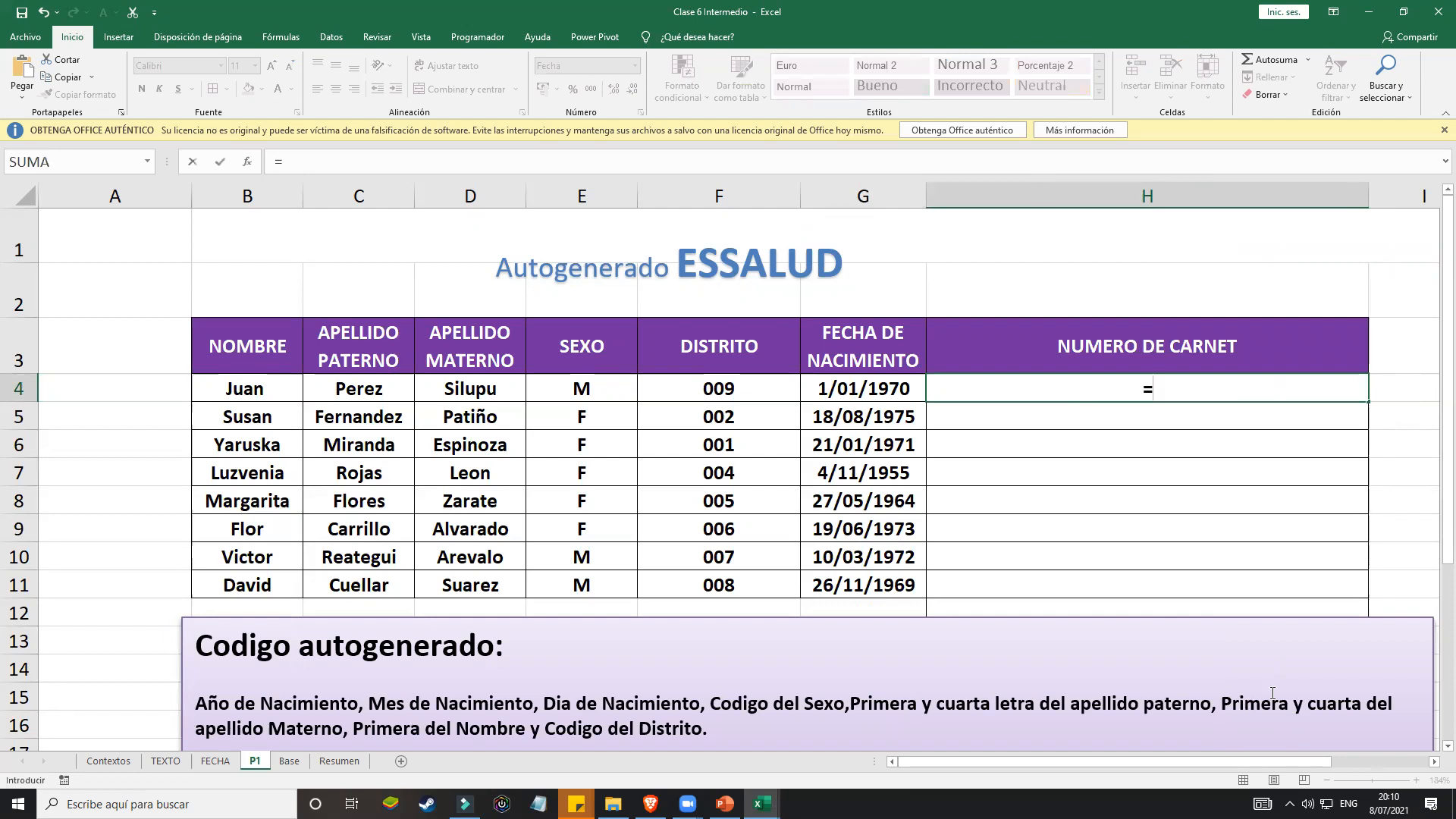
key("super+space")
type("A")
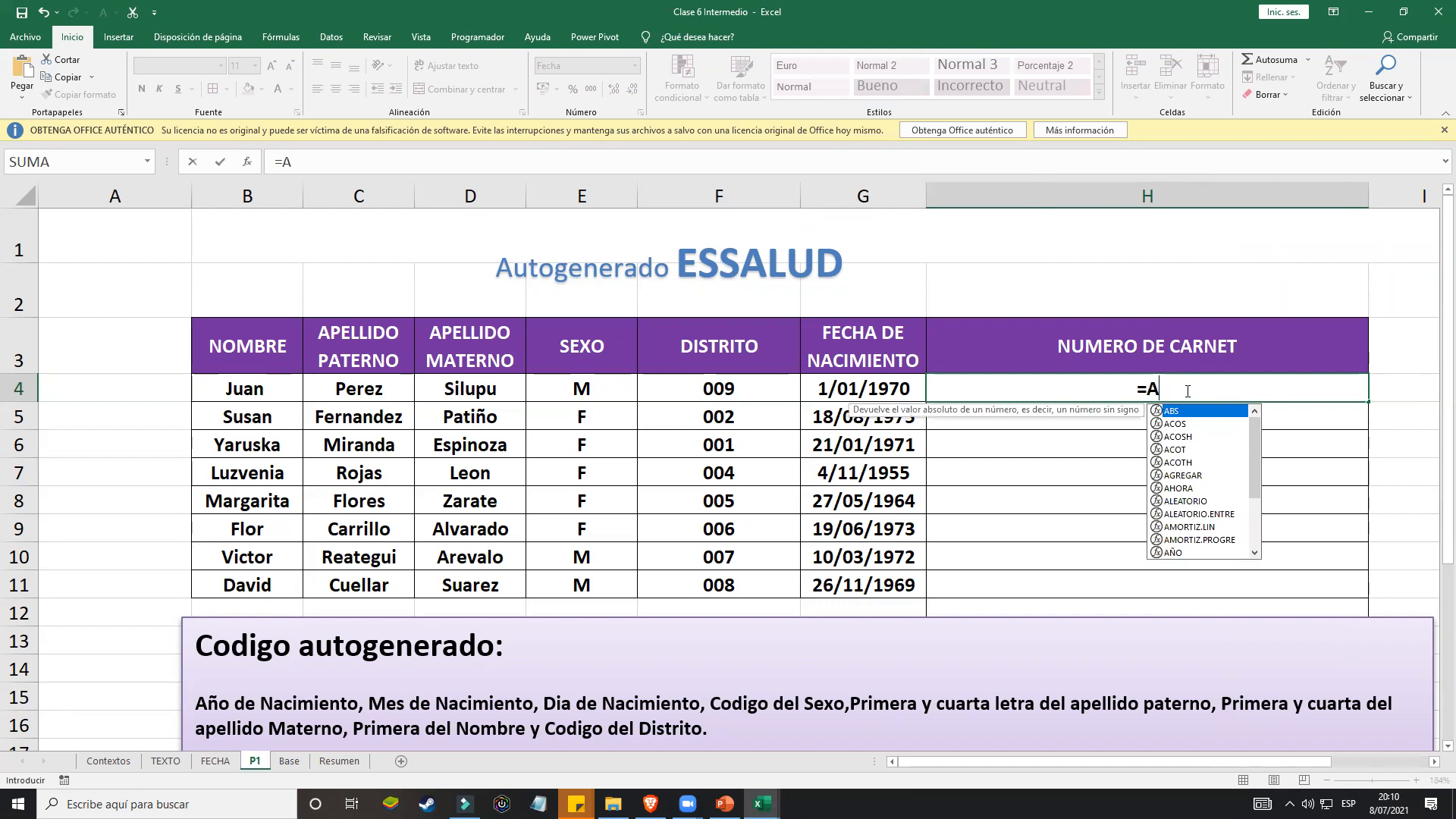
type("ÑO)")
key("BackSpace")
type(")")
key("BackSpace")
type("(")
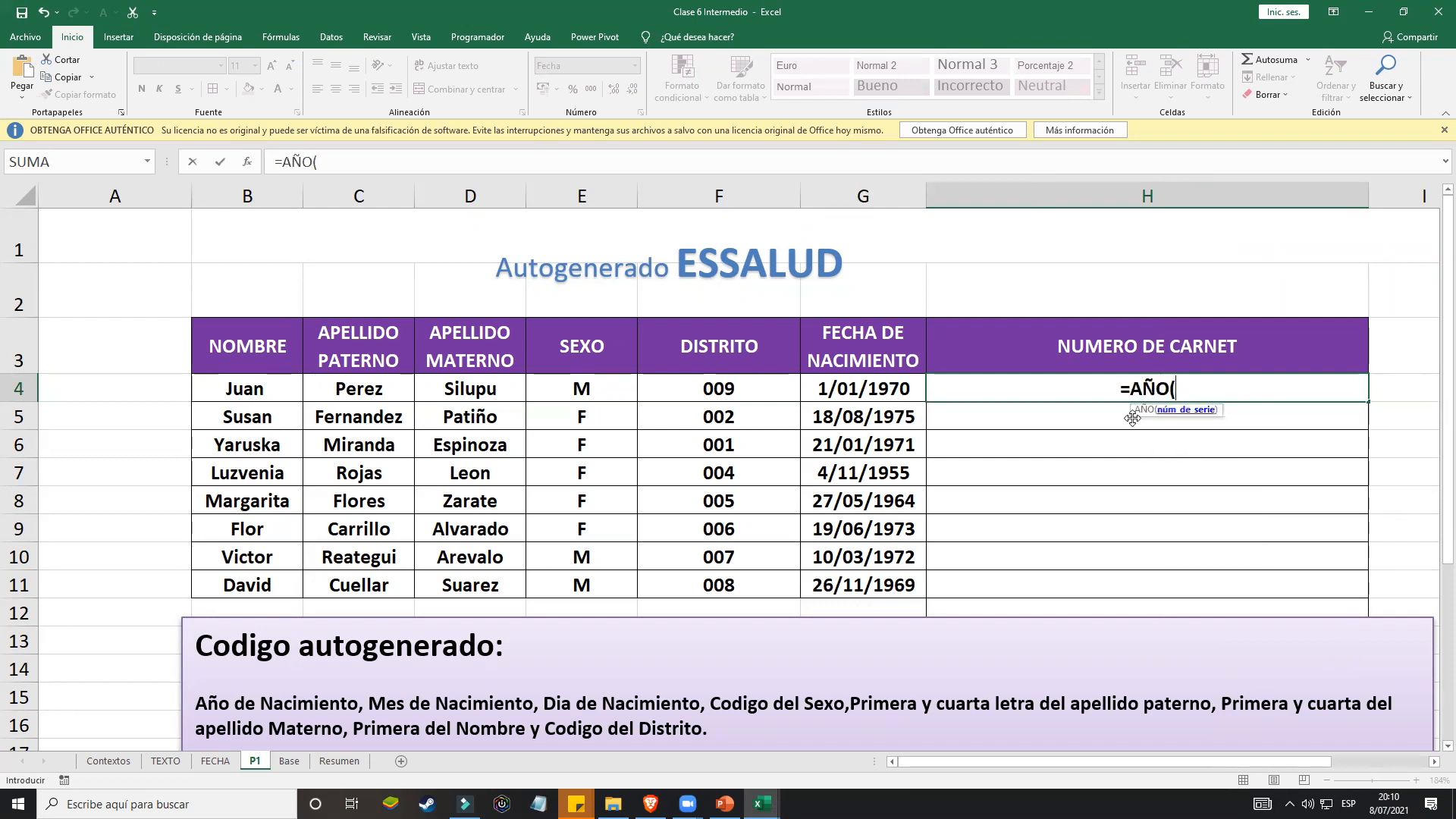
left_click(875, 395)
type("=")
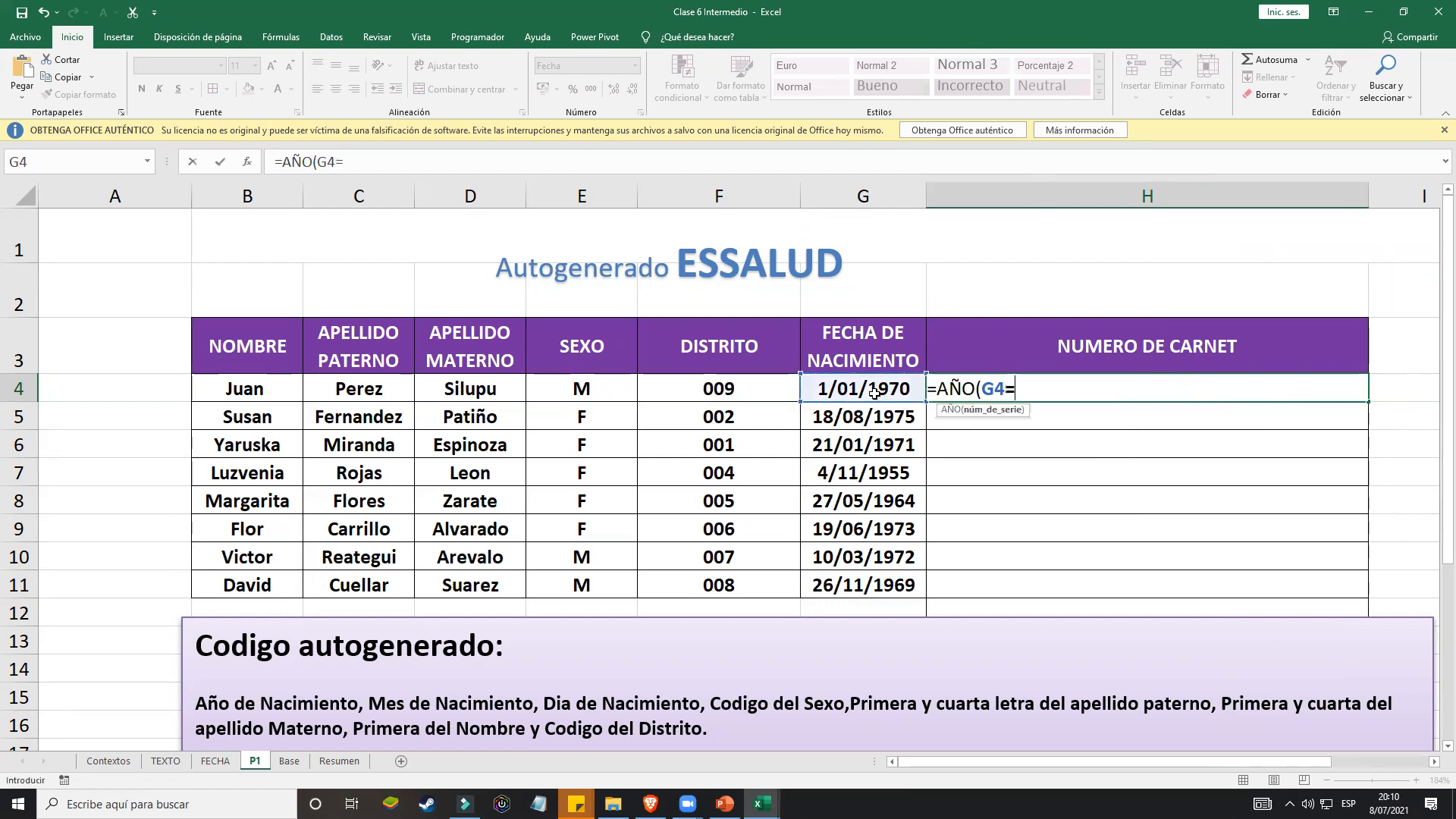
key("BackSpace")
type(")")
key("Return")
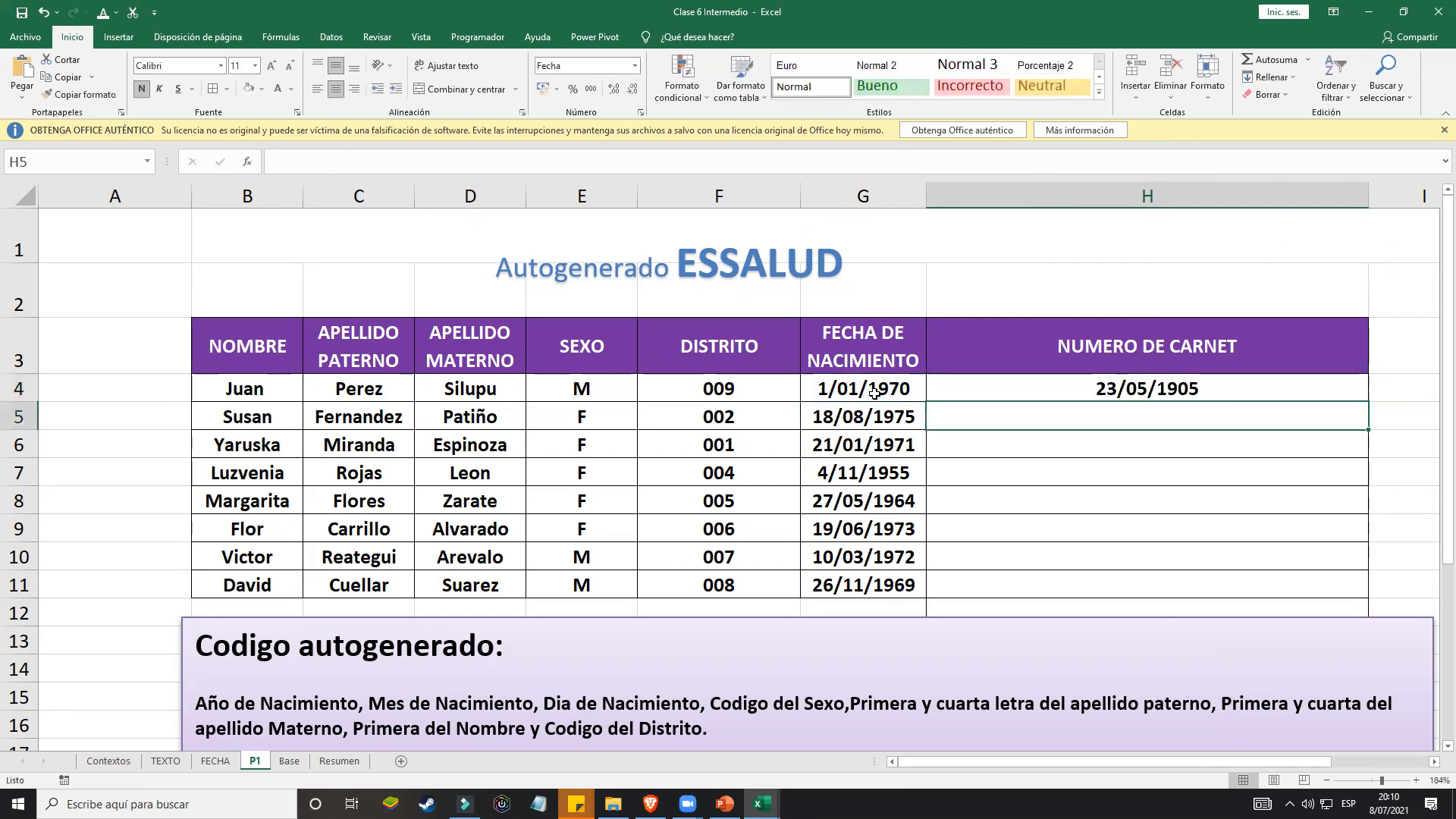
Step: Set H4's number format to General so it shows 1970
left_click(1058, 391)
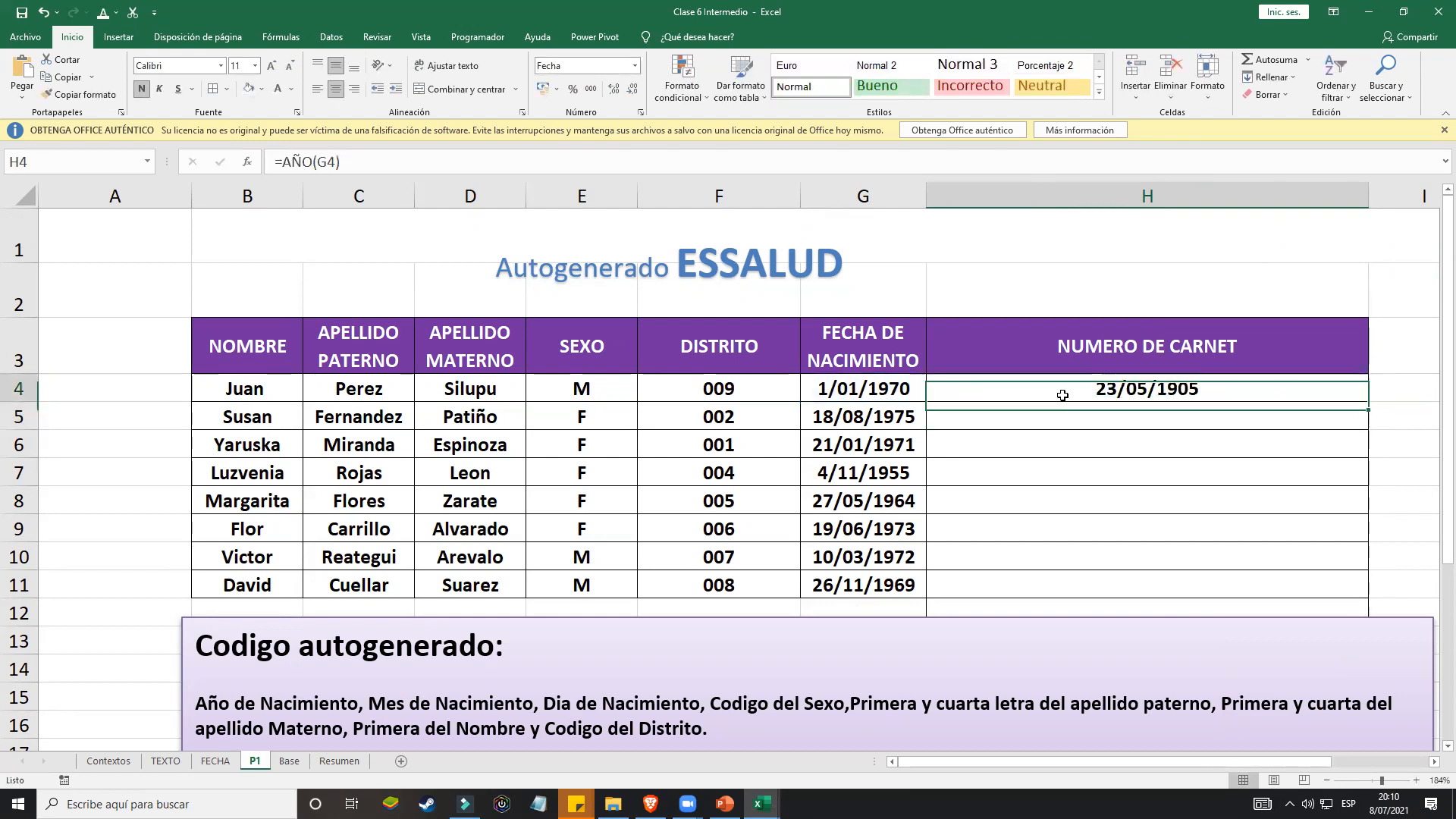
left_click(636, 66)
left_click(613, 90)
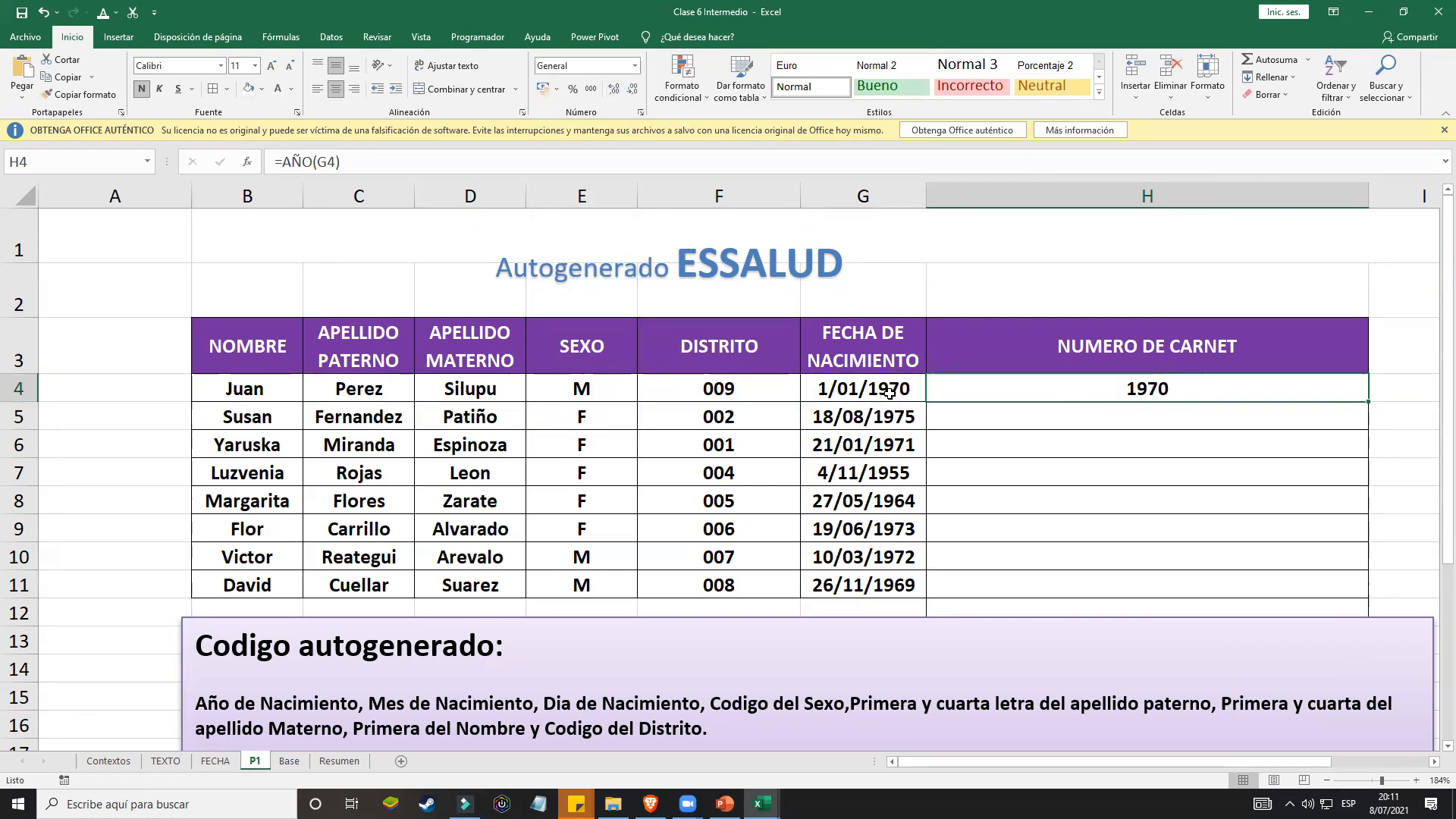
Step: Append &MES(G4) to H4's formula to add the birth month
double_click(1151, 383)
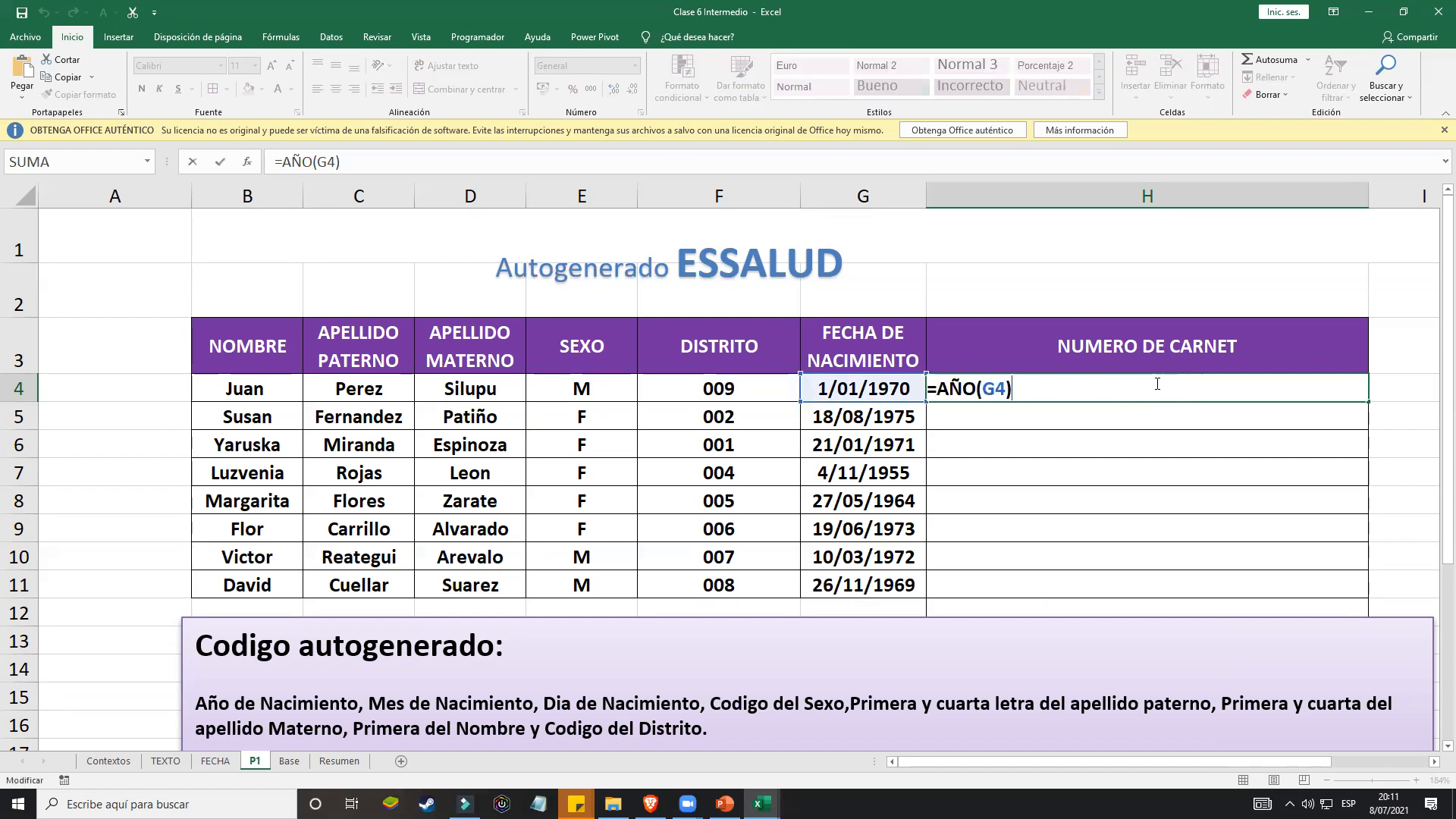
type("&MES")
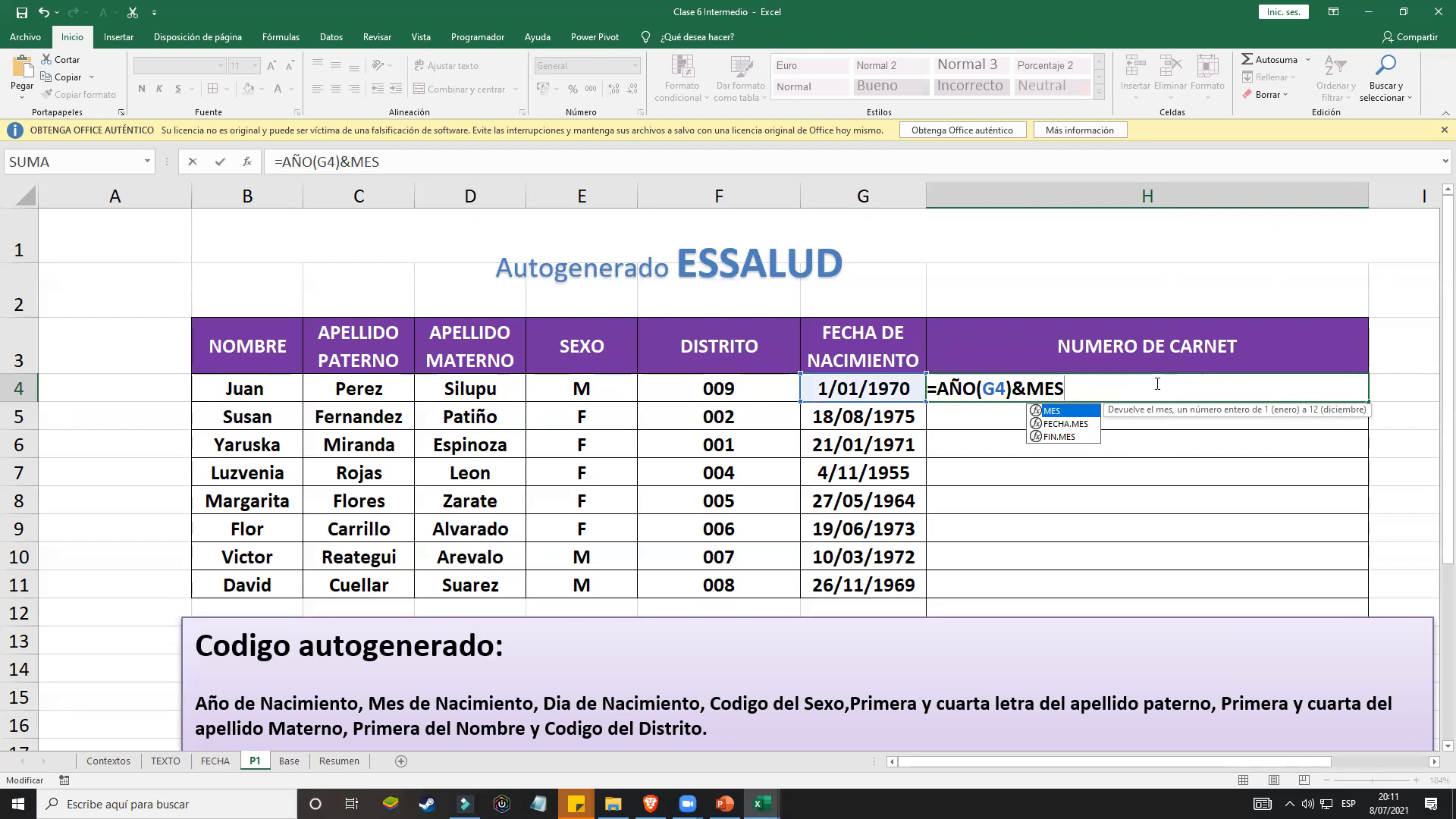
type("=")
key("BackSpace")
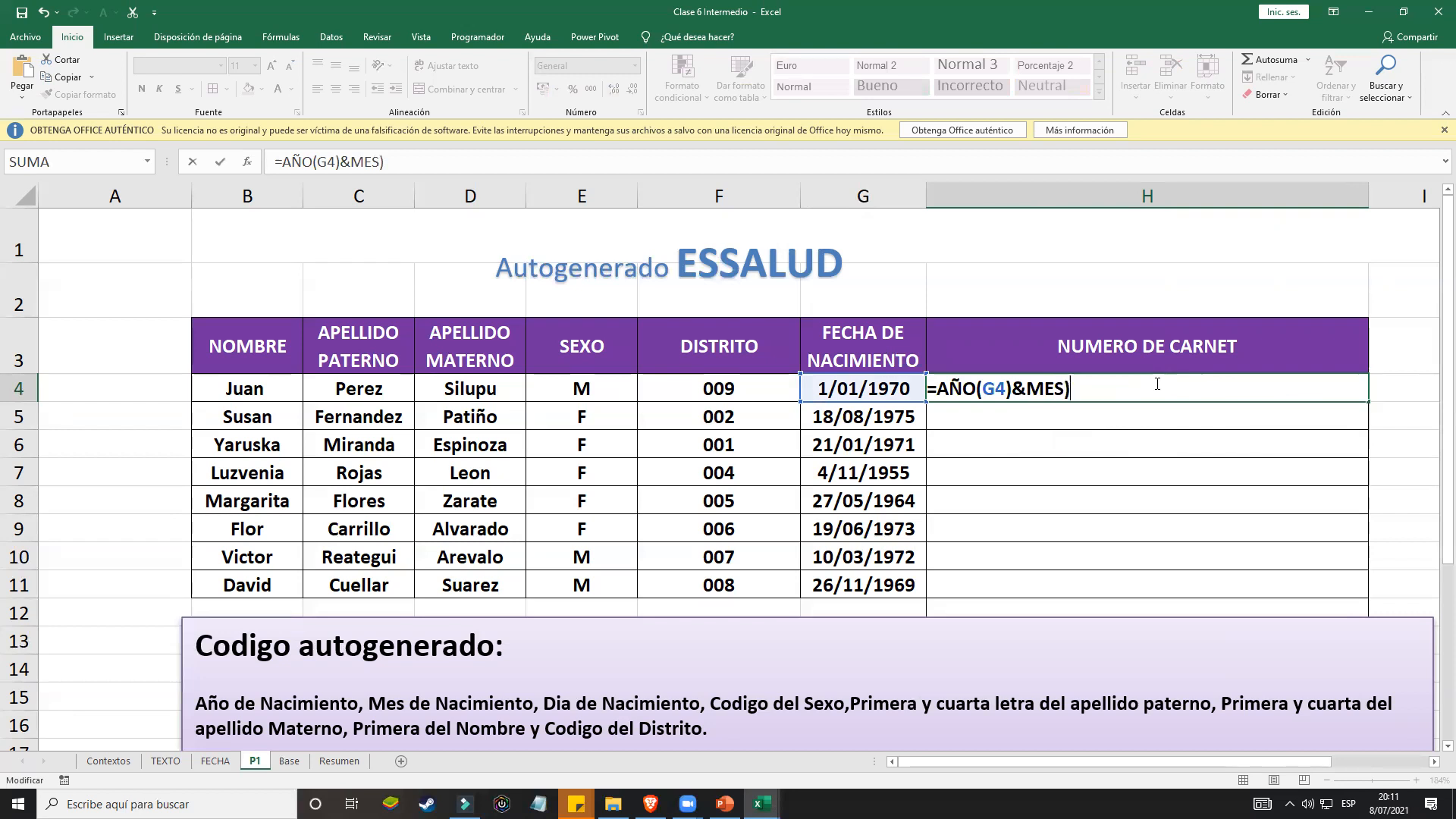
type("(G4)")
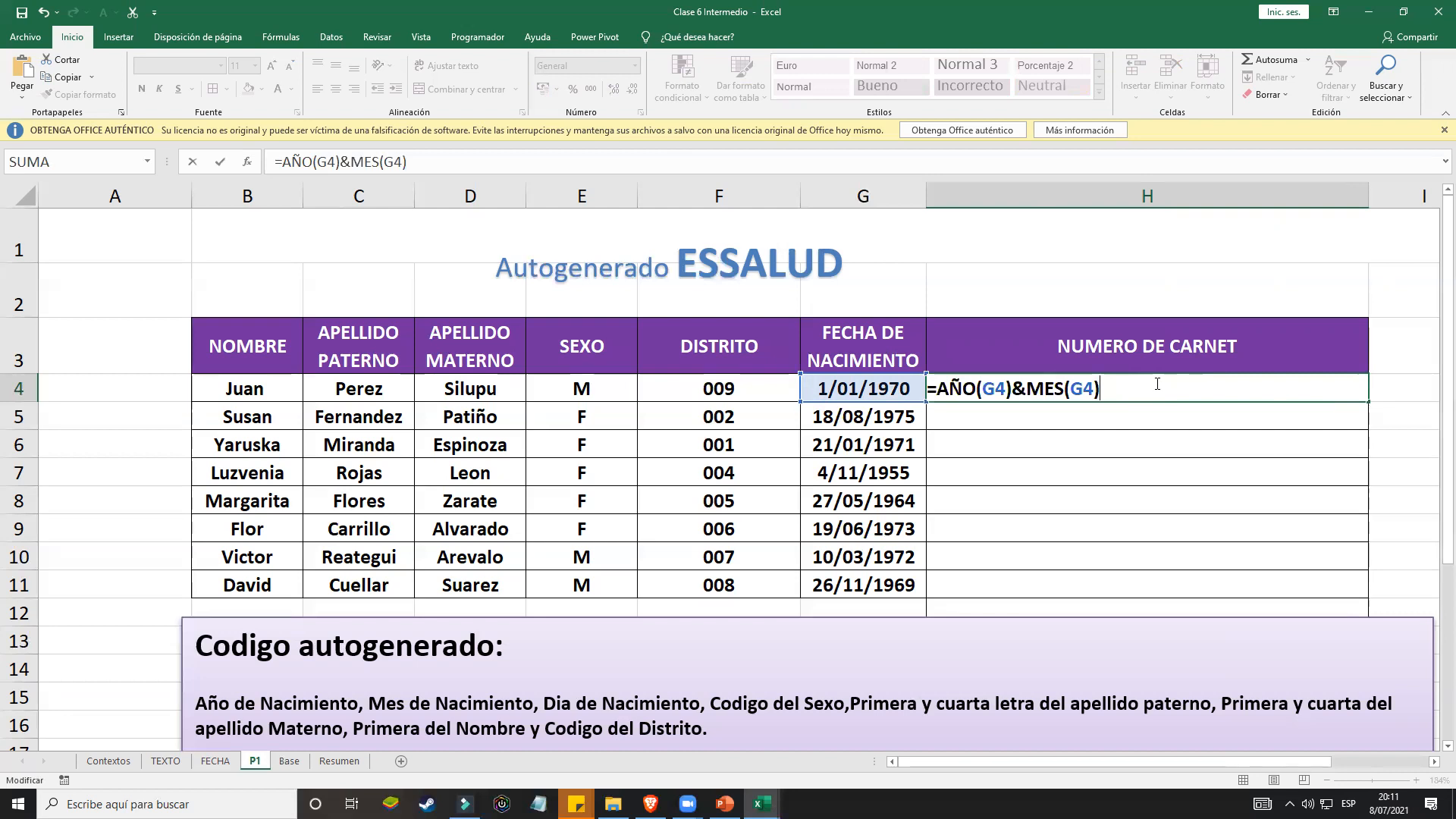
key("Return")
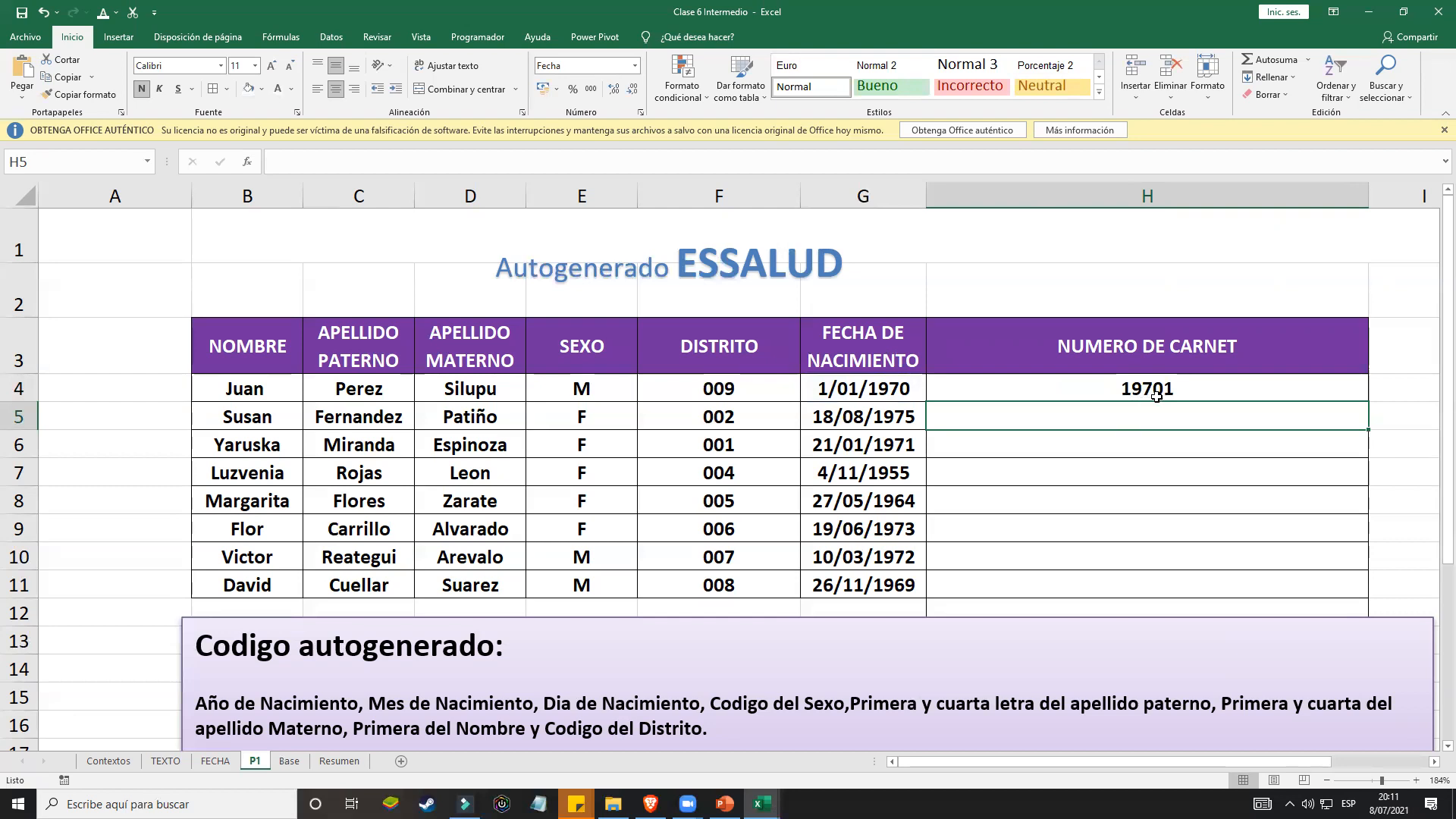
Step: Append &DIA(G4) so H4 joins year, month and day into 197011
double_click(1182, 389)
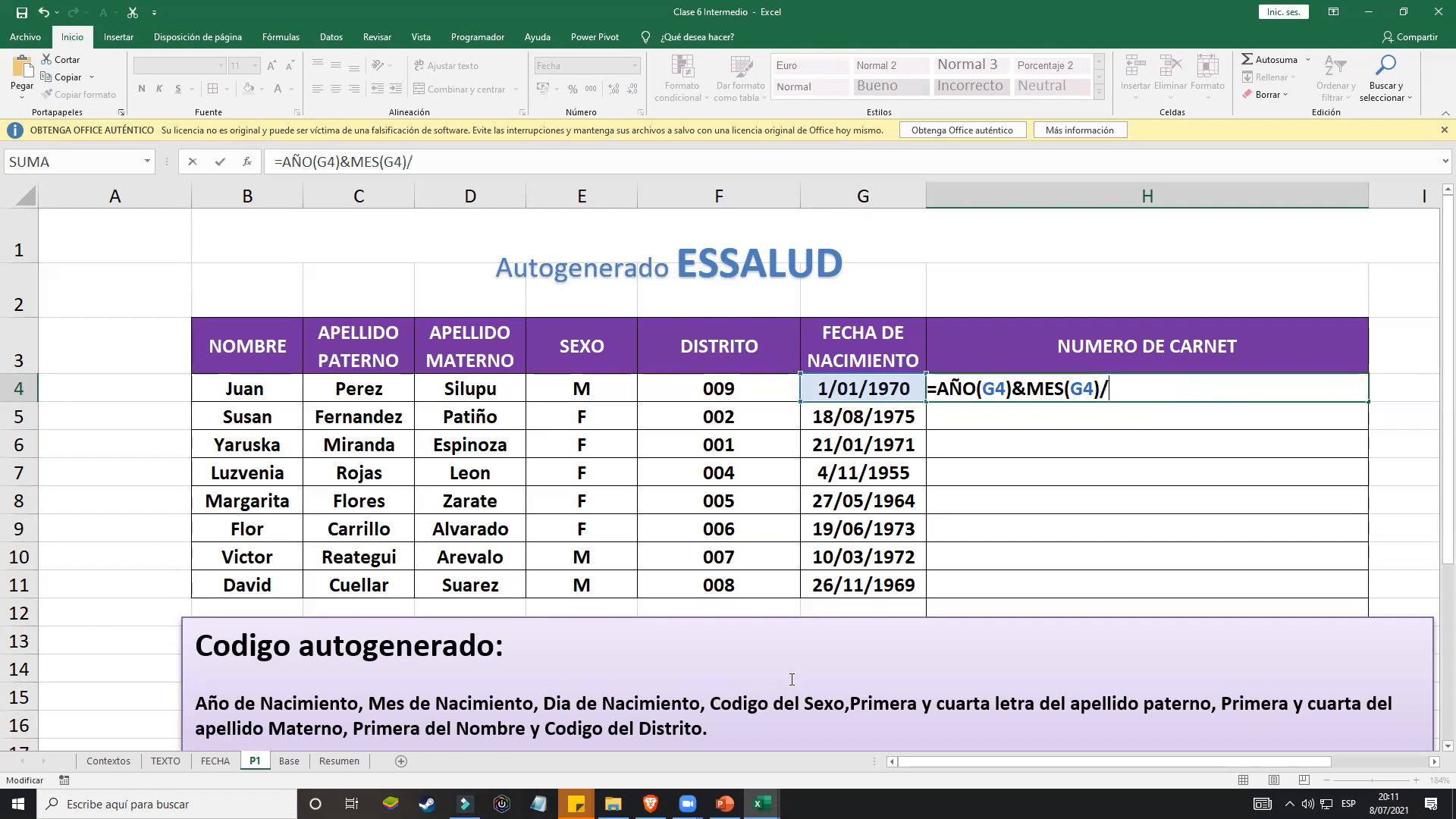
type("&")
type("DIA")
type("=")
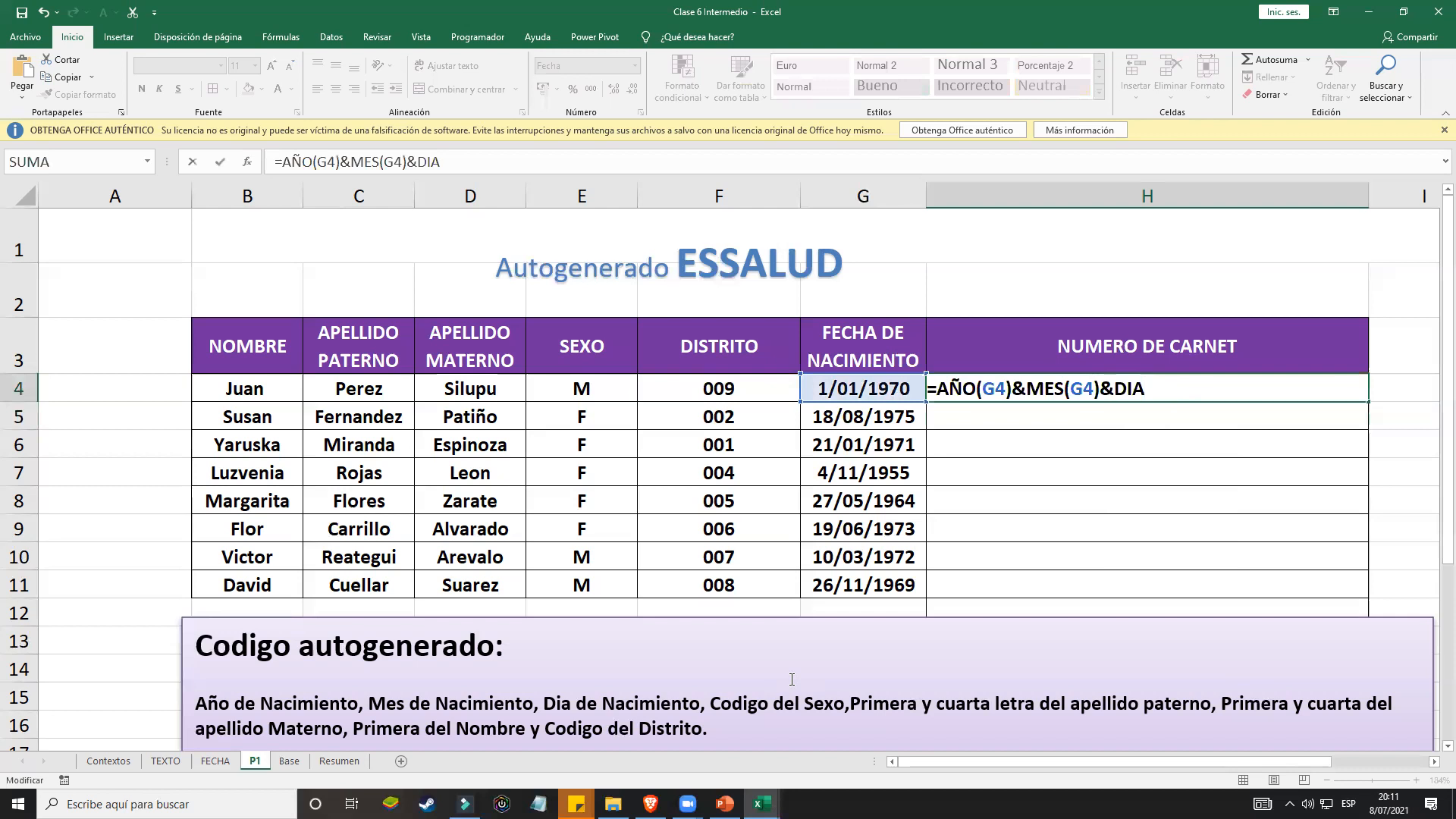
key("BackSpace")
type("=")
key("BackSpace")
type(")")
key("BackSpace")
type("(")
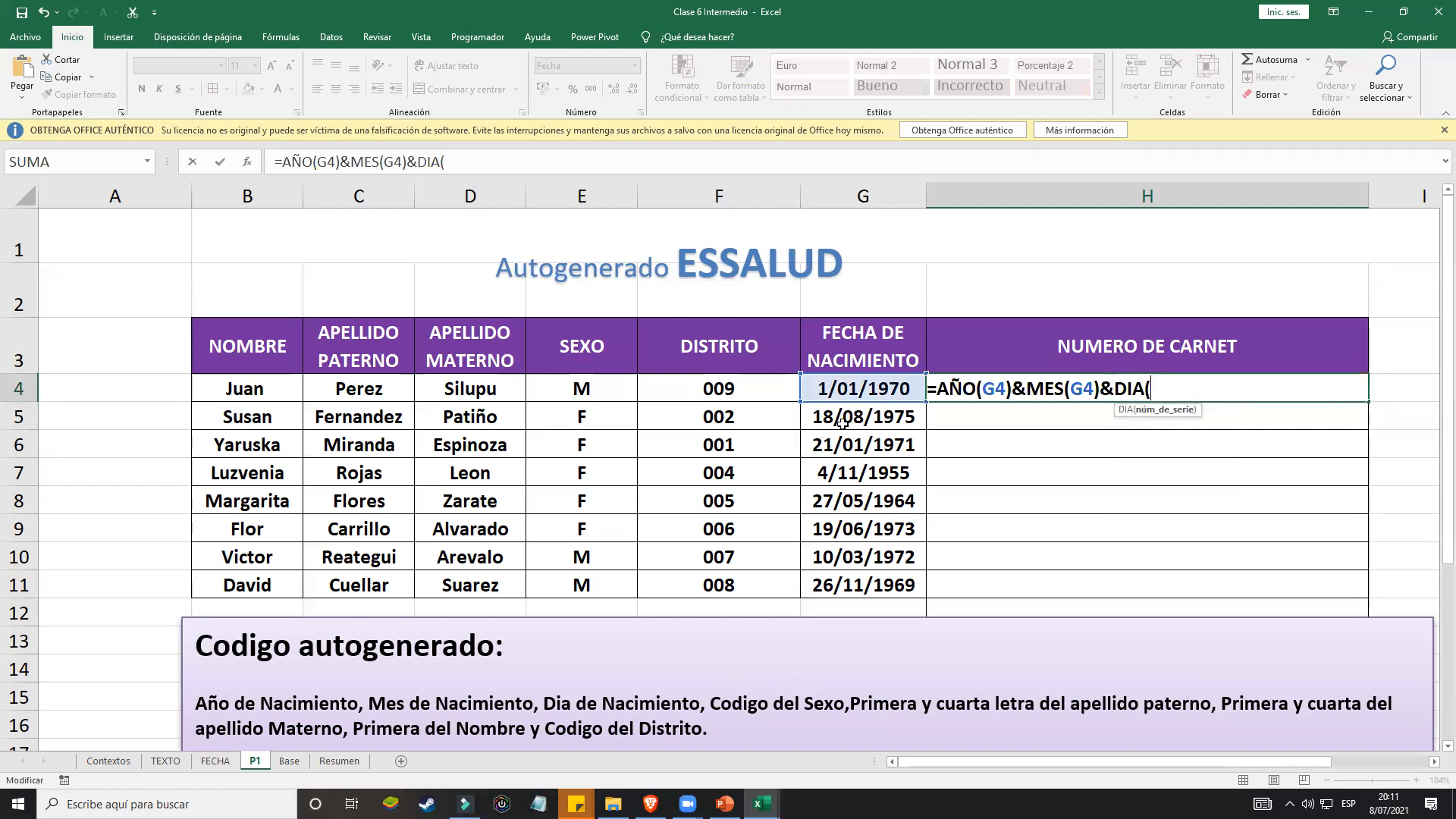
left_click(872, 385)
type(")")
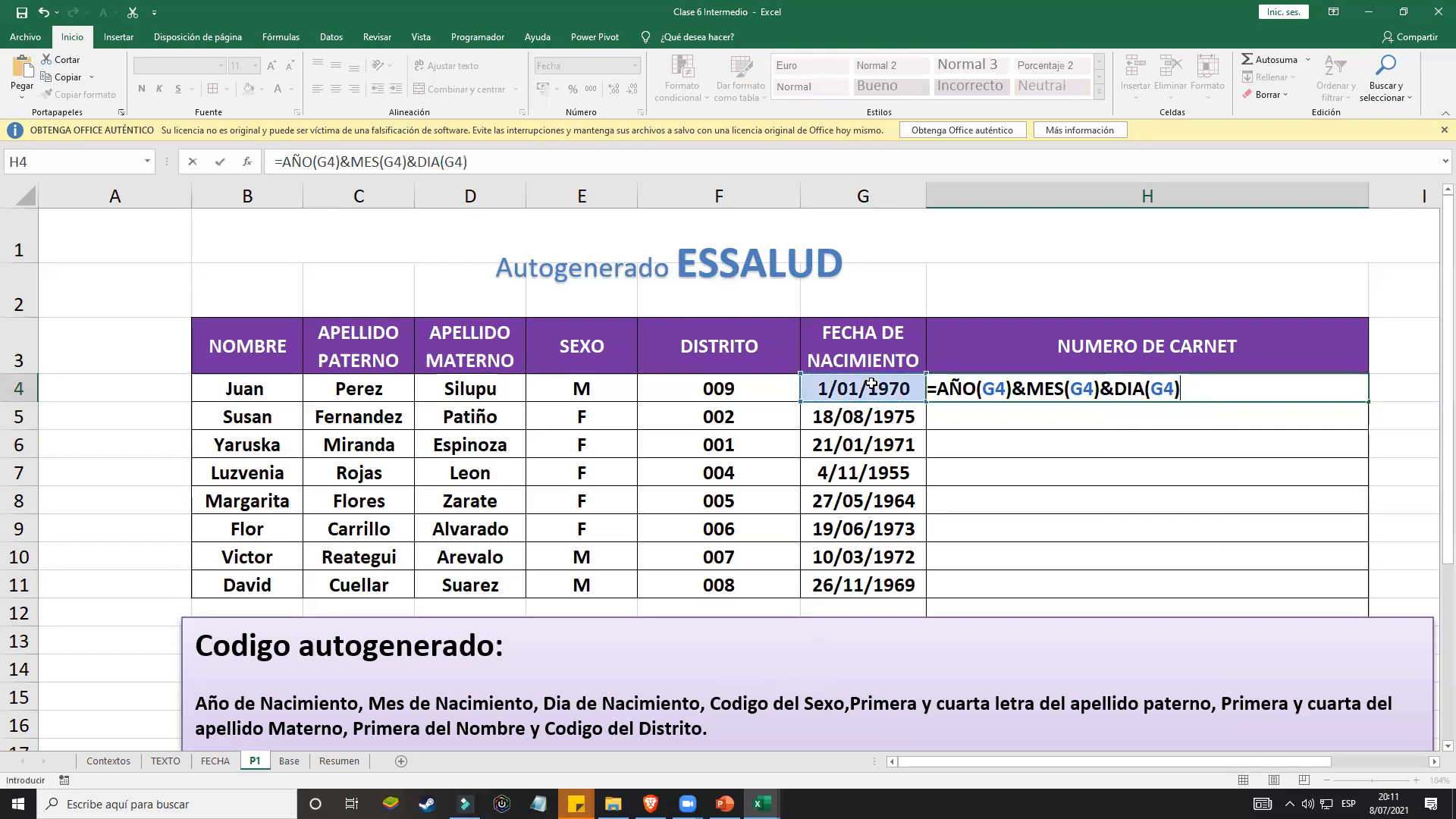
key("Return")
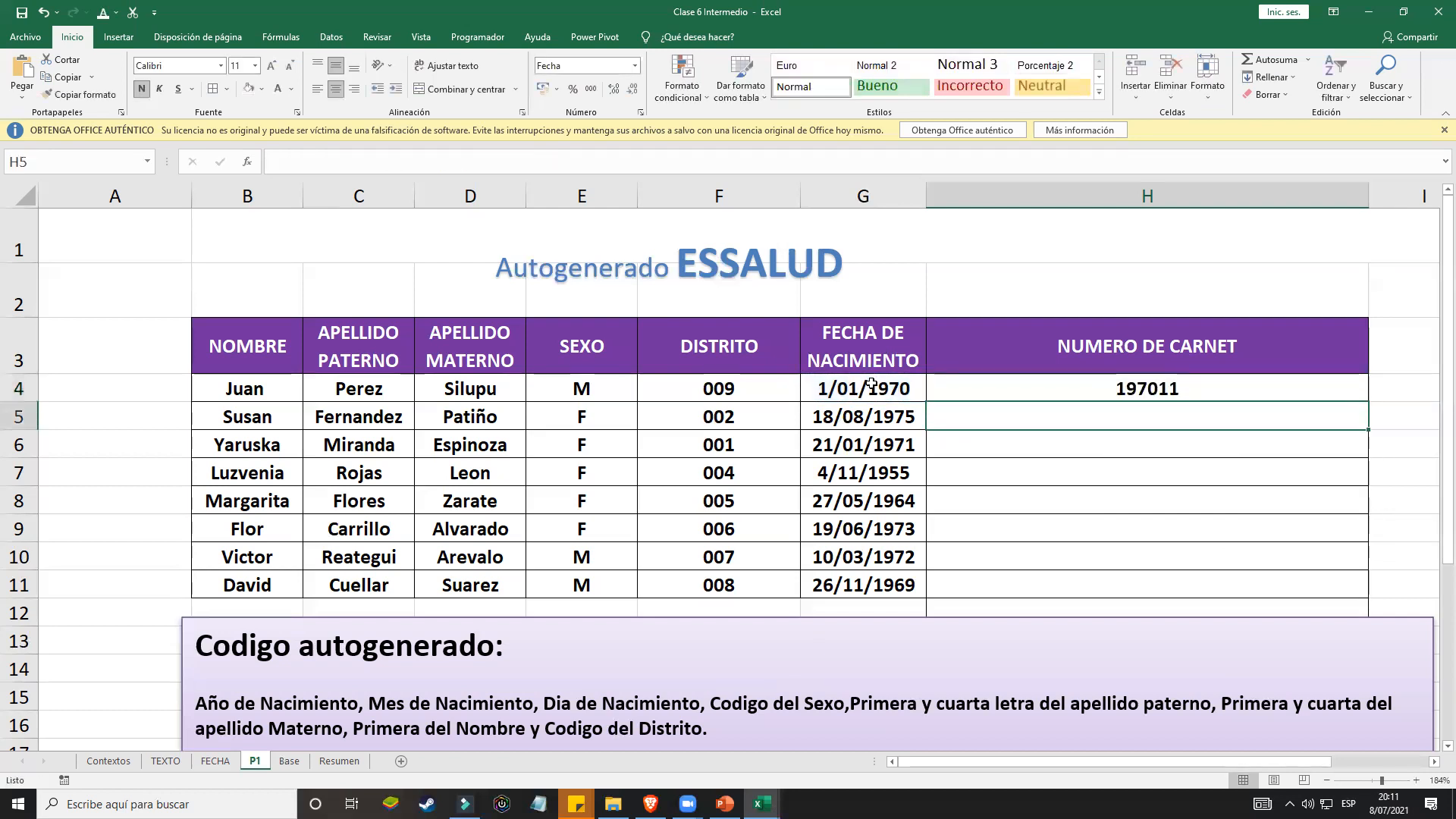
left_click(1071, 392)
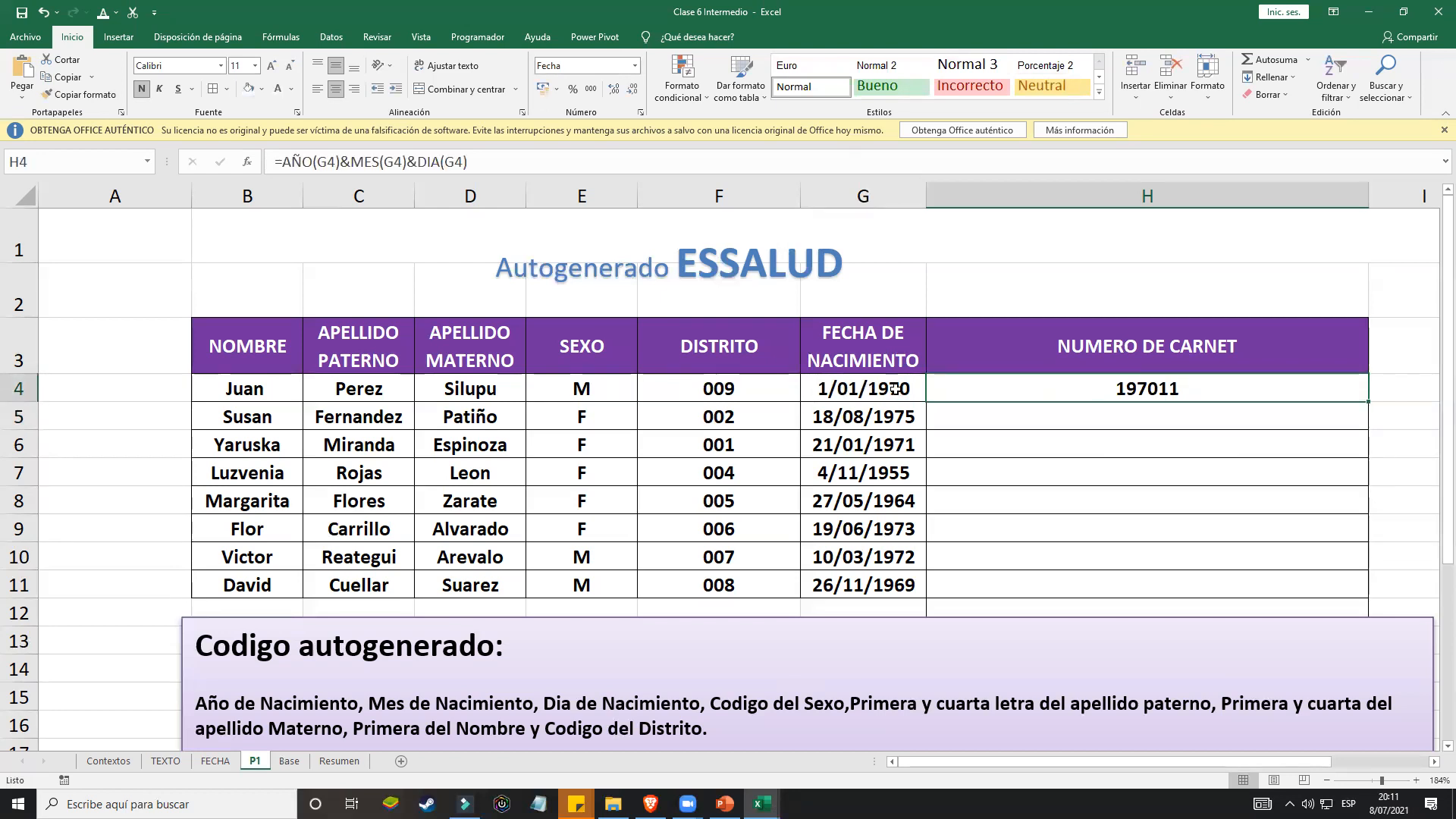
double_click(1001, 384)
Step: Replace the formula's trailing character with & and begin an SI( function
left_click(1198, 382)
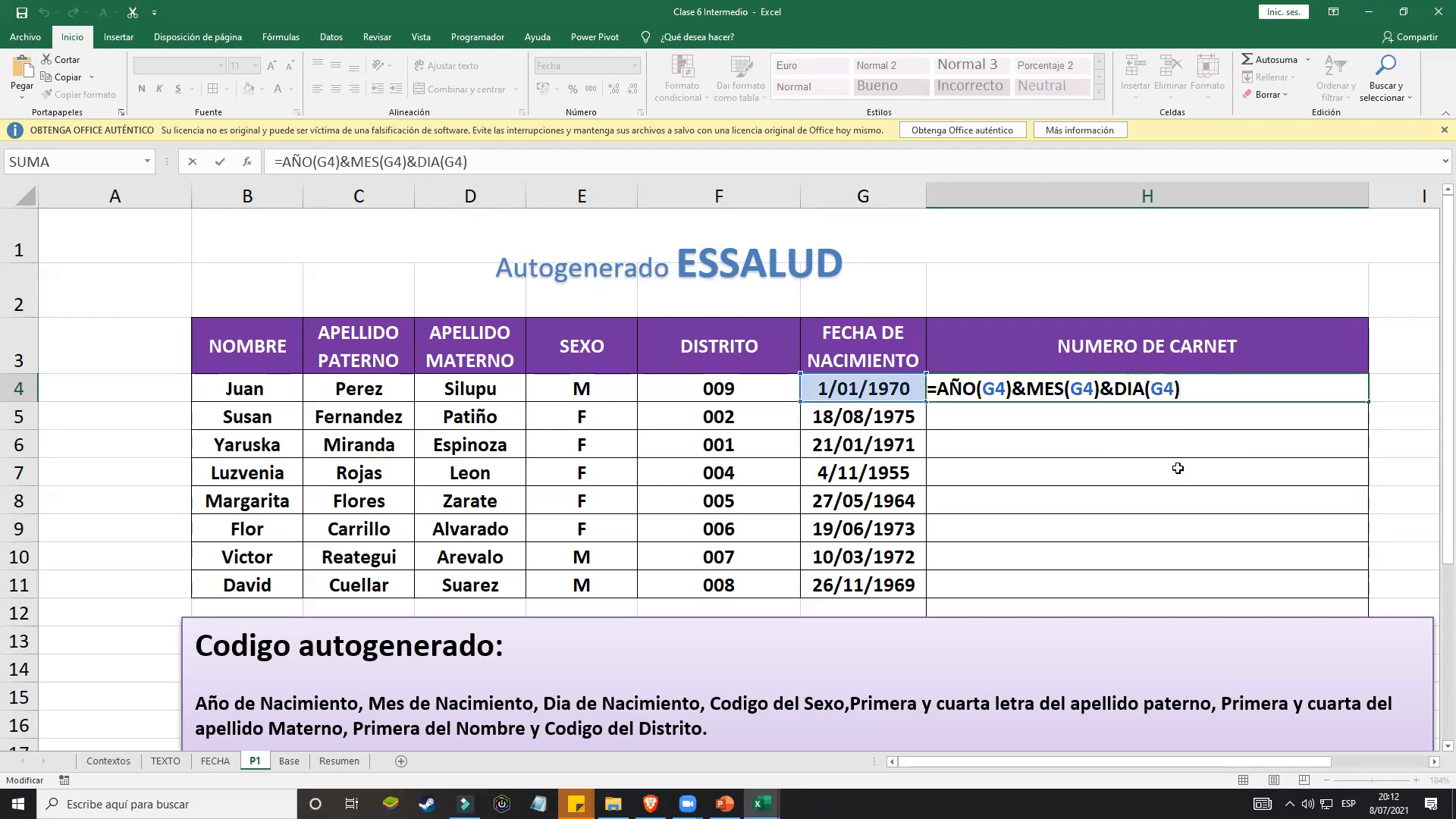
scroll(1073, 542, "down", 1)
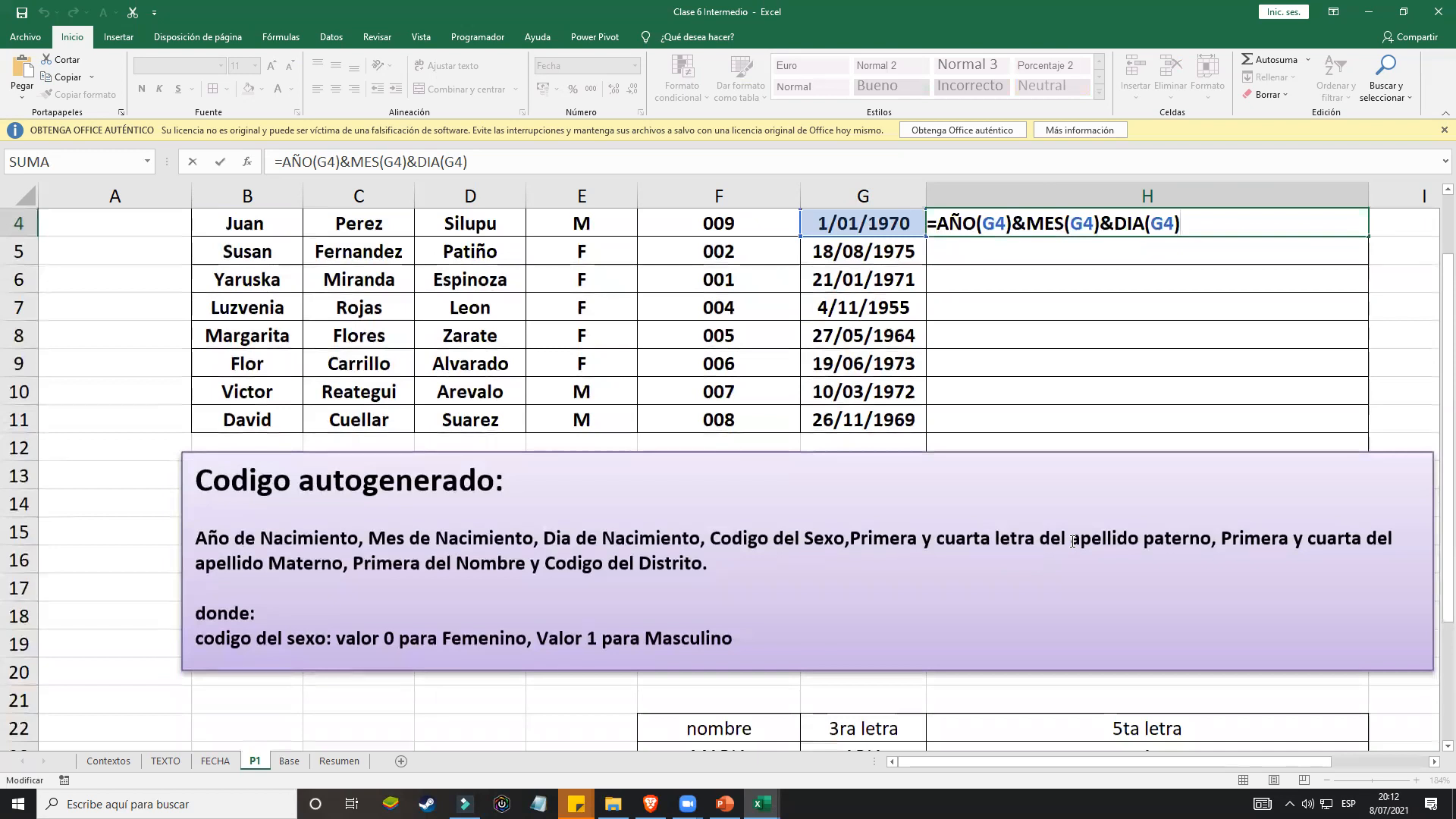
scroll(564, 664, "up", 1)
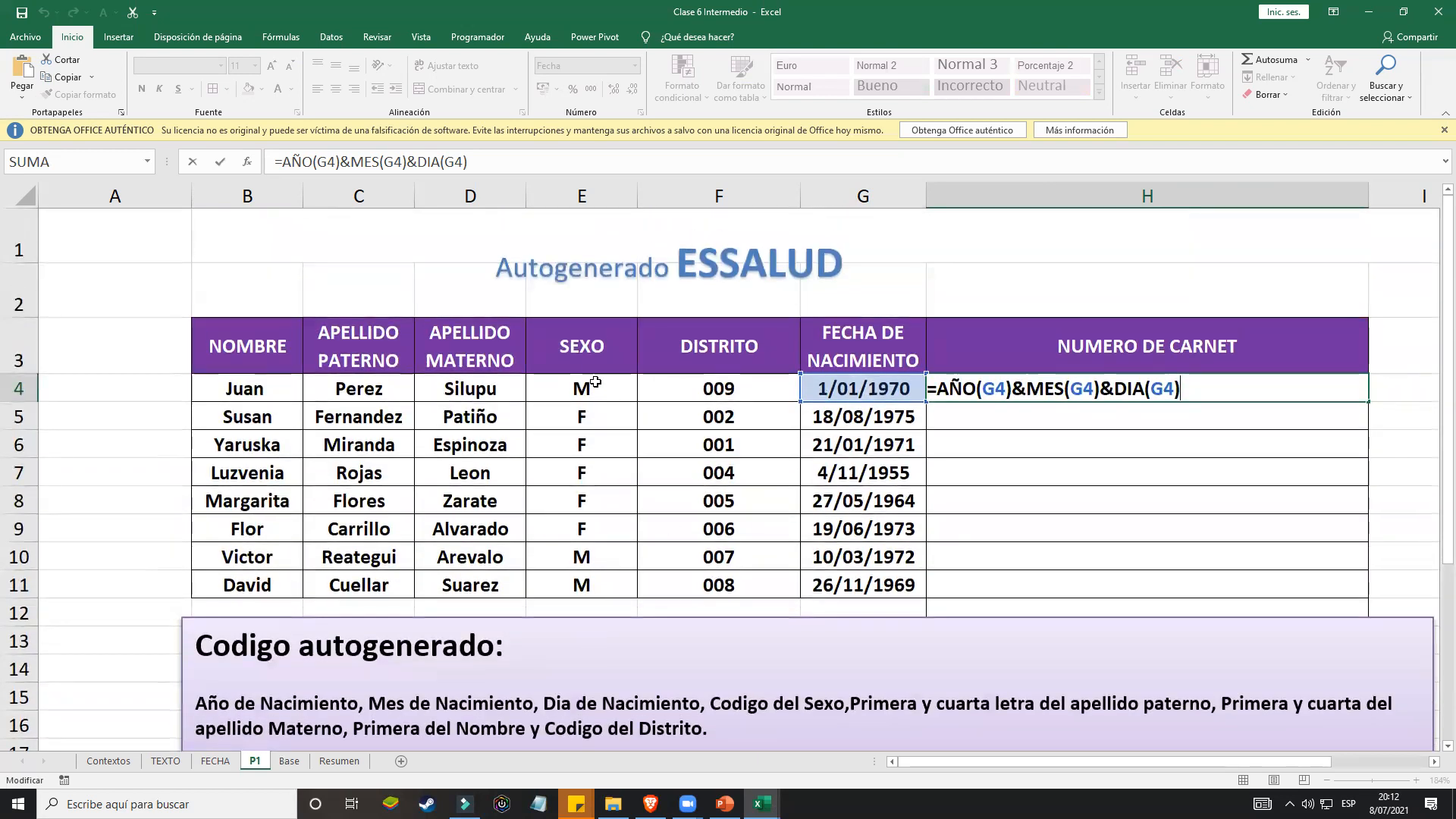
scroll(580, 485, "down", 1)
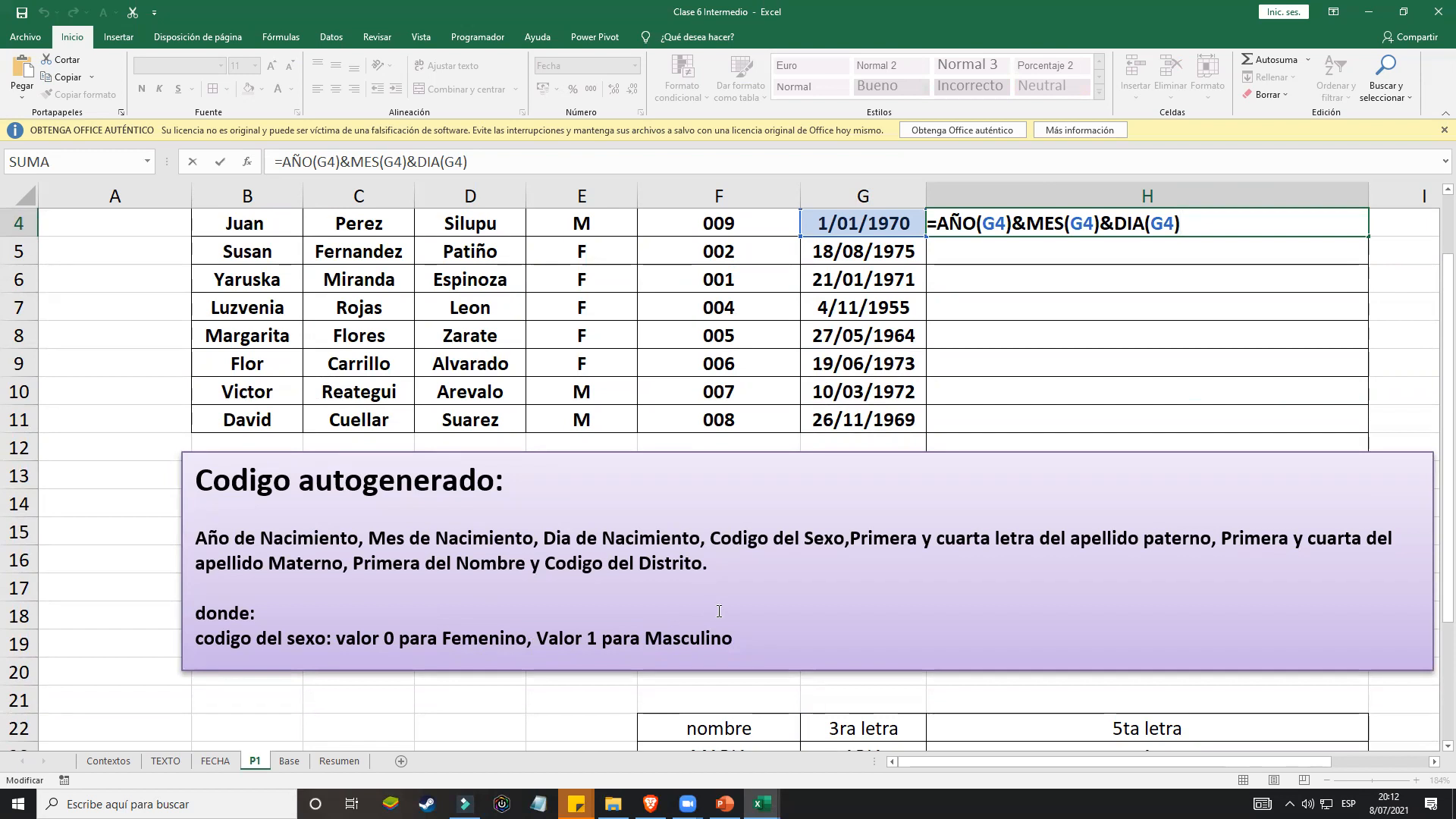
scroll(741, 603, "up", 1)
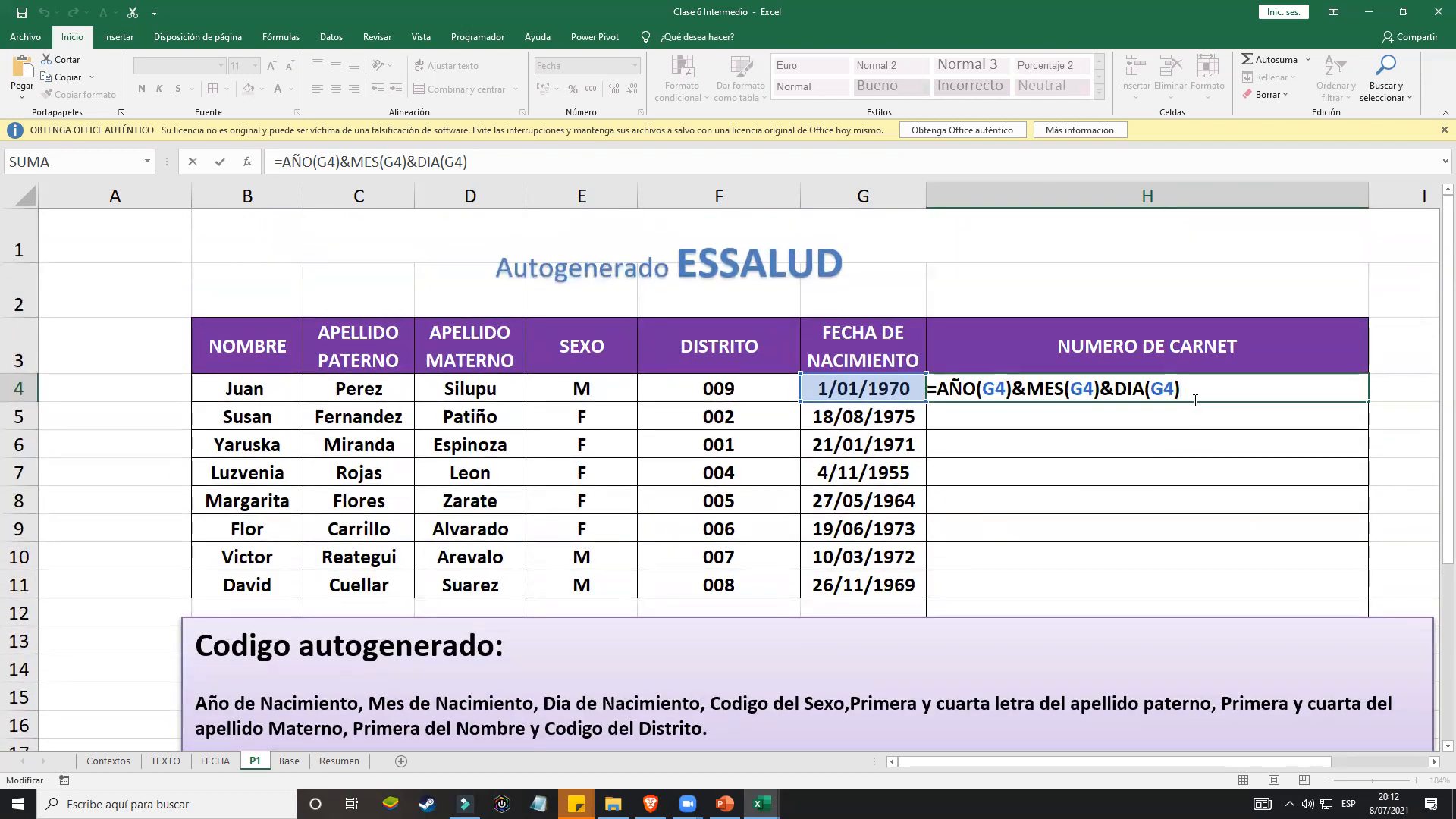
key("BackSpace")
type("&")
scroll(1112, 446, "down", 2)
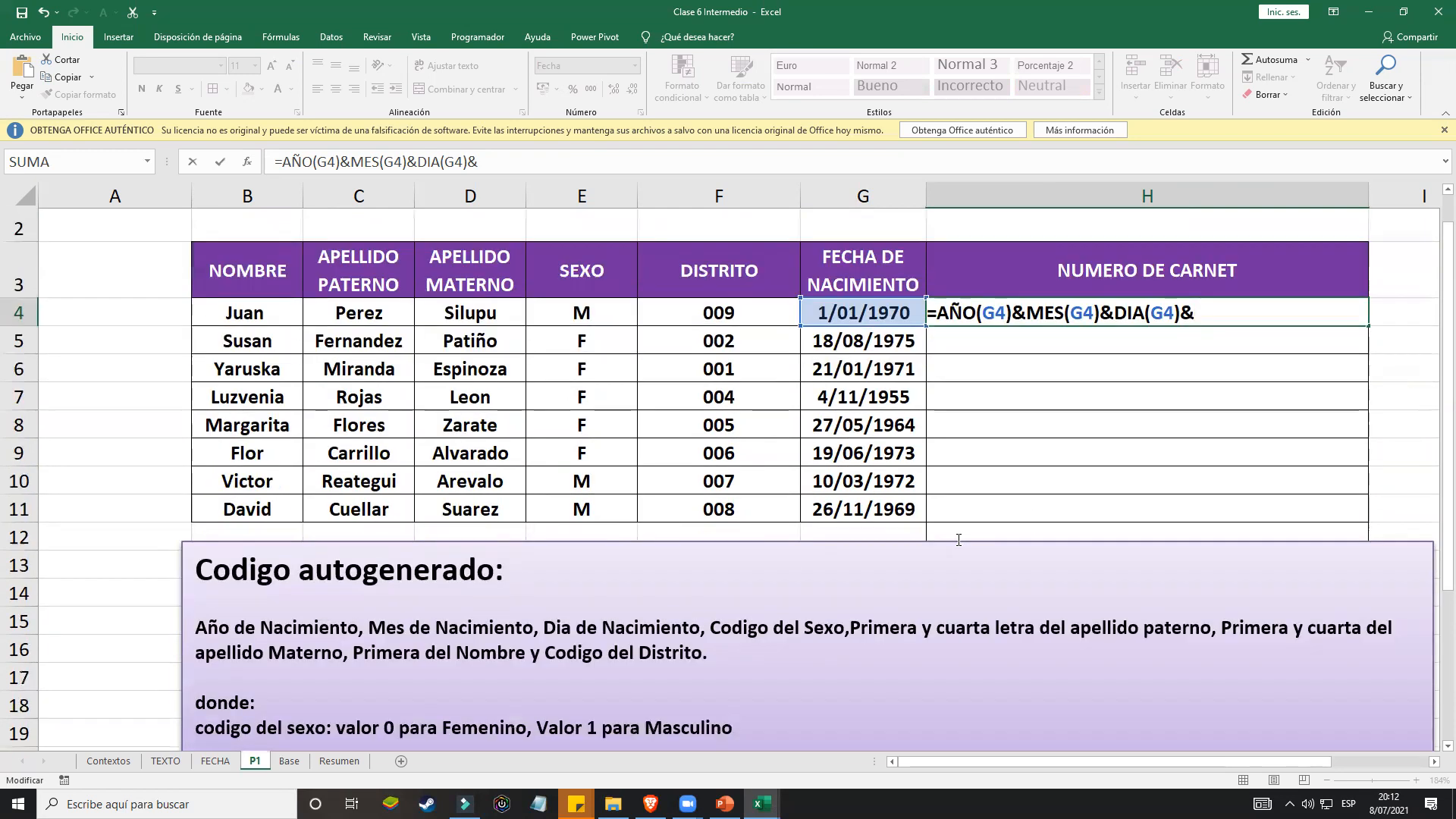
scroll(948, 533, "up", 2)
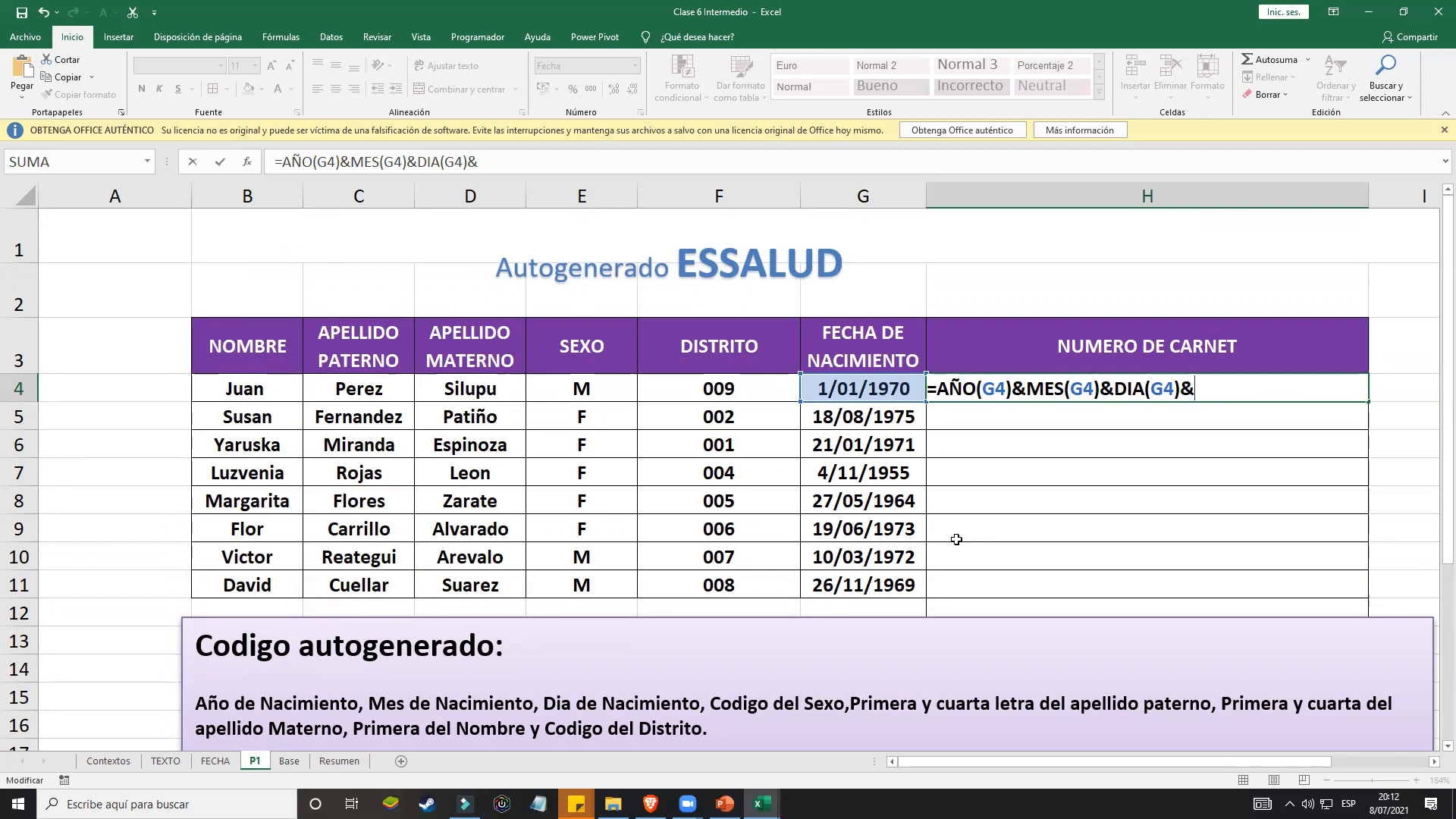
type("SI")
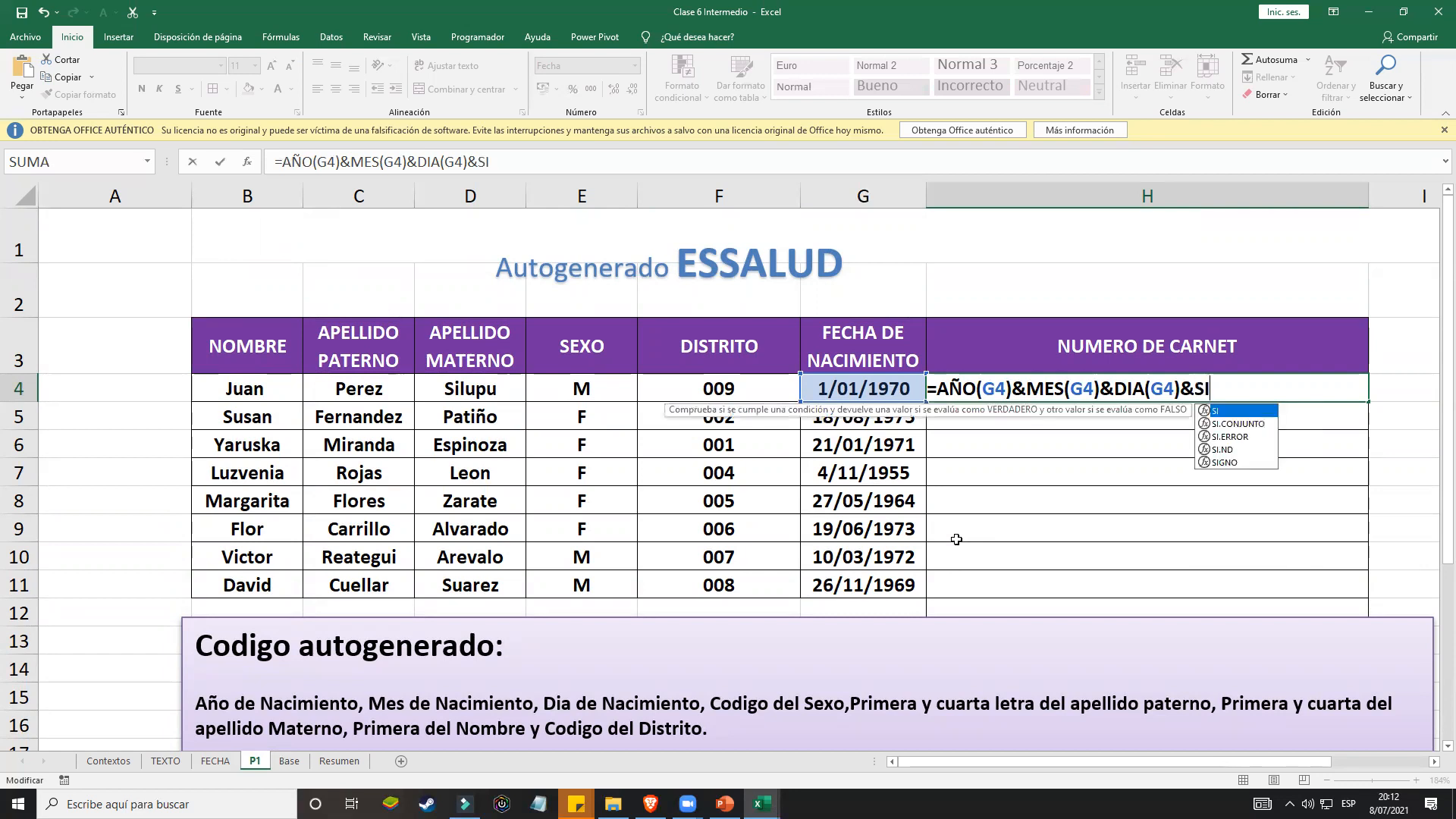
type("(")
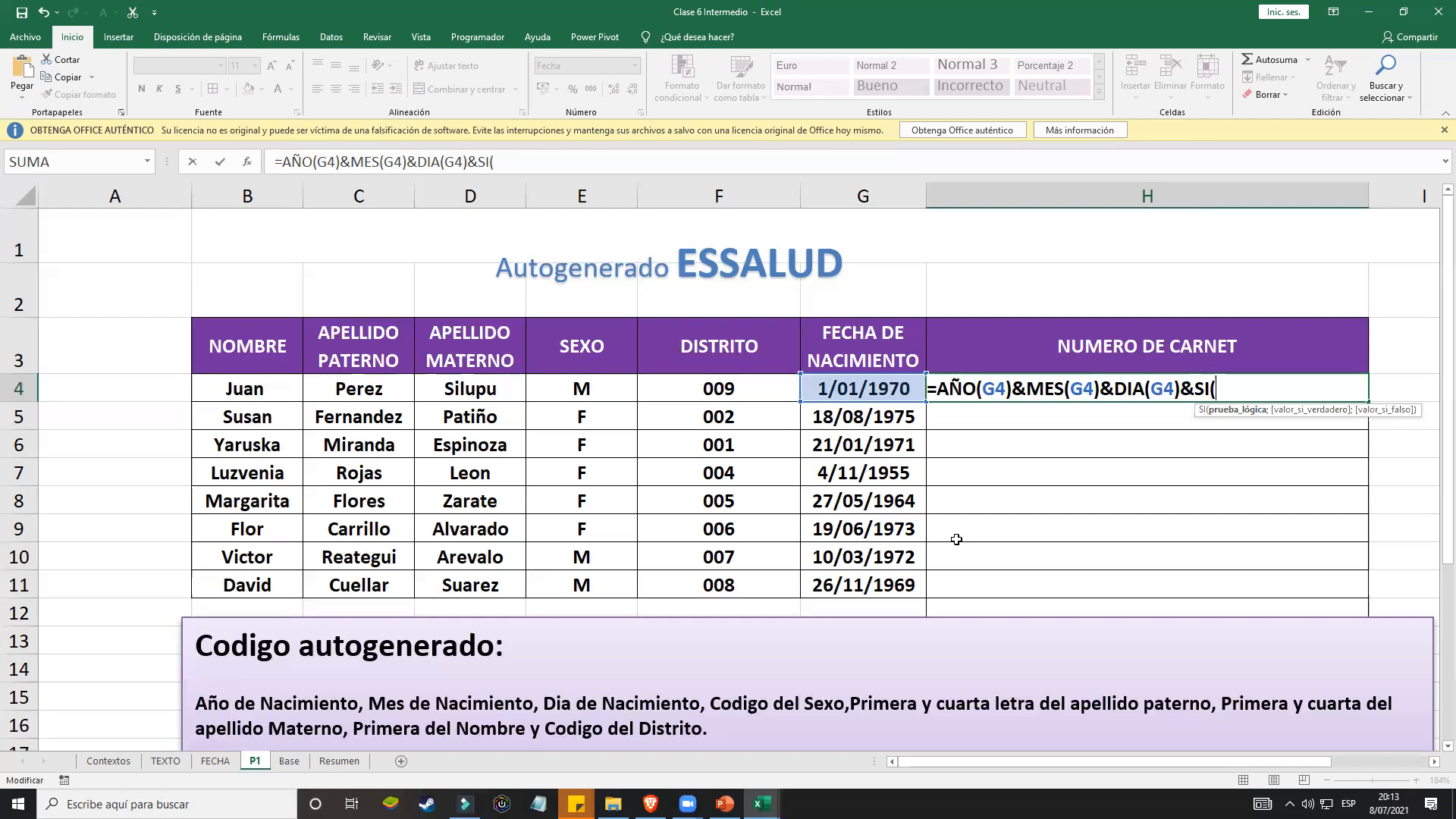
Step: Complete the condition SI(E4="F";0;1) with the keyboard switched to English, showing 1970111
left_click(604, 388)
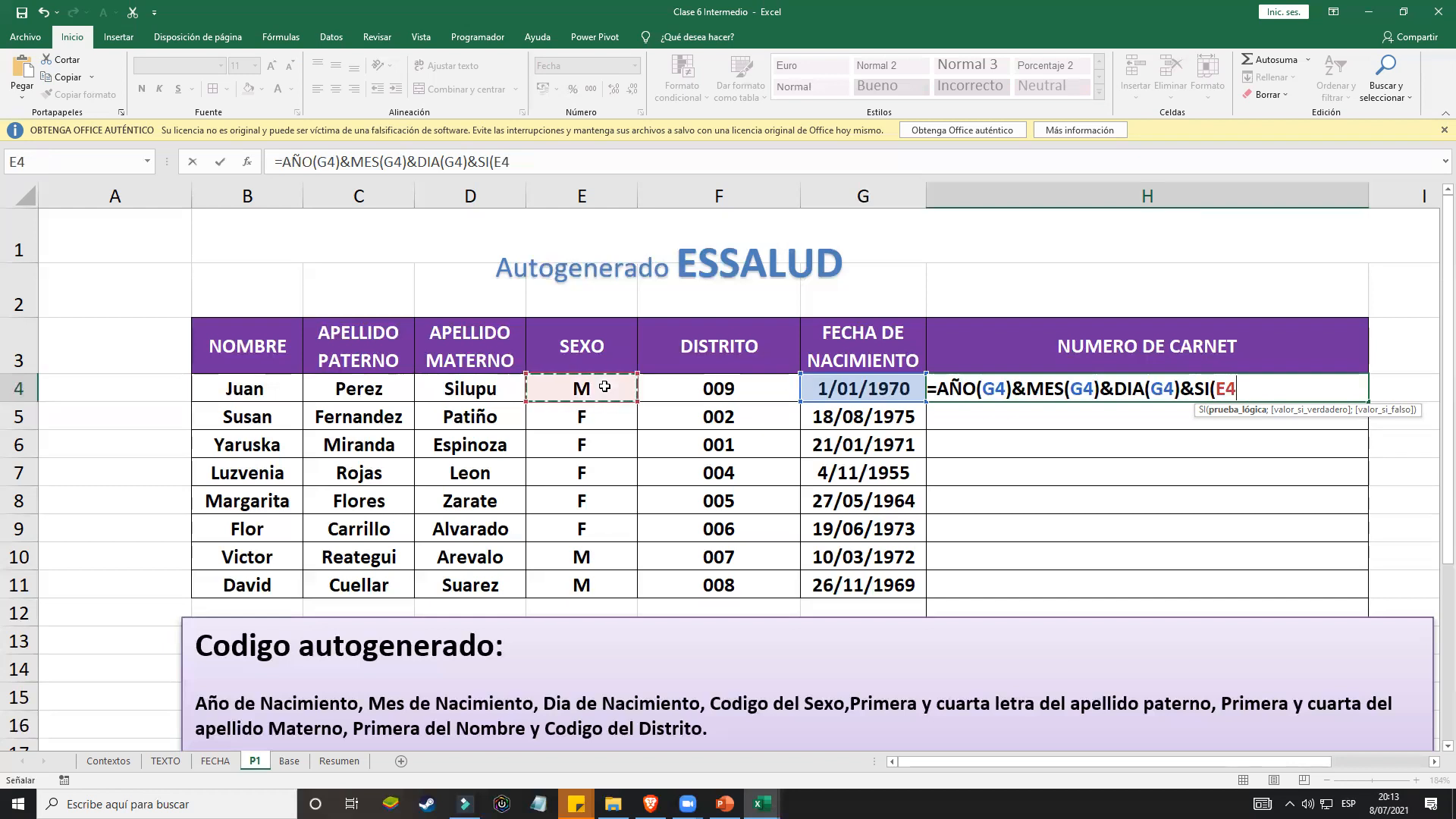
type("¿")
key("BackSpace")
left_click(1348, 804)
left_click(1351, 729)
type("+")
key("BackSpace")
type("=")
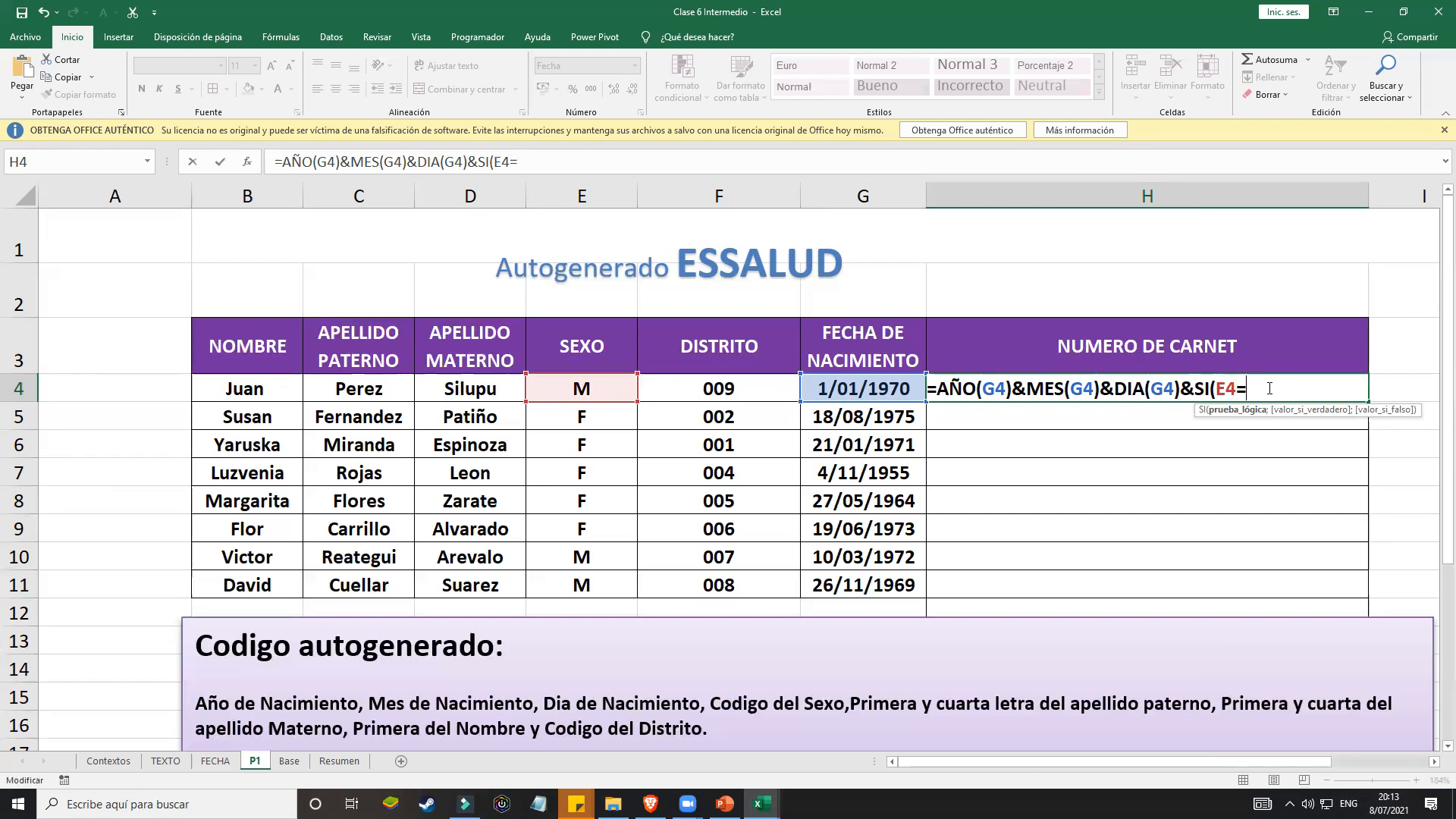
type("p")
key("BackSpace")
key("Left")
type("f")
key("BackSpace")
type("F")
type(";")
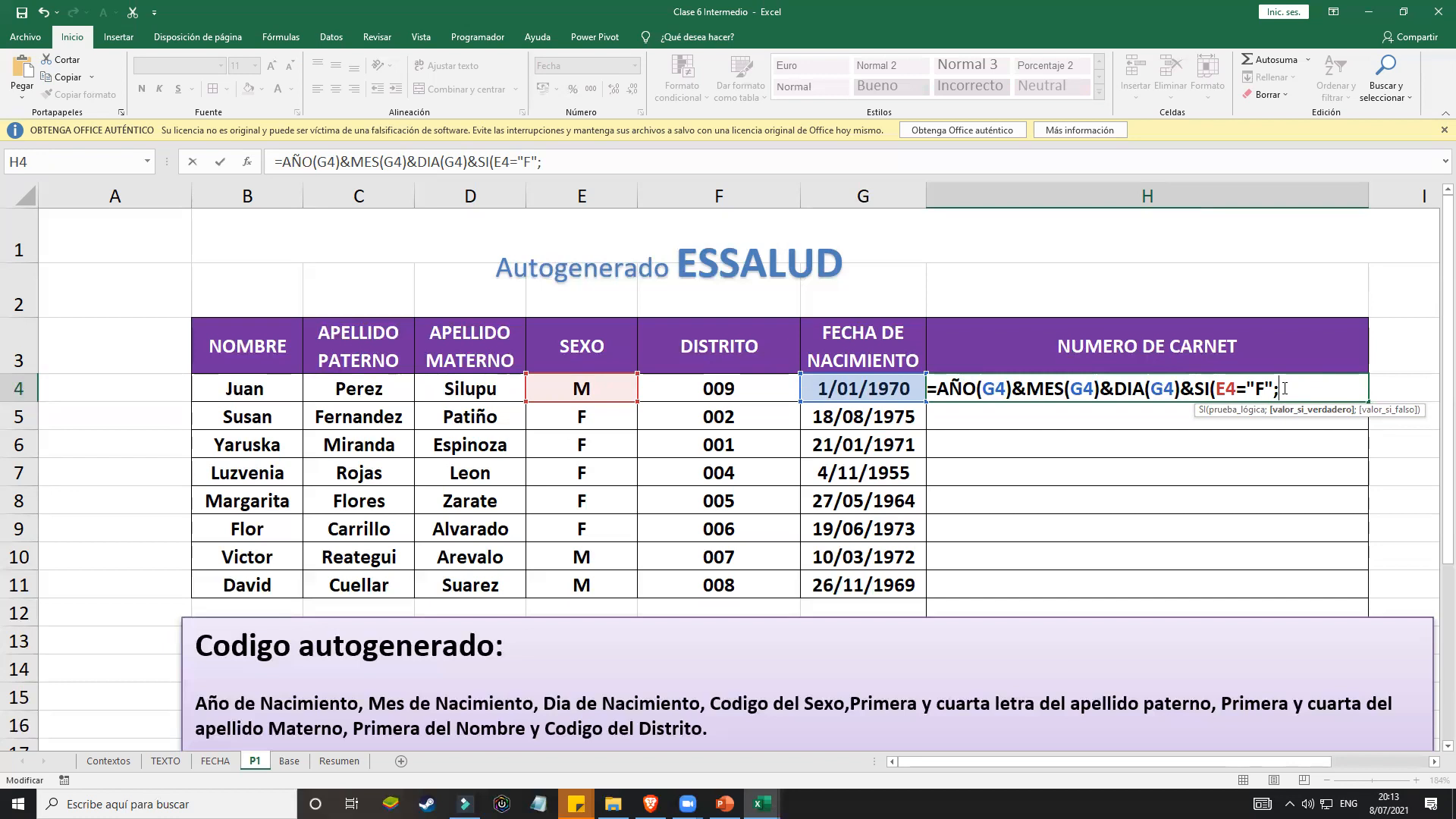
type("0;")
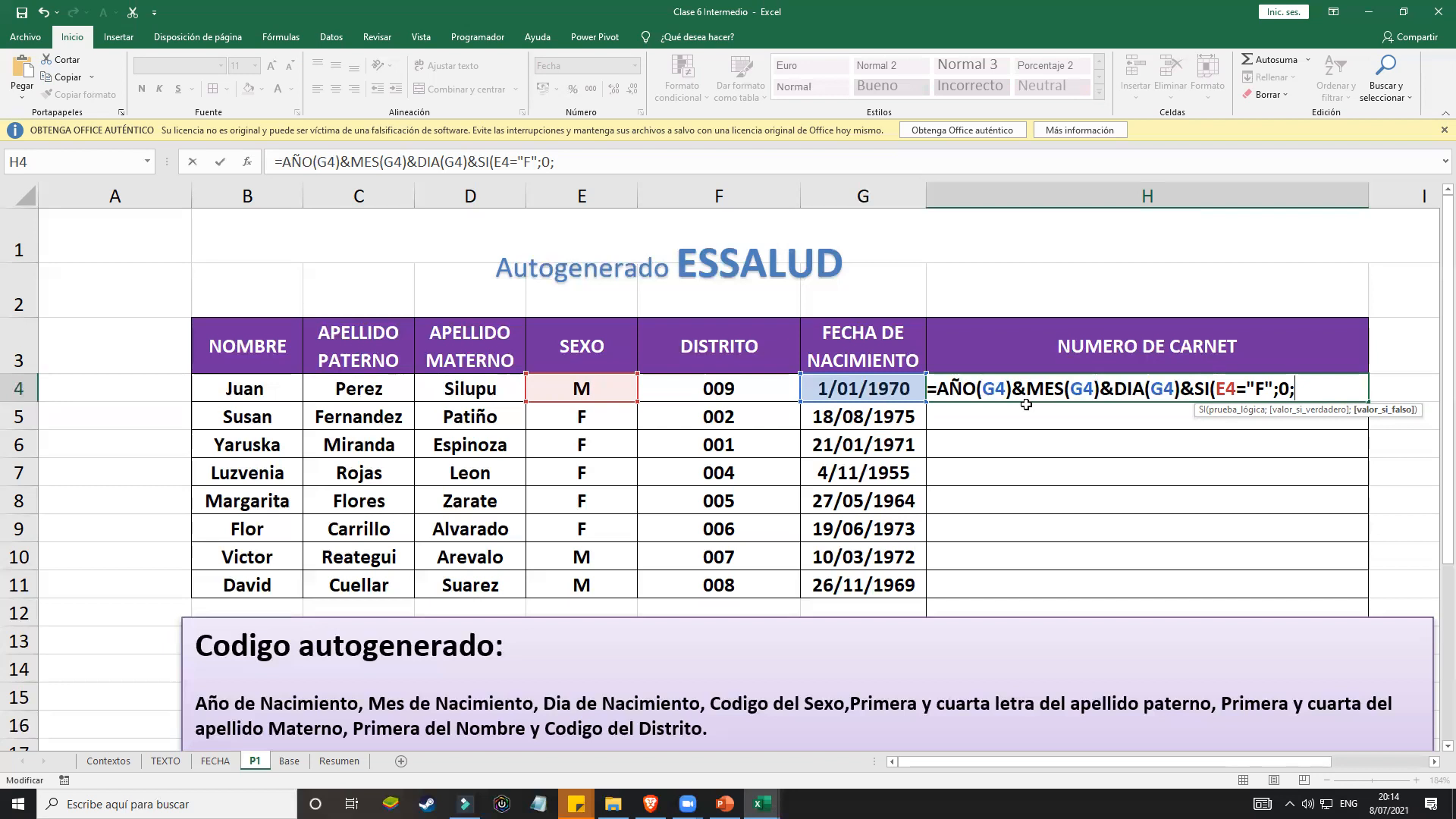
type(")")
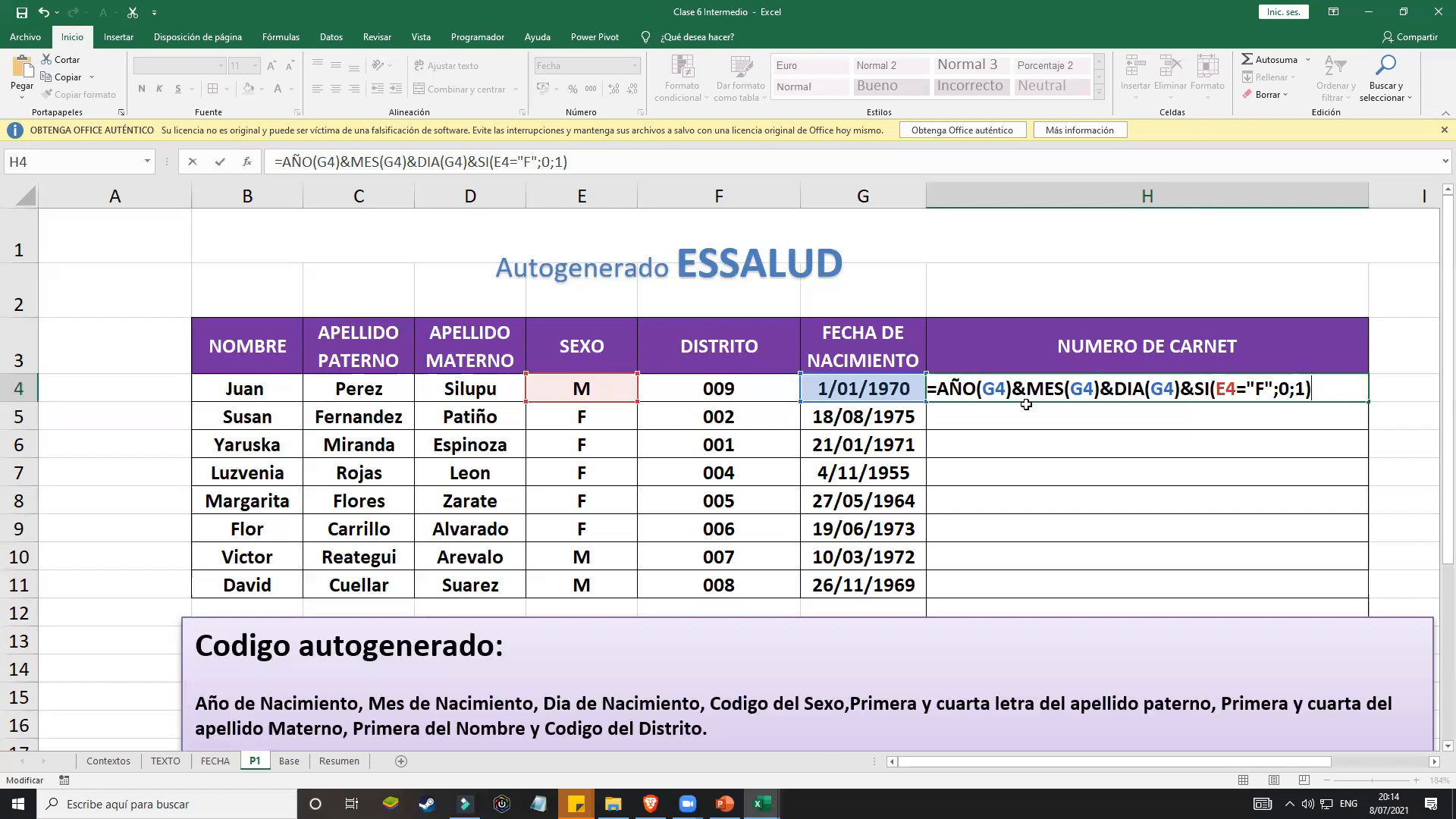
key("Return")
Step: Fill H4's carnet formula down to H11 and check row 5's sex and code
left_click(1122, 383)
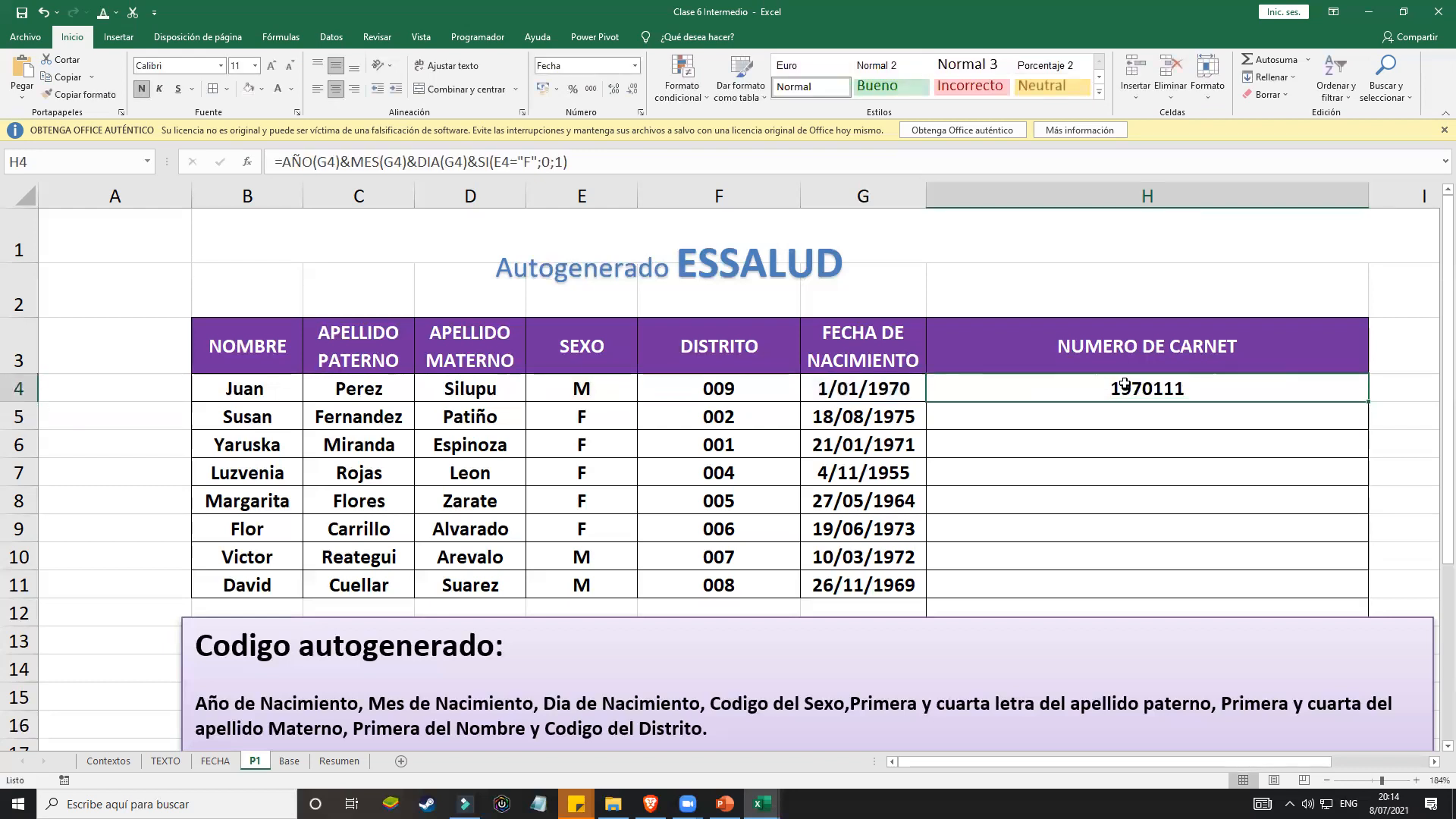
double_click(1221, 379)
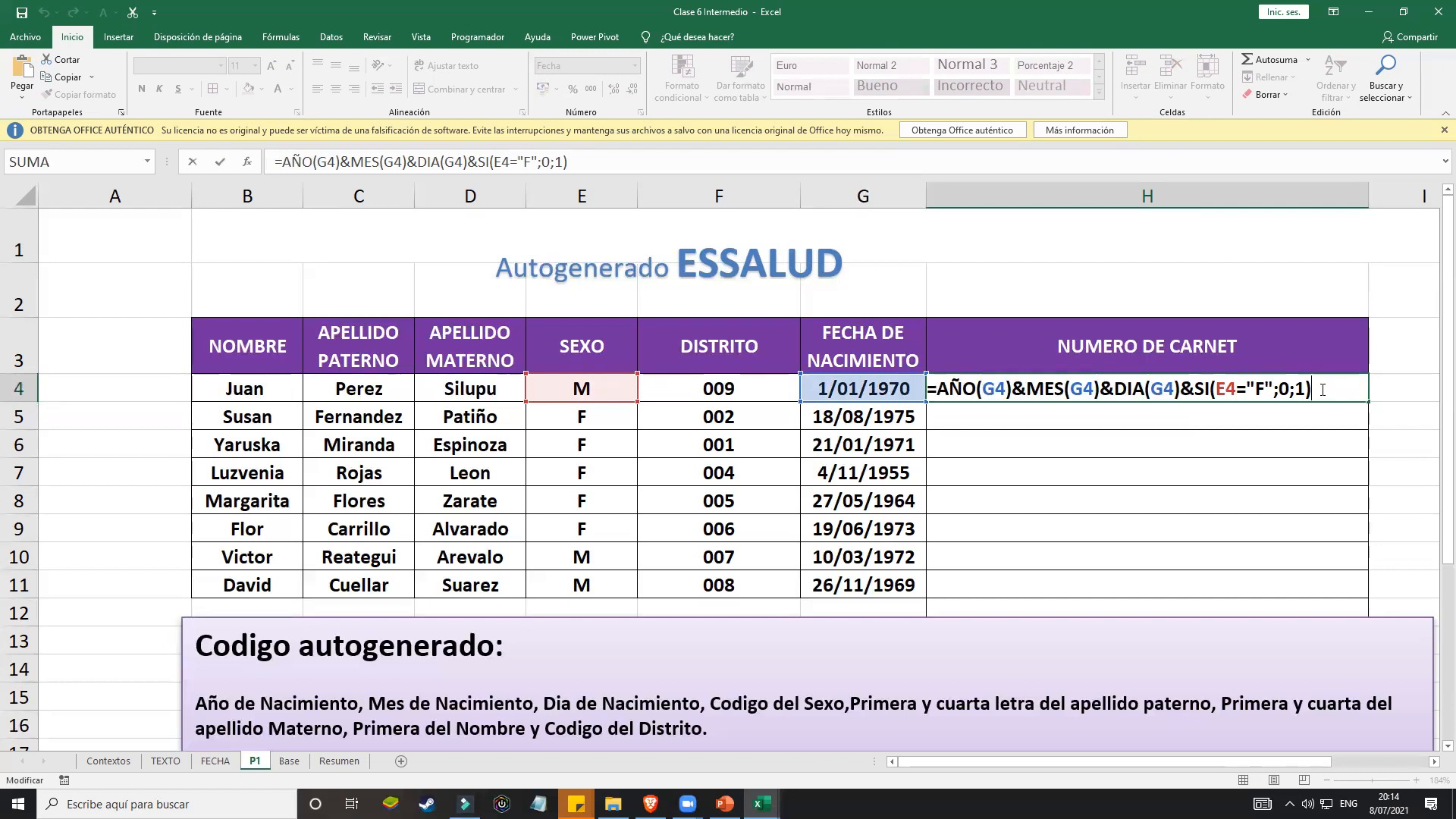
left_click(1285, 390)
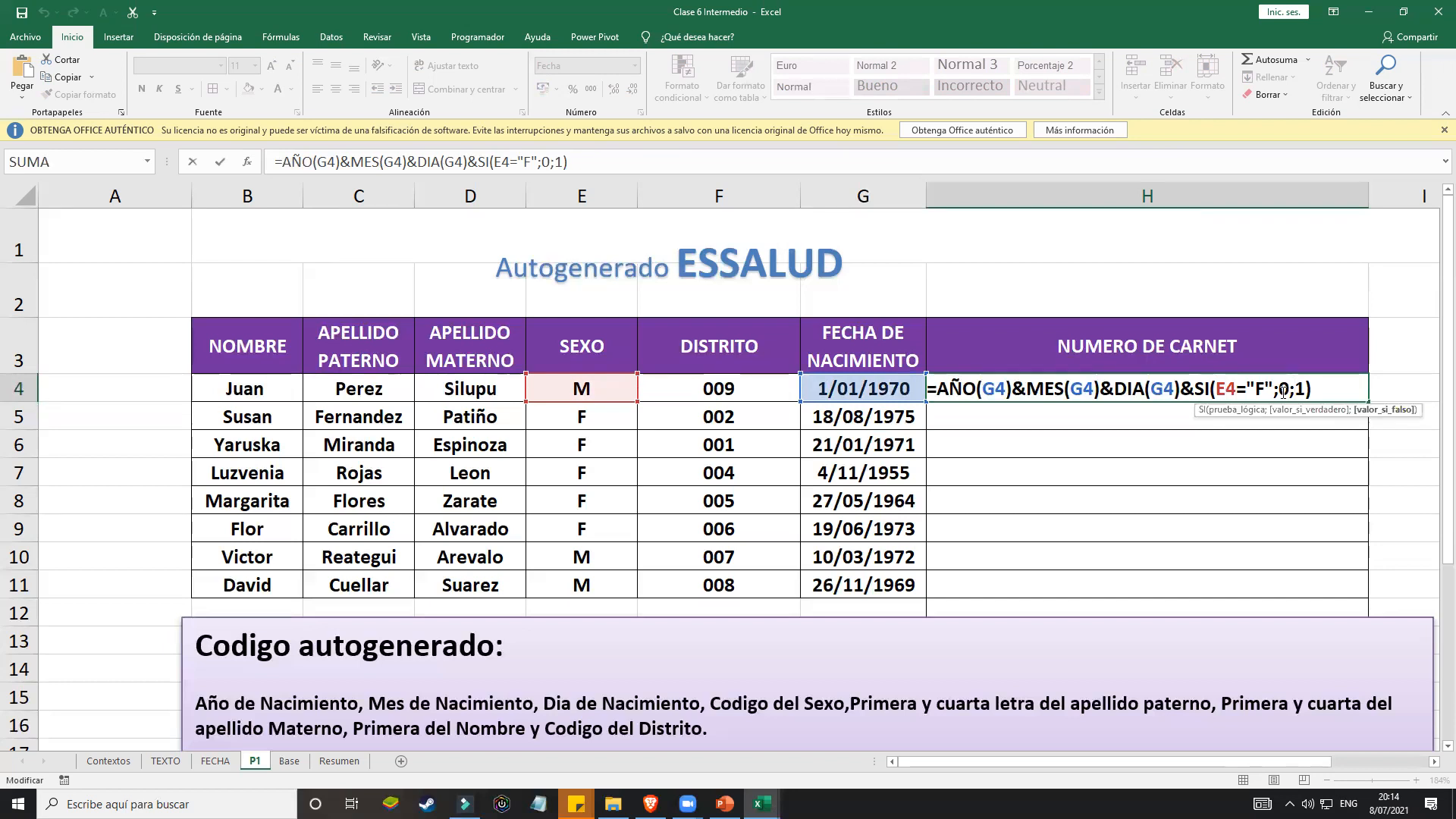
key("Return")
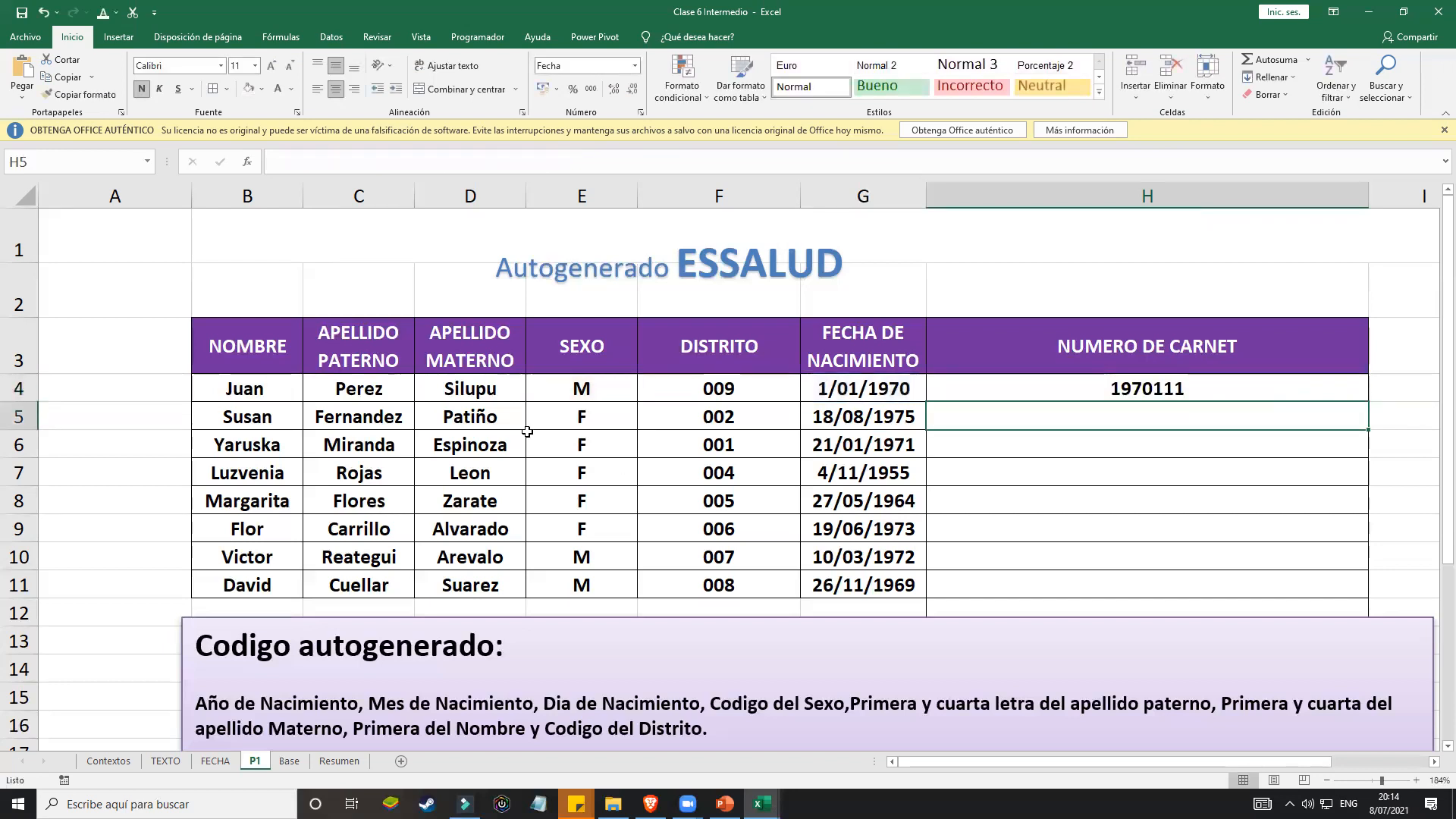
left_click(1247, 389)
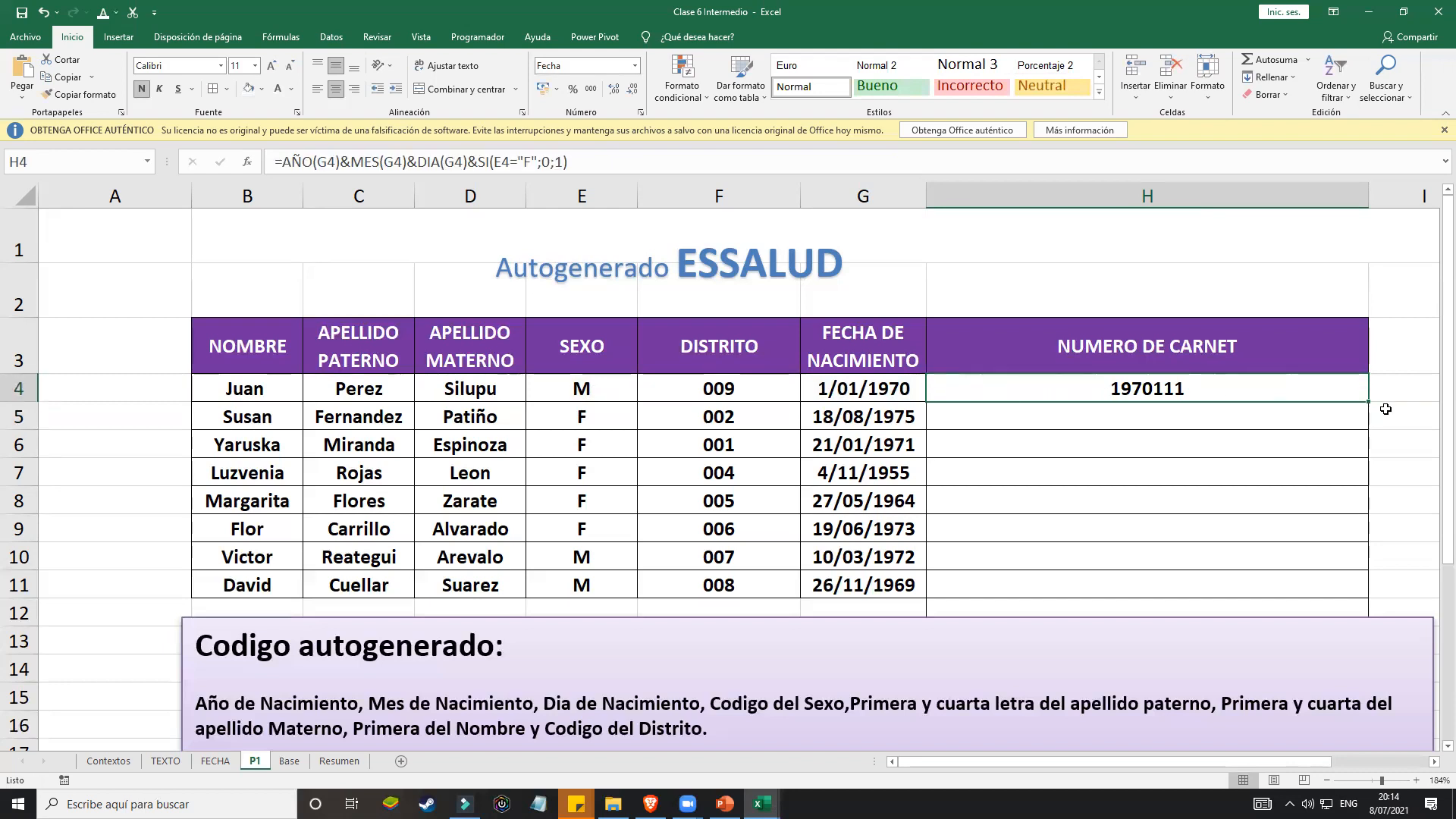
left_click_drag(1367, 402, 1397, 603)
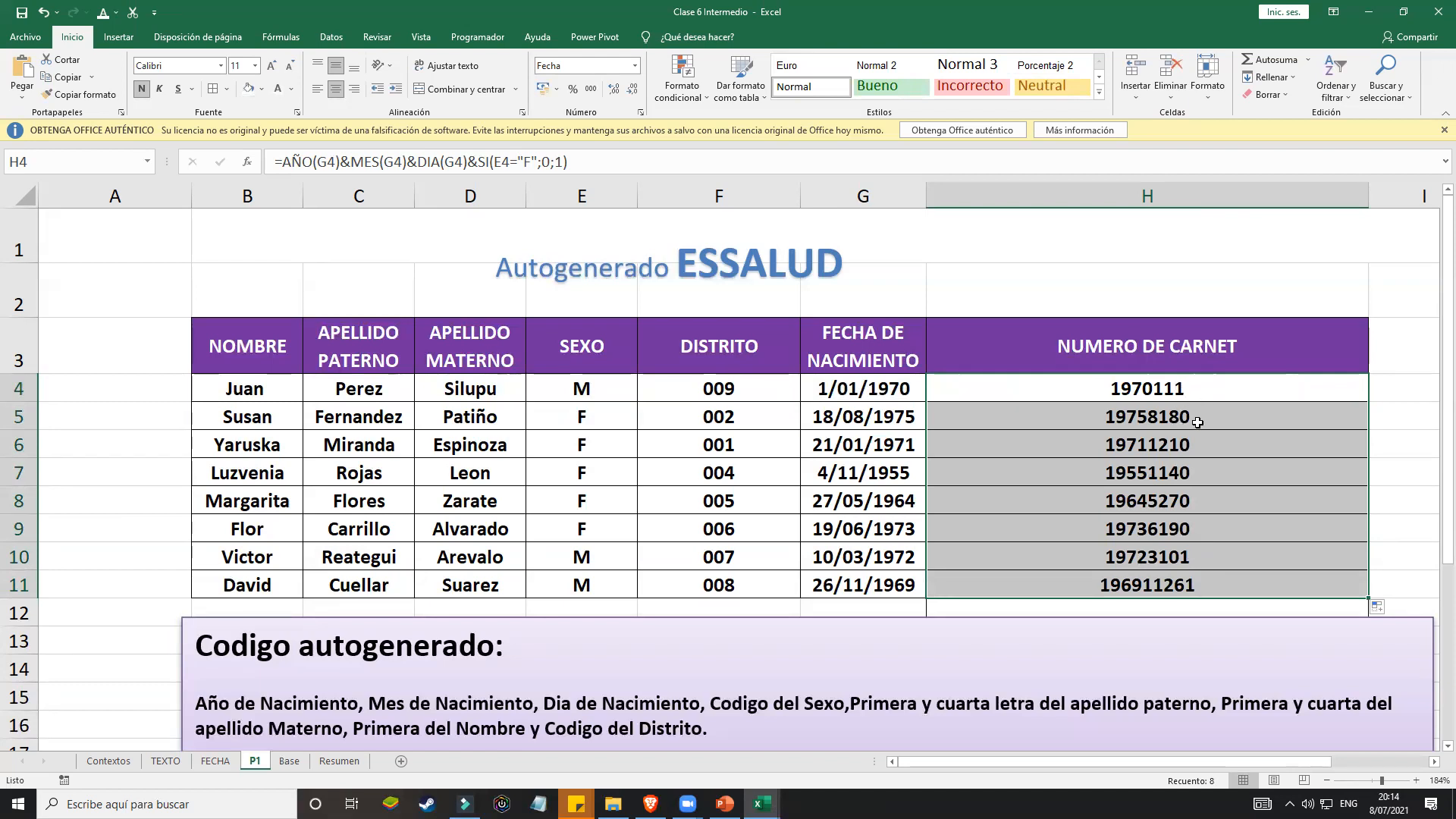
left_click(580, 419)
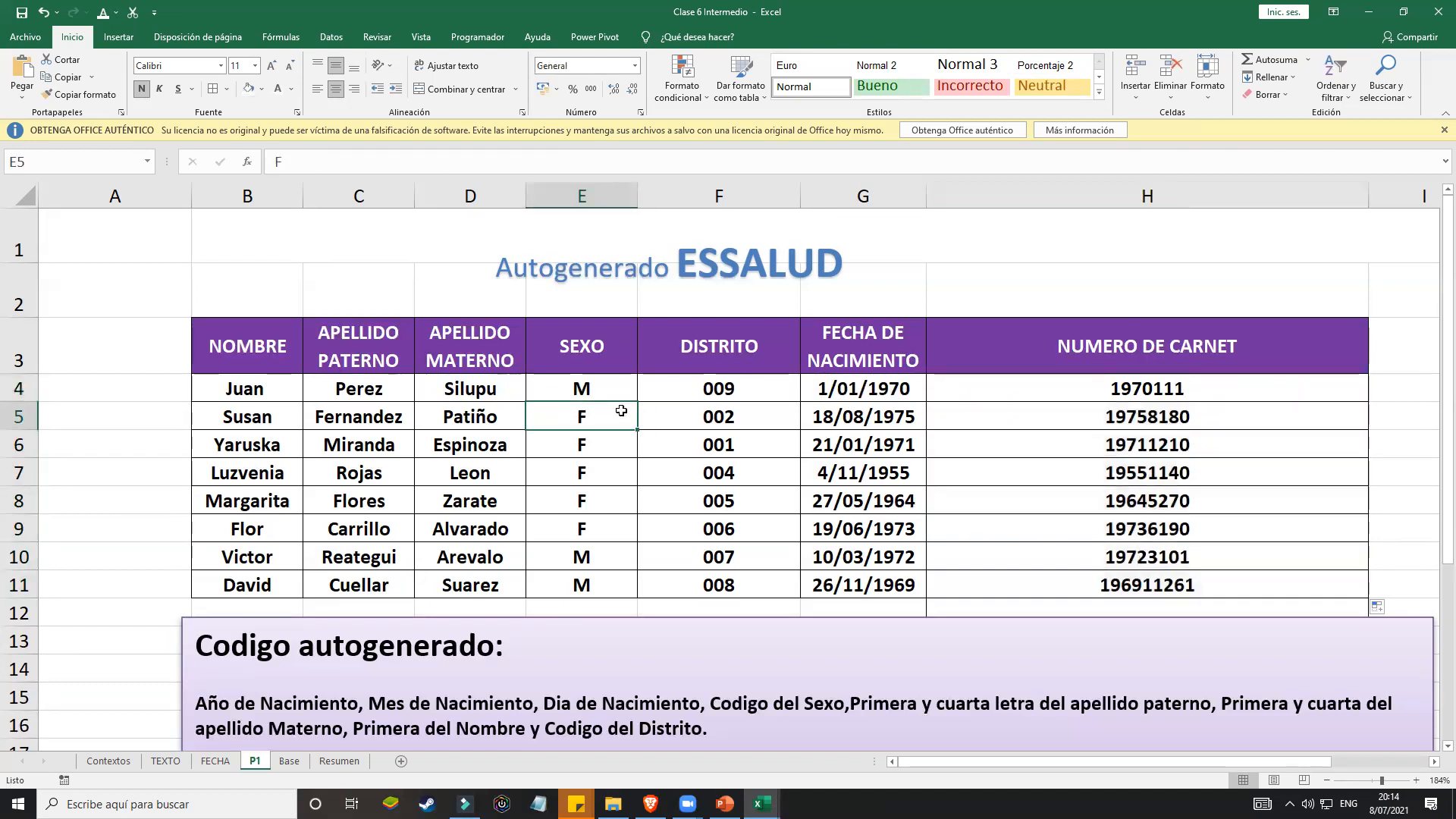
left_click(1193, 422)
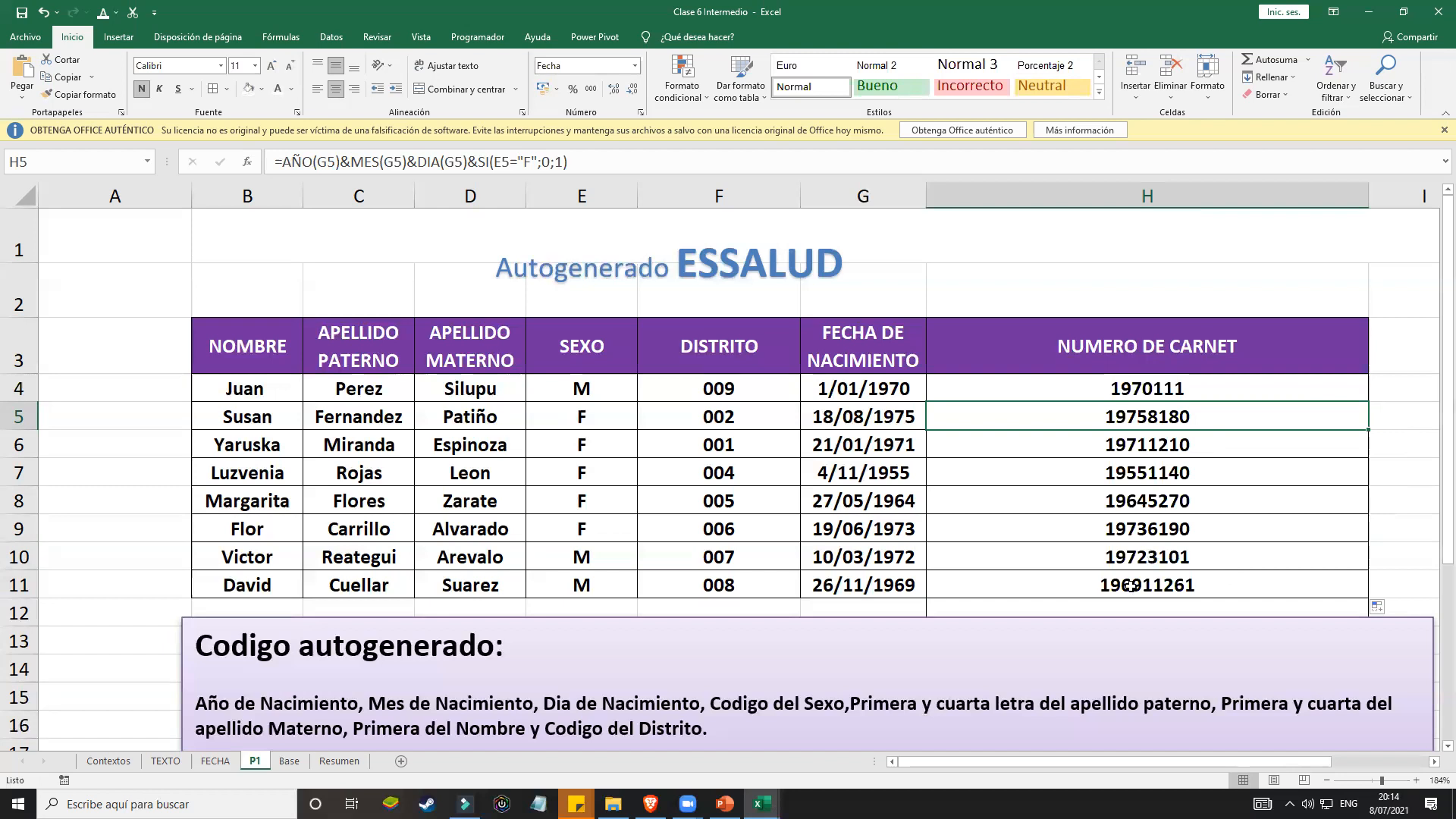
Step: Enter the test number 47610625 in F26
scroll(1130, 587, "down", 4)
left_click(713, 586)
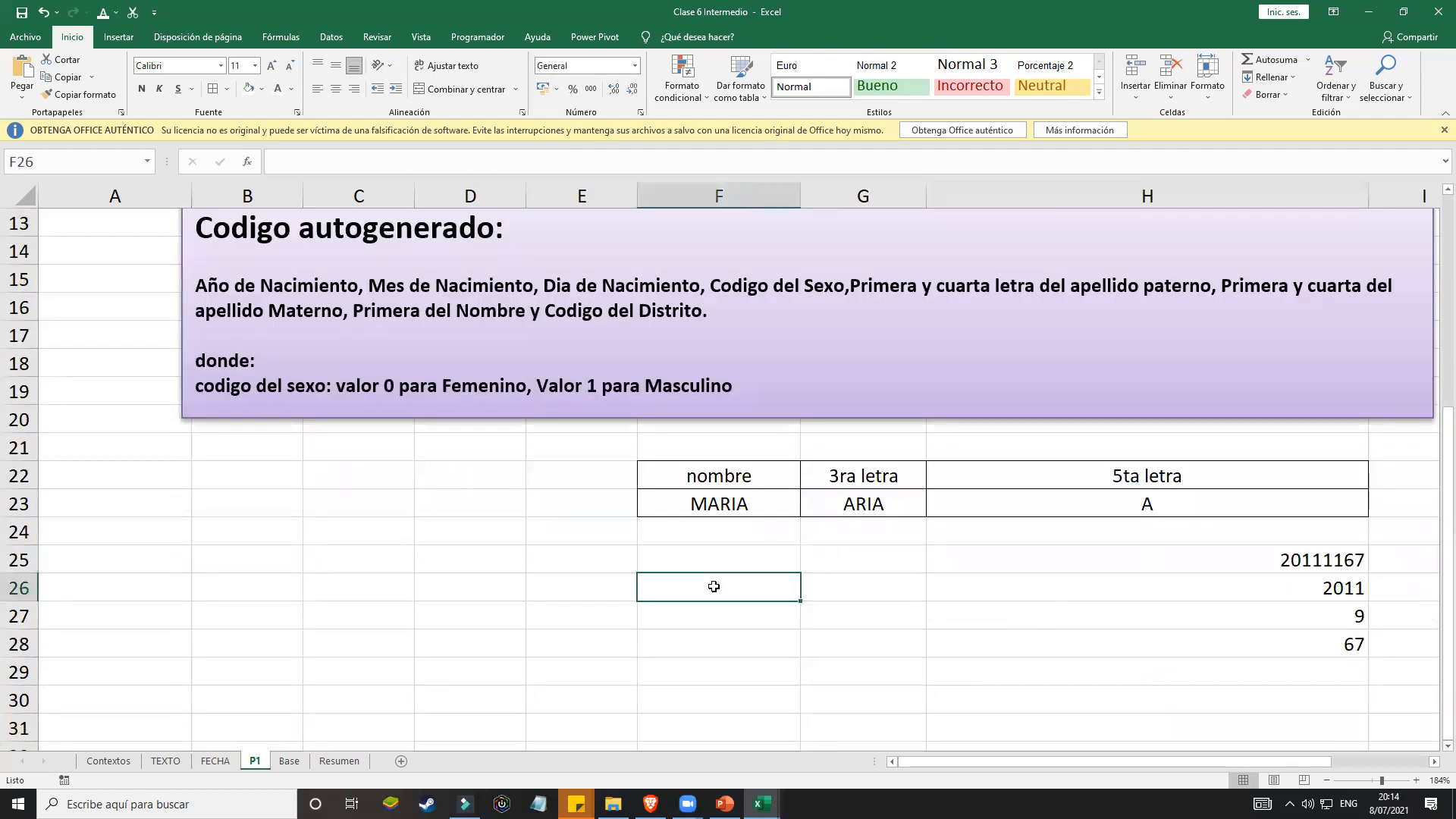
type("4761")
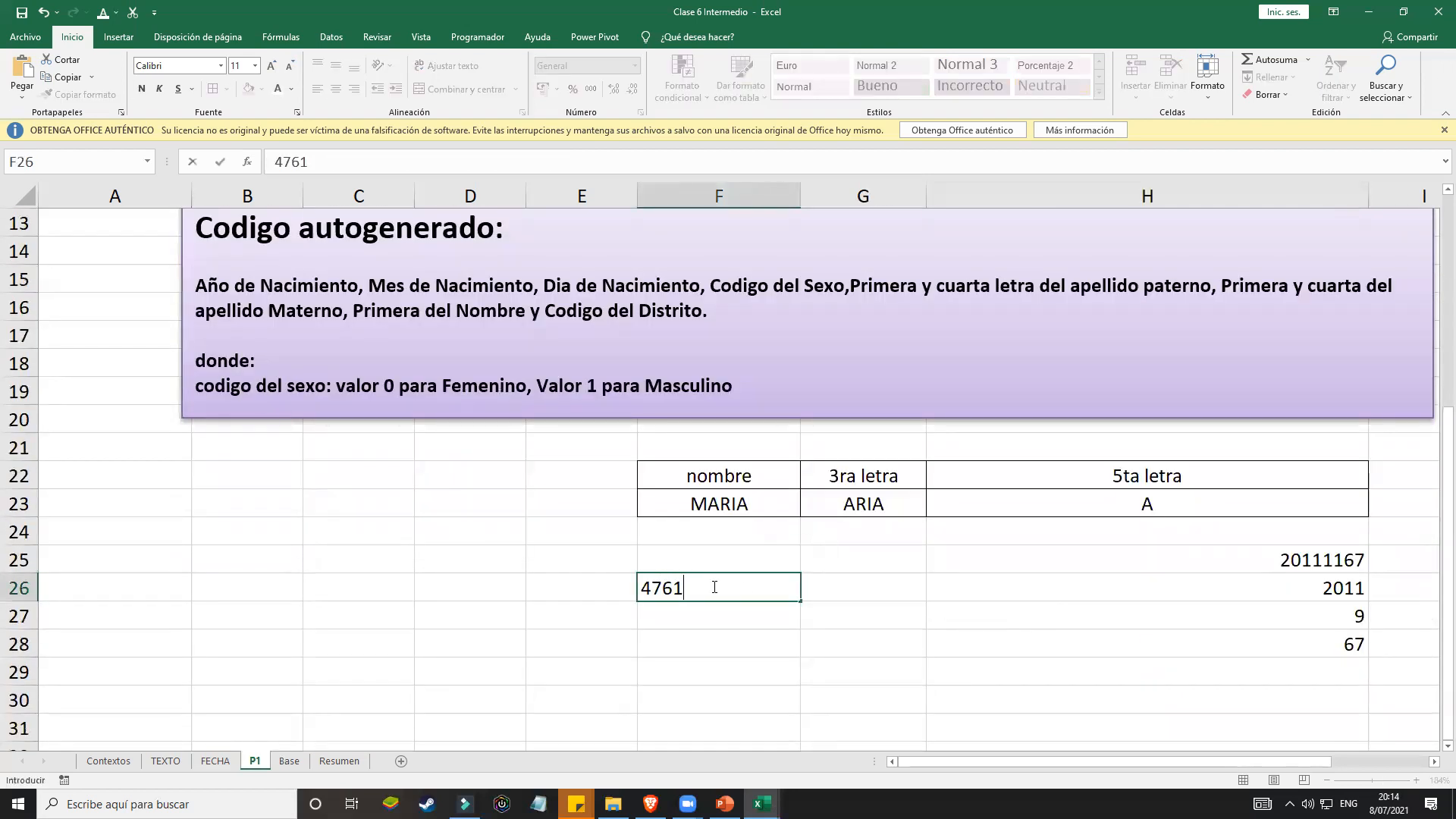
type("0625")
key("Return")
Step: Colour the digit 1 inside 47610625 in F26 red
left_click(749, 590)
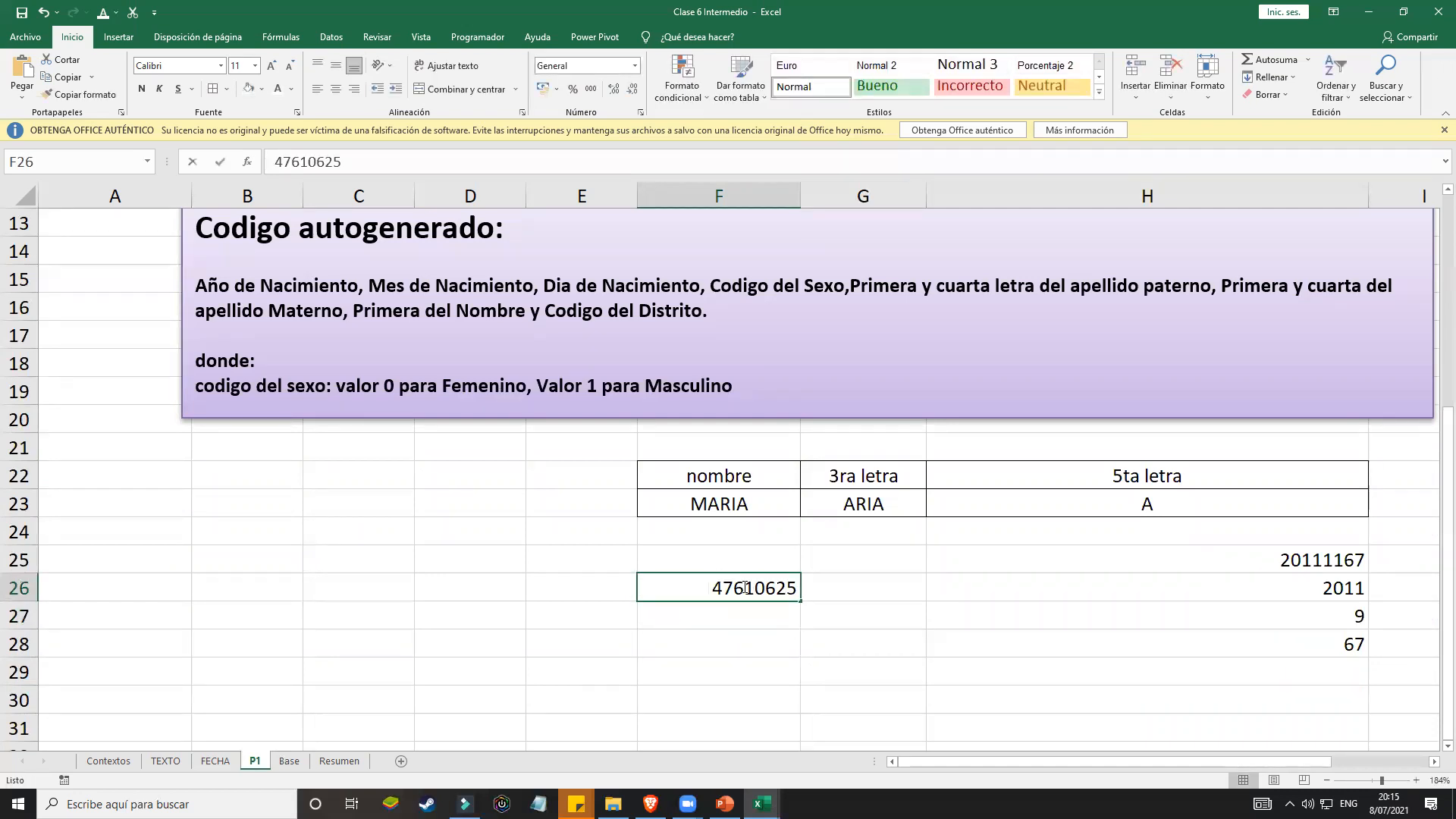
double_click(749, 586)
left_click_drag(733, 588, 753, 587)
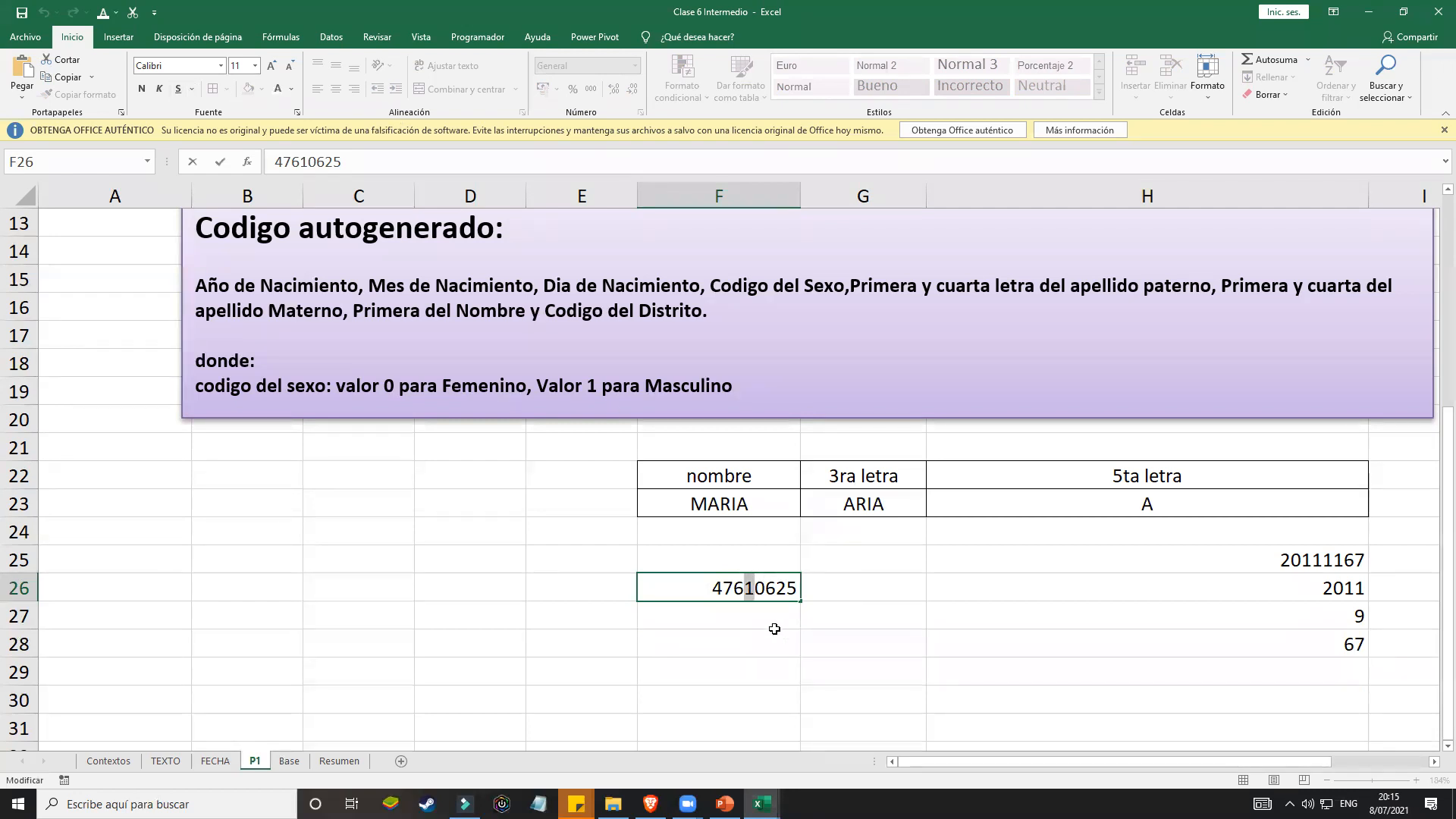
key("Return")
left_click(754, 592)
double_click(751, 588)
left_click_drag(746, 588, 752, 587)
left_click(291, 89)
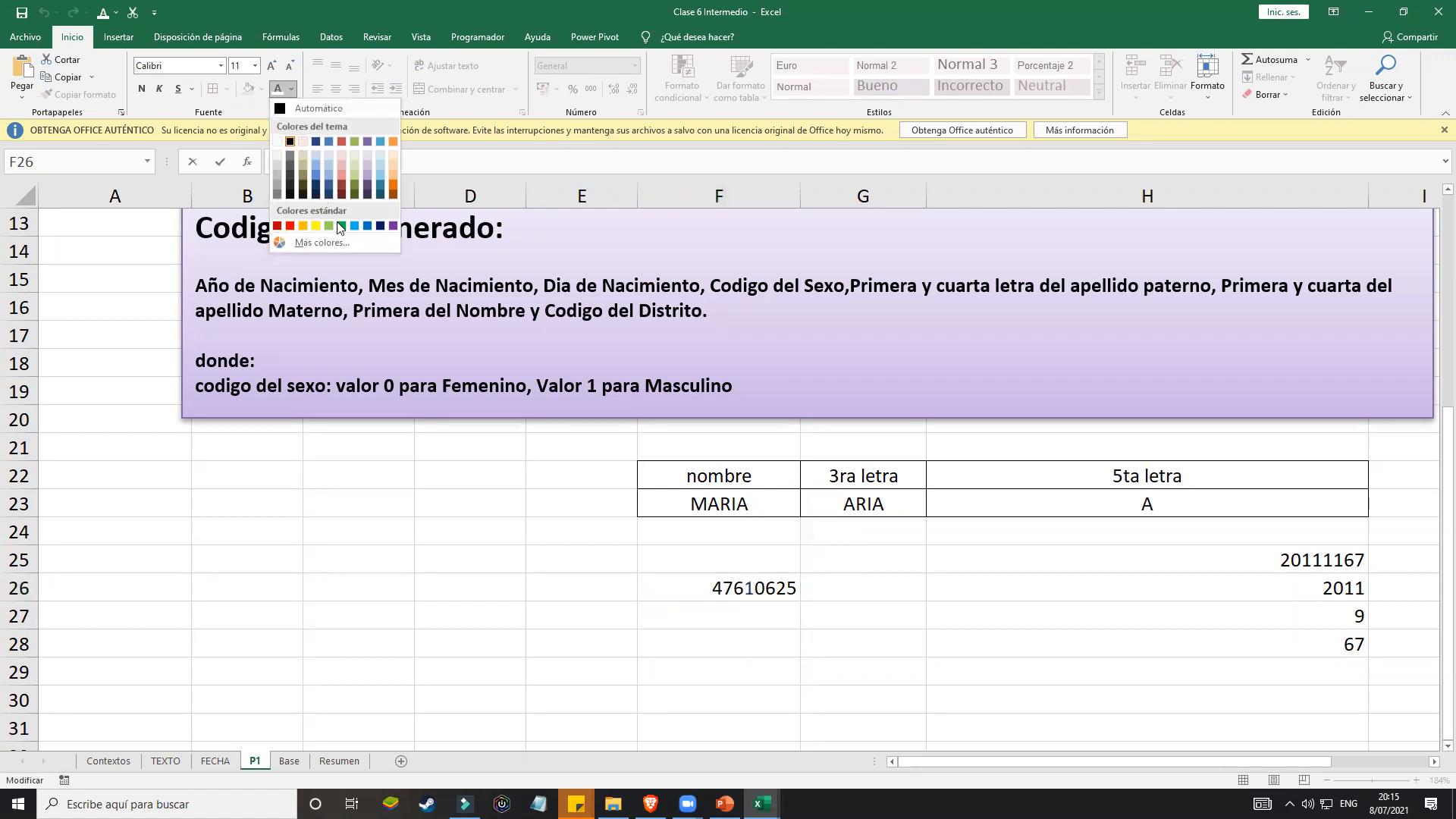
left_click(292, 229)
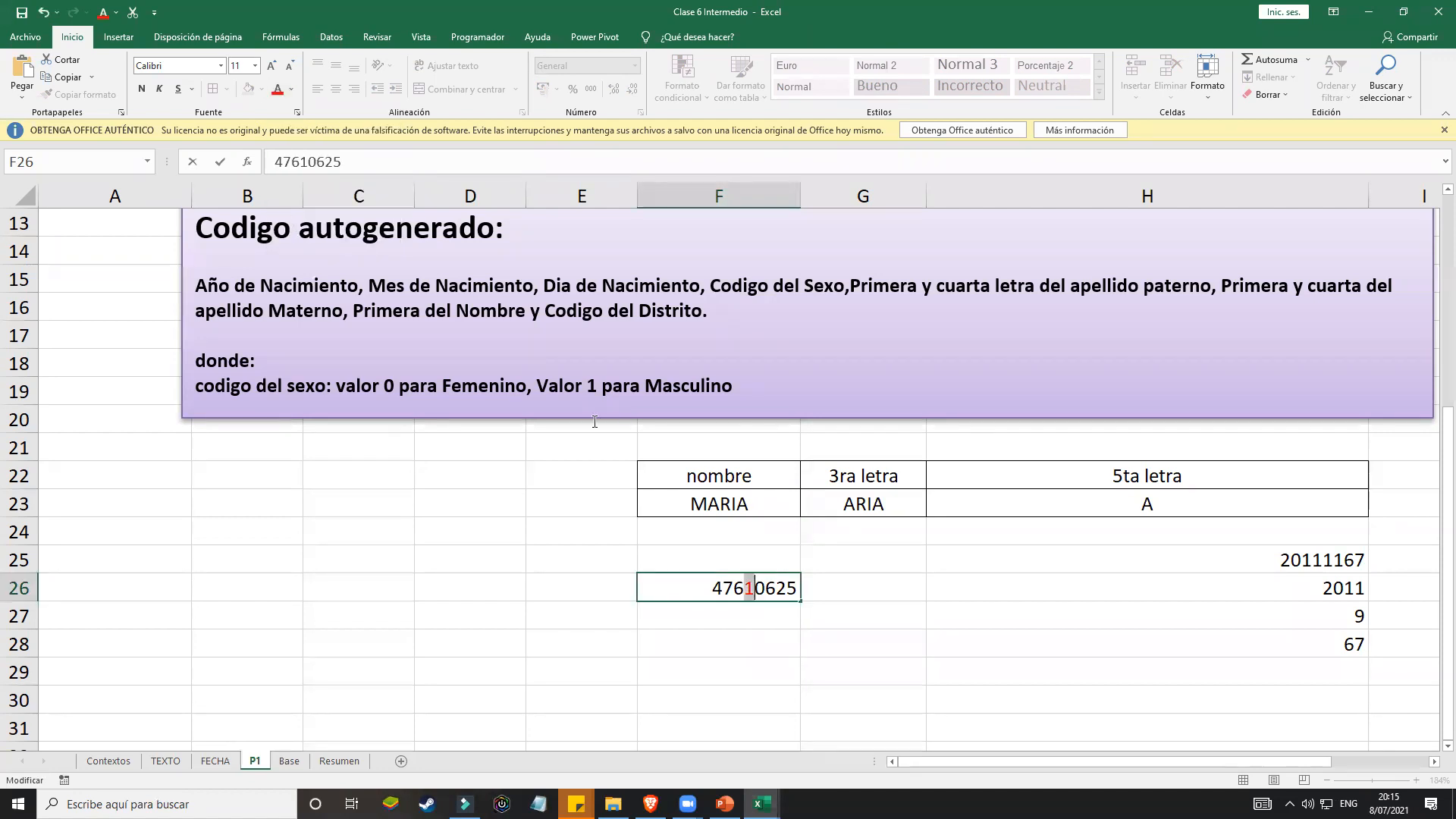
left_click(779, 650)
Step: Reopen F26, mark the digit and then the whole number, and confirm the entry
left_click(755, 590)
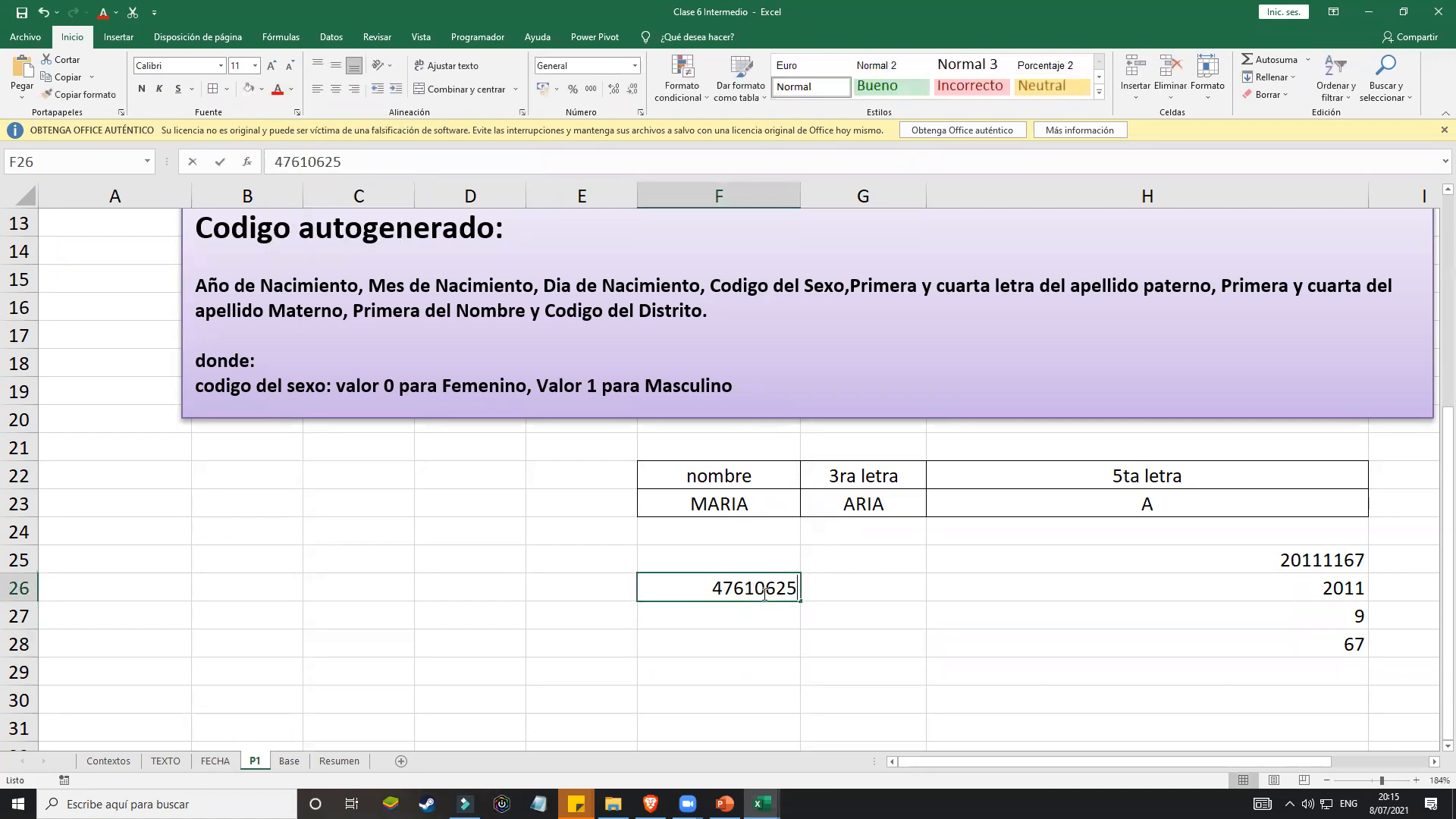
double_click(754, 588)
left_click_drag(744, 588, 753, 584)
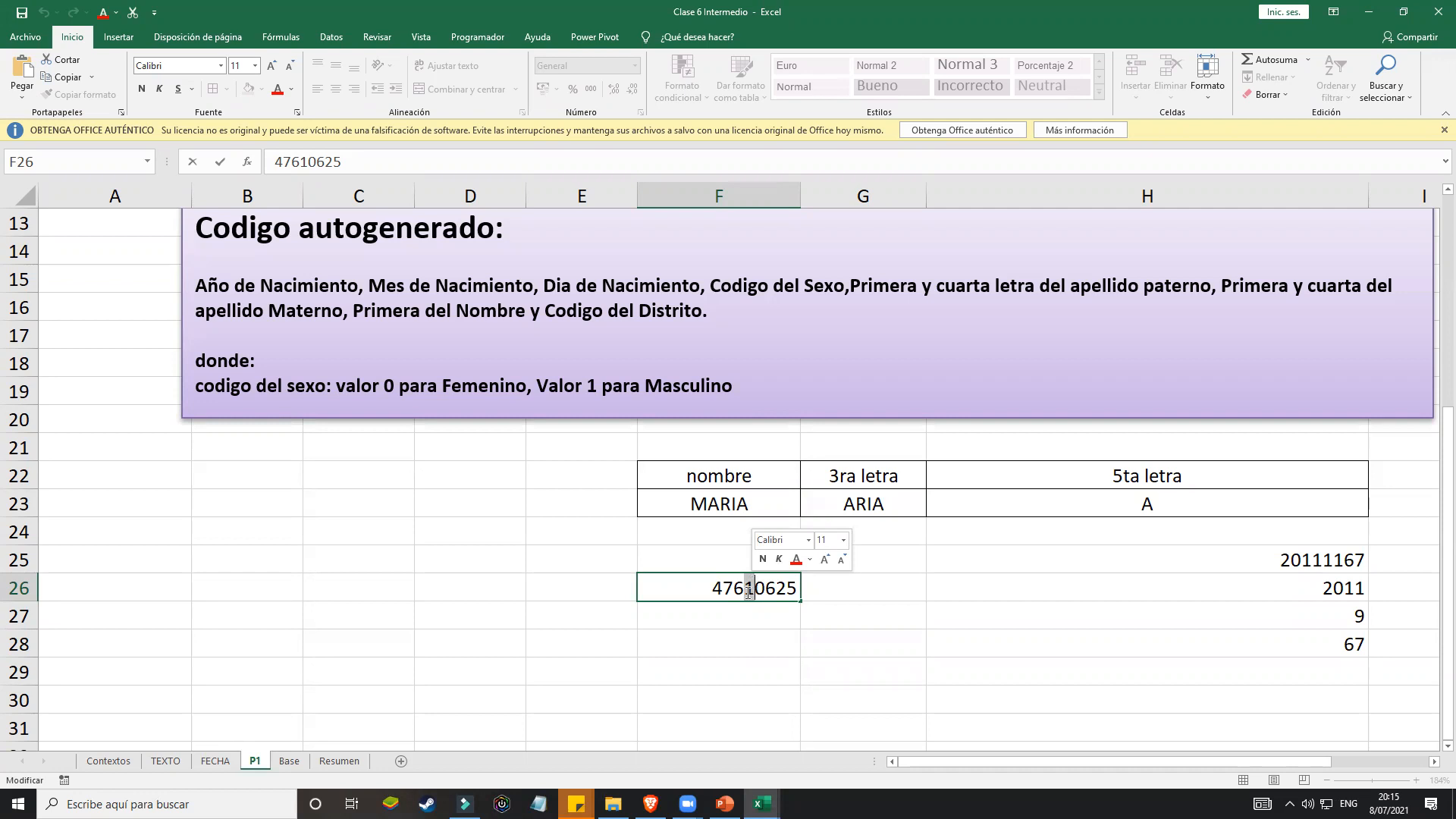
key("Return")
left_click(726, 591)
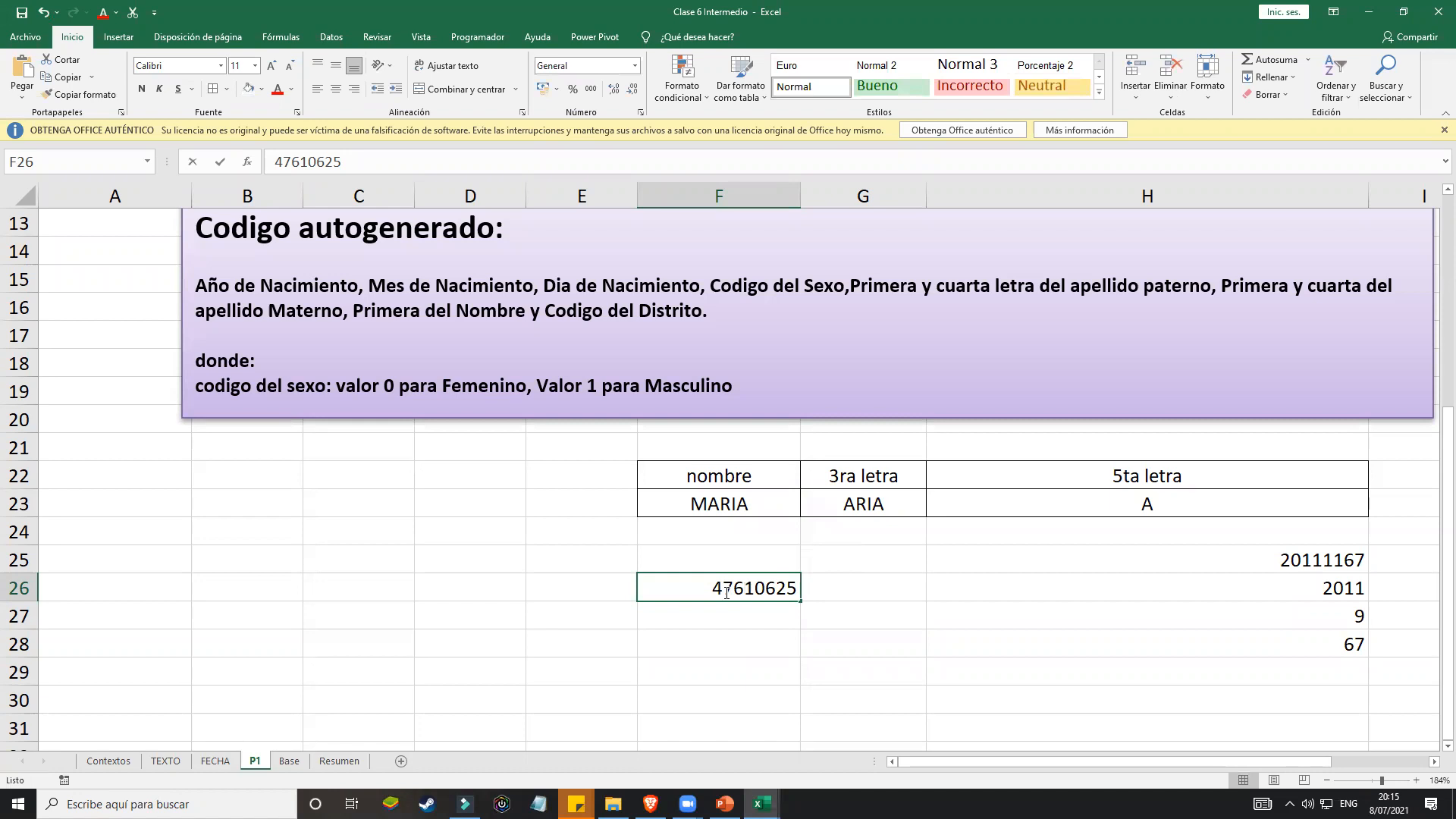
double_click(725, 591)
double_click(726, 591)
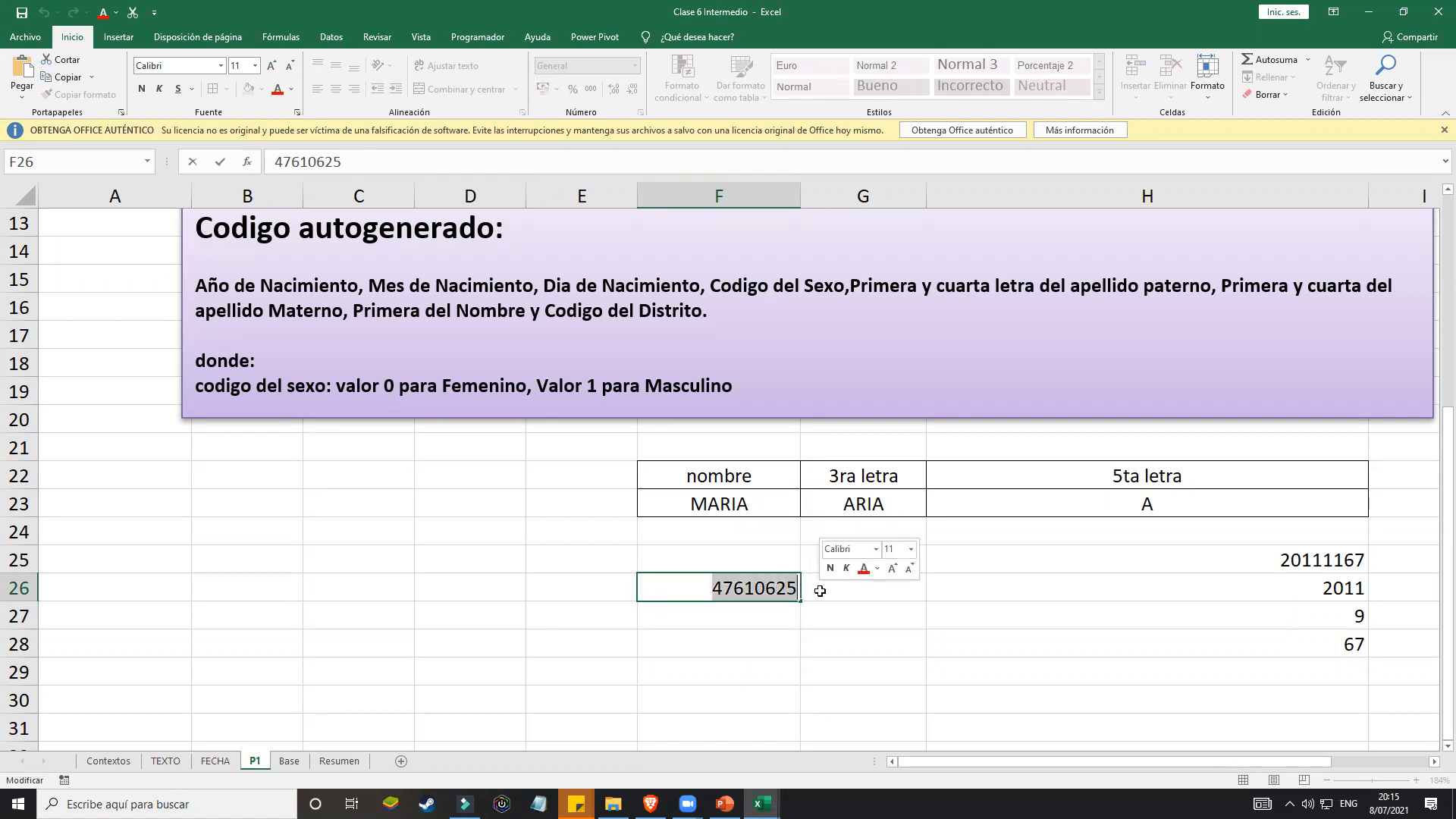
key("Return")
scroll(820, 591, "up", 4)
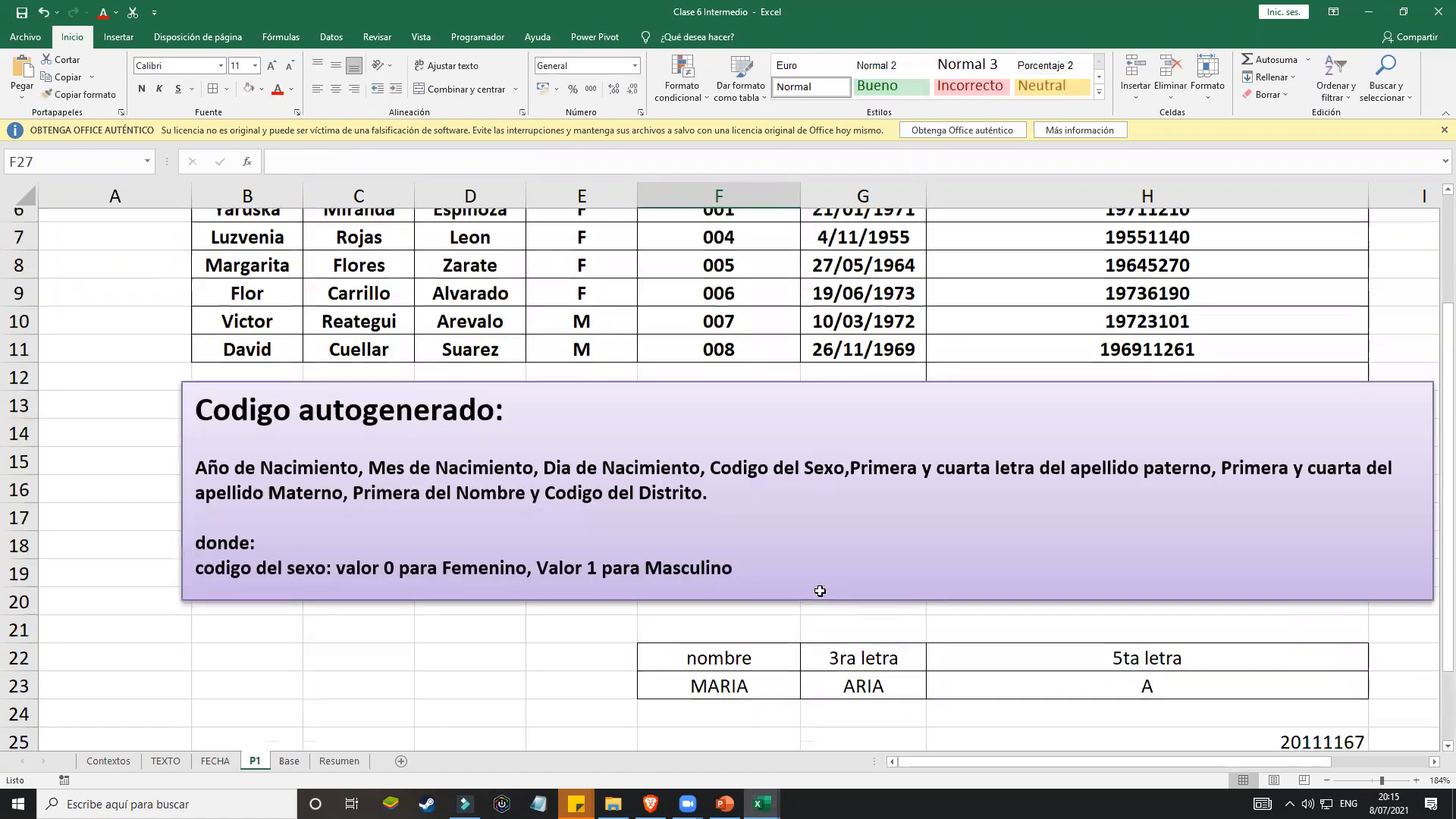
Step: Check the surname in C4 and reconfirm H4's carnet formula unchanged
left_click(1115, 387)
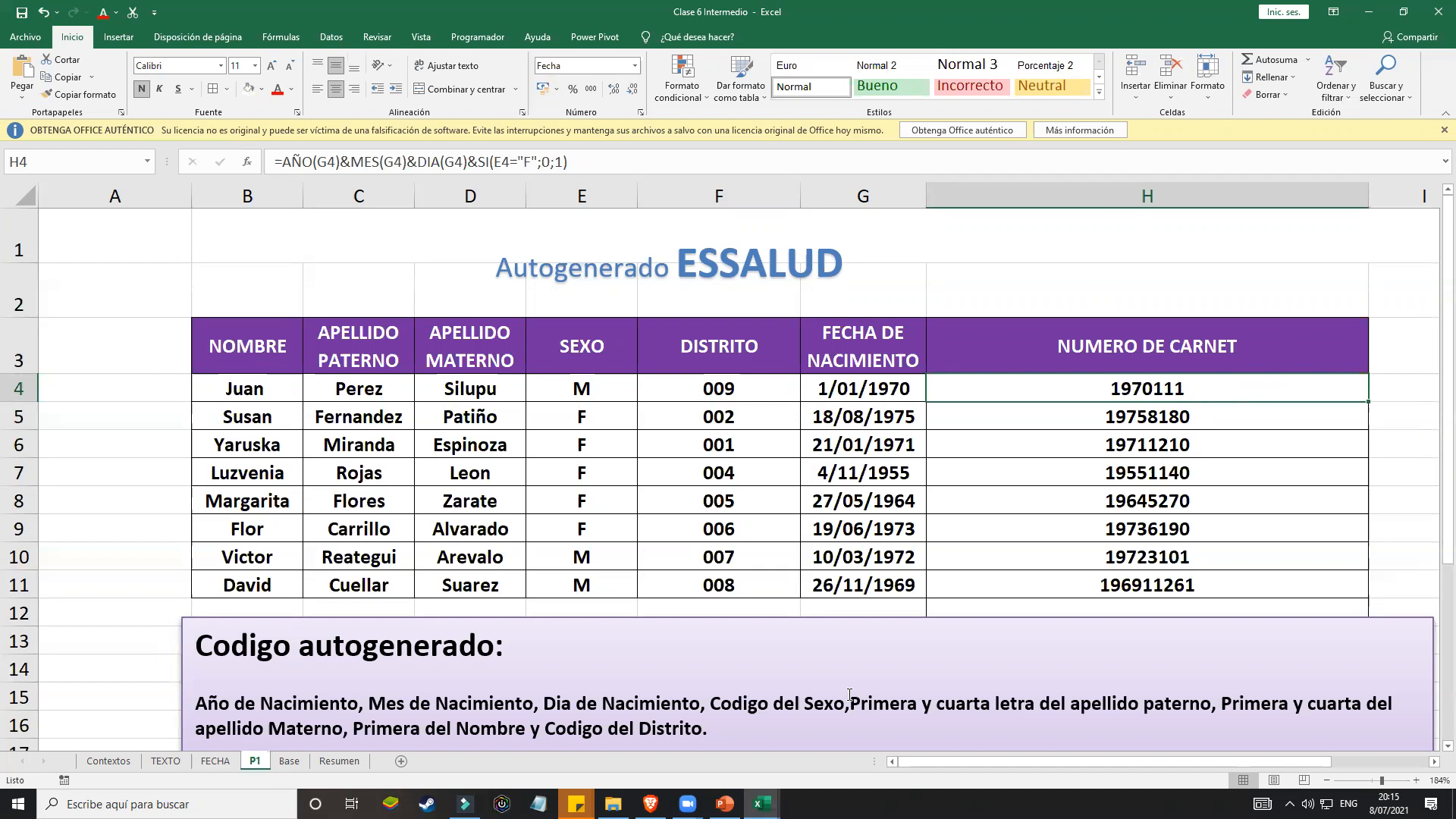
left_click(353, 386)
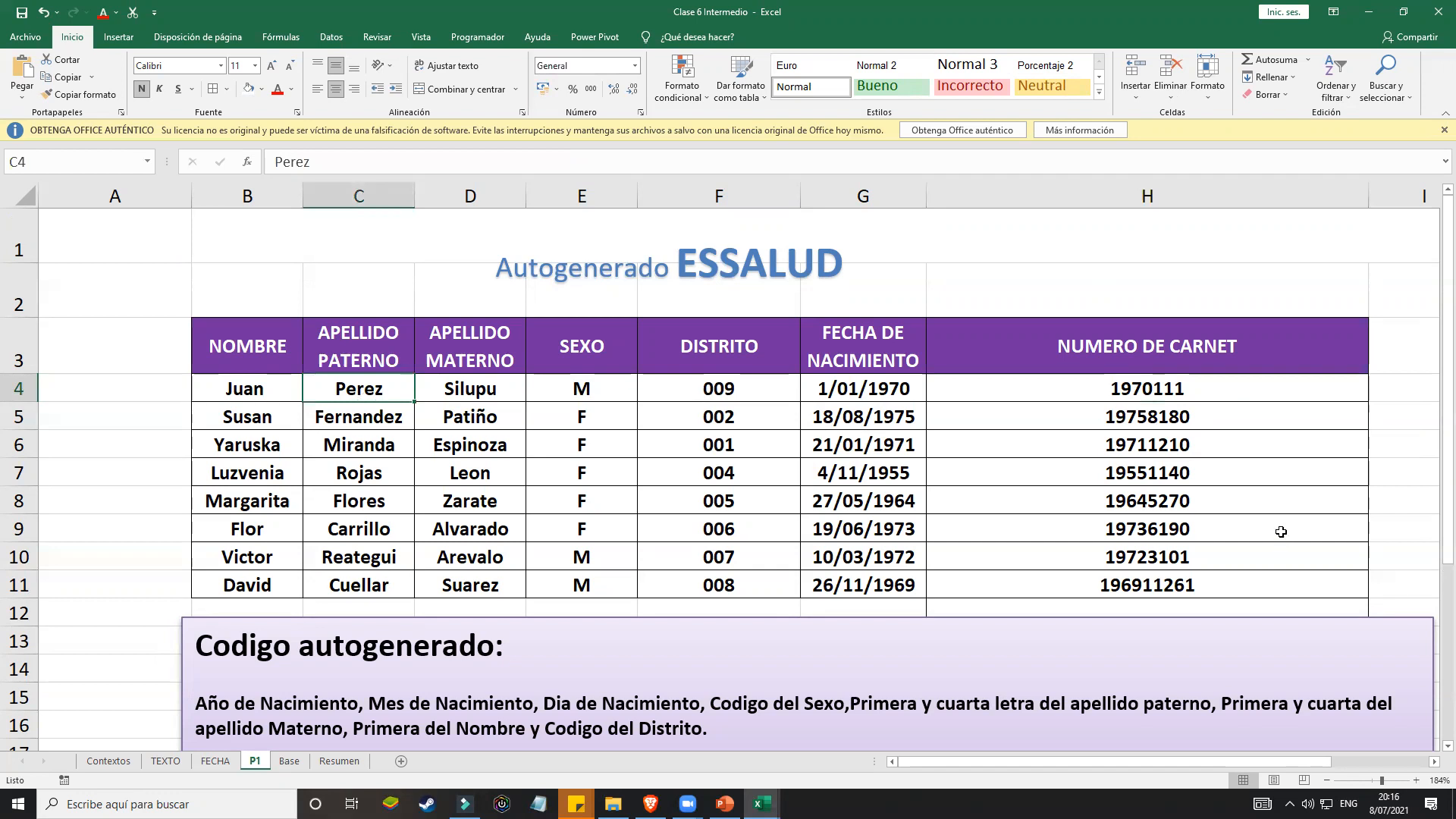
double_click(1289, 390)
left_click(1324, 388)
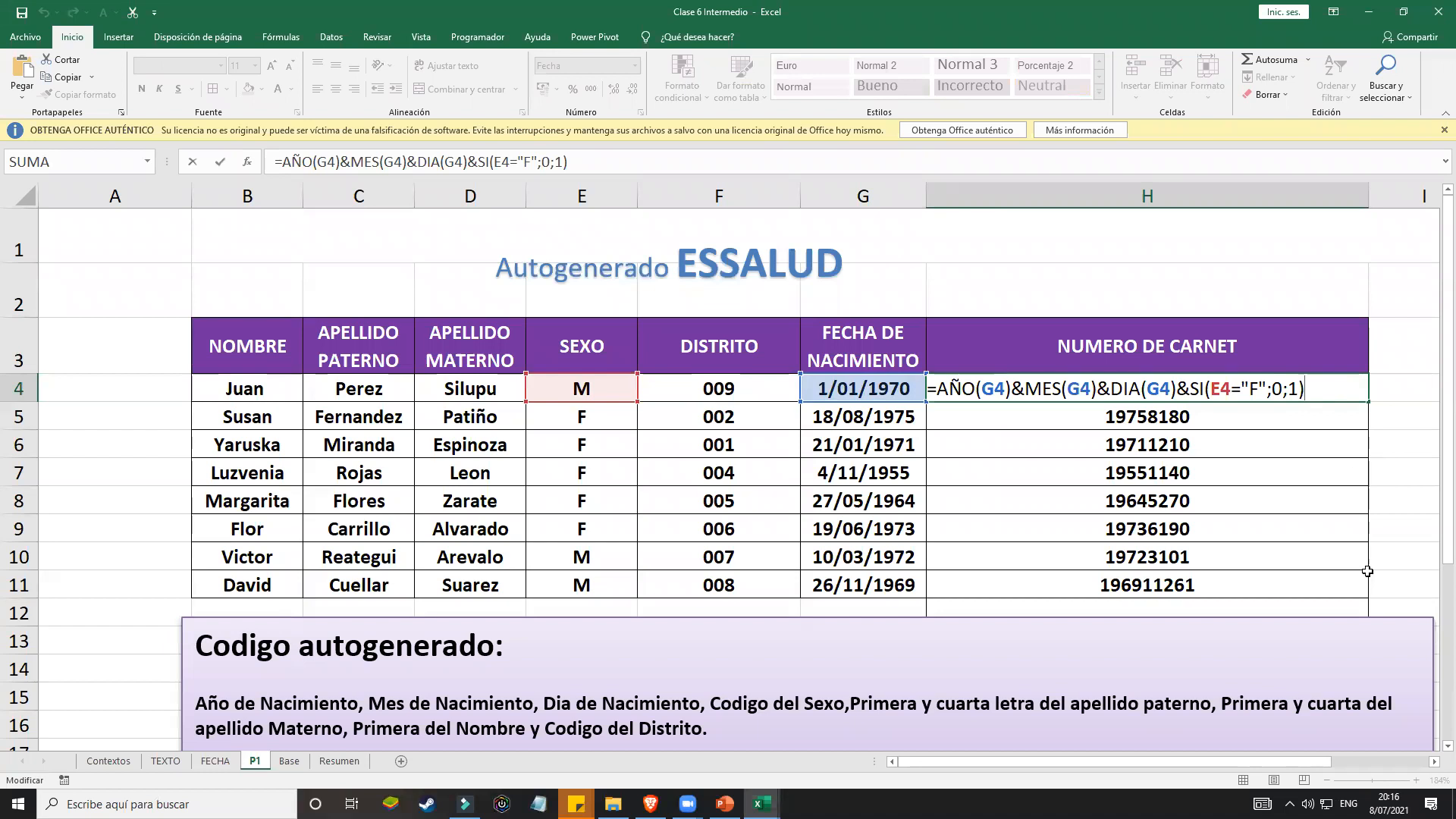
key("Return")
Step: Widen column H so longer codes fit and select the copied carnet cells below H4
left_click(1434, 762)
left_click(1434, 762)
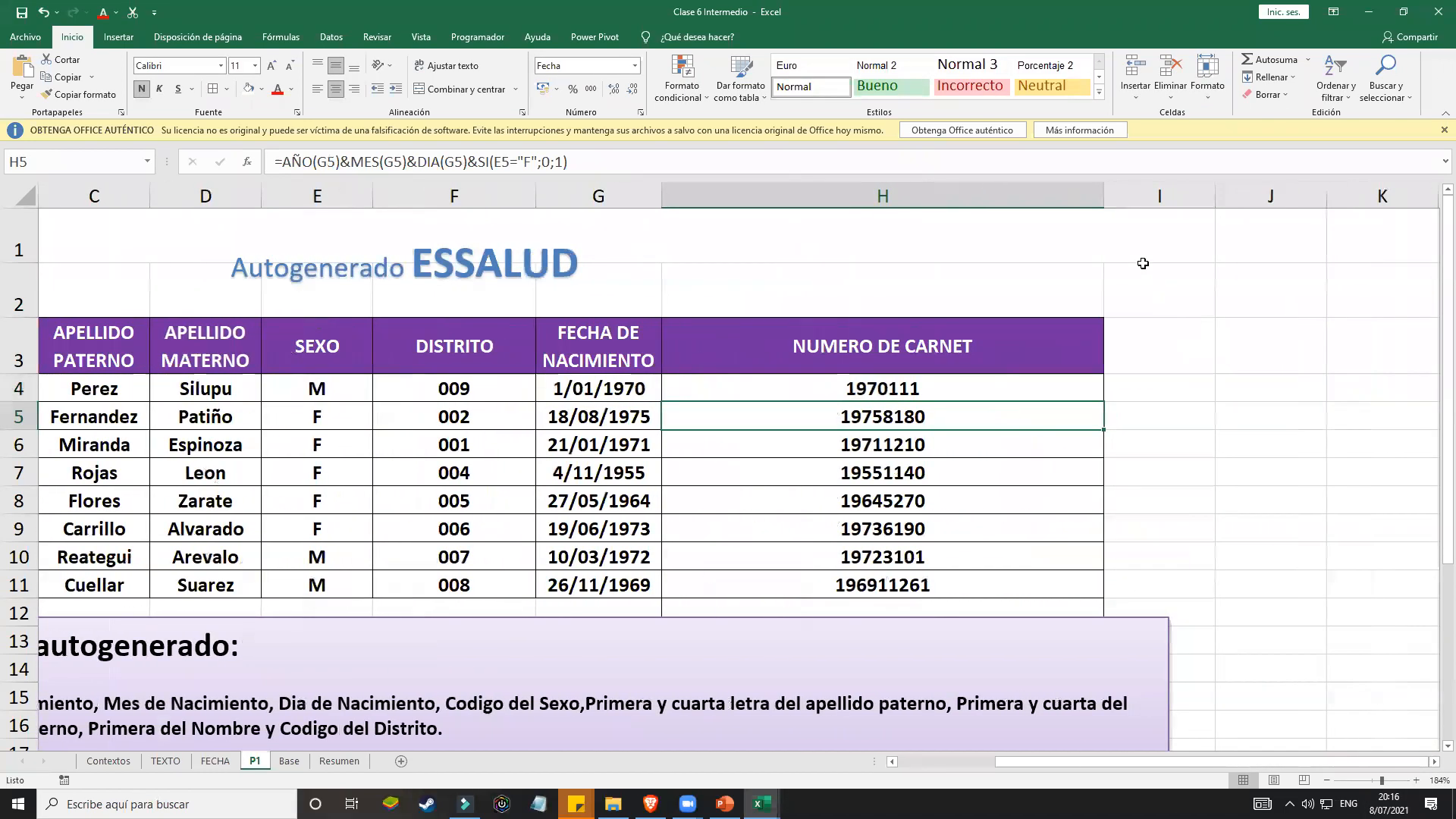
left_click_drag(1105, 196, 1349, 196)
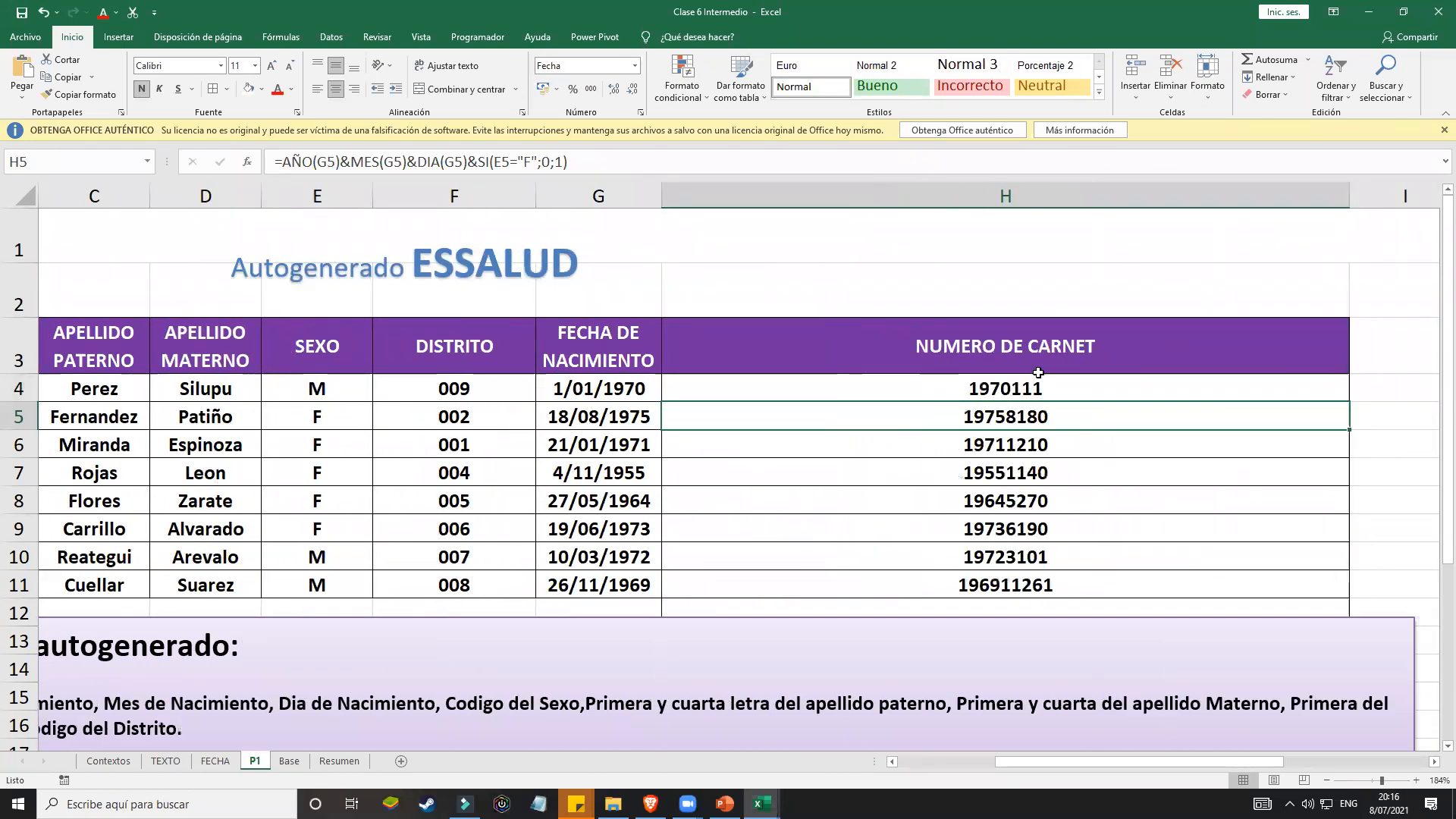
left_click(1033, 386)
left_click_drag(1031, 416, 1045, 592)
Step: Clear the old results below H4 and append &EXTRAE(C4;1;1)&EXTRAE(C4;4;1) to H4's formula
key("Delete")
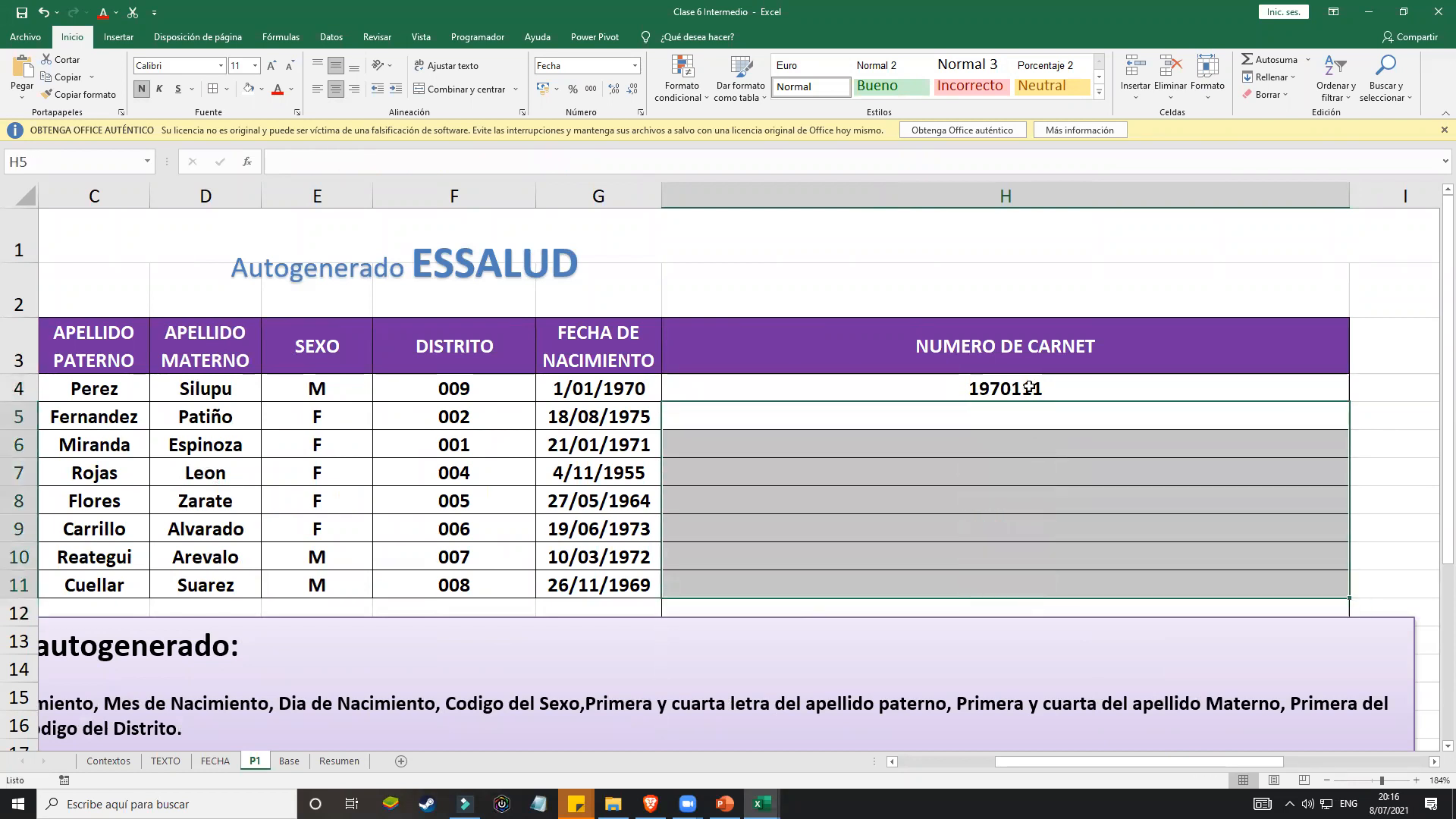
double_click(1076, 387)
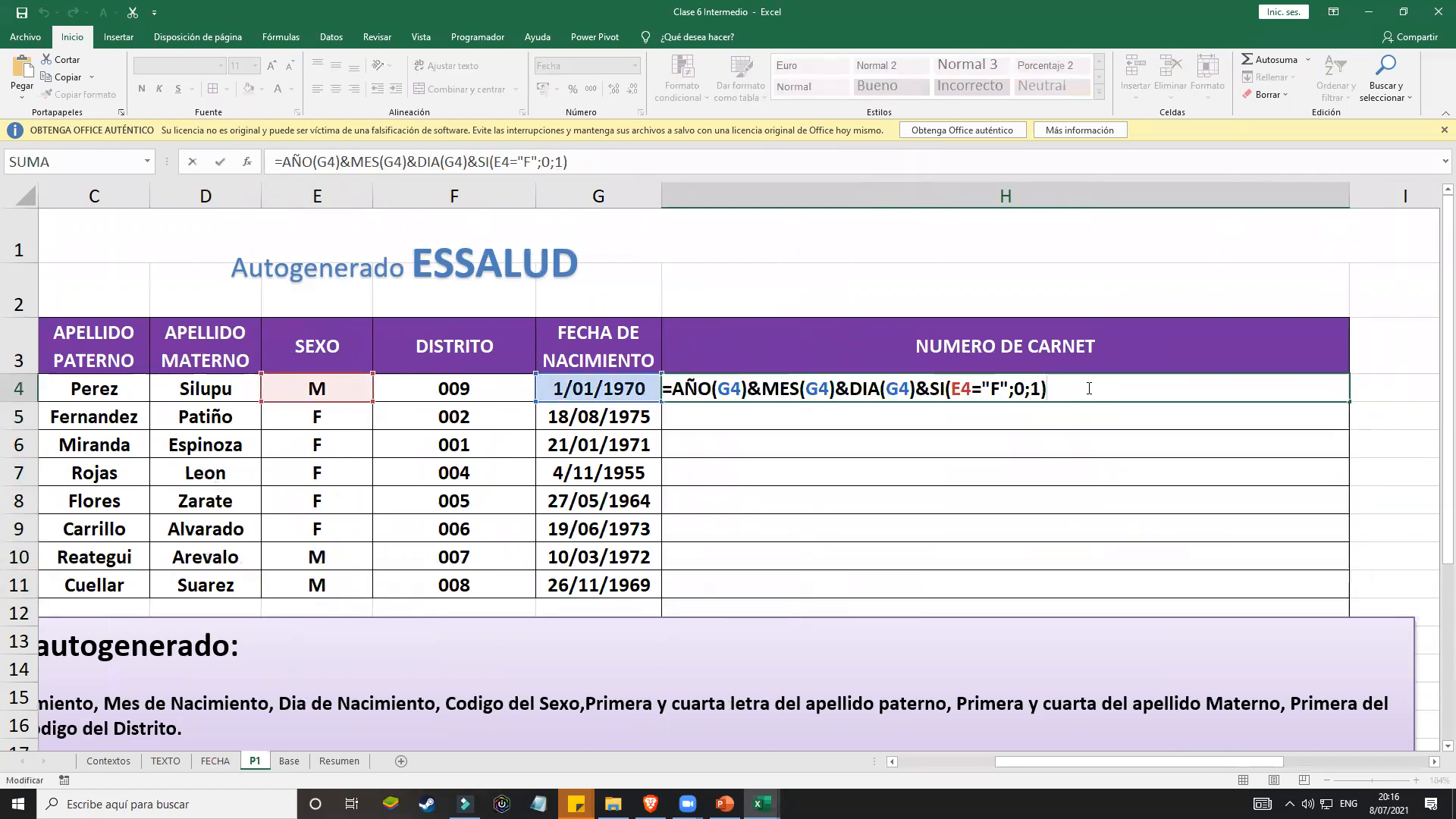
type("&extrae(")
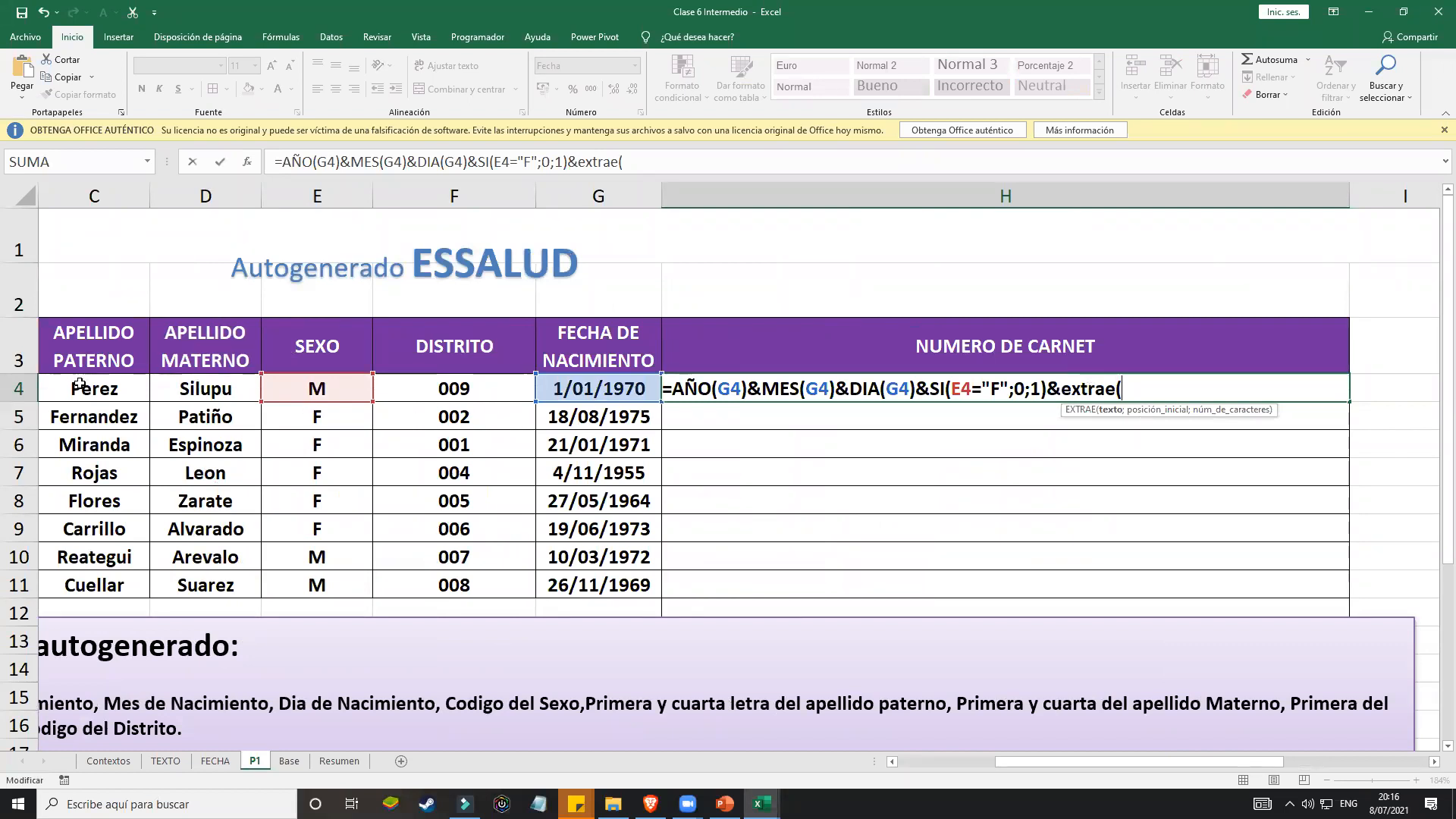
left_click(73, 389)
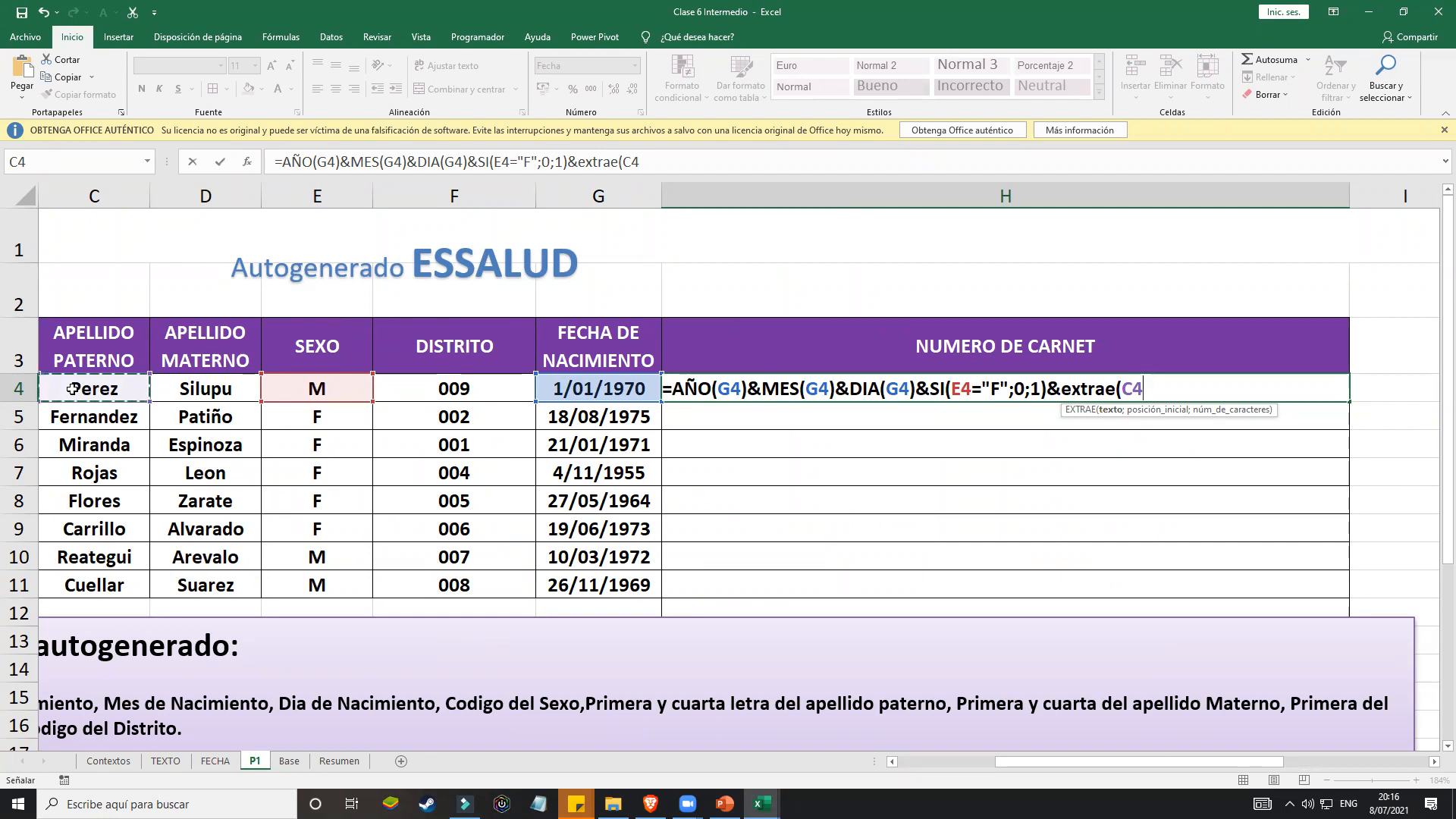
type(";")
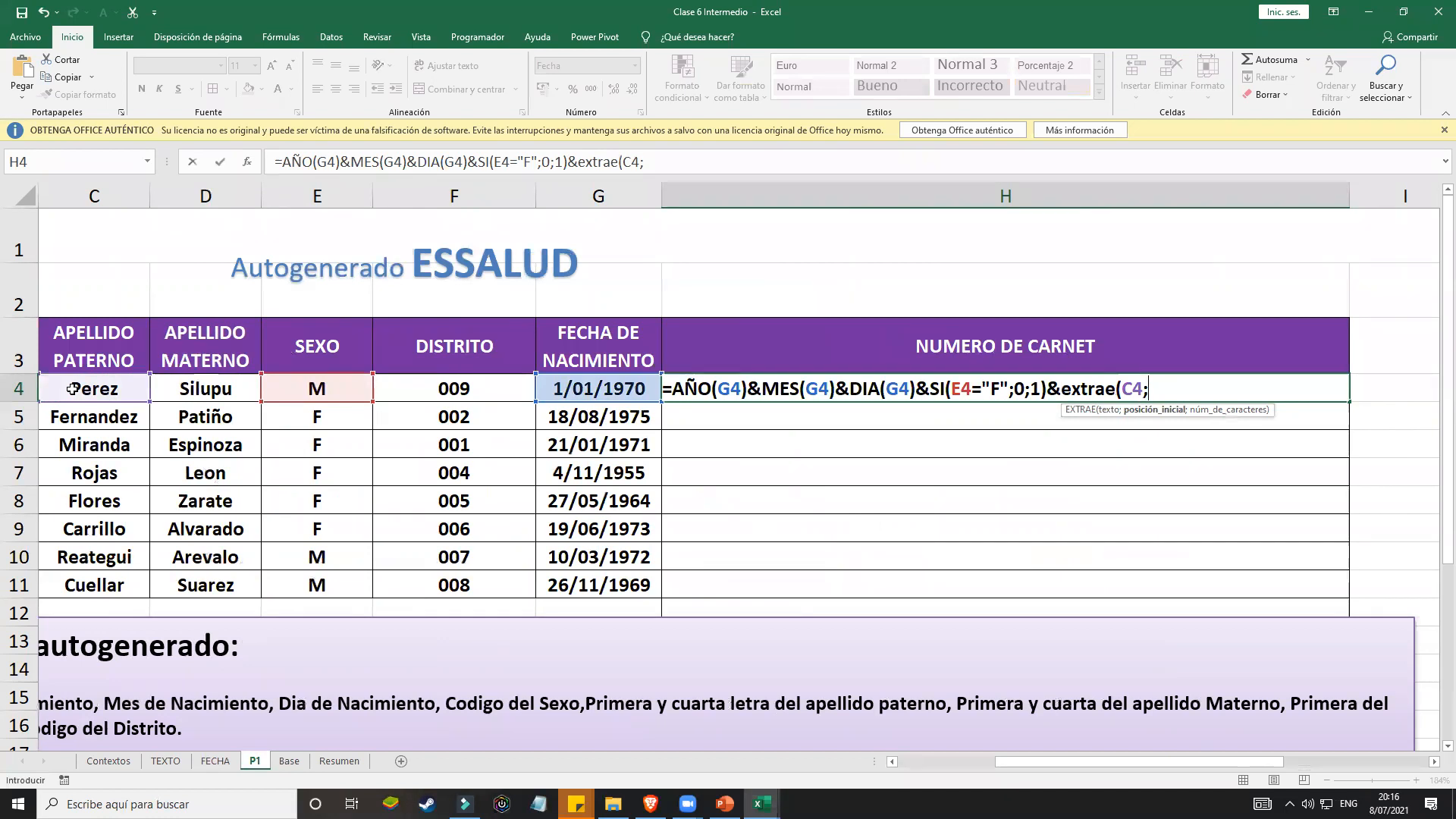
type("1;1)")
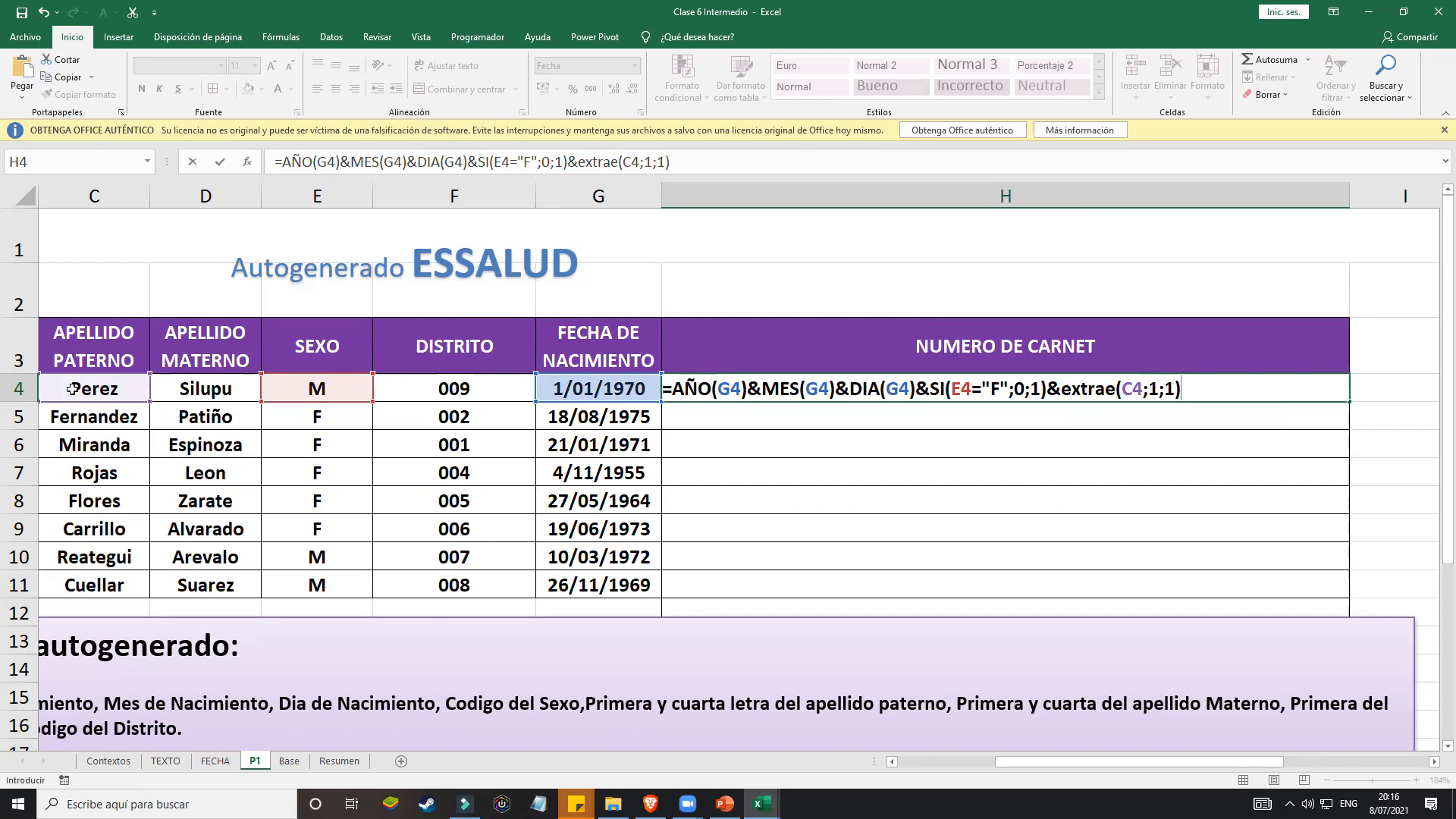
type("*")
key("BackSpace")
type("&extr")
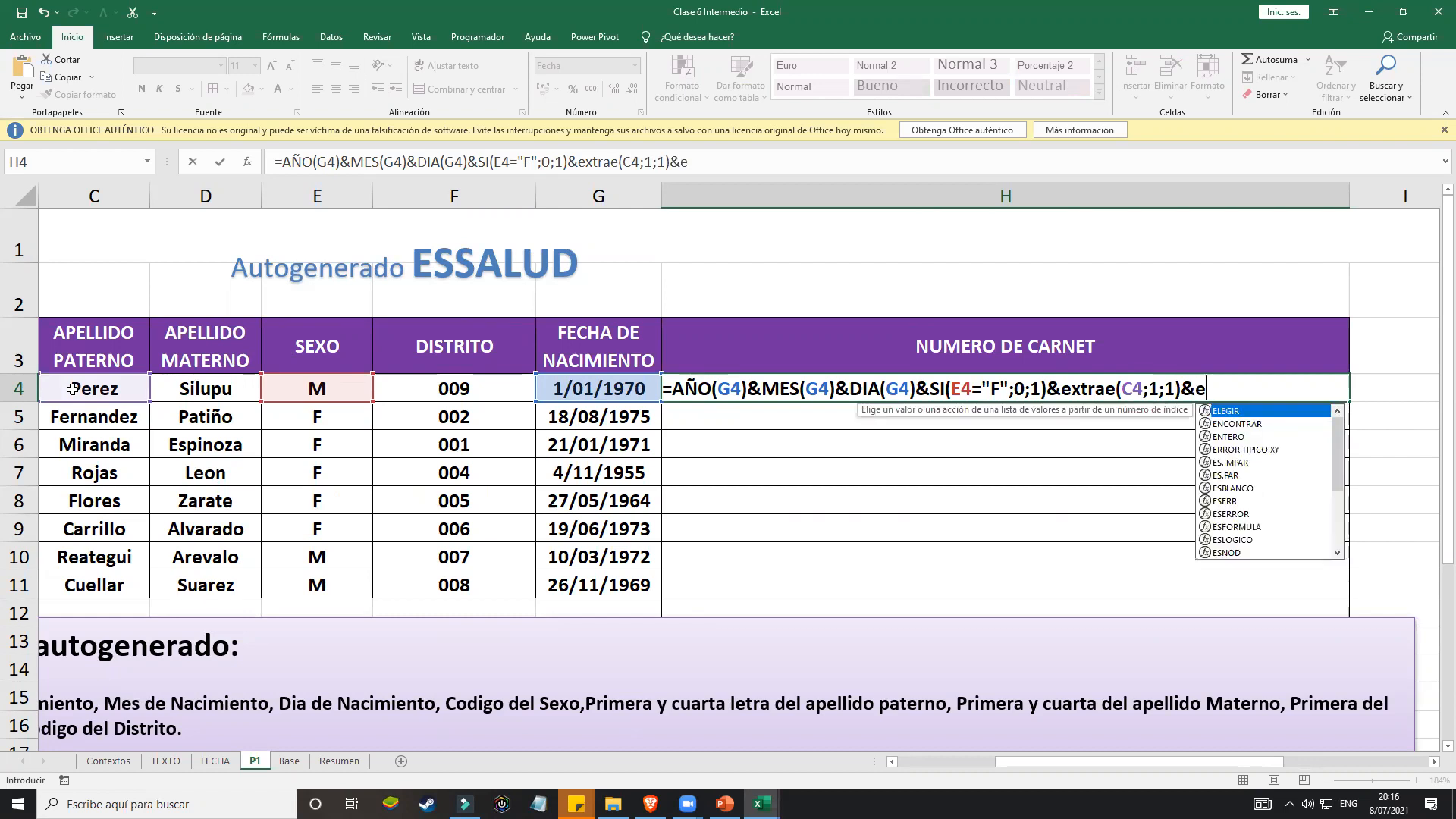
type("ae")
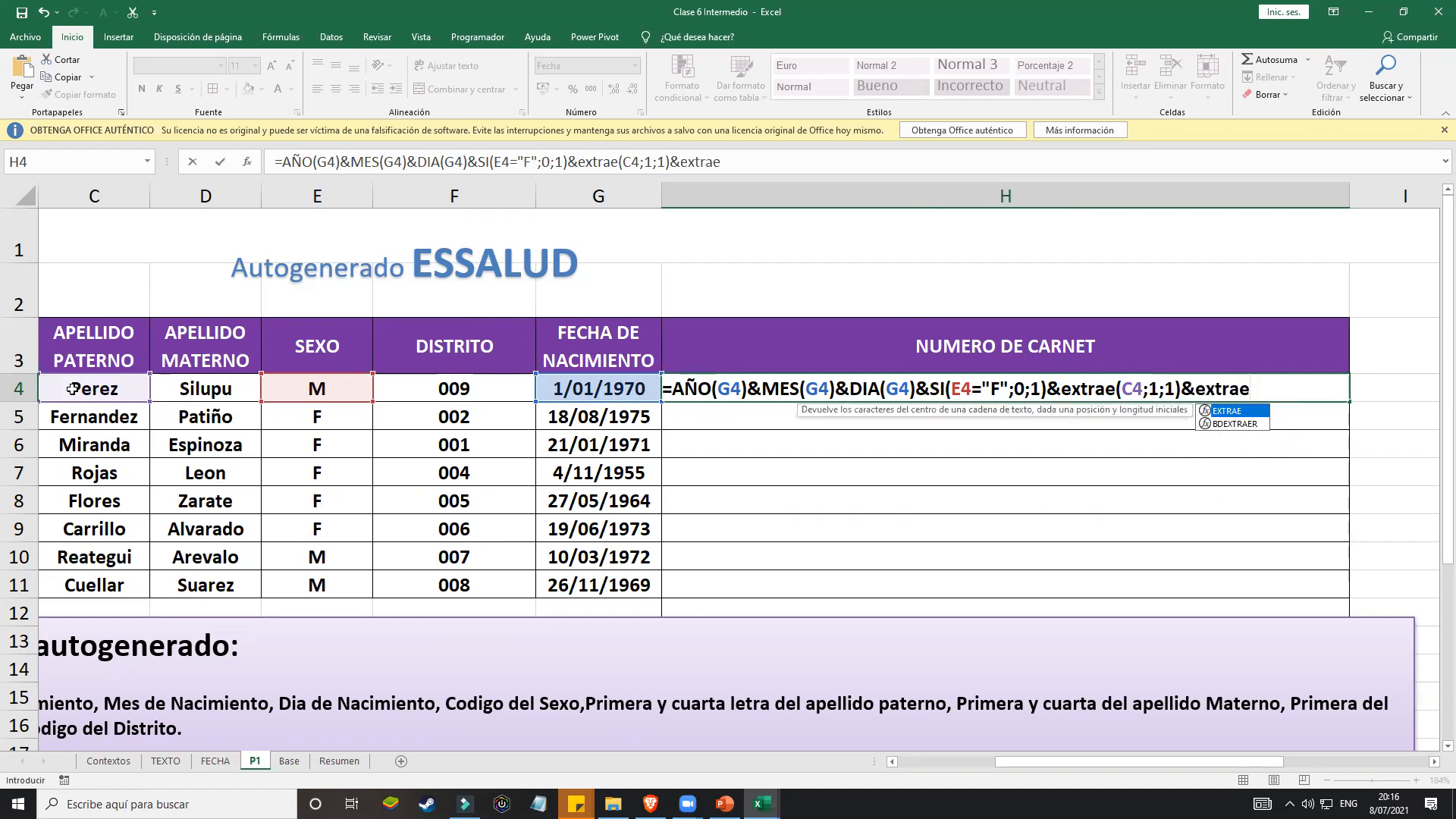
type("(")
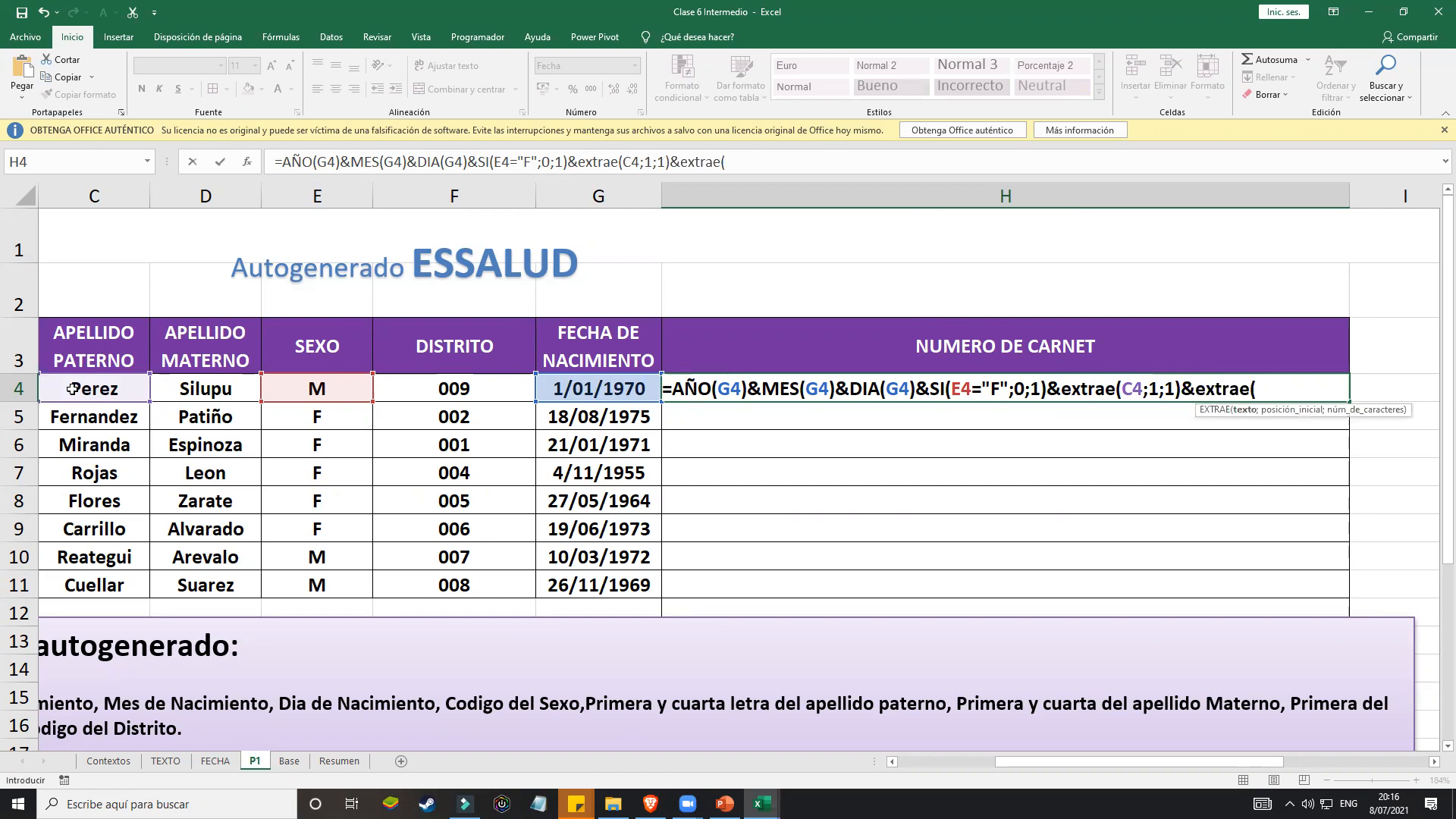
type("c4")
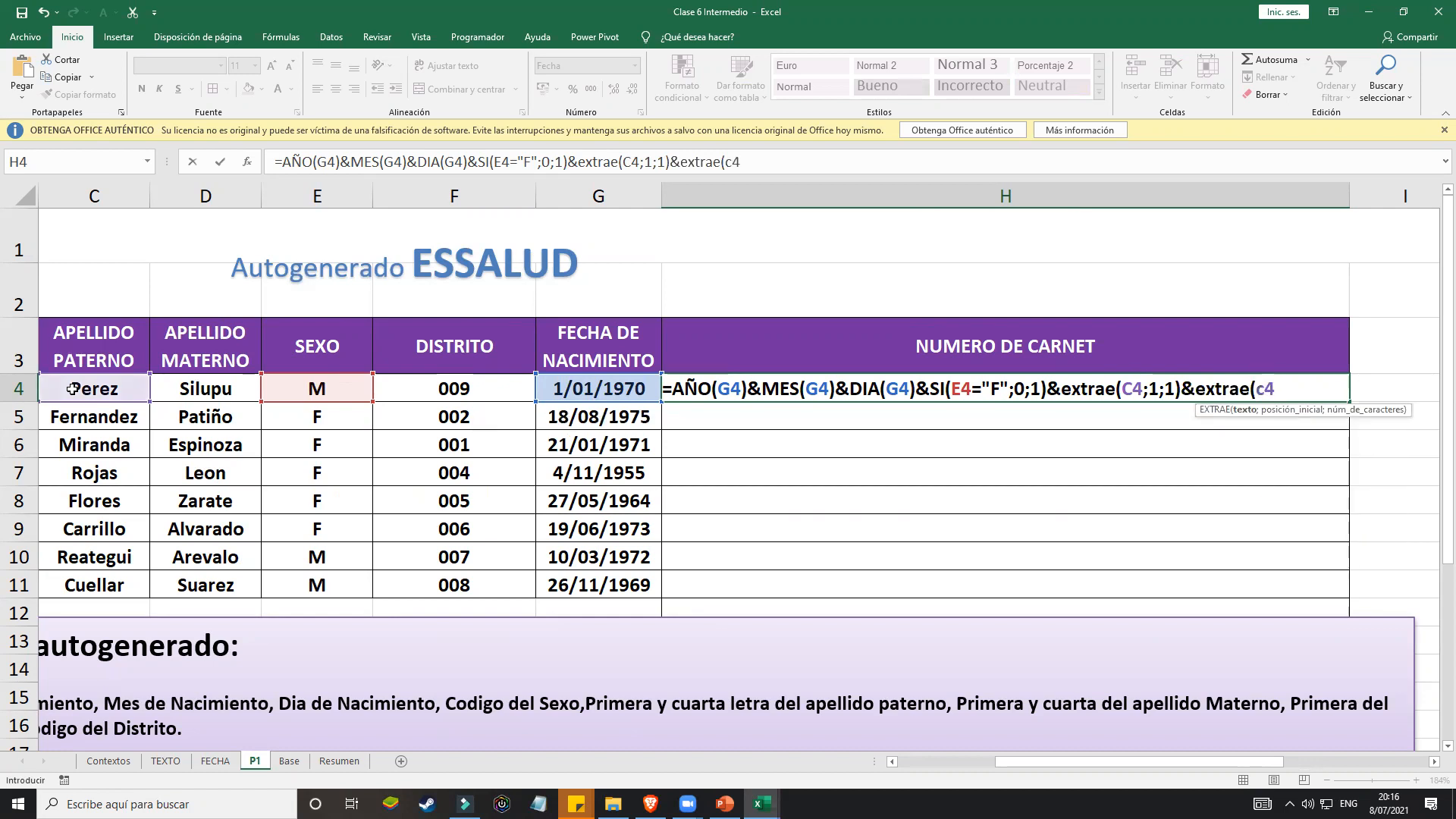
type(";")
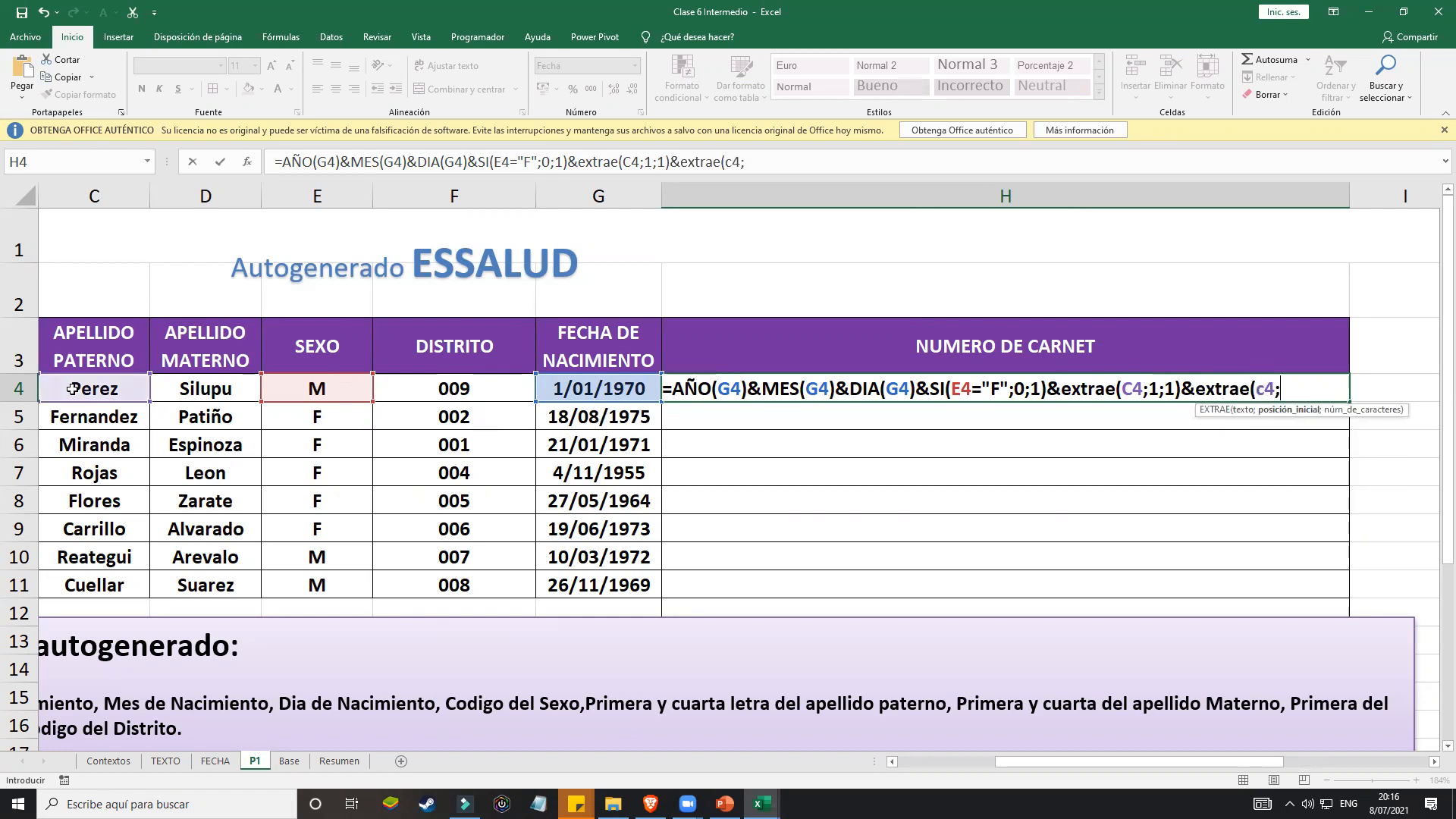
type("4;1")
type(")")
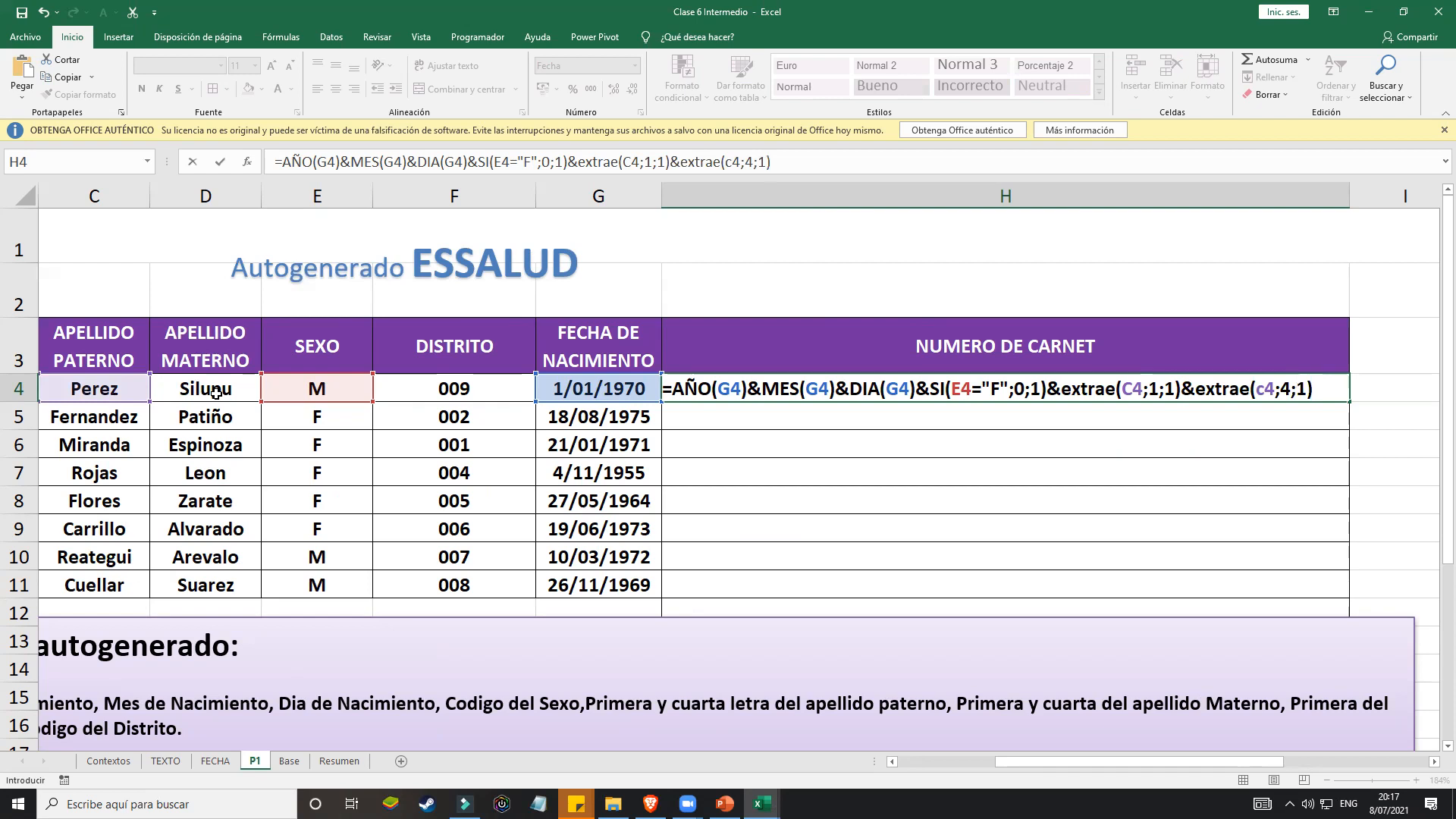
Step: Duplicate the two EXTRAE surname terms and point the copies at D4
left_click(1120, 389)
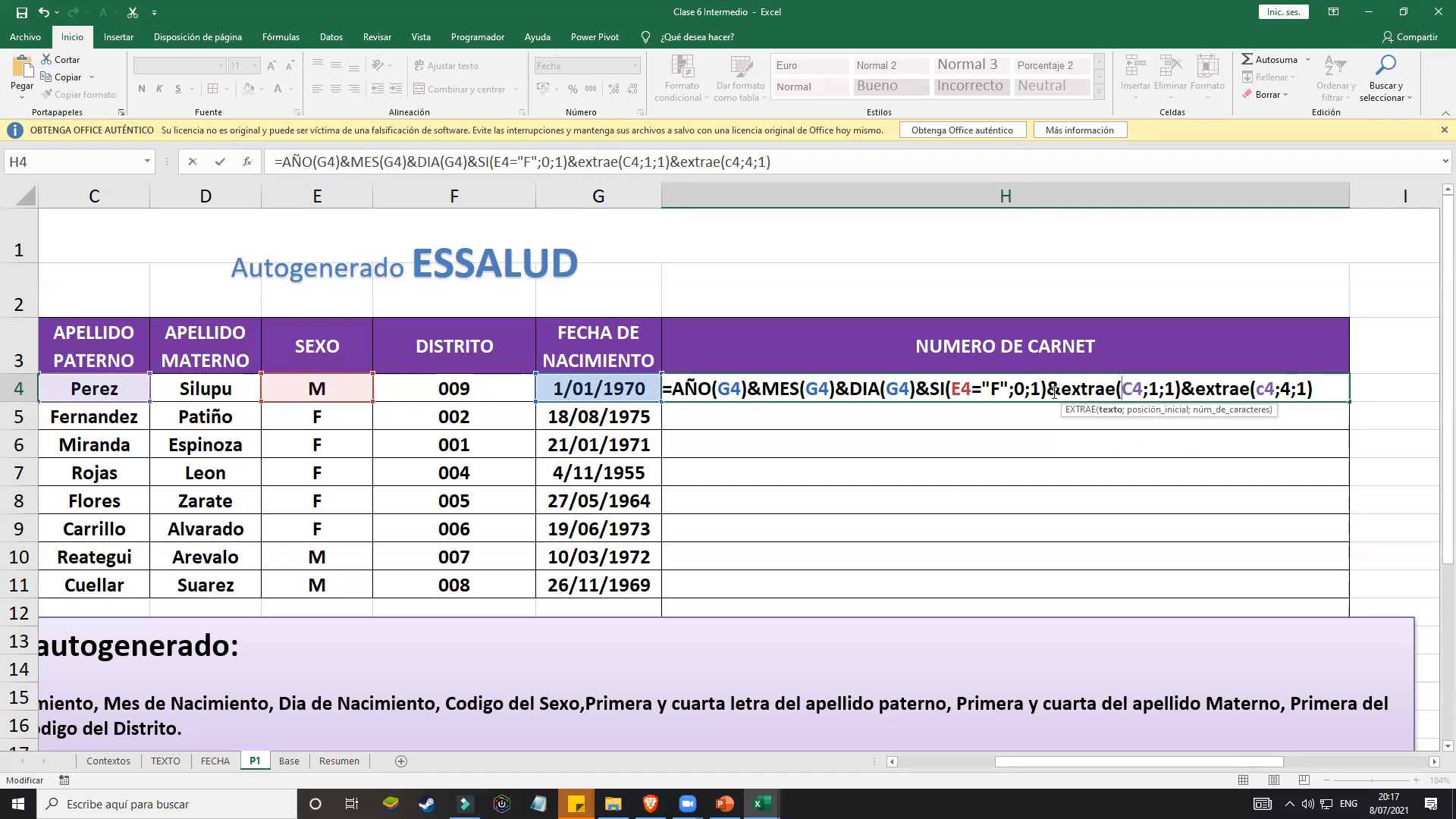
left_click_drag(1054, 391, 1324, 386)
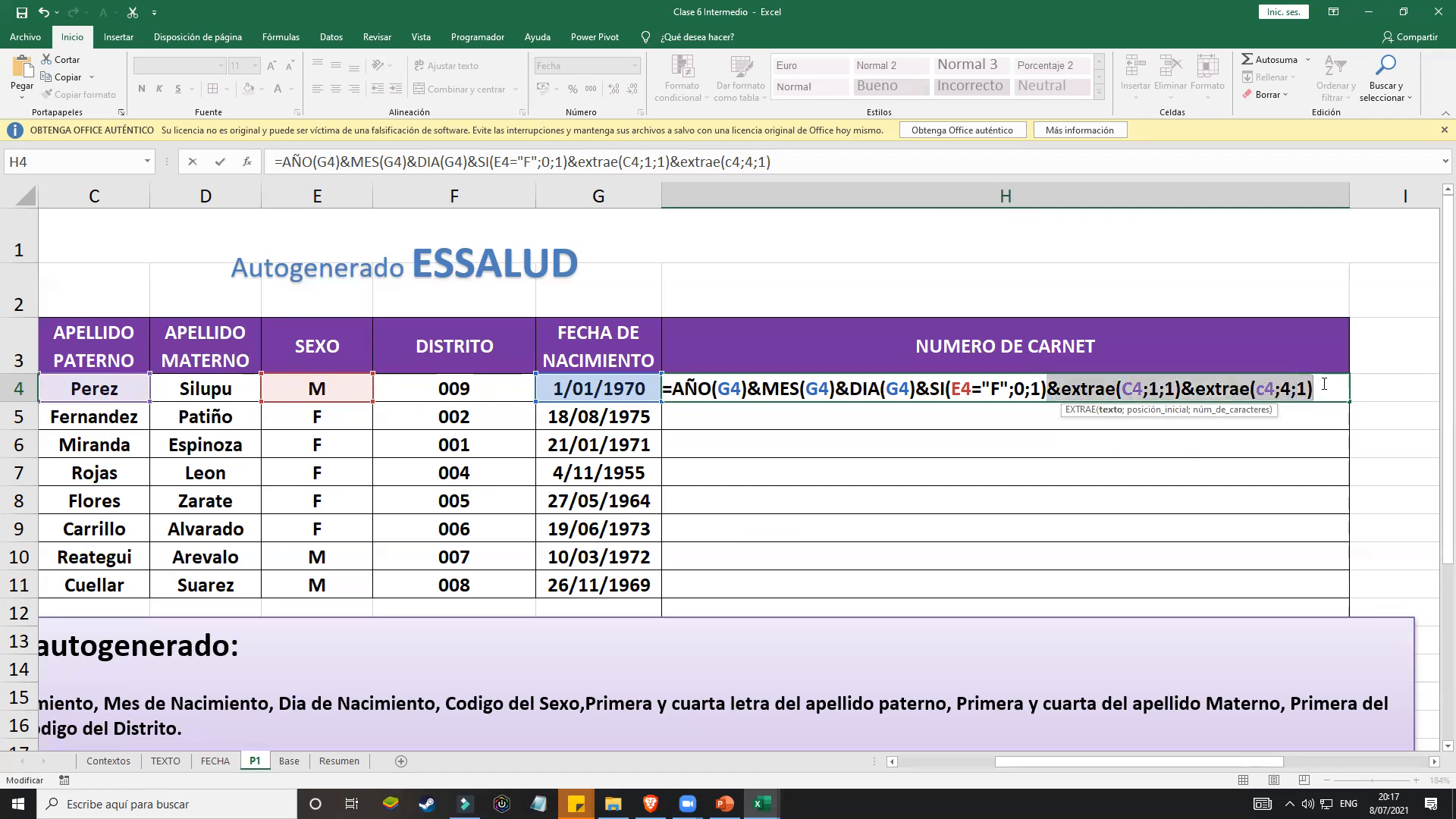
key("ctrl+c")
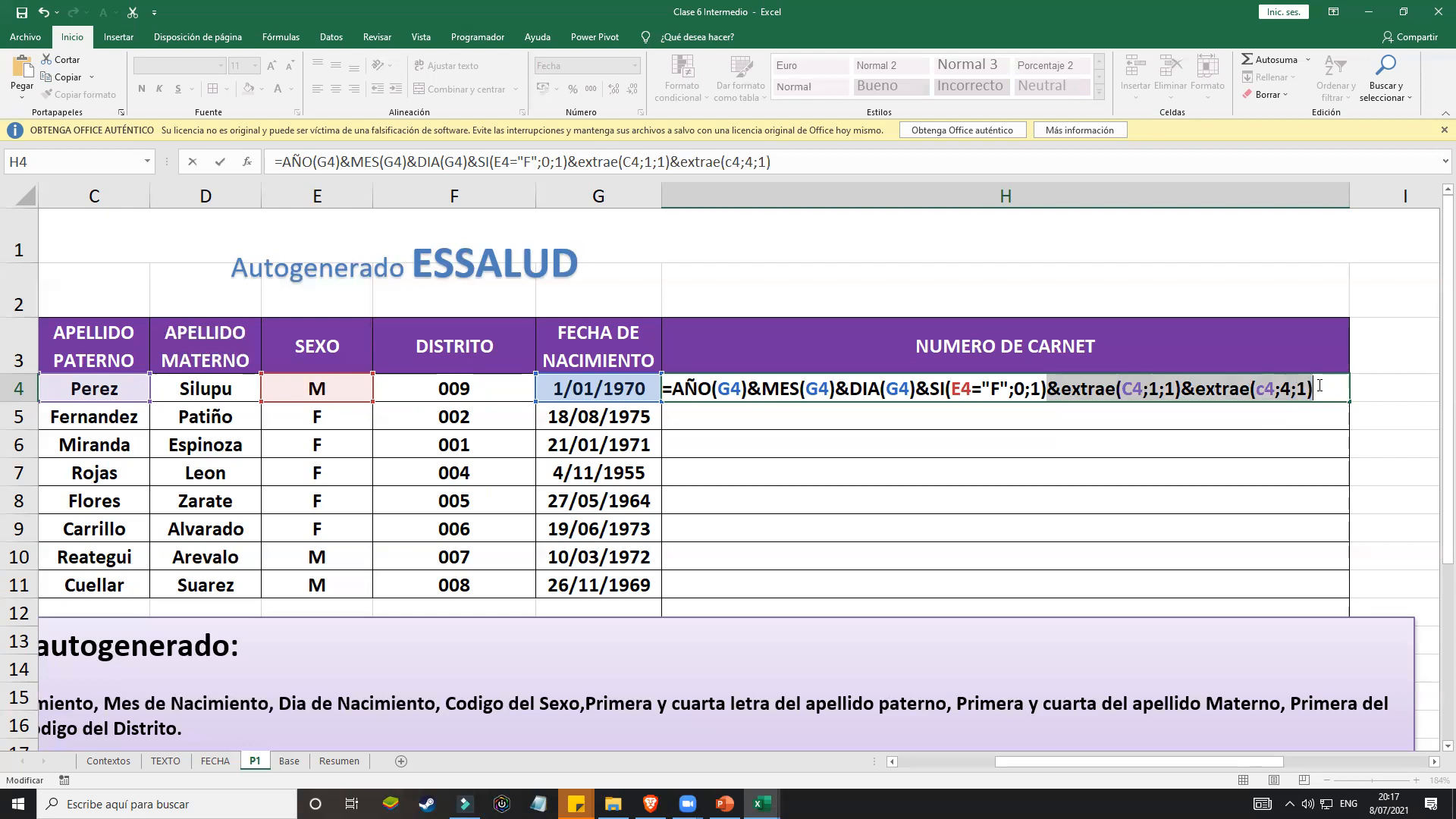
left_click(1319, 385)
key("ctrl+v")
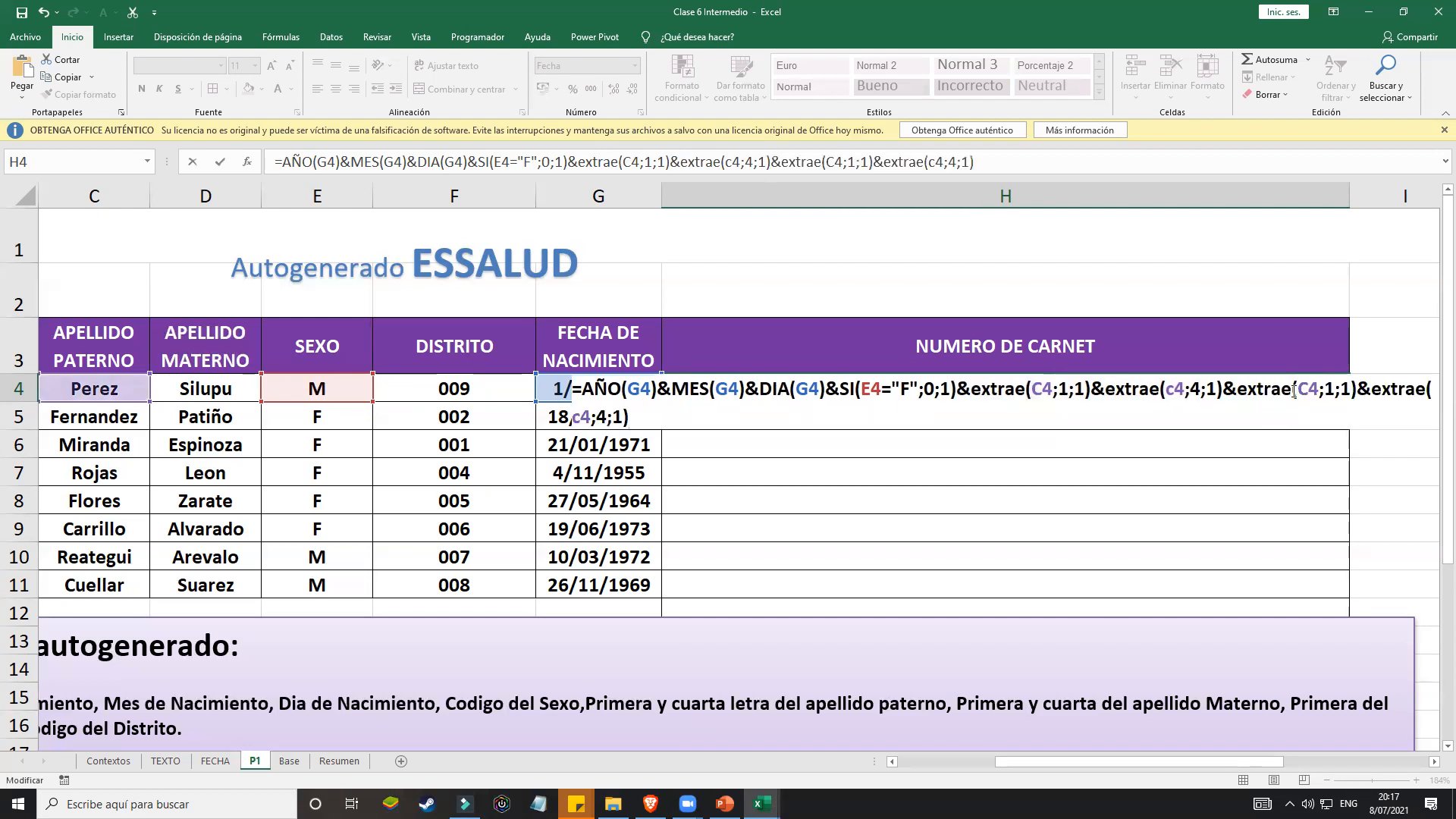
left_click(1312, 388)
key("BackSpace")
type("D")
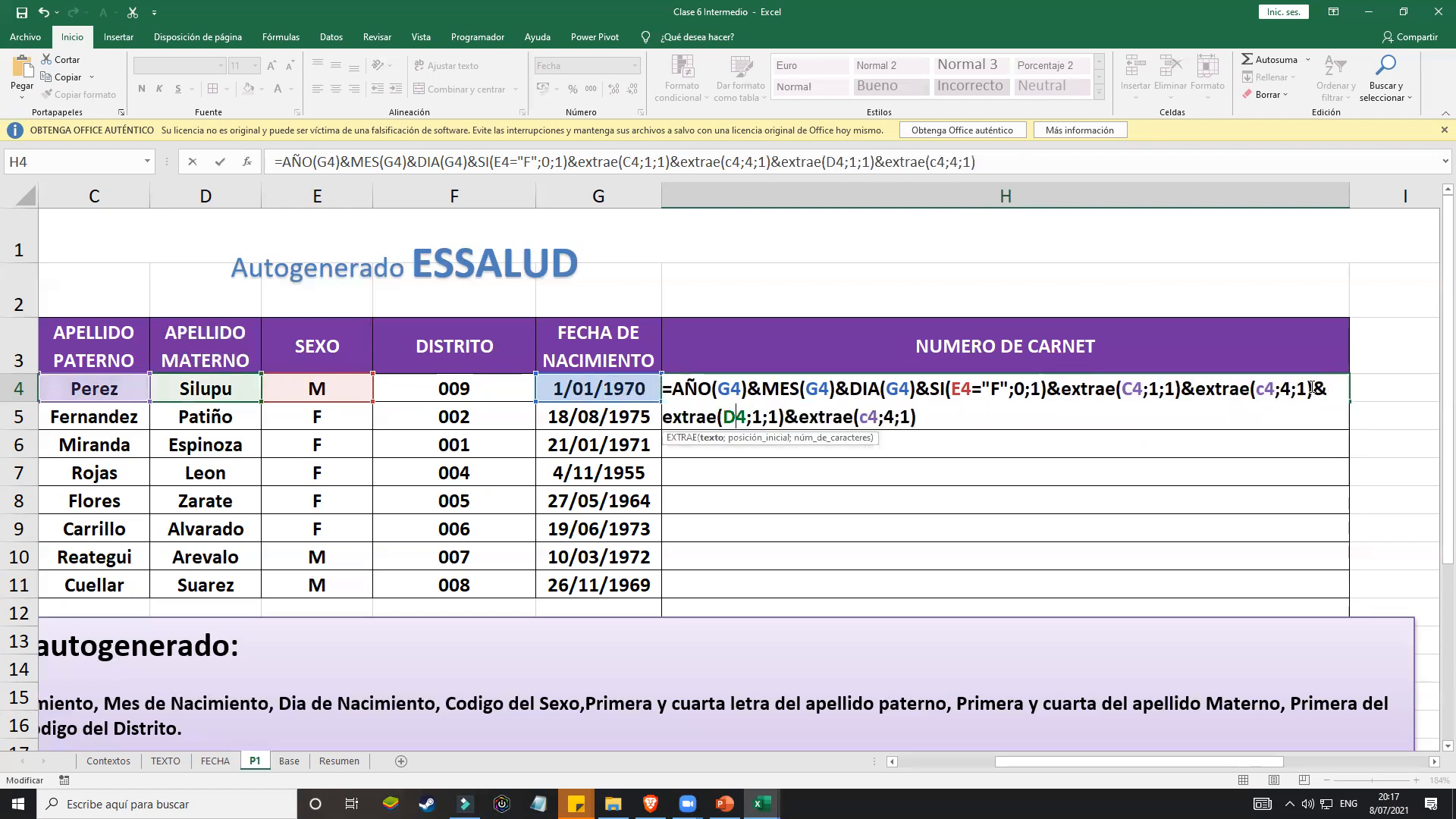
left_click(869, 416)
key("BackSpace")
type("D")
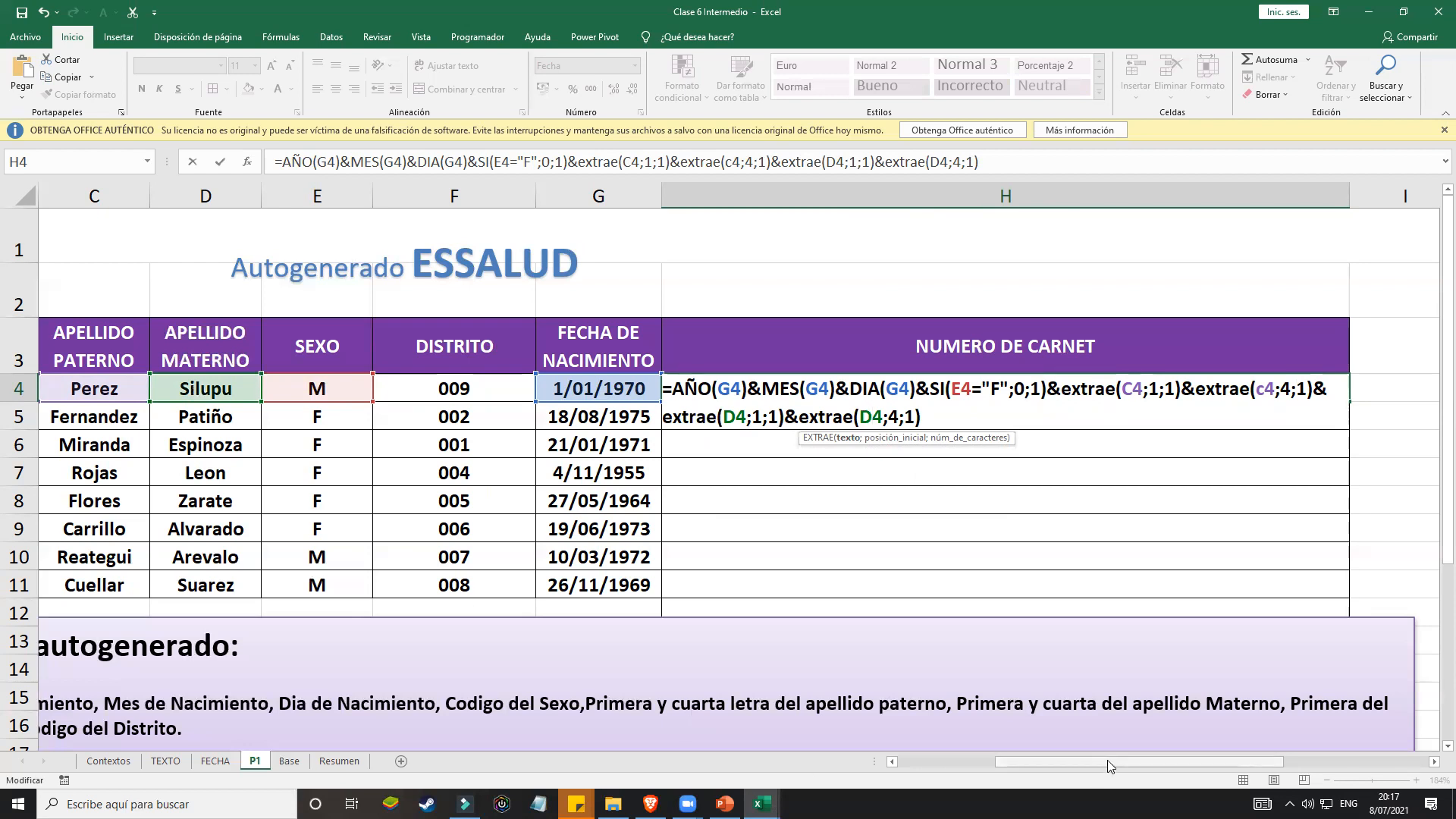
left_click_drag(1107, 760, 1054, 767)
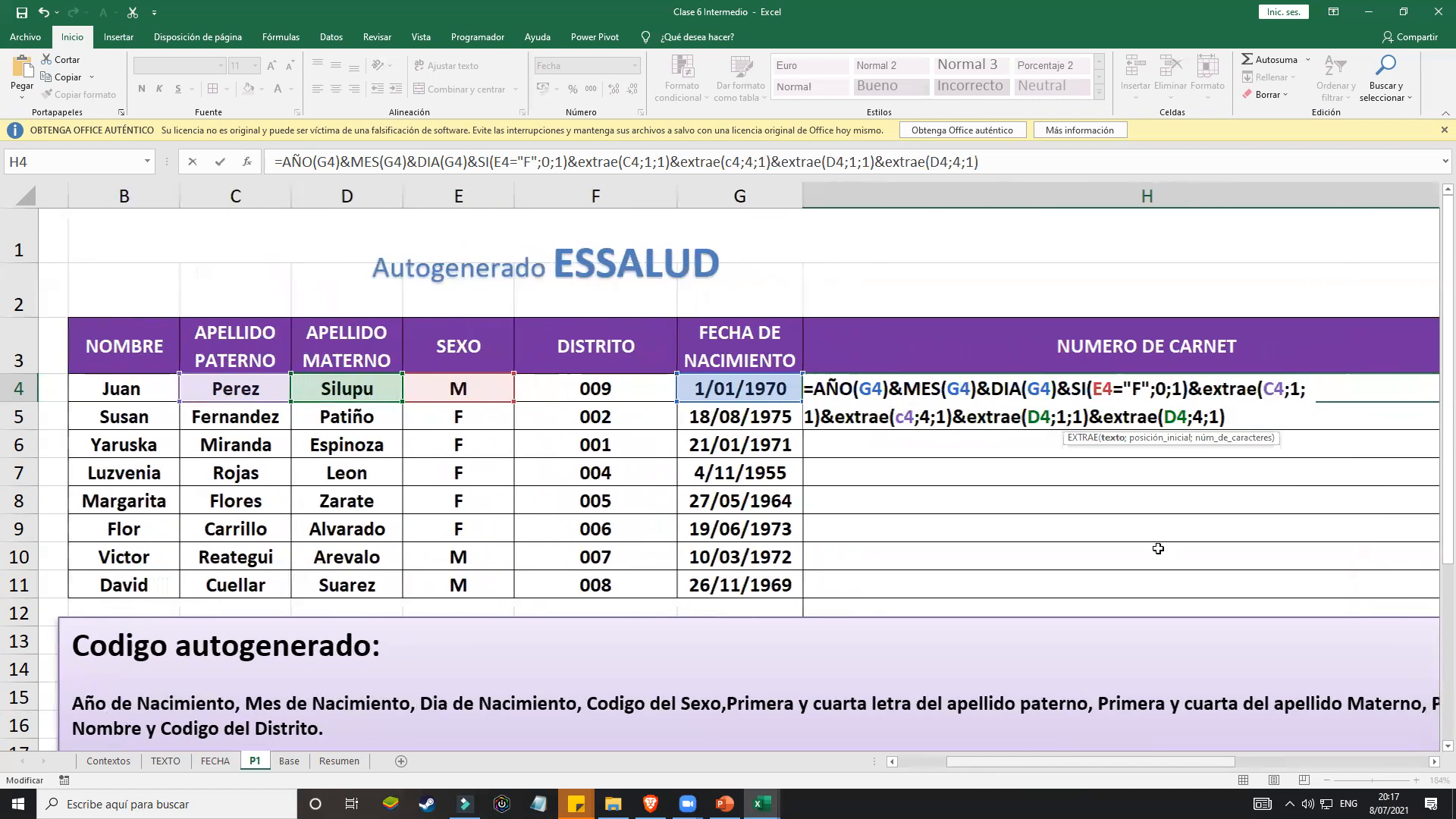
Step: Finish H4 with &EXTRAE(B4;1;1)&F4 so it shows 1970111PeSuJ9
left_click(1098, 420)
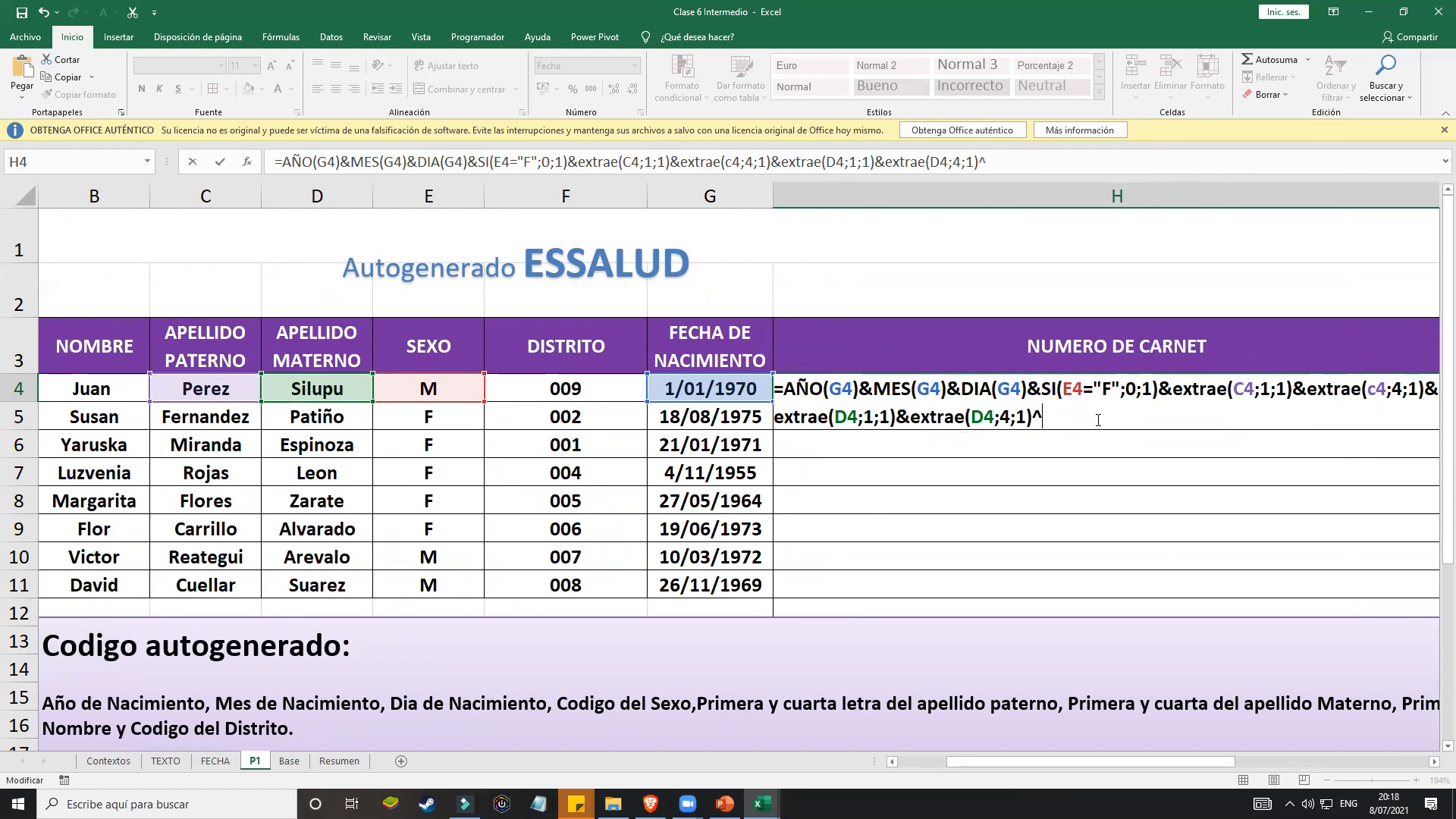
type("&extrae(")
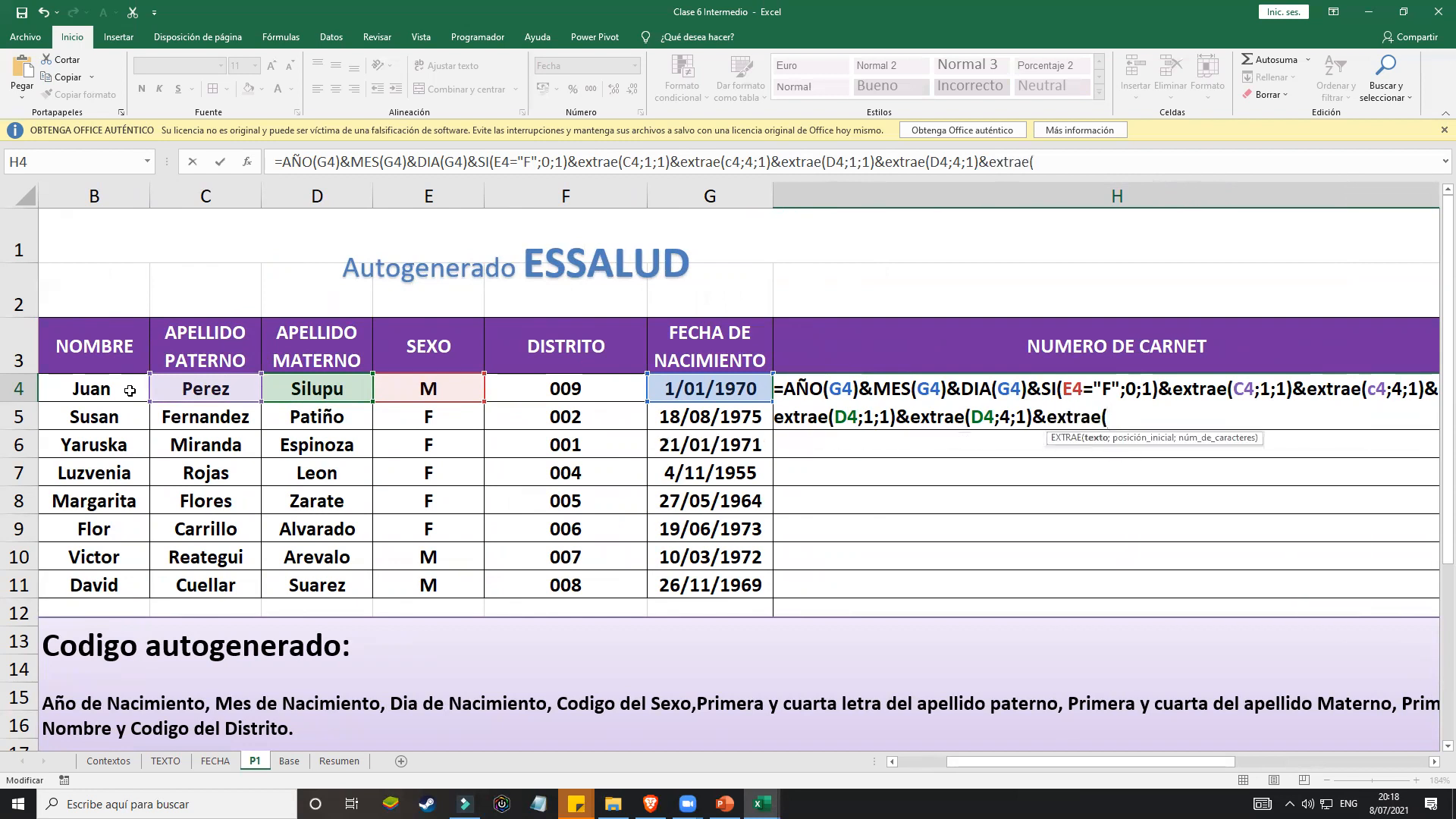
left_click(130, 390)
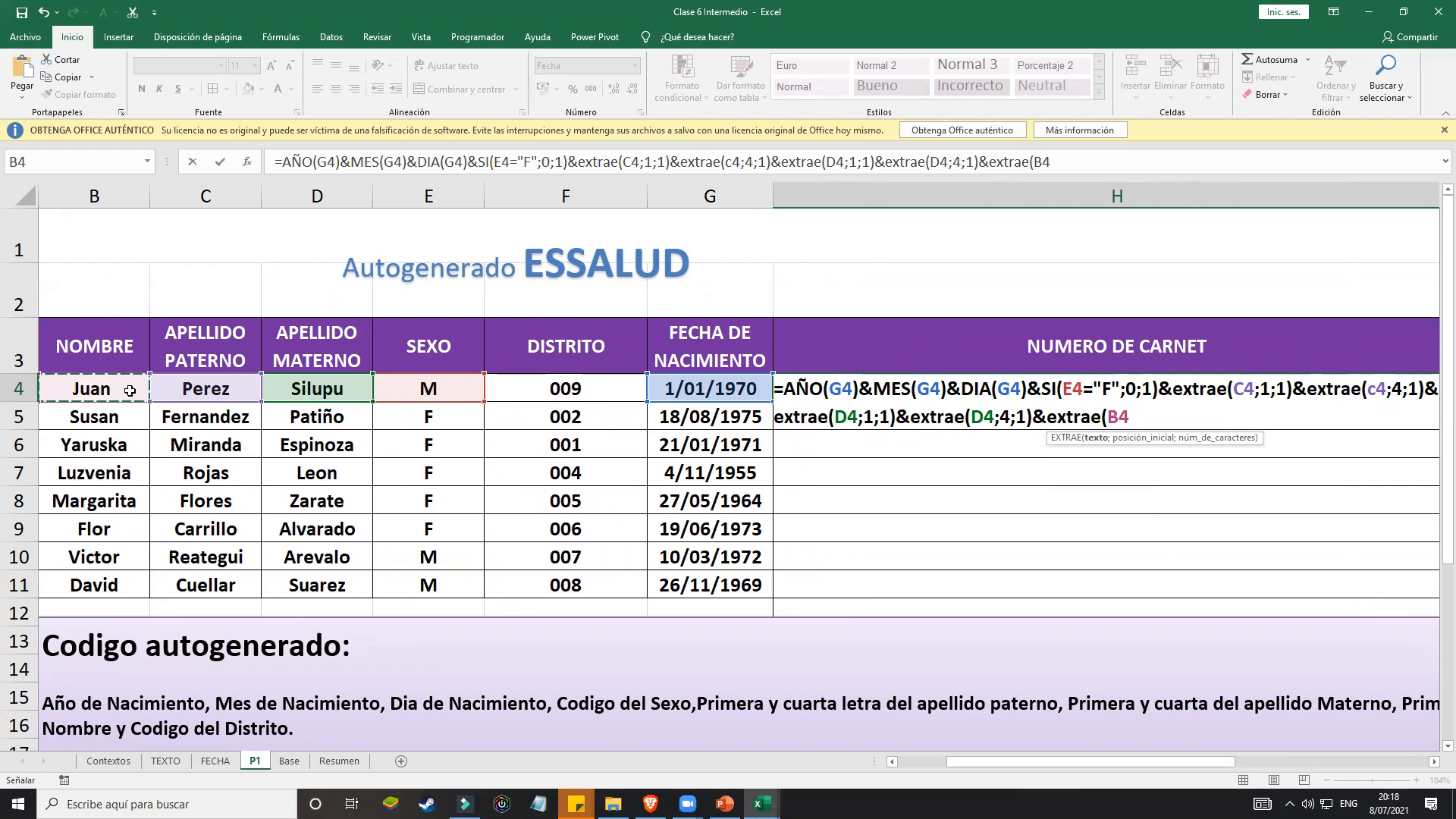
type(";1;1)")
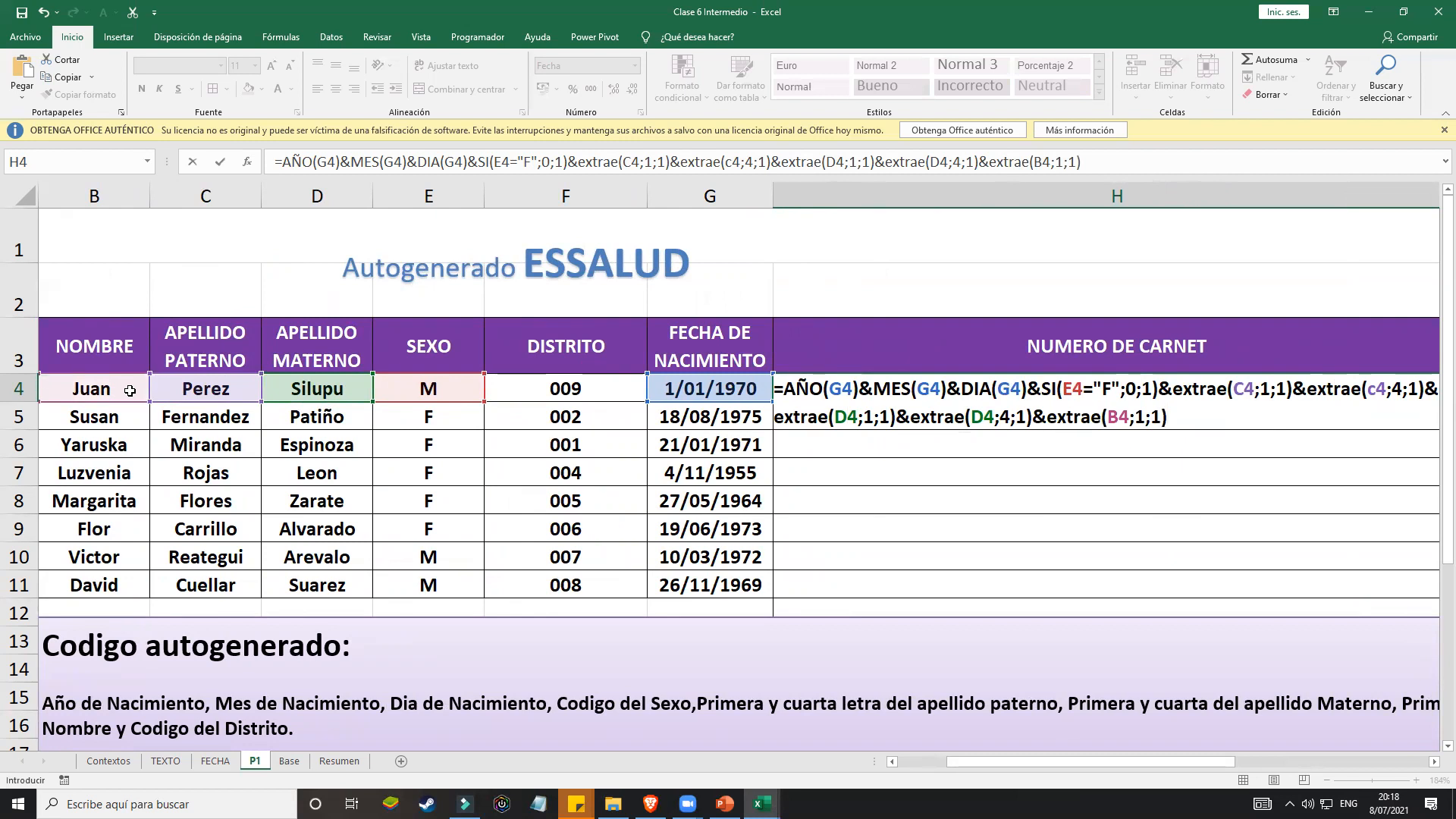
type("&")
left_click(588, 390)
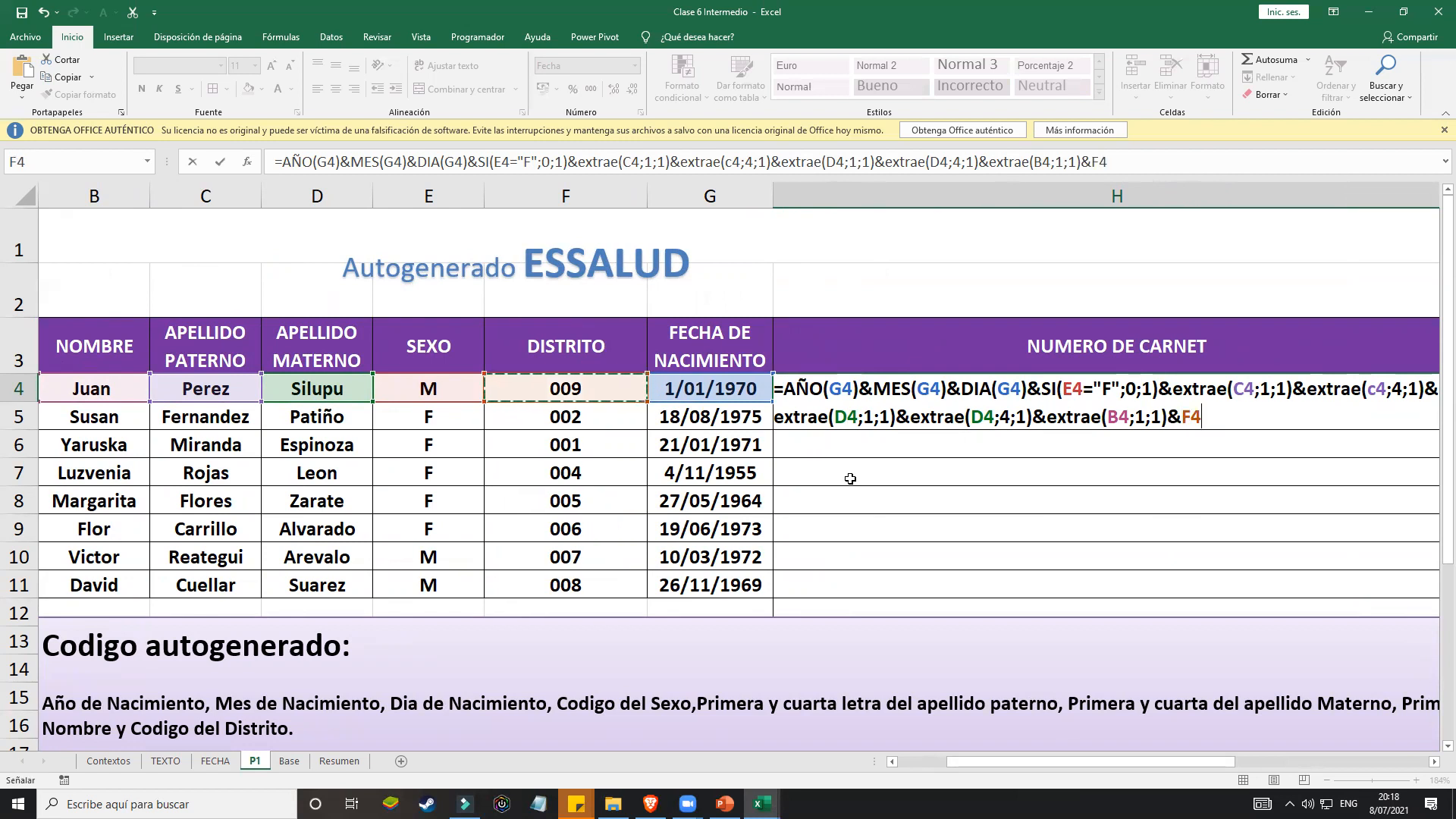
key("Return")
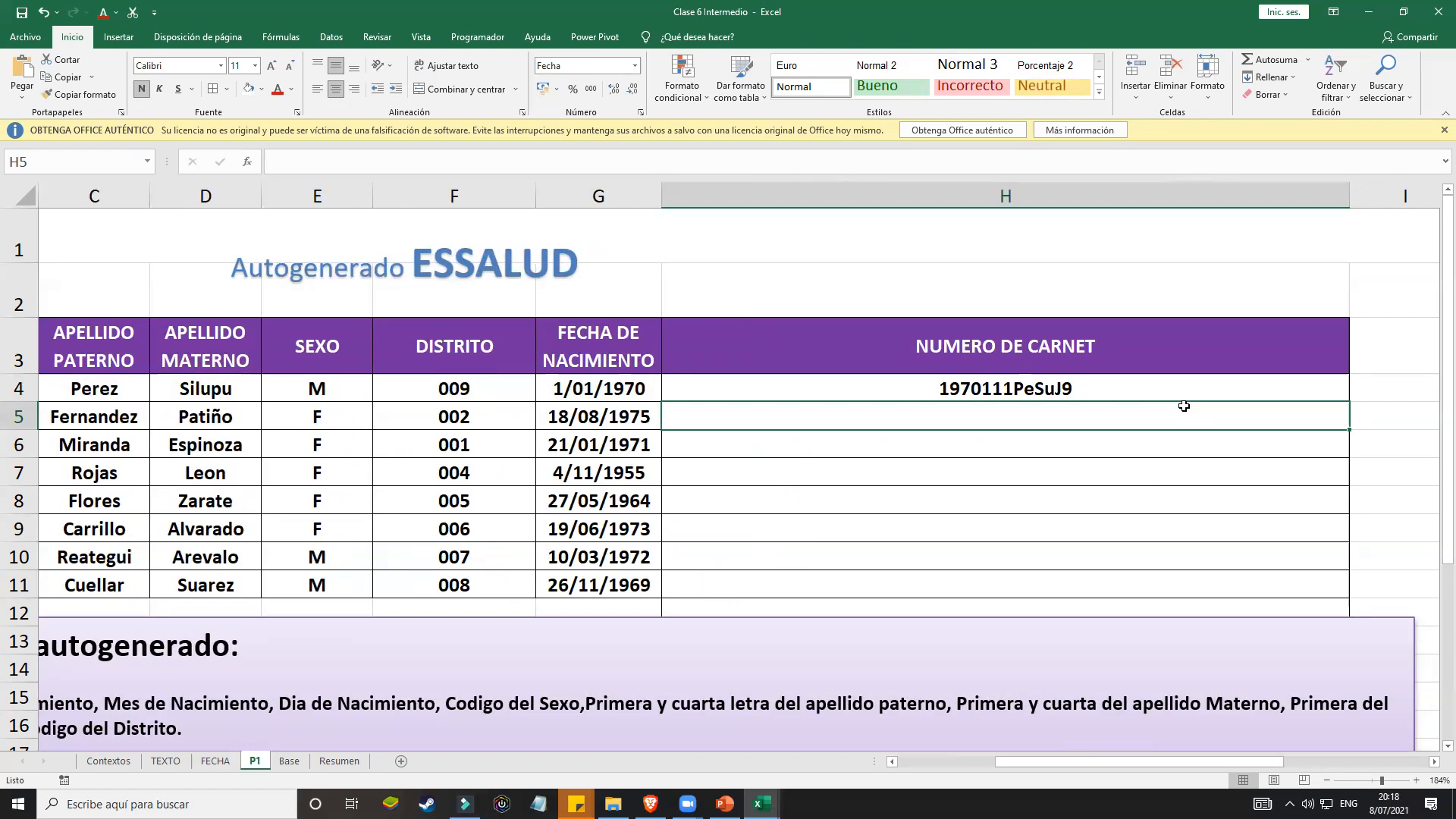
Step: Fill H4's carnet formula down to H11, producing codes from 19758180FnPiS2 to 196911261ClSrD8
left_click(940, 387)
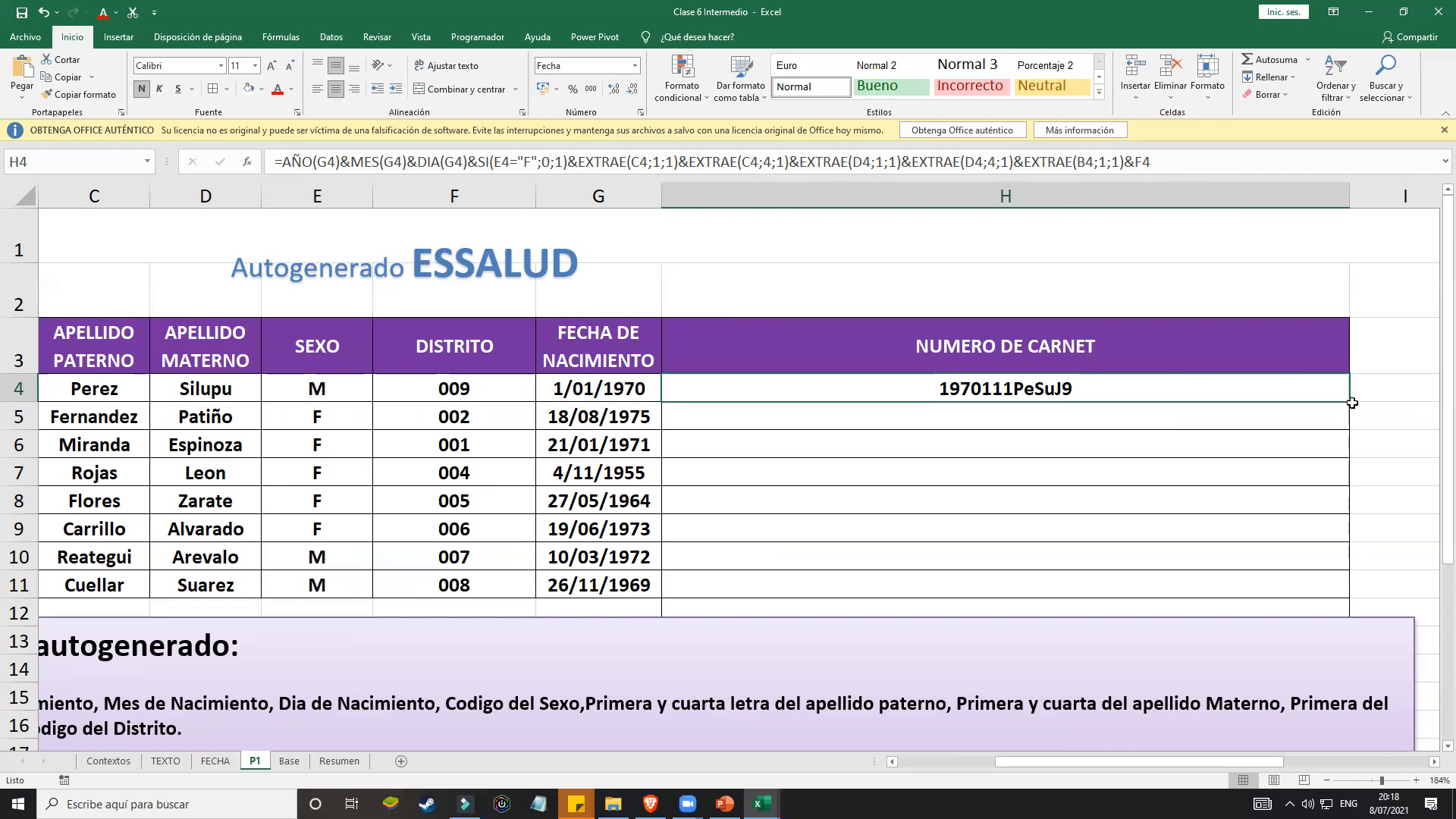
left_click_drag(1343, 396, 1338, 595)
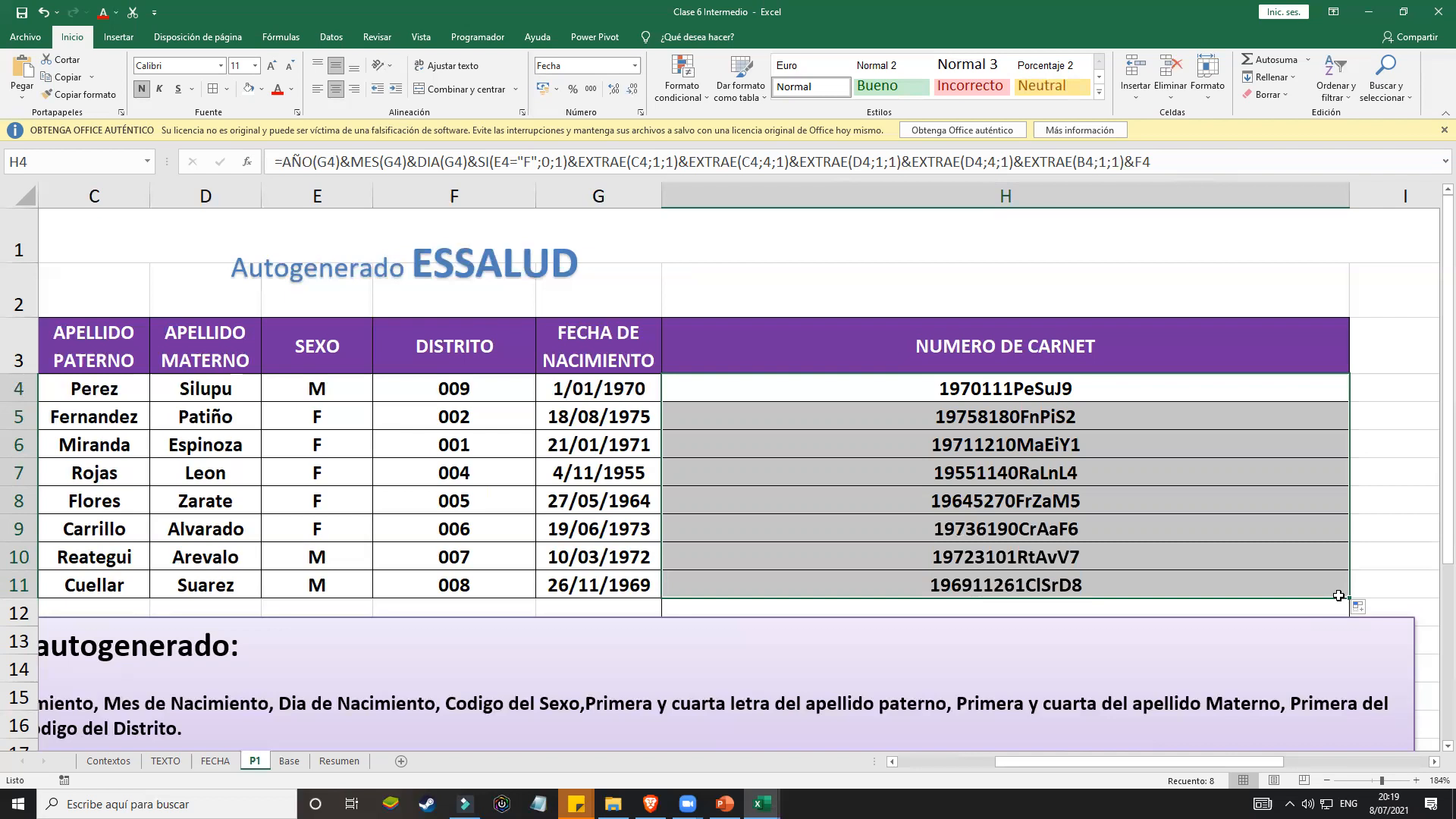
Step: Review the carnet formulas in cells H4 through H11
left_click(940, 617)
left_click(941, 604)
left_click(933, 553)
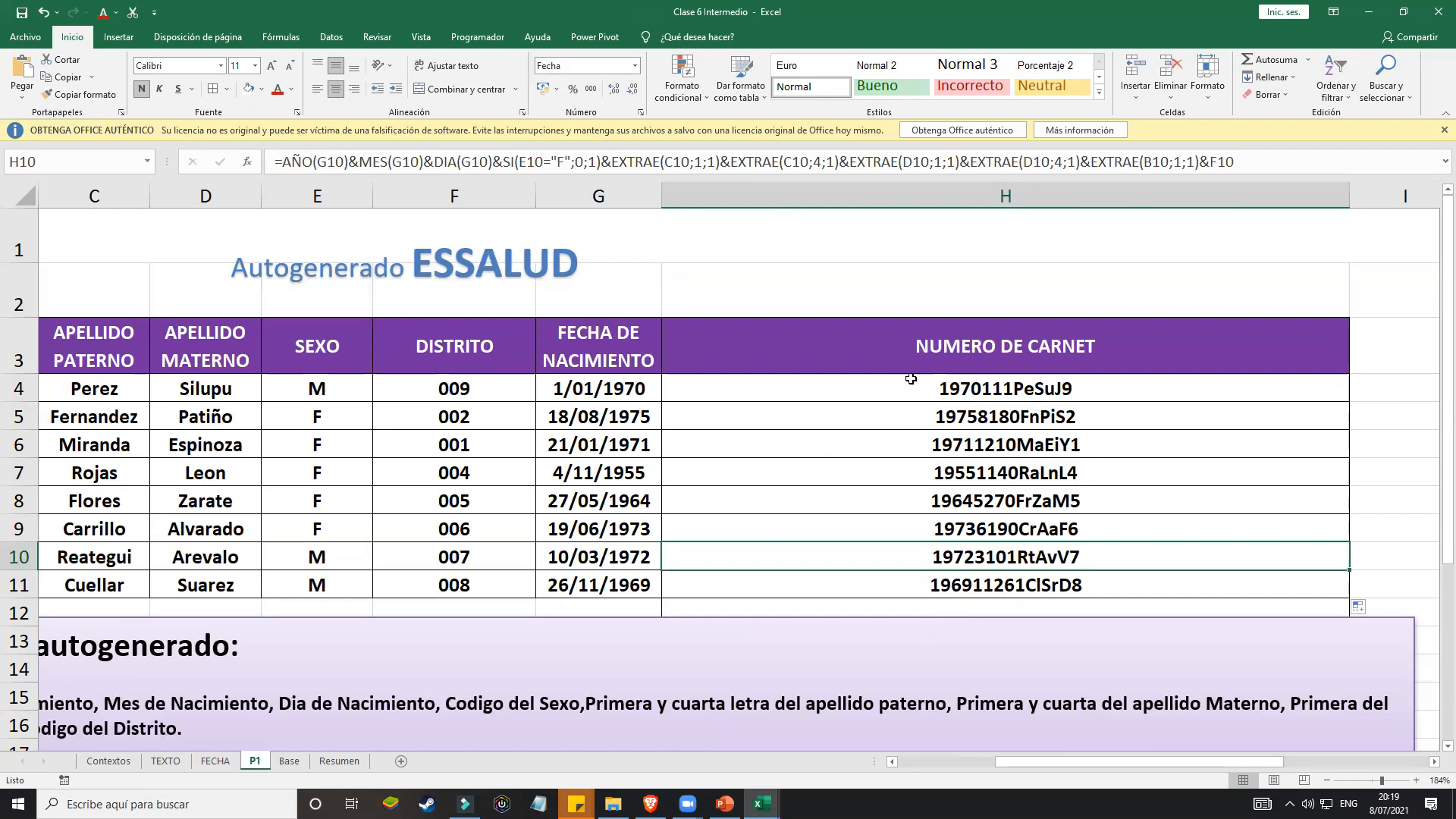
left_click_drag(910, 383, 986, 590)
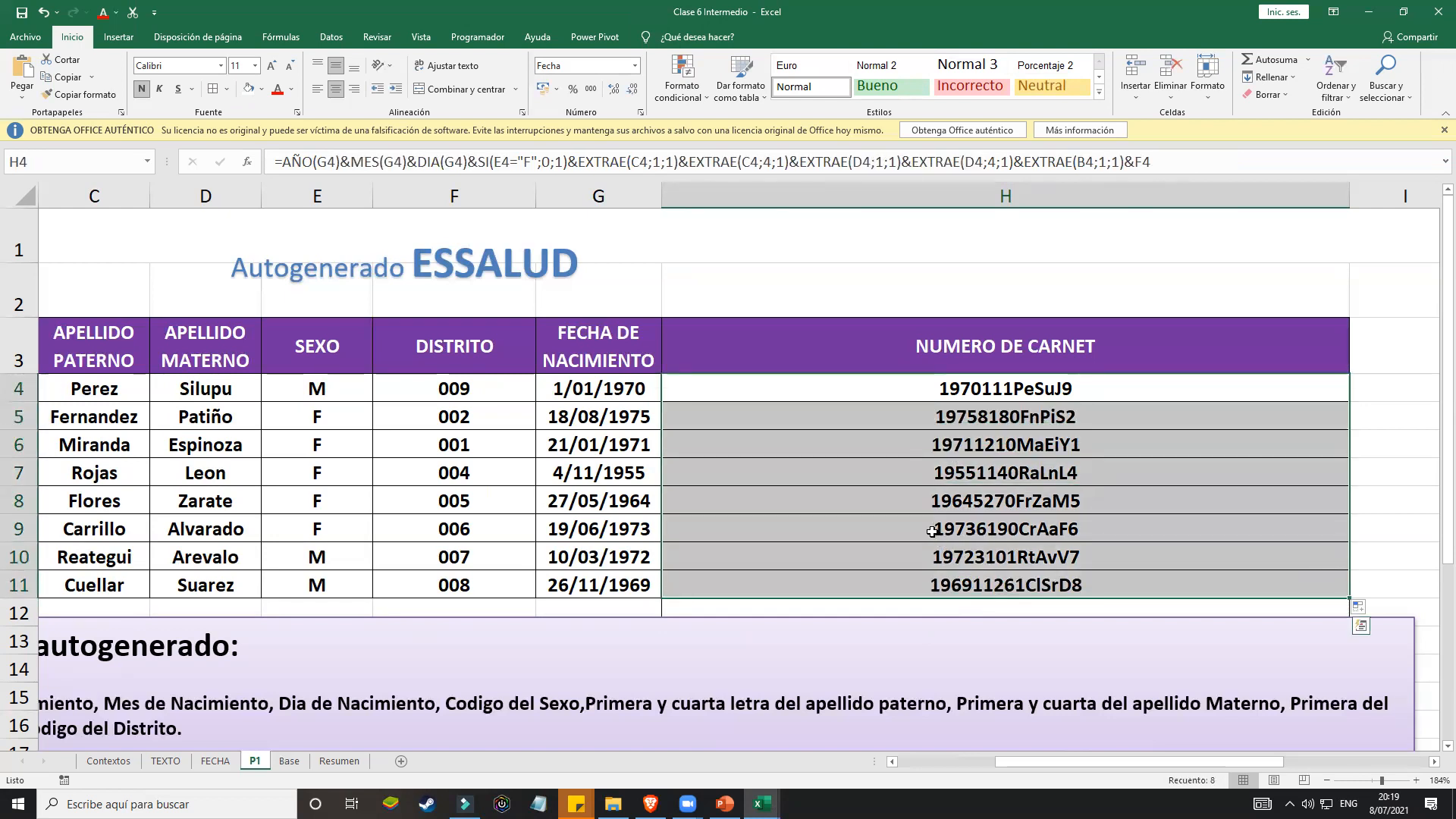
left_click(808, 409)
left_click_drag(820, 391, 879, 585)
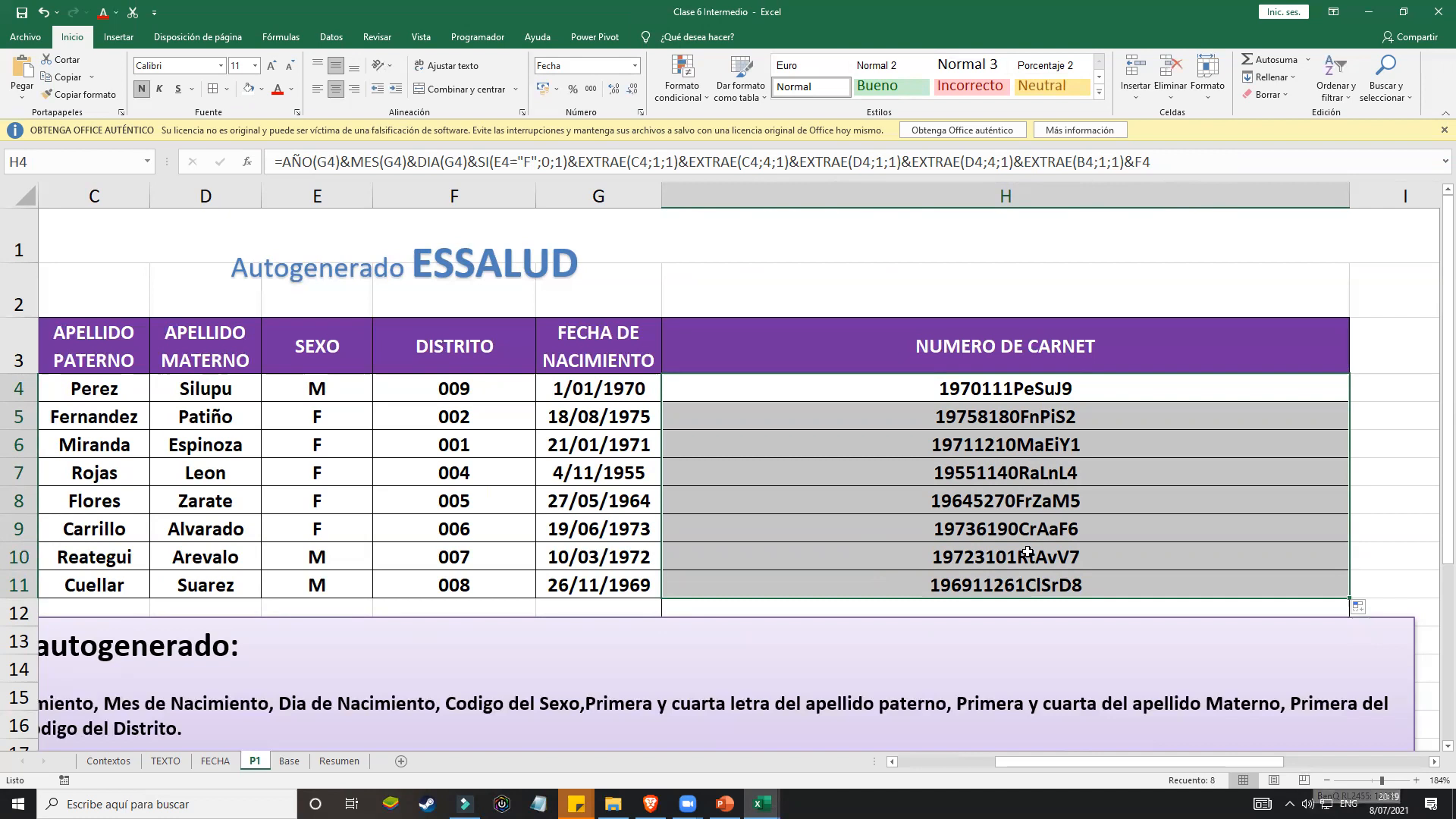
left_click(1024, 508)
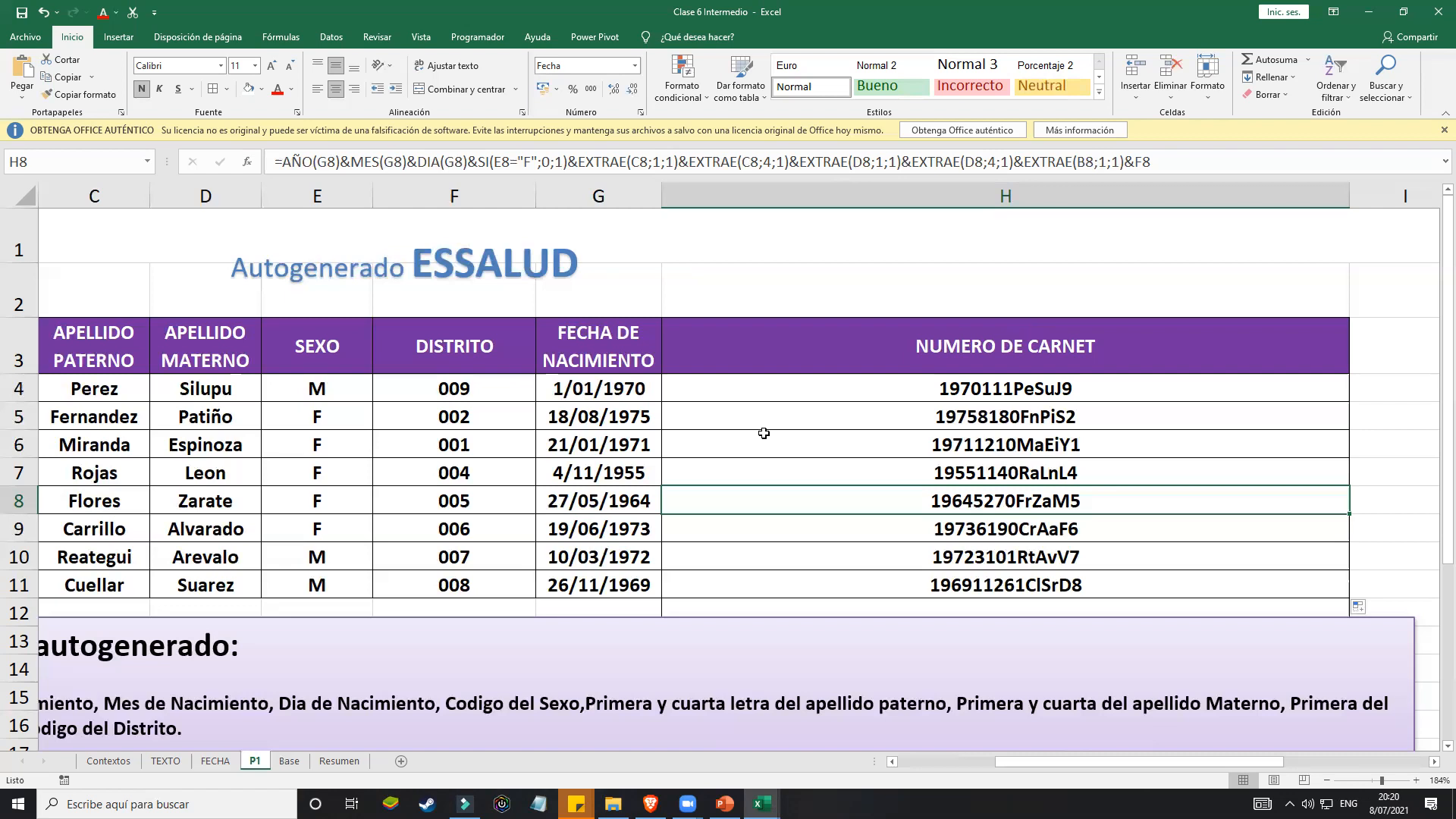
left_click(762, 528)
scroll(483, 573, "down", 2)
scroll(482, 574, "up", 1)
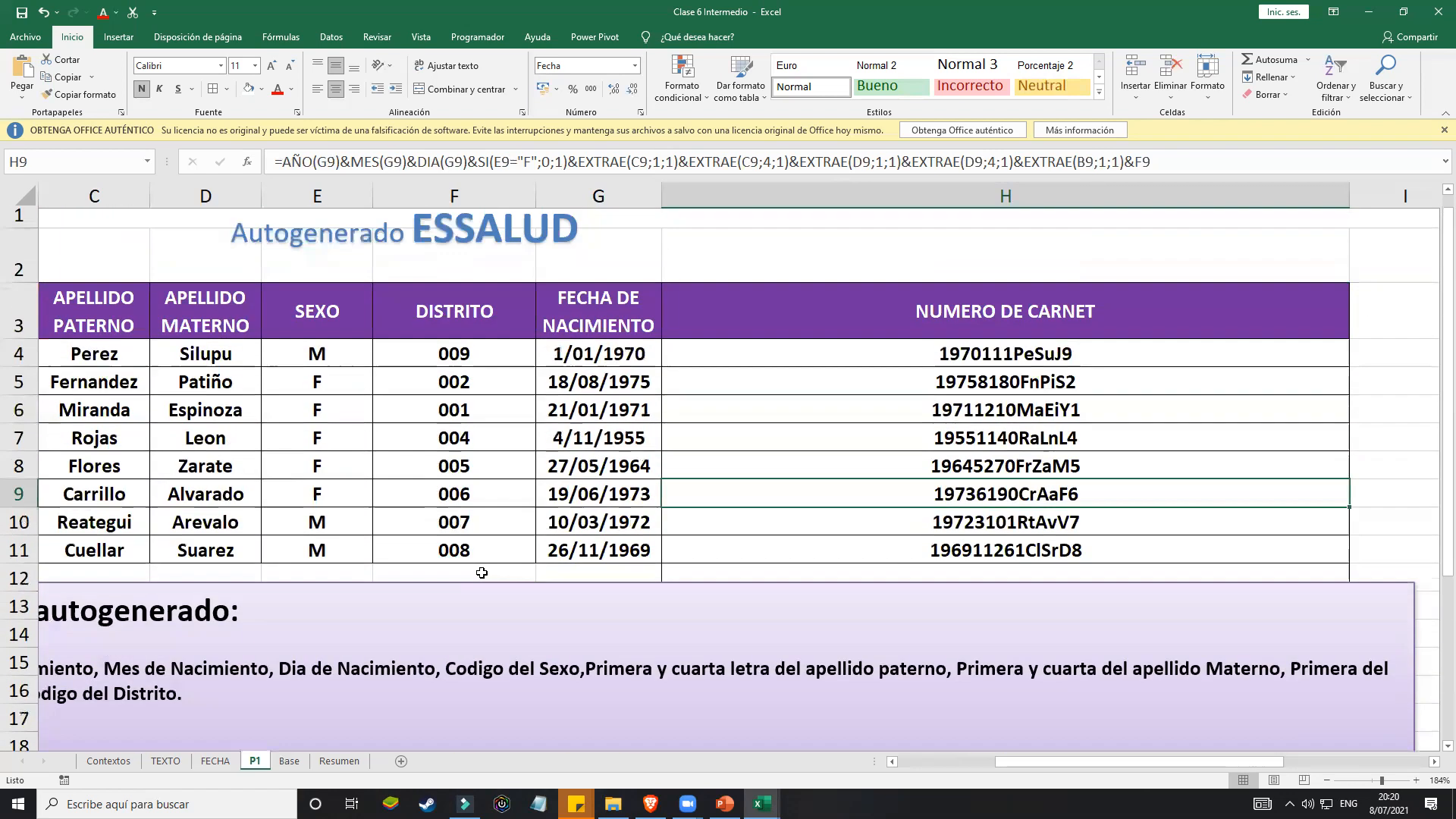
scroll(474, 576, "down", 1)
scroll(463, 579, "up", 2)
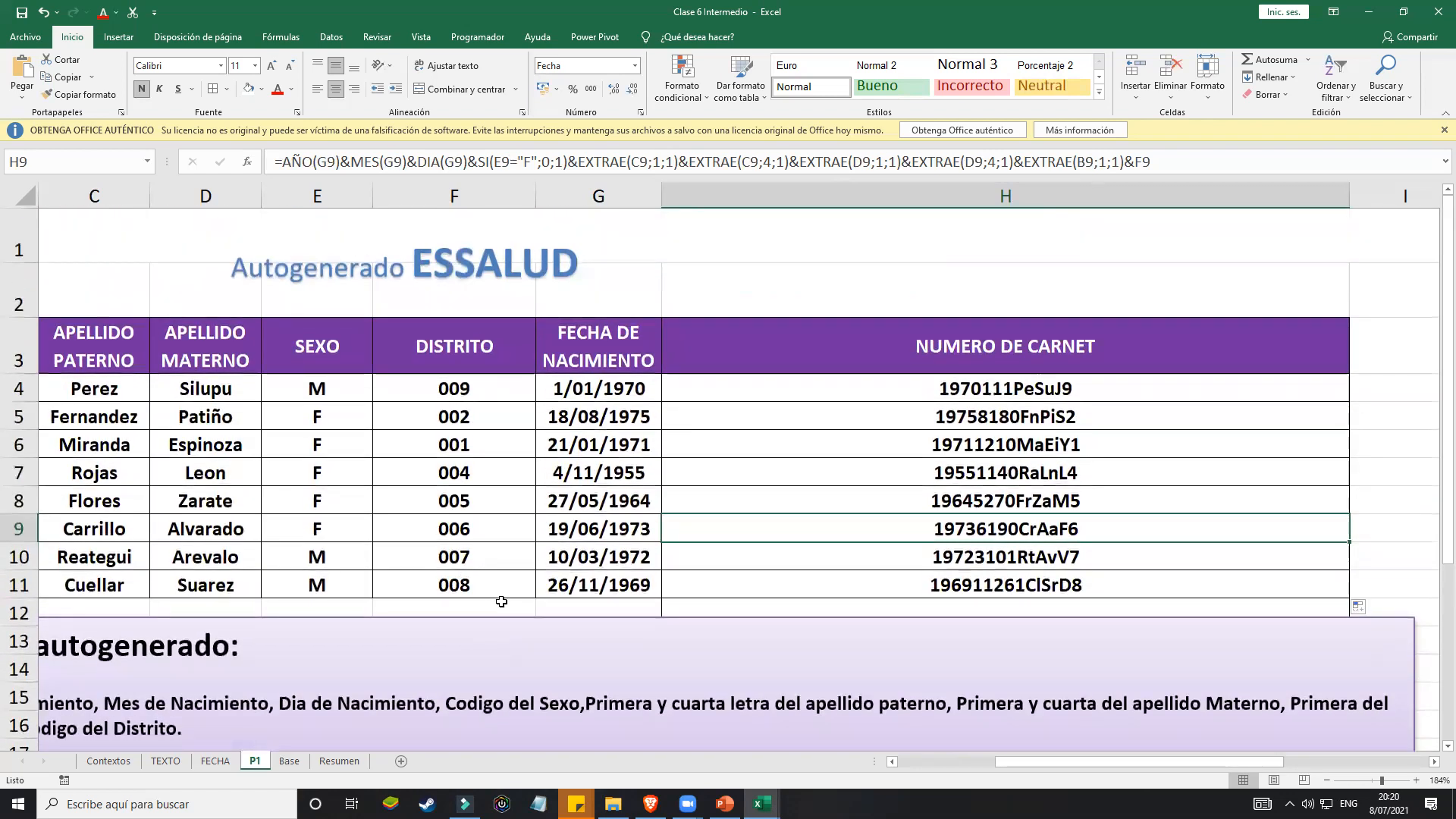
Step: Switch to the Base sheet and zoom in on the Listado de Alumnos table
left_click(288, 760)
left_click_drag(1372, 781, 1374, 785)
left_click_drag(1385, 783, 1378, 780)
scroll(1250, 694, "up", 3)
scroll(510, 487, "up", 1)
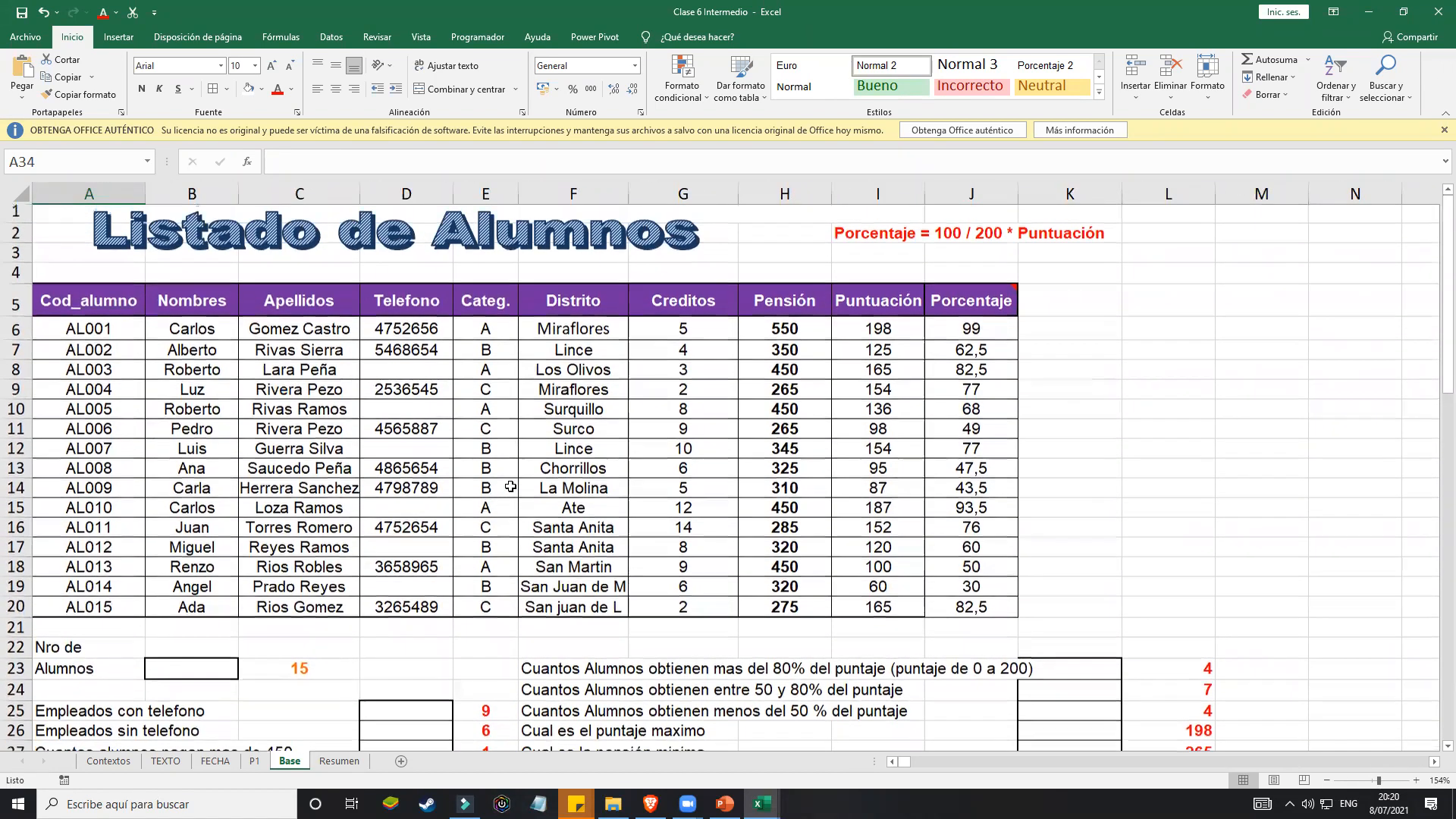
scroll(510, 487, "down", 4)
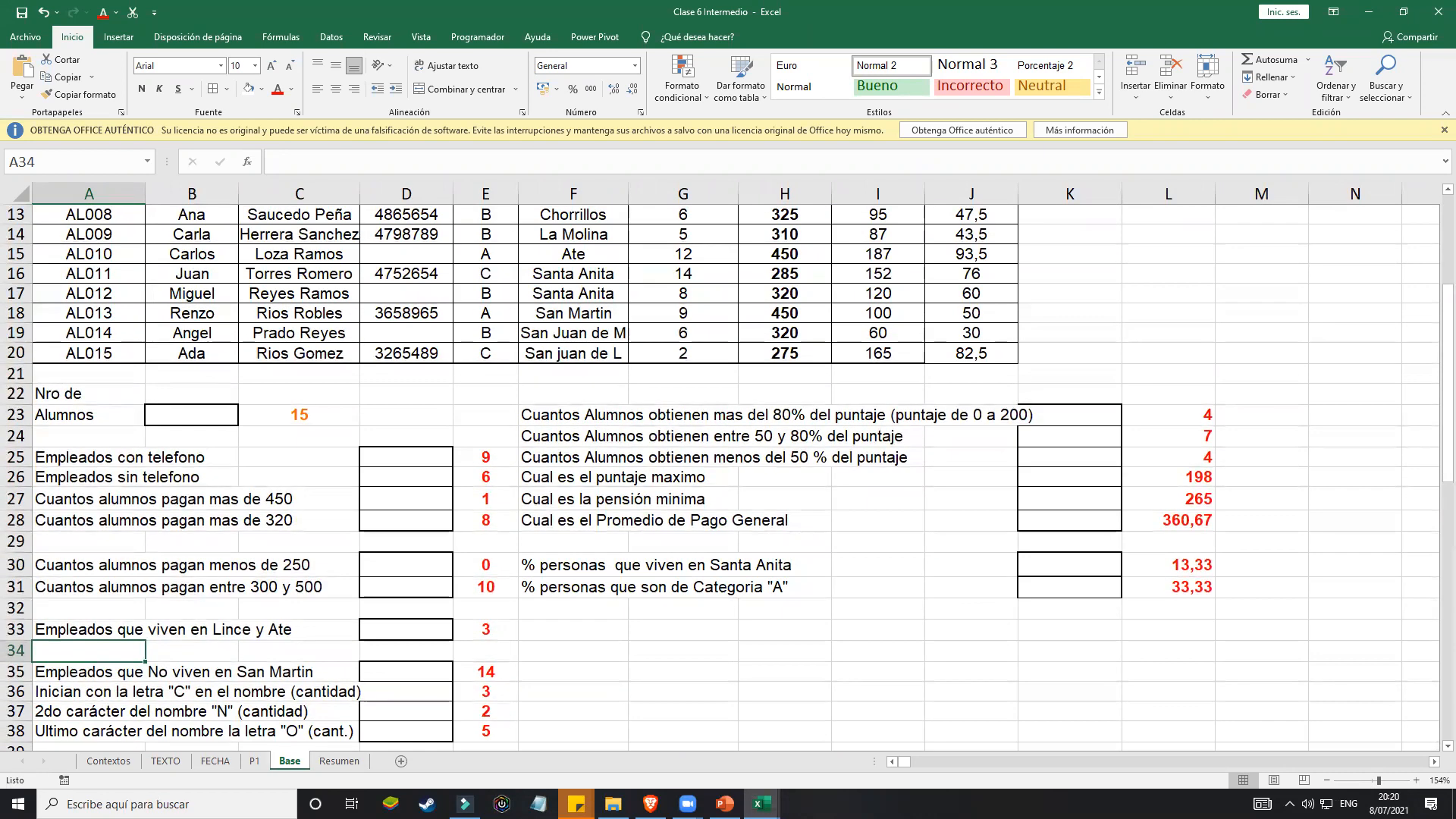
key("alt+Tab")
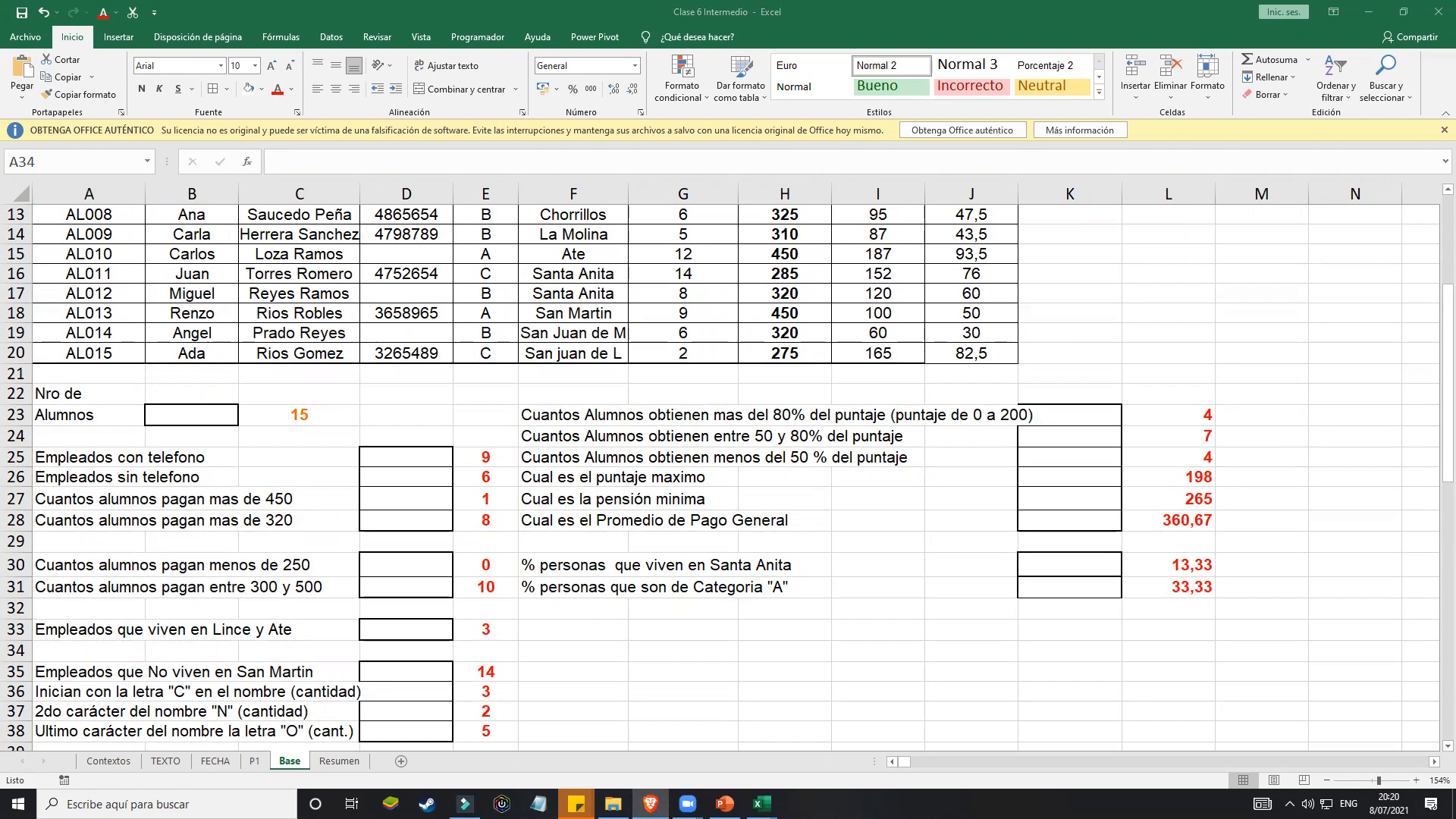
scroll(347, 492, "down", 1)
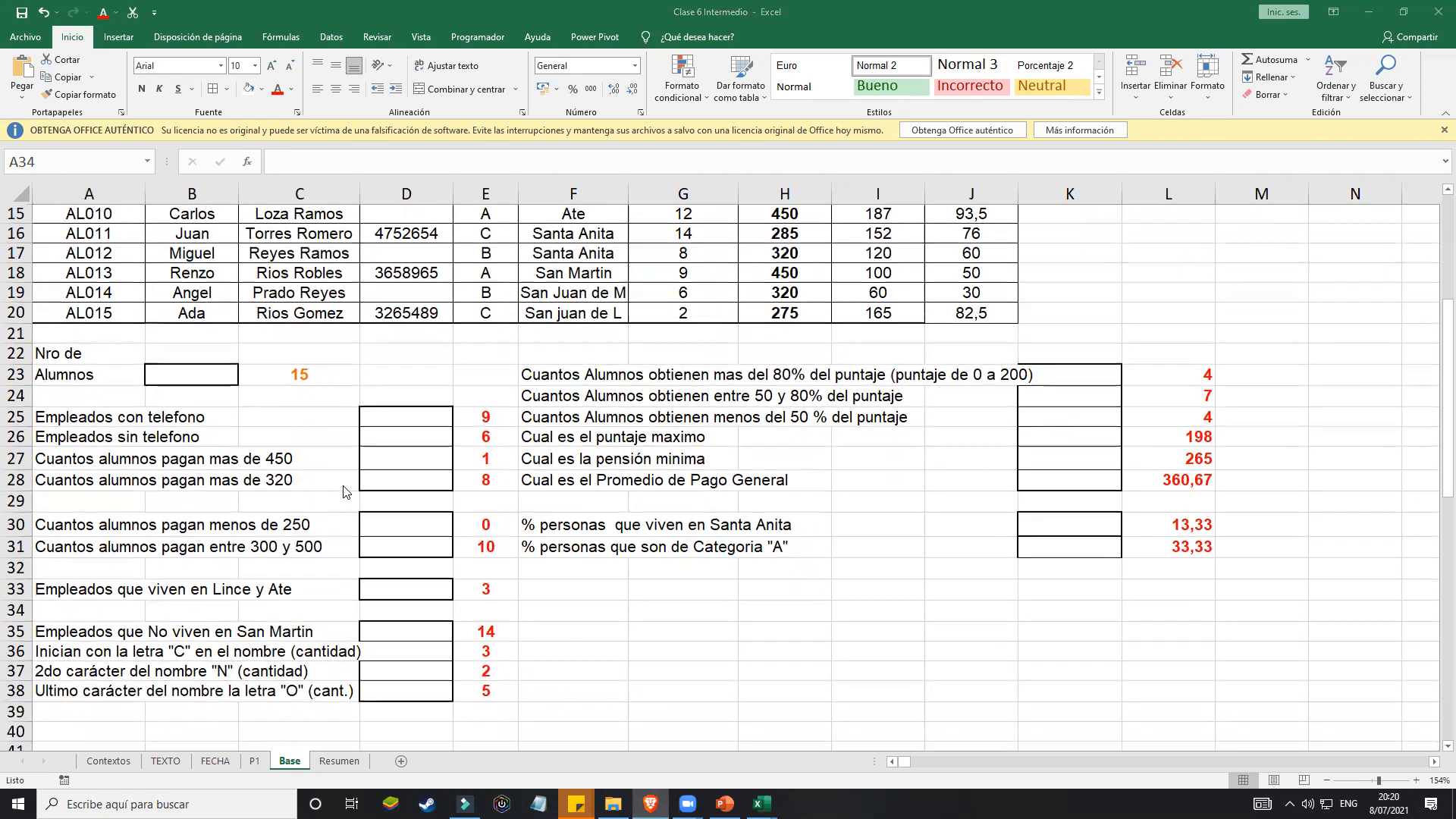
scroll(346, 478, "up", 1)
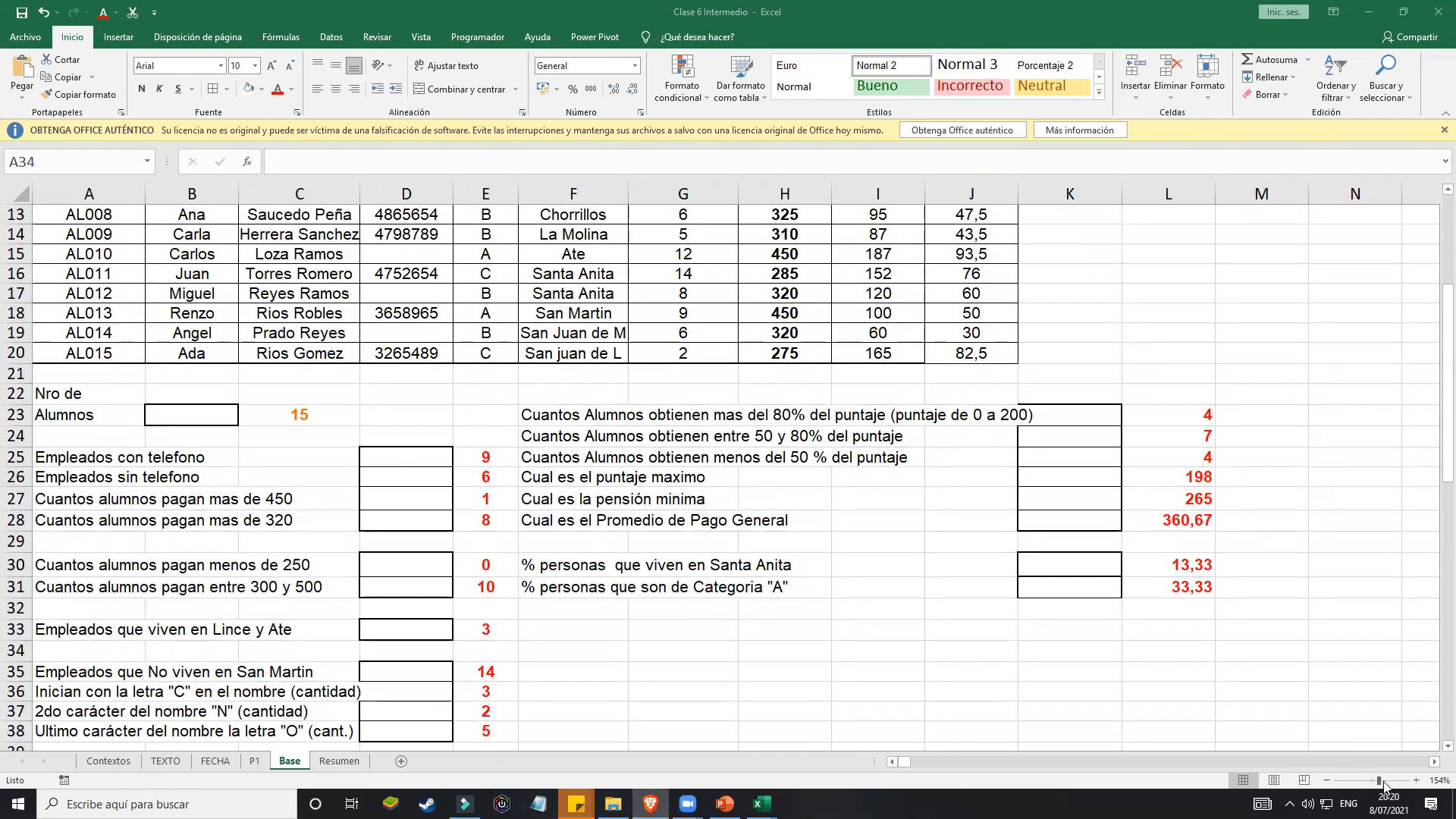
scroll(712, 475, "up", 4)
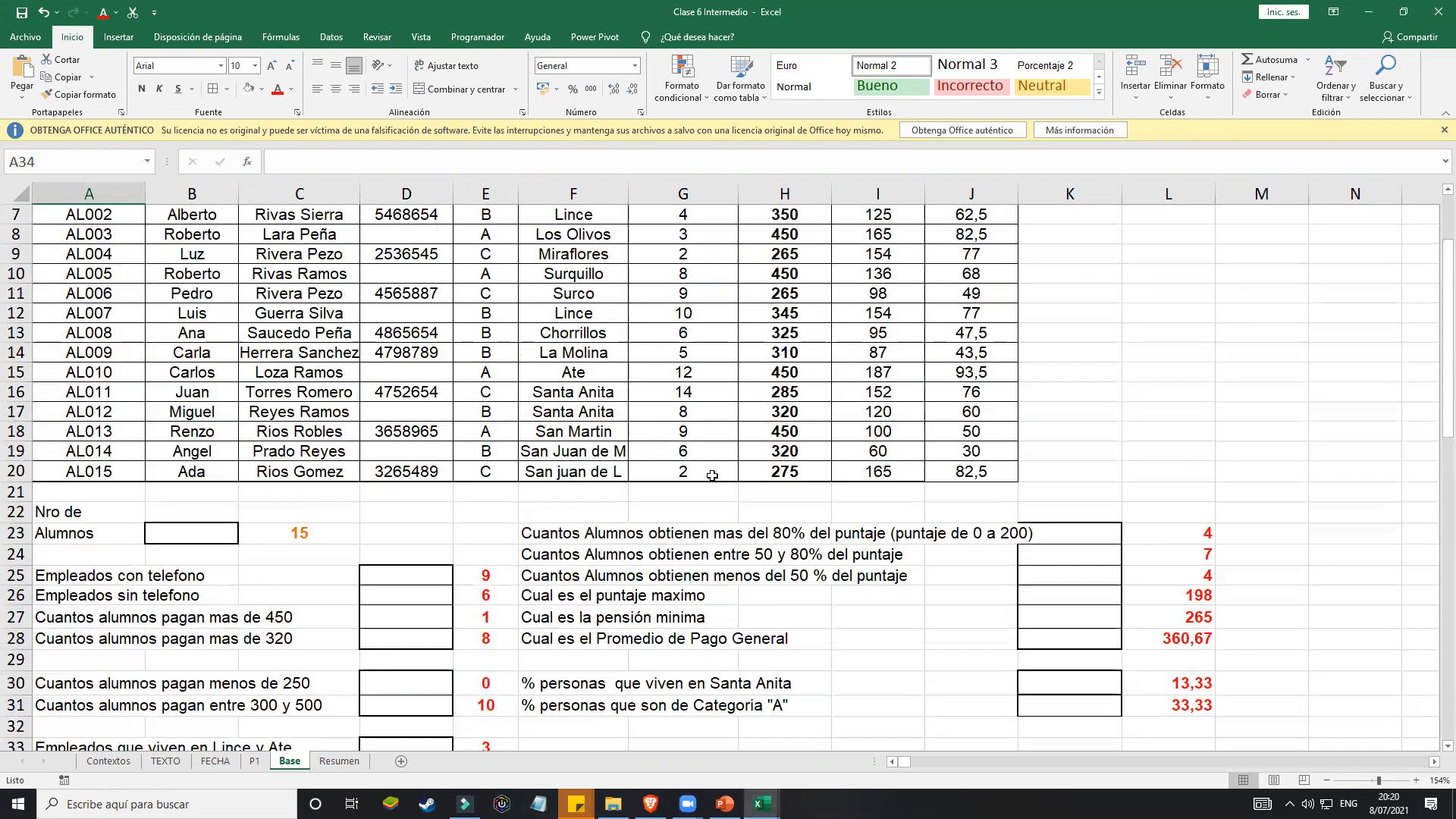
scroll(712, 476, "down", 4)
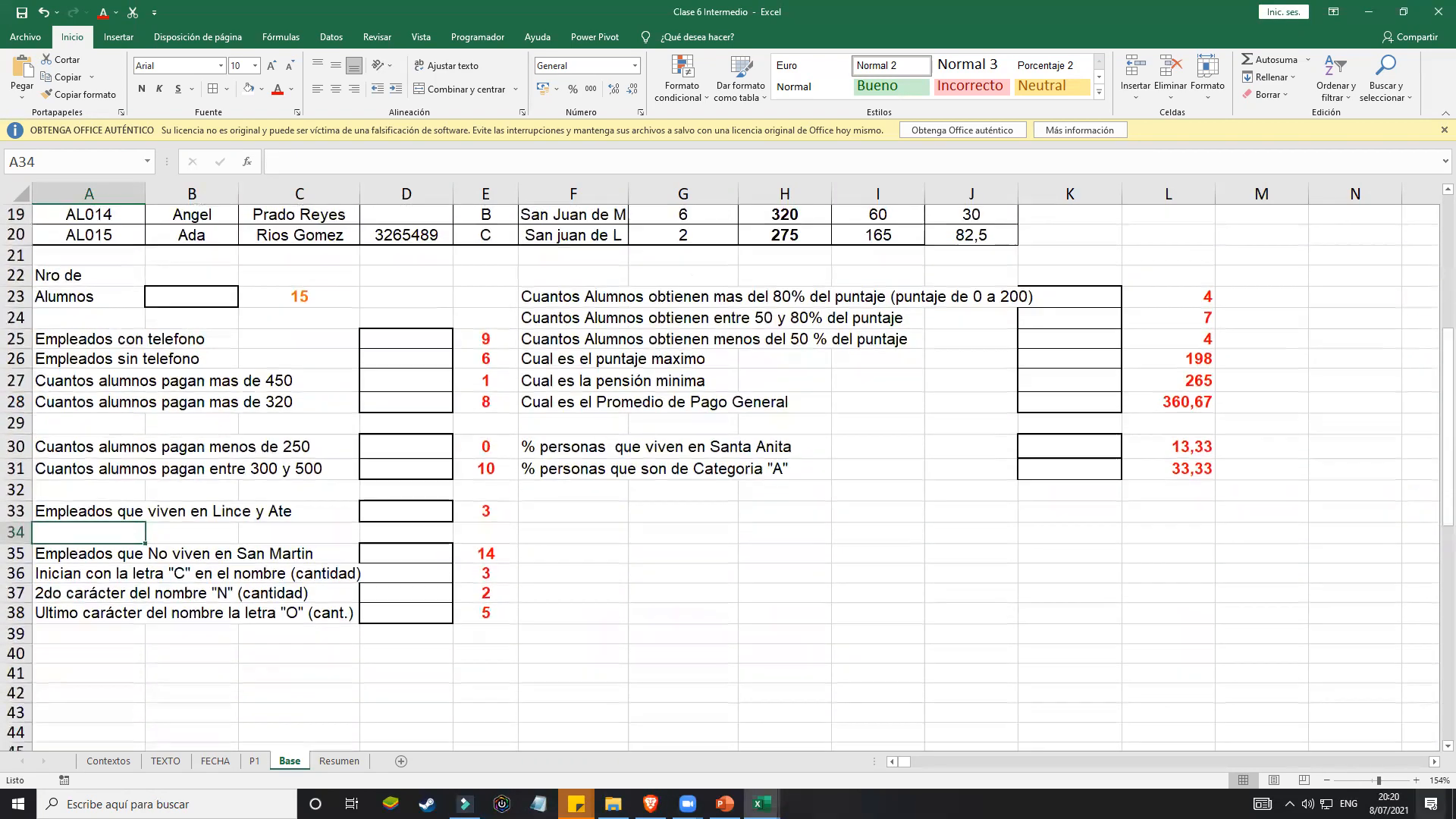
scroll(499, 472, "up", 2)
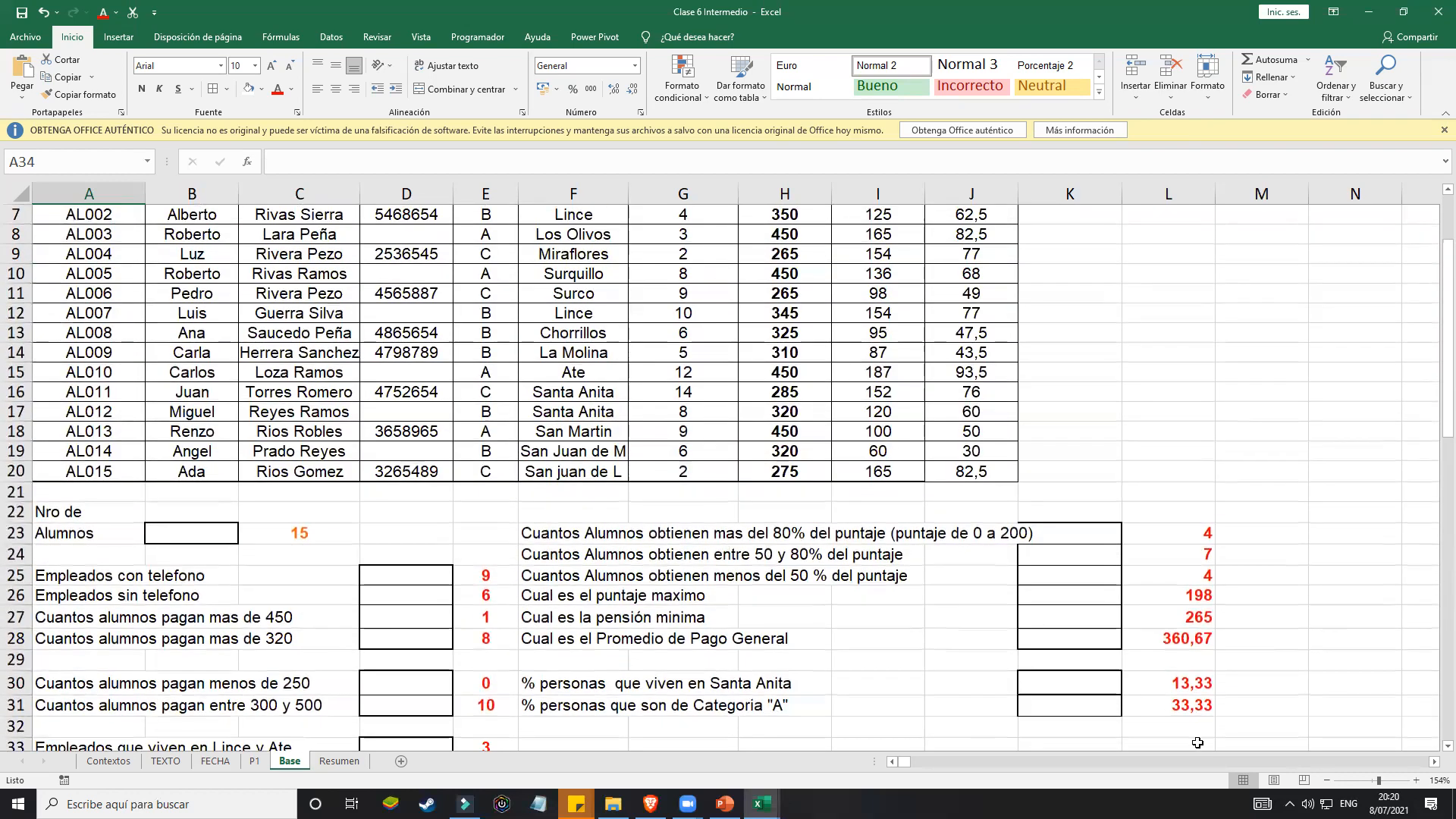
left_click_drag(1378, 780, 1381, 780)
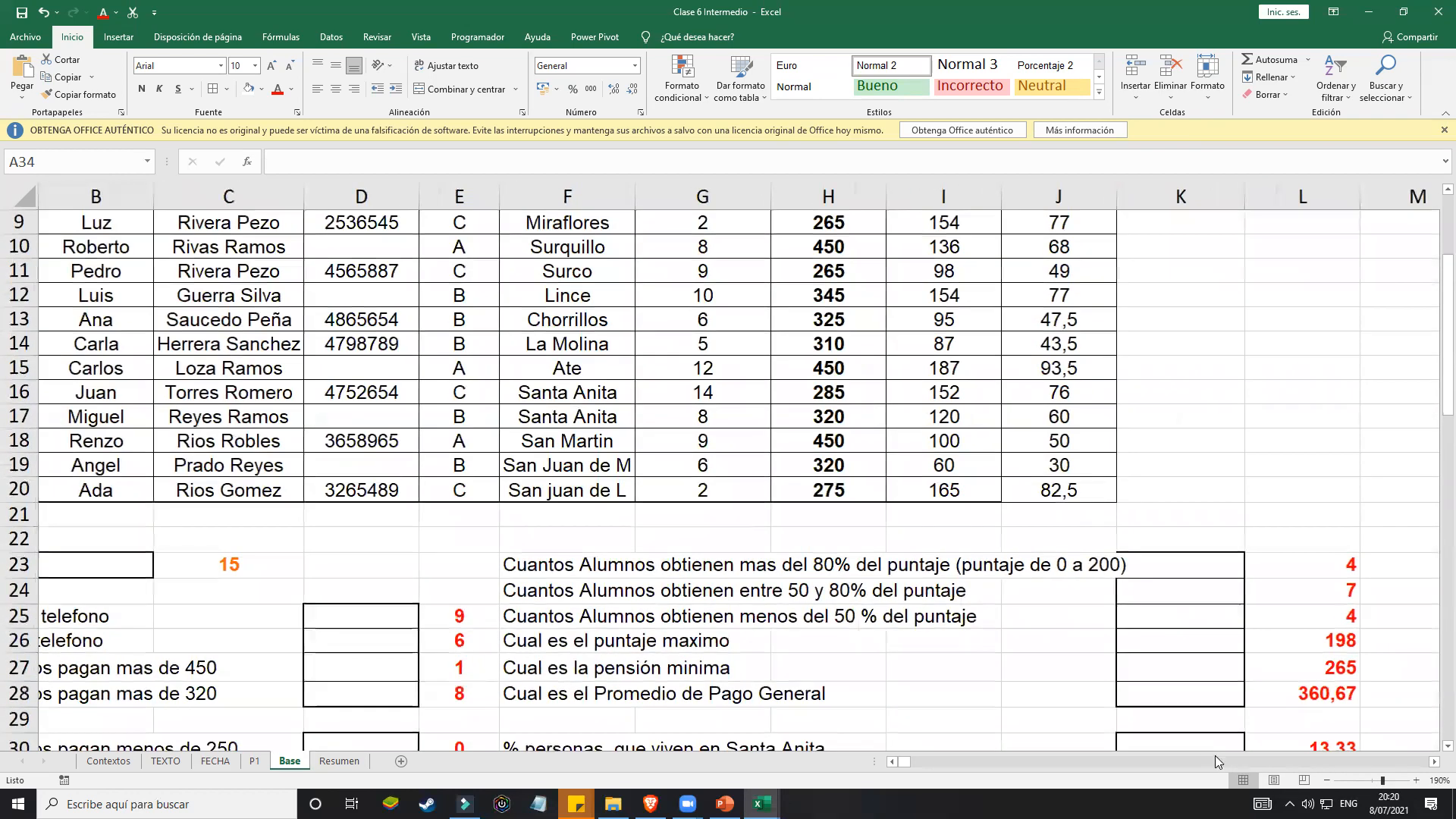
left_click(893, 762)
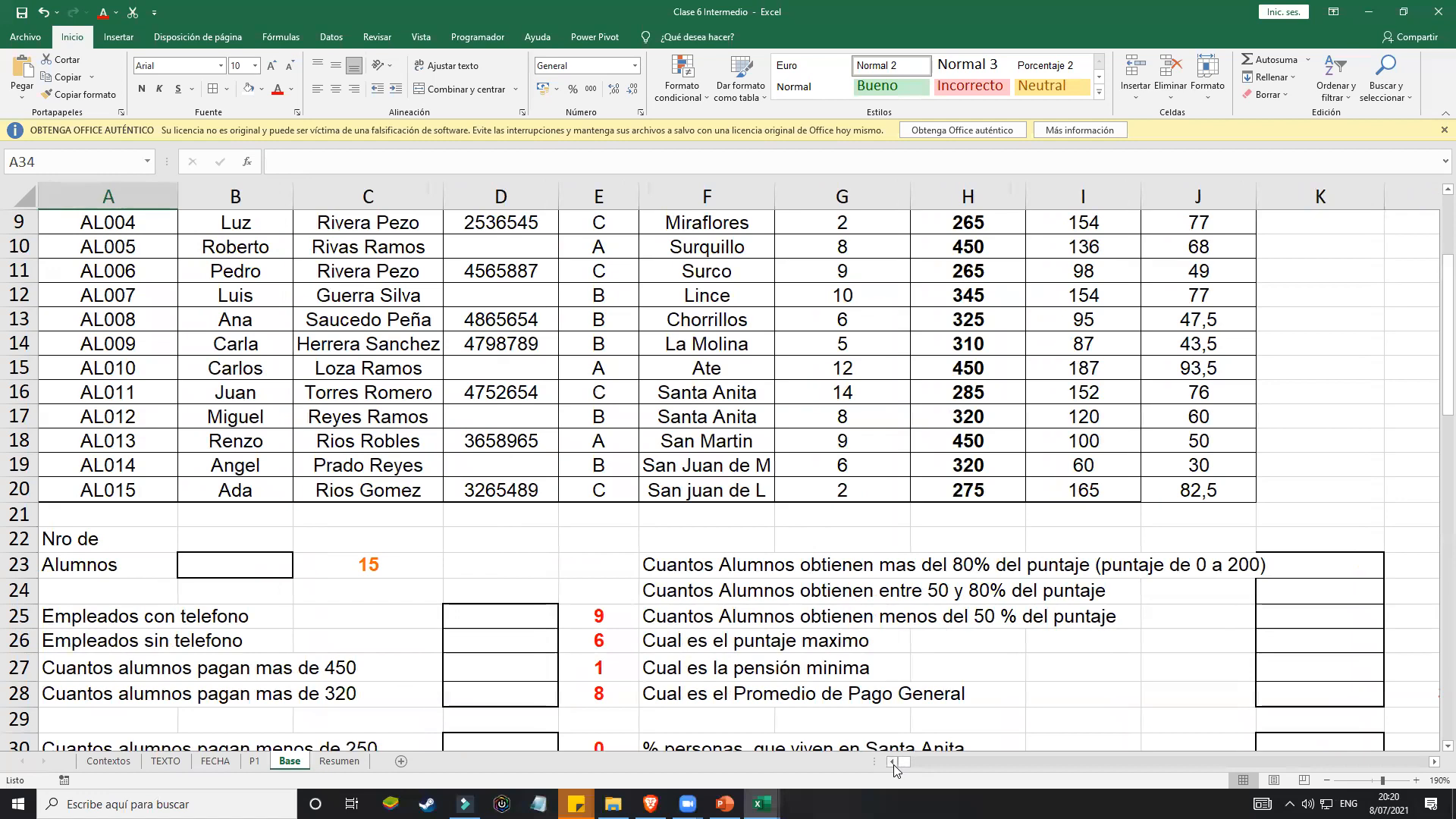
scroll(767, 670, "up", 2)
scroll(766, 670, "down", 4)
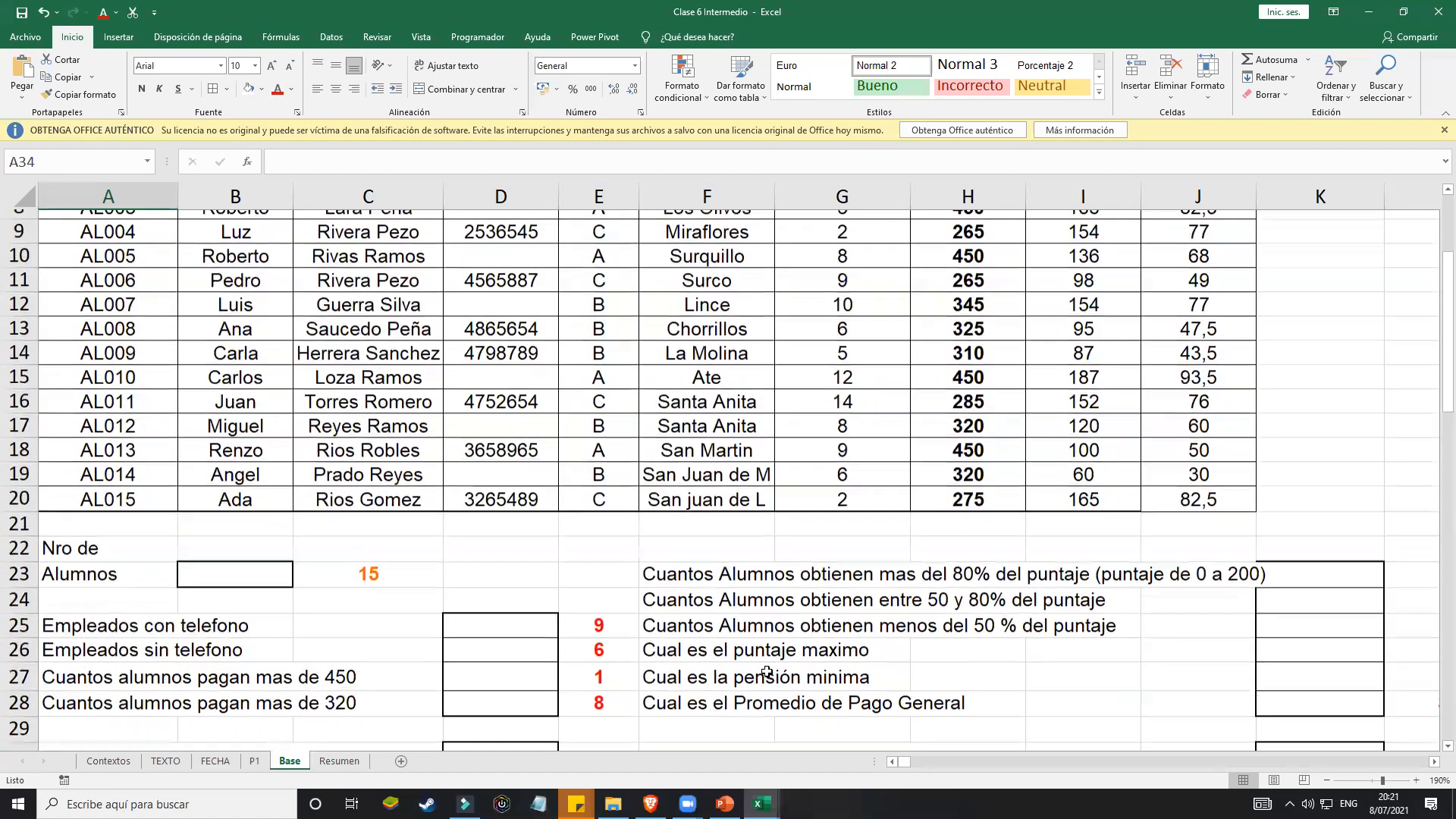
scroll(765, 662, "down", 1)
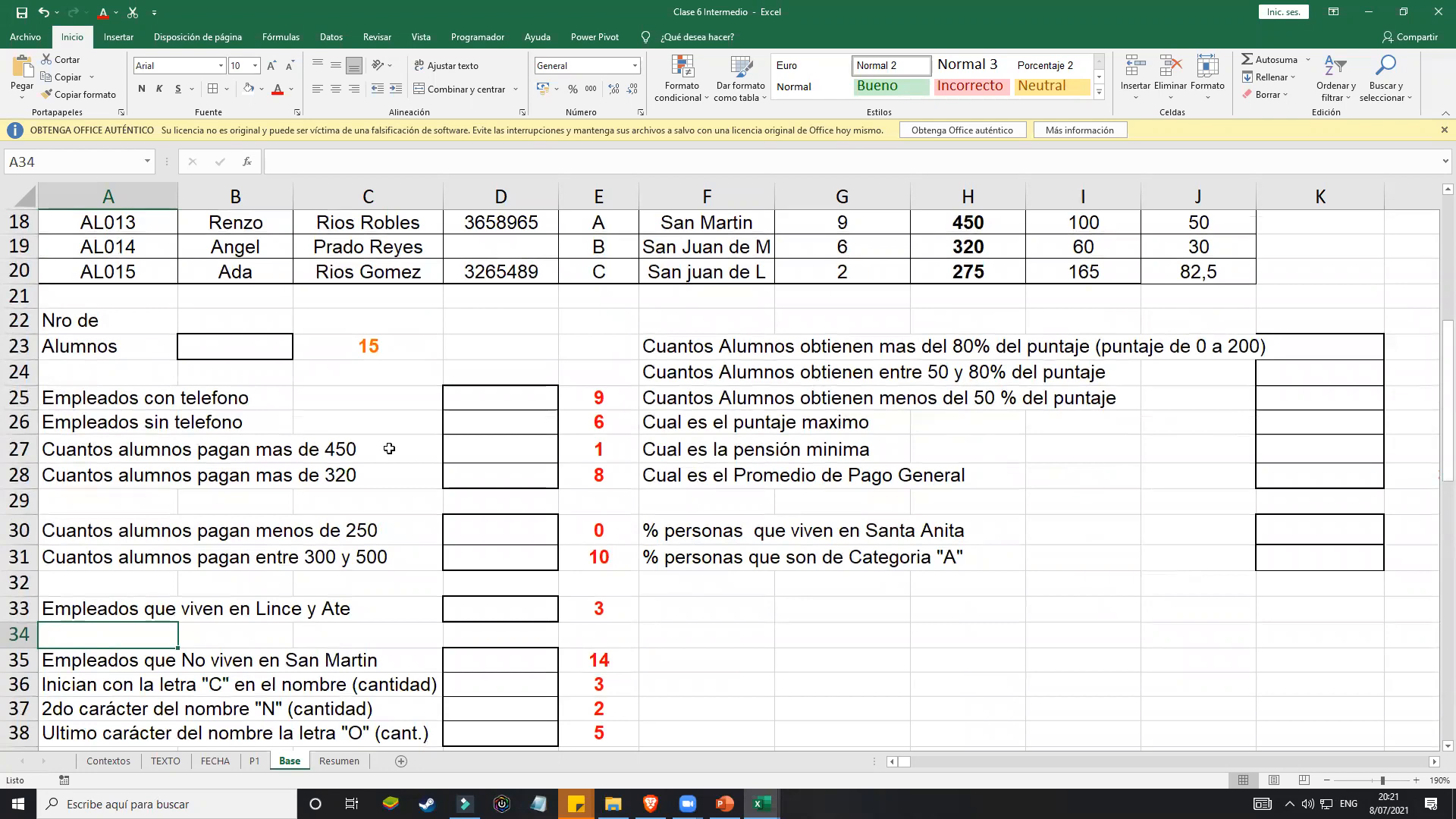
scroll(318, 432, "up", 4)
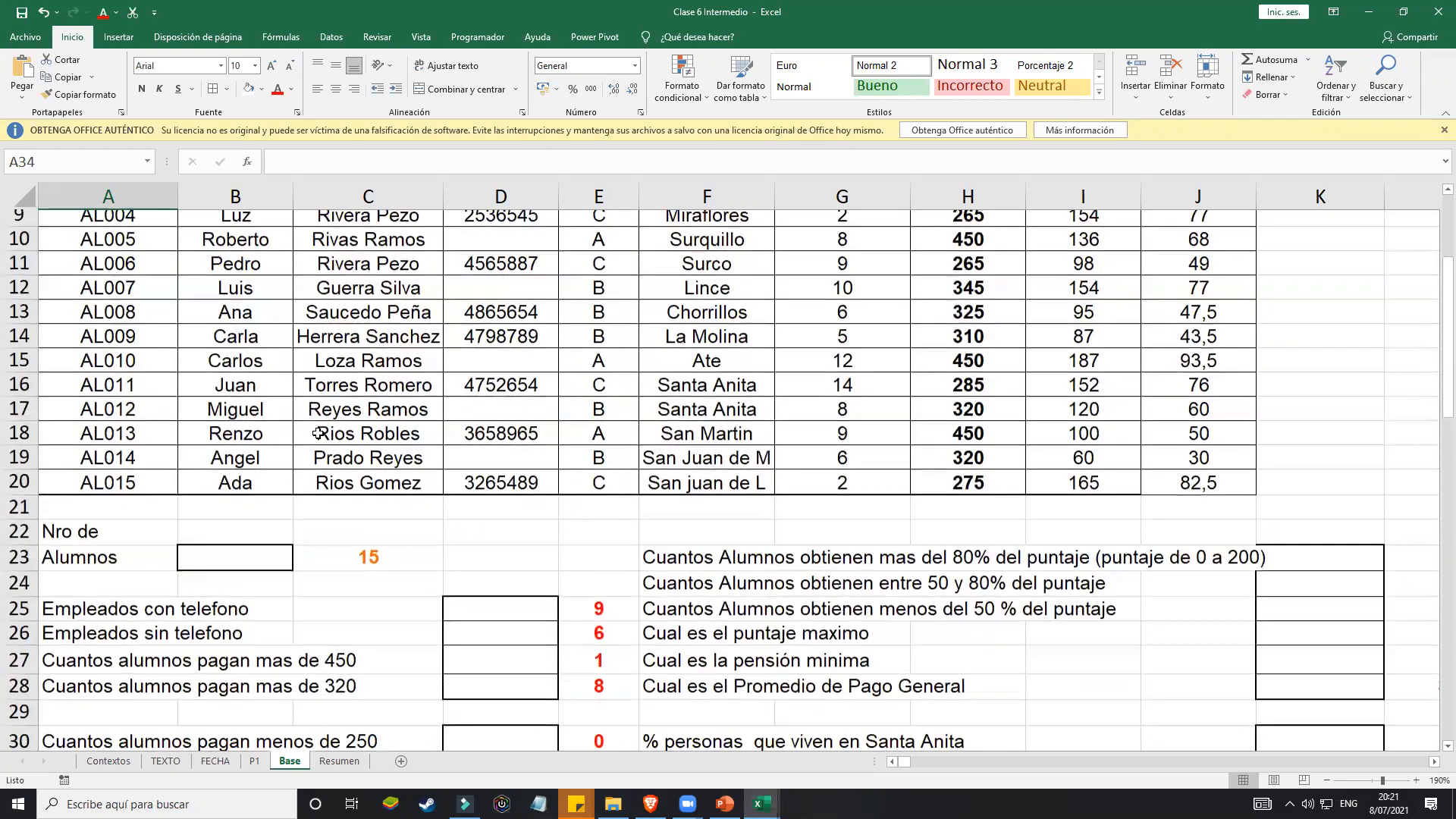
scroll(319, 455, "up", 1)
scroll(319, 455, "down", 1)
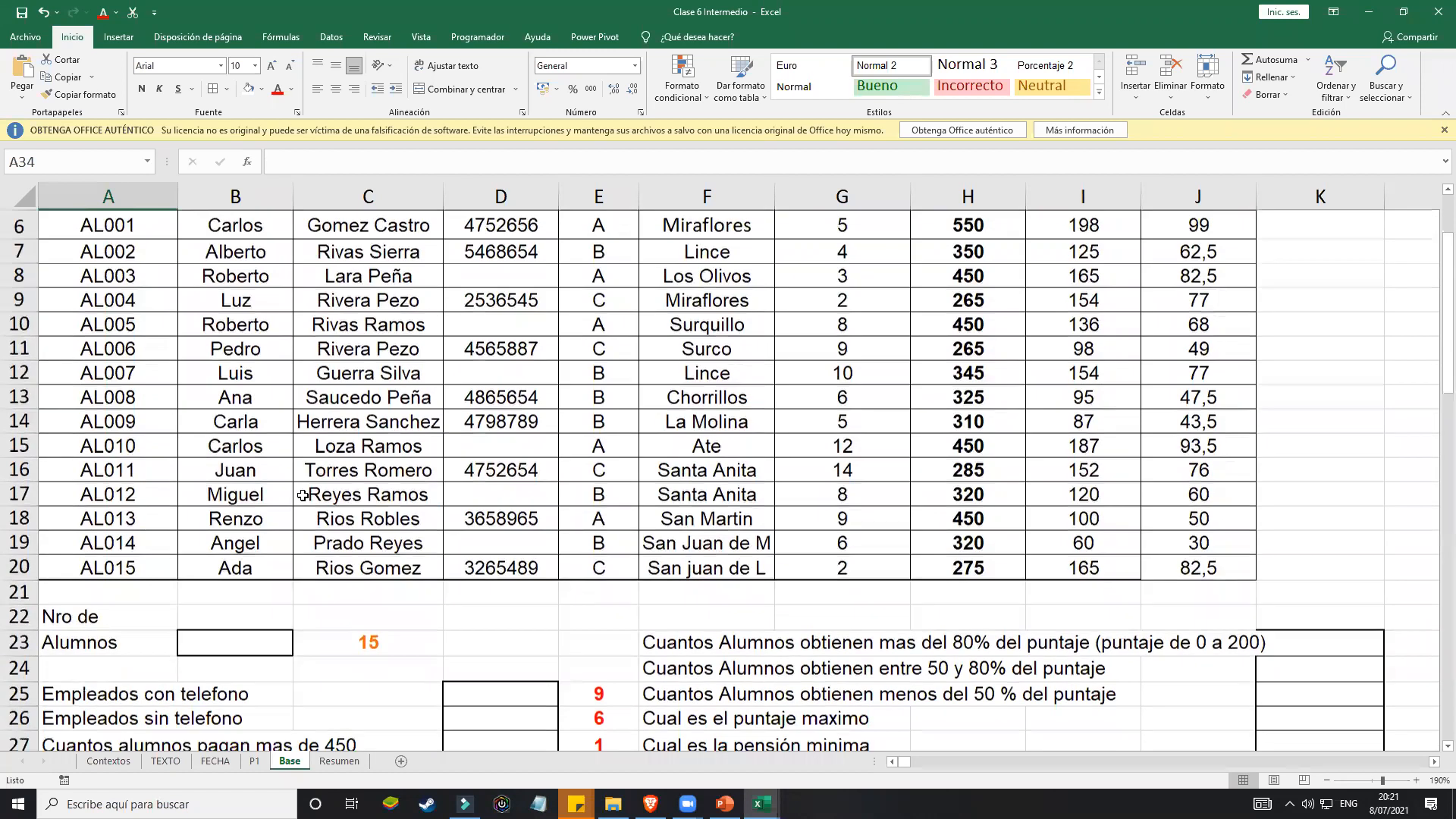
left_click(236, 640)
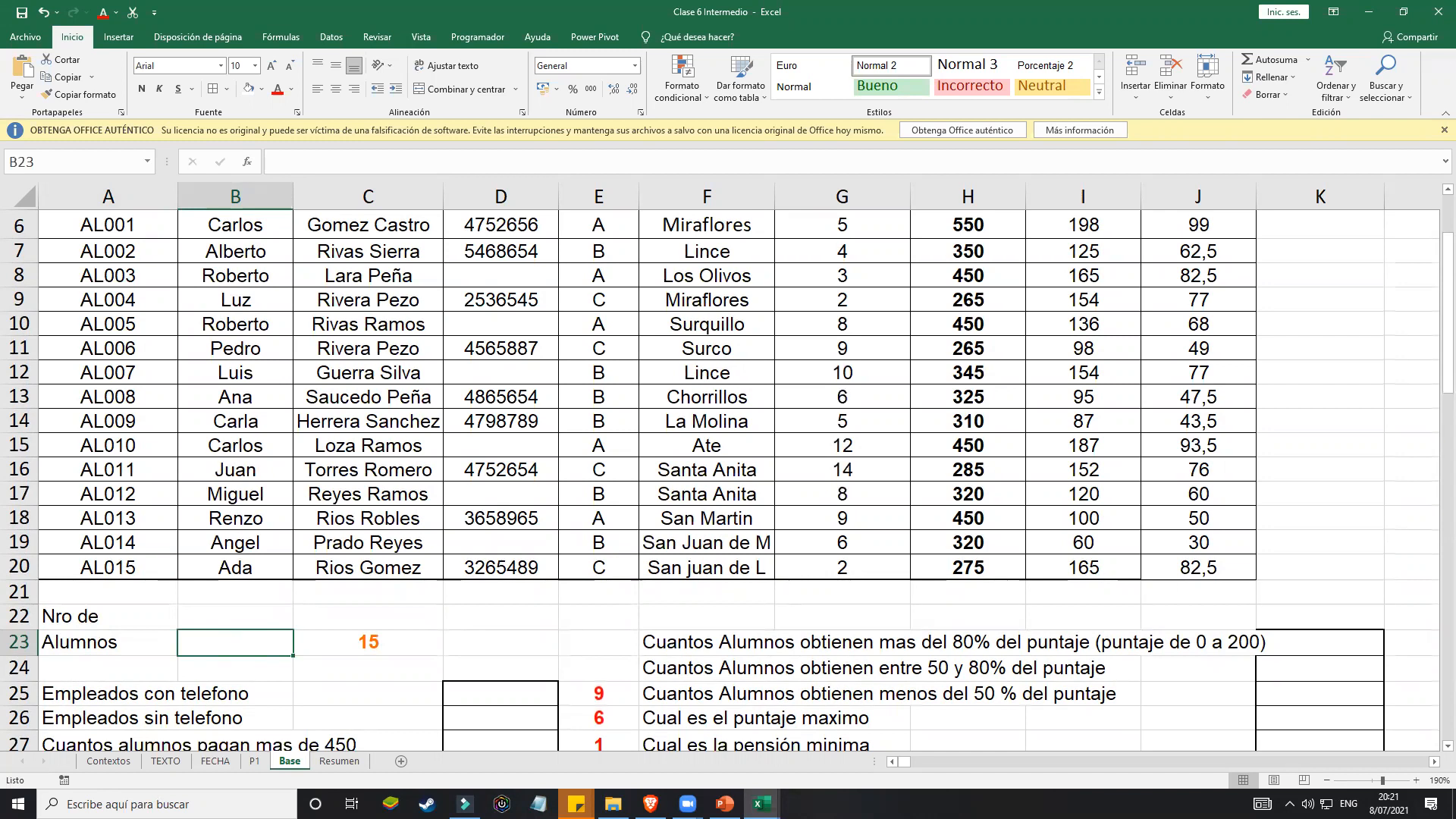
type("=")
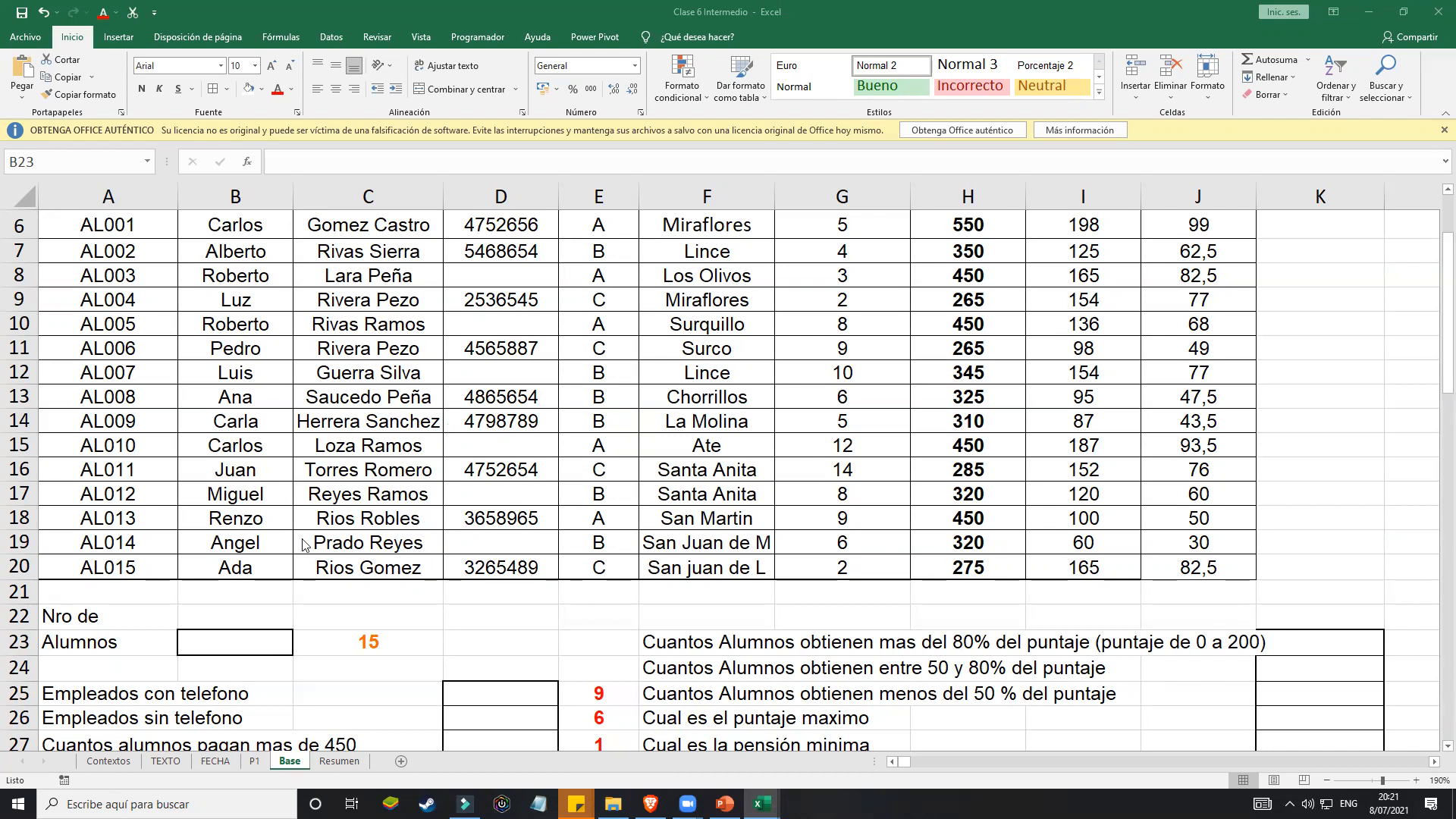
left_click(263, 615)
Step: Enter =CONTAR(codigo) in B23 over the student code range
scroll(263, 539, "down", 1)
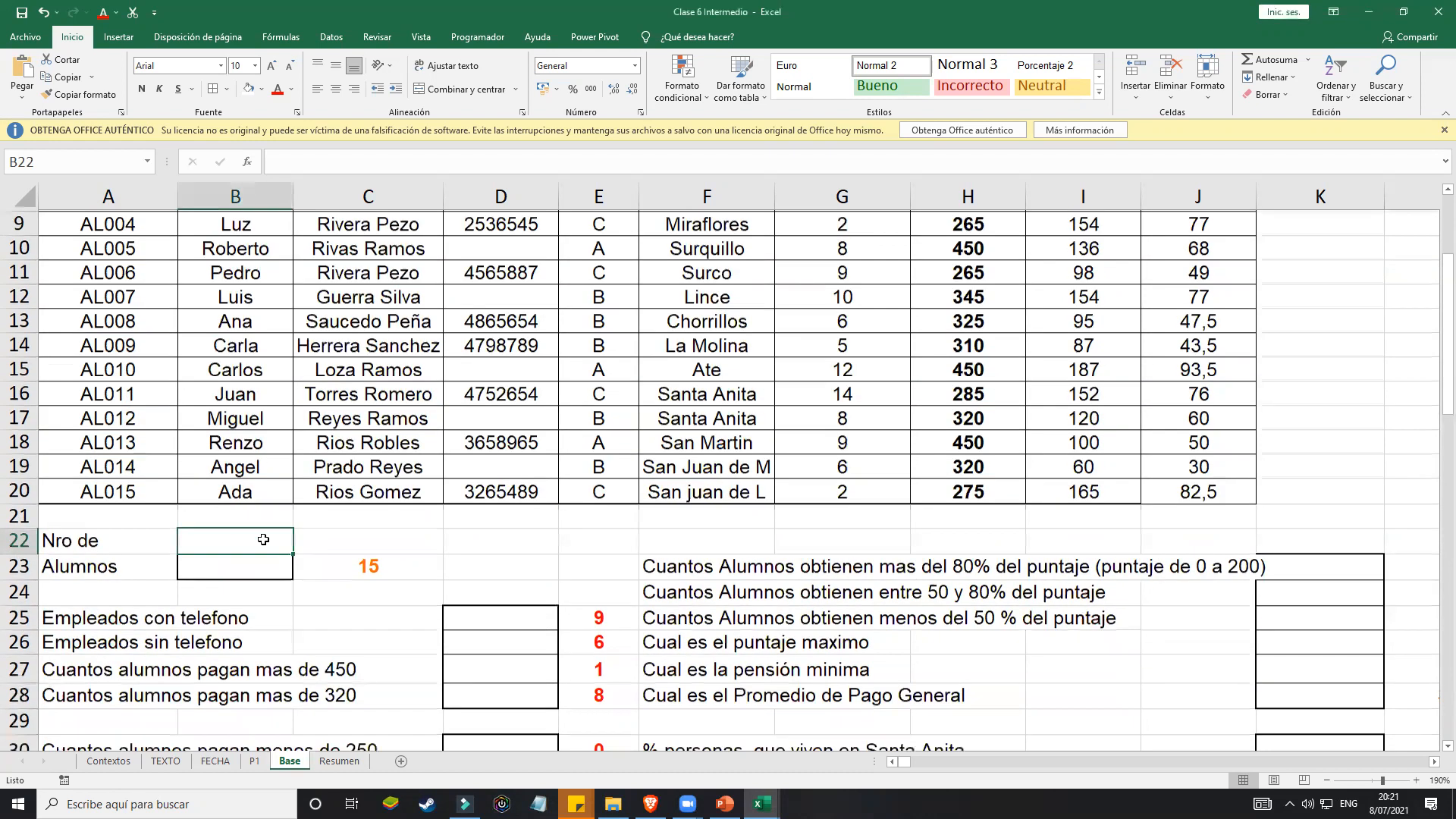
left_click(257, 560)
type("=")
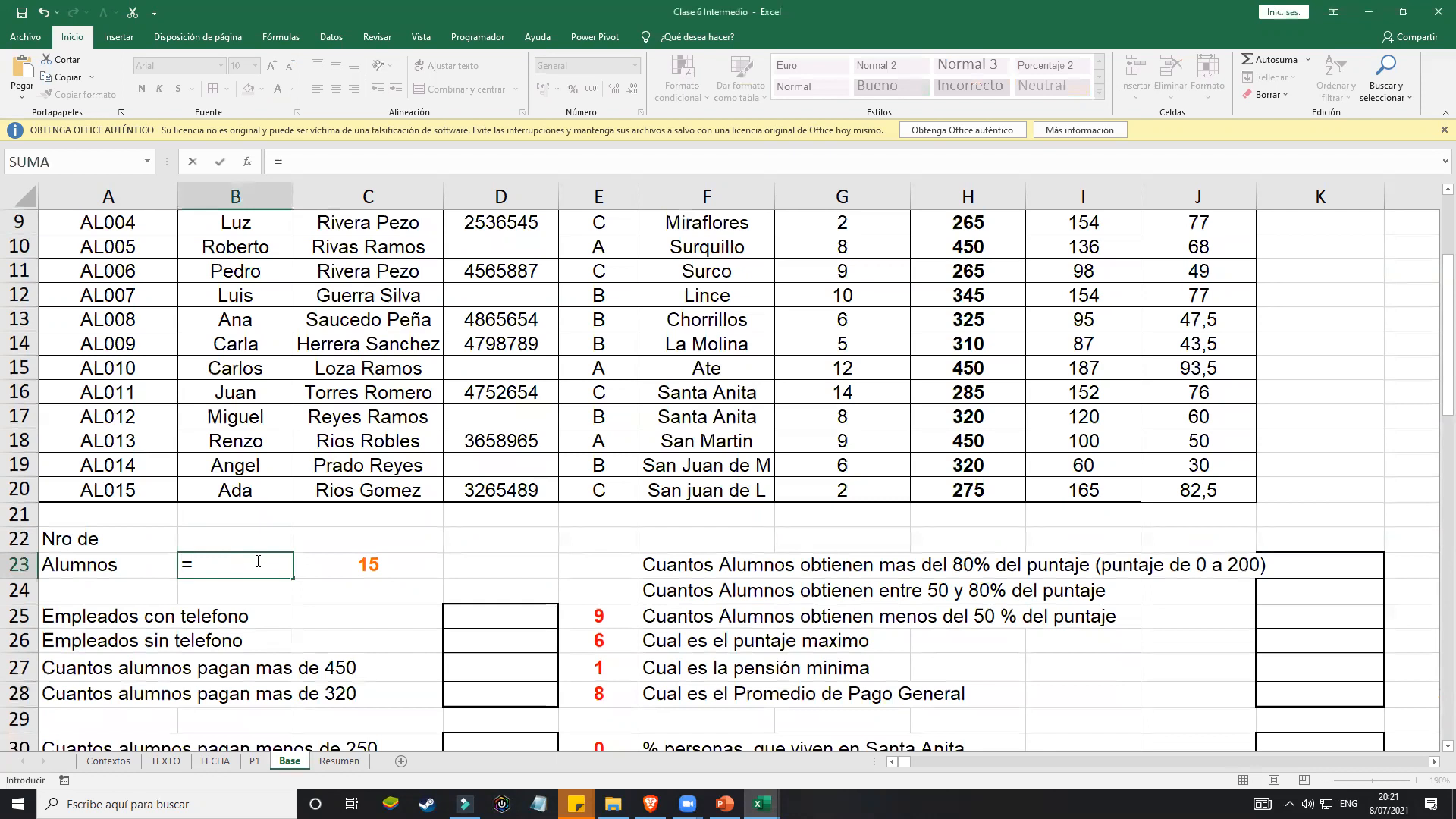
type("contar(")
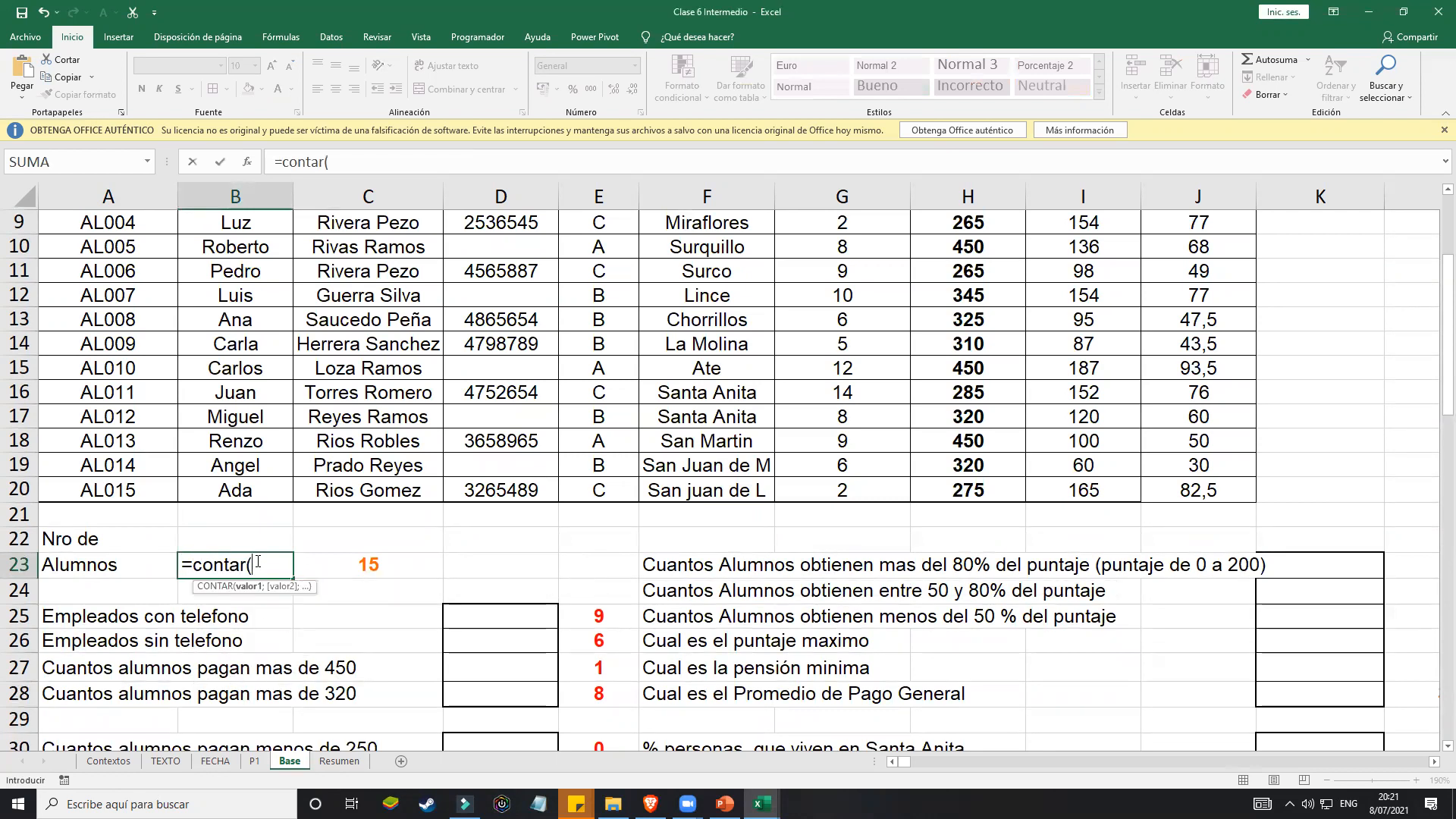
scroll(257, 560, "up", 2)
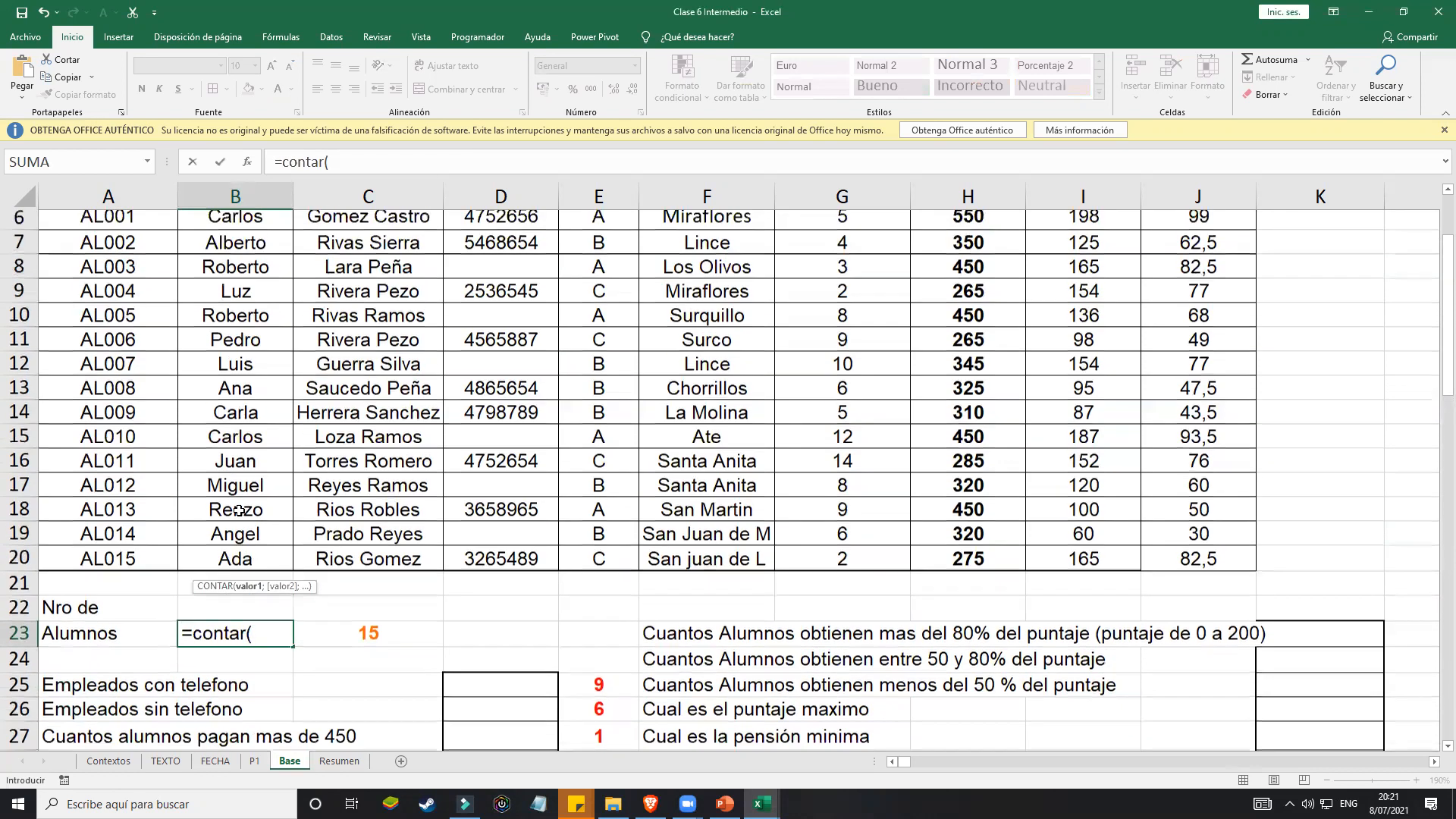
left_click(110, 317)
left_click_drag(110, 341, 110, 657)
scroll(162, 601, "down", 1)
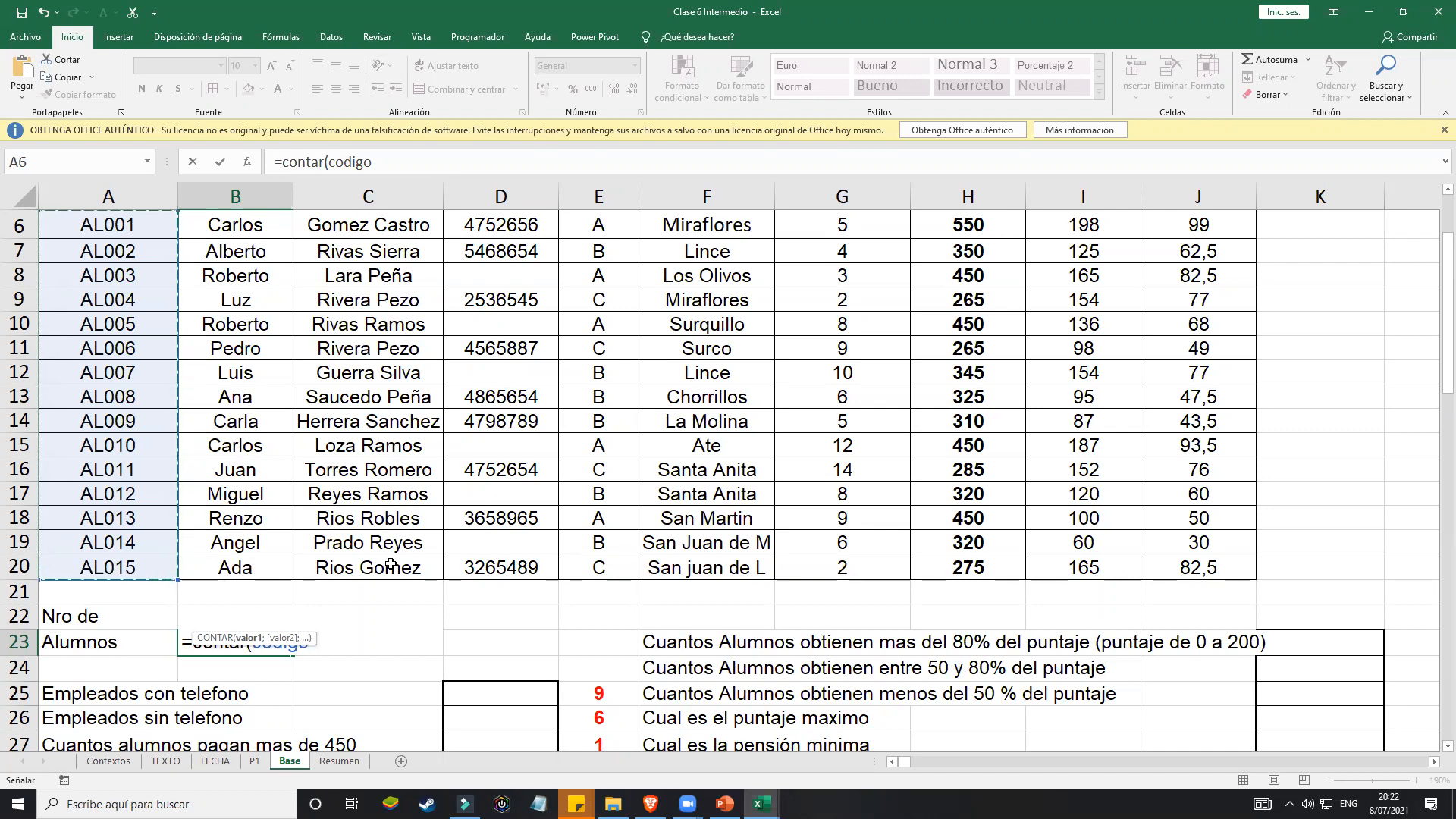
type(")")
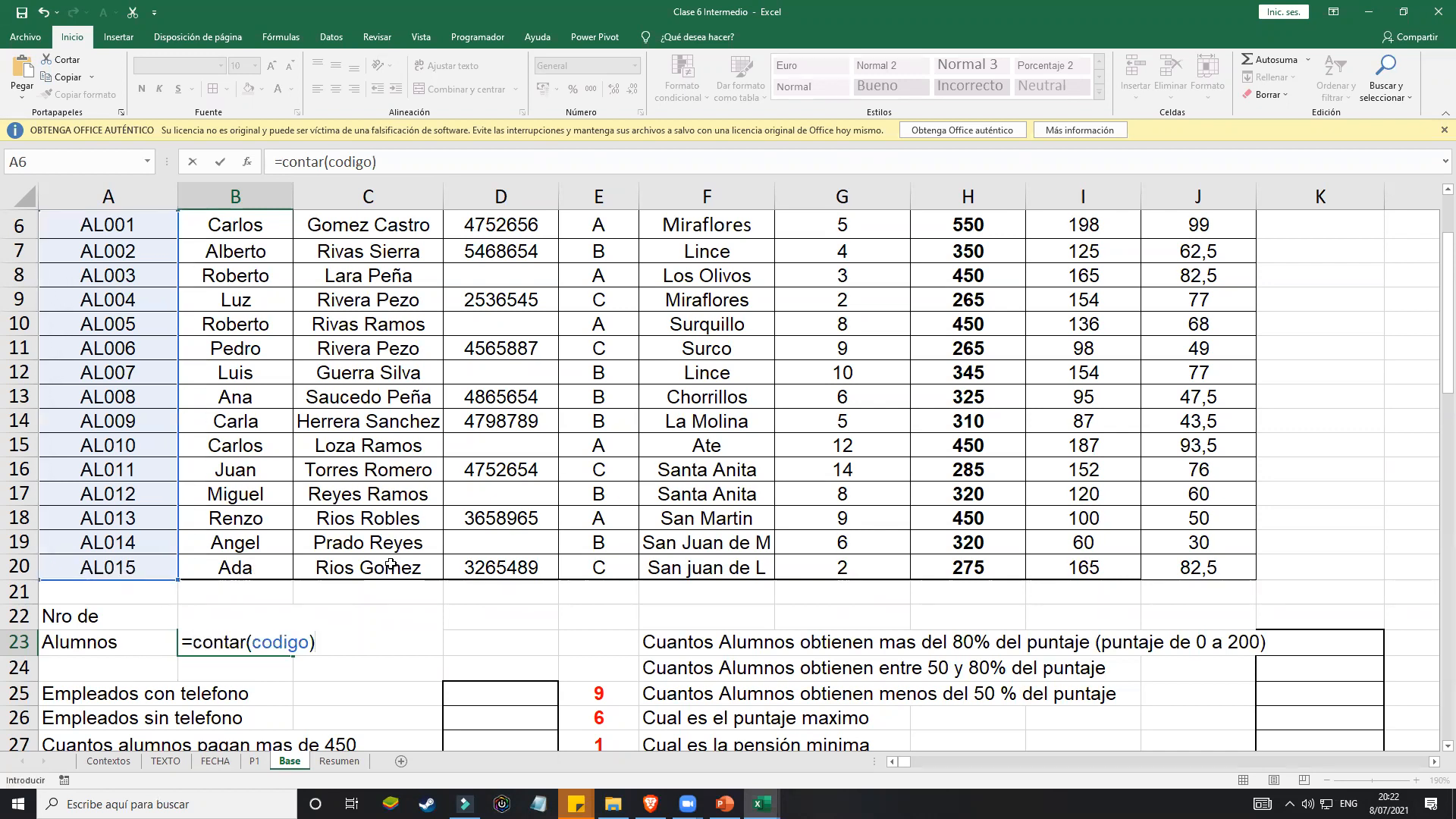
key("Return")
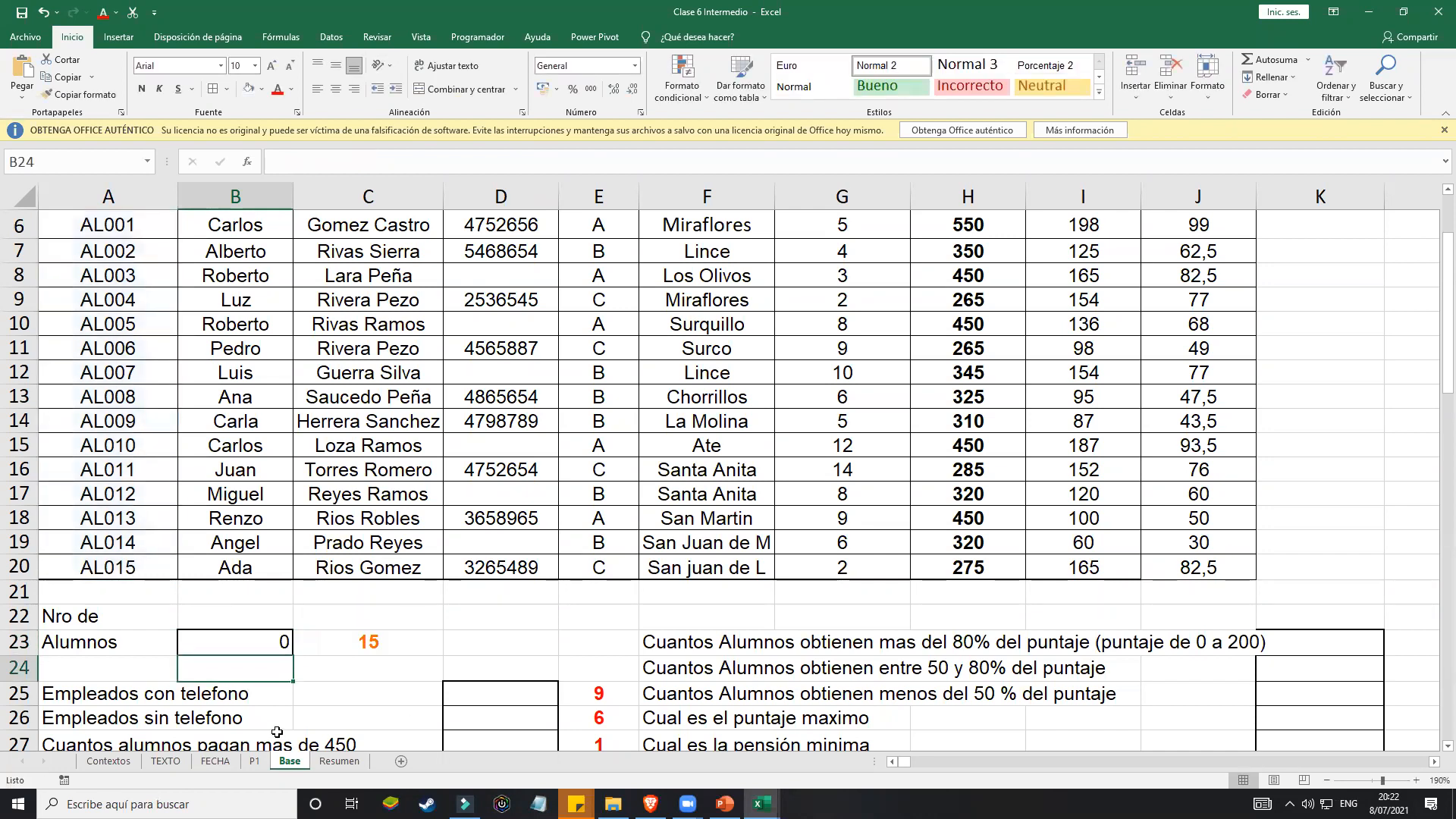
Step: Check the =CONTAR(codigo) formula in B23
double_click(245, 638)
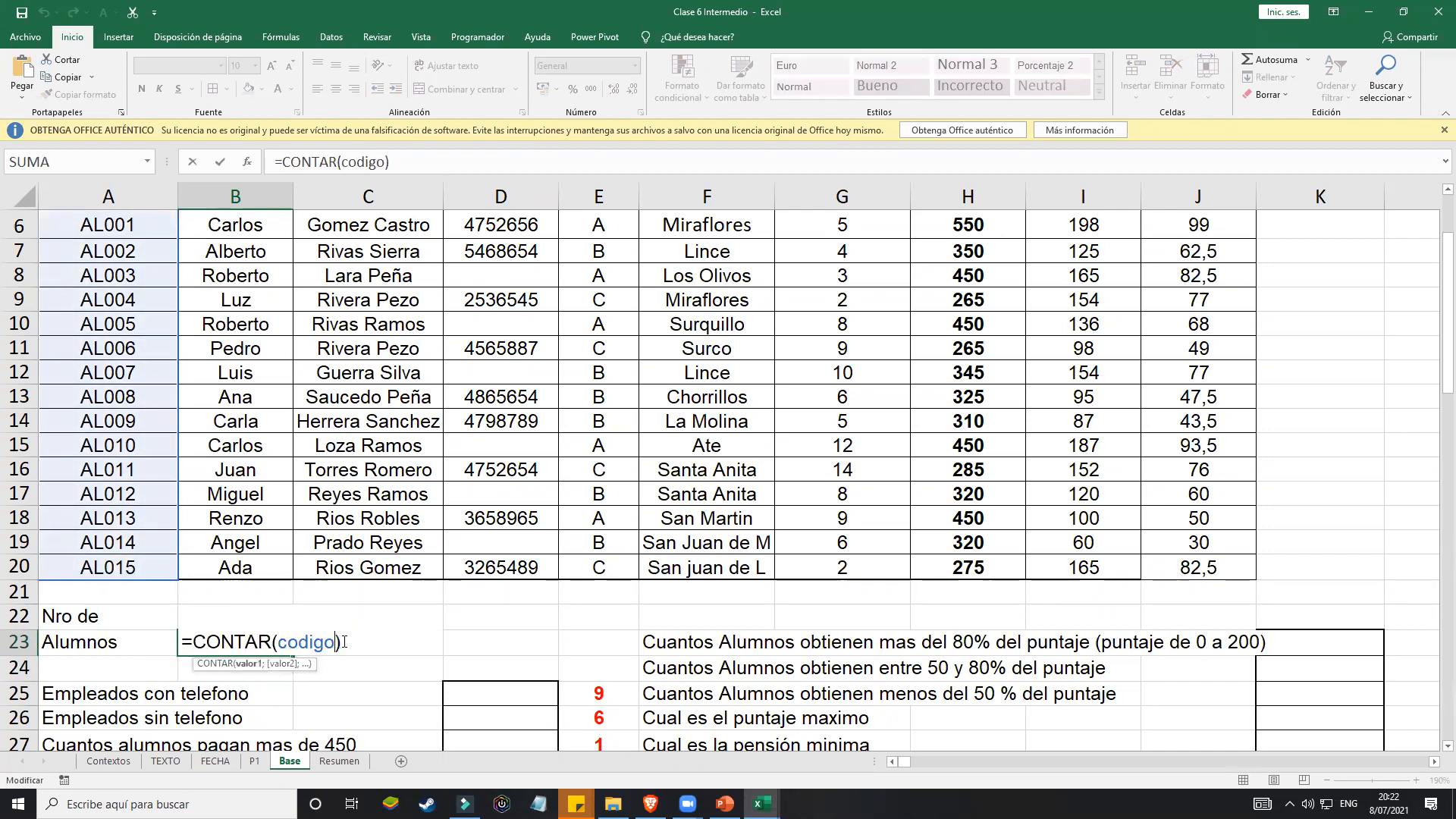
key("Return")
left_click(264, 641)
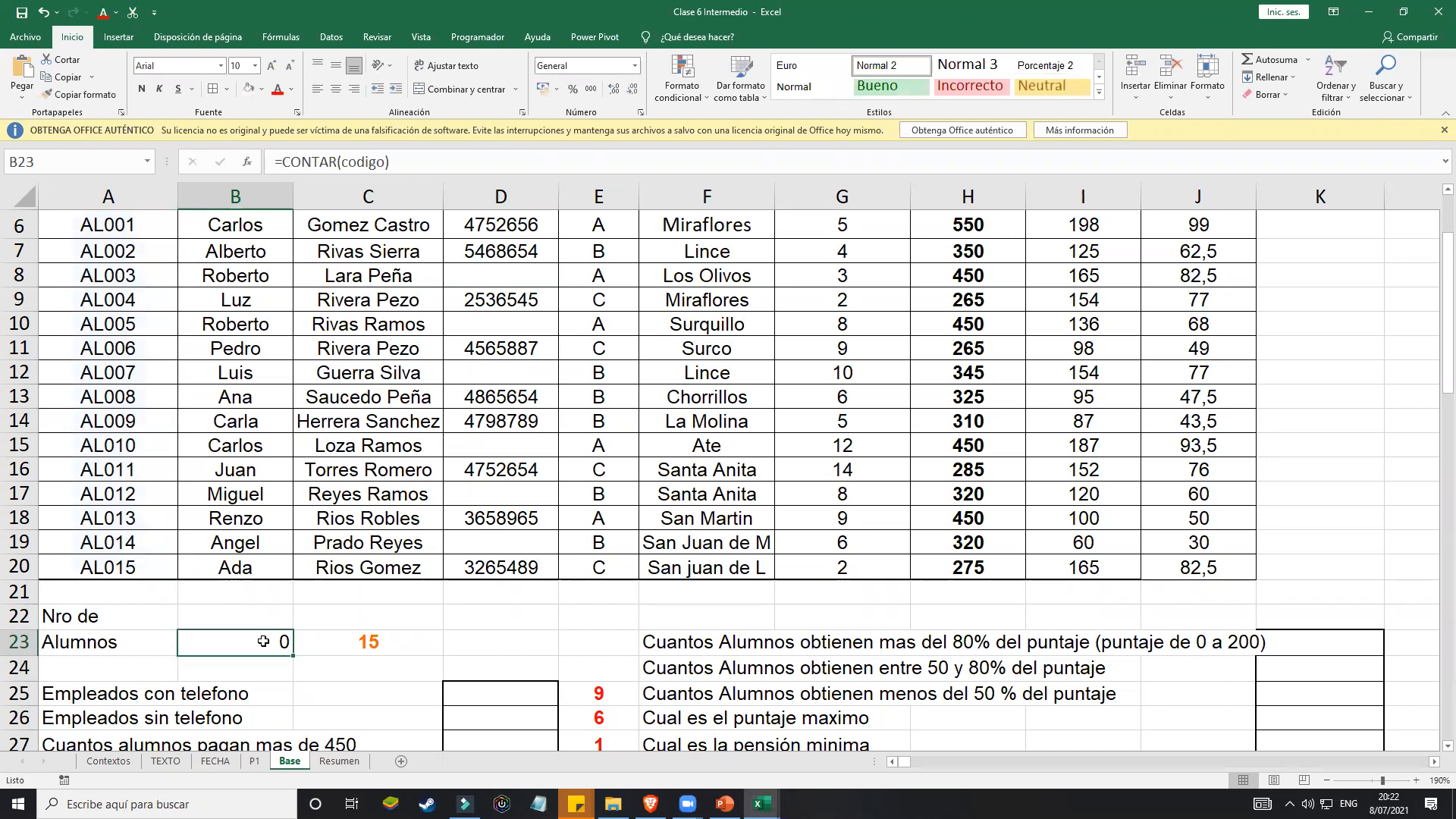
scroll(264, 642, "up", 2)
scroll(264, 641, "down", 1)
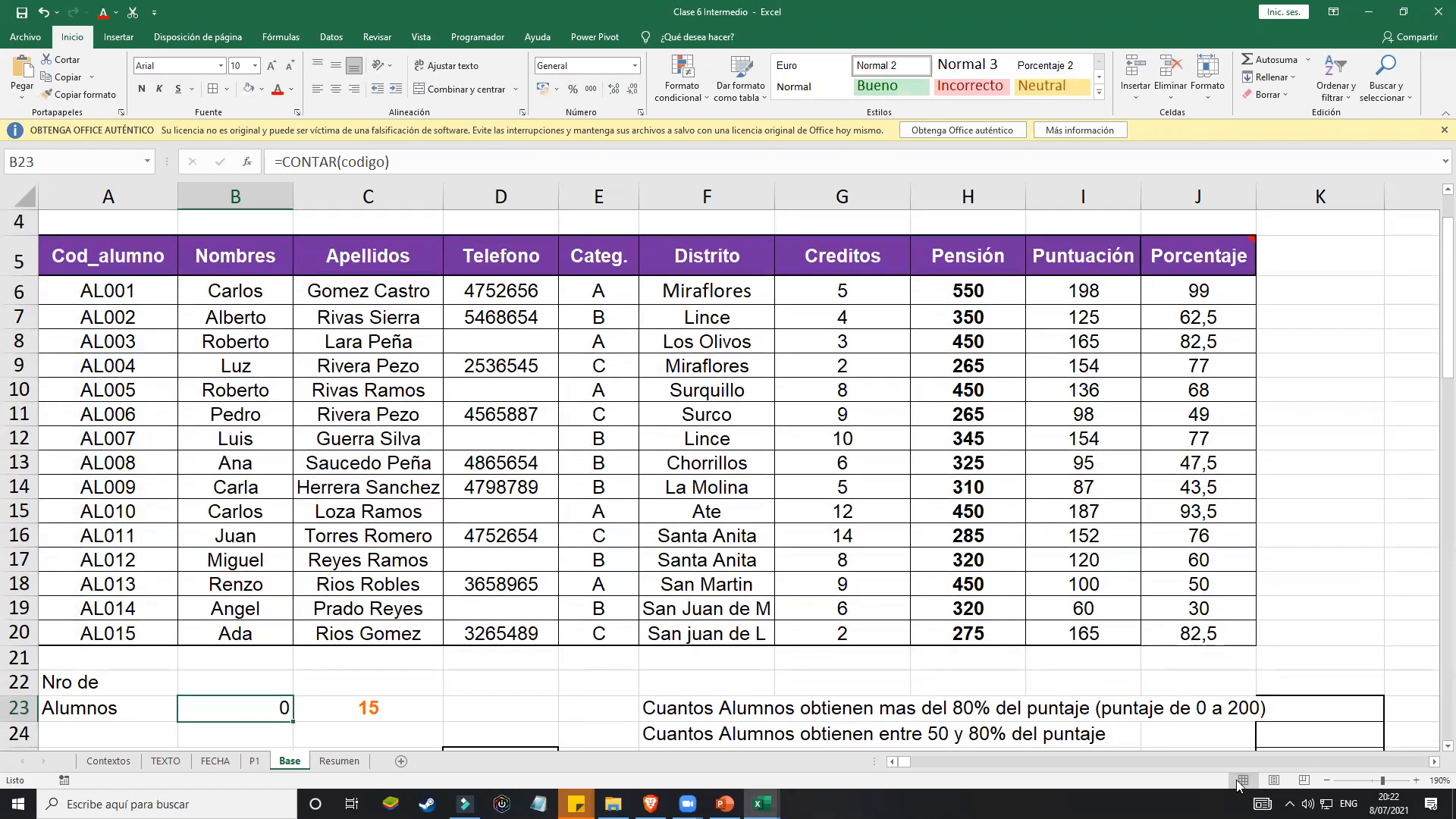
scroll(436, 621, "down", 1)
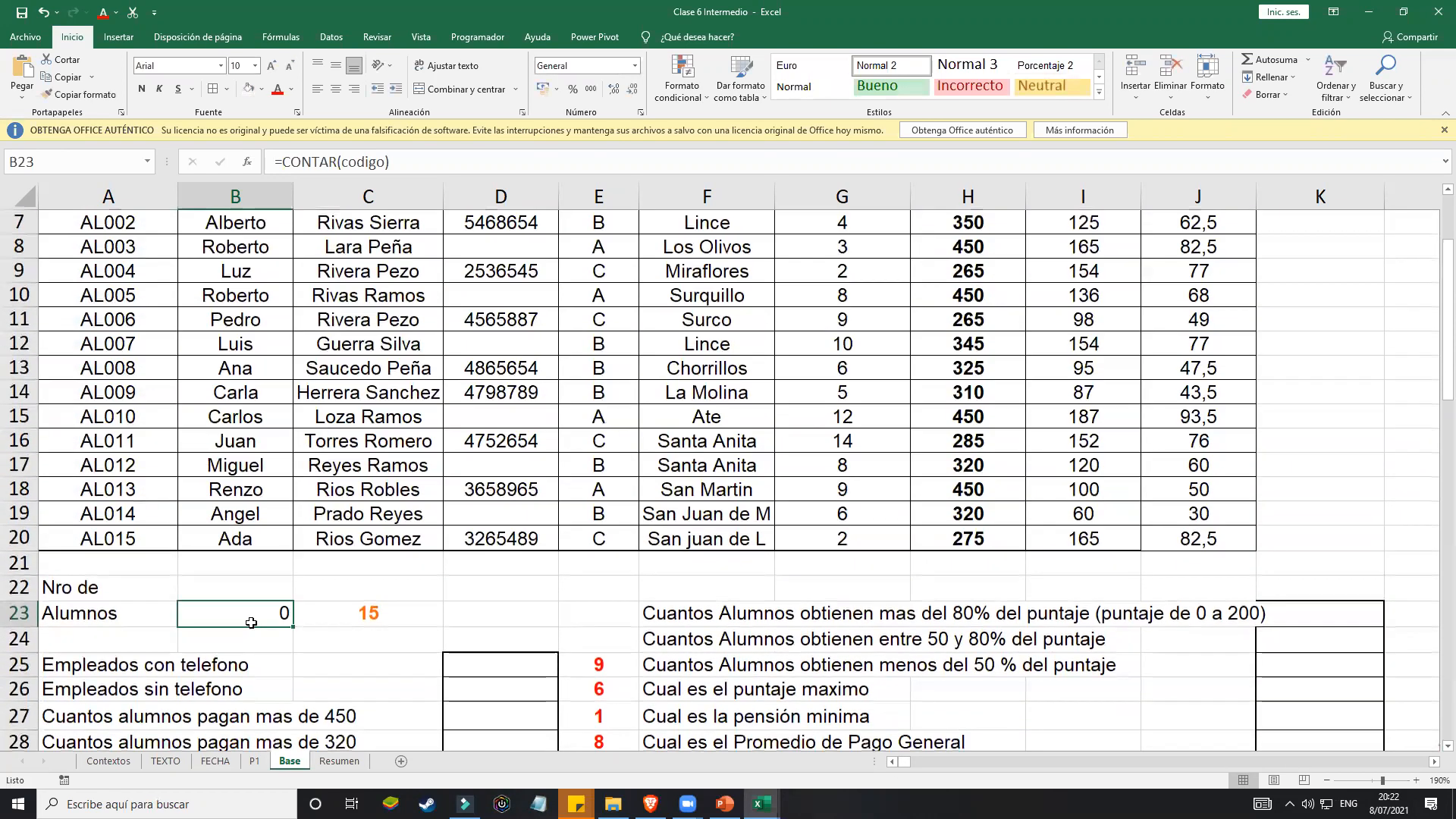
Step: Change B23's function to CONTARA so it counts 15 students, then recheck it
double_click(260, 613)
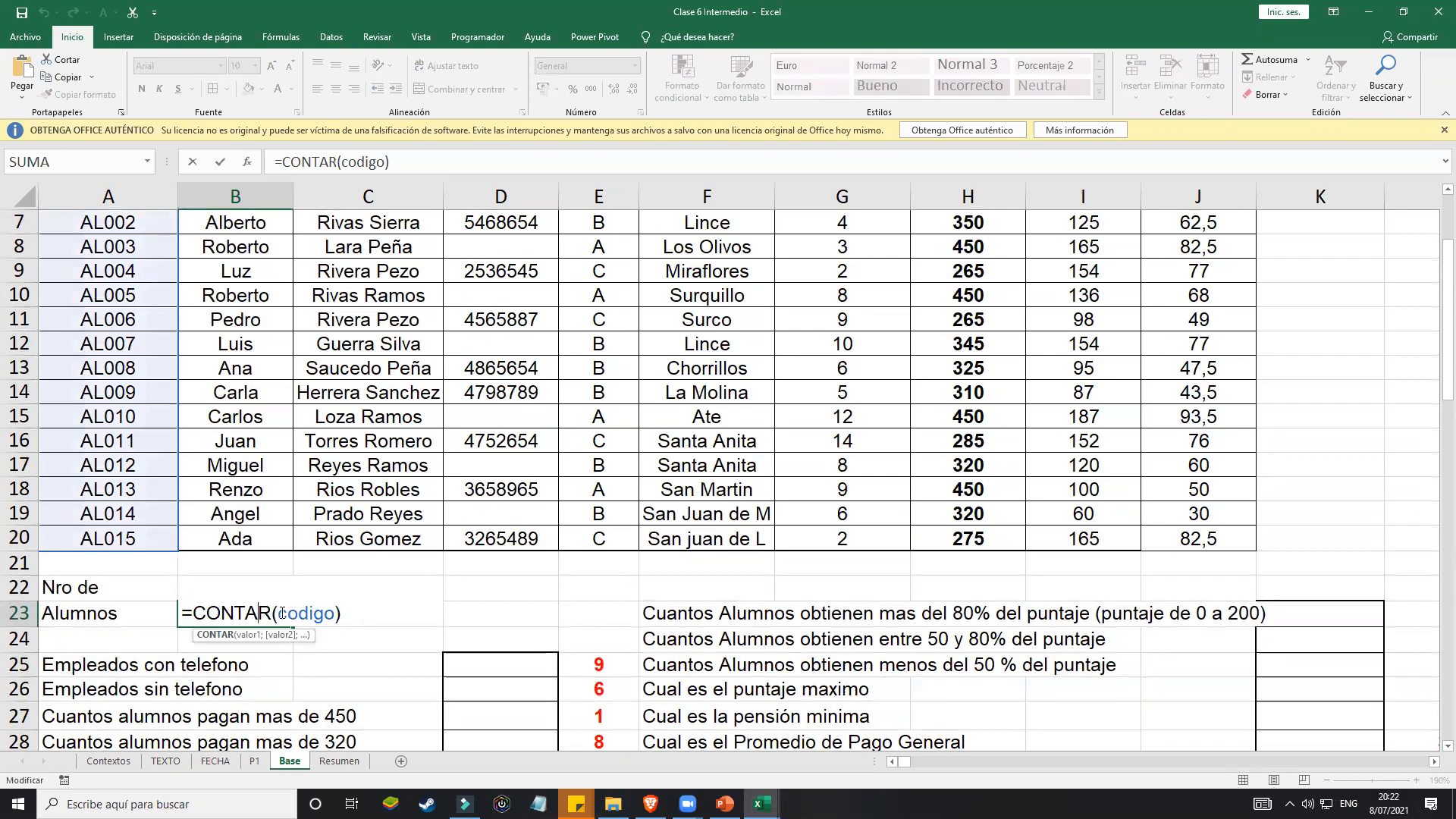
left_click(271, 611)
type("a")
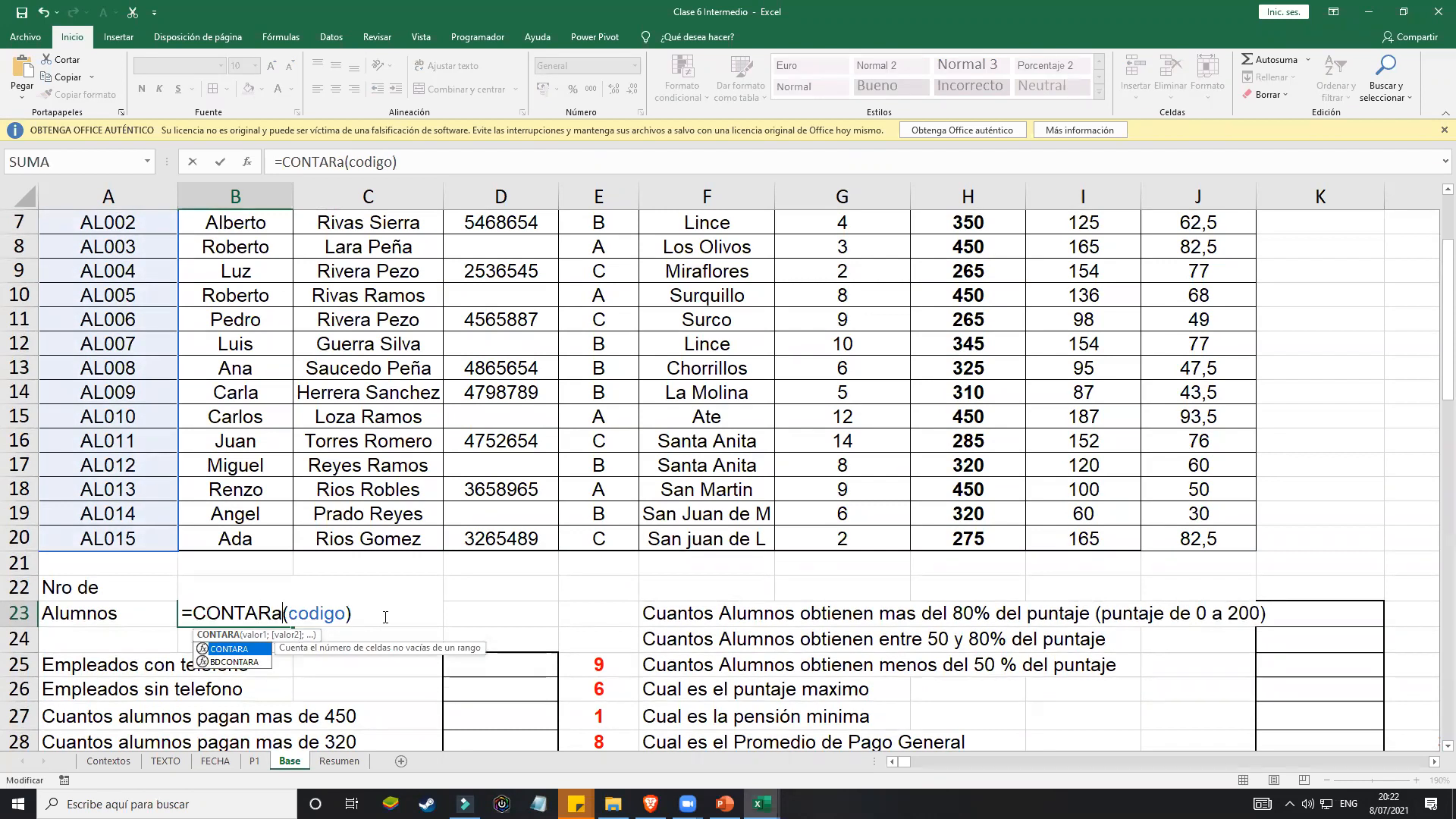
key("BackSpace")
type("A")
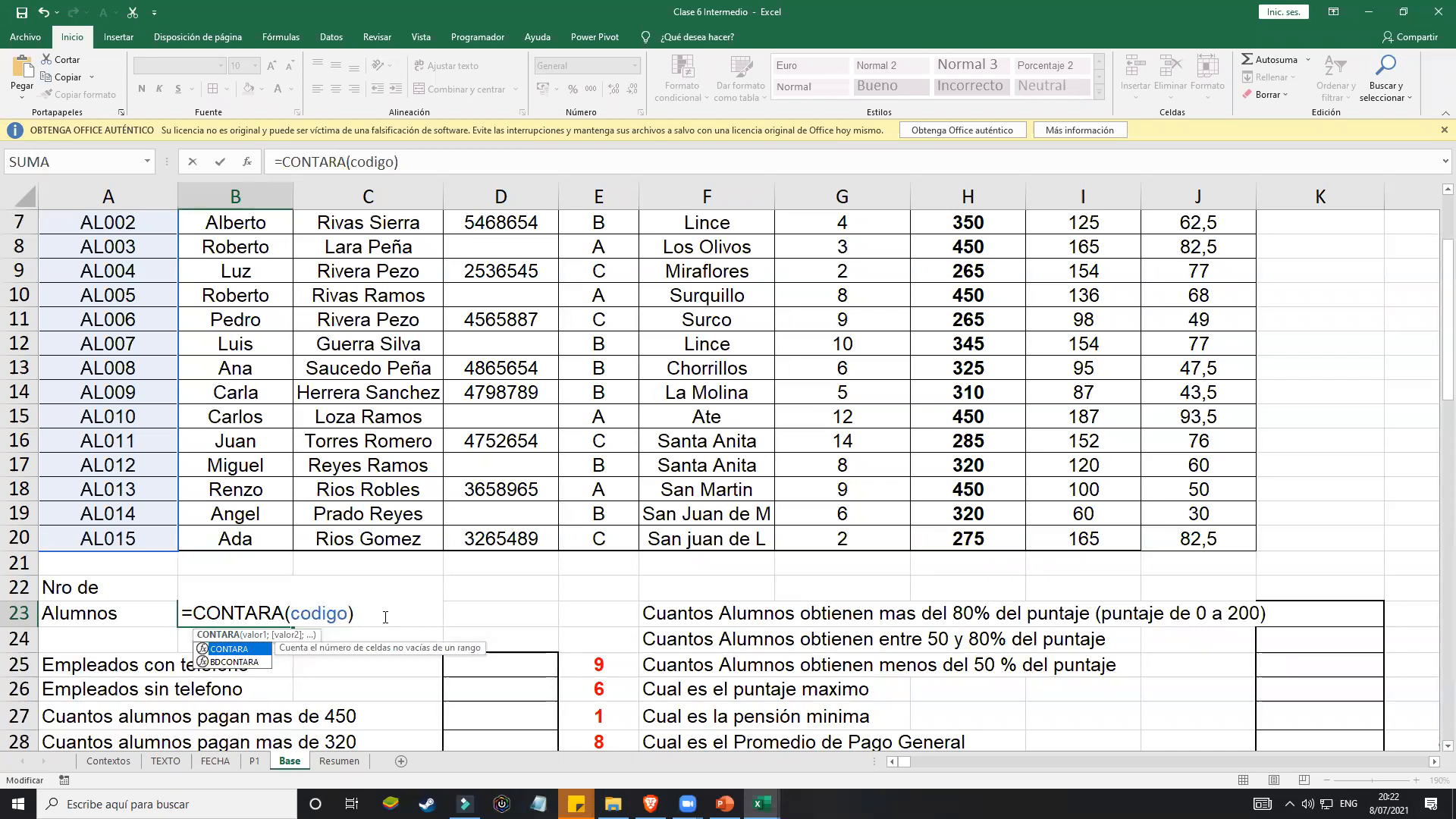
key("Return")
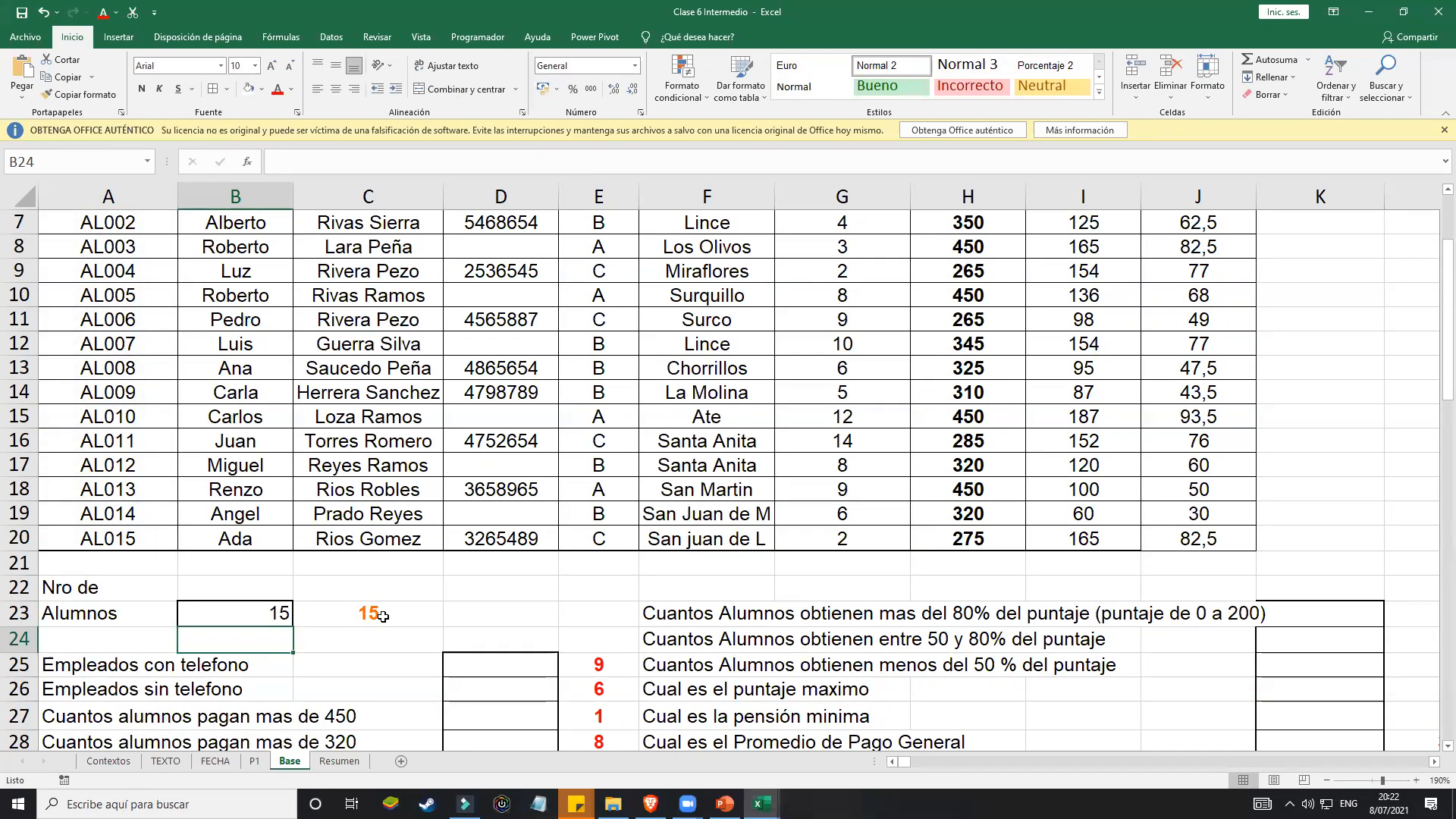
left_click(280, 612)
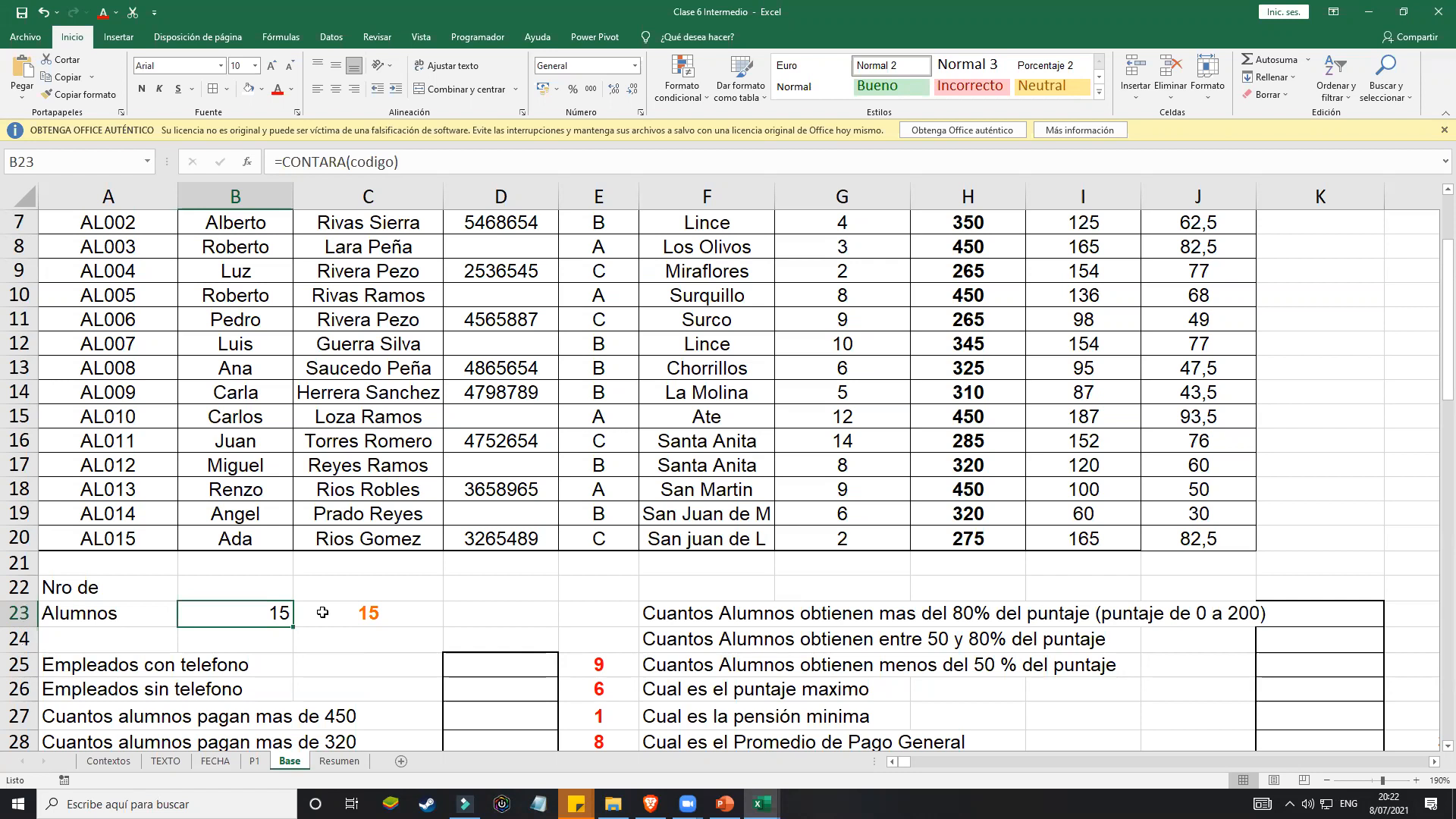
double_click(239, 613)
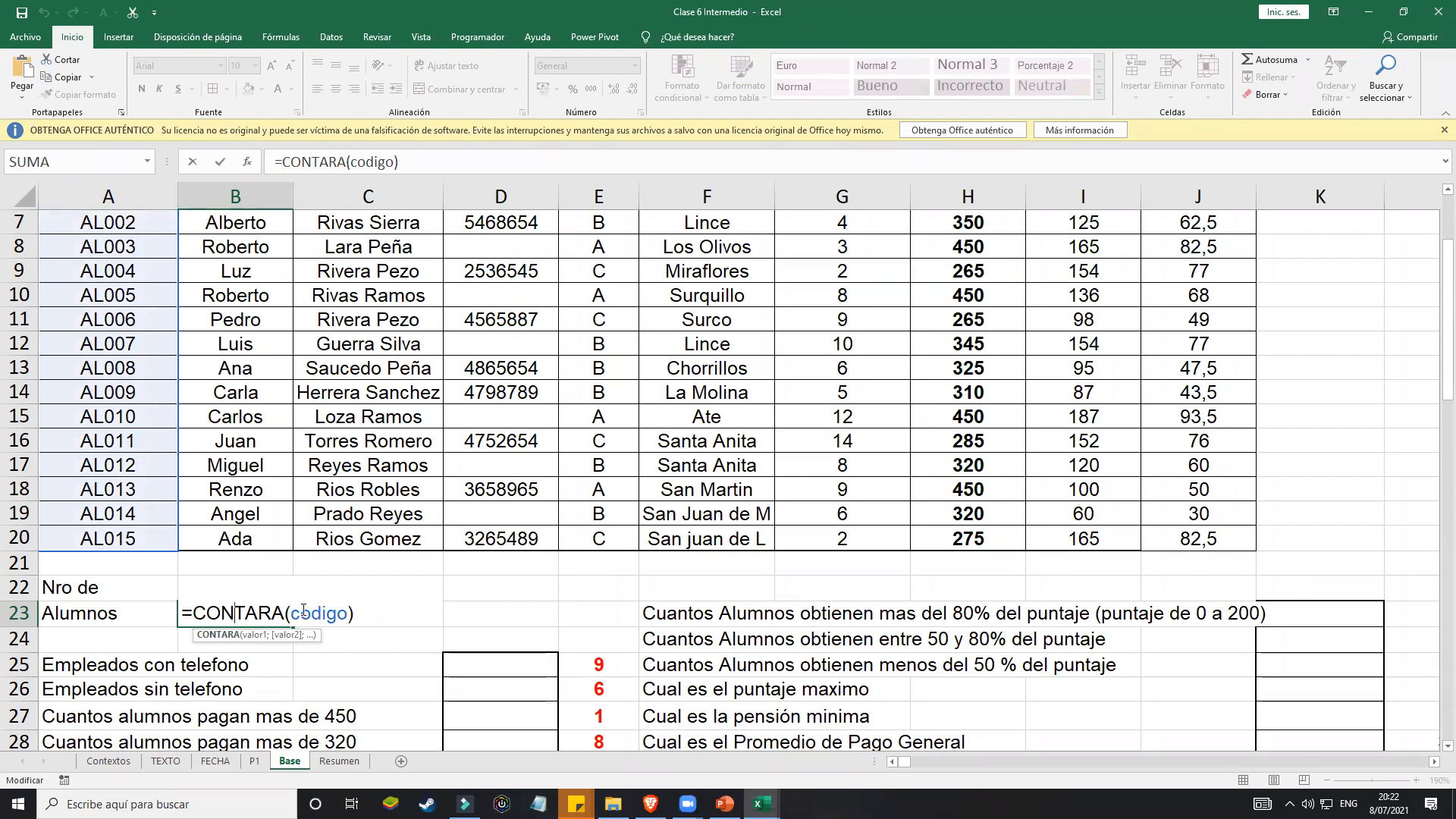
key("Return")
scroll(301, 609, "up", 1)
left_click_drag(94, 297, 103, 631)
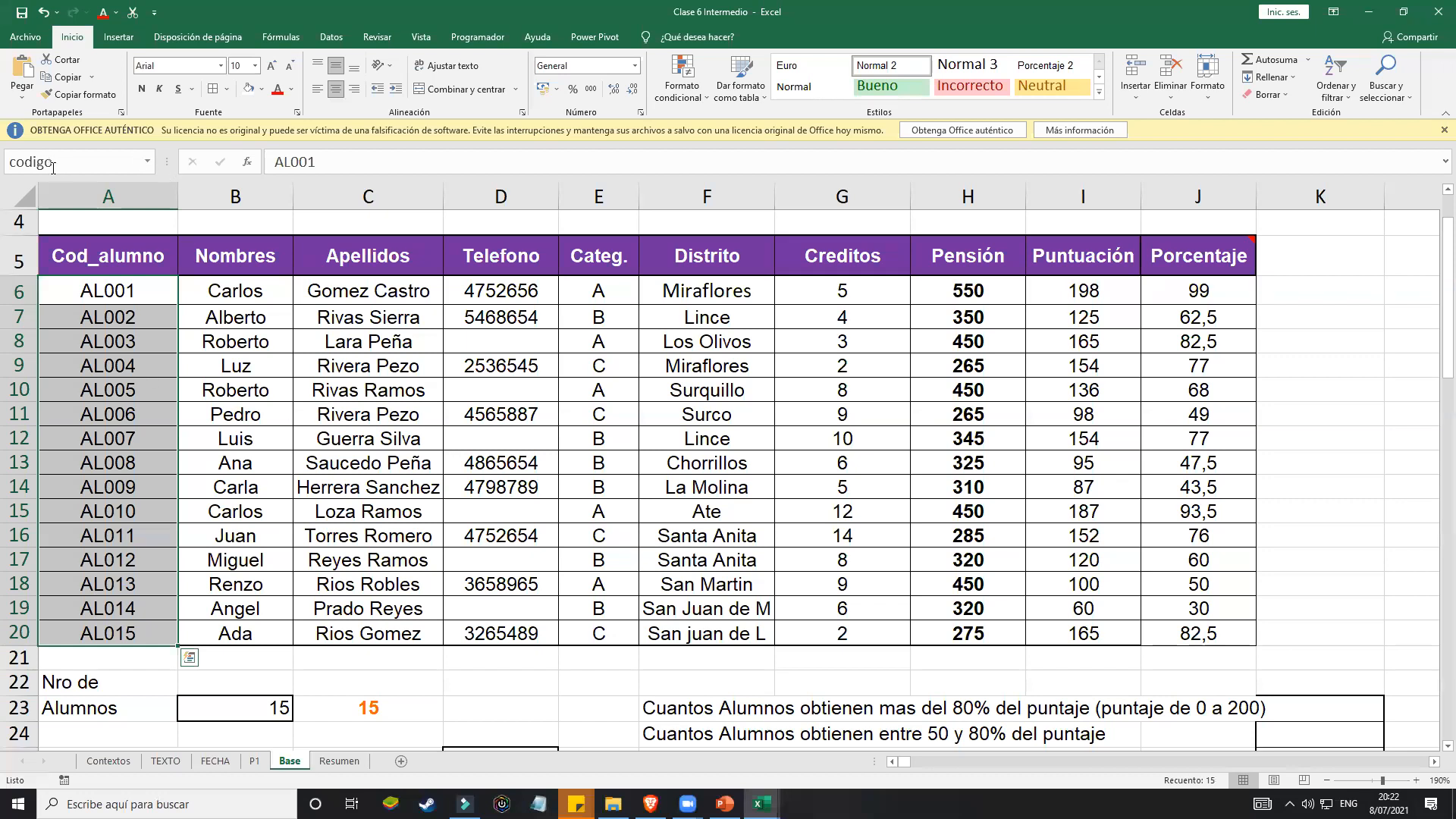
left_click_drag(221, 297, 231, 633)
left_click_drag(398, 300, 378, 636)
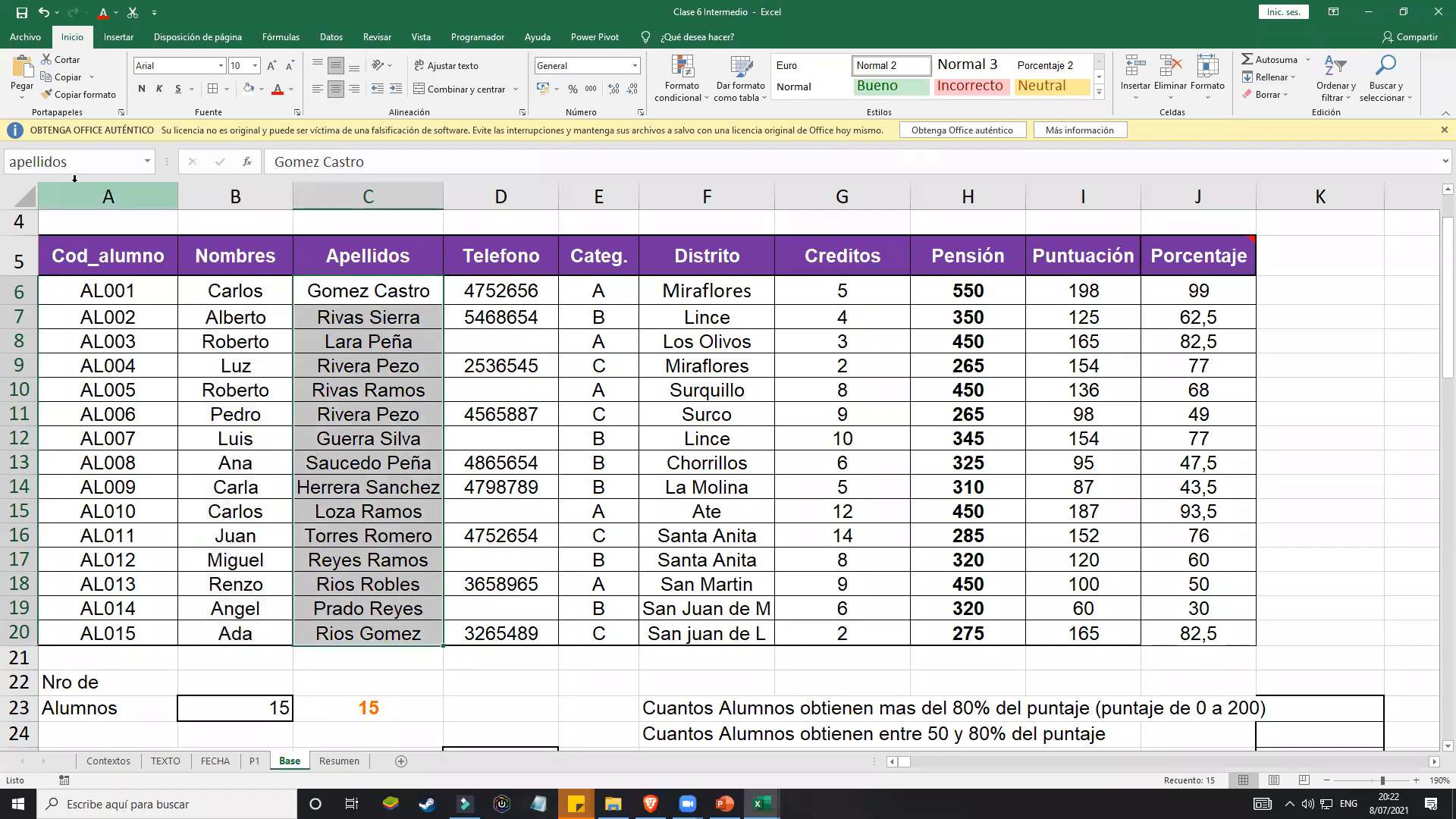
left_click_drag(513, 304, 512, 636)
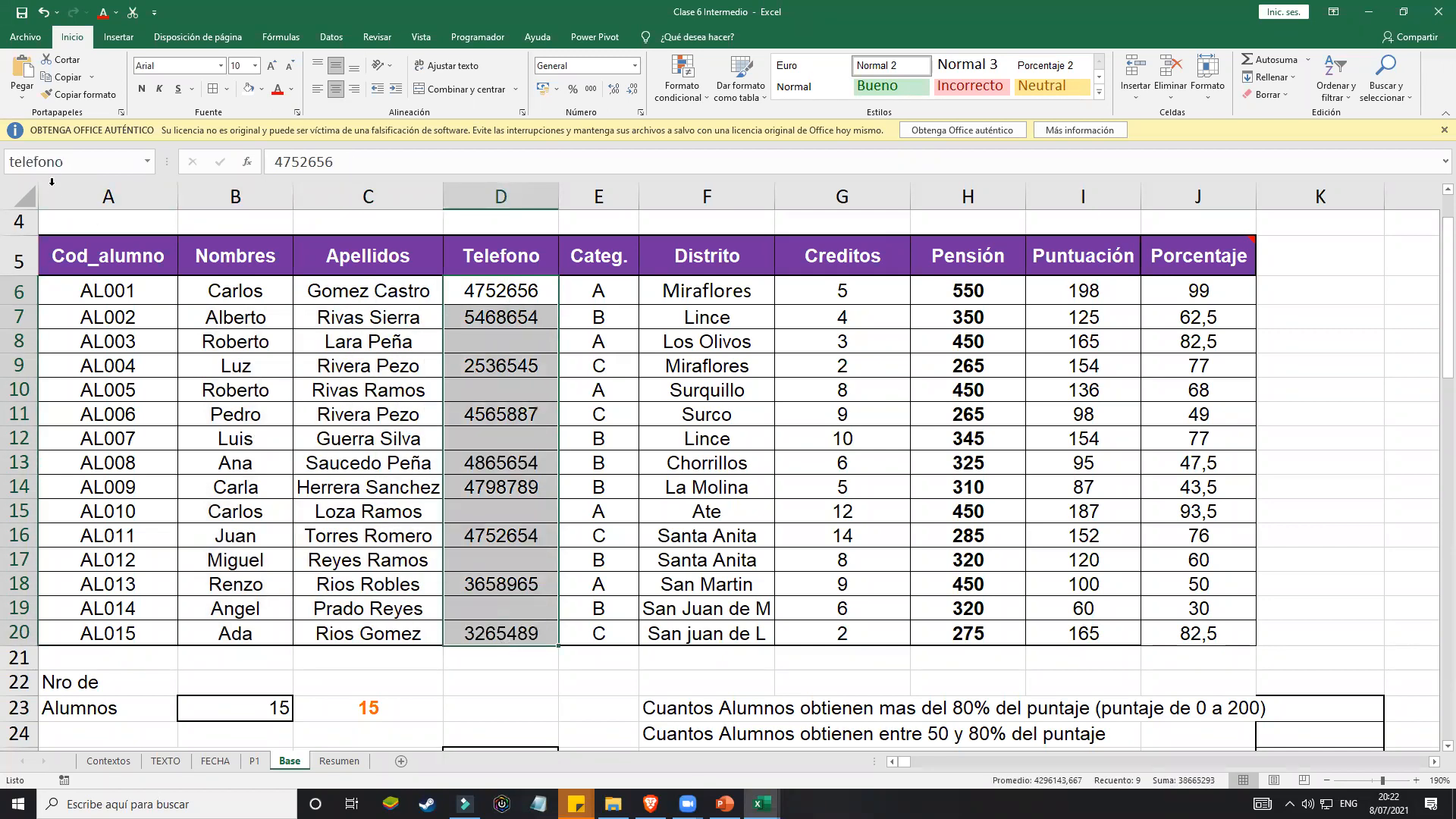
left_click_drag(595, 288, 598, 635)
left_click_drag(717, 286, 716, 636)
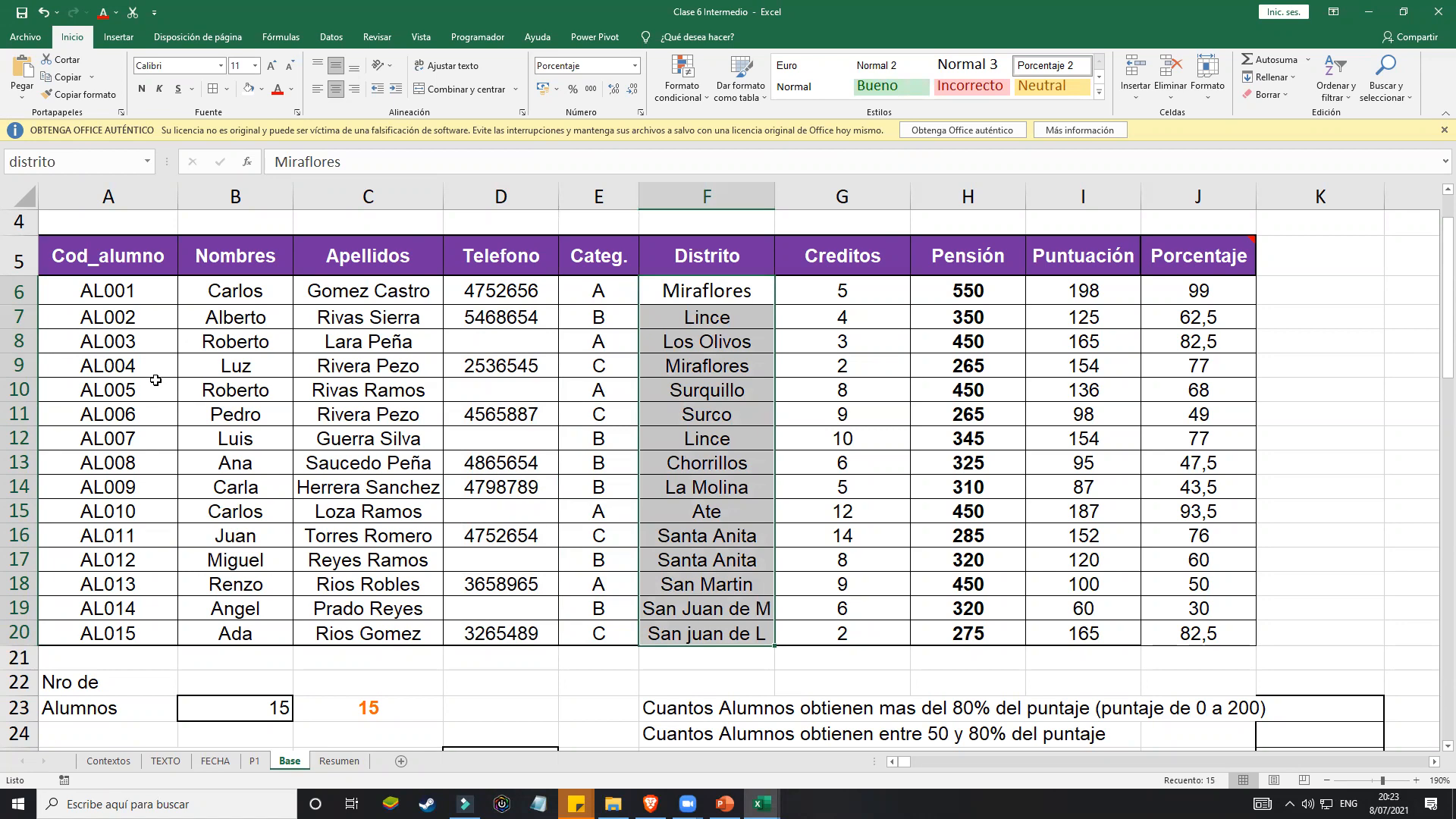
scroll(156, 379, "down", 3)
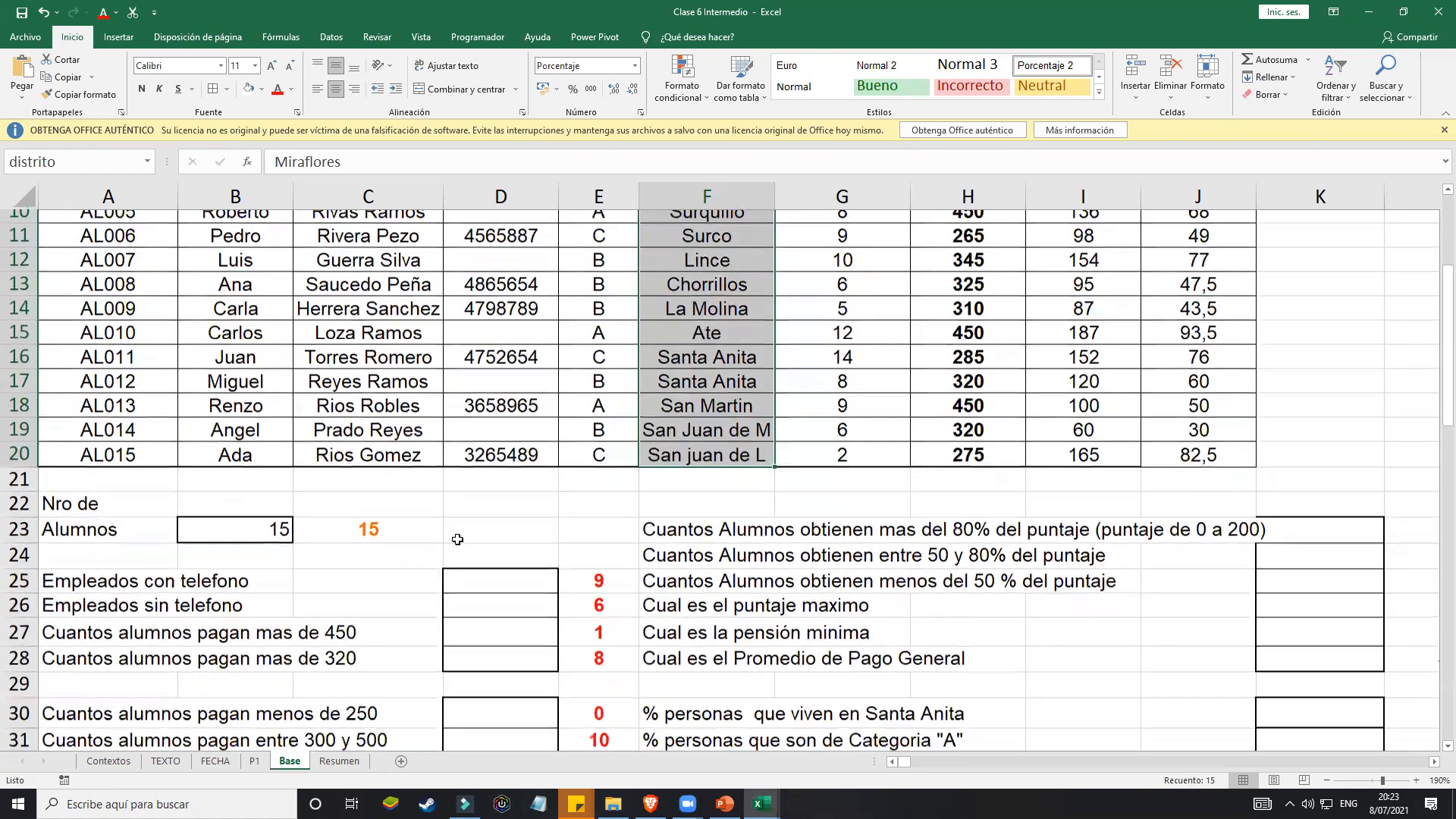
scroll(453, 535, "down", 3)
scroll(530, 480, "up", 1)
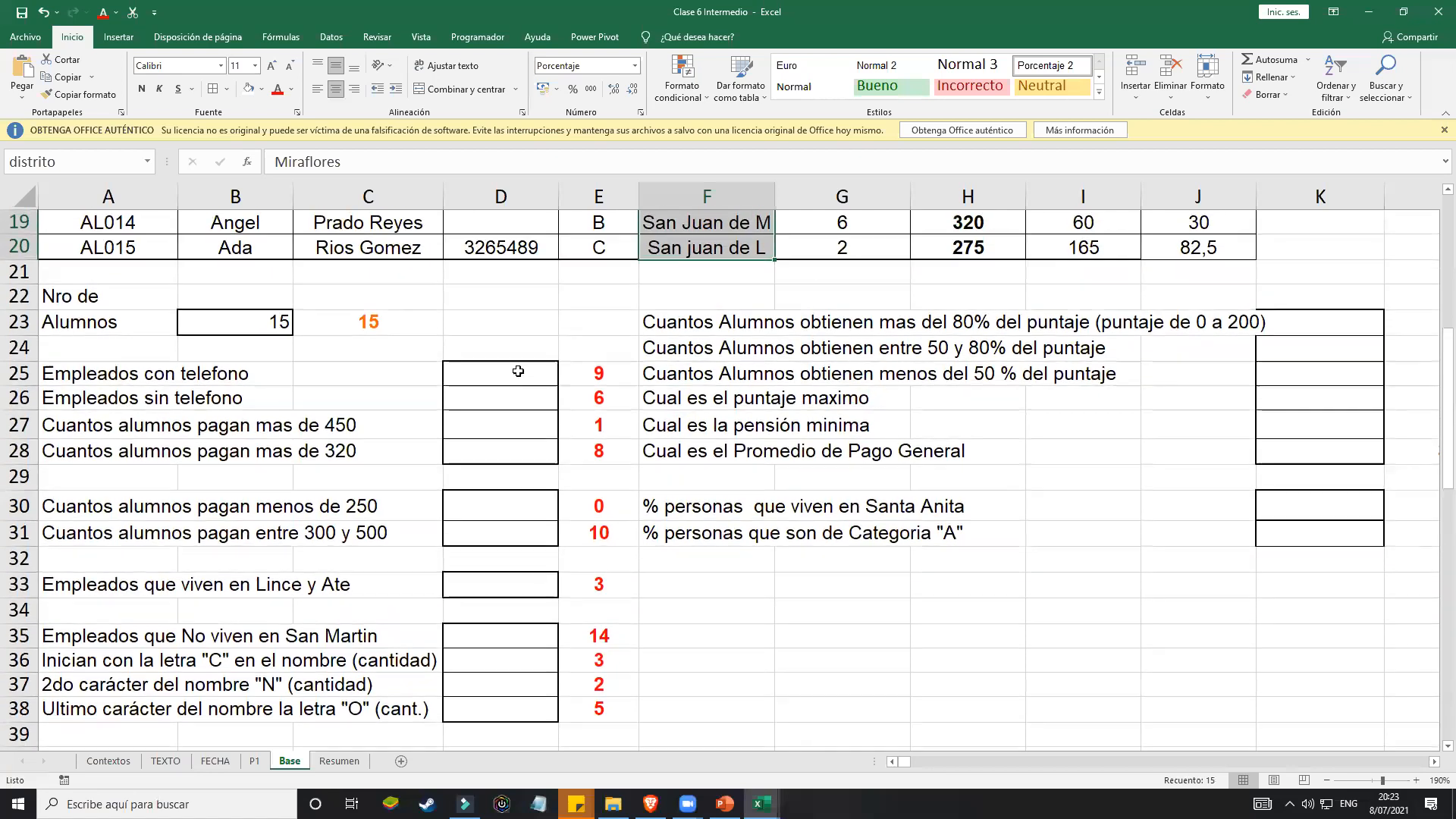
left_click(524, 376)
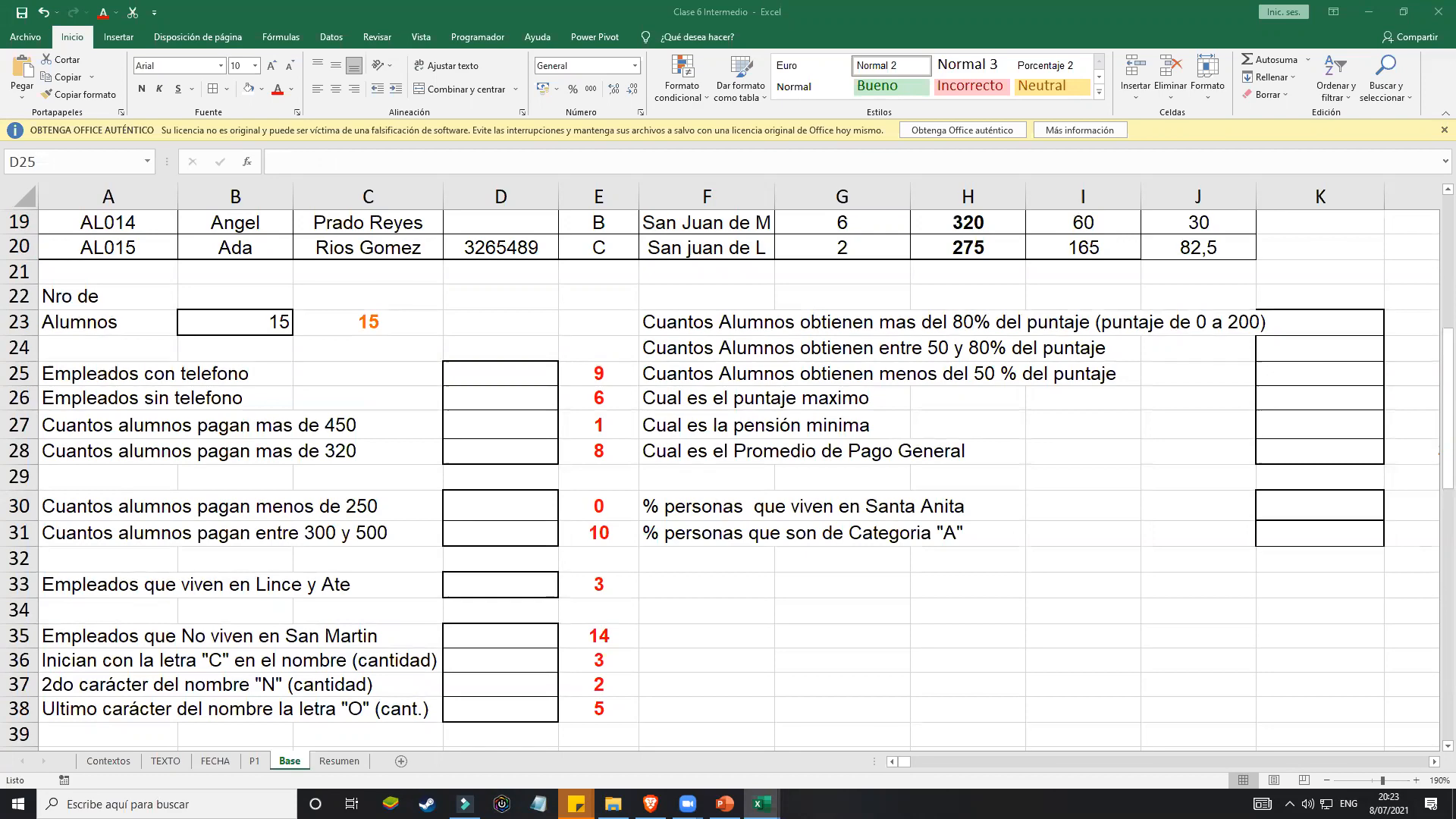
left_click(485, 425)
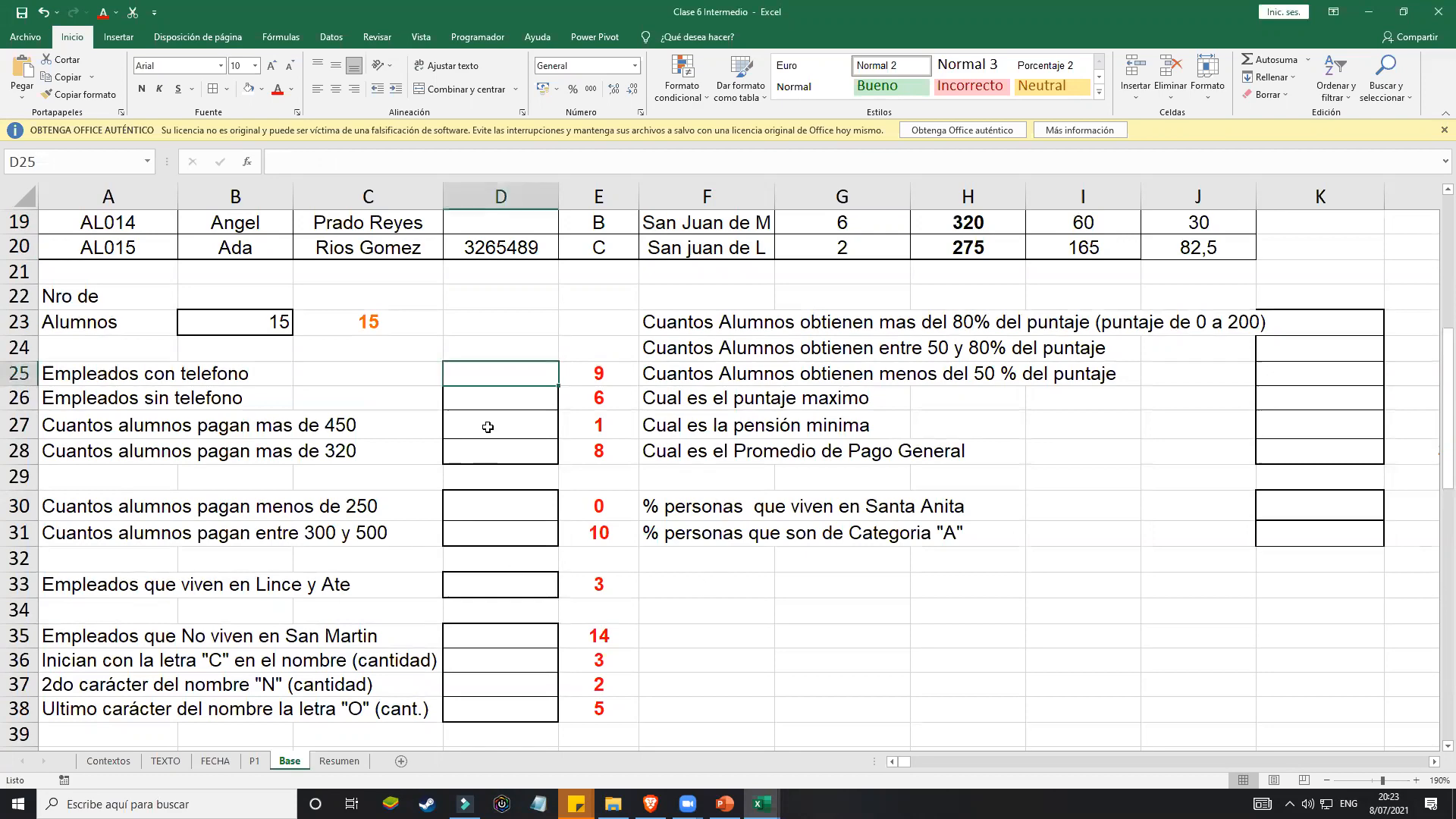
scroll(489, 423, "up", 2)
scroll(492, 421, "up", 3)
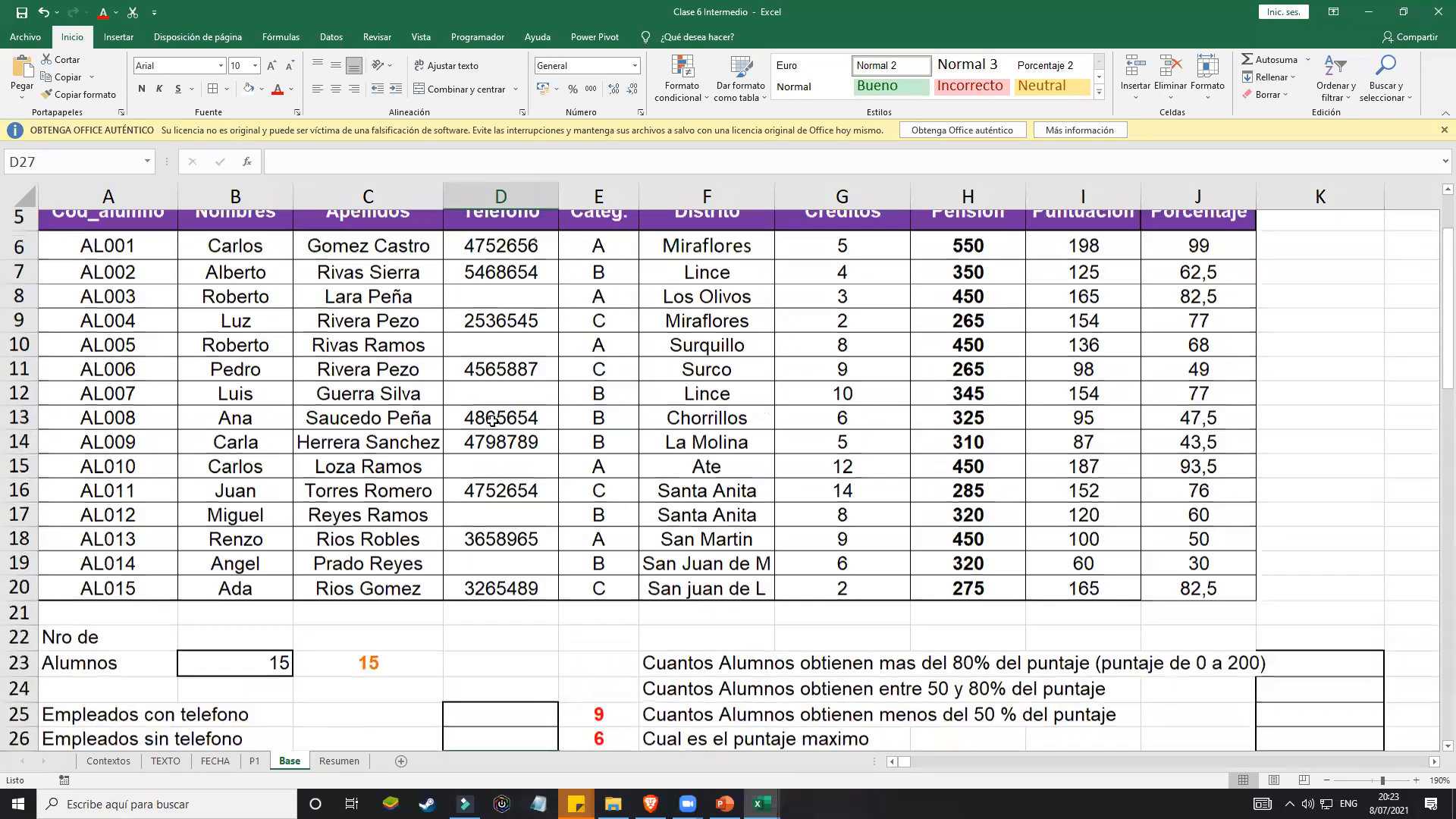
left_click_drag(501, 290, 498, 628)
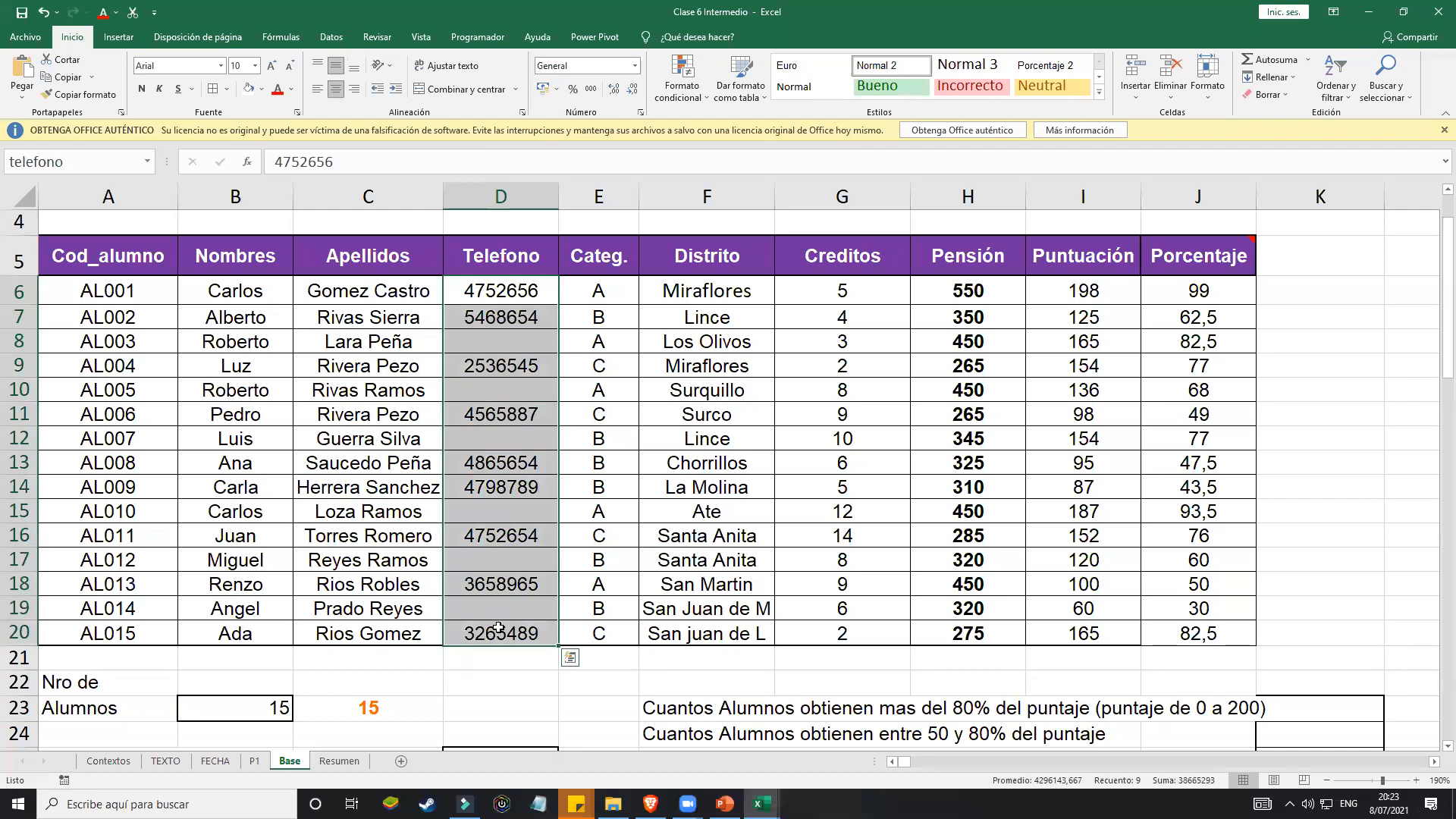
scroll(498, 628, "down", 1)
scroll(501, 586, "down", 1)
left_click(501, 587)
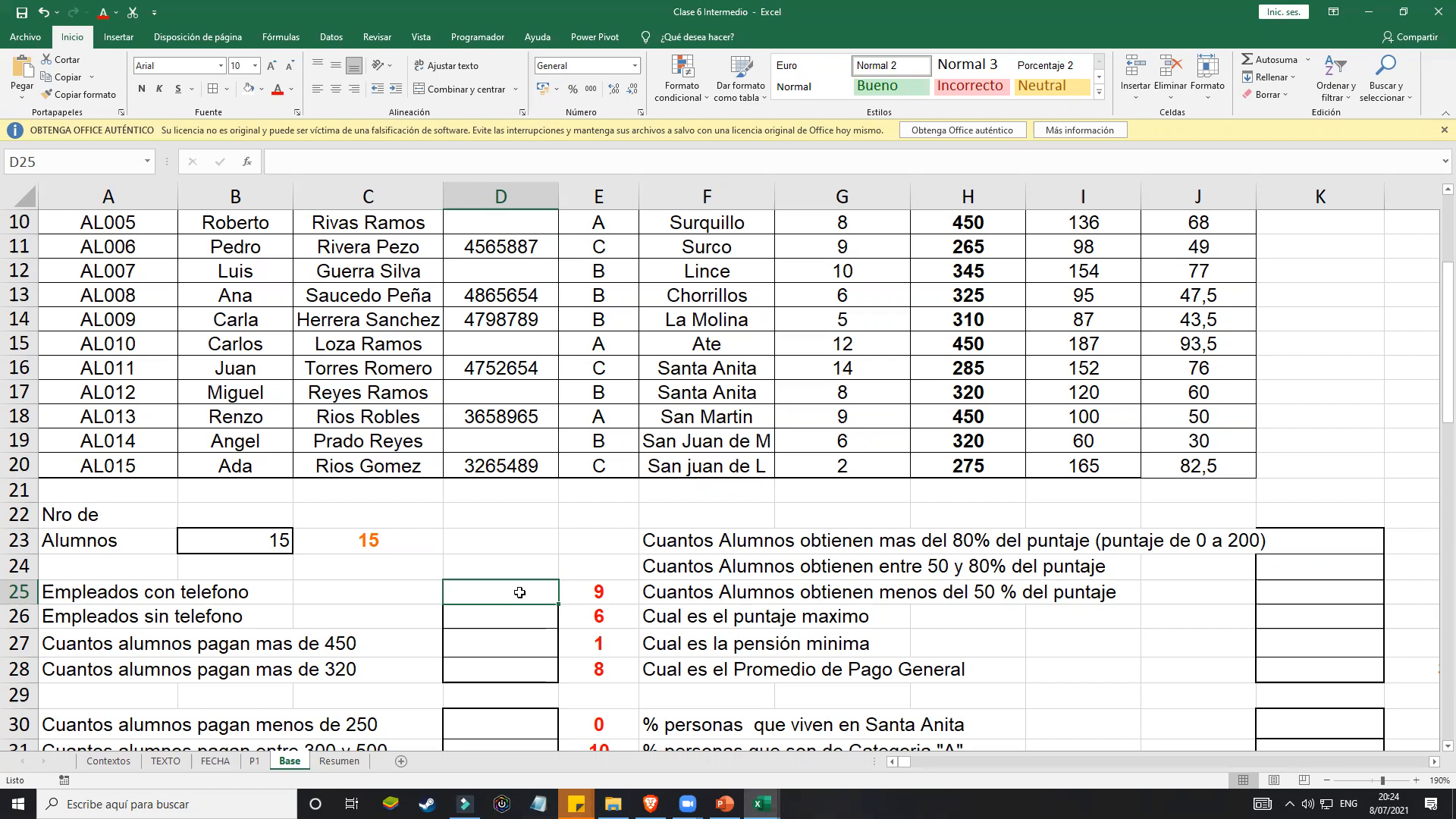
Step: Enter =CONTARA(telefono) in D25, selecting D6:D20 as the range
type("=CONTARA(")
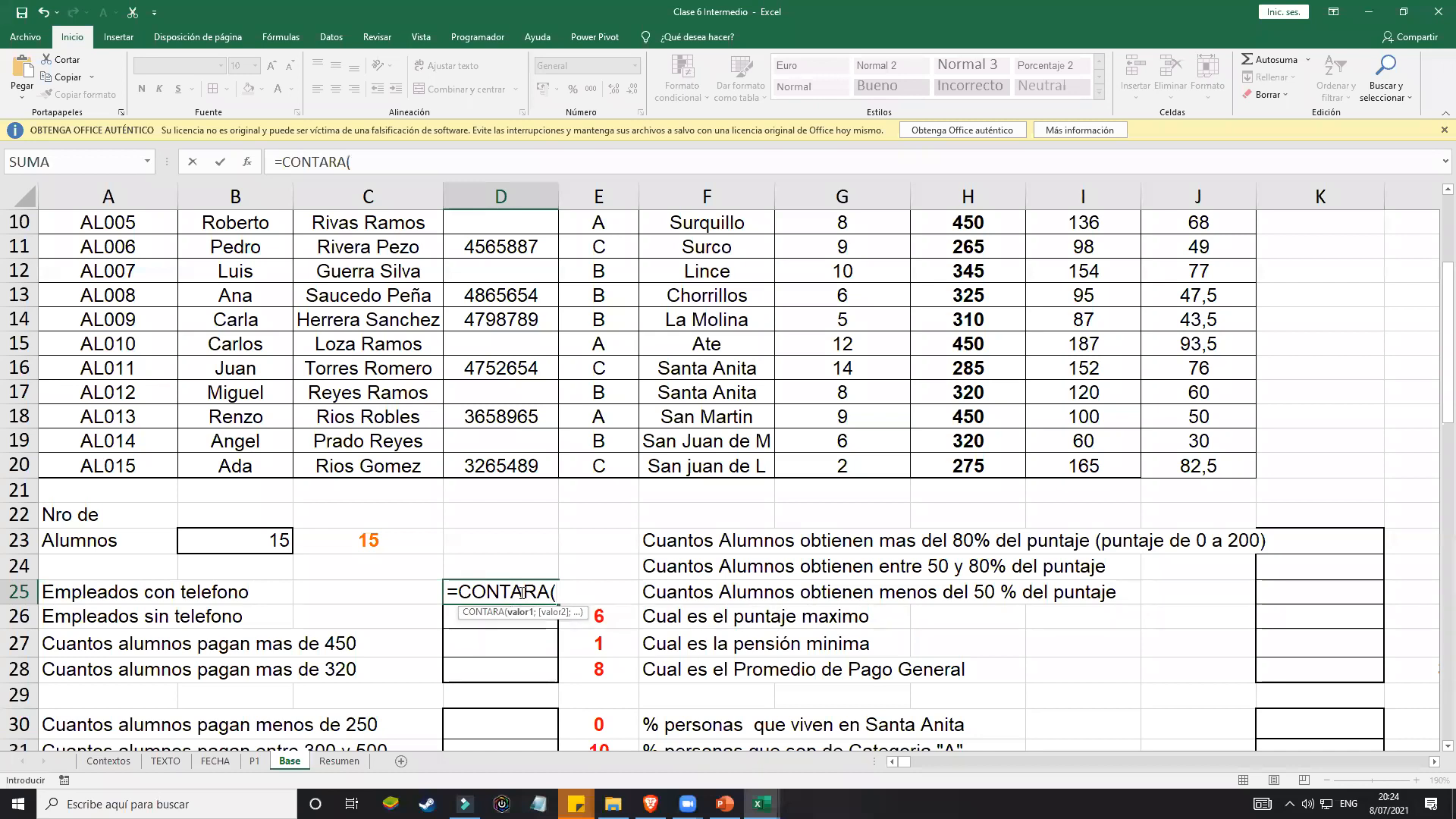
scroll(522, 592, "up", 2)
left_click_drag(504, 289, 530, 634)
scroll(648, 617, "down", 2)
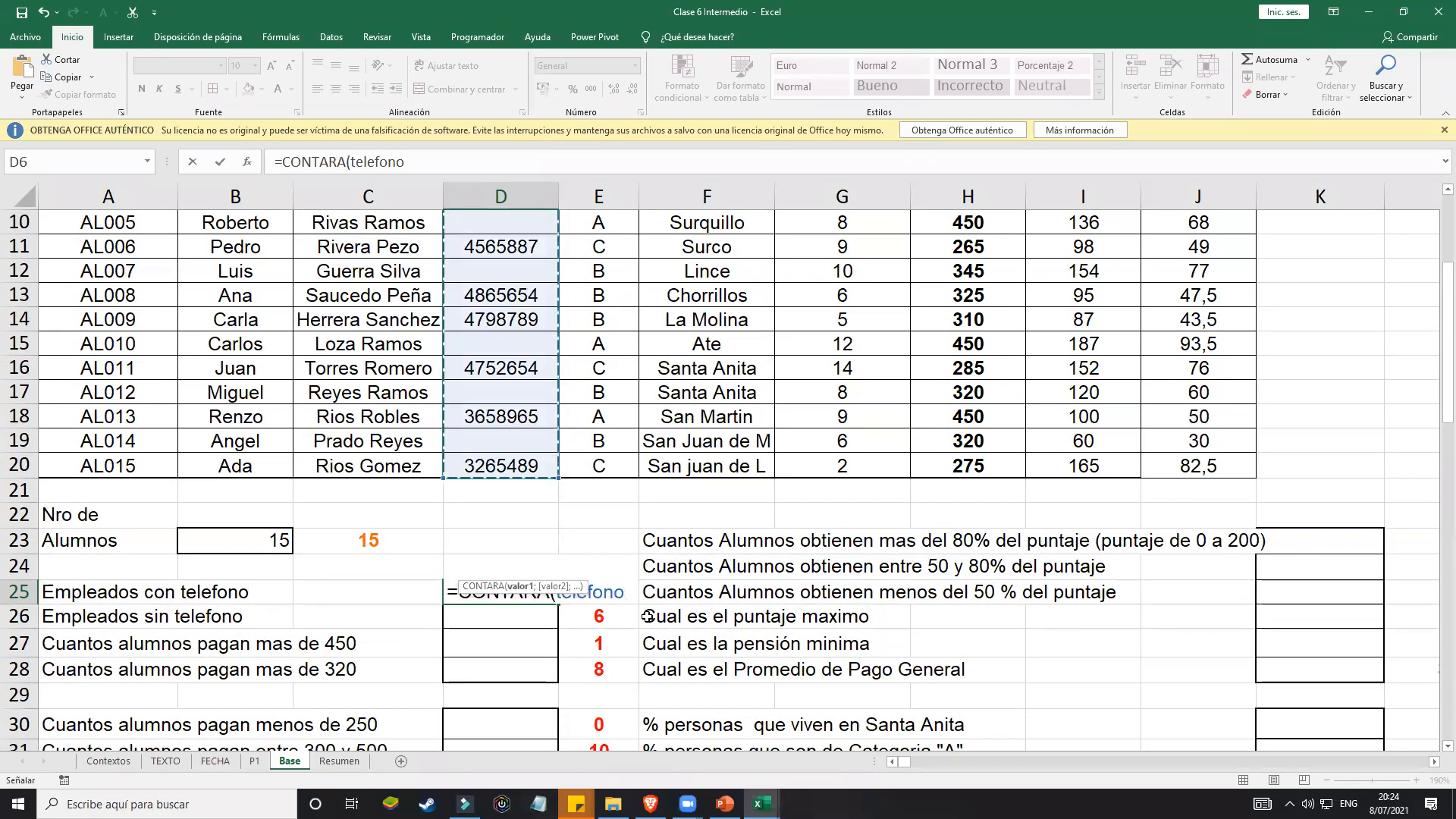
type(")")
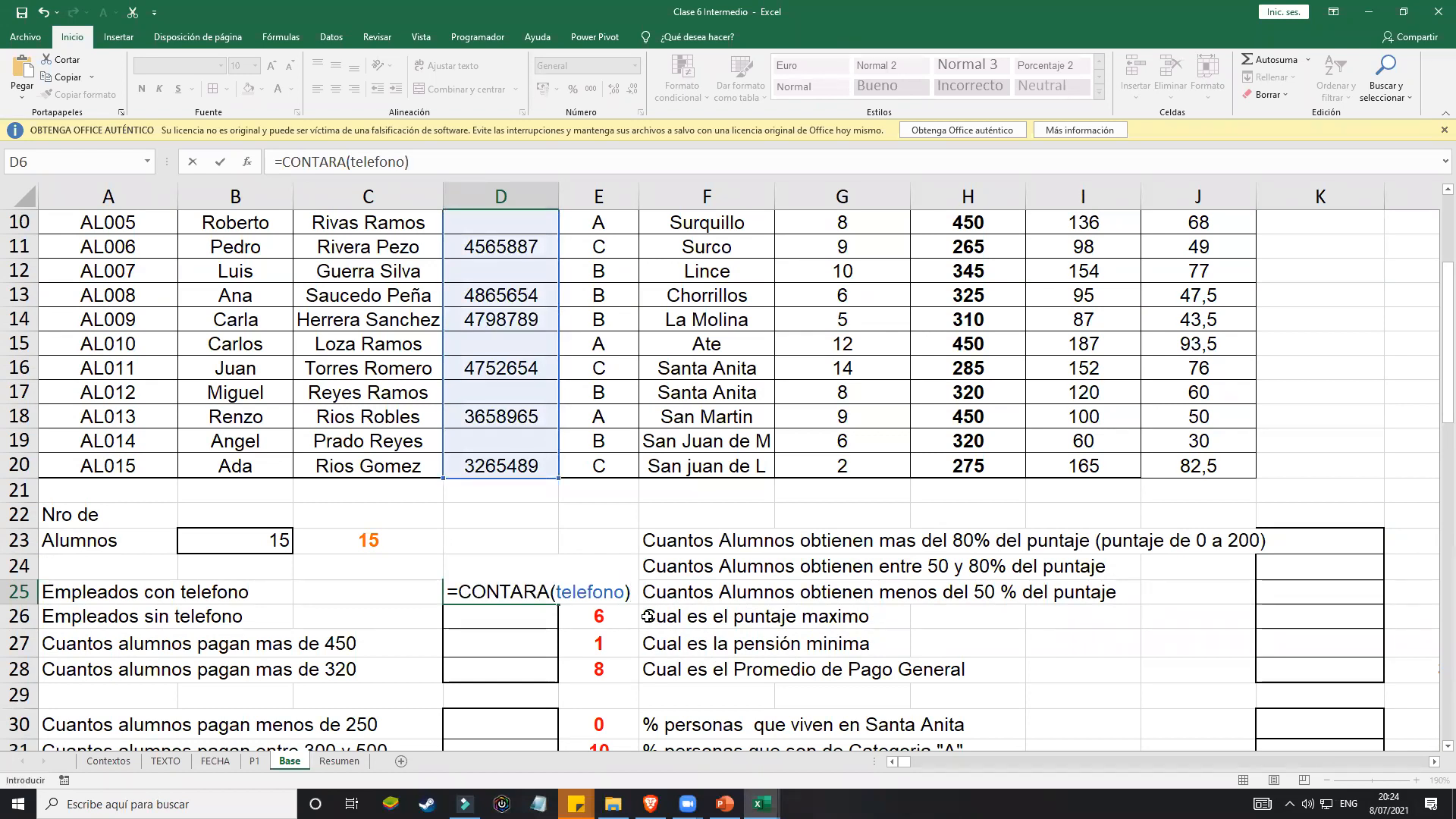
key("Return")
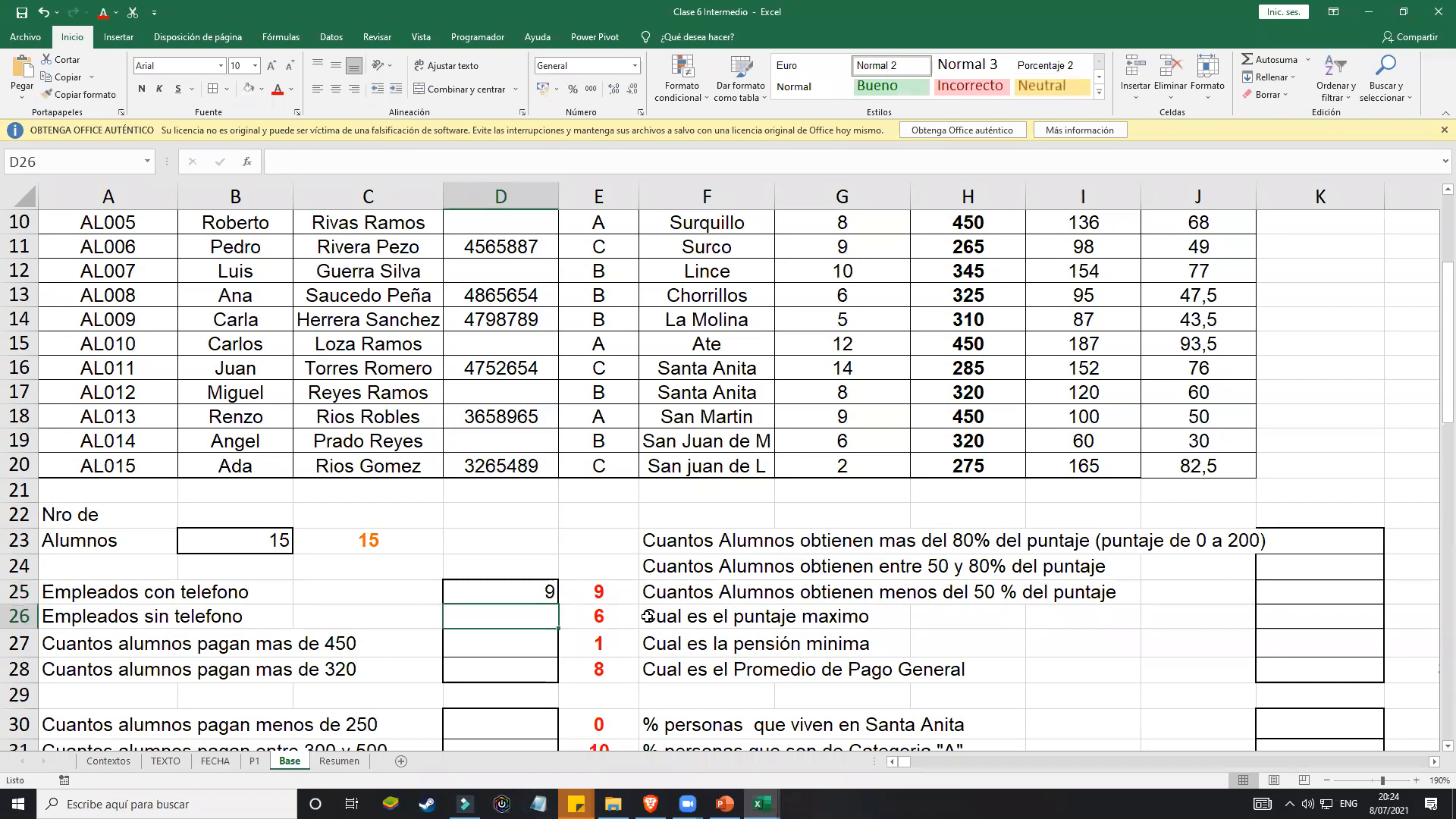
Step: Verify the filled Telefono cells in D6:D20 against D25's count of 9
scroll(531, 607, "up", 2)
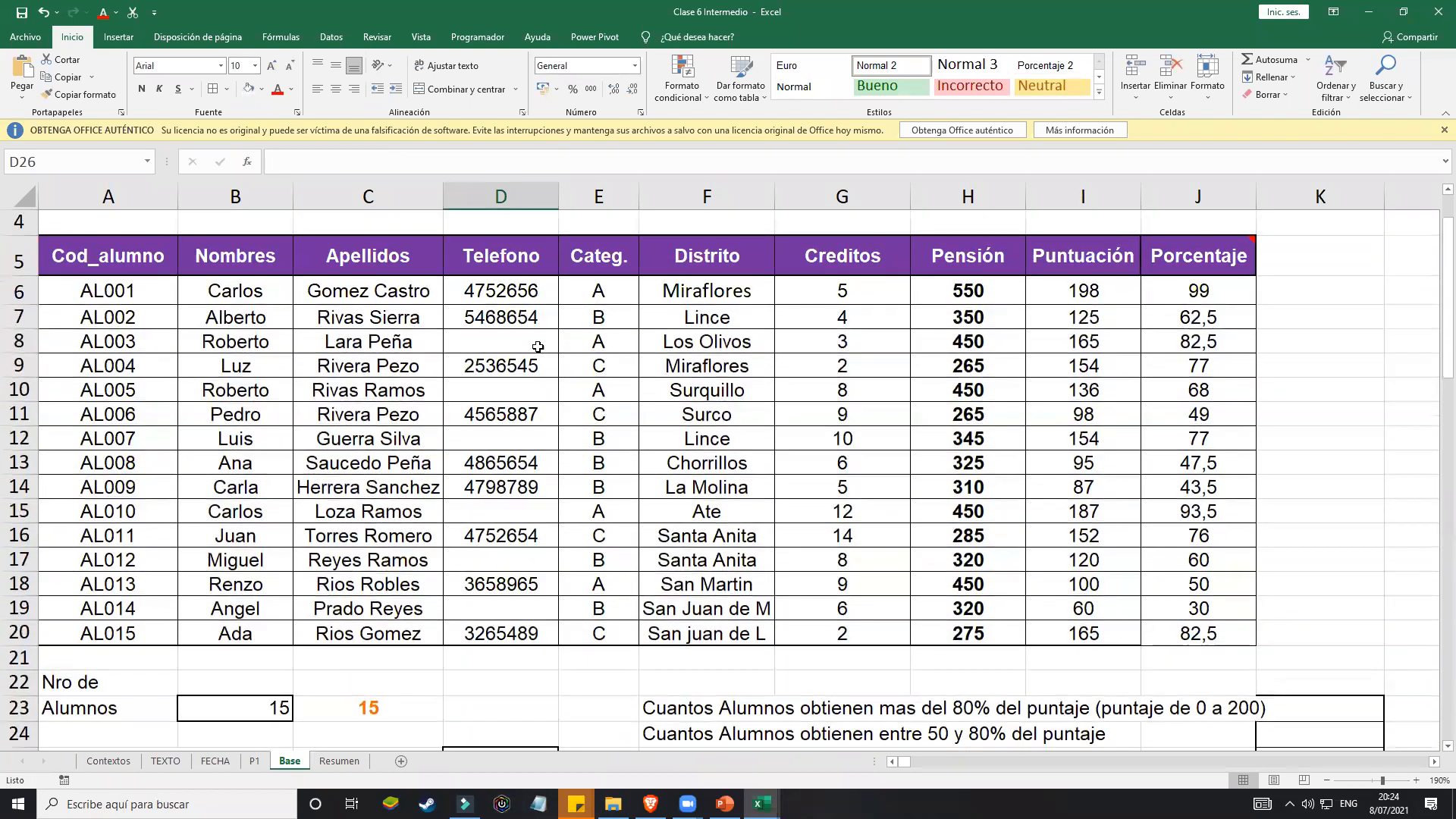
left_click(474, 298)
left_click(505, 315)
left_click(507, 364)
left_click(533, 419)
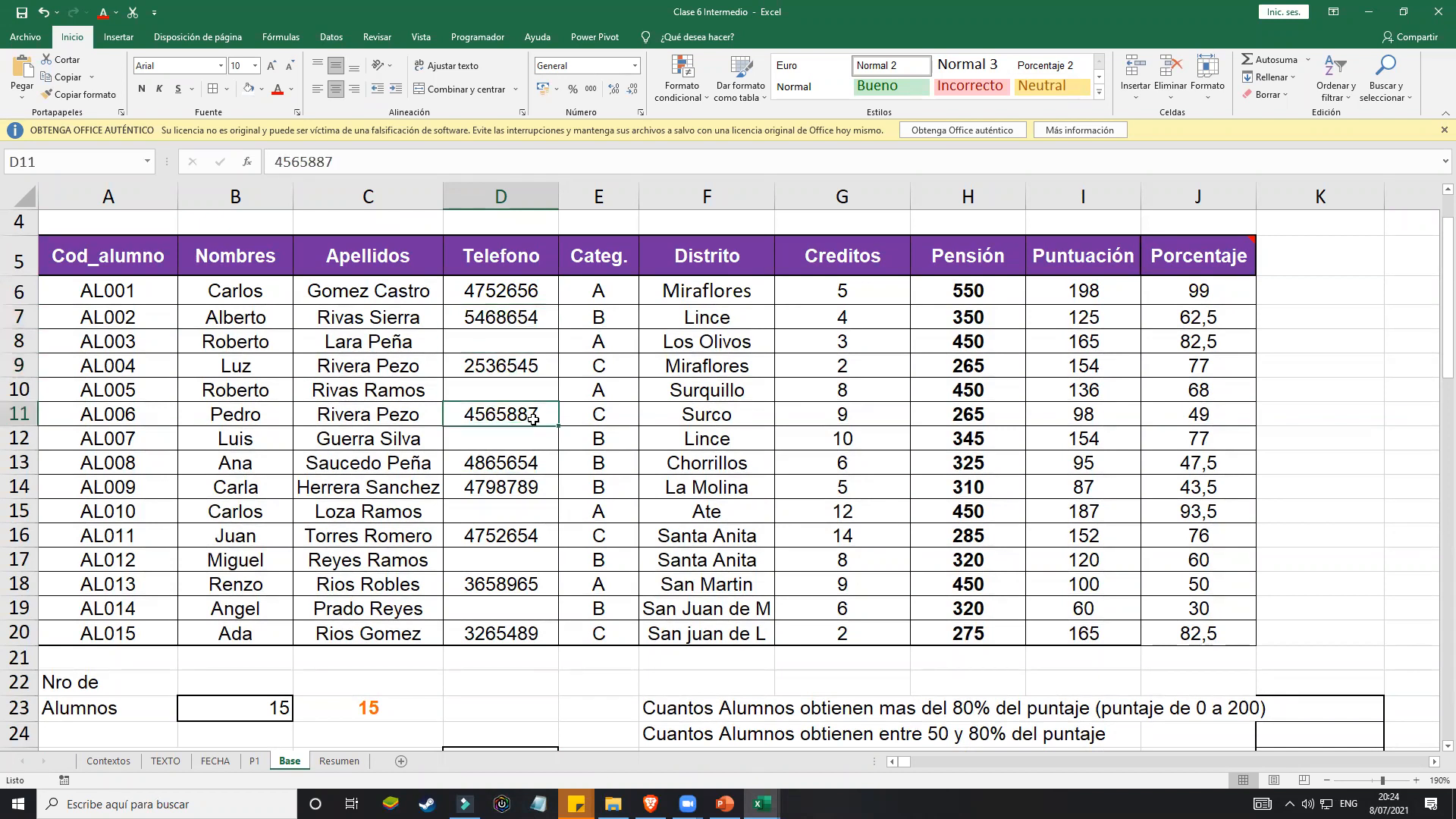
left_click(534, 461)
left_click(536, 486)
left_click(533, 538)
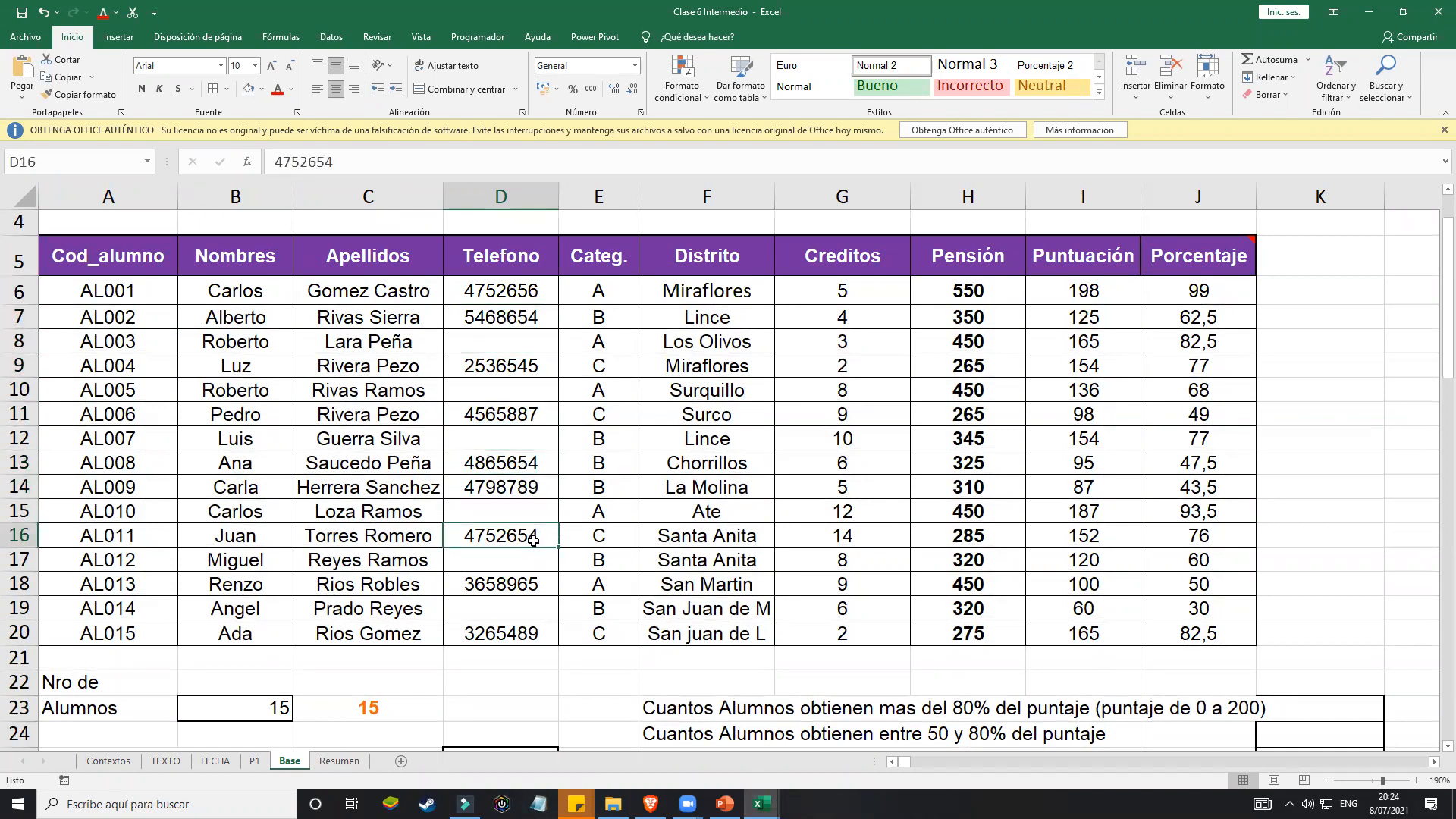
left_click(524, 582)
left_click(528, 629)
scroll(530, 622, "down", 1)
scroll(530, 615, "down", 1)
left_click(532, 590)
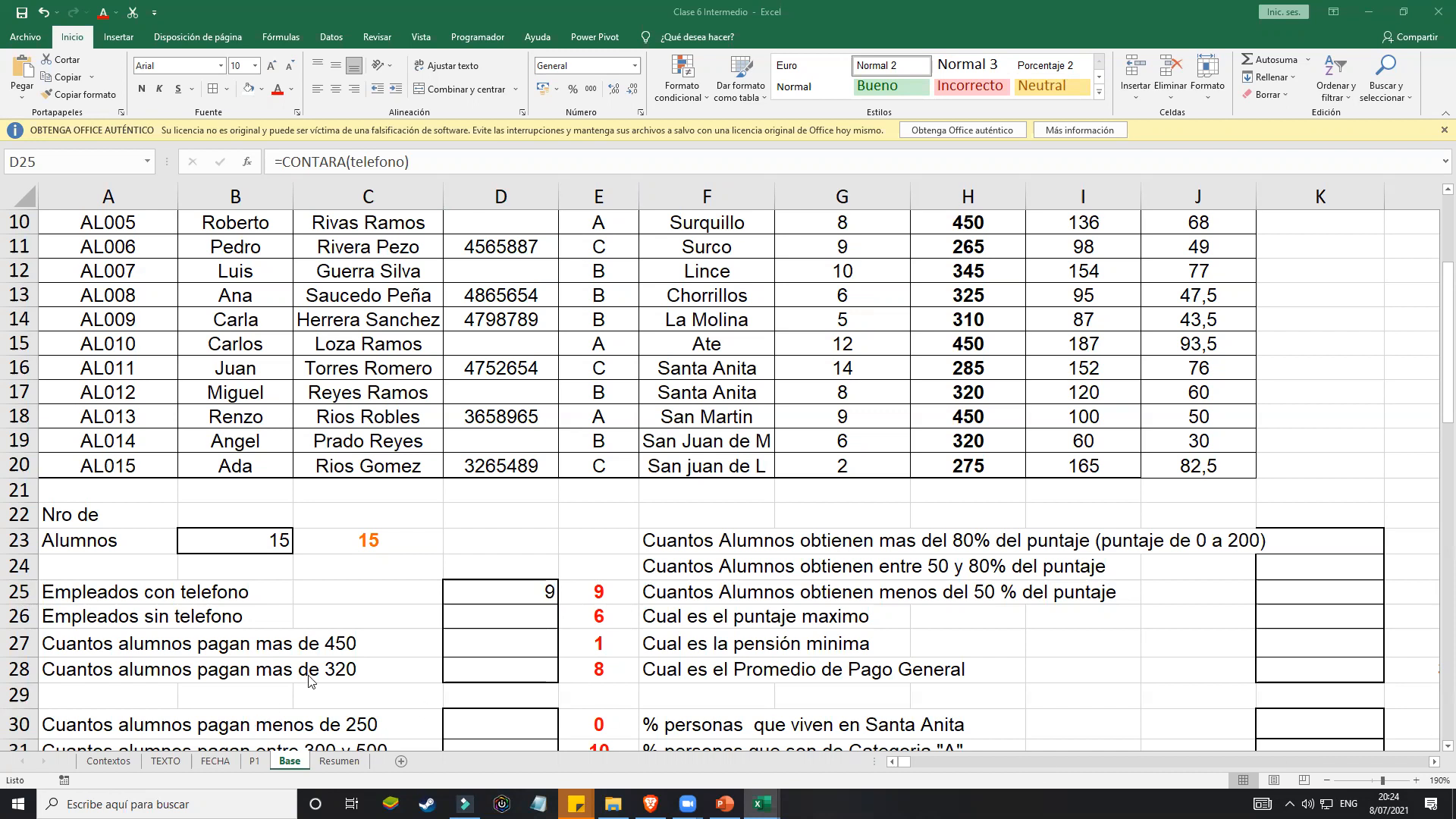
left_click(477, 616)
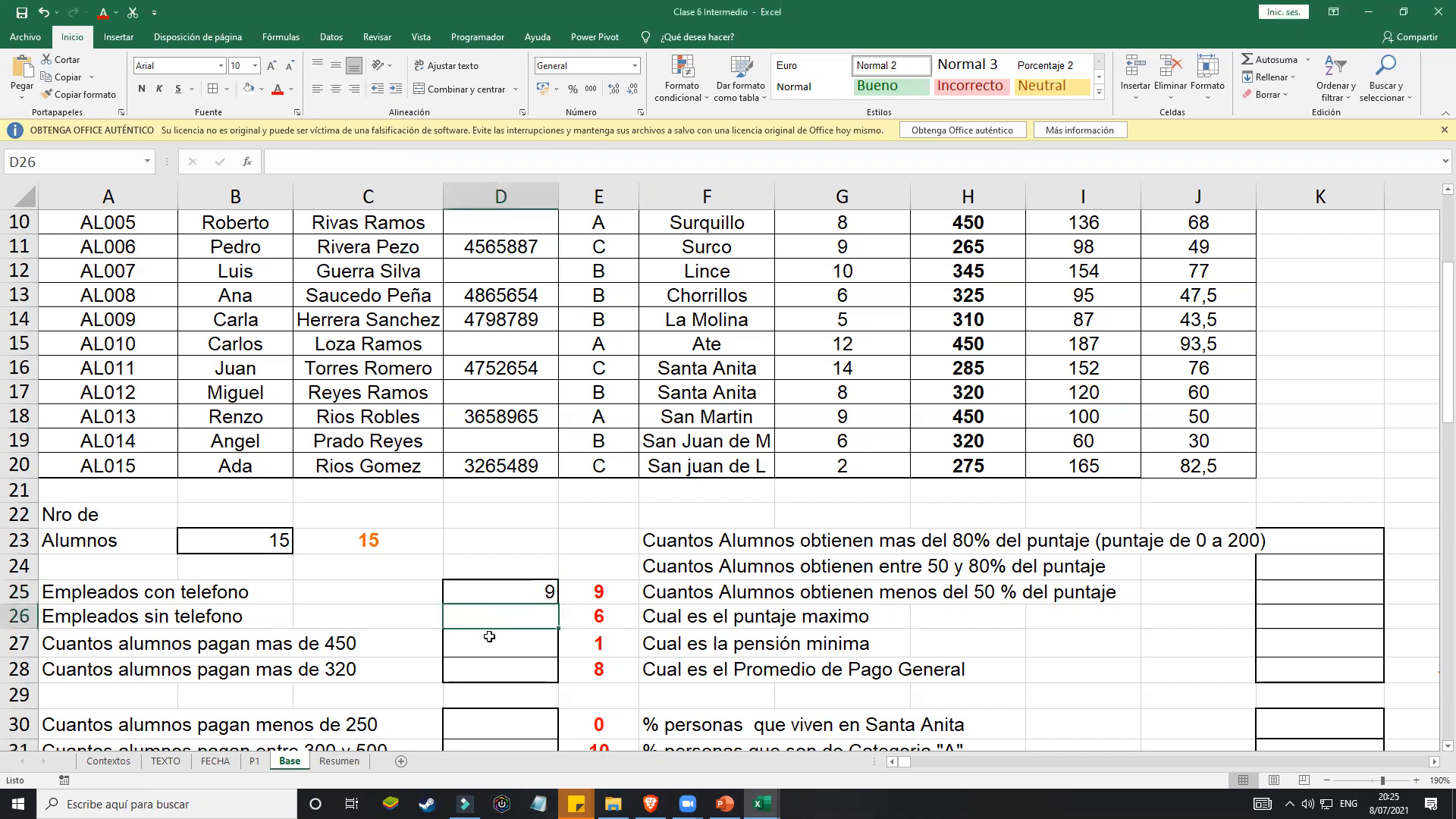
left_click(527, 597)
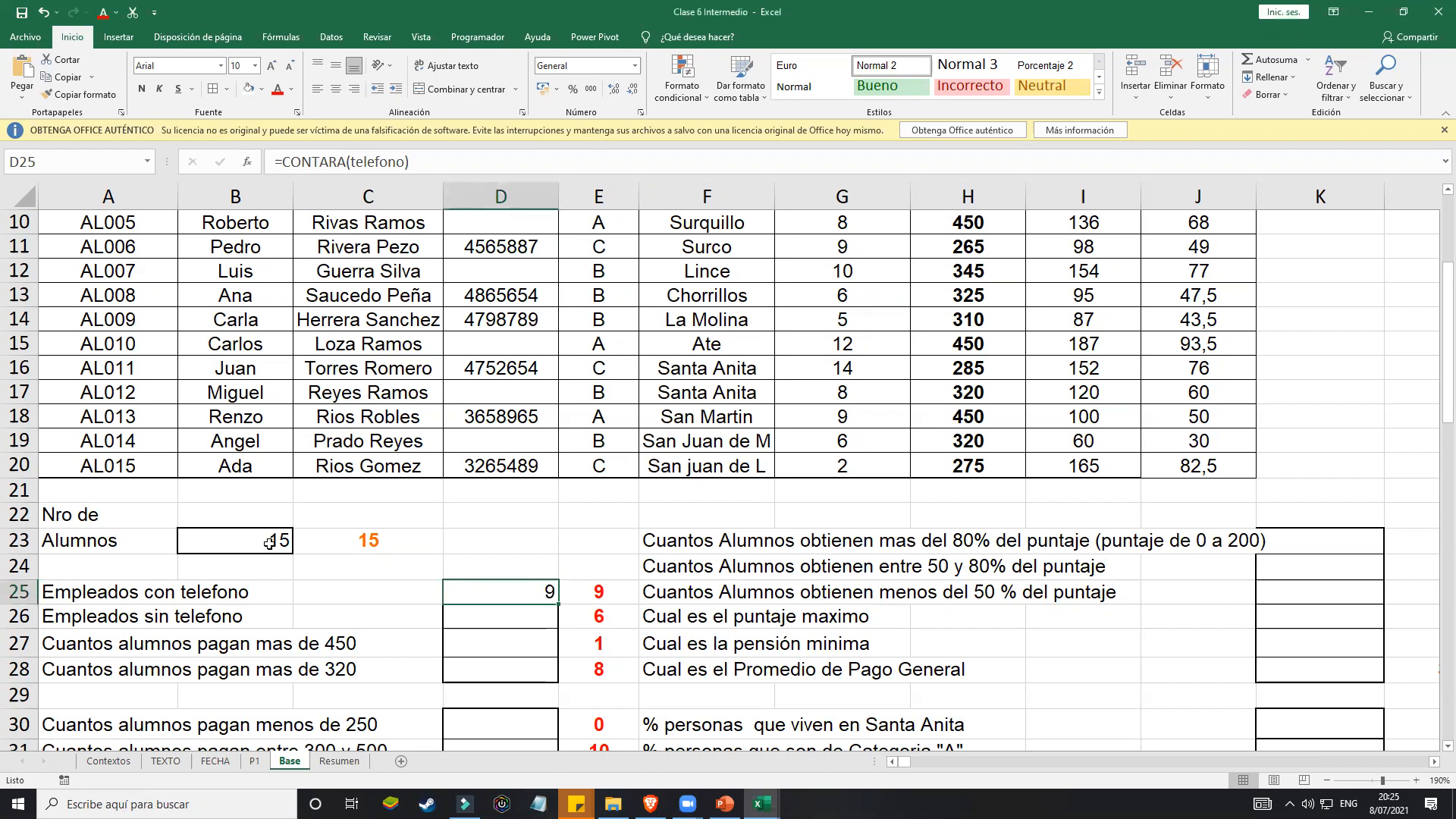
left_click(527, 623)
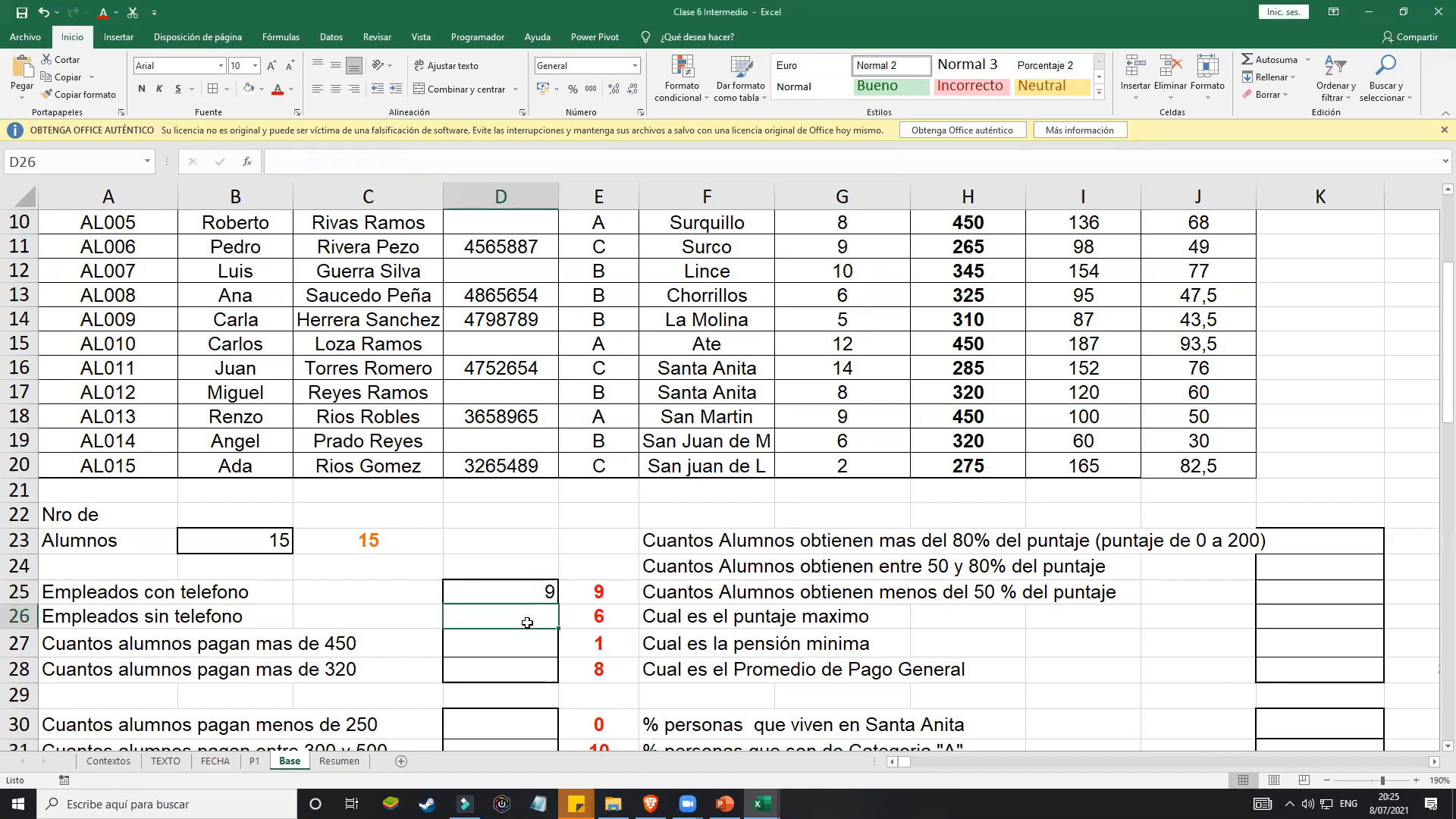
left_click(262, 552)
left_click(458, 594)
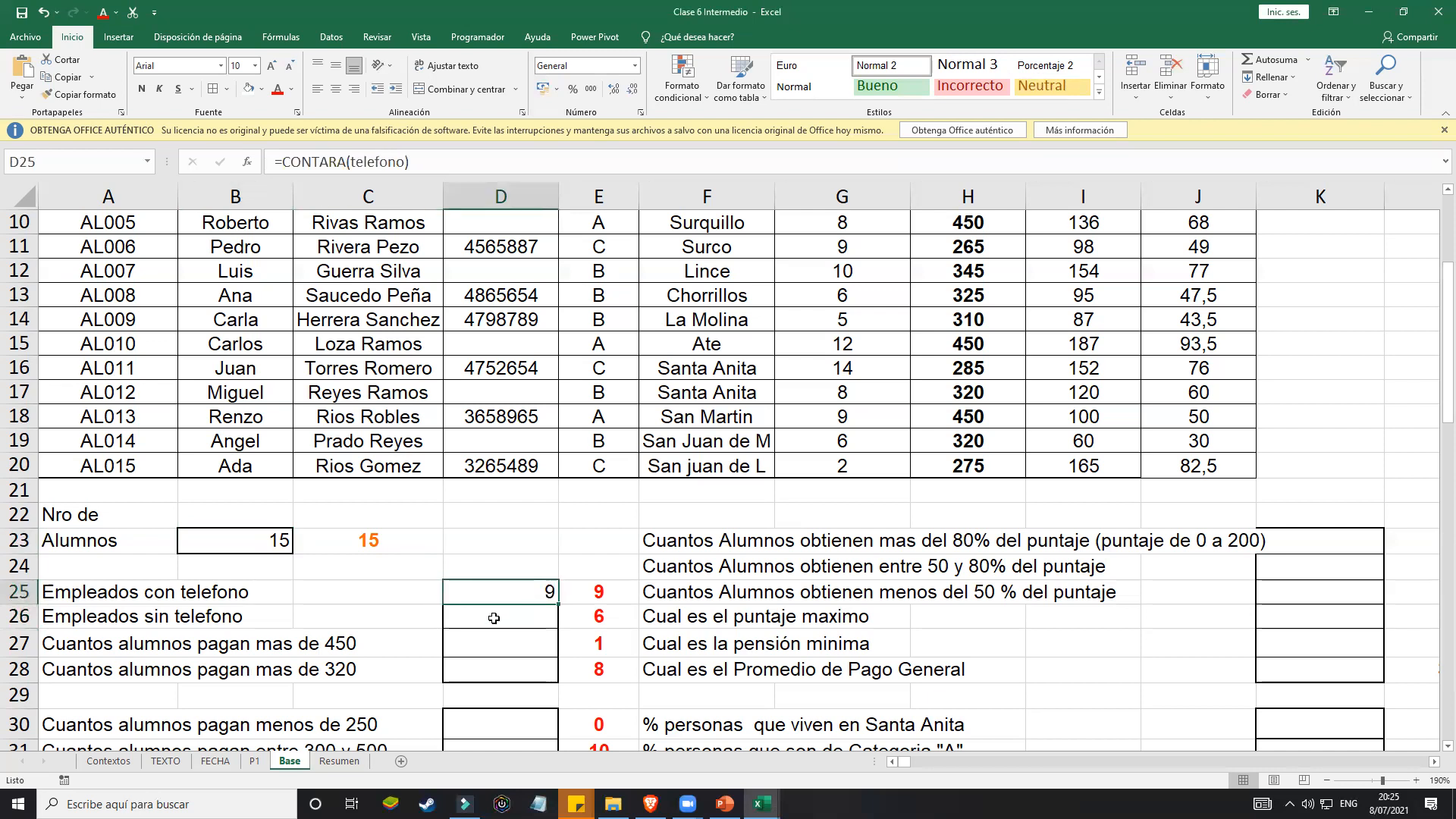
left_click(493, 618)
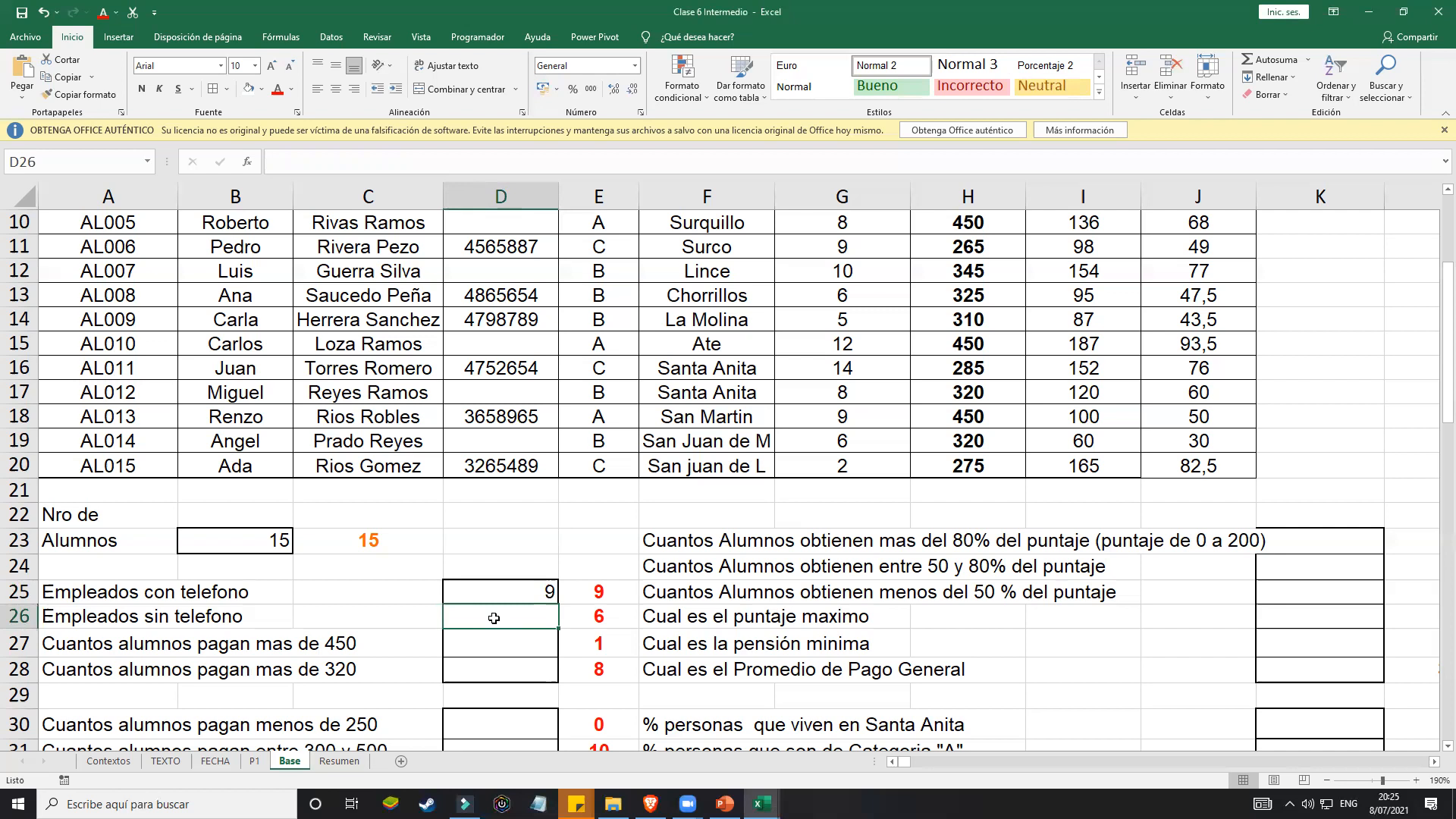
Step: Enter =CONTAR.BLANCO(telefono) in D26, selecting D6:D20 as the range
type("=CONTAR.")
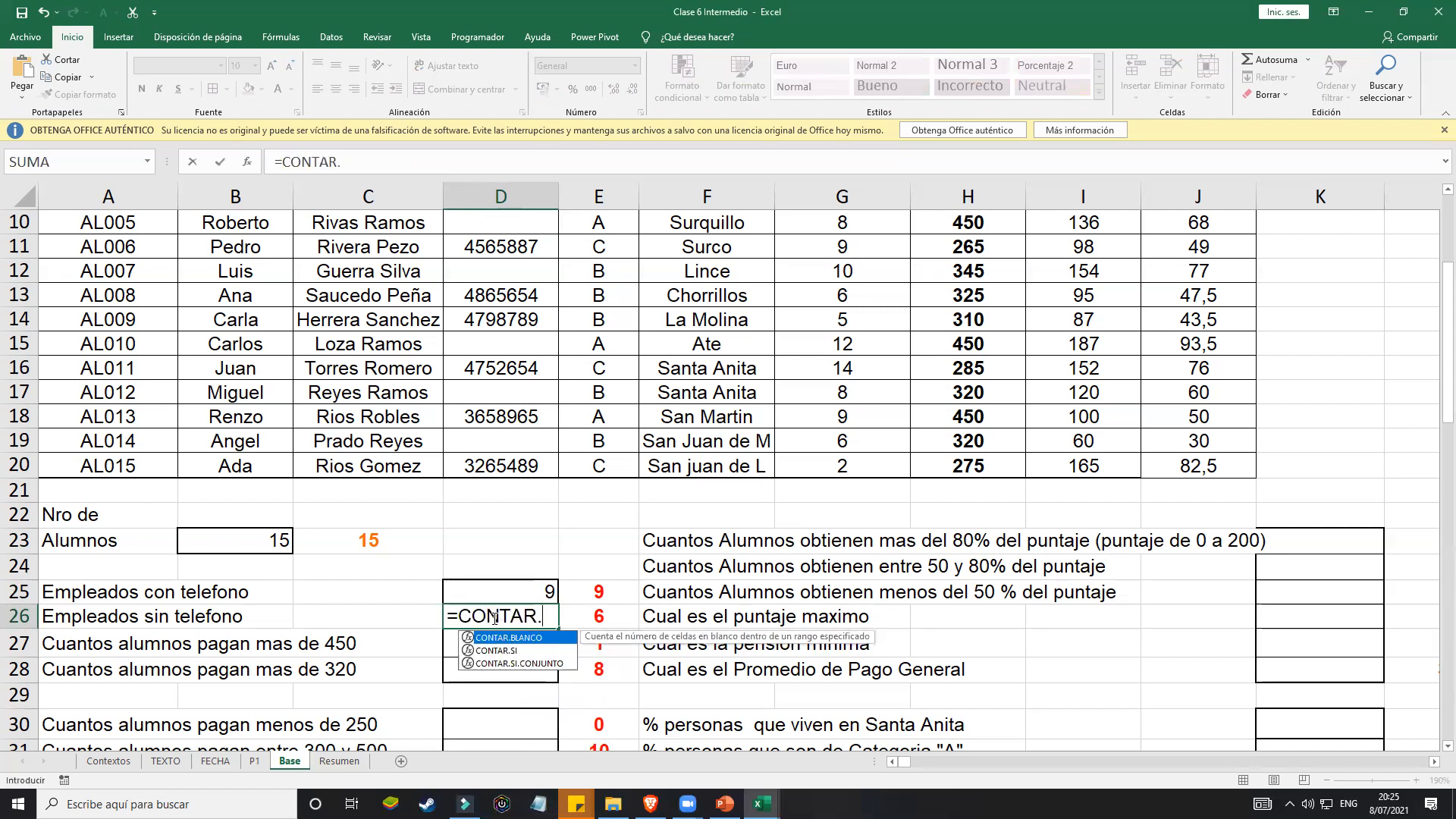
type("BLANCO")
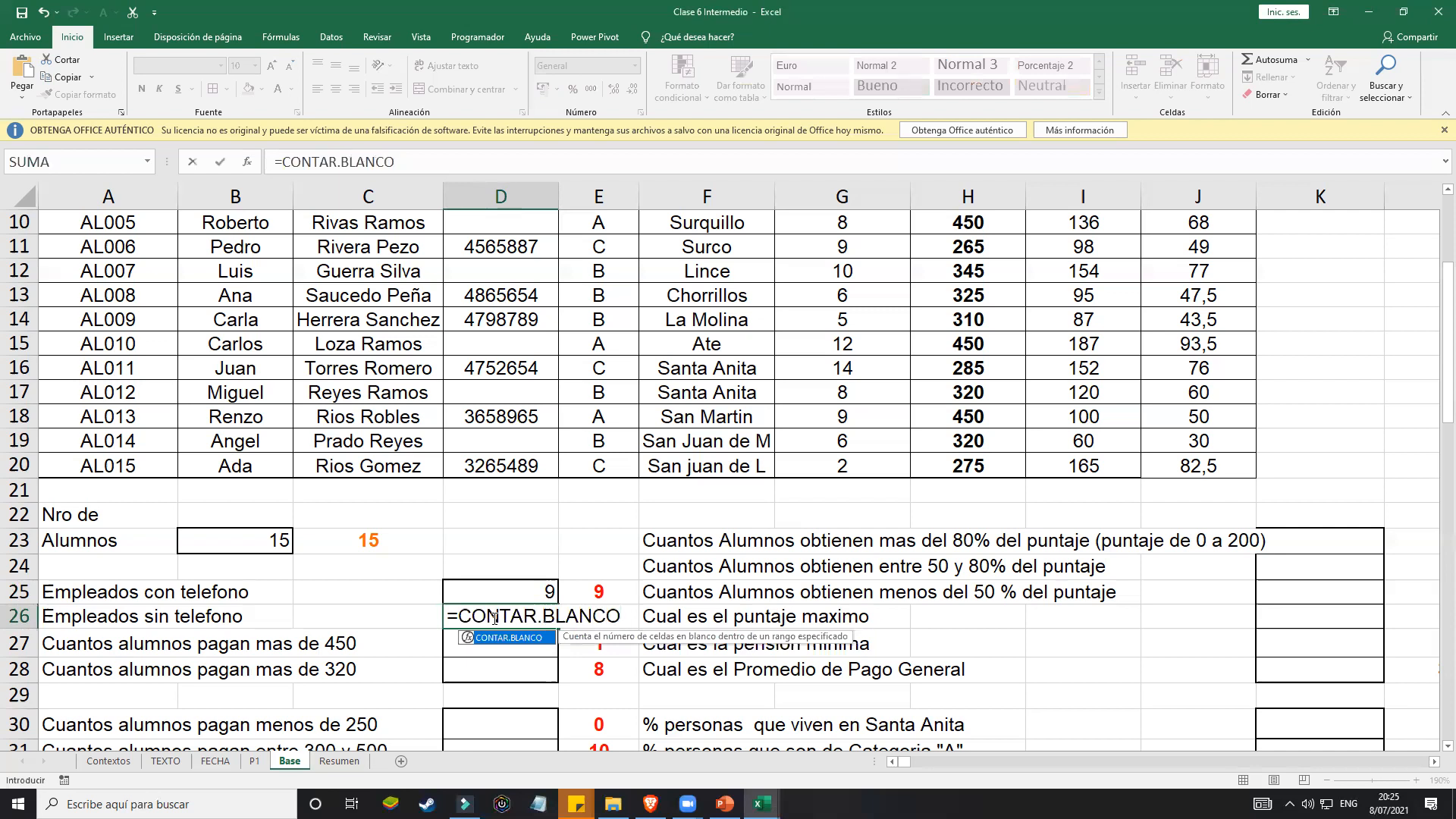
type("(")
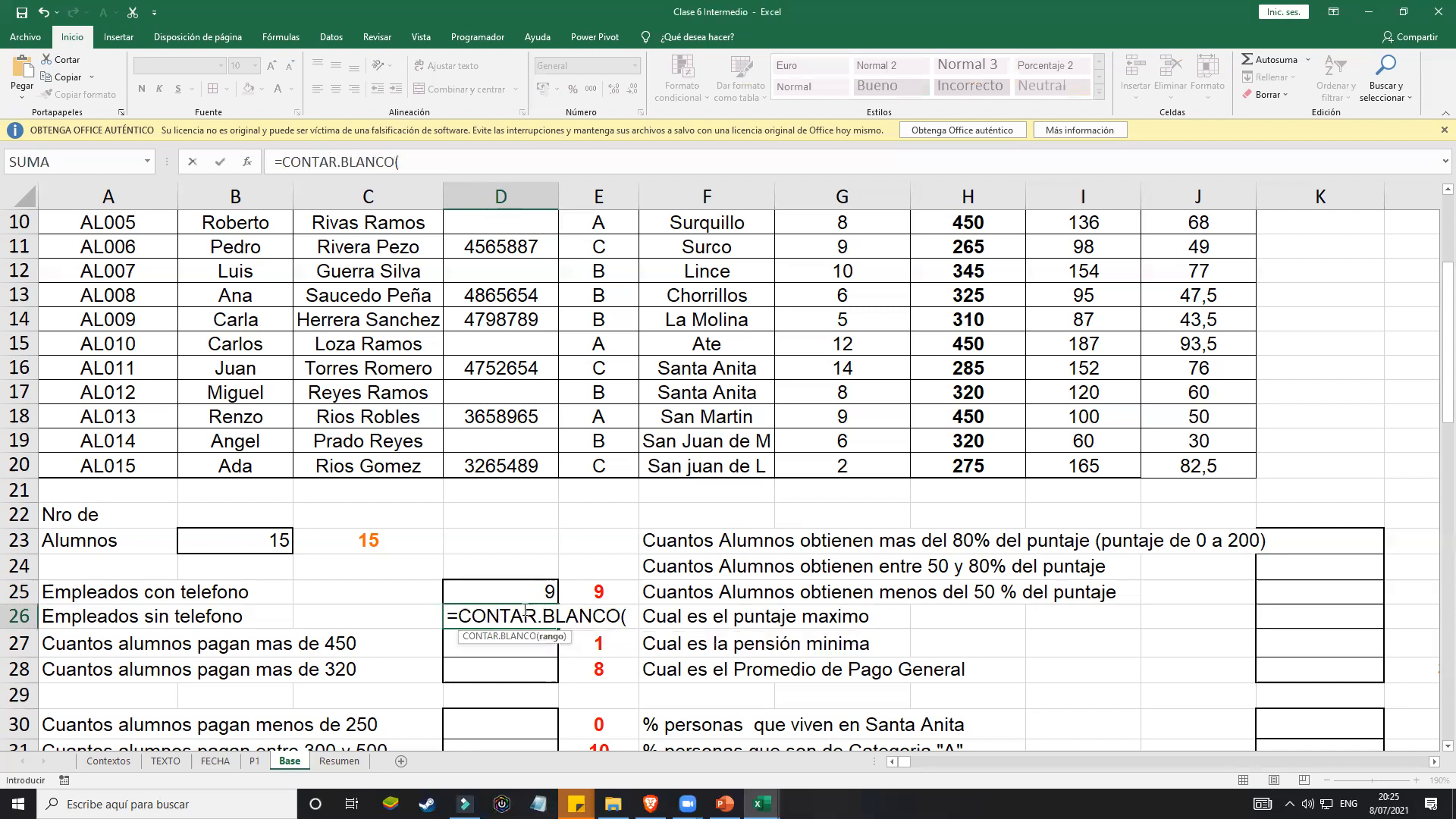
scroll(526, 610, "up", 2)
left_click_drag(523, 291, 533, 629)
scroll(546, 579, "down", 2)
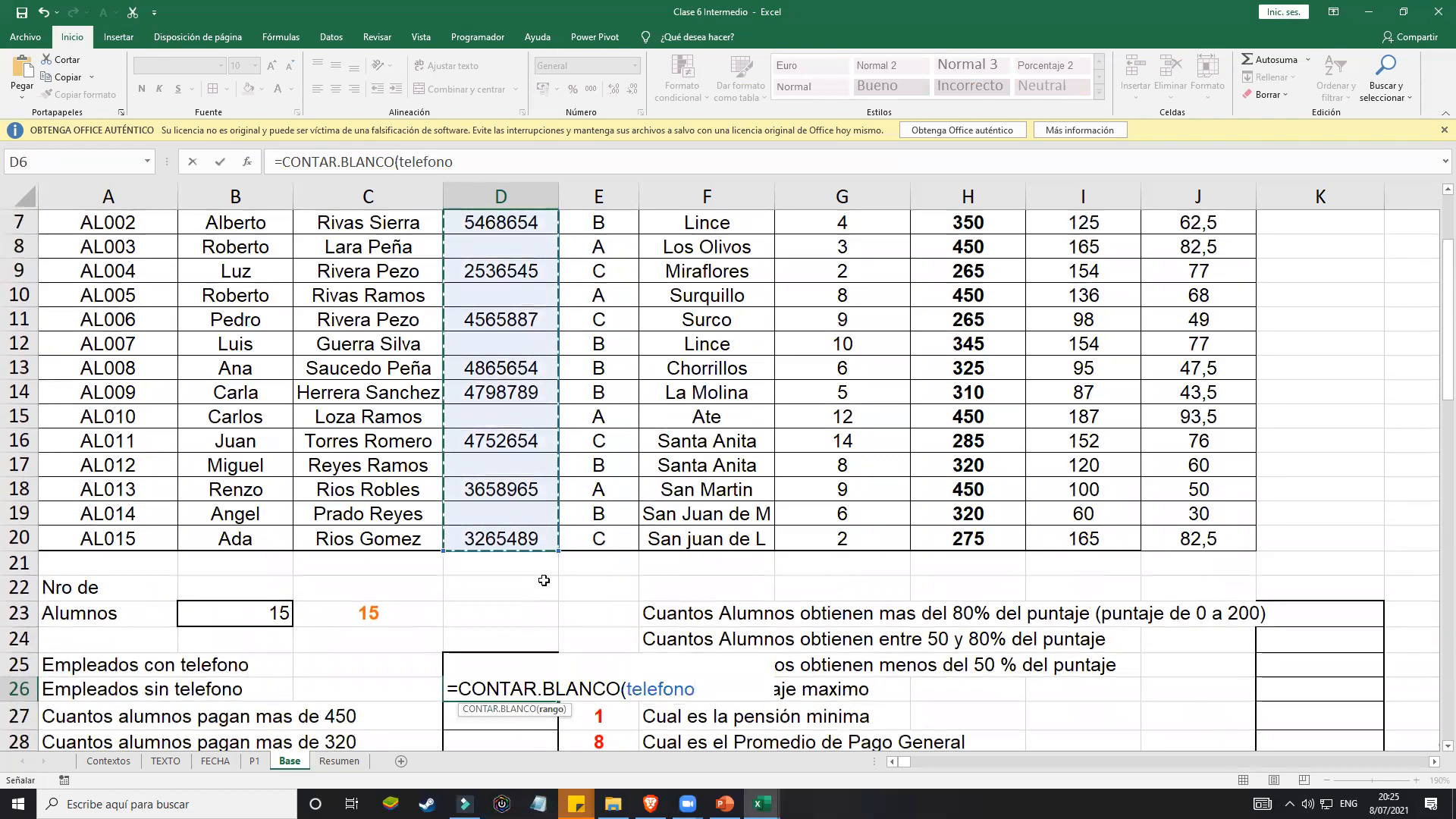
type(")")
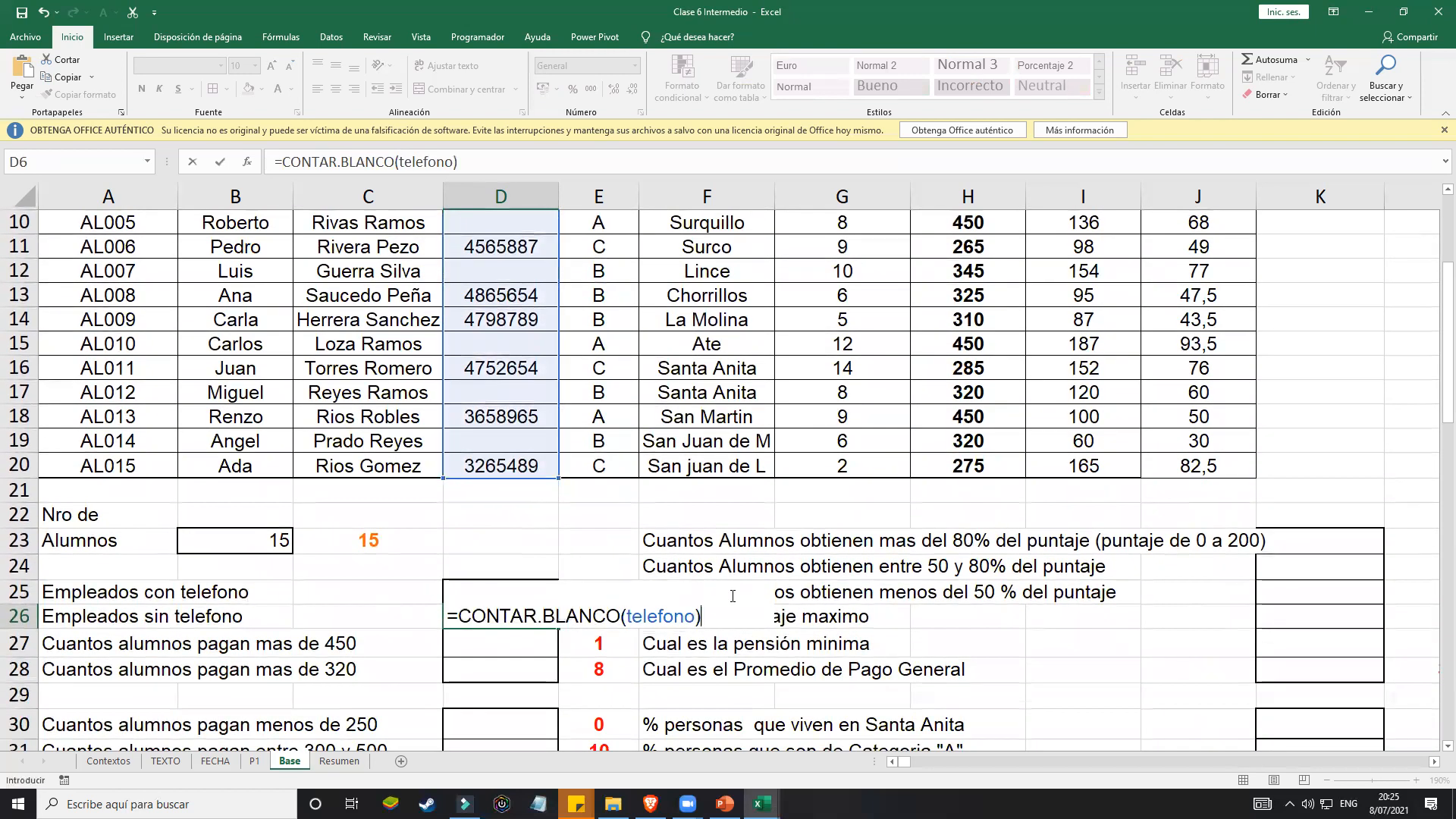
key("Return")
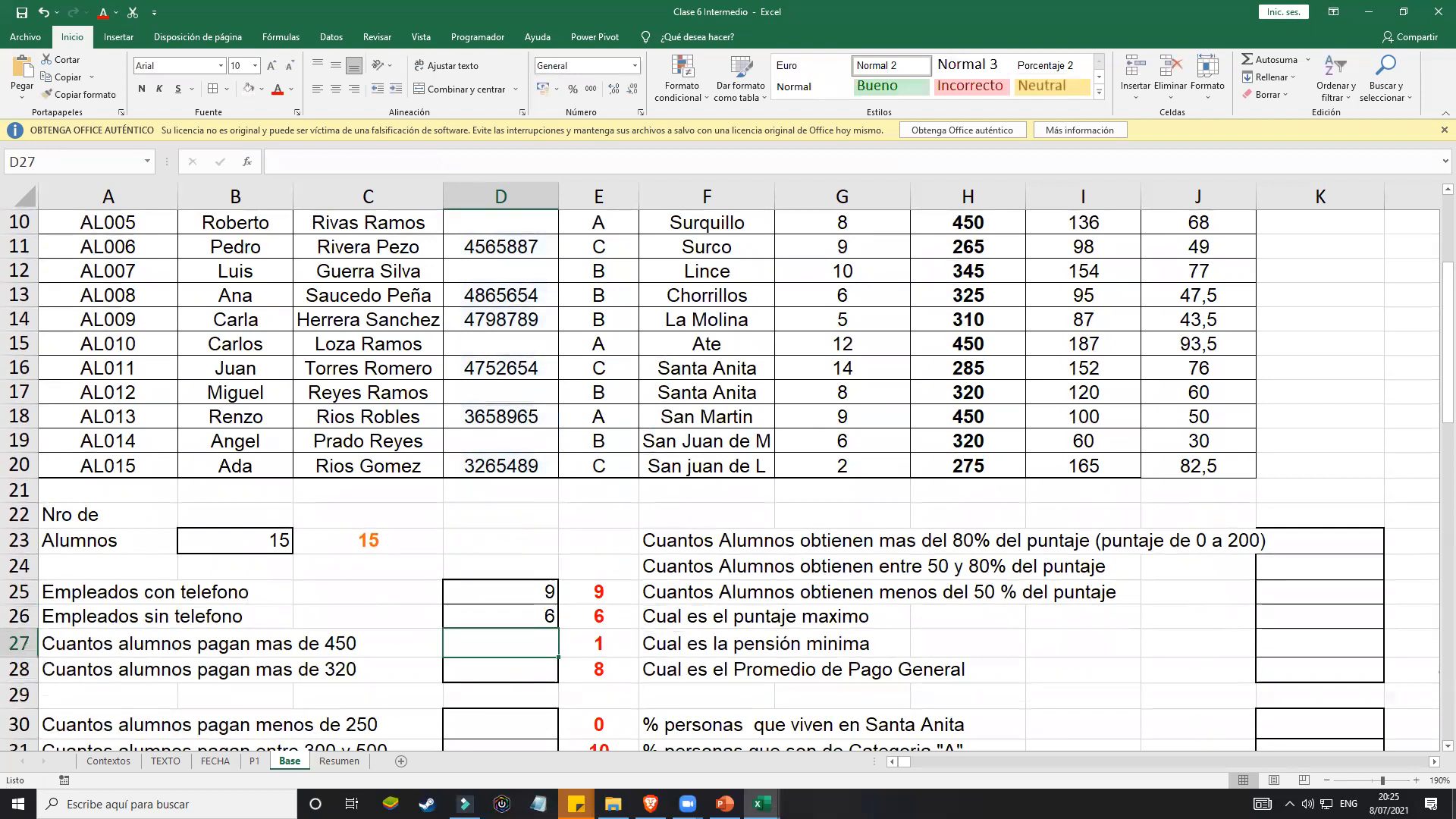
Step: Zoom to about 298% and review D26's CONTAR.BLANCO formula showing 6
left_click_drag(1380, 787, 1395, 781)
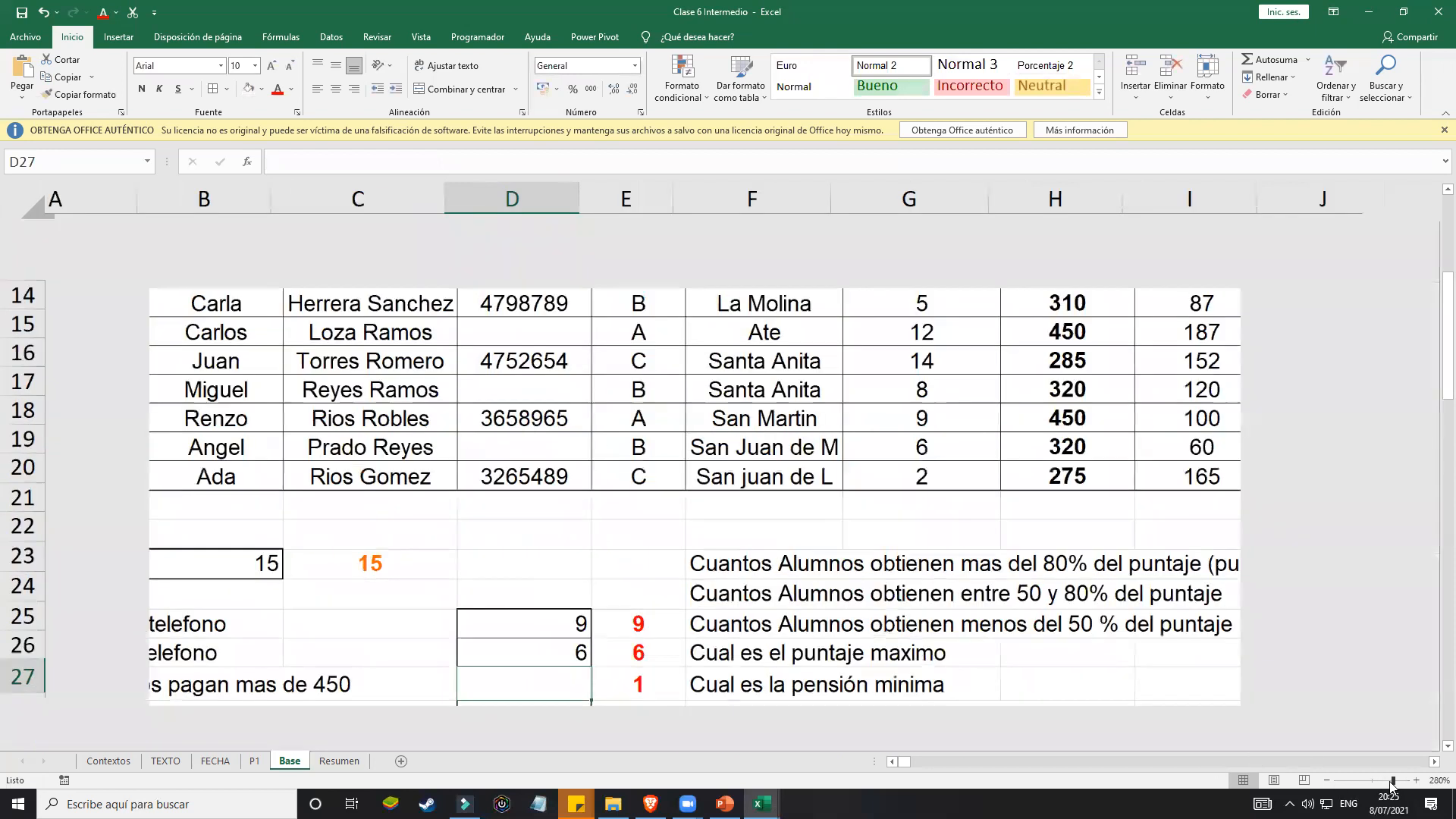
left_click(892, 761)
left_click(892, 761)
scroll(851, 526, "down", 1)
left_click(816, 563)
double_click(816, 563)
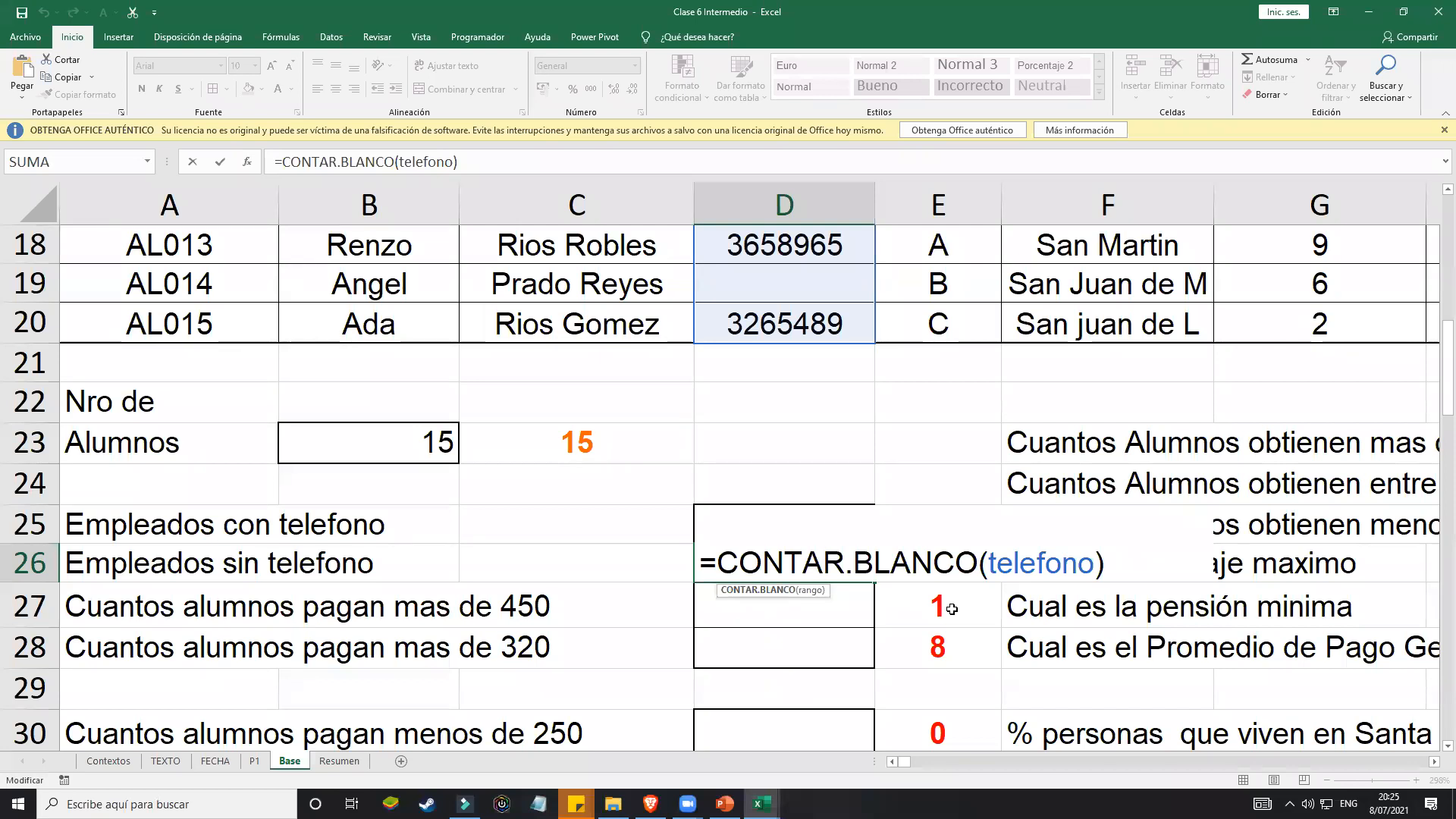
left_click(957, 566)
key("Return")
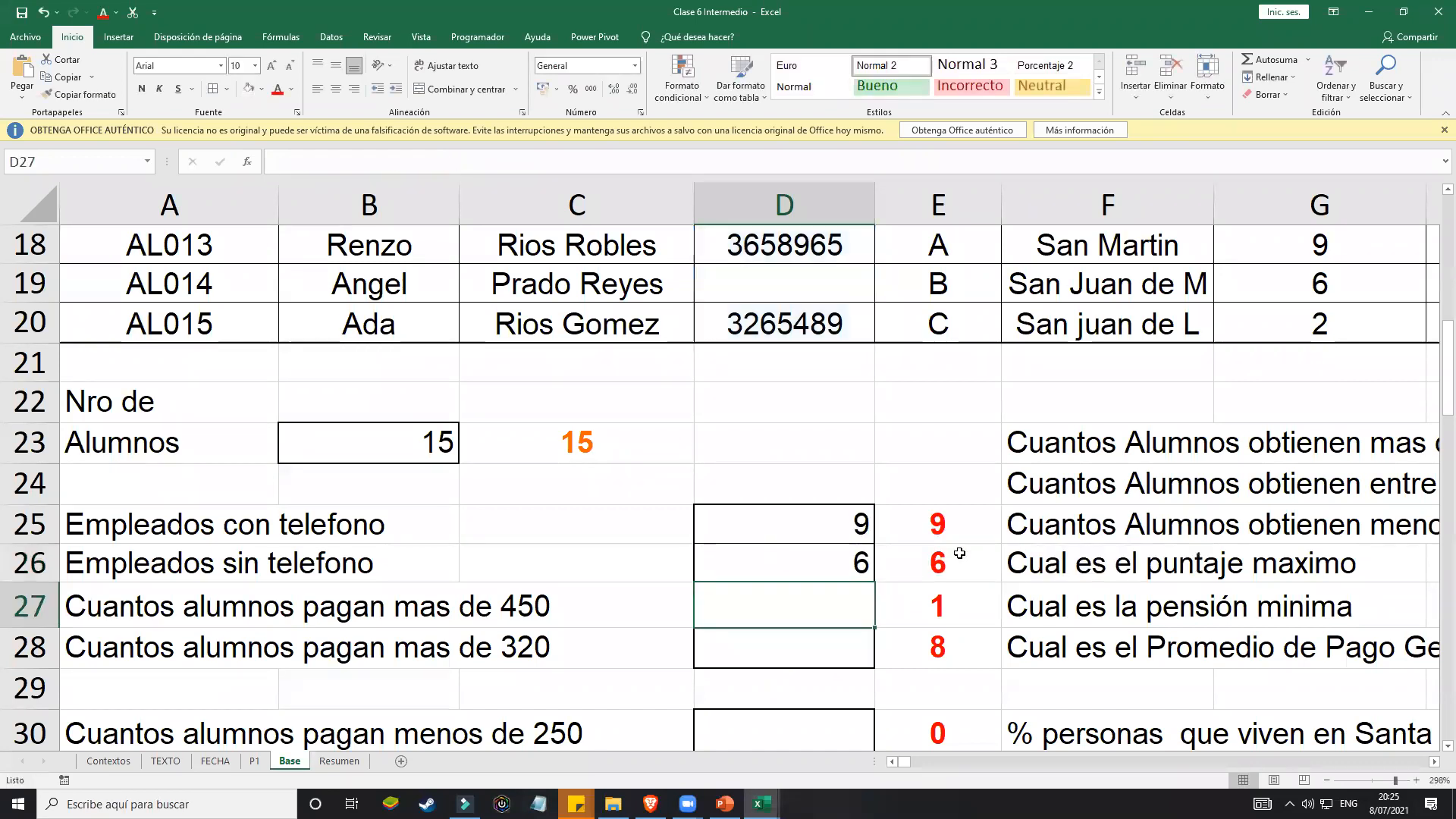
scroll(701, 564, "down", 2)
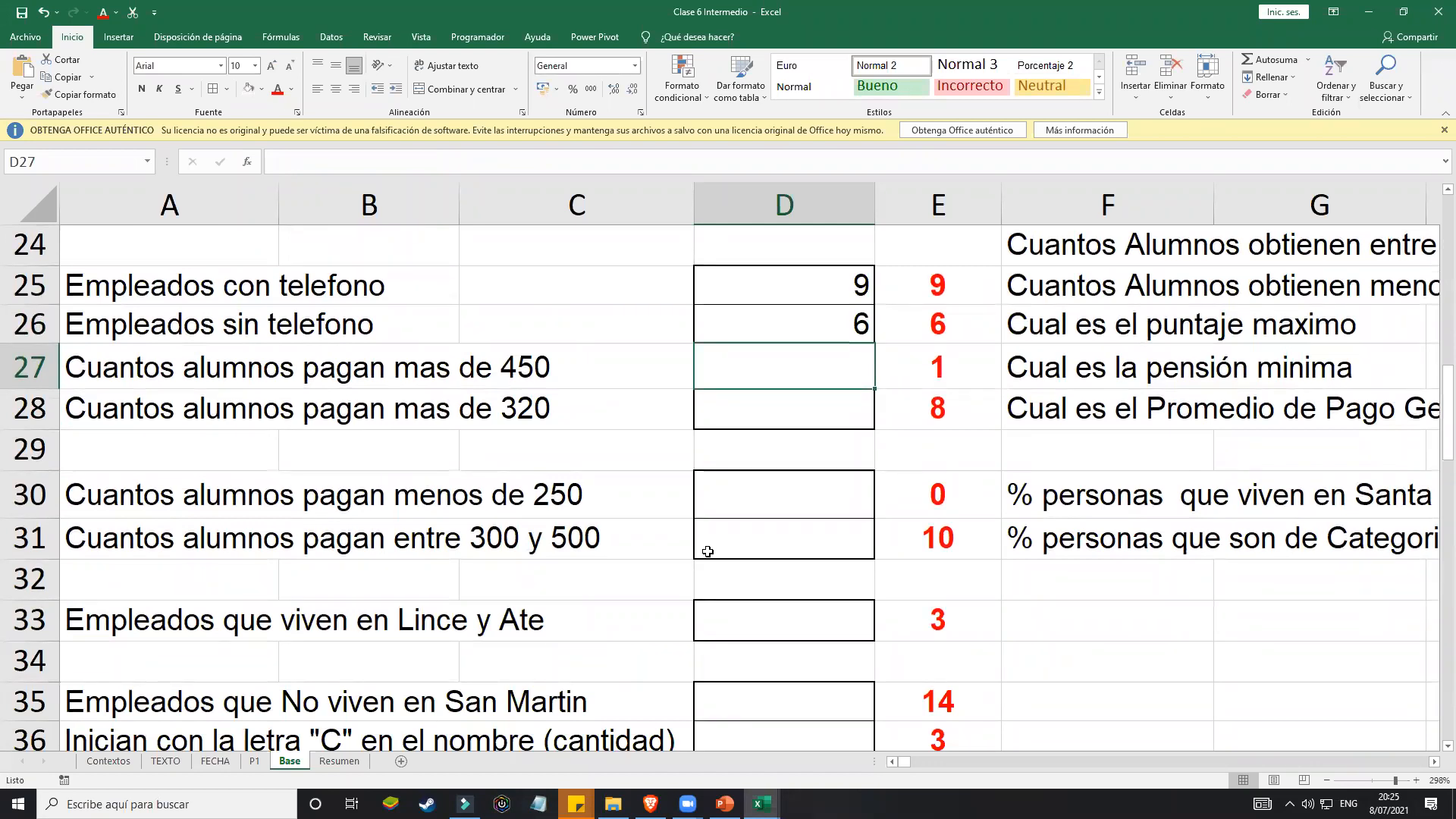
scroll(708, 551, "up", 2)
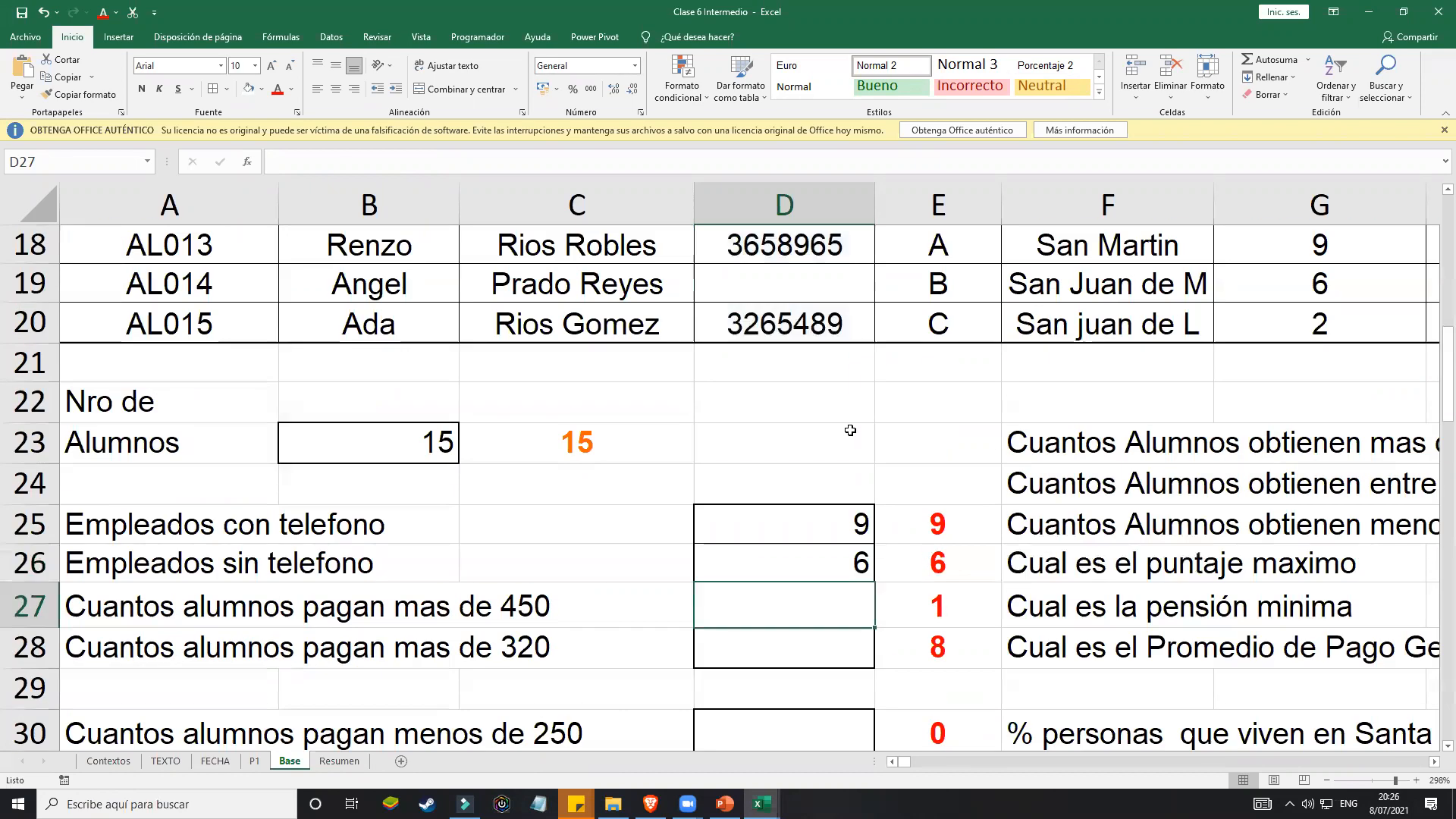
scroll(907, 445, "up", 3)
scroll(906, 445, "up", 2)
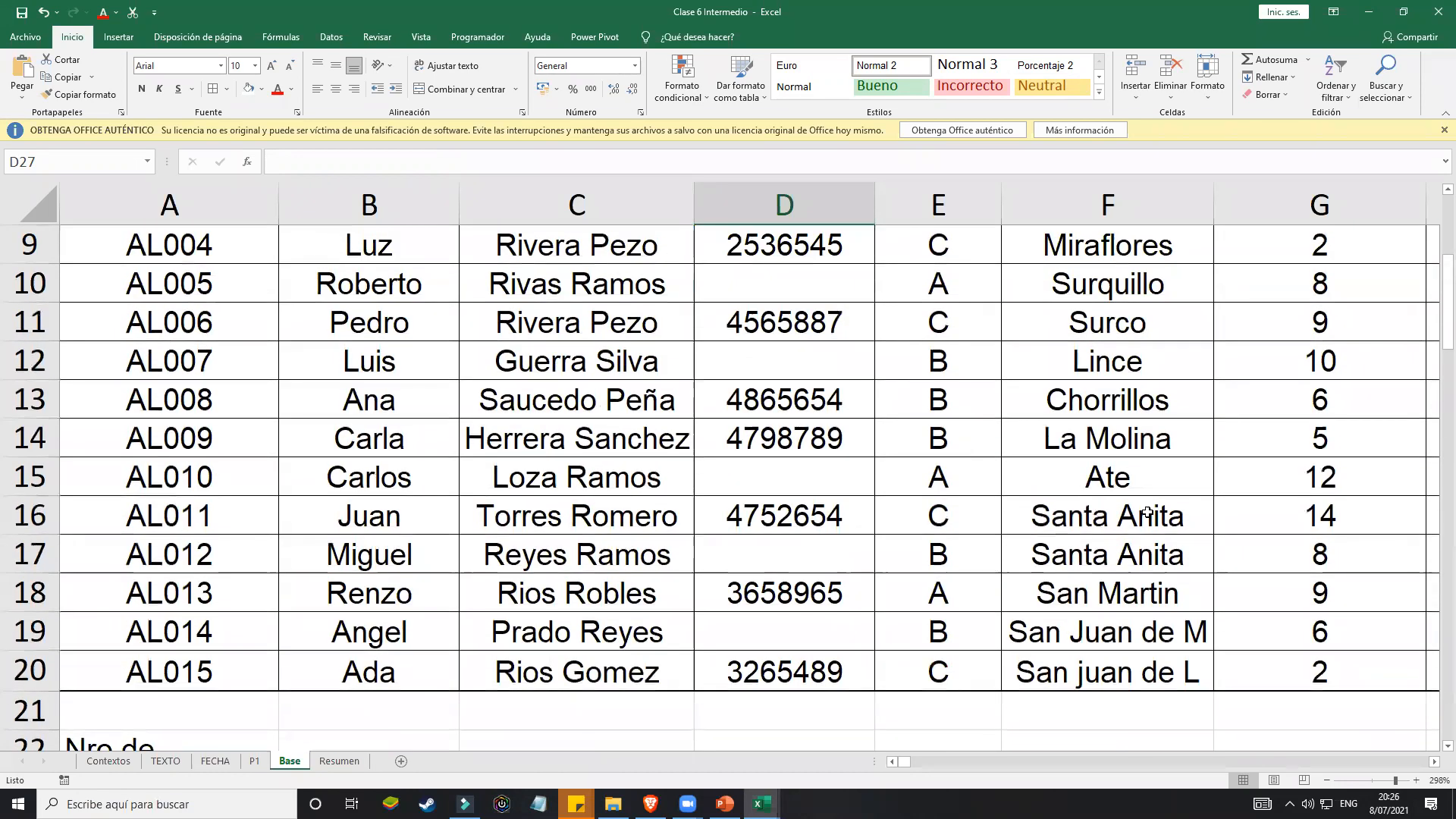
left_click(1433, 762)
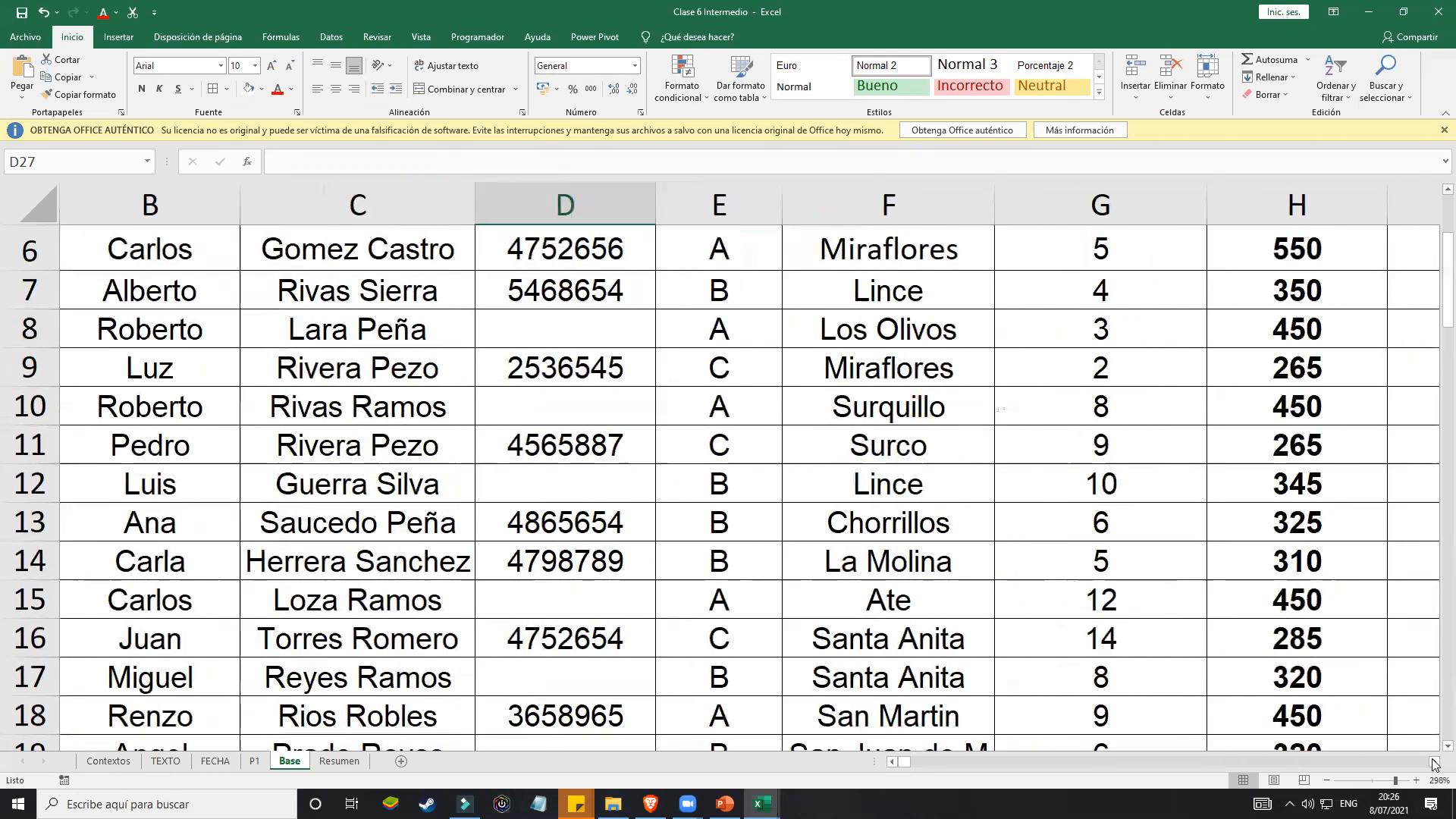
left_click(1434, 763)
left_click(1433, 762)
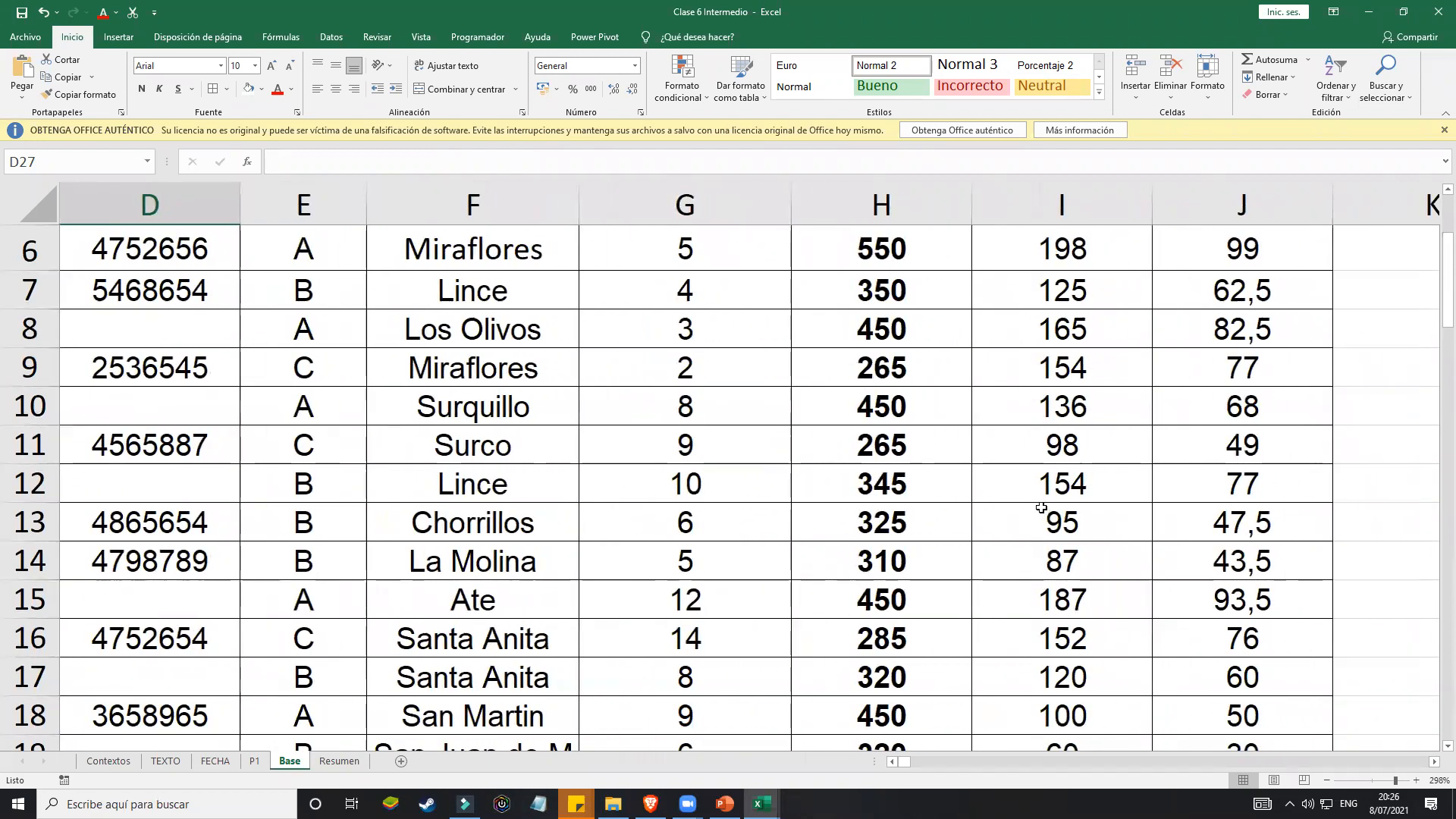
scroll(988, 334, "up", 1)
left_click(886, 396)
left_click_drag(884, 423, 865, 646)
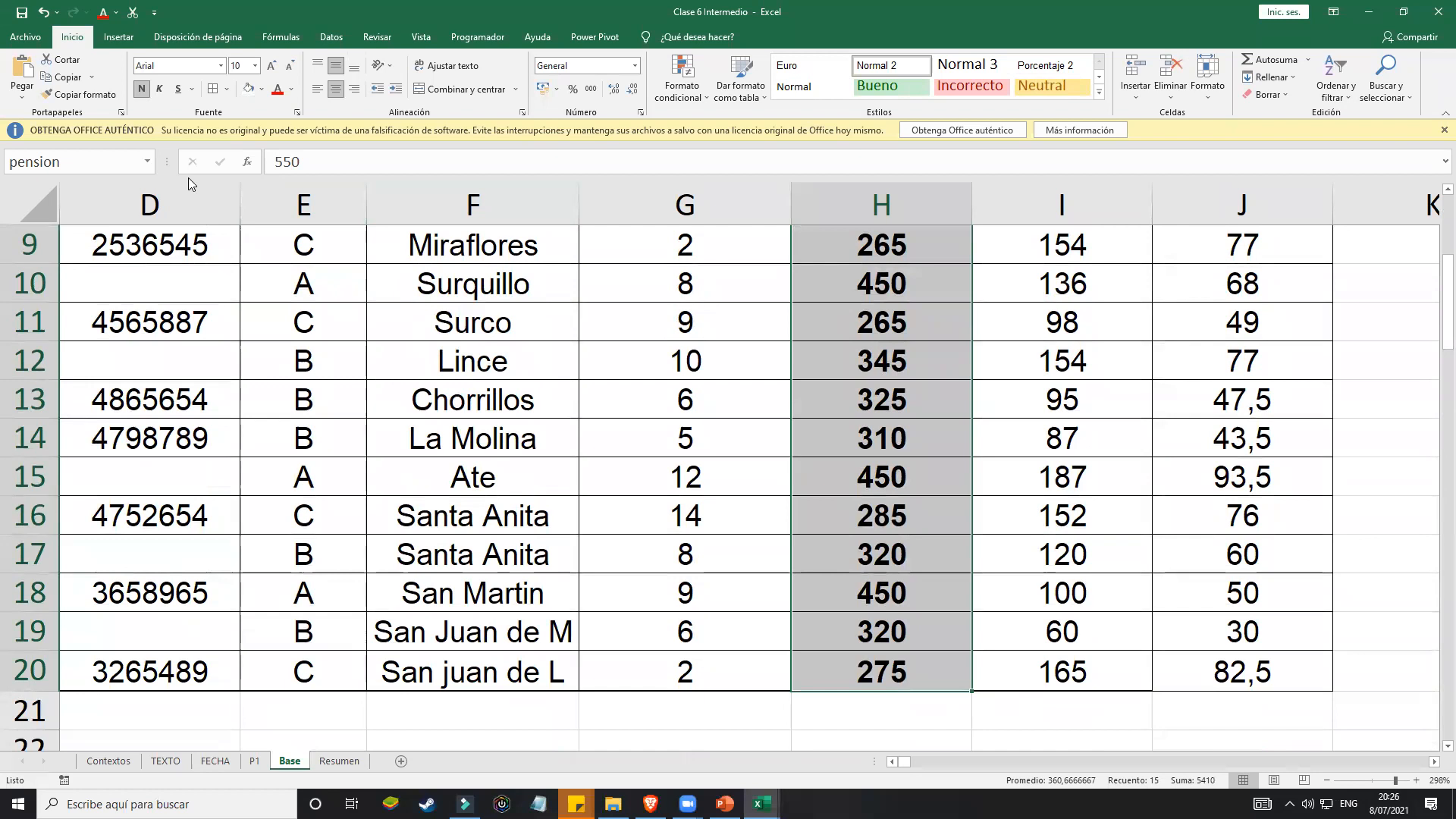
left_click(892, 761)
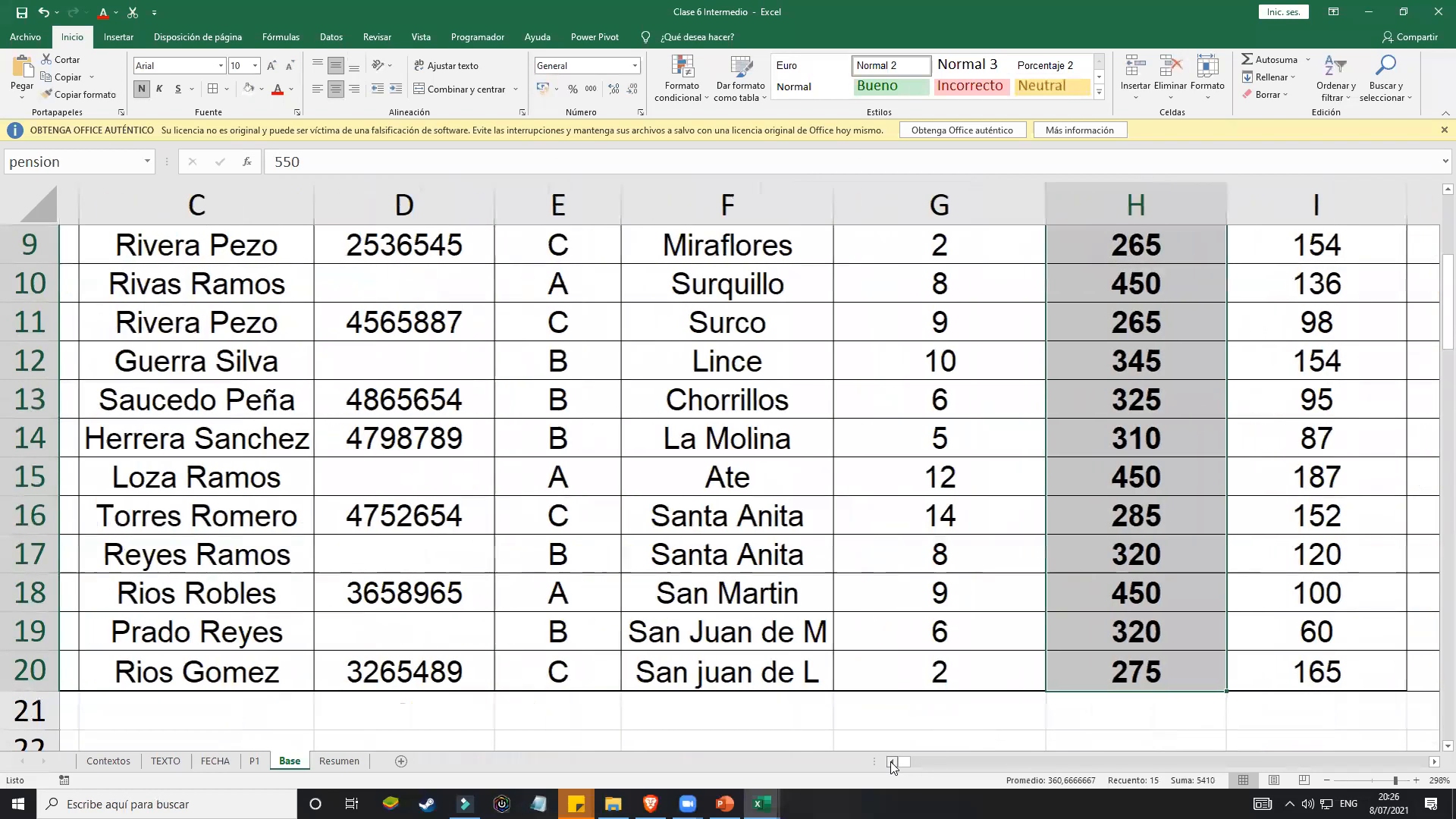
left_click(891, 761)
scroll(753, 421, "down", 3)
scroll(753, 421, "down", 3)
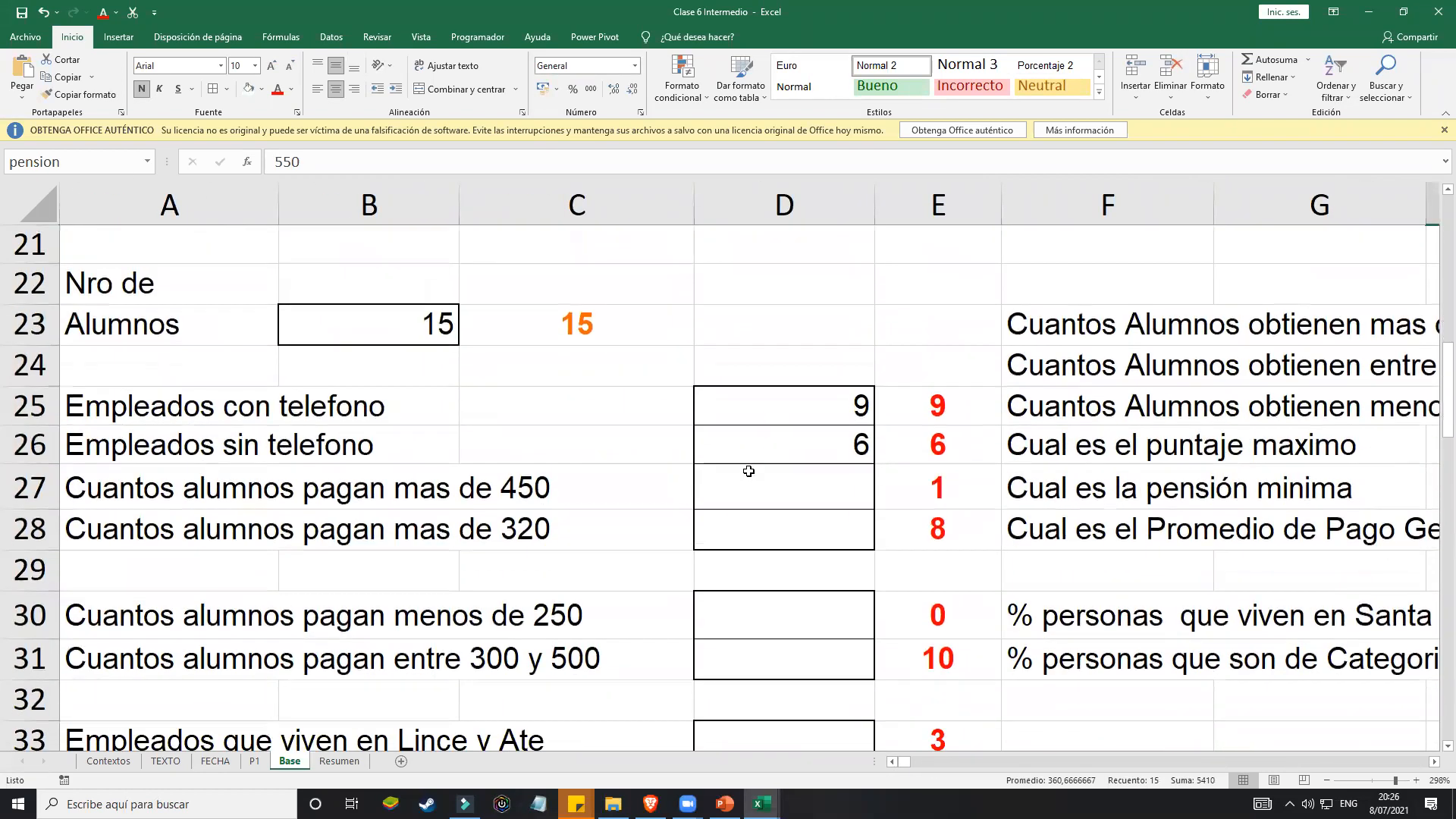
left_click(672, 487)
left_click(754, 497)
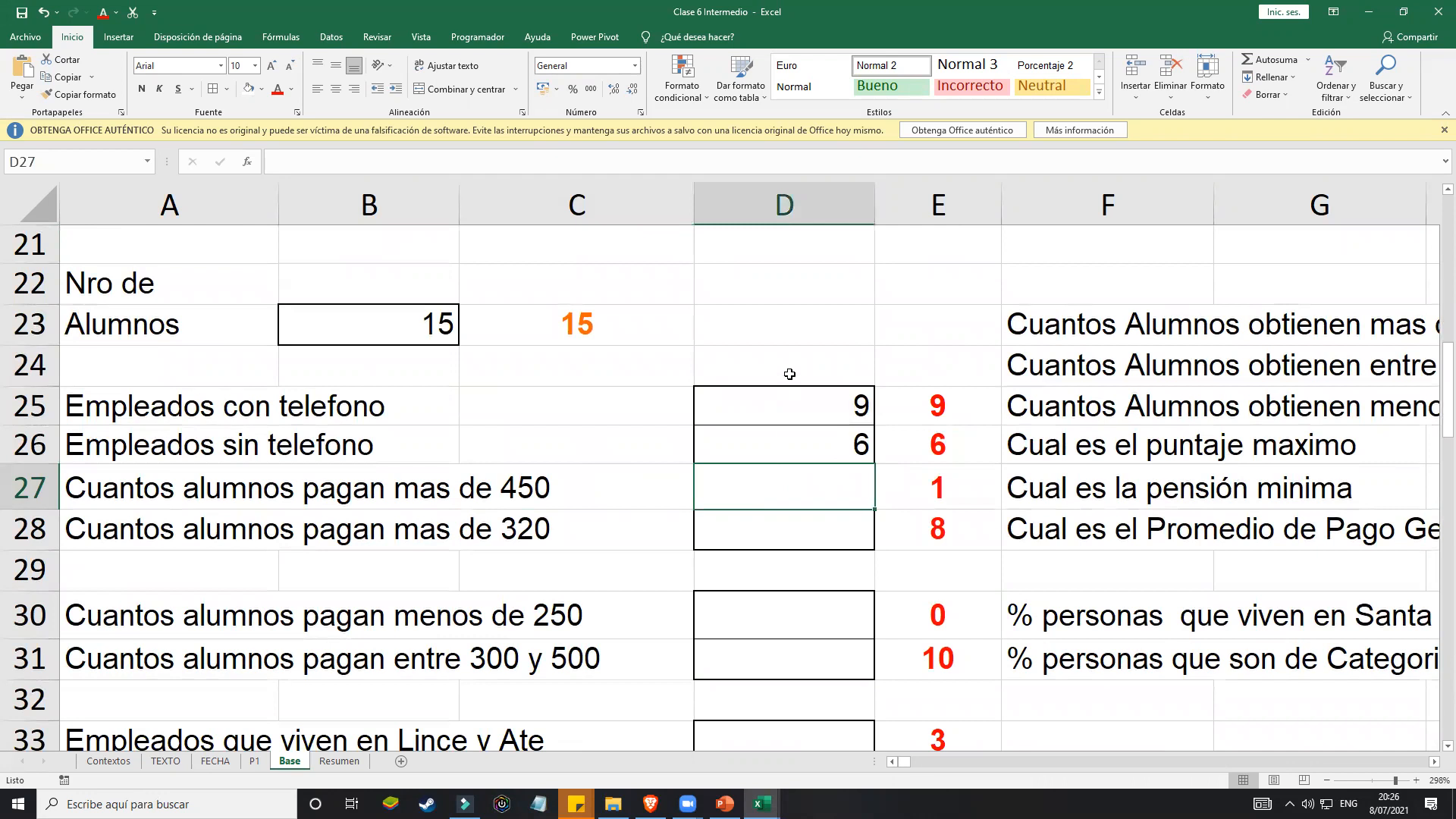
left_click(802, 350)
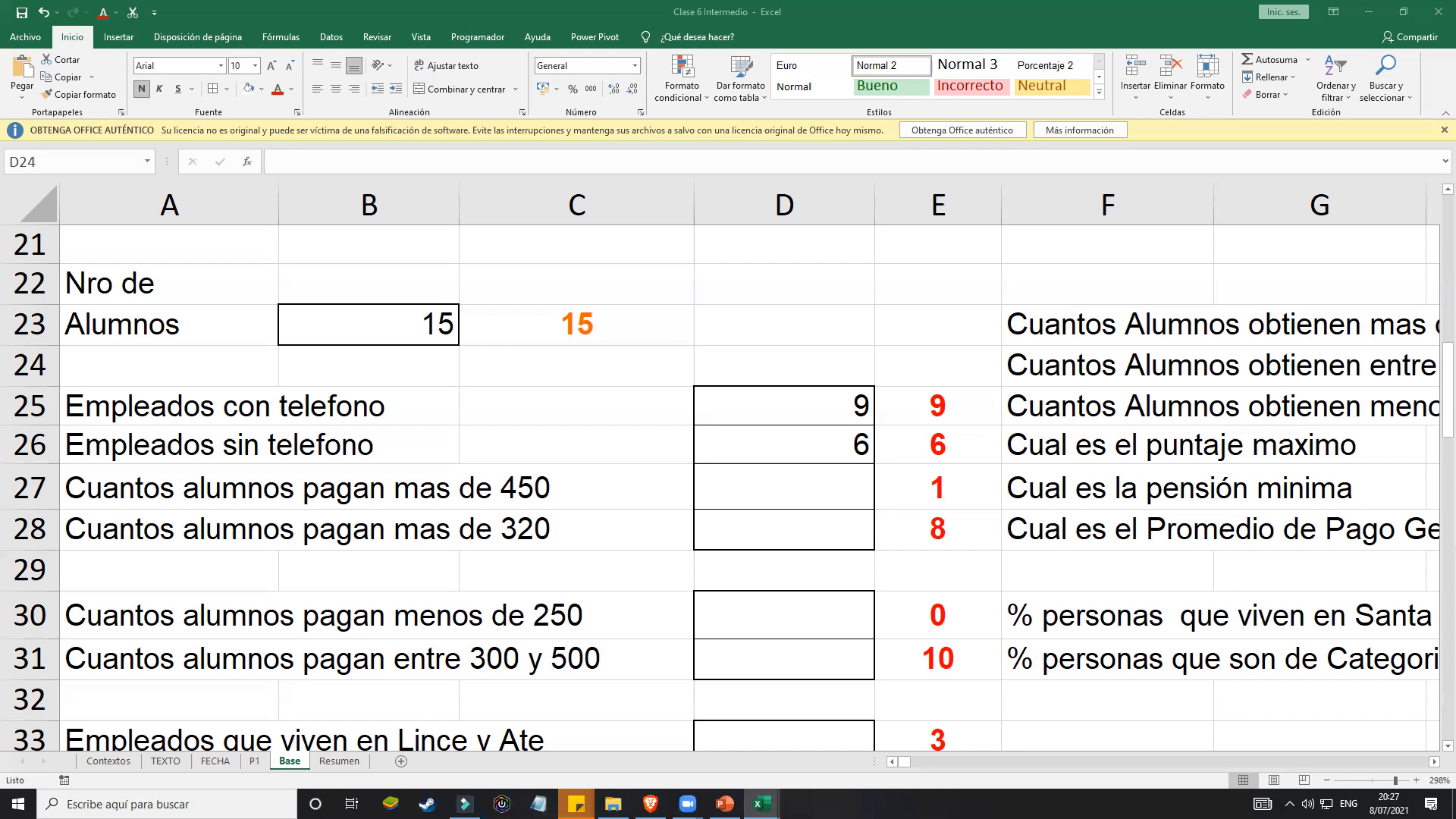
Step: Enter =CONTAR.SI(PENSION;">450") in D27, giving 1, and reselect it
left_click(777, 483)
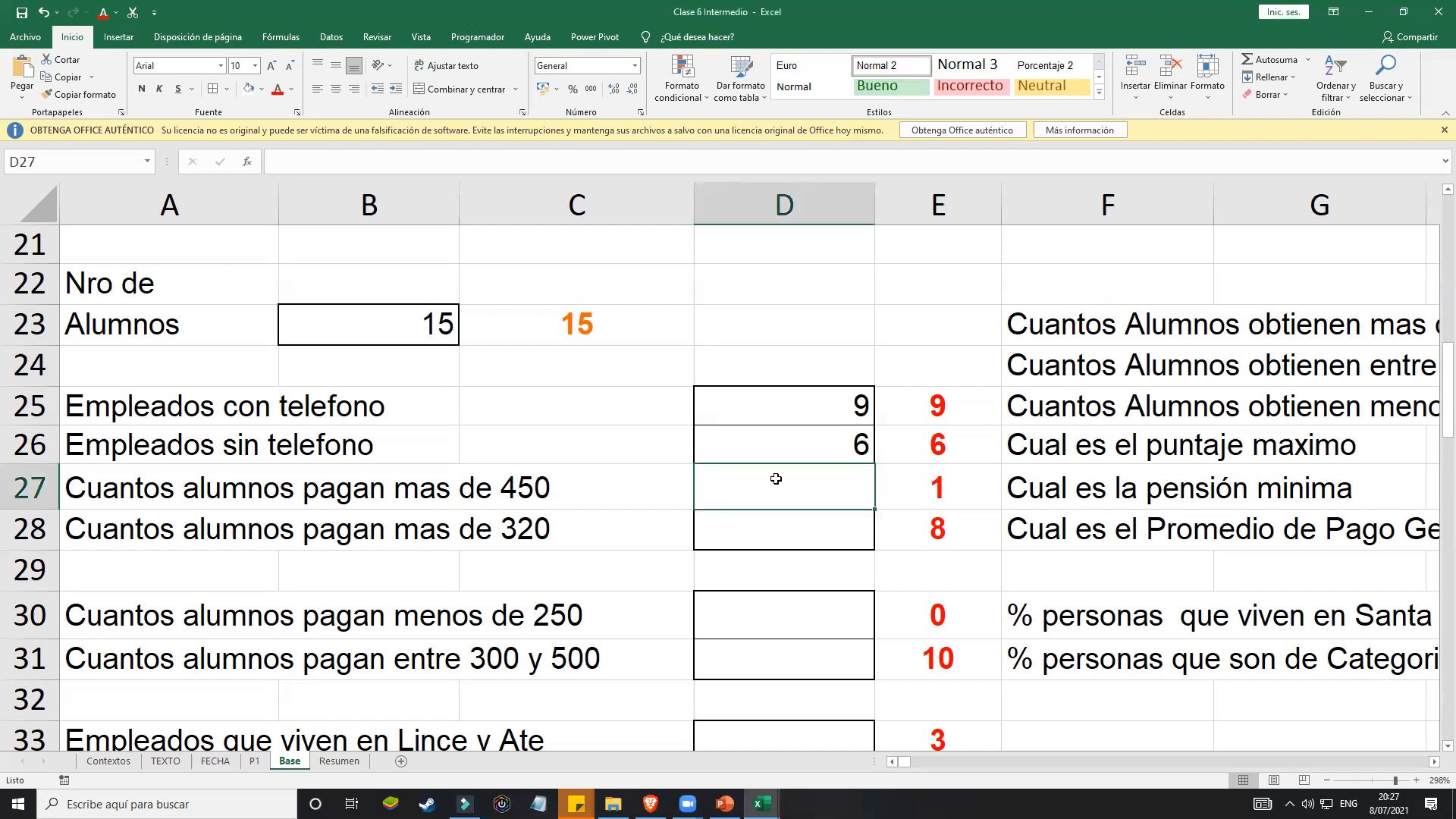
type("=CO")
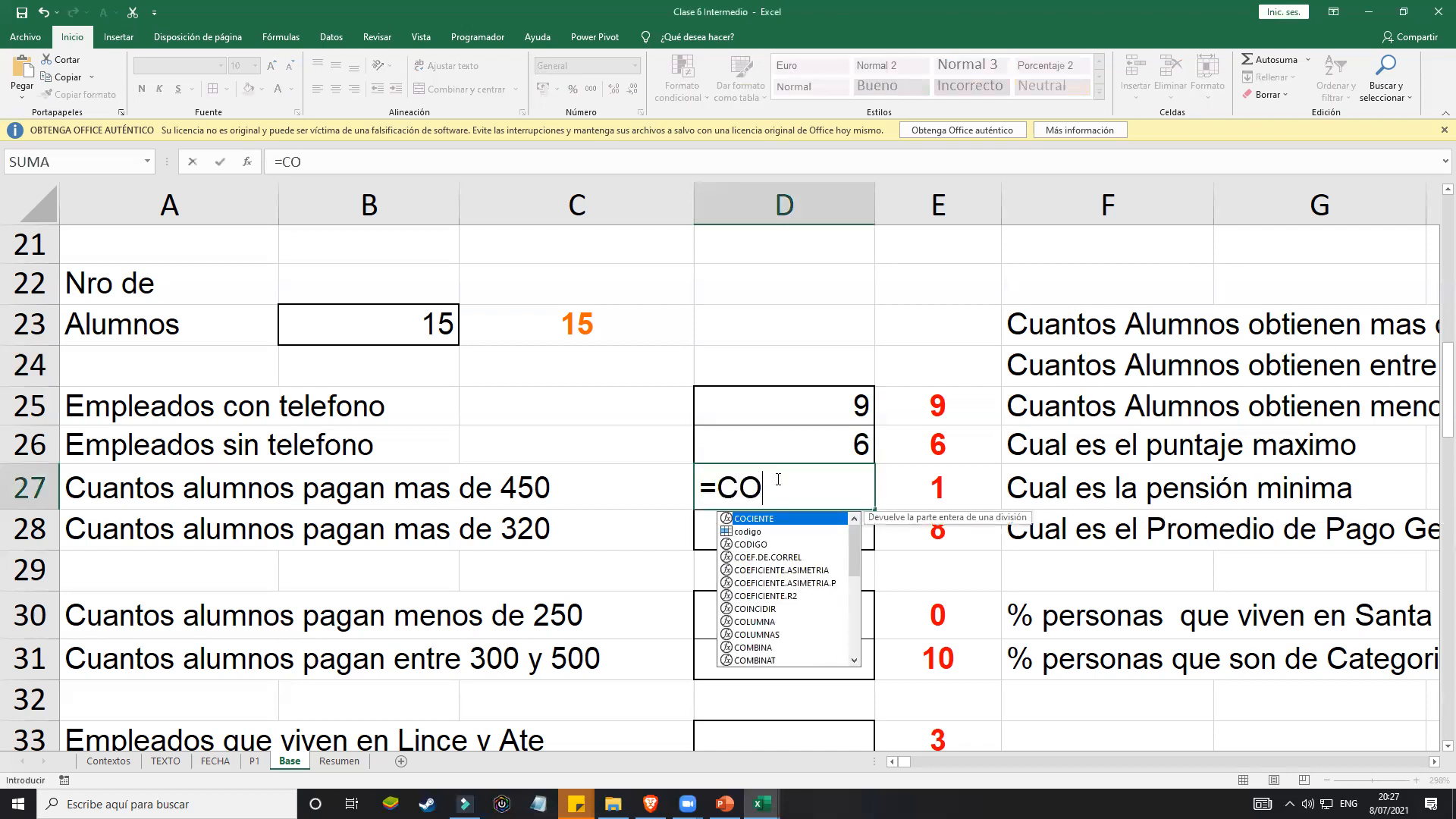
type("NTAR.SI")
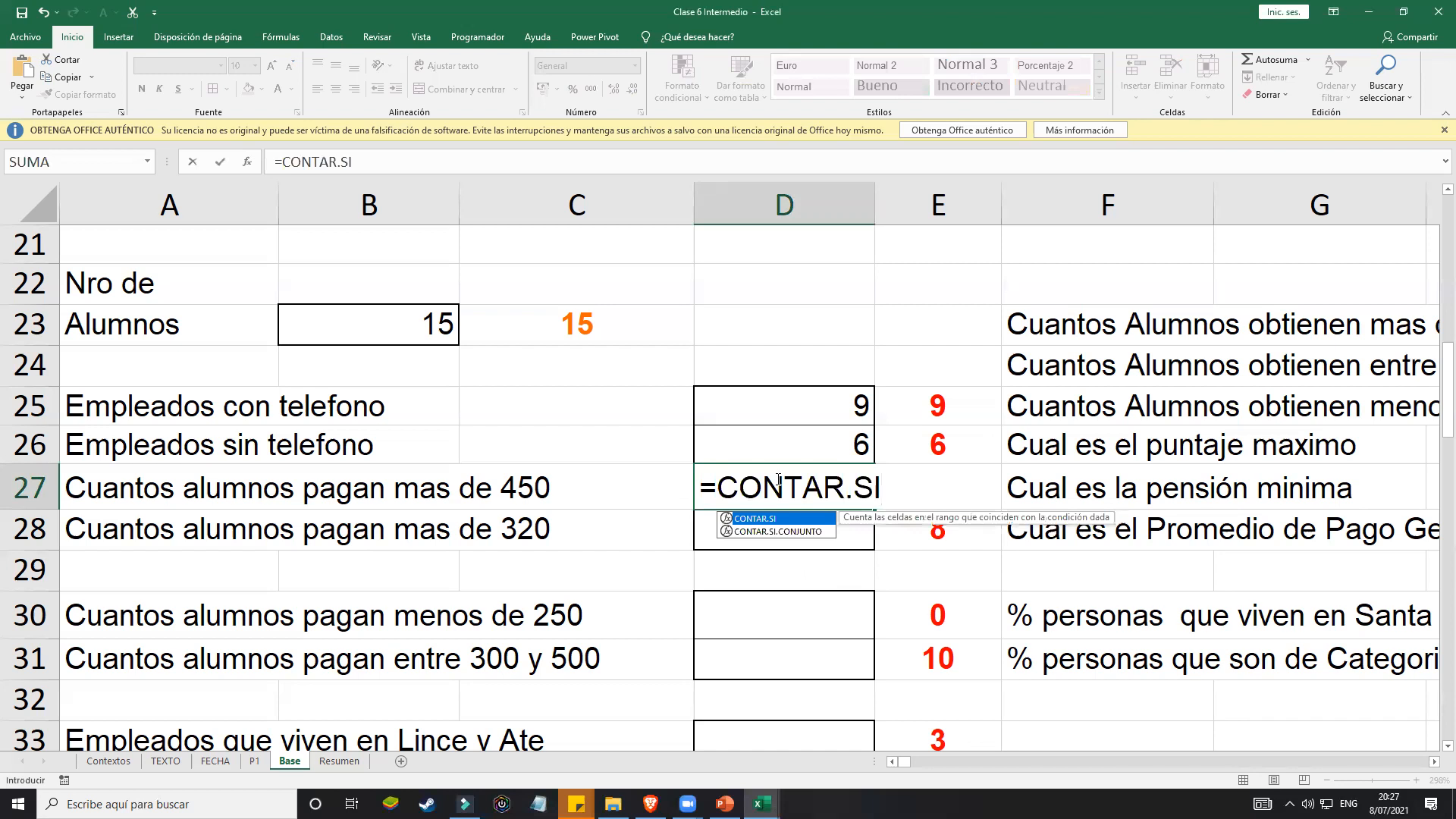
type("(")
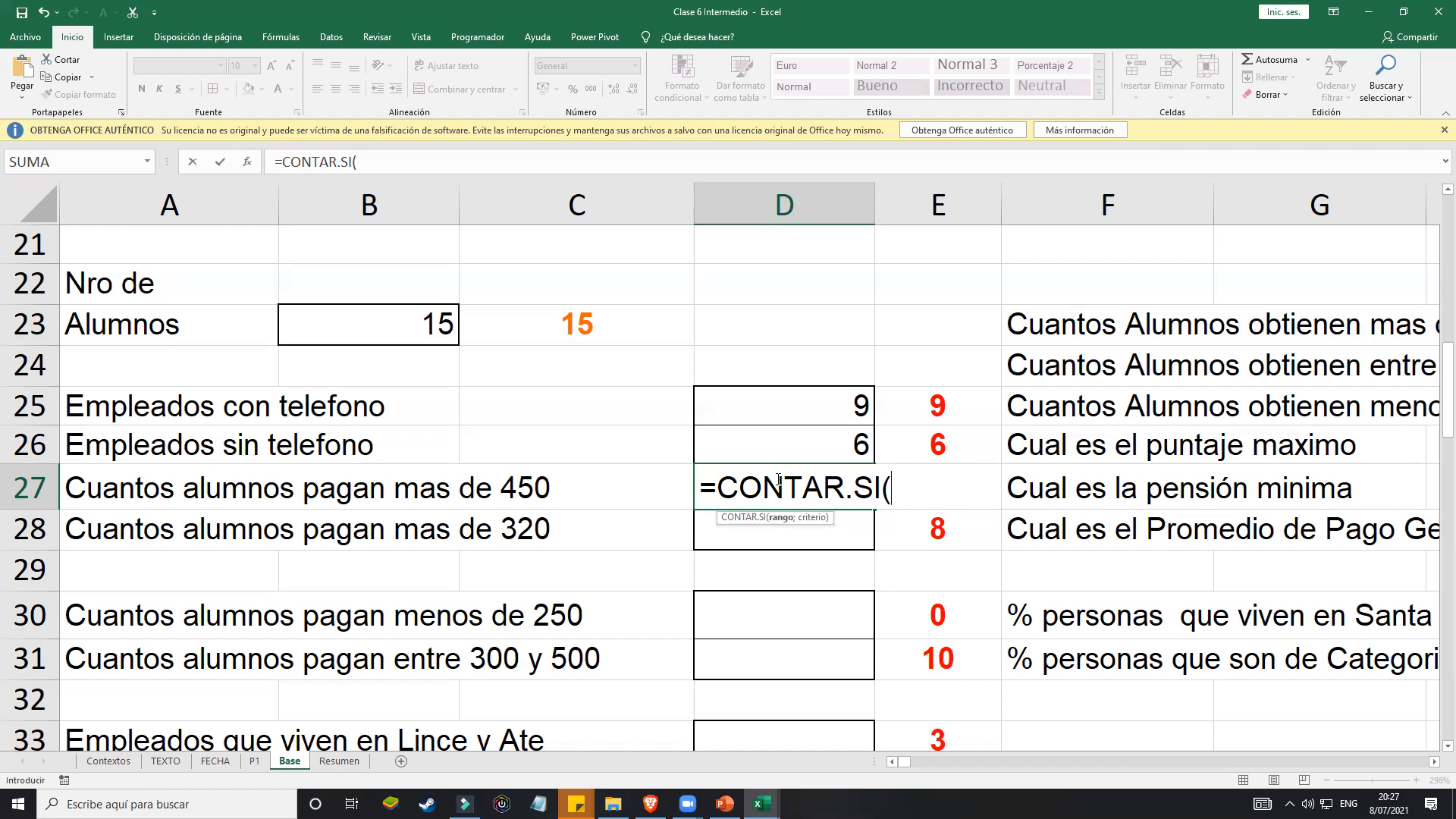
type("PENSION")
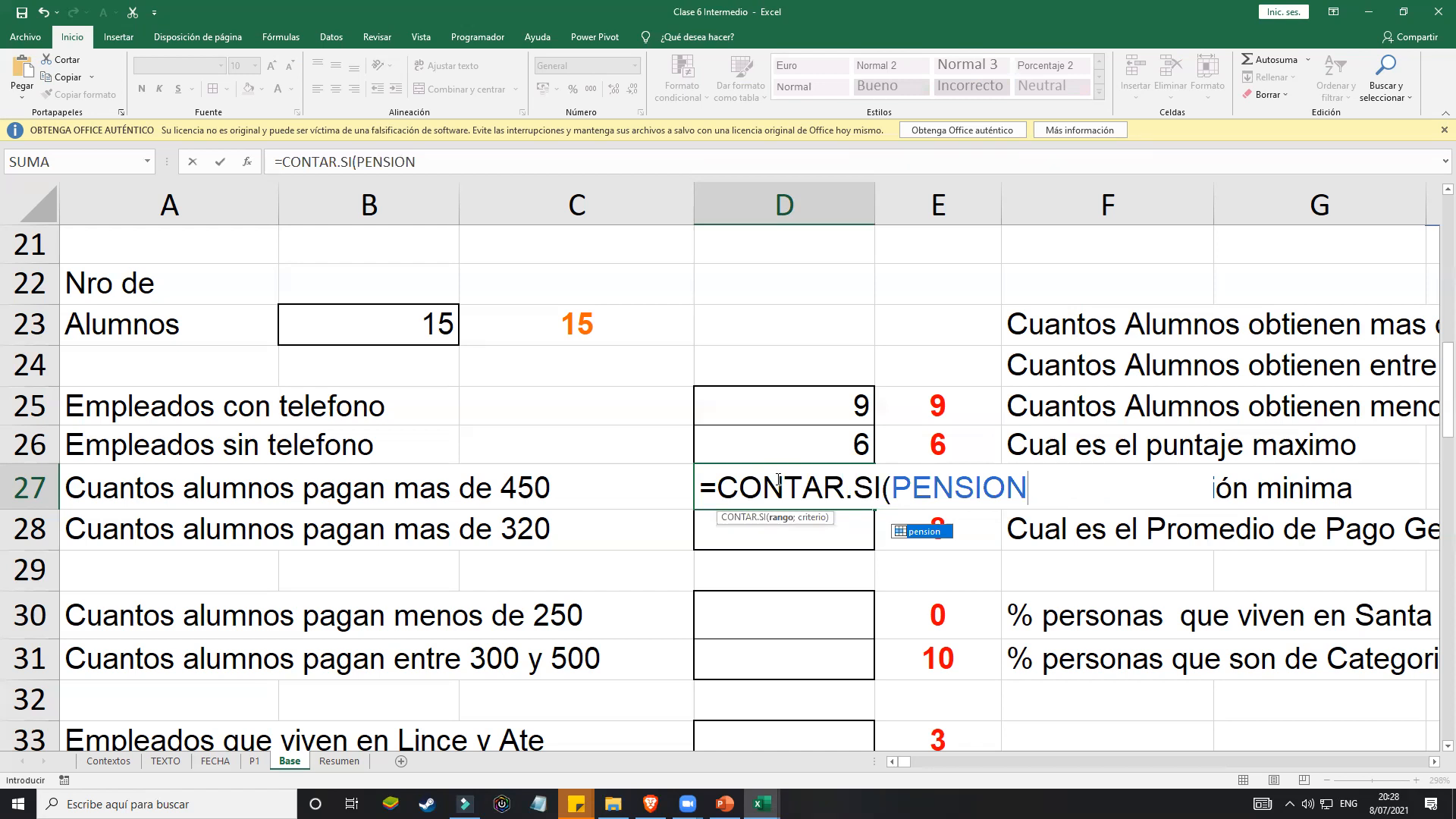
type(";\"")
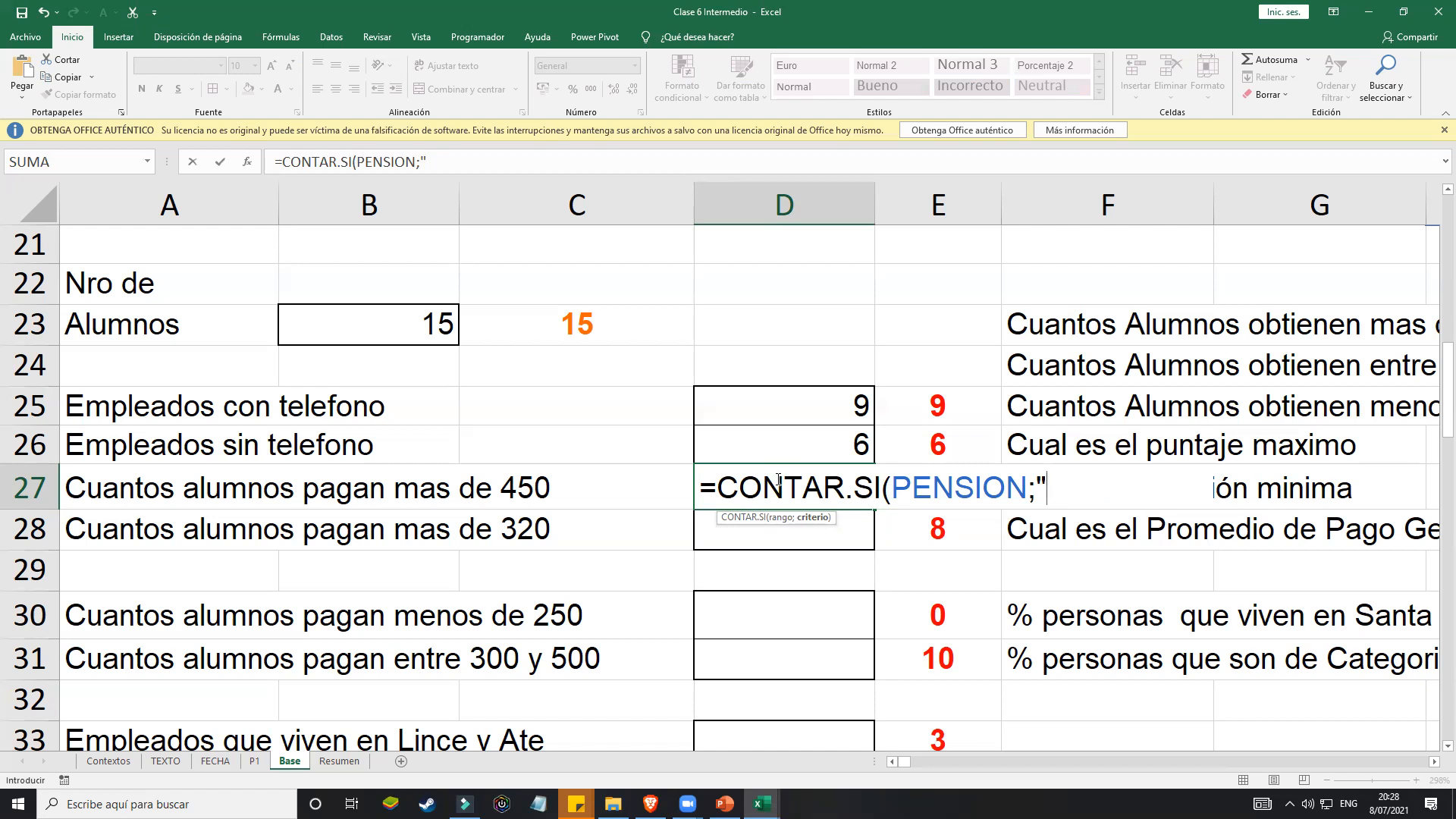
type(">450")
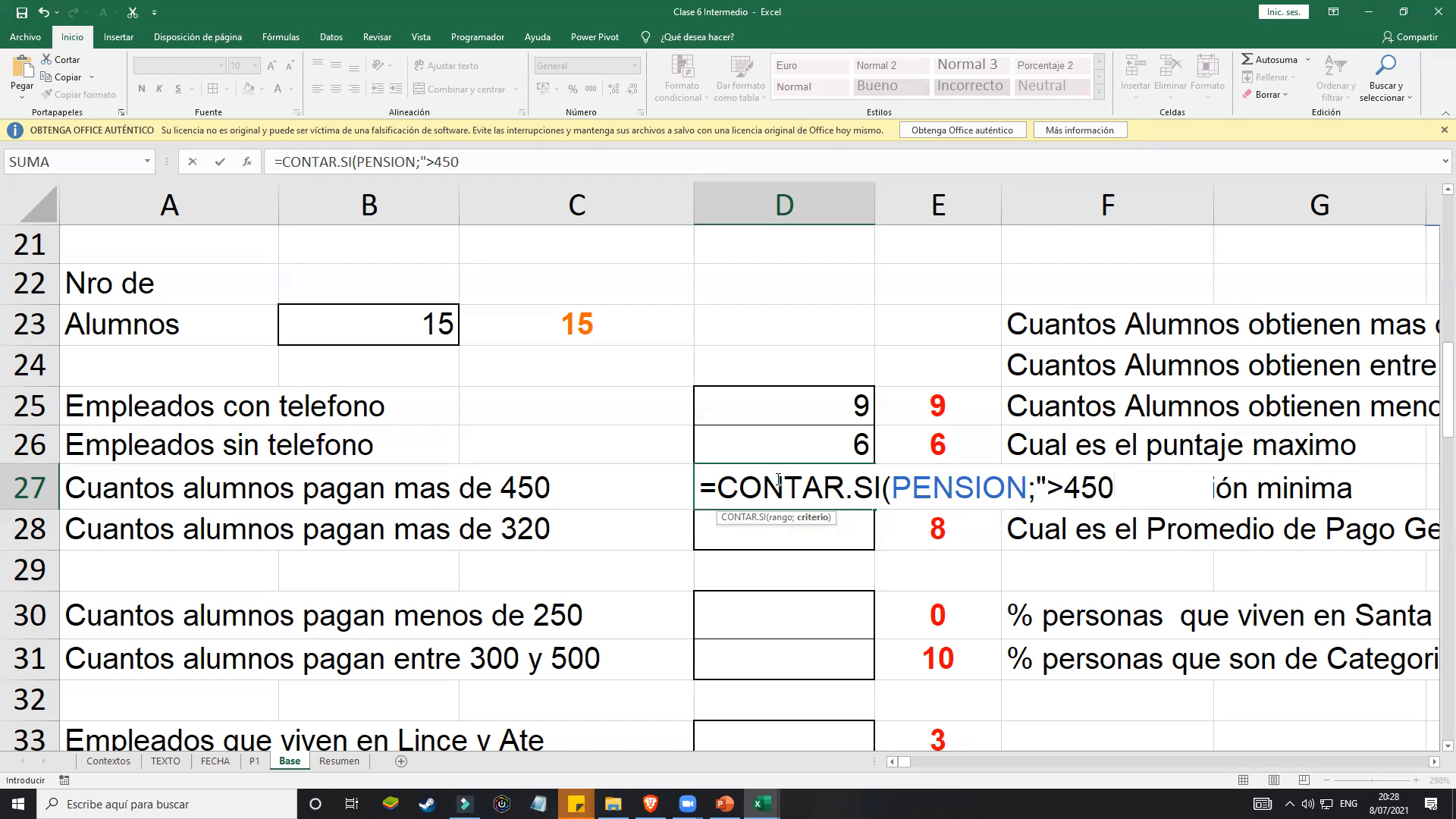
type("\")")
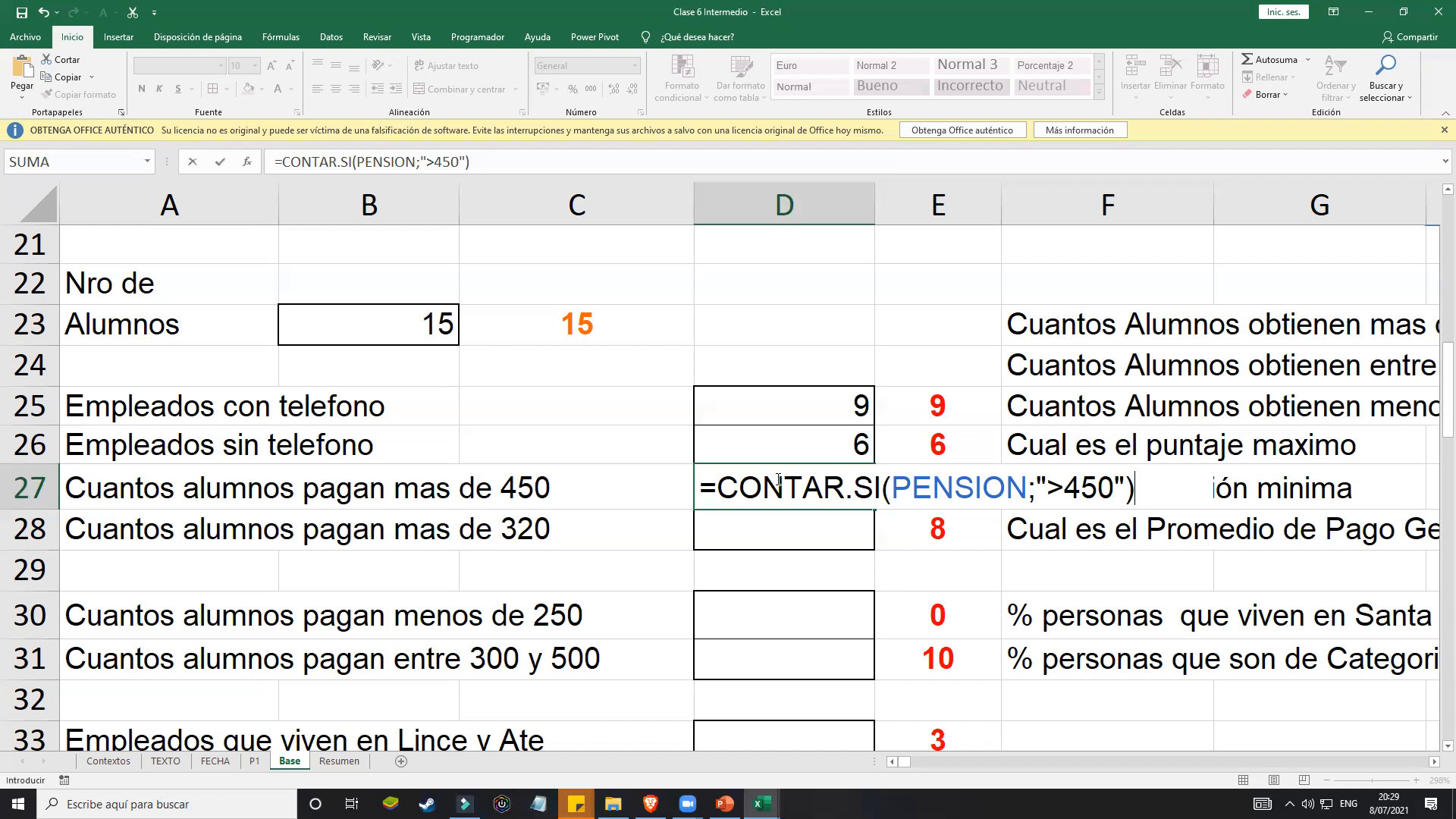
key("Return")
left_click(777, 480)
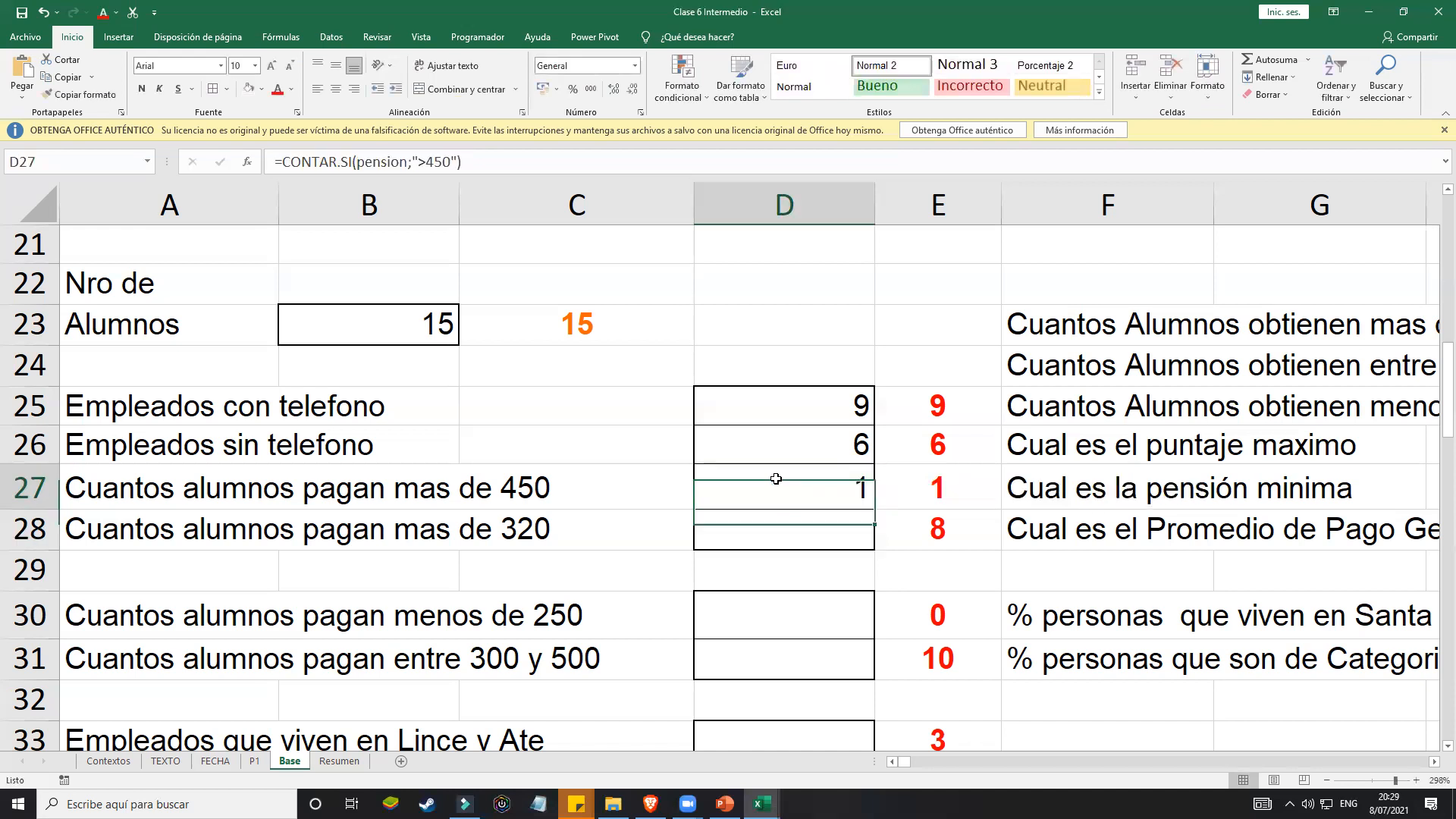
left_click_drag(1395, 781, 1384, 781)
scroll(1076, 470, "up", 4)
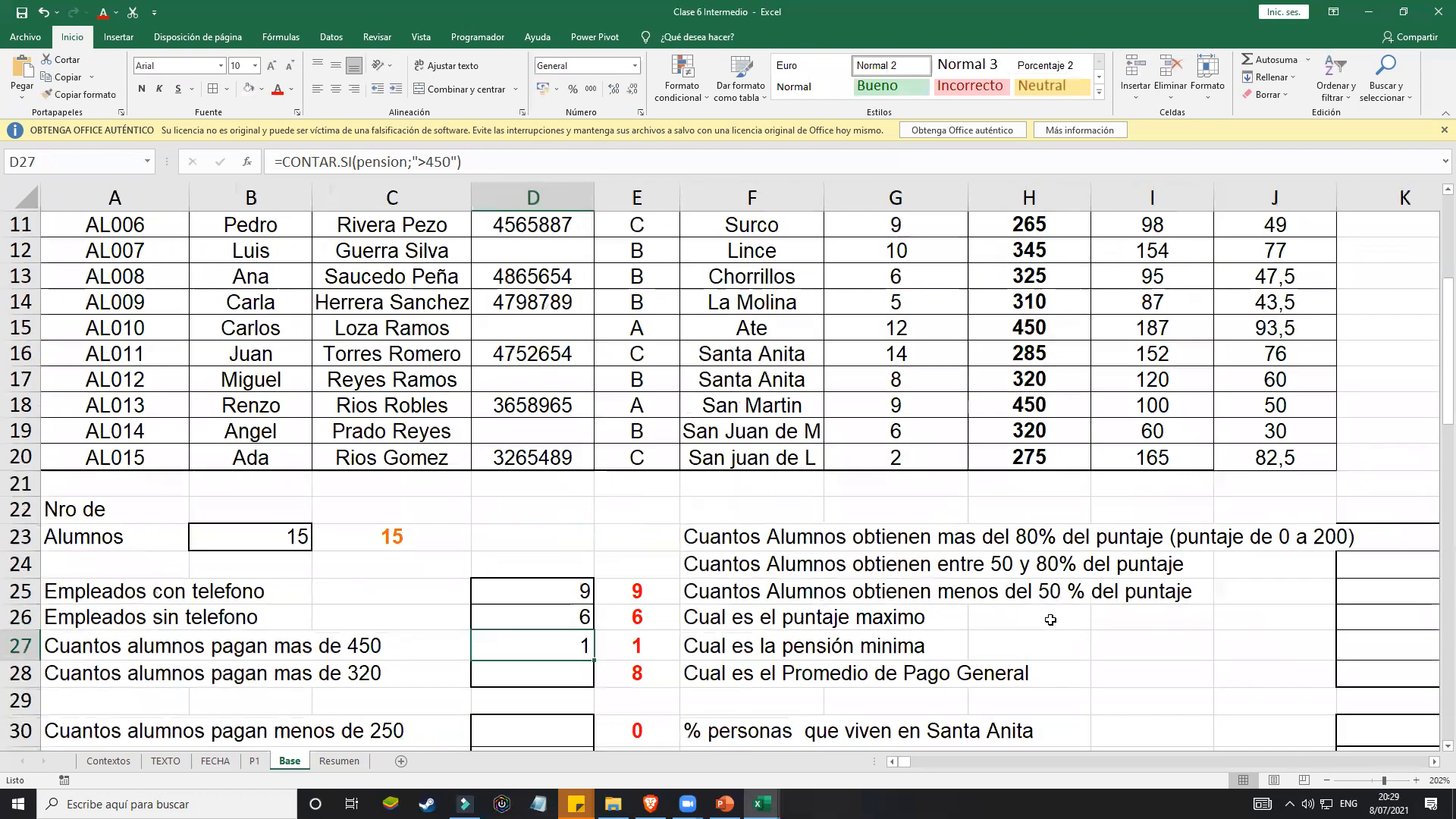
scroll(1076, 470, "up", 1)
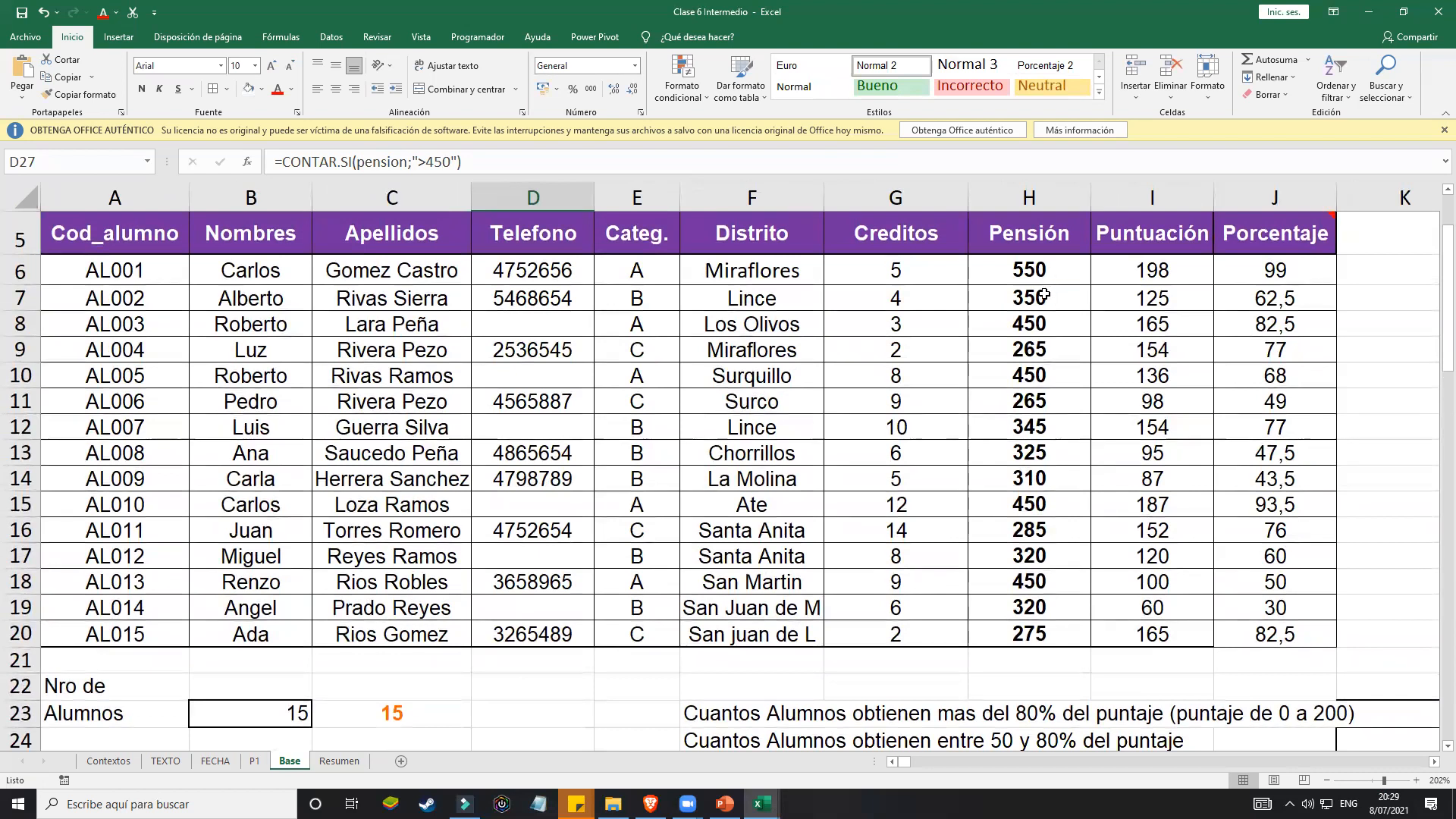
left_click_drag(1044, 296, 1024, 634)
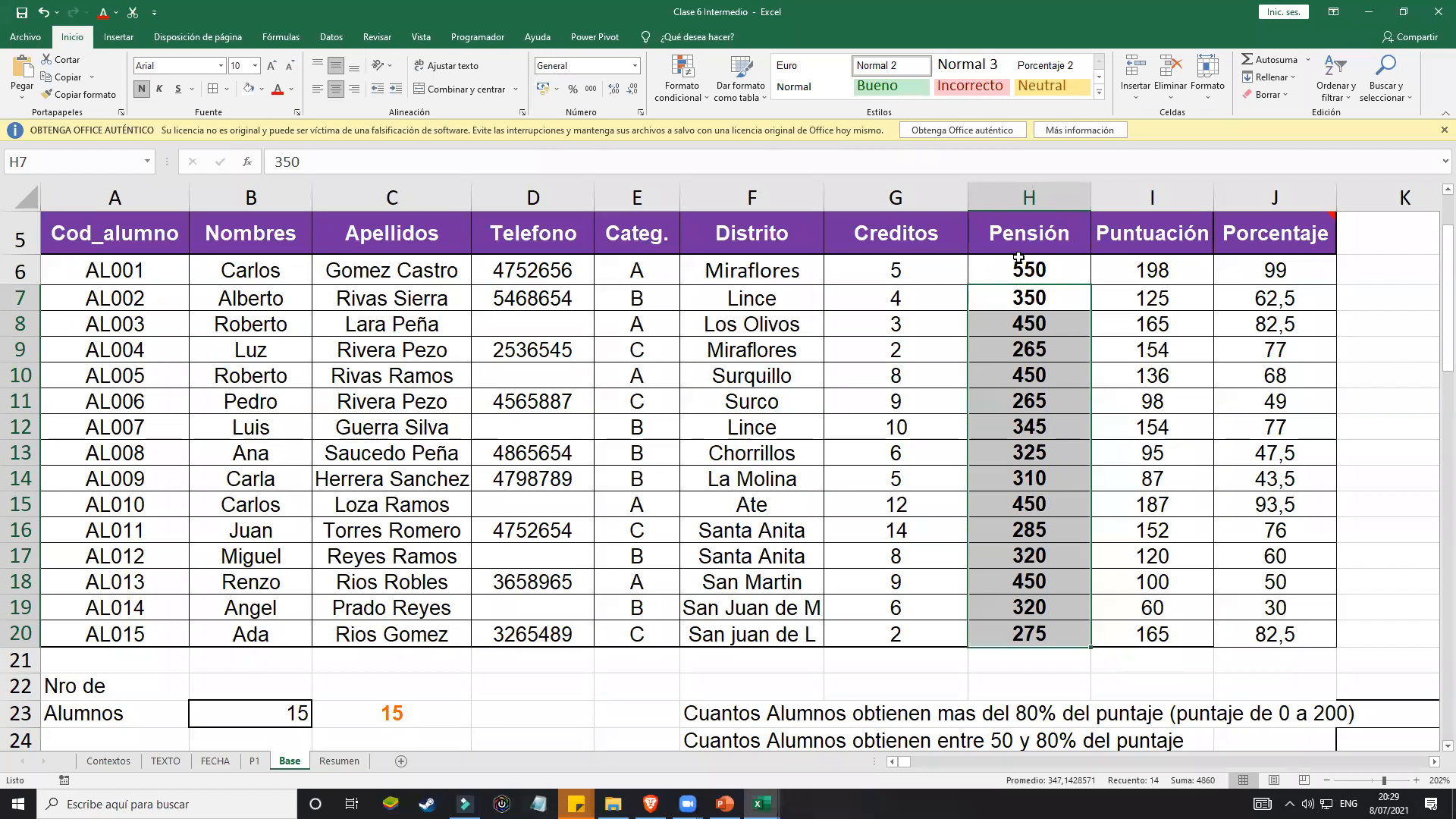
left_click(1018, 258)
left_click(1034, 322)
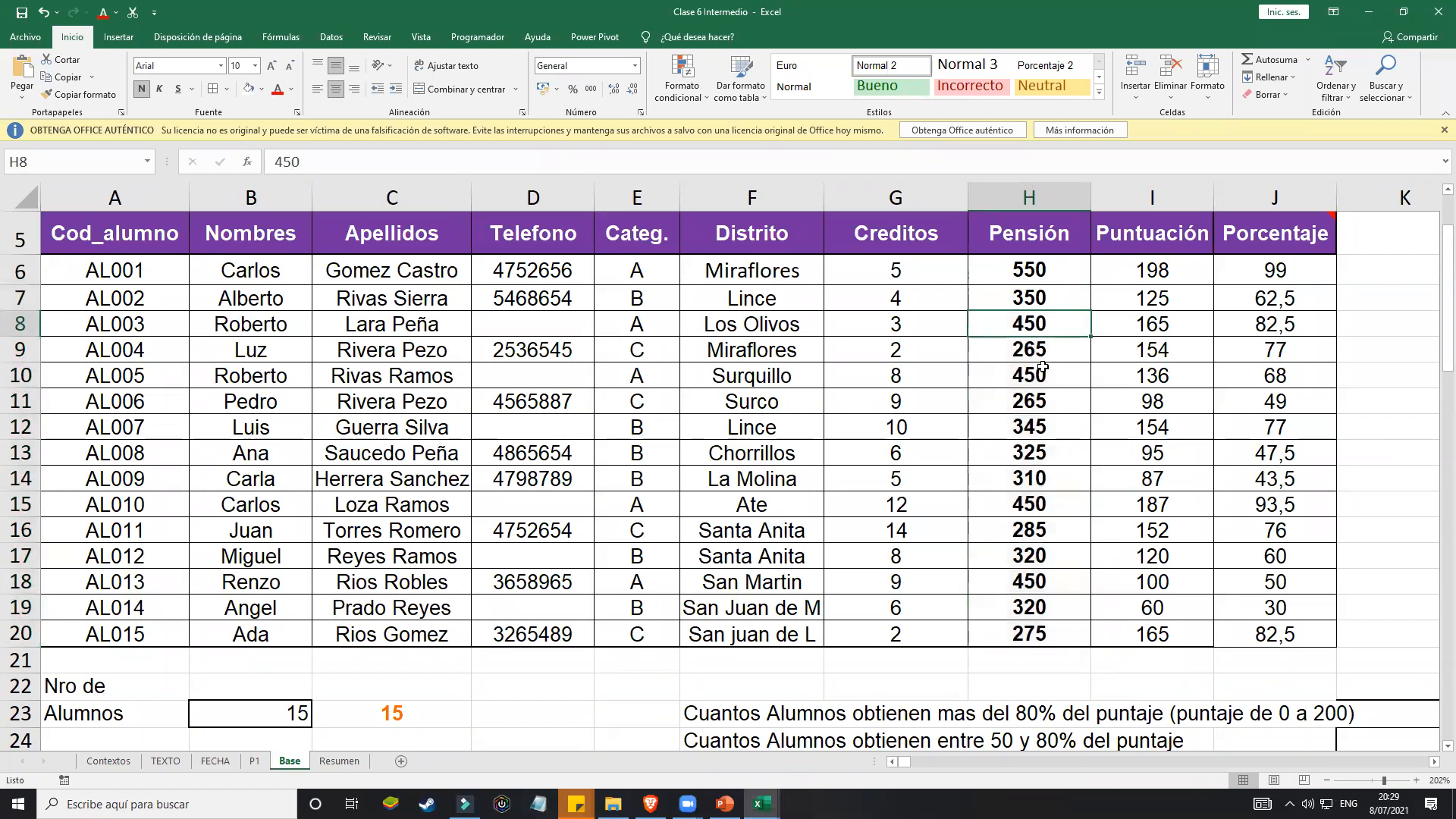
left_click(1050, 502)
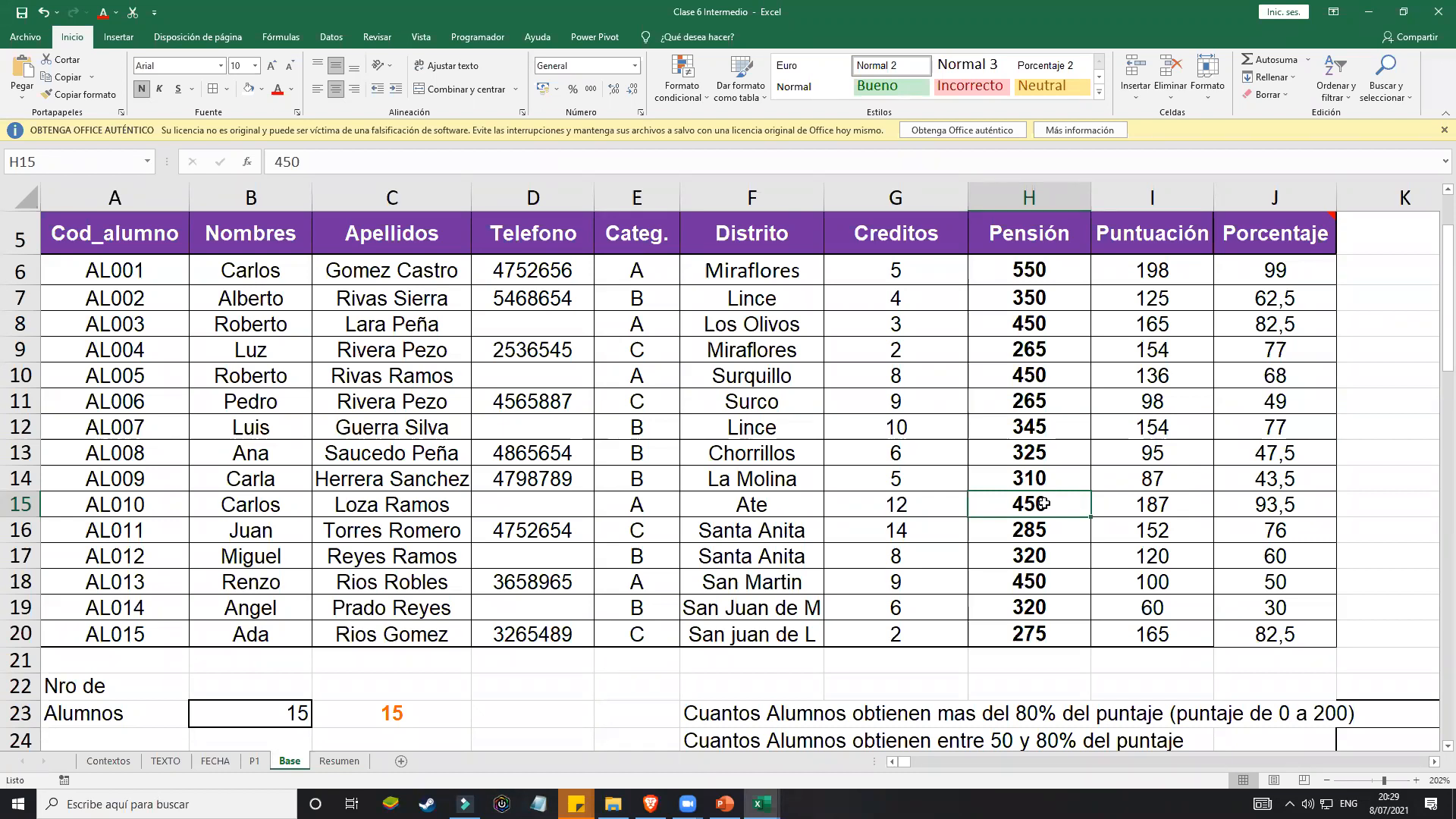
scroll(512, 508, "down", 3)
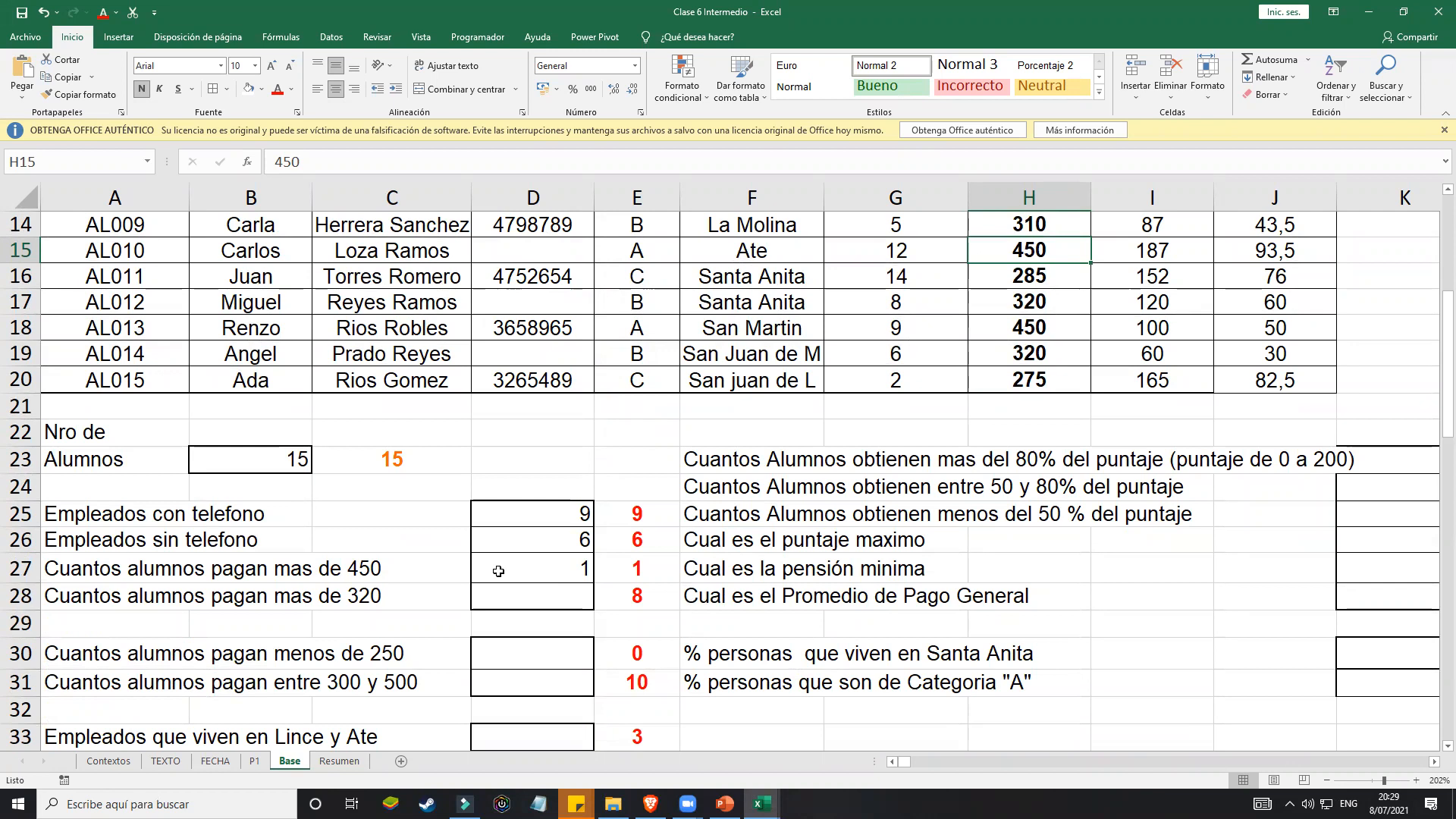
double_click(532, 569)
left_click(702, 569)
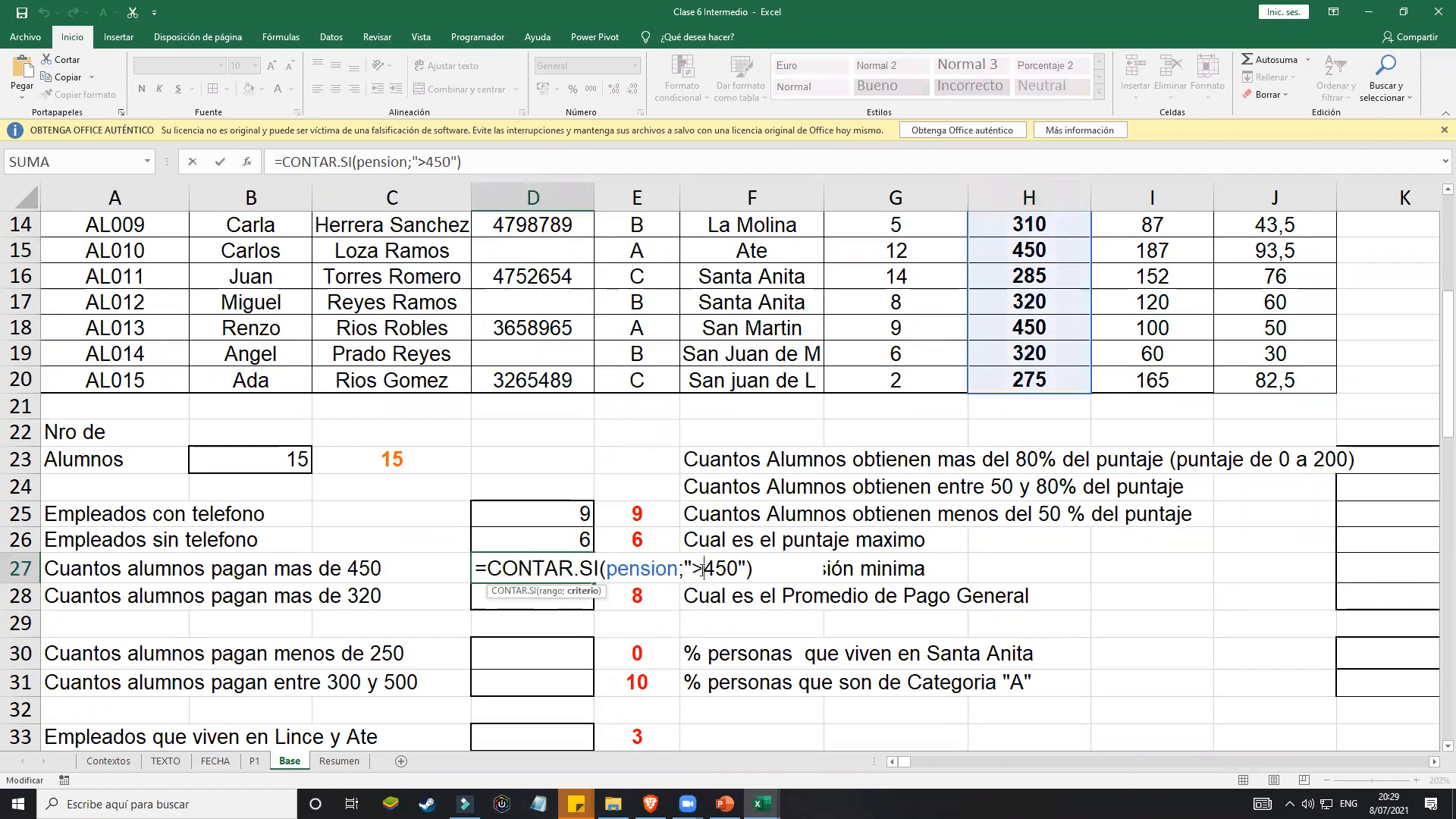
type("=")
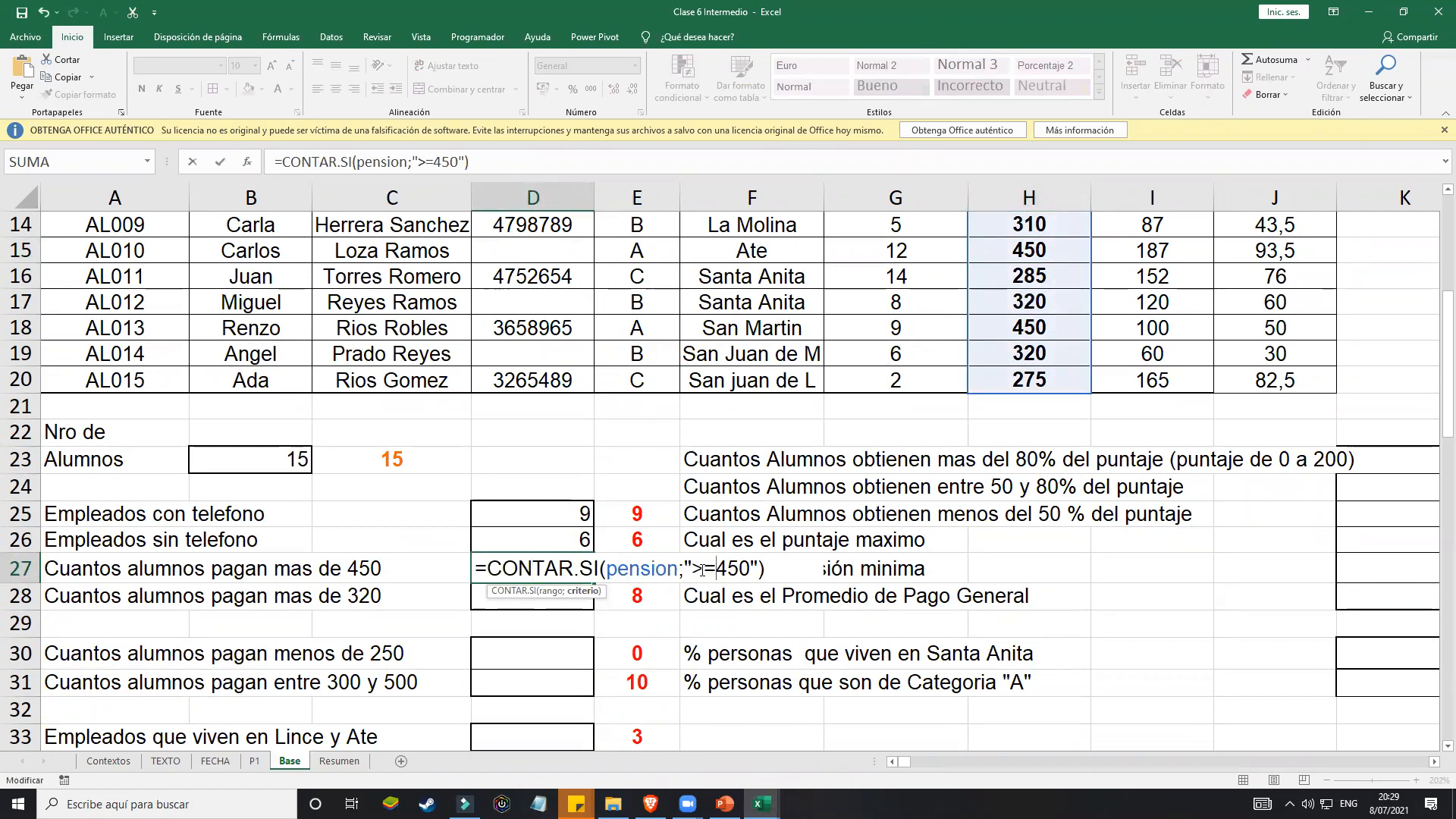
key("Return")
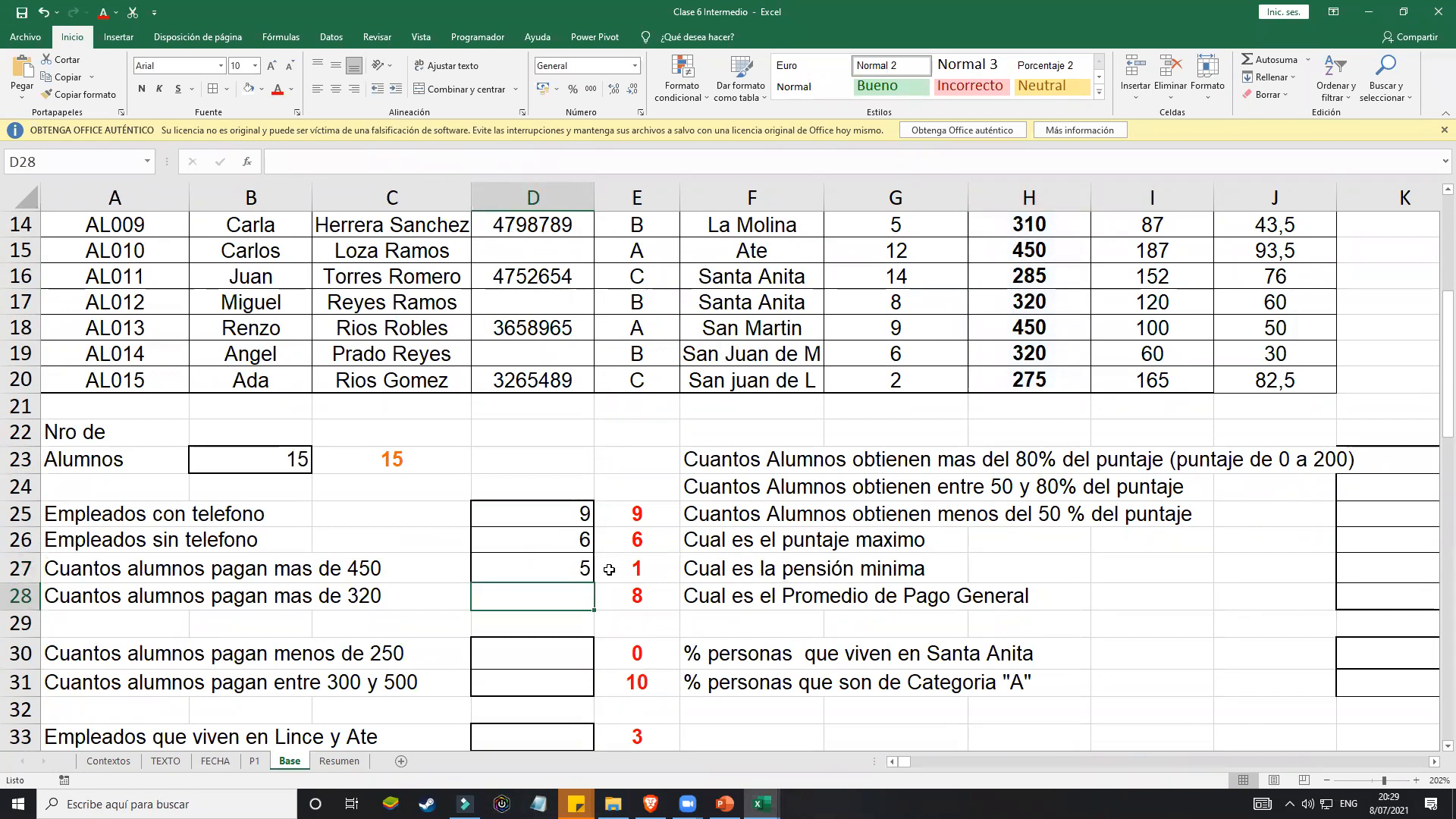
left_click(563, 578)
double_click(563, 578)
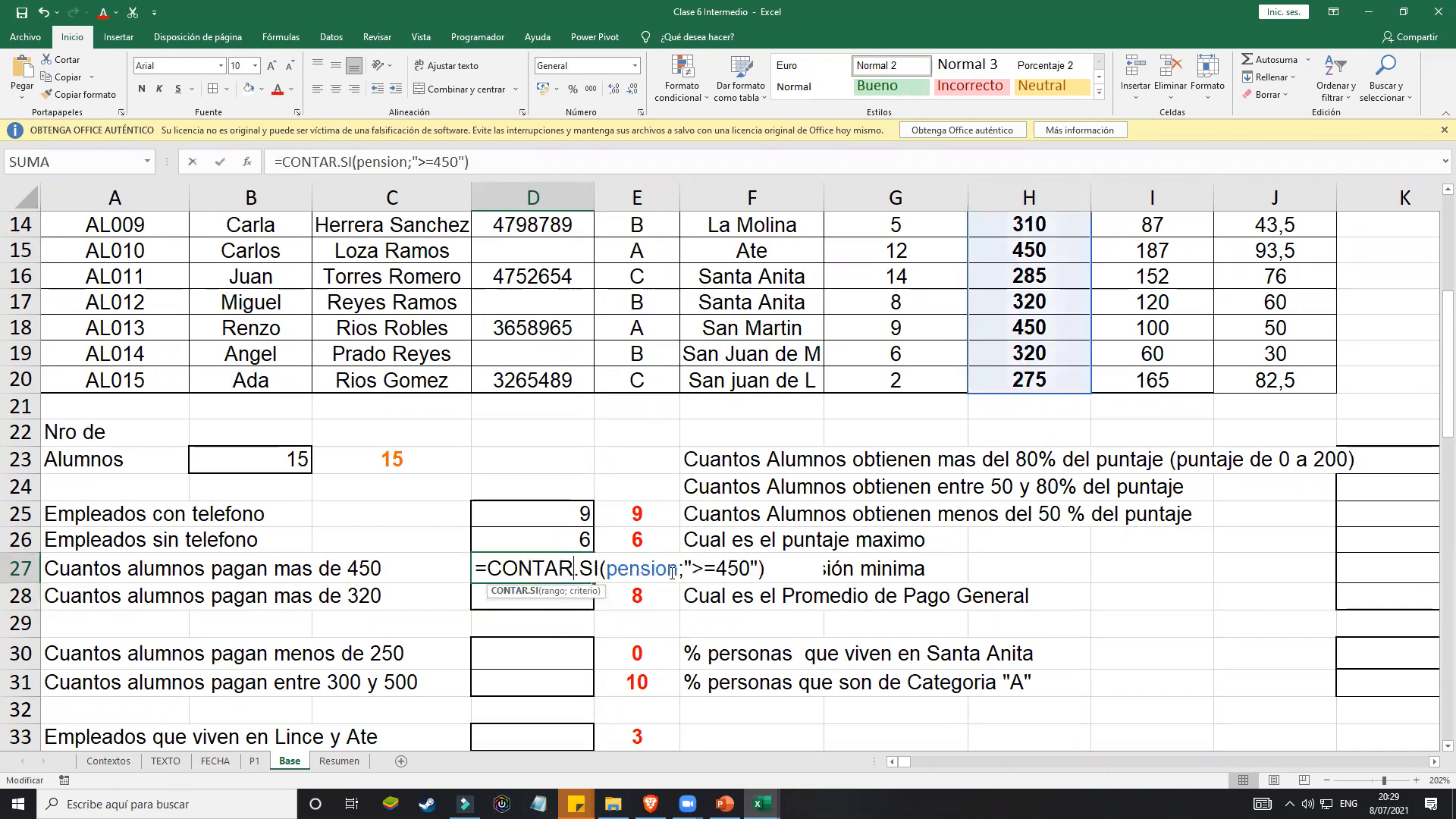
left_click(719, 569)
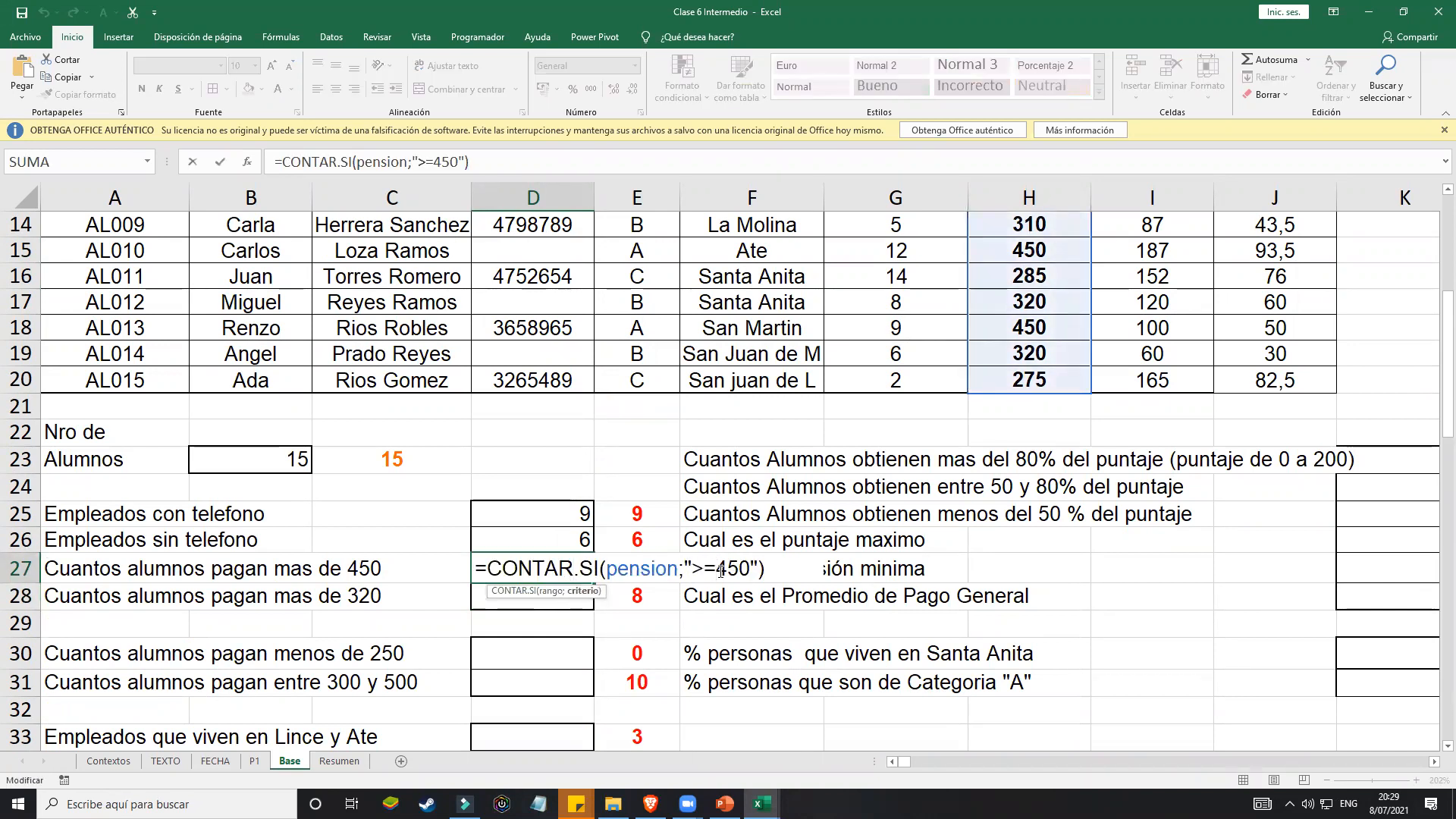
key("BackSpace")
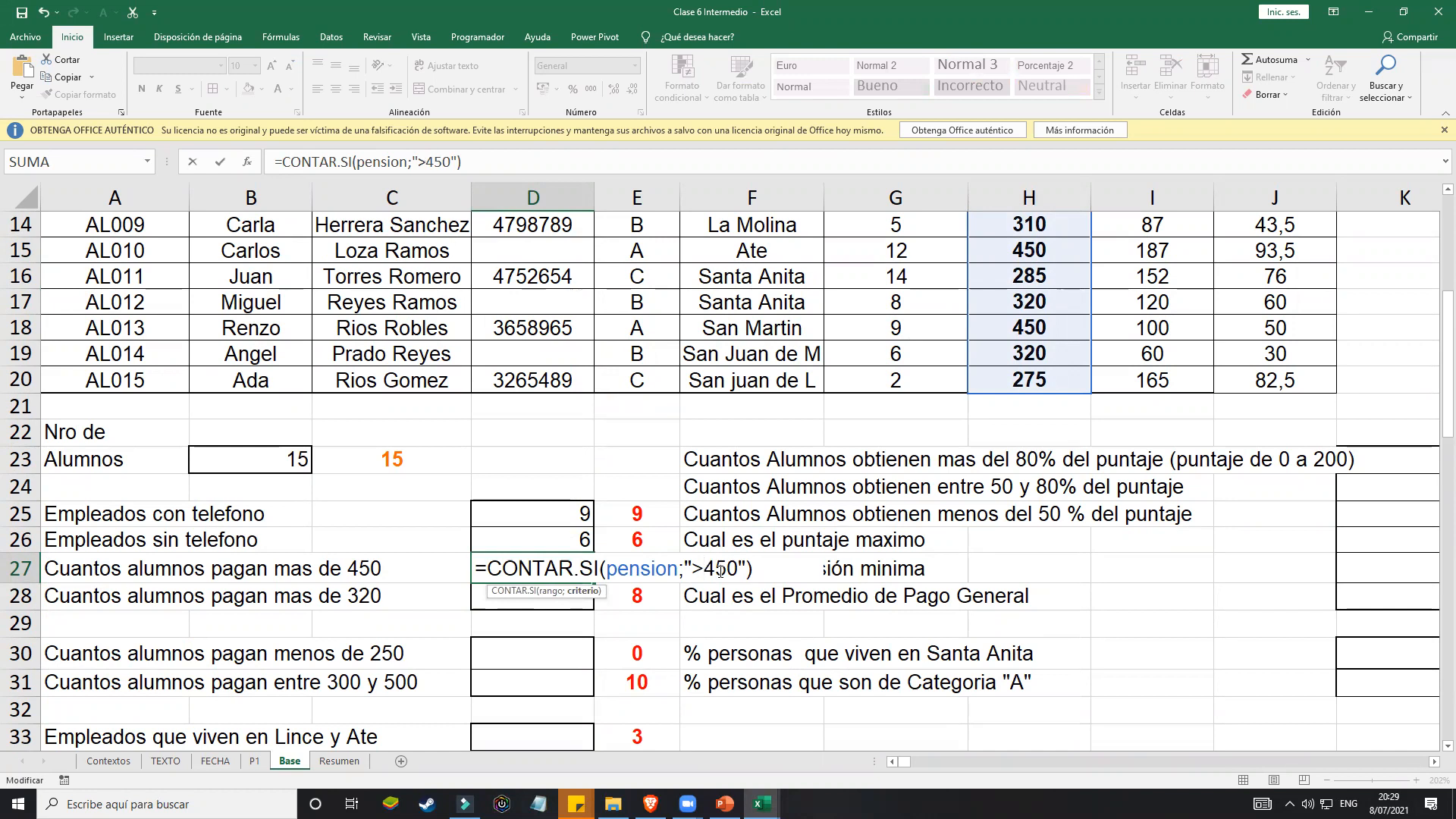
key("Return")
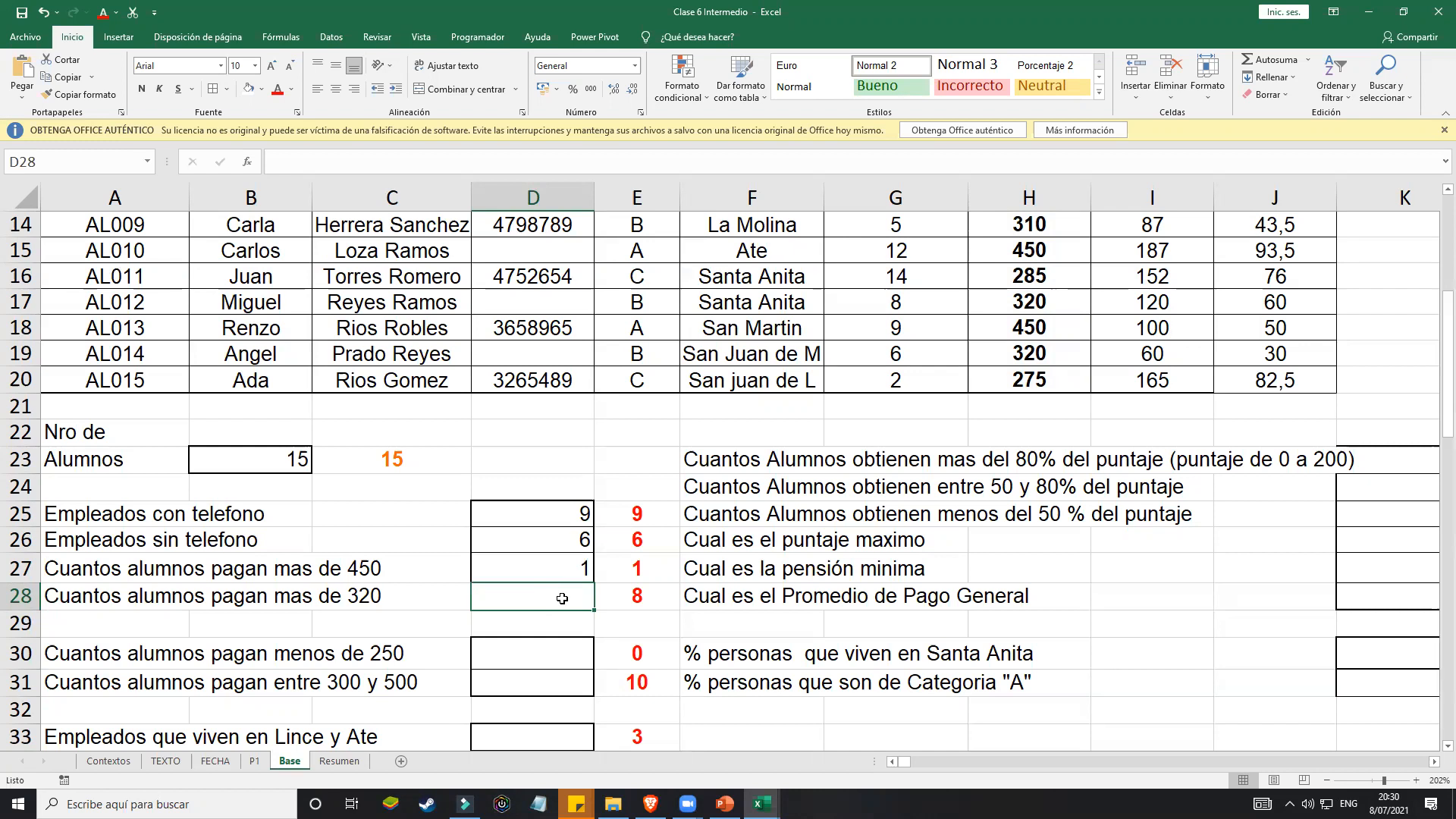
Step: Enter =CONTAR.SI(PENSION;">320") in D28 so it shows 8
type("=")
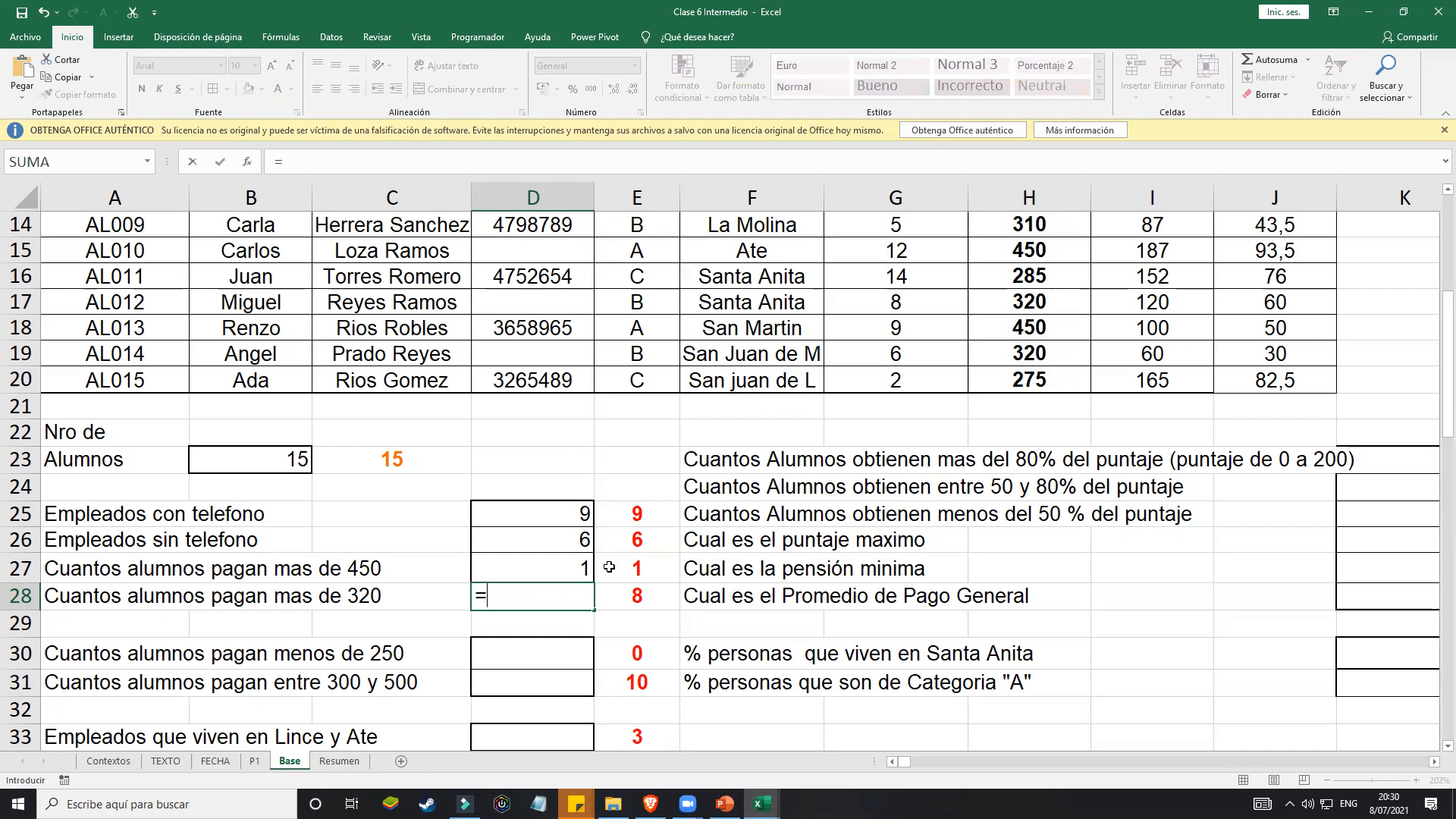
type("CONTAR.SI*")
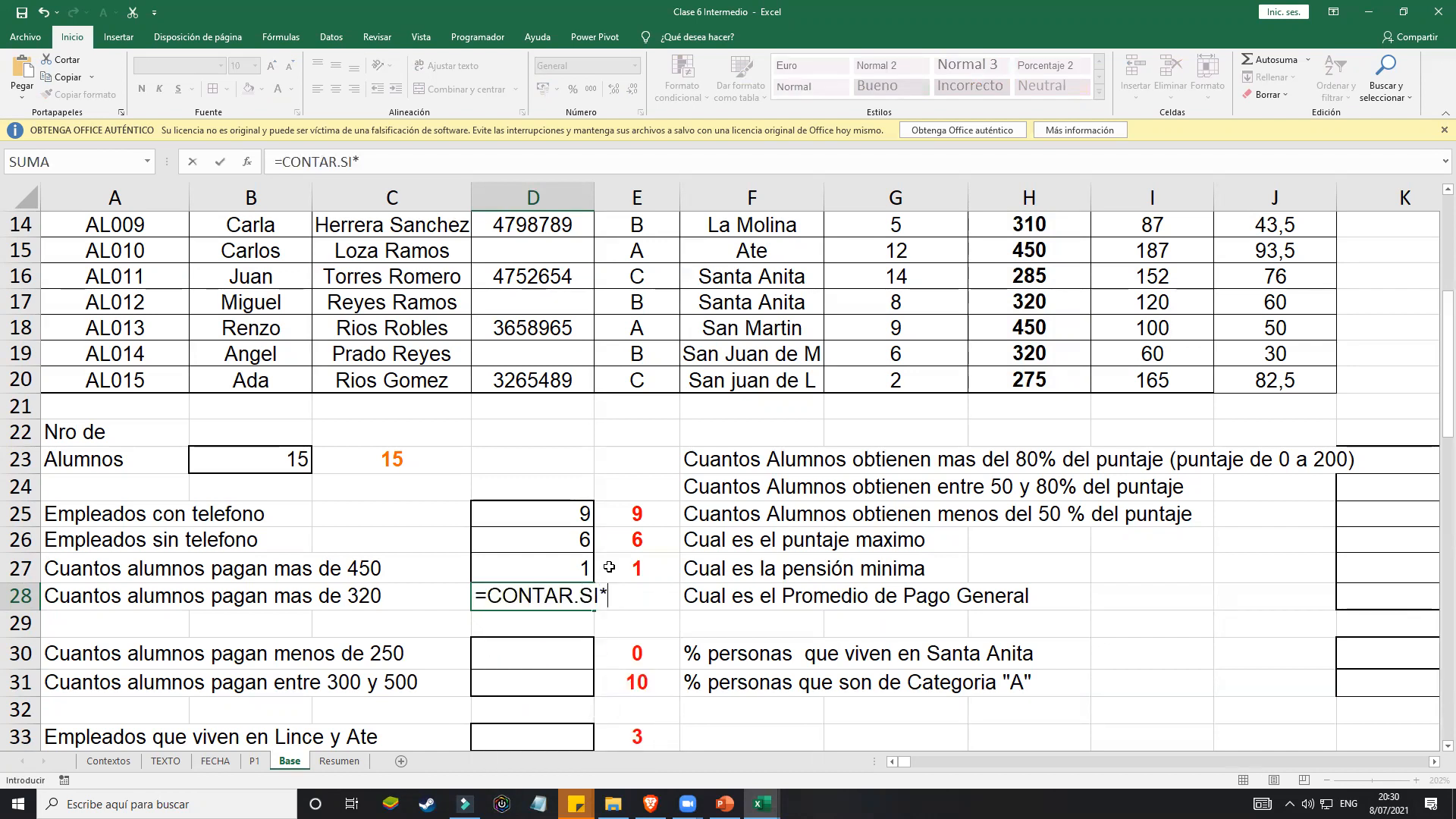
key("BackSpace")
type("(")
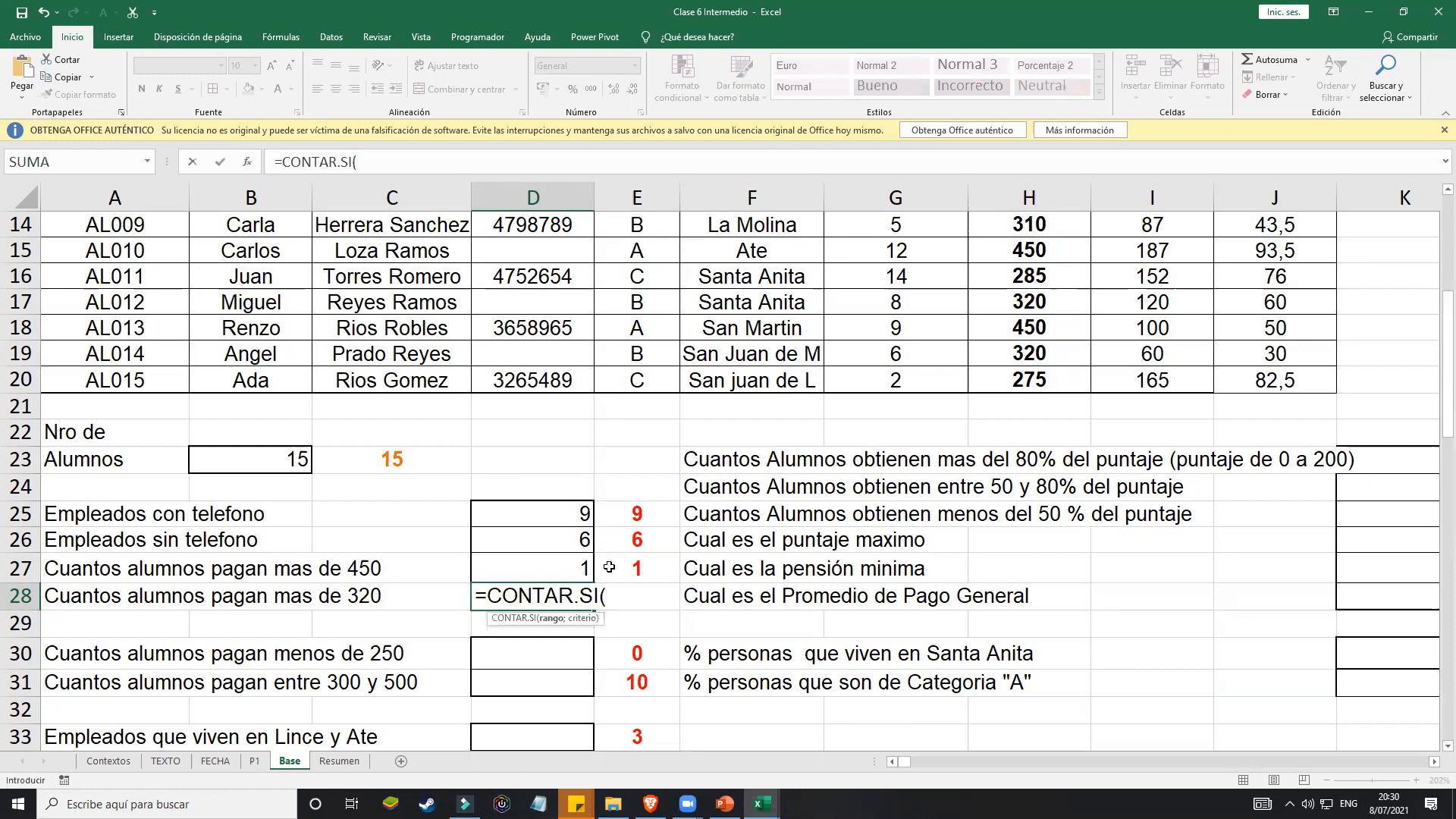
type("PENSIO")
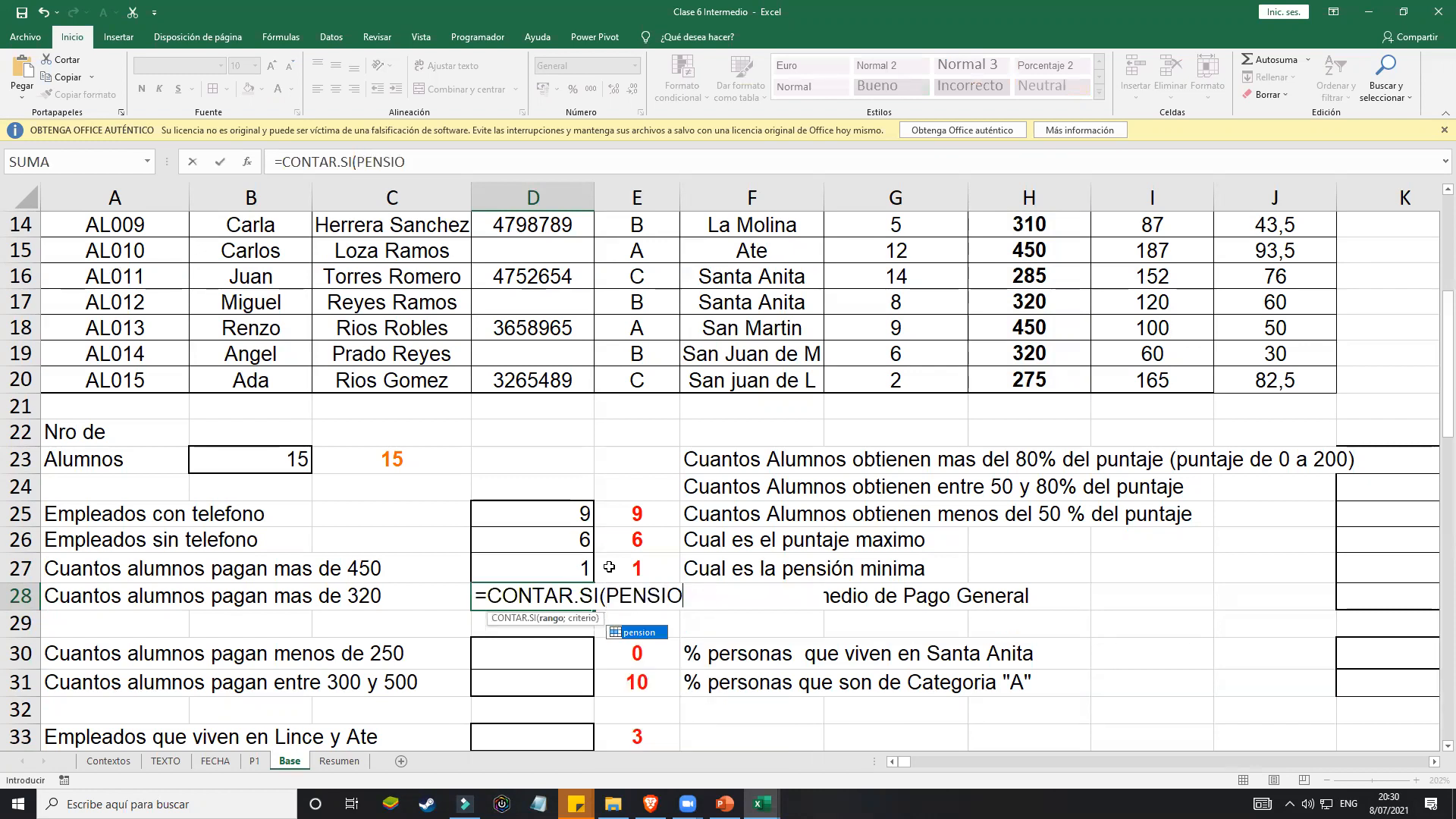
type("N;\"")
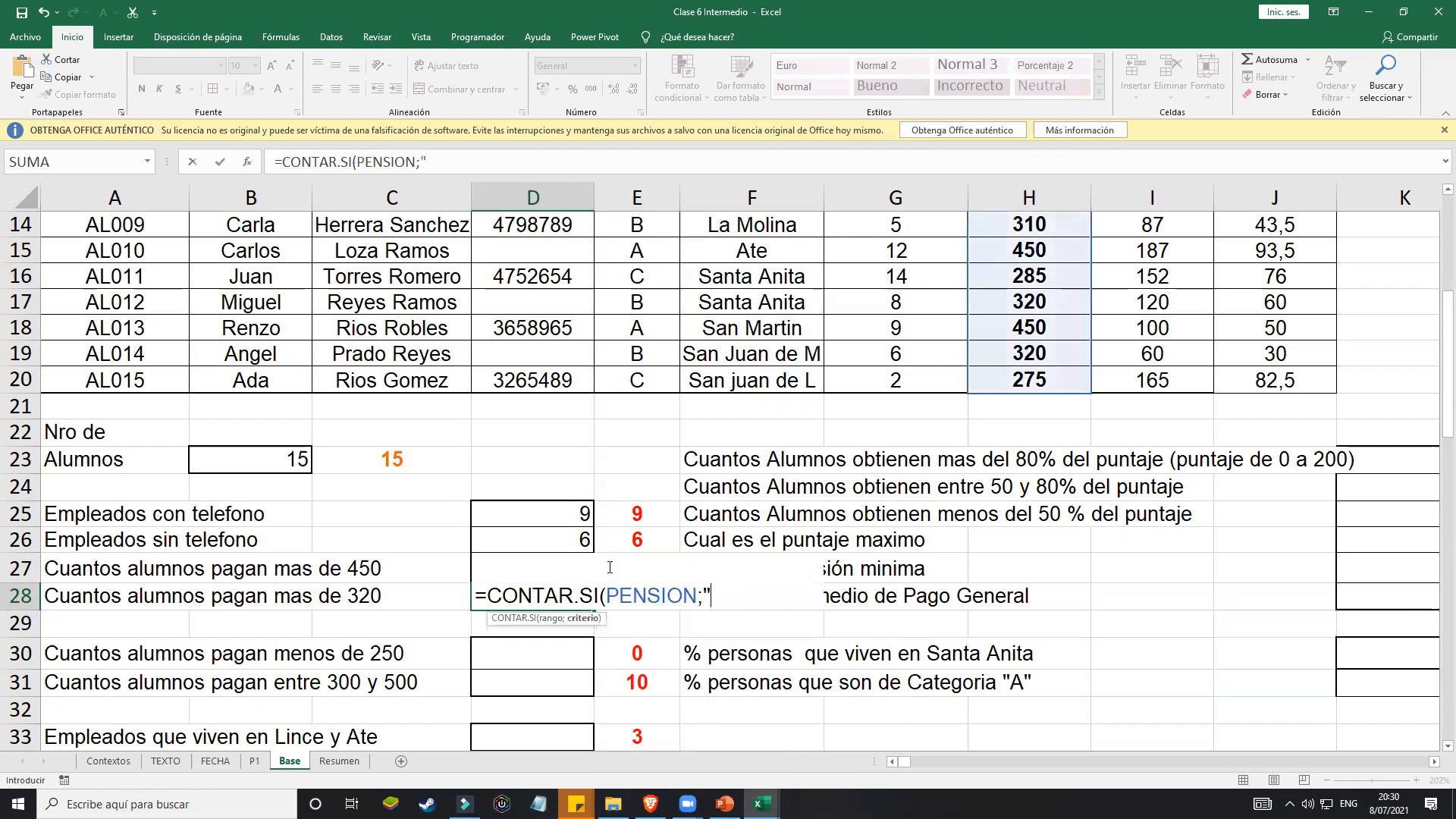
type(">320:")
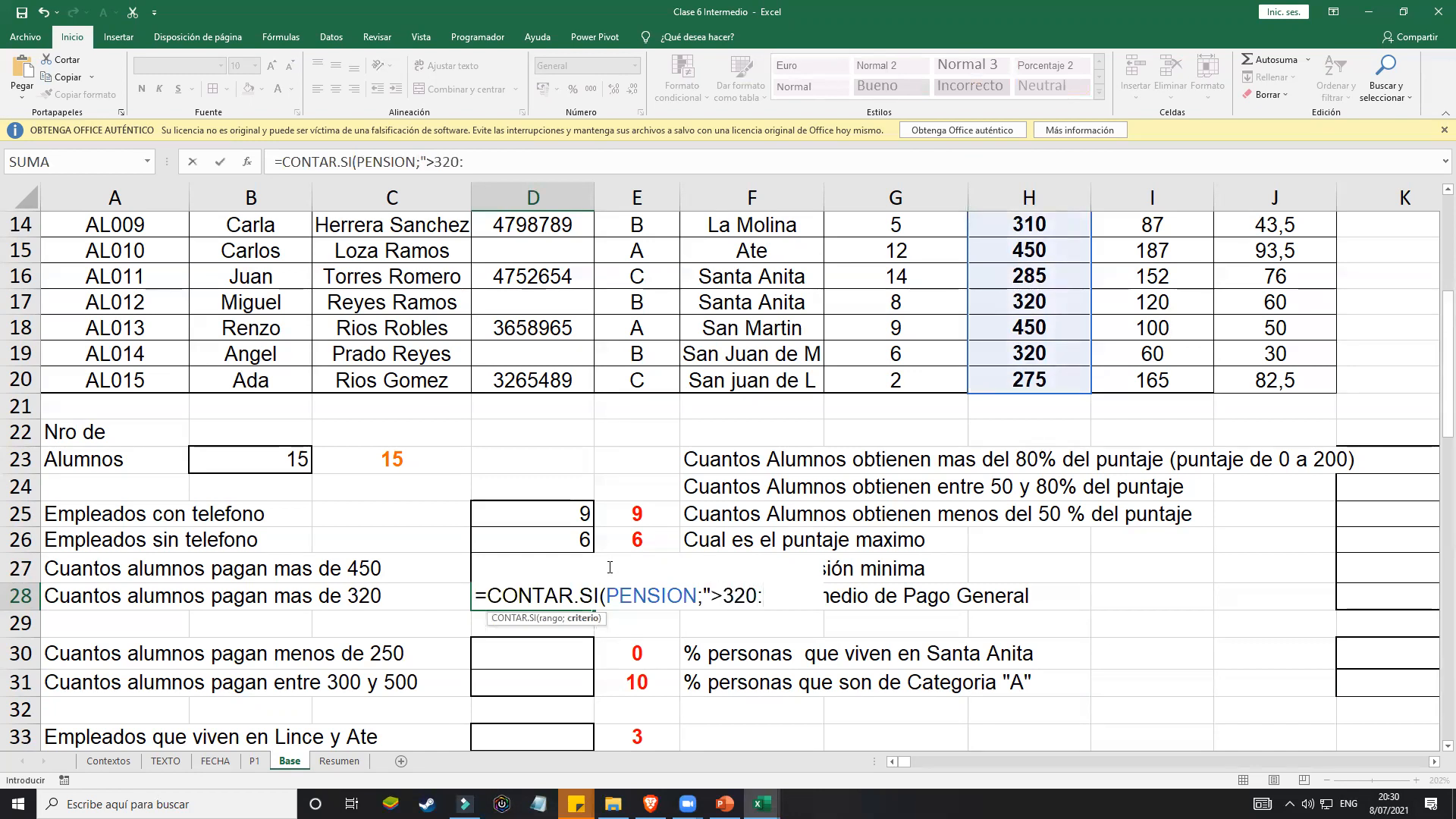
key("BackSpace")
type("\")")
key("Return")
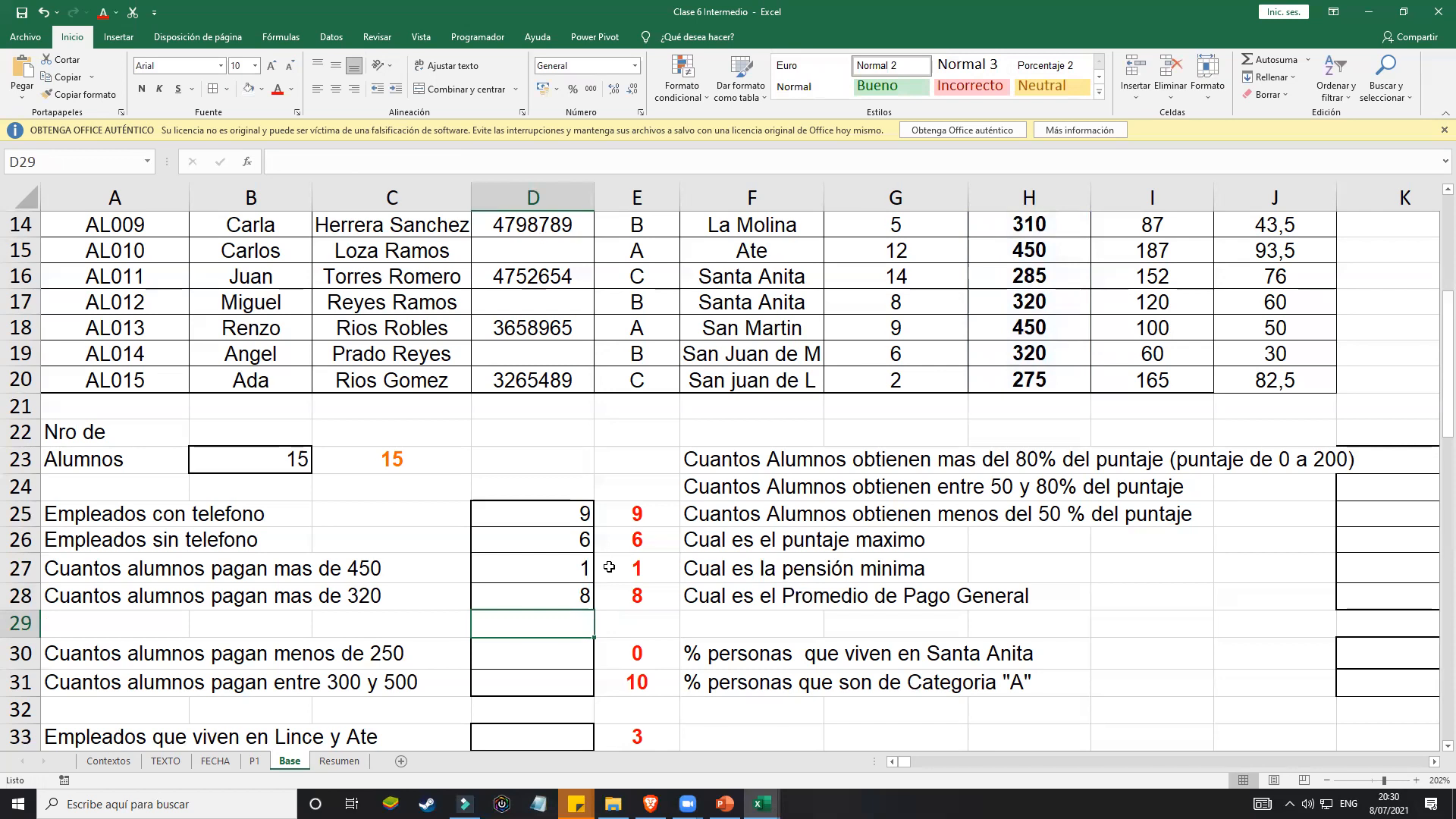
scroll(613, 548, "down", 1)
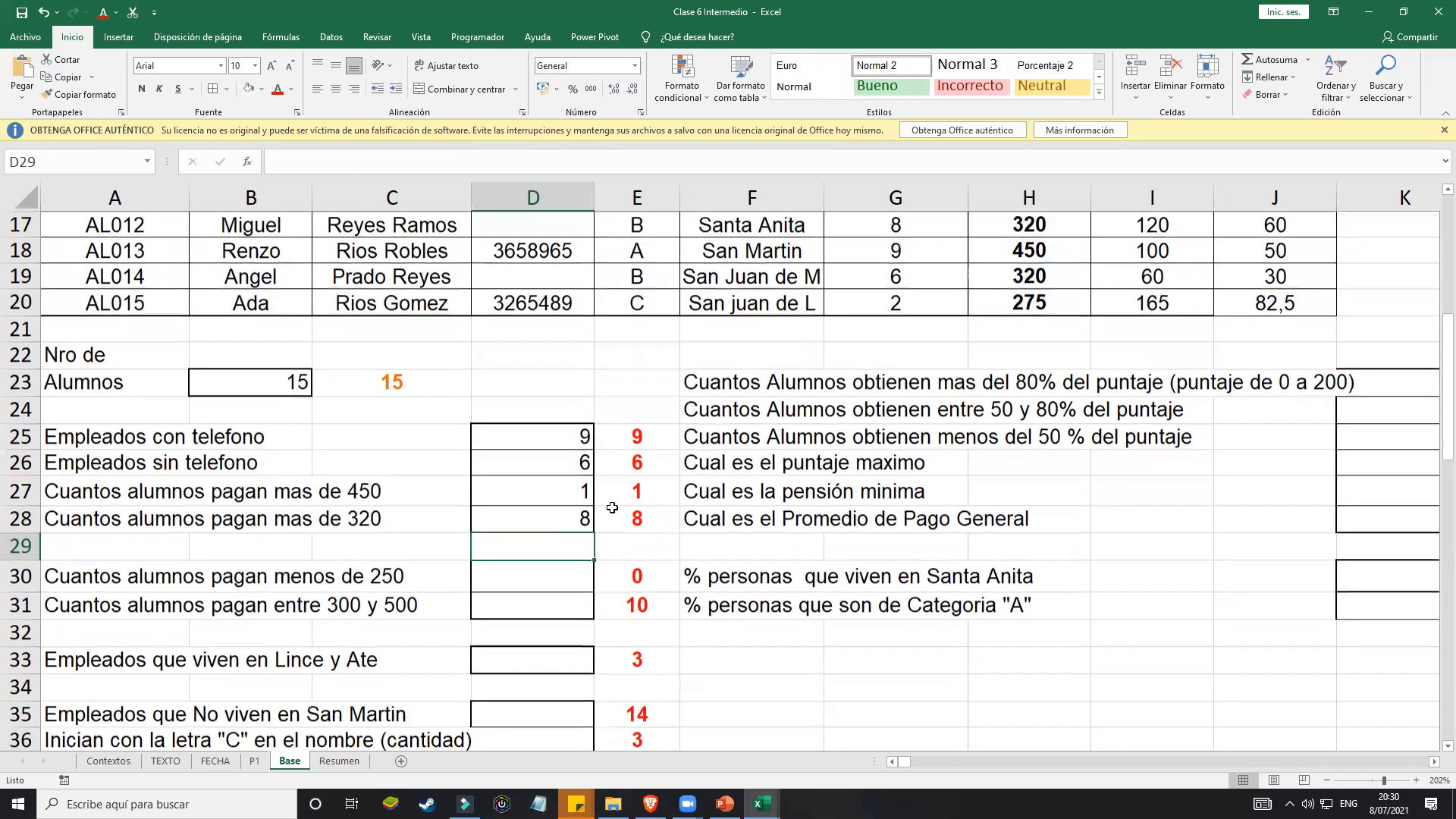
scroll(492, 482, "down", 1)
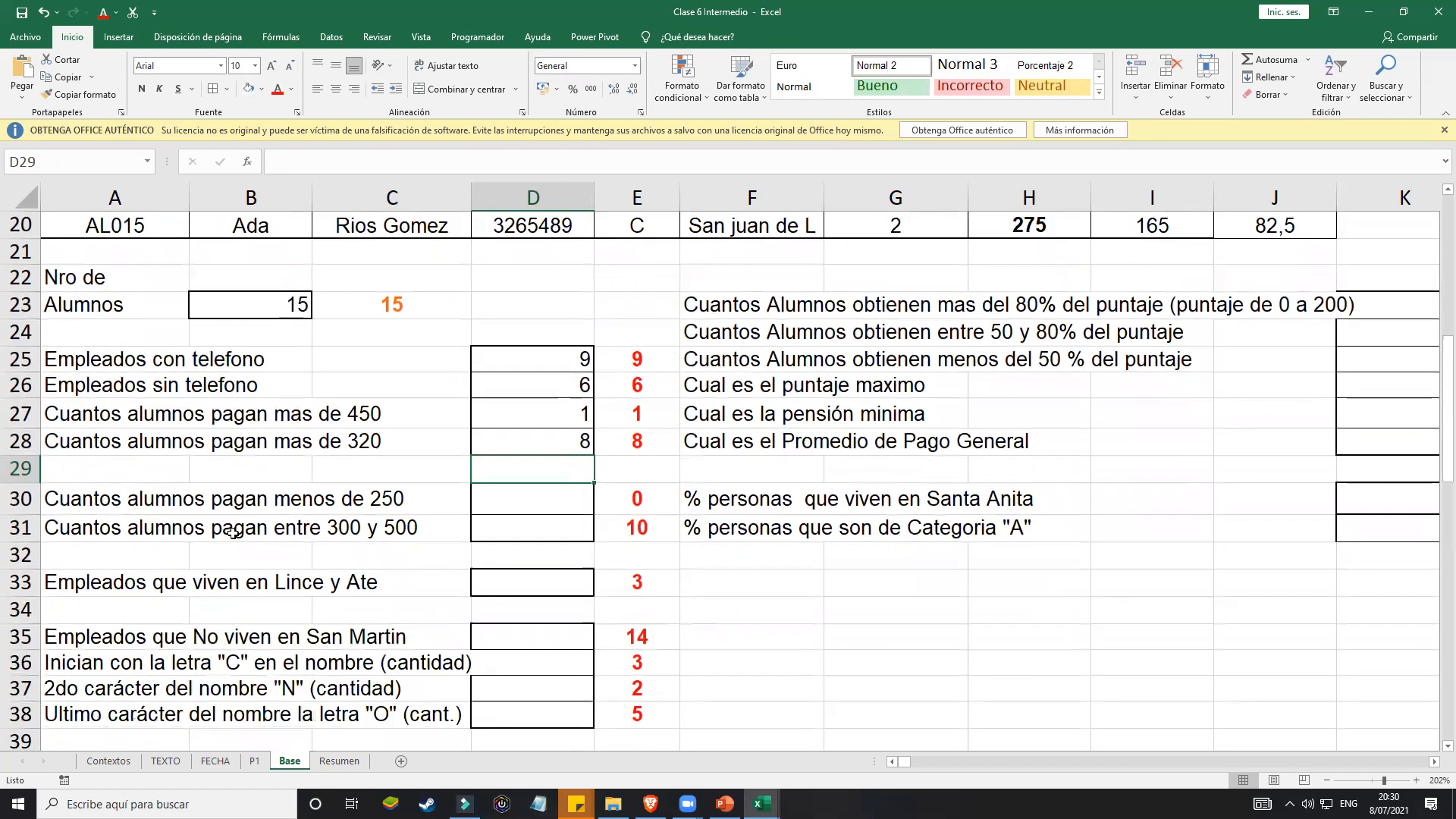
left_click(507, 497)
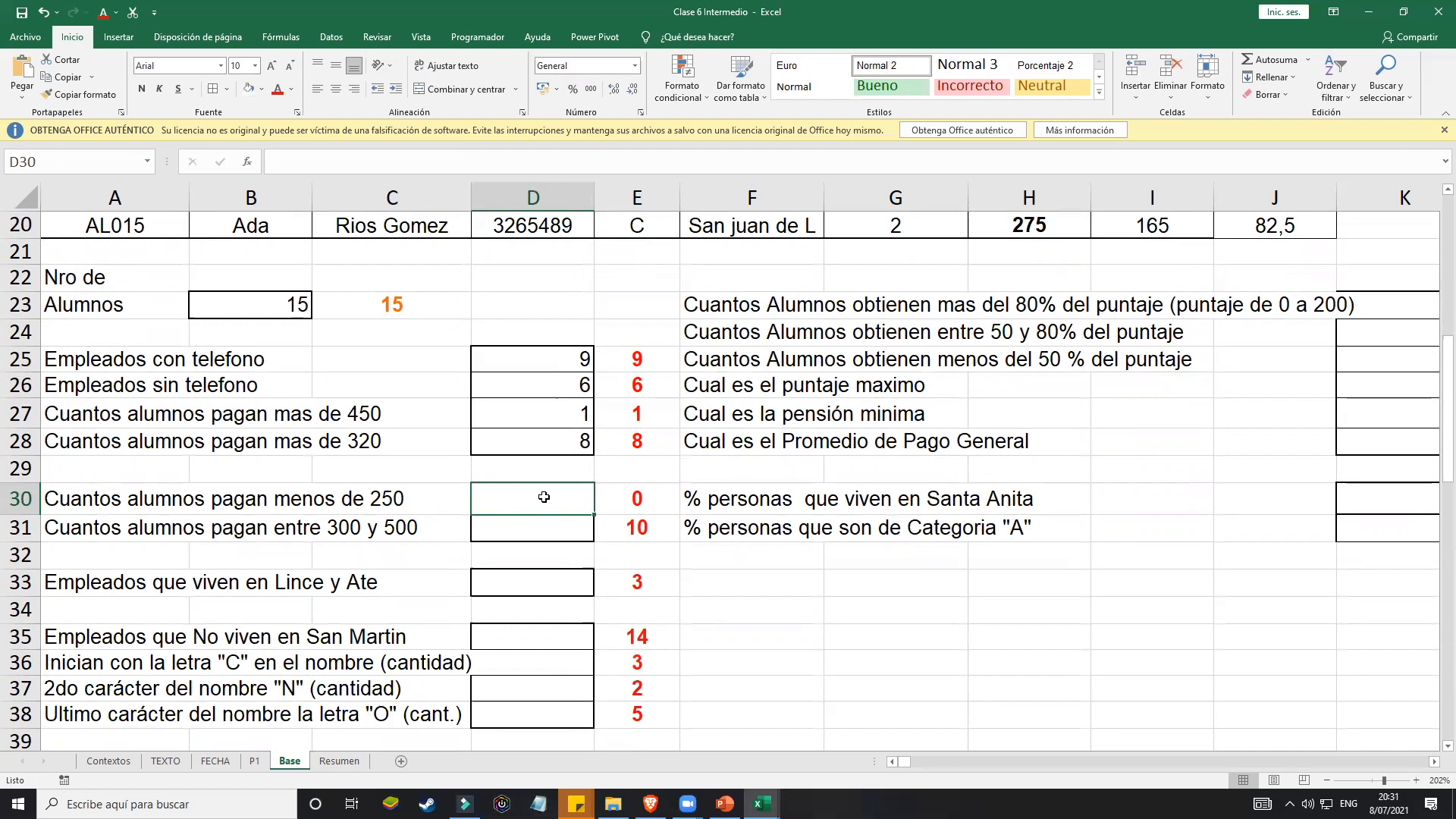
Step: Type =CONTAR.SI(PENSION;"<250") into D30, which returns 0
type("=CON")
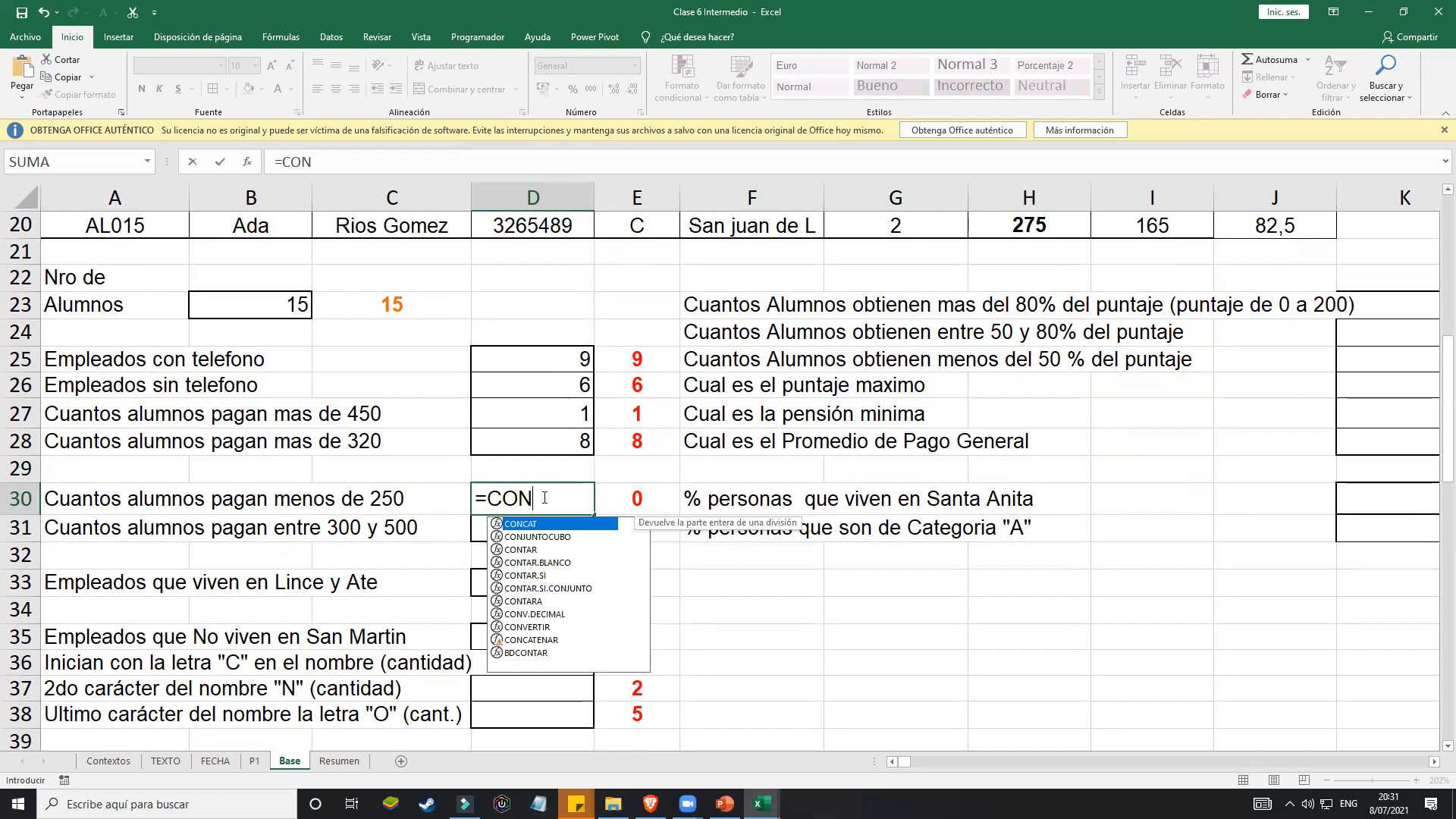
type("TAR.SI(")
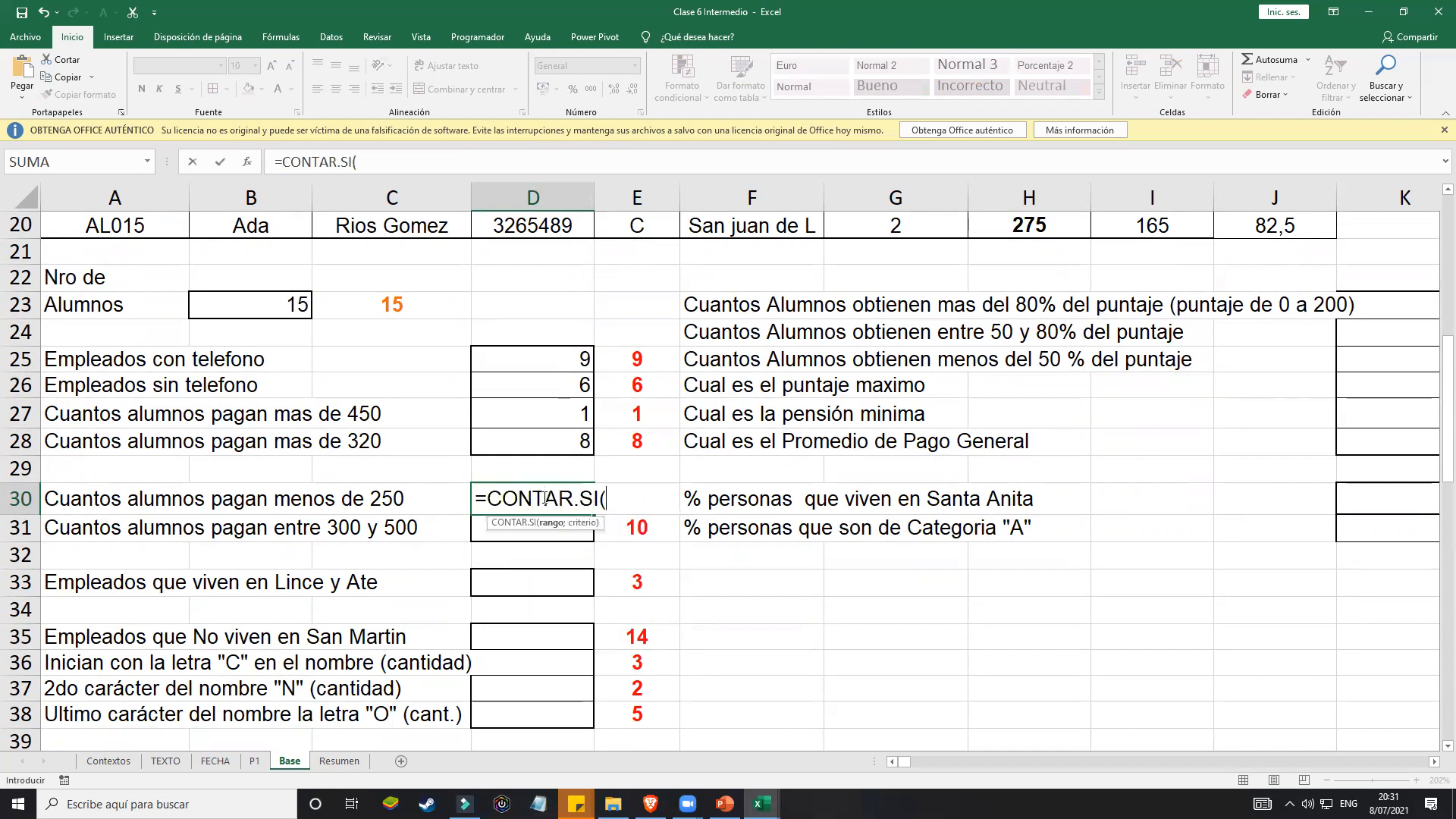
type("PENSI")
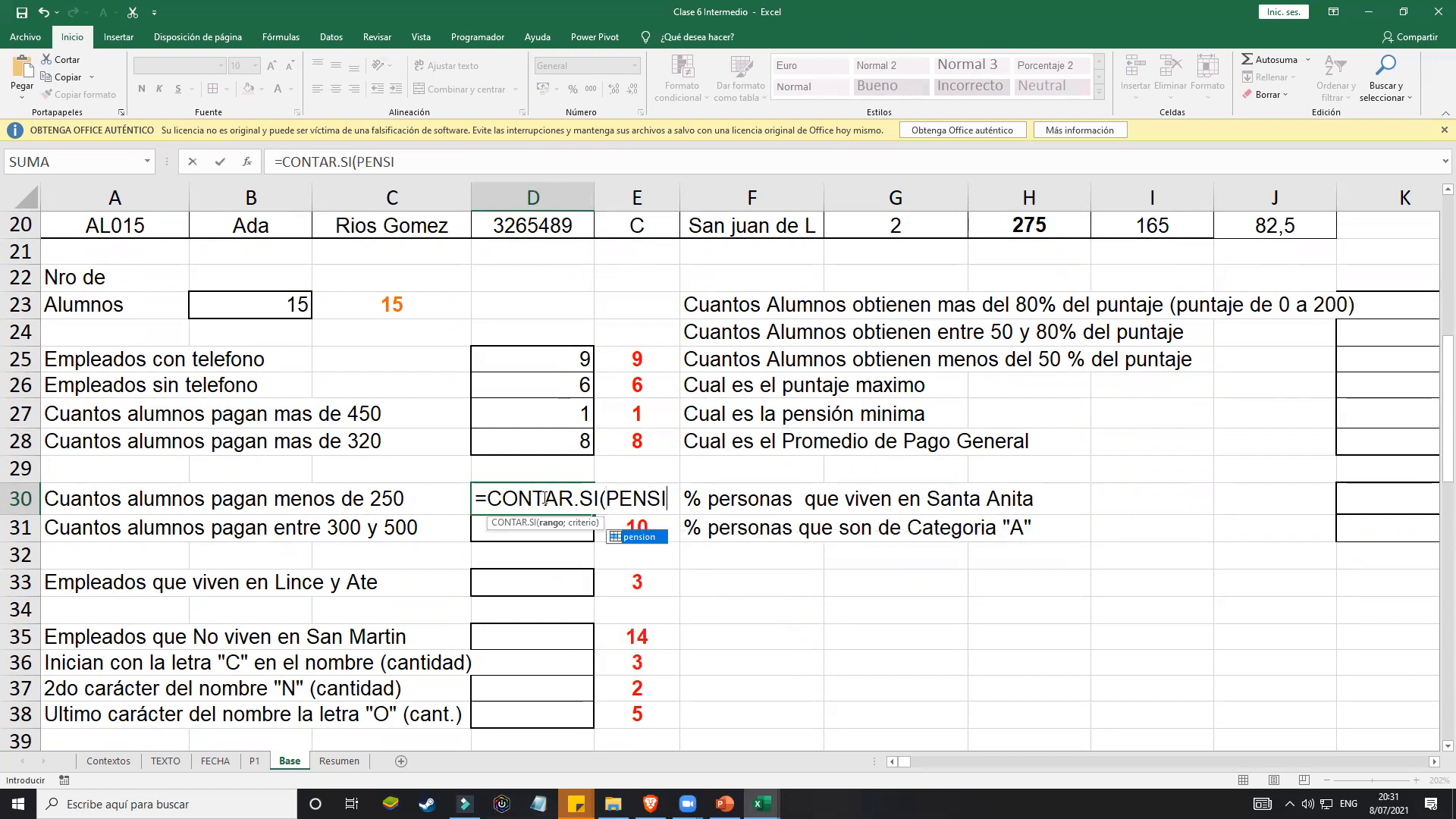
type("ON;")
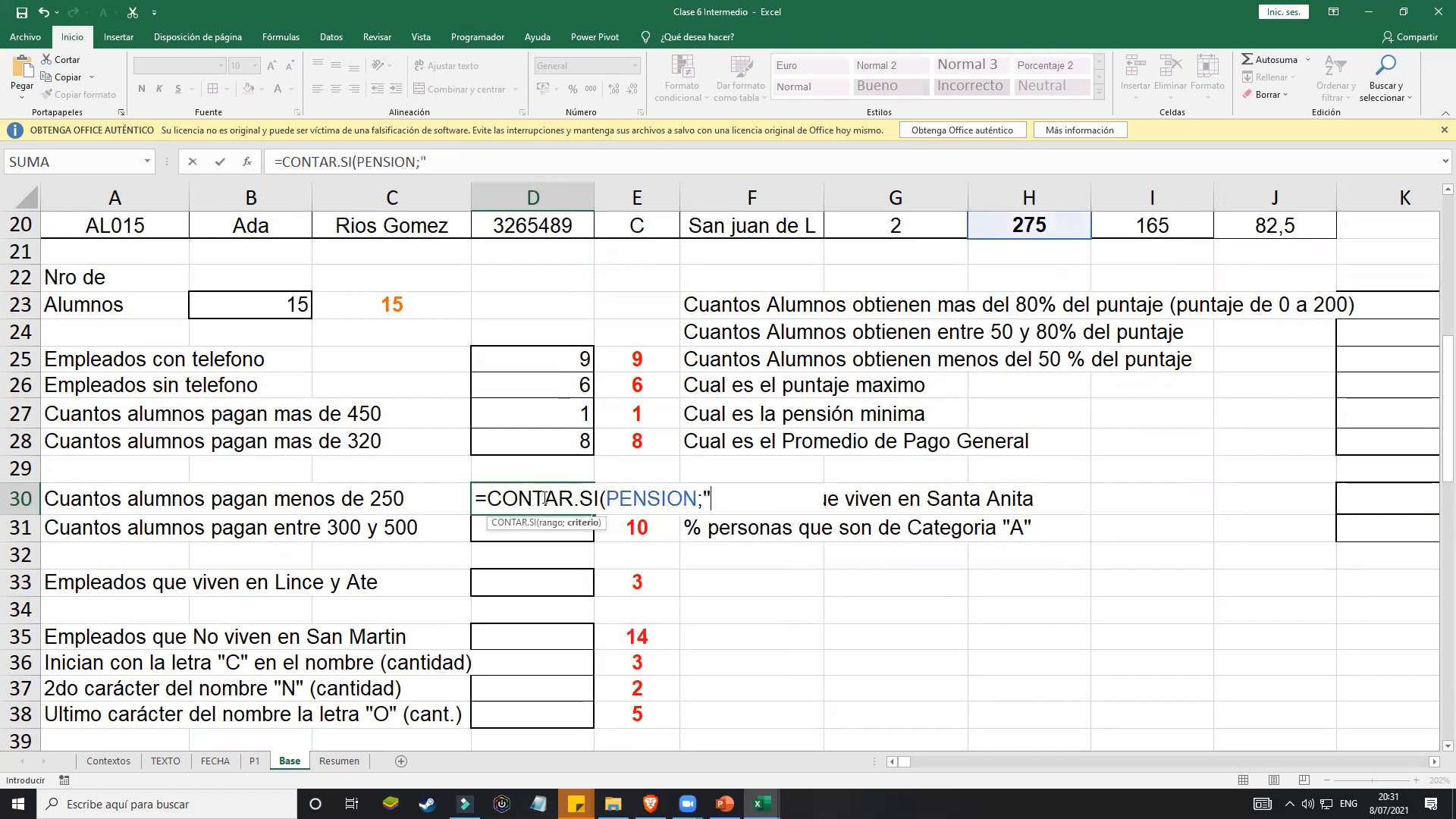
type("\"<250\")")
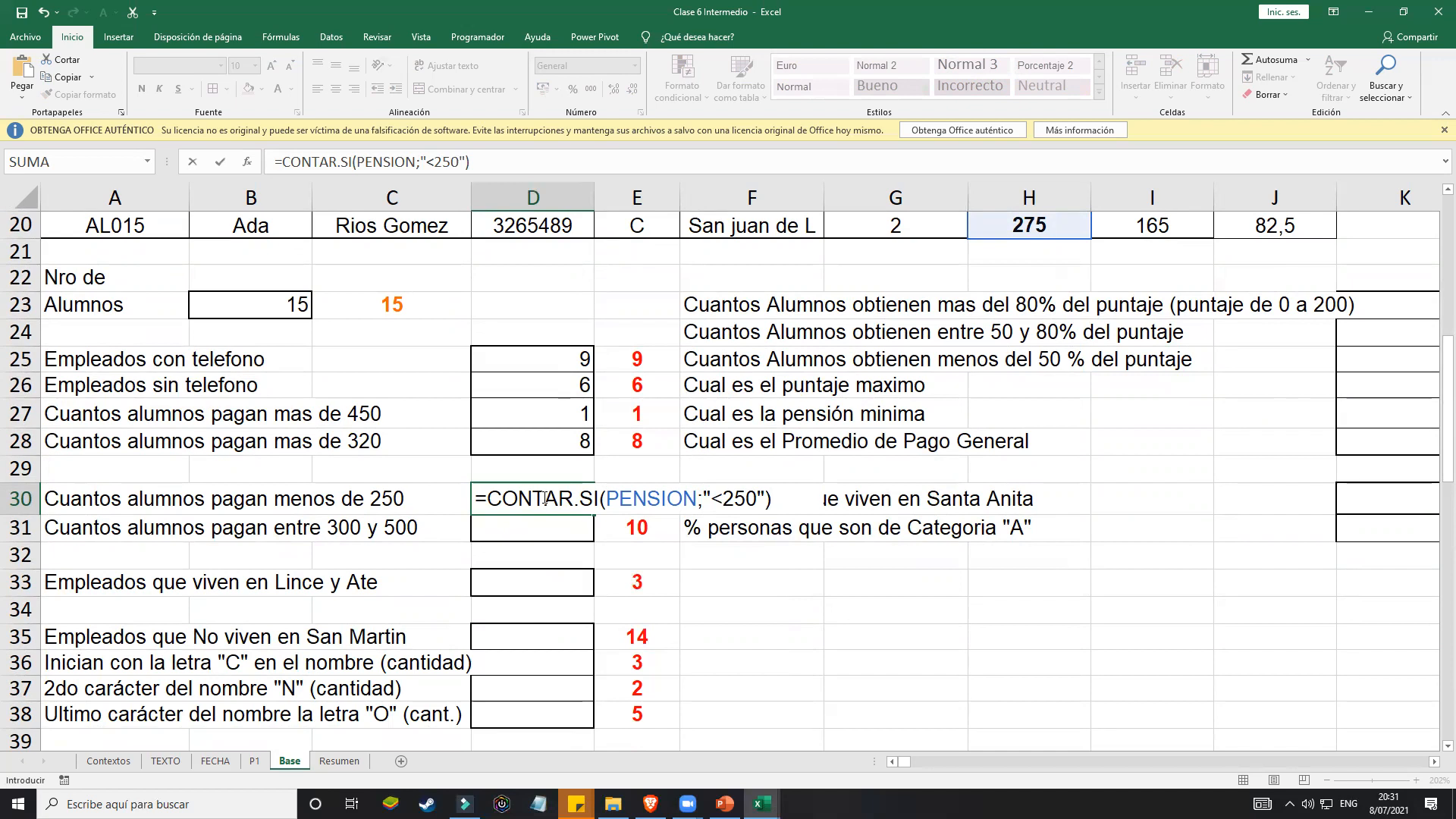
key("Return")
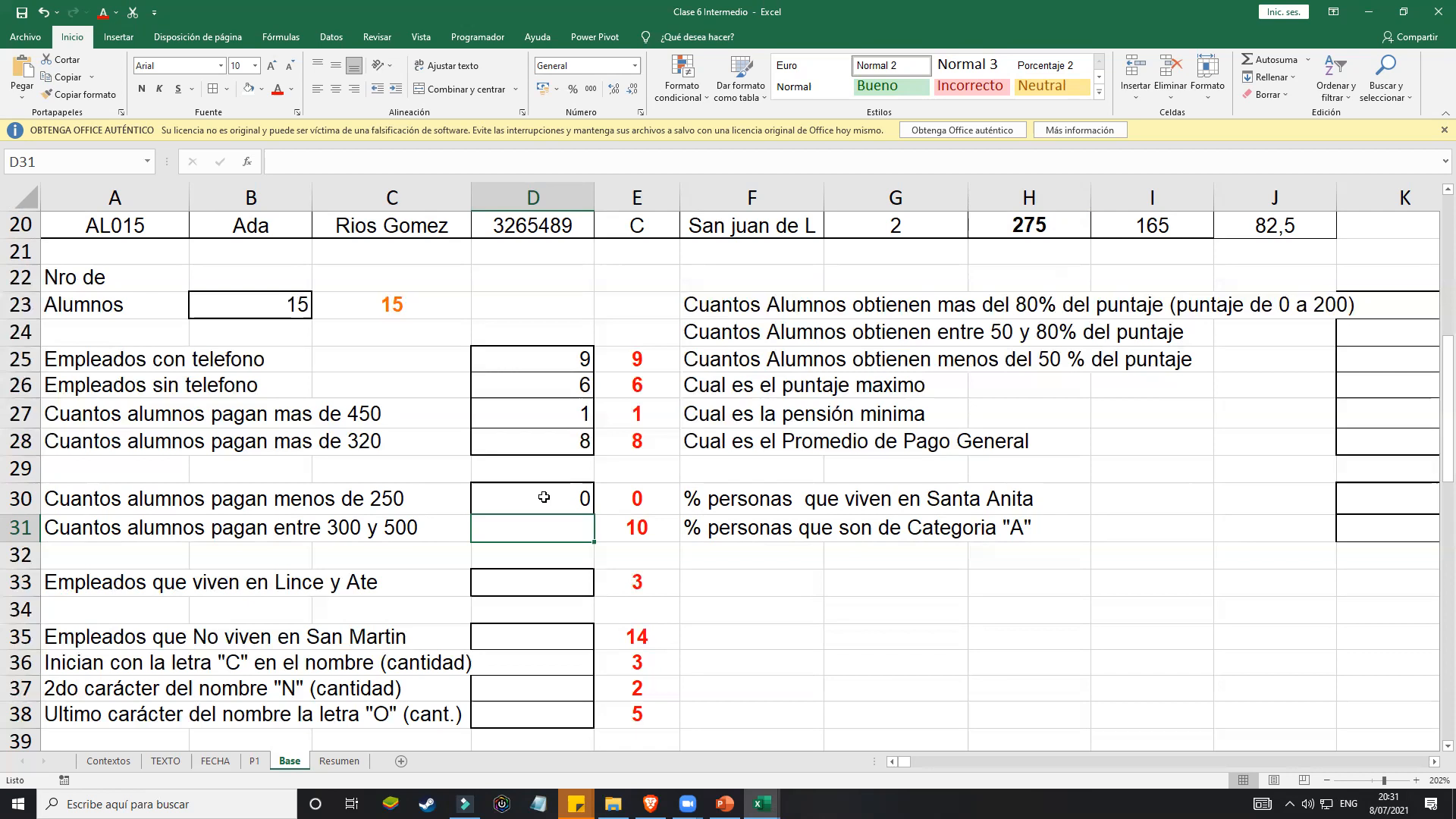
scroll(543, 496, "up", 1)
scroll(544, 497, "down", 1)
left_click(395, 498)
left_click_drag(345, 417, 334, 530)
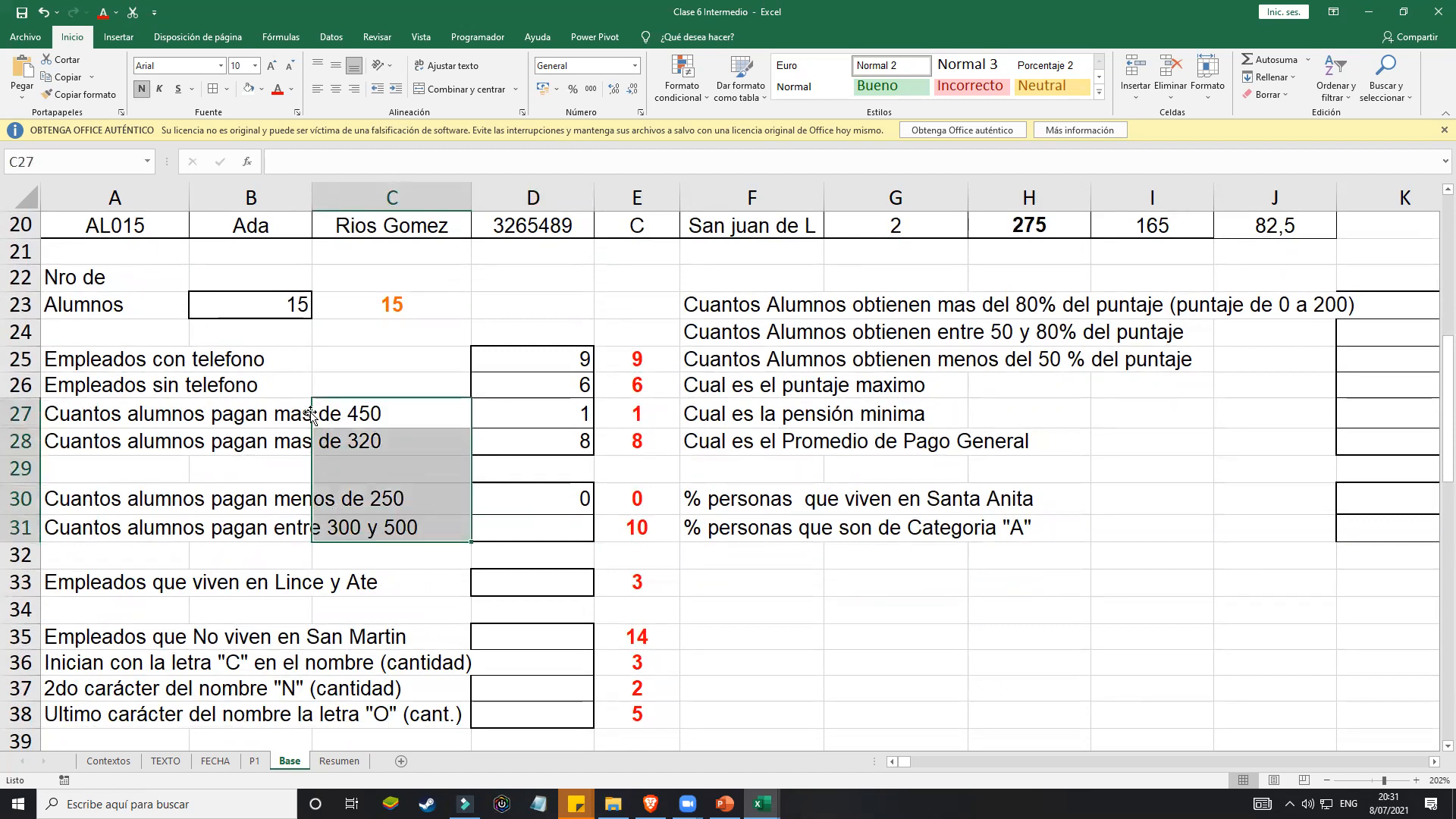
left_click_drag(309, 416, 357, 531)
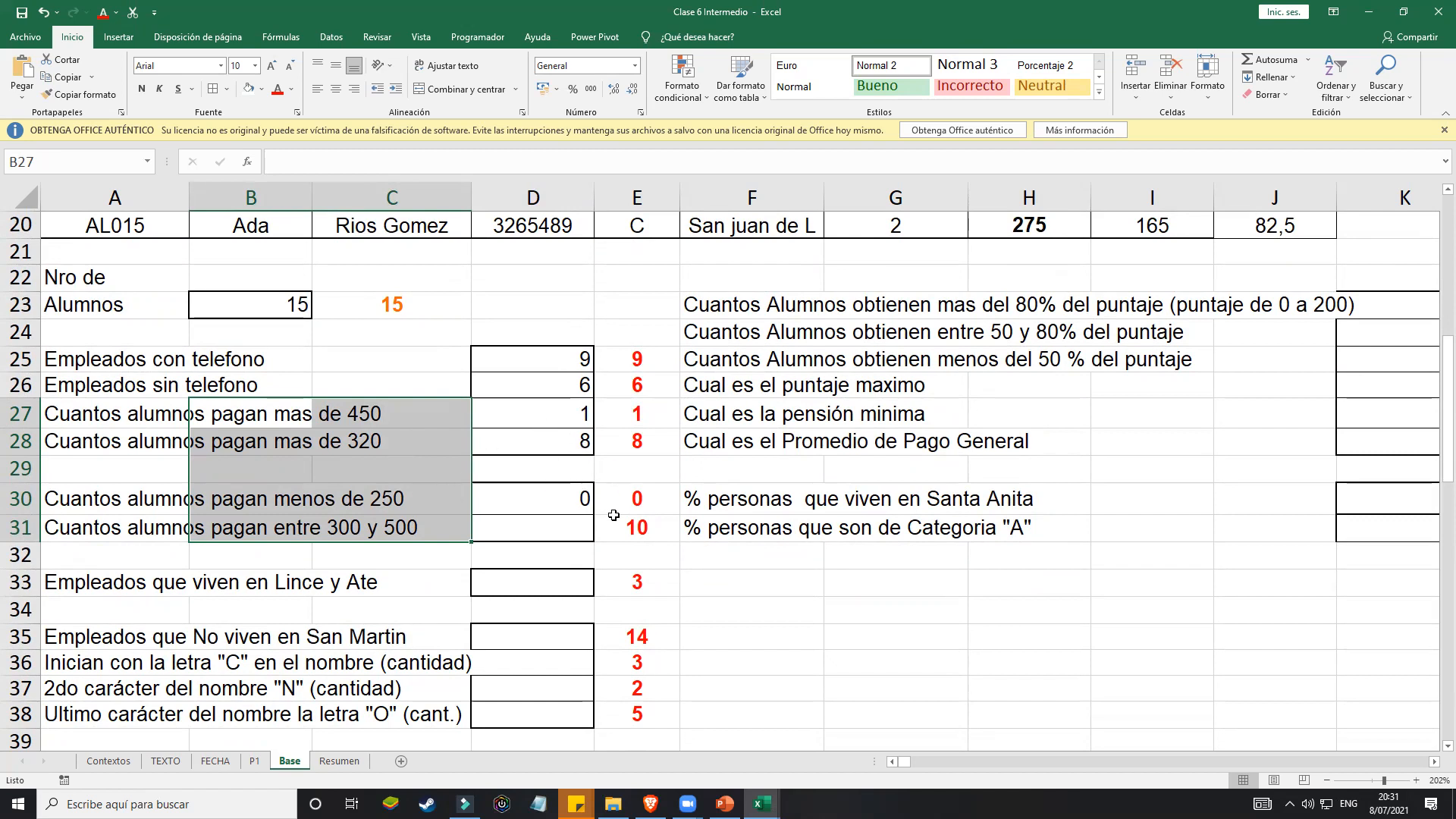
left_click(438, 520)
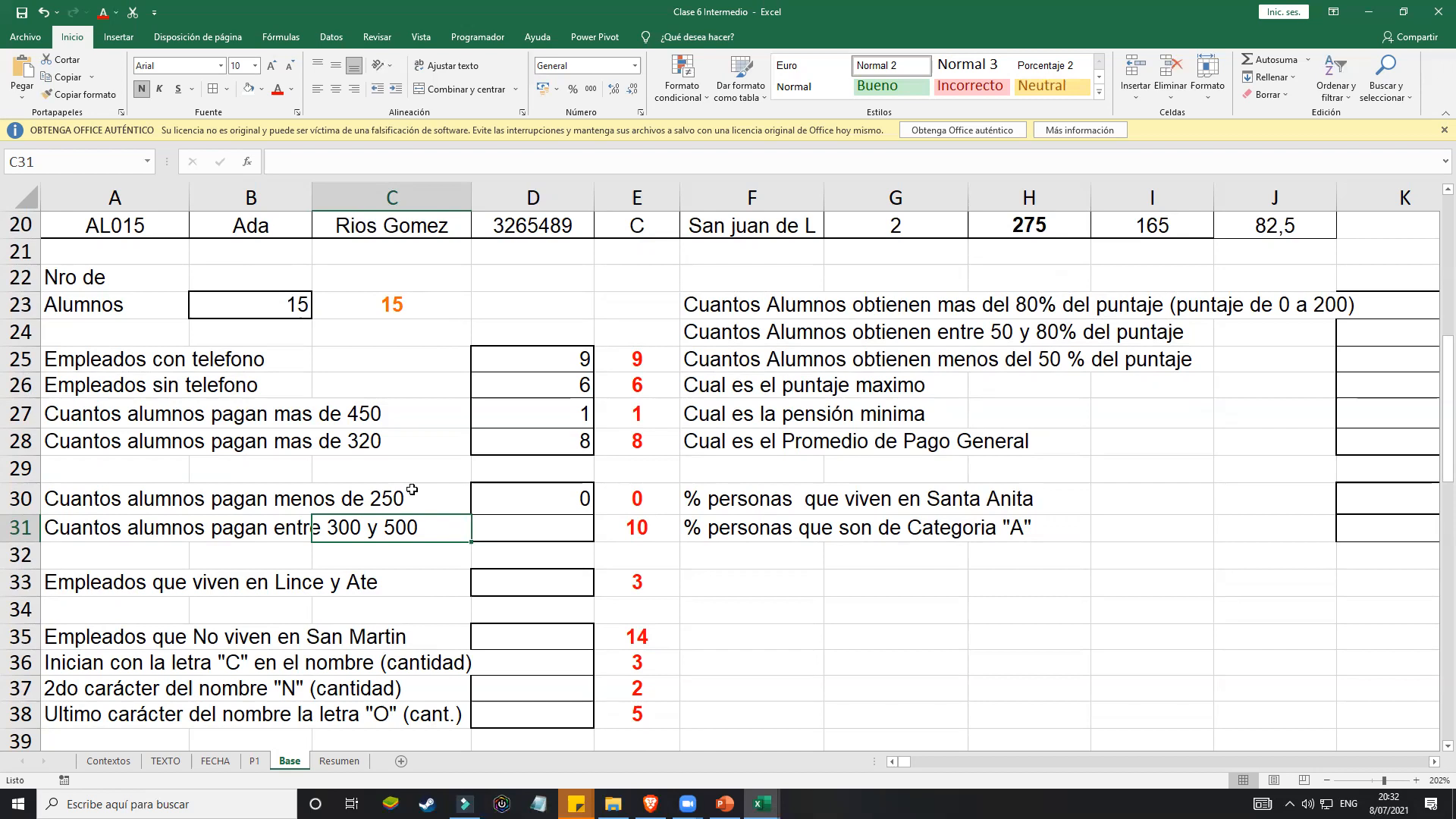
Step: Look over D33 and D31, noting D31's expected answer of 10 in E31
left_click(521, 586)
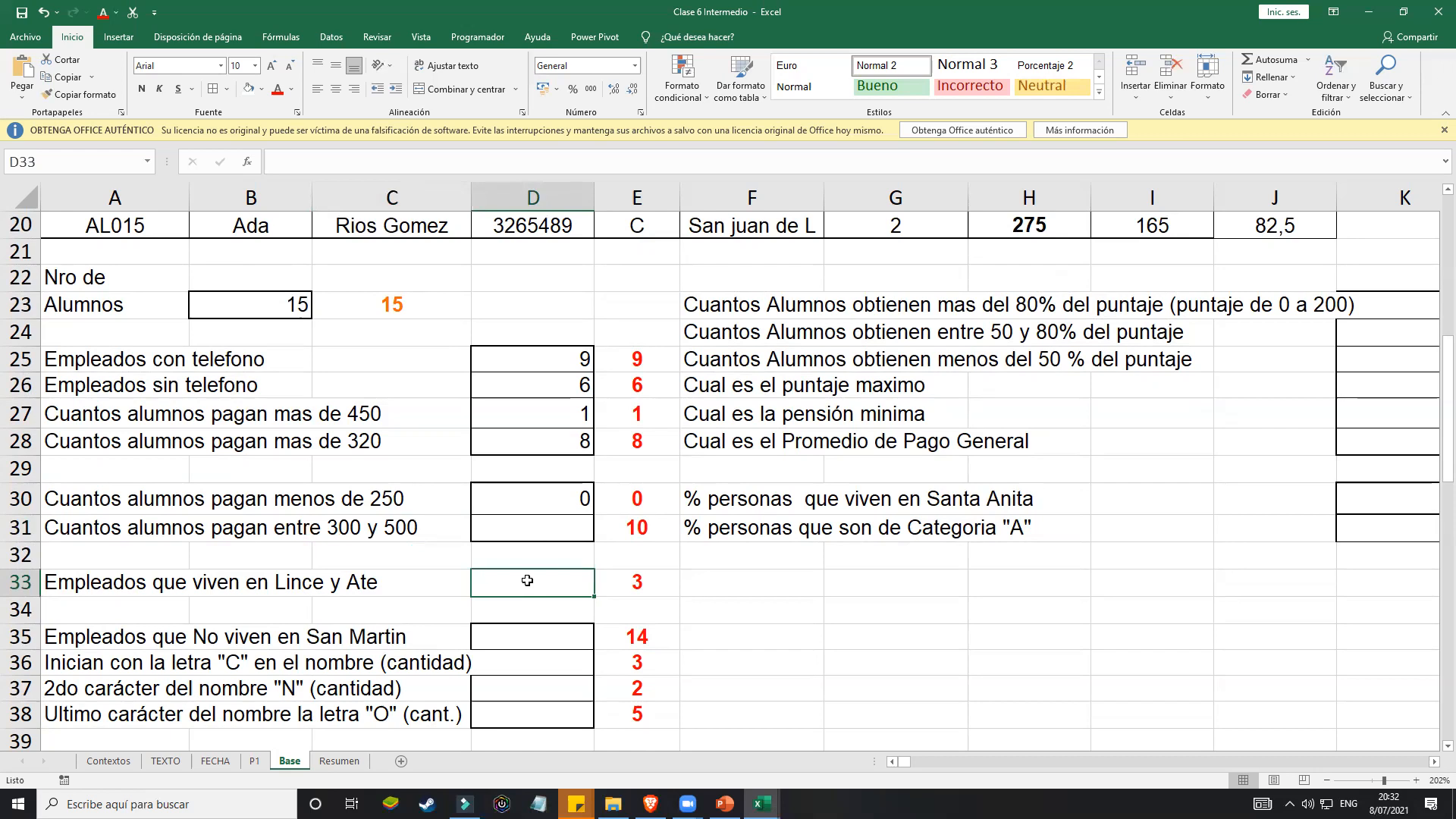
scroll(472, 598, "down", 1)
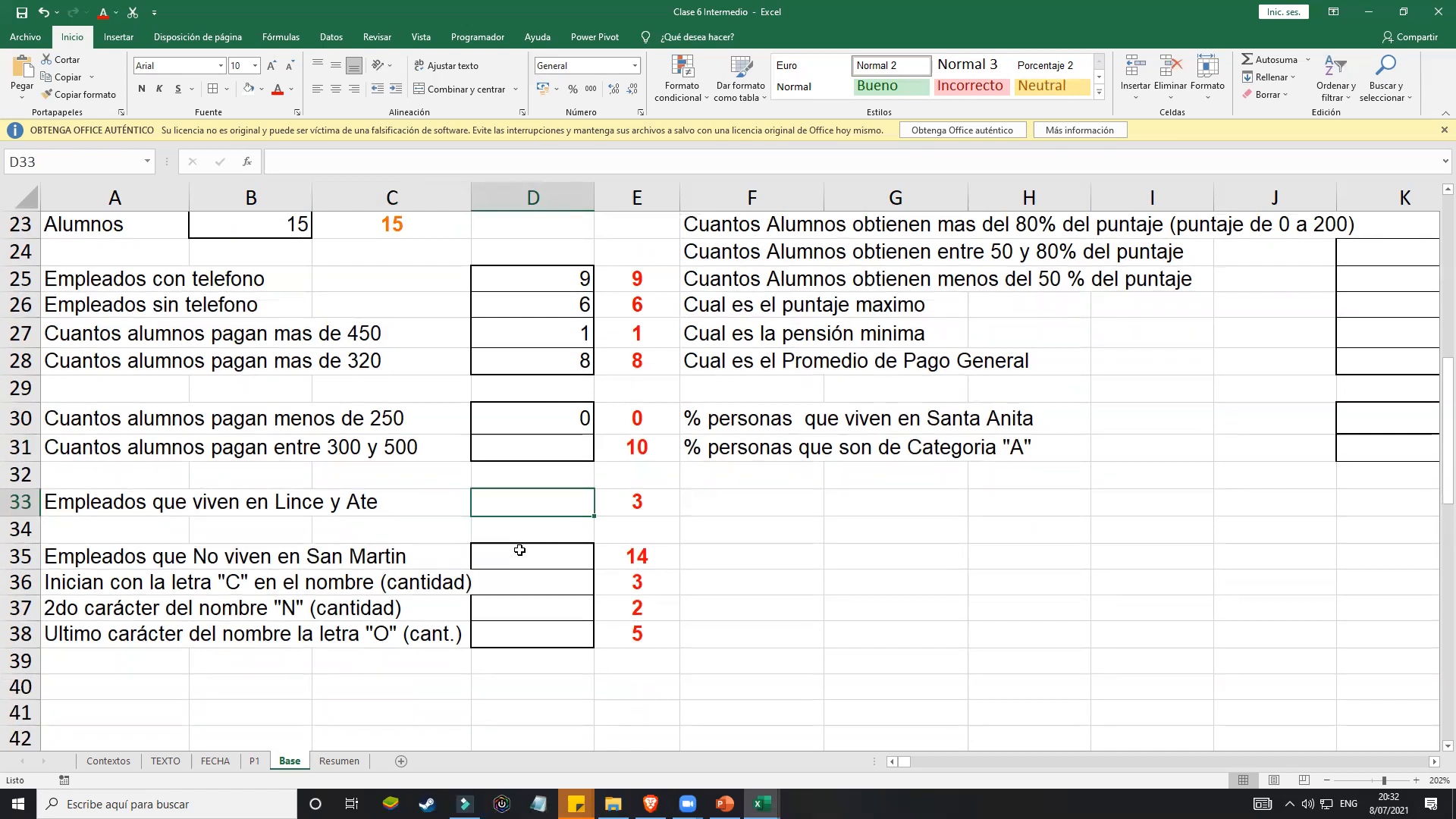
left_click(526, 452)
left_click(630, 445)
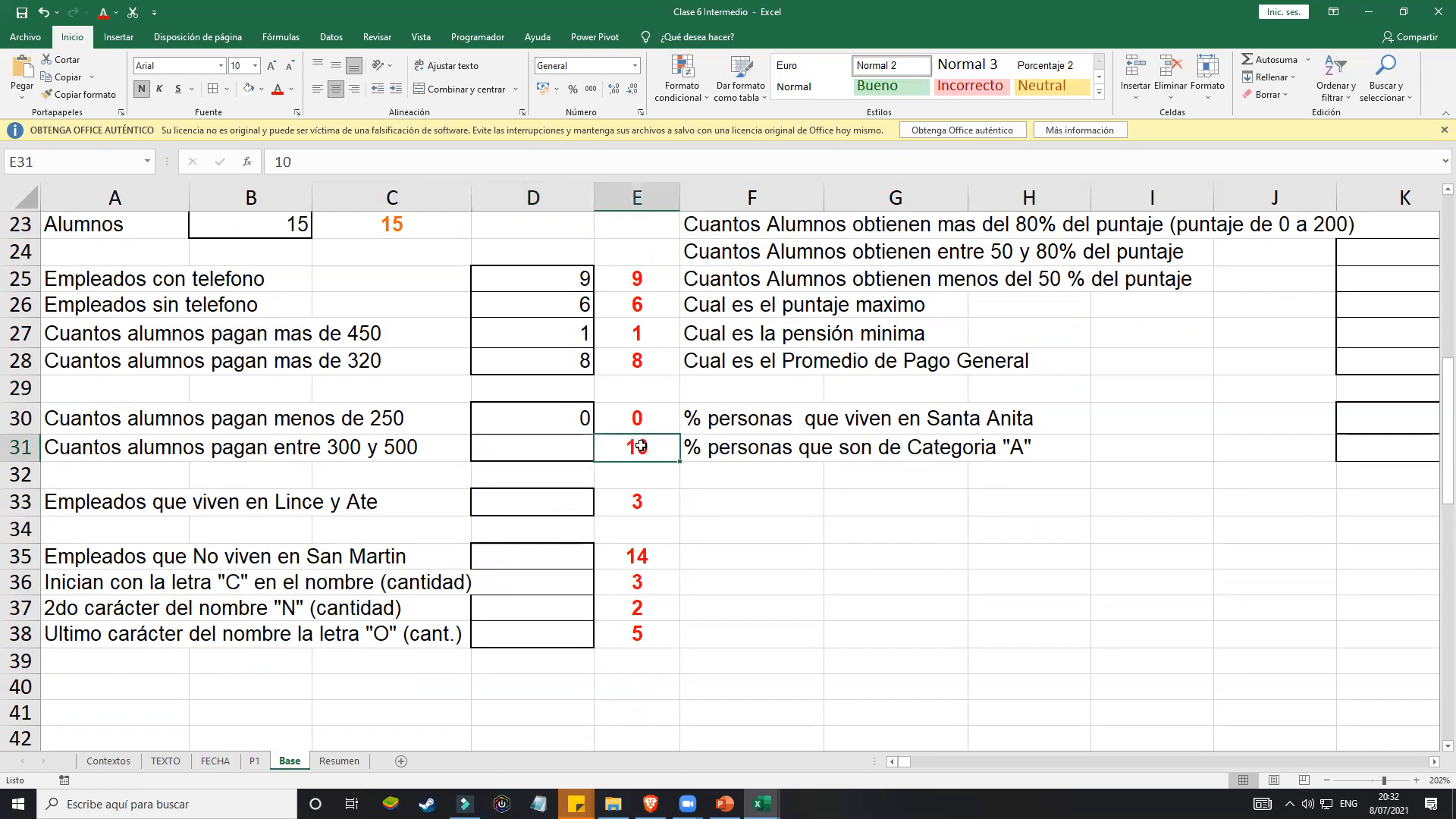
left_click(549, 448)
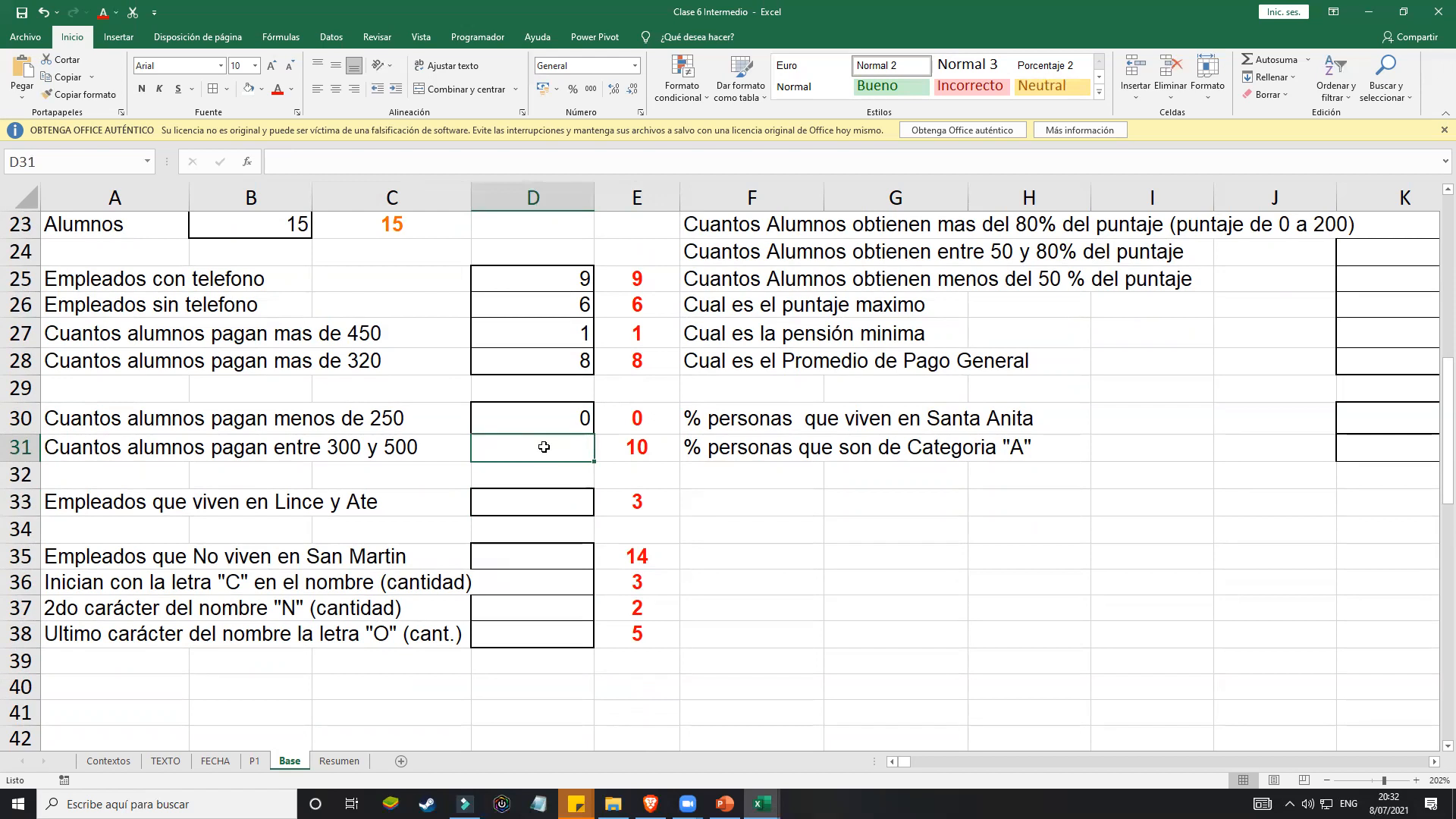
Step: Reconfirm D30's =CONTAR.SI(pension;"<250") formula returning 0
double_click(533, 418)
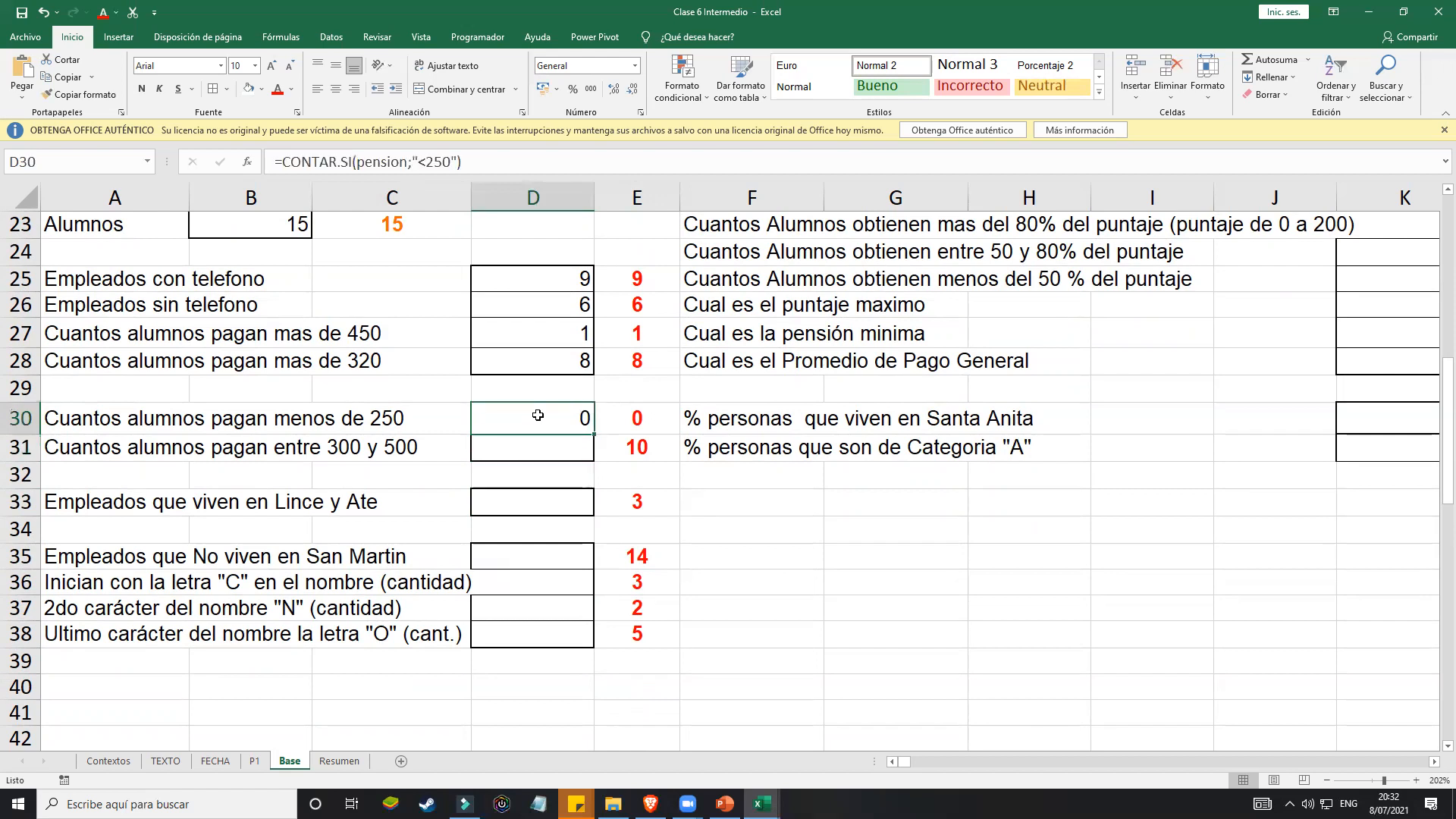
left_click(763, 420)
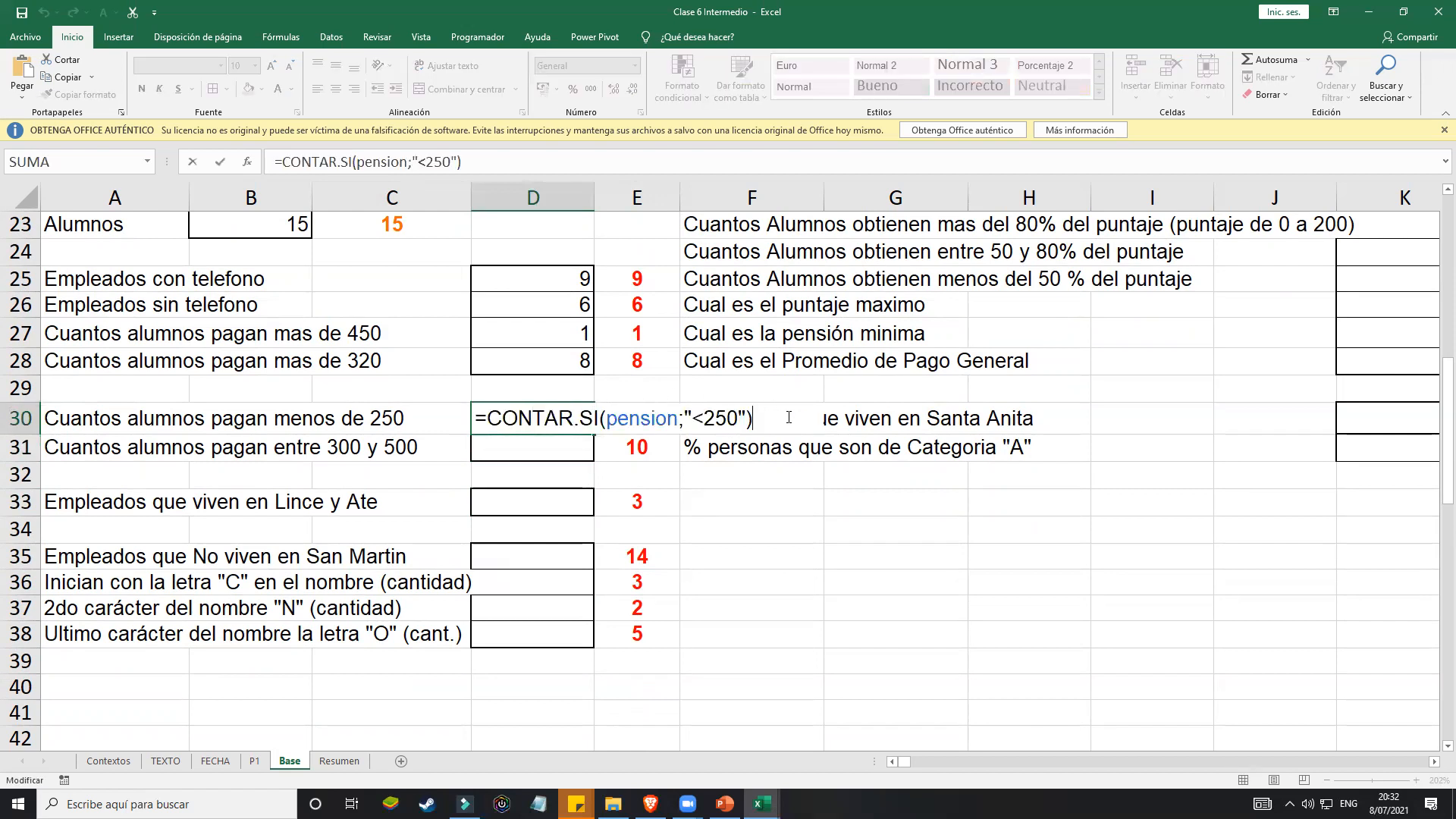
key("Return")
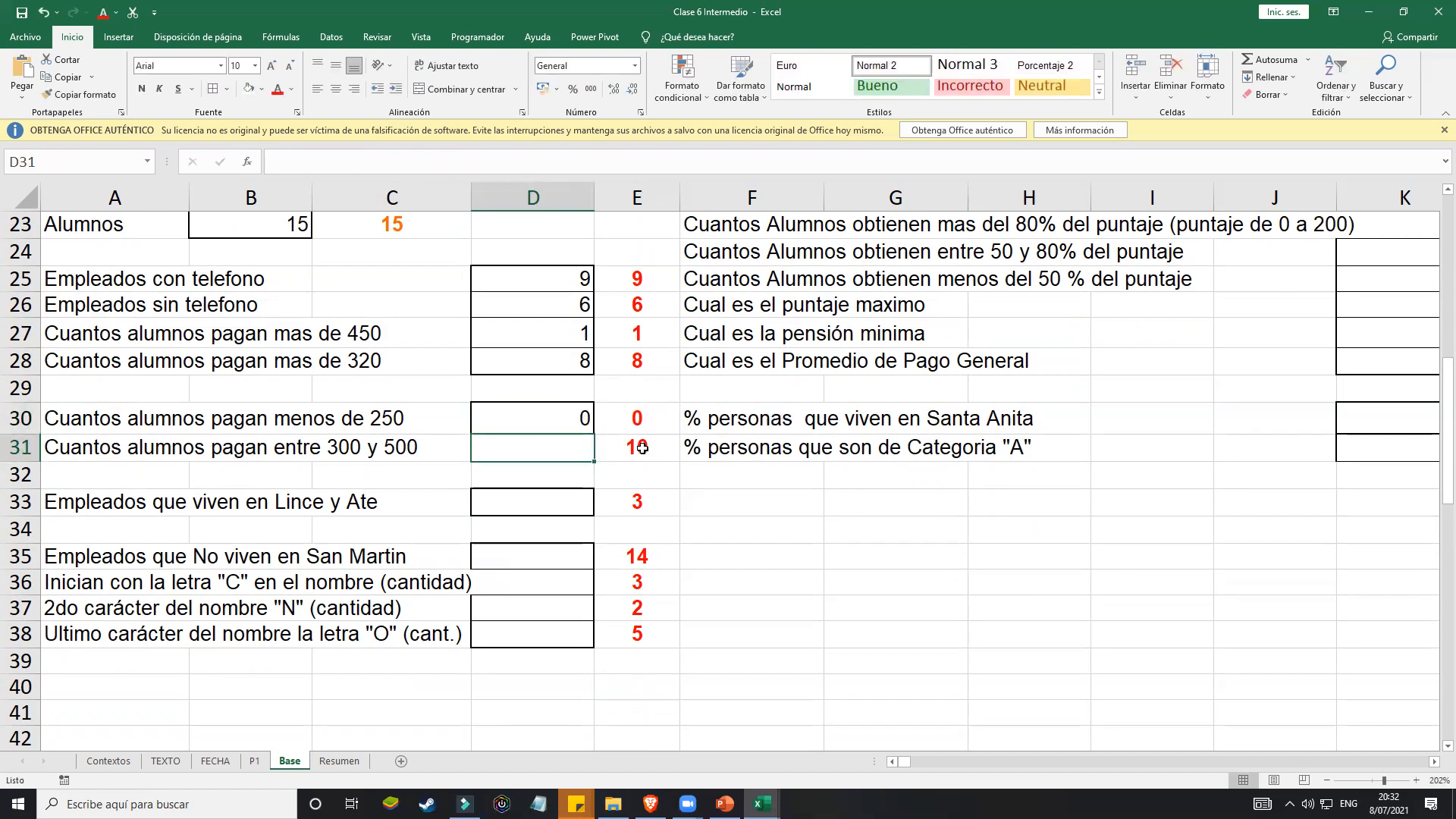
Step: Check D33's expected answer in E33 and locate the Lince and Ate entries in the Distrito column
left_click(546, 499)
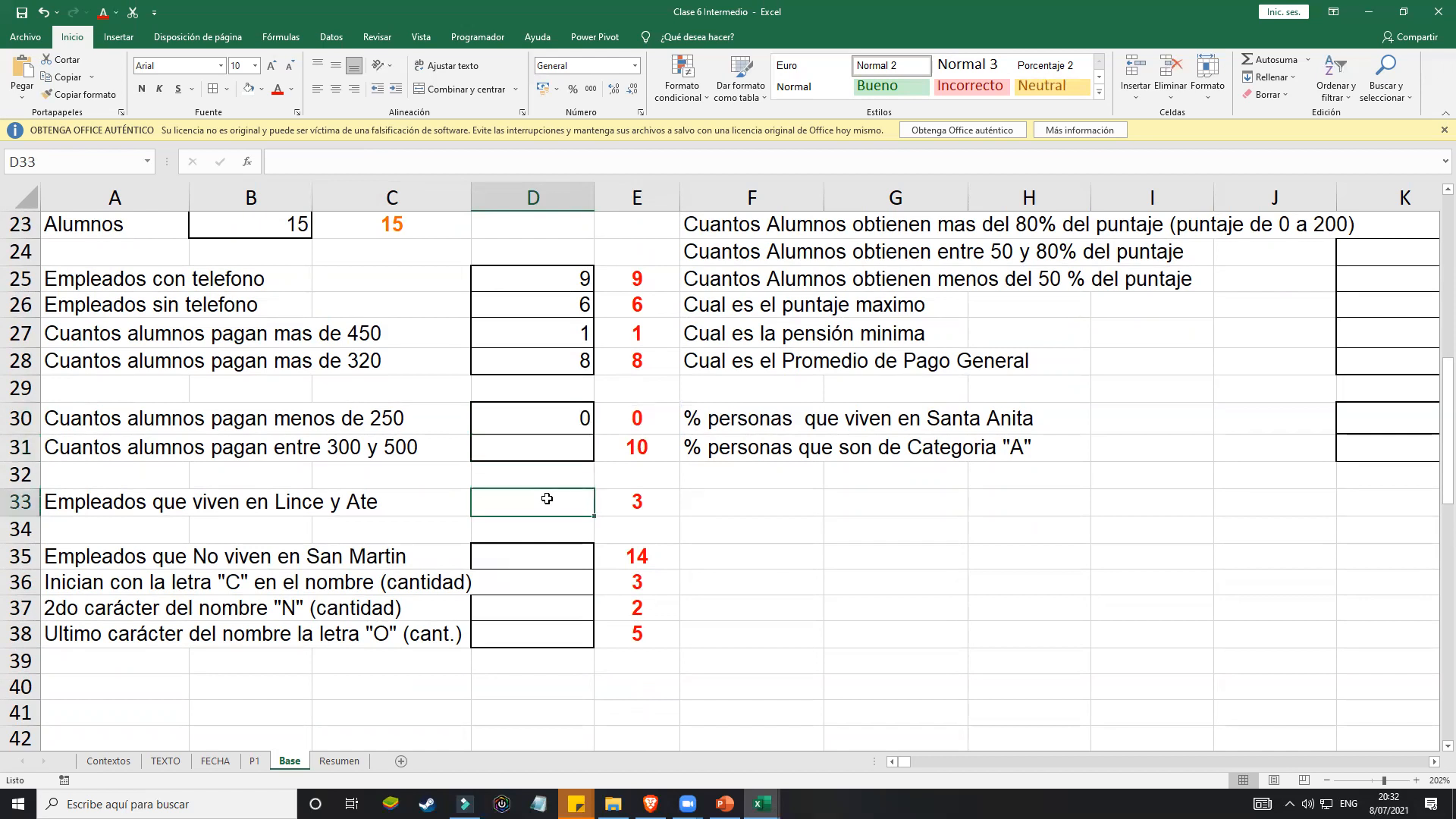
scroll(547, 498, "up", 1)
scroll(546, 499, "down", 1)
left_click(642, 502)
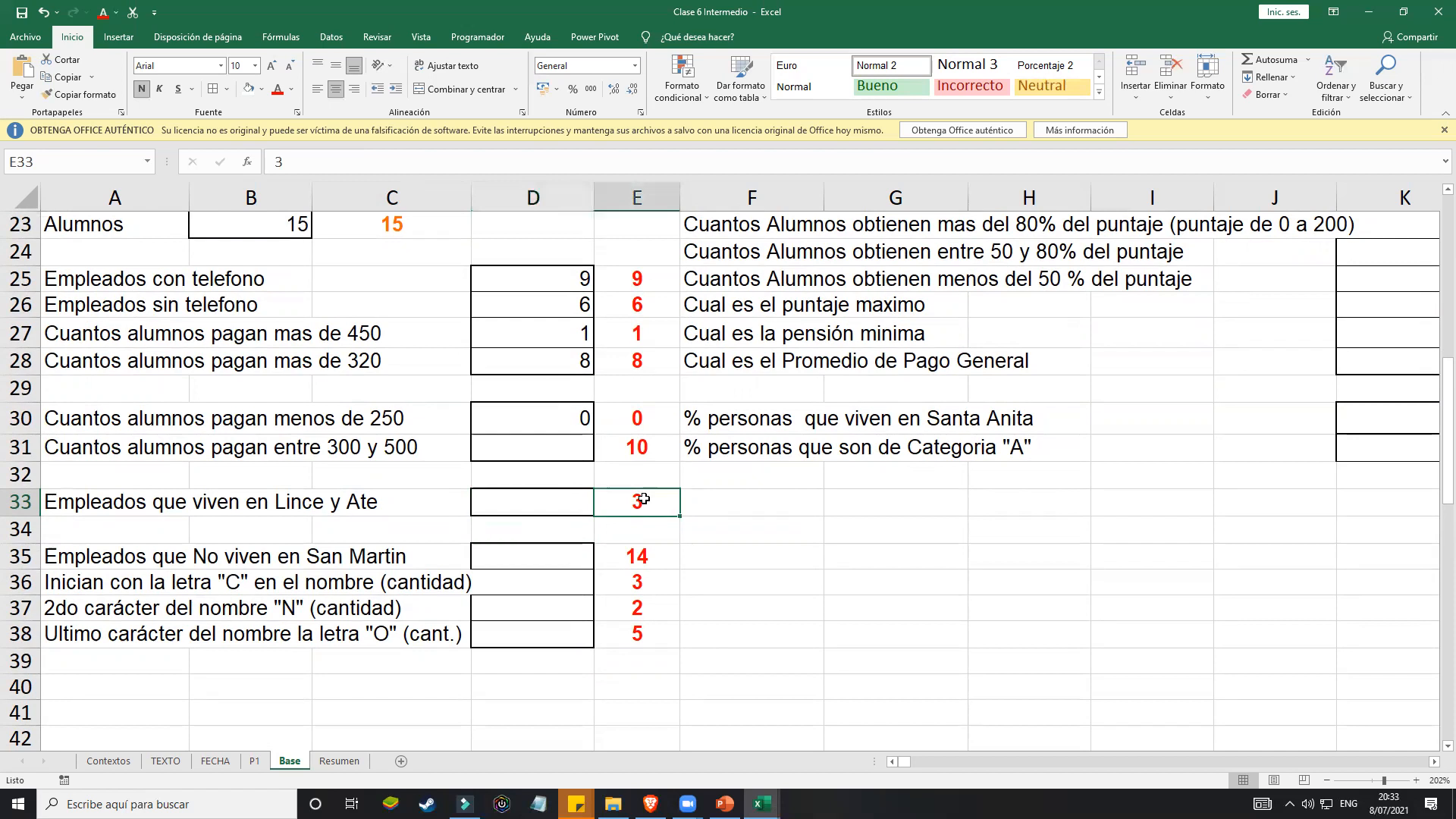
left_click(549, 502)
scroll(553, 497, "up", 5)
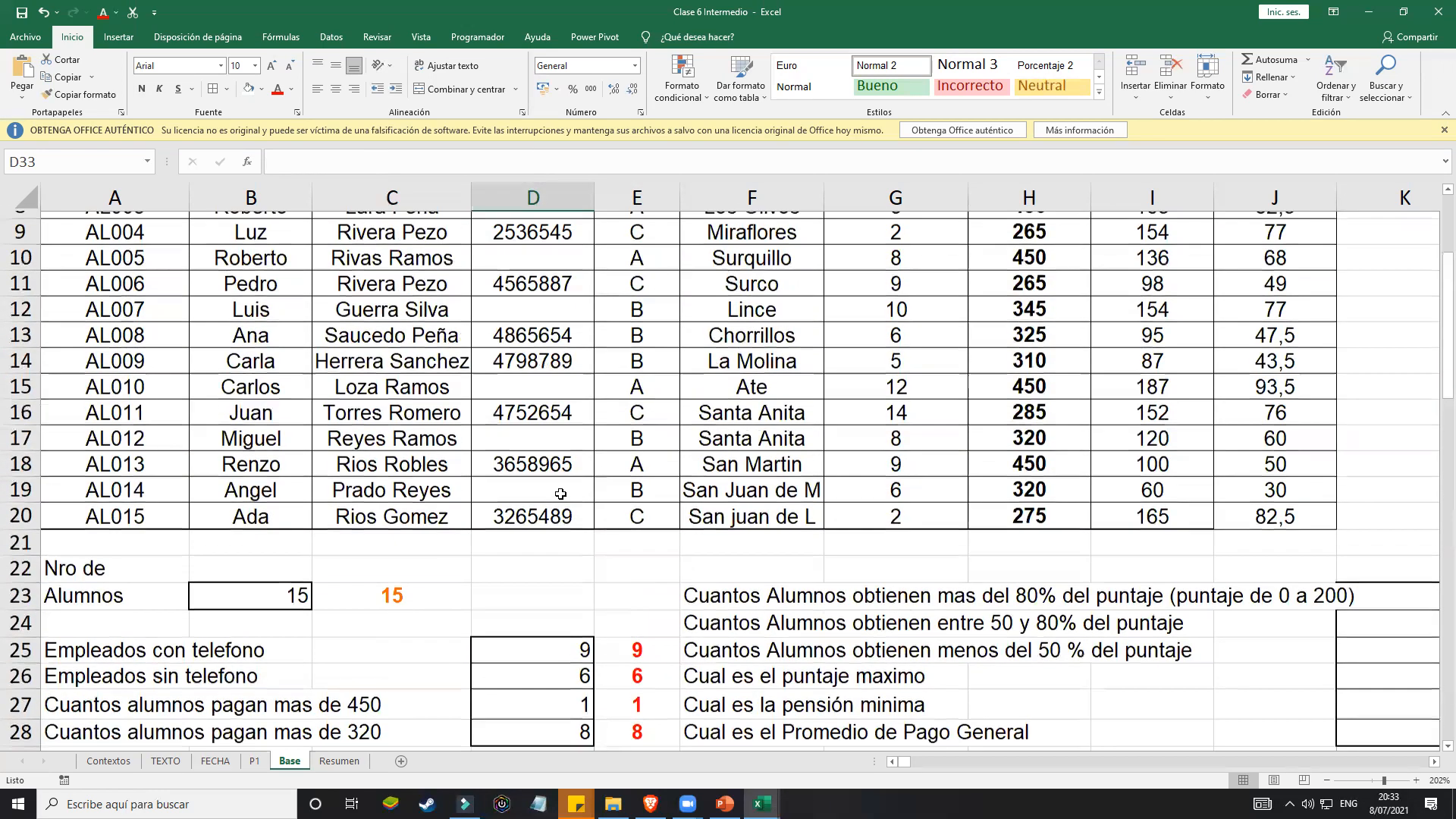
scroll(561, 494, "up", 2)
left_click(772, 303)
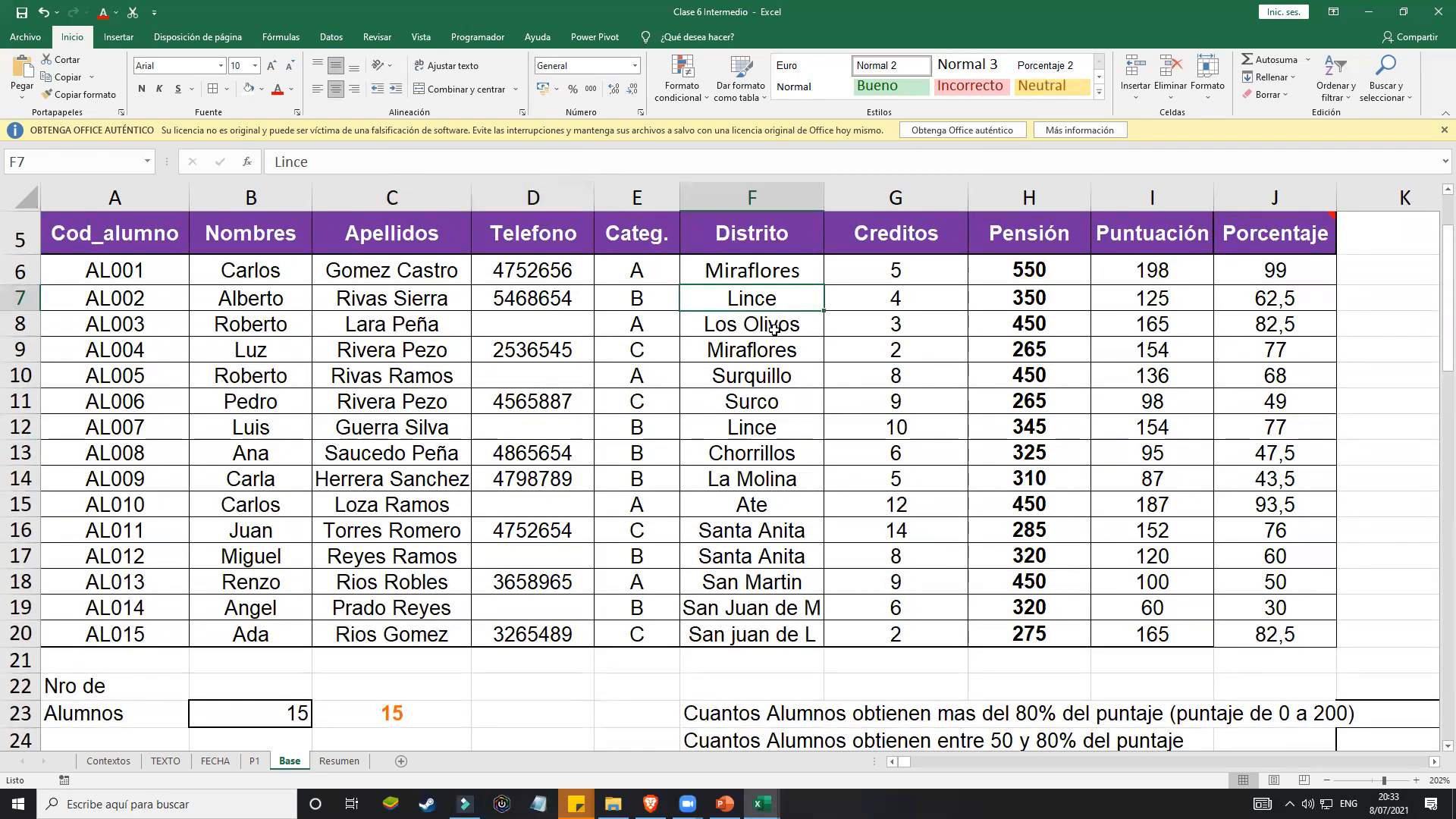
left_click(764, 426)
left_click(779, 507)
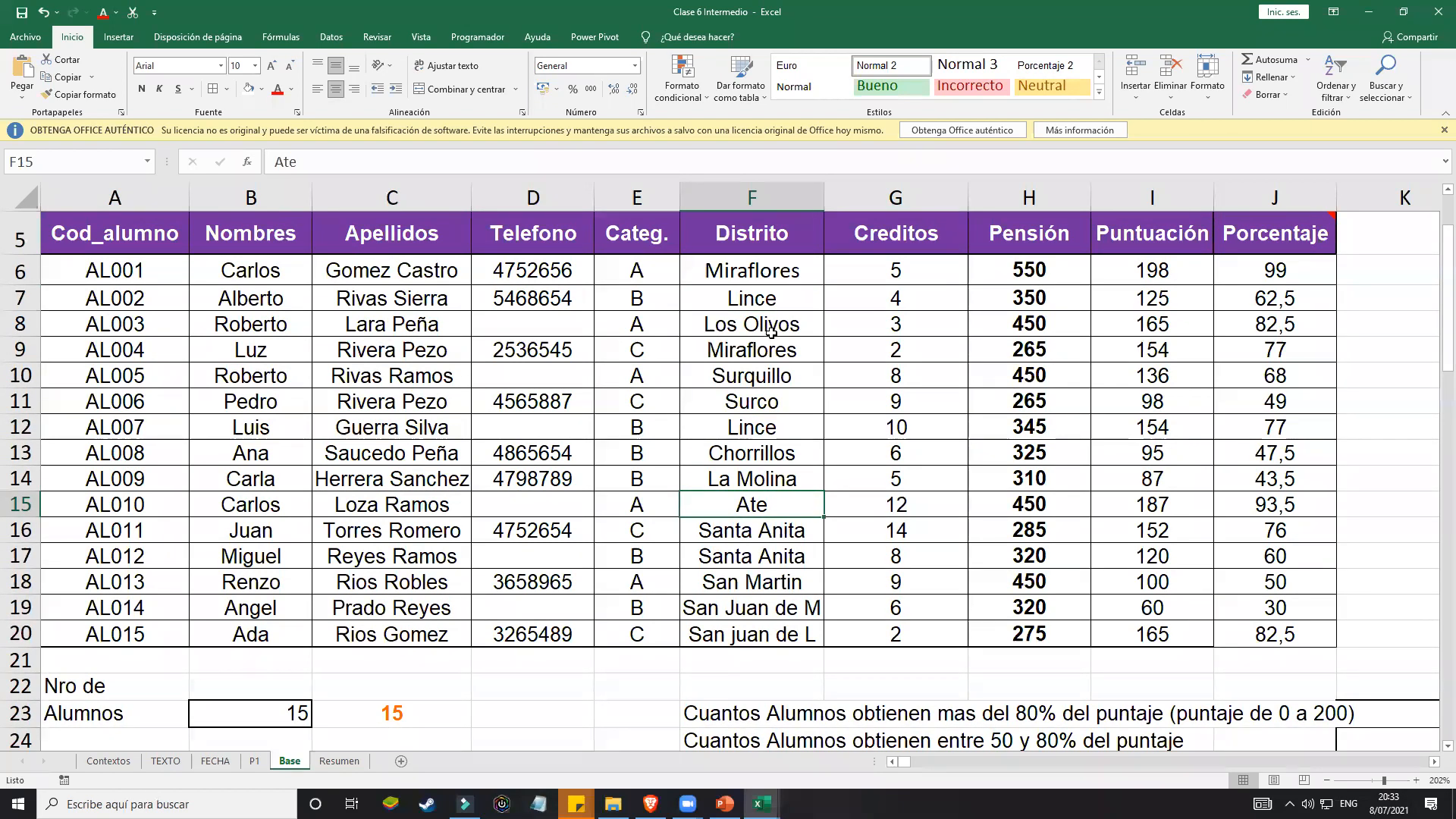
scroll(646, 433, "down", 6)
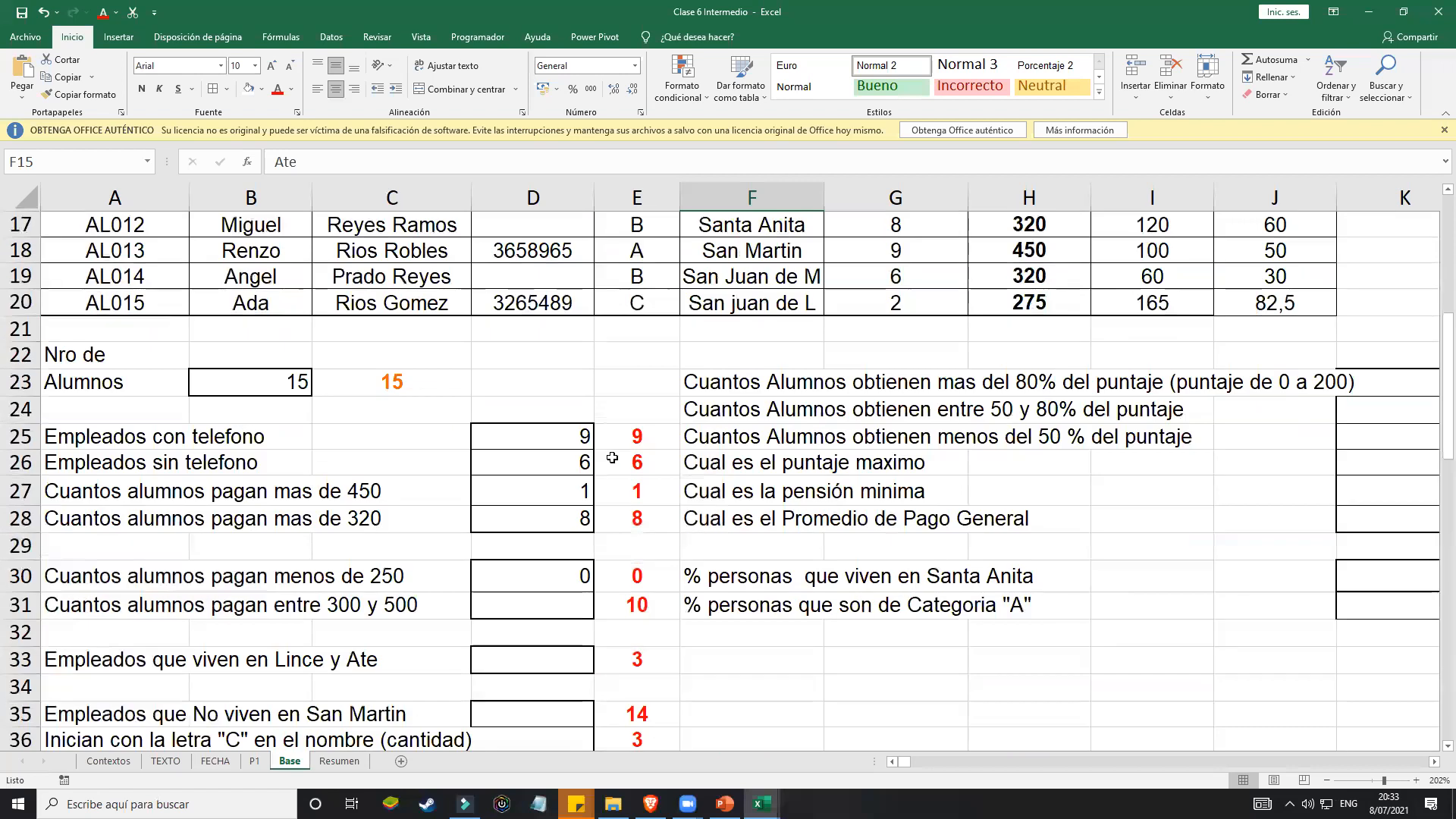
left_click(557, 513)
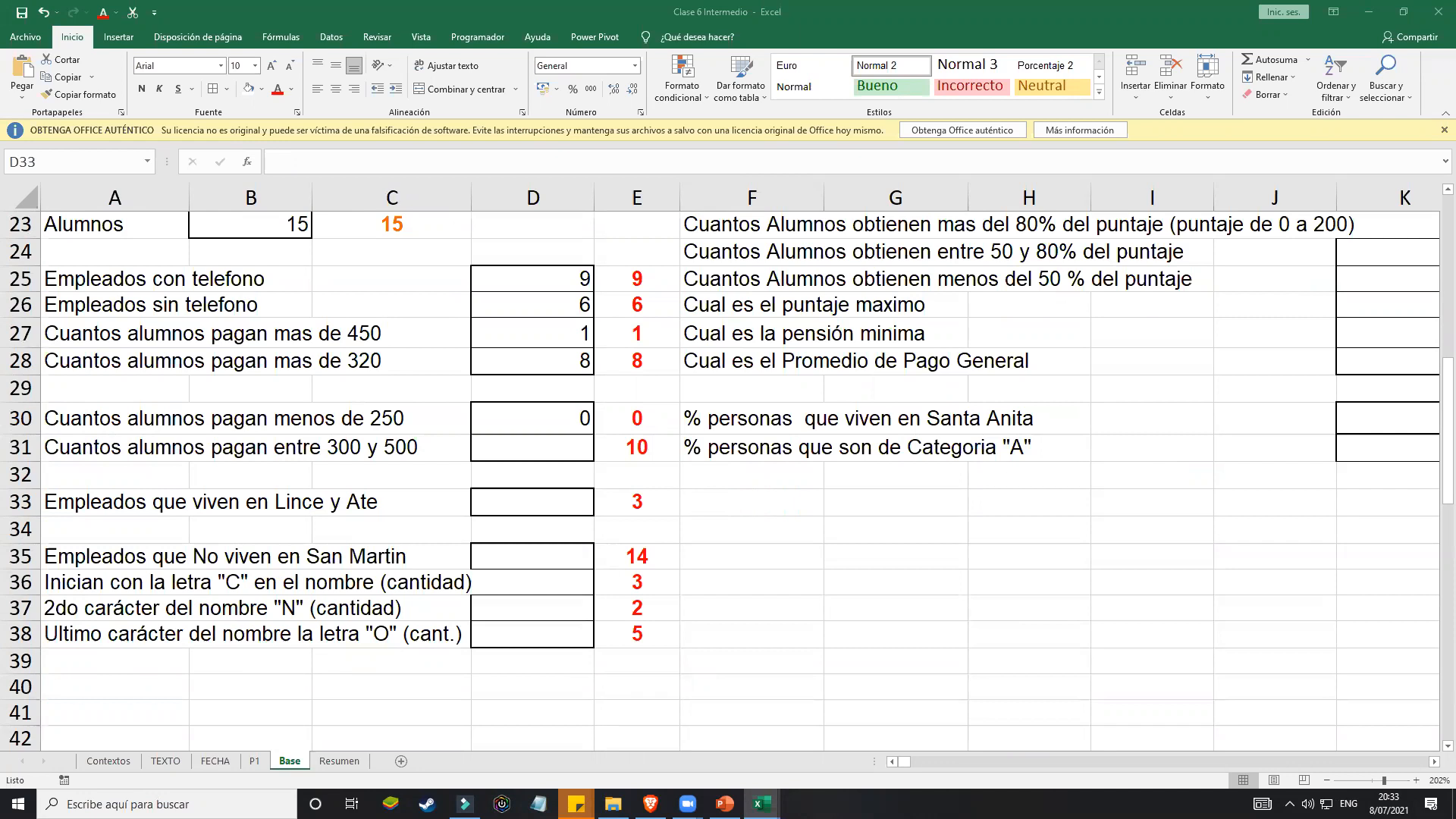
Step: Name the district cells F6:F20 'distrito' via the Name Box
left_click(890, 524)
scroll(890, 521, "up", 1)
scroll(890, 521, "up", 6)
left_click_drag(762, 271, 751, 634)
left_click(59, 159)
type("distrito")
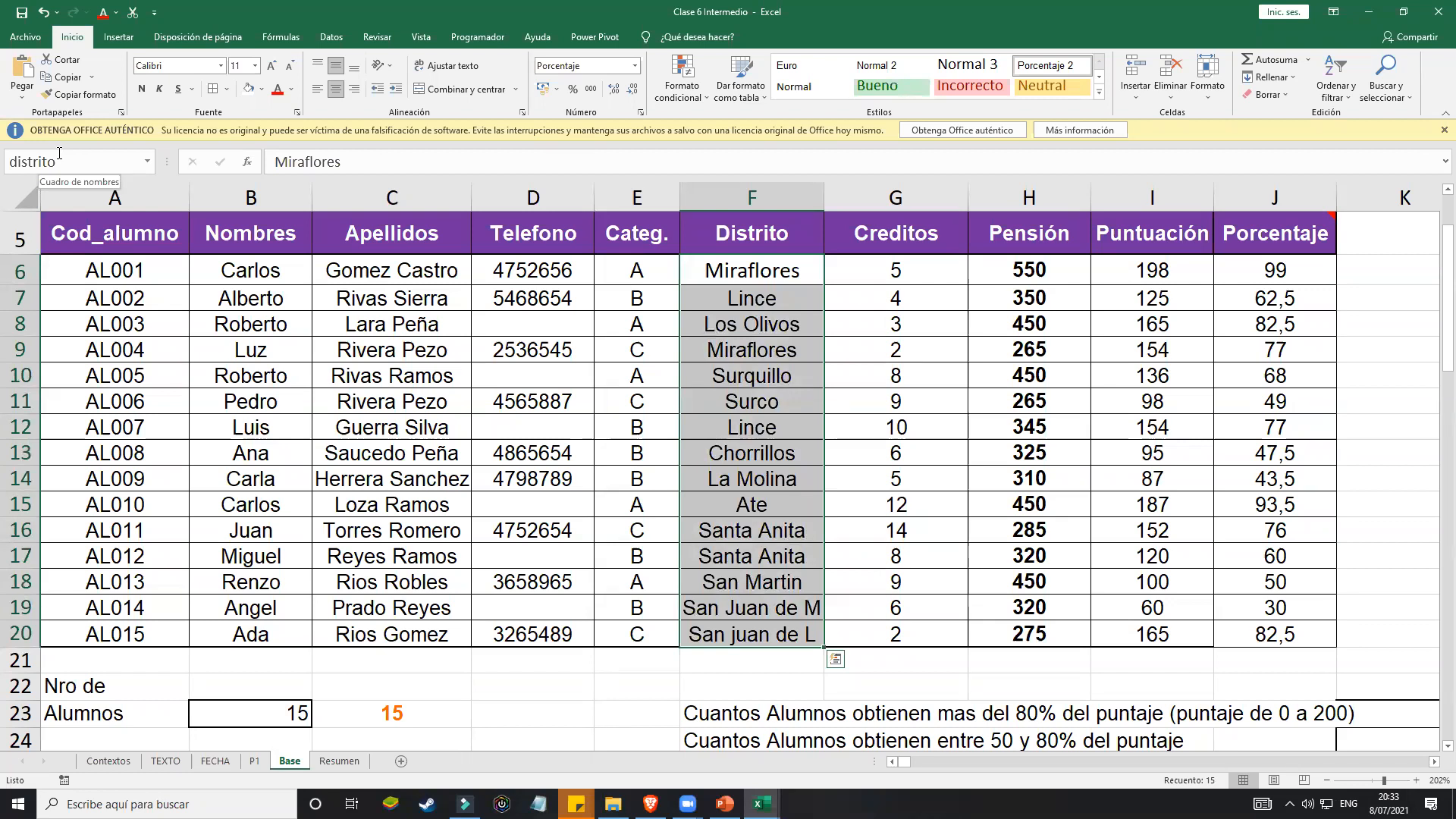
left_click(602, 690)
scroll(454, 701, "down", 3)
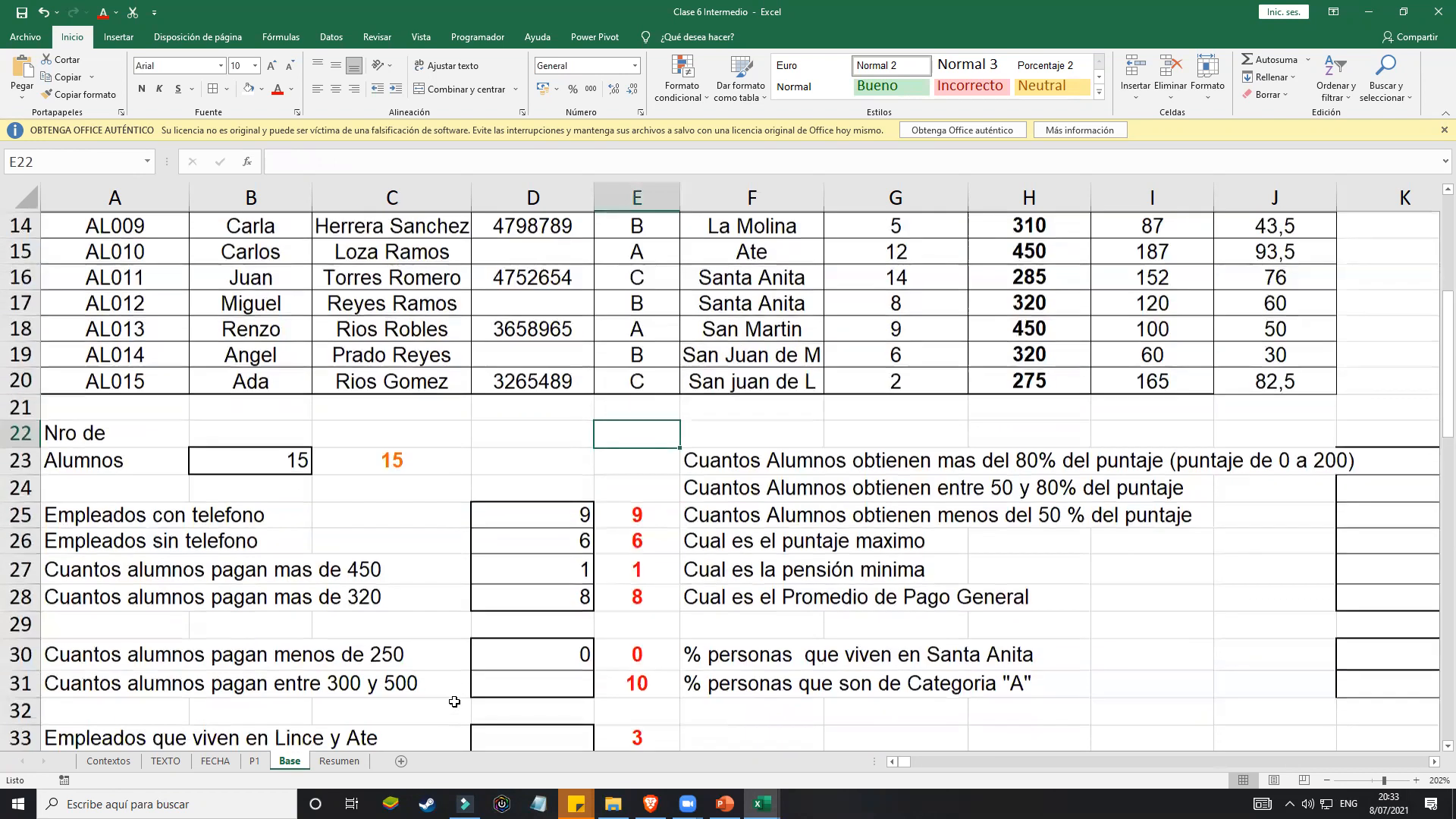
scroll(454, 701, "down", 3)
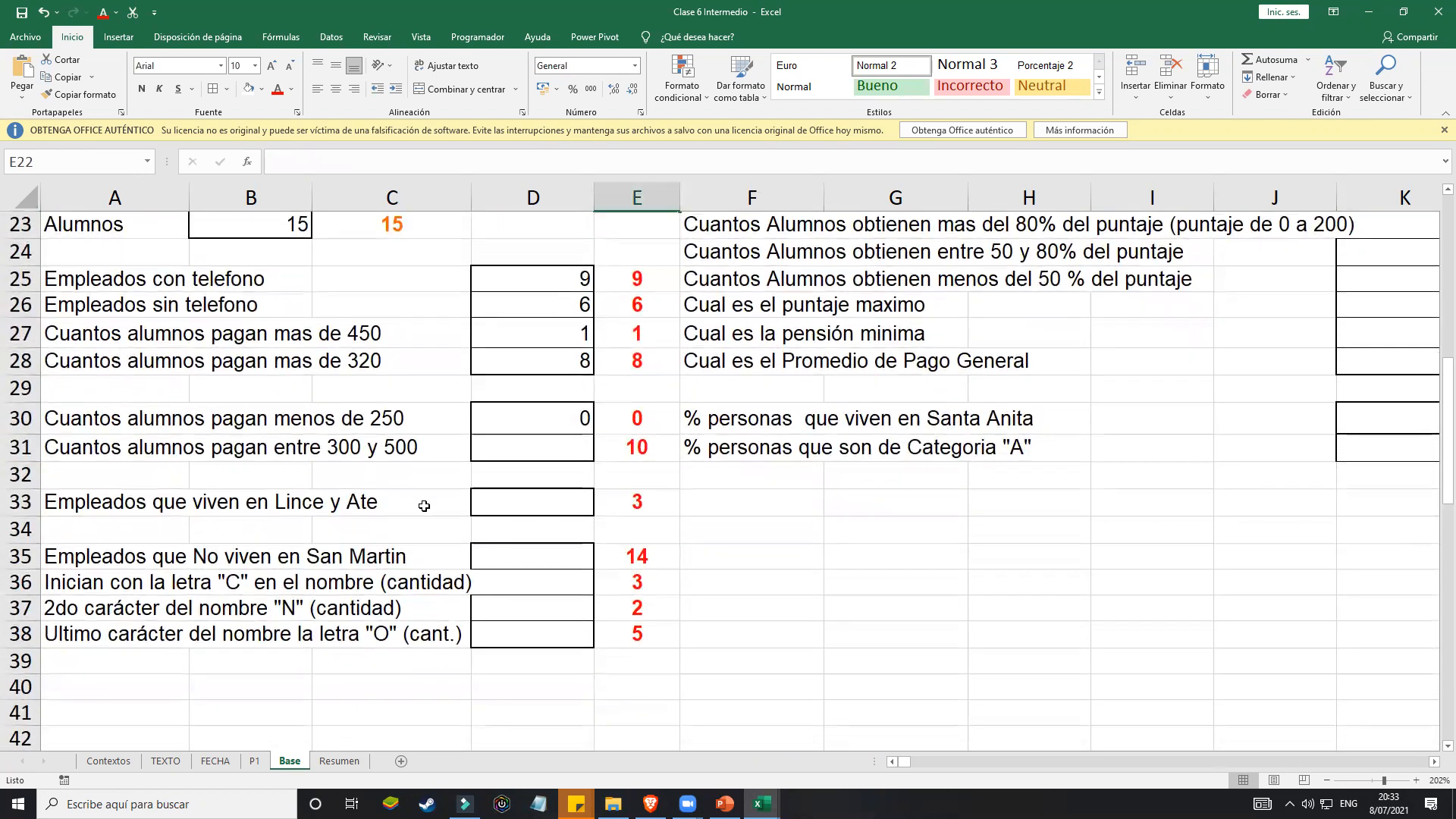
Step: Enter =CONTAR.SI(DISTRITO;"LINCE") in D33 to count the 2 employees living in Lince
left_click(505, 504)
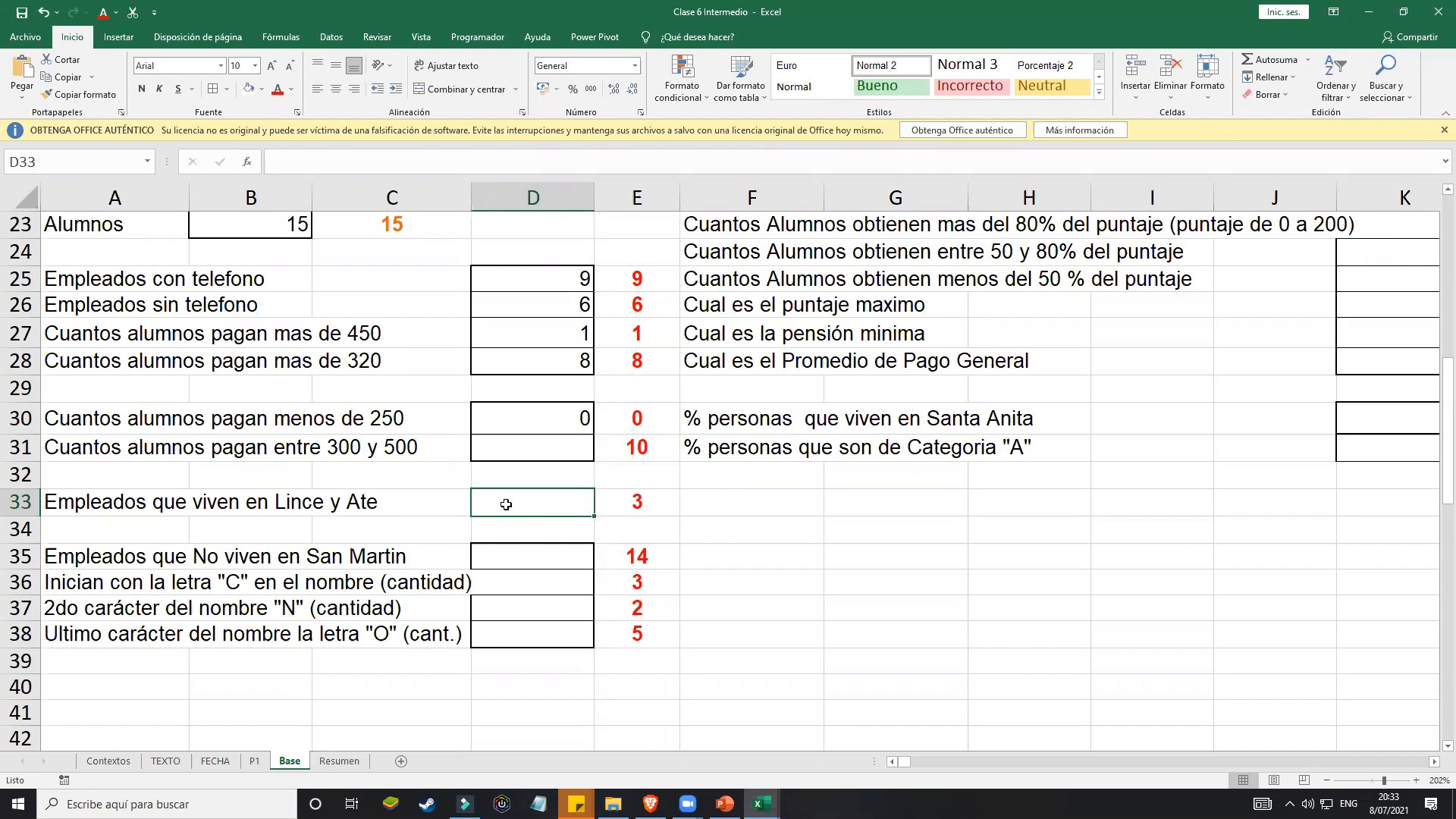
type("=")
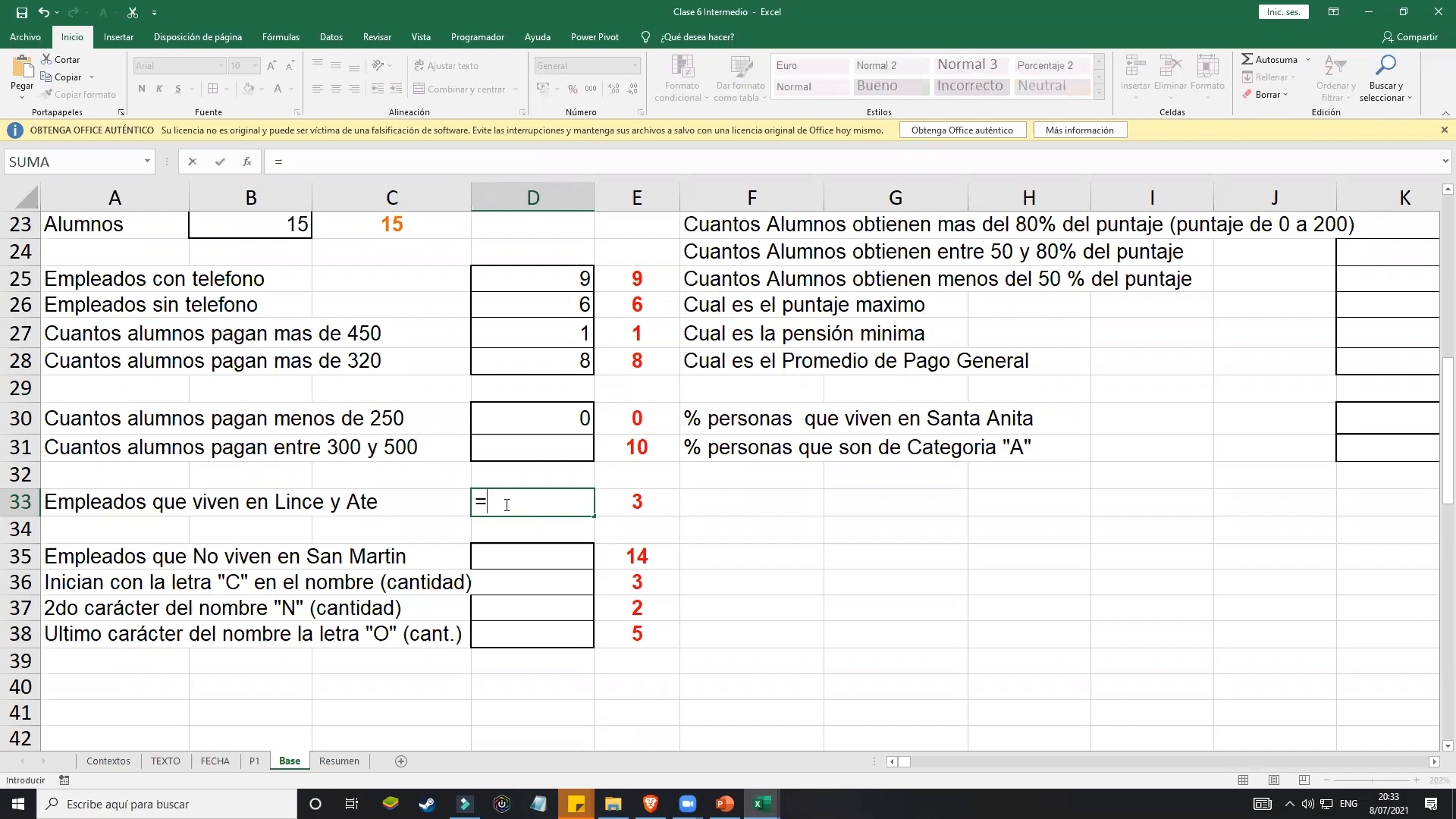
type("CONTAR.SI")
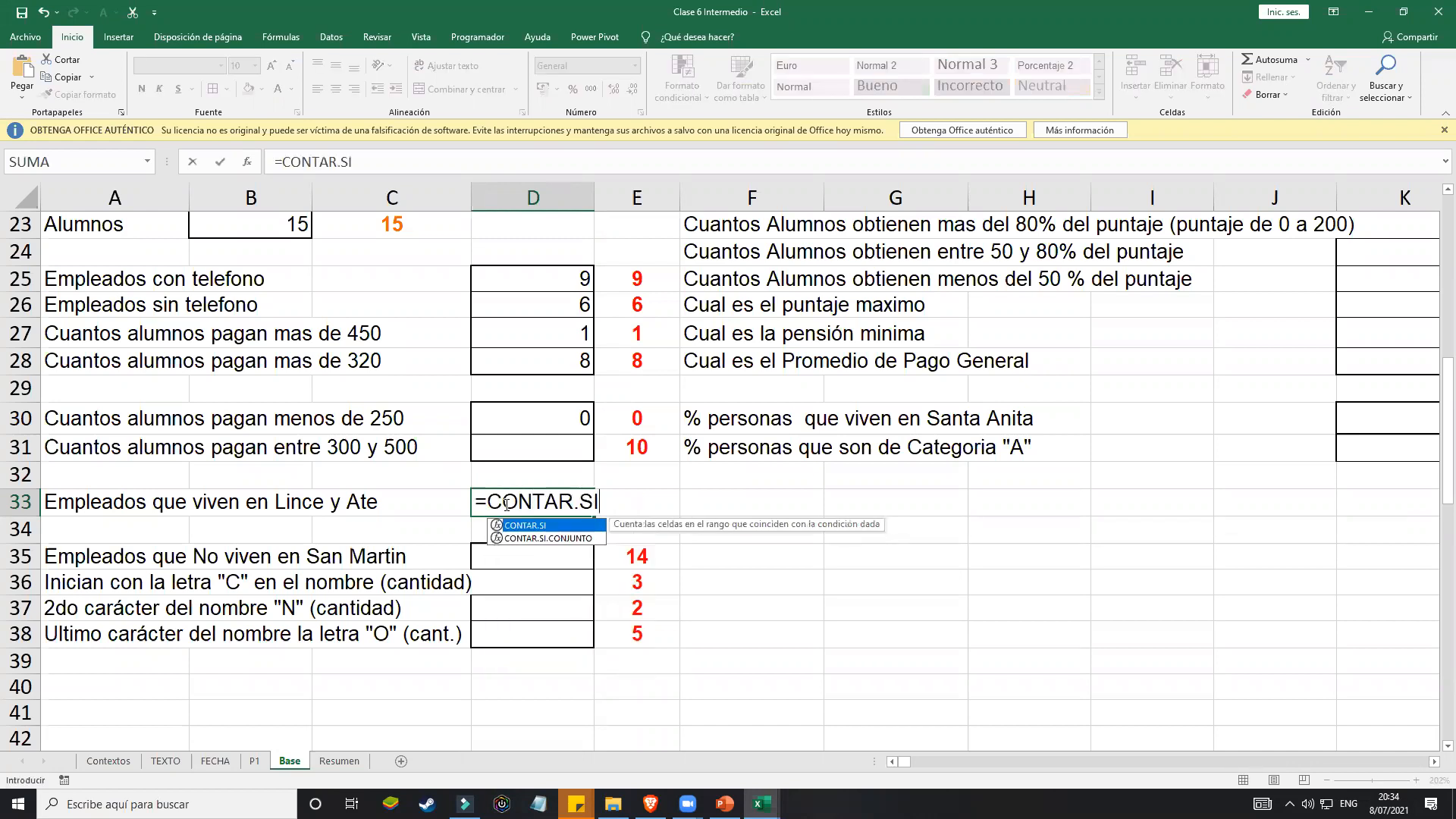
type("(")
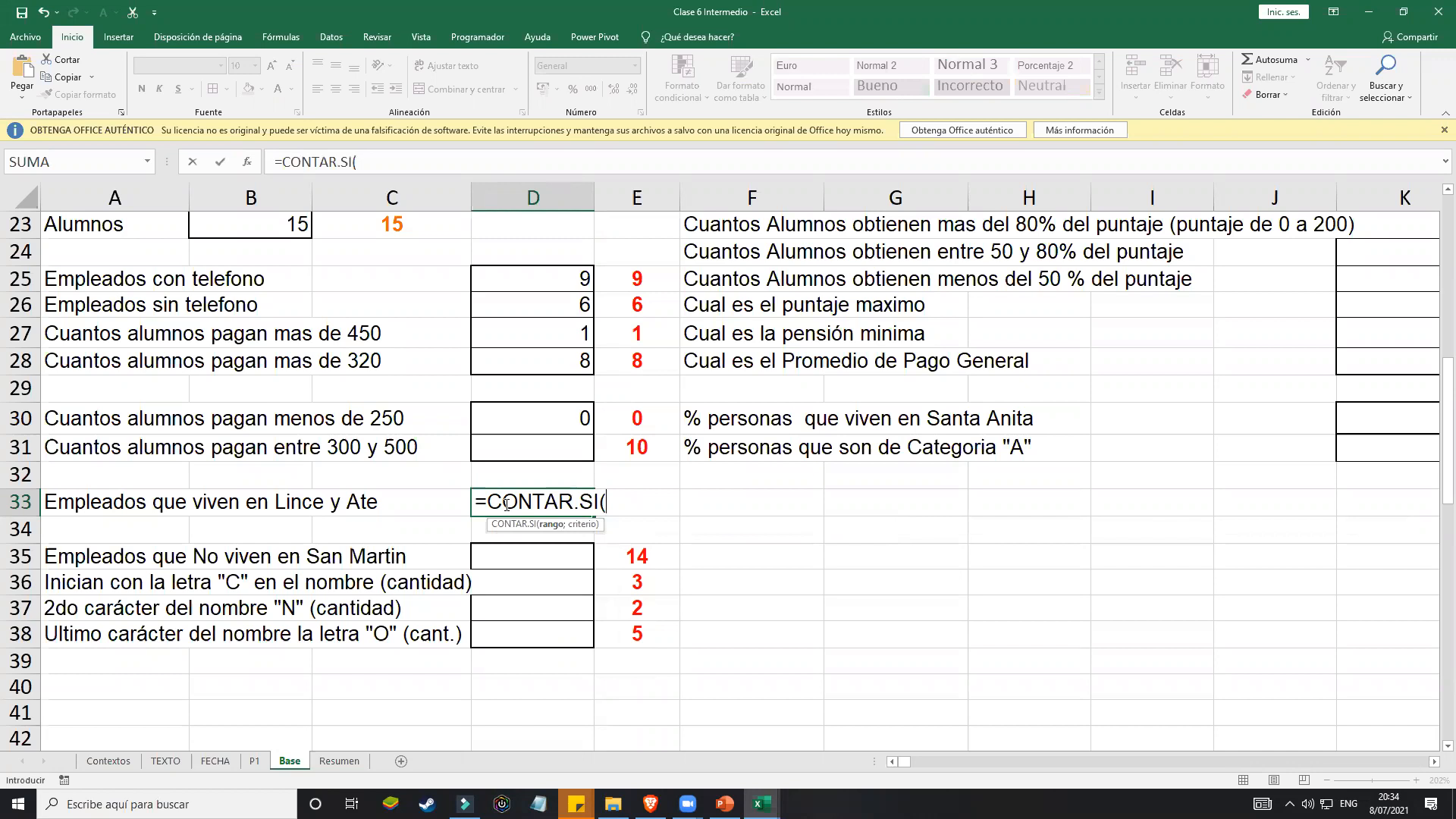
type("DISTRIT")
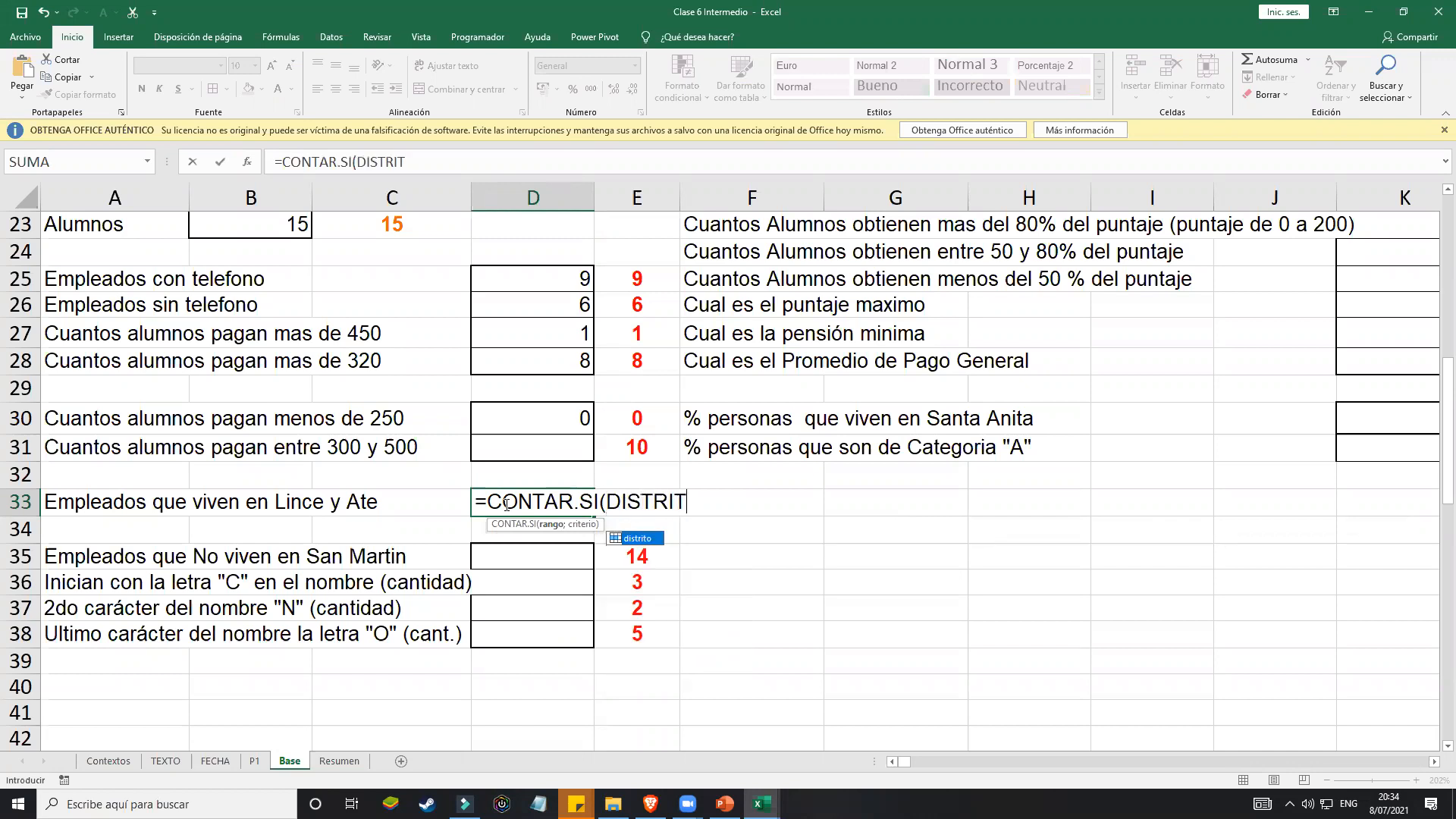
type("O;")
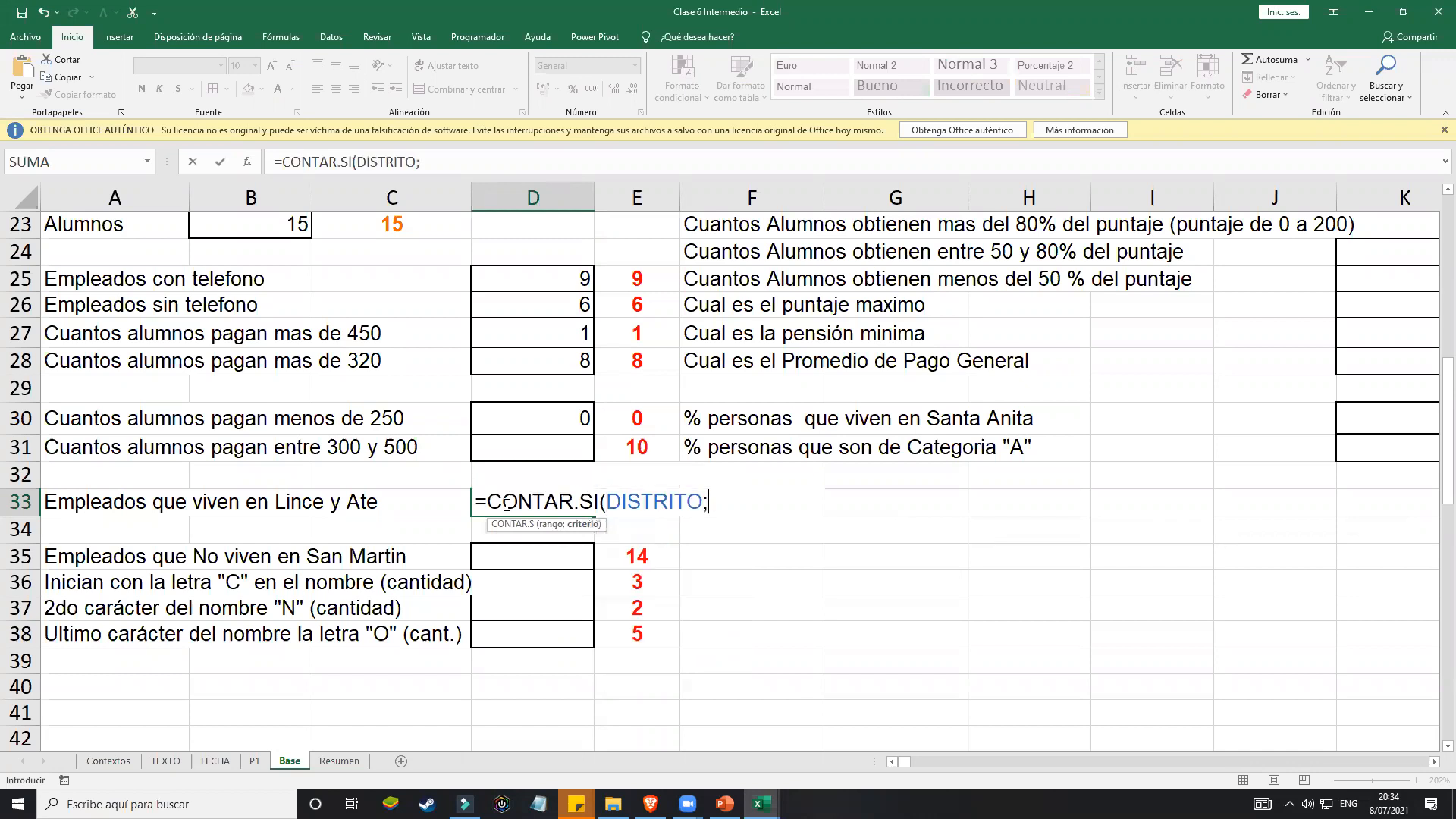
type("\"")
type("LINCE")
type(";")
key("BackSpace")
type("\")")
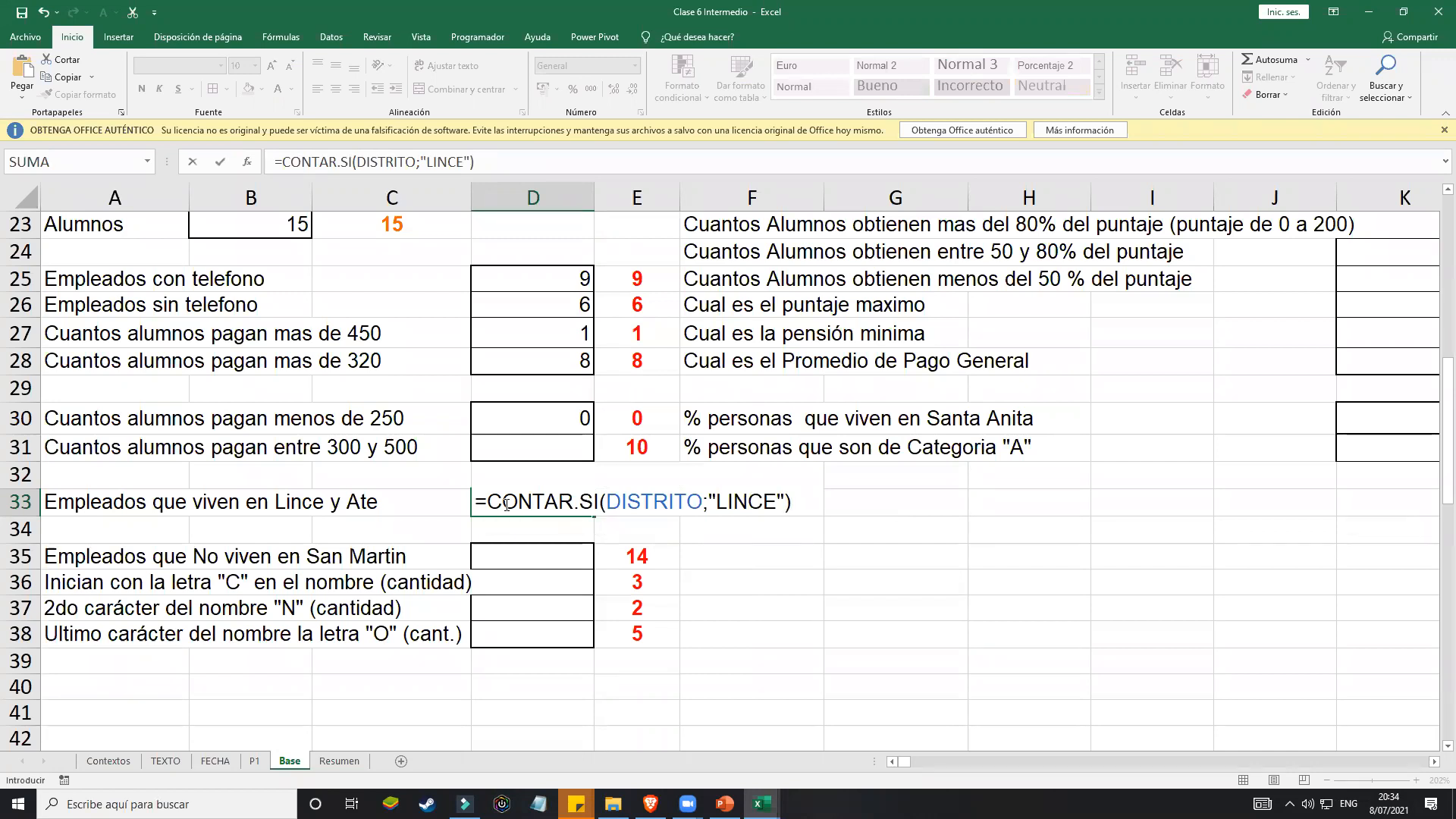
key("Return")
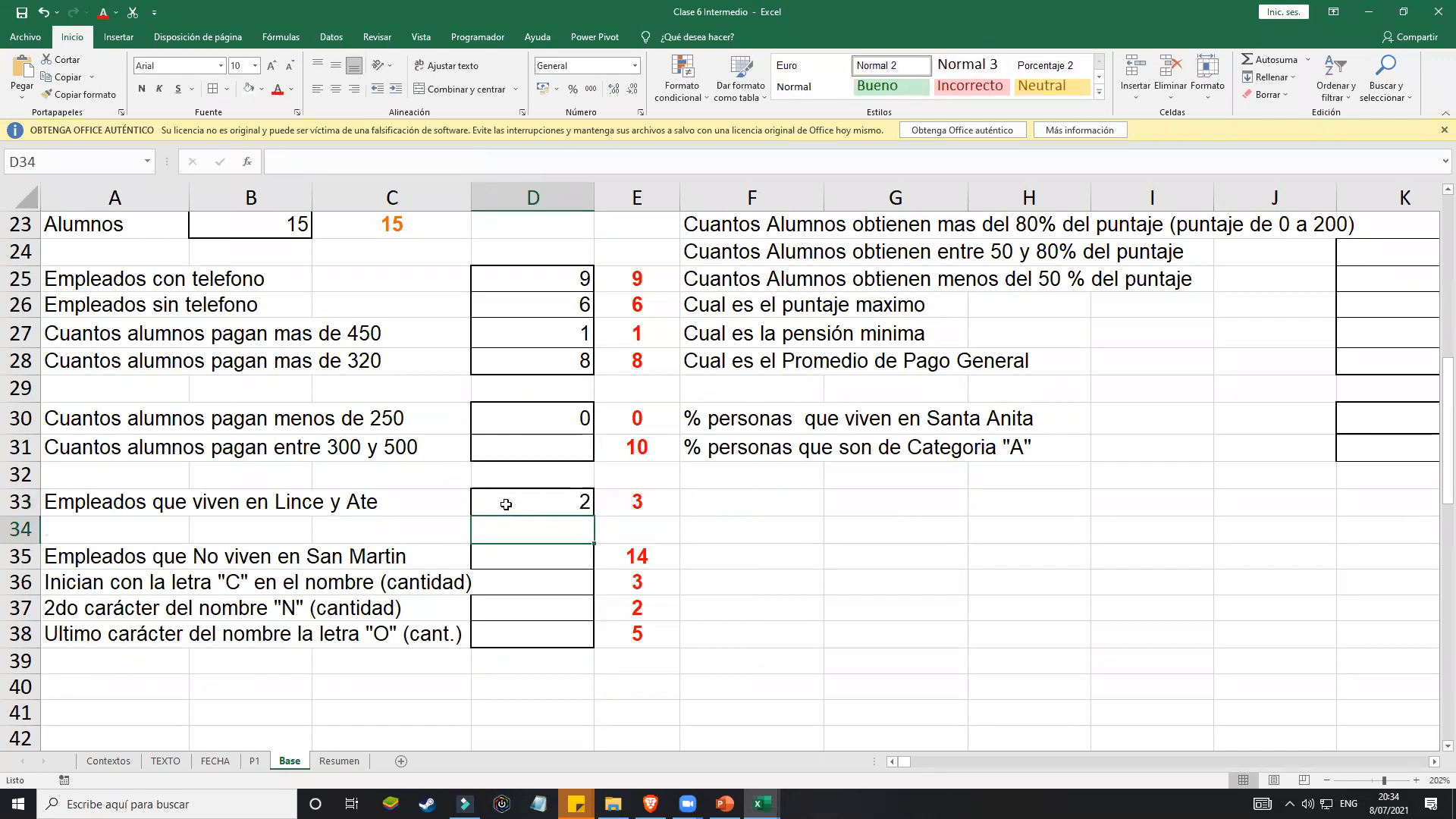
Step: Append +CONTAR.SI(DISTRITO;"ATE") to D33's formula so it shows 3 Lince and Ate residents
double_click(506, 505)
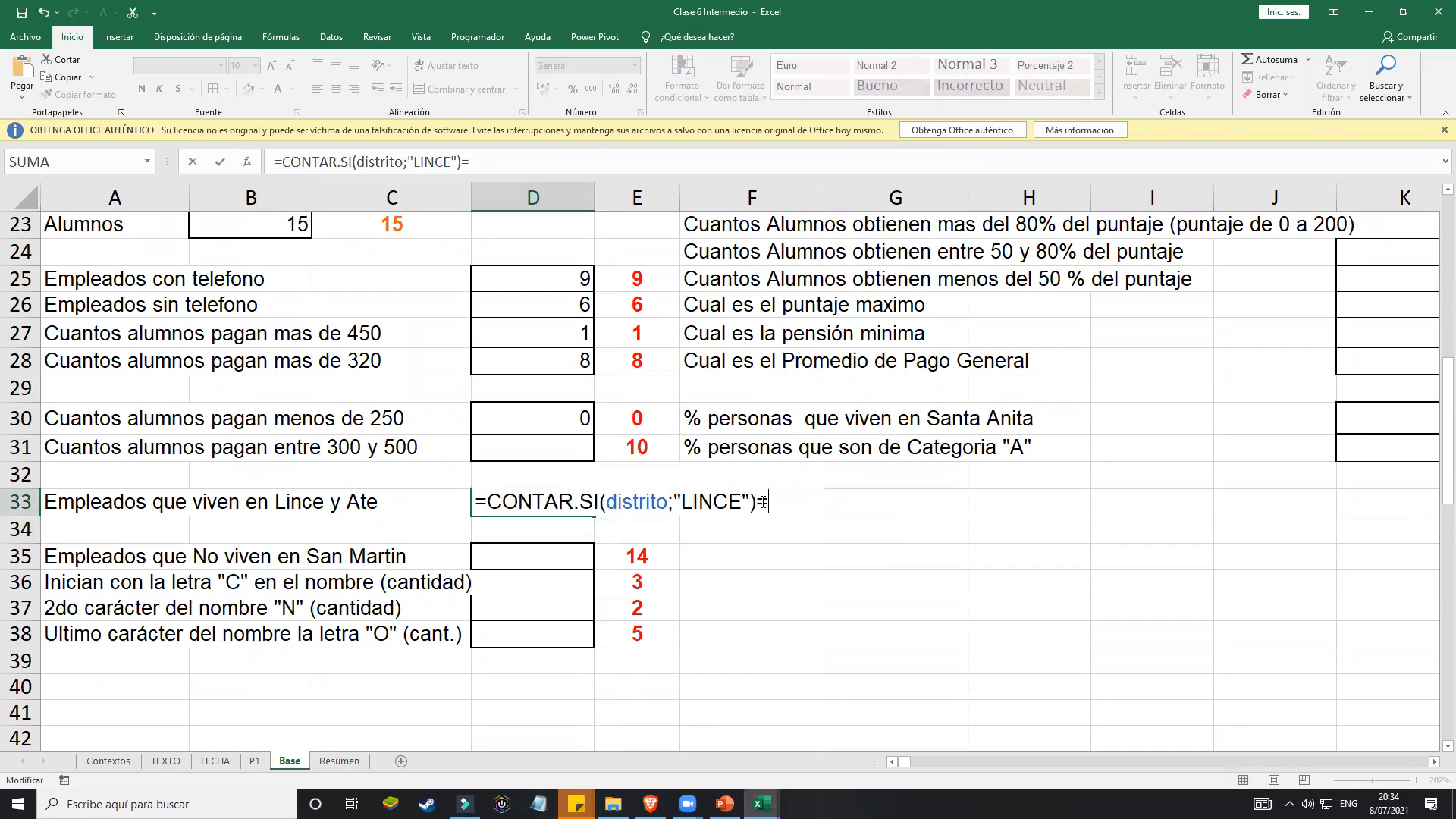
type("+")
key("BackSpace")
type("=")
key("BackSpace")
type("+CONTA")
type("R.")
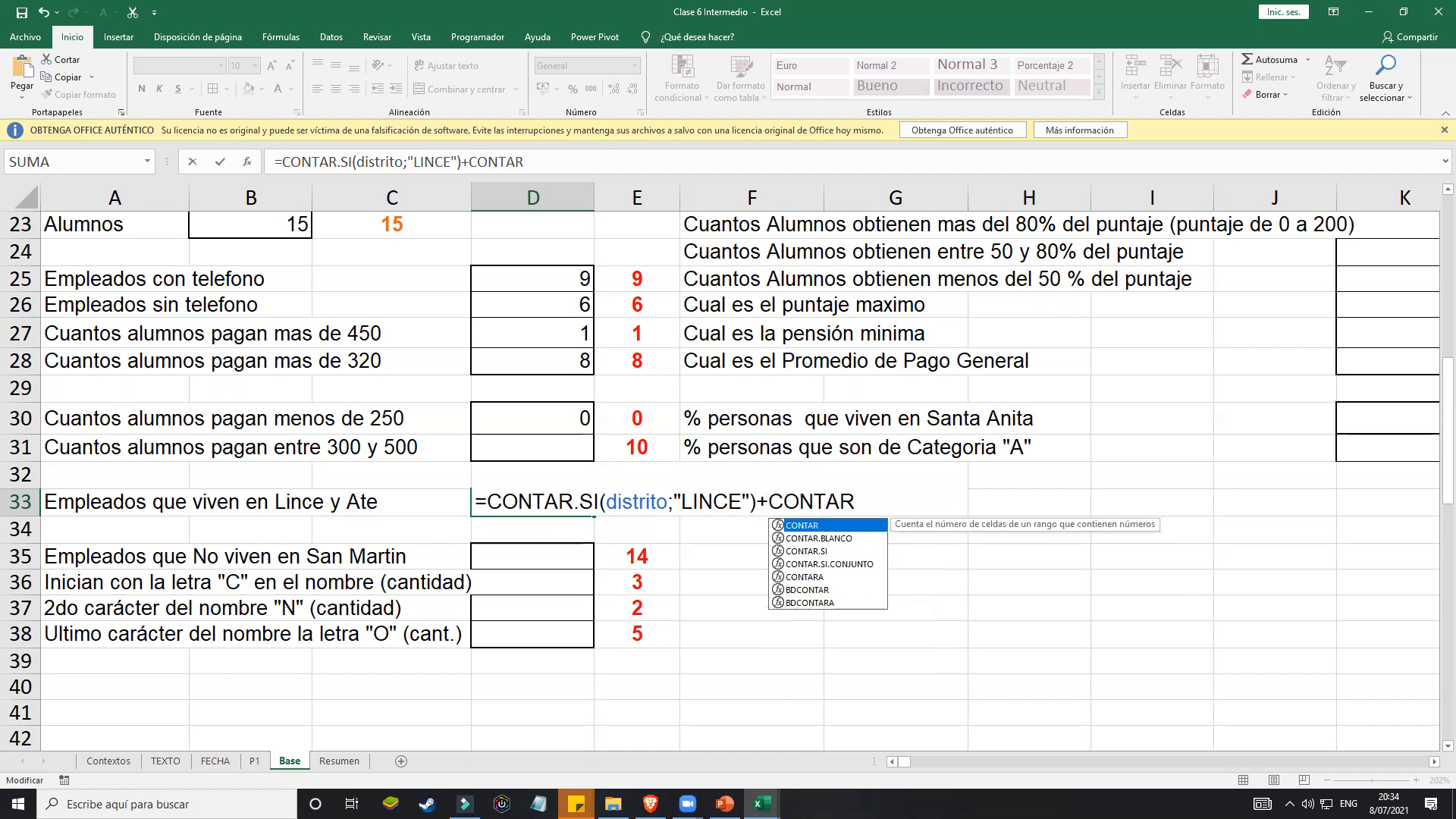
type("SI(")
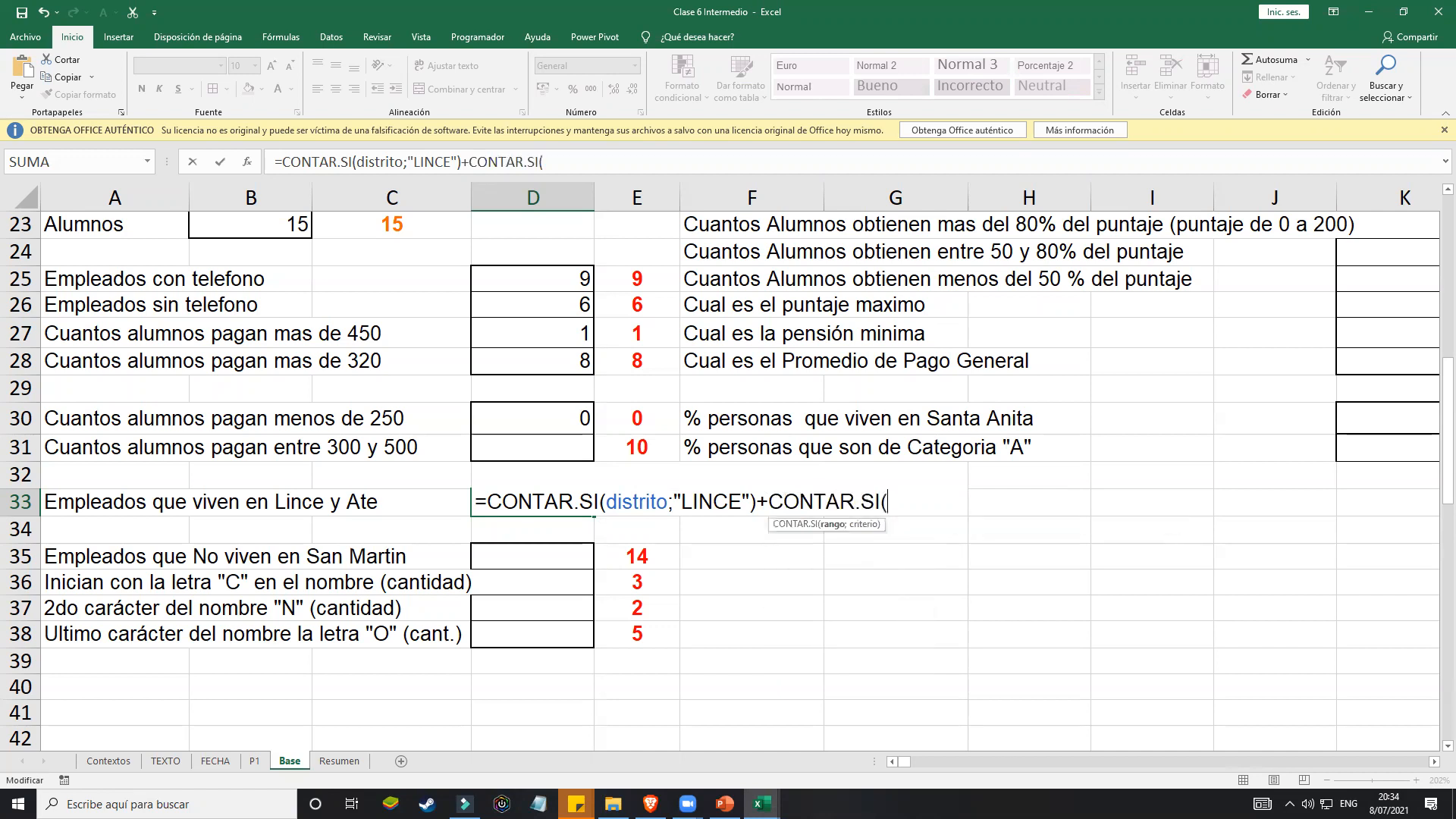
type("DISTRITO")
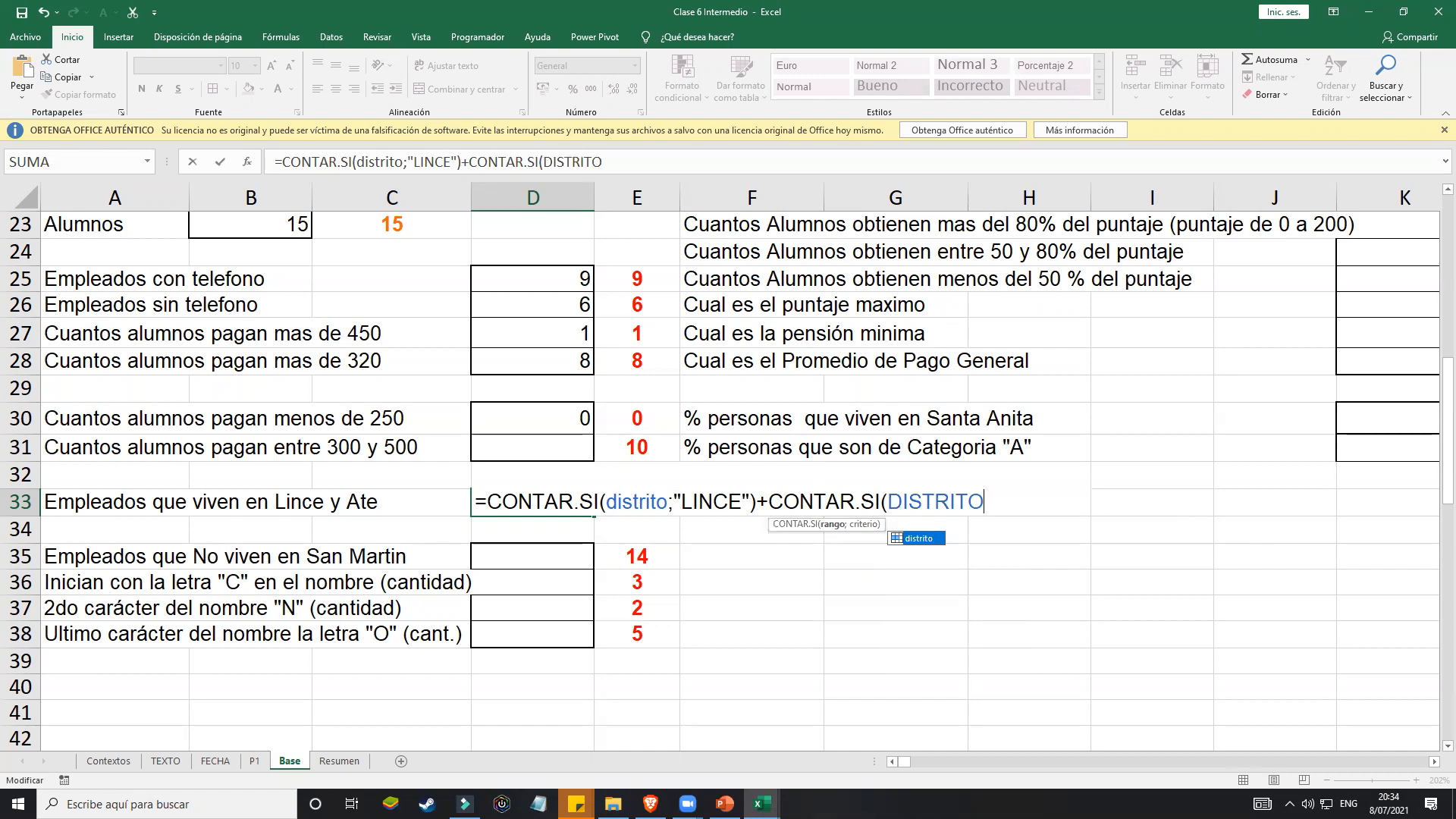
type("L")
key("BackSpace")
type(";:")
key("BackSpace")
type("\"")
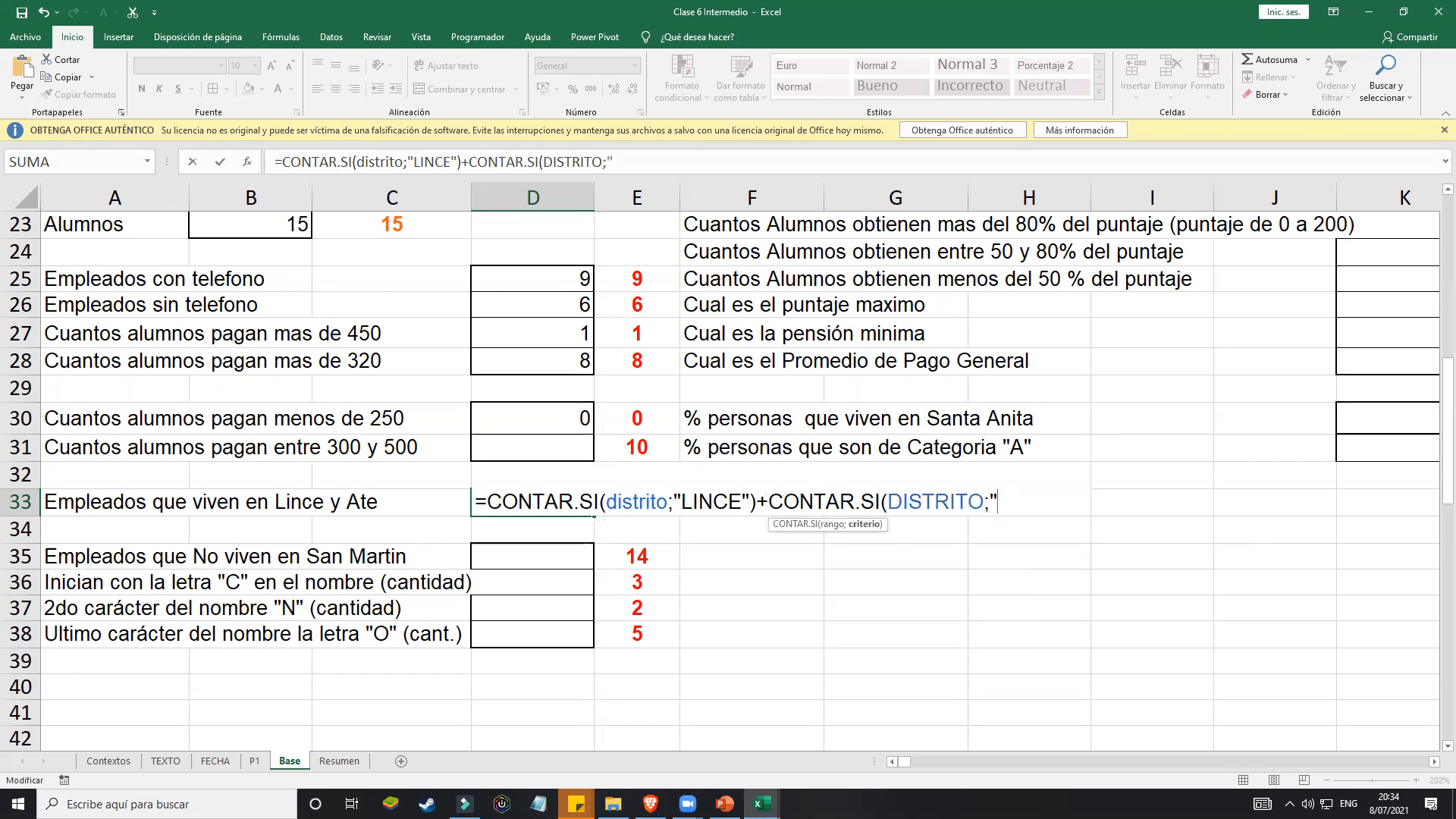
type("ATE\")")
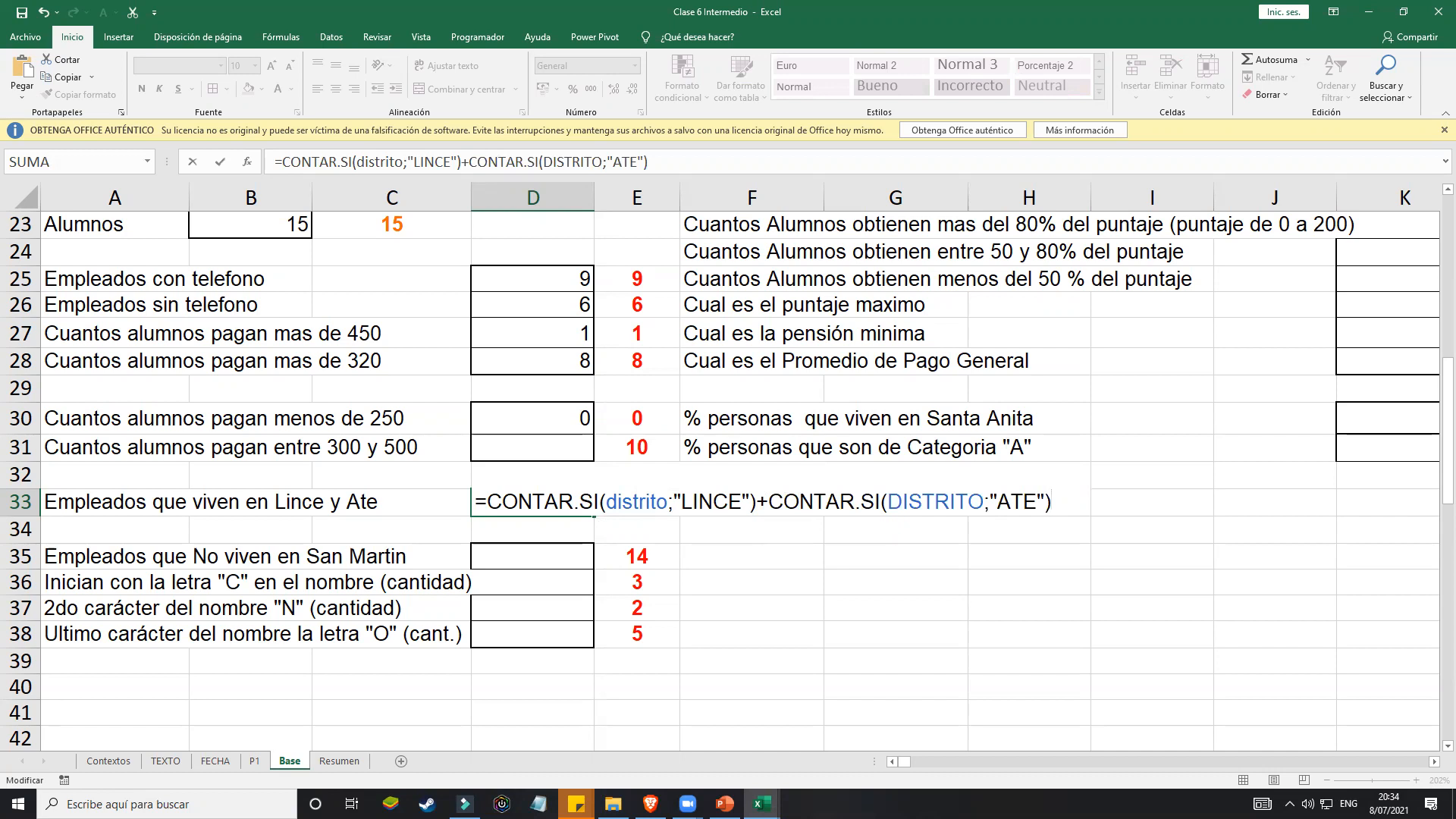
key("Return")
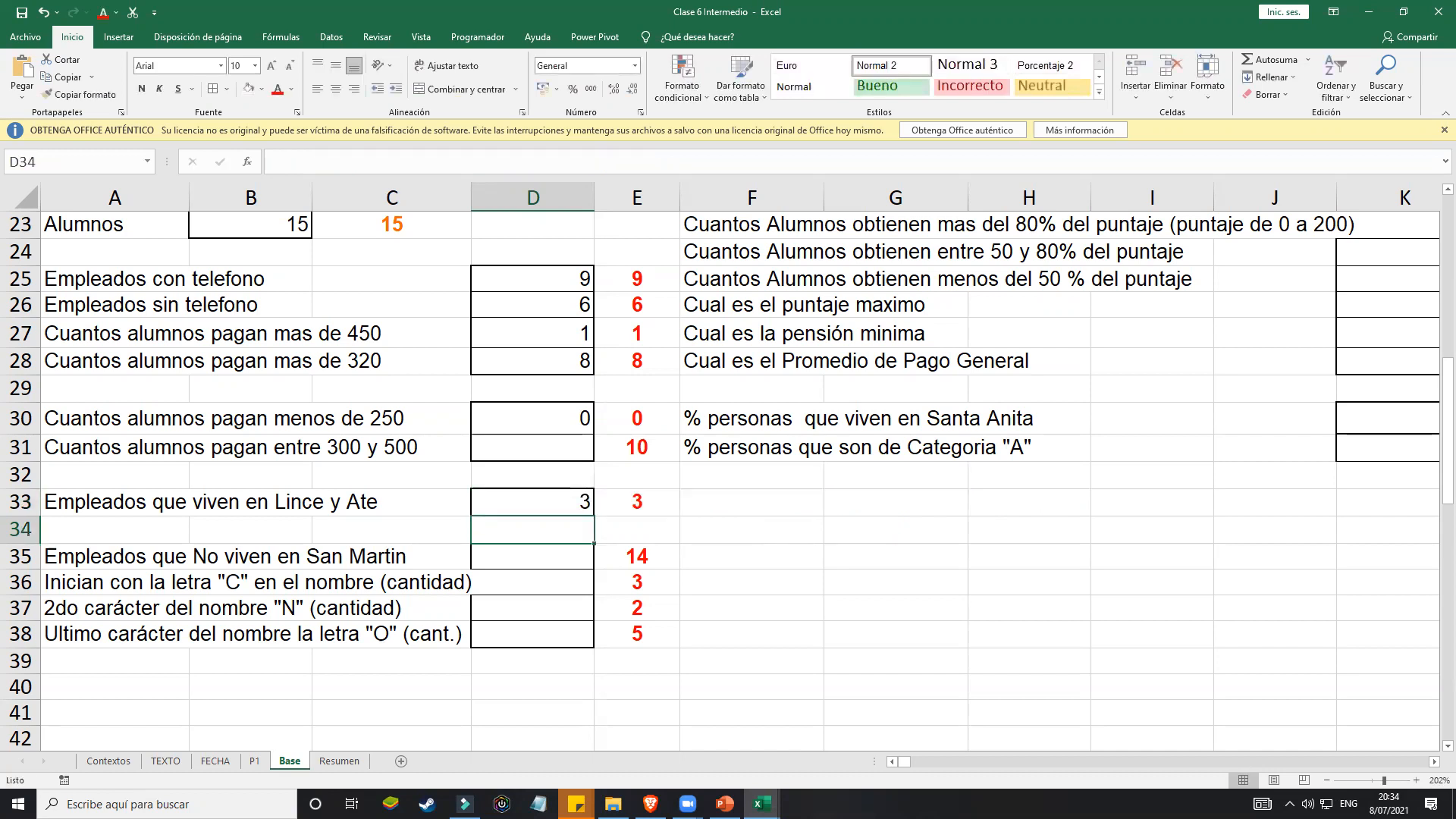
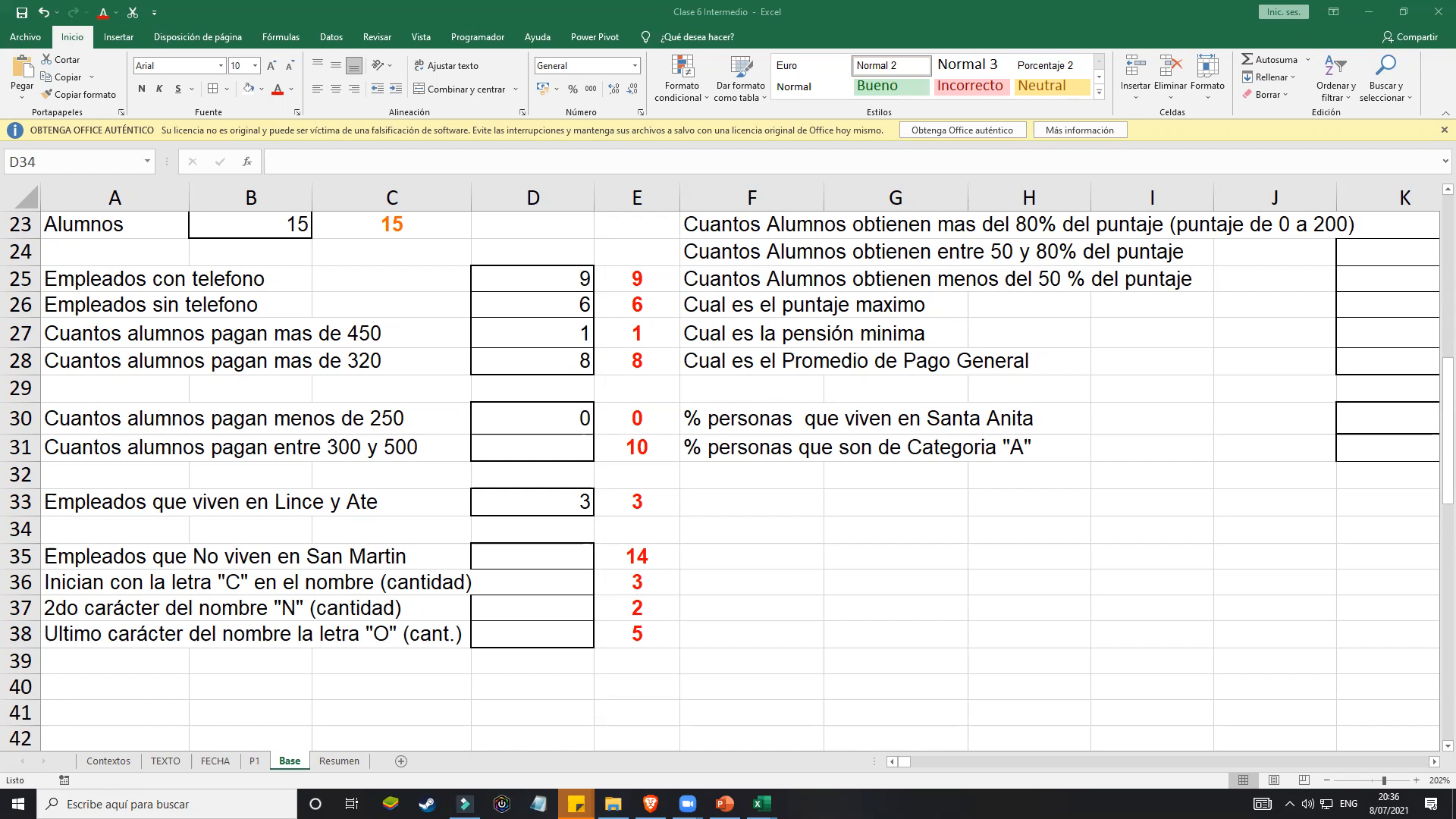
Step: Check the expected answer in E35 and the value in C23
left_click(657, 555)
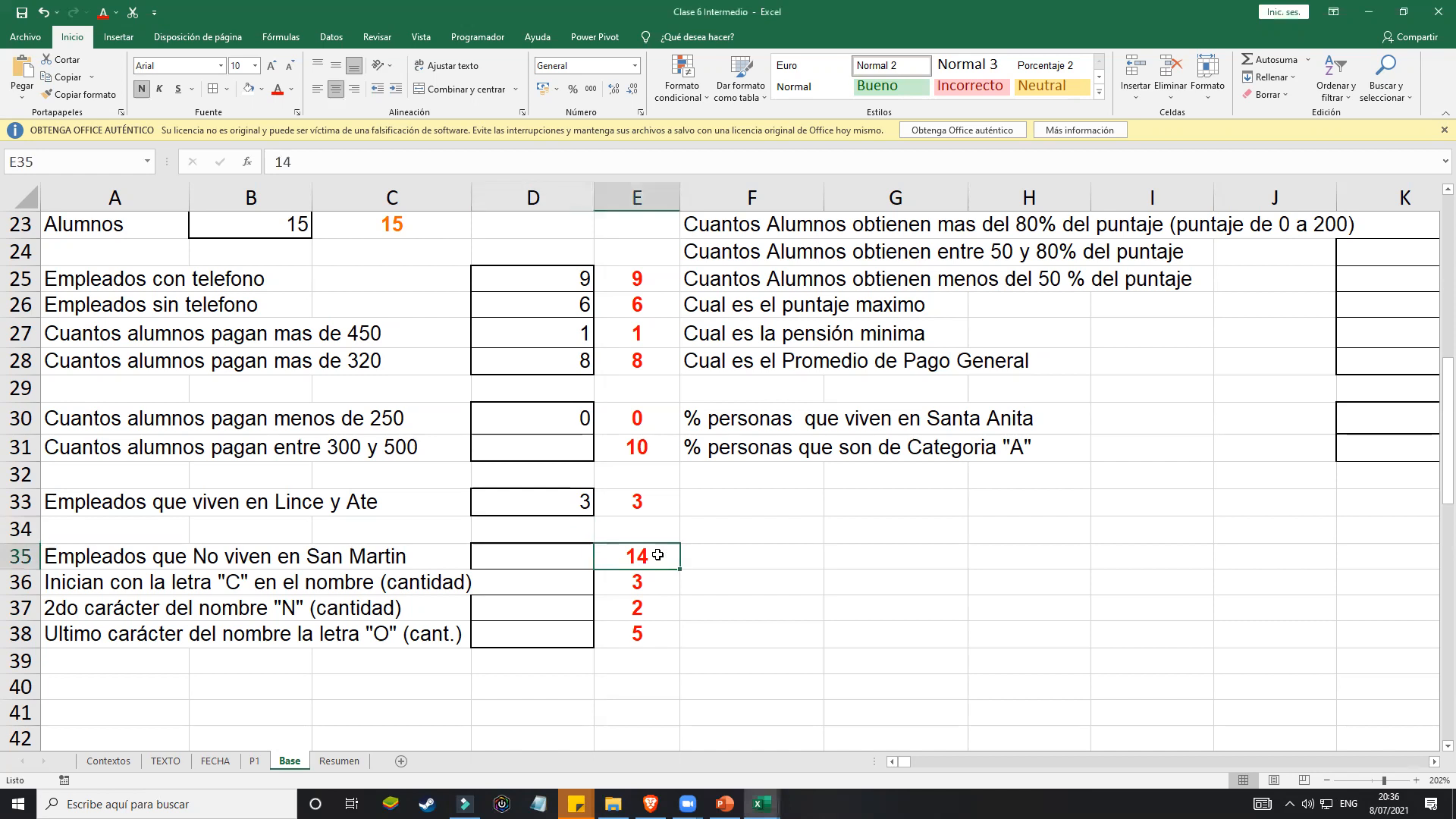
scroll(498, 518, "up", 1)
left_click(409, 305)
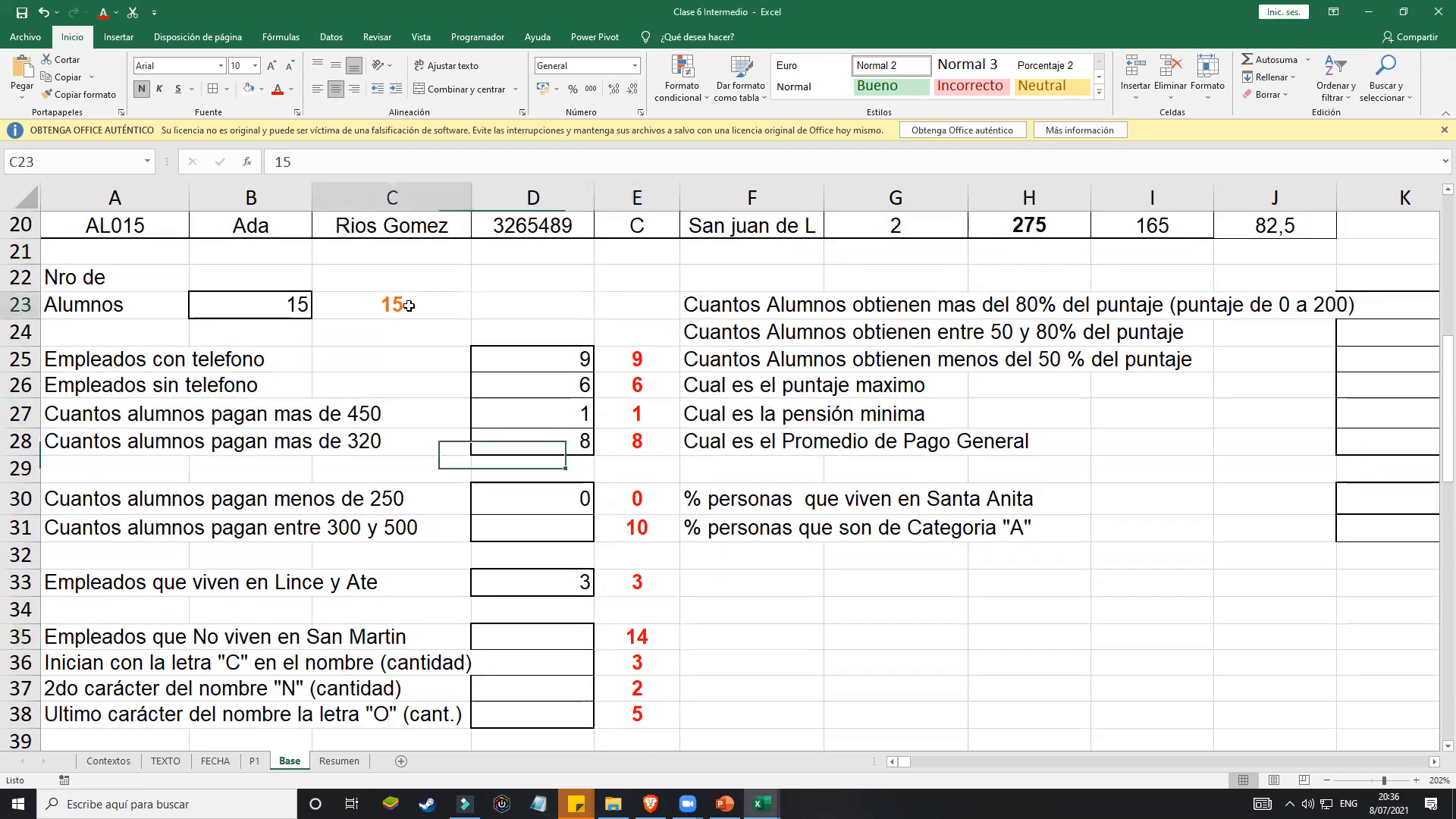
left_click(631, 635)
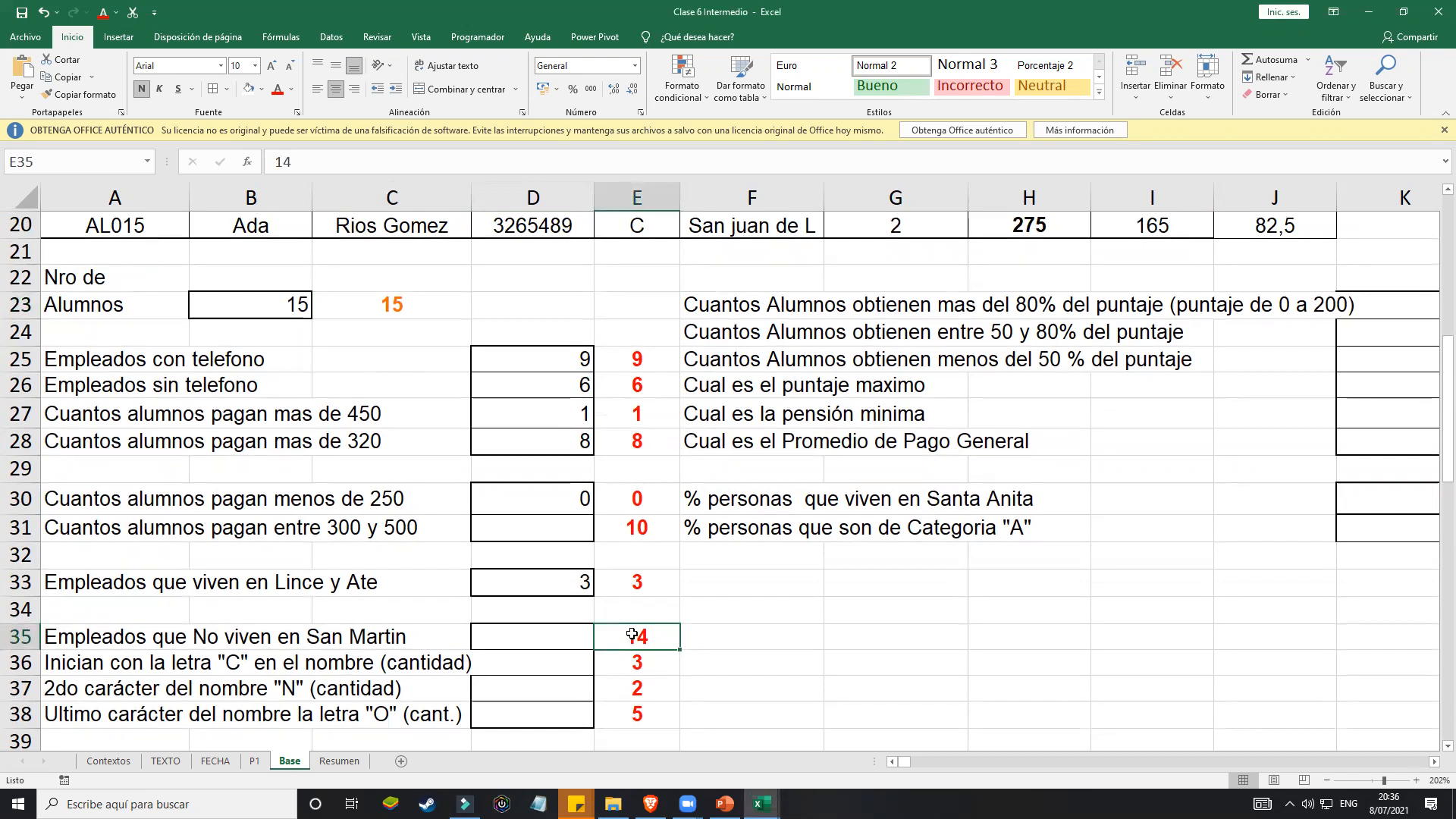
Step: Widen column F so full district names like the one in F19 fit, then return to D35
scroll(603, 559, "up", 4)
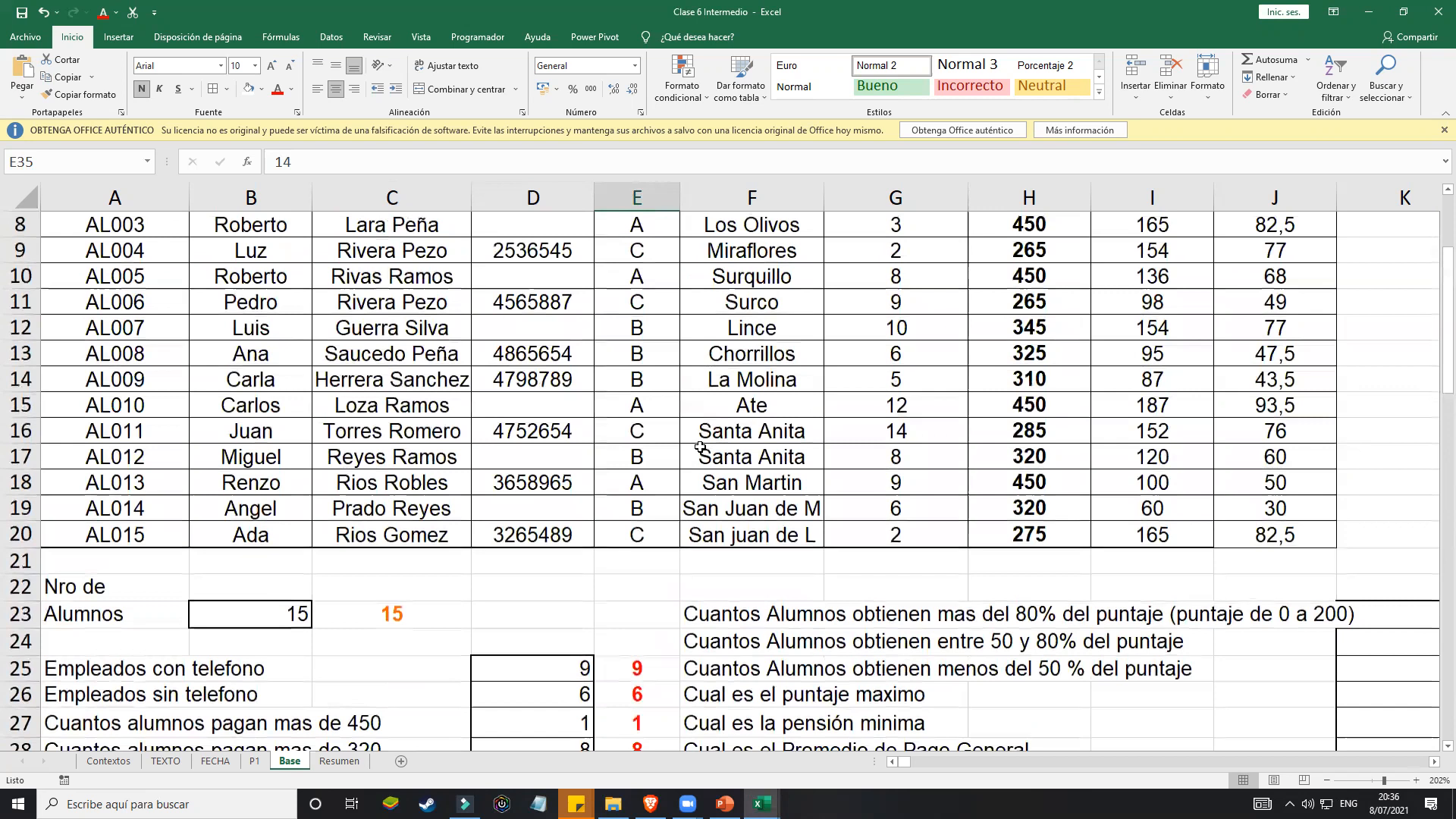
scroll(699, 447, "up", 2)
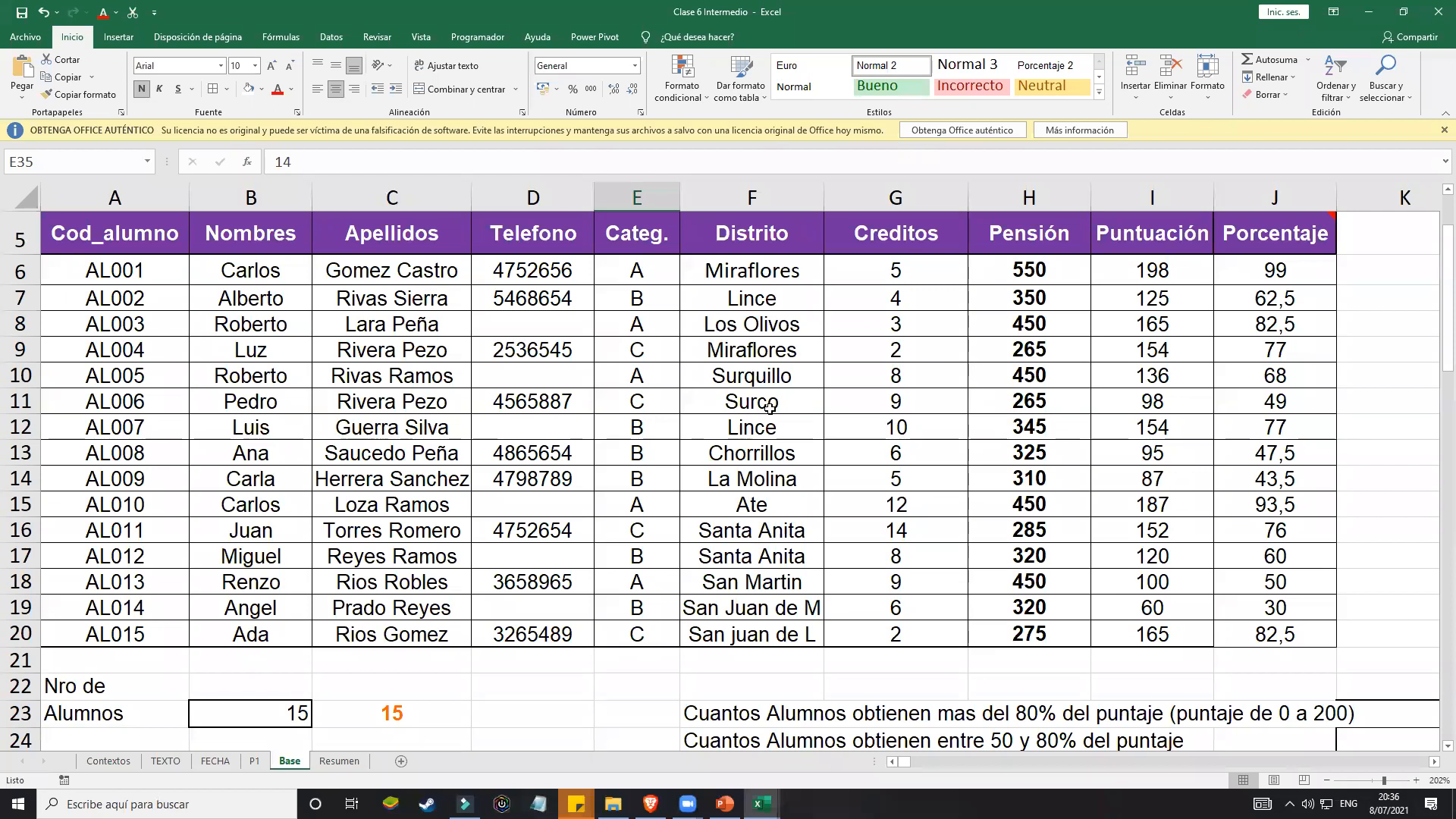
left_click(762, 629)
left_click(766, 606)
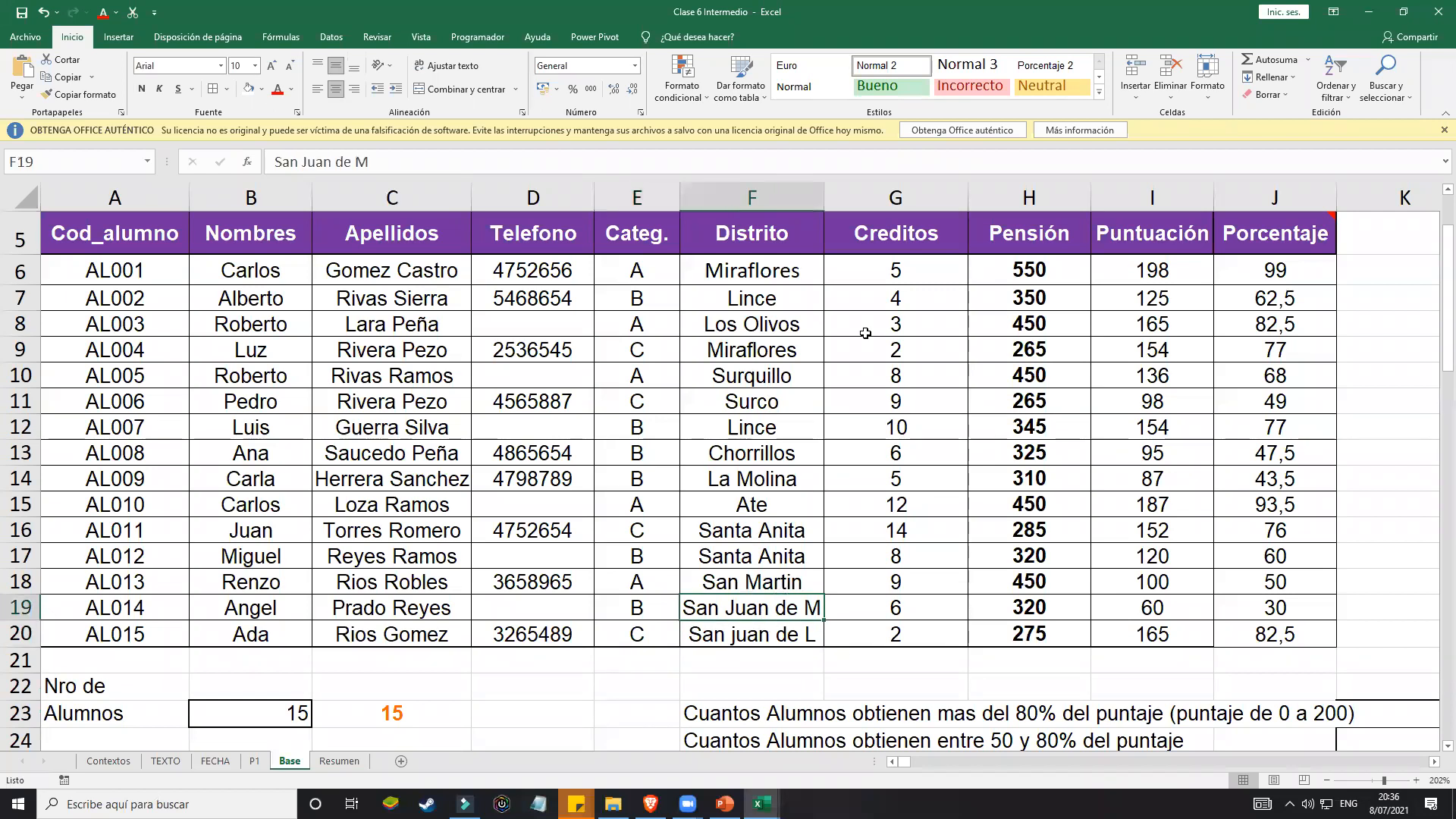
left_click_drag(824, 197, 865, 198)
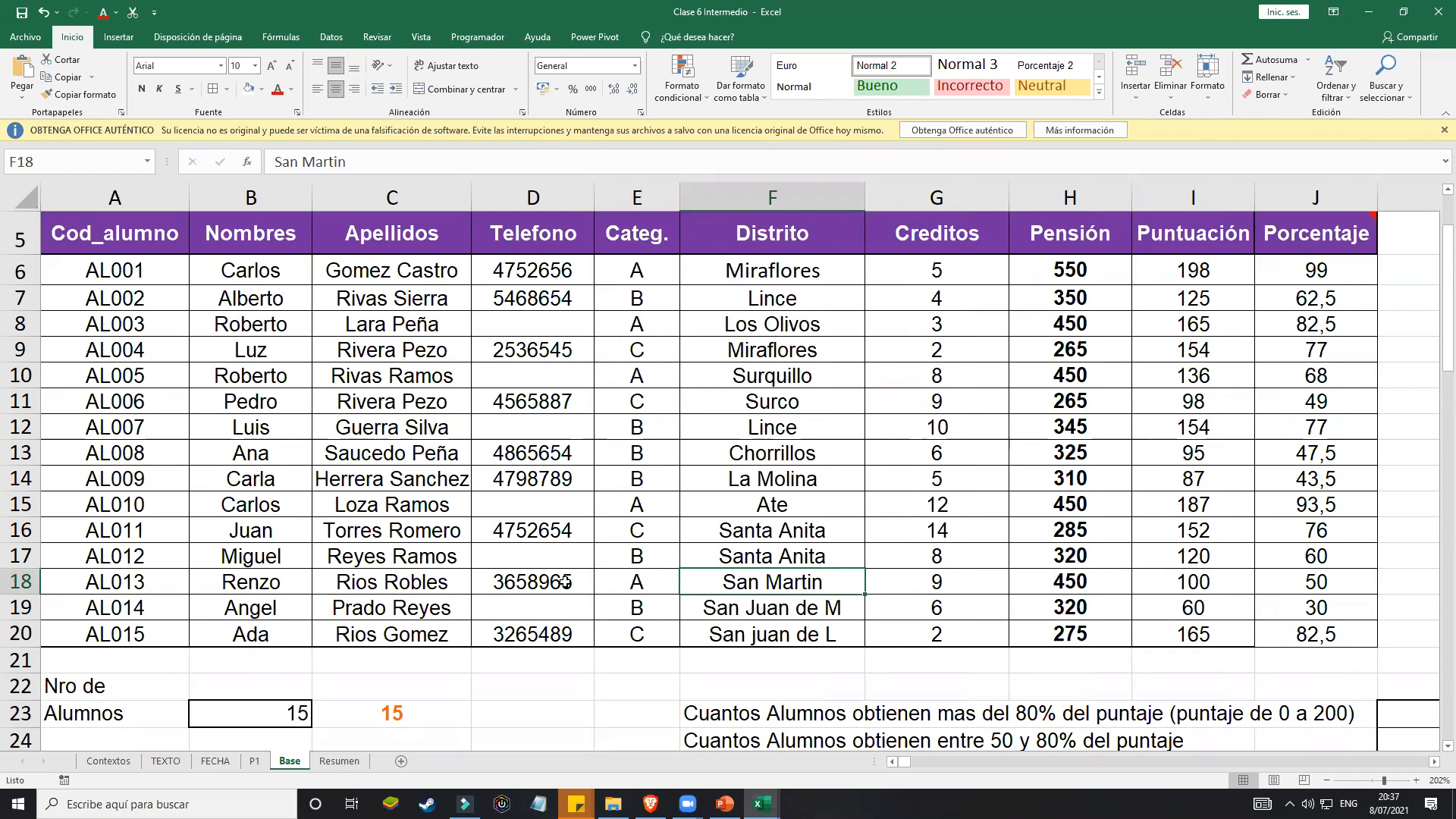
scroll(282, 541, "down", 5)
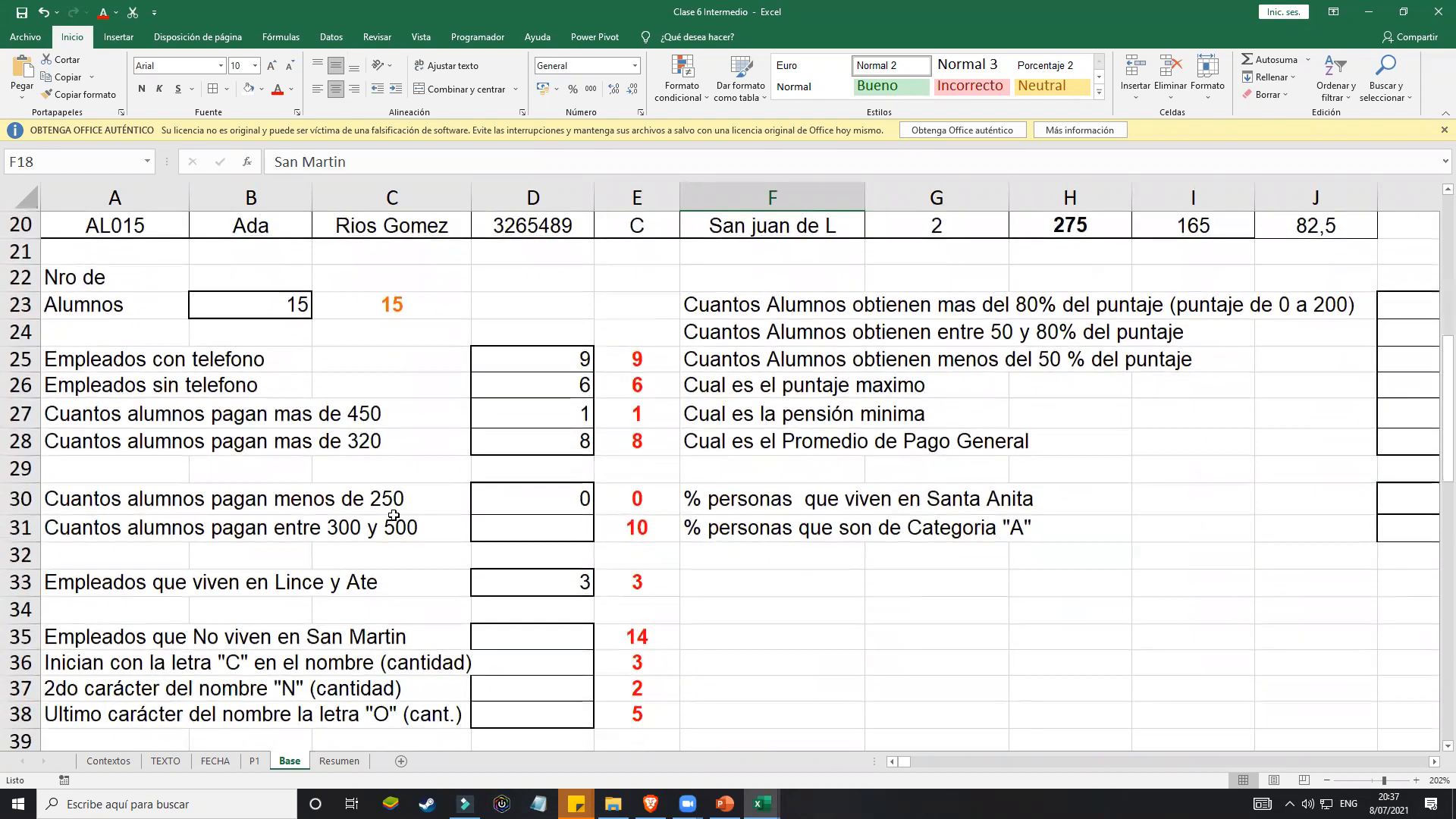
scroll(439, 512, "down", 1)
left_click(525, 563)
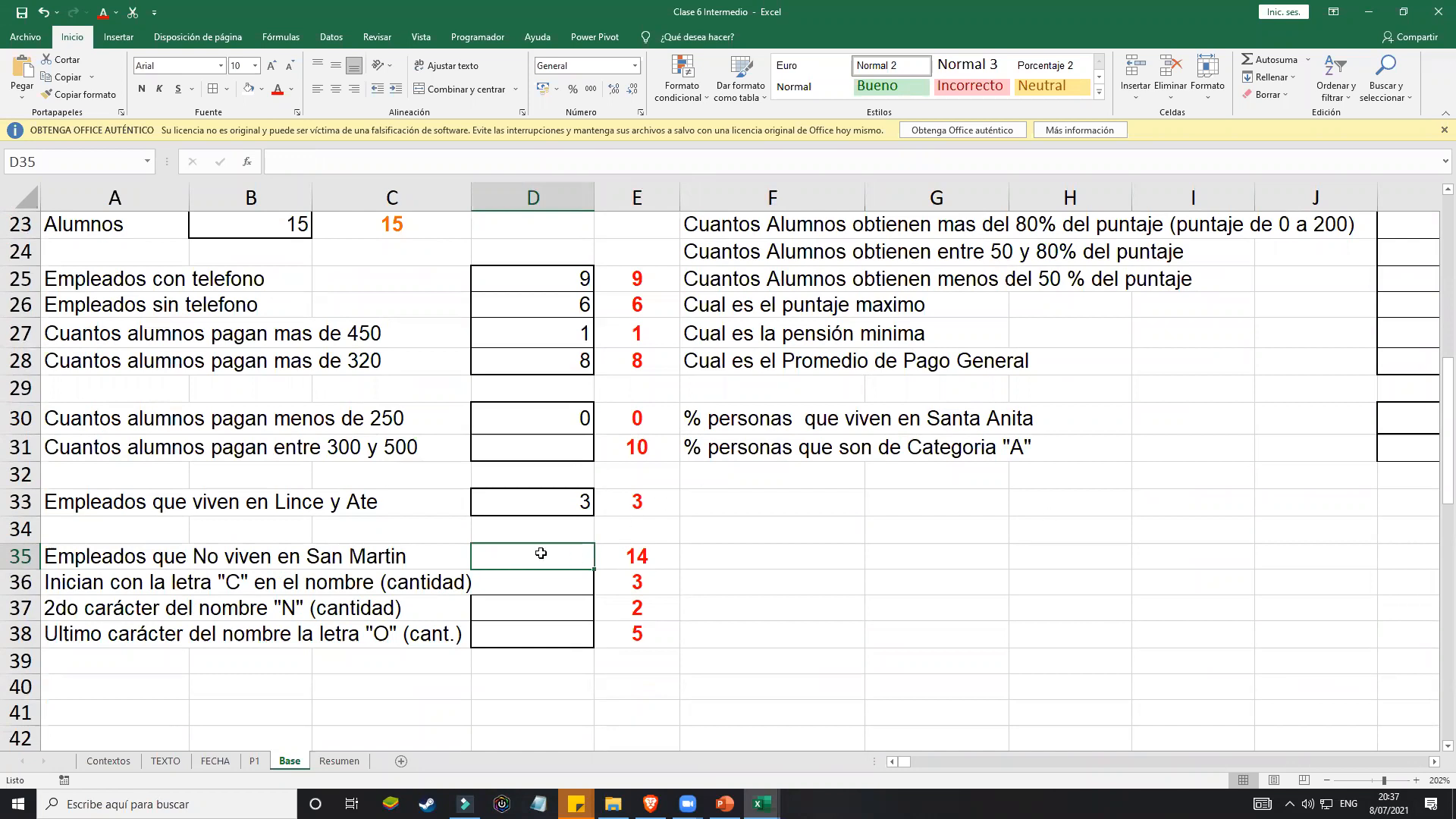
Step: Enter =CONTARA(DISTRITO) in D35 to count all district entries
type("=")
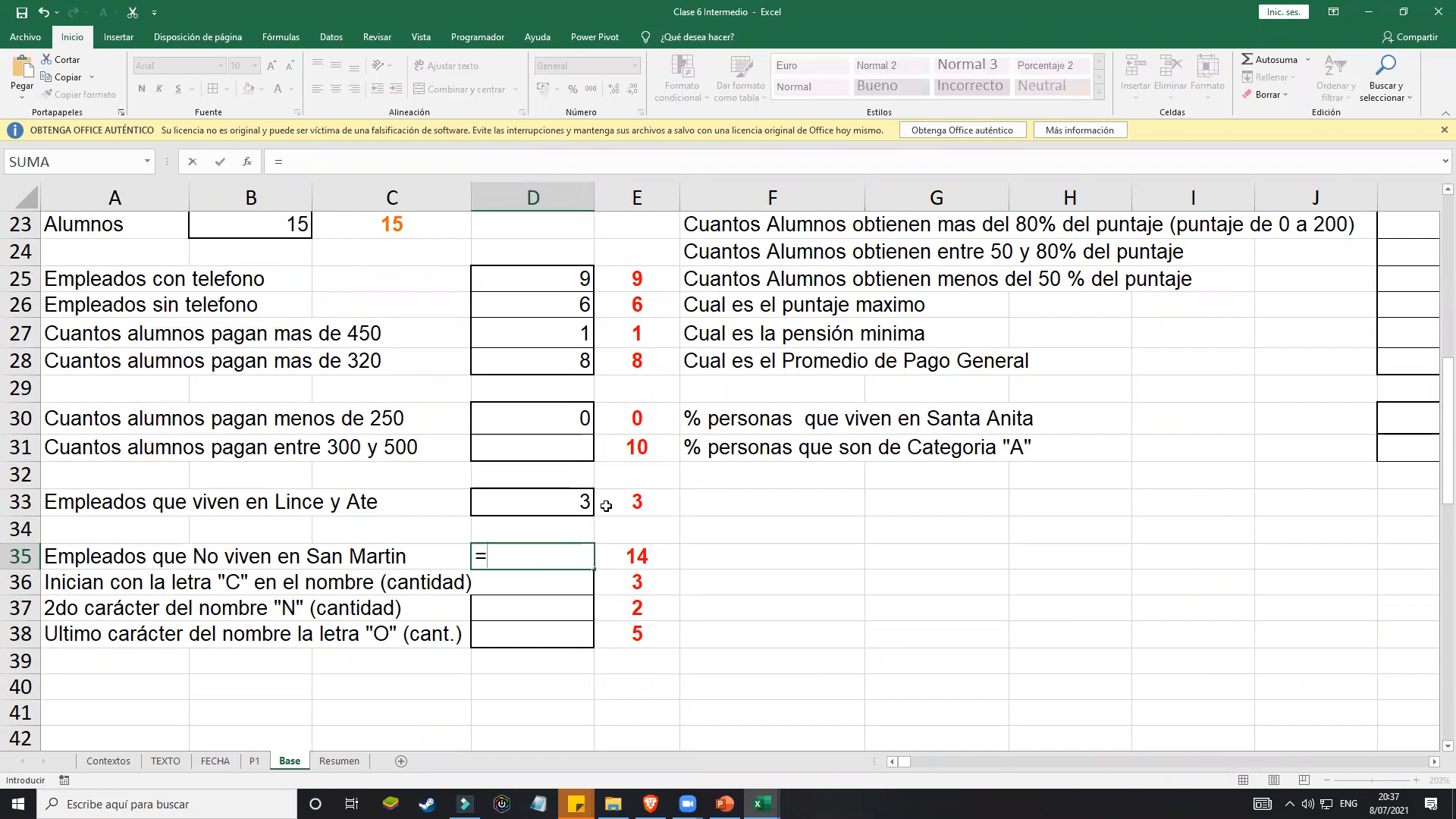
type("CONTARA)")
key("BackSpace")
type("(")
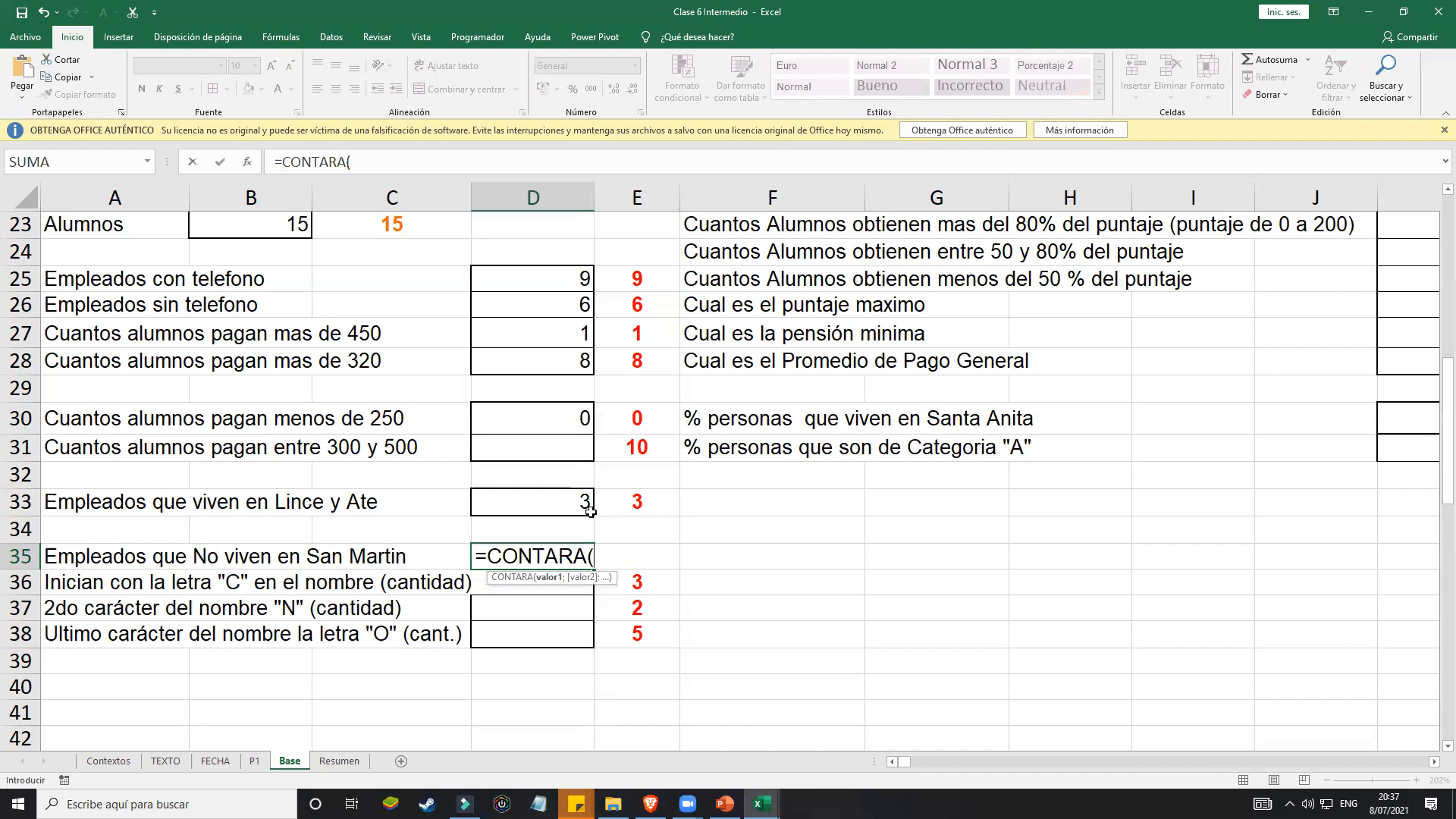
type("DISTRITO")
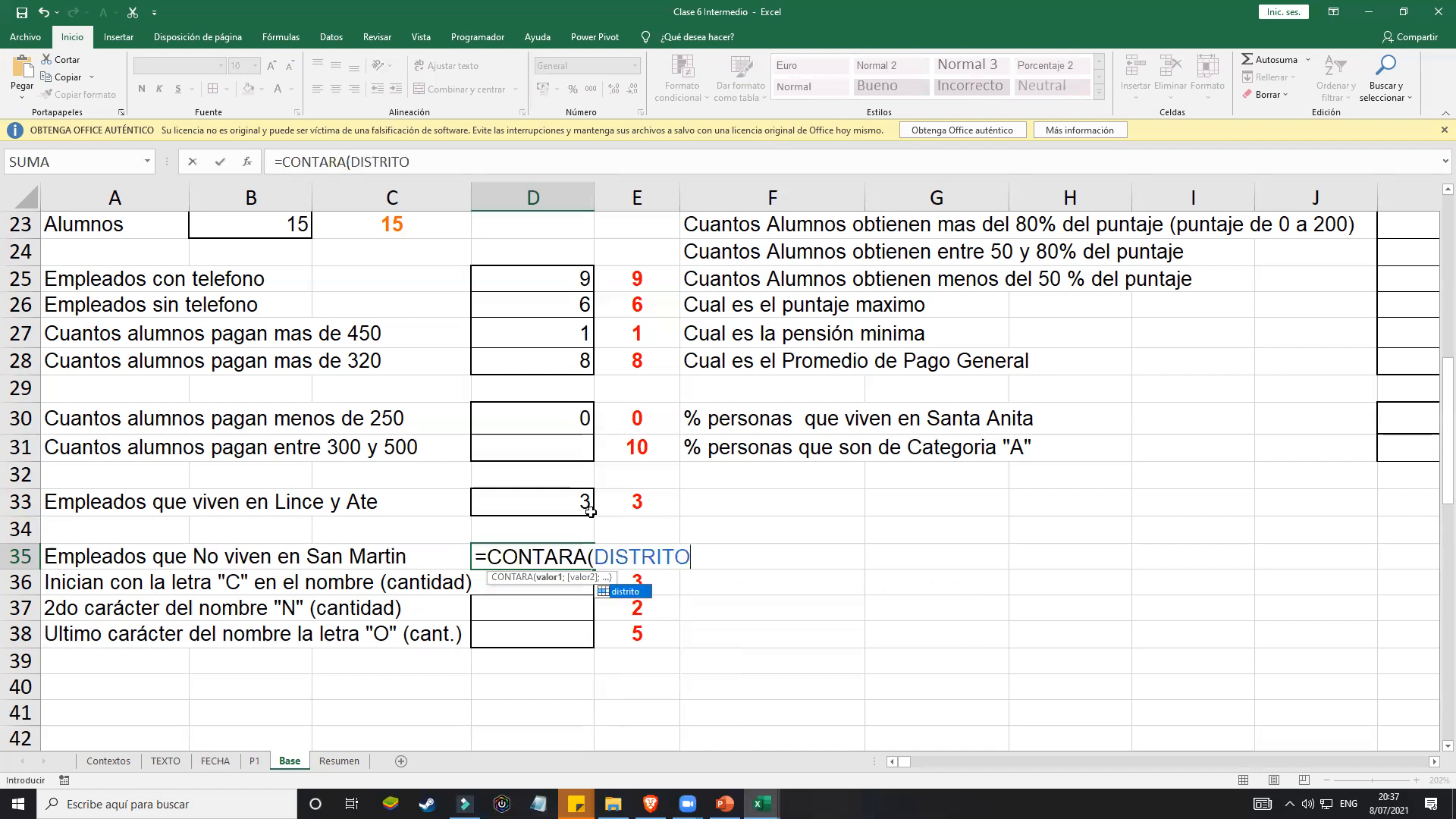
type(")")
key("Return")
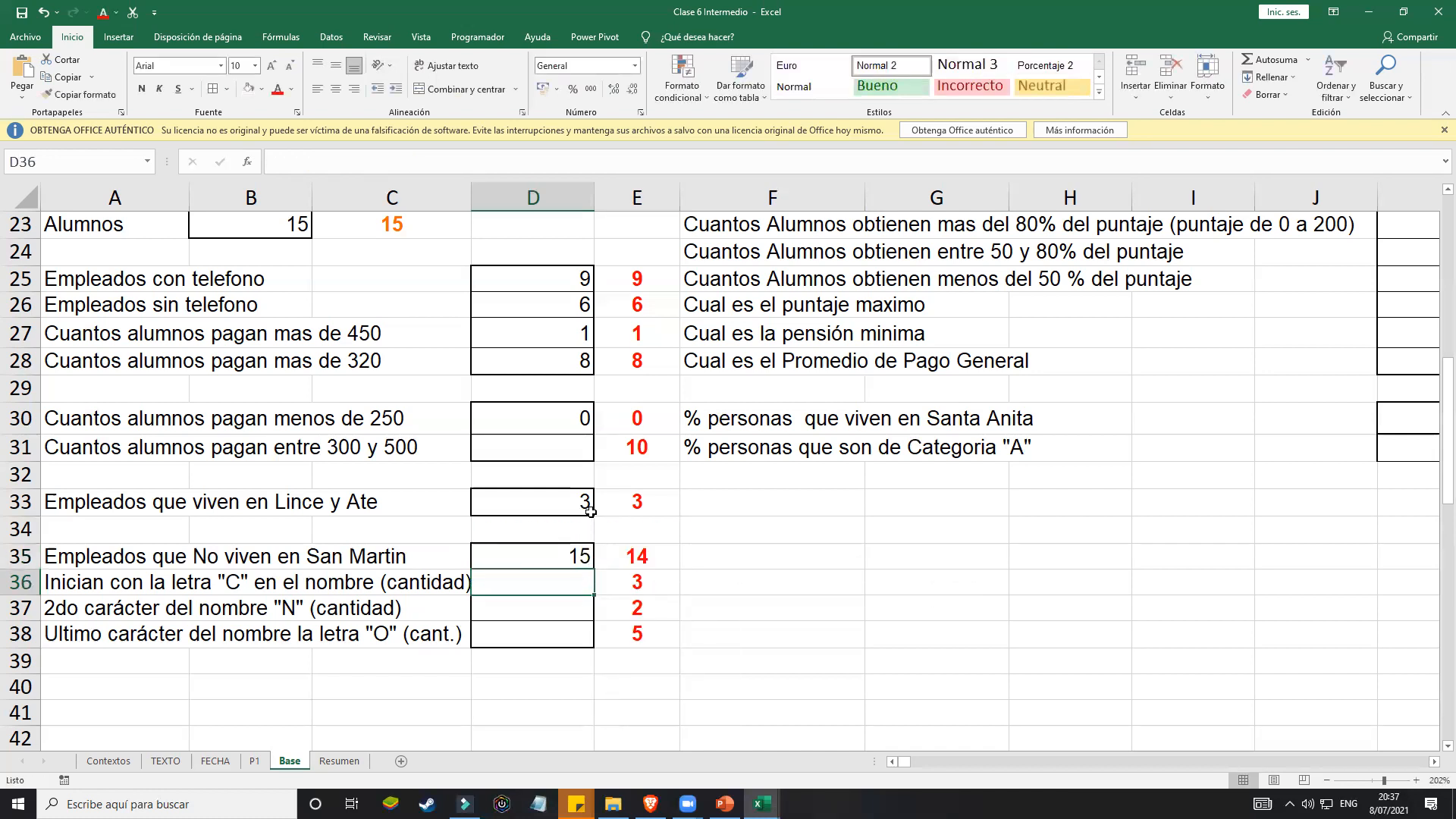
Step: Extend D35 to =CONTARA(distrito)-CONTAR.SI(distrito;"SAN MARTIN") so it shows 14, and review it
double_click(546, 554)
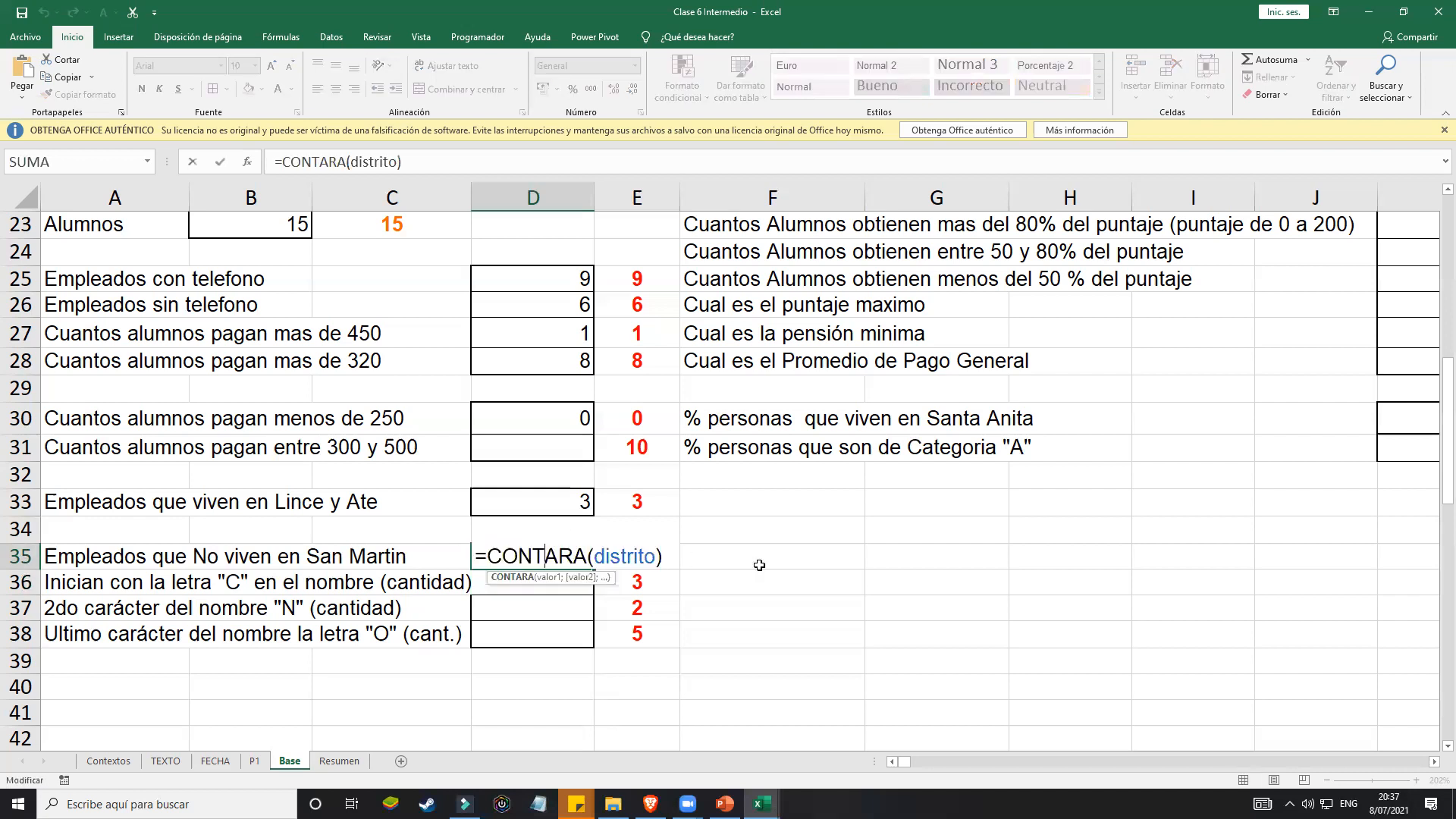
left_click(671, 557)
type("-CONTA")
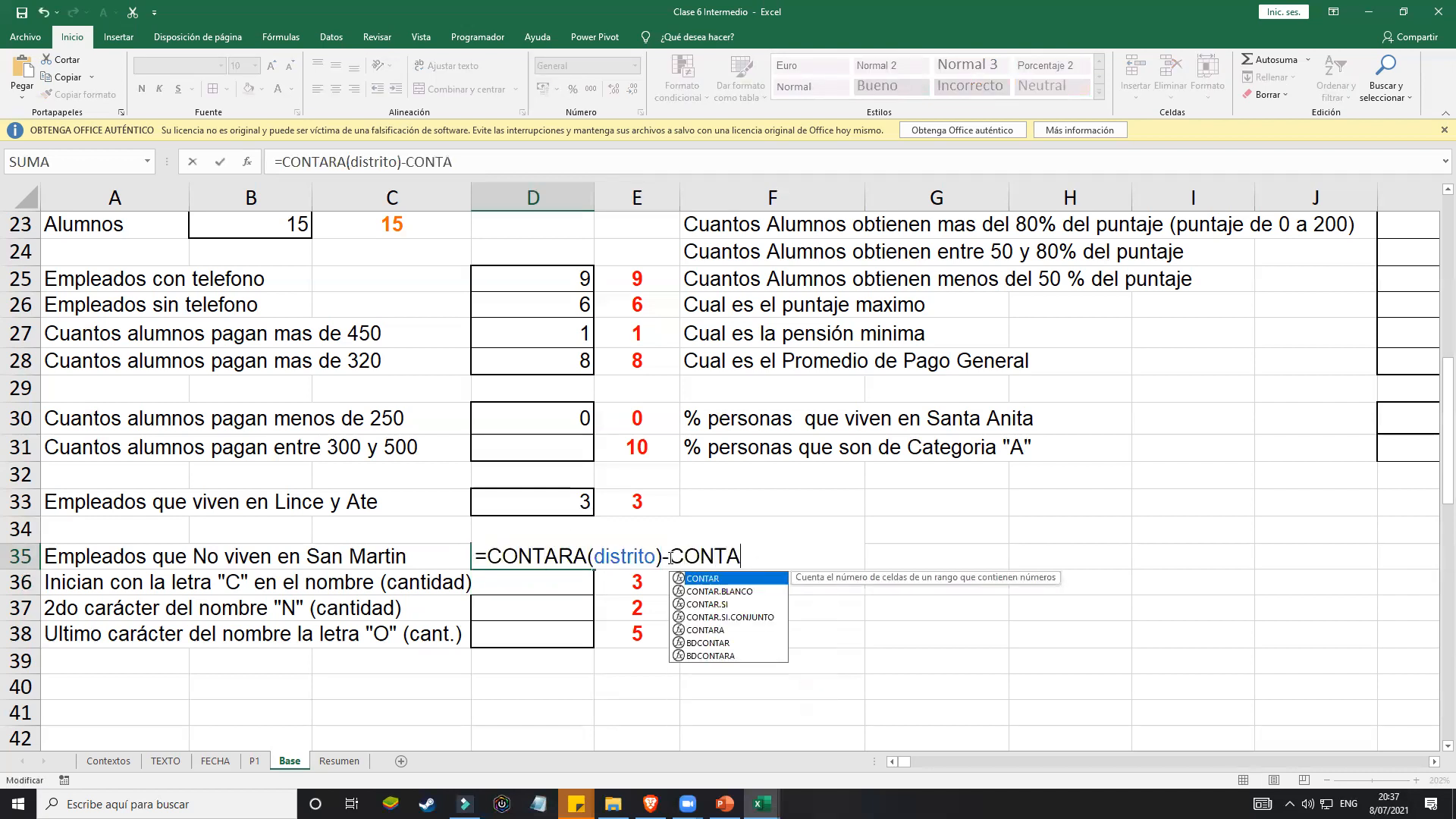
type("R.SI(")
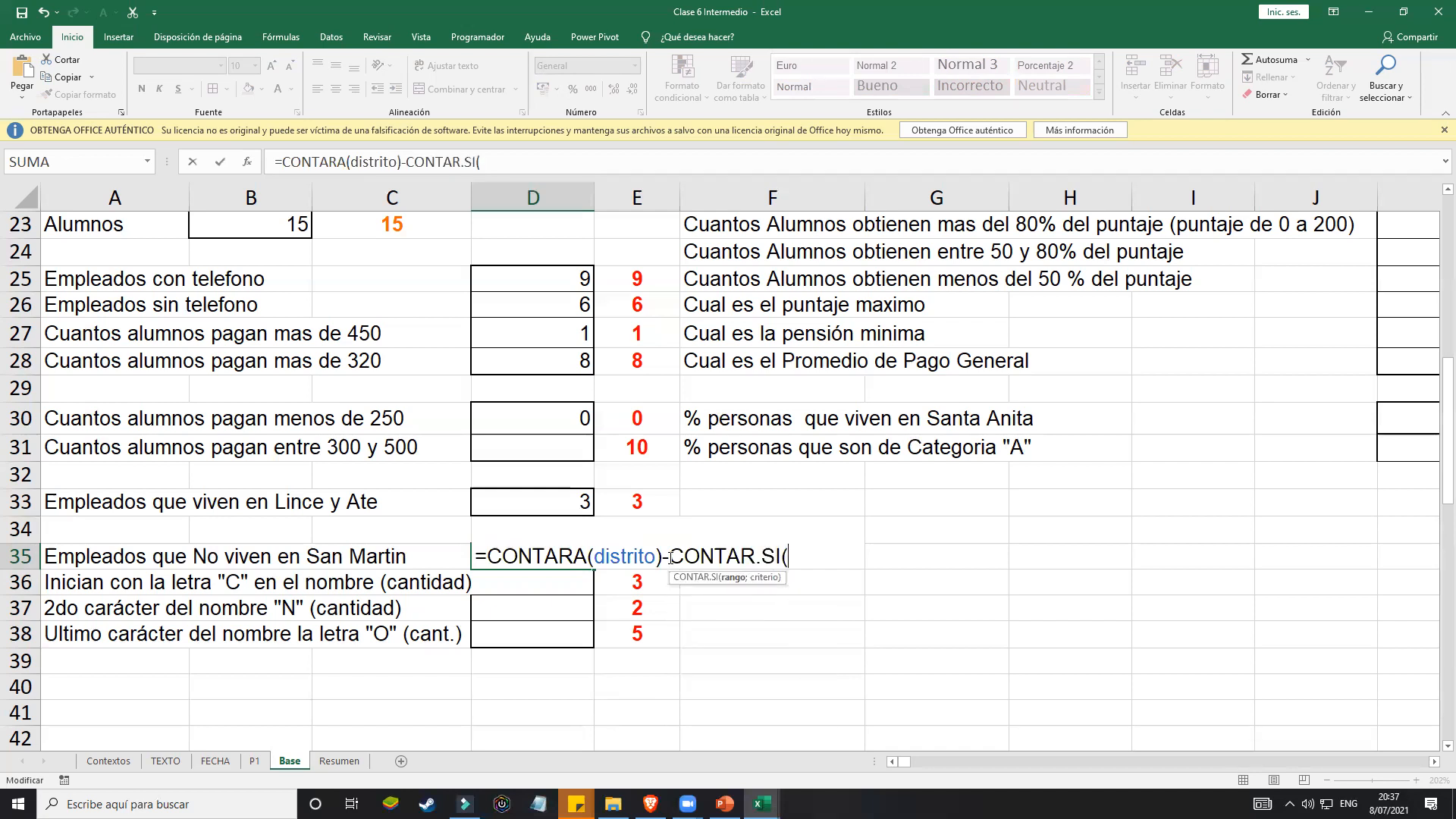
type("DISTRITO")
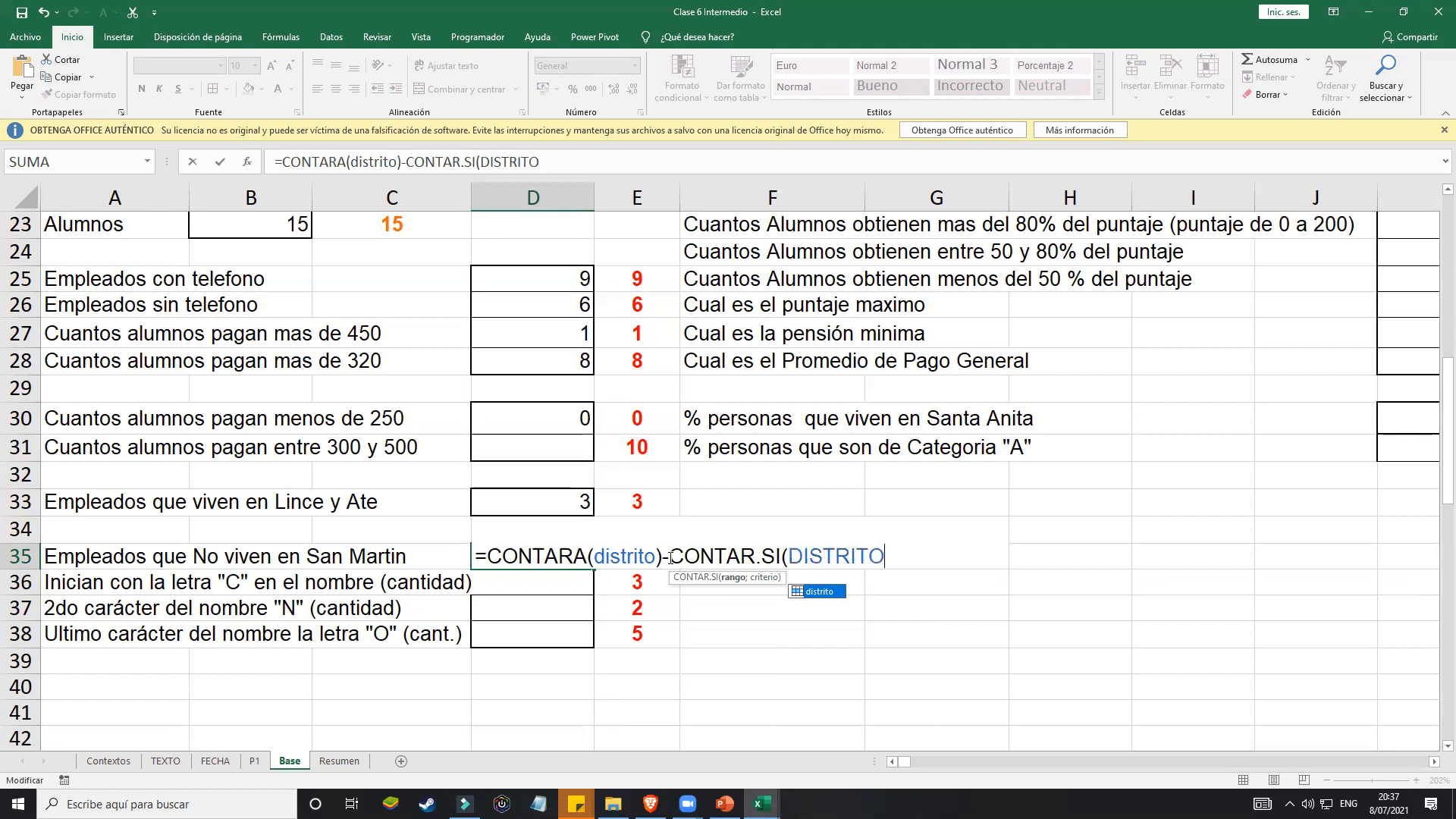
type(",")
key("BackSpace")
type(";\"")
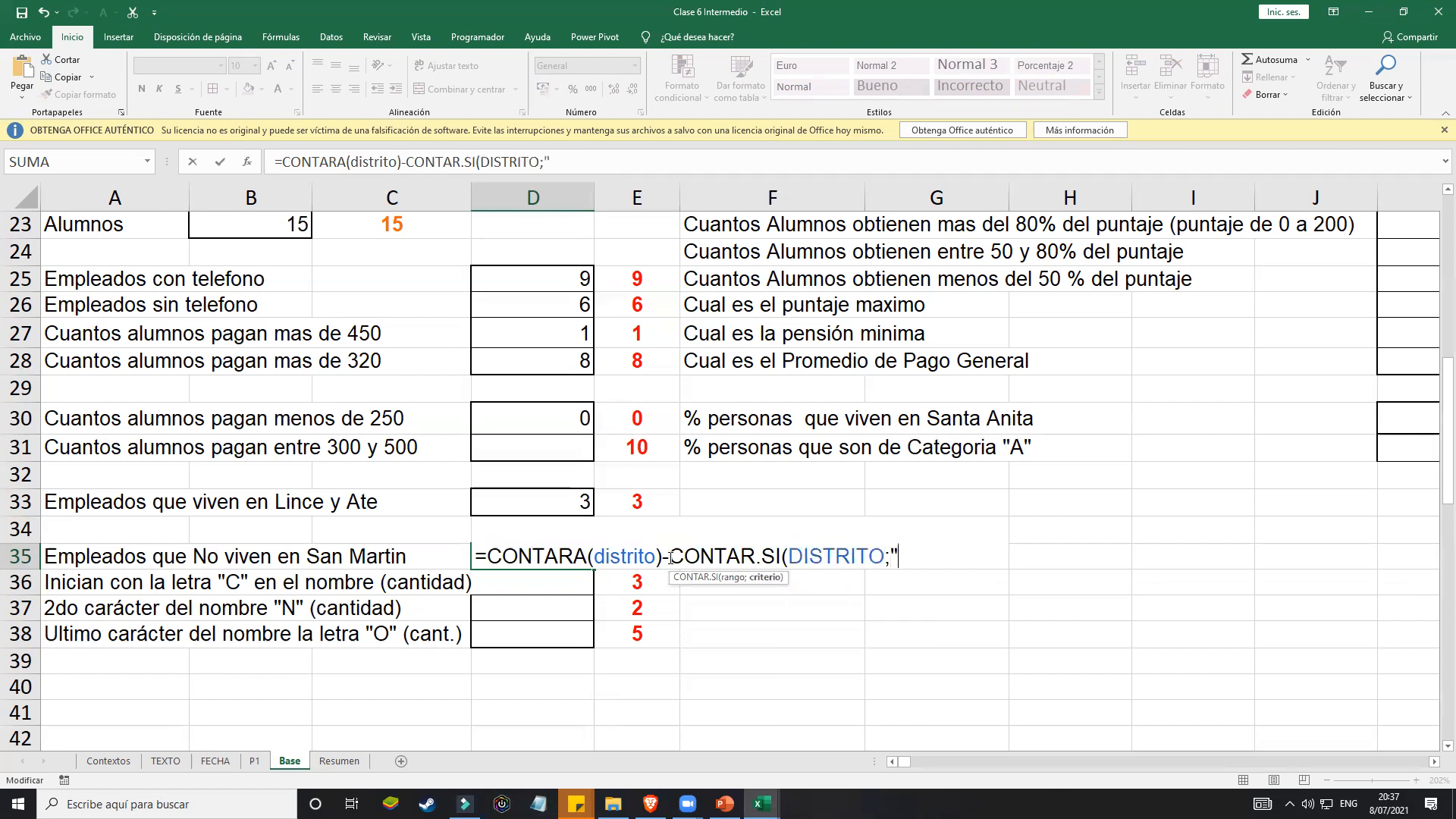
type("SAN MARTIN:")
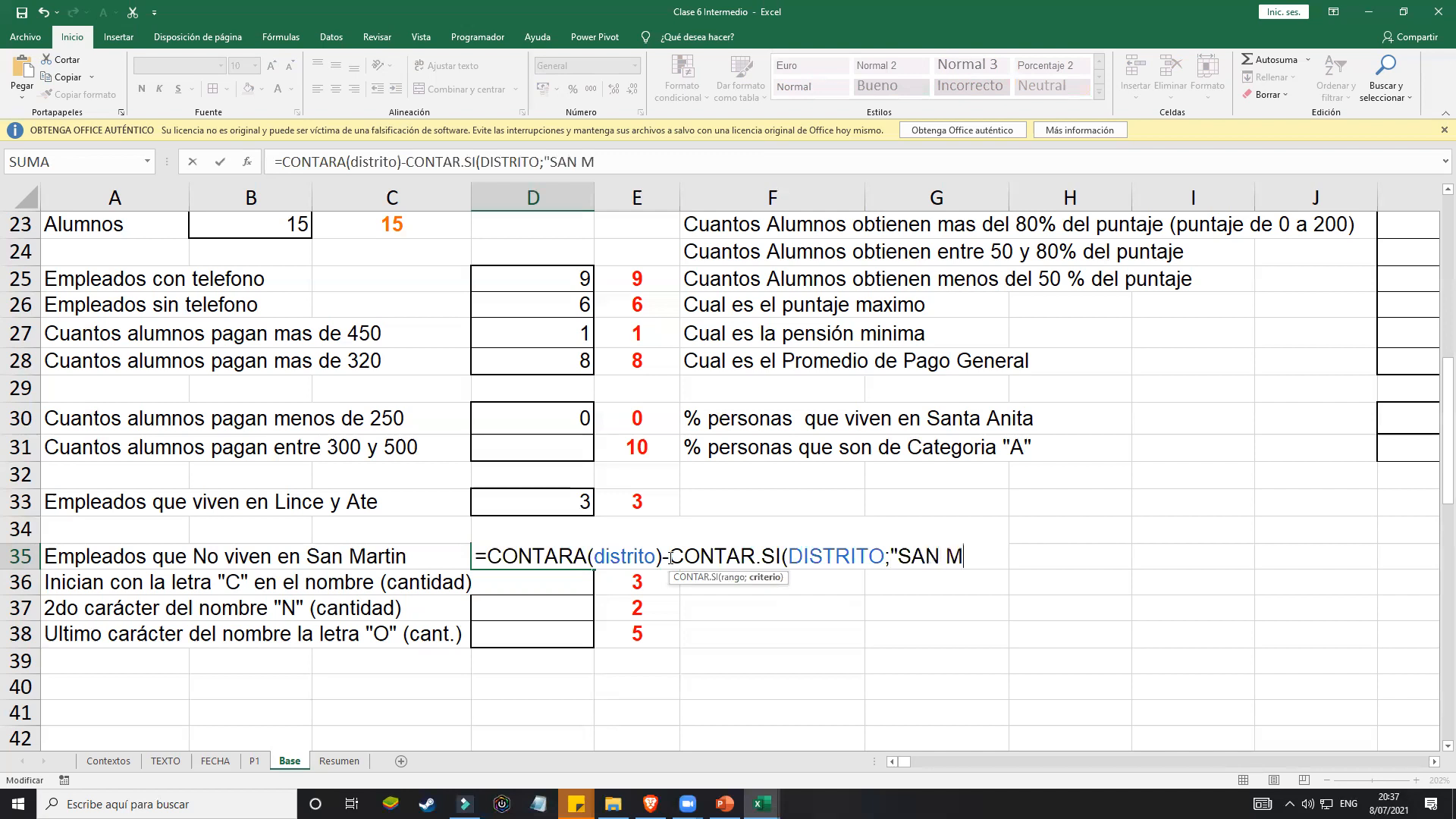
key("BackSpace")
type("\")")
key("Return")
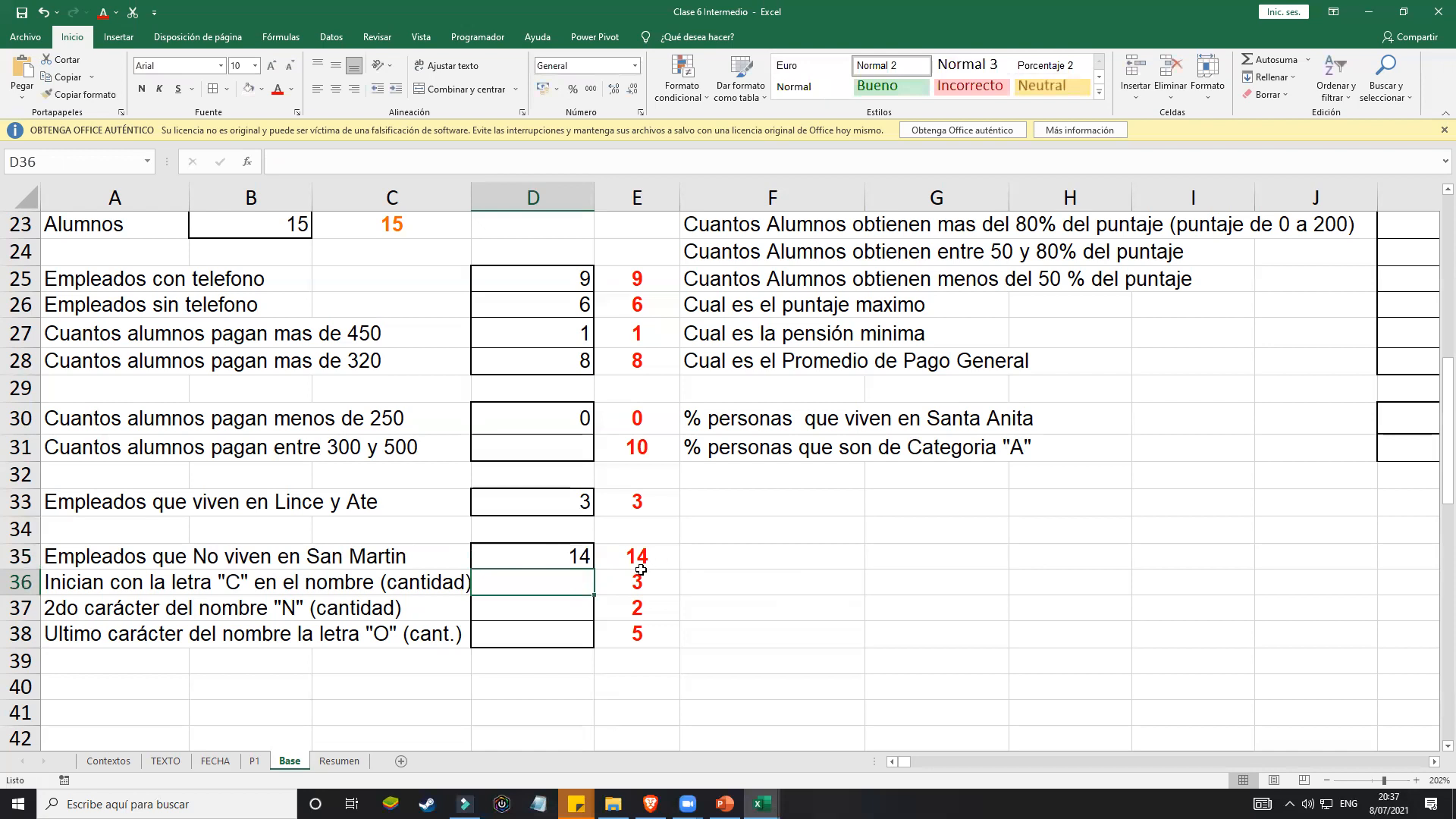
double_click(567, 552)
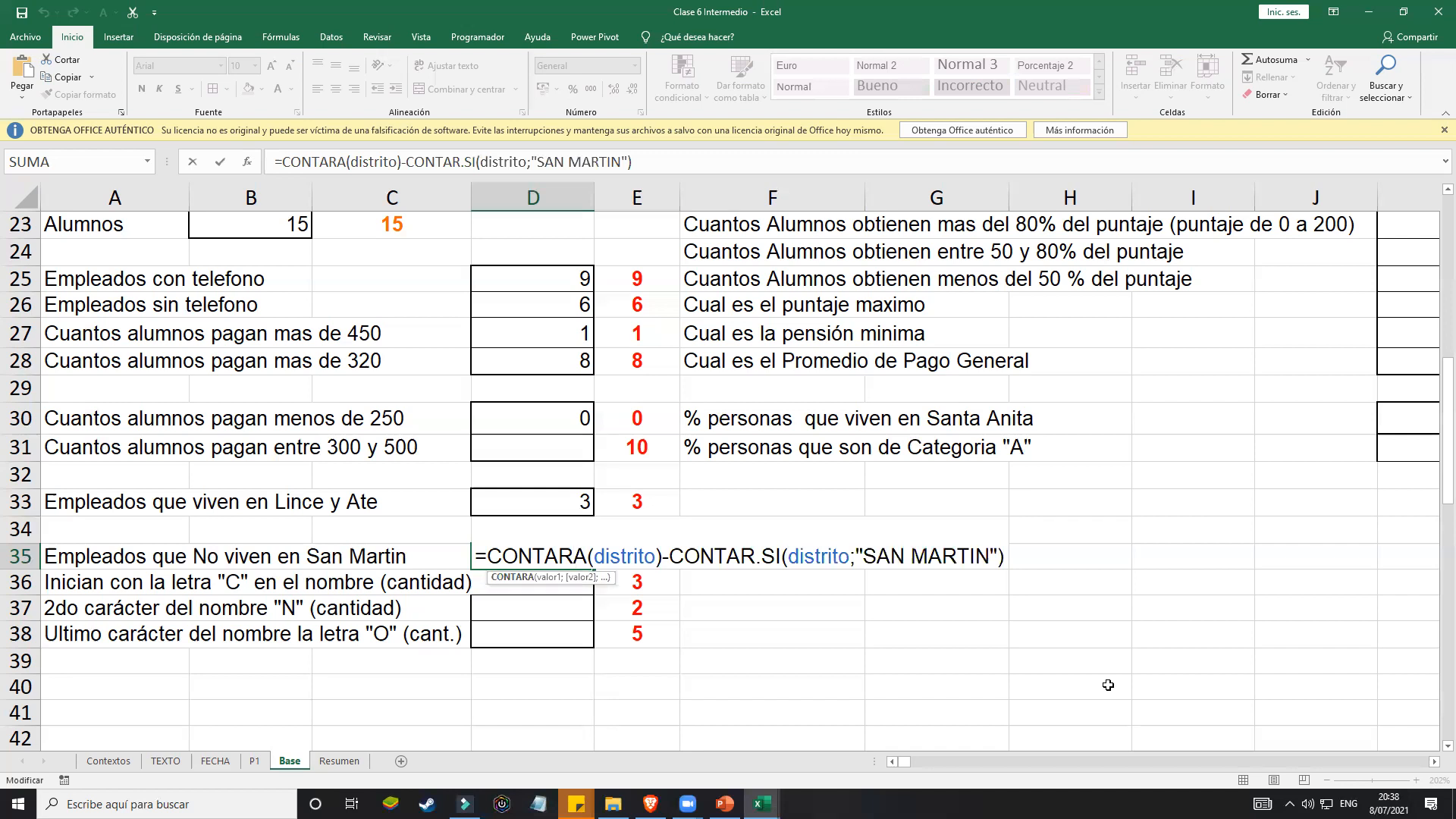
key("Return")
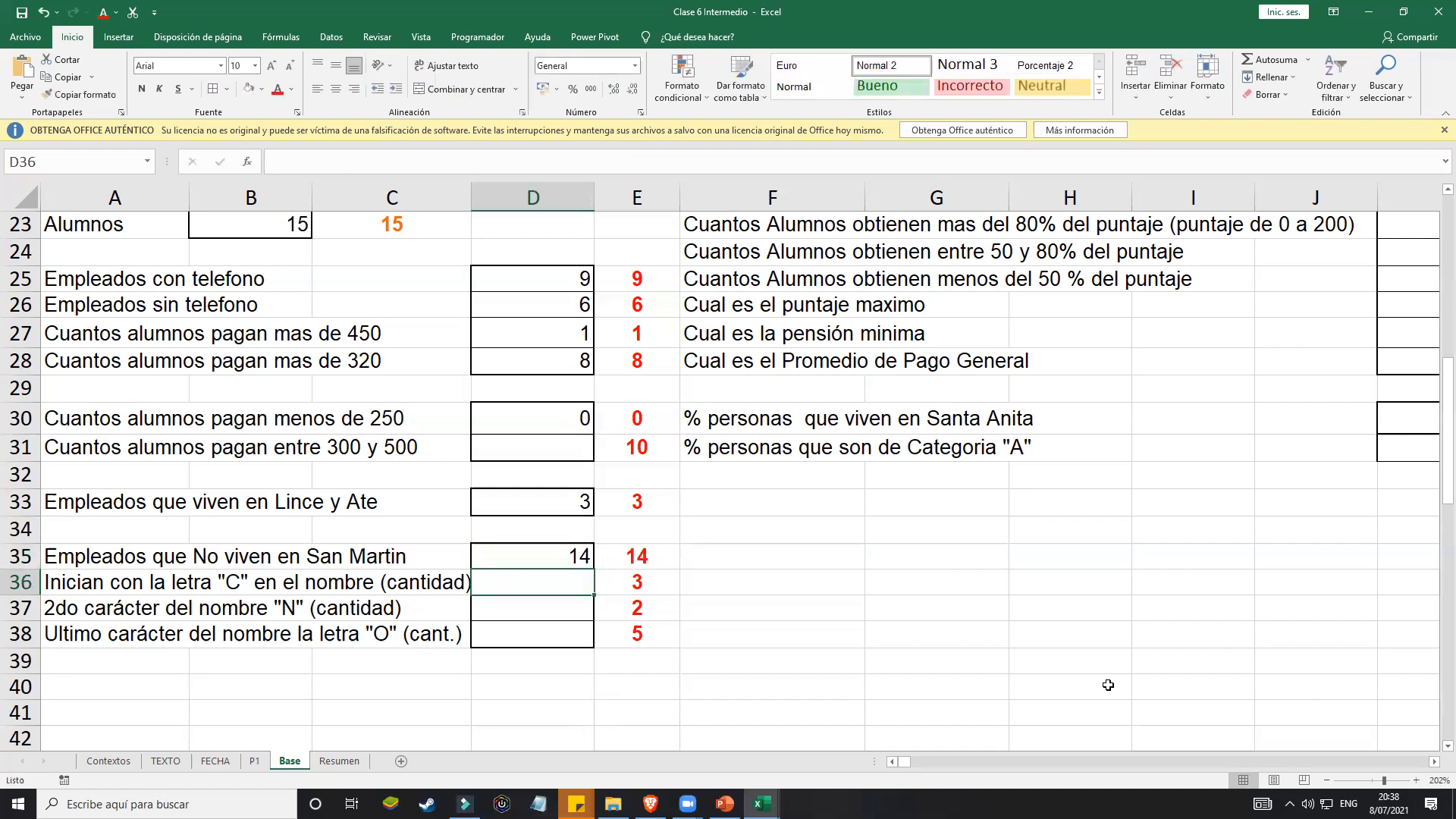
left_click(554, 559)
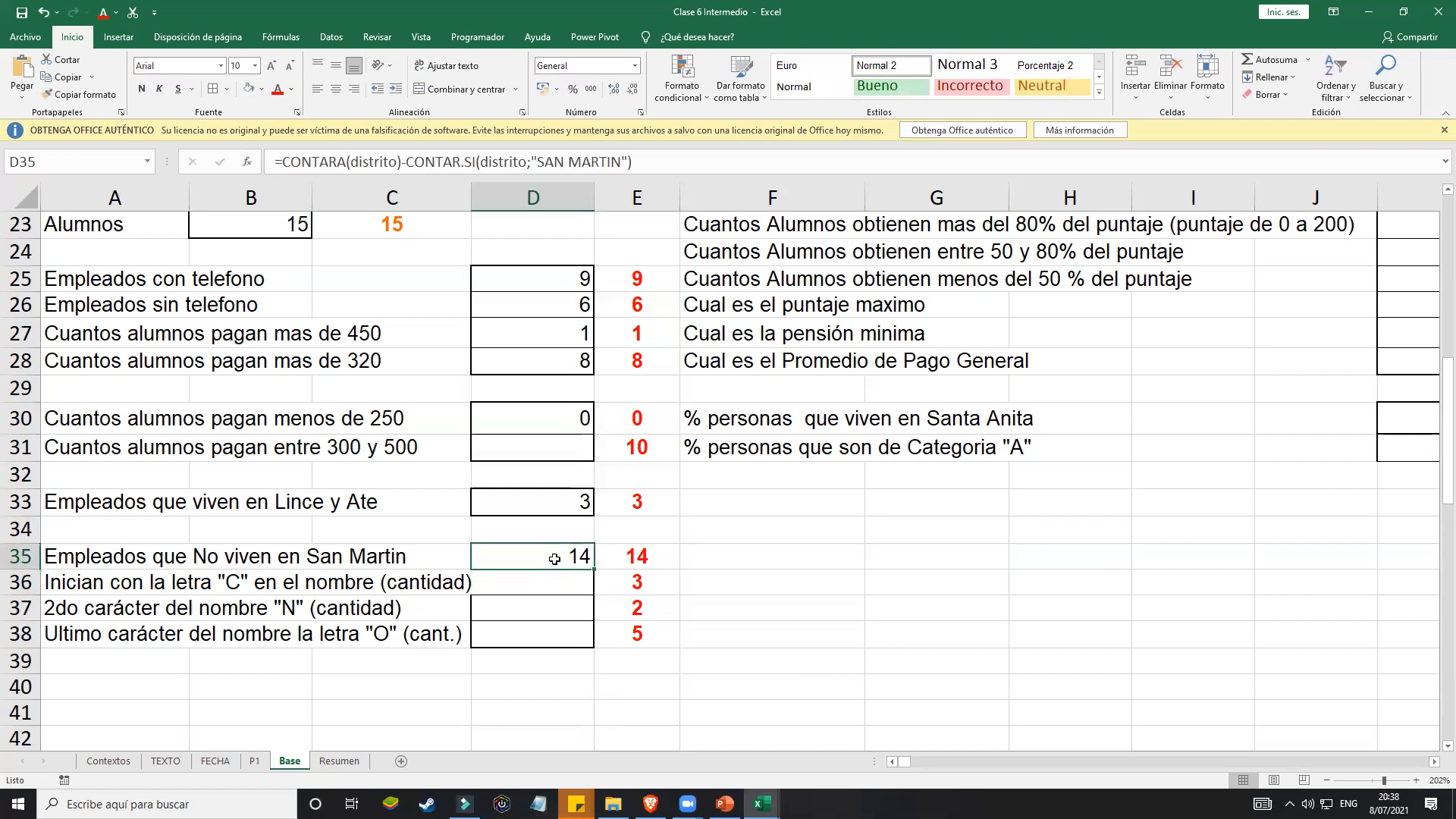
Step: Widen column C by dragging the border between the C and D headers
left_click(565, 582)
left_click_drag(473, 206, 491, 205)
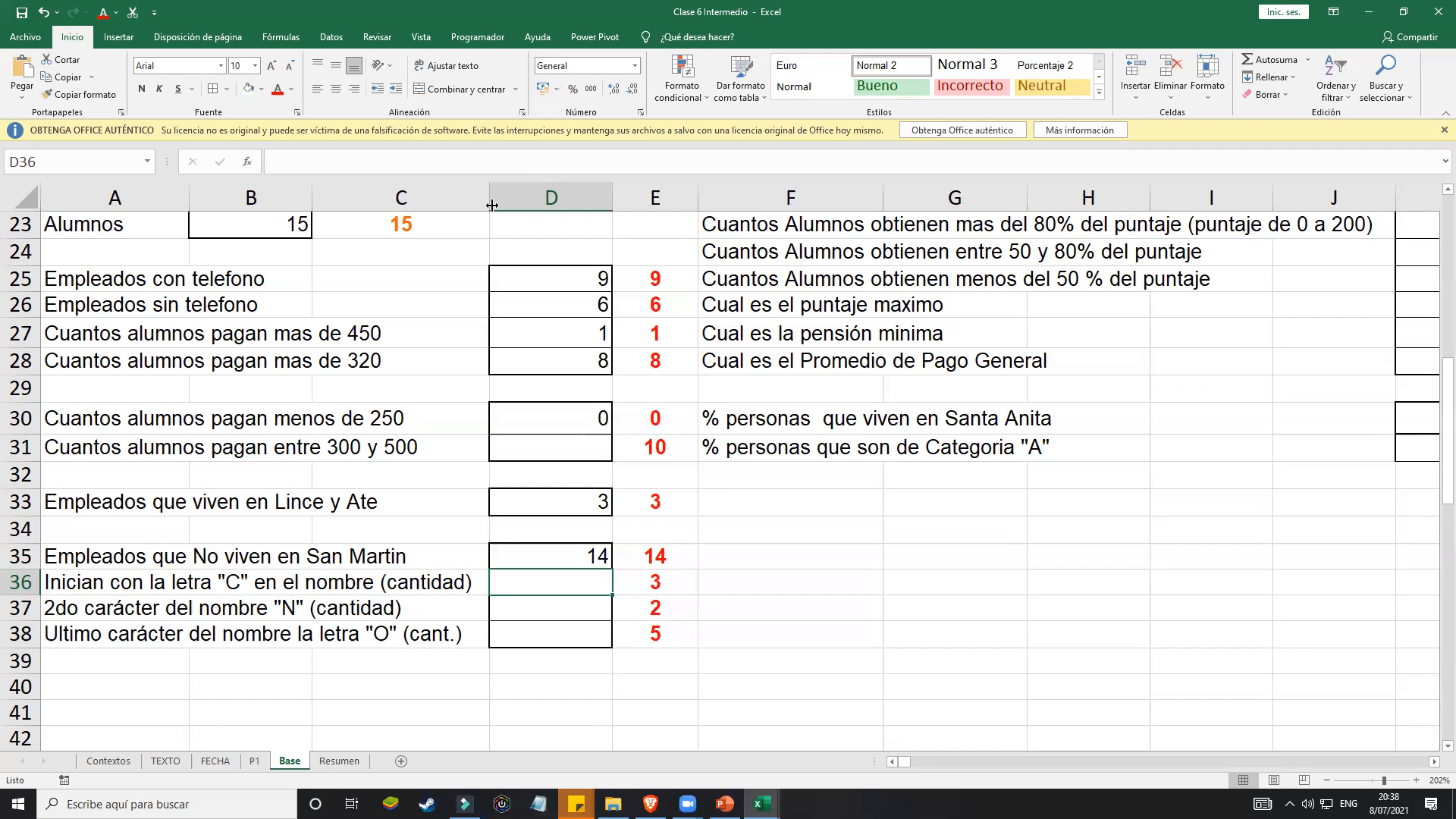
Step: Put the * wildcard symbol in G34
left_click(945, 533)
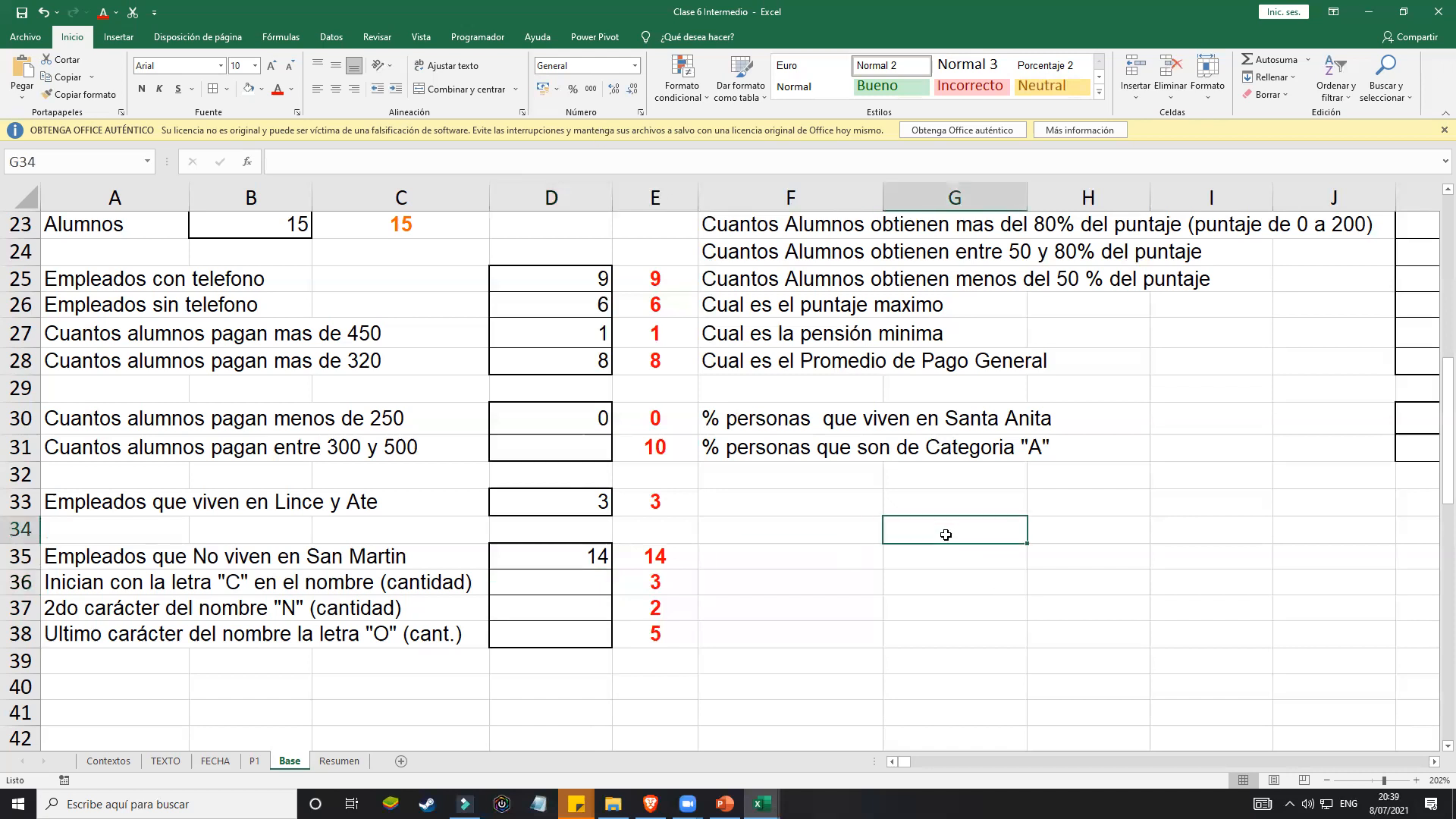
double_click(946, 534)
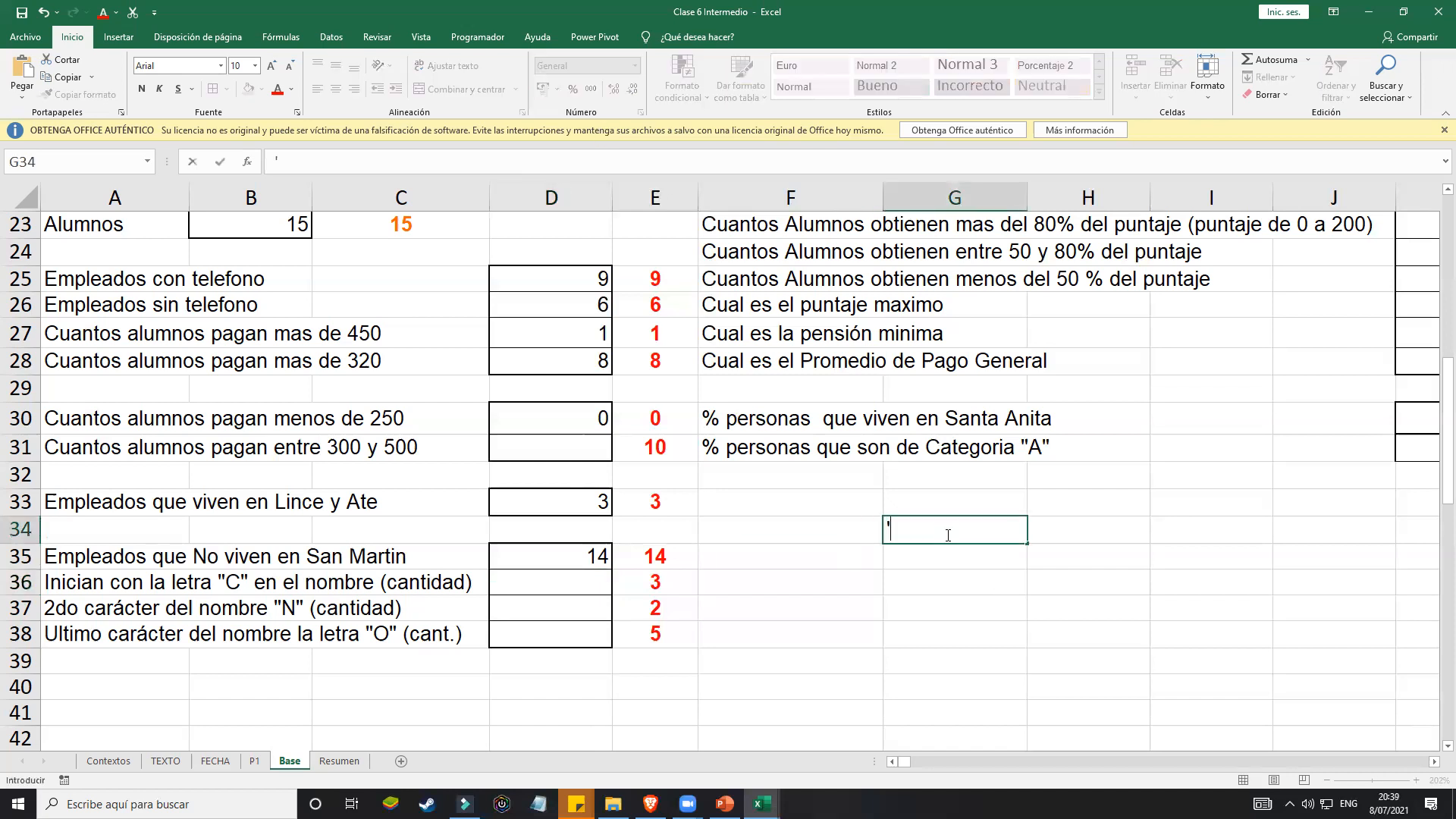
type("9")
key("BackSpace")
type("&")
key("BackSpace")
type("*")
key("Return")
Step: Put the ? wildcard symbol in G35 after trying several other symbols
type("-")
key("BackSpace")
type("+")
key("BackSpace")
type(")")
key("BackSpace")
type("(")
key("BackSpace")
type("!")
key("BackSpace")
type("&")
key("BackSpace")
type("^")
key("BackSpace")
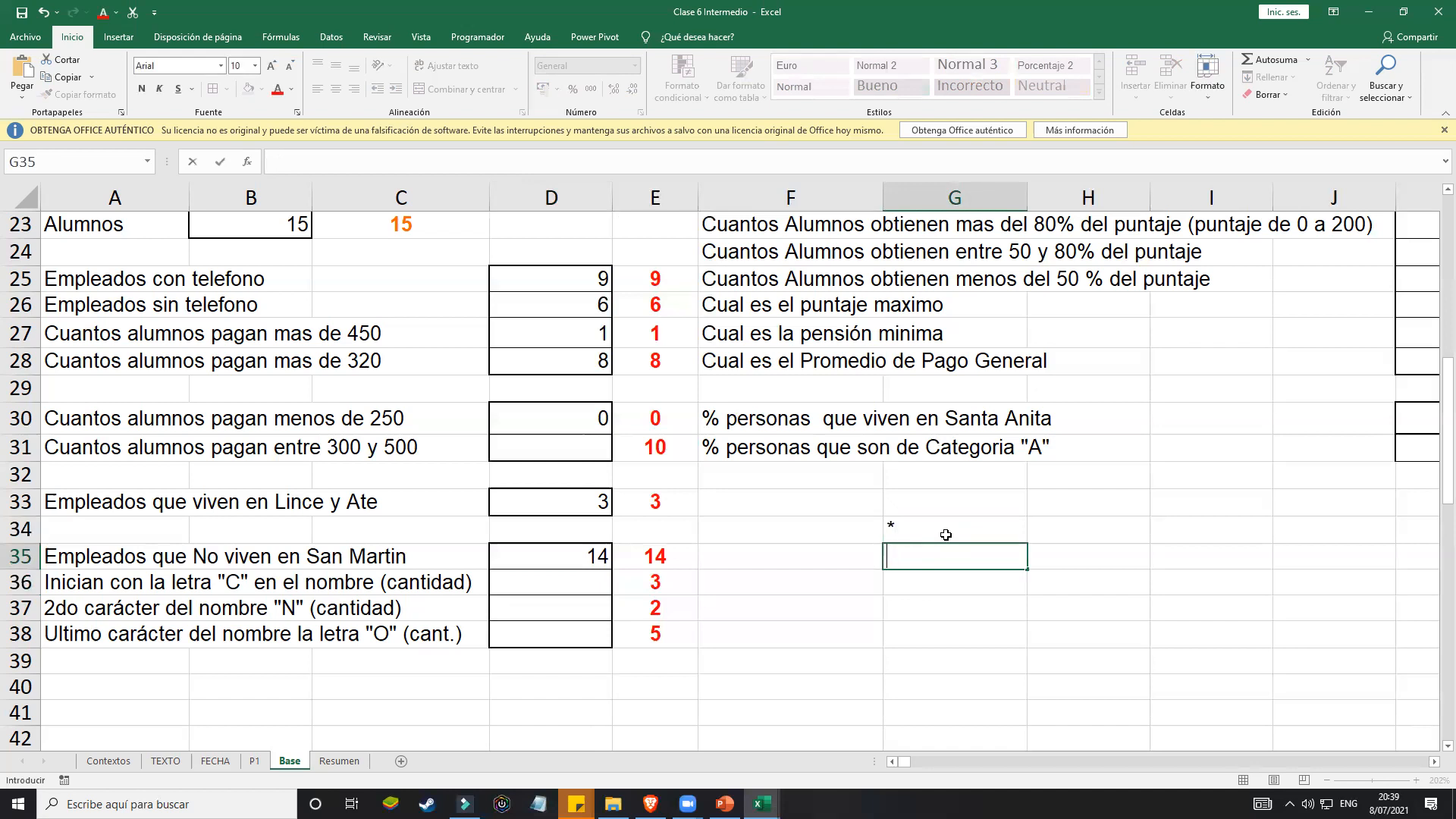
type(">")
key("BackSpace")
type("/")
key("BackSpace")
type("<")
key("BackSpace")
type(">")
key("BackSpace")
type("?")
key("Return")
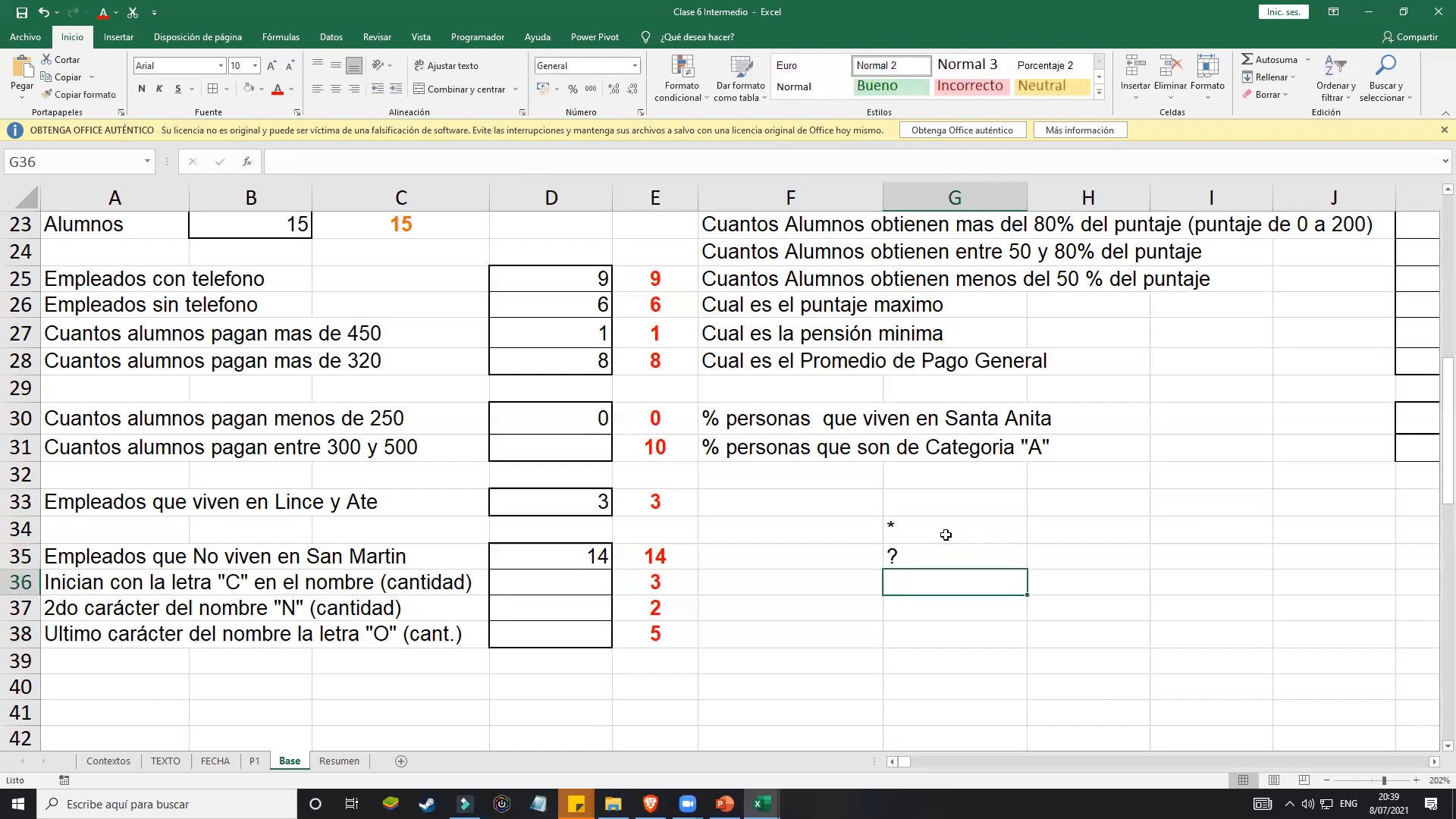
Step: Write 'REMPLAZA X CANTIDAD DE CARACTERES' in H34 beside the asterisk
key("Right")
key("Up")
key("Up")
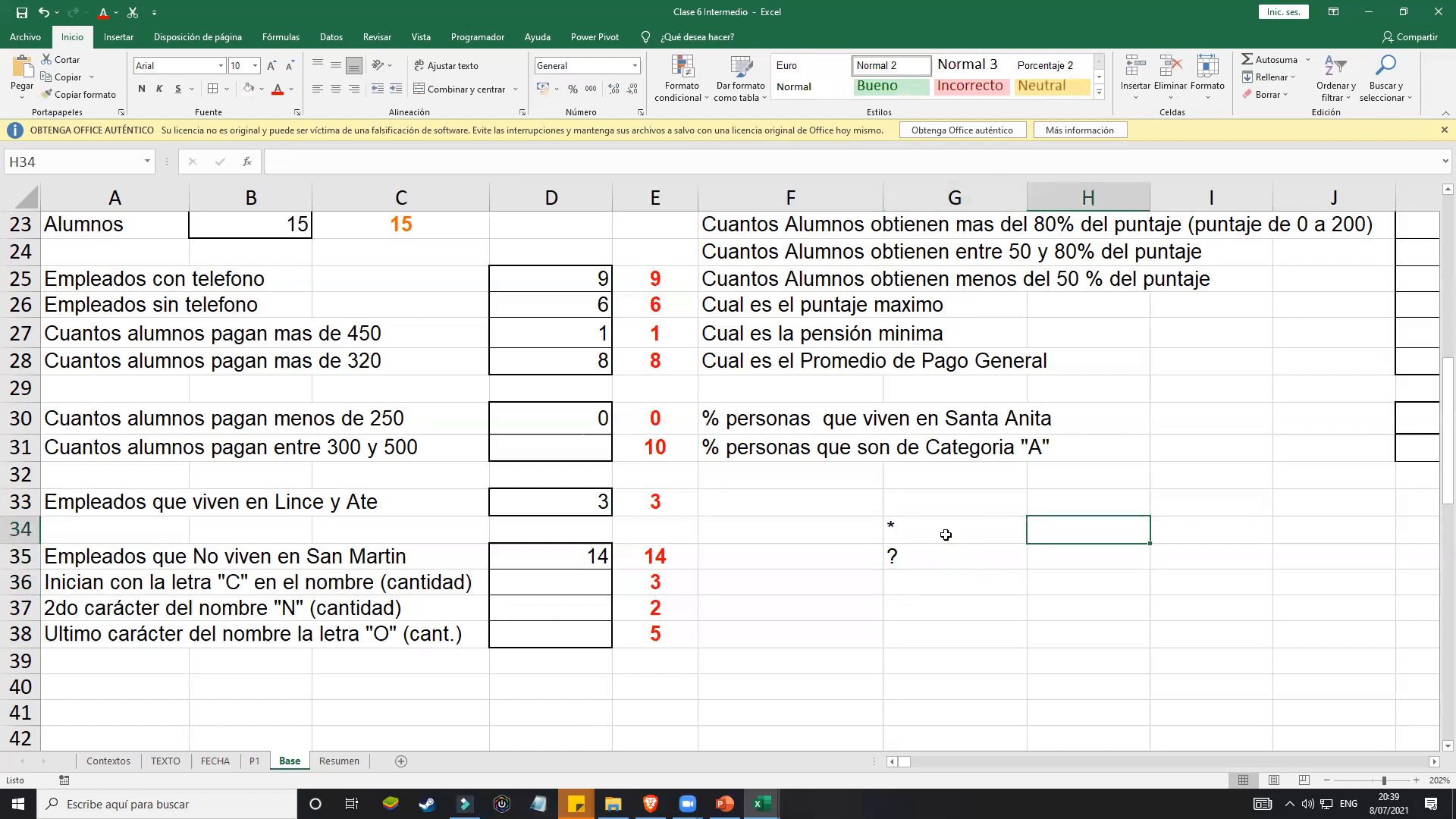
type("REMPL")
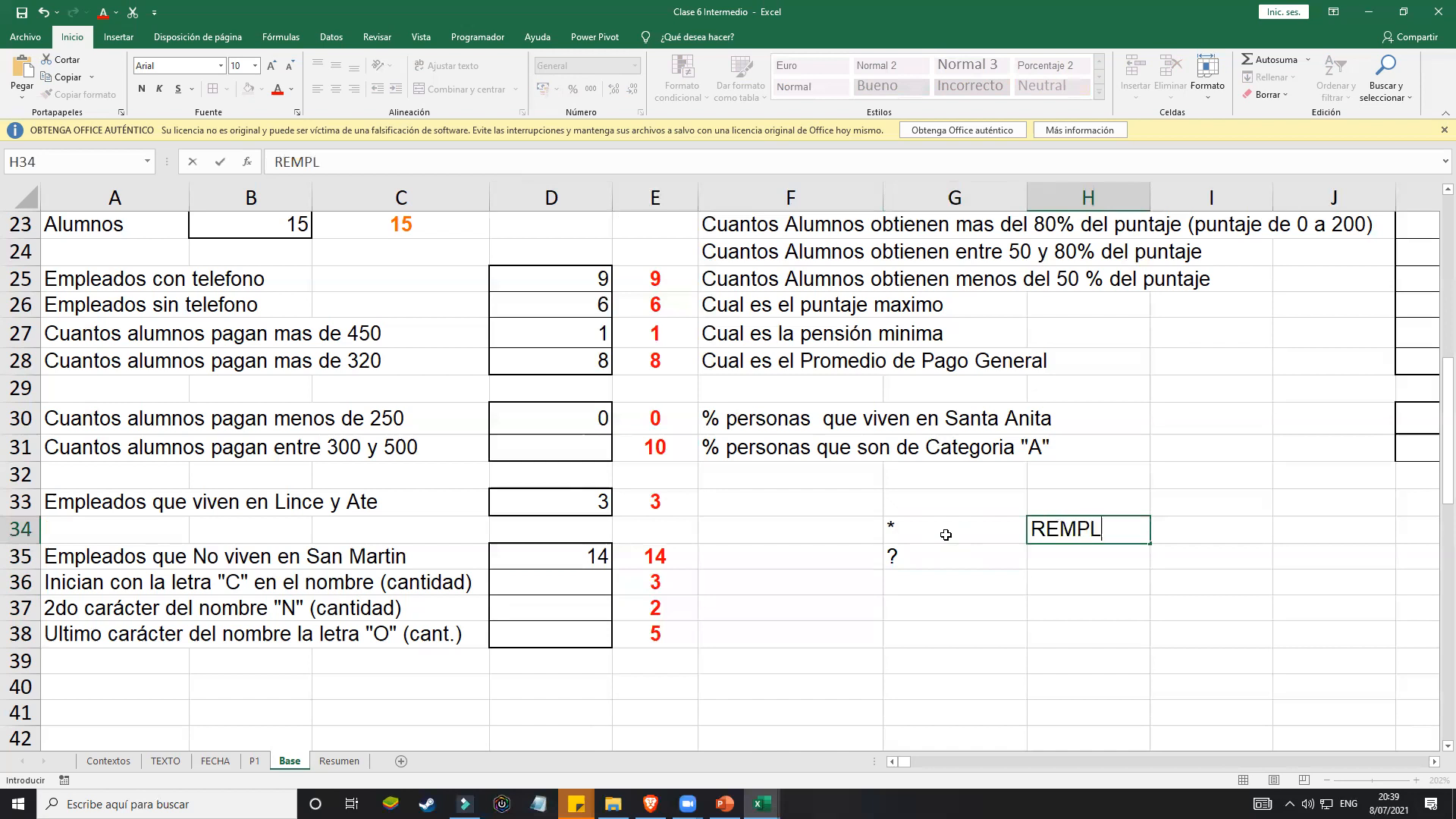
type("AZA X CANTIDAD DE L")
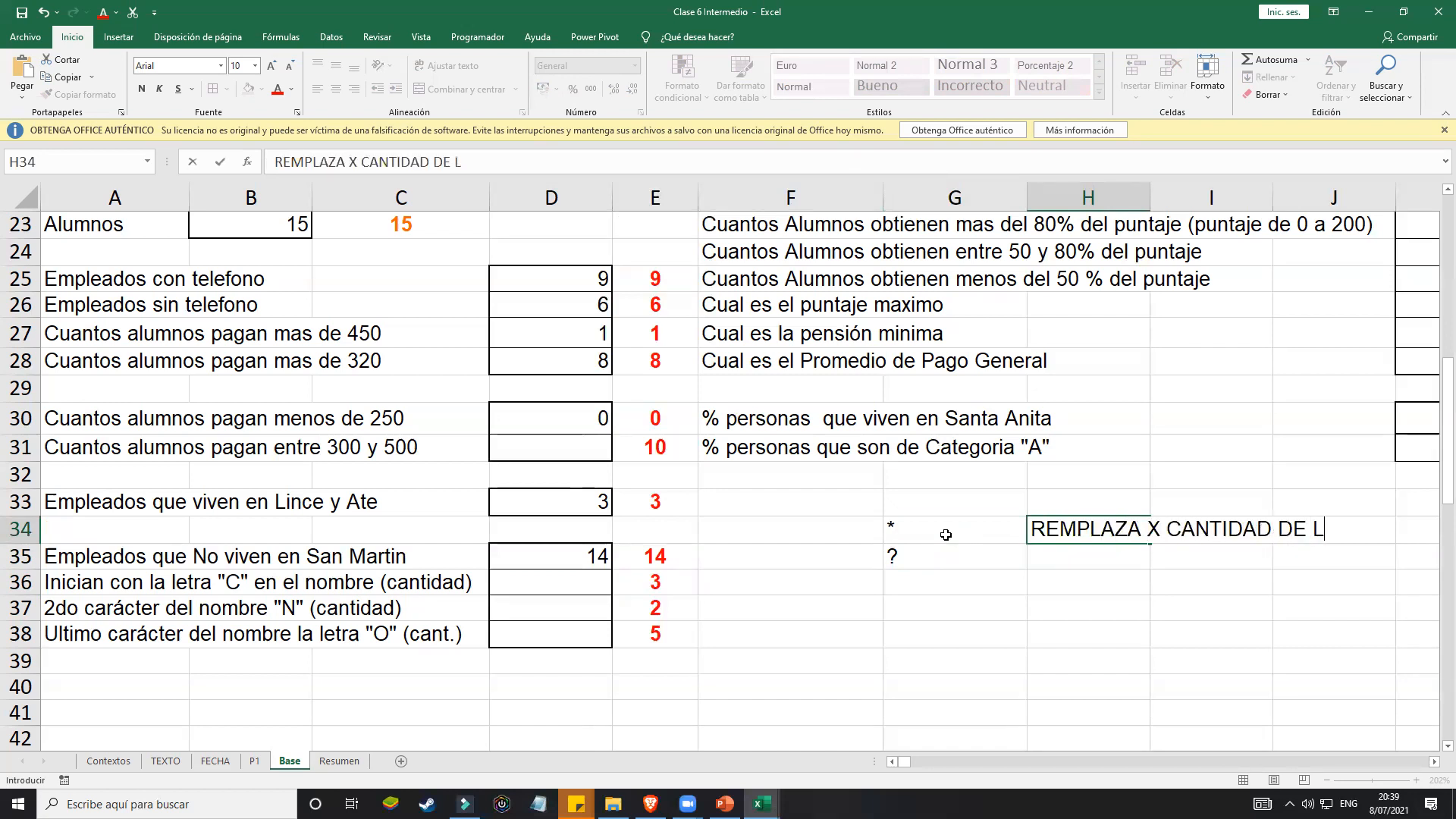
type("C")
key("BackSpace")
key("BackSpace")
type("CARACTERES")
left_click(1022, 610)
Step: Write 'REMPLAZA SOLO UN CARACTER.' in H35 beside the question mark, then select the wildcard symbols
left_click(1094, 551)
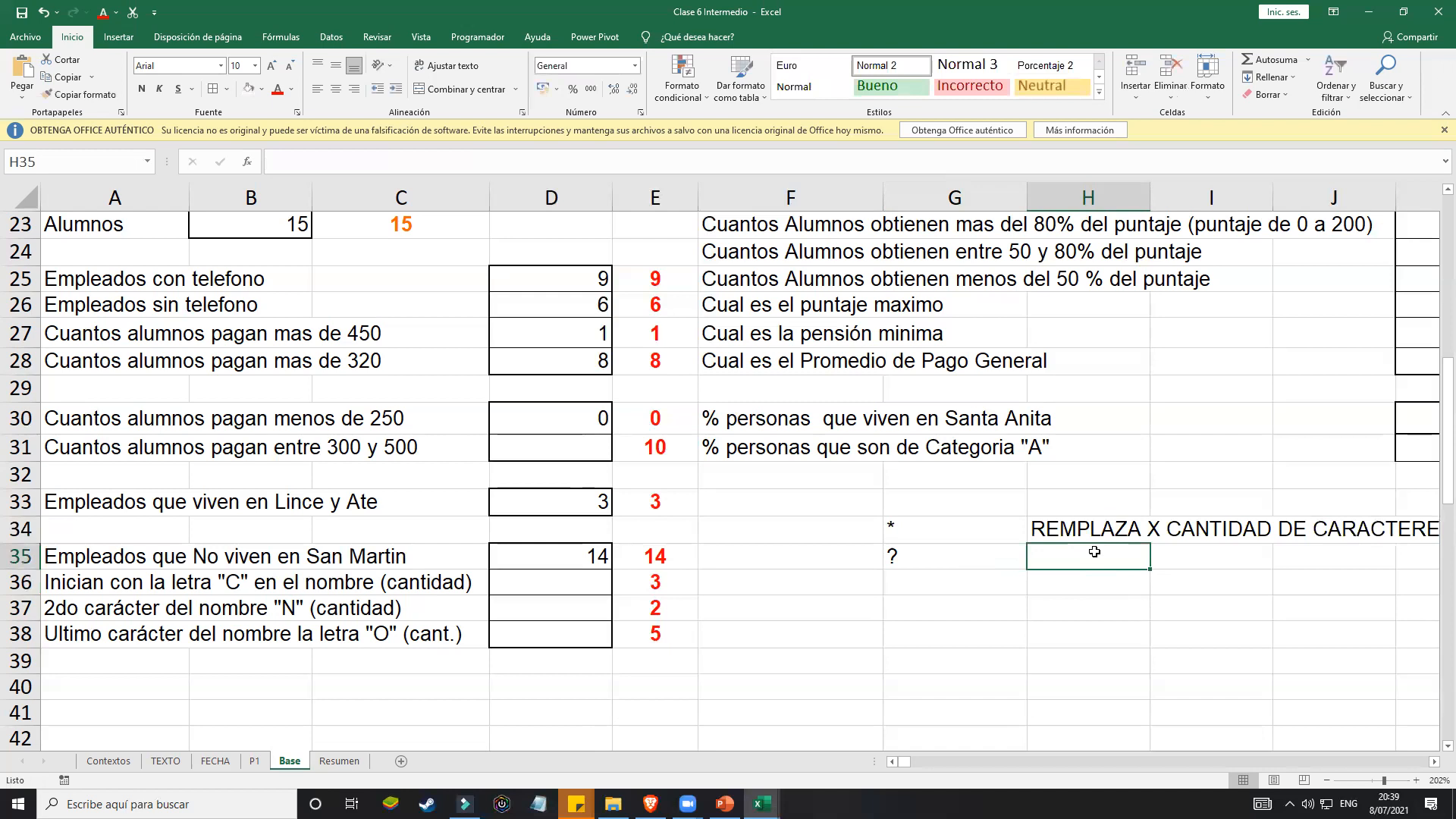
type("REMPLAZA SOLO UN CARAC")
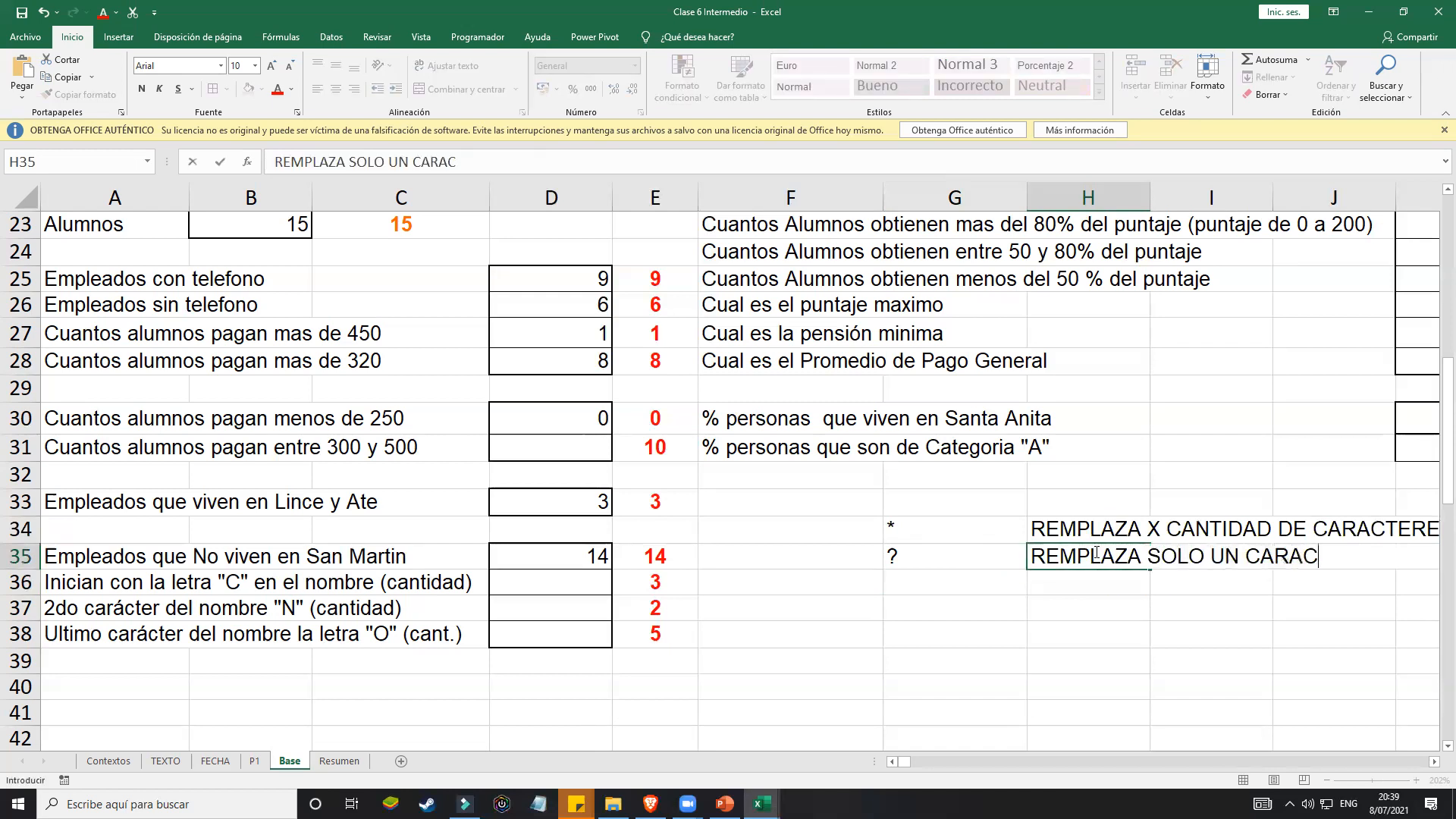
type("TER.")
left_click(810, 633)
left_click_drag(953, 536, 953, 557)
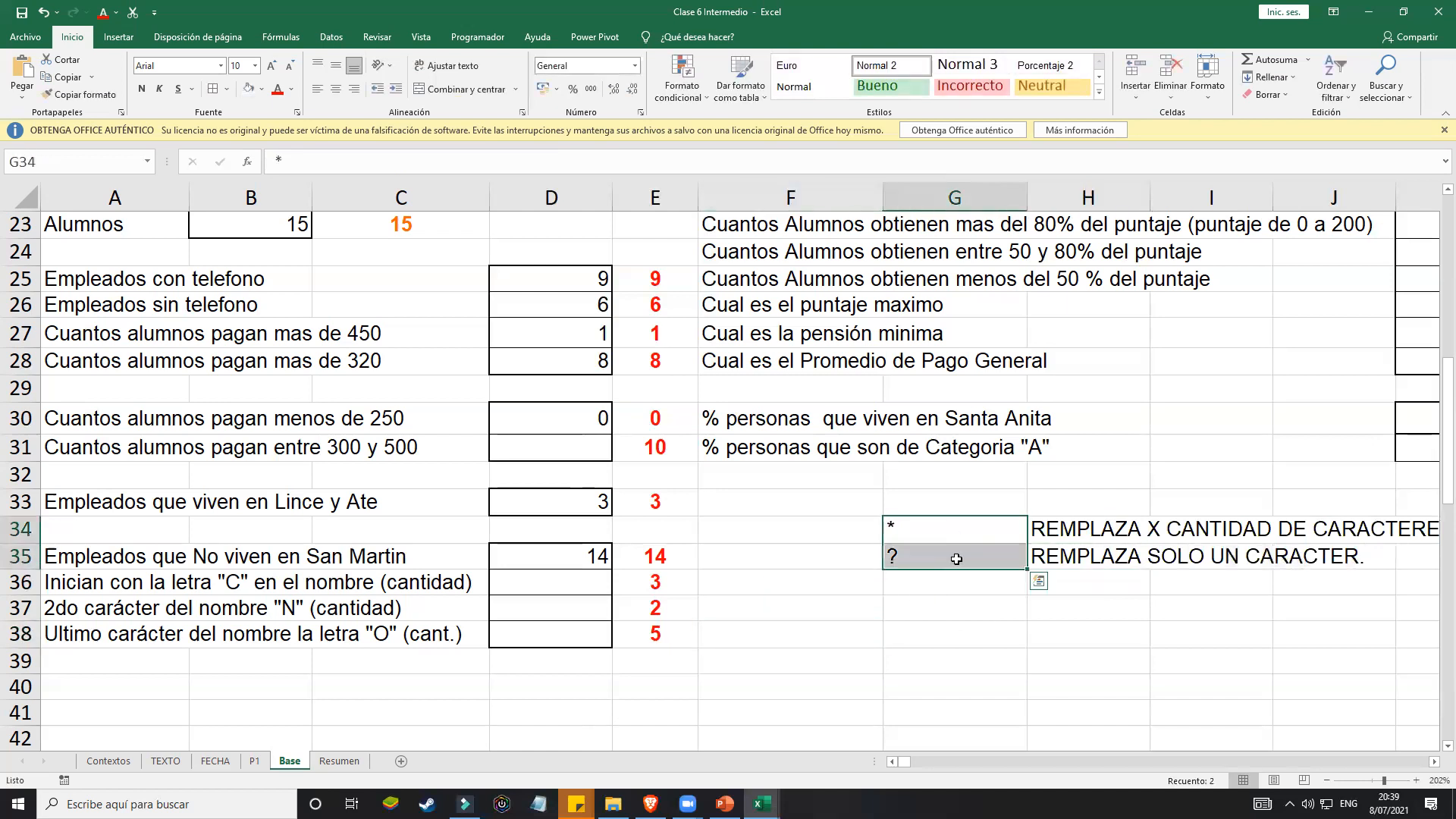
left_click_drag(789, 607, 788, 633)
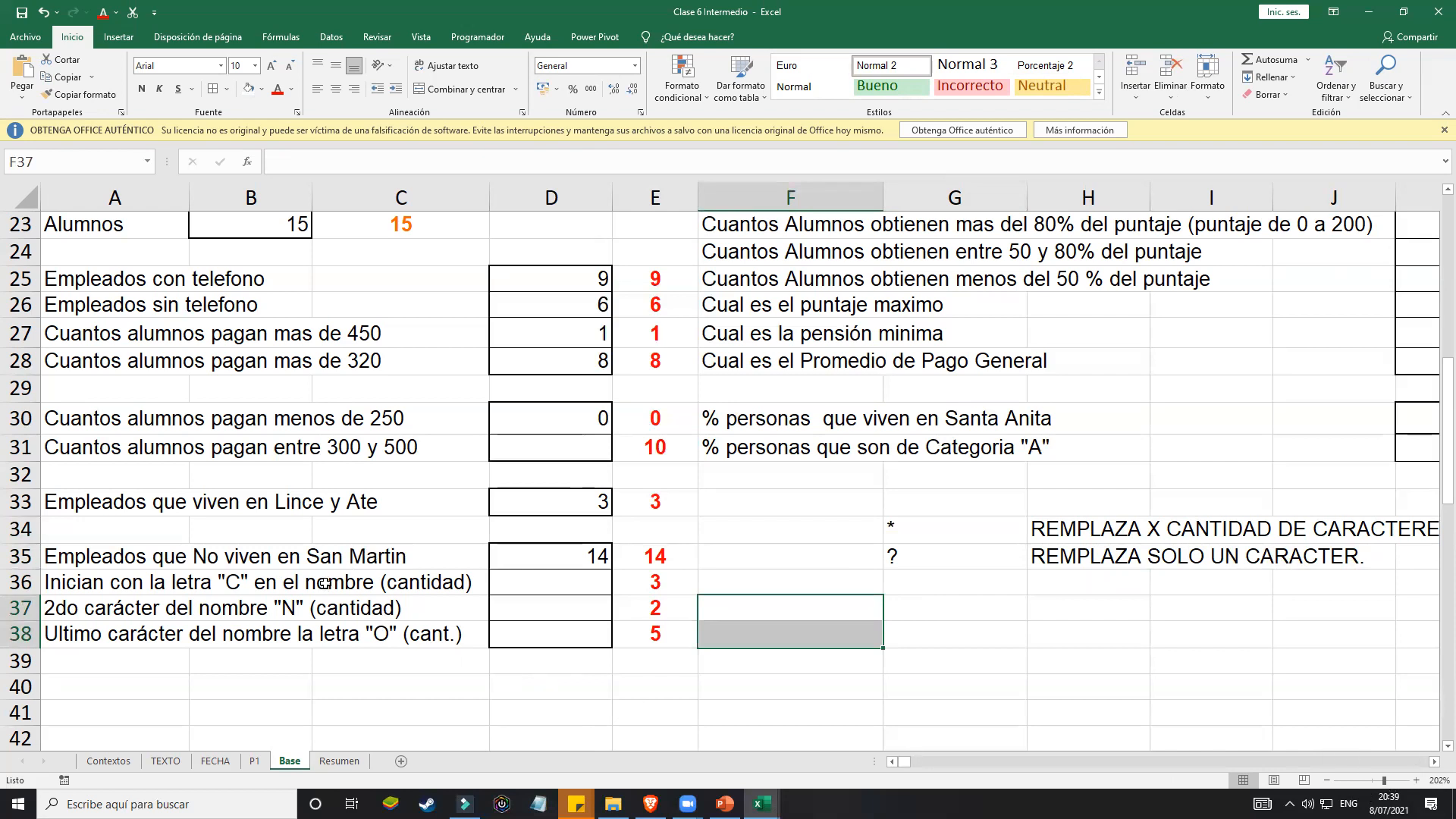
Step: Confirm B6:B20 is named 'nombre', then select D36 and zoom in to about 358%
scroll(334, 580, "up", 6)
left_click_drag(254, 277, 262, 633)
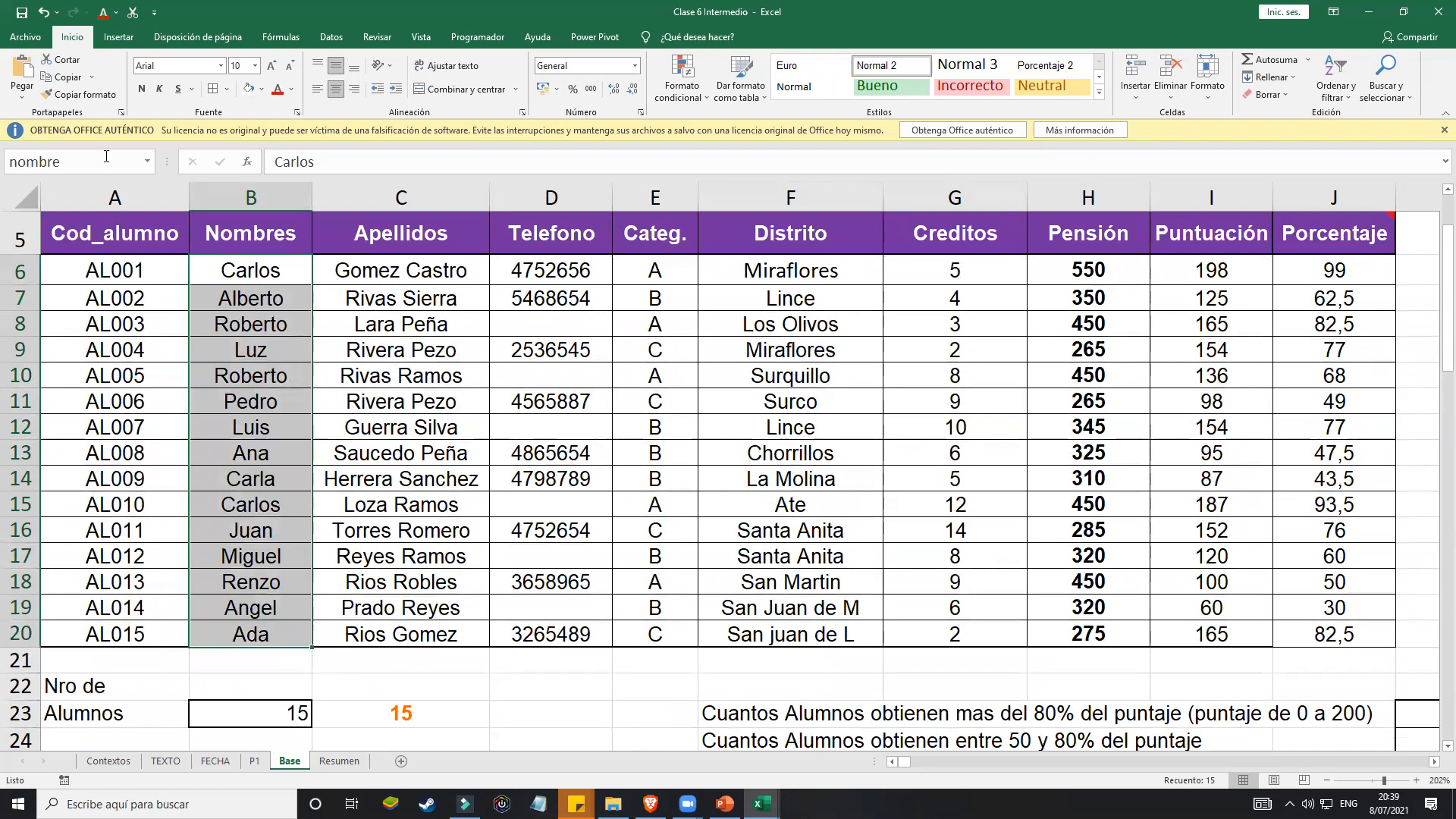
scroll(433, 518, "down", 6)
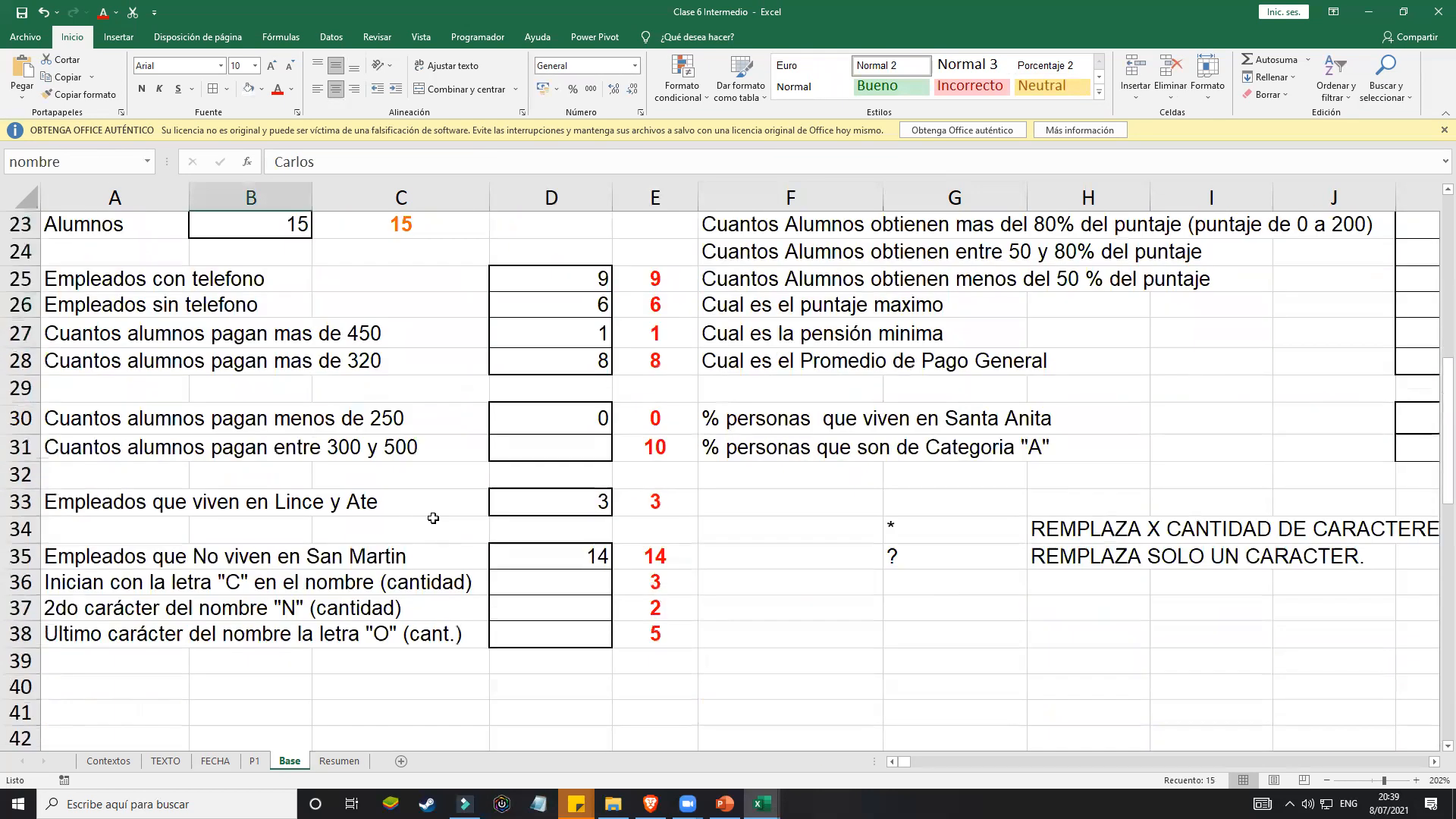
scroll(433, 518, "down", 1)
left_click(603, 514)
left_click_drag(1384, 780, 1401, 781)
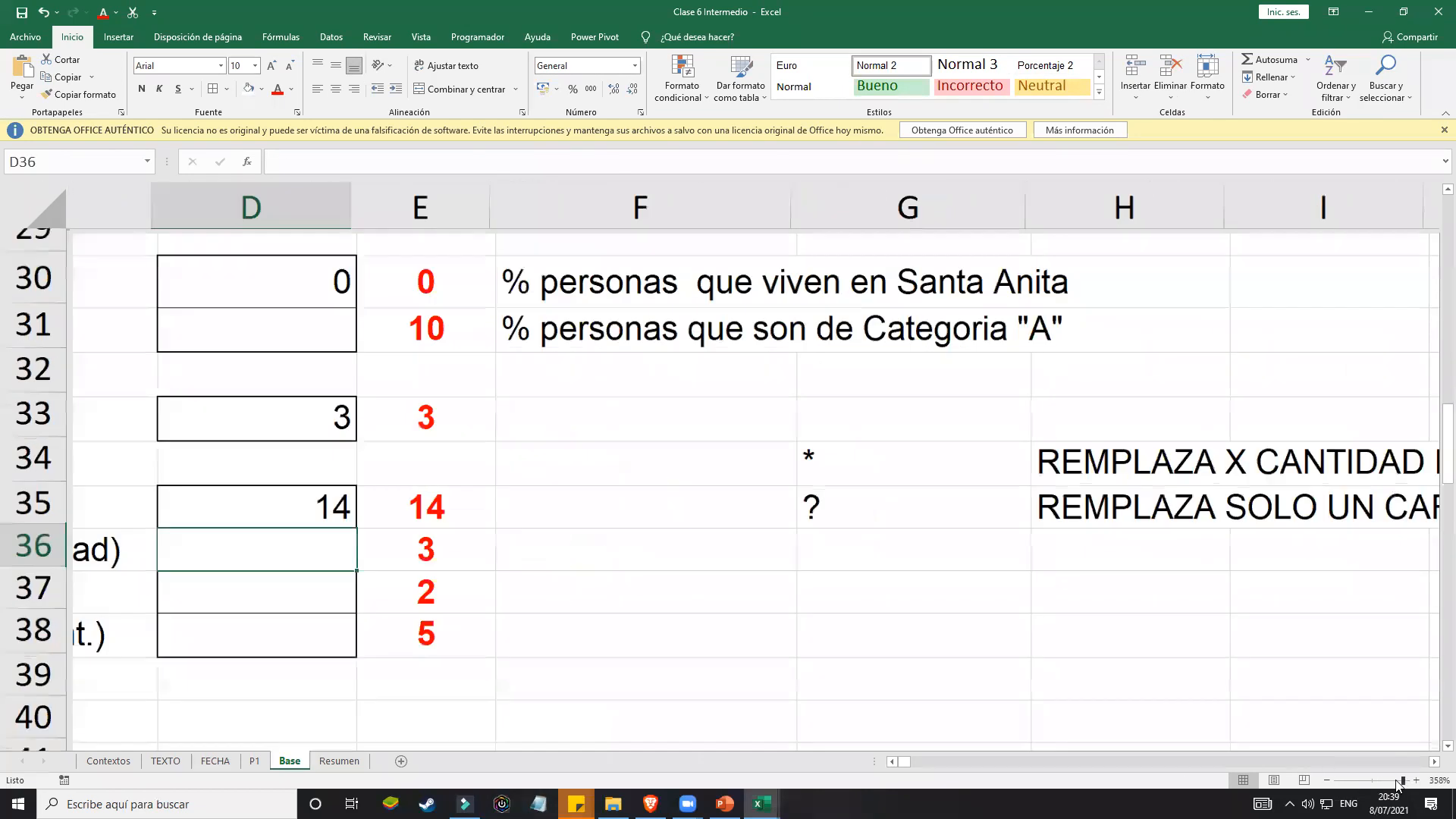
left_click(892, 762)
left_click(892, 762)
left_click(892, 762)
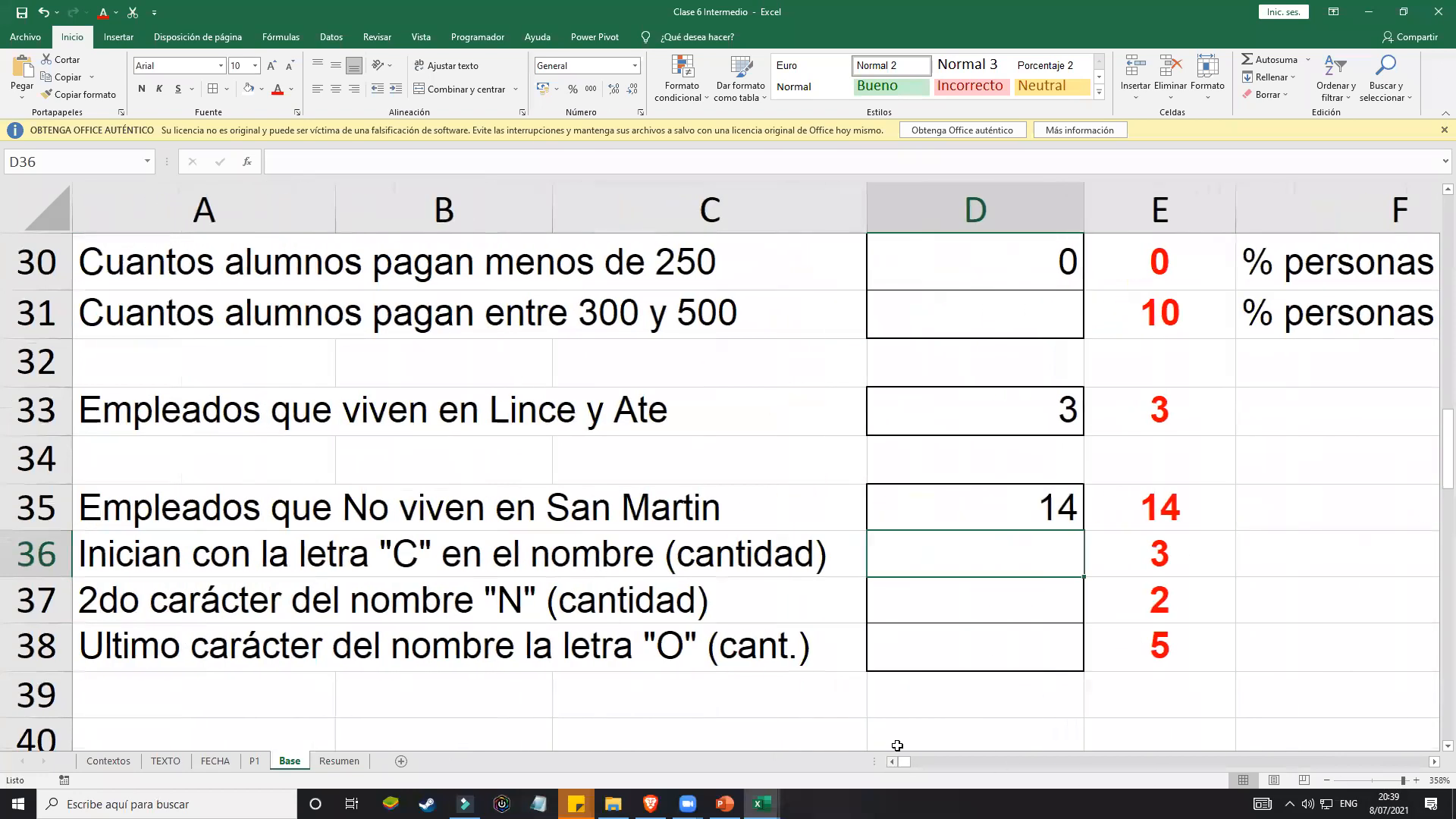
Step: Enter =CONTAR.SI(NOMBRE;"C*") in D36, giving 3 names starting with C, and review it
type("=")
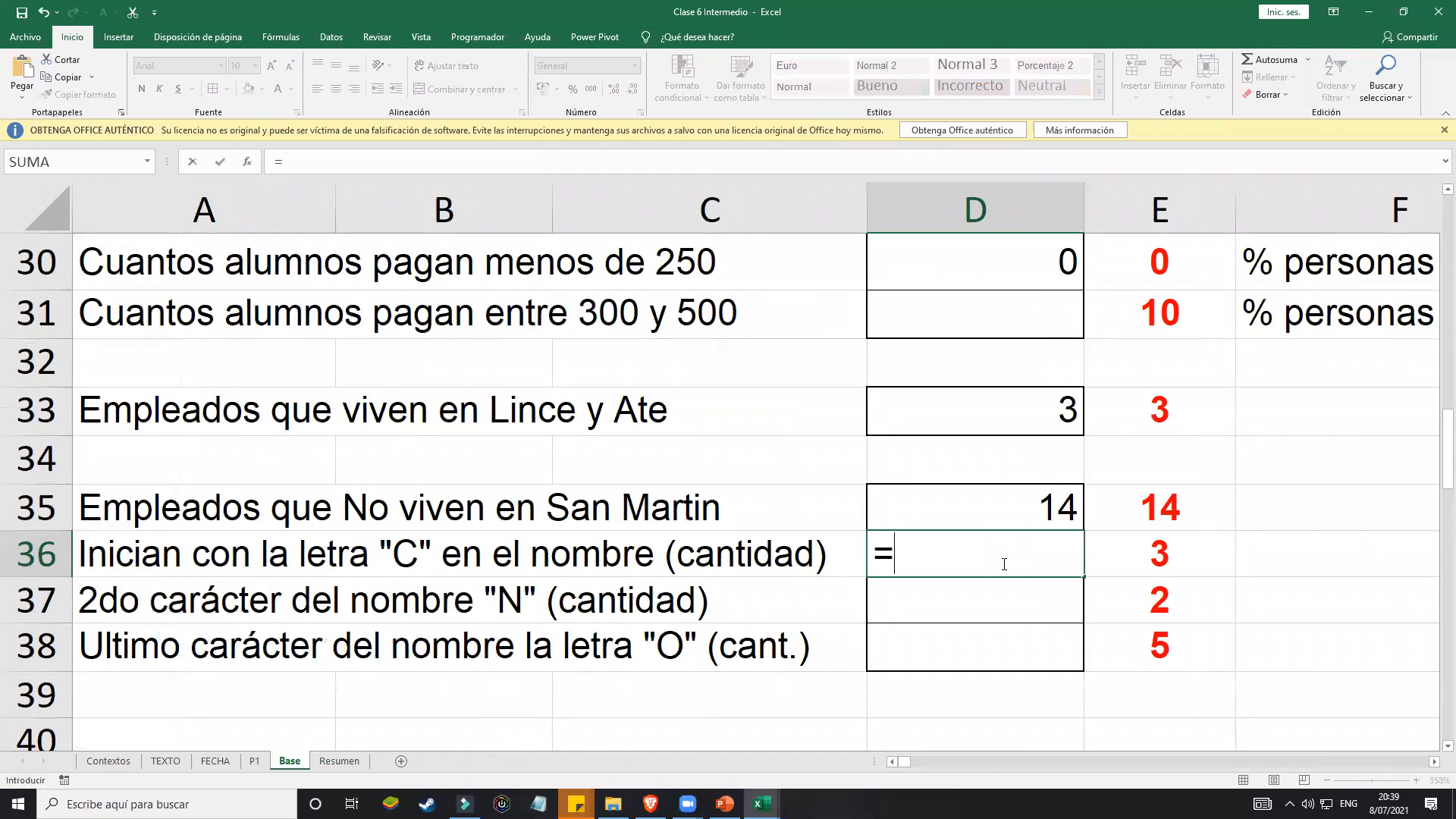
type("CONTAR.SI(")
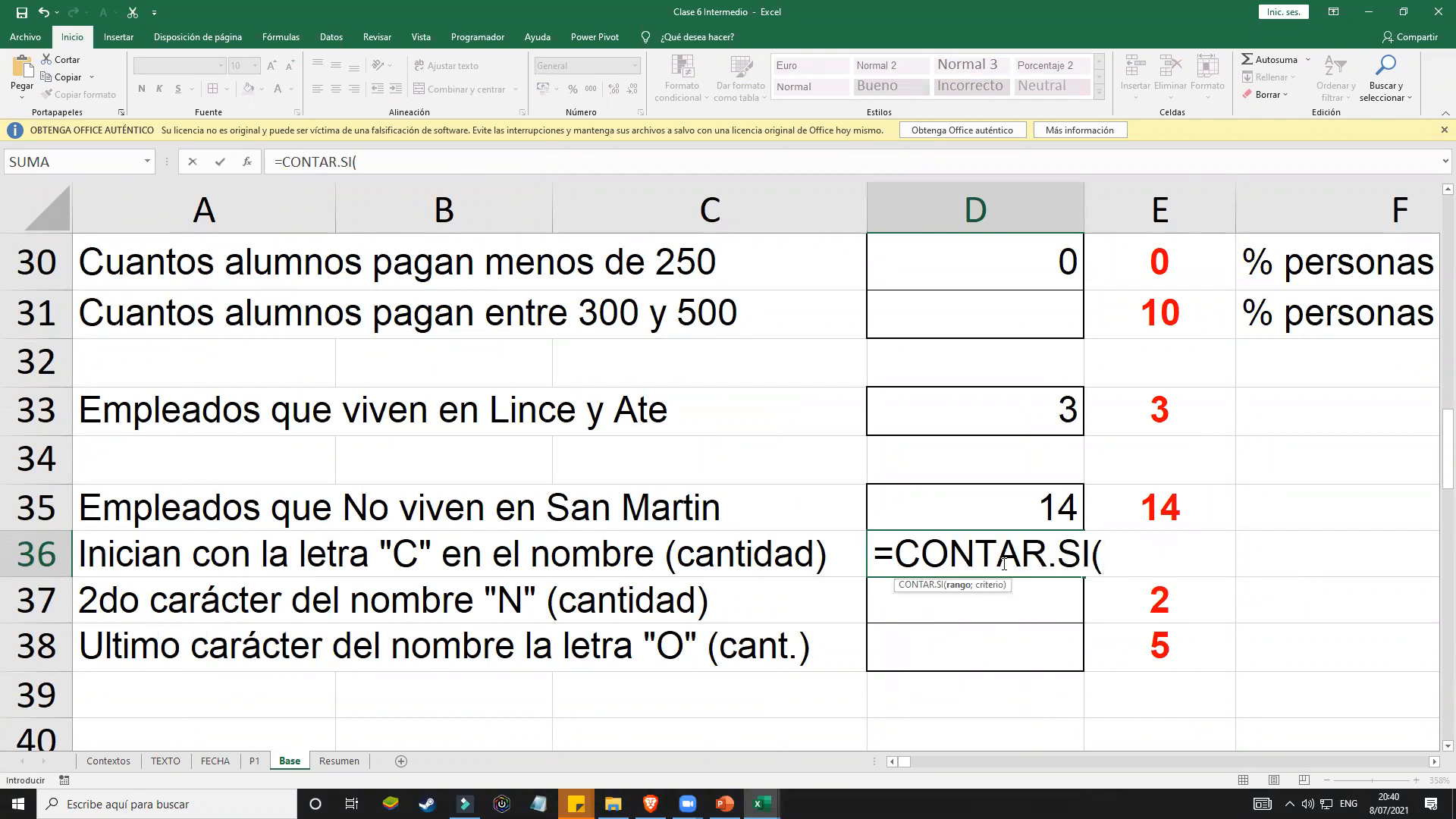
type("NOMB")
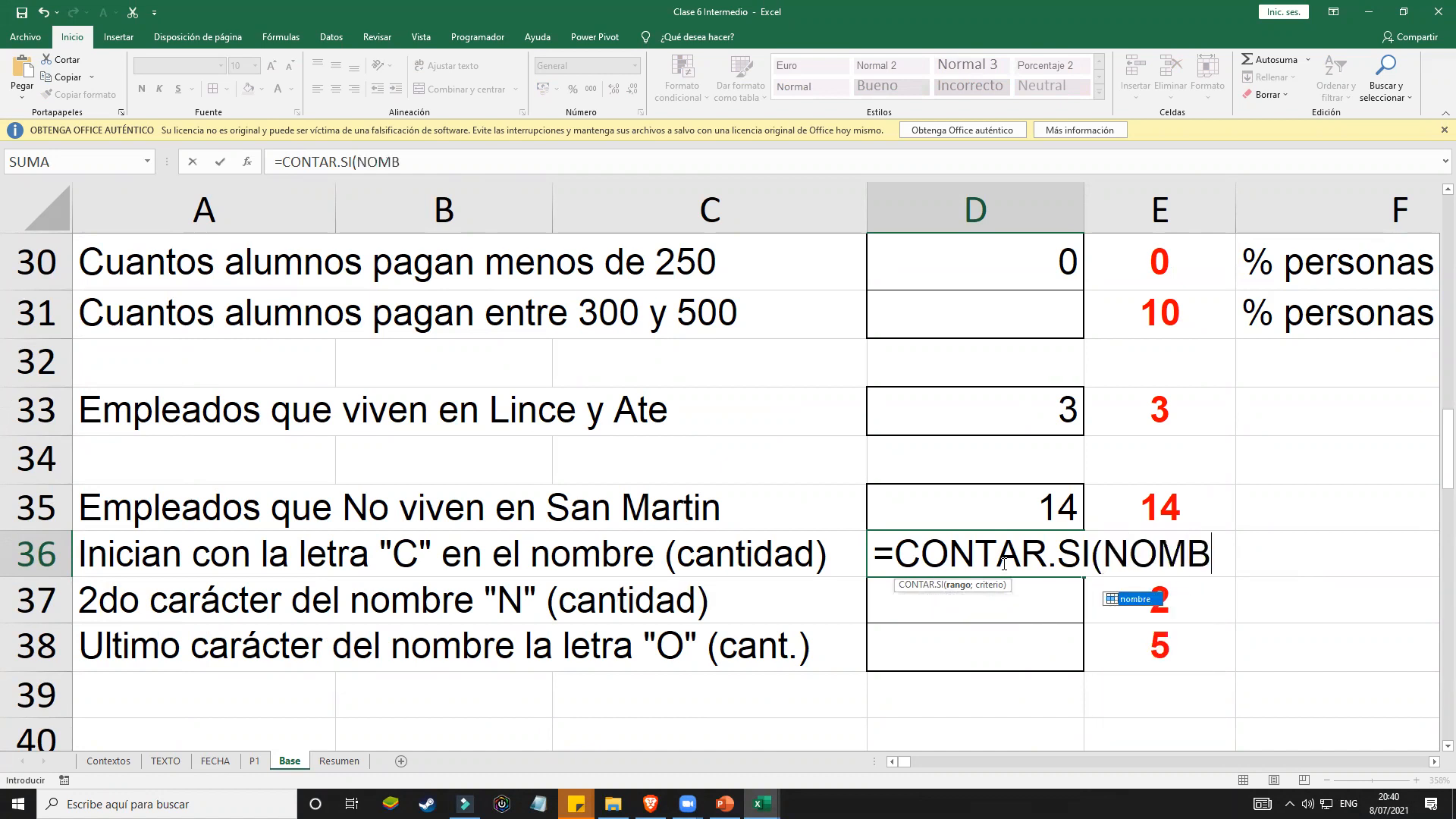
type("RE;\"")
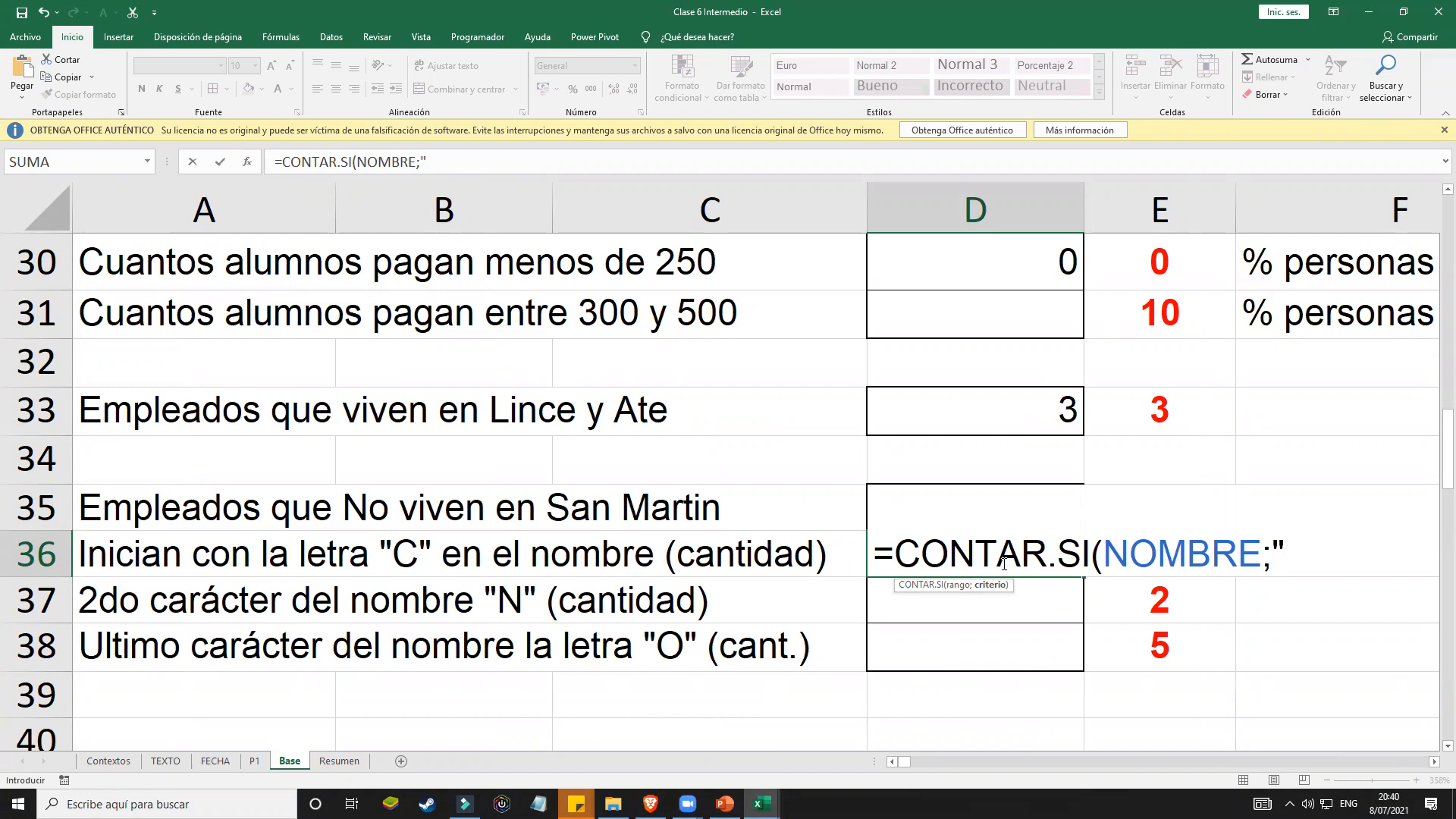
key("BackSpace")
type("C")
type("*\")")
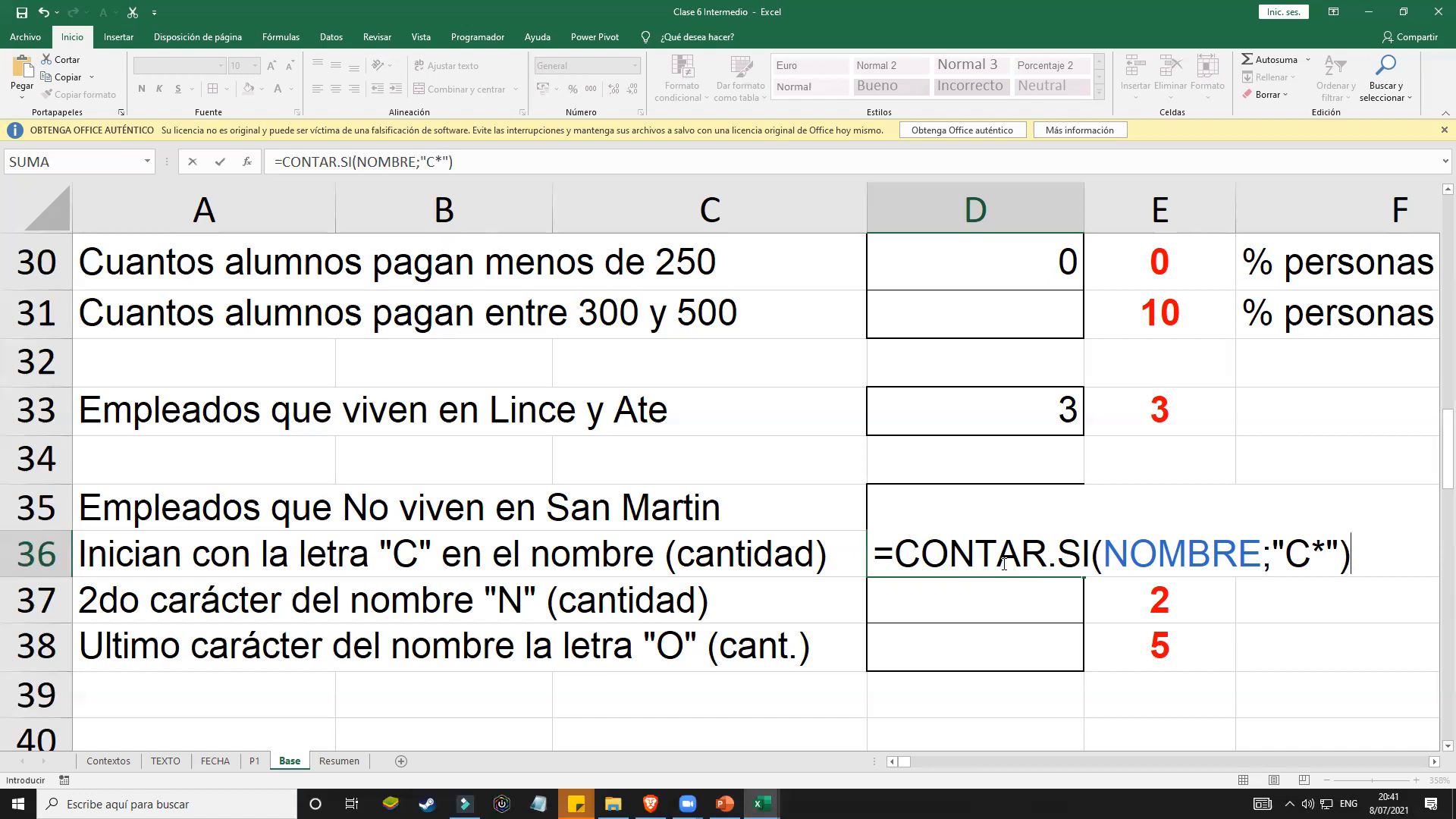
key("Return")
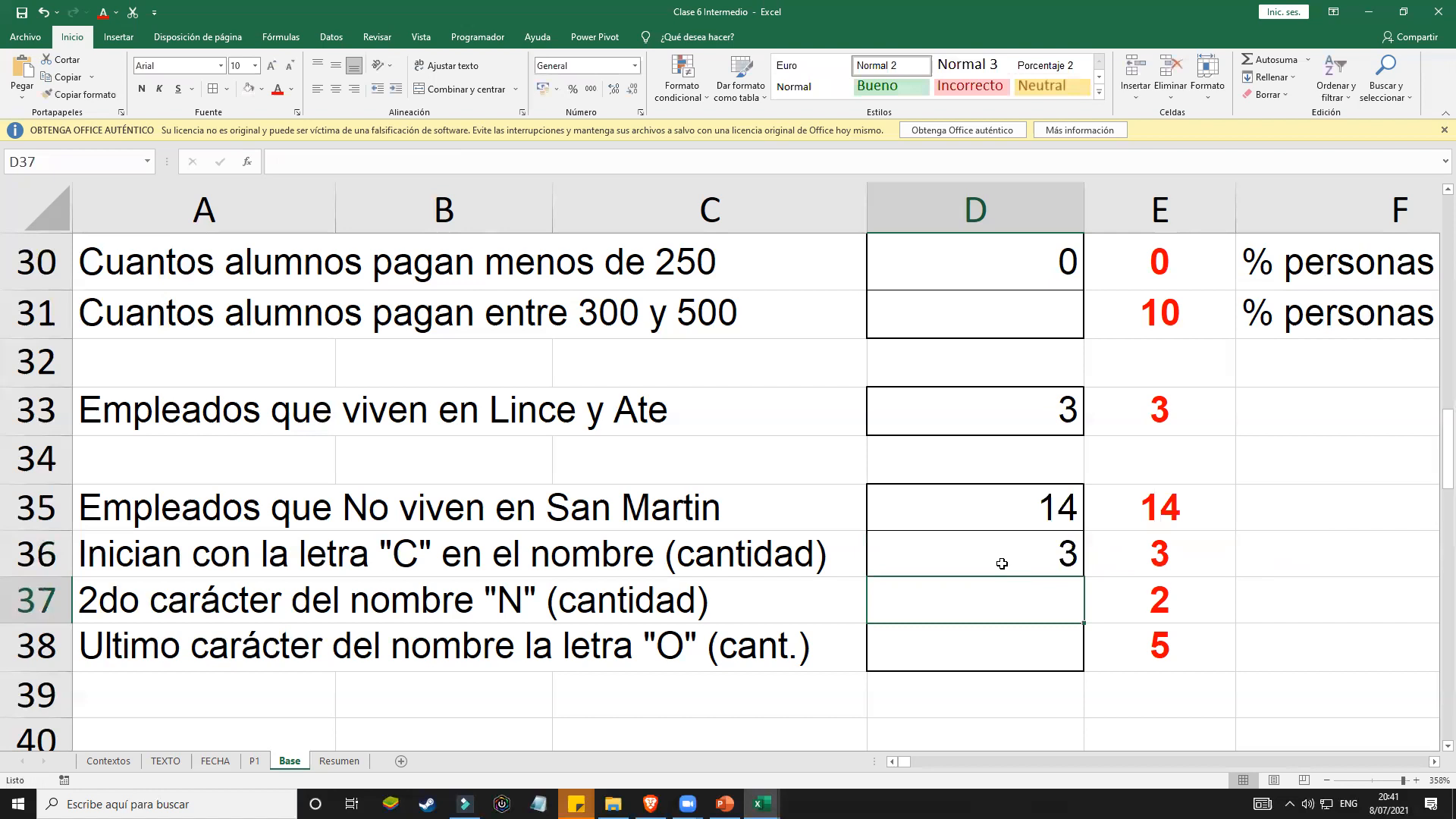
double_click(1001, 564)
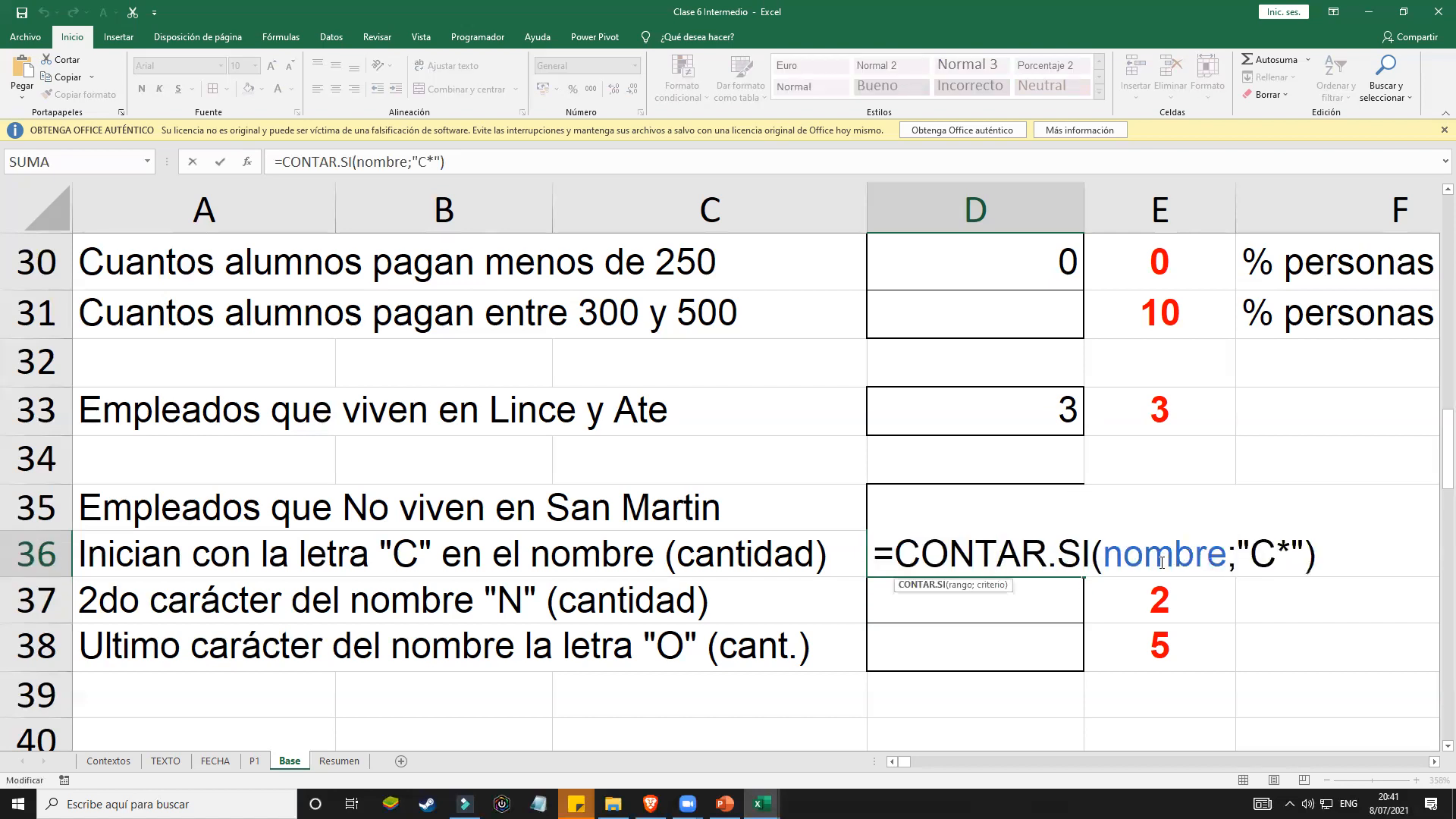
left_click_drag(1104, 559, 1274, 551)
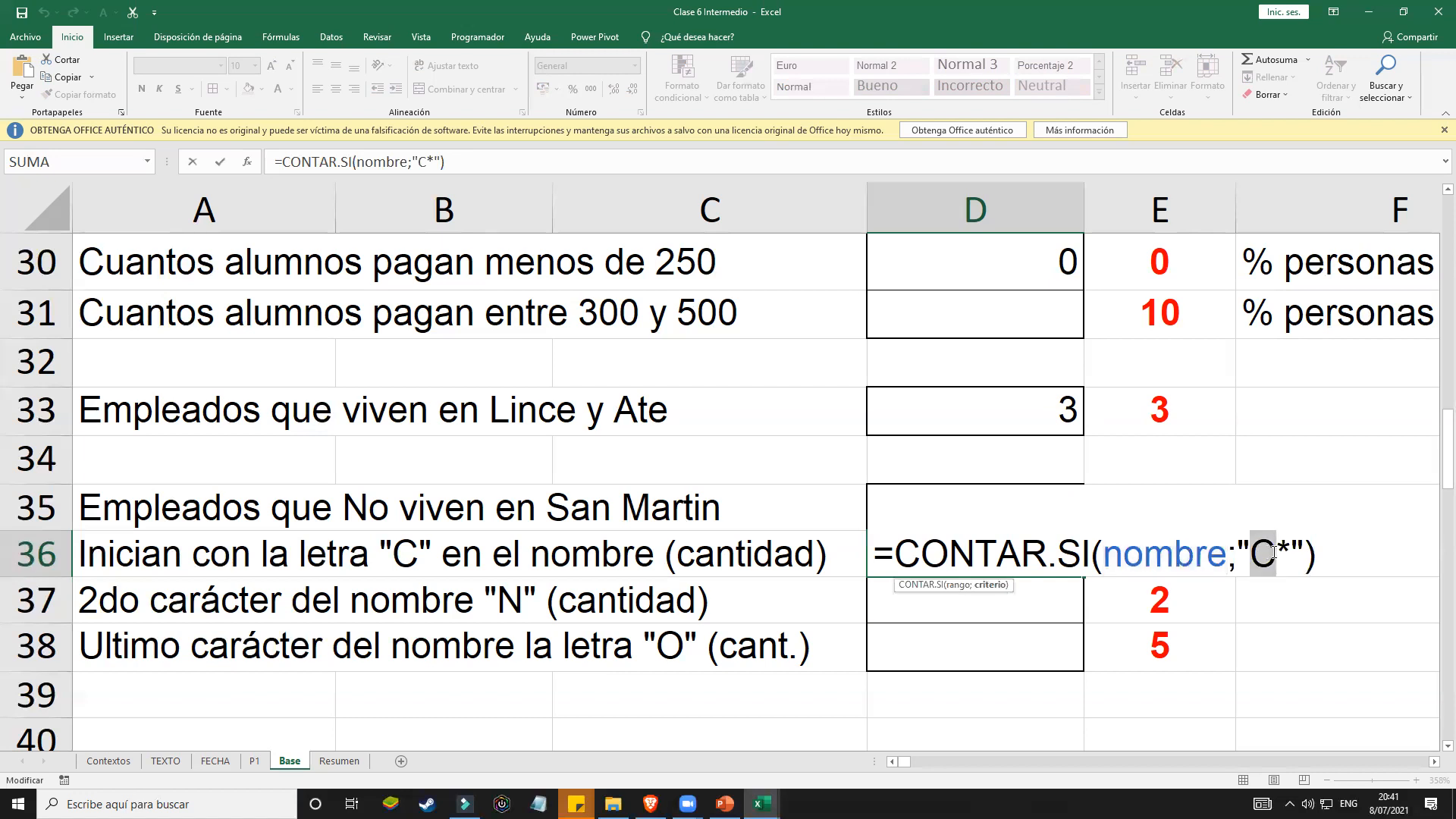
key("Return")
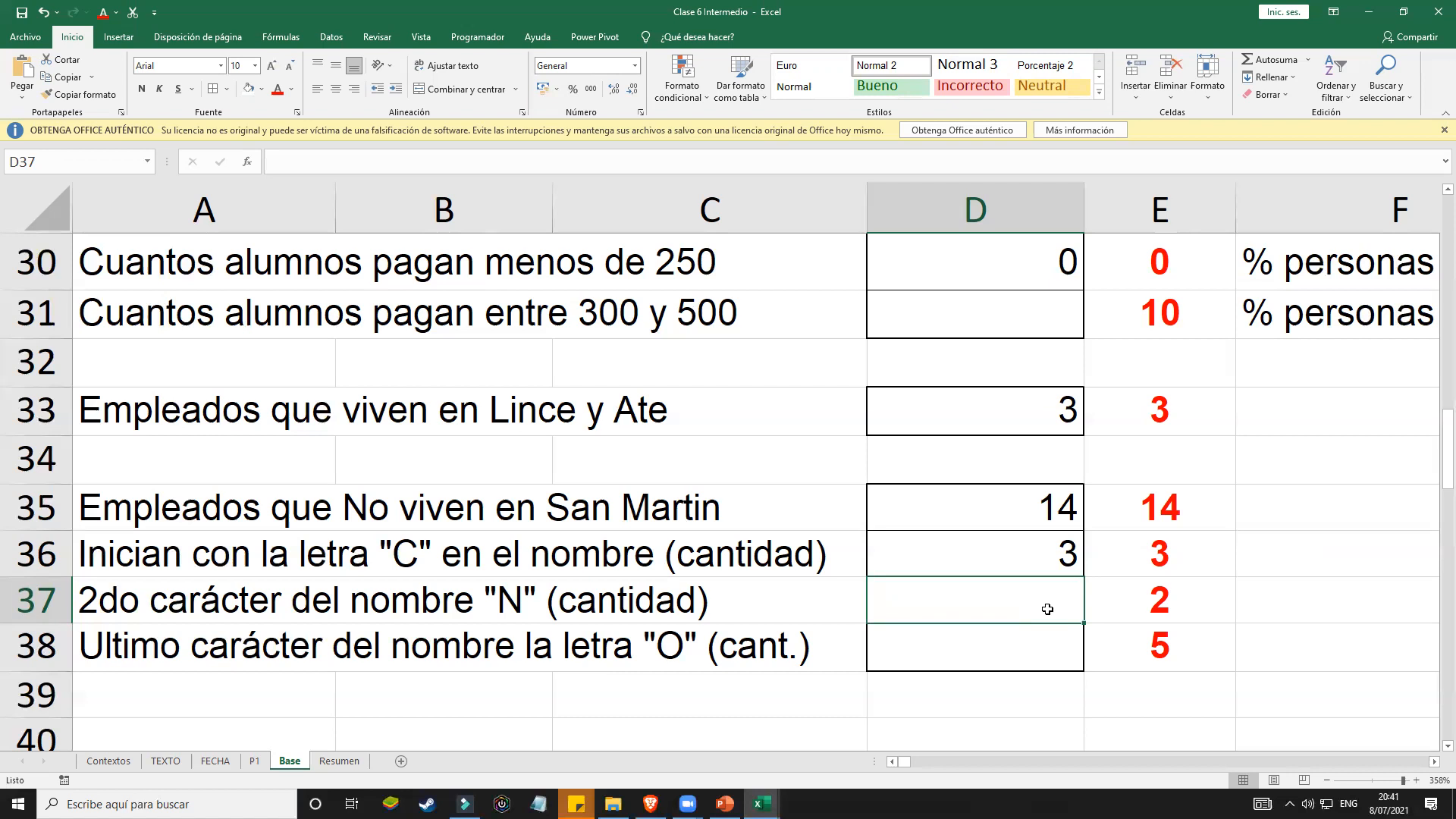
Step: Type =contar.si(nombre;"?N*) in D37 for names whose second letter is N
type("=")
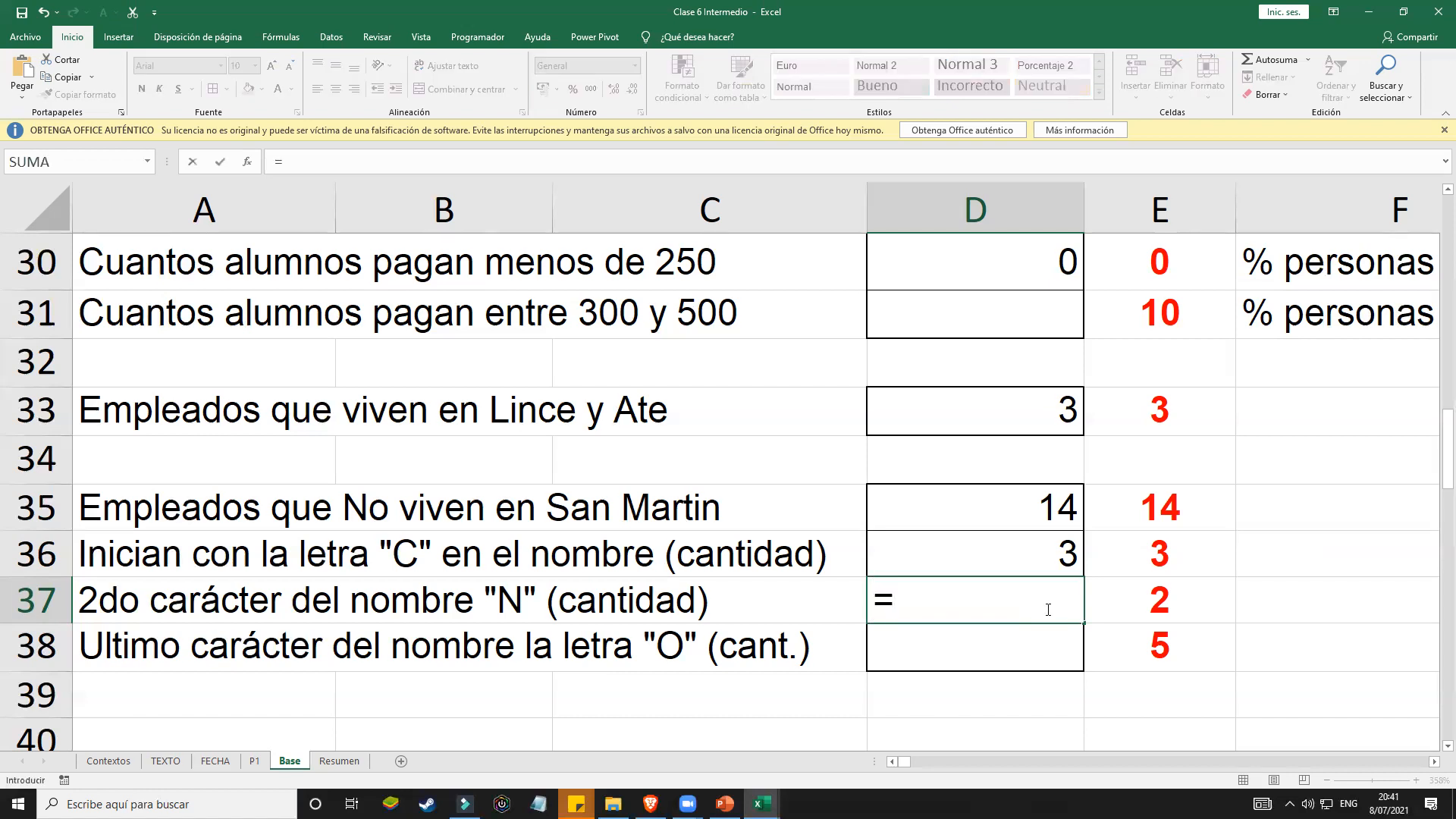
type("contar.si")
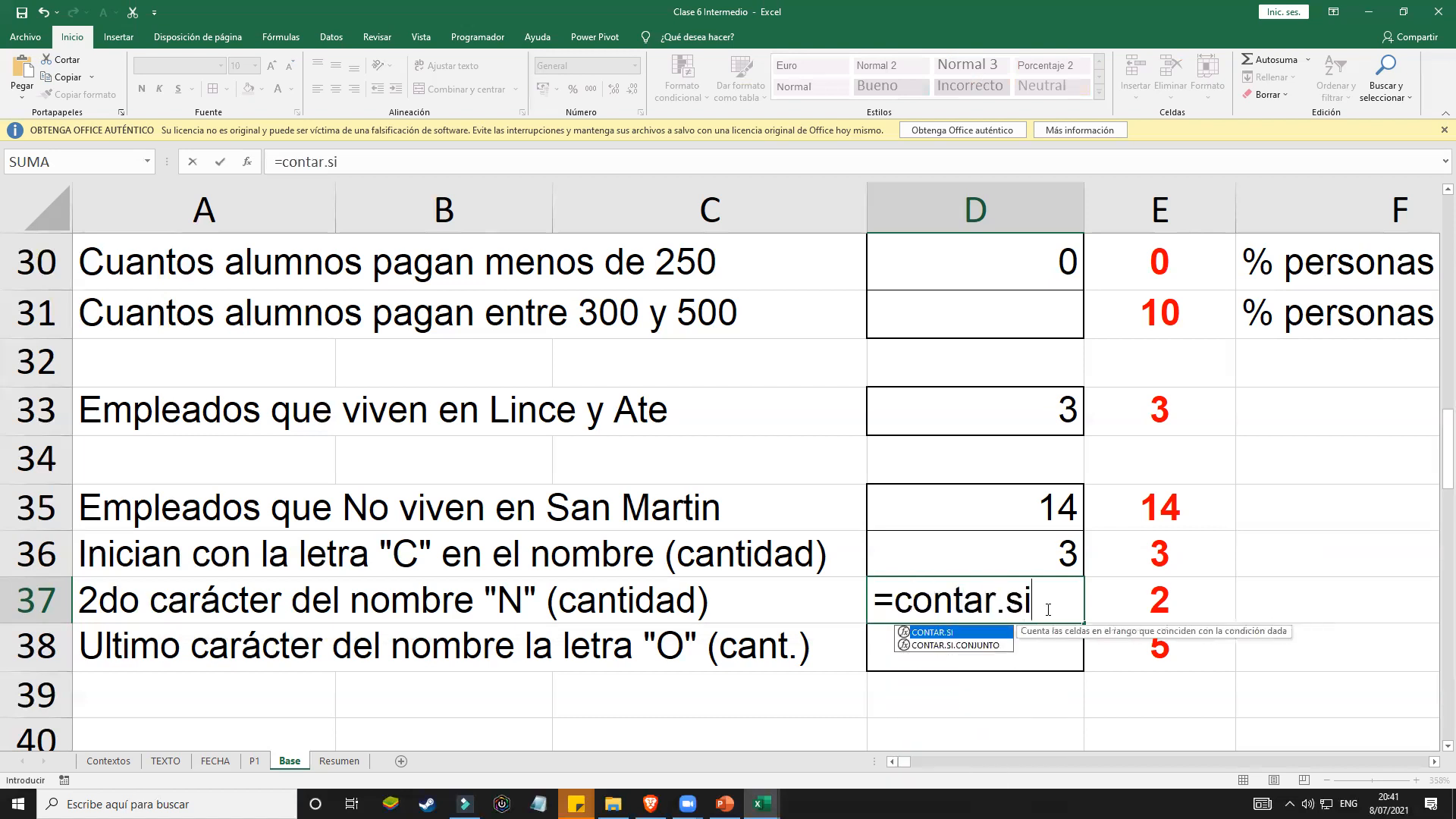
type("(")
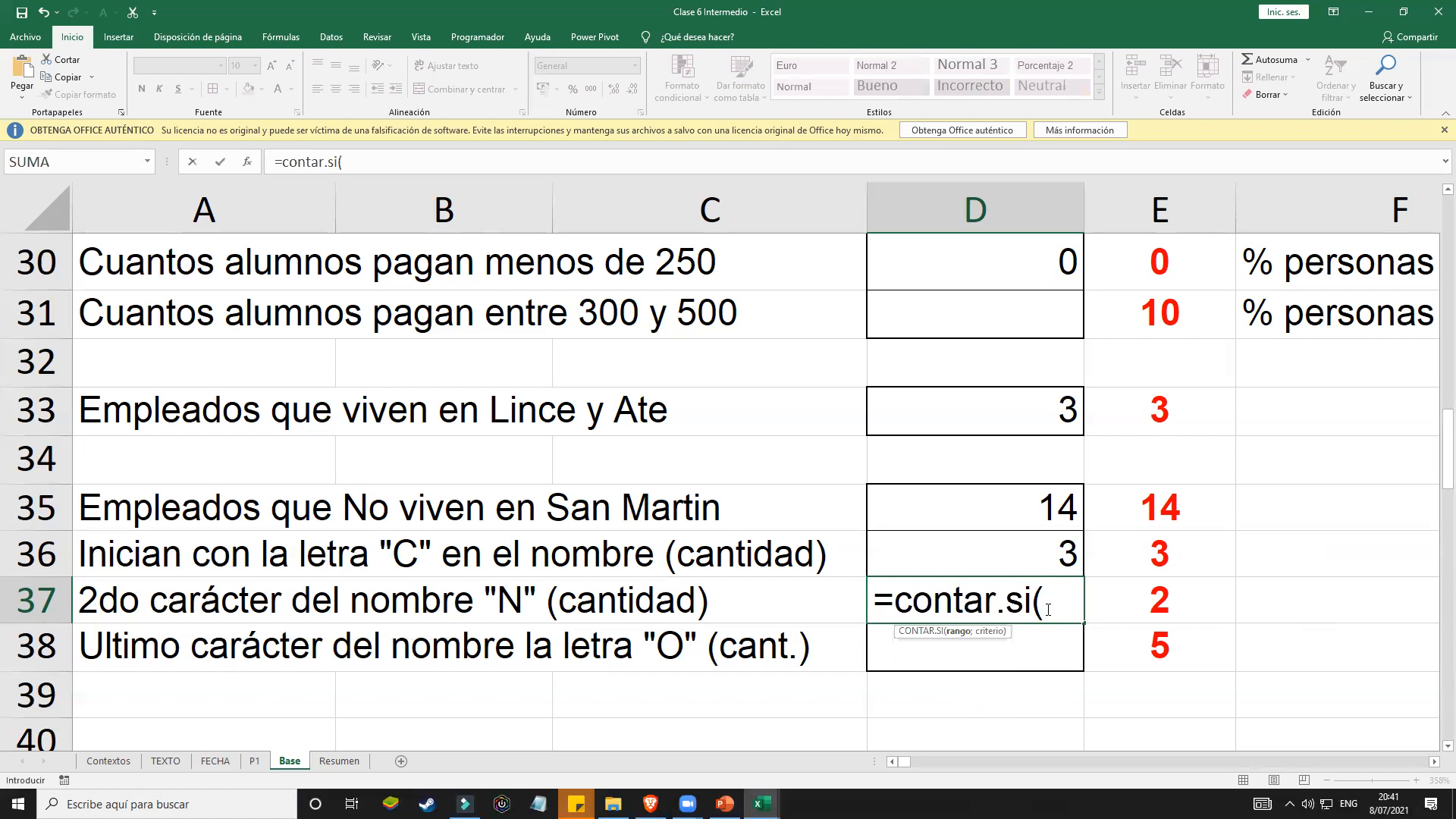
type("nombre")
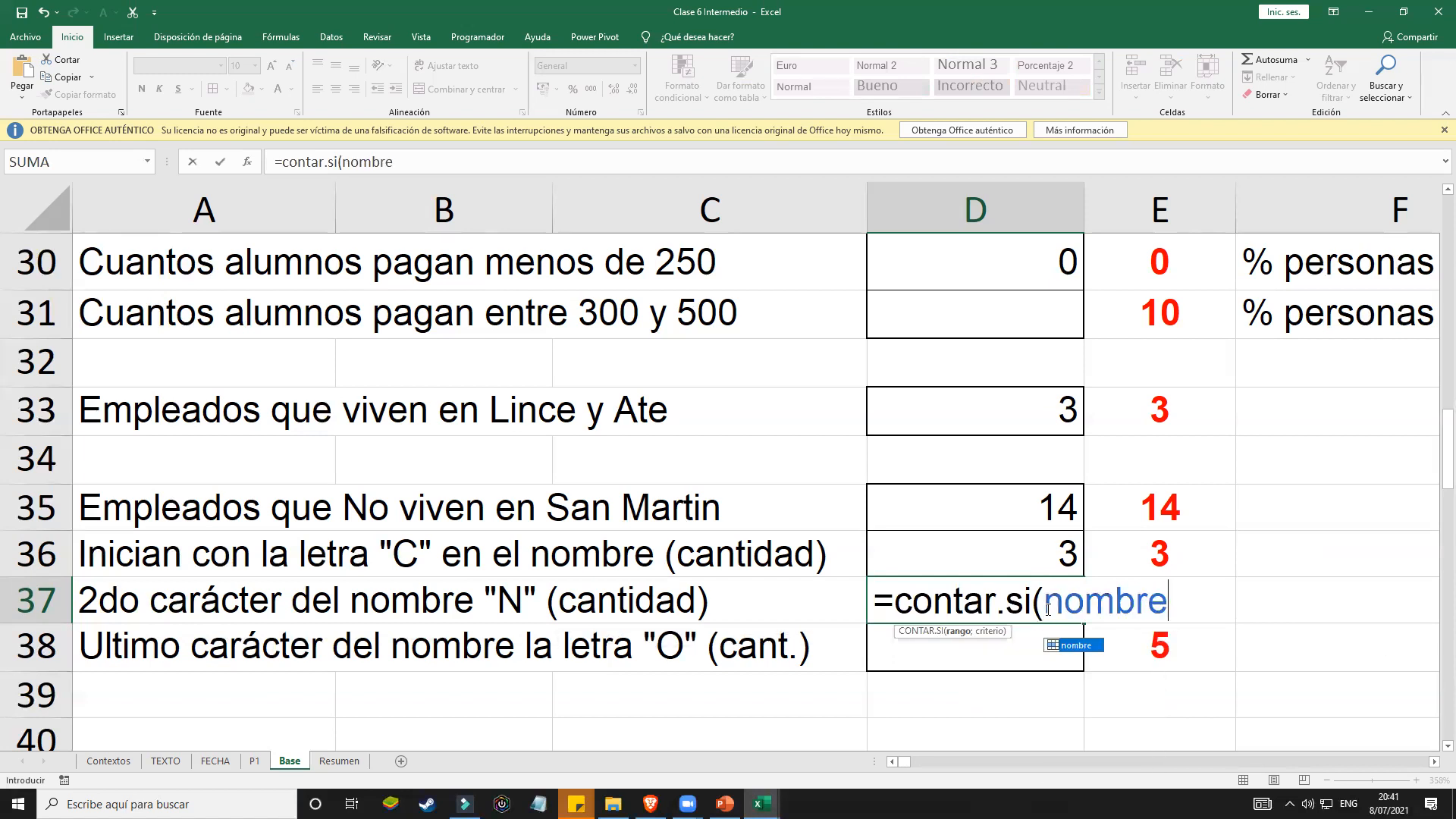
type(";\"")
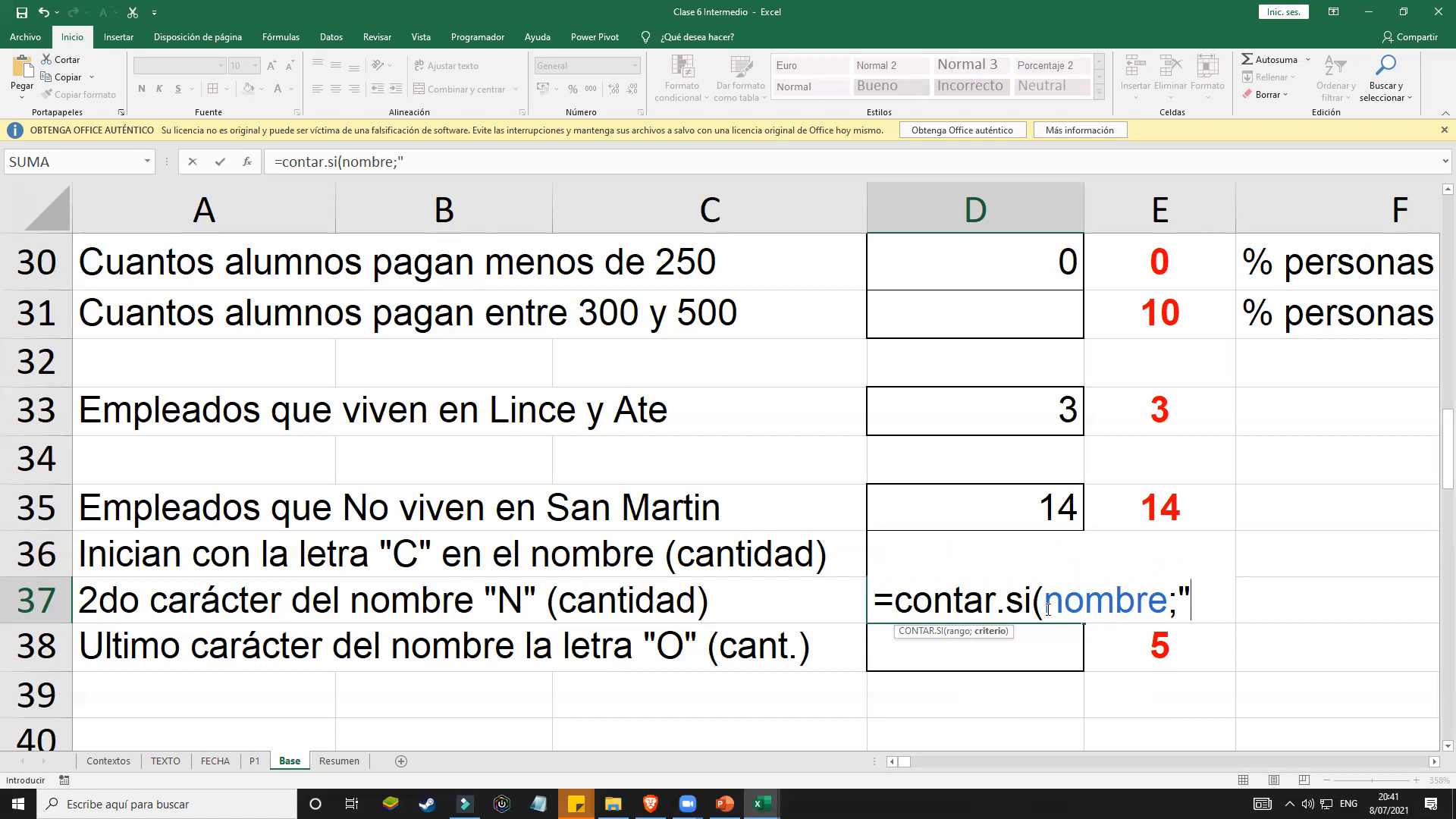
type("?")
left_click(1433, 762)
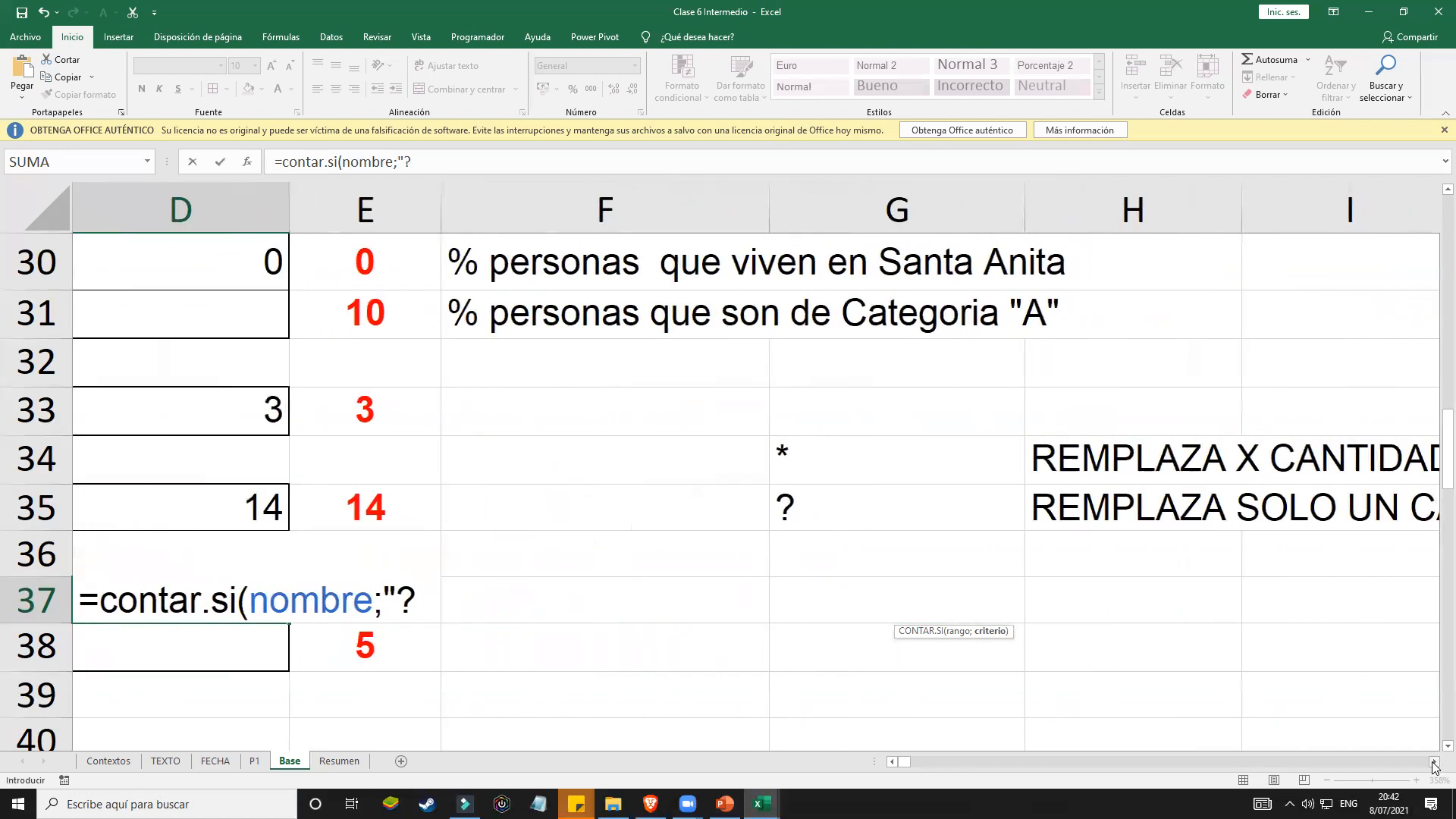
left_click(1433, 761)
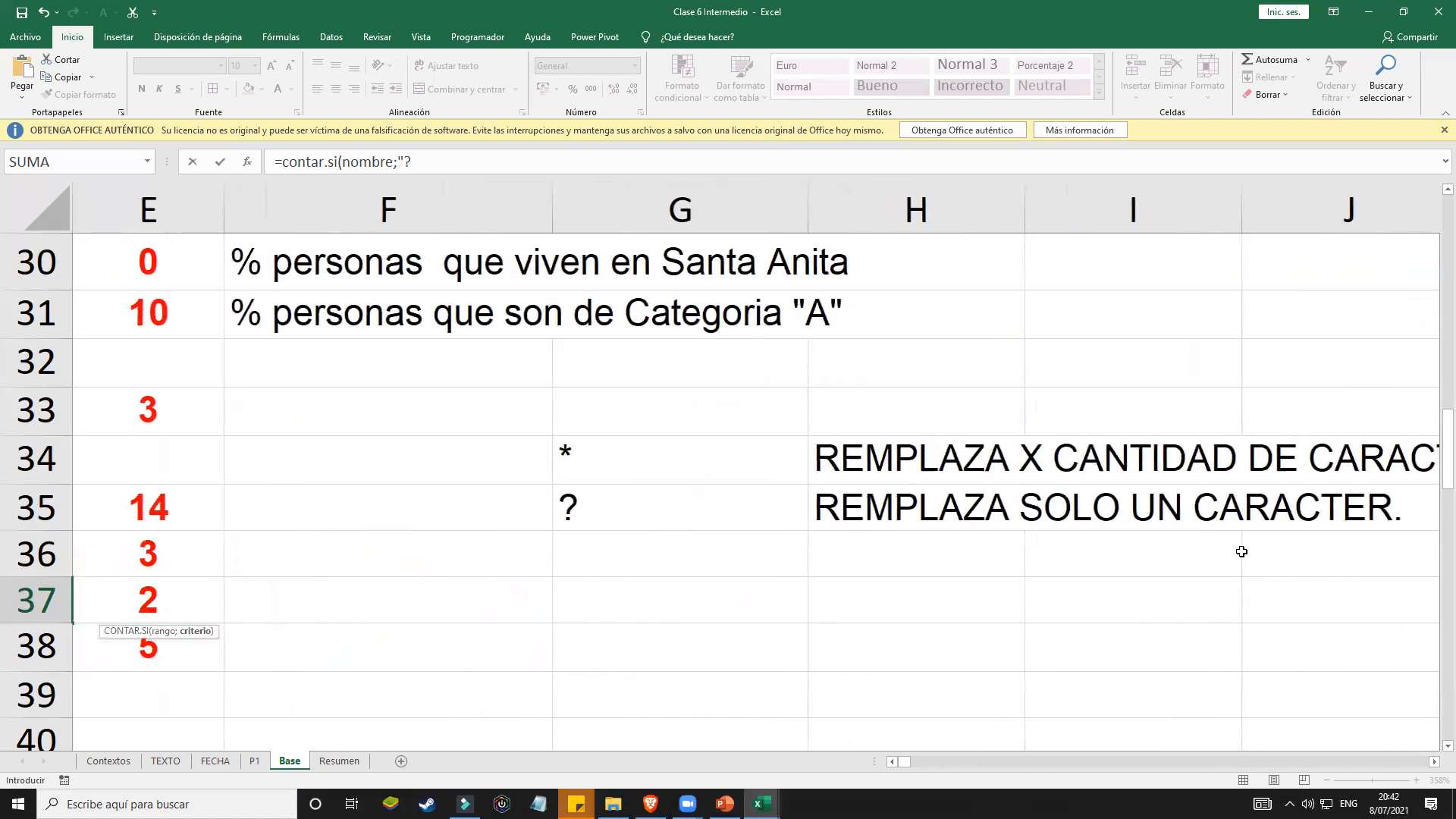
left_click(895, 761)
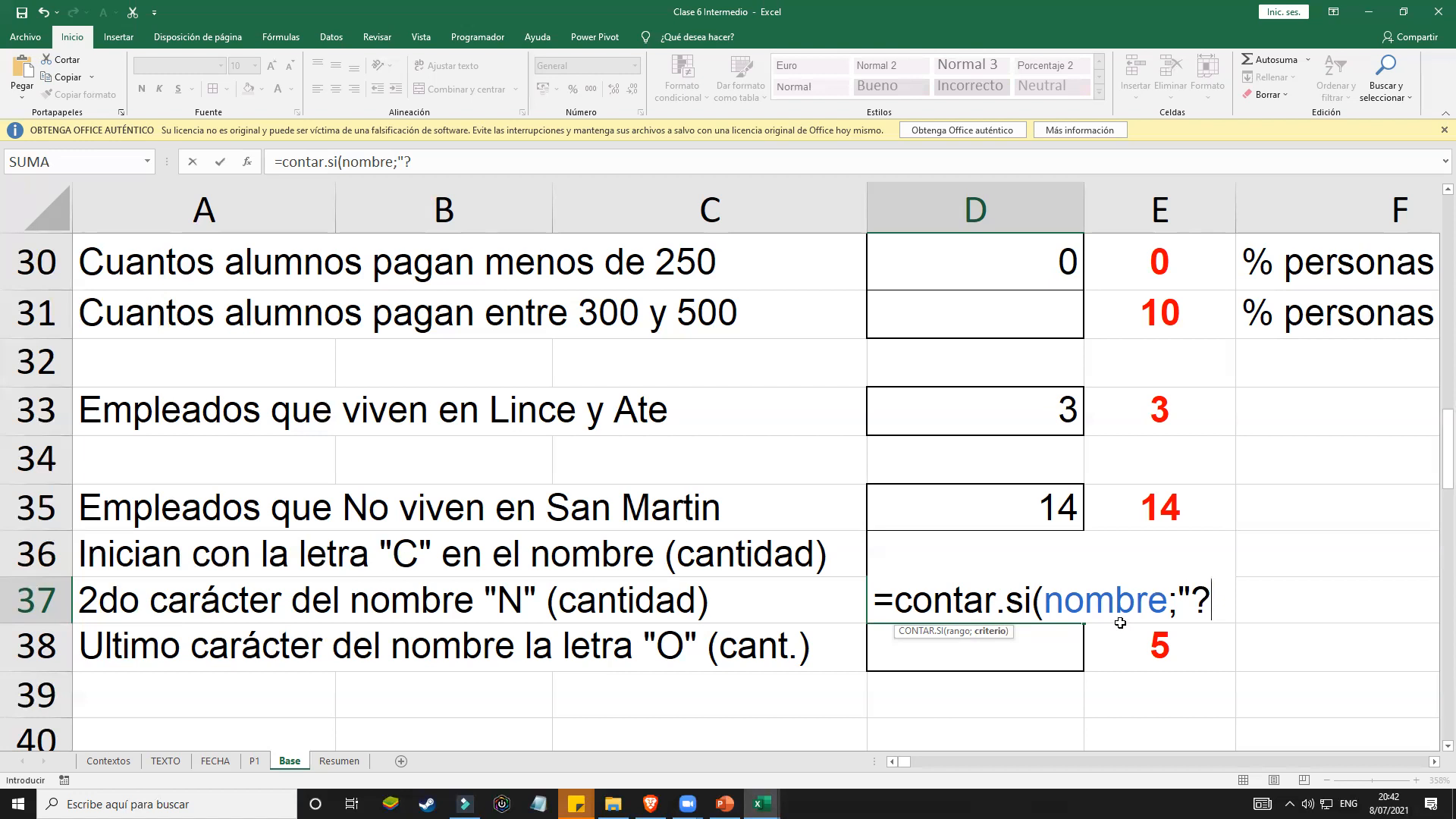
type("N")
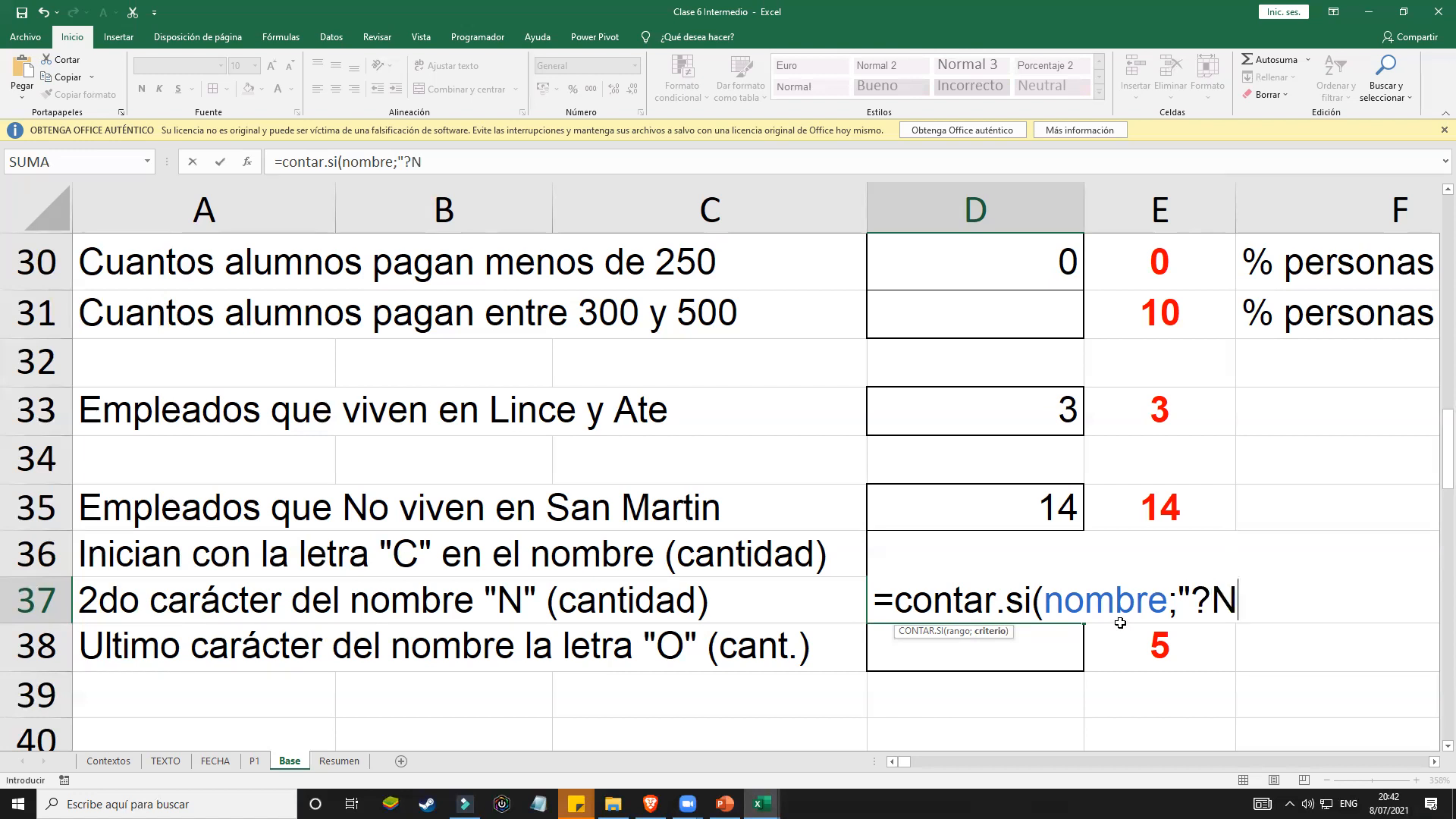
type("&")
key("BackSpace")
type("*)")
Step: Try various symbols before N in D37's criterion, settling back on the ? wildcard
left_click(1210, 605)
key("BackSpace")
type("*")
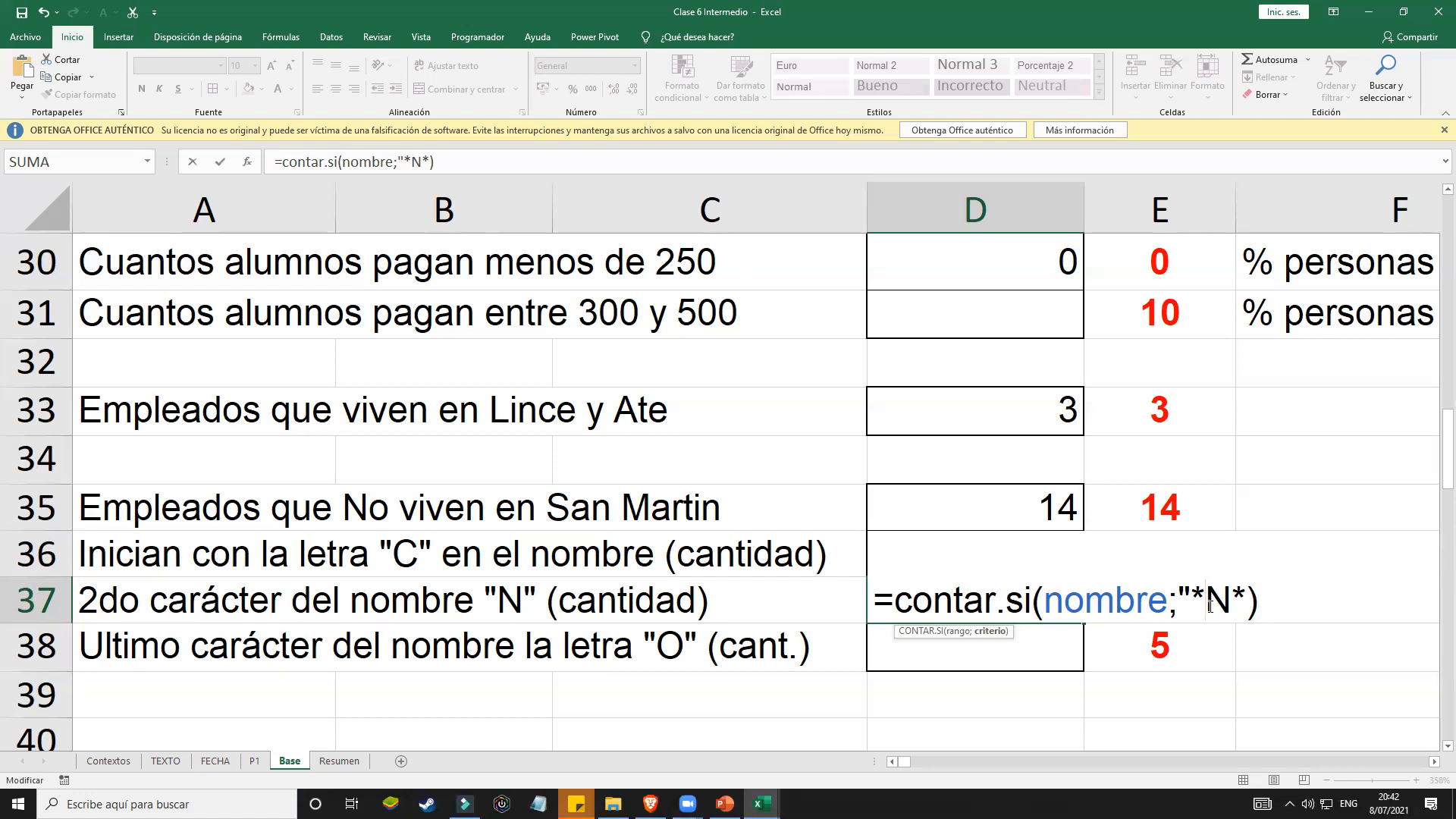
key("BackSpace")
type("*")
key("BackSpace")
type("(")
key("BackSpace")
type("/")
key("BackSpace")
type(">")
key("BackSpace")
type(",")
key("BackSpace")
type("<")
key("BackSpace")
type(">")
key("BackSpace")
type(":")
key("BackSpace")
type("\"")
key("BackSpace")
type(":")
key("BackSpace")
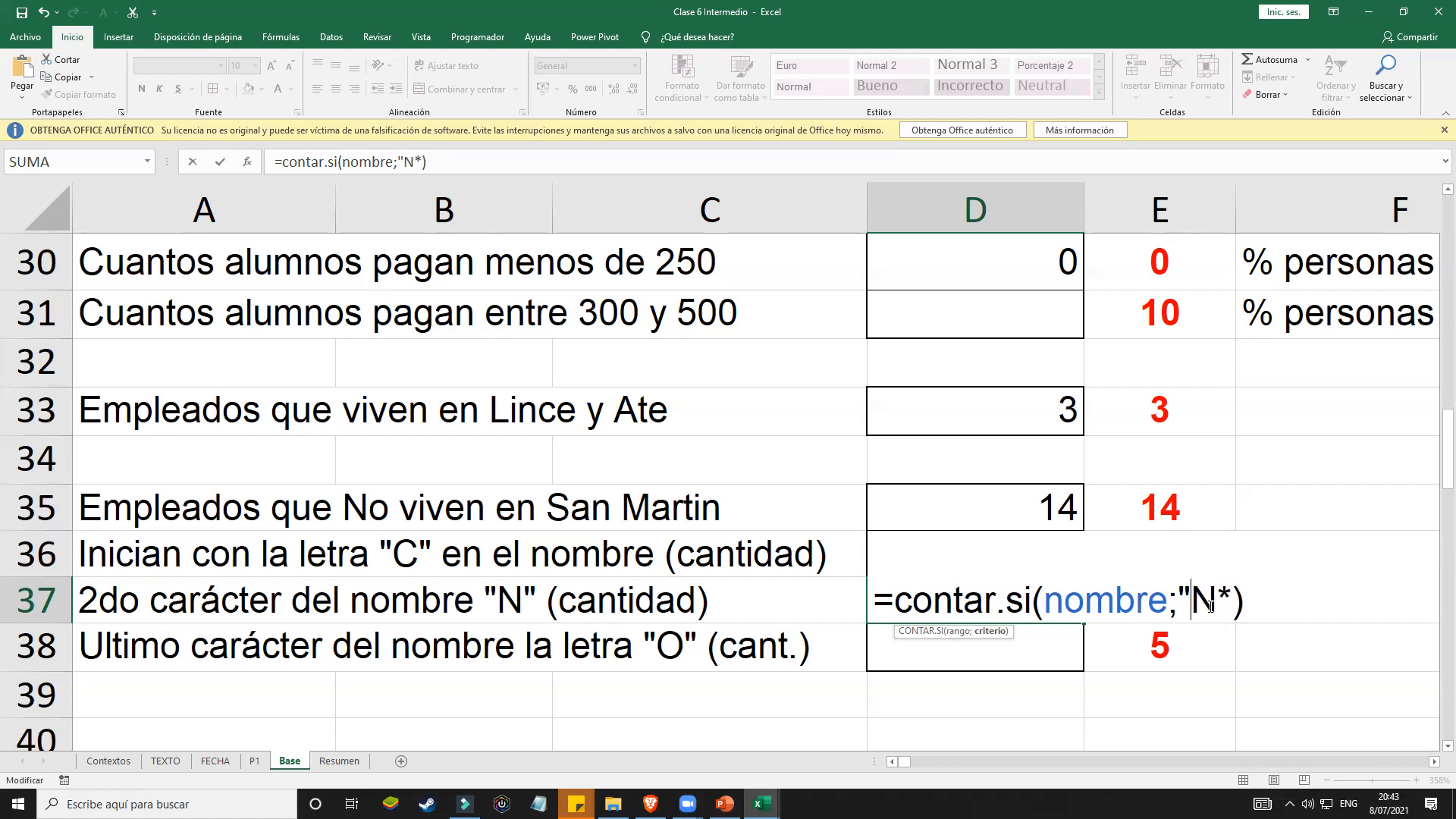
type("/")
key("BackSpace")
type("?")
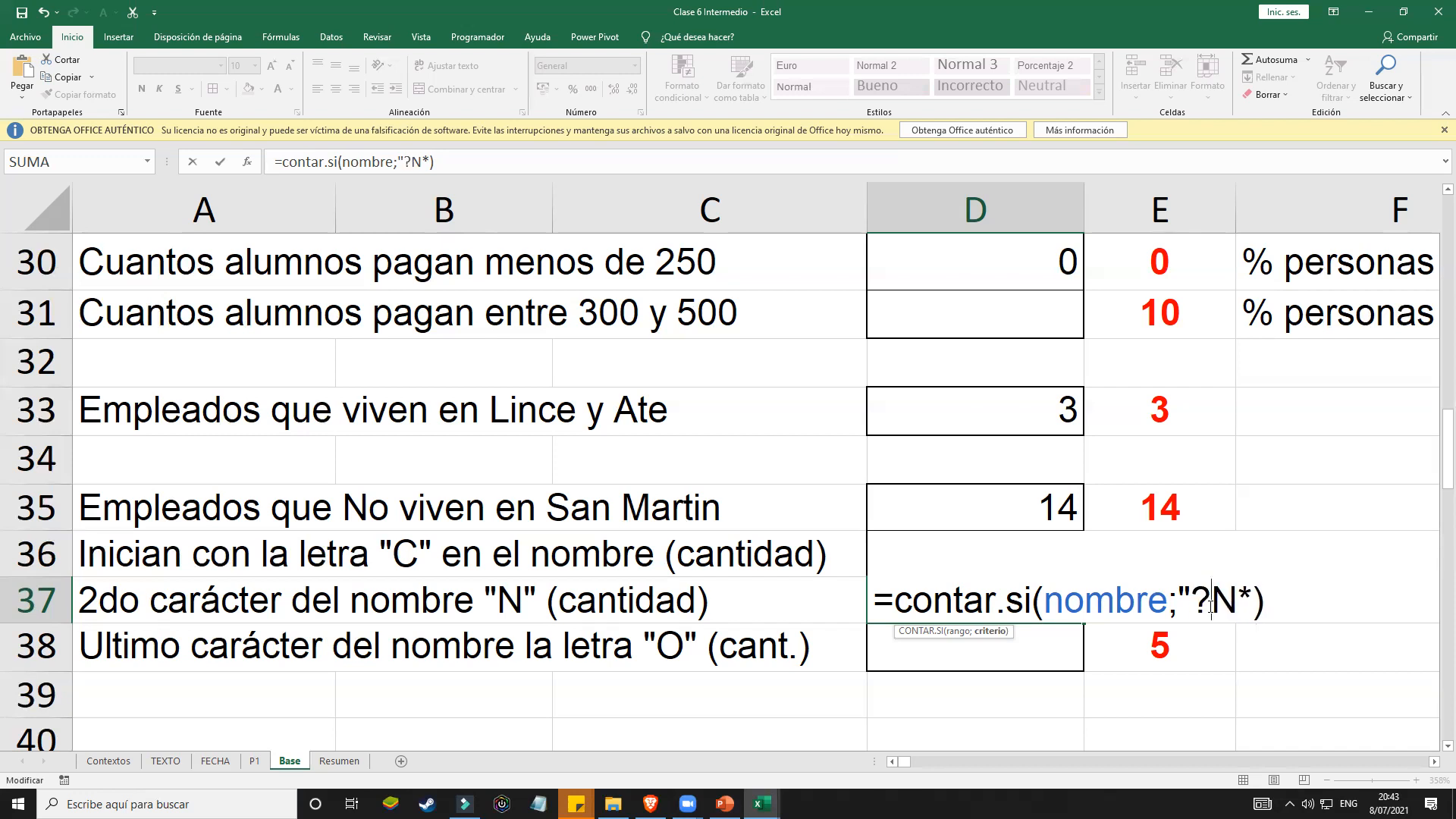
Step: Dismiss the formula error, add the missing closing quote after *, and enter D37 showing 2
key("Return")
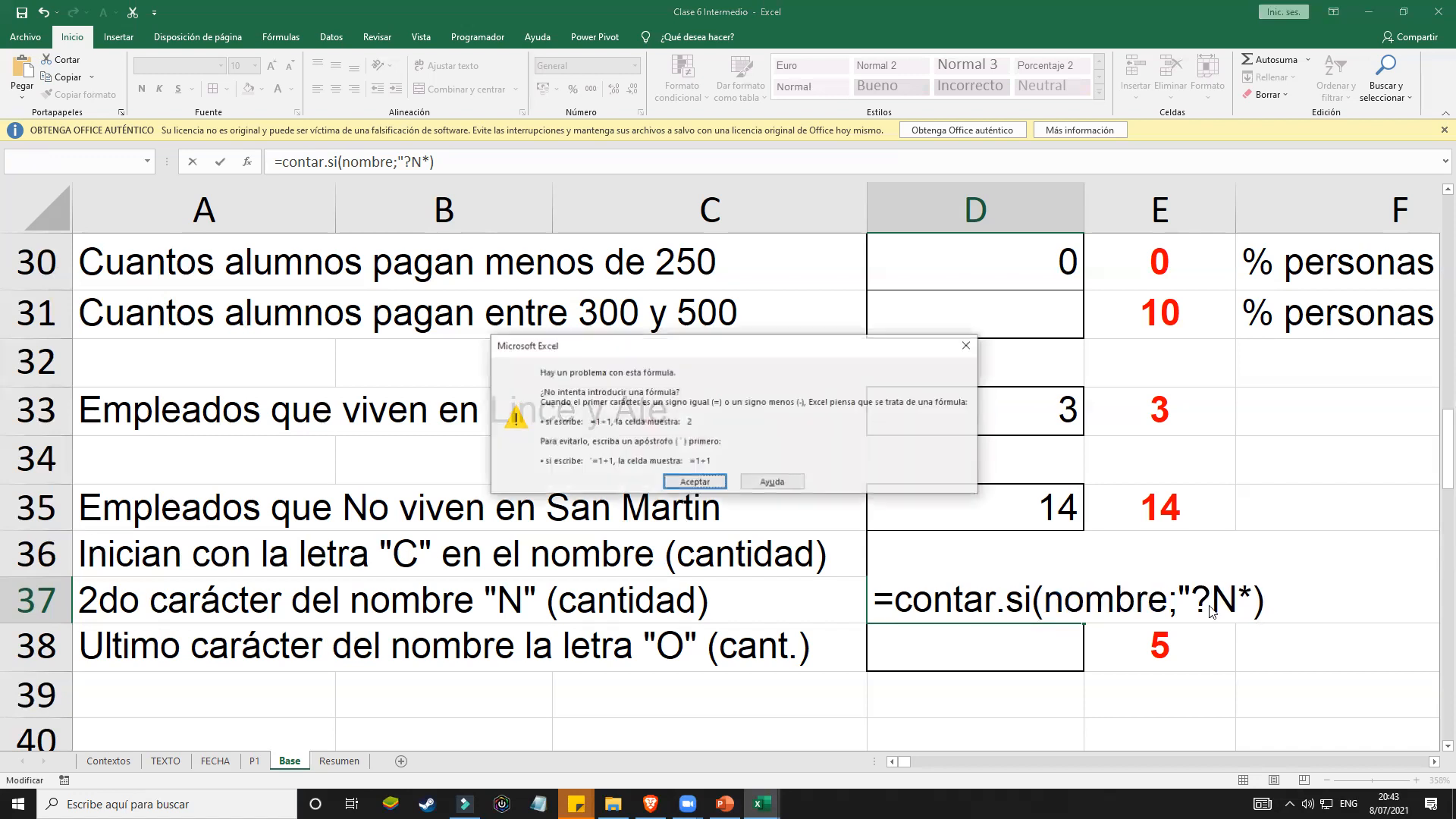
left_click(694, 482)
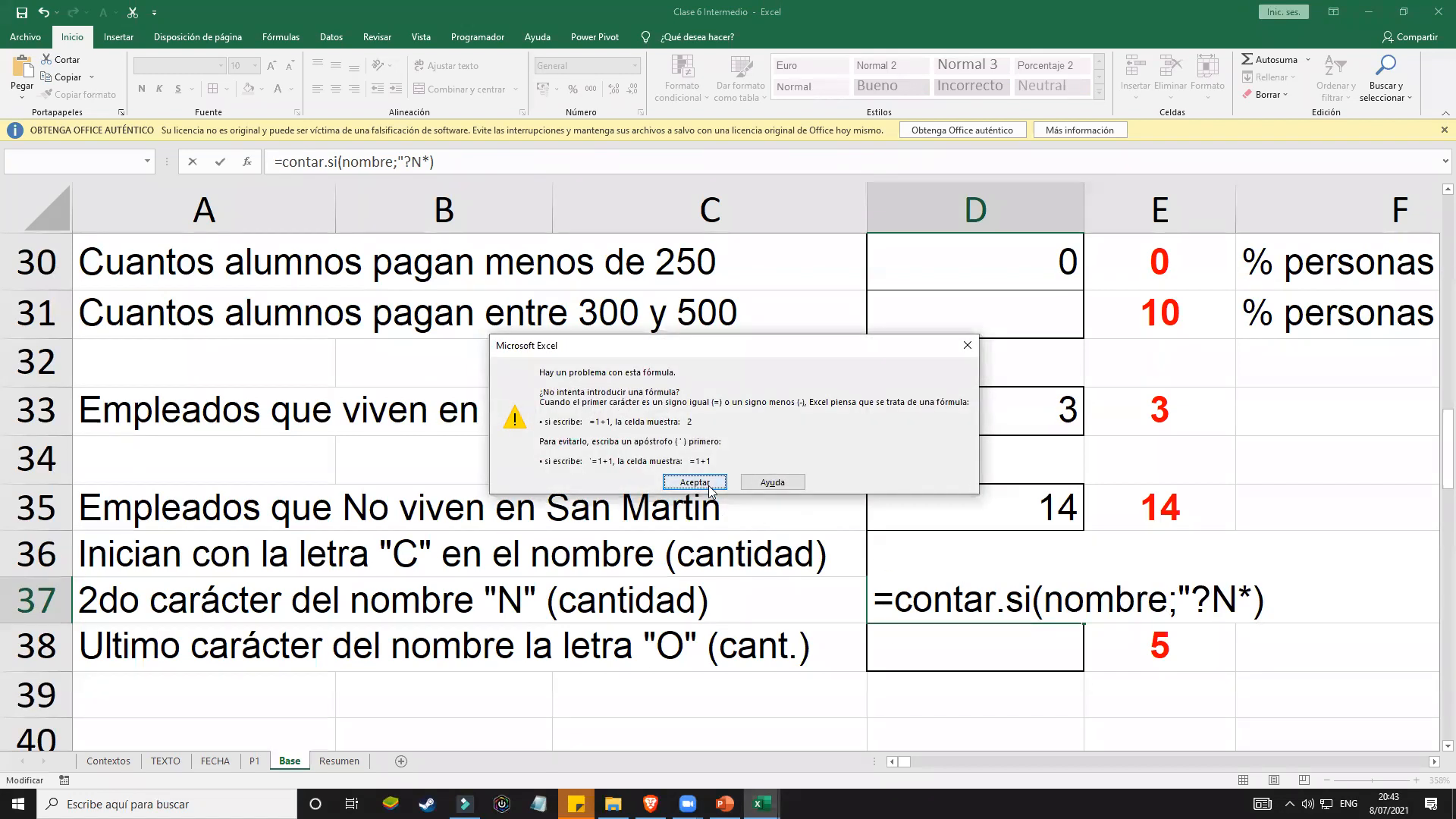
left_click(1212, 602)
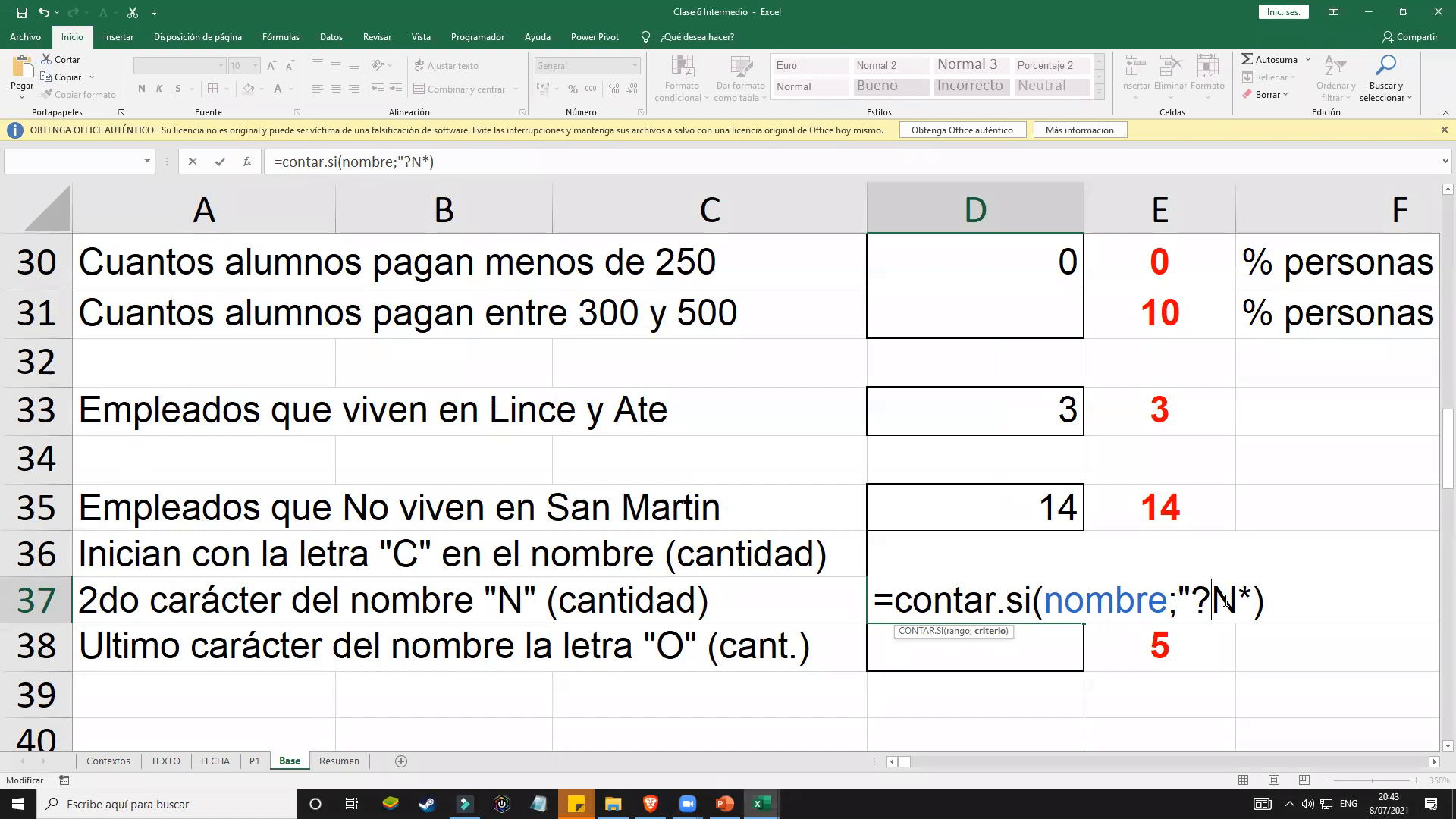
left_click(1255, 603)
type("\"")
key("Return")
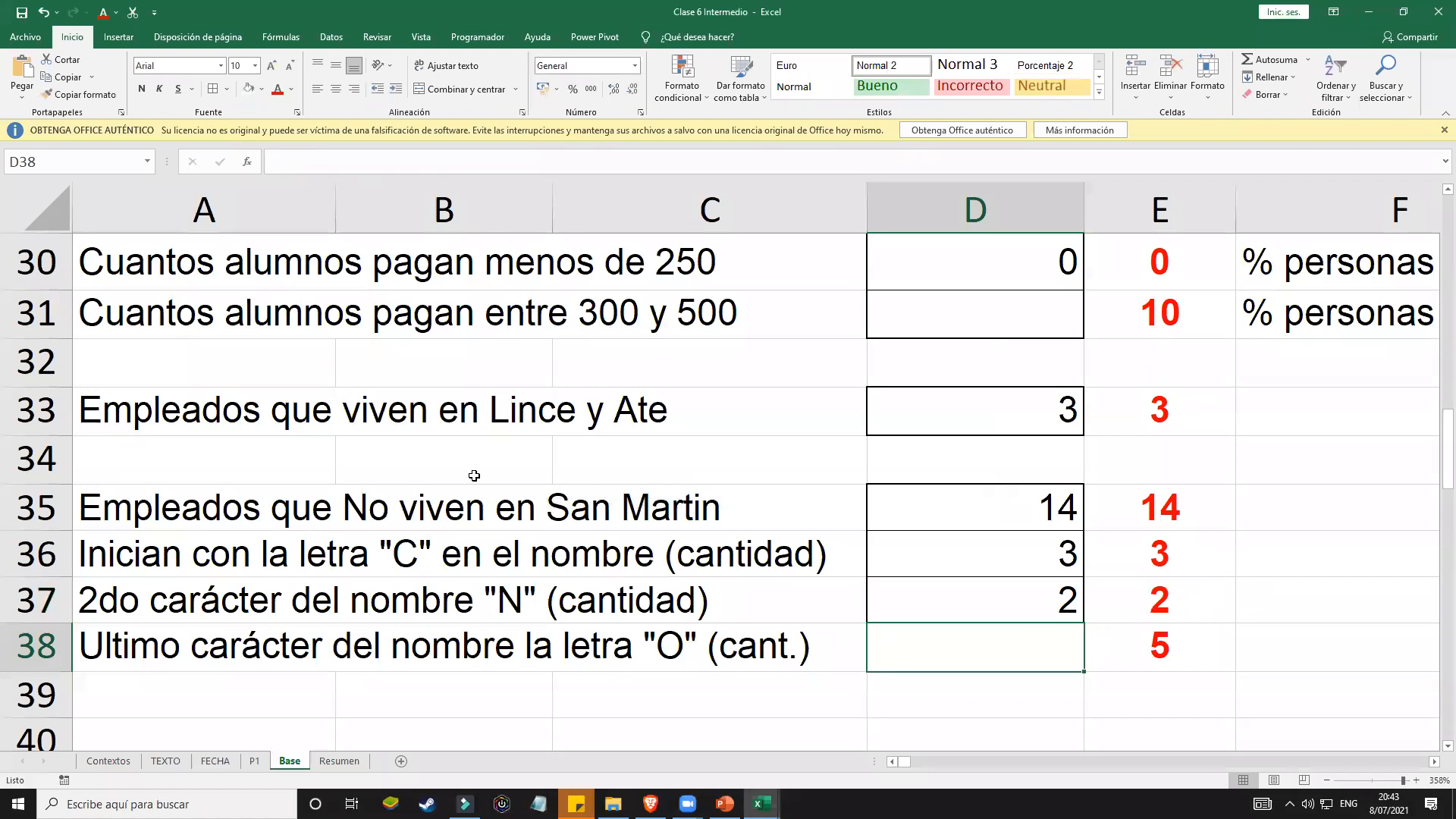
scroll(478, 470, "up", 6)
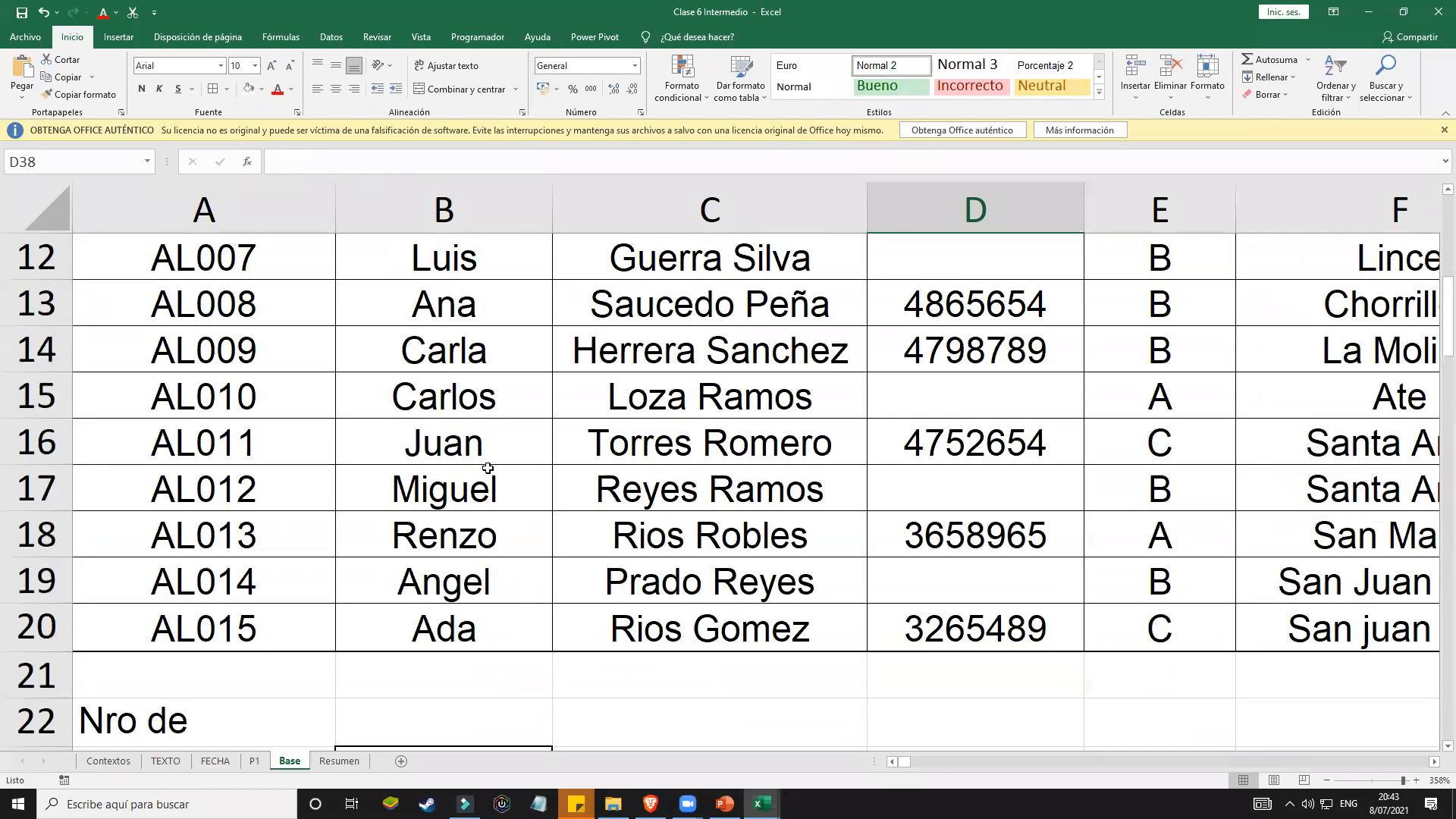
scroll(488, 468, "up", 1)
left_click_drag(442, 486, 439, 513)
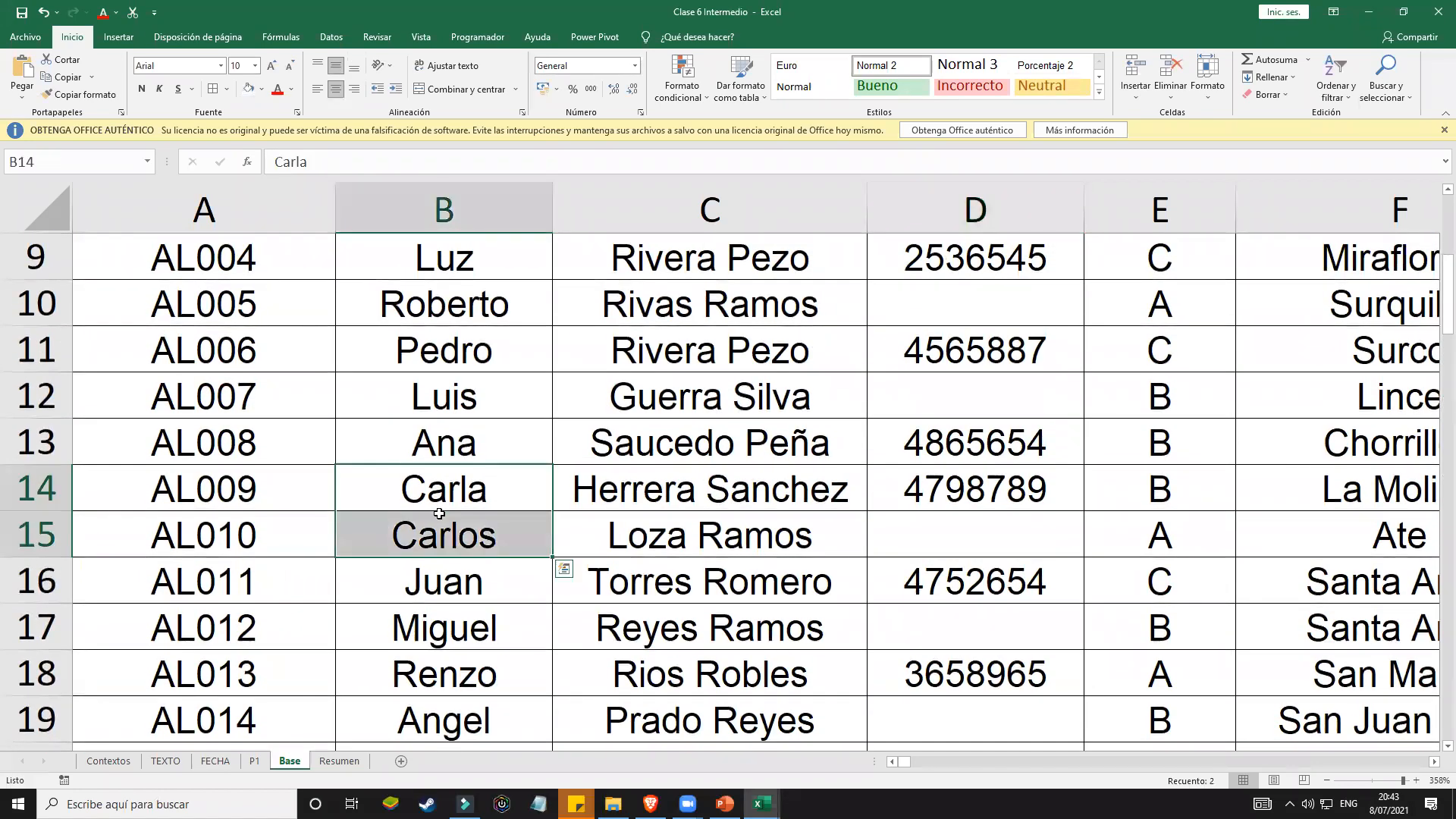
scroll(443, 508, "up", 1)
scroll(467, 494, "up", 1)
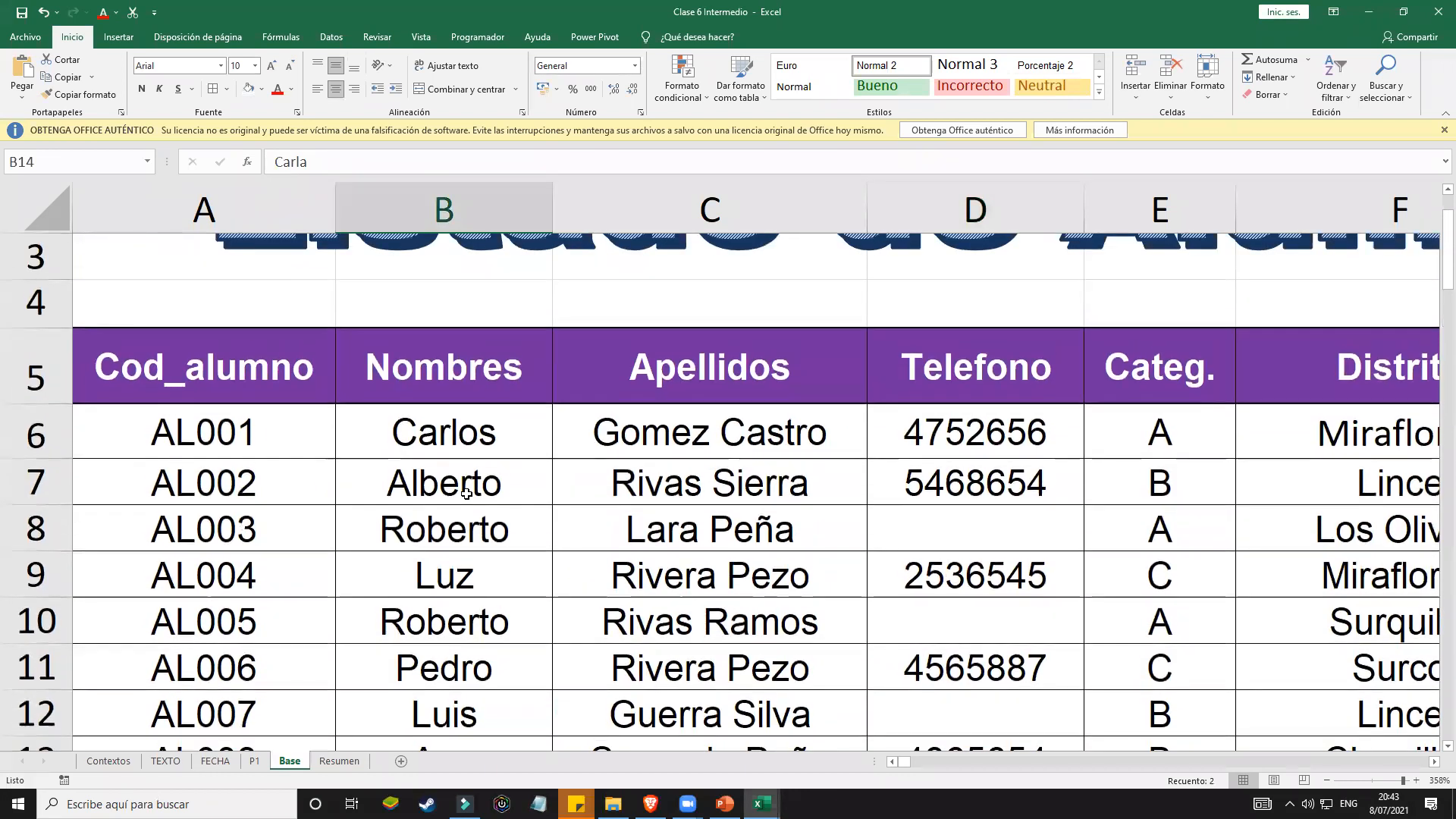
scroll(466, 489, "down", 2)
scroll(478, 425, "up", 1)
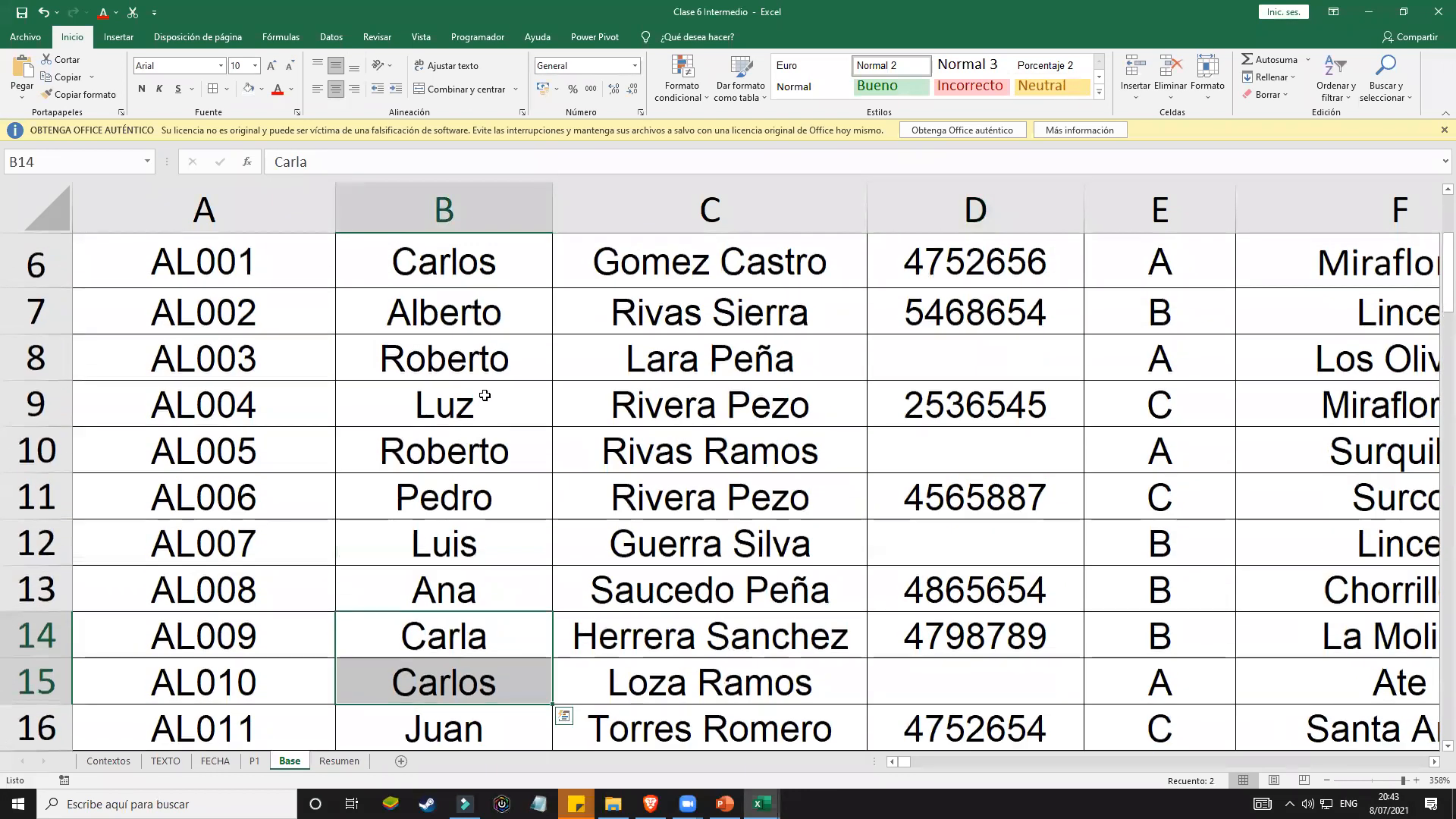
scroll(482, 455, "up", 1)
left_click(489, 570)
scroll(473, 531, "down", 2)
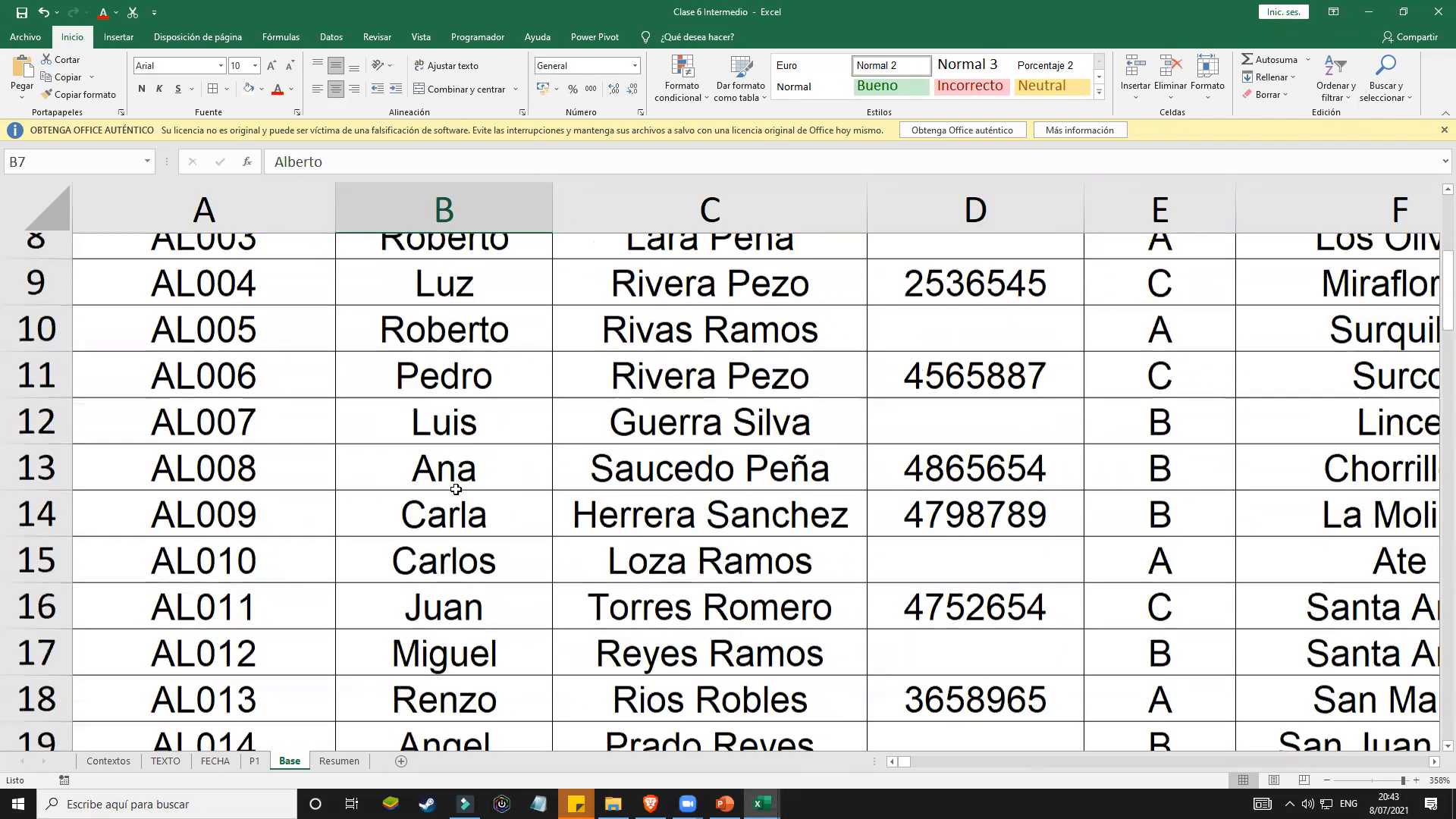
left_click(456, 453)
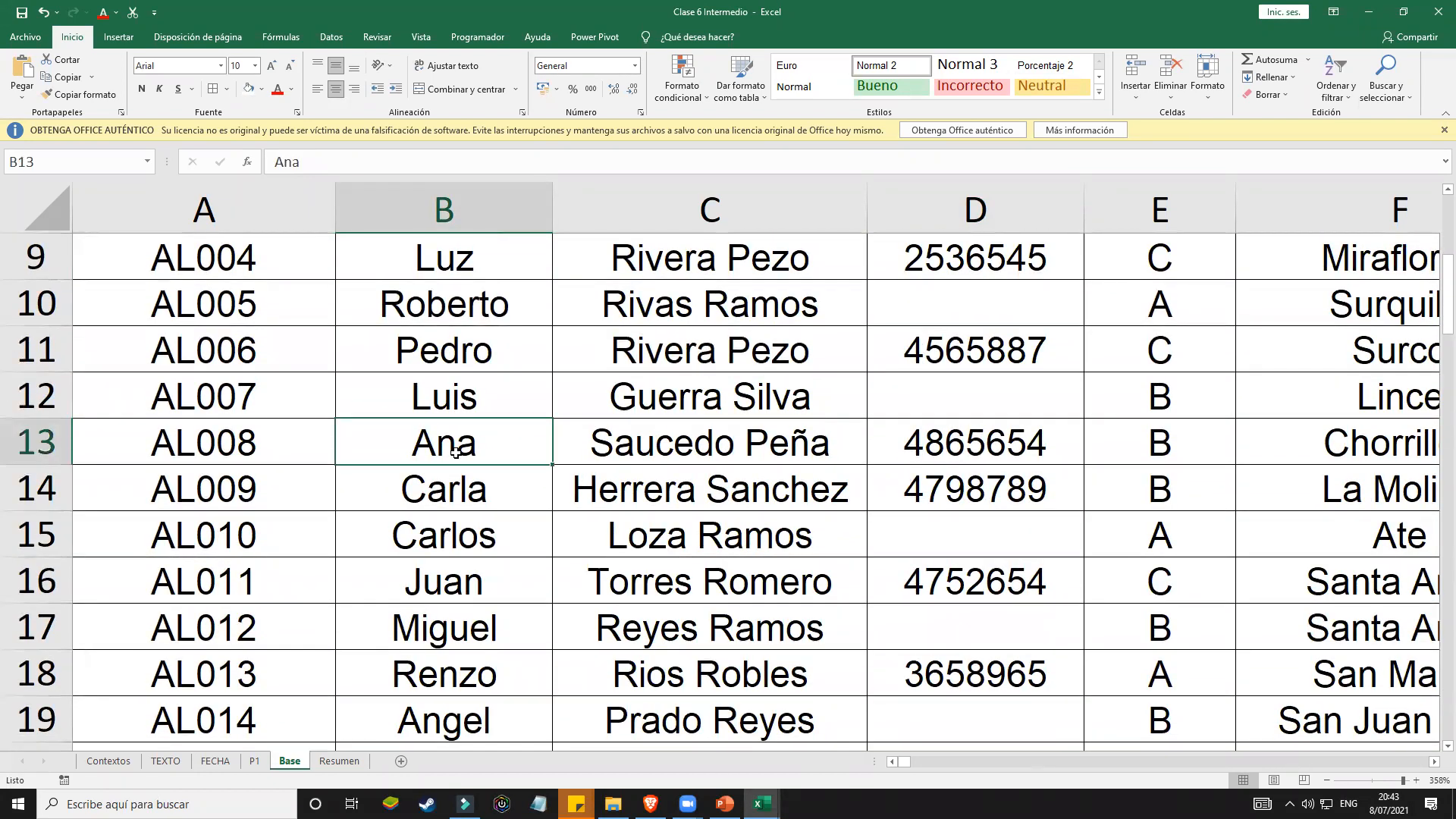
scroll(456, 452, "down", 1)
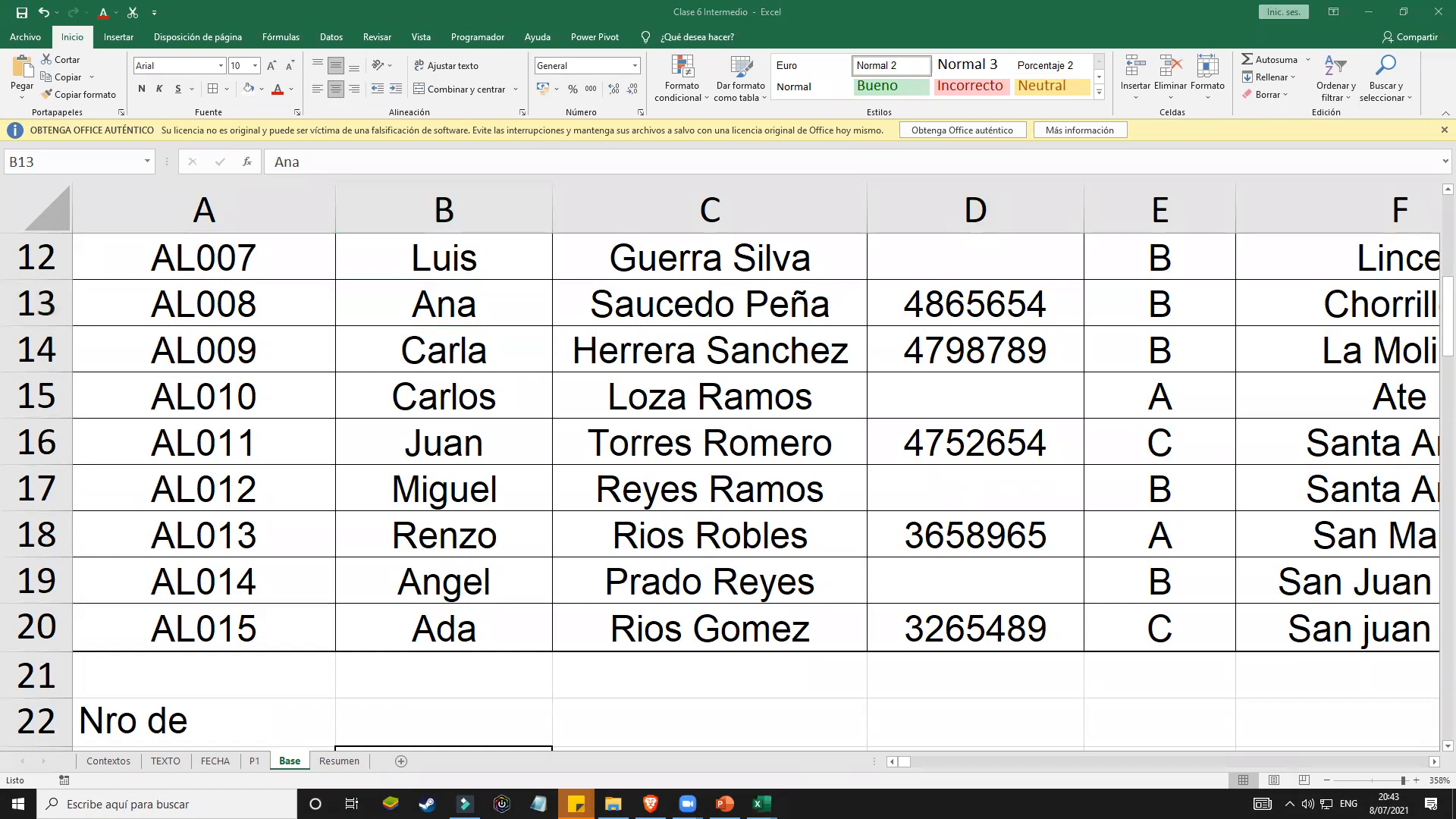
scroll(790, 523, "down", 2)
scroll(792, 508, "down", 5)
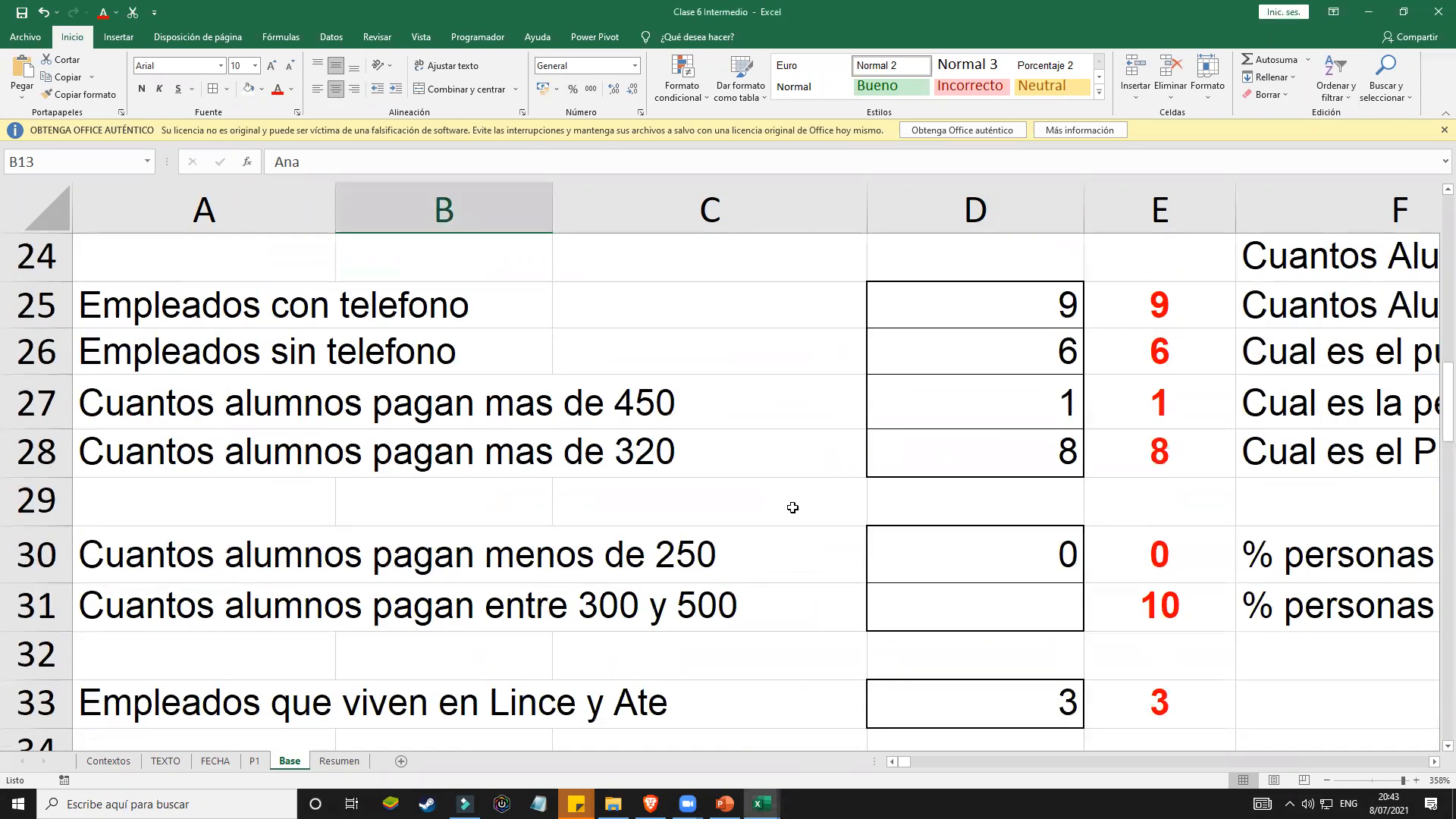
left_click(959, 480)
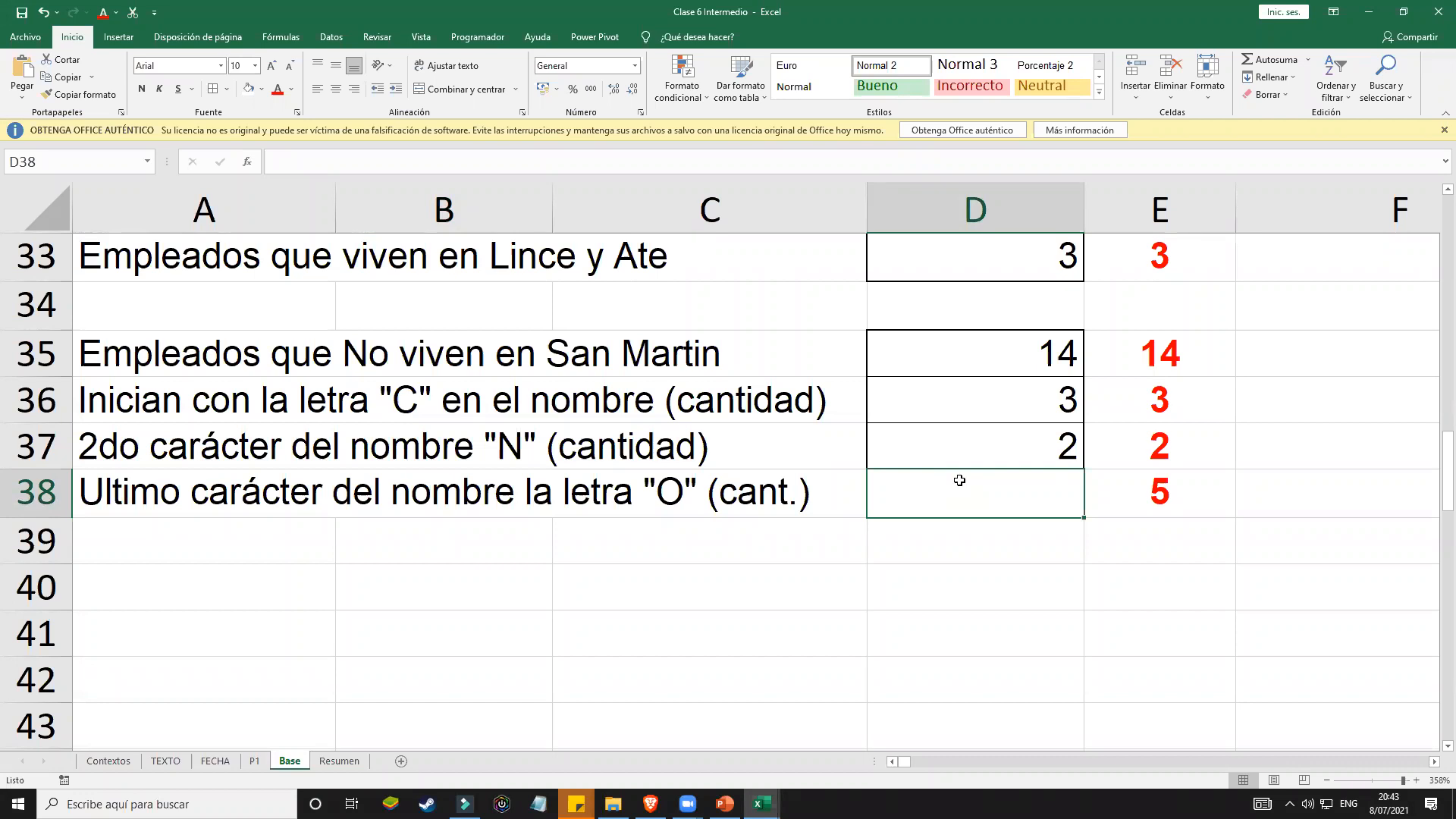
Step: Enter =CONTAR.SI(nombre;"*O") in D38 so it counts the 5 names ending in O
double_click(959, 480)
type("=")
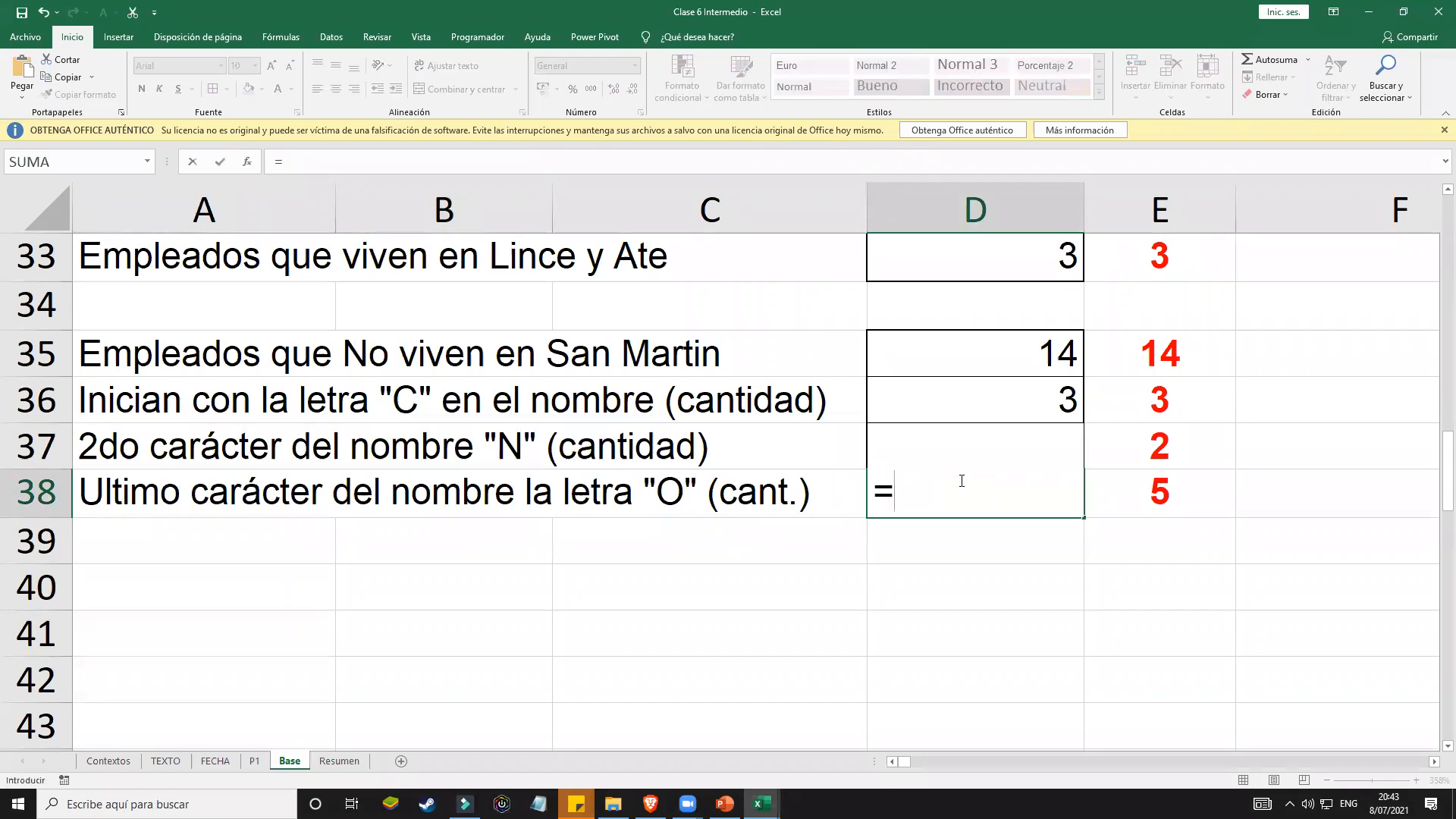
type("cpmt")
key("BackSpace")
key("BackSpace")
key("BackSpace")
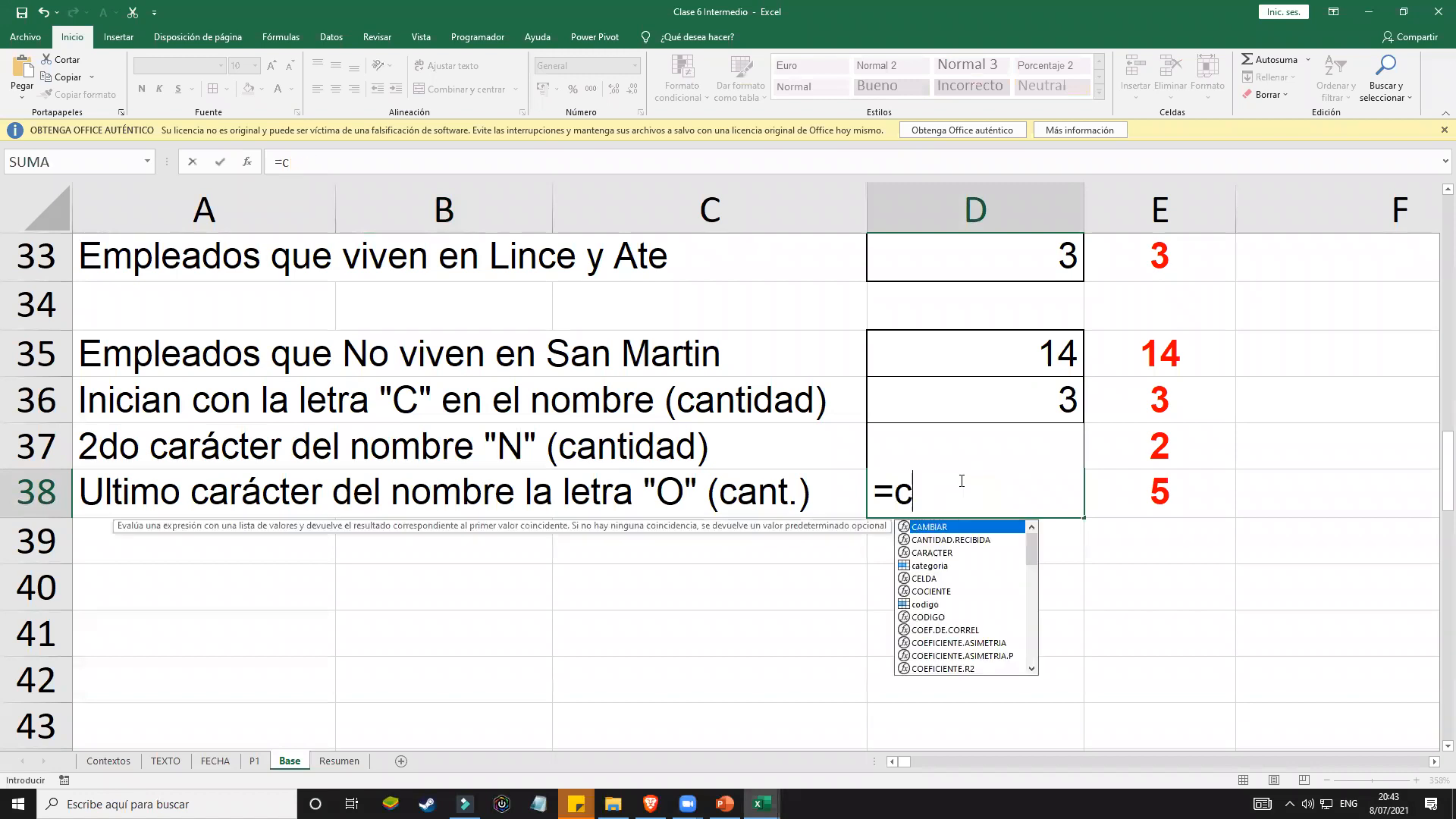
type("ontar.si(")
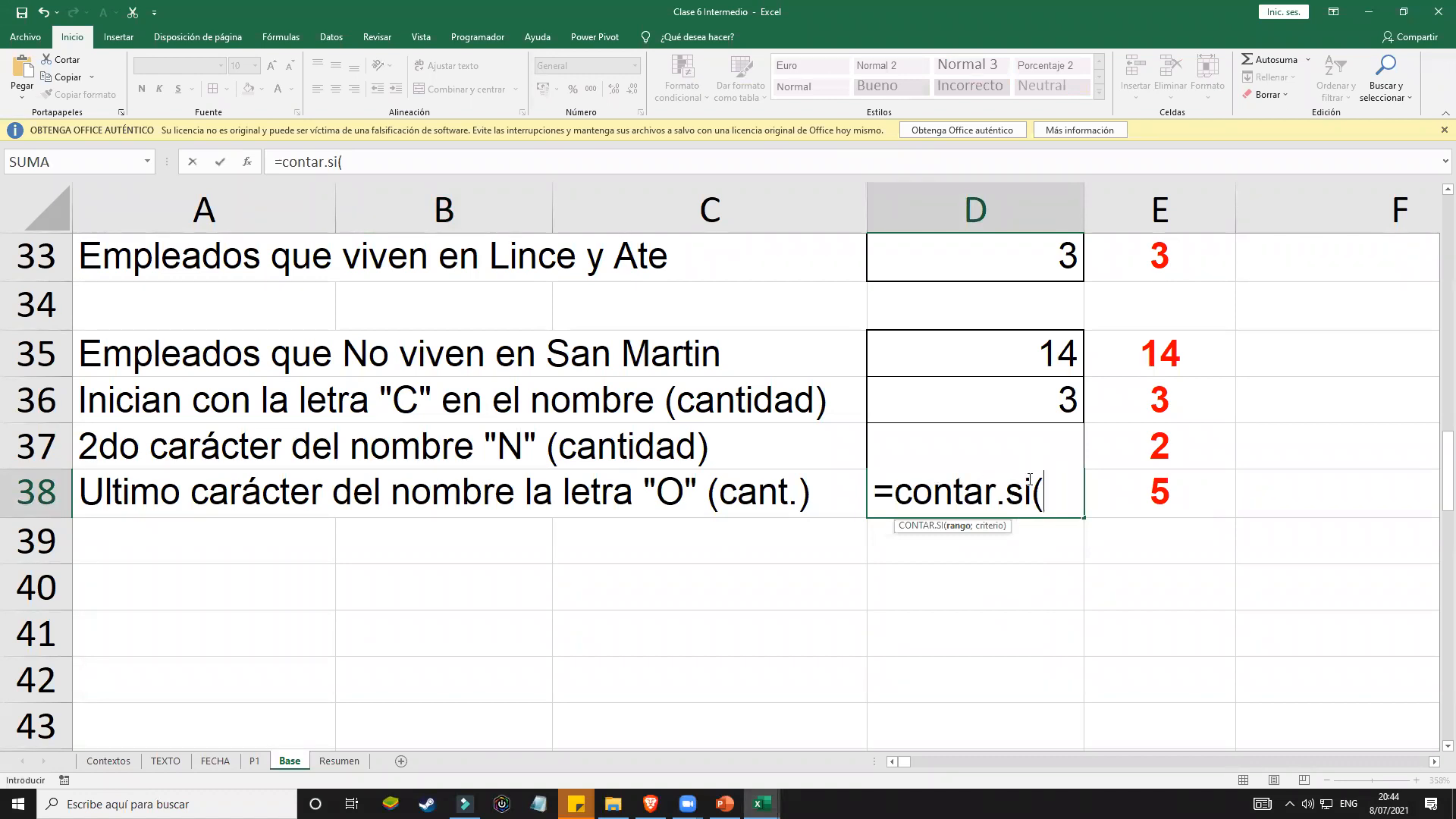
type("mp")
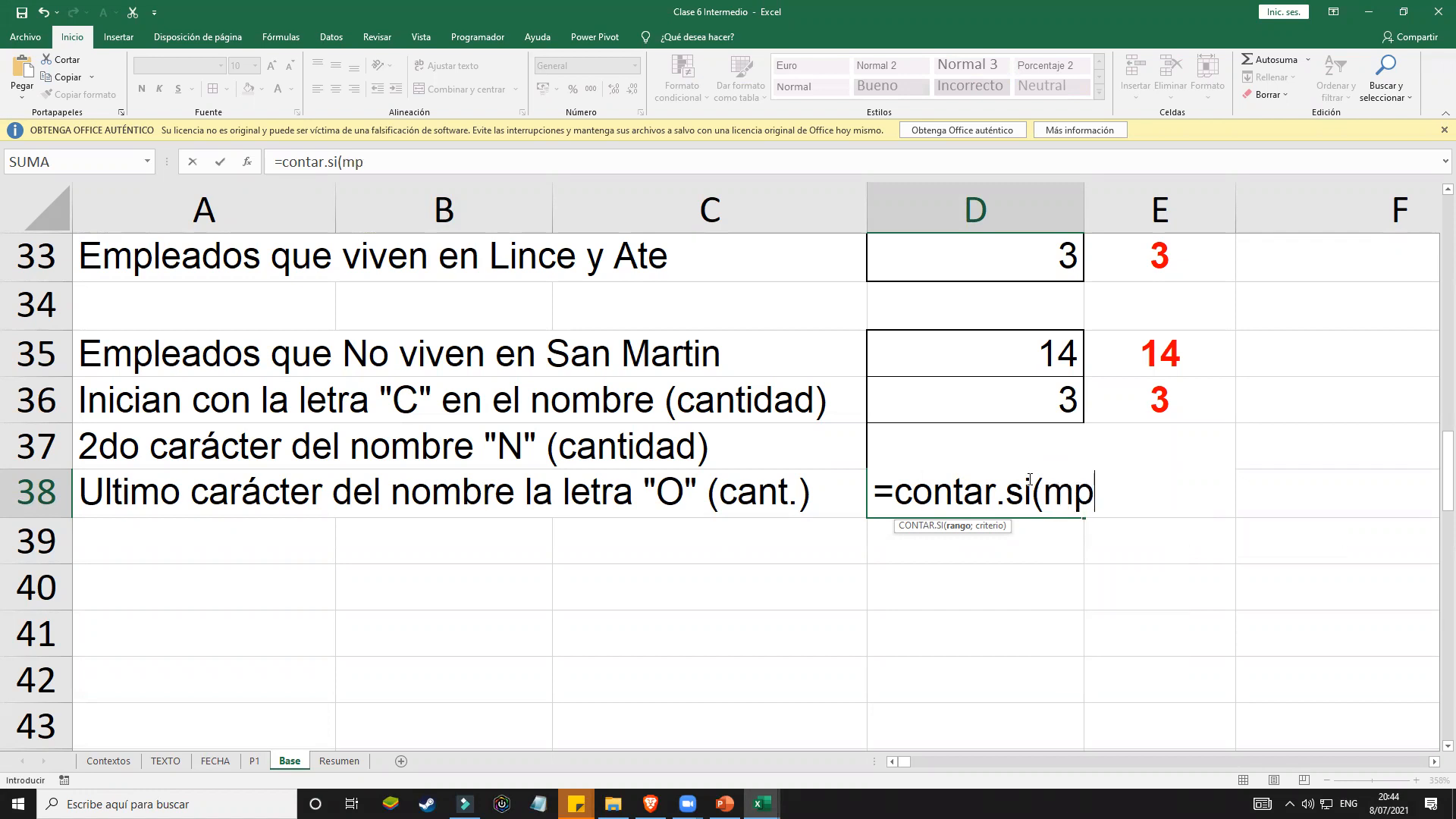
key("BackSpace")
key("BackSpace")
type("nomb")
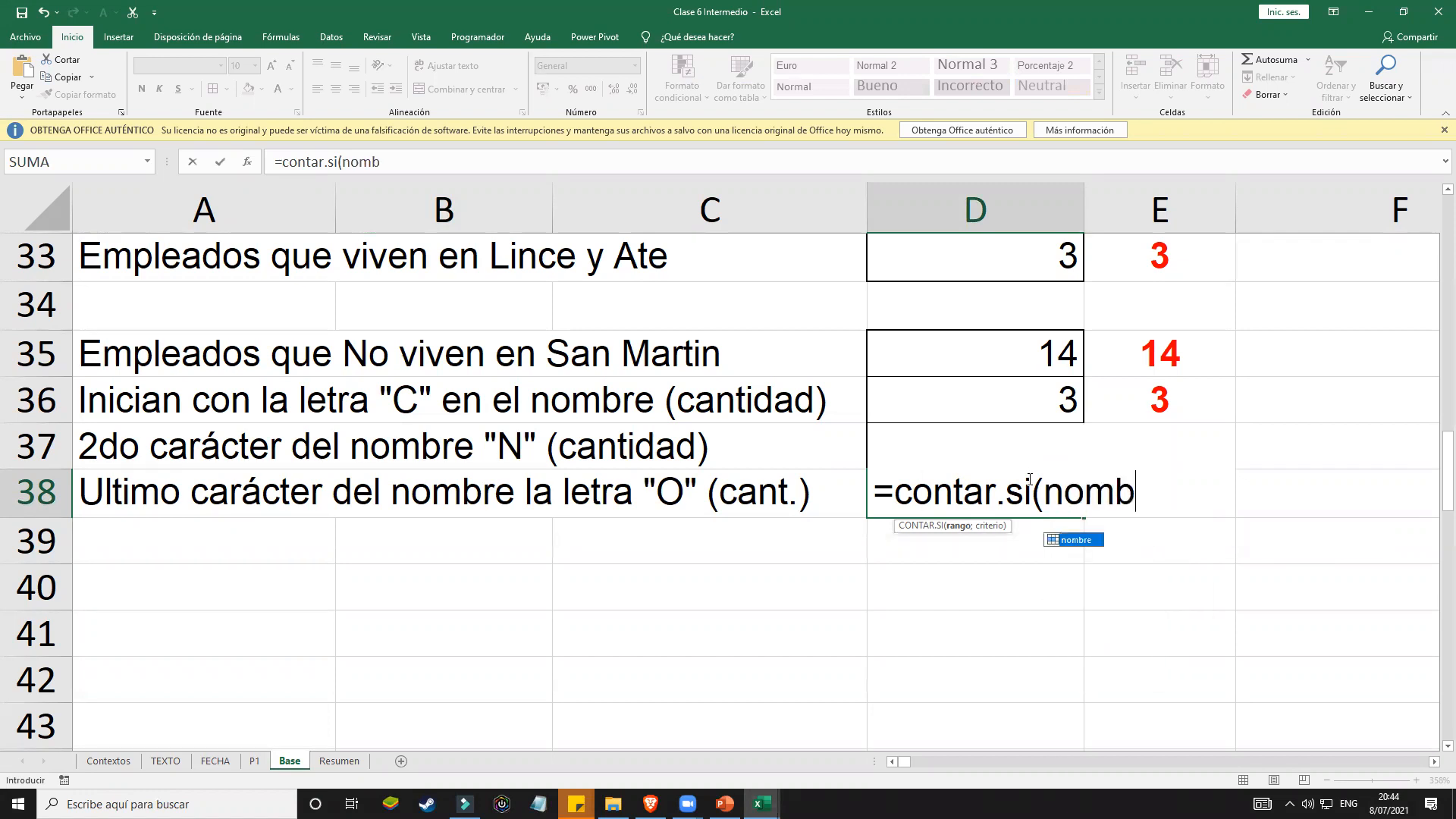
type("re;\"")
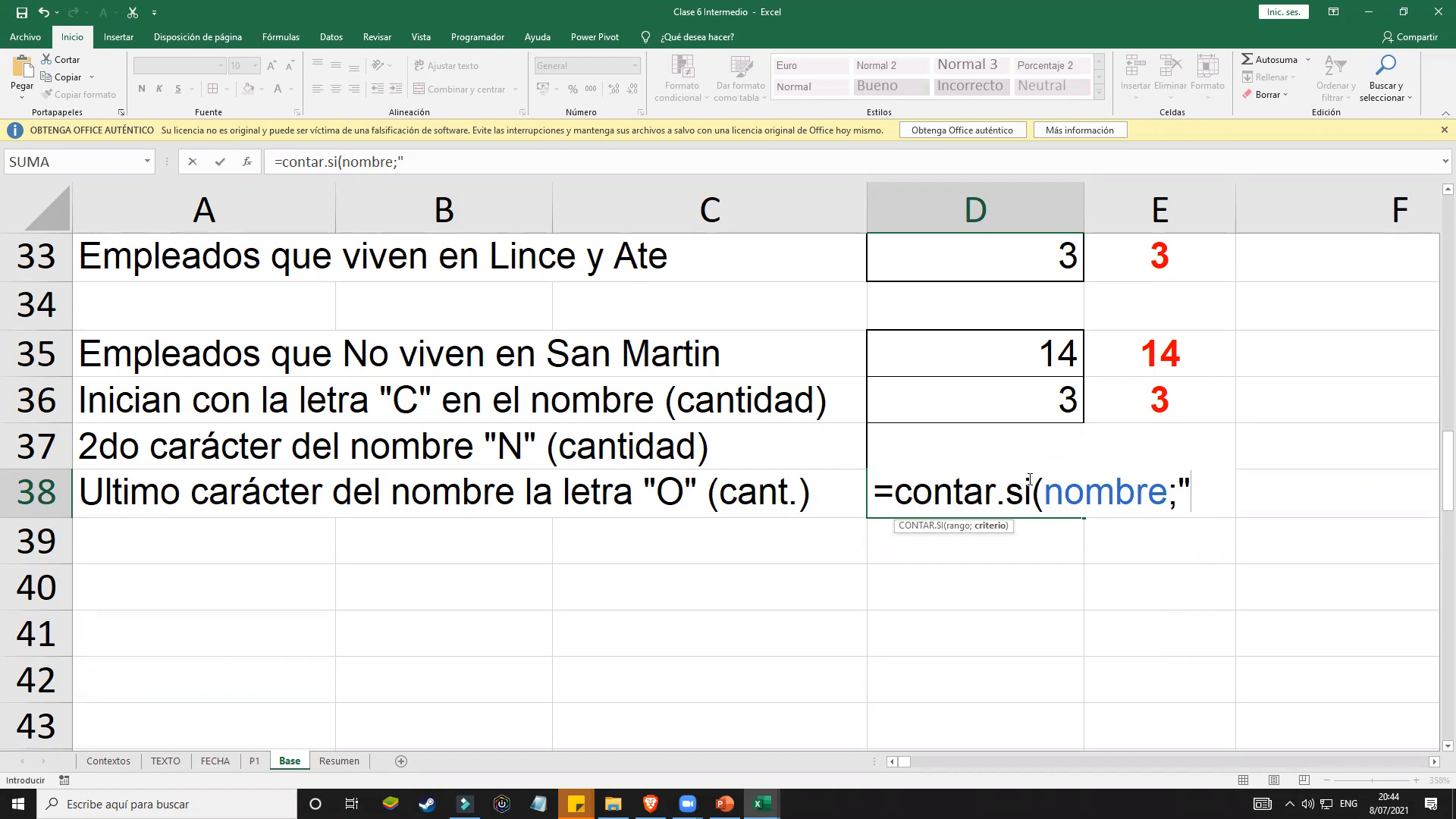
type("*O")
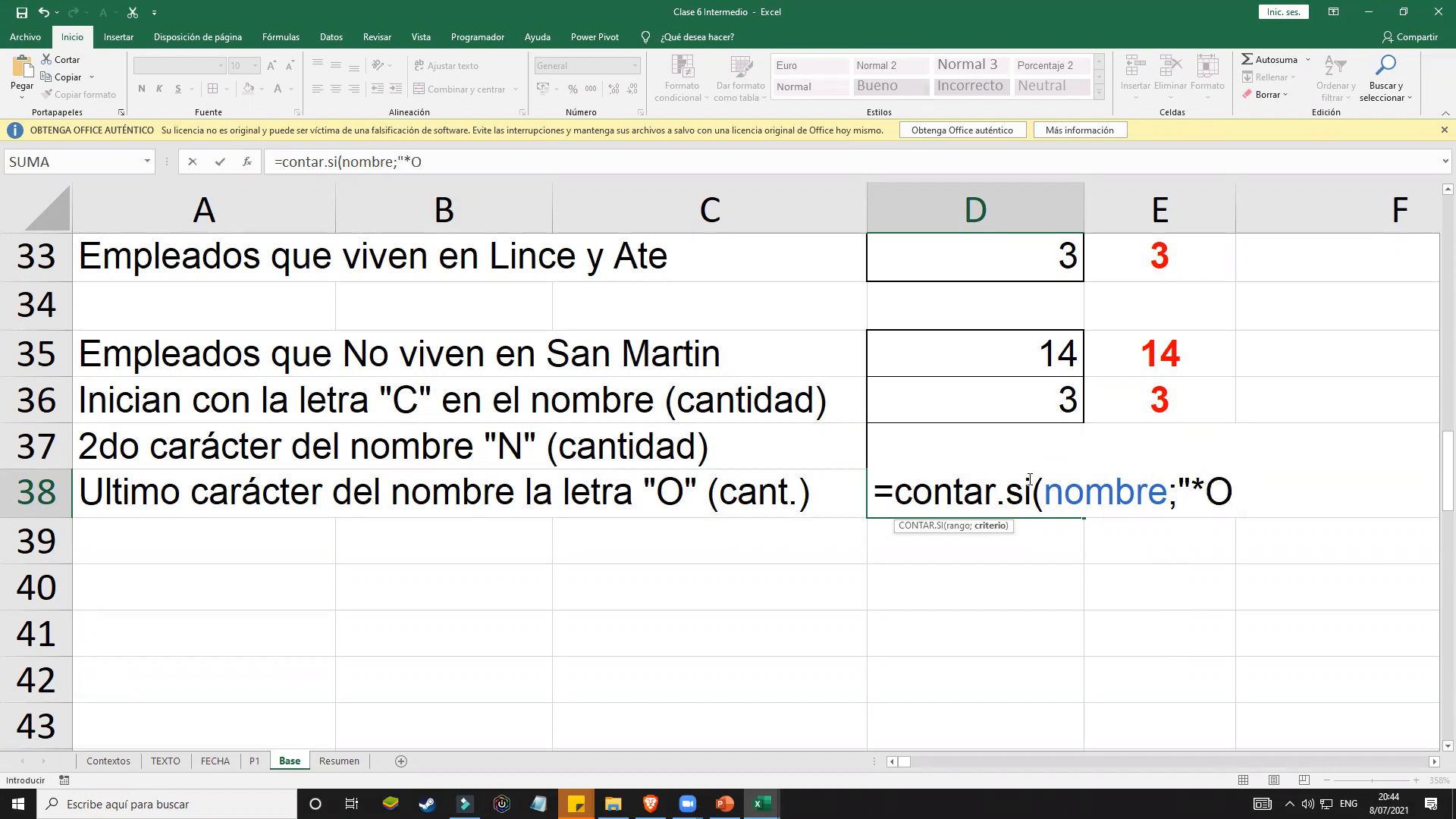
type("\")")
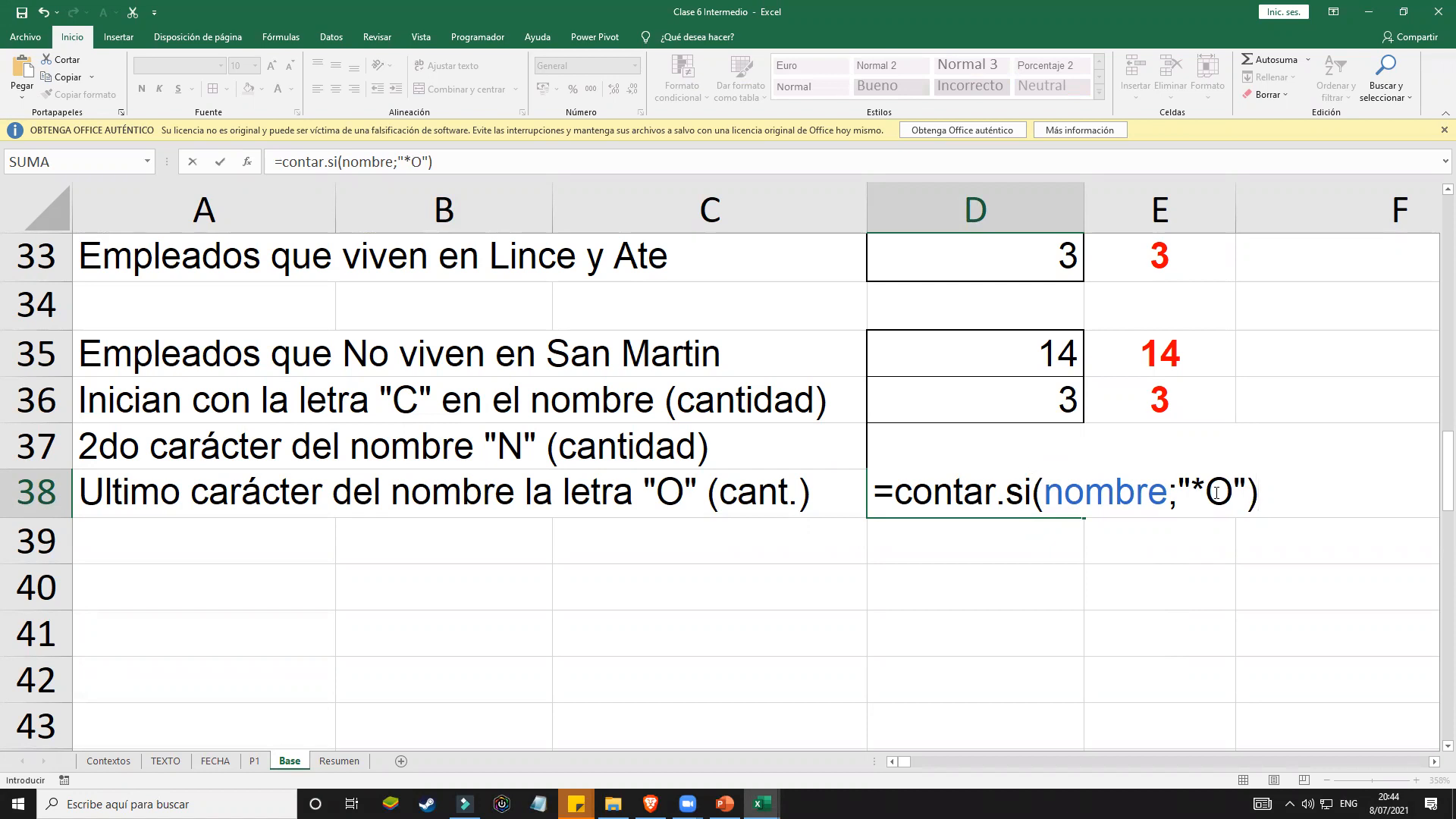
left_click_drag(1206, 493, 1230, 494)
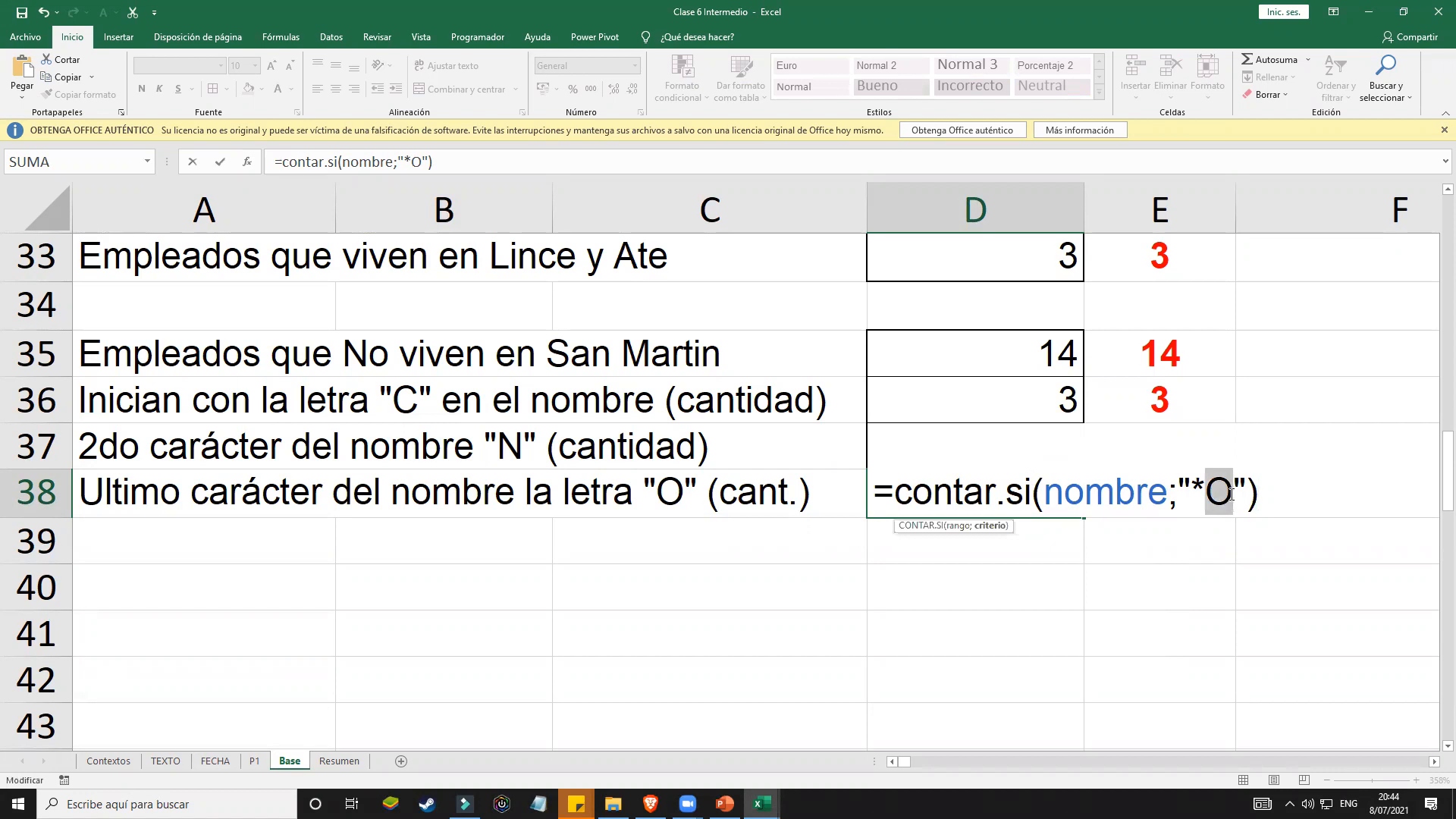
left_click(1277, 496)
key("Return")
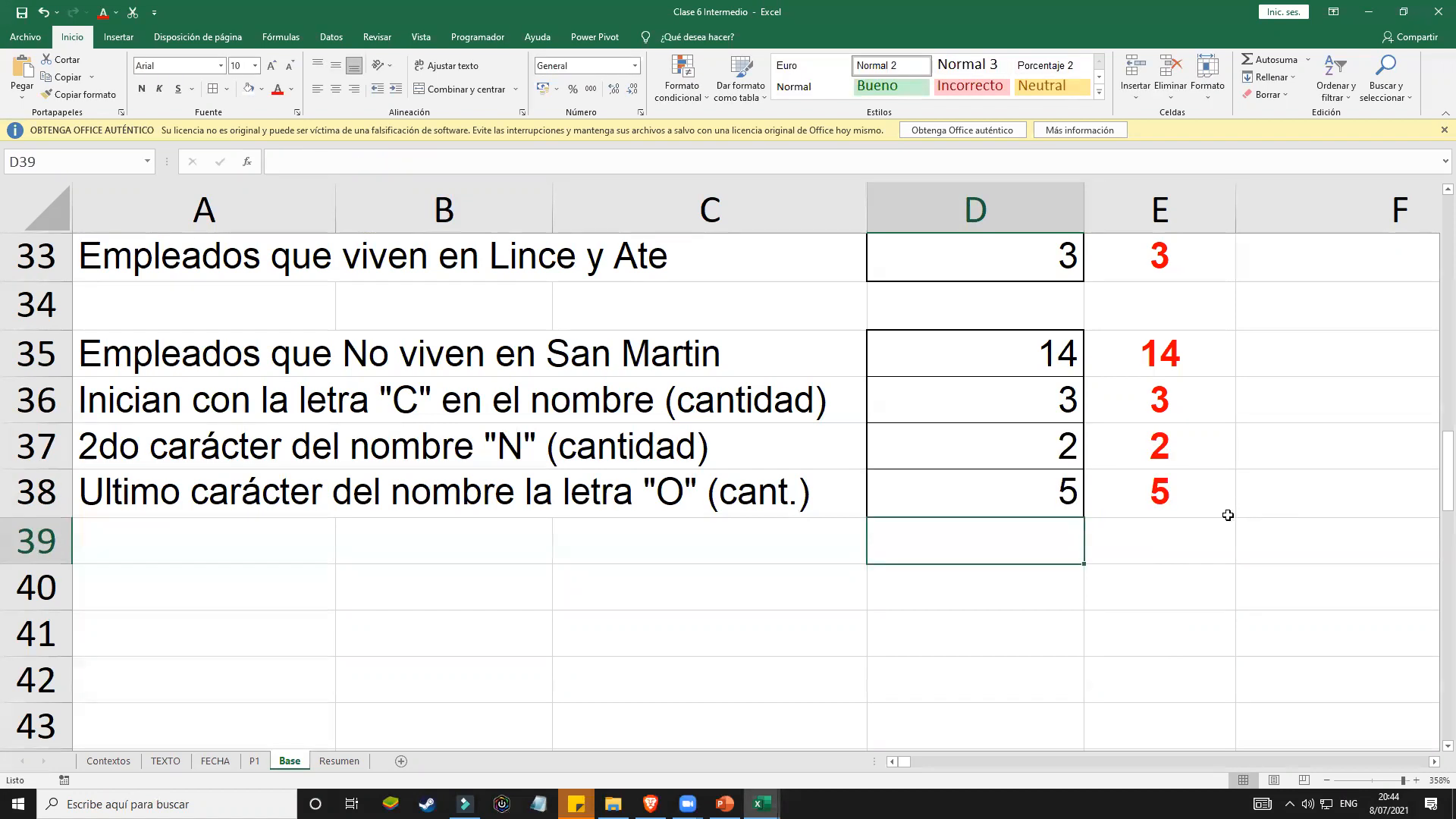
left_click(1037, 498)
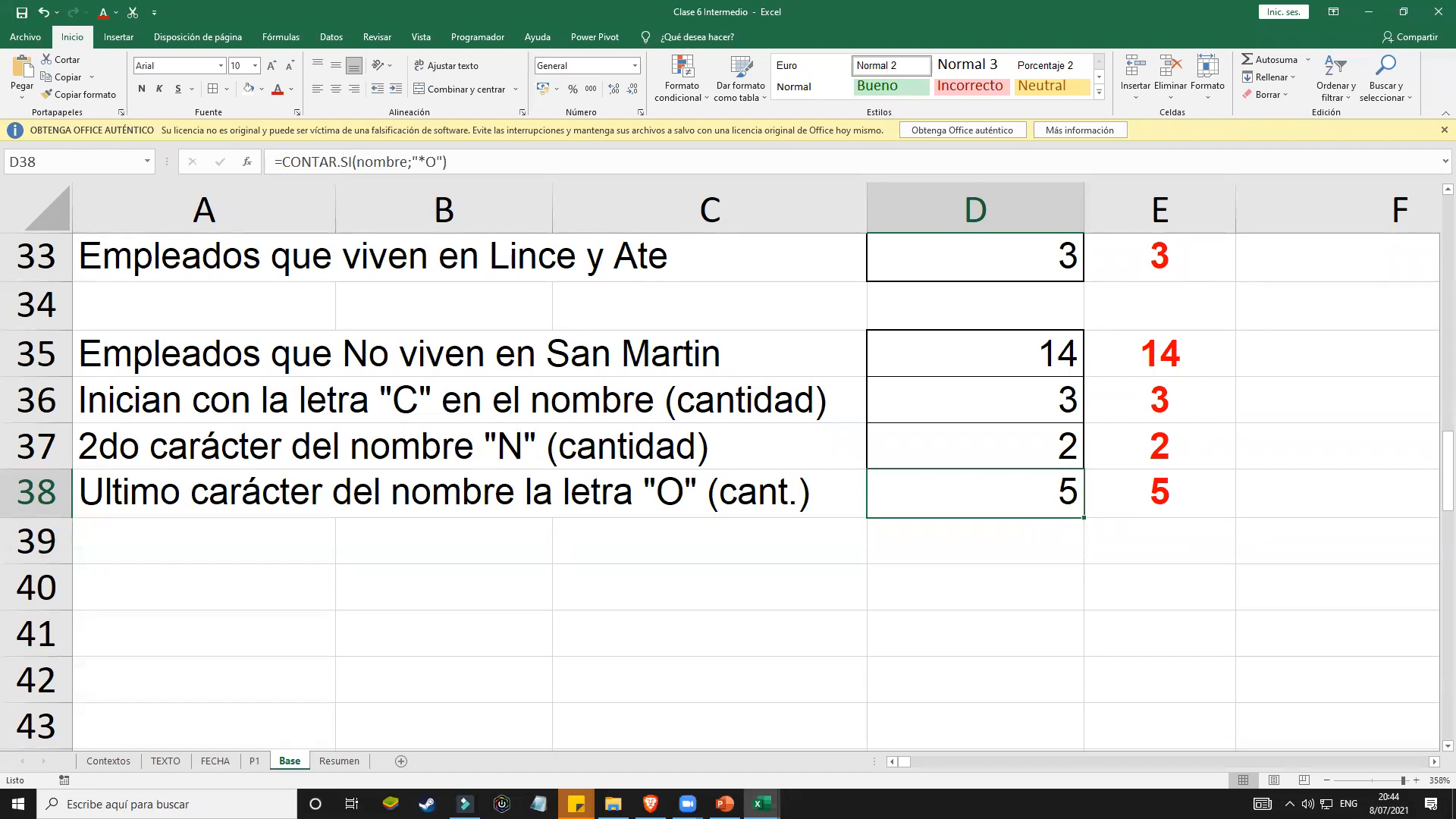
key("alt+Tab")
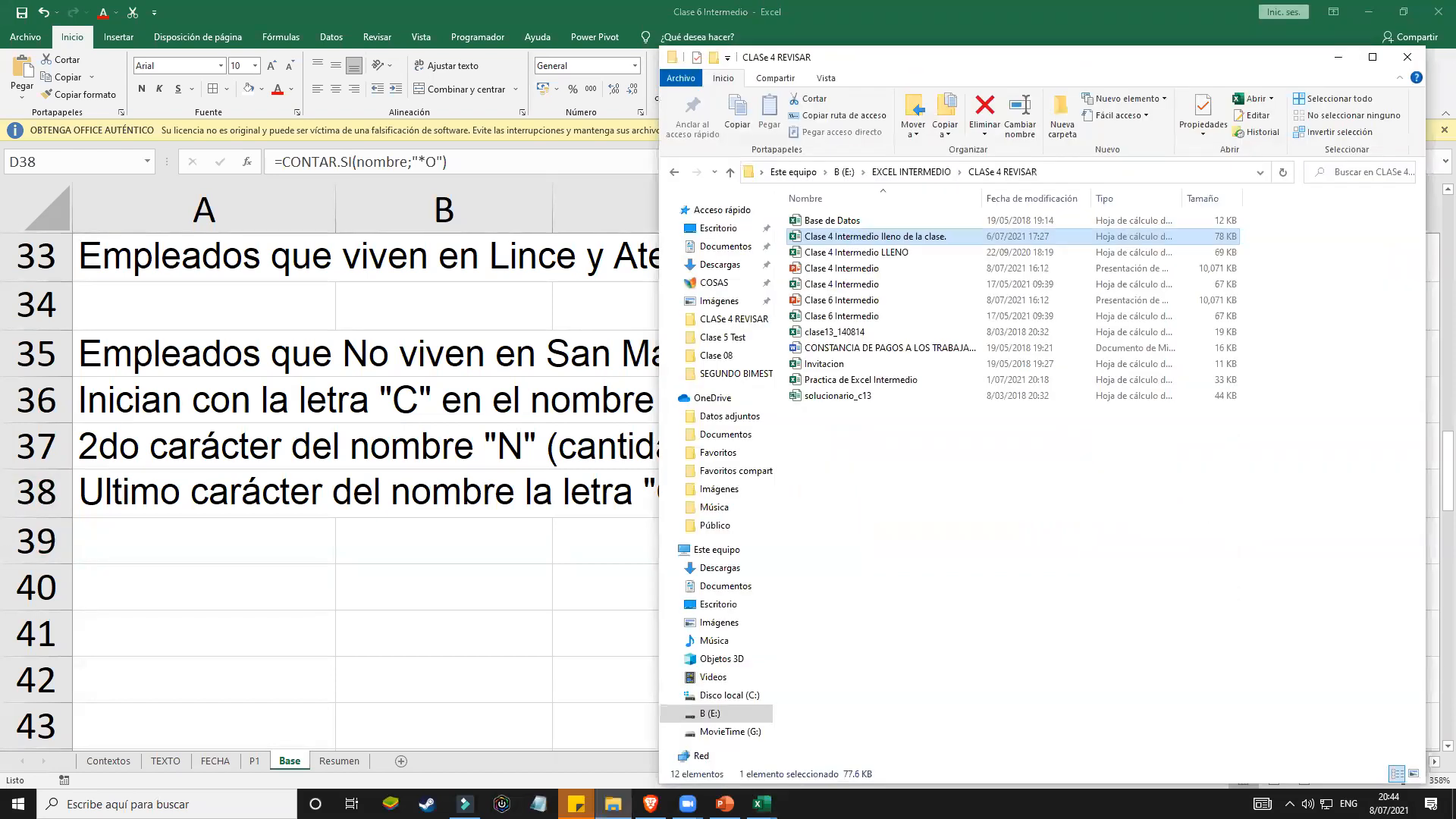
left_click_drag(1182, 62, 1455, 62)
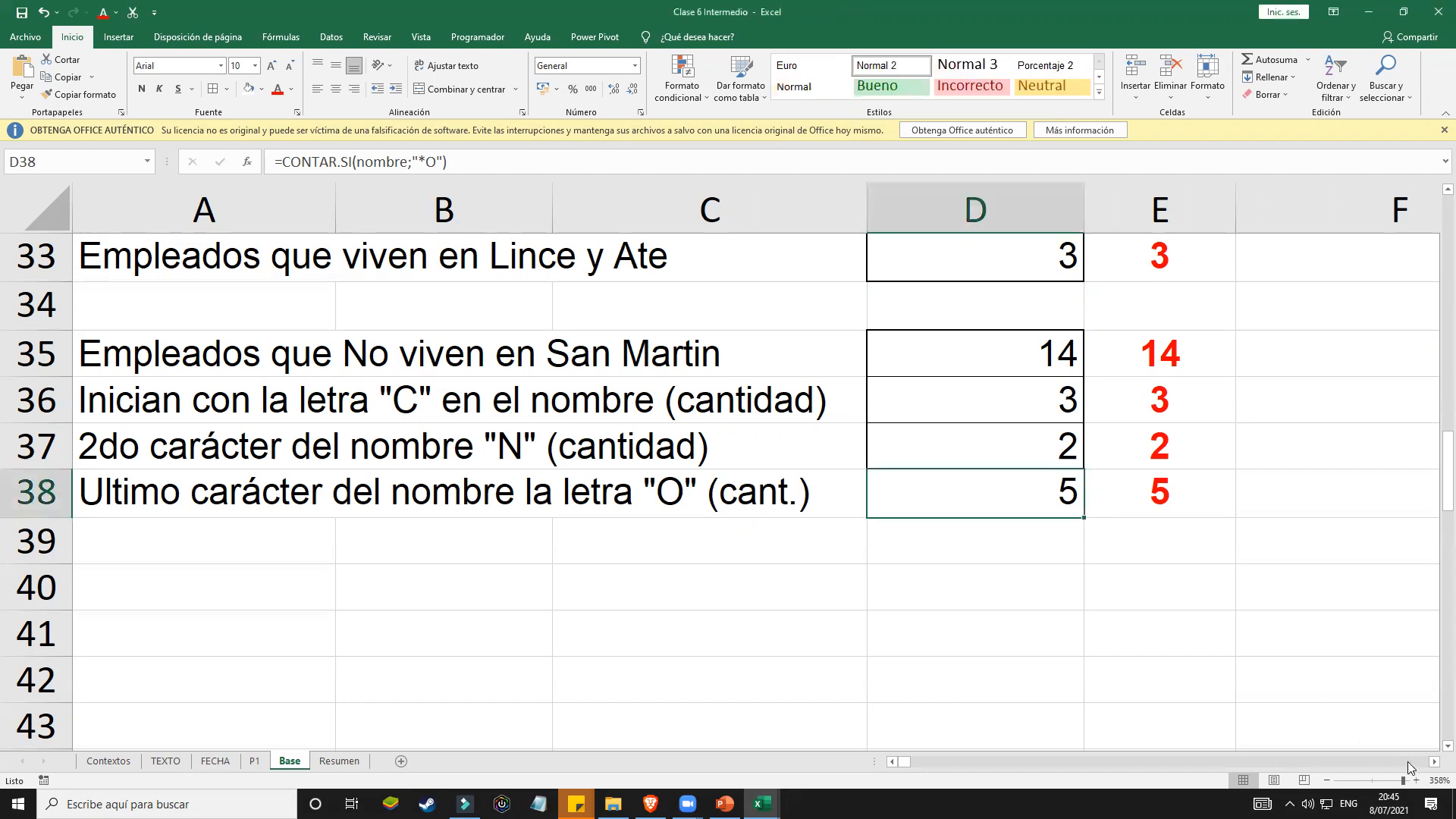
scroll(1433, 763, "right", 4)
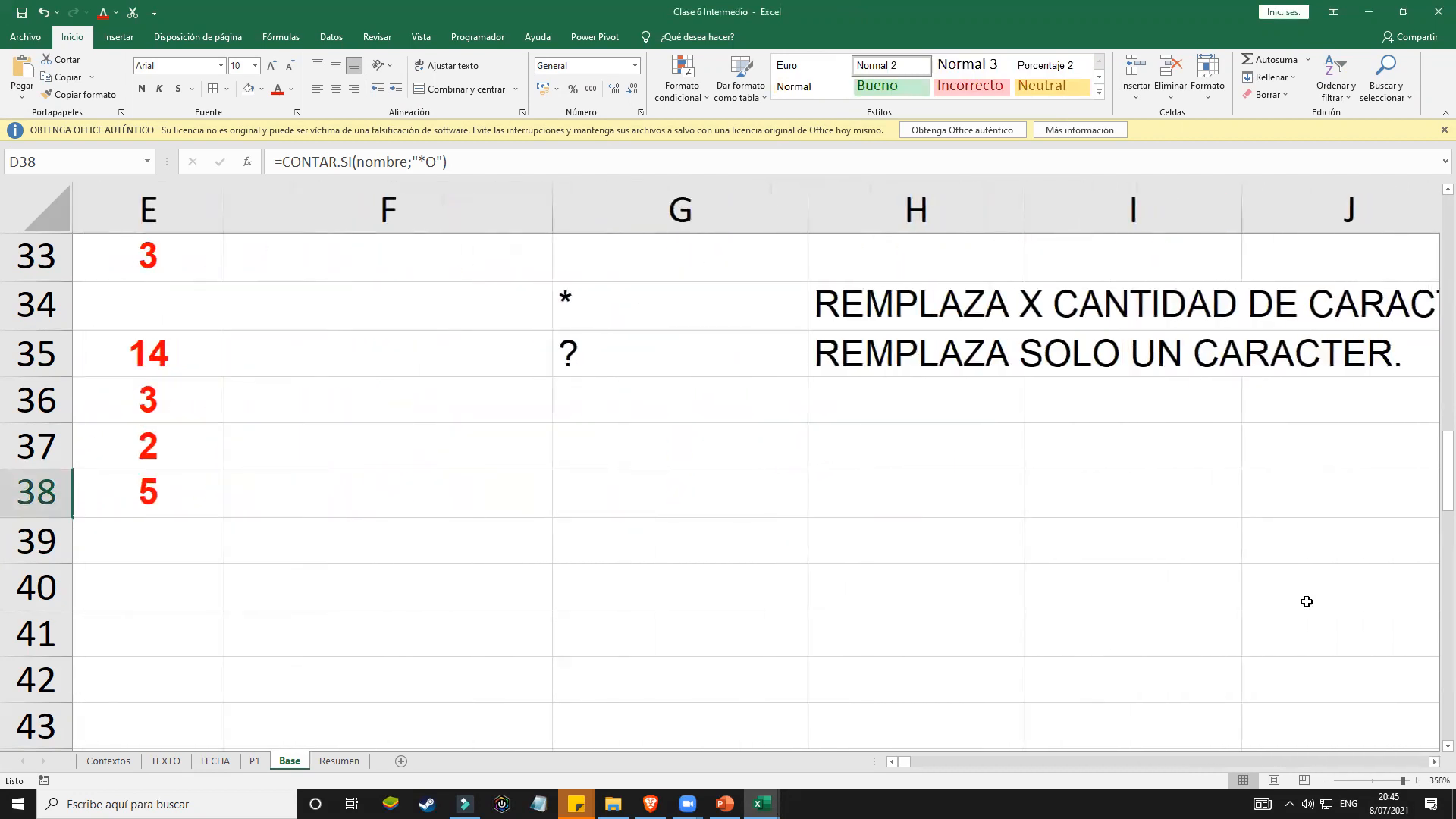
scroll(1290, 586, "up", 1)
scroll(1289, 586, "up", 4)
scroll(1290, 586, "right", 1)
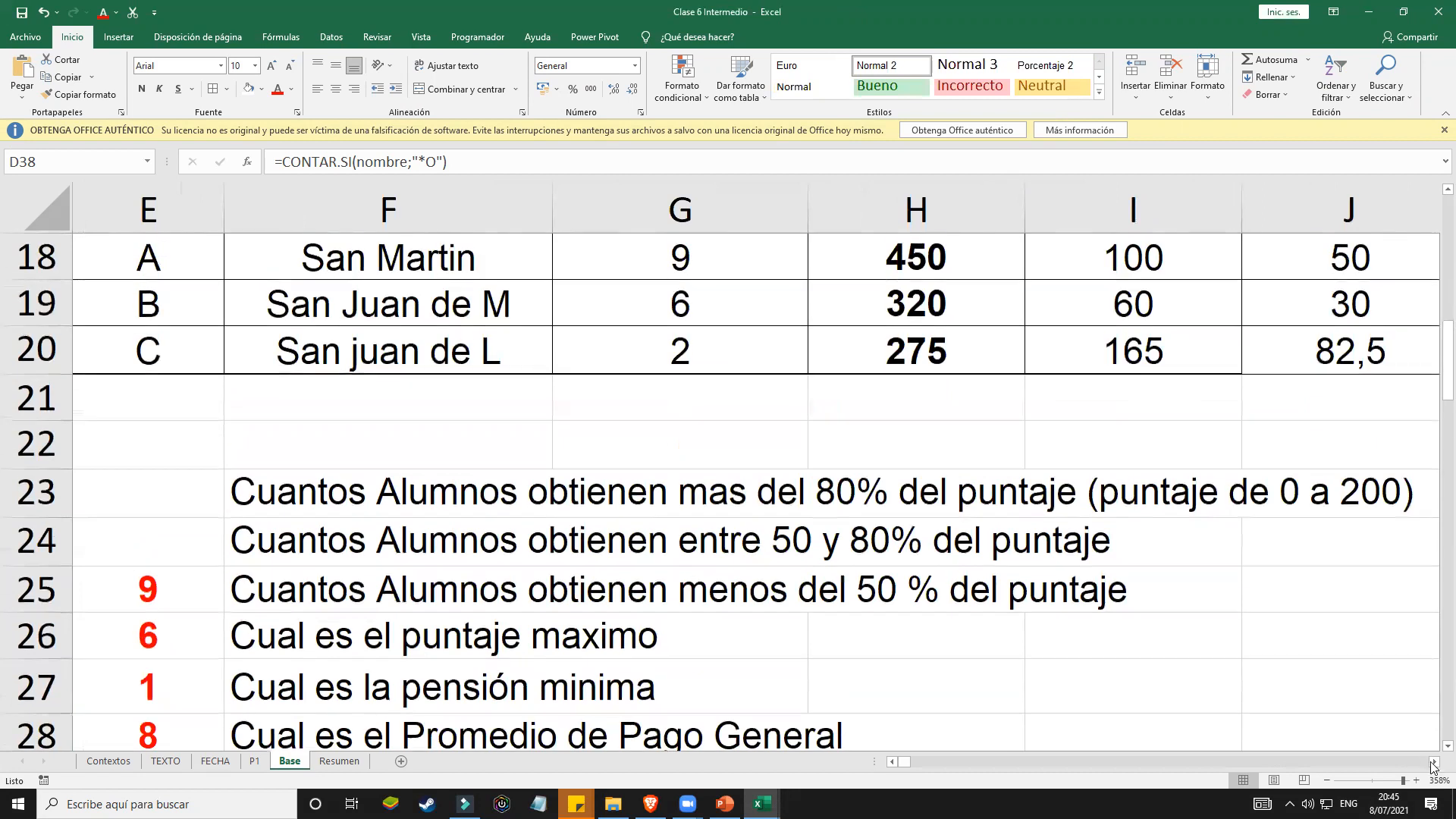
left_click(1433, 763)
left_click_drag(1403, 781, 1389, 784)
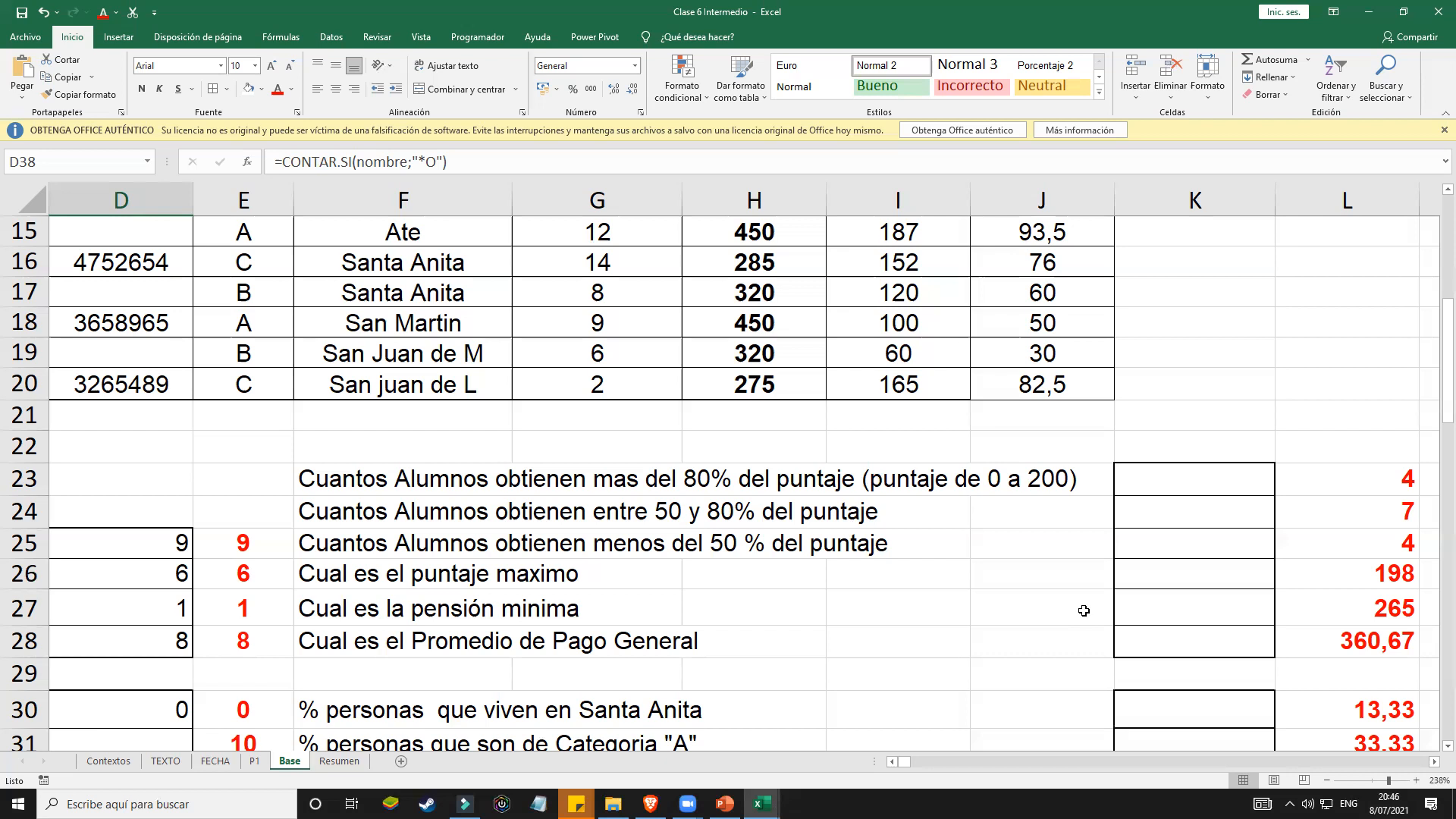
left_click(1176, 478)
scroll(1180, 477, "down", 1)
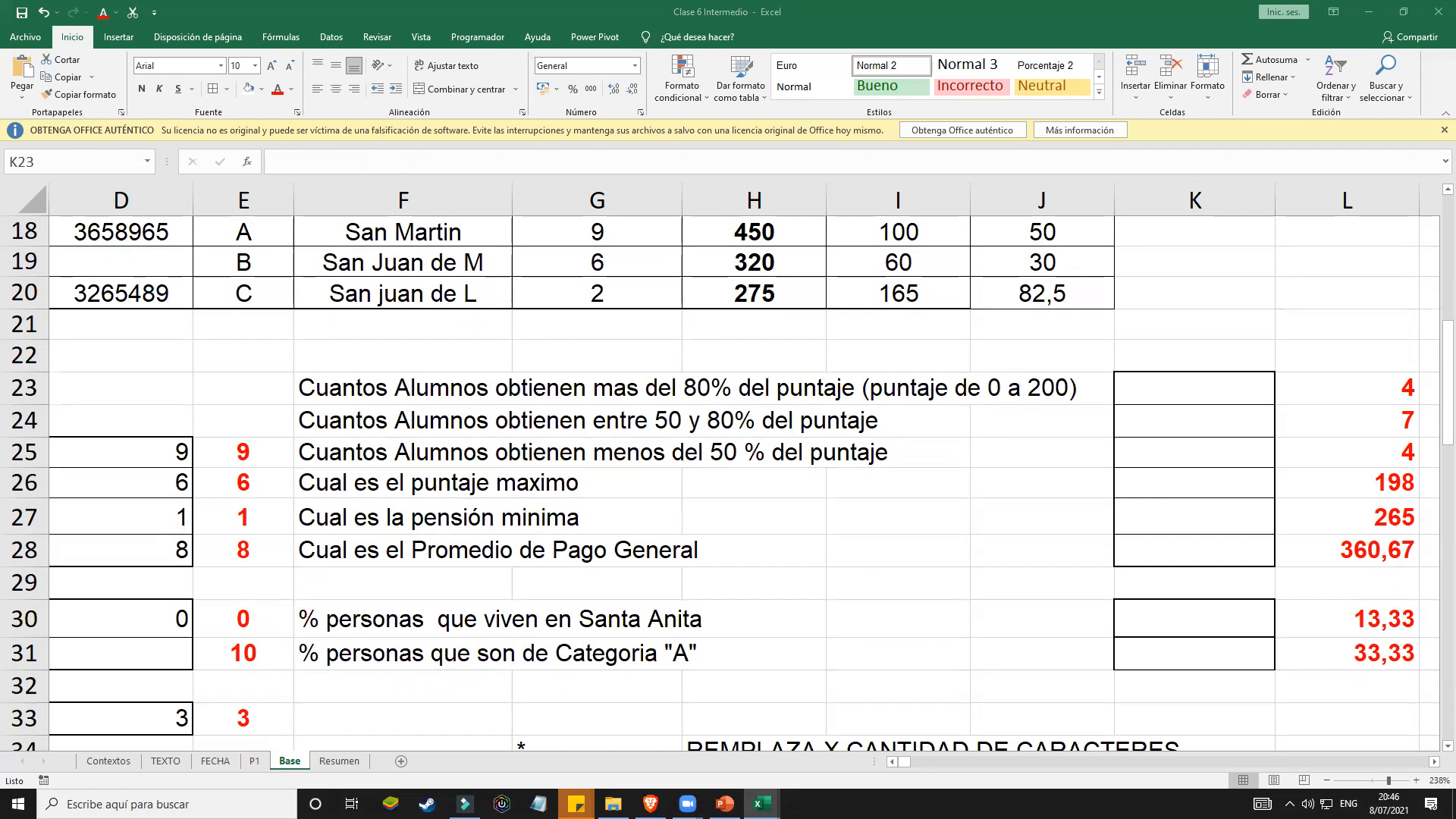
scroll(879, 414, "up", 5)
left_click(1024, 318)
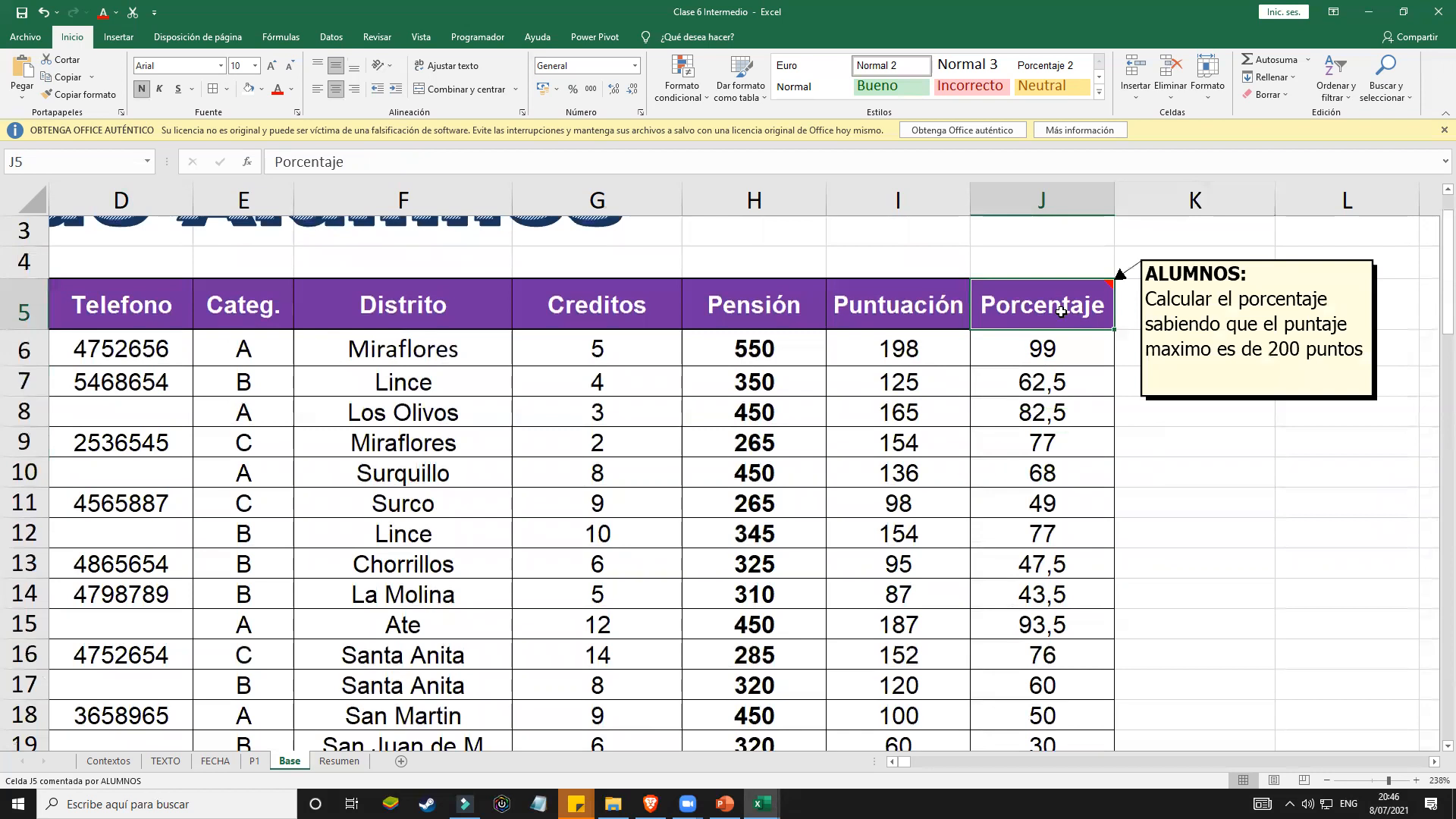
left_click_drag(1066, 338, 1072, 663)
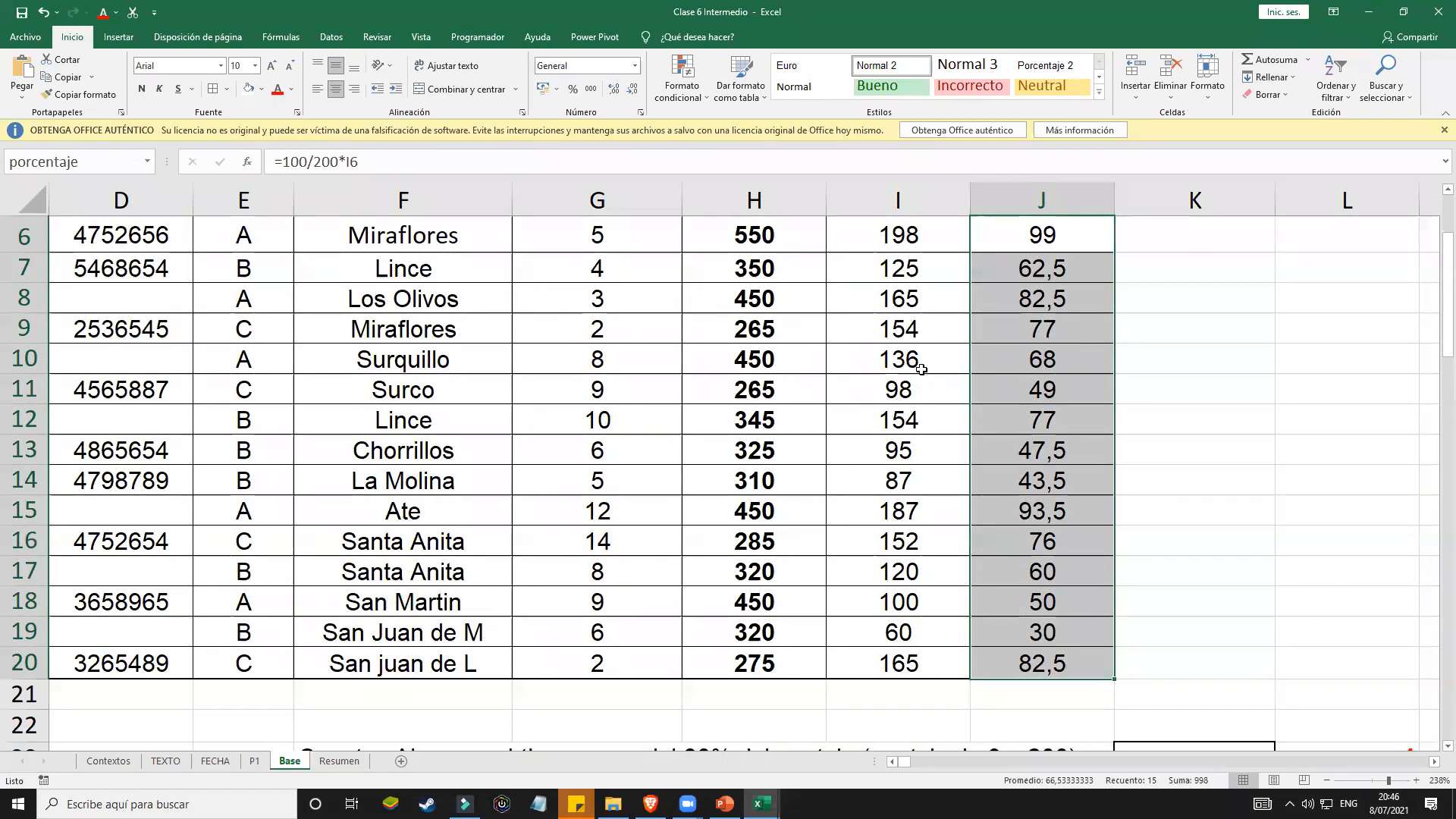
scroll(923, 367, "down", 3)
left_click(1143, 475)
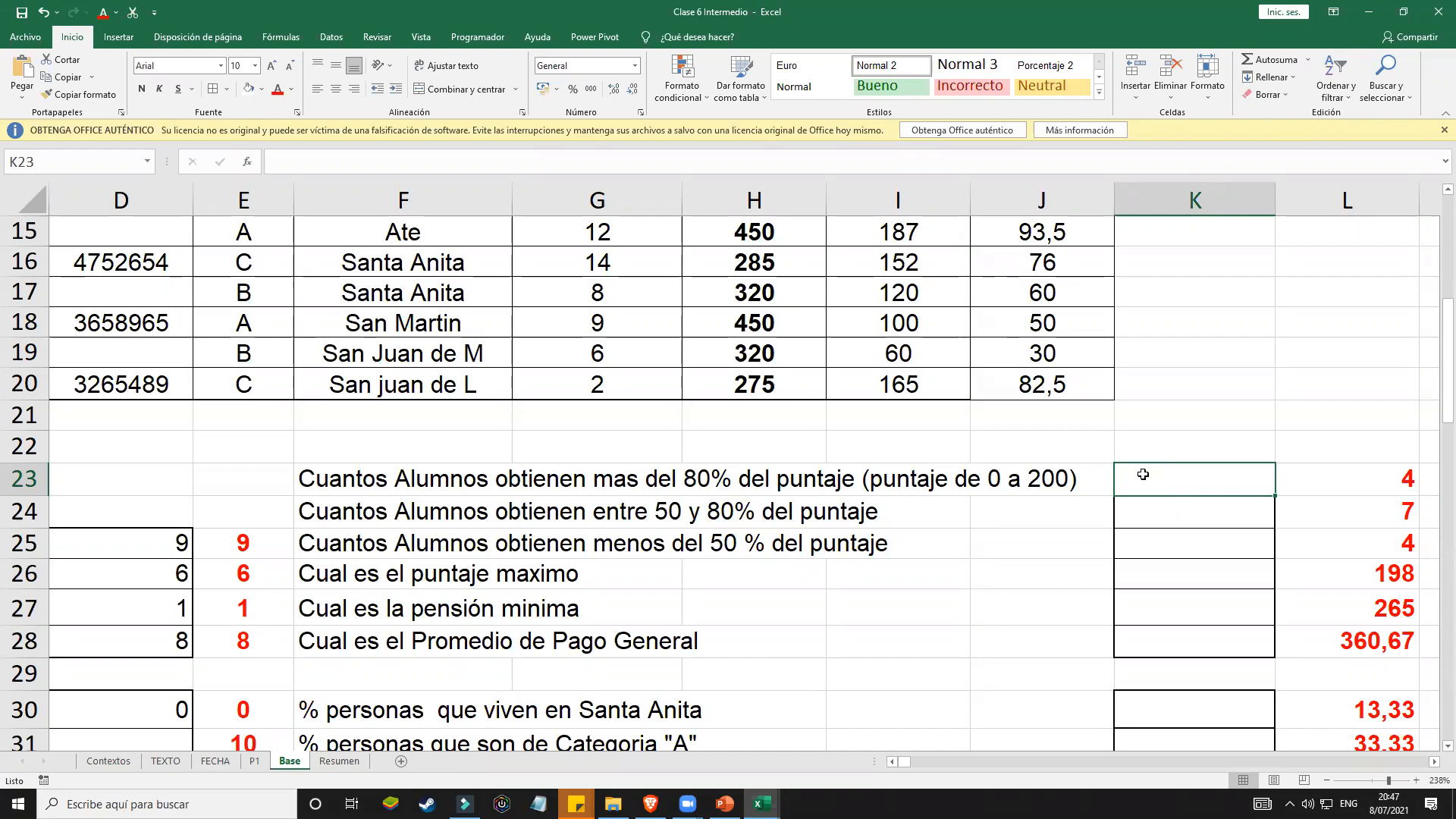
Step: Enter =CONTAR.SI(porcentaje;">80") in K23 to count percentages above 80, returning 4
type("=")
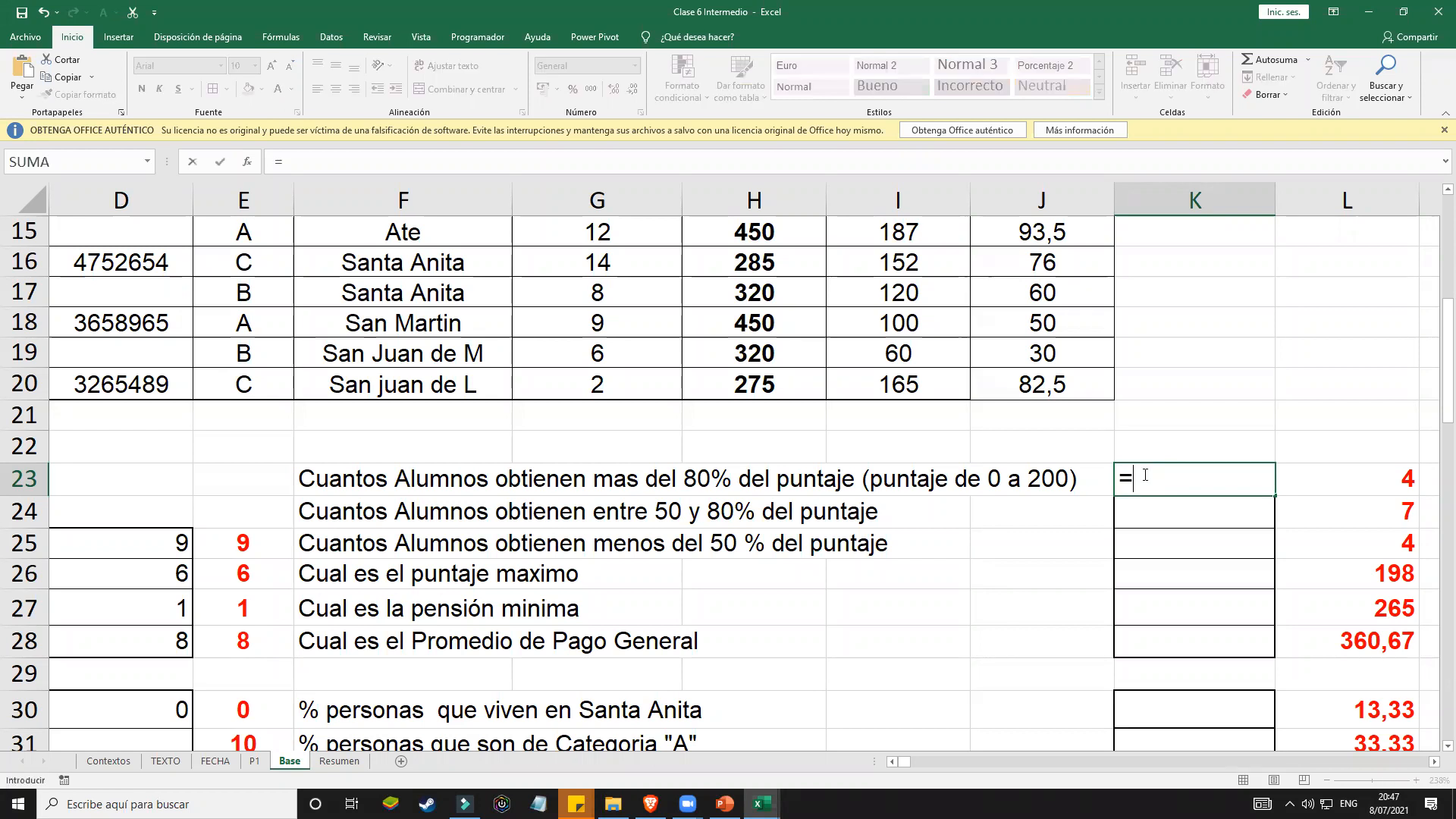
type("contar.si")
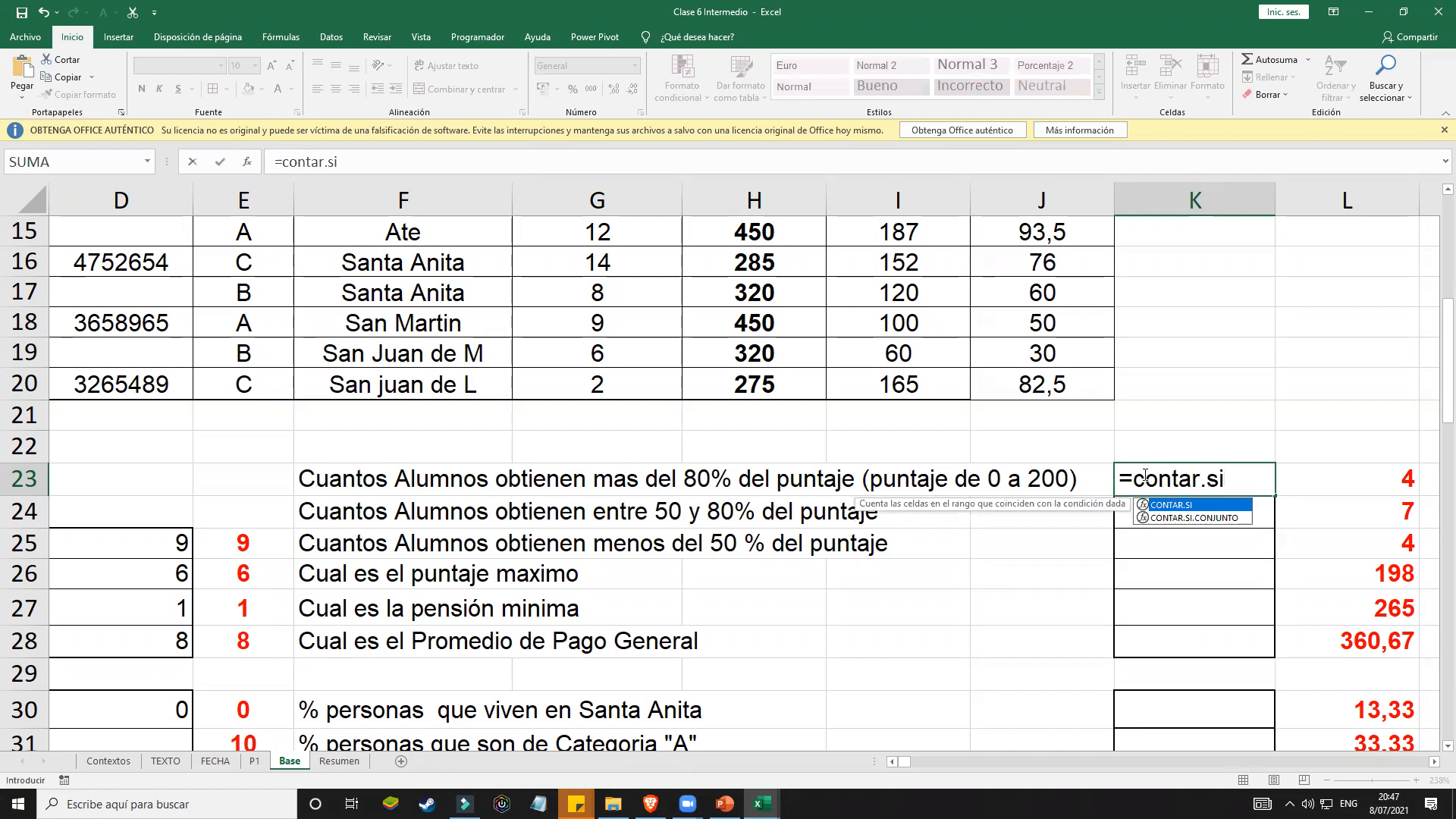
type("(porcentaje")
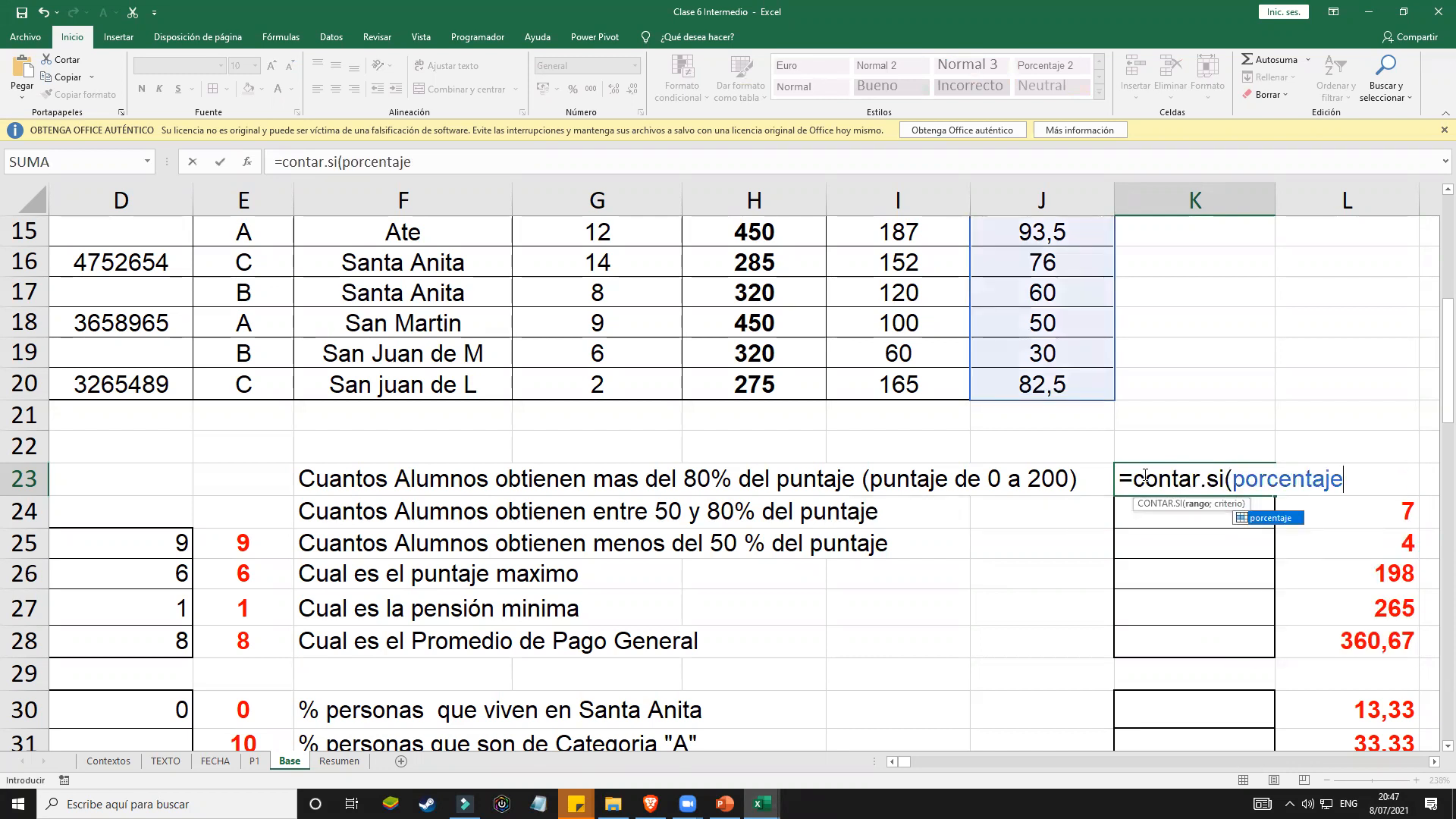
scroll(1062, 410, "up", 4)
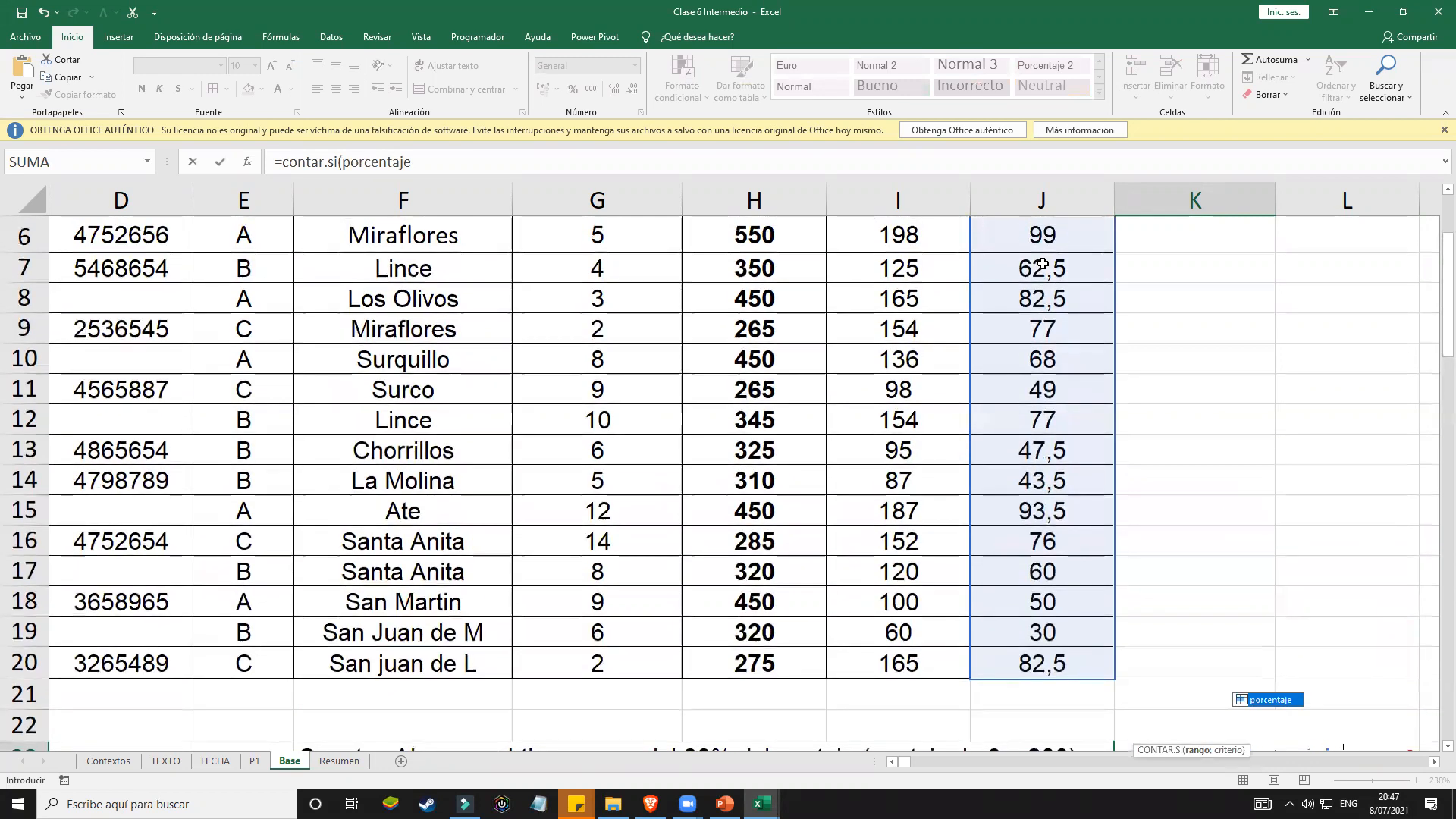
scroll(1062, 409, "down", 3)
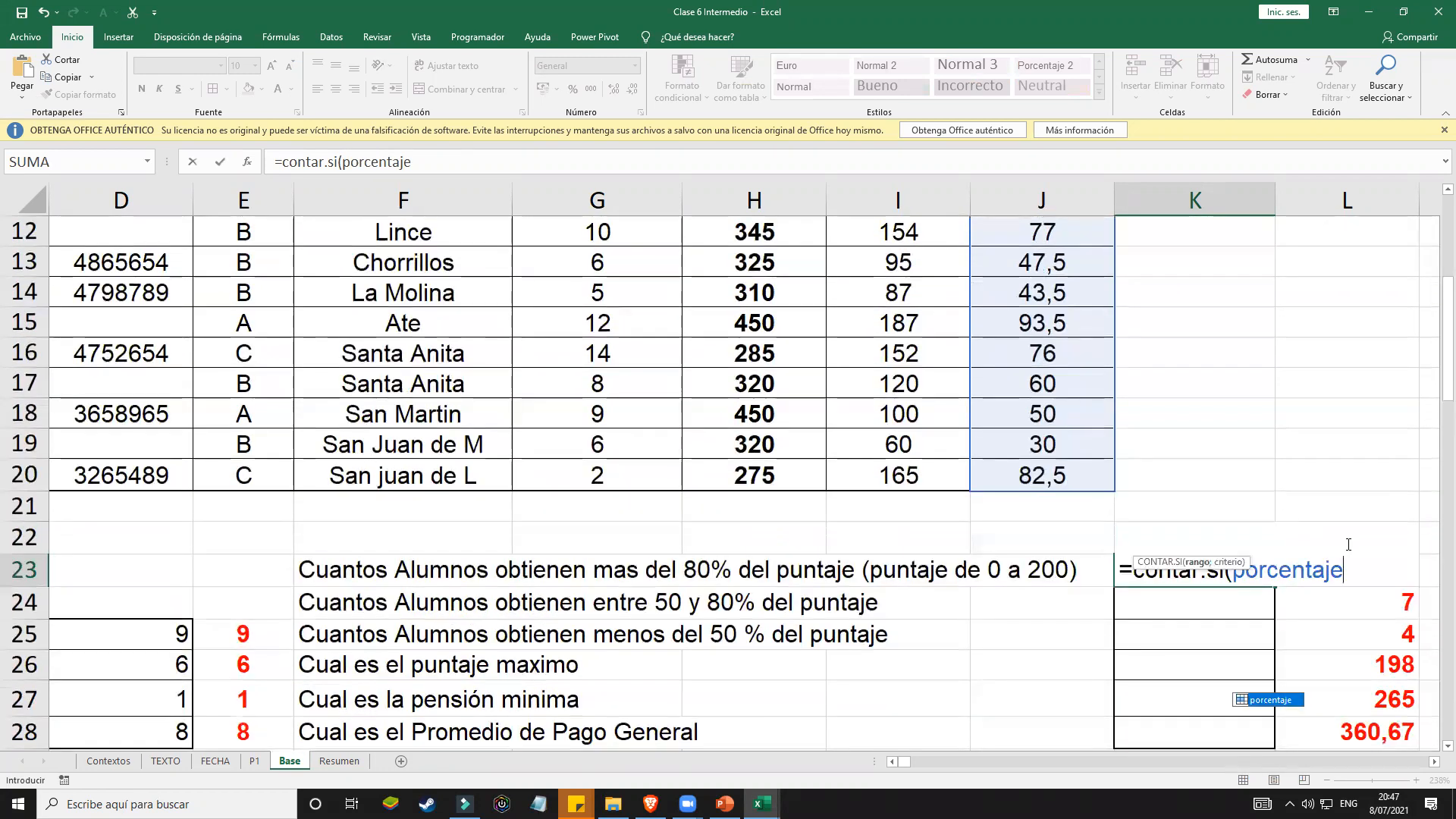
type(";")
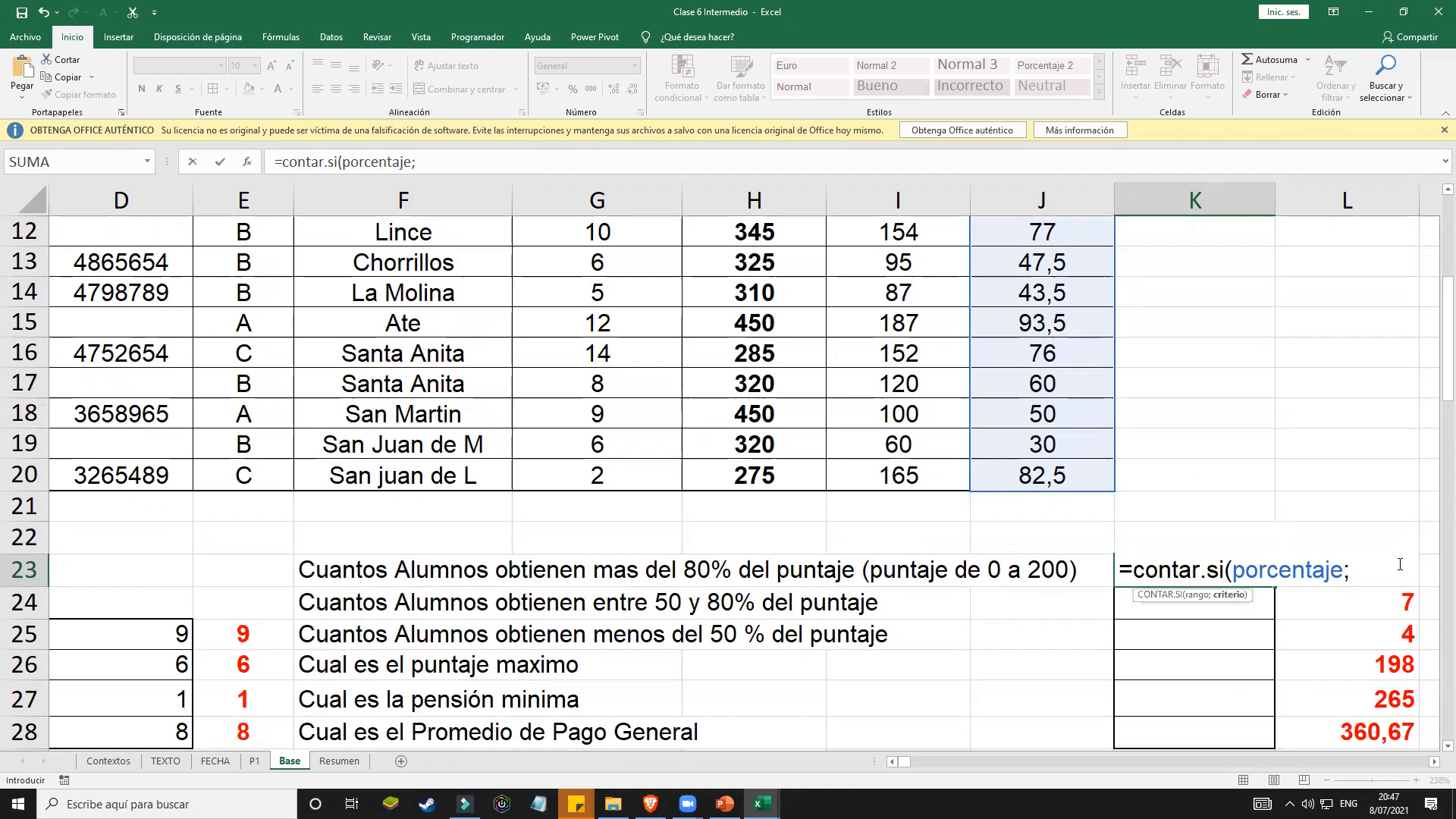
type("\"")
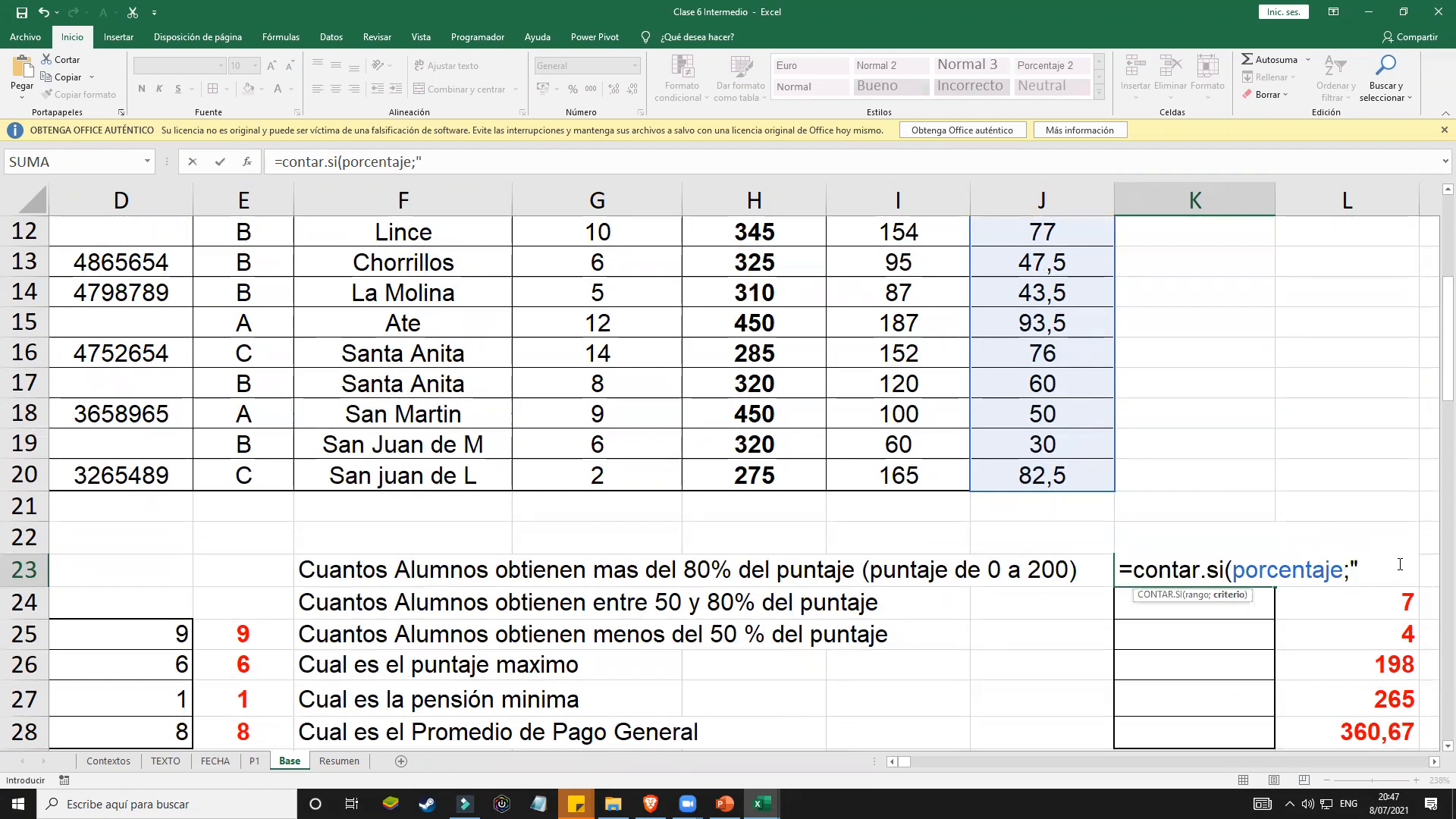
type(">80\")")
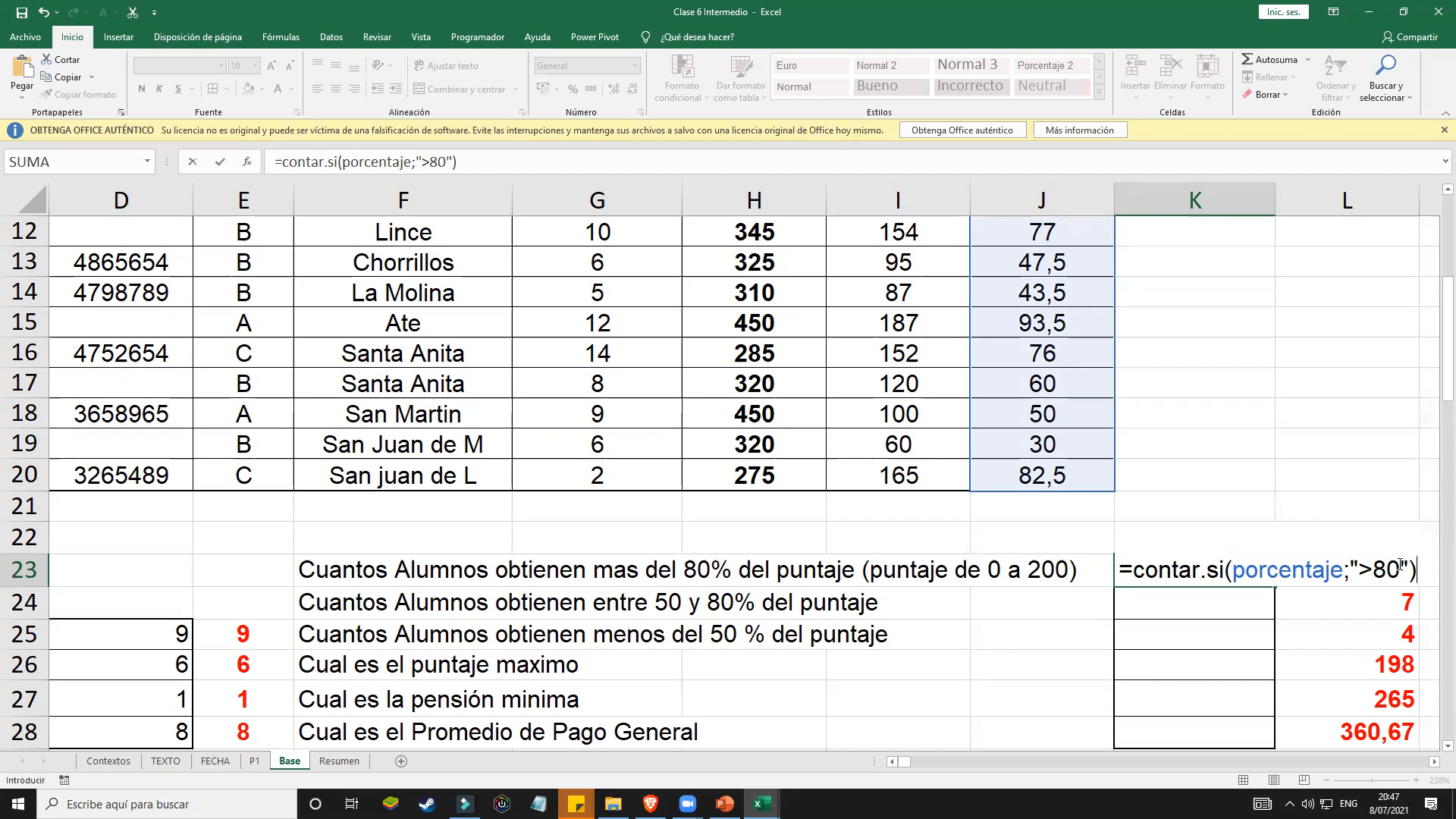
scroll(1057, 349, "up", 4)
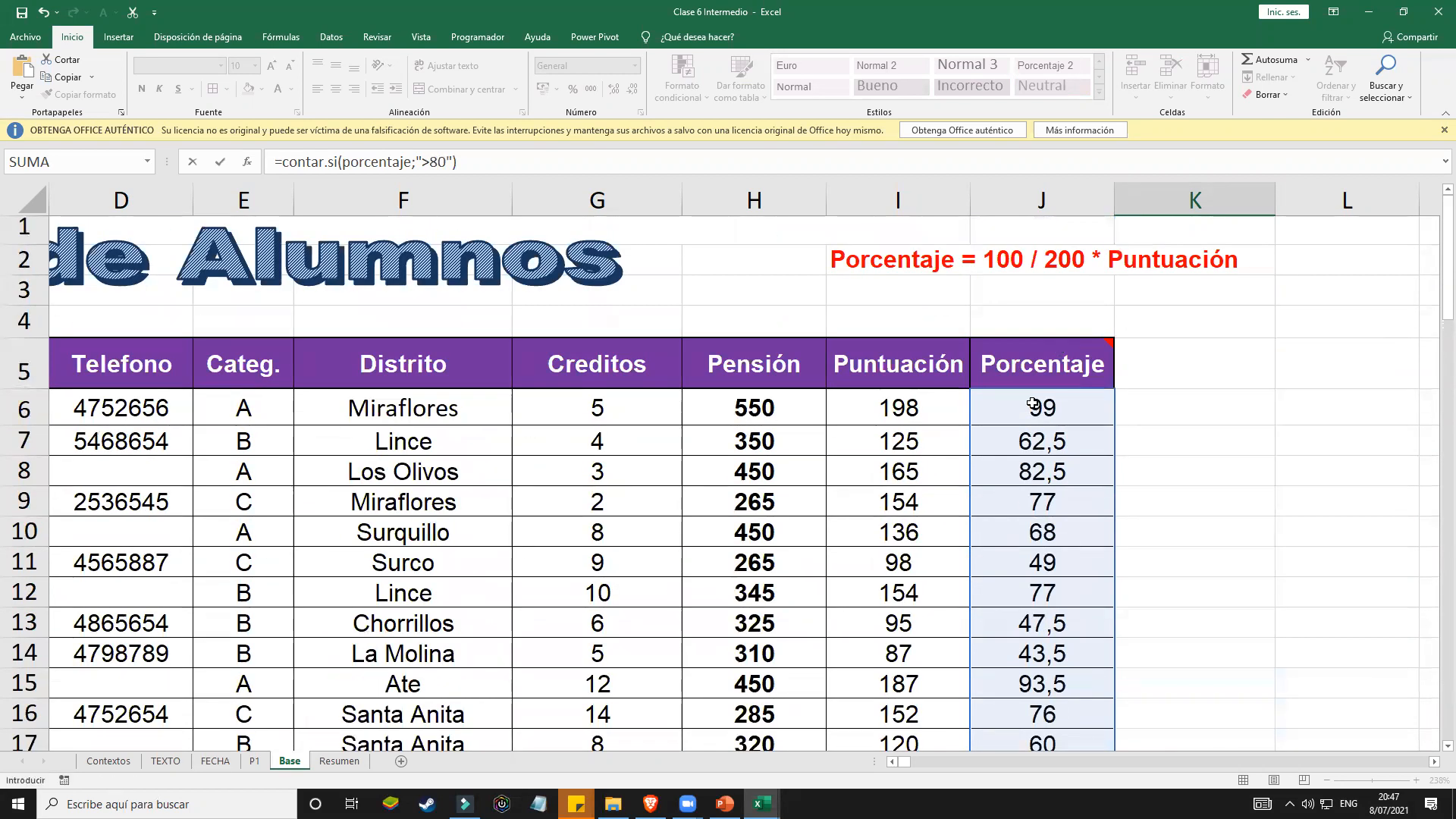
scroll(1349, 520, "down", 3)
scroll(1348, 519, "down", 1)
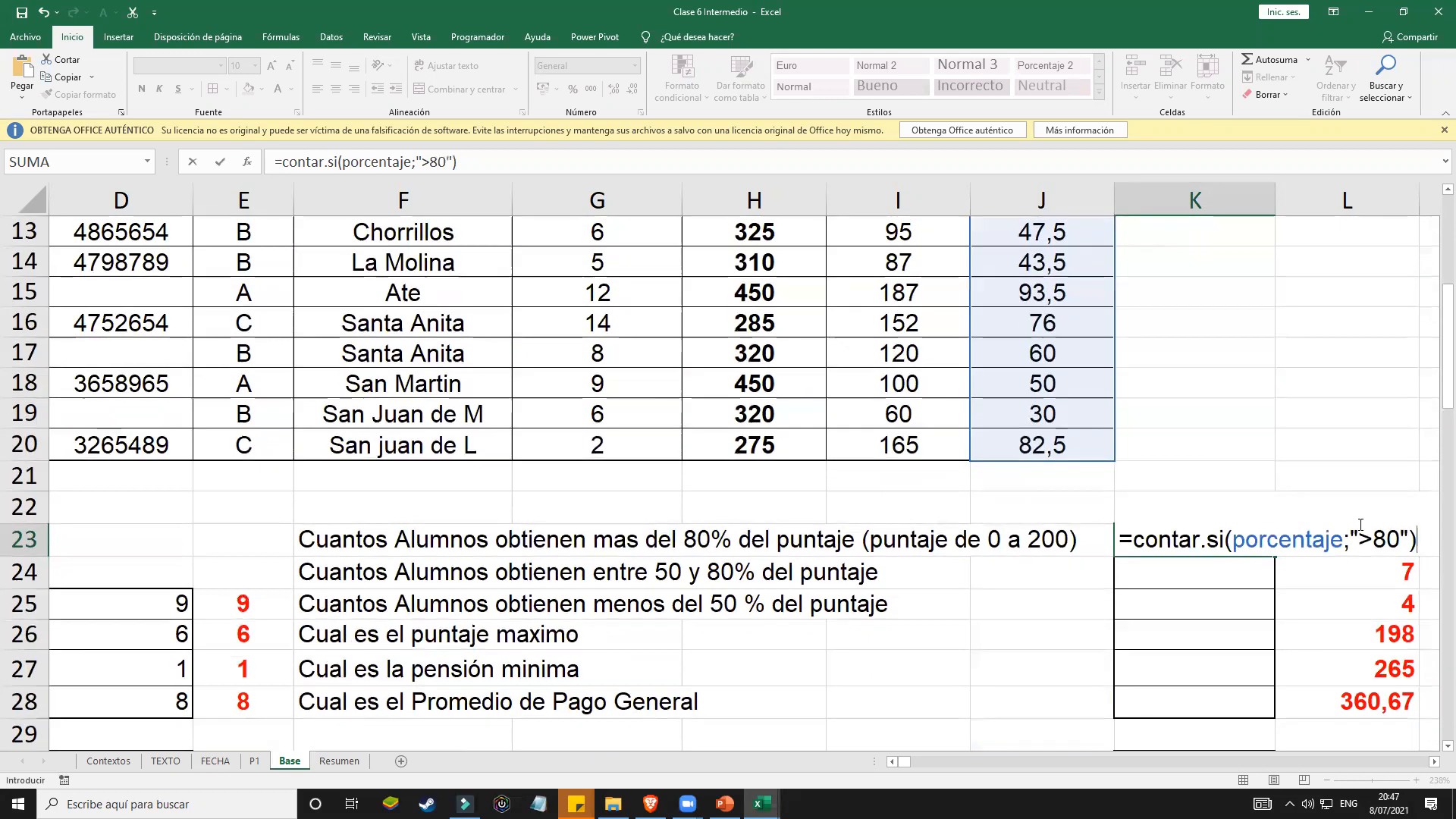
left_click(1401, 539)
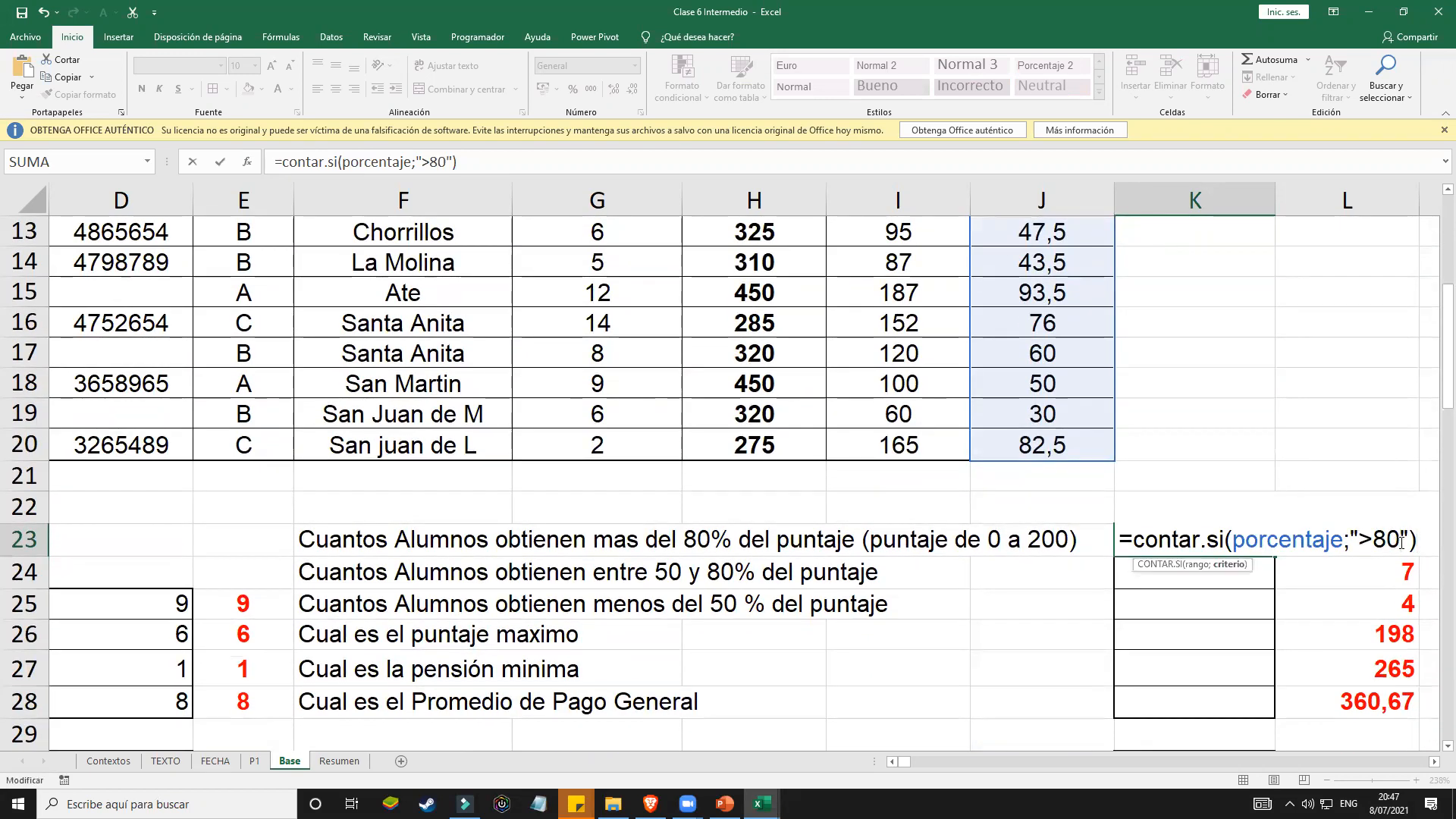
key("Return")
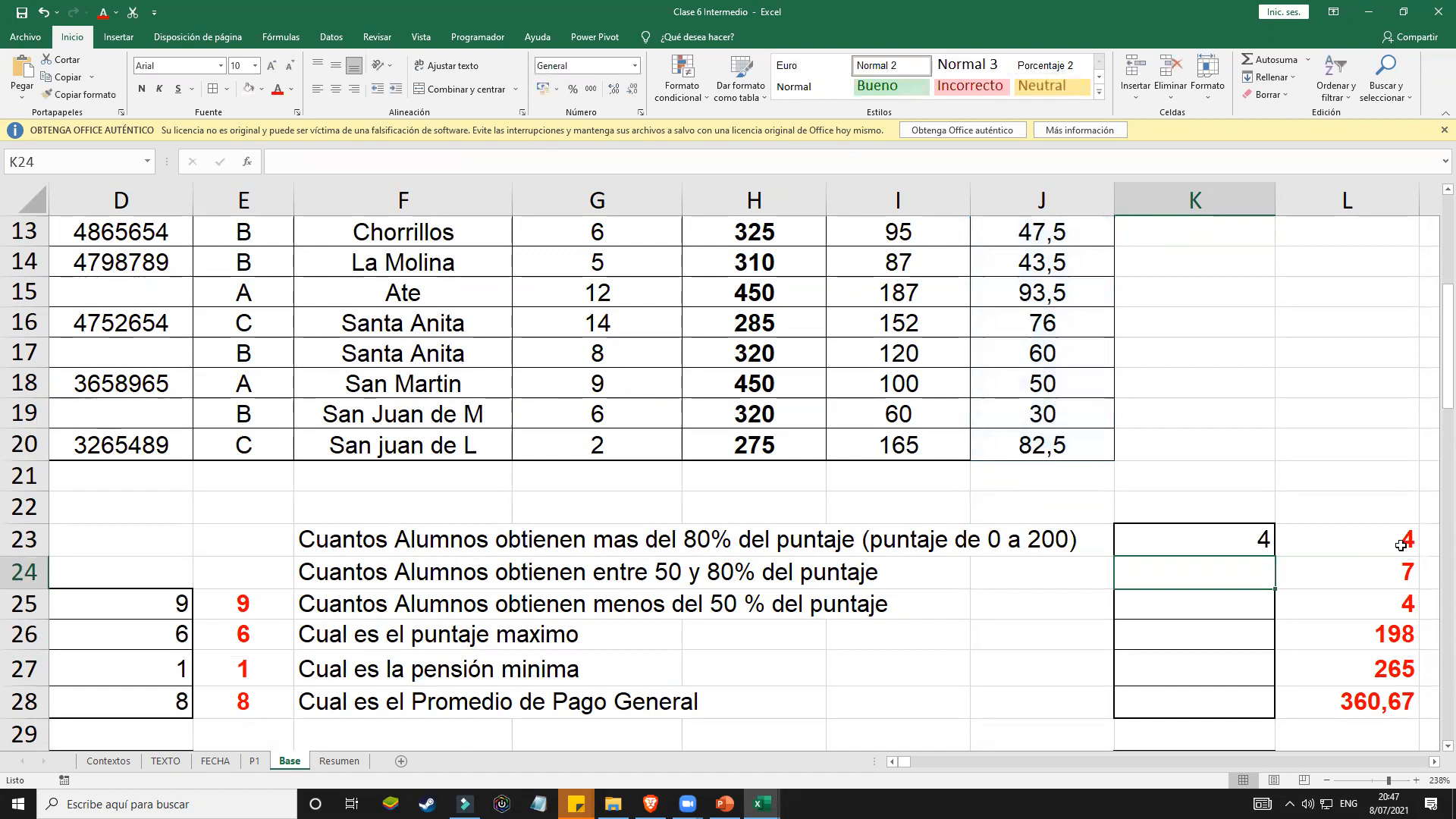
Step: Compare the K24–K25 answers with the expected values 7 and 4 in column L
left_click_drag(1402, 541, 1387, 701)
left_click(1360, 578)
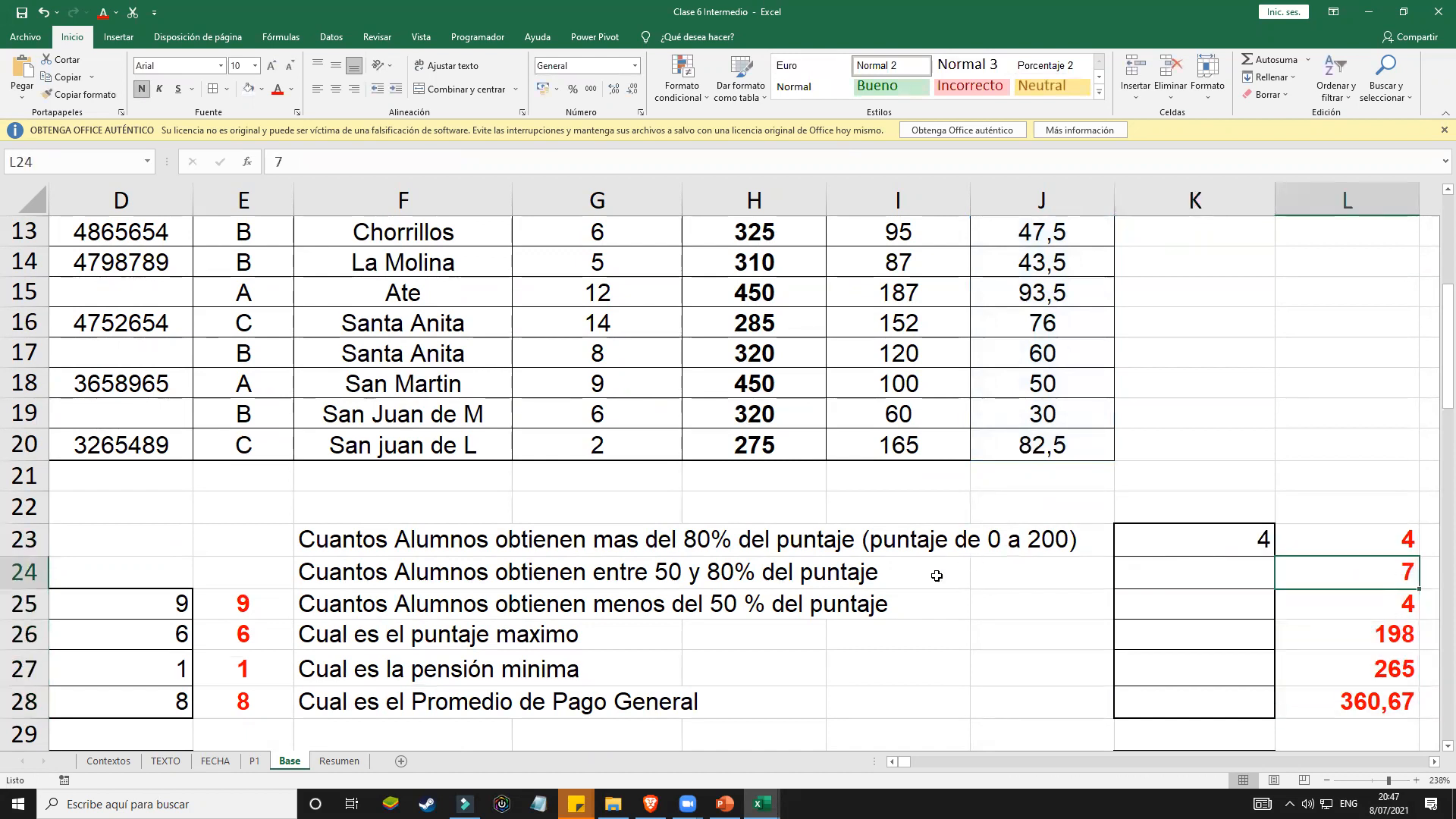
left_click_drag(1146, 579, 1160, 617)
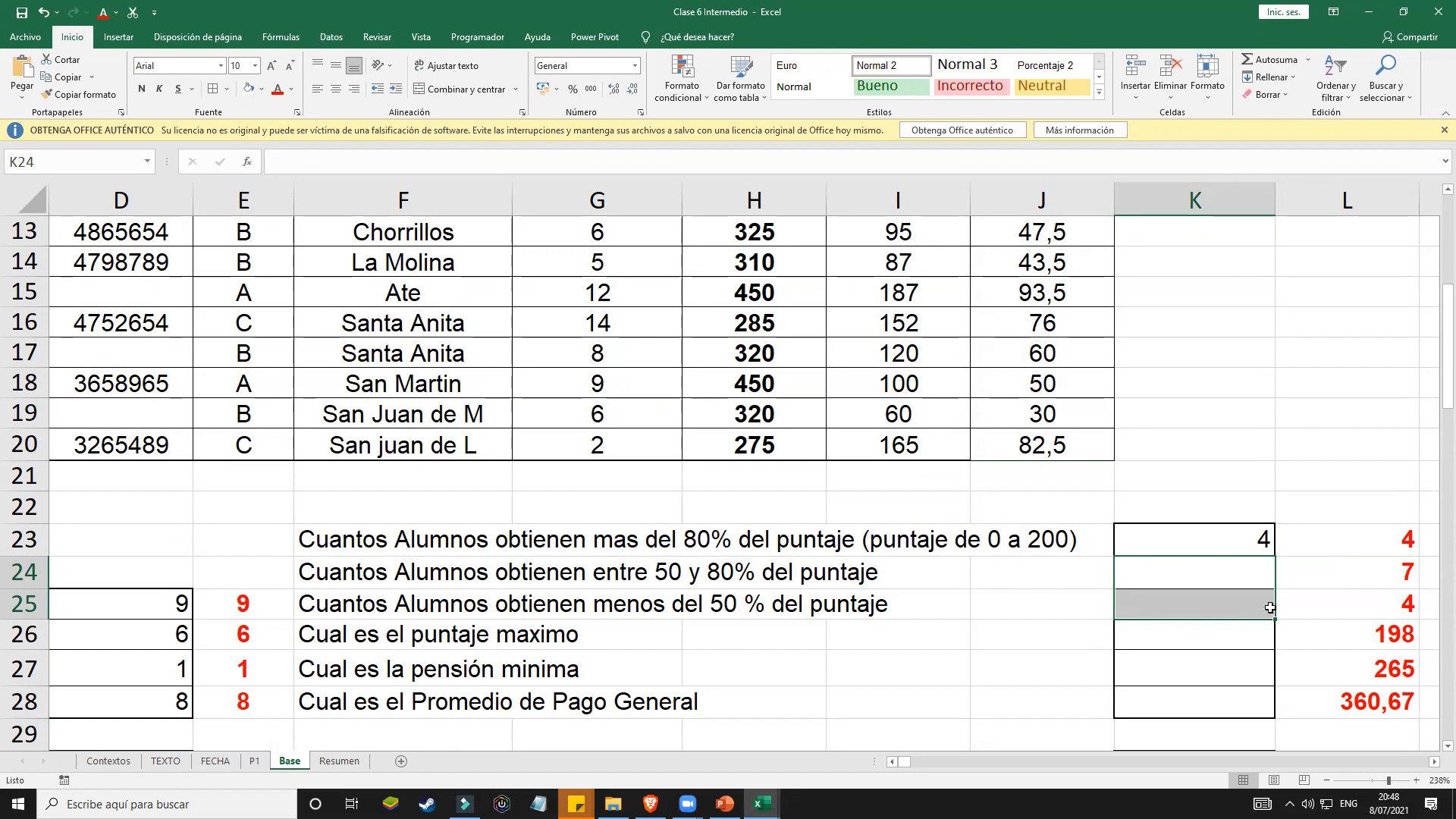
left_click(1390, 603)
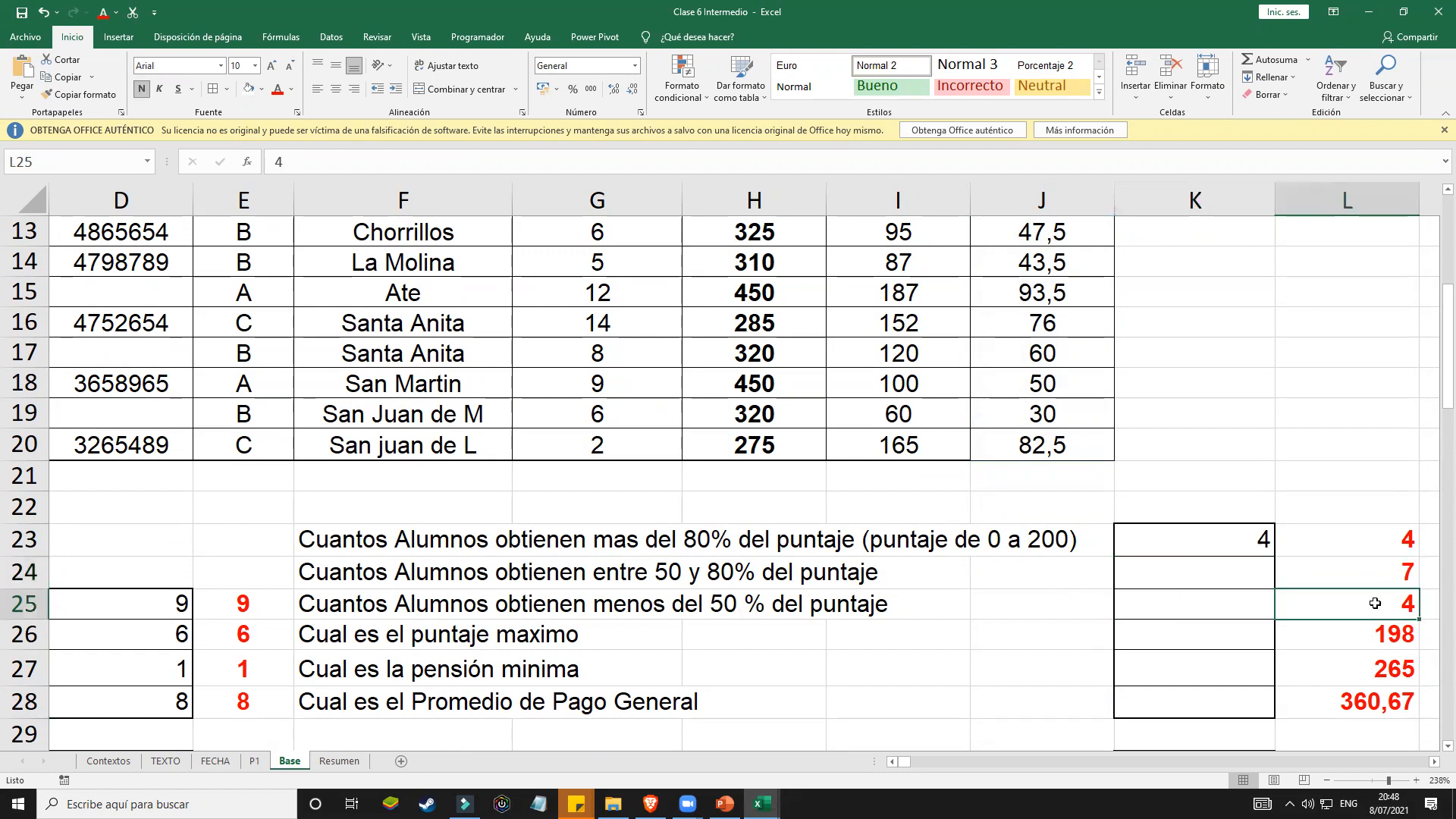
left_click(1216, 646)
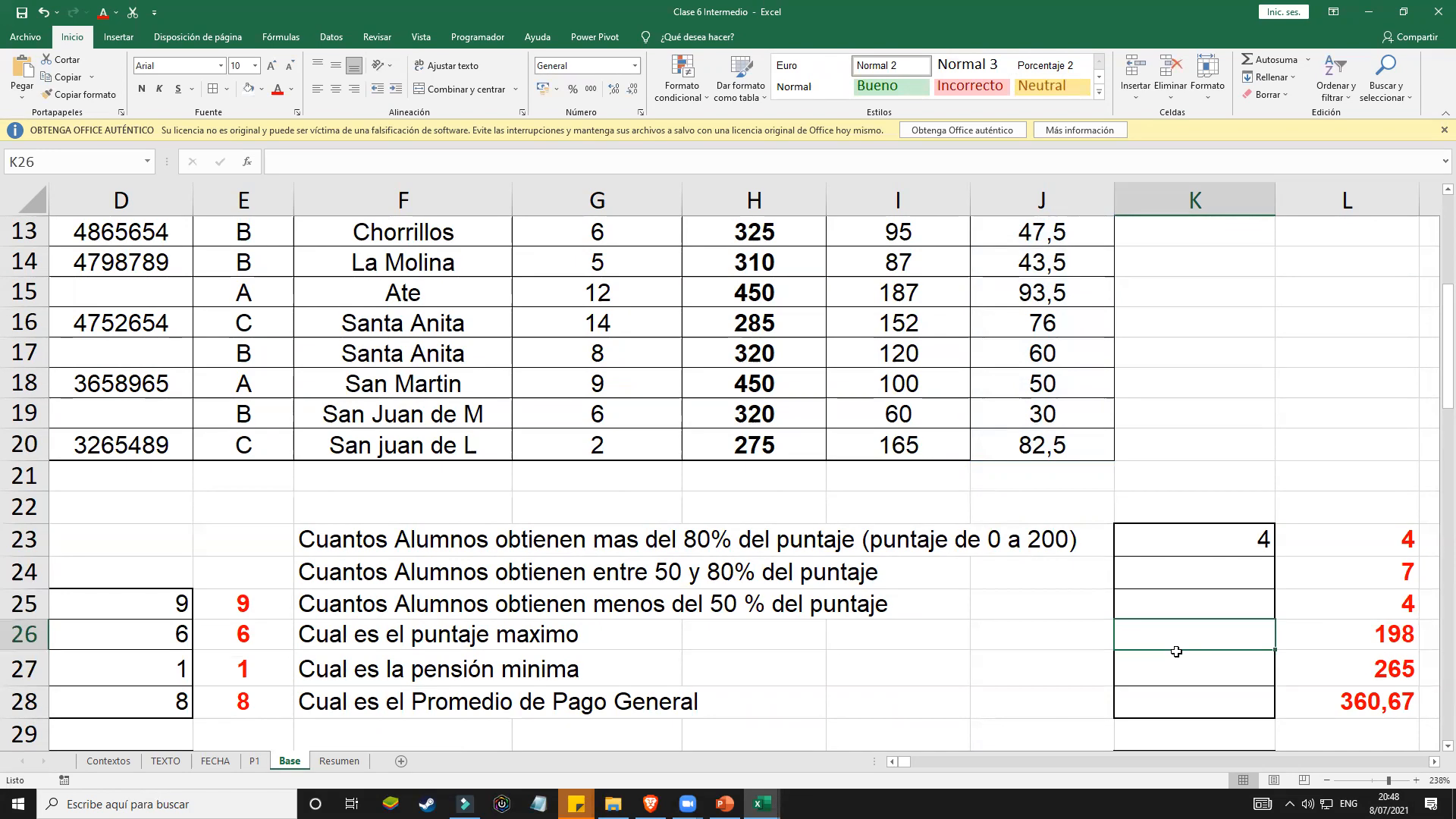
scroll(1176, 650, "down", 2)
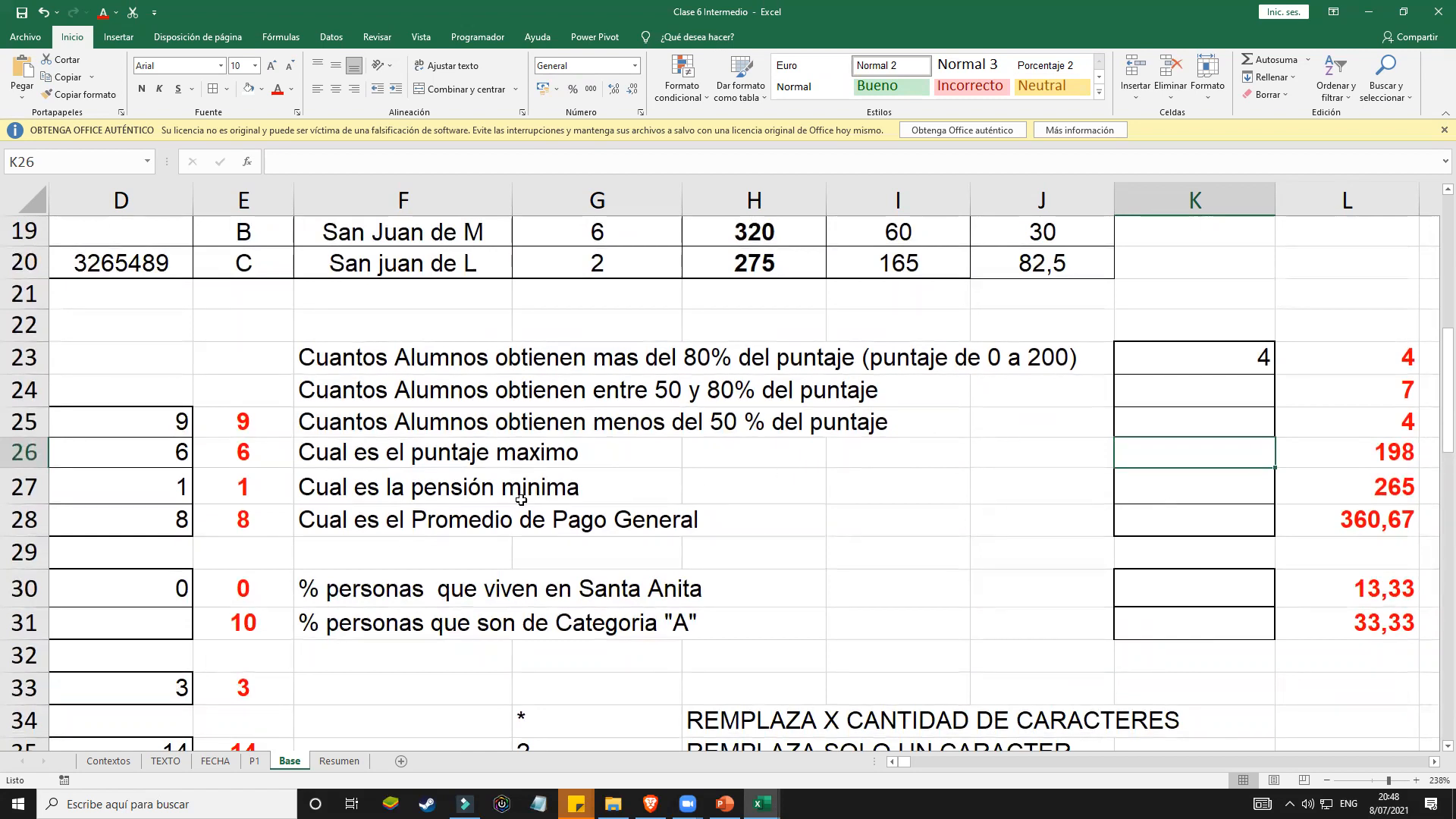
Step: Add the hint labels puntaje and pension beside the score questions, ending with pension in J28
left_click(998, 456)
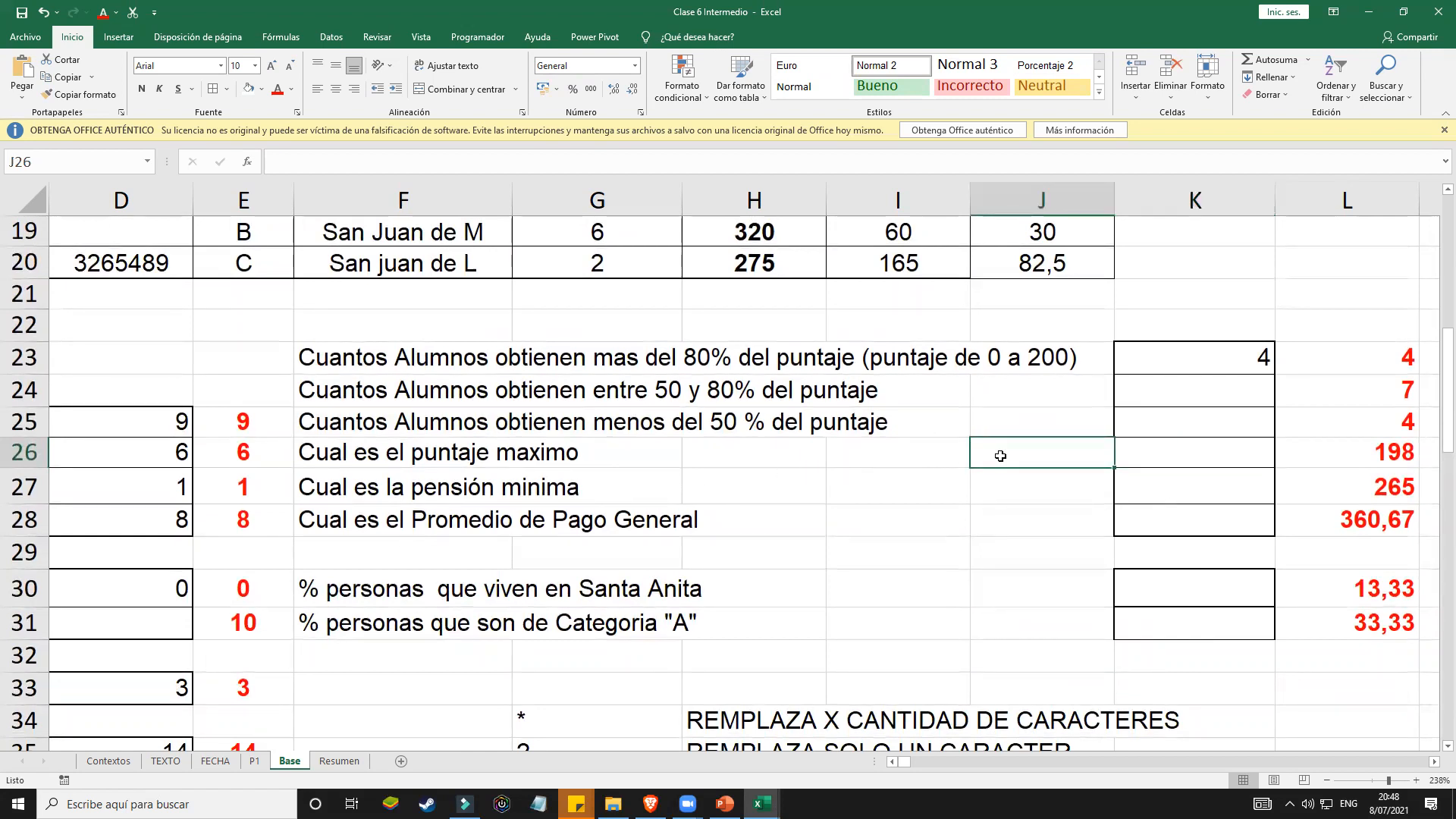
type("puntaje")
key("Return")
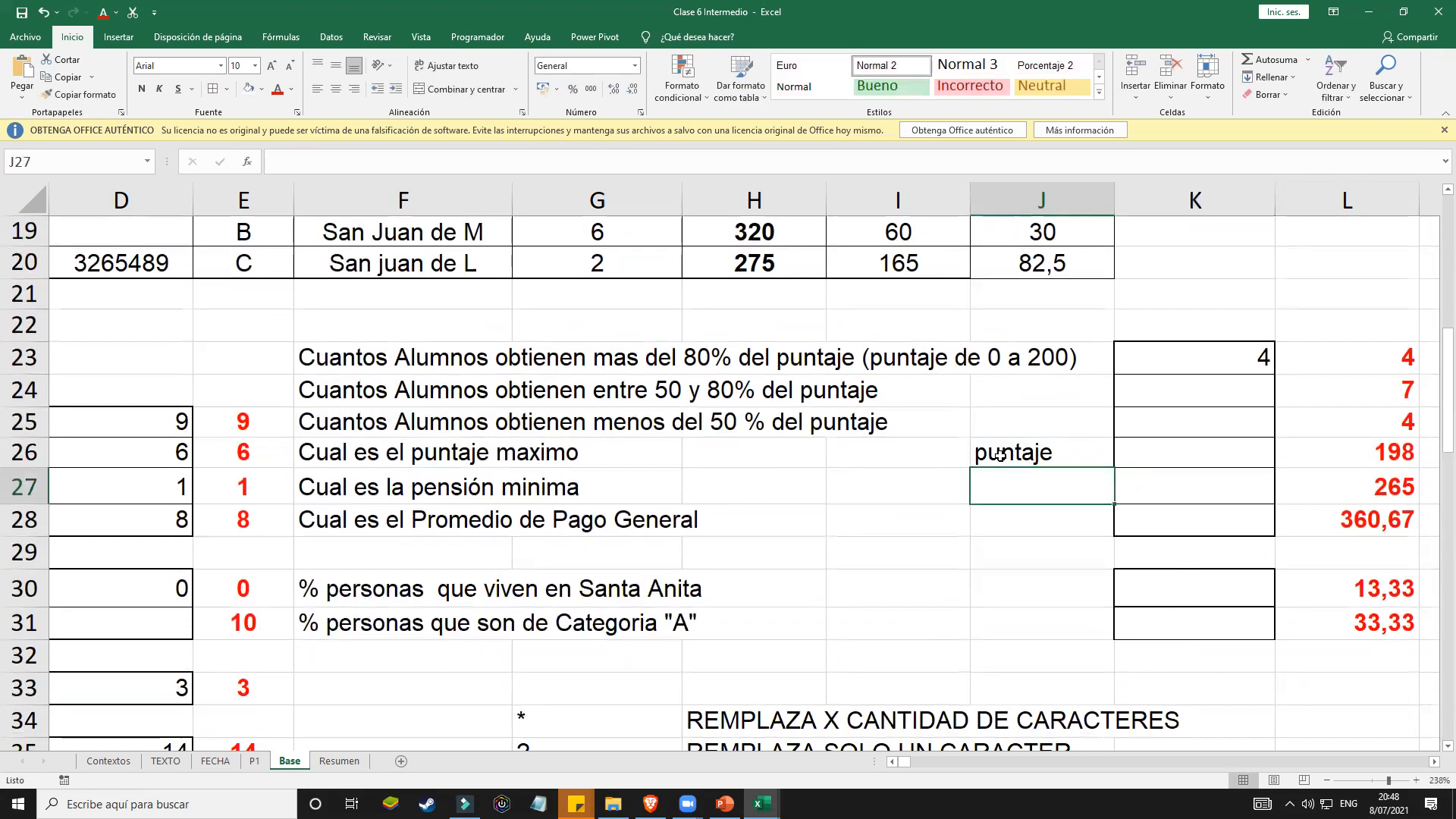
type("pension")
key("Return")
key("Return")
key("Up")
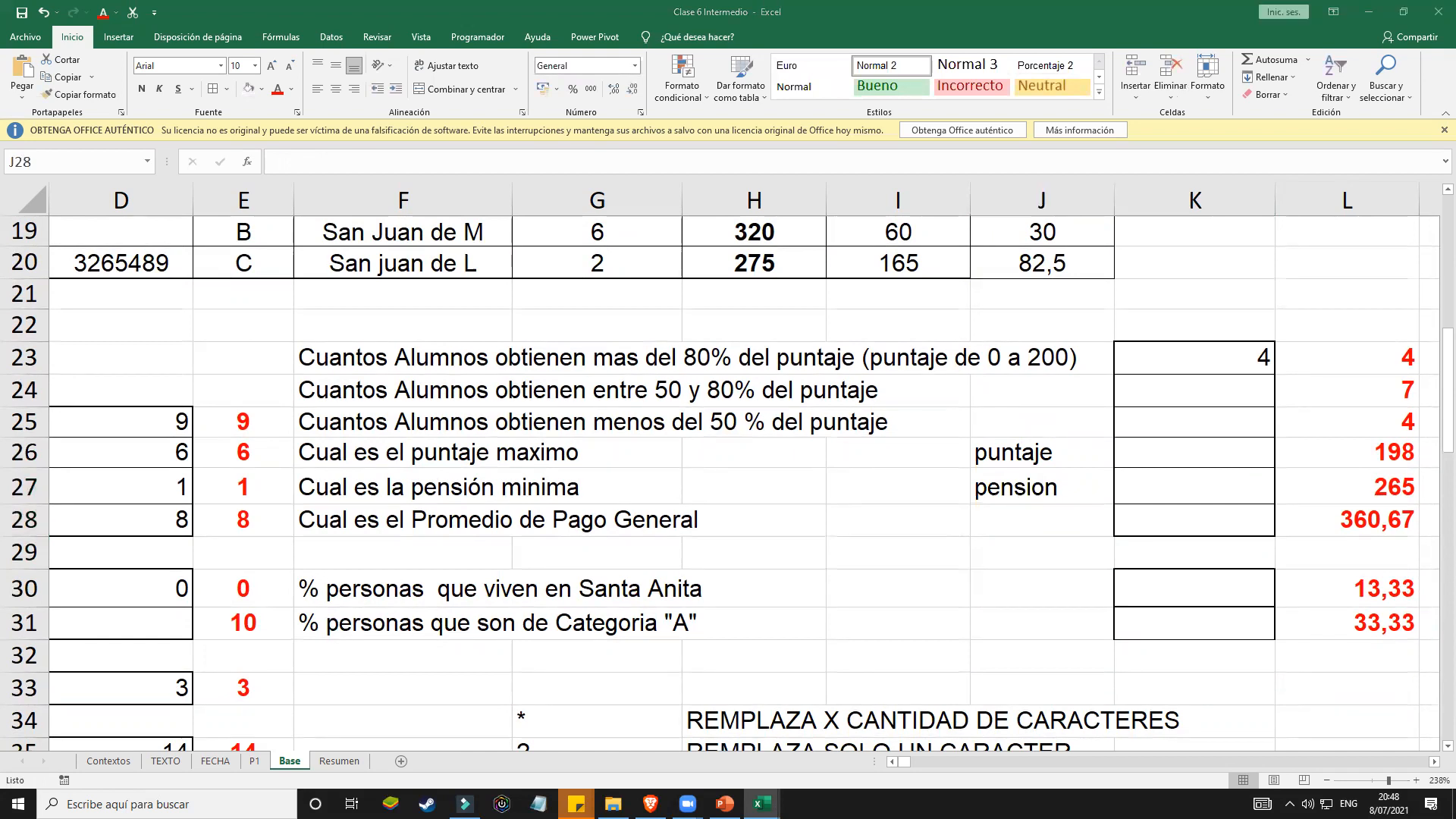
left_click(1029, 515)
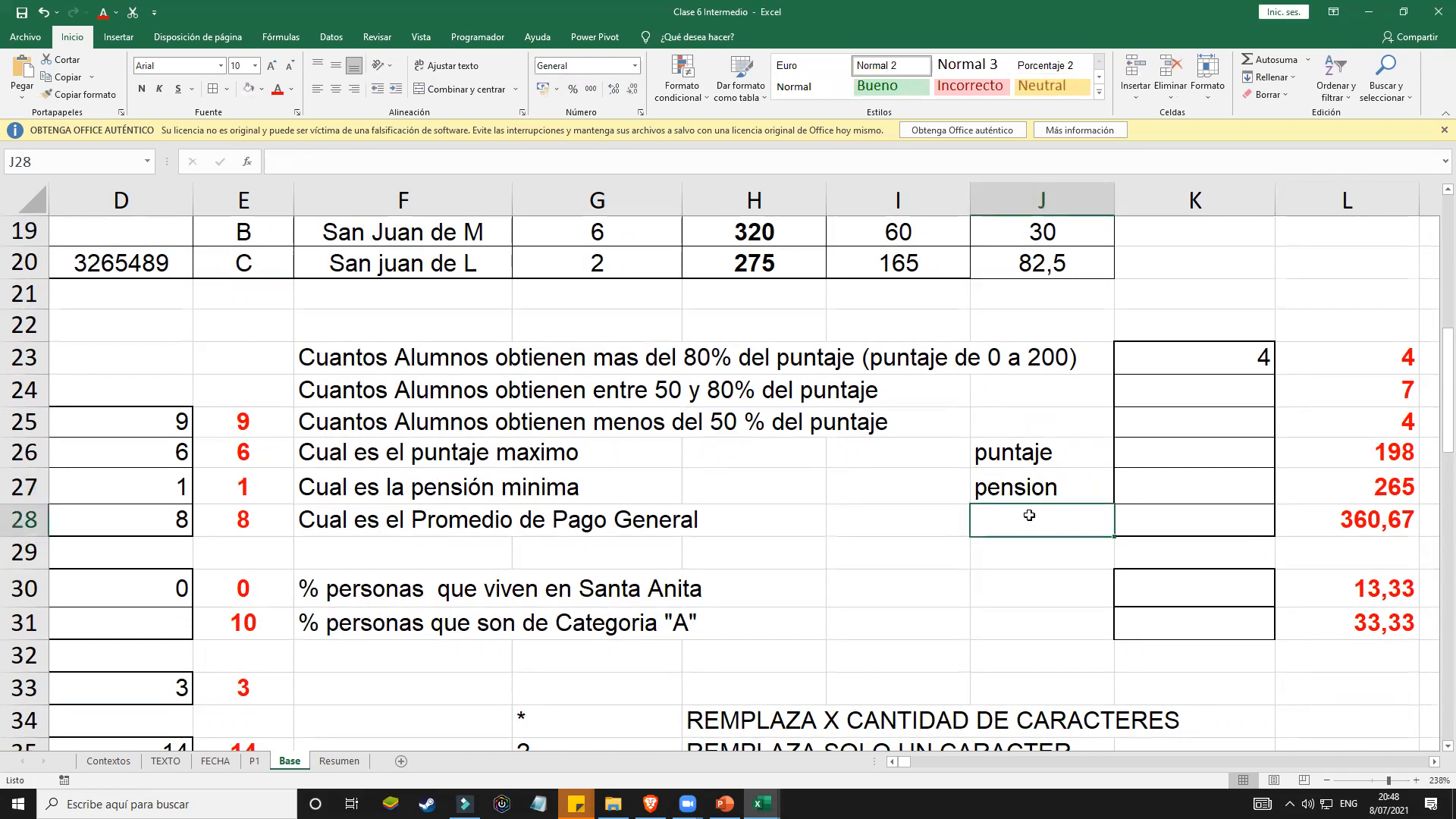
type("pension")
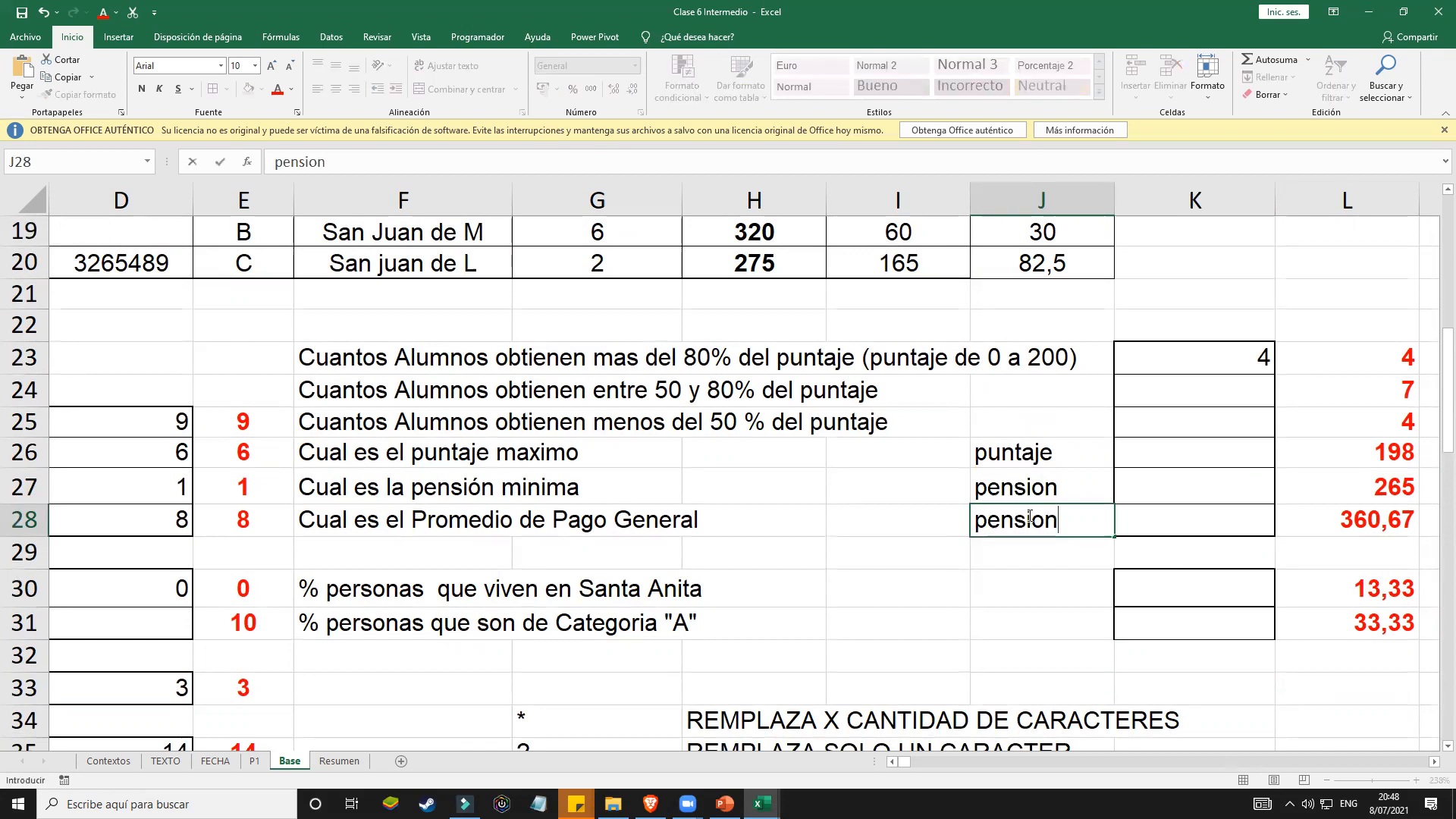
Step: Enter =MAX(puntuacion) in K26 to show the maximum score, 198
left_click(1191, 452)
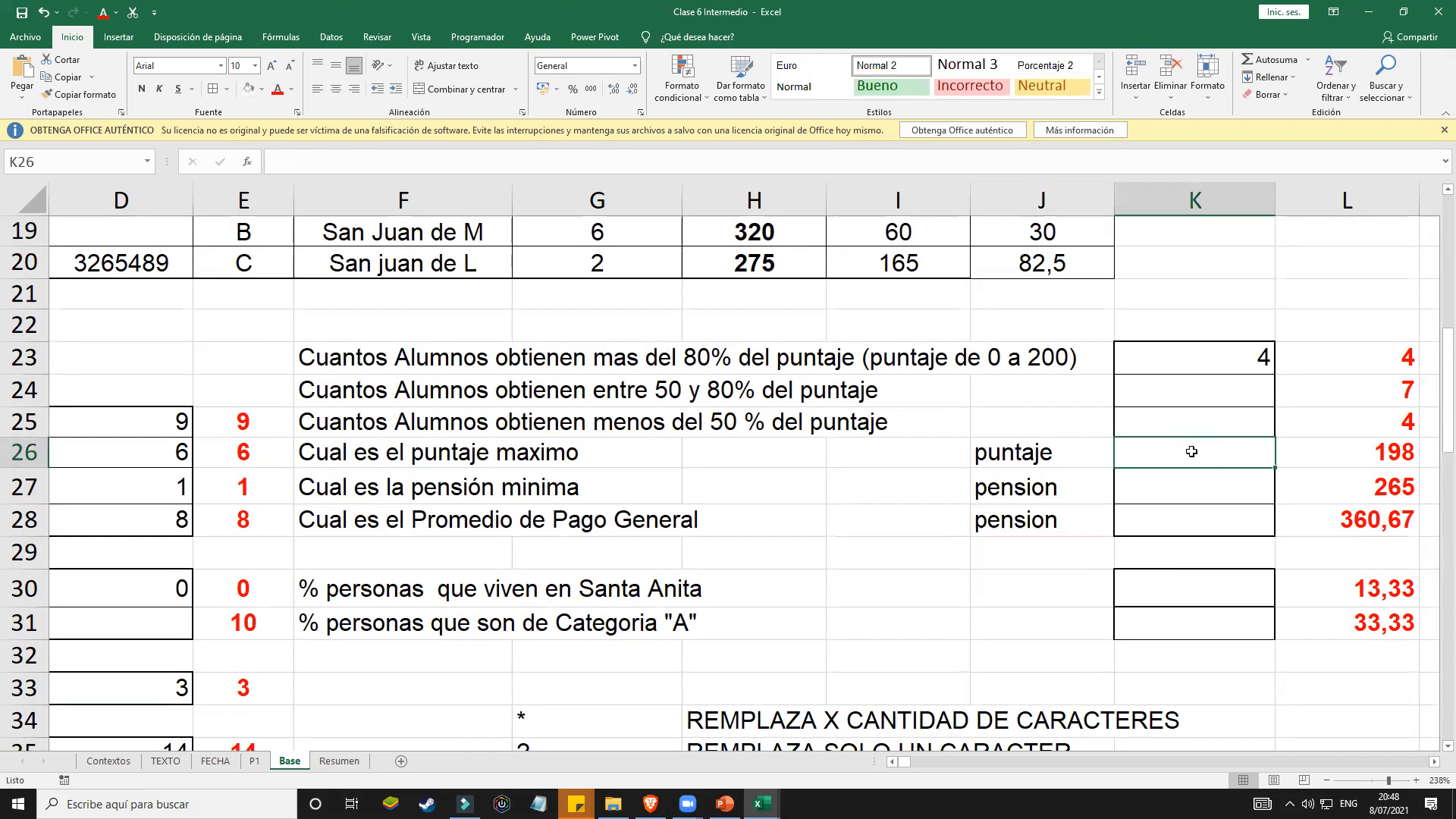
type("=m")
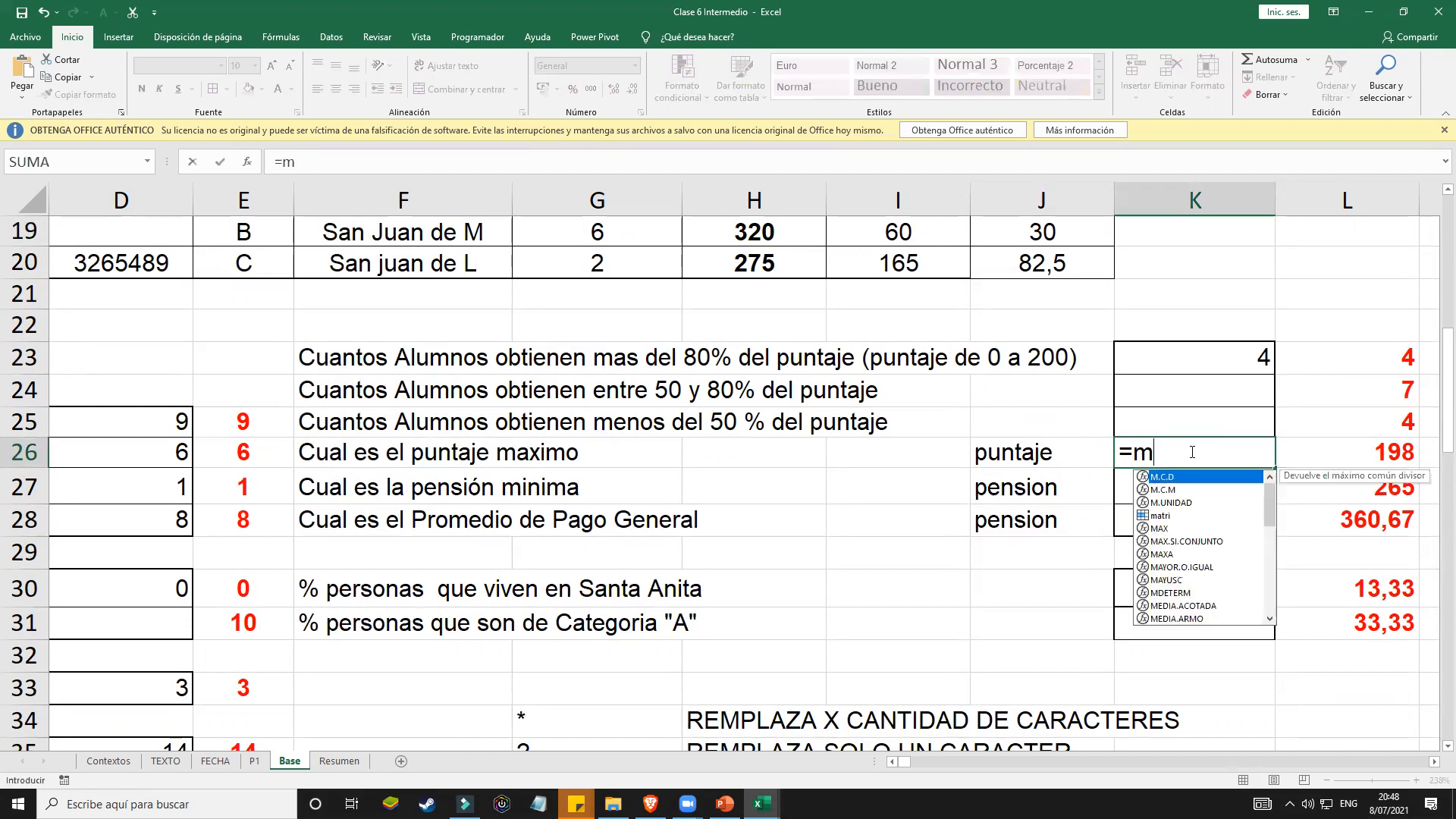
type("ax(")
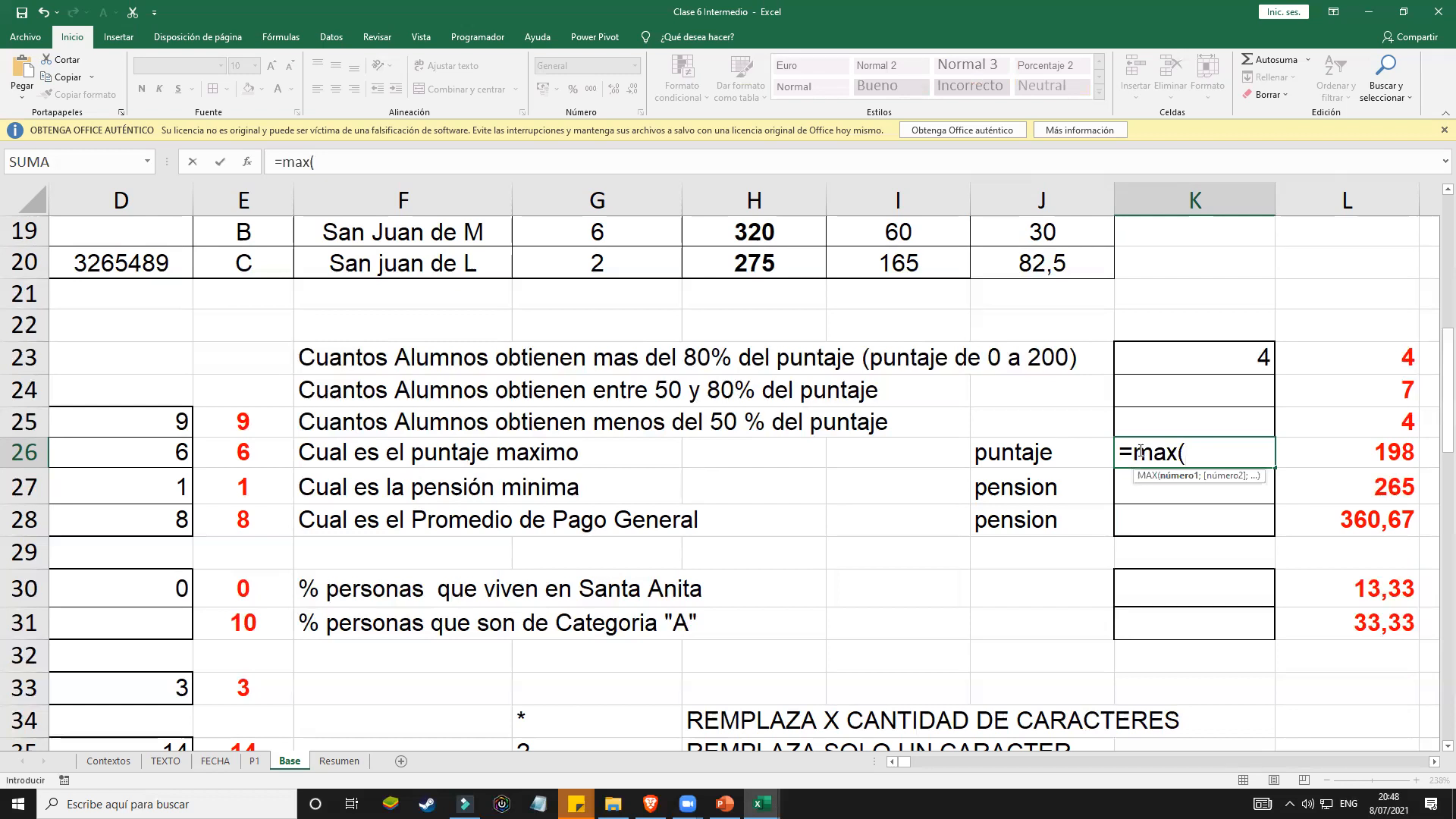
scroll(1016, 513, "up", 4)
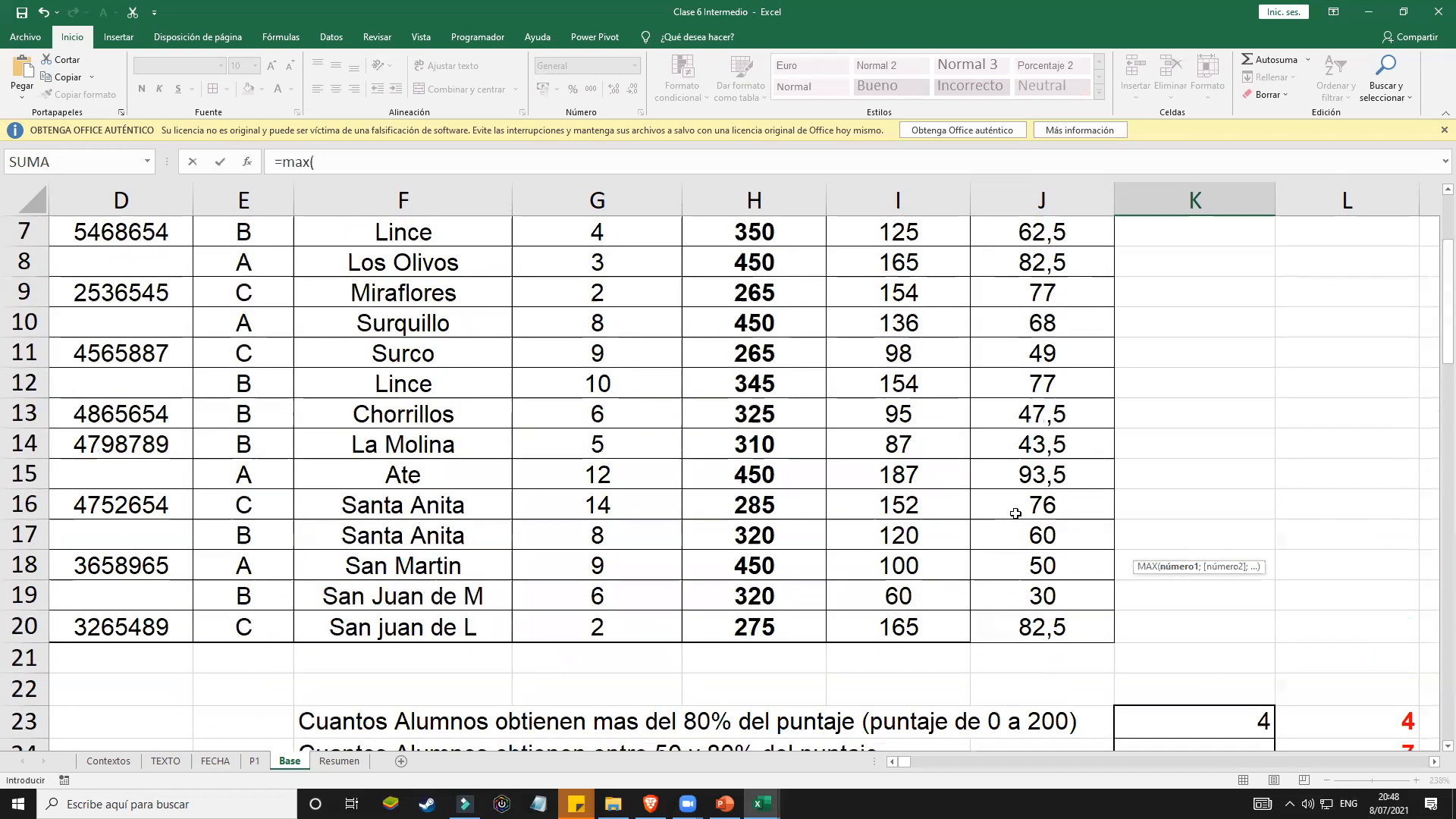
scroll(1016, 514, "up", 1)
left_click_drag(940, 318, 918, 660)
scroll(919, 659, "down", 2)
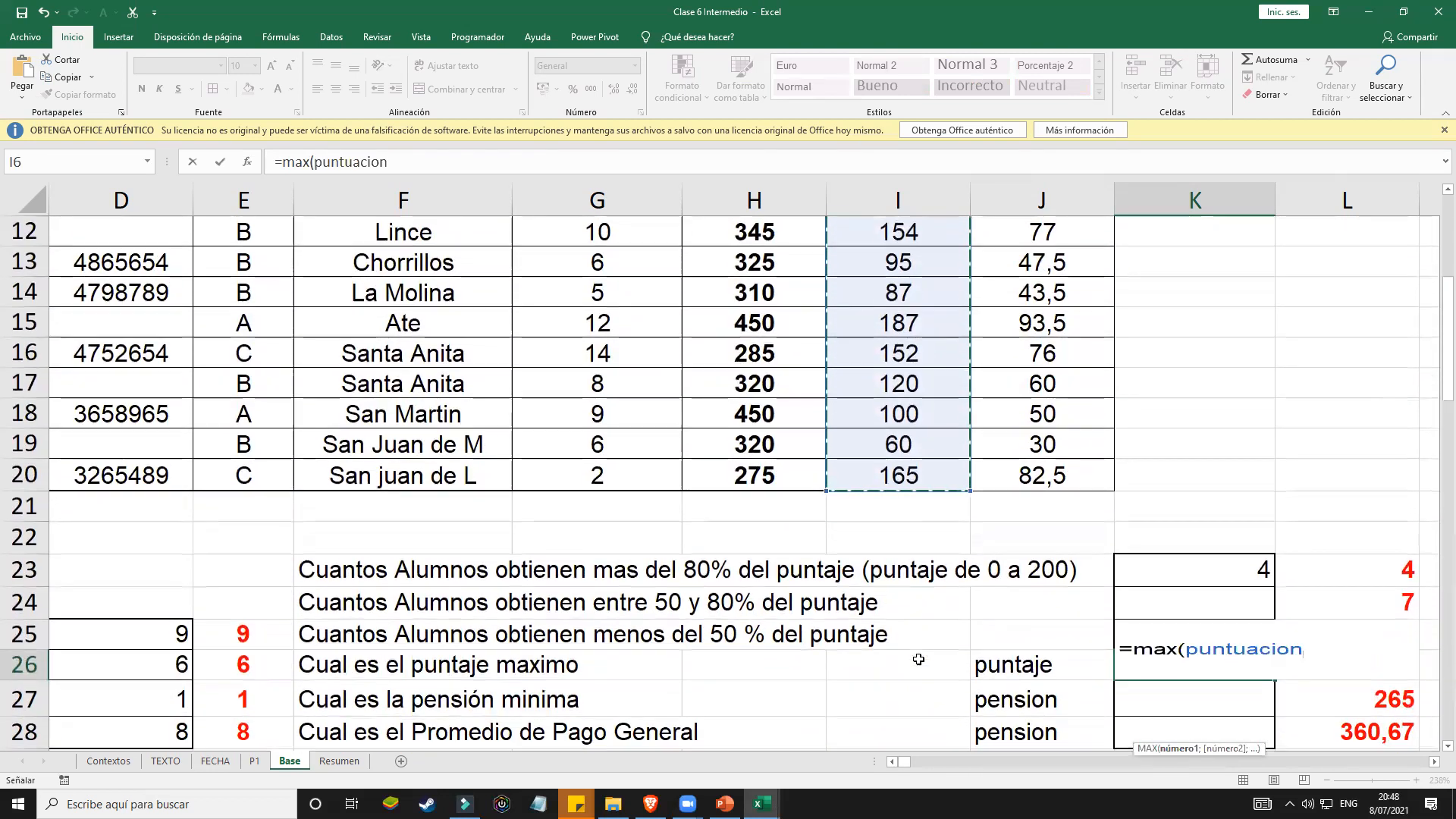
scroll(918, 659, "down", 1)
type(")")
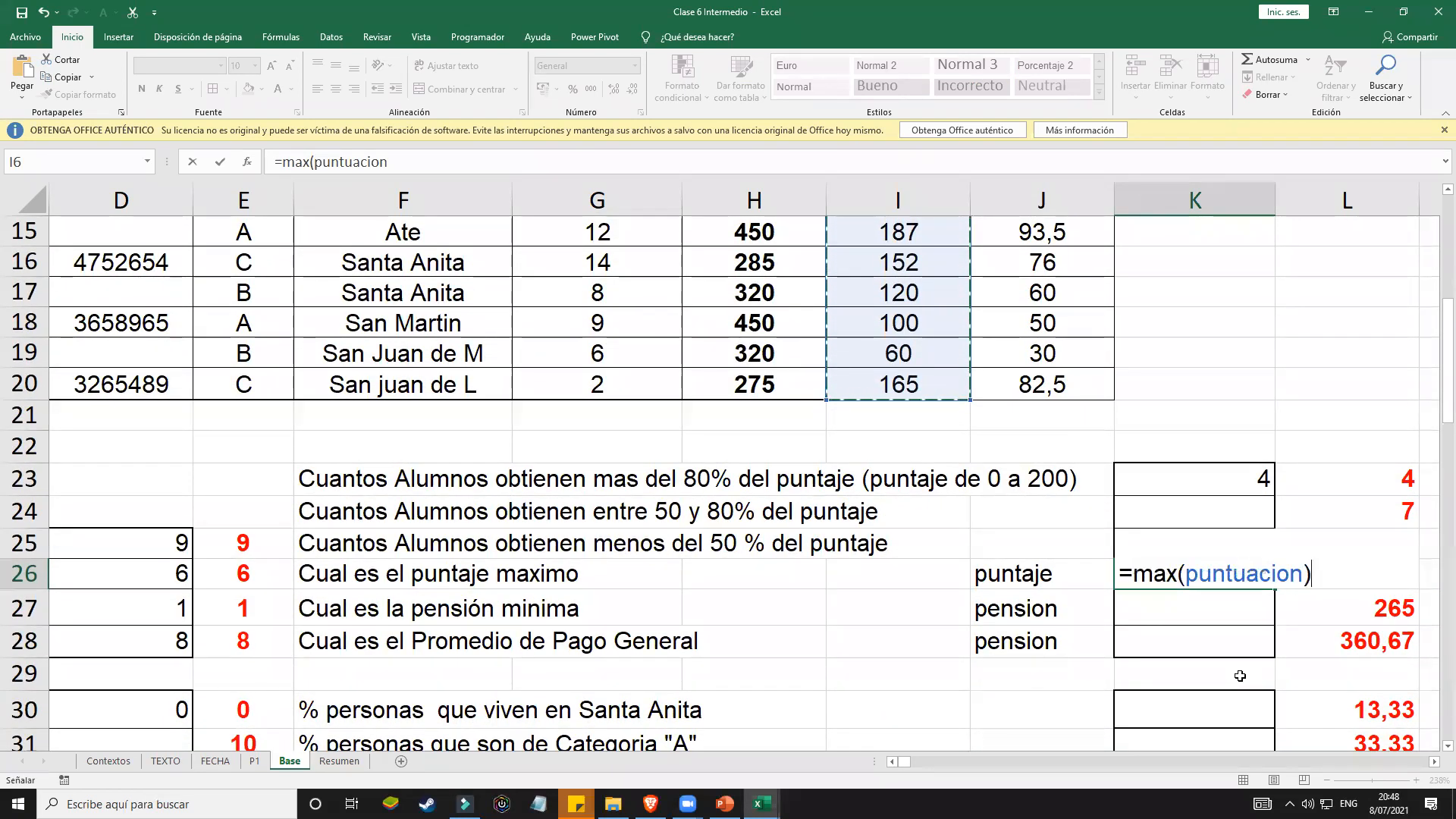
key("Return")
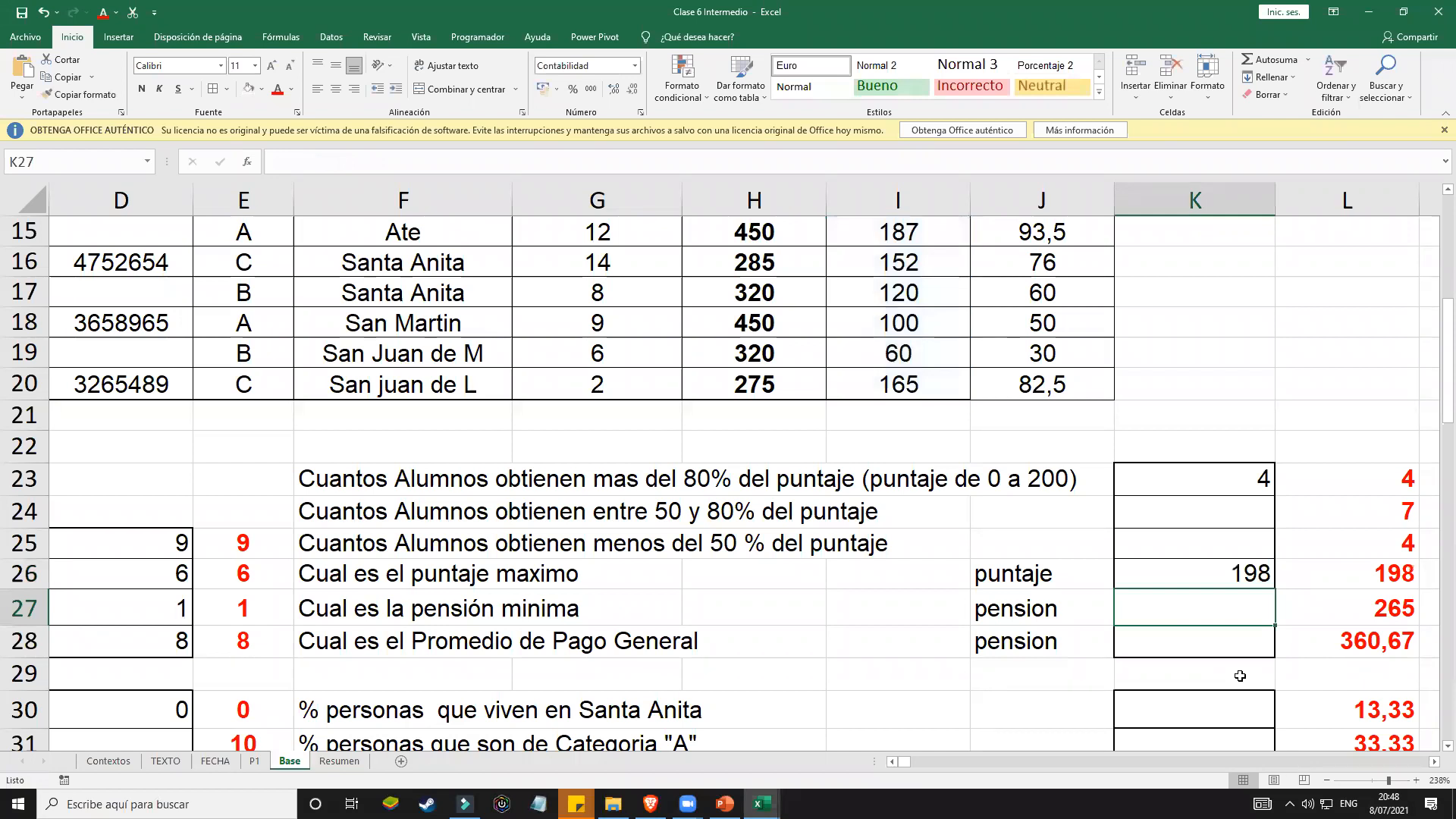
Step: Enter =MIN(pension) in K27, giving the minimum pension of € 265
double_click(1200, 606)
type("=")
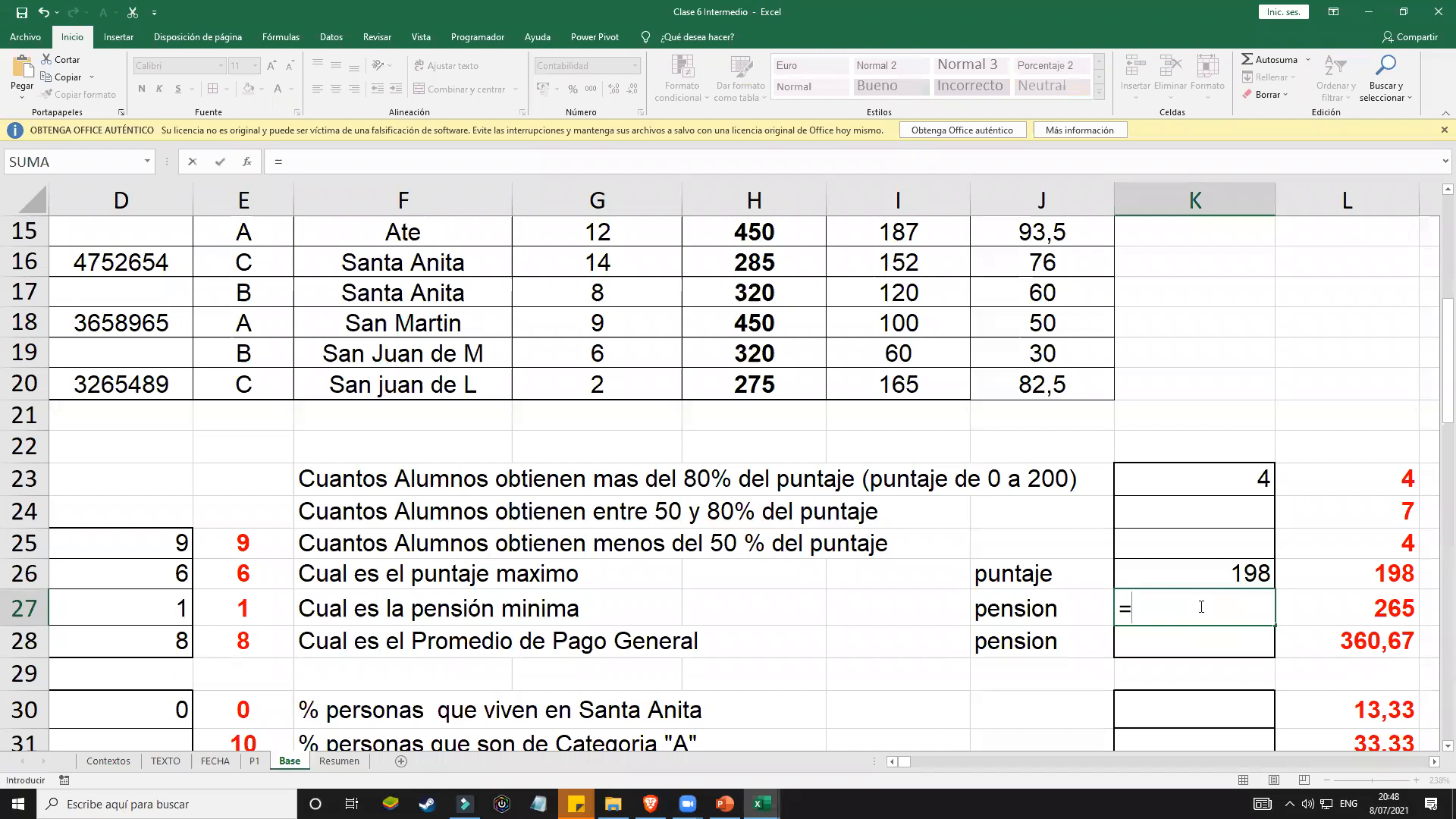
type("min(")
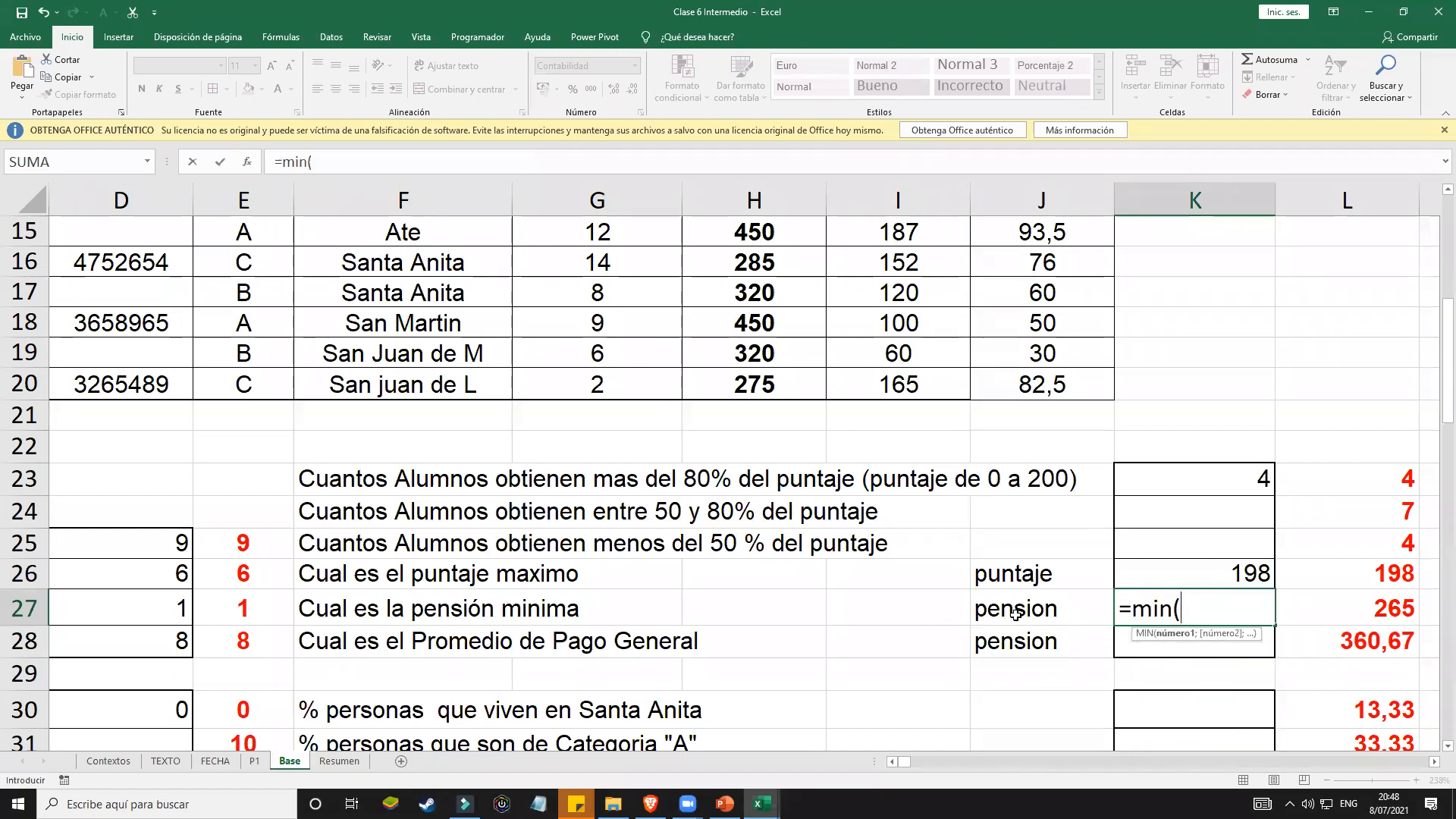
scroll(1016, 613, "up", 4)
left_click_drag(753, 297, 754, 725)
scroll(779, 613, "down", 4)
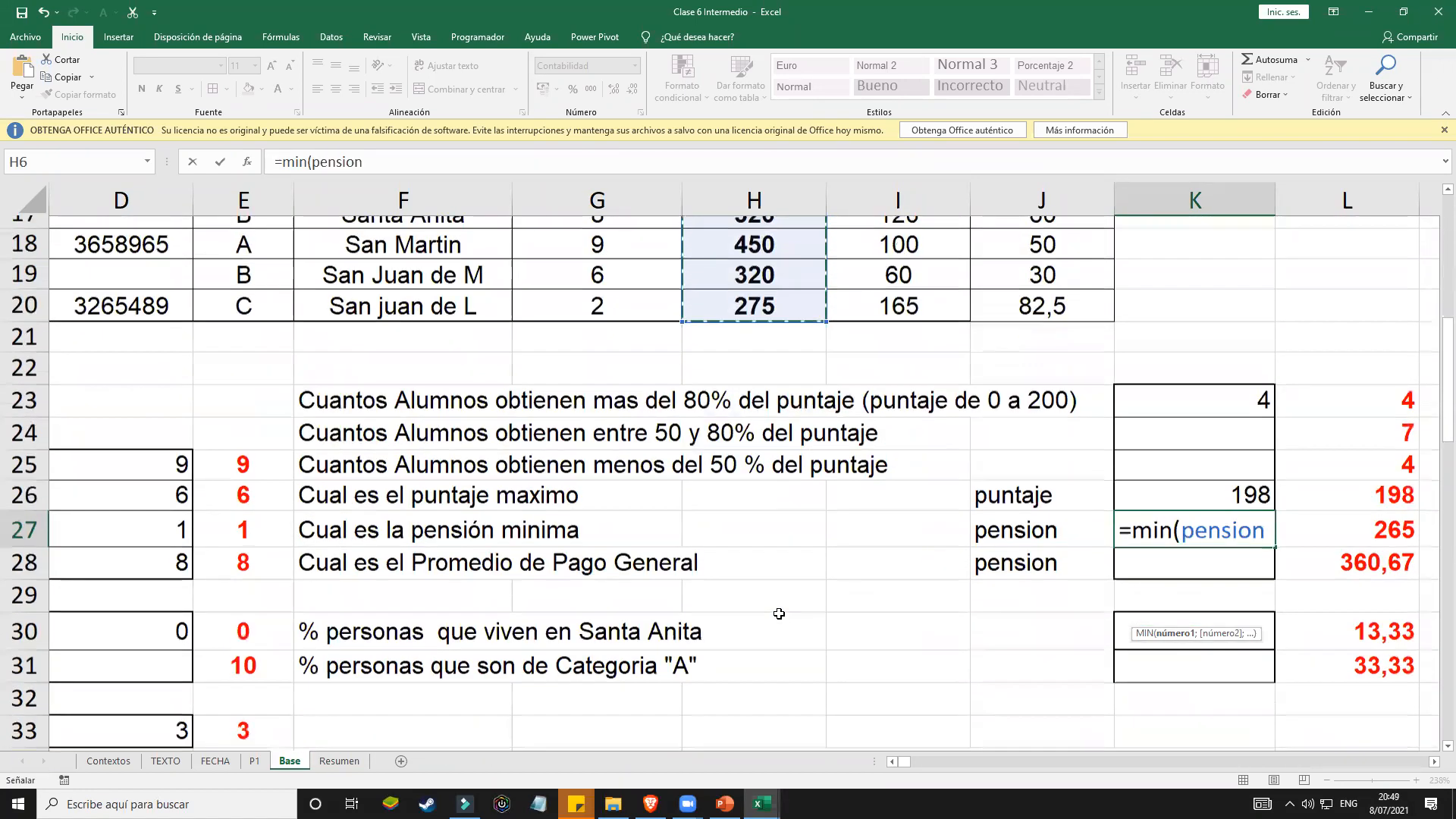
type(")")
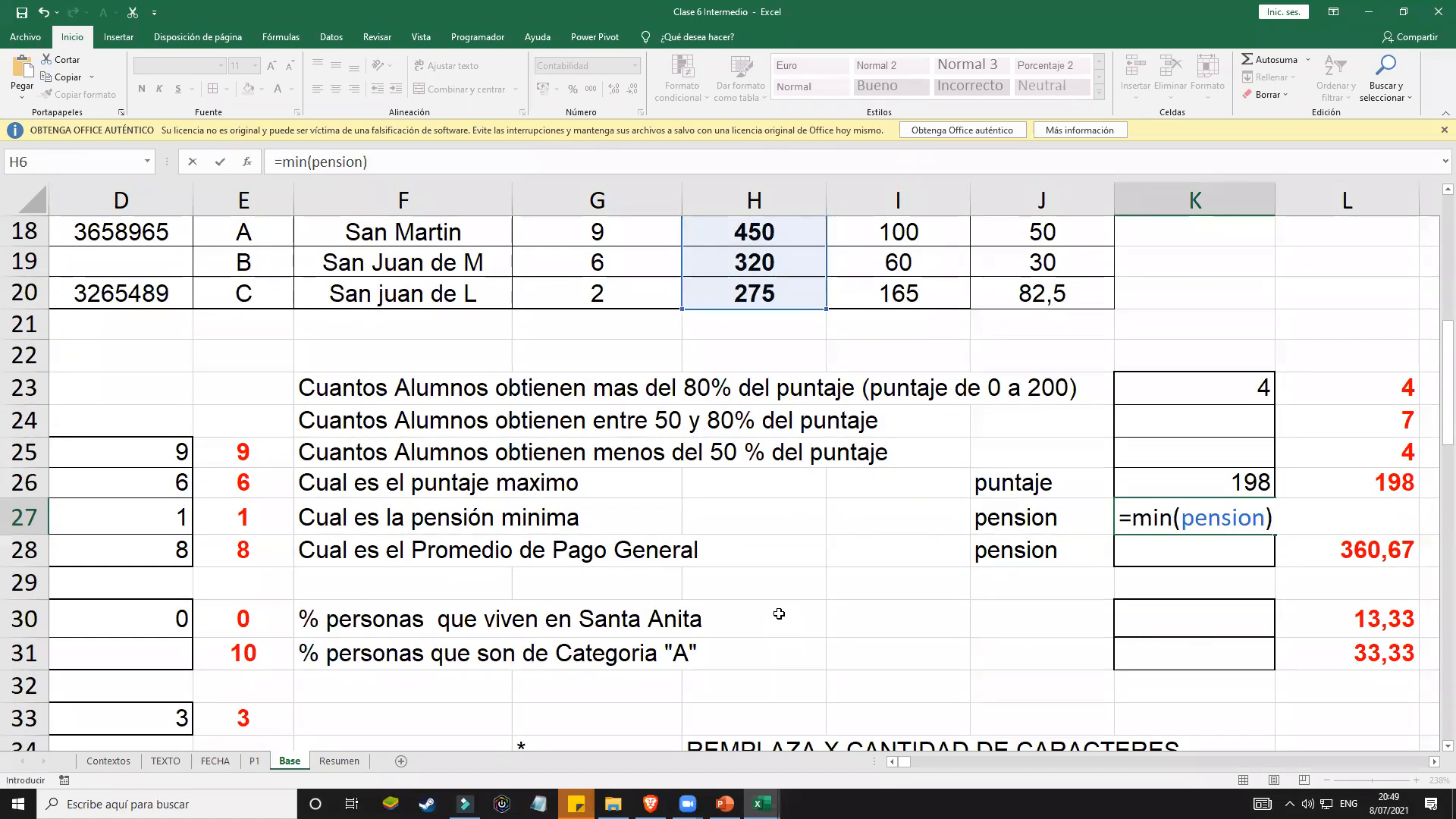
left_click(1189, 551)
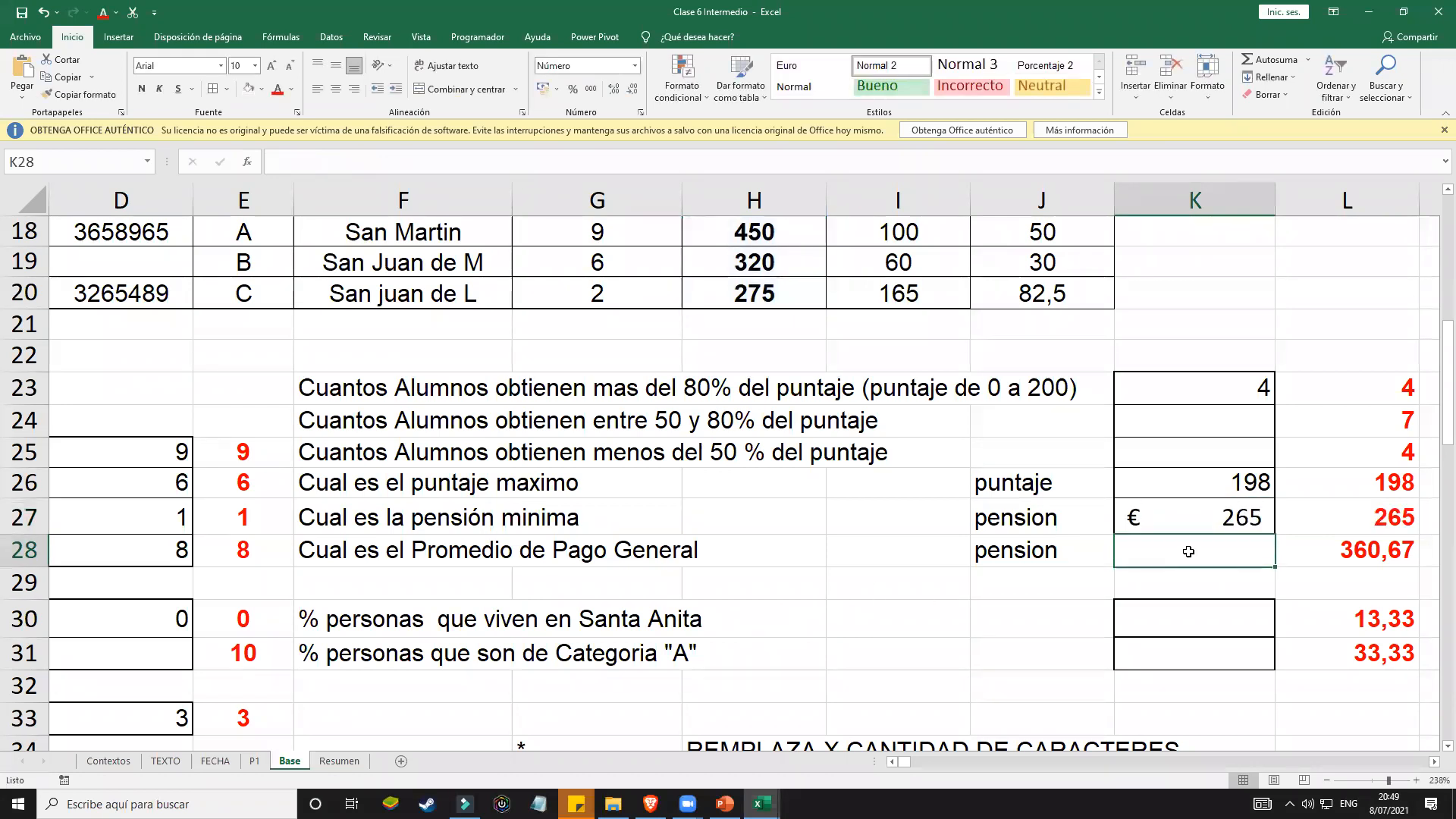
Step: Enter =PROMEDIO(pension) in K28, giving the average payment of 360,67
type("=prome")
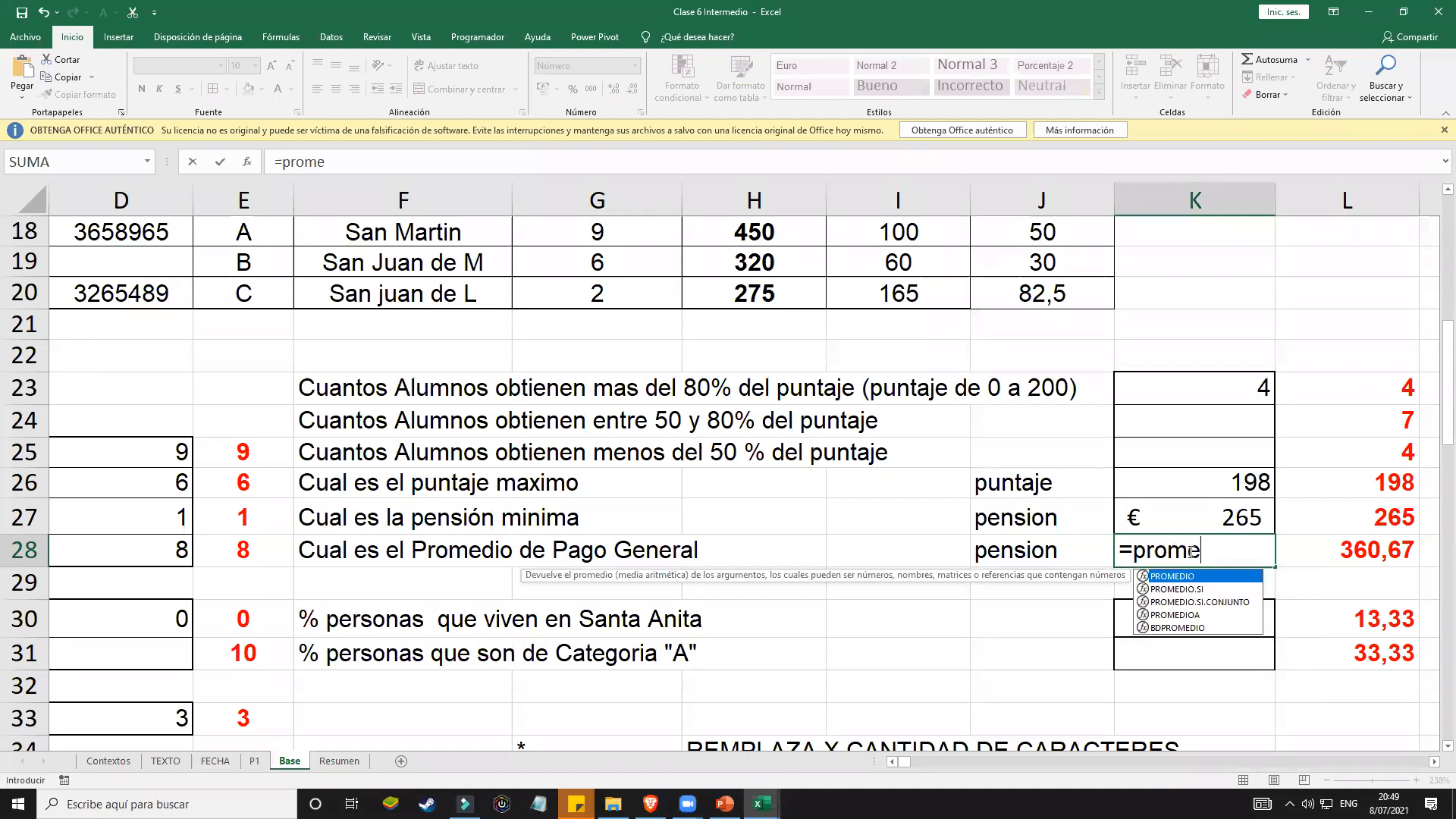
type("dio(")
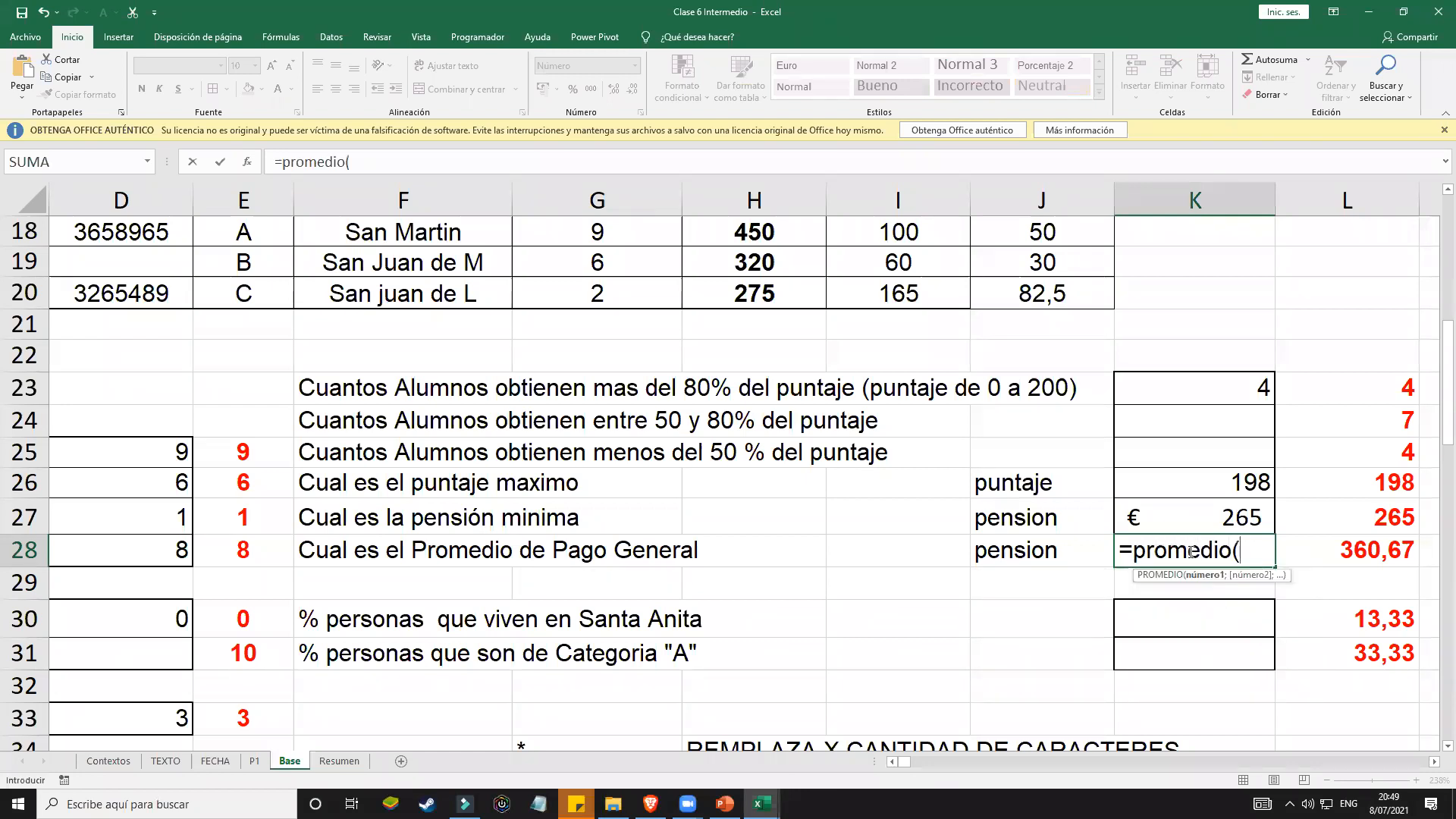
scroll(888, 503, "up", 1)
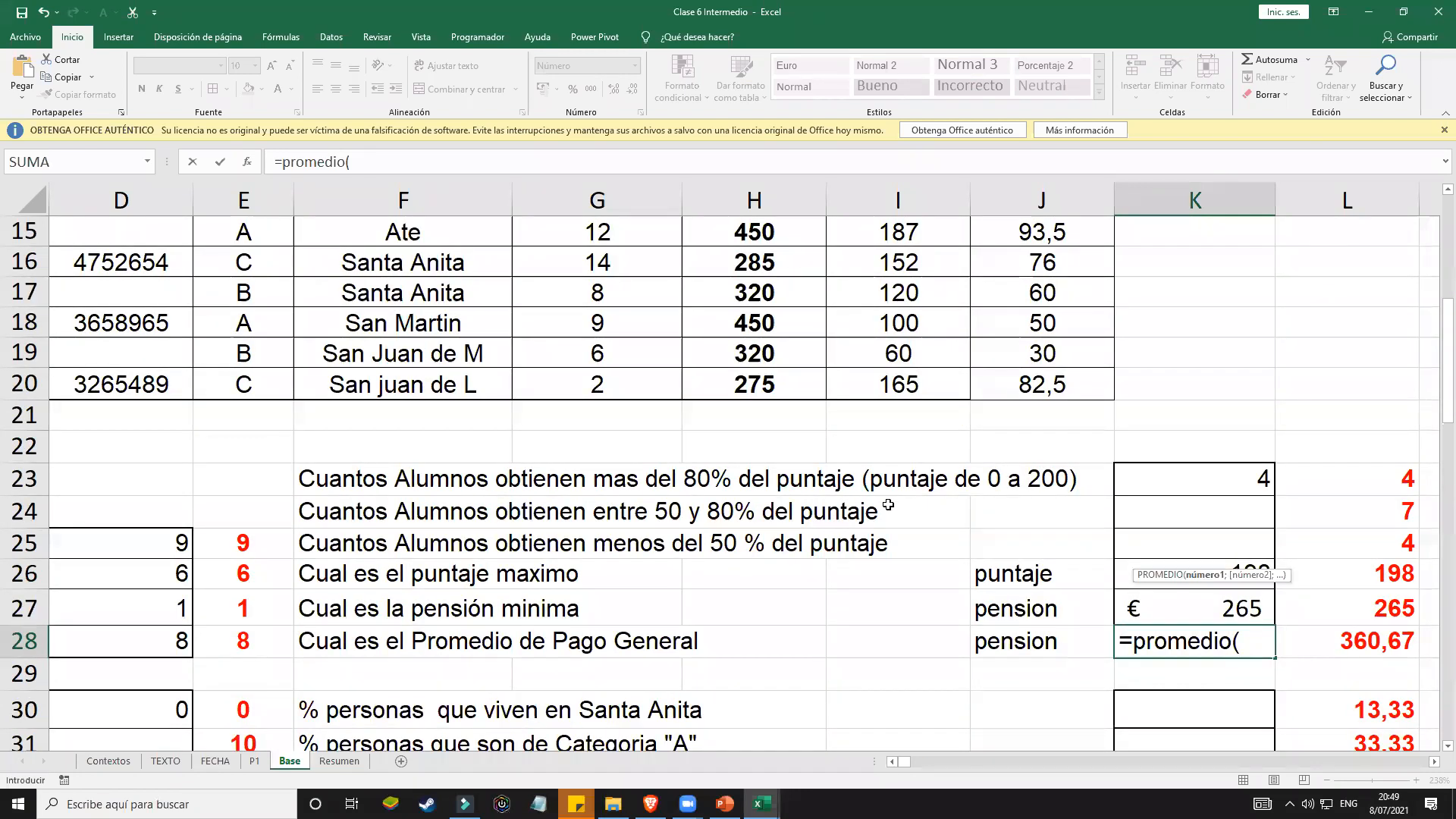
type("pension)(")
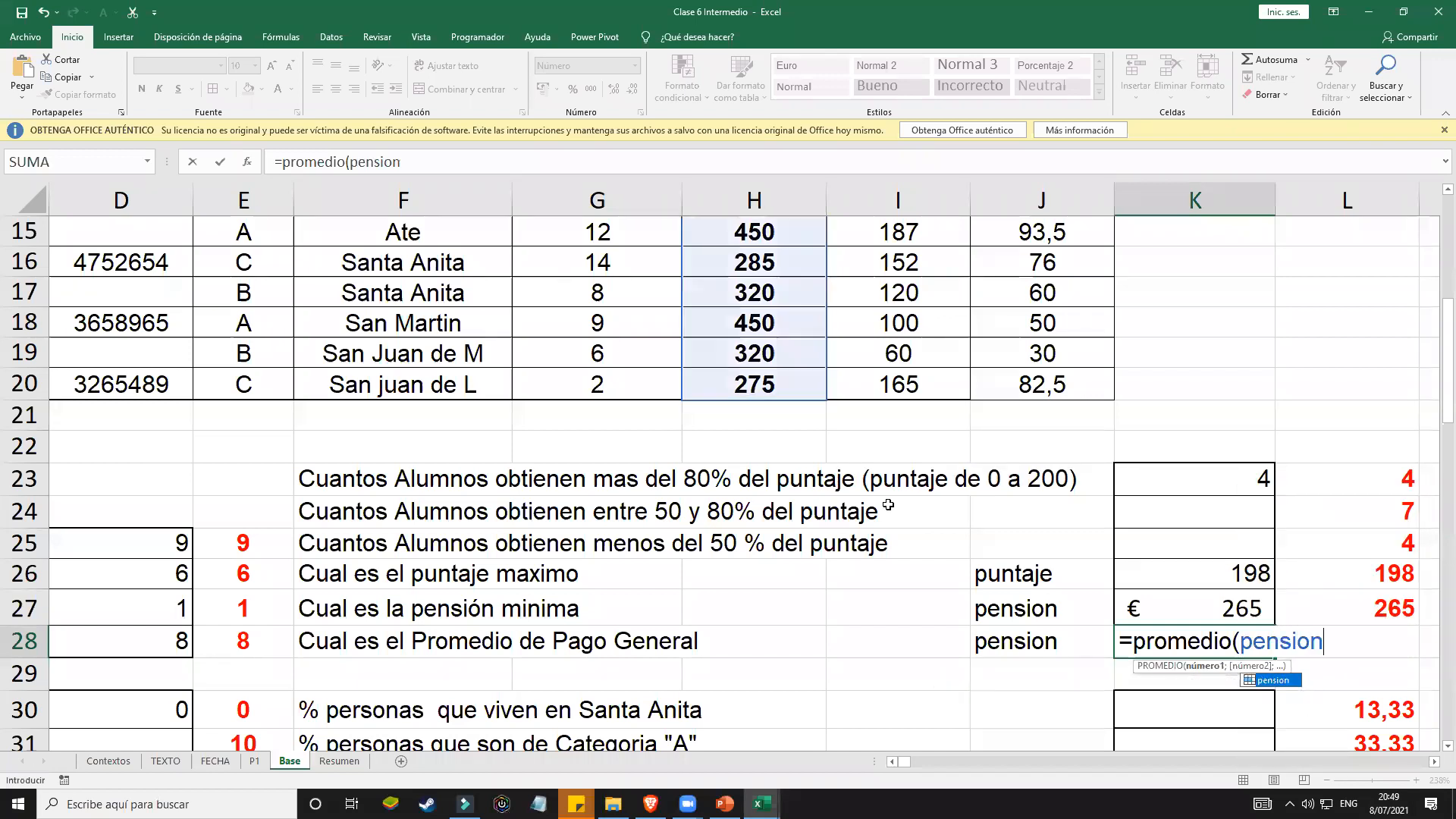
key("BackSpace")
key("Return")
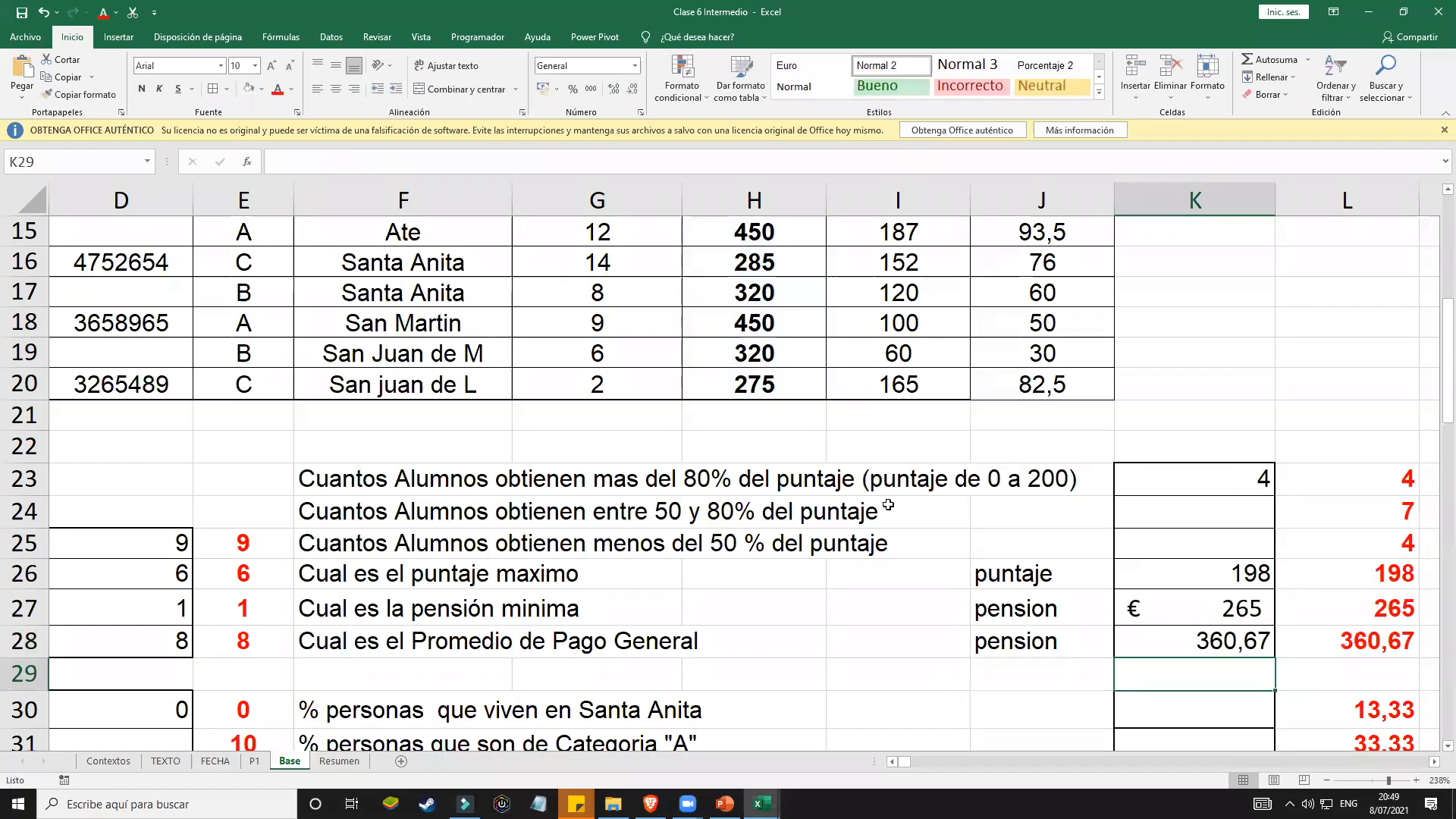
scroll(888, 504, "down", 1)
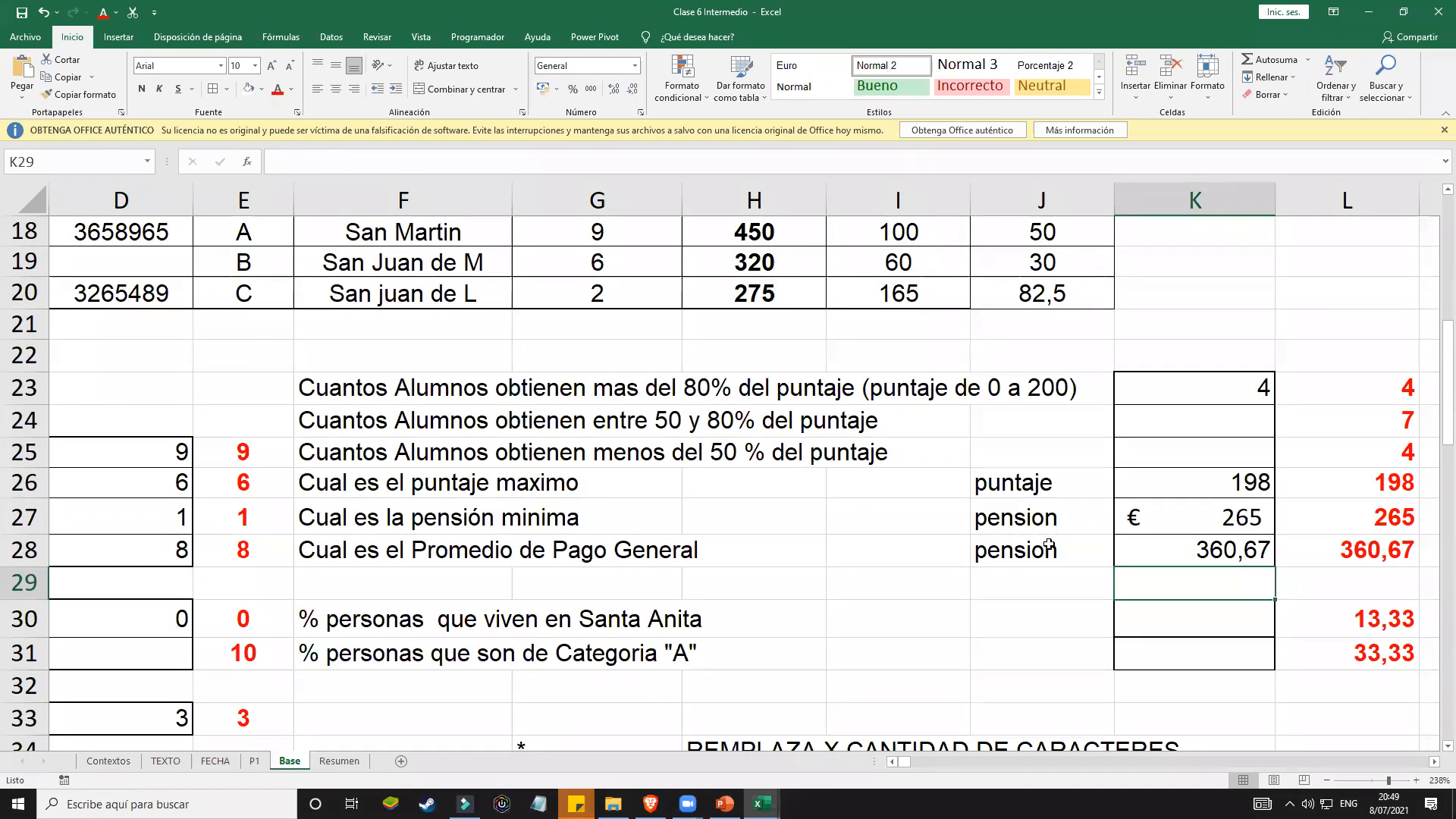
scroll(1054, 543, "down", 2)
left_click_drag(1204, 439, 1220, 473)
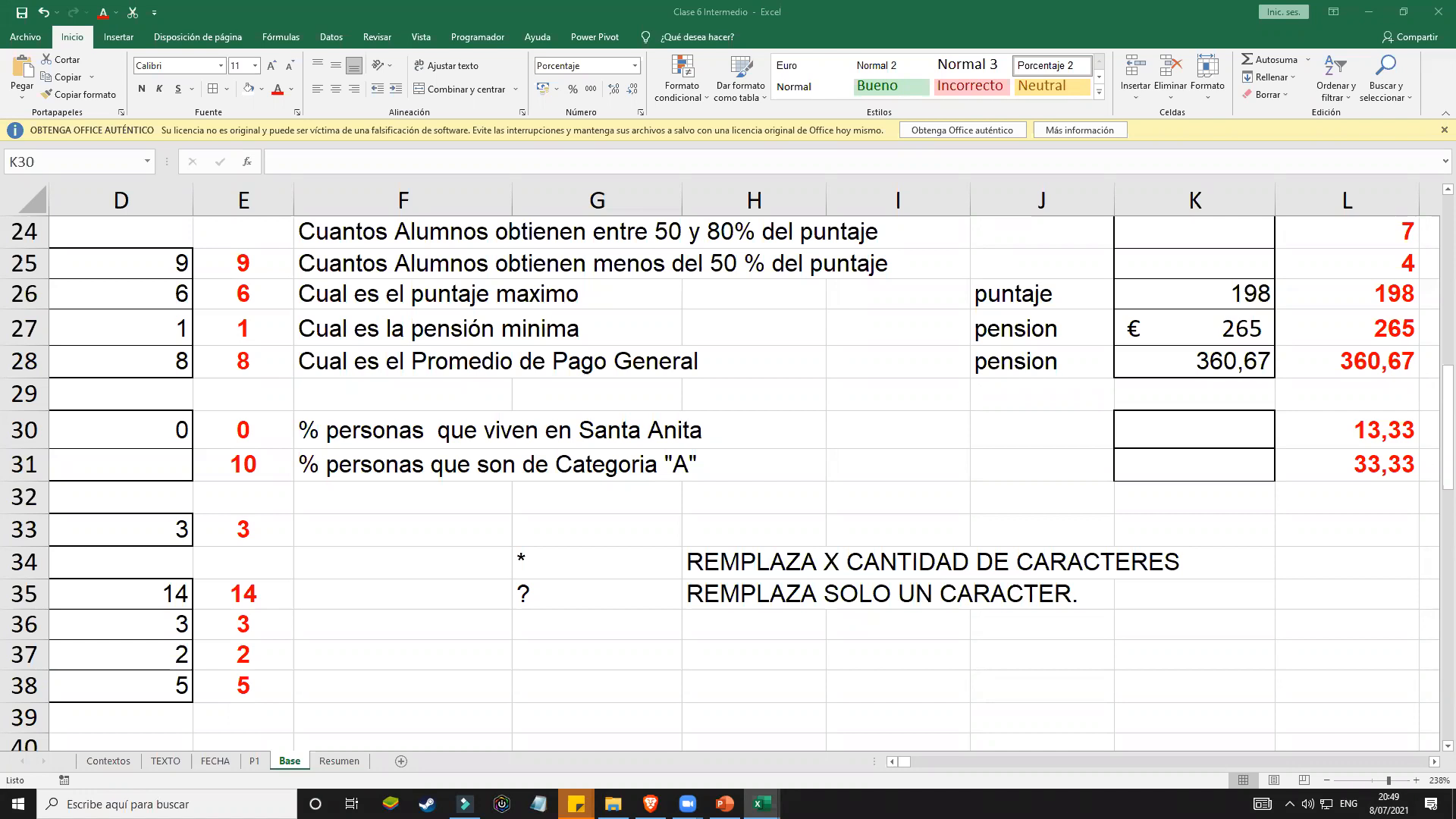
Step: Enter =CONTAR.SI(distrito;"santa anita") in K30 to count the Santa Anita entries
left_click(1182, 428)
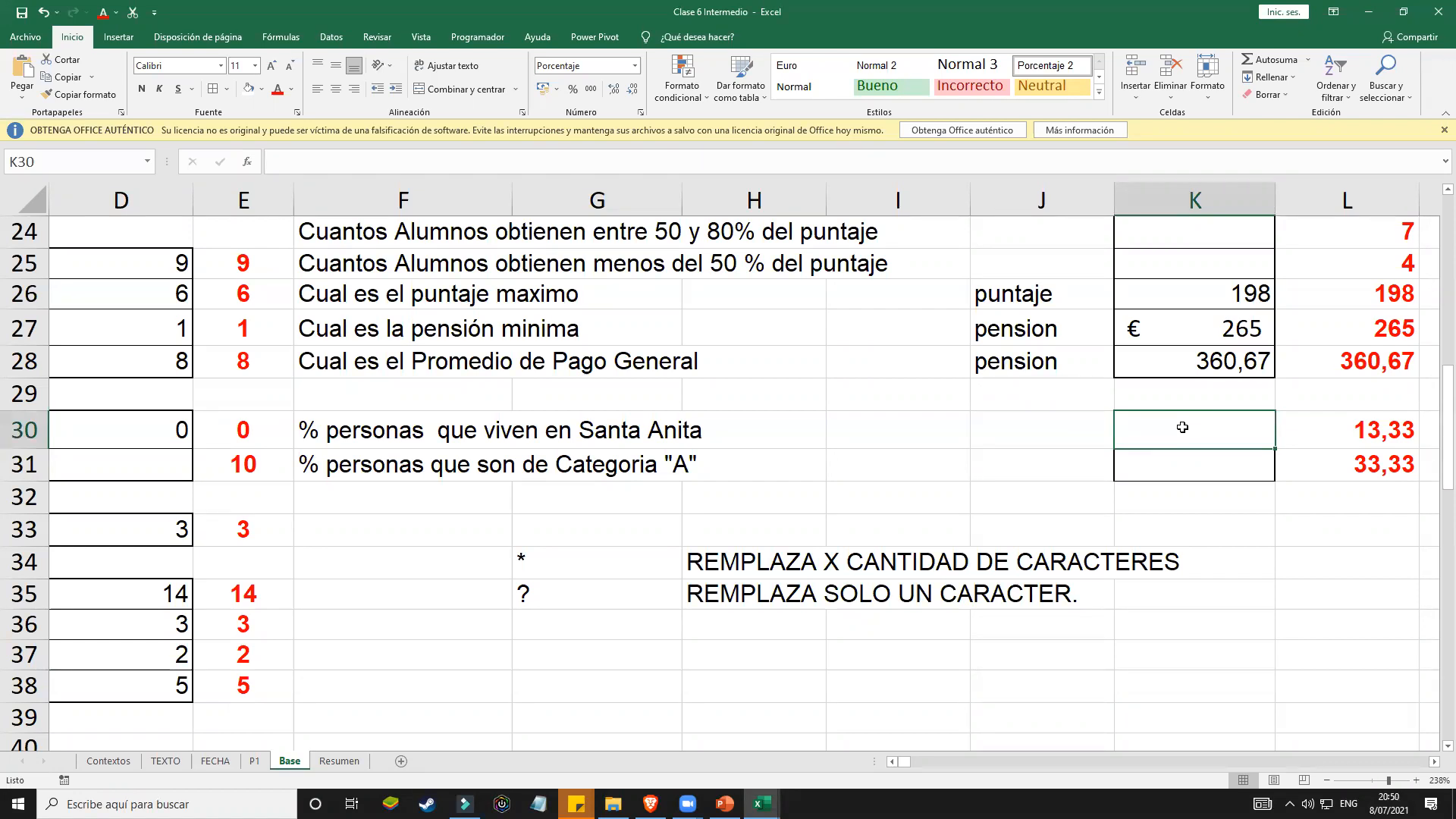
type("=contar.si*")
key("BackSpace")
type("(d")
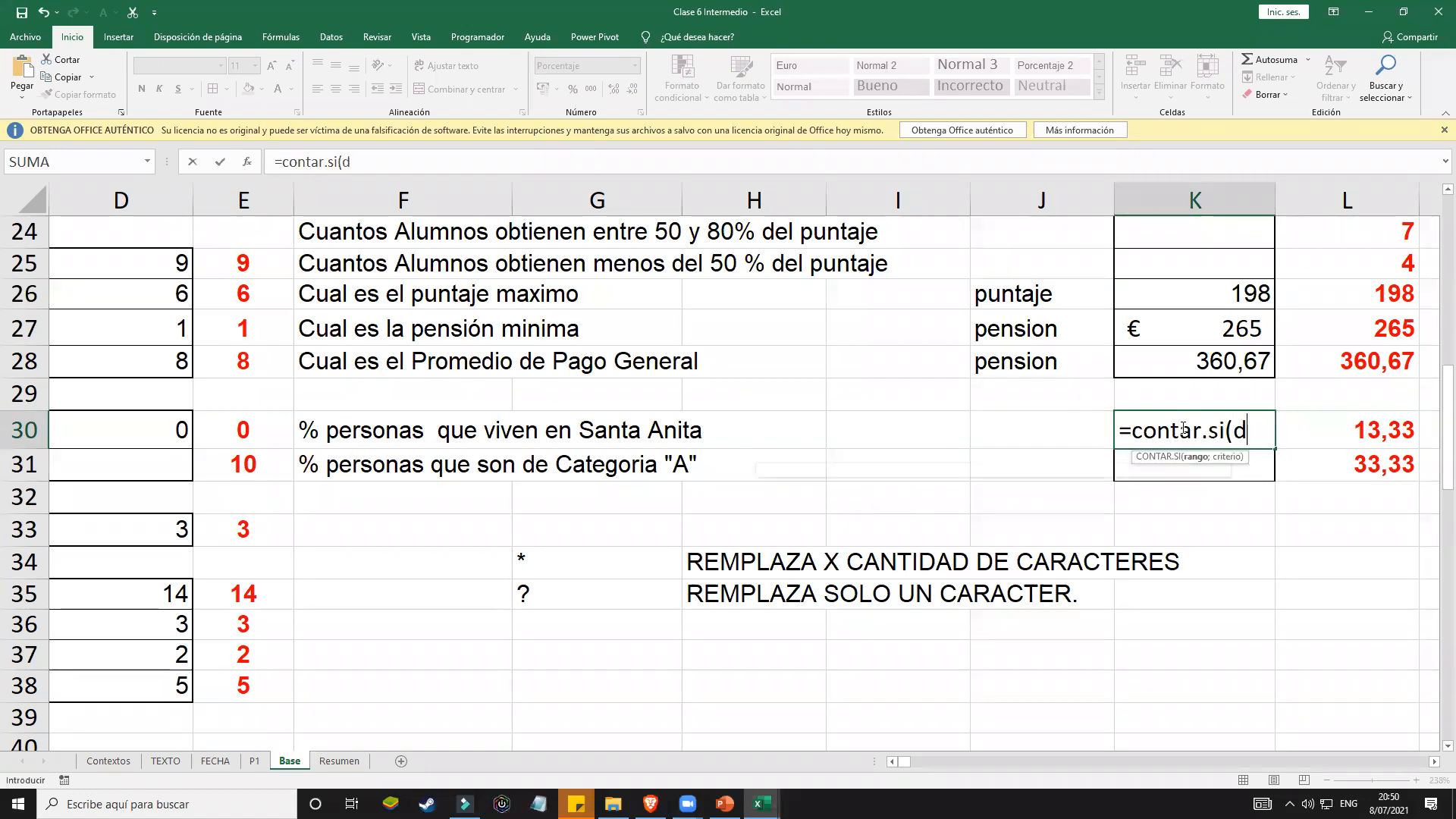
type("istrito")
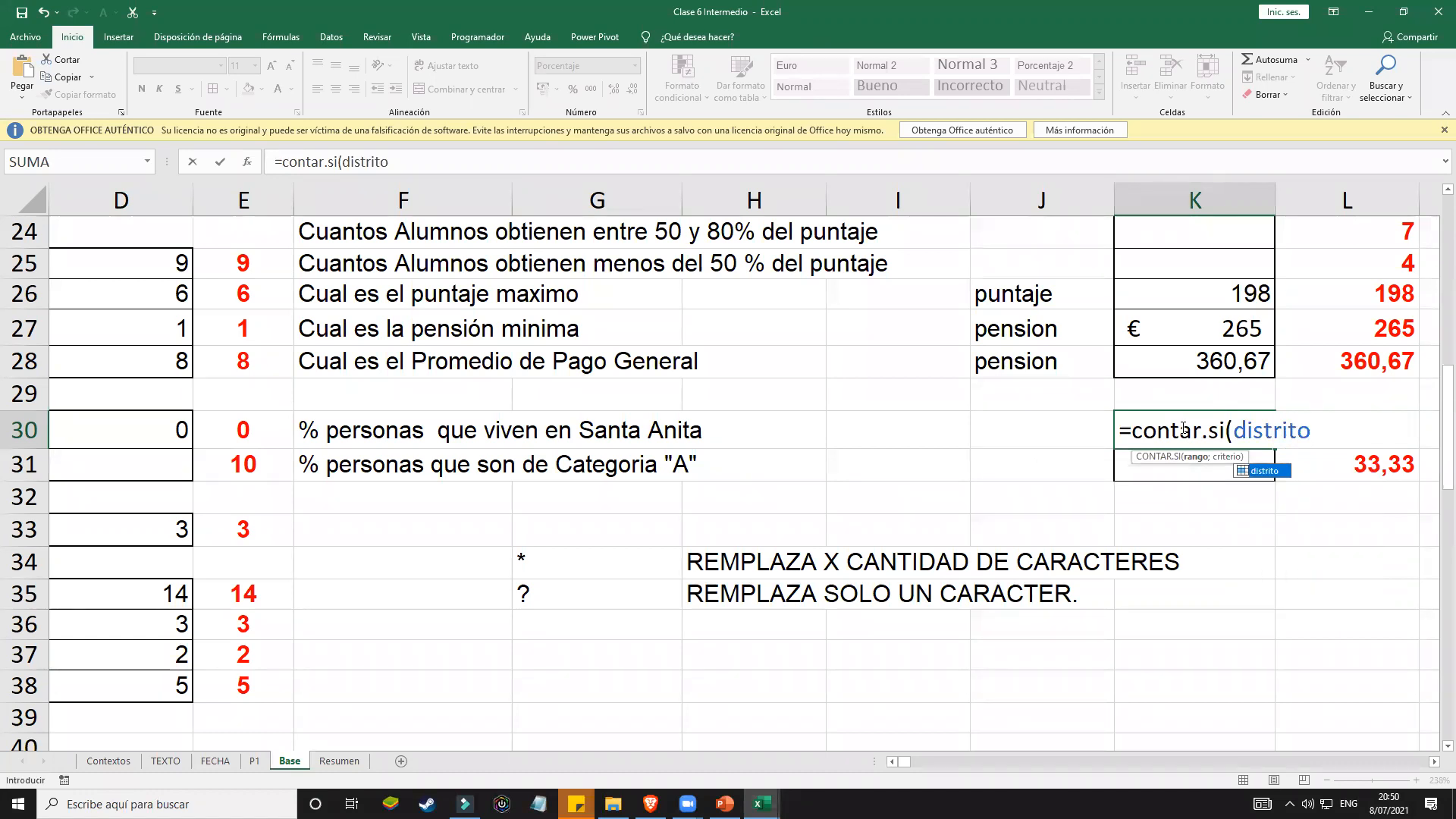
type(";")
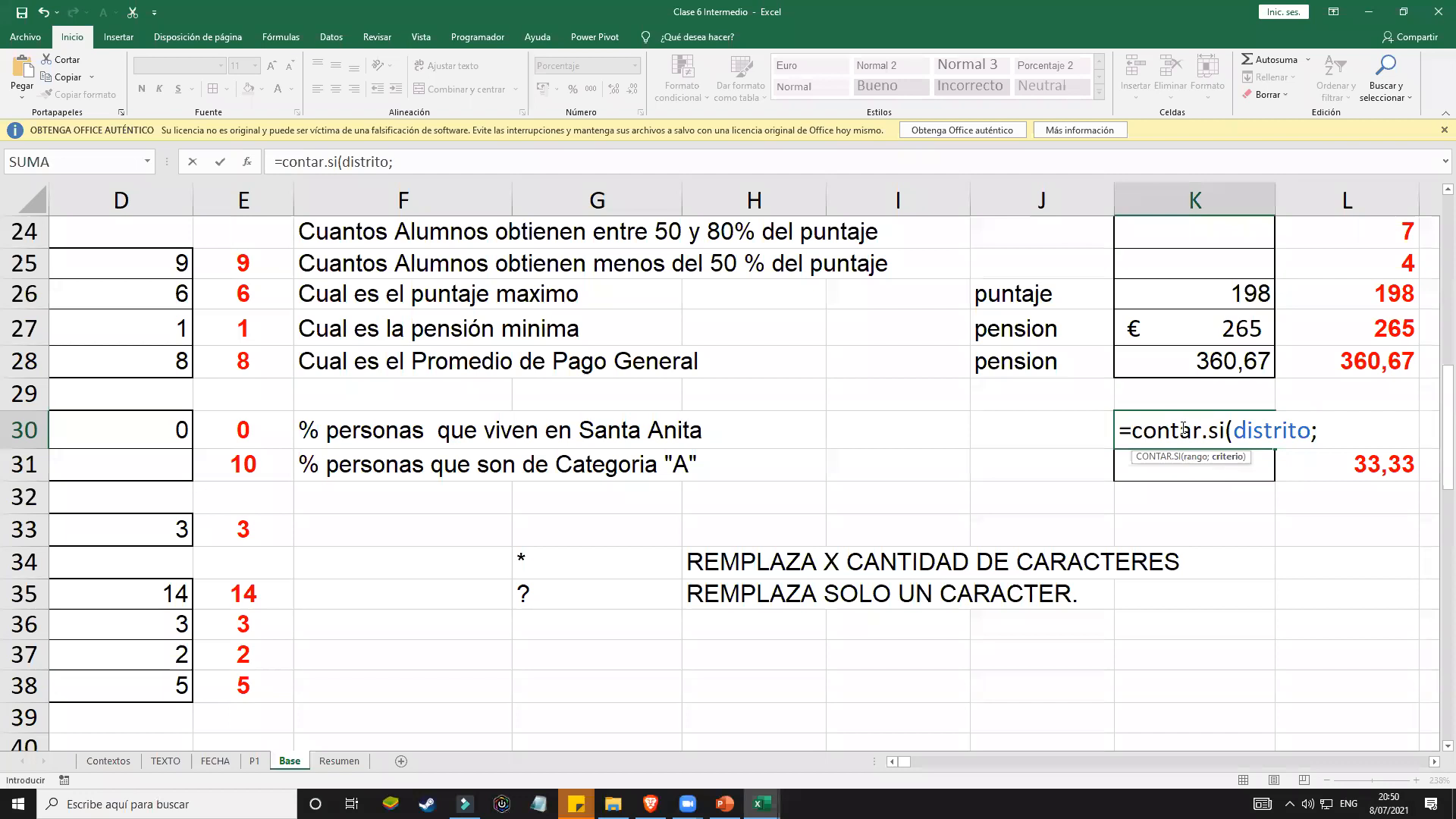
type("\"santa anita")
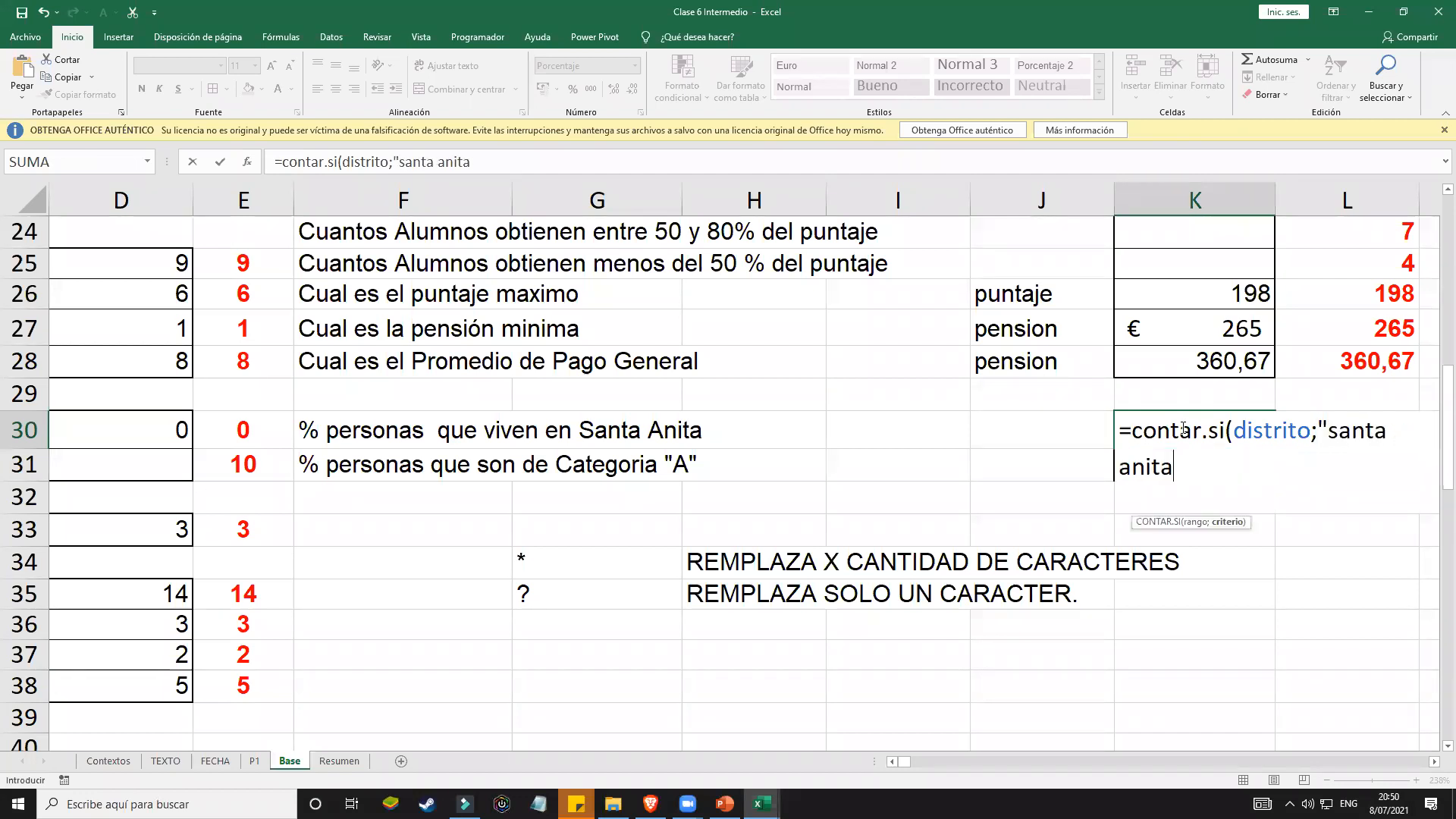
type("\")")
key("Return")
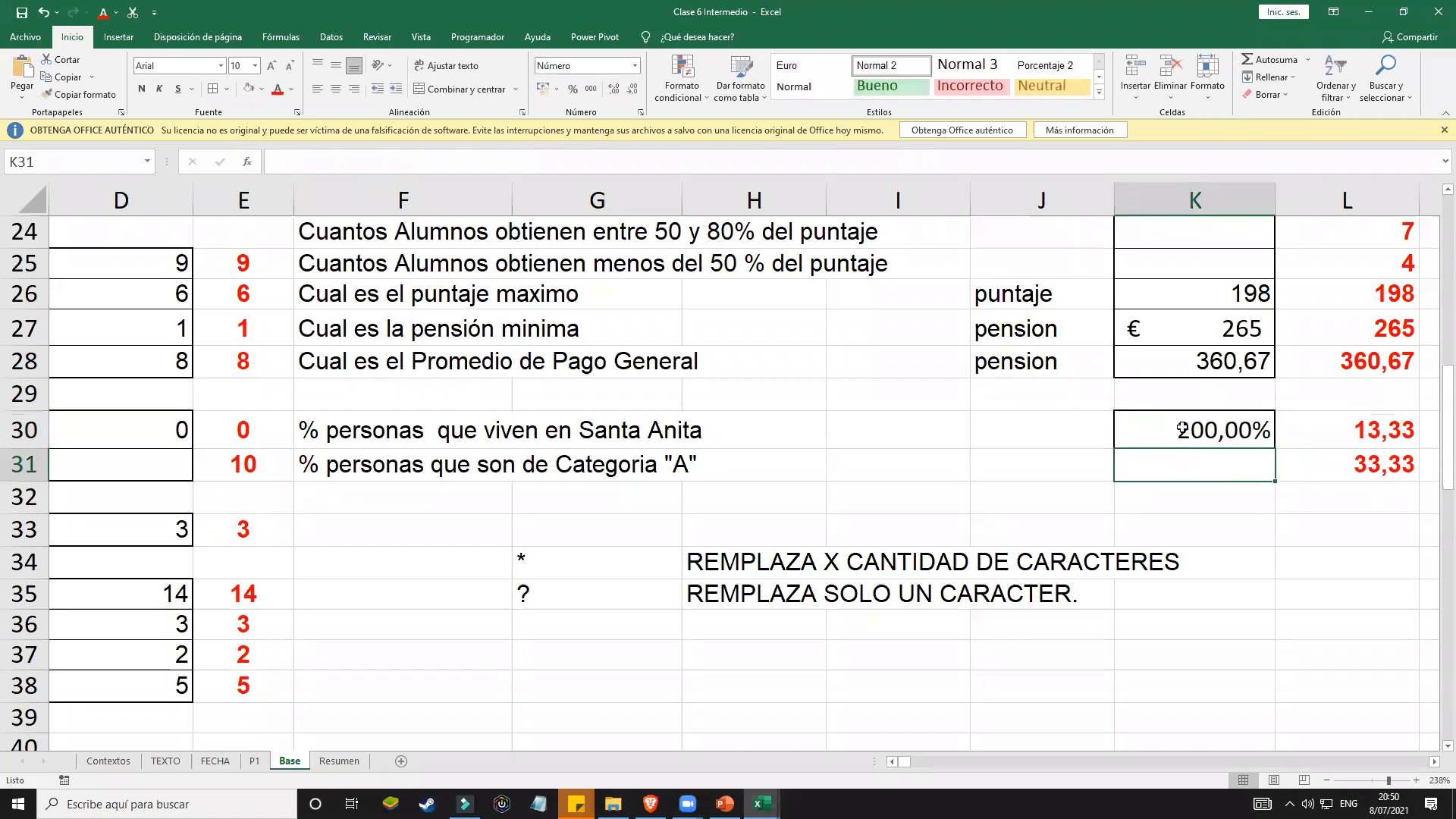
left_click(1181, 429)
Step: Set K30's number format to General so the count shows as 2
left_click(635, 65)
left_click(580, 79)
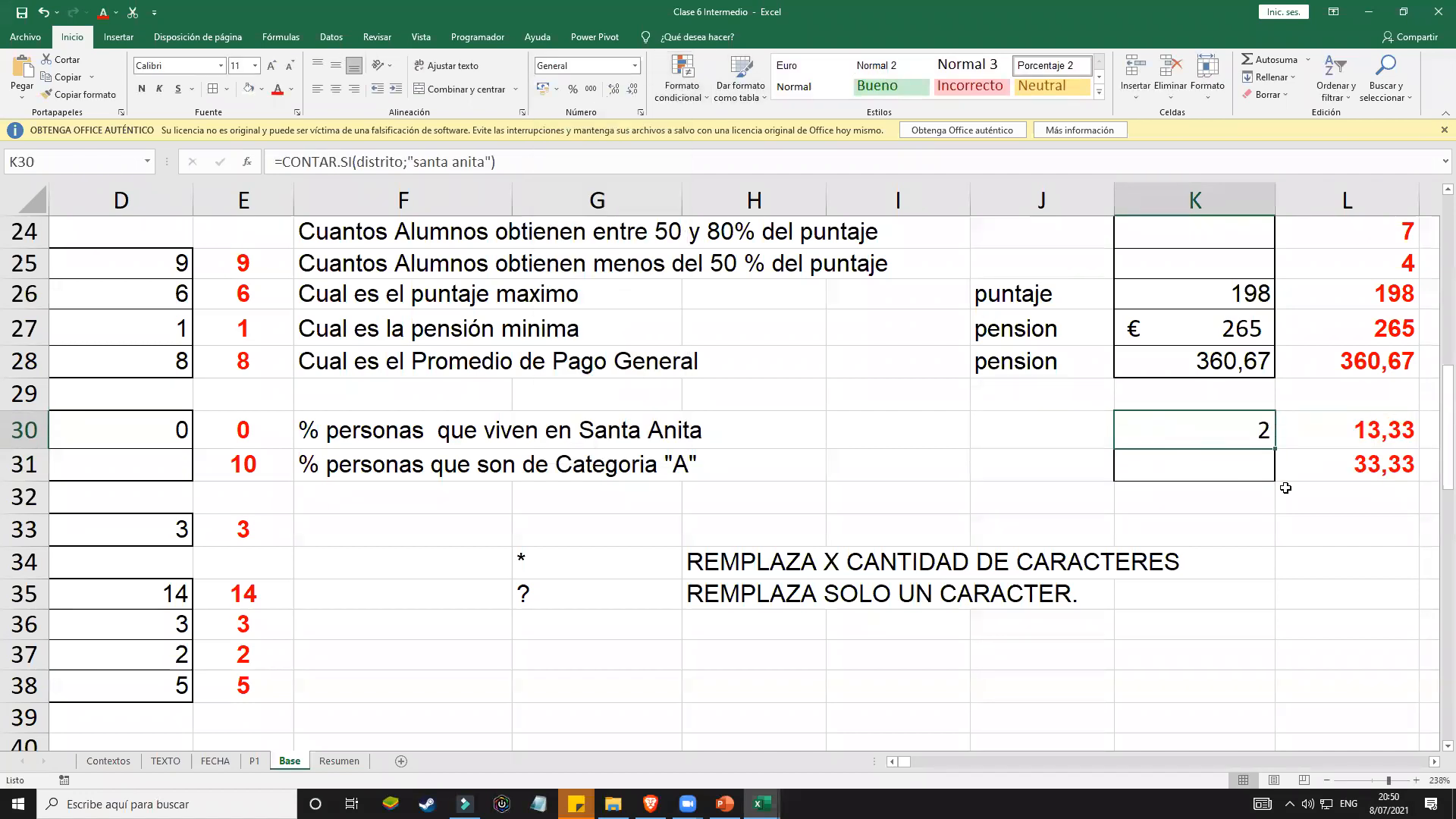
left_click(1433, 761)
left_click(1433, 761)
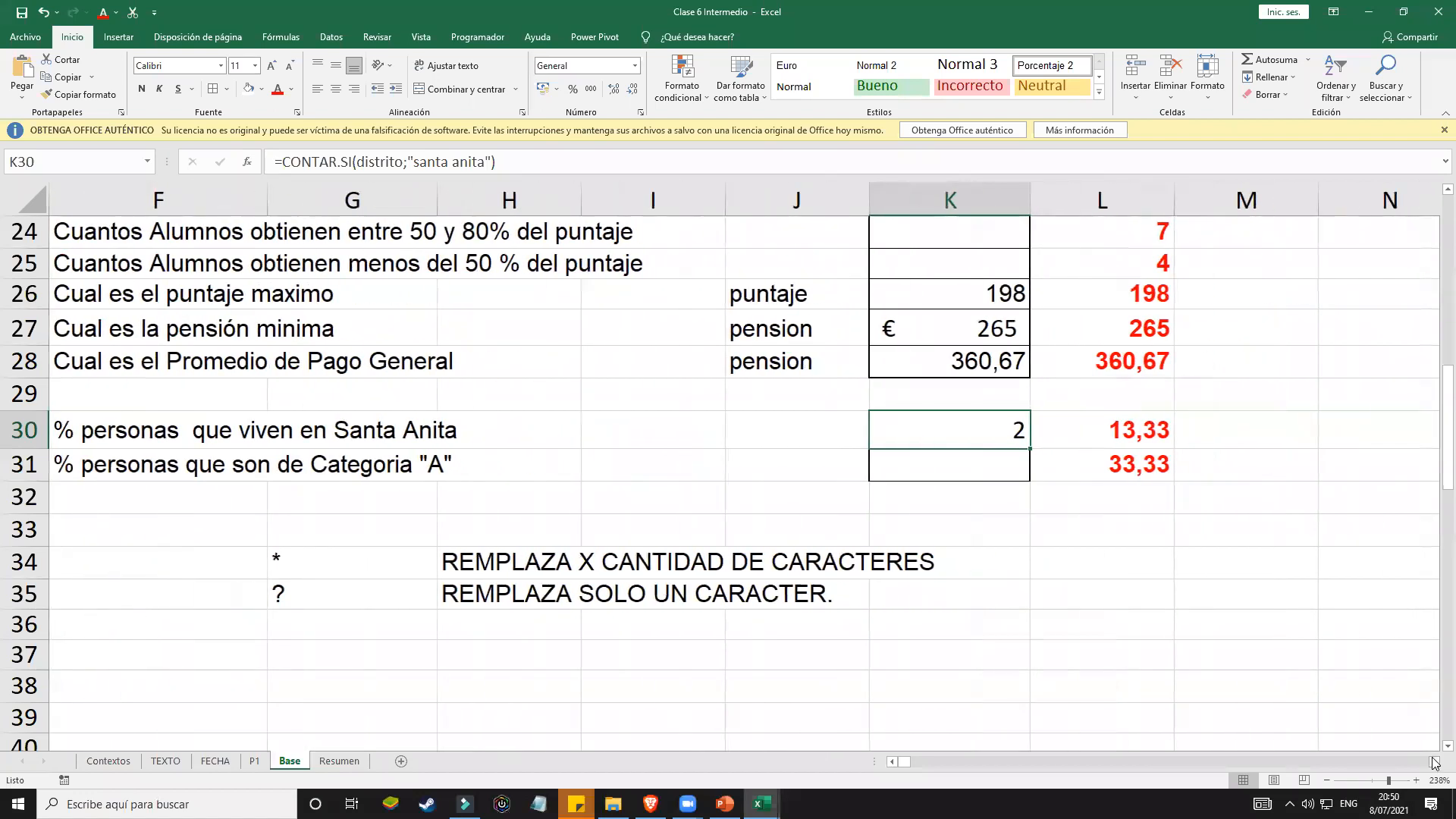
double_click(1001, 427)
Step: Extend K30's Santa Anita formula to divide the count by B22
left_click(1263, 428)
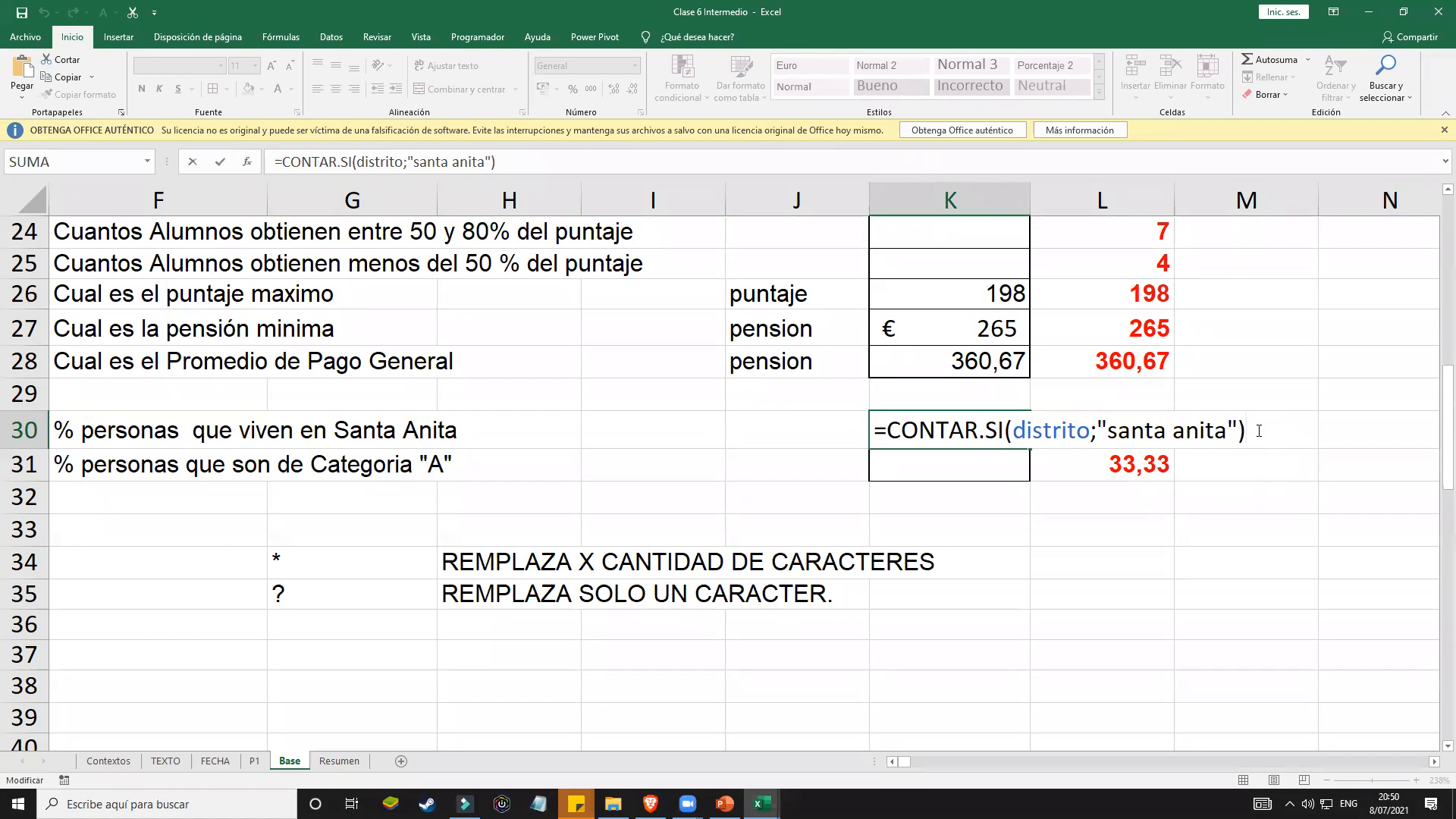
type("/")
type("15")
key("BackSpace")
key("BackSpace")
type("b22")
key("Return")
Step: Inspect the student count formula in B23
left_click(1005, 436)
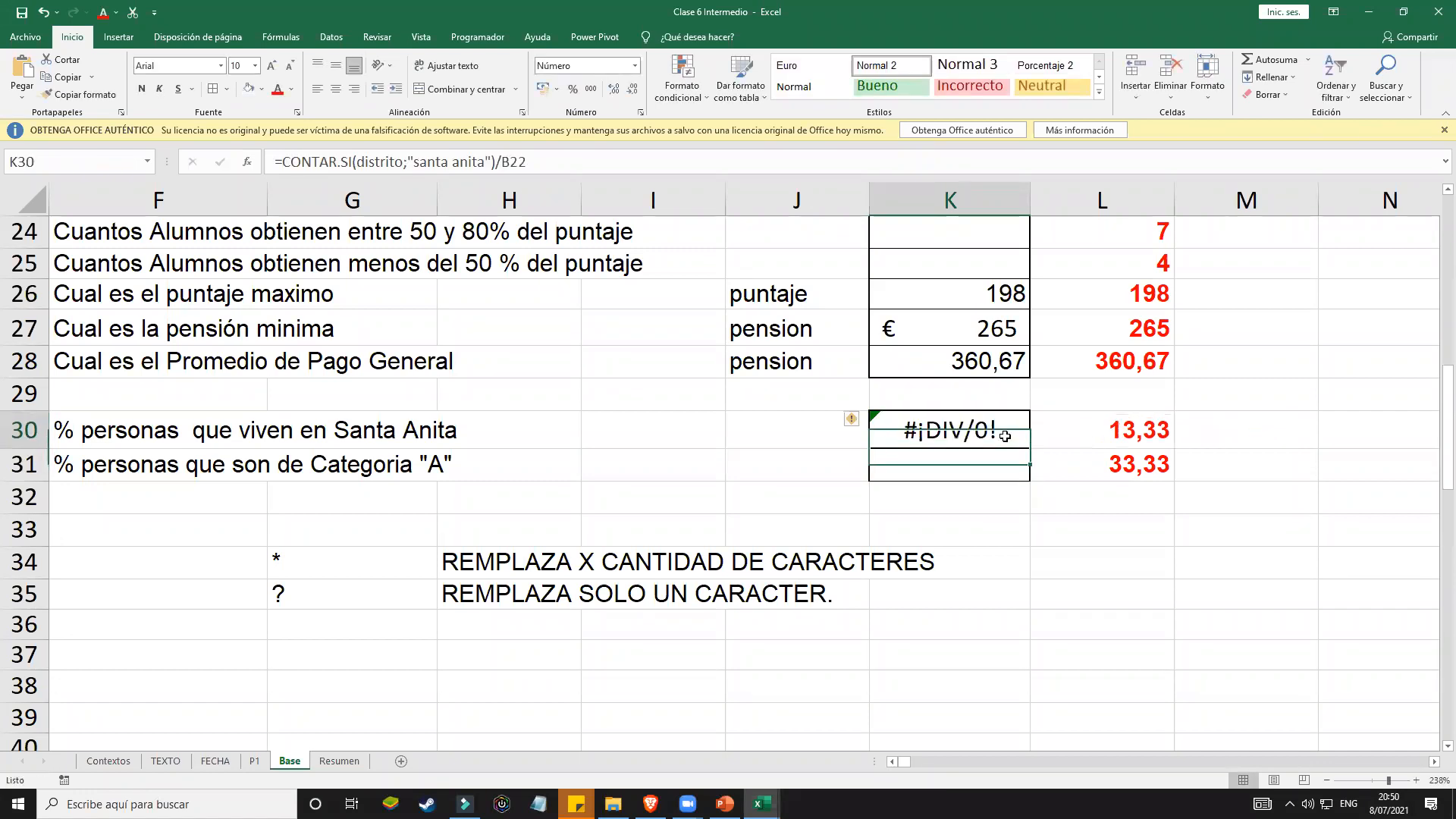
left_click(891, 761)
left_click(891, 761)
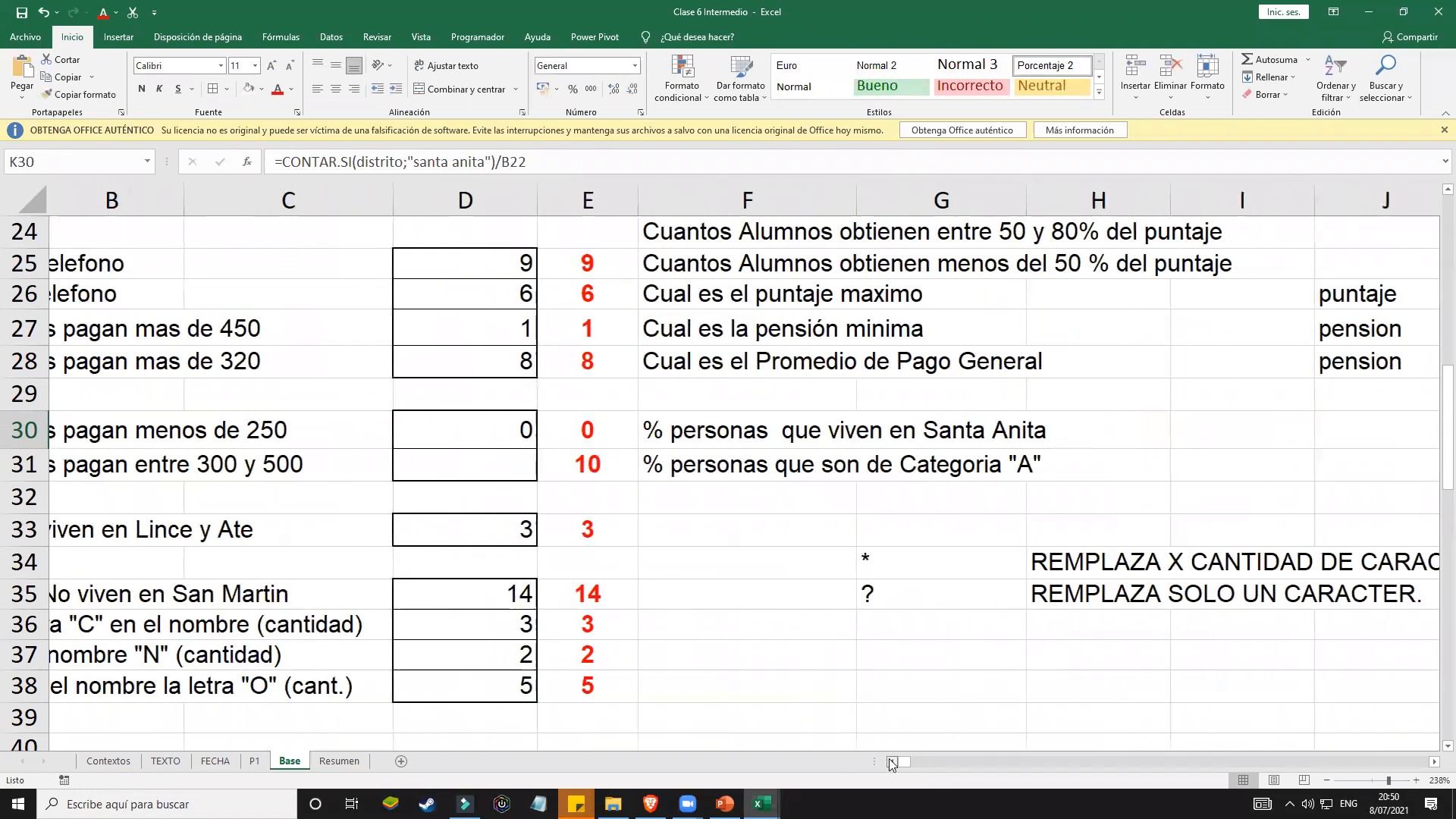
left_click(892, 761)
scroll(333, 385, "up", 2)
left_click(332, 385)
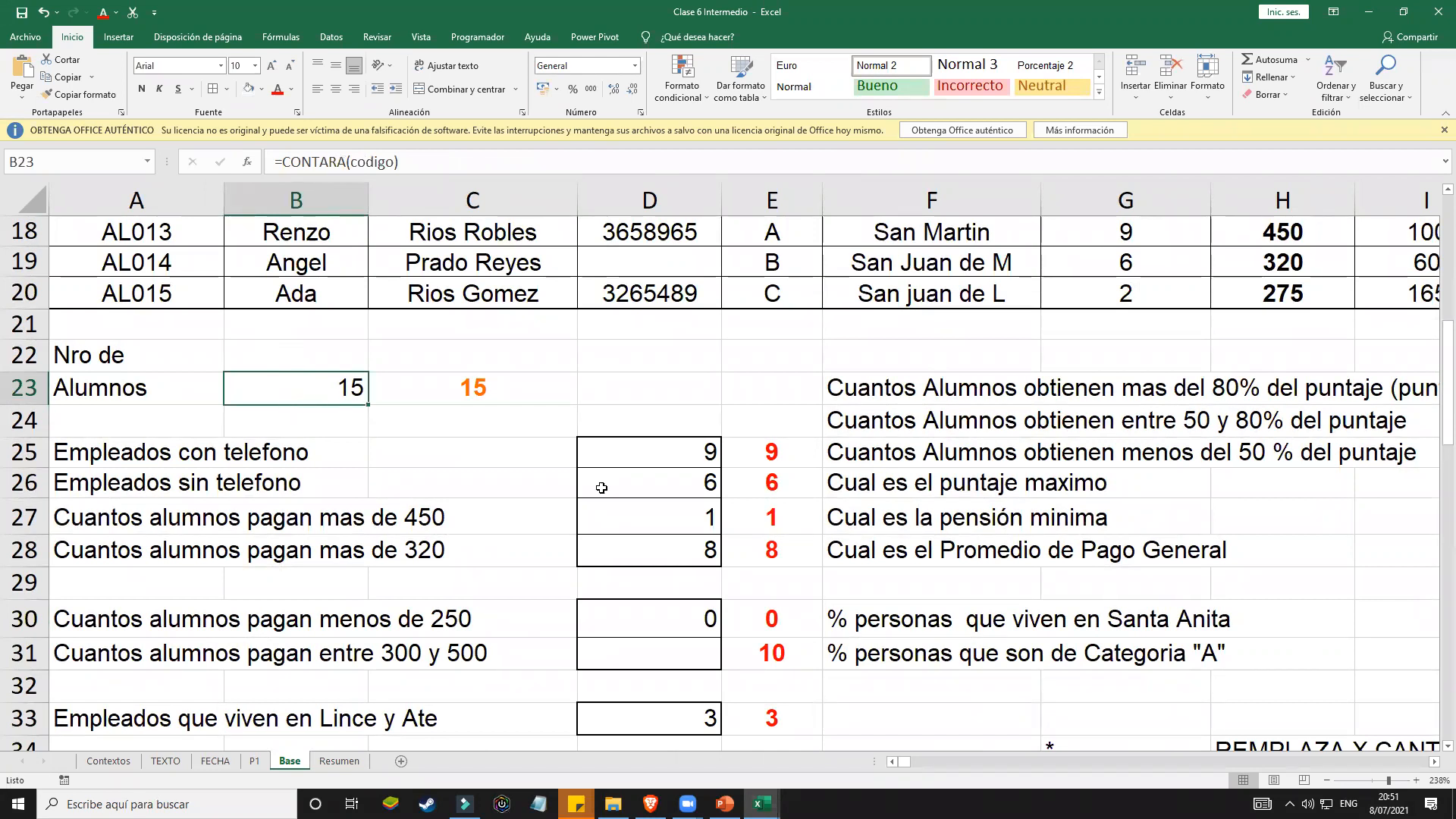
left_click(1433, 763)
left_click(1433, 763)
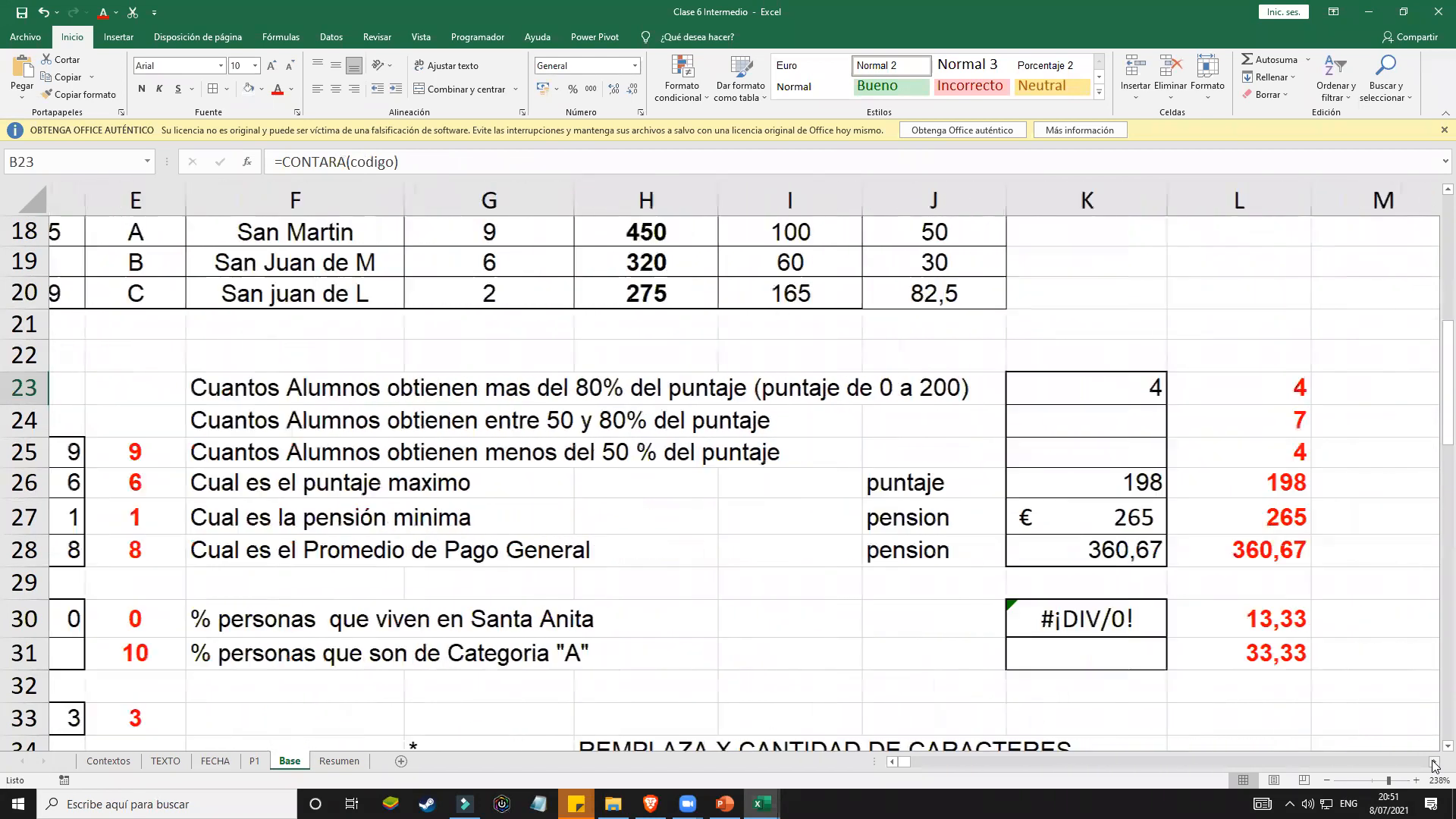
left_click(1433, 763)
Step: Change K30's divisor from B22 to B23, giving 0,133333333 instead of #¡DIV/0!
left_click(1085, 619)
double_click(1085, 619)
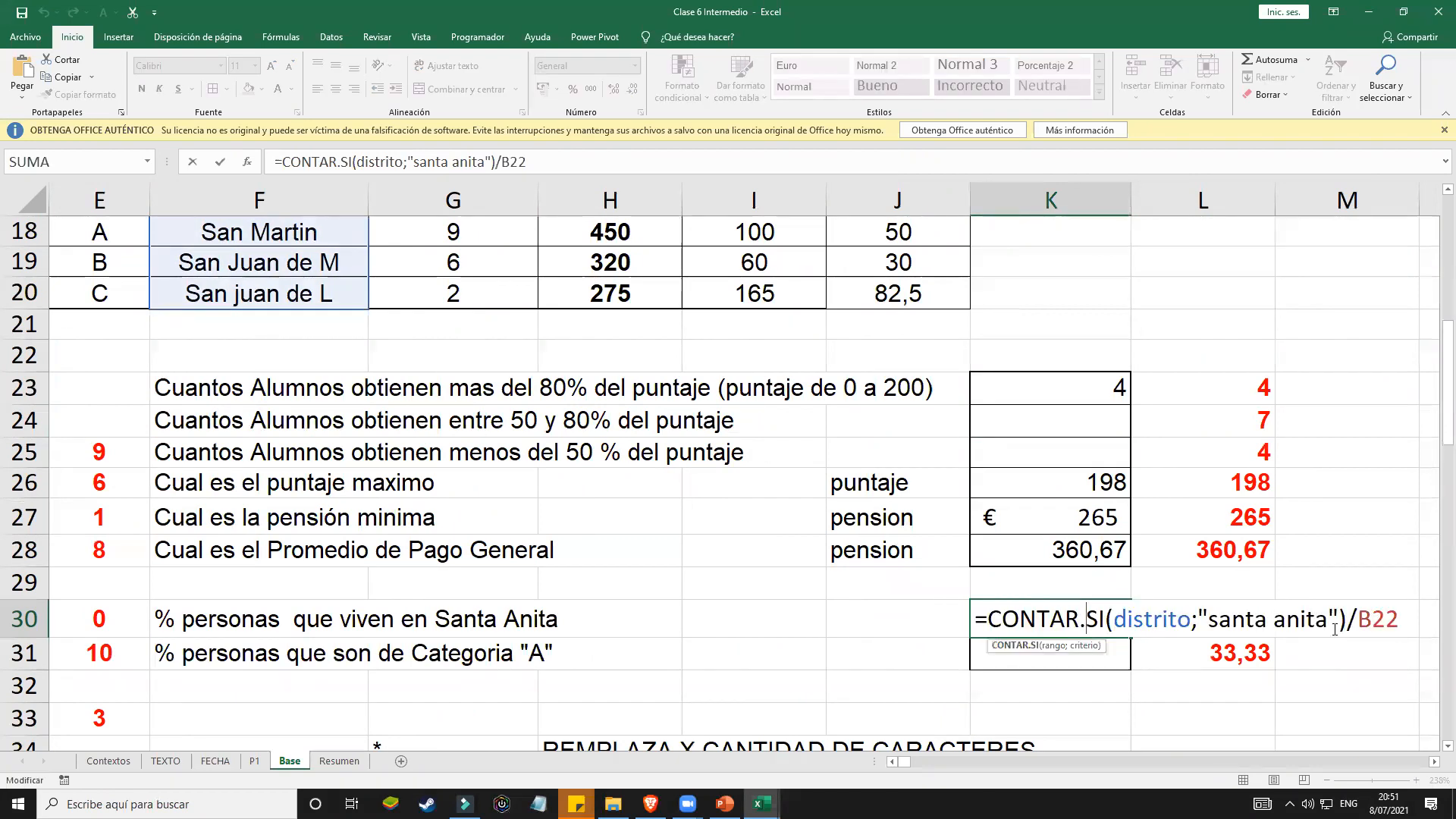
left_click(1403, 620)
key("BackSpace")
type("3")
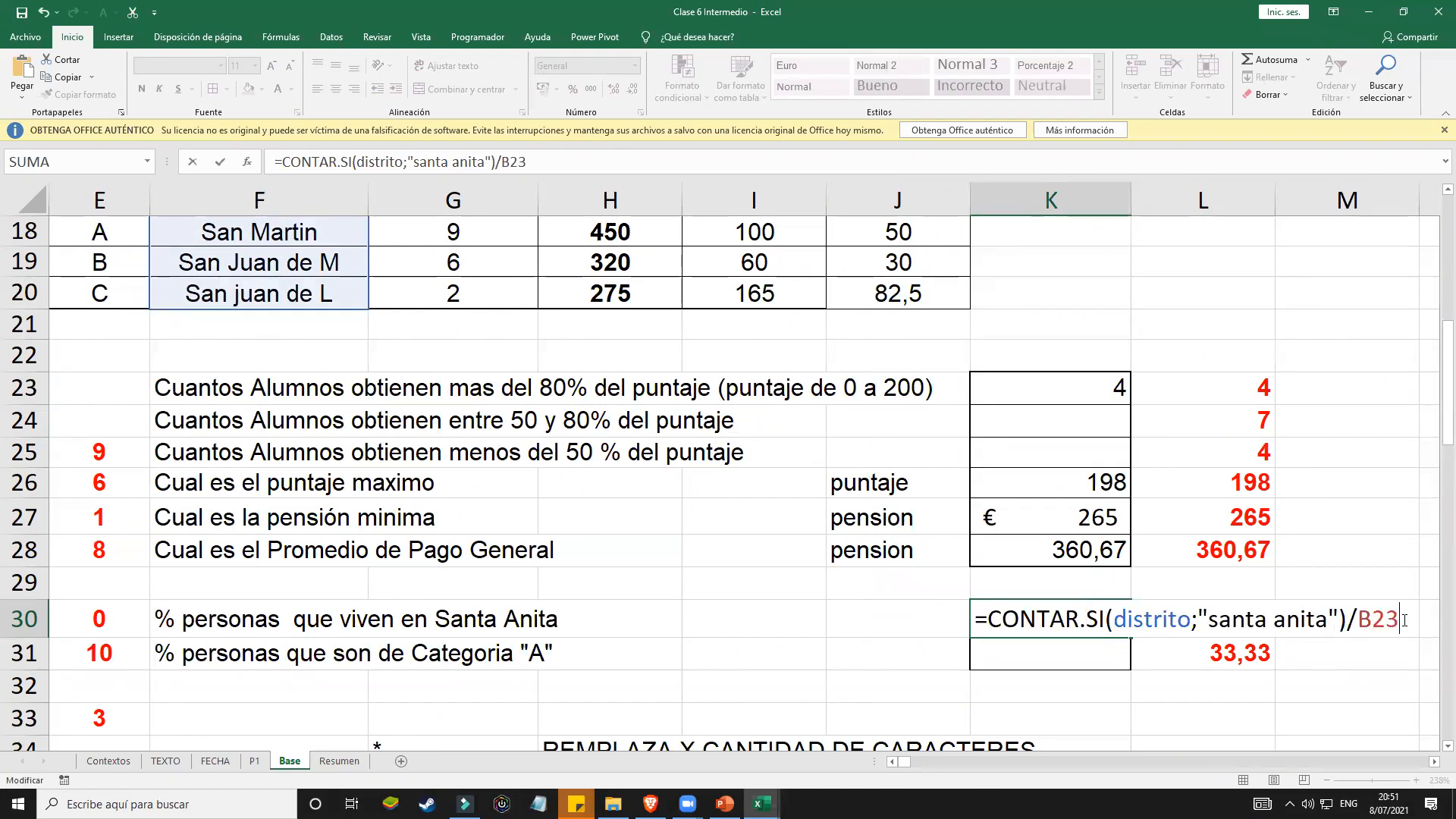
key("Return")
Step: Review K30's formula and its B23 divisor, leaving it unchanged
left_click(1116, 621)
left_click(892, 761)
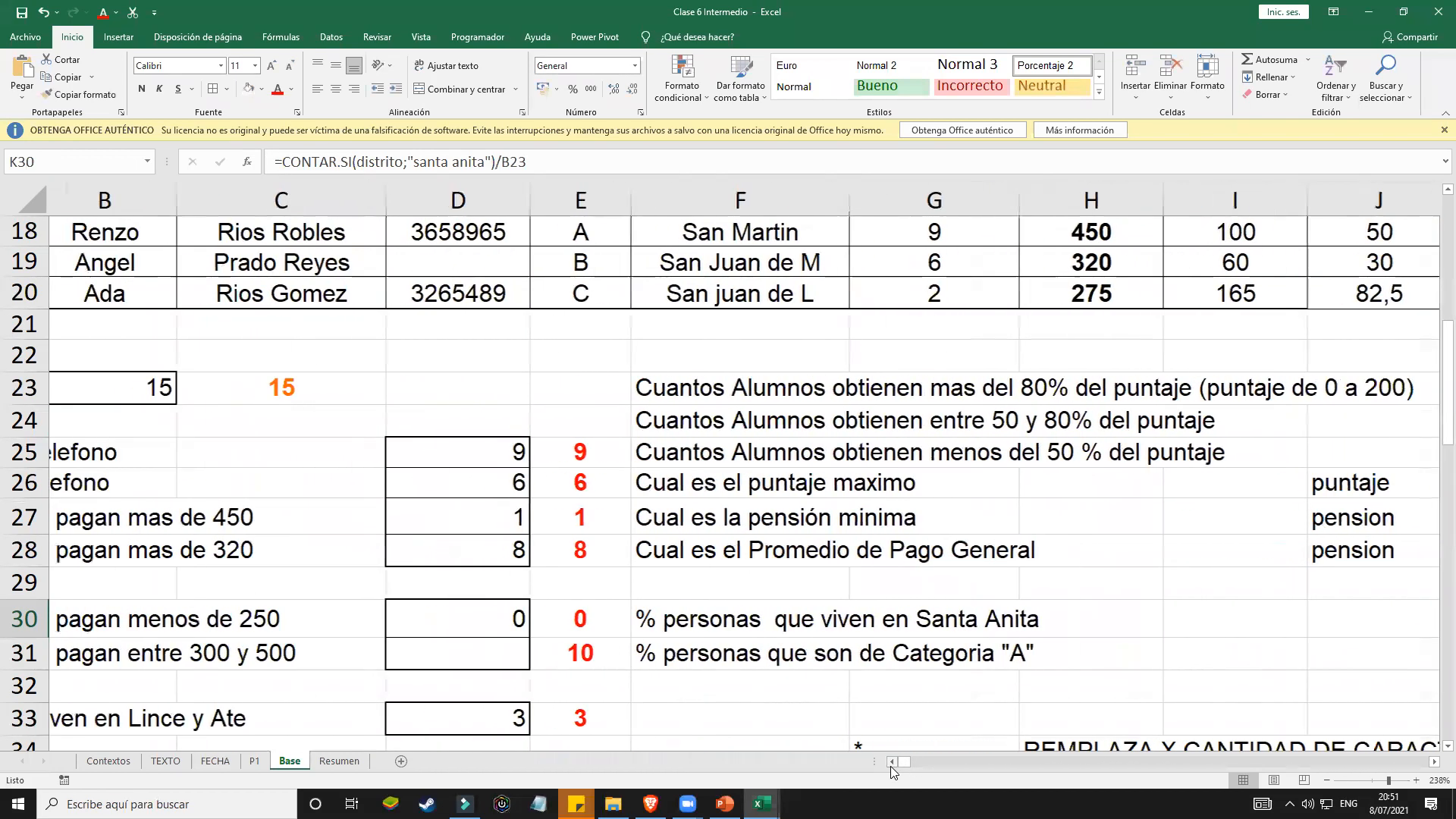
left_click(1434, 762)
left_click(1434, 762)
left_click(1434, 762)
left_click(1434, 762)
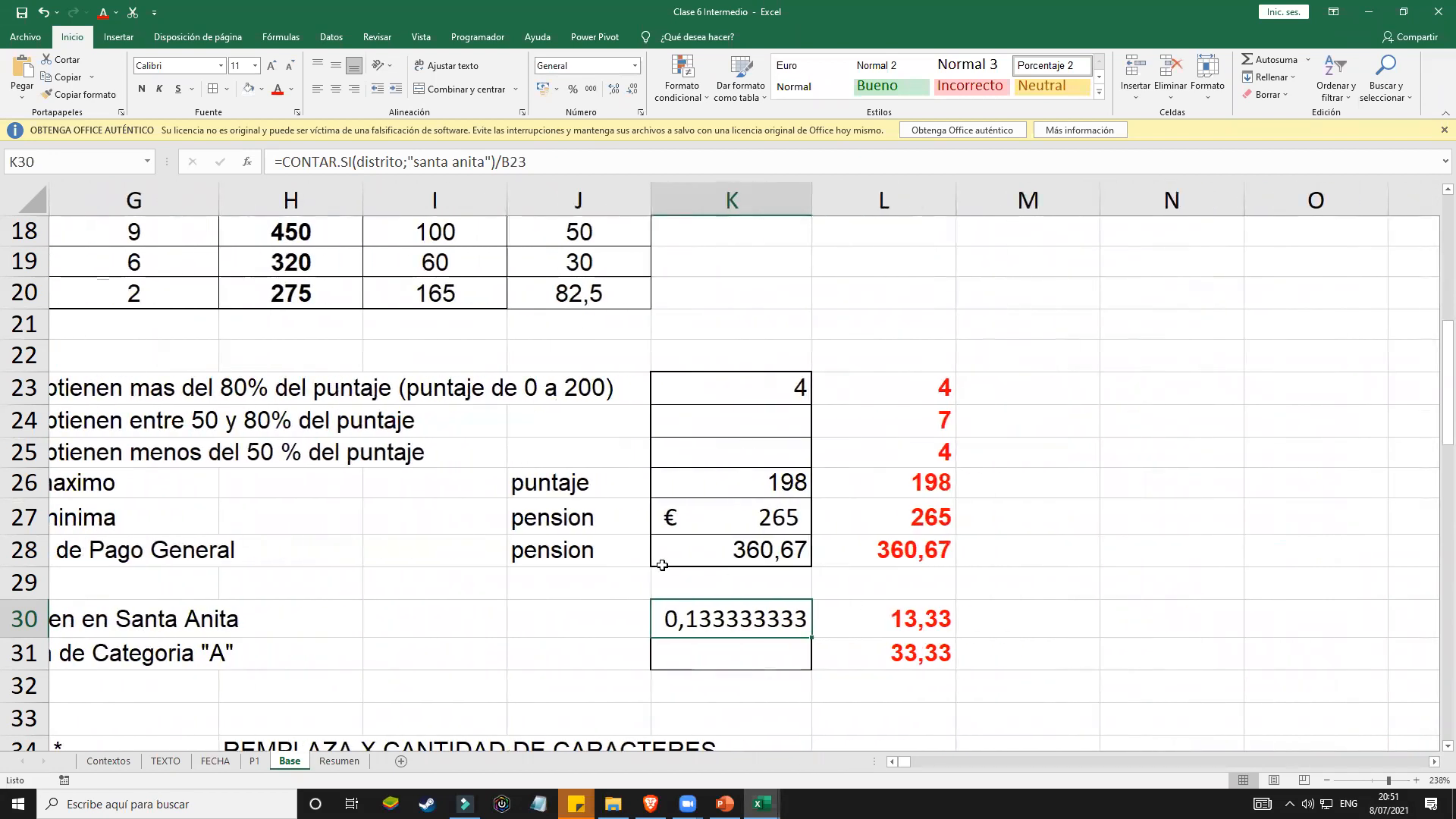
double_click(698, 618)
left_click(1077, 618)
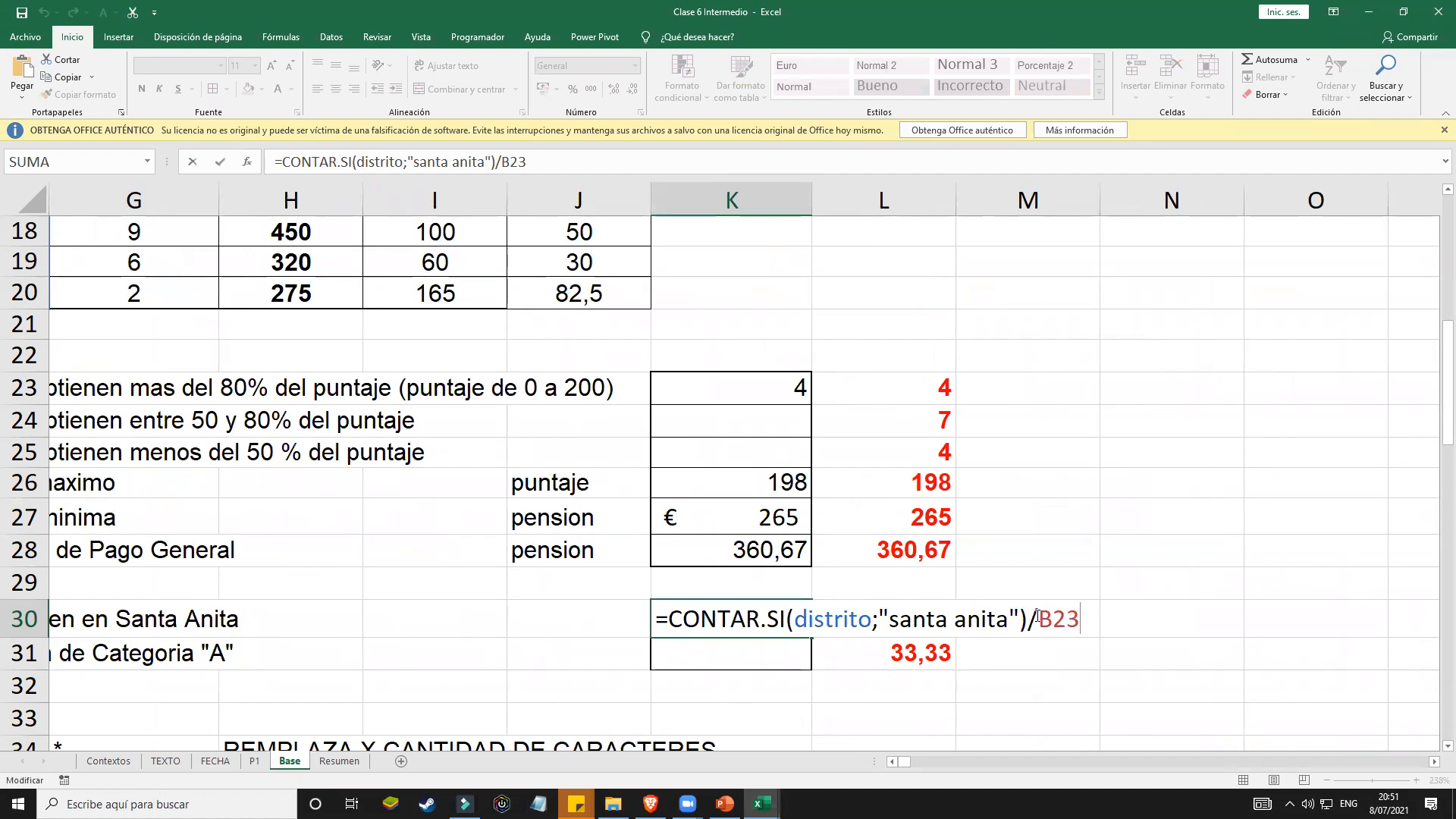
double_click(1083, 618)
left_click(1050, 619)
key("Return")
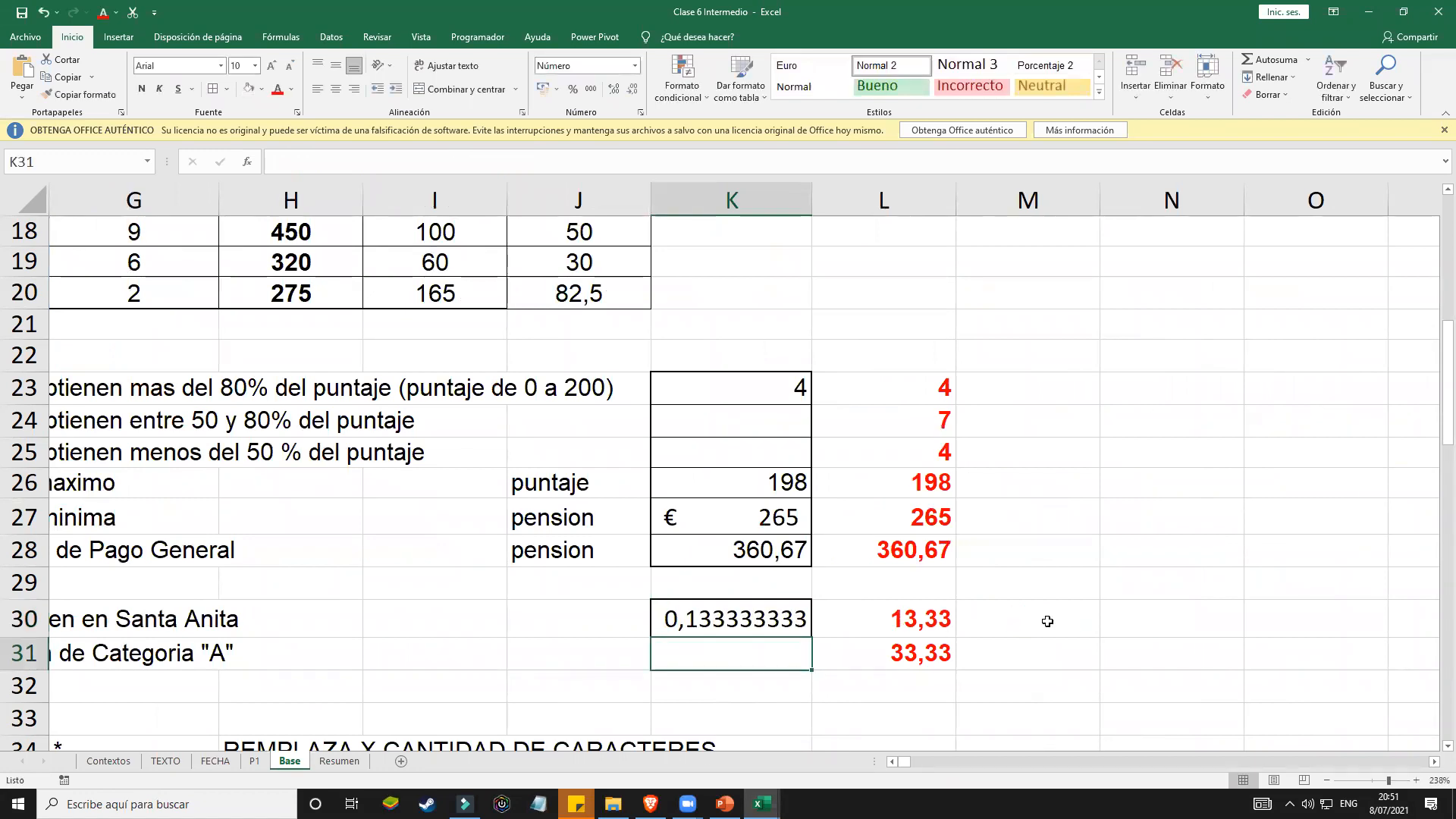
left_click(775, 611)
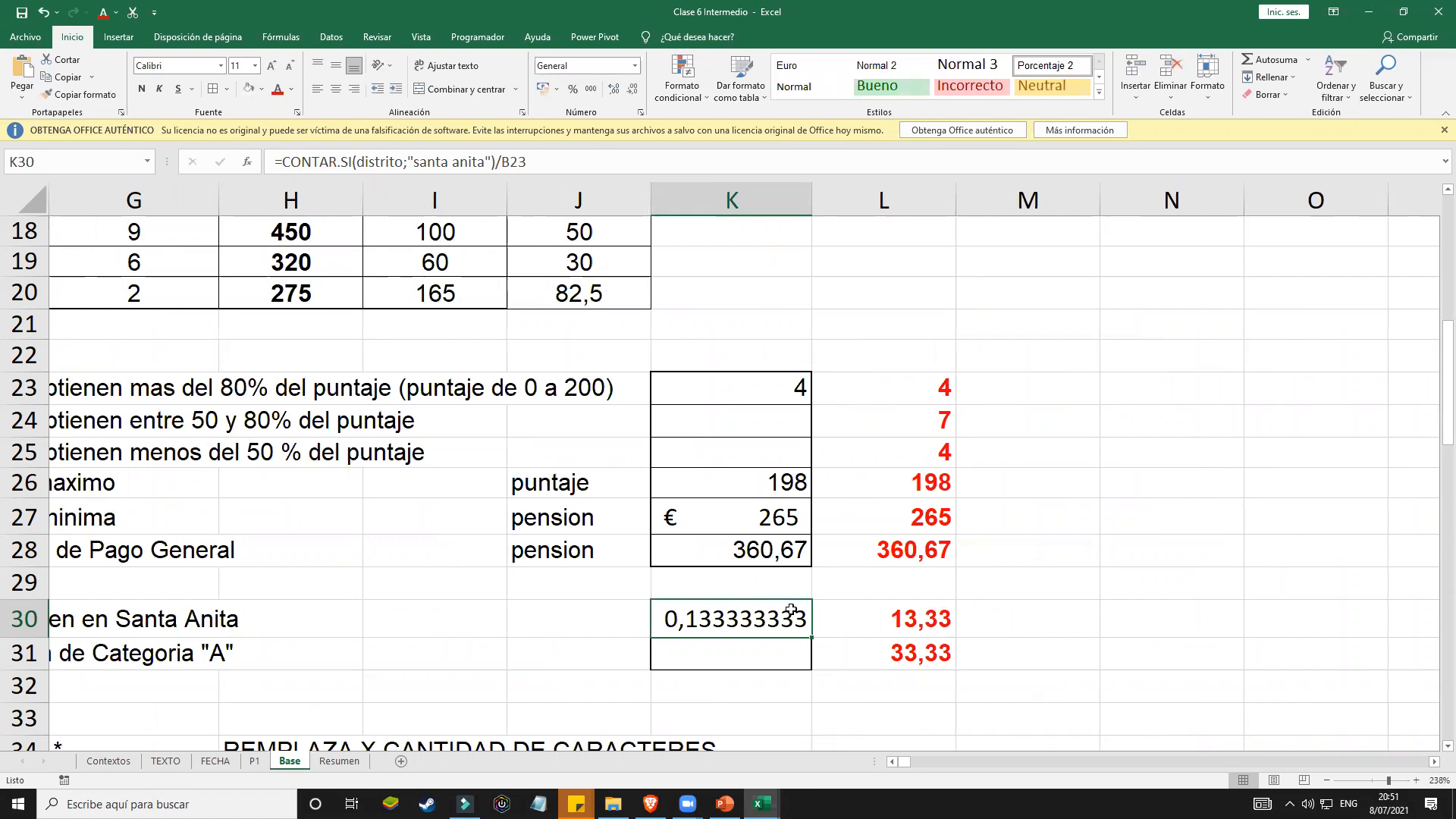
Step: Format K30 as Porcentaje so the Santa Anita share reads 13,33%
left_click(636, 66)
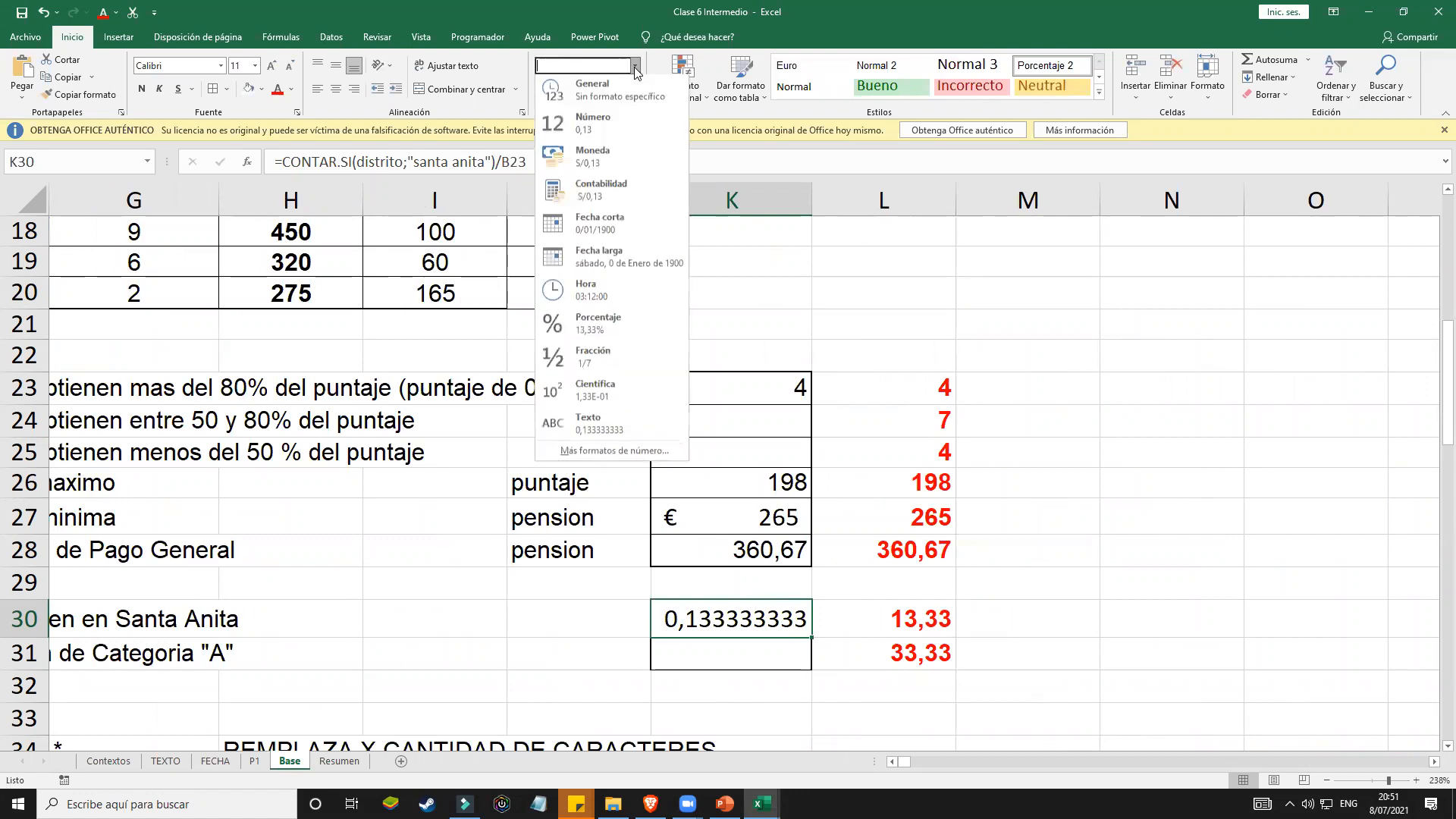
left_click(645, 334)
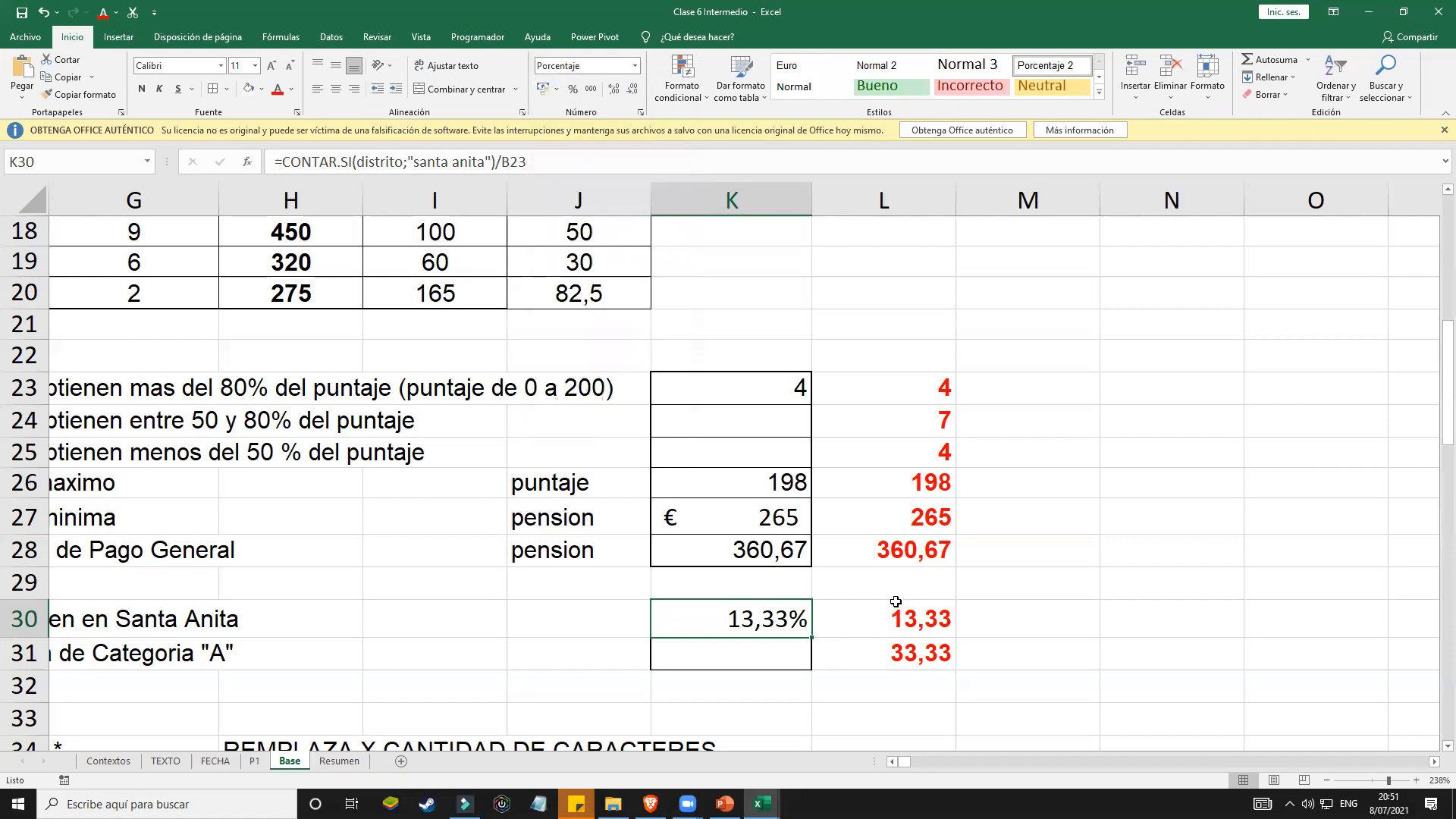
left_click(892, 762)
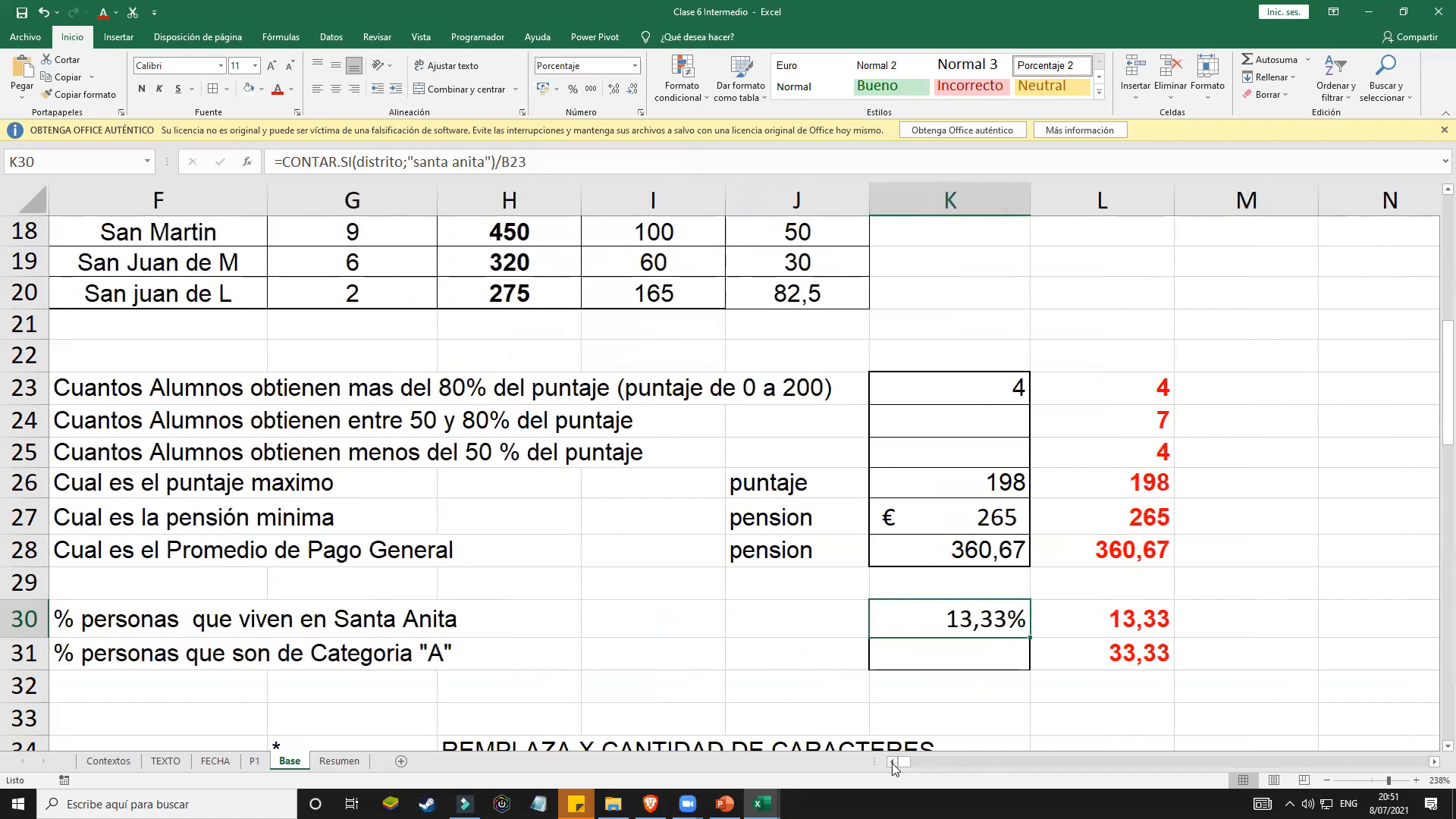
left_click(944, 660)
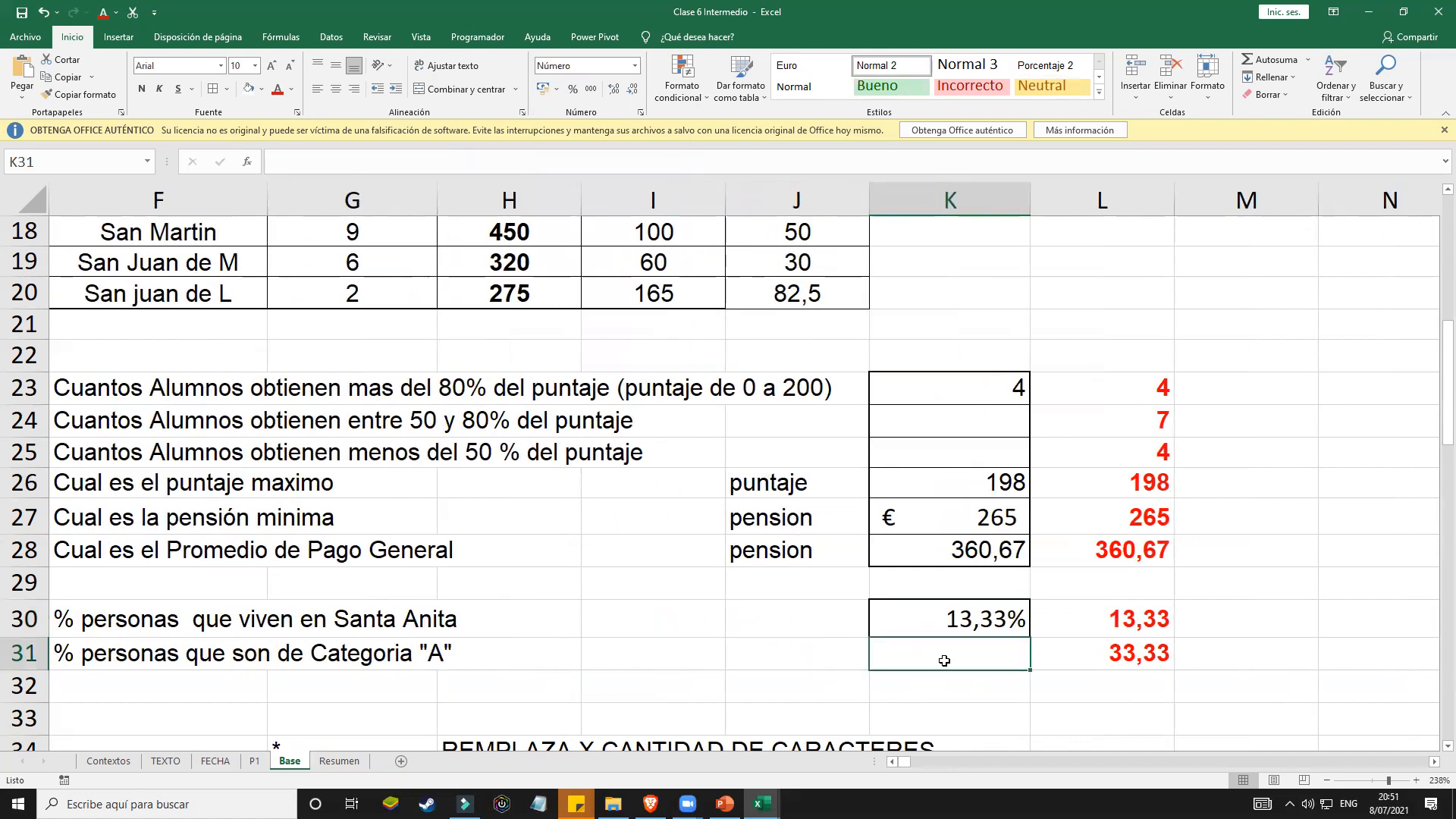
left_click(979, 622)
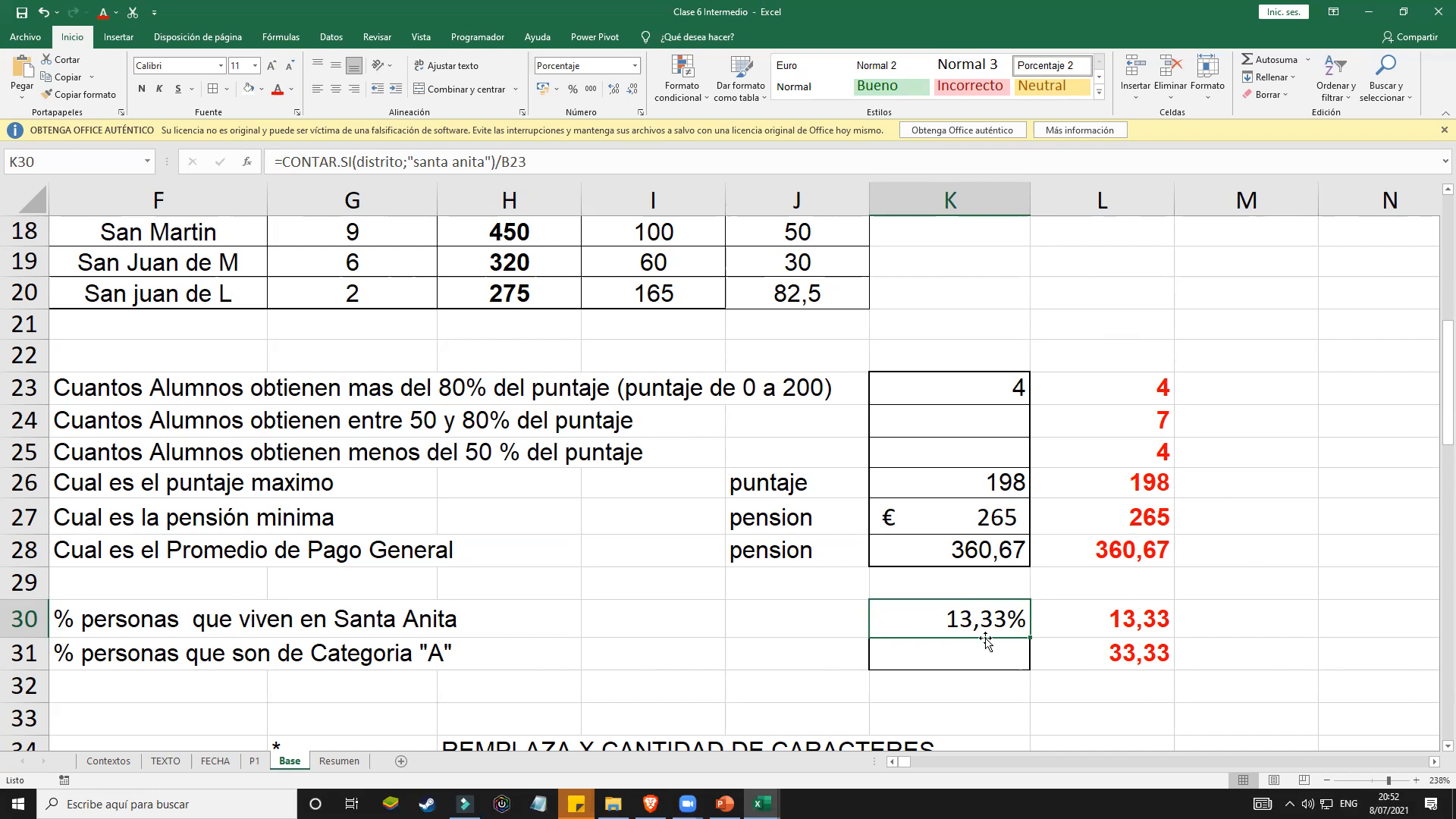
left_click(1001, 658)
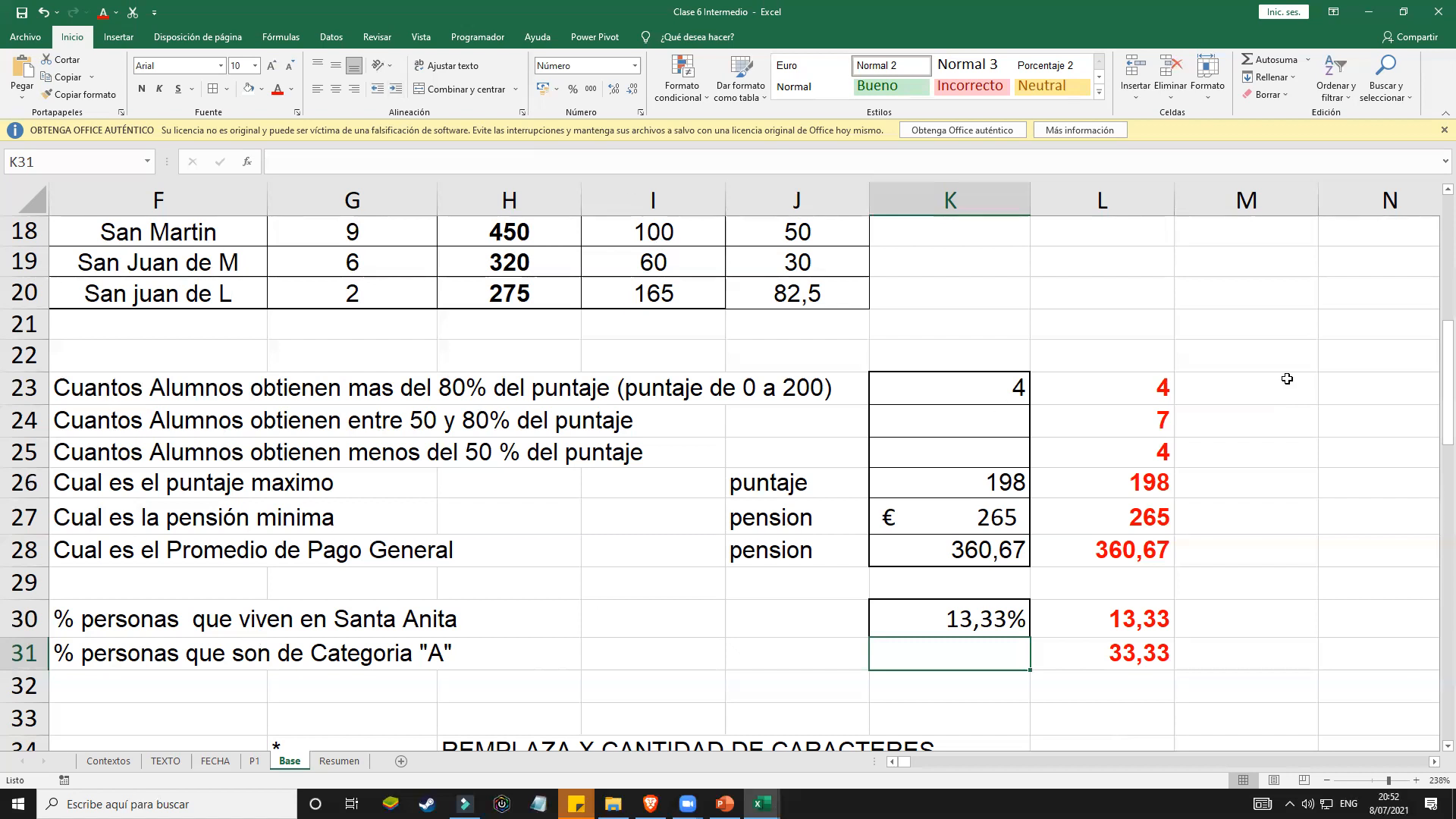
Step: Enter =CONTAR.SI(categoria;"A") in K31 to count category A students
type("=cp")
key("BackSpace")
type("ontar.si*")
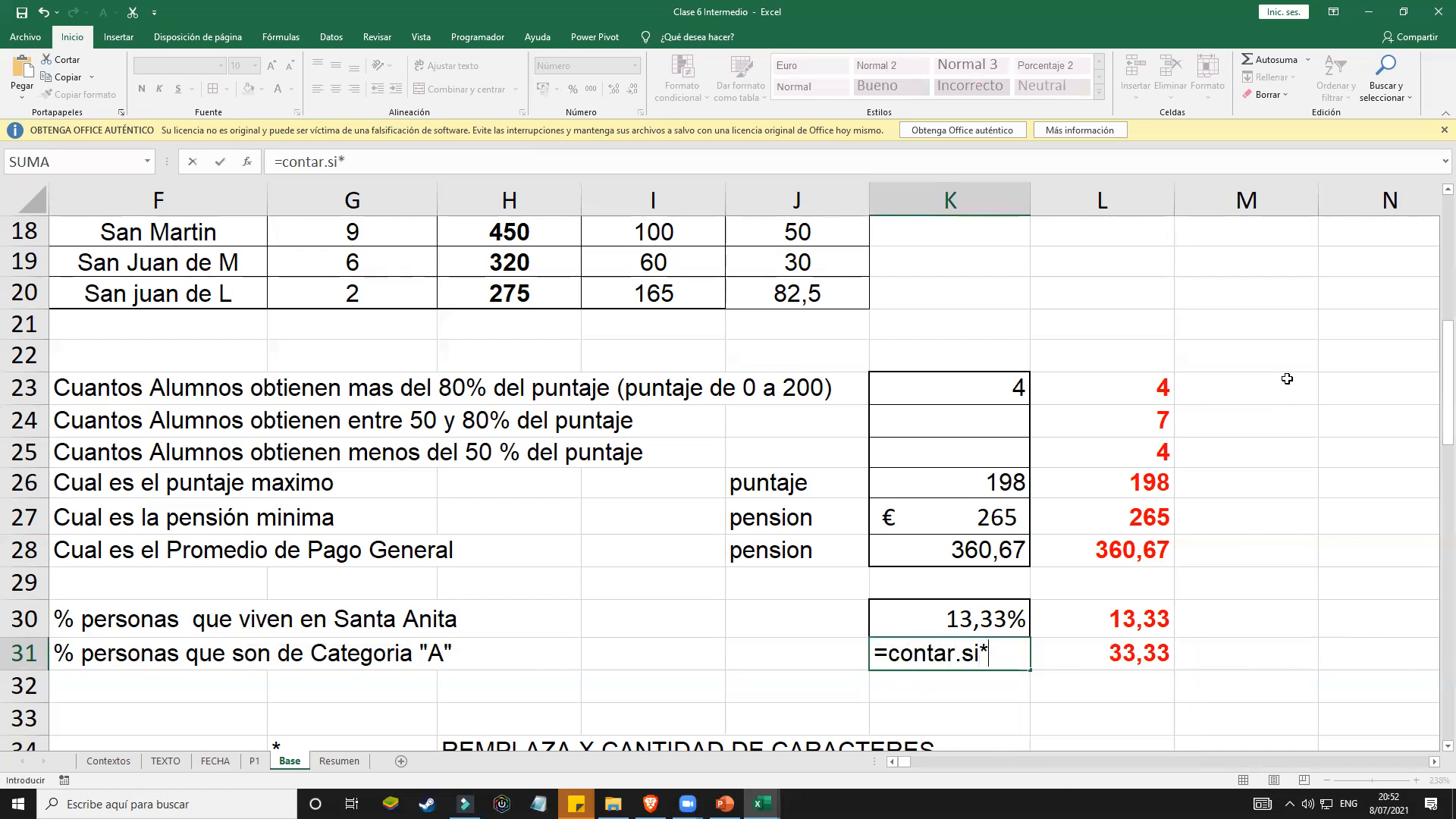
key("BackSpace")
type("(")
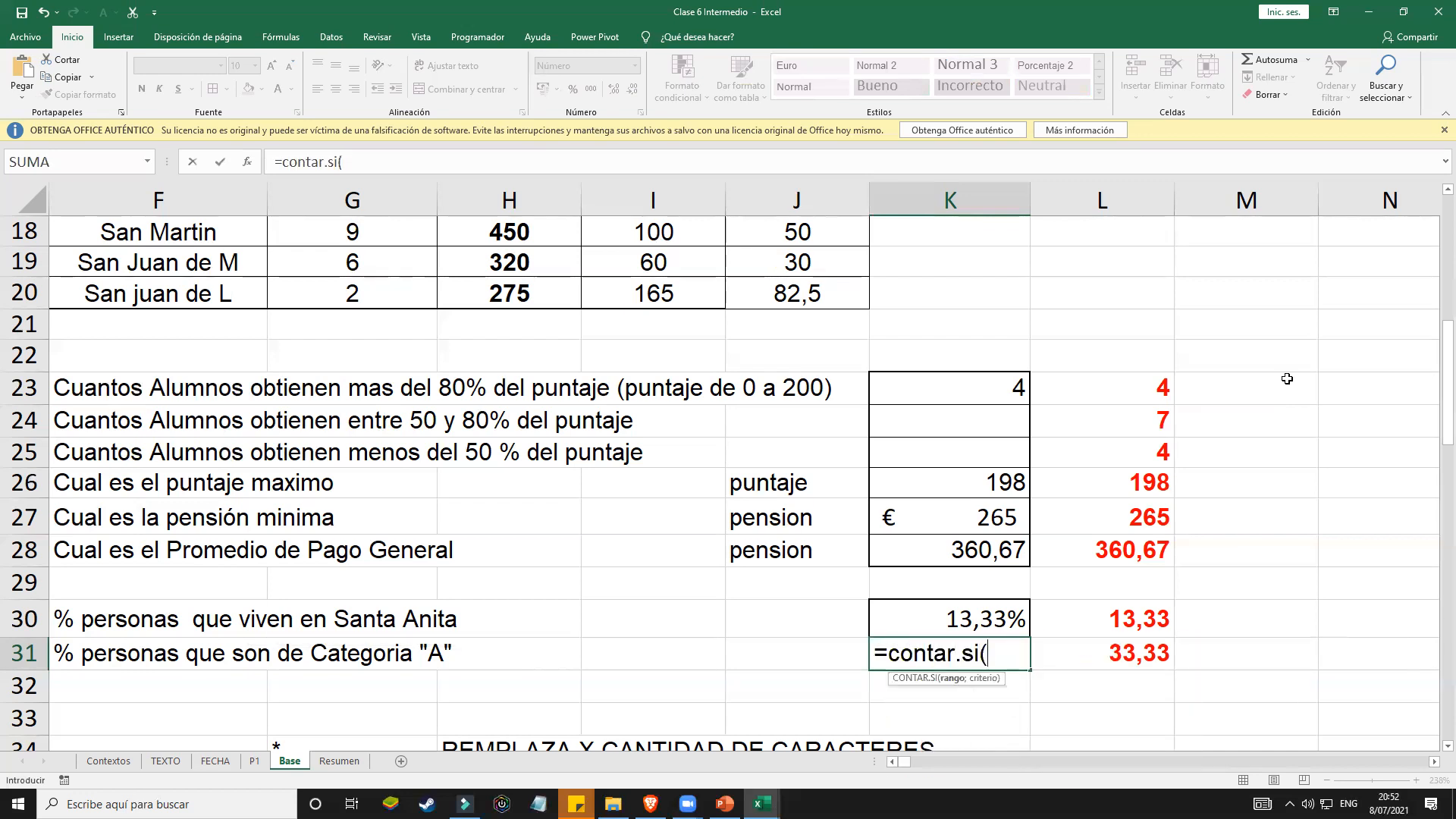
type("categ")
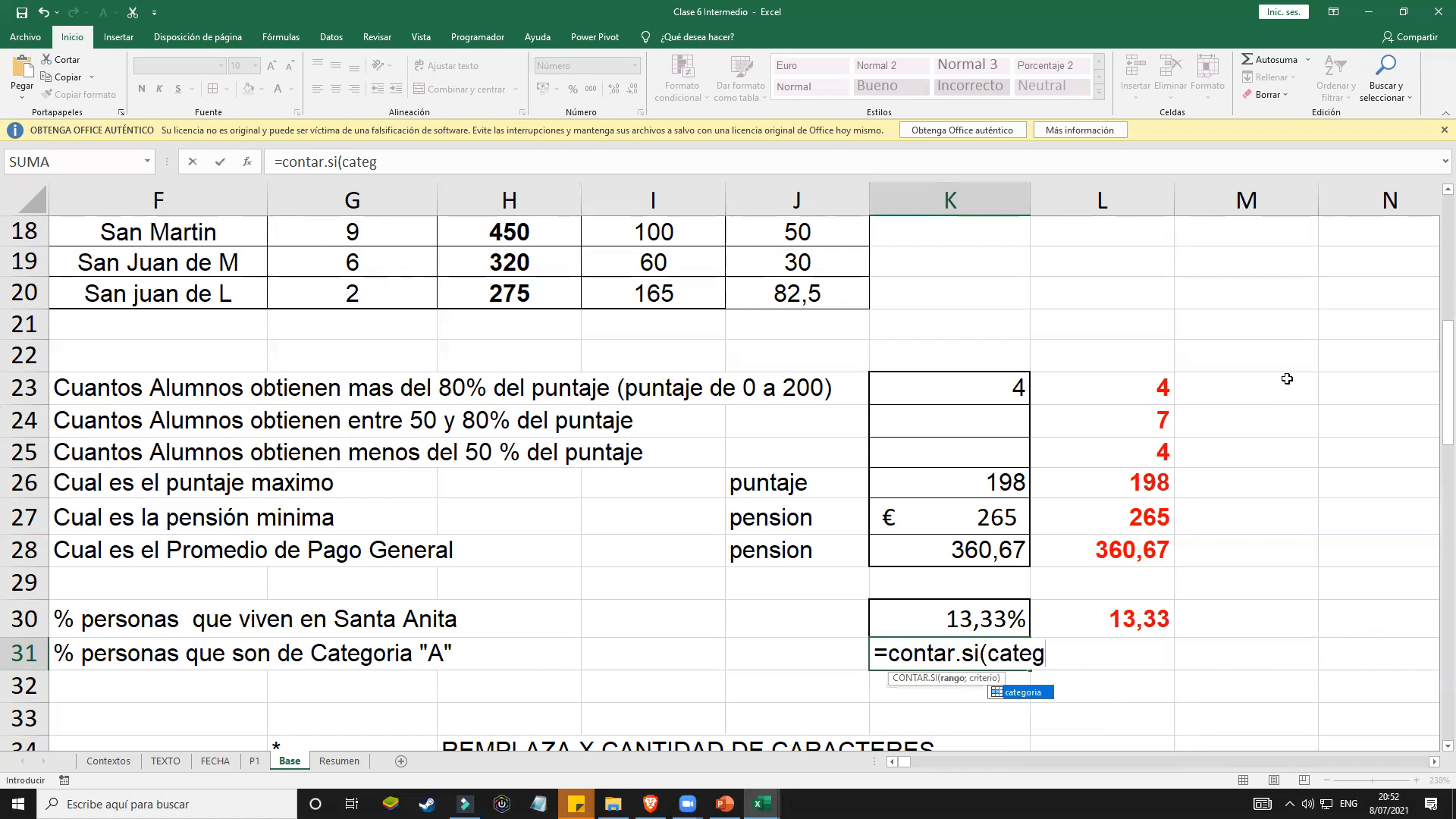
type("oria")
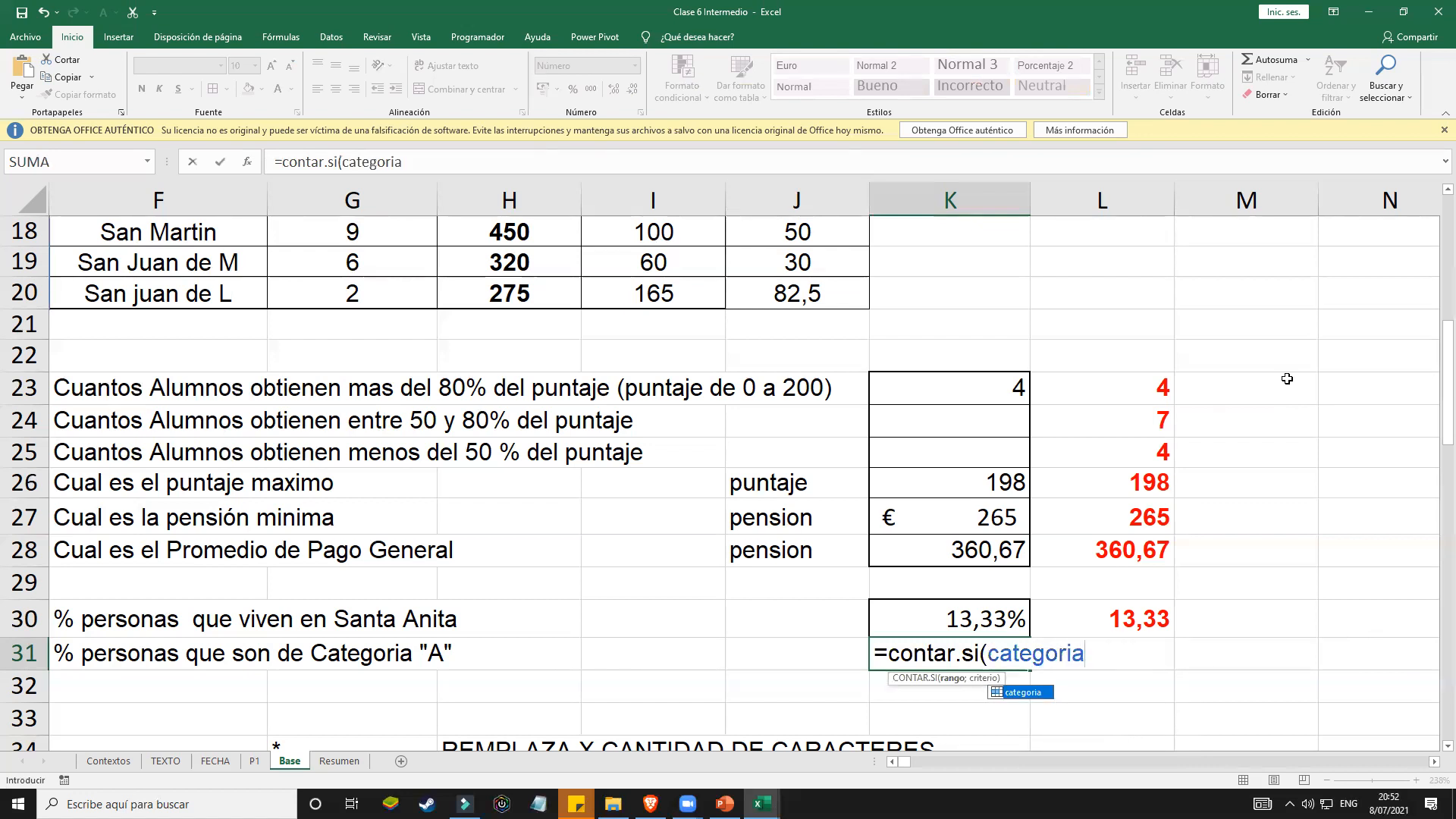
type(",")
key("BackSpace")
type(";")
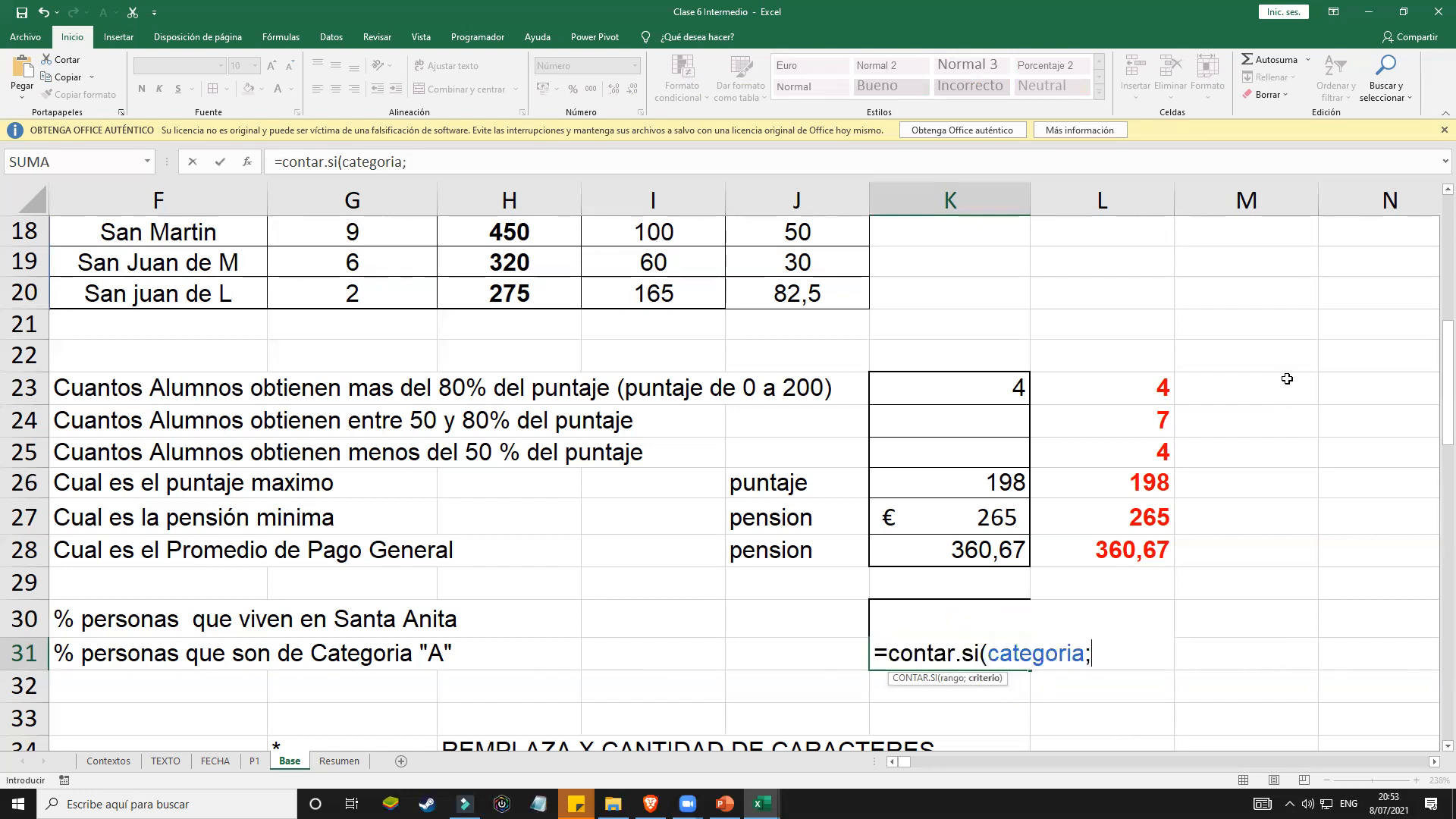
type("\"A\")")
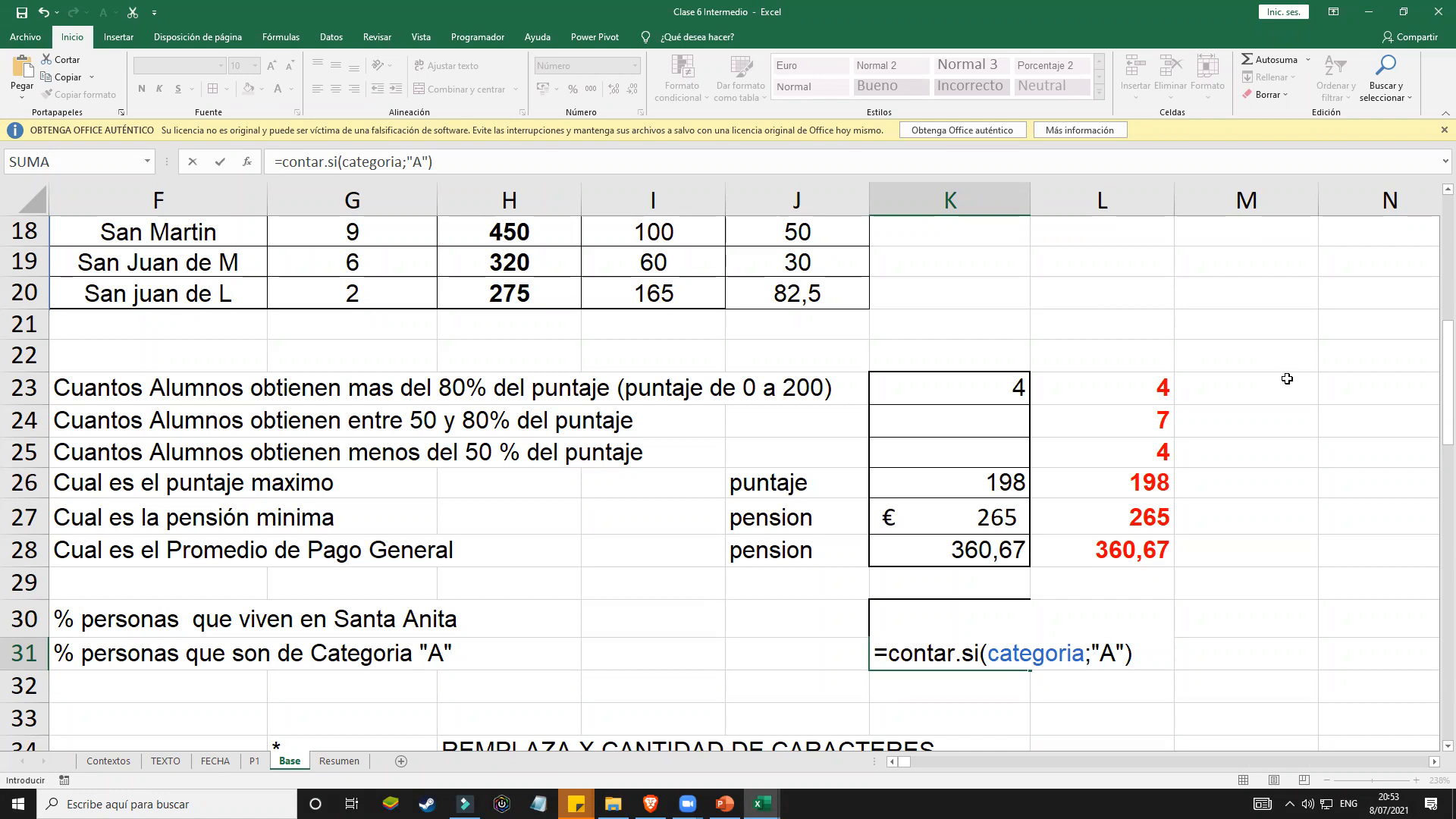
key("ctrl+Return")
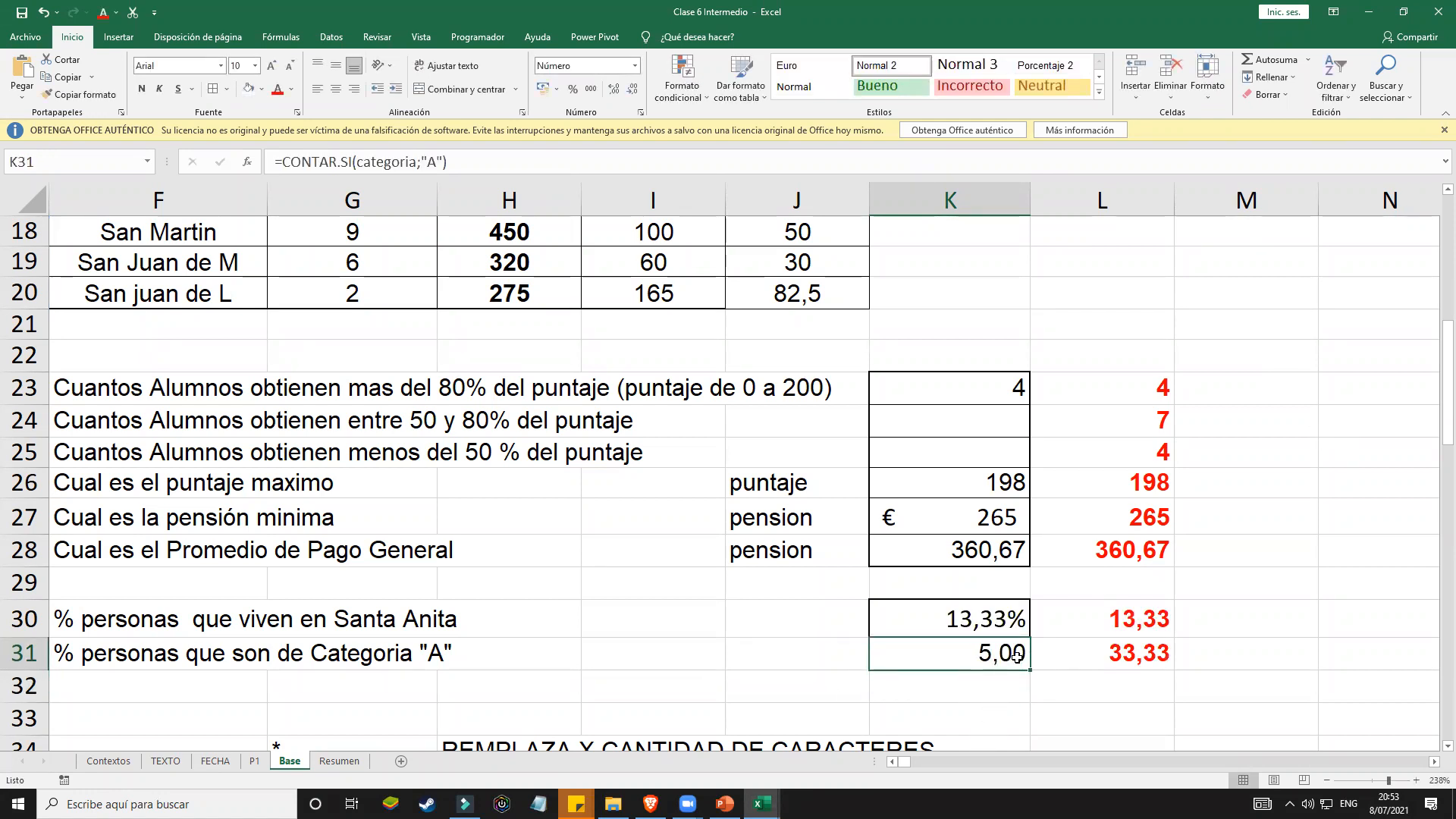
Step: Append /B23 to K31's formula so it shows the category A share, 0,33
double_click(1017, 656)
left_click(1182, 655)
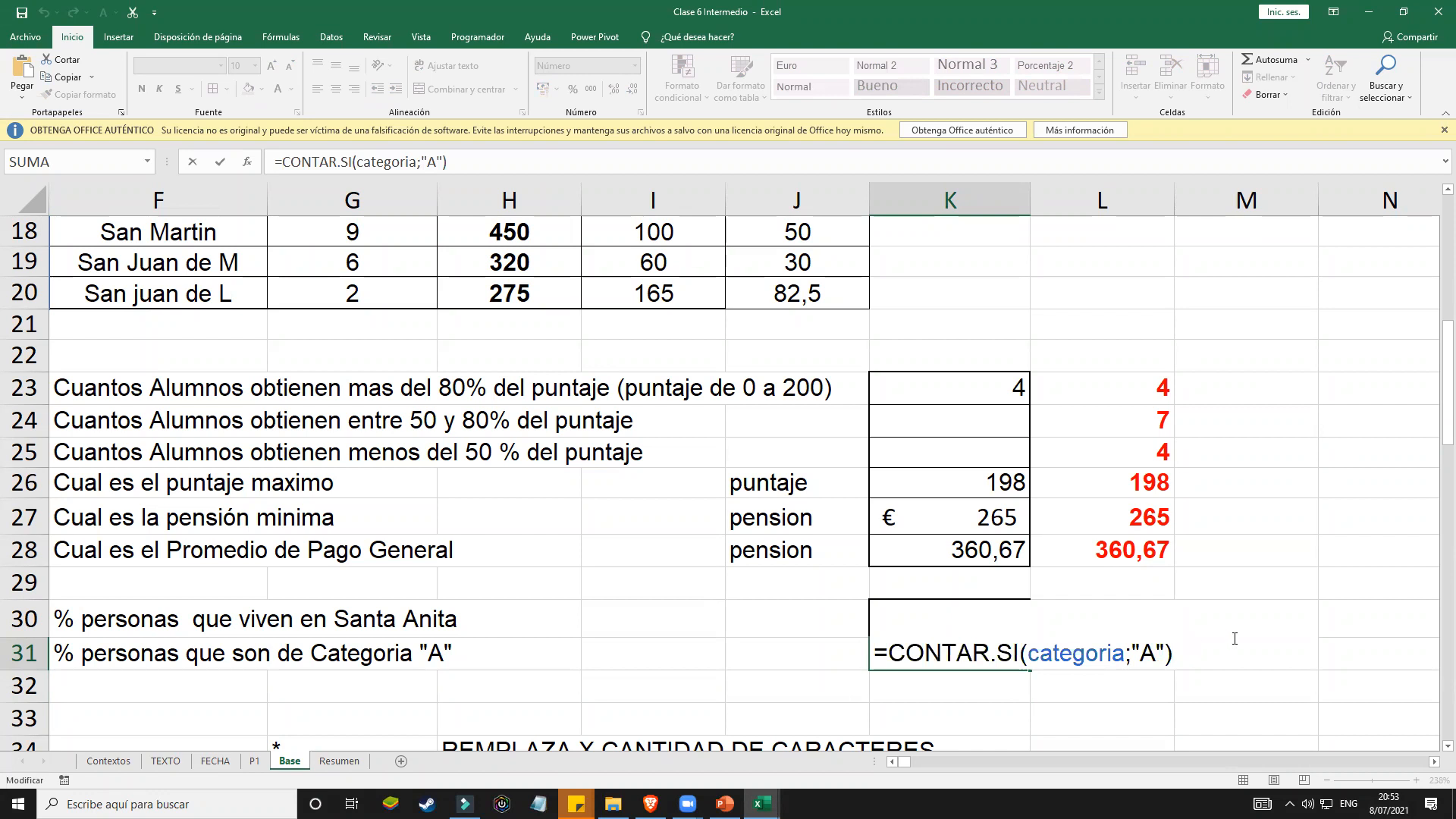
key("Return")
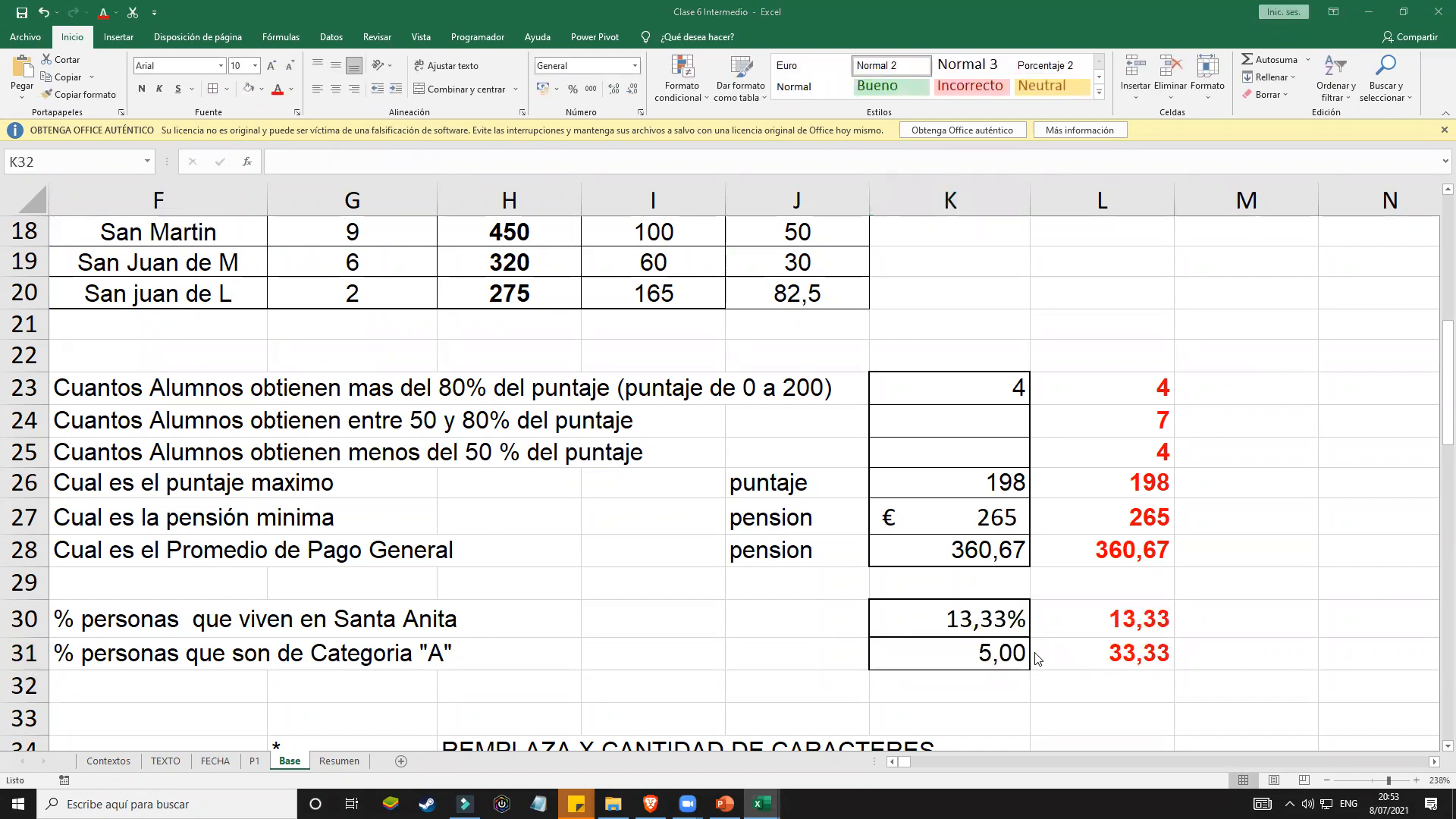
left_click(994, 656)
double_click(1005, 658)
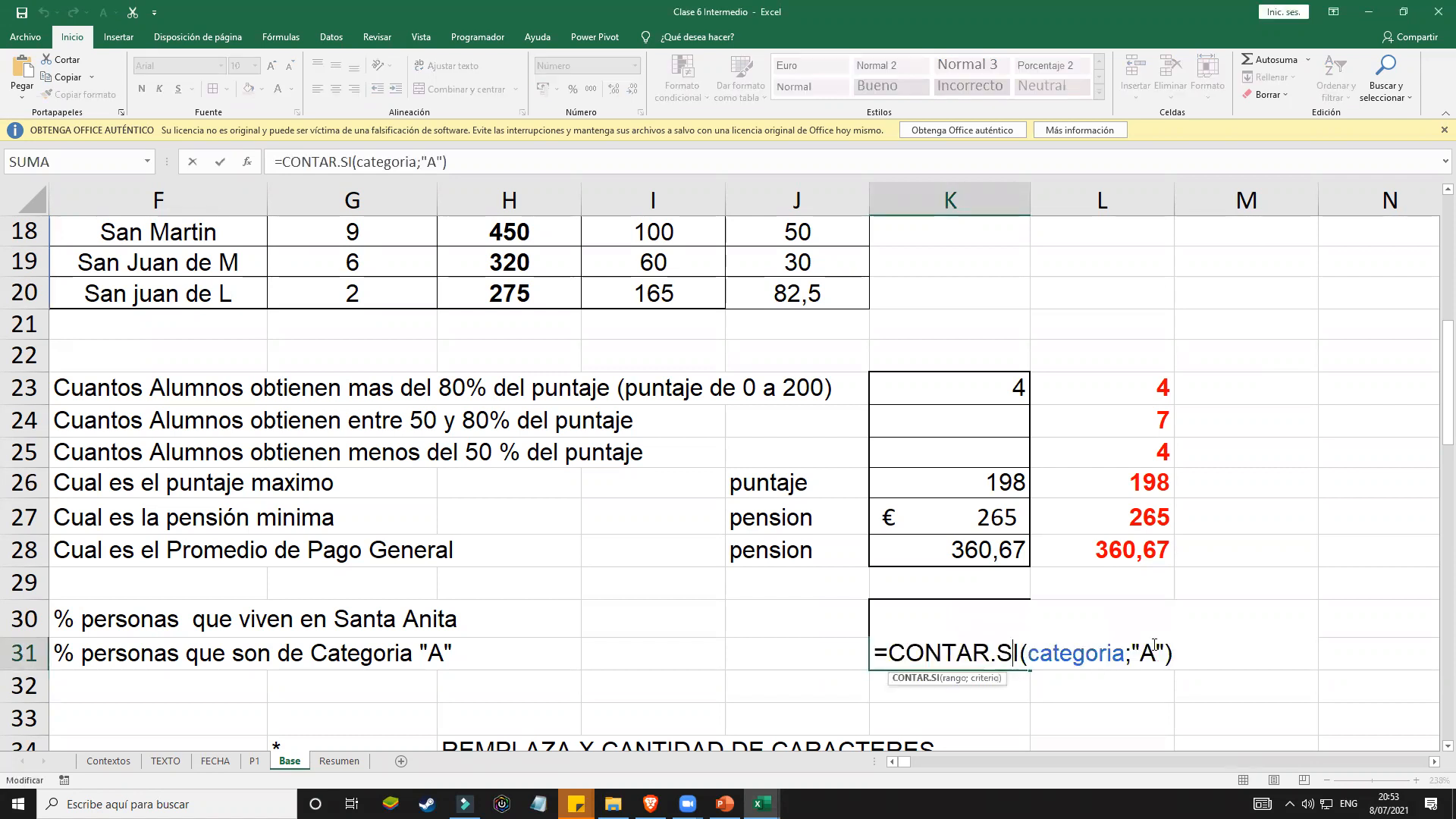
left_click(1180, 653)
type("/")
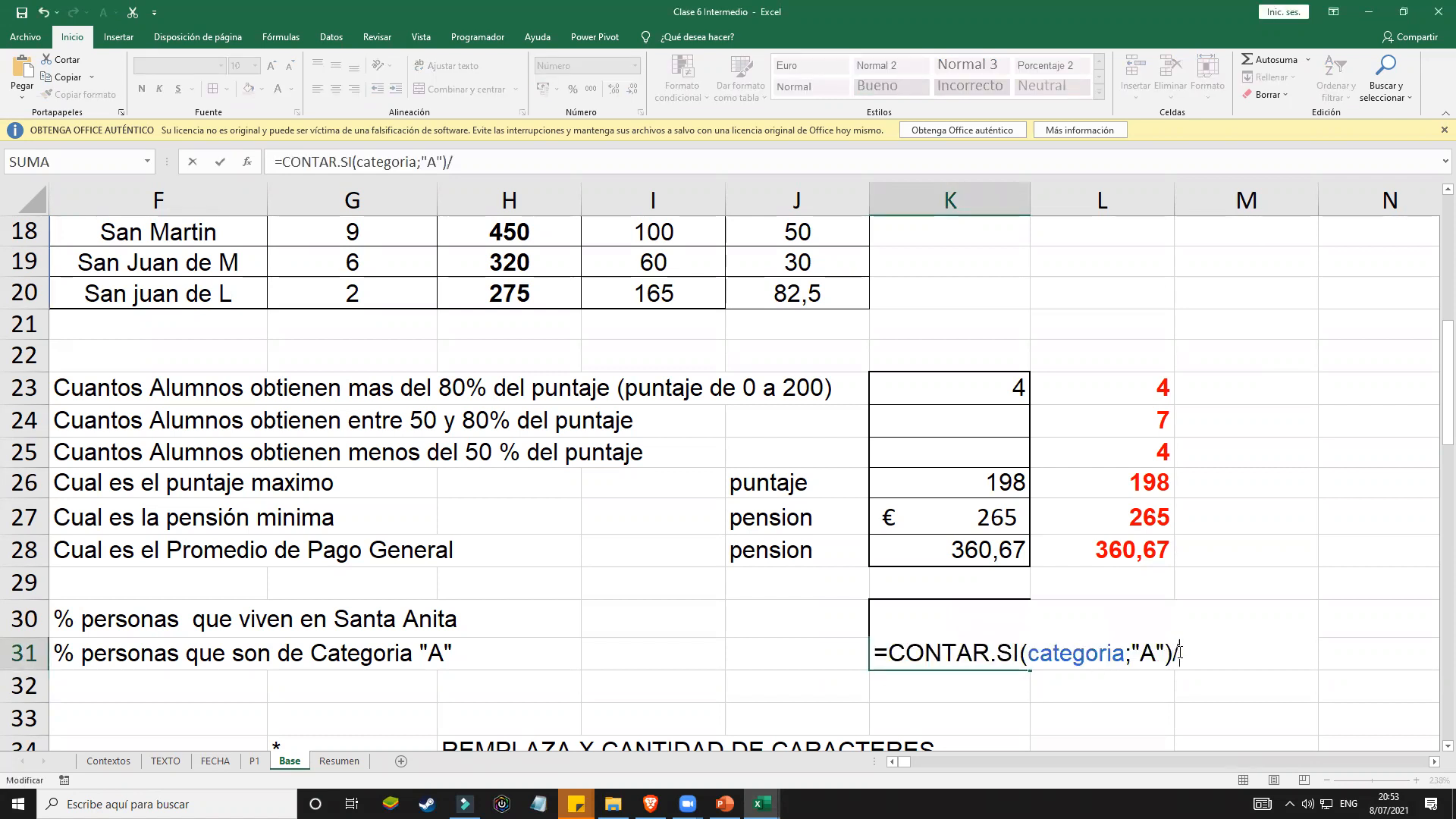
type("b23")
key("Return")
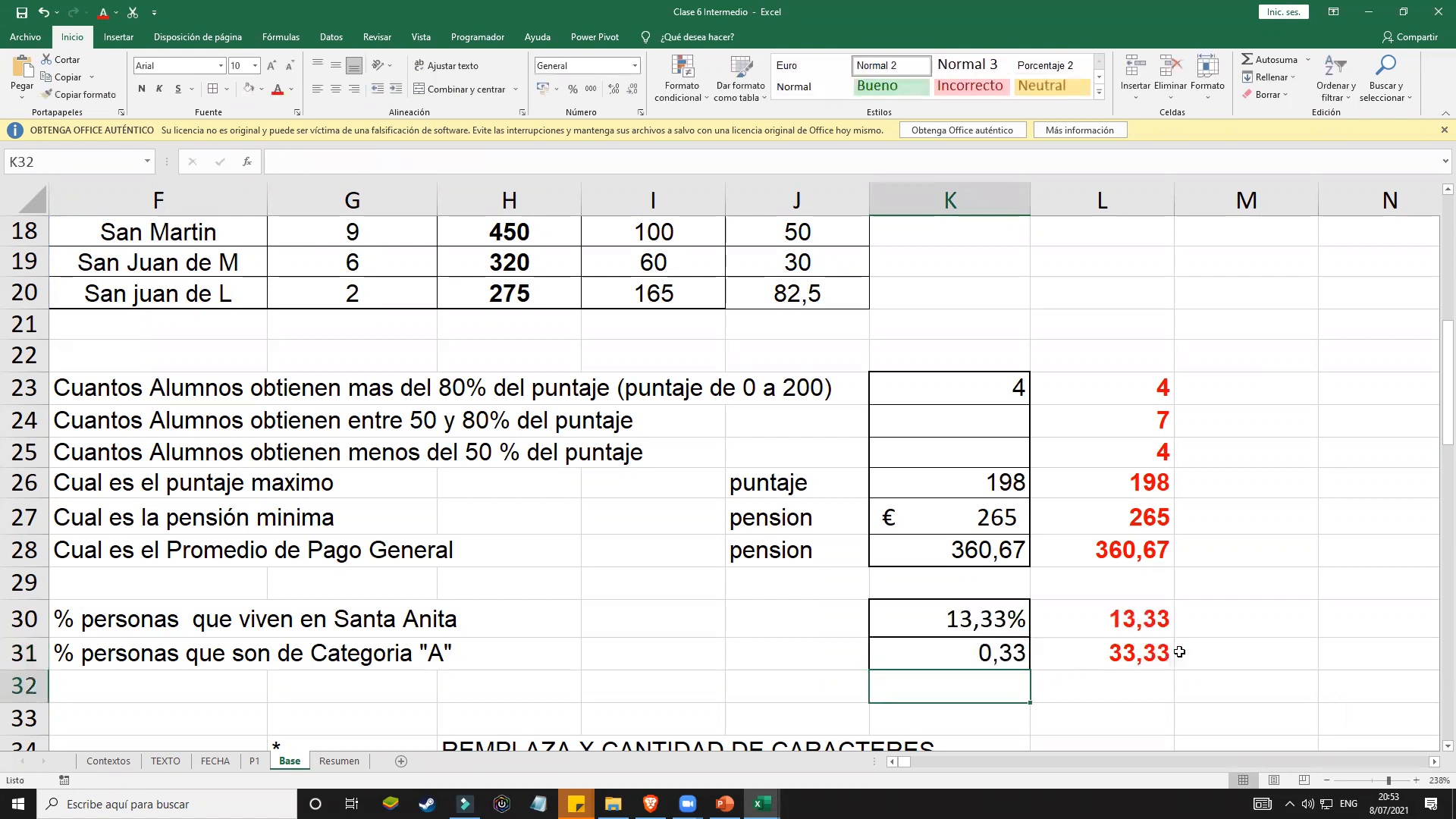
Step: Format K31 as Porcentaje so the category A share reads 33,33%
left_click(997, 654)
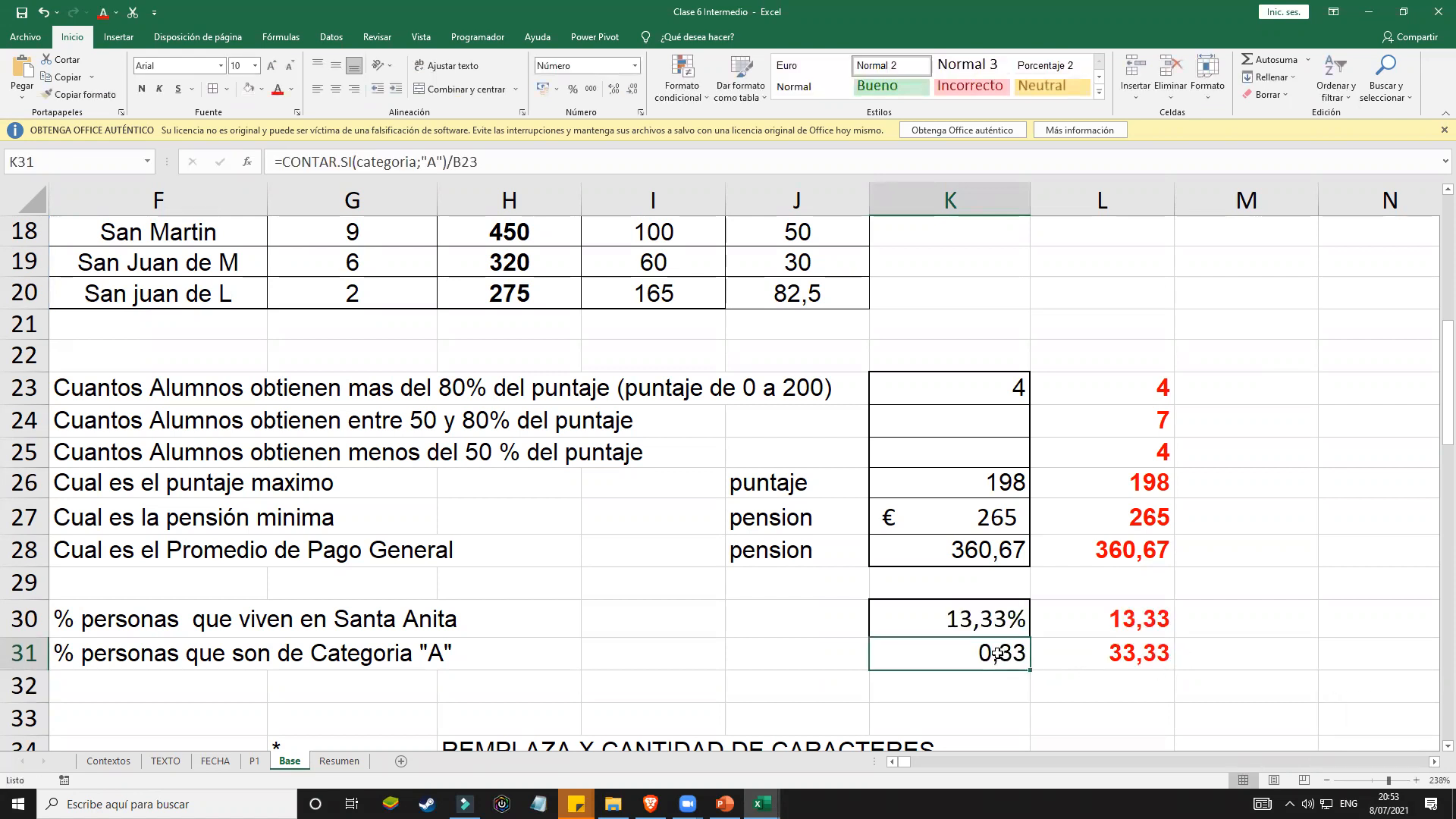
left_click(635, 65)
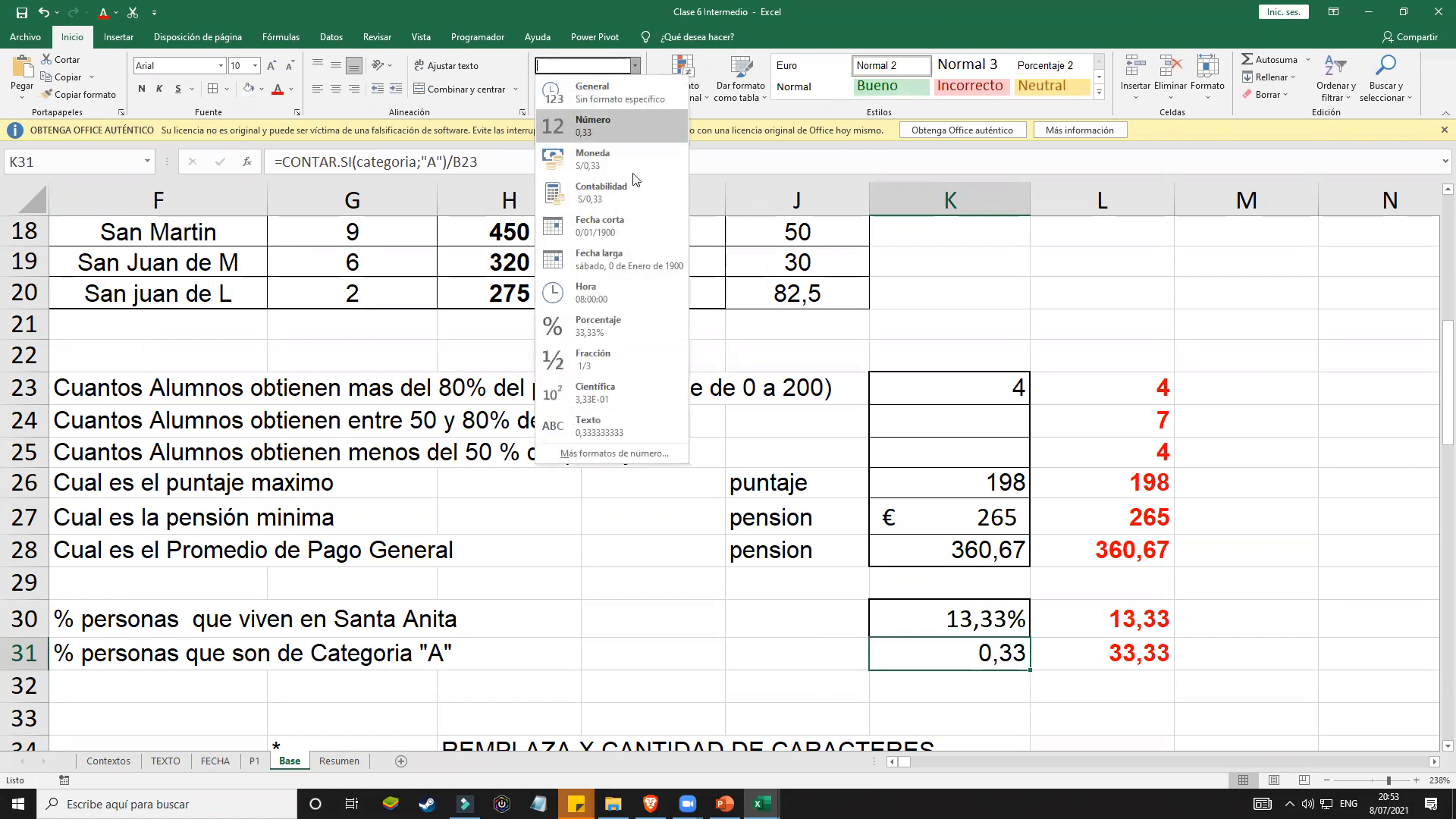
left_click(622, 319)
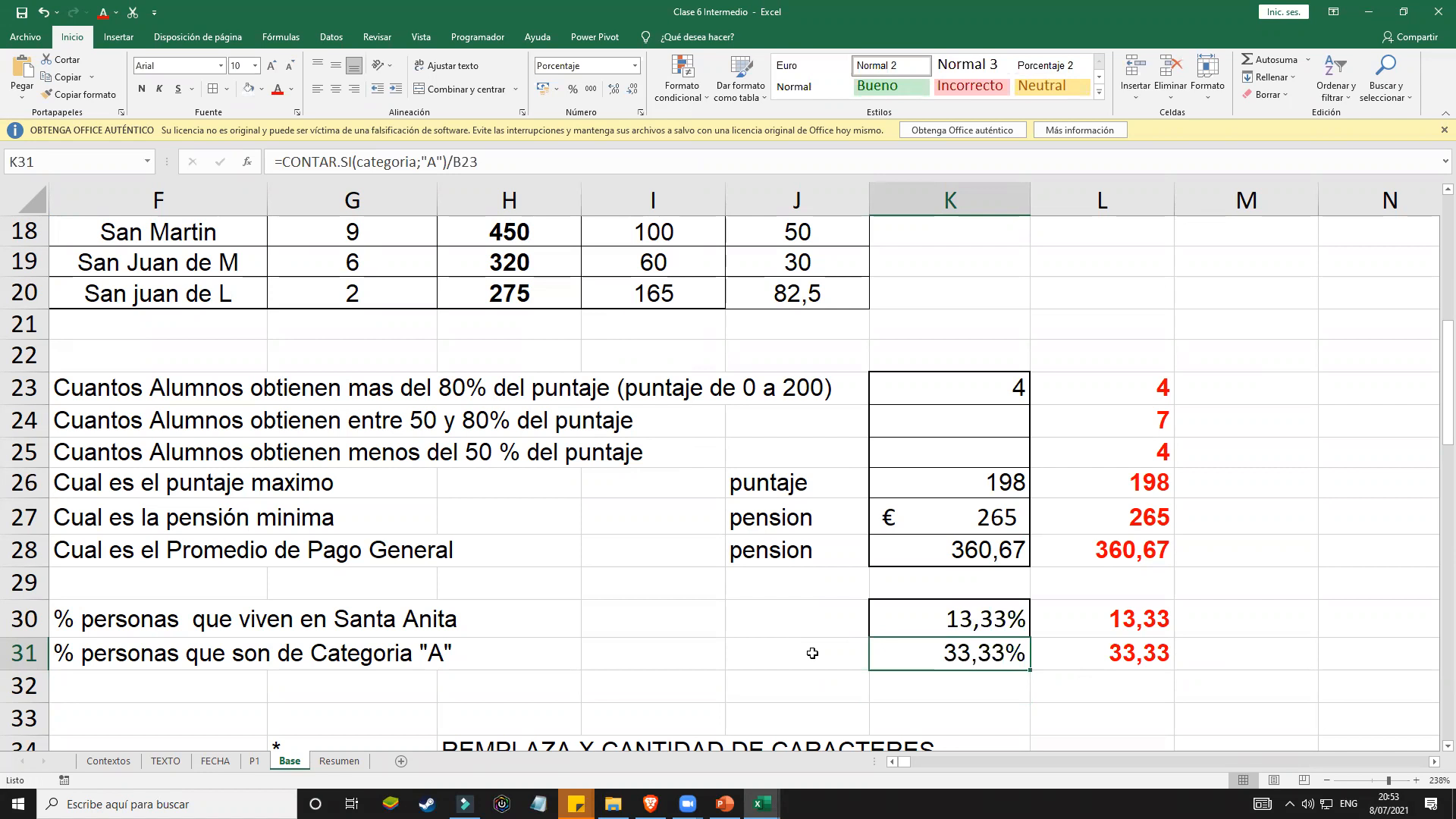
left_click(892, 762)
left_click(892, 762)
left_click(891, 762)
left_click(891, 762)
left_click(891, 762)
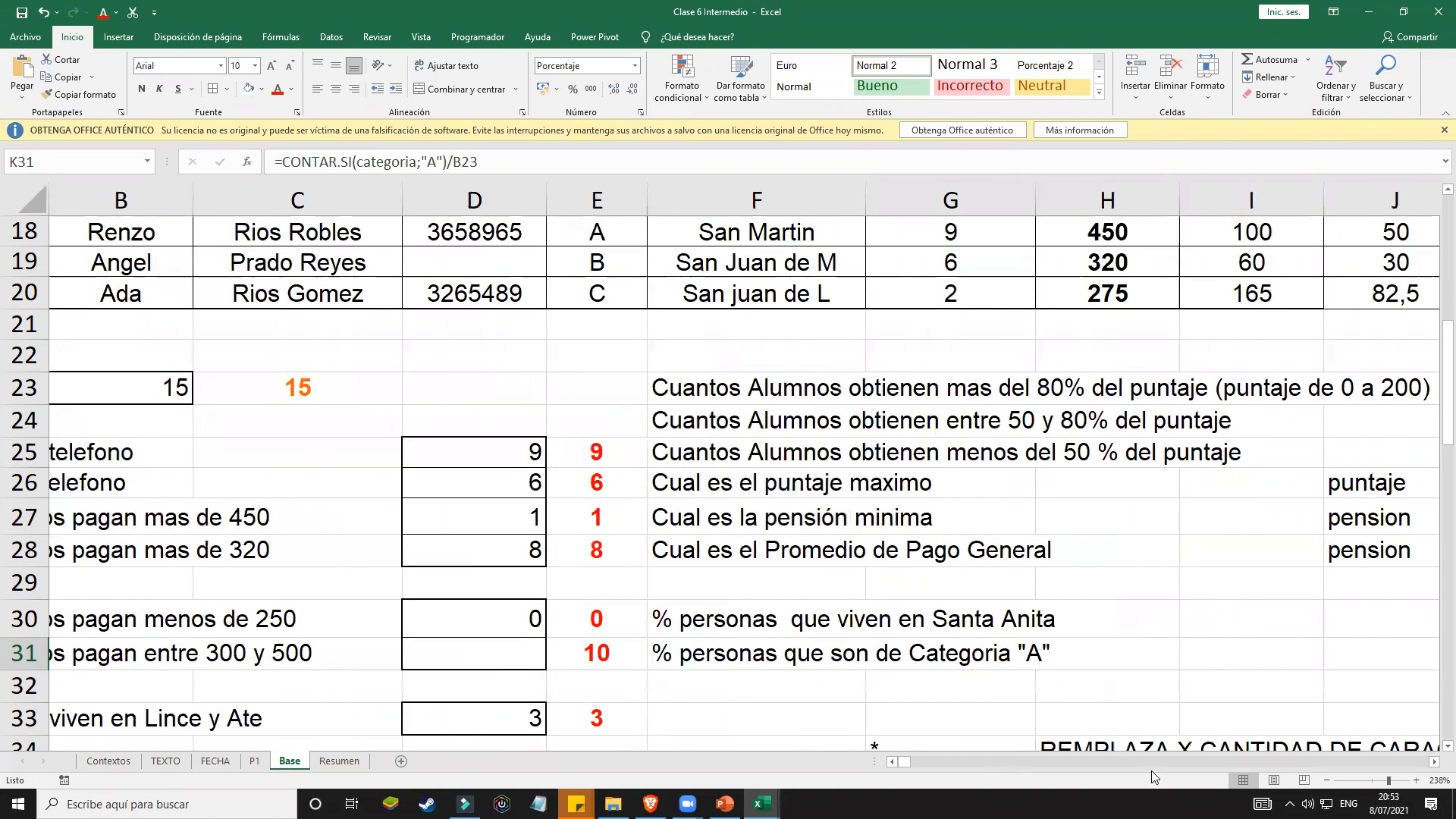
Step: Zoom out and switch to the Resumen sheet, selecting F23
left_click(1378, 780)
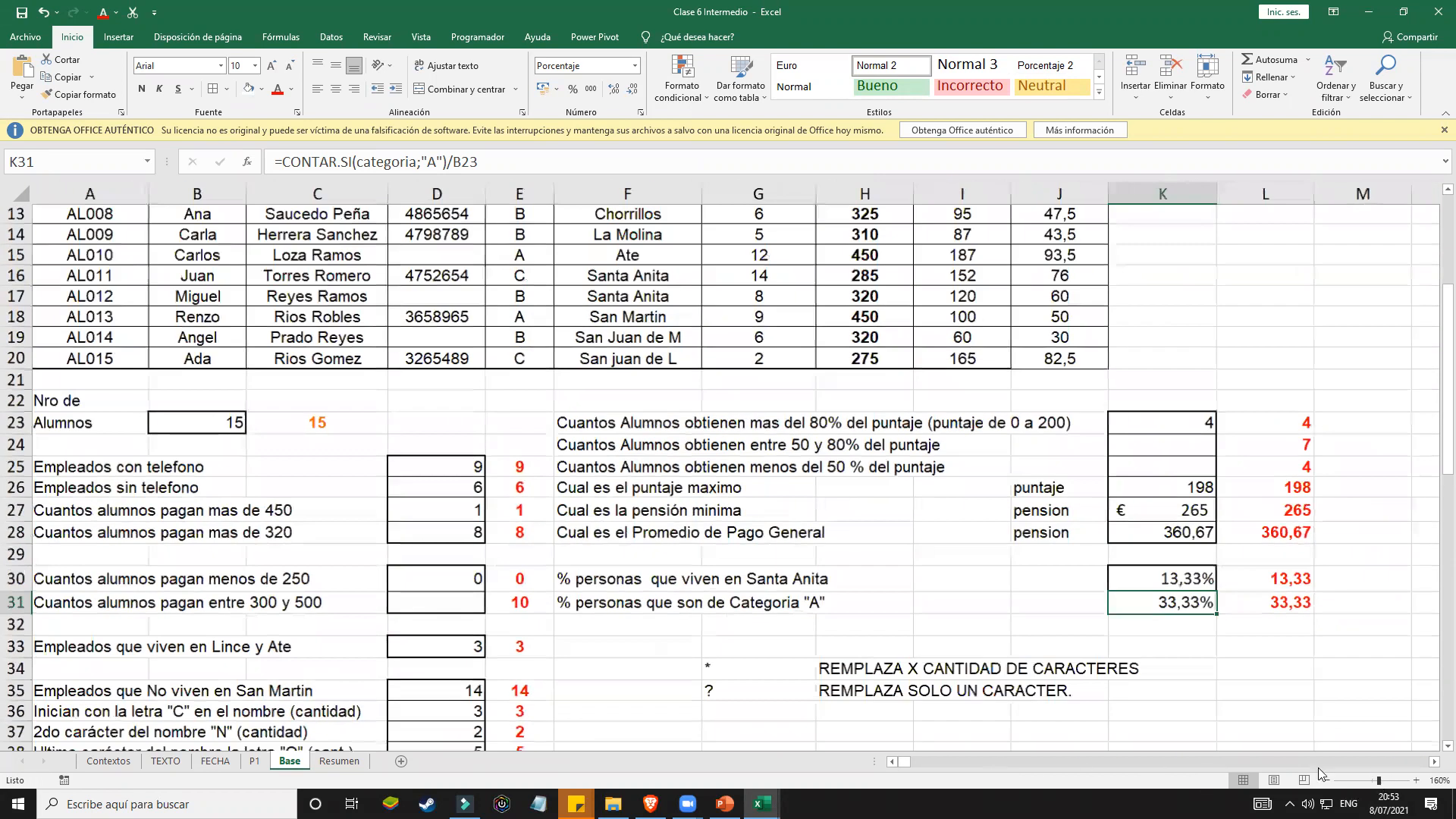
scroll(794, 637, "down", 1)
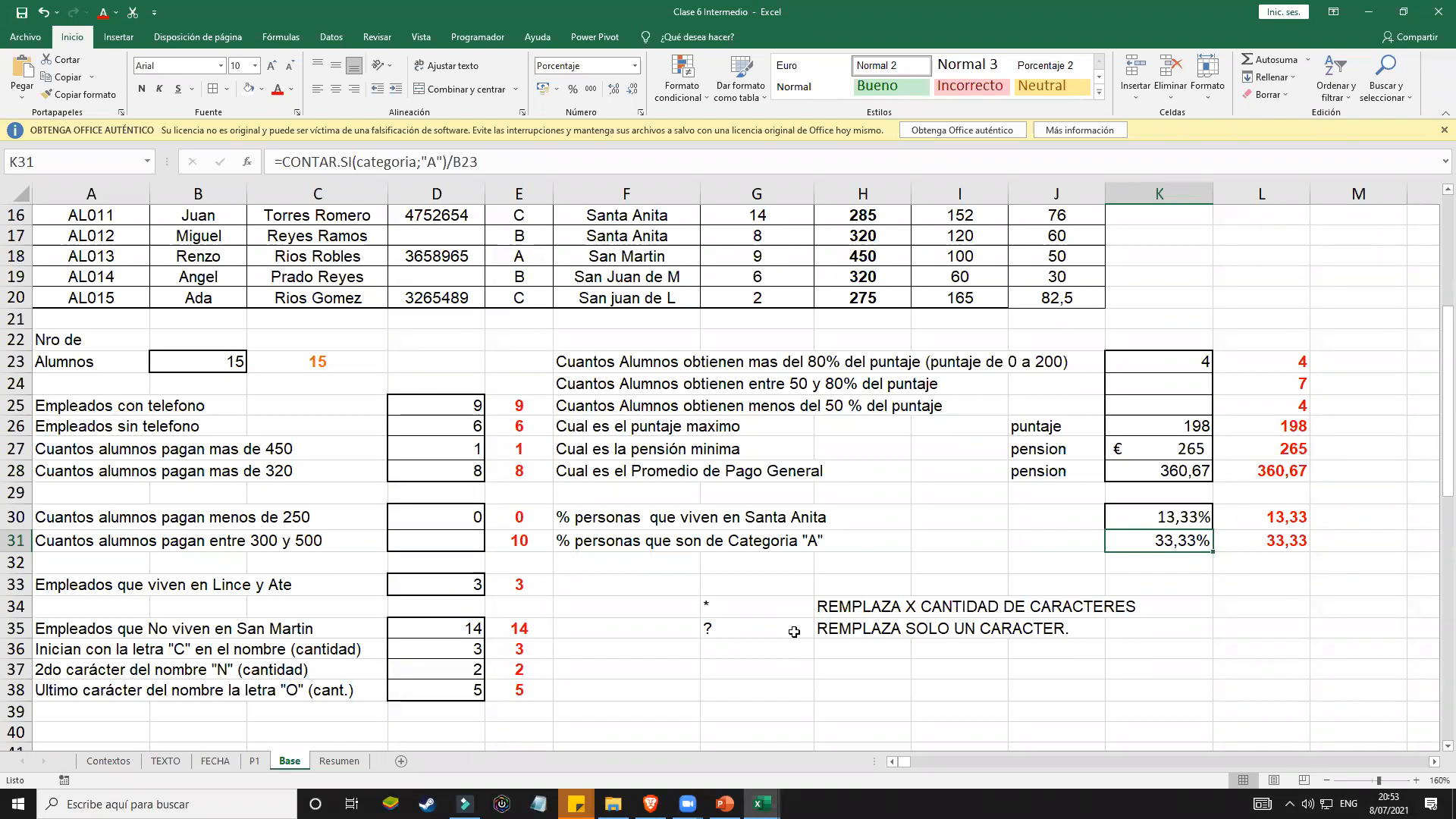
left_click(339, 761)
left_click(380, 562)
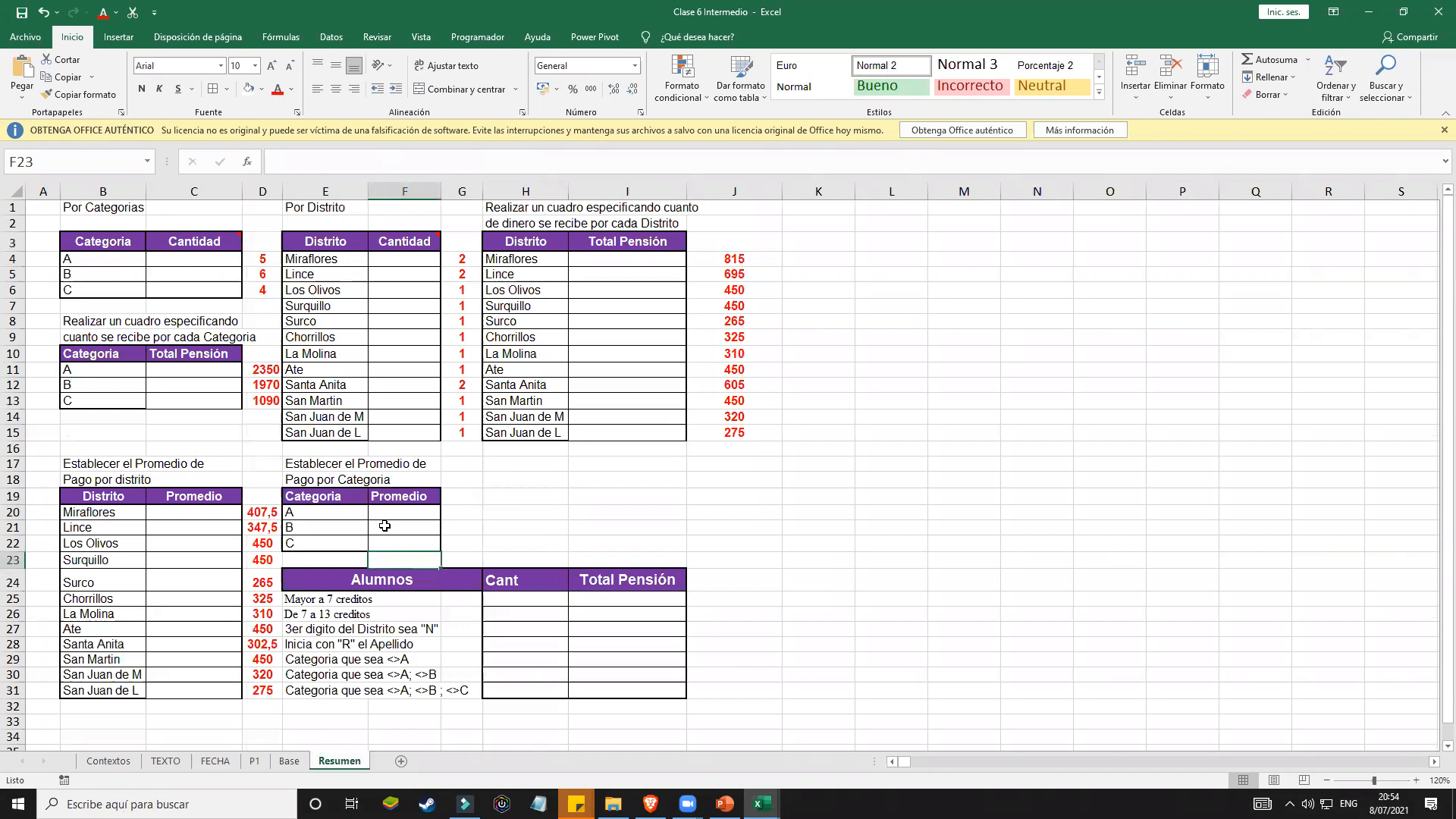
left_click_drag(1374, 781, 1381, 781)
left_click(892, 762)
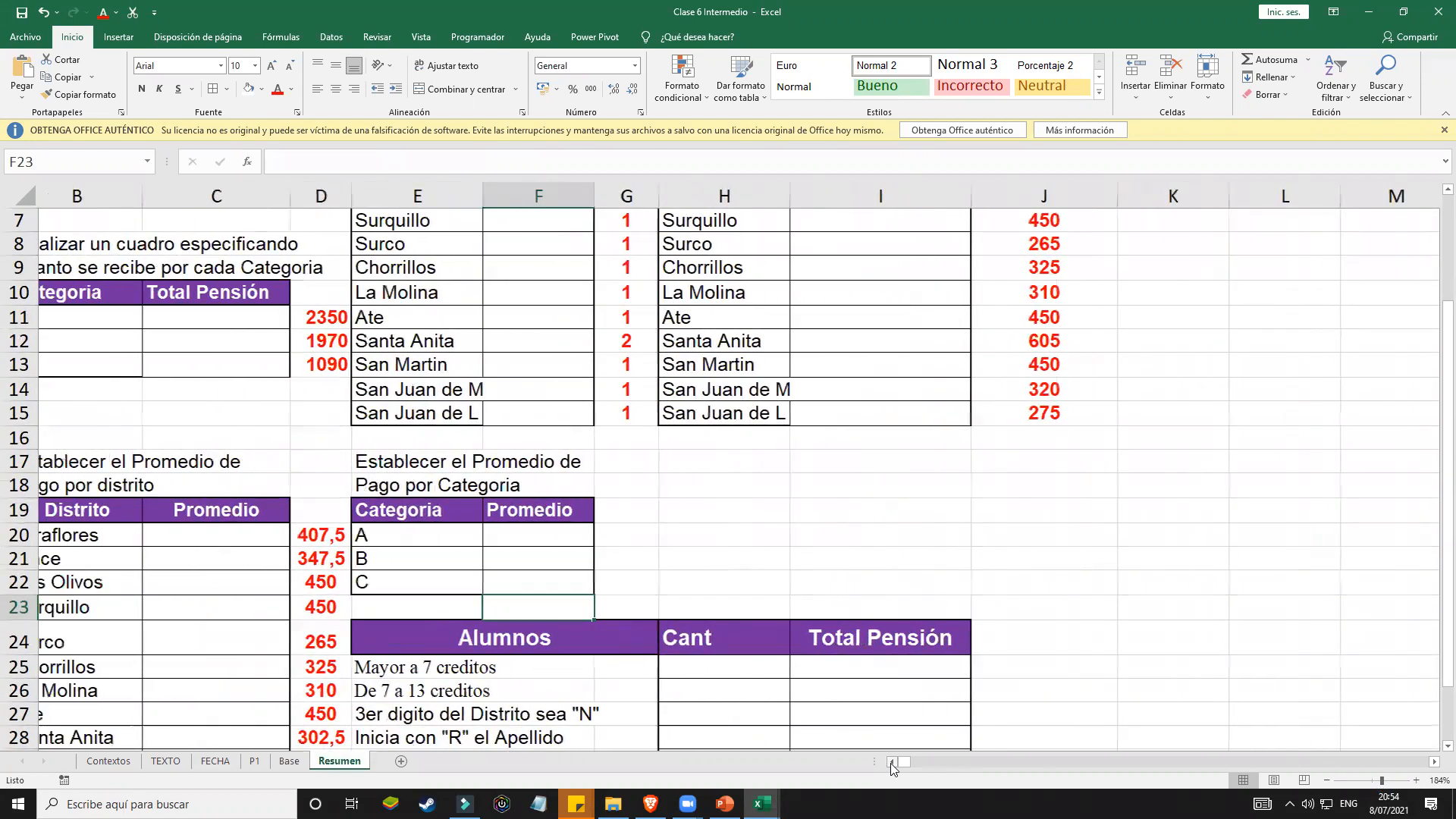
scroll(152, 335, "up", 2)
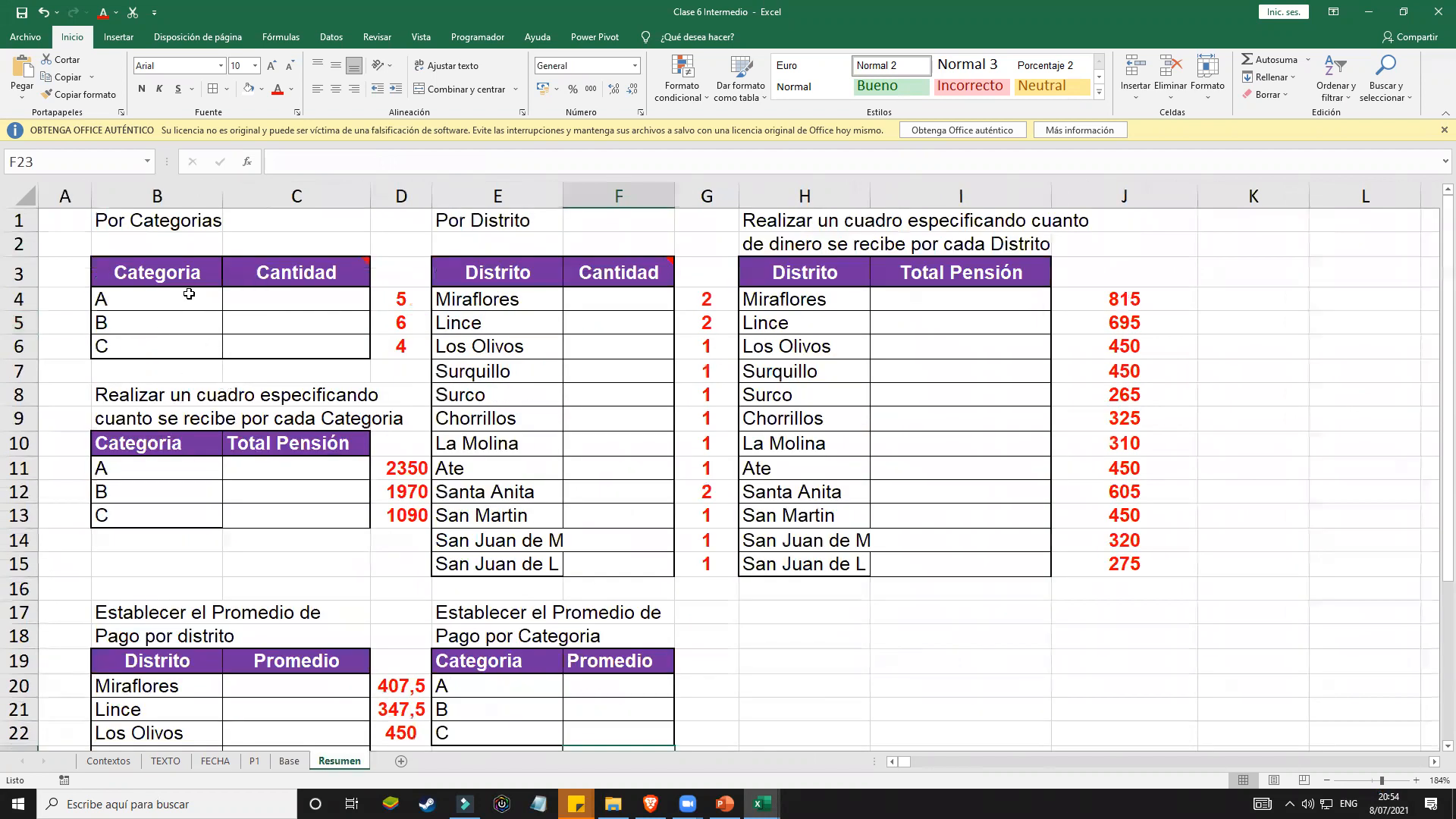
left_click(273, 308)
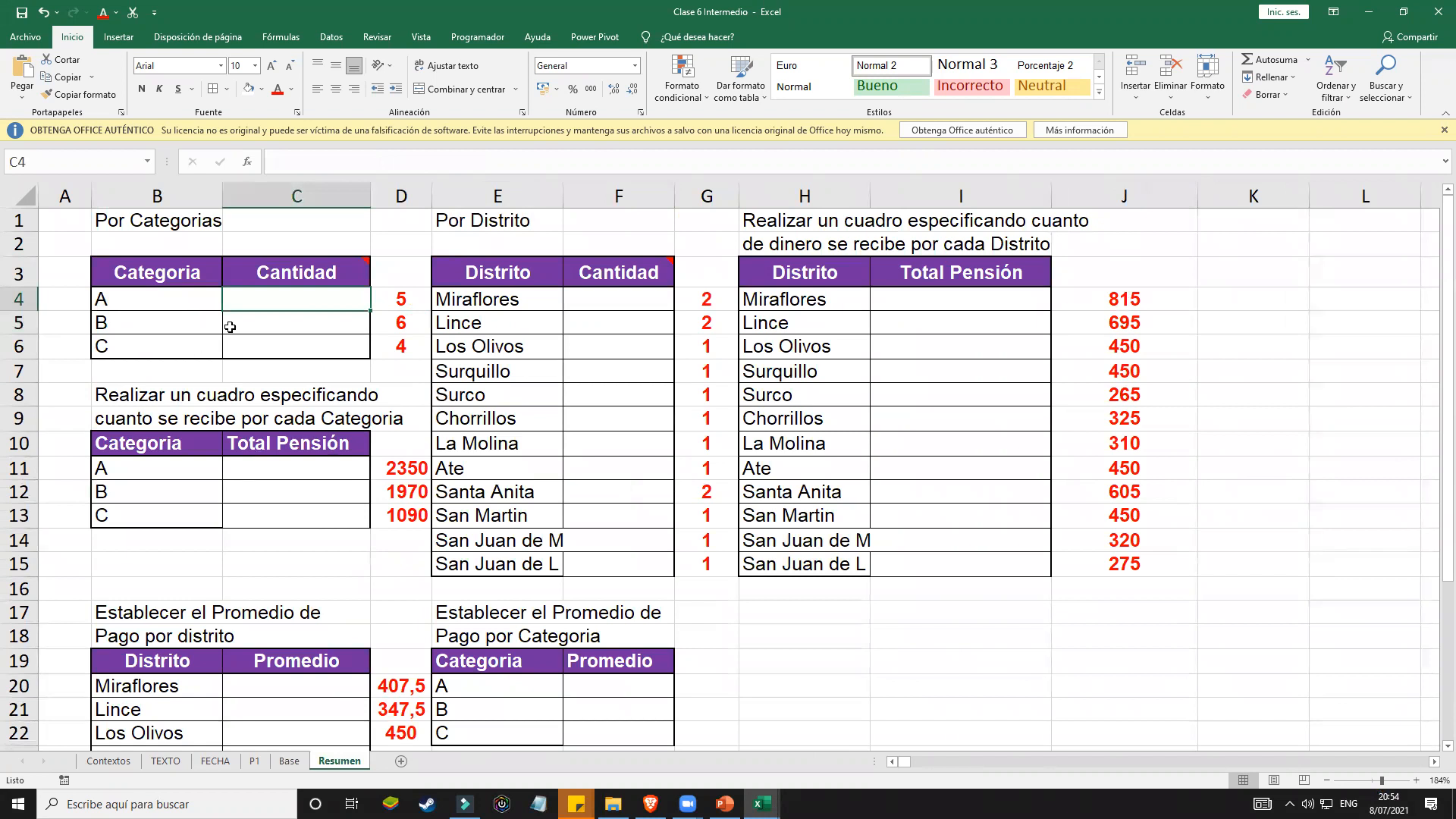
left_click_drag(288, 297, 303, 345)
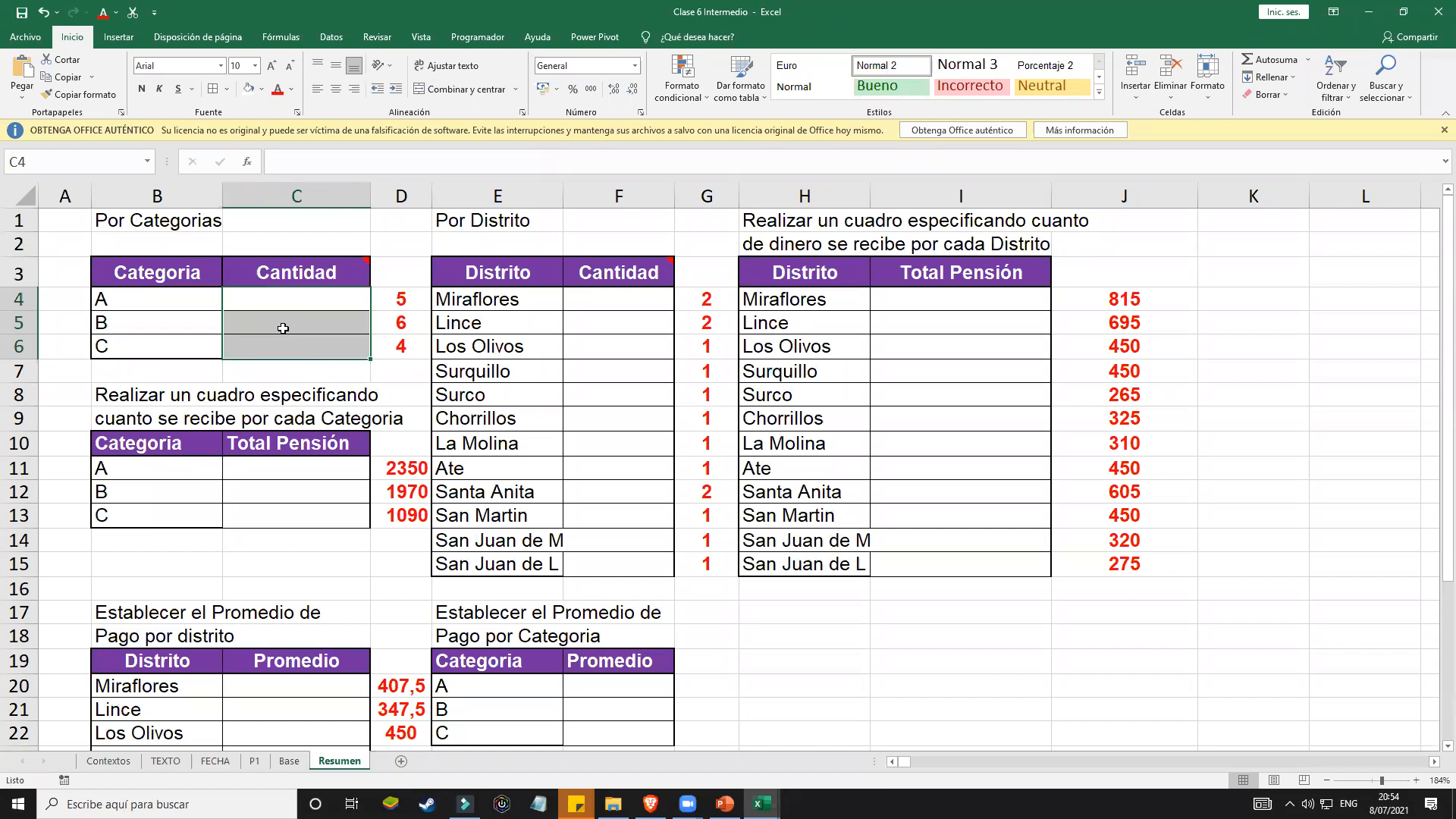
left_click(162, 297)
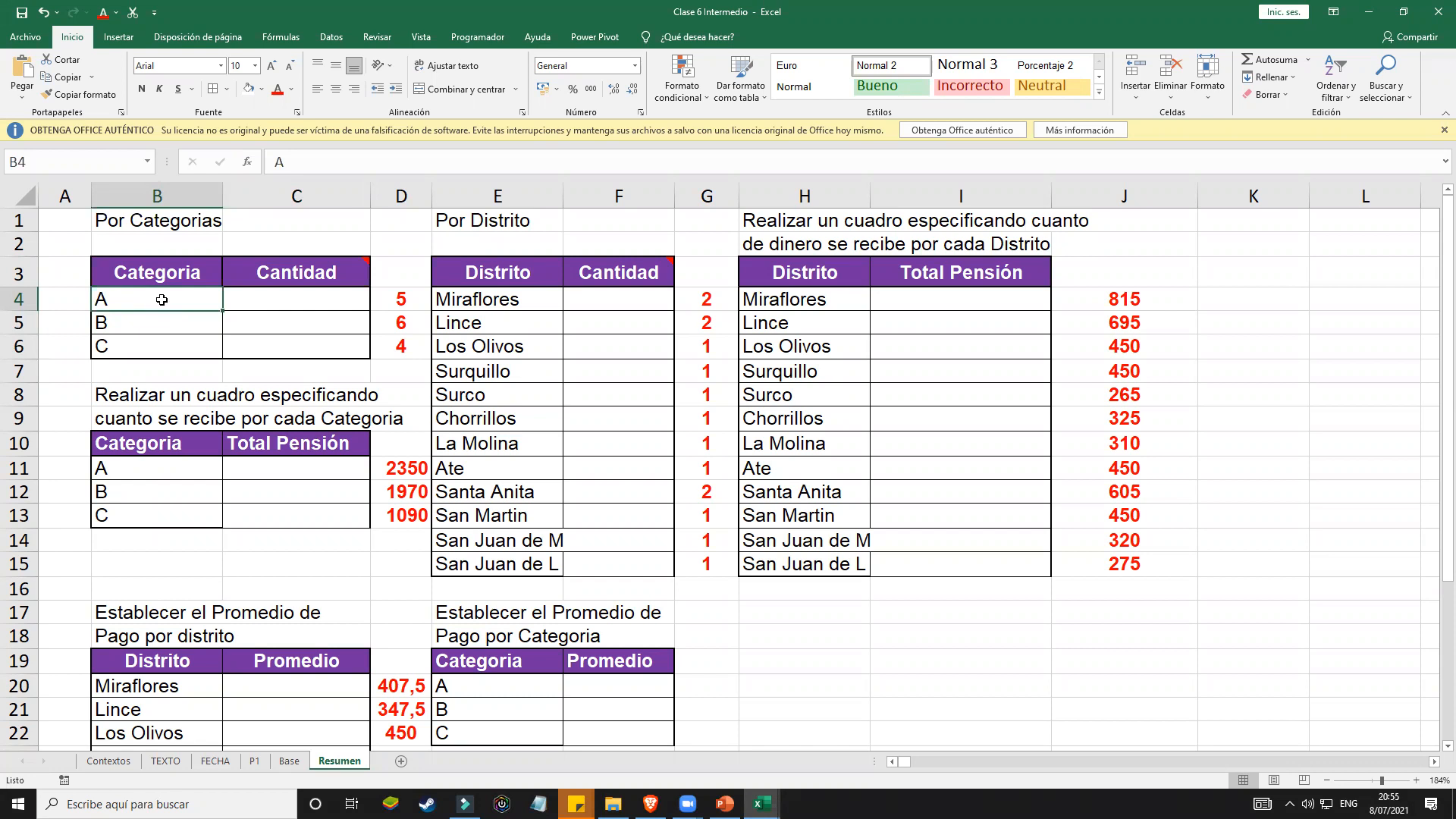
Step: Enter =contar.si(categoria;"A") in C4 so category A's count shows 5
left_click(310, 303)
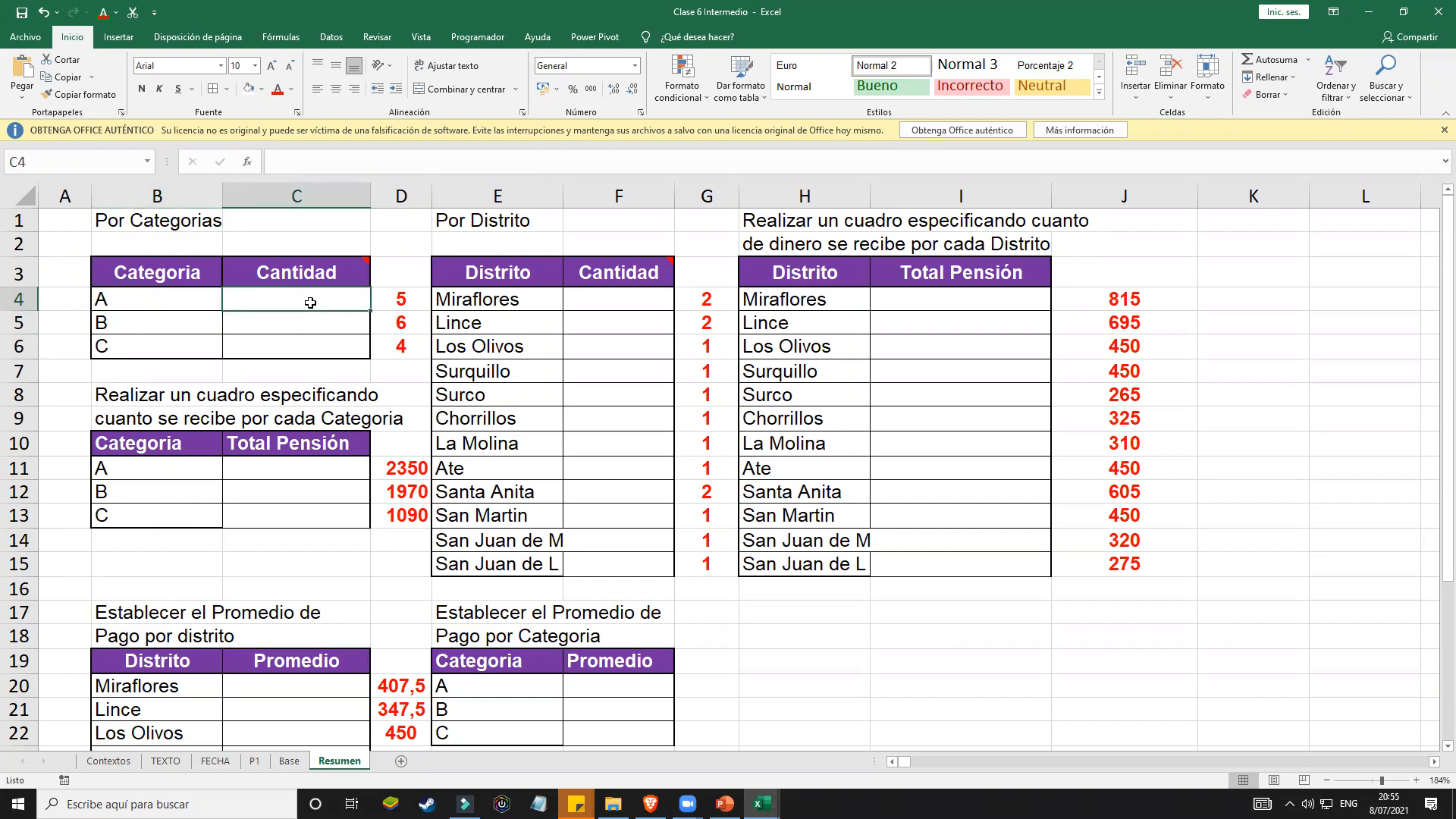
type("=c")
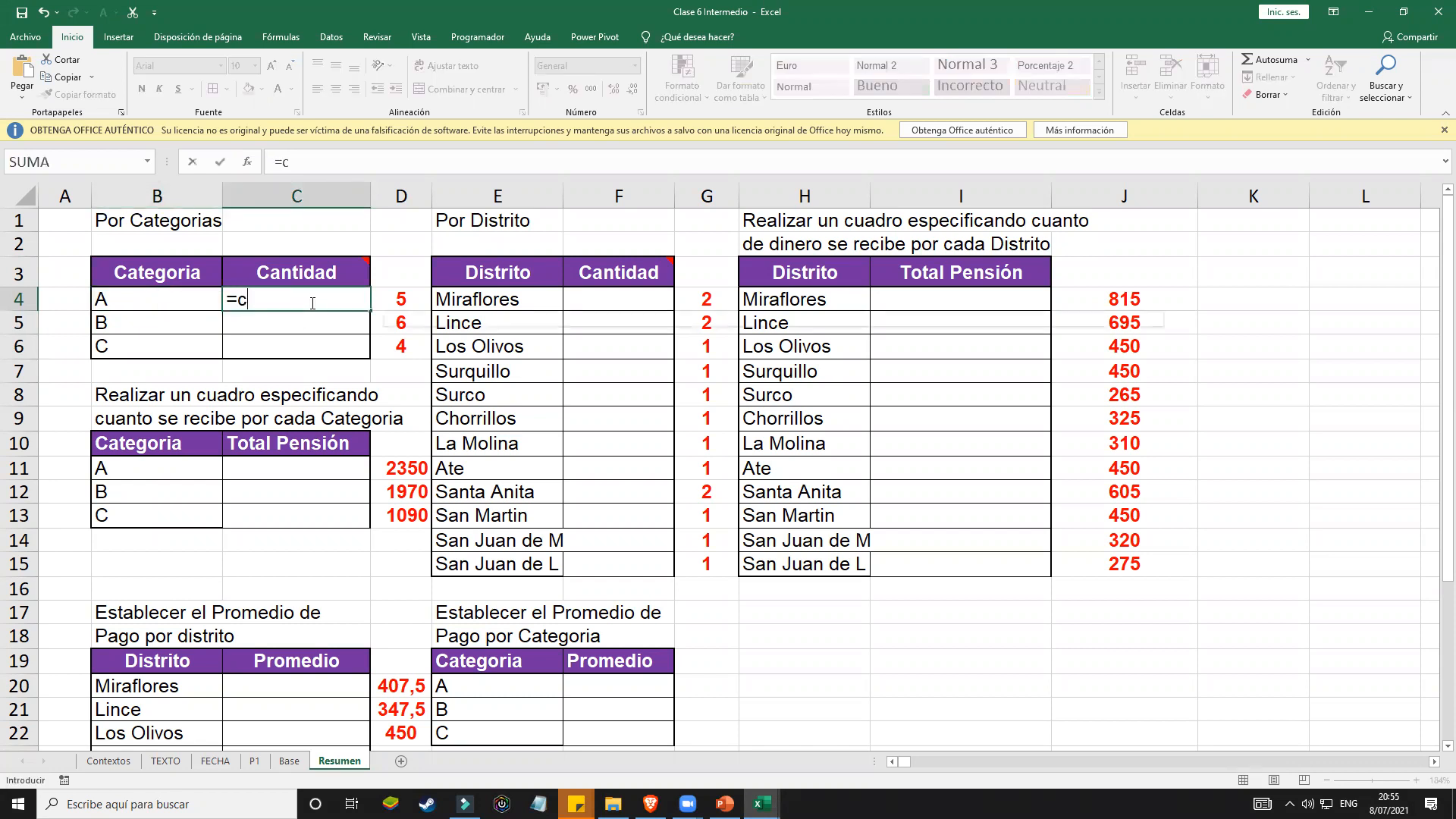
type("ontar.si(")
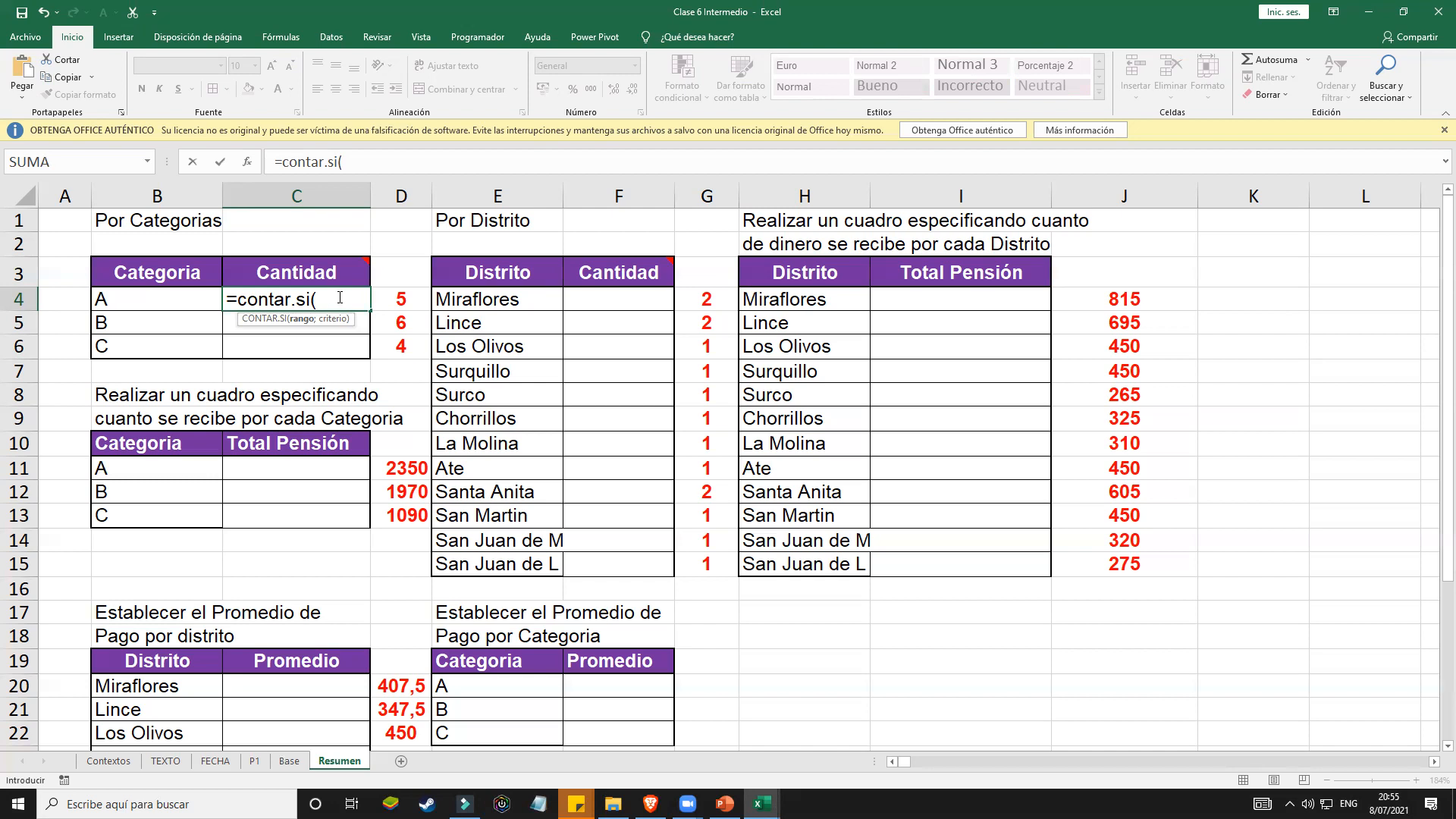
type("categ")
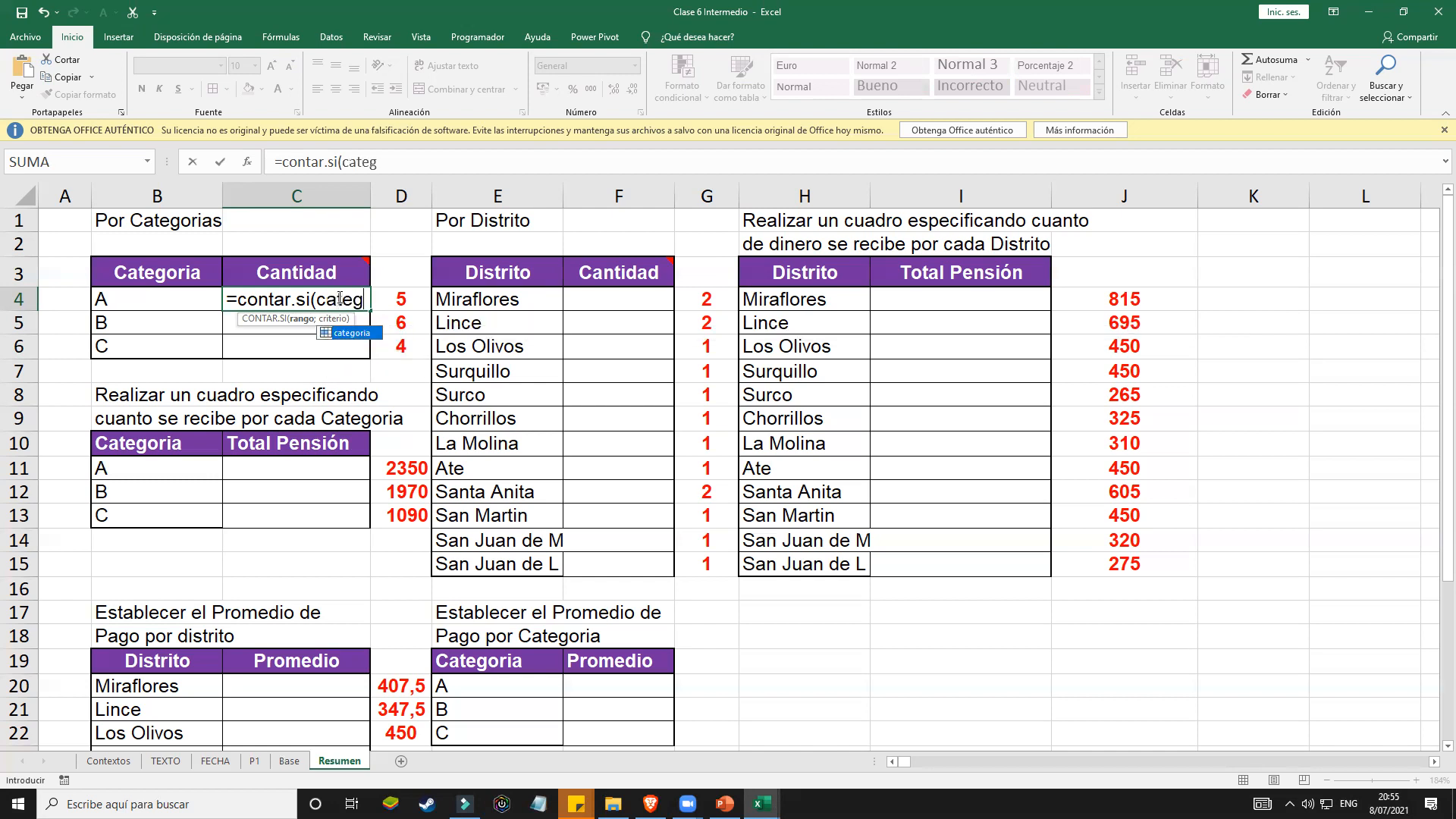
type("oria")
type(";\"")
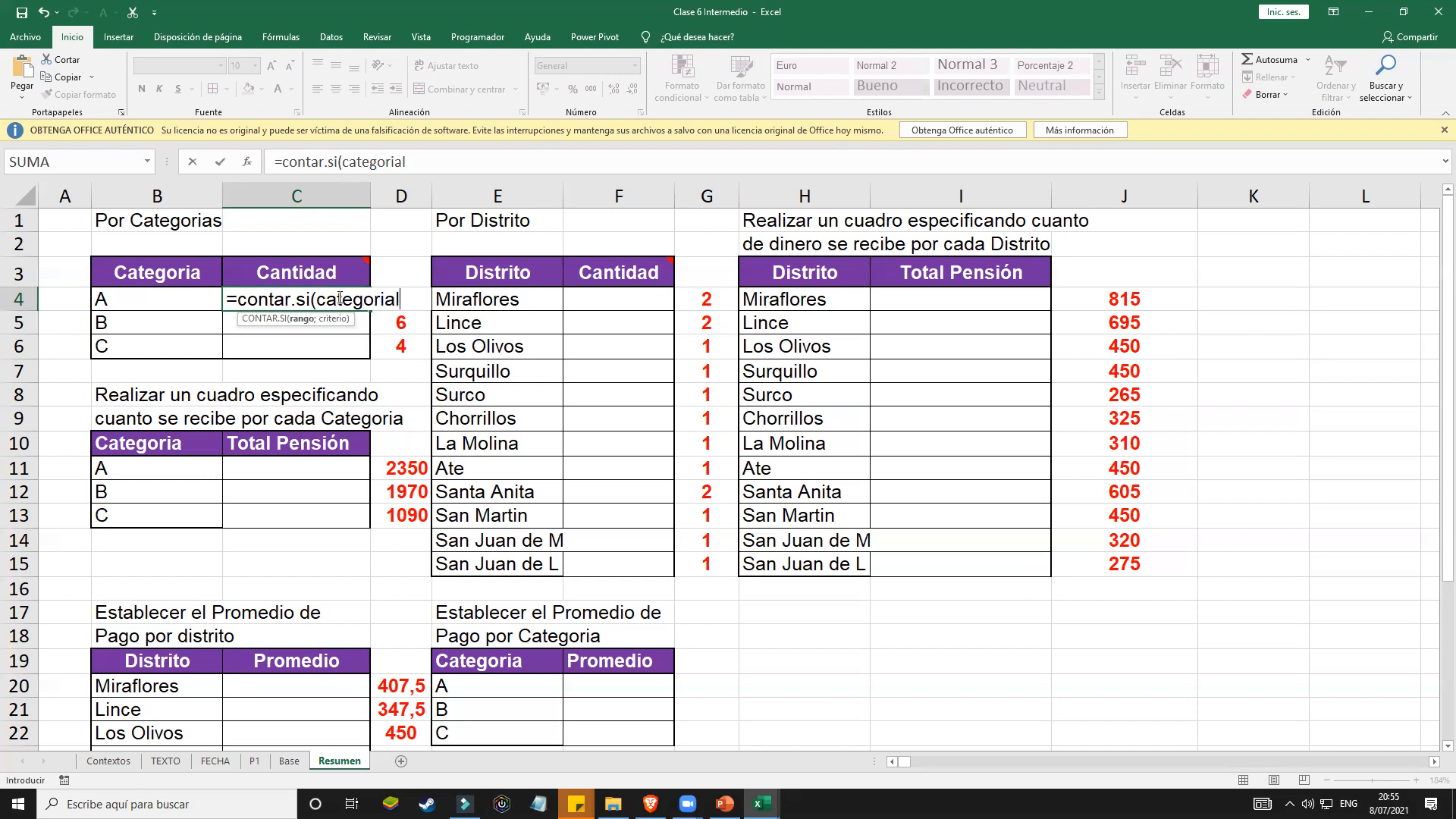
type("A\")")
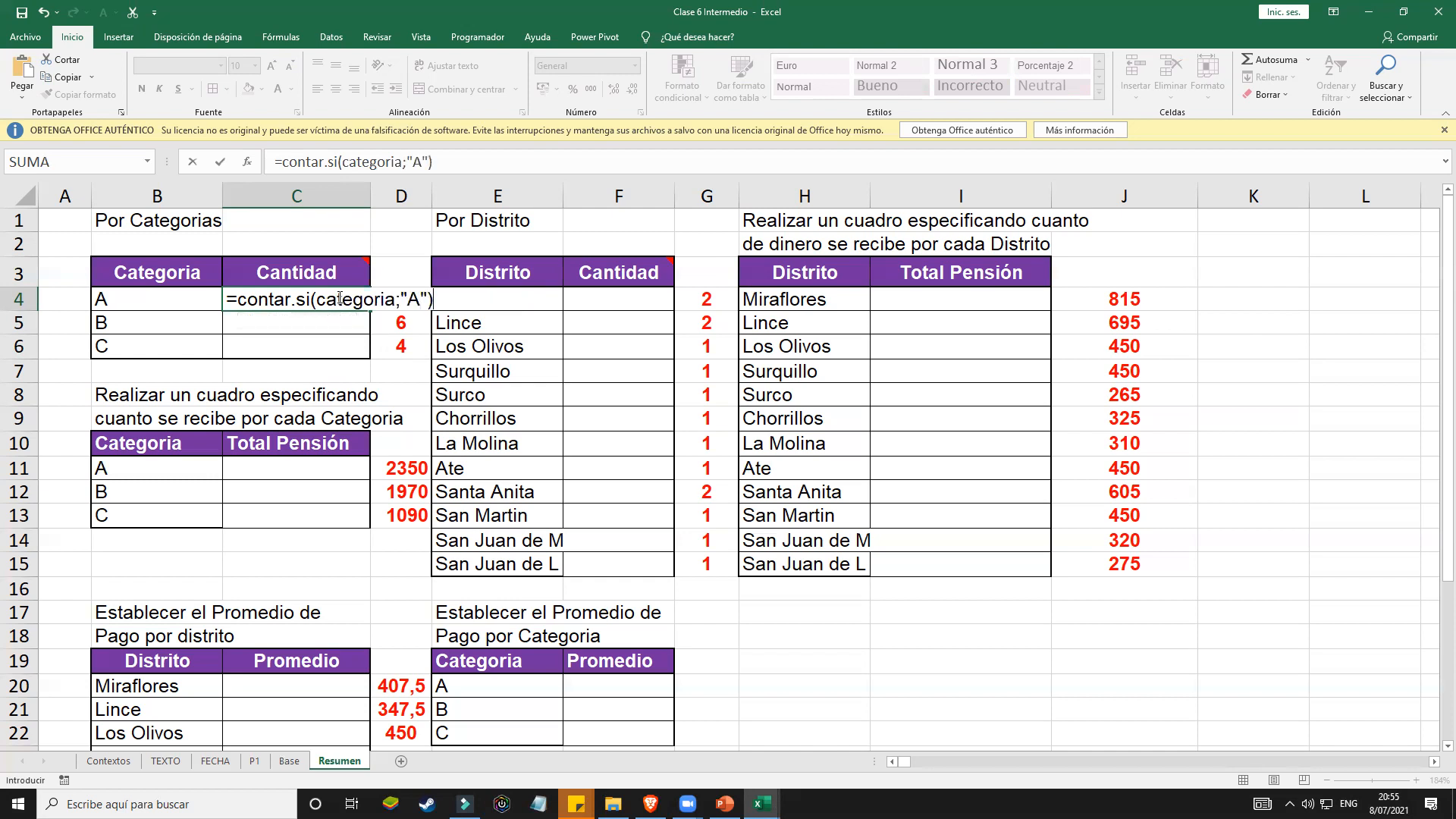
key("Return")
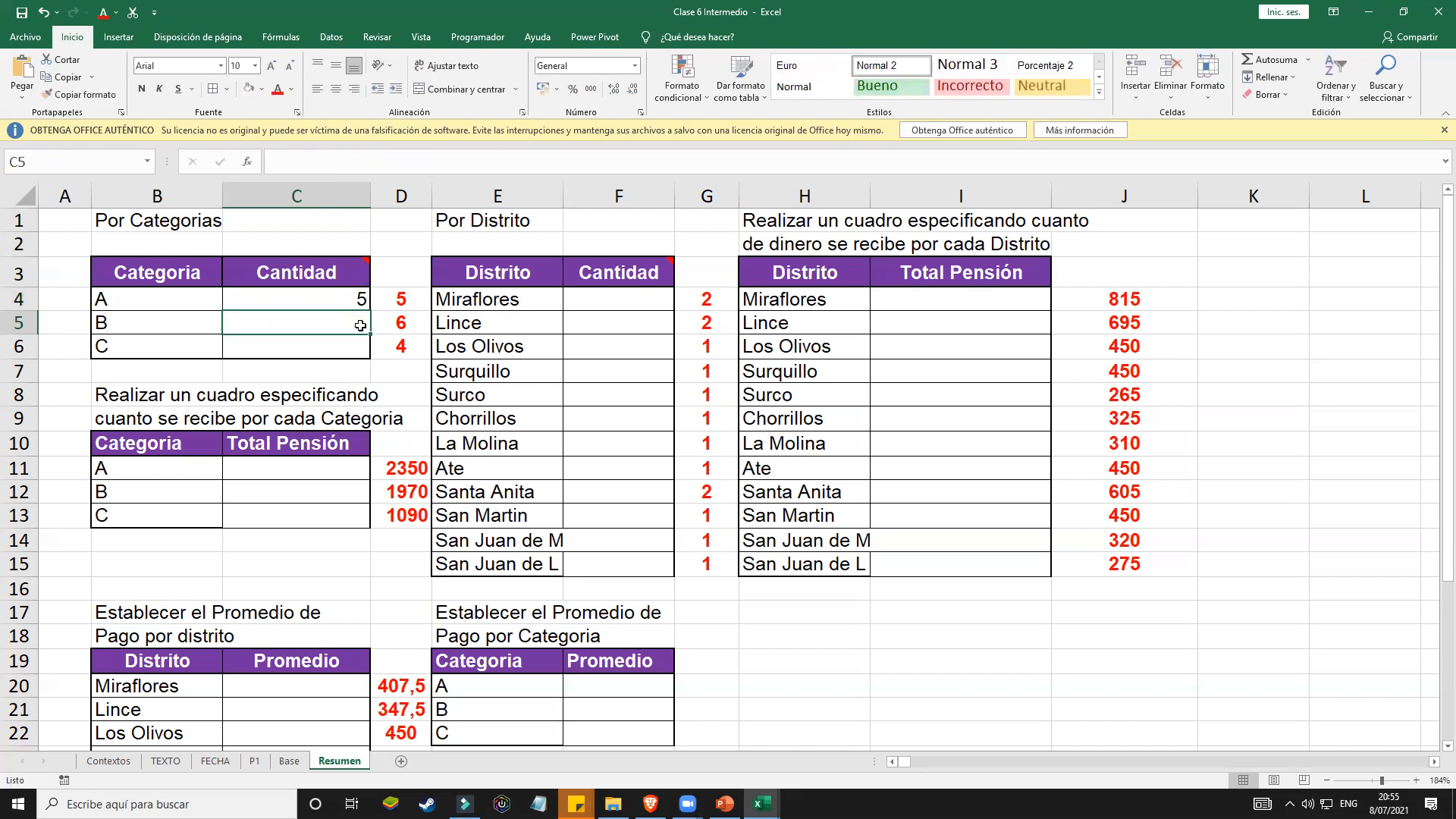
scroll(539, 512, "down", 1)
scroll(539, 513, "down", 3)
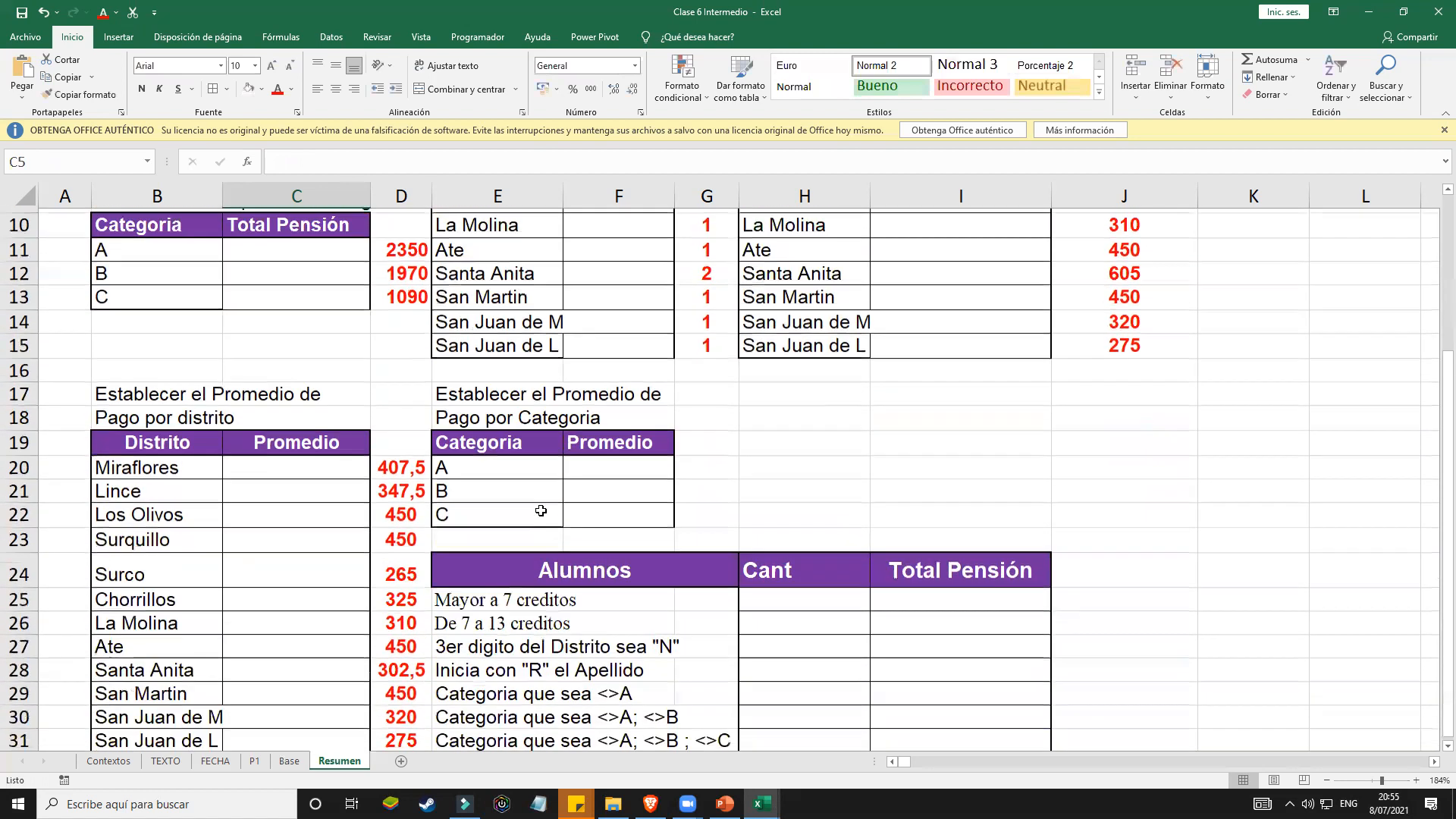
scroll(540, 511, "up", 3)
scroll(540, 510, "up", 2)
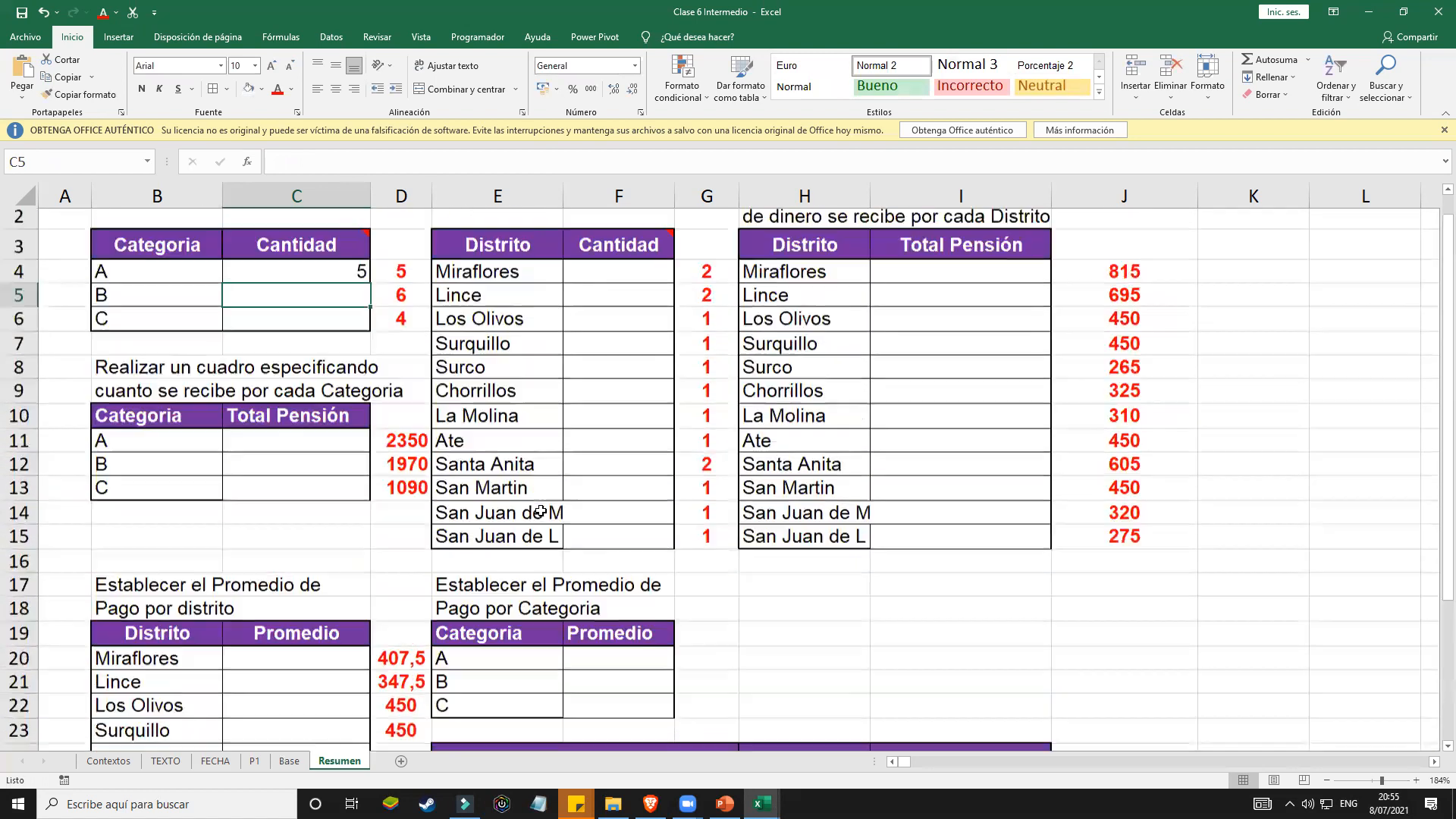
left_click(318, 478)
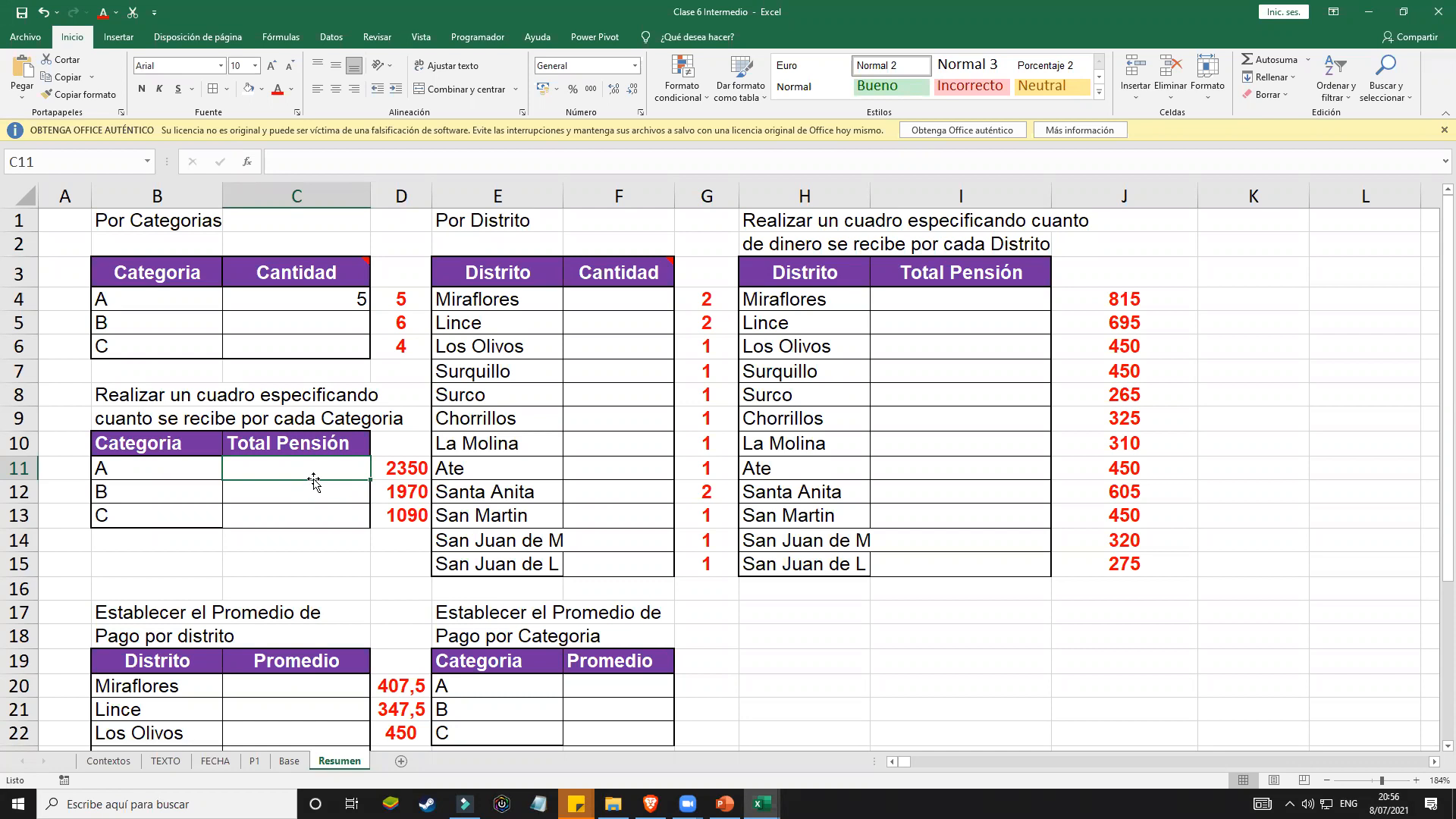
Step: Enter =SUMAR.SI(categoria;"A";pension) in C11 to total category A's pension
type("=sumaris")
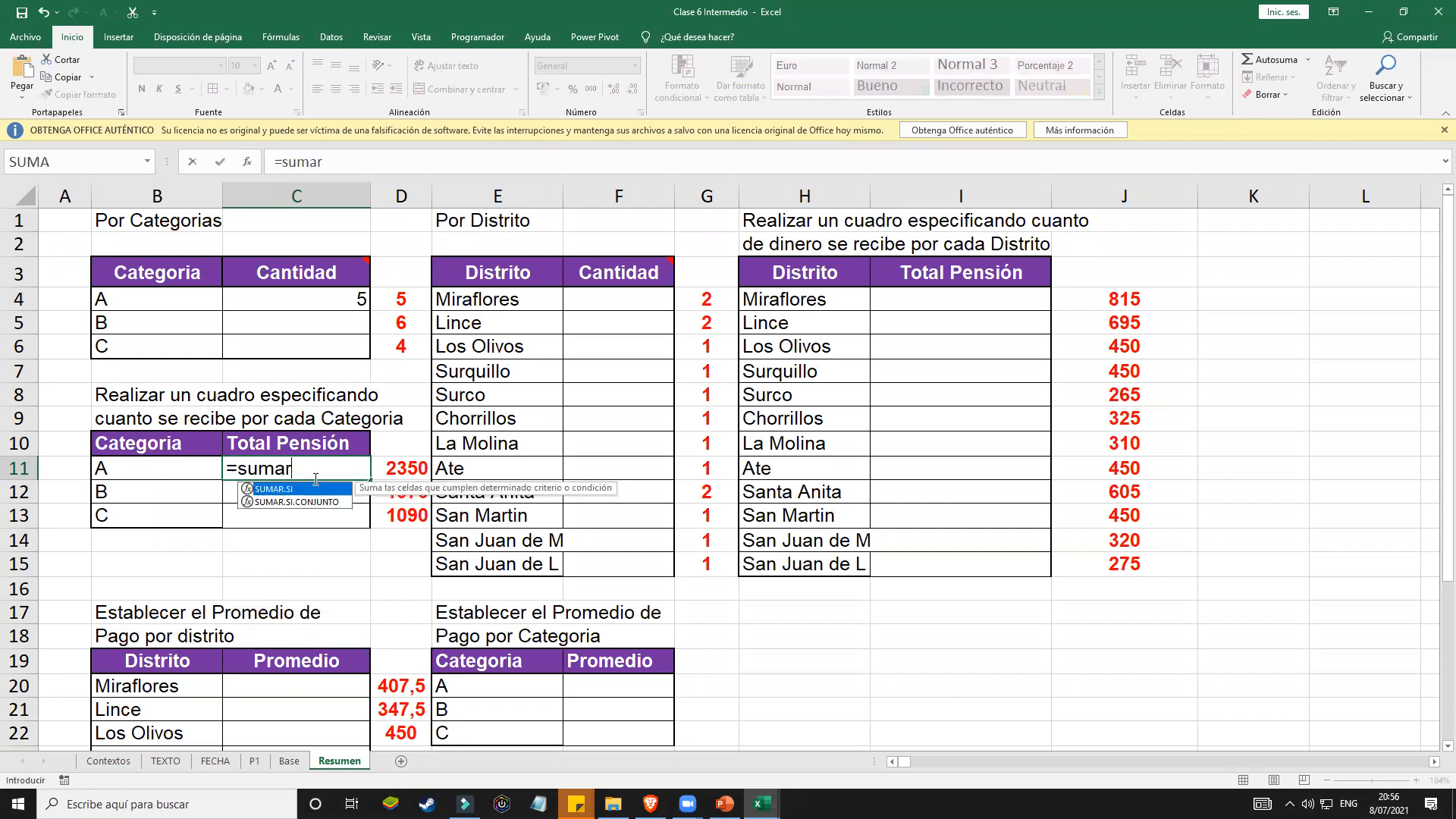
key("BackSpace")
key("BackSpace")
type(".si(")
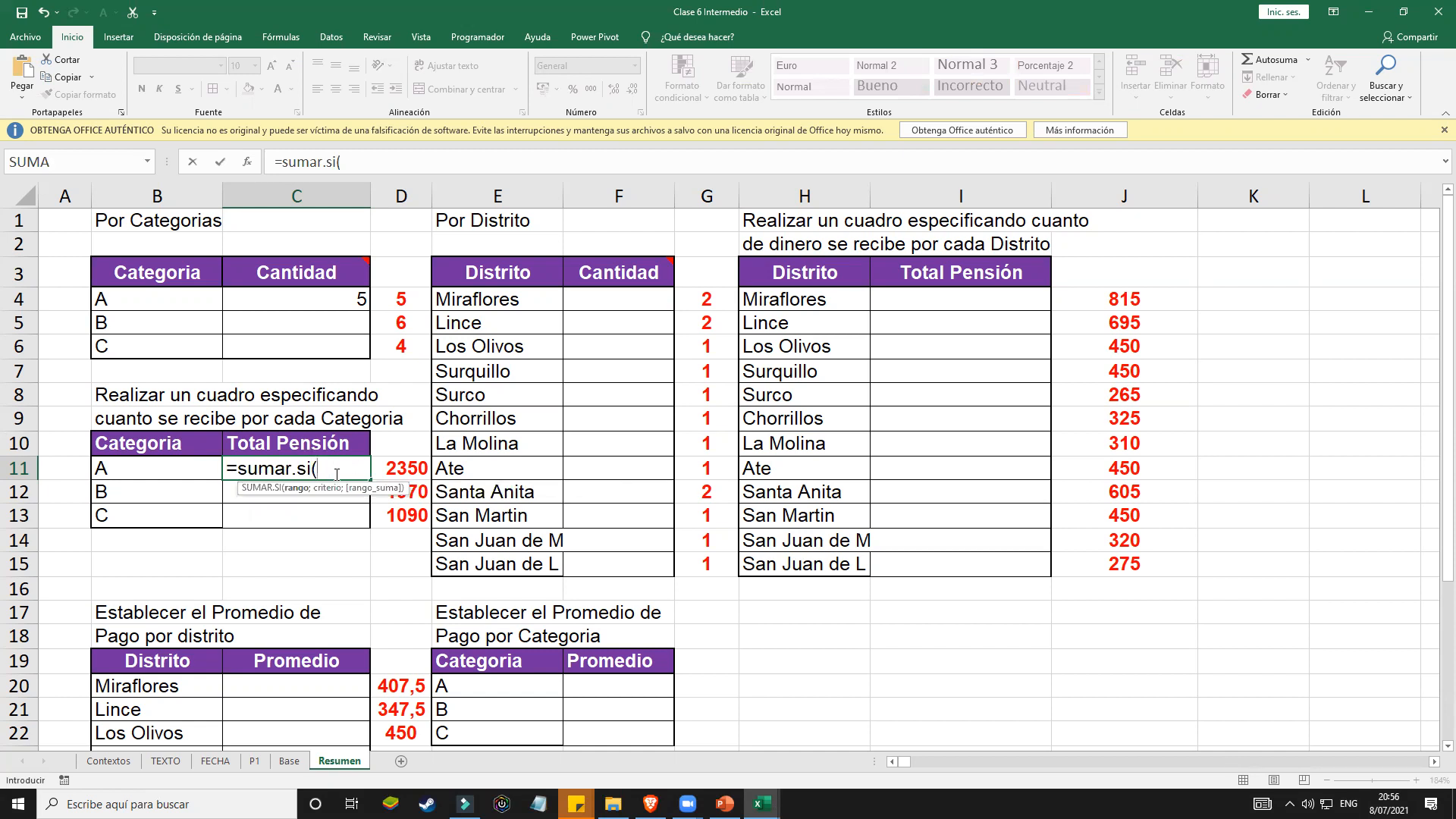
type("categoria")
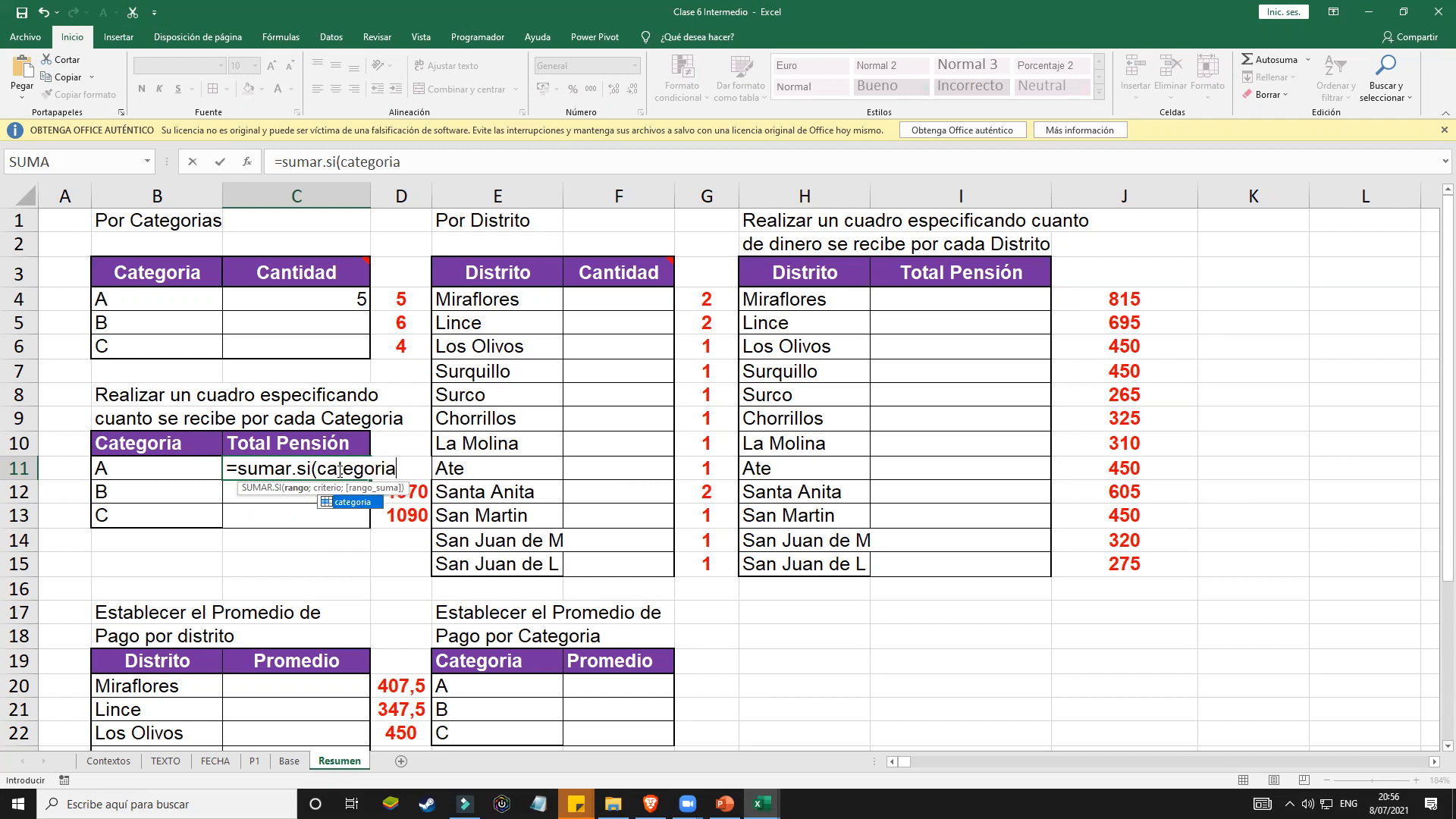
type(";\"A\"")
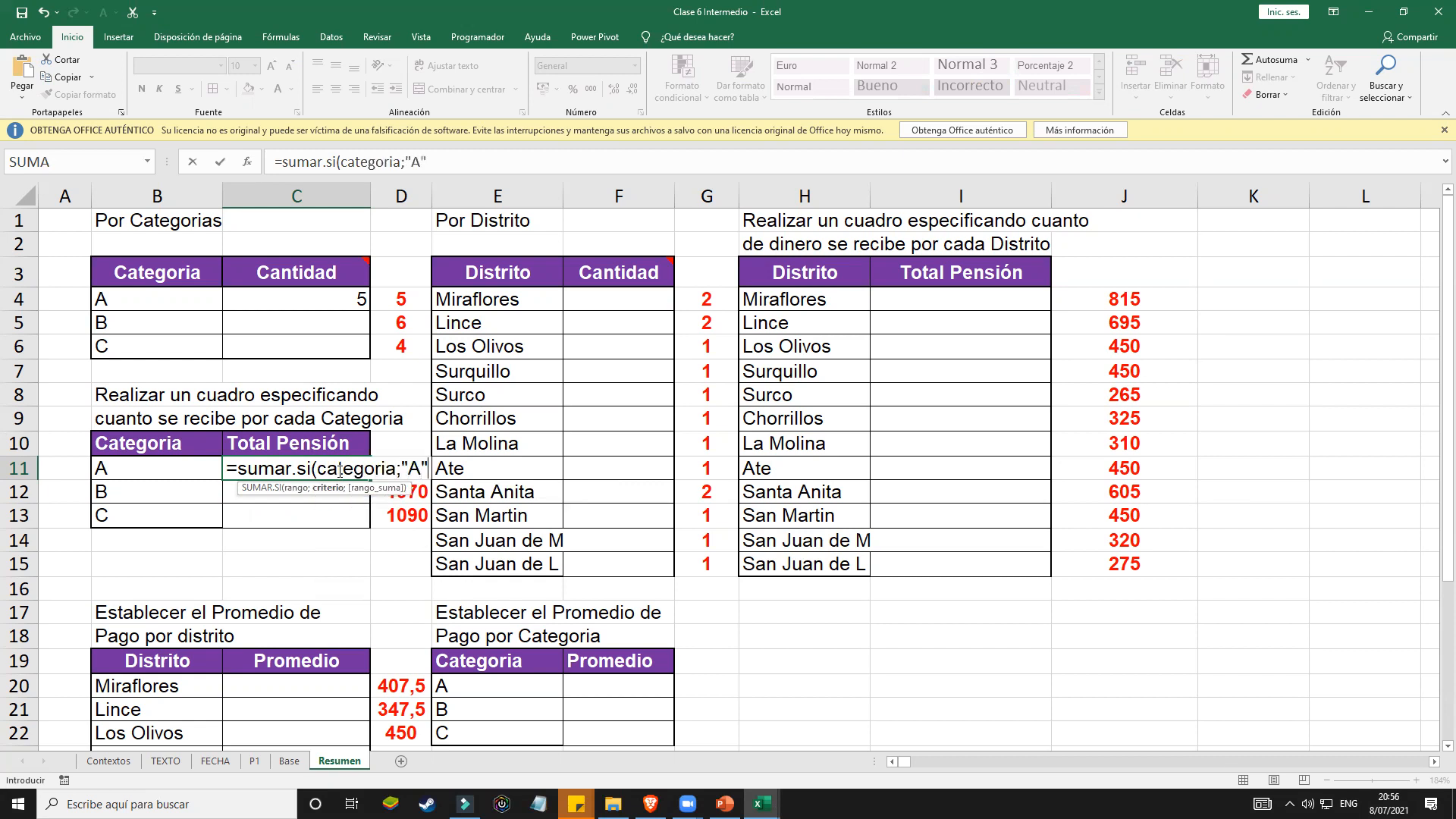
type(";")
type("pension)")
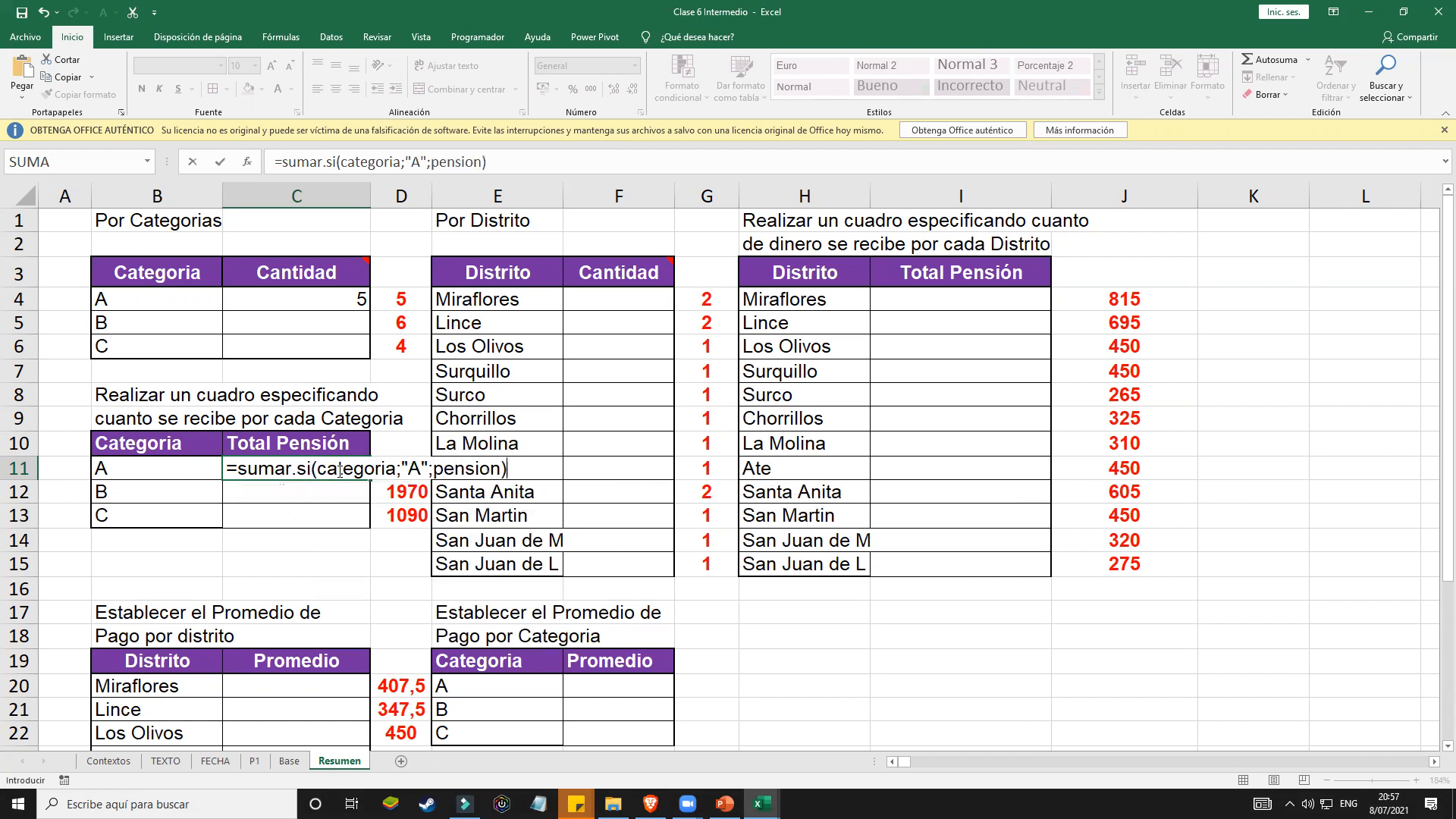
key("Return")
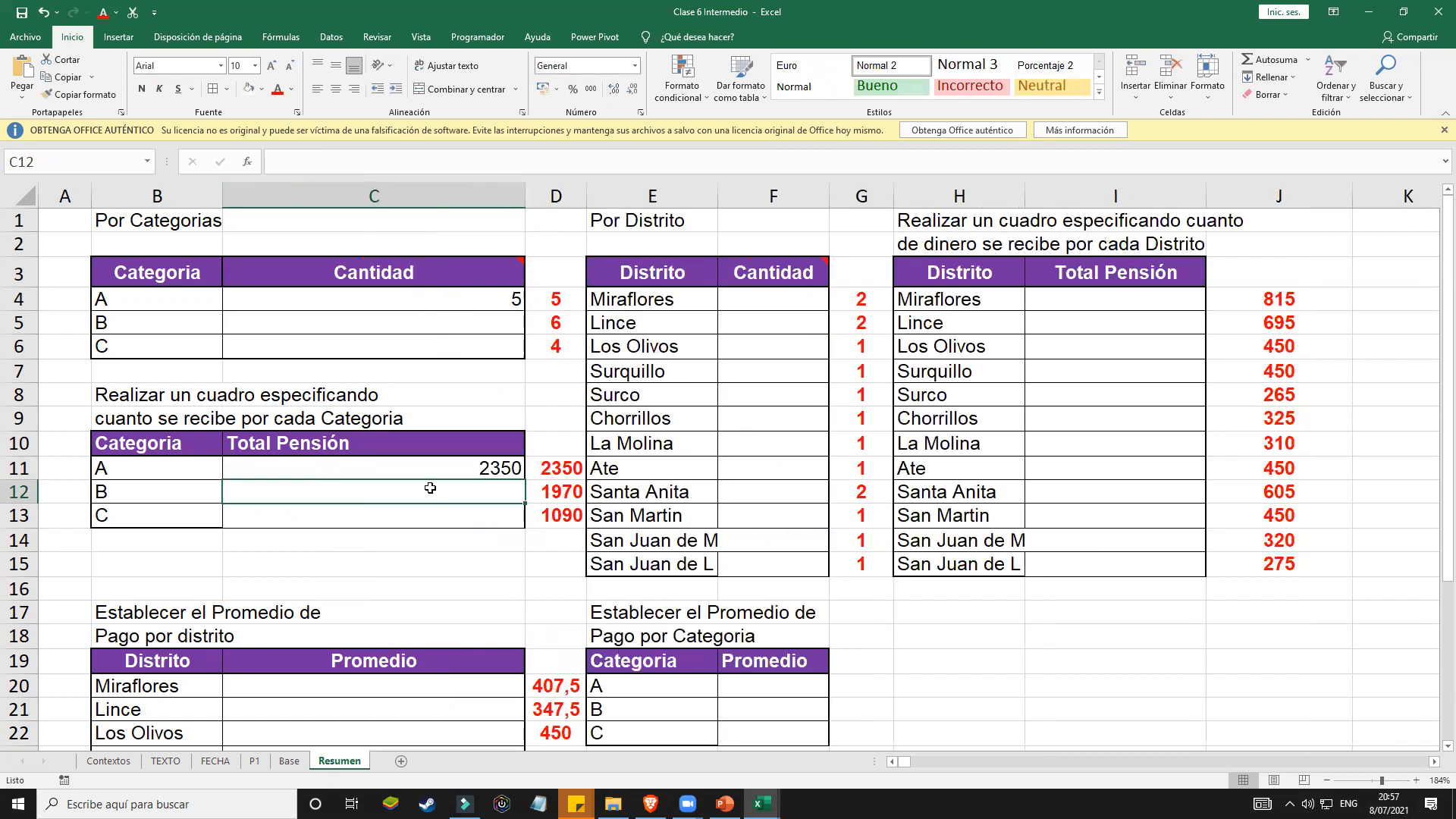
Step: Widen column C so C11's 2350 total displays fully
double_click(454, 468)
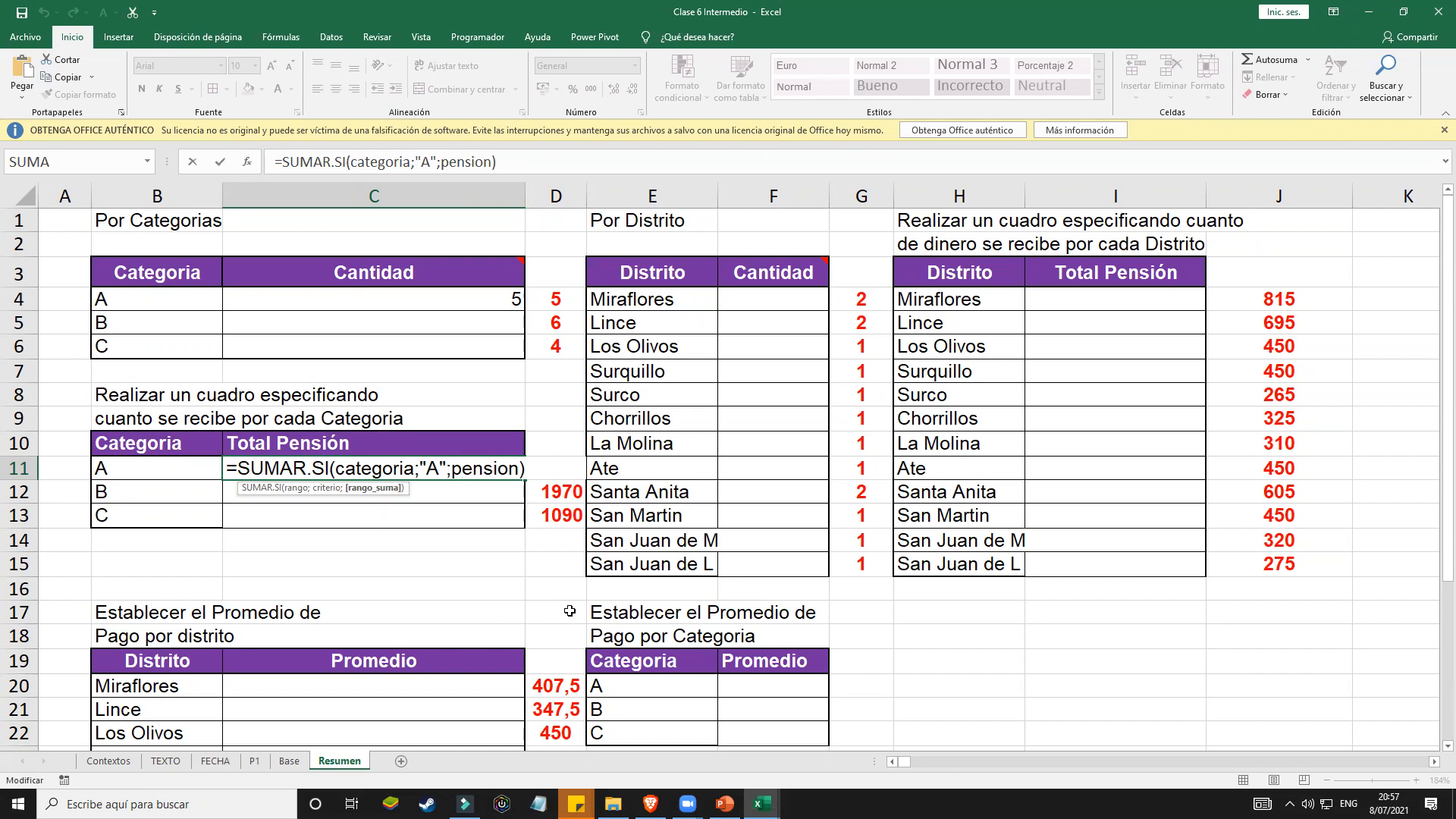
key("Return")
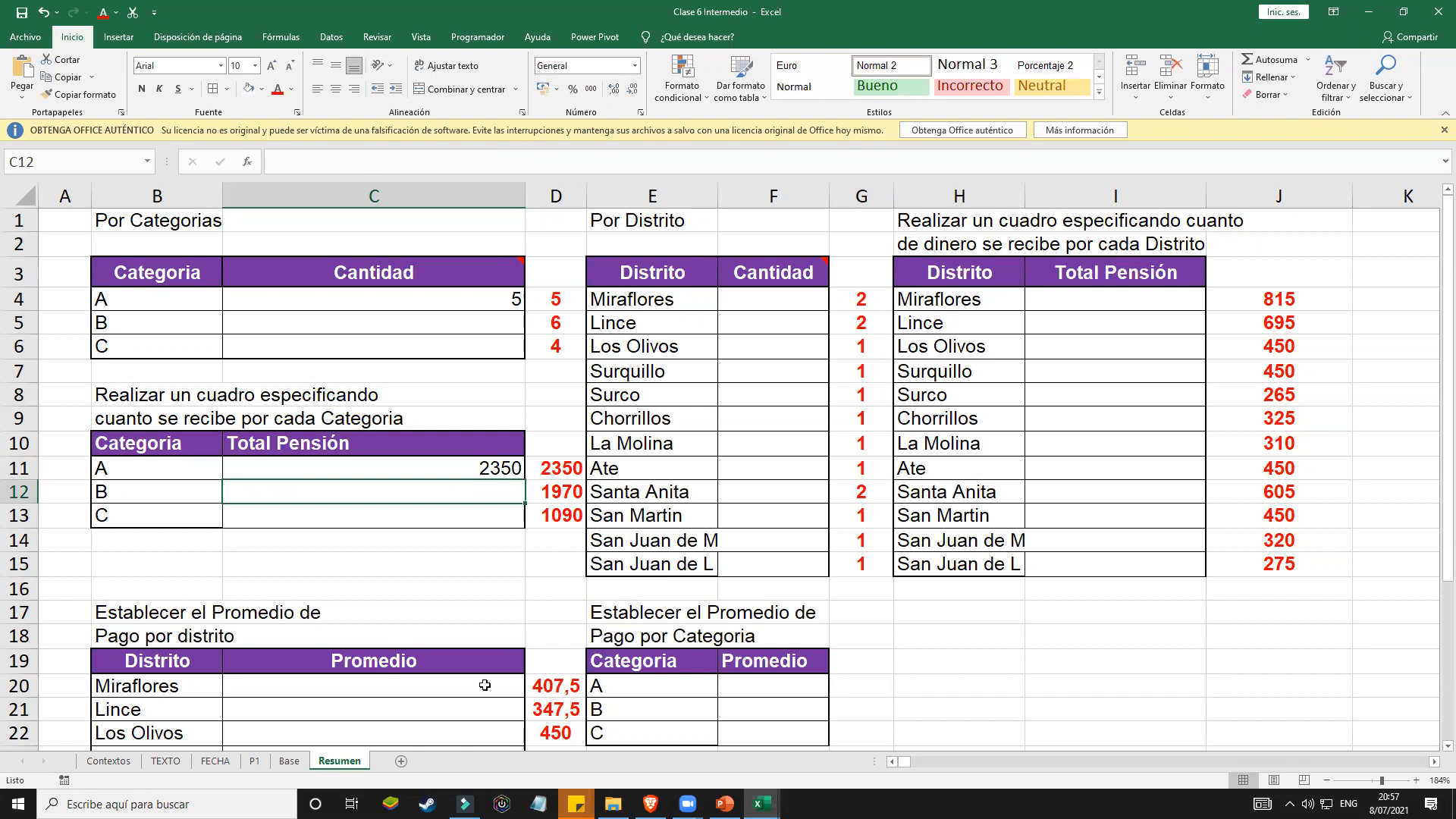
scroll(491, 463, "down", 3)
scroll(491, 464, "down", 2)
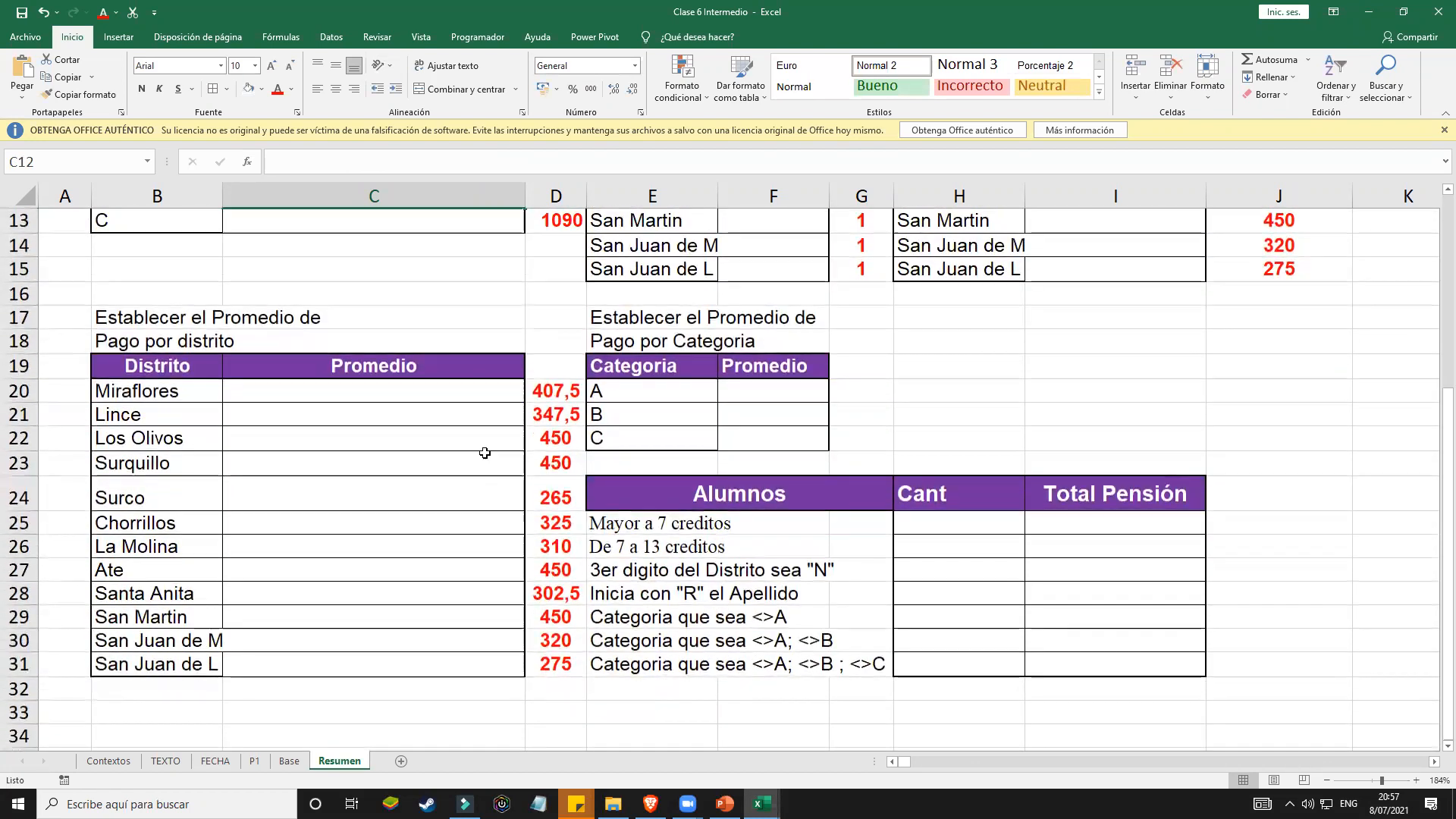
Step: Type the hint 'contar' in F4, Miraflores' Cantidad cell
left_click(422, 392)
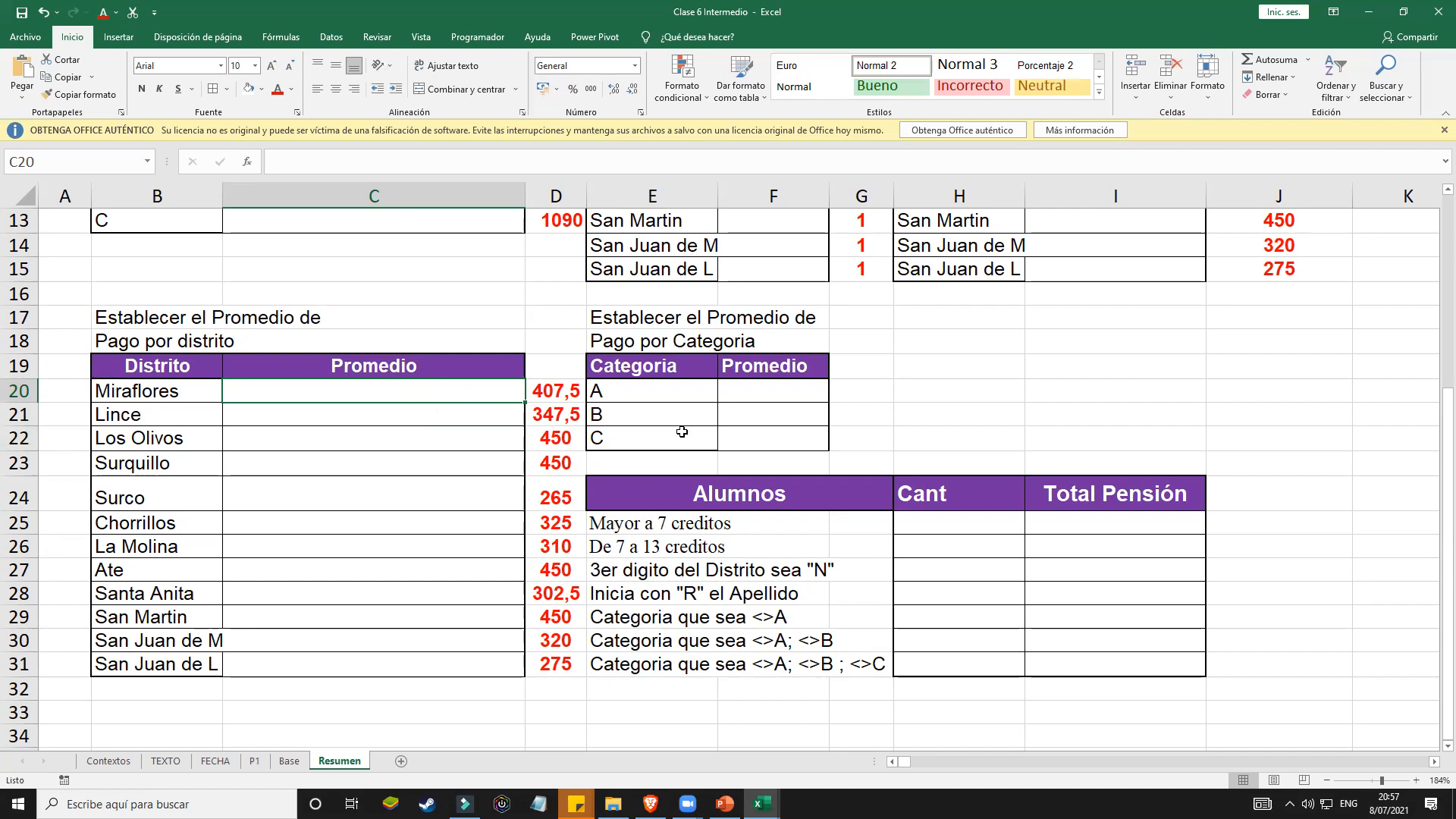
scroll(747, 436, "up", 4)
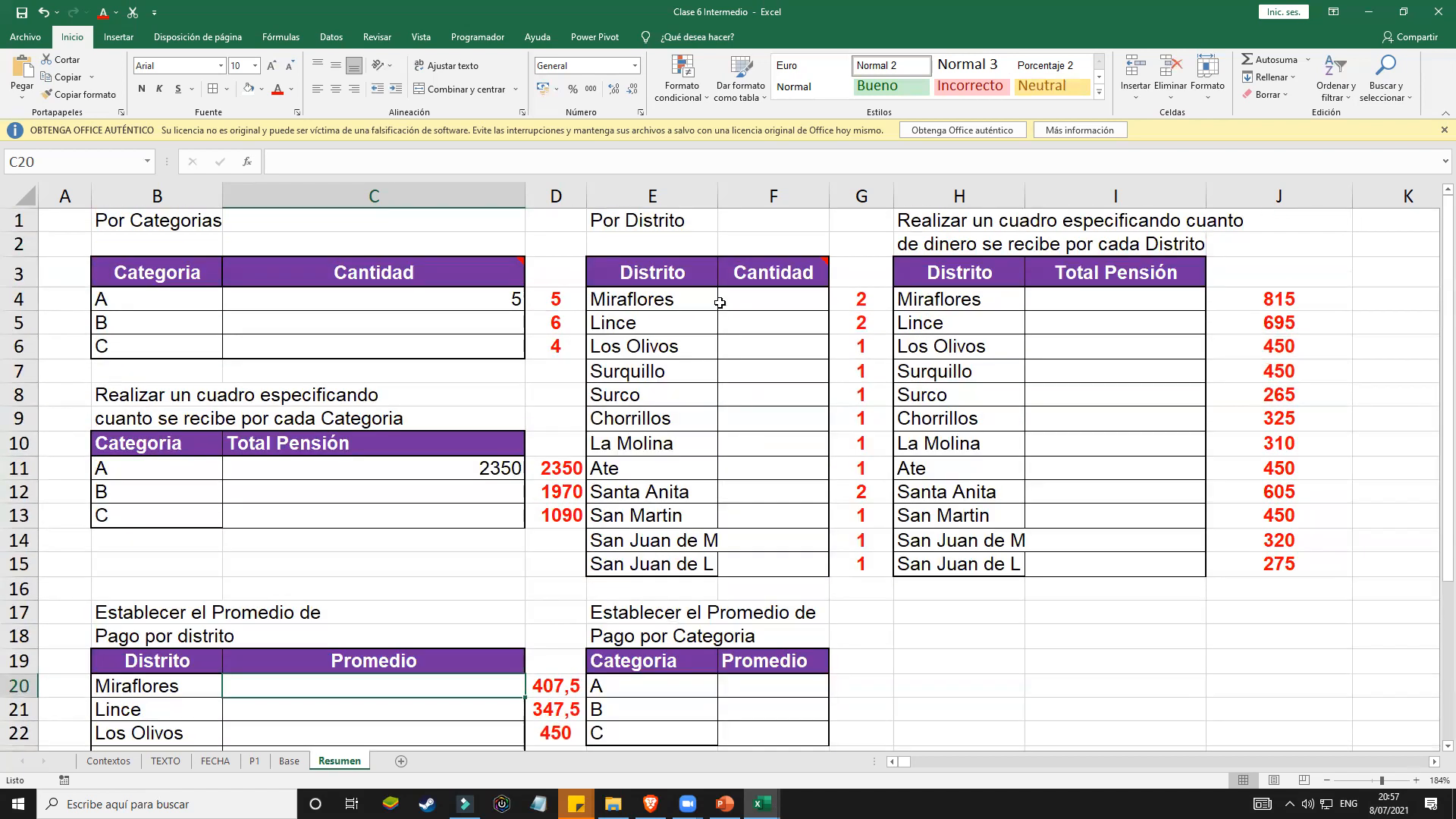
left_click(781, 300)
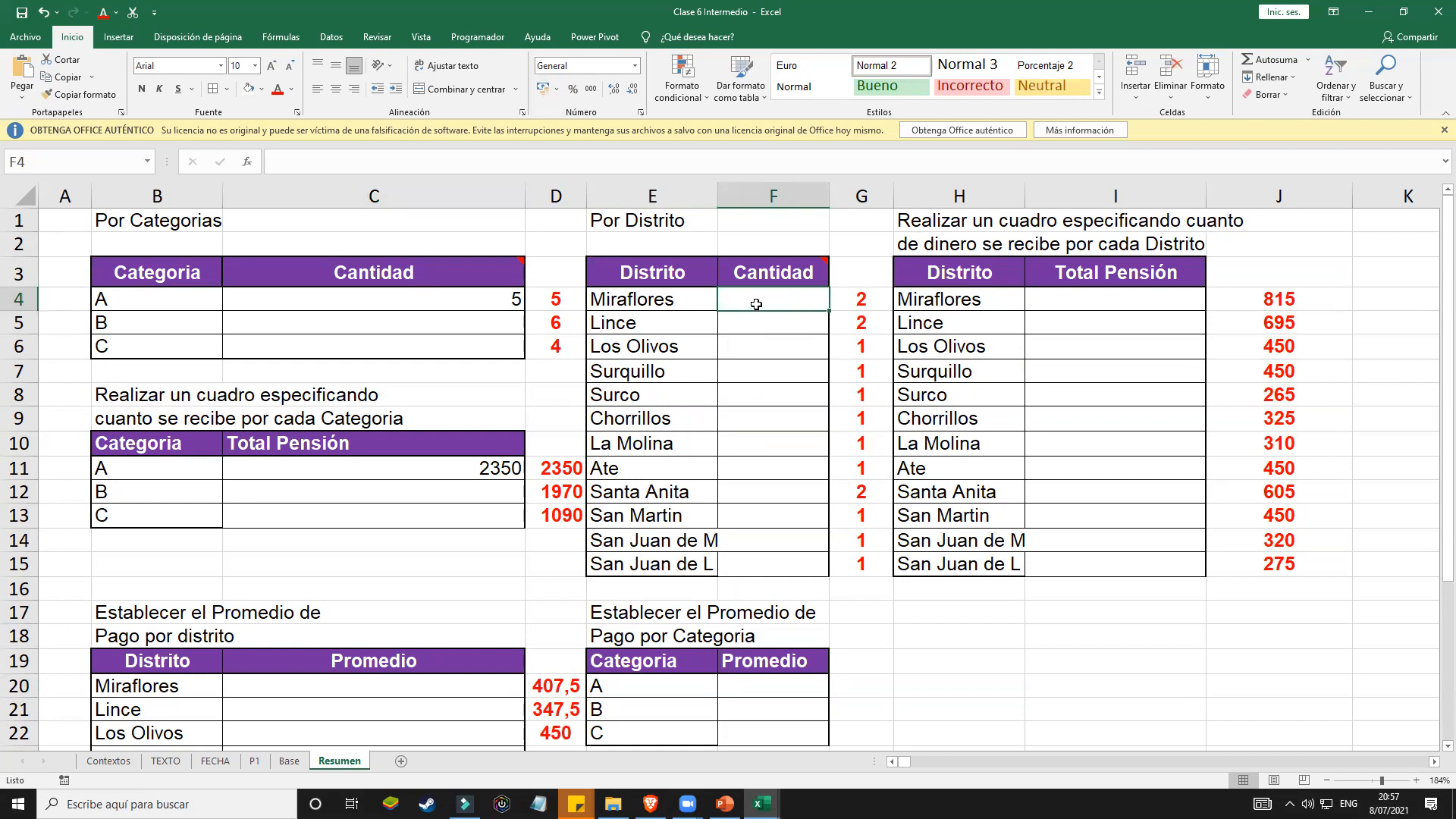
type("contar")
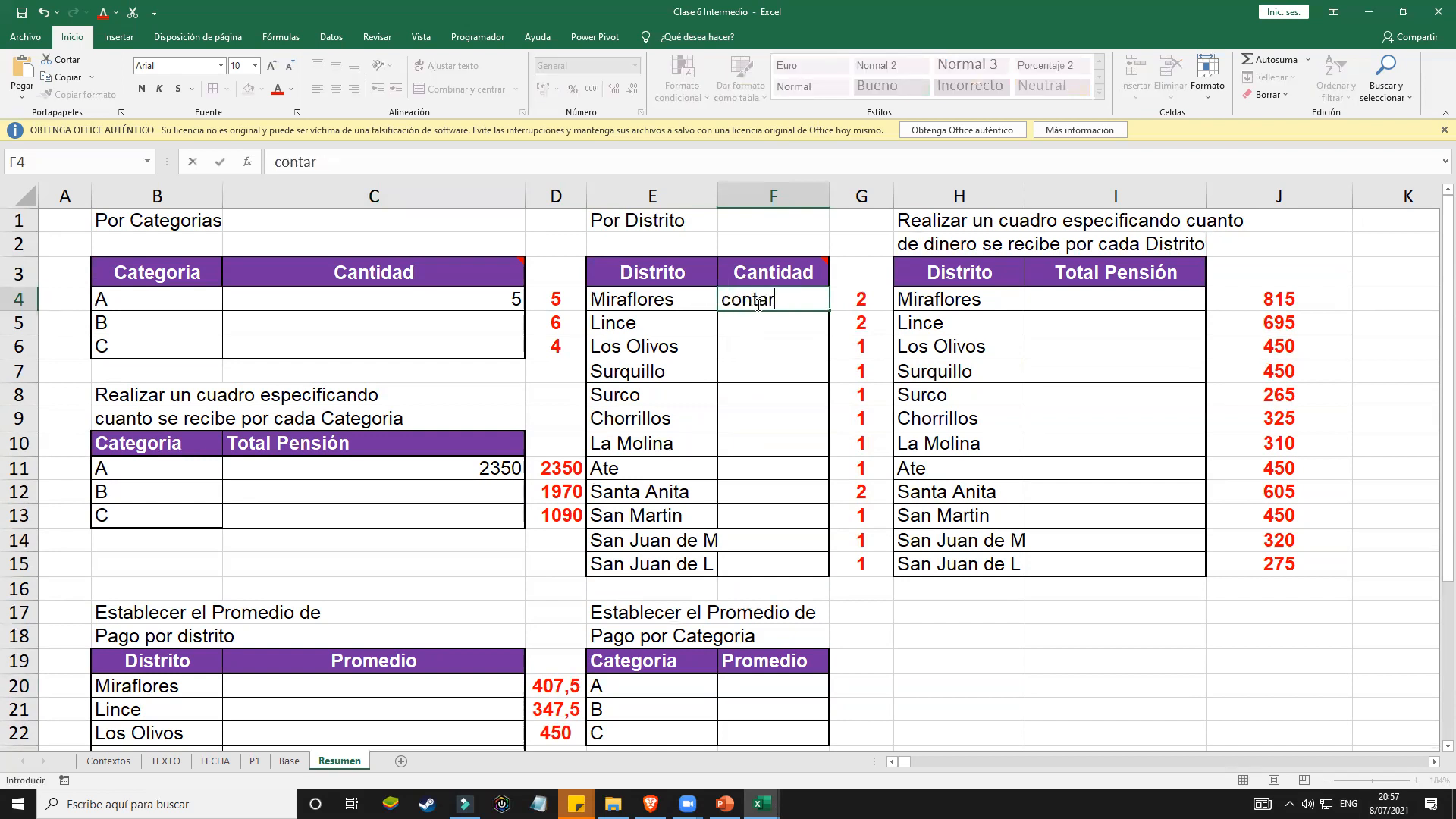
key("Return")
Step: Type the hint 'promedio.si' in F20 for category A's average
scroll(853, 346, "down", 2)
left_click(791, 538)
type("promedio.sio")
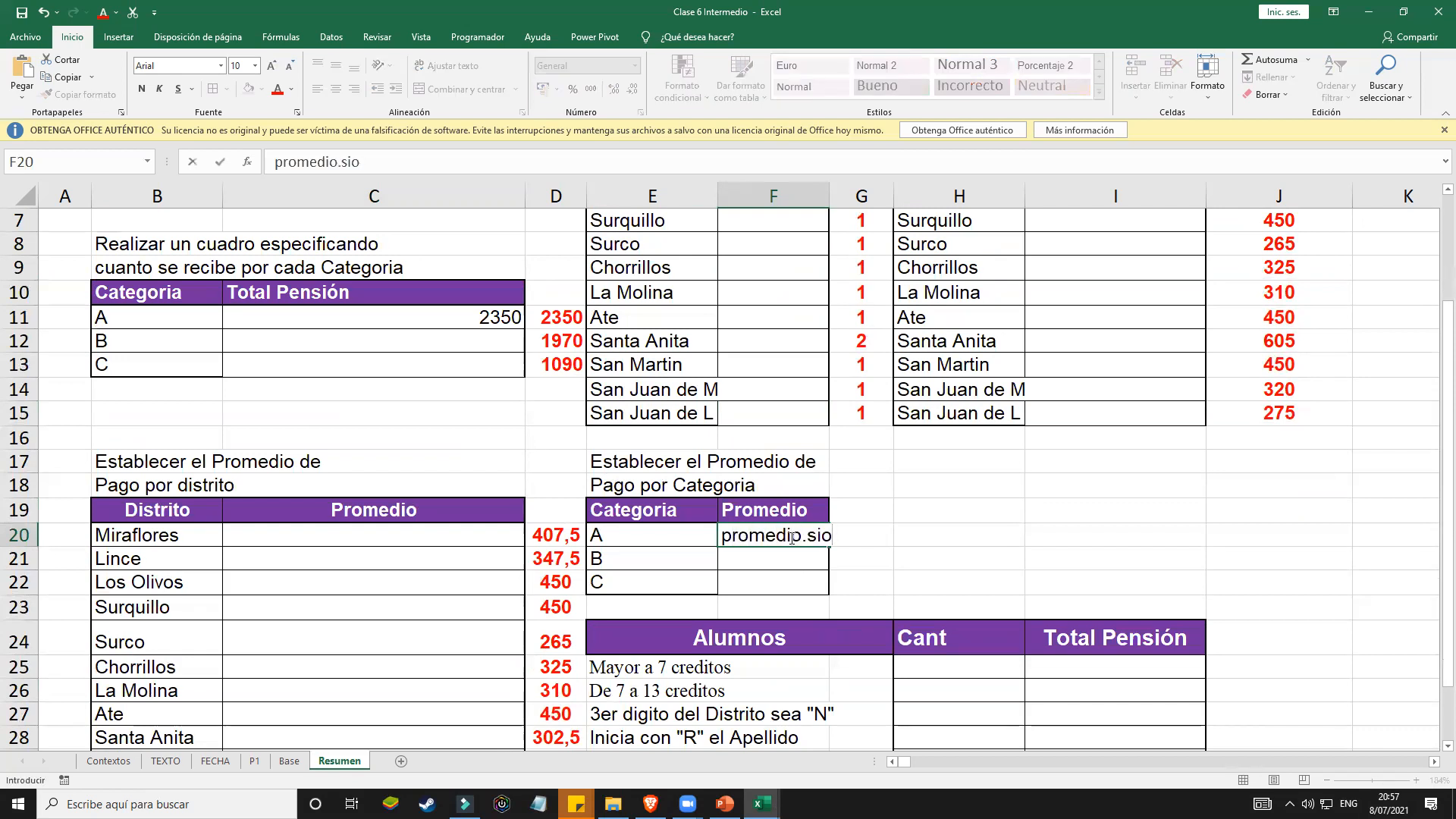
key("BackSpace")
Step: Type the hint 'sumar.si' in I4 for Miraflores' Total Pensión
scroll(971, 503, "up", 2)
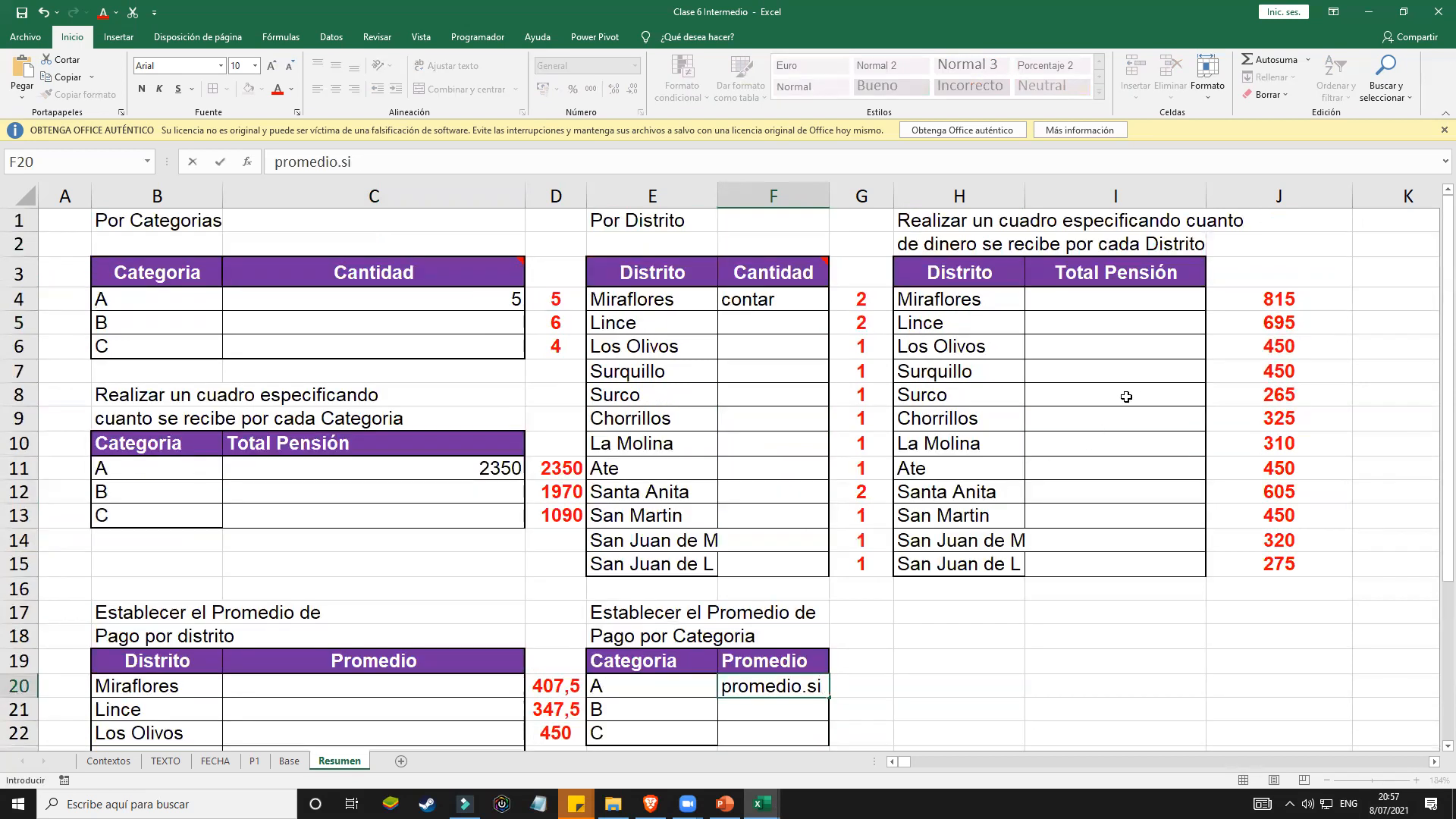
left_click(1148, 304)
type("sumar.si")
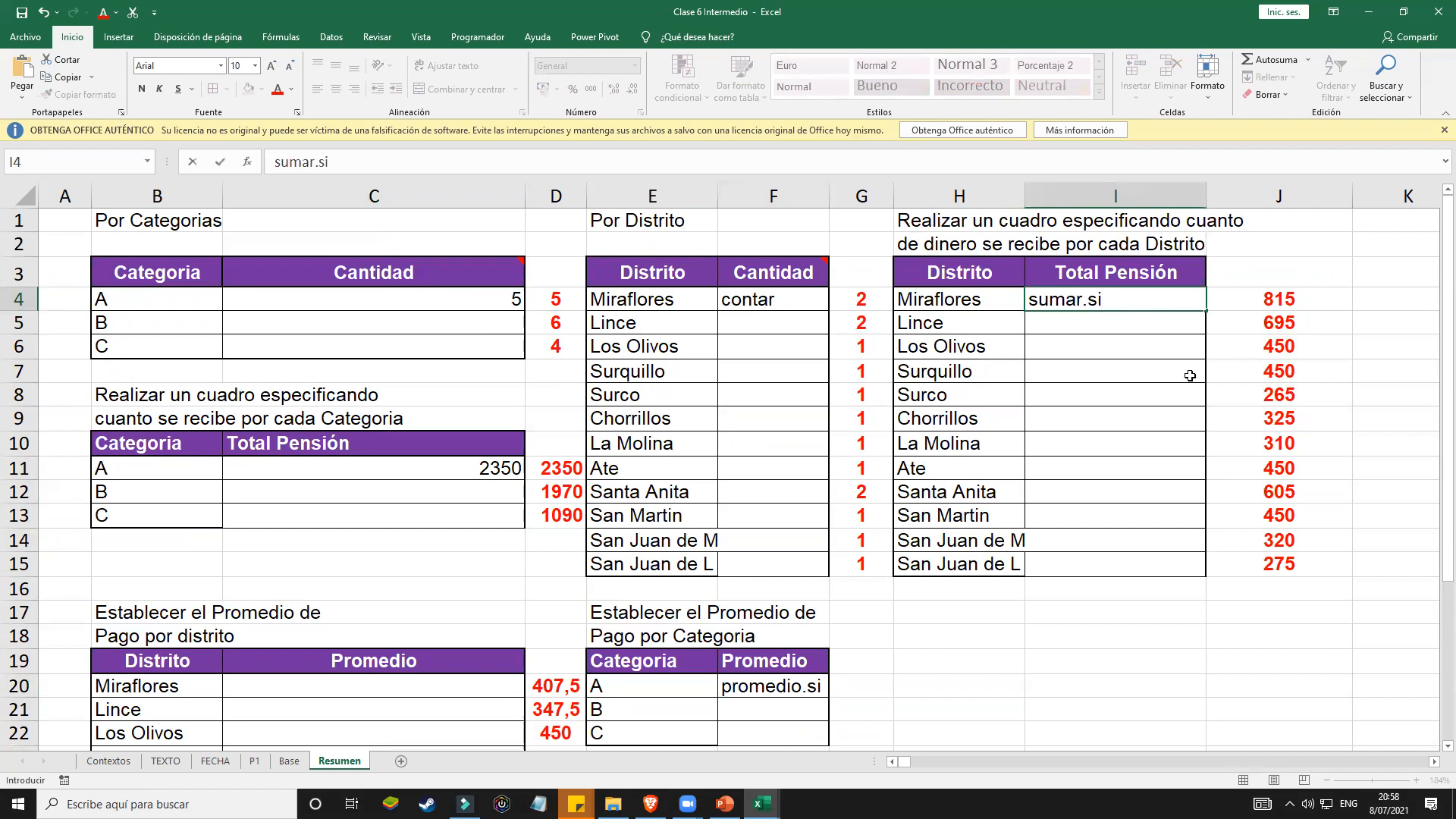
scroll(1190, 376, "down", 4)
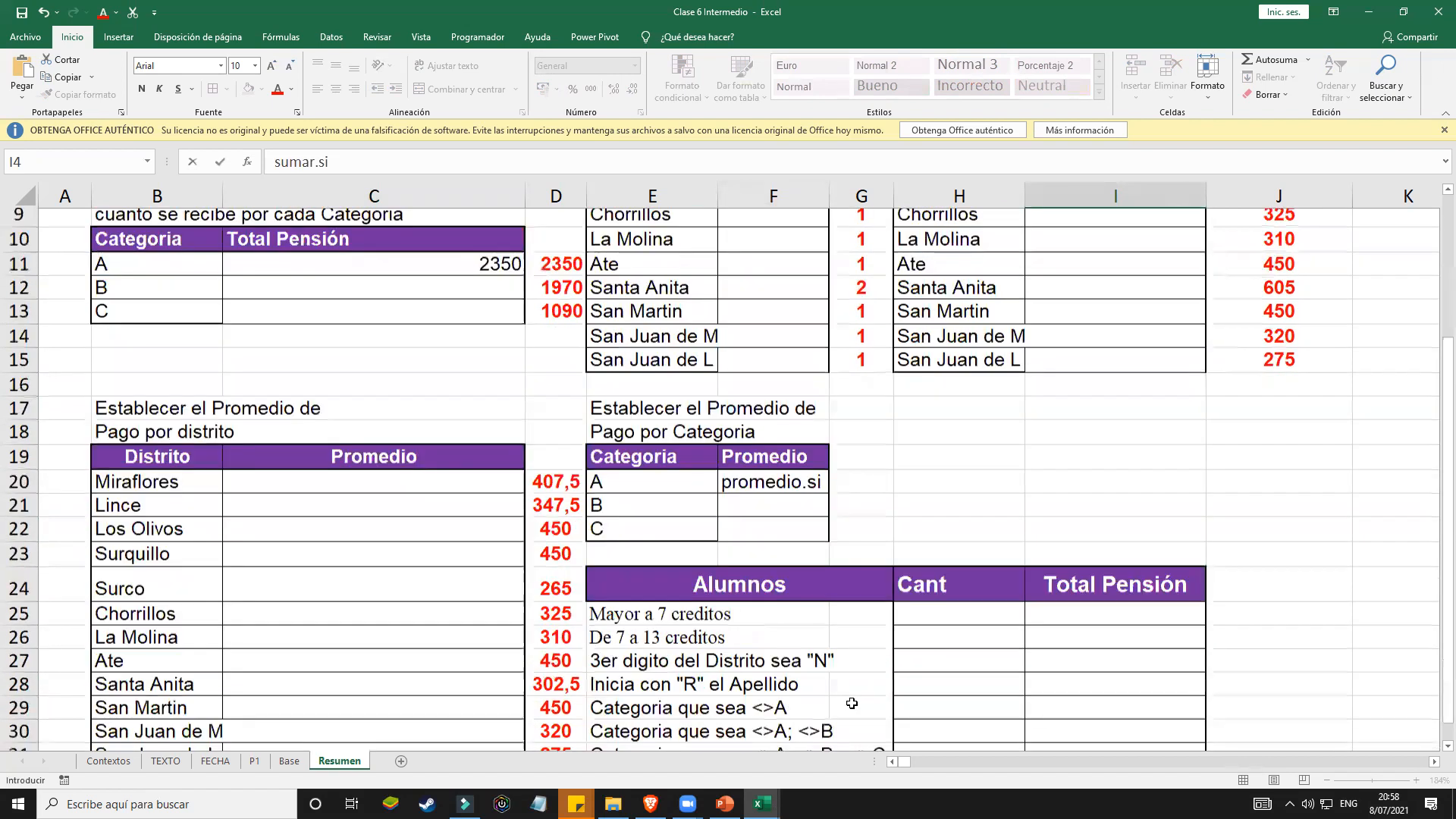
left_click(997, 524)
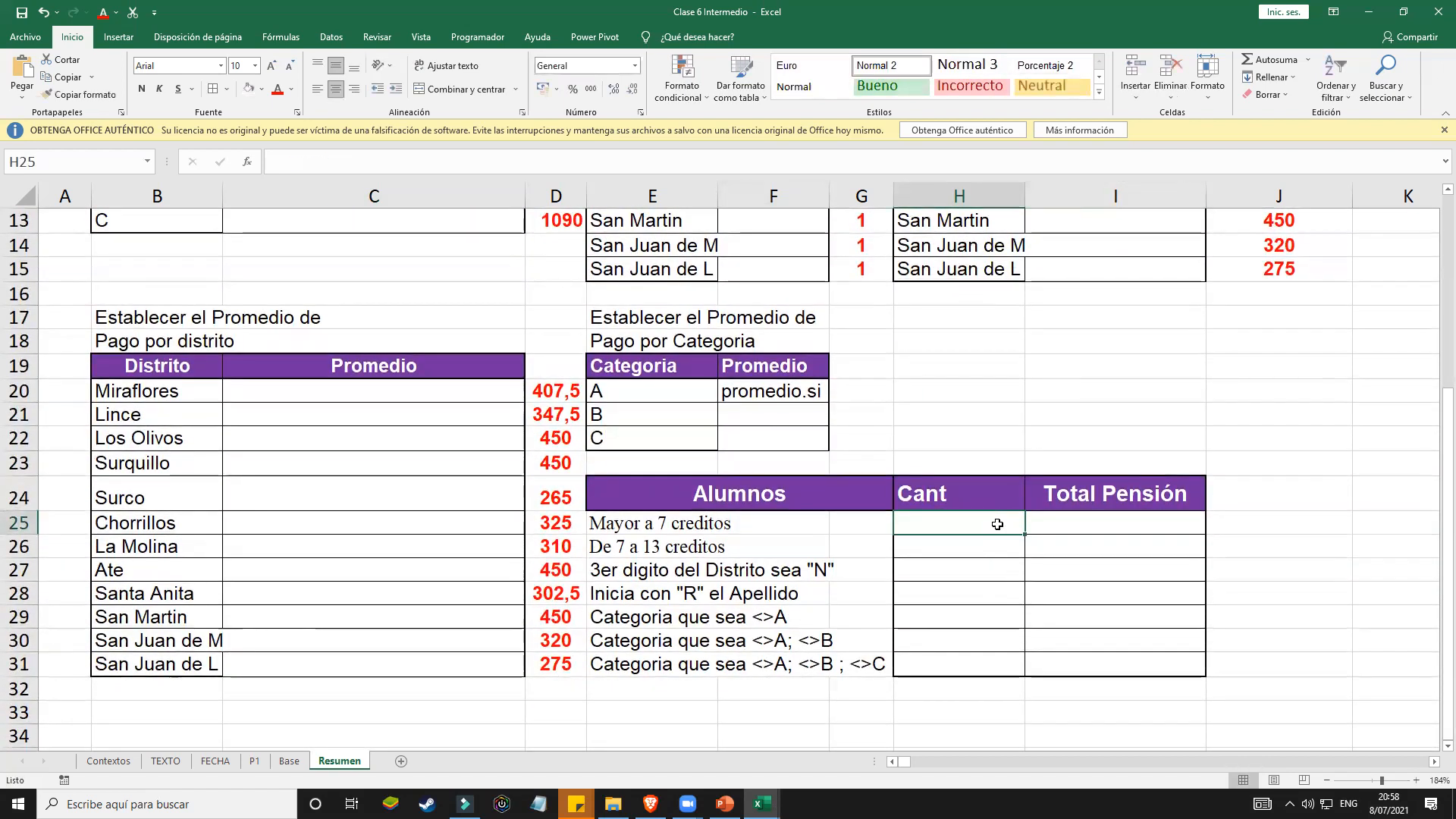
left_click(1076, 530)
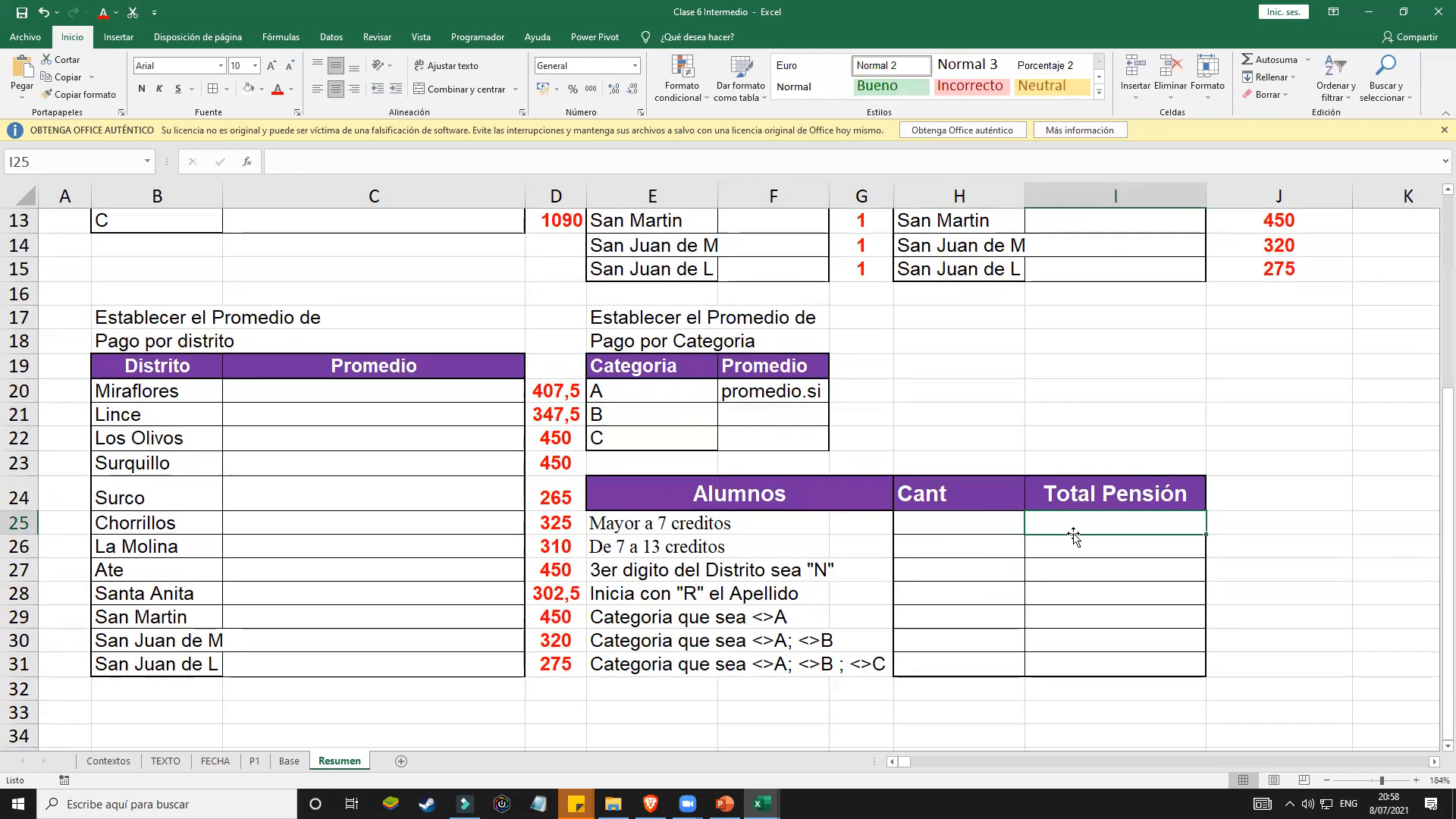
scroll(1040, 543, "up", 2)
scroll(1038, 545, "up", 2)
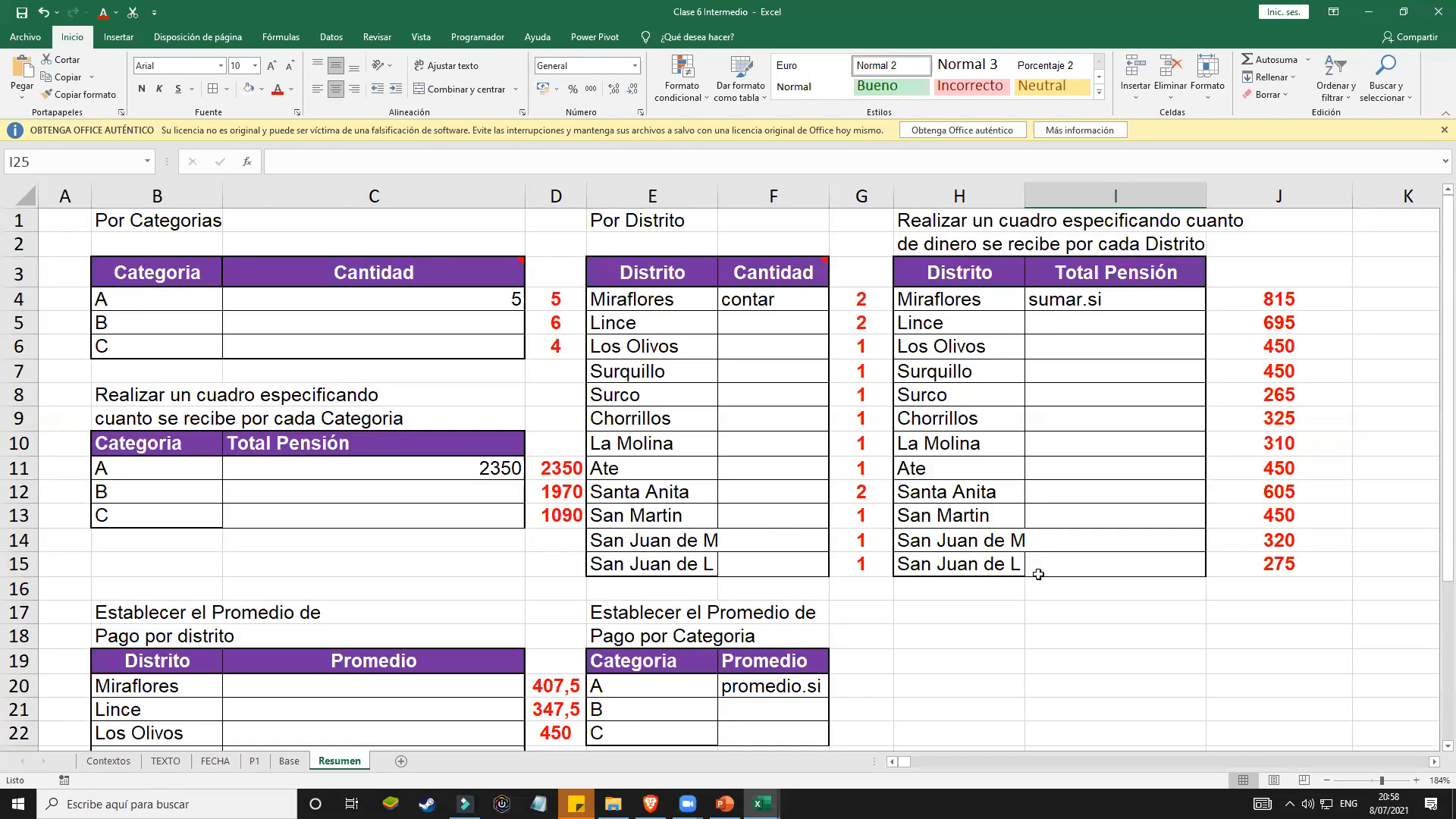
left_click_drag(1378, 781, 1376, 781)
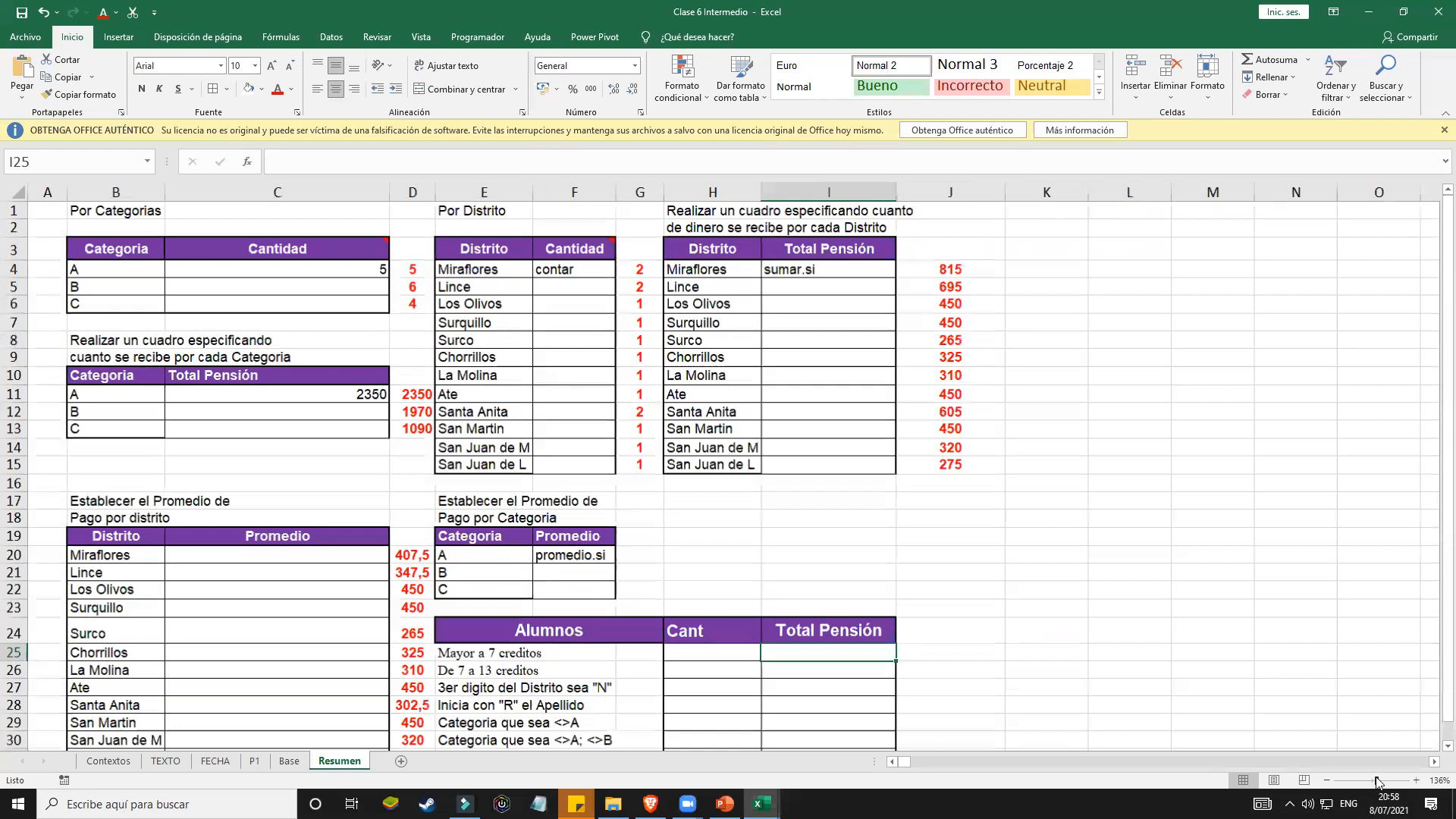
scroll(859, 556, "down", 1)
scroll(859, 555, "up", 1)
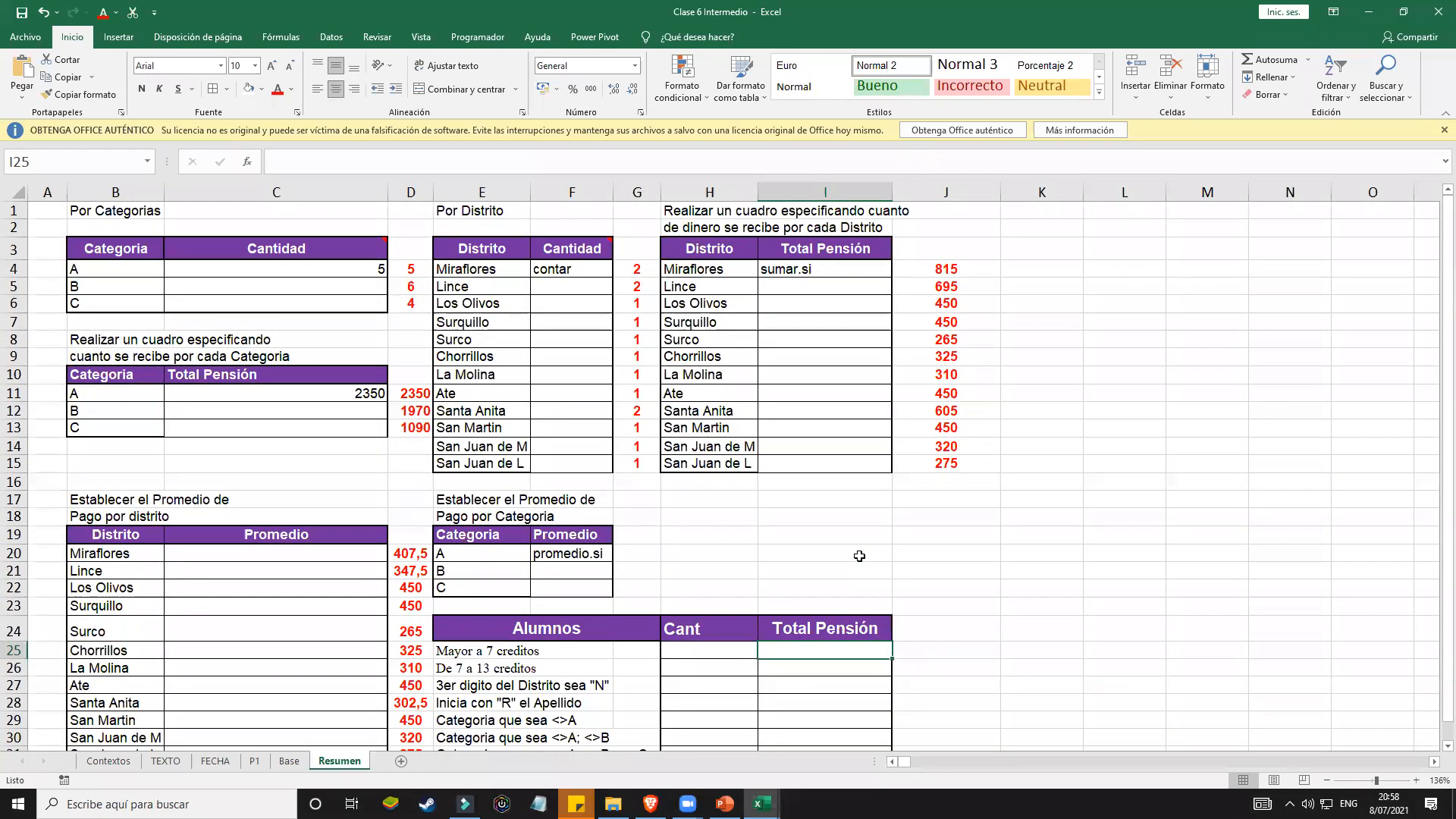
scroll(747, 487, "down", 2)
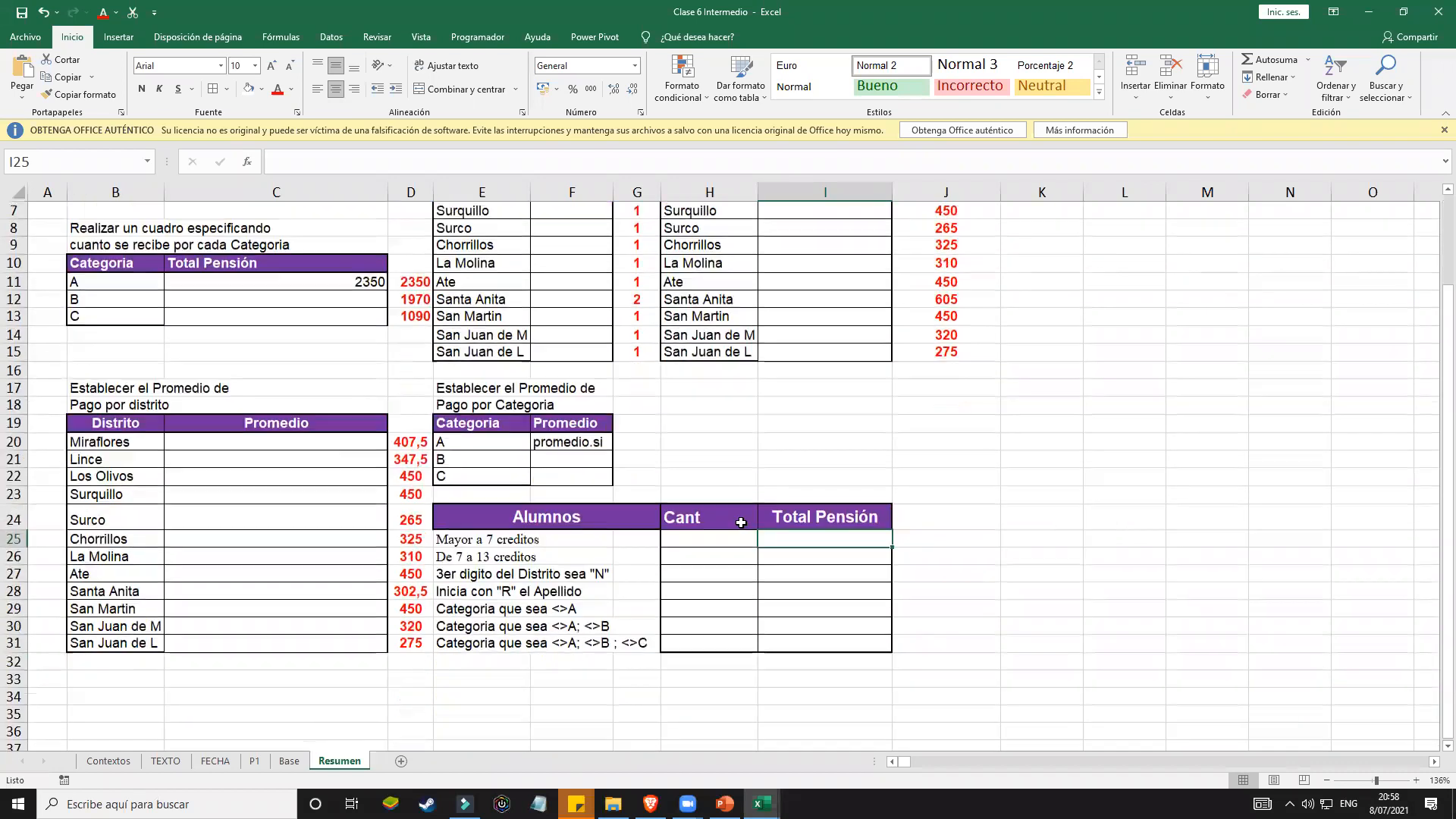
left_click_drag(740, 544, 822, 644)
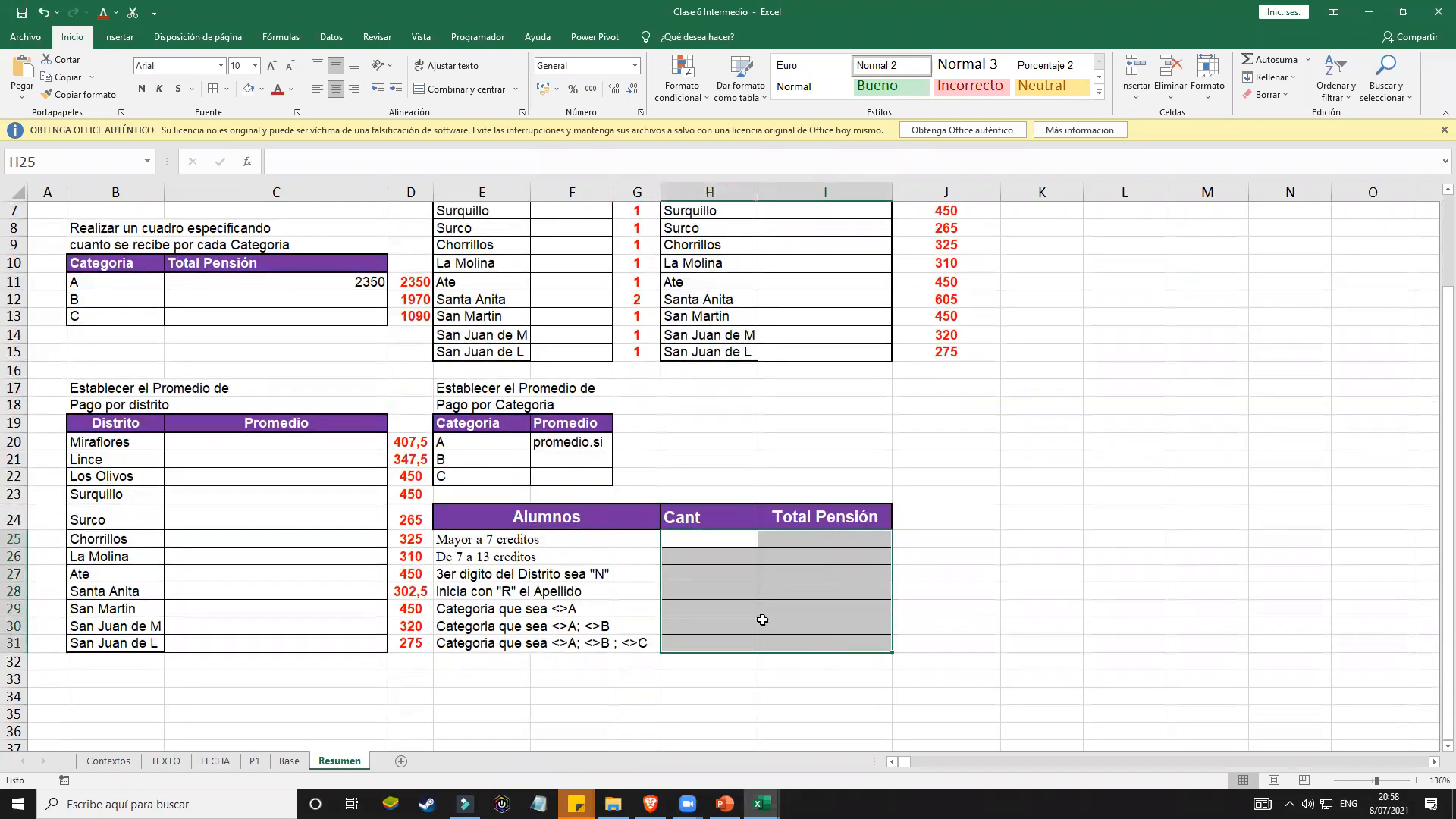
left_click(762, 620)
left_click_drag(599, 522, 876, 641)
left_click(798, 630)
left_click_drag(553, 523, 870, 644)
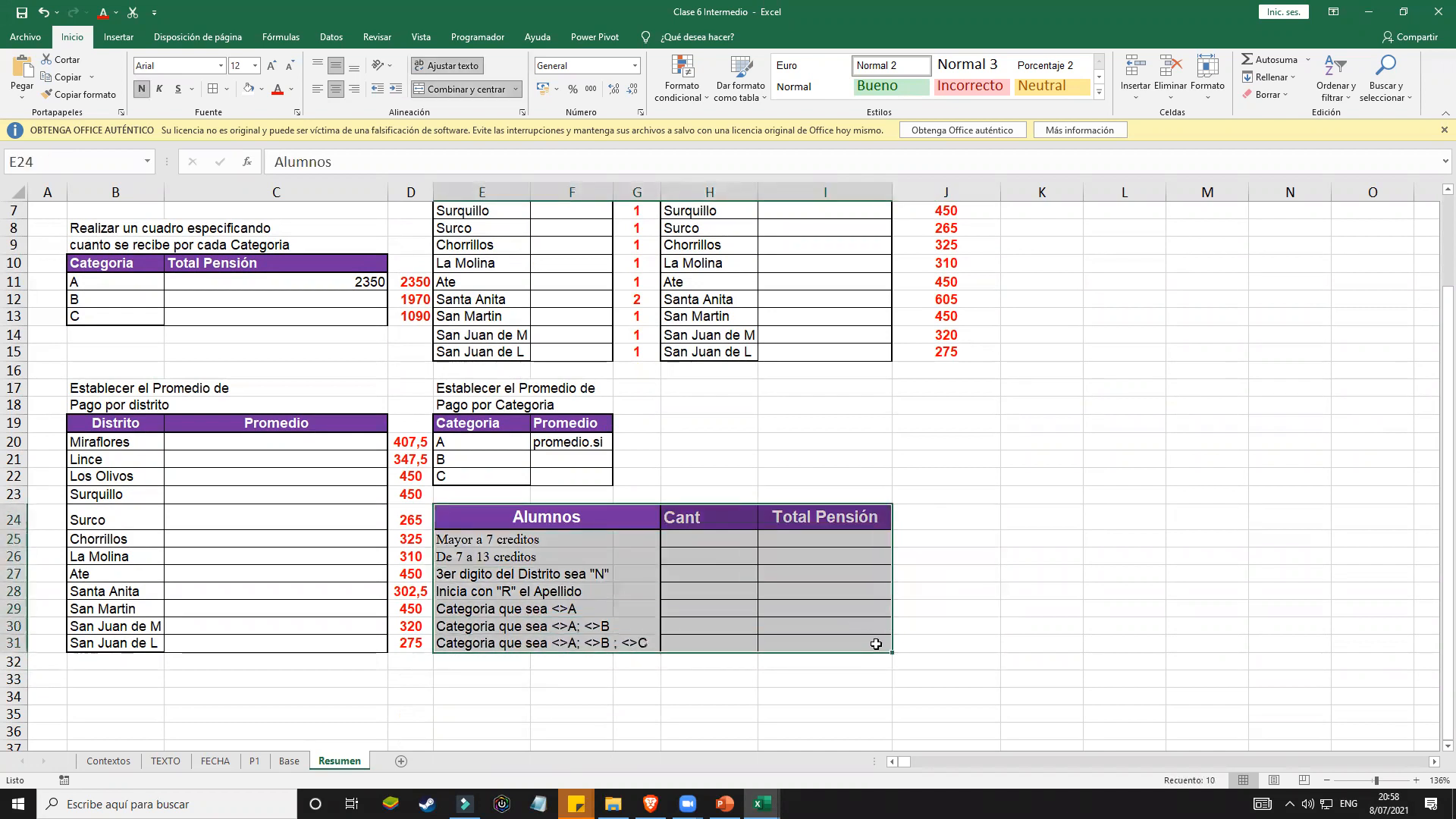
left_click(870, 644)
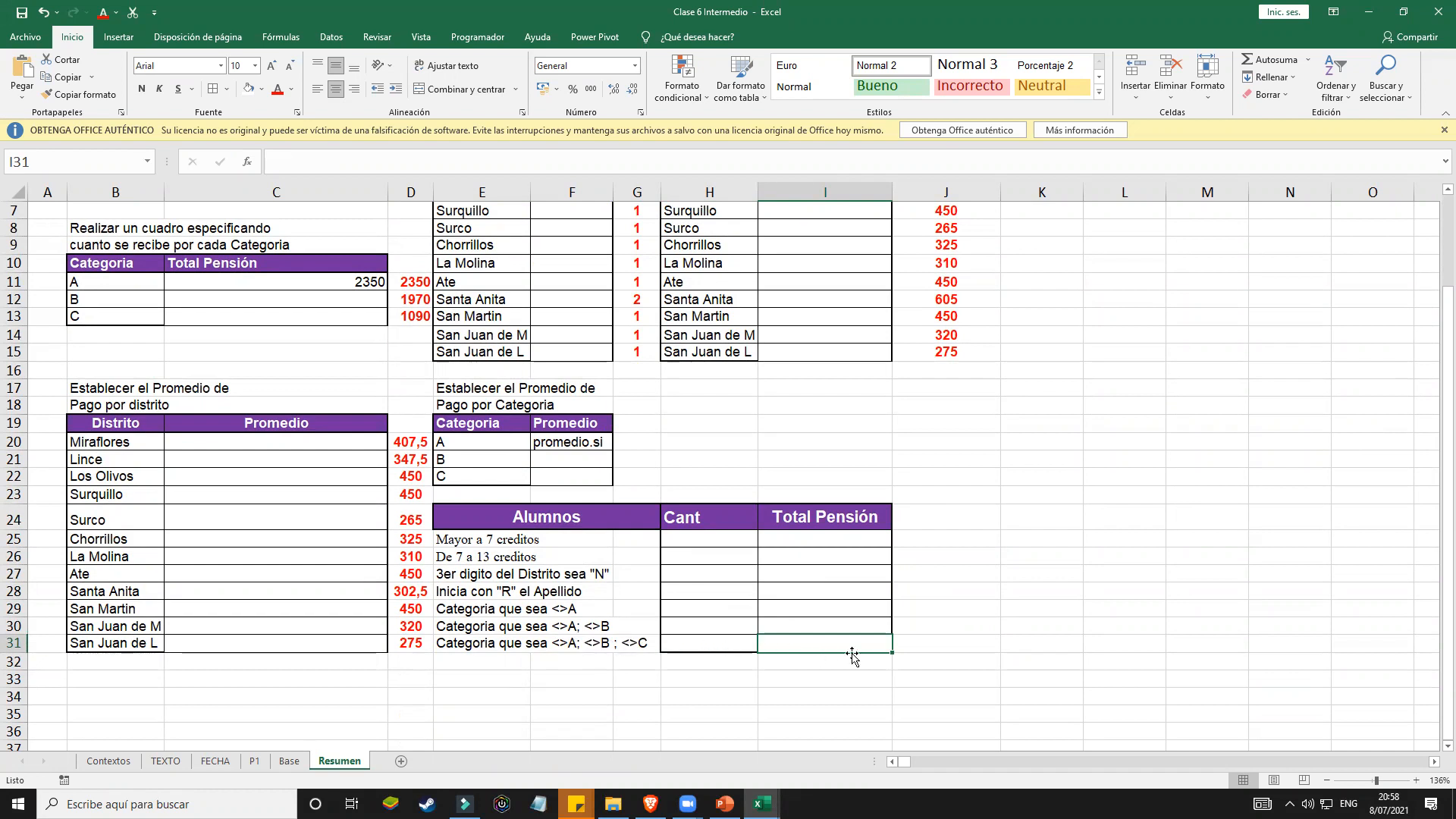
left_click(726, 656)
scroll(625, 537, "up", 1)
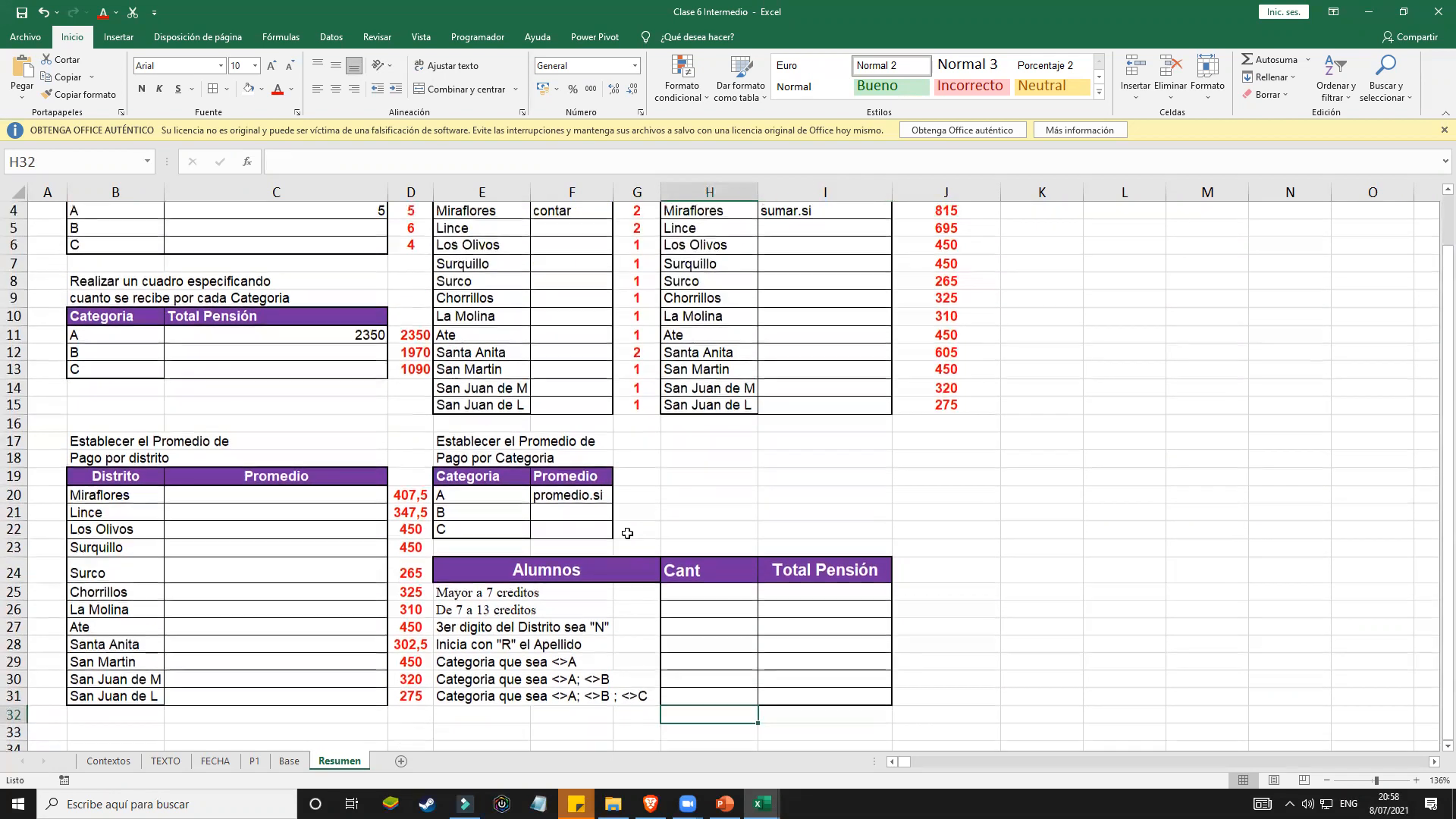
scroll(627, 533, "up", 1)
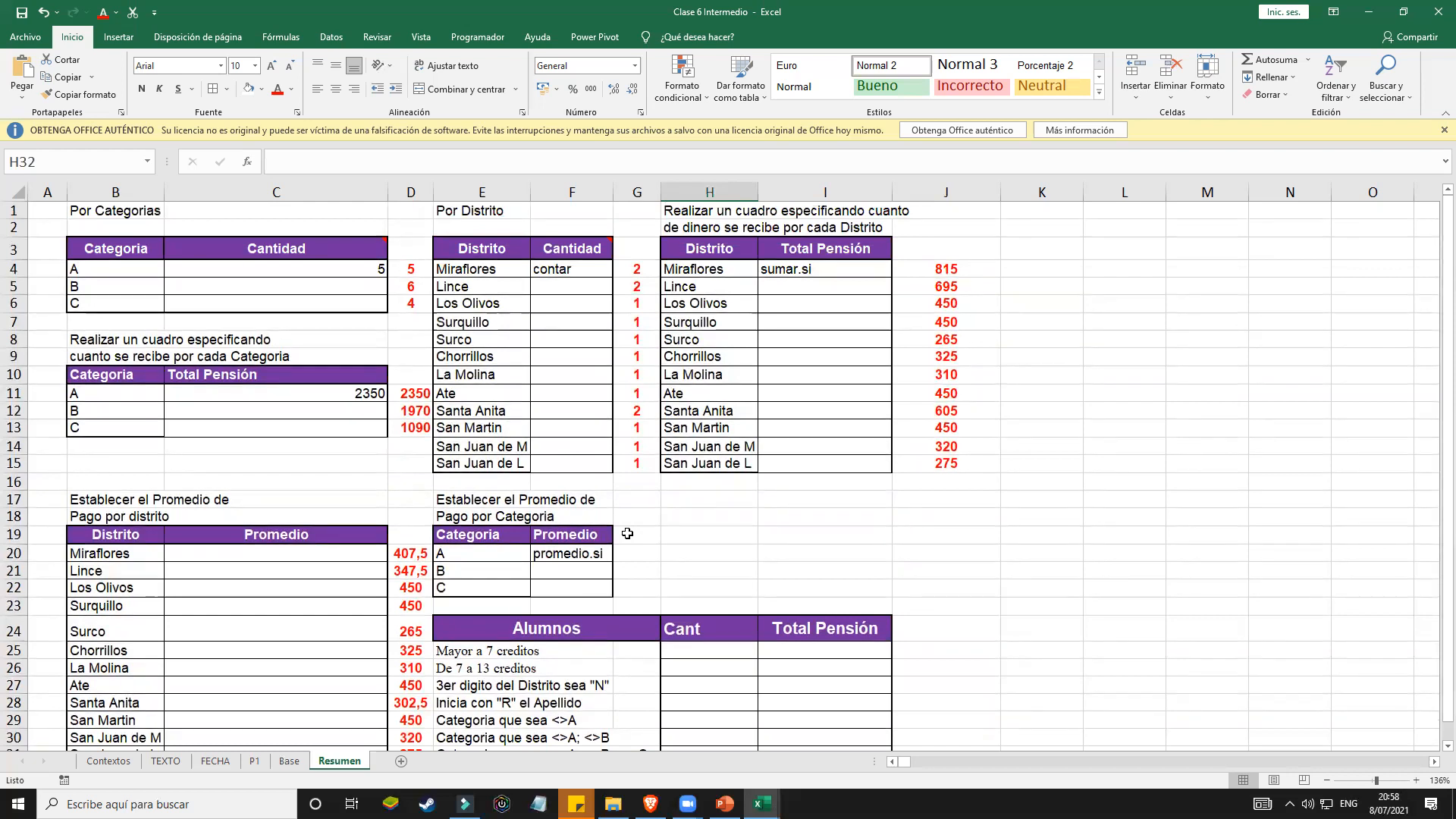
left_click(1388, 804)
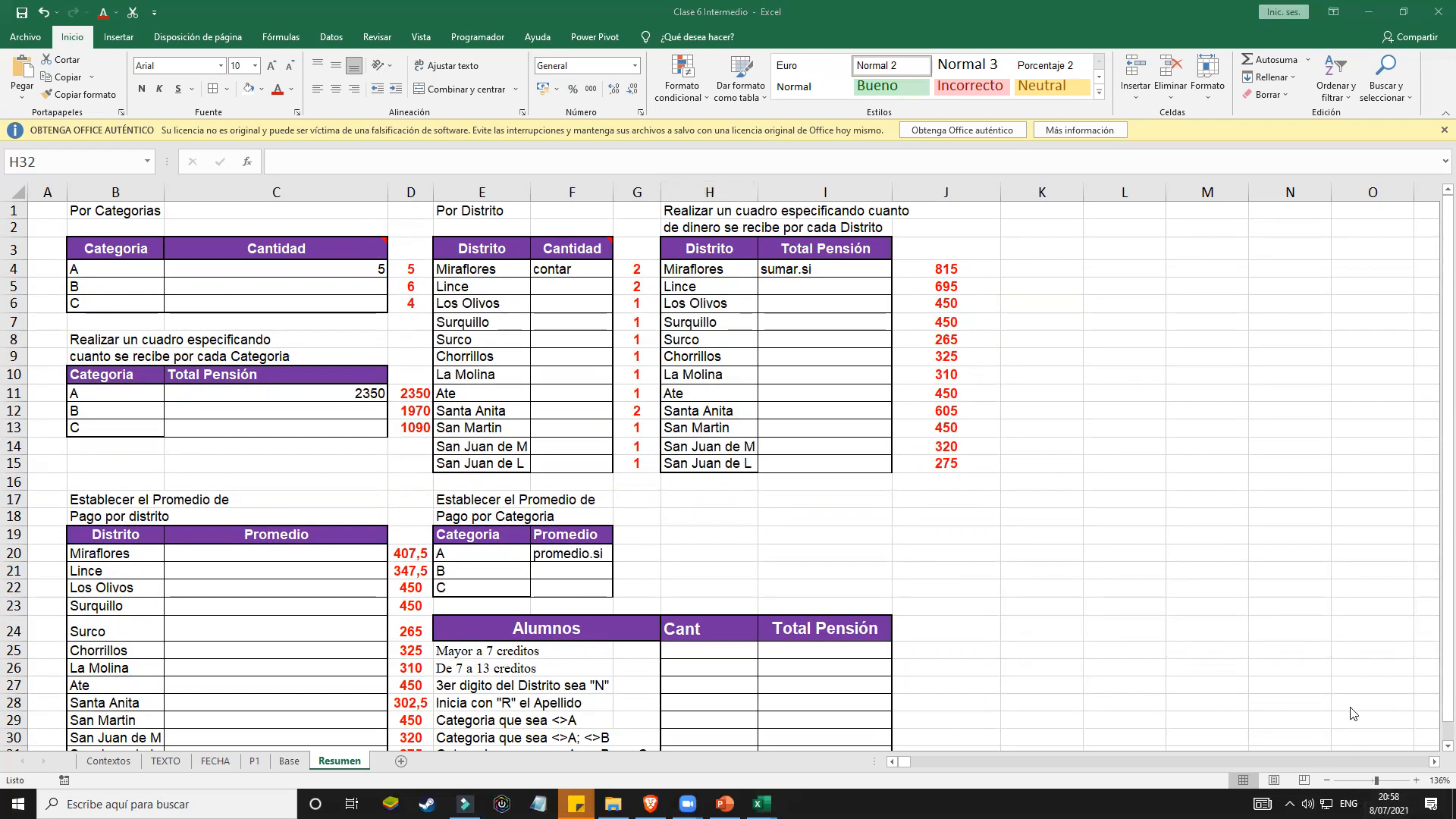